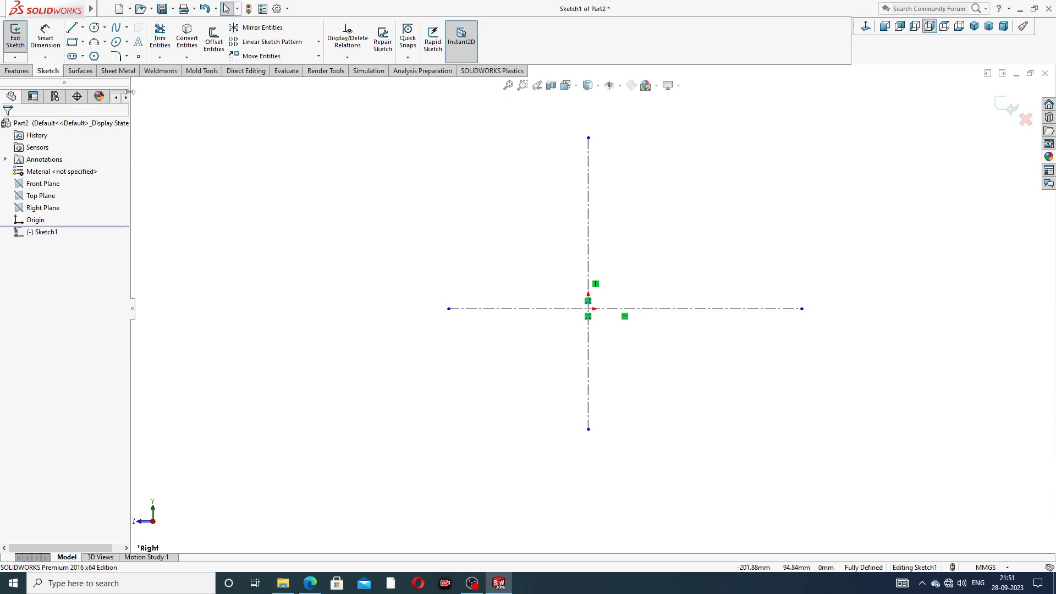
Step: Sketch connected lines from the horizontal centerline: a base about 39 mm, an upward slant, then about 10 mm vertical, 36 mm horizontal and 21 mm vertical
click(72, 29)
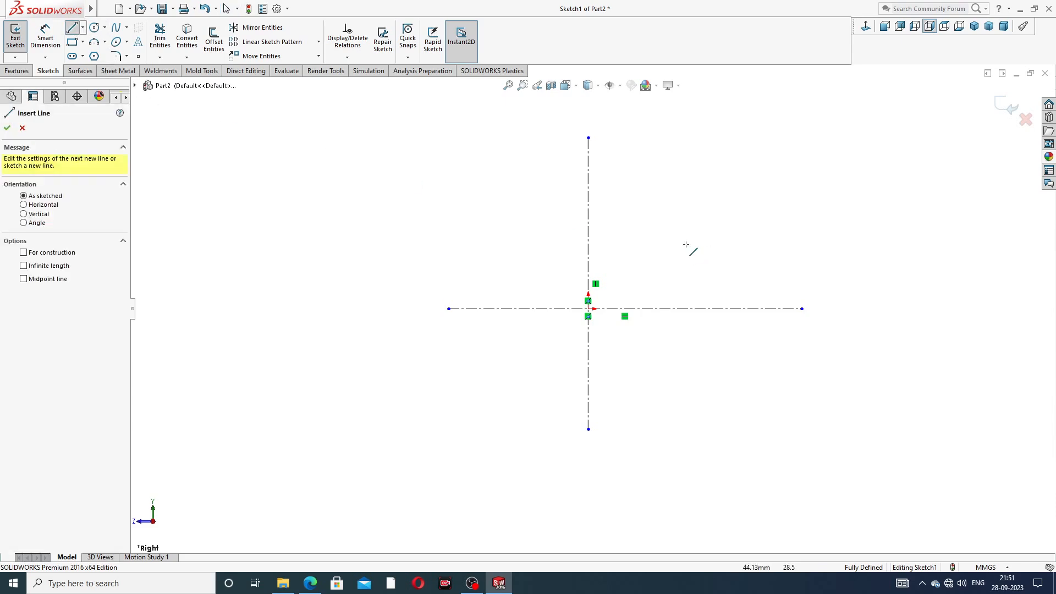
click(641, 309)
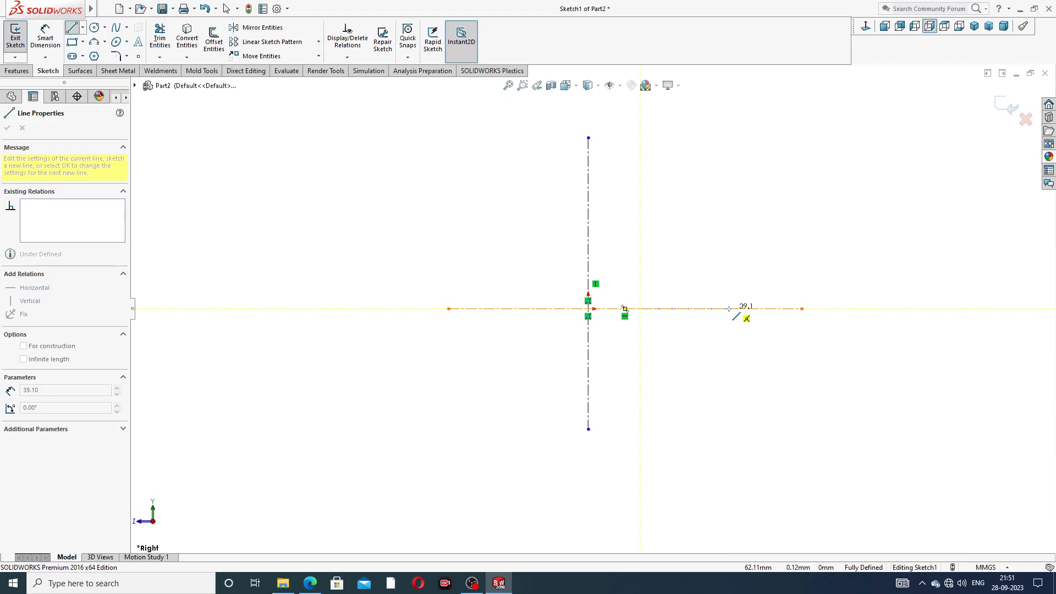
click(729, 309)
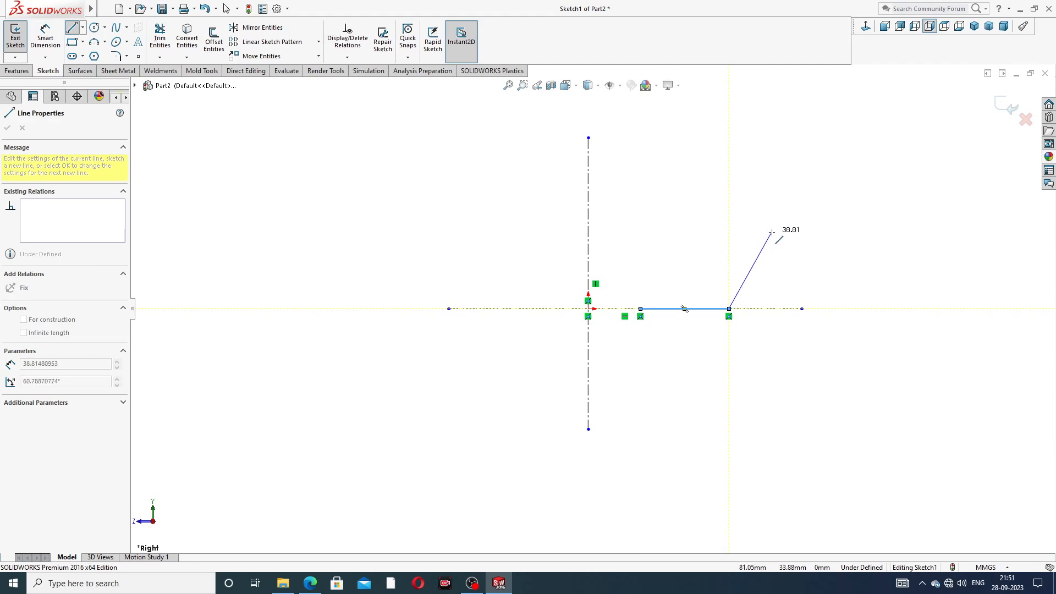
click(769, 238)
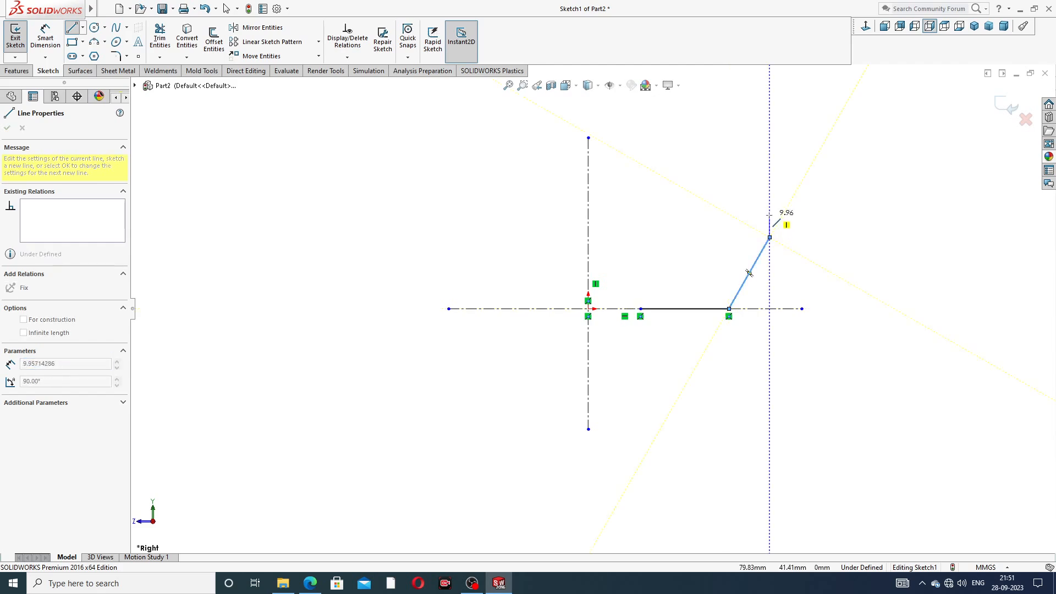
click(769, 214)
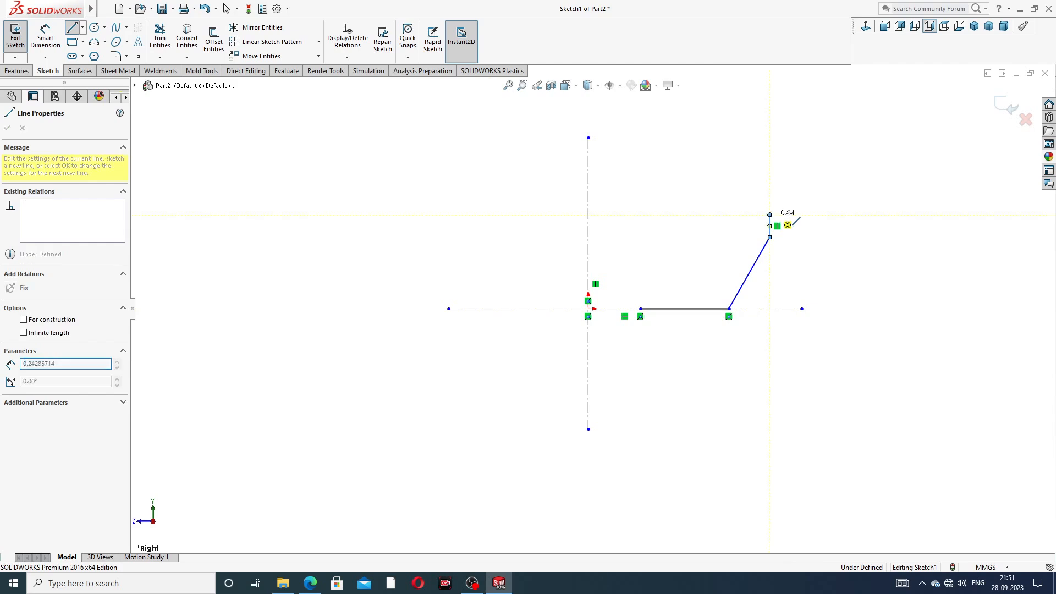
click(851, 214)
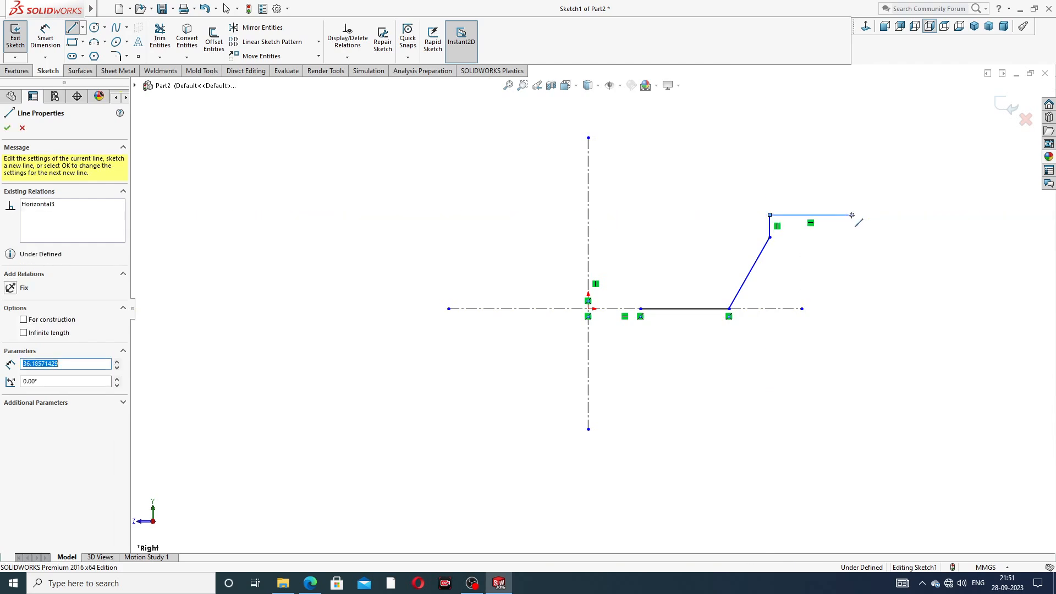
click(851, 166)
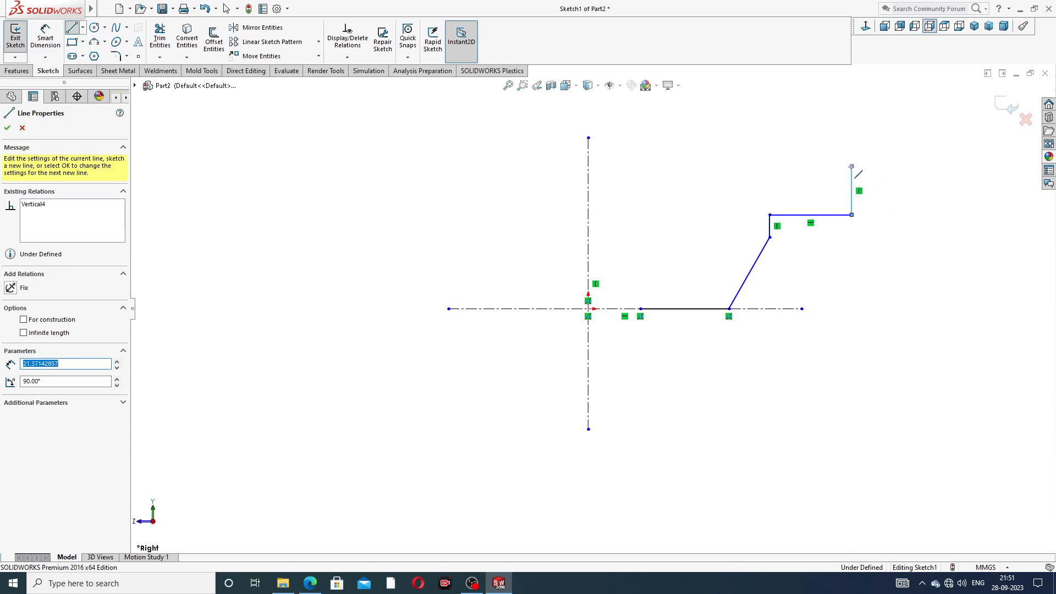
Step: Continue the profile's upper edge back toward the vertical centerline with a horizontal line, a tangent arc and another horizontal line
click(781, 166)
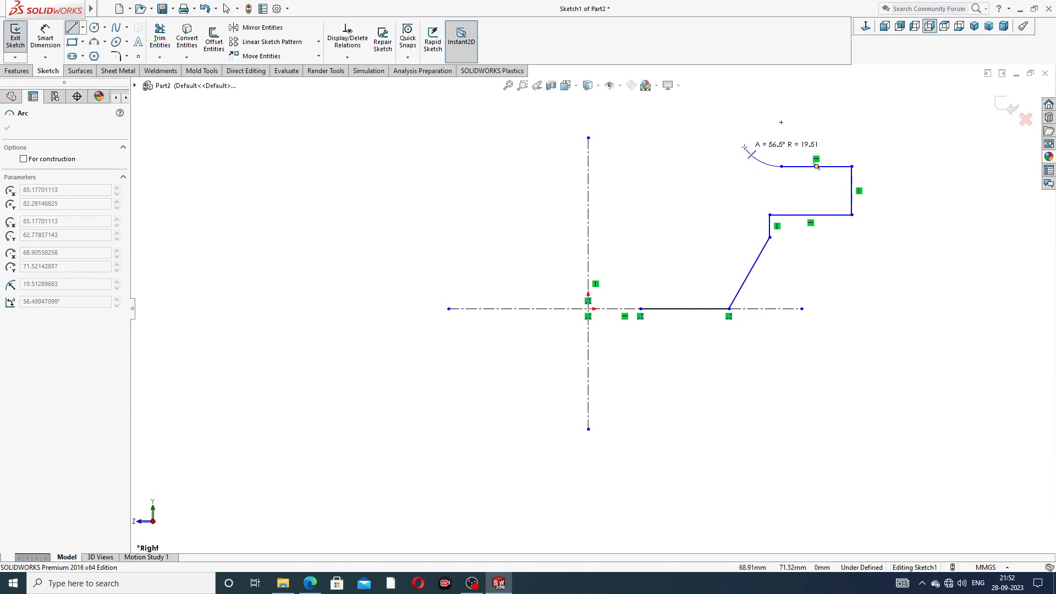
click(753, 156)
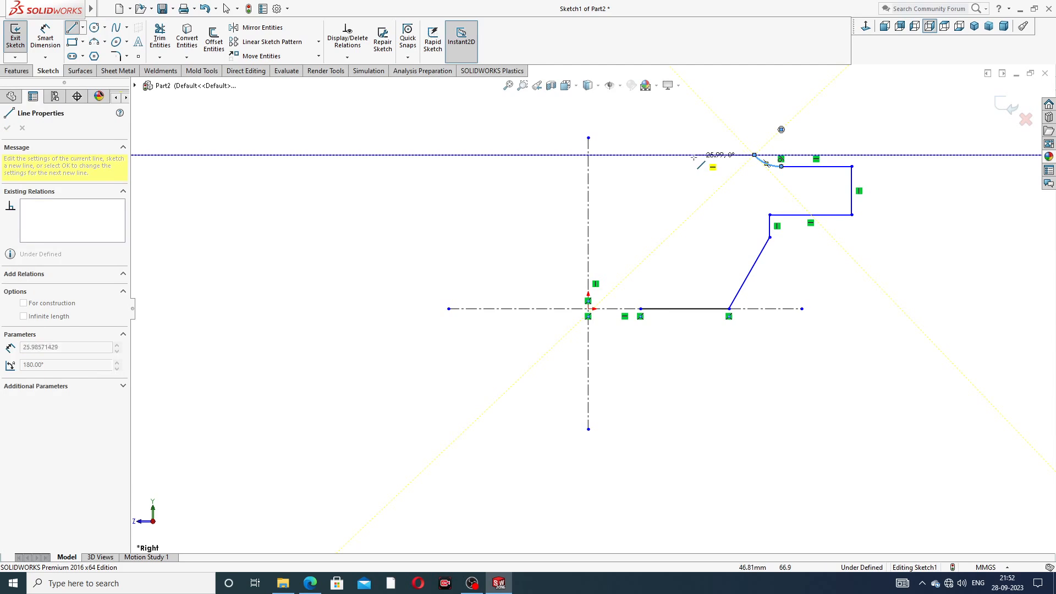
click(670, 156)
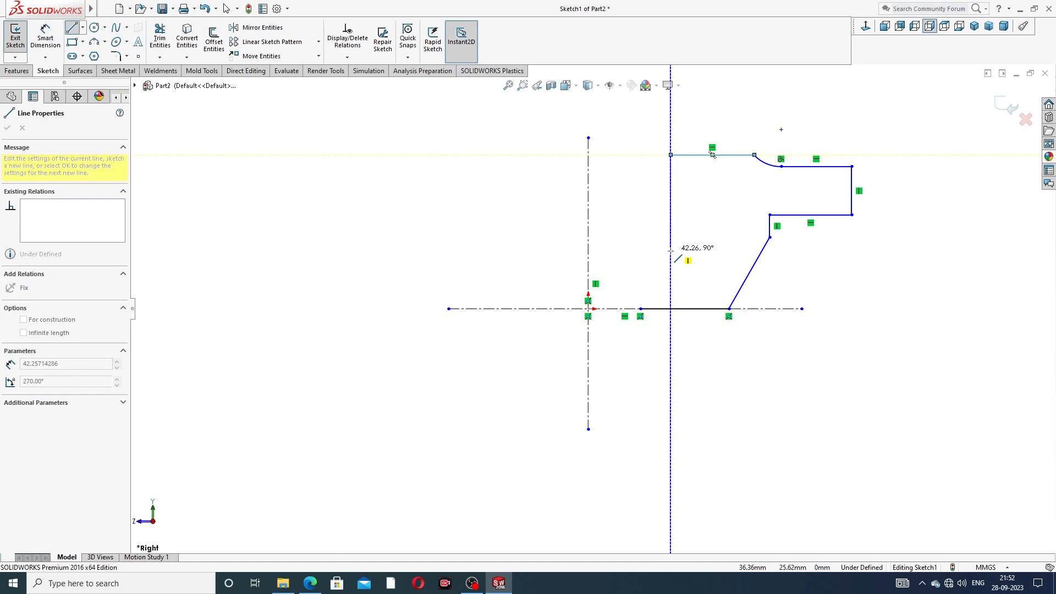
Step: Close the profile at the base's start with a vertical about 41 mm, a diagonal about 19 mm and a vertical about 13 mm
click(670, 248)
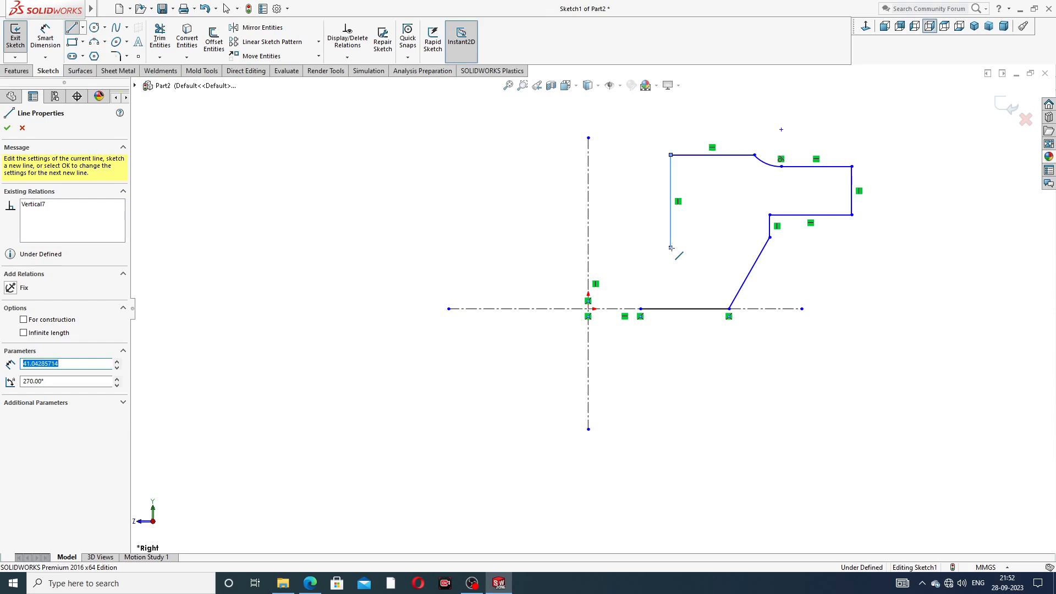
click(639, 278)
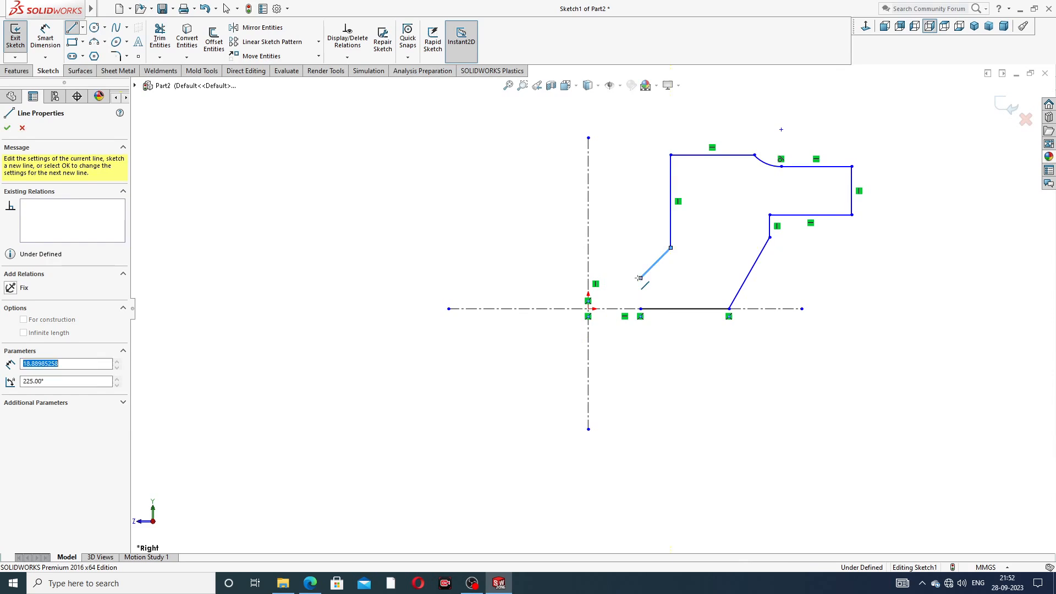
double_click(640, 309)
right_click(826, 238)
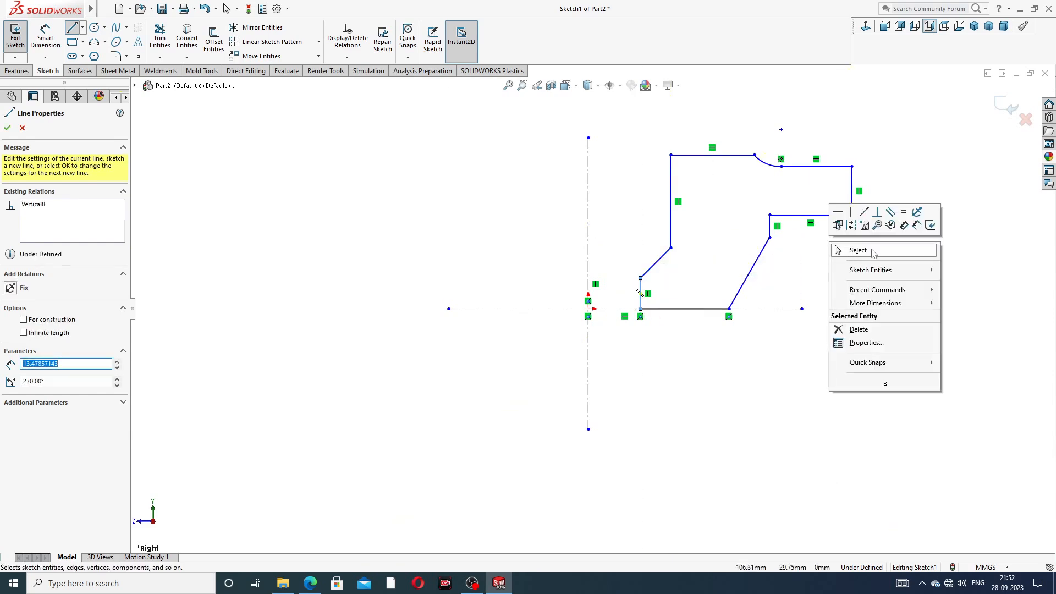
click(857, 250)
Step: Dimension the base line's inner endpoint at 14 mm from the vertical centerline
scroll(780, 170, down, 2)
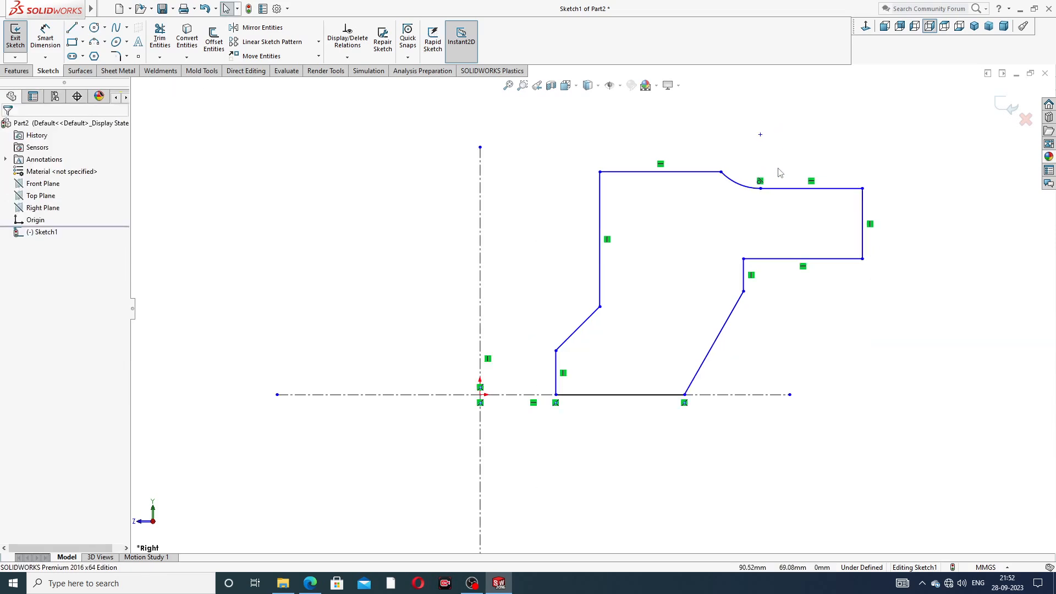
scroll(779, 172, up, 2)
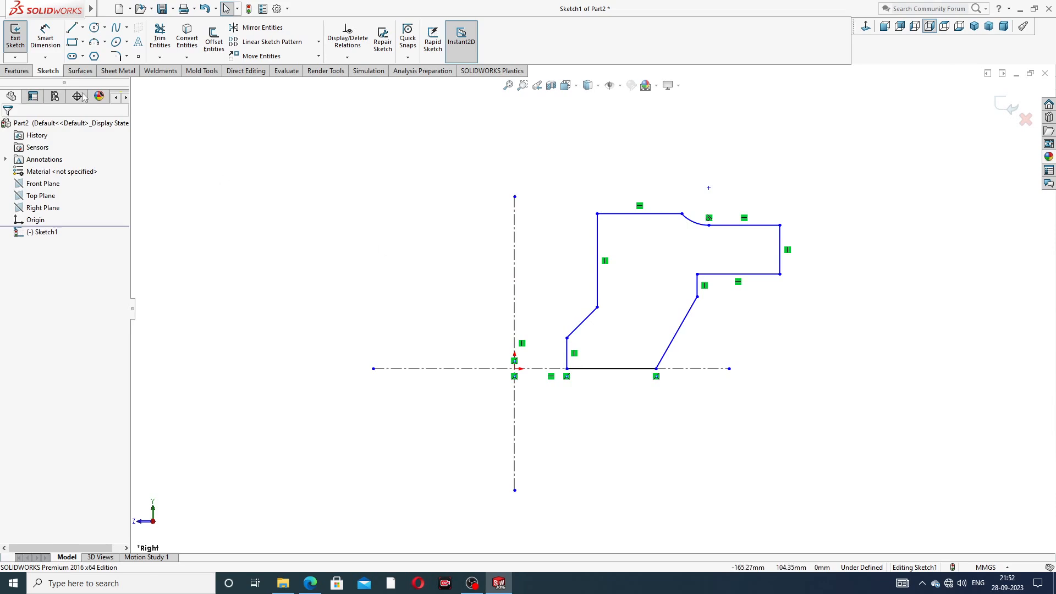
click(45, 38)
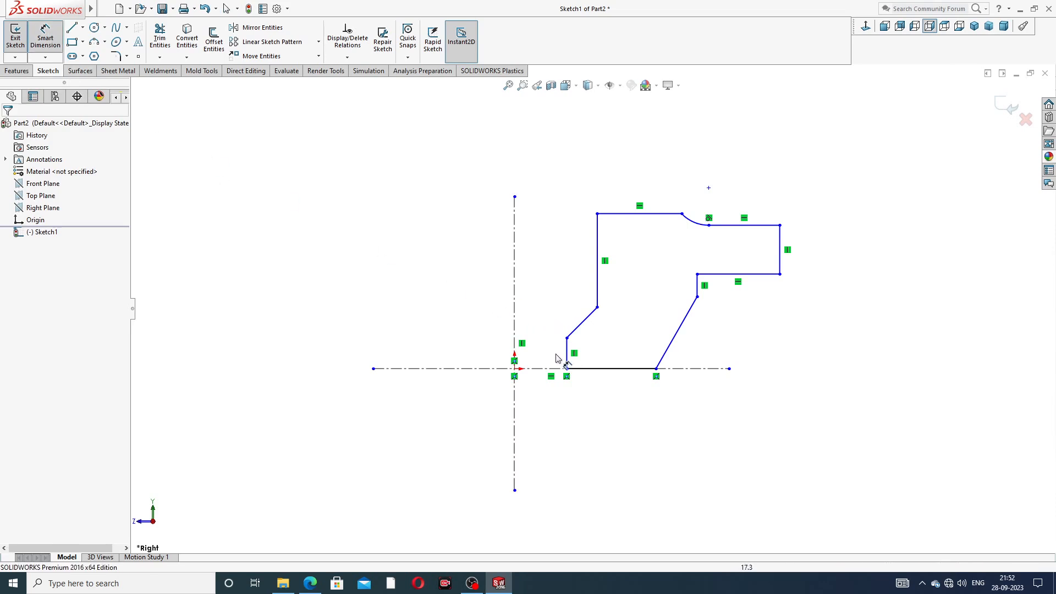
click(567, 369)
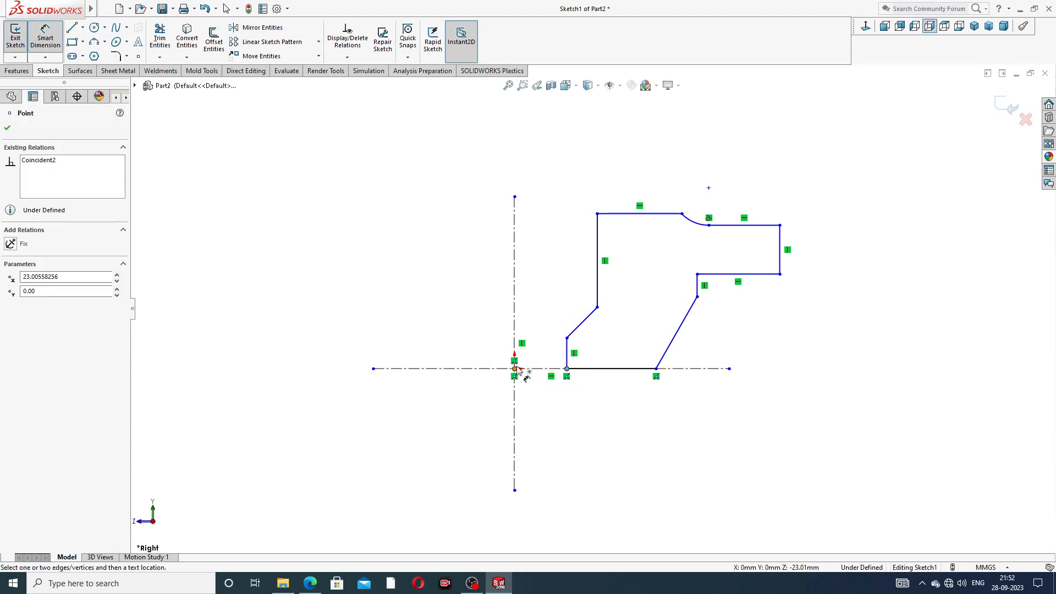
click(514, 350)
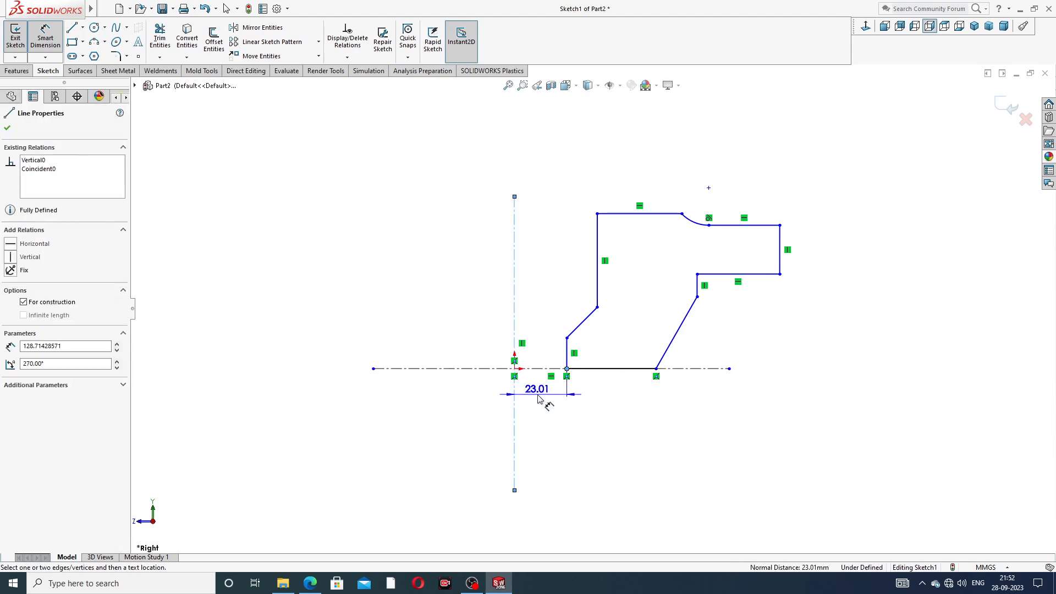
click(539, 400)
text(14)
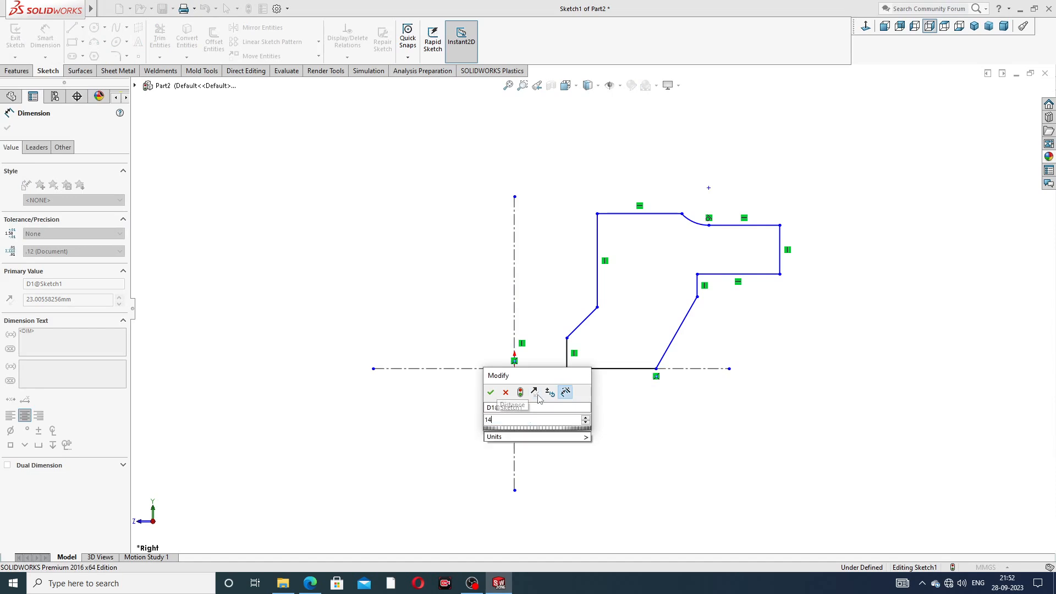
key(Return)
click(583, 438)
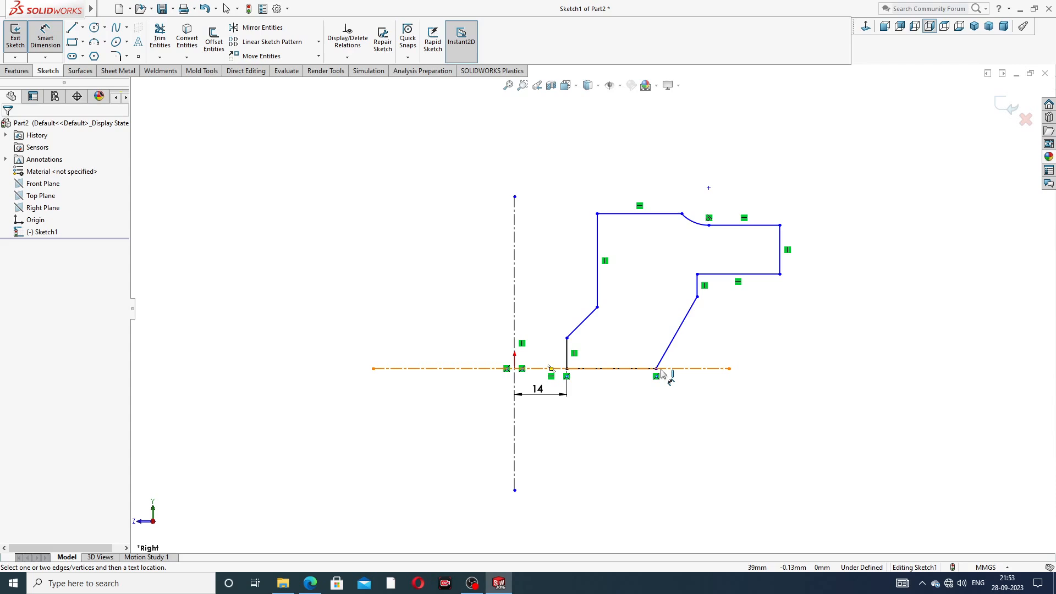
Step: Dimension the base line's outer endpoint at 35 mm from the vertical centerline
click(656, 369)
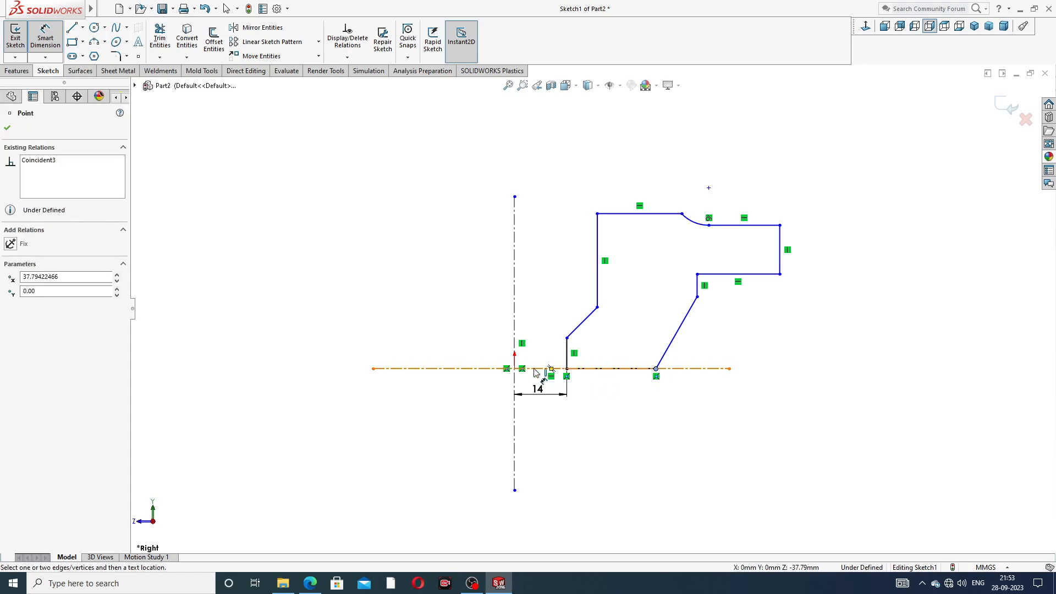
click(514, 342)
click(555, 428)
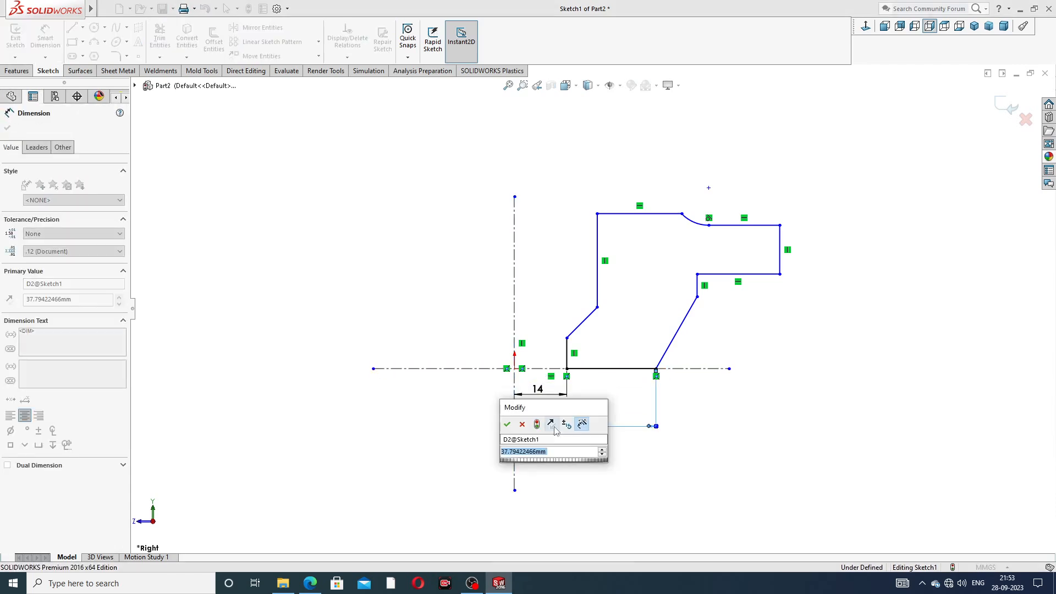
text(35)
key(Return)
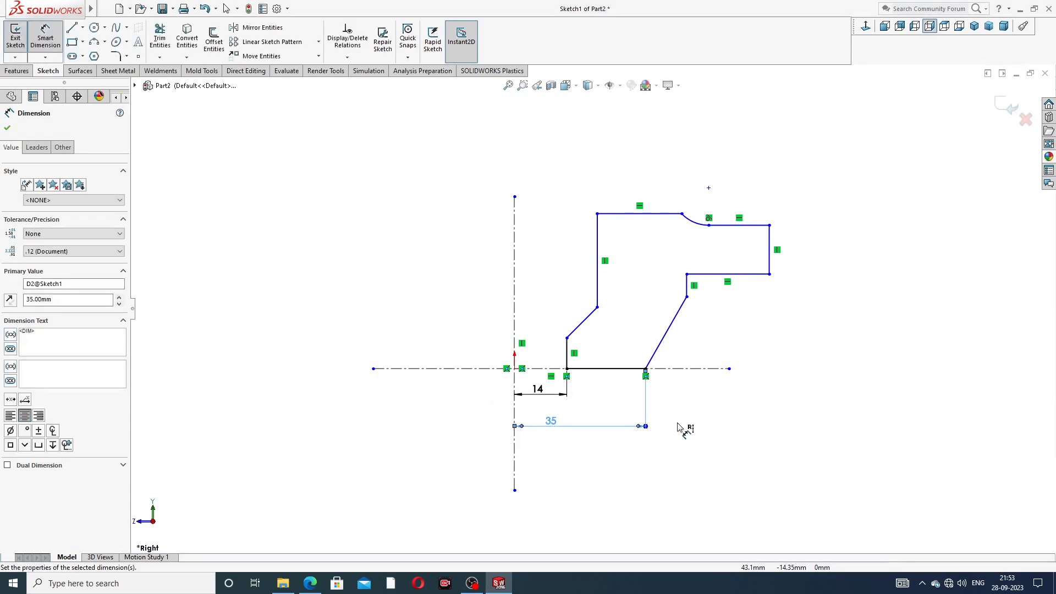
click(679, 427)
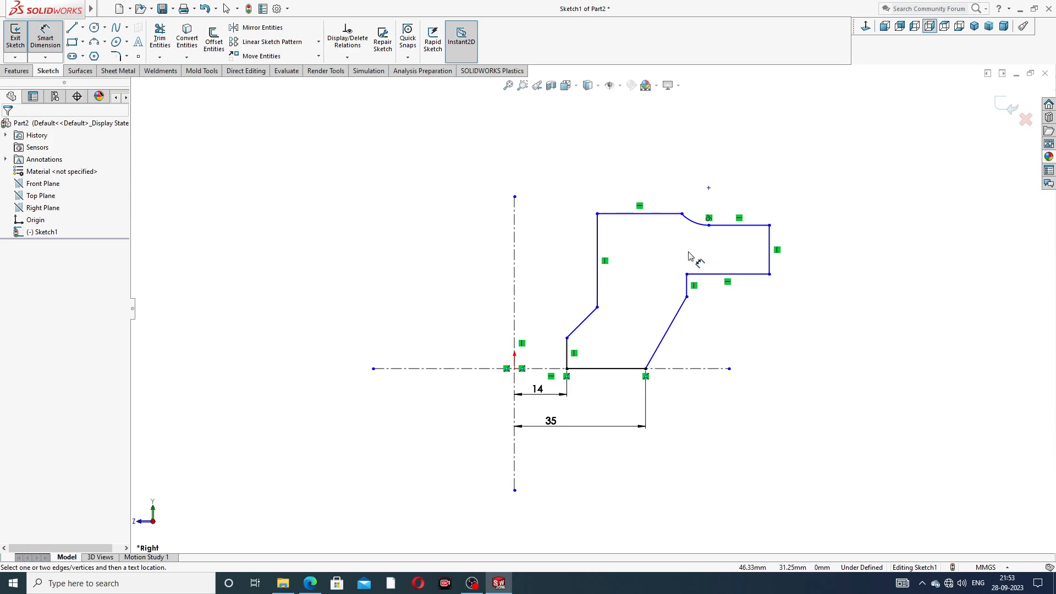
Step: Dimension the arc's upper endpoint at 88 mm from the vertical centerline
click(682, 215)
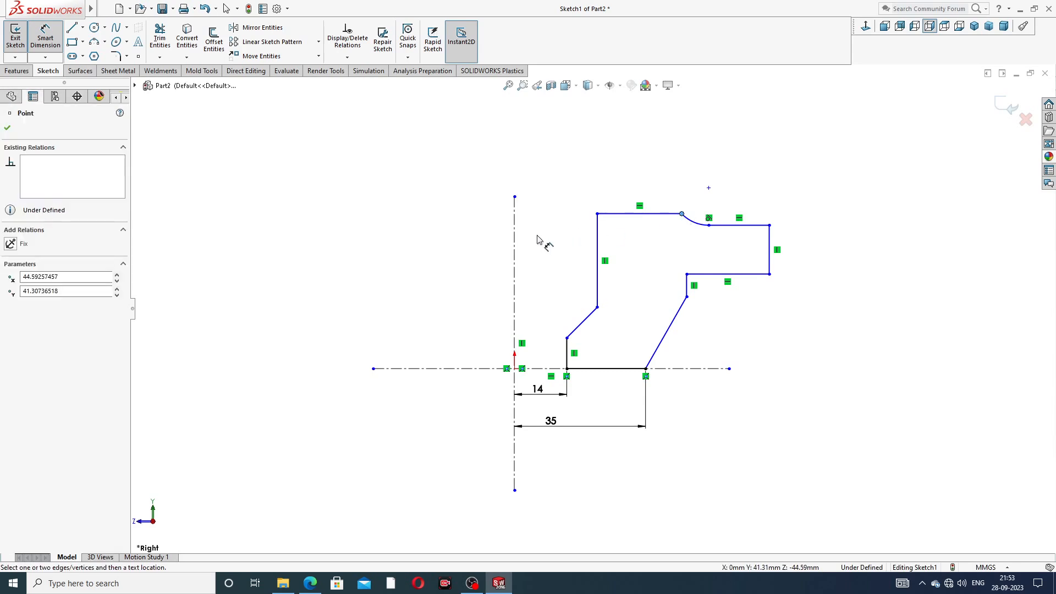
click(517, 231)
click(588, 175)
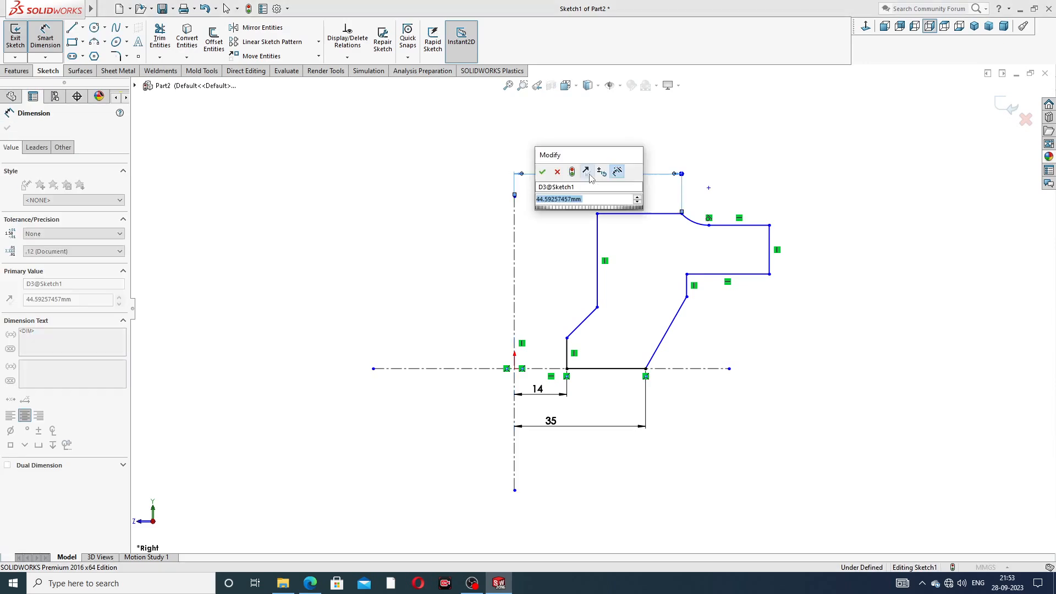
text(88)
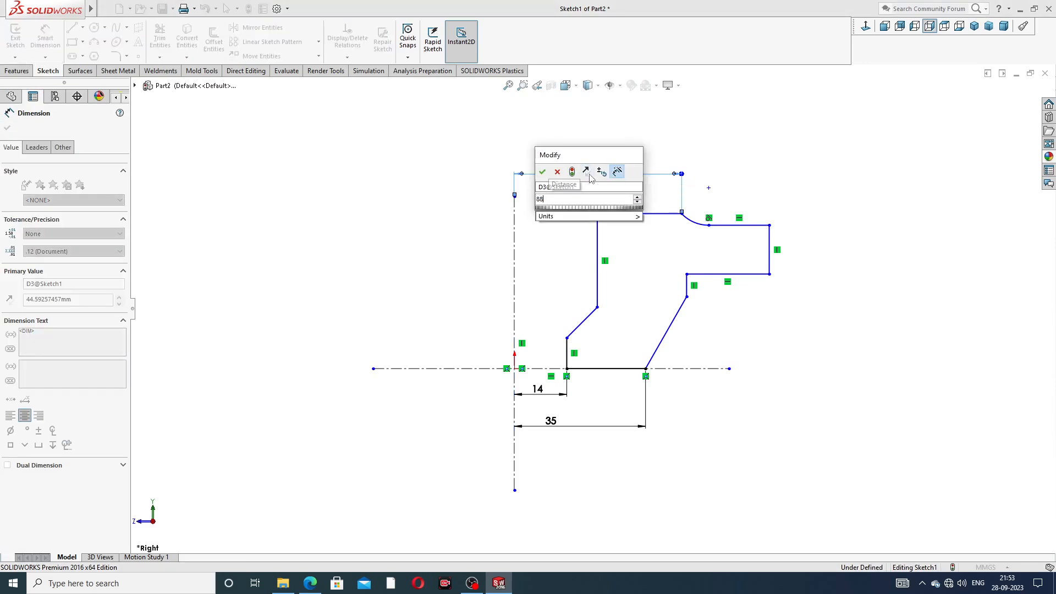
key(Return)
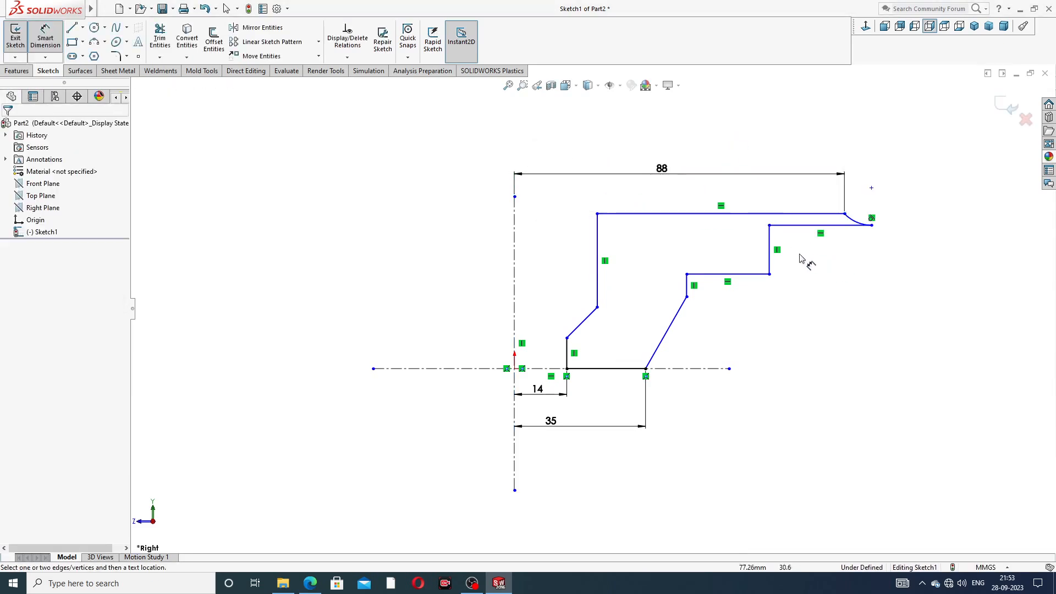
Step: Dimension the profile's outer vertical edge at 138 mm from the vertical centerline
click(768, 246)
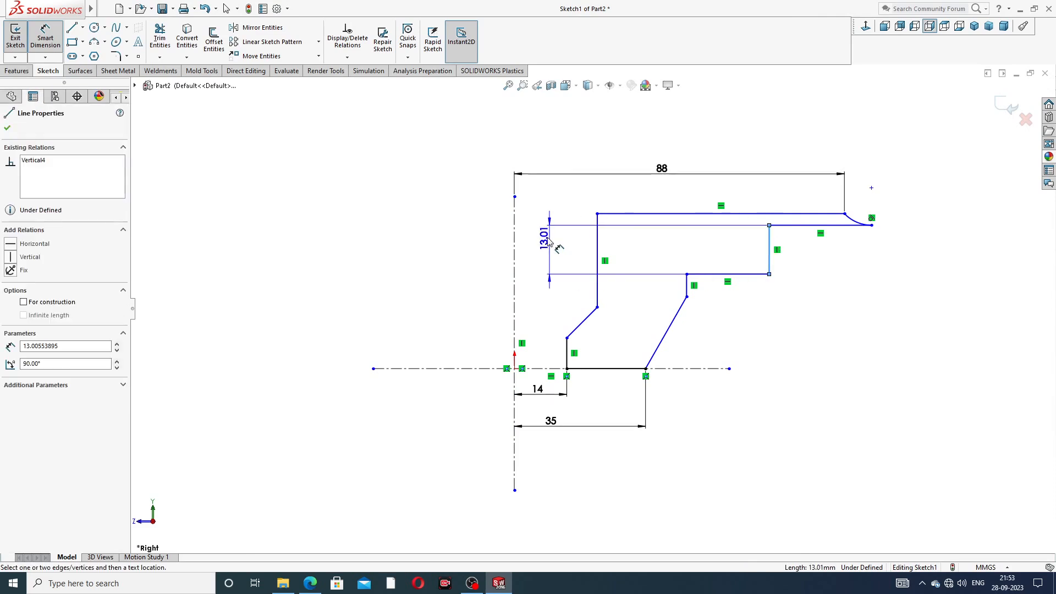
click(515, 231)
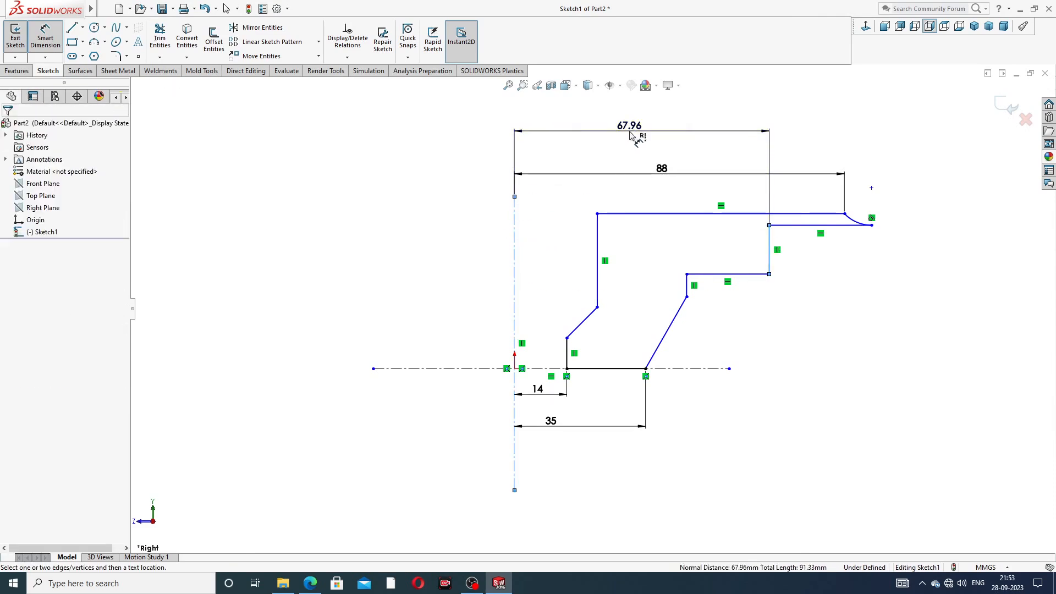
click(635, 133)
text(138)
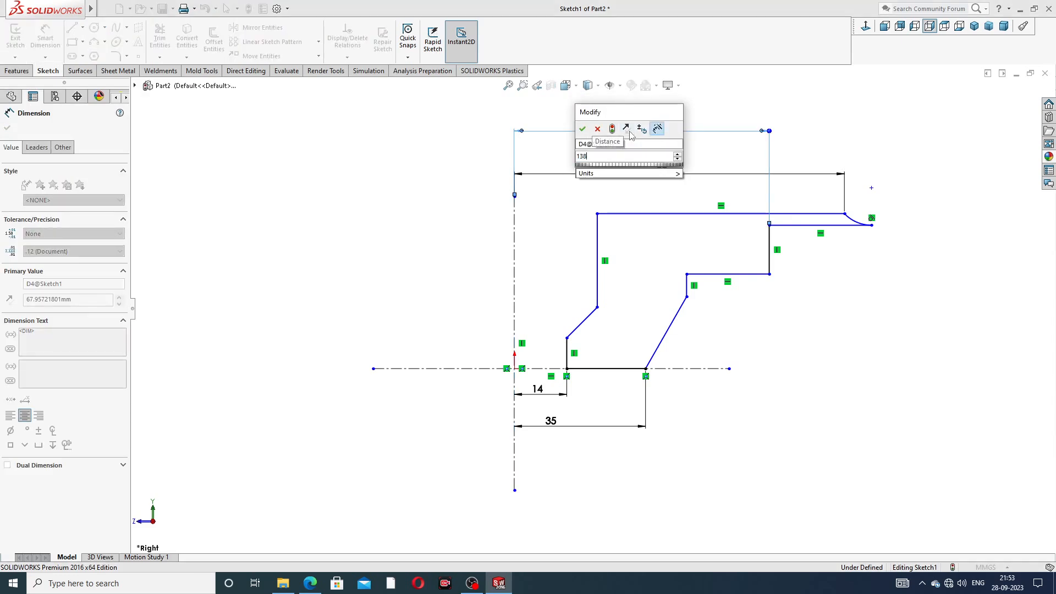
key(Return)
click(888, 346)
Step: Dimension the length of the profile's outer vertical edge as 22 mm and finish dimensioning
scroll(906, 307, up, 2)
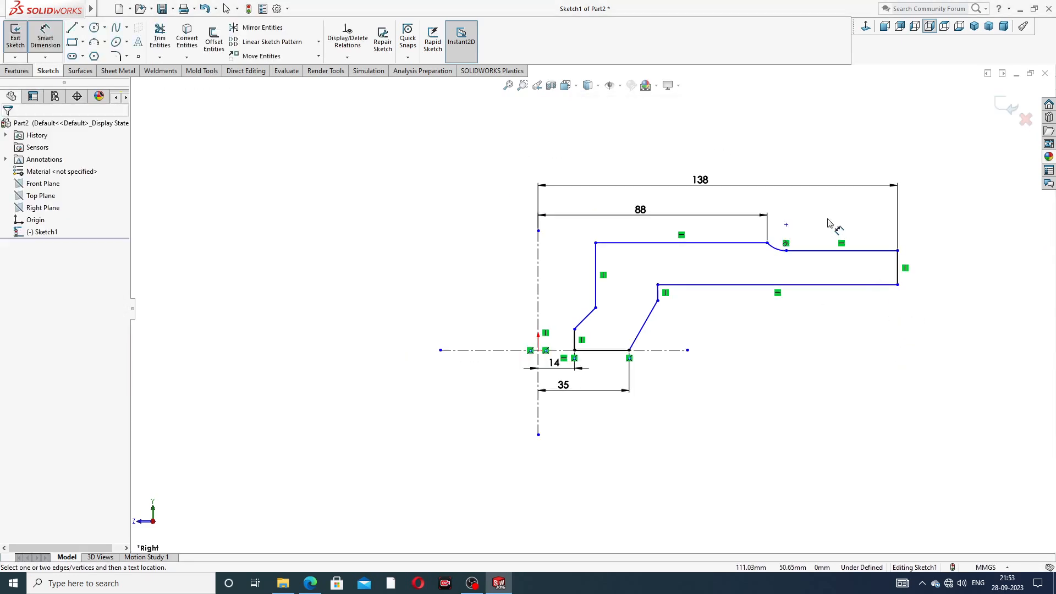
click(897, 268)
click(925, 273)
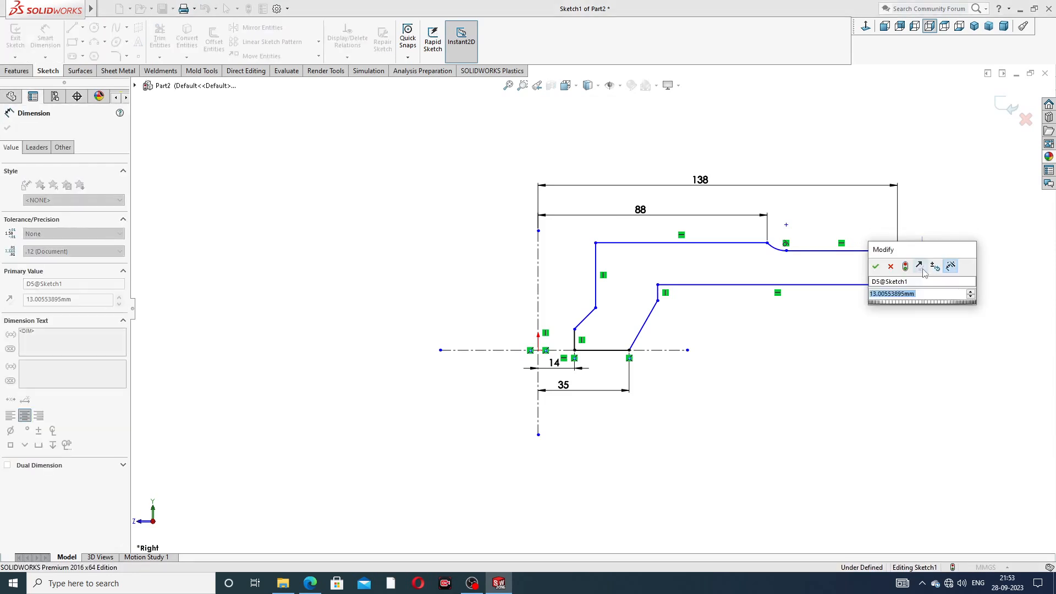
key(Return)
click(870, 360)
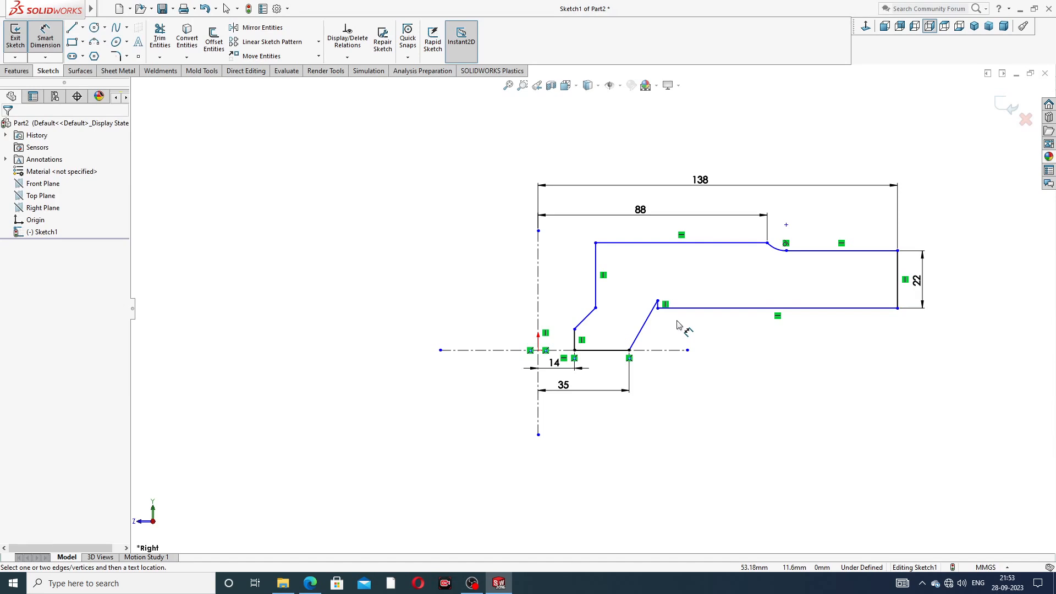
right_click(719, 336)
click(746, 164)
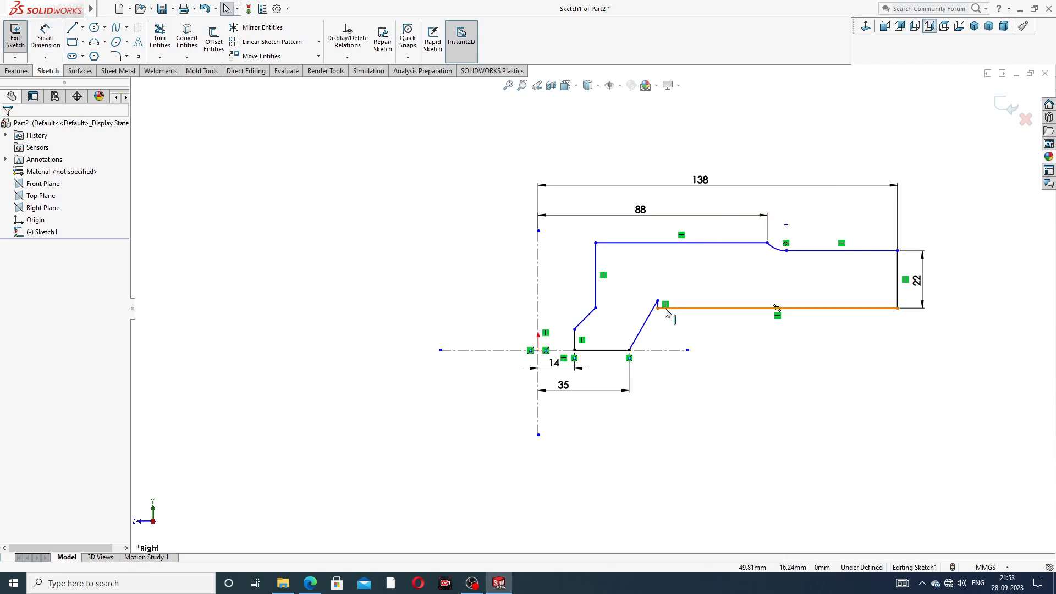
Step: Pull the long slanted line's upper endpoint down so the short vertical edge hangs below the profile's lower horizontal edge
drag(657, 302, 653, 324)
click(726, 351)
scroll(688, 335, up, 2)
scroll(690, 335, down, 2)
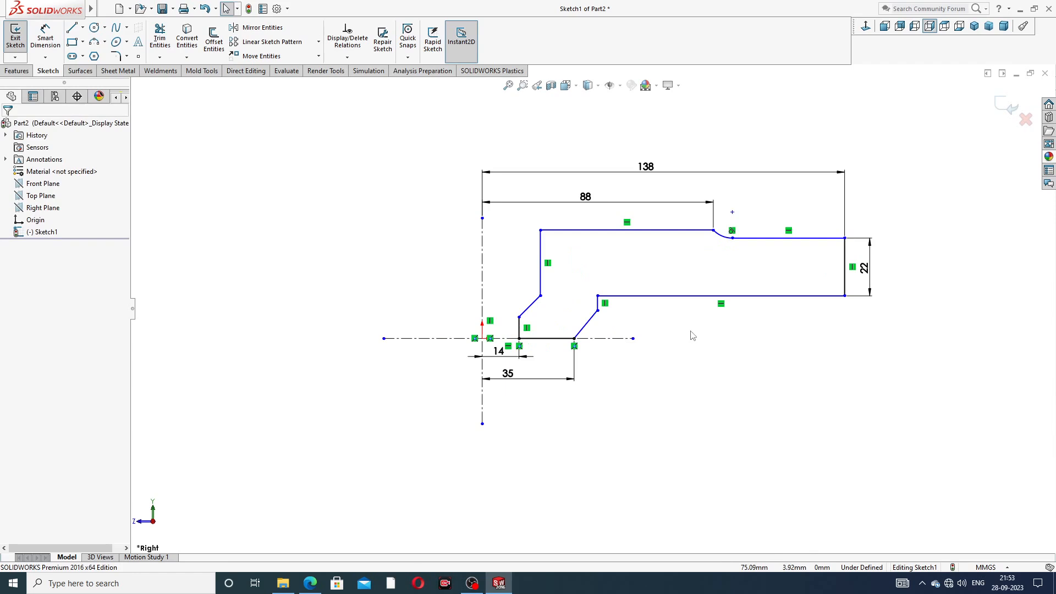
Step: Dimension the length of the short vertical edge above the long slanted line as 6 mm
click(45, 37)
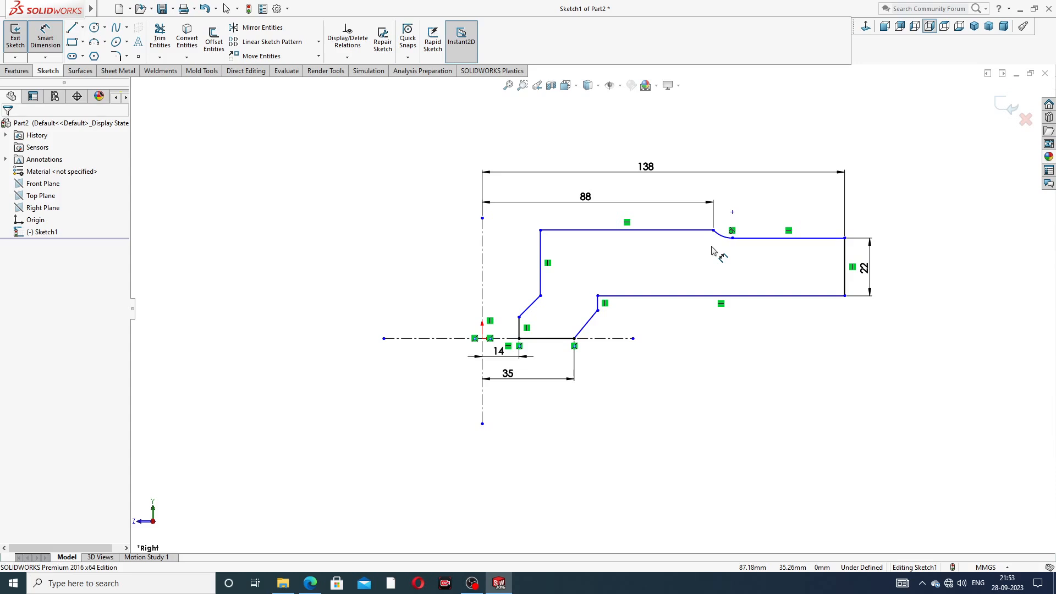
click(598, 304)
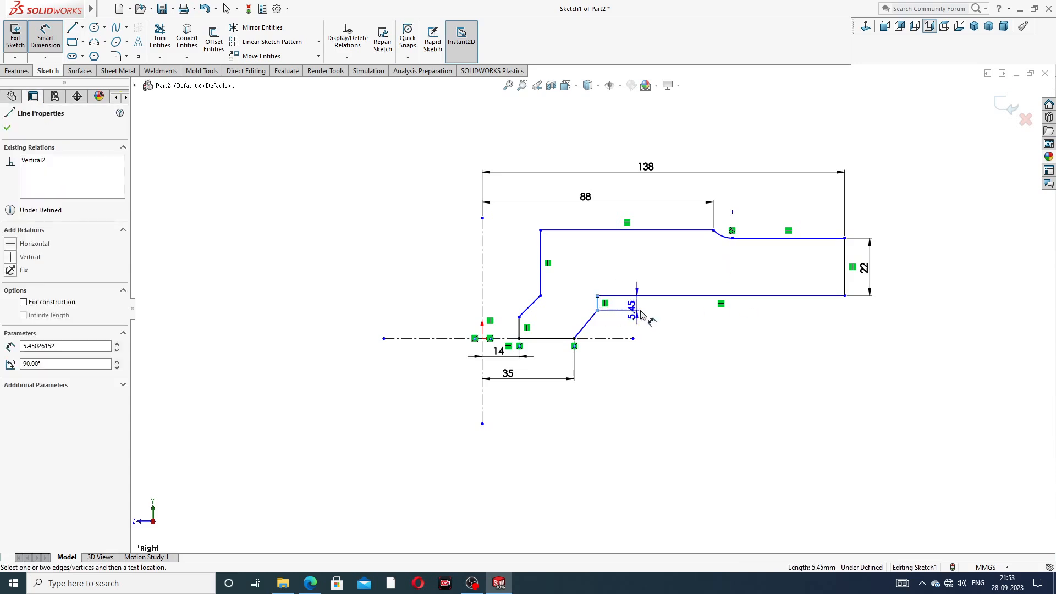
click(823, 332)
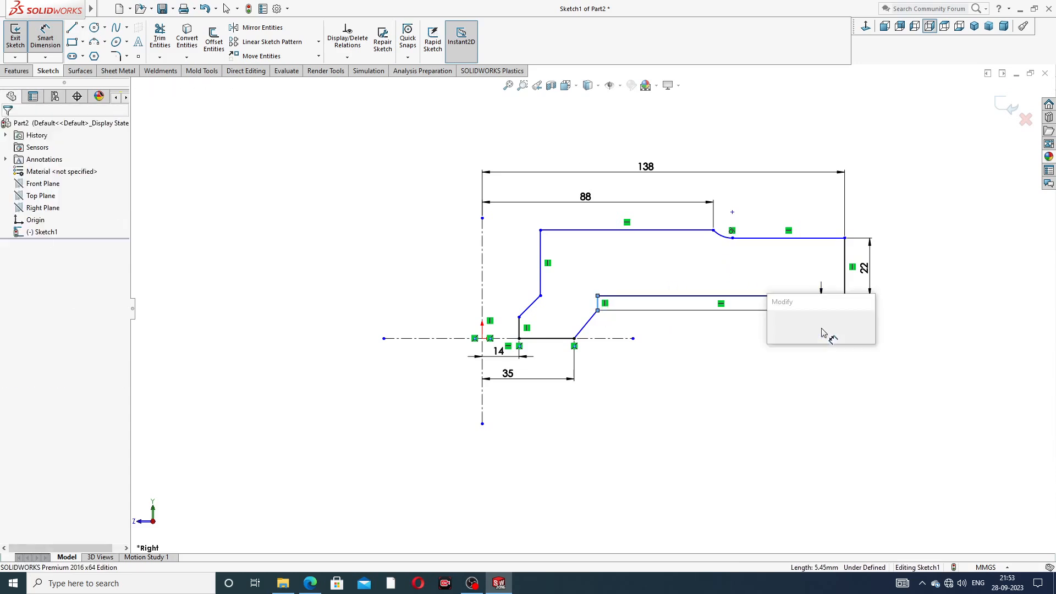
text(6)
key(Return)
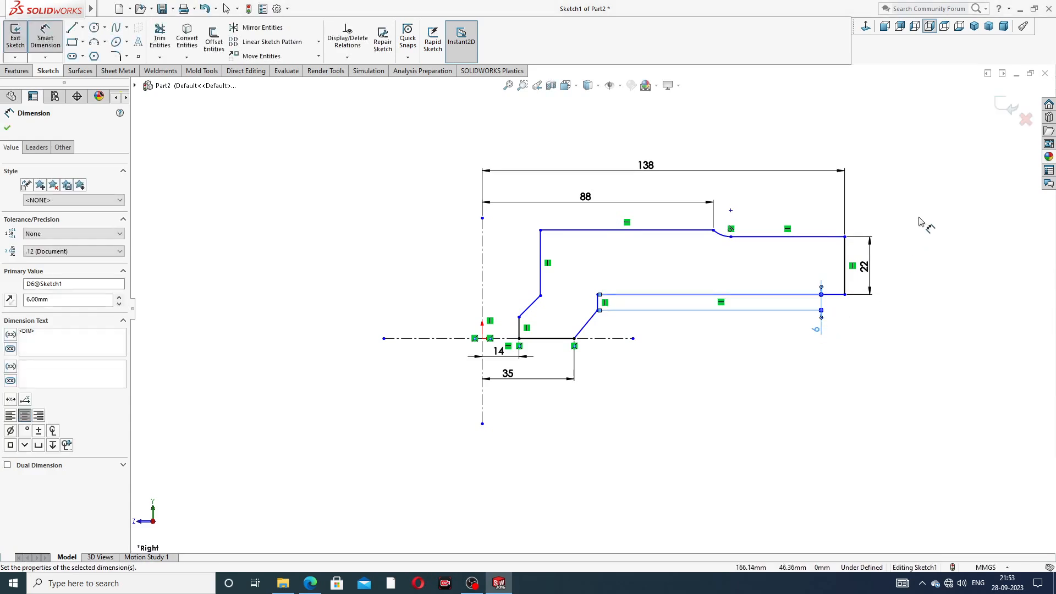
Step: Dimension the vertical offset between the arc's upper endpoint and the outer upper horizontal edge as 6 mm
click(713, 230)
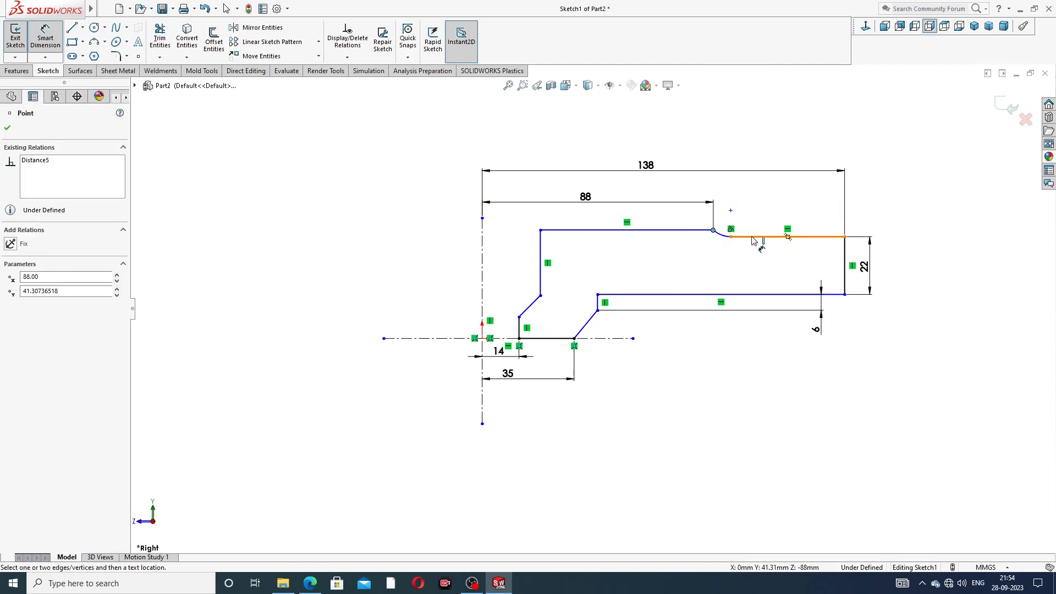
click(753, 238)
click(860, 210)
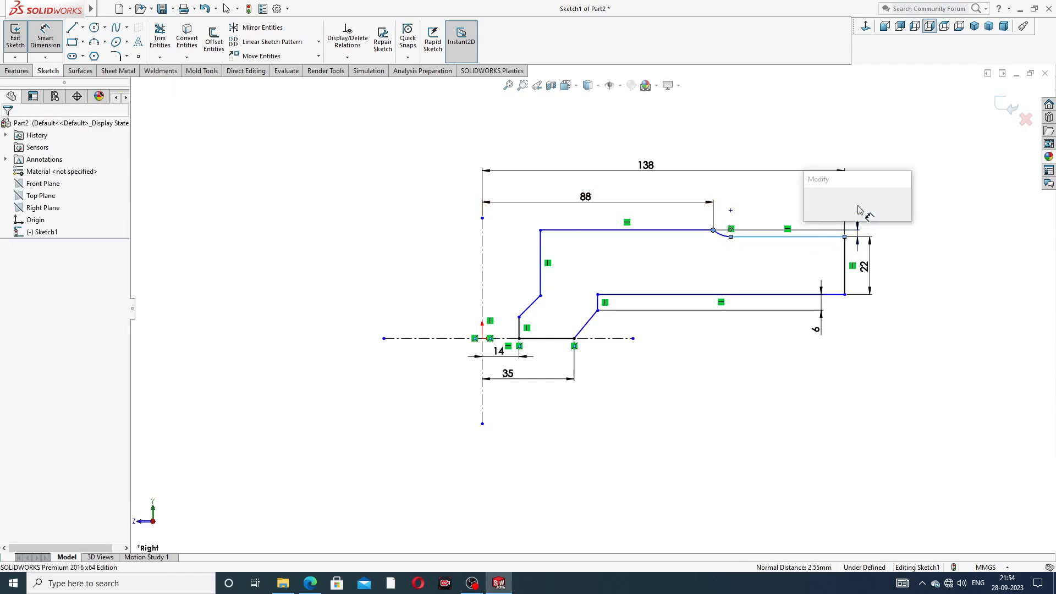
text(6)
key(Return)
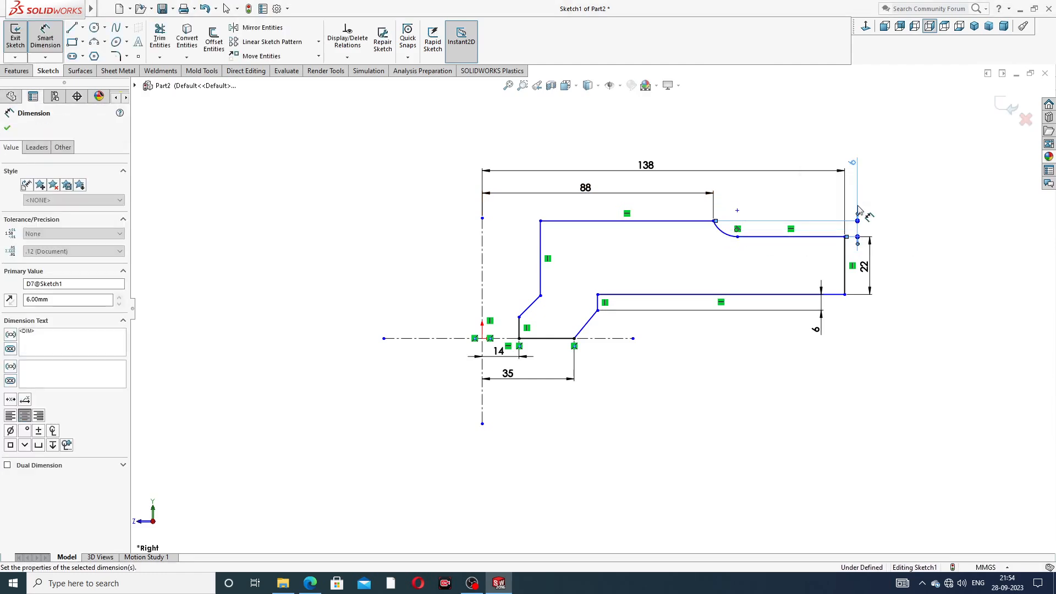
click(900, 218)
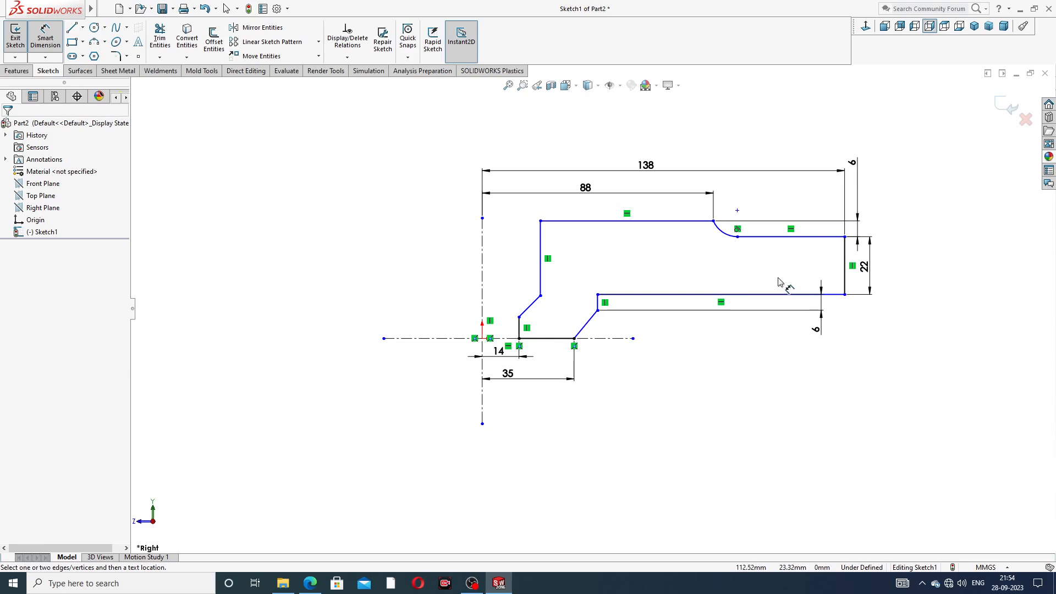
Step: Dimension the long slanted line's upper endpoint at 47 mm above the horizontal centerline
click(599, 312)
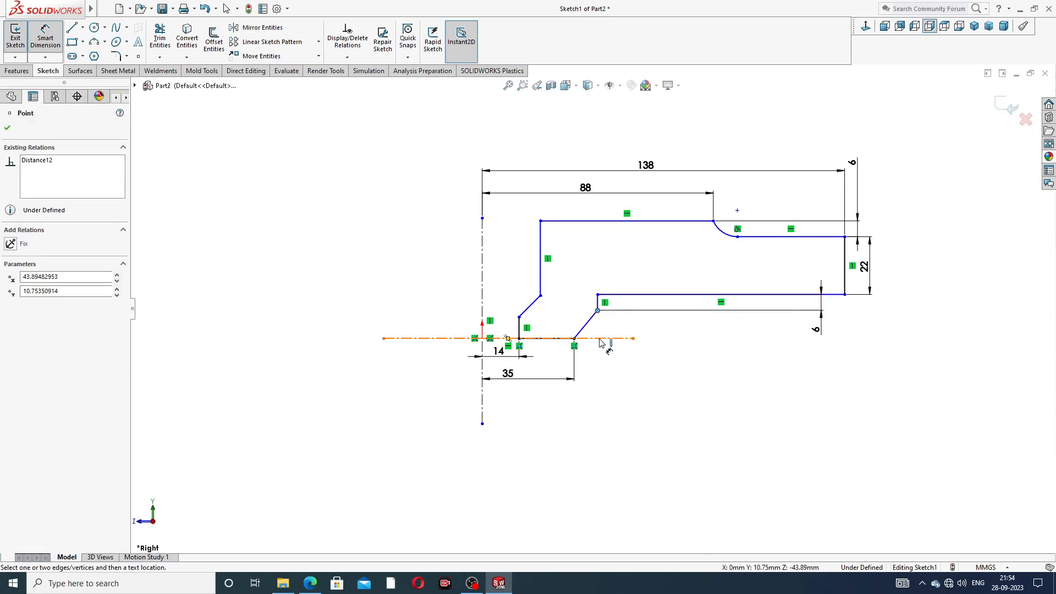
click(611, 338)
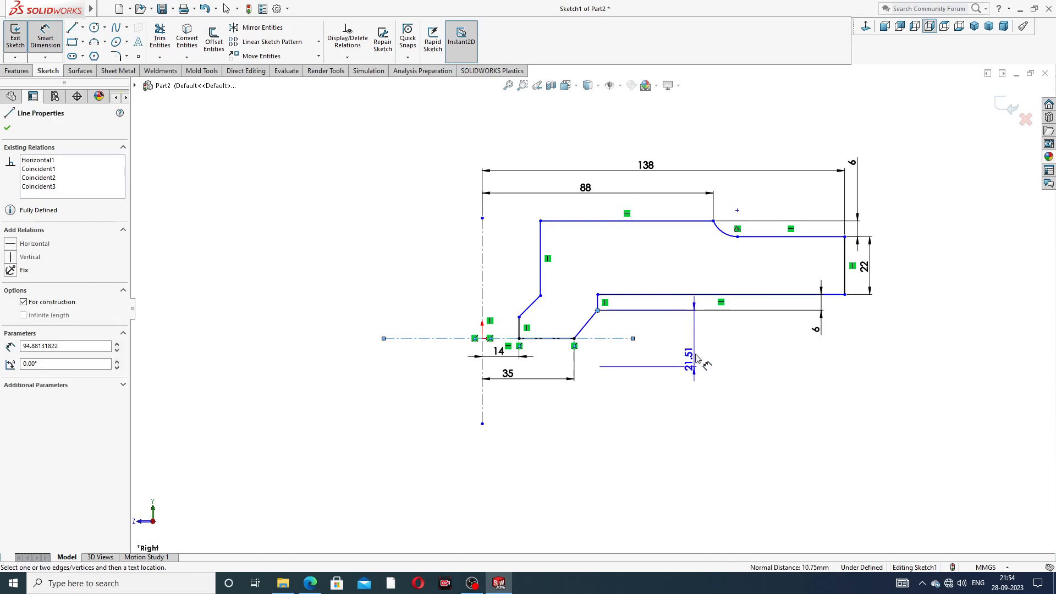
click(698, 332)
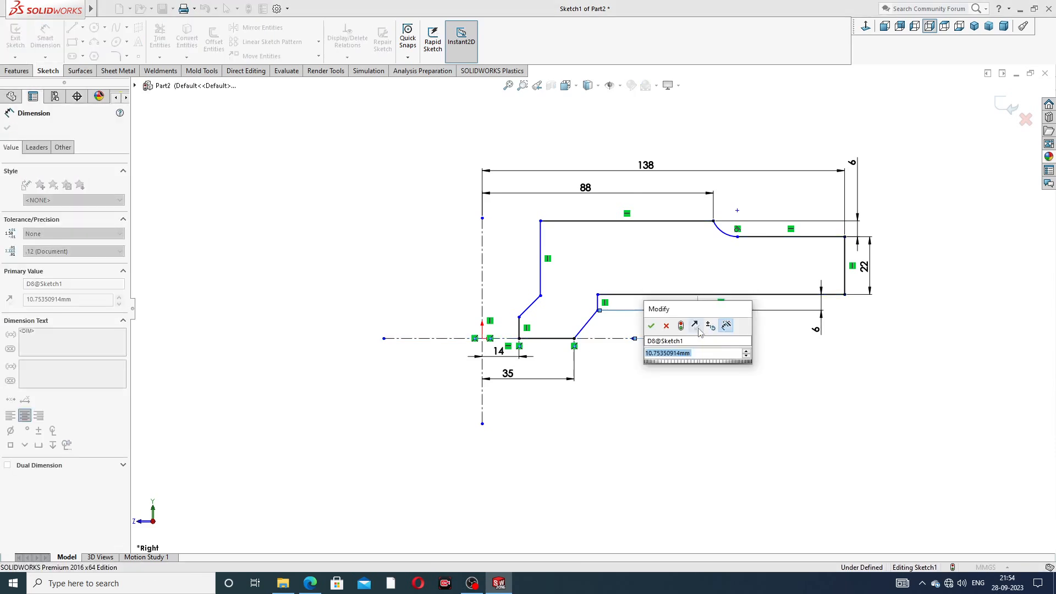
text(47)
key(Return)
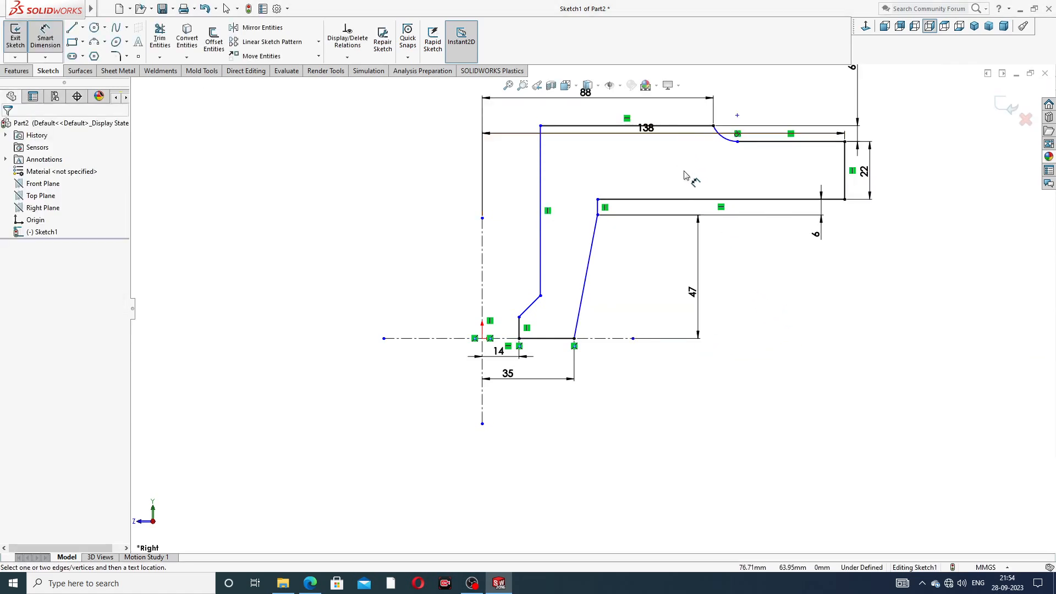
Step: Rearrange the 138, 88, 22 and upper 6 mm dimensions so they sit clear of the profile and each other
scroll(687, 172, up, 1)
scroll(679, 174, up, 1)
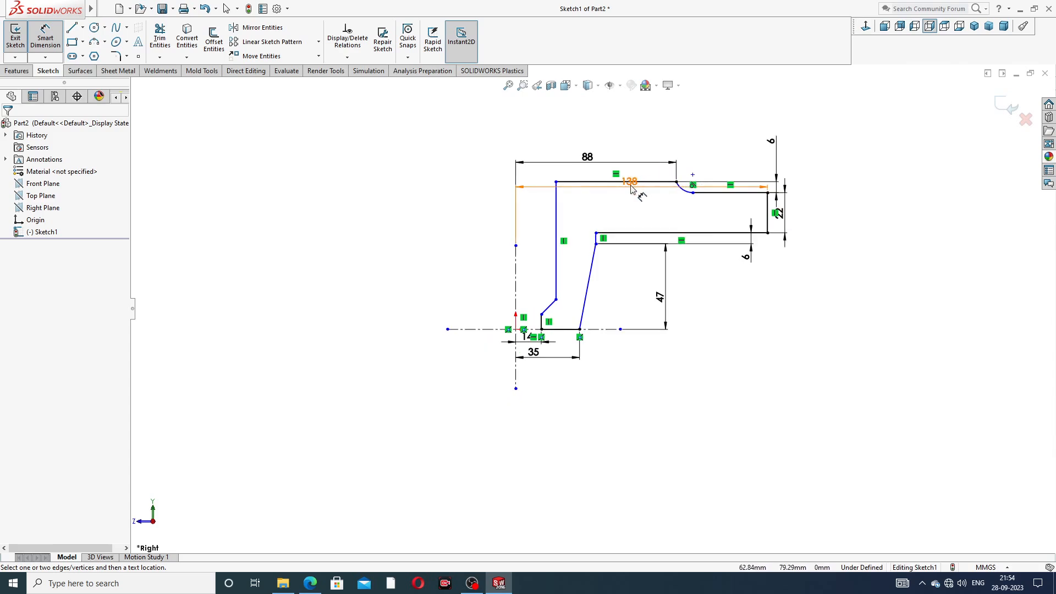
drag(633, 181, 625, 125)
drag(784, 215, 819, 215)
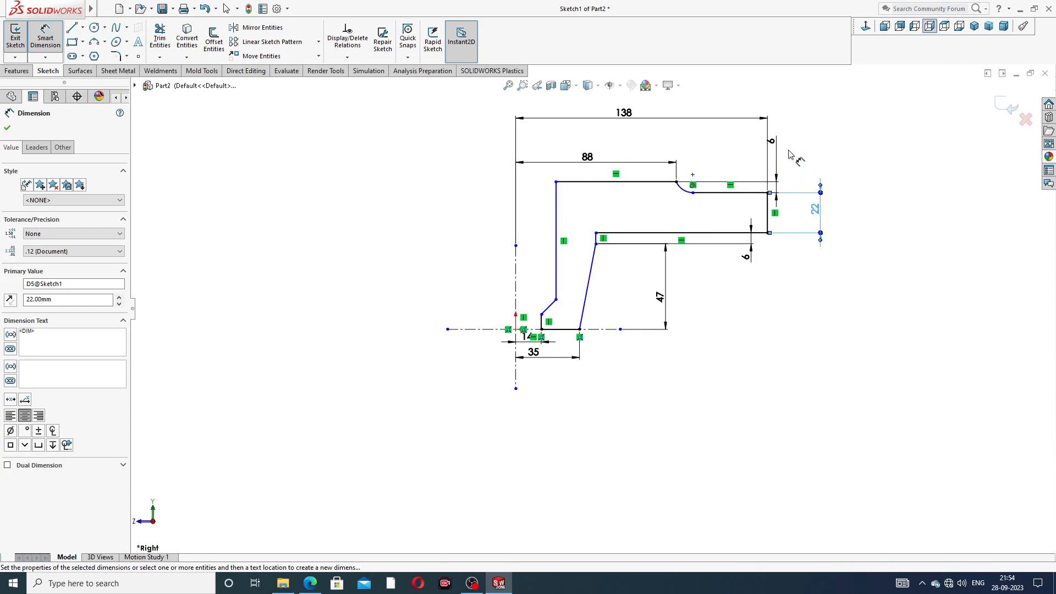
drag(771, 141, 785, 143)
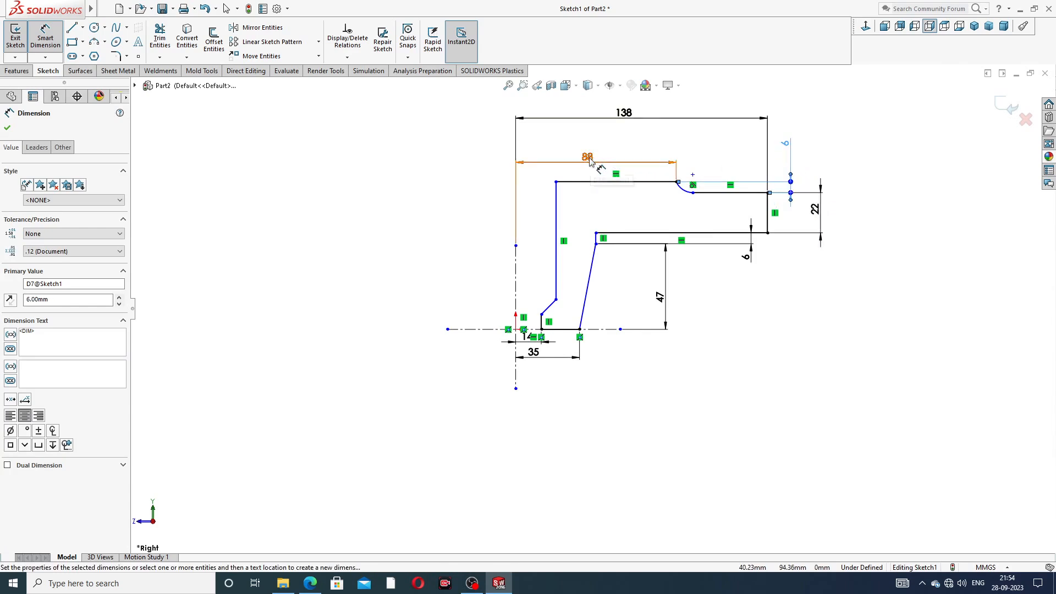
drag(589, 160, 604, 147)
click(672, 308)
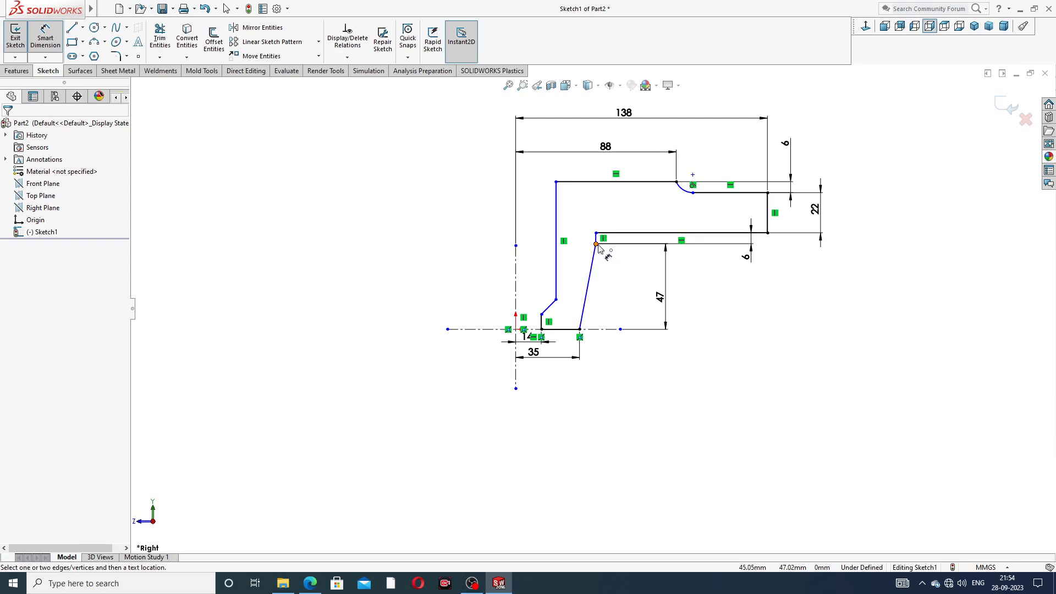
Step: Dimension the long slanted line's upper endpoint at 81 mm from the vertical centerline
click(596, 243)
click(515, 290)
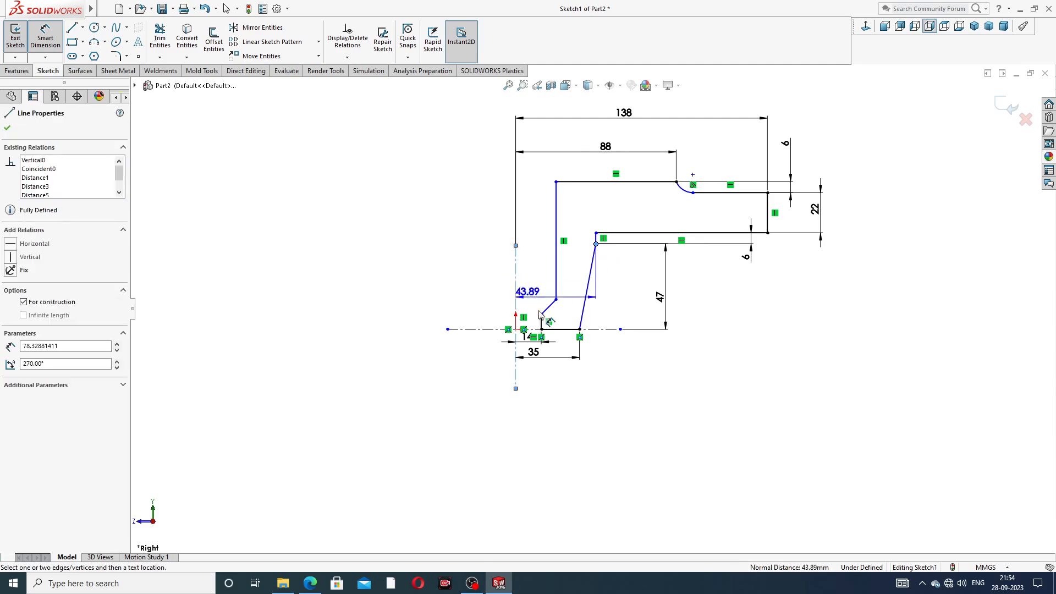
click(561, 403)
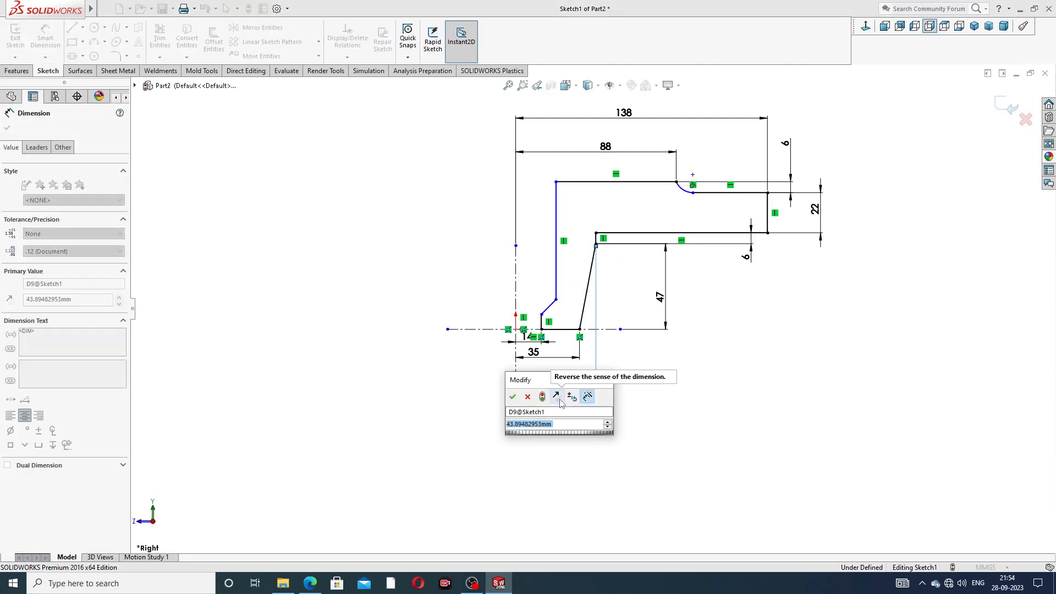
text(81)
key(Return)
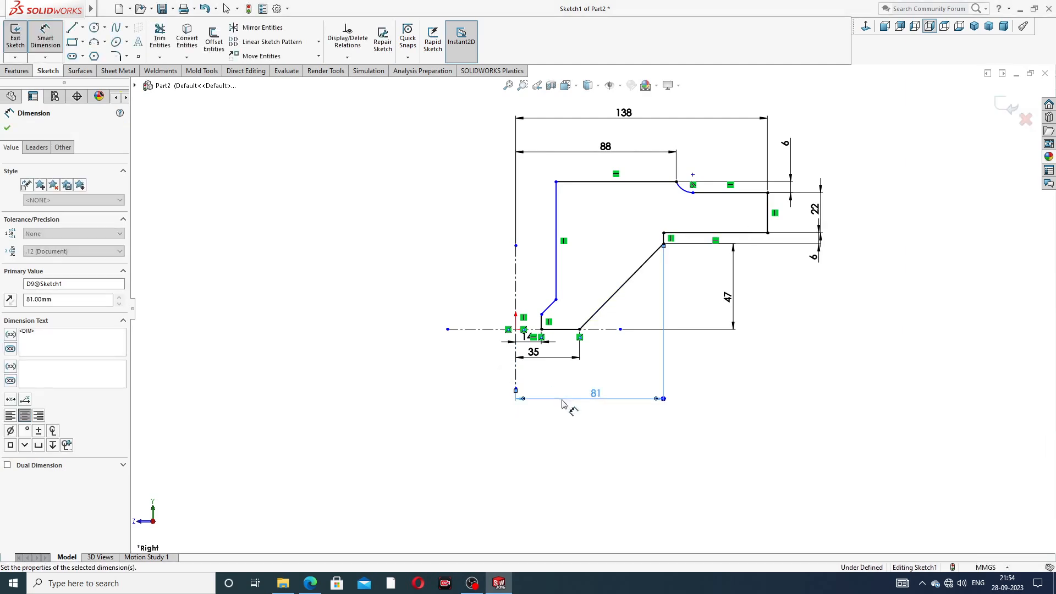
click(651, 392)
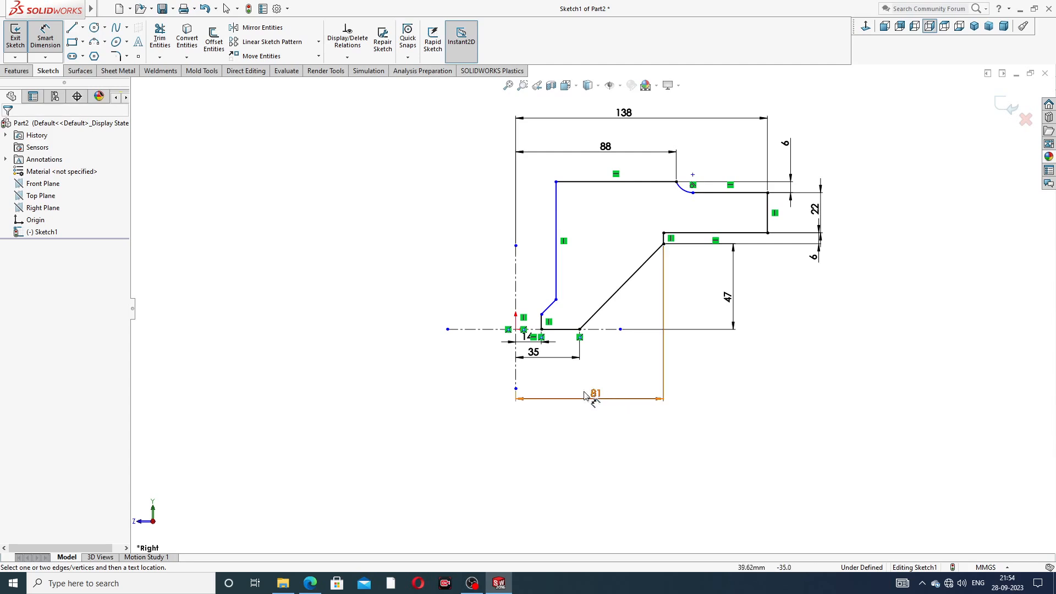
Step: Move the 35 mm and 14 mm dimensions further below the base line to space them evenly
drag(545, 355, 561, 379)
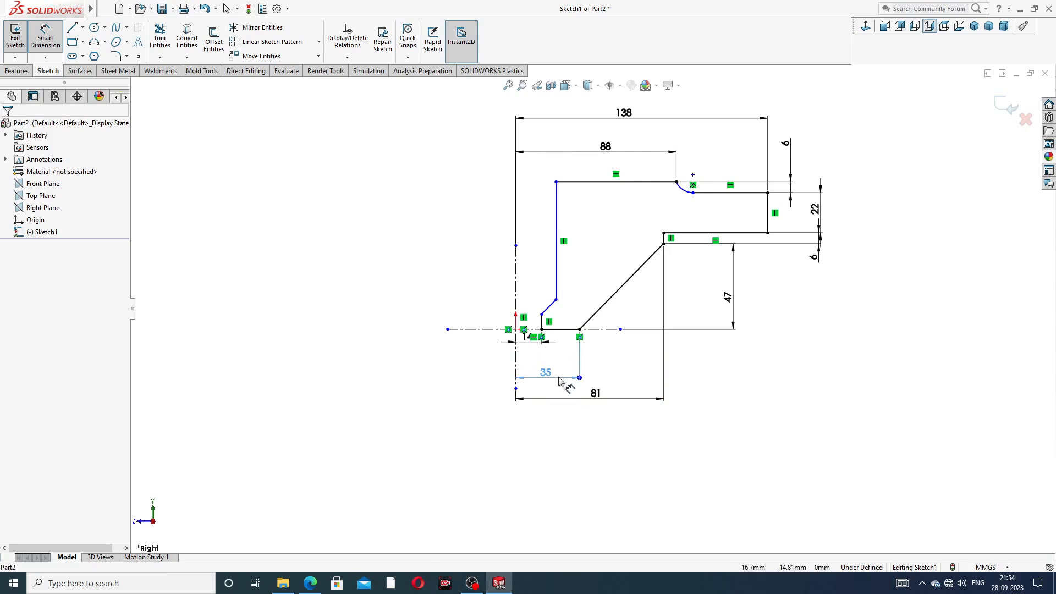
click(714, 357)
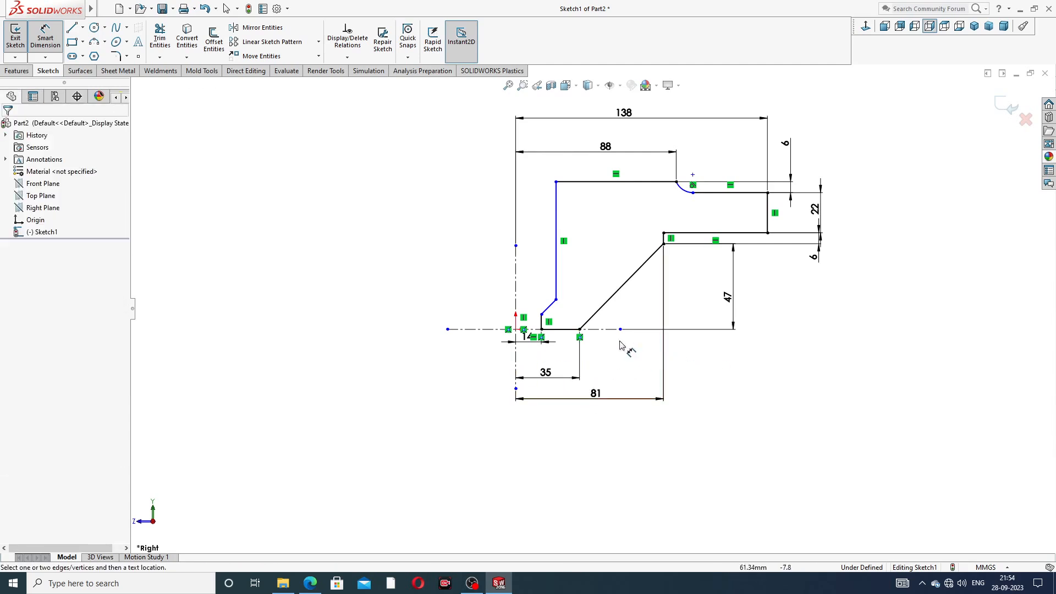
click(529, 355)
click(754, 388)
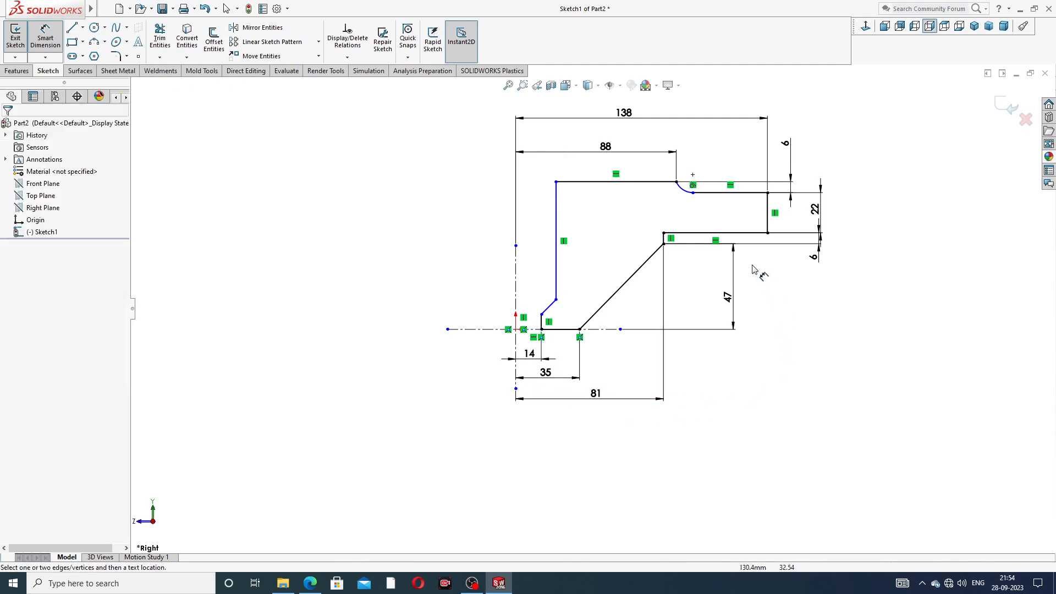
Step: Dimension the tall inner vertical edge at 28 mm from the vertical centerline
click(556, 228)
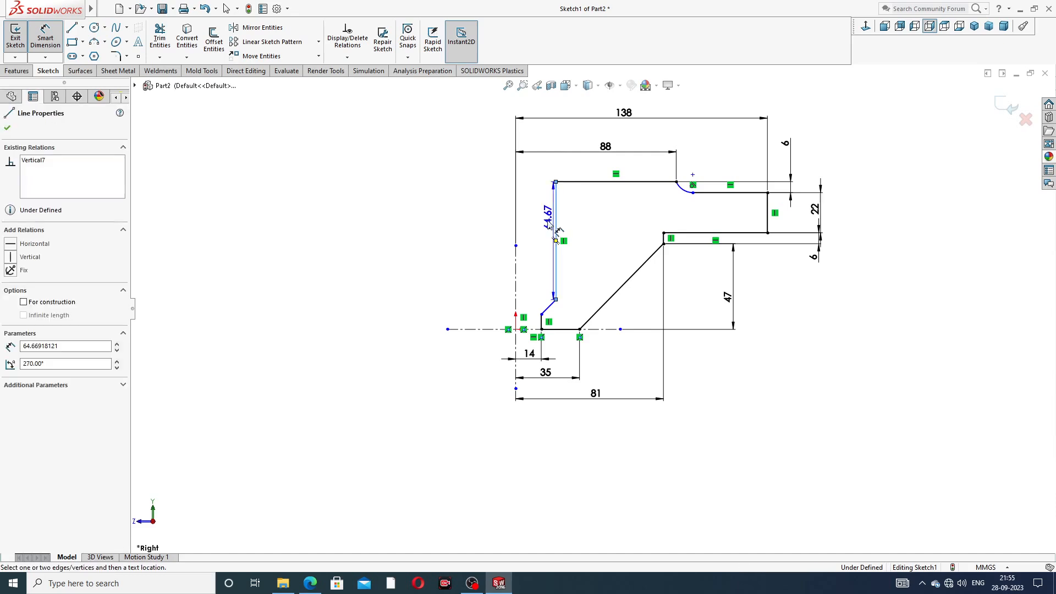
click(515, 264)
click(537, 245)
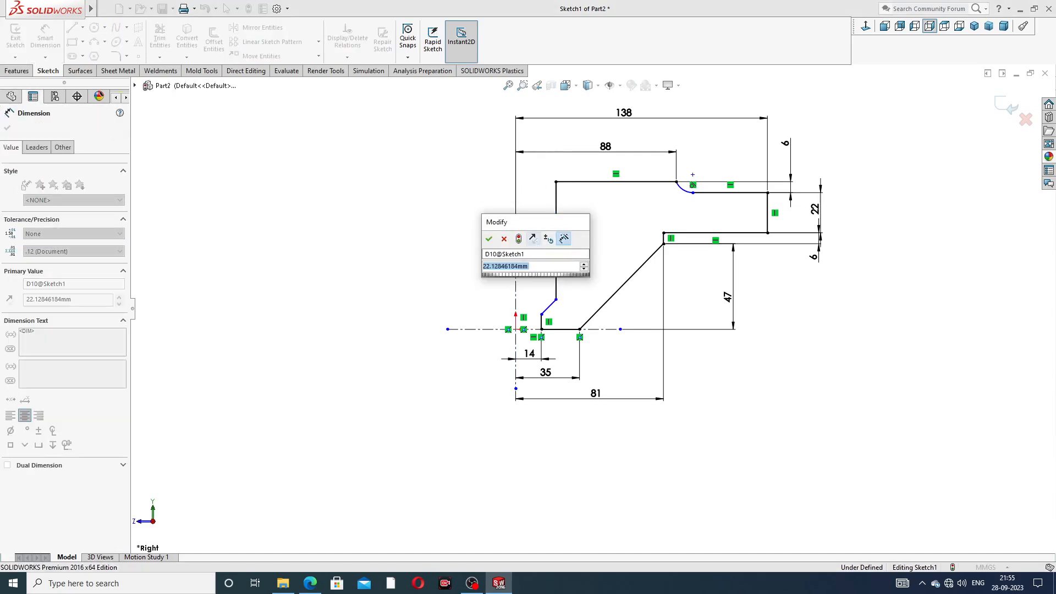
text(28)
key(Return)
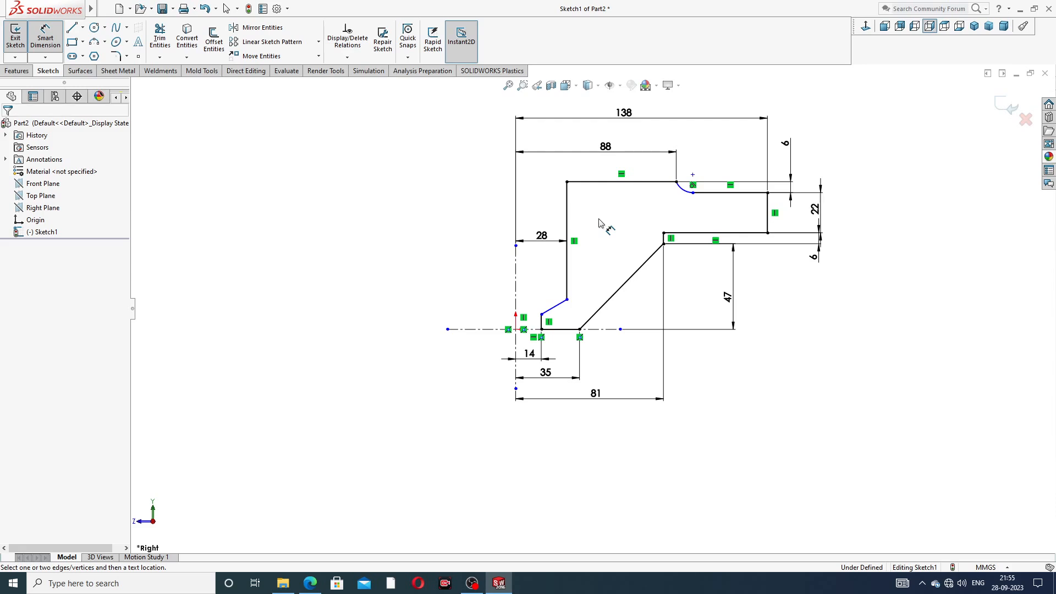
Step: Dimension the vertical distance from the arc's lower endpoint to the top of the lower inner vertical edge as 48 mm
click(694, 196)
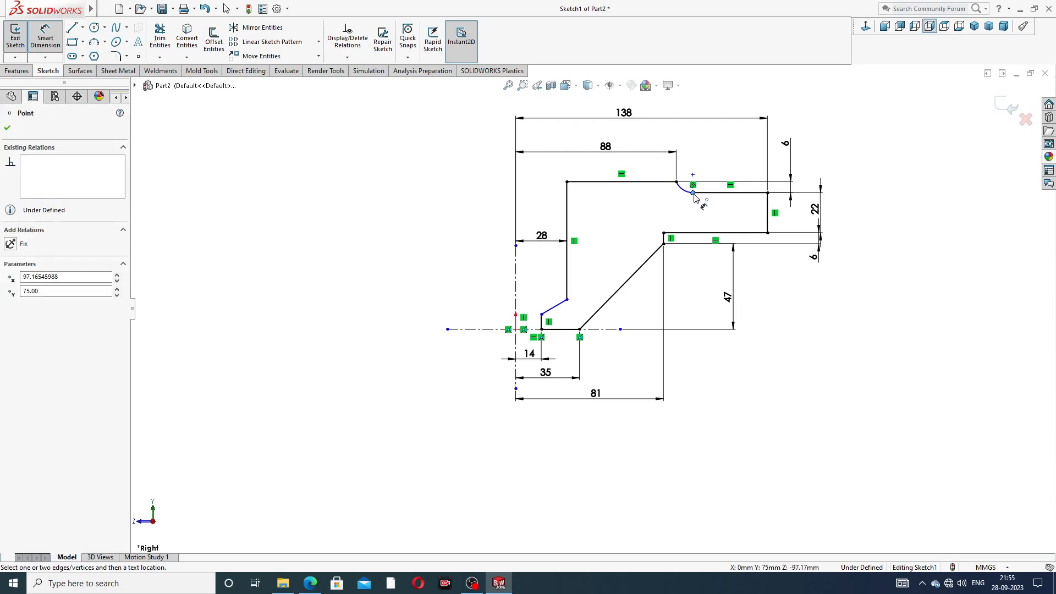
click(542, 314)
click(495, 263)
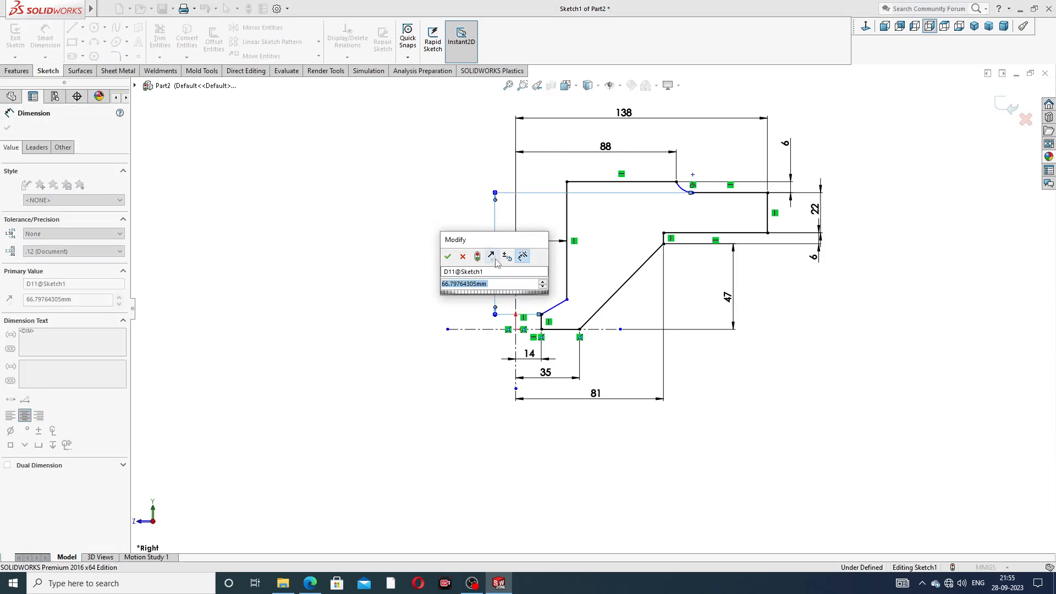
text(48)
key(Return)
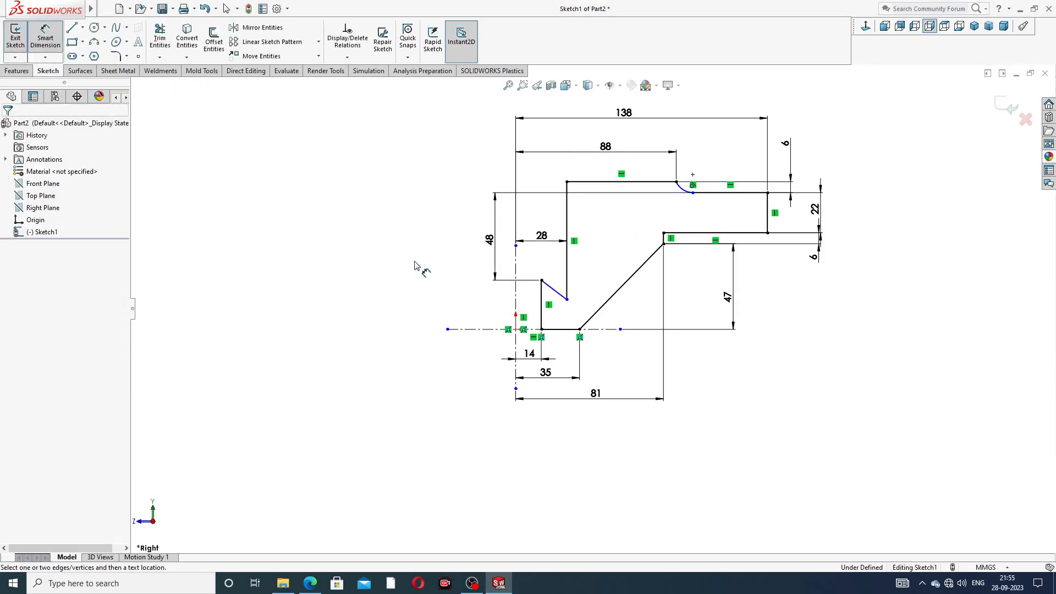
Step: Leave dimensioning and pull the tall inner edge's lower endpoint up above the top of the lower inner vertical edge
right_click(432, 268)
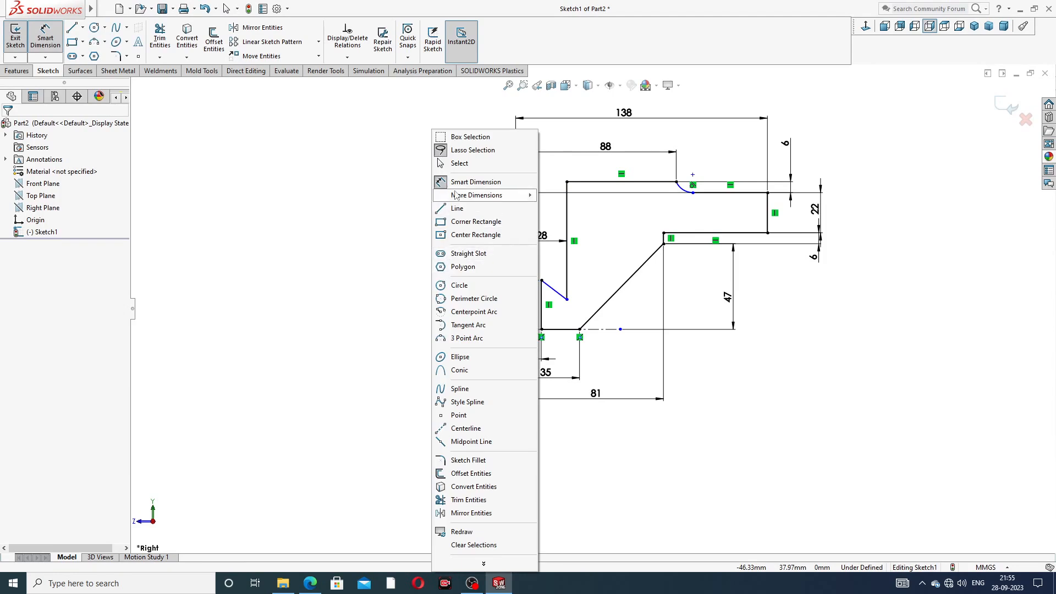
click(461, 166)
drag(567, 299, 565, 263)
click(428, 242)
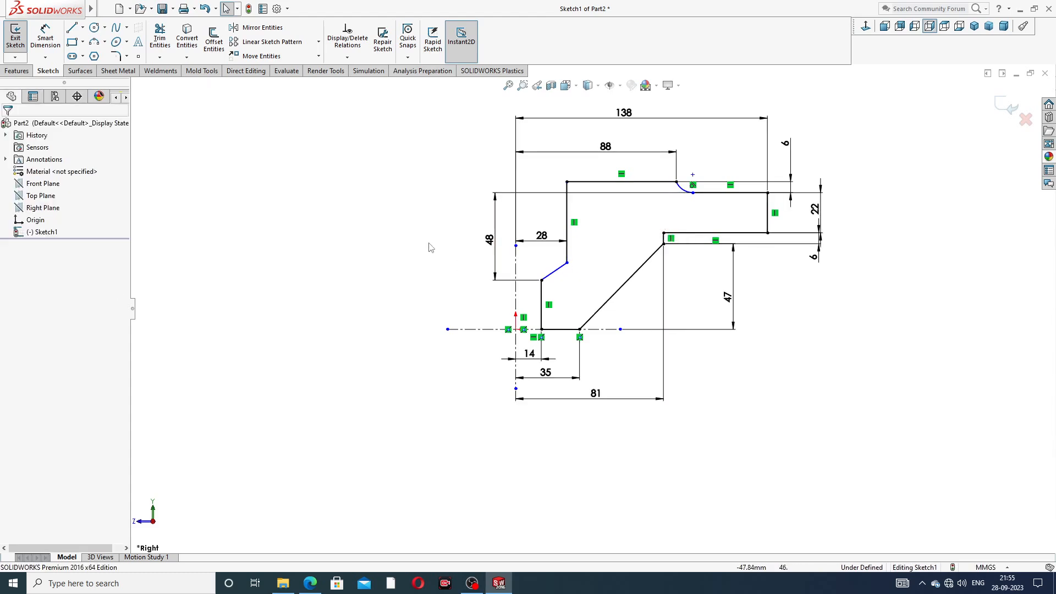
Step: Dimension the angle between the short slanted line and the vertical centerline as 60 degrees
click(55, 39)
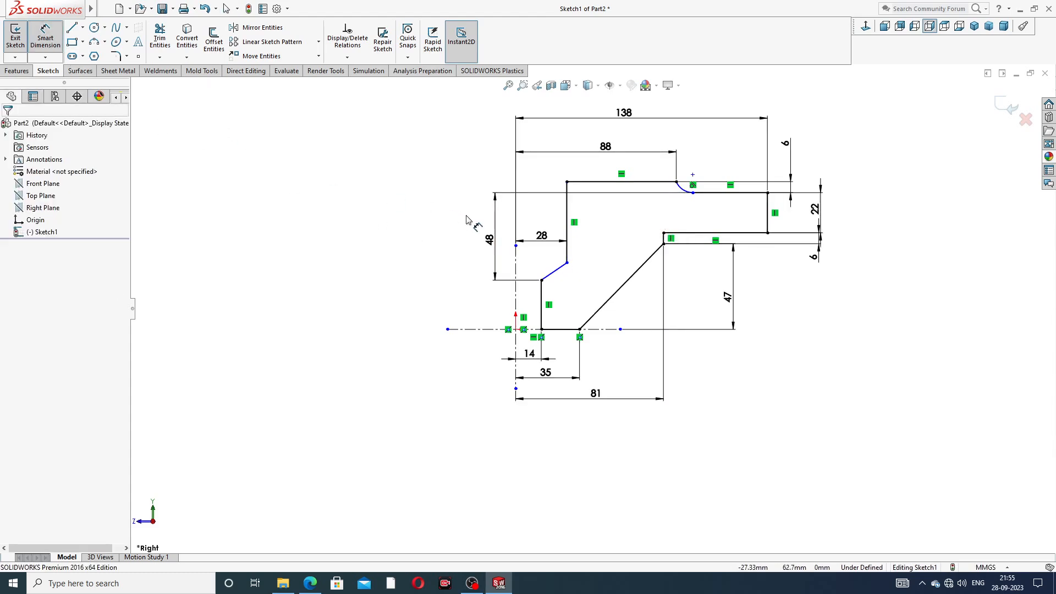
click(554, 275)
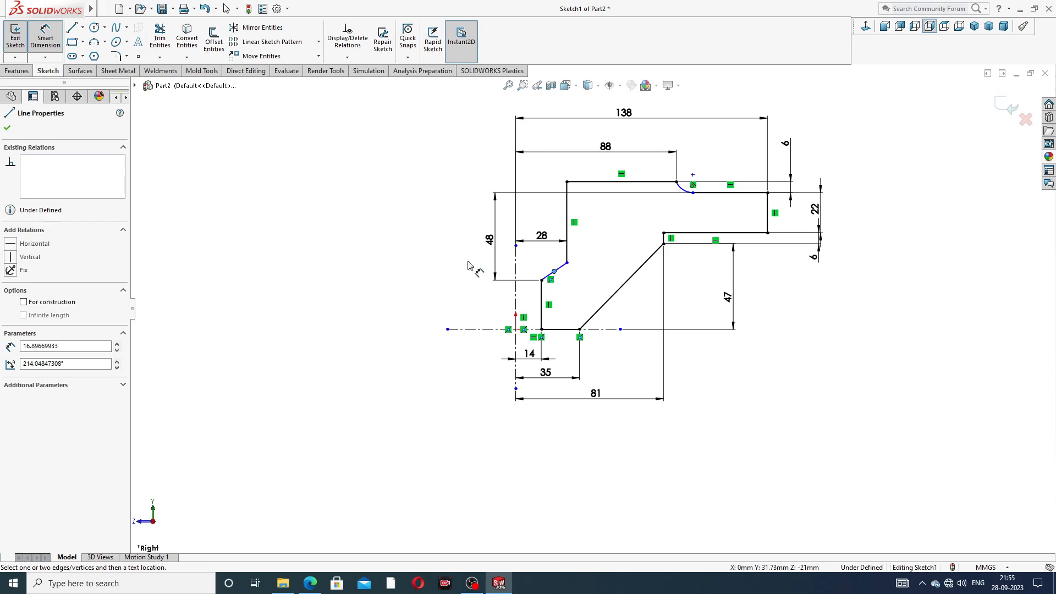
key(Escape)
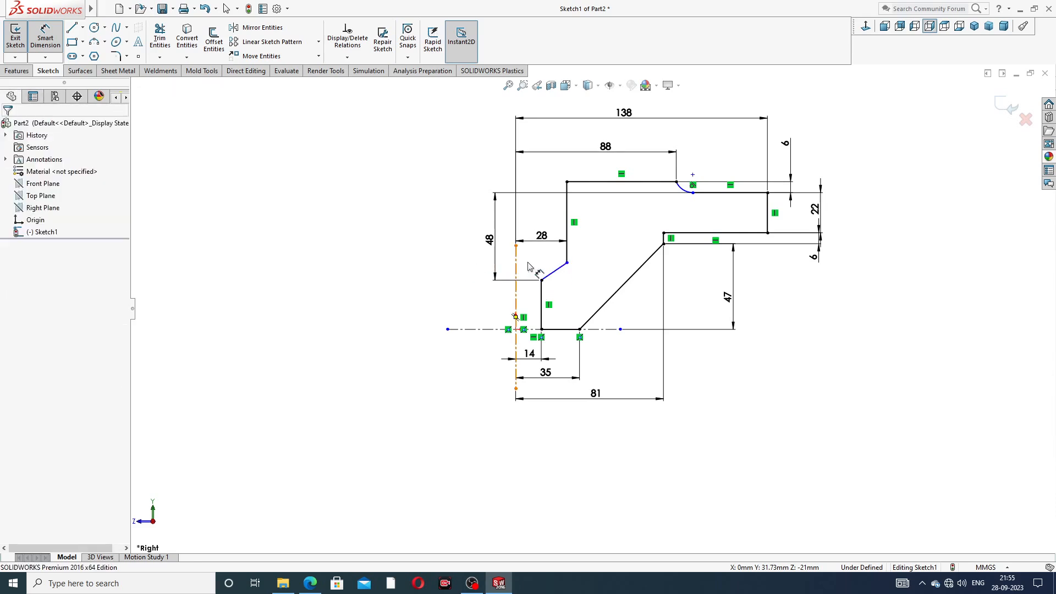
click(549, 275)
click(516, 272)
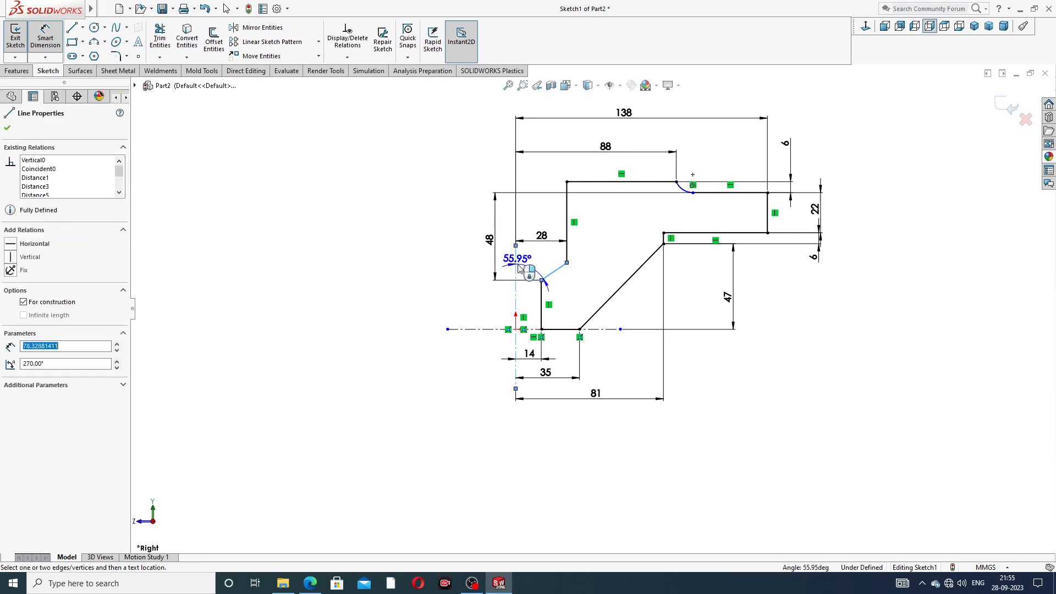
click(532, 269)
text(60)
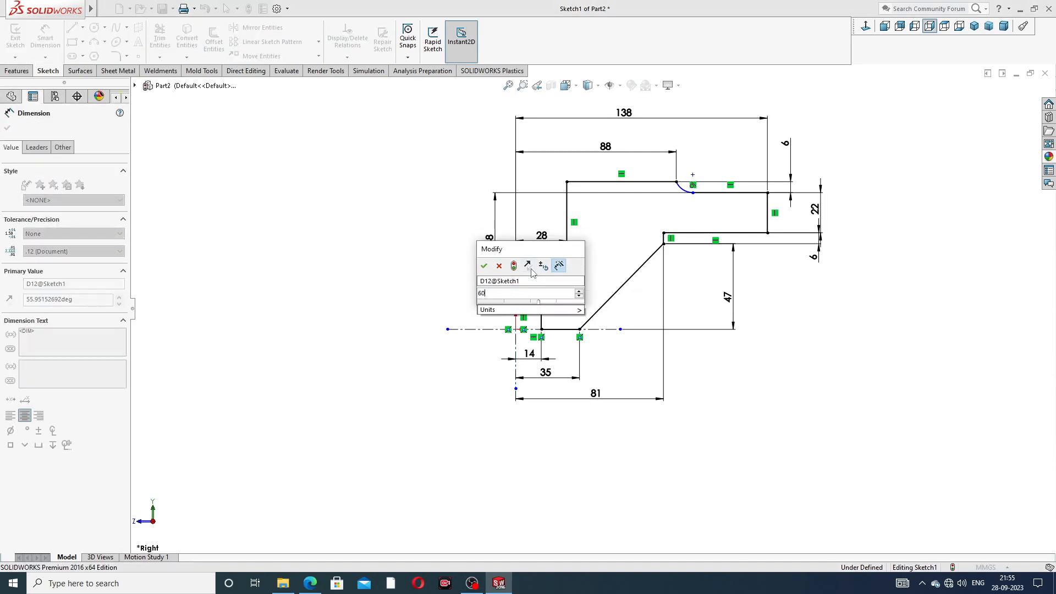
key(Return)
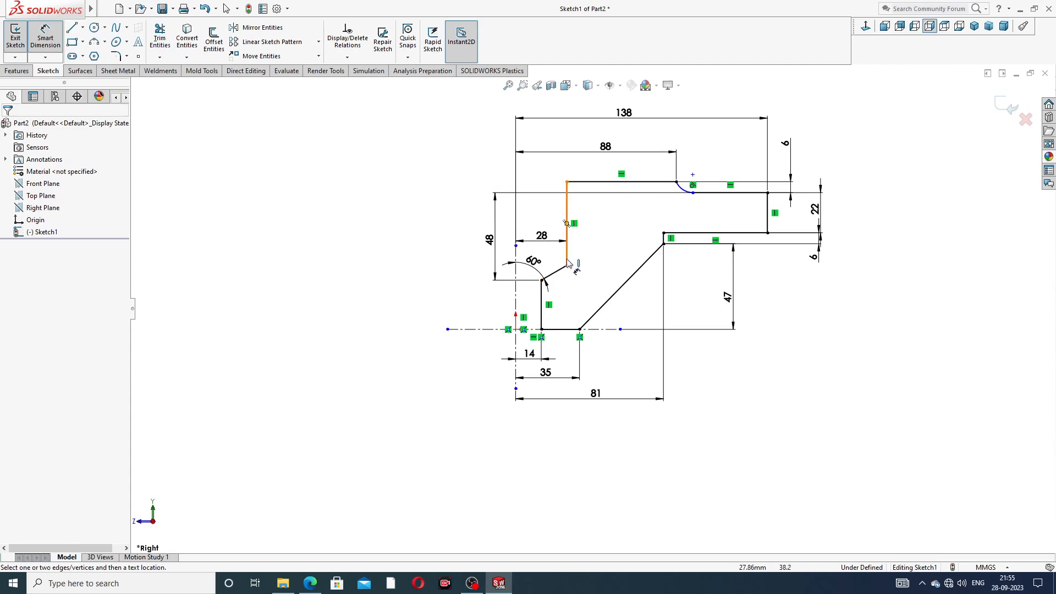
Step: Move the 28 mm dimension and the 60° angle dimension upward to separate them, and leave dimensioning
drag(541, 241, 541, 214)
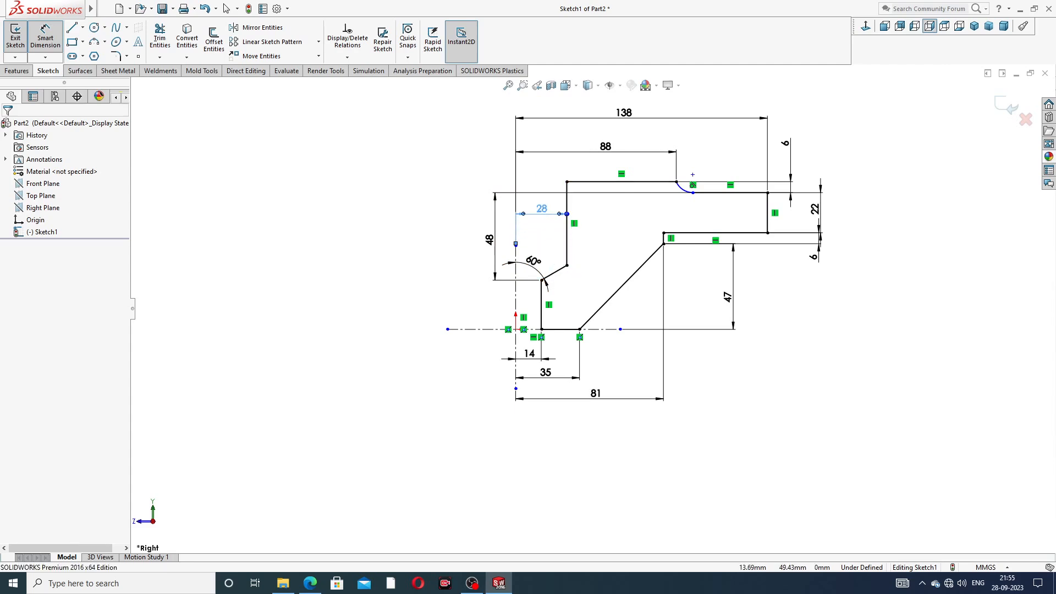
drag(534, 262, 542, 256)
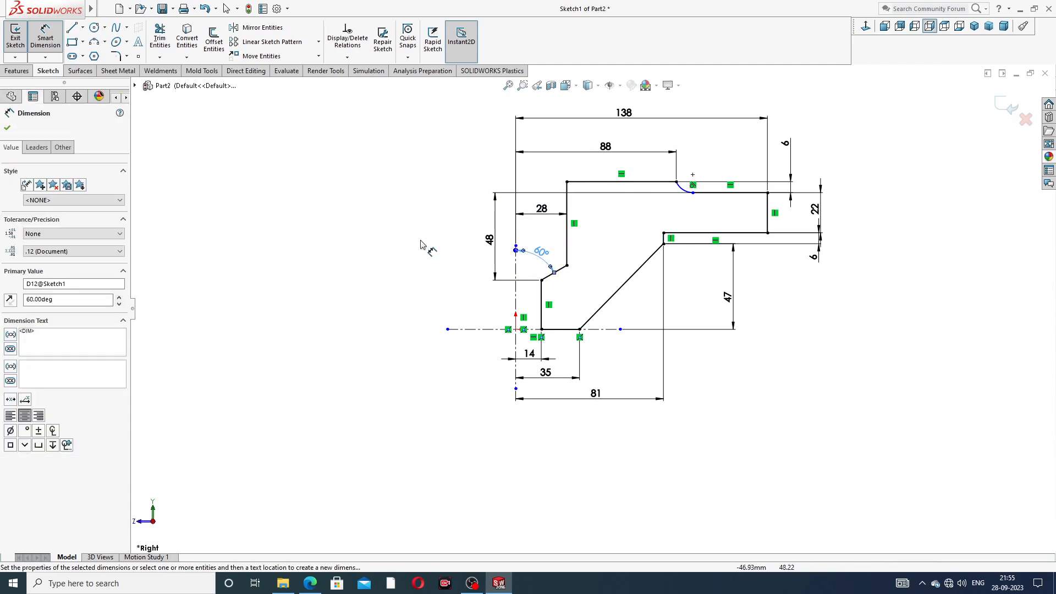
click(423, 243)
scroll(709, 165, down, 3)
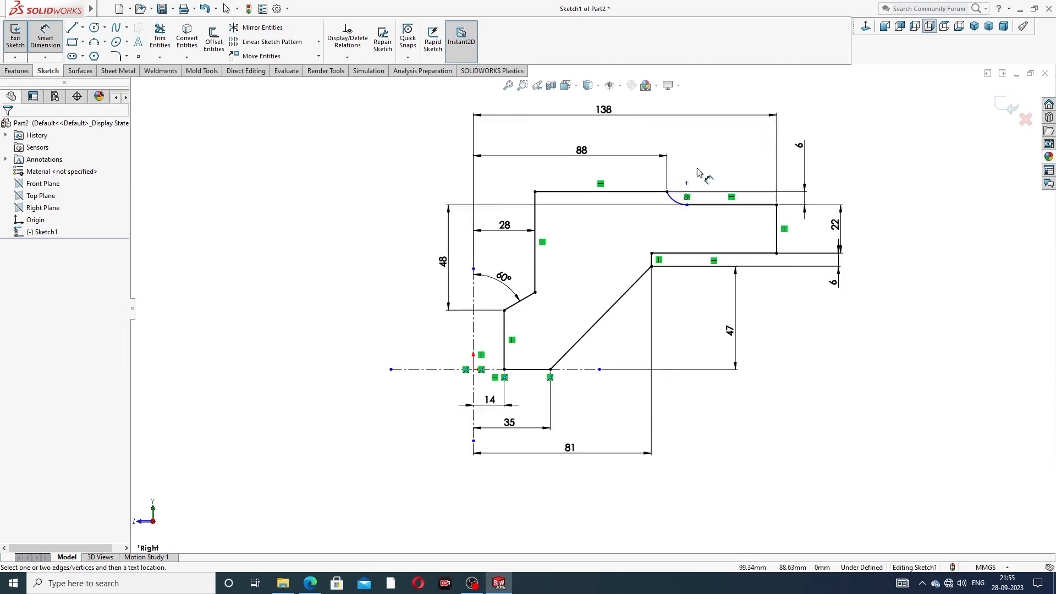
right_click(840, 125)
click(867, 158)
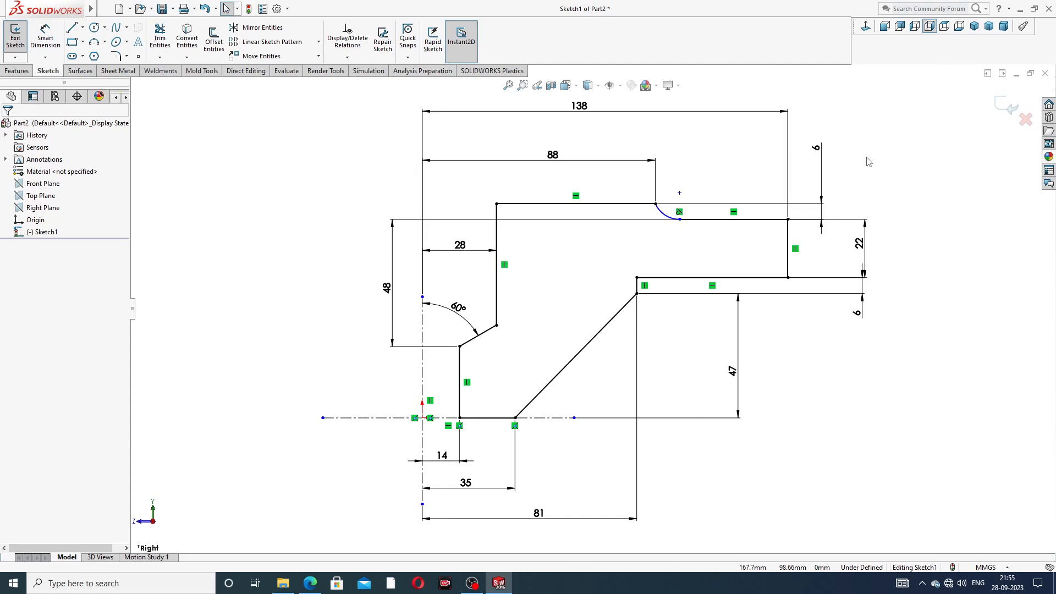
Step: Add a horizontal relation between the arc's upper endpoint and its center point
click(656, 205)
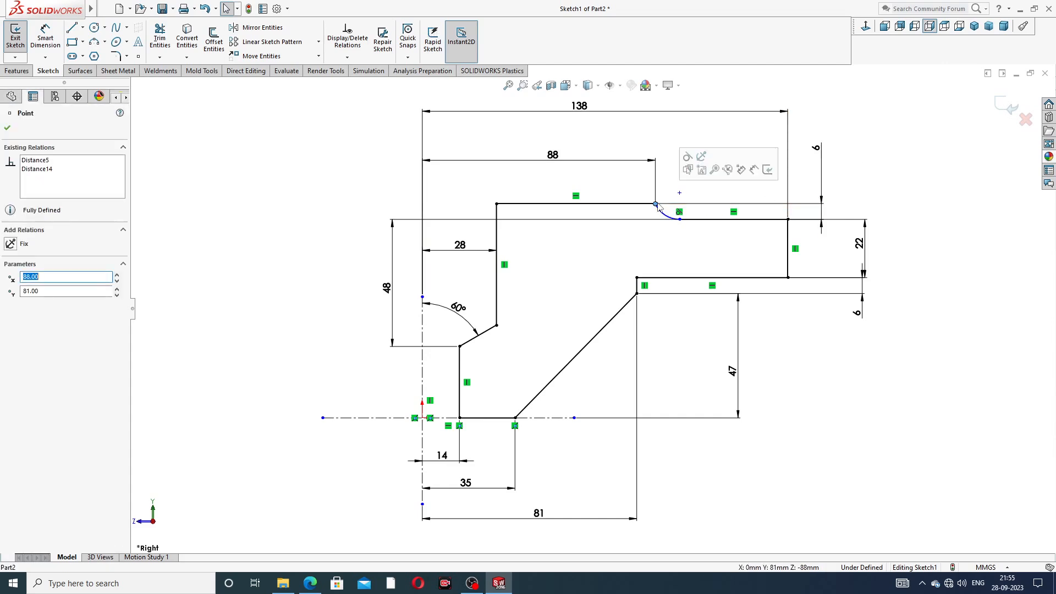
ctrl+click(679, 194)
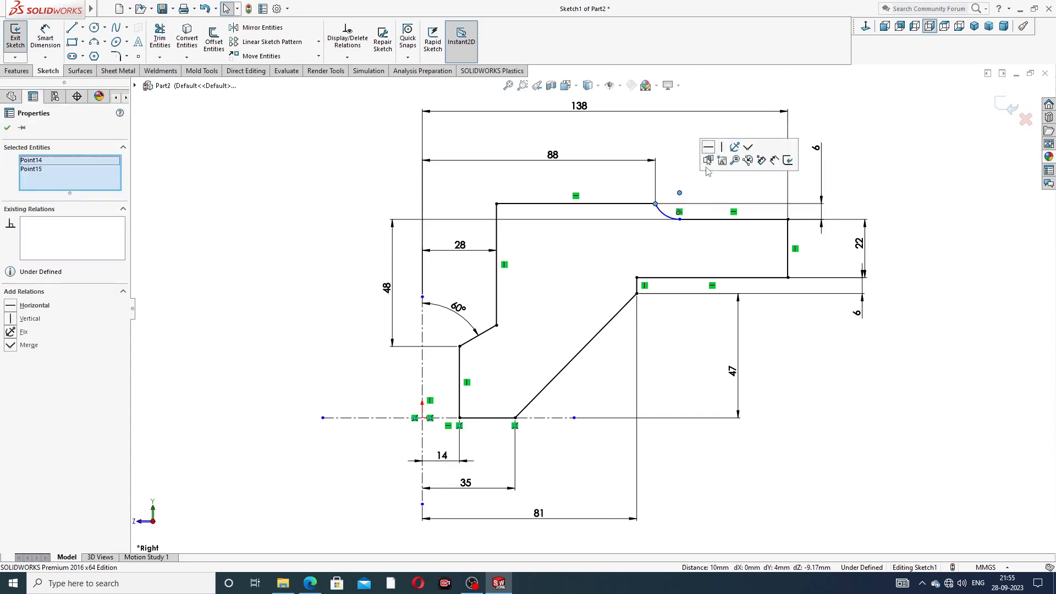
click(708, 147)
click(867, 174)
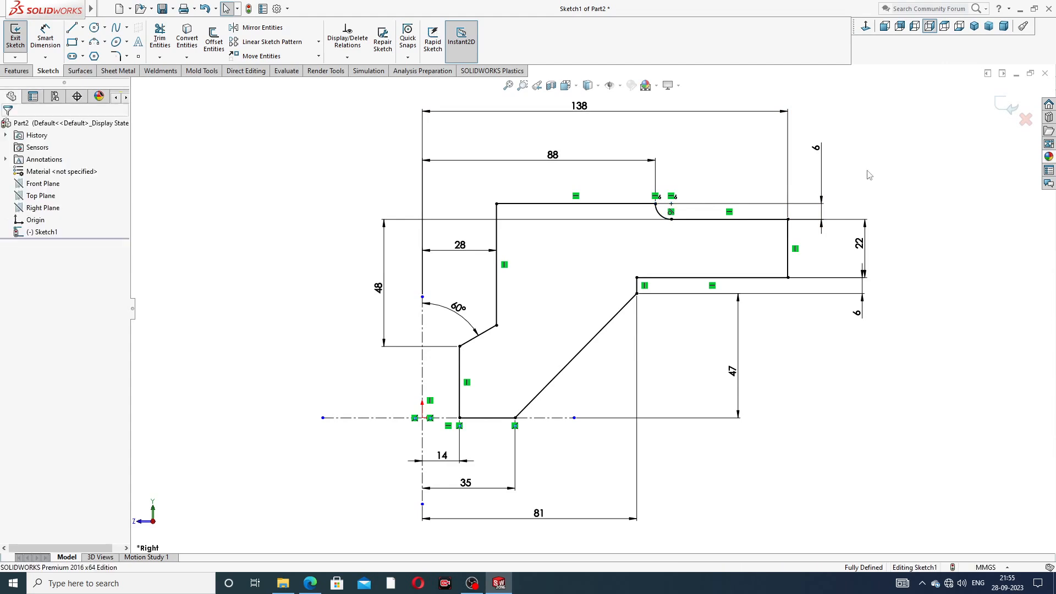
Step: Tidy the dimension layout by lowering the 81 mm, moving the lower 6 mm inward, and shifting the 22 mm and 48 mm outward
key(f)
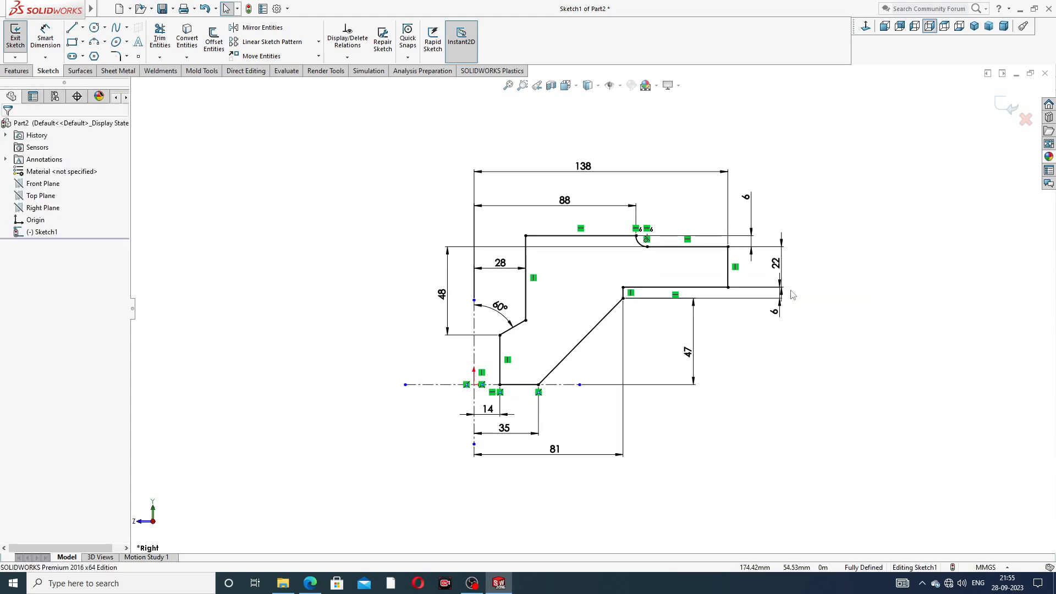
drag(554, 449, 550, 455)
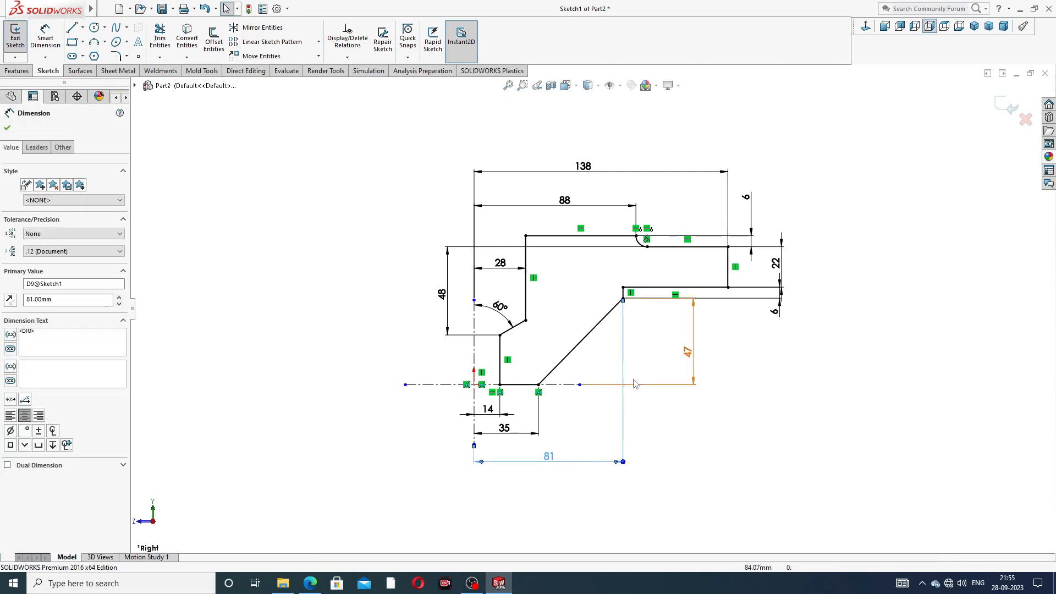
click(736, 365)
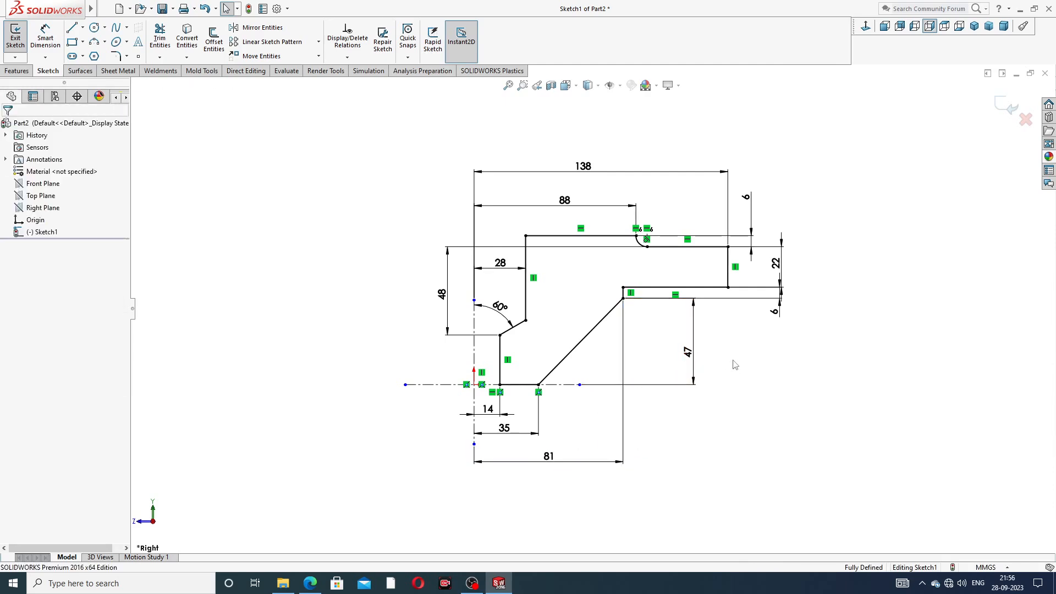
drag(785, 326, 754, 322)
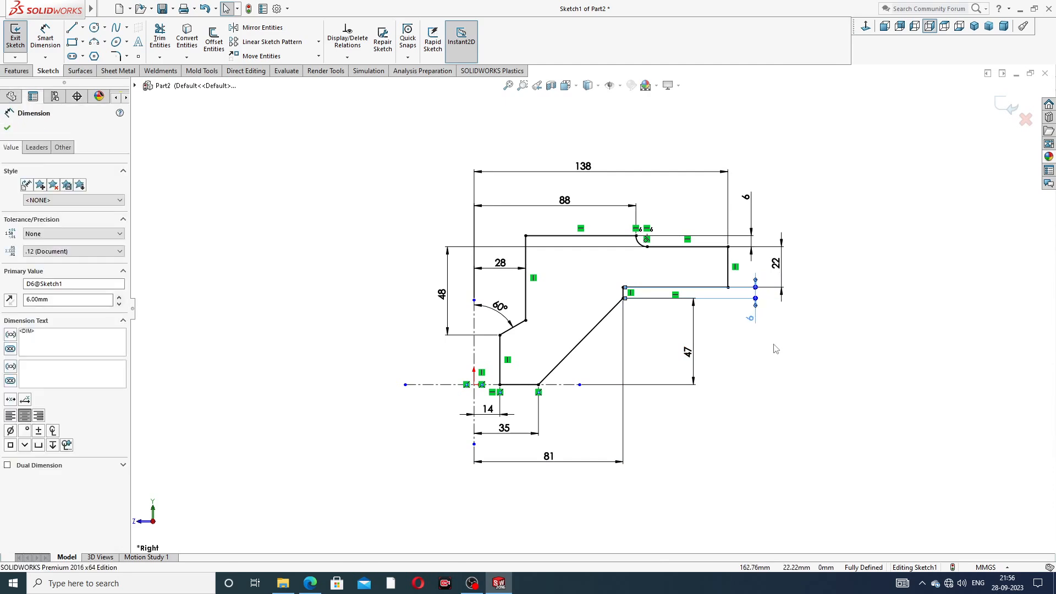
click(792, 279)
drag(781, 265, 783, 265)
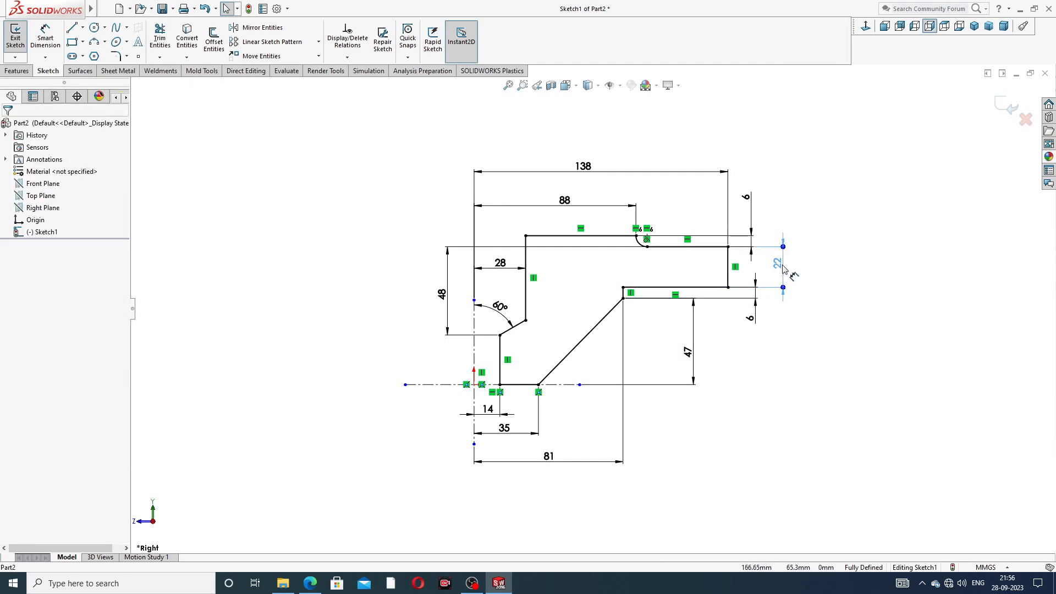
click(807, 328)
scroll(684, 262, down, 2)
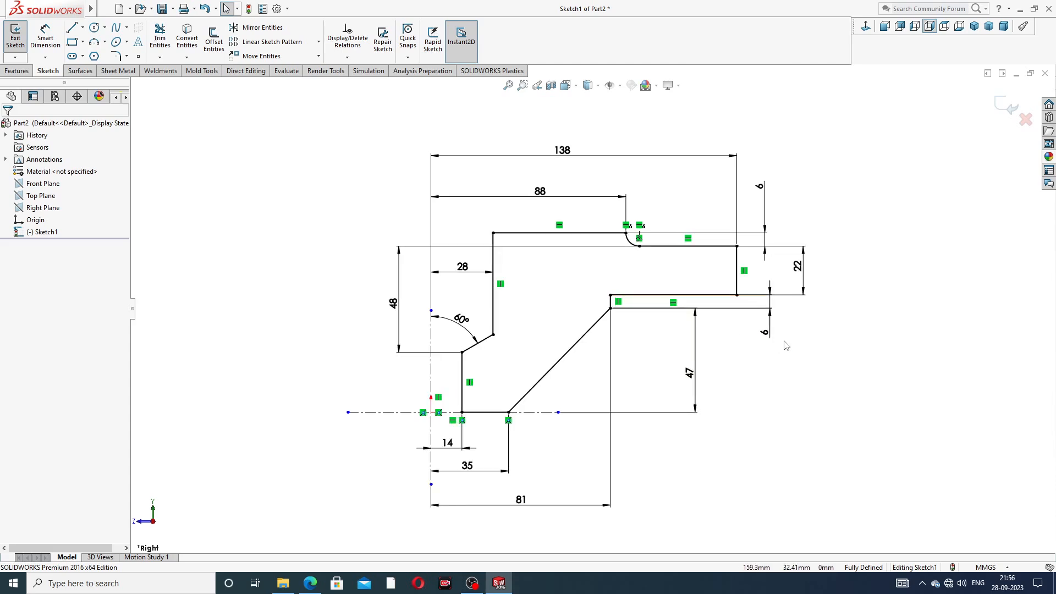
click(394, 303)
drag(394, 303, 386, 302)
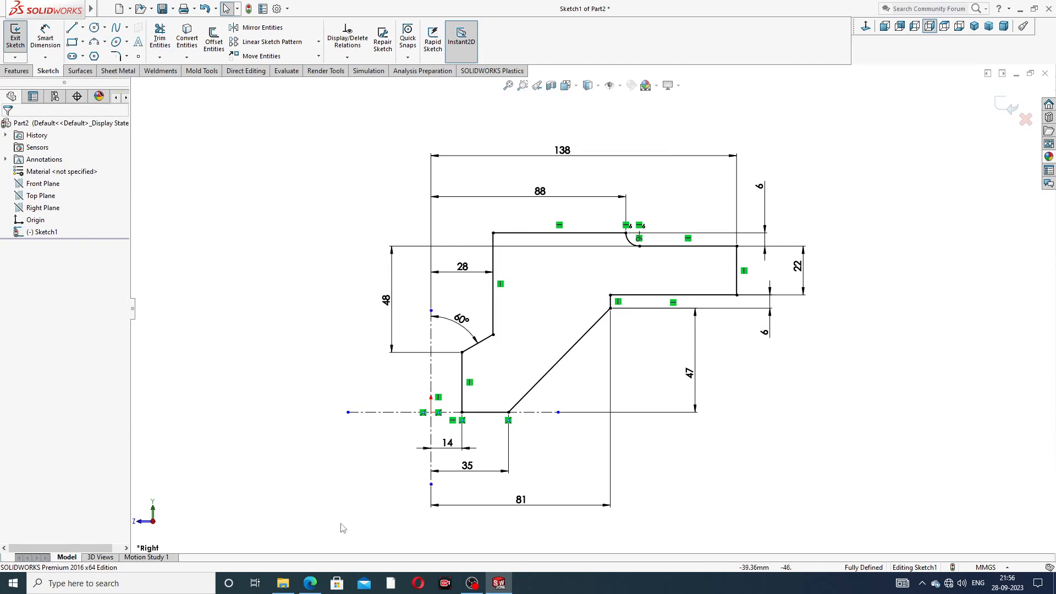
Step: Switch to the valve cover PDF in Edge, check the right view's dimensions, and return to the SOLIDWORKS sketch
click(310, 582)
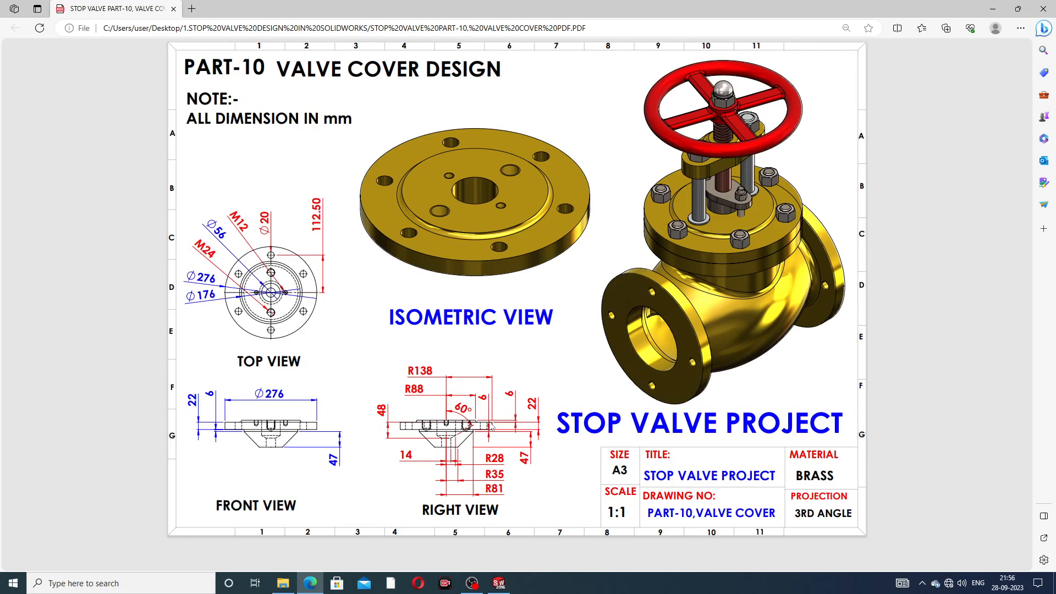
click(498, 583)
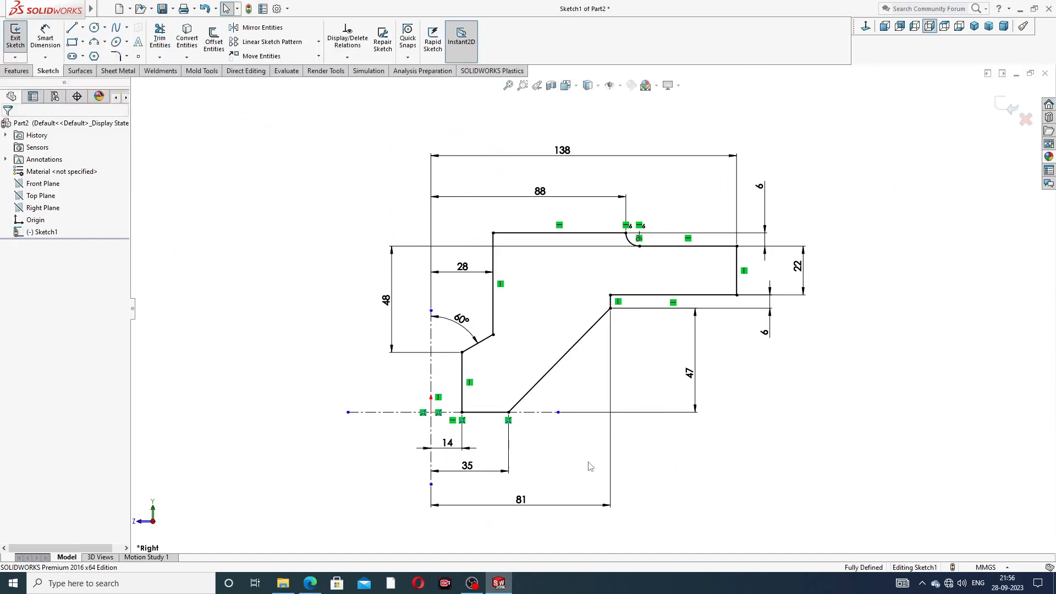
click(777, 227)
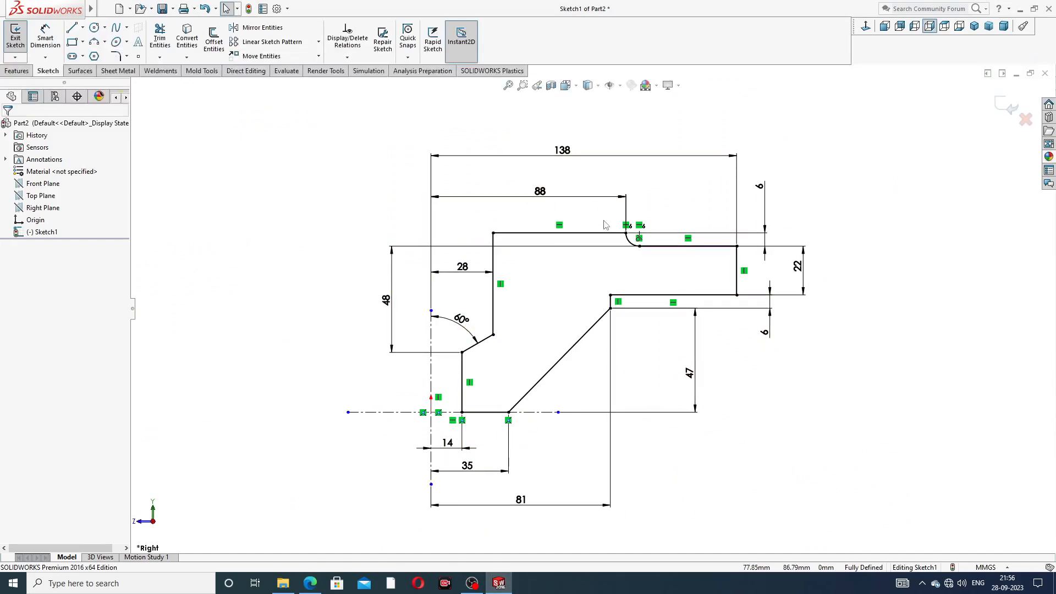
Step: Revolve the closed profile 360 degrees about the vertical centerline as a solid boss
click(16, 71)
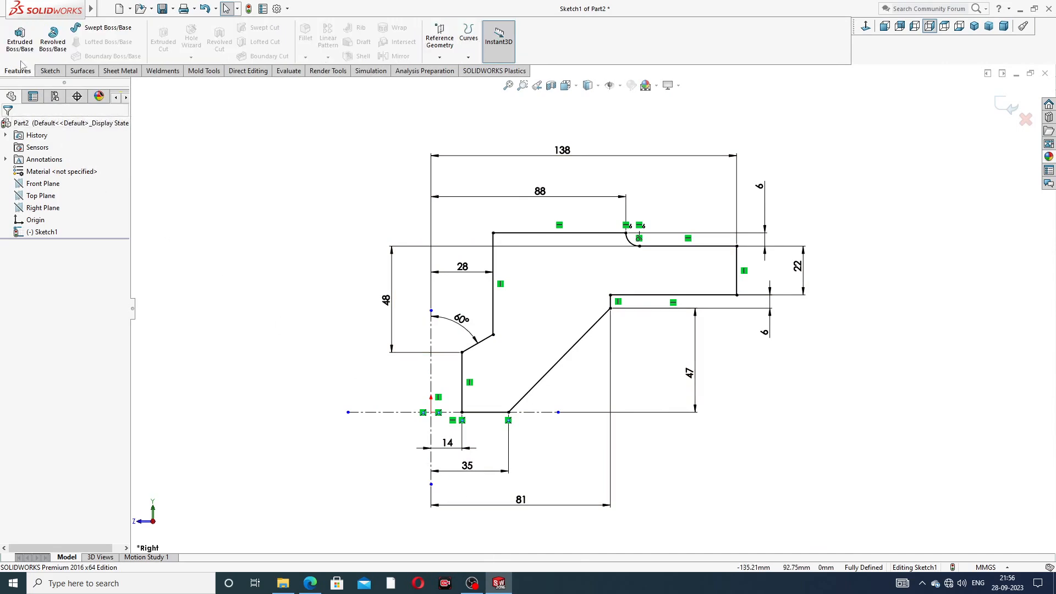
click(53, 41)
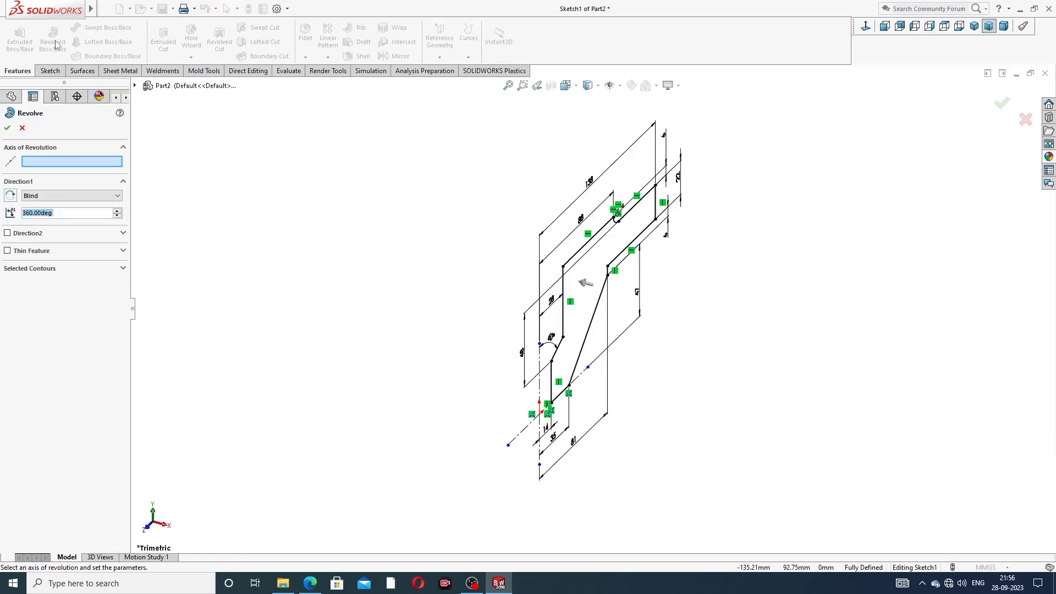
click(540, 363)
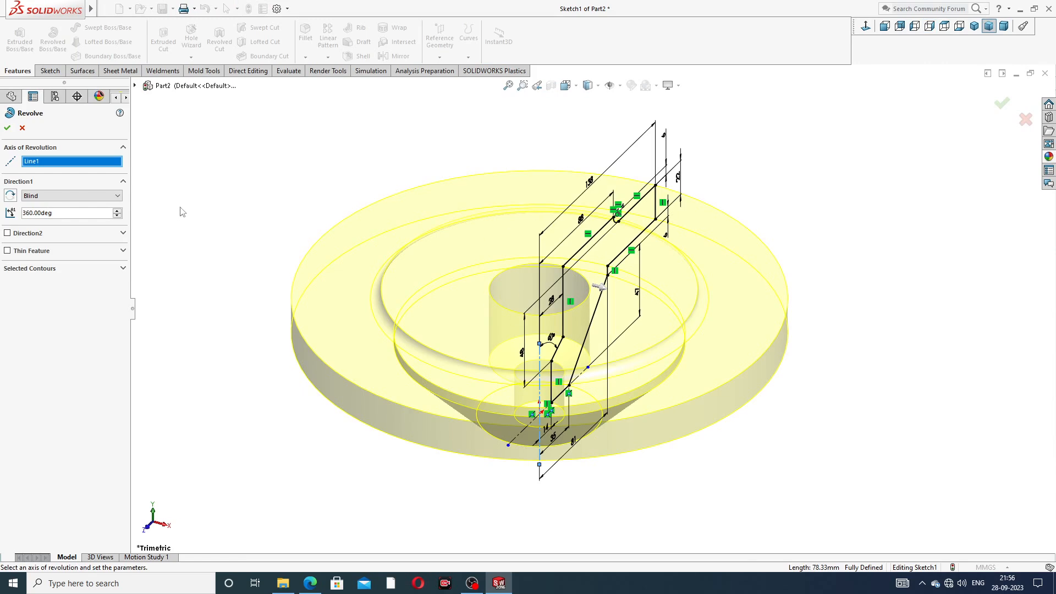
click(7, 130)
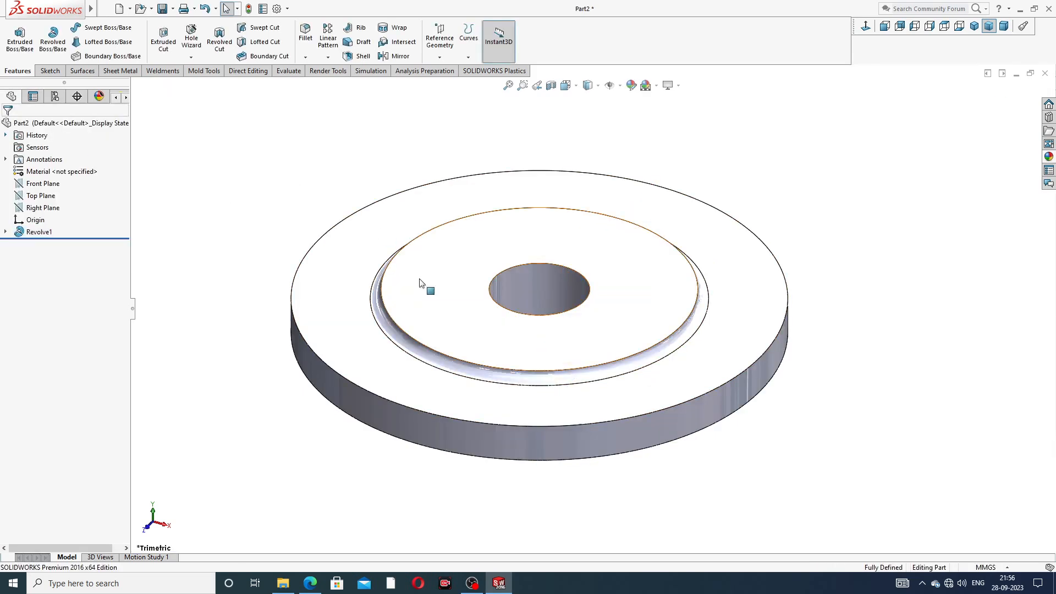
Step: Start a sketch on the top face of the outer ring and orient the view normal to it
middle_drag(420, 282, 509, 198)
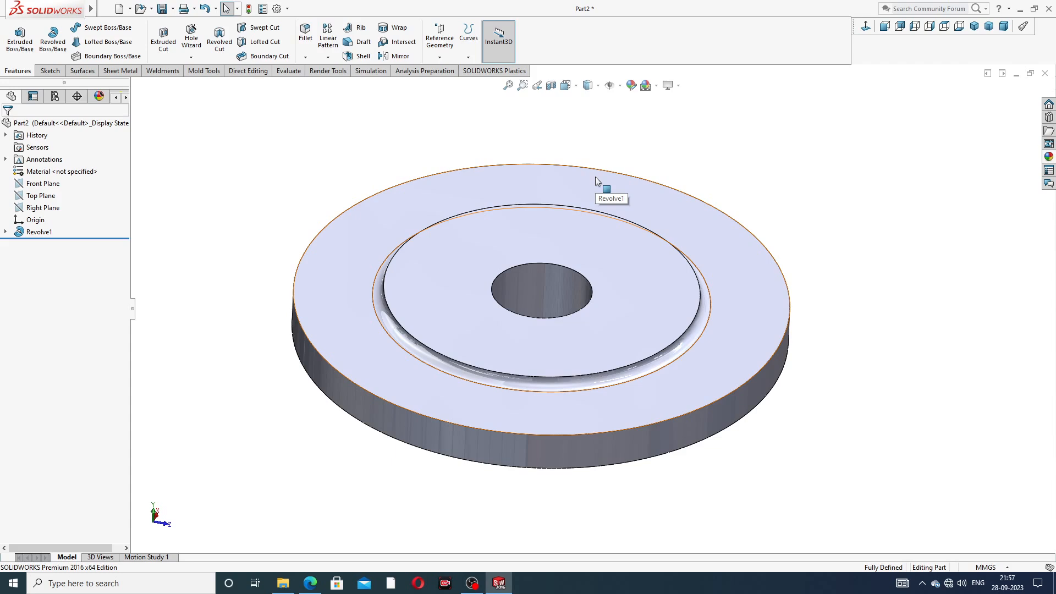
click(342, 282)
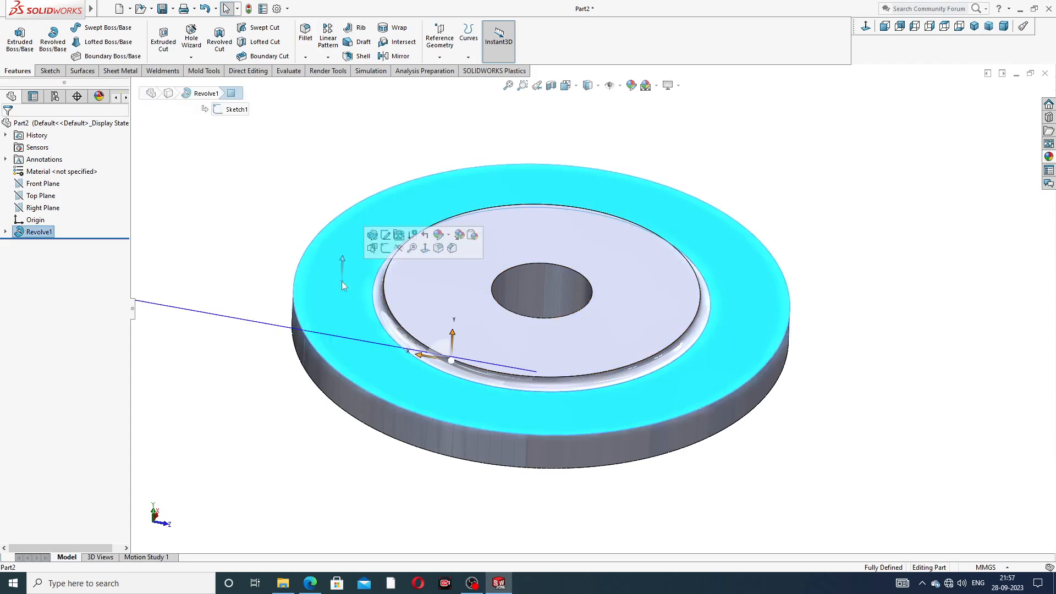
click(386, 248)
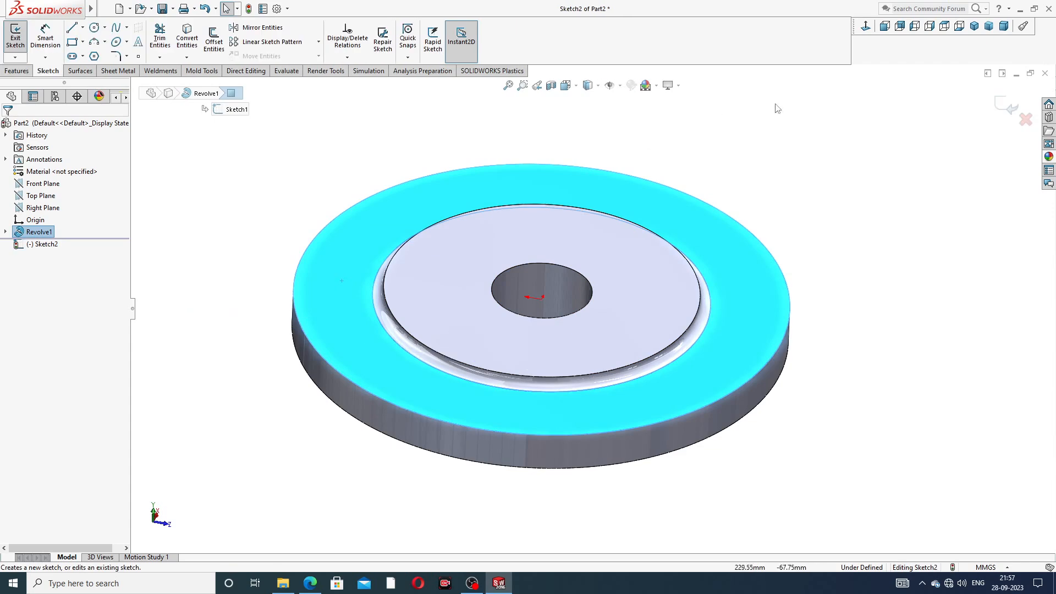
click(865, 25)
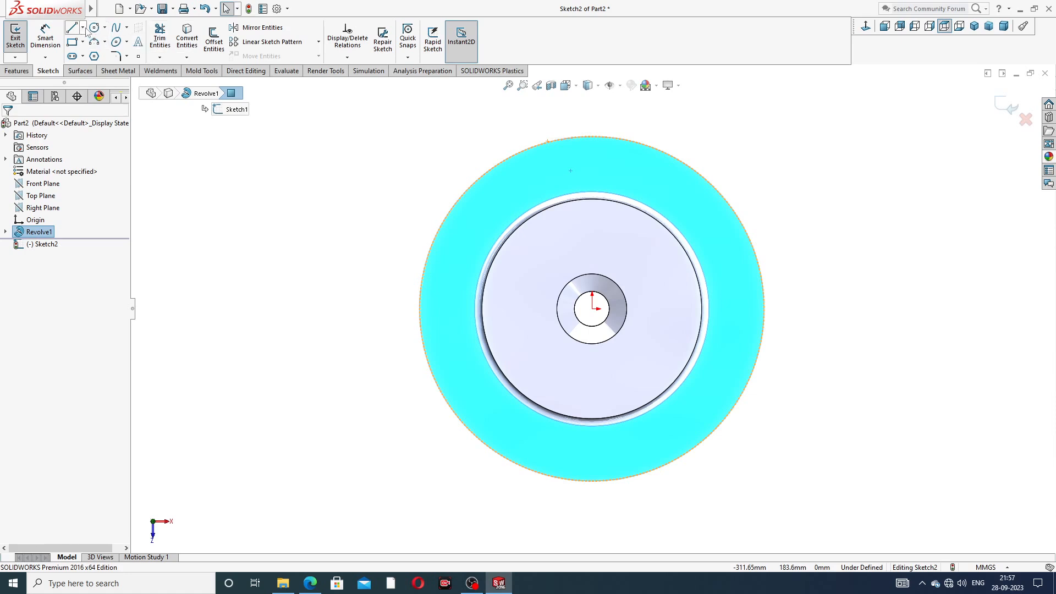
Step: Sketch a vertical construction centerline about 116 mm up from the origin and switch to the valve cover PDF in Edge to check the hole dimensions
click(83, 27)
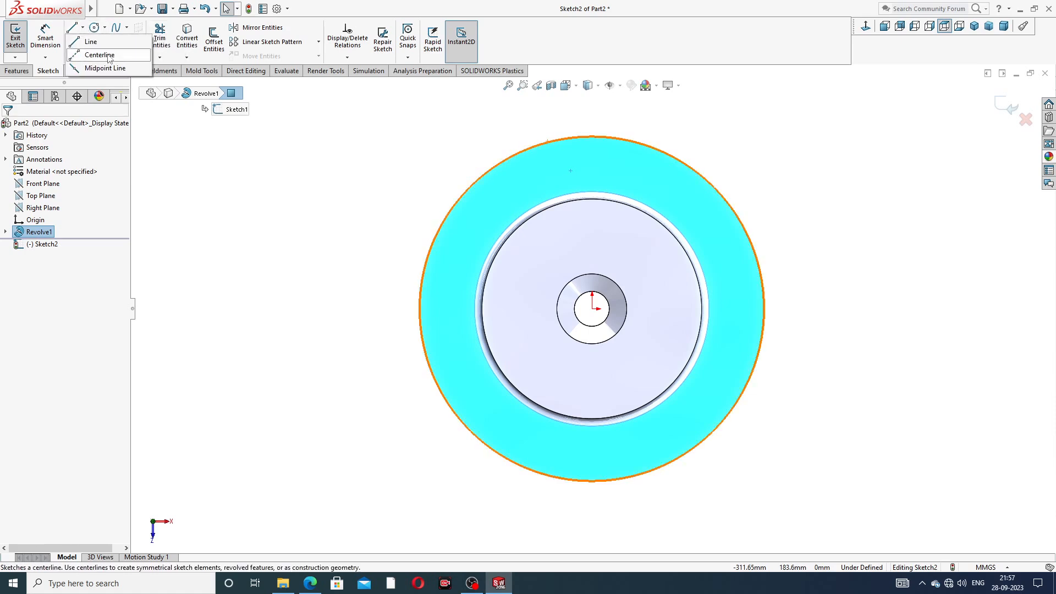
click(99, 55)
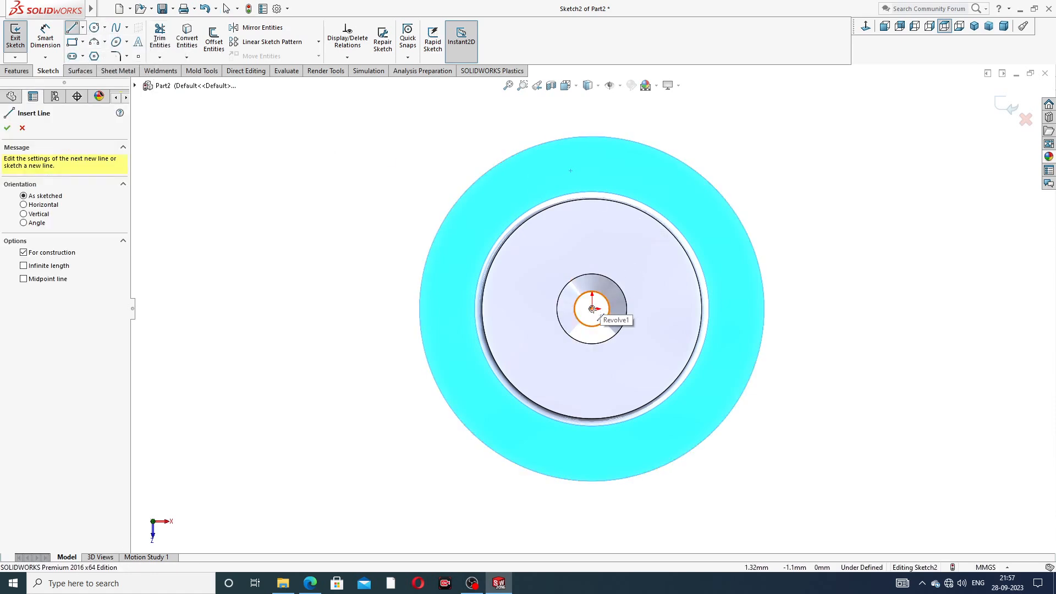
click(592, 309)
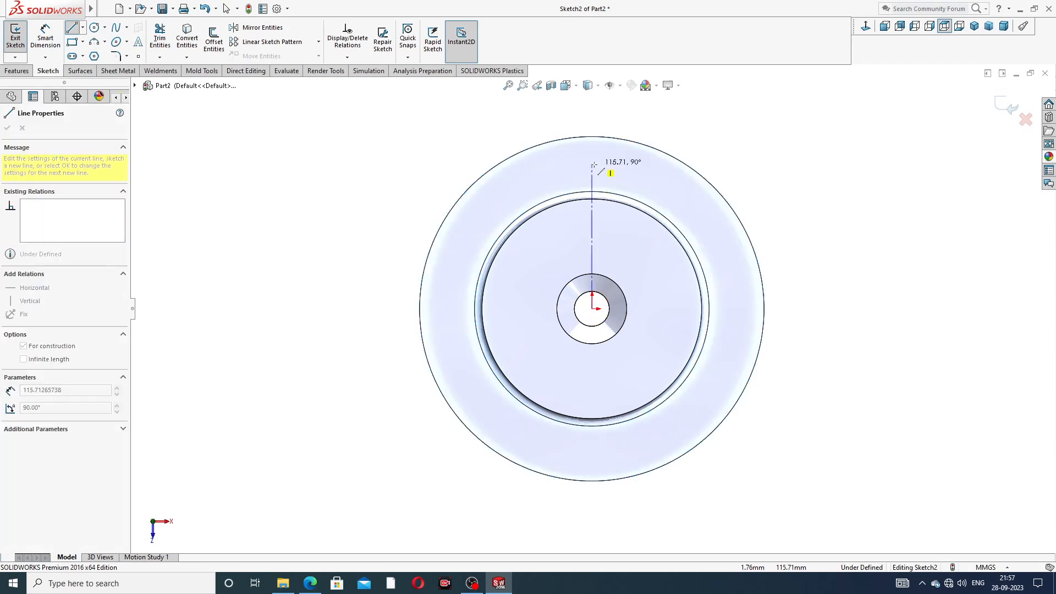
click(592, 164)
right_click(718, 113)
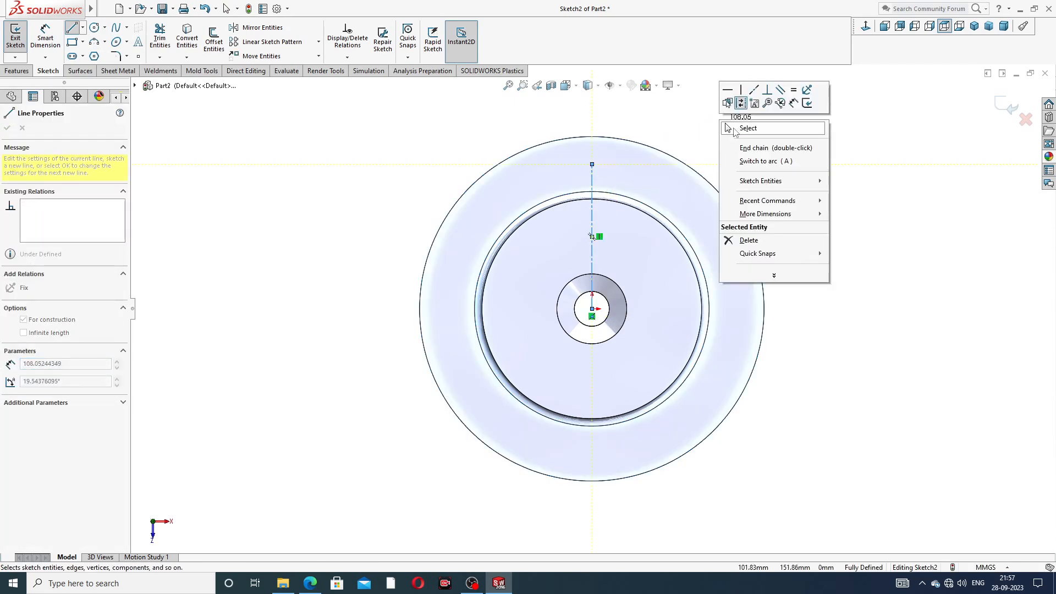
click(720, 135)
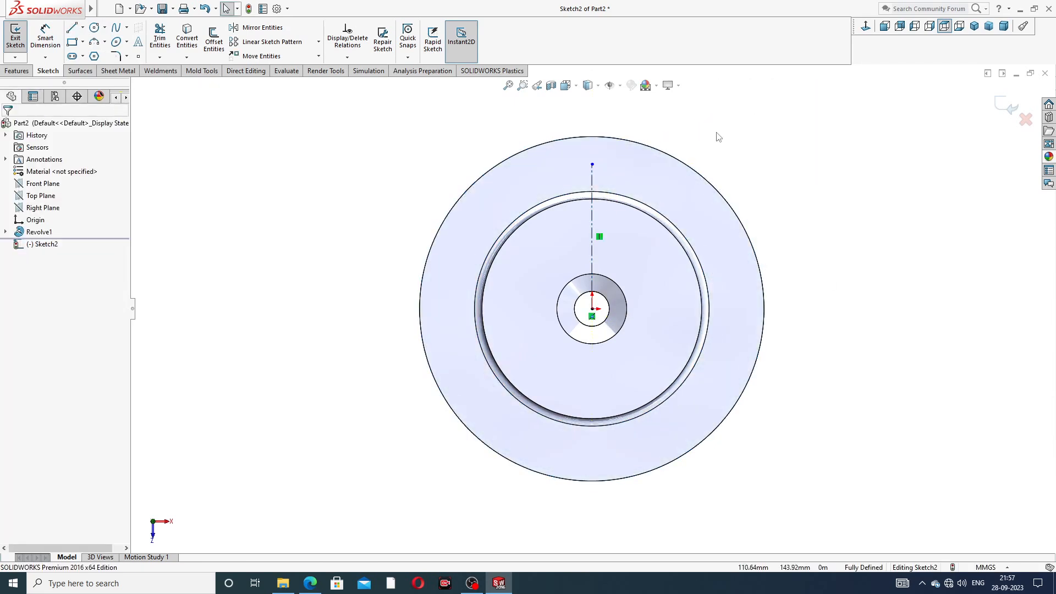
click(311, 583)
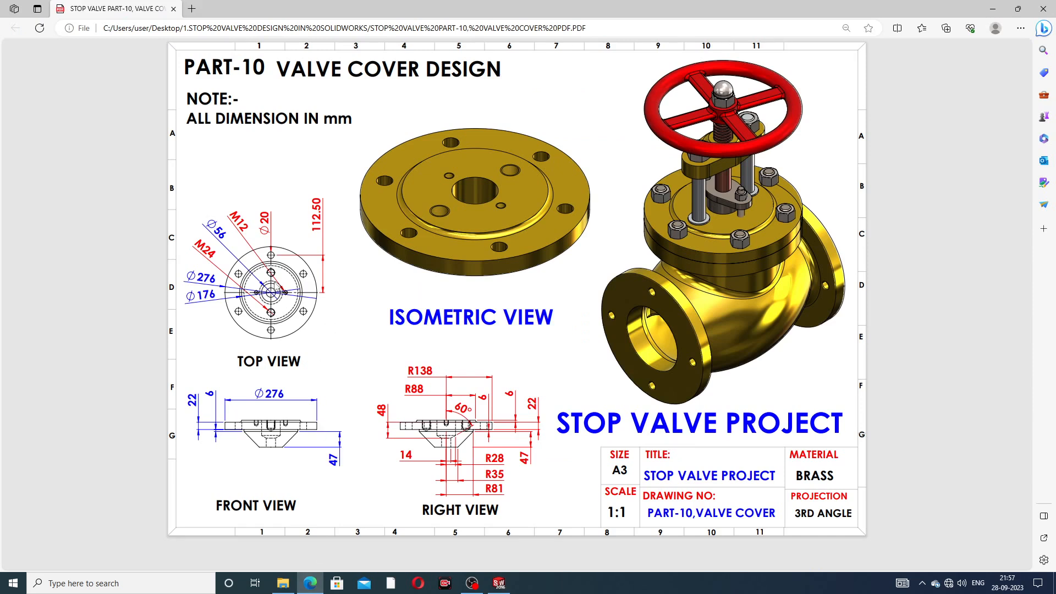
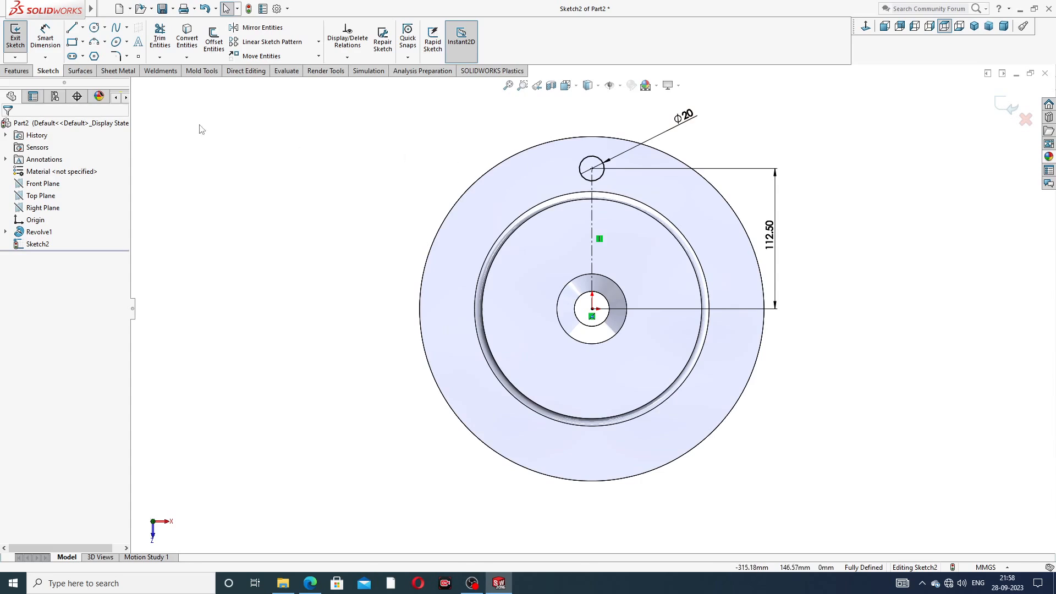
Step: Create a circular sketch pattern of the 20 mm circle about the origin with 6 equally spaced instances over 360 degrees
click(318, 42)
click(303, 69)
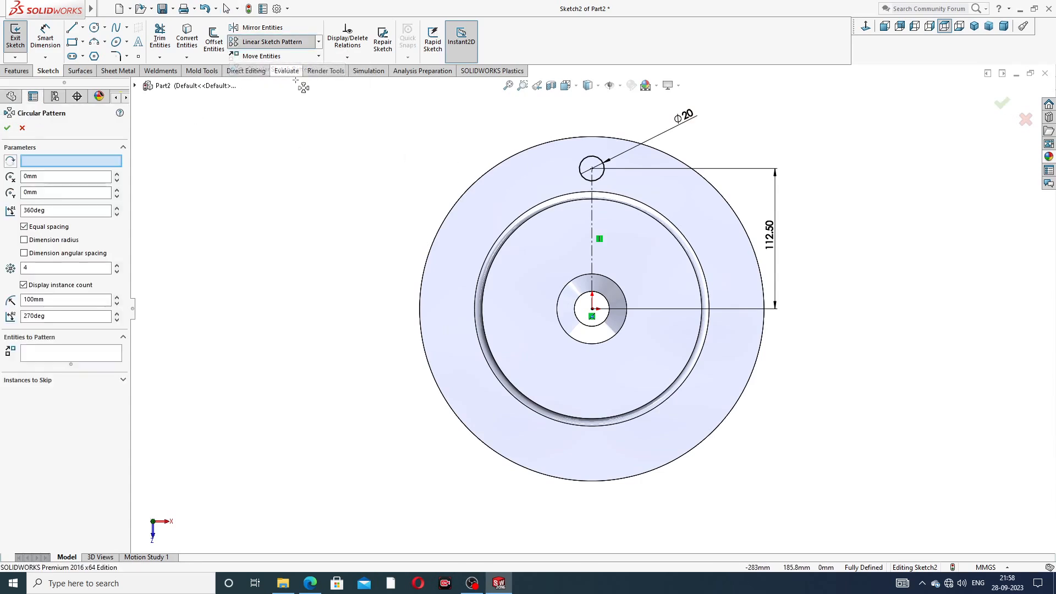
click(86, 351)
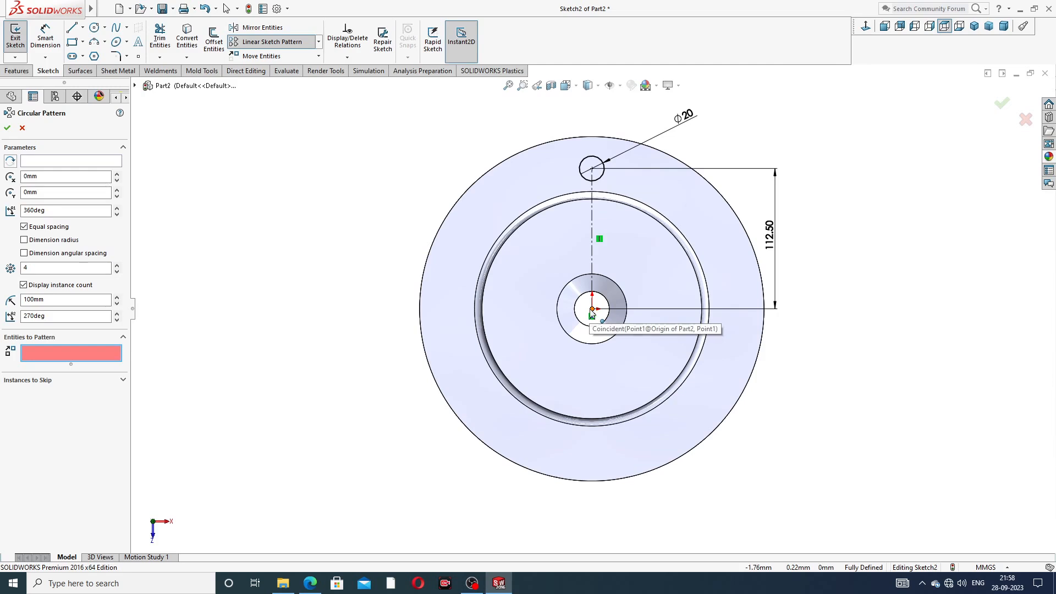
click(591, 313)
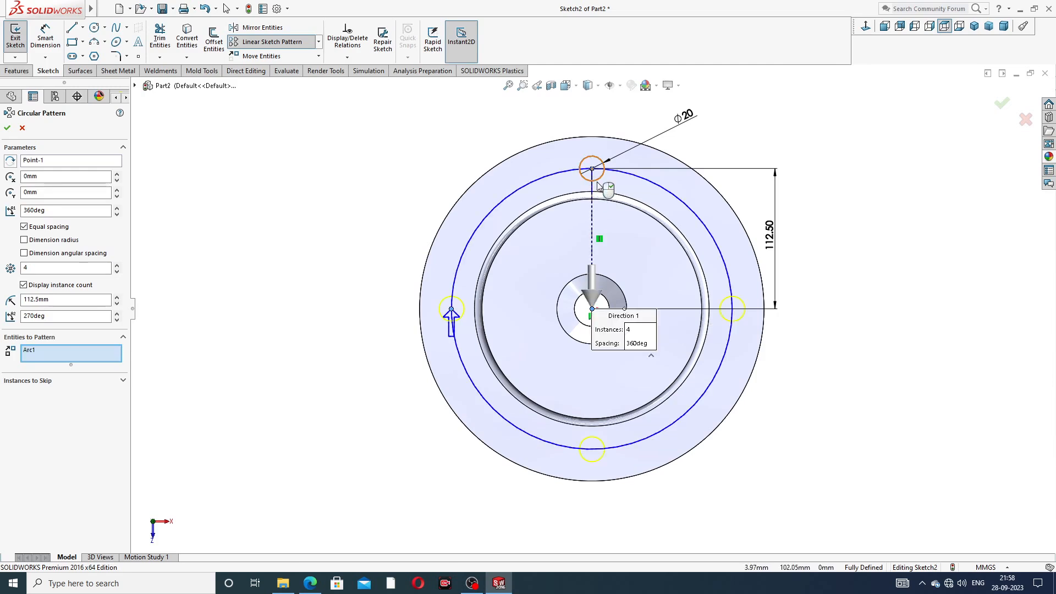
click(118, 266)
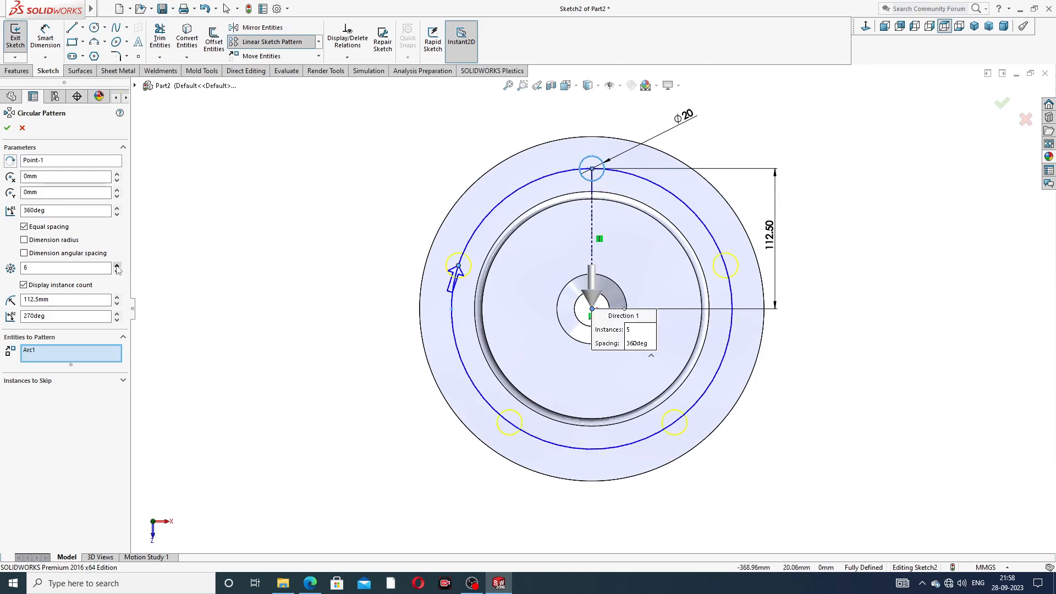
click(117, 266)
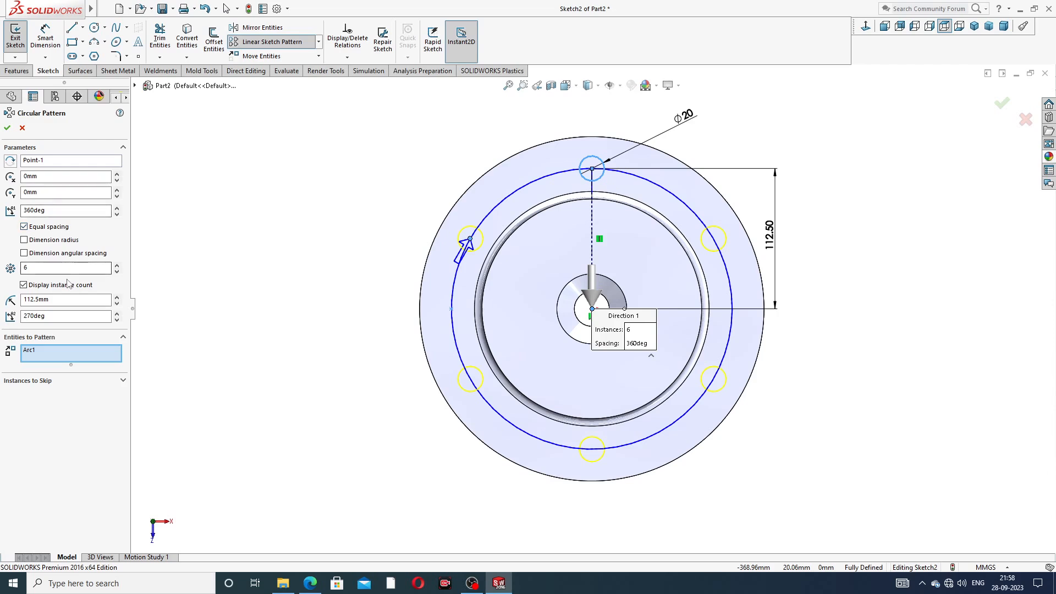
click(7, 127)
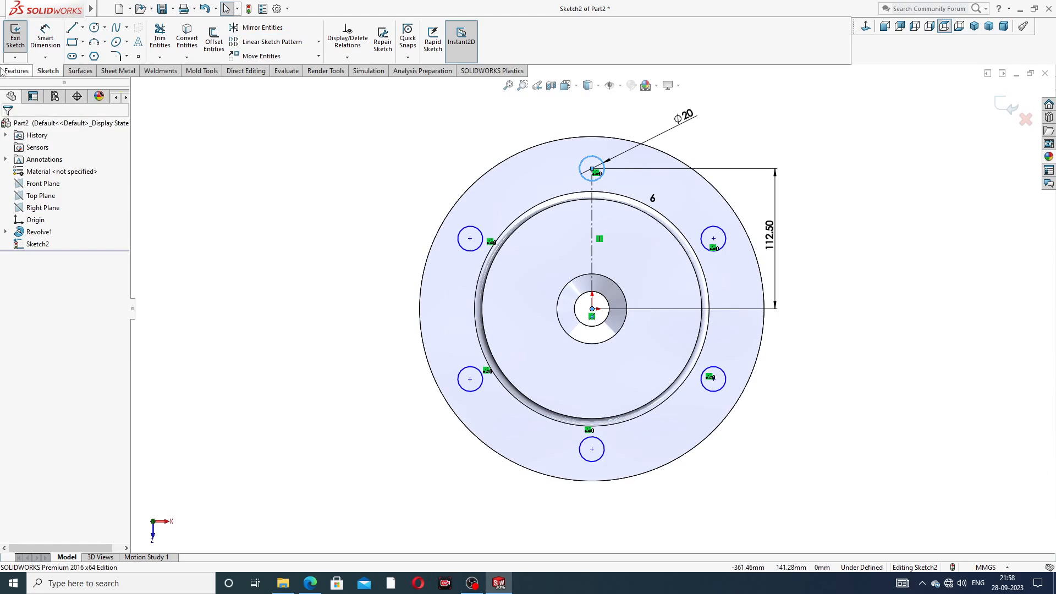
Step: Cut the six patterned circles through the outer ring with an Extruded Cut set to Through All
click(18, 73)
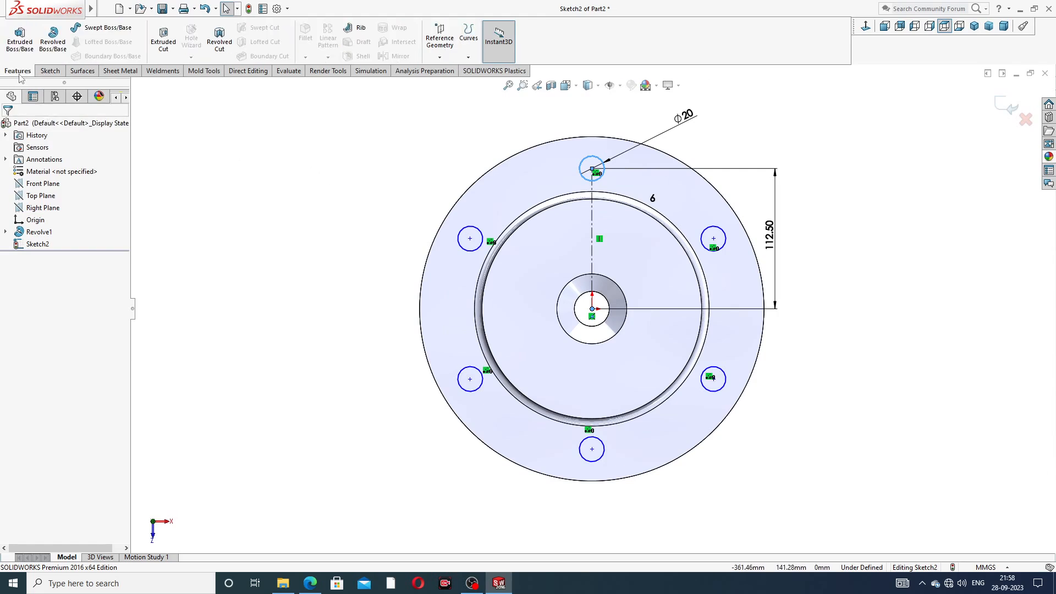
click(167, 47)
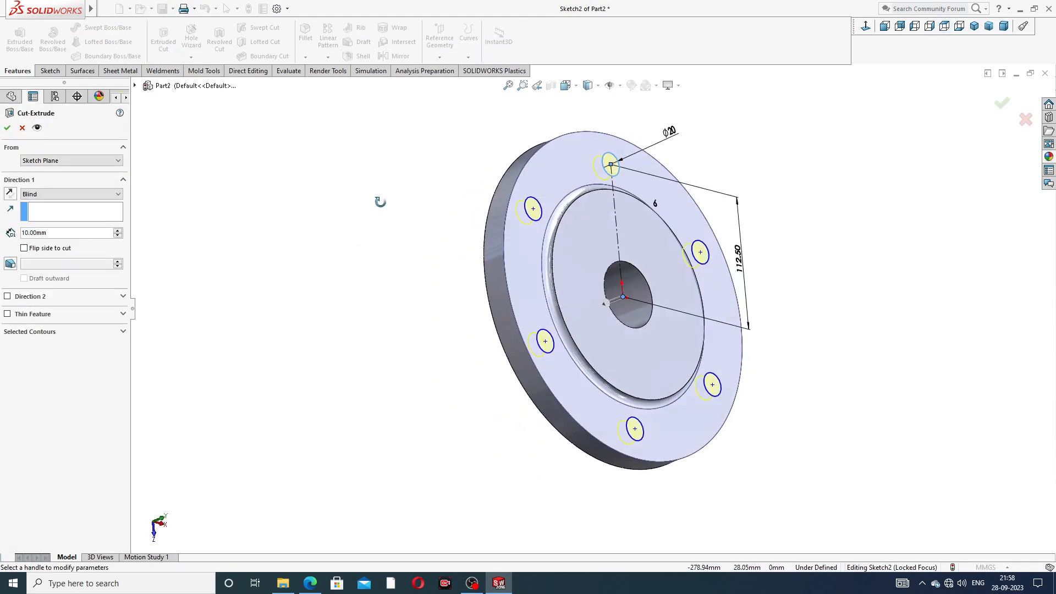
click(61, 194)
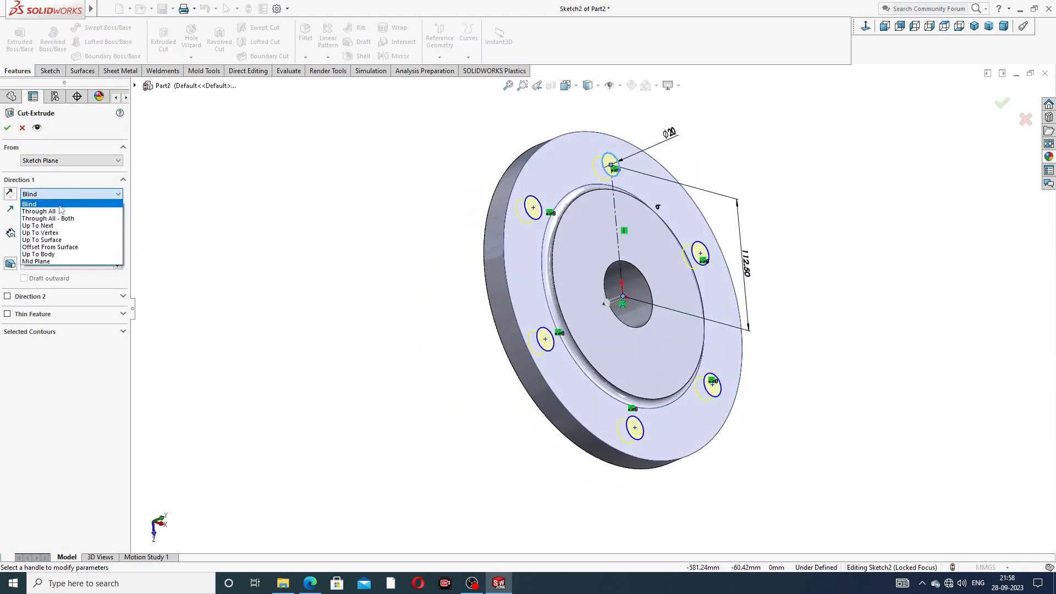
click(62, 212)
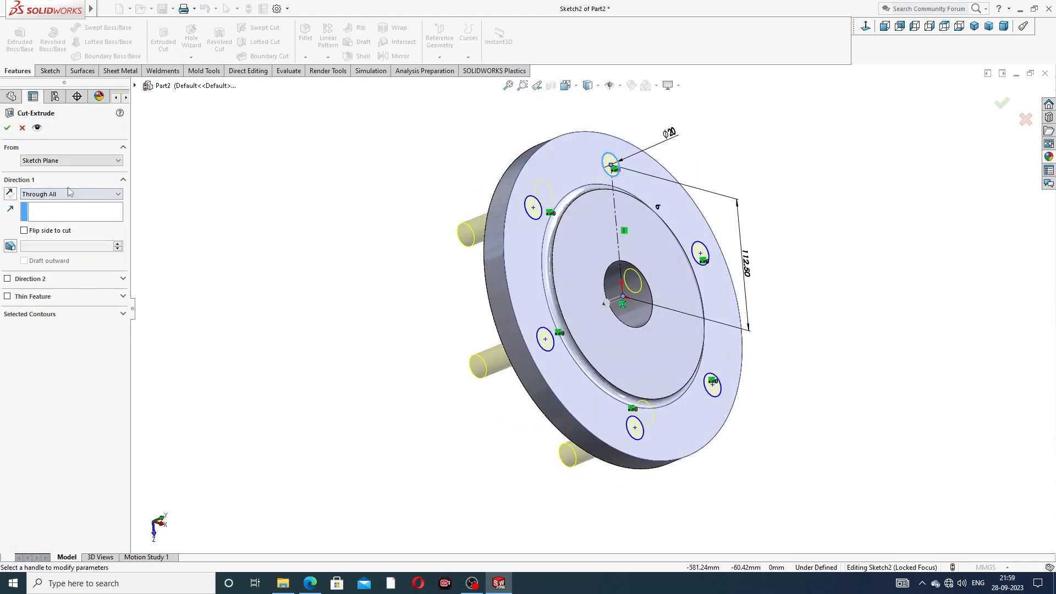
click(7, 128)
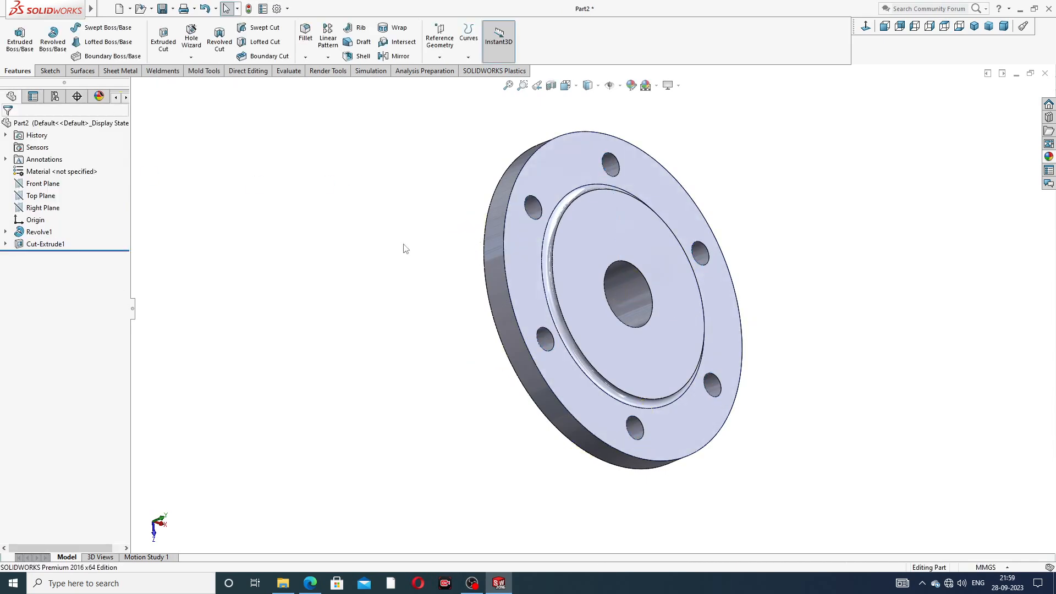
Step: Inspect the drilled ring and the raised central face from an angle, and return to the top view
mouse_move(407, 248)
middle_down()
mouse_move(509, 206)
mouse_move(455, 245)
mouse_move(420, 240)
middle_up()
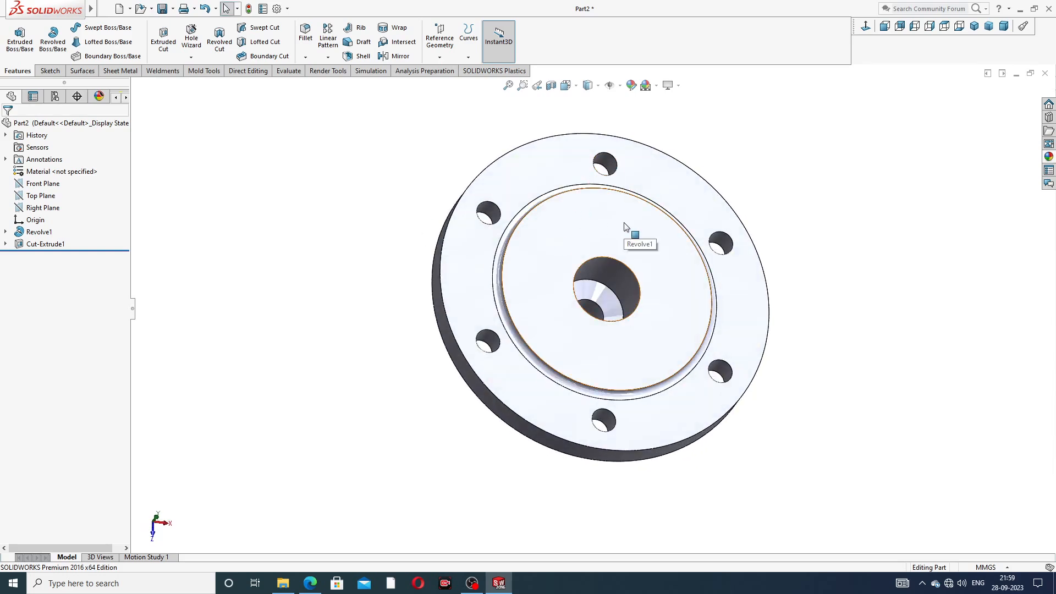
click(564, 230)
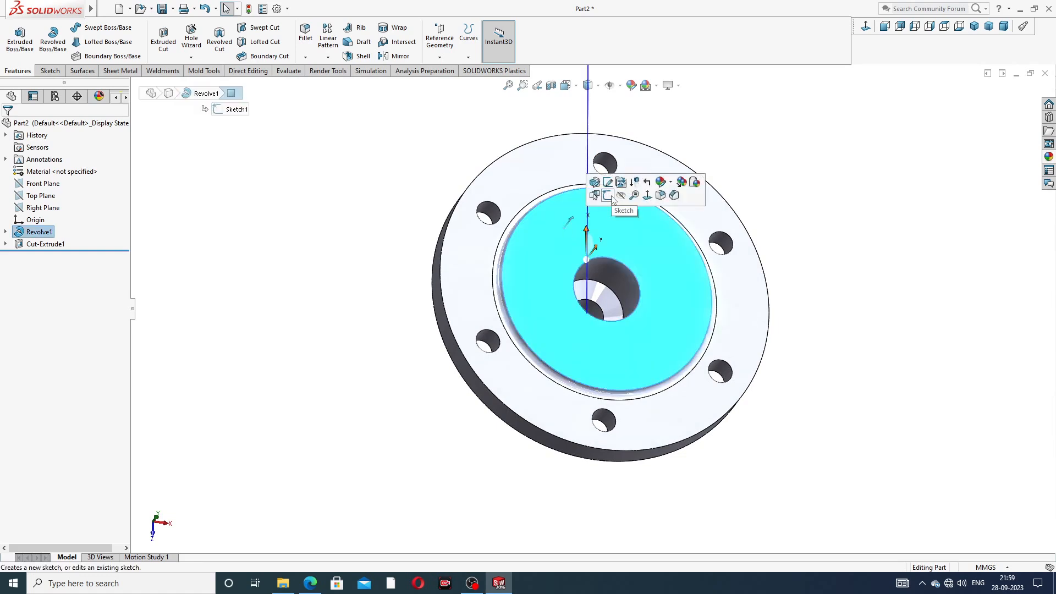
click(761, 165)
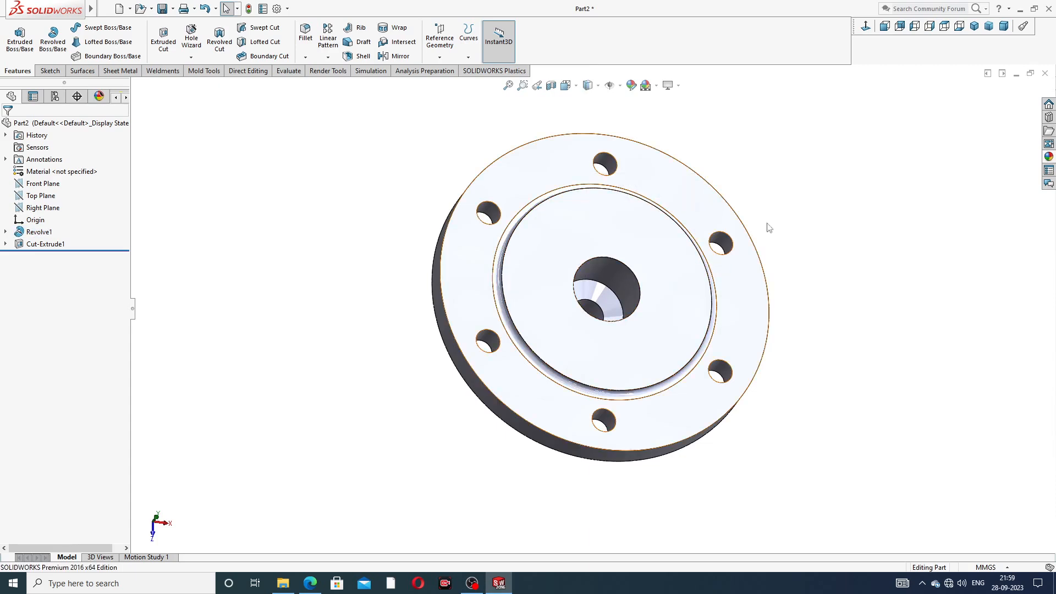
click(865, 26)
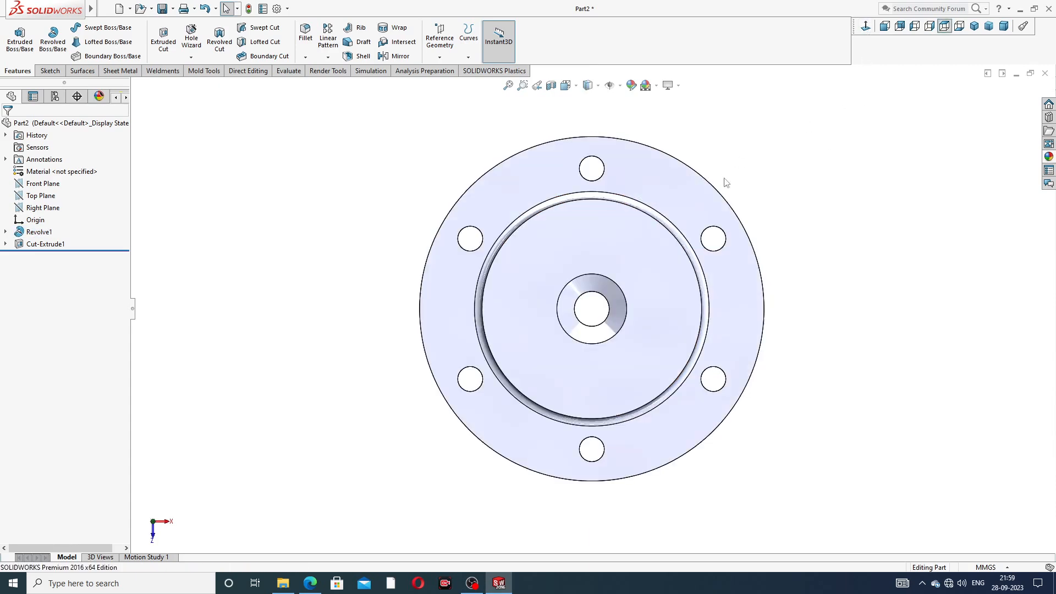
middle_drag(458, 291, 465, 258)
middle_drag(530, 216, 772, 125)
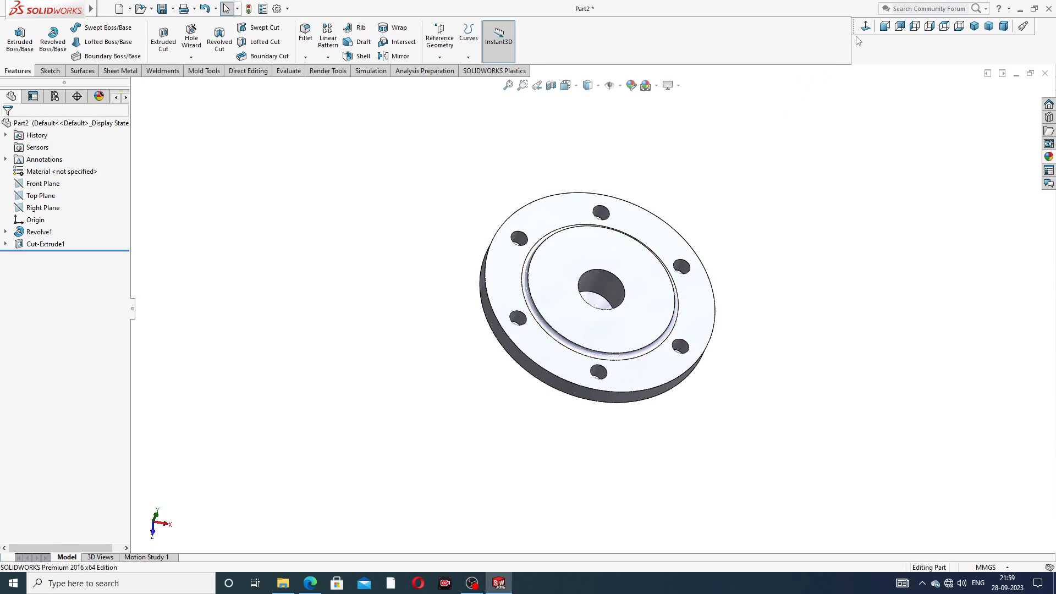
click(944, 25)
scroll(599, 308, down, 4)
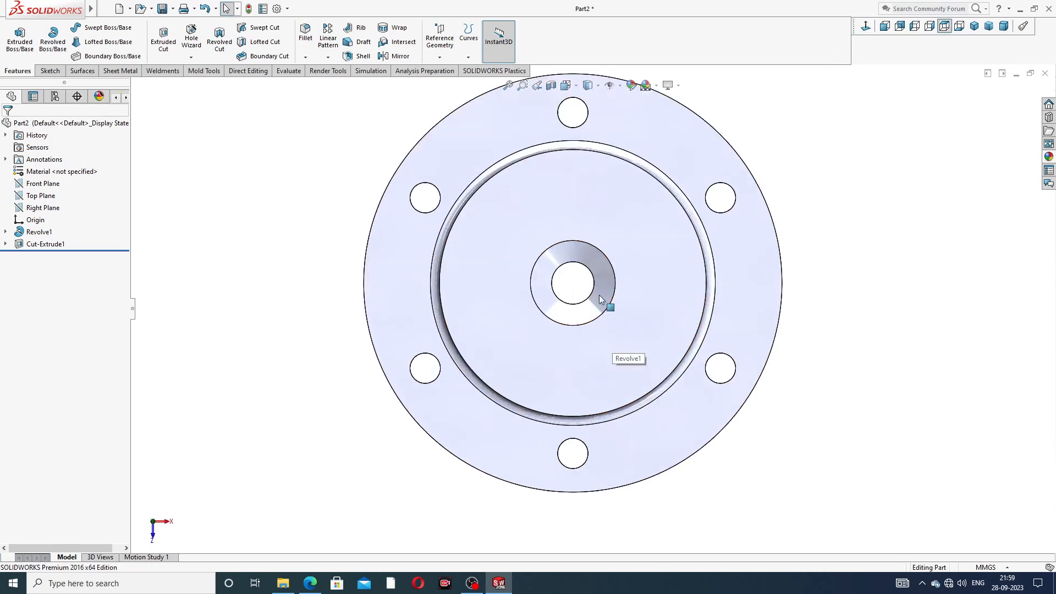
scroll(598, 294, up, 3)
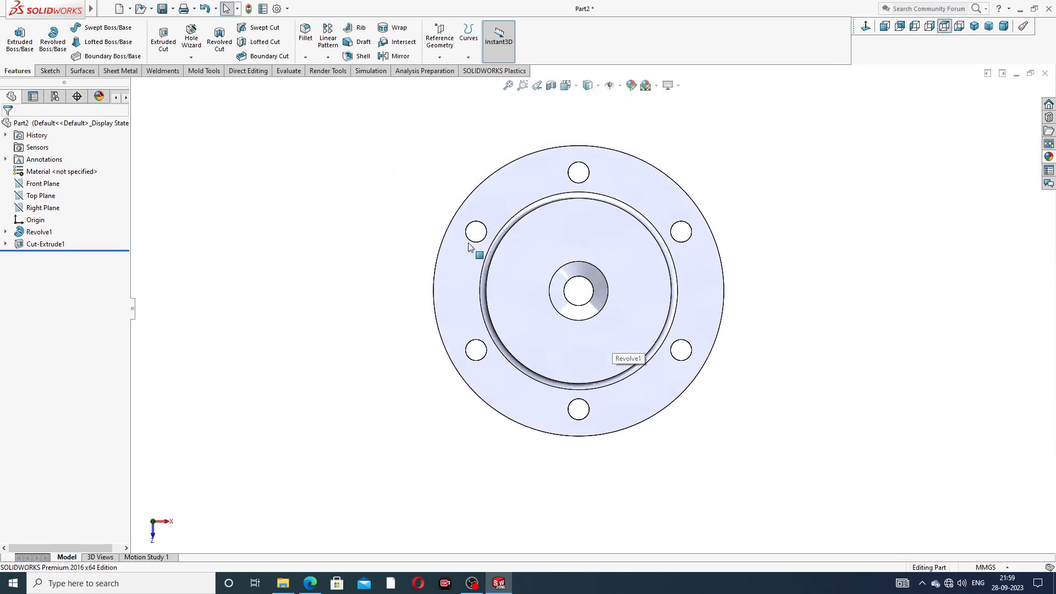
Step: Start a Hole Wizard ISO bottoming tapped hole, check the valve cover PDF in Edge, and set the hole size to M24
click(191, 57)
click(205, 69)
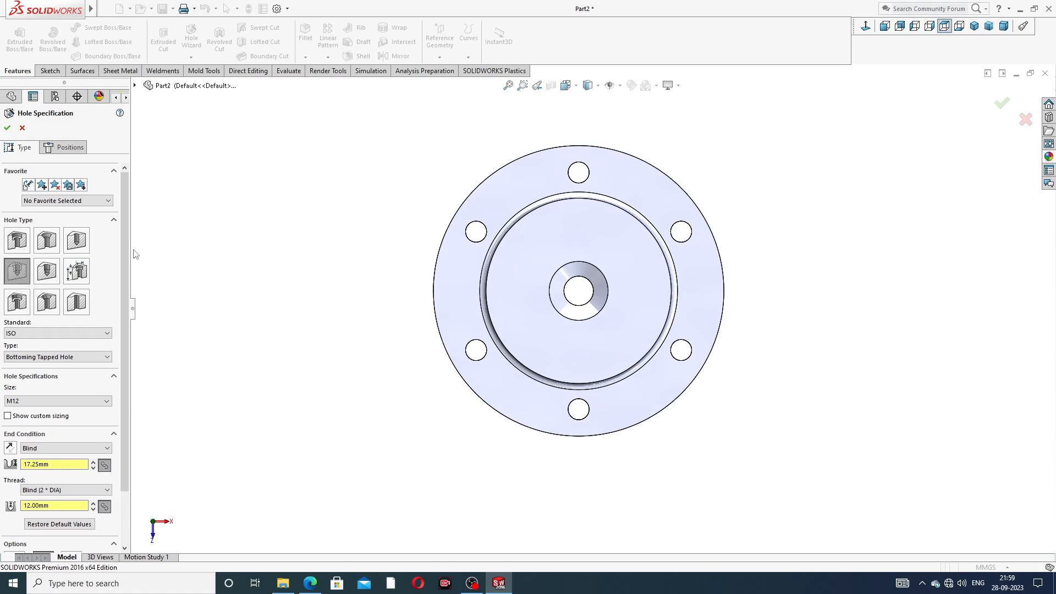
scroll(127, 248, down, 2)
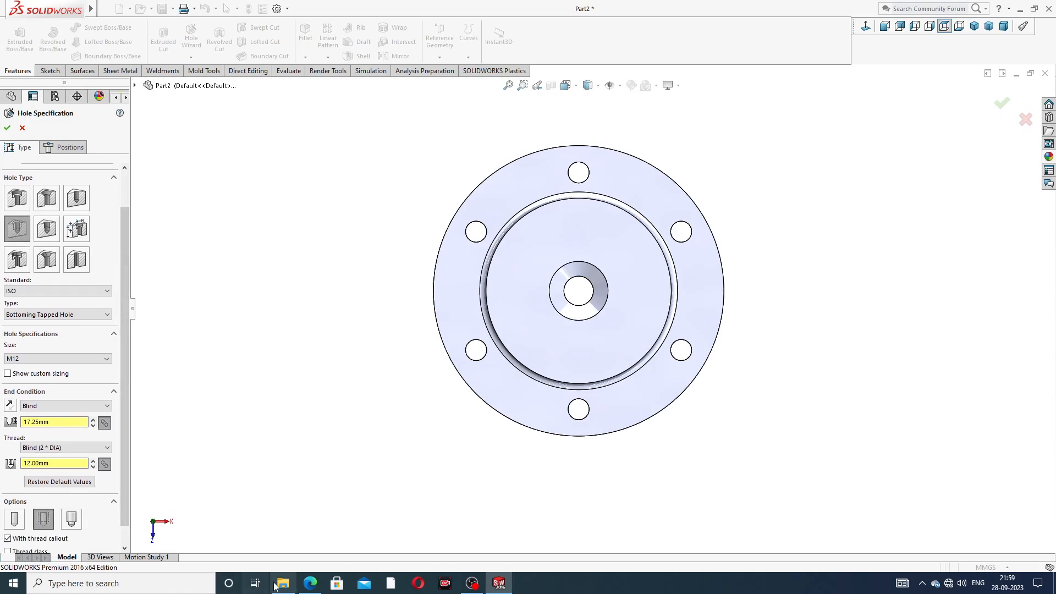
click(310, 583)
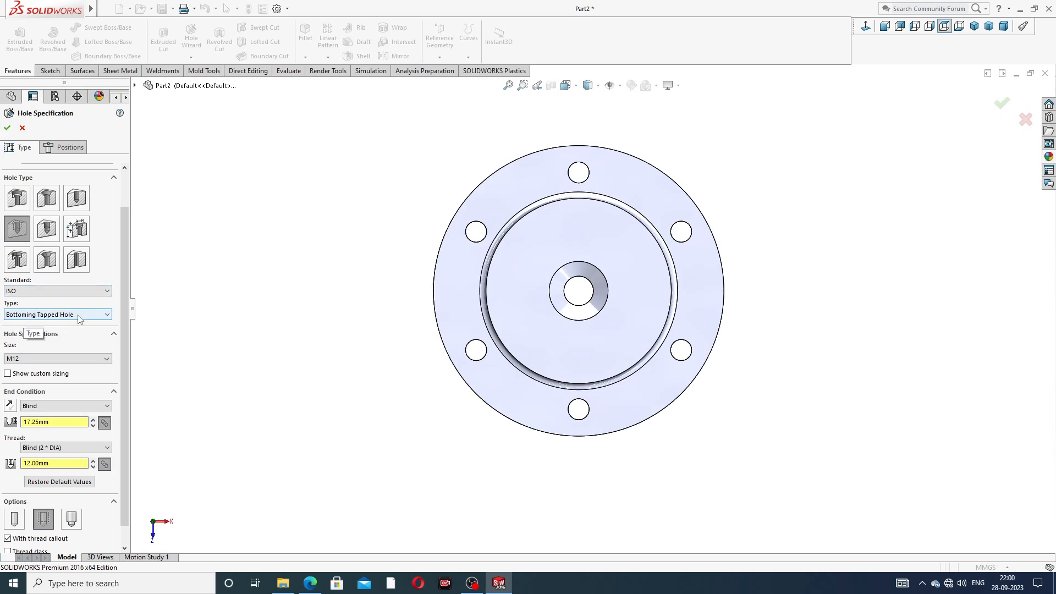
click(44, 358)
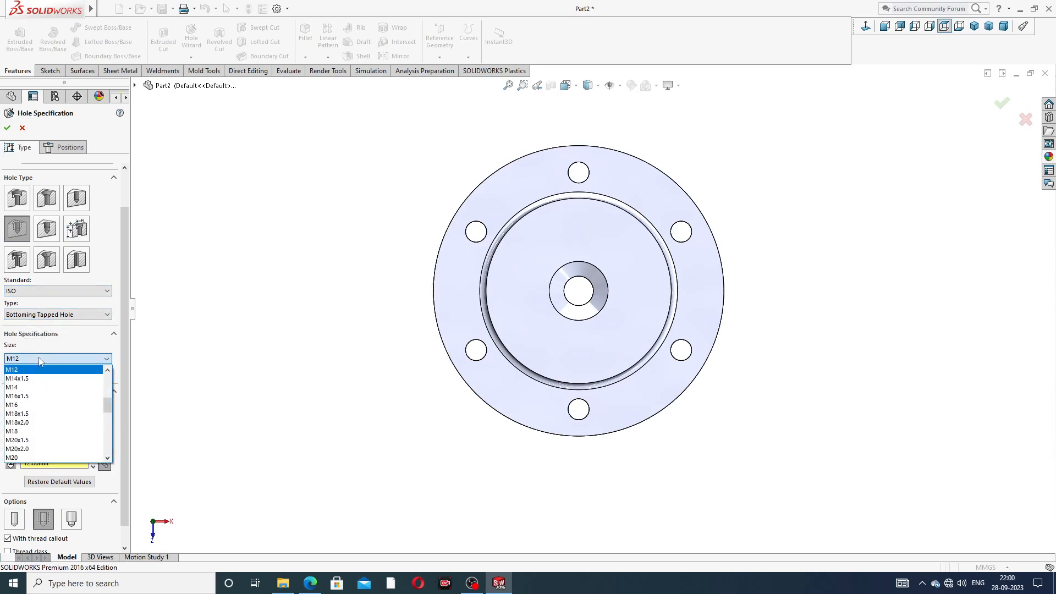
scroll(40, 416, down, 3)
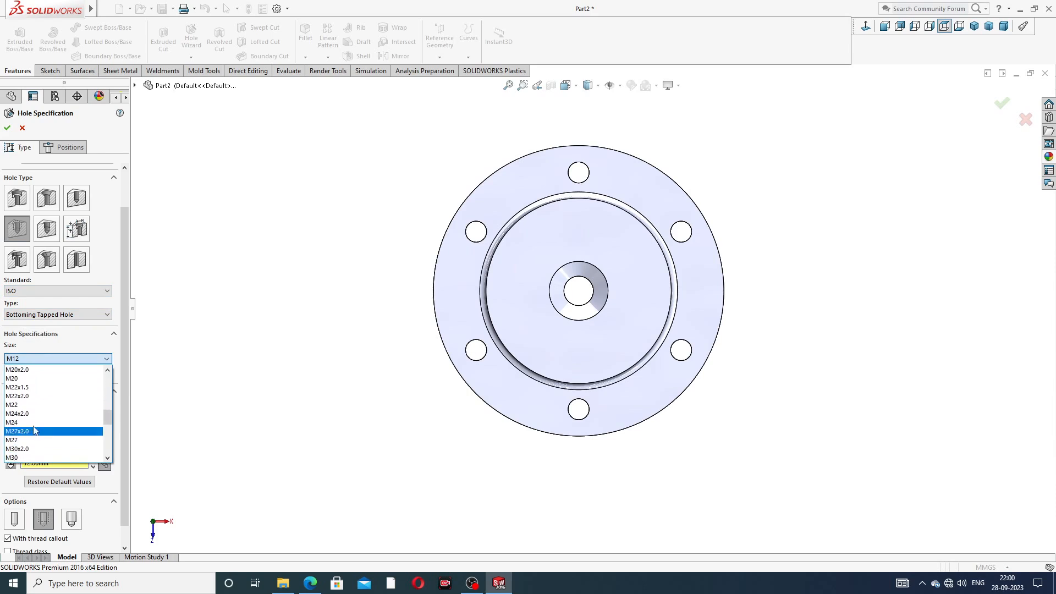
click(33, 431)
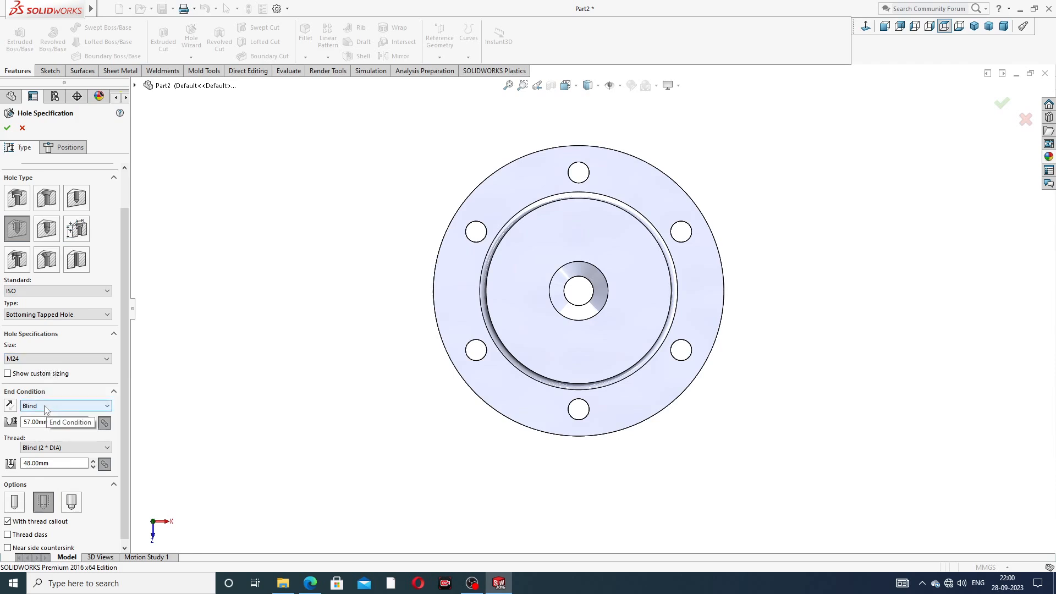
Step: Set the M24 tapped hole's blind drill depth to 27 mm and its thread depth to 24 mm
double_click(23, 422)
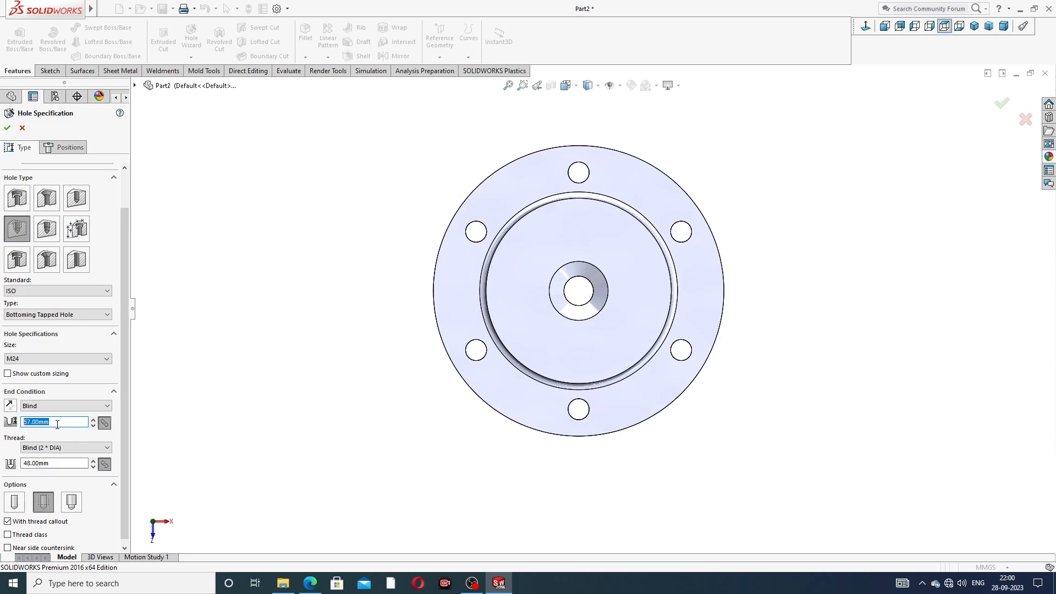
text(27)
key(Return)
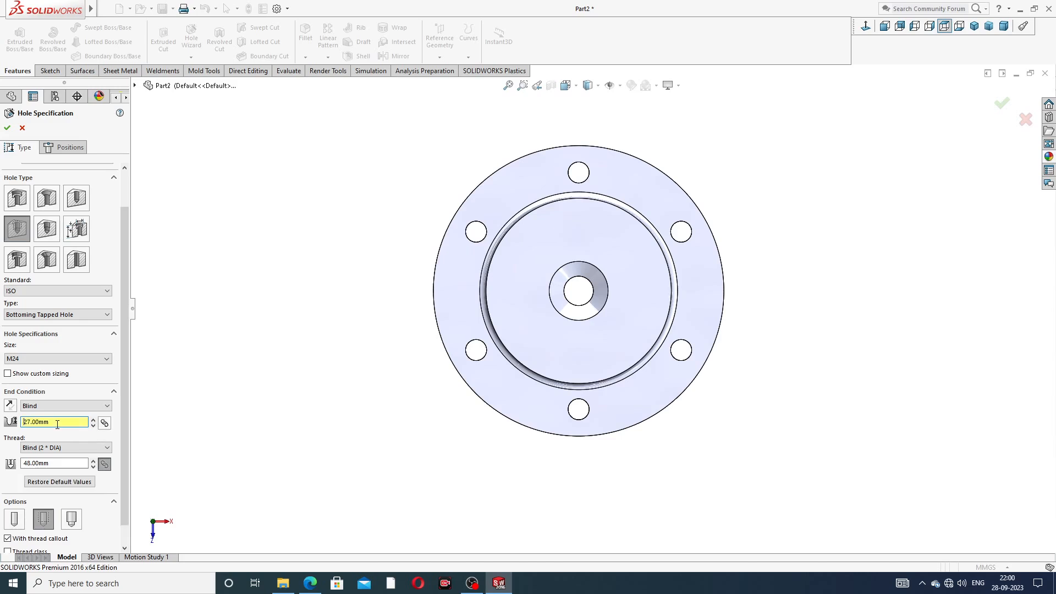
click(55, 461)
text(24)
key(Return)
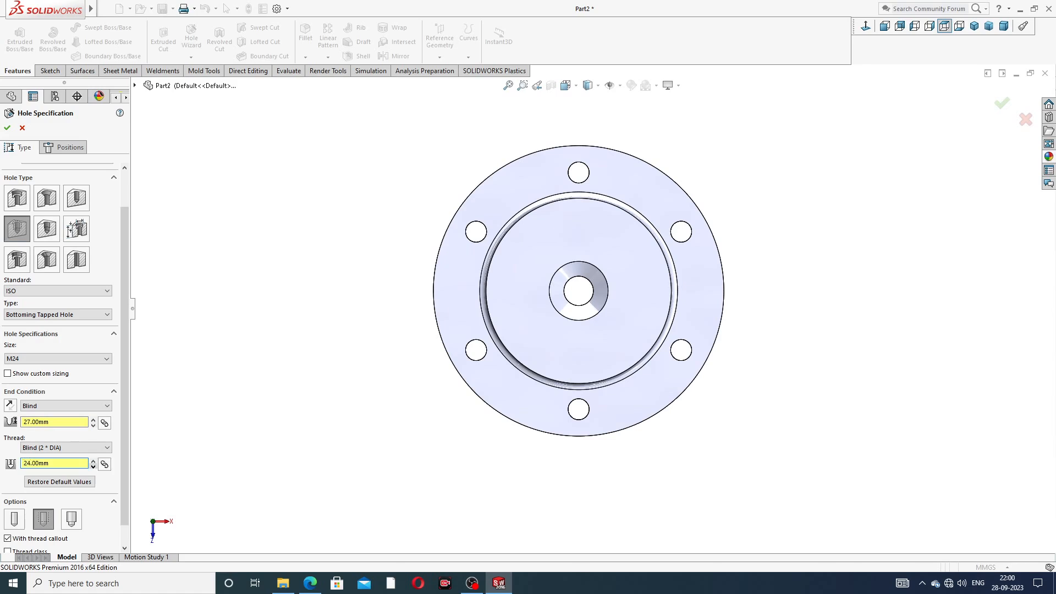
drag(123, 416, 125, 471)
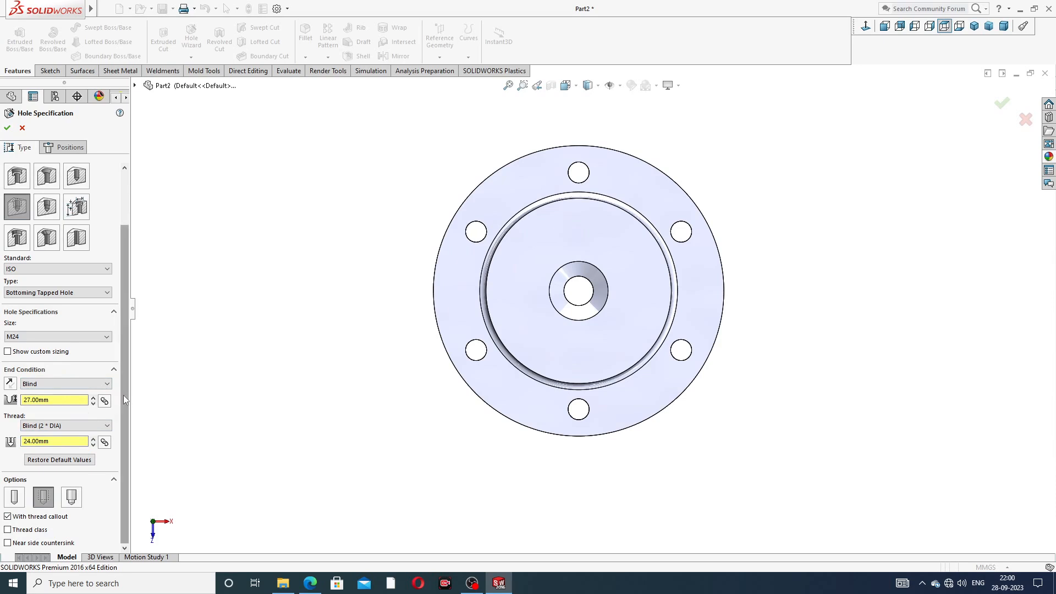
Step: Begin positioning the tapped holes on the raised central face and sketch a vertical centerline about 112 mm long through the origin
drag(124, 395, 124, 352)
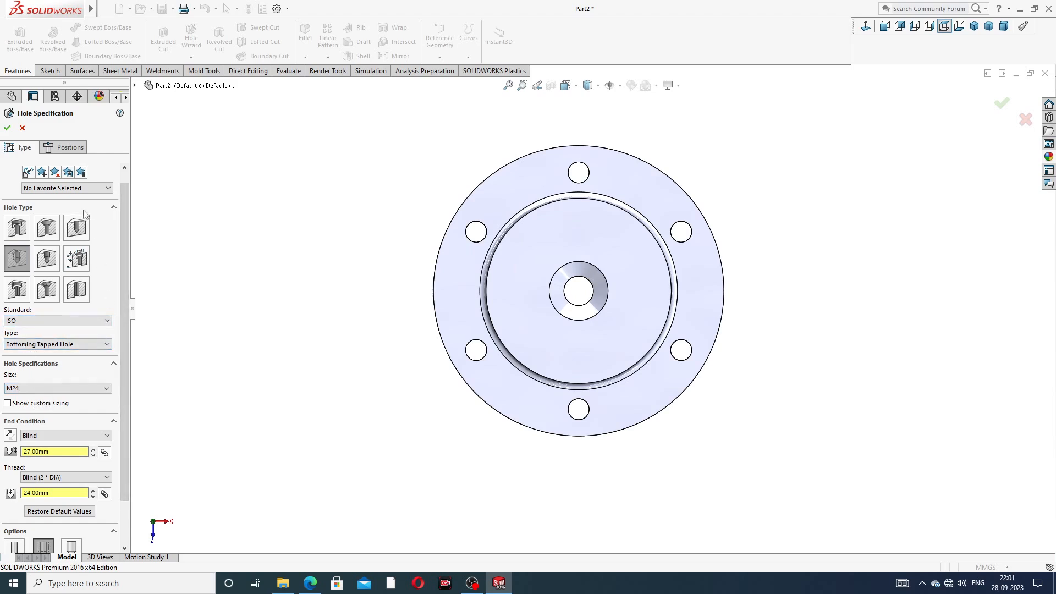
click(68, 148)
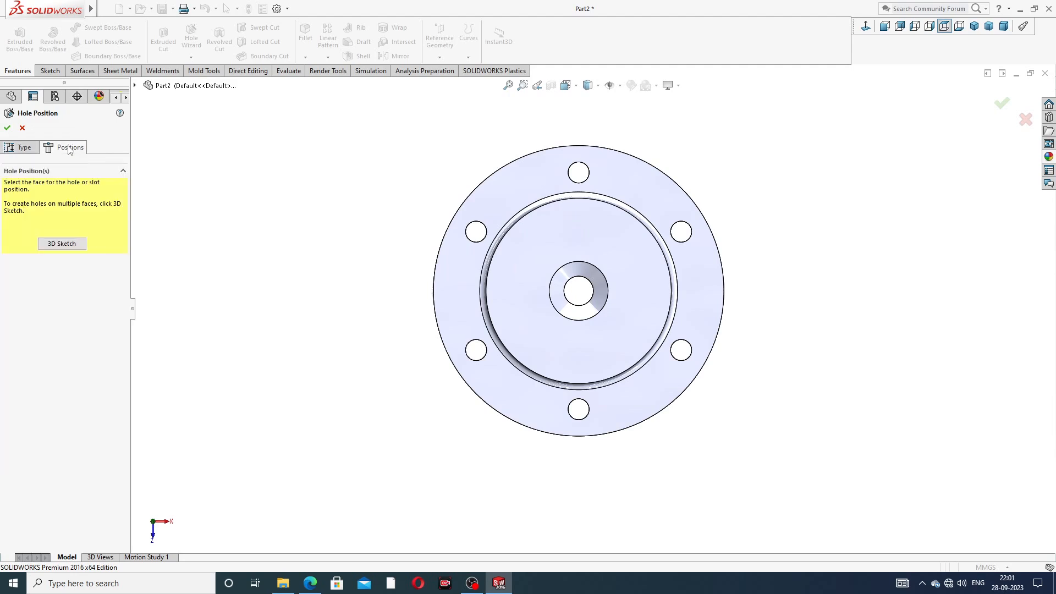
click(579, 238)
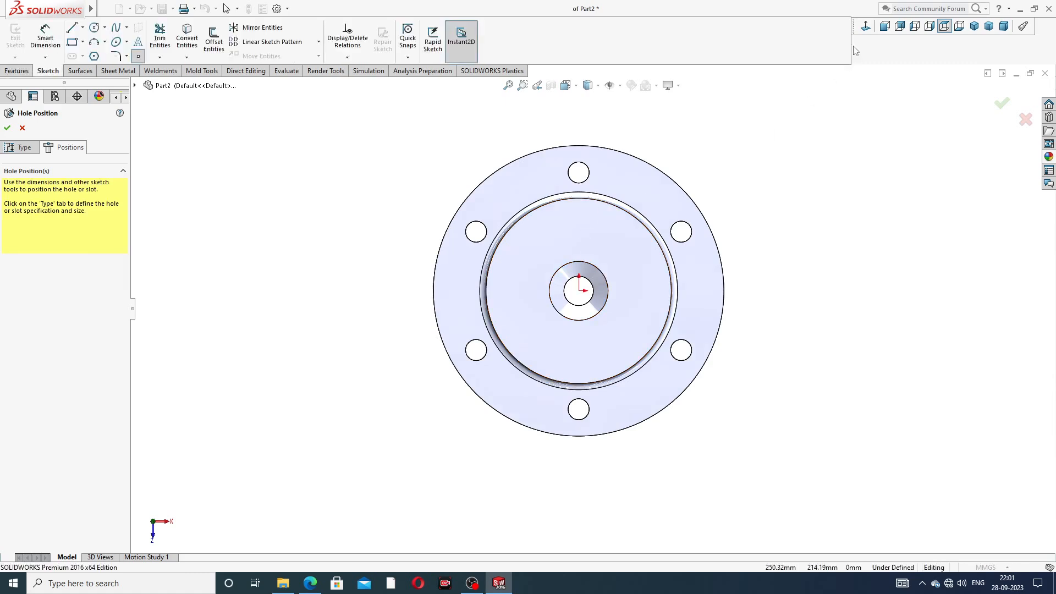
click(865, 26)
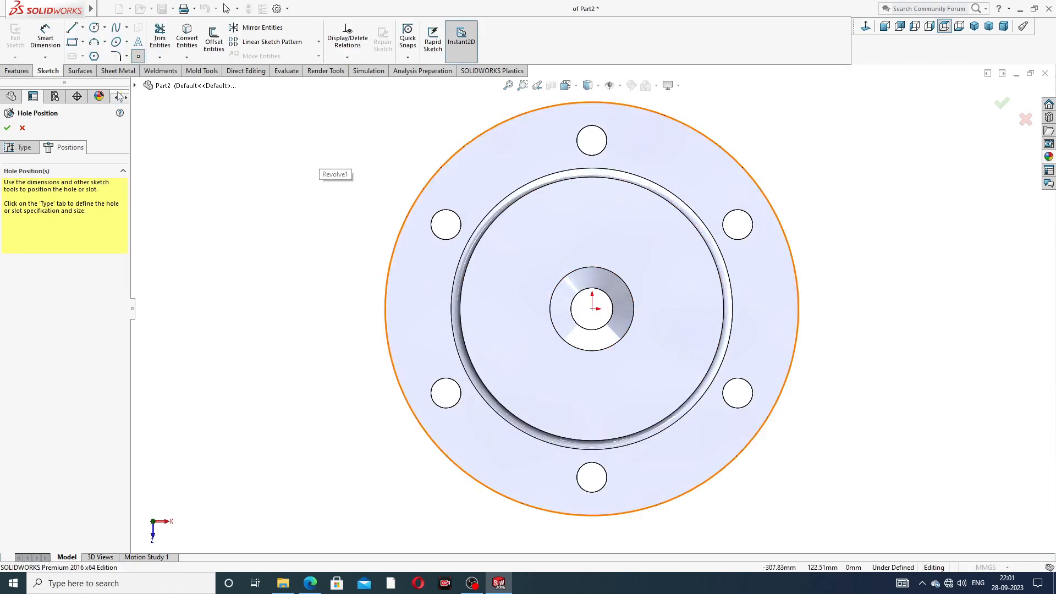
click(83, 29)
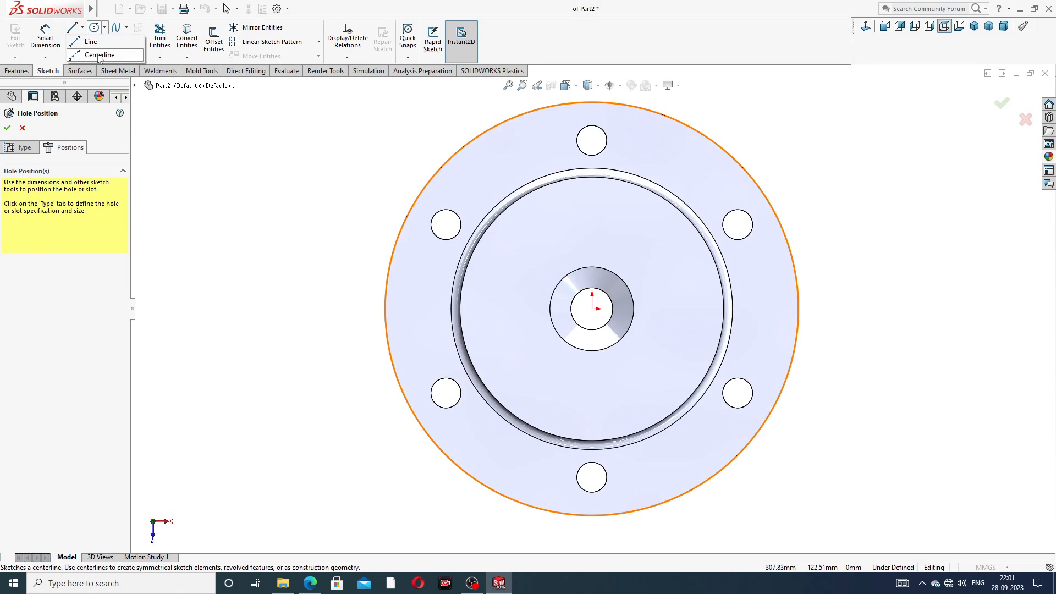
click(98, 55)
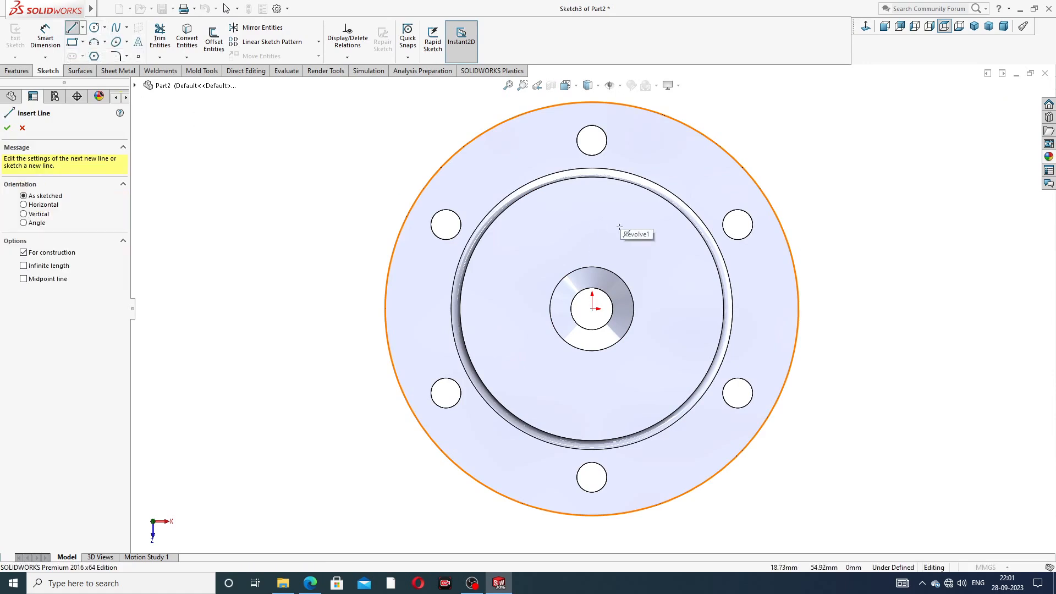
click(592, 220)
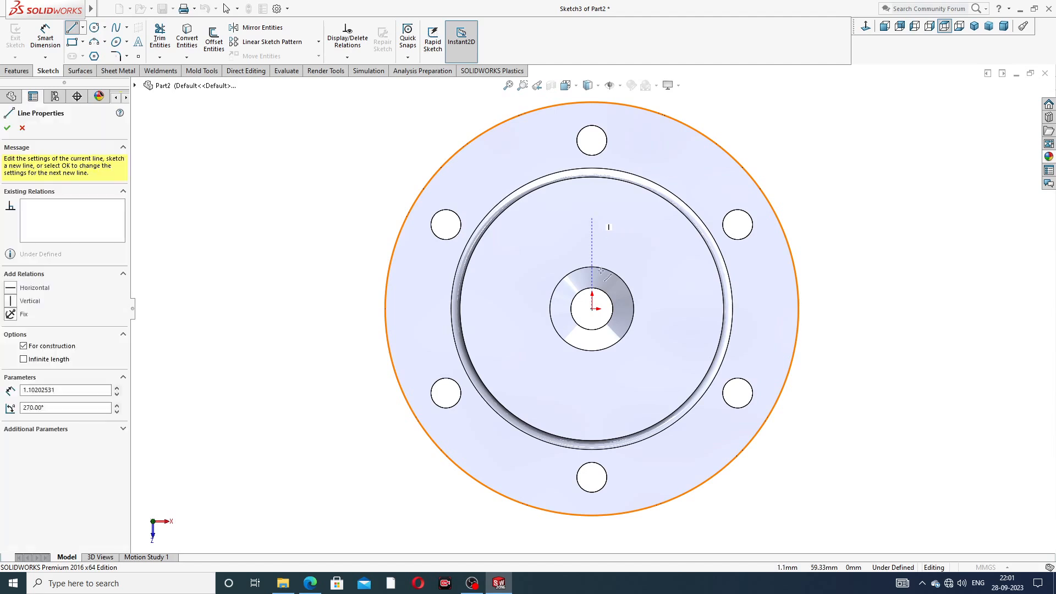
click(592, 385)
right_click(671, 265)
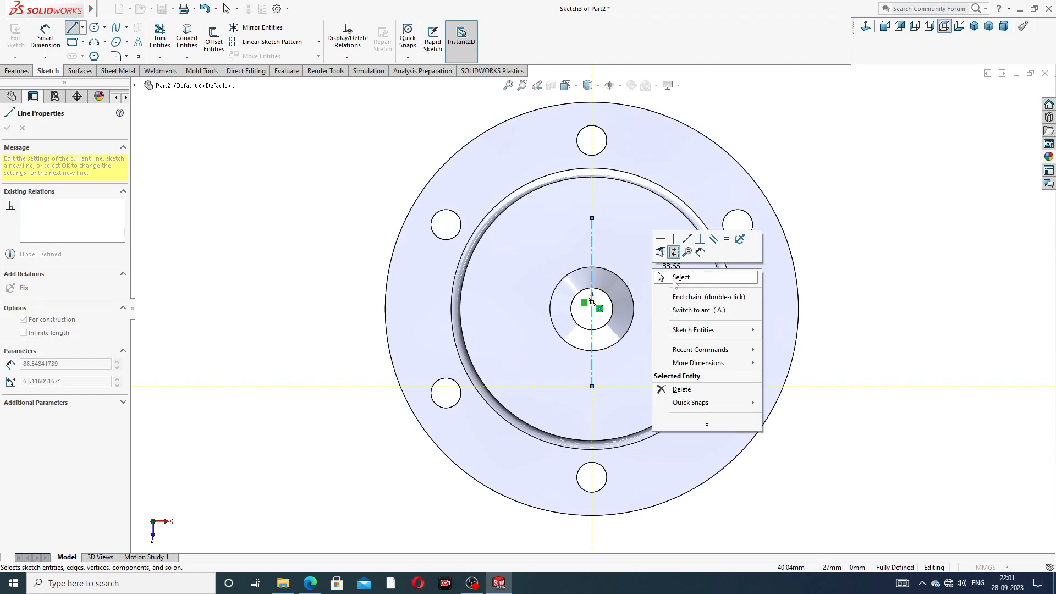
click(672, 283)
Step: Add a Midpoint relation between the vertical centerline and the origin
click(593, 246)
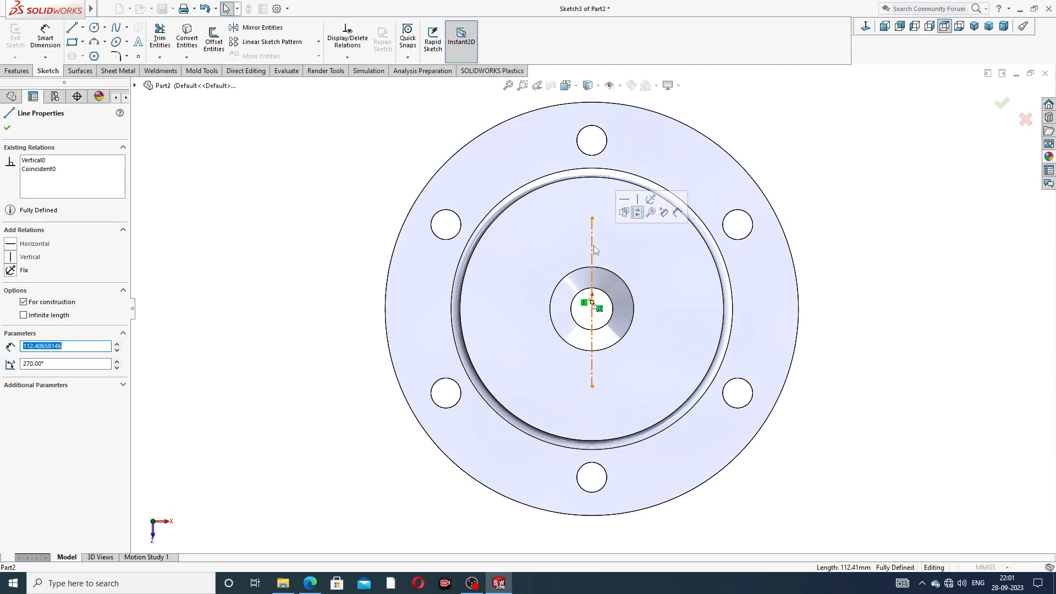
ctrl+click(592, 309)
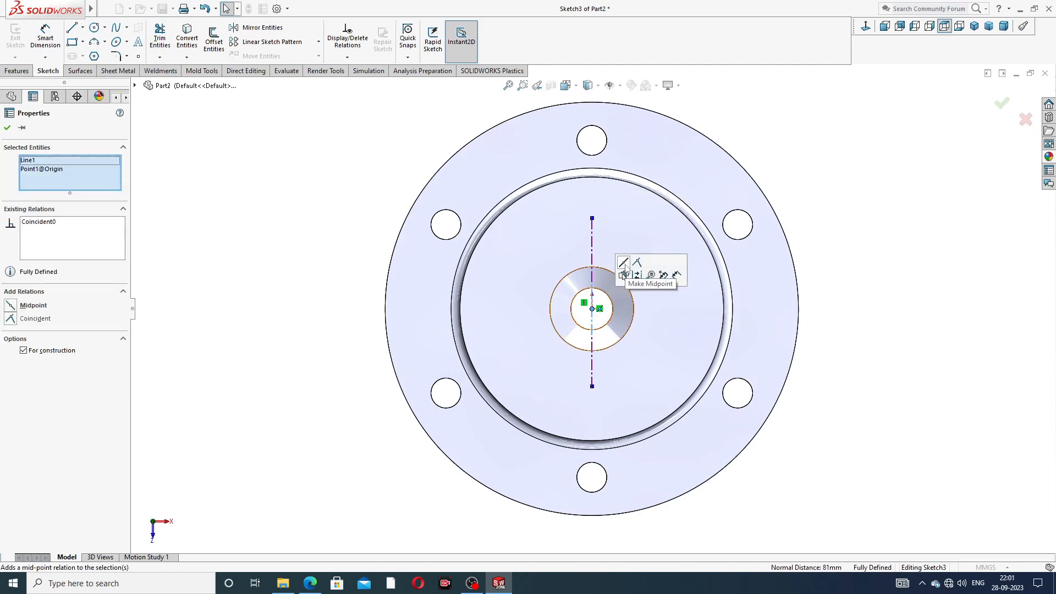
click(625, 269)
click(818, 160)
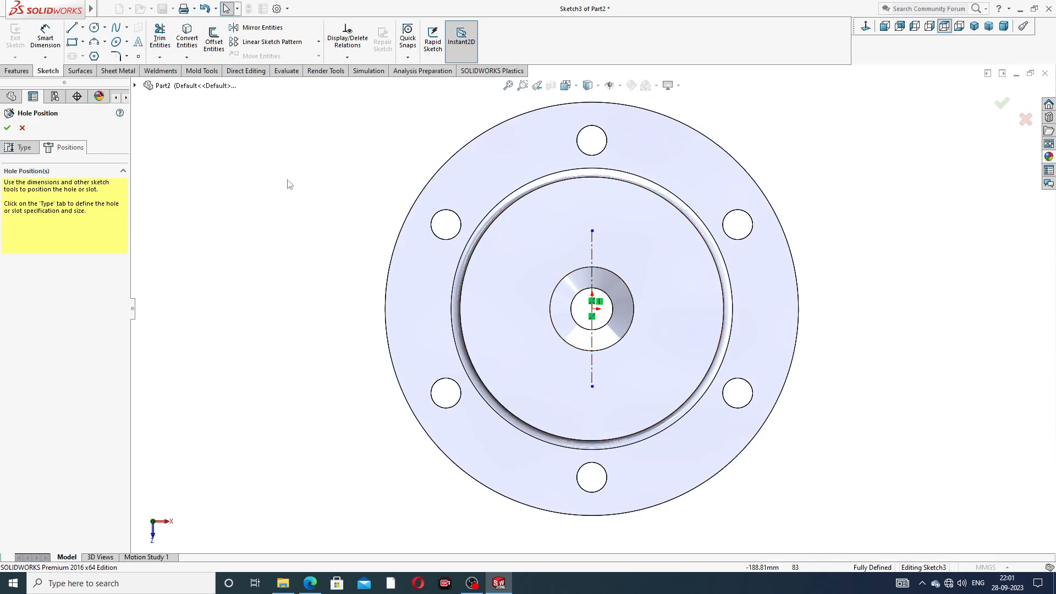
Step: Dimension the vertical centerline's length to 120 mm
click(45, 38)
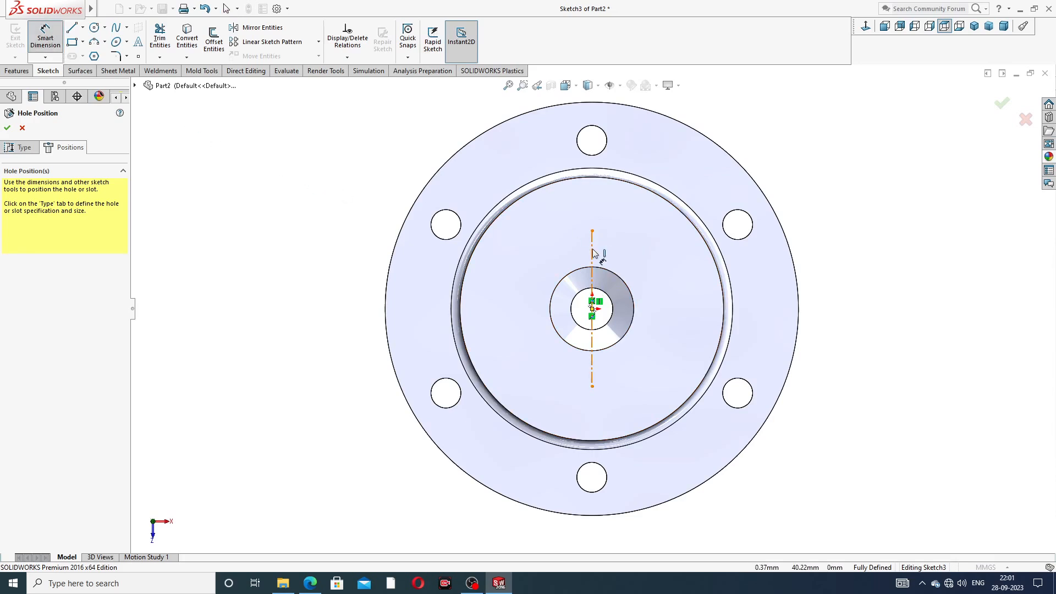
click(593, 253)
click(668, 311)
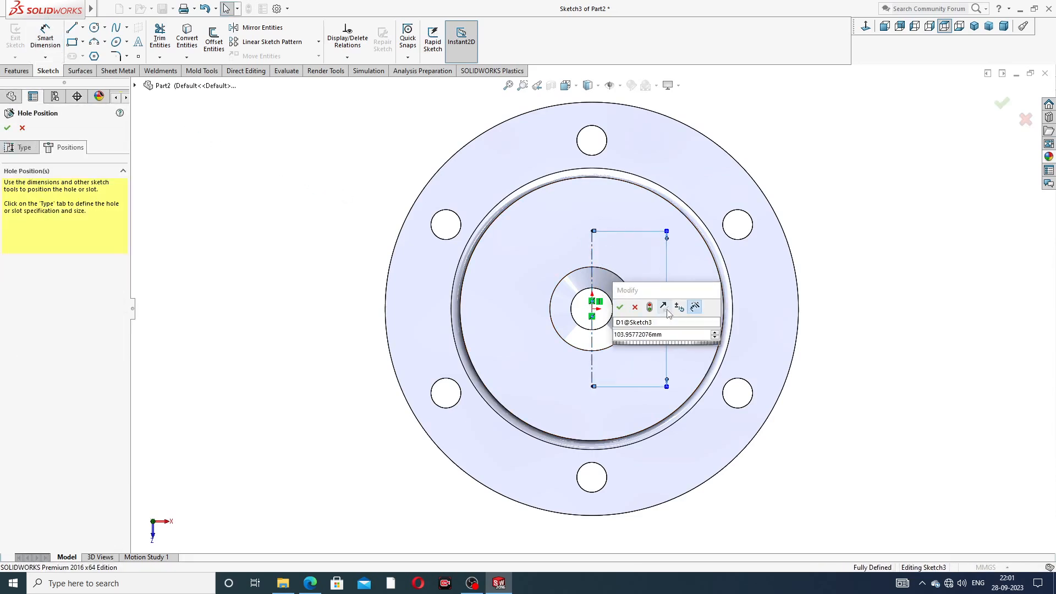
drag(665, 333, 648, 335)
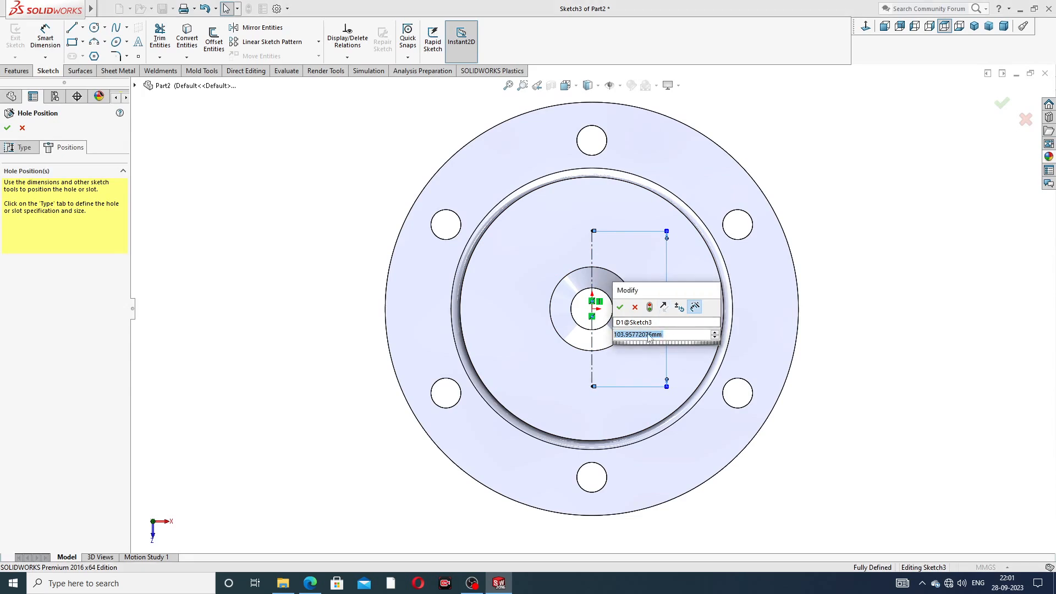
text(120)
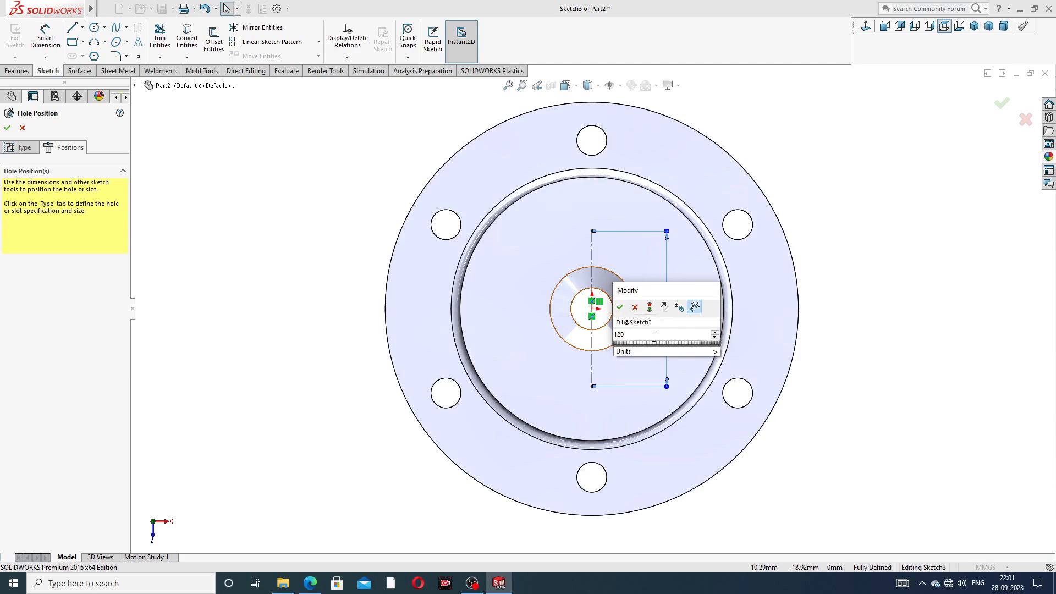
key(Return)
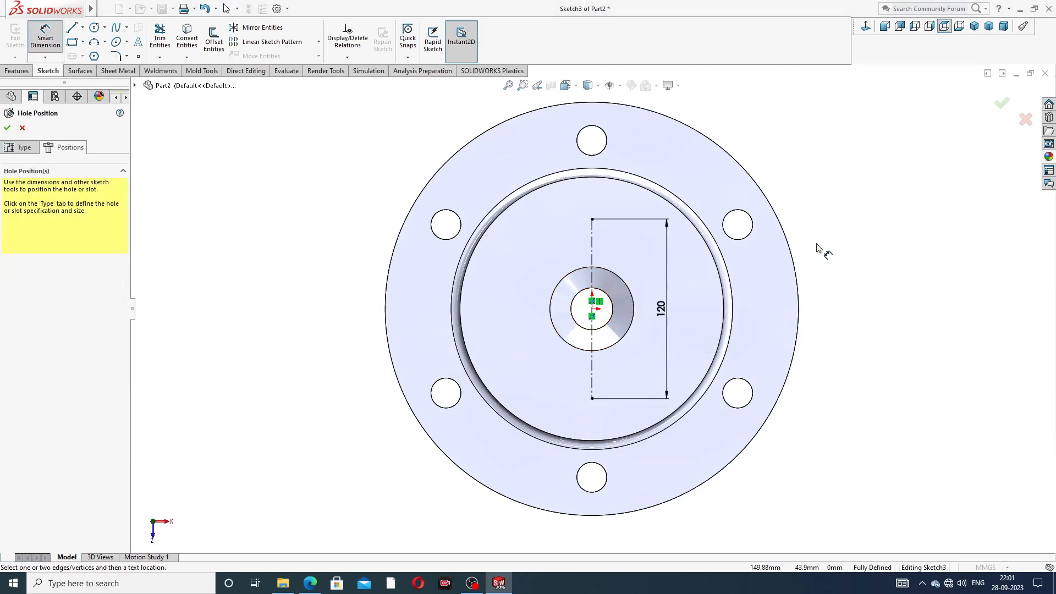
right_click(242, 164)
click(261, 189)
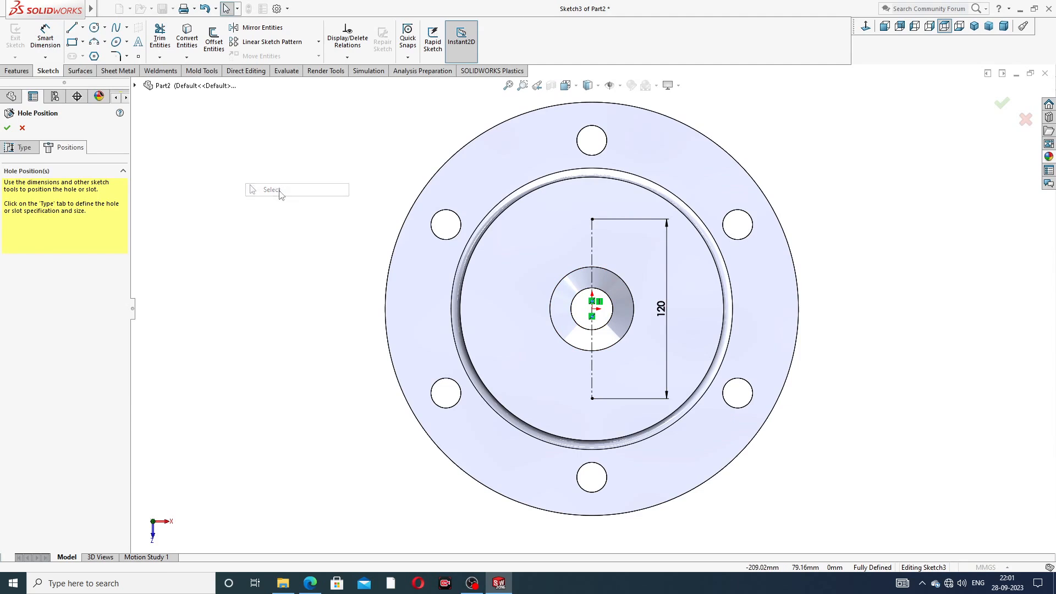
Step: Place M24 tapped hole points on both endpoints of the centerline and finish the Hole Wizard feature
click(138, 57)
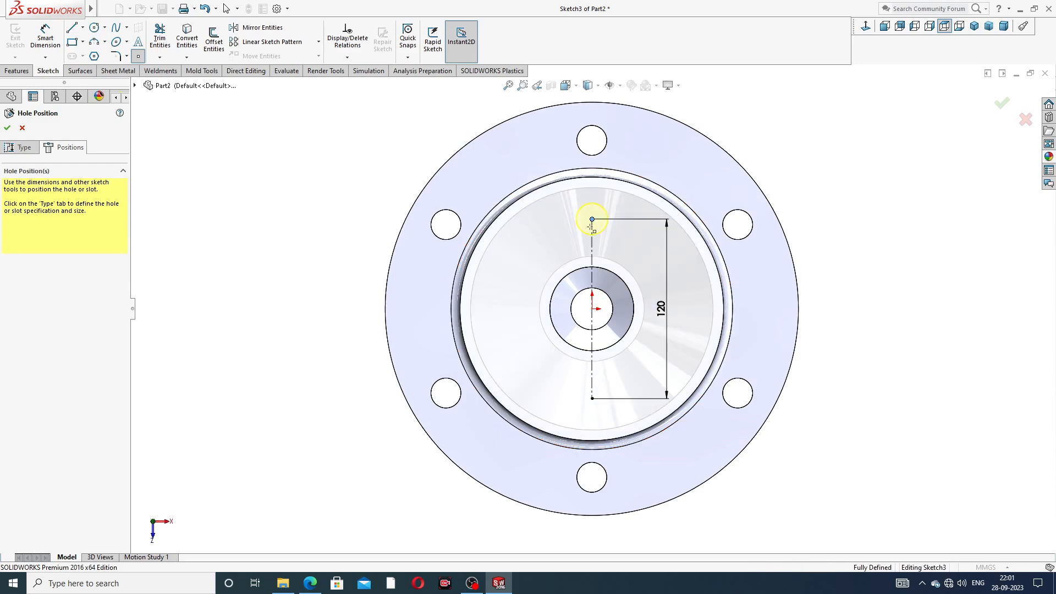
click(592, 398)
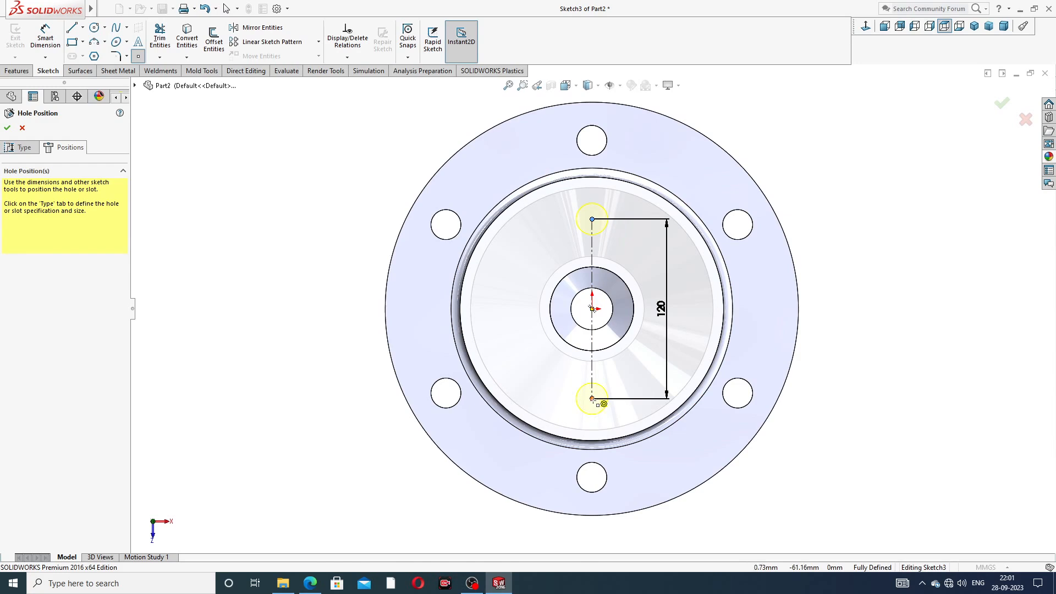
right_click(815, 158)
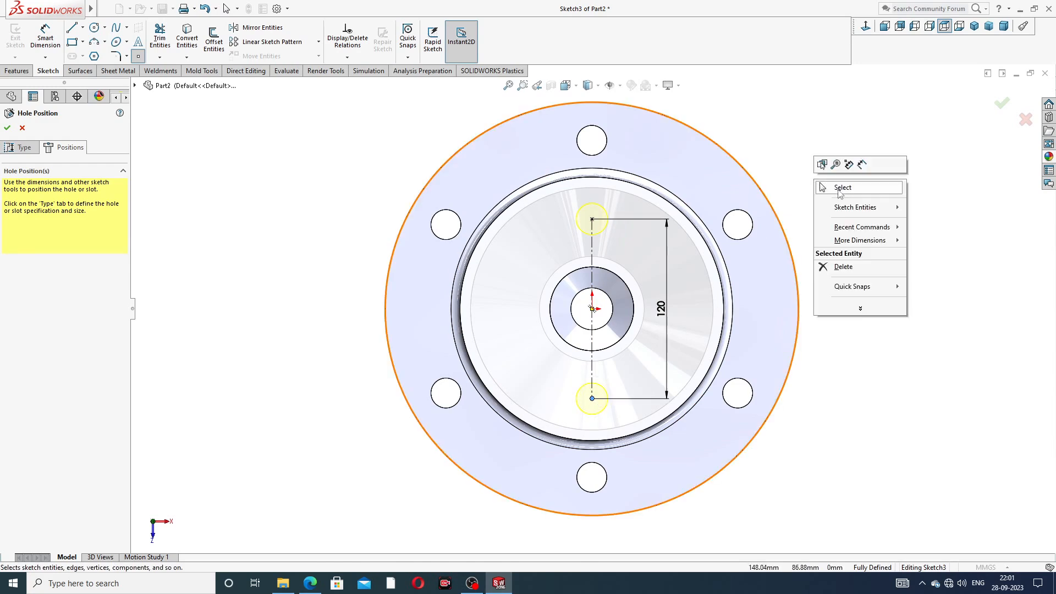
click(838, 187)
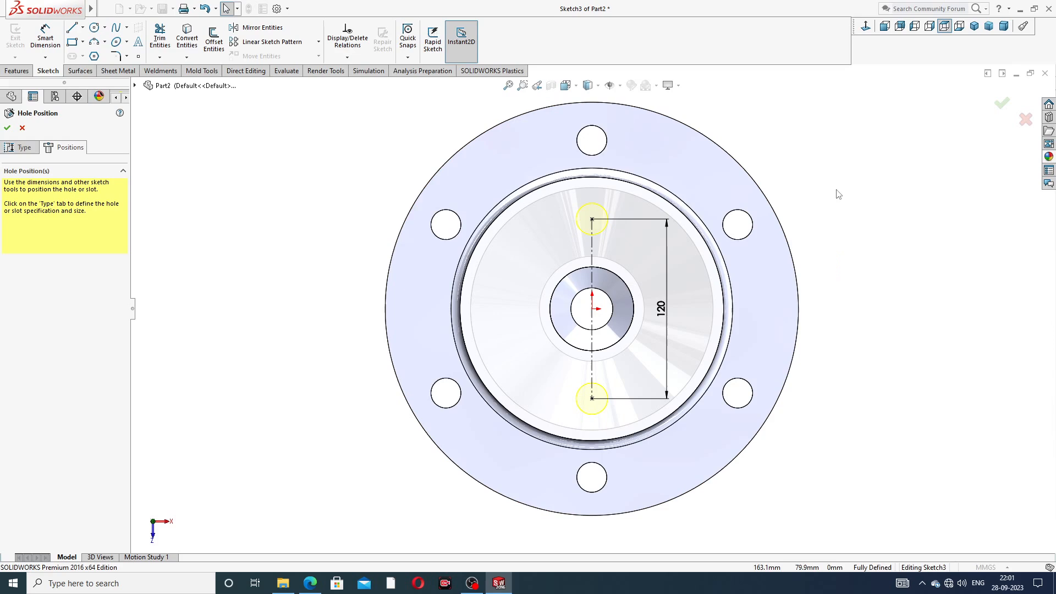
click(7, 128)
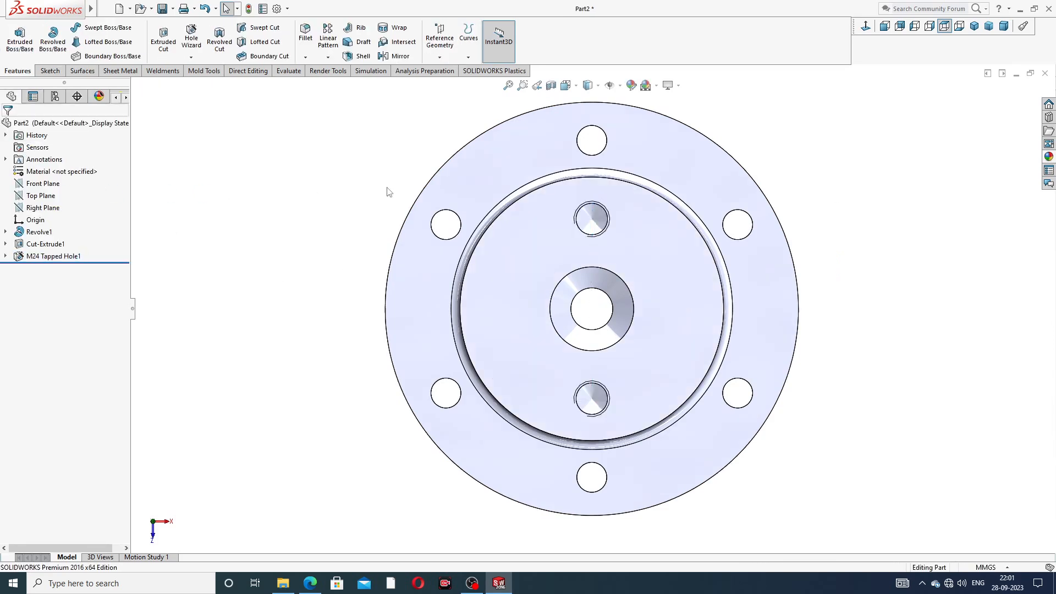
Step: Turn on shaded cosmetic threads in the document's detailing properties
middle_drag(797, 262, 632, 211)
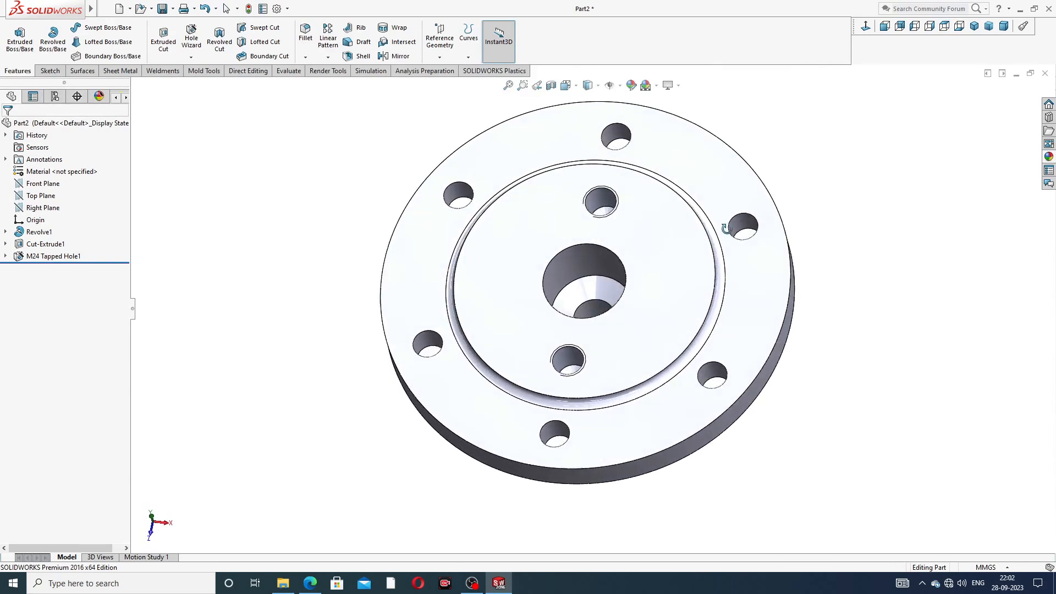
scroll(625, 213, down, 3)
scroll(552, 205, down, 2)
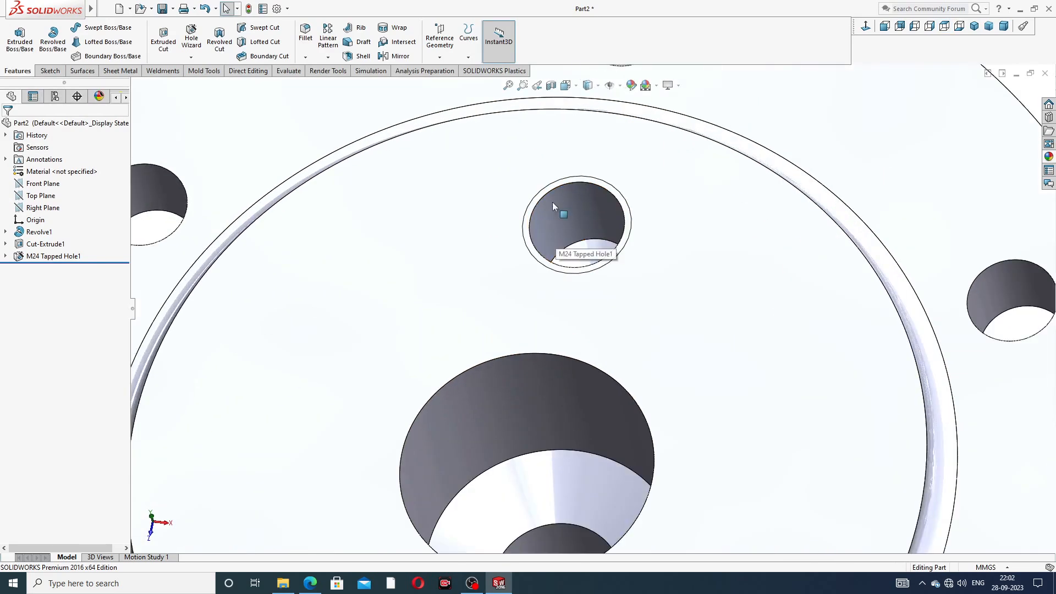
click(276, 9)
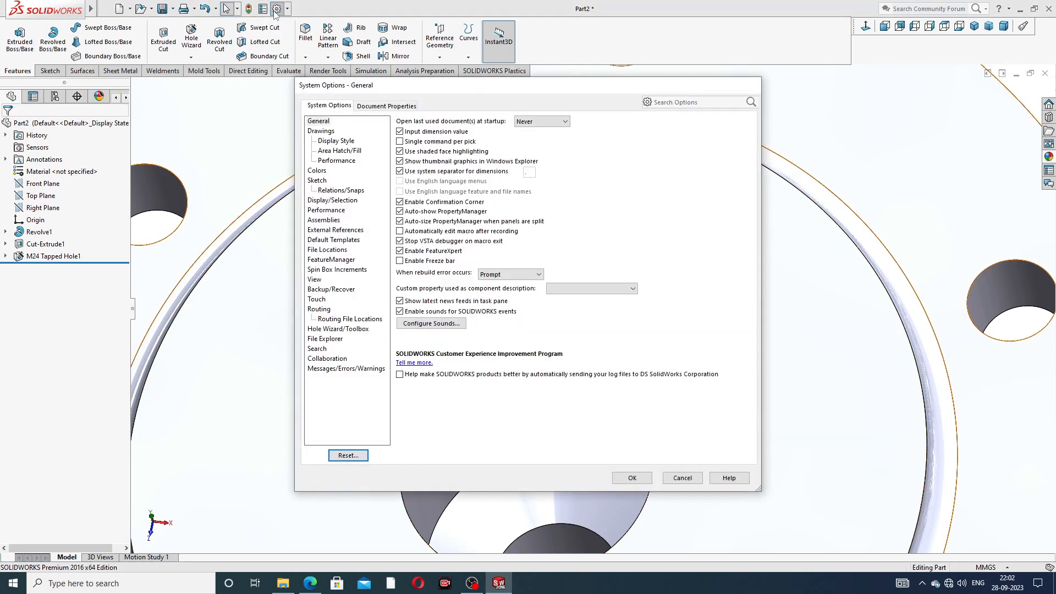
click(363, 107)
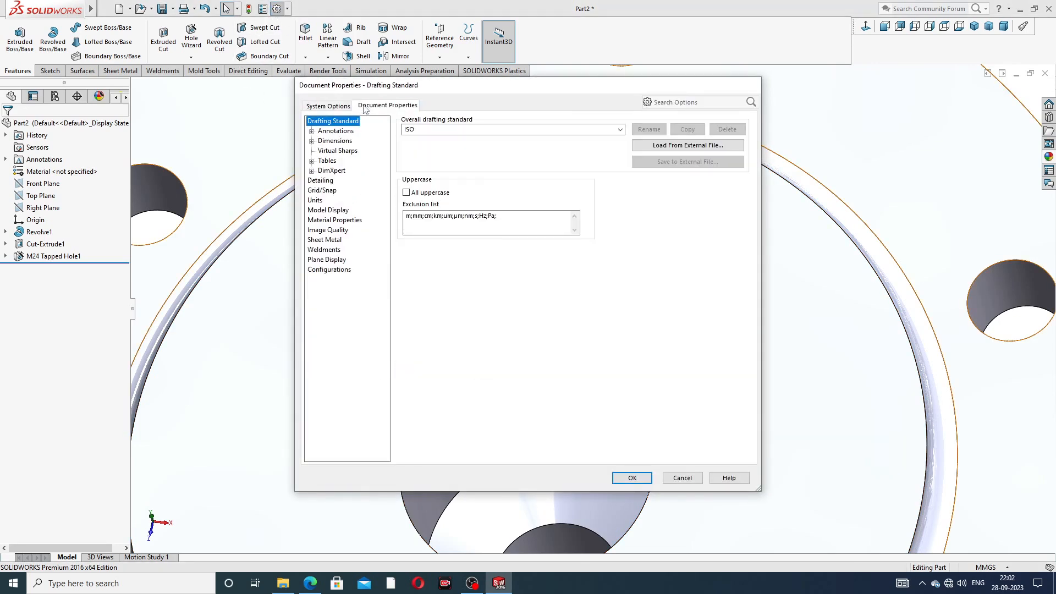
click(321, 181)
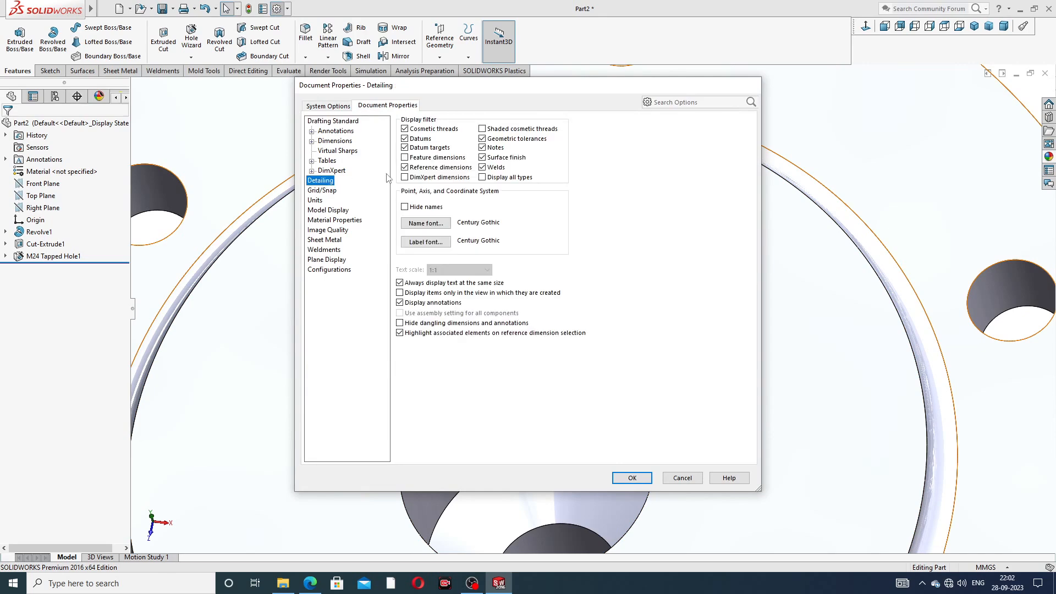
click(483, 129)
click(621, 477)
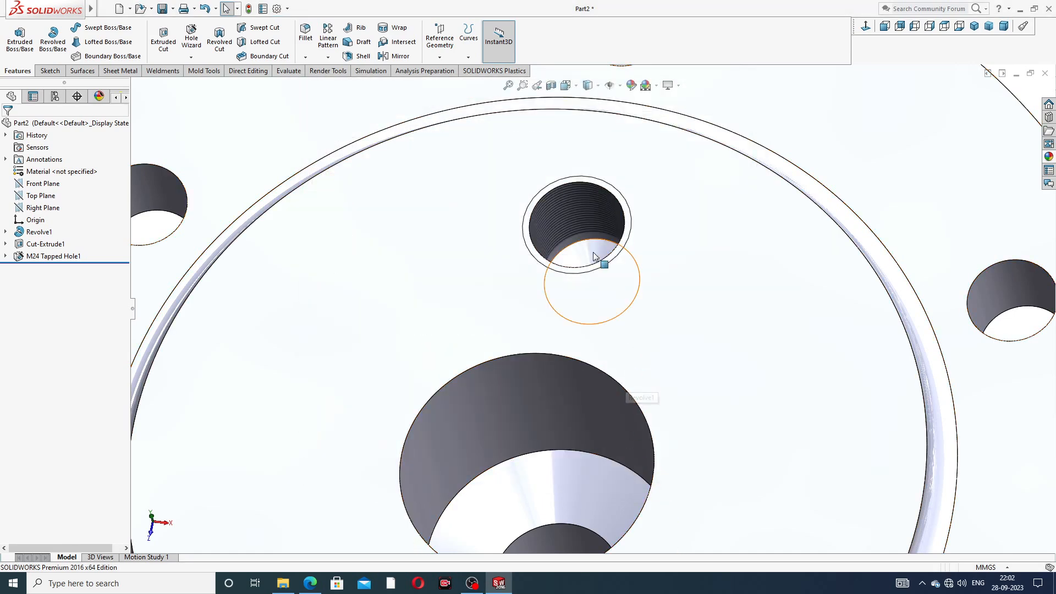
Step: Examine the shaded threads inside the M24 tapped holes up close and from different angles
scroll(637, 270, up, 10)
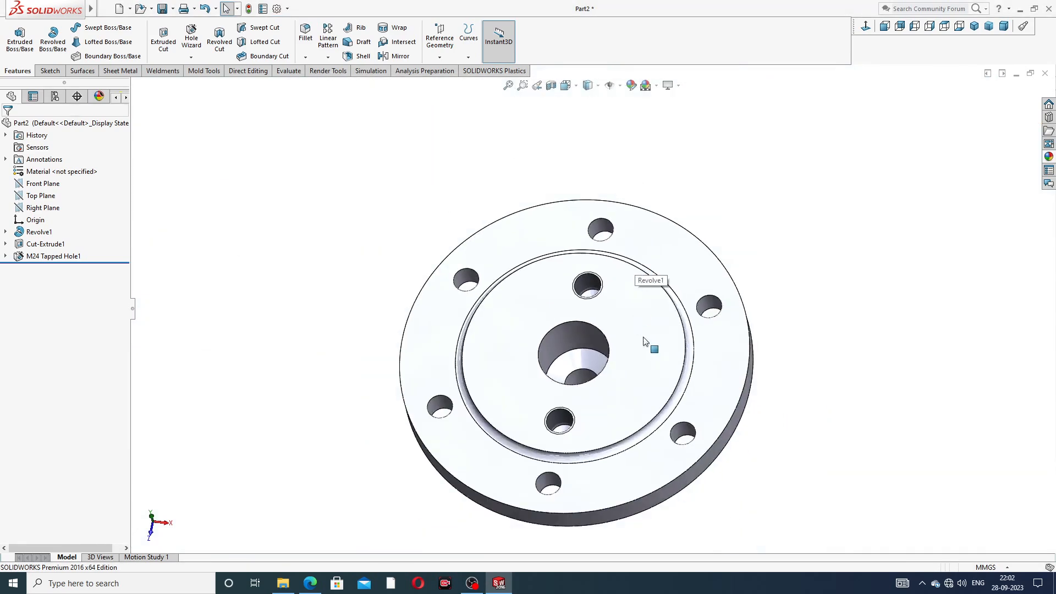
middle_drag(647, 344, 593, 297)
scroll(592, 294, down, 8)
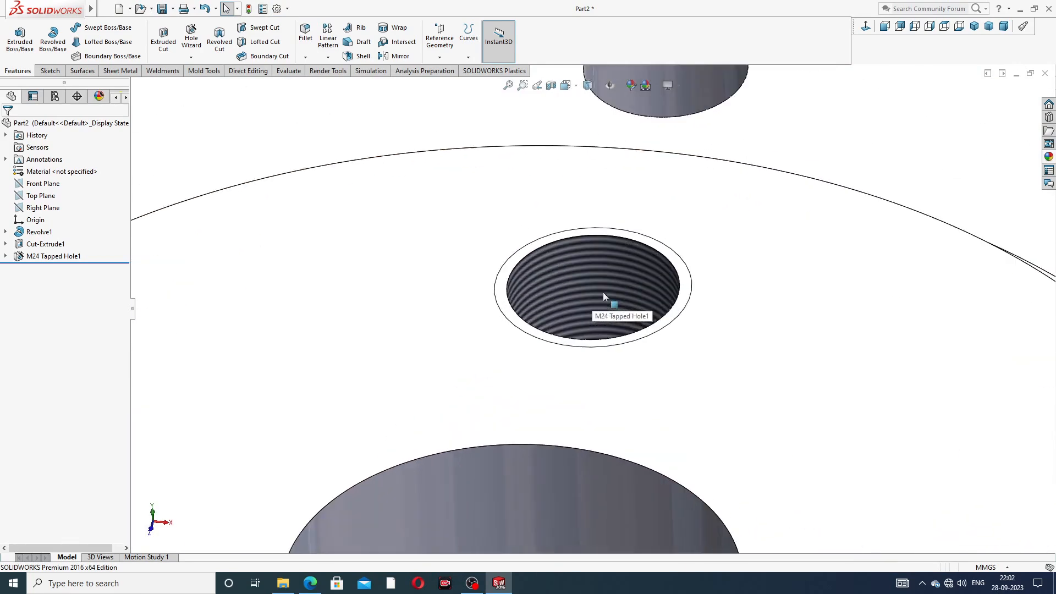
scroll(605, 351, up, 10)
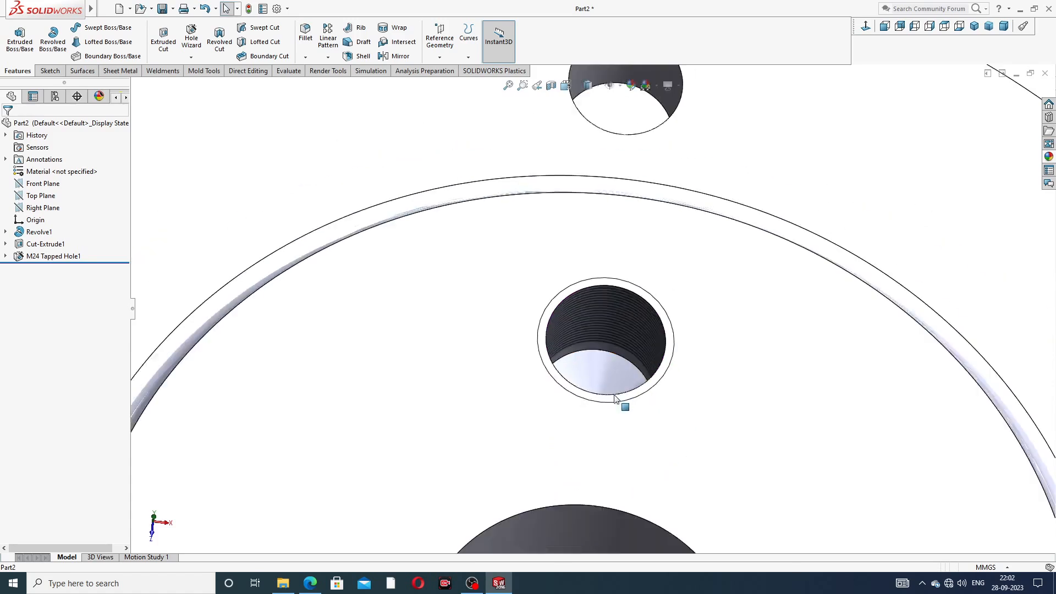
scroll(634, 400, up, 5)
scroll(615, 414, down, 4)
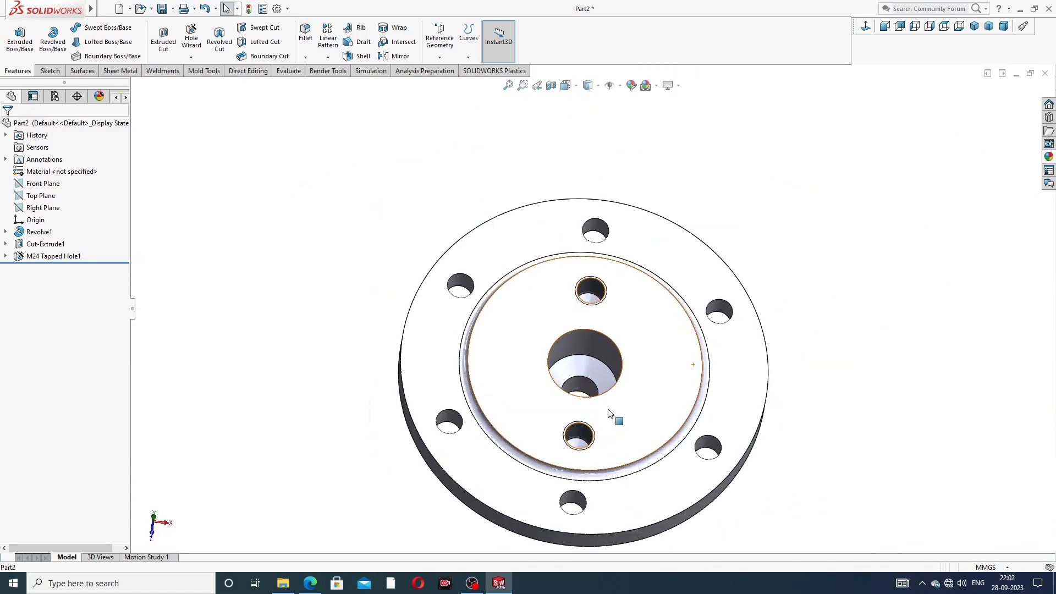
Step: Start a new ISO bottoming tapped hole with the Hole Wizard, check the PDF drawing, and set the hole size to M12
click(868, 27)
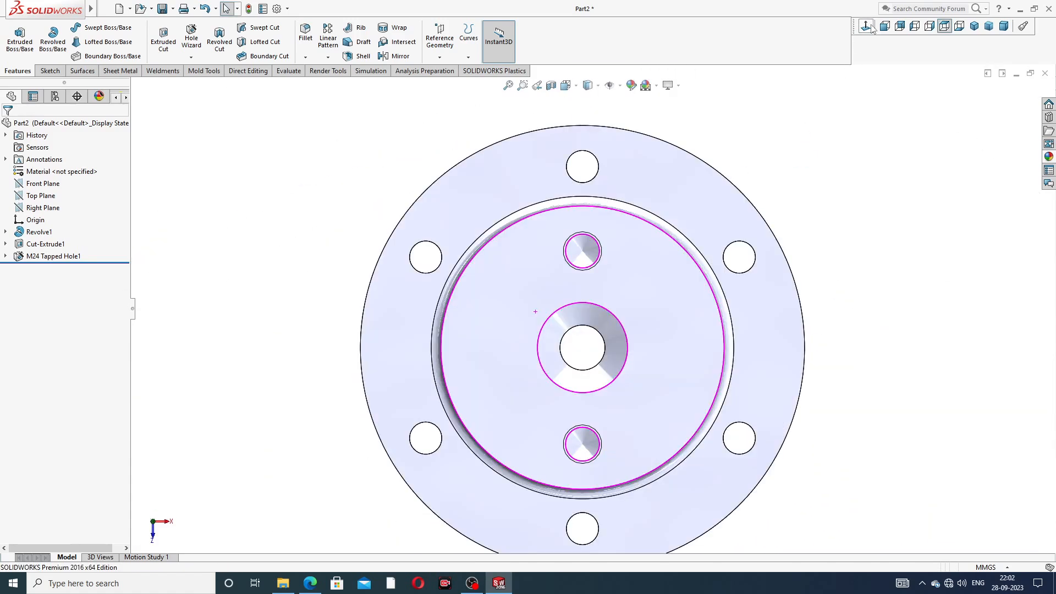
middle_drag(667, 264, 636, 236)
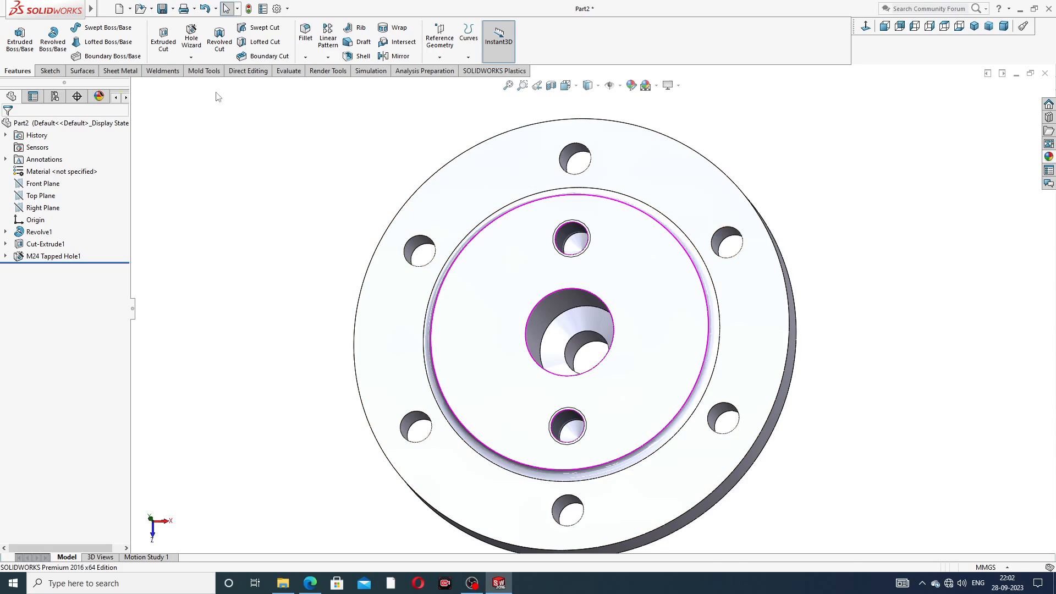
click(192, 58)
click(202, 72)
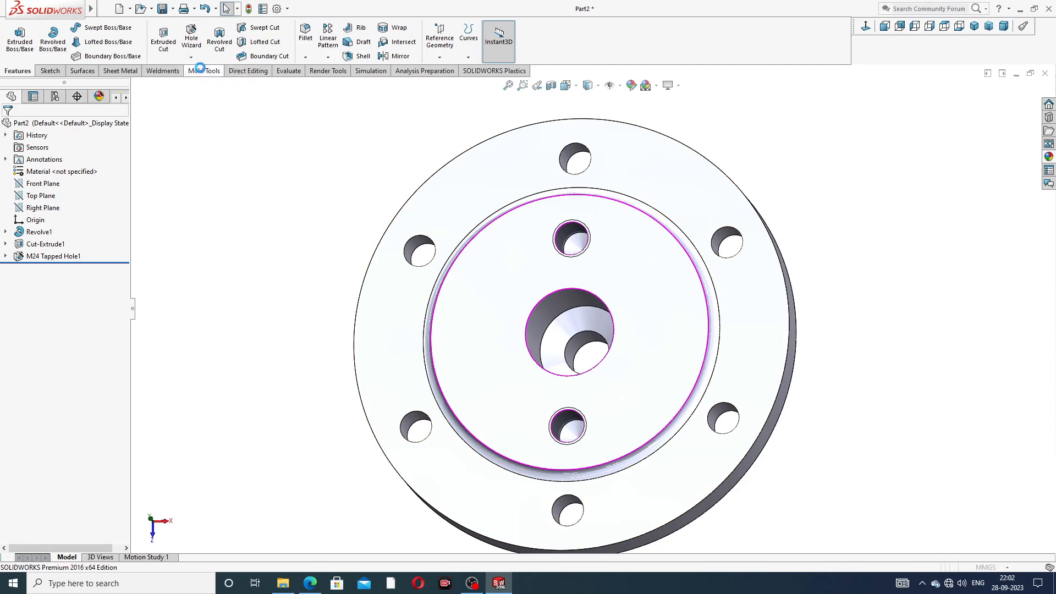
click(303, 578)
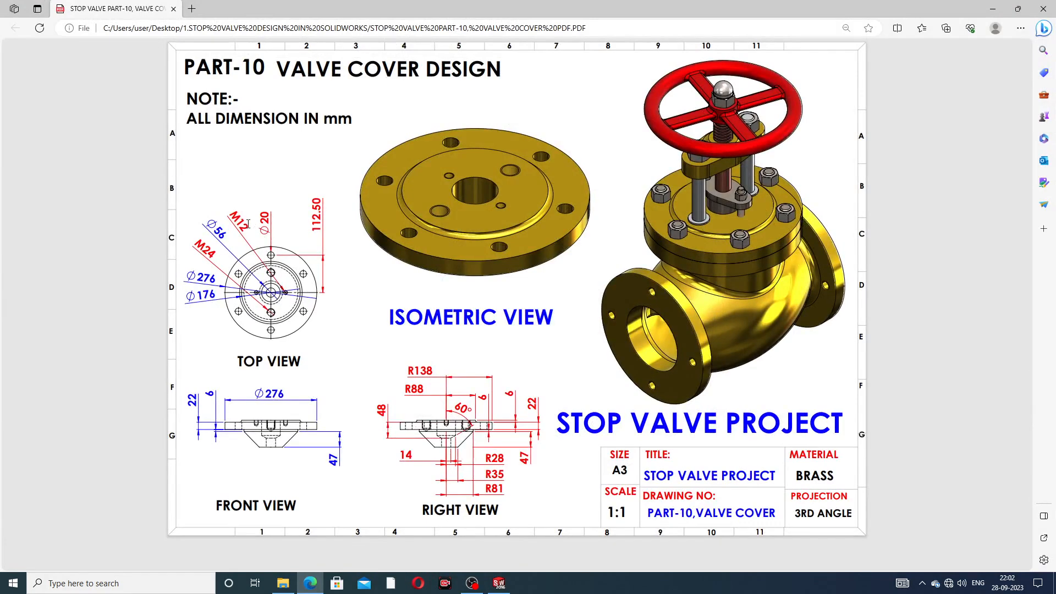
mouse_move(309, 582)
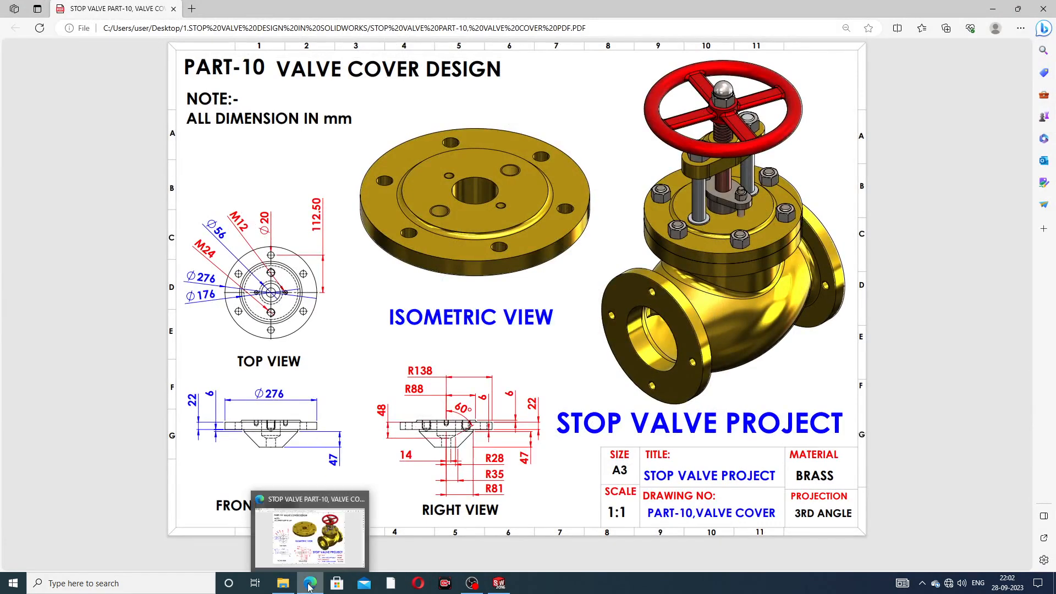
click(268, 511)
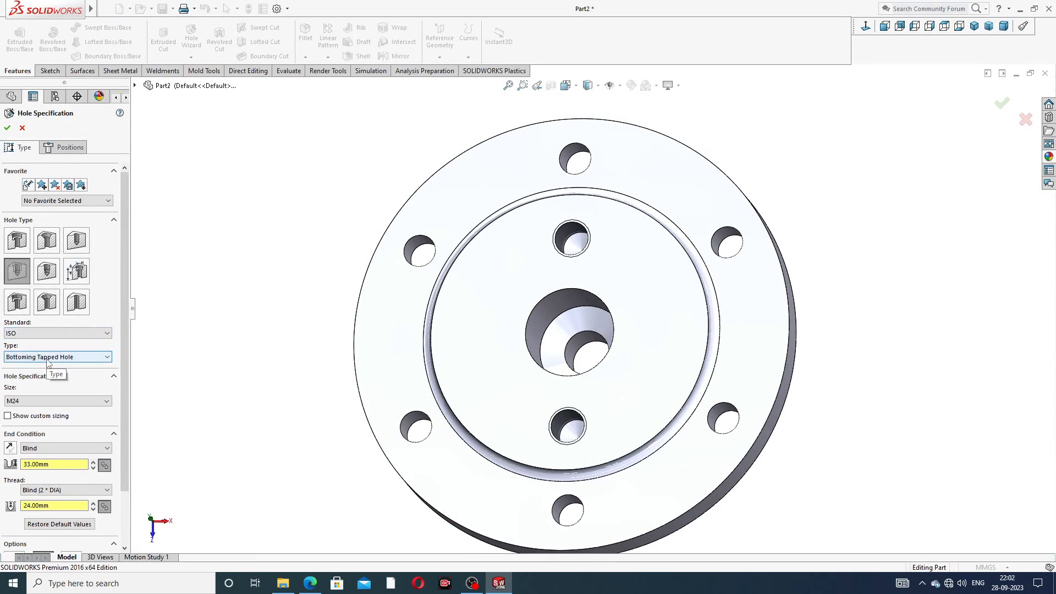
click(39, 400)
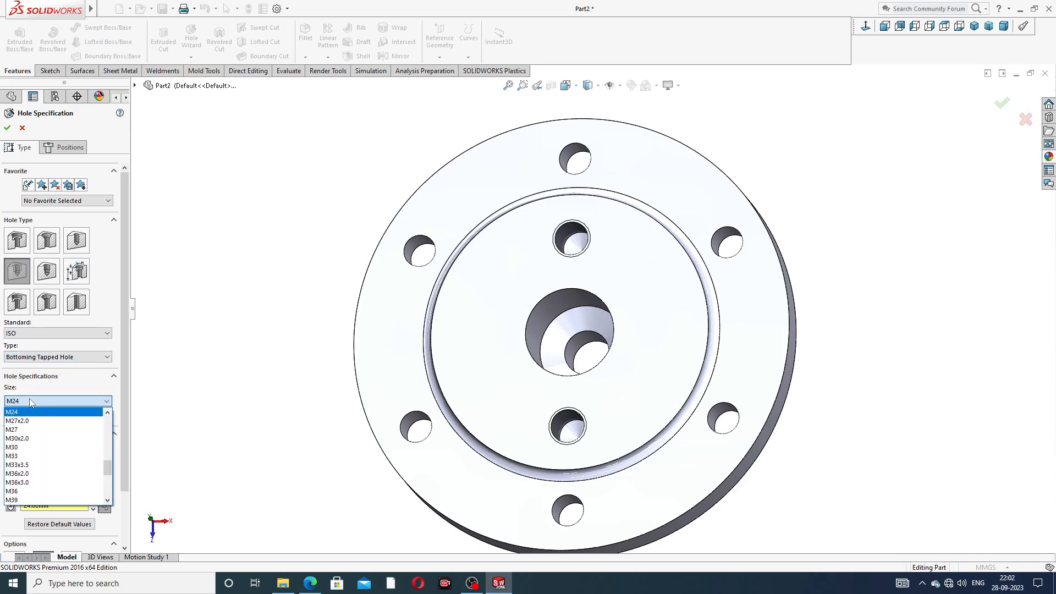
scroll(37, 440, up, 5)
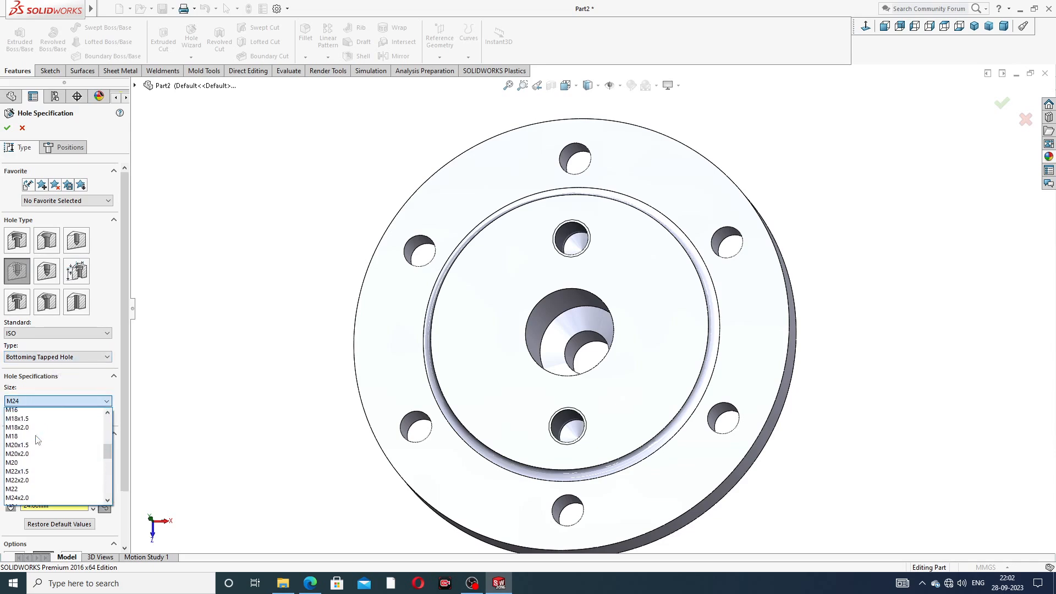
click(26, 439)
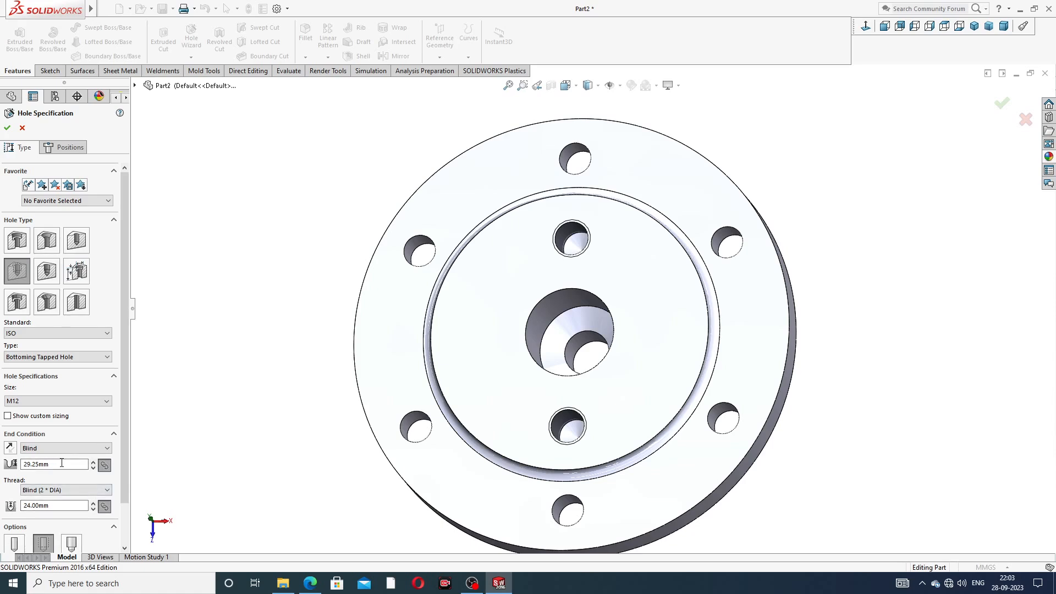
Step: Set the M12 tapped hole's blind depth to 15 mm and its thread depth to 12 mm
double_click(62, 462)
text(15)
drag(56, 506, 24, 504)
text(12)
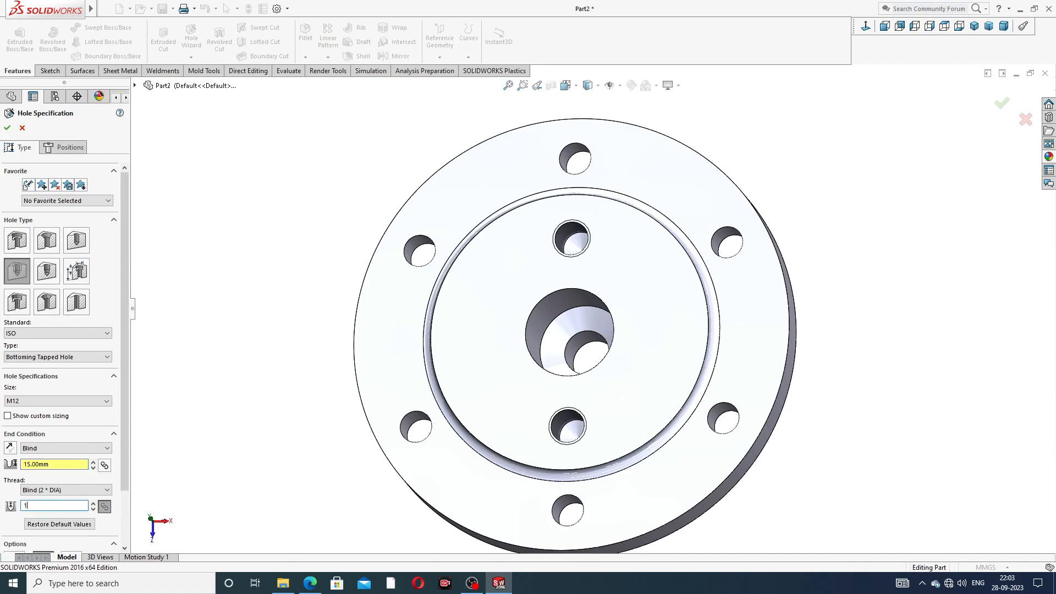
key(Return)
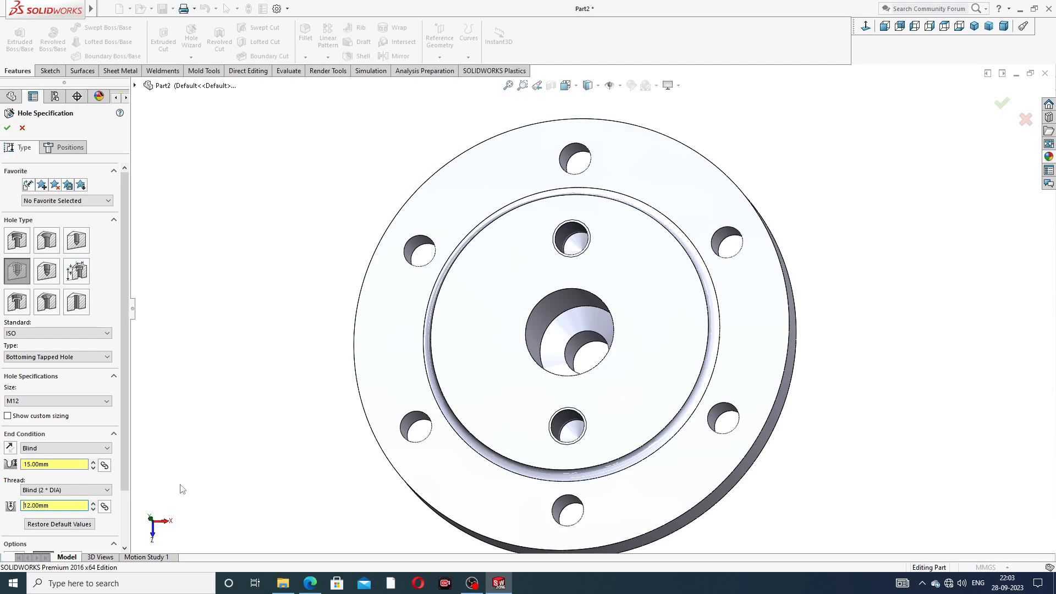
drag(126, 438, 123, 491)
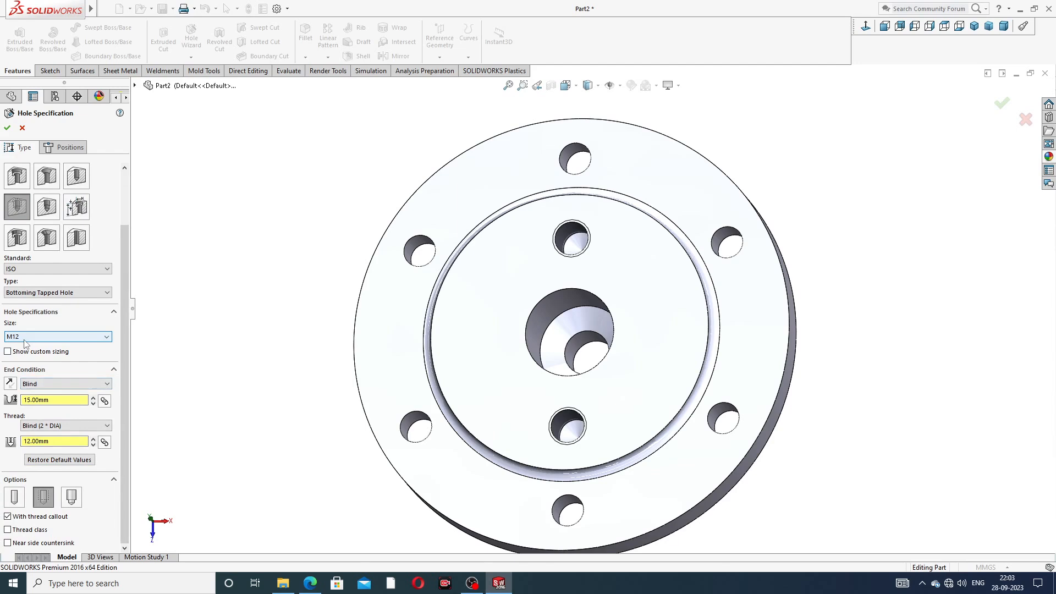
drag(127, 338, 131, 286)
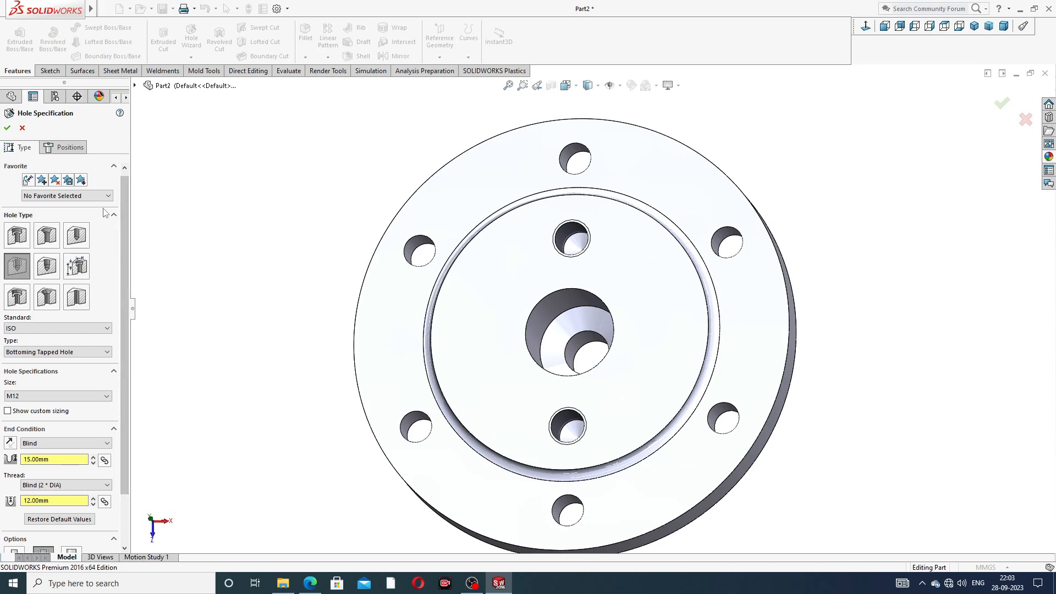
Step: Choose the raised central face for the hole positions and sketch a horizontal centerline about 118 mm long through the origin
click(76, 151)
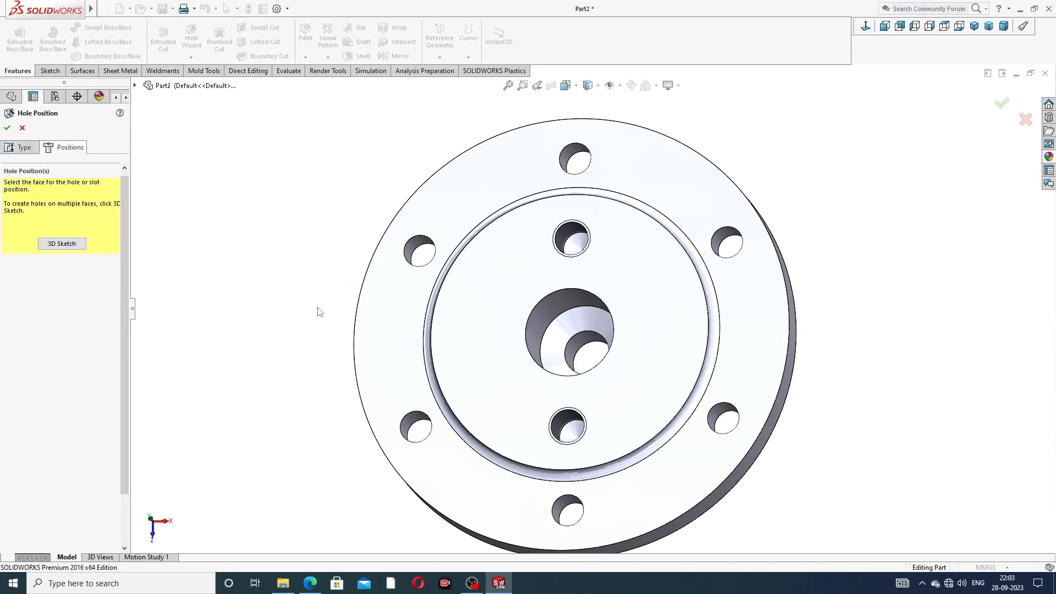
click(486, 312)
click(866, 26)
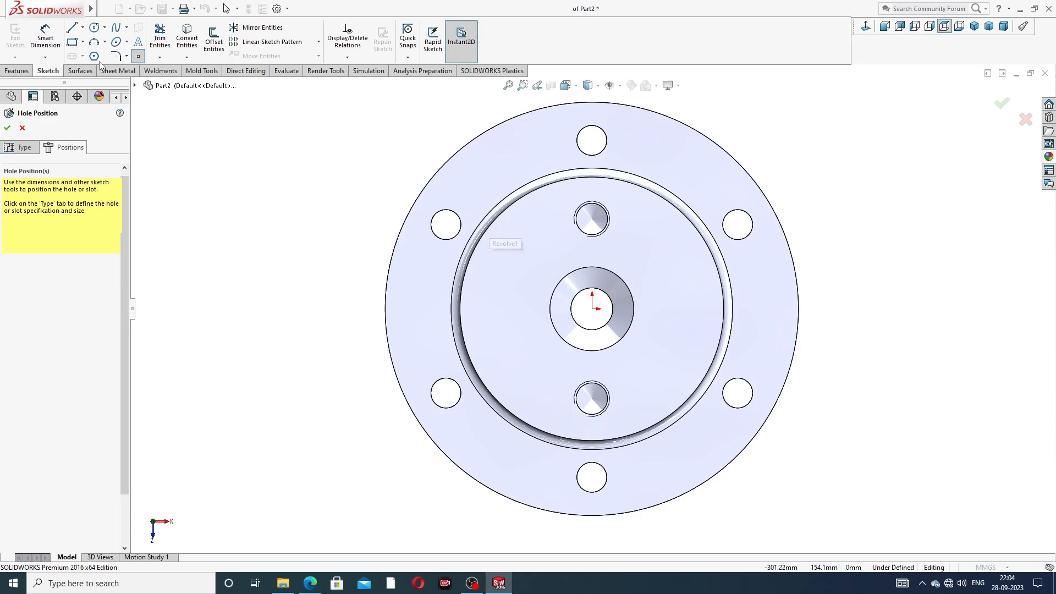
click(82, 27)
click(104, 50)
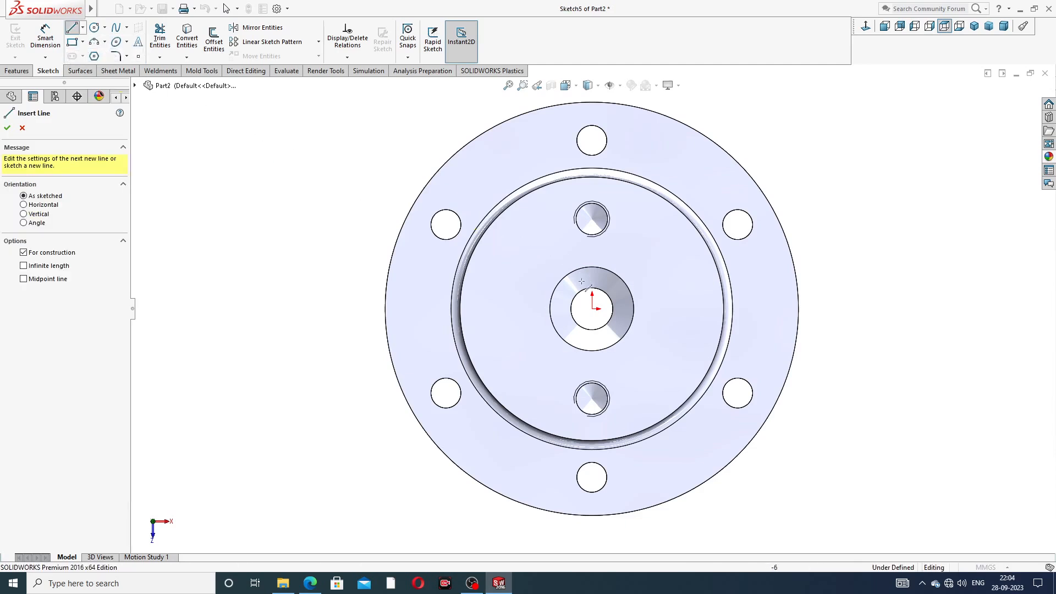
click(592, 308)
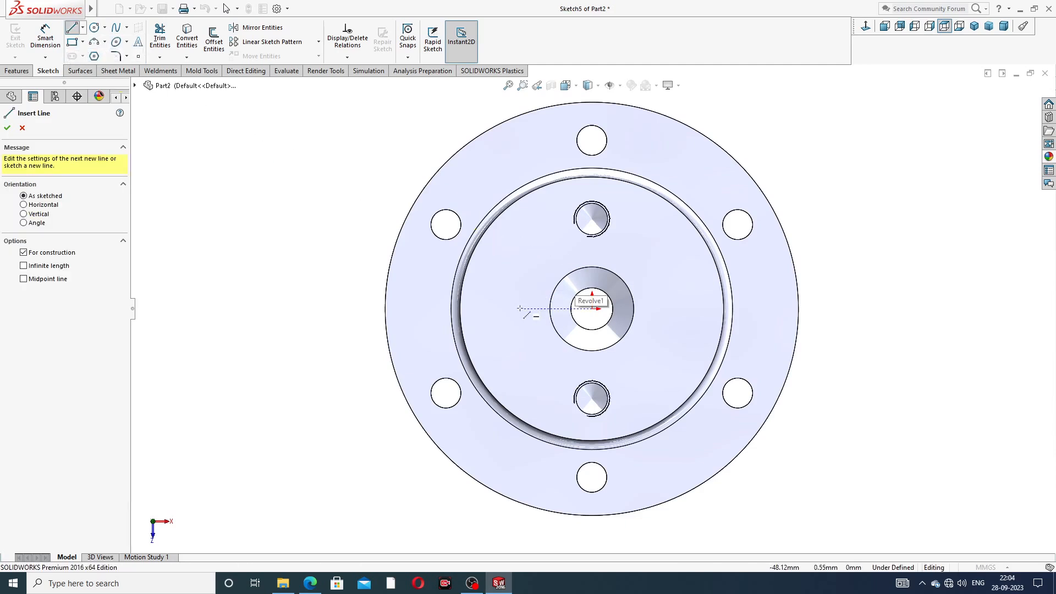
click(510, 308)
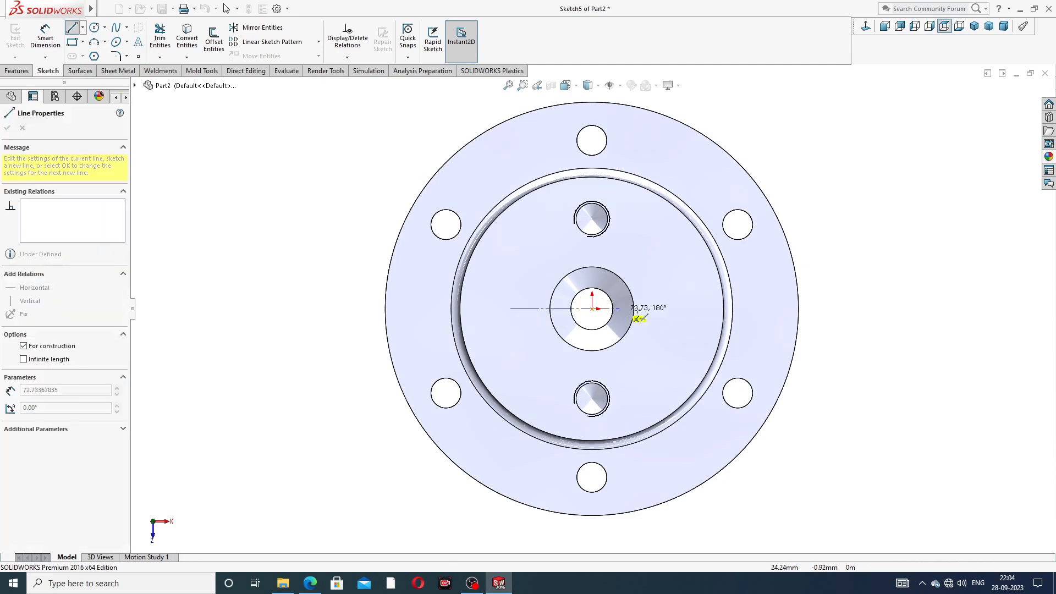
click(686, 308)
right_click(847, 210)
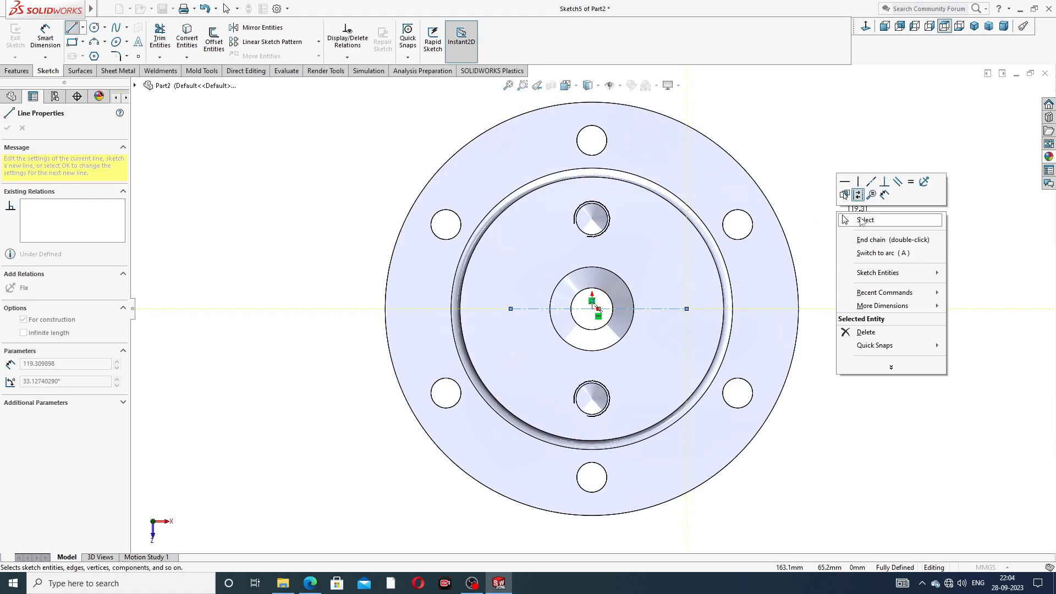
click(861, 220)
Step: Add a midpoint relation between the horizontal centerline and the origin
click(649, 309)
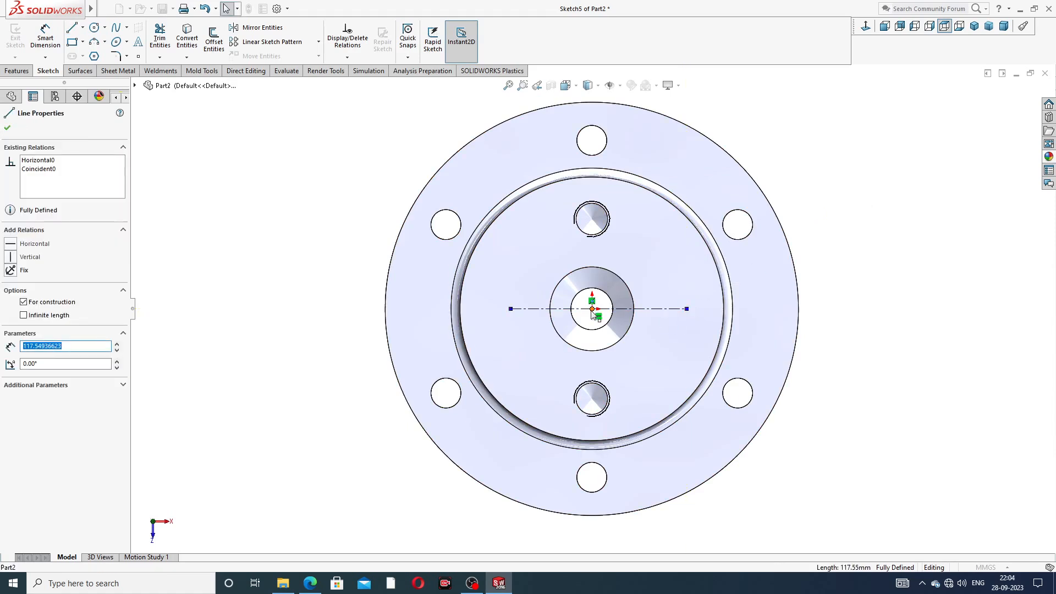
ctrl+click(592, 309)
click(620, 263)
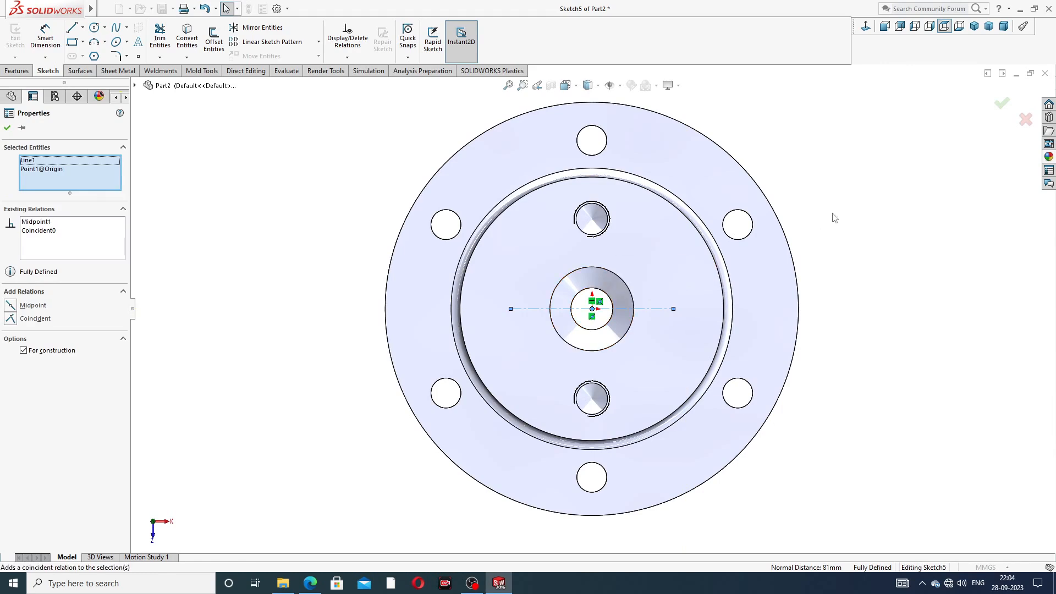
click(855, 208)
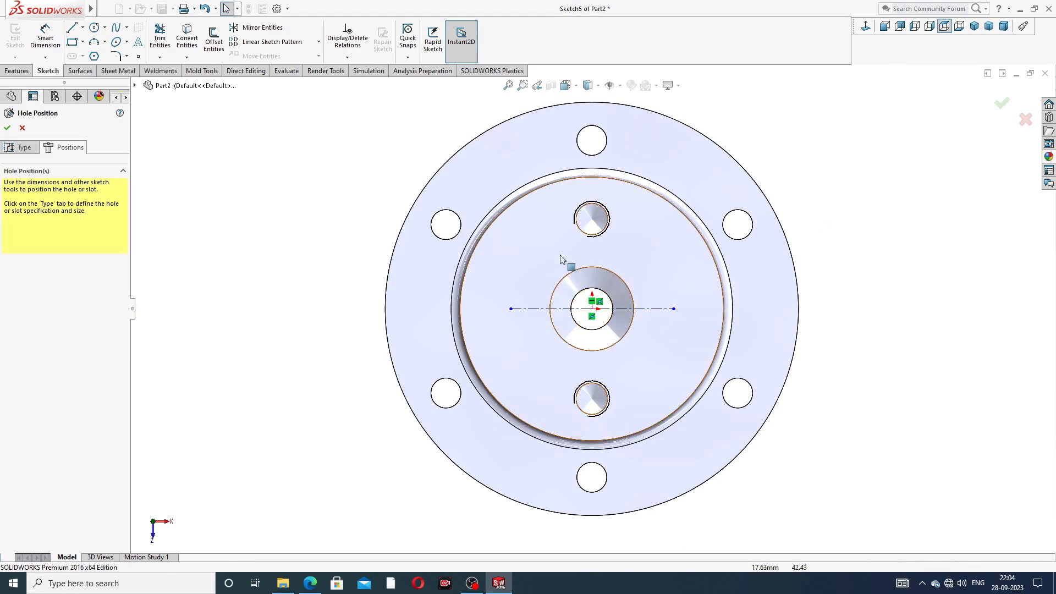
Step: Dimension the horizontal centerline's length to 88 mm
click(45, 38)
click(547, 309)
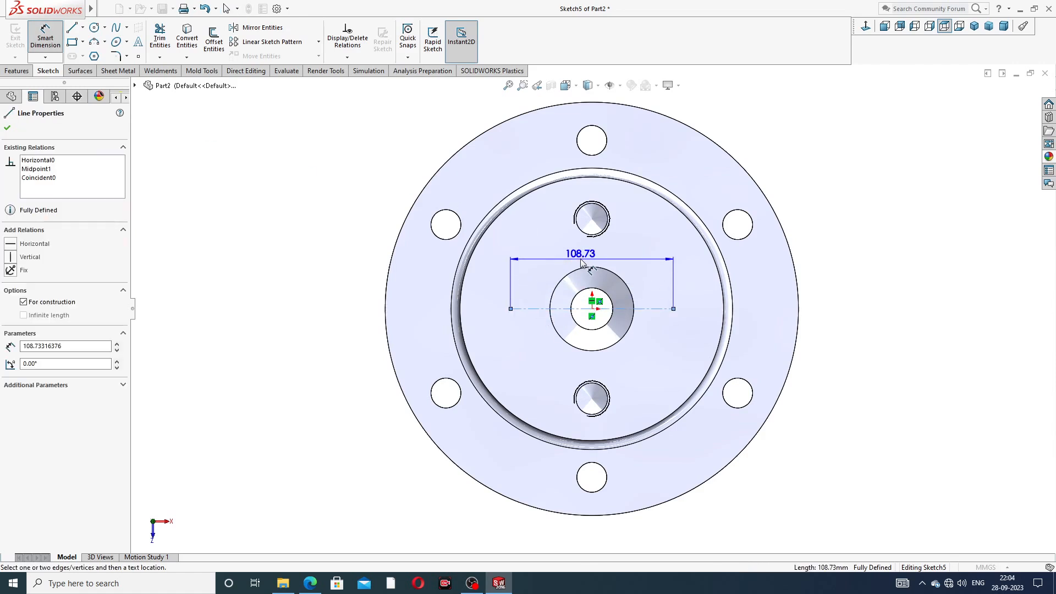
click(582, 262)
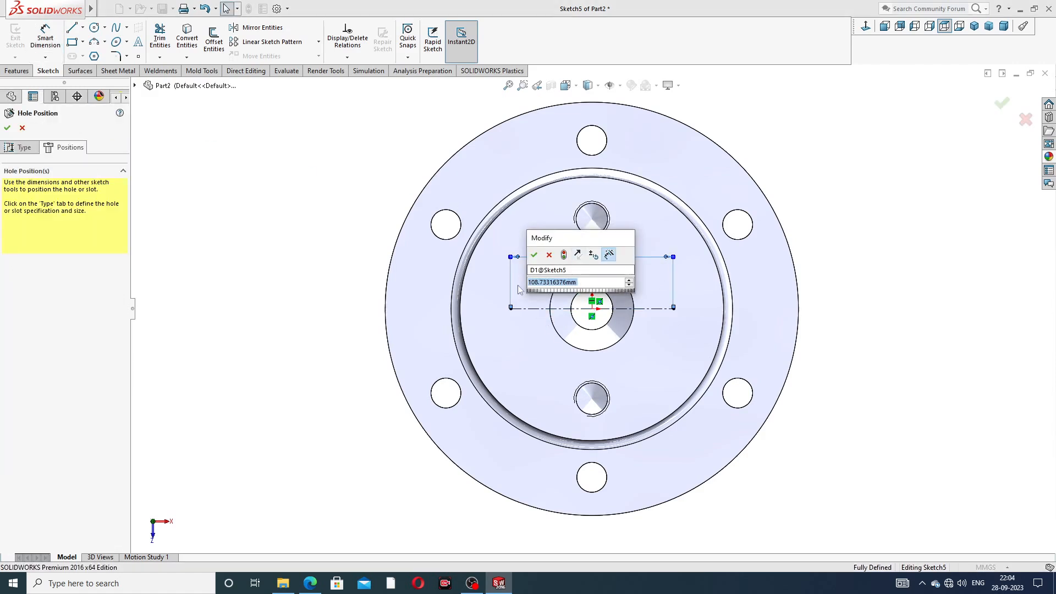
text(88)
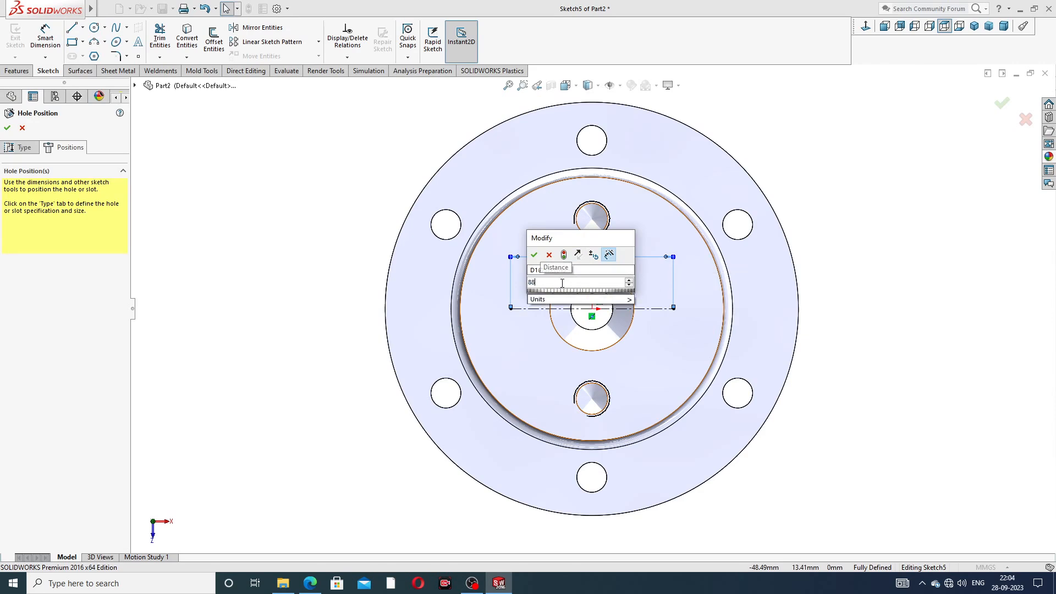
key(Return)
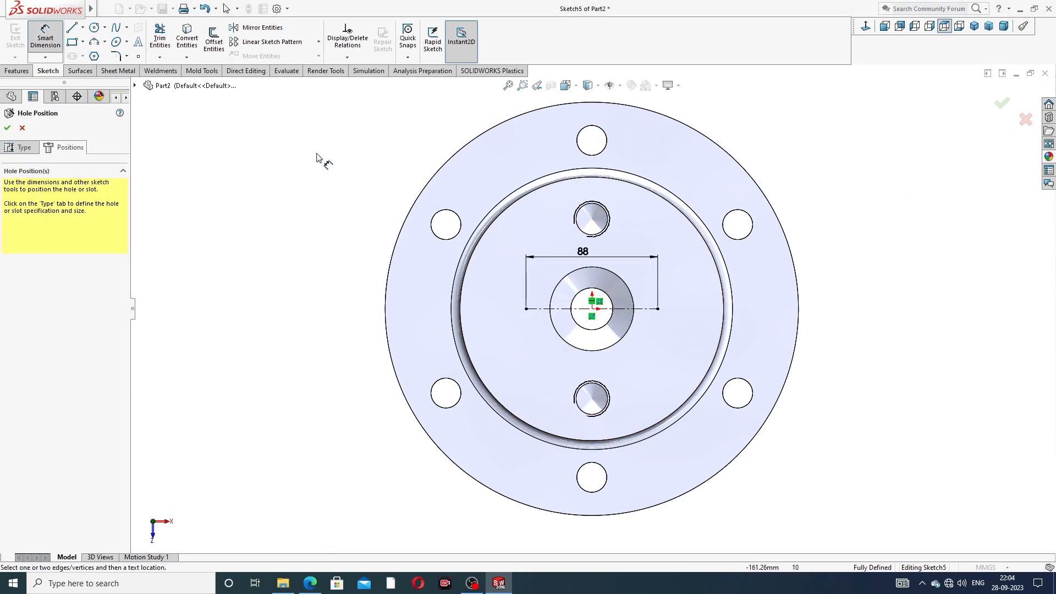
right_click(306, 160)
click(330, 182)
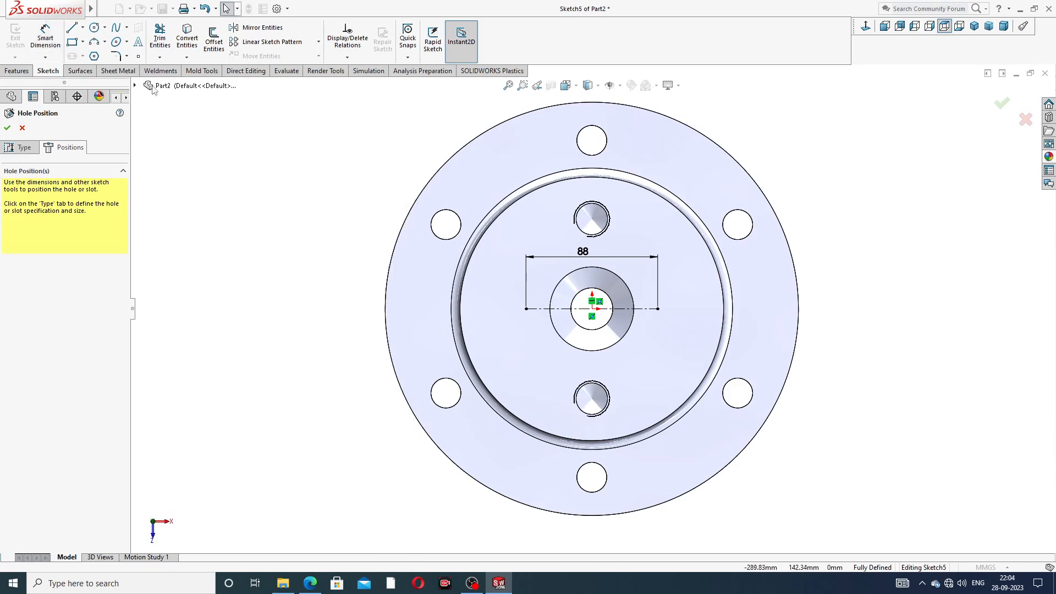
Step: Place M12 tapped hole points on both endpoints of the horizontal centerline and finish the Hole Wizard feature
click(138, 56)
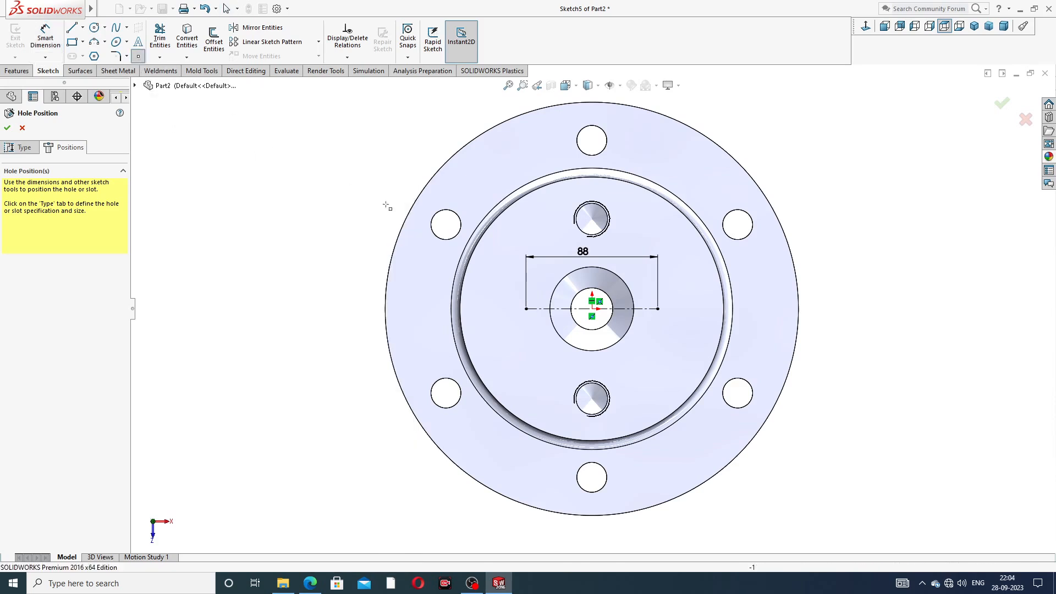
click(525, 308)
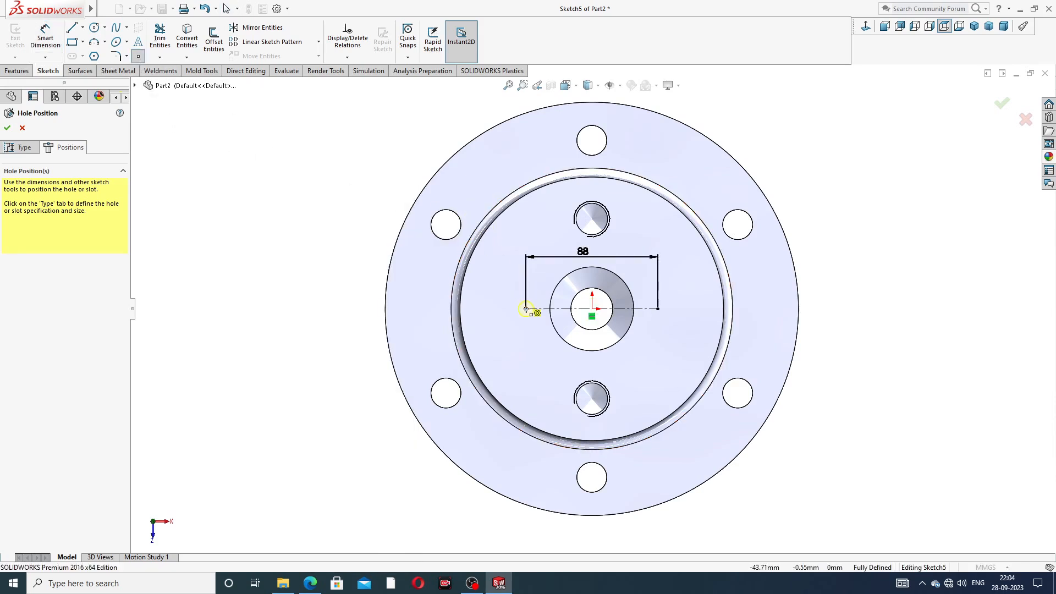
click(657, 309)
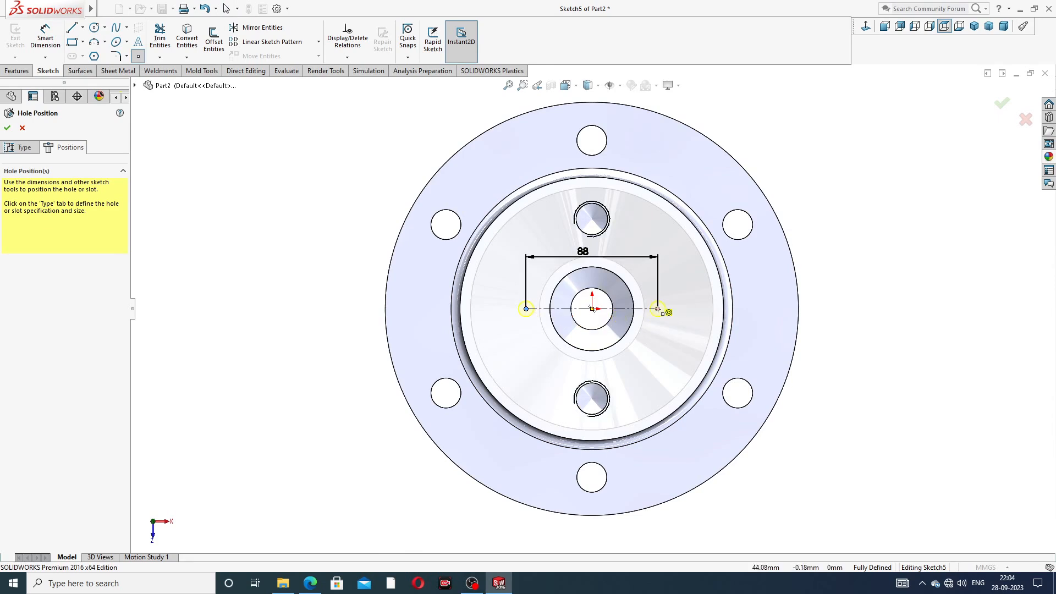
right_click(807, 194)
click(835, 202)
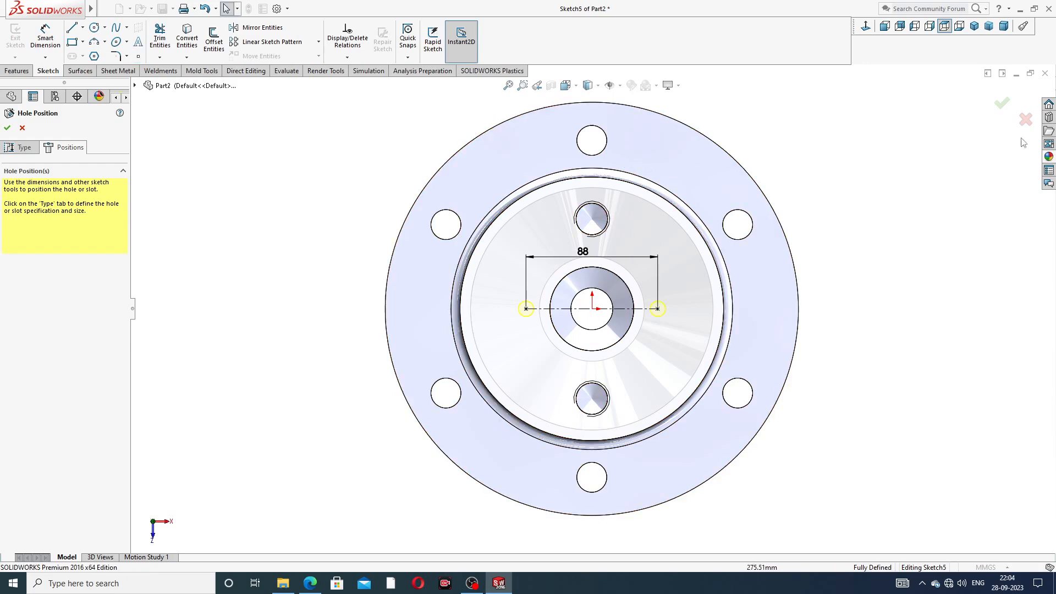
click(1003, 110)
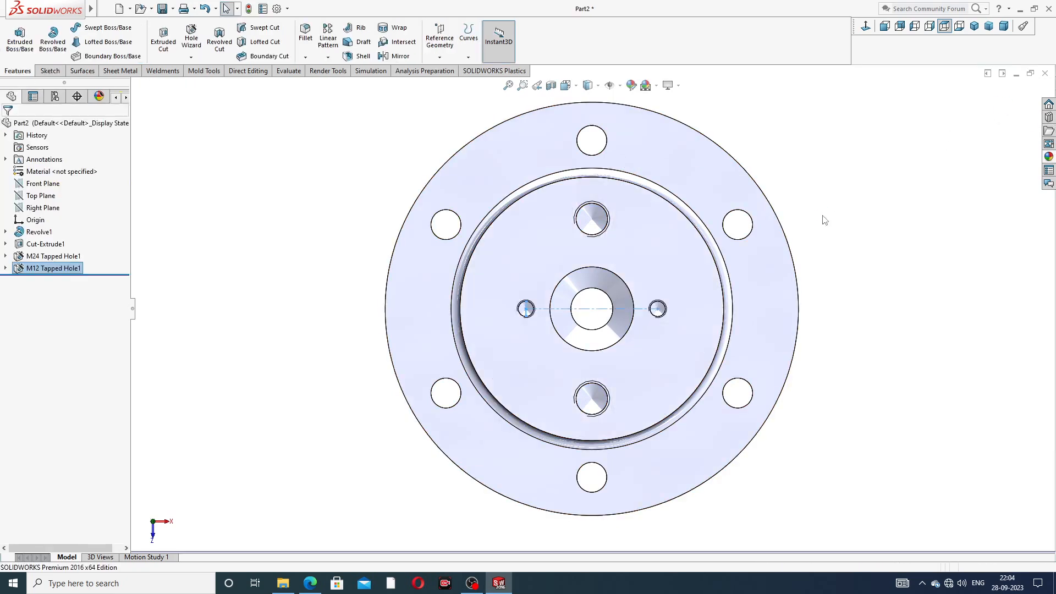
Step: Examine the M12 tapped holes on the central face up close and from different angles
scroll(651, 276, down, 3)
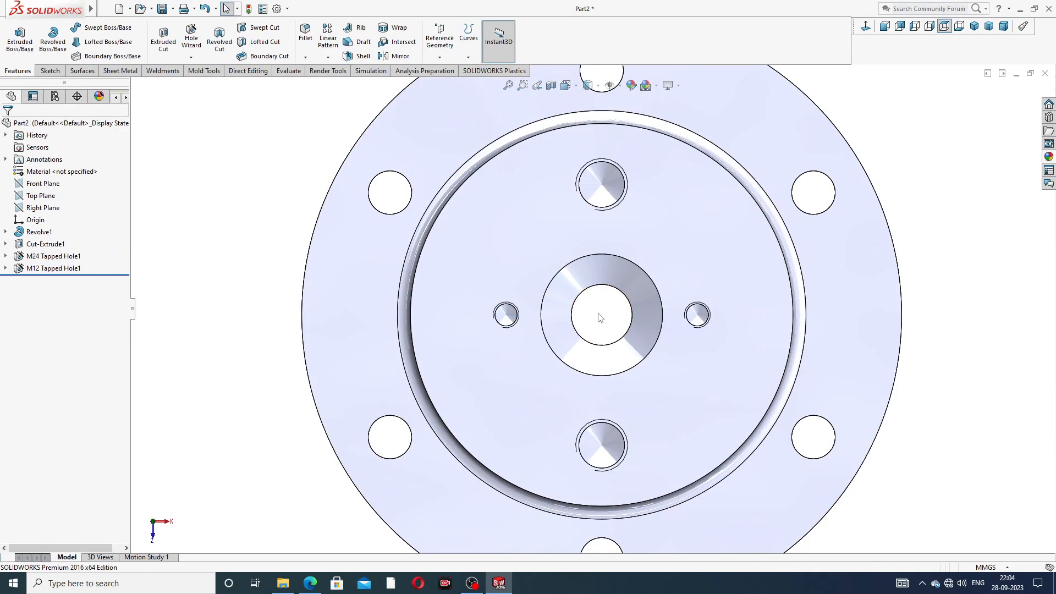
middle_drag(600, 254, 635, 242)
scroll(639, 242, up, 3)
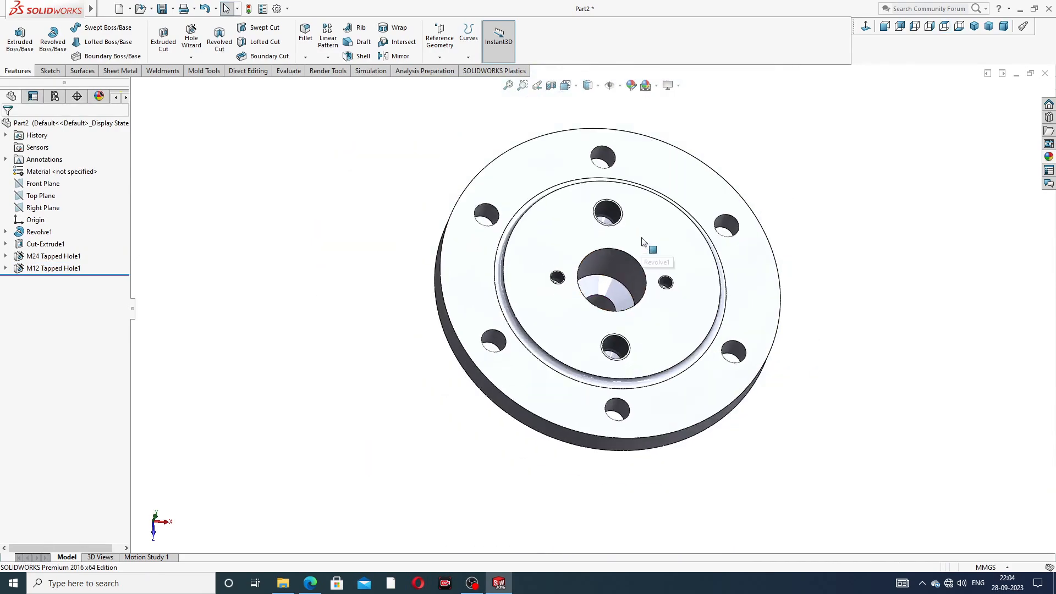
middle_drag(641, 206, 545, 311)
scroll(540, 317, down, 10)
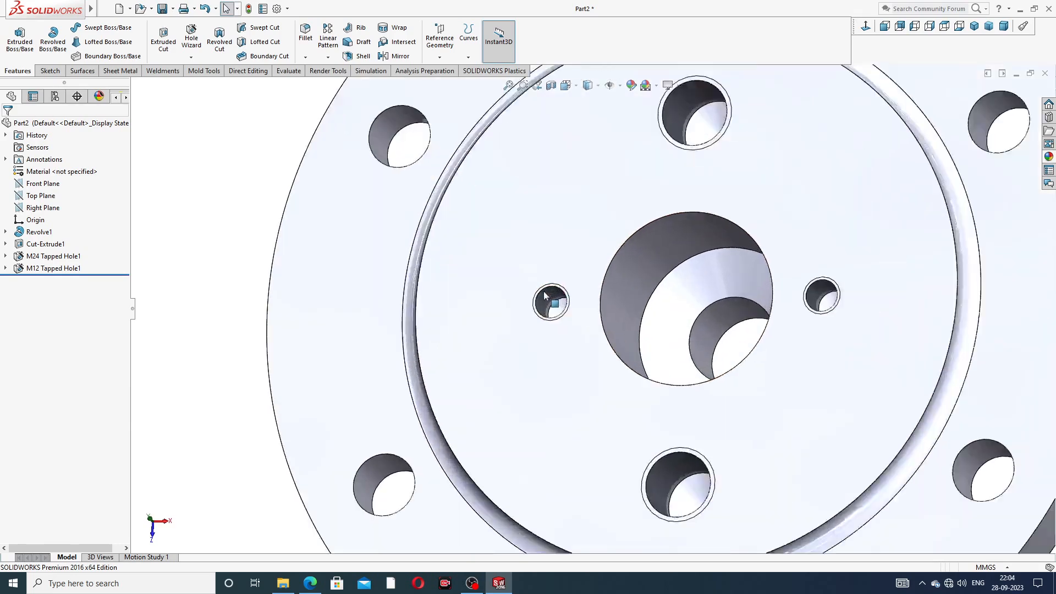
Step: Apply the polished brass appearance to the valve cover and compare the finished part with the isometric view in the PDF drawing
scroll(772, 259, up, 10)
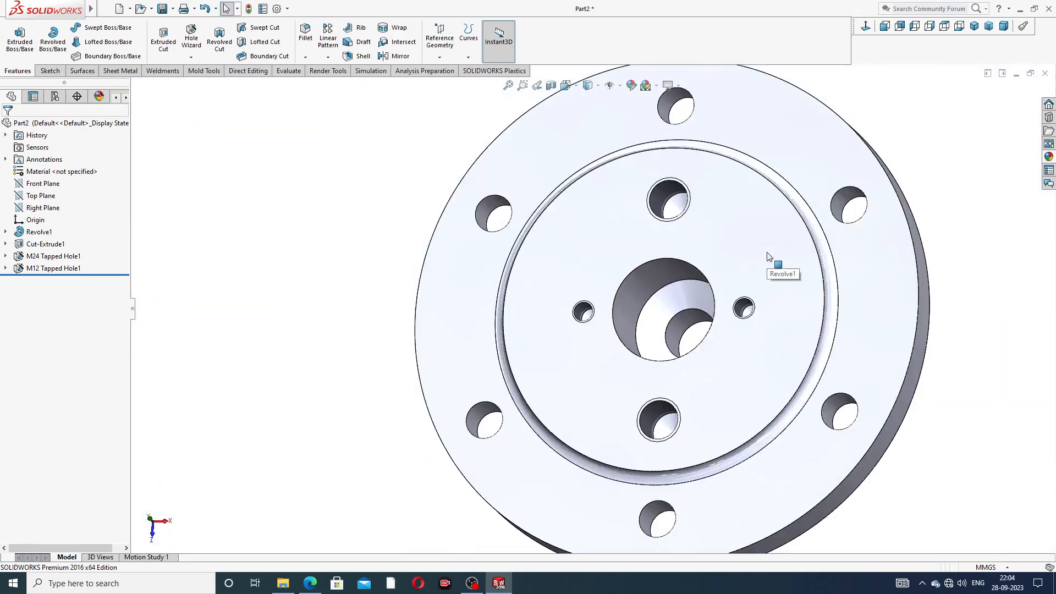
click(1049, 157)
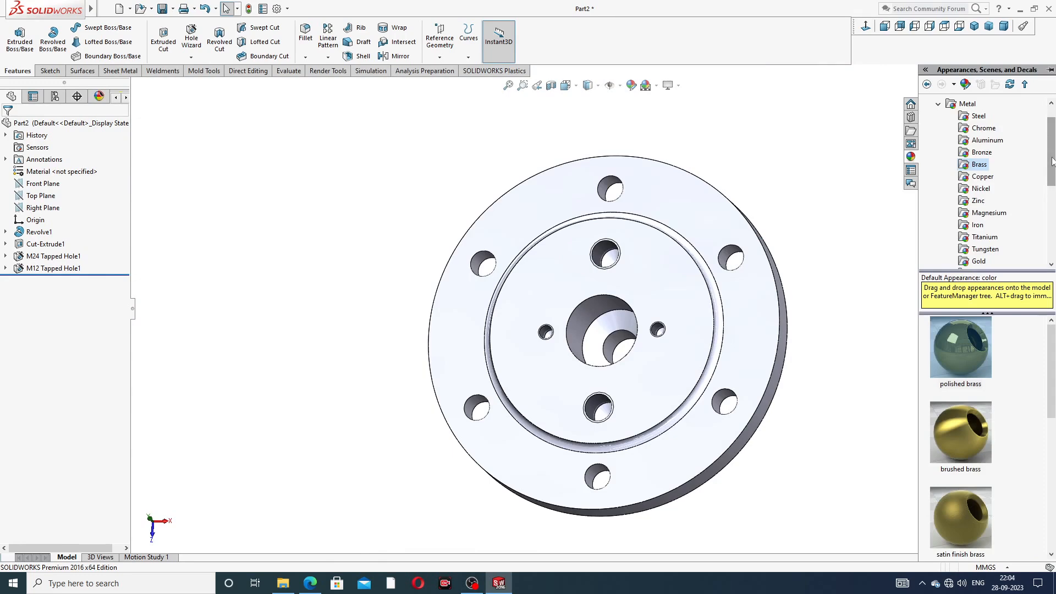
double_click(958, 348)
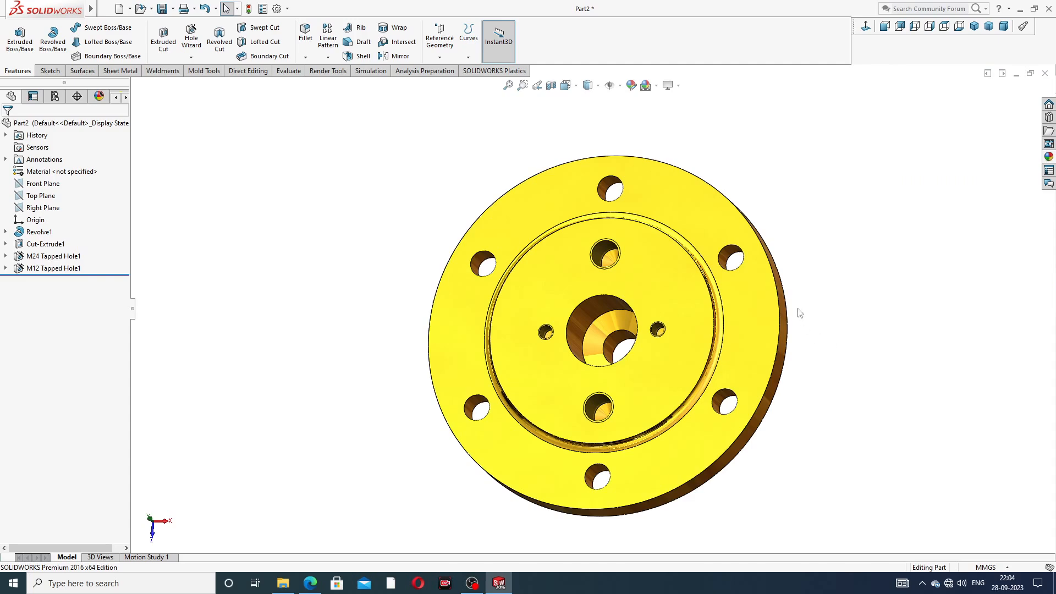
middle_drag(804, 298, 738, 383)
middle_drag(680, 353, 707, 337)
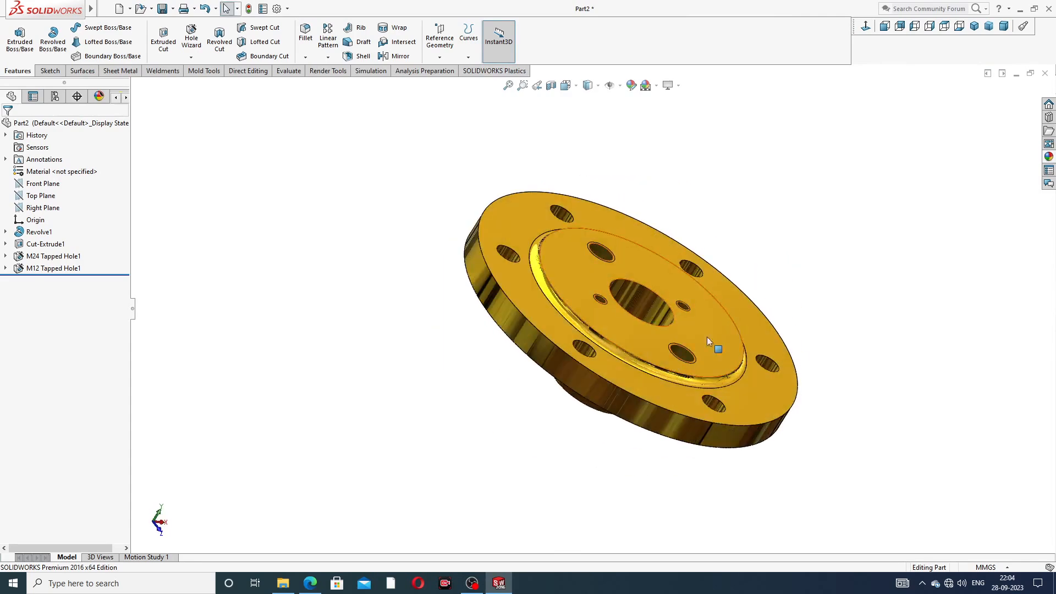
click(310, 583)
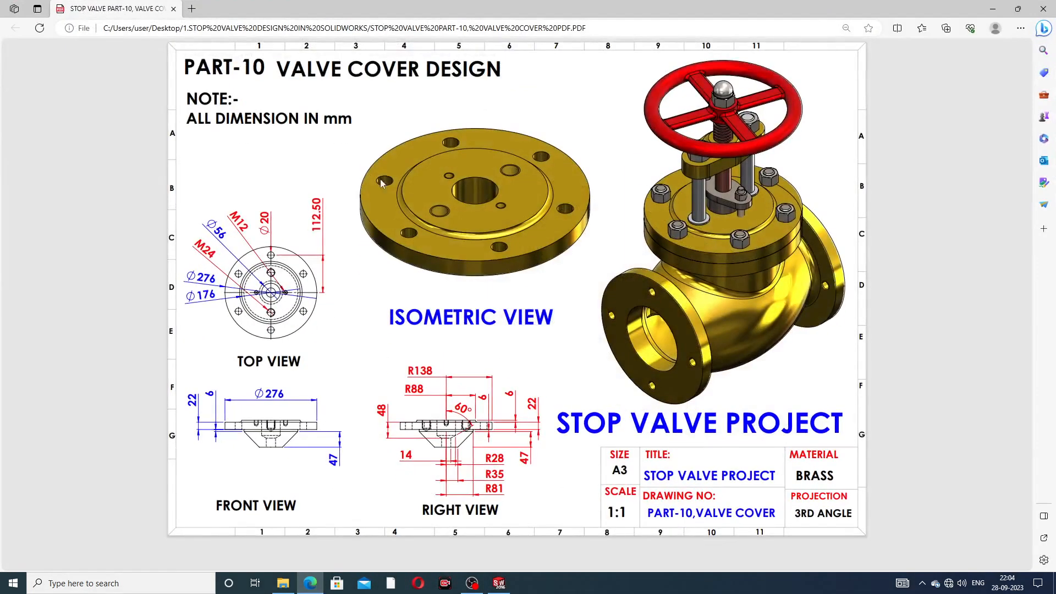
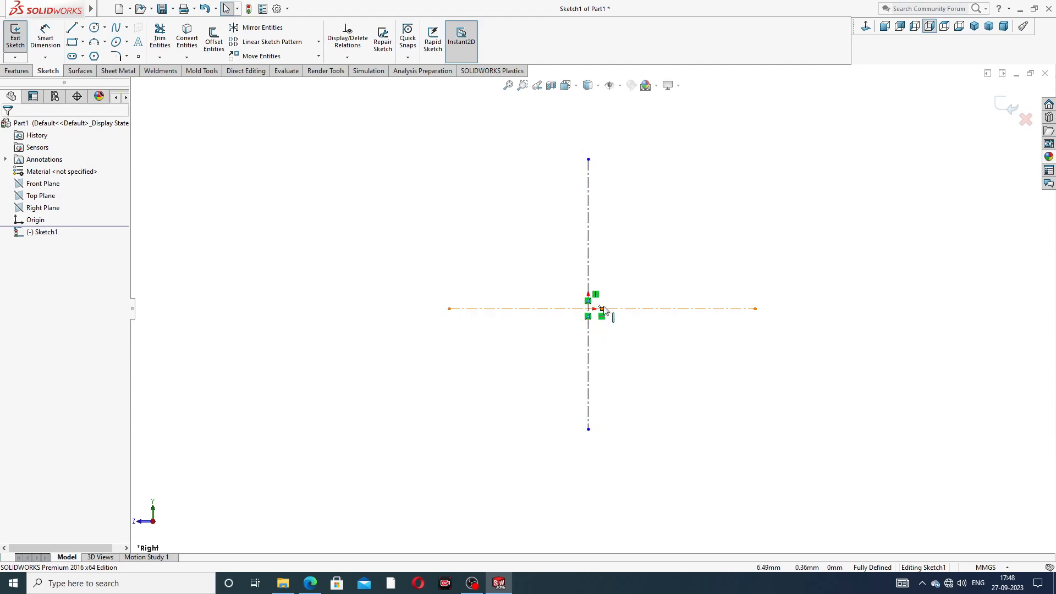
Step: Sketch a line about 35 mm long on the horizontal centerline, a vertical line about 27 mm up, and a horizontal line about 21 mm back toward the axis
scroll(636, 263, down, 1)
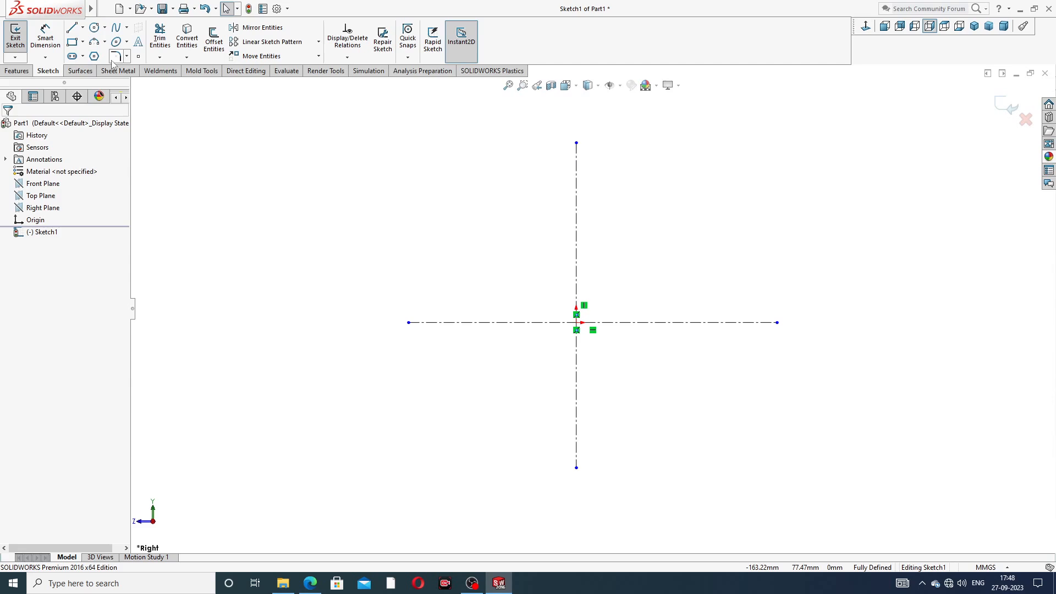
click(71, 28)
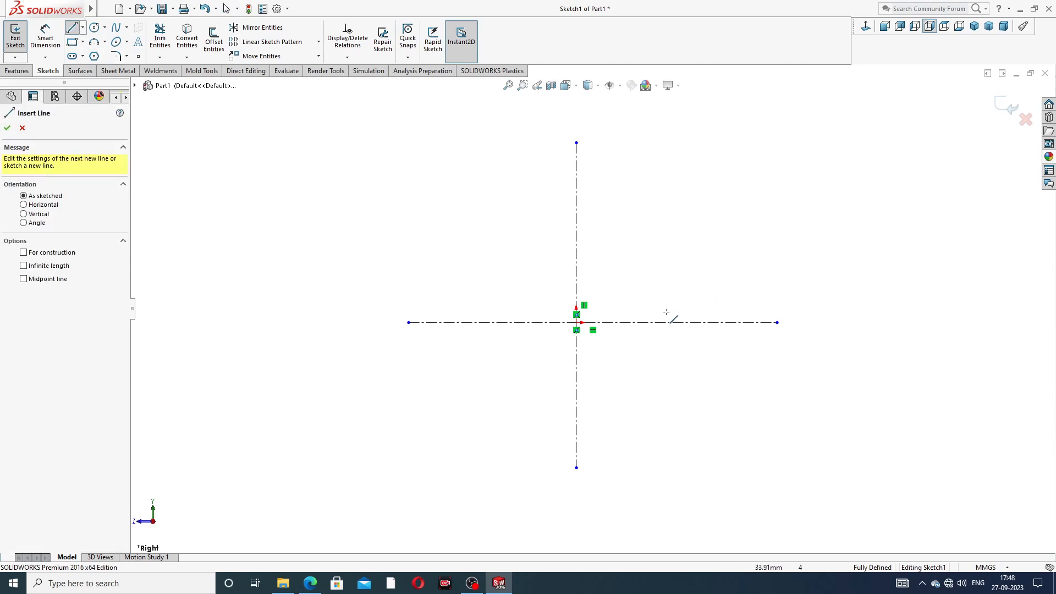
click(612, 322)
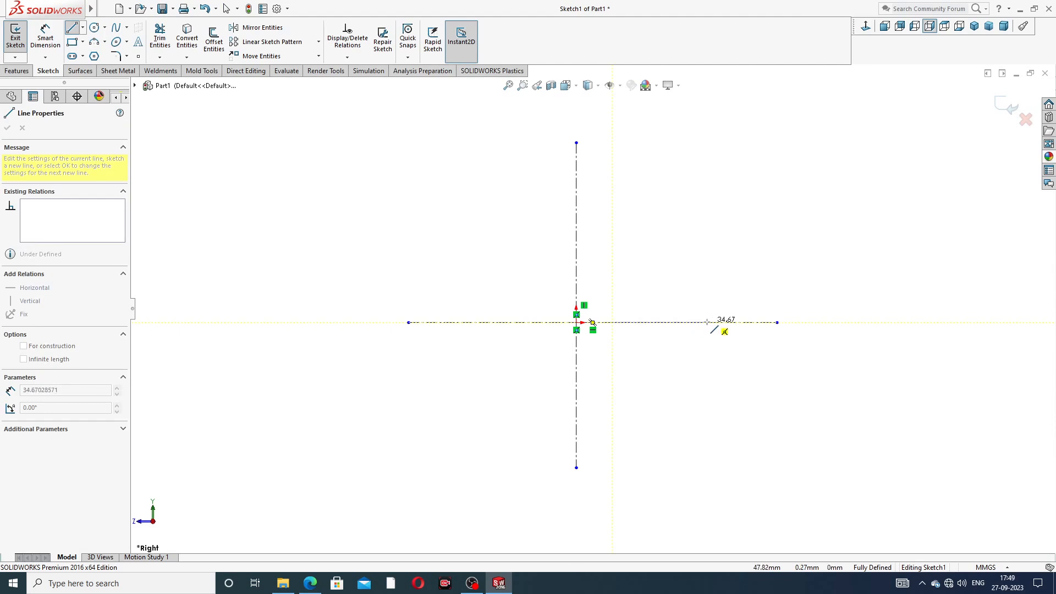
click(707, 323)
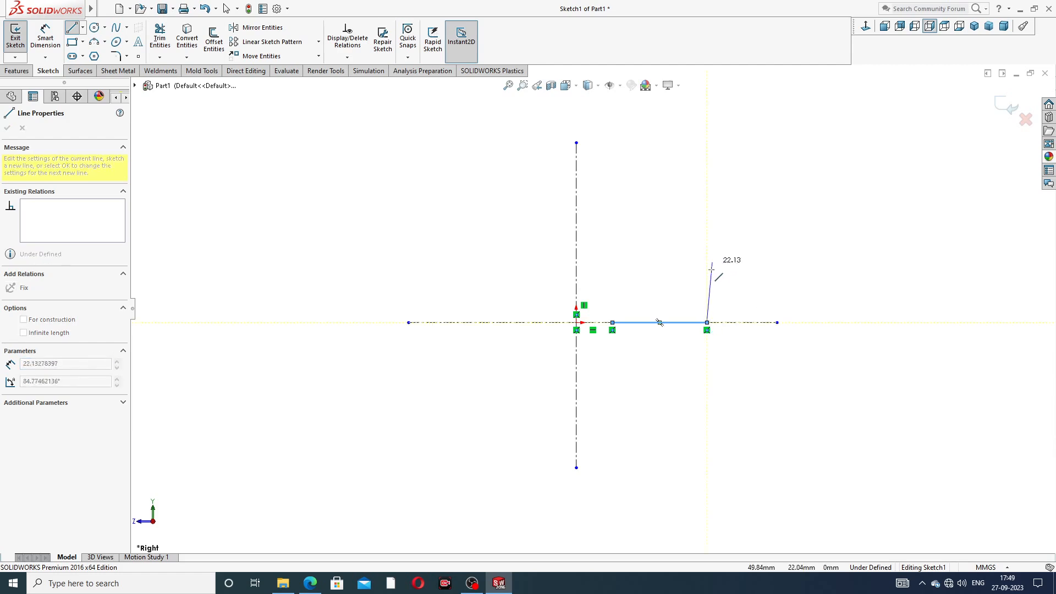
click(706, 249)
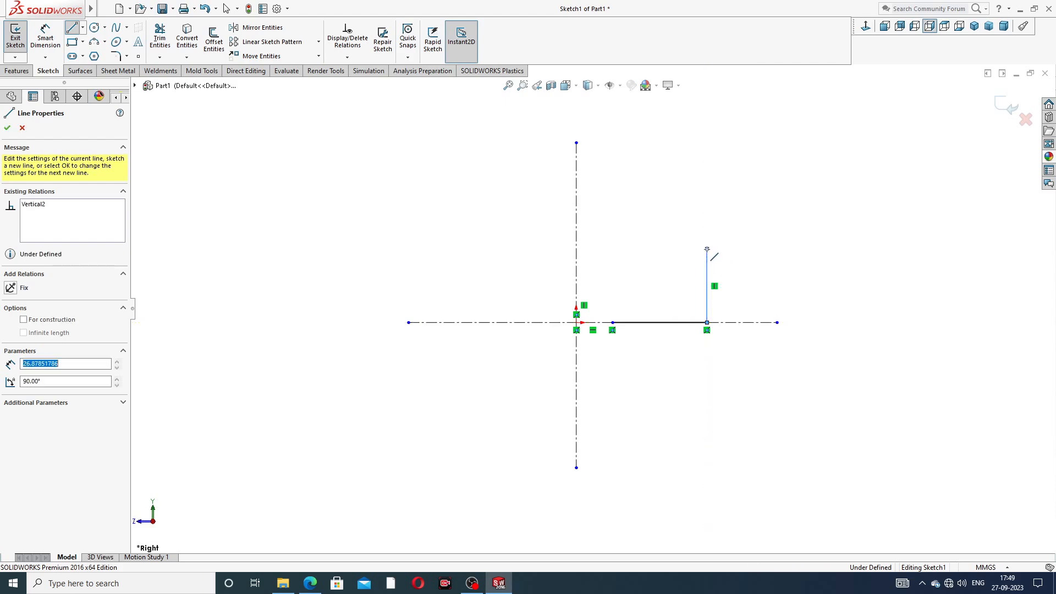
click(650, 249)
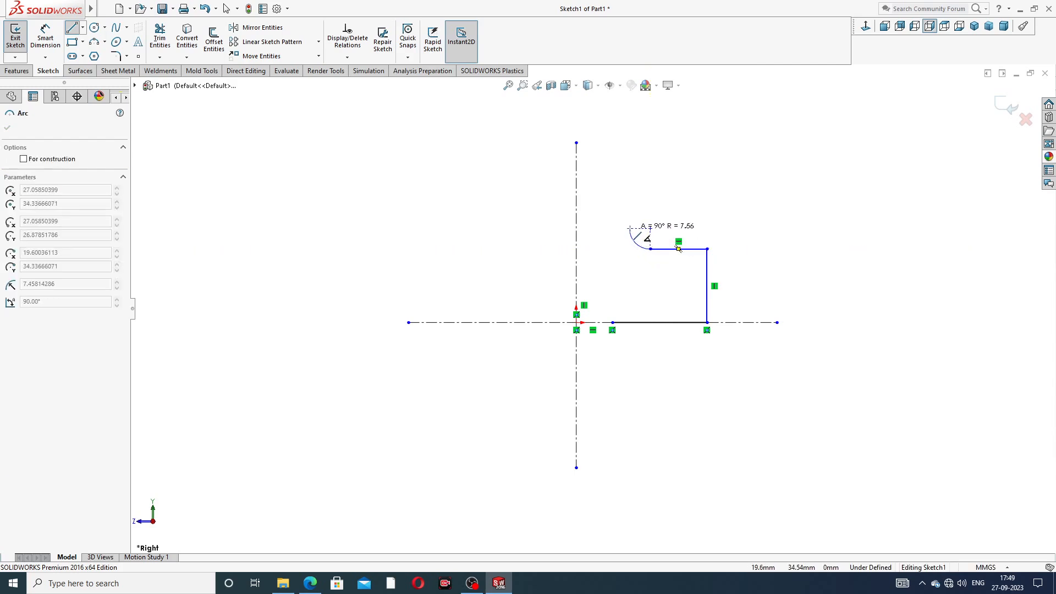
Step: Close the profile with a tangent arc of about 7 mm radius, a short horizontal line, and a vertical line down to the start point
click(631, 230)
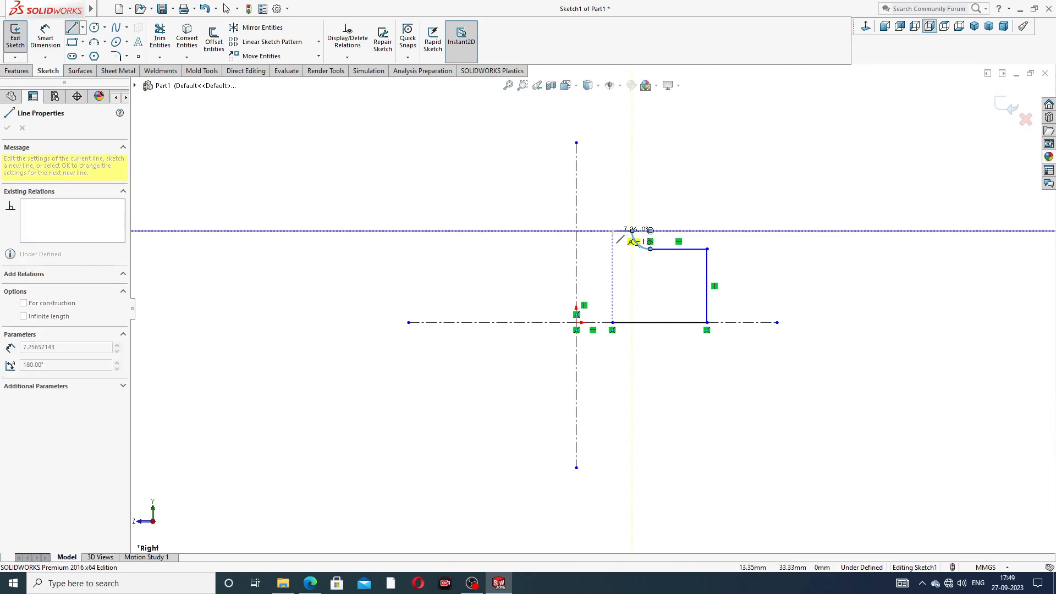
click(612, 231)
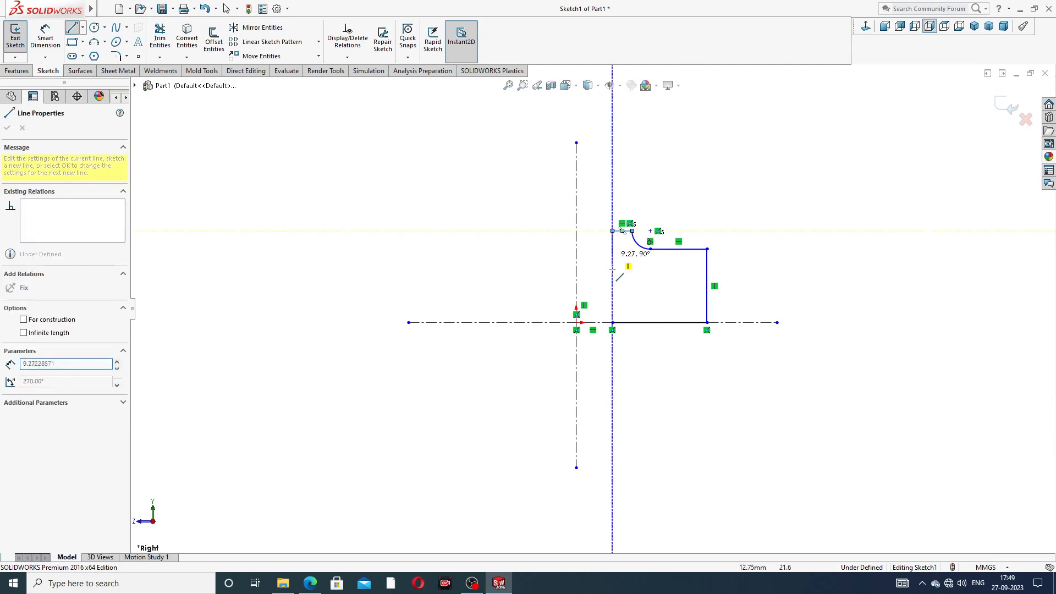
click(612, 323)
right_click(724, 215)
click(726, 214)
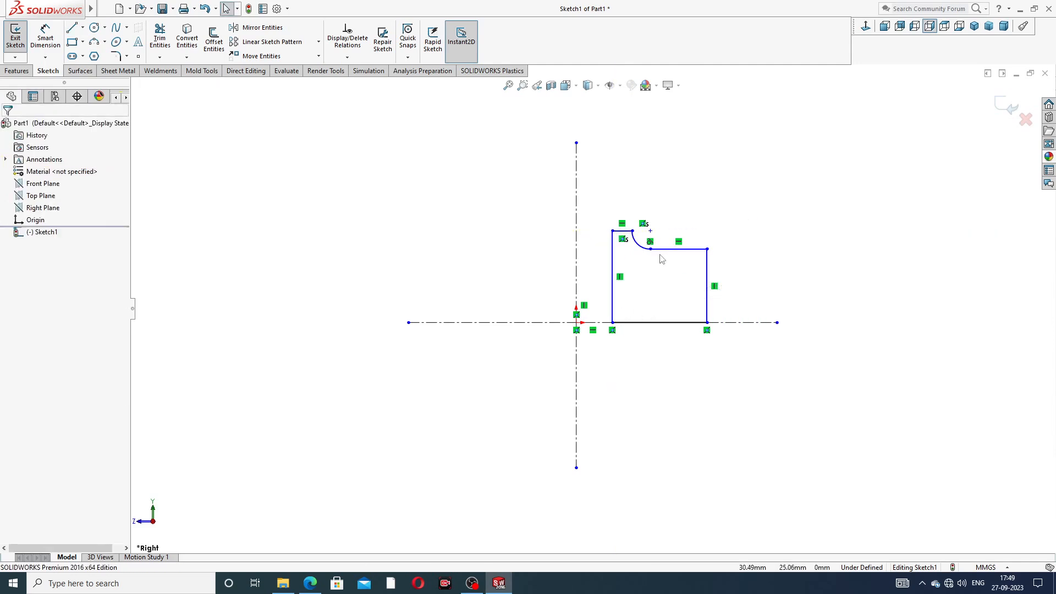
key(f)
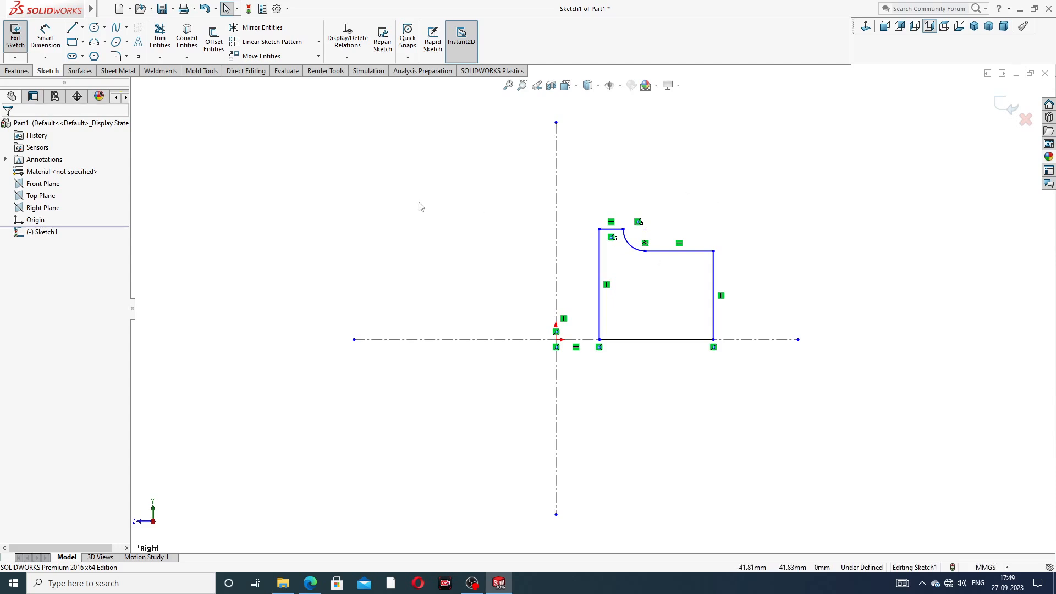
Step: Check the bridge of valve PDF drawing and dimension the profile's inner vertical line 14 mm from the vertical centerline
click(45, 38)
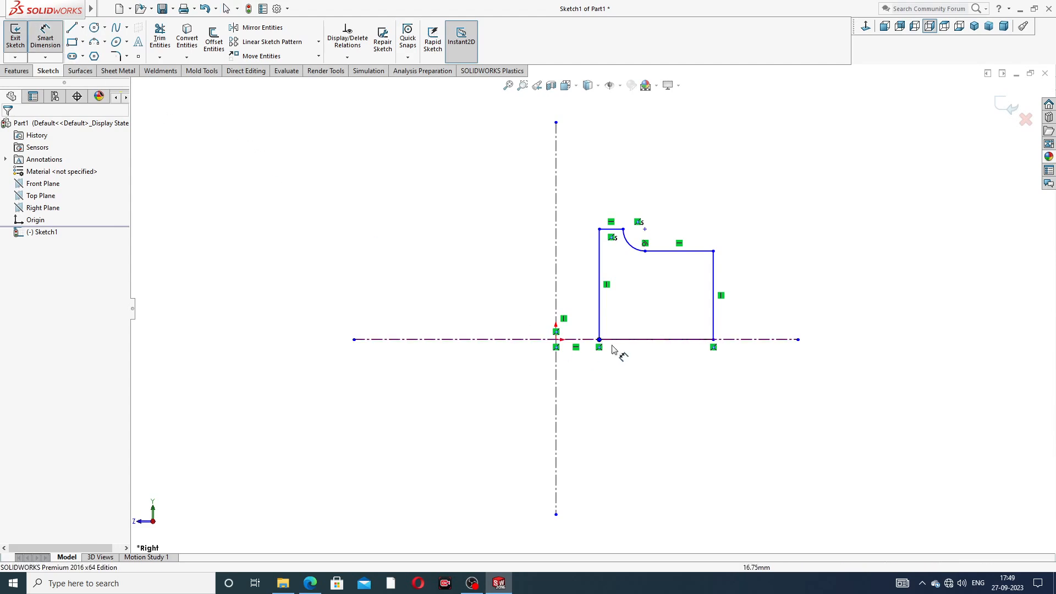
click(310, 582)
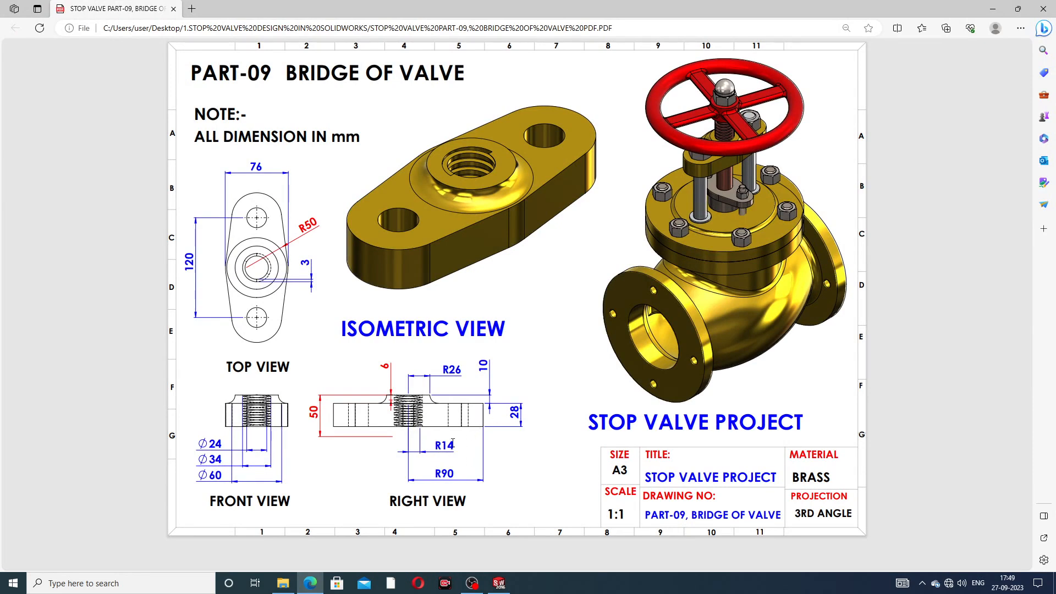
click(309, 583)
click(600, 318)
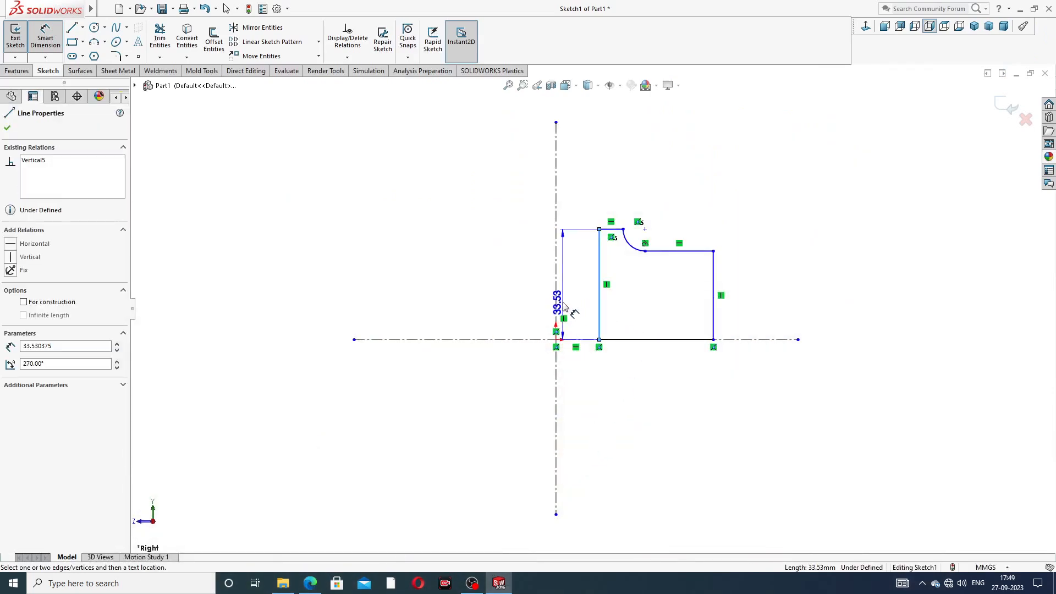
click(557, 306)
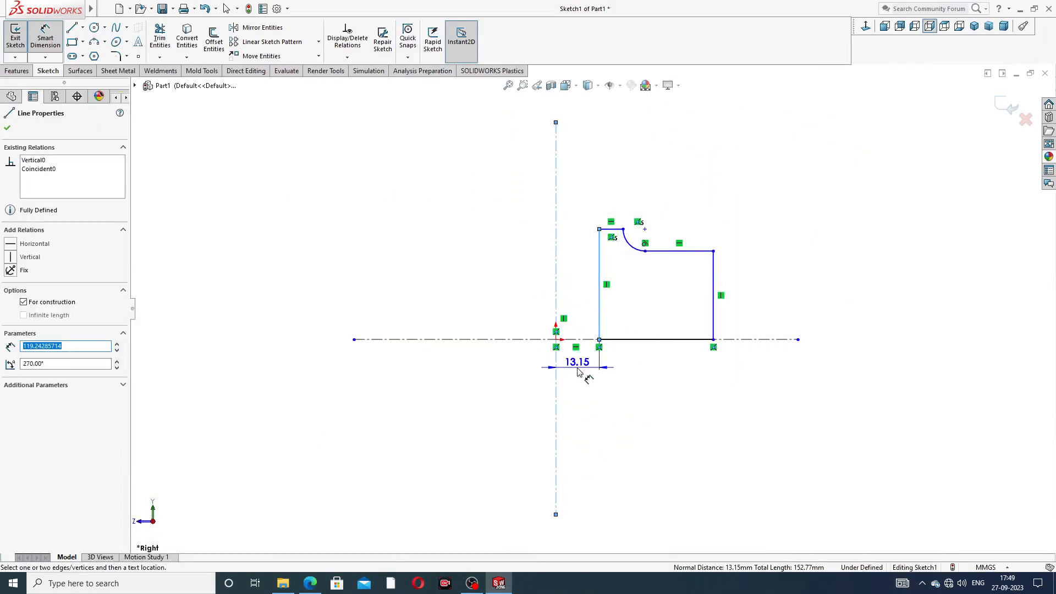
click(581, 376)
text(14)
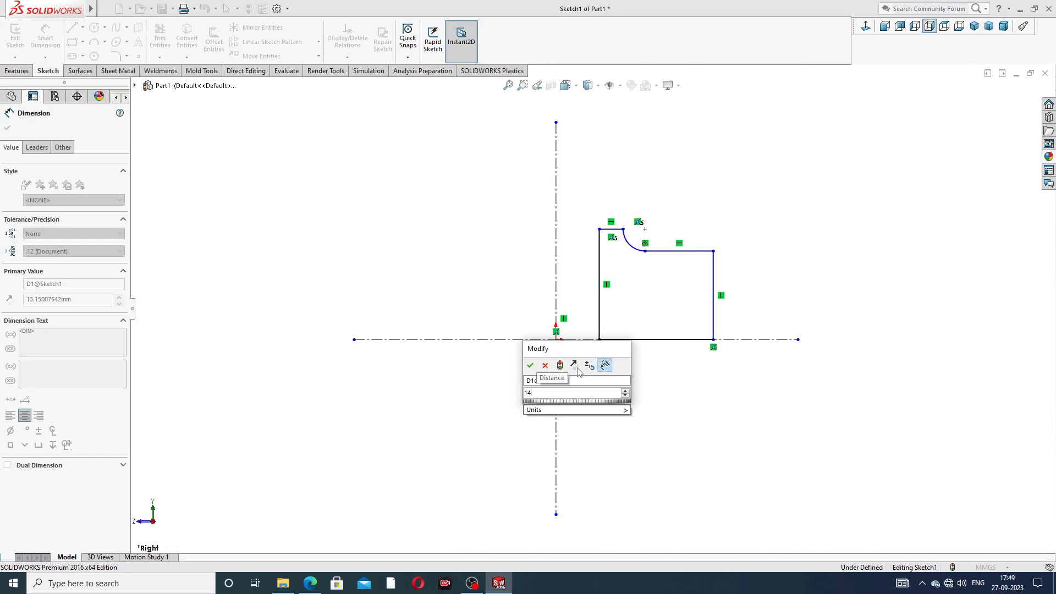
key(Return)
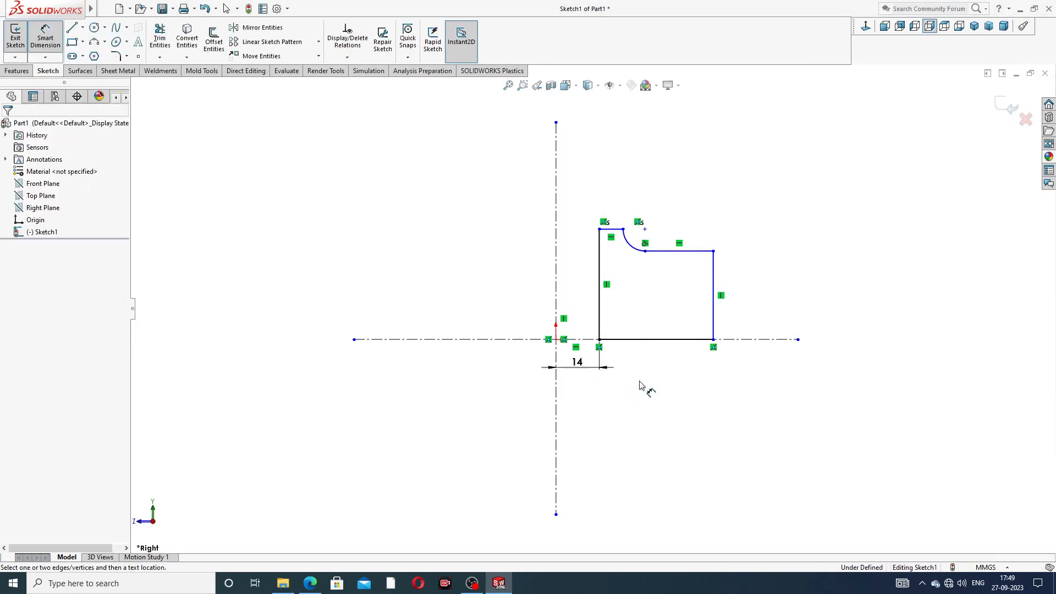
Step: Dimension the profile's outer vertical line 90 mm from the vertical centerline
click(715, 300)
click(556, 337)
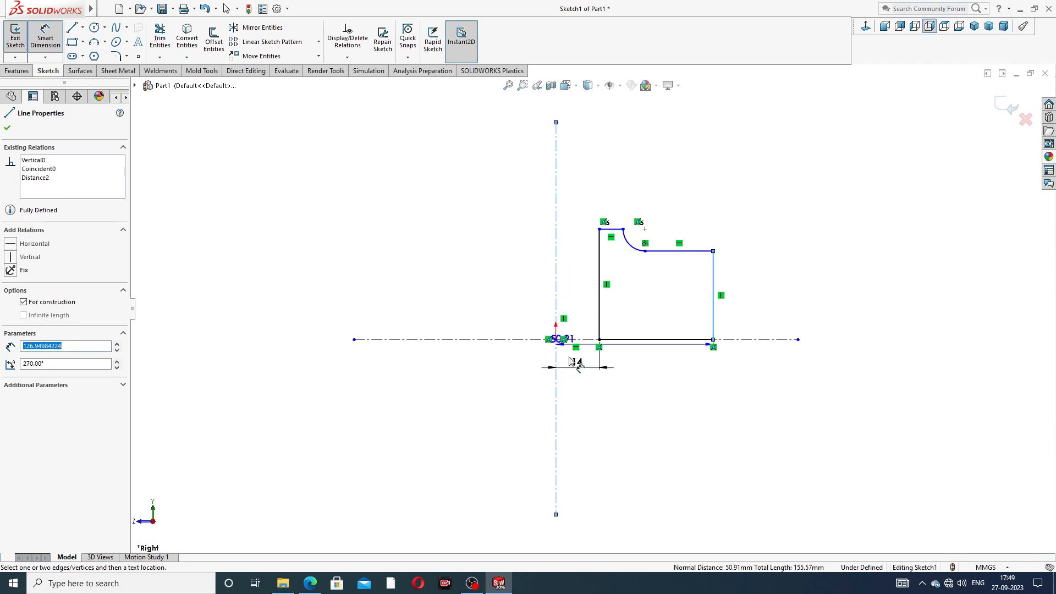
click(615, 392)
text(90)
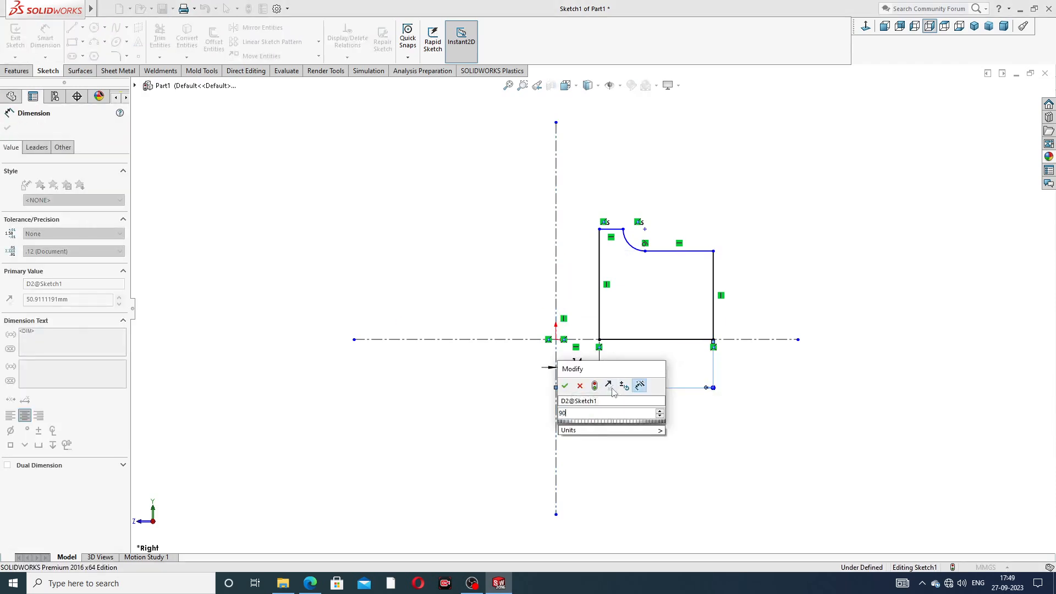
key(Return)
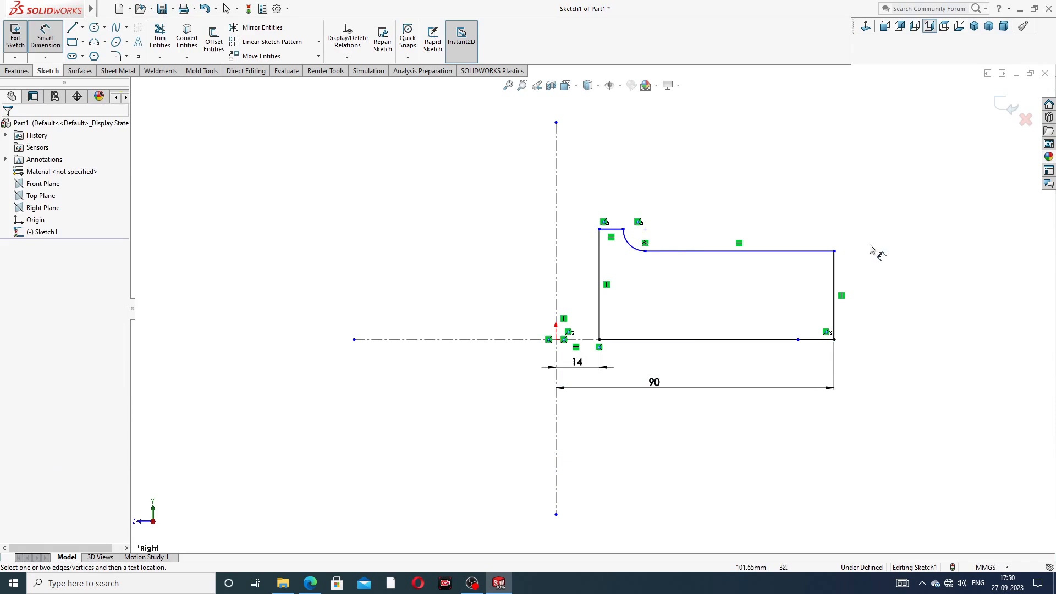
Step: Dimension the height of the profile's outer vertical line to 28 mm
click(834, 289)
click(854, 290)
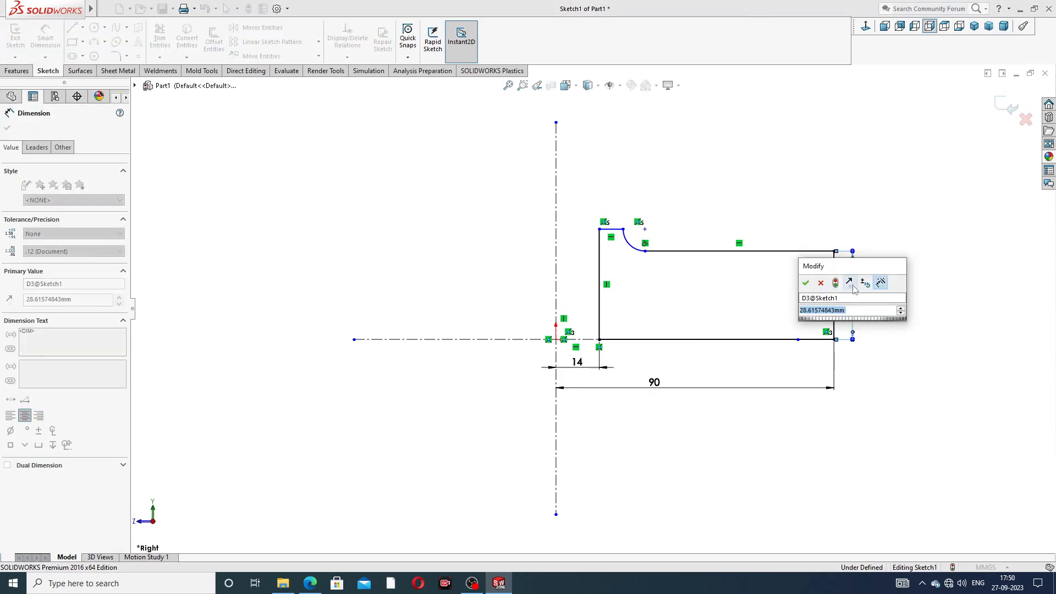
text(28)
key(Return)
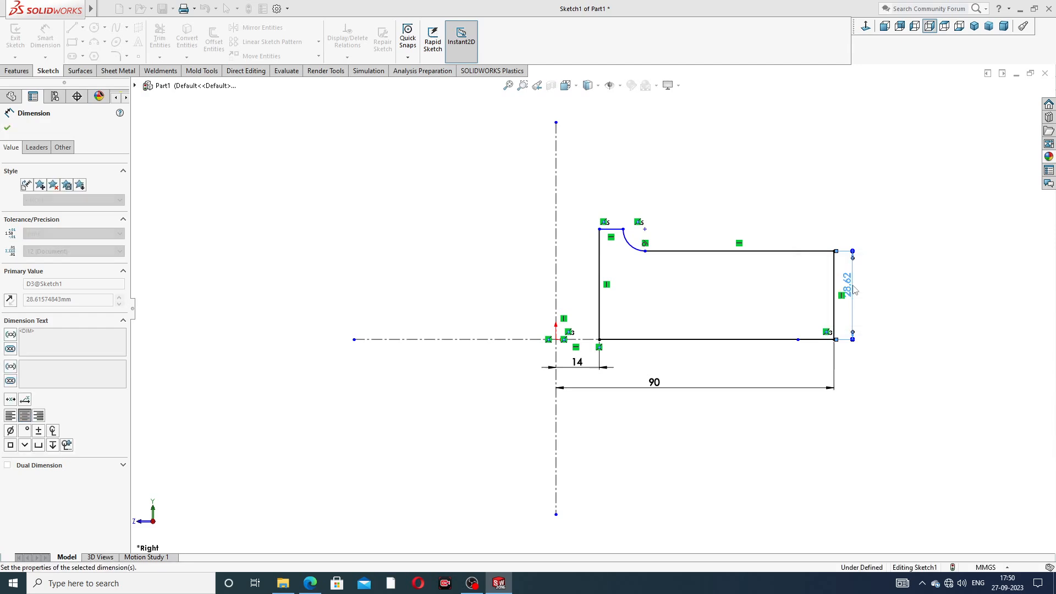
Step: Dimension the arc's upper endpoint 26 mm from the vertical centerline
click(623, 231)
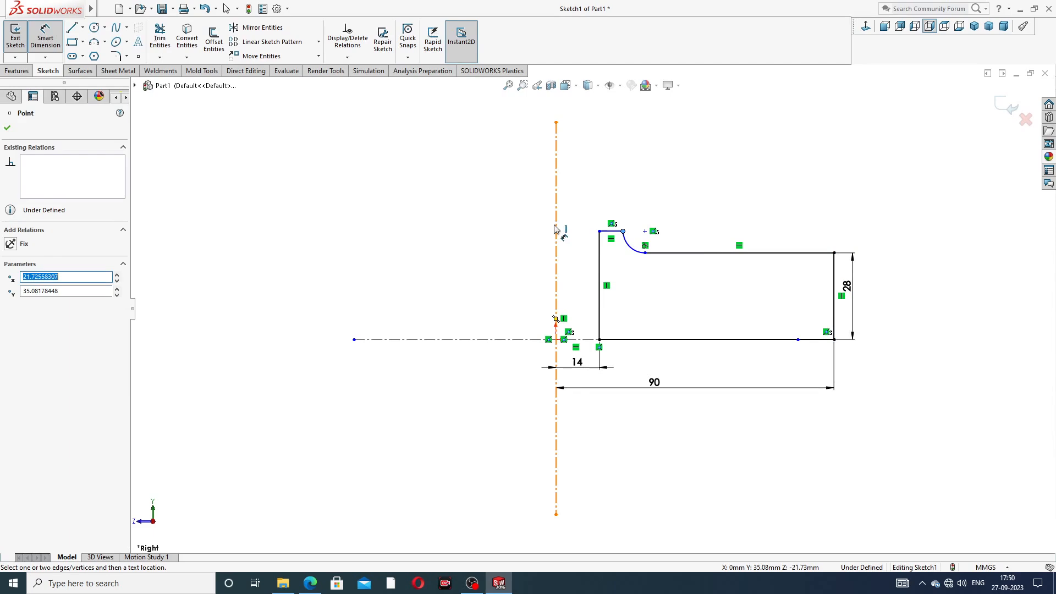
click(555, 230)
click(585, 197)
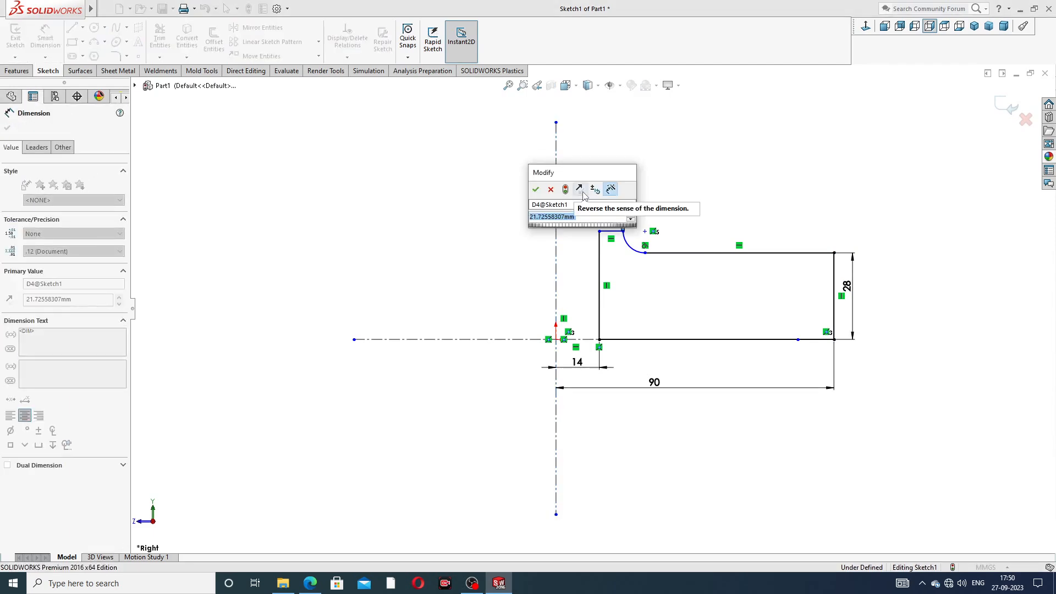
text(26)
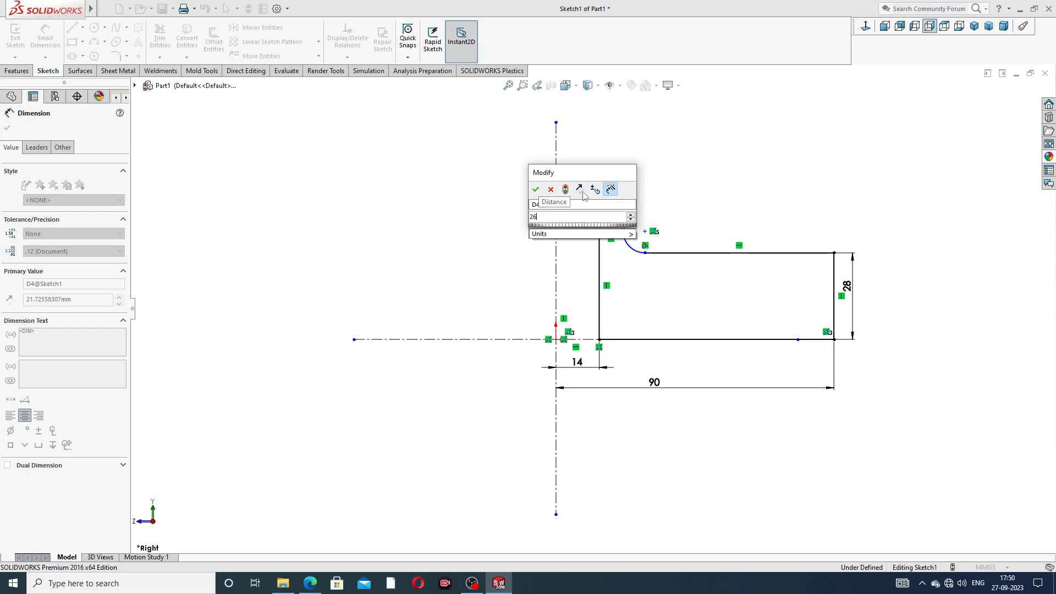
key(Return)
click(706, 183)
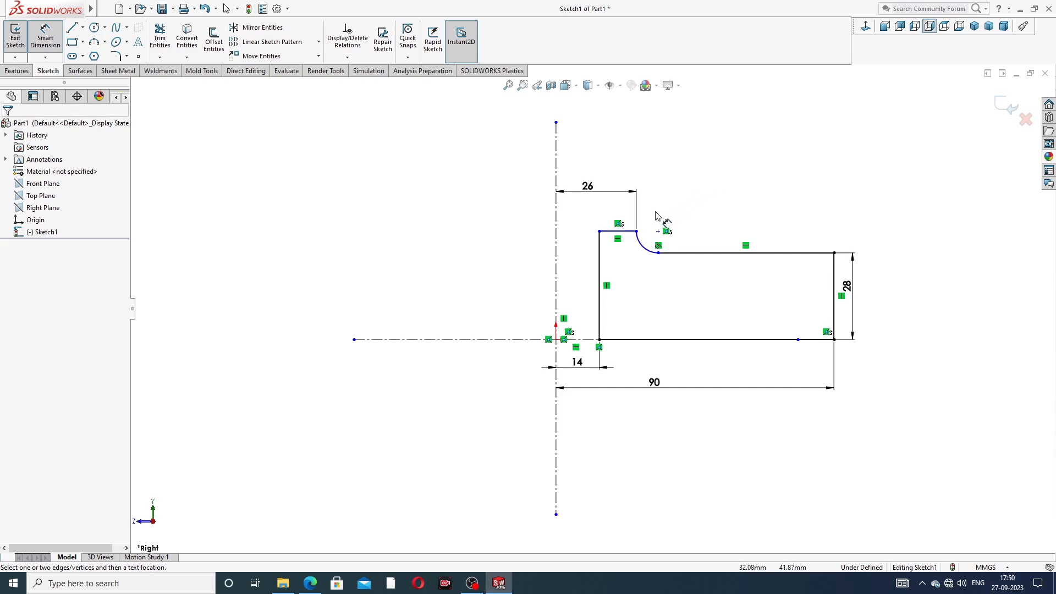
Step: Dimension the arc's upper endpoint 10 mm above the profile's long horizontal edge
click(636, 231)
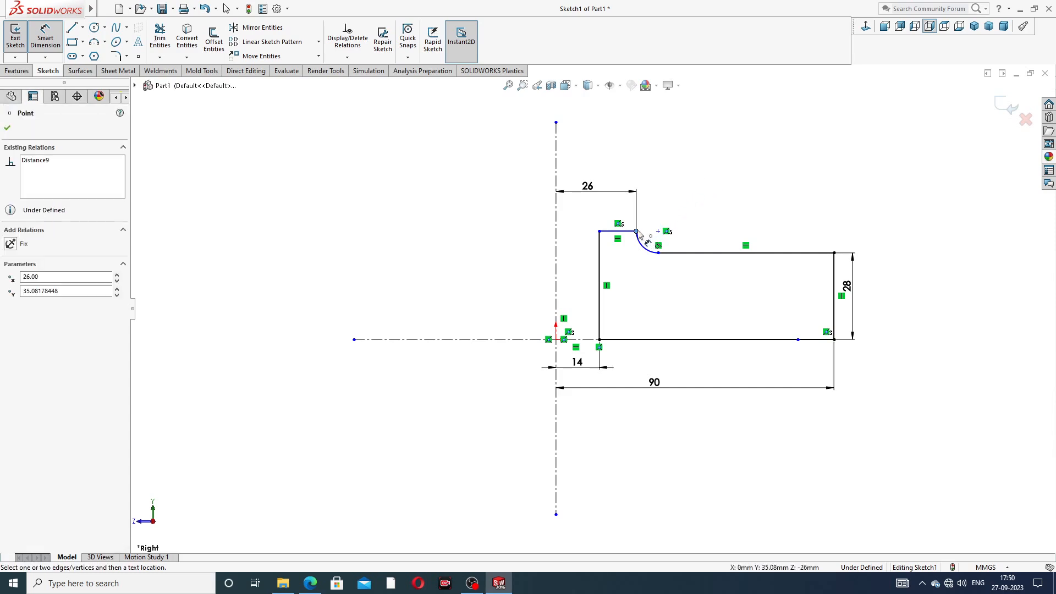
click(666, 254)
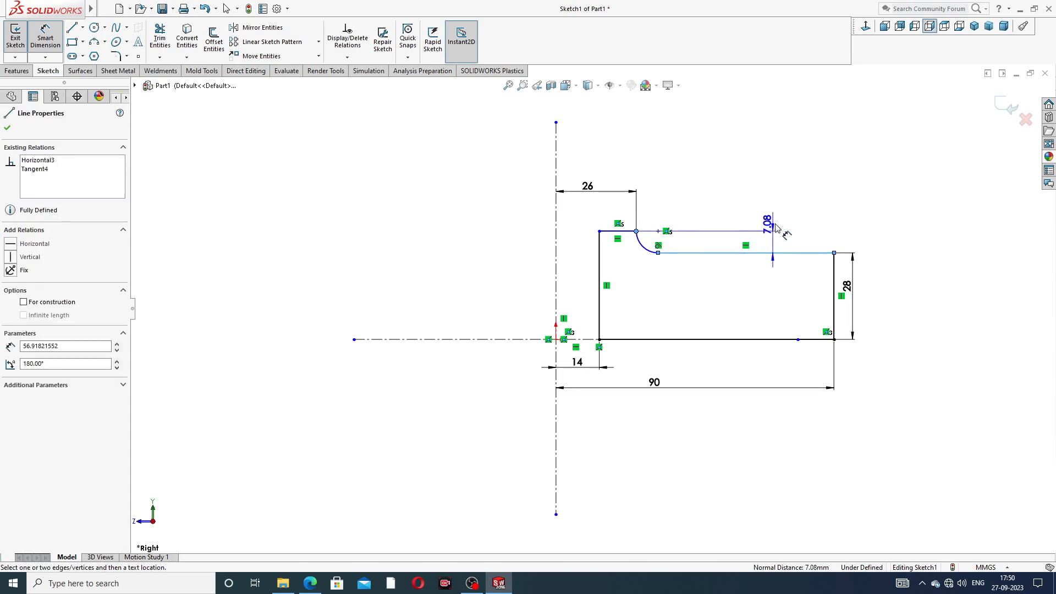
click(792, 215)
text(10)
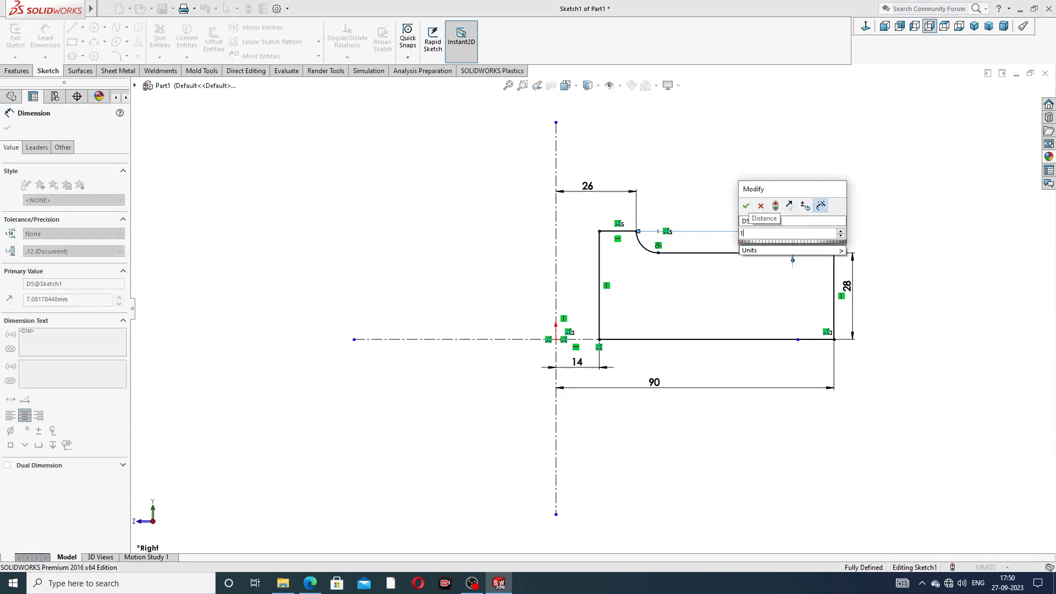
key(Return)
click(747, 170)
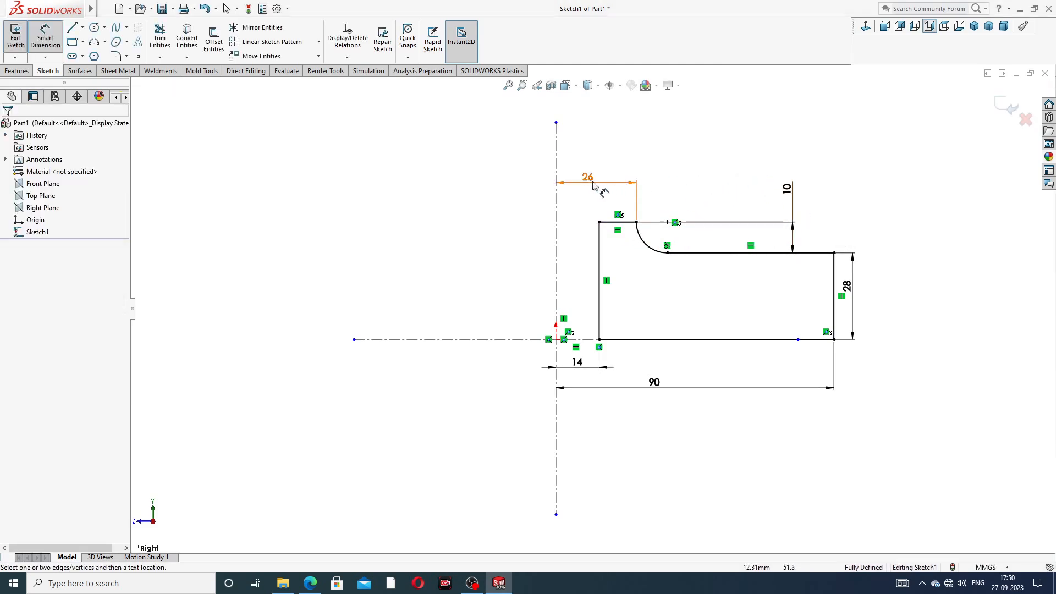
Step: Move the 26, 10 and 28 mm dimensions clear of the profile and extend the horizontal centerline past the profile's outer edge
drag(593, 185, 592, 173)
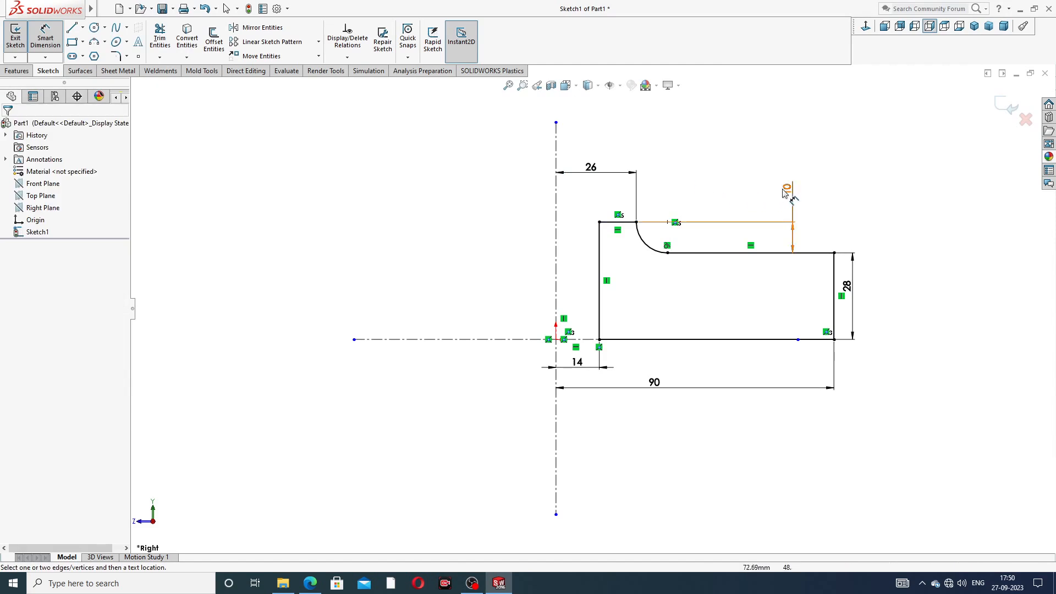
drag(796, 196, 788, 196)
click(822, 193)
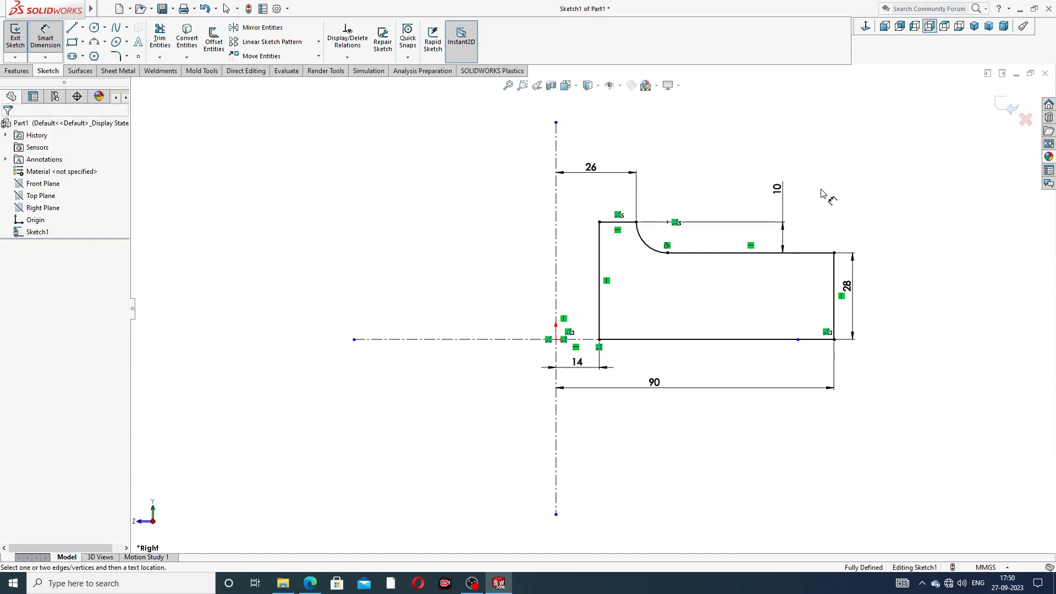
drag(864, 292, 874, 302)
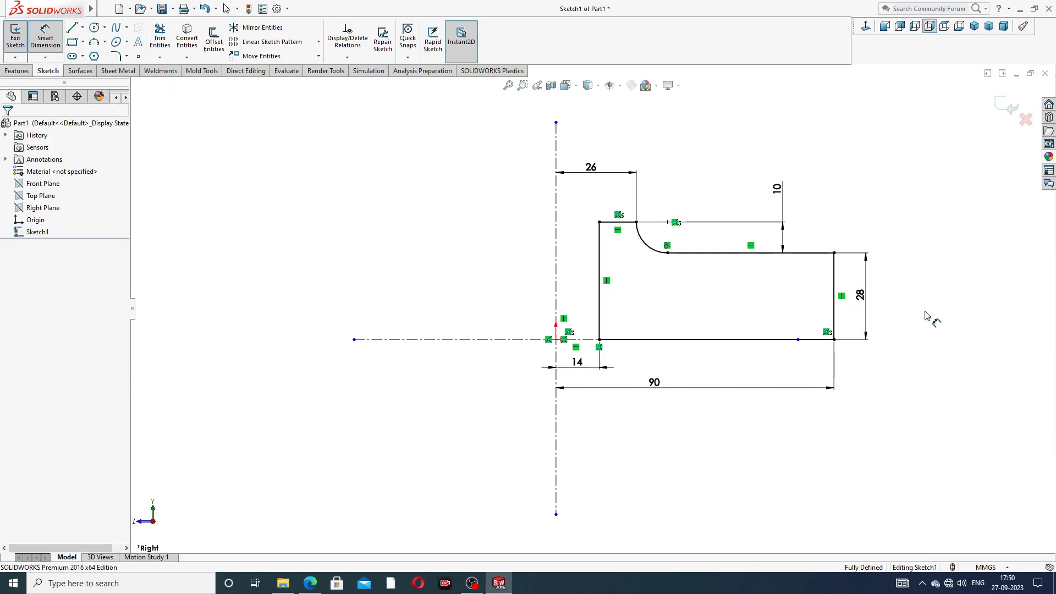
right_click(925, 315)
click(954, 170)
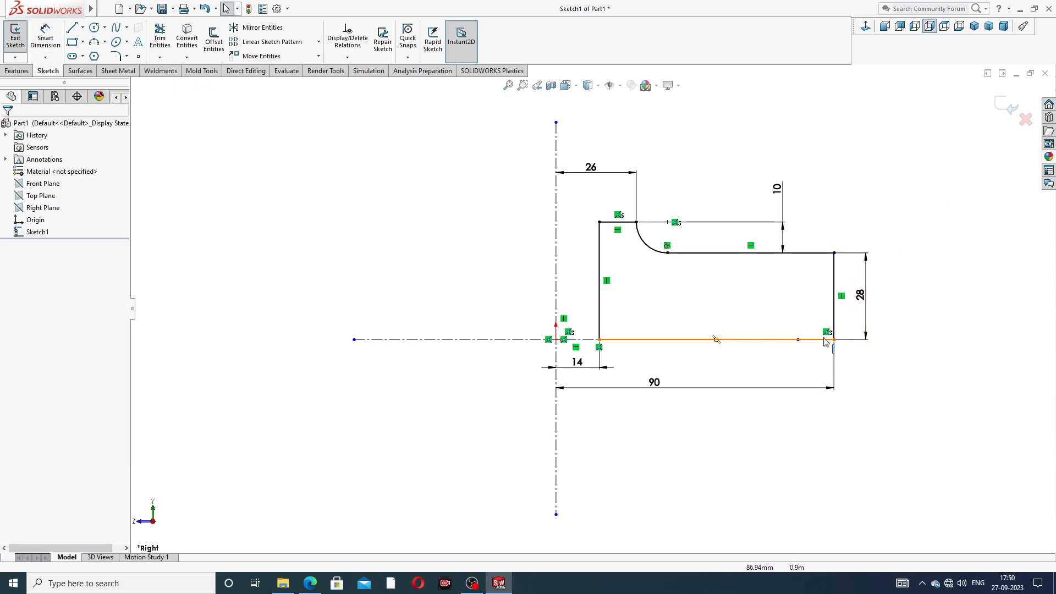
drag(799, 340, 882, 340)
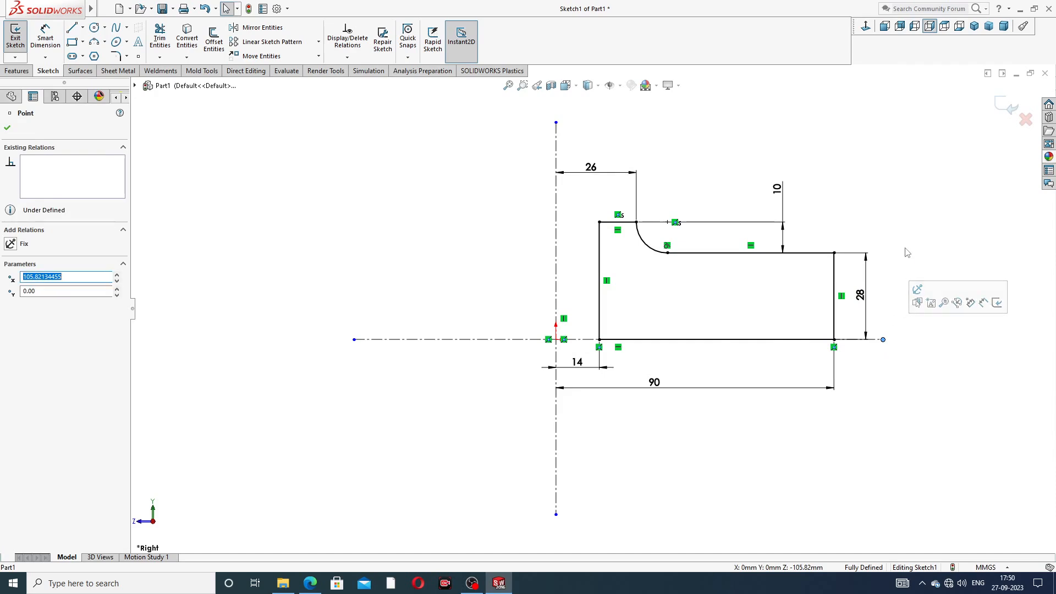
click(907, 253)
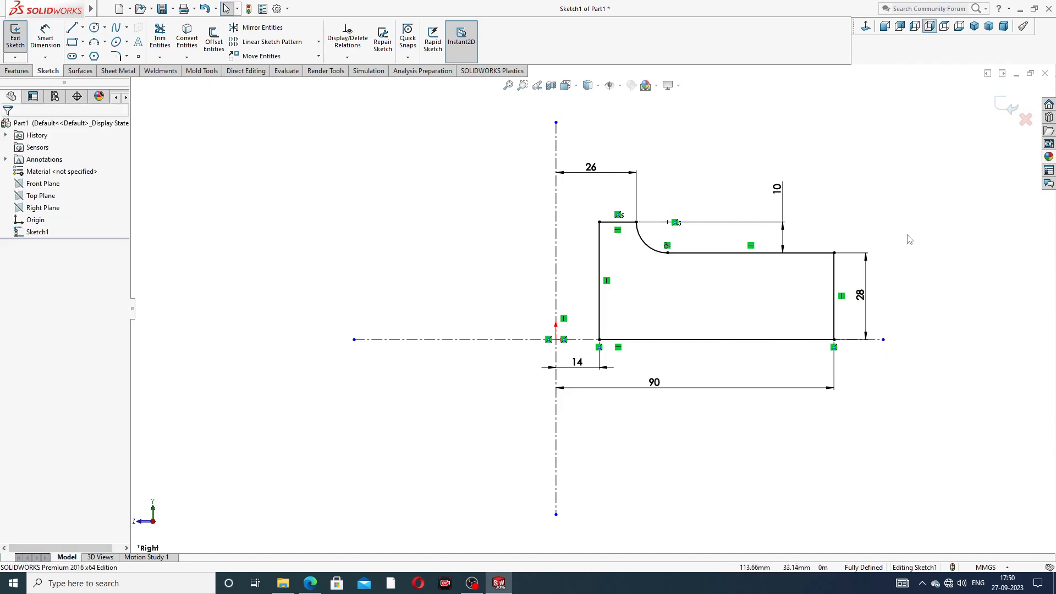
Step: Check the bridge of valve drawing and revolve the profile 360 degrees around the vertical centerline
click(311, 584)
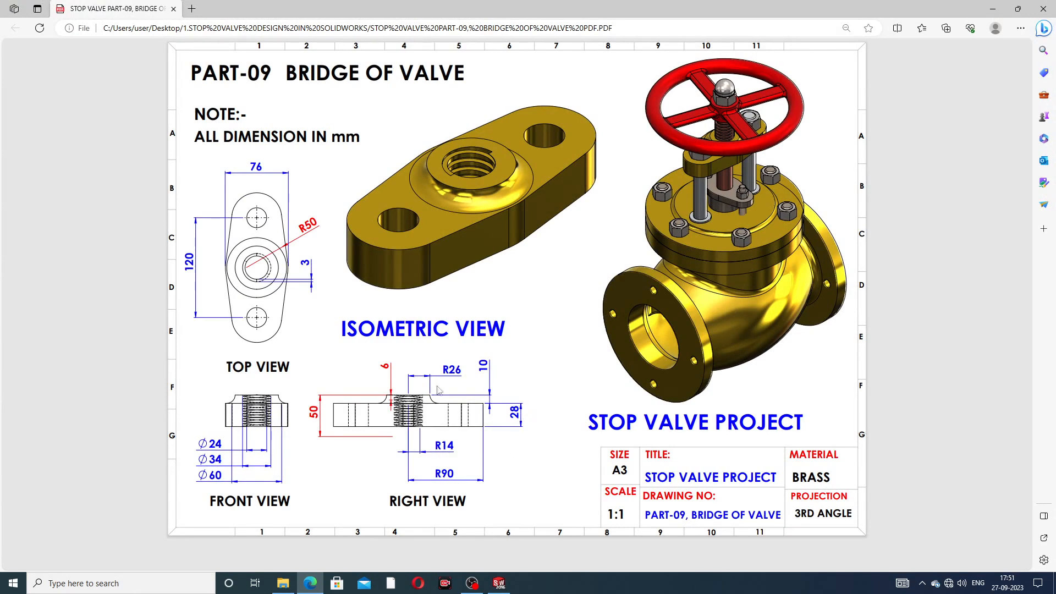
click(311, 583)
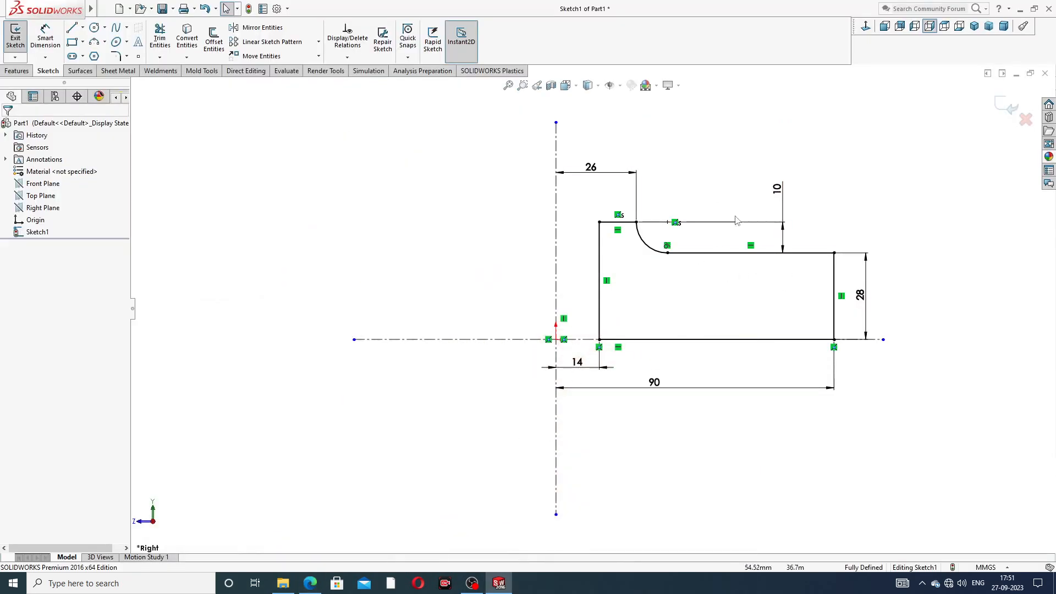
scroll(688, 201, up, 1)
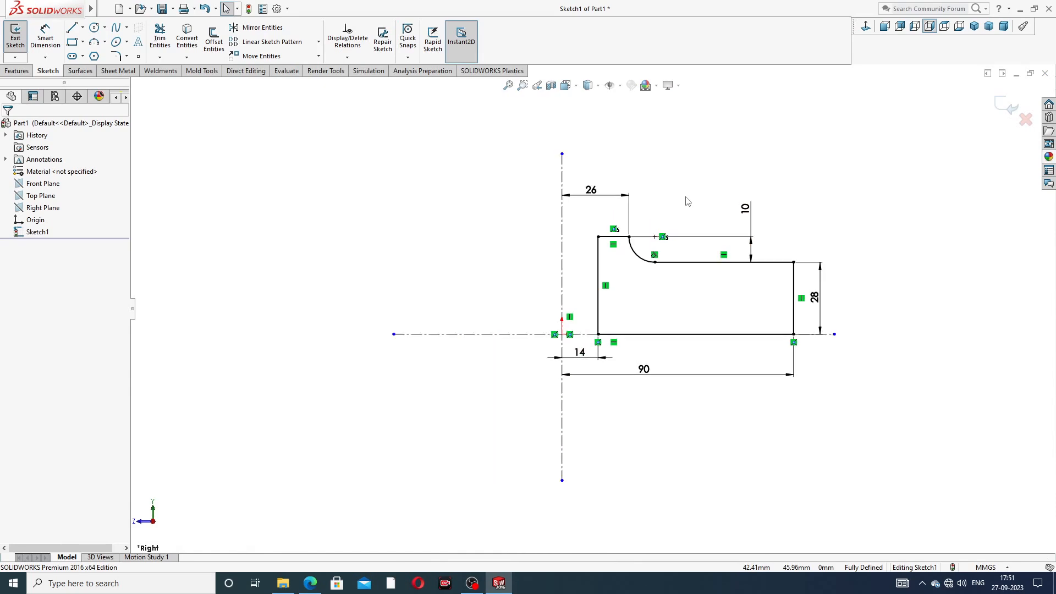
click(17, 71)
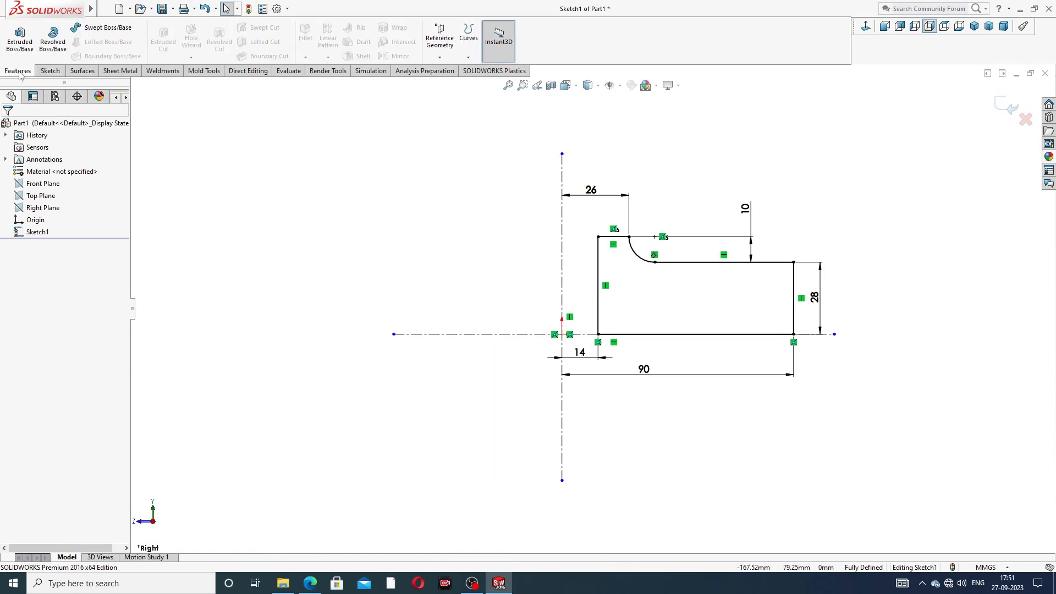
click(53, 40)
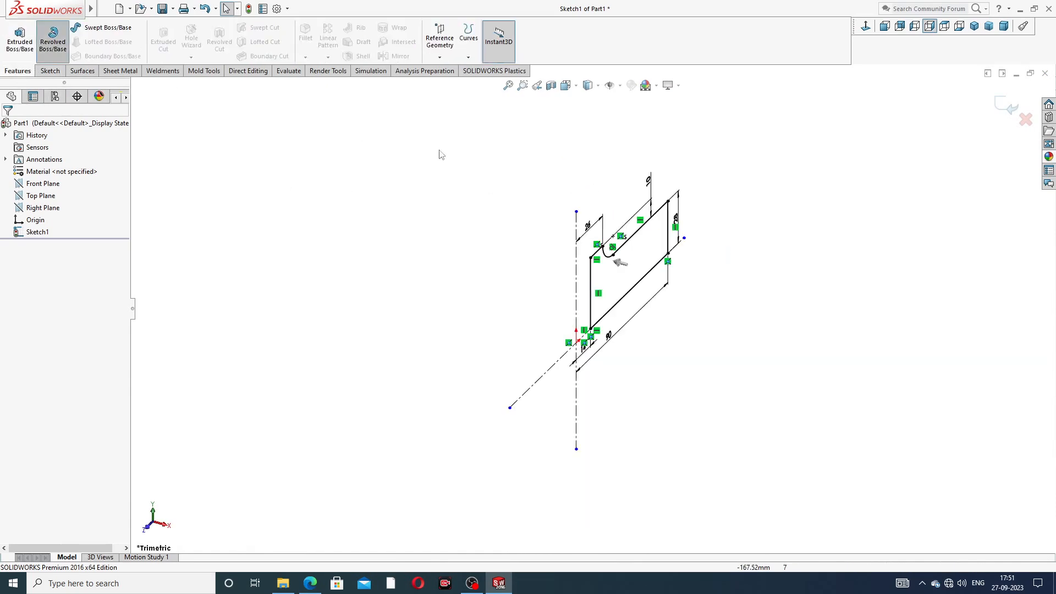
click(576, 272)
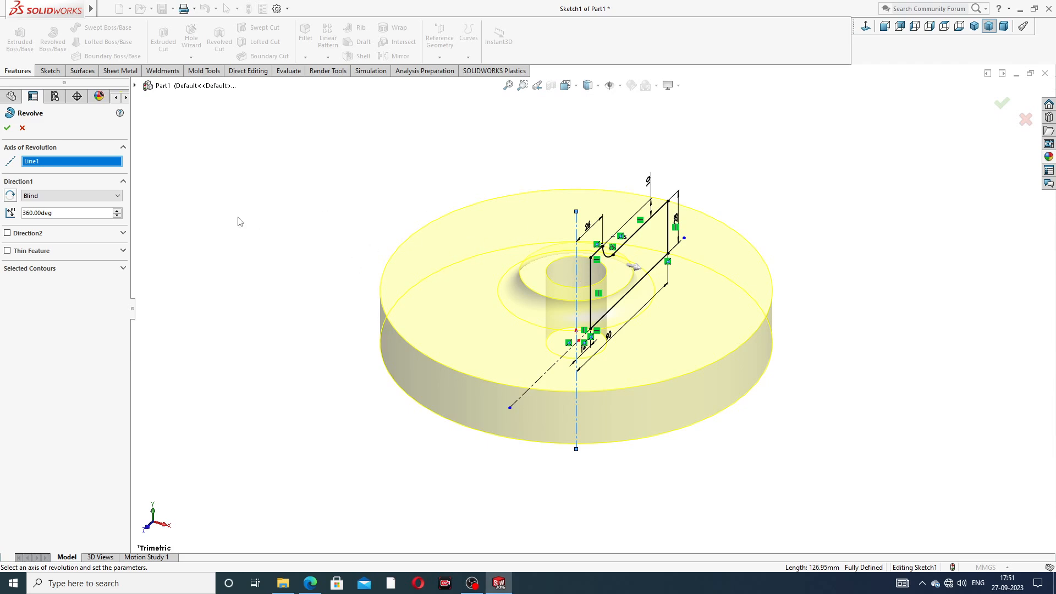
click(8, 128)
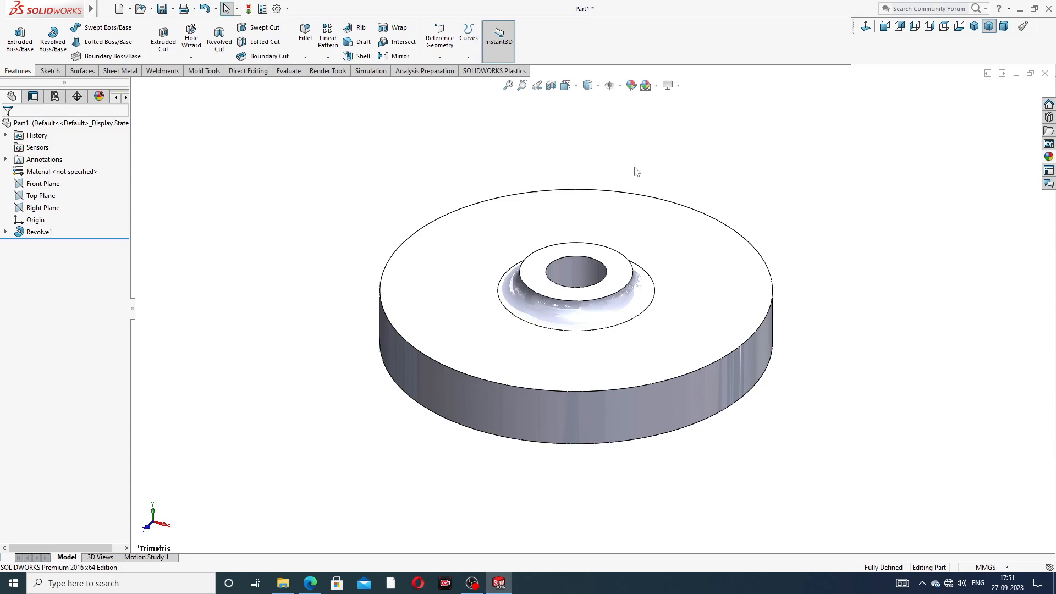
Step: Start a sketch on the disc's large flat face around the raised boss, view it face-on, and consult the part drawing
middle_drag(627, 275, 716, 202)
click(471, 284)
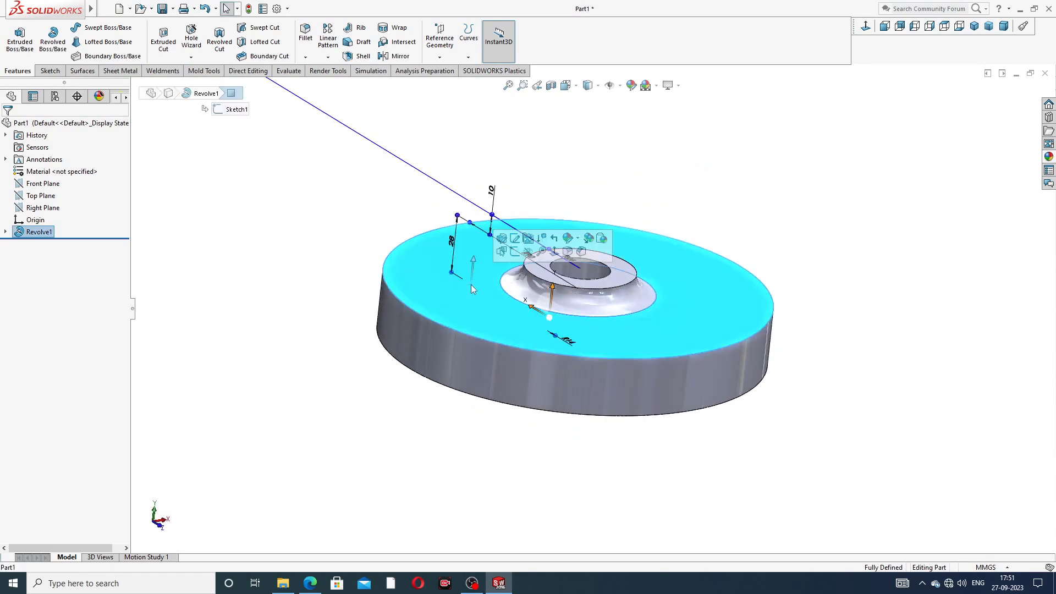
click(515, 252)
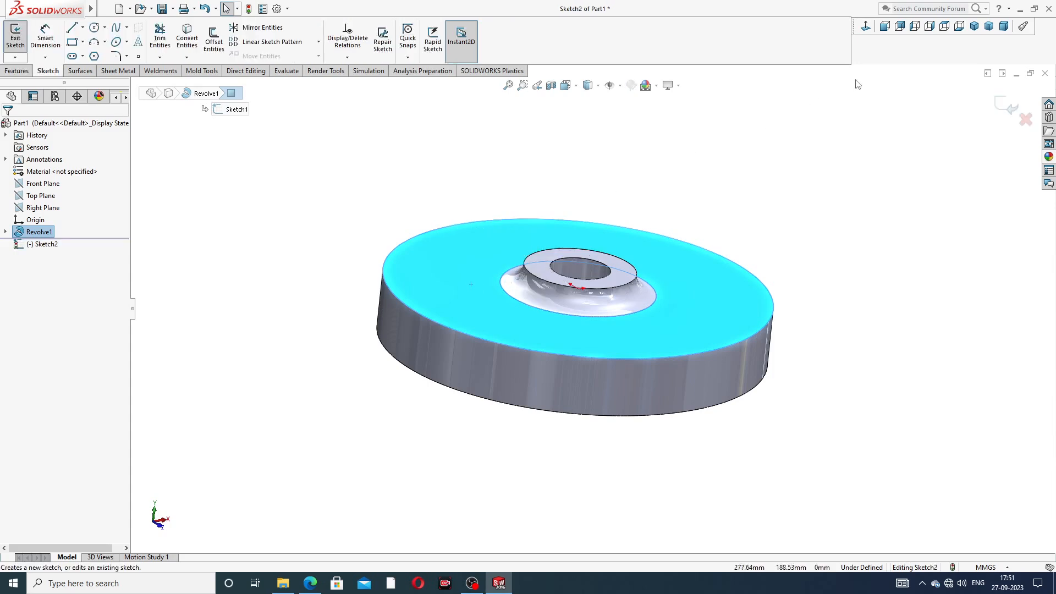
click(866, 27)
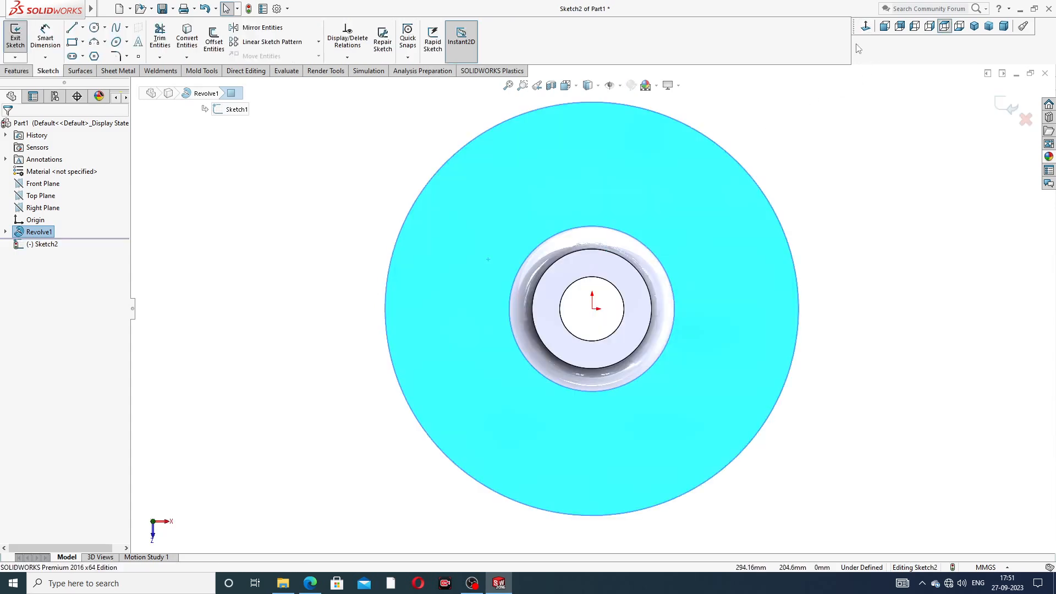
scroll(770, 132, up, 1)
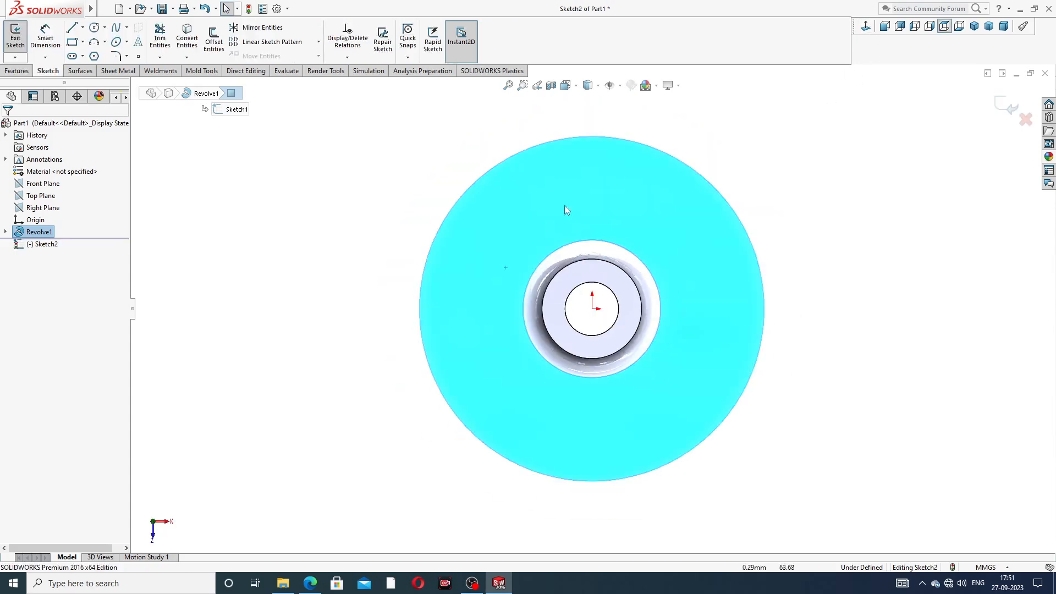
click(310, 583)
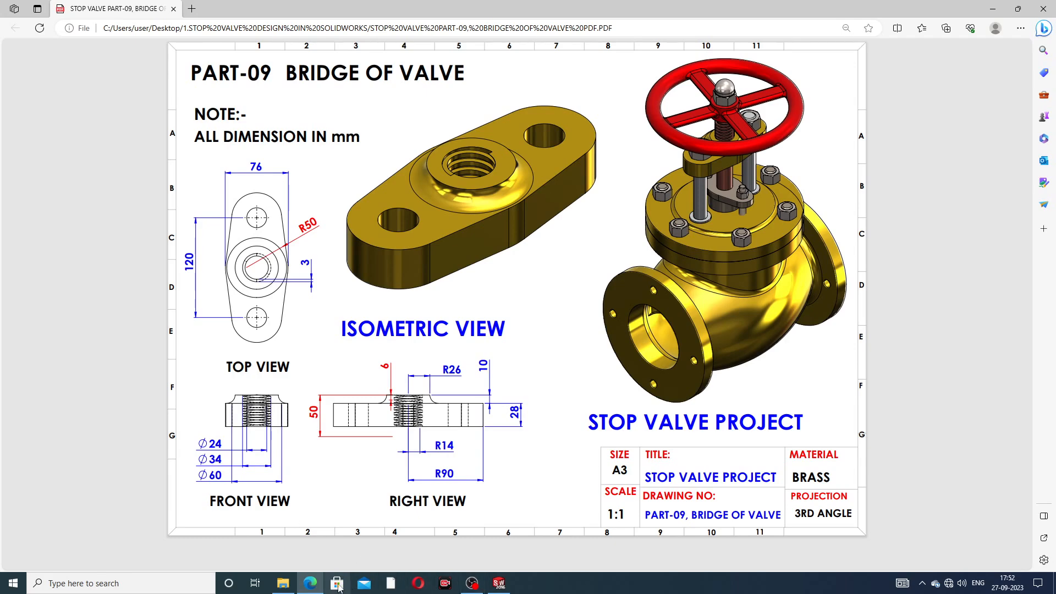
click(310, 583)
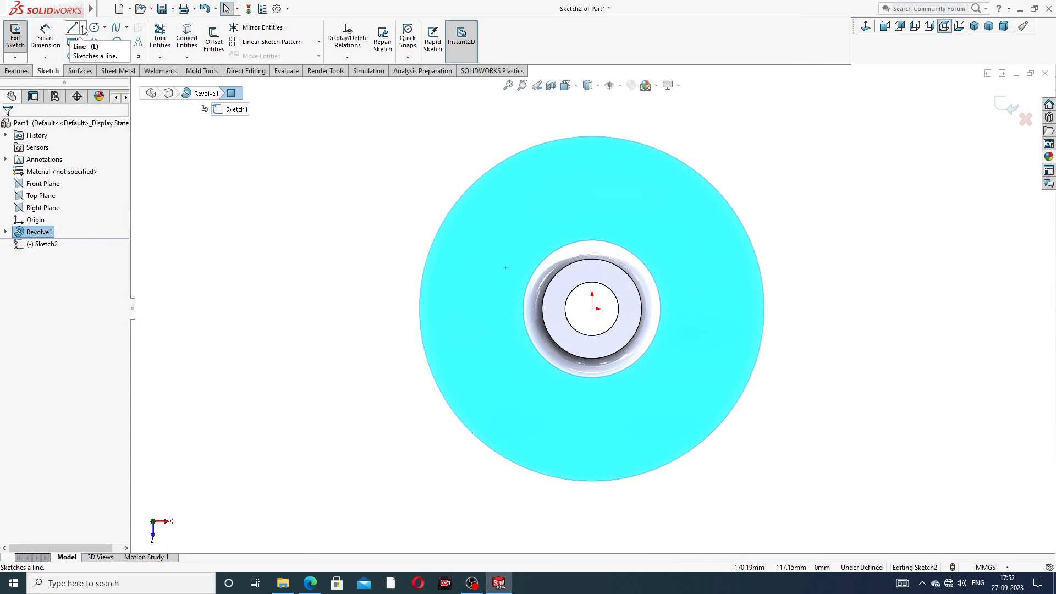
Step: Sketch a vertical centerline through the origin, with both ends inside the disc's outer edge
click(83, 28)
click(90, 49)
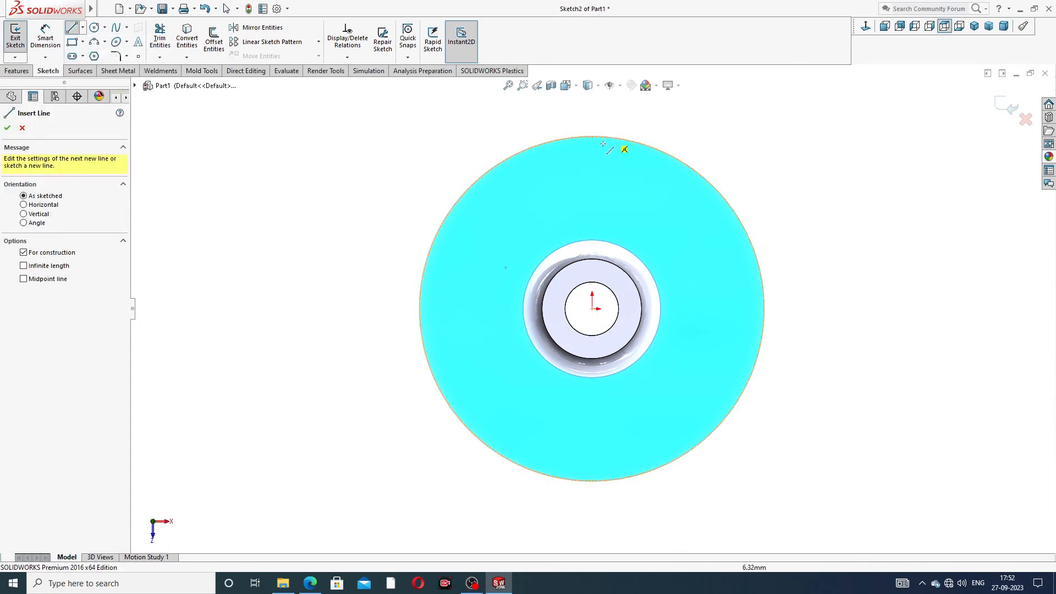
click(593, 165)
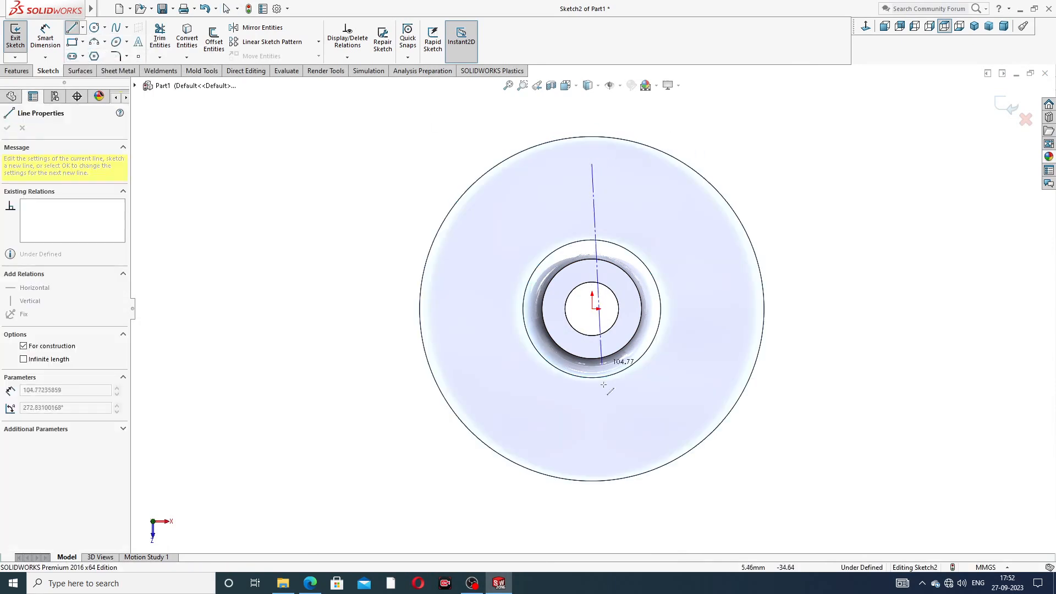
click(592, 440)
right_click(697, 367)
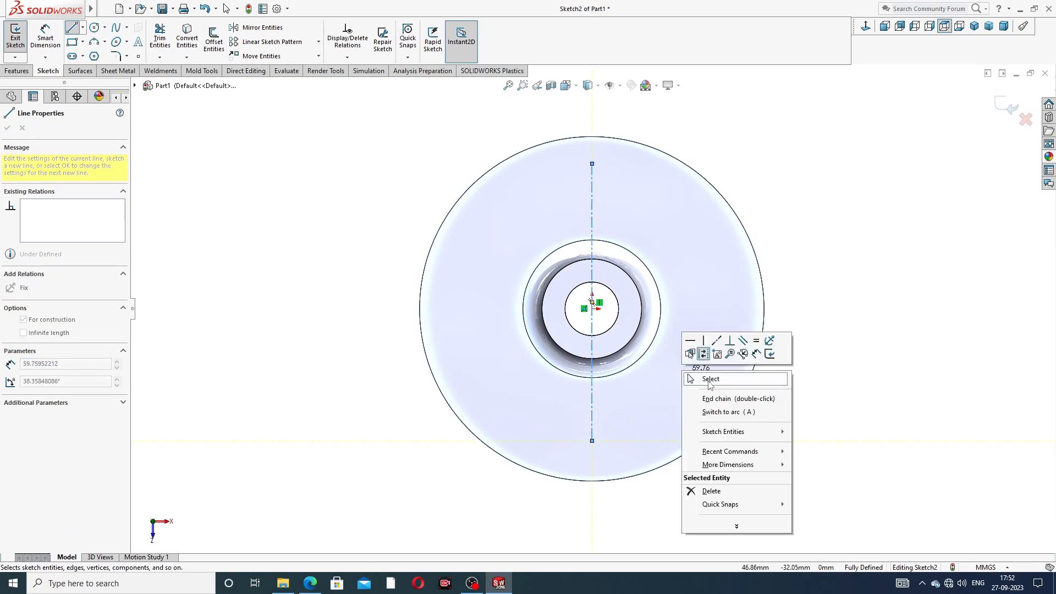
click(709, 379)
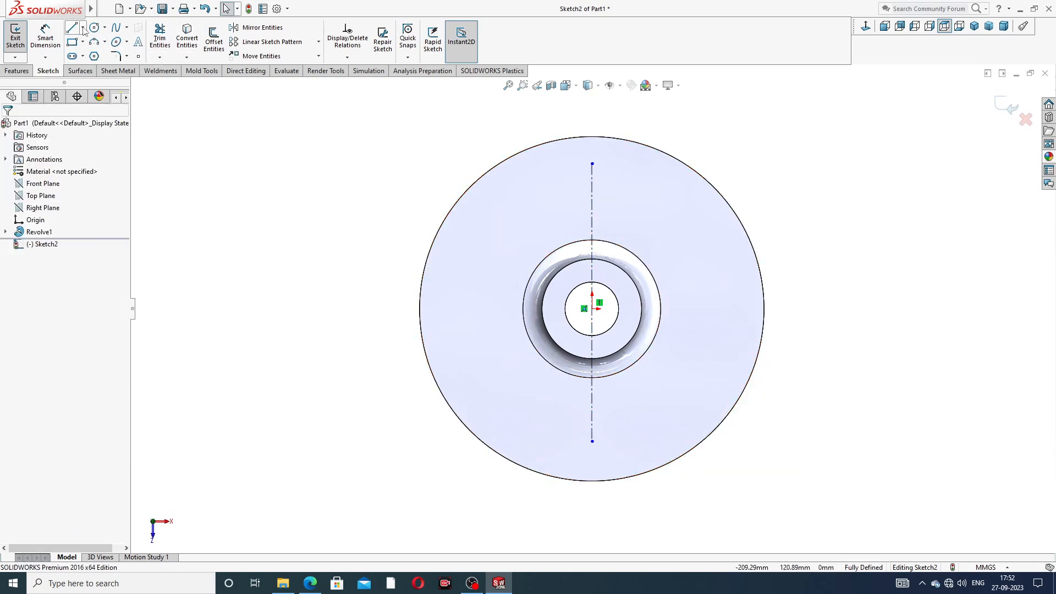
Step: Sketch a horizontal centerline through the origin, crossing the vertical one and staying inside the disc's outer edge
click(83, 28)
click(96, 52)
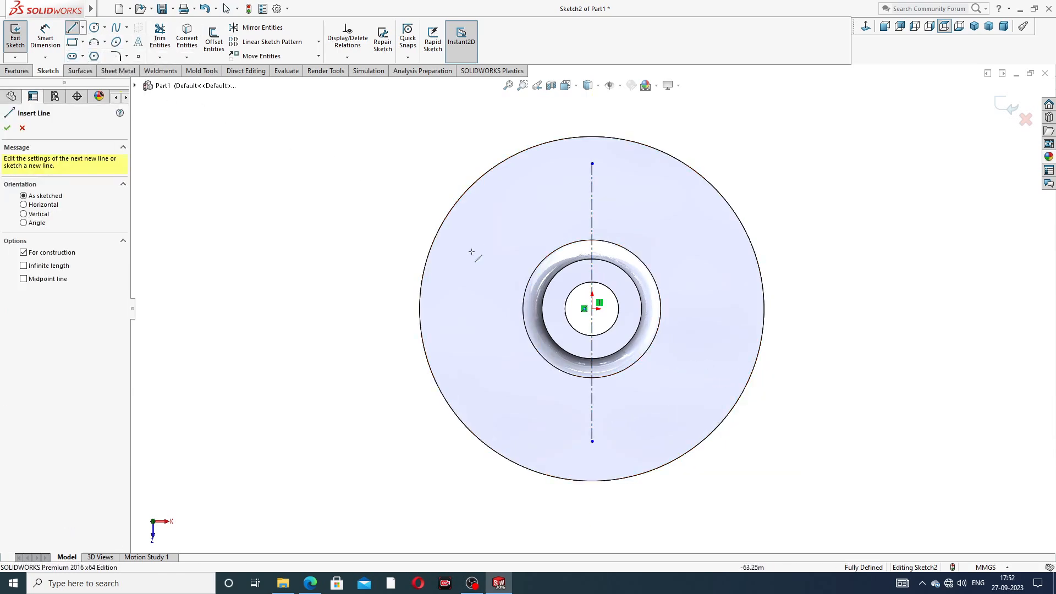
click(486, 310)
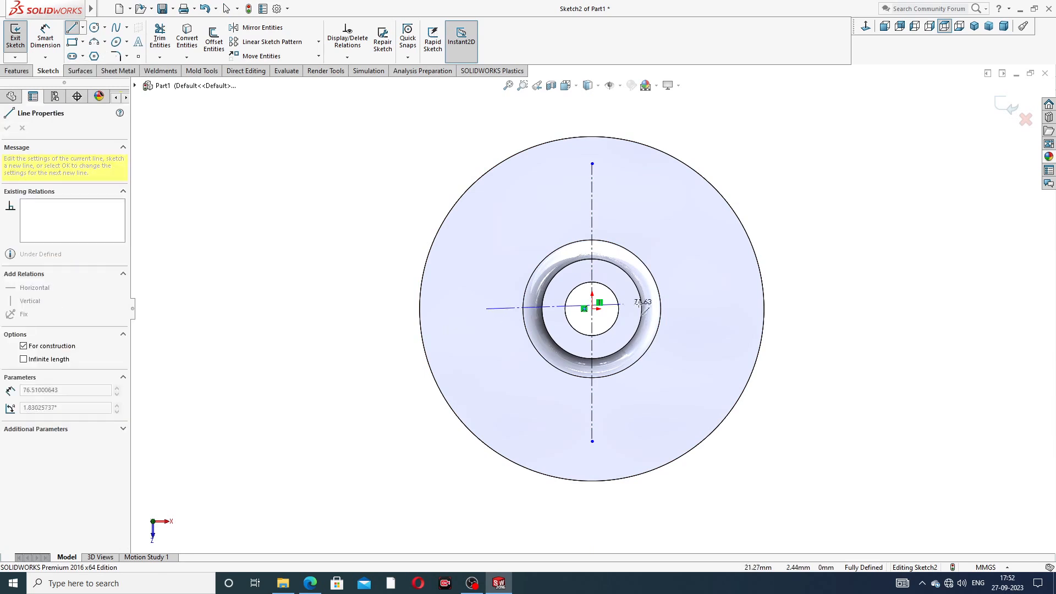
click(723, 309)
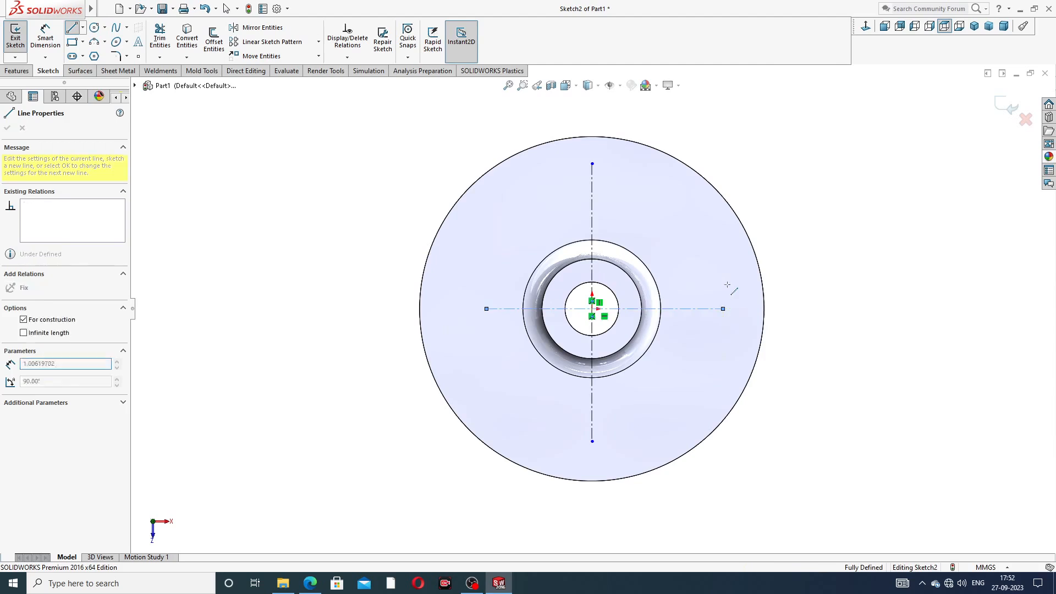
right_click(783, 240)
click(798, 240)
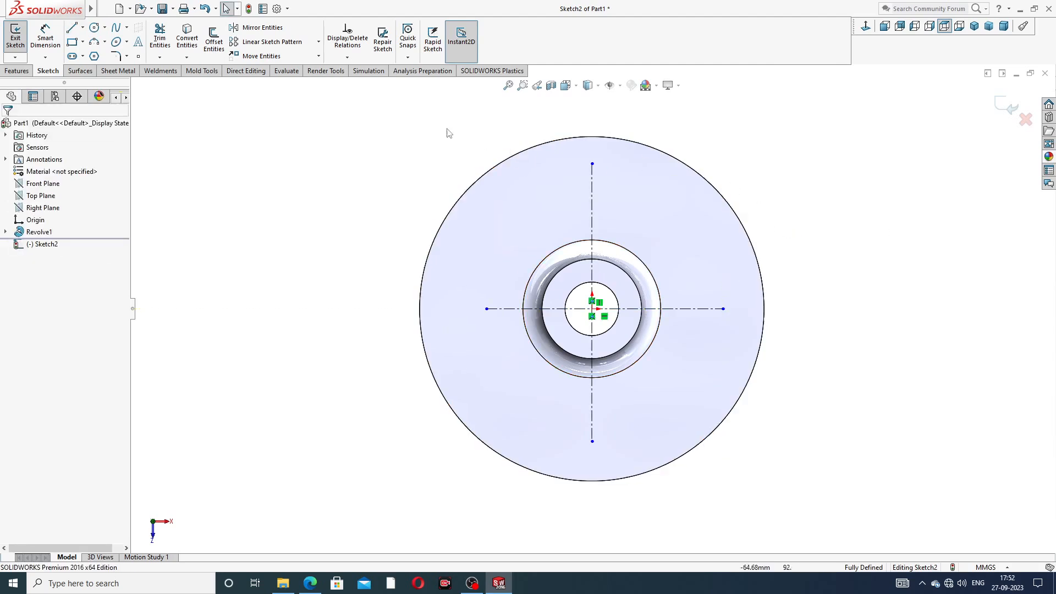
Step: Sketch two concentric circles of about 27 and 18 mm radius on the vertical centerline, centered about 56 mm above the origin
click(94, 28)
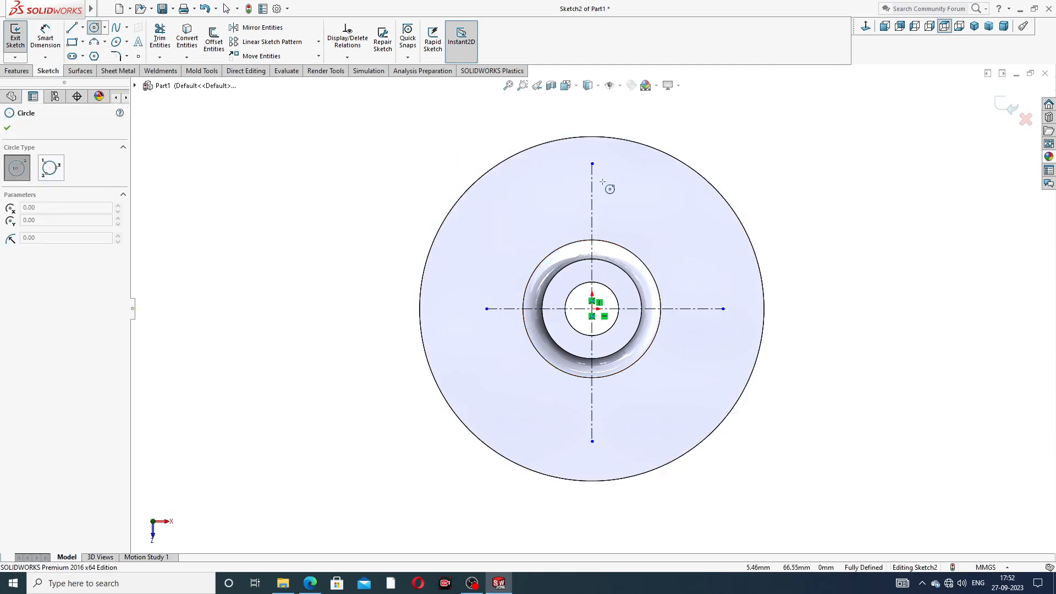
click(592, 199)
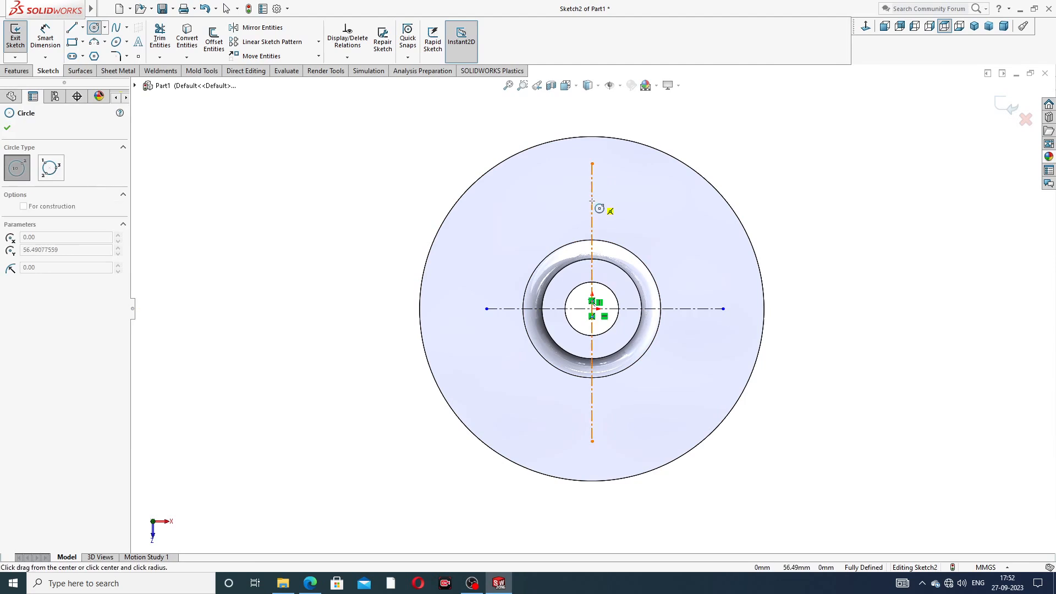
click(620, 158)
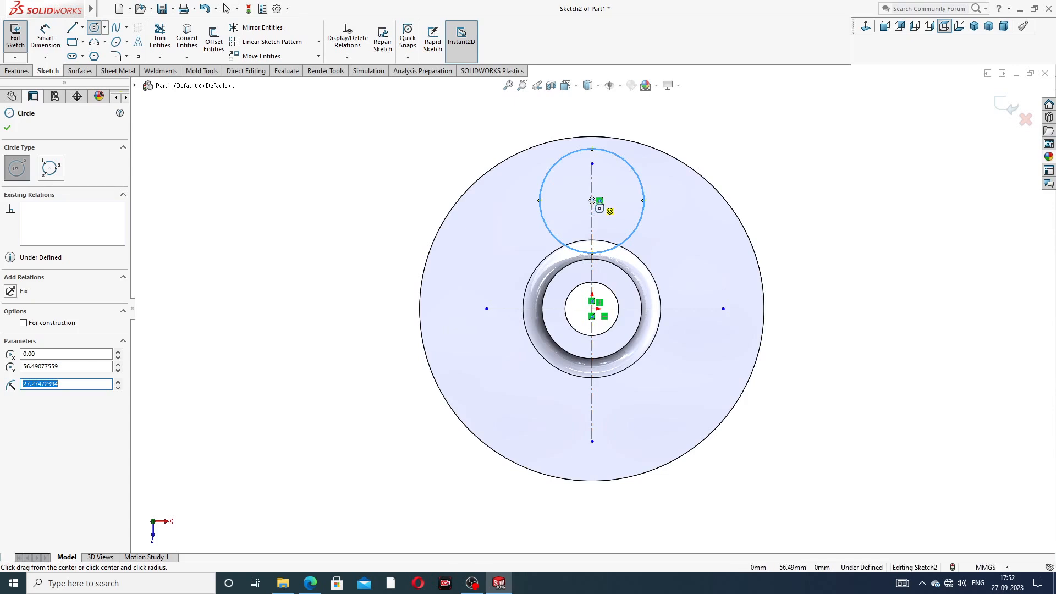
click(592, 200)
click(614, 174)
right_click(703, 119)
click(704, 137)
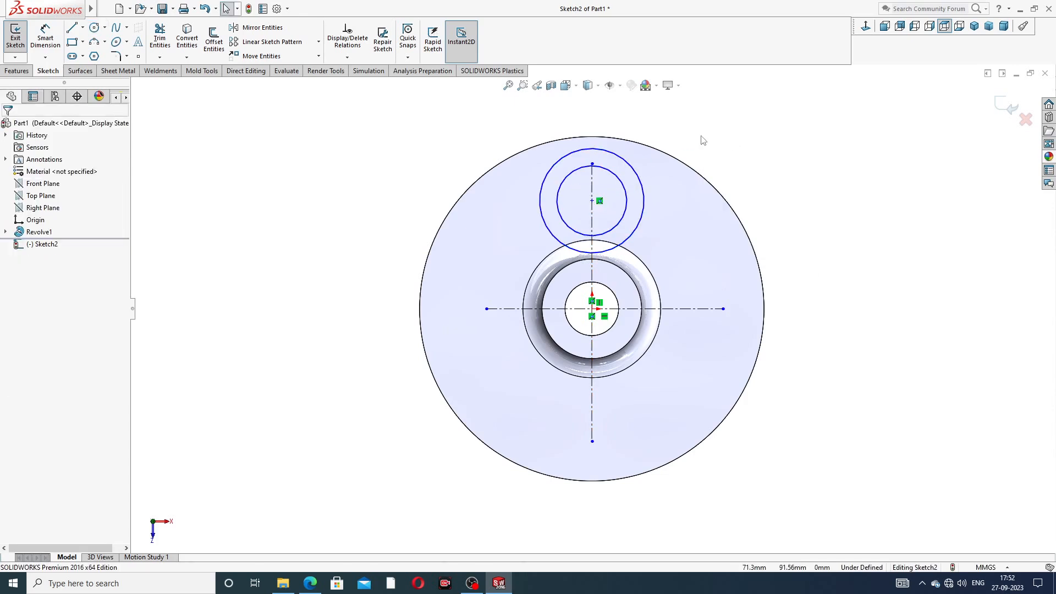
Step: Dimension the outer concentric circle's diameter to 60 mm
click(45, 37)
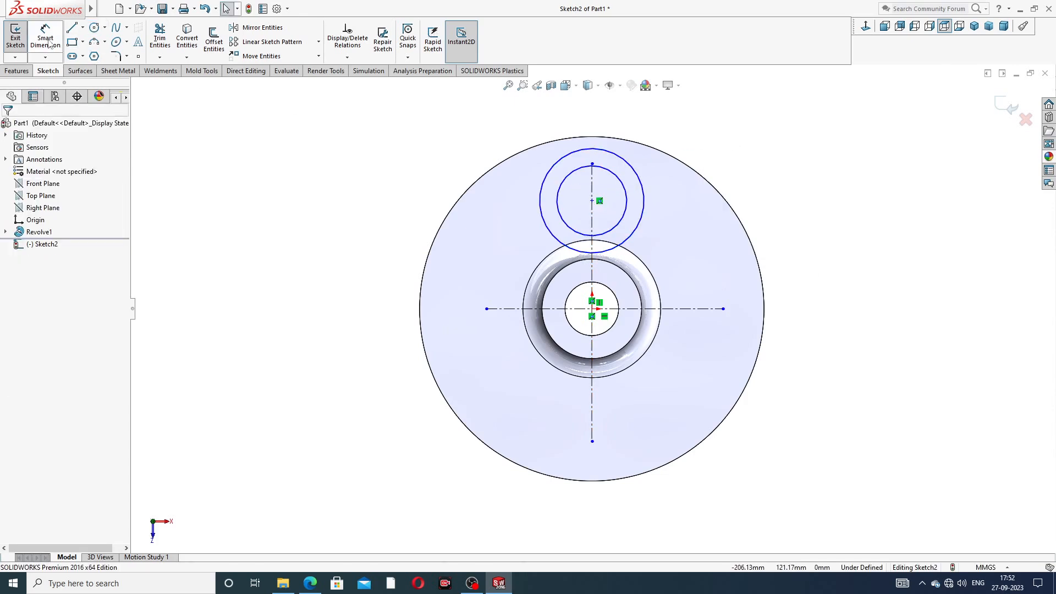
click(637, 171)
click(687, 143)
text(60)
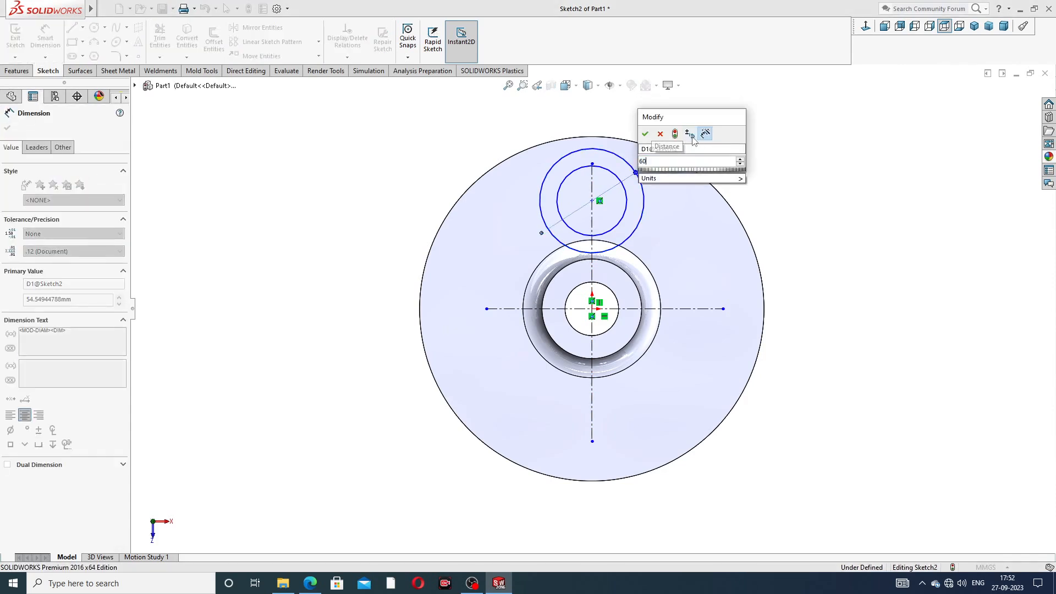
key(Return)
Step: Dimension the inner concentric circle's diameter to 24 mm
click(617, 174)
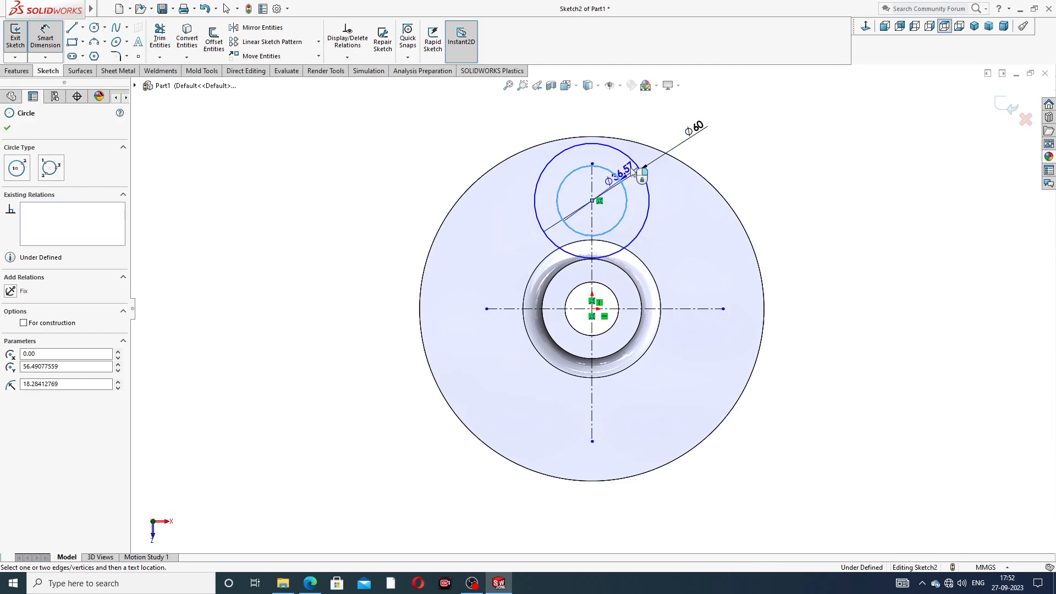
click(677, 120)
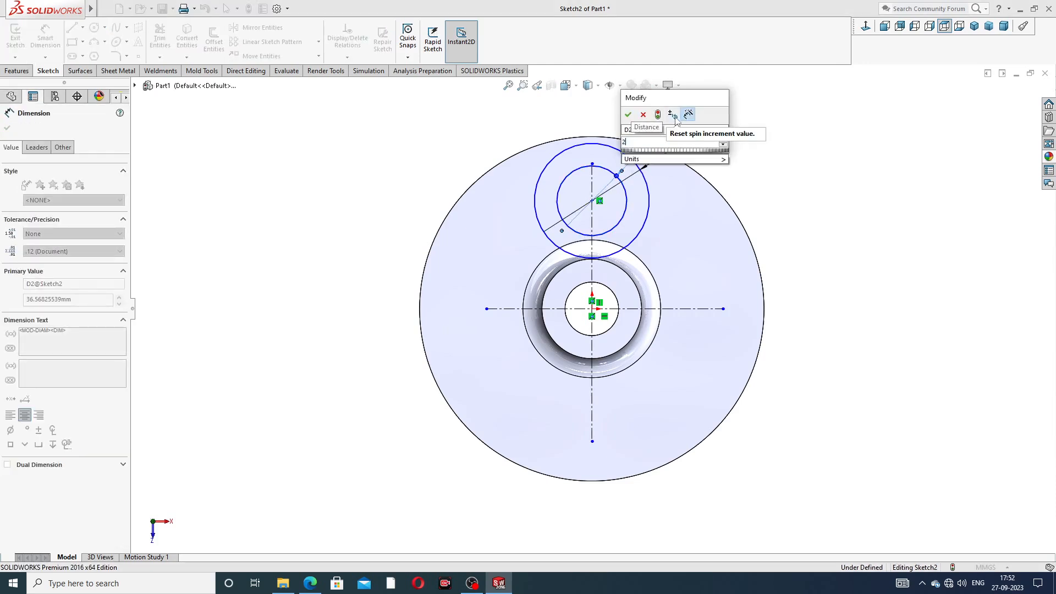
text(24)
key(Return)
key(Escape)
right_click(759, 157)
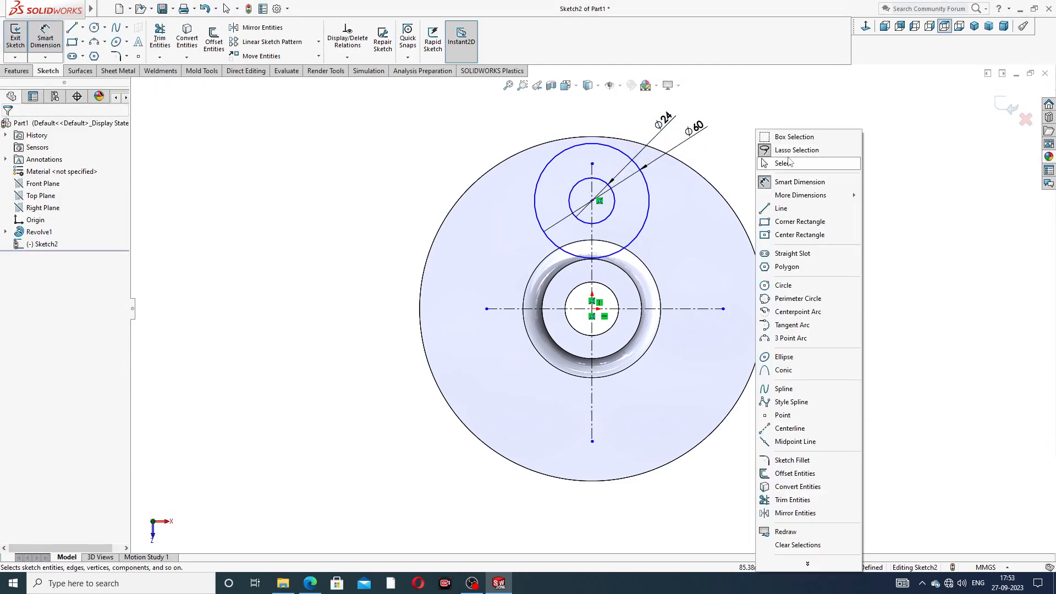
click(789, 163)
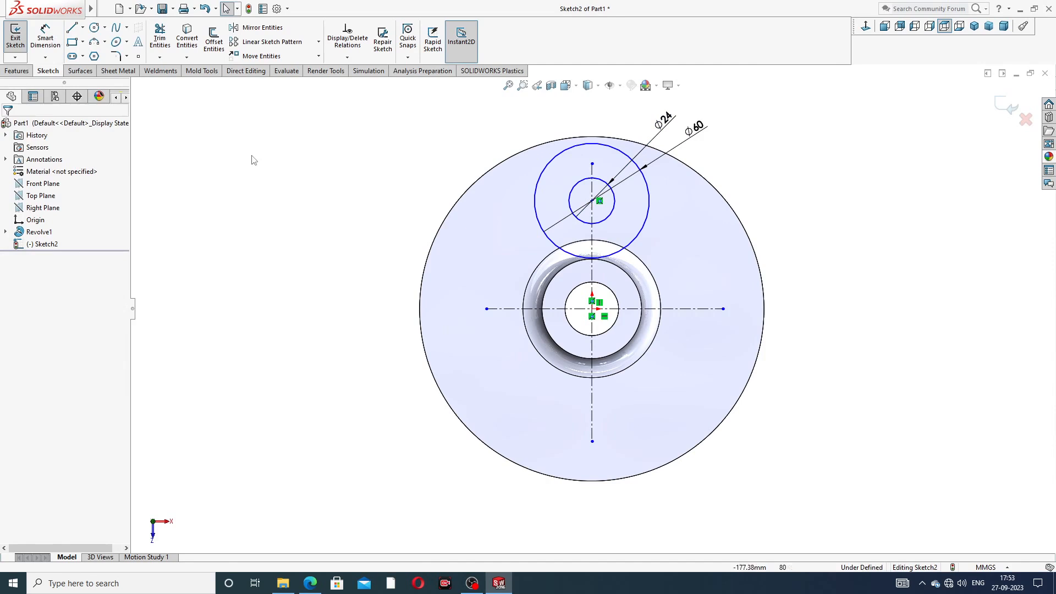
Step: Sketch a line about 67 mm long, tangent to the 60 mm circle's right side and ending on the horizontal centerline
click(72, 29)
click(671, 205)
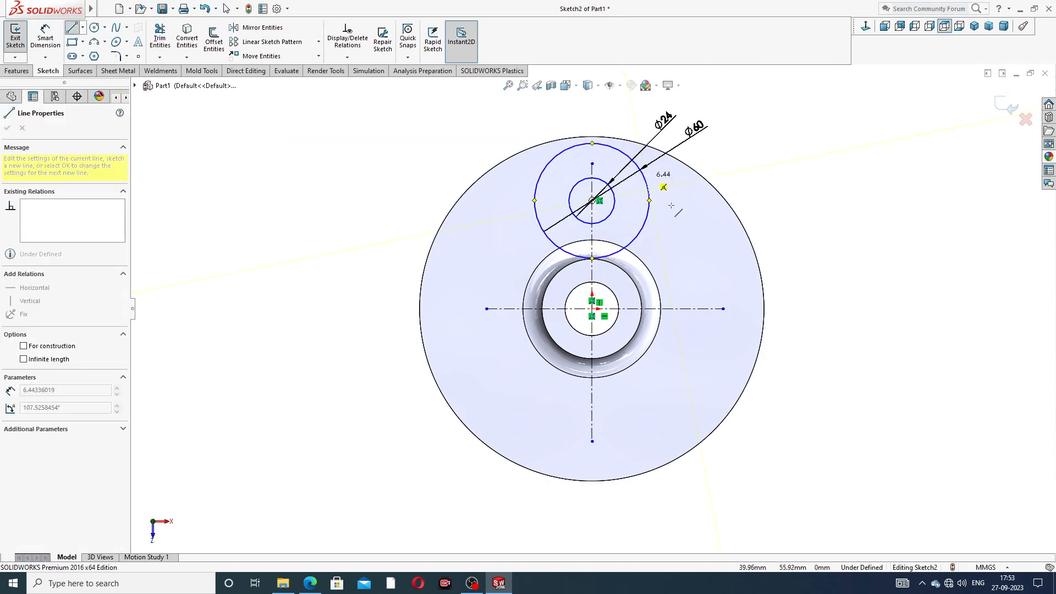
click(681, 309)
right_click(723, 248)
click(742, 261)
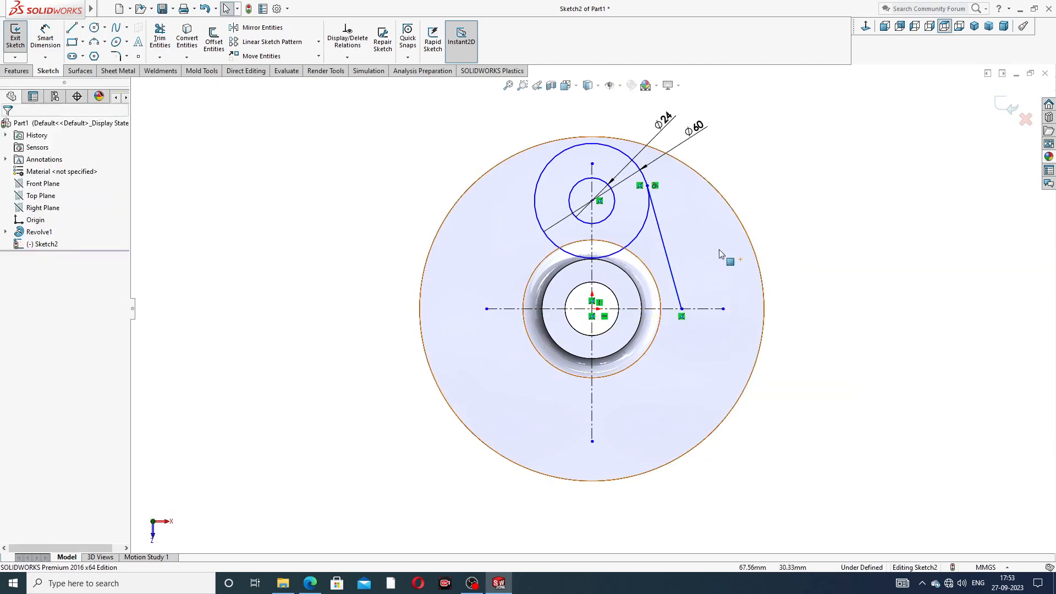
Step: Mirror the tangent line about the vertical centerline, keeping the original
click(662, 235)
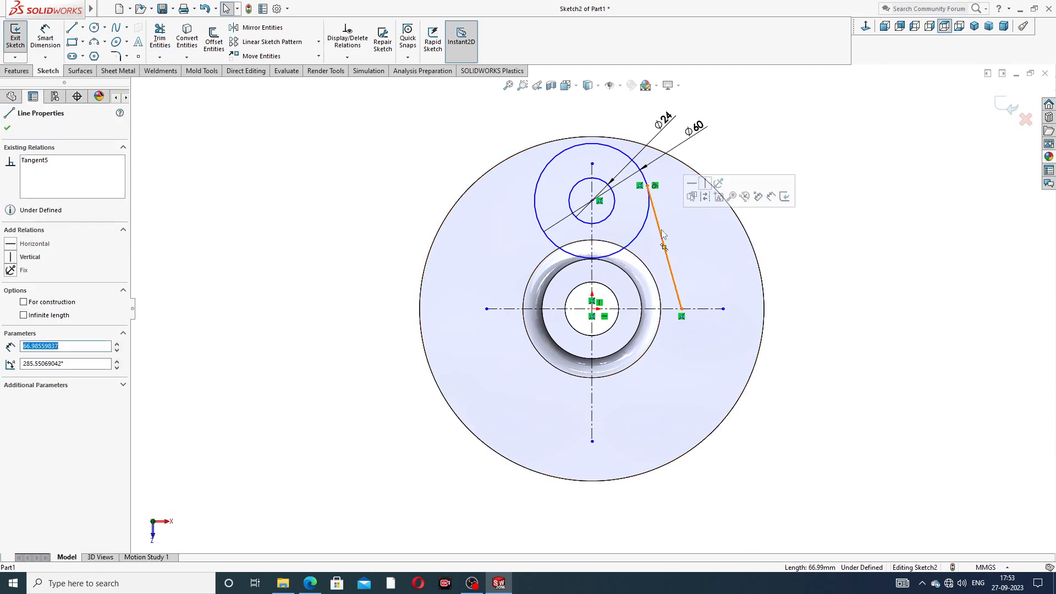
click(280, 31)
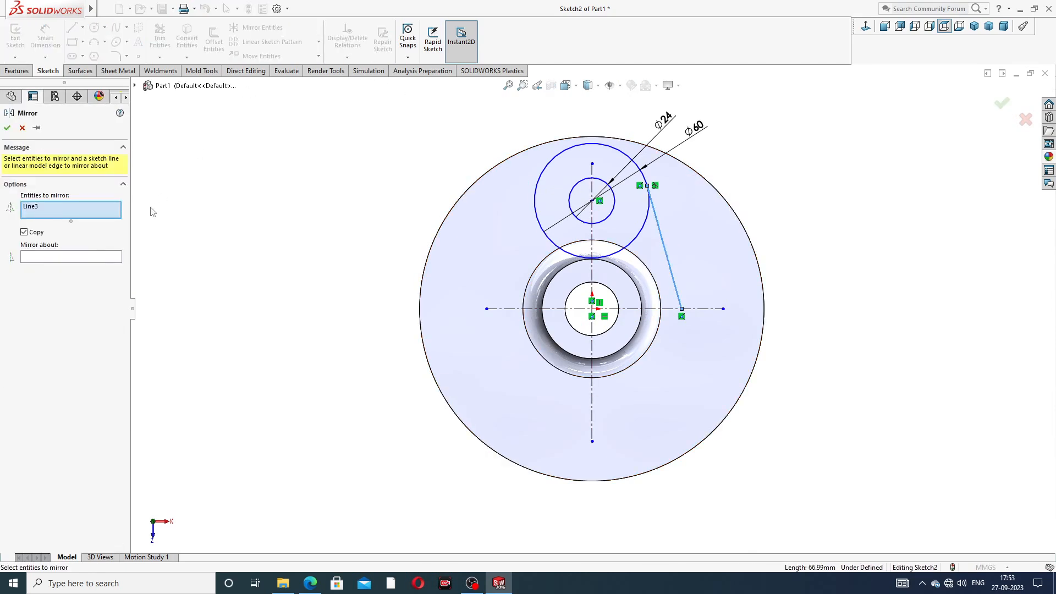
click(101, 258)
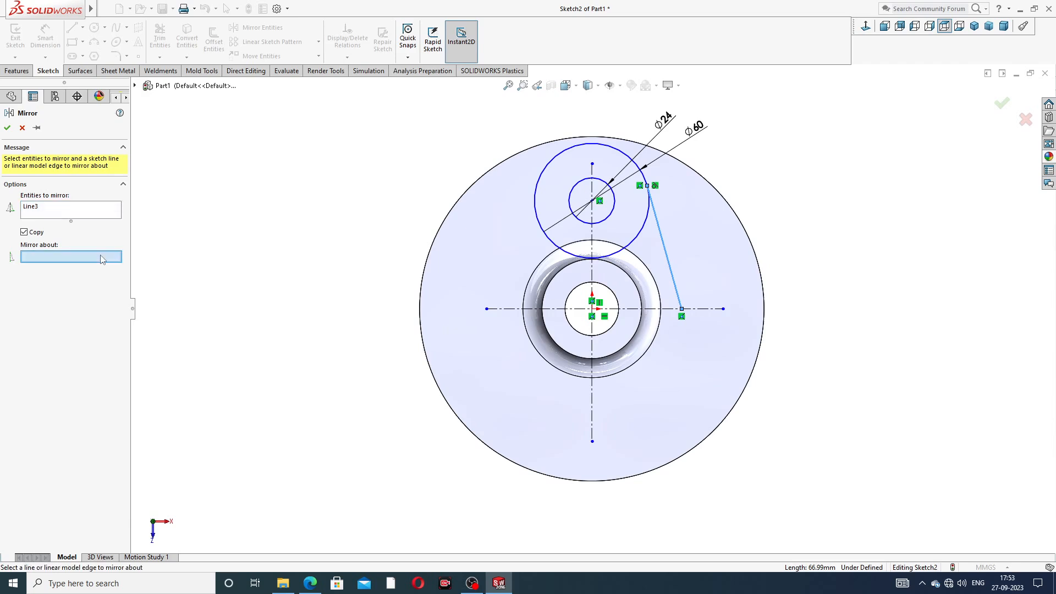
click(592, 273)
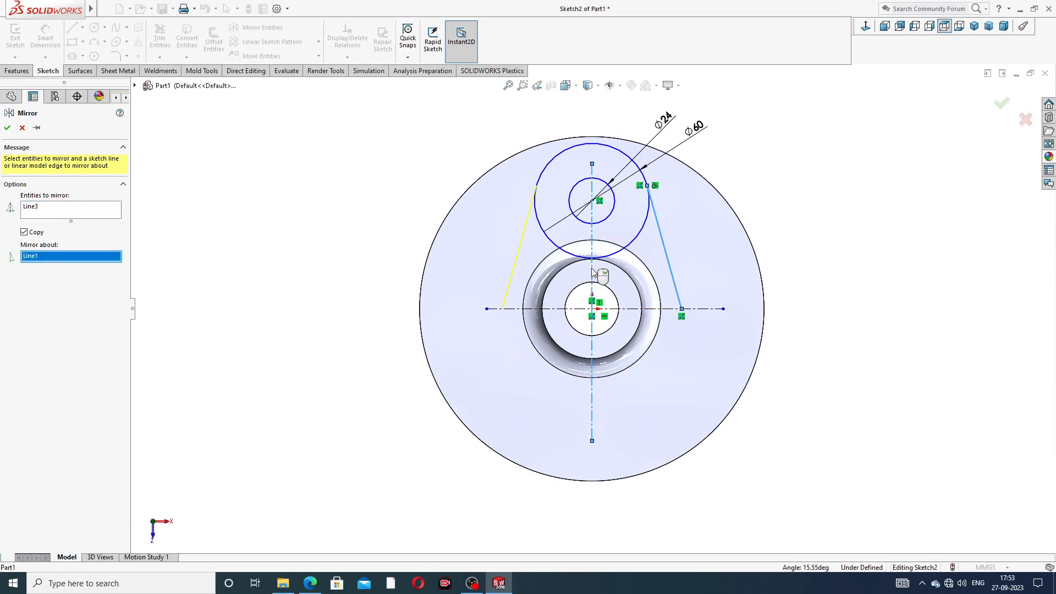
click(8, 128)
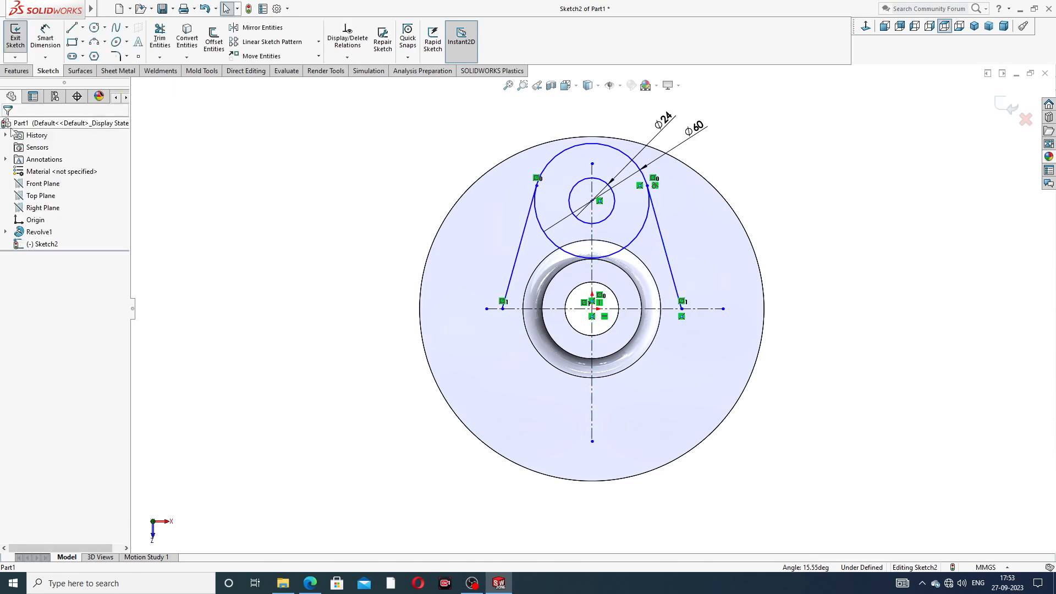
Step: Mirror both concentric circles and the two tangent lines about the horizontal centerline
click(526, 224)
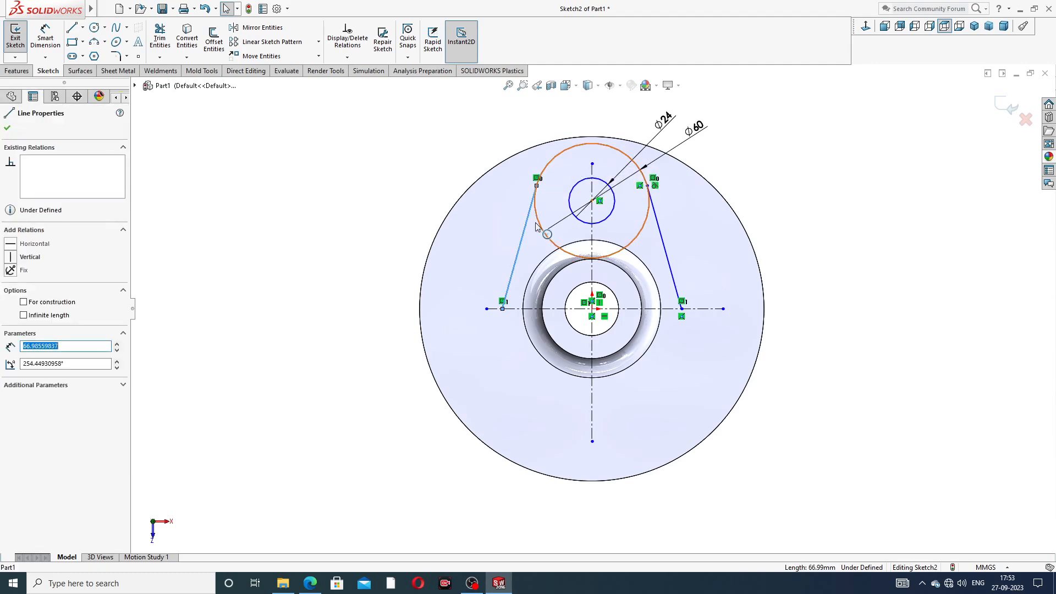
ctrl+click(541, 229)
ctrl+click(575, 225)
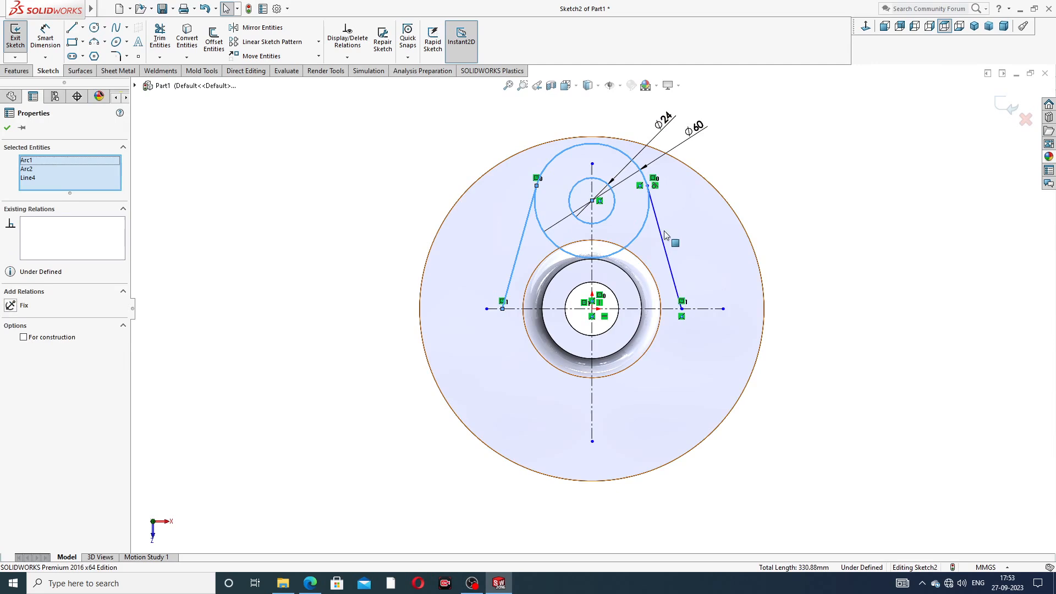
ctrl+click(667, 235)
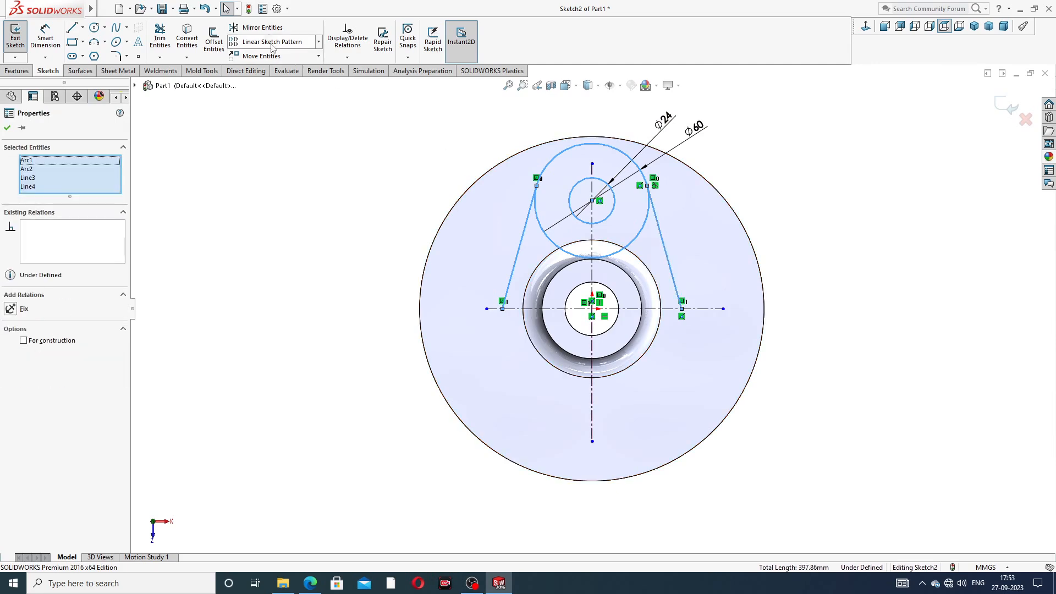
click(263, 28)
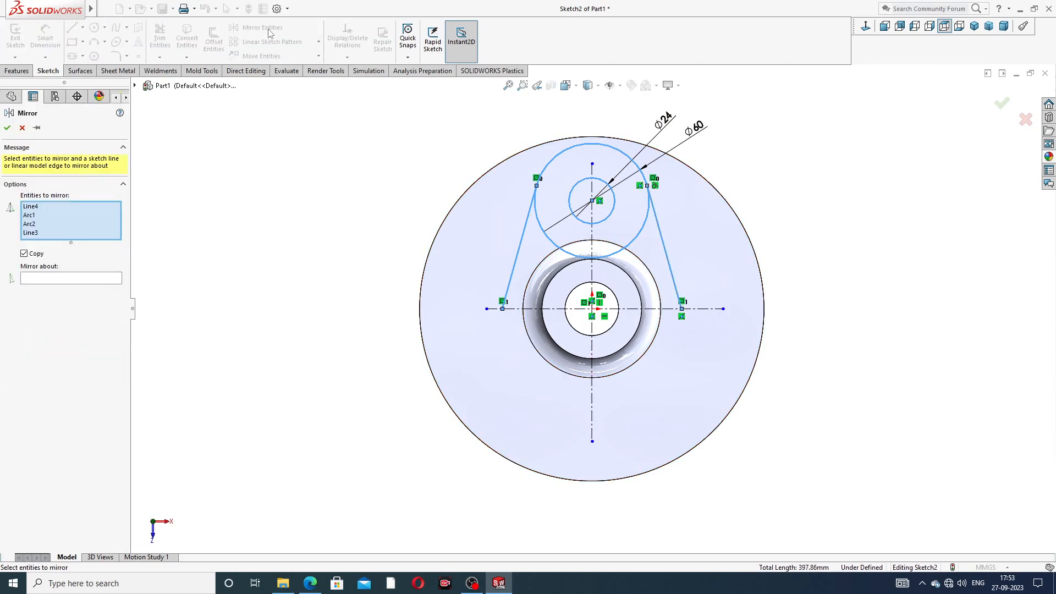
click(106, 280)
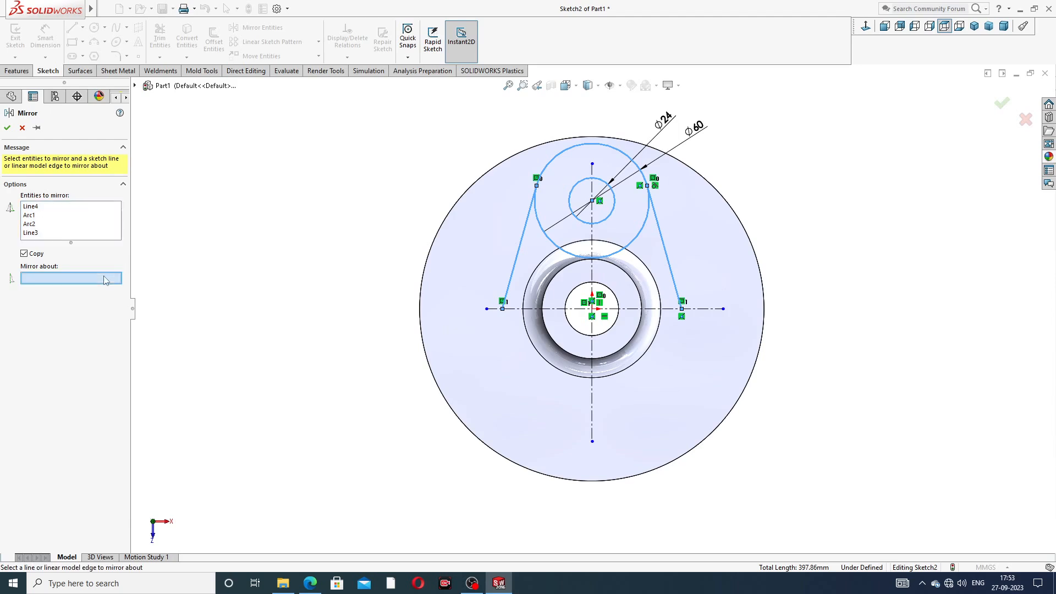
click(540, 309)
click(7, 129)
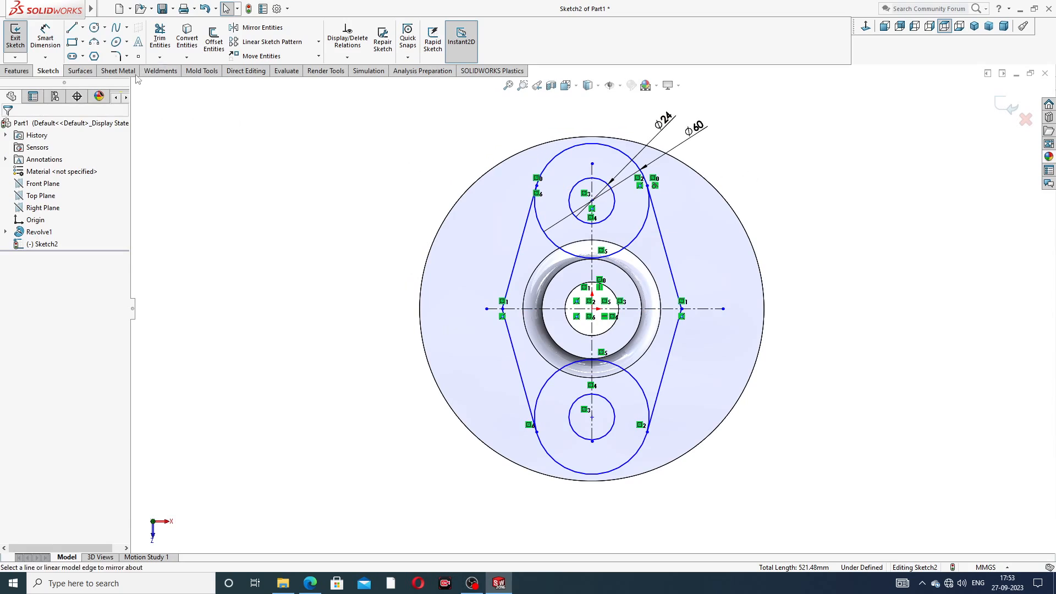
Step: Dimension the vertical distance between the upper and lower circle centers to 120 mm
click(45, 37)
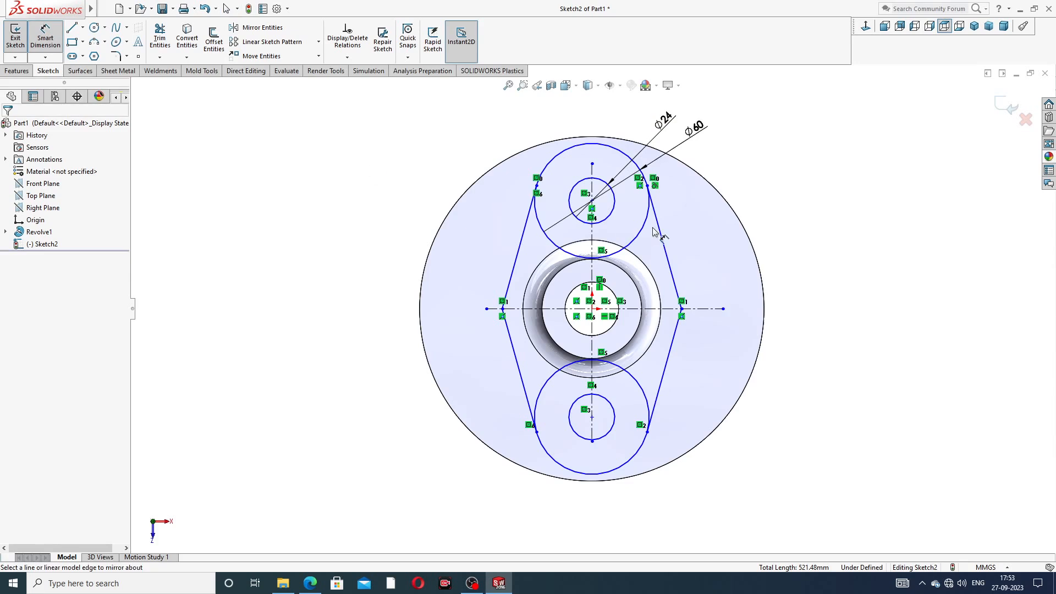
click(592, 202)
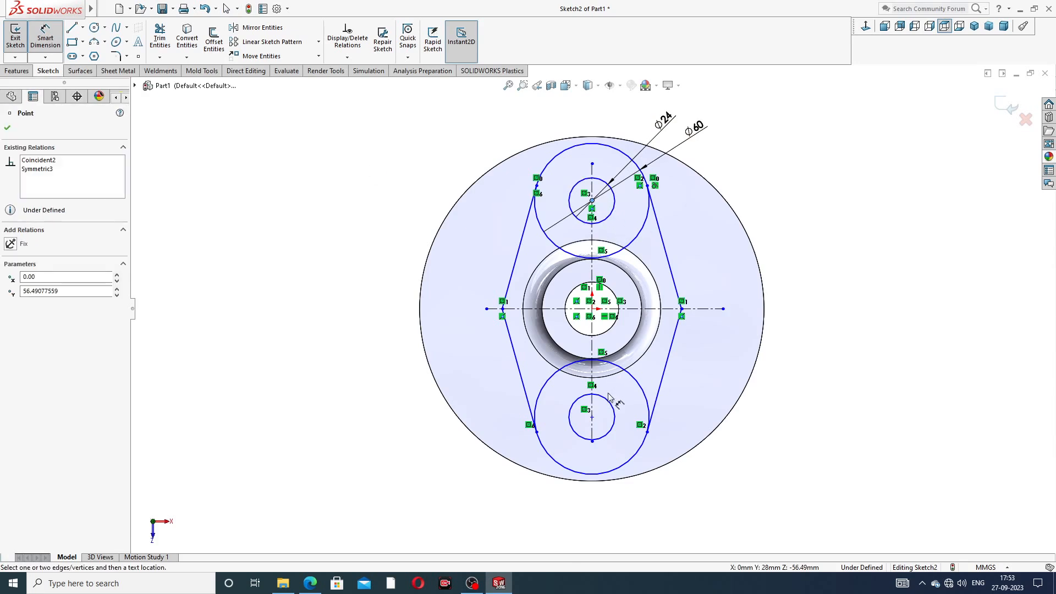
click(592, 417)
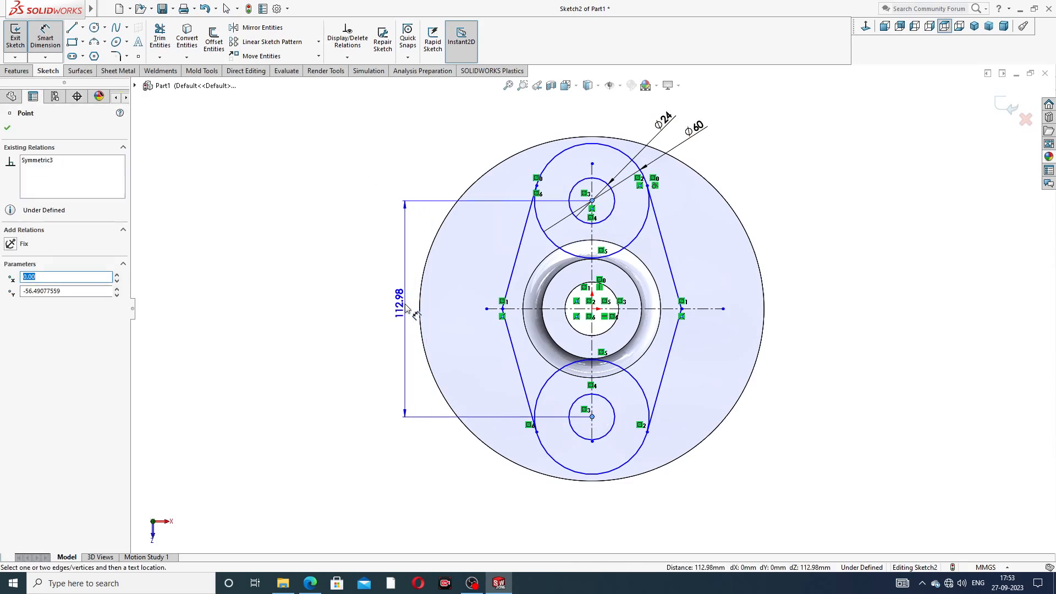
click(406, 306)
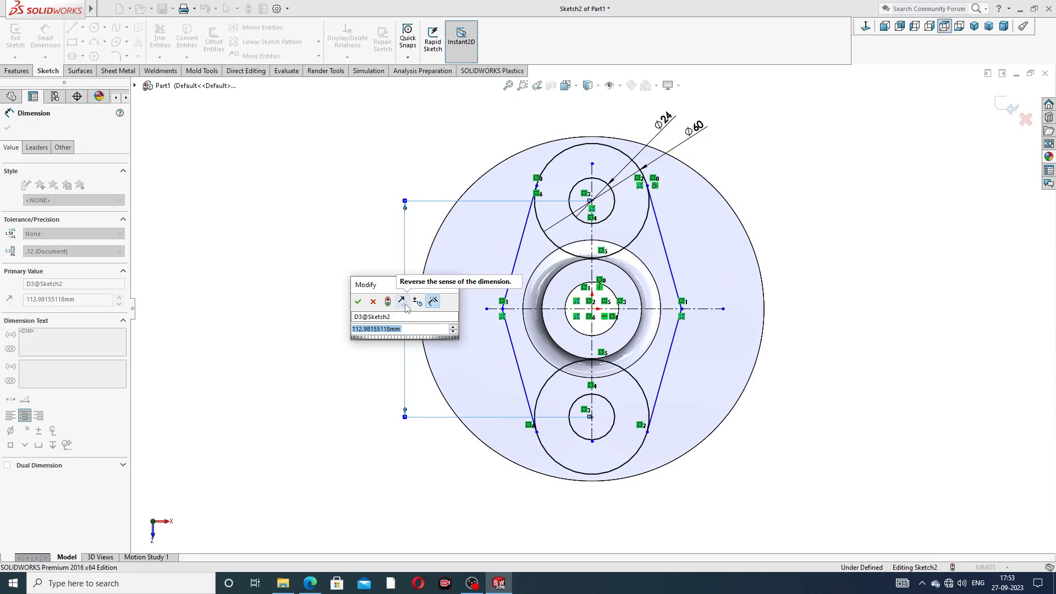
text(120)
key(Return)
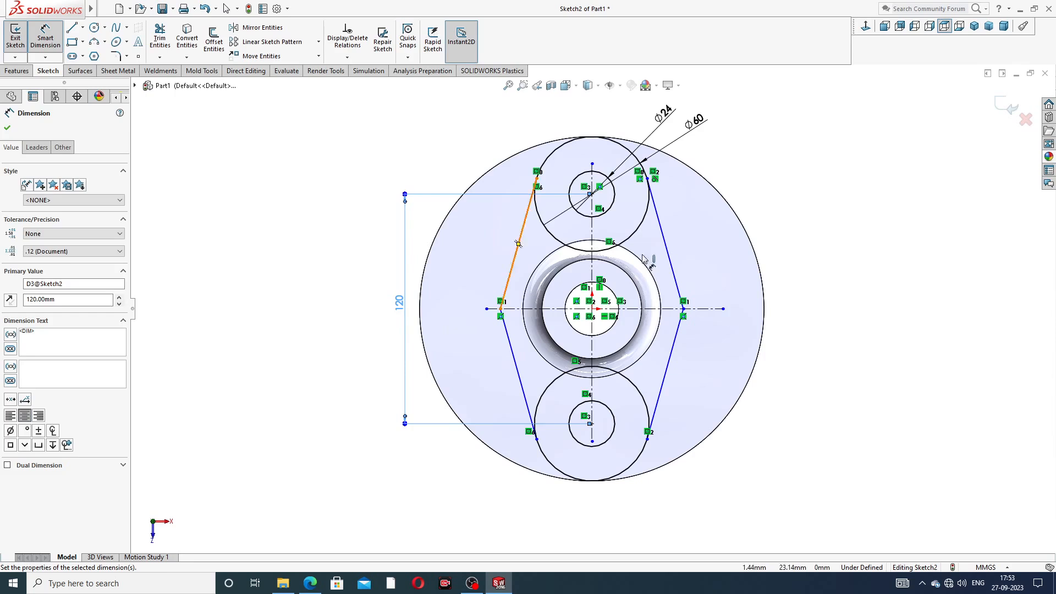
click(841, 186)
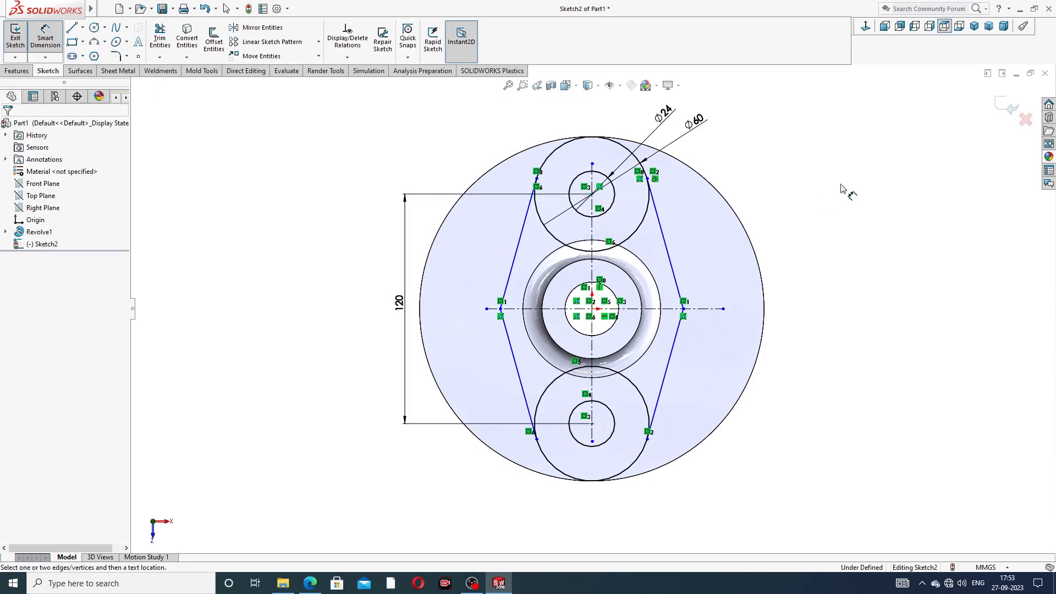
Step: Dimension the width between the two side vertices on the horizontal centerline to 76 mm
click(500, 309)
click(683, 309)
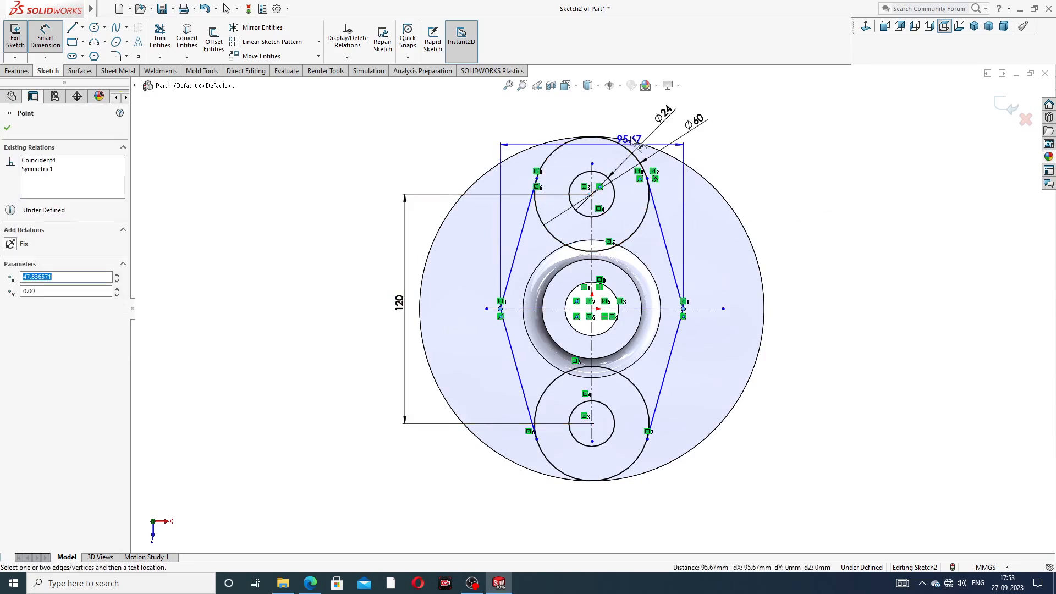
click(608, 123)
text(76)
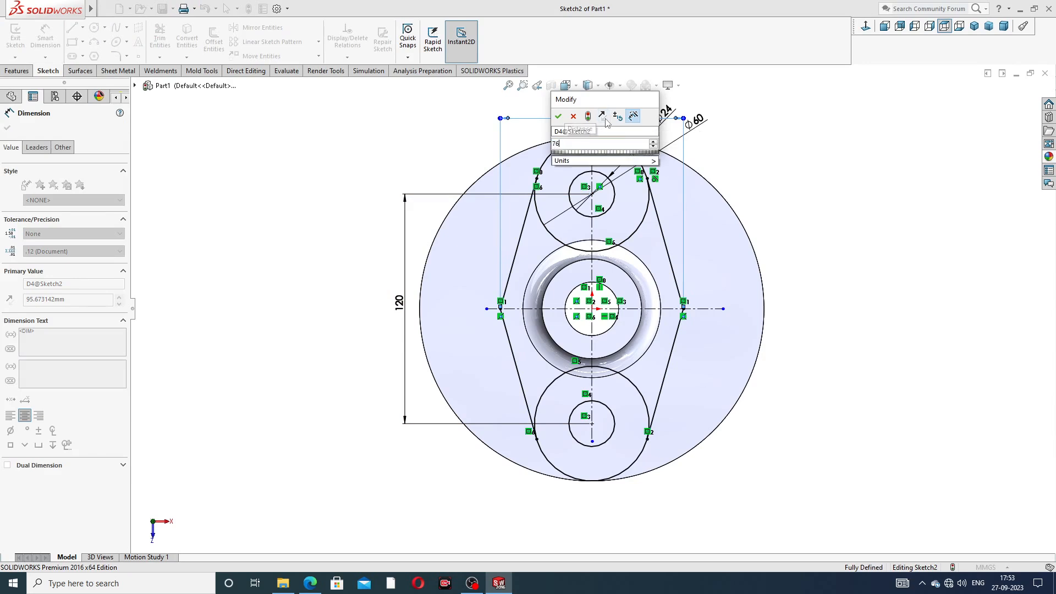
key(Return)
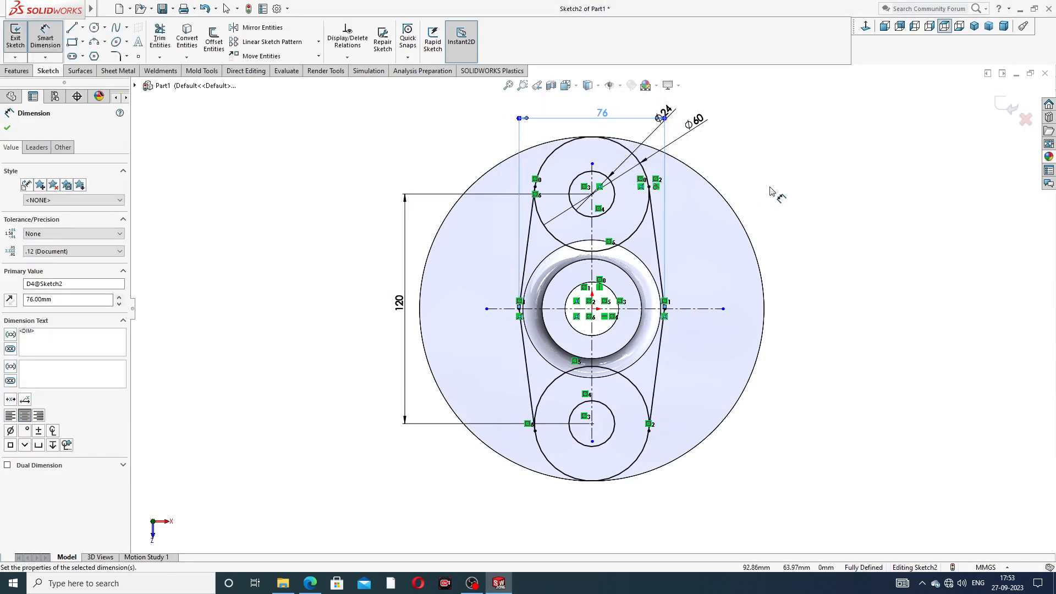
click(772, 191)
right_click(800, 157)
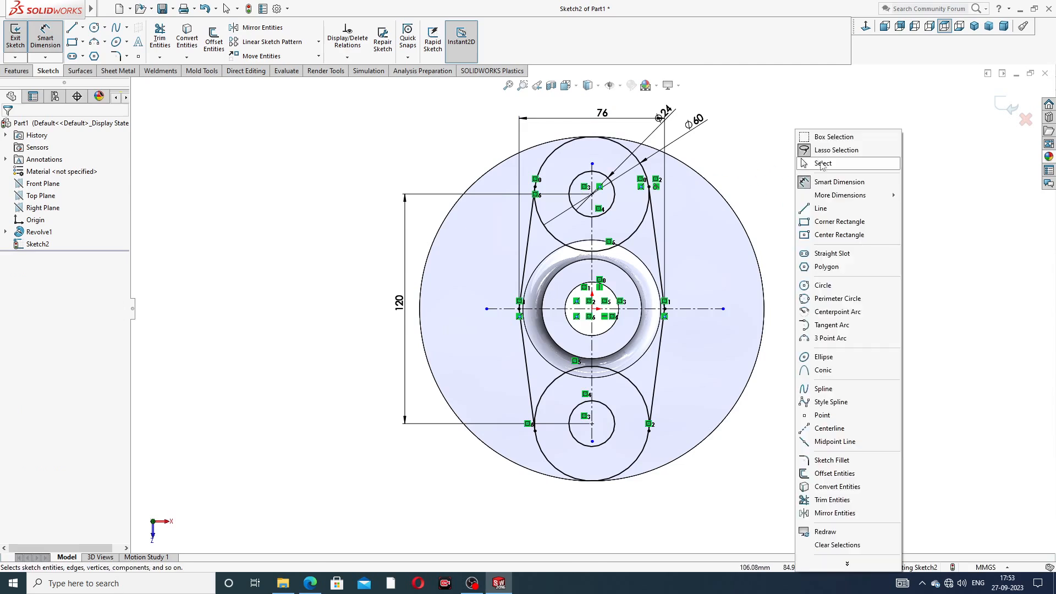
click(825, 167)
Step: Reposition the 76 mm, 24 mm, 60 mm and 120 mm dimensions farther out from the sketch outline
key(f)
scroll(676, 190, down, 2)
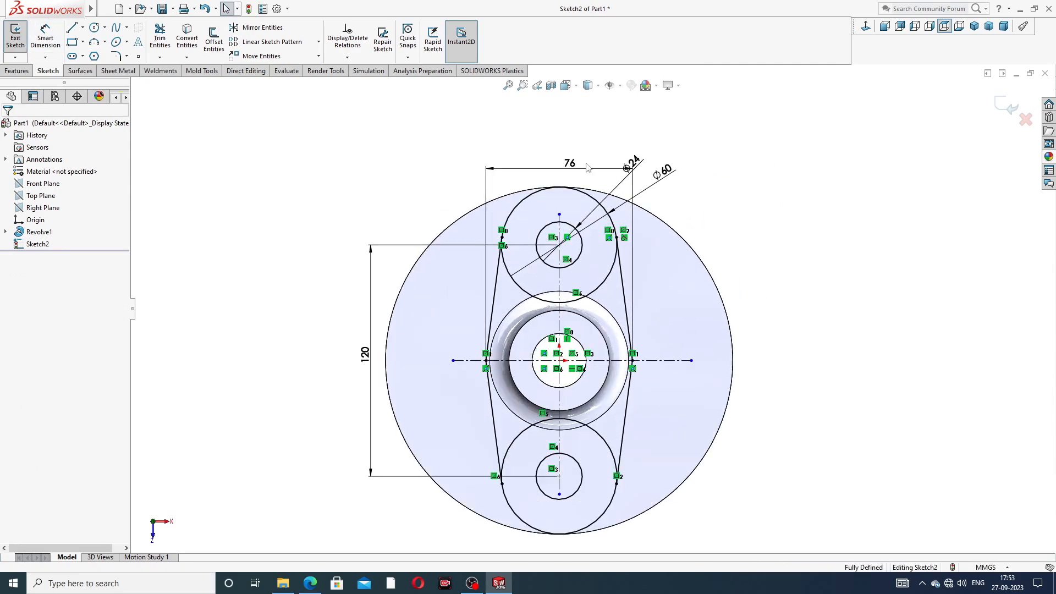
drag(571, 166, 571, 150)
drag(665, 172, 671, 148)
click(761, 158)
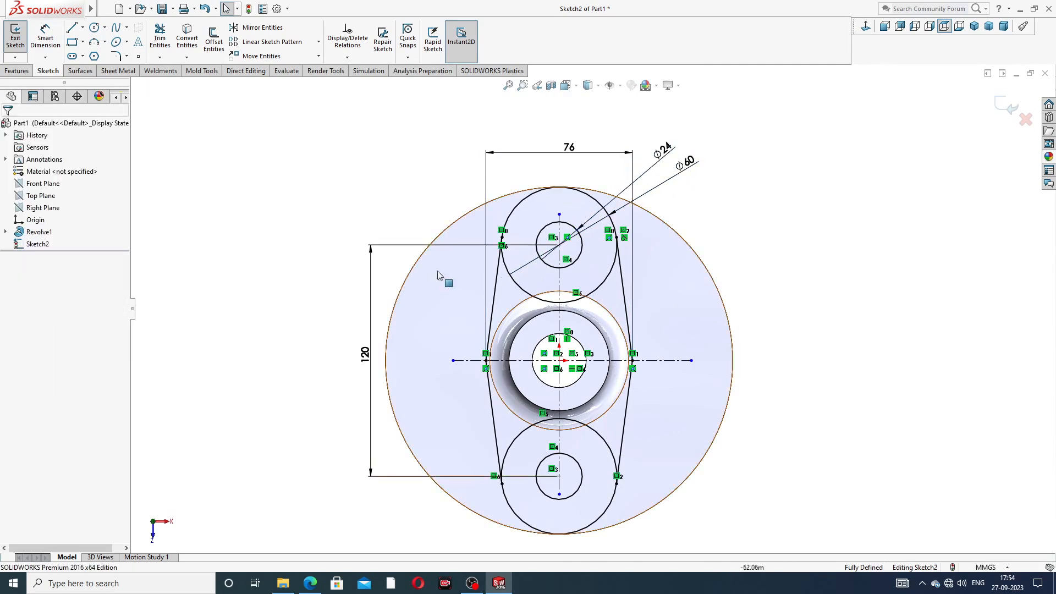
drag(362, 355, 354, 346)
click(741, 238)
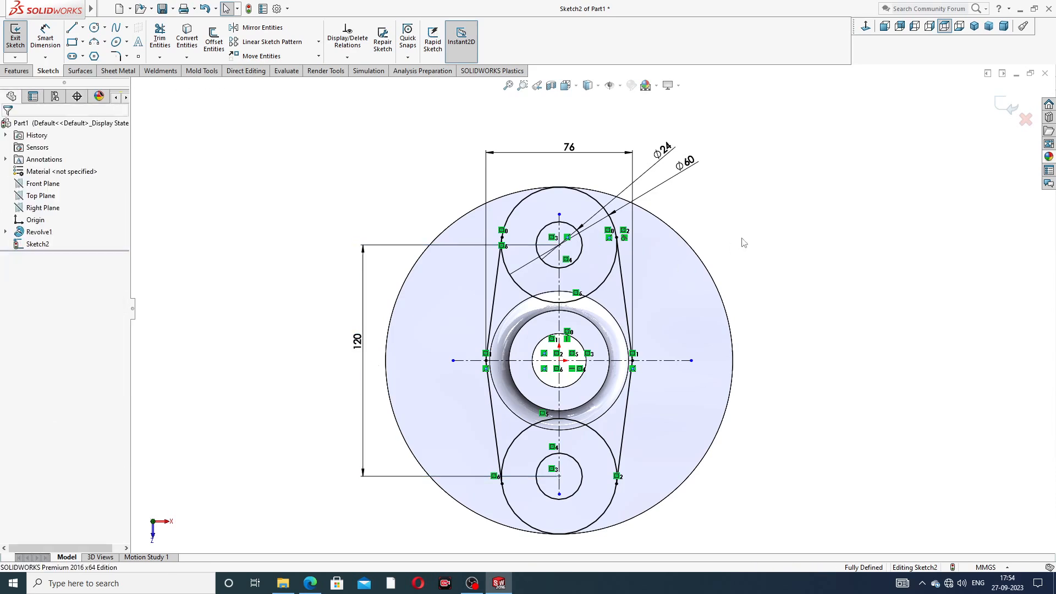
Step: Switch to the browser and examine the Part-09 bridge of valve PDF drawing for the remaining dimensions
scroll(583, 394, up, 1)
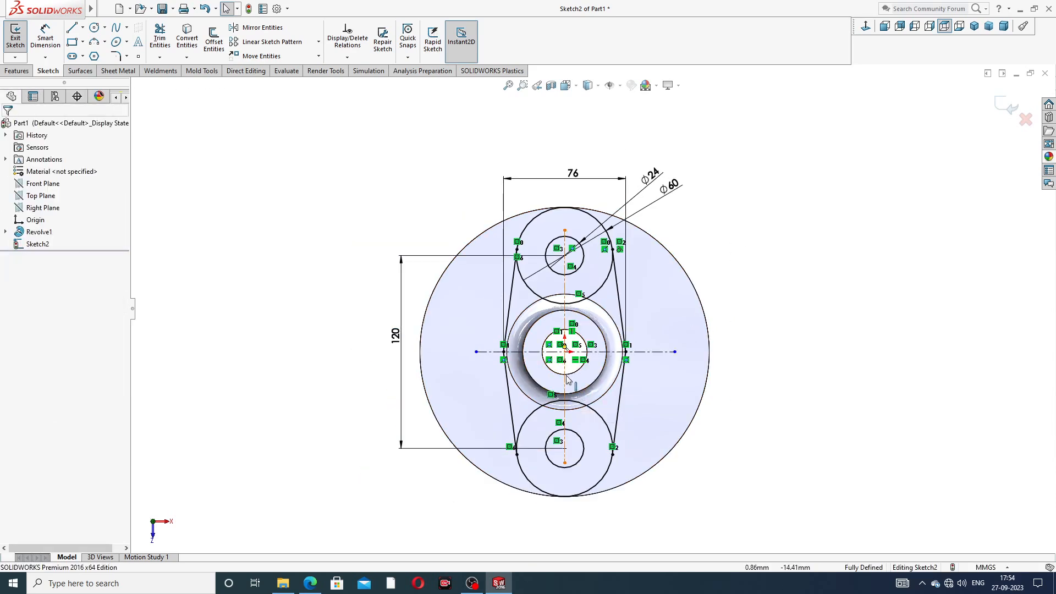
scroll(567, 386, down, 1)
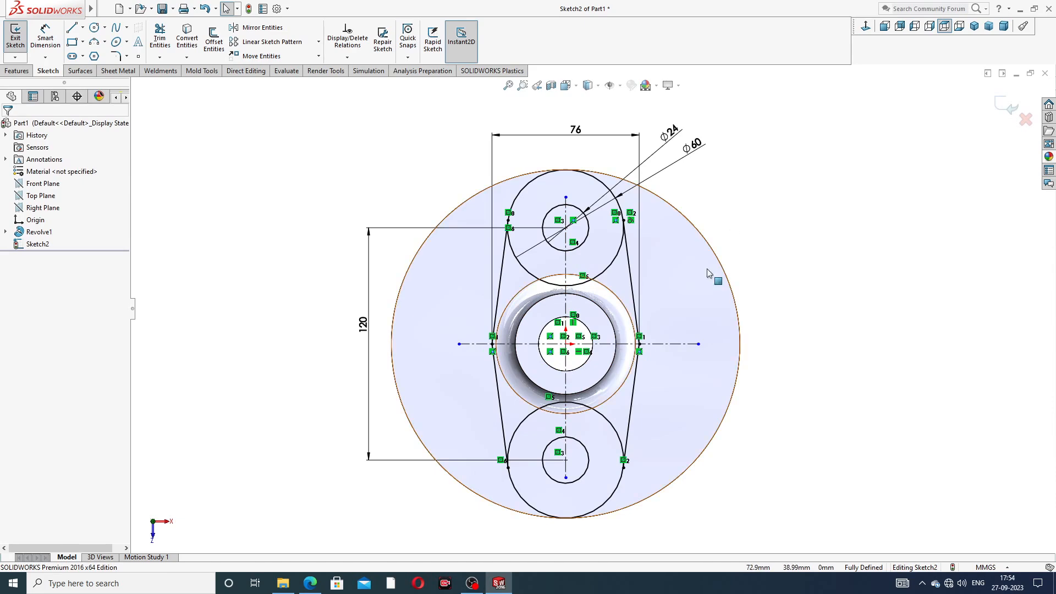
scroll(589, 319, up, 1)
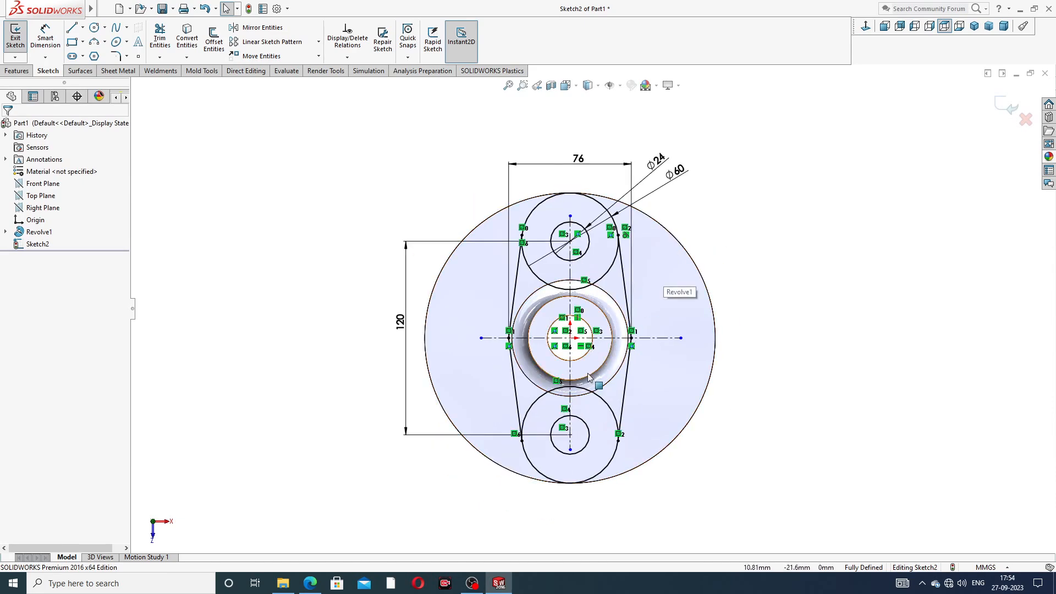
scroll(590, 386, down, 1)
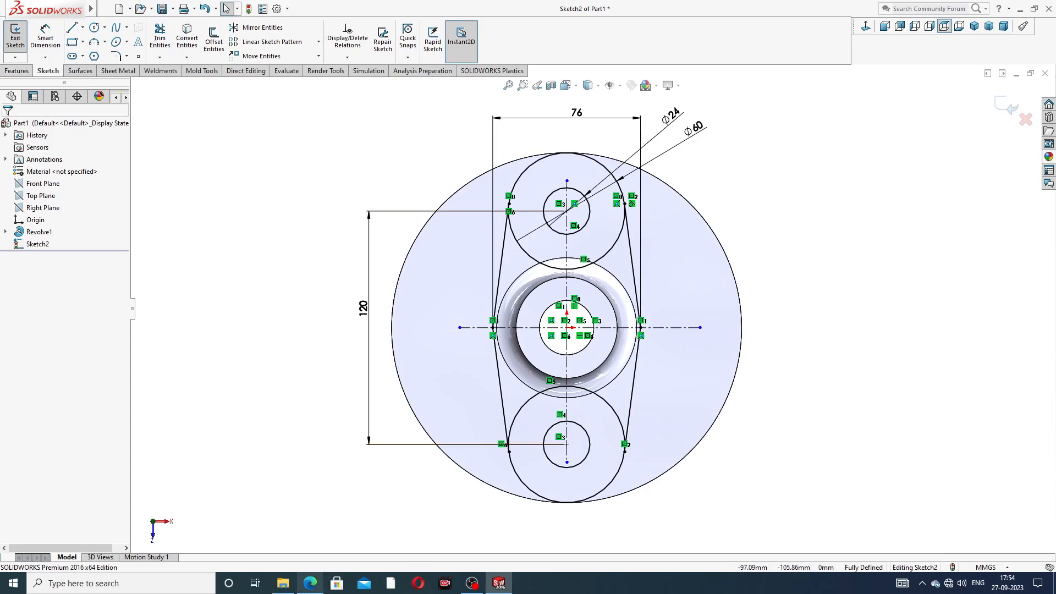
click(309, 585)
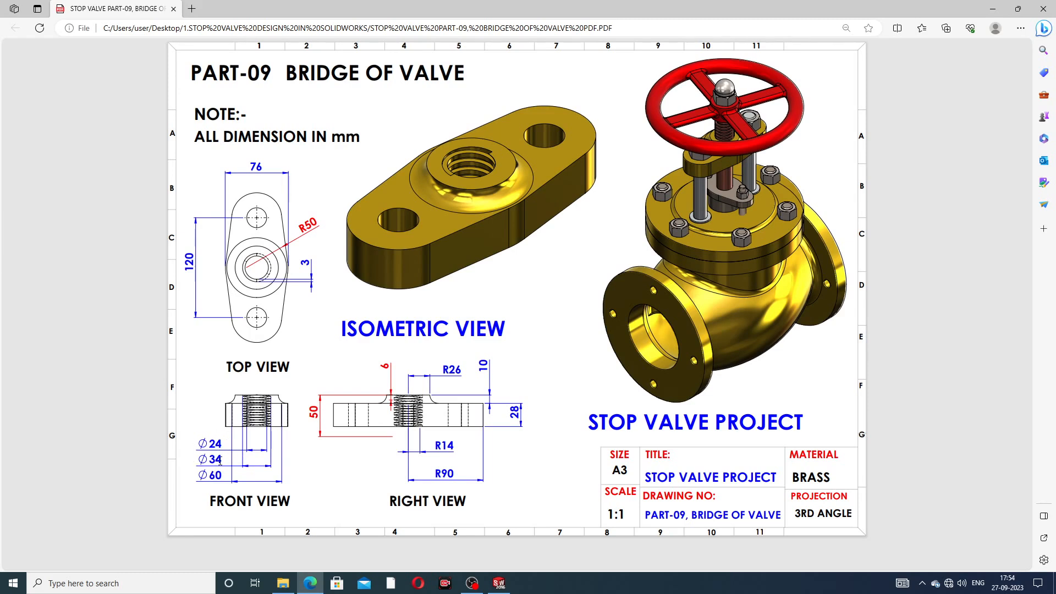
Step: Switch to SOLIDWORKS and cut the two outer side regions and both 24 mm bolt hole circles Through All
click(313, 584)
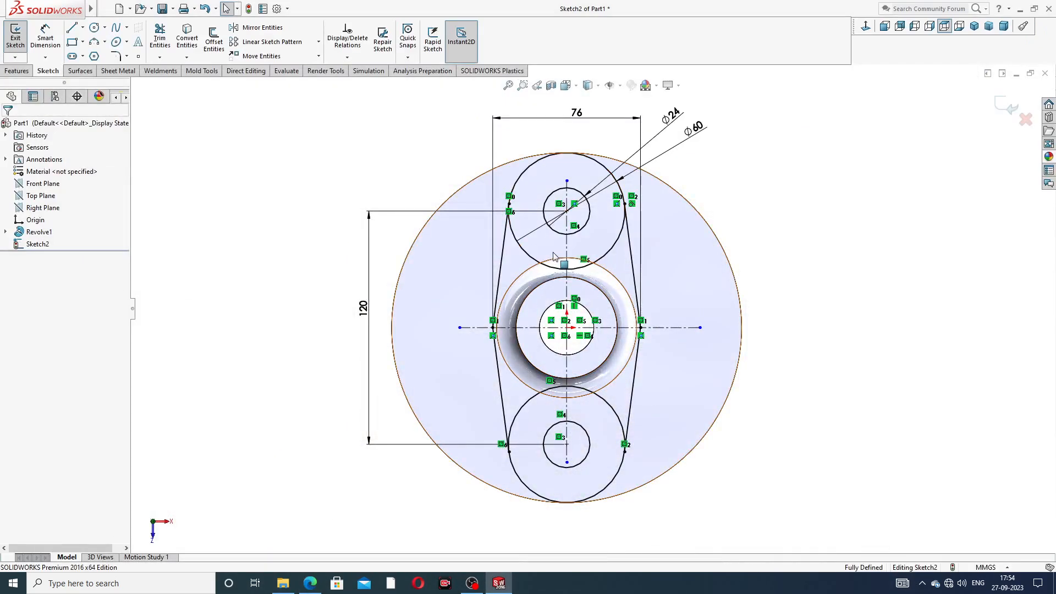
click(16, 71)
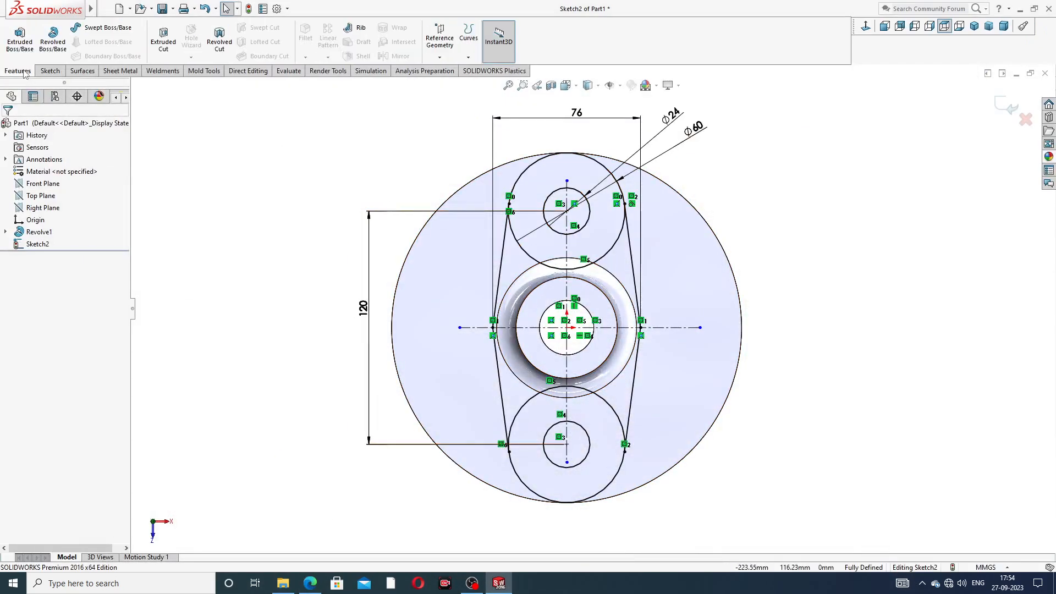
click(164, 41)
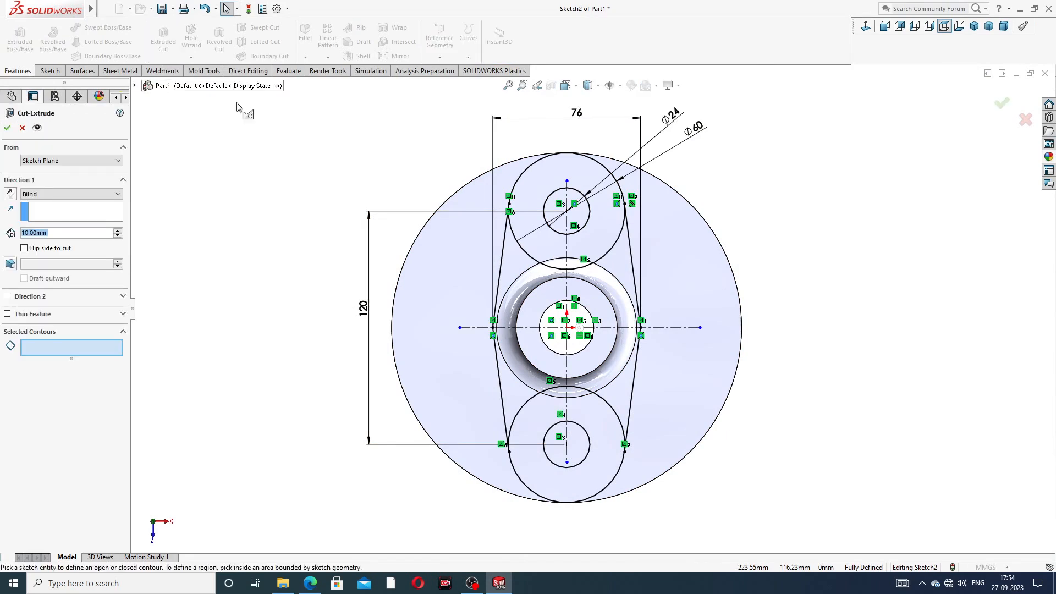
click(677, 266)
click(452, 278)
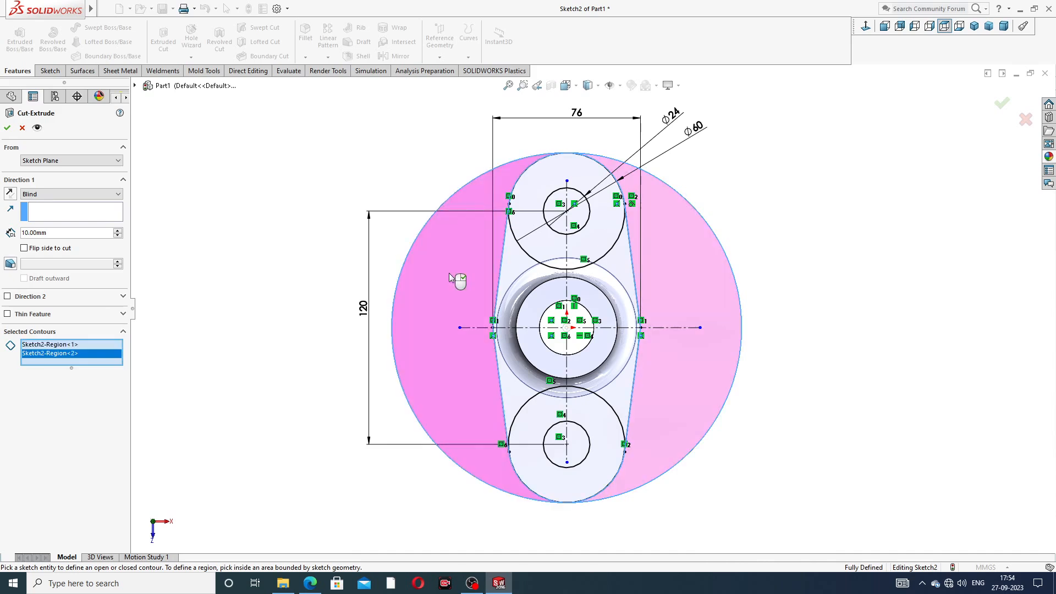
middle_drag(684, 452, 668, 412)
click(561, 430)
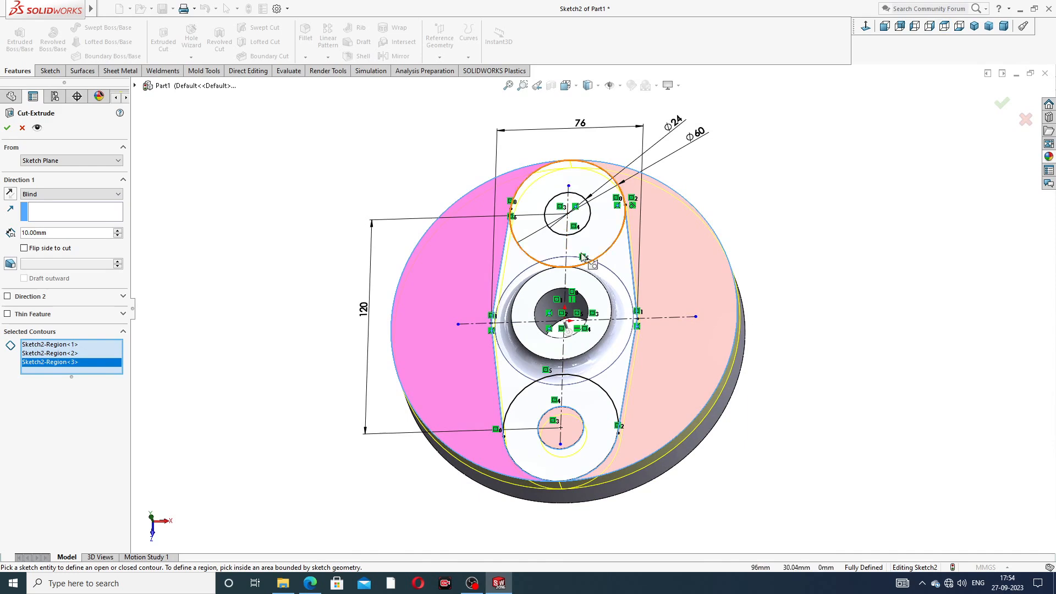
click(587, 220)
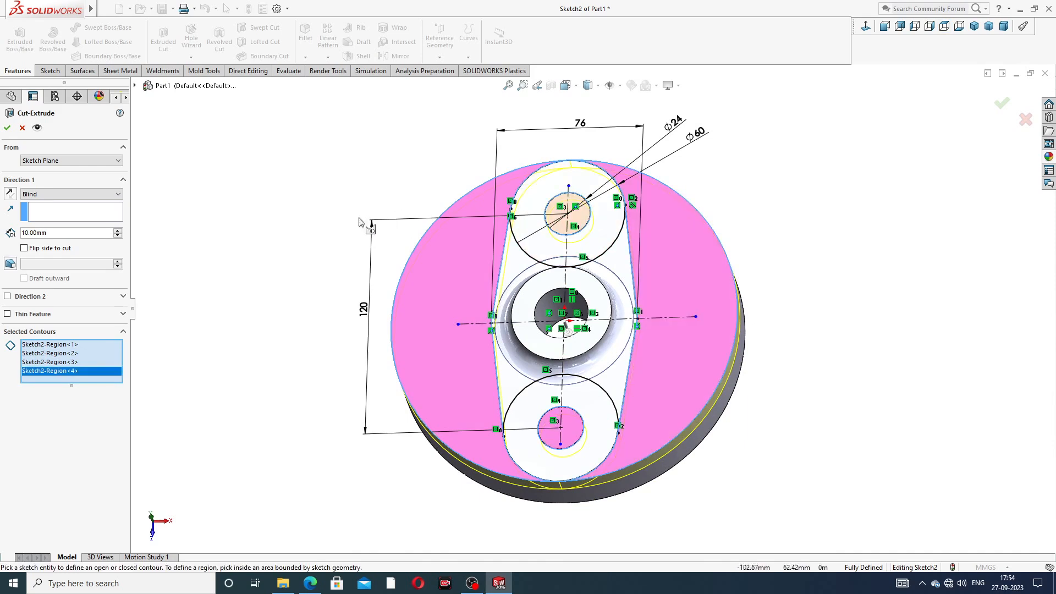
click(65, 194)
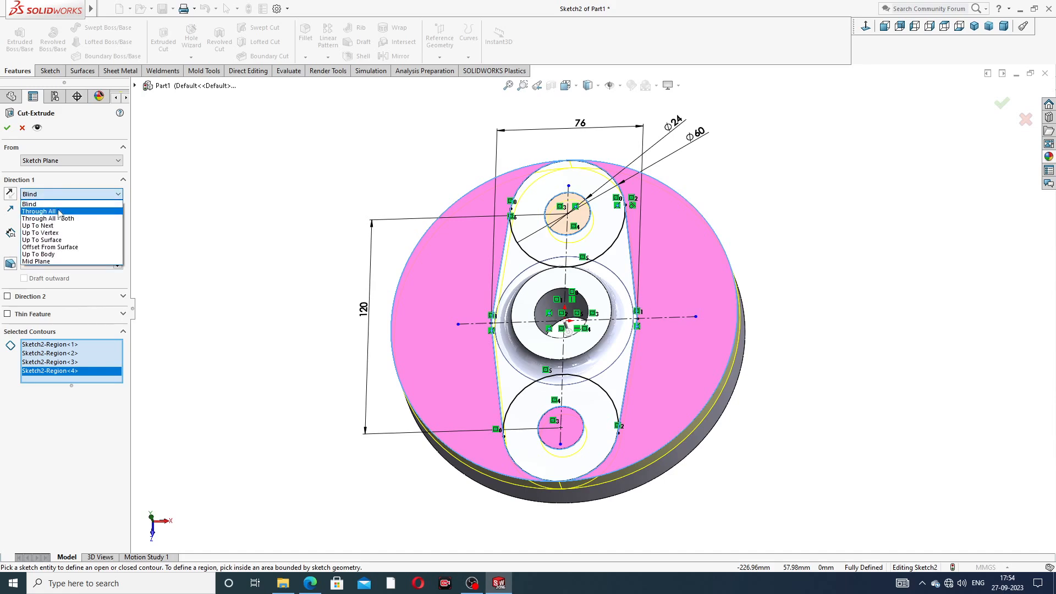
click(60, 213)
middle_drag(271, 263, 285, 201)
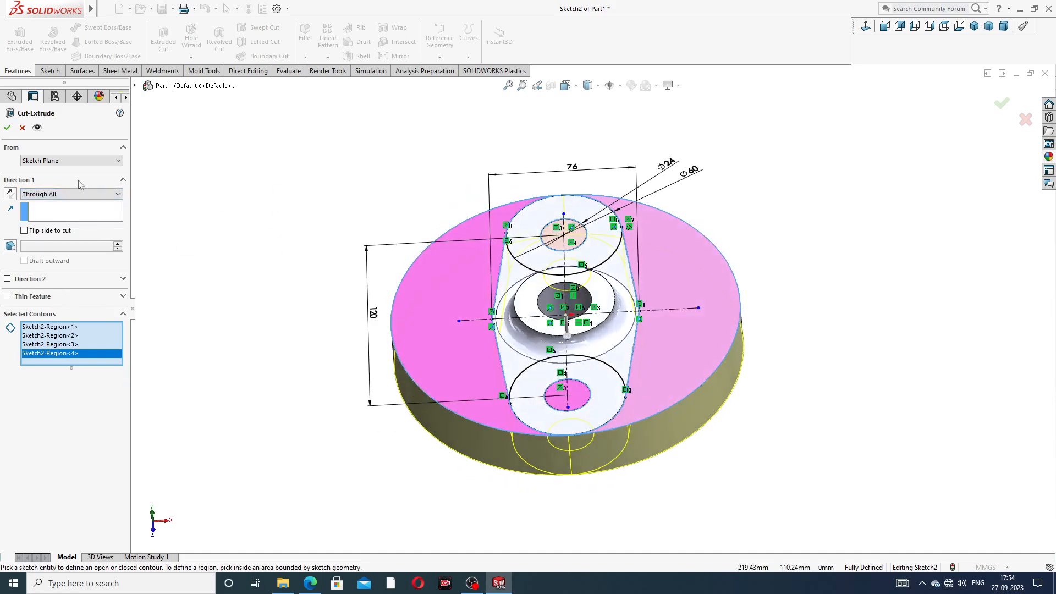
click(7, 128)
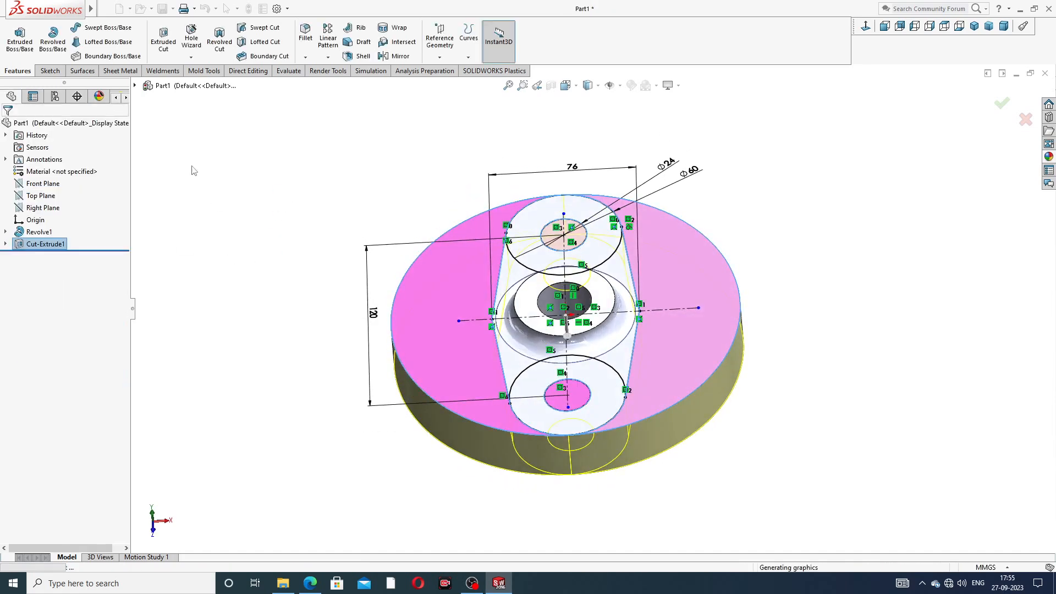
Step: Fillet the two vertical edges at the middle of the bridge's long sides with a 50 mm radius
middle_drag(680, 235, 609, 289)
scroll(562, 393, down, 3)
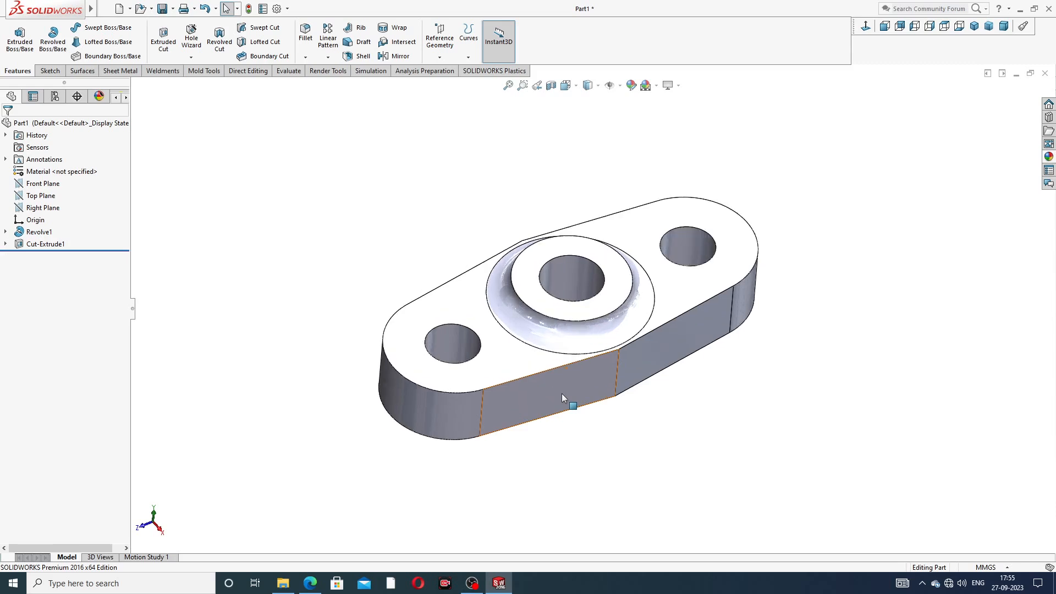
click(306, 58)
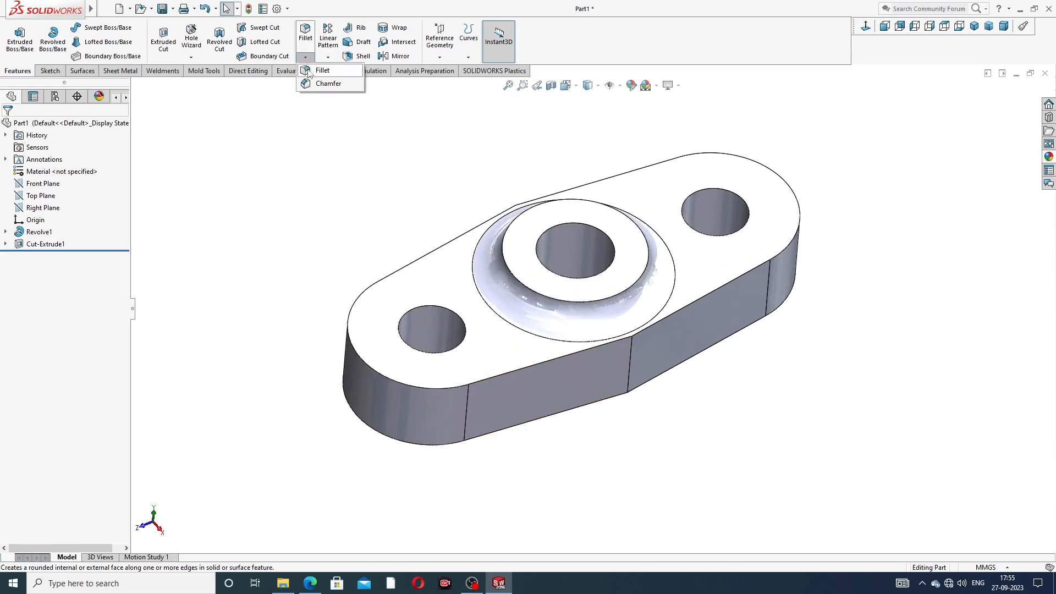
click(323, 78)
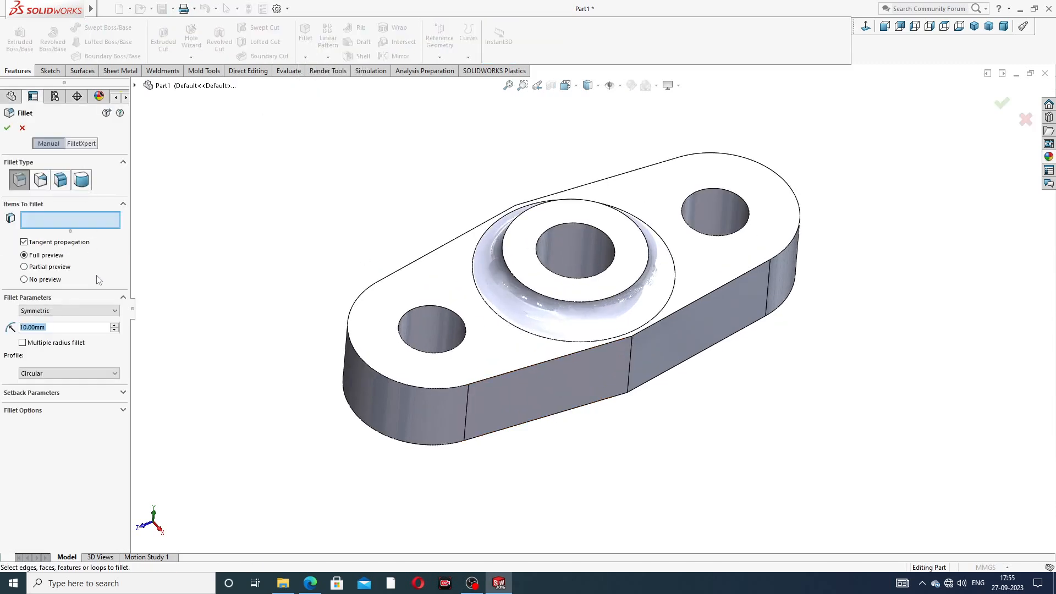
text(5)
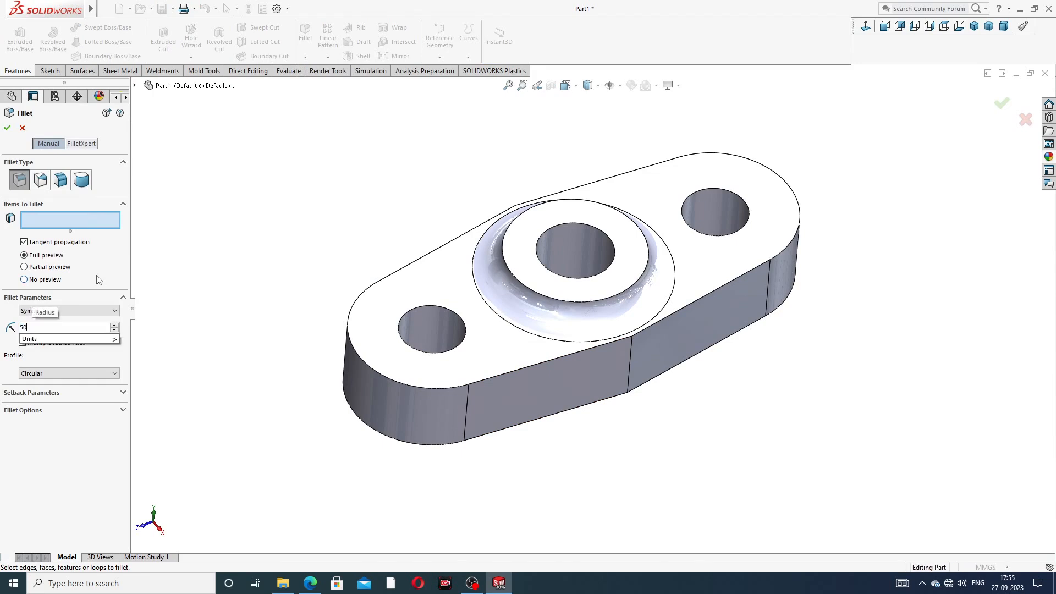
text(0)
key(Return)
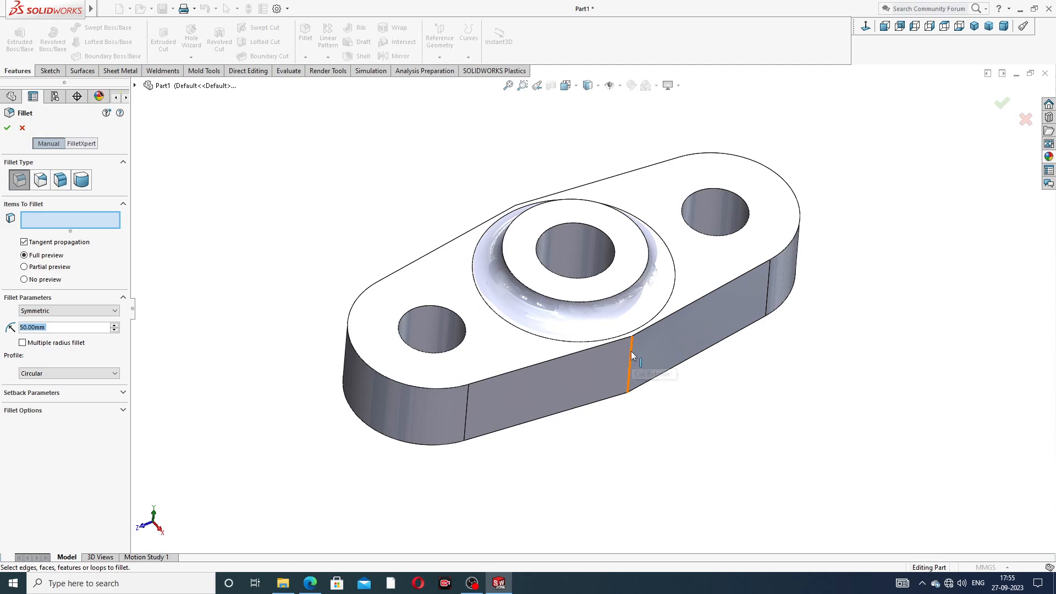
click(538, 336)
middle_drag(539, 335, 531, 246)
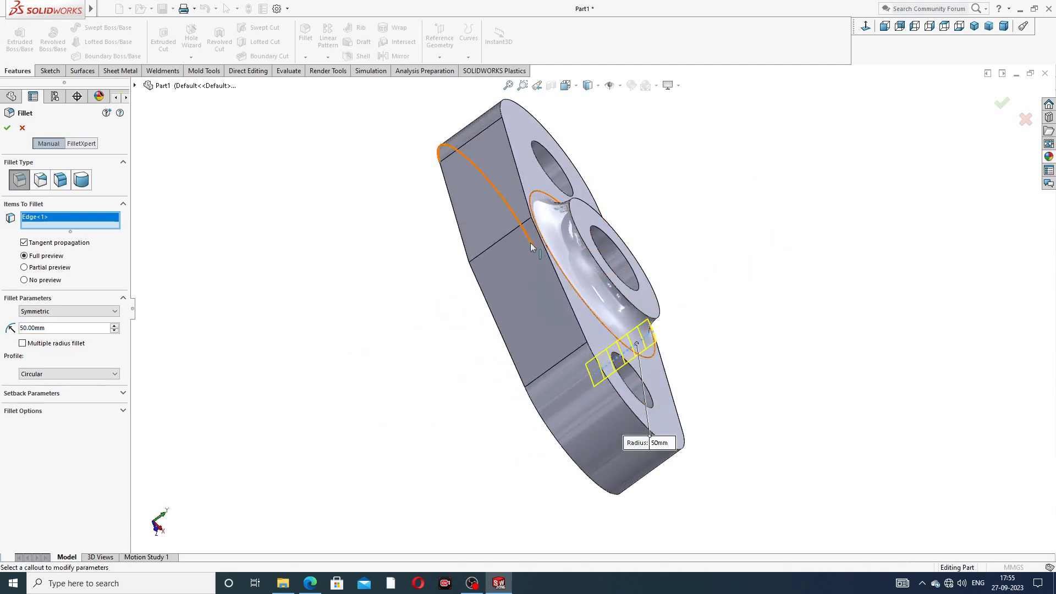
click(514, 233)
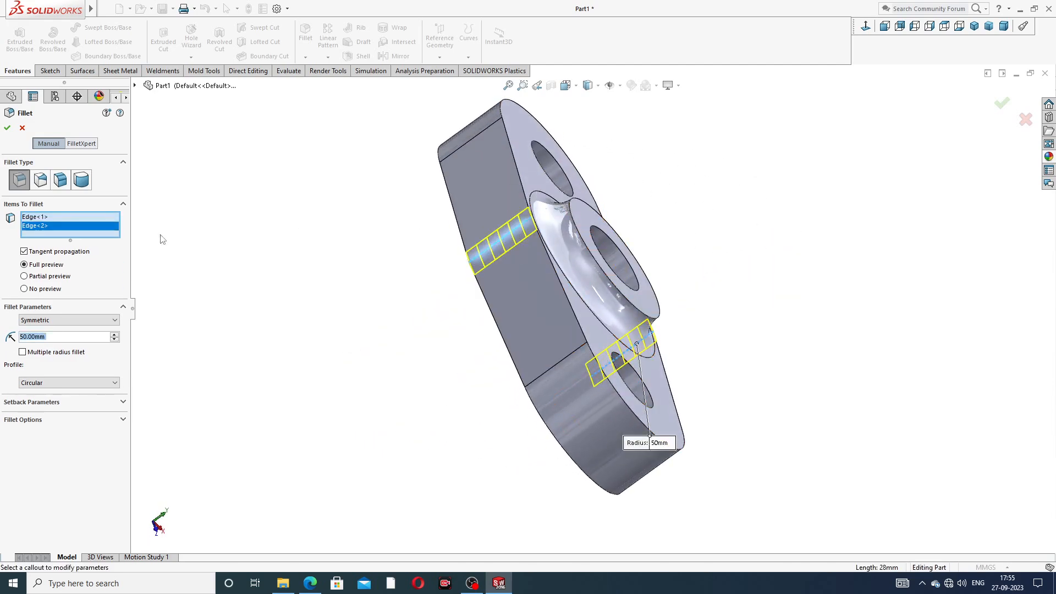
click(8, 129)
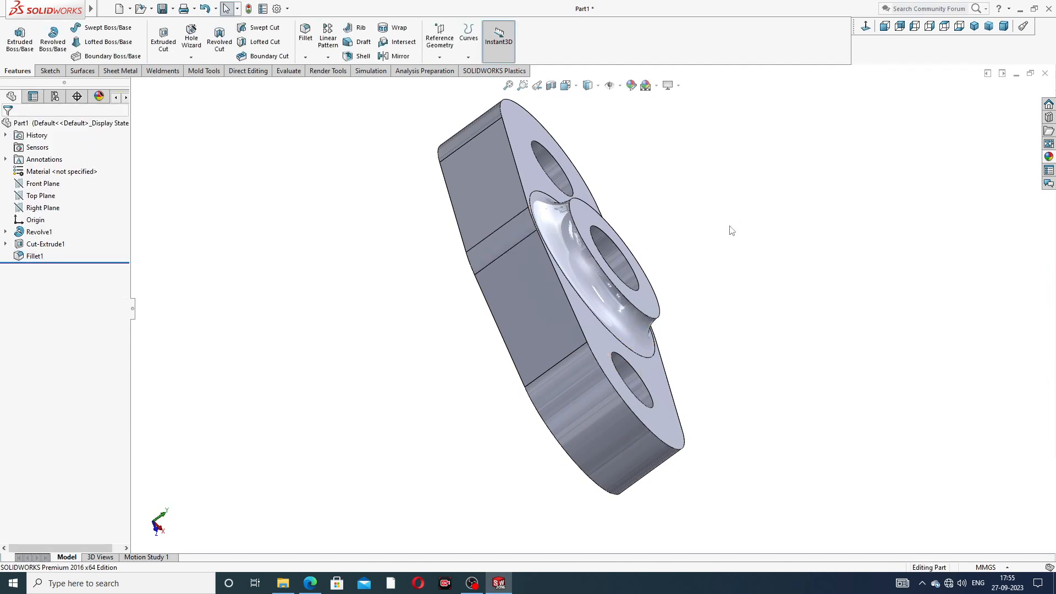
Step: Start a sketch on the top face of the central boss and draw an origin-centred circle about 39 mm in diameter
middle_drag(731, 230, 617, 251)
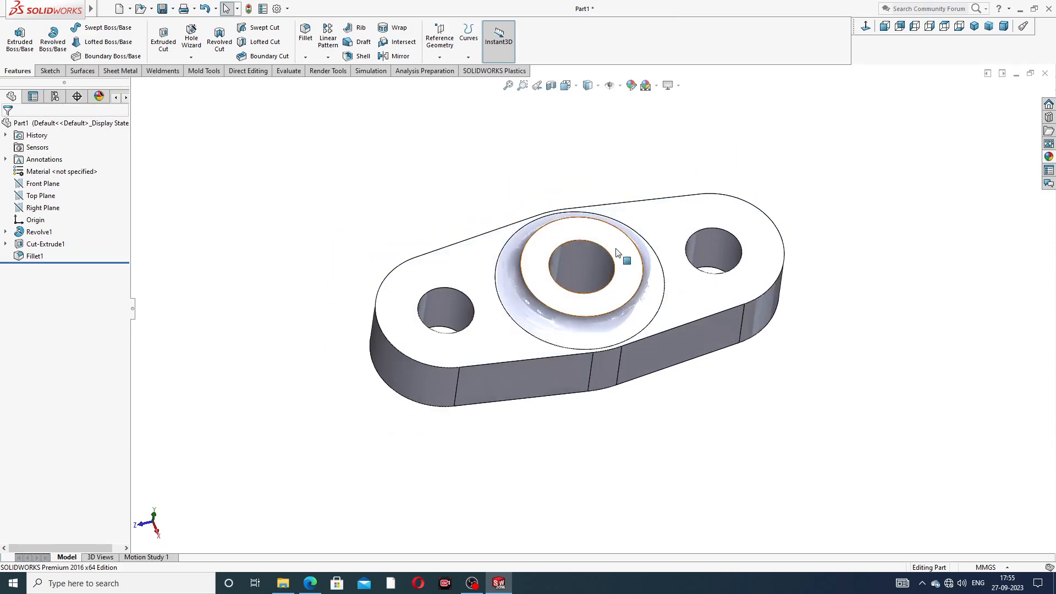
click(614, 241)
click(660, 210)
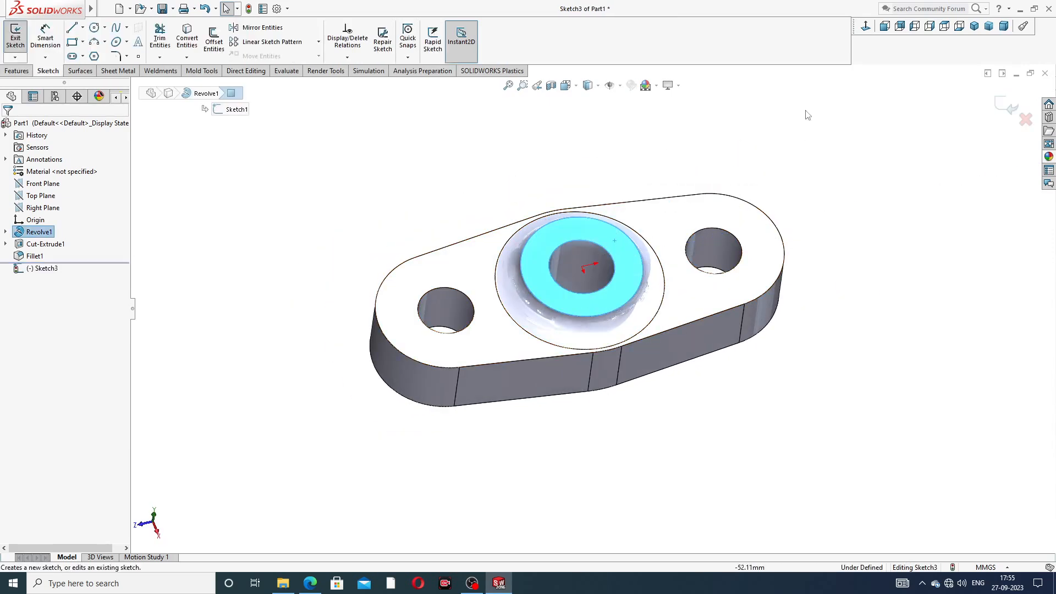
click(865, 26)
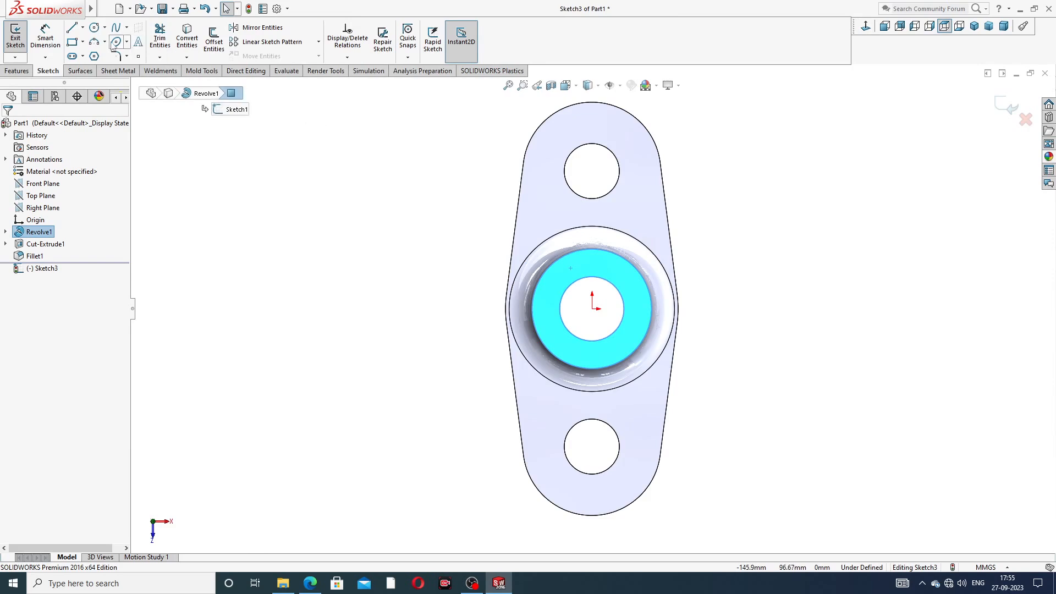
click(94, 27)
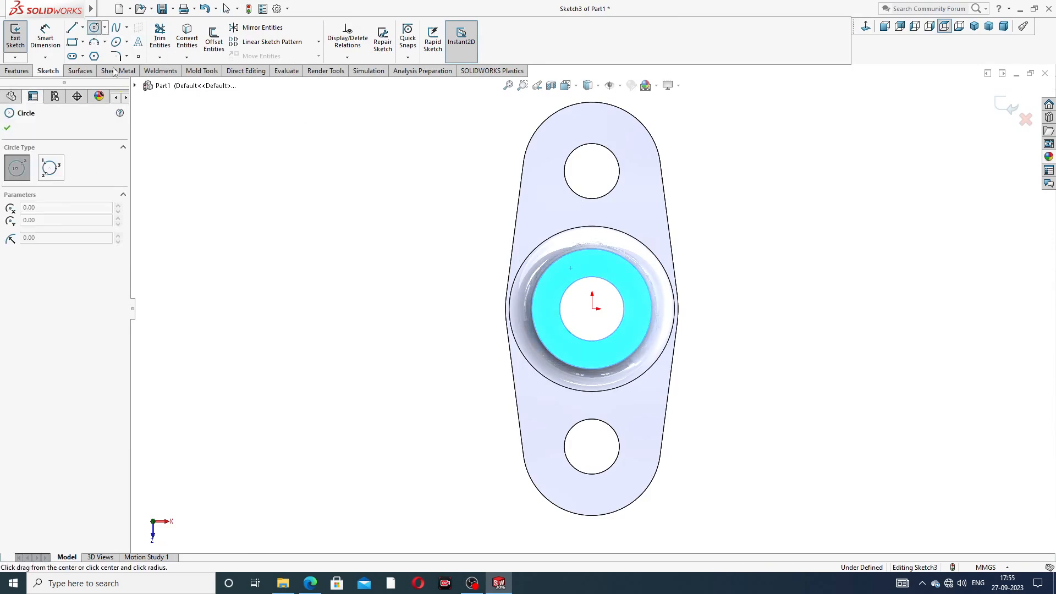
click(592, 307)
click(606, 266)
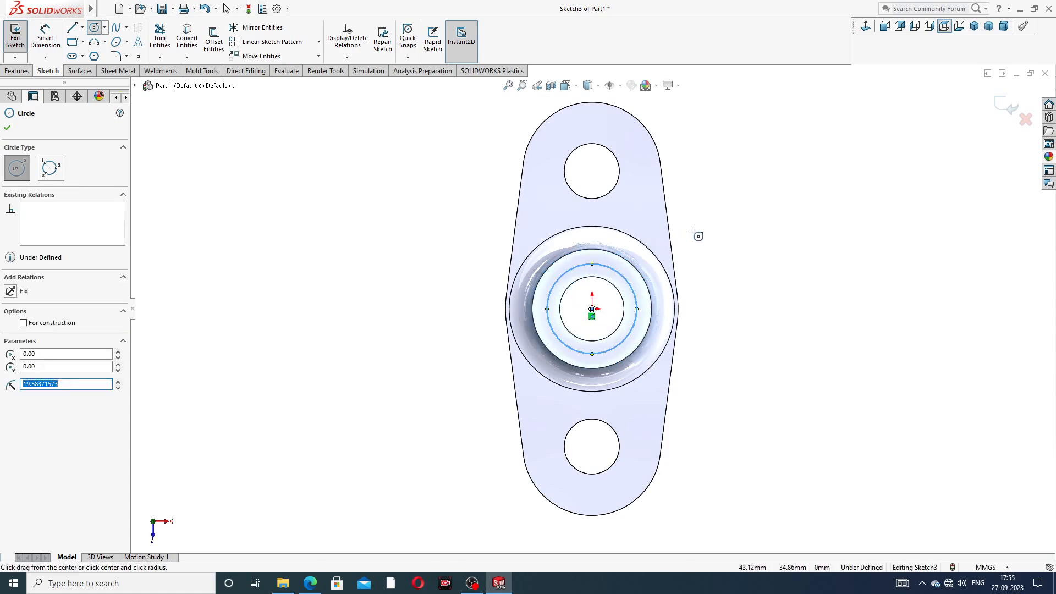
right_click(736, 227)
click(754, 237)
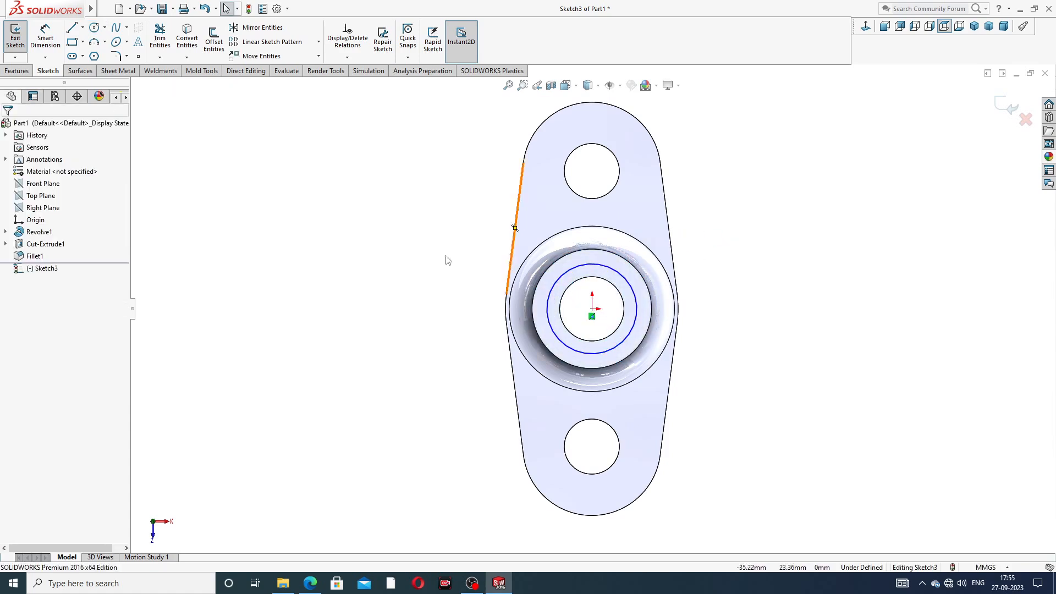
Step: Dimension the boss circle's diameter to 34 mm and exit the sketch
click(46, 40)
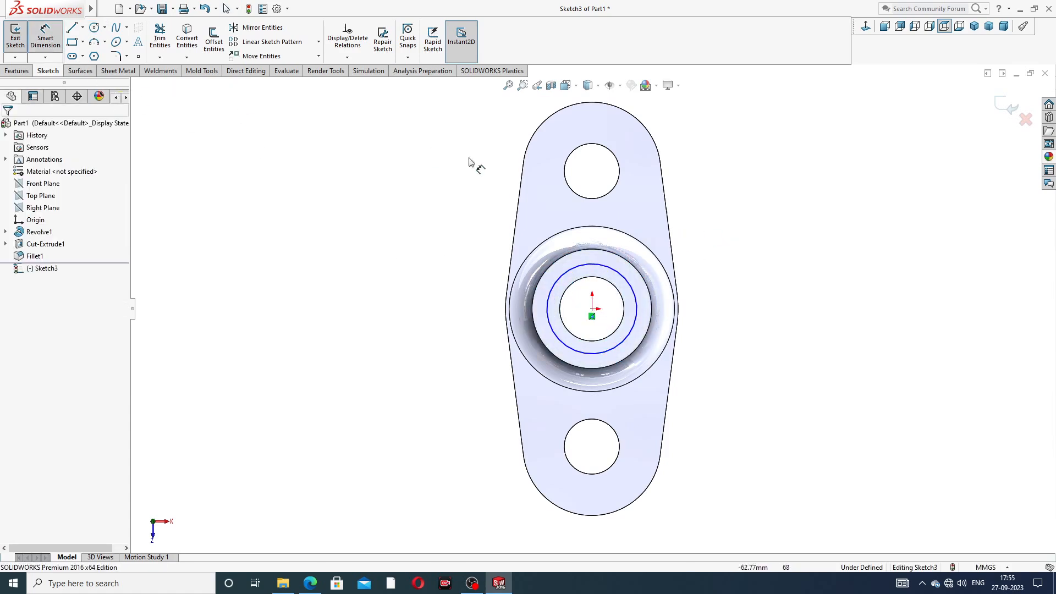
click(633, 281)
click(715, 242)
text(34)
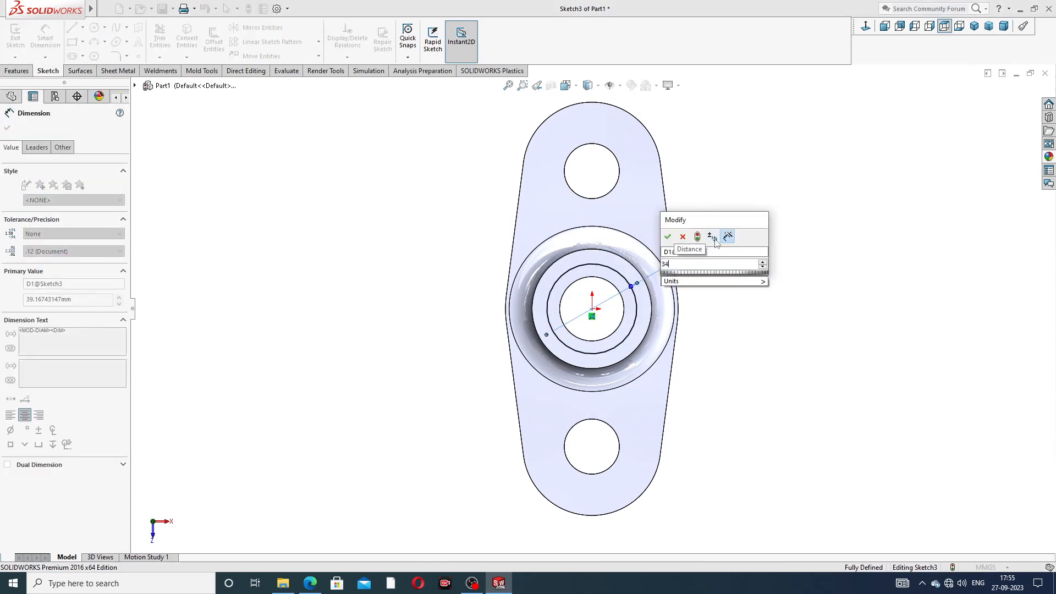
key(Return)
key(Escape)
right_click(770, 167)
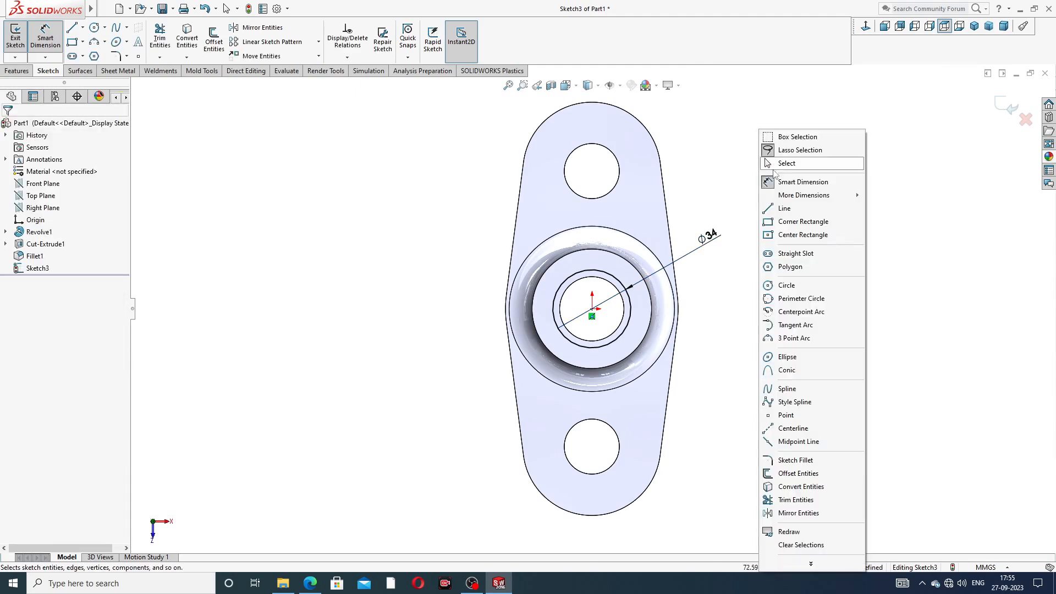
click(790, 164)
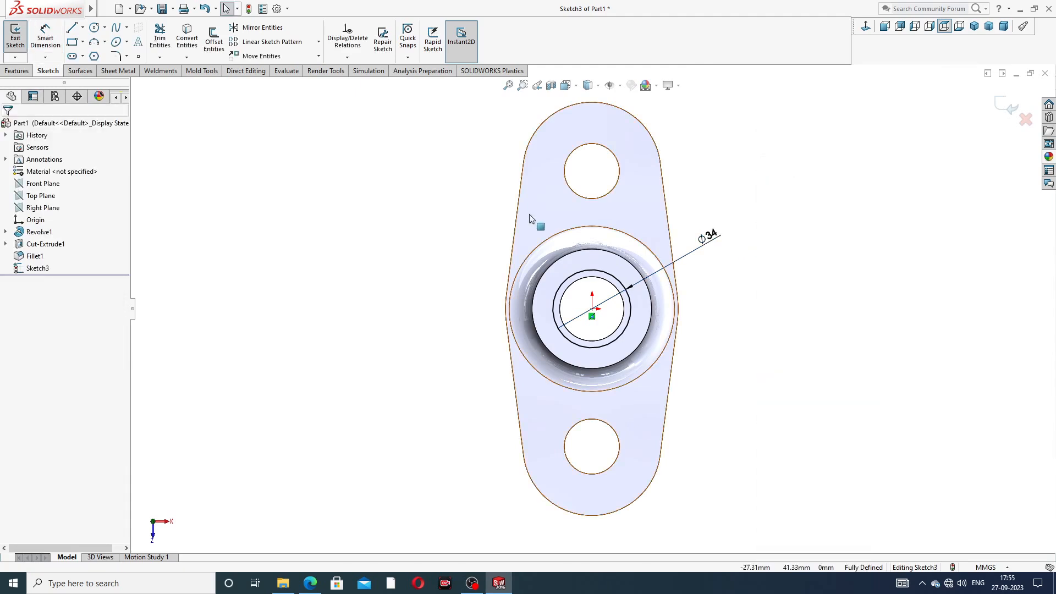
click(998, 105)
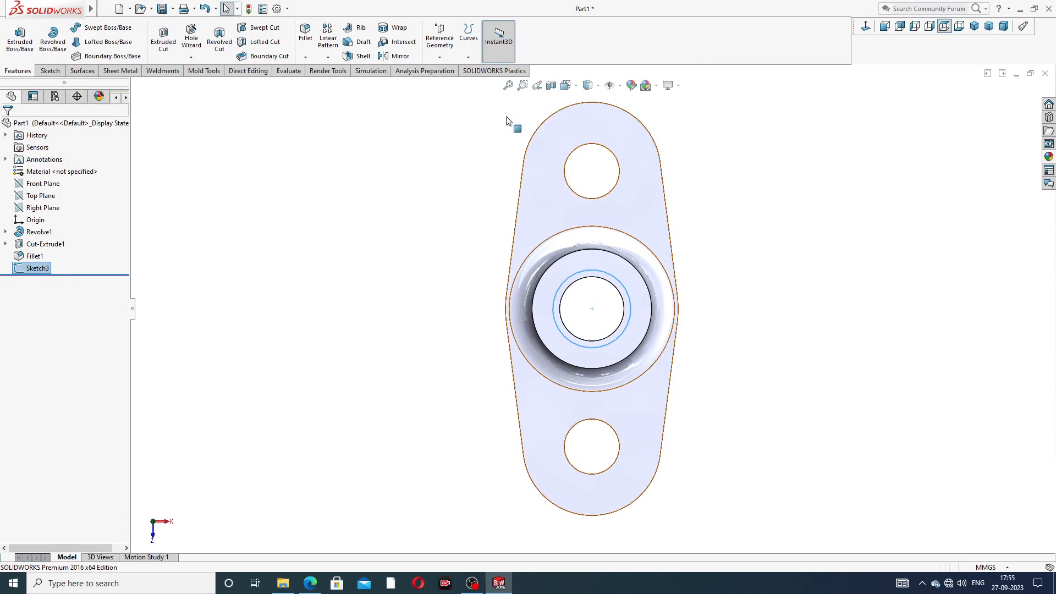
Step: Create a clockwise constant-pitch helix from the 34 mm circle, defined by Height and Pitch, with a 50 mm height, 6 mm pitch and reversed direction
click(49, 71)
click(31, 72)
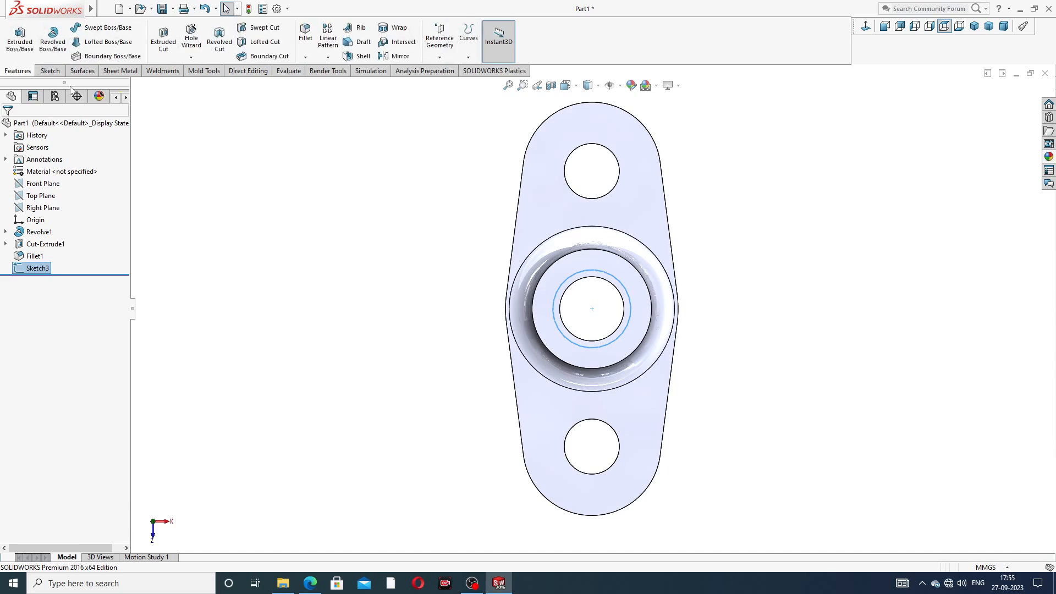
click(467, 58)
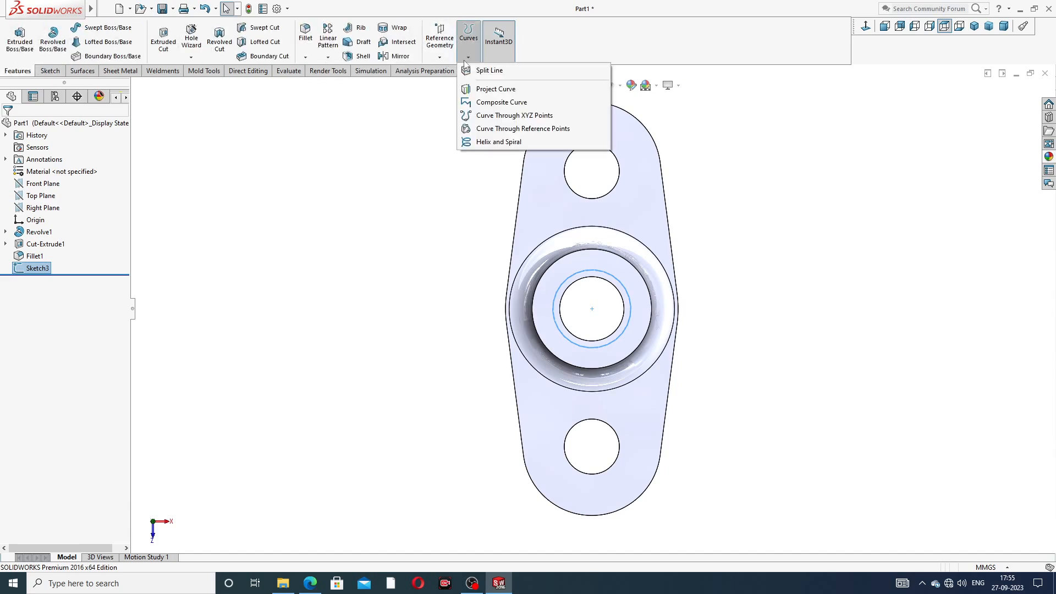
click(498, 142)
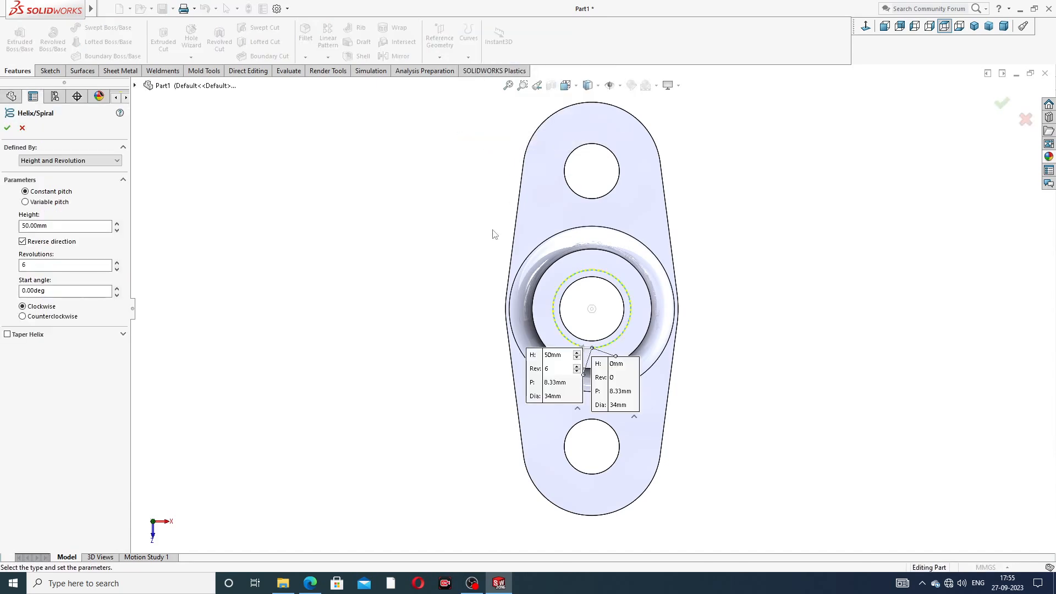
middle_drag(494, 235, 260, 291)
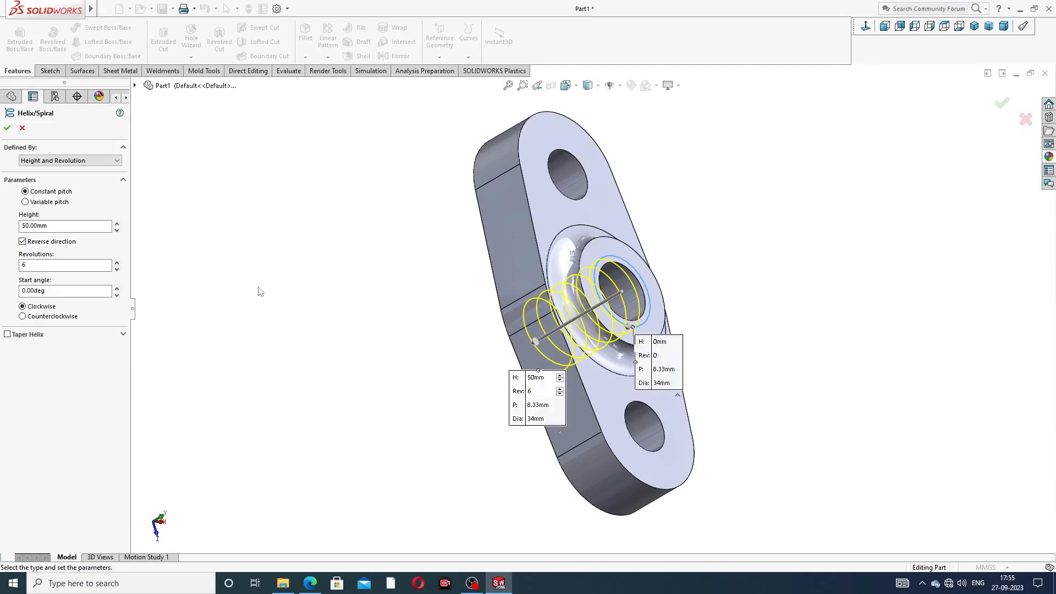
click(74, 161)
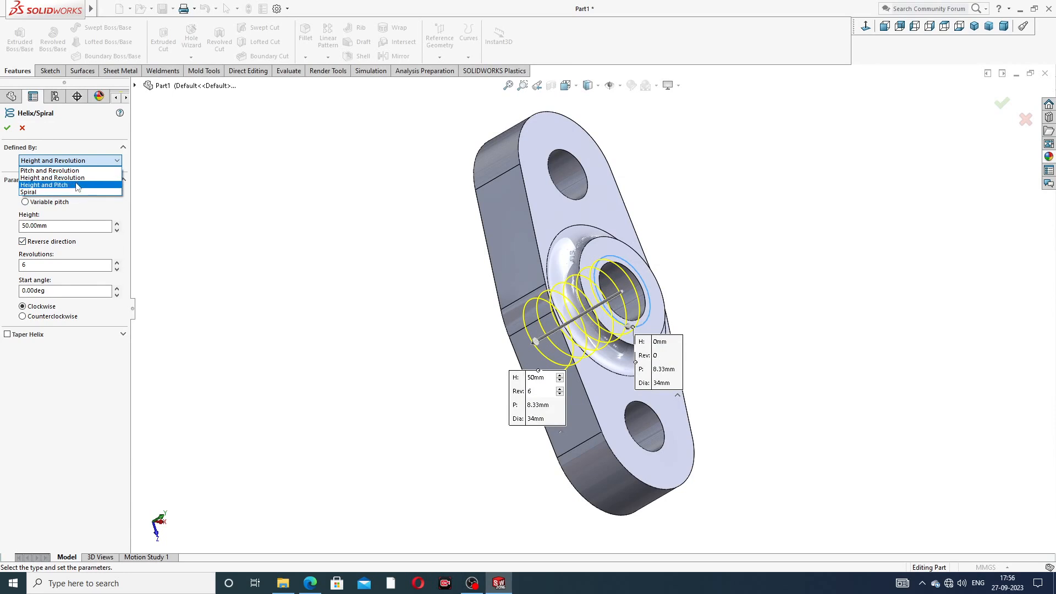
click(77, 185)
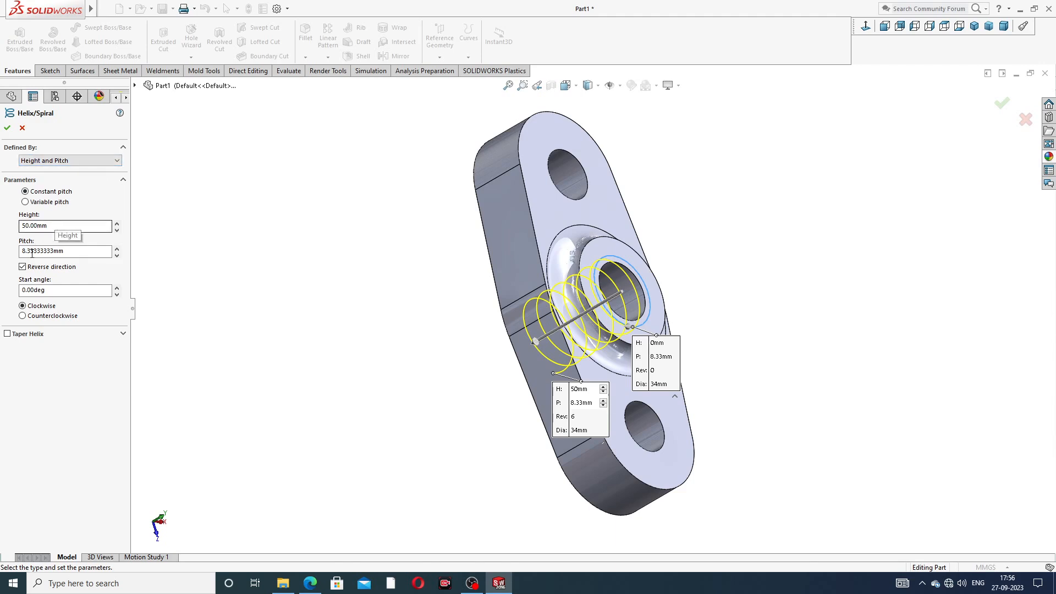
drag(65, 251, 1, 249)
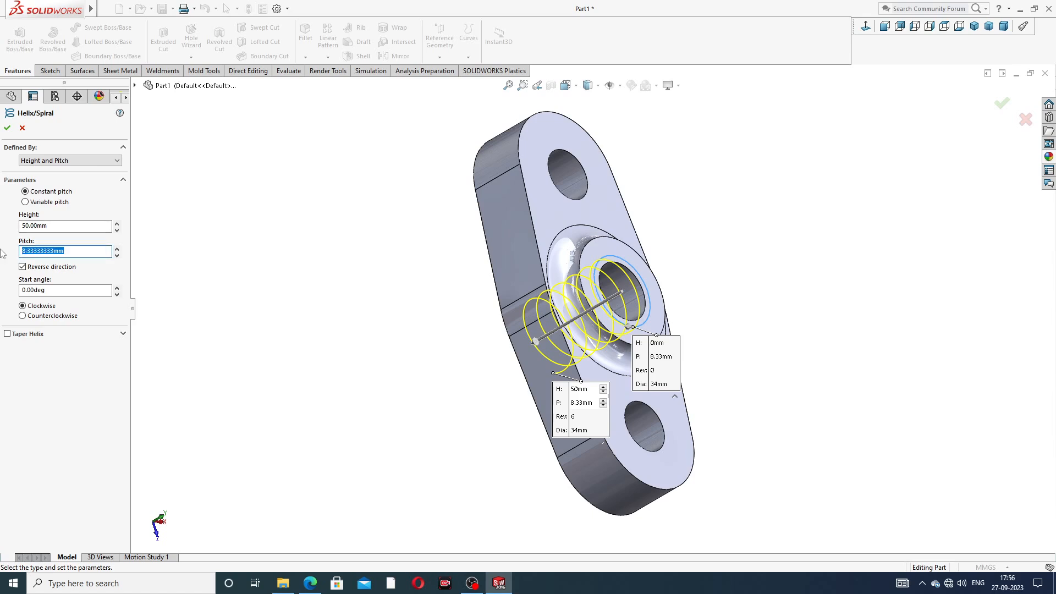
text(6.00mm)
key(Return)
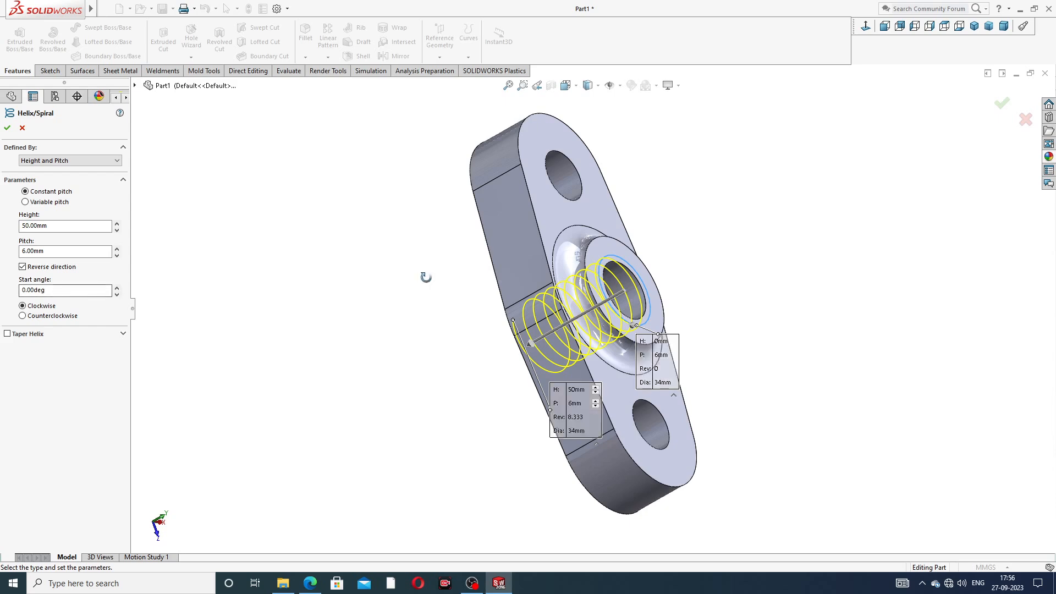
mouse_move(427, 276)
middle_down()
mouse_move(459, 224)
mouse_move(443, 263)
middle_up()
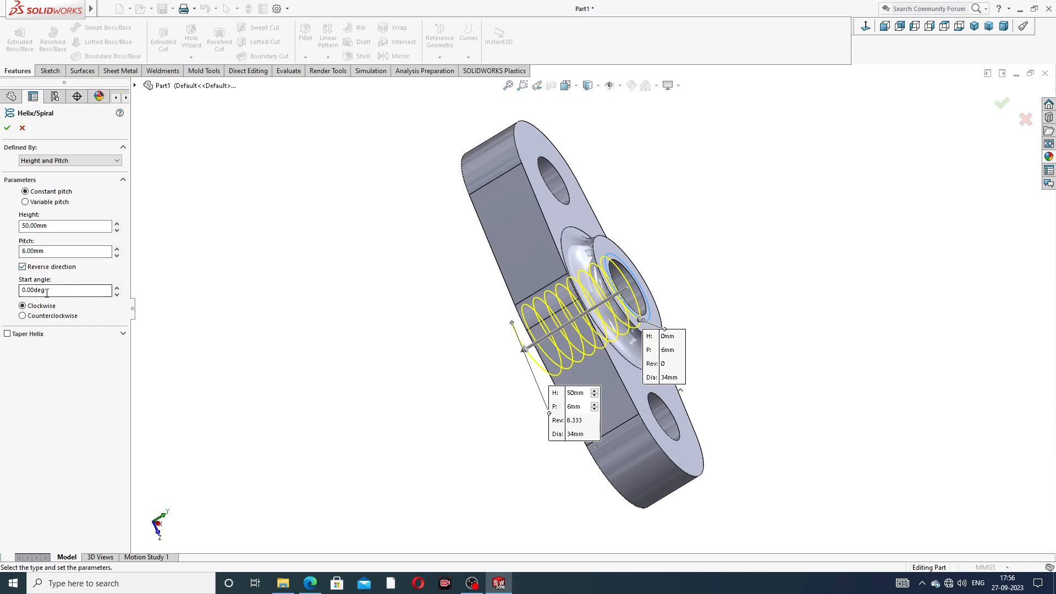
click(7, 127)
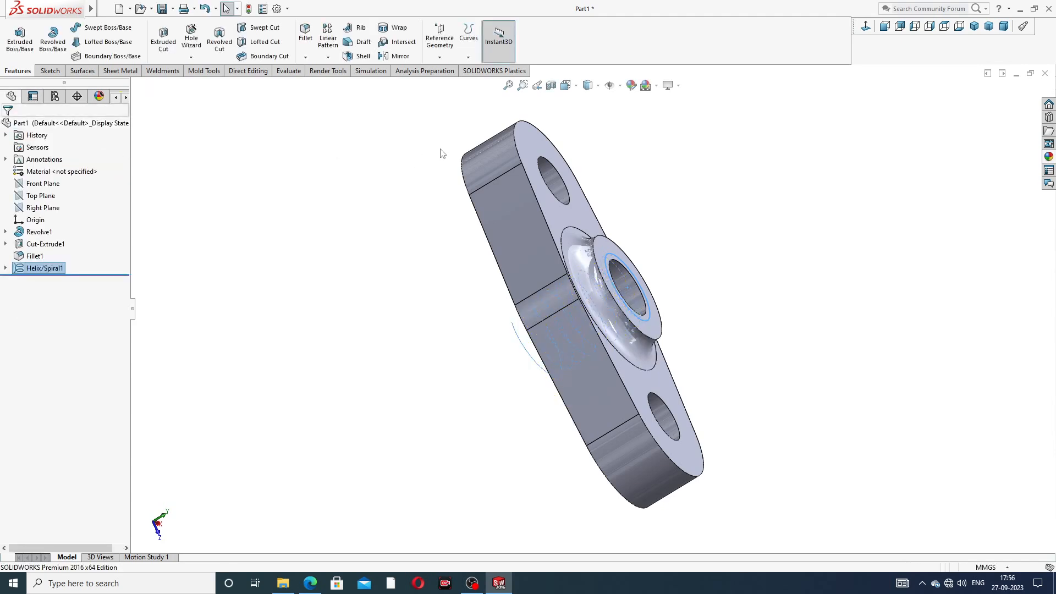
Step: Start a sketch on the Right Plane and draw a corner rectangle about 6.4 mm wide and 5.1 mm high above the boss
click(668, 227)
middle_drag(671, 229, 547, 286)
click(50, 211)
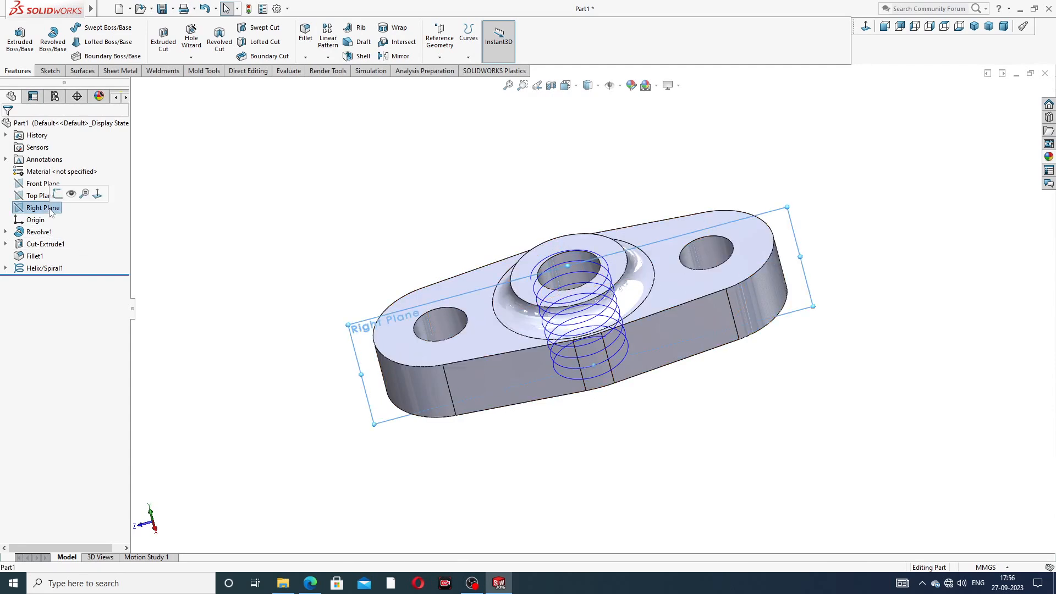
click(57, 193)
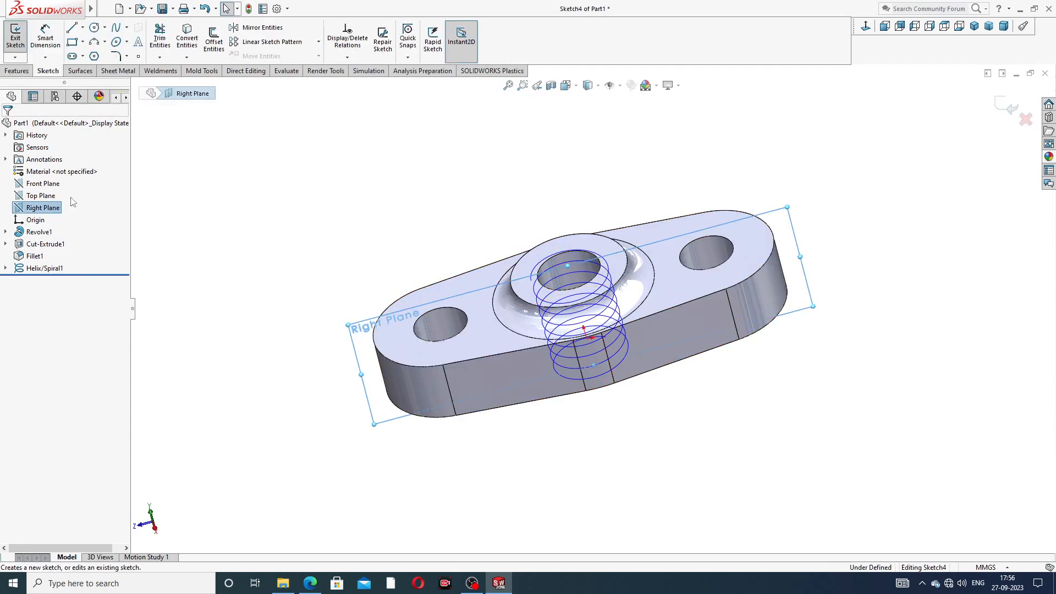
click(866, 26)
scroll(597, 250, down, 3)
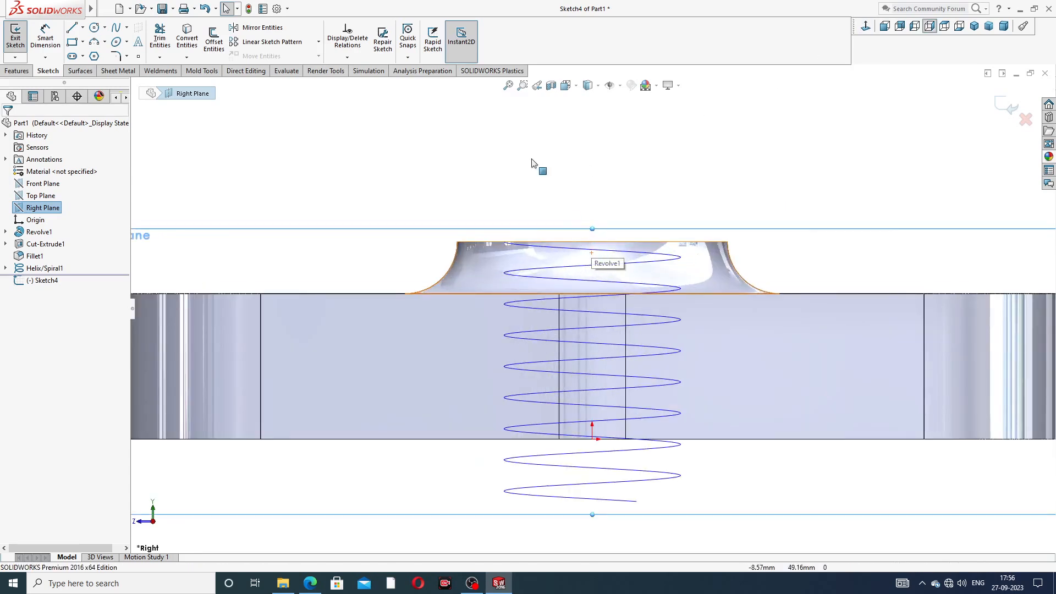
click(83, 43)
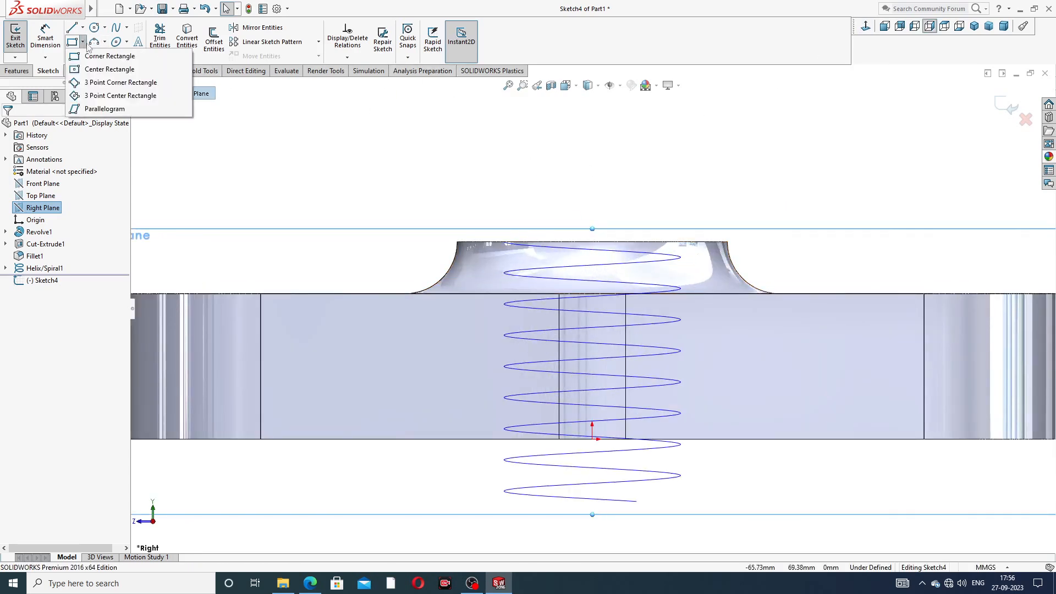
click(104, 57)
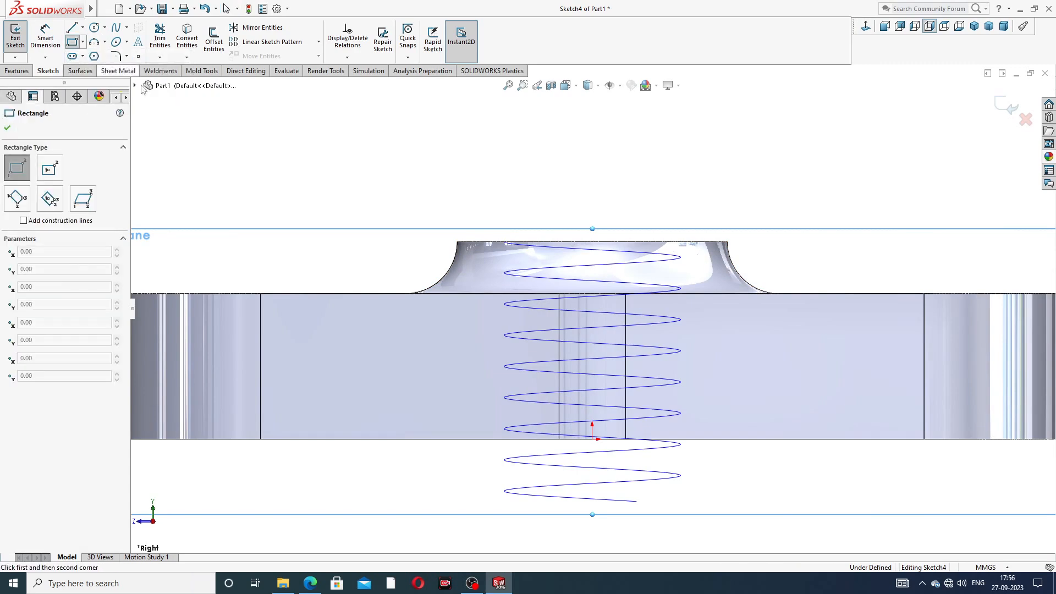
click(501, 187)
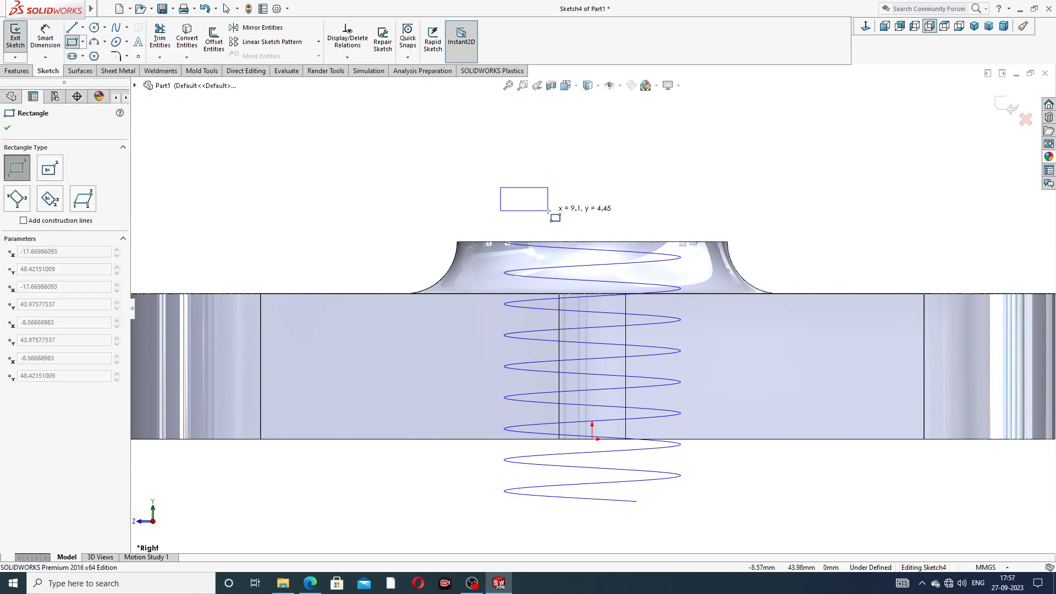
click(533, 214)
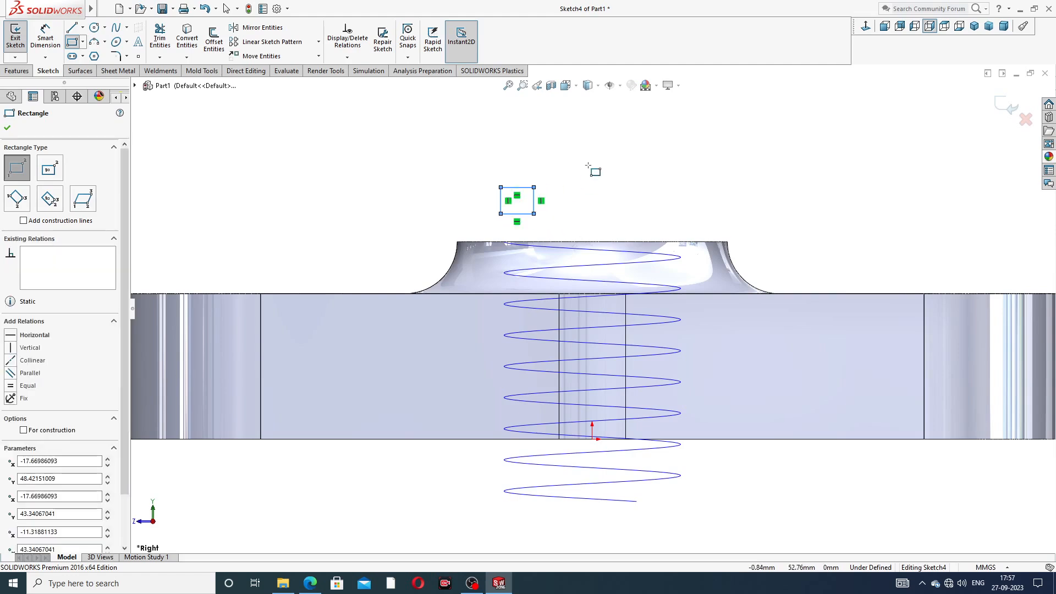
right_click(587, 165)
click(610, 172)
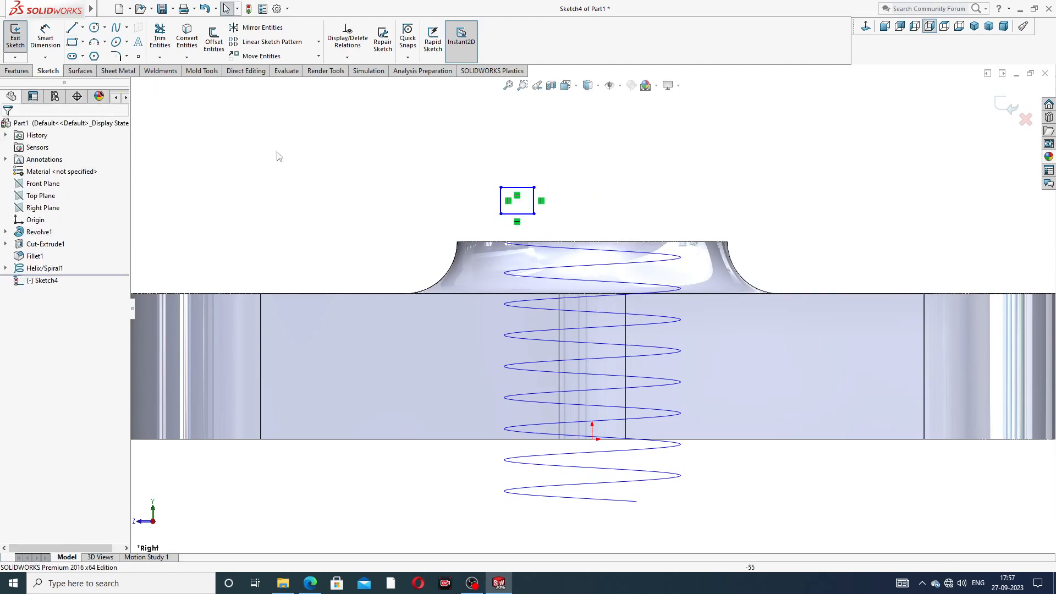
Step: Dimension the rectangle to 3 mm wide and 3 mm high, check the Part-09 PDF drawing in Edge and return to SOLIDWORKS
click(46, 38)
scroll(513, 188, down, 2)
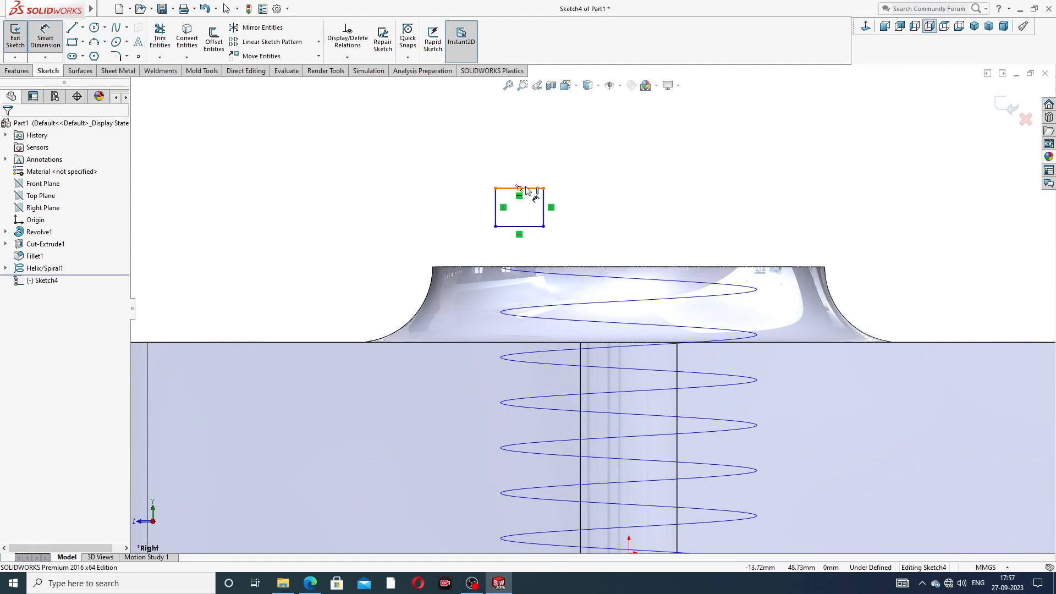
click(526, 190)
click(529, 172)
text(3)
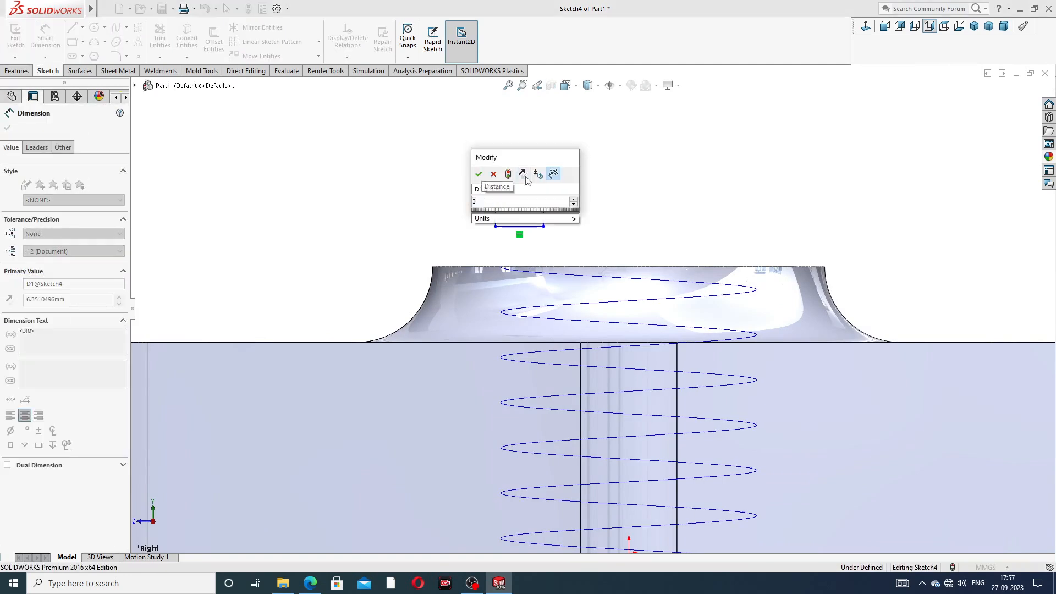
key(Return)
click(518, 206)
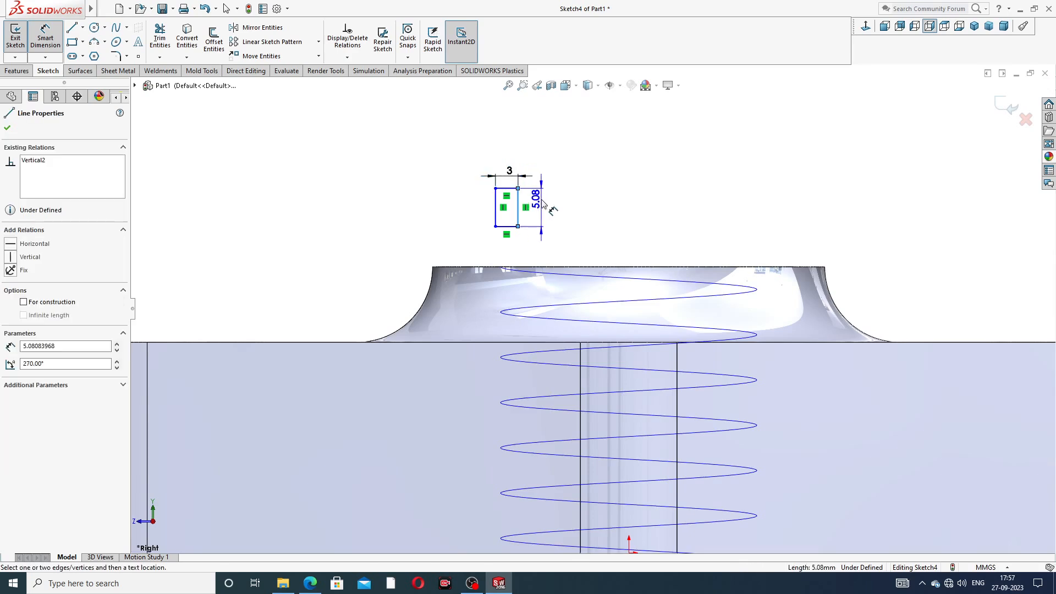
click(542, 206)
key(Return)
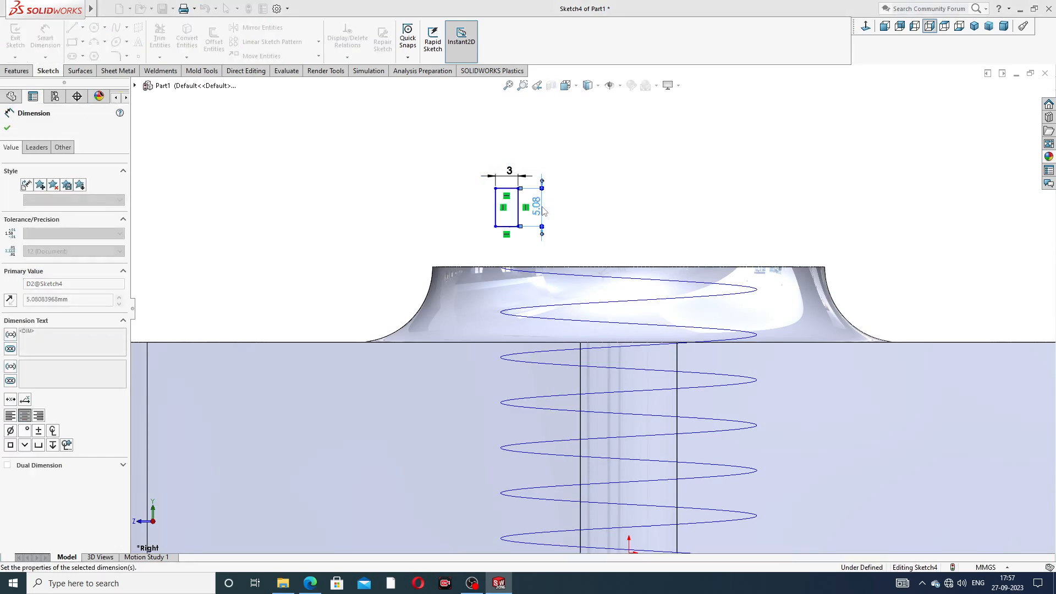
right_click(594, 163)
click(619, 165)
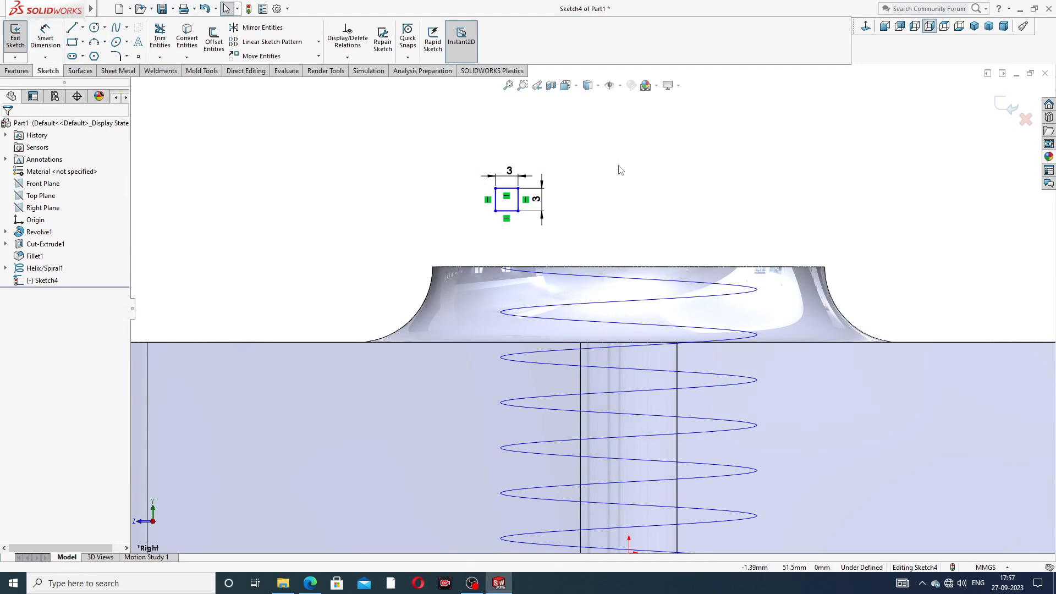
click(311, 584)
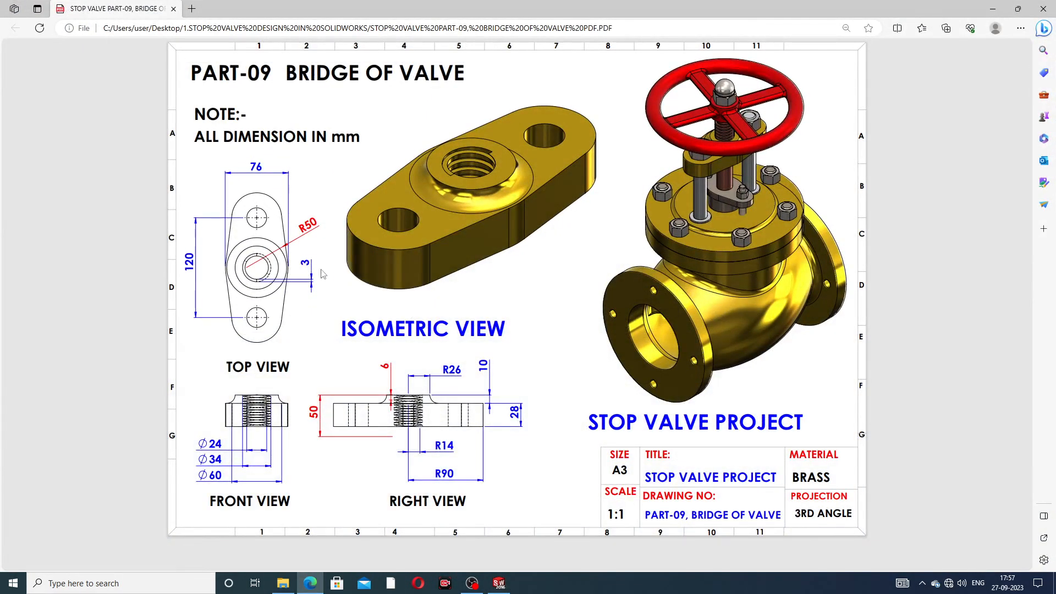
click(310, 584)
Step: Add a Pierce relation between the square's lower outer corner and the helix, and exit the sketch
scroll(419, 246, down, 1)
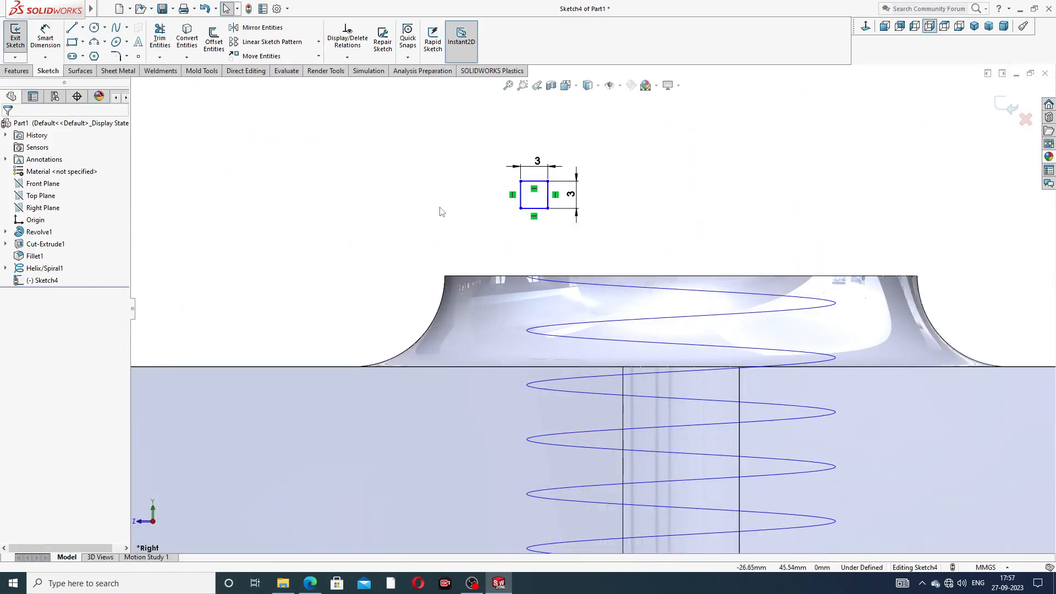
click(521, 209)
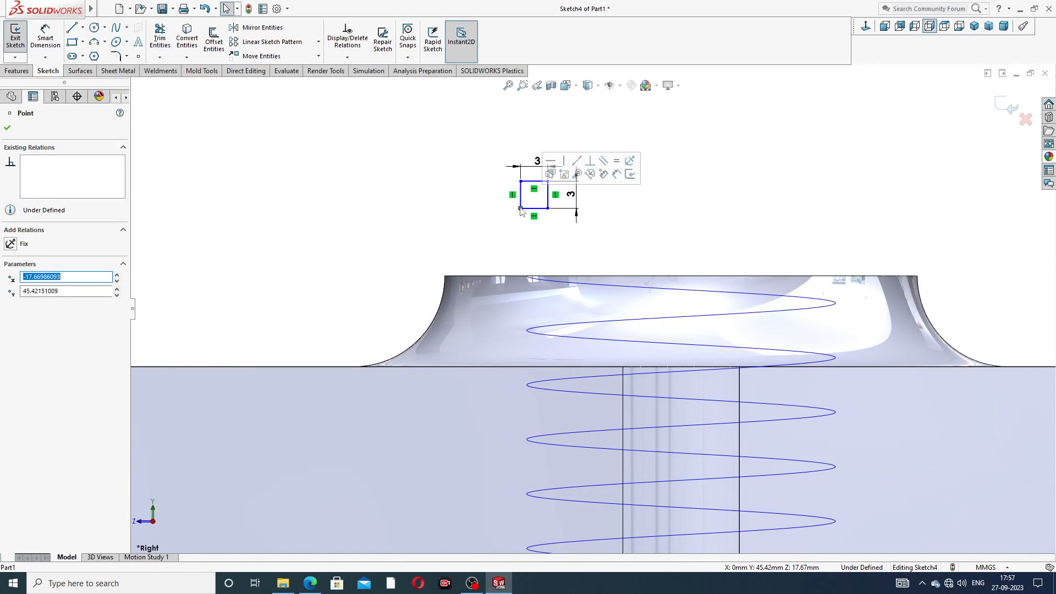
ctrl+click(553, 283)
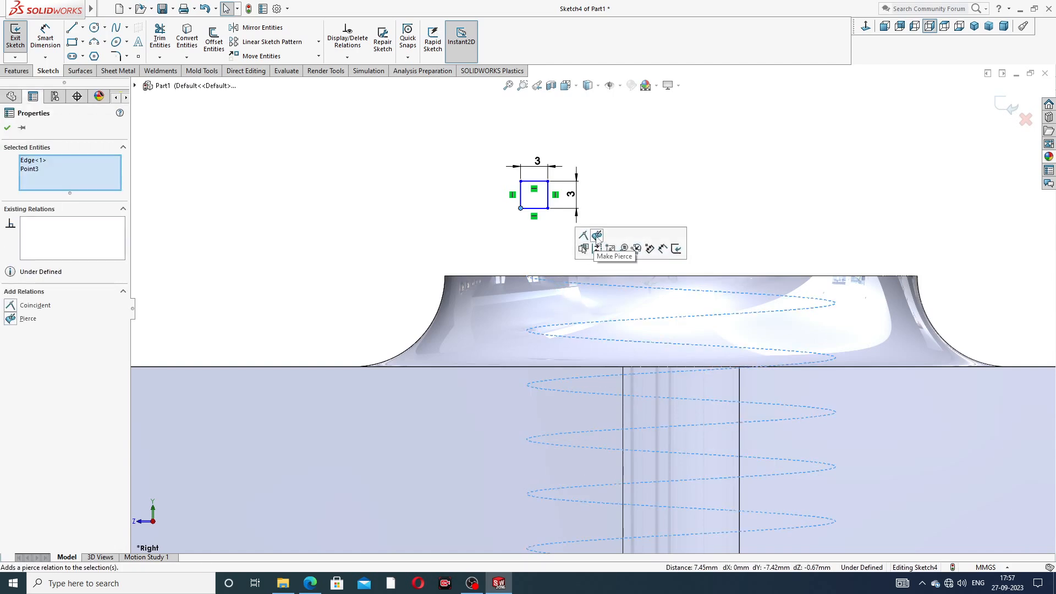
click(597, 235)
click(602, 195)
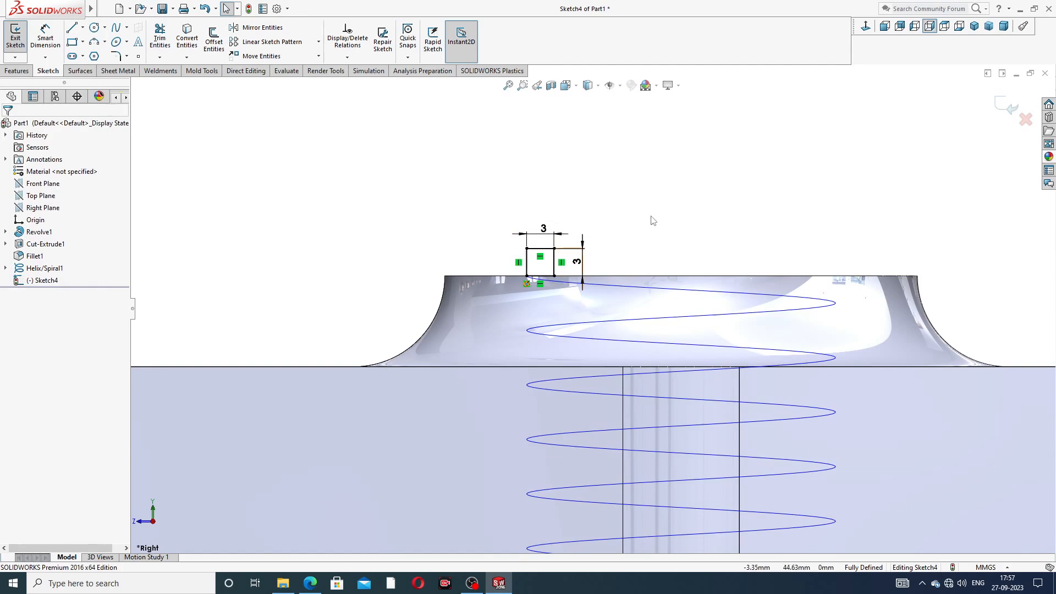
scroll(653, 220, up, 3)
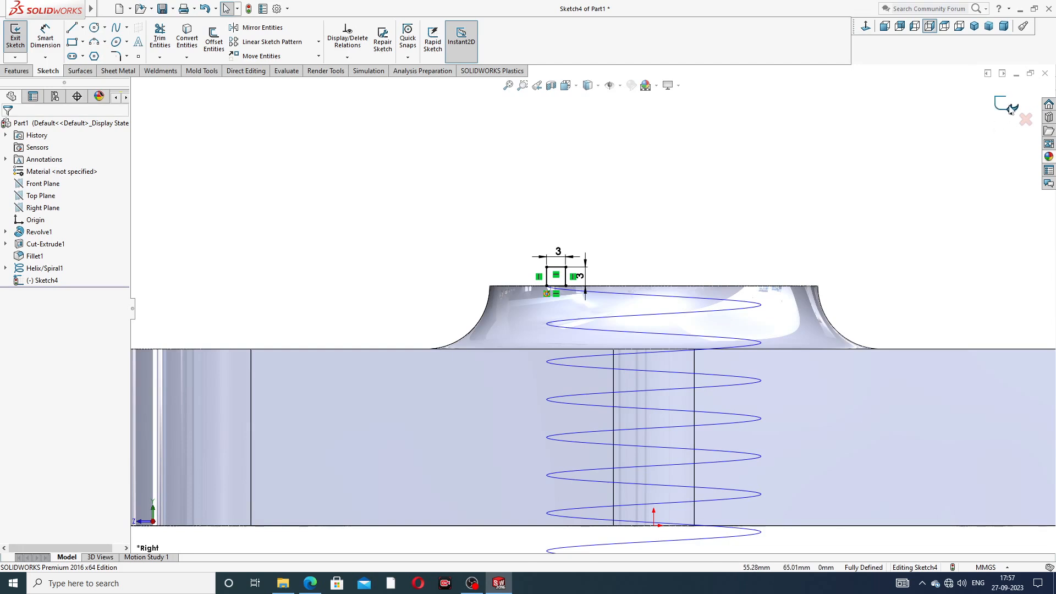
click(1010, 109)
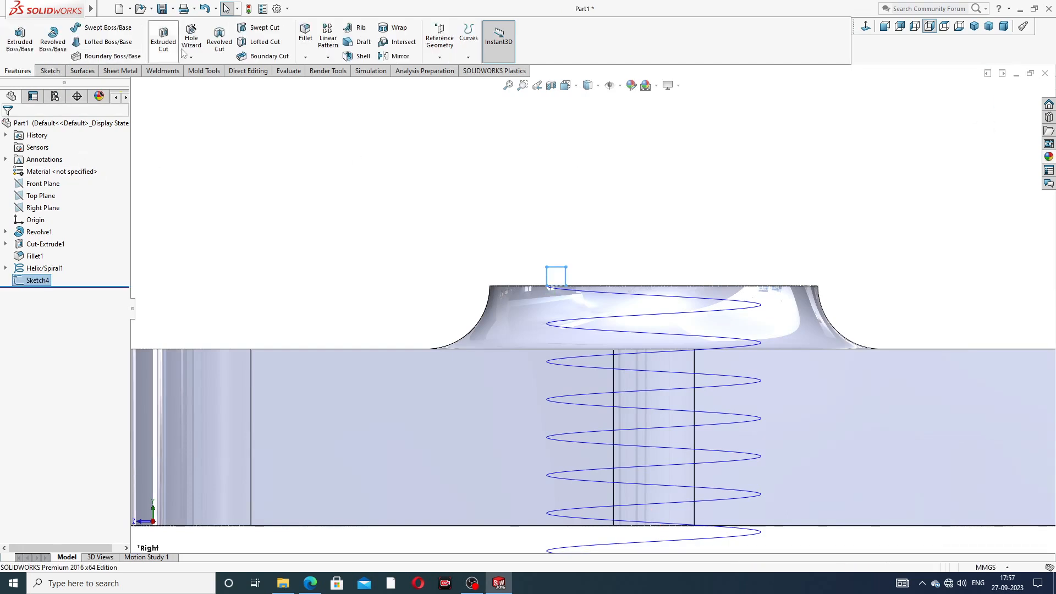
Step: Cut the internal thread with a Swept Cut, using the 3 mm square sketch as profile and the helix as path
click(263, 28)
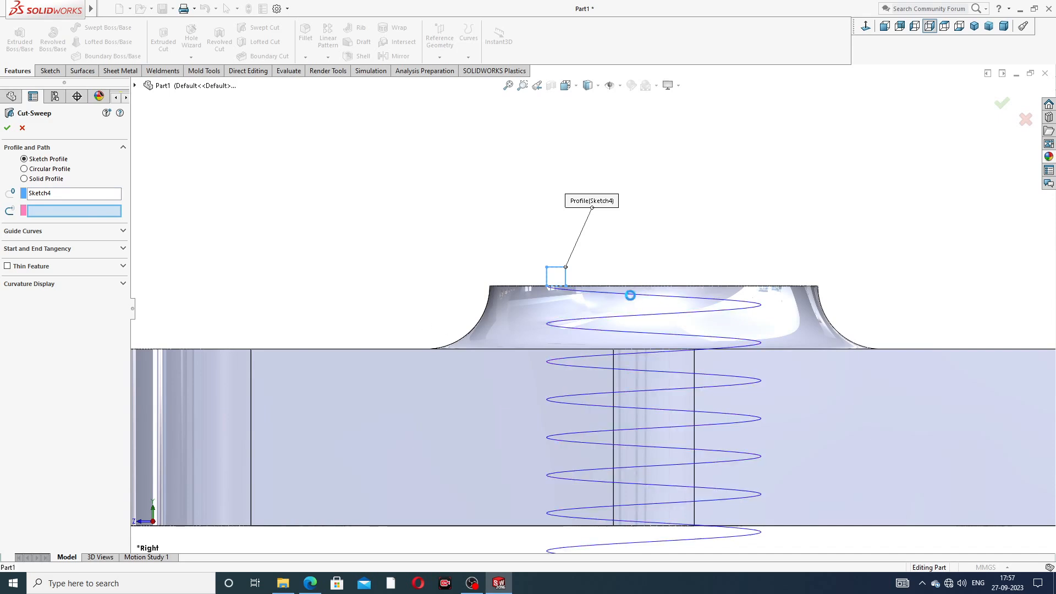
click(633, 296)
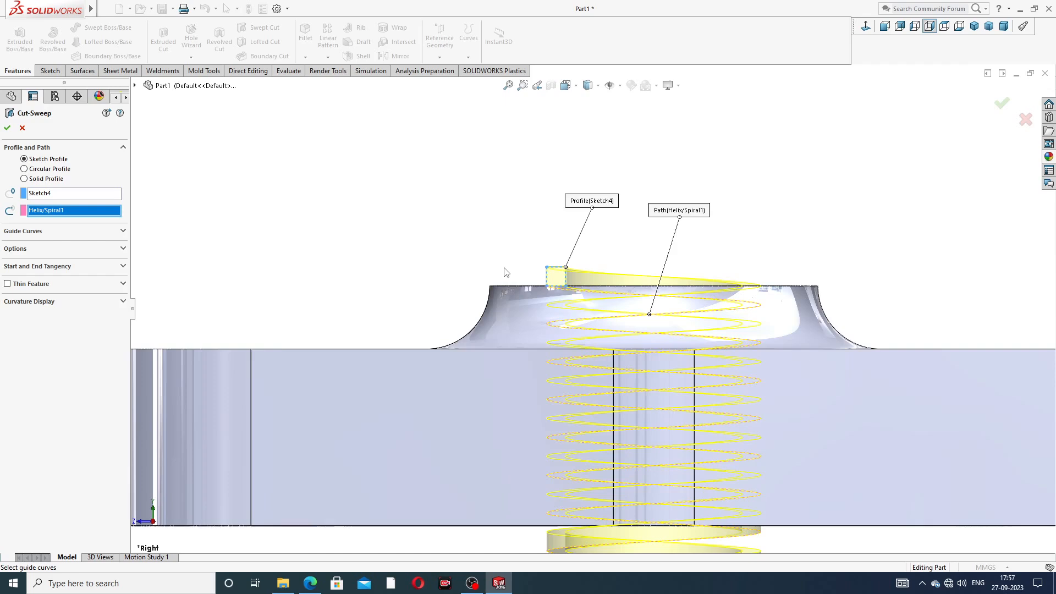
scroll(505, 272, up, 2)
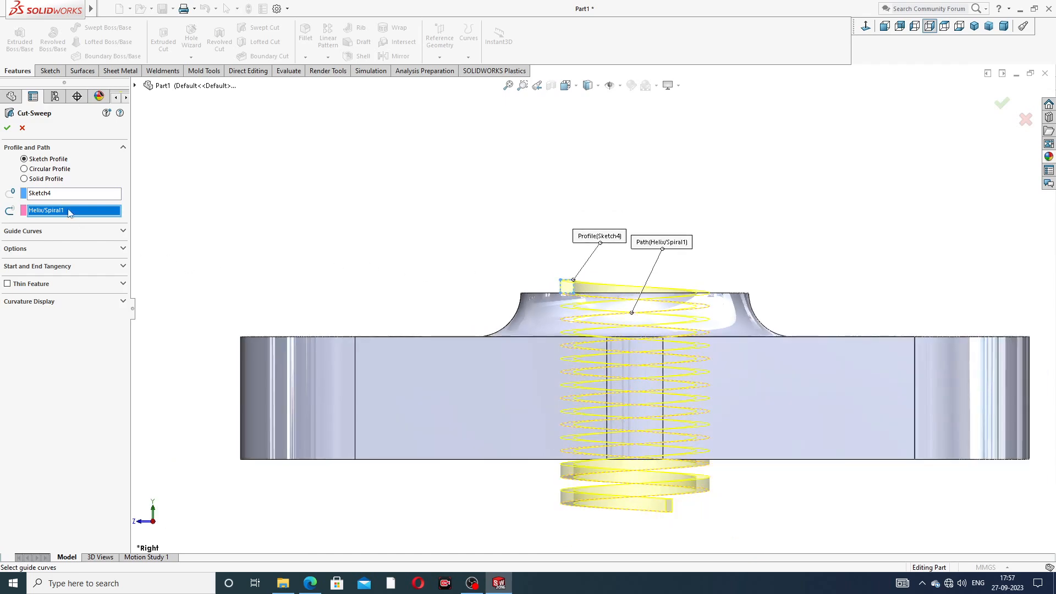
click(7, 129)
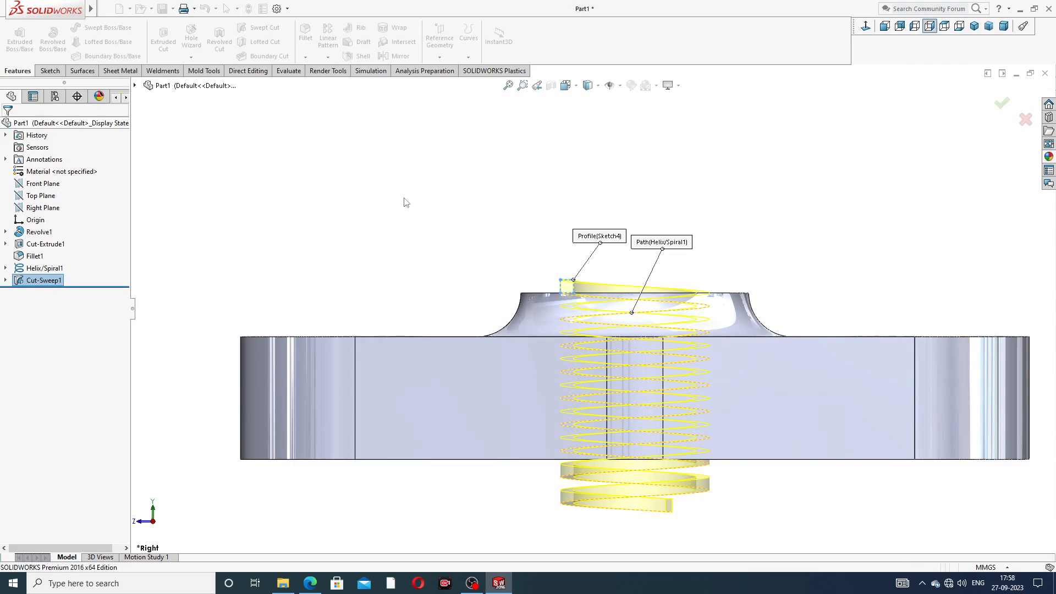
middle_drag(606, 200, 612, 307)
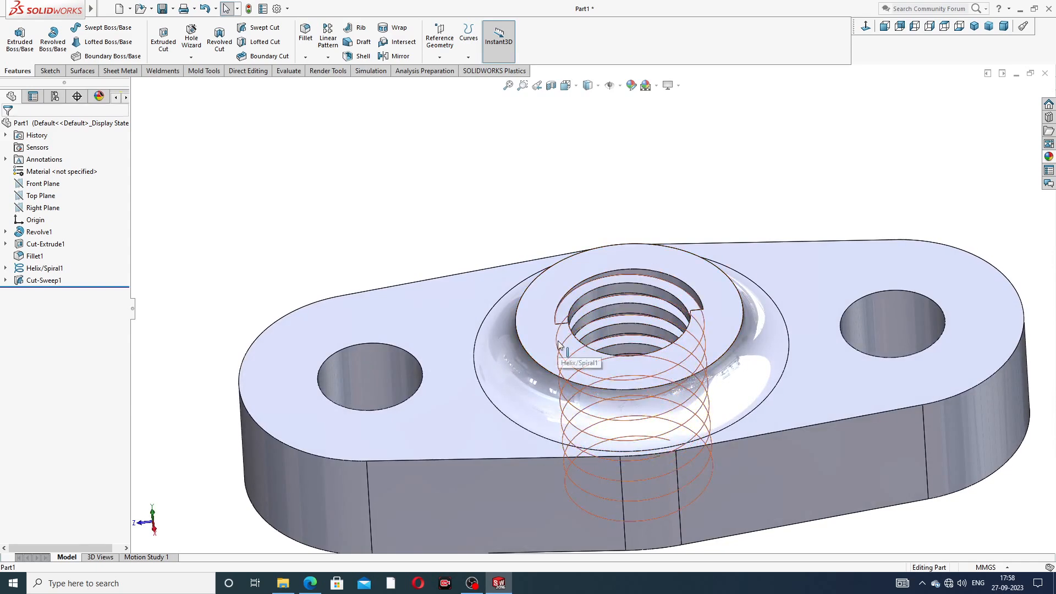
Step: Hide the helix curve that was used as the path of the thread cut
click(558, 342)
click(603, 308)
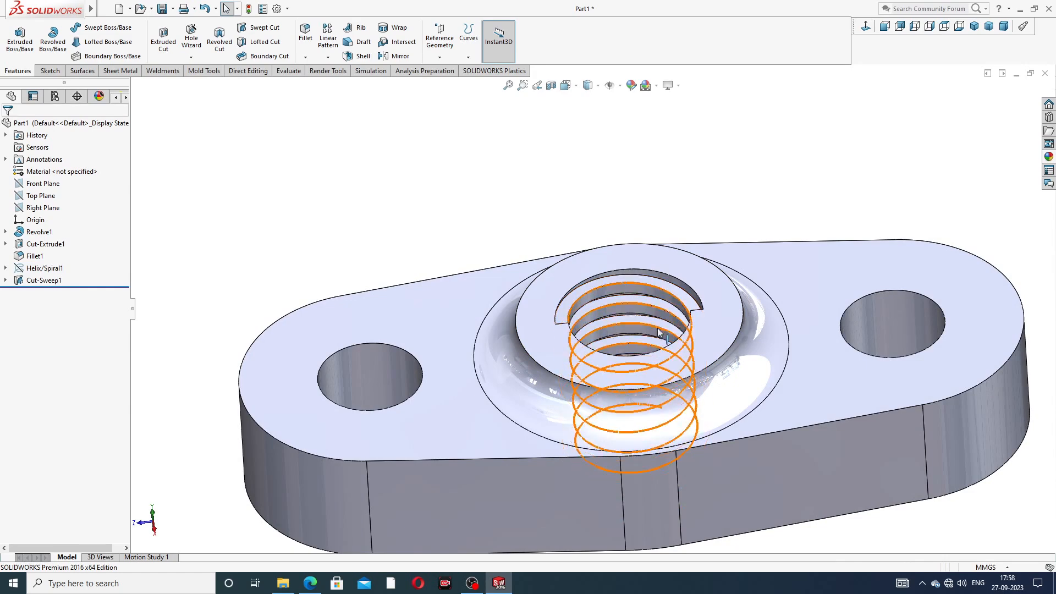
scroll(658, 330, down, 3)
middle_drag(656, 354, 637, 369)
scroll(637, 370, up, 2)
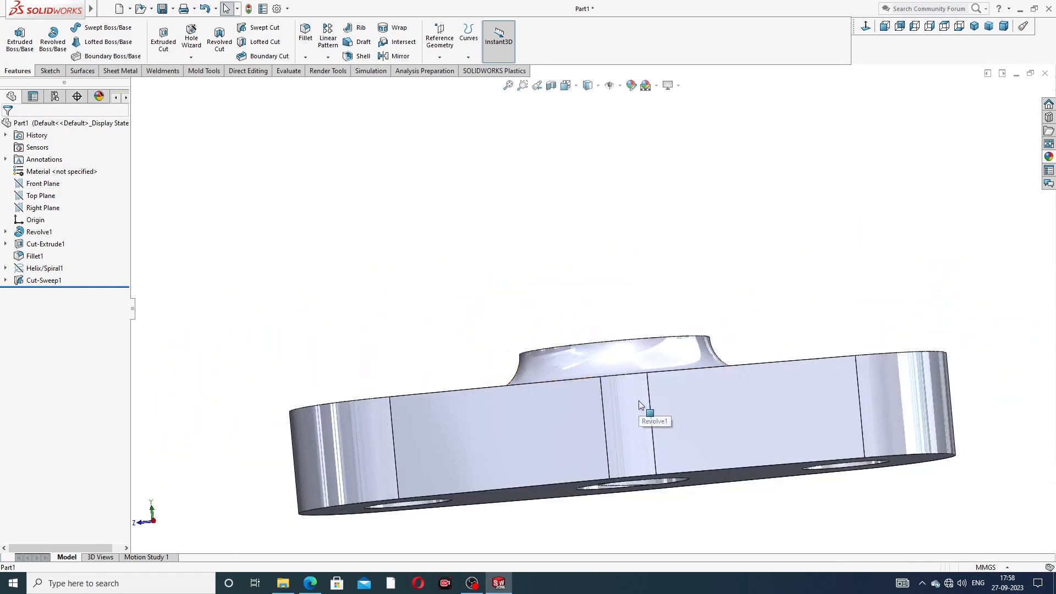
middle_drag(641, 405, 868, 340)
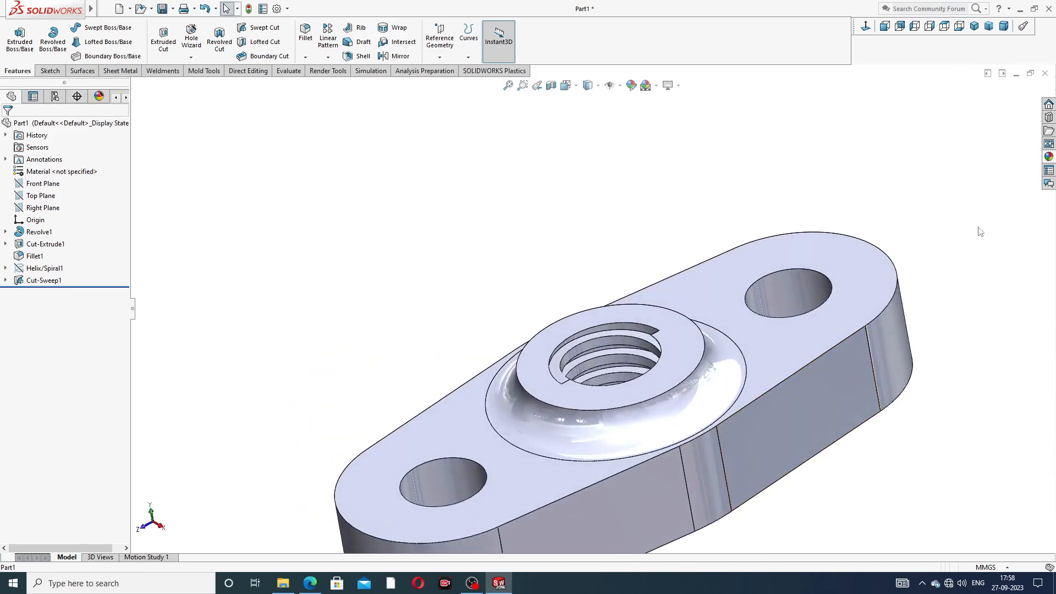
Step: Apply the polished brass appearance to the whole bridge part
scroll(910, 271, up, 2)
click(1048, 157)
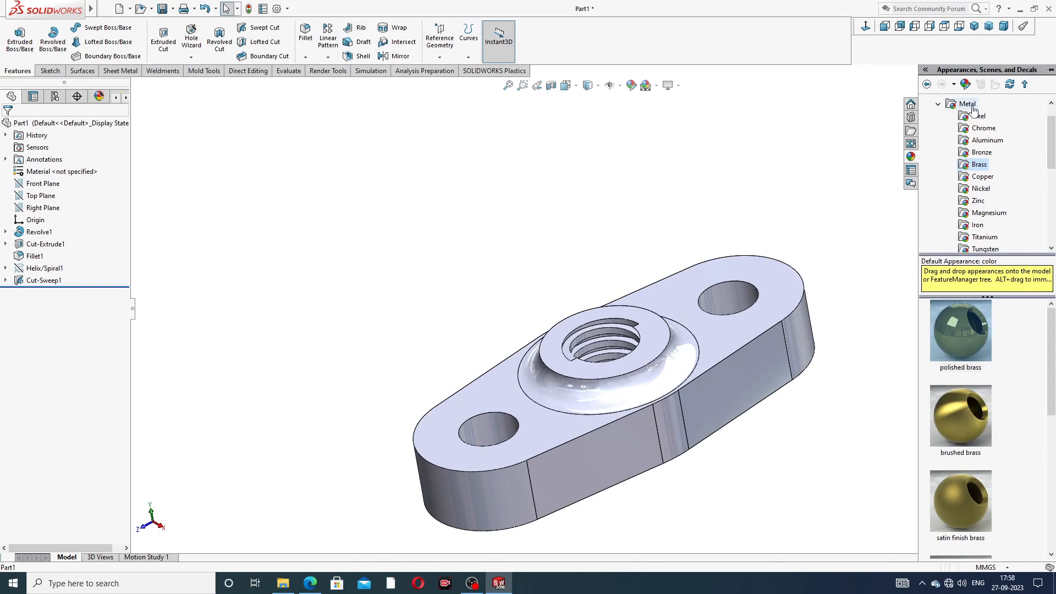
click(962, 328)
click(887, 371)
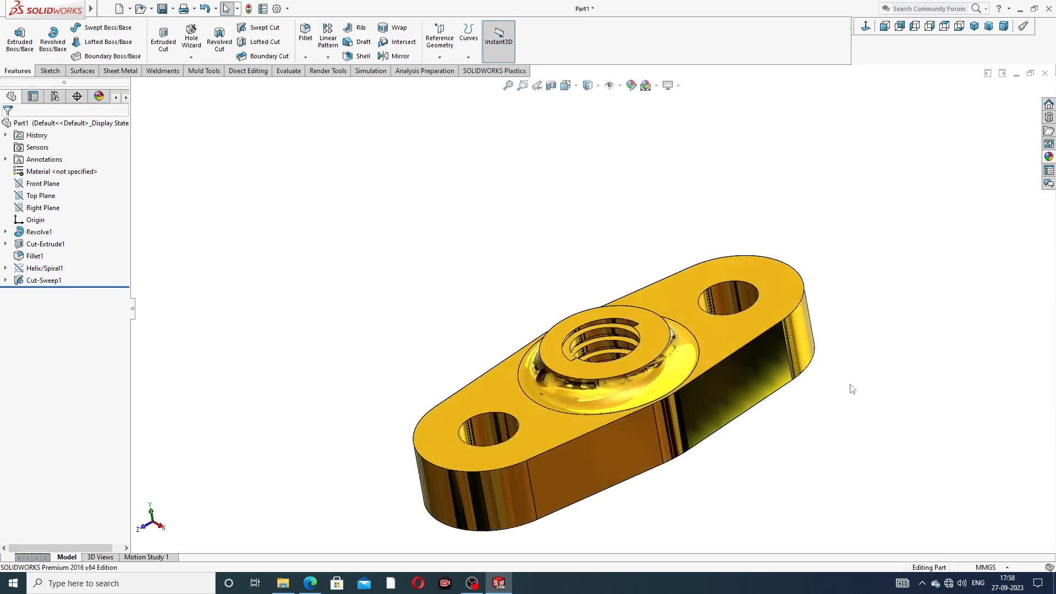
Step: Try to apply the polished aluminum appearance to the internal thread, with the thread cut's helical edge selected
scroll(677, 378, up, 3)
middle_drag(650, 382, 597, 348)
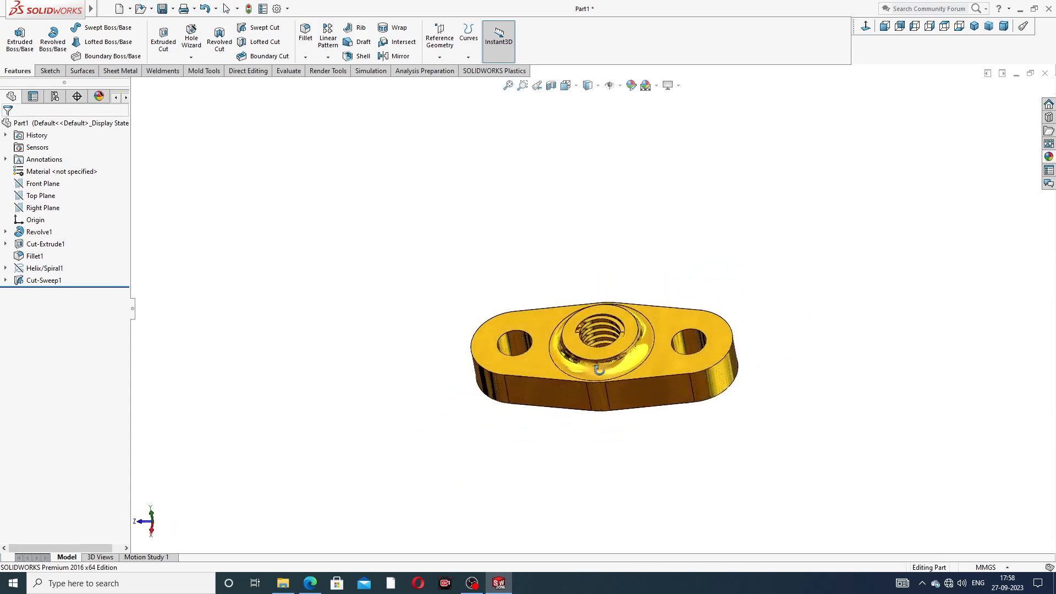
scroll(597, 348, down, 2)
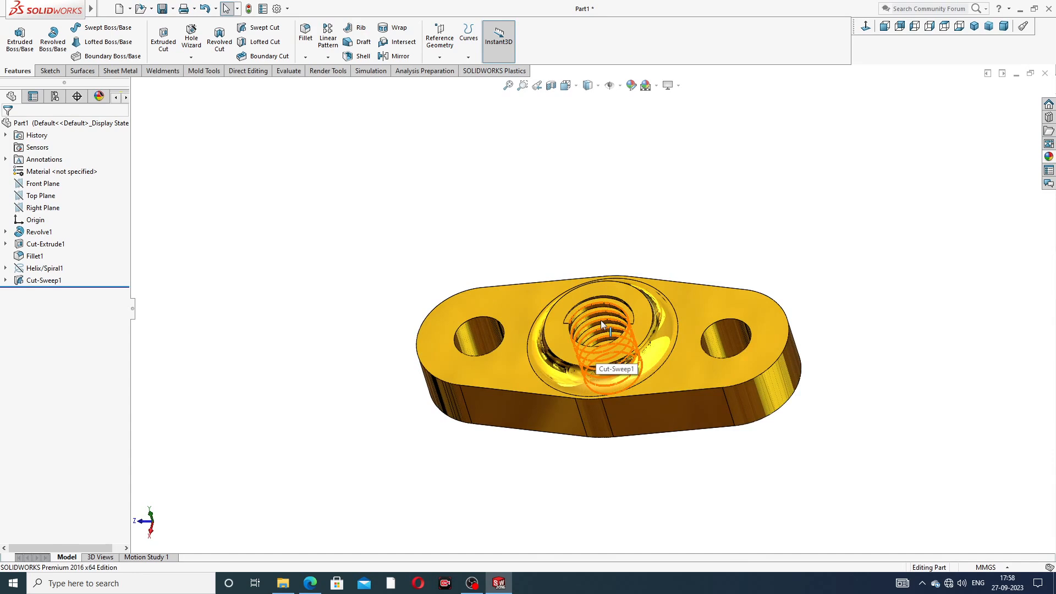
click(600, 320)
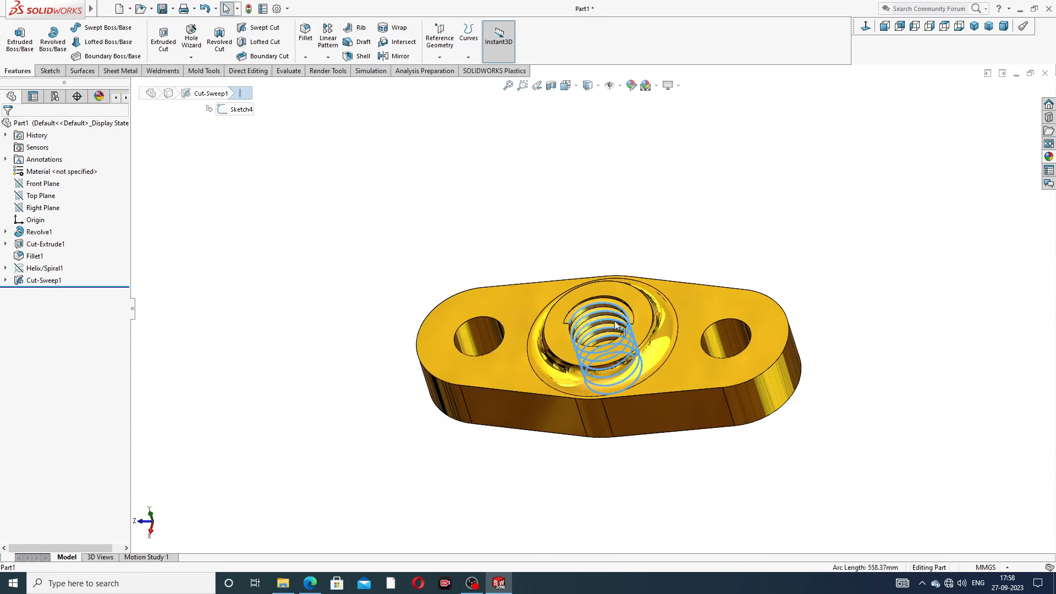
click(1048, 157)
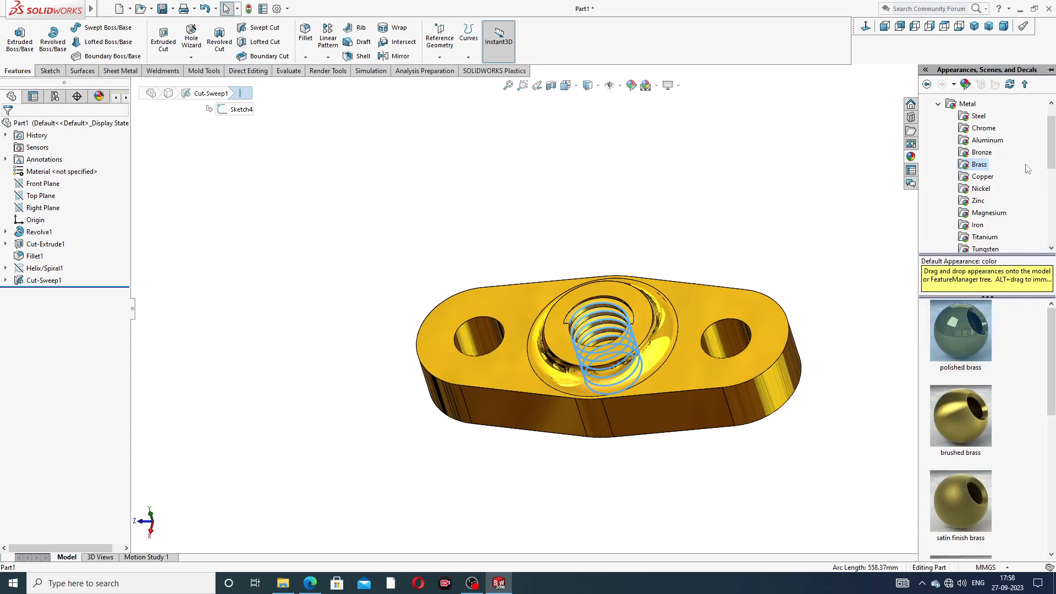
click(990, 141)
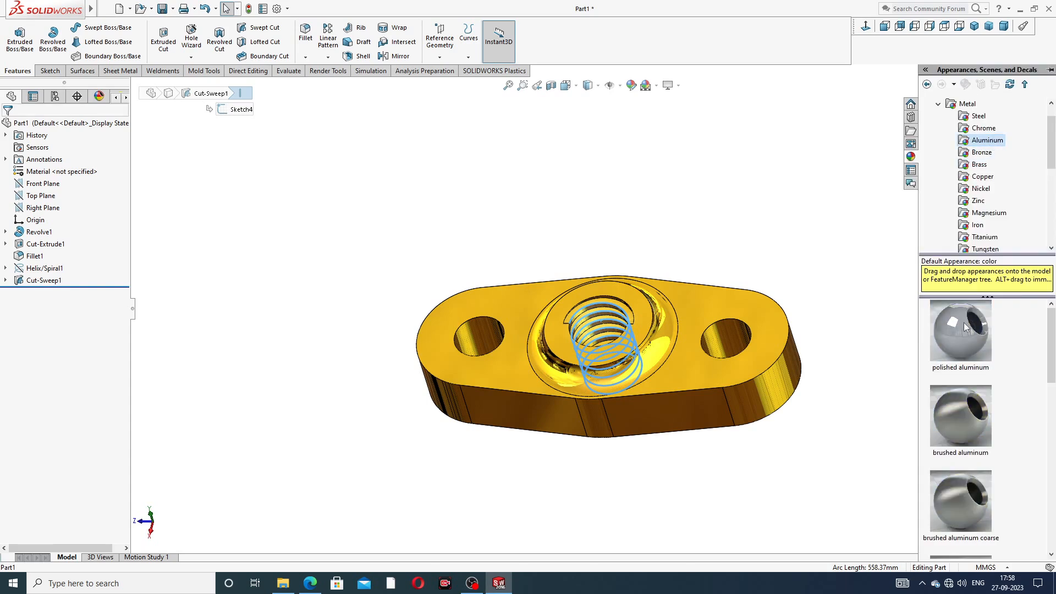
click(963, 322)
click(803, 301)
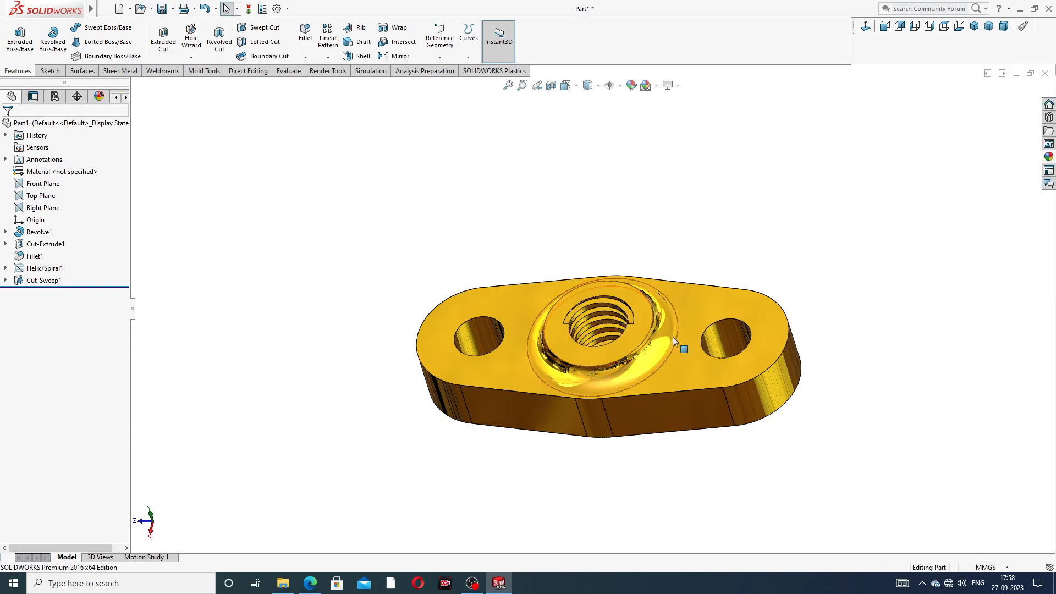
Step: Apply a dark grey colour (RGB 64, 64, 64) to the swept thread cut in the central hole
middle_drag(672, 336, 724, 370)
scroll(666, 335, up, 2)
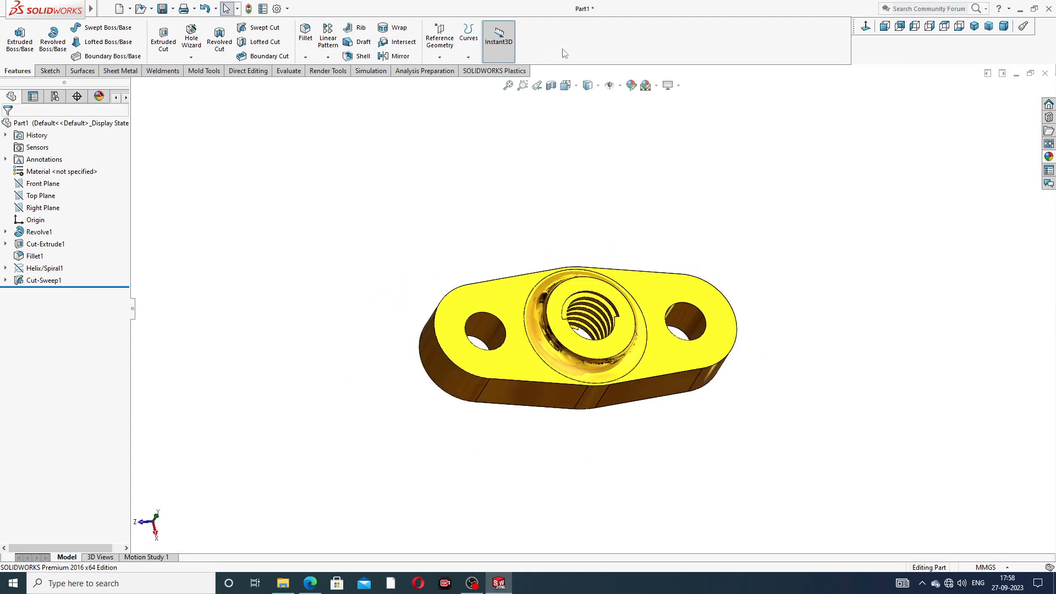
click(47, 280)
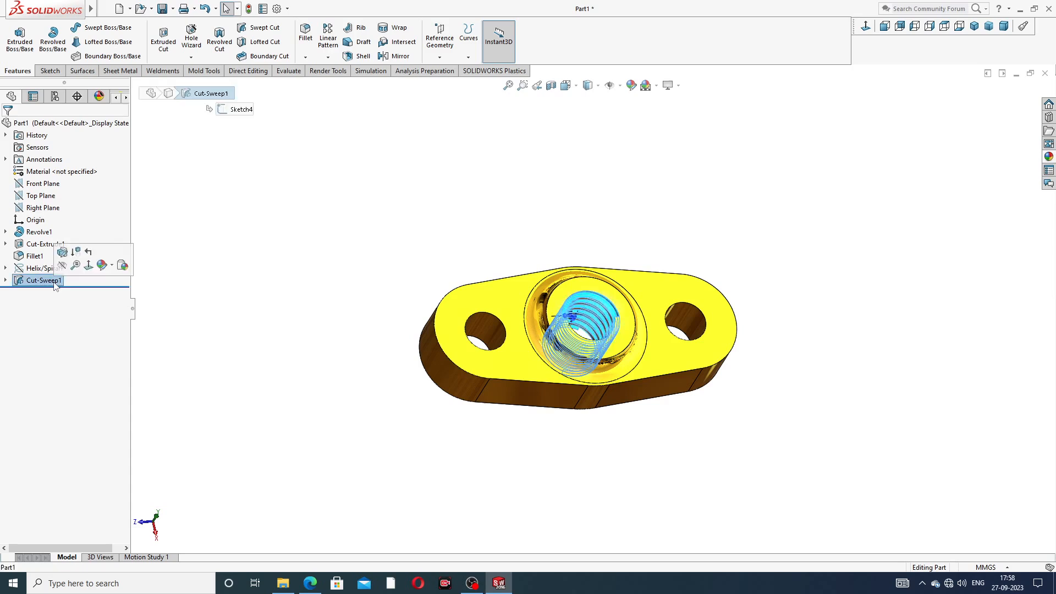
click(1049, 157)
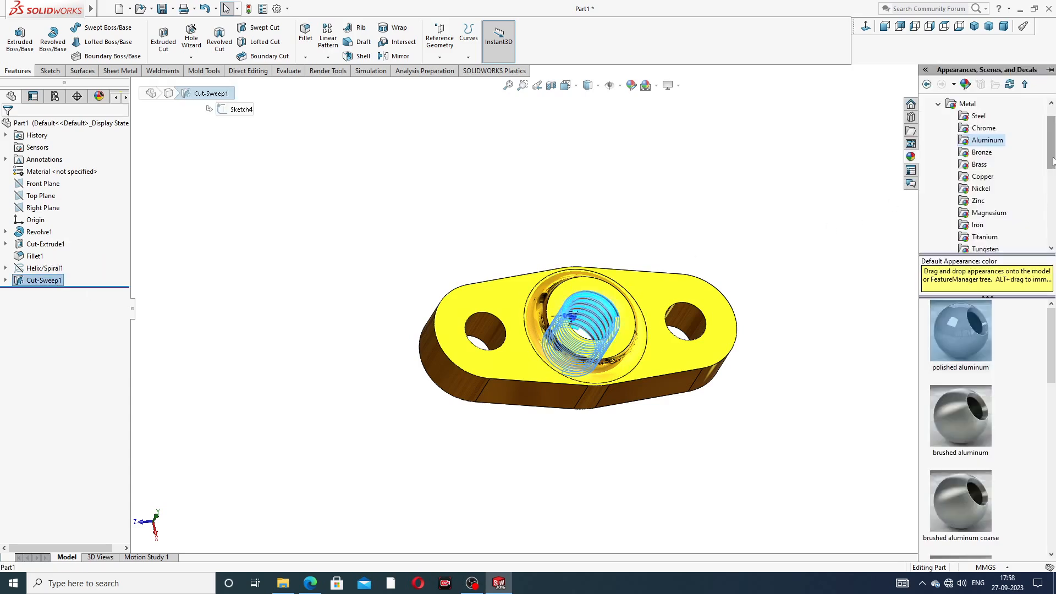
click(810, 197)
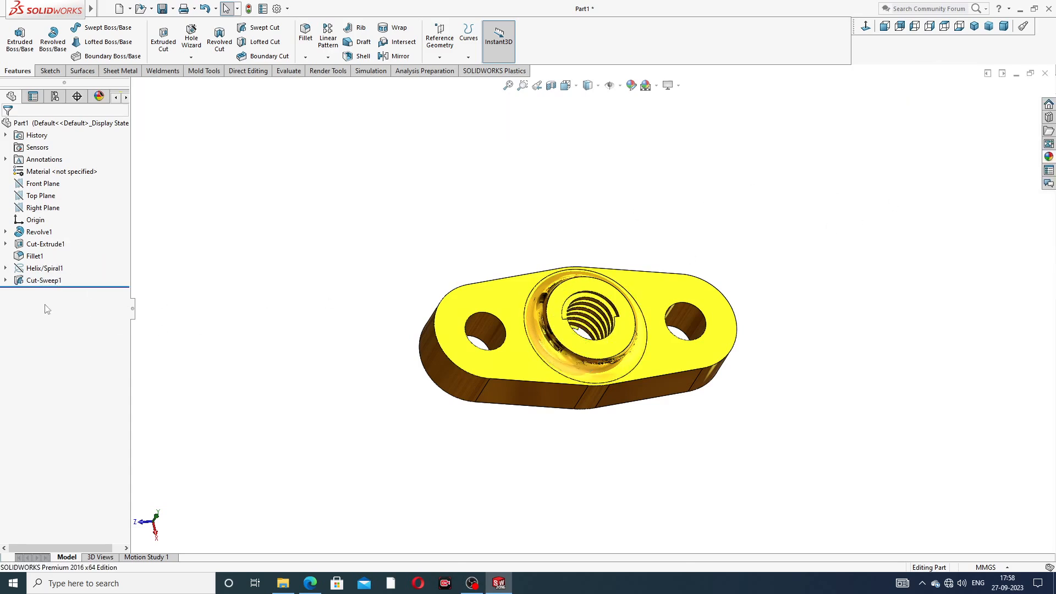
click(41, 281)
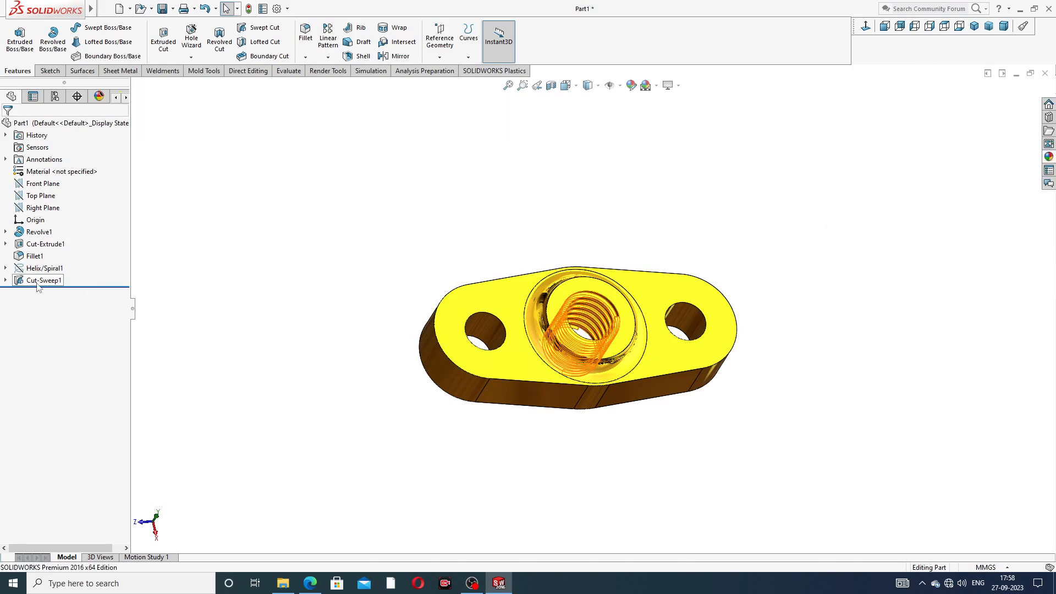
click(632, 86)
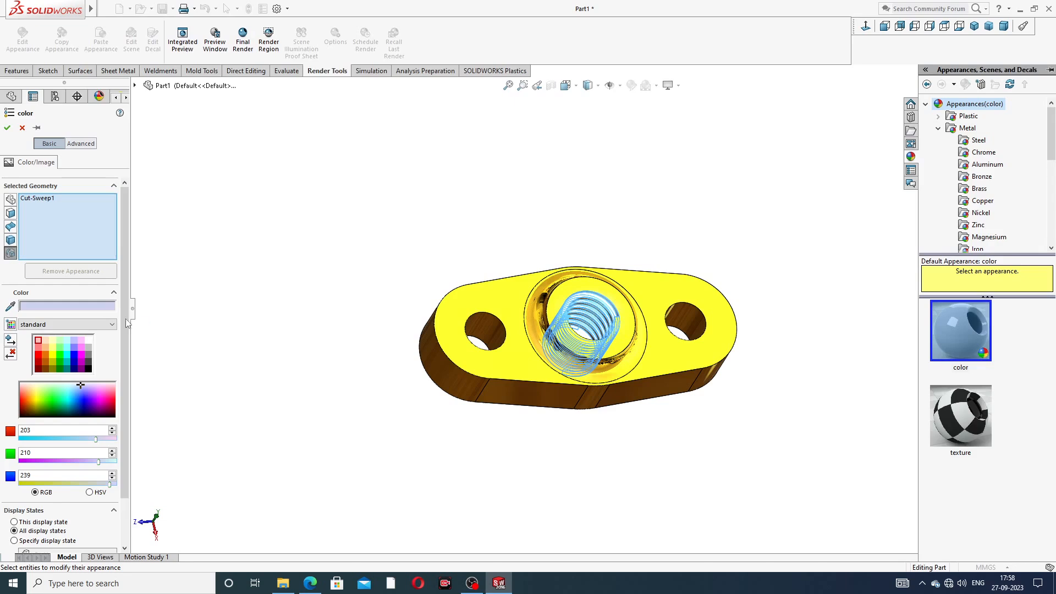
click(89, 364)
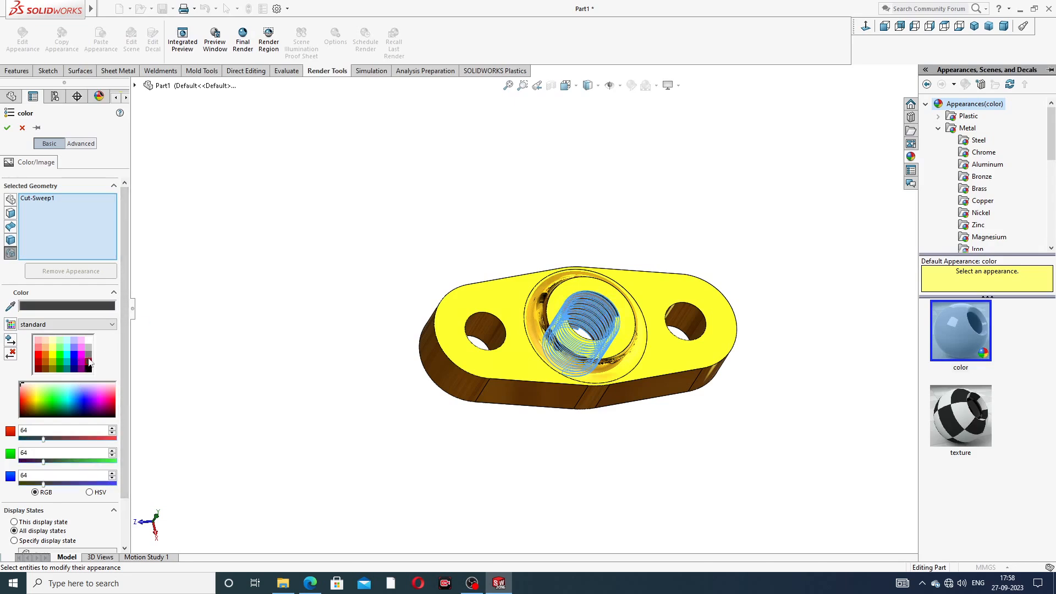
click(7, 127)
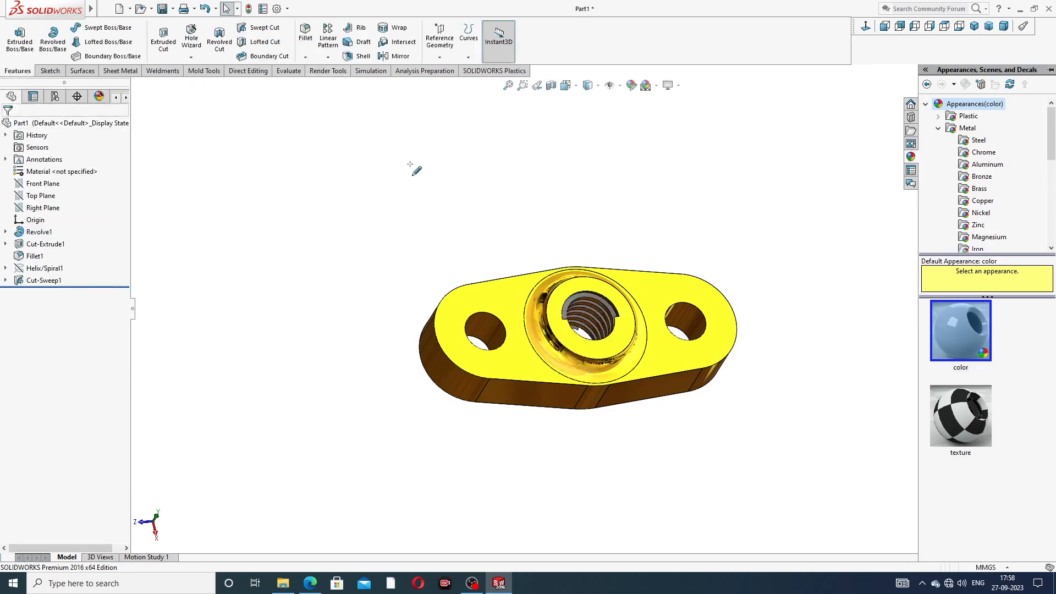
Step: Apply the same dark grey colour (RGB 64, 64, 64) to the cylindrical inner face of the threaded hole
middle_drag(559, 209, 578, 336)
scroll(583, 326, down, 4)
middle_drag(597, 301, 540, 364)
scroll(598, 341, up, 3)
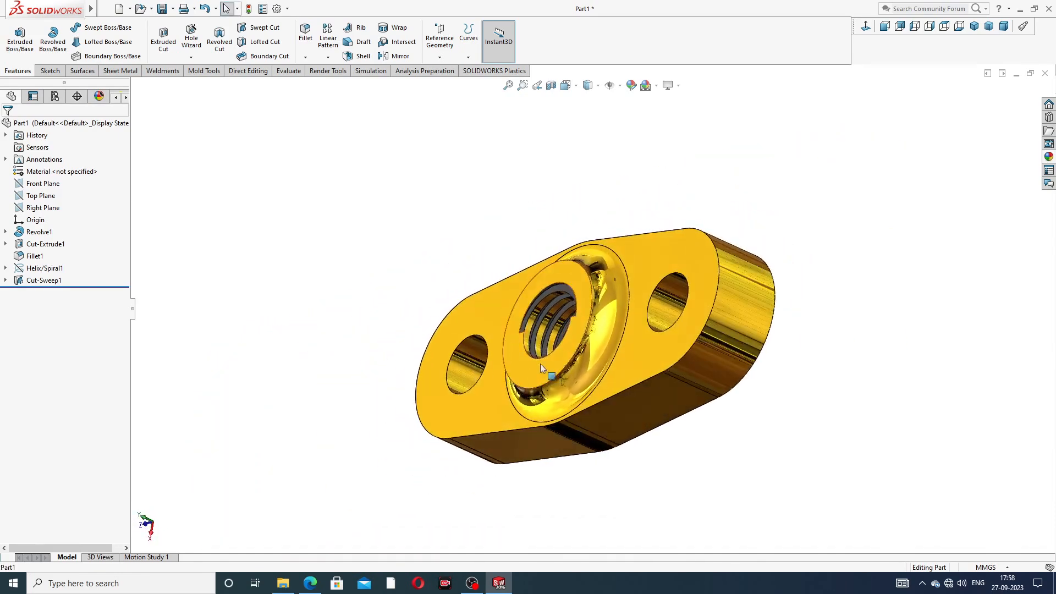
click(544, 330)
scroll(544, 331, down, 6)
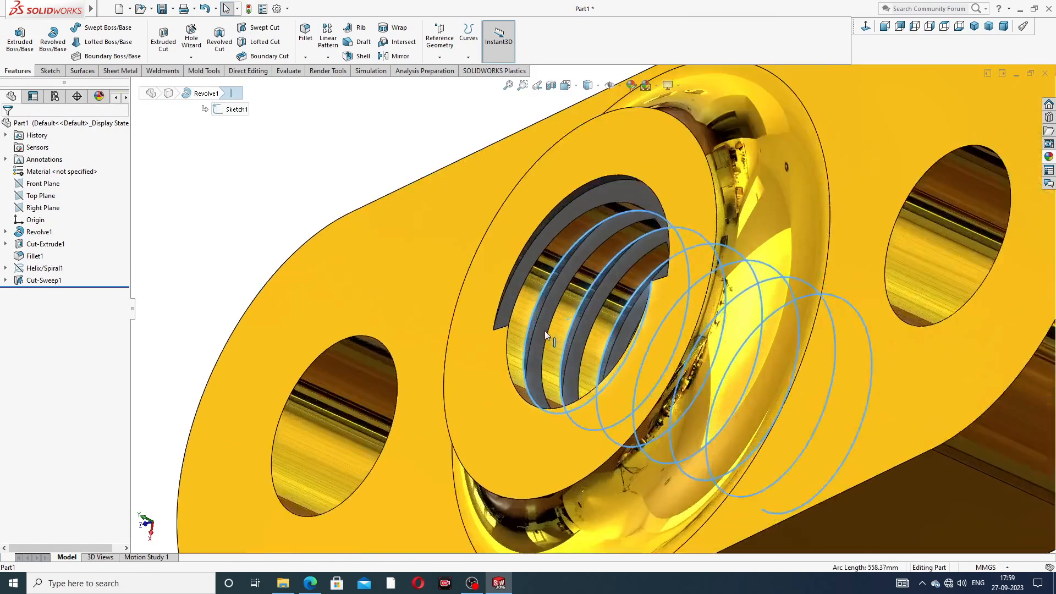
click(572, 317)
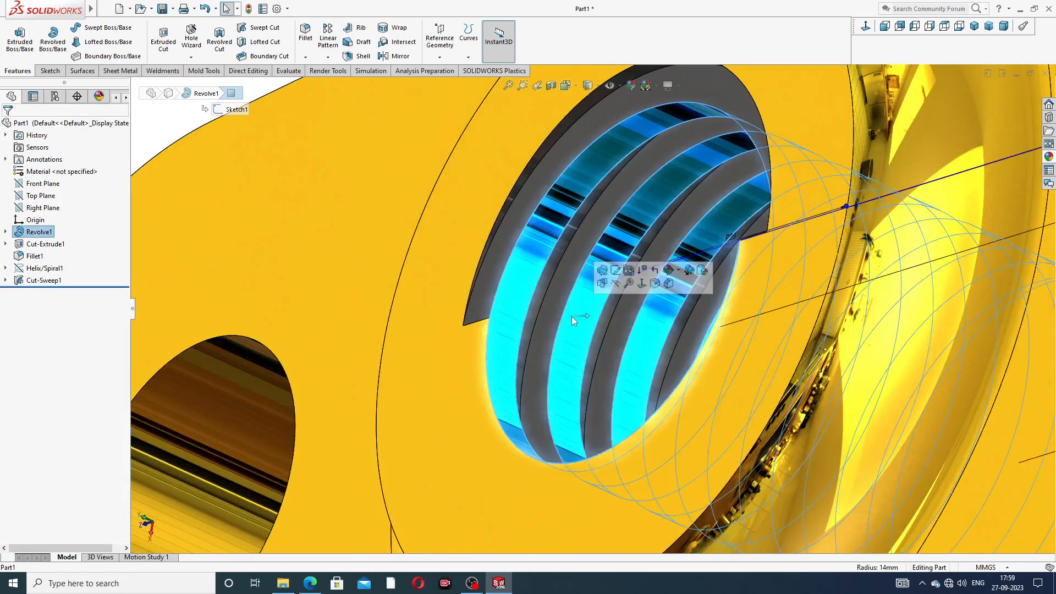
scroll(572, 316, up, 1)
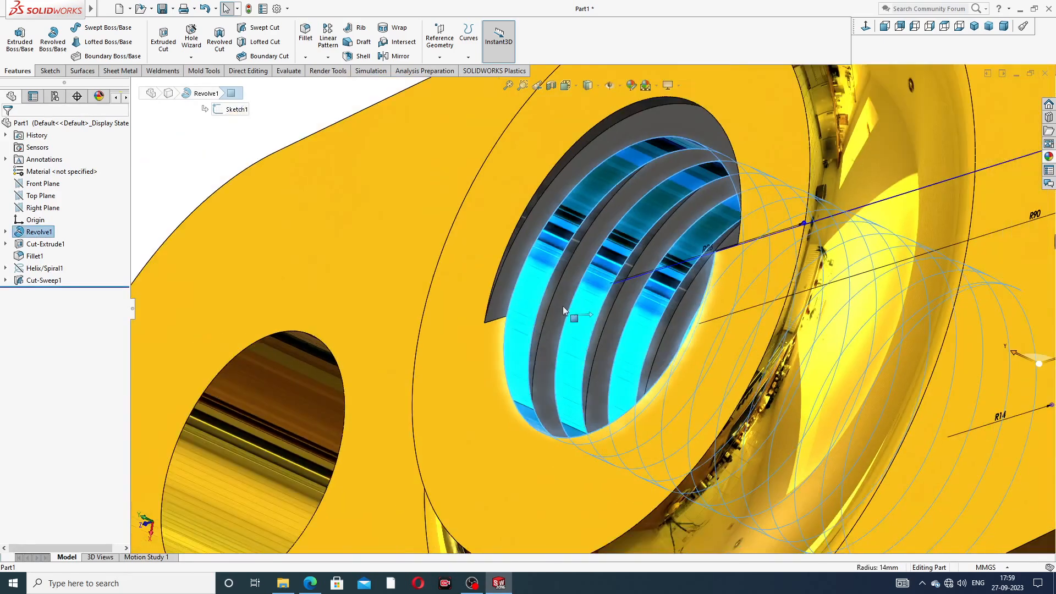
click(630, 87)
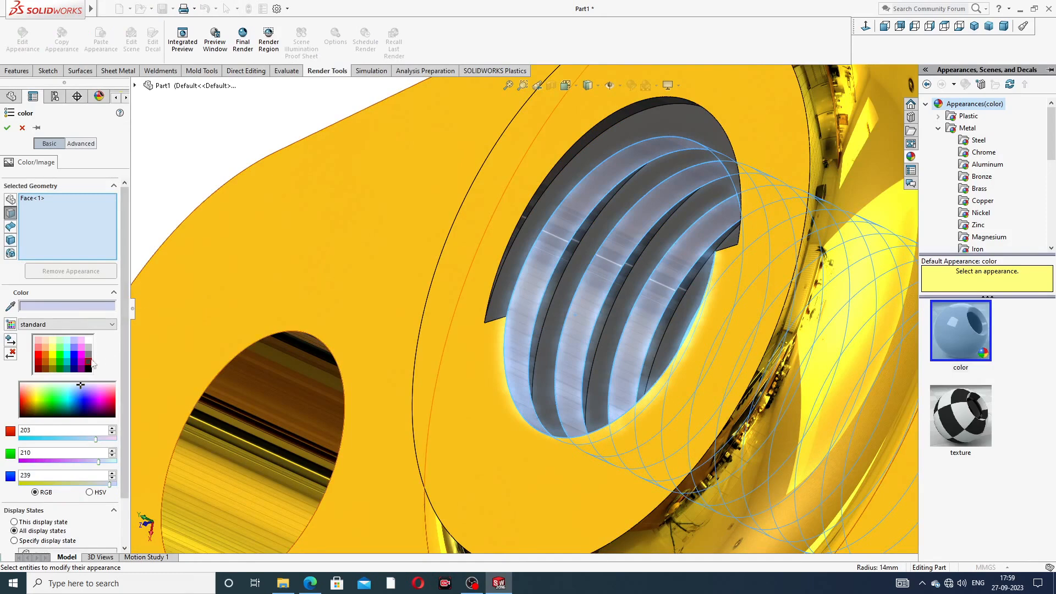
click(90, 361)
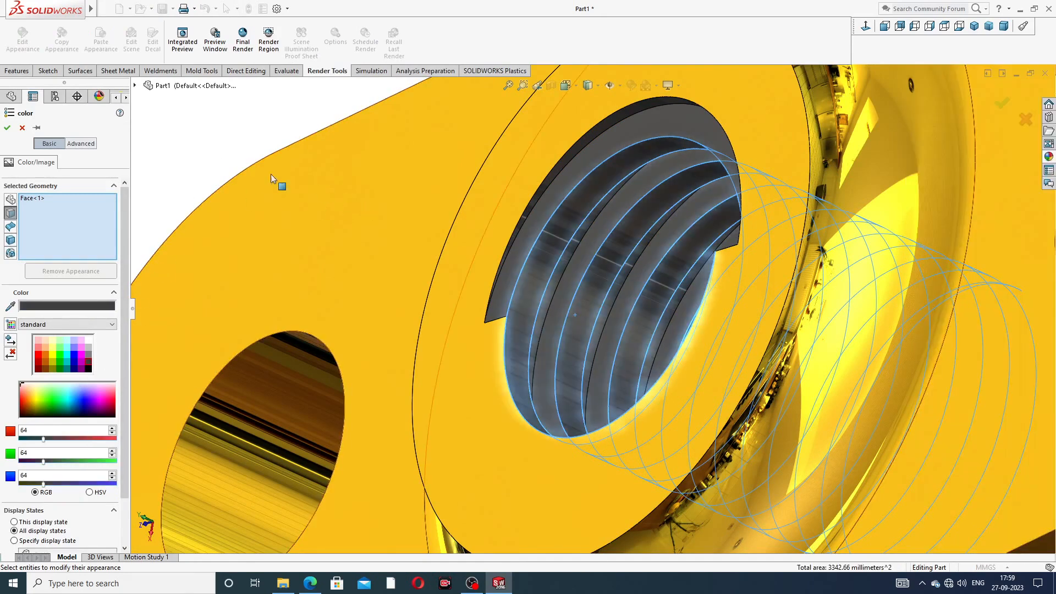
click(8, 127)
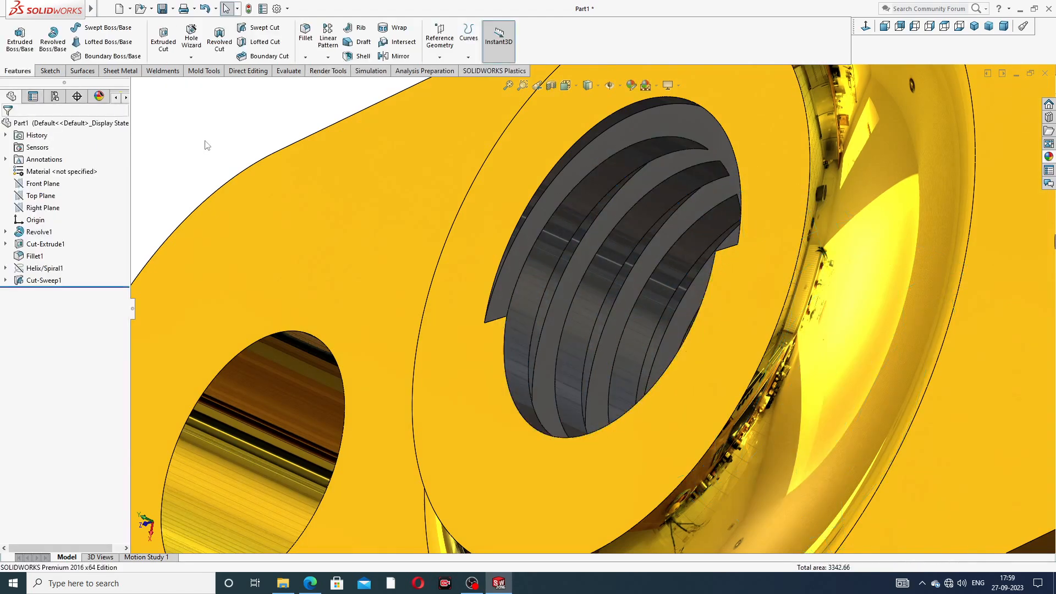
Step: Examine the coloured bridge part from several angles, including isometric, and compare it with the Part-09 drawing PDF in the browser
key(f)
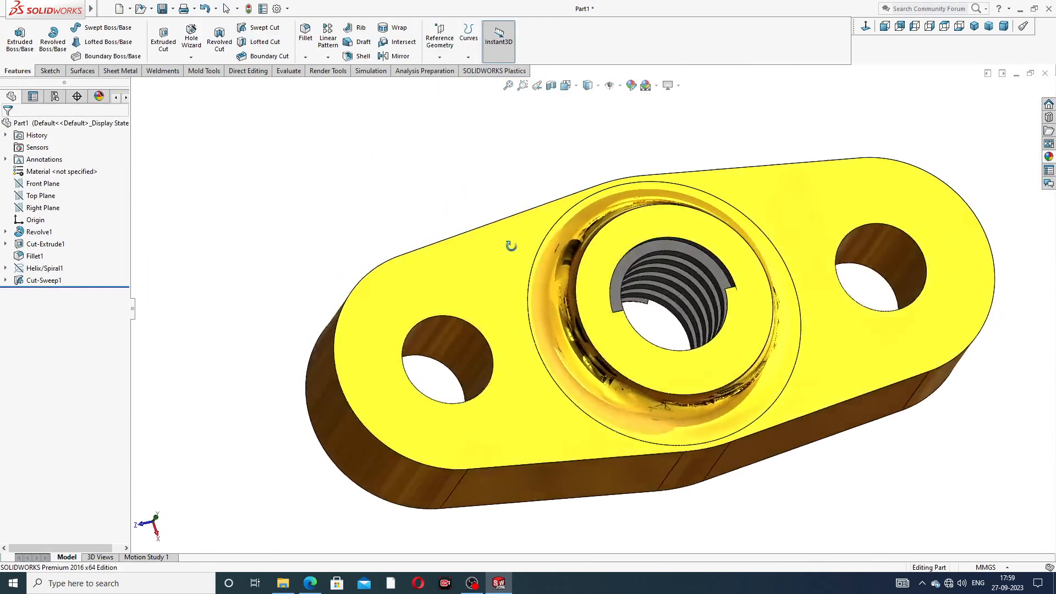
middle_drag(511, 245, 530, 198)
middle_drag(657, 267, 620, 202)
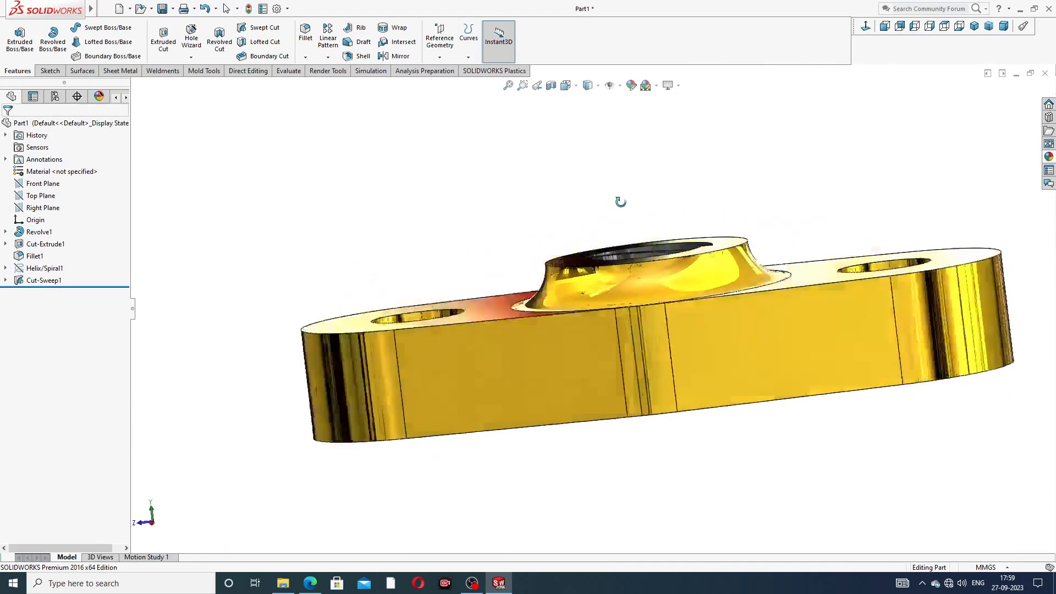
key(ctrl+7)
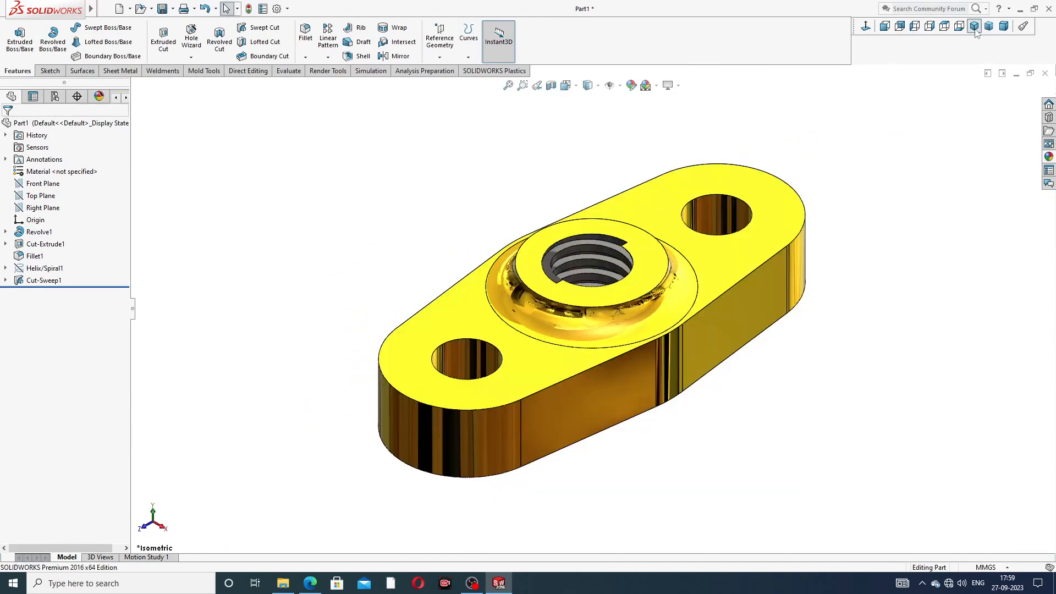
middle_drag(718, 216, 619, 345)
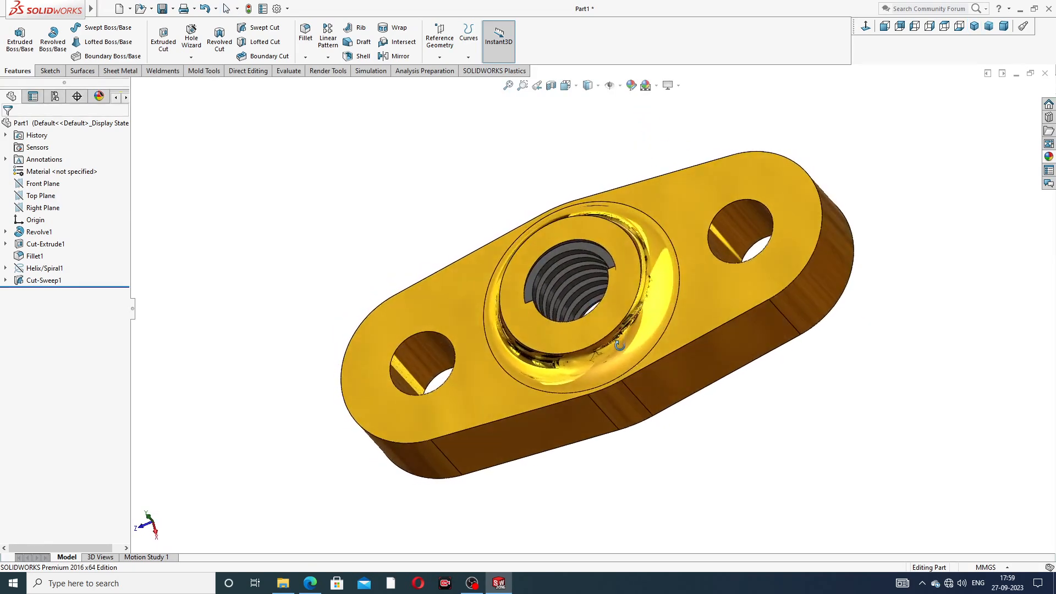
scroll(623, 313, down, 2)
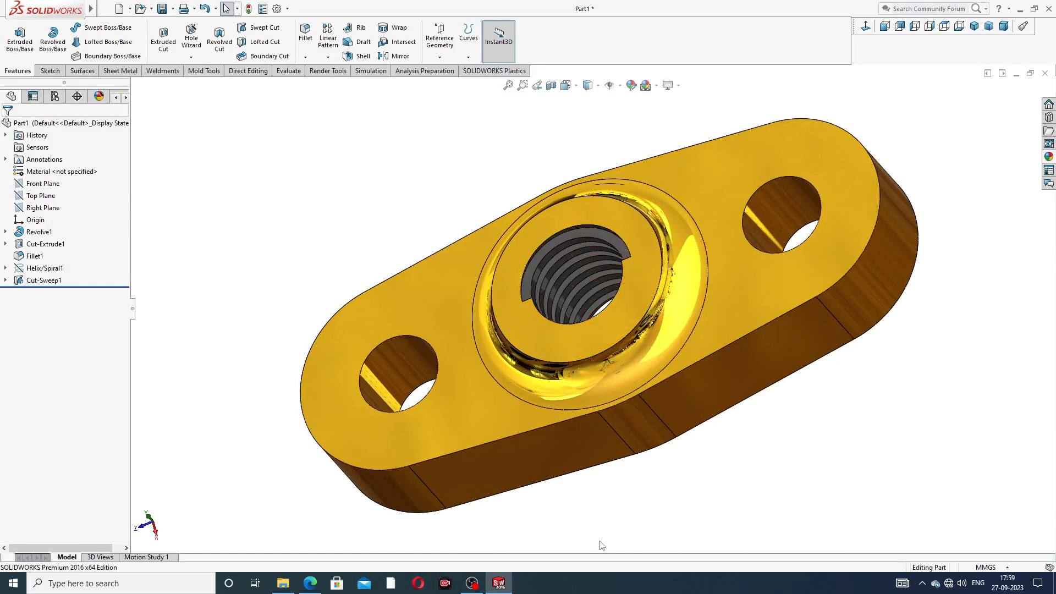
scroll(707, 467, up, 1)
middle_drag(749, 388, 763, 356)
scroll(699, 352, down, 2)
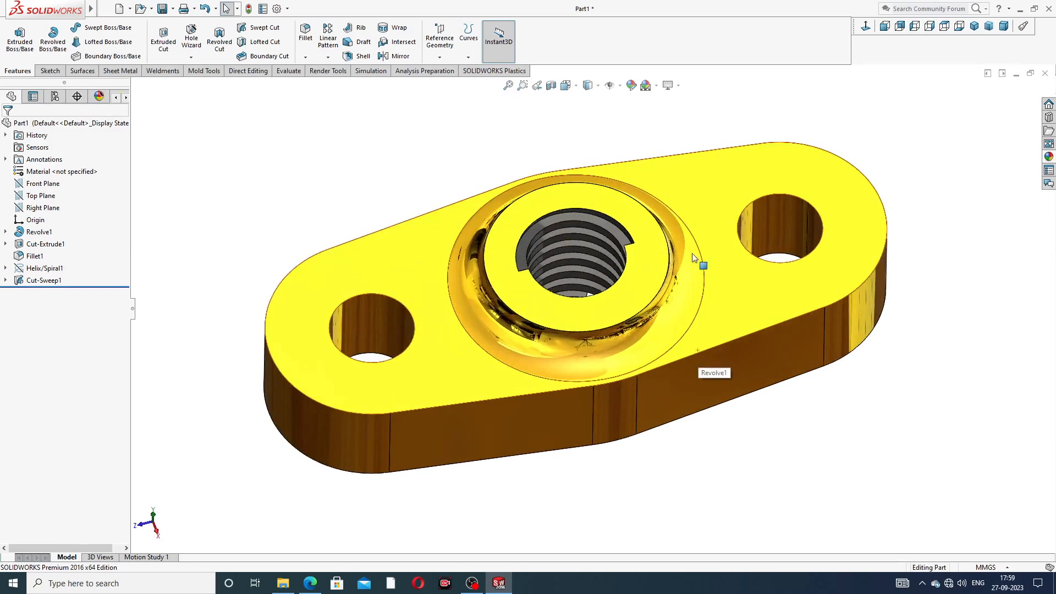
mouse_move(707, 267)
middle_down()
mouse_move(691, 230)
mouse_move(662, 254)
mouse_move(670, 235)
mouse_move(750, 259)
mouse_move(694, 263)
middle_up()
scroll(668, 262, down, 2)
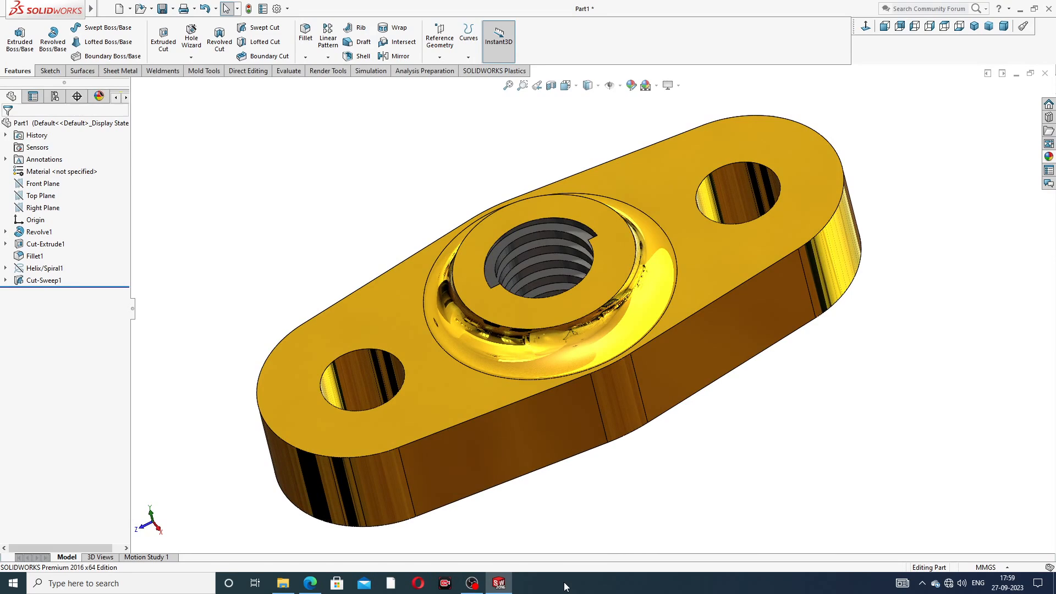
click(309, 583)
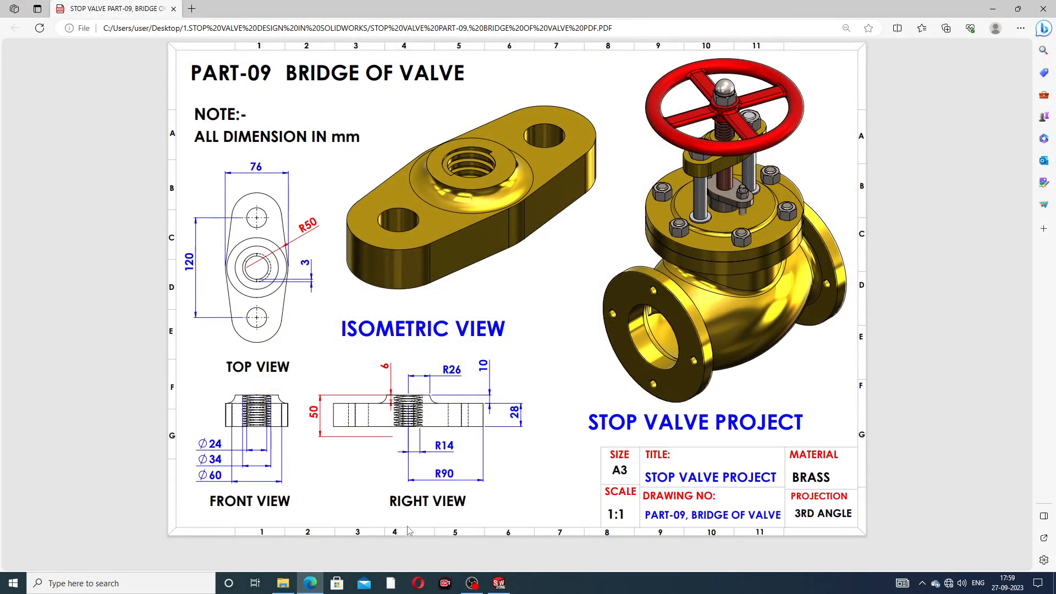
click(504, 584)
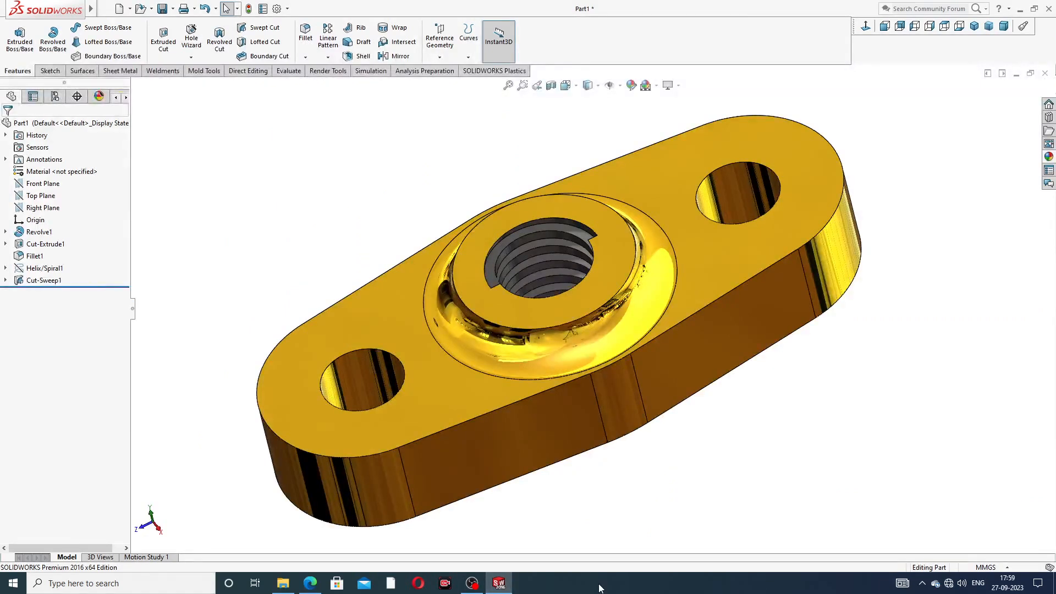
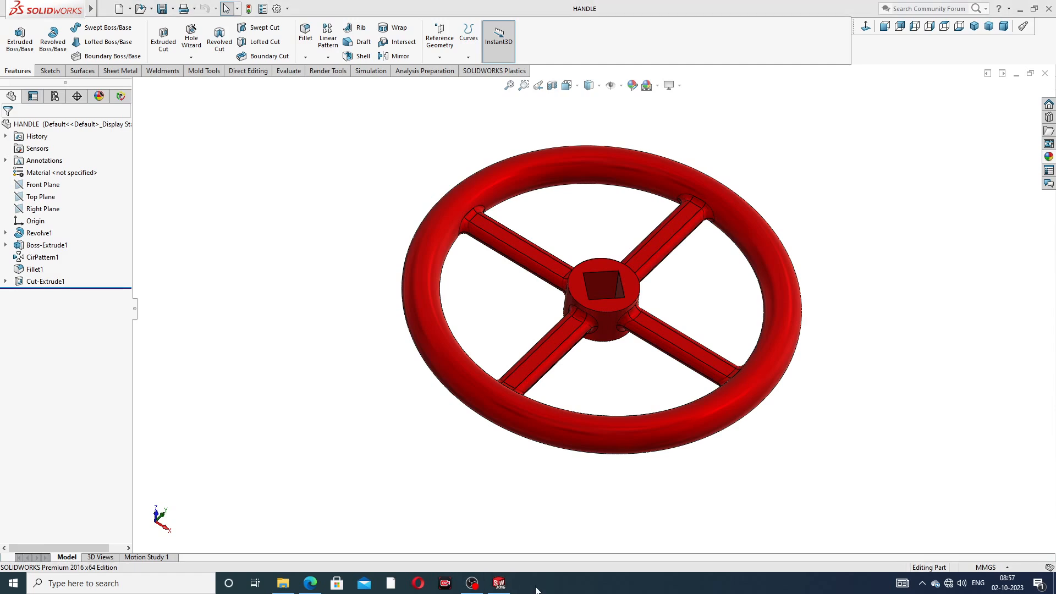
Step: Close the HANDLE part and start a new part document with a plain white scene background
click(1044, 73)
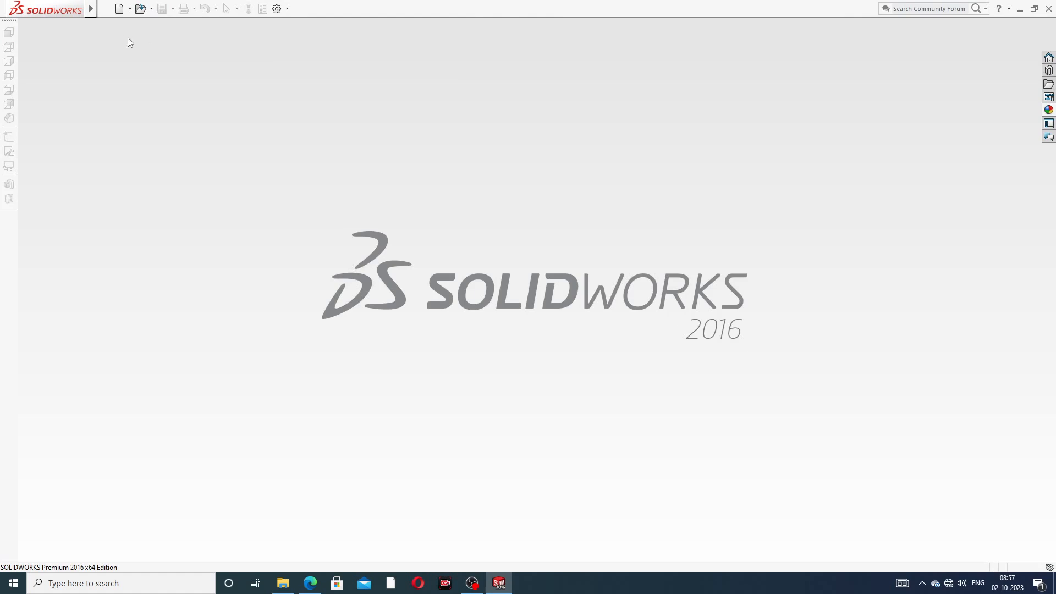
click(119, 8)
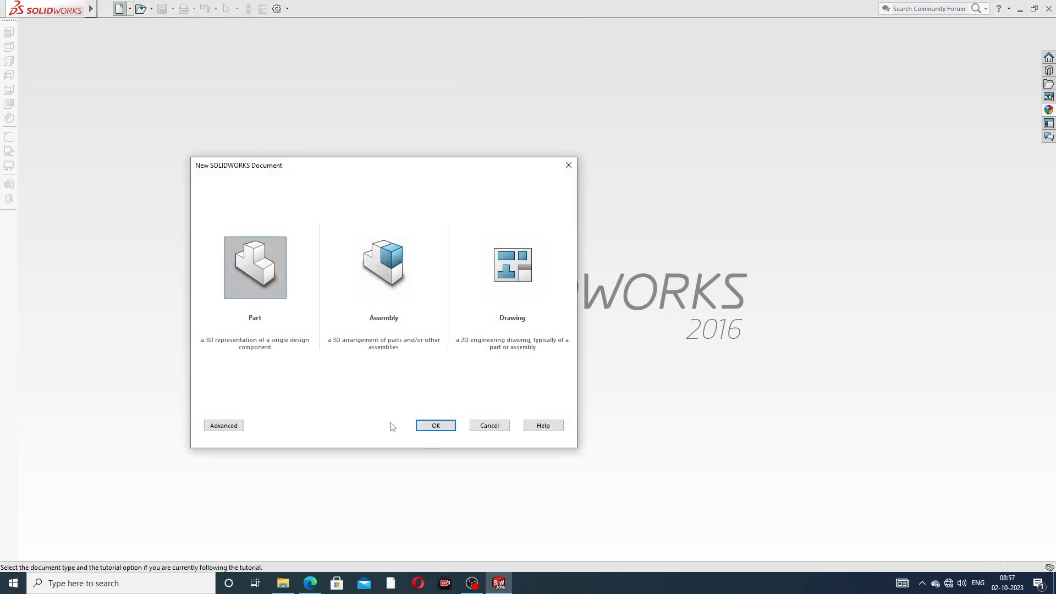
click(432, 426)
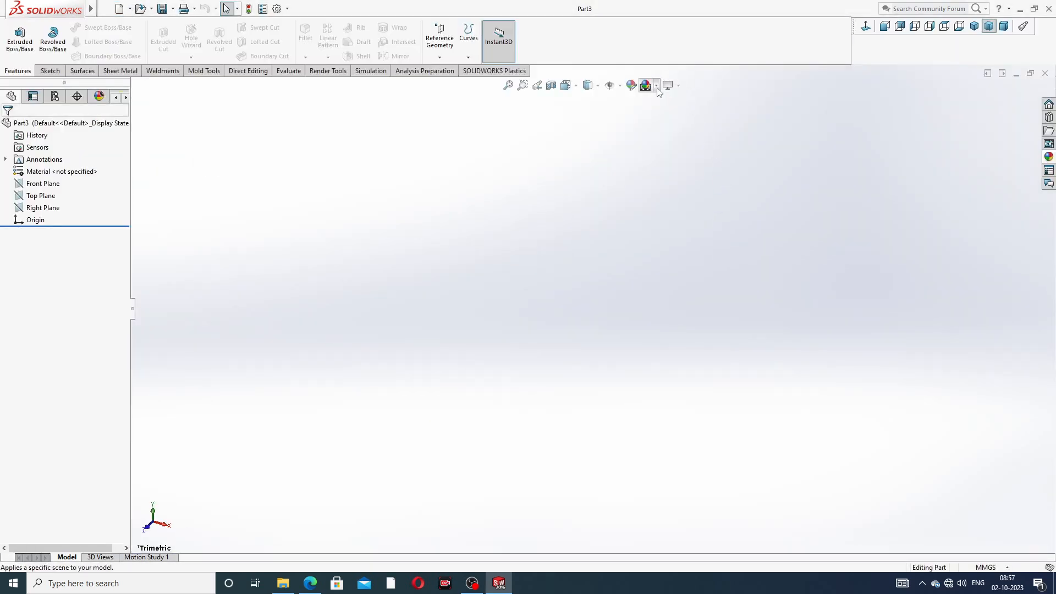
click(667, 86)
click(685, 32)
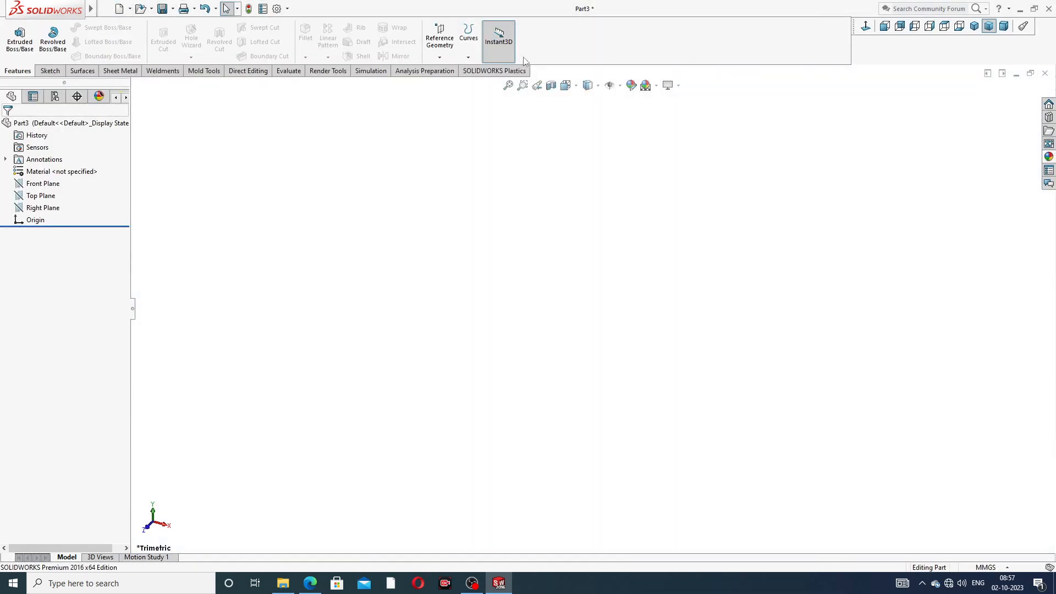
Step: Set the document's shaded and wireframe image quality to the highest resolution
click(276, 9)
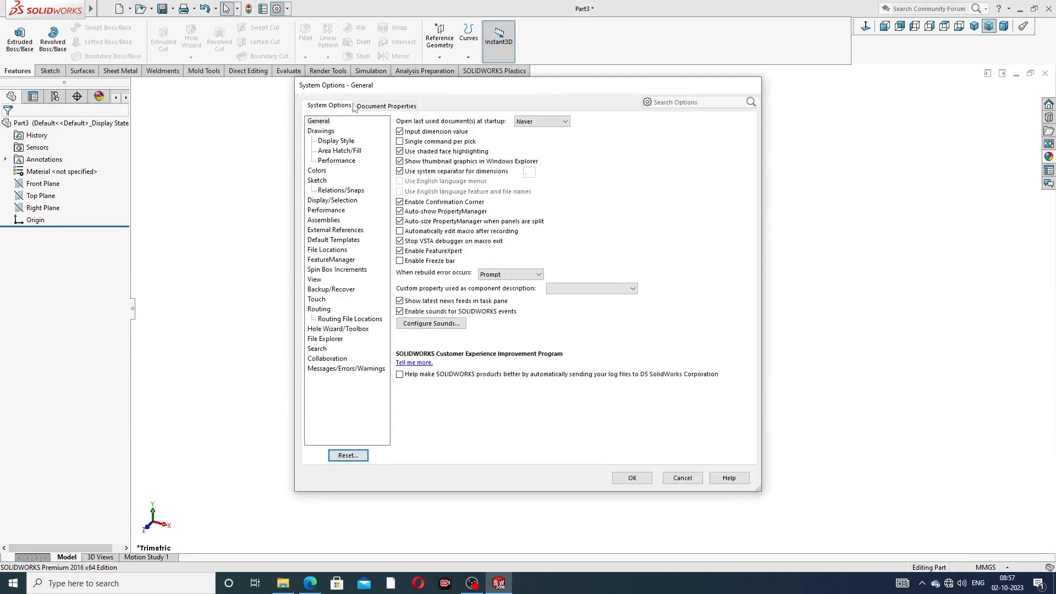
click(367, 107)
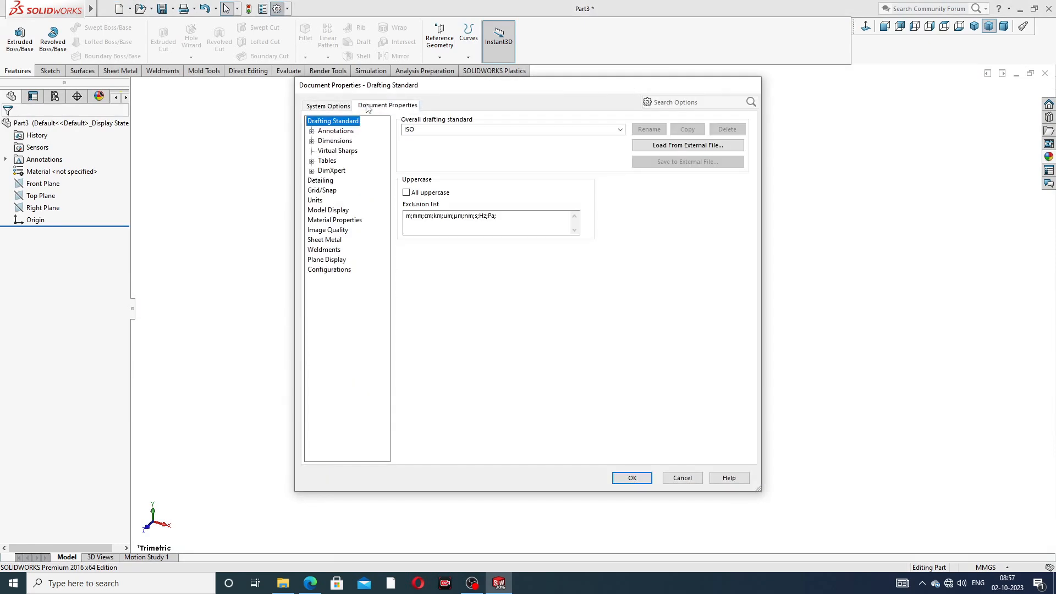
click(328, 230)
drag(494, 138, 606, 138)
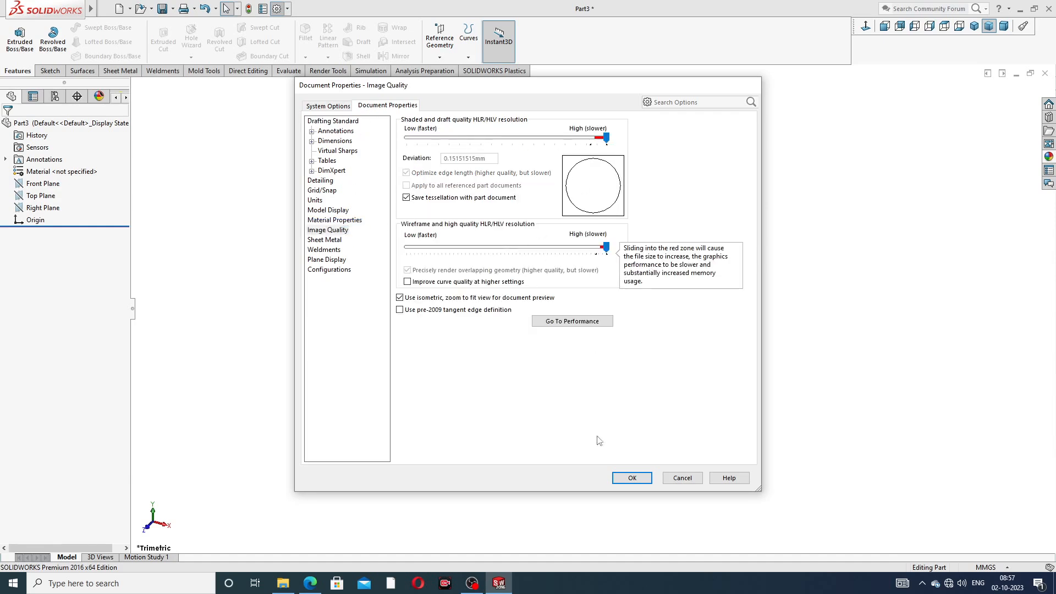
click(633, 479)
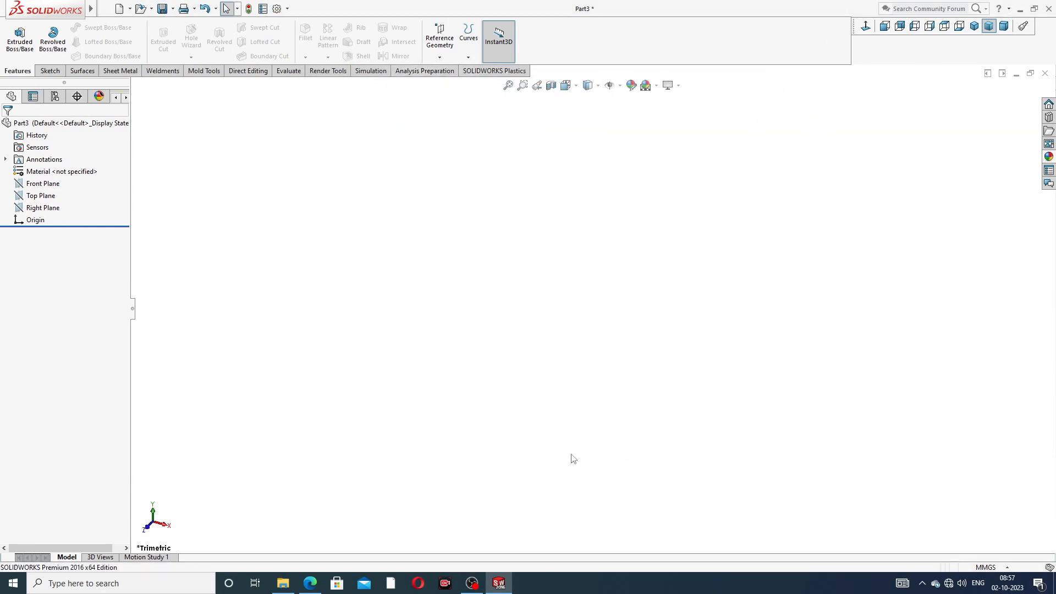
Step: Consult the Part-11 handle drawing PDF in the browser, return to SOLIDWORKS and start a sketch on the Top Plane
click(310, 583)
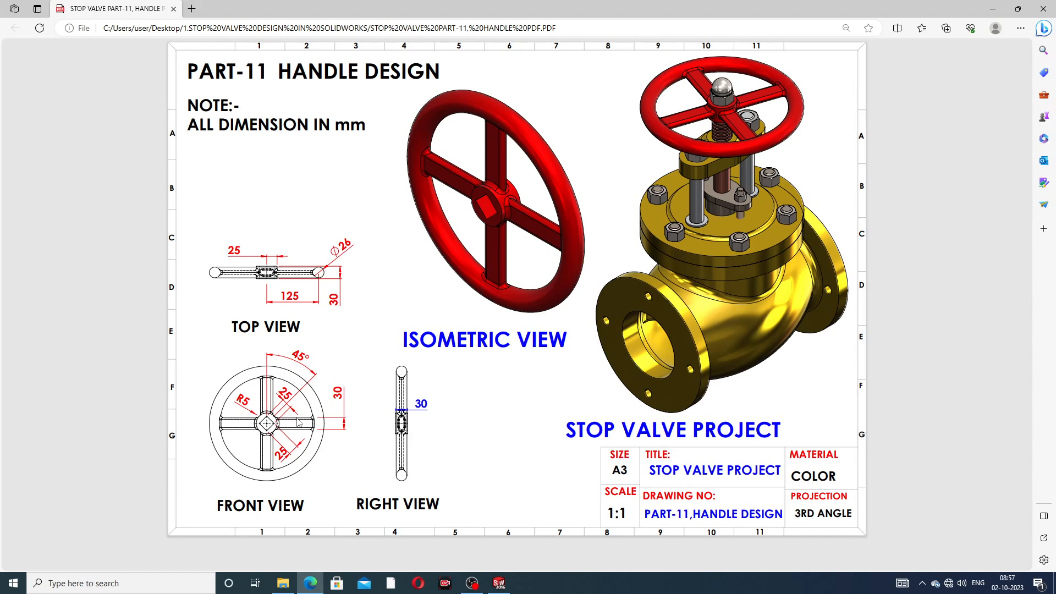
click(499, 584)
click(43, 196)
click(54, 183)
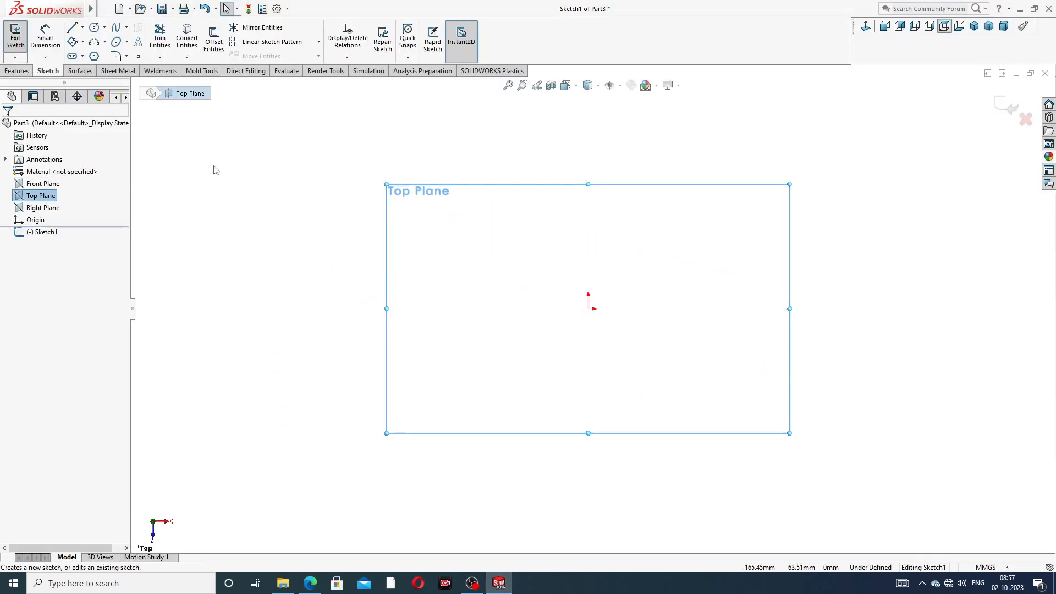
Step: Sketch a vertical construction centerline about 126 mm long passing through the origin
click(83, 28)
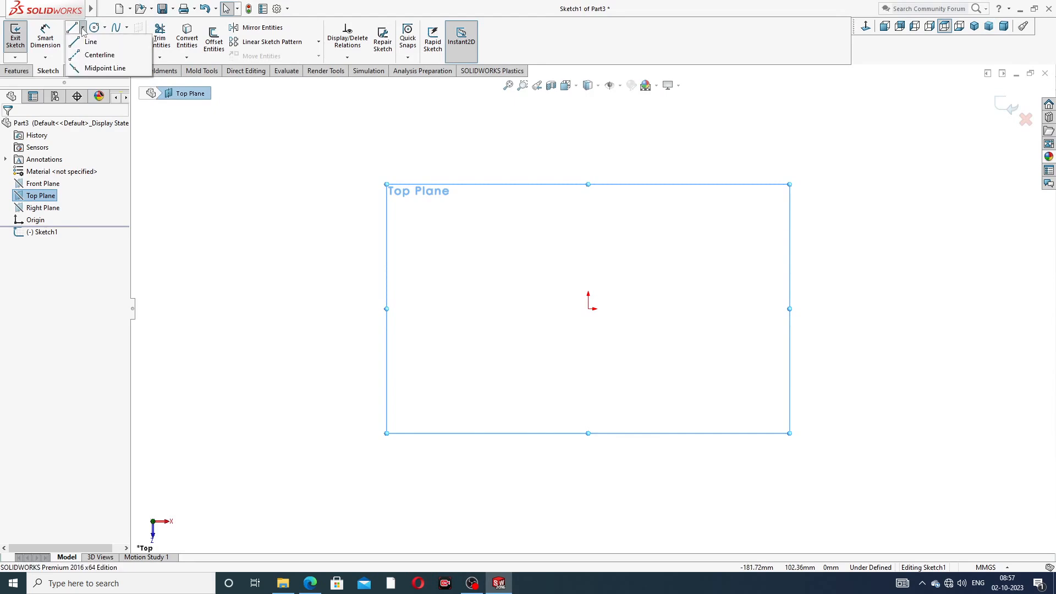
click(96, 55)
click(588, 149)
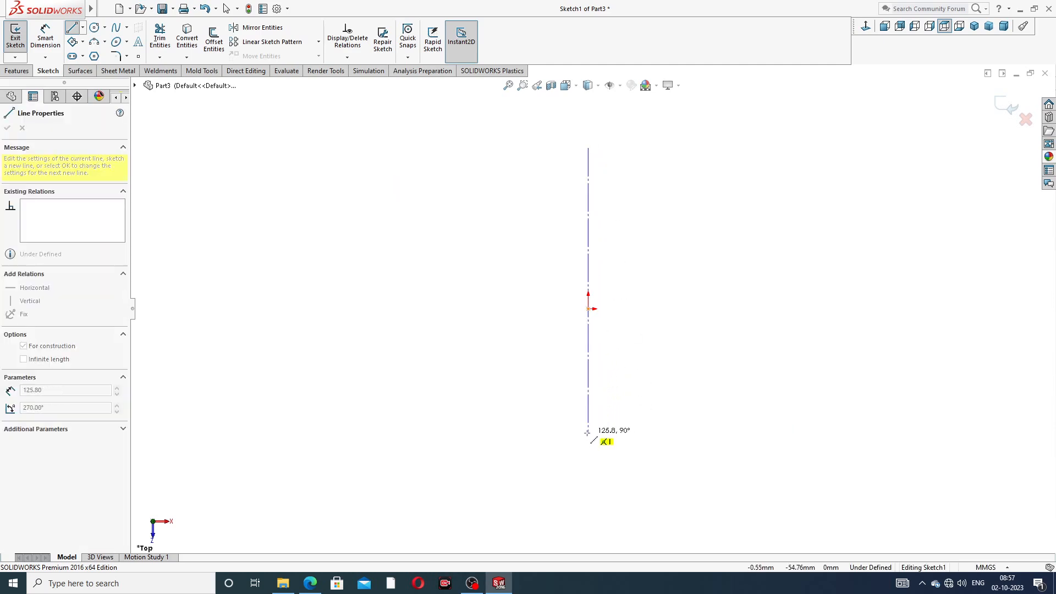
click(587, 433)
right_click(641, 300)
click(662, 317)
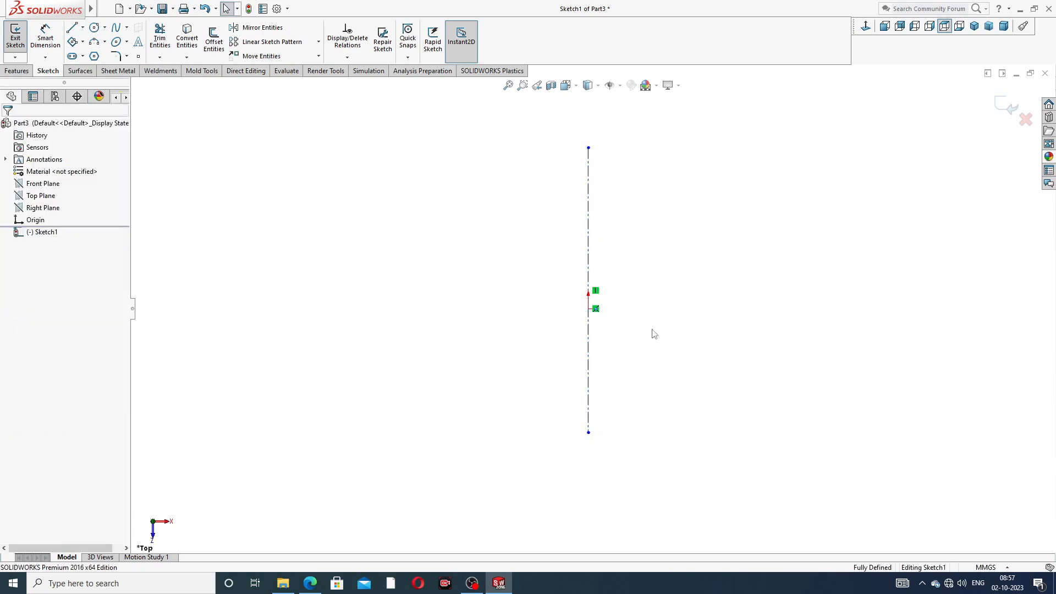
Step: Sketch a horizontal centerline through the origin, with its right end about 96 mm from the origin
click(104, 27)
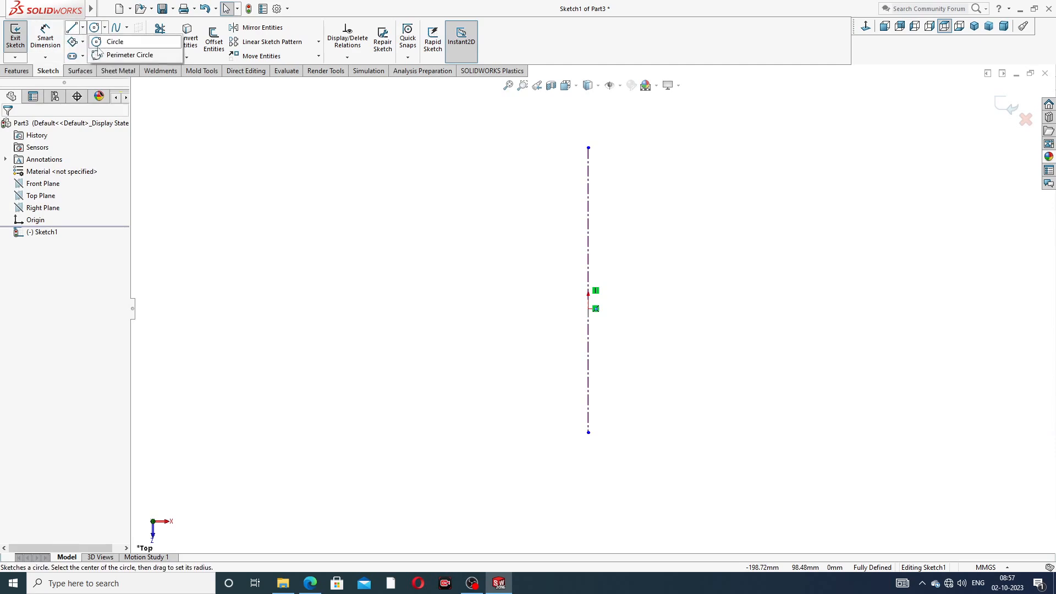
click(83, 28)
click(94, 60)
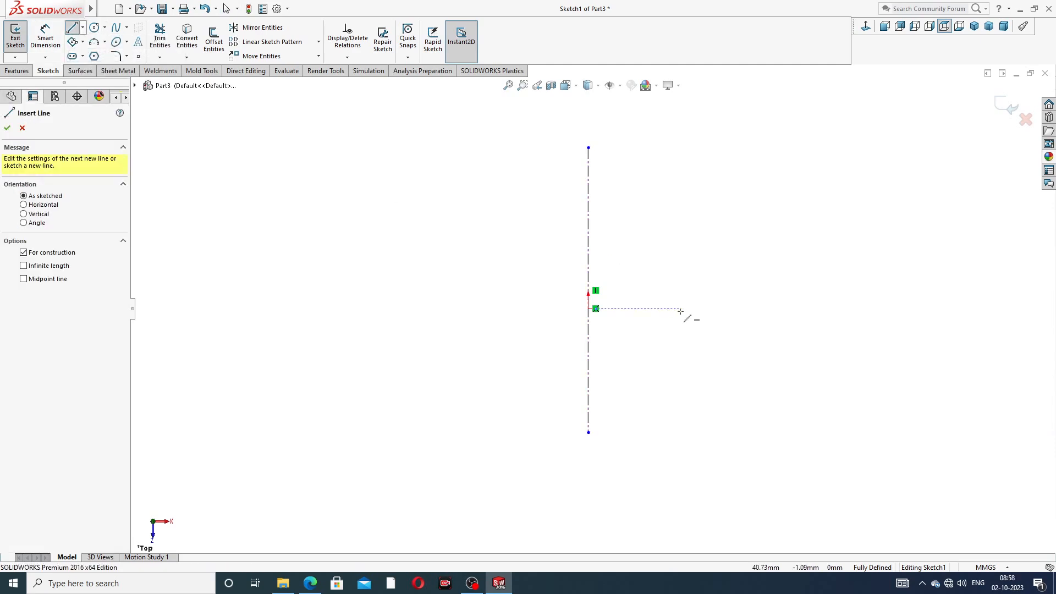
click(448, 308)
click(720, 308)
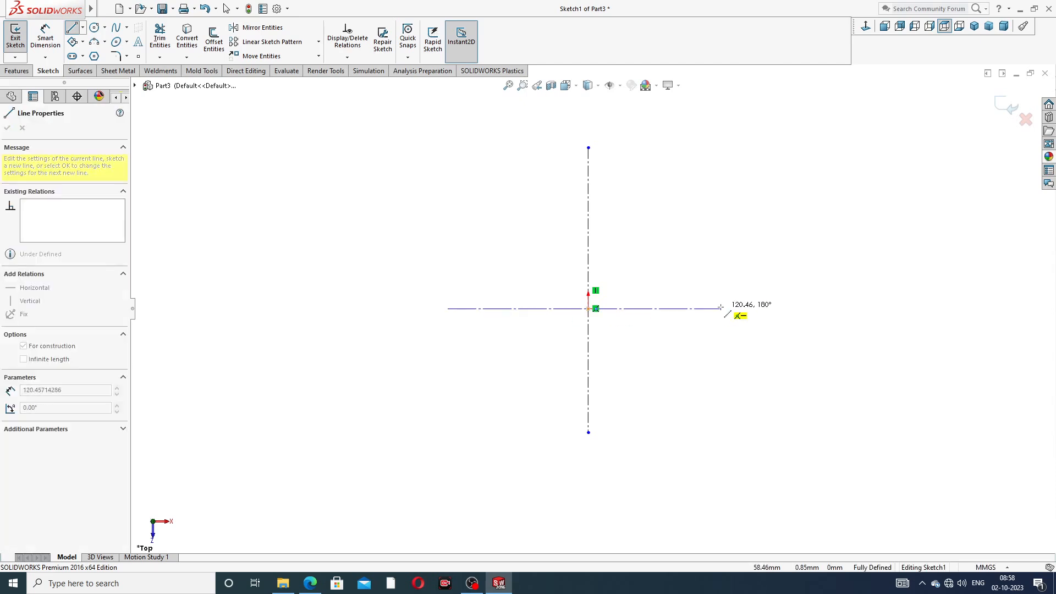
click(806, 308)
right_click(804, 245)
click(838, 263)
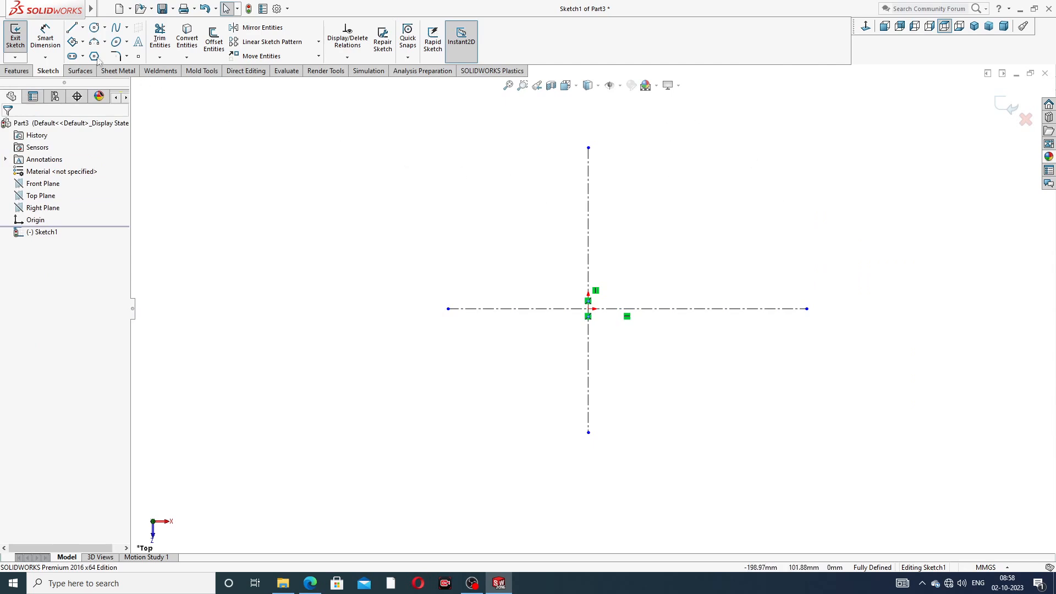
Step: Sketch a corner rectangle about 44 mm high from the vertical centerline, extending right and crossing the horizontal centerline
click(83, 42)
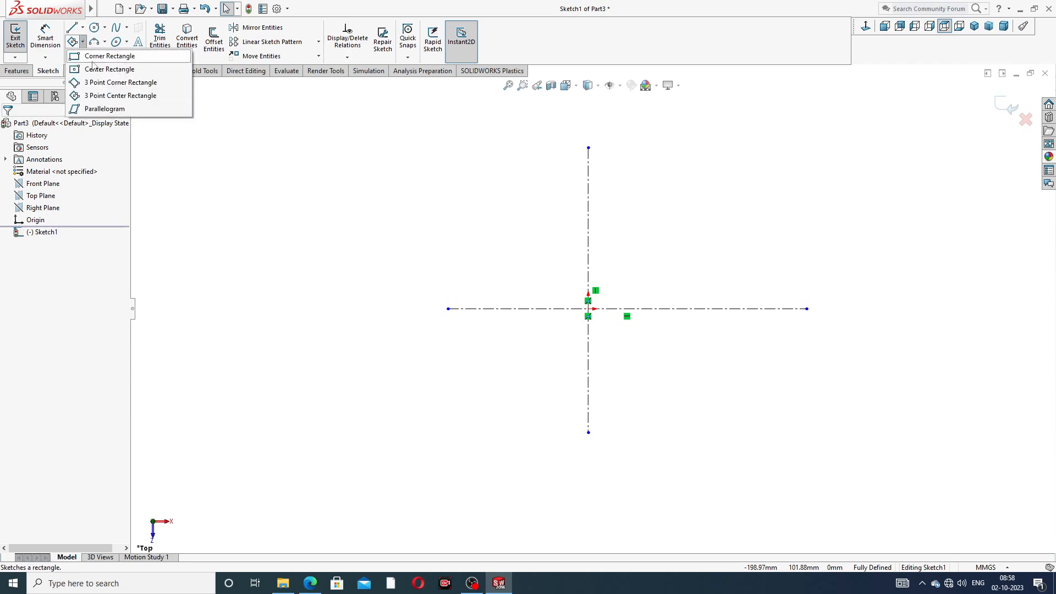
click(99, 57)
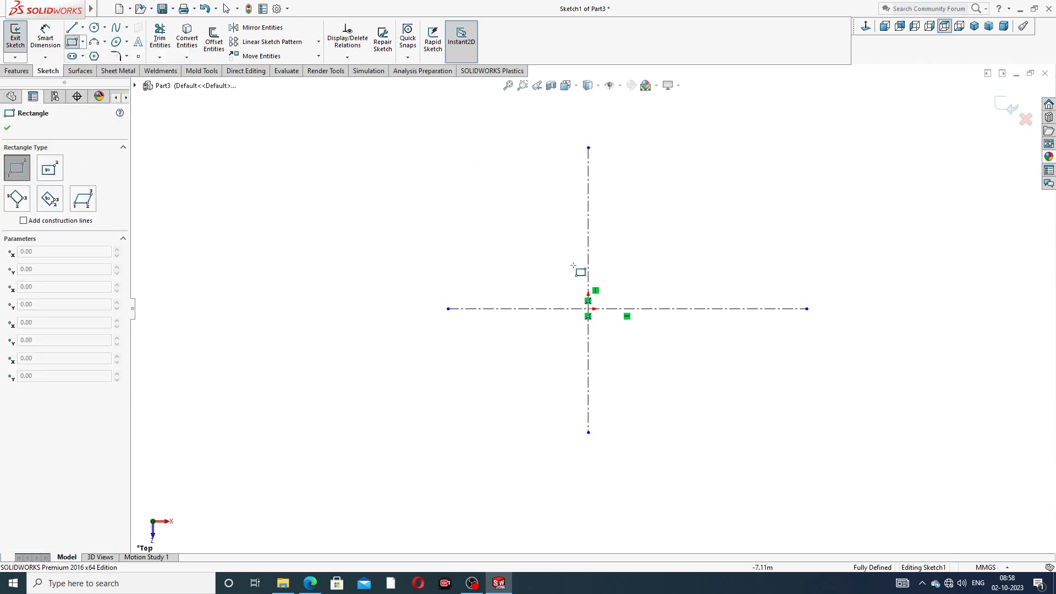
click(588, 257)
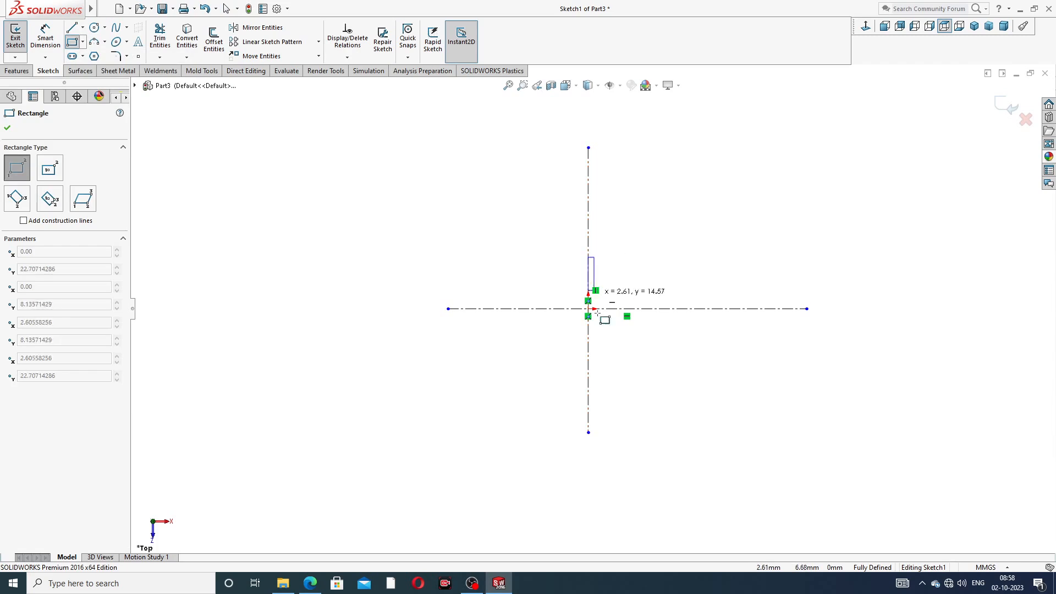
click(689, 357)
right_click(740, 231)
click(762, 233)
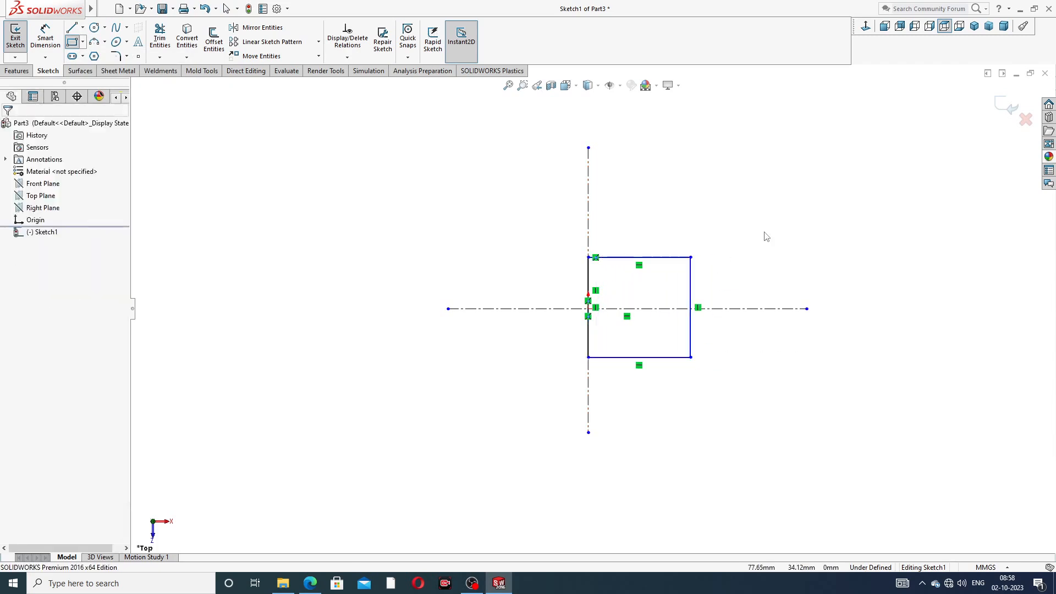
Step: Add a Midpoint relation between the vertical centerline and the origin
click(590, 219)
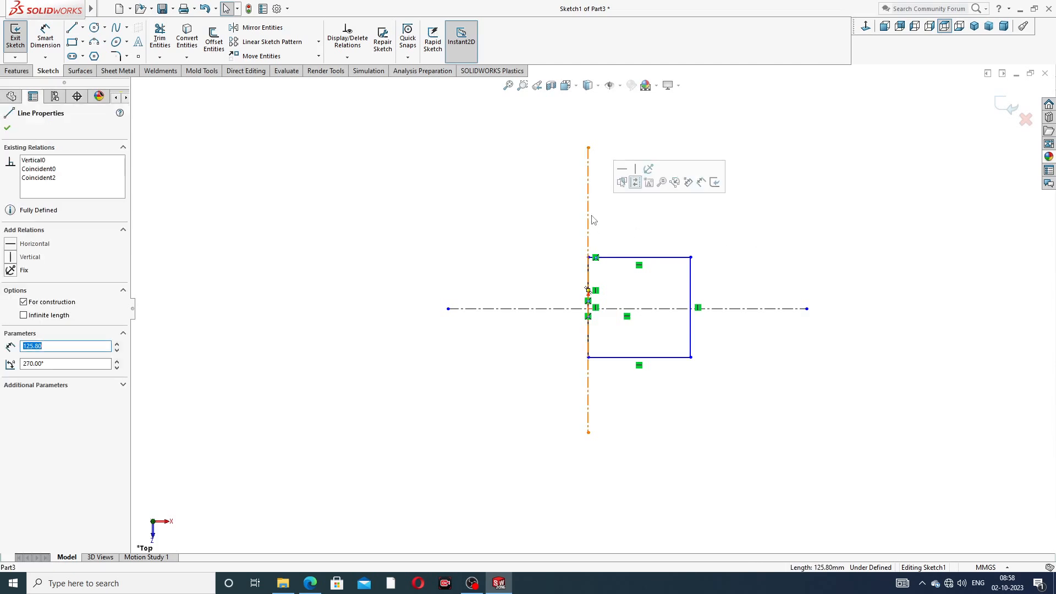
ctrl+click(588, 309)
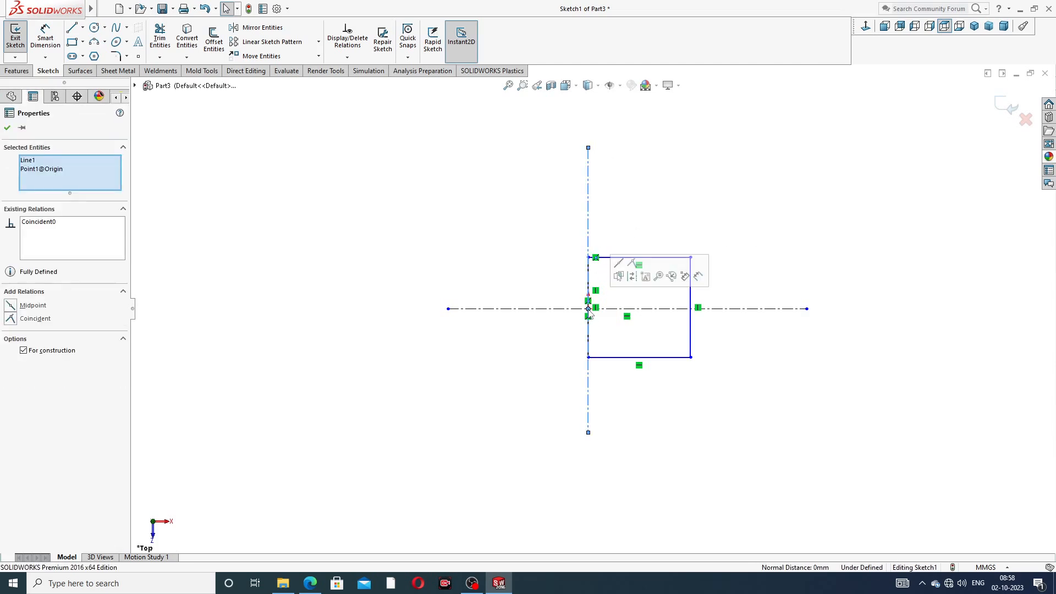
click(619, 266)
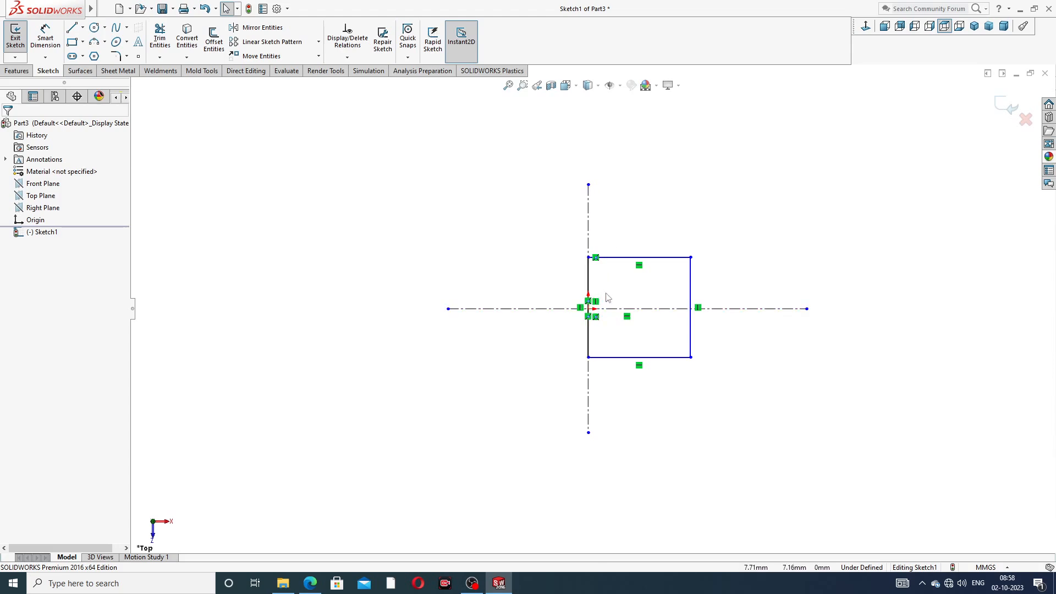
Step: Make the midpoint of the rectangle's left edge coincident with the origin
scroll(589, 292, down, 5)
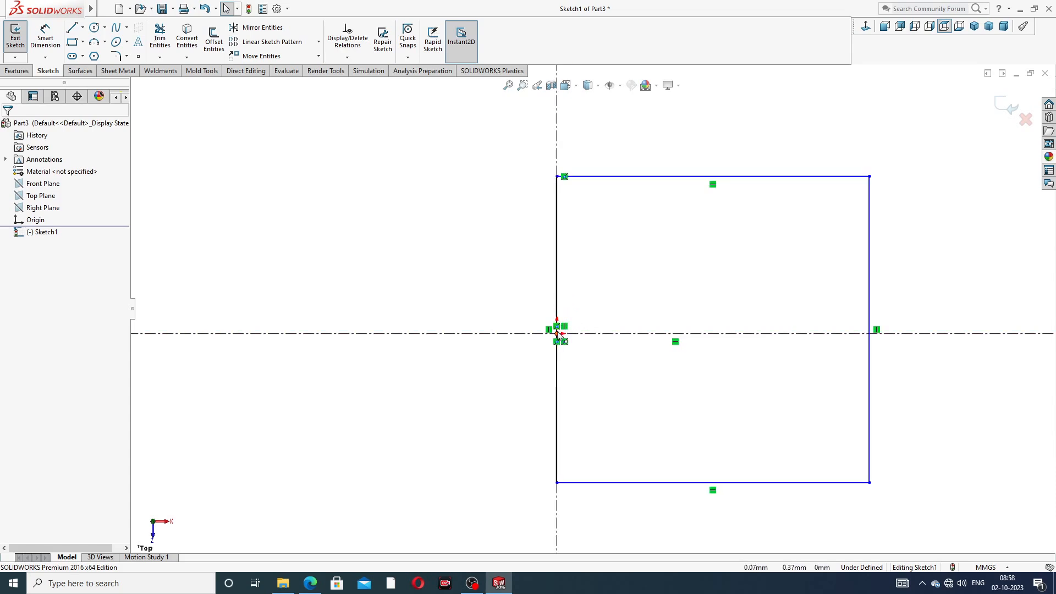
scroll(557, 333, down, 5)
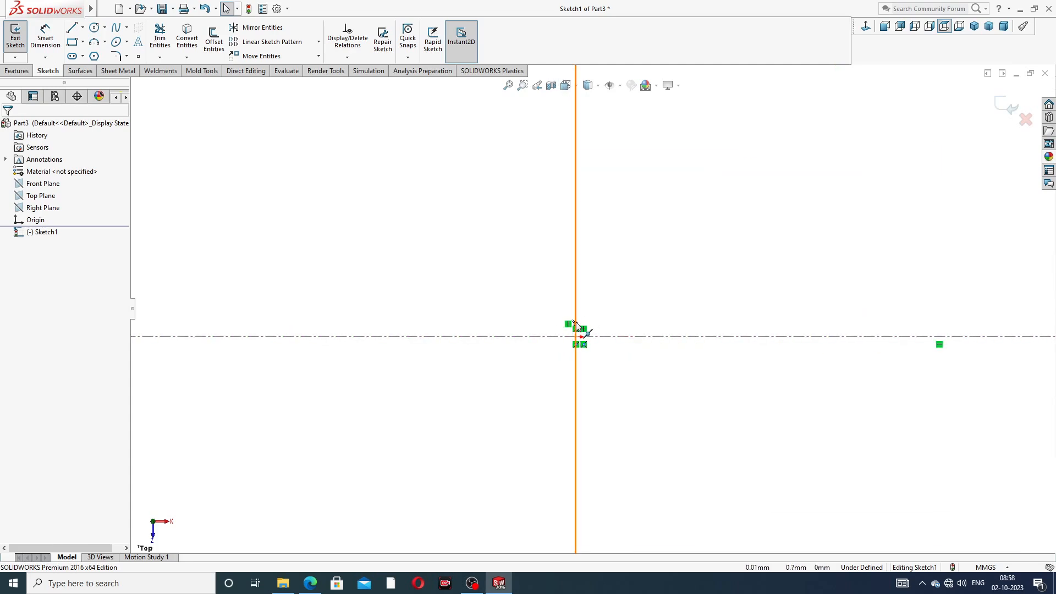
click(575, 326)
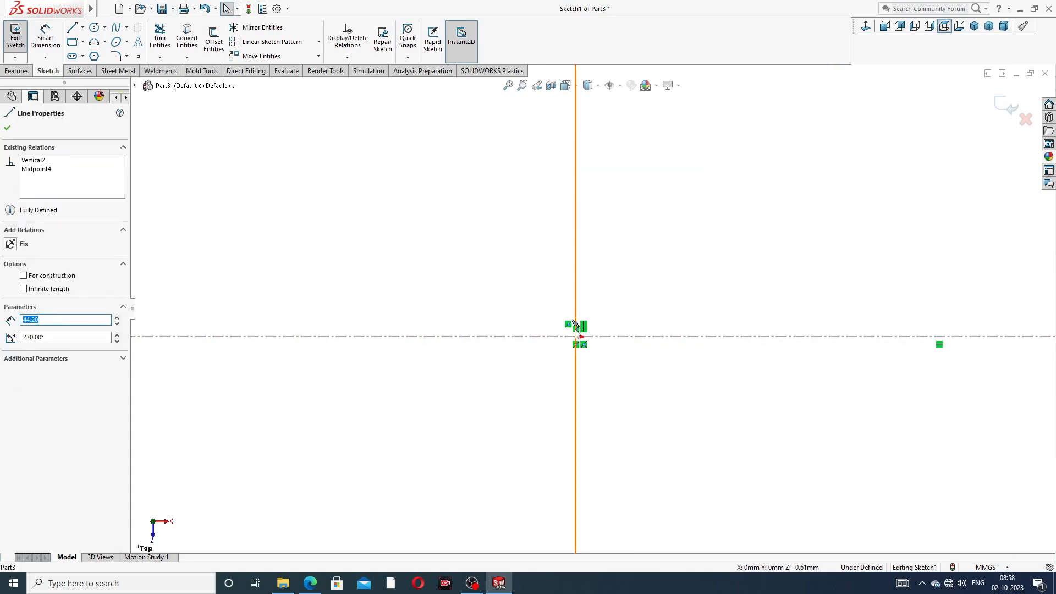
click(577, 335)
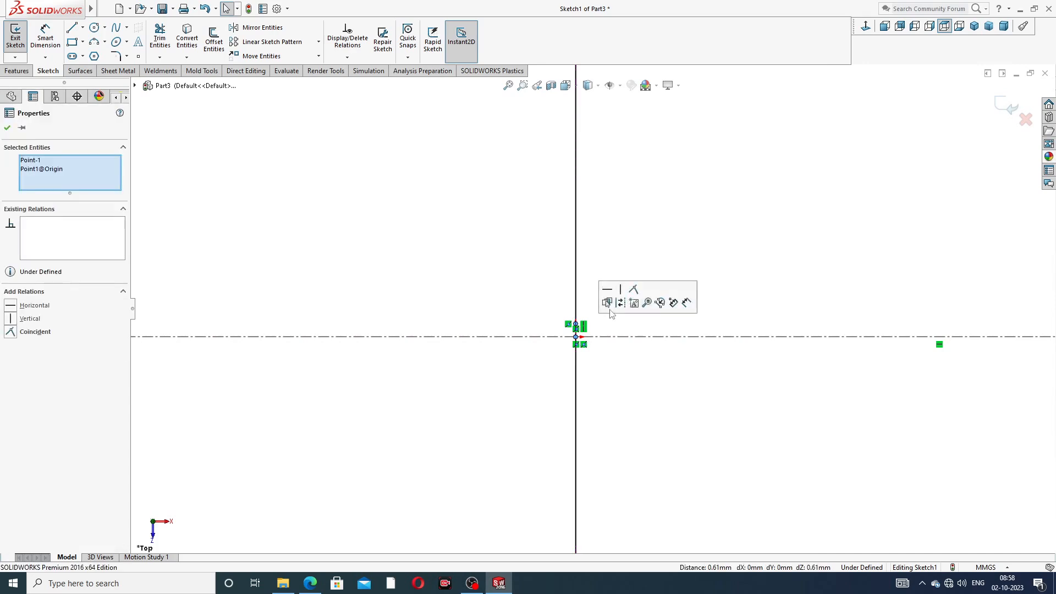
click(633, 292)
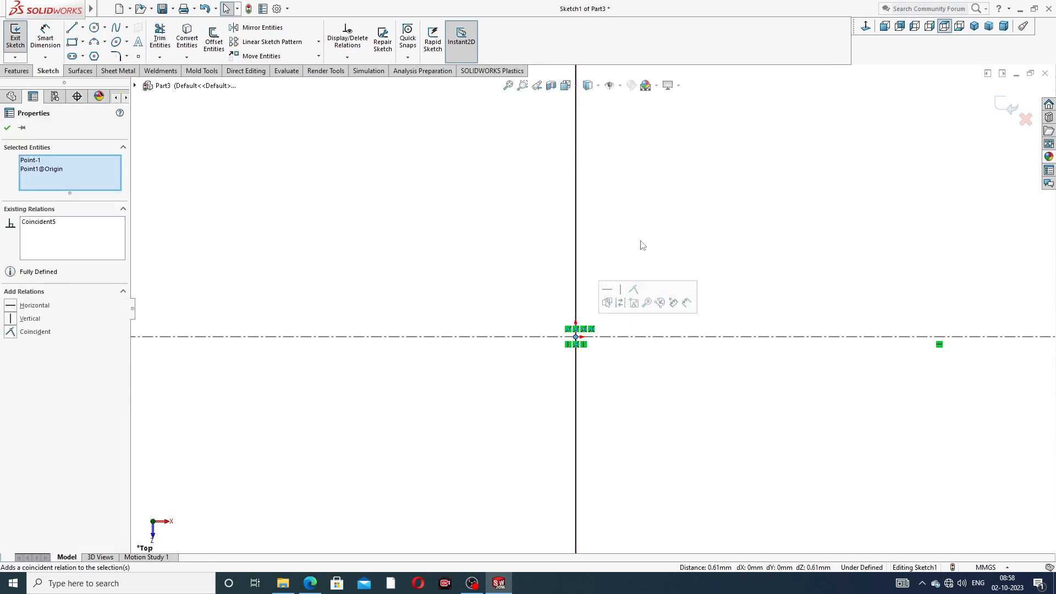
click(613, 306)
scroll(612, 306, up, 3)
scroll(676, 236, up, 6)
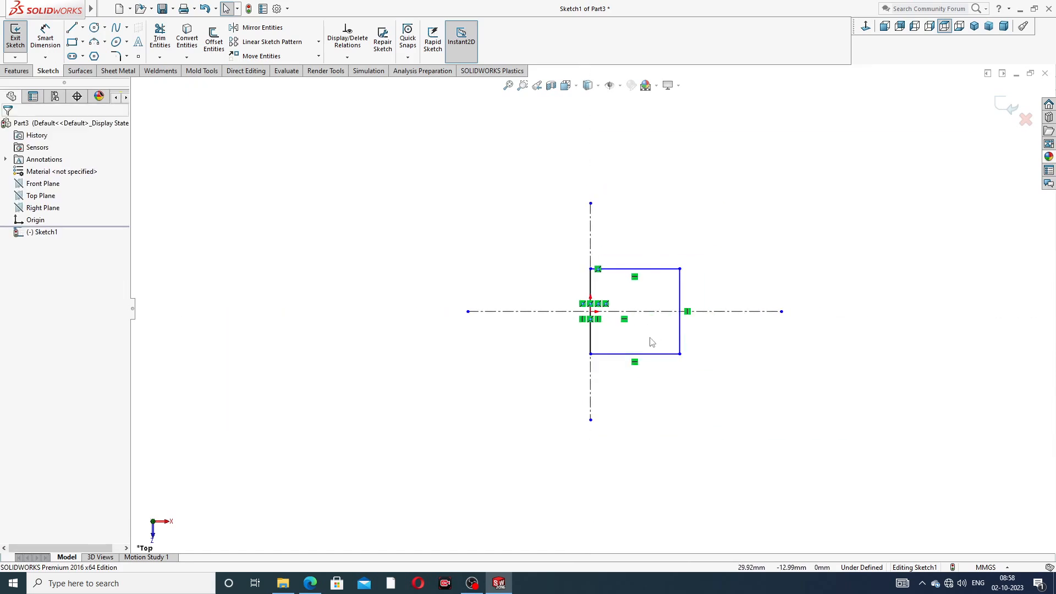
scroll(649, 342, down, 1)
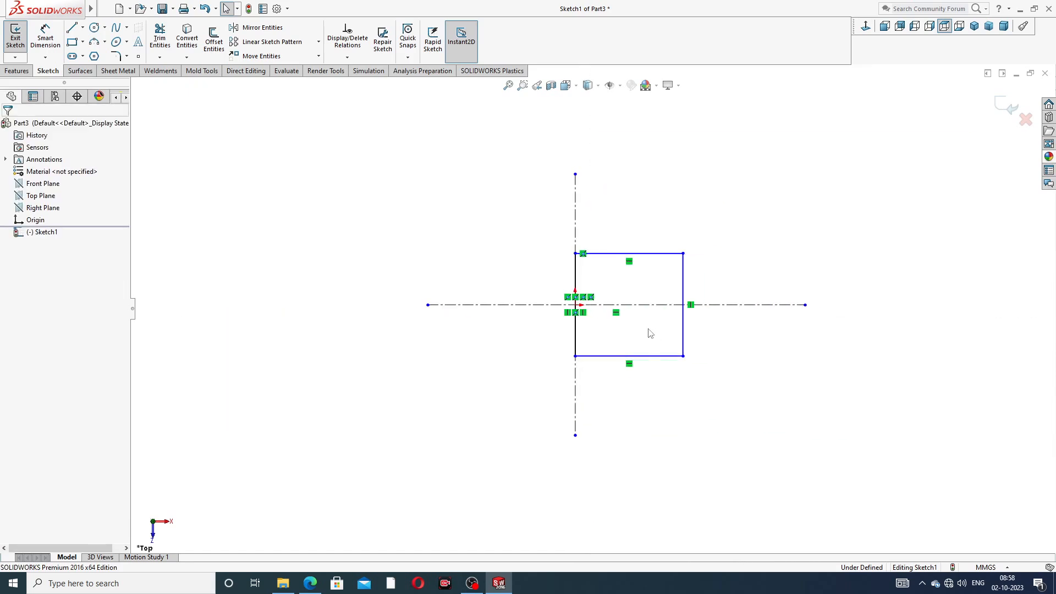
Step: Consult the Part-11 handle drawing PDF in the browser, then sketch a circle about 28 mm in diameter centred on the horizontal centerline's right endpoint
click(24, 75)
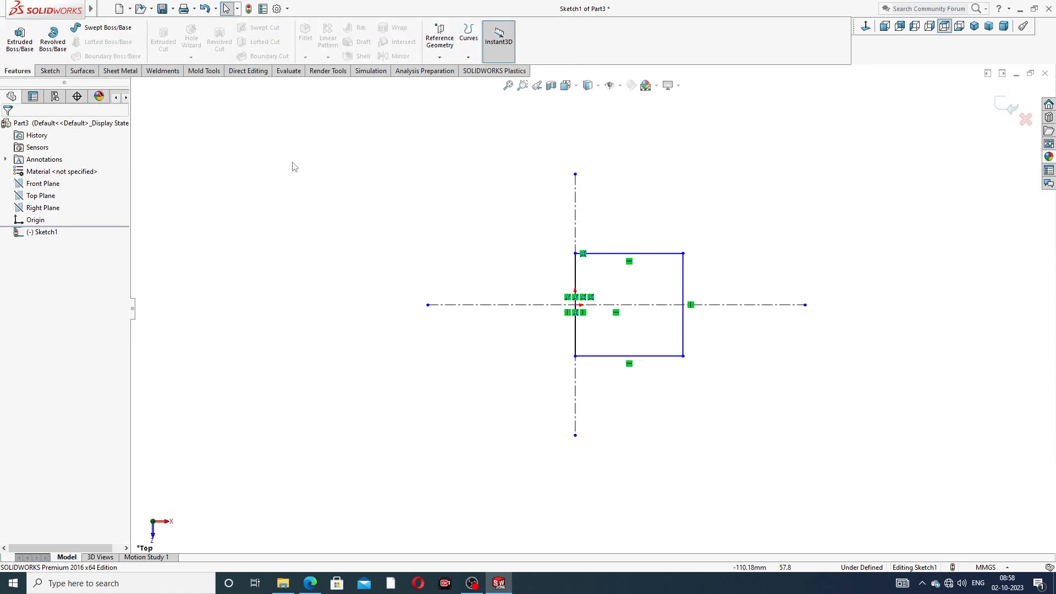
click(48, 73)
click(45, 38)
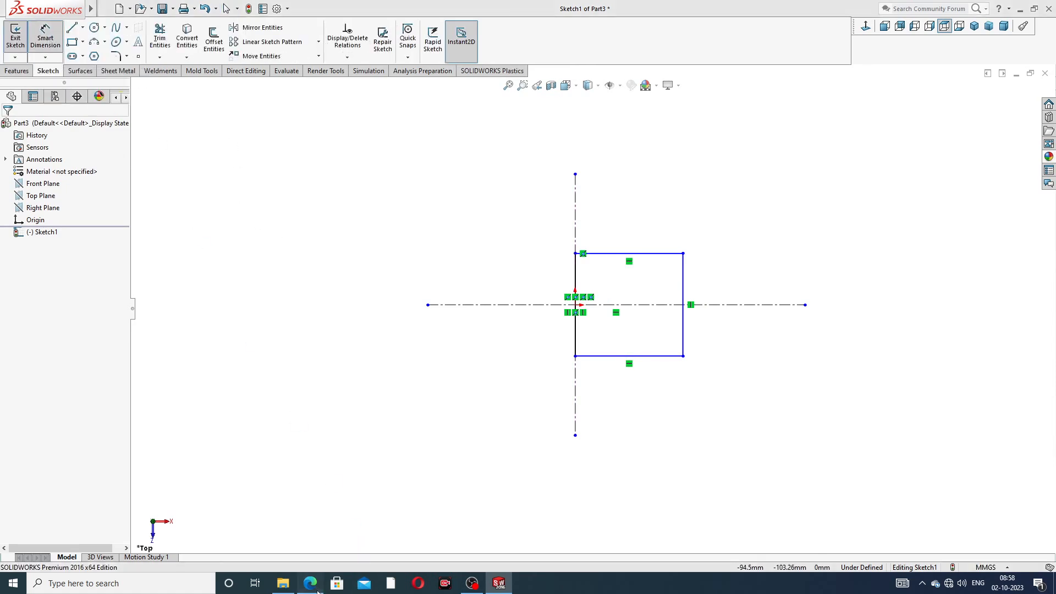
click(309, 583)
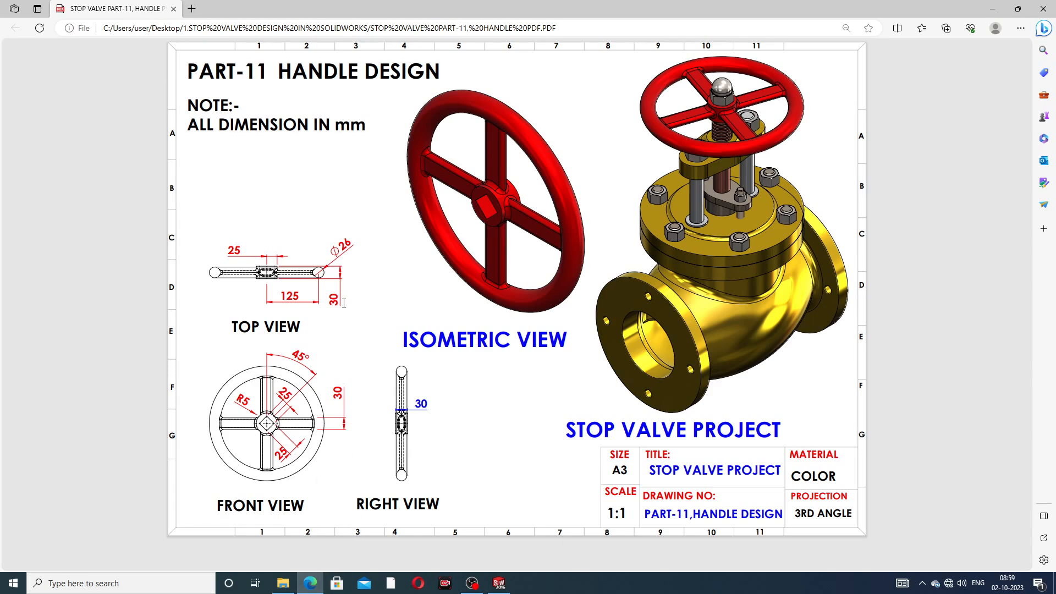
click(311, 583)
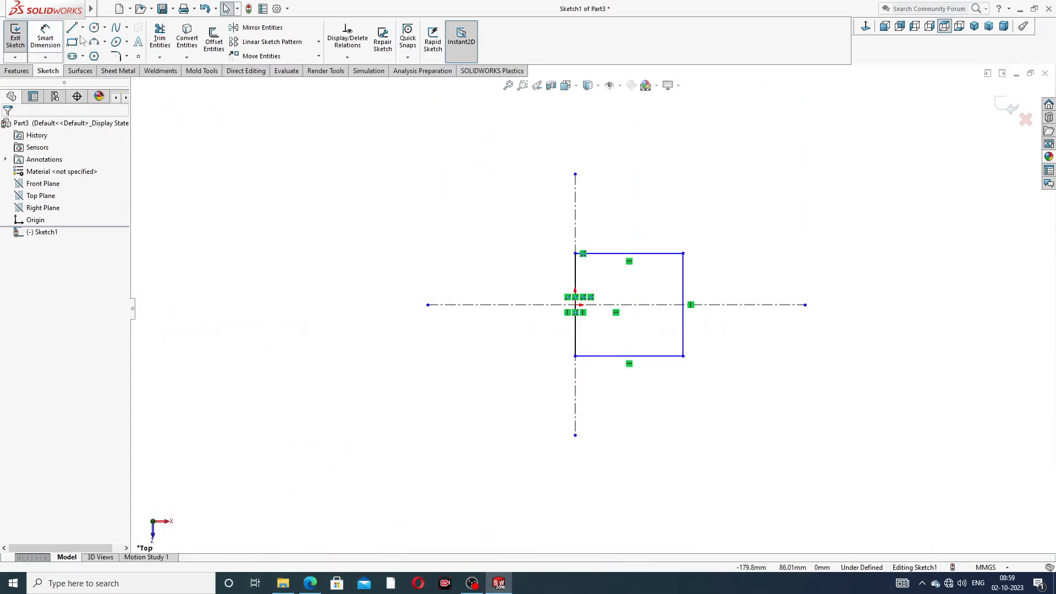
click(94, 27)
click(805, 304)
click(828, 281)
right_click(841, 222)
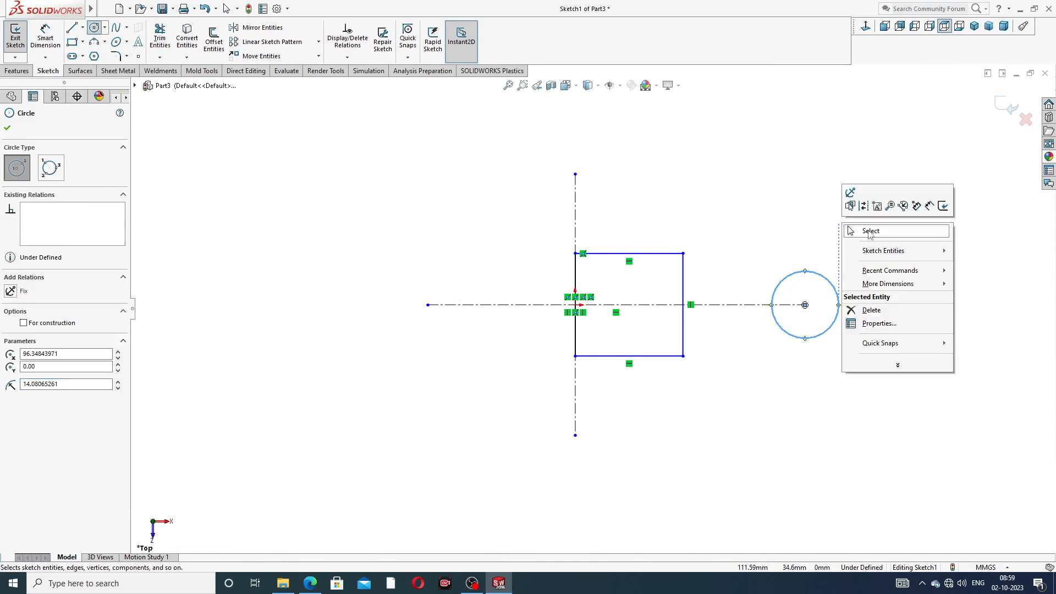
click(871, 230)
Step: Dimension the circle's diameter to 26 mm
click(50, 38)
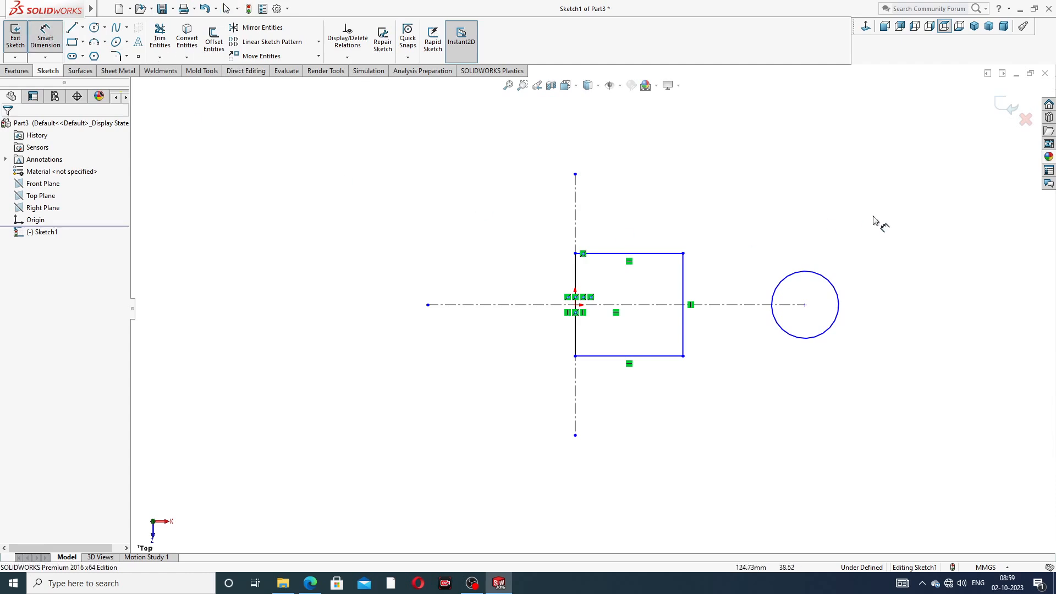
click(834, 286)
click(847, 257)
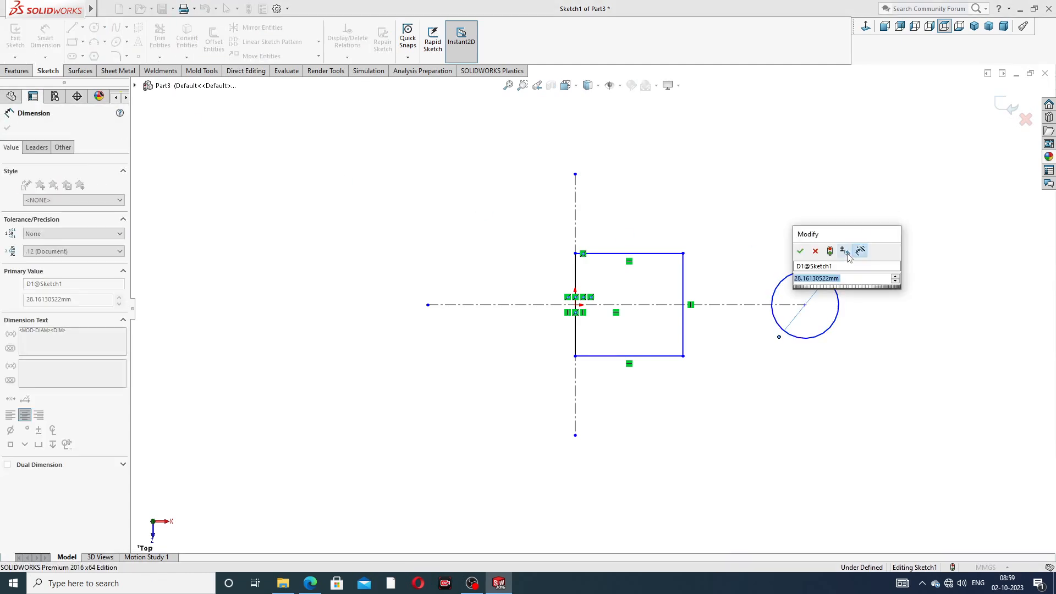
text(26)
key(Return)
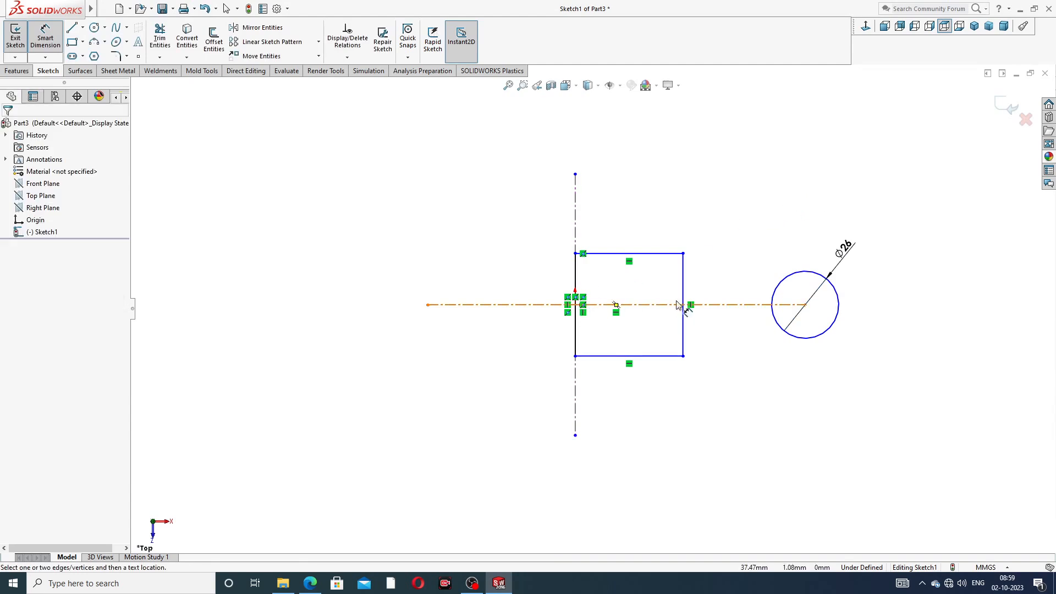
Step: Dimension the rectangle to 25 mm wide and 30 mm high
click(666, 254)
click(636, 242)
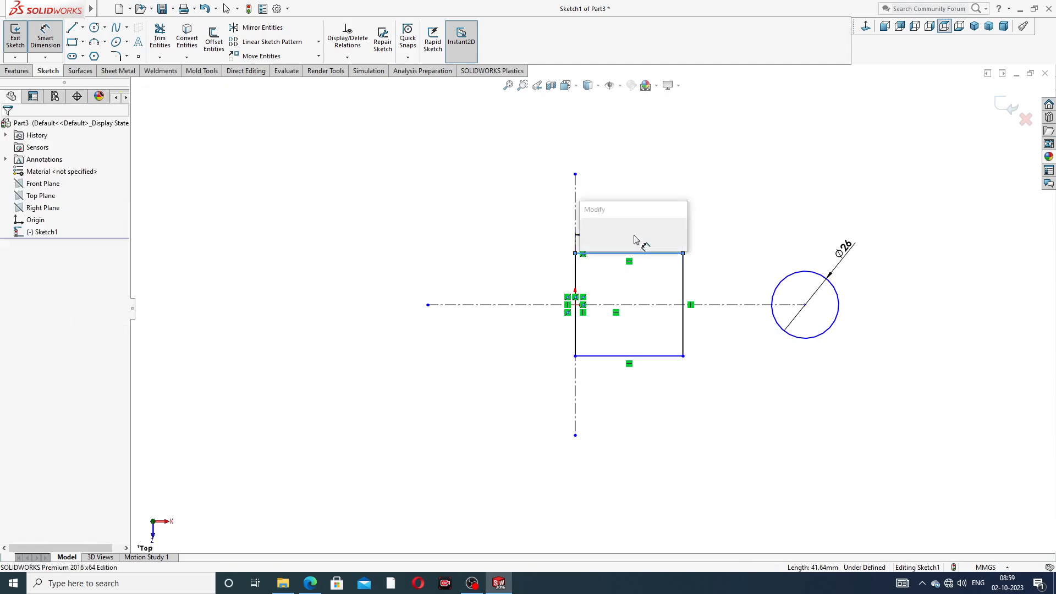
text(25)
key(Return)
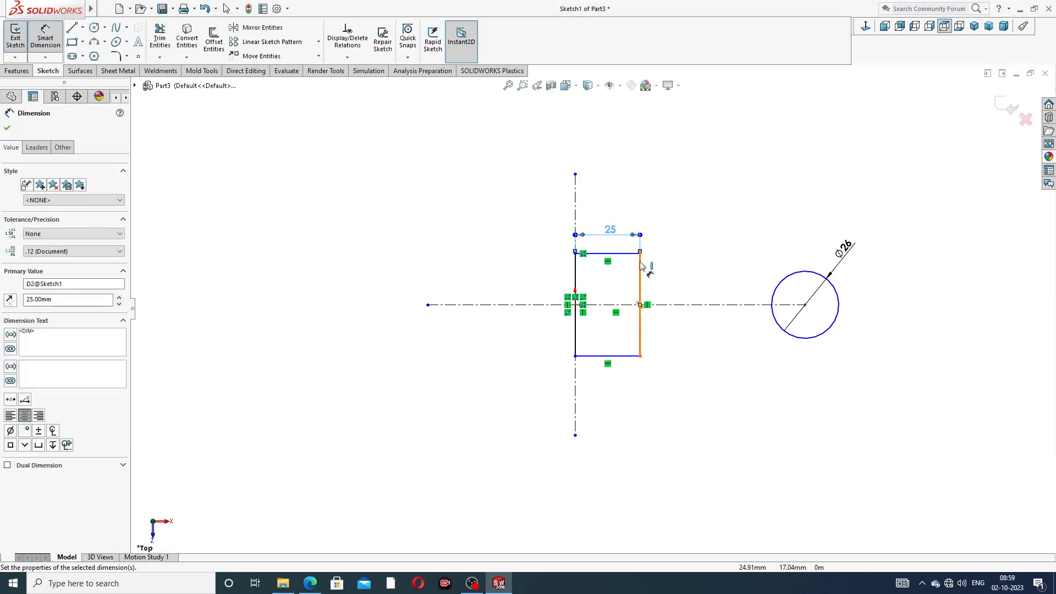
click(639, 278)
click(665, 293)
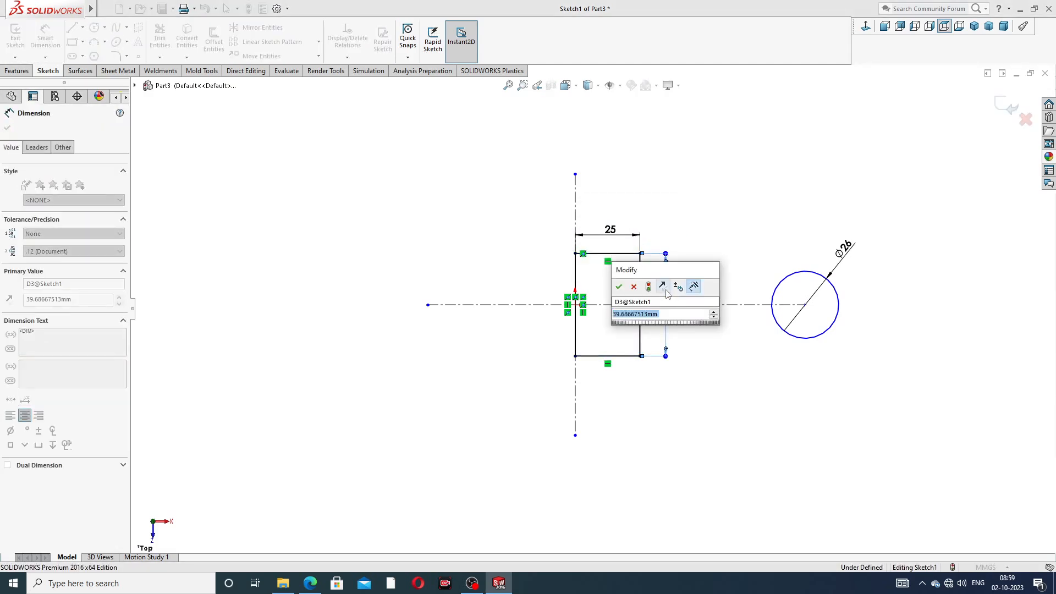
text(30)
key(Return)
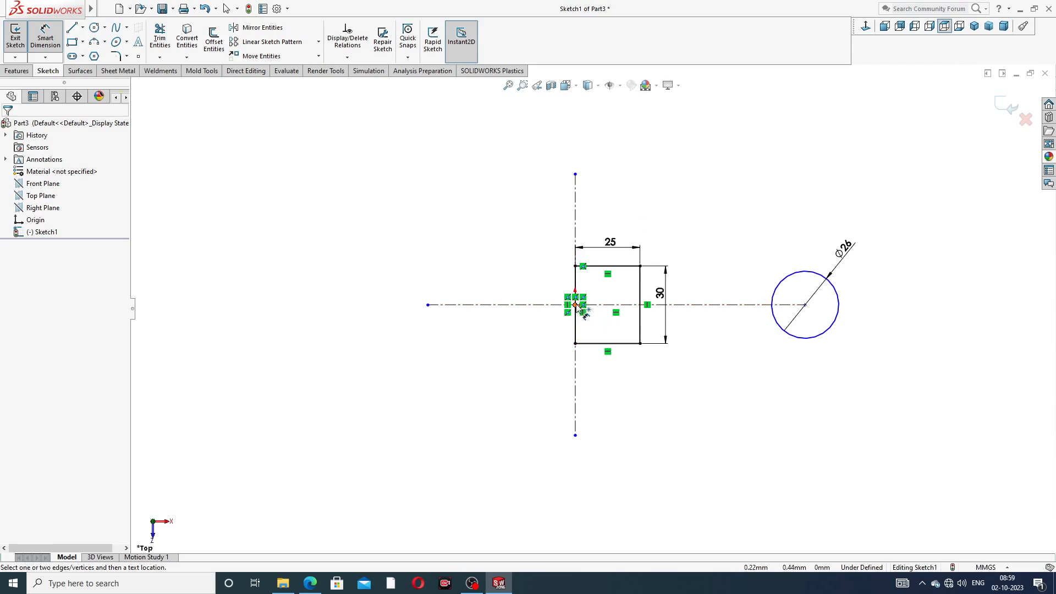
Step: Dimension the horizontal distance from the origin to the circle's centre as 125 mm
click(576, 305)
click(805, 305)
click(680, 383)
text(125)
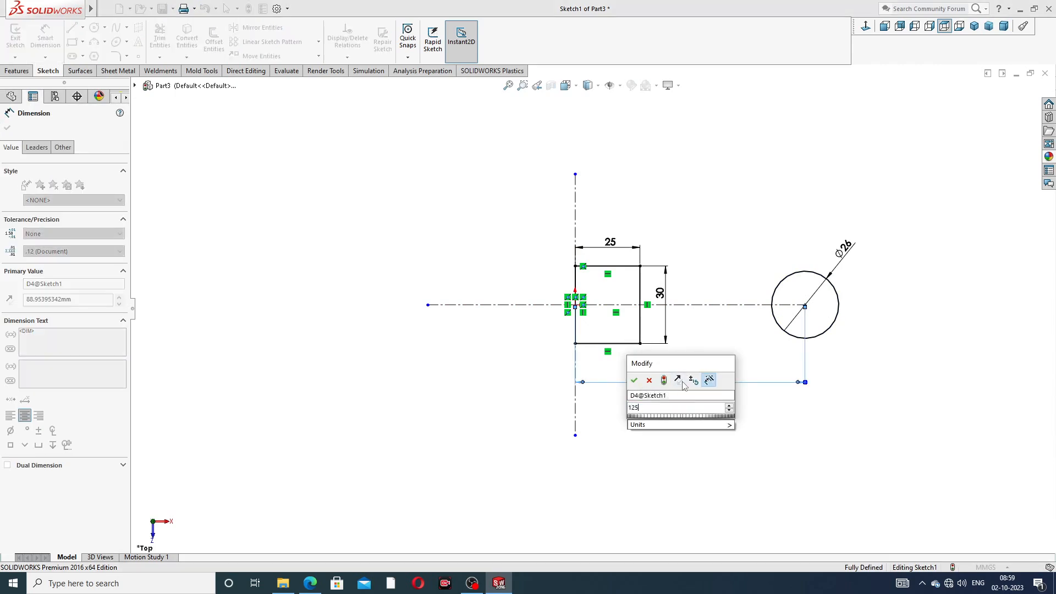
key(Return)
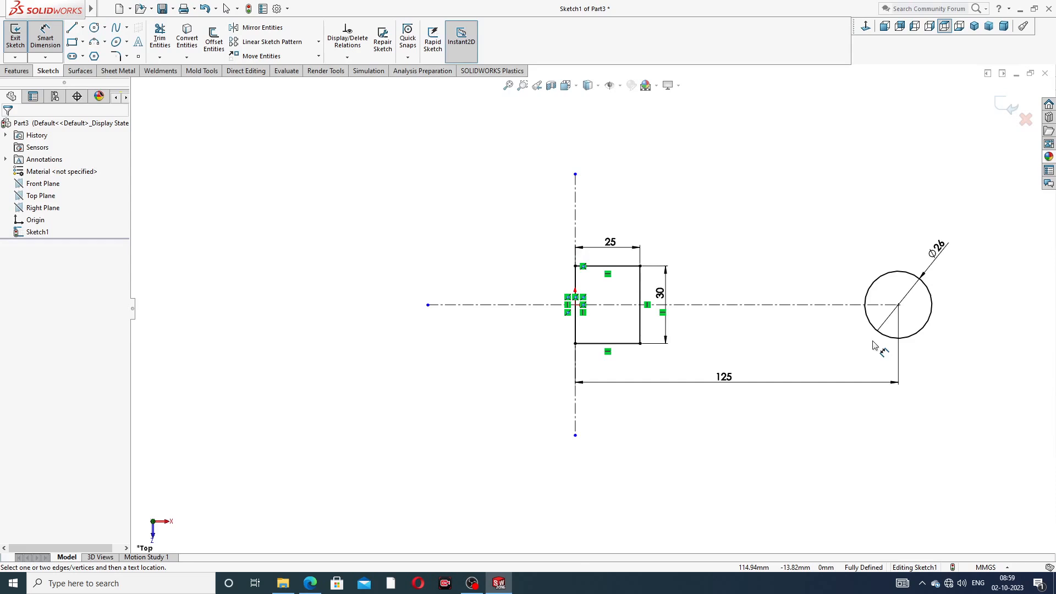
Step: Move the rectangle's width and height dimensions slightly farther from its edges, then finish dimensioning
scroll(873, 341, up, 1)
scroll(758, 346, down, 1)
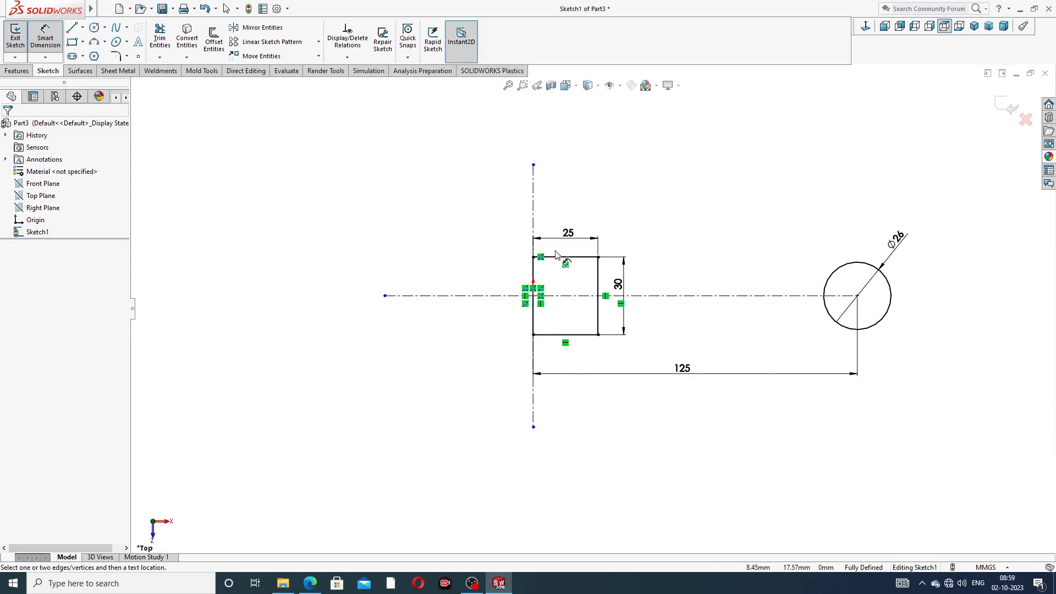
drag(566, 236, 568, 231)
drag(618, 283, 625, 283)
click(709, 245)
scroll(706, 236, up, 2)
right_click(687, 176)
click(715, 164)
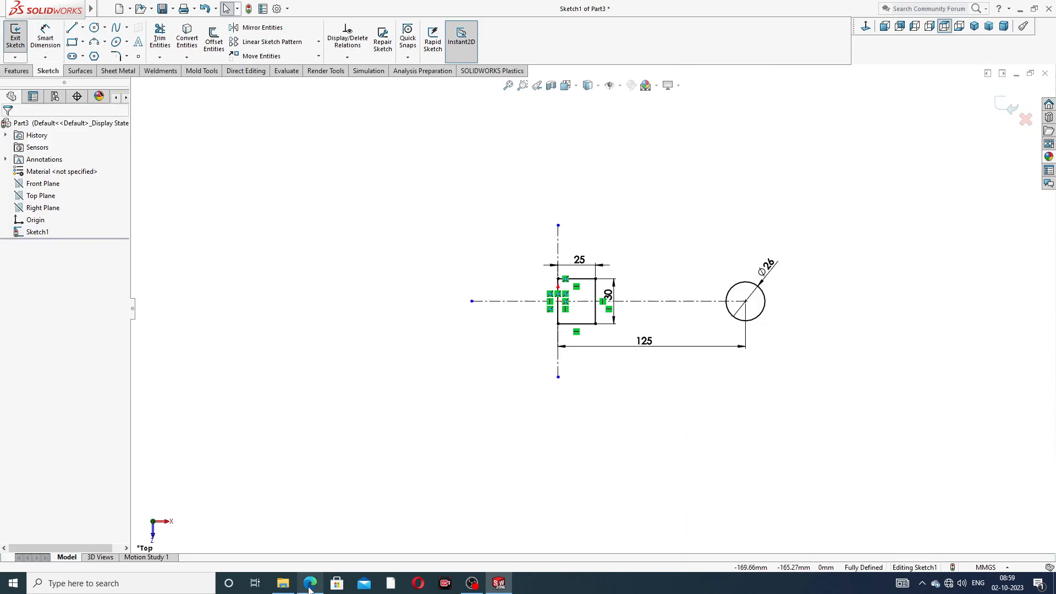
Step: Check the handle drawing PDF, then revolve the rectangle and circle 360 degrees about the rectangle's vertical edge through the origin
click(310, 583)
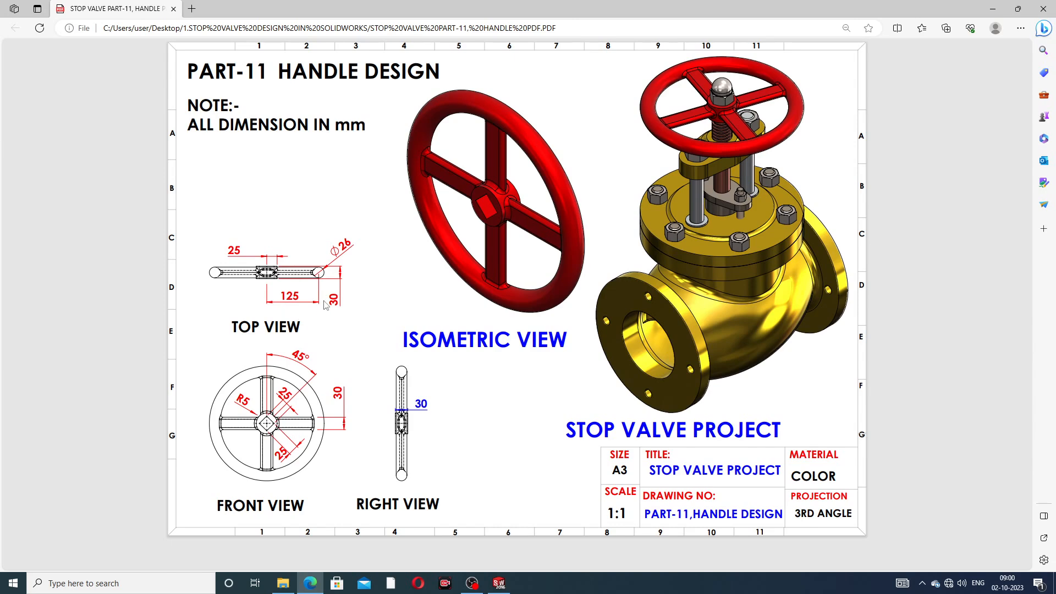
click(310, 583)
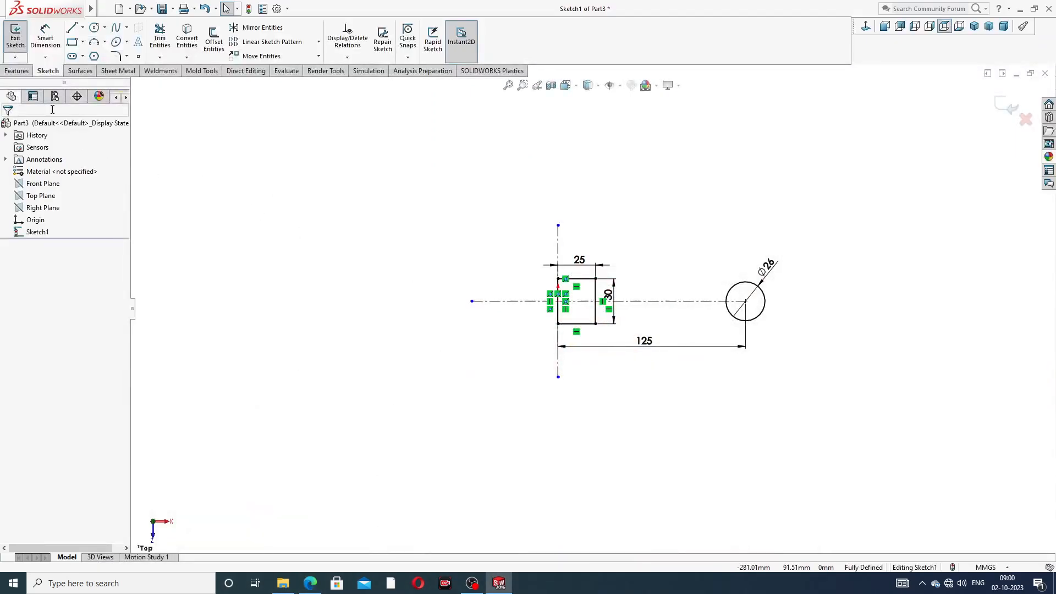
click(17, 70)
click(50, 45)
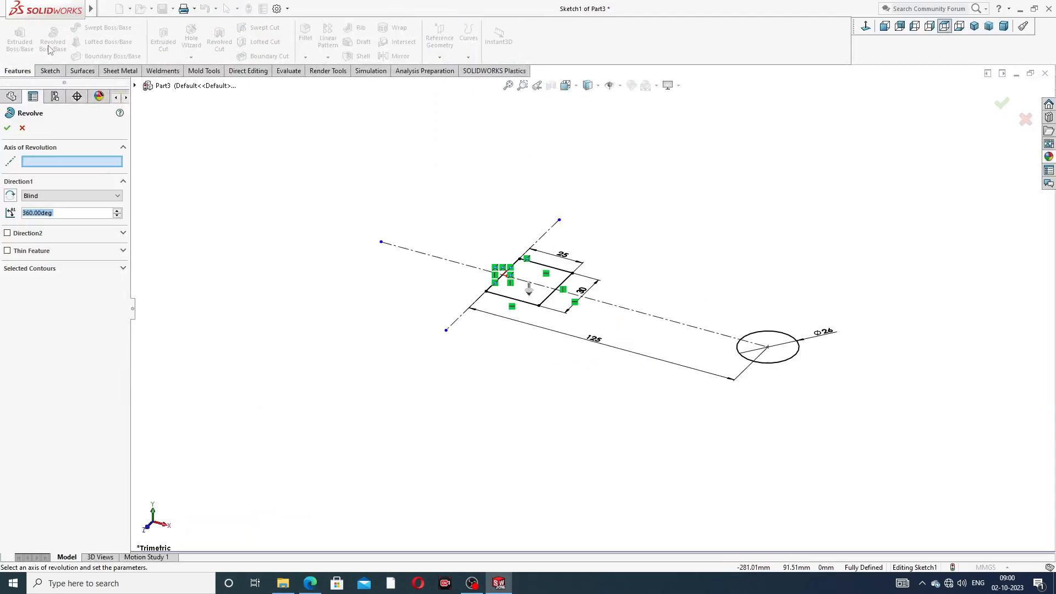
click(490, 293)
scroll(509, 273, up, 4)
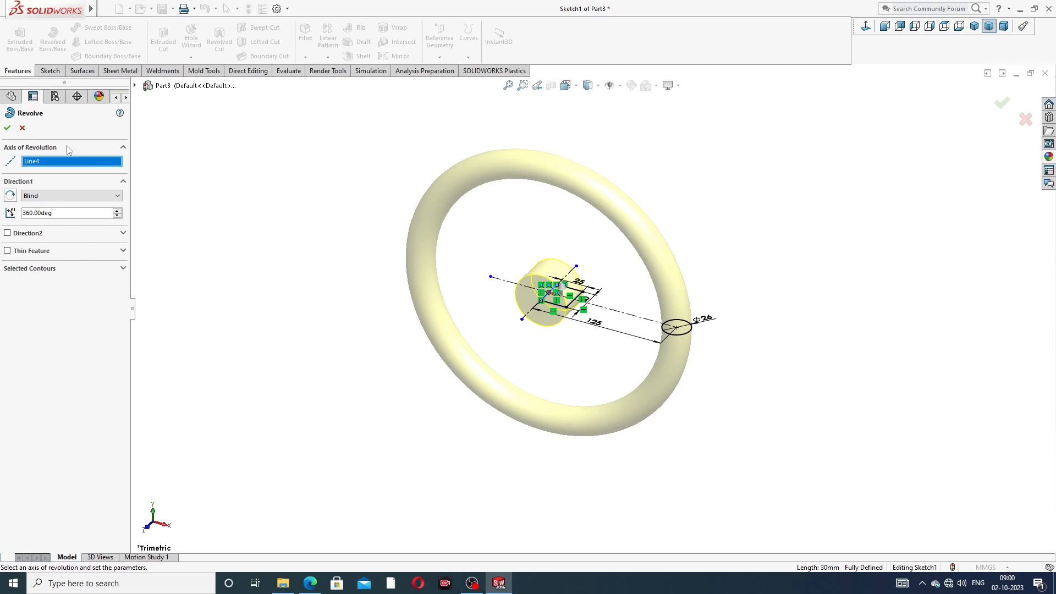
click(7, 128)
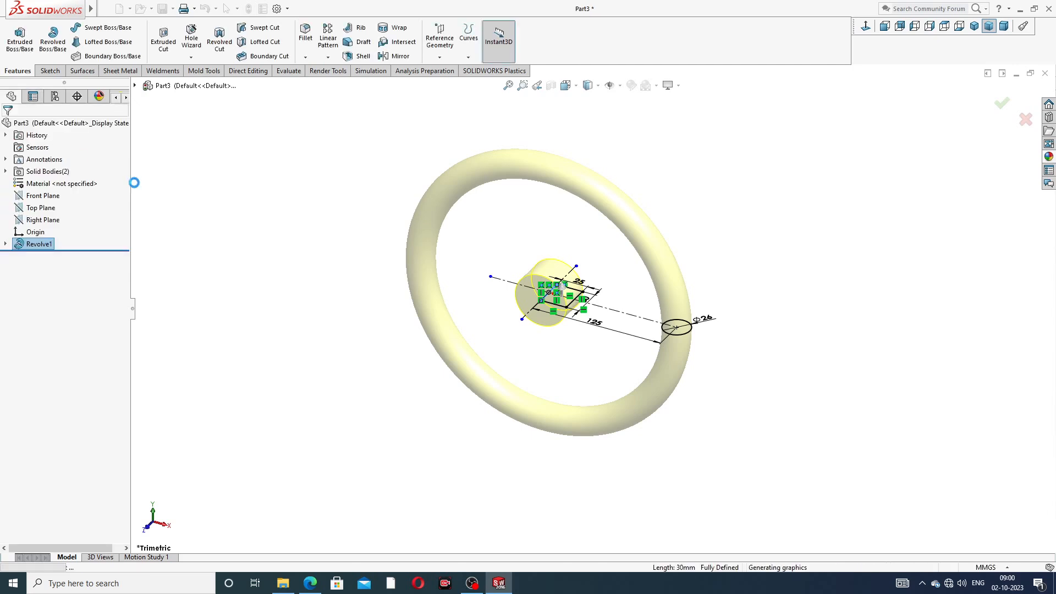
click(244, 206)
middle_drag(634, 191, 418, 210)
middle_drag(521, 248, 454, 231)
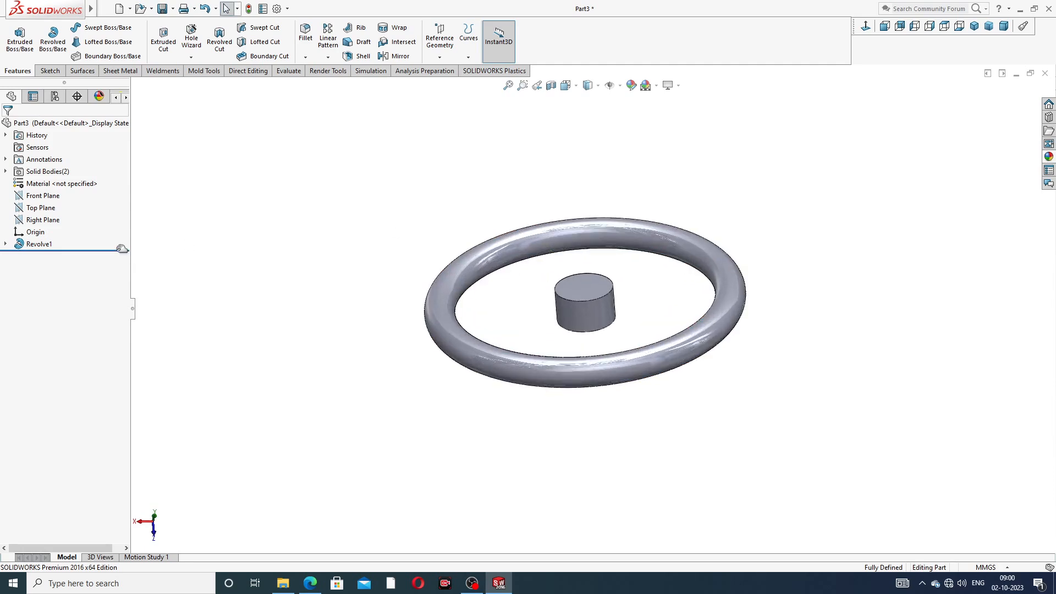
Step: On the Front Plane, sketch a corner rectangle about 250 mm wide and 50 mm high across the hub, ending inside the rim's cross-section
click(43, 197)
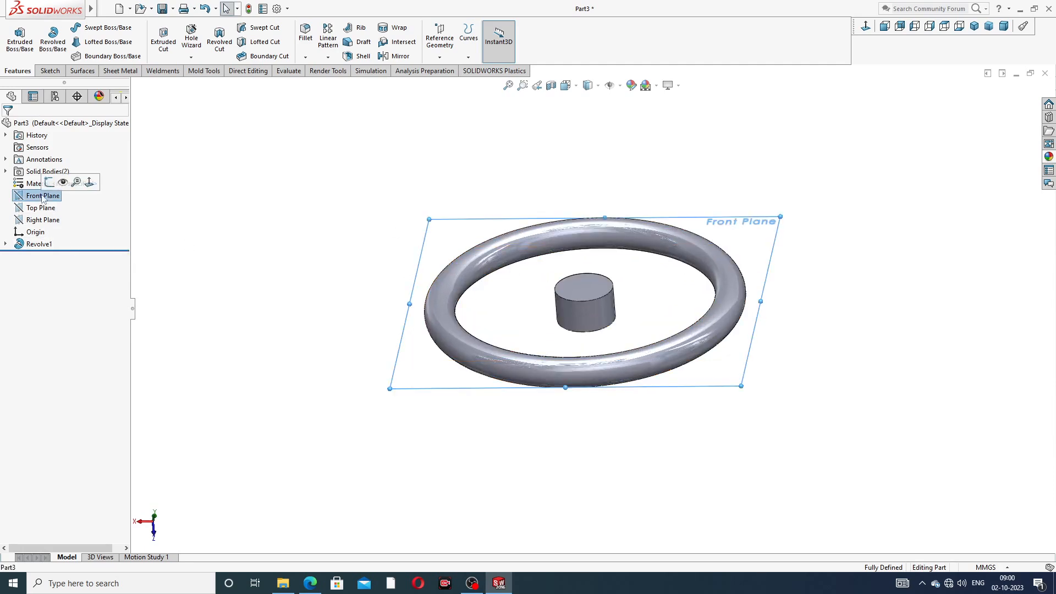
click(50, 182)
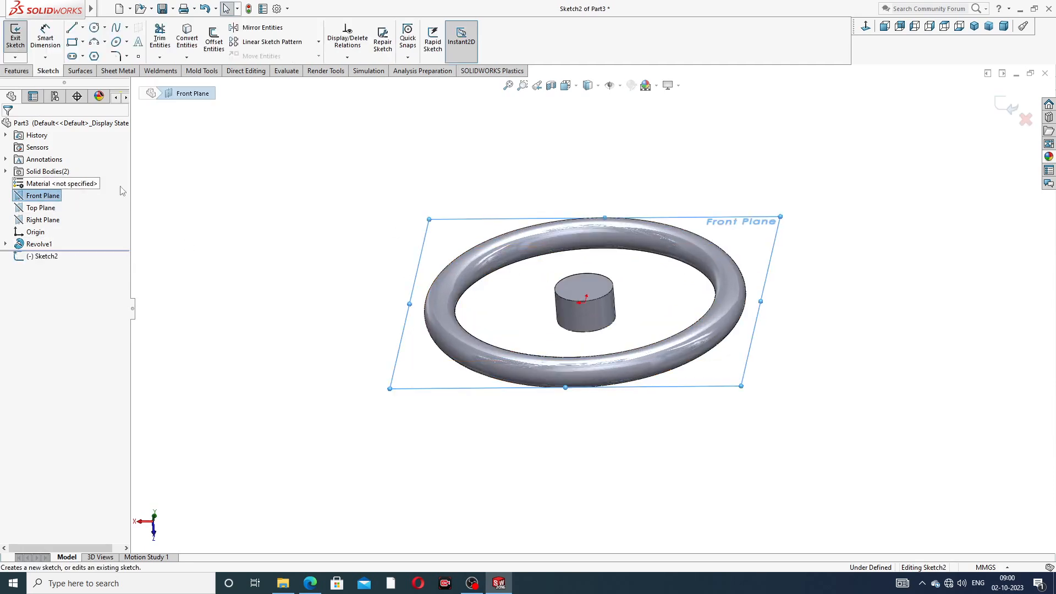
click(866, 27)
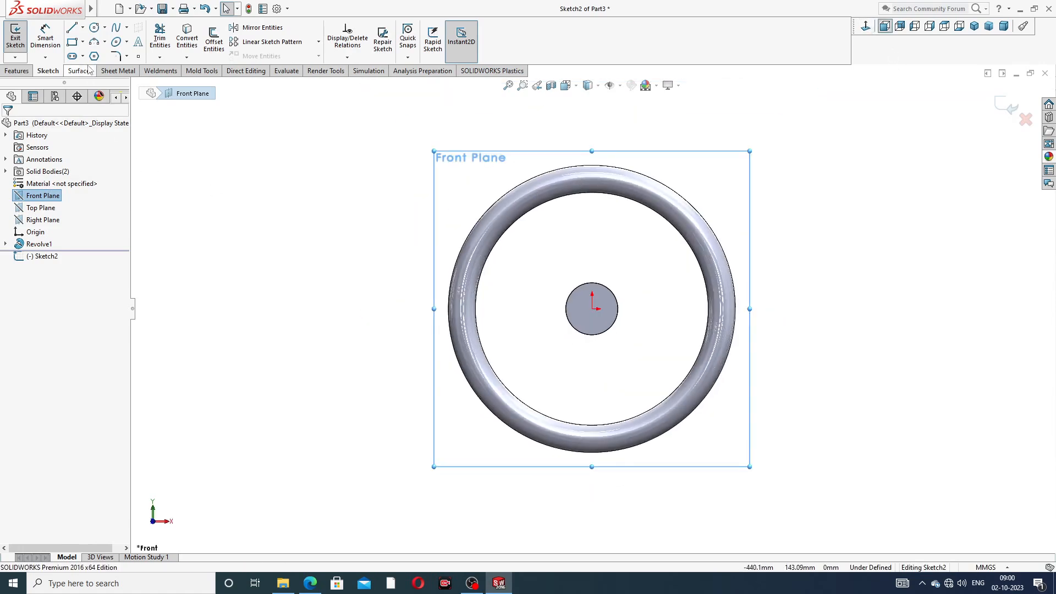
click(83, 43)
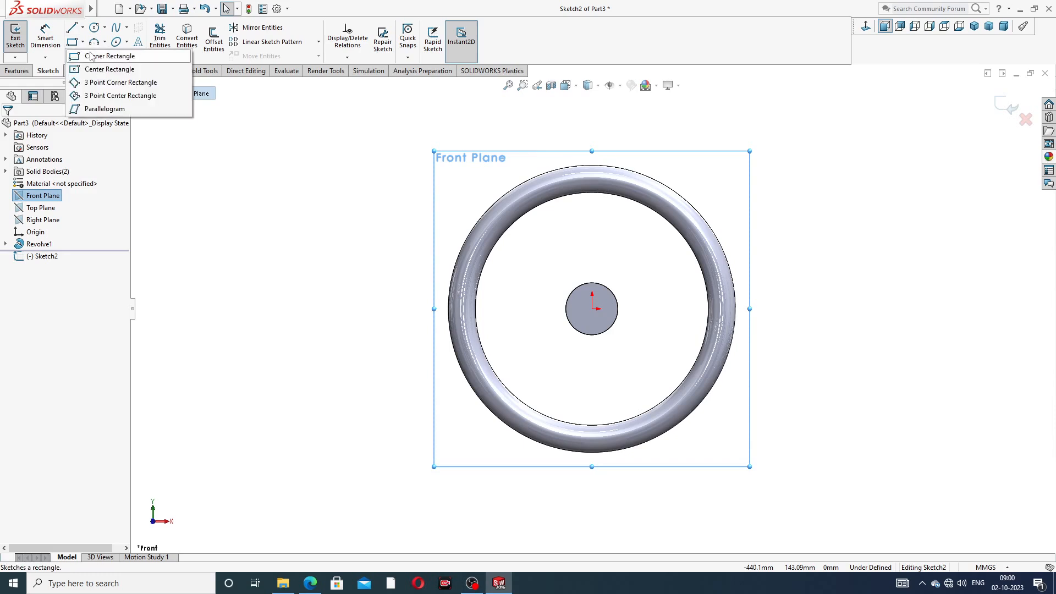
click(94, 57)
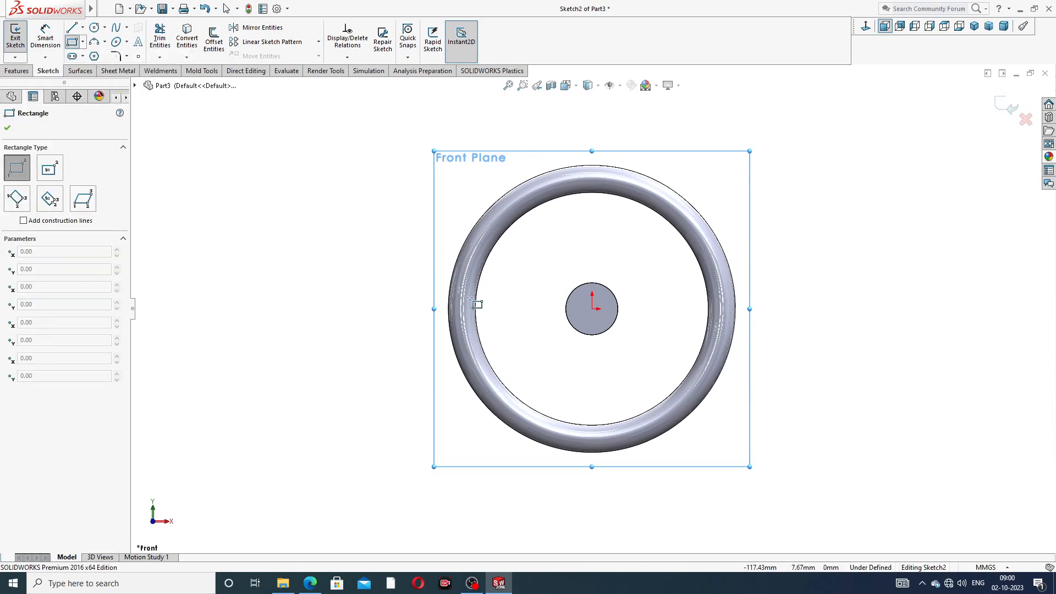
click(466, 279)
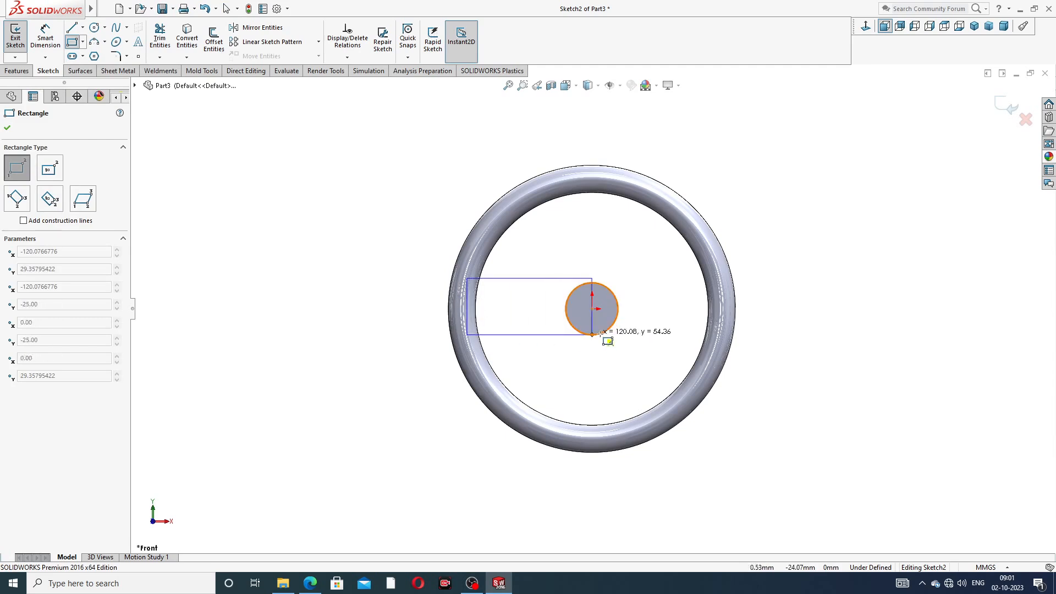
click(722, 329)
right_click(770, 224)
click(795, 229)
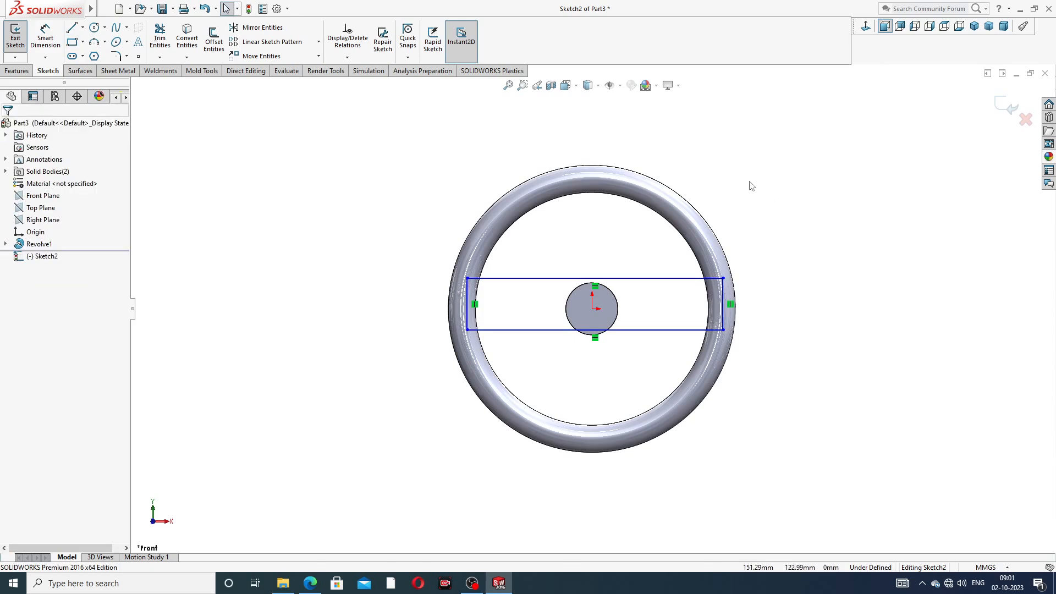
drag(465, 297, 463, 290)
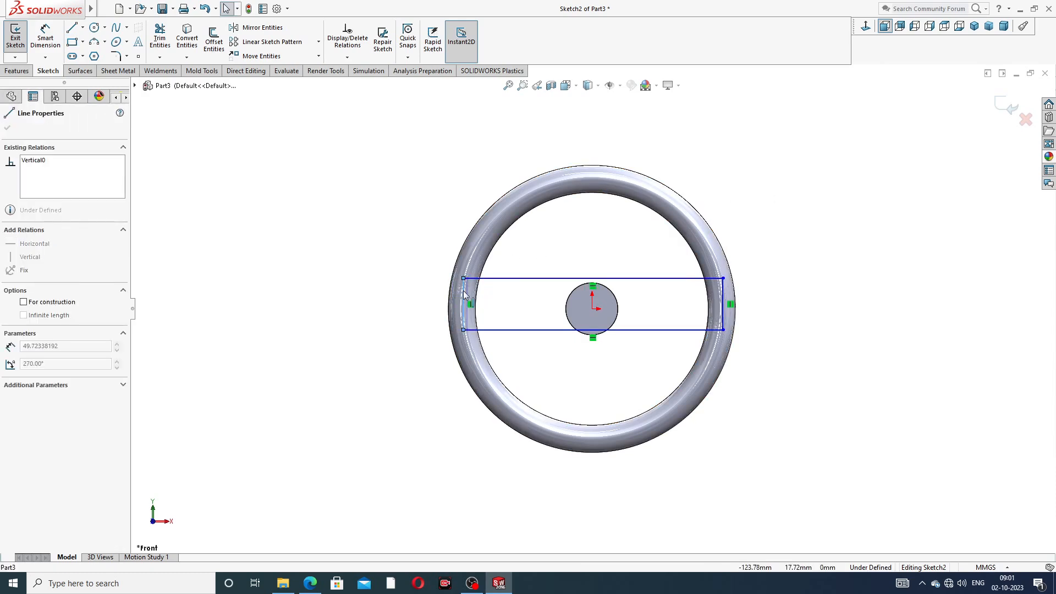
click(795, 166)
click(46, 37)
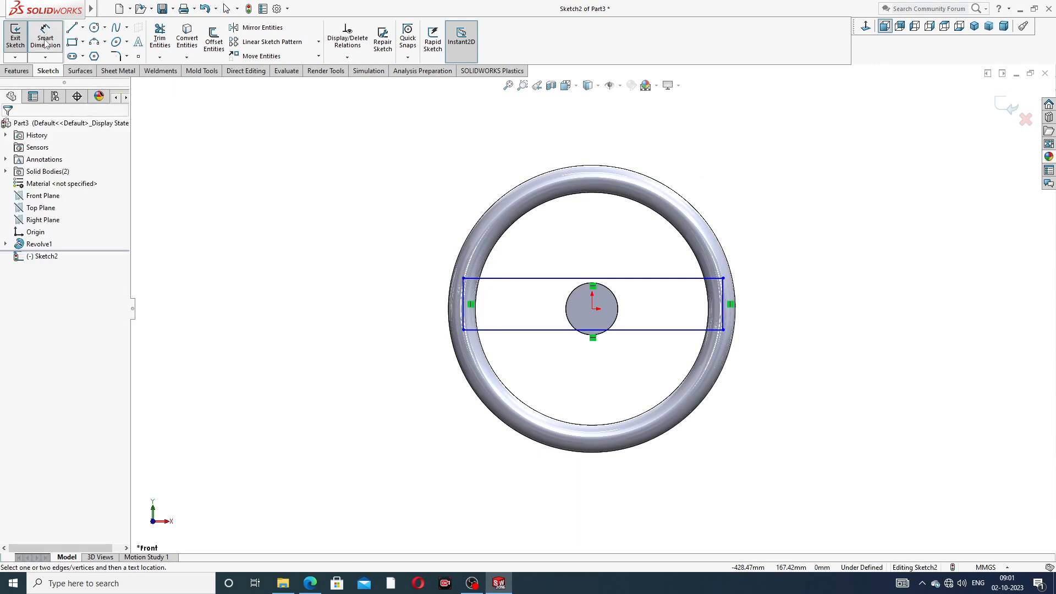
right_click(759, 159)
click(798, 168)
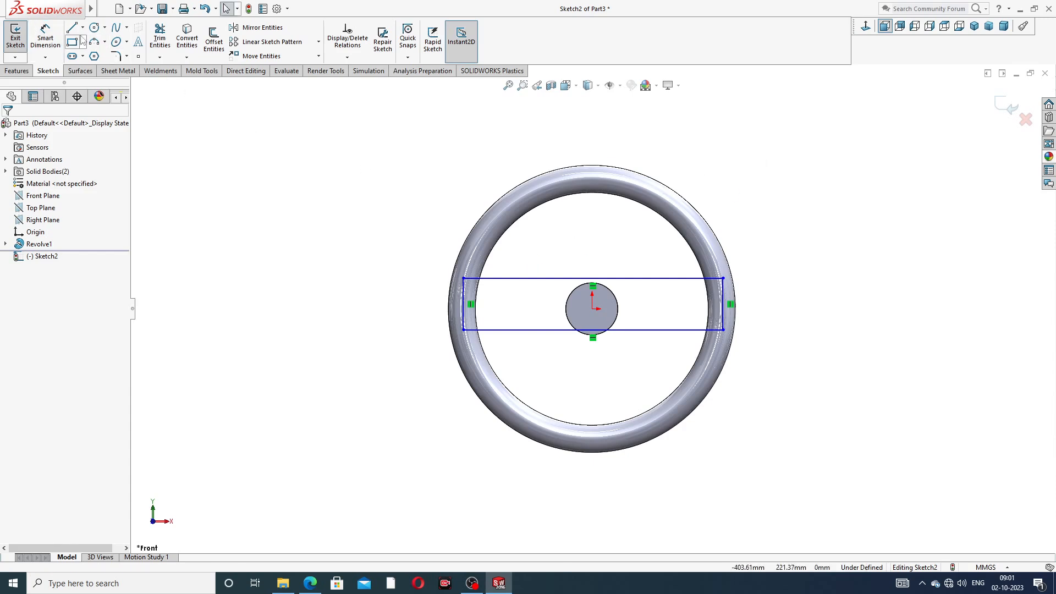
Step: Draw a horizontal centerline about 71 mm long from the origin toward the rim
click(82, 27)
click(99, 56)
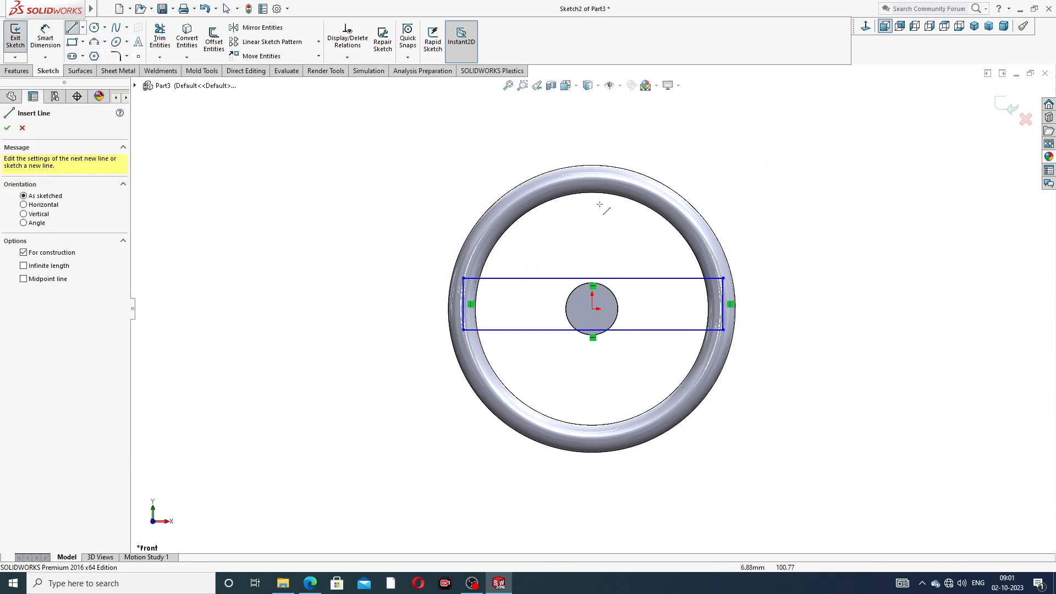
click(592, 308)
click(664, 309)
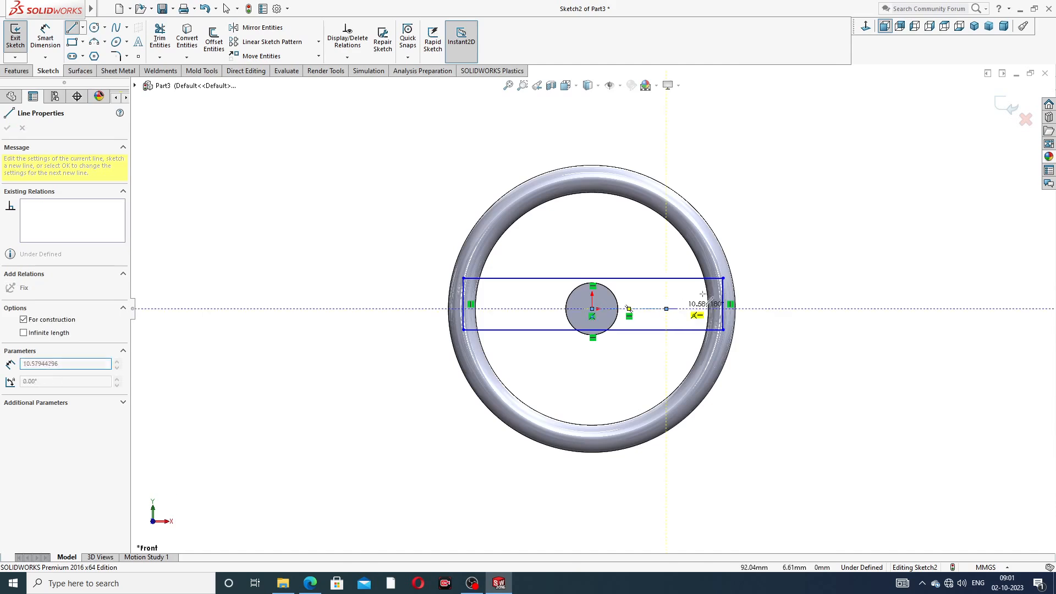
right_click(790, 242)
click(792, 258)
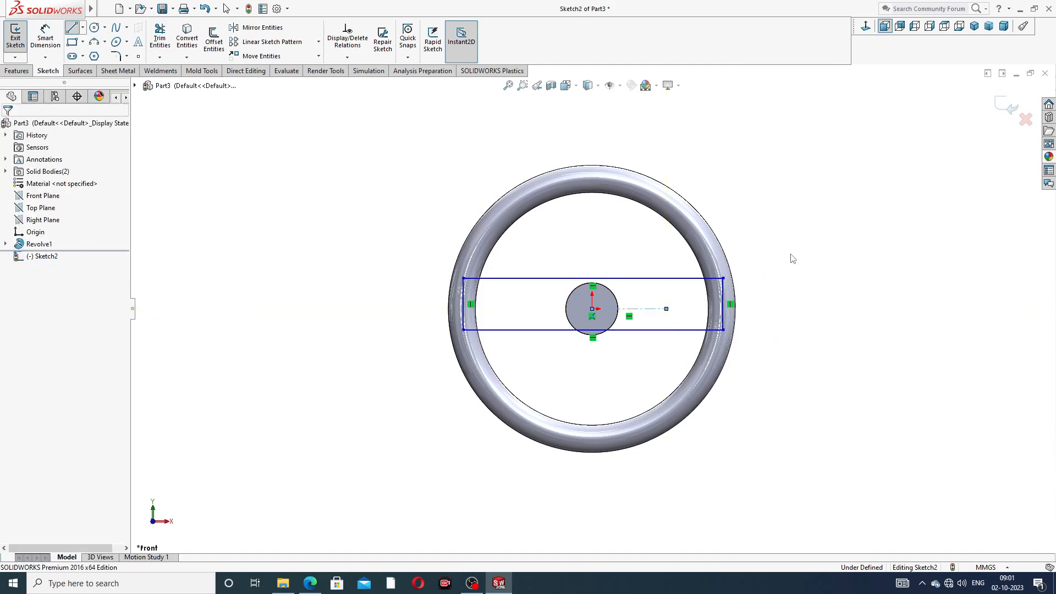
Step: Make the rectangle's upper and lower edges symmetric about the horizontal centerline
click(646, 309)
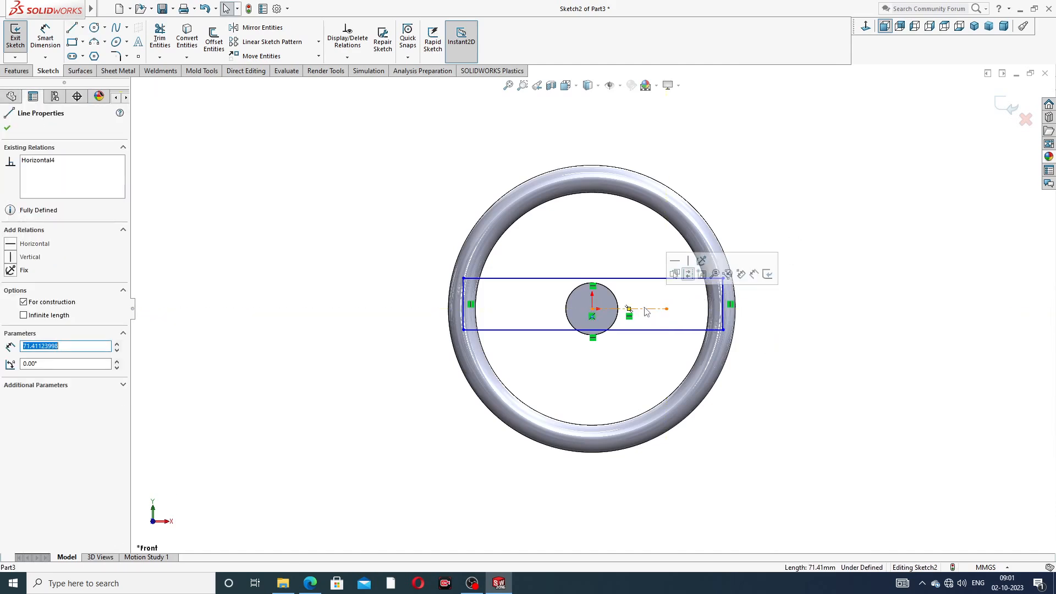
ctrl+click(655, 281)
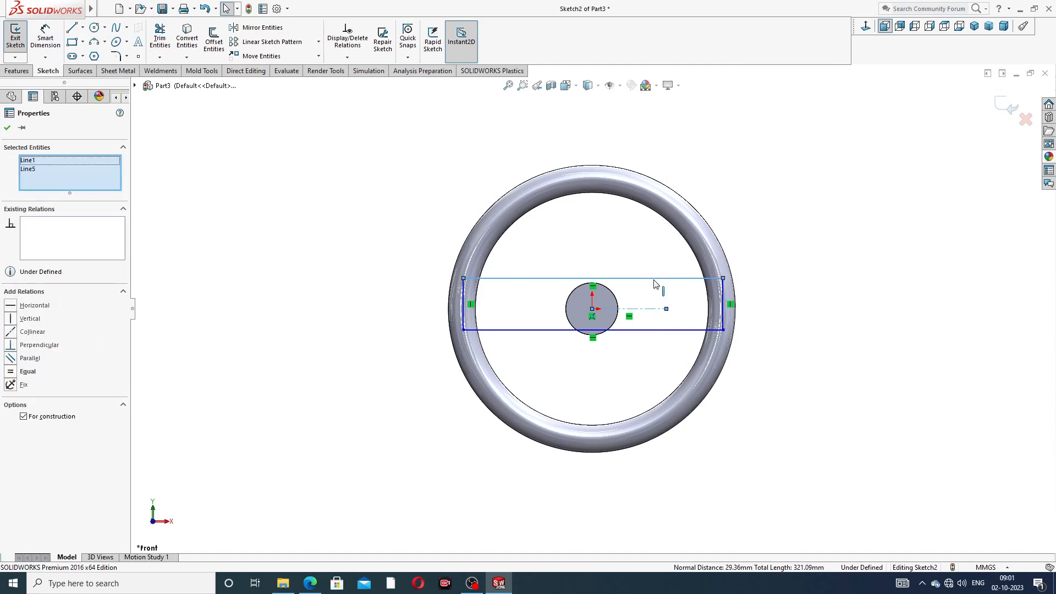
ctrl+click(667, 331)
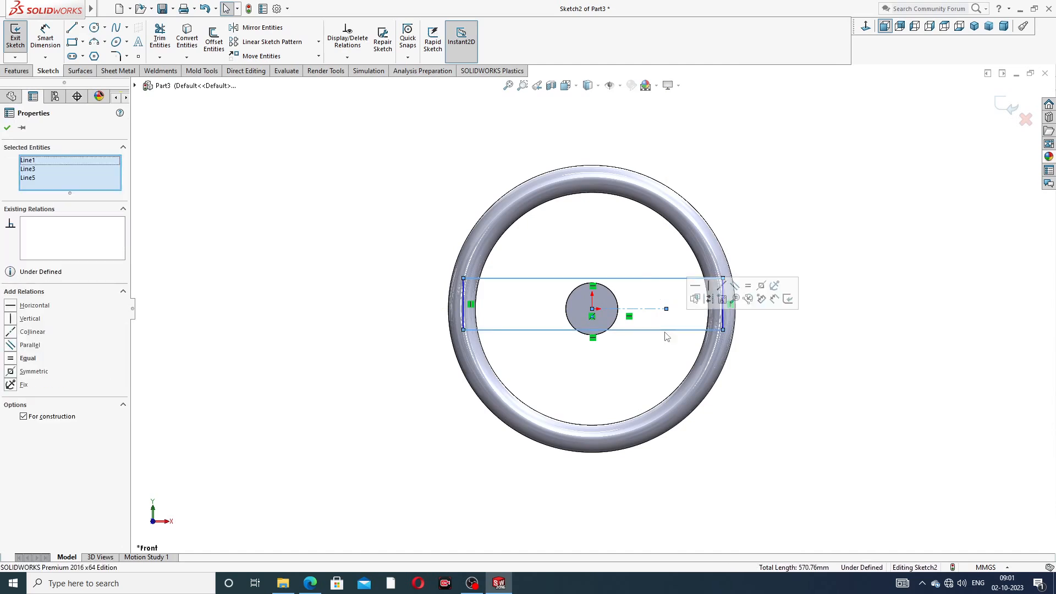
click(761, 286)
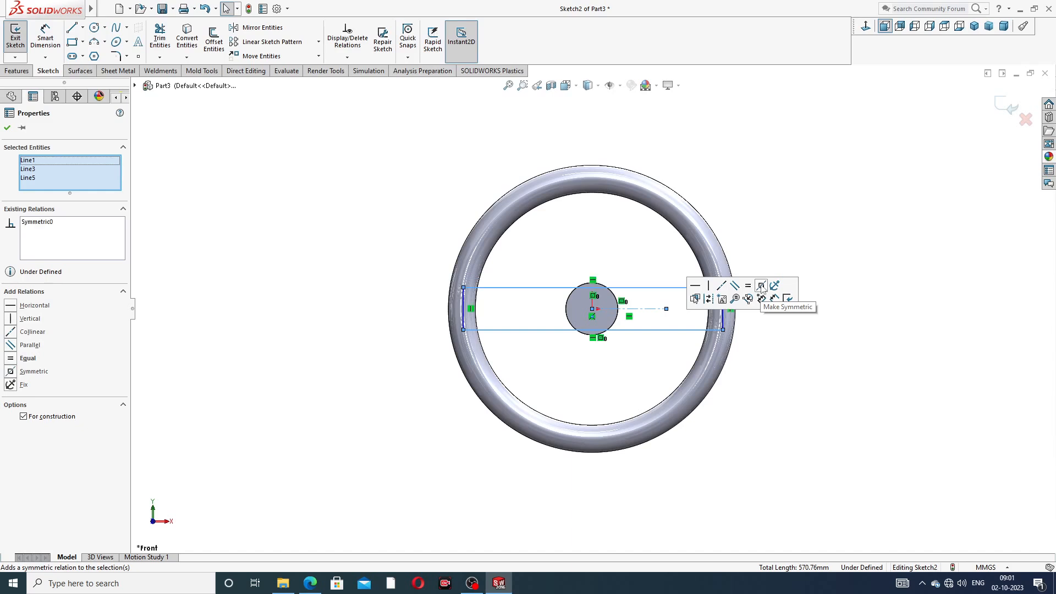
click(759, 219)
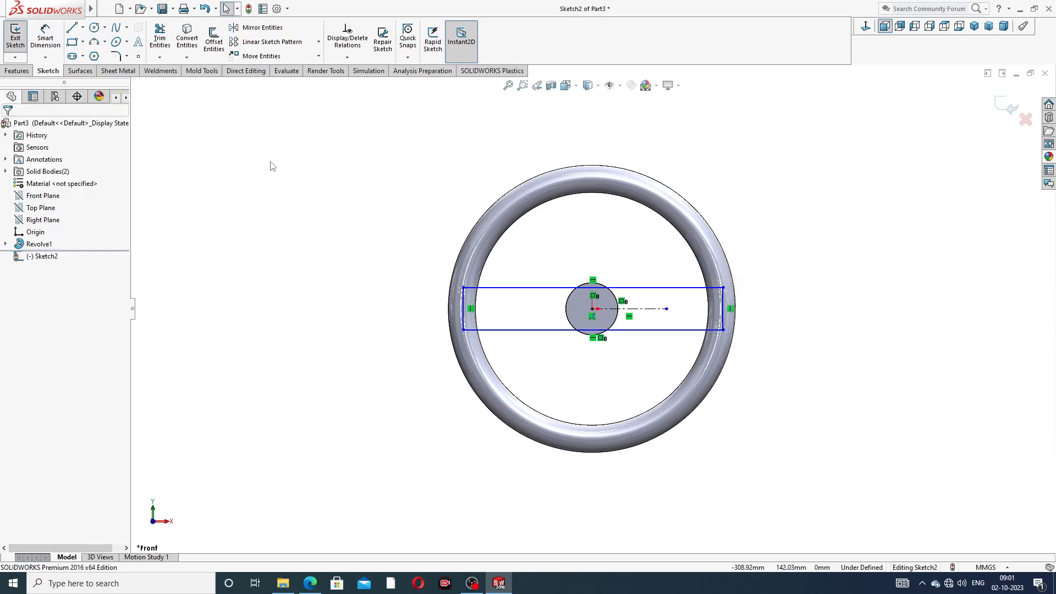
Step: Consult the handle drawing PDF in the browser, then dimension the spoke rectangle's height to 20 mm
click(46, 37)
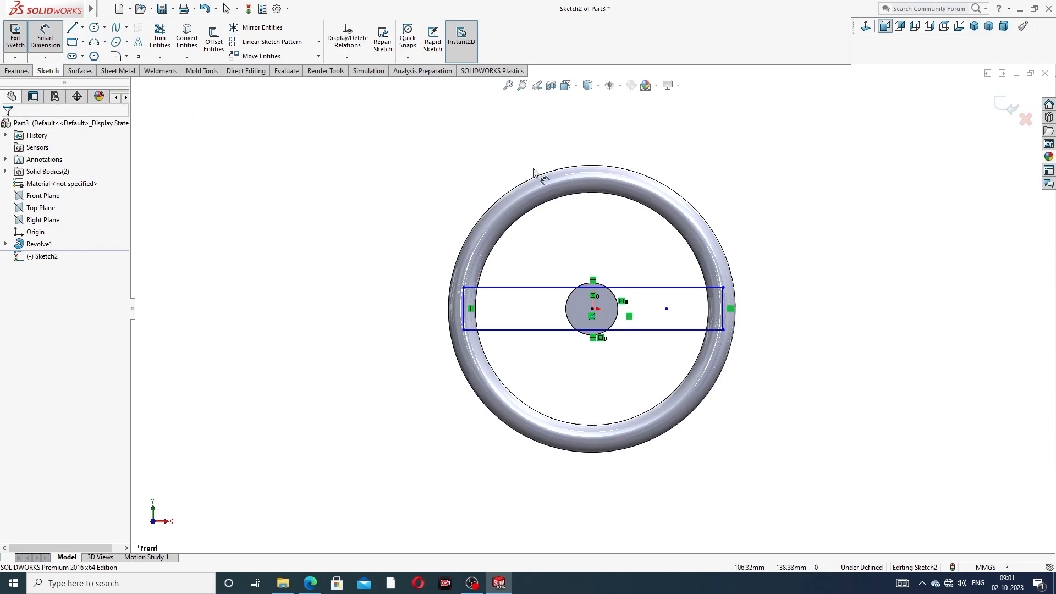
click(727, 305)
click(787, 319)
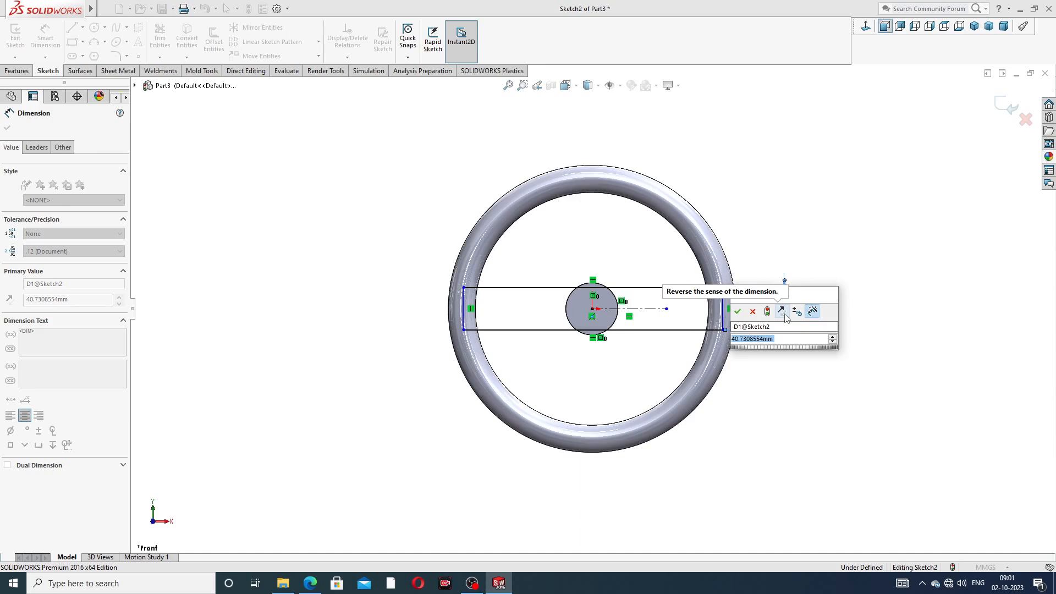
click(310, 583)
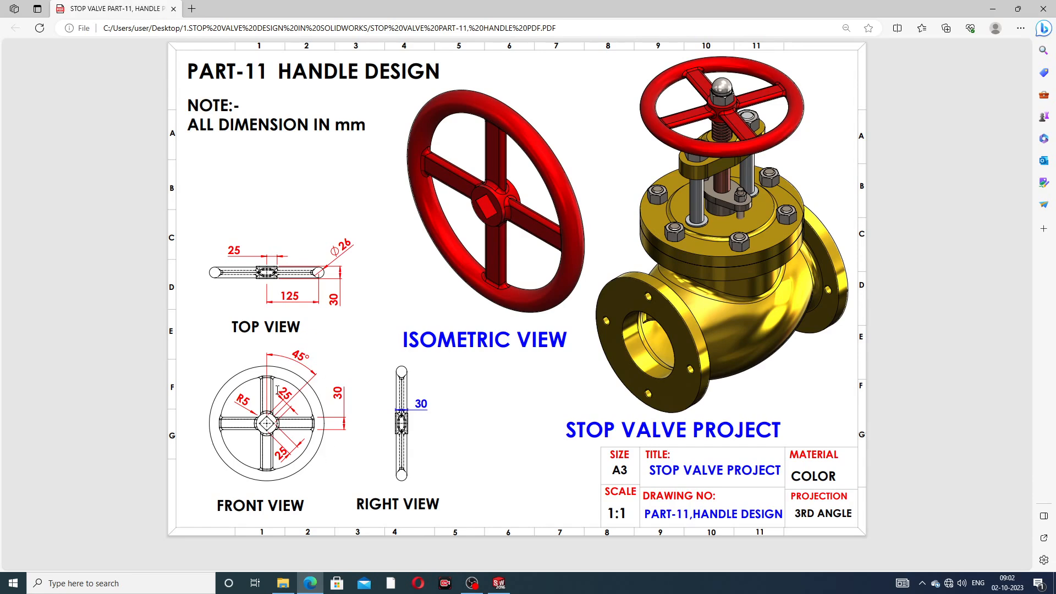
click(311, 583)
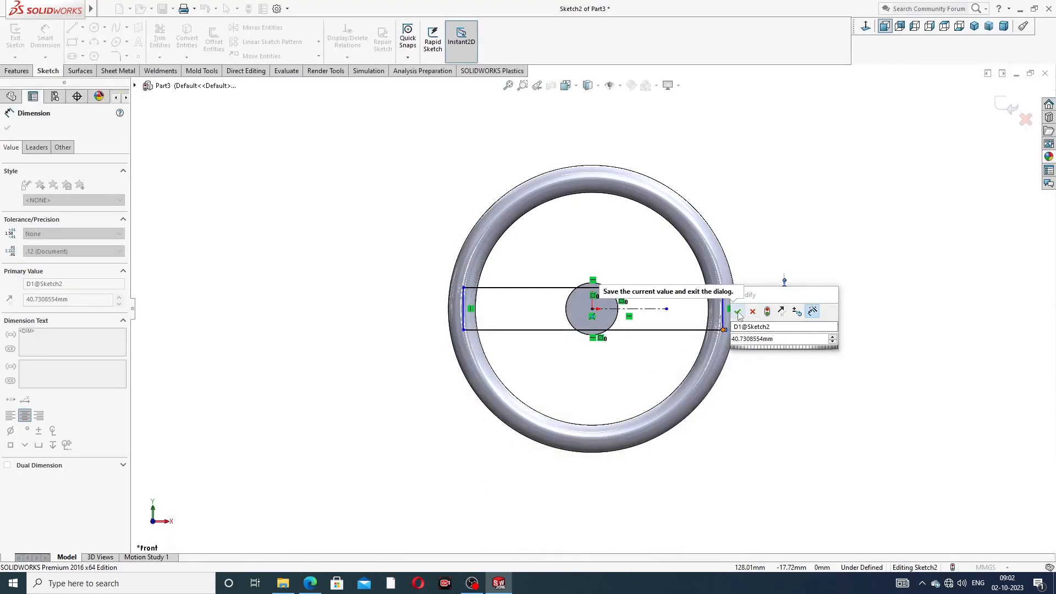
click(783, 340)
text(20)
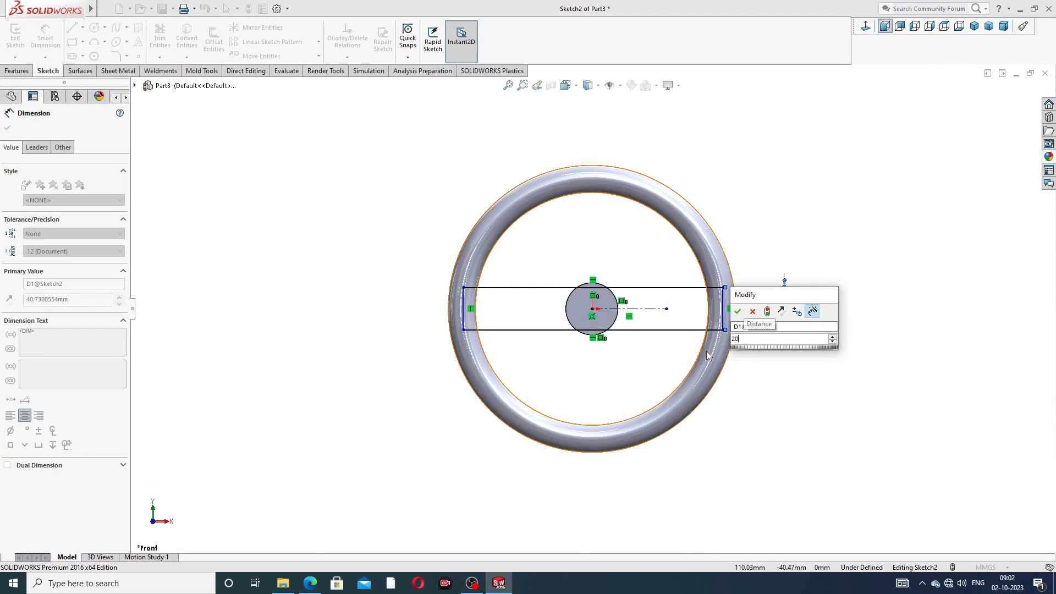
key(Return)
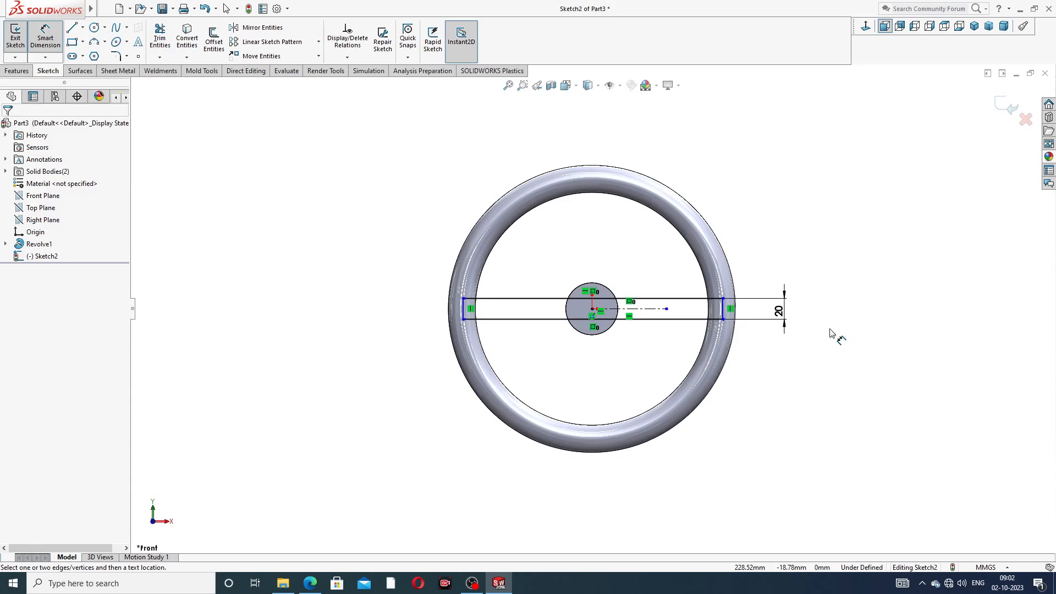
click(779, 311)
key(Escape)
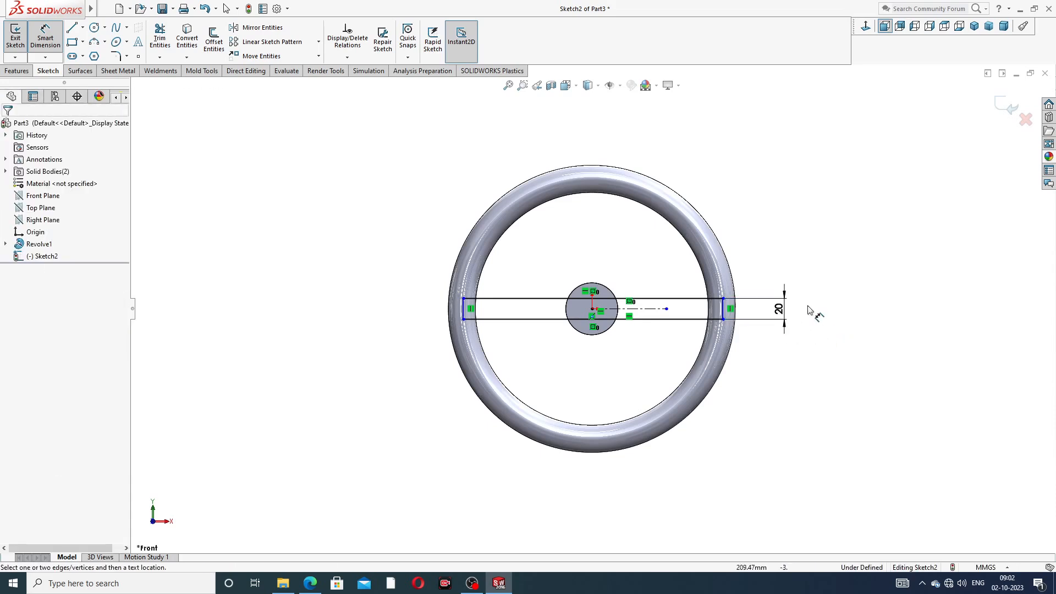
right_click(745, 161)
click(775, 163)
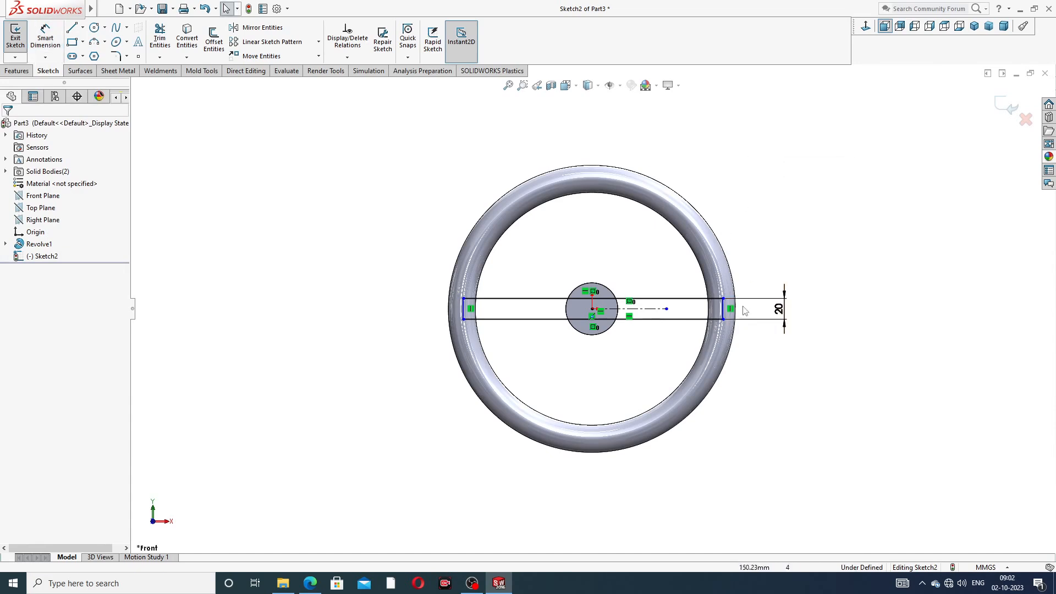
click(17, 71)
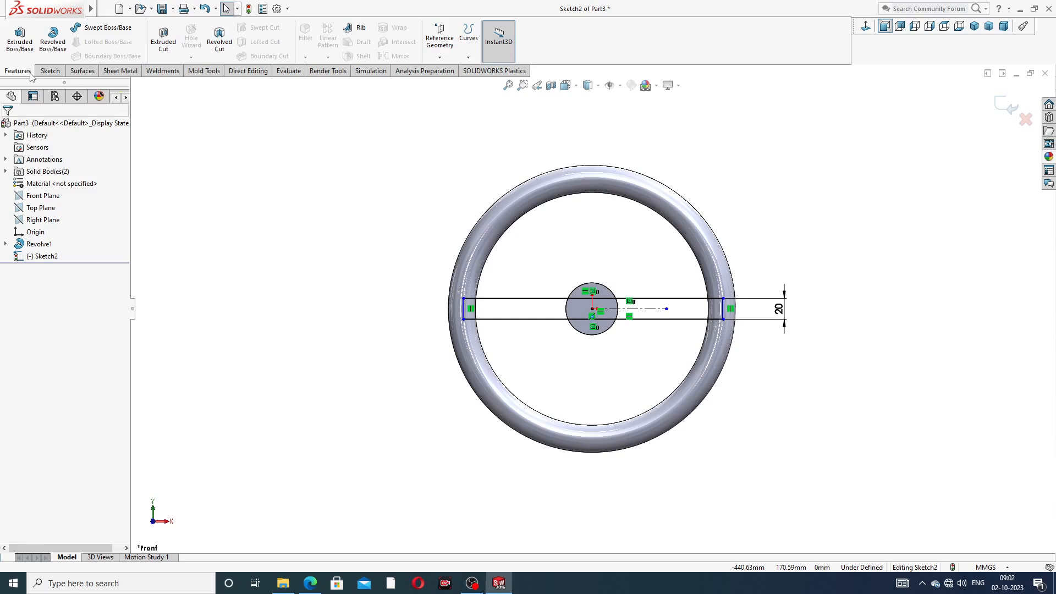
Step: Extrude the spoke rectangle 10 mm from the mid plane, merging it with the hub and rim
click(22, 47)
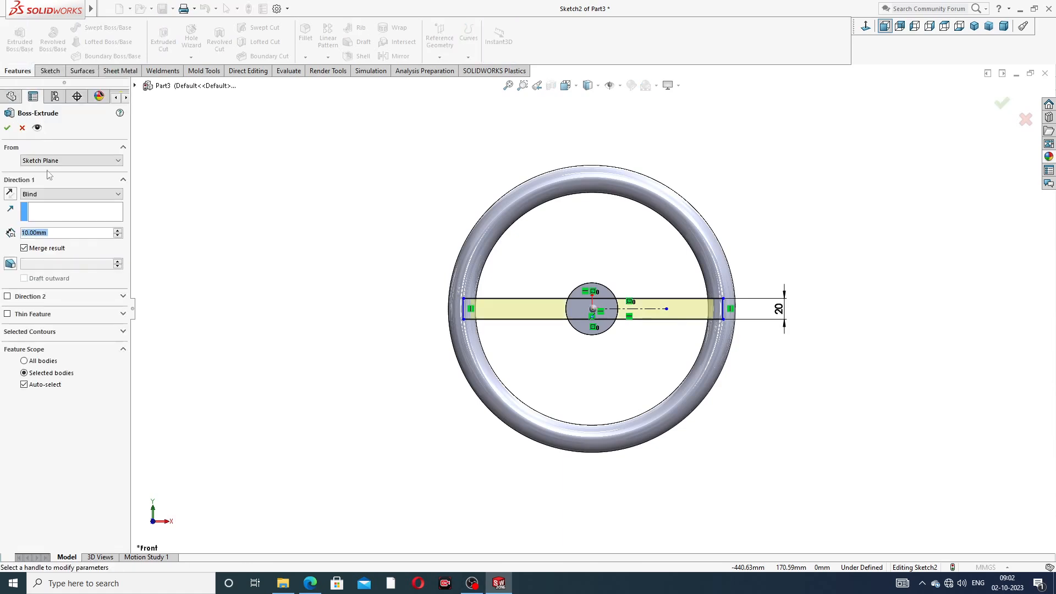
click(55, 194)
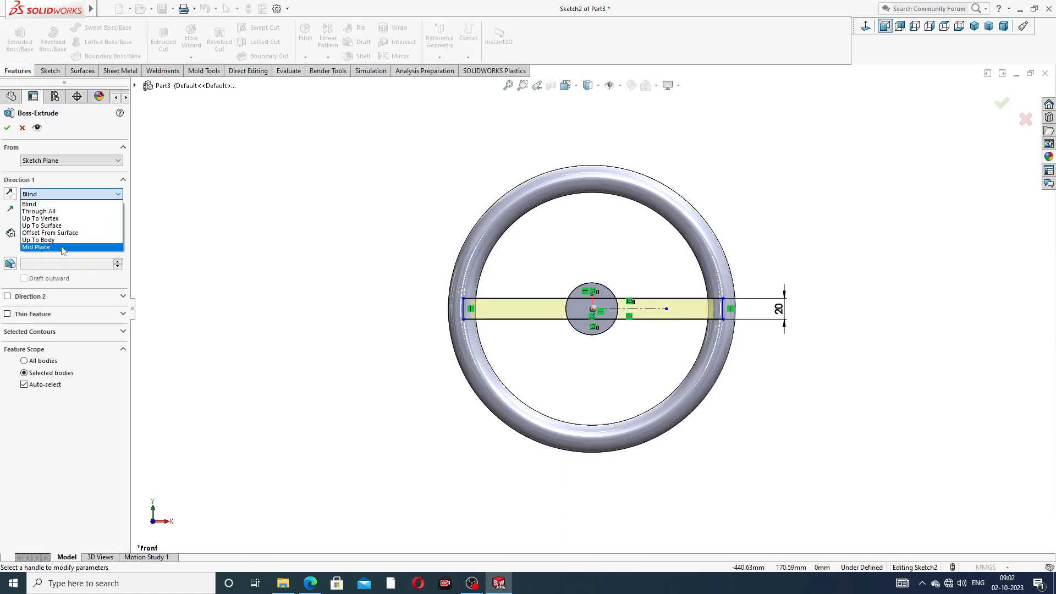
click(62, 247)
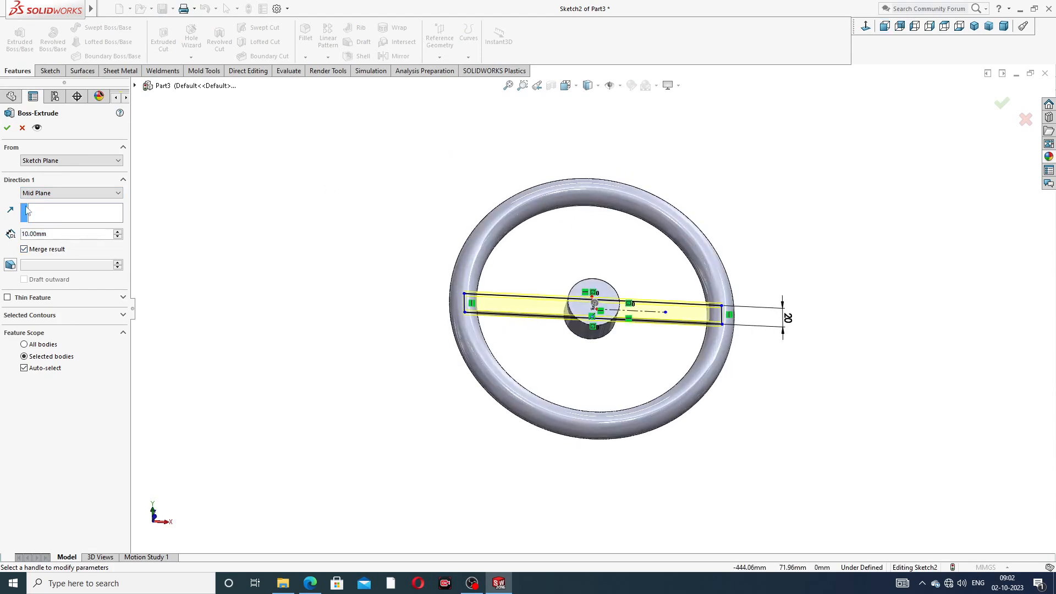
click(7, 127)
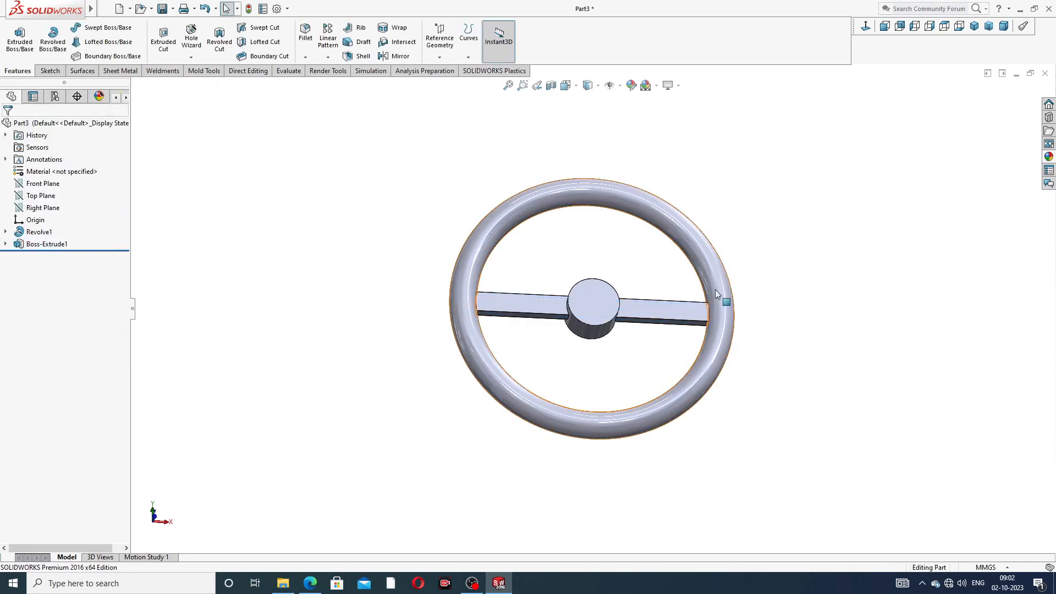
middle_drag(599, 322, 583, 165)
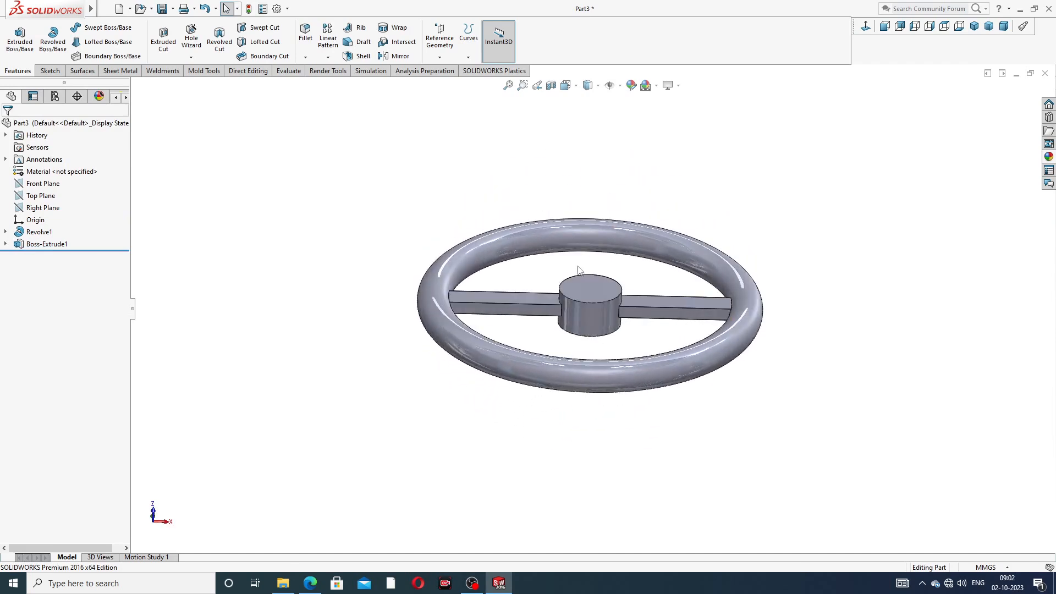
Step: Circular-pattern the extruded spoke about the hub's cylindrical face with 4 equally spaced instances over 360°
click(328, 57)
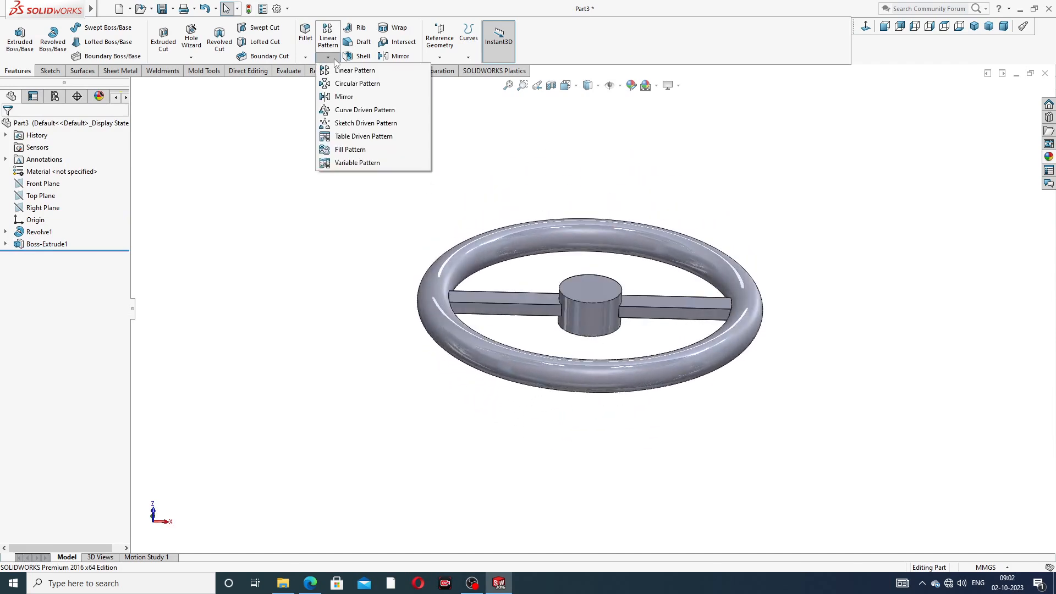
click(349, 85)
click(82, 163)
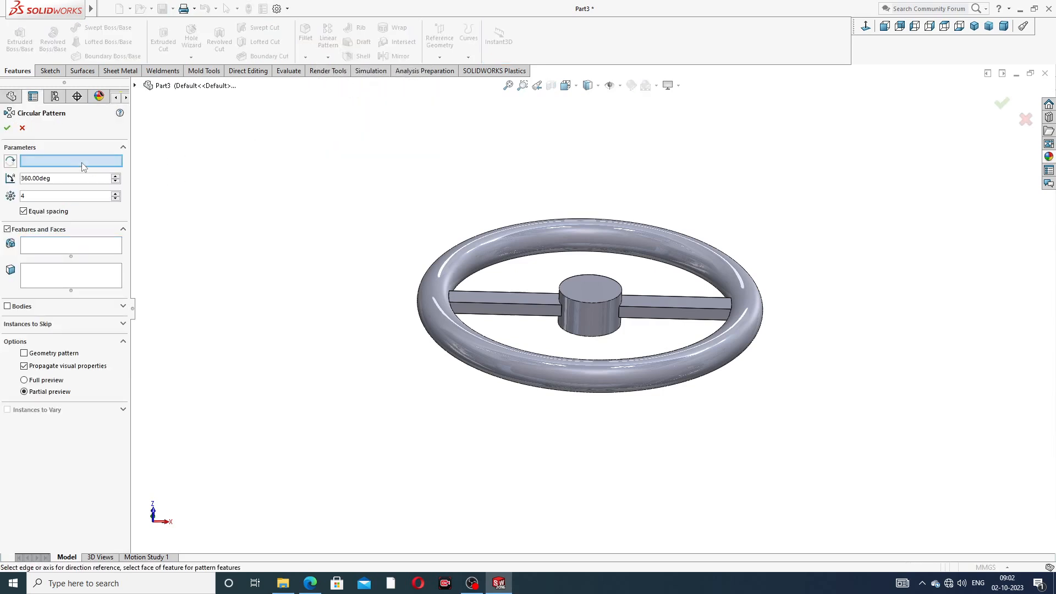
click(593, 319)
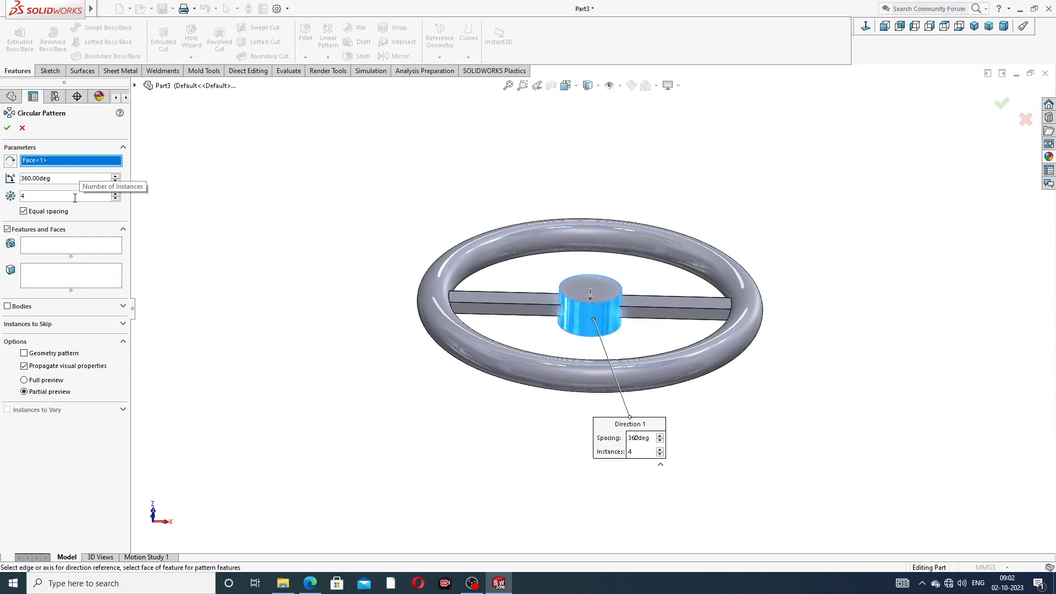
click(84, 245)
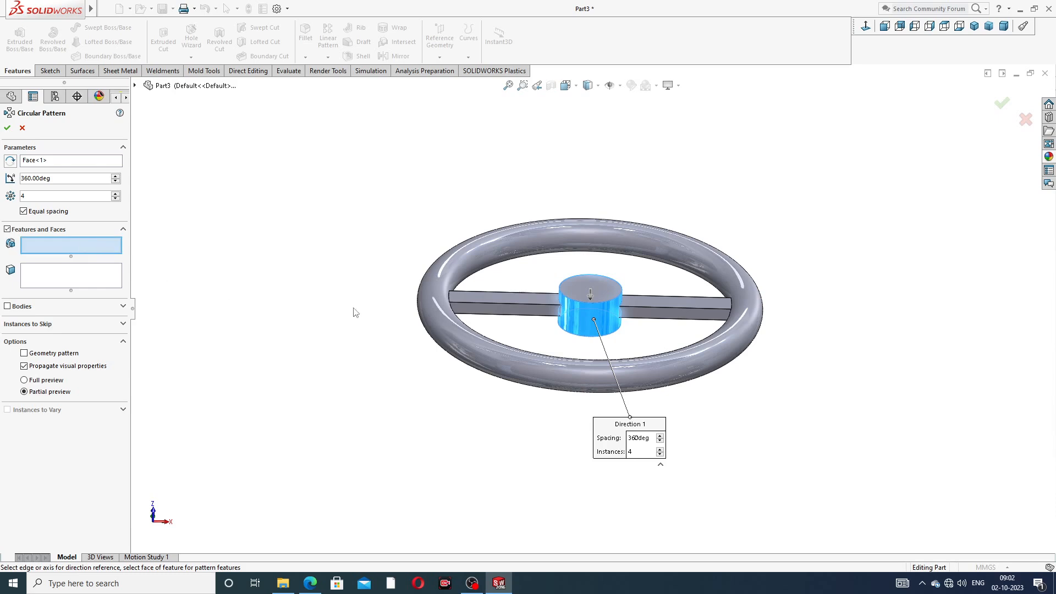
click(511, 297)
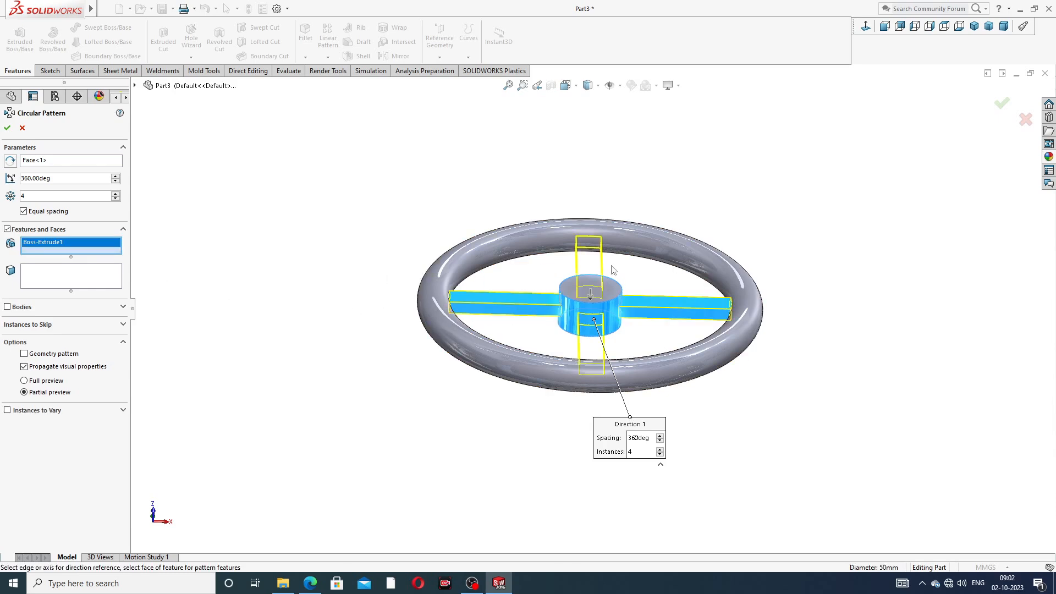
middle_drag(617, 273, 612, 323)
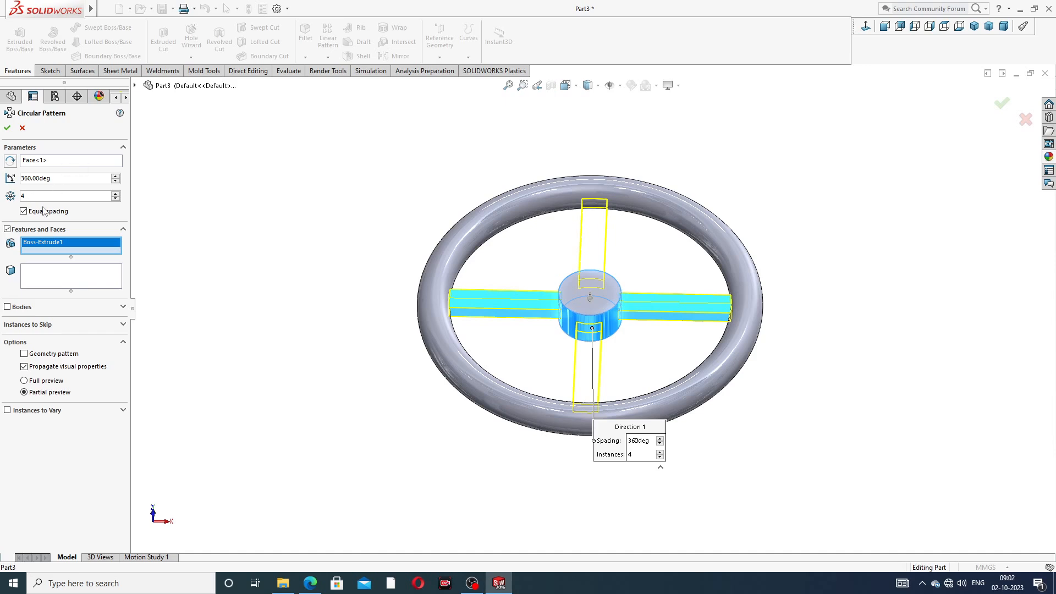
click(7, 128)
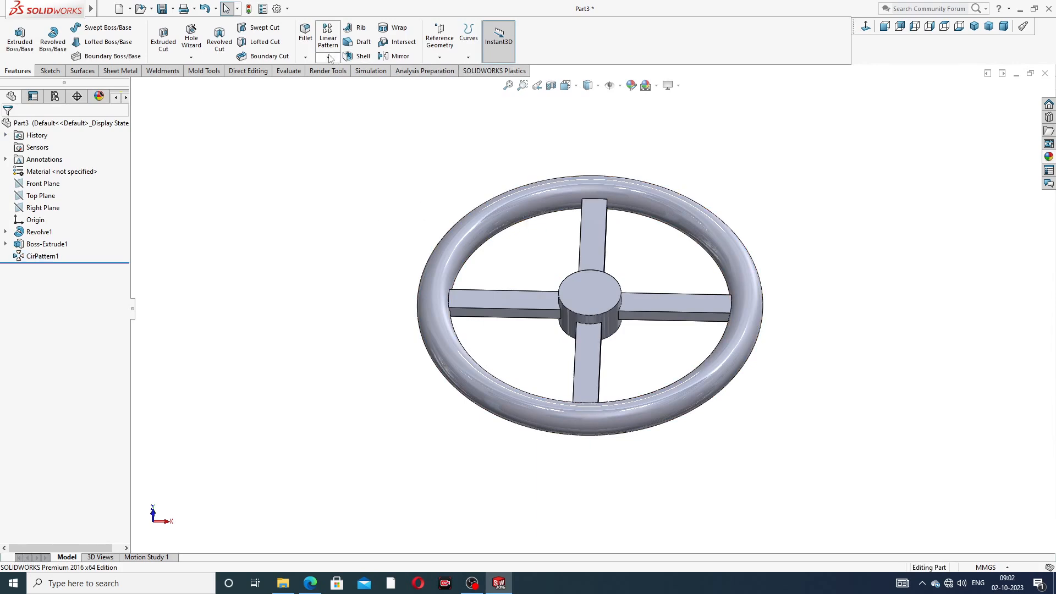
Step: Start a constant-size fillet of 5 mm radius and select the front faces of all four spokes
click(305, 58)
click(323, 72)
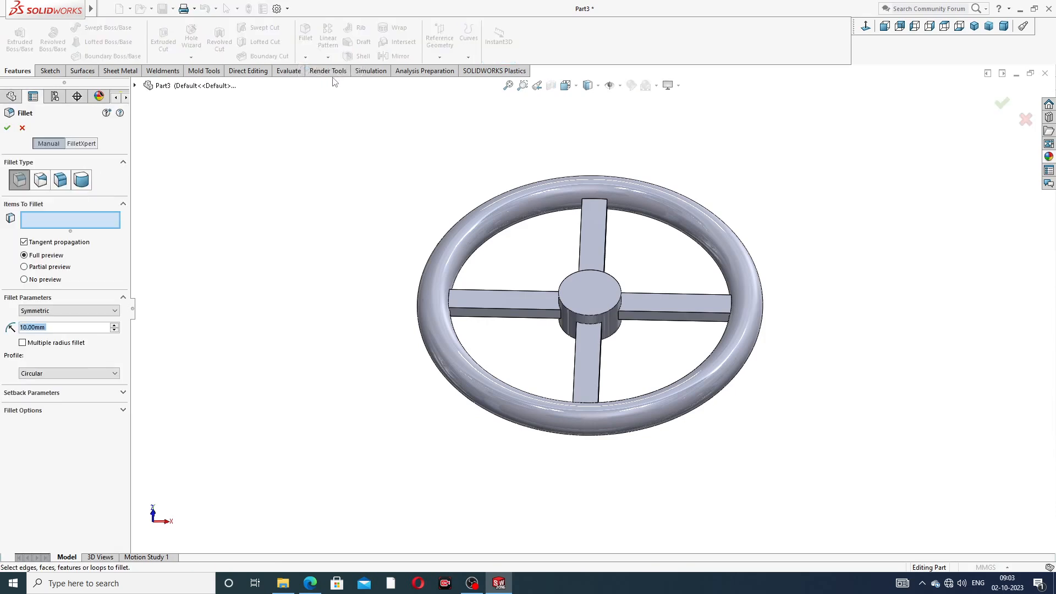
text(5)
key(Return)
click(604, 243)
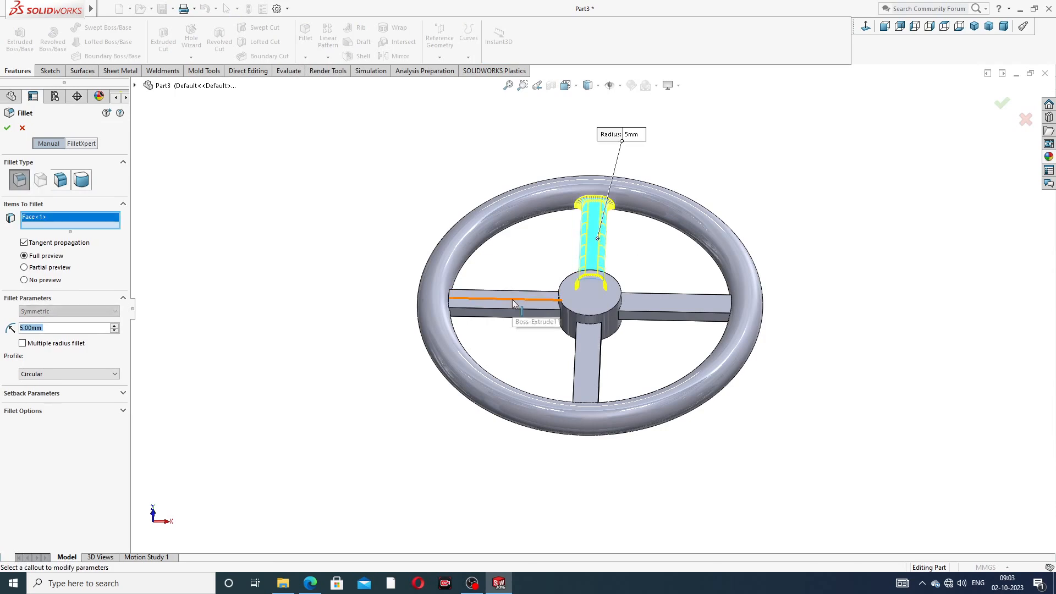
middle_drag(575, 352, 572, 436)
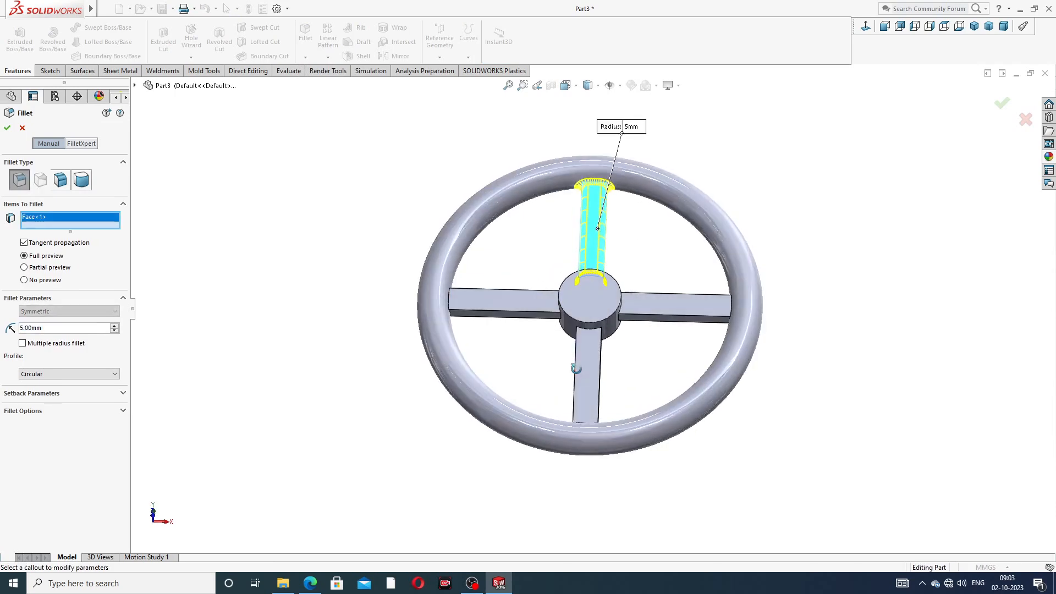
click(511, 306)
click(671, 305)
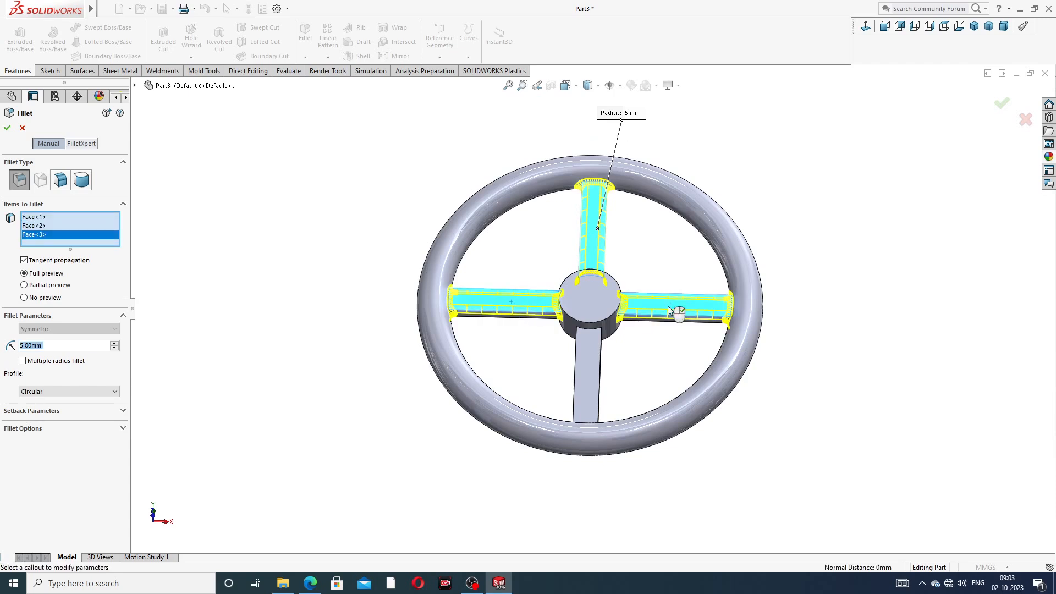
click(588, 379)
Step: Add the four spoke faces on the handle's reverse side to the 5 mm fillet and apply it
middle_drag(641, 394, 628, 336)
middle_drag(595, 400, 651, 193)
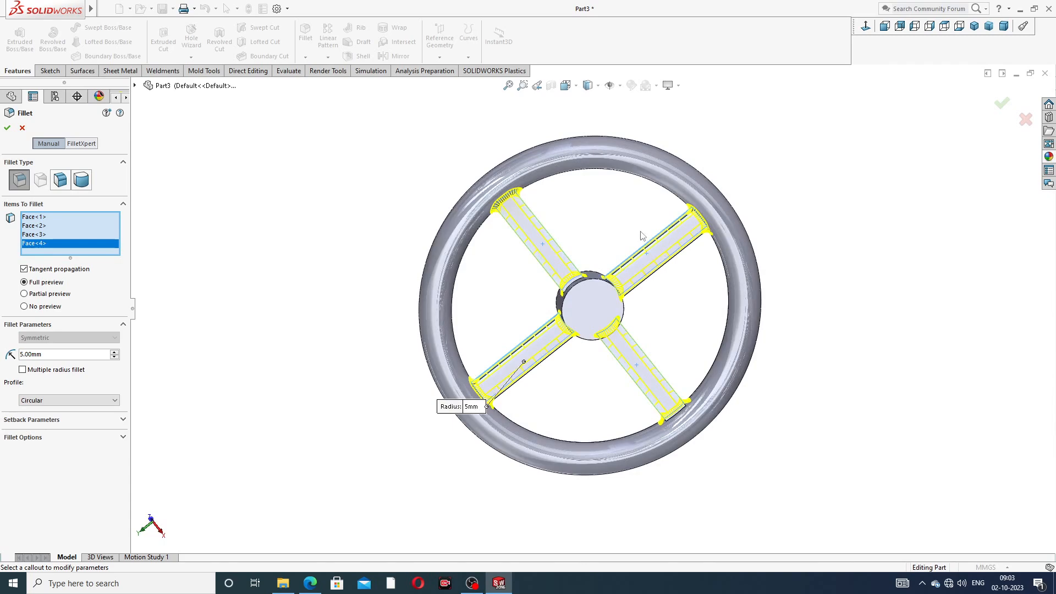
click(533, 242)
click(659, 258)
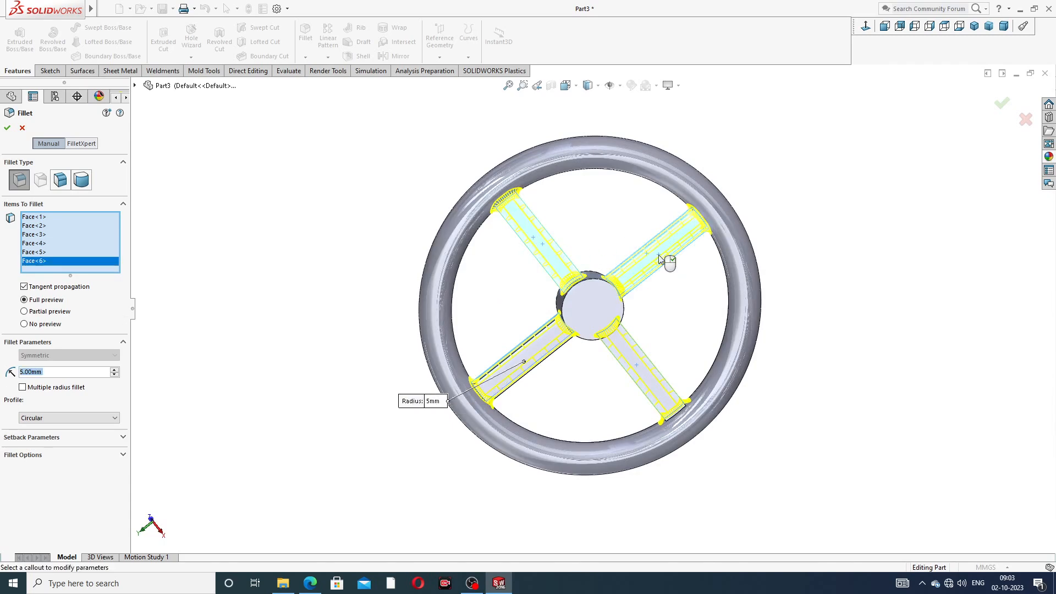
click(548, 359)
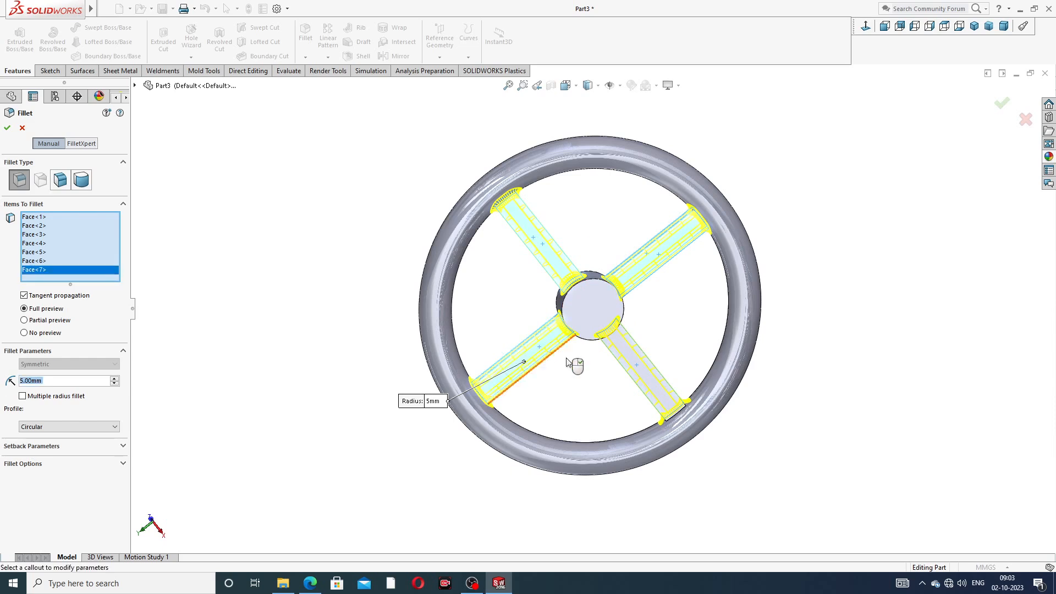
click(631, 367)
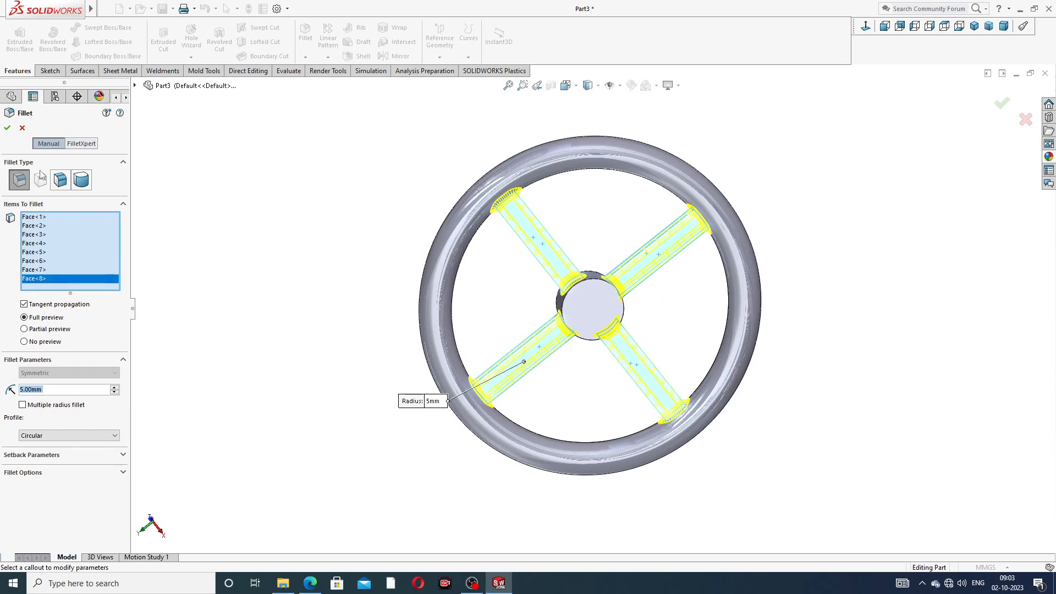
click(11, 130)
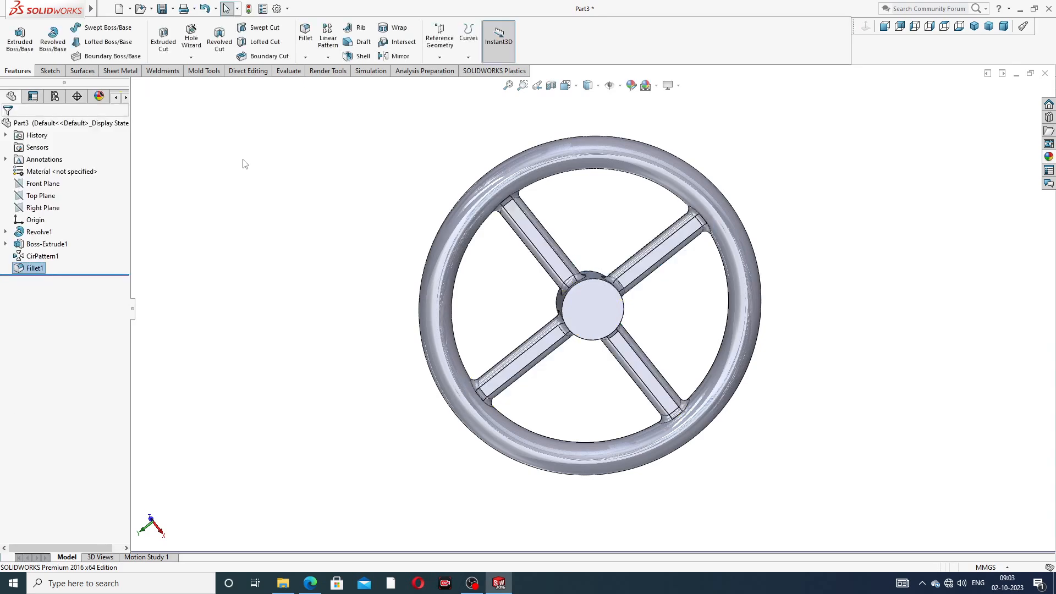
Step: Check the handle drawing PDF in the browser, then edit the spoke extrusion's sketch to set the rectangle's height to 30 mm
middle_drag(691, 186, 451, 166)
click(309, 583)
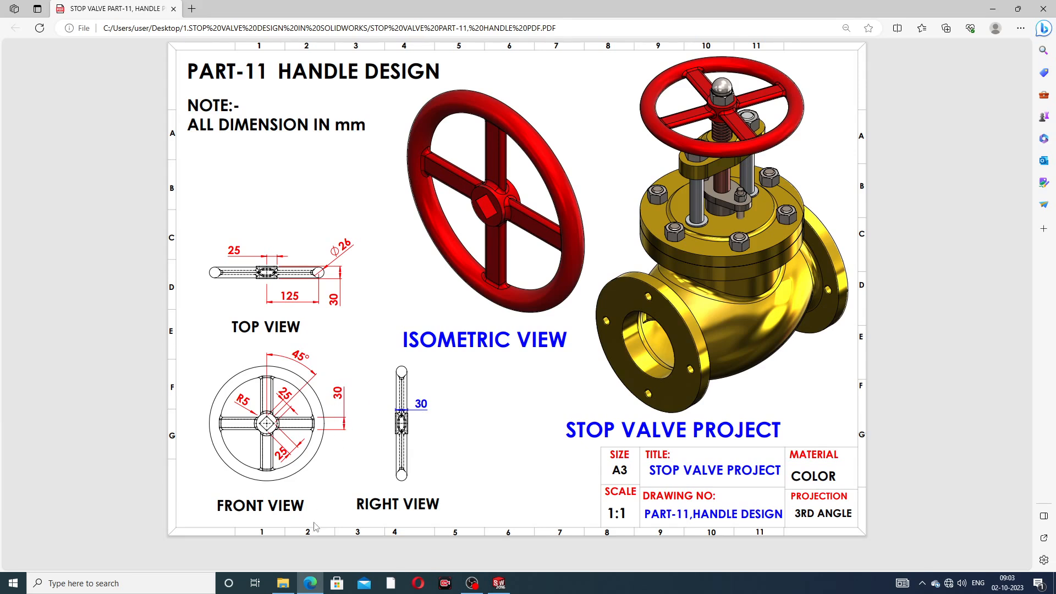
click(310, 583)
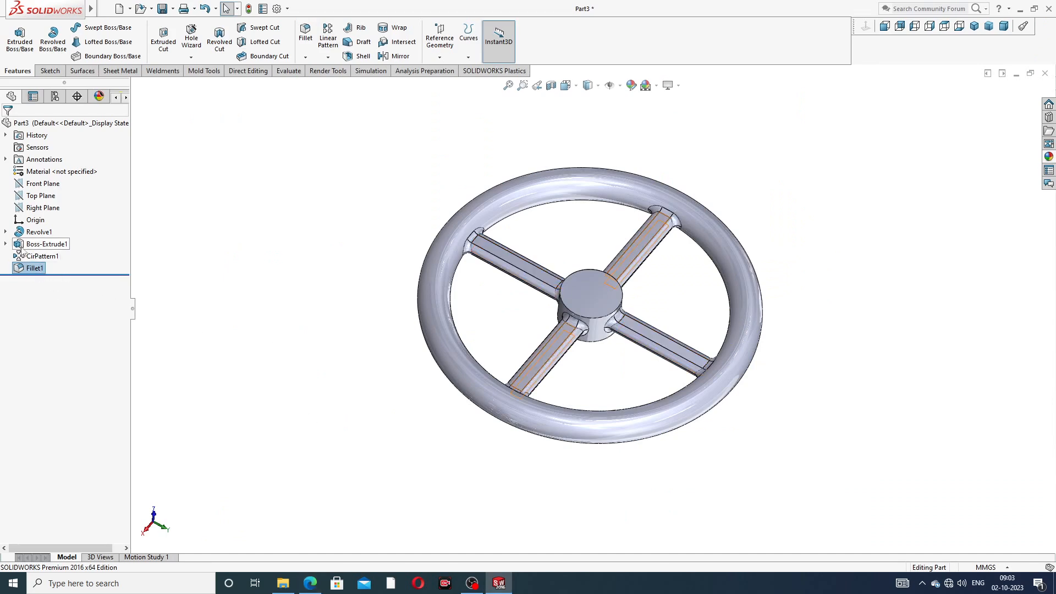
click(6, 243)
click(35, 257)
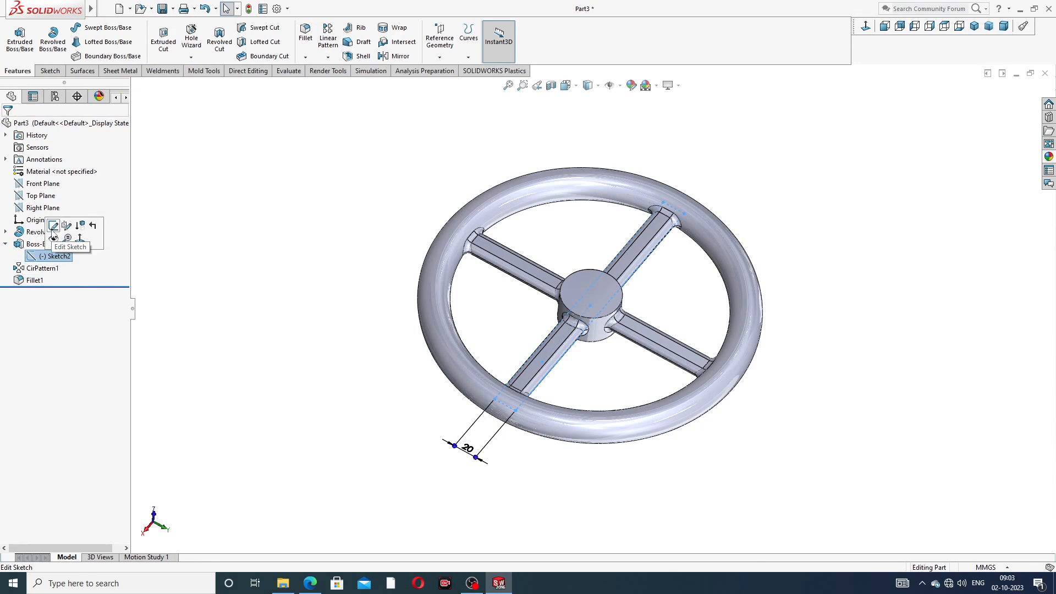
click(54, 224)
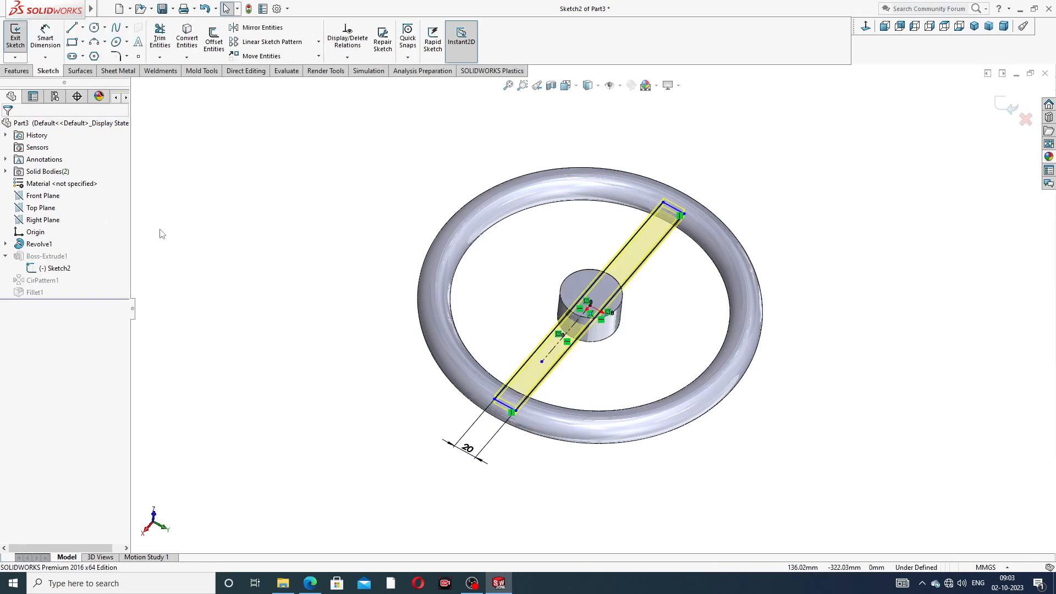
double_click(466, 451)
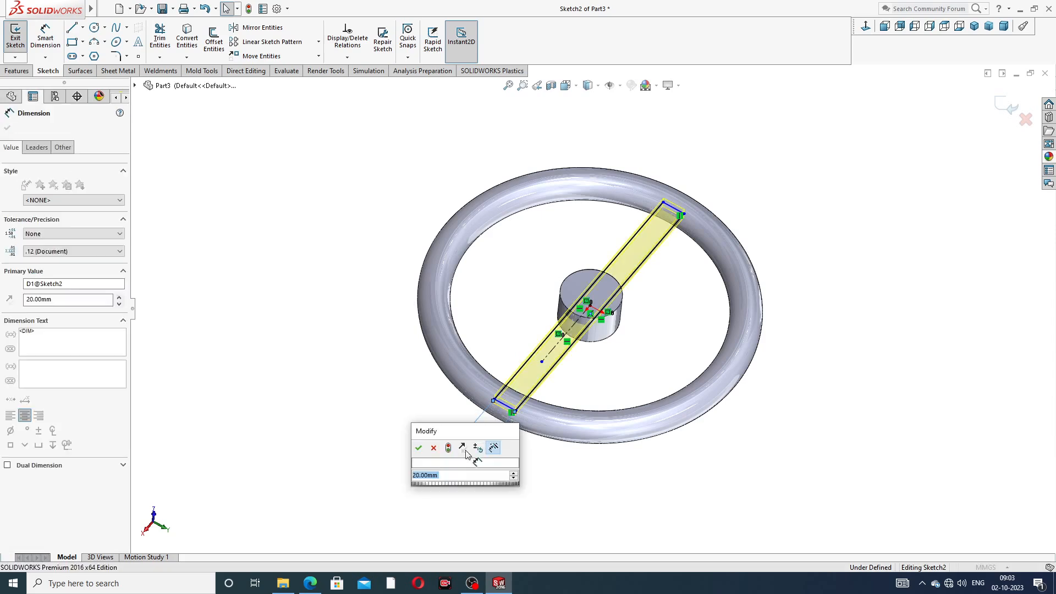
text(30)
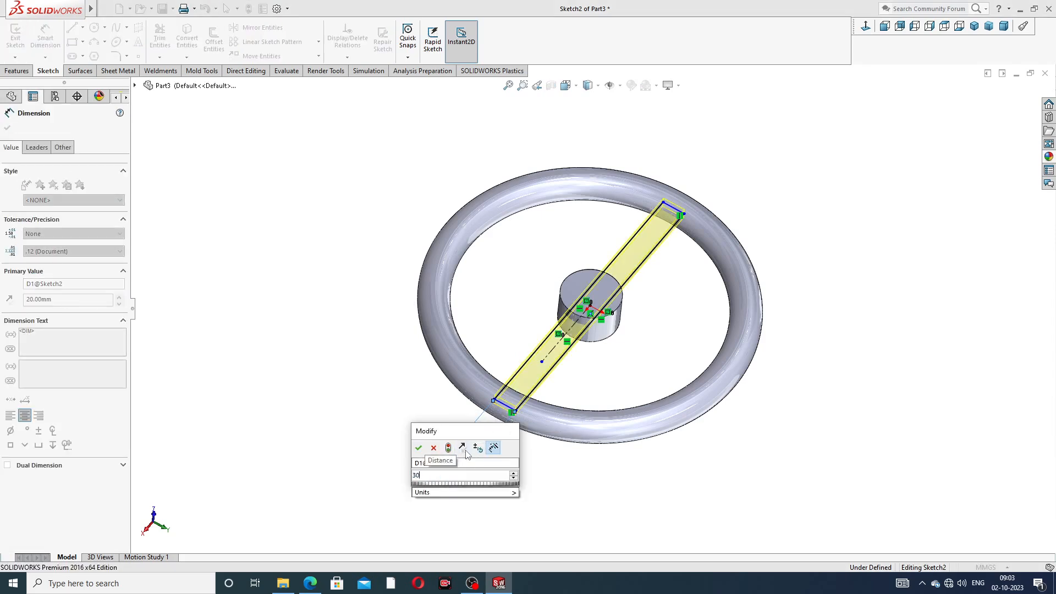
key(Return)
click(1006, 106)
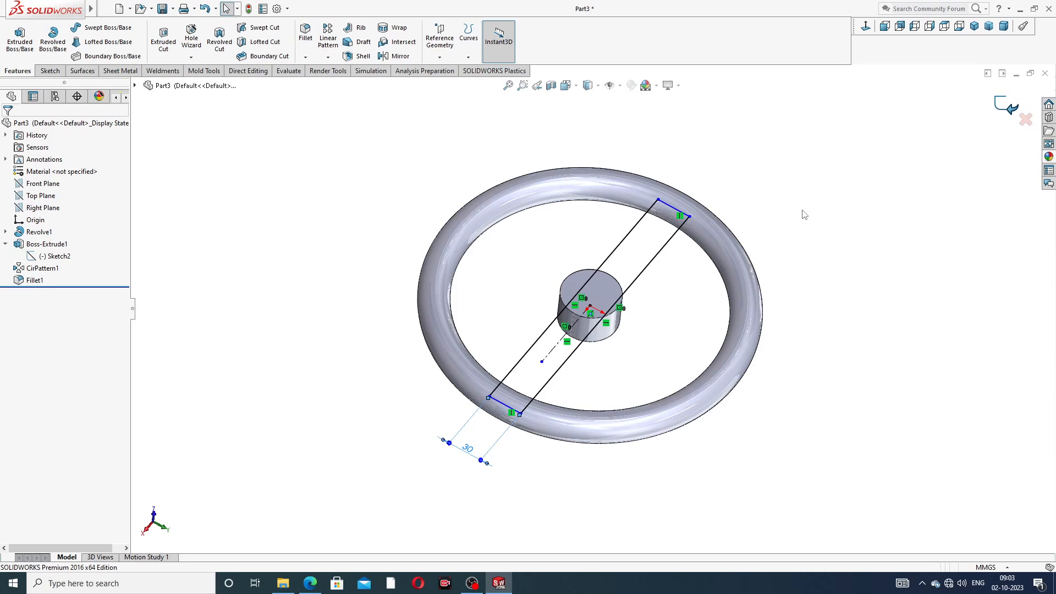
mouse_move(688, 313)
middle_down()
mouse_move(741, 281)
mouse_move(641, 292)
mouse_move(547, 368)
middle_up()
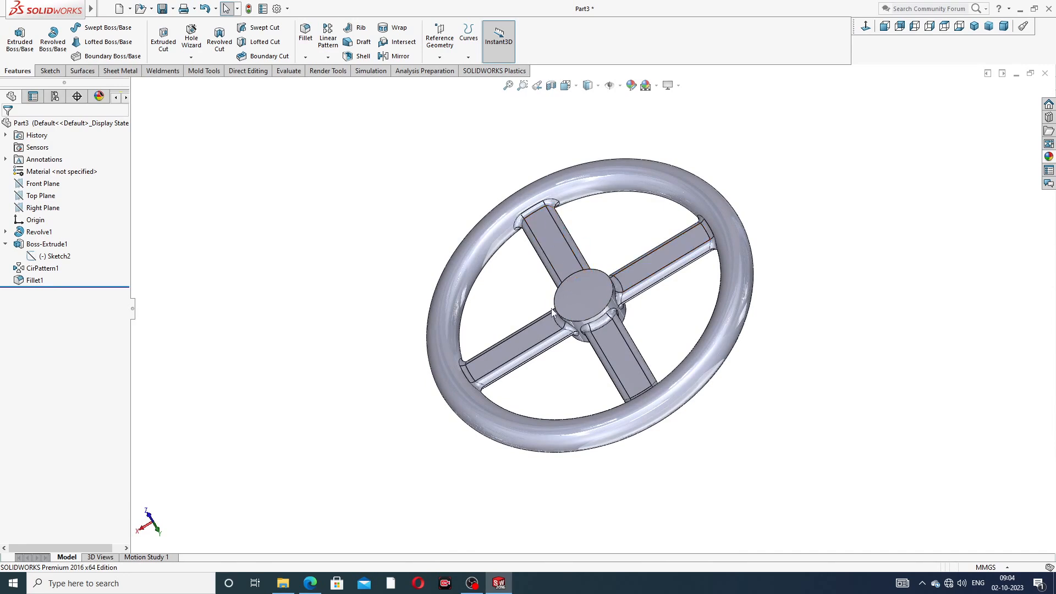
Step: Reopen the spoke fillet's definition to review its selected faces and radius, and accept it
click(5, 245)
click(31, 269)
click(35, 242)
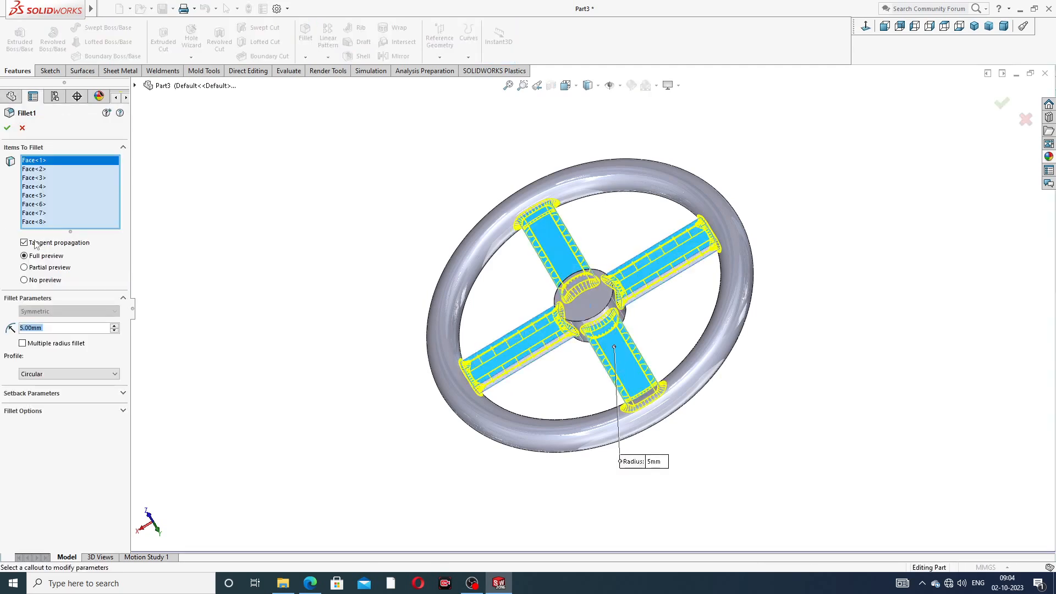
click(7, 129)
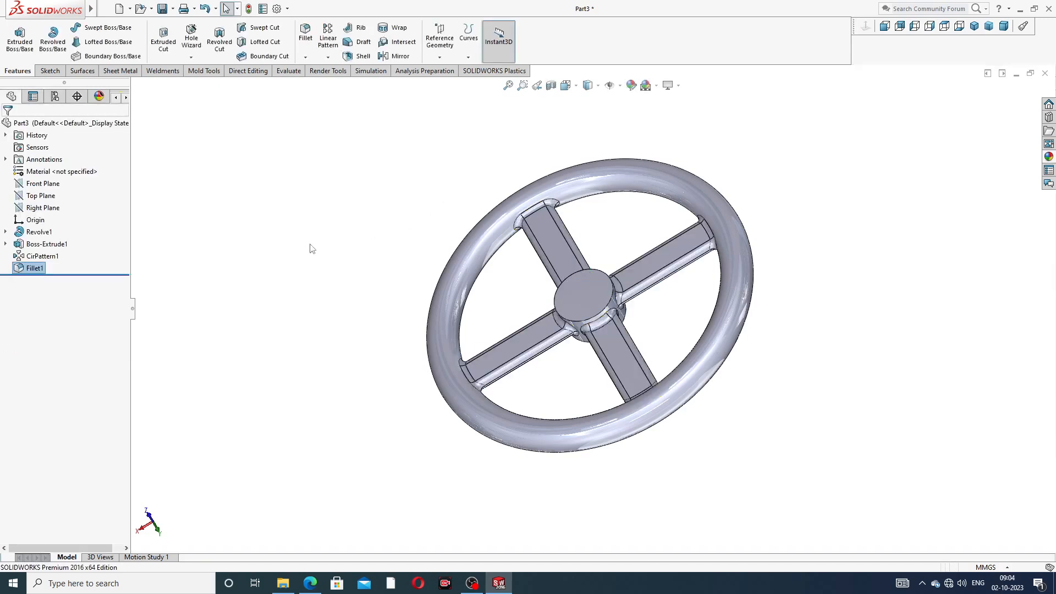
scroll(511, 243, down, 2)
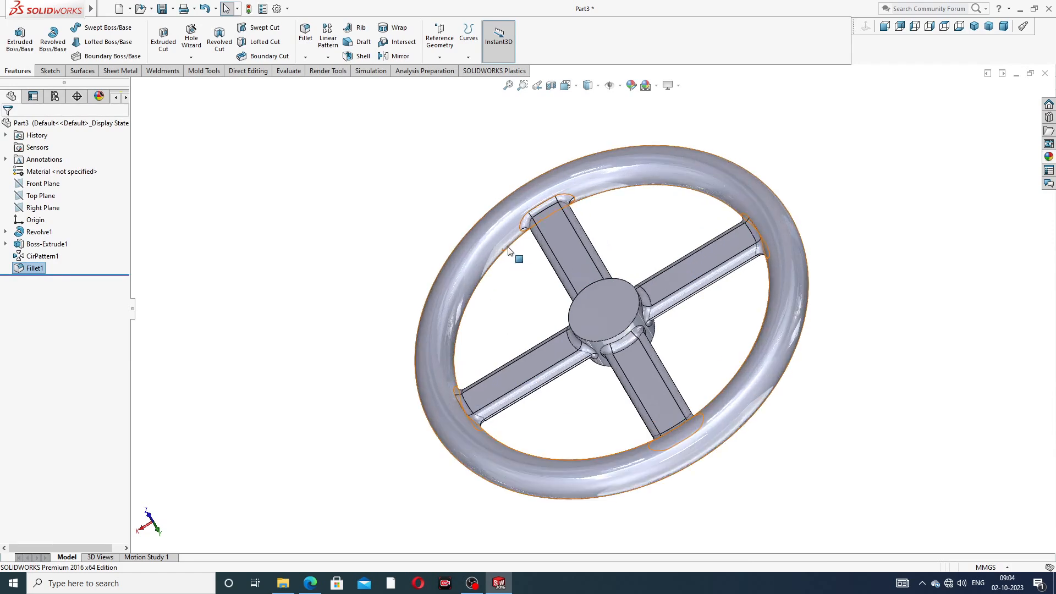
click(378, 278)
scroll(610, 314, down, 2)
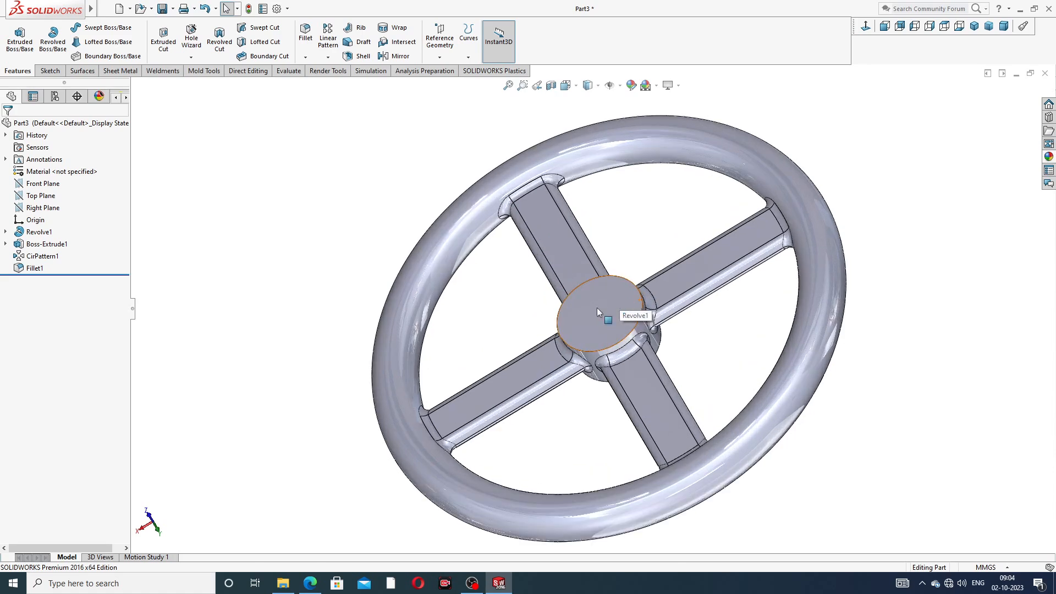
scroll(632, 280, up, 3)
middle_drag(636, 276, 667, 183)
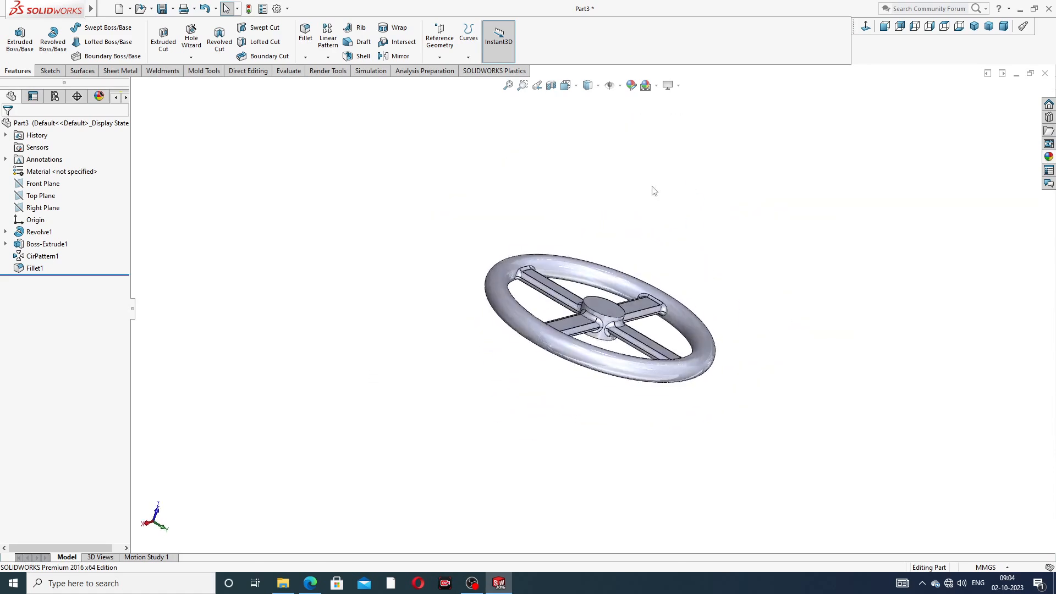
scroll(598, 318, down, 2)
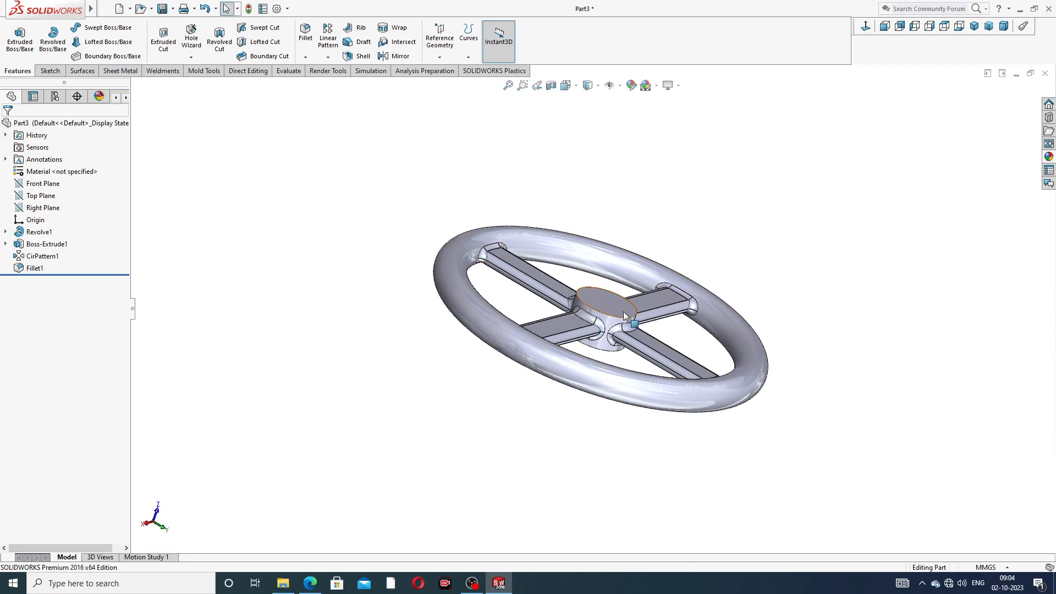
Step: Check the handle drawing PDF in the browser for the hub's square opening, then inspect the handle model's spokes and hub from several angles
scroll(624, 324, up, 2)
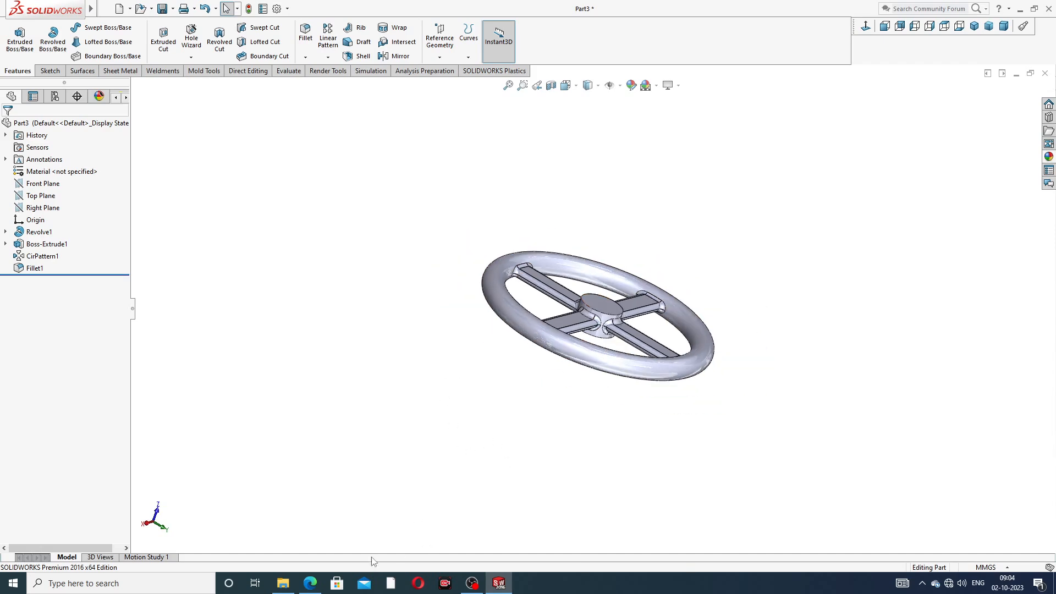
click(311, 582)
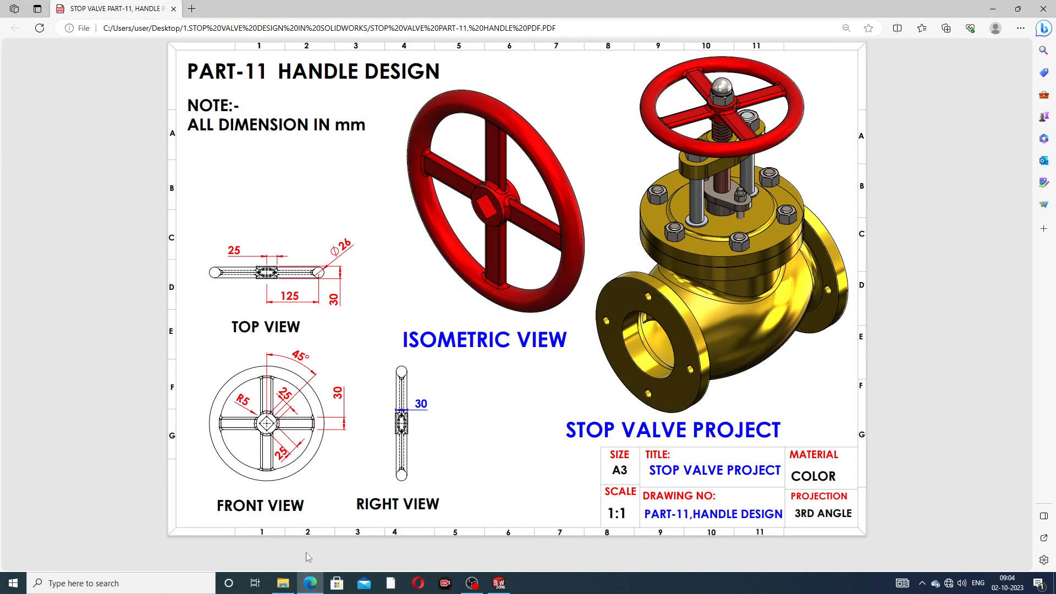
click(310, 583)
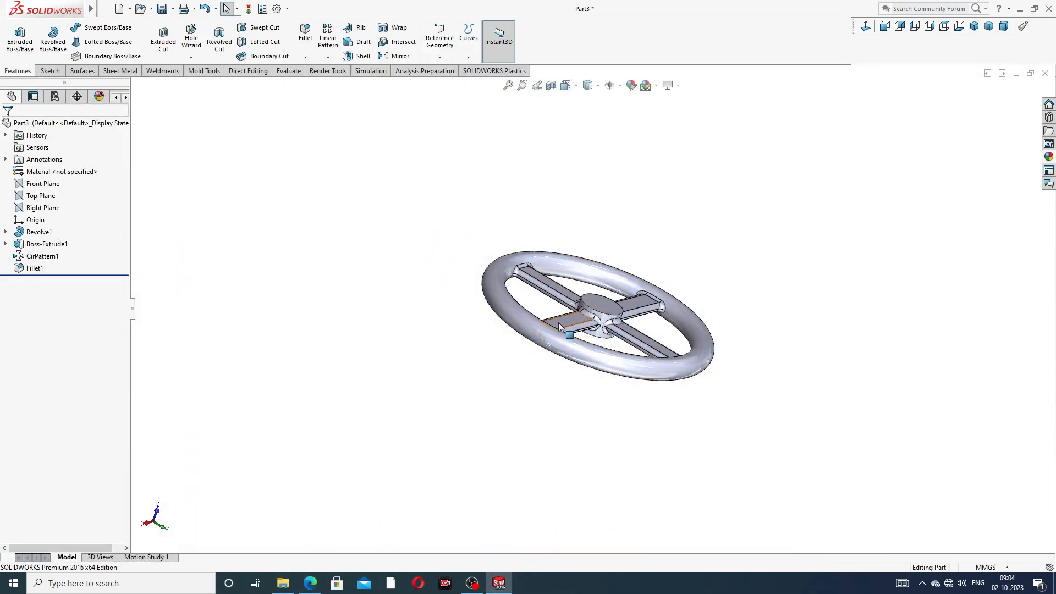
middle_drag(529, 320, 513, 306)
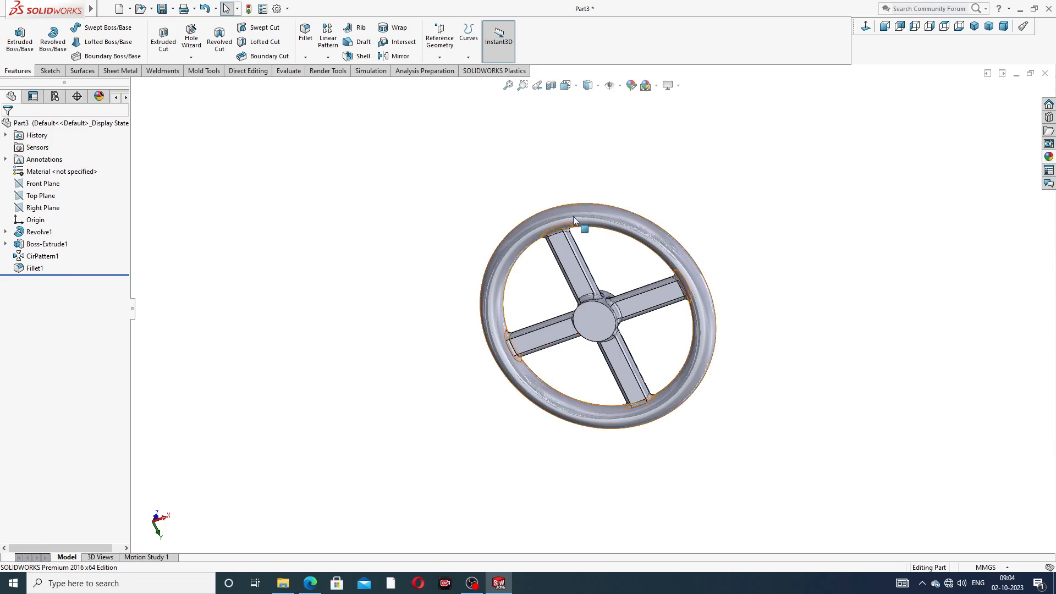
scroll(570, 220, down, 1)
scroll(617, 260, up, 3)
scroll(631, 275, down, 2)
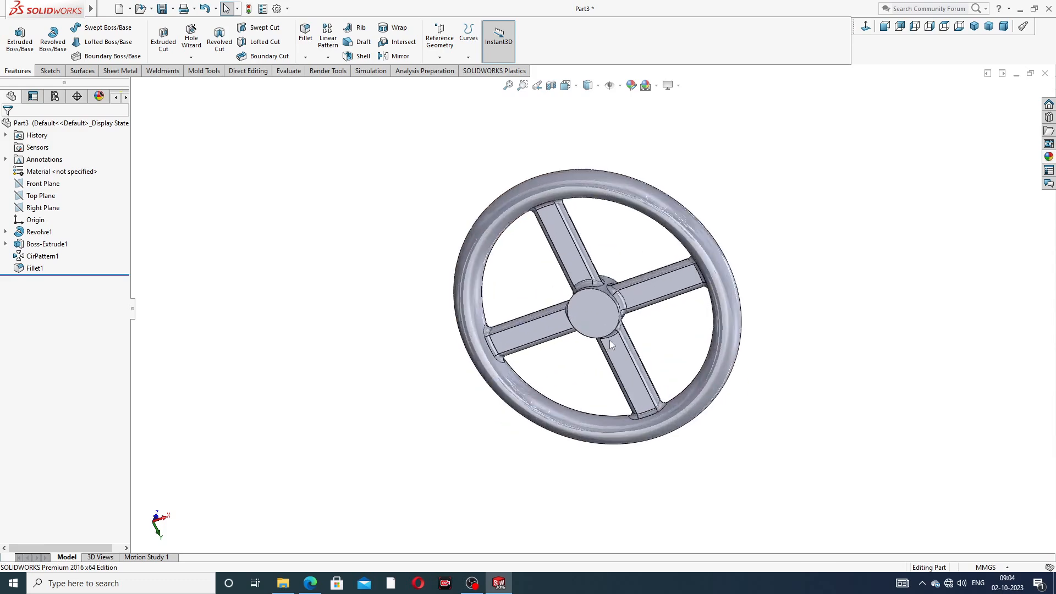
scroll(643, 267, down, 1)
middle_drag(647, 264, 596, 269)
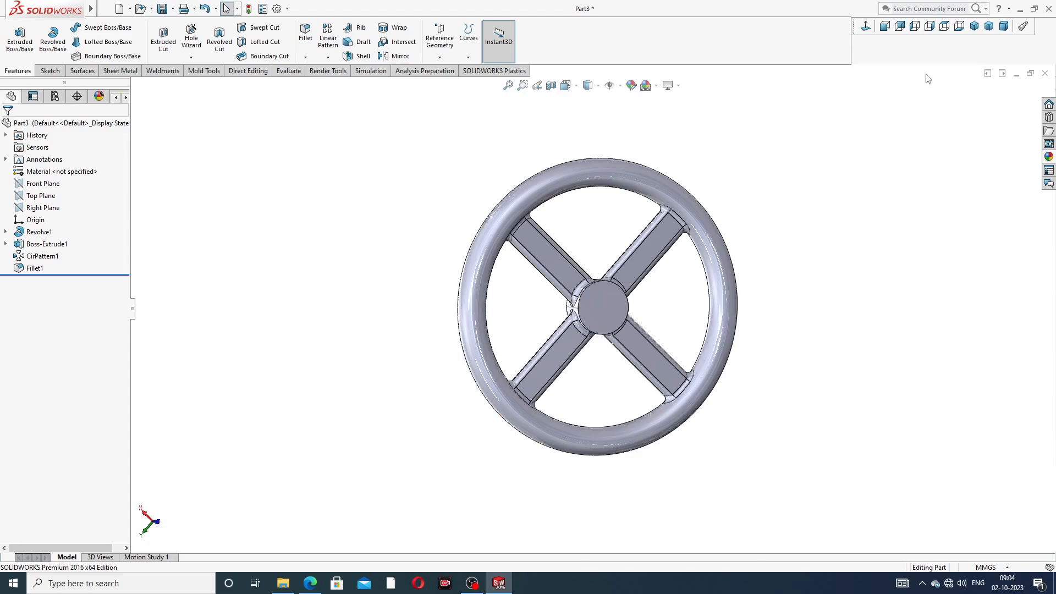
click(974, 26)
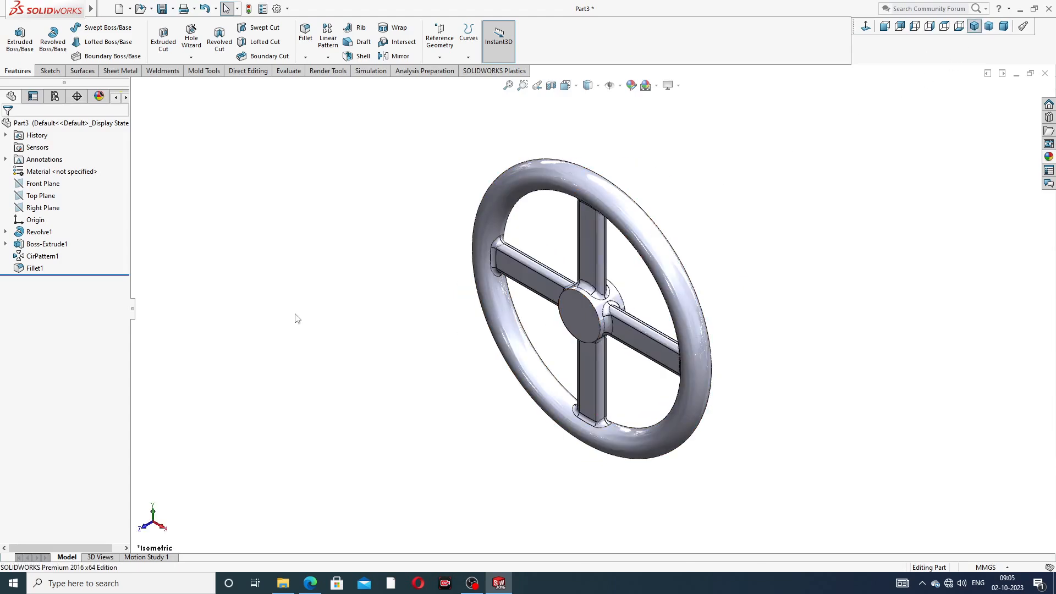
Step: Start a sketch on the hub's flat front face and draw a vertical centerline about 44 mm long through the origin
click(587, 314)
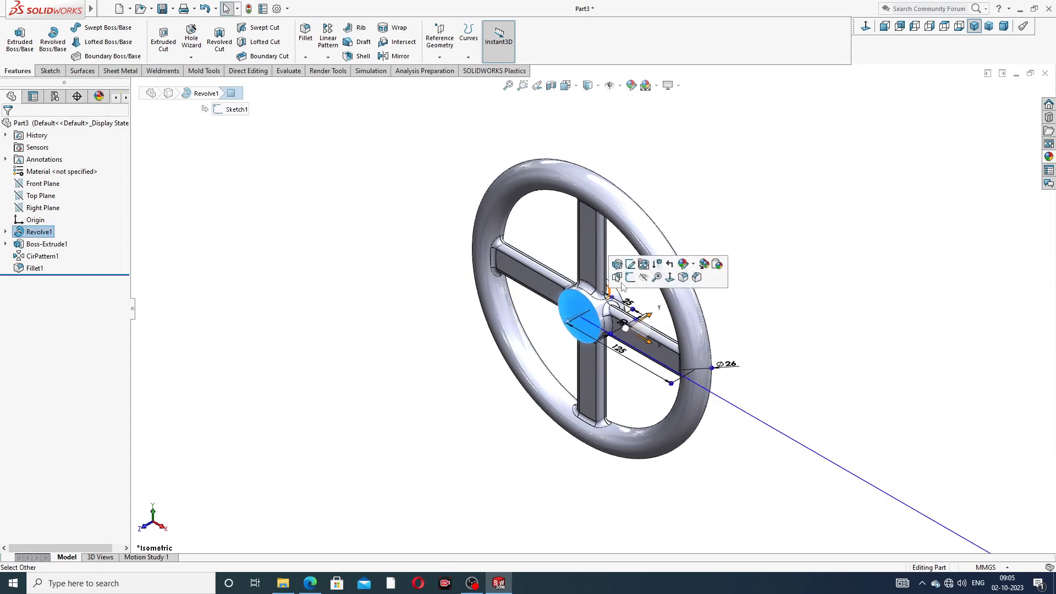
click(638, 265)
click(867, 27)
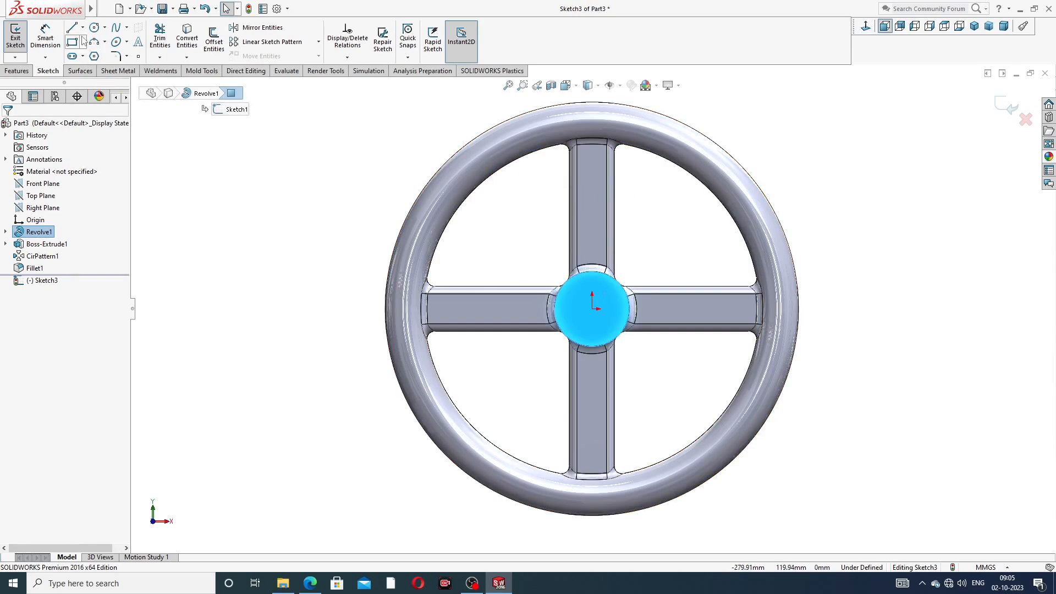
click(82, 27)
click(95, 55)
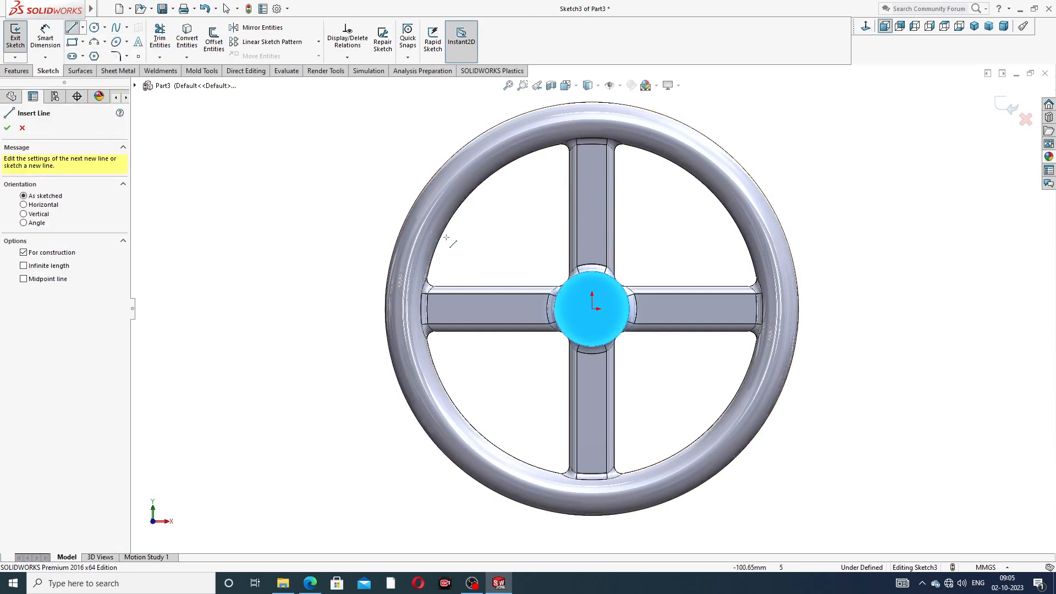
scroll(594, 303, down, 3)
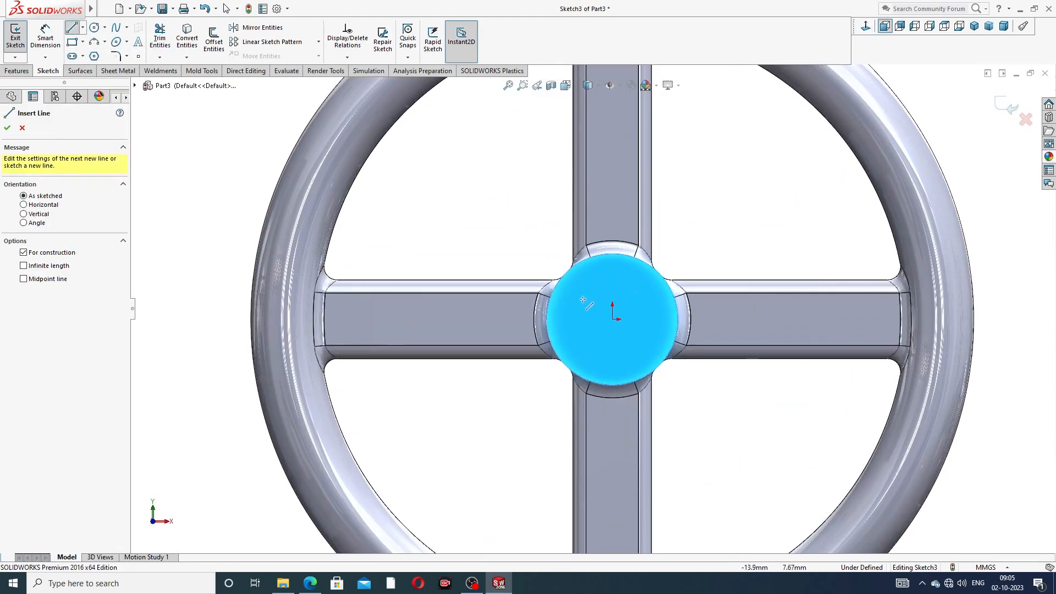
click(612, 259)
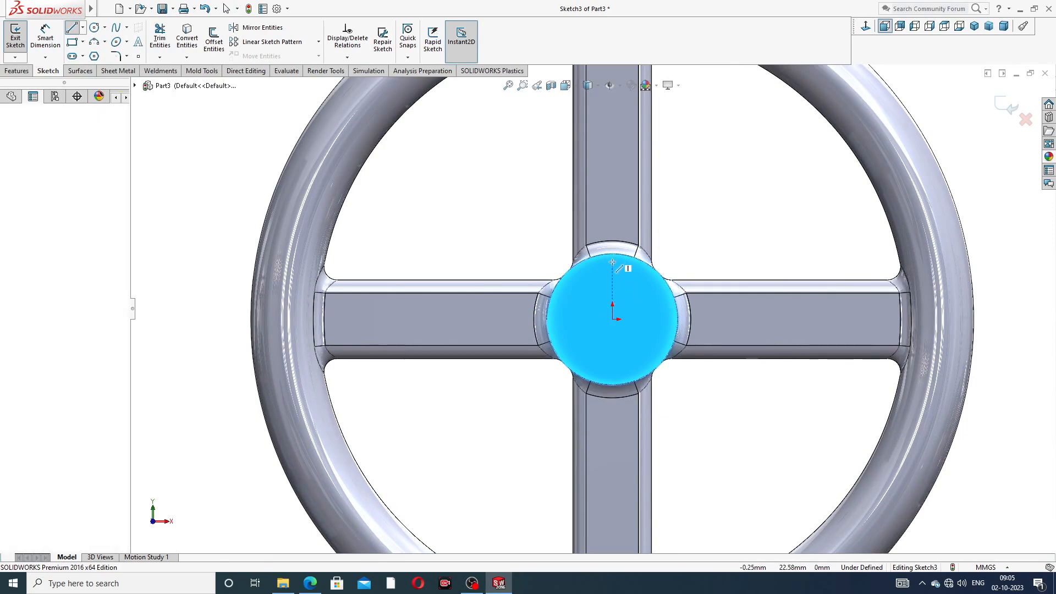
click(612, 372)
right_click(646, 322)
click(659, 322)
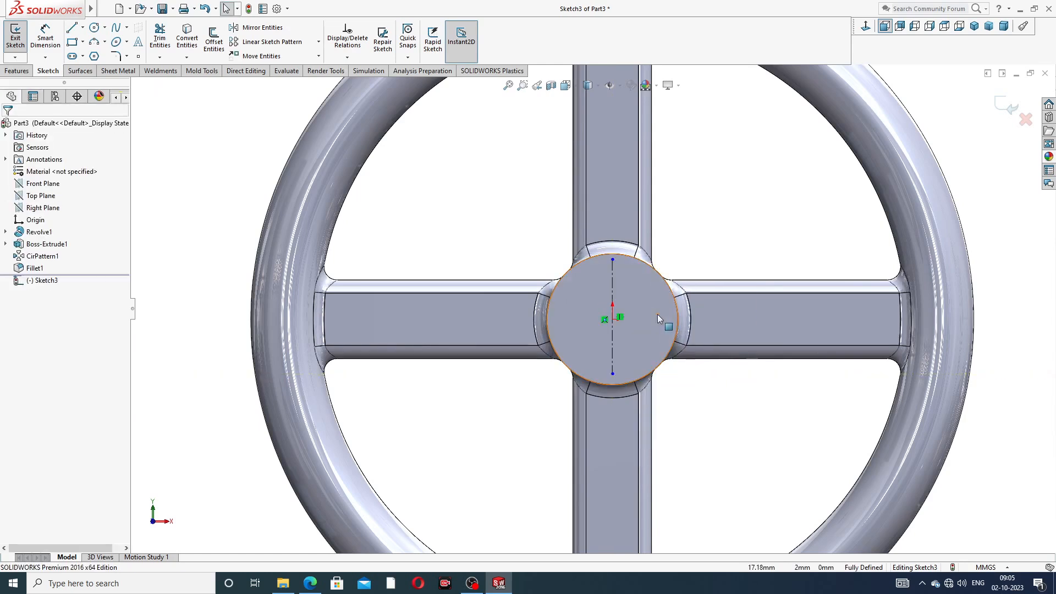
Step: Draw a horizontal centerline about 41 mm long through the origin on the hub face
click(84, 27)
click(99, 53)
scroll(625, 314, down, 3)
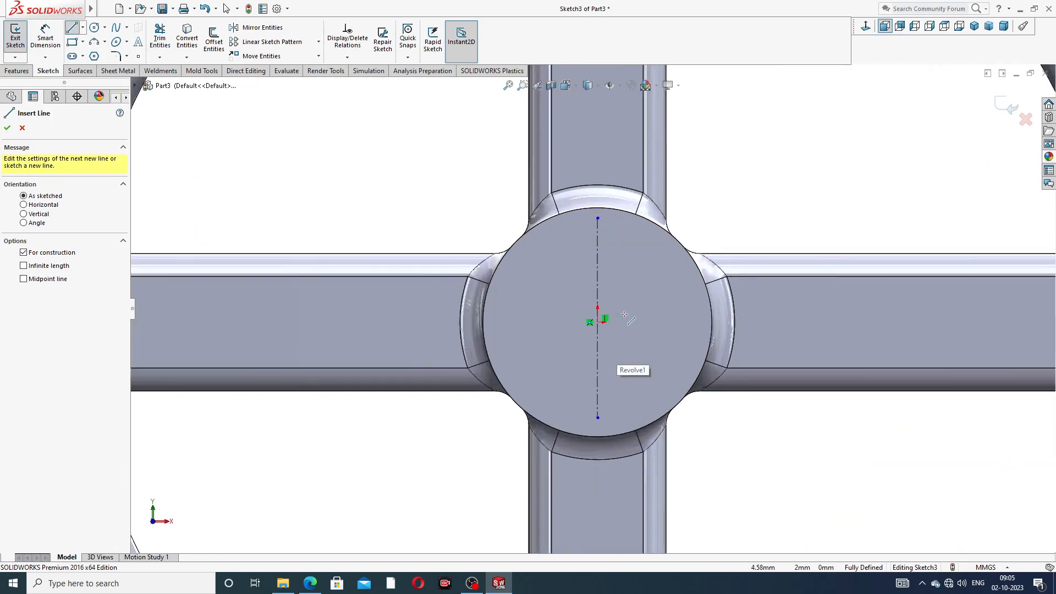
scroll(624, 314, down, 2)
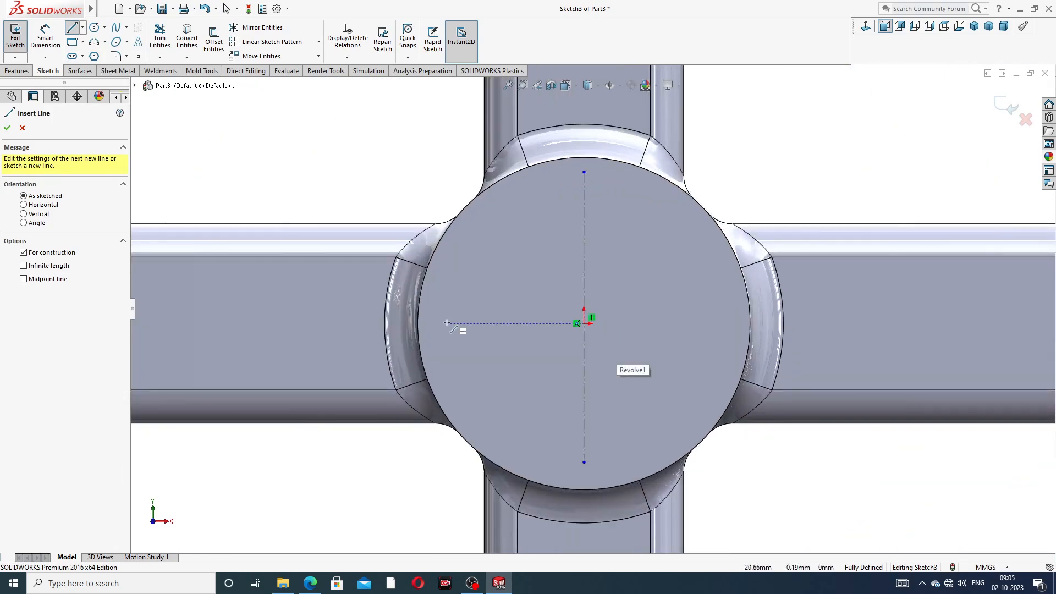
click(444, 323)
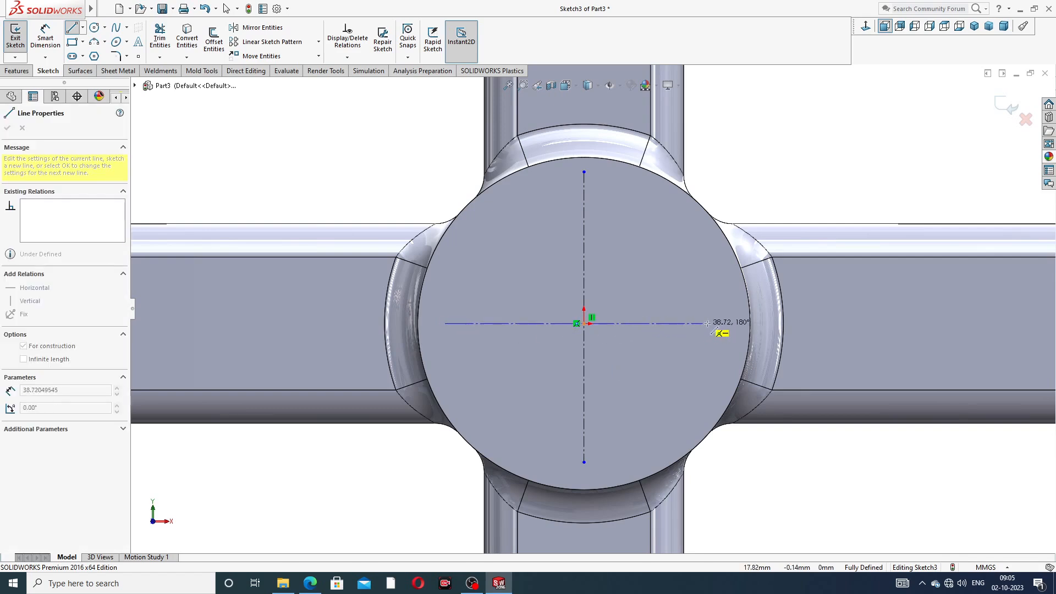
right_click(694, 292)
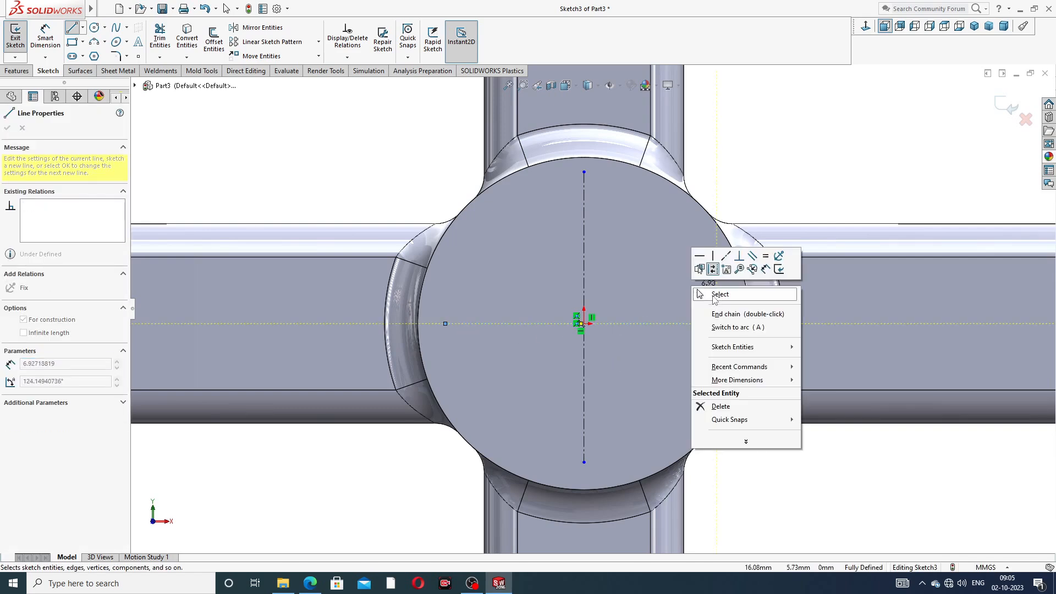
click(718, 294)
click(585, 282)
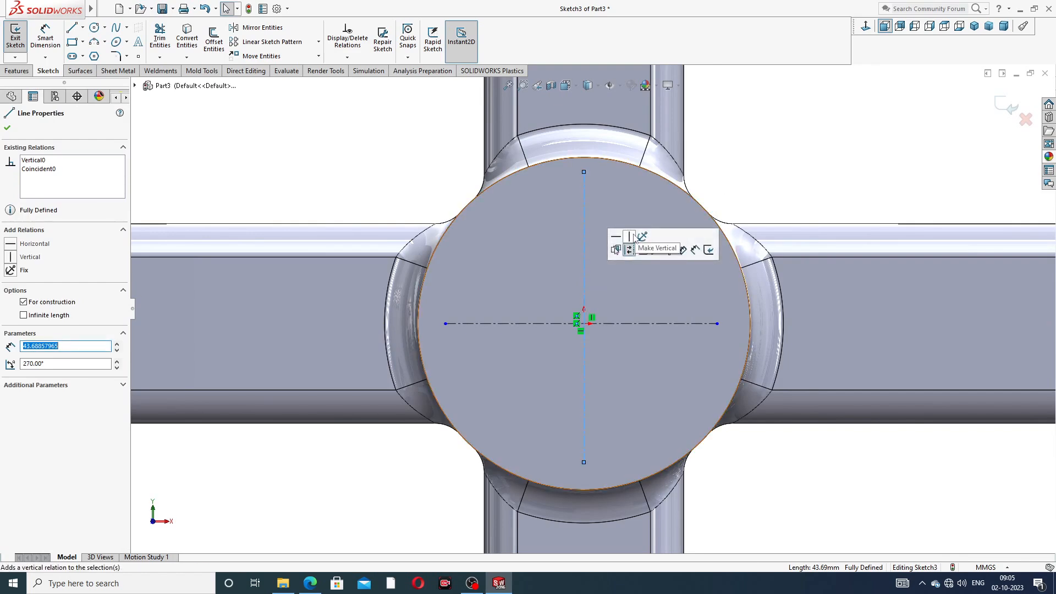
click(773, 150)
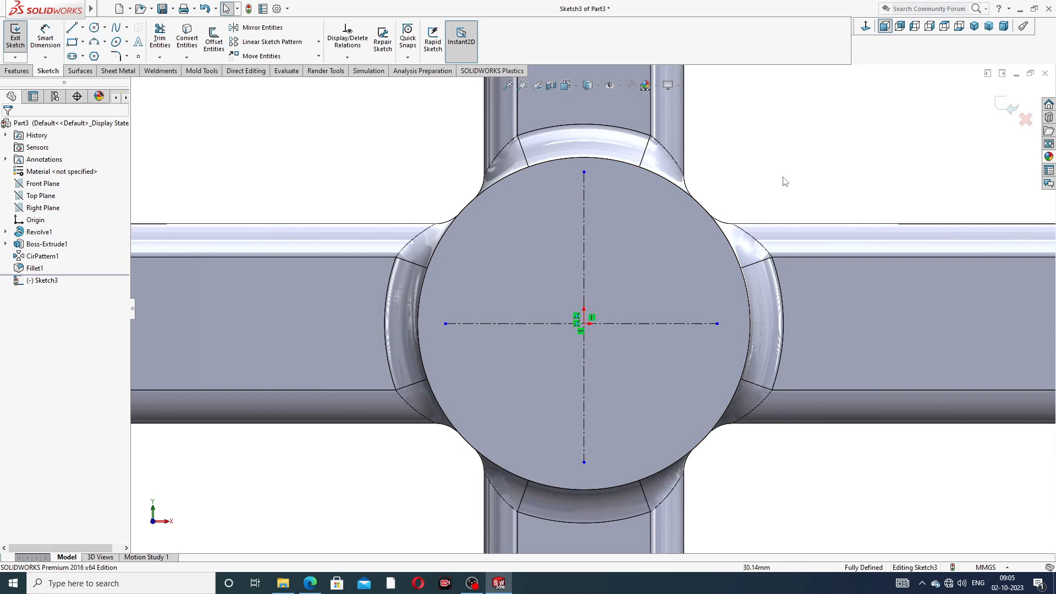
Step: Draw an inclined centerline from the origin toward the hub's upper-right edge, at about 33° to the horizontal
click(83, 28)
click(94, 52)
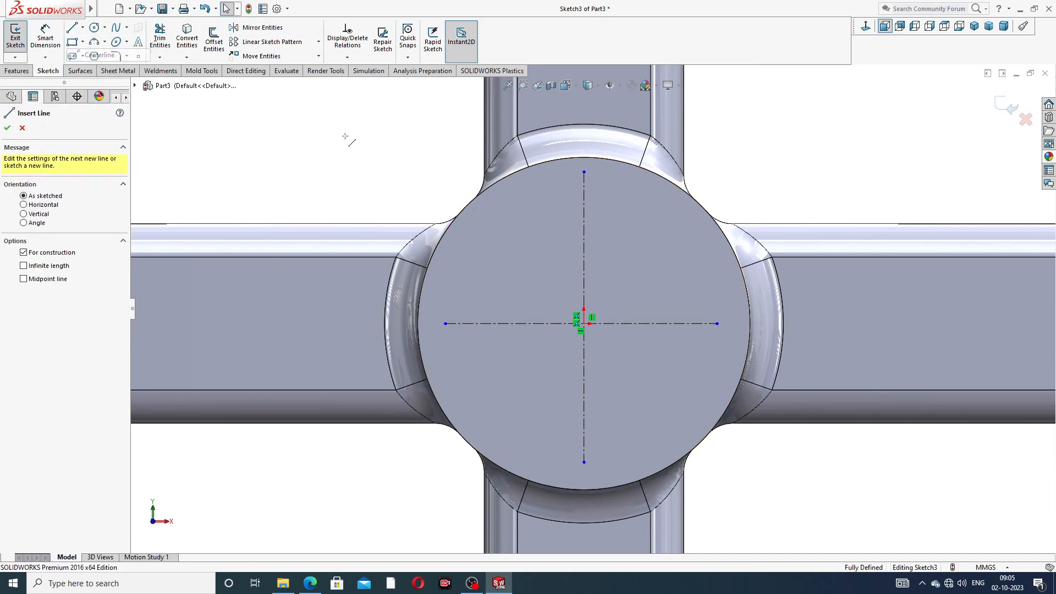
click(584, 324)
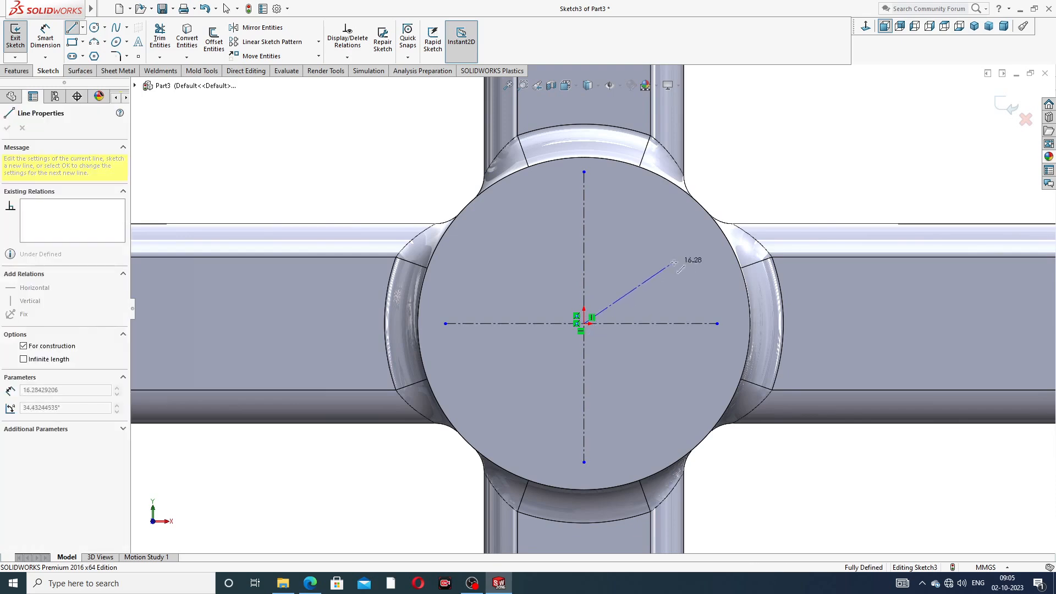
click(704, 246)
right_click(740, 199)
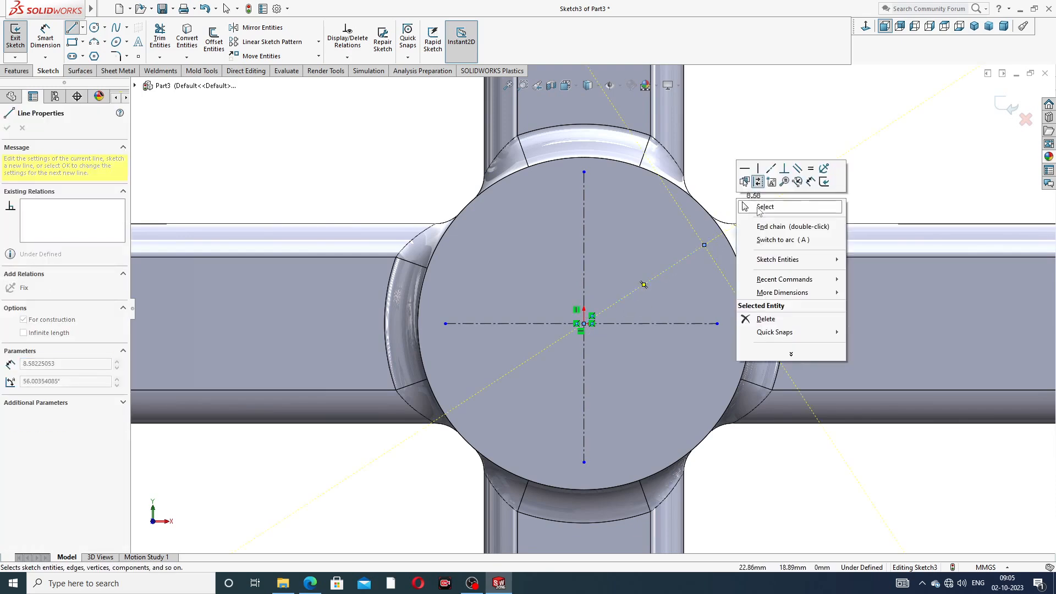
click(756, 205)
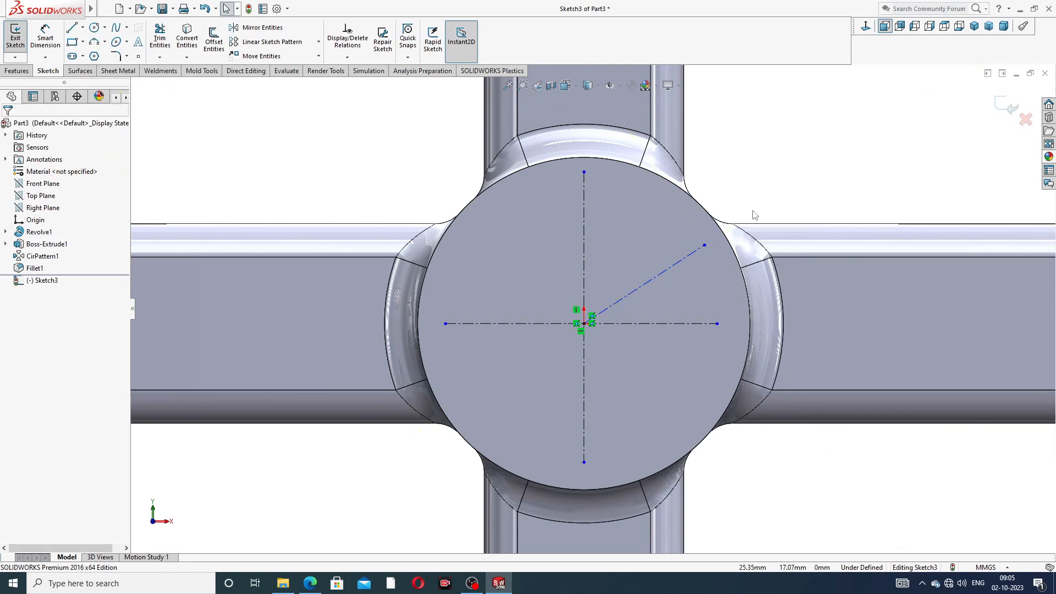
Step: Dimension the angle between the inclined and horizontal centerlines as 45°
click(45, 37)
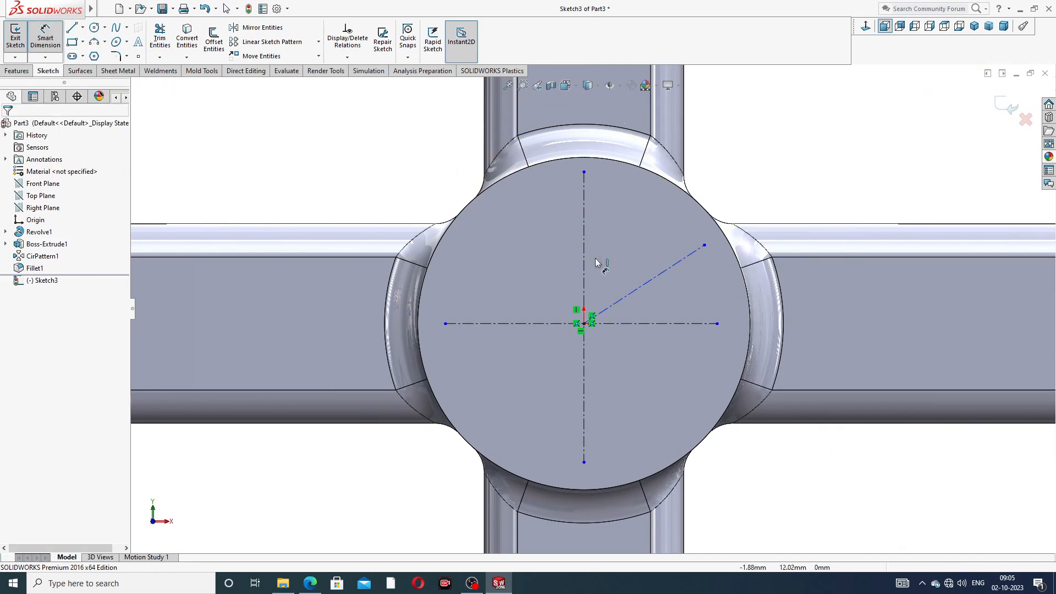
click(622, 300)
click(633, 324)
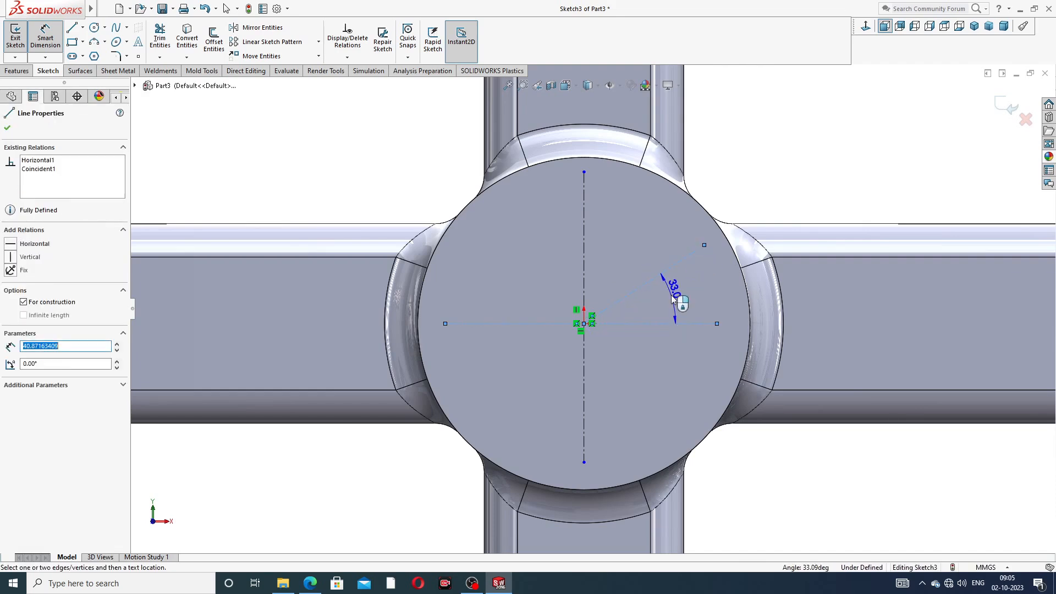
click(674, 300)
text(45)
key(Return)
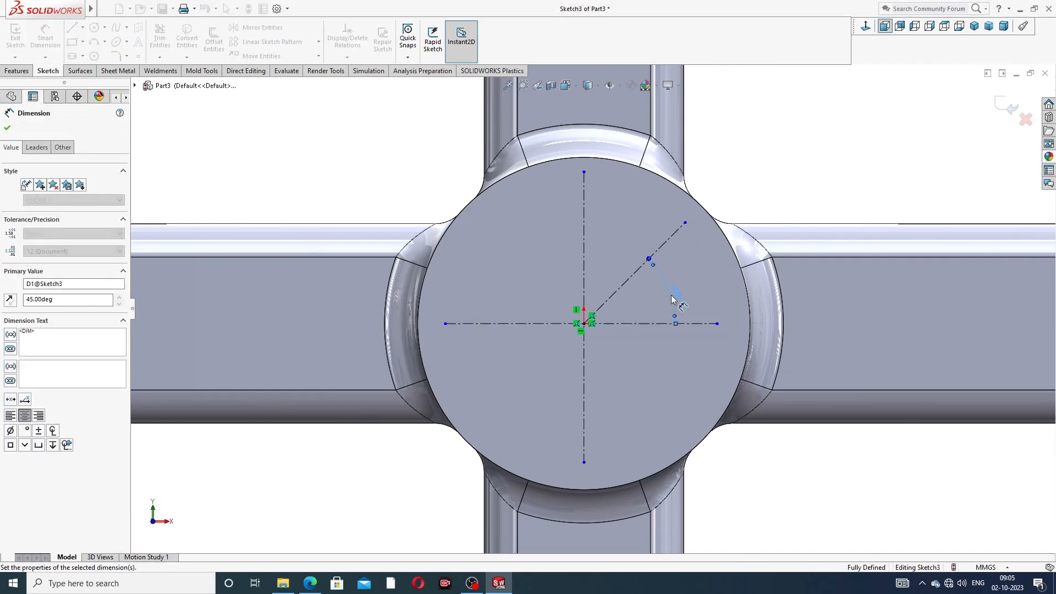
click(763, 170)
right_click(765, 135)
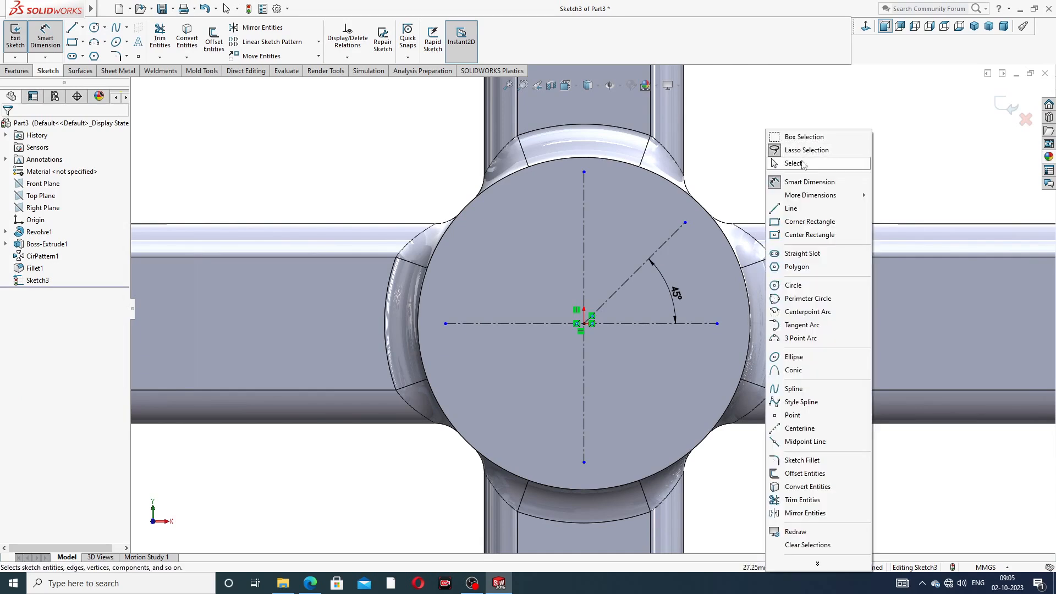
click(787, 163)
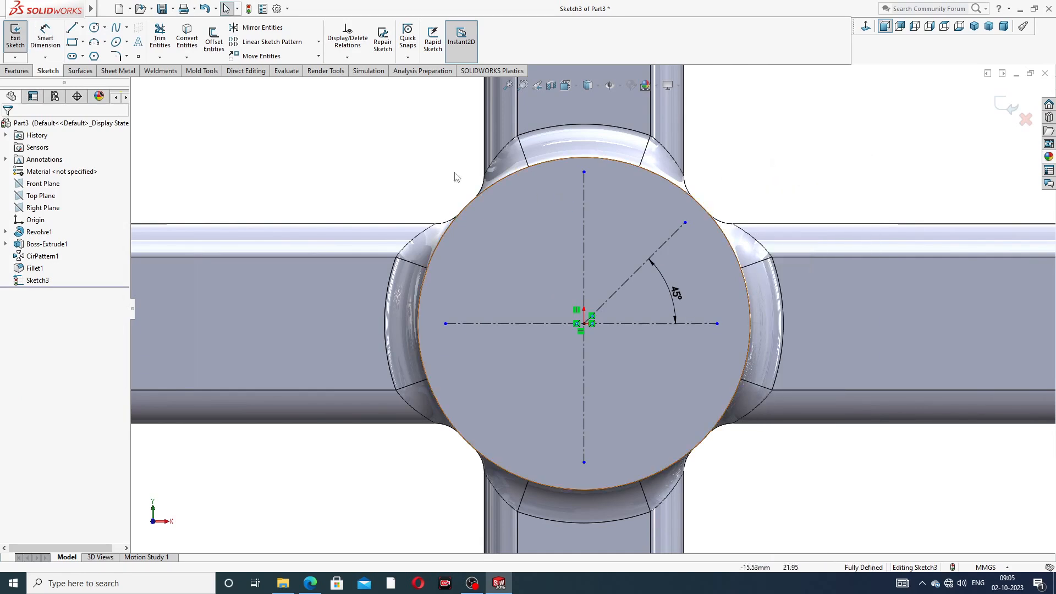
click(83, 42)
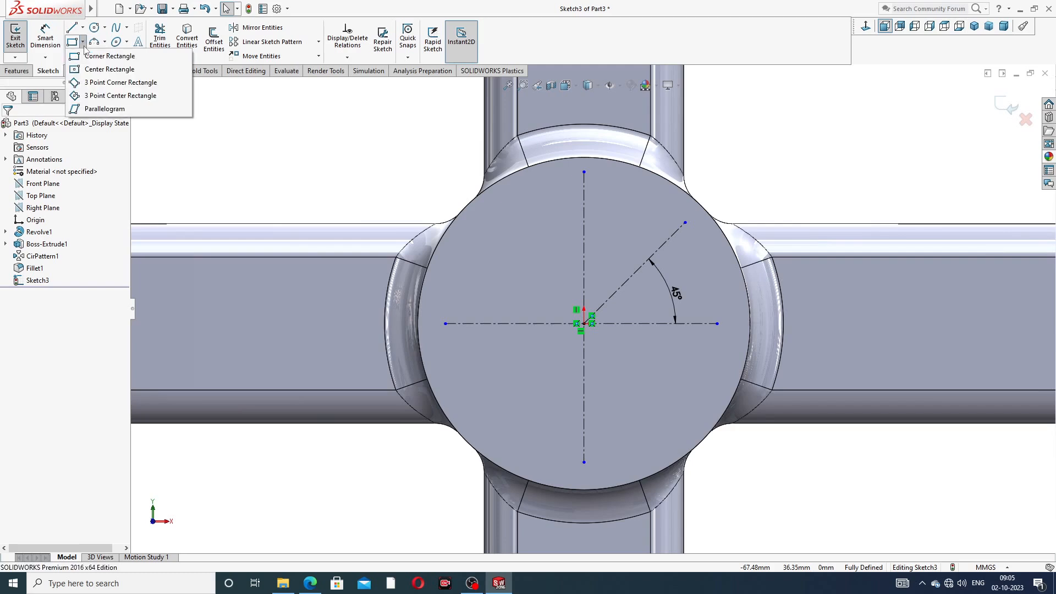
click(103, 95)
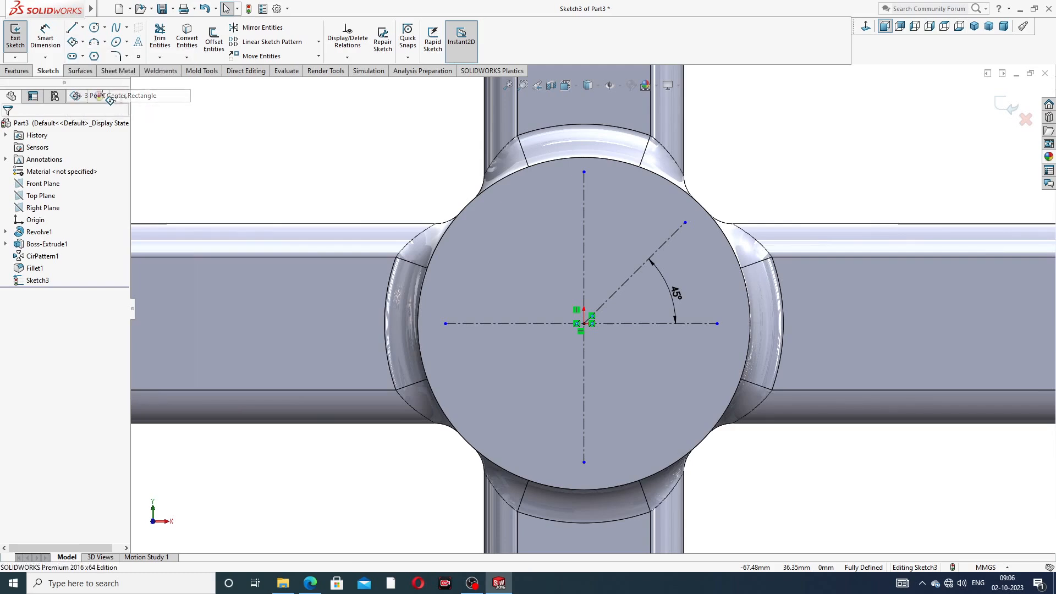
click(684, 223)
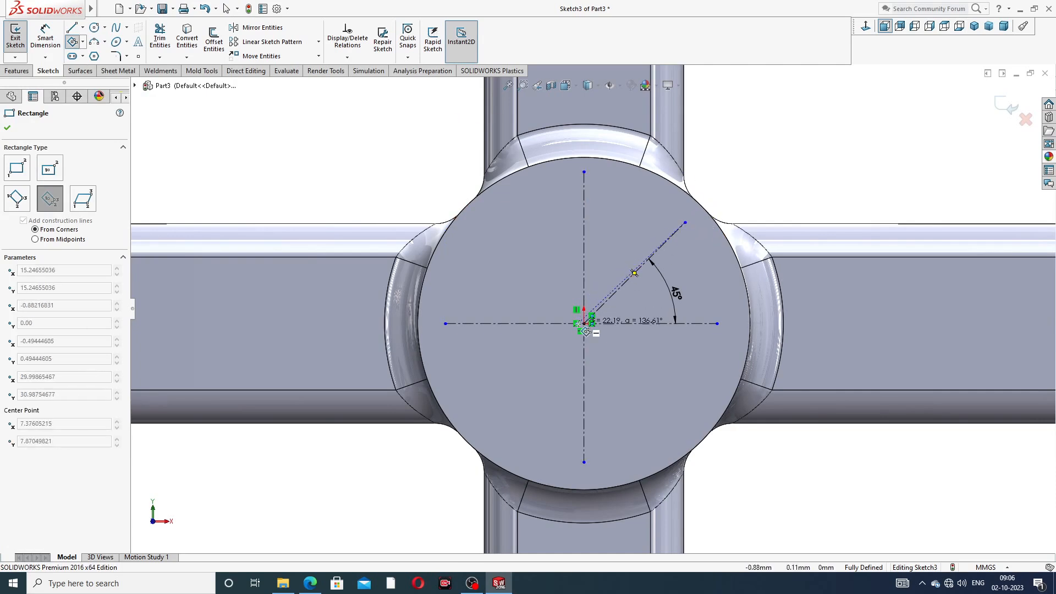
click(584, 323)
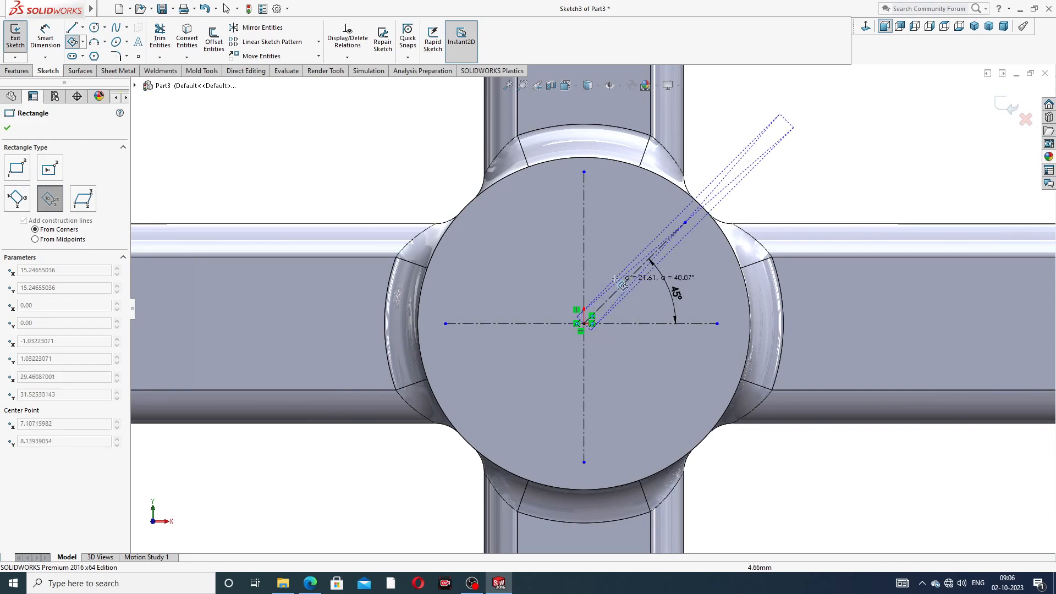
key(Escape)
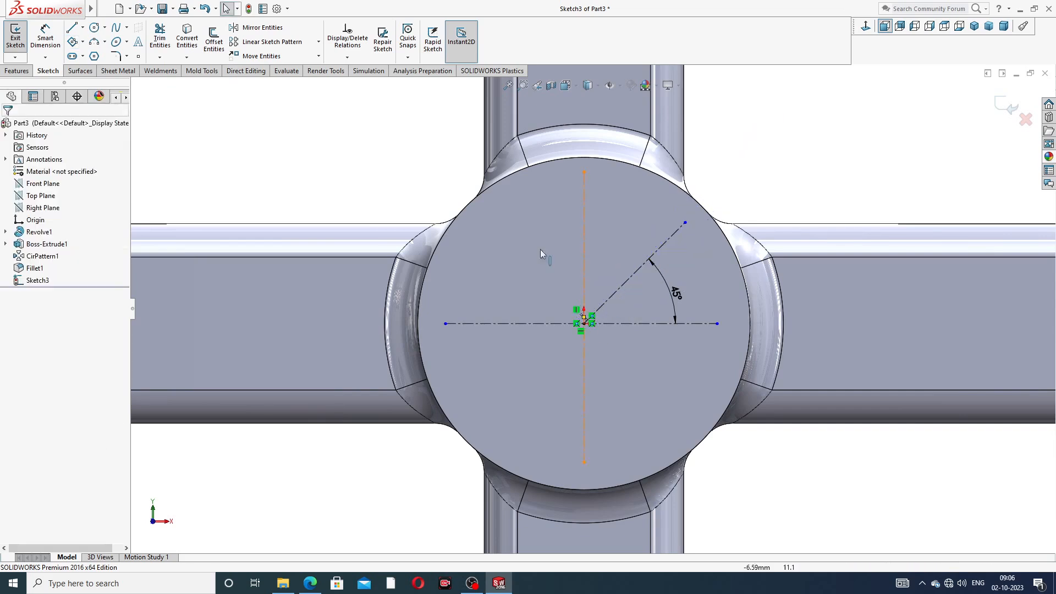
Step: Draw a three-point center rectangle about 43 by 11 mm from the origin, aligned along the 45° inclined centerline
click(72, 42)
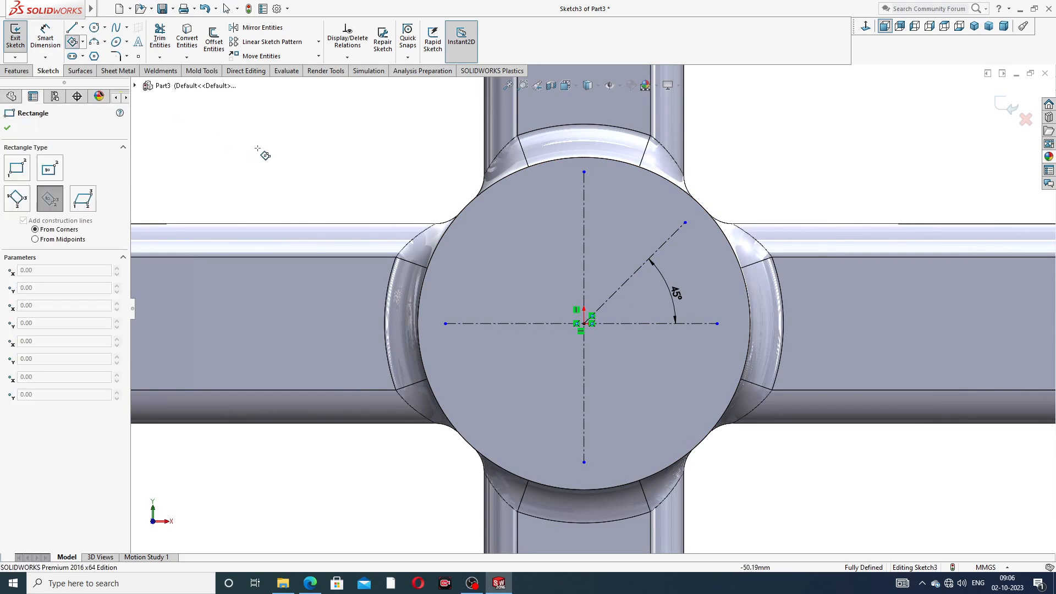
click(584, 323)
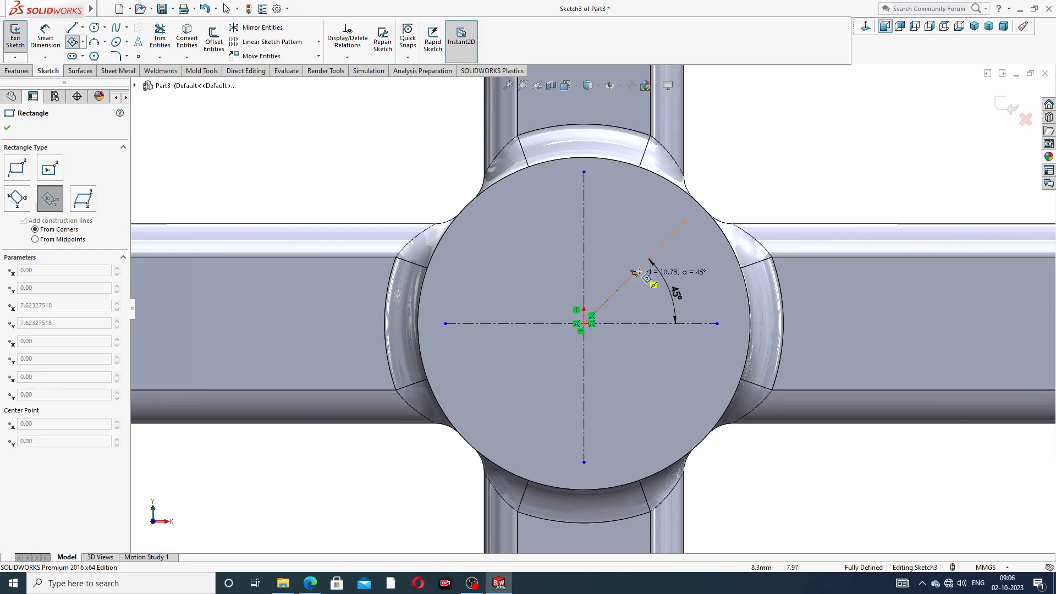
click(685, 222)
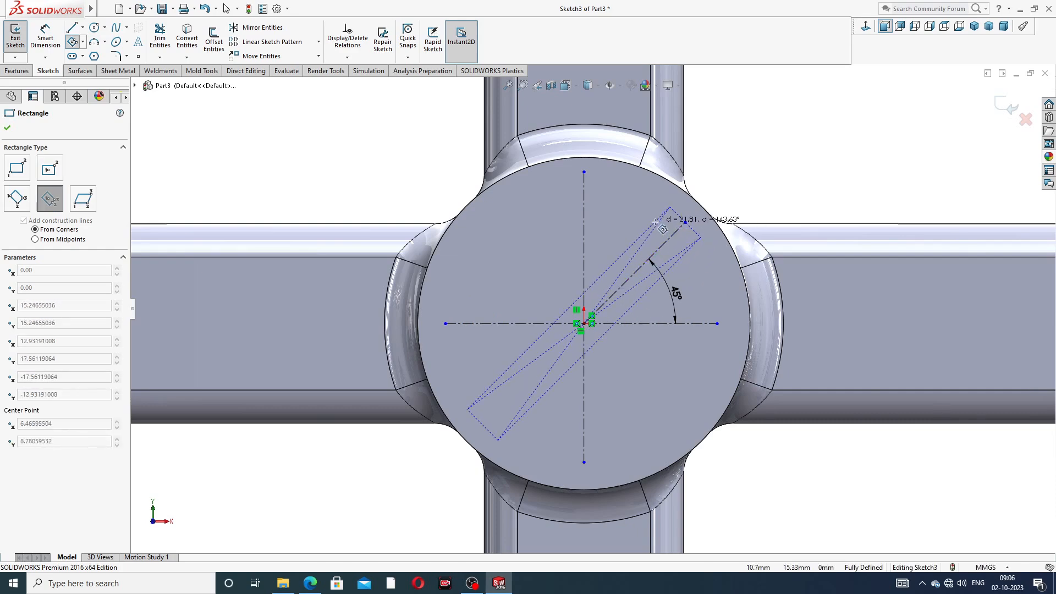
click(649, 208)
right_click(726, 160)
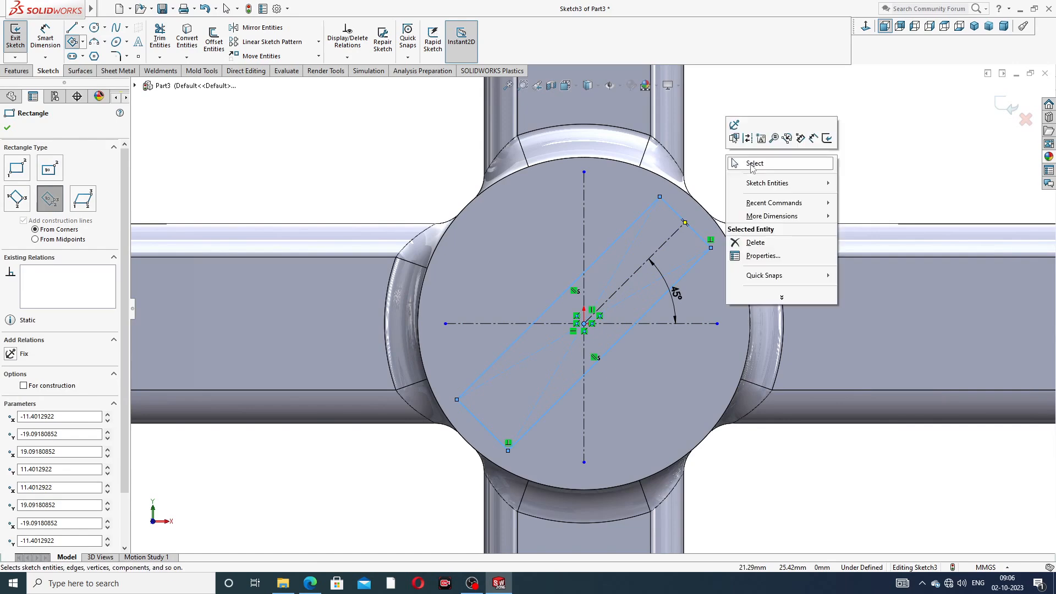
click(752, 165)
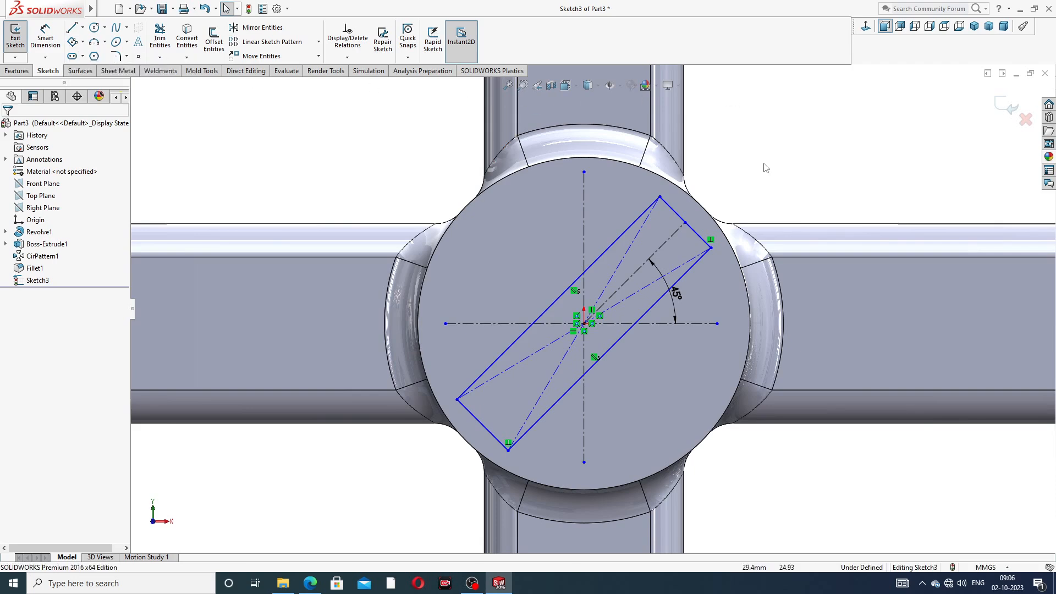
Step: Make the rectangle's upper corner coincident with the vertical centerline
click(660, 197)
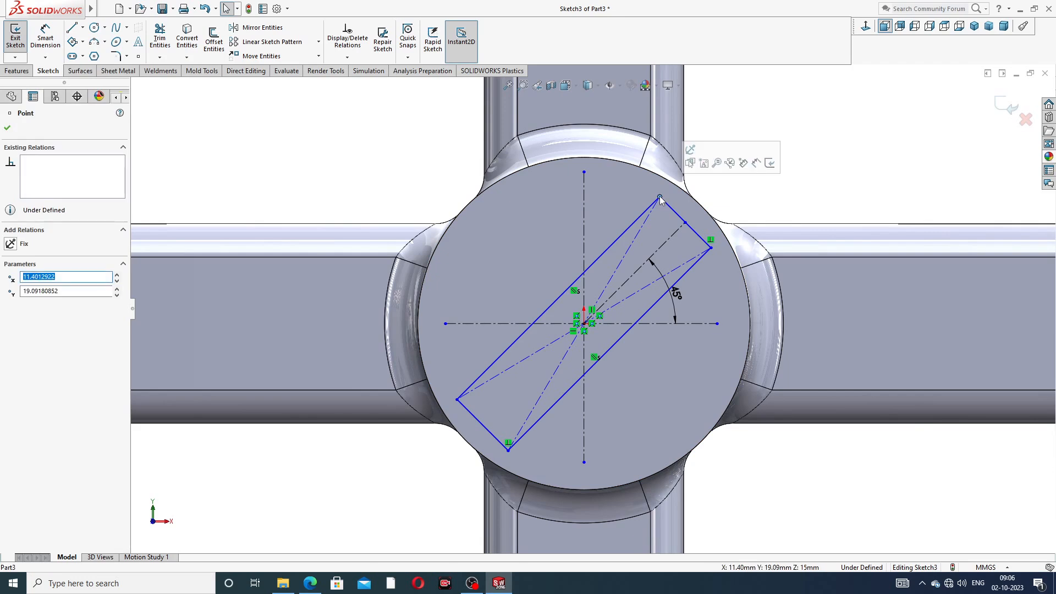
ctrl+click(584, 198)
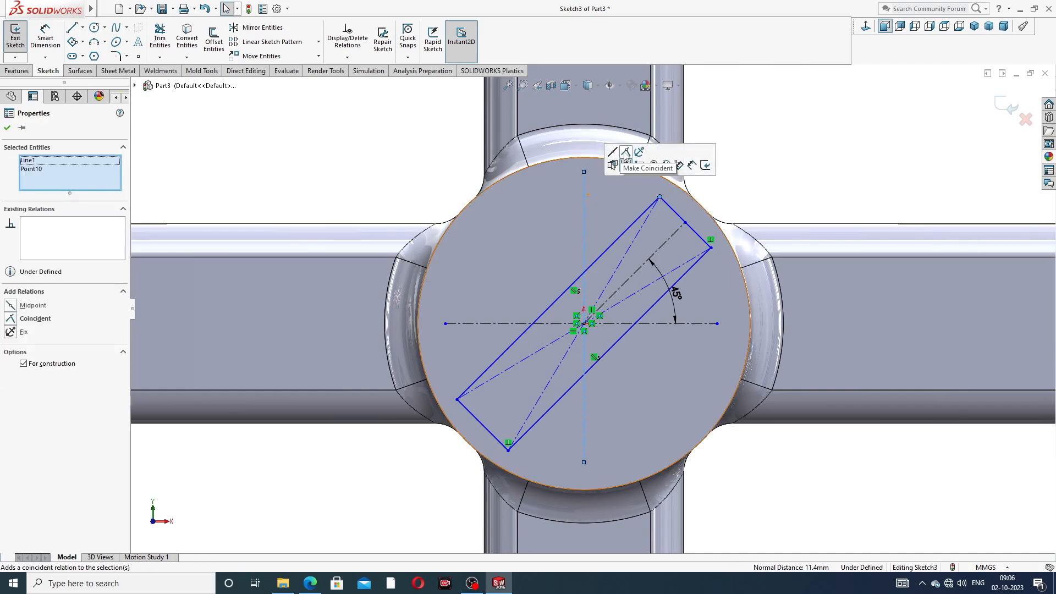
click(626, 156)
click(797, 160)
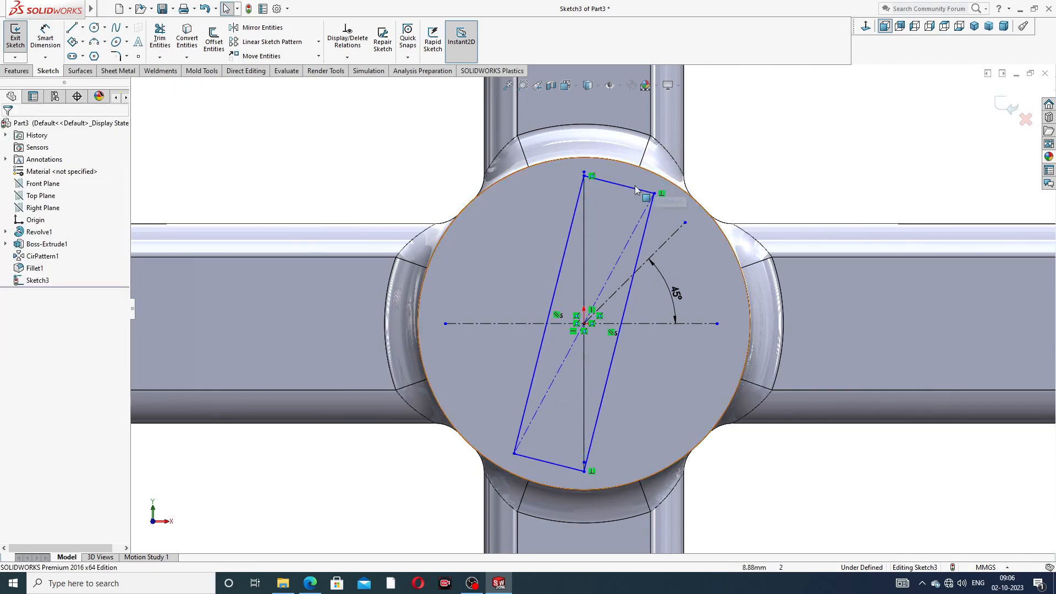
Step: Dimension the rectangle's long side as 25 mm
click(44, 37)
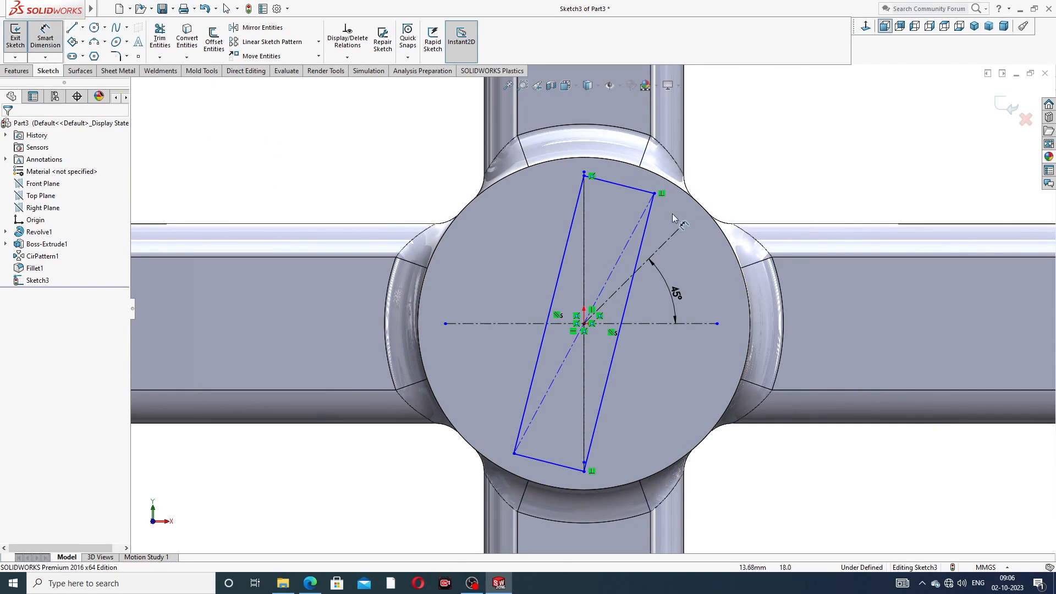
click(562, 265)
click(543, 277)
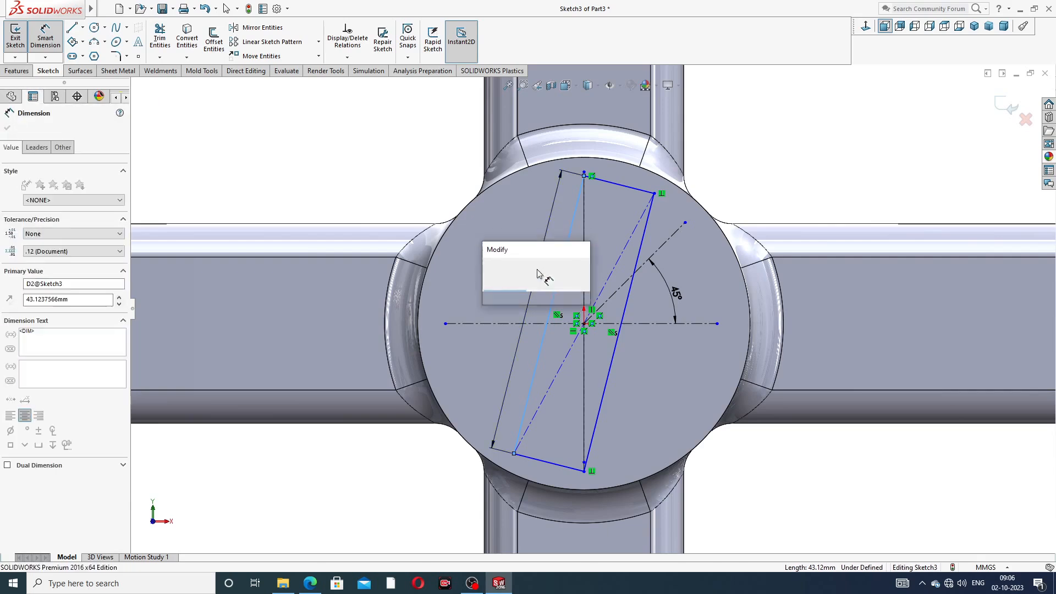
text(25)
key(Return)
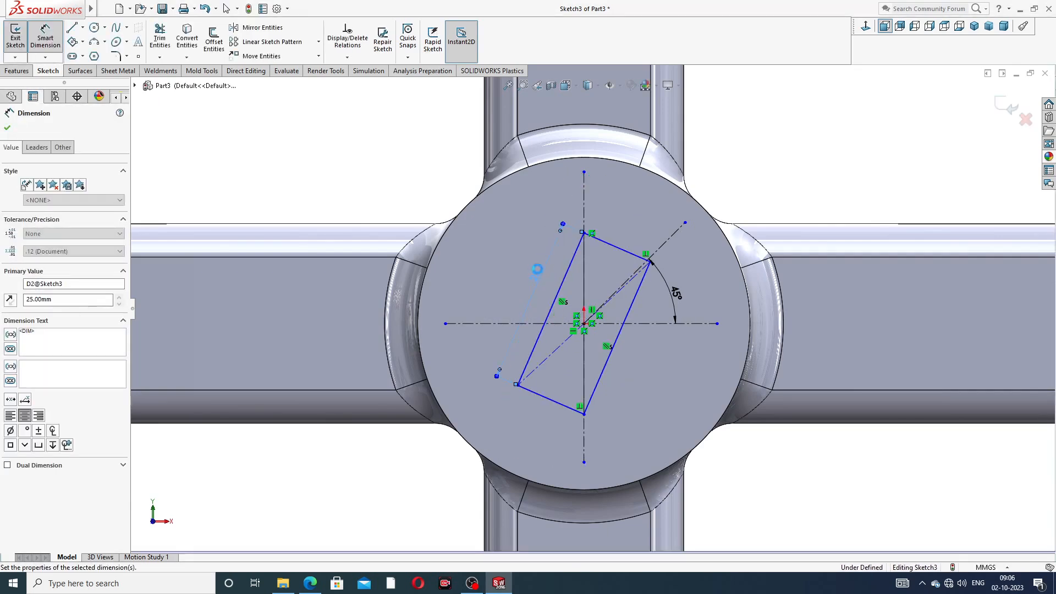
Step: Dimension the rectangle's adjacent short side as 25 mm, aligned with the edge, to form a square
click(614, 249)
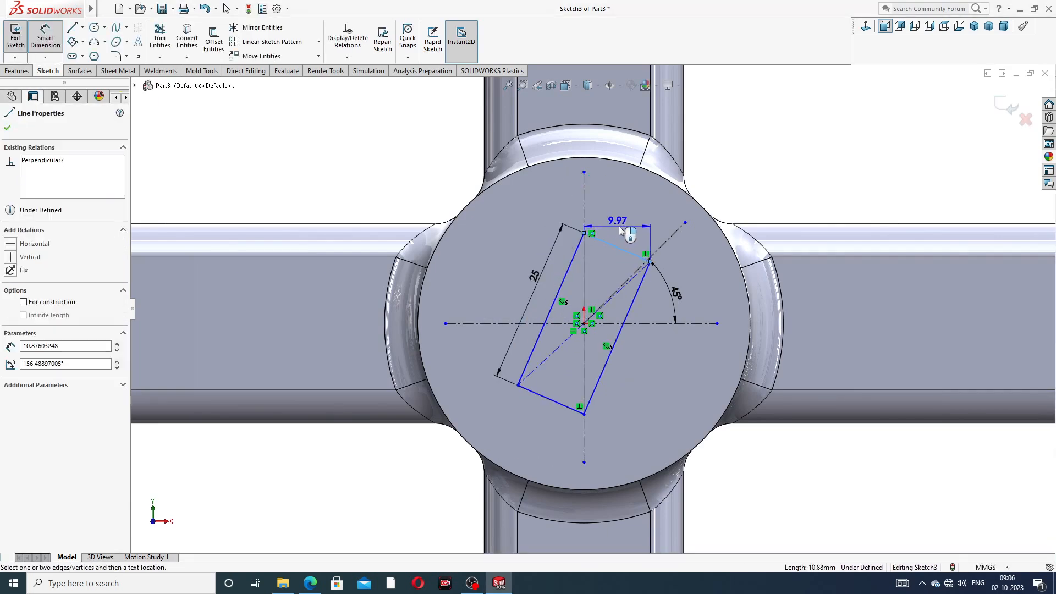
key(Escape)
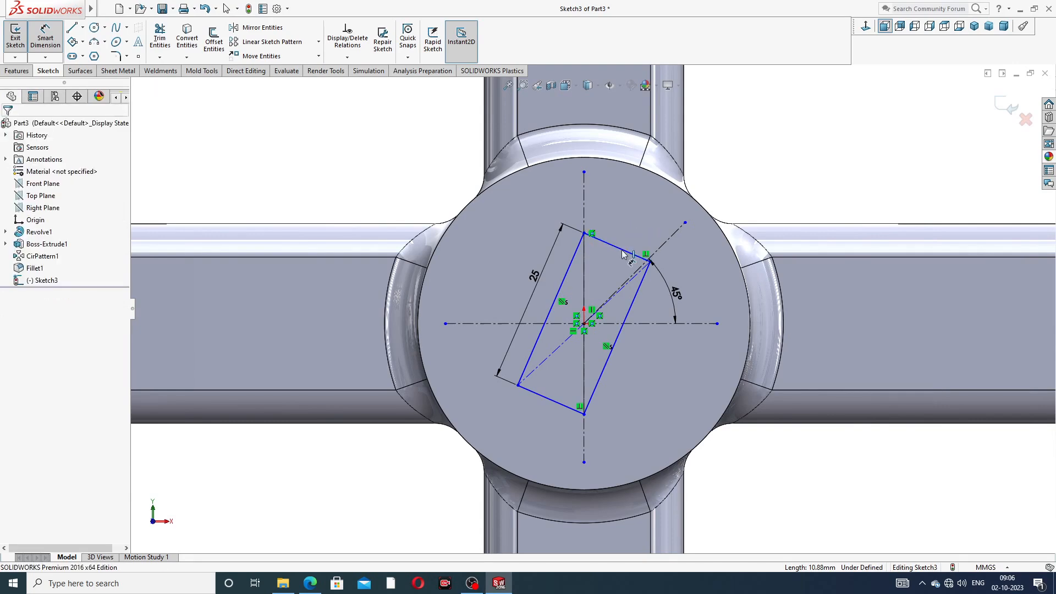
click(606, 246)
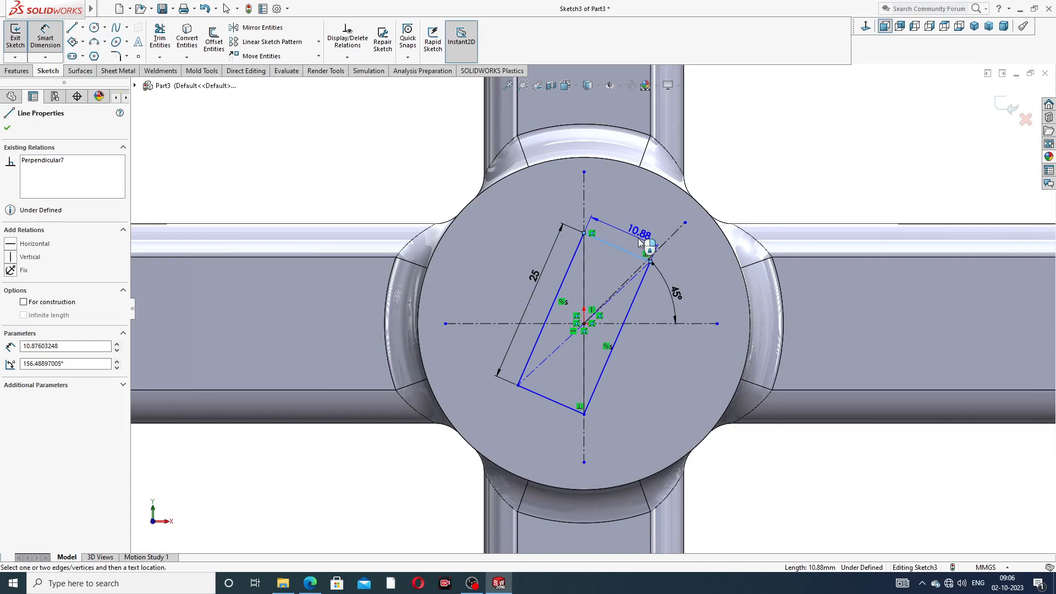
click(640, 242)
text(25)
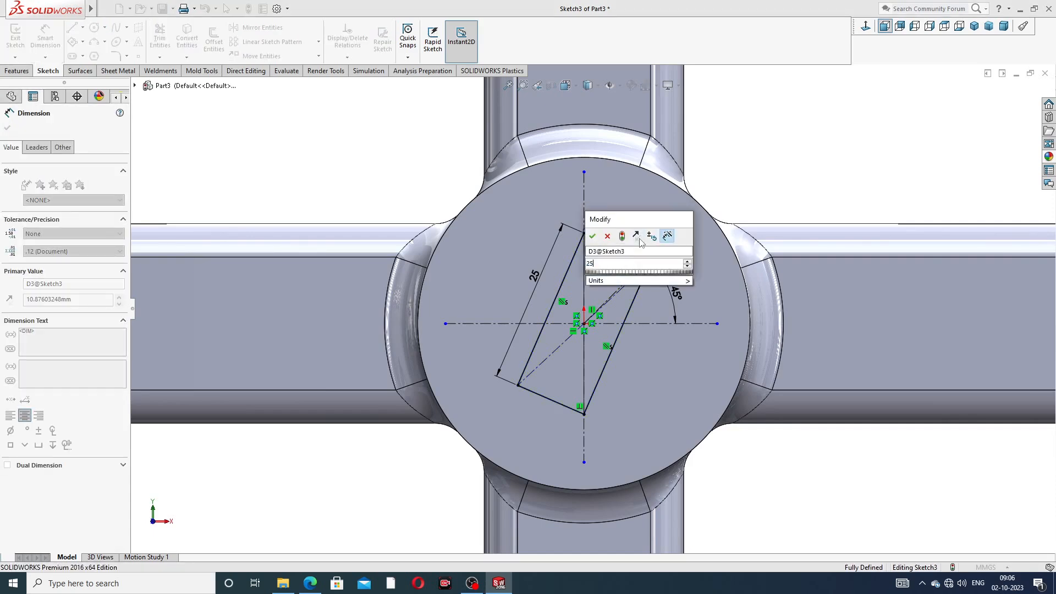
key(Return)
click(745, 167)
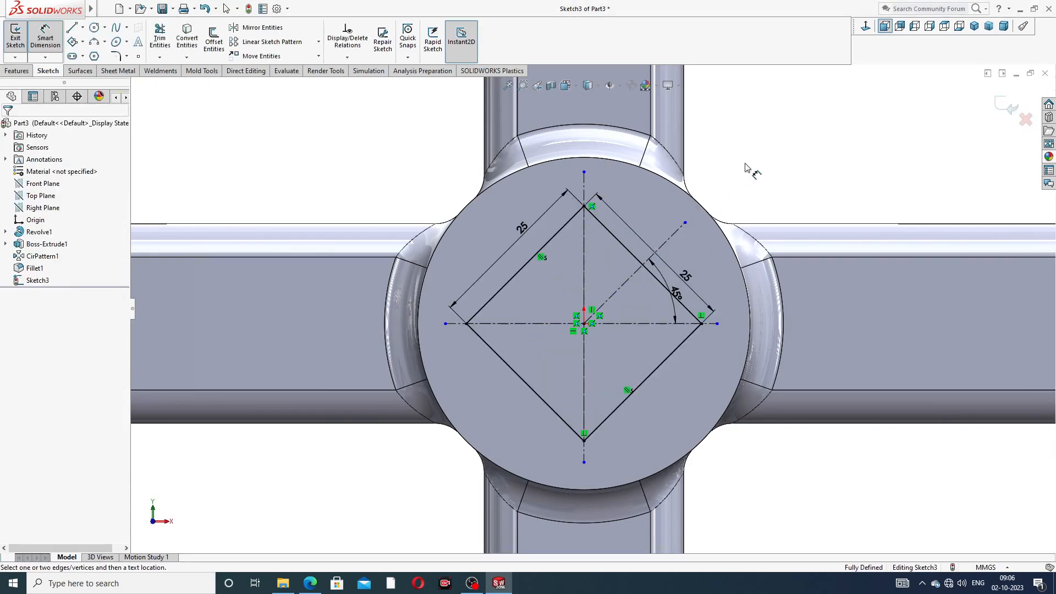
Step: Reposition the two 25 mm dimensions and the 45° angle dimension farther from the square for readability
drag(683, 276, 683, 243)
click(678, 287)
click(745, 166)
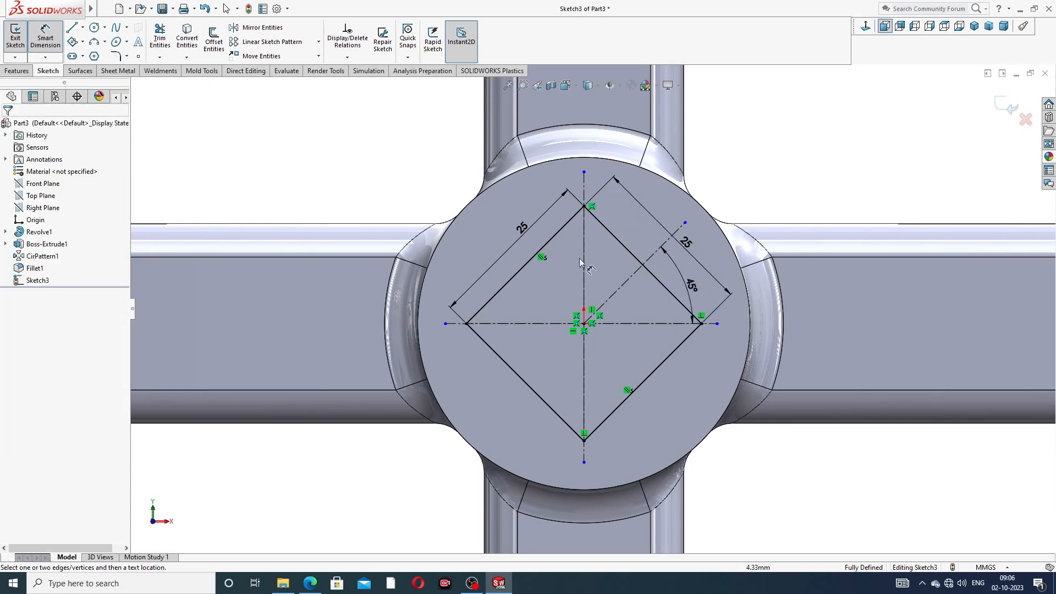
click(511, 232)
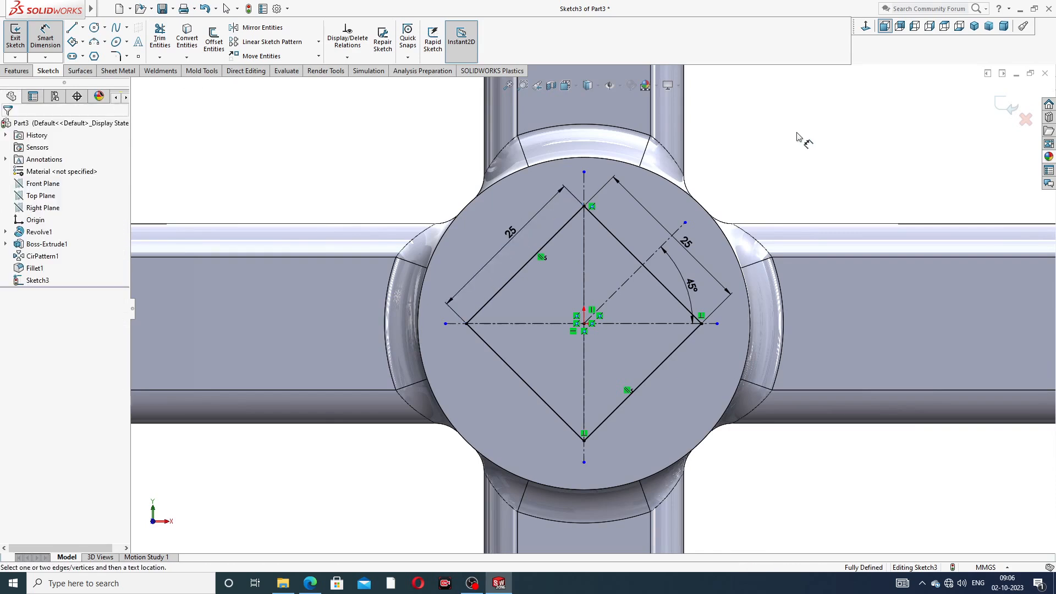
right_click(799, 133)
click(825, 163)
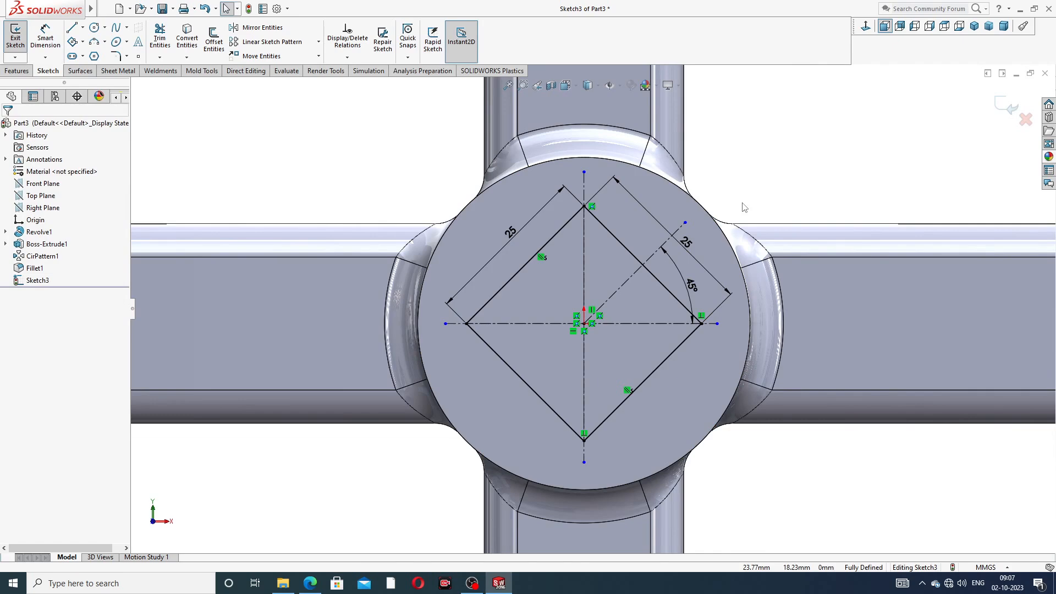
Step: Check the square opening against the handle drawing and cut-extrude the square sketch Through All the hub
click(309, 582)
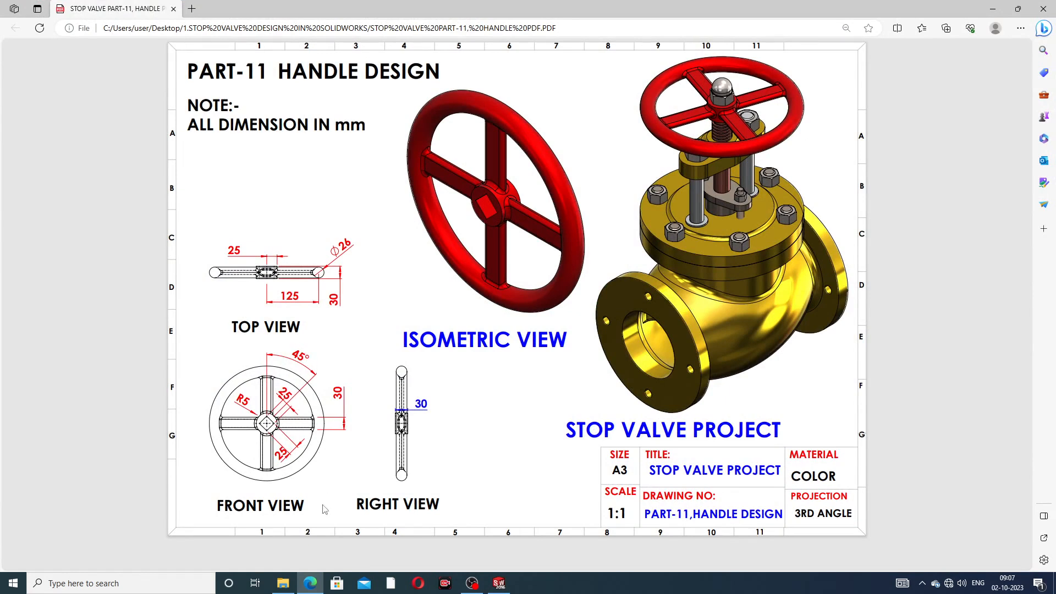
click(310, 587)
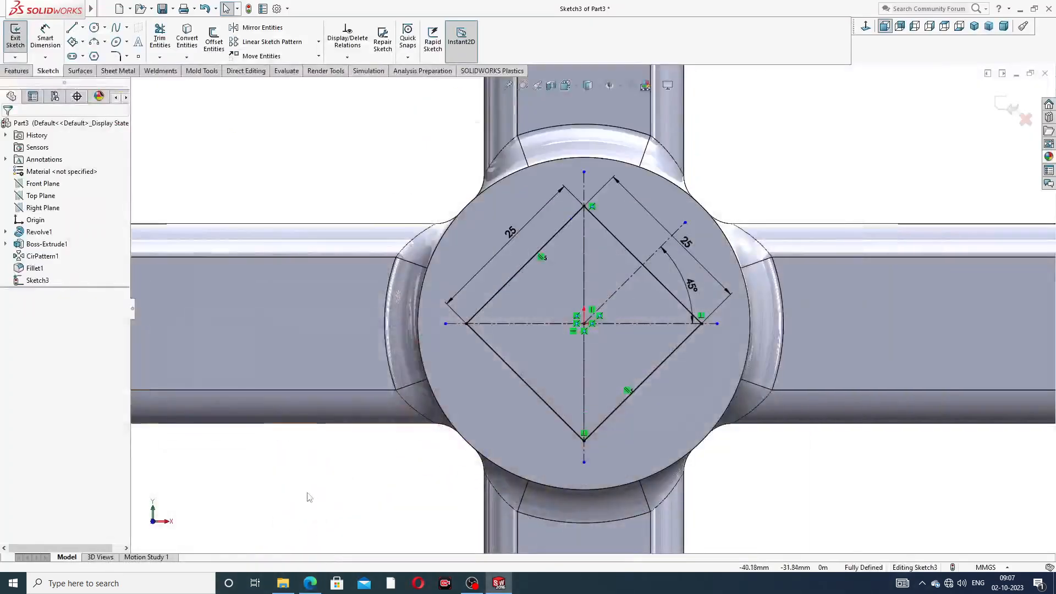
click(31, 72)
click(163, 38)
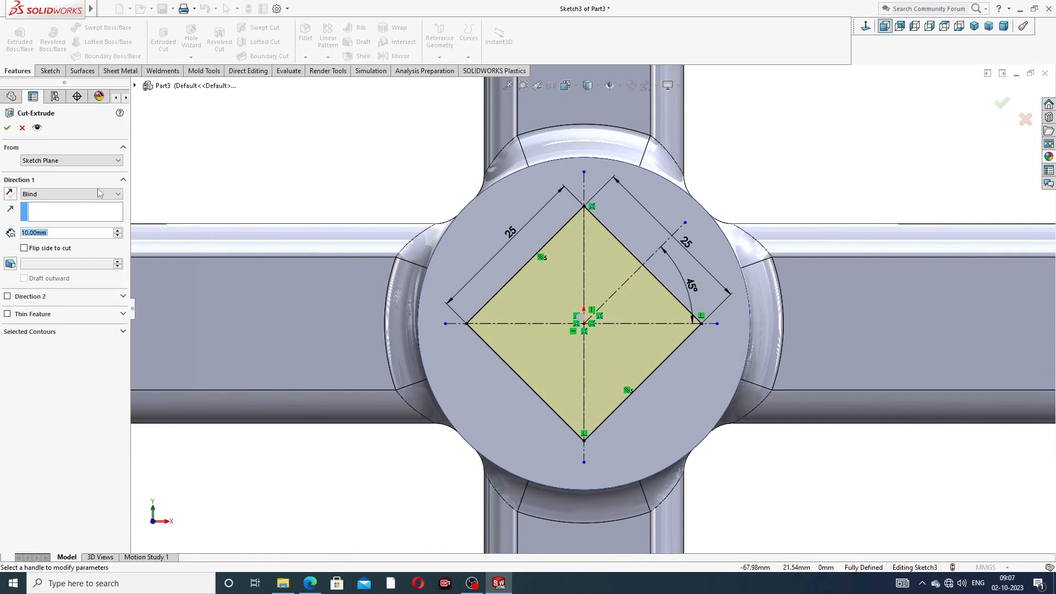
click(99, 194)
click(68, 205)
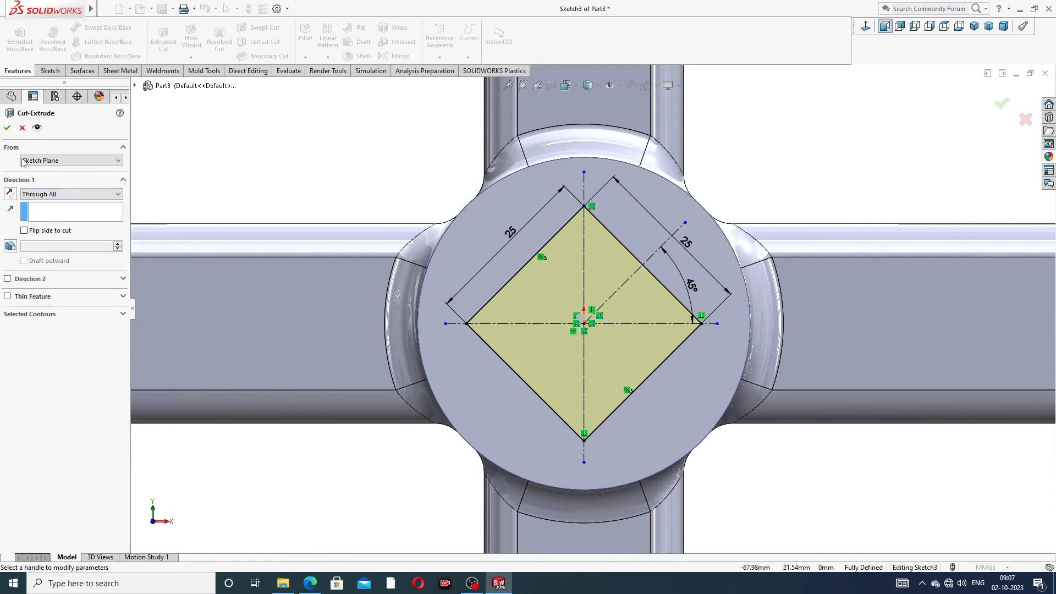
click(7, 129)
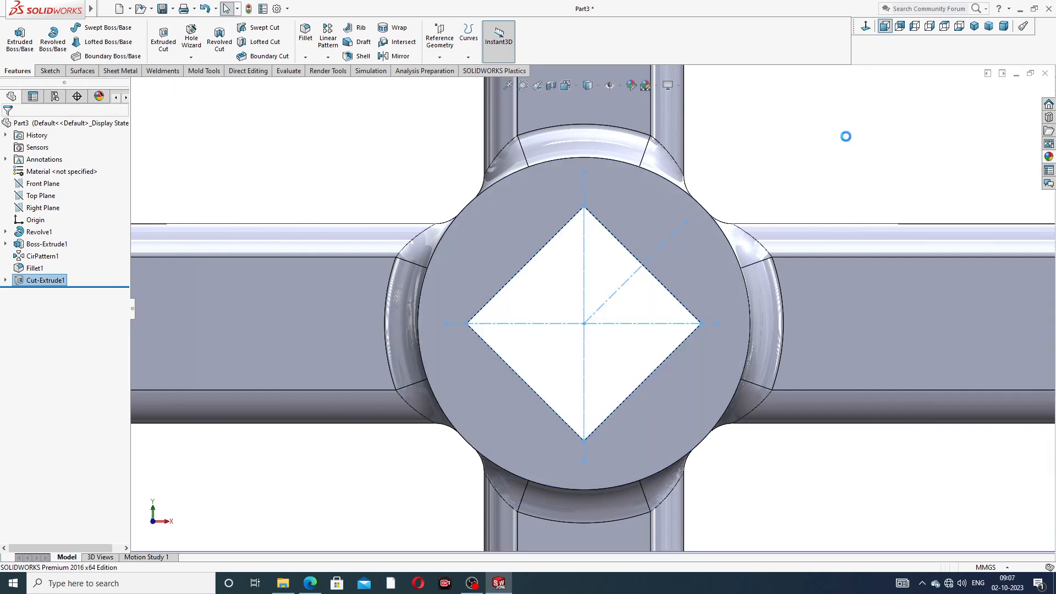
Step: Apply the candy apple red painted appearance to the entire handle
scroll(733, 176, up, 5)
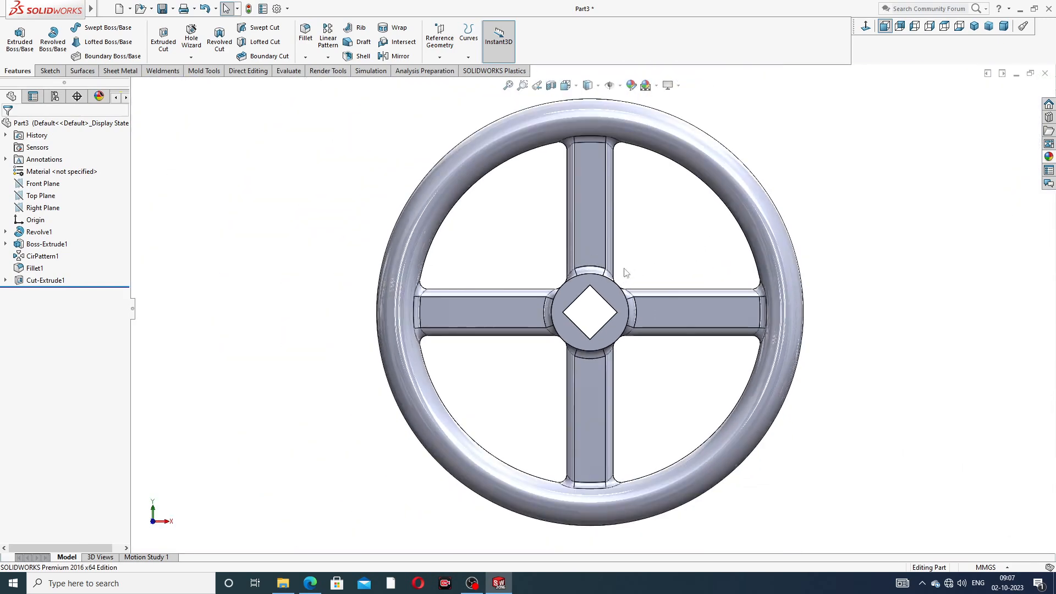
click(609, 304)
click(833, 213)
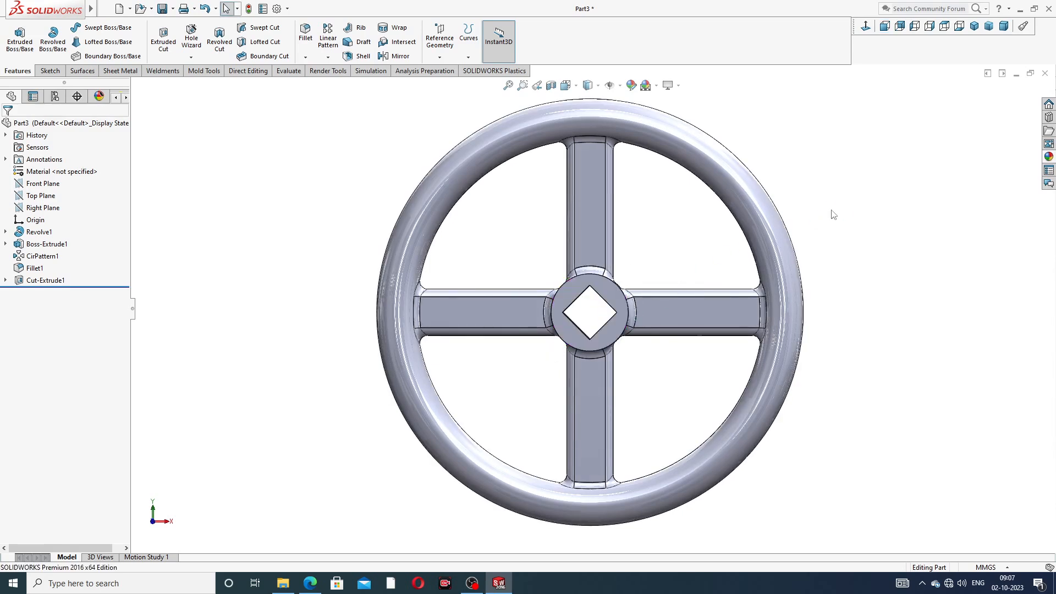
scroll(833, 214, up, 5)
middle_drag(740, 276, 742, 252)
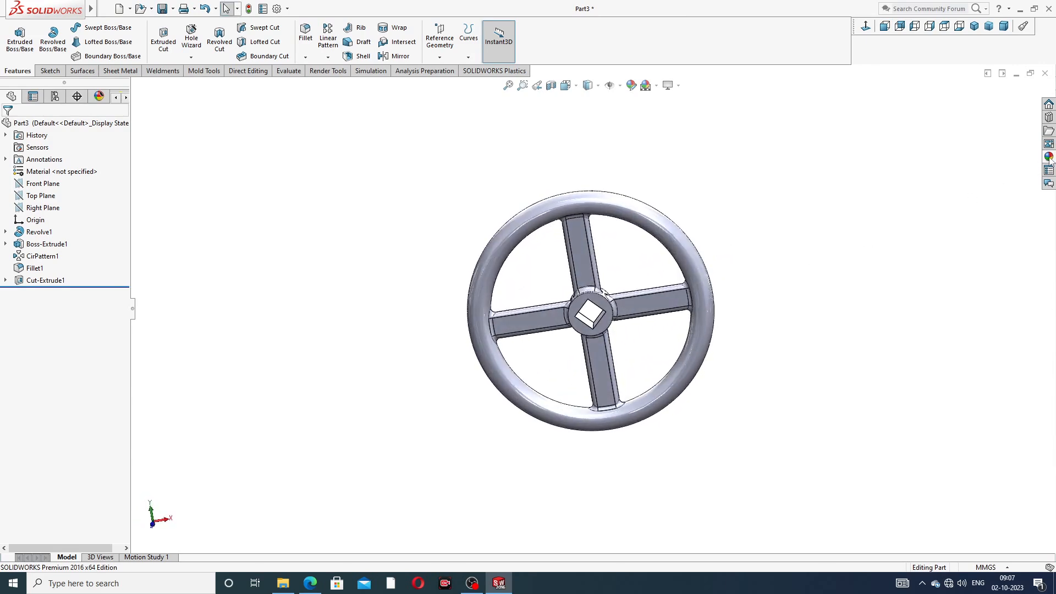
click(1049, 158)
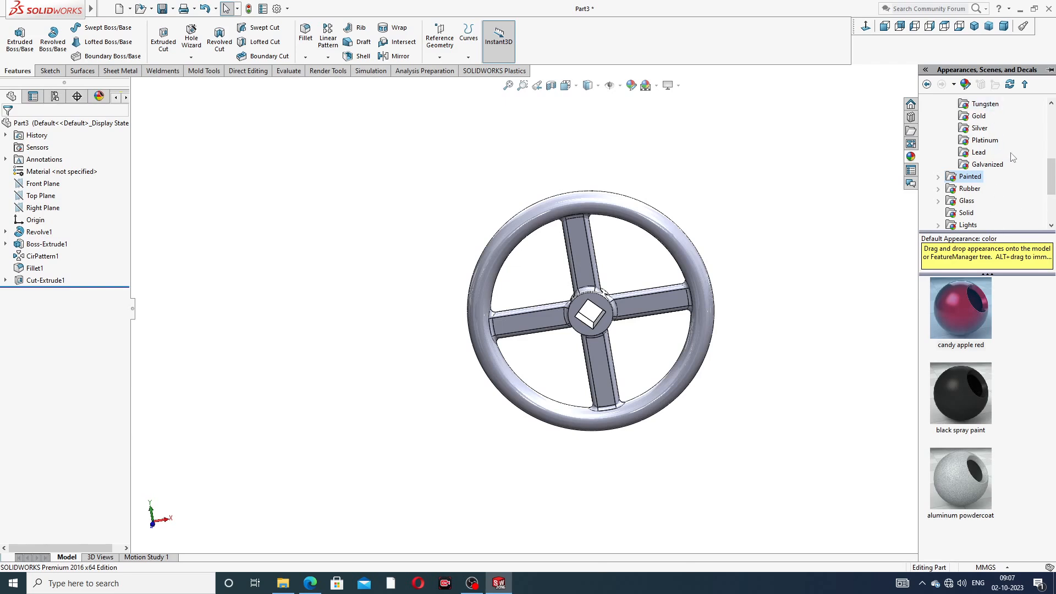
scroll(978, 120, up, 4)
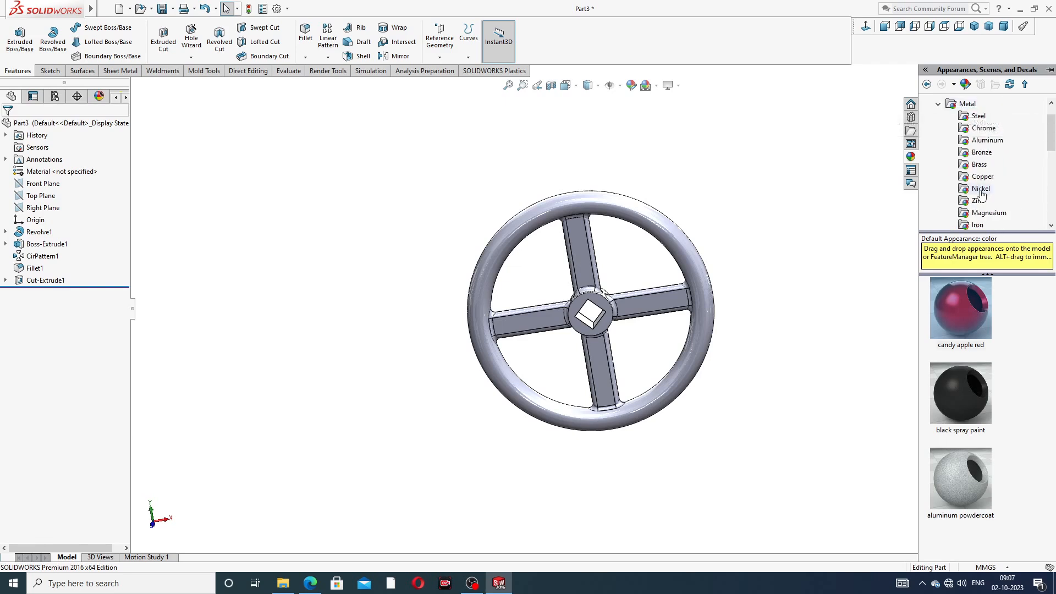
scroll(970, 182, down, 4)
double_click(964, 302)
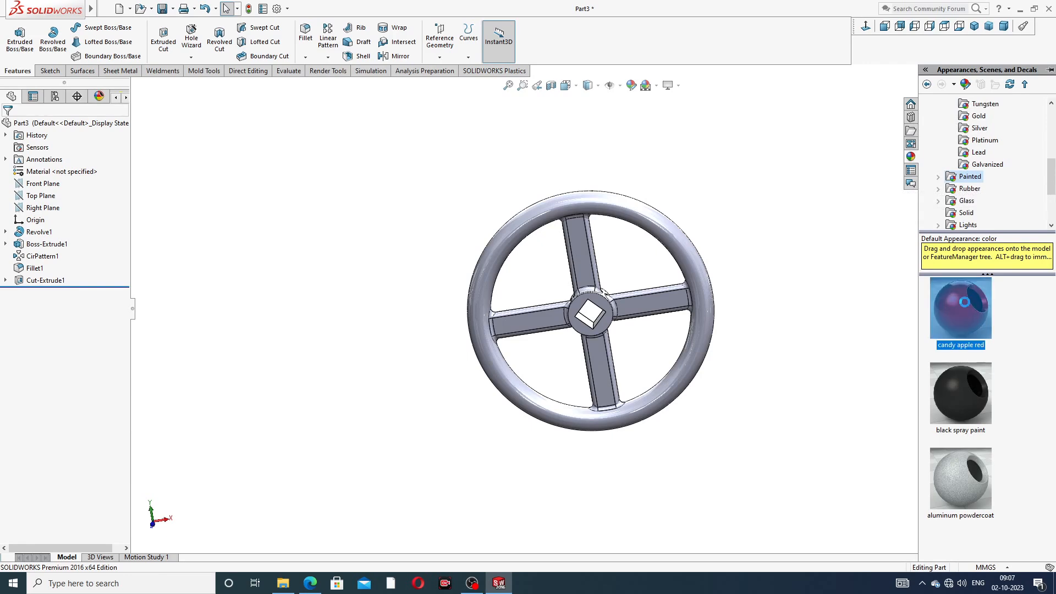
Step: Inspect the red handle in isometric view and compare it with the Part-11 drawing in the browser
scroll(647, 296, down, 3)
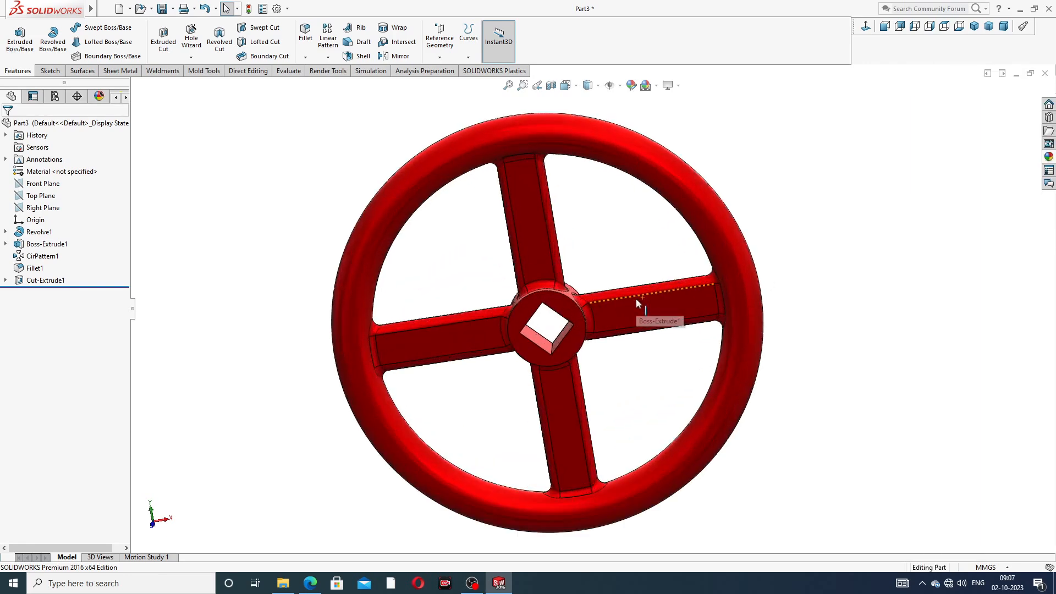
middle_drag(636, 298, 626, 224)
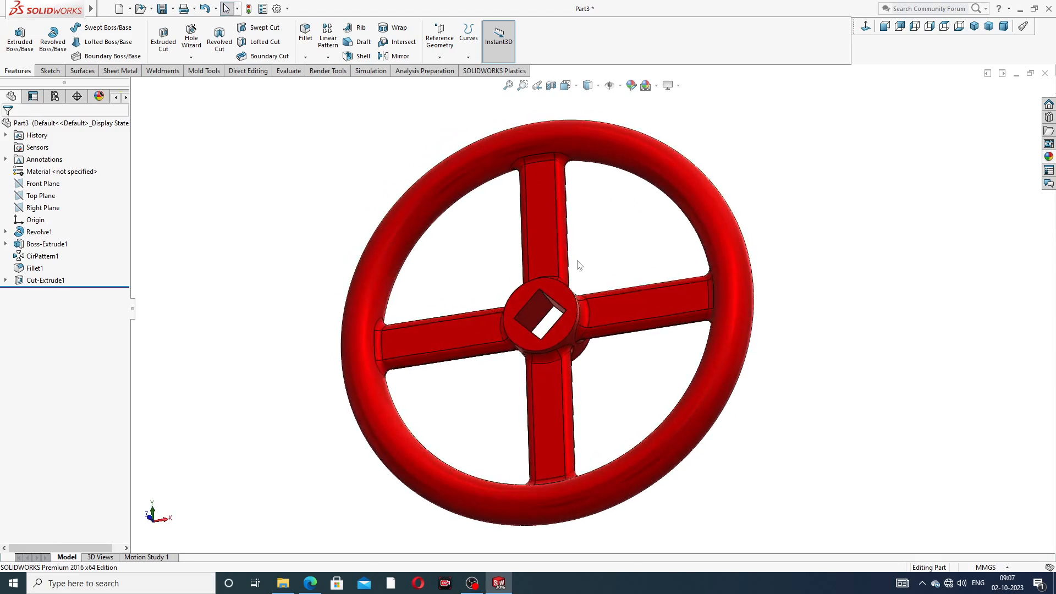
scroll(577, 260, up, 2)
scroll(556, 310, down, 1)
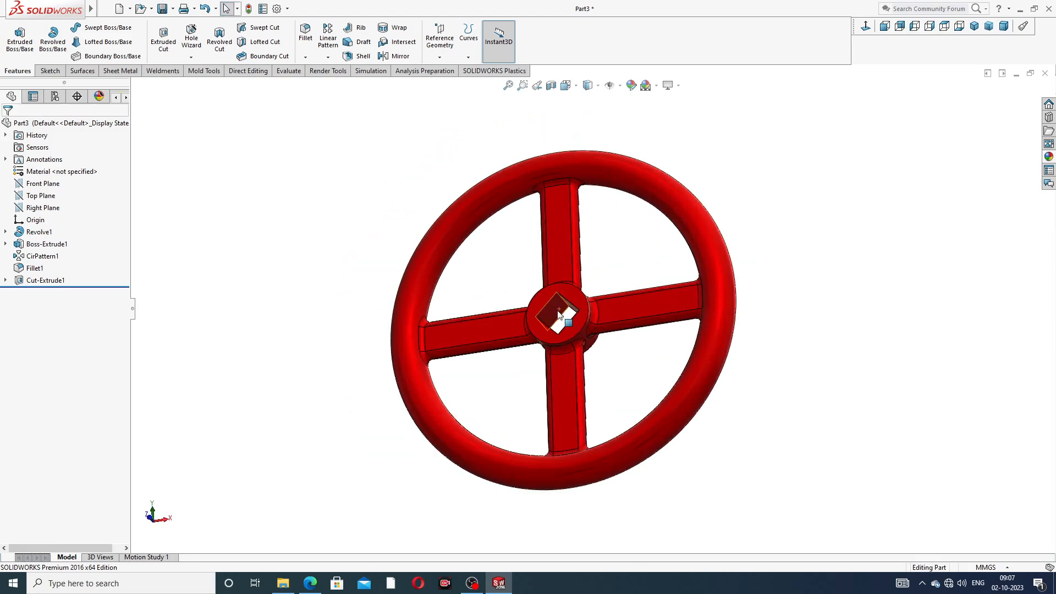
click(973, 27)
scroll(608, 295, down, 1)
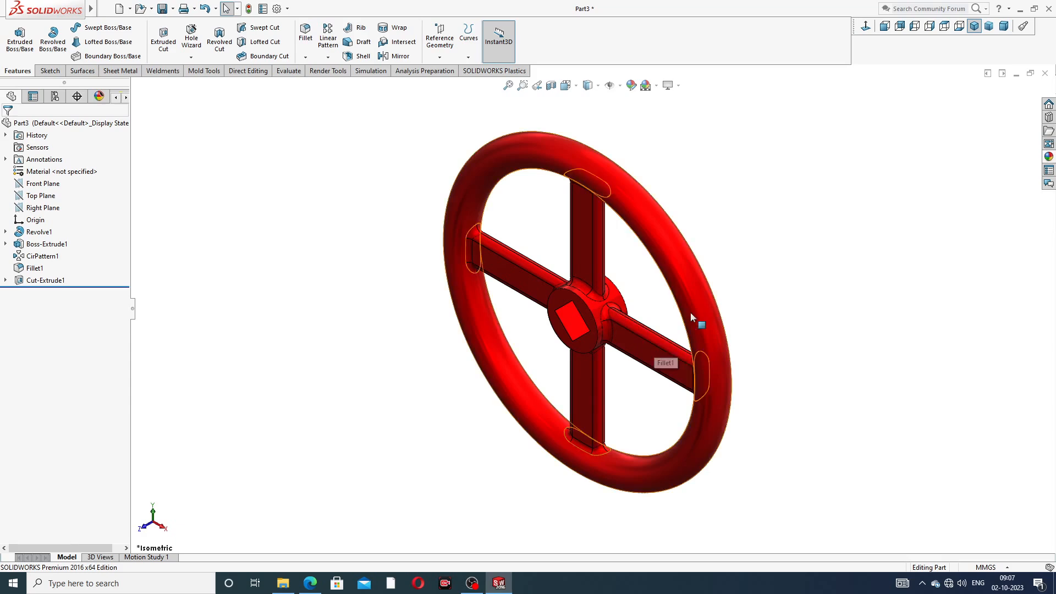
click(310, 587)
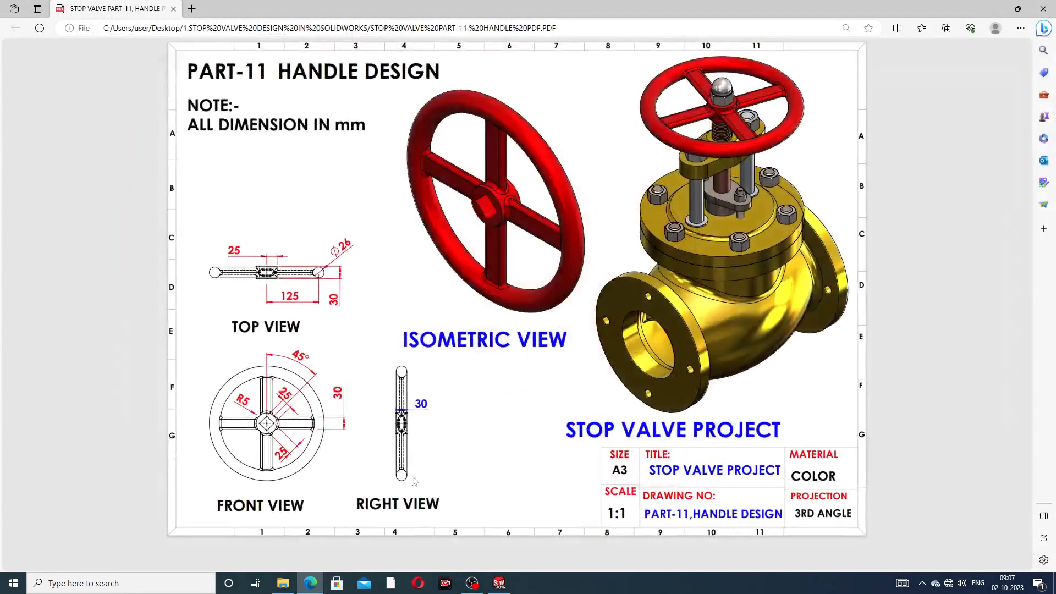
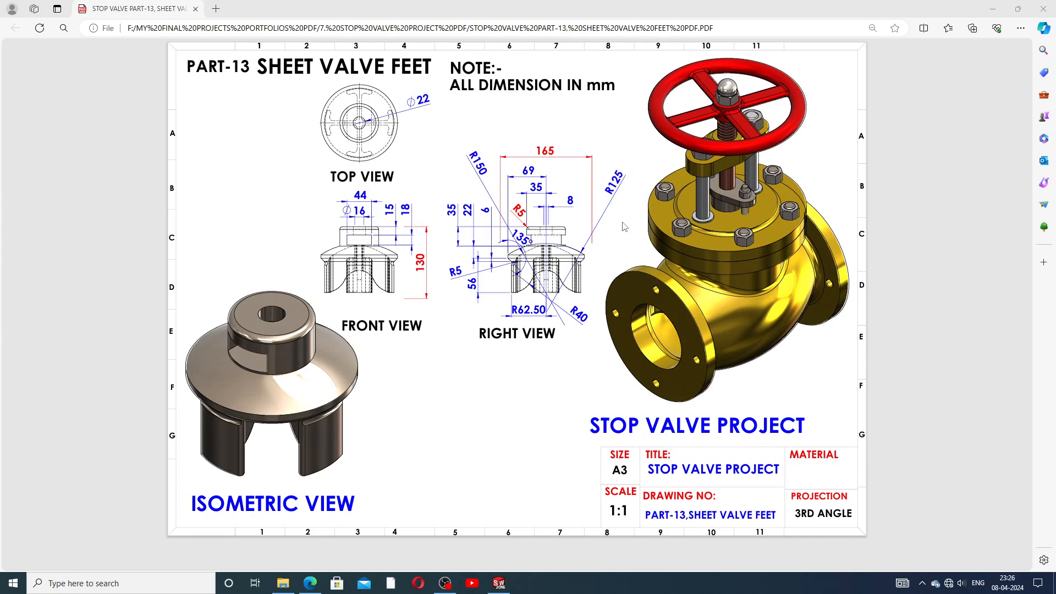
Step: Switch to SOLIDWORKS and examine the finished sheet valve feet model from above, below and in isometric view
click(499, 583)
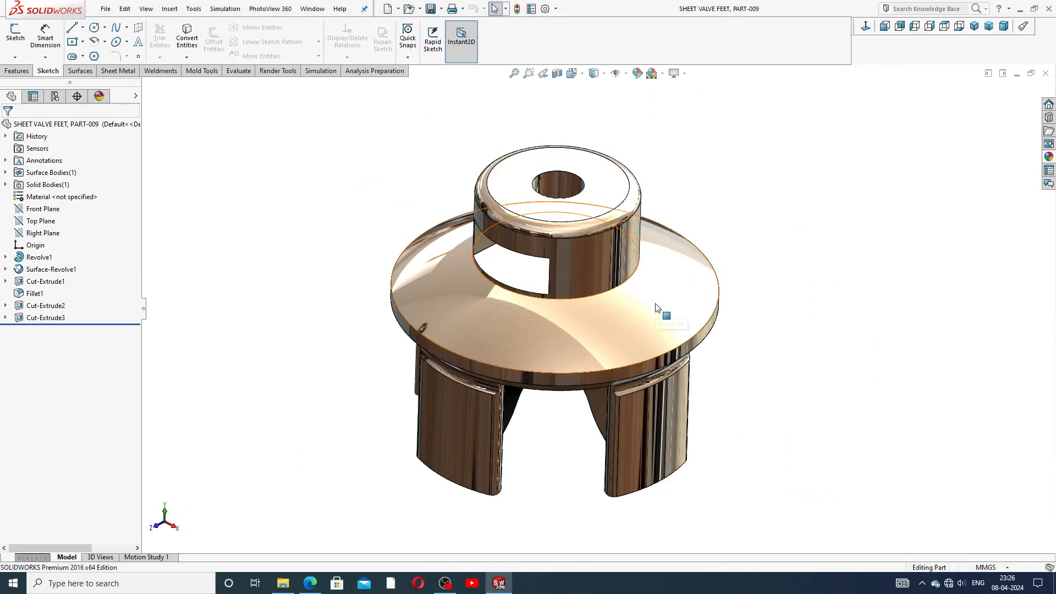
middle_drag(655, 306, 657, 158)
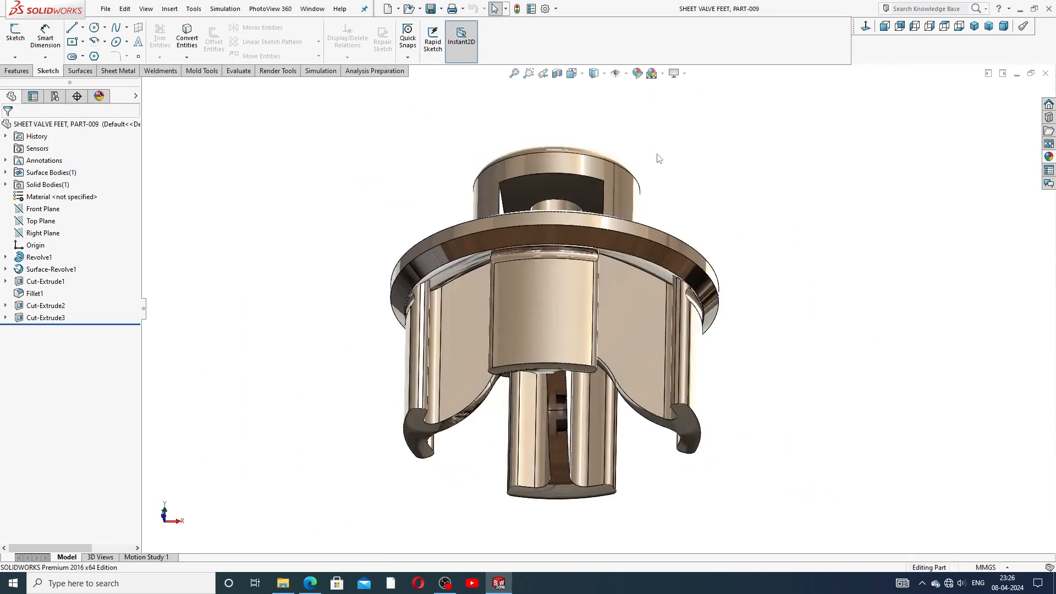
middle_drag(619, 263, 680, 404)
middle_click(727, 352)
middle_drag(727, 352, 603, 396)
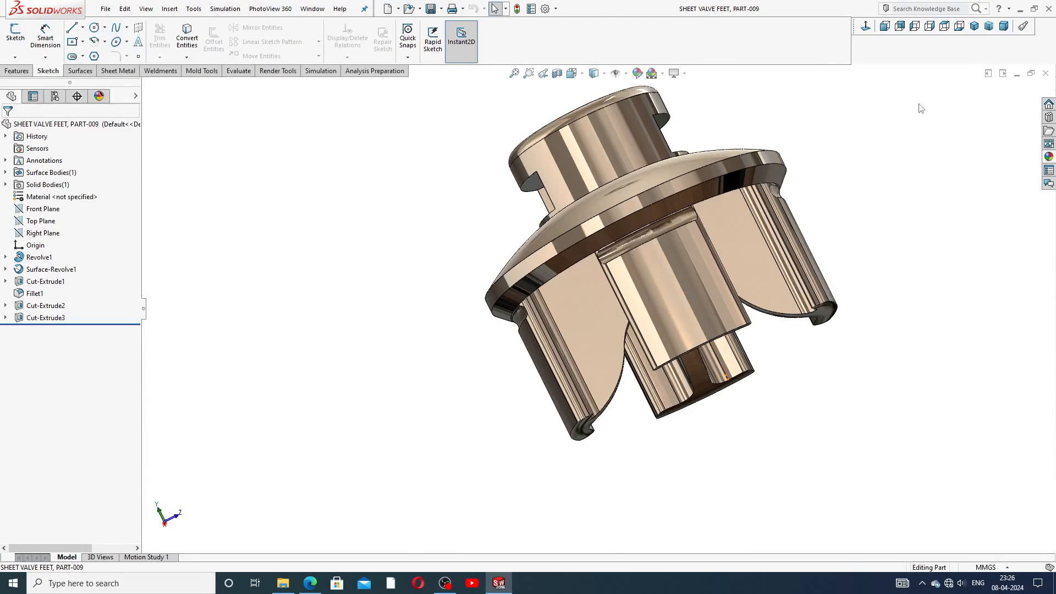
click(974, 27)
middle_drag(622, 308, 664, 139)
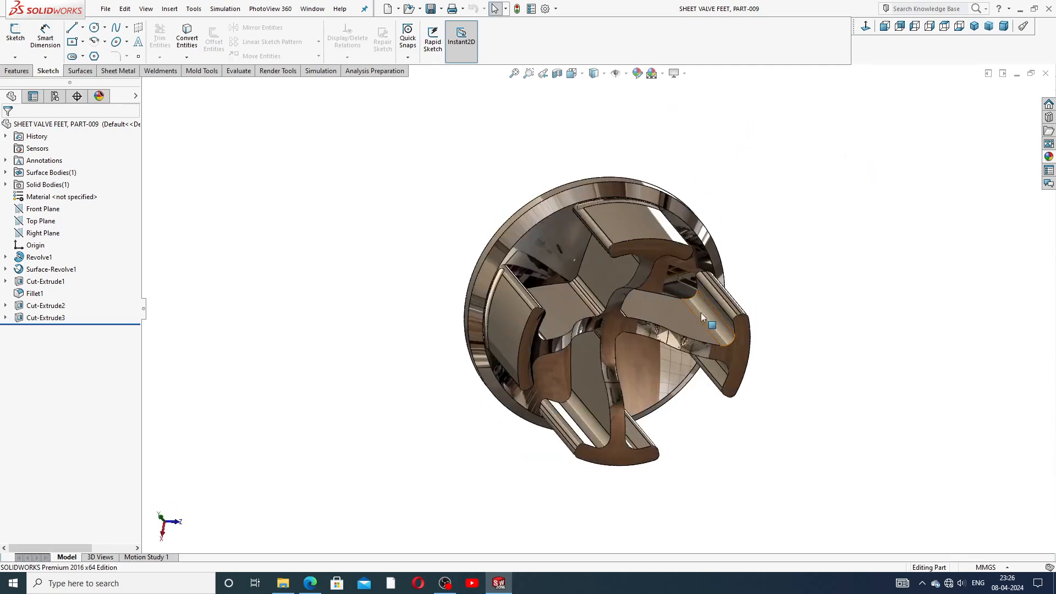
middle_drag(675, 239, 748, 410)
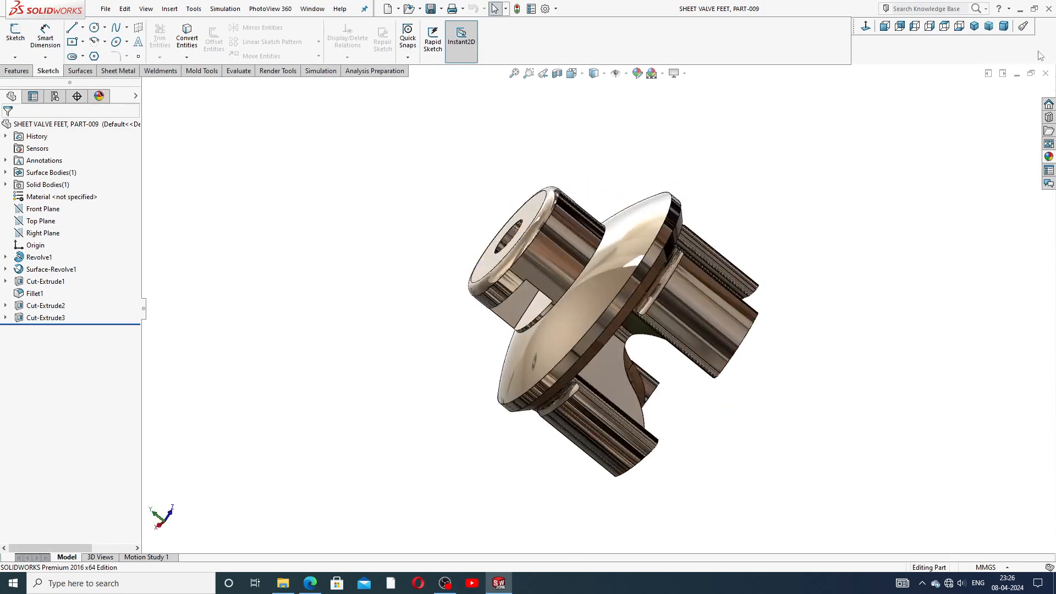
click(974, 26)
scroll(659, 282, down, 2)
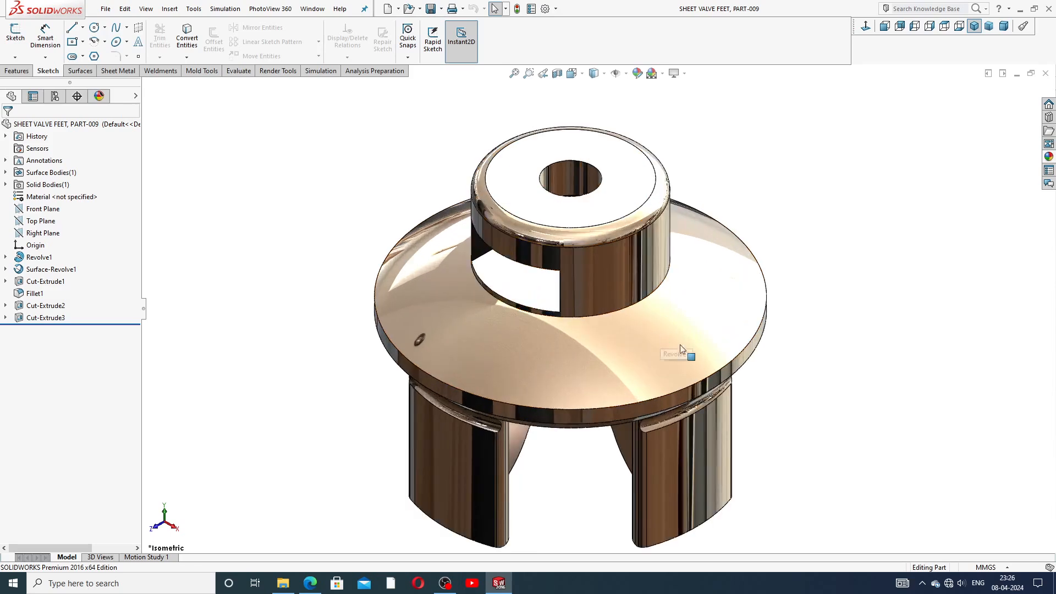
scroll(732, 369, up, 1)
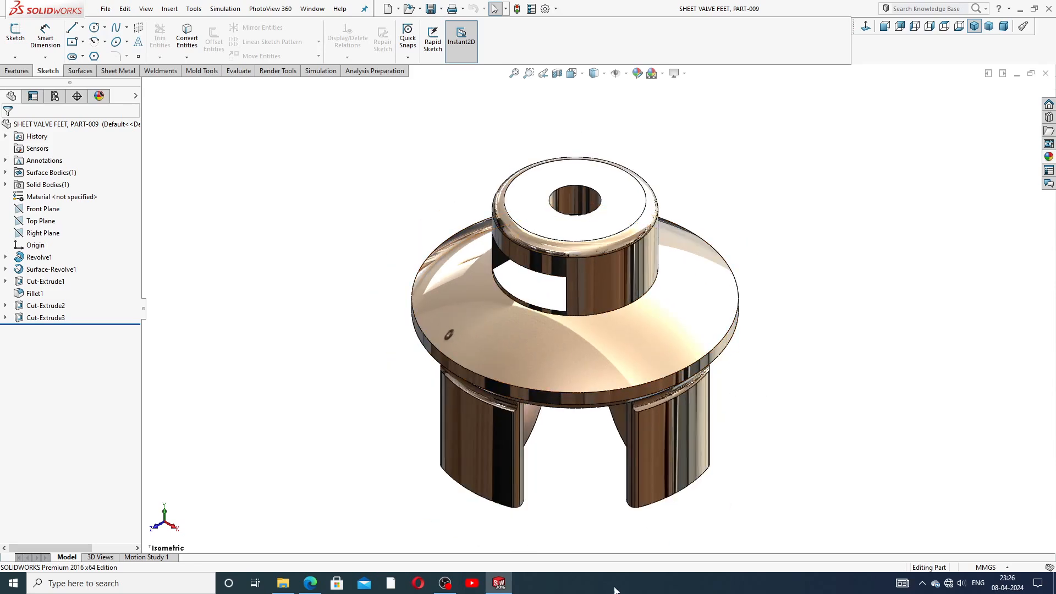
Step: Close the finished sheet valve feet model, create a new part document and give it a plain white background scene
click(1045, 74)
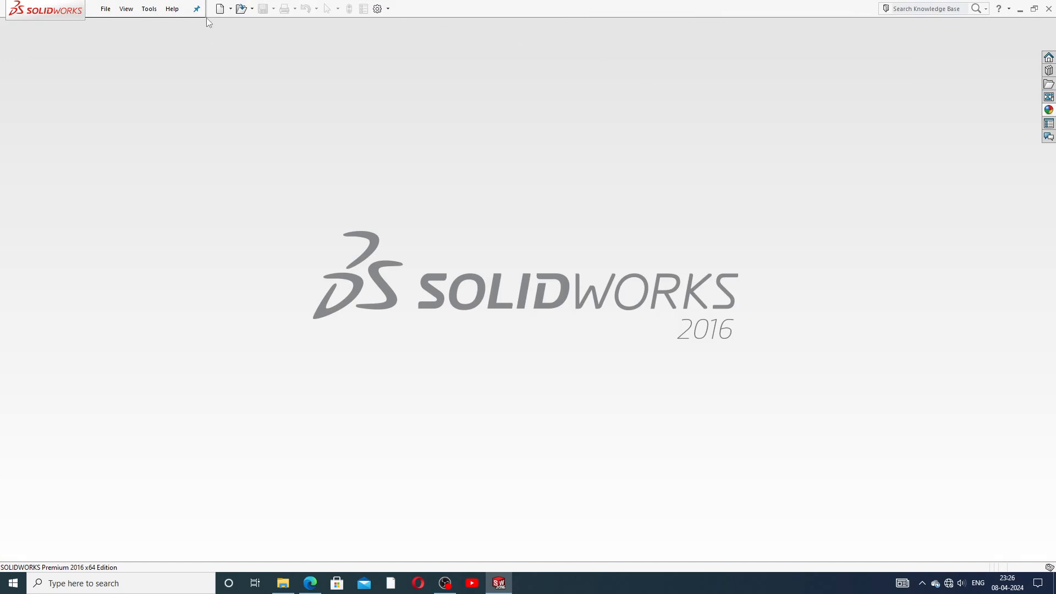
click(221, 9)
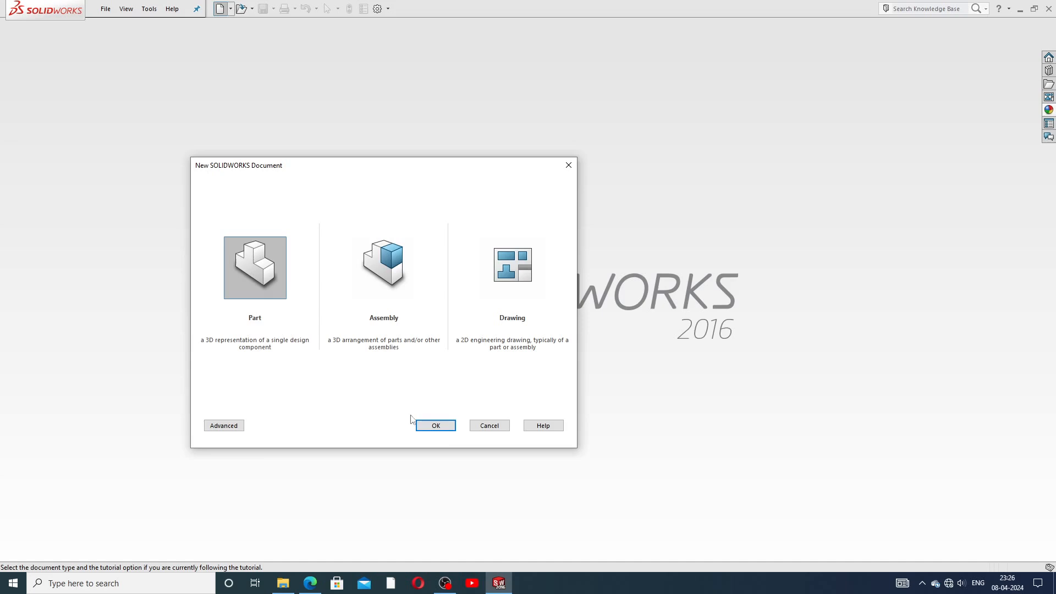
click(434, 426)
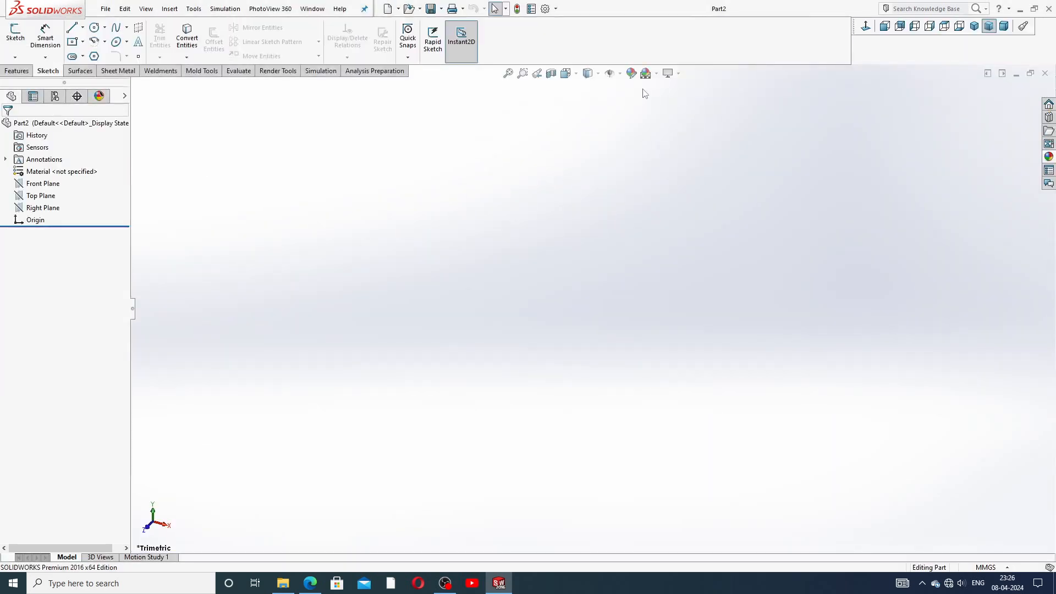
click(656, 73)
click(677, 26)
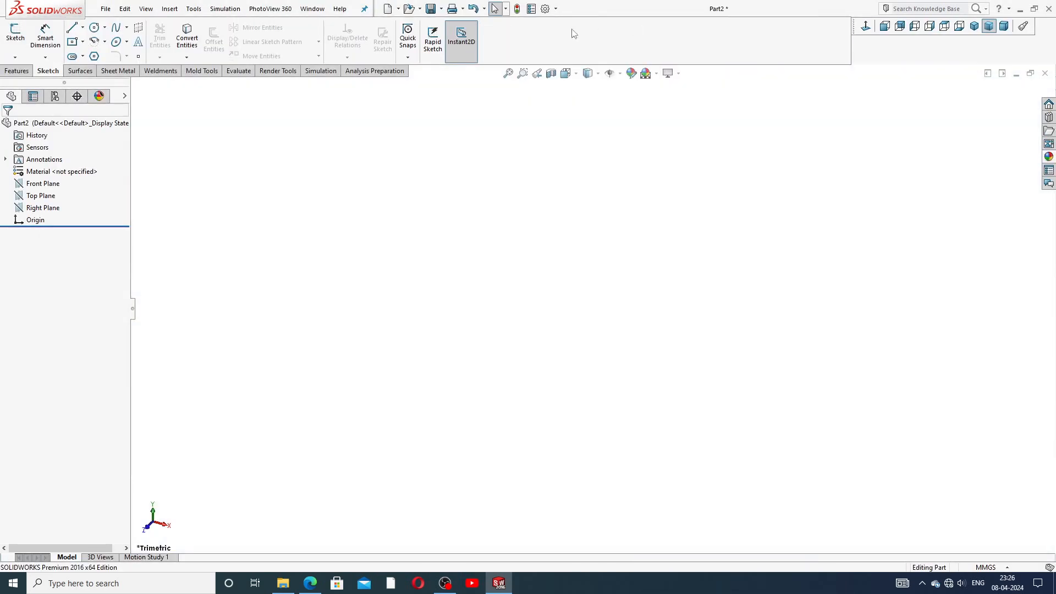
Step: Raise the document's shaded and wireframe image quality resolutions to their highest settings
click(546, 9)
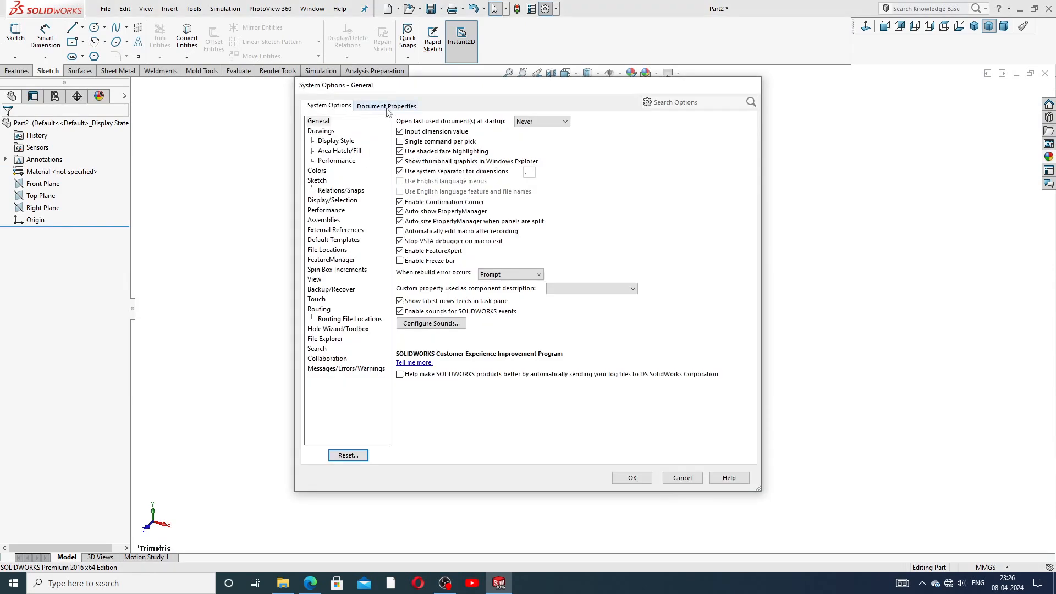
click(387, 106)
click(328, 230)
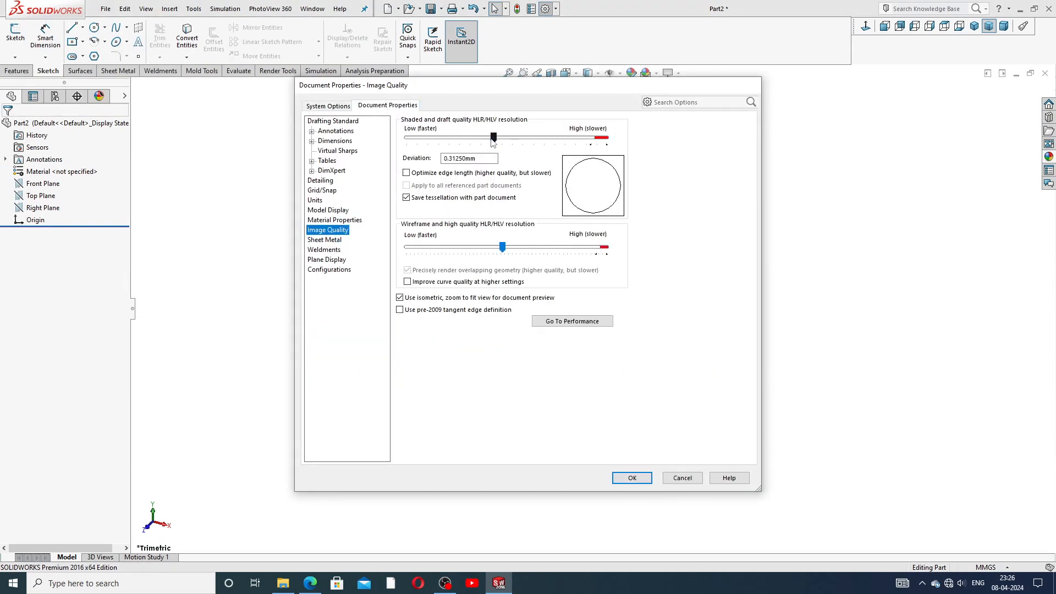
drag(493, 142, 606, 139)
drag(502, 248, 600, 258)
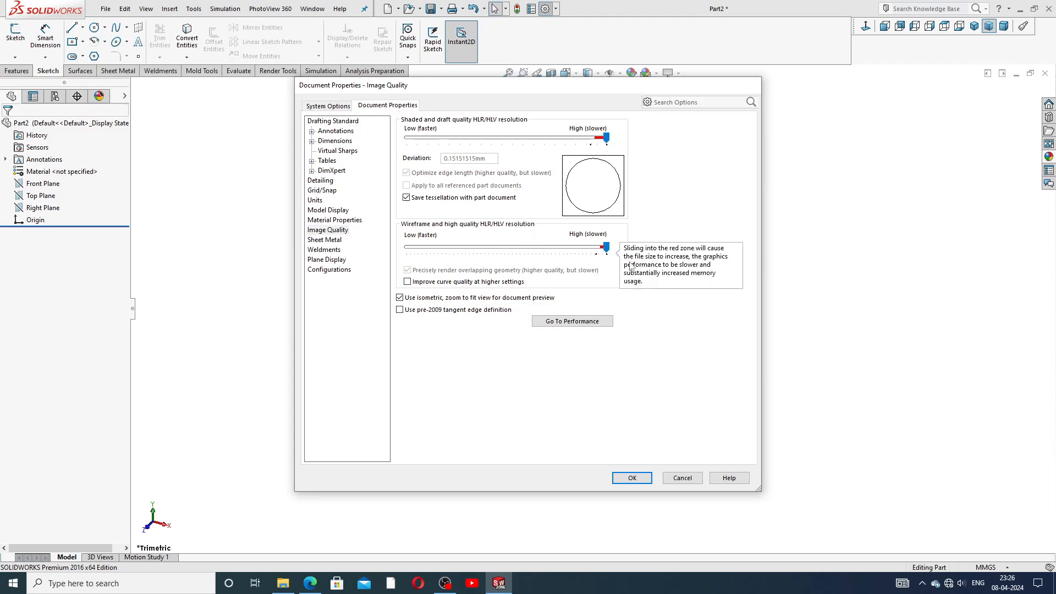
click(631, 477)
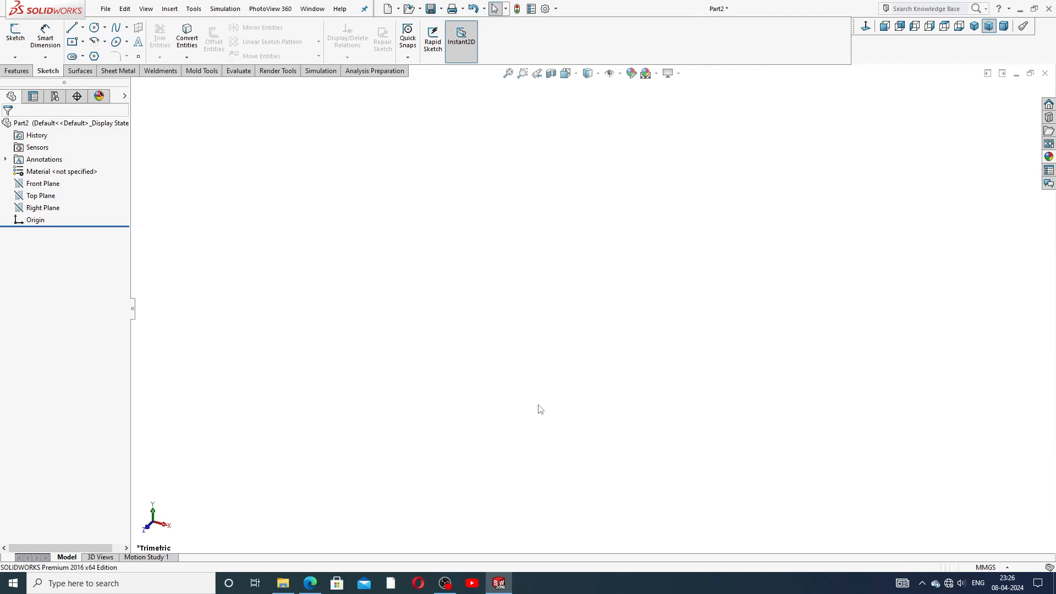
Step: Review the Part-13 sheet valve feet drawing in the browser, return to SOLIDWORKS and start a sketch on the Right Plane
mouse_move(311, 583)
click(314, 522)
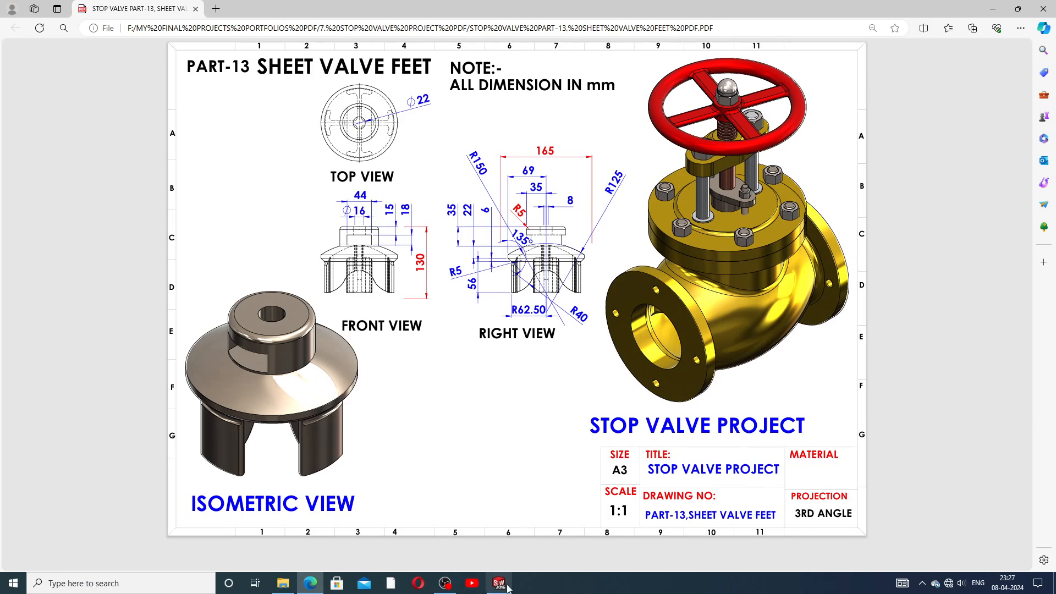
key(alt+Tab)
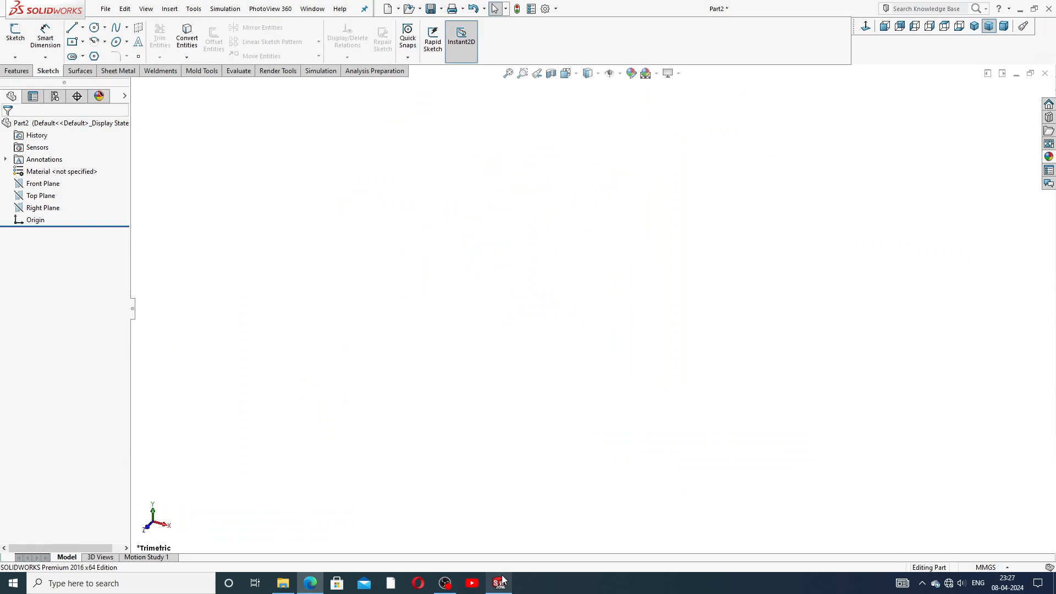
click(54, 209)
click(60, 219)
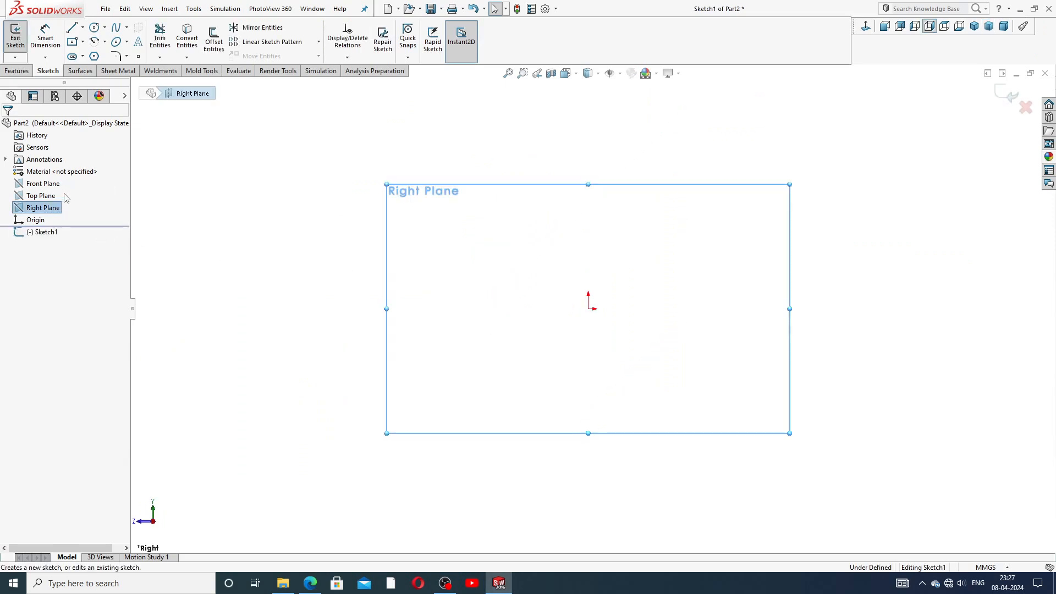
Step: Draw a vertical centerline about 121 mm long passing through the origin
click(83, 27)
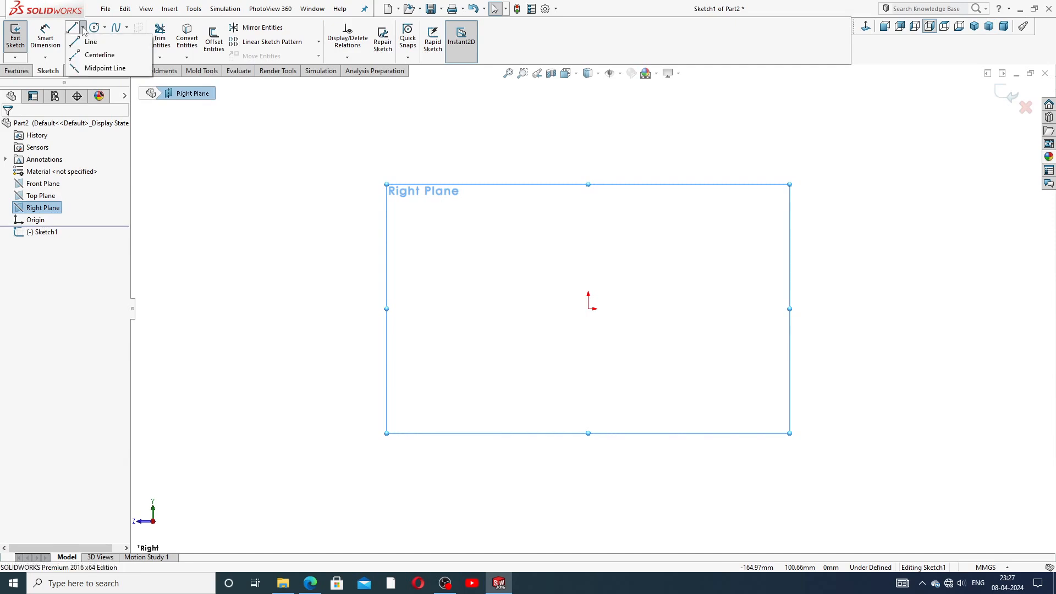
click(101, 55)
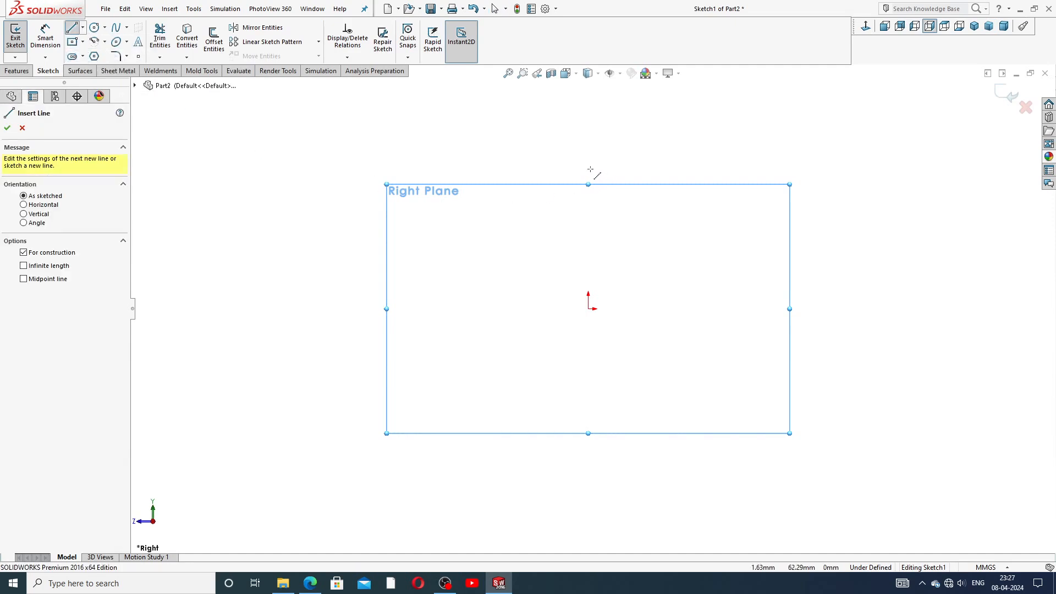
click(588, 199)
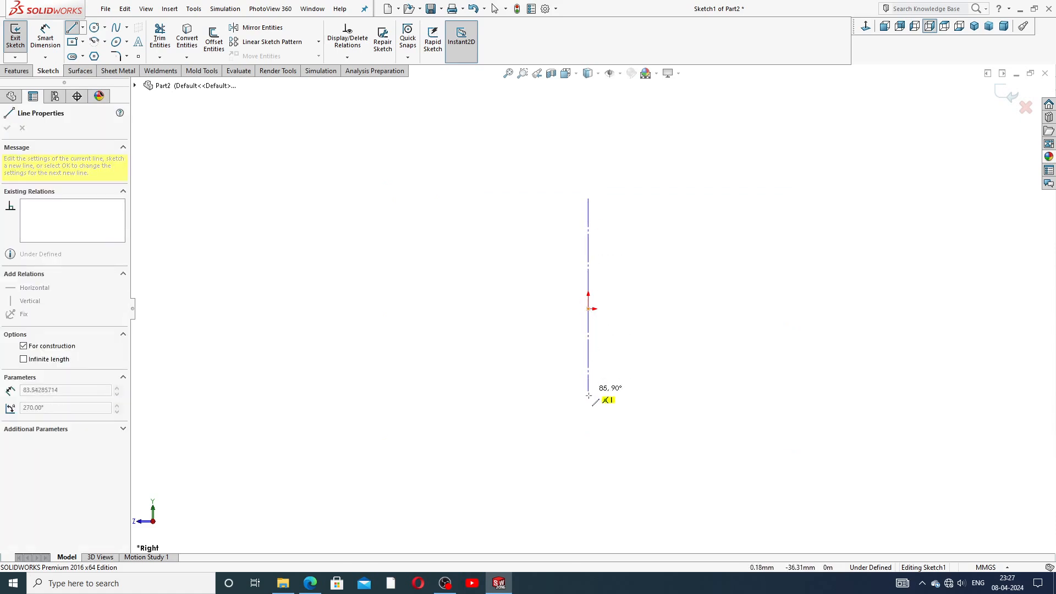
click(588, 472)
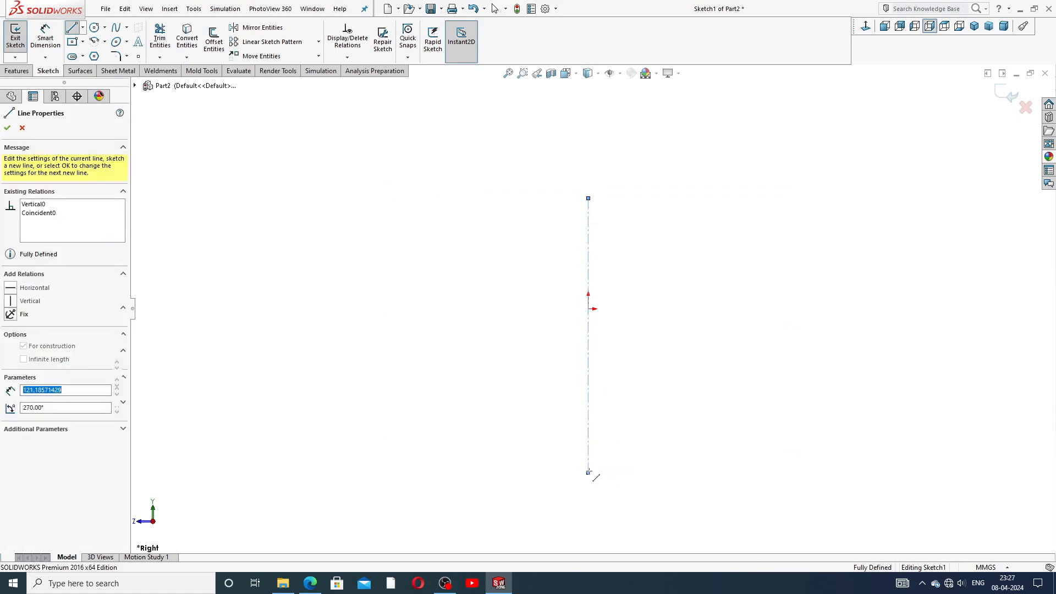
right_click(637, 376)
click(659, 384)
Step: Draw a horizontal line about 26 mm long leftward from the origin and a vertical line down from its outer end
scroll(584, 377, down, 1)
scroll(590, 364, up, 2)
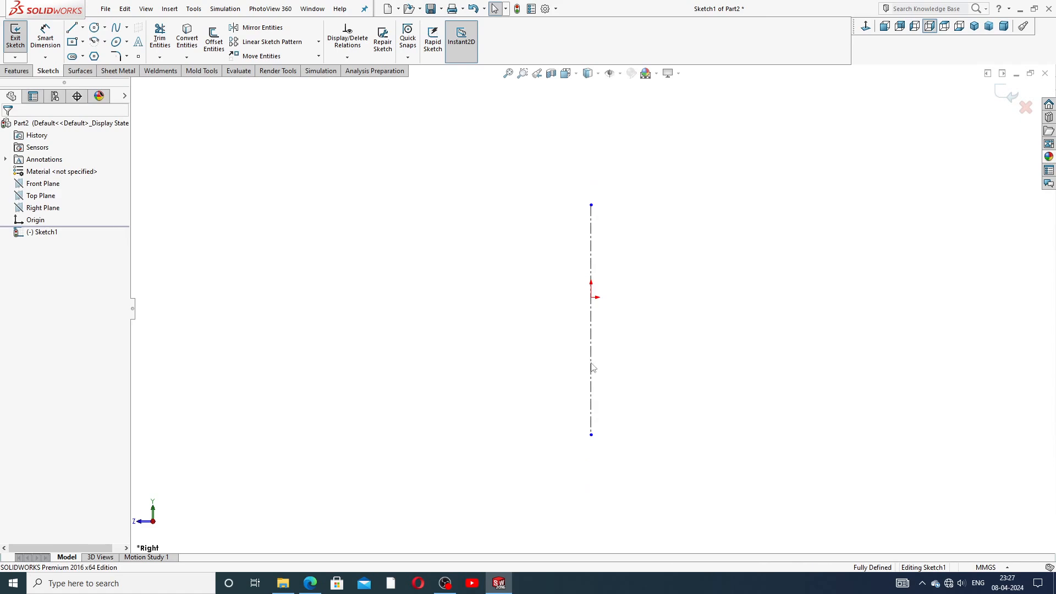
scroll(586, 346, down, 1)
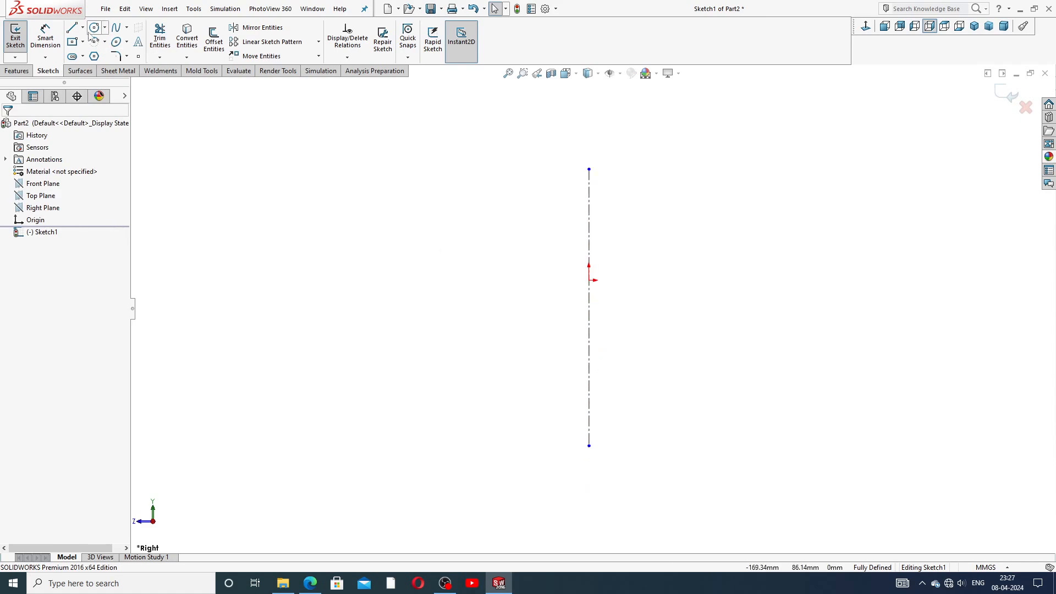
click(72, 27)
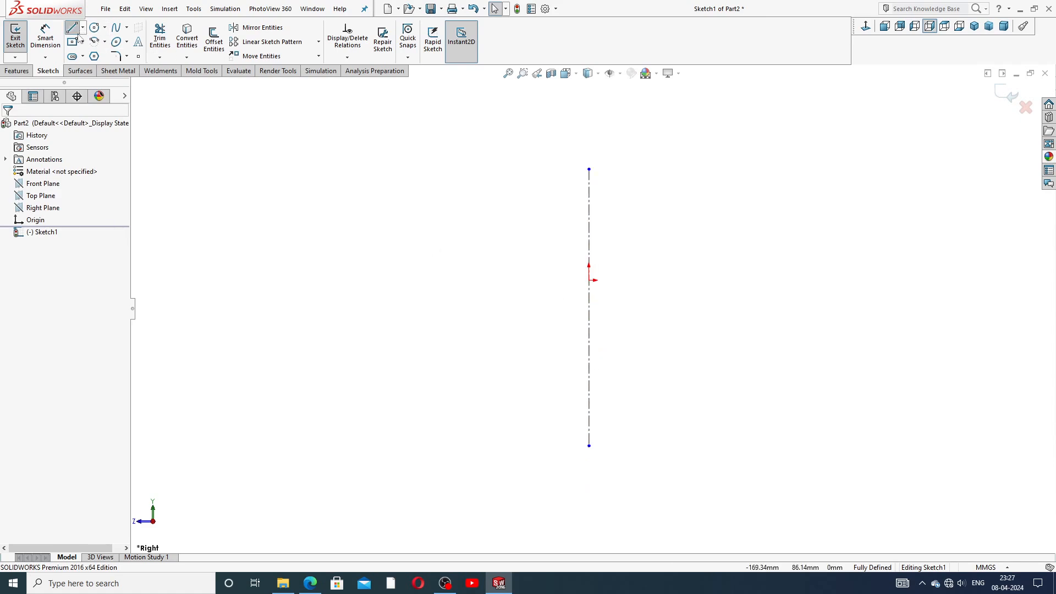
click(589, 281)
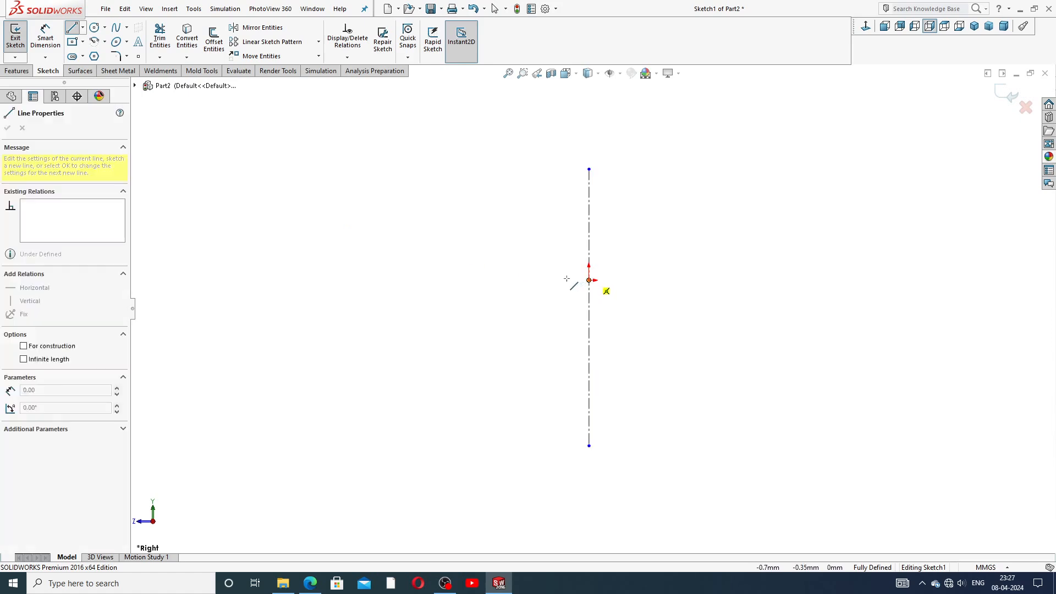
click(528, 280)
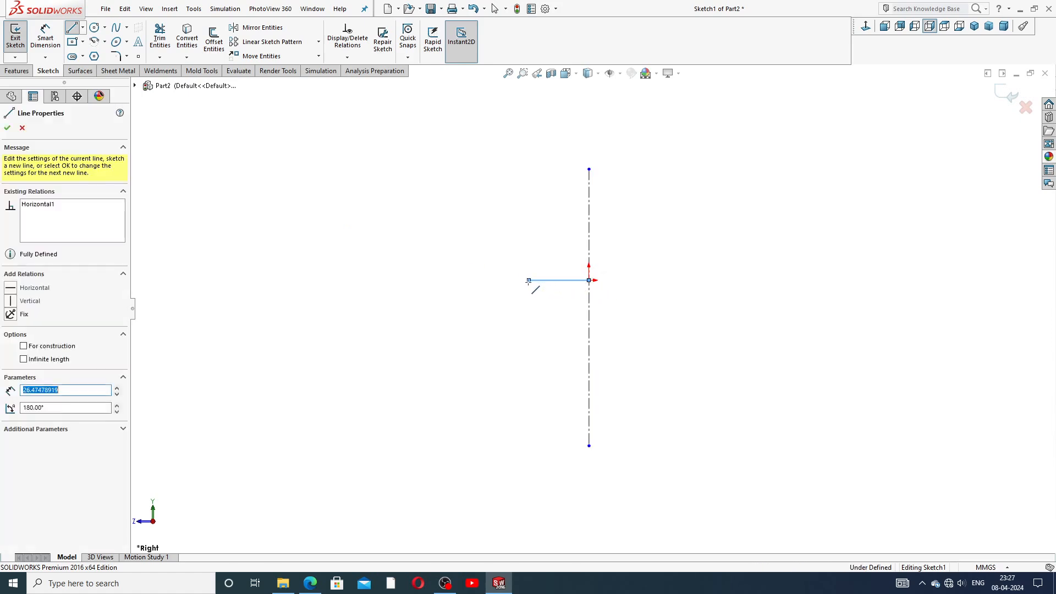
click(528, 345)
right_click(566, 315)
click(582, 326)
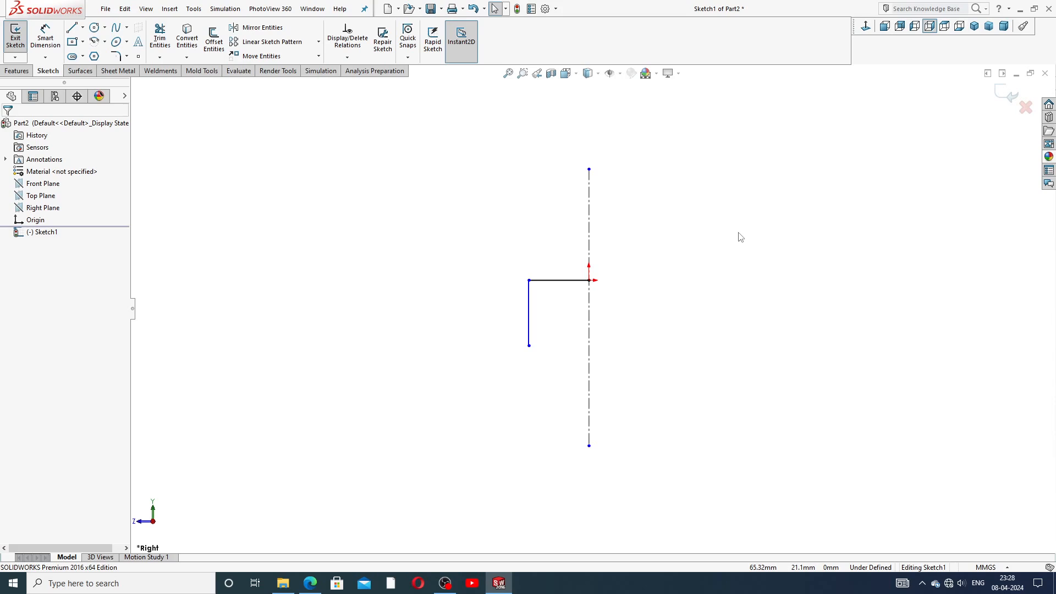
click(46, 36)
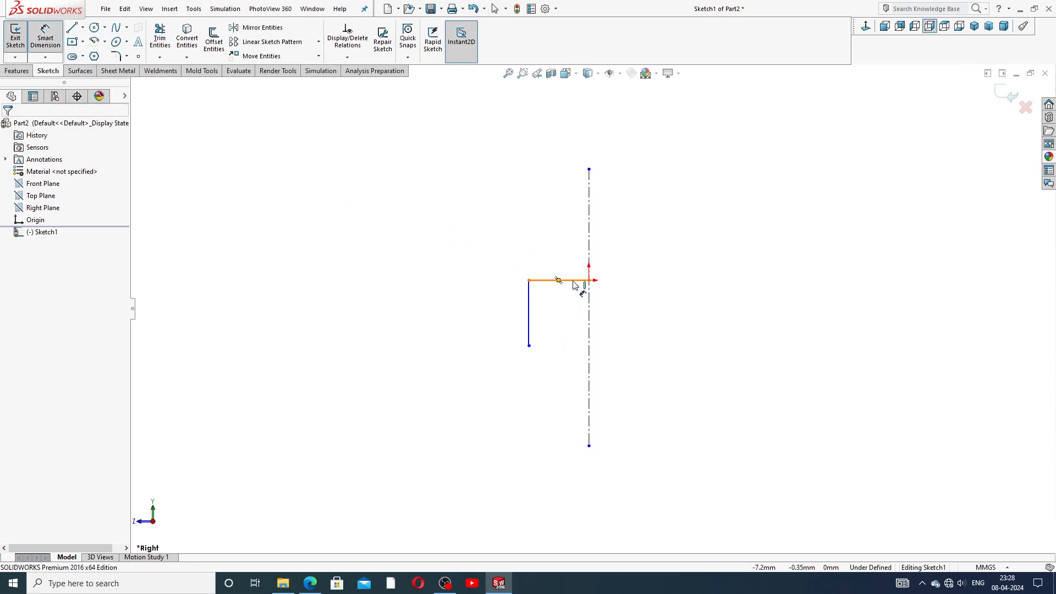
right_click(637, 212)
click(657, 161)
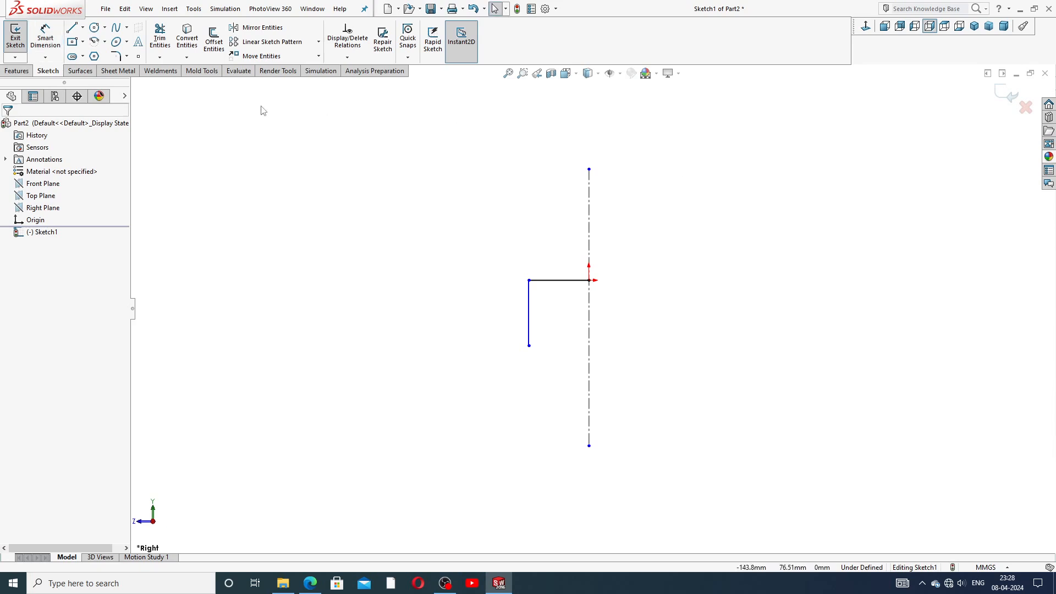
Step: Draw a centerpoint arc of about 44 mm radius, centred on the centerline, from the vertical line's lower end outward and down
click(104, 42)
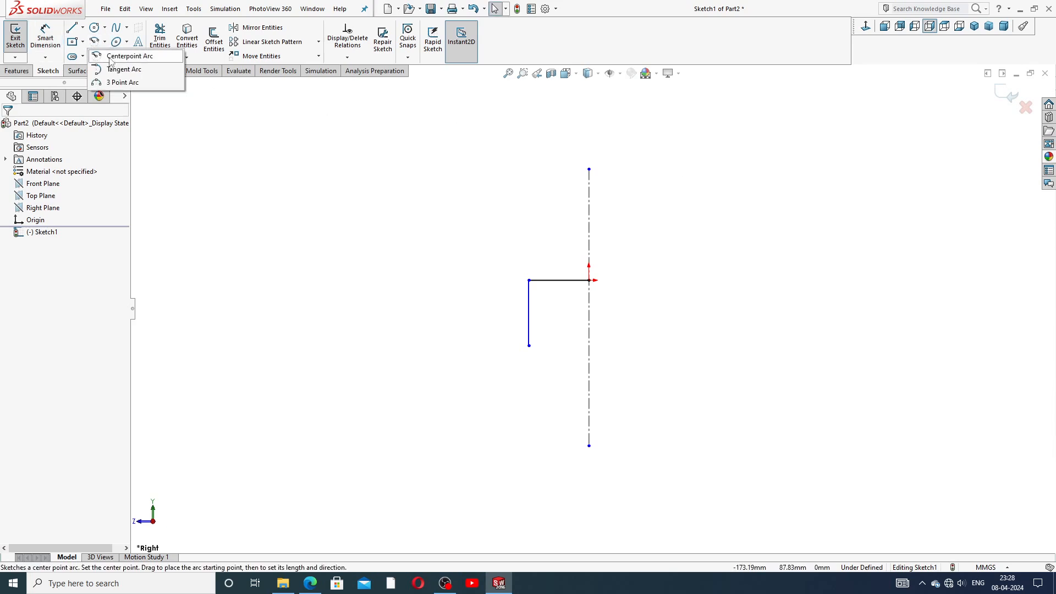
click(115, 58)
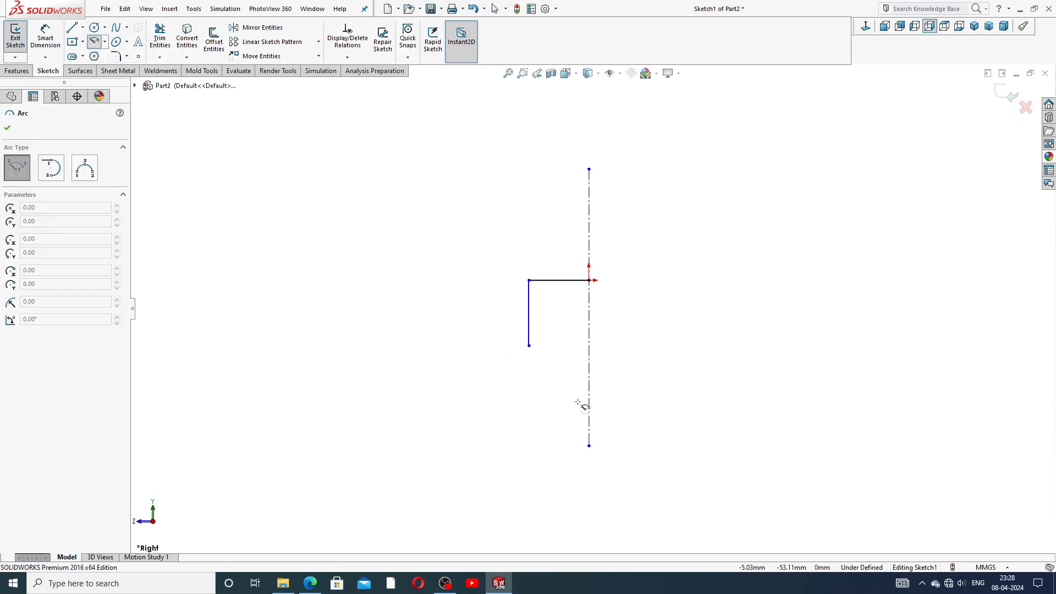
scroll(580, 401, up, 2)
scroll(627, 396, down, 3)
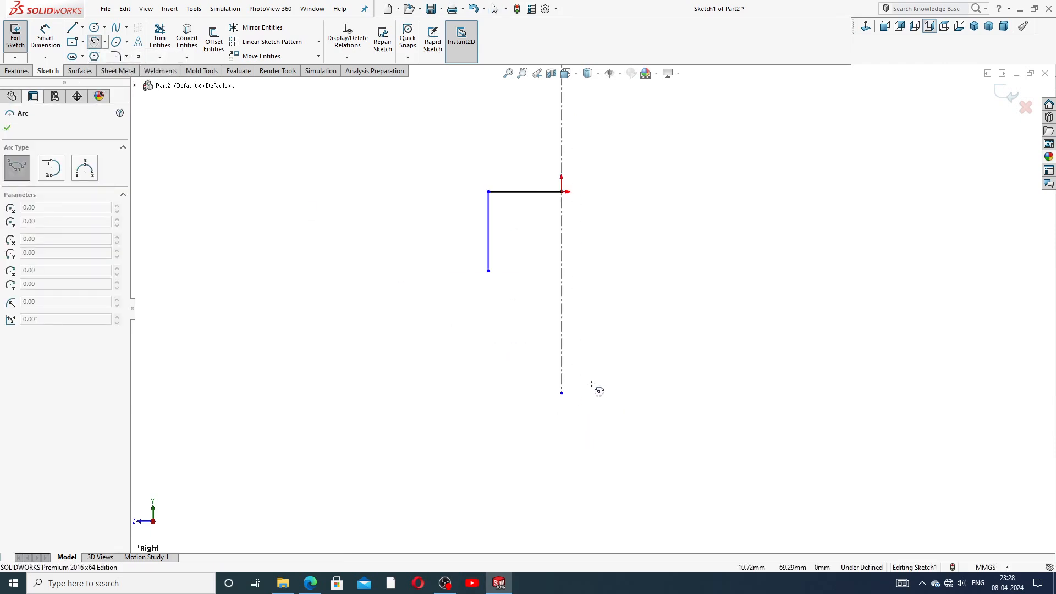
click(561, 367)
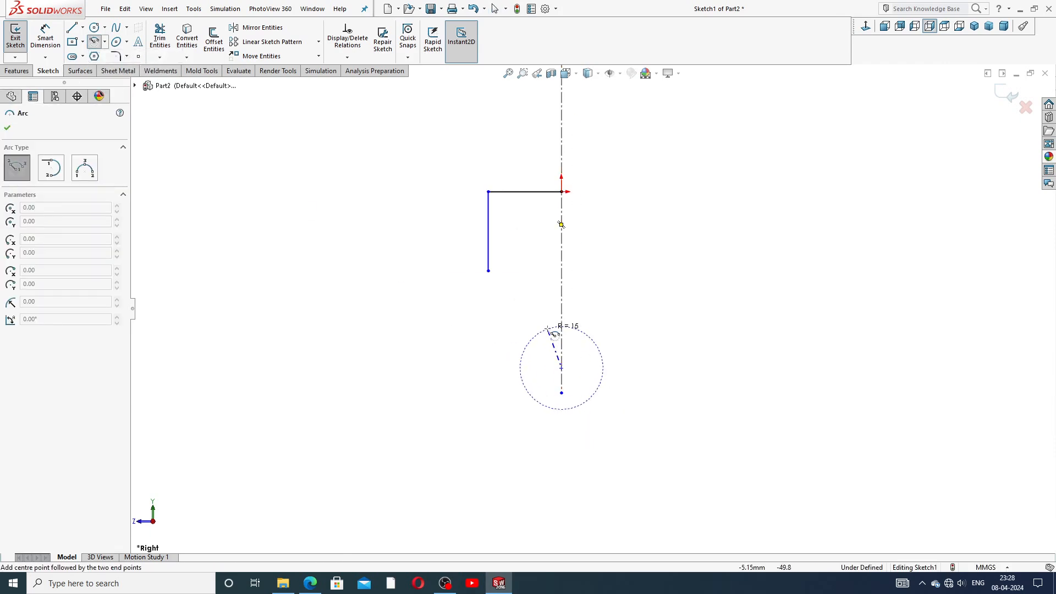
click(488, 271)
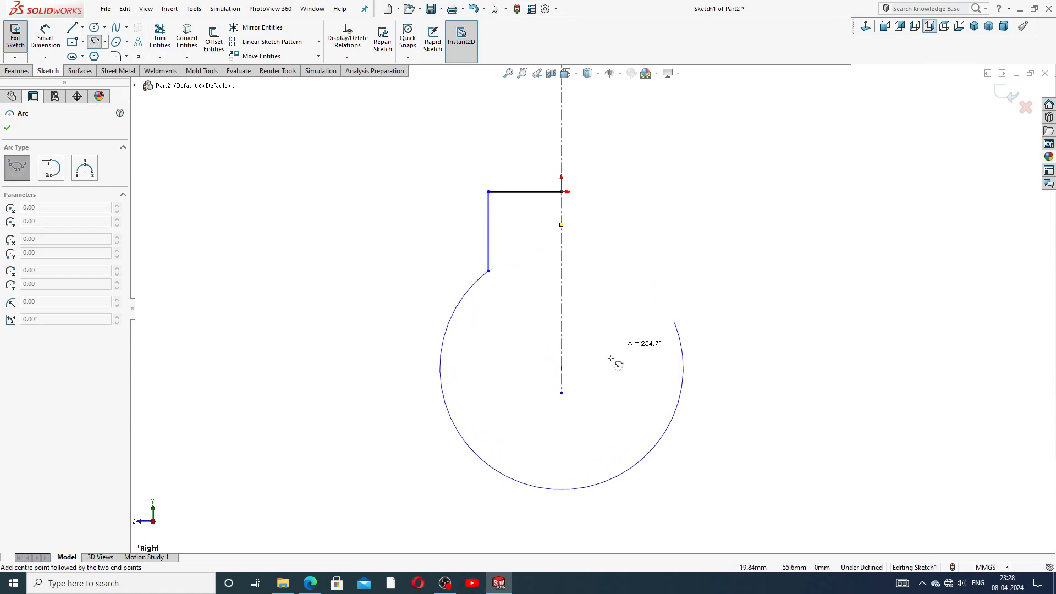
click(446, 328)
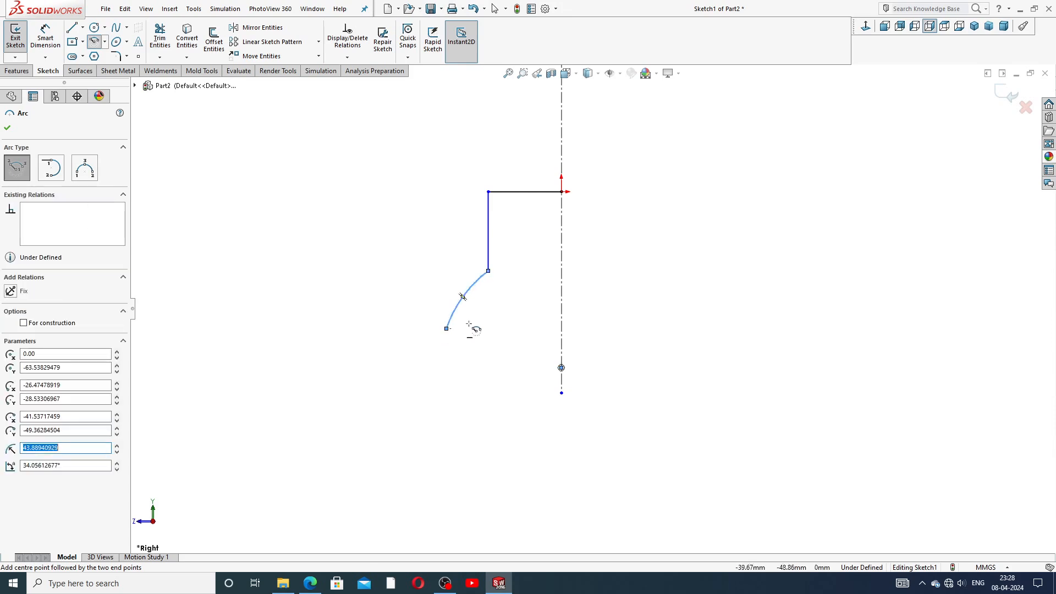
right_click(462, 297)
click(550, 322)
Step: Extend the centerline's lower end to about 117 mm below the origin
scroll(554, 346, up, 2)
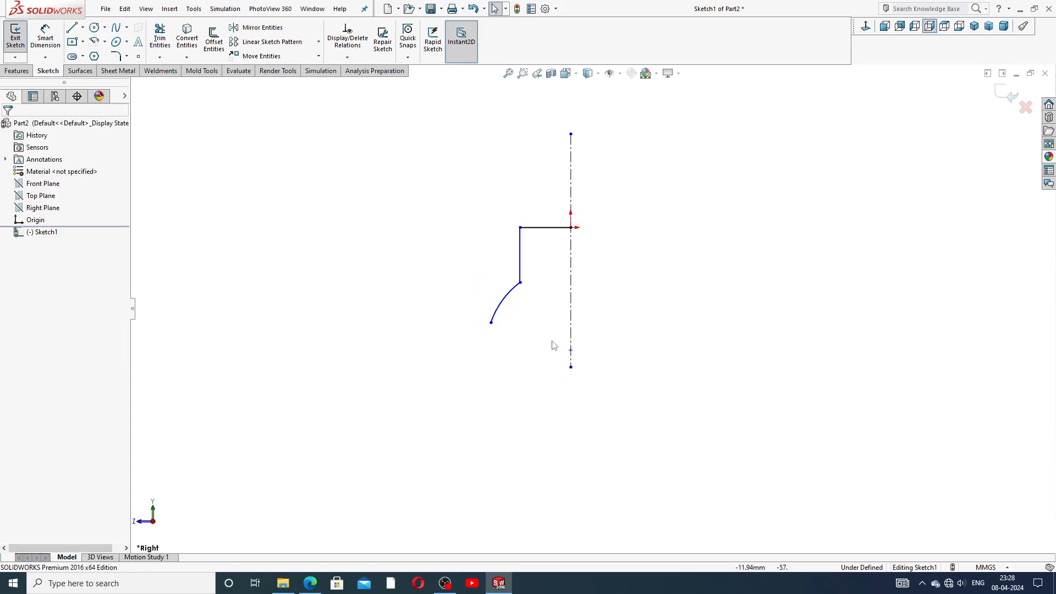
scroll(591, 365, down, 4)
drag(586, 353, 587, 427)
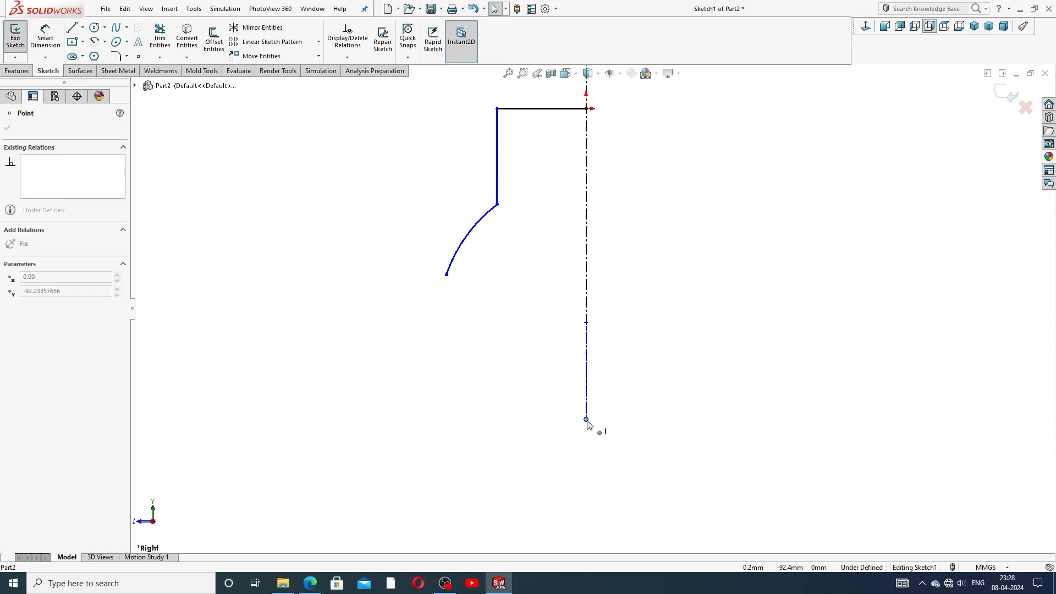
scroll(604, 304, up, 2)
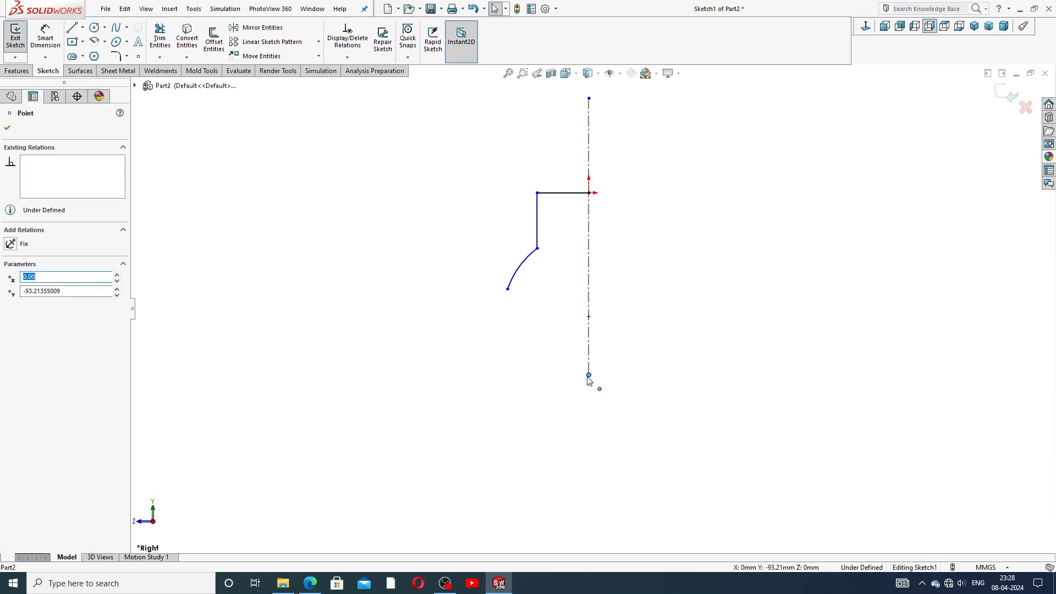
drag(589, 378, 588, 426)
scroll(617, 280, up, 2)
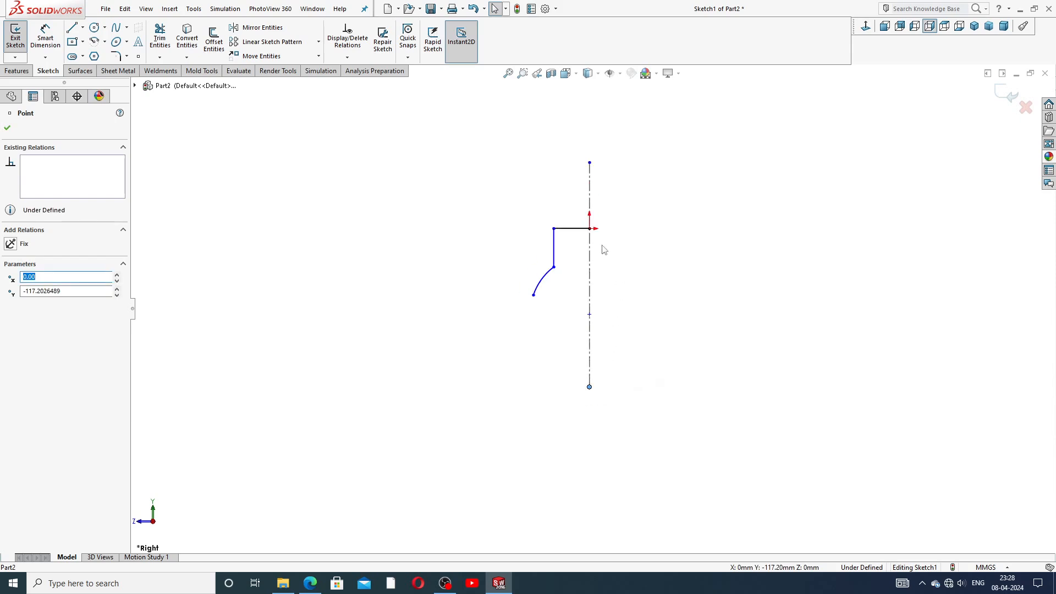
scroll(588, 248, down, 3)
click(45, 38)
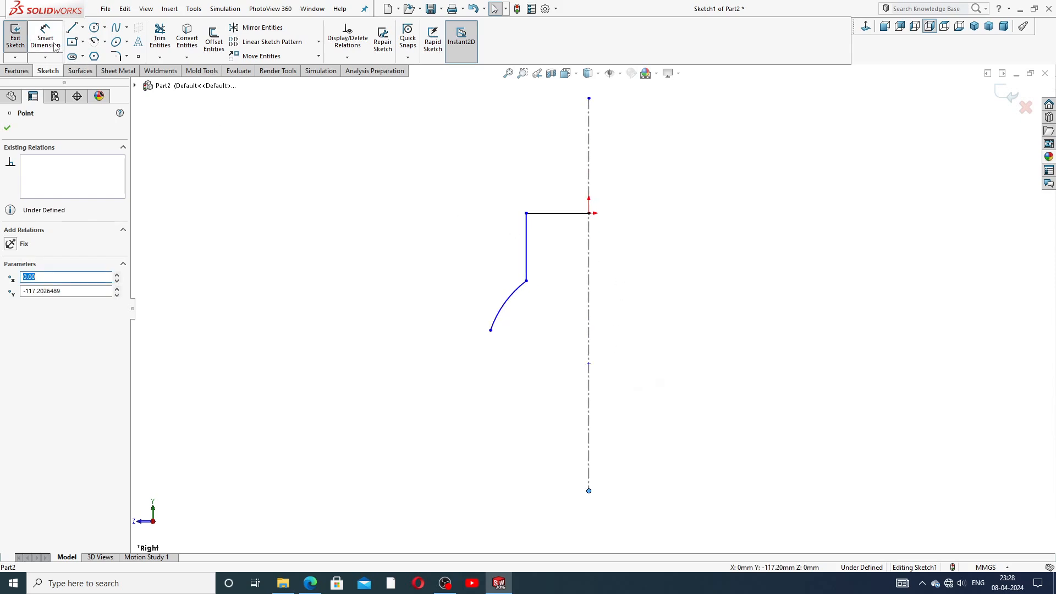
click(570, 214)
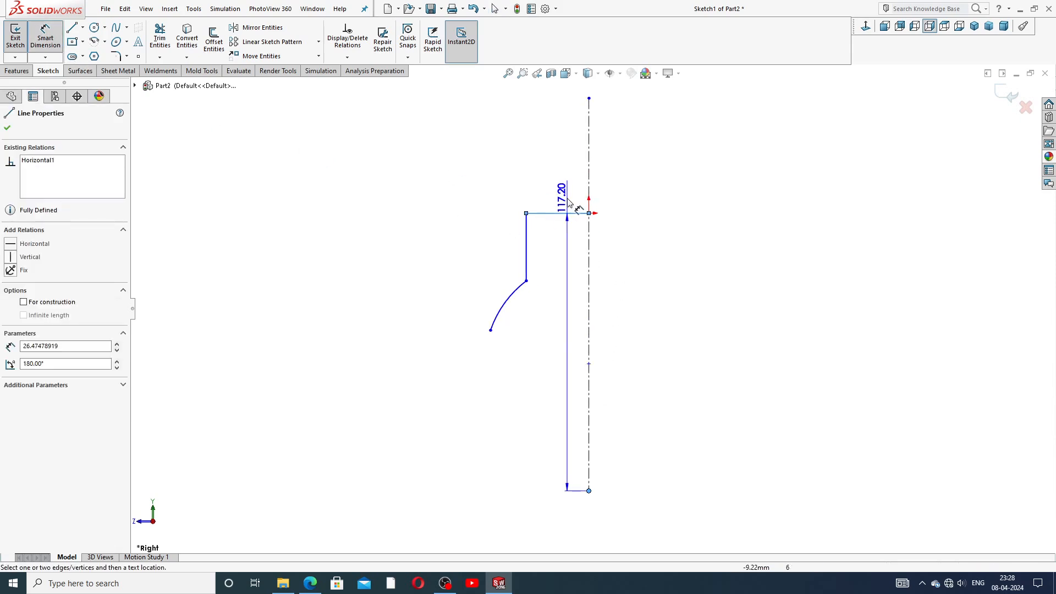
key(Escape)
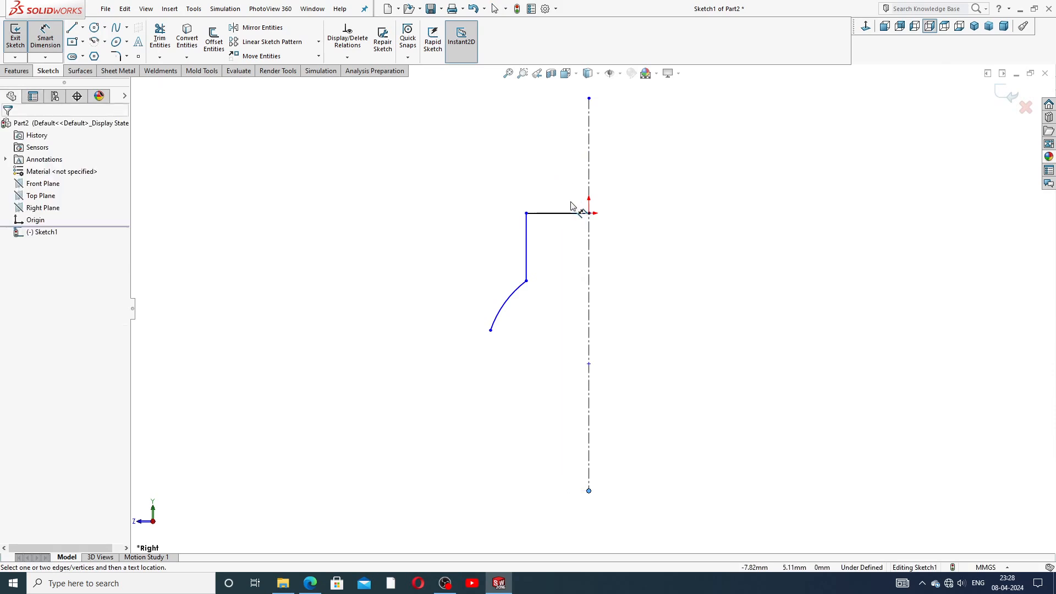
click(570, 214)
key(Escape)
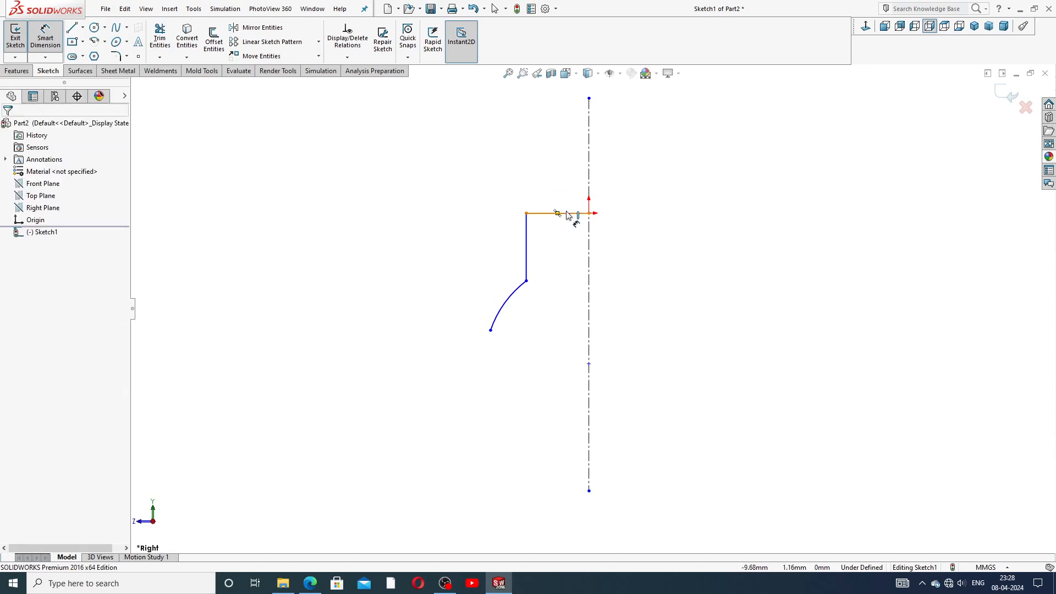
Step: Dimension the horizontal line at 35 mm and the vertical line at 35 mm
click(569, 214)
click(561, 198)
text(35)
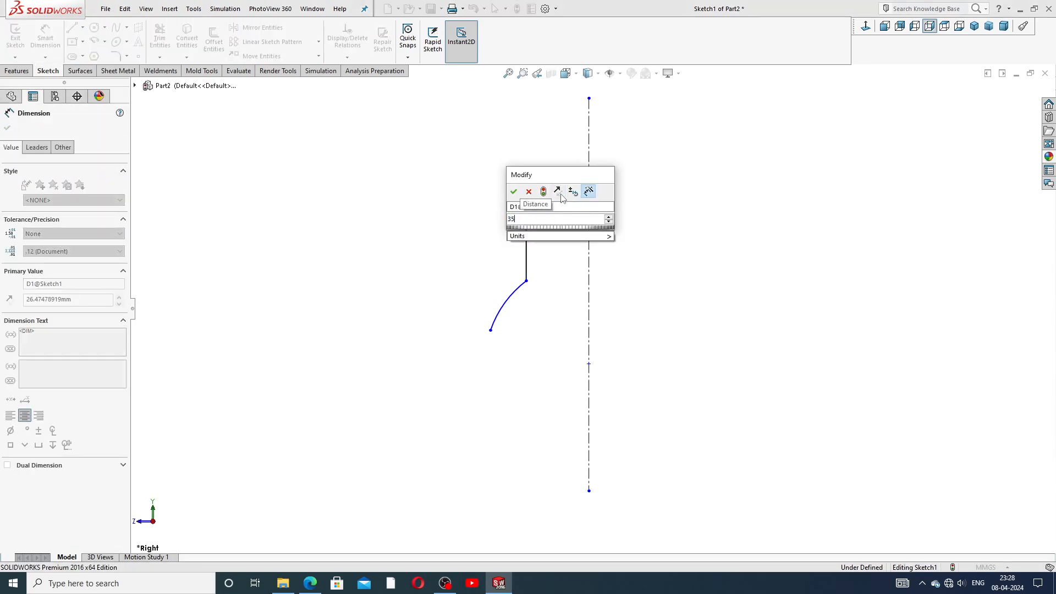
key(Return)
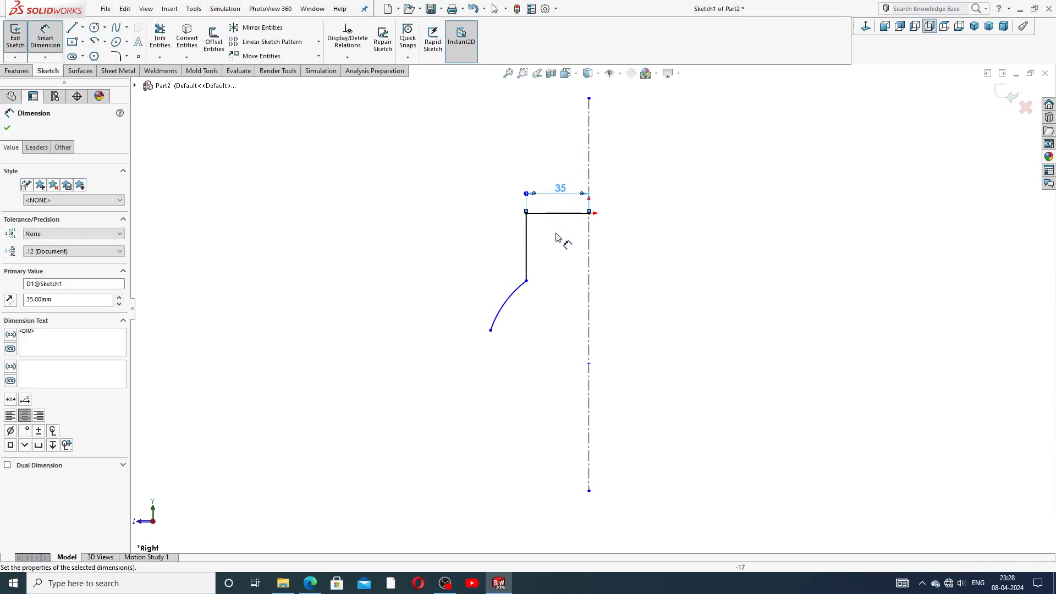
click(526, 242)
click(516, 243)
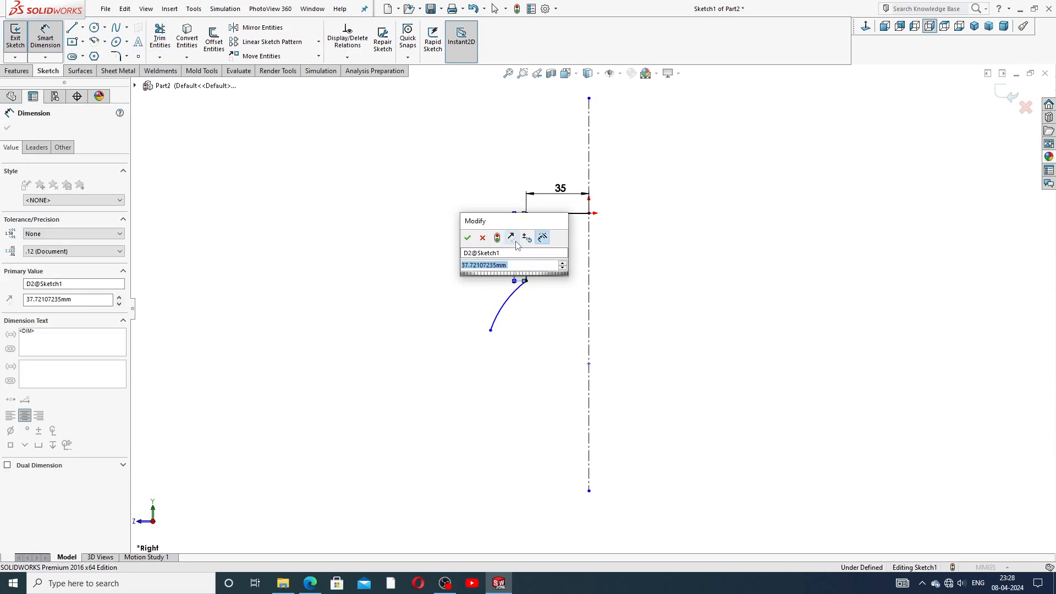
text(35)
key(Return)
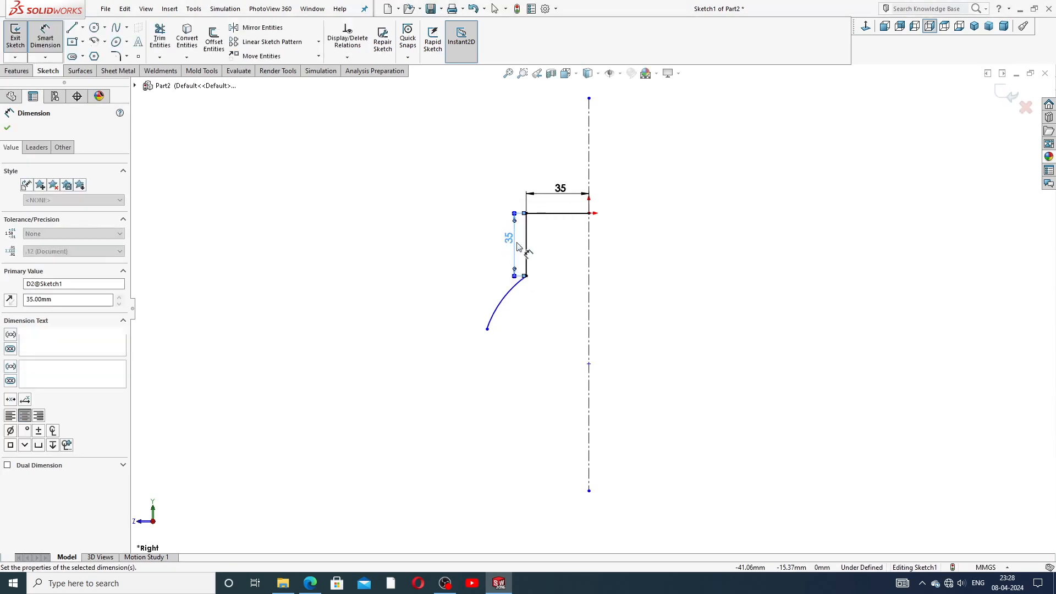
Step: Dimension the arc's radius at 125 mm
click(516, 290)
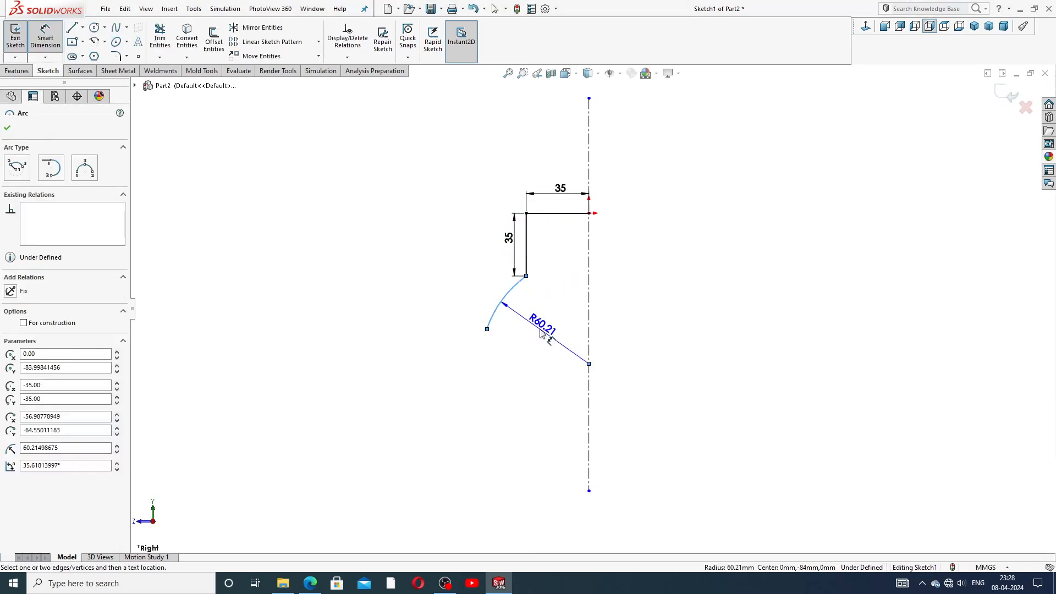
click(540, 328)
text(125)
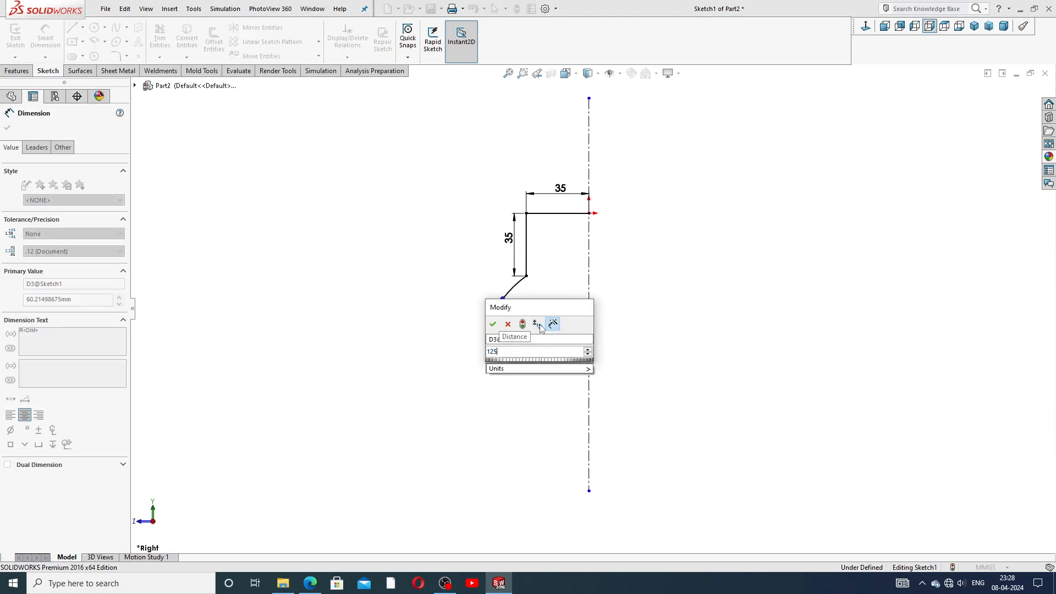
key(Return)
click(663, 319)
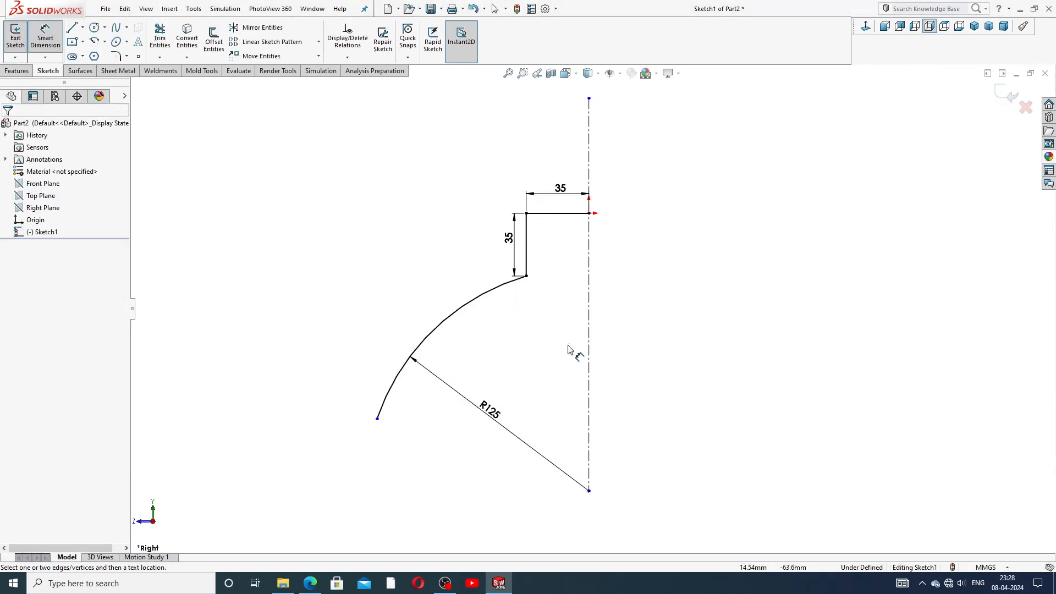
Step: Dimension the horizontal distance from the arc's outer end to the centerline at 69 mm
click(378, 419)
click(589, 275)
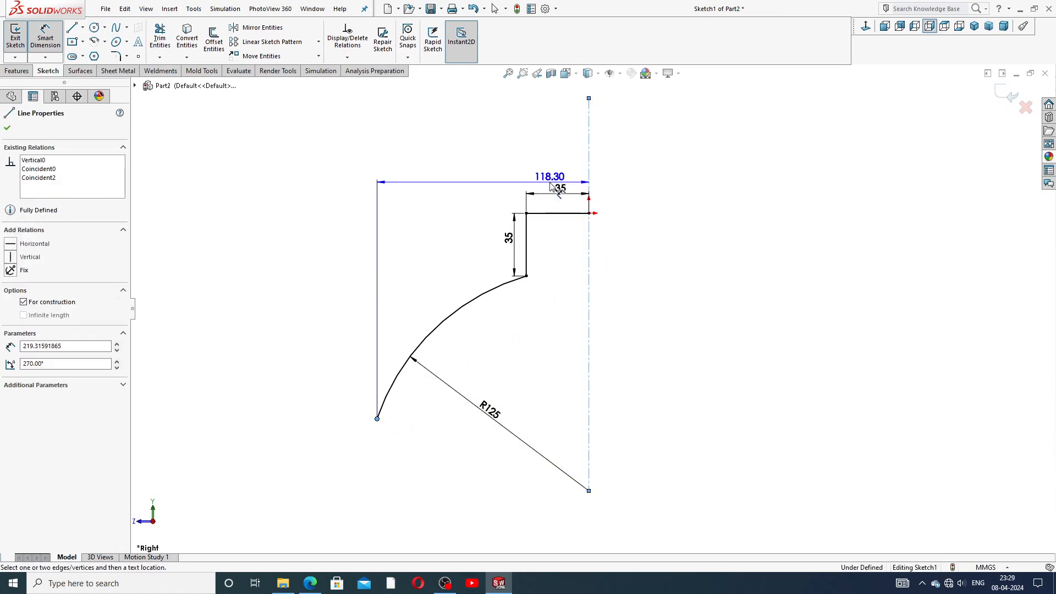
click(522, 159)
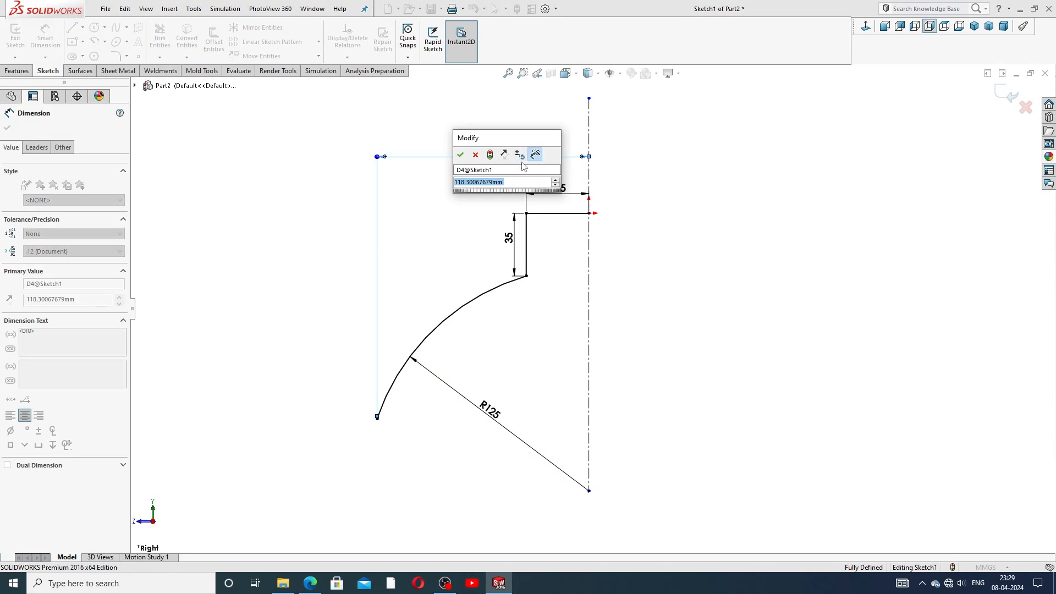
text(70)
key(Return)
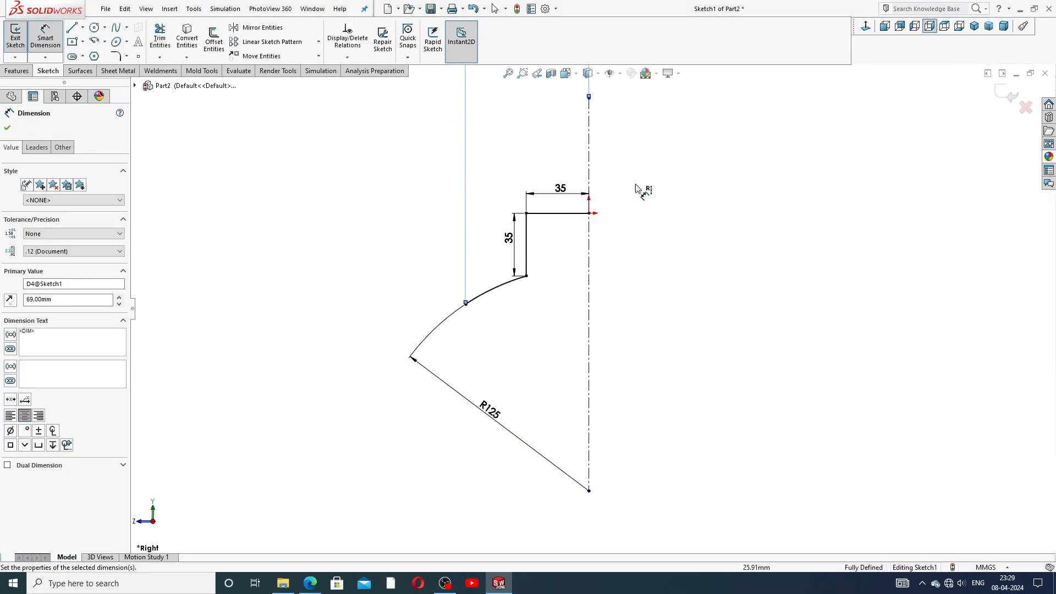
key(f)
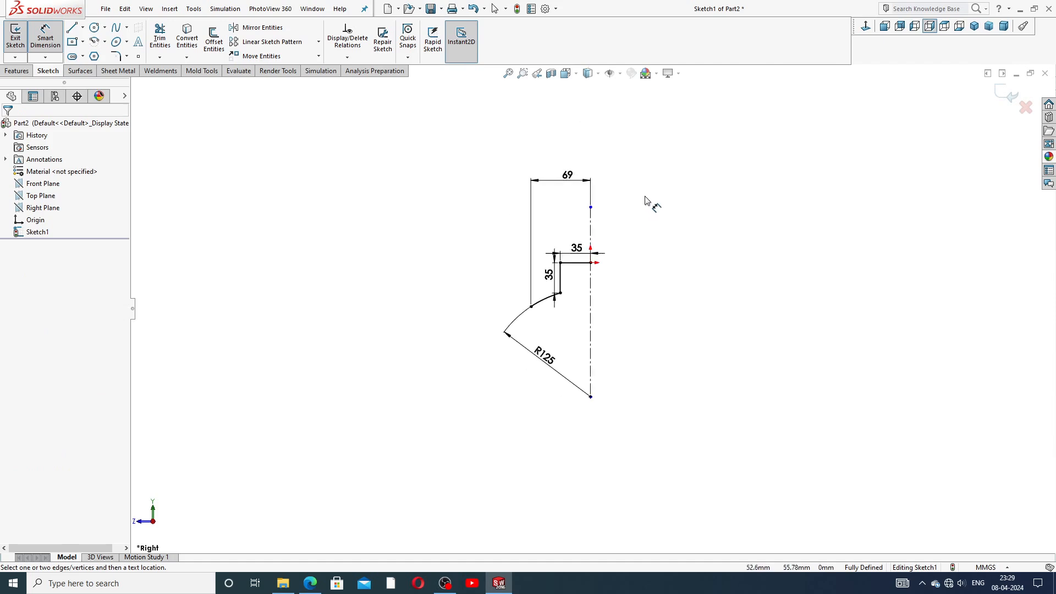
double_click(566, 175)
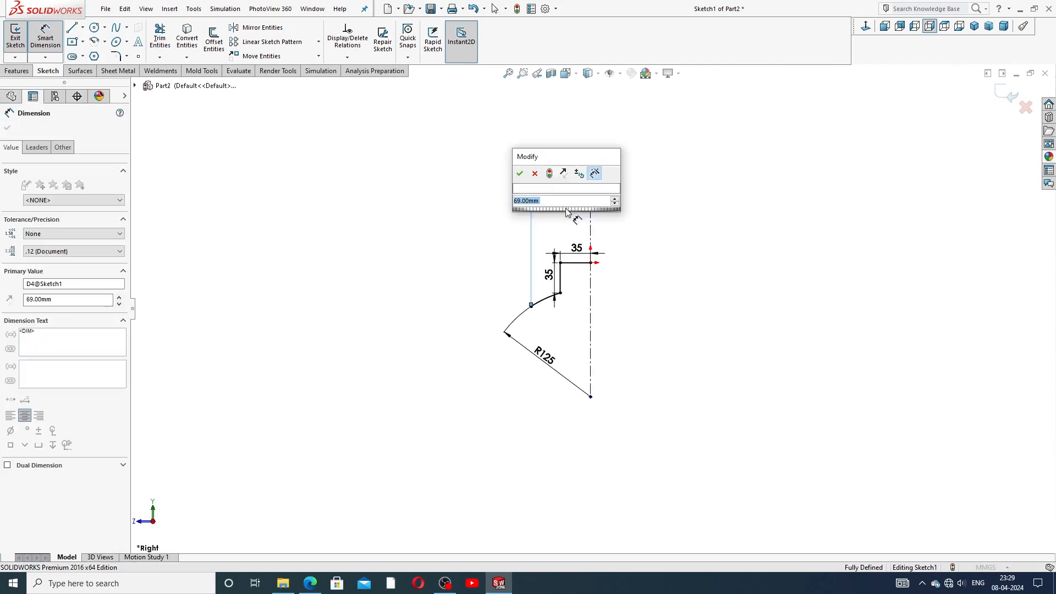
click(521, 175)
key(f)
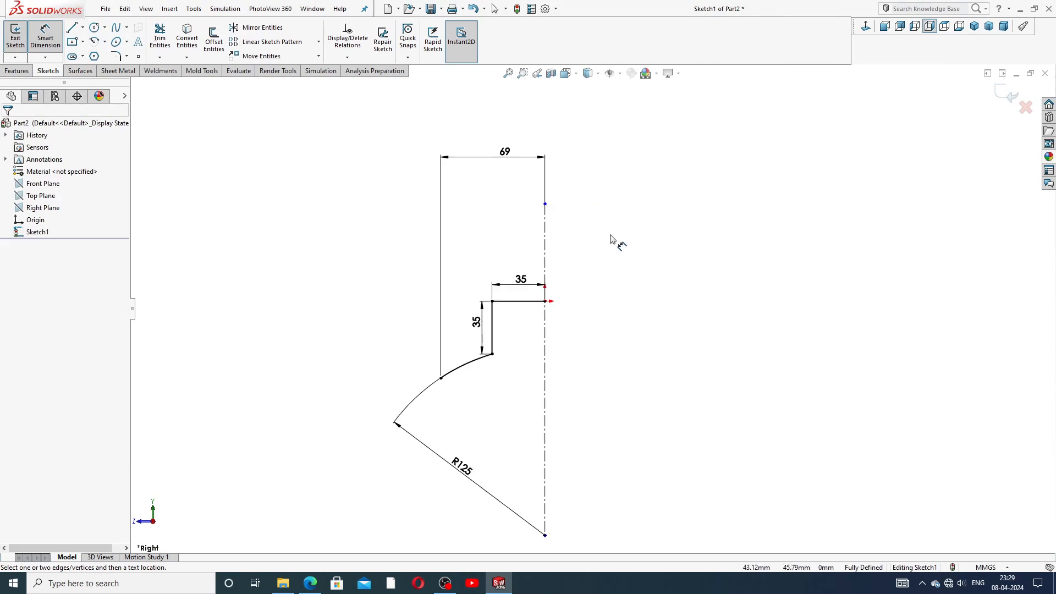
Step: Reposition the 69 mm, 35 mm and R125 dimensions closer to the profile
drag(509, 158, 501, 262)
scroll(522, 357, down, 2)
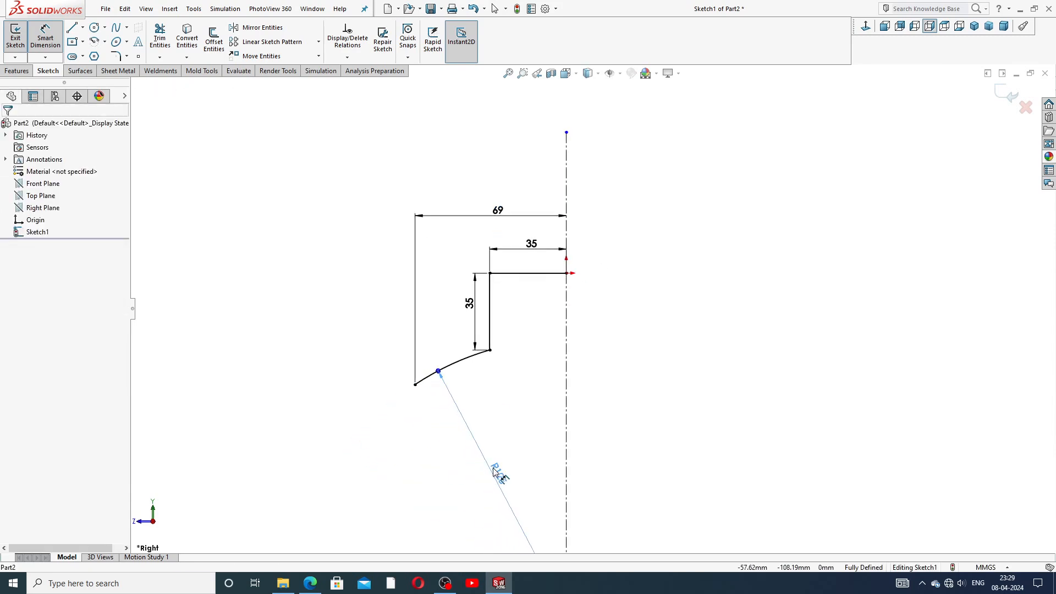
click(493, 470)
drag(531, 247, 531, 265)
drag(497, 212, 506, 238)
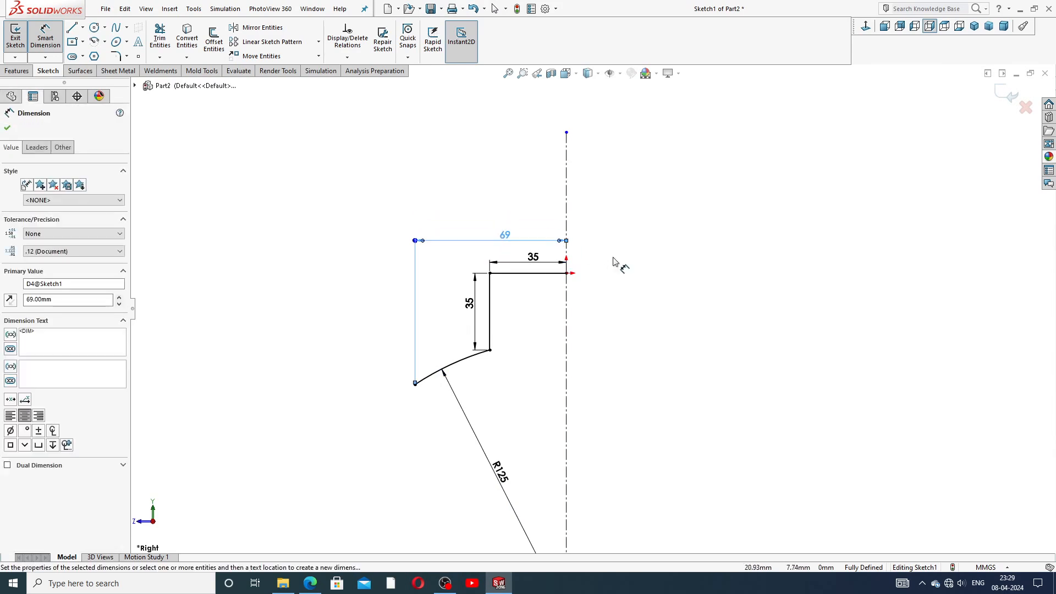
click(621, 312)
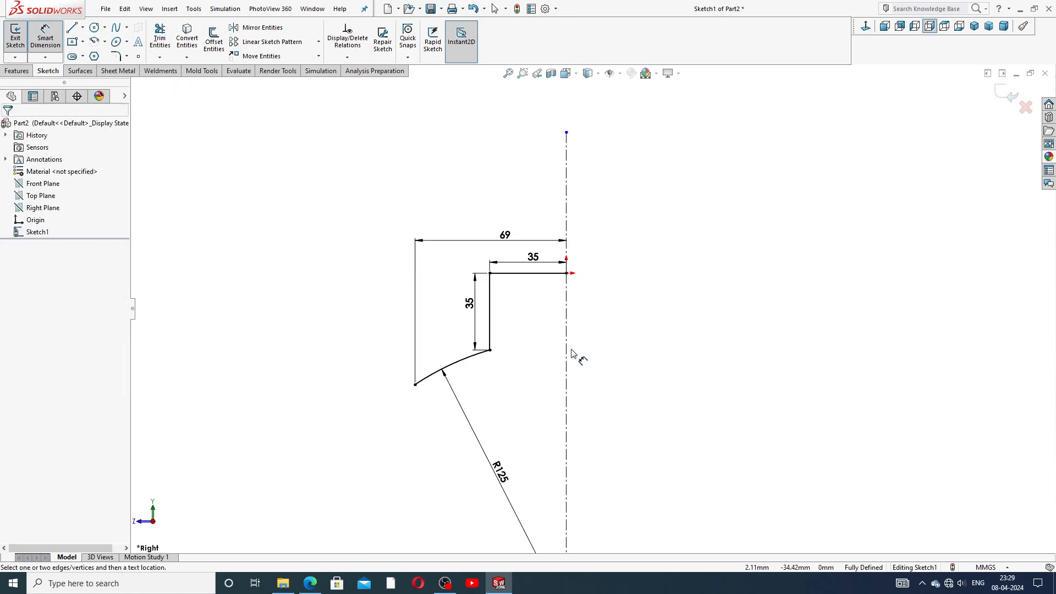
Step: Finish dimensioning, review the Part-13 sheet valve feet drawing in the browser and return to the SOLIDWORKS sketch
scroll(569, 400, up, 3)
scroll(555, 436, down, 2)
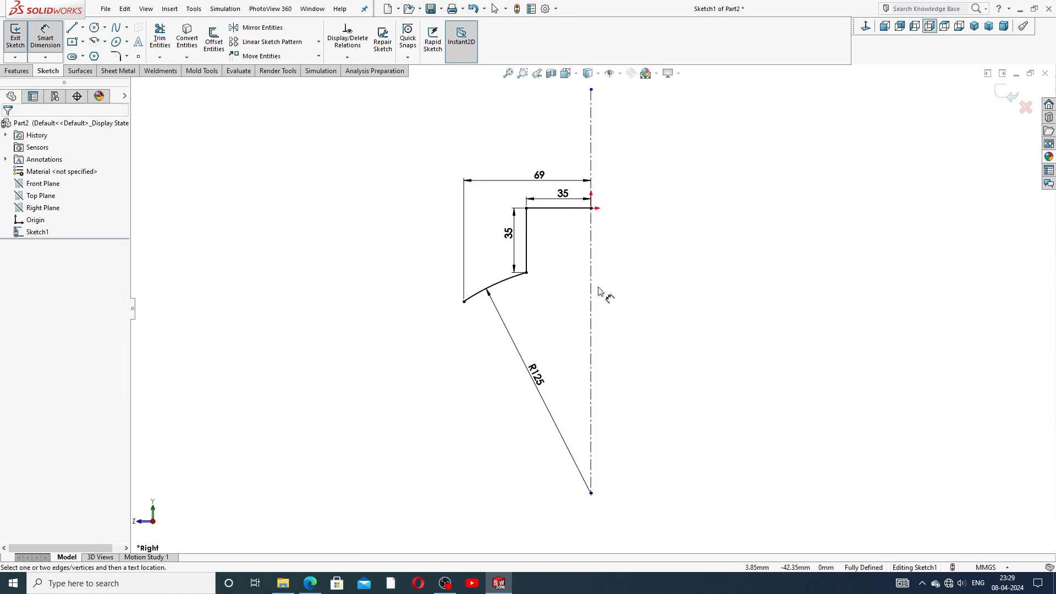
right_click(648, 285)
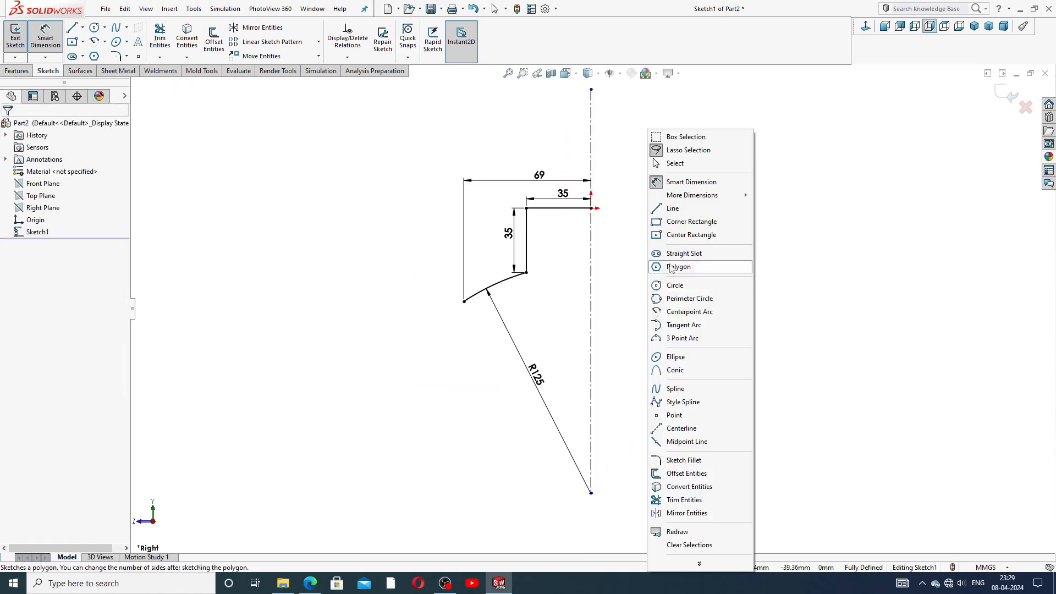
click(685, 164)
click(310, 583)
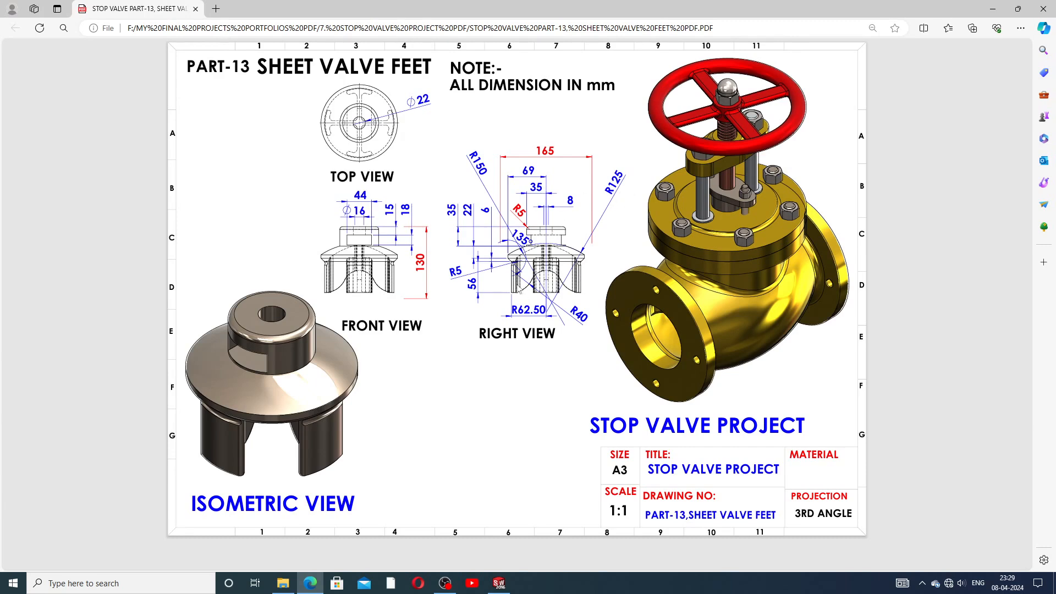
click(499, 583)
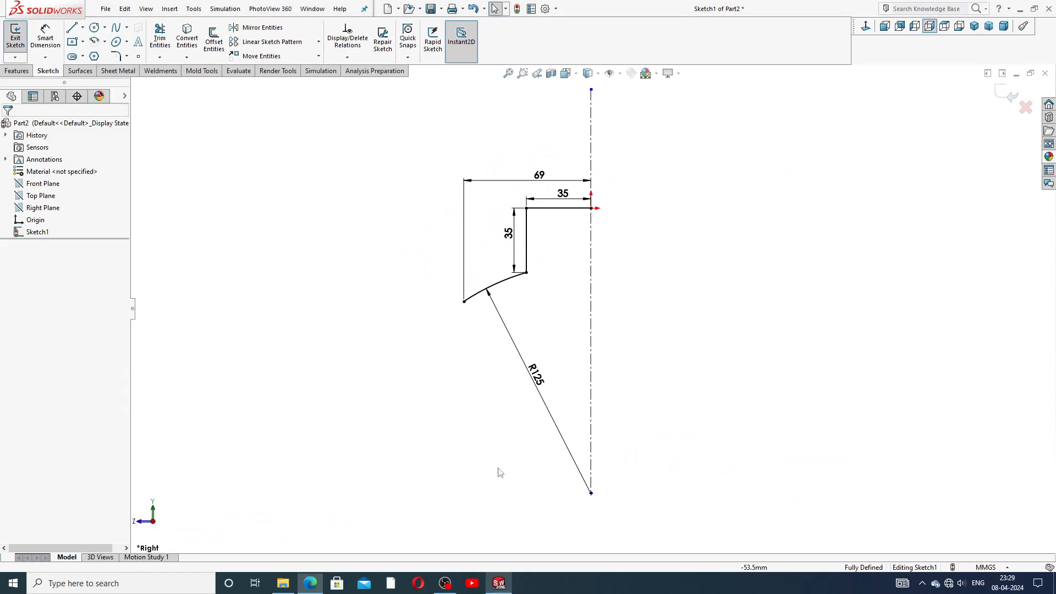
Step: Sketch a vertical line about 10 mm down from the R125 arc's outer end, a 45° inward line about 10.4 mm long and a small bulging arc
click(74, 29)
scroll(463, 334, down, 2)
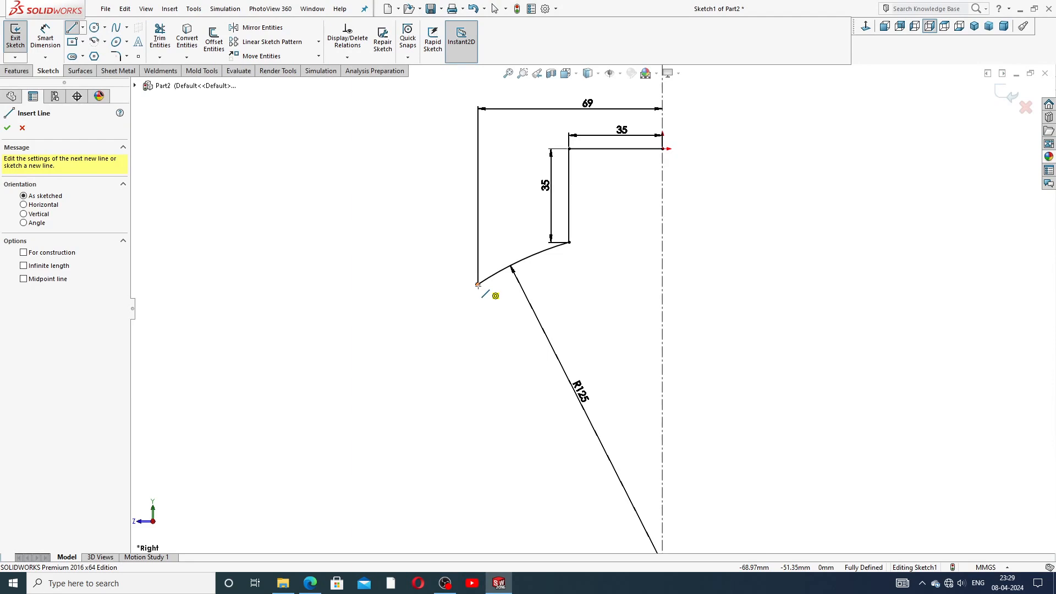
drag(478, 284, 478, 311)
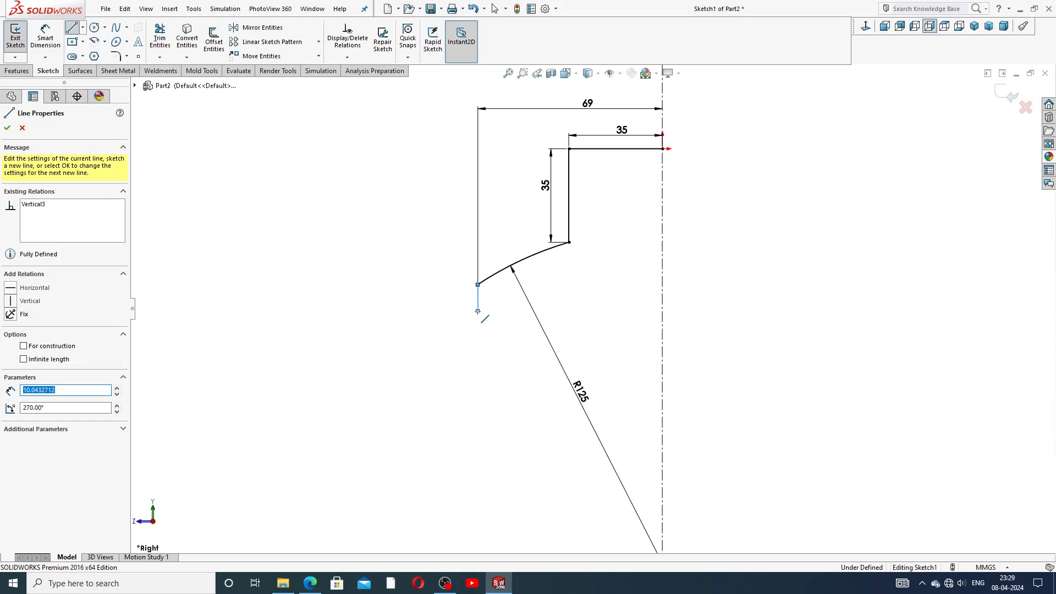
click(478, 311)
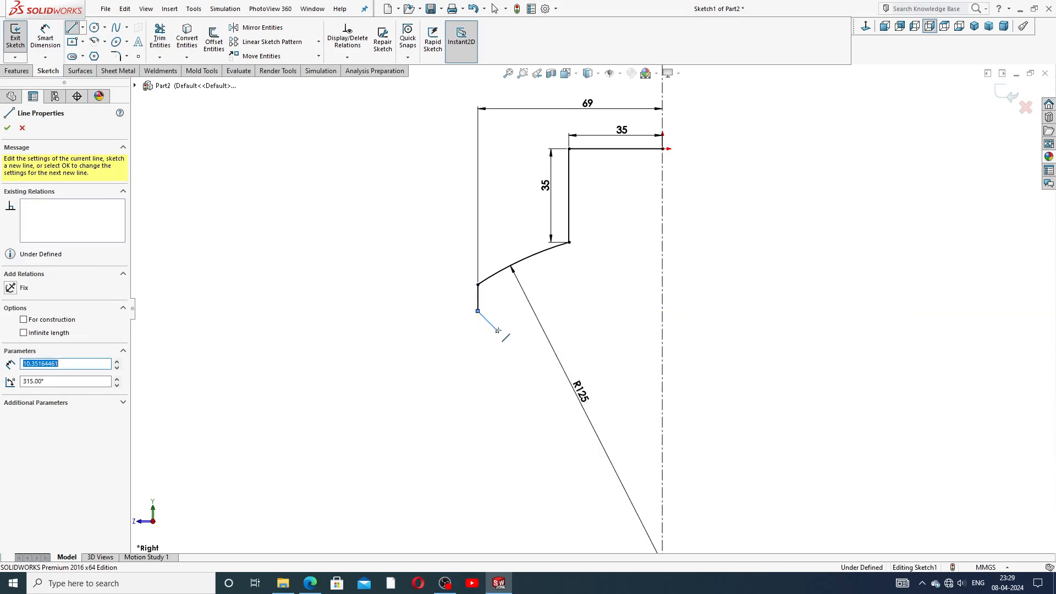
click(498, 331)
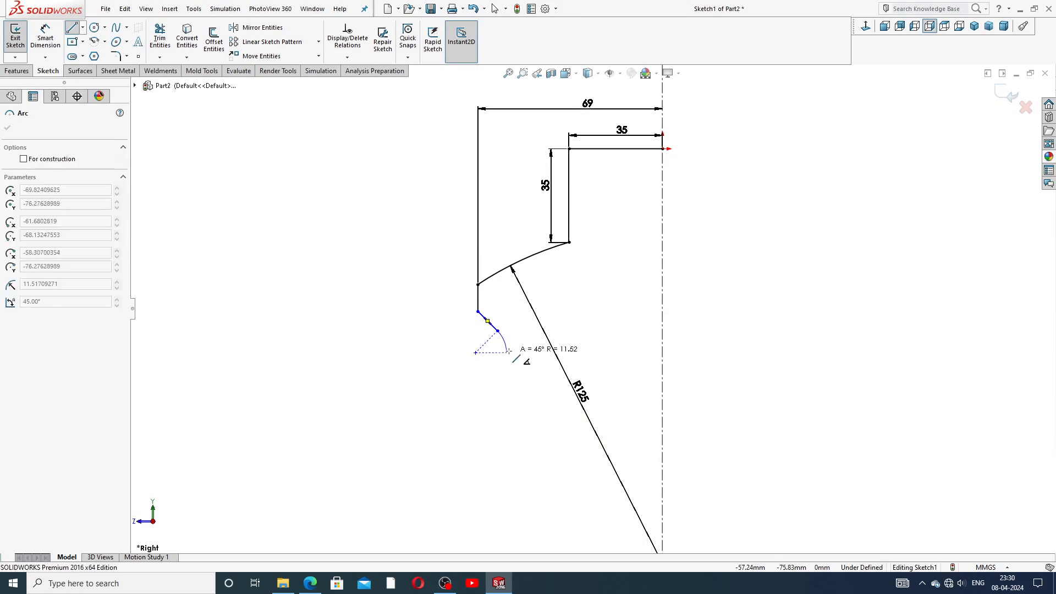
click(497, 359)
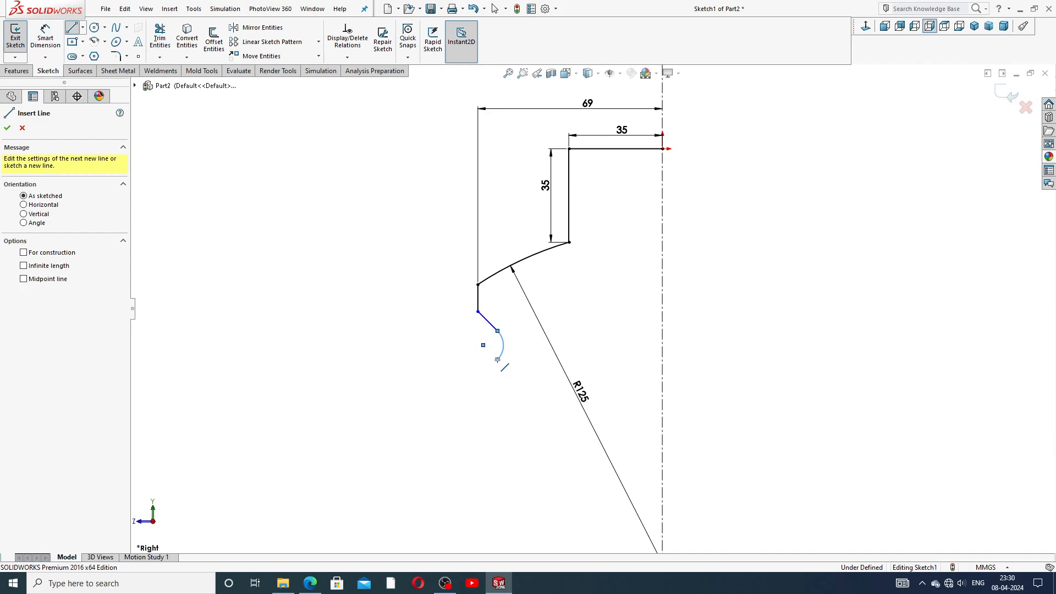
Step: Continue the profile with a vertical line about 61.5 mm long and two tangent arcs ending on the centerline, and finish the chain
scroll(503, 439, up, 4)
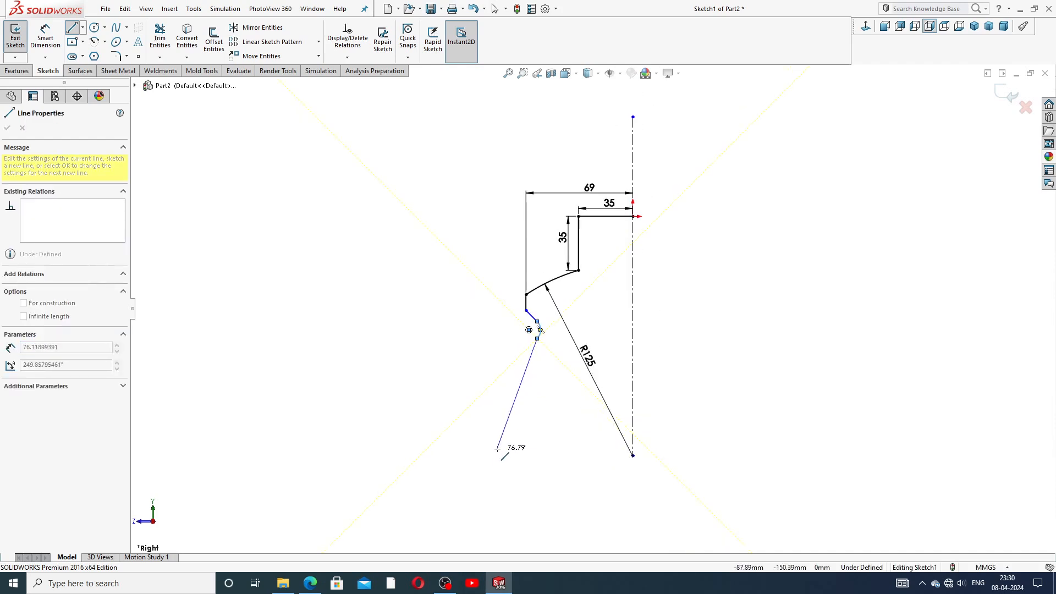
click(537, 433)
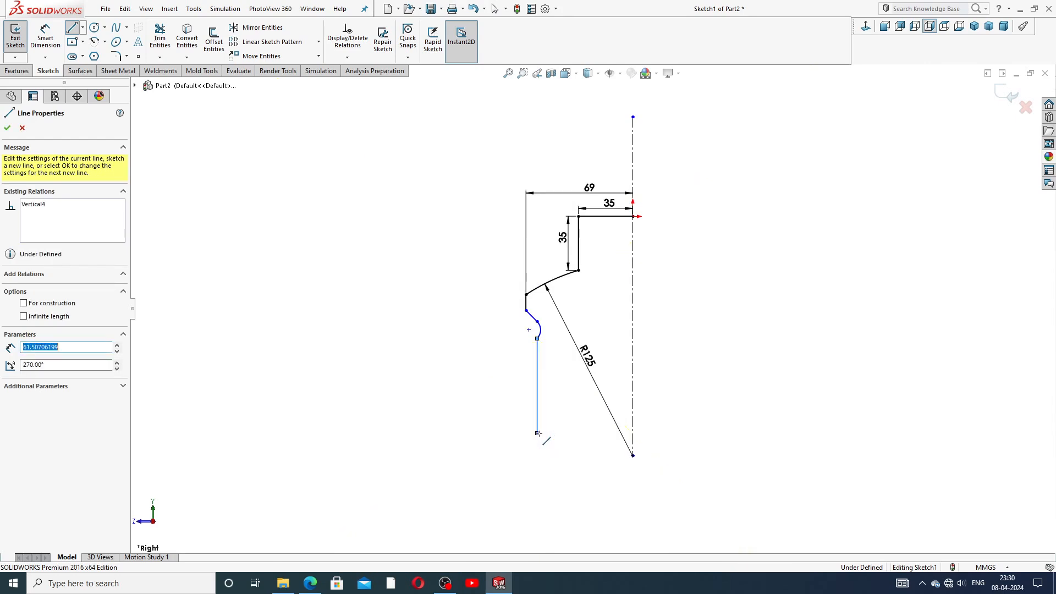
click(593, 401)
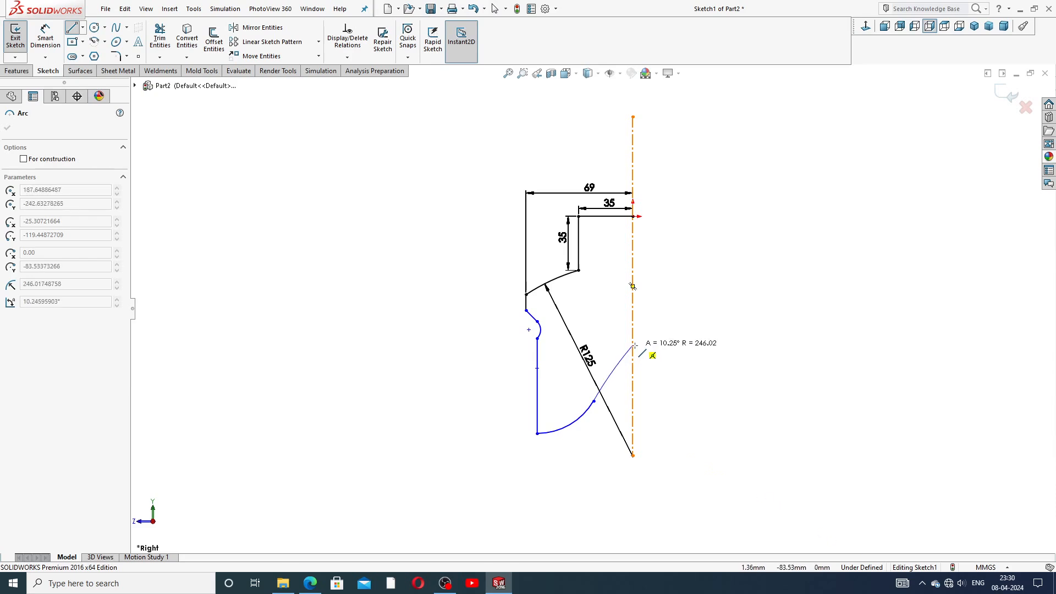
click(633, 344)
right_click(679, 322)
click(699, 344)
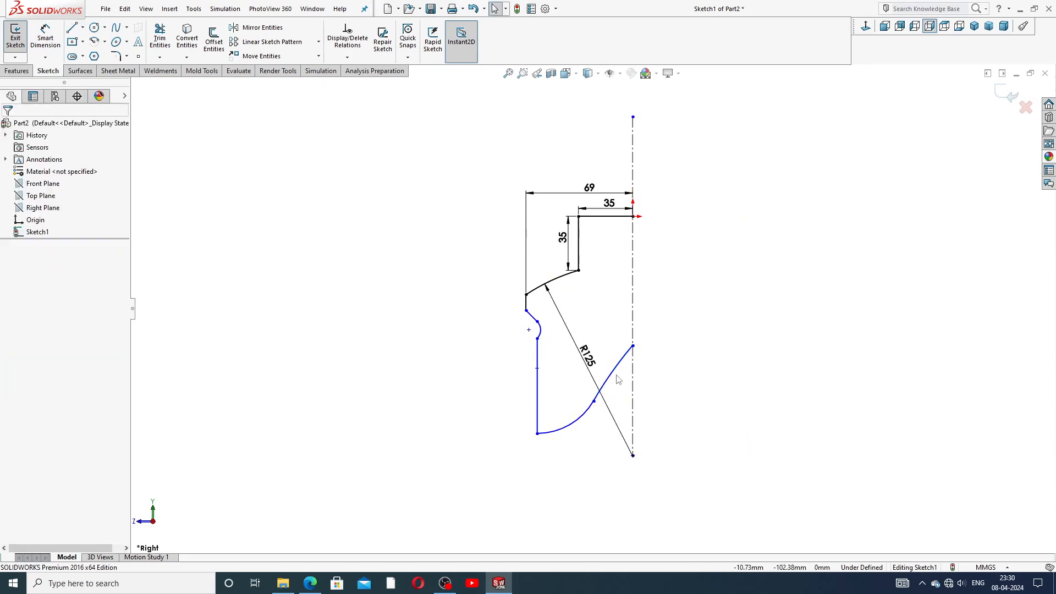
Step: Move the junction point between the two lower arcs slightly upward to reshape the S-curve
scroll(617, 379, down, 2)
click(593, 400)
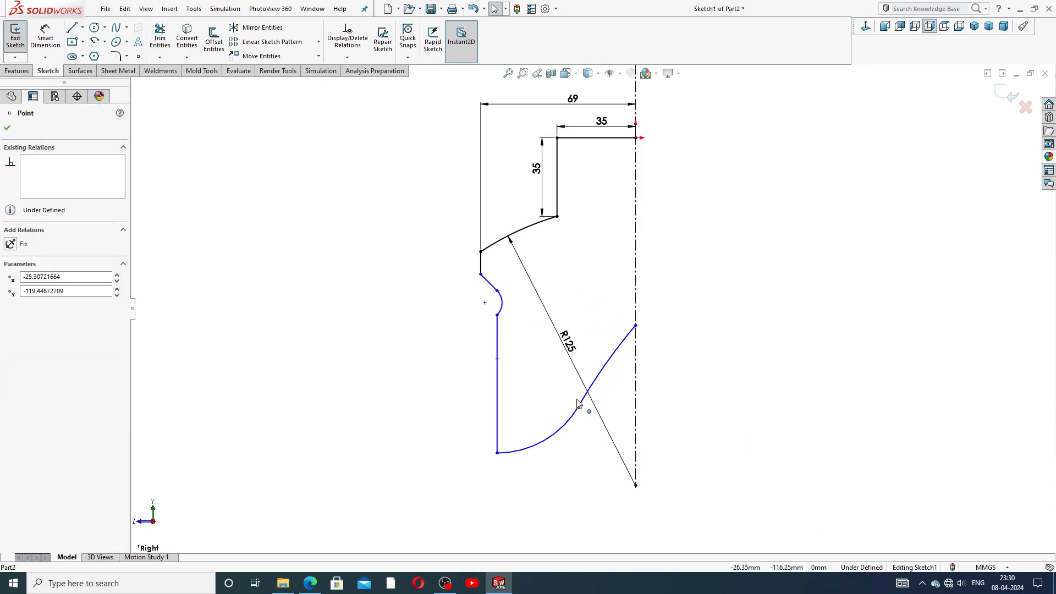
drag(577, 399, 574, 392)
click(680, 397)
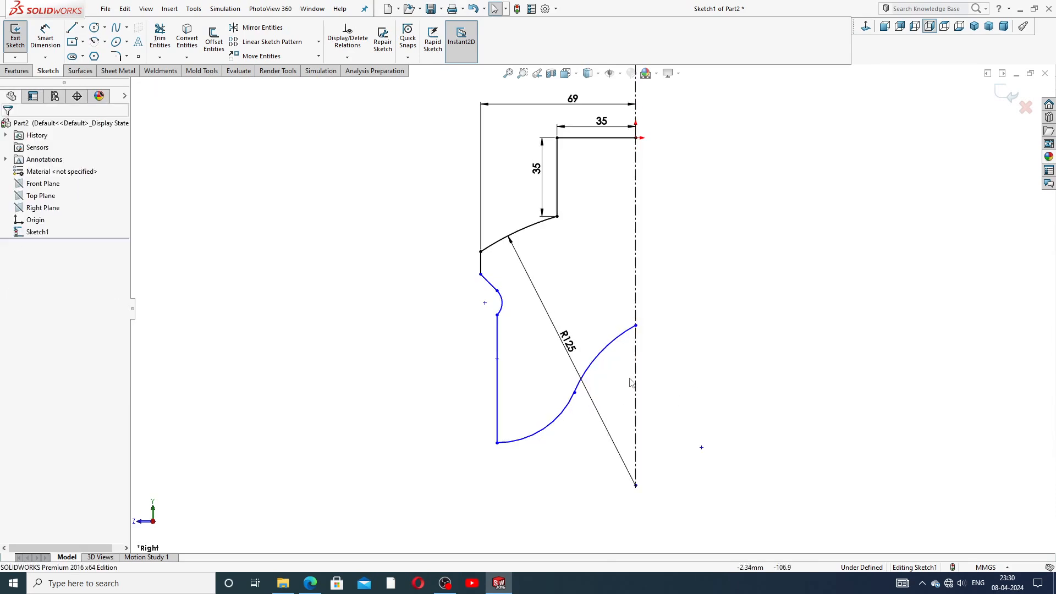
Step: Draw a short horizontal construction centerline outward from the last arc's end on the vertical centerline
scroll(615, 389, up, 2)
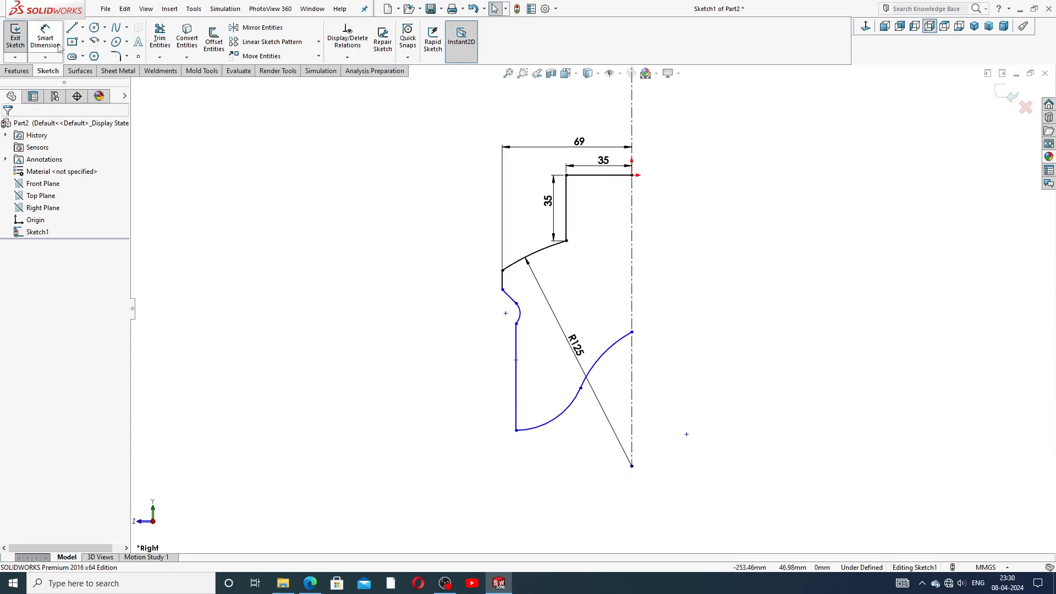
click(83, 28)
click(96, 56)
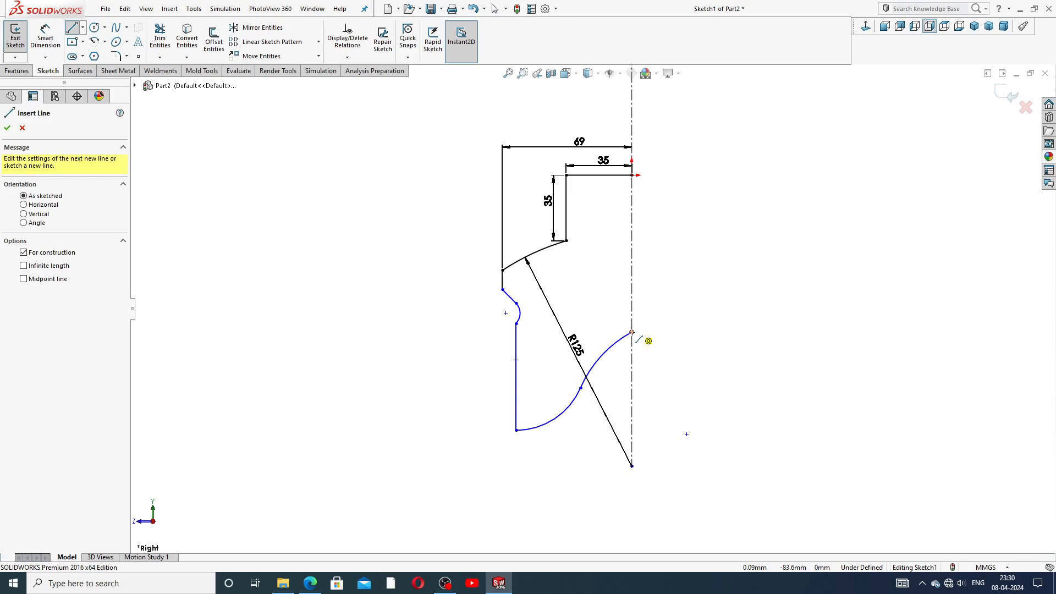
click(632, 332)
click(665, 332)
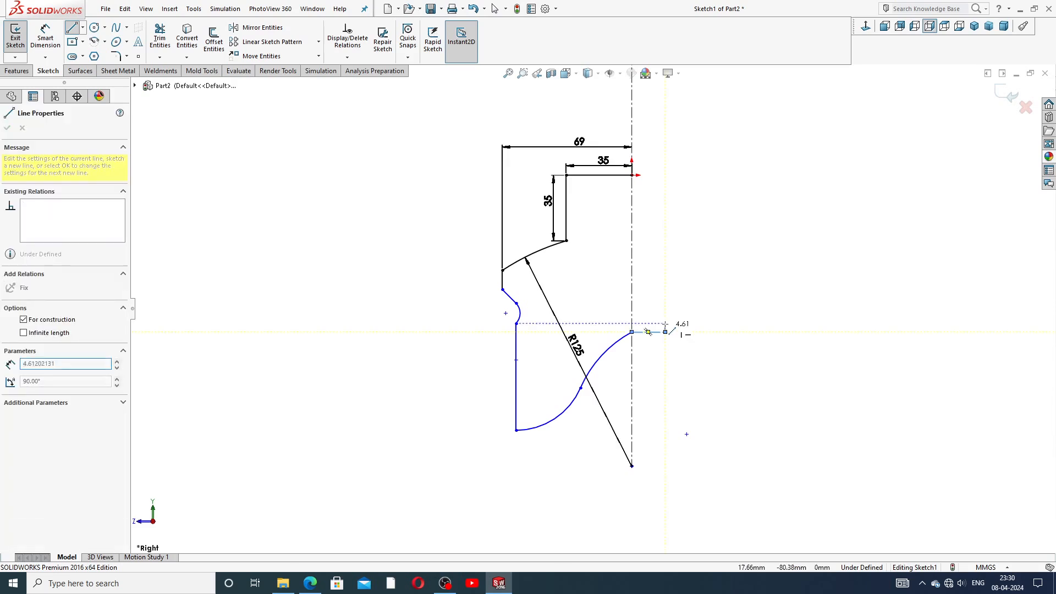
right_click(669, 303)
click(693, 315)
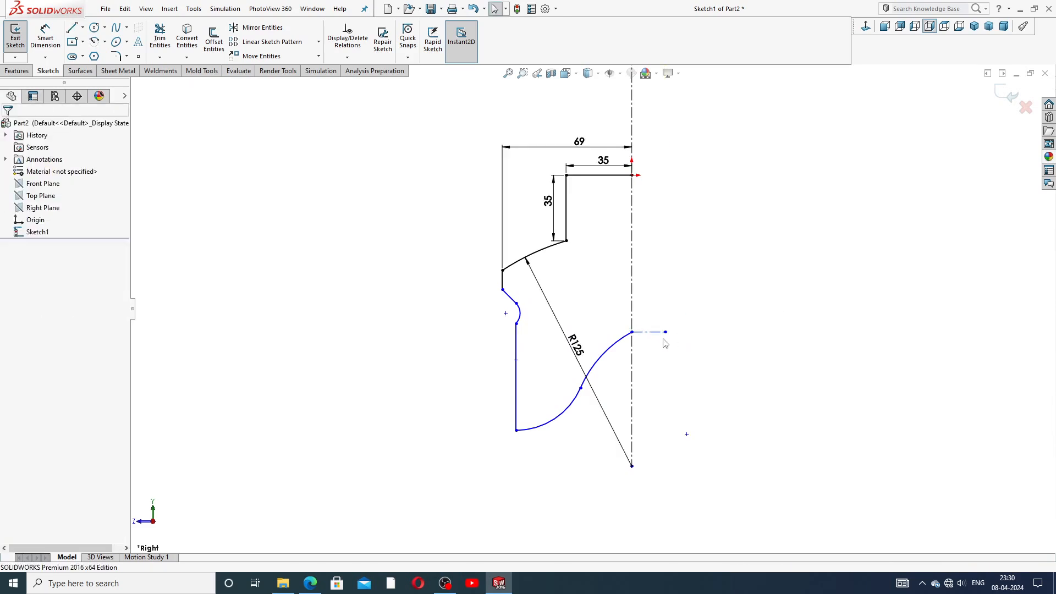
Step: Make the last arc tangent to the short horizontal construction line at their shared endpoint
scroll(649, 340, down, 3)
click(619, 325)
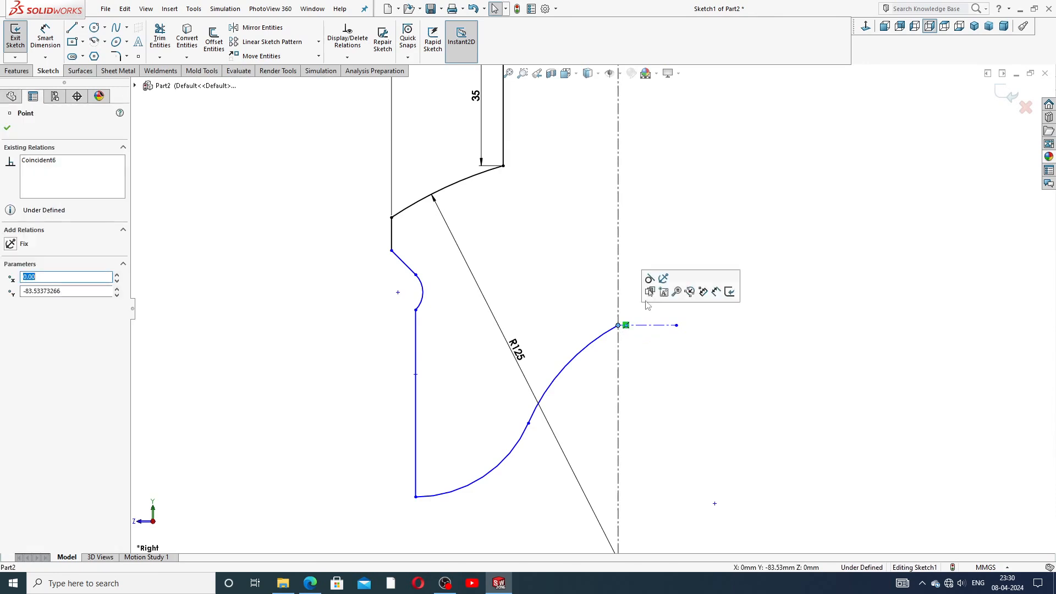
click(651, 291)
click(649, 373)
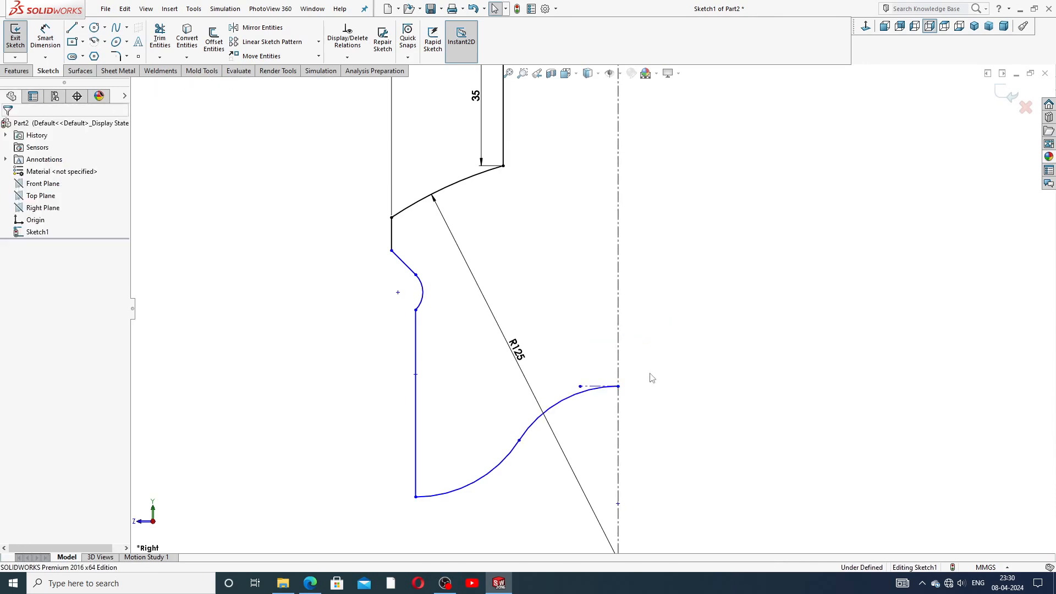
Step: Move the construction line's free end across the vertical centerline to about 7.5 mm outside it, and inspect the adjoining arc's relations
drag(580, 386, 638, 385)
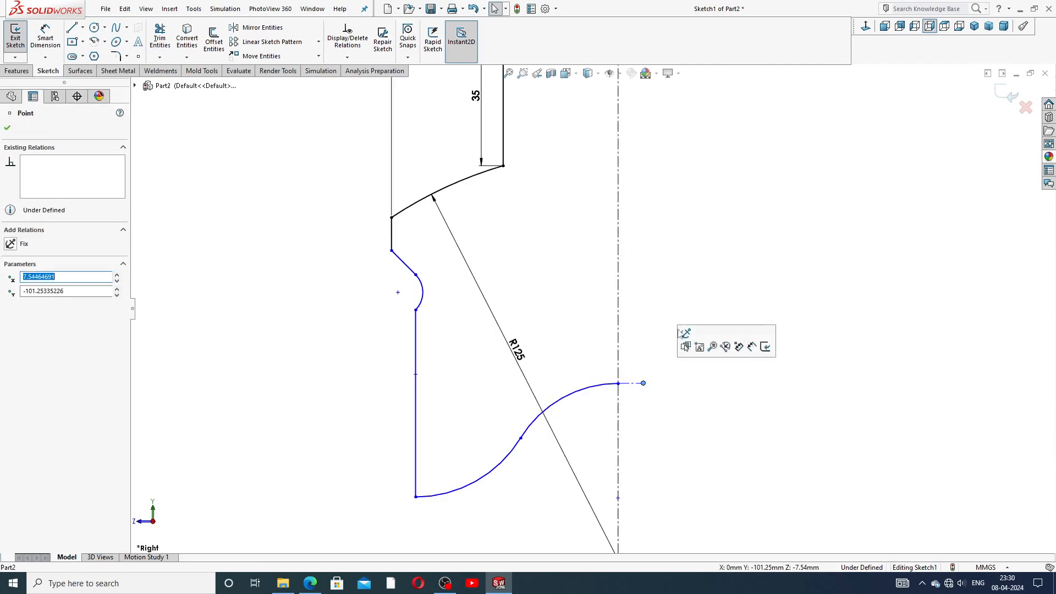
click(657, 320)
scroll(629, 410, up, 2)
scroll(594, 413, down, 2)
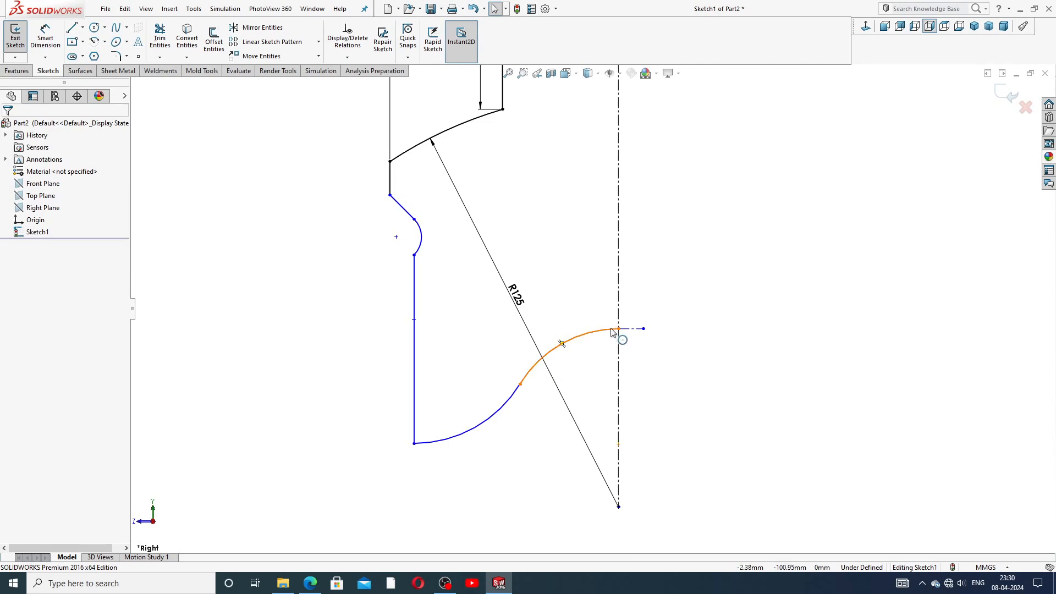
click(614, 331)
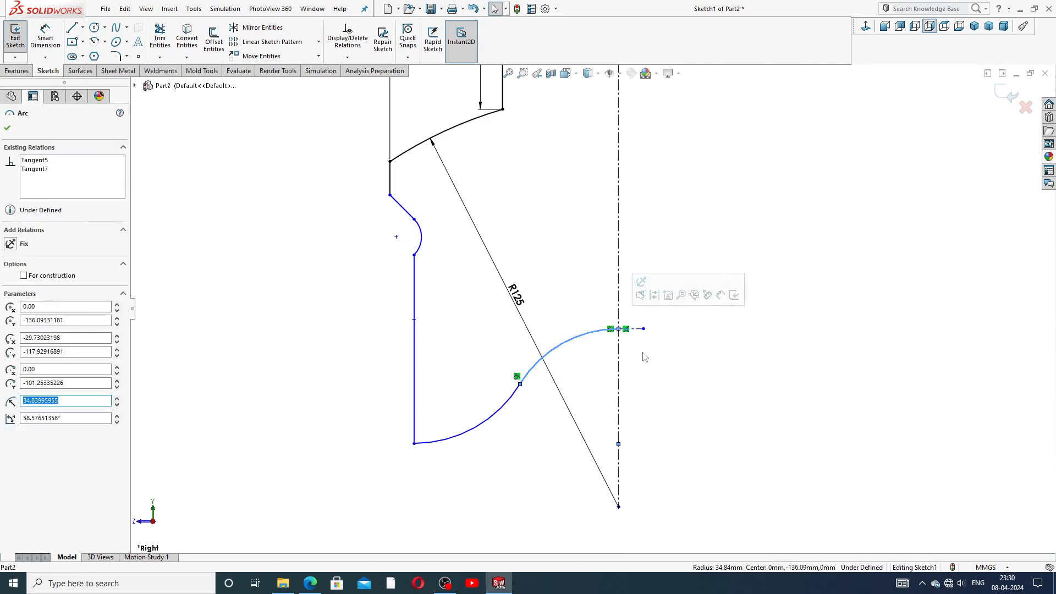
click(662, 358)
scroll(605, 365, up, 2)
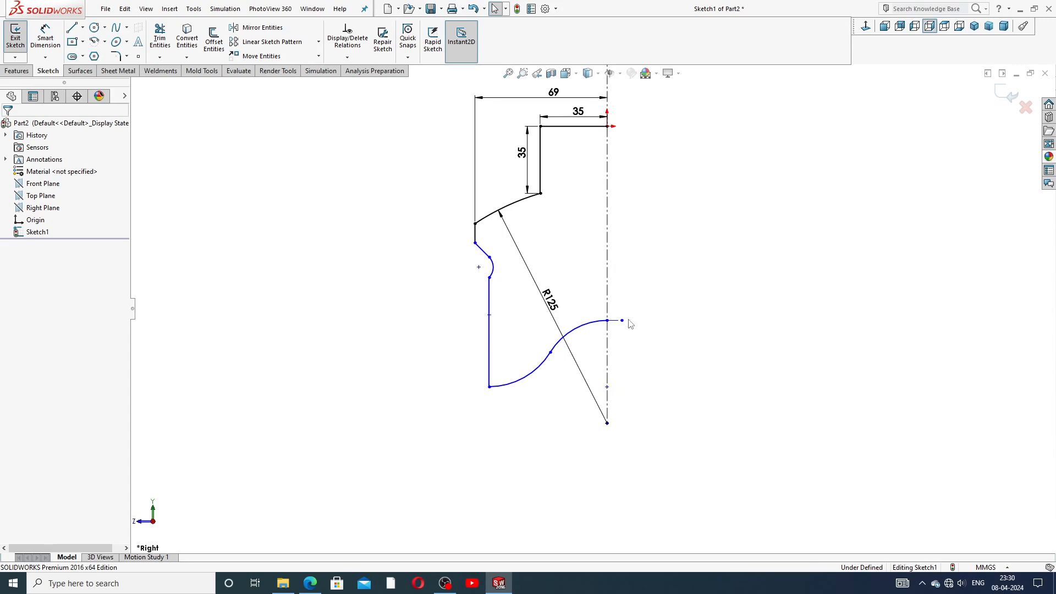
Step: Extend the horizontal construction line's free end to about 15.5 mm from the vertical centerline and recheck the arc's tangency
drag(622, 320, 637, 323)
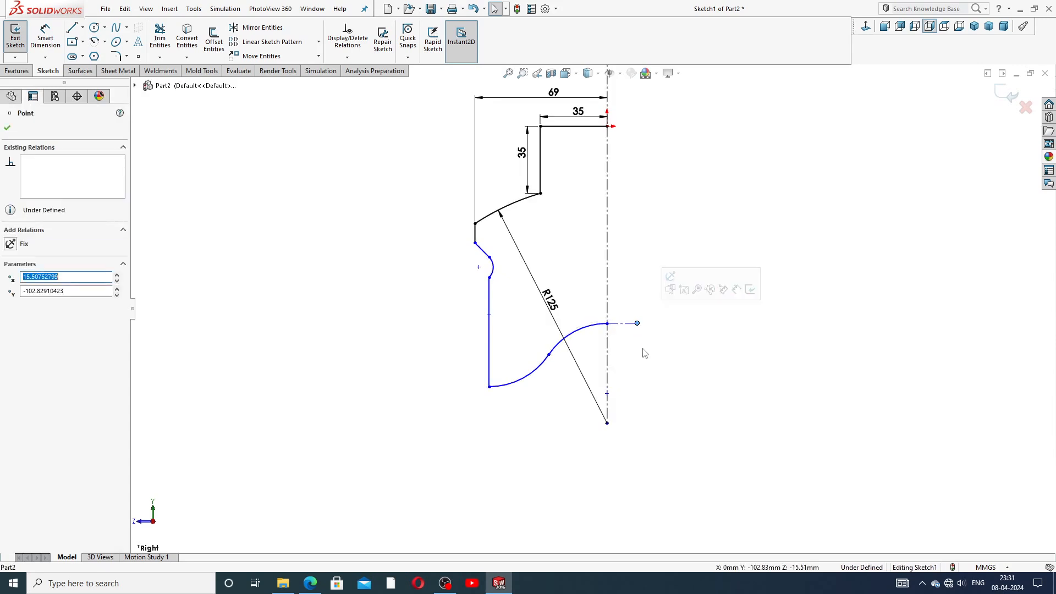
click(642, 349)
click(588, 332)
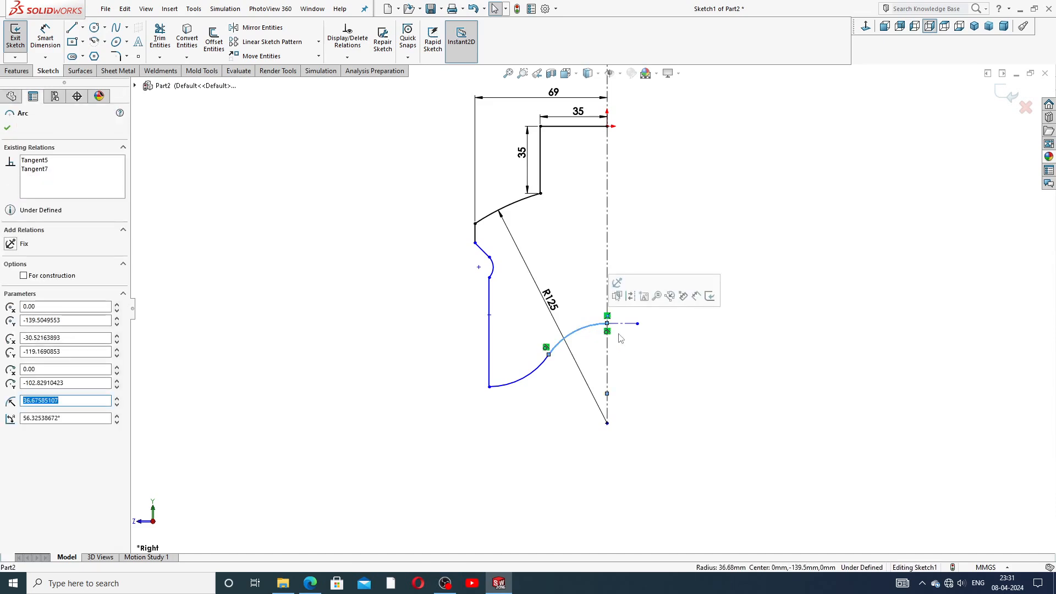
click(631, 384)
key(z)
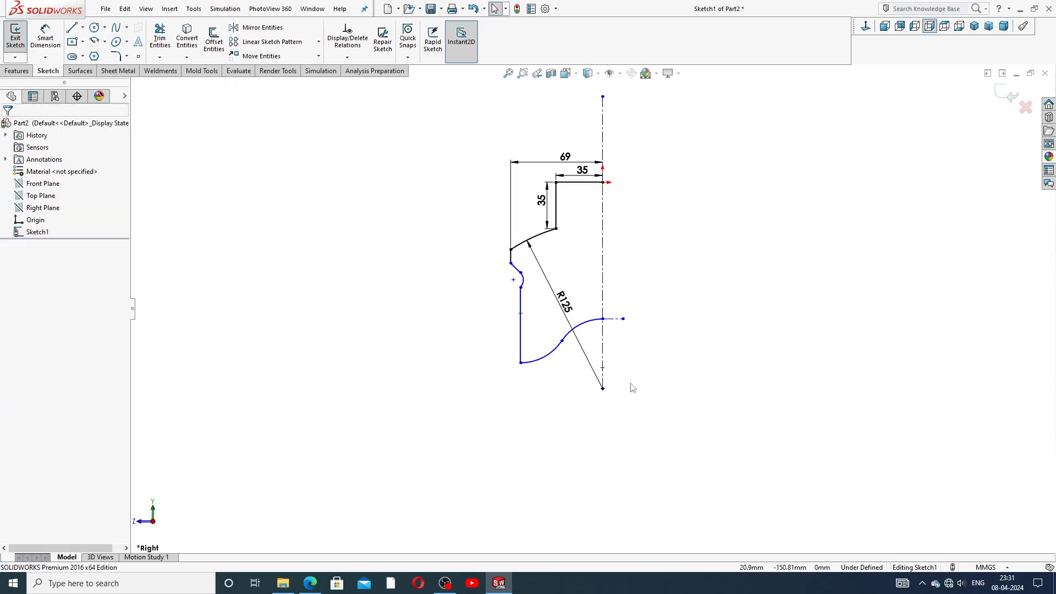
scroll(607, 347, down, 2)
scroll(592, 263, up, 2)
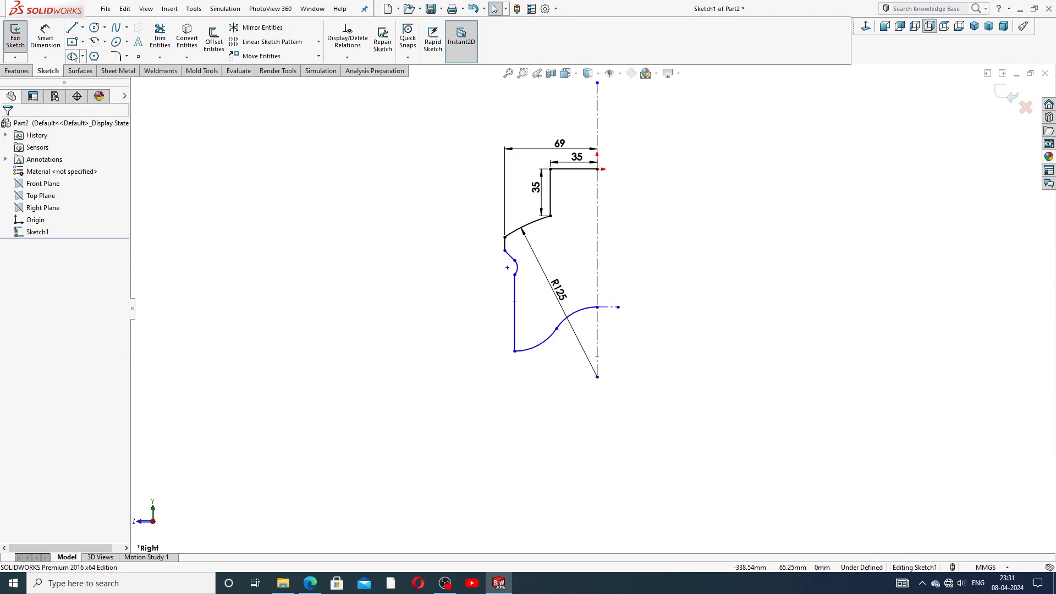
Step: Dimension the vertical distance from the R125 arc's inner end to the lower end of the short vertical line at 22 mm
click(45, 36)
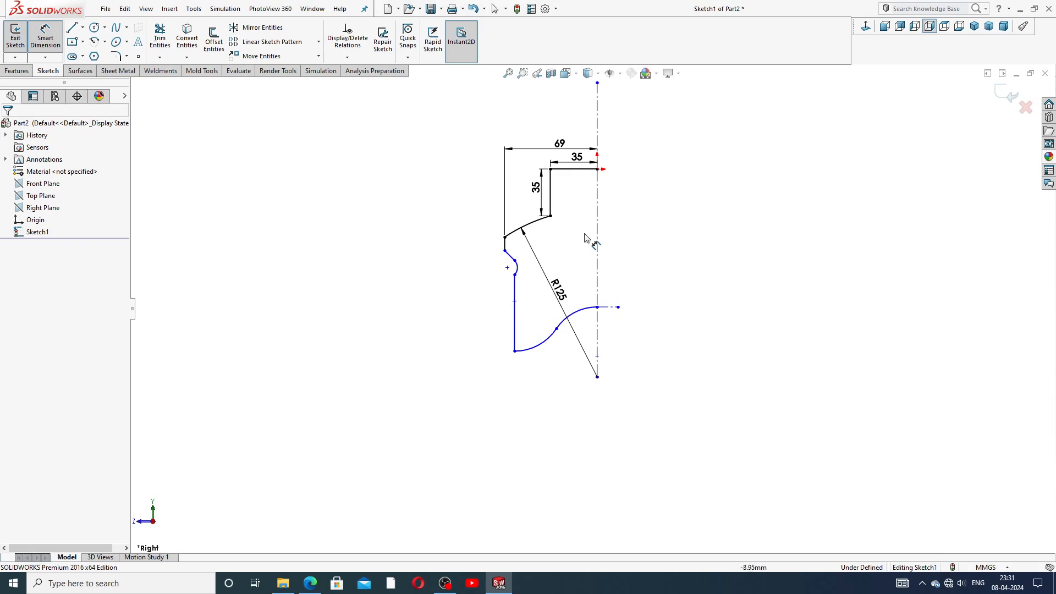
click(505, 251)
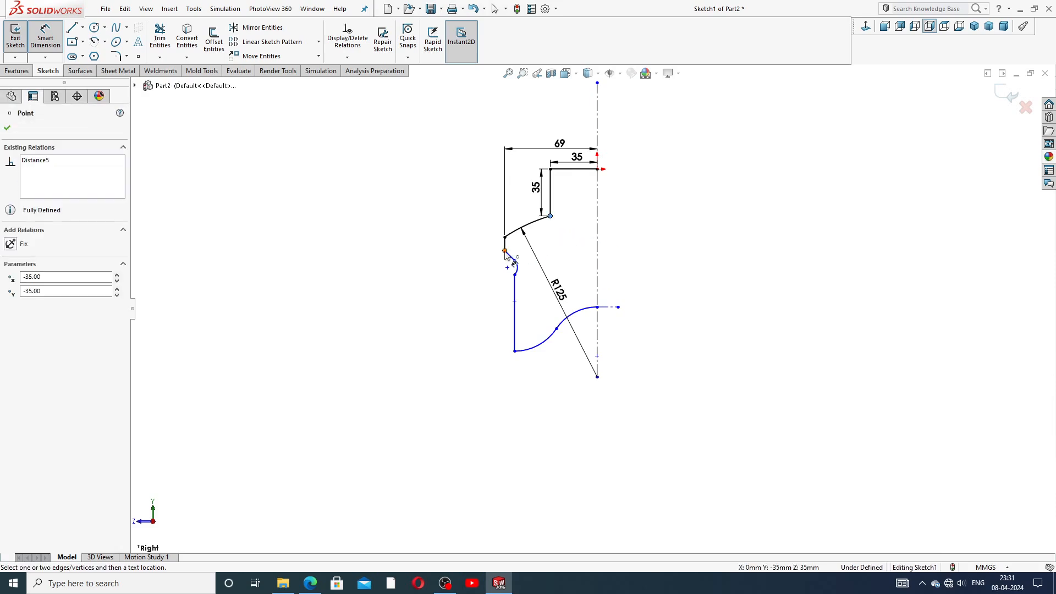
click(505, 252)
click(472, 231)
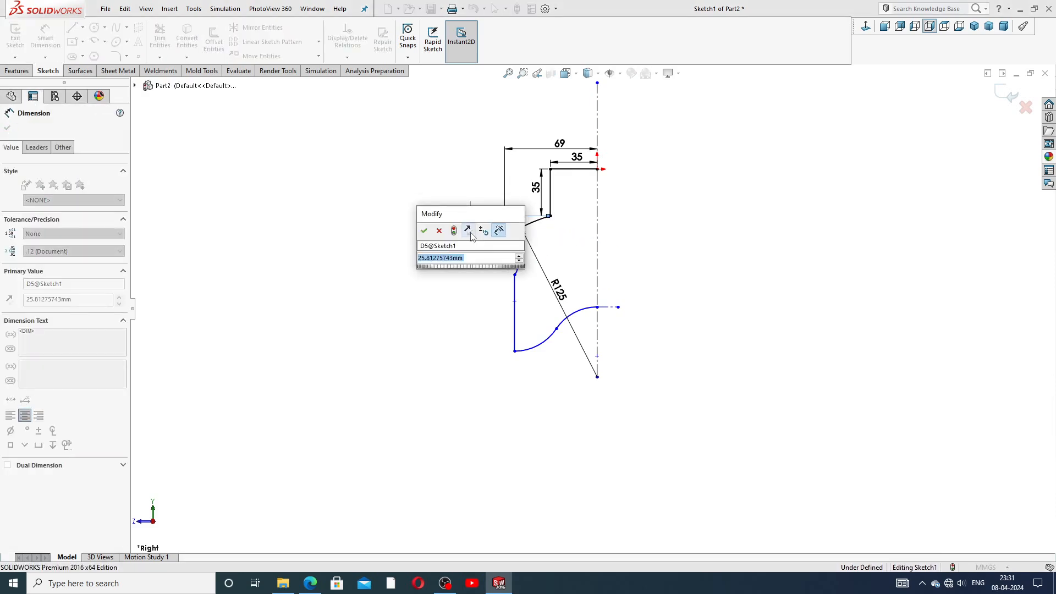
text(22)
key(Return)
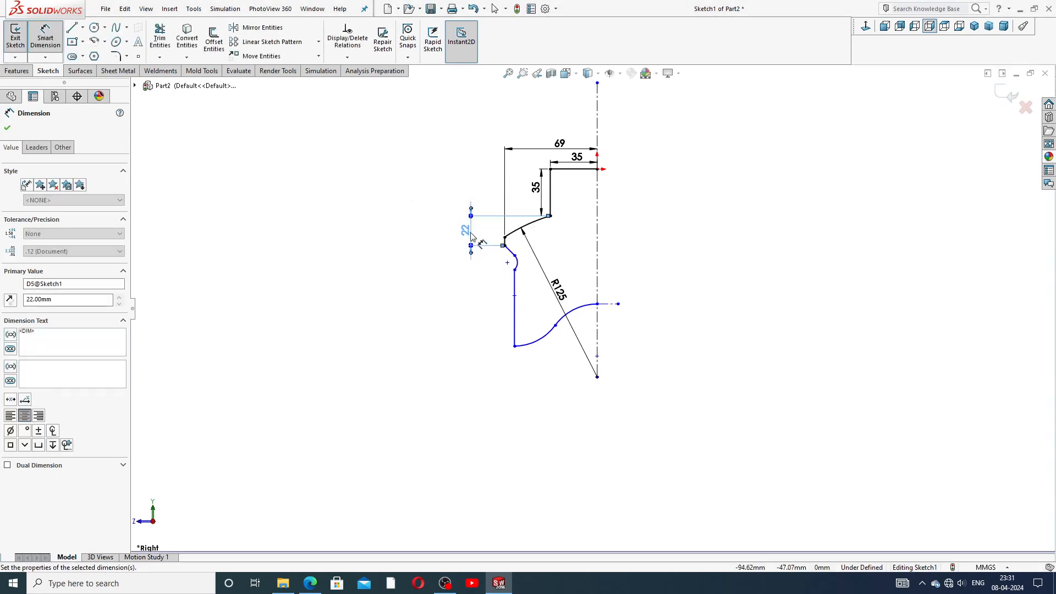
click(443, 284)
scroll(523, 253, down, 3)
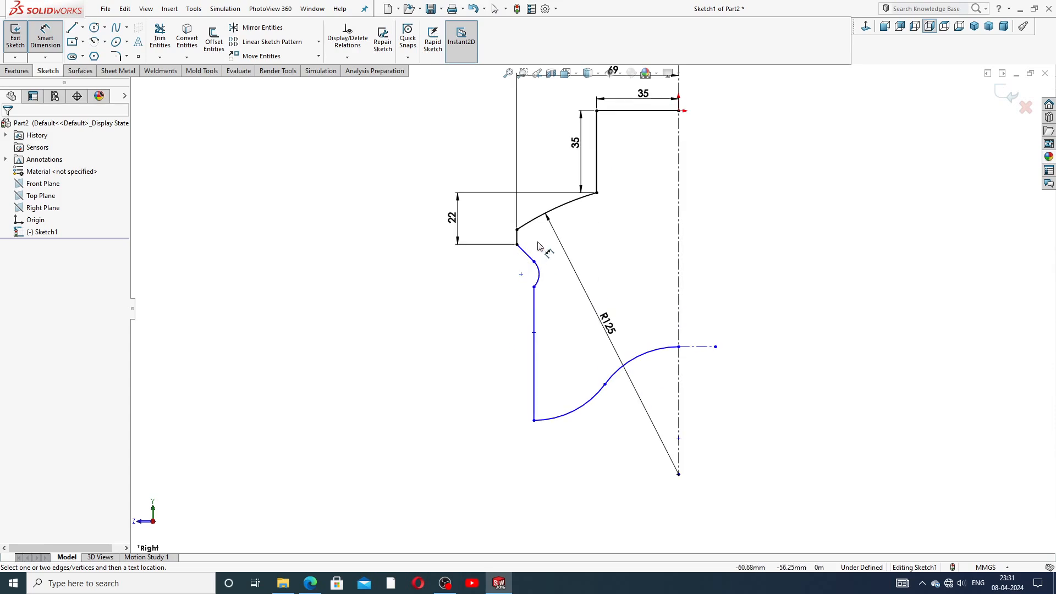
Step: Dimension the sloped line's vertical height at 6 mm and move the 22 mm dimension closer to the profile
click(527, 253)
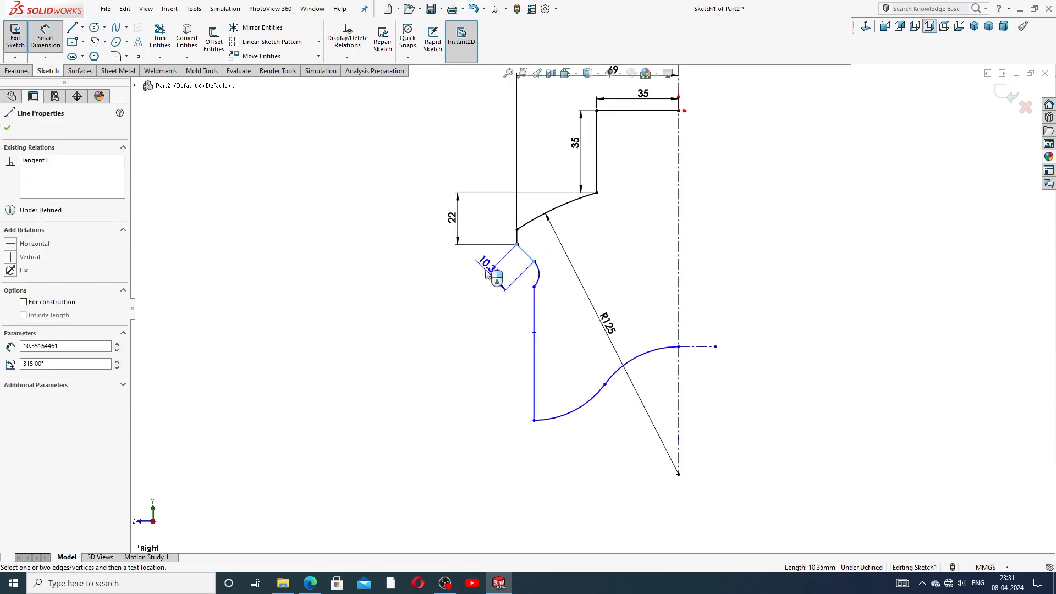
click(468, 260)
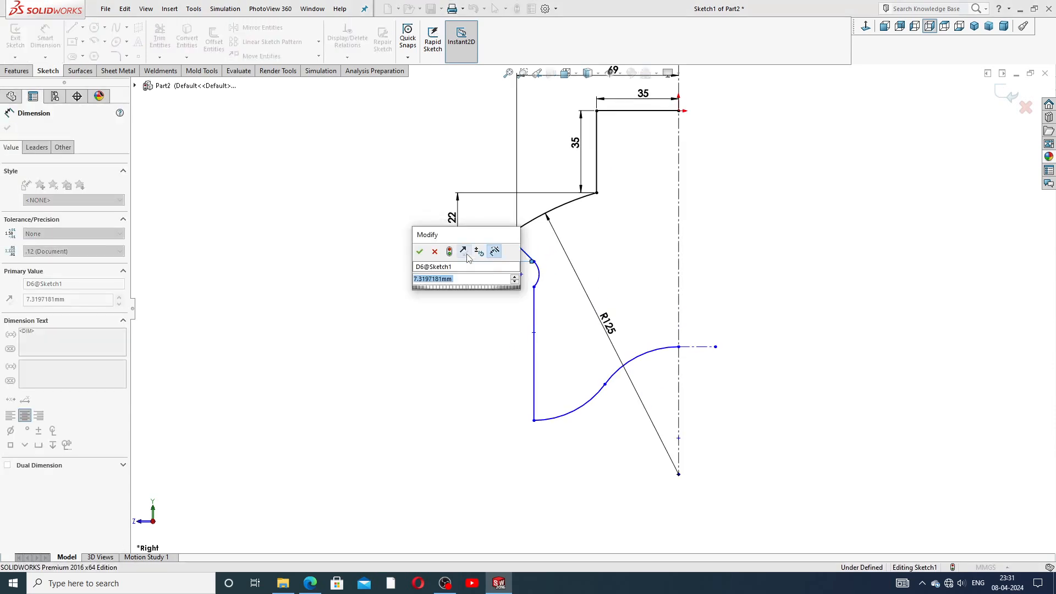
text(6)
key(Return)
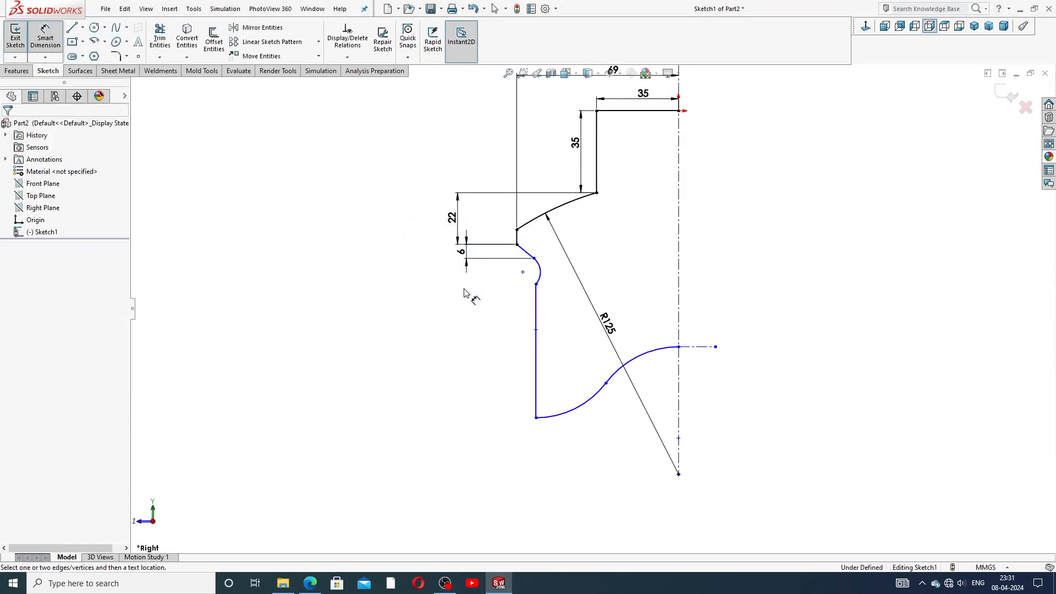
drag(459, 226, 479, 236)
click(484, 289)
scroll(512, 254, down, 5)
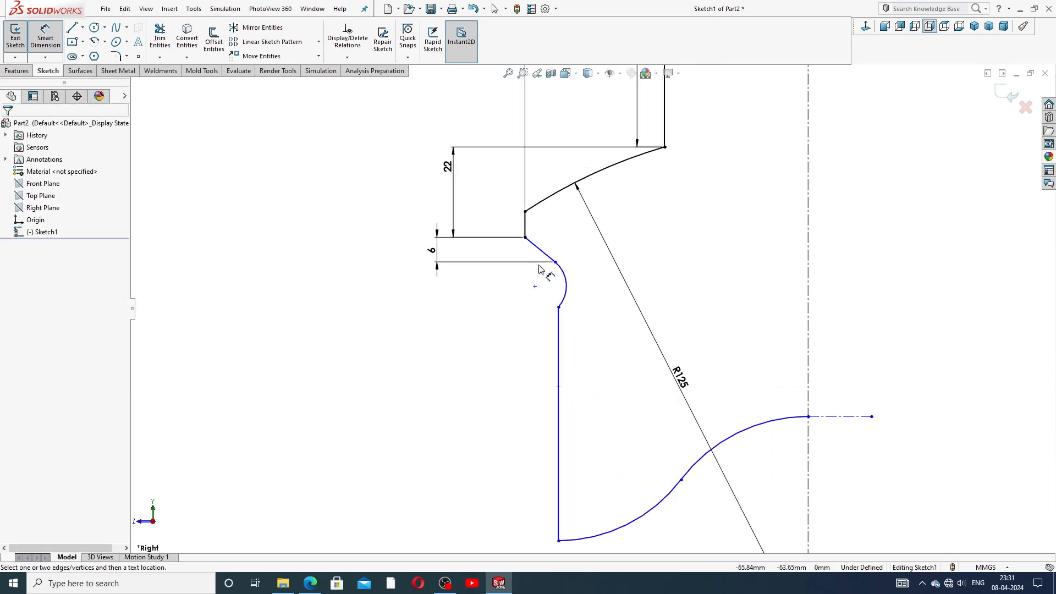
Step: Dimension the angle between the short vertical line and the sloped line at 135°
click(524, 212)
click(543, 241)
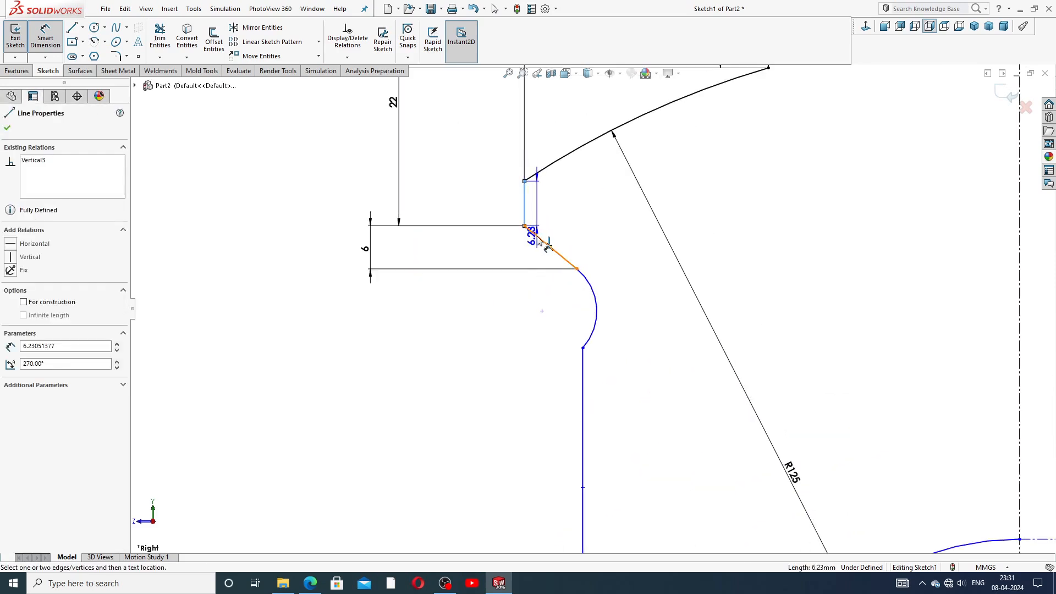
click(557, 225)
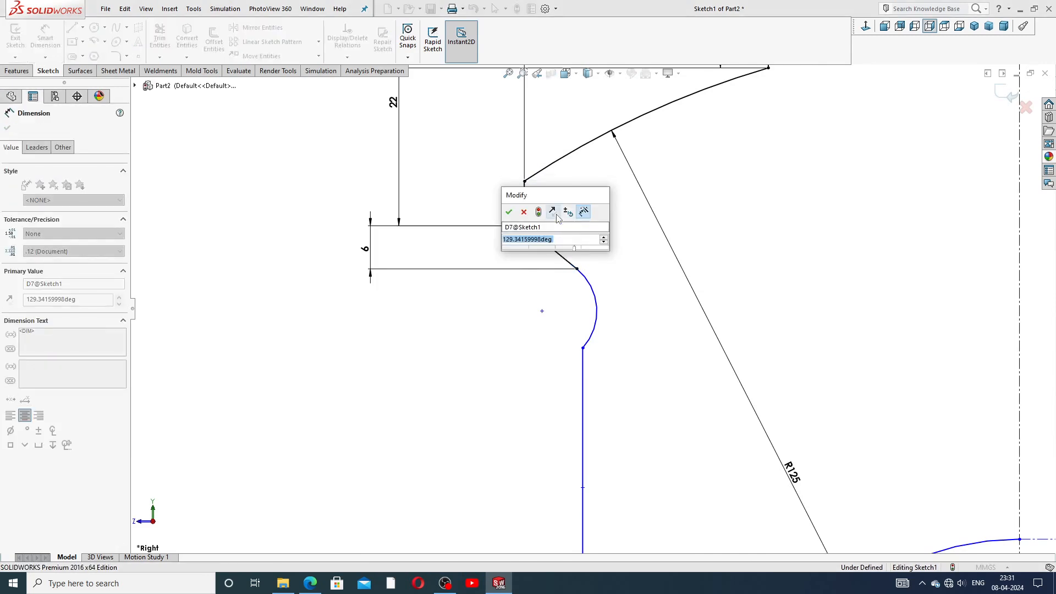
text(135)
key(Return)
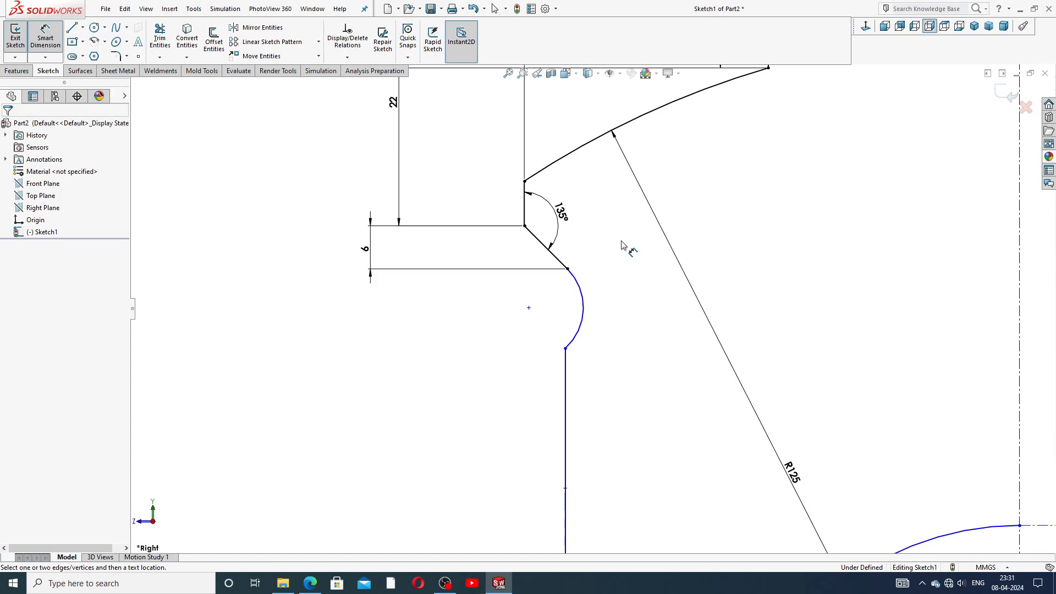
Step: Dimension the vertical distance from the sloped line's lower end to the bottom of the long vertical line at 56 mm
scroll(663, 306, up, 4)
scroll(608, 374, down, 2)
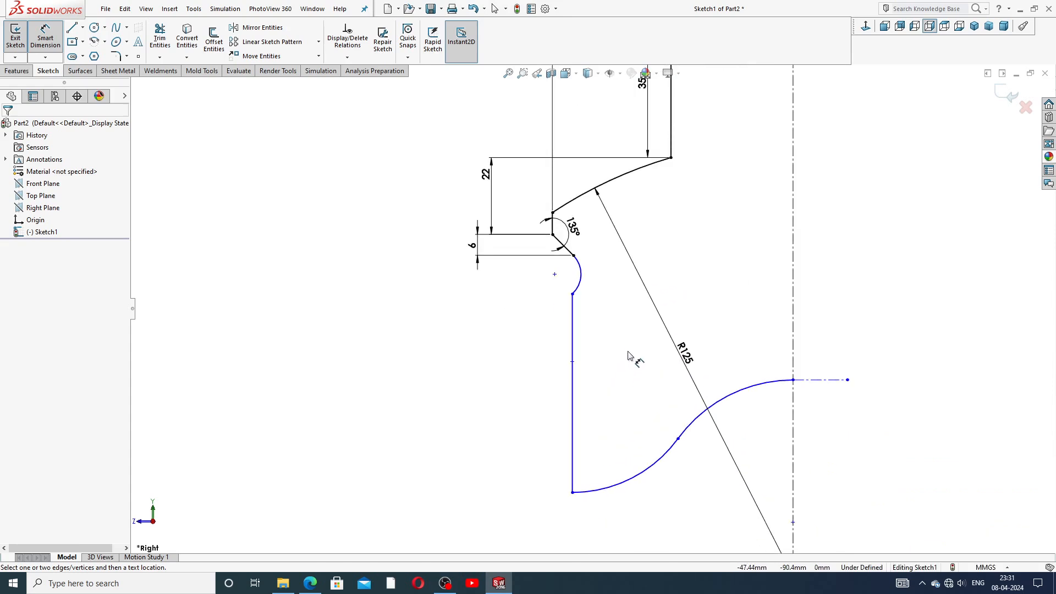
click(574, 255)
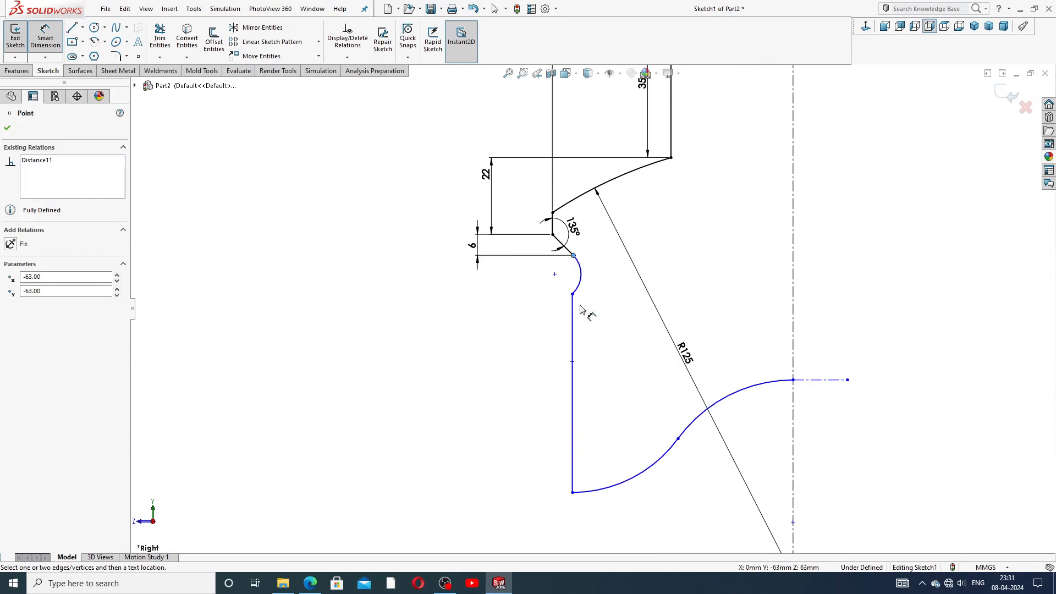
click(572, 492)
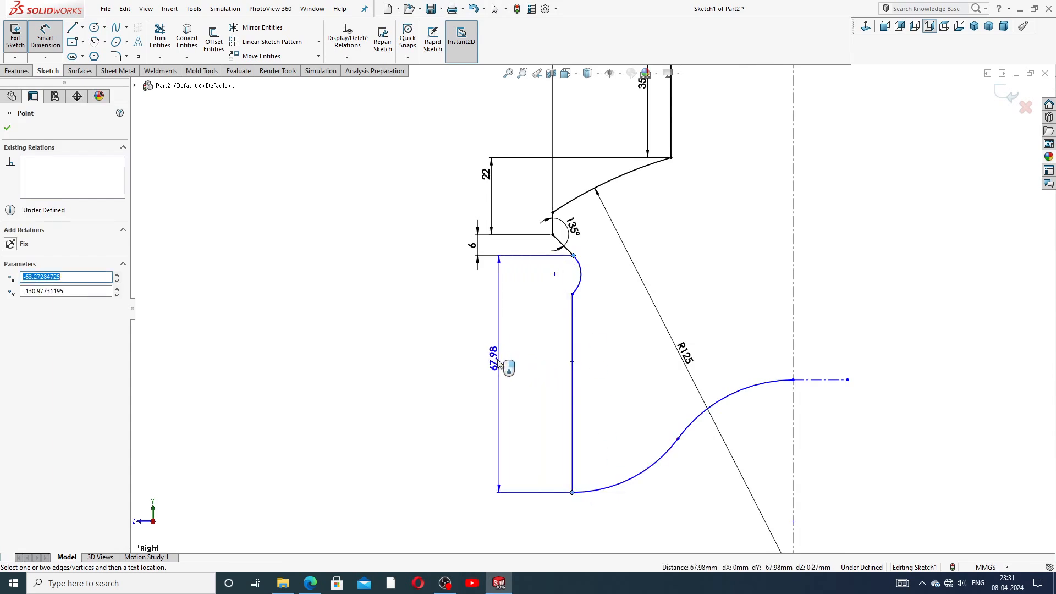
click(494, 367)
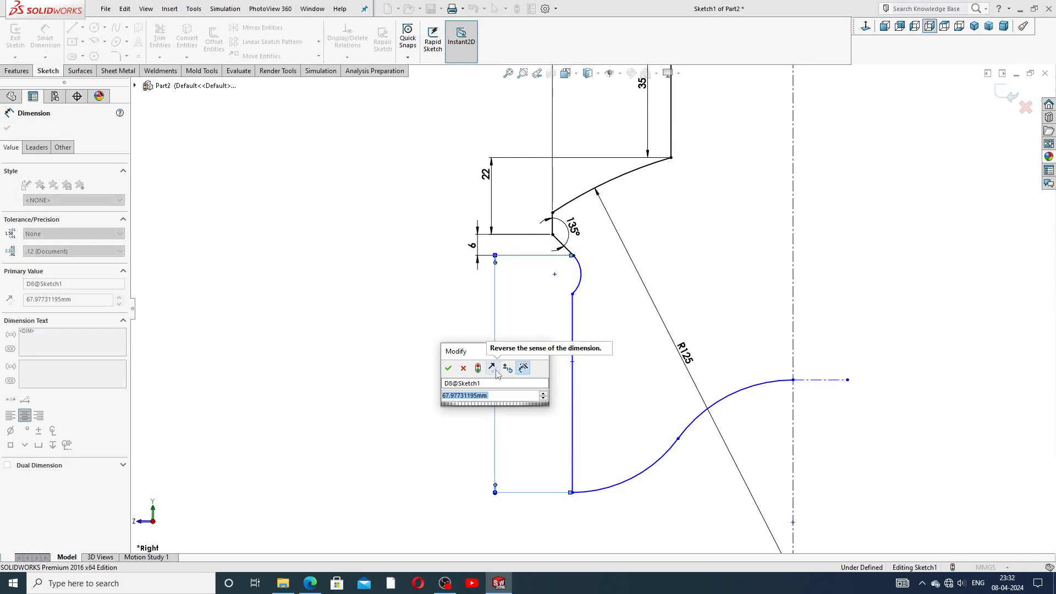
text(56)
key(Return)
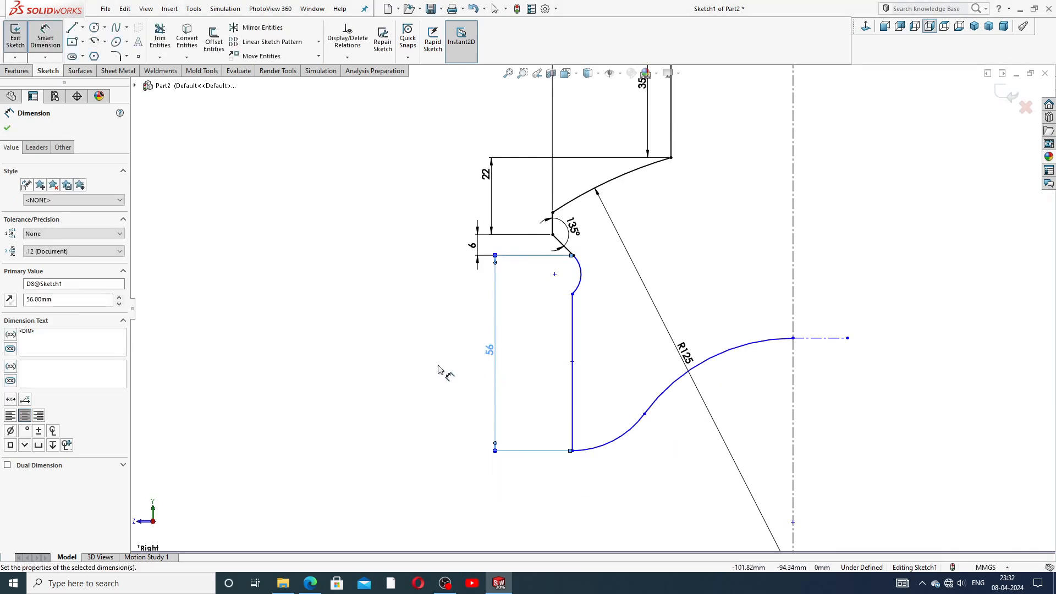
click(439, 366)
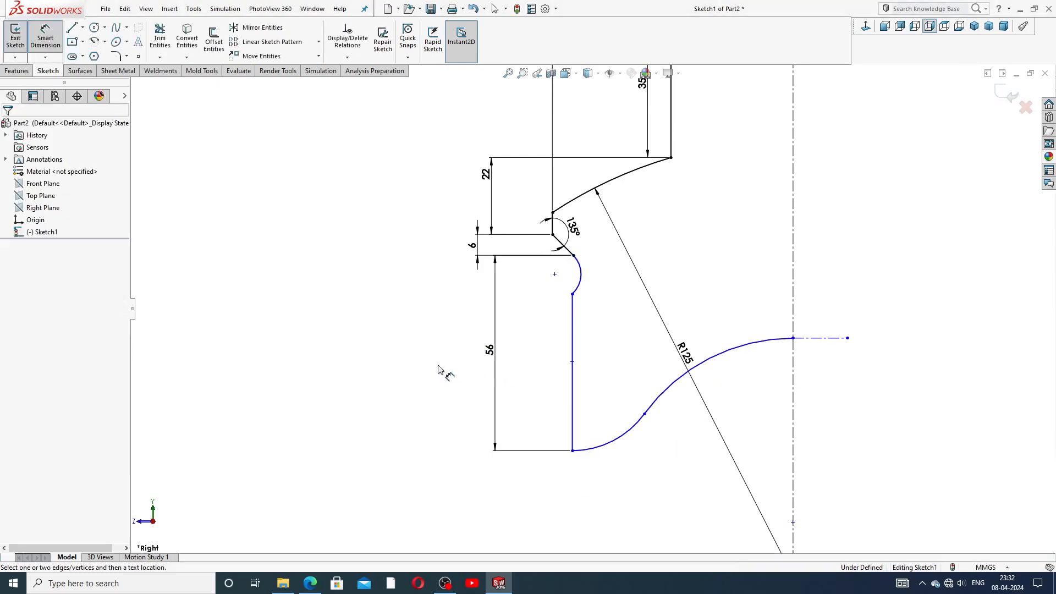
Step: Set the small arc below the sloped line to a 5 mm radius and move its dimension text slightly inward
click(582, 272)
click(597, 270)
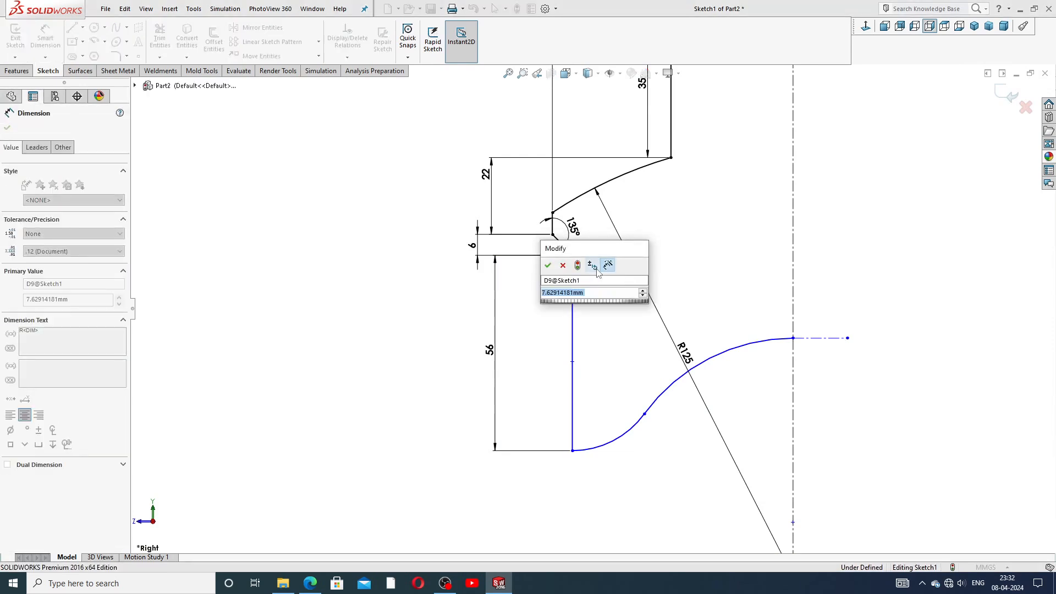
text(5)
key(Return)
click(416, 313)
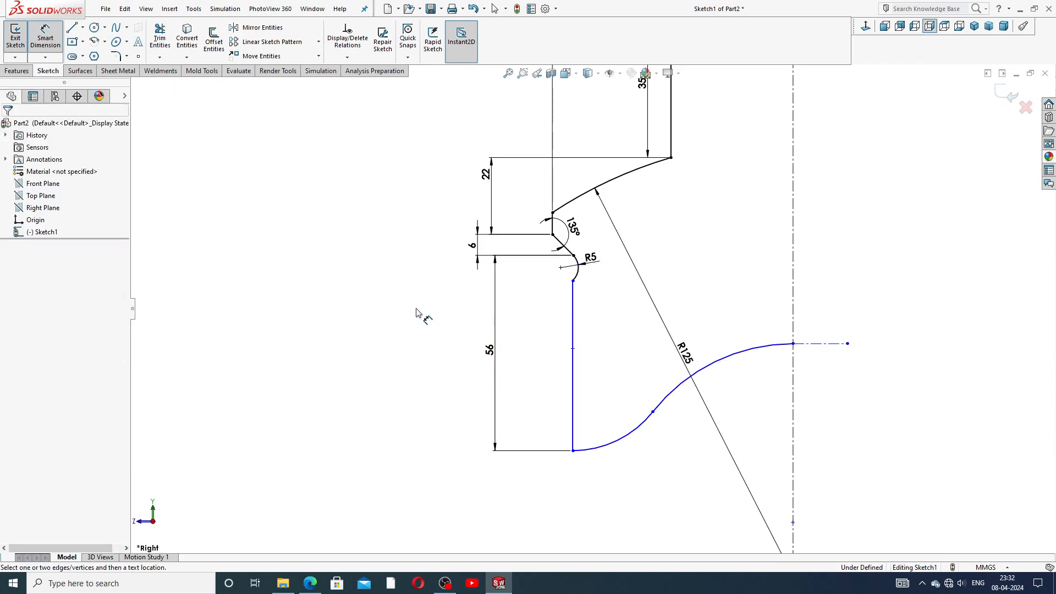
drag(593, 257, 605, 258)
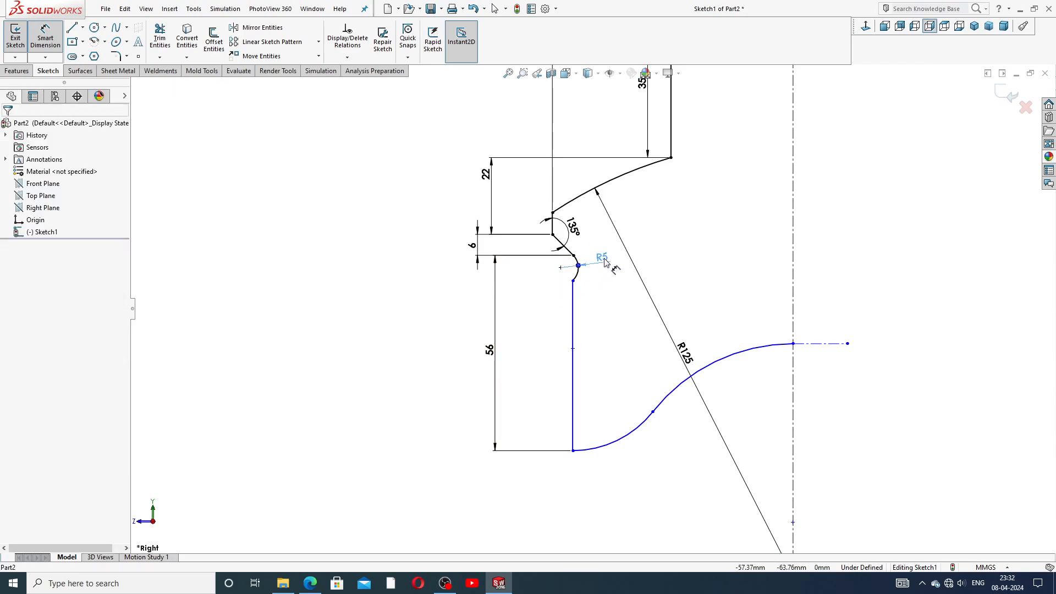
click(400, 311)
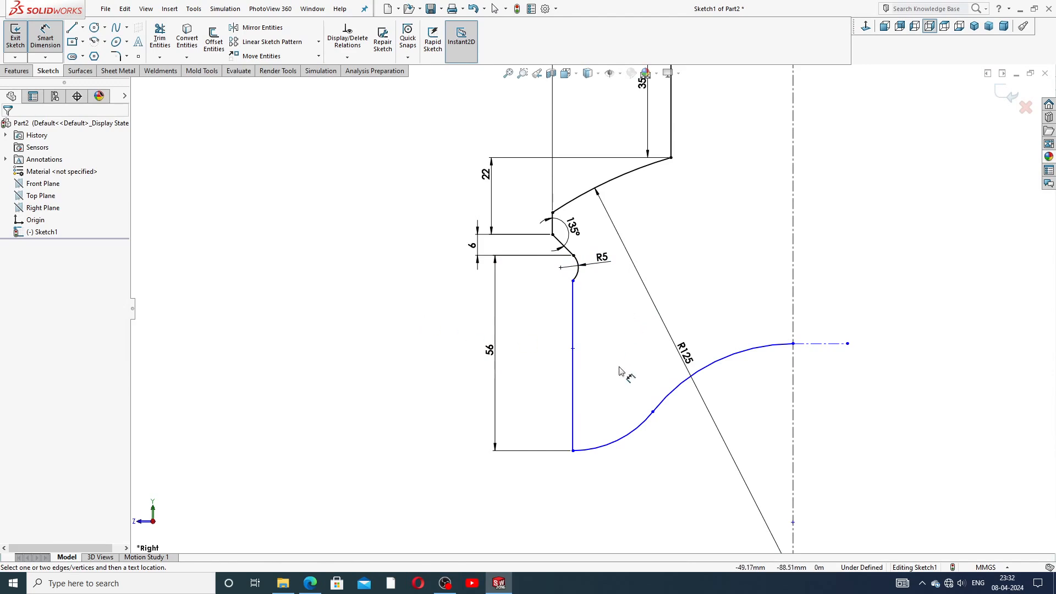
Step: Dimension both arcs of the S-shaped lower edge with a radius of 40 mm each
click(618, 439)
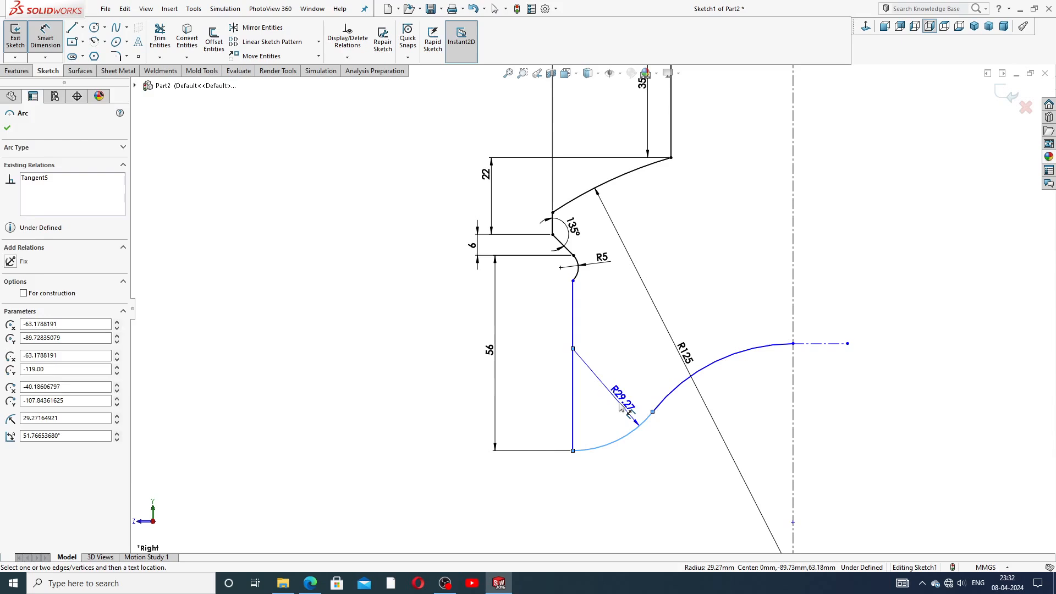
click(621, 407)
text(4)
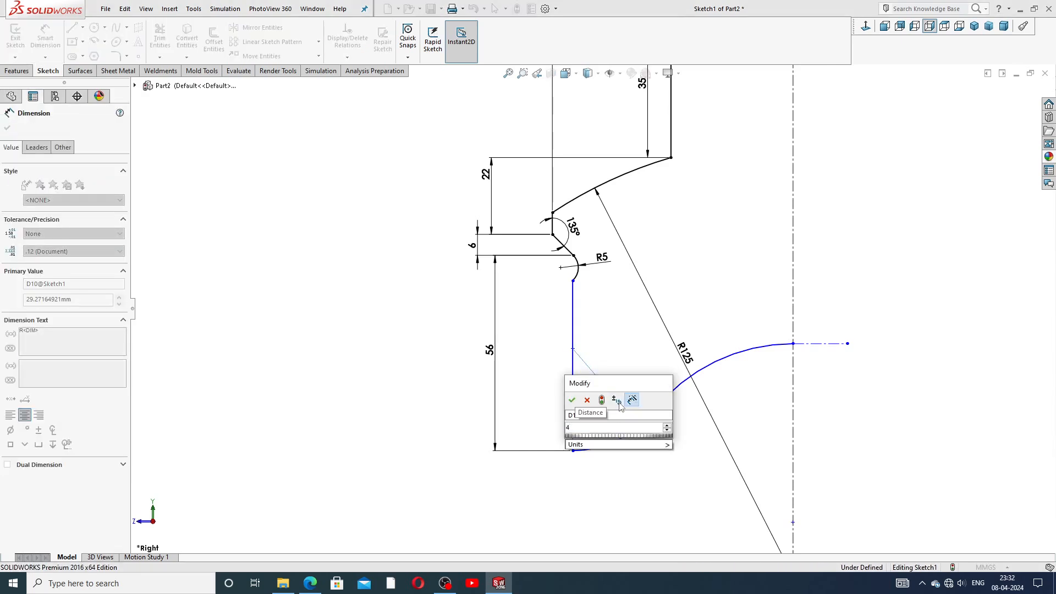
text(0)
key(Return)
click(715, 424)
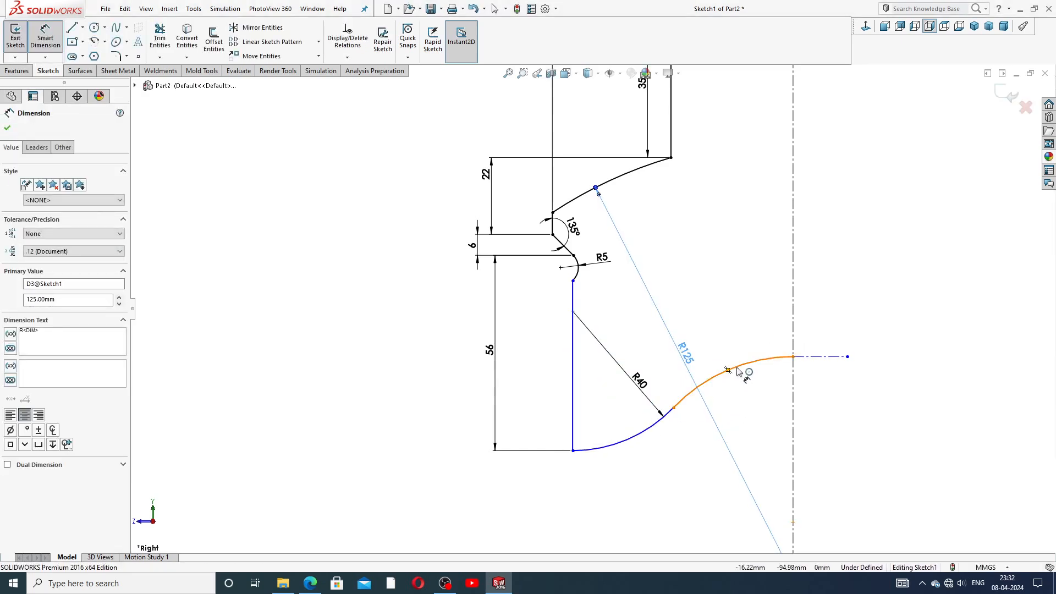
click(737, 369)
click(755, 417)
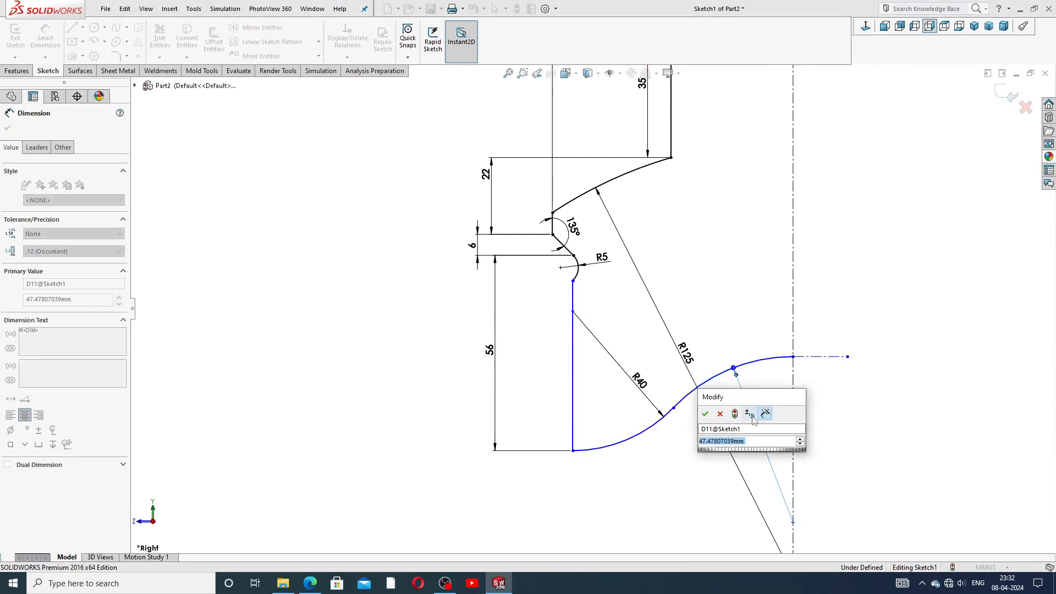
text(40)
key(Return)
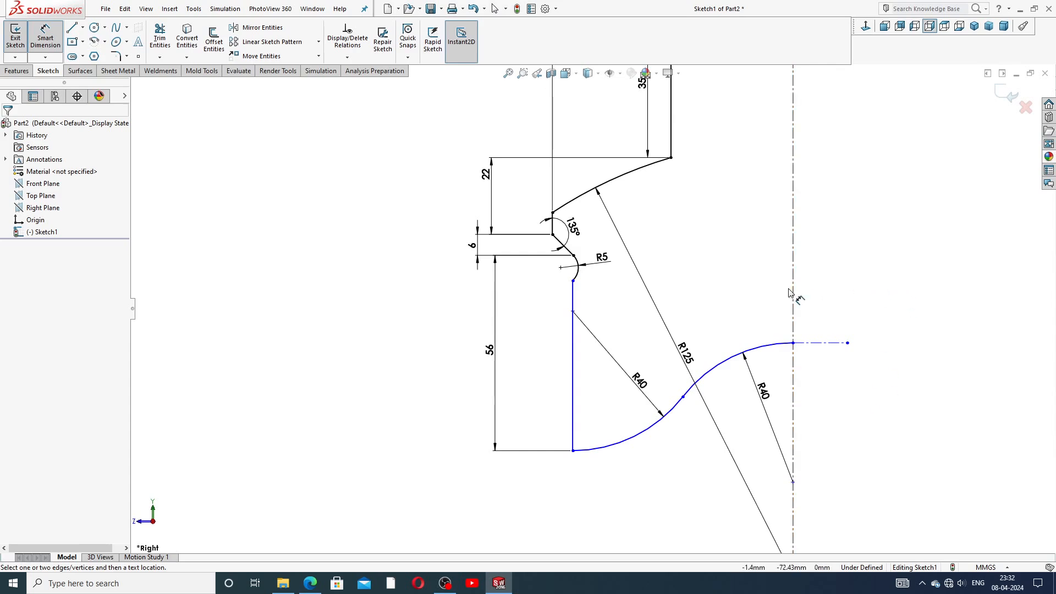
Step: Dimension the long vertical line 62.5 mm from the vertical centerline, placed below the profile, and leave the Smart Dimension tool
scroll(682, 276, up, 2)
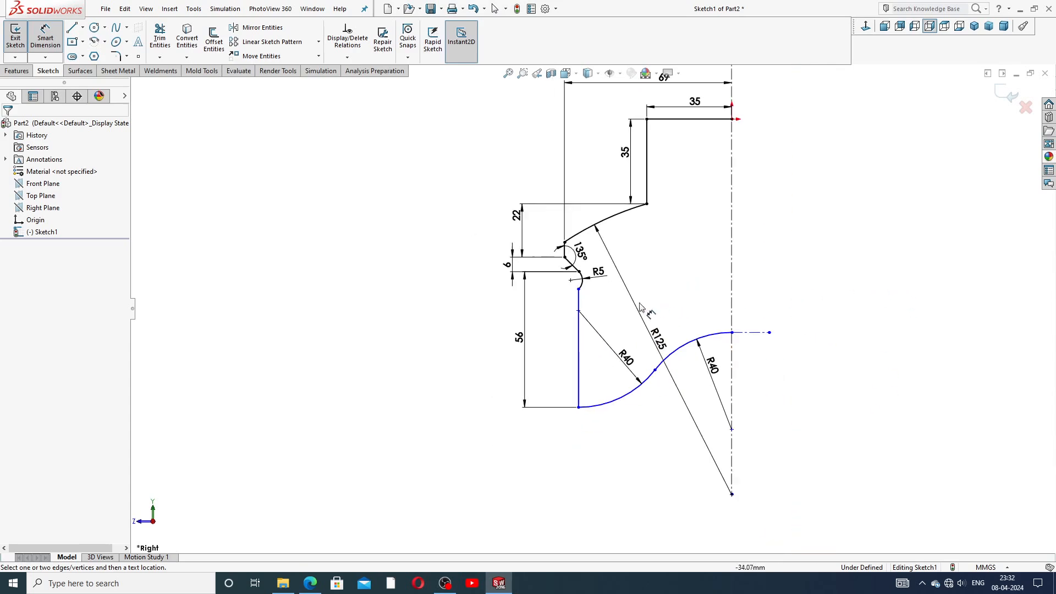
click(579, 344)
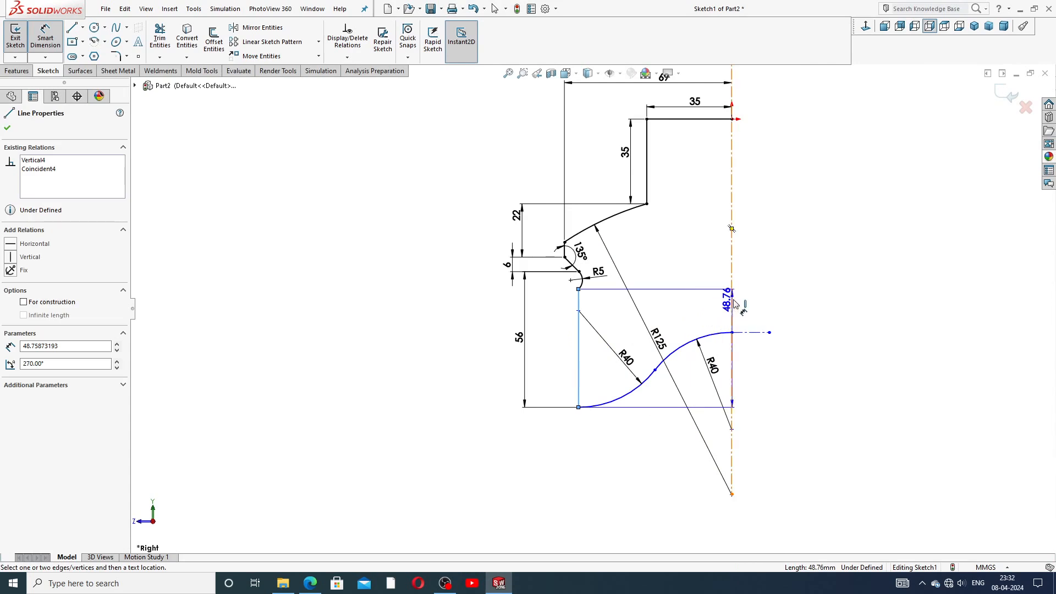
click(731, 314)
click(653, 450)
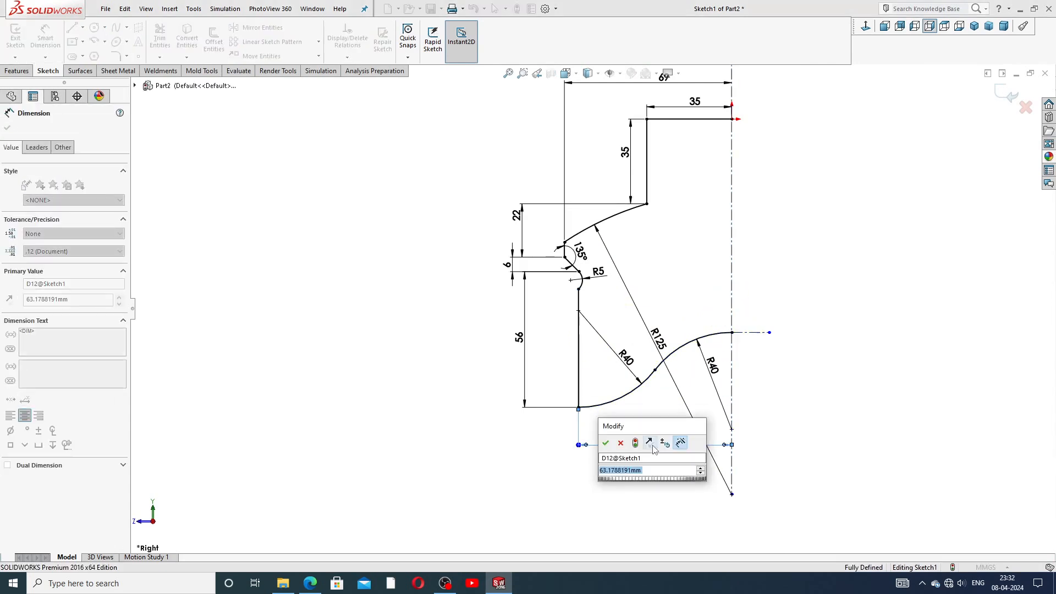
text(6)
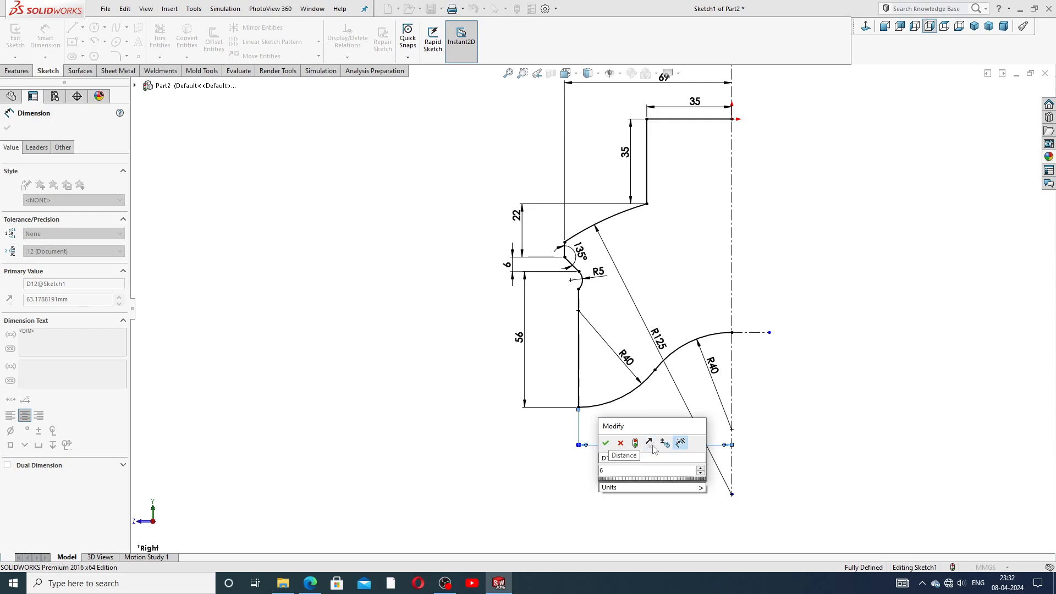
text(2,)
text(.5)
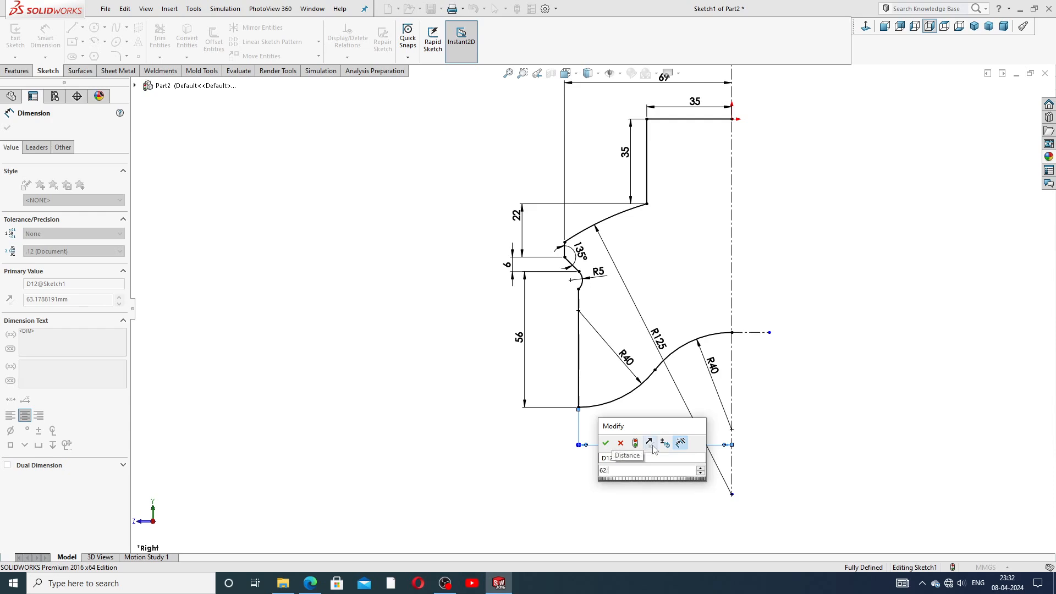
key(Return)
click(786, 403)
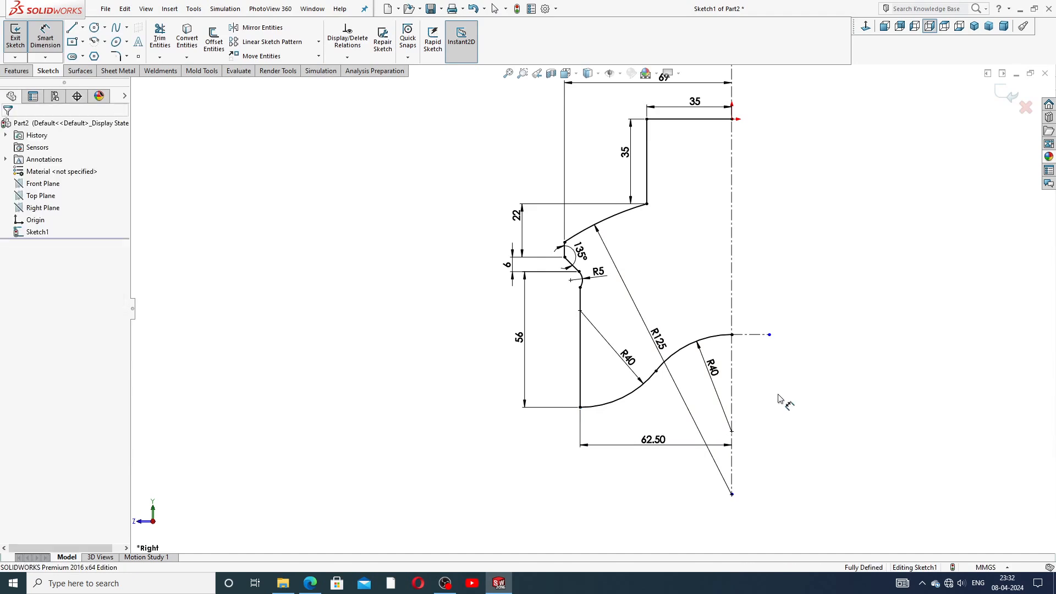
right_click(807, 226)
click(825, 165)
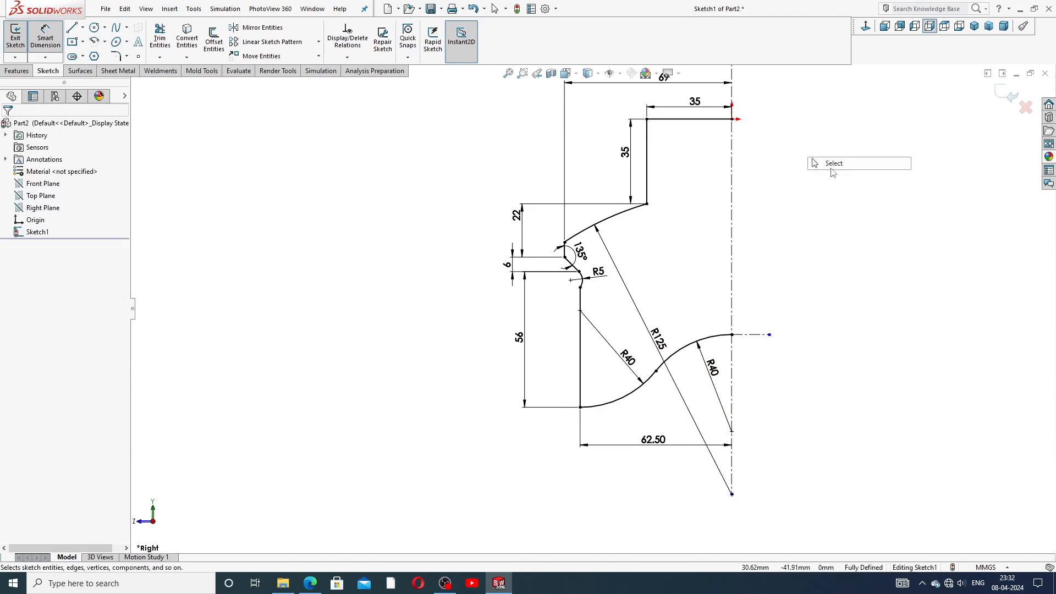
Step: Reposition the two R40, the R125 and the R5 radius dimensions so their leaders and texts are clearly spaced
scroll(749, 297, down, 2)
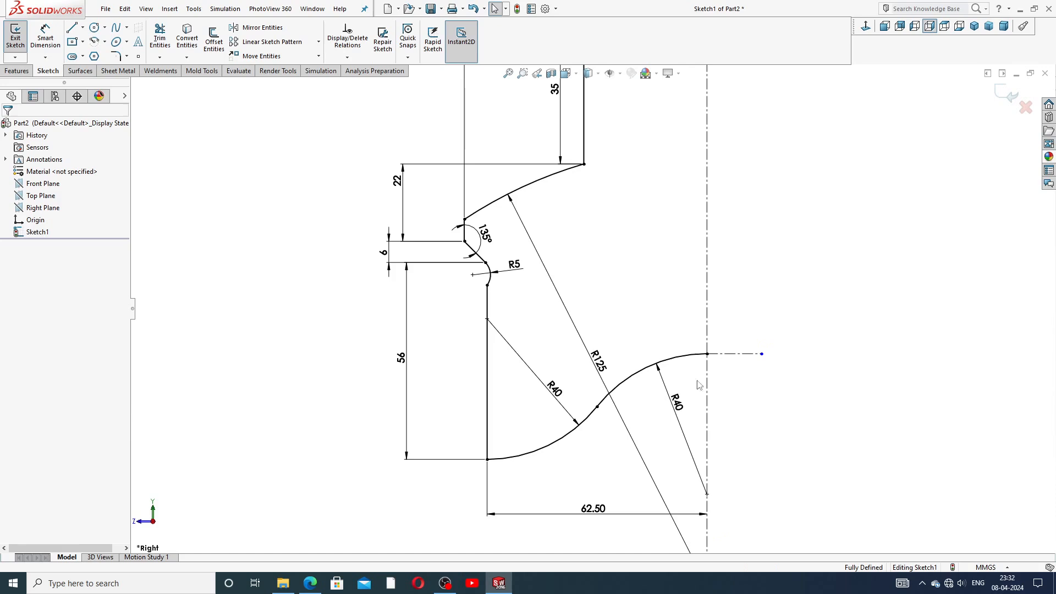
click(678, 415)
mouse_move(546, 388)
mouse_down()
mouse_move(556, 389)
mouse_move(549, 400)
mouse_up()
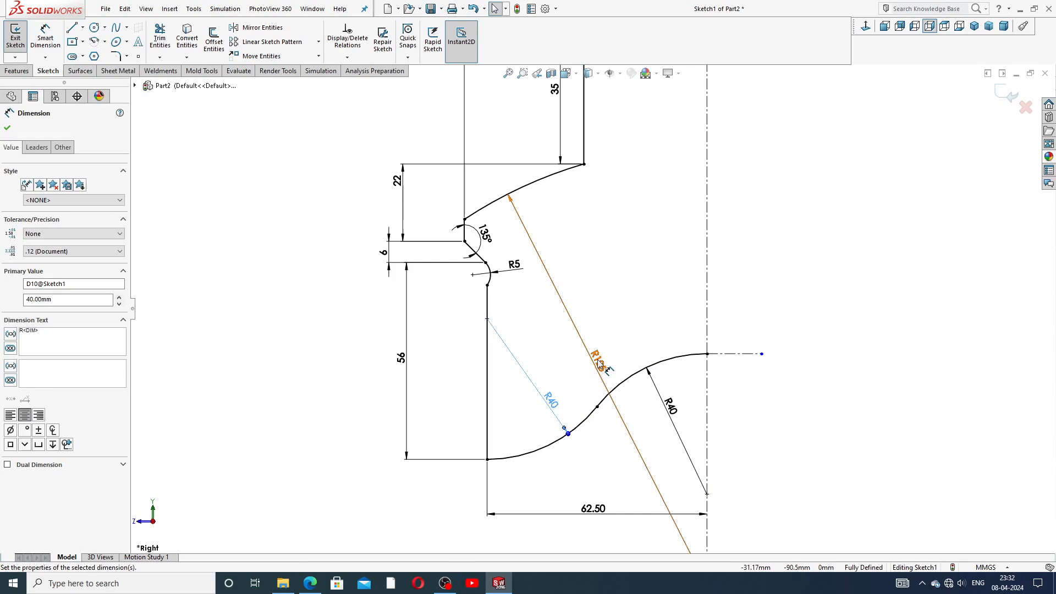
drag(603, 364, 611, 359)
click(745, 251)
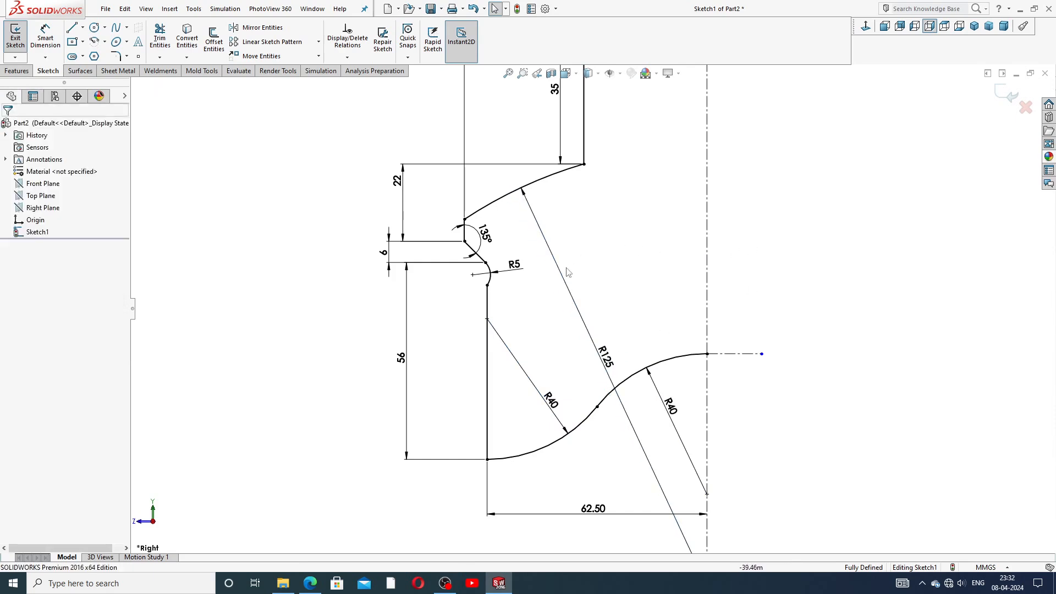
drag(511, 266, 517, 259)
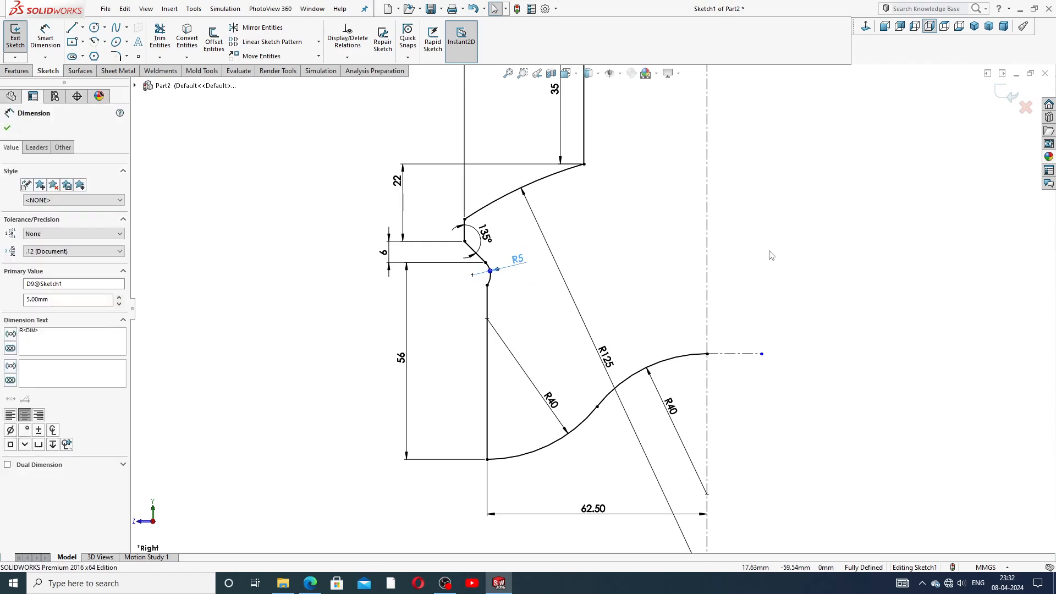
click(771, 255)
Step: Move the 22 mm dimension closer to the profile and the vertical 35 mm dimension slightly away from it
key(f)
click(459, 231)
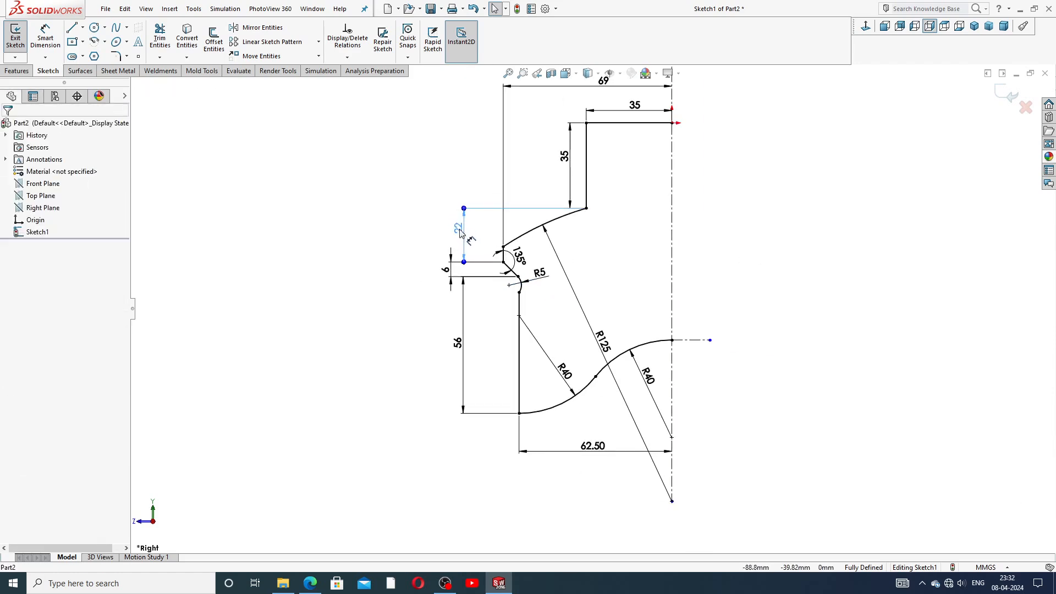
drag(460, 233, 474, 232)
click(725, 228)
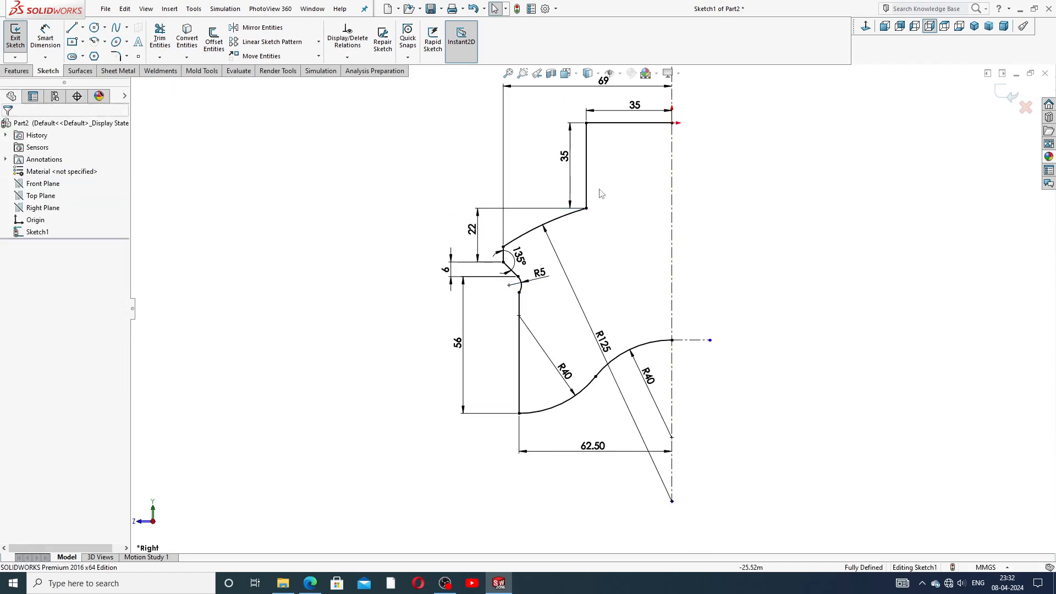
drag(567, 162, 560, 163)
click(731, 188)
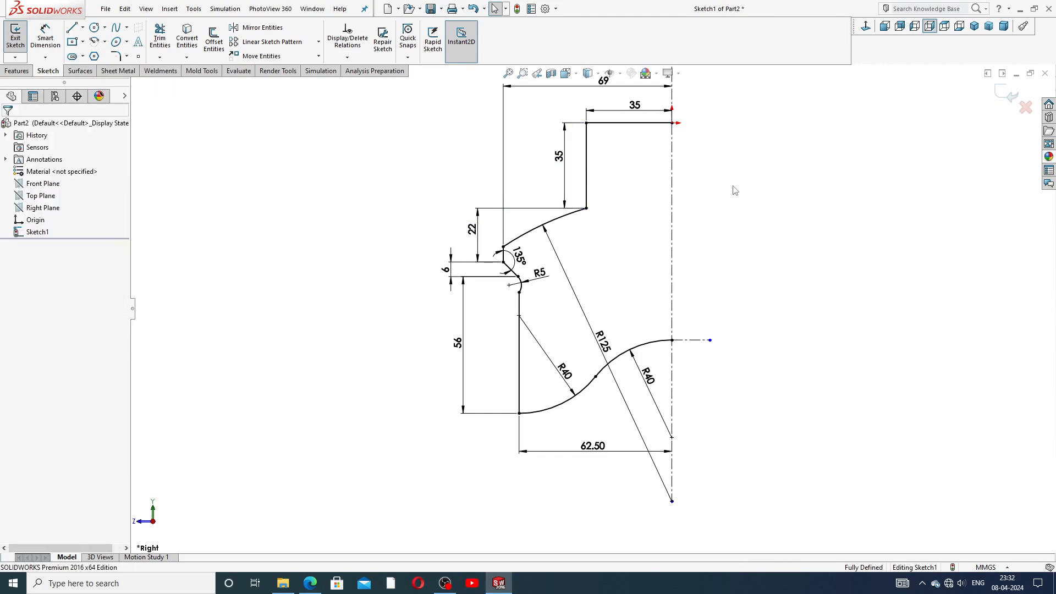
Step: Switch to the Part-13 sheet valve feet PDF in Edge to check the right view's dimensions, and return to the SolidWorks sketch
scroll(733, 191, up, 2)
scroll(706, 251, down, 1)
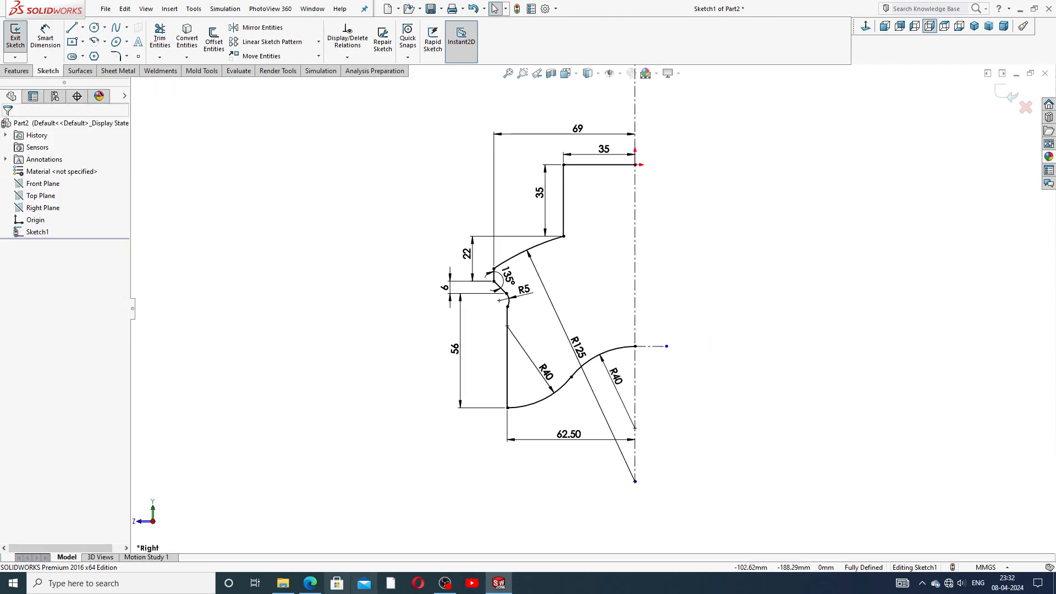
click(310, 583)
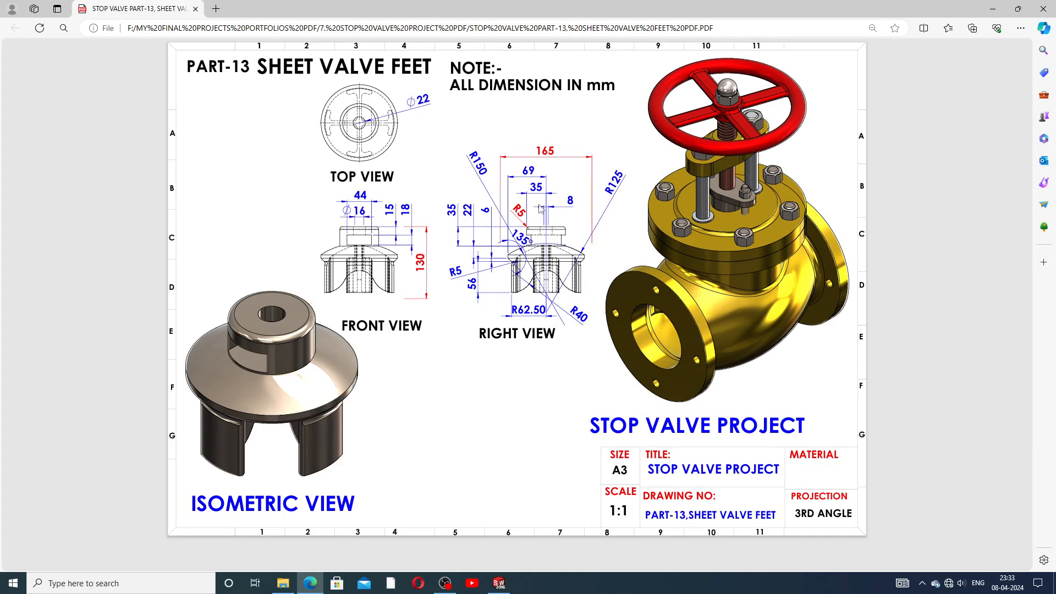
click(499, 583)
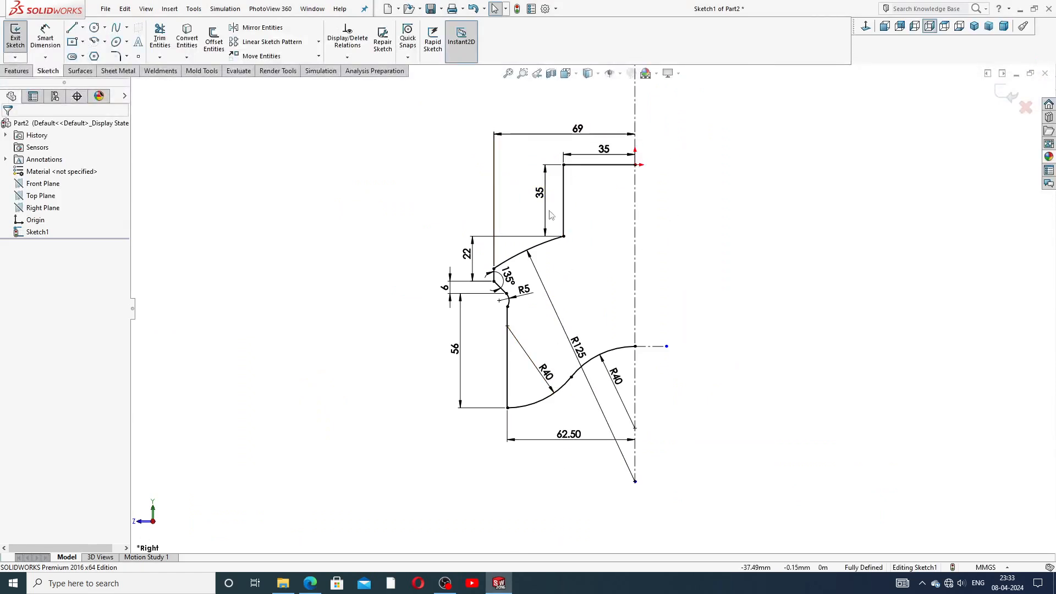
click(17, 71)
click(53, 39)
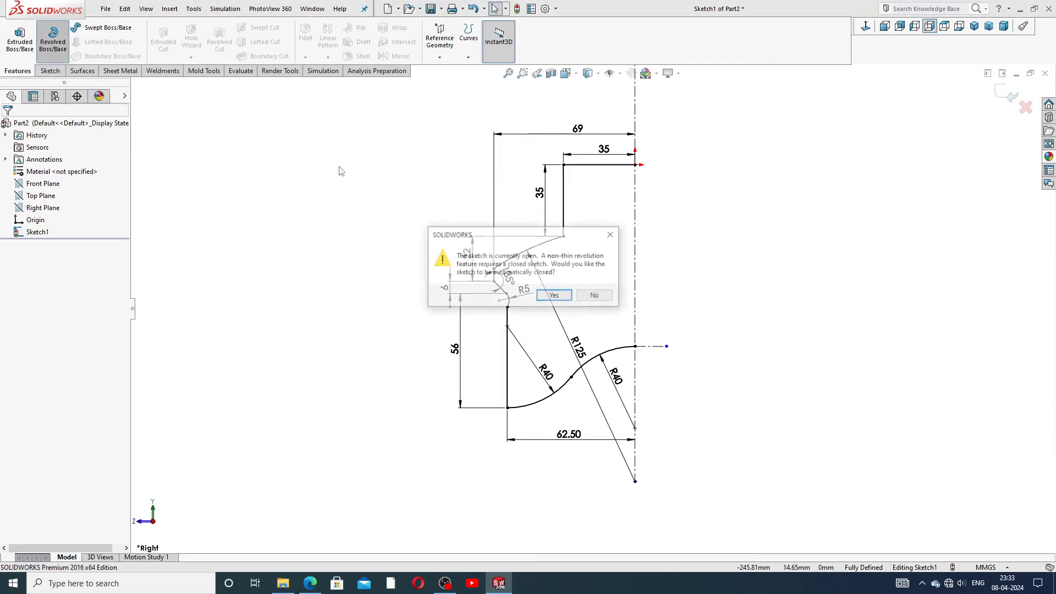
click(606, 238)
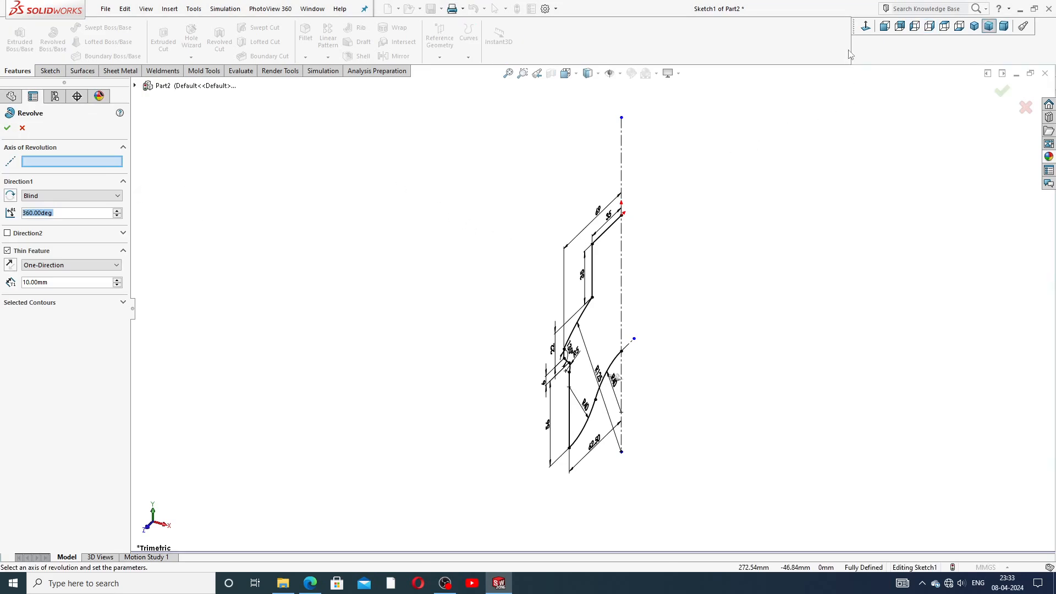
click(929, 26)
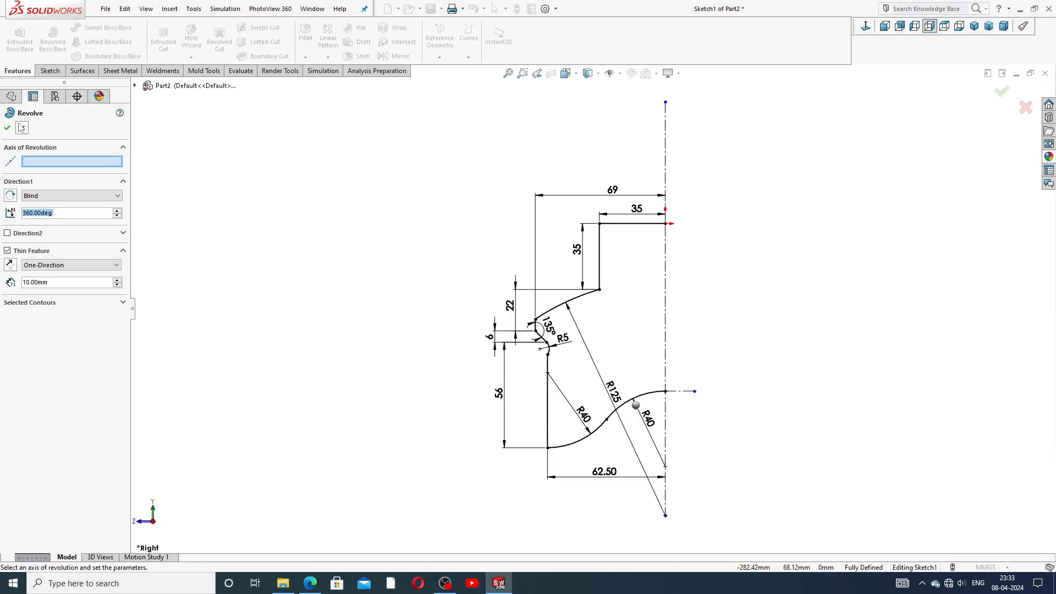
click(21, 127)
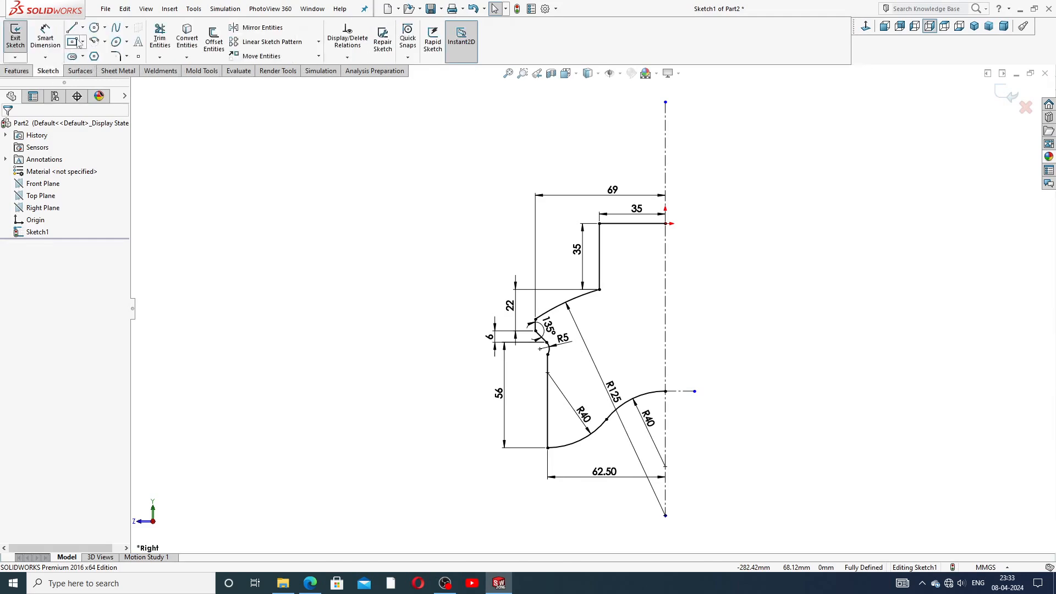
Step: Close the profile with a vertical line along the centerline, from the origin down to the end of the lower R40 arc
click(72, 28)
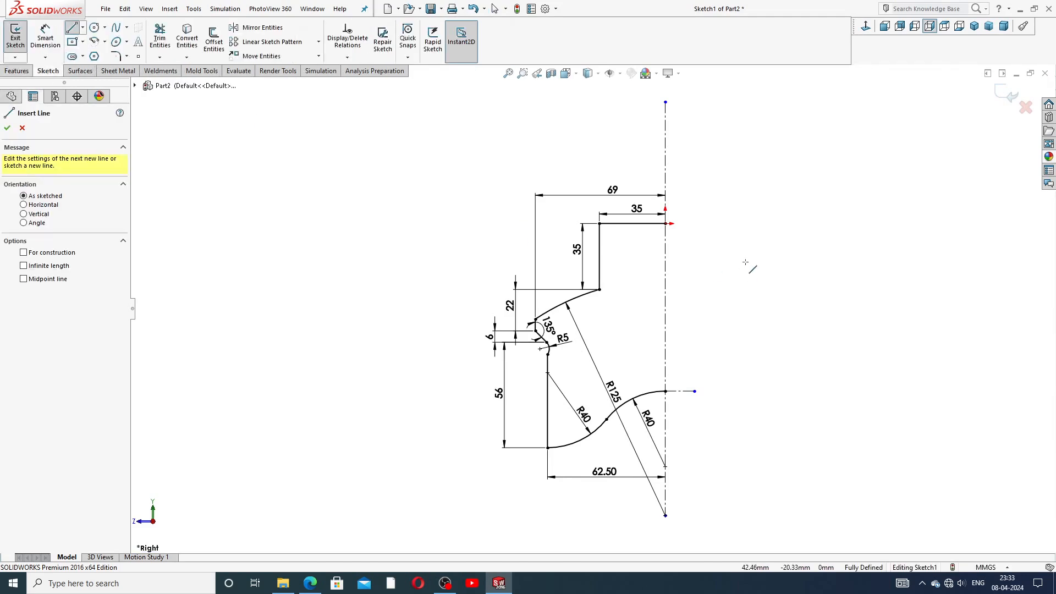
click(665, 224)
click(666, 391)
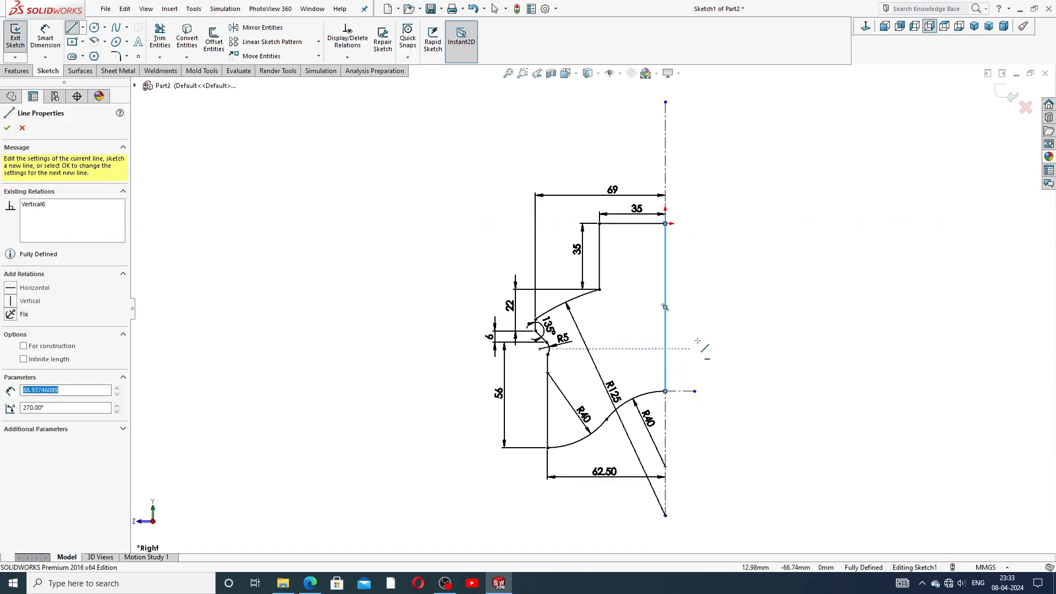
right_click(705, 336)
click(732, 344)
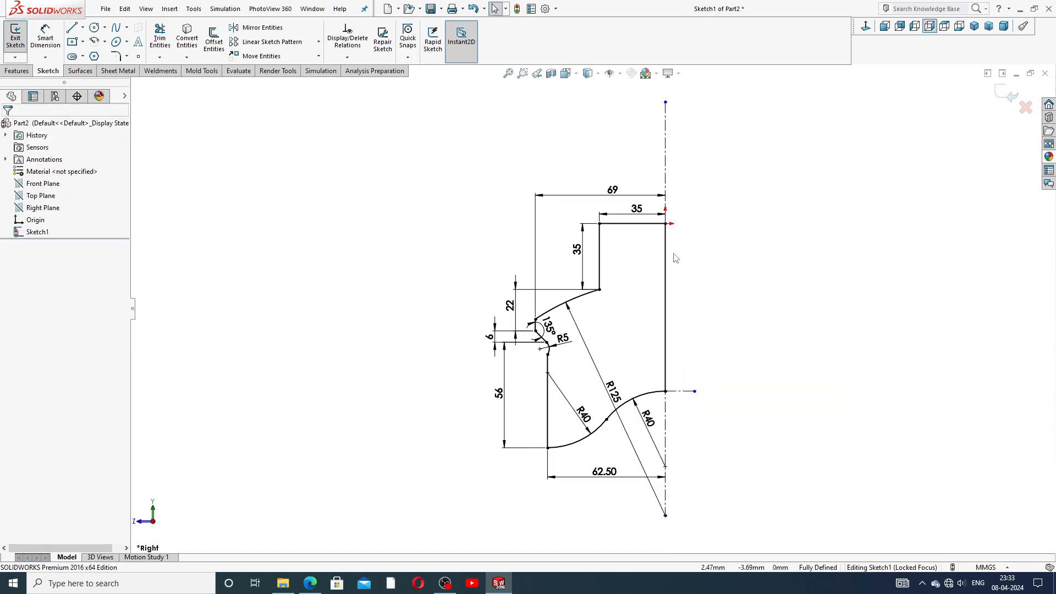
Step: Revolve the closed profile 360 degrees about the vertical centerline as a solid boss
click(16, 70)
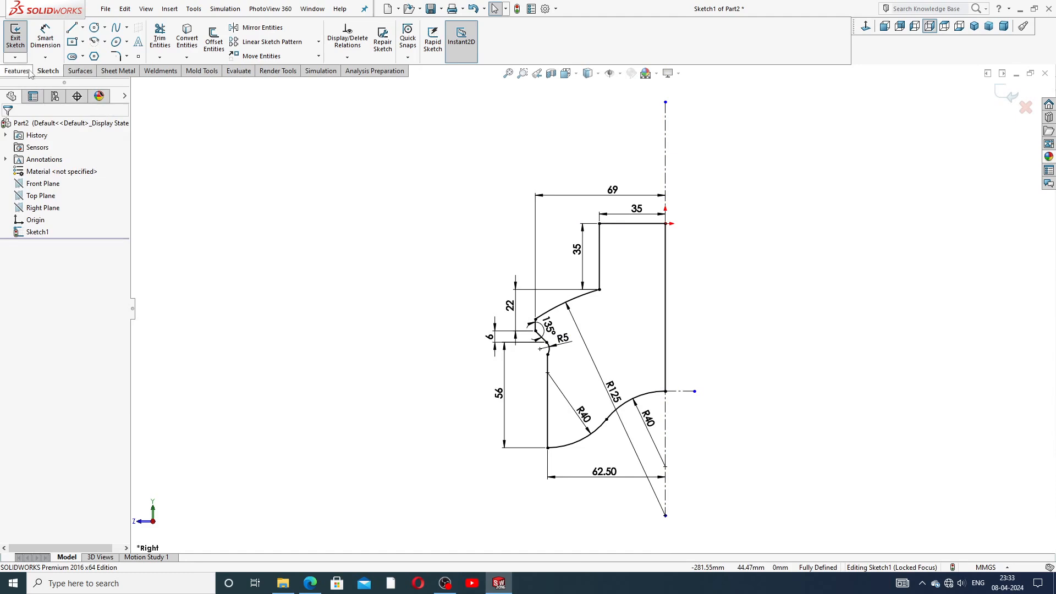
click(53, 39)
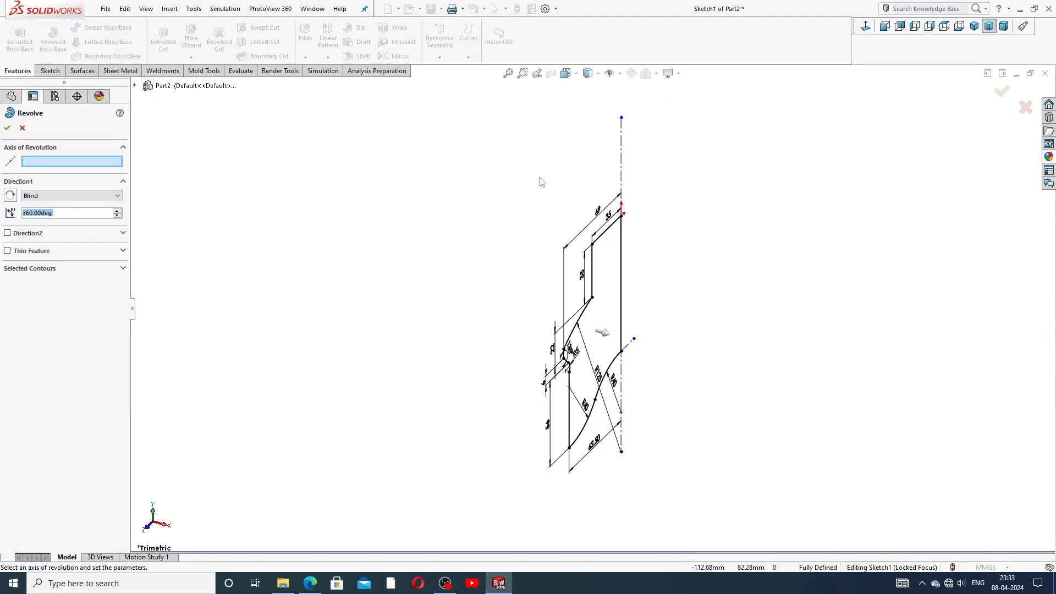
click(621, 164)
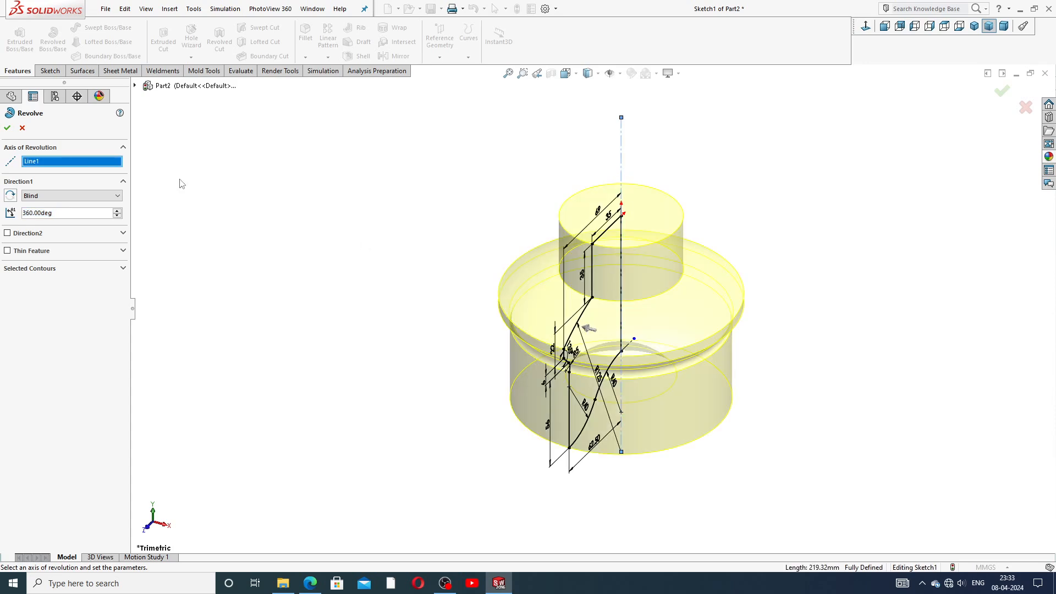
click(8, 129)
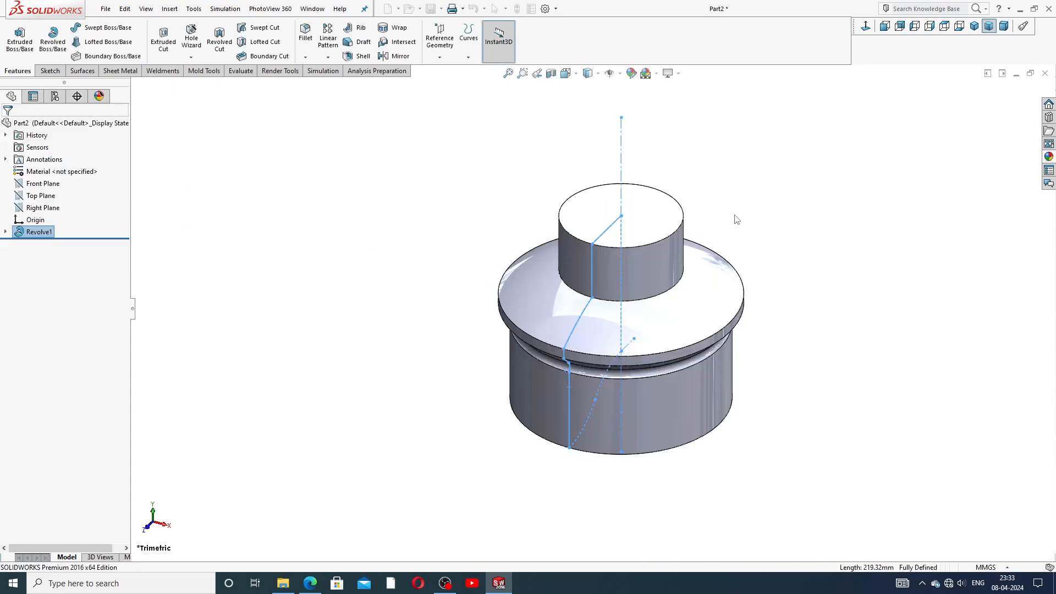
Step: Apply the polished nickel appearance from the Metal library to the part
scroll(702, 371, down, 2)
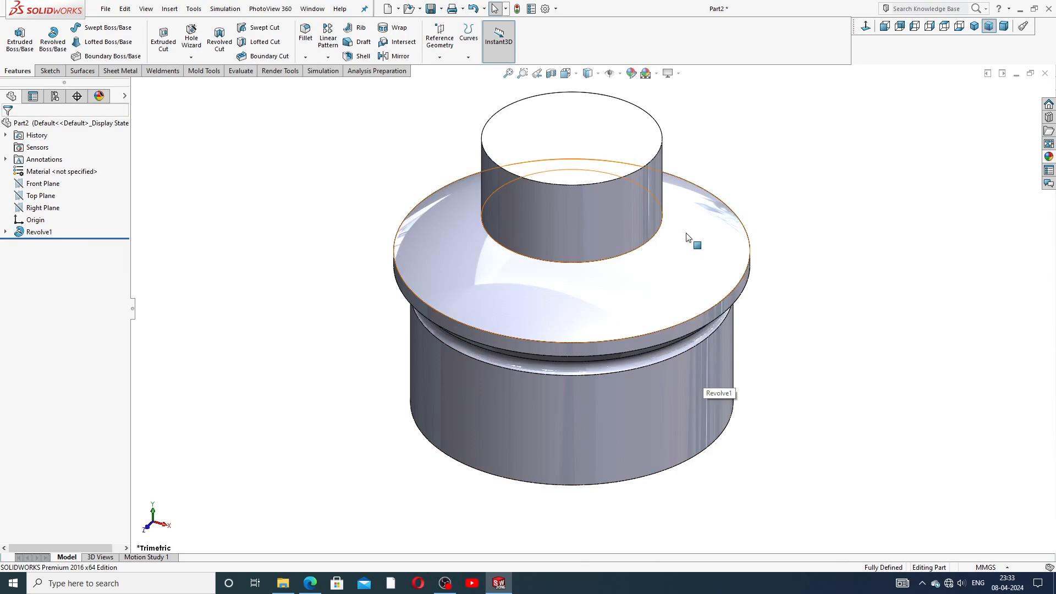
middle_drag(668, 222, 665, 192)
scroll(664, 192, up, 3)
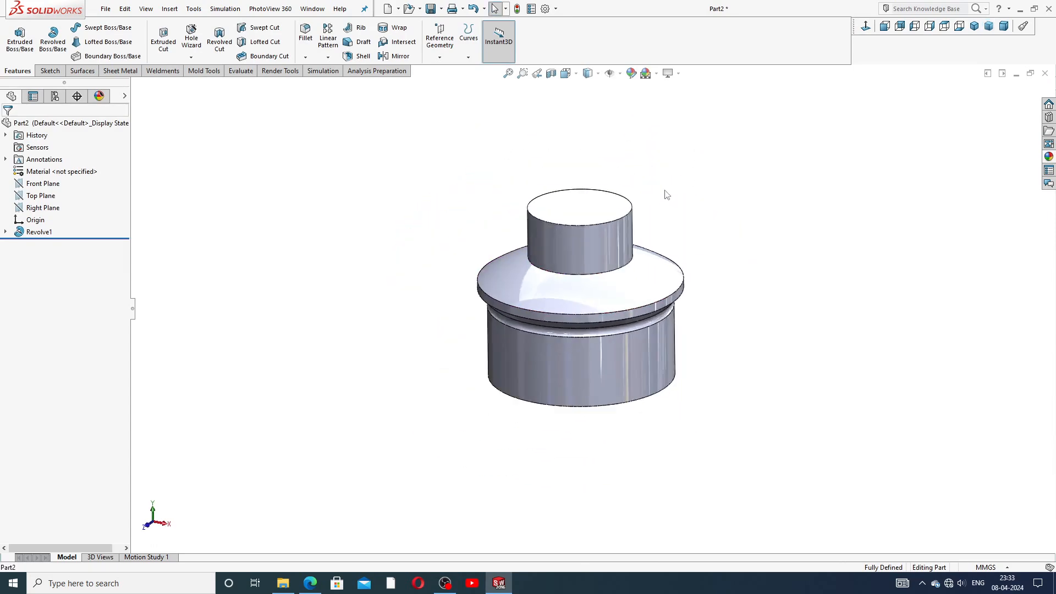
scroll(654, 196, down, 2)
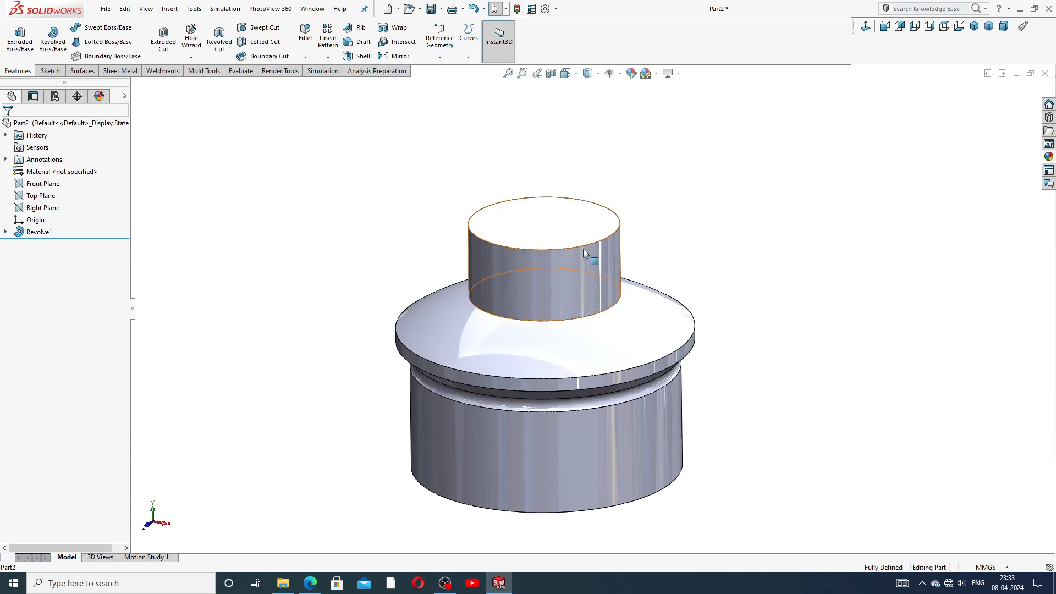
click(1048, 156)
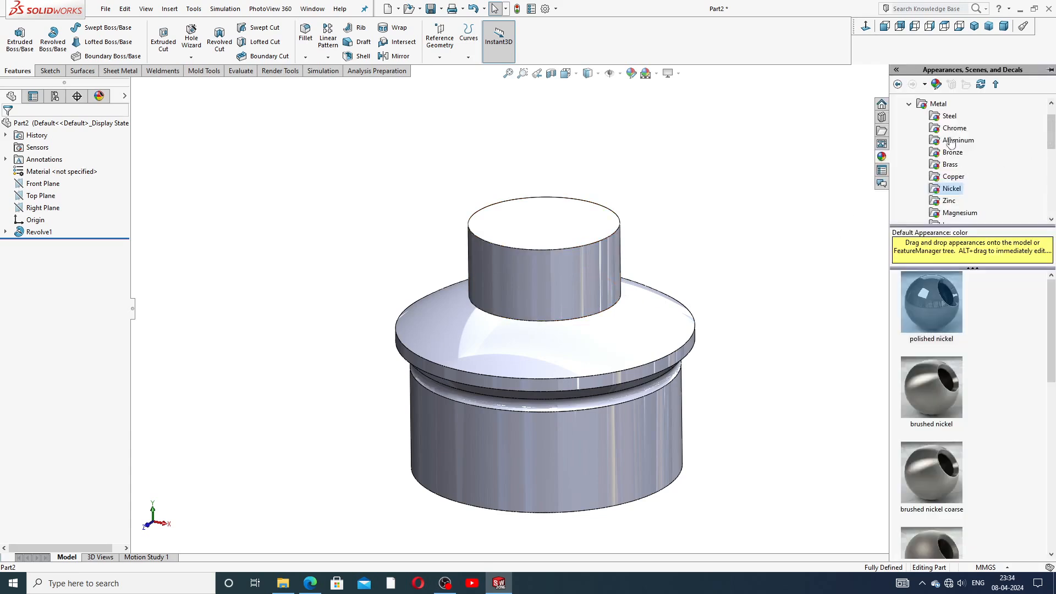
click(910, 106)
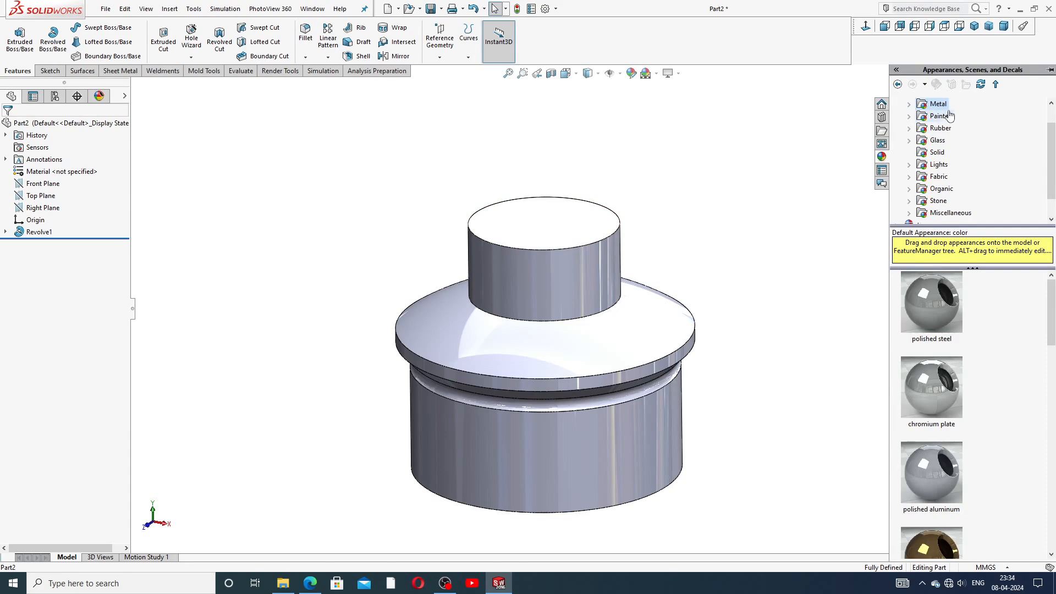
scroll(1054, 118, up, 2)
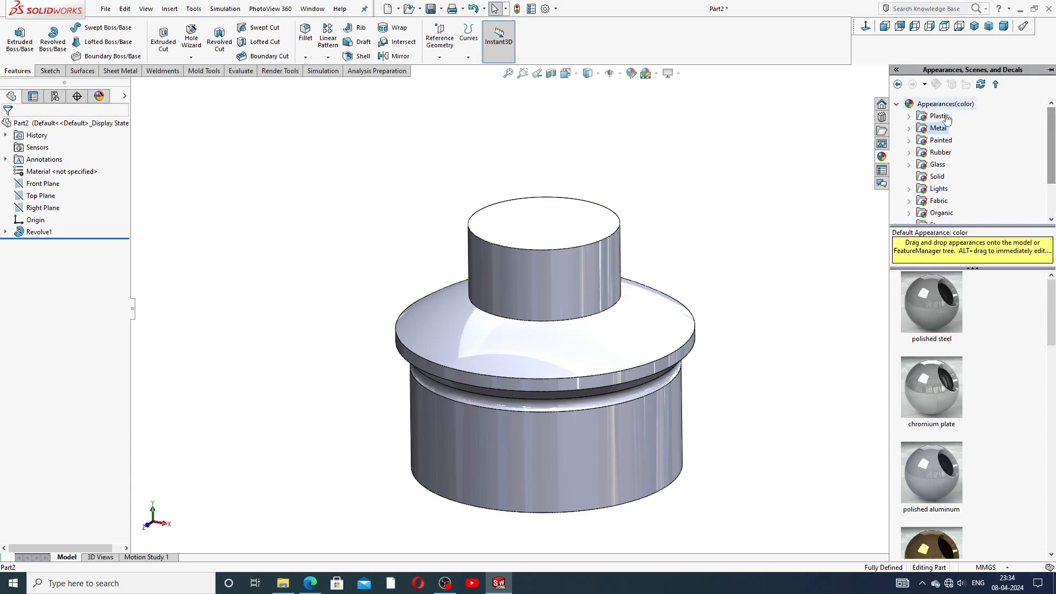
click(897, 104)
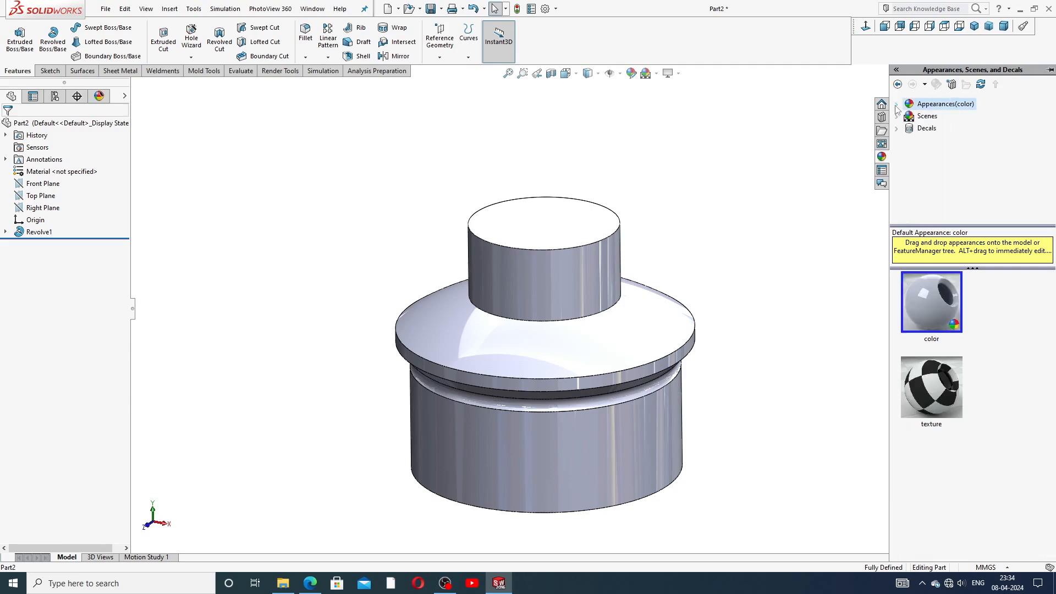
double_click(939, 105)
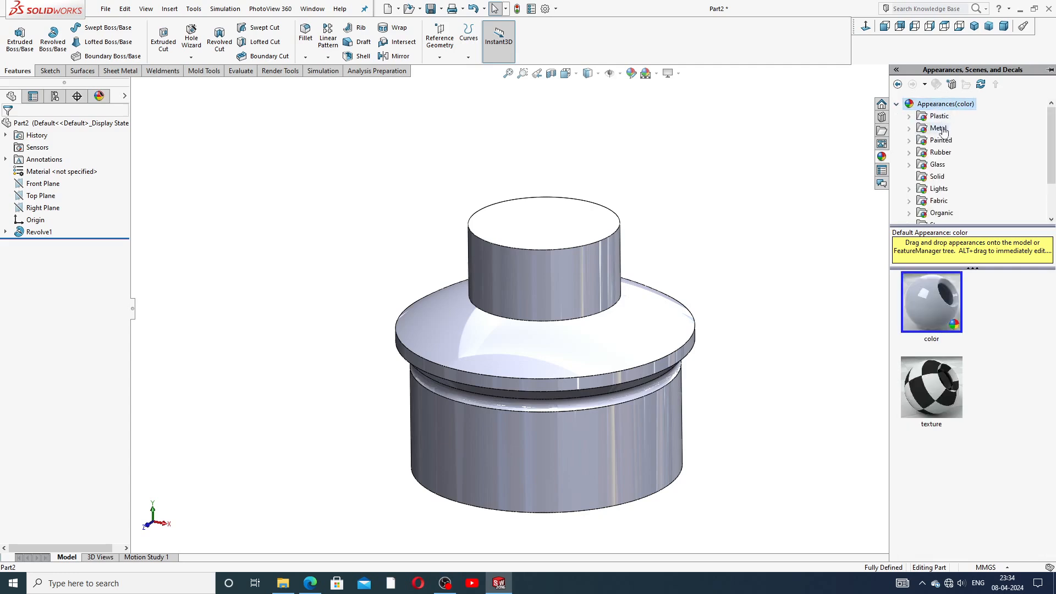
double_click(943, 129)
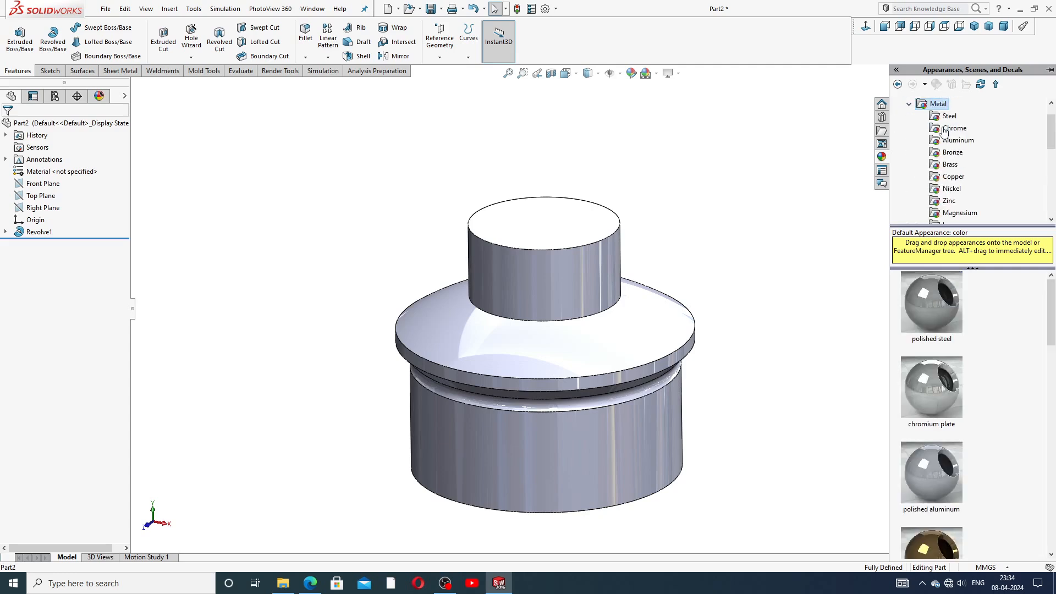
click(952, 190)
double_click(926, 302)
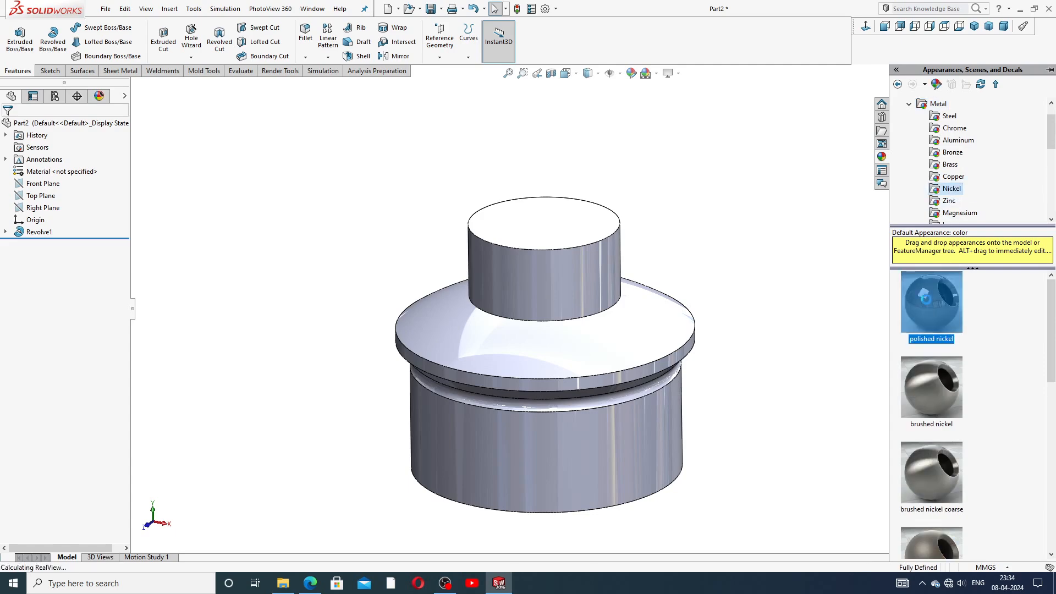
Step: Inspect the part from below and the side, return to the isometric view, and show the revolve's profile sketch
scroll(587, 333, down, 3)
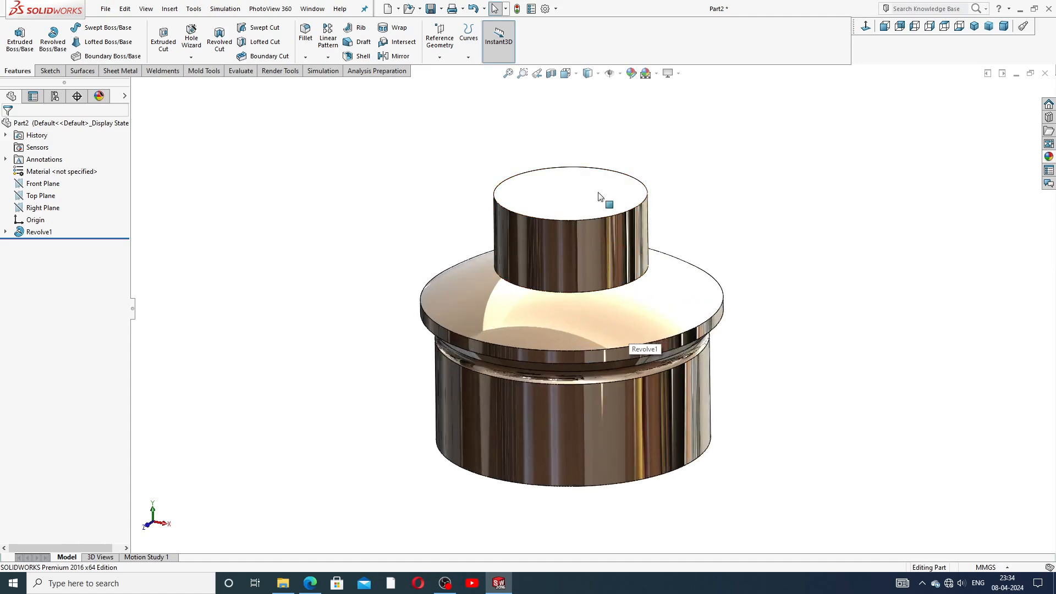
middle_drag(612, 335, 652, 138)
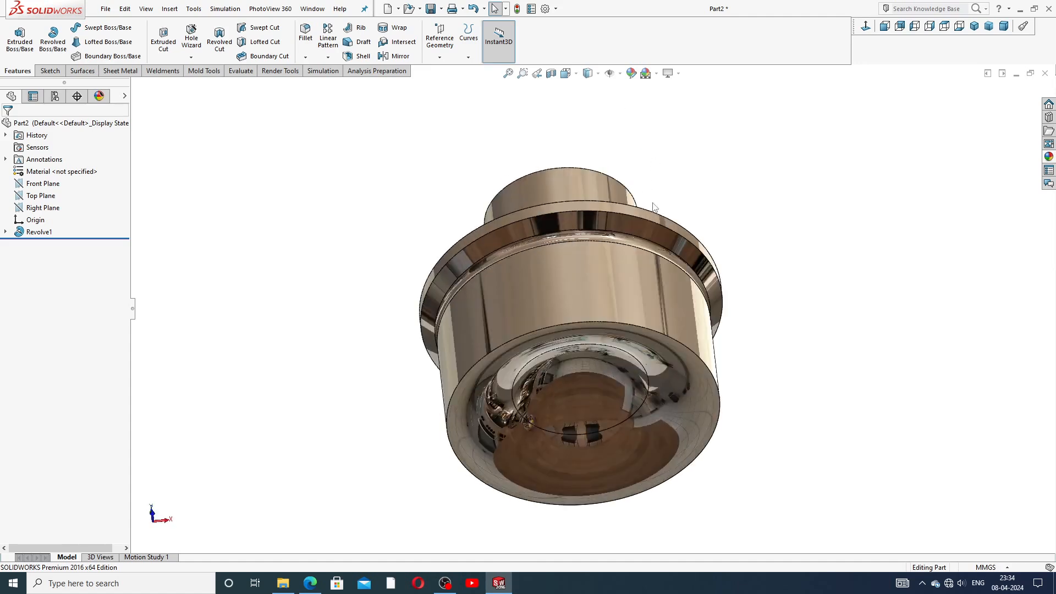
middle_drag(652, 282, 649, 481)
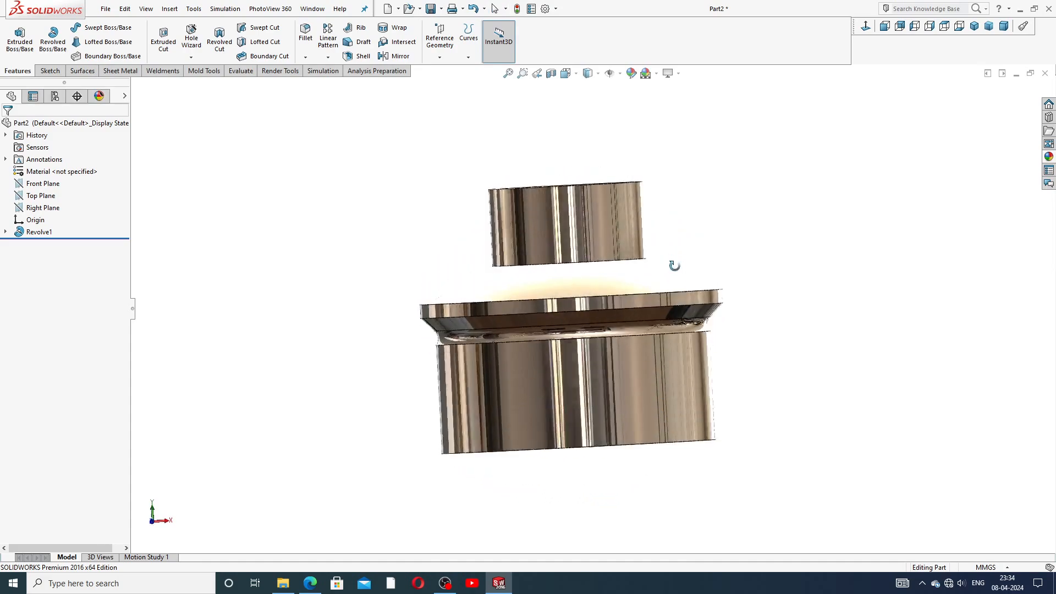
middle_drag(674, 264, 715, 321)
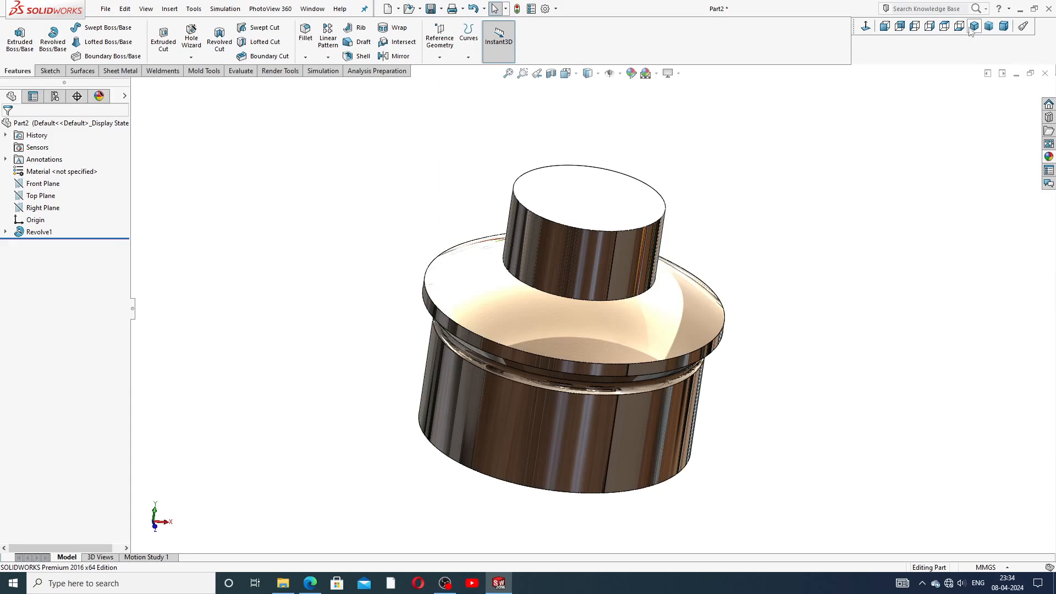
click(971, 29)
click(6, 231)
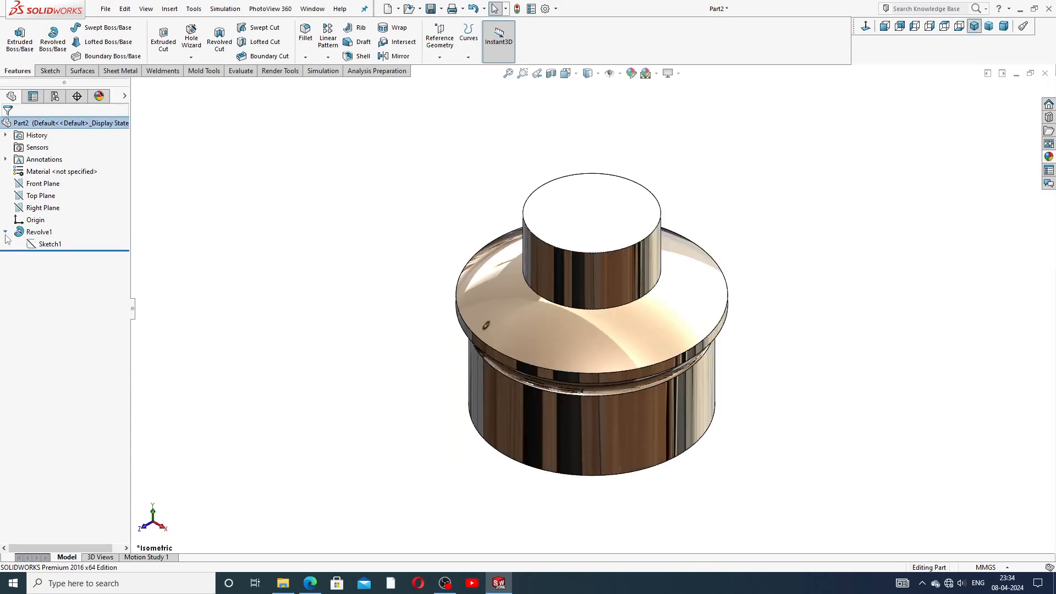
click(46, 244)
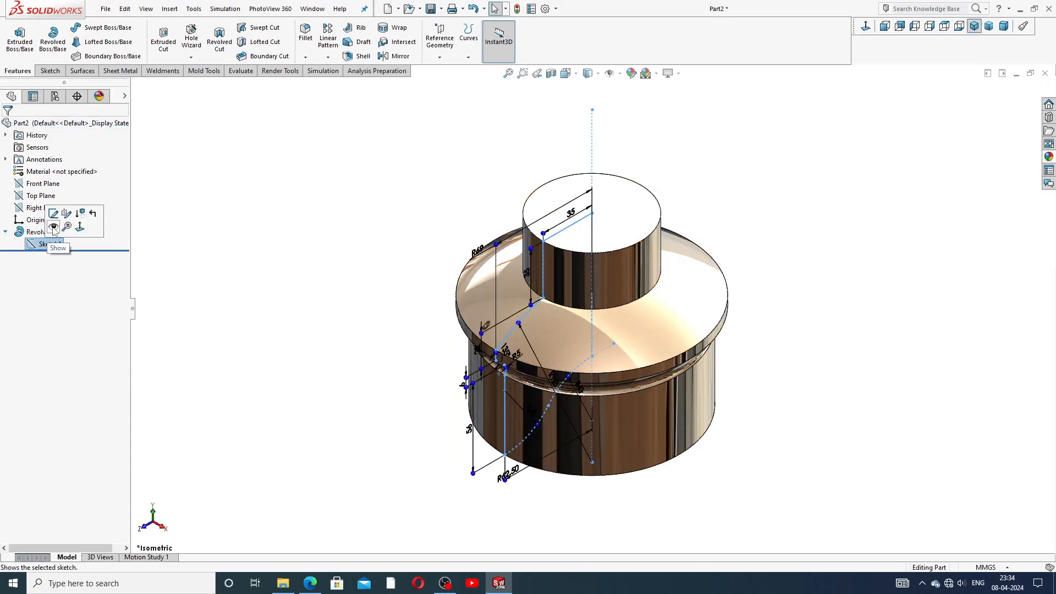
click(53, 227)
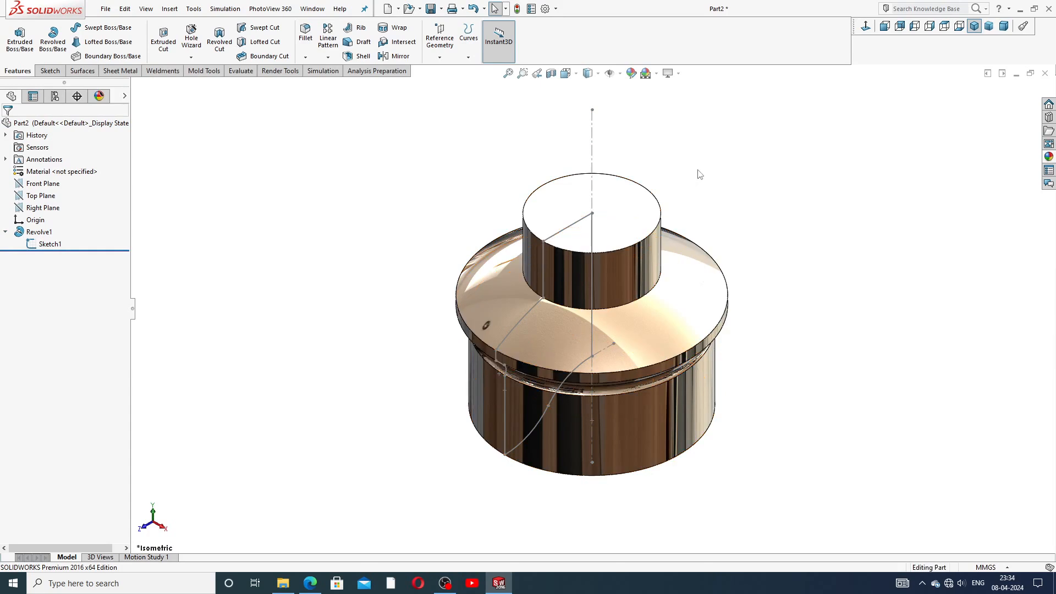
Step: Start a new sketch on the Right Plane and view it face-on
click(43, 208)
click(52, 196)
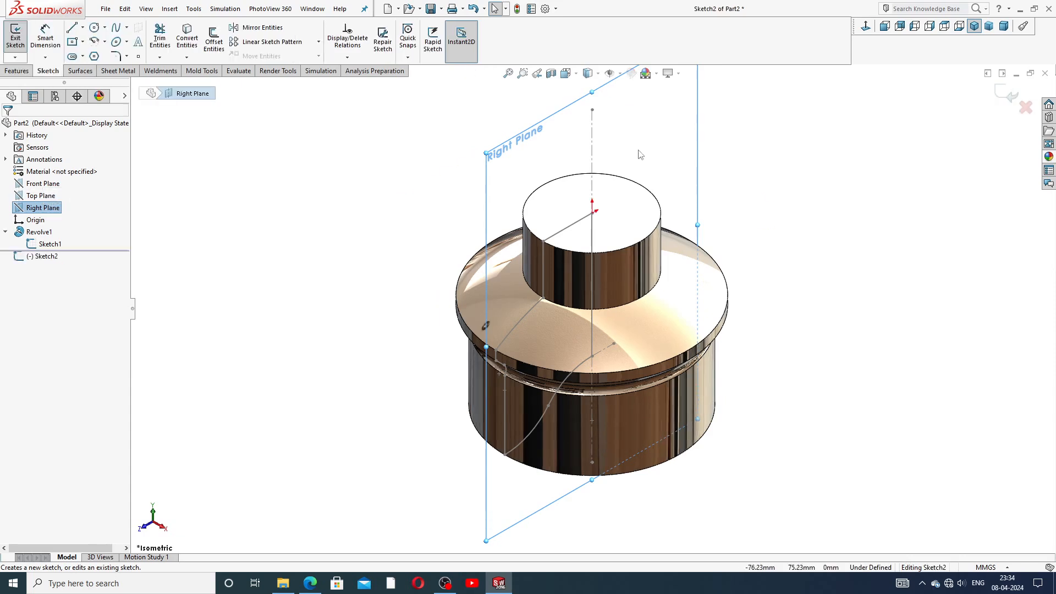
click(865, 27)
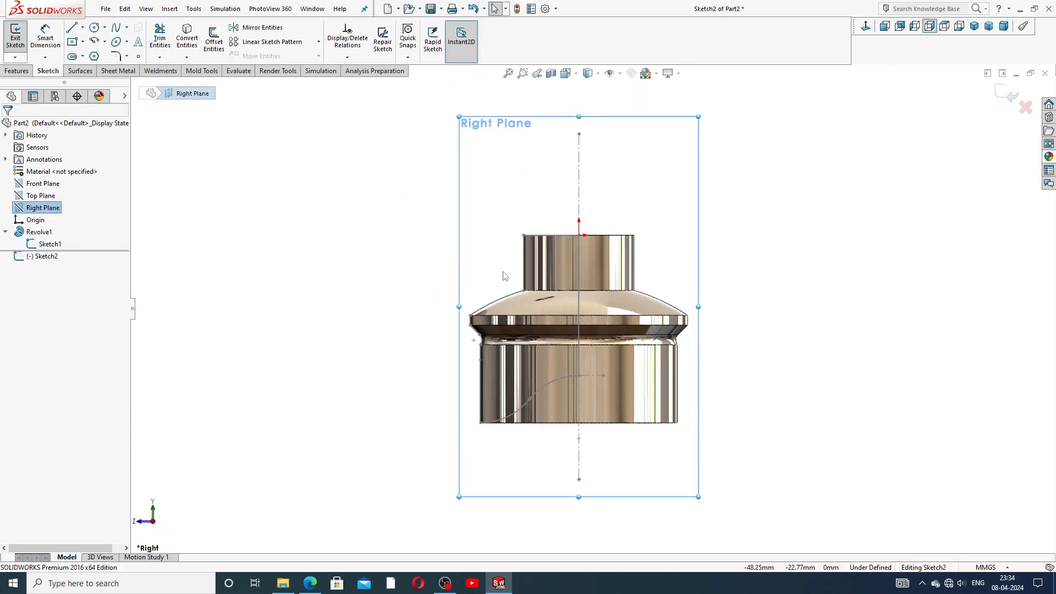
Step: Draw a centerpoint arc centered on the axis below the body, from the axis just above the inner curve to beyond the body's left side
click(104, 44)
click(126, 52)
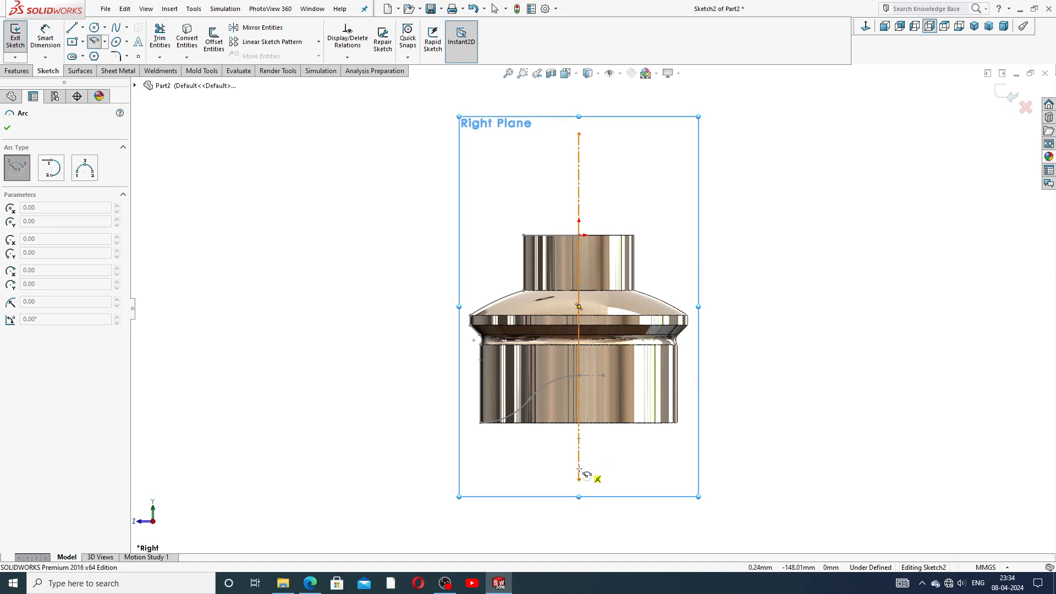
click(578, 523)
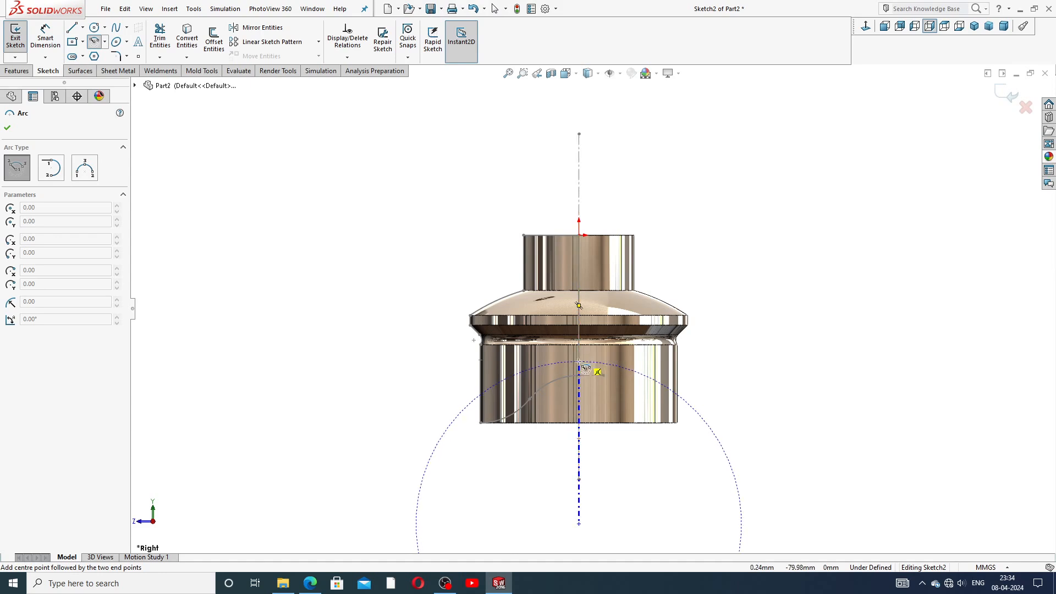
click(579, 362)
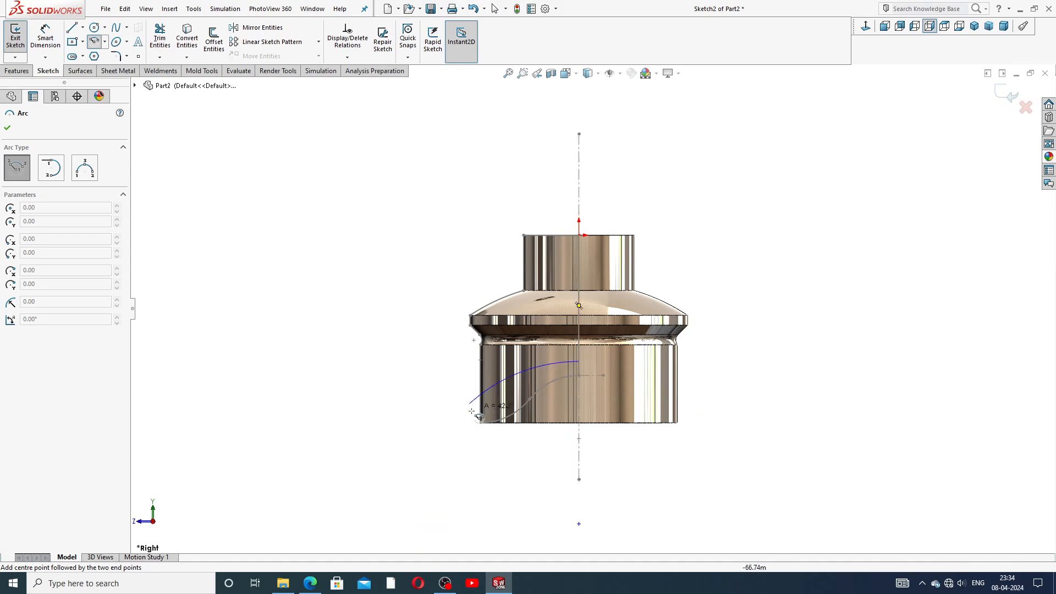
click(435, 448)
right_click(427, 395)
click(462, 402)
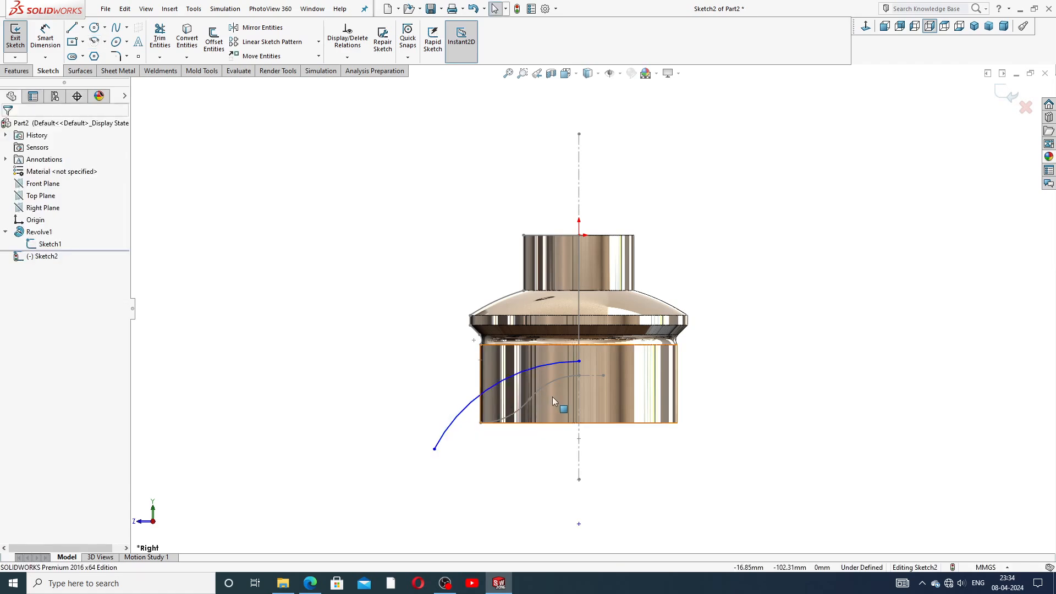
Step: Dimension the open arc in the sketch and set its radius to 150 mm
scroll(553, 394, up, 1)
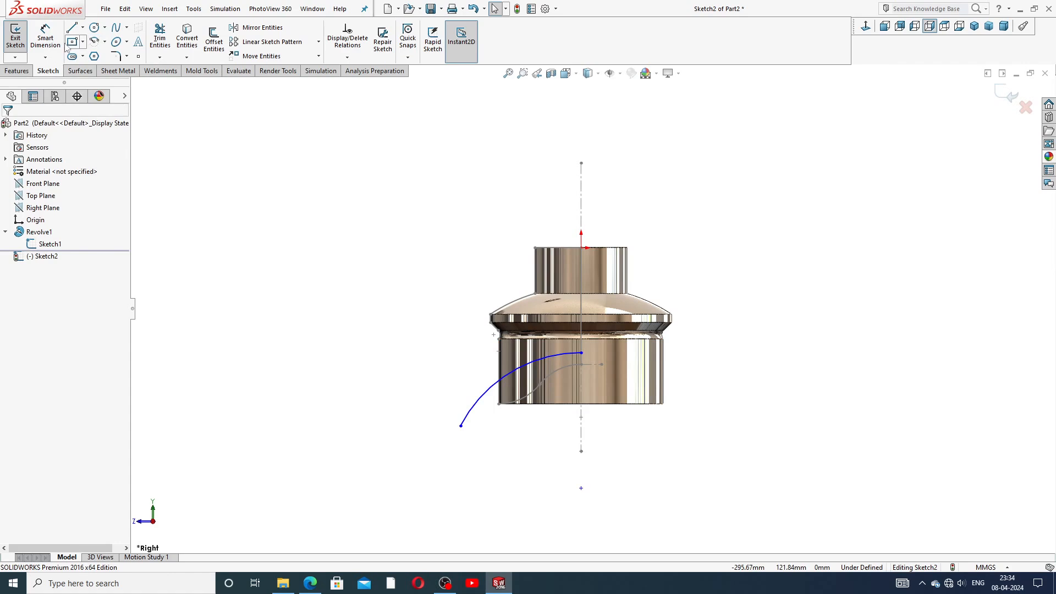
click(45, 37)
click(491, 392)
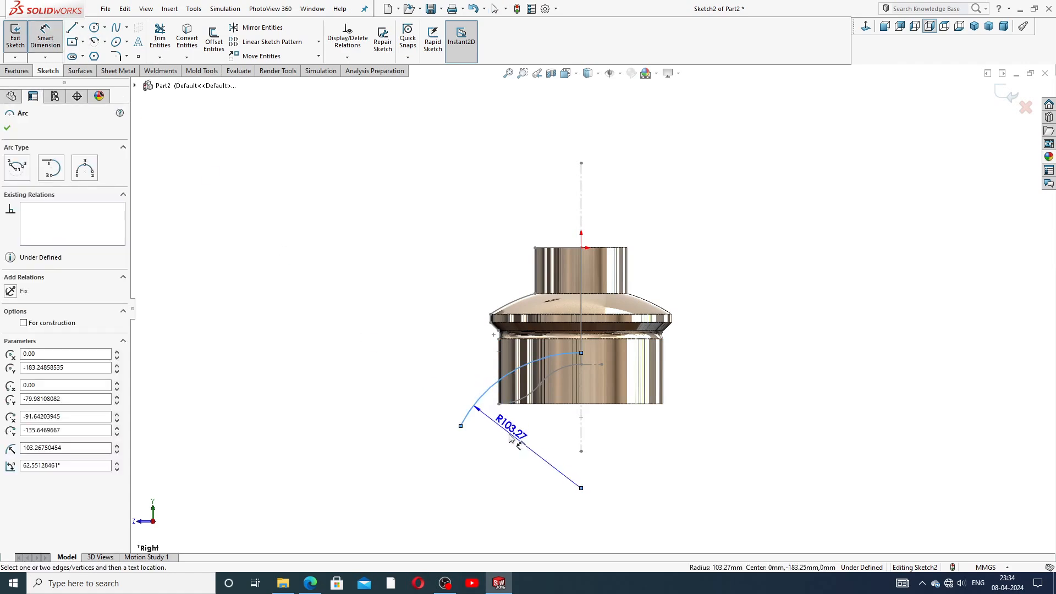
click(510, 435)
text(1)
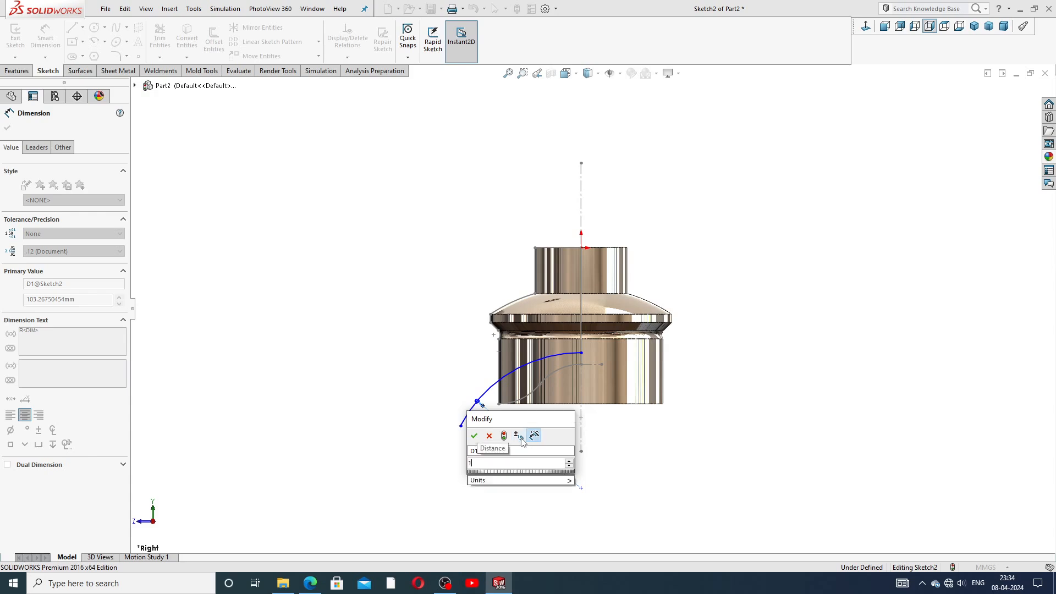
text(50)
key(Return)
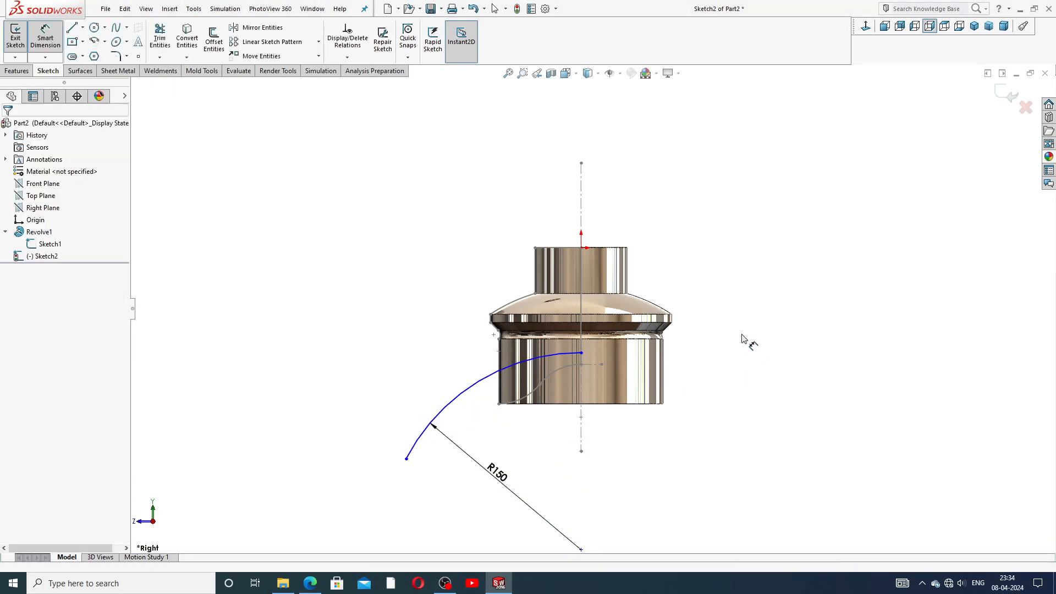
right_click(676, 295)
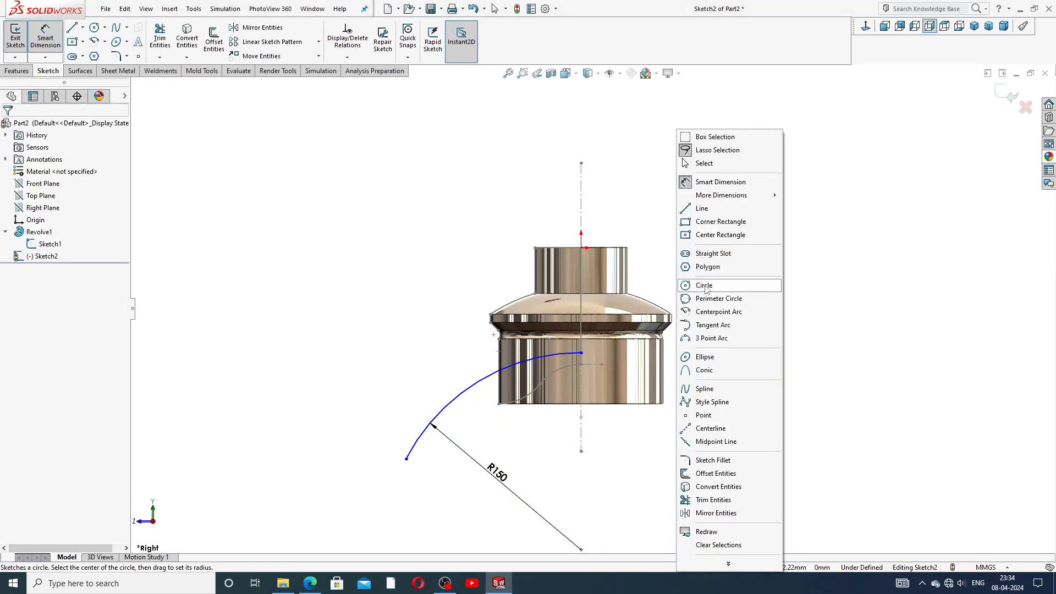
click(715, 164)
Step: Raise the arc's inner end along the axis to about Y -33 mm and shorten its outer end to about X -119, Y -101 mm
drag(581, 354, 583, 306)
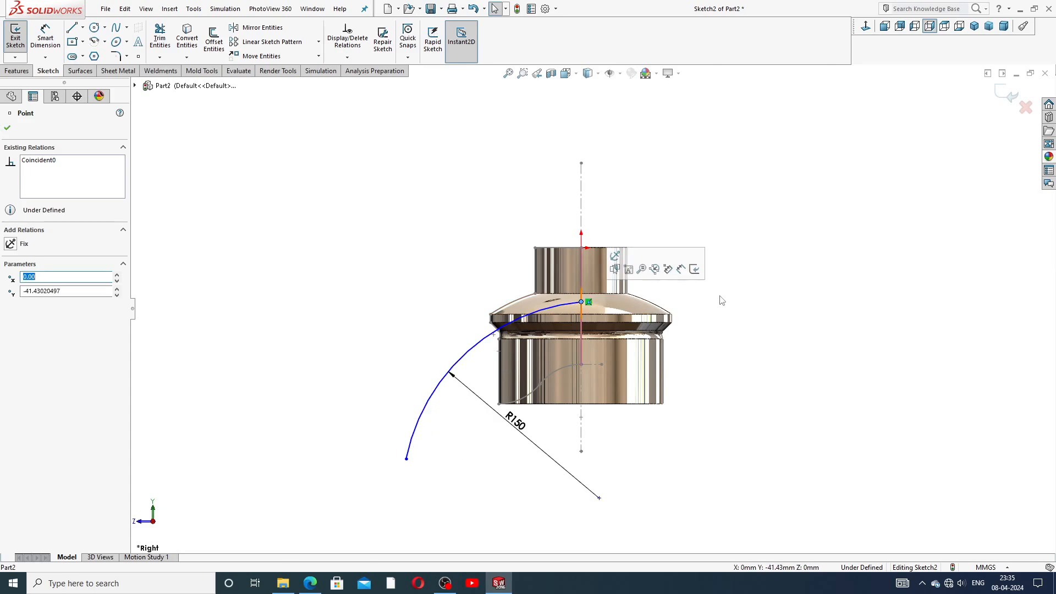
key(Escape)
click(462, 353)
drag(459, 349, 464, 355)
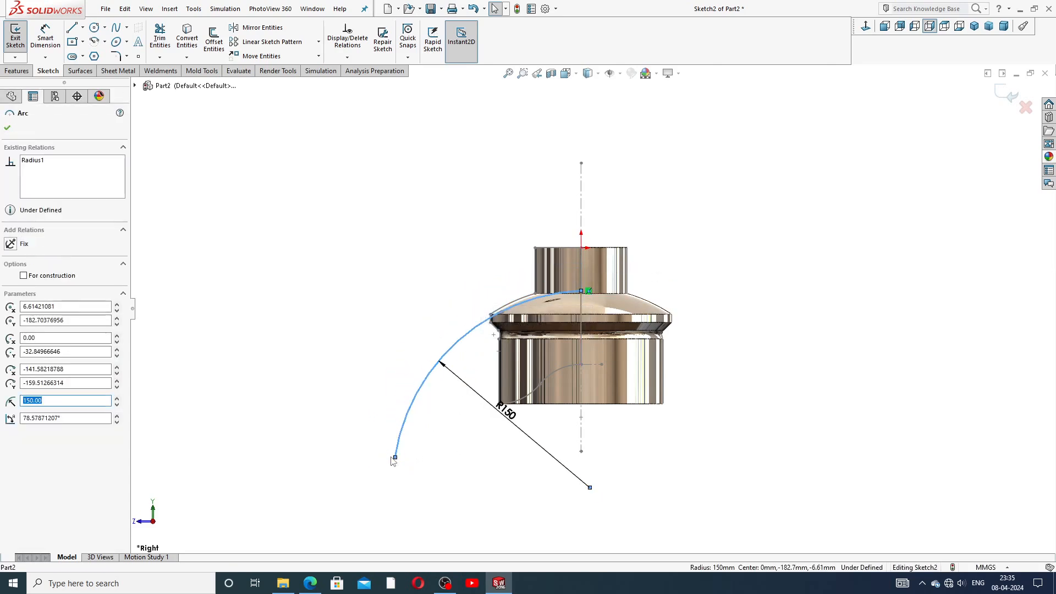
drag(396, 461, 425, 381)
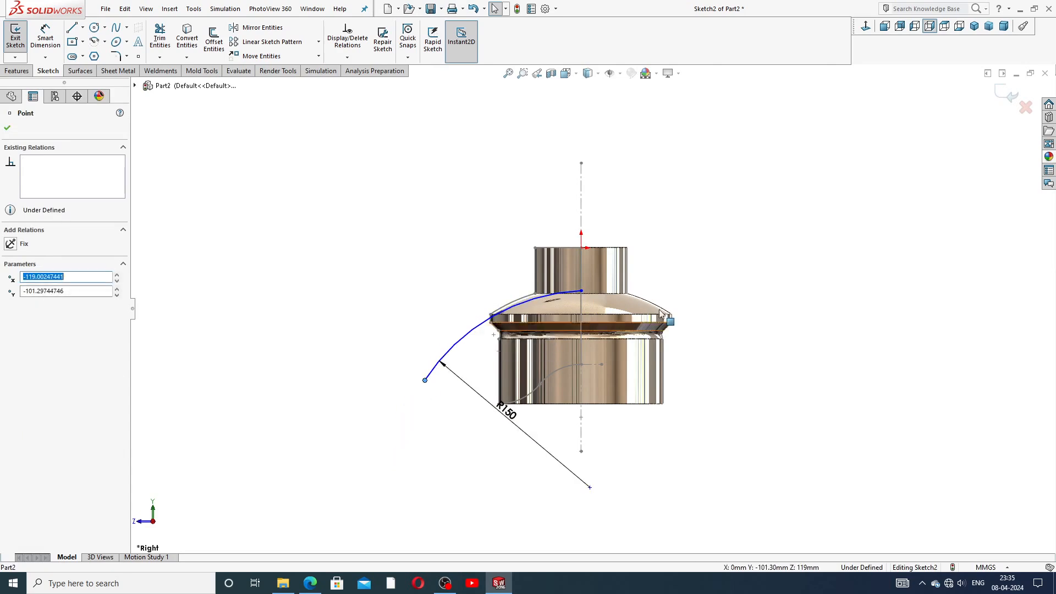
click(686, 285)
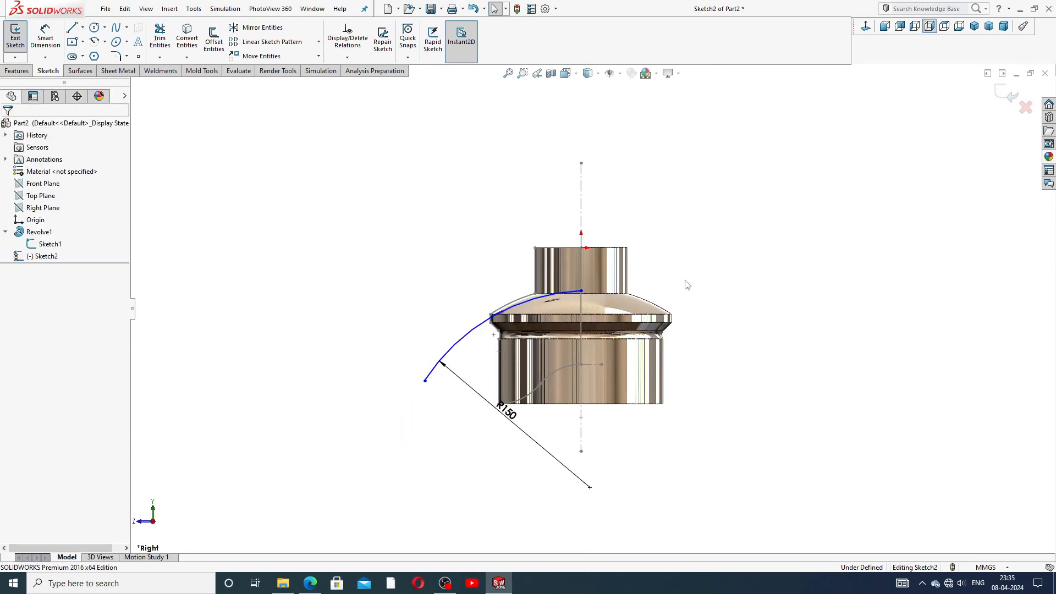
Step: Lower the arc's inner end along the axis to about Y -42 mm and shorten its outer end to about X -106, Y -83 mm
click(973, 29)
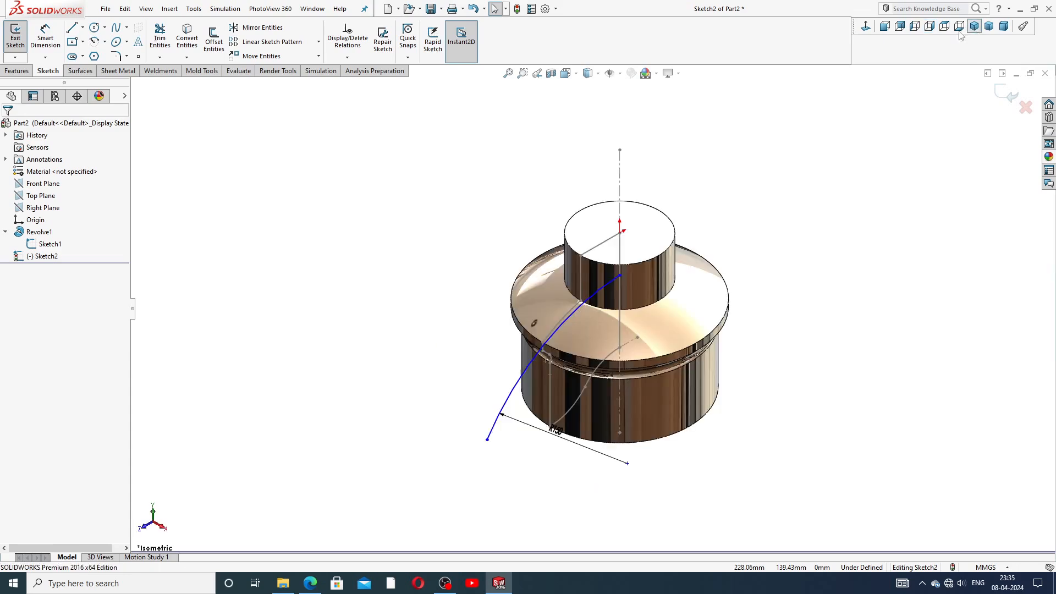
click(873, 32)
scroll(648, 293, down, 1)
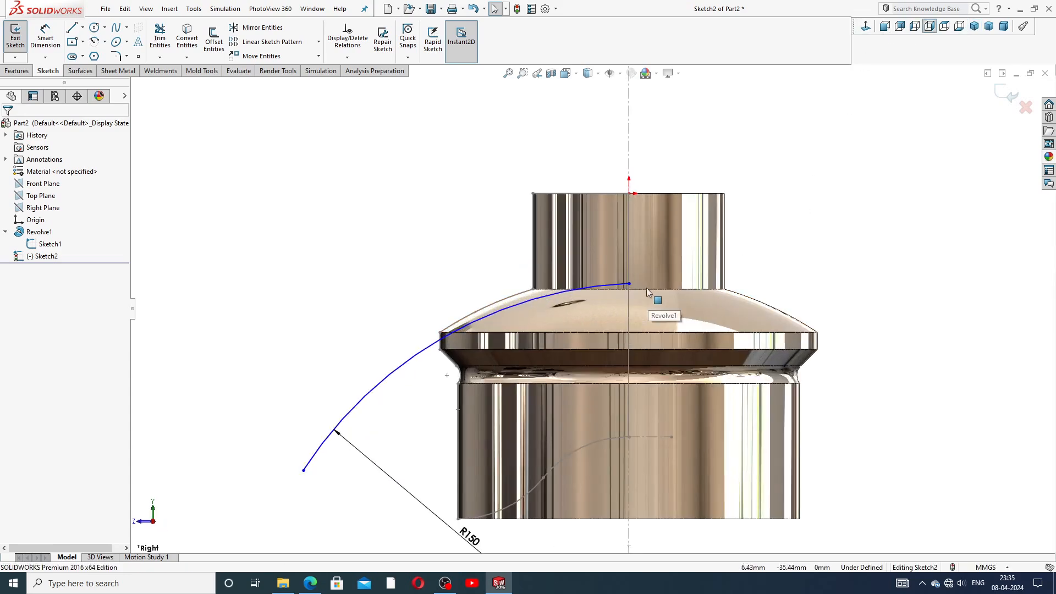
drag(630, 285, 629, 307)
drag(306, 472, 338, 421)
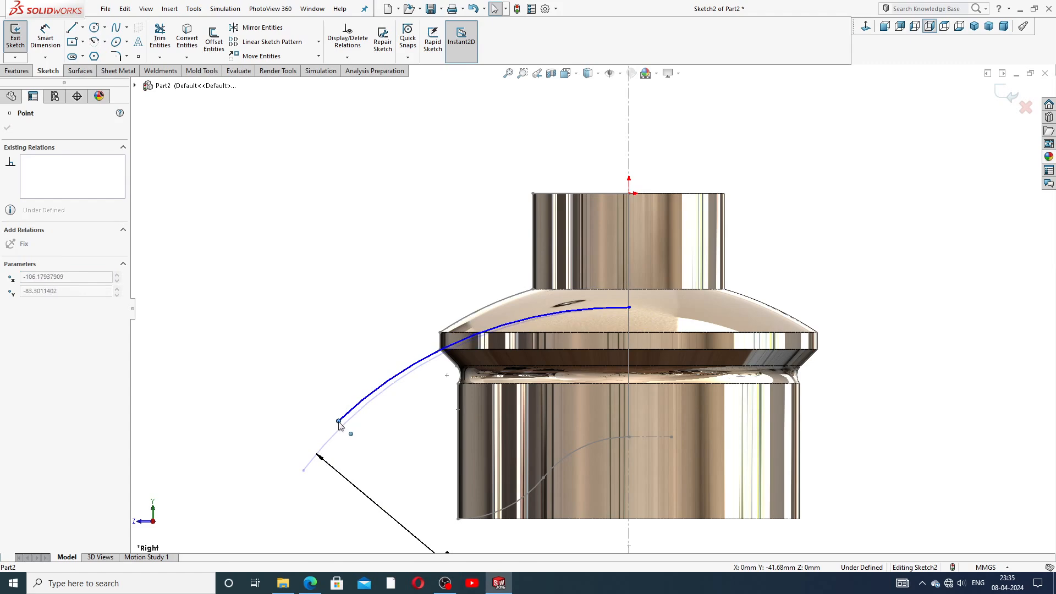
Step: Reposition the R150 dimension so its arrow meets the arc itself
scroll(630, 430, up, 3)
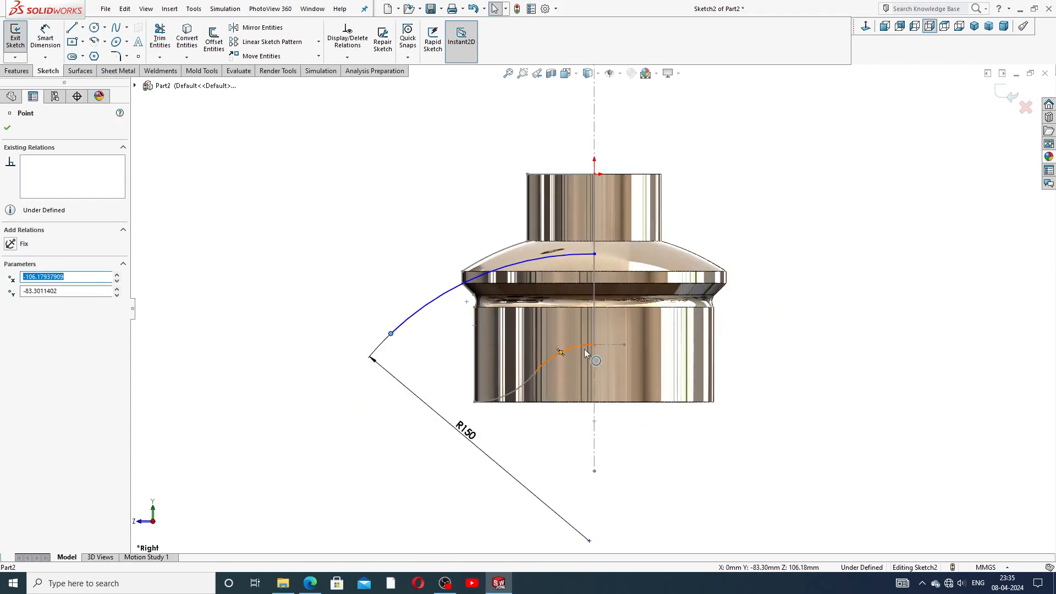
scroll(602, 367, down, 1)
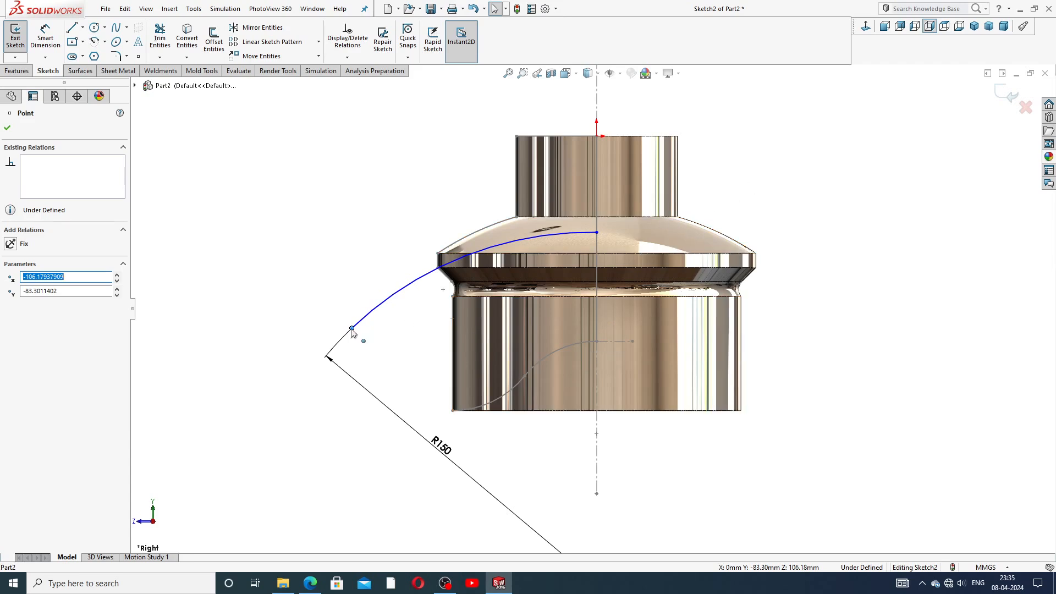
drag(331, 363, 374, 313)
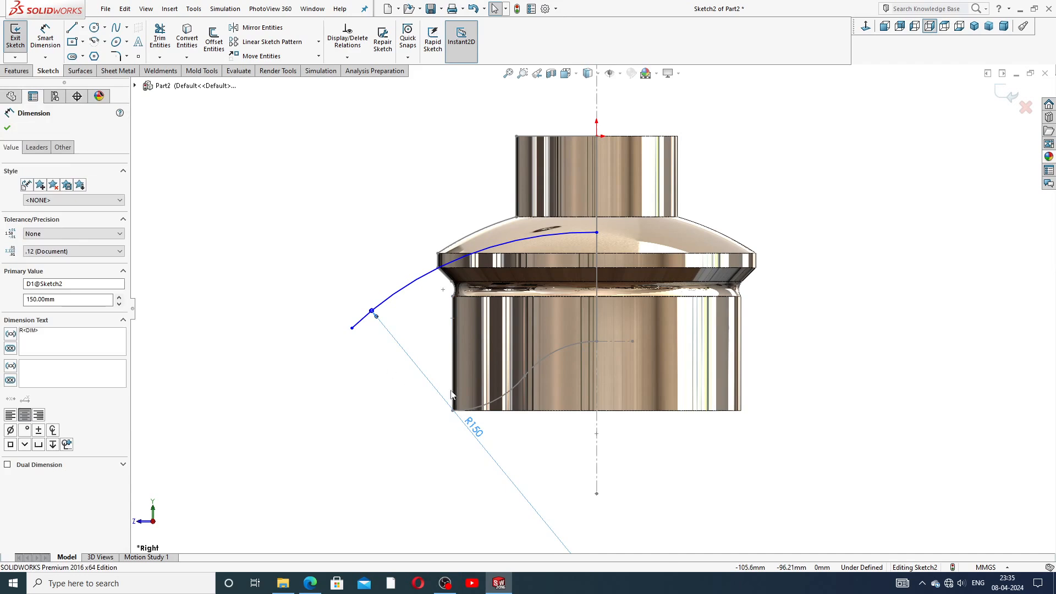
click(519, 438)
Step: Move the whole arc upward, clear of the flange's outer edge
scroll(541, 284, down, 1)
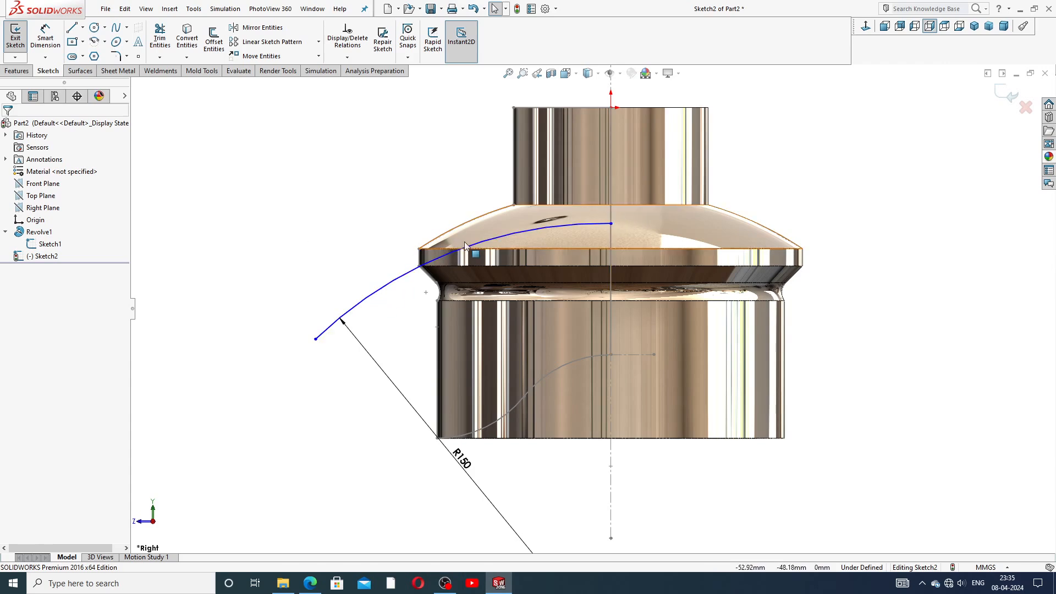
scroll(443, 293, down, 1)
scroll(442, 293, down, 1)
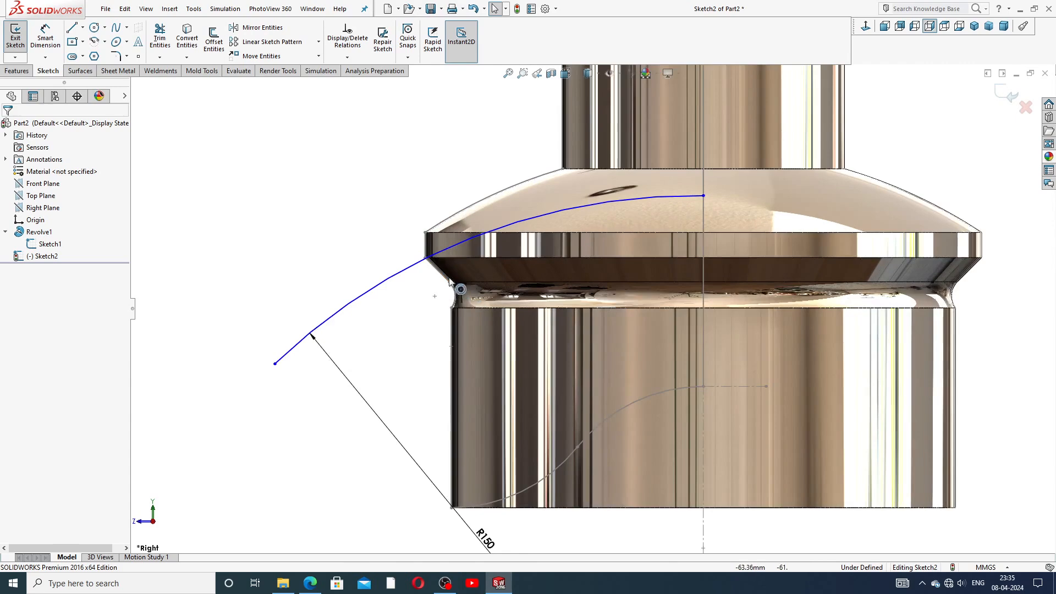
click(416, 266)
drag(416, 267, 387, 199)
click(390, 184)
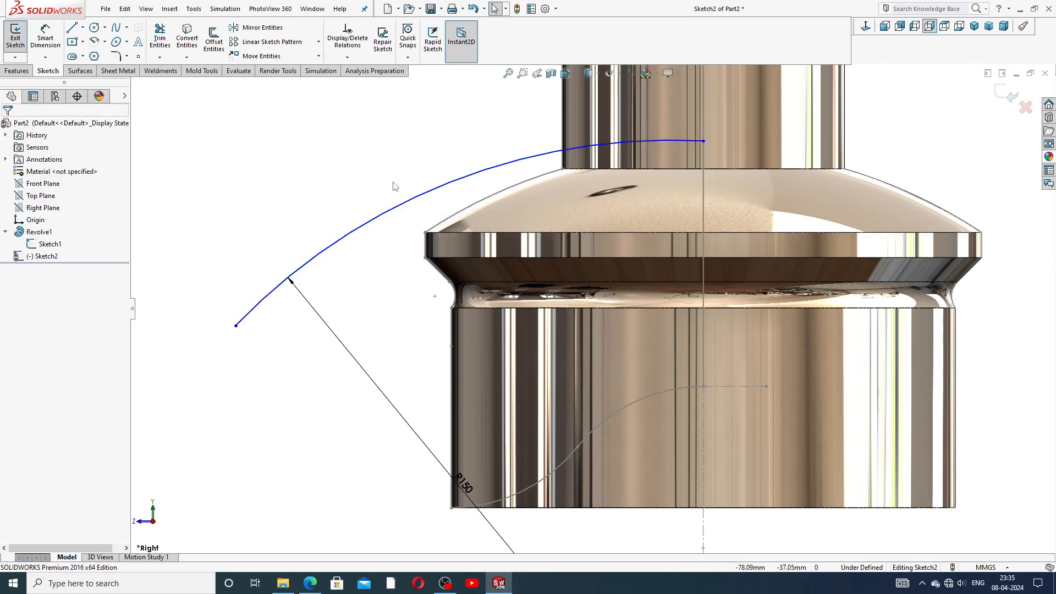
Step: Make the arc coincident with the lower corner of the flange's taper, where it meets the groove
click(424, 260)
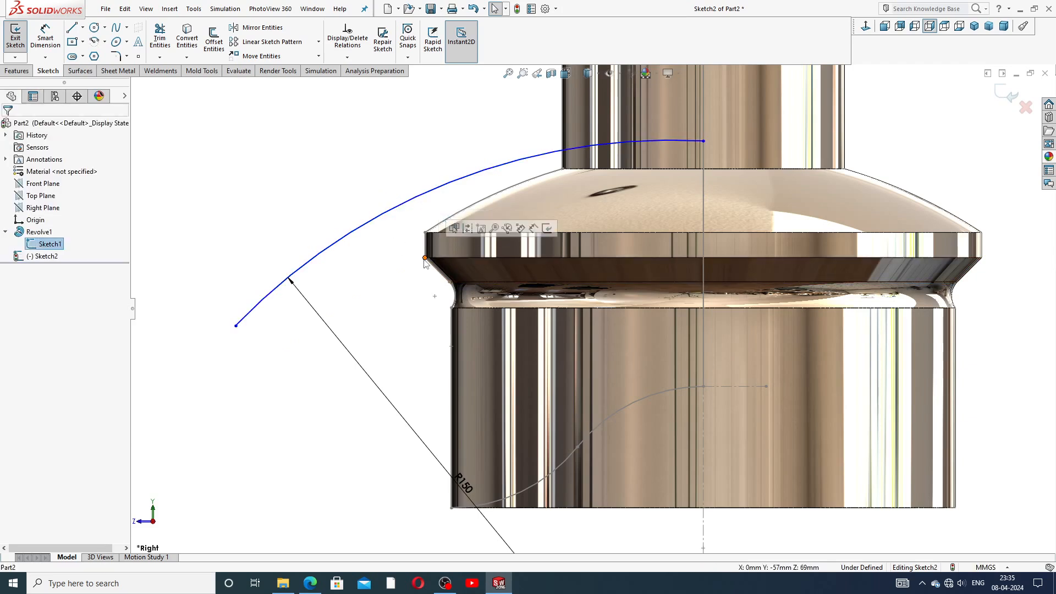
click(410, 280)
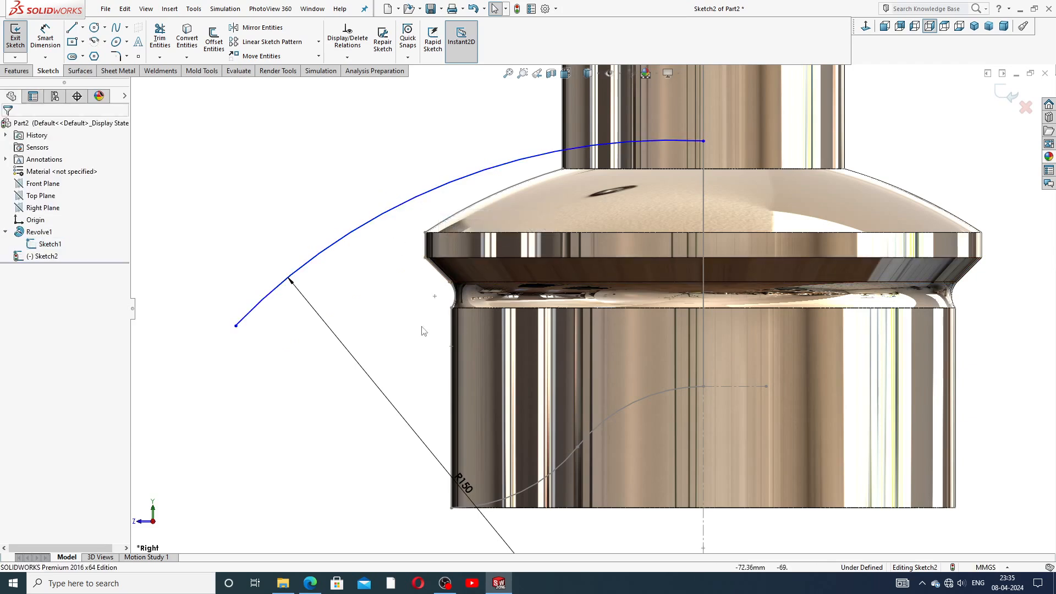
click(450, 283)
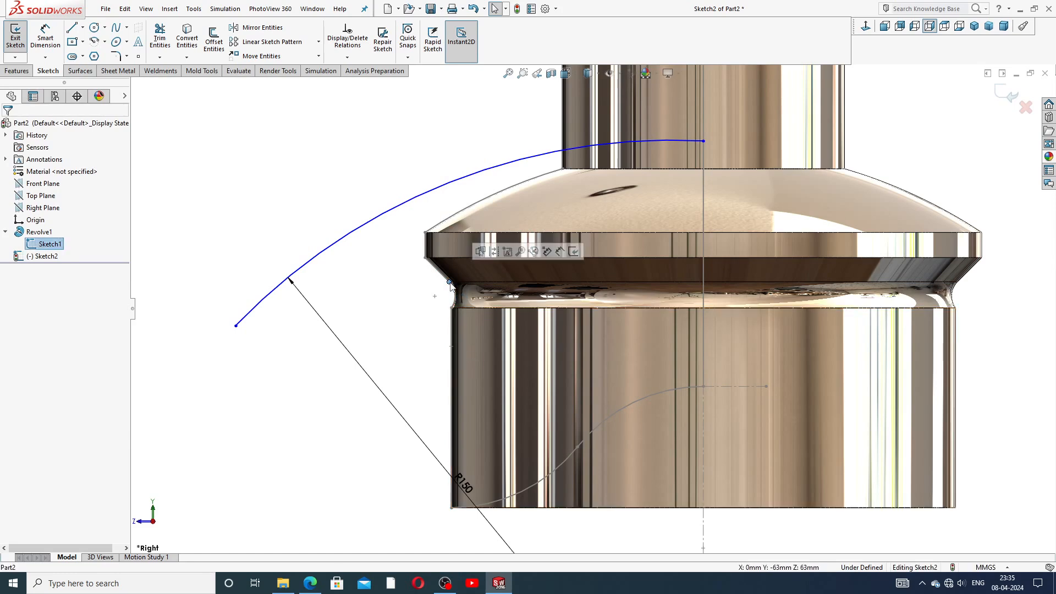
ctrl+click(386, 212)
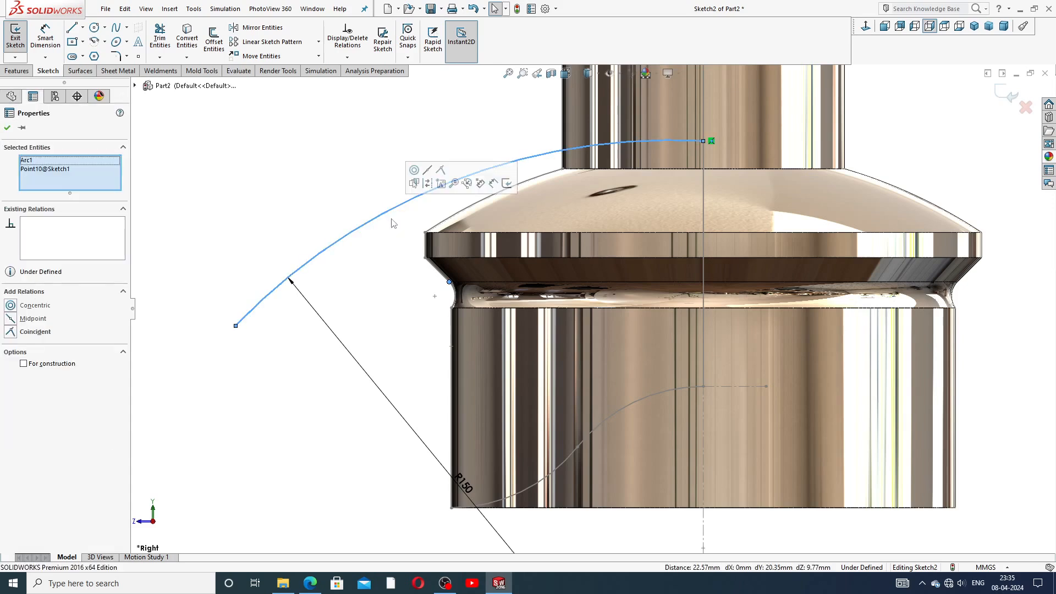
click(440, 170)
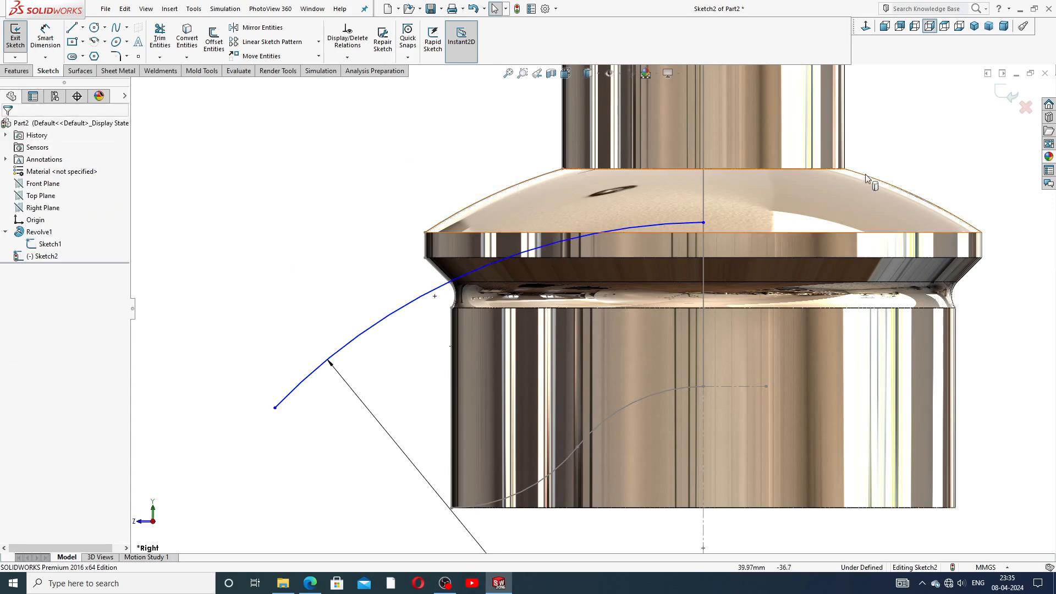
Step: Shorten the arc's outer end slightly and adjust its inner end on the axis to about Y -47 mm
scroll(870, 178, up, 2)
scroll(593, 391, down, 1)
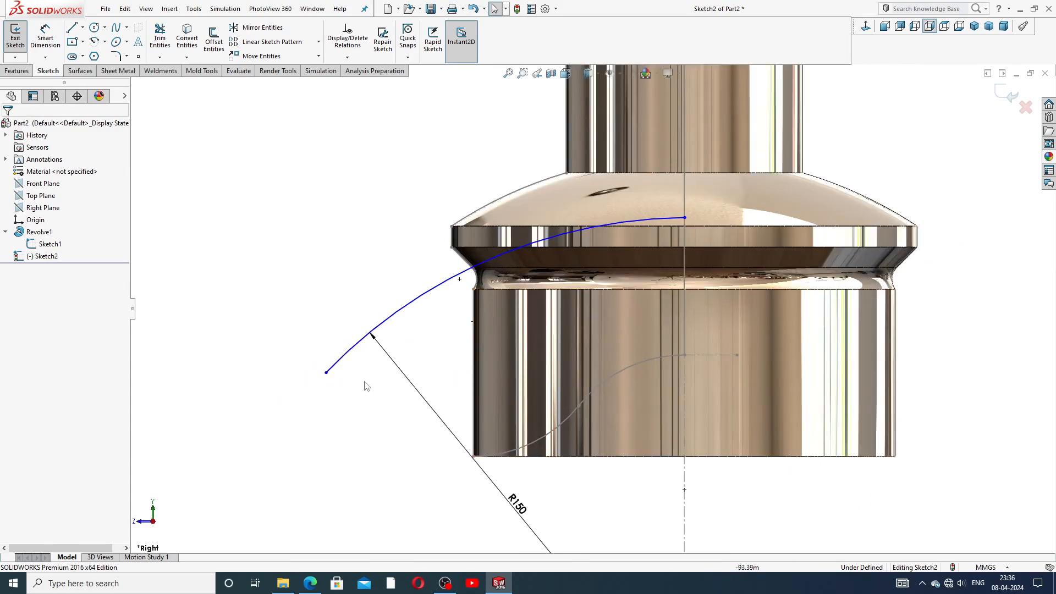
drag(326, 372, 338, 361)
click(371, 397)
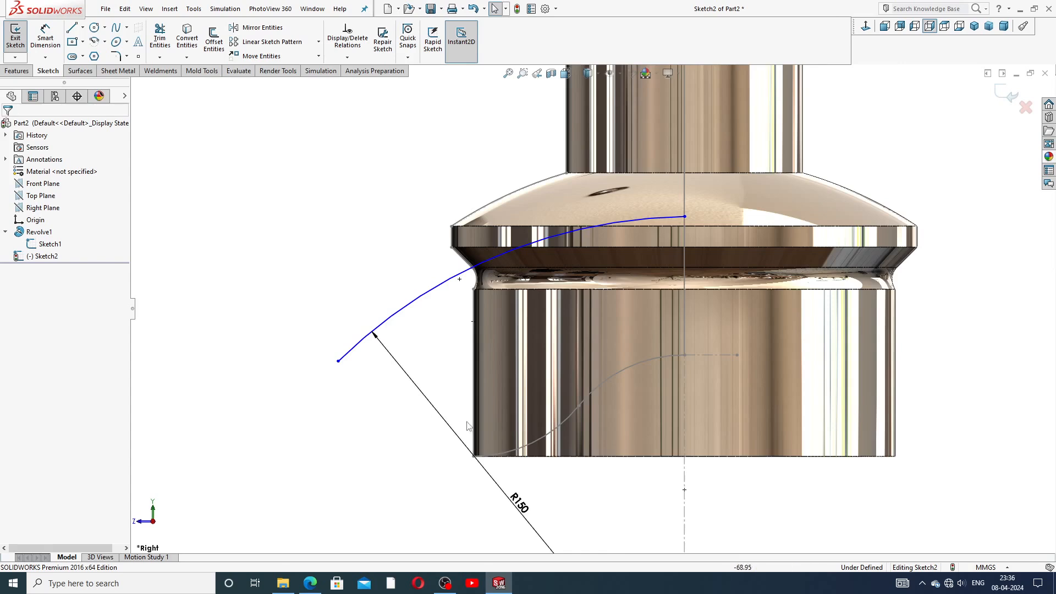
scroll(590, 309, up, 2)
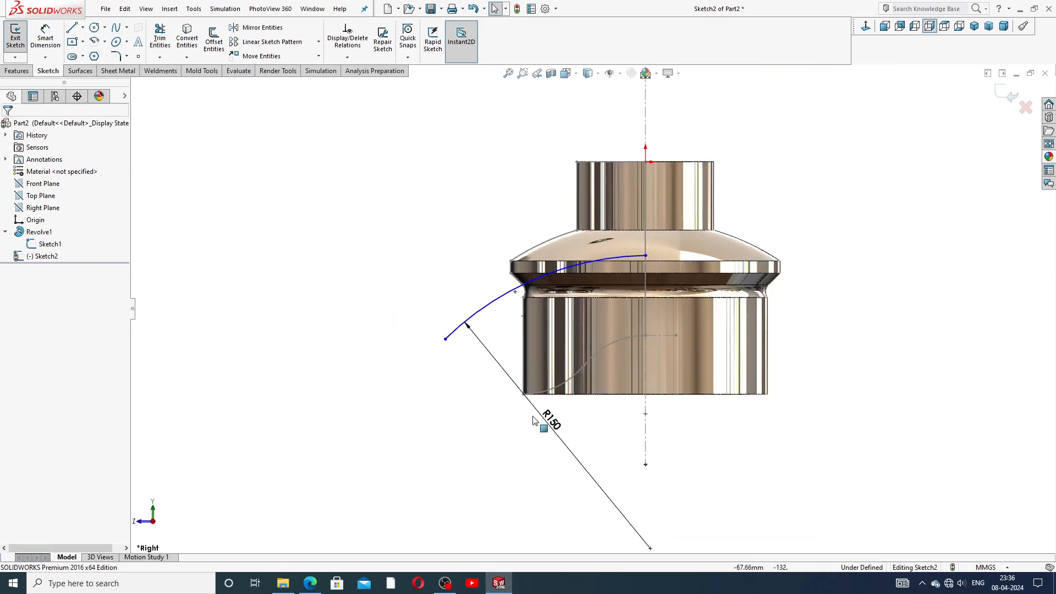
click(646, 256)
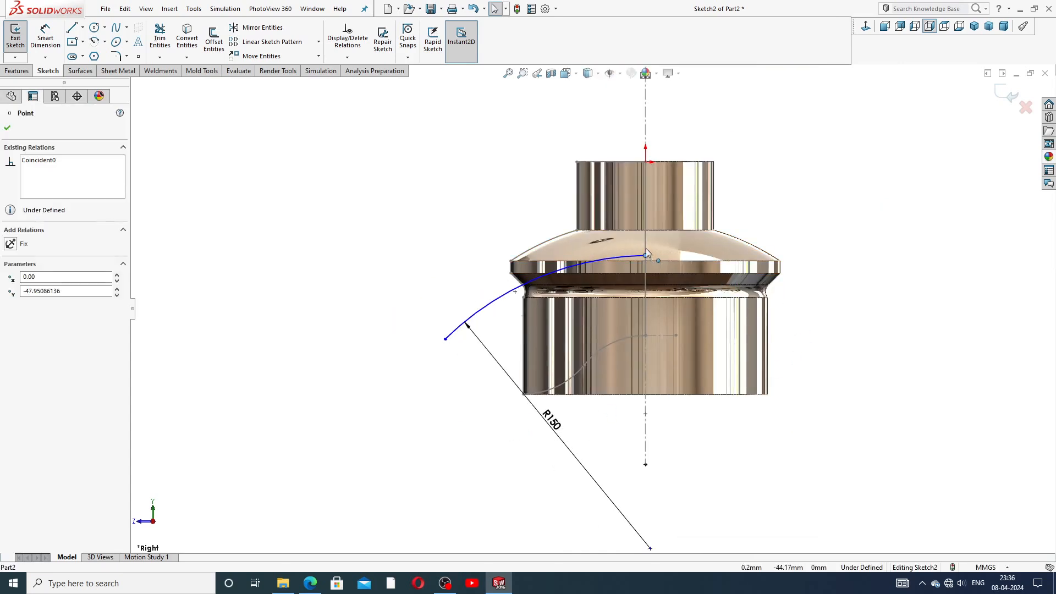
drag(645, 246, 647, 259)
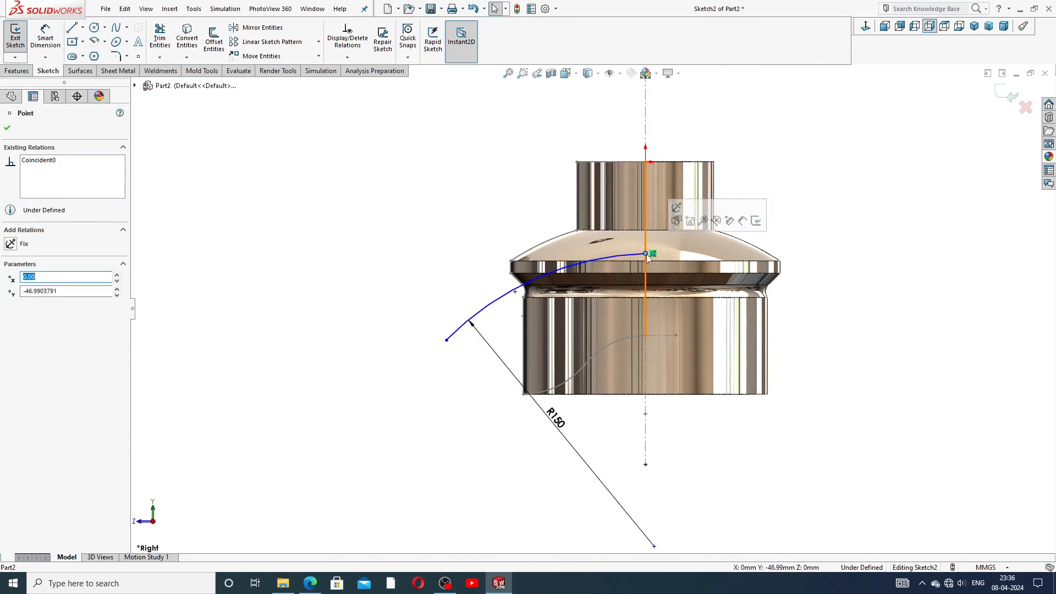
key(Escape)
Step: Create a revolved surface from the arc, turning it a full 360 degrees around the vertical centerline of Sketch1
scroll(610, 314, down, 2)
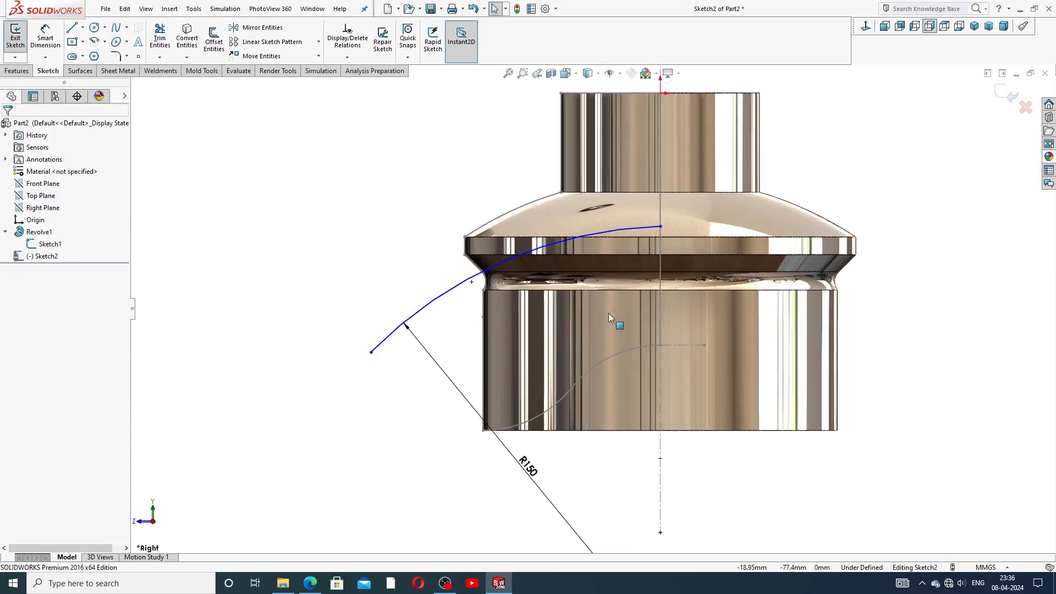
click(83, 71)
click(49, 38)
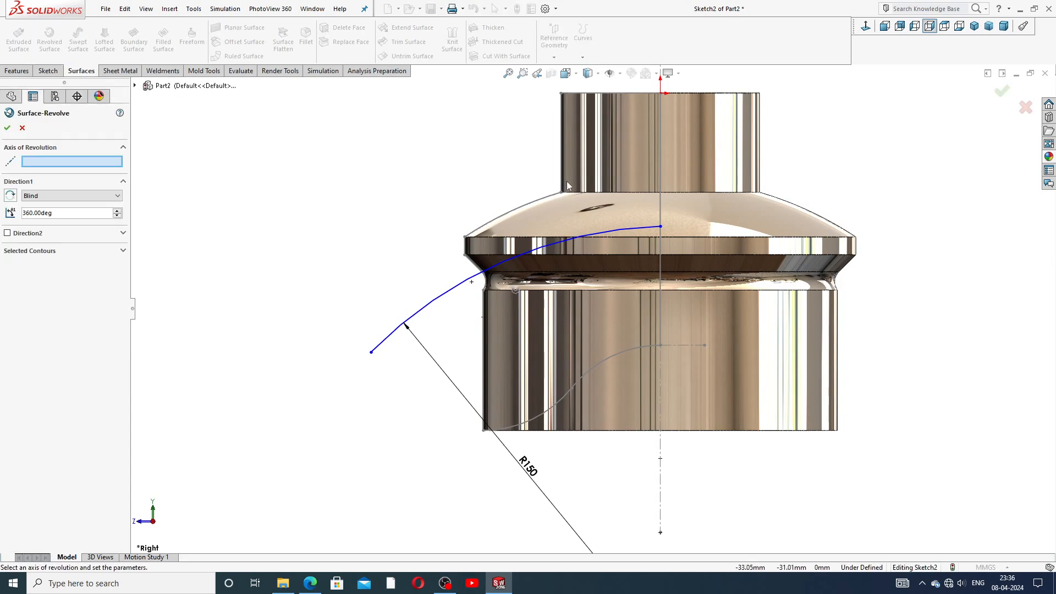
scroll(661, 158, up, 3)
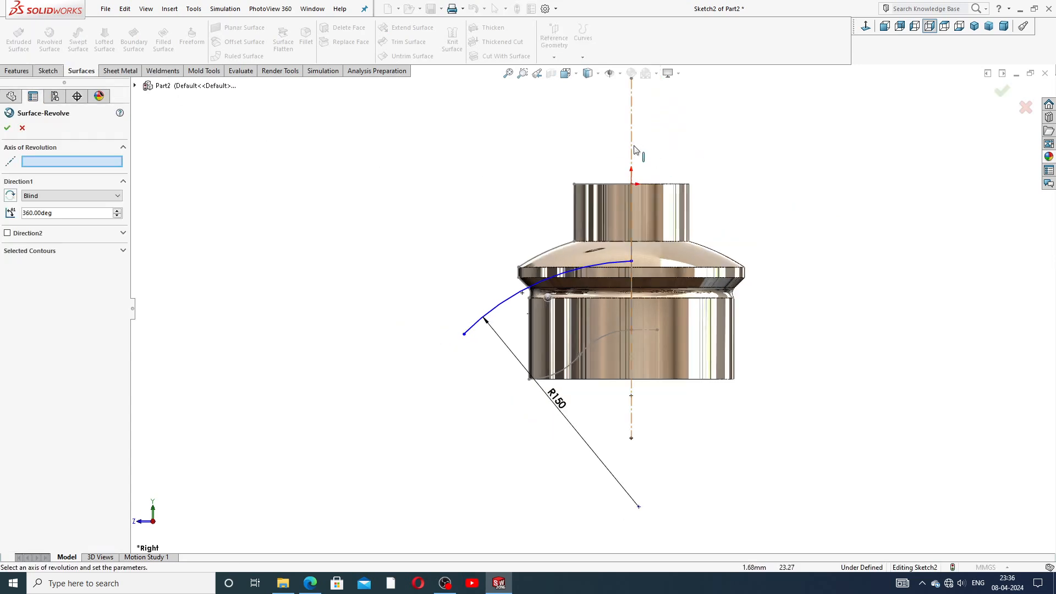
click(632, 148)
key(f)
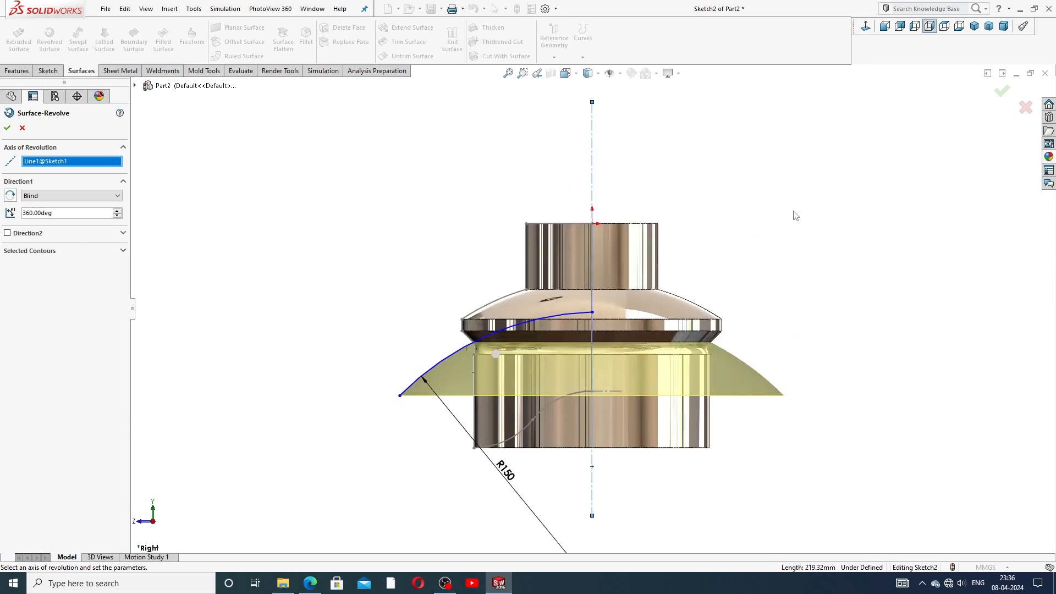
middle_drag(775, 270, 751, 310)
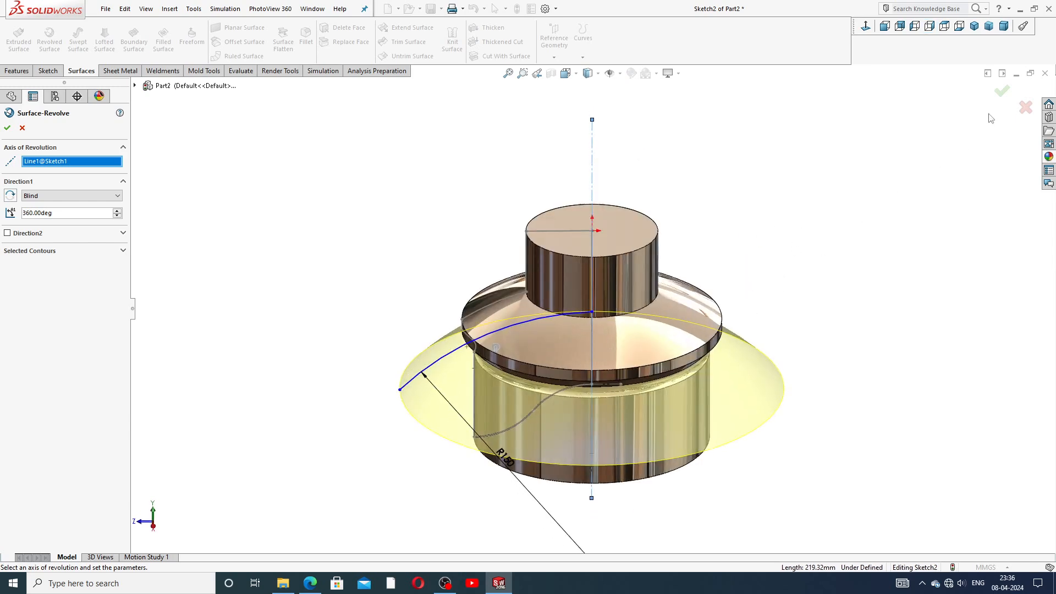
click(1001, 91)
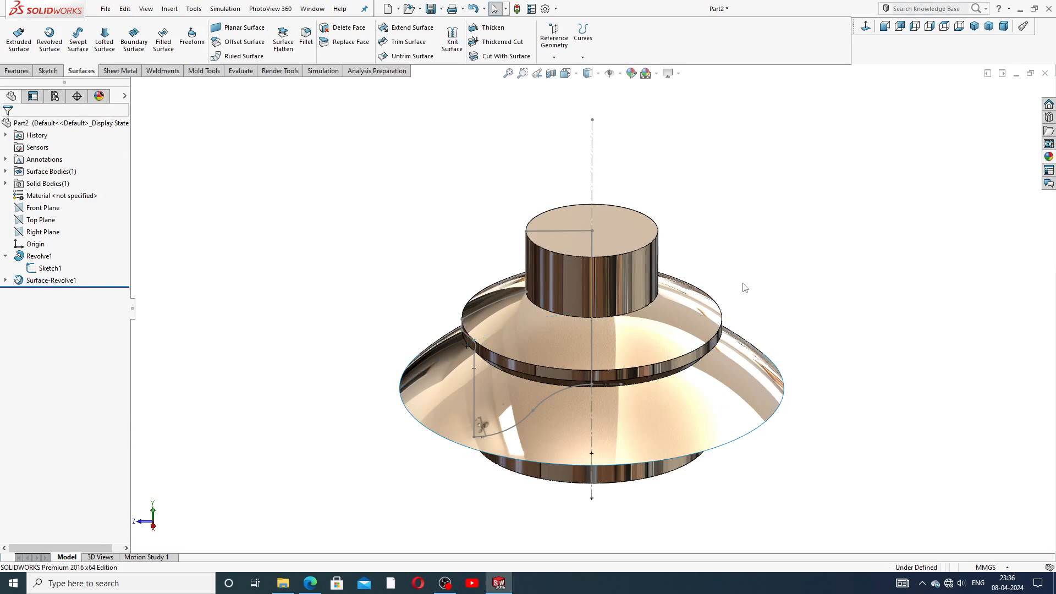
Step: Hide Sketch1 of the Revolve1 feature and collapse the feature's entry in the model tree
click(50, 268)
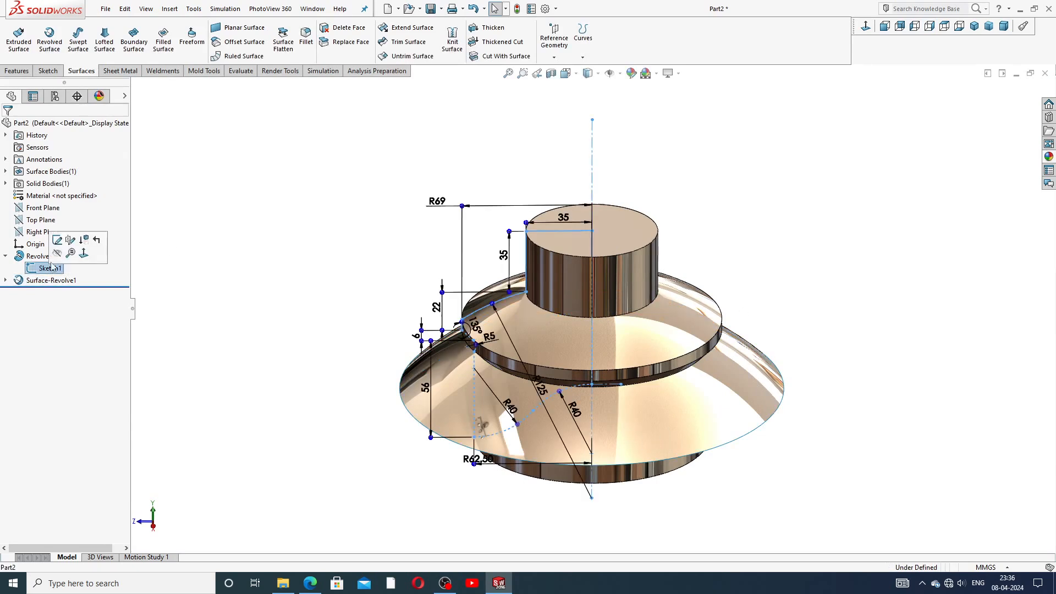
click(57, 253)
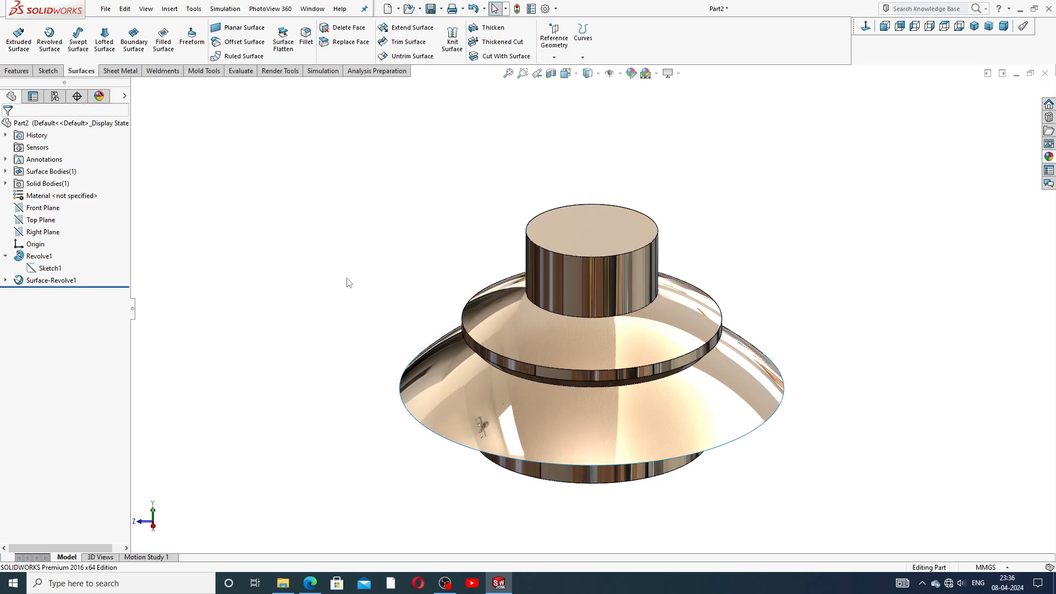
middle_drag(438, 293, 452, 213)
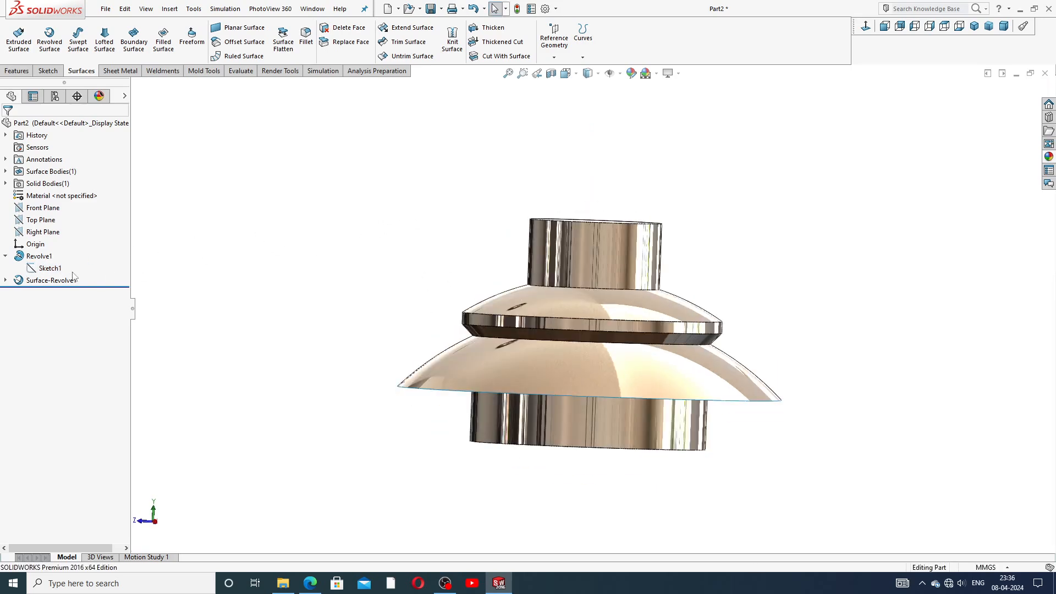
click(5, 256)
middle_drag(456, 297, 698, 369)
middle_drag(550, 148, 397, 314)
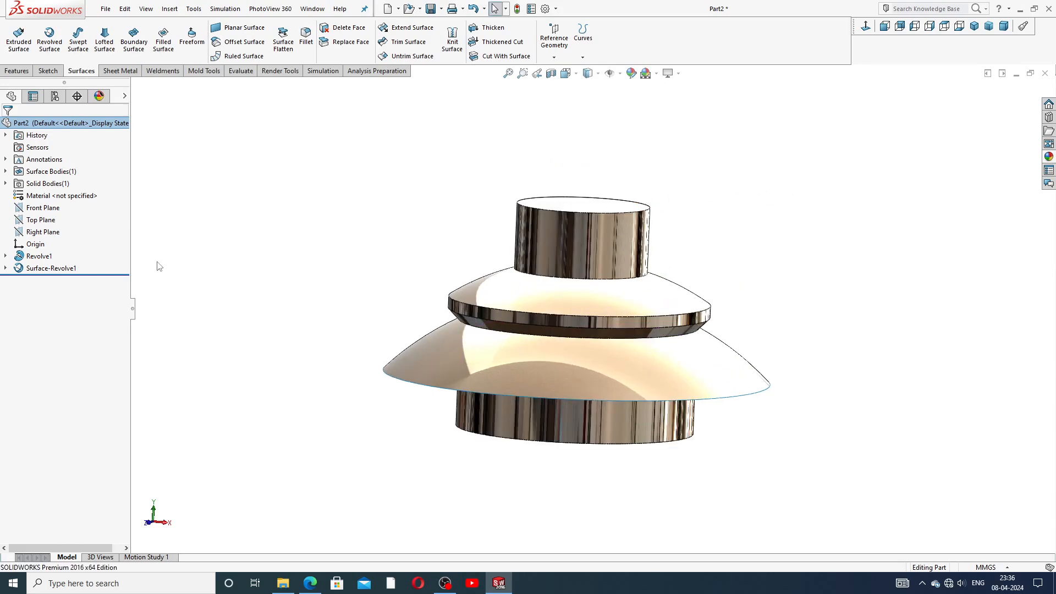
Step: Consult the PART-13 Sheet Valve Feet drawing in Edge, return to SOLIDWORKS and start a sketch on the Top Plane, viewed face-on from below
click(18, 71)
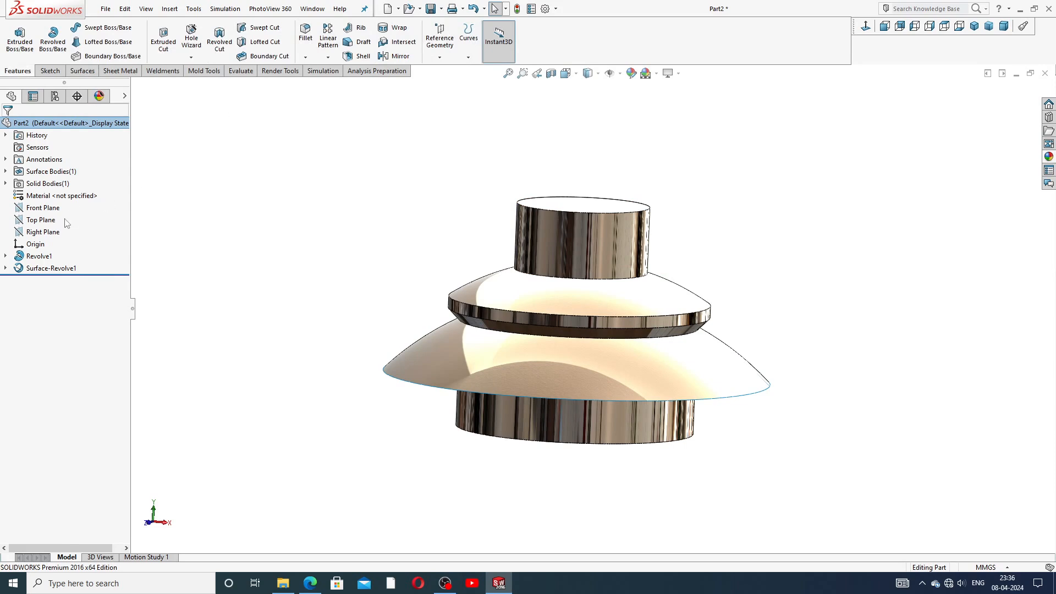
click(310, 582)
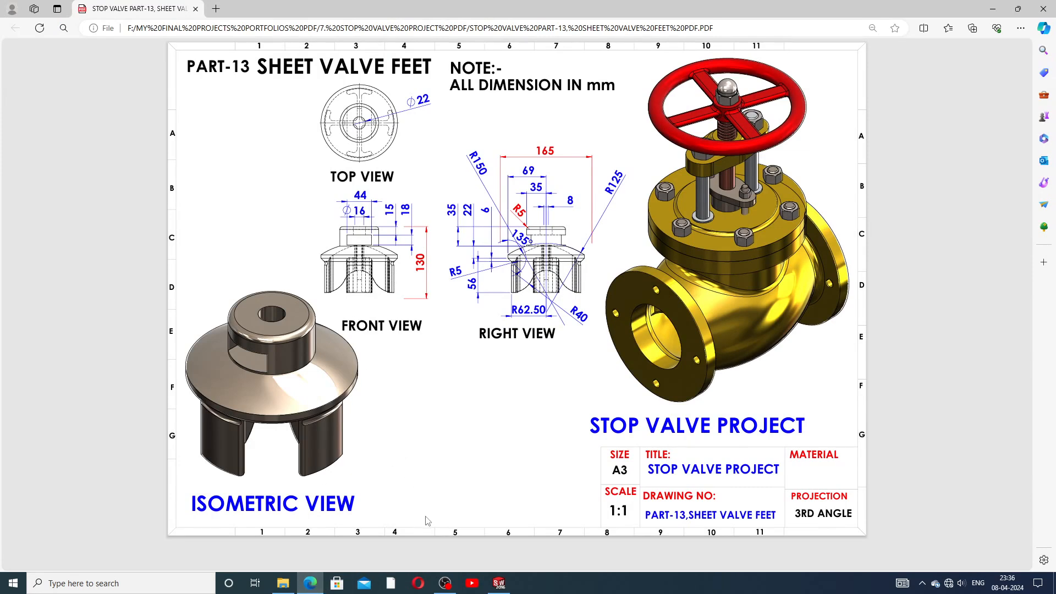
click(498, 582)
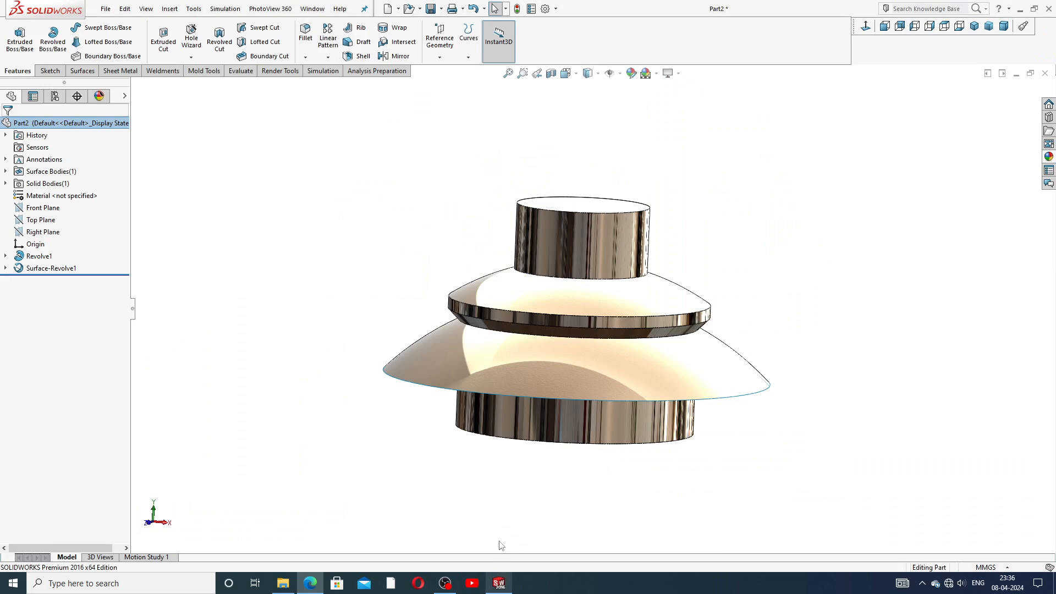
click(41, 219)
click(57, 207)
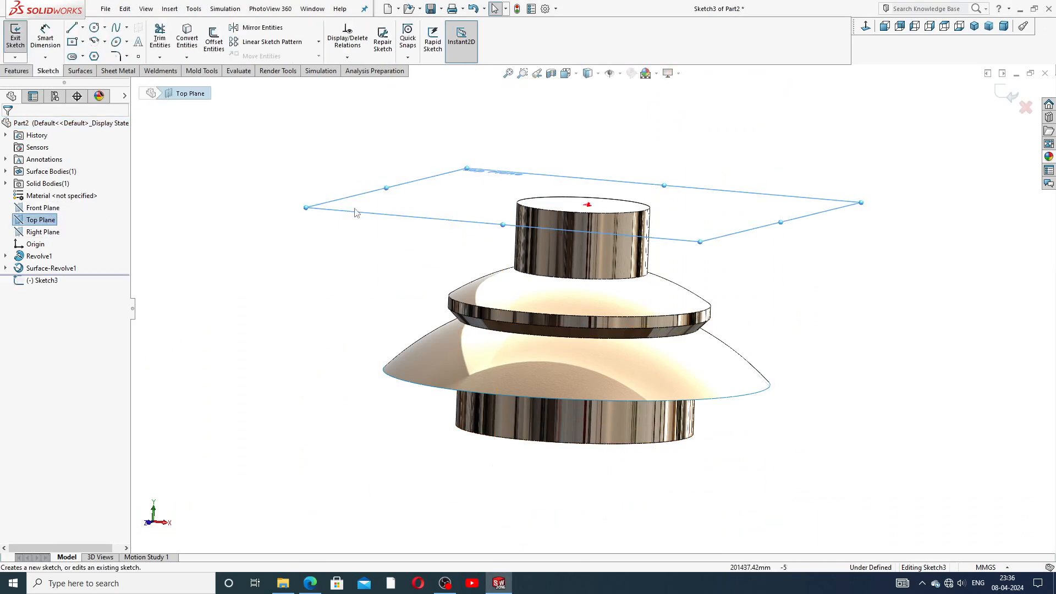
click(866, 26)
click(867, 28)
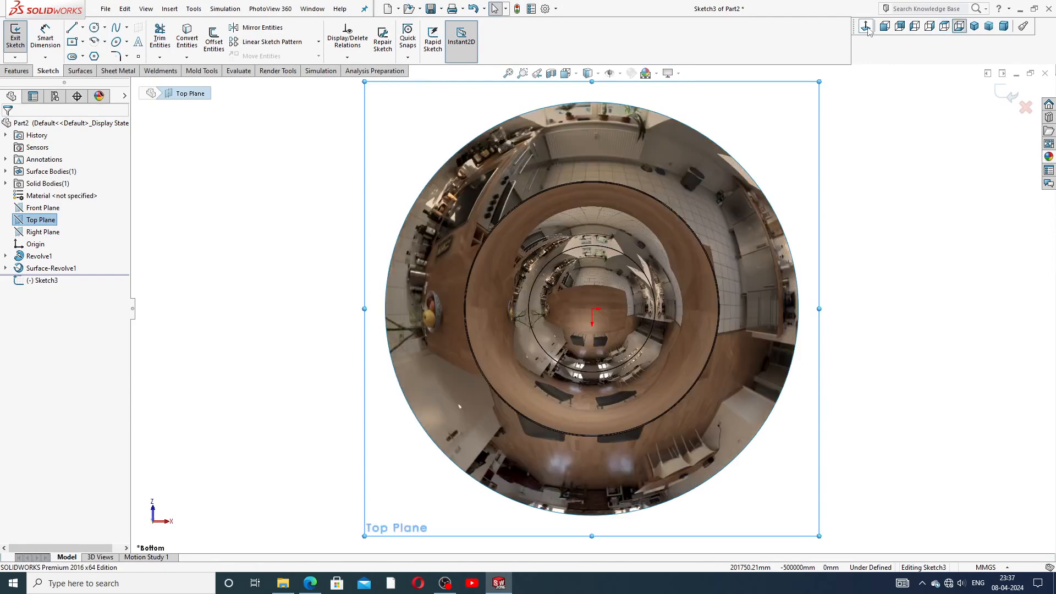
Step: Convert the solid body's 125 mm diameter outer circular edge into a circle in the new sketch
scroll(748, 275, up, 2)
scroll(612, 350, down, 1)
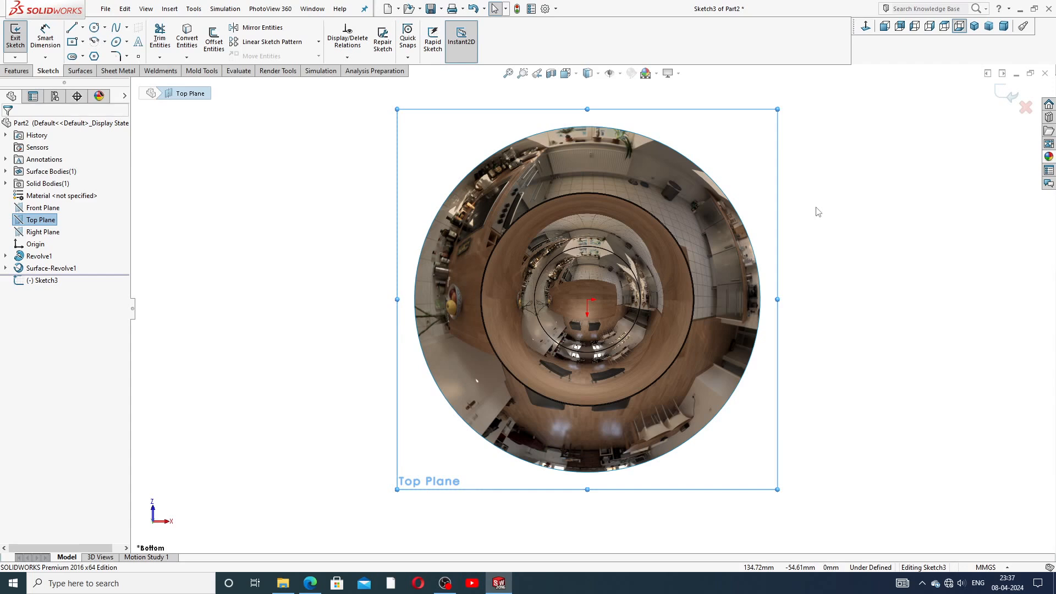
scroll(528, 247, down, 2)
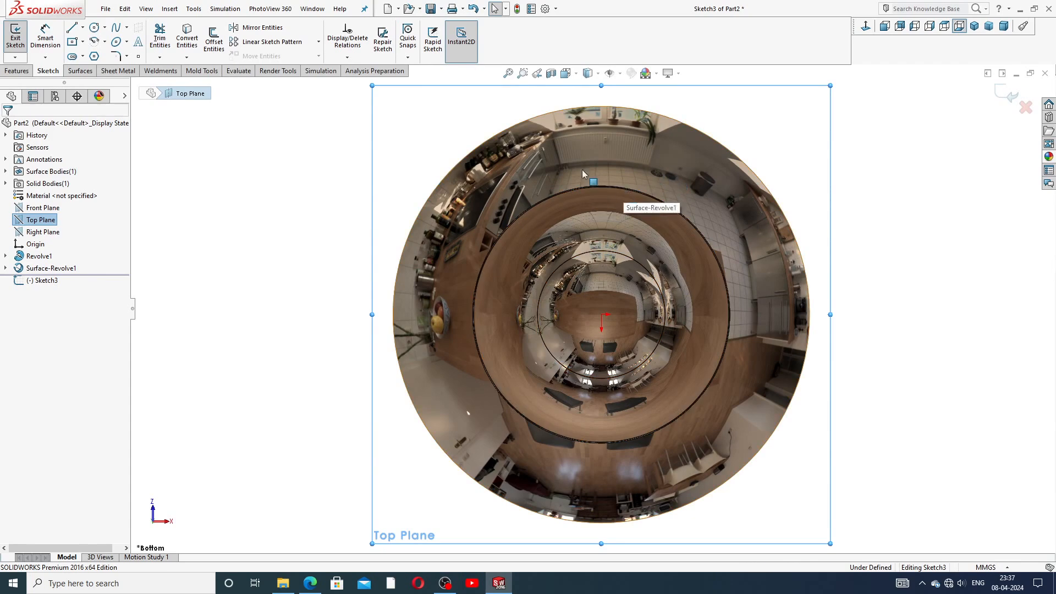
click(568, 197)
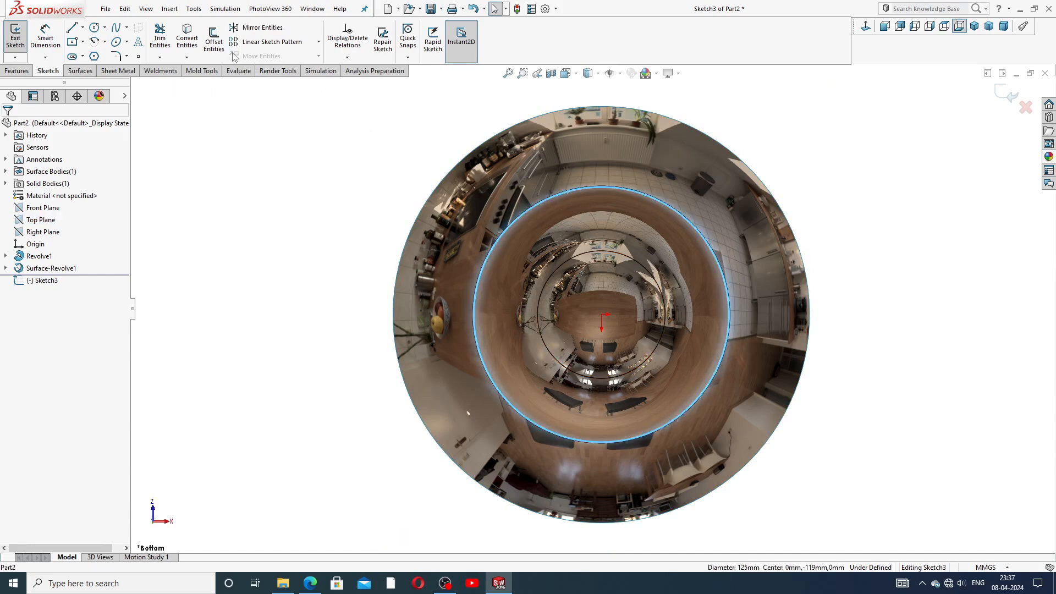
click(187, 40)
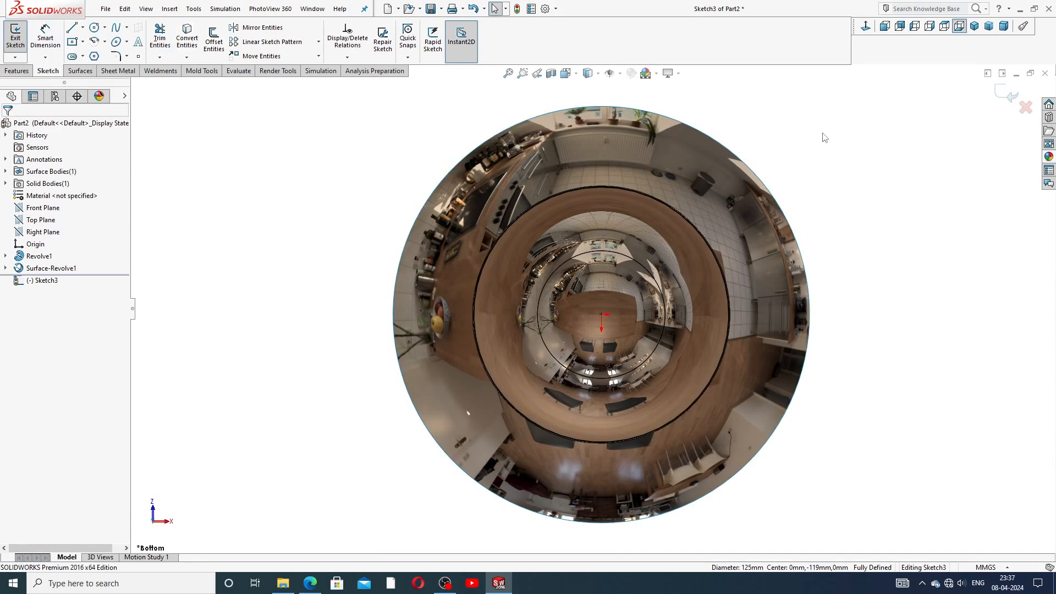
Step: Apply the brushed nickel appearance to the whole part
click(1048, 157)
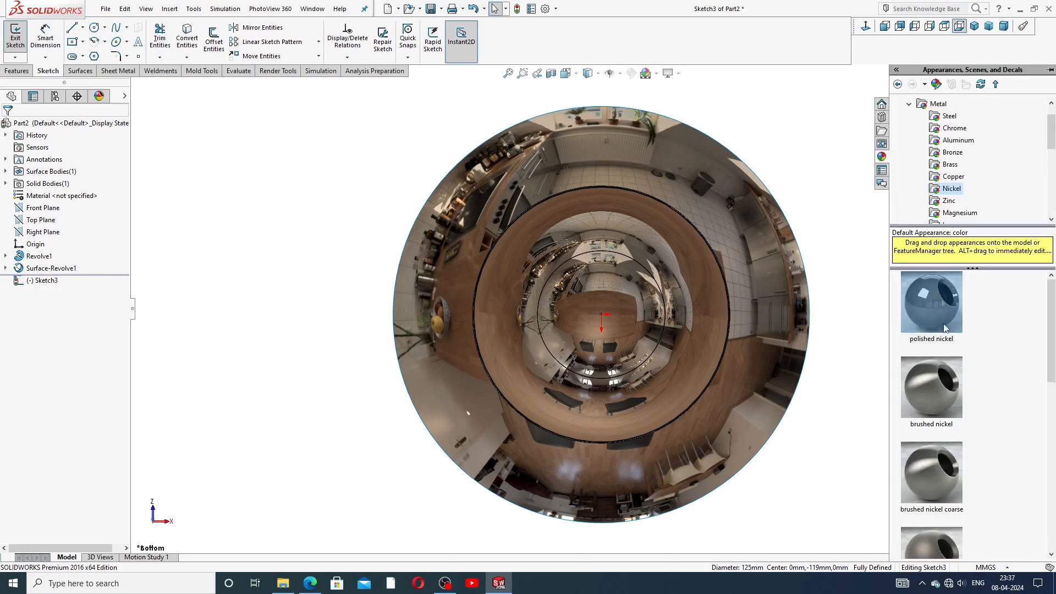
double_click(935, 385)
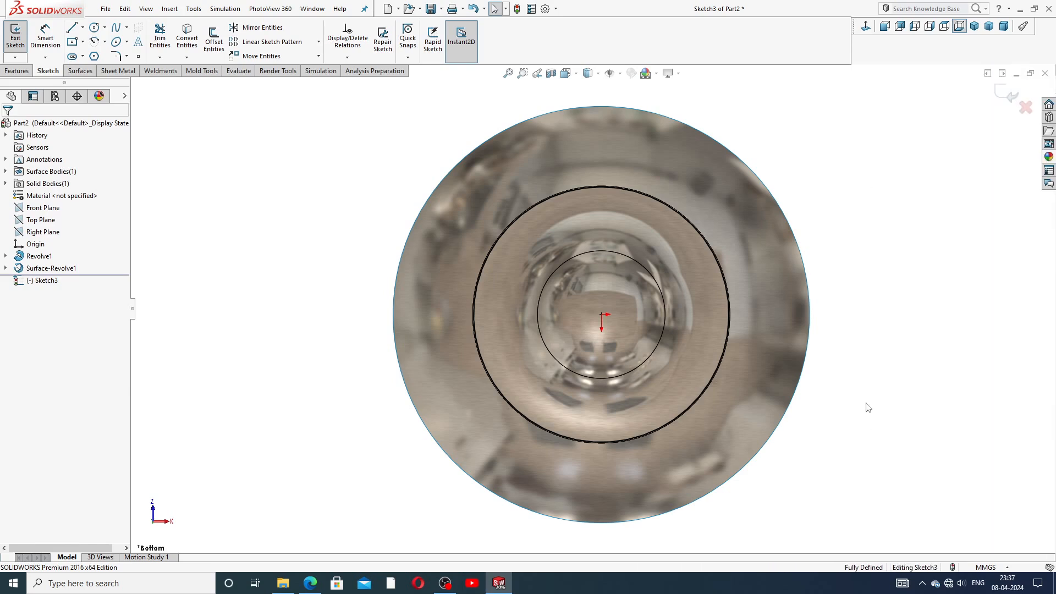
scroll(610, 242, down, 1)
scroll(610, 341, up, 3)
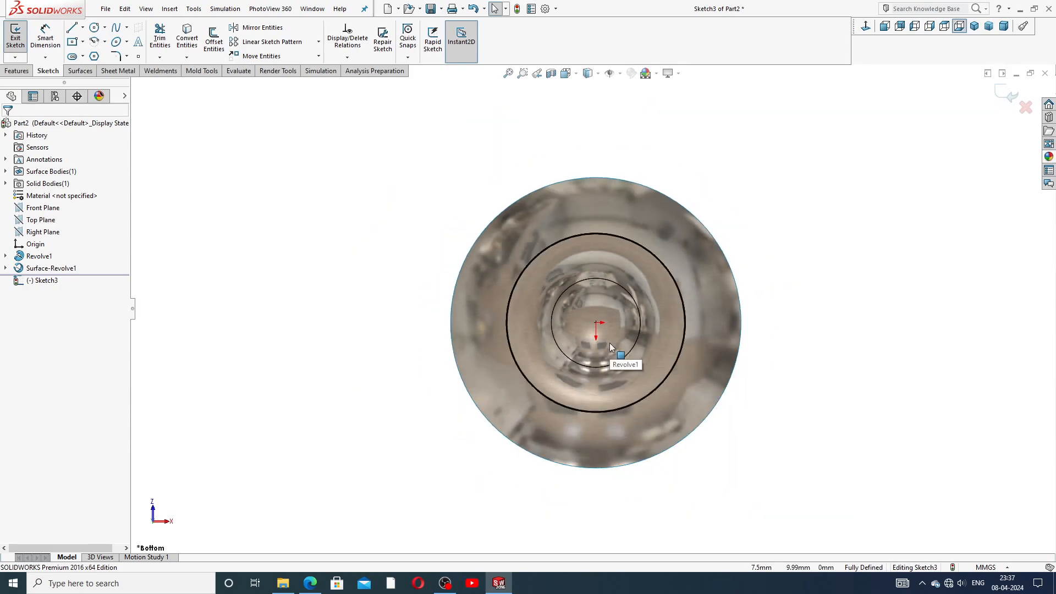
scroll(608, 342, down, 1)
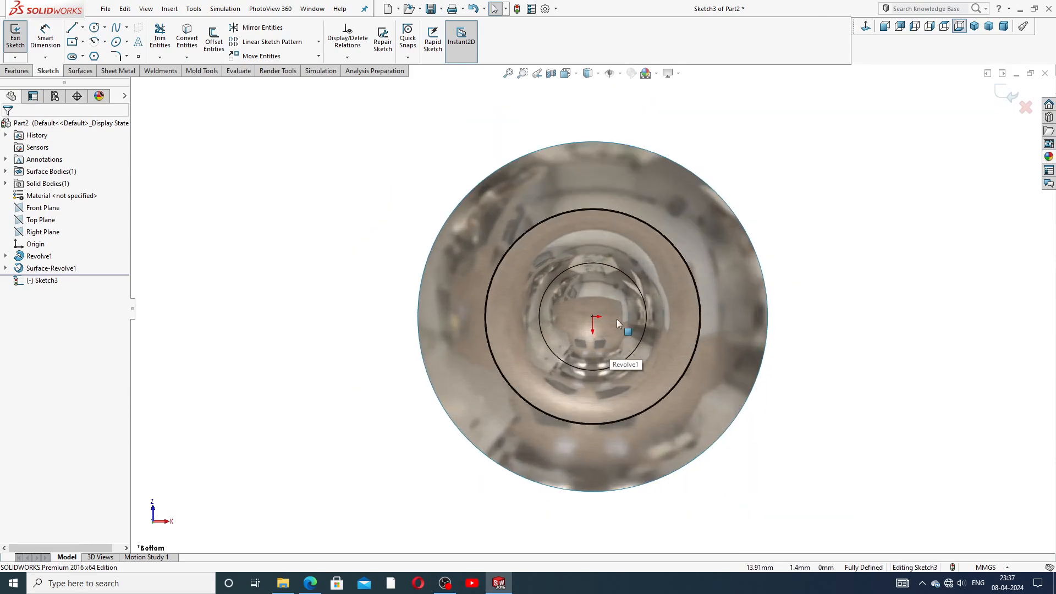
Step: Try the brushed and polished brass appearances on the part and return to brushed nickel
click(1049, 157)
click(931, 400)
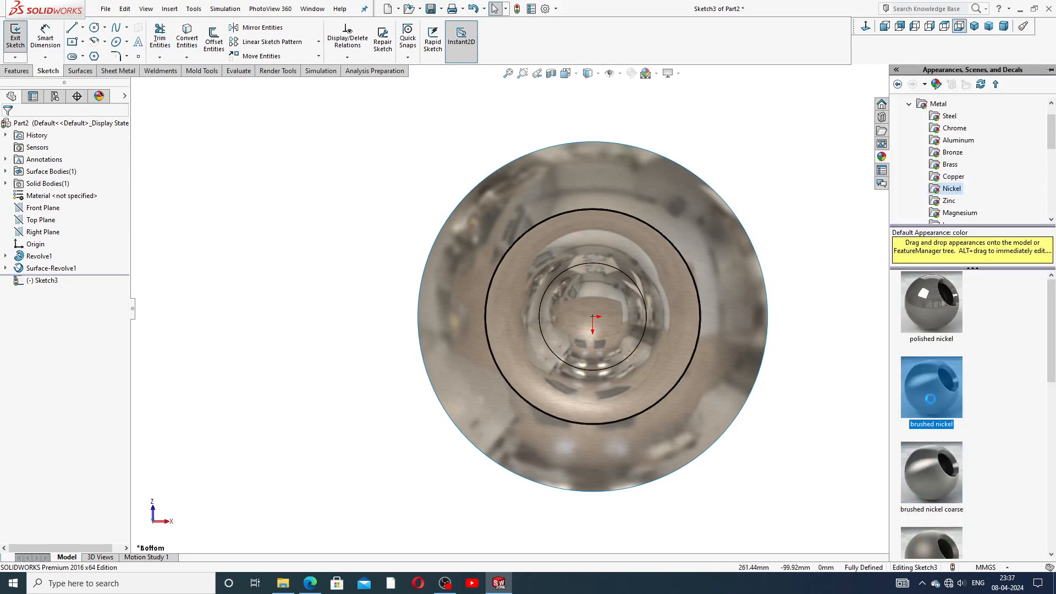
click(954, 177)
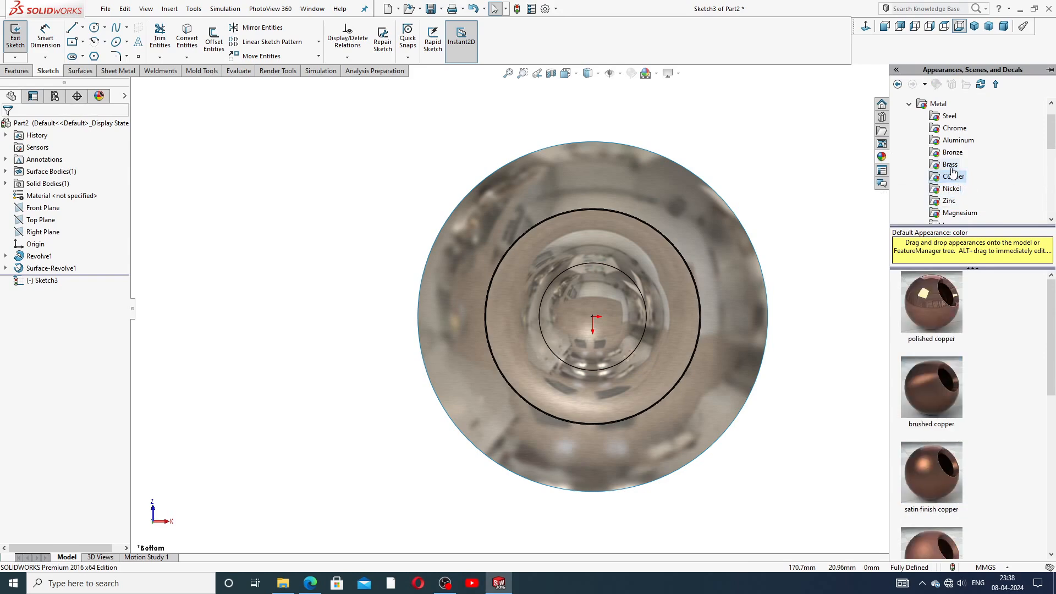
click(949, 164)
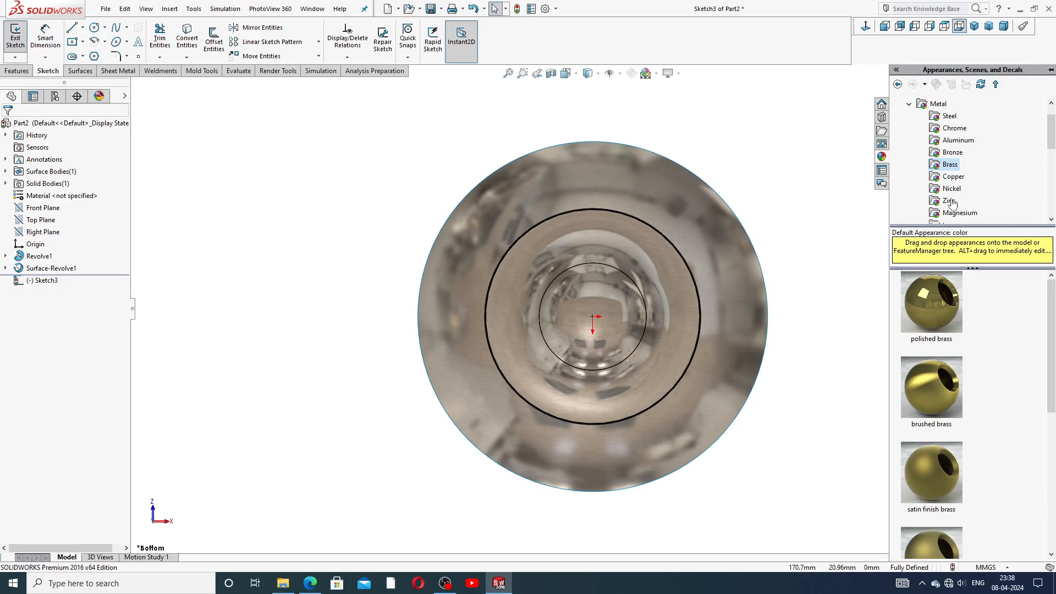
double_click(941, 391)
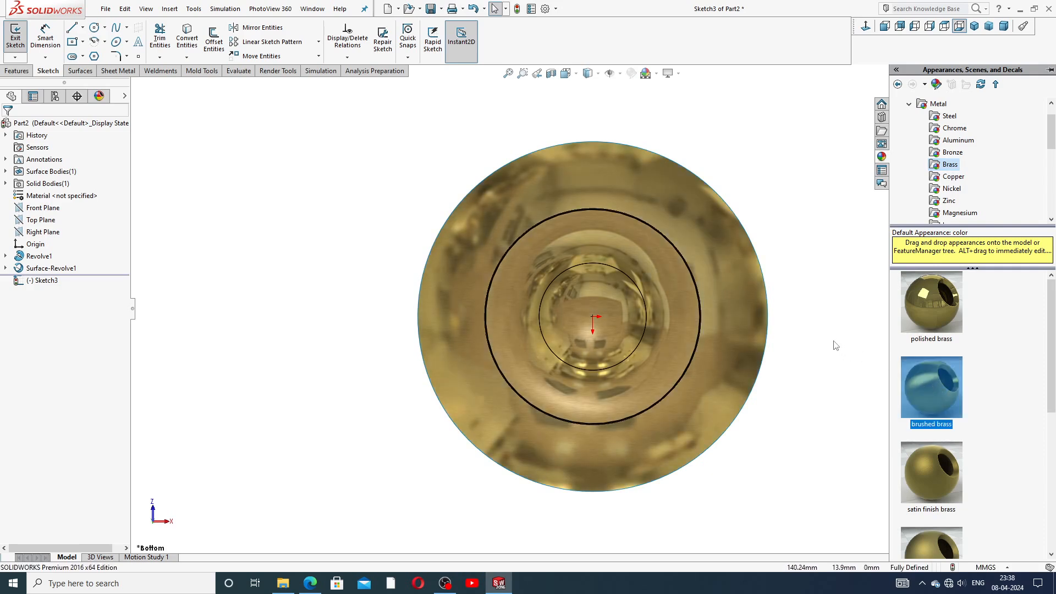
double_click(945, 310)
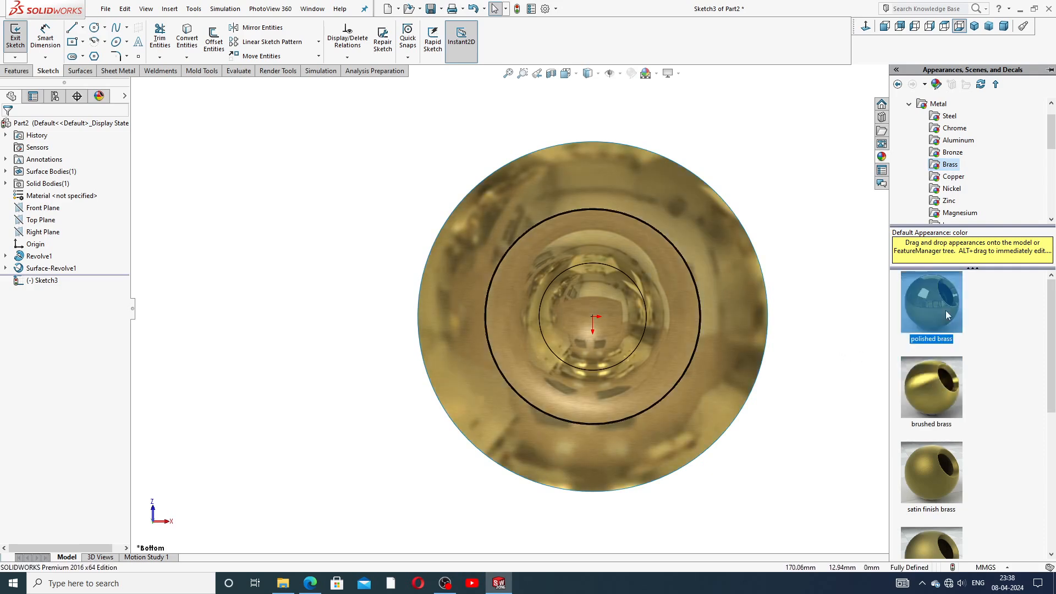
double_click(946, 379)
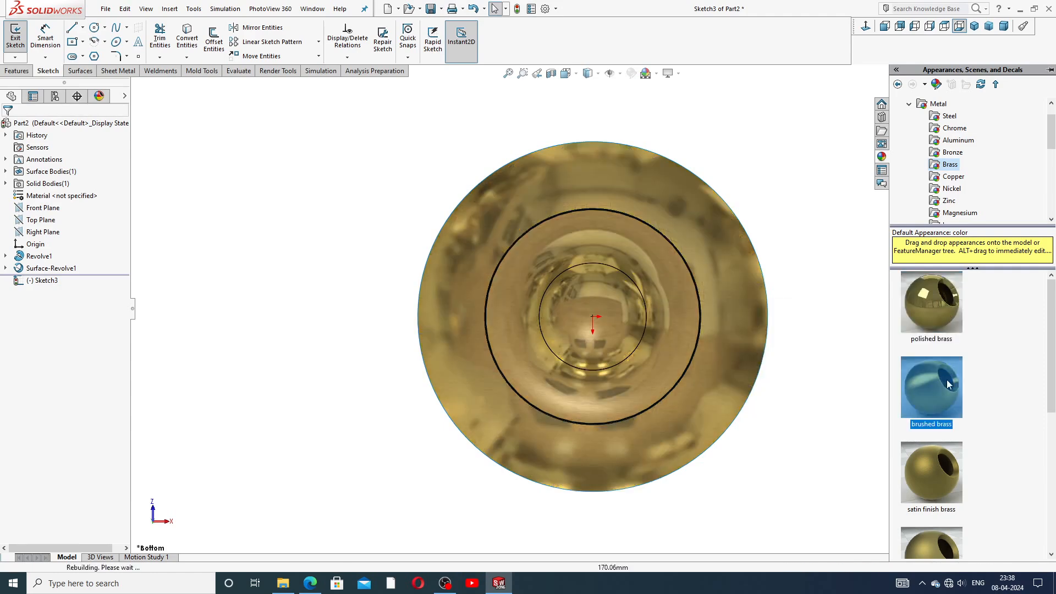
click(948, 200)
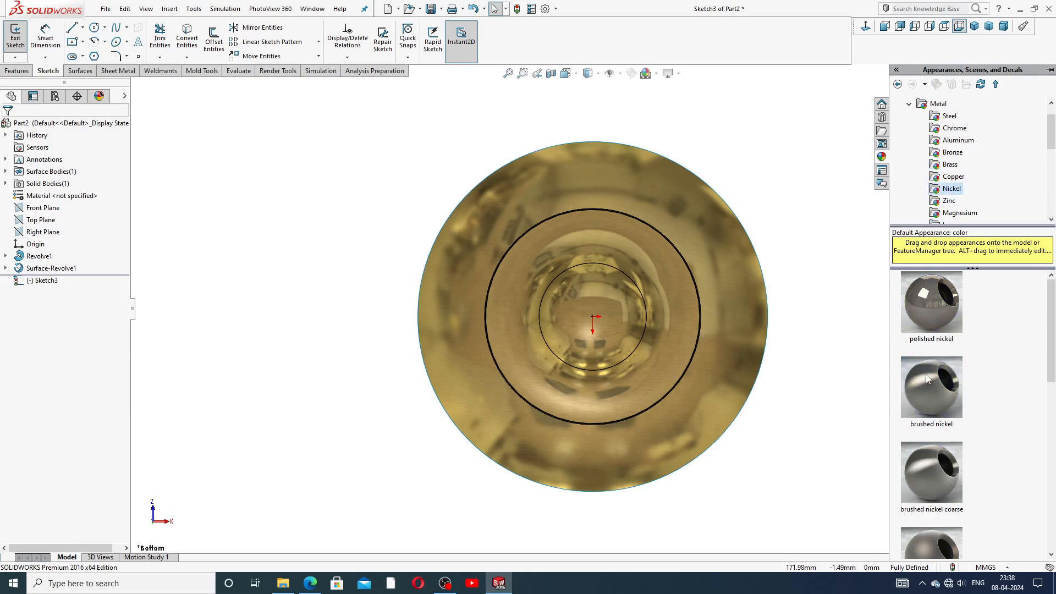
double_click(931, 386)
Step: Offset the 125 mm converted circle inward by 8 mm, with the offset dimension added
scroll(572, 346, down, 2)
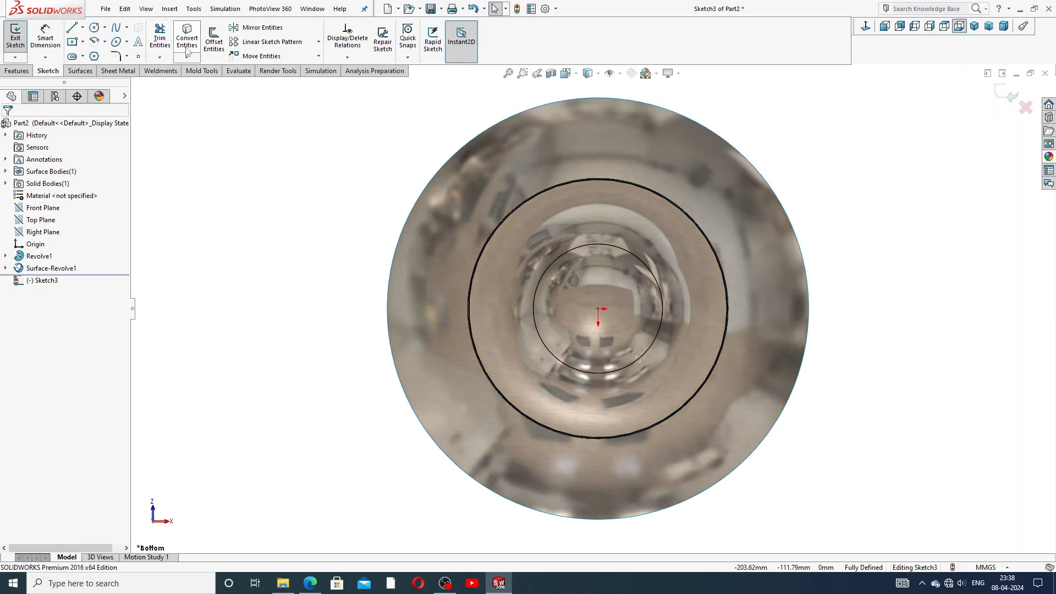
click(222, 43)
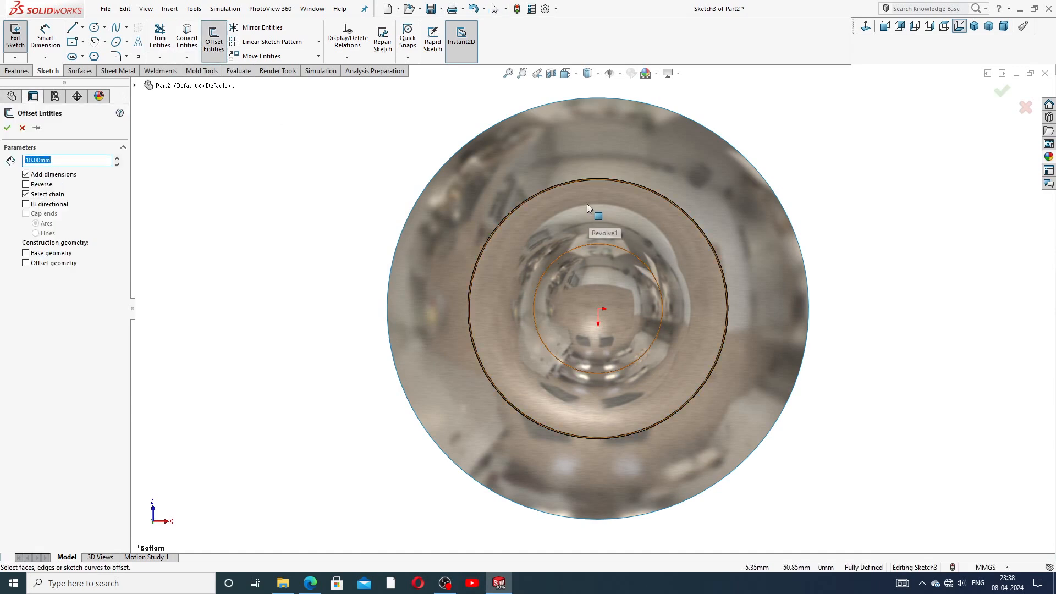
click(578, 181)
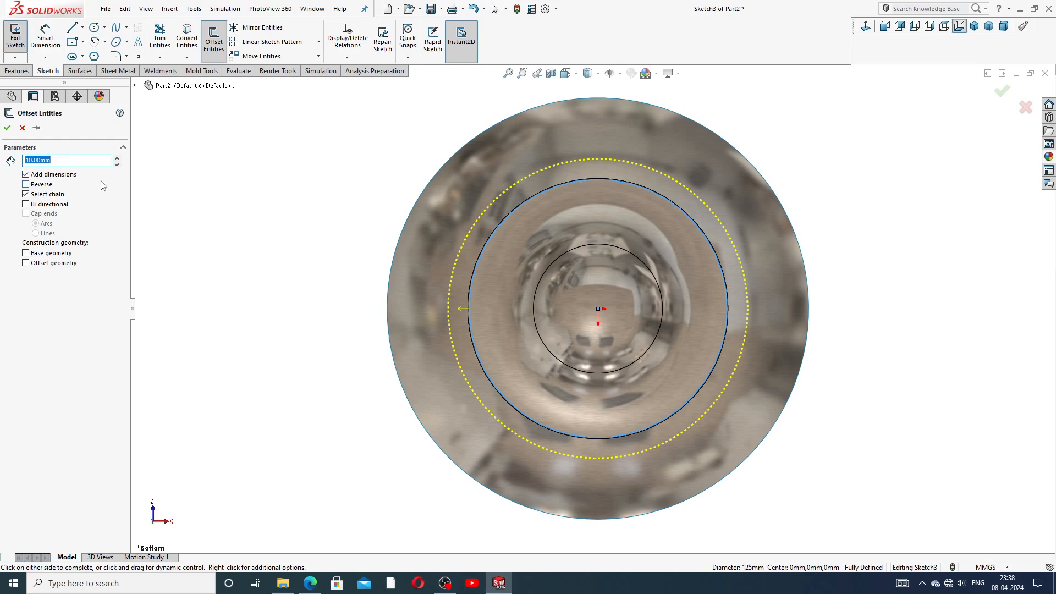
text(8)
key(Return)
click(48, 187)
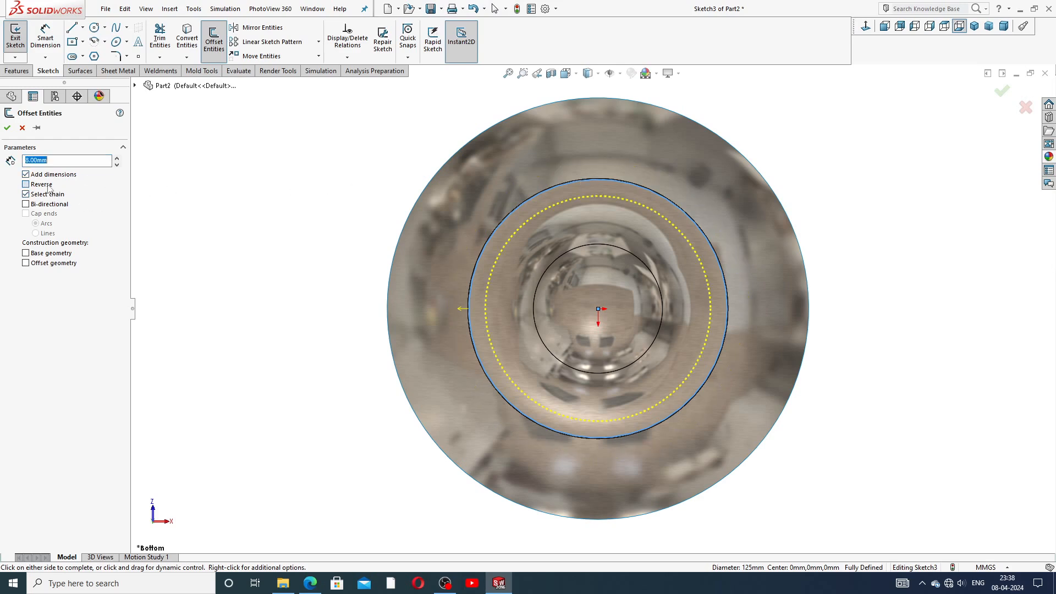
click(8, 127)
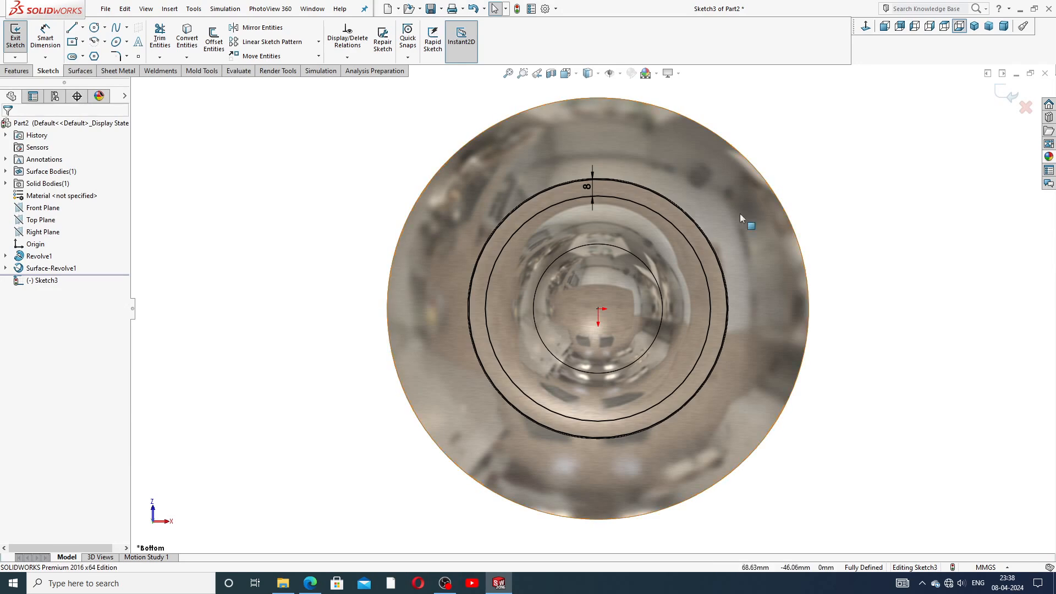
Step: Sketch a circle about 22 mm in diameter centered on the origin
click(94, 27)
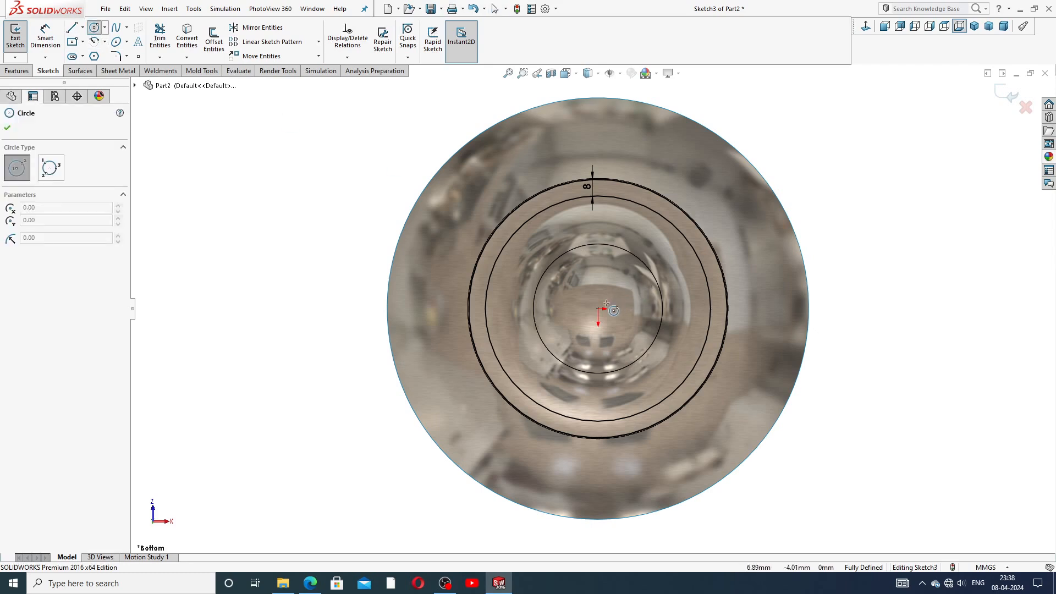
click(598, 308)
click(600, 286)
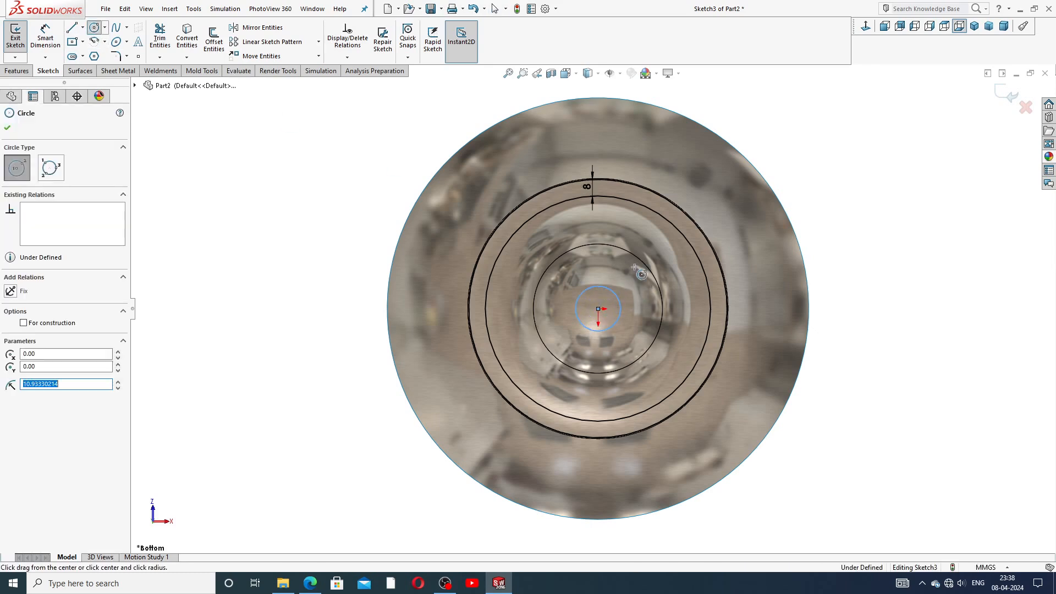
right_click(776, 183)
click(781, 184)
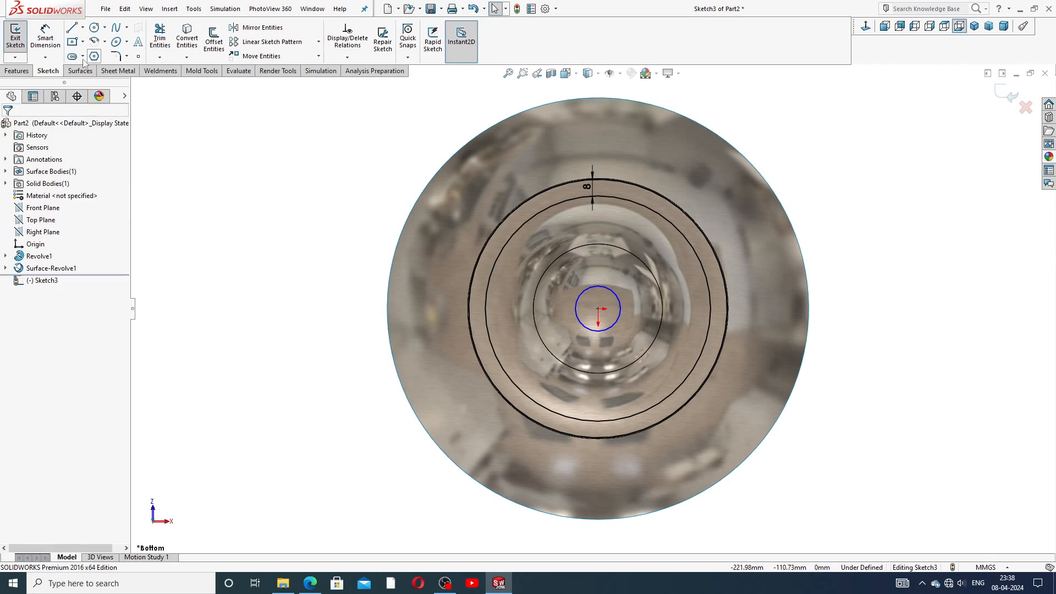
Step: Dimension the small circle at the origin and set its diameter to 16 mm
click(45, 38)
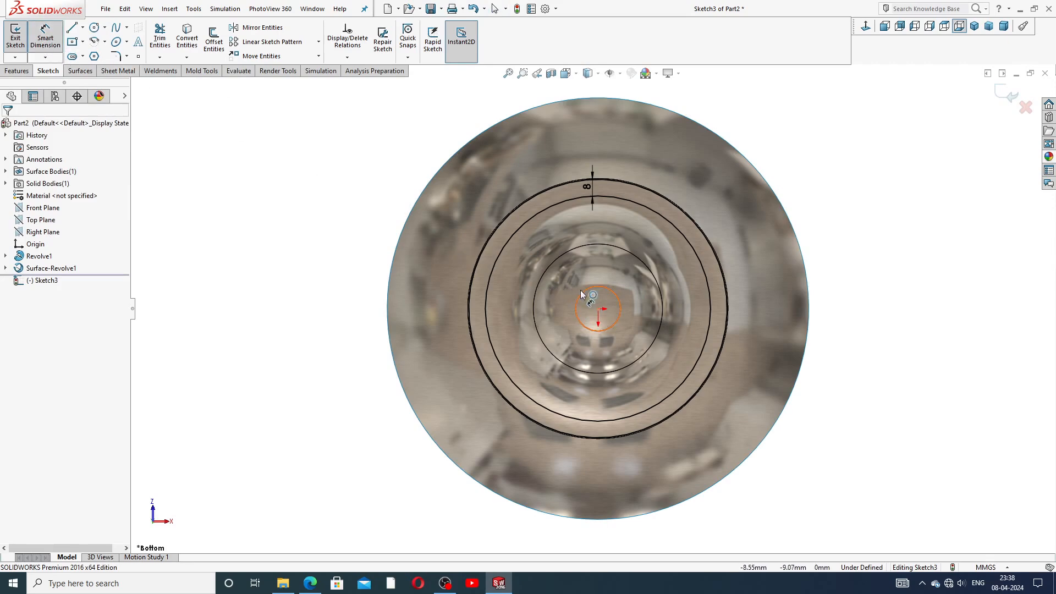
click(582, 291)
click(556, 305)
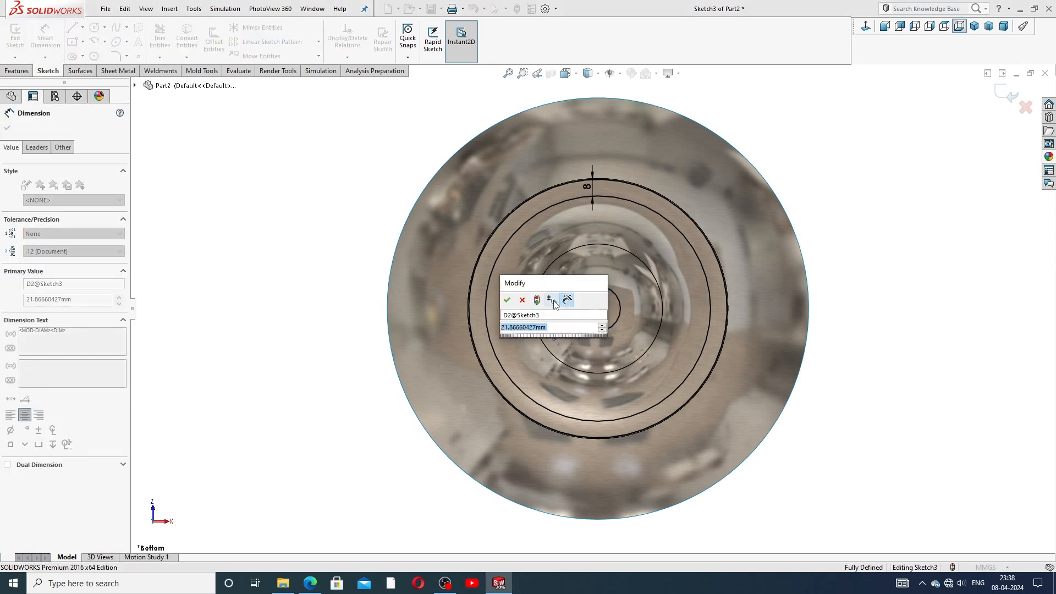
text(16)
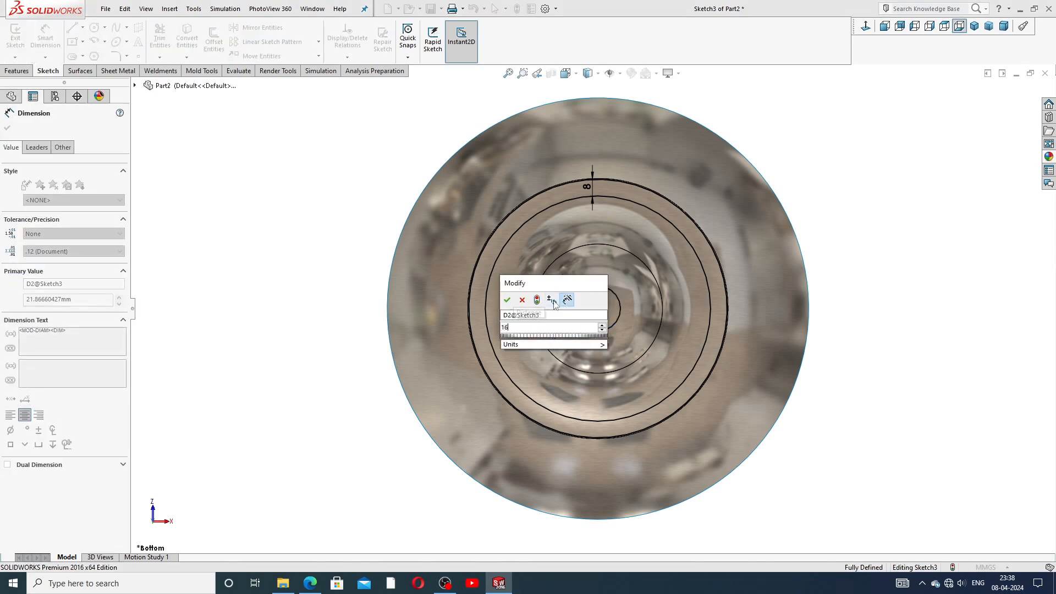
key(Return)
click(829, 194)
right_click(828, 151)
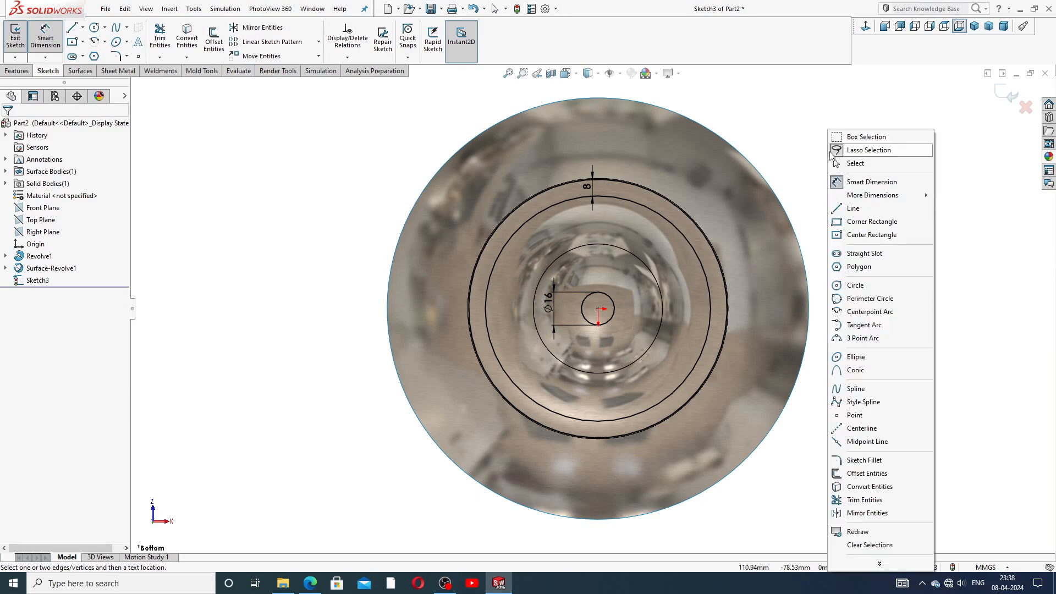
click(854, 162)
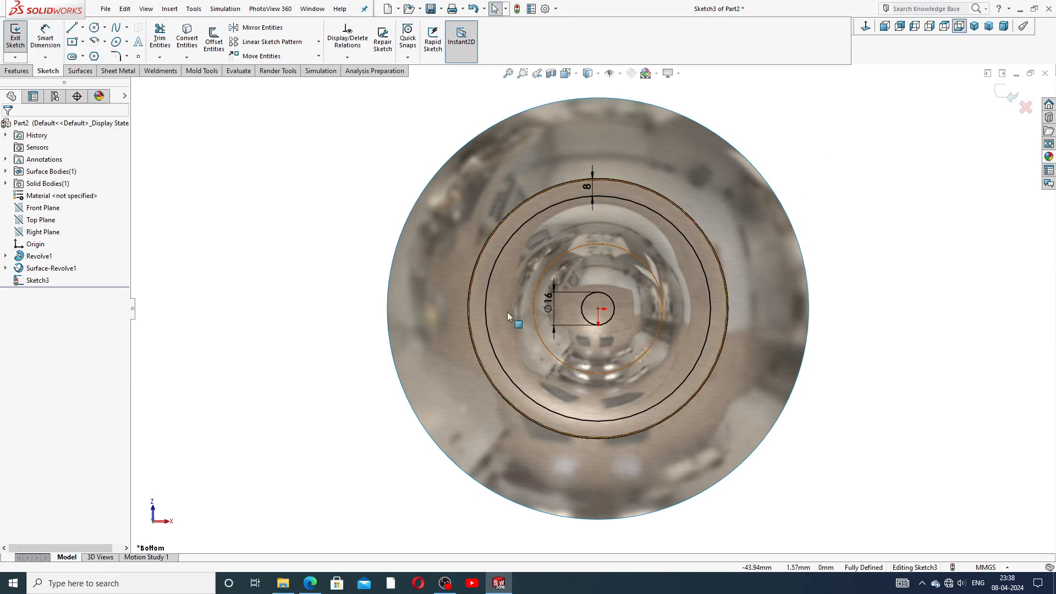
click(544, 304)
click(850, 181)
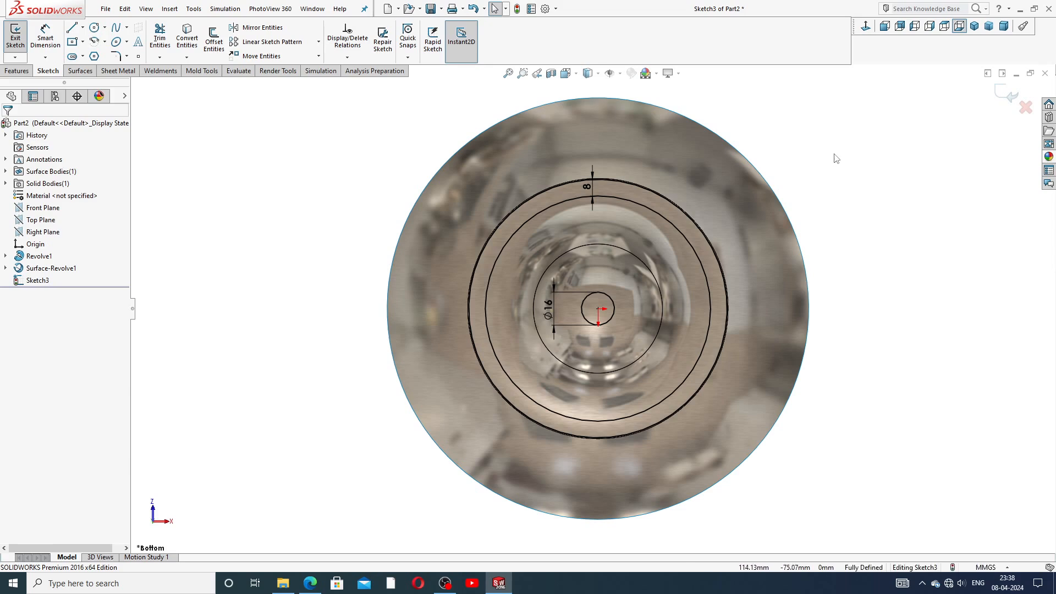
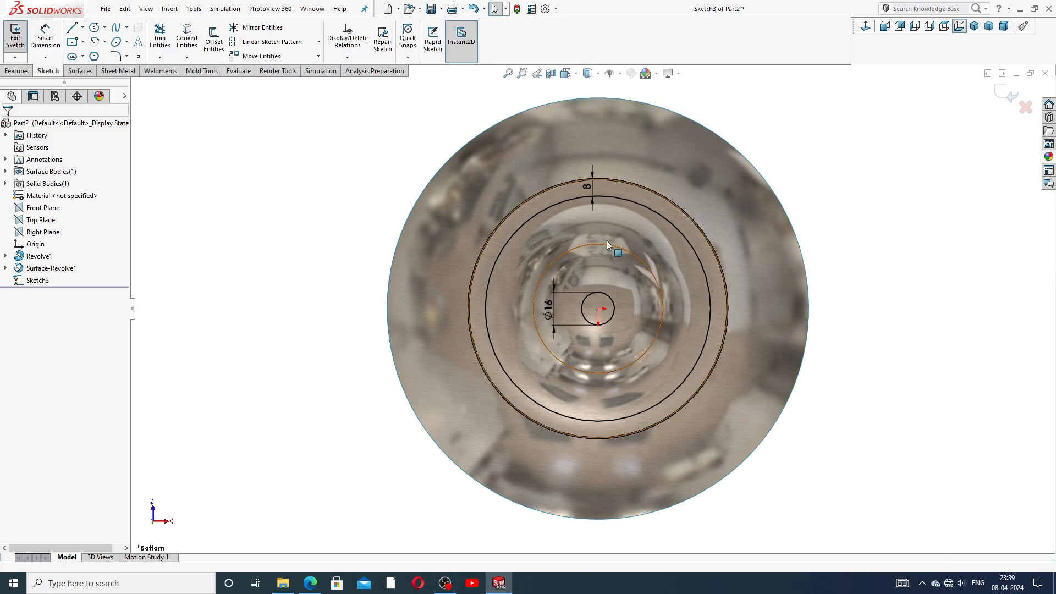
Step: Sketch a horizontal line 54.5 mm long from the origin to the inner offset circle and convert it to construction geometry
click(71, 27)
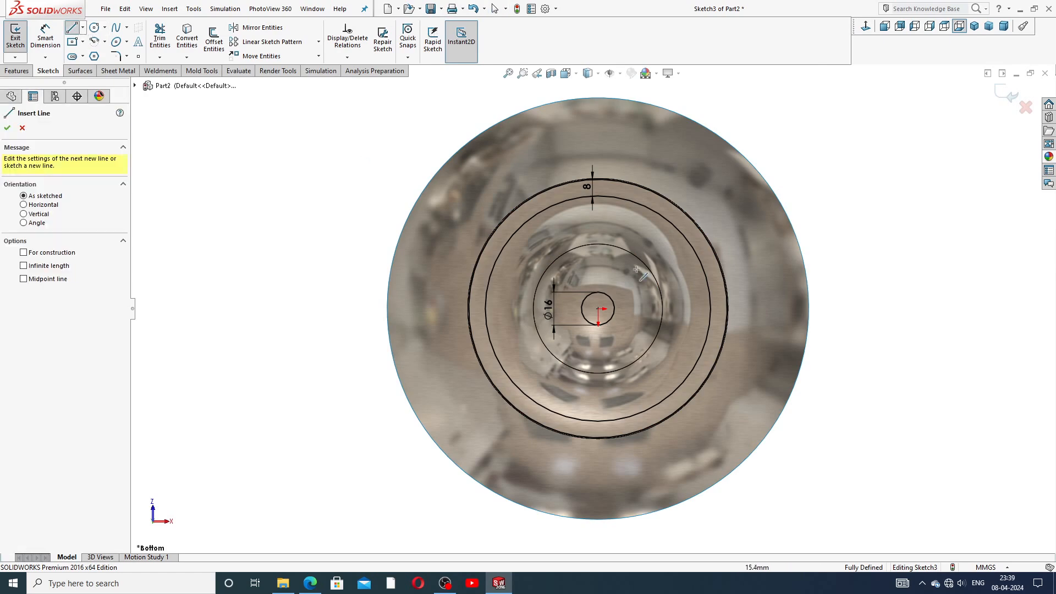
scroll(642, 304, down, 2)
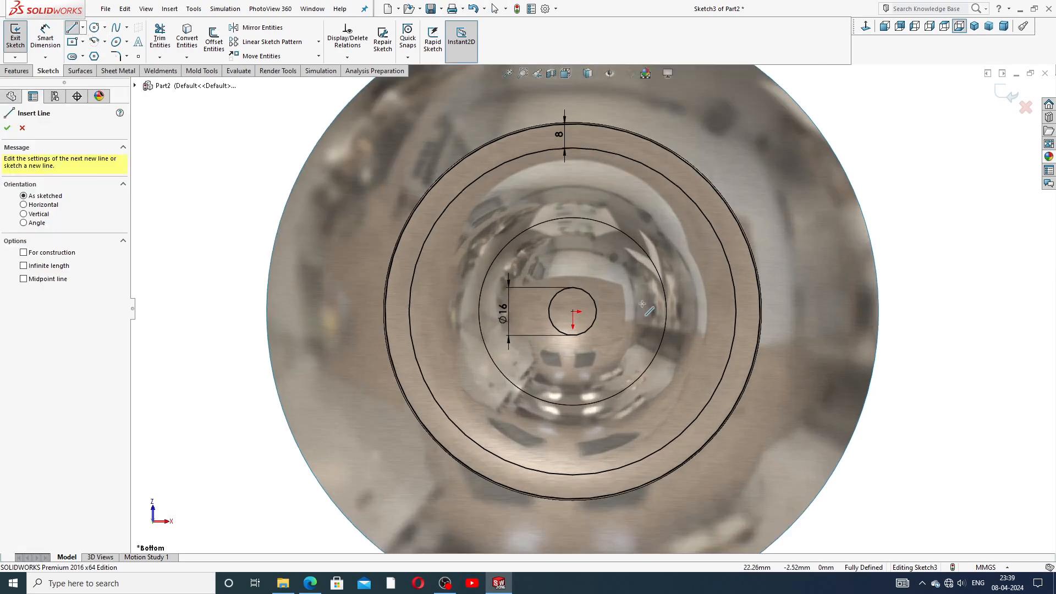
click(573, 312)
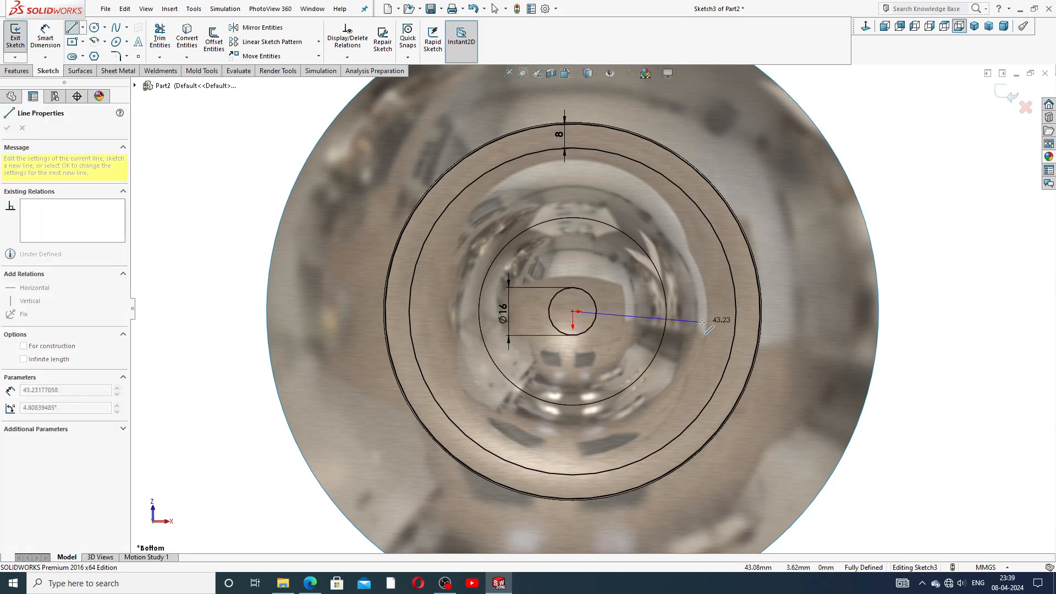
click(738, 312)
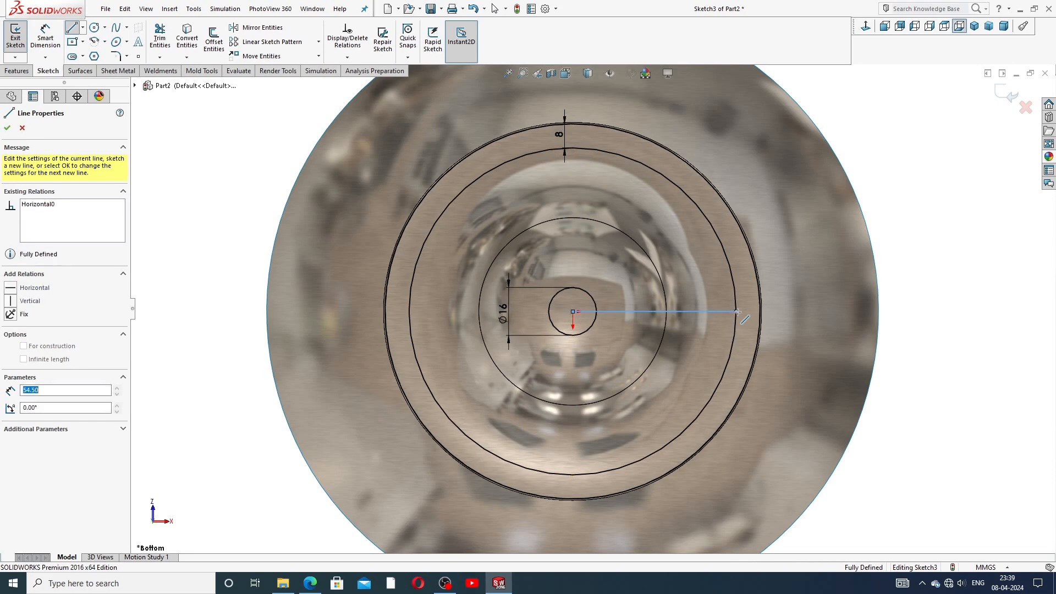
right_click(912, 241)
click(935, 249)
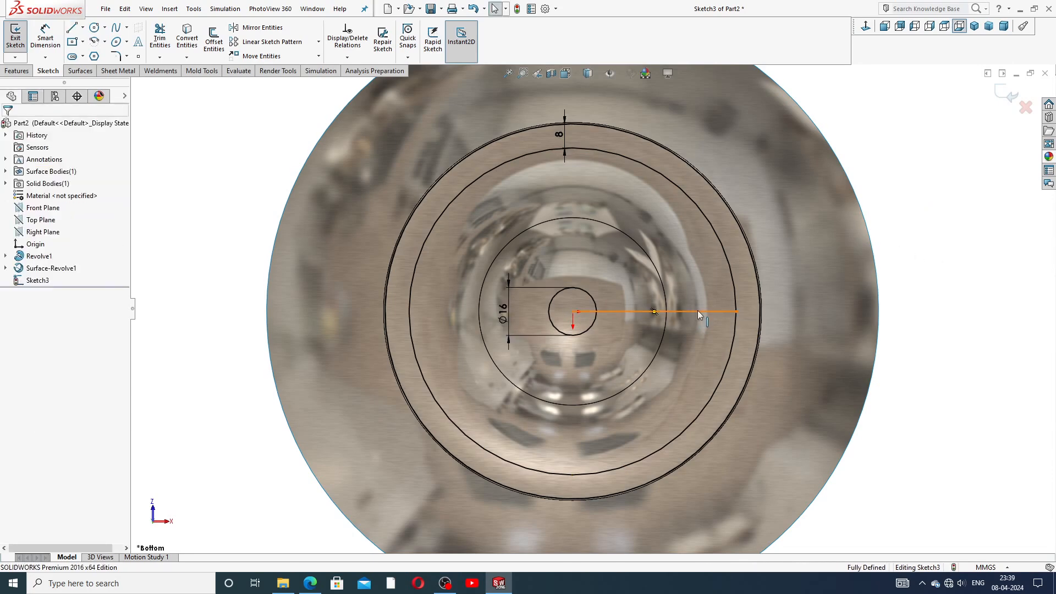
click(697, 310)
click(790, 275)
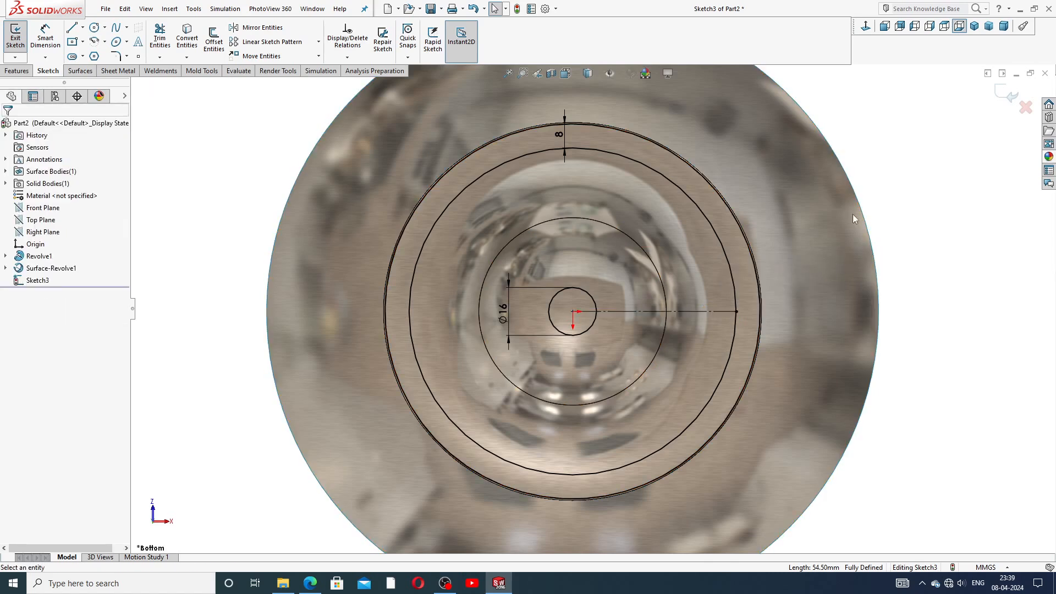
Step: Sketch a horizontal line about 46.6 mm long just above the construction line, from the 16 mm circle to the inner offset circle
click(71, 27)
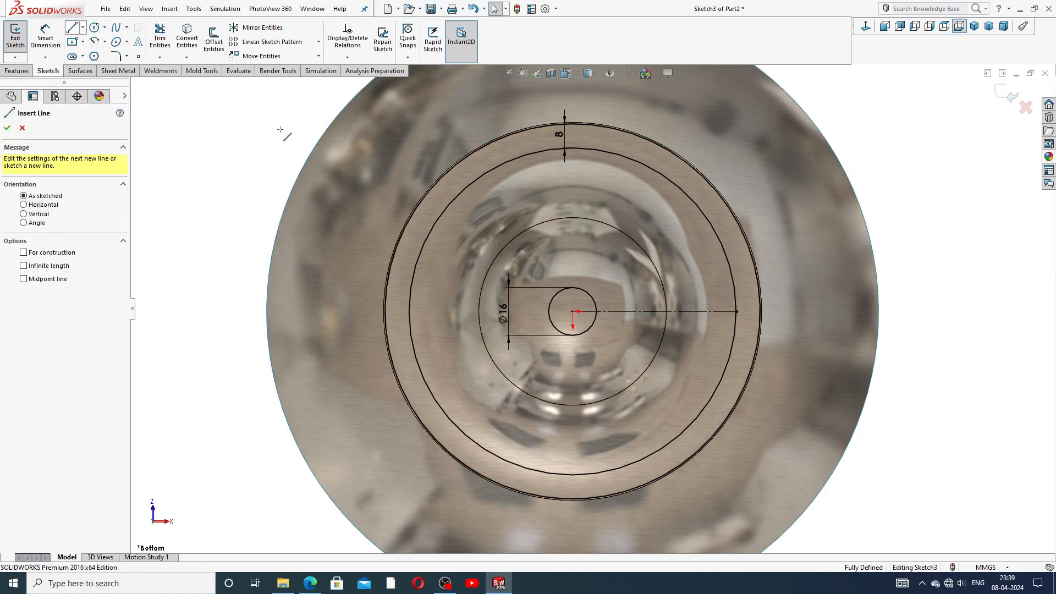
click(572, 287)
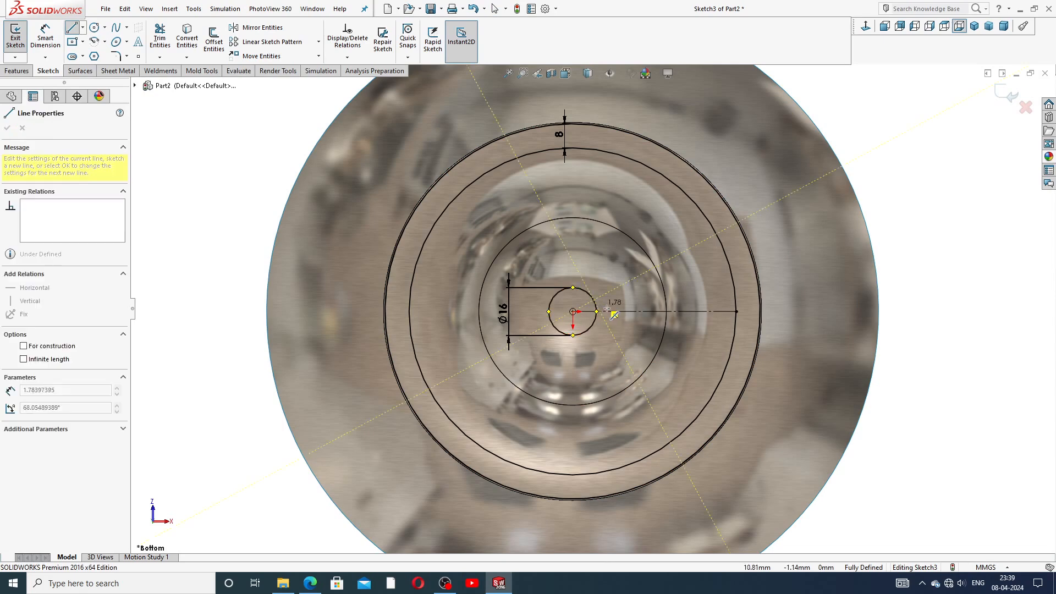
key(Escape)
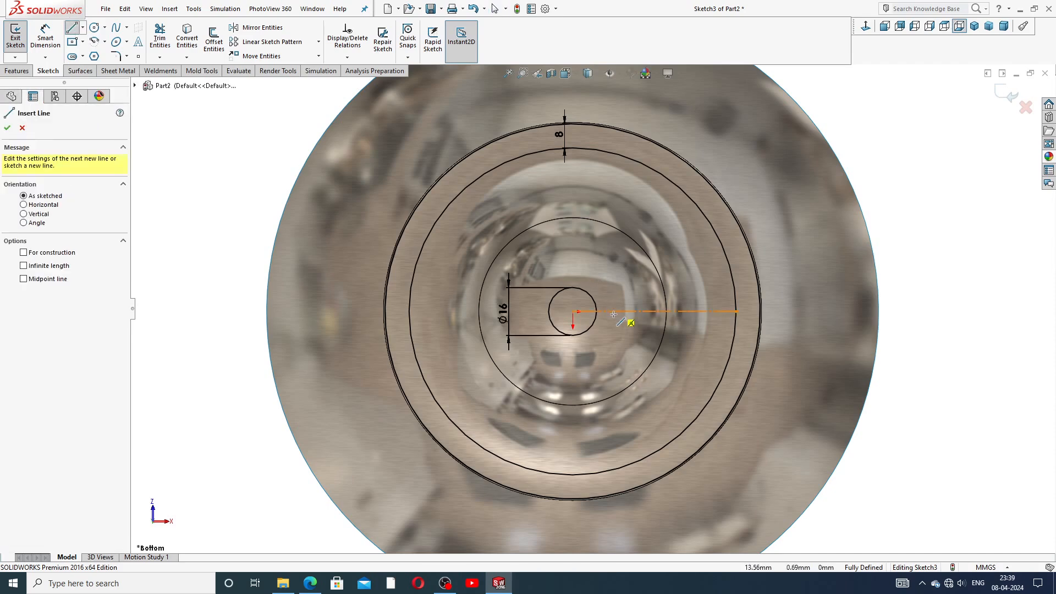
scroll(619, 316, down, 3)
click(572, 301)
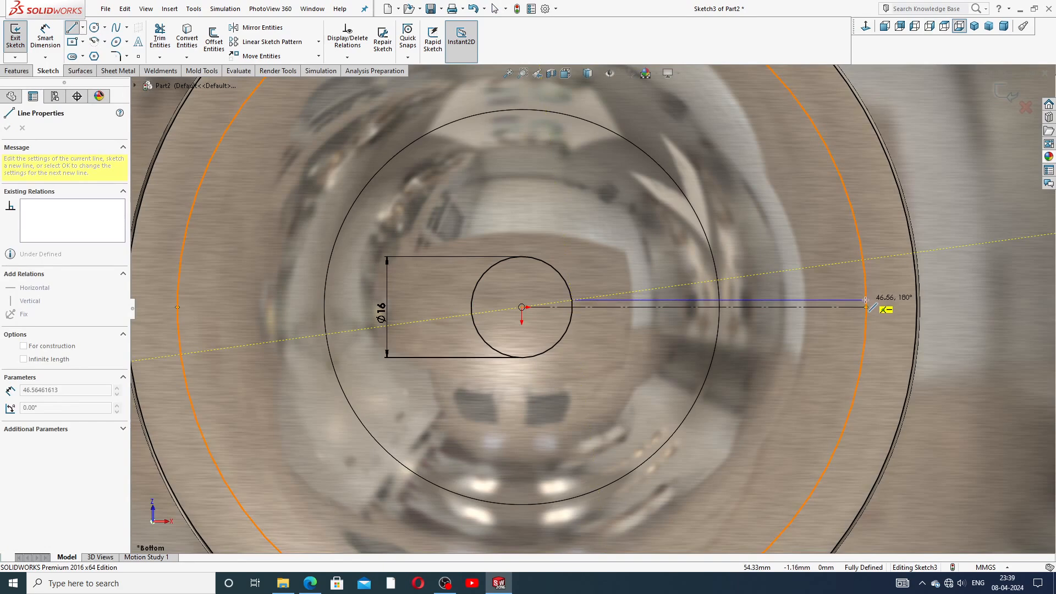
click(865, 299)
right_click(879, 288)
click(901, 297)
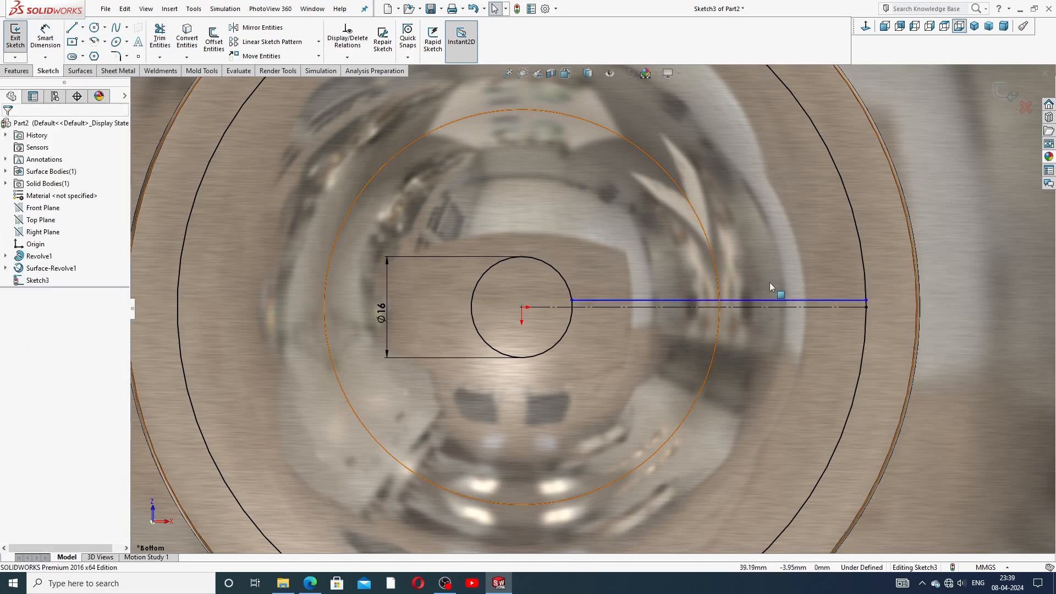
Step: Move the upper horizontal line away from the construction line to a spacing of about 3 mm
click(755, 300)
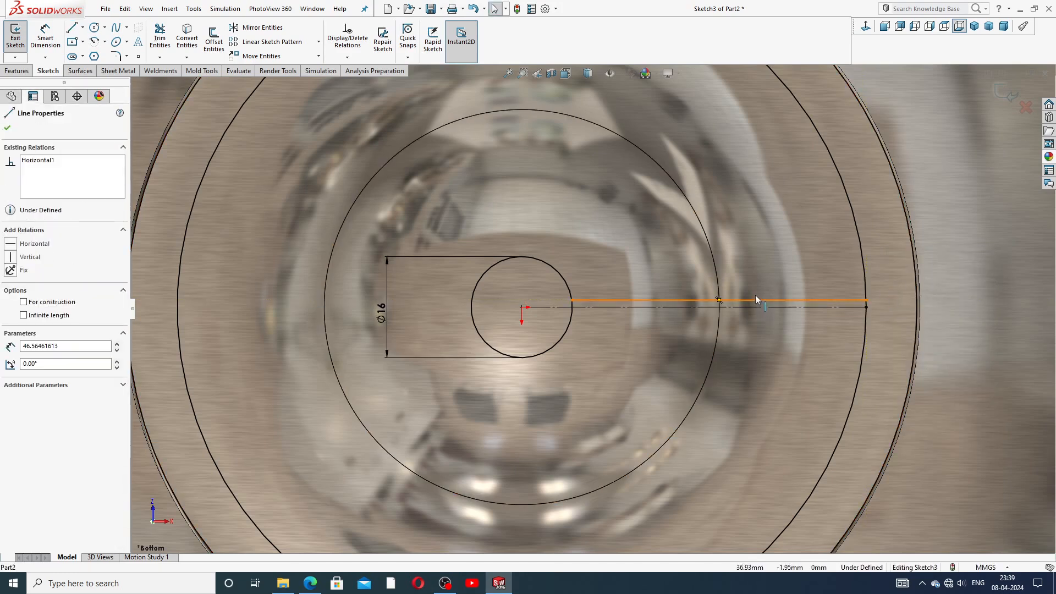
drag(756, 292, 754, 285)
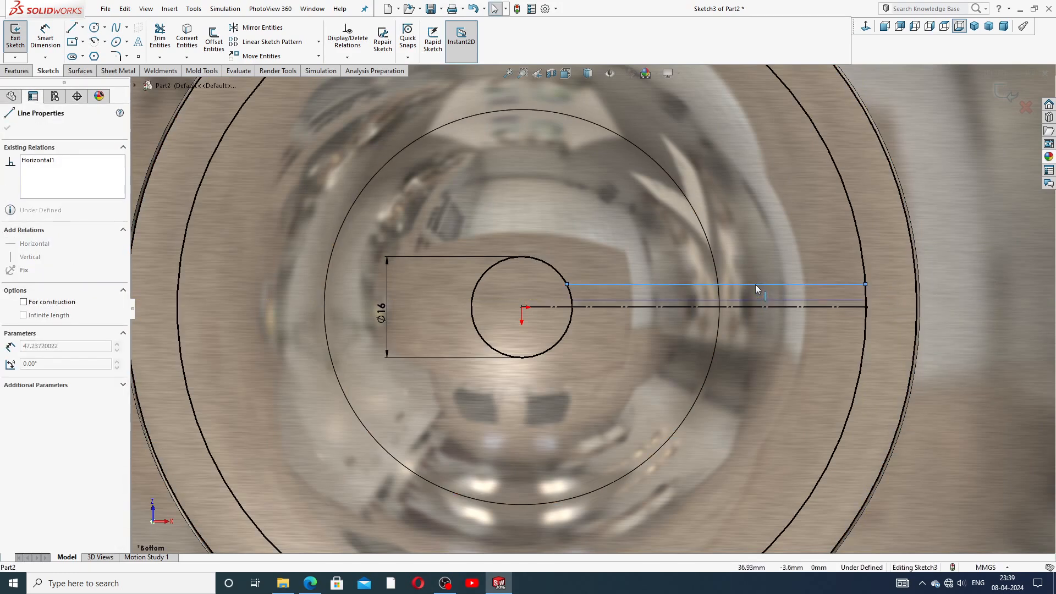
click(935, 258)
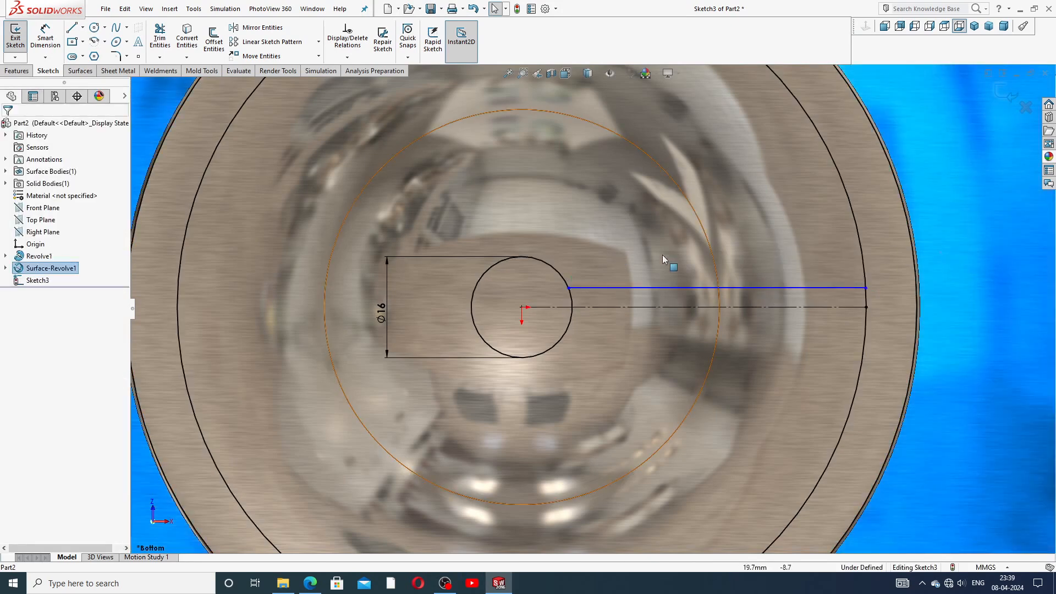
scroll(699, 255, up, 5)
scroll(596, 328, down, 3)
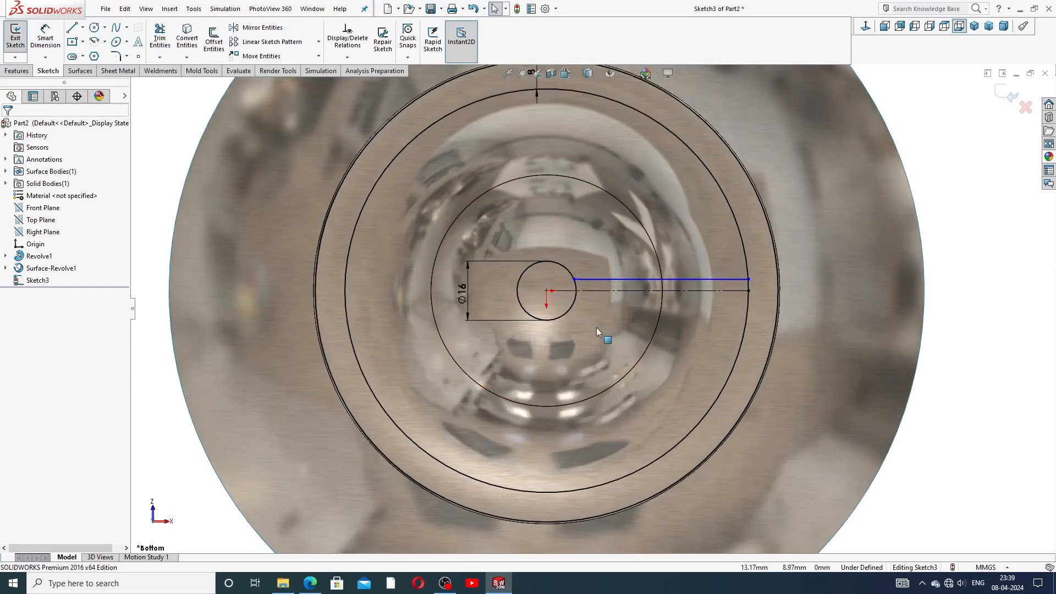
click(681, 279)
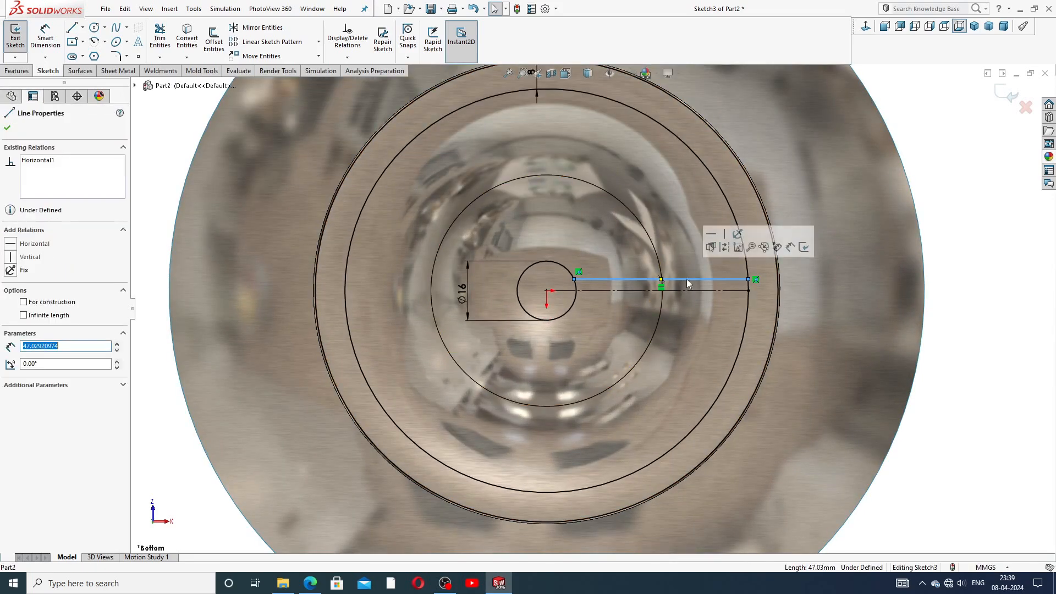
click(919, 157)
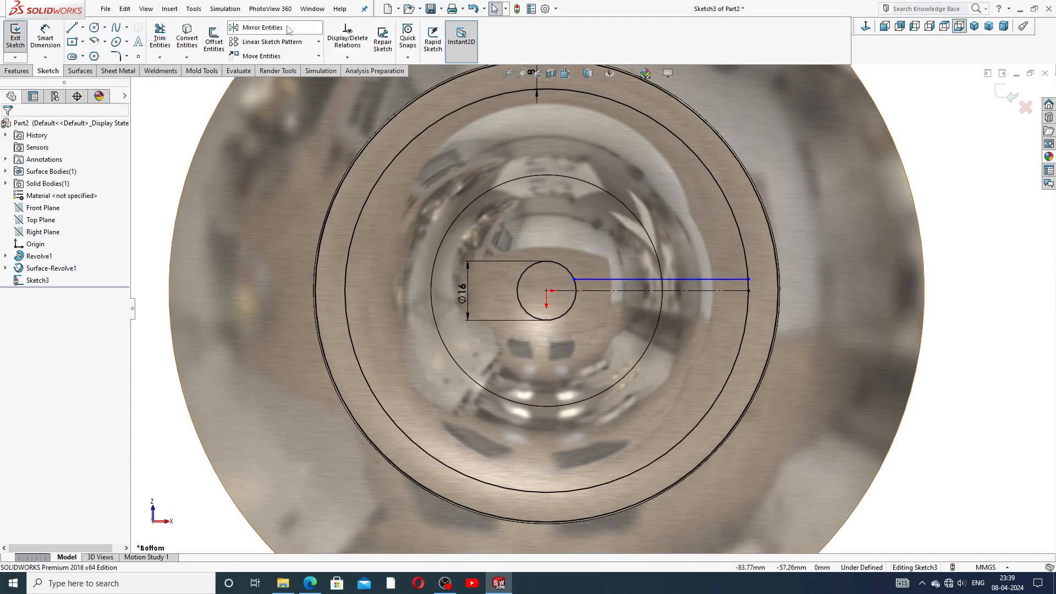
Step: Mirror the upper horizontal line about the horizontal construction line, keeping the original as a copy
click(259, 27)
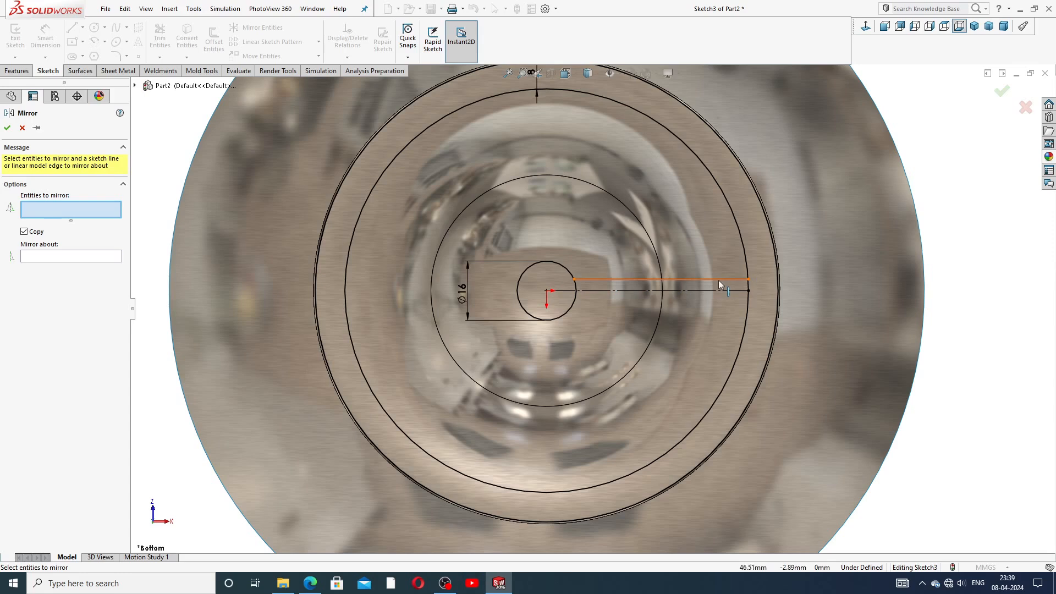
click(701, 279)
click(84, 256)
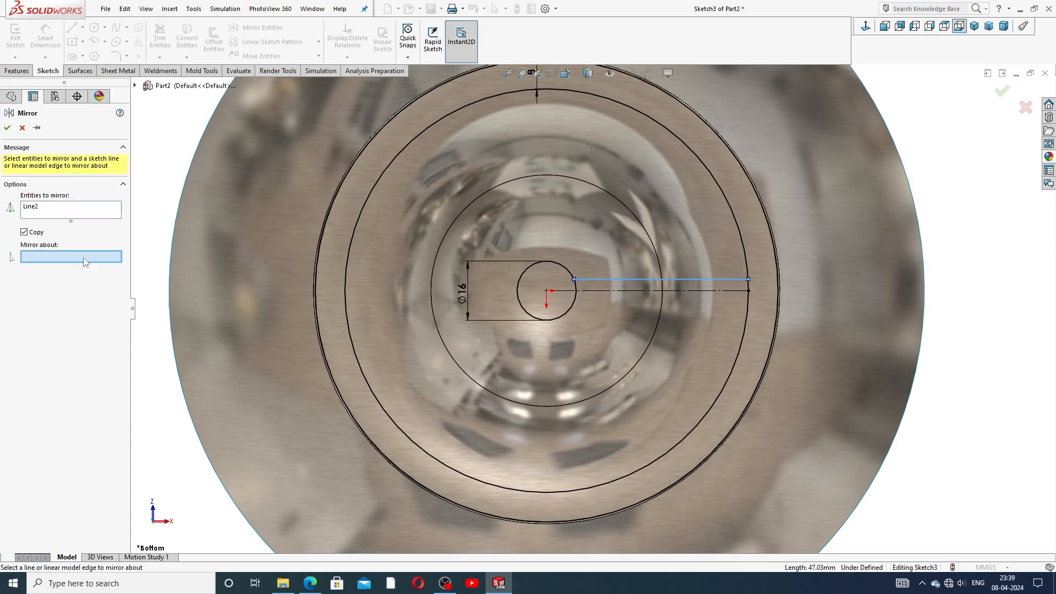
click(698, 291)
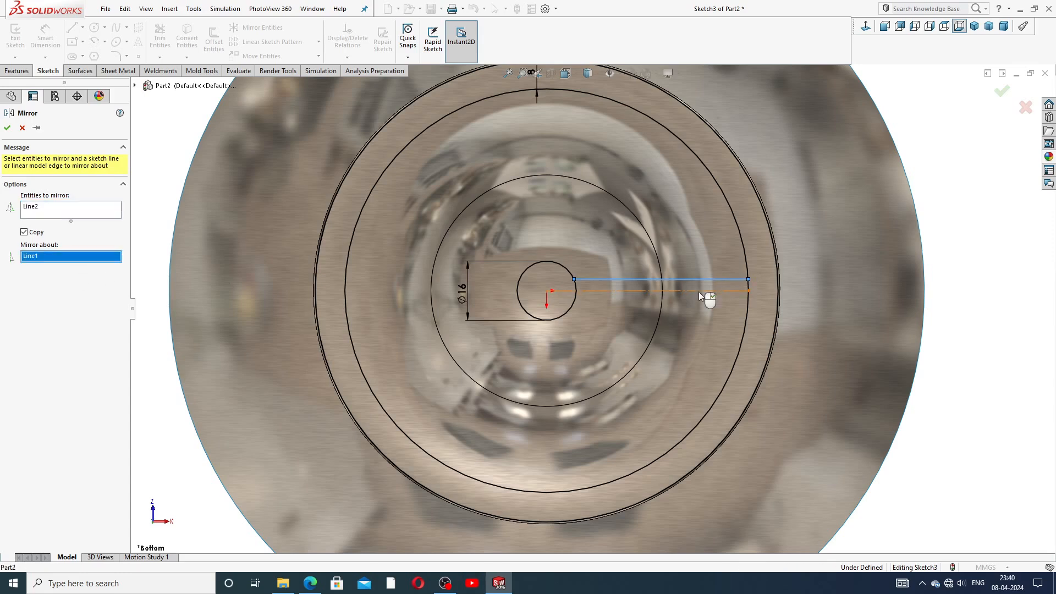
click(8, 129)
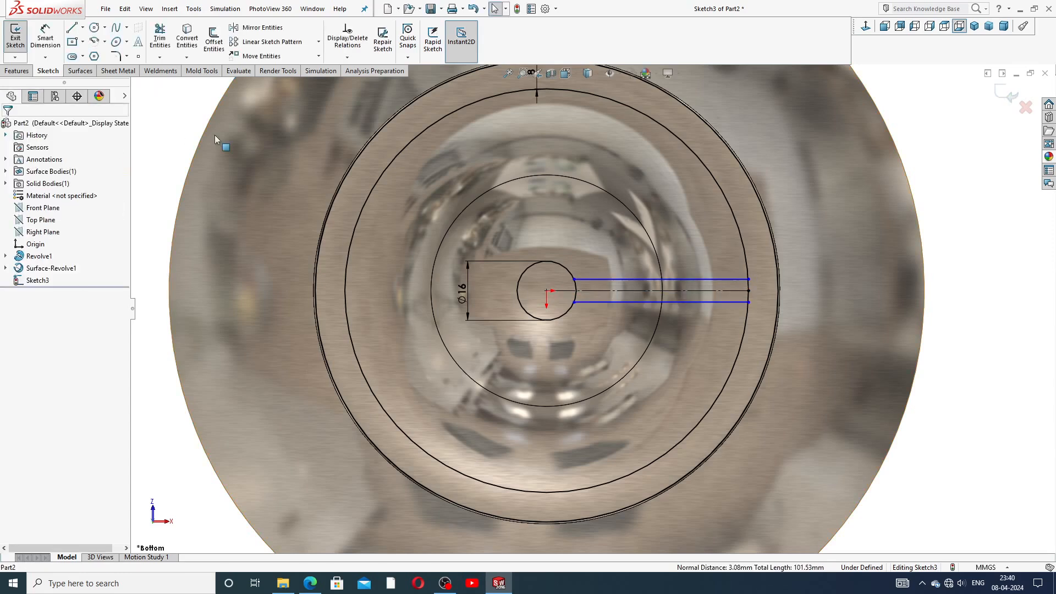
Step: Dimension the spacing between the two mirrored horizontal lines and set it to 8 mm
click(718, 279)
click(723, 301)
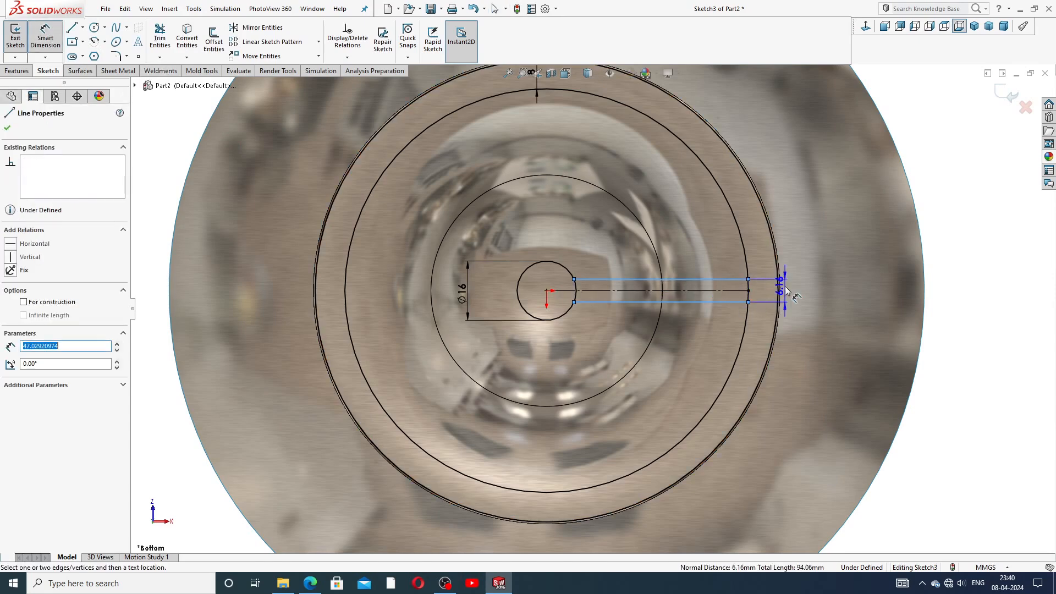
click(796, 293)
text(8)
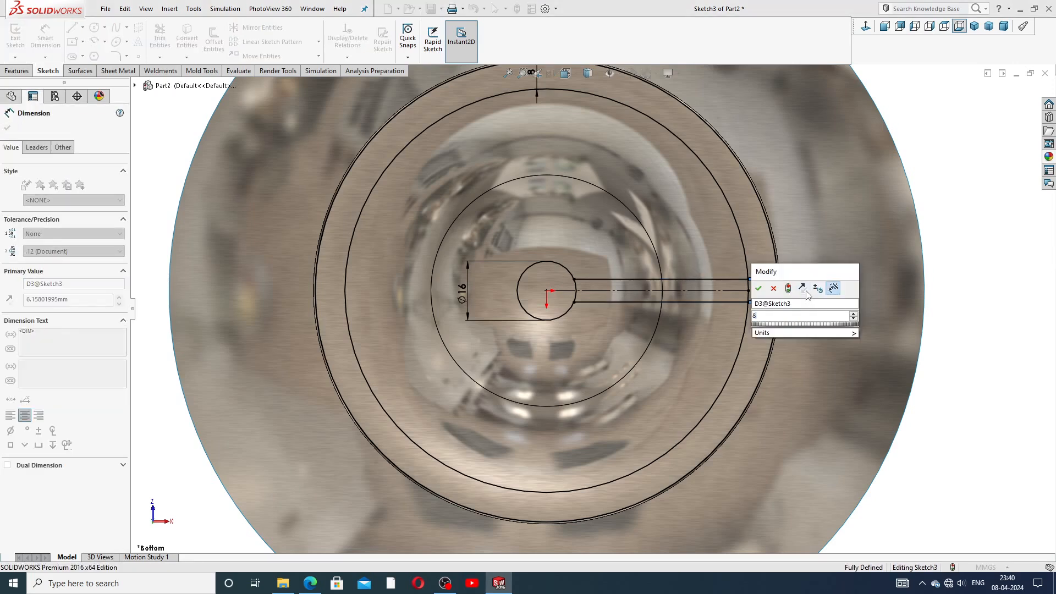
click(758, 288)
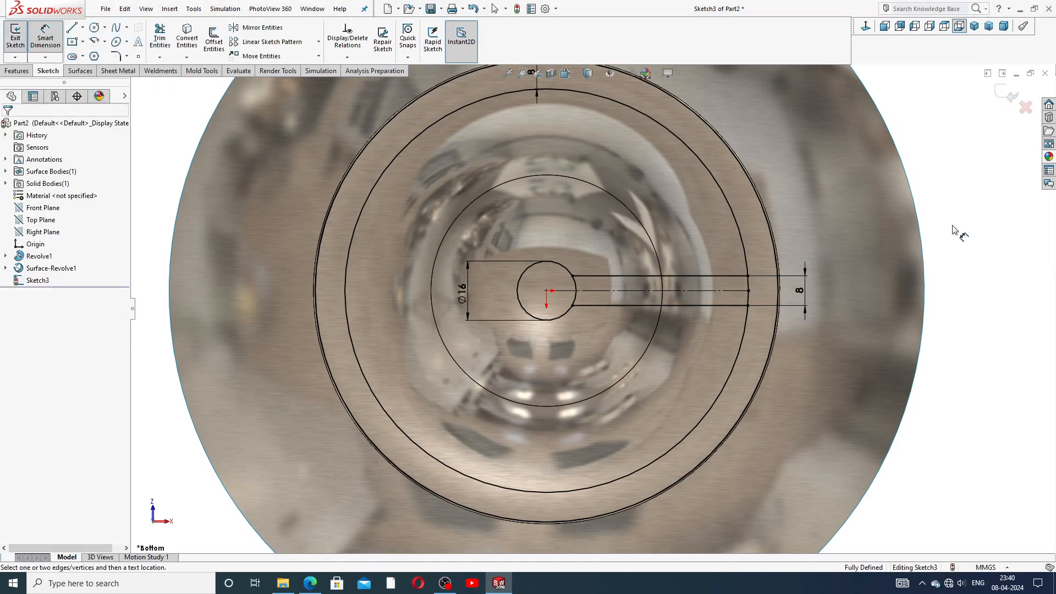
right_click(913, 131)
click(941, 164)
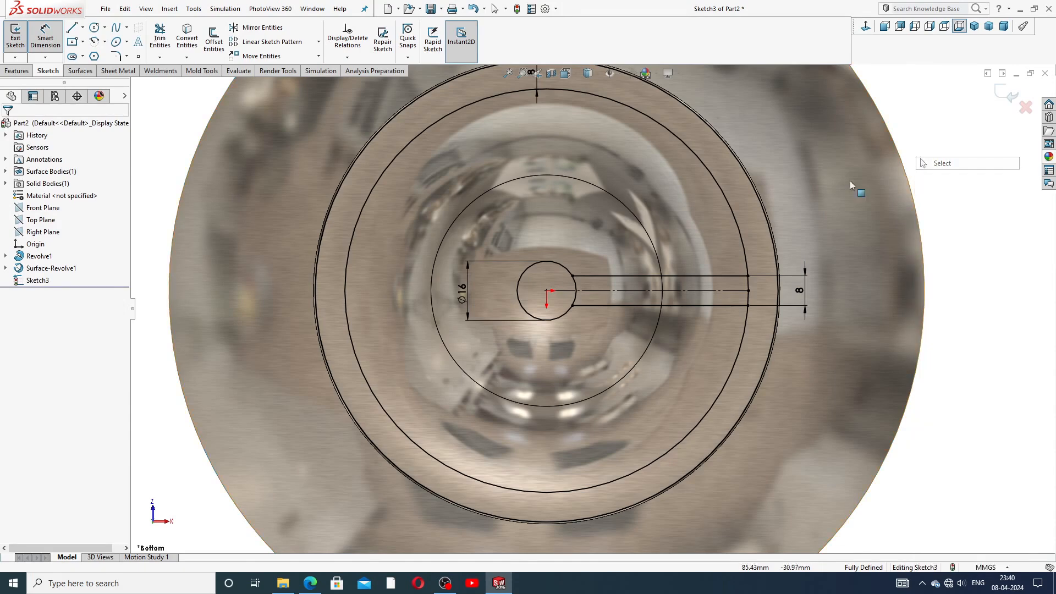
Step: Sketch a diagonal construction line about 39 mm long from the origin, up and to the right above the rib
scroll(590, 308, up, 2)
click(82, 27)
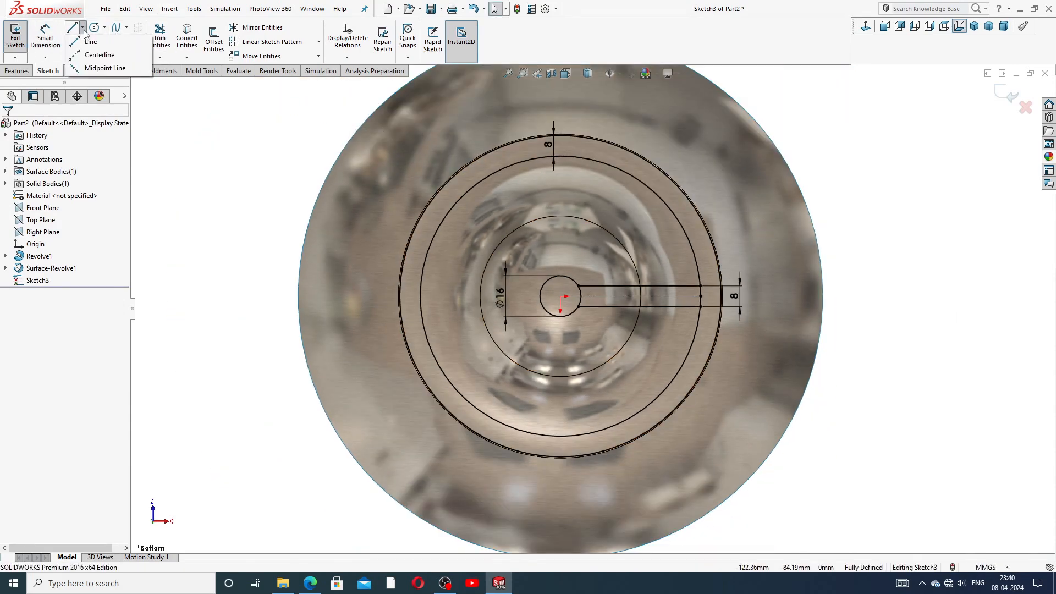
click(98, 55)
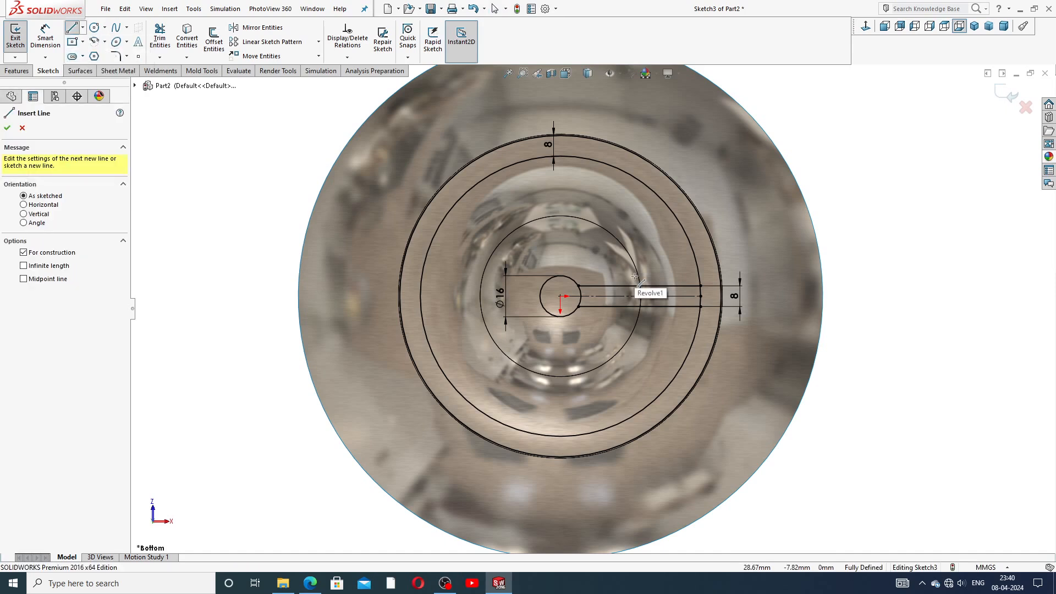
click(559, 295)
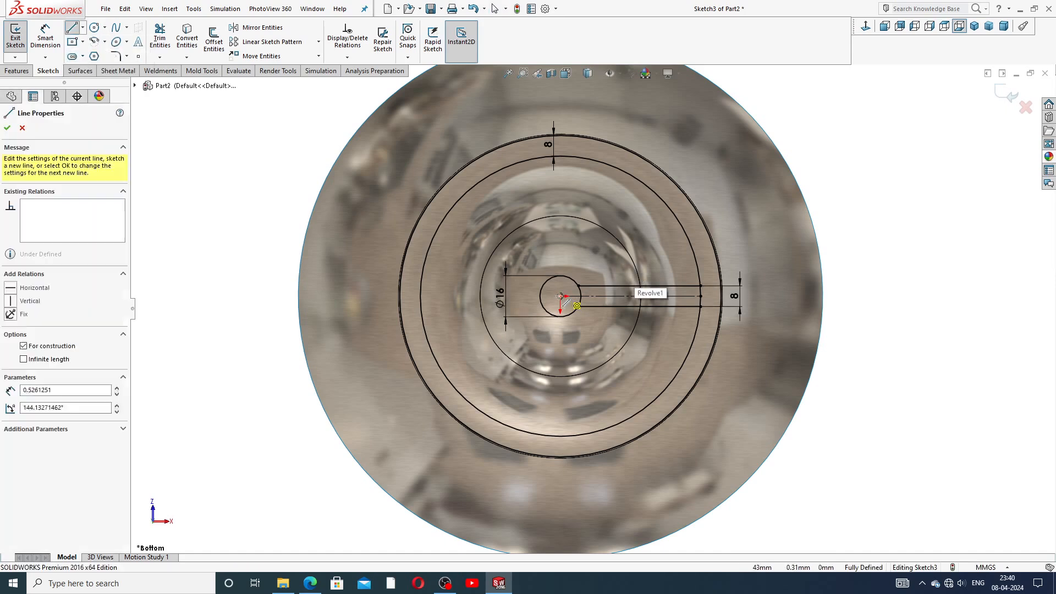
click(643, 240)
right_click(658, 239)
click(686, 249)
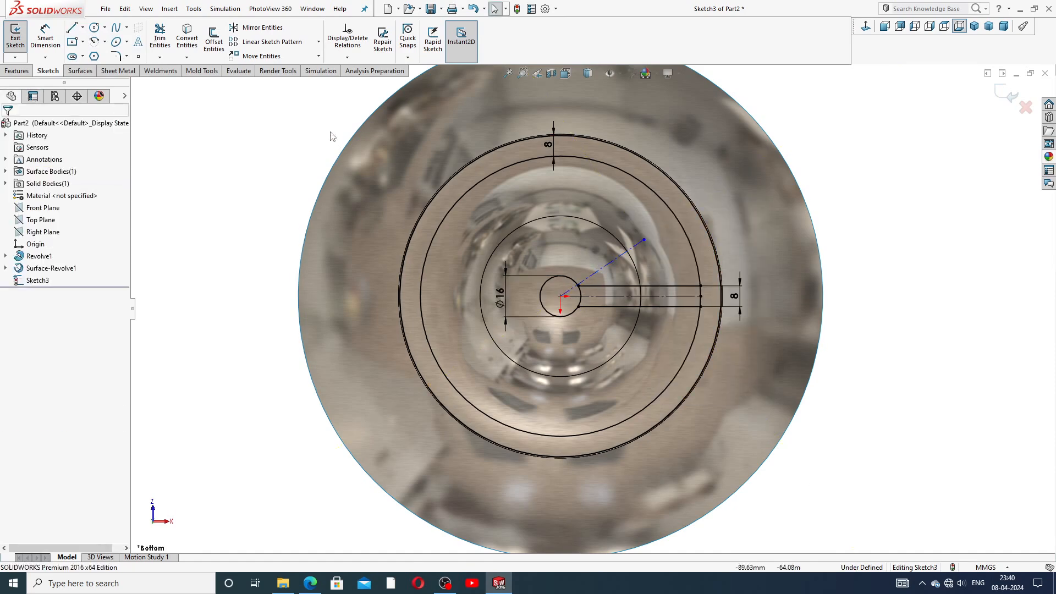
Step: Sketch a second construction line about 41.3 mm long from the origin, running diagonally up and to the left
click(82, 27)
click(99, 58)
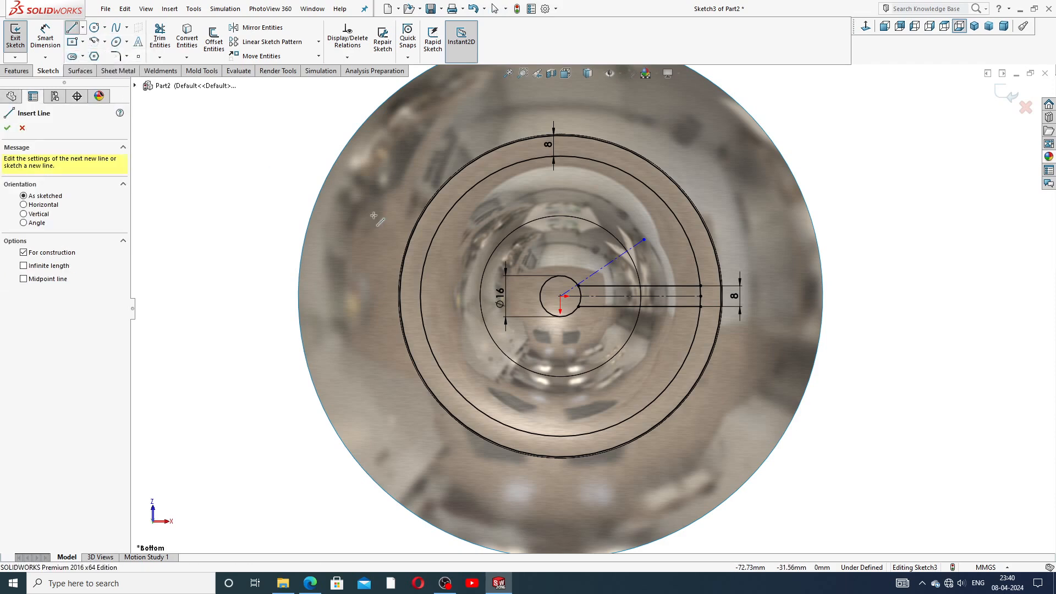
click(560, 296)
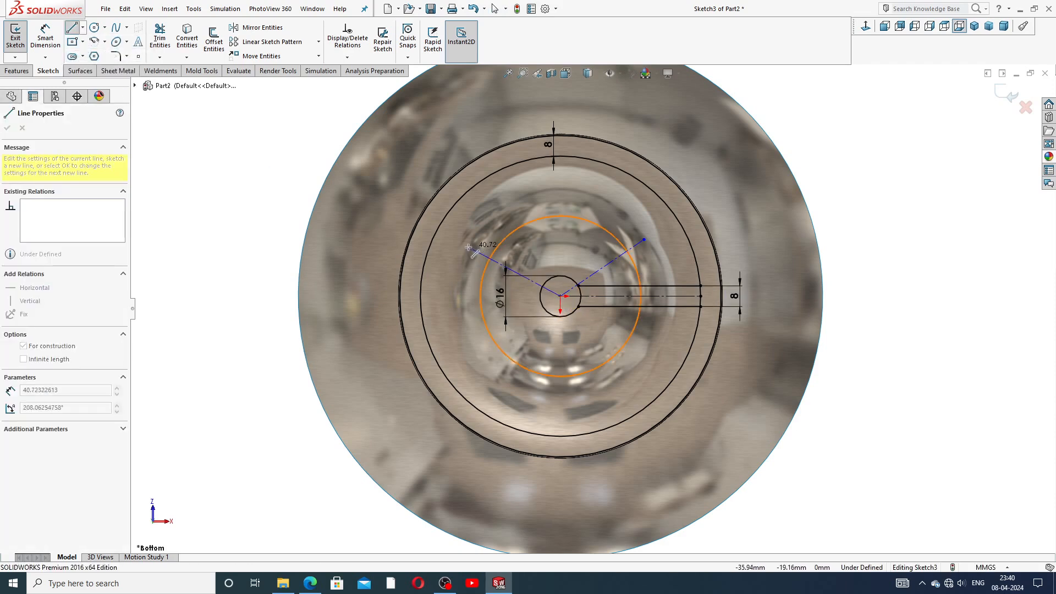
click(468, 247)
right_click(488, 230)
click(516, 240)
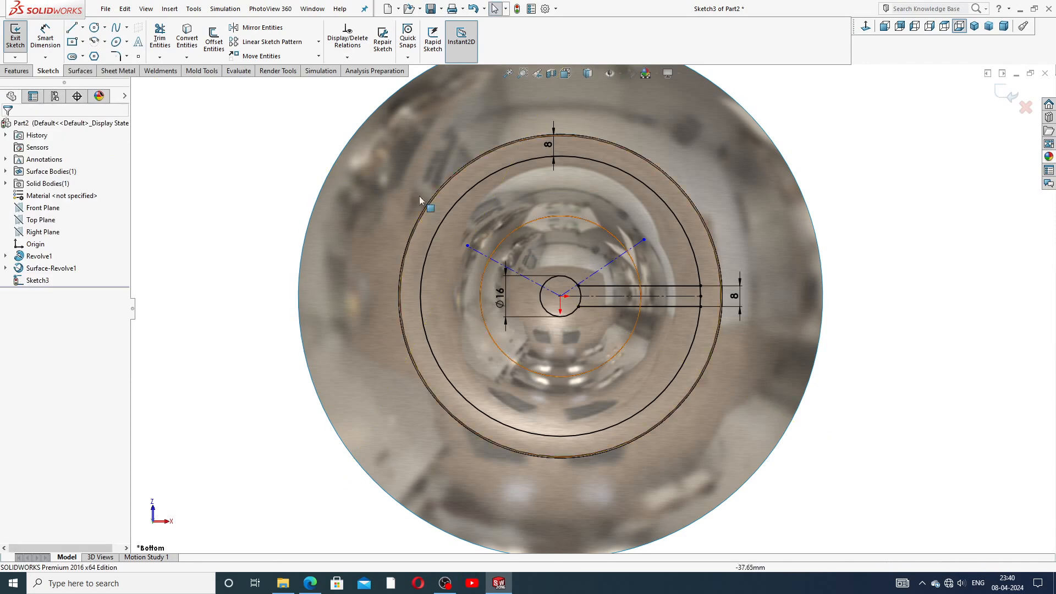
Step: Dimension the angle between the right diagonal construction line and the rib's horizontal centerline and set it to 45°
click(45, 38)
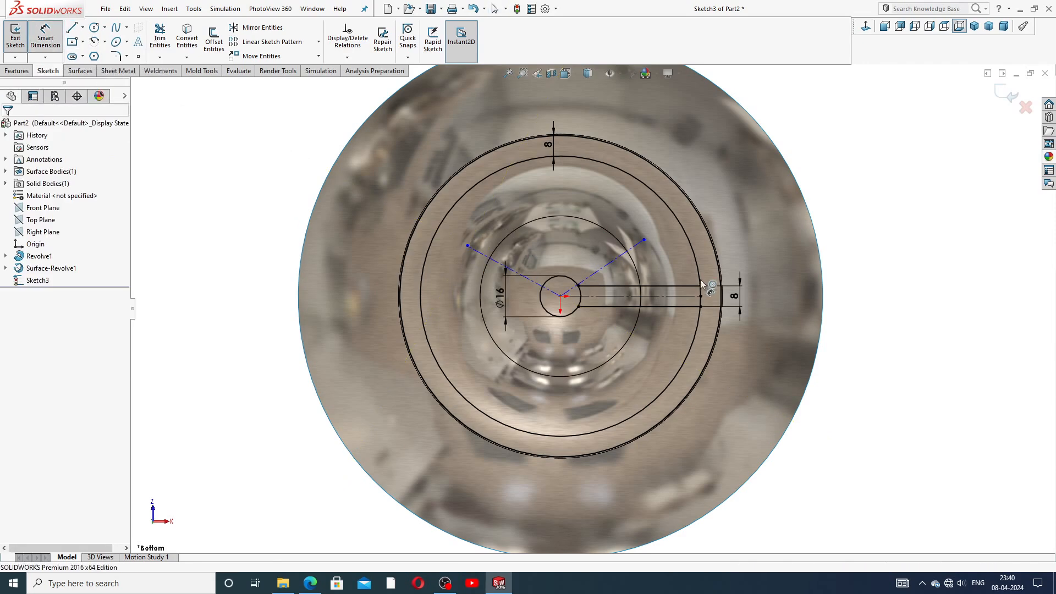
click(614, 261)
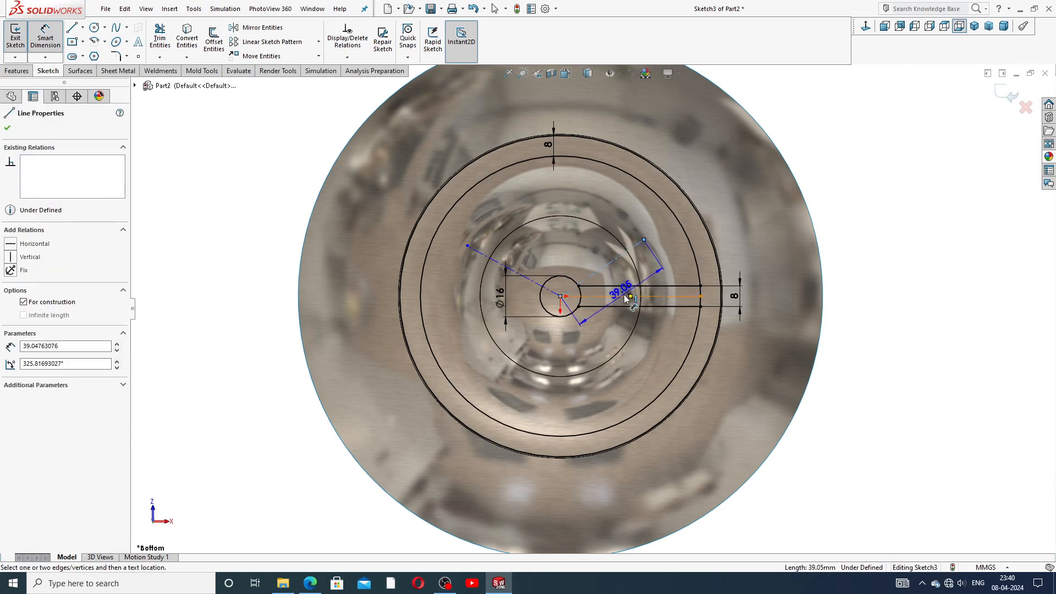
click(625, 298)
click(675, 262)
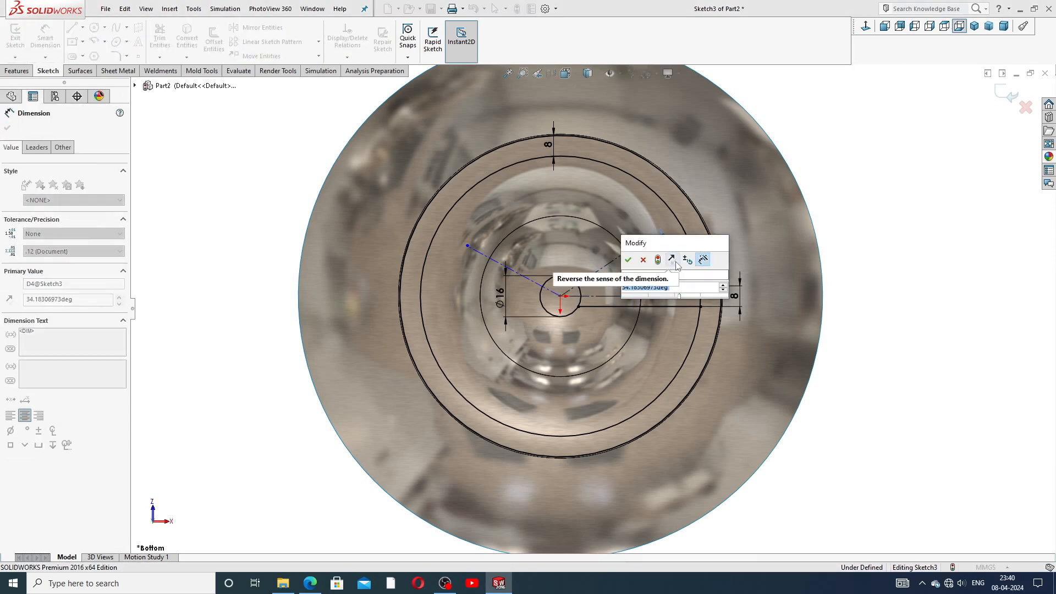
text(45)
key(Return)
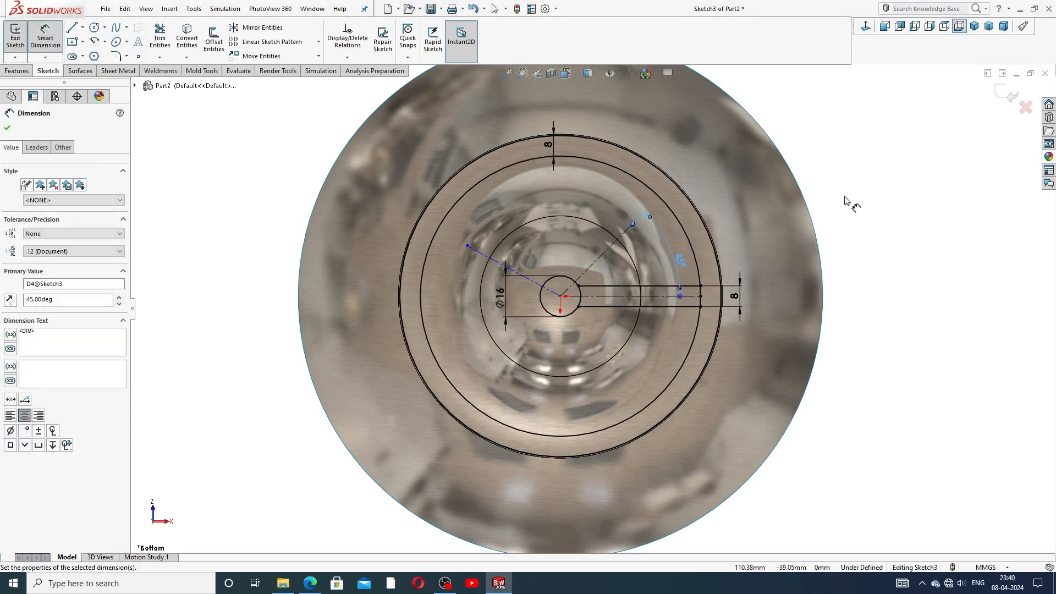
click(845, 201)
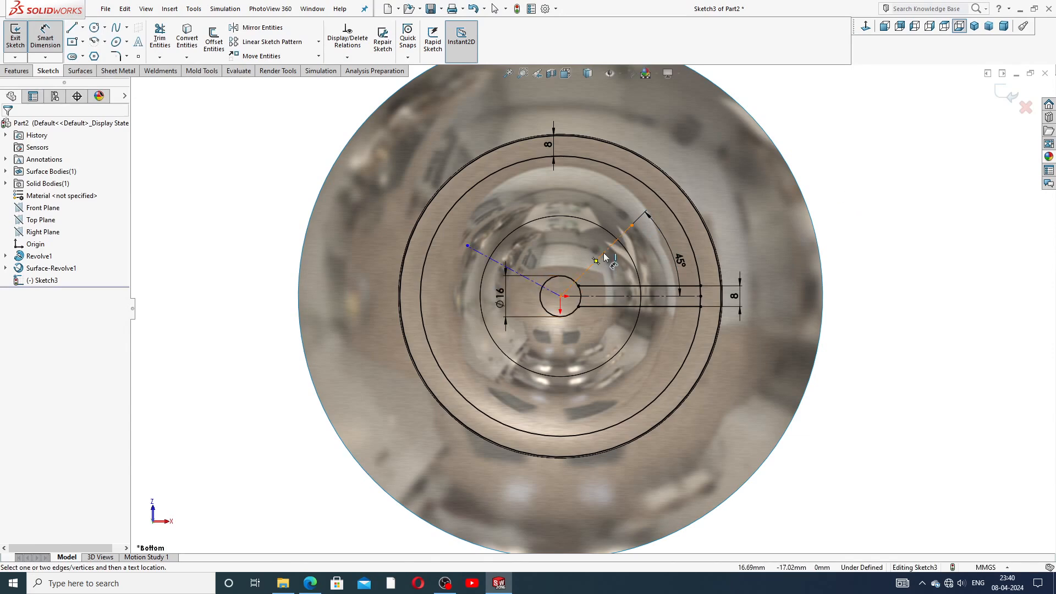
Step: Dimension the angle between the two diagonal construction lines and set it to 90°
click(605, 257)
click(498, 262)
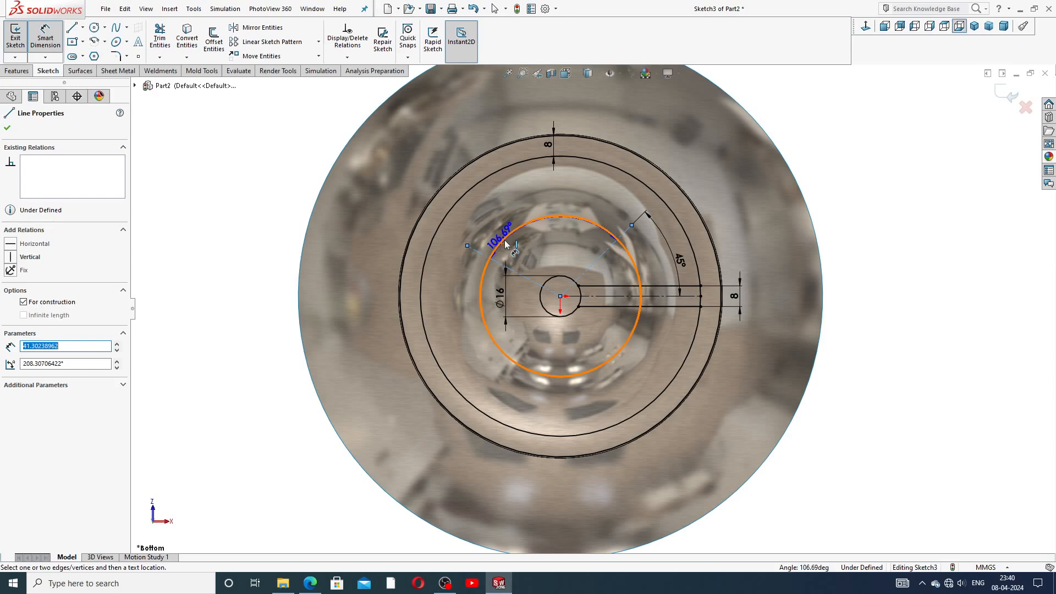
click(543, 244)
text(9)
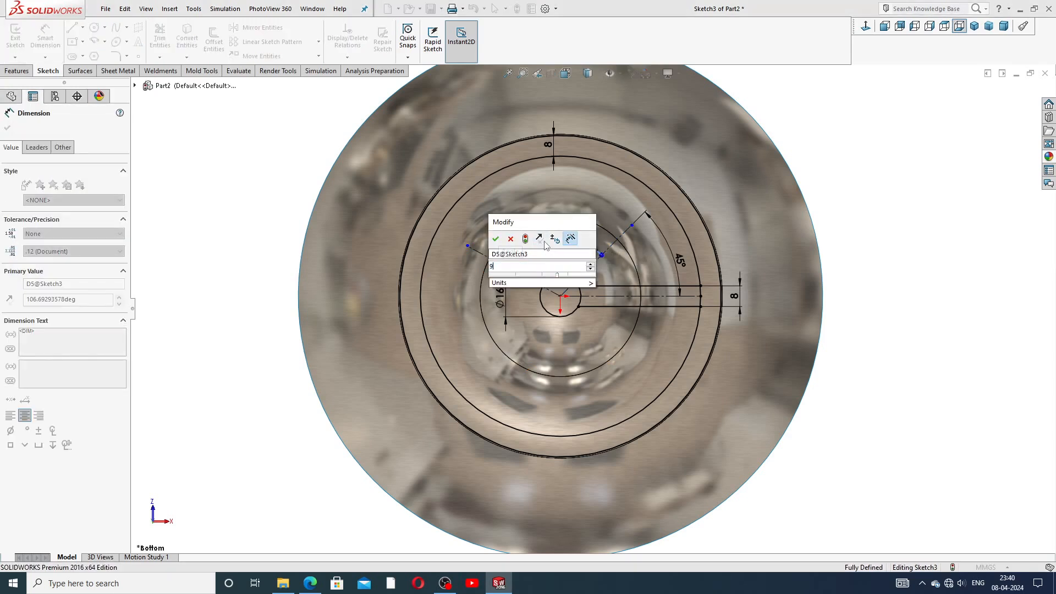
text(0)
key(Return)
click(757, 223)
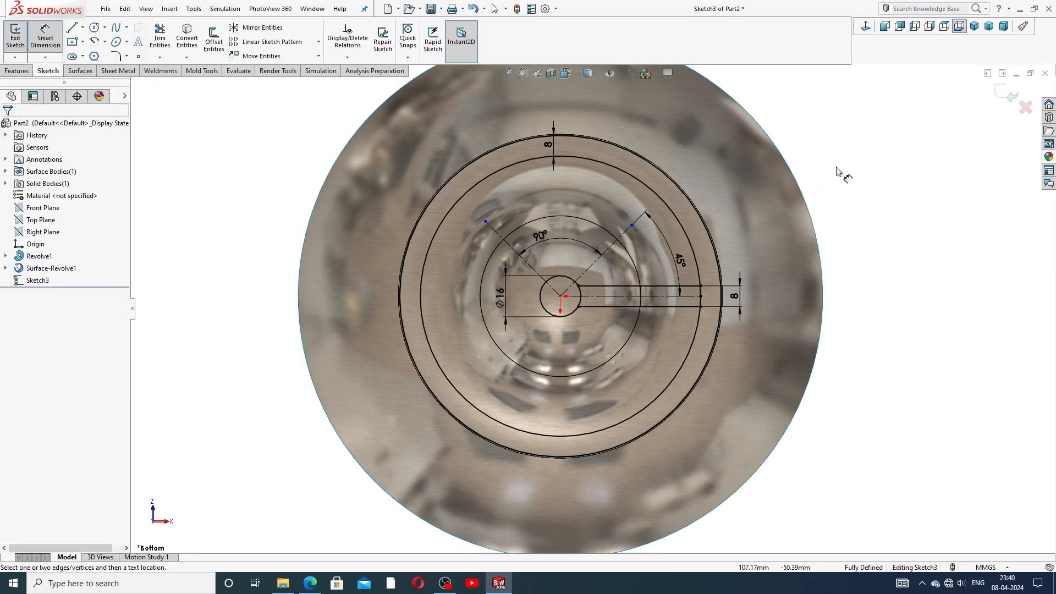
Step: Reposition the 90° dimension's text to the middle between the two diagonal construction lines and end dimensioning
drag(533, 237, 554, 228)
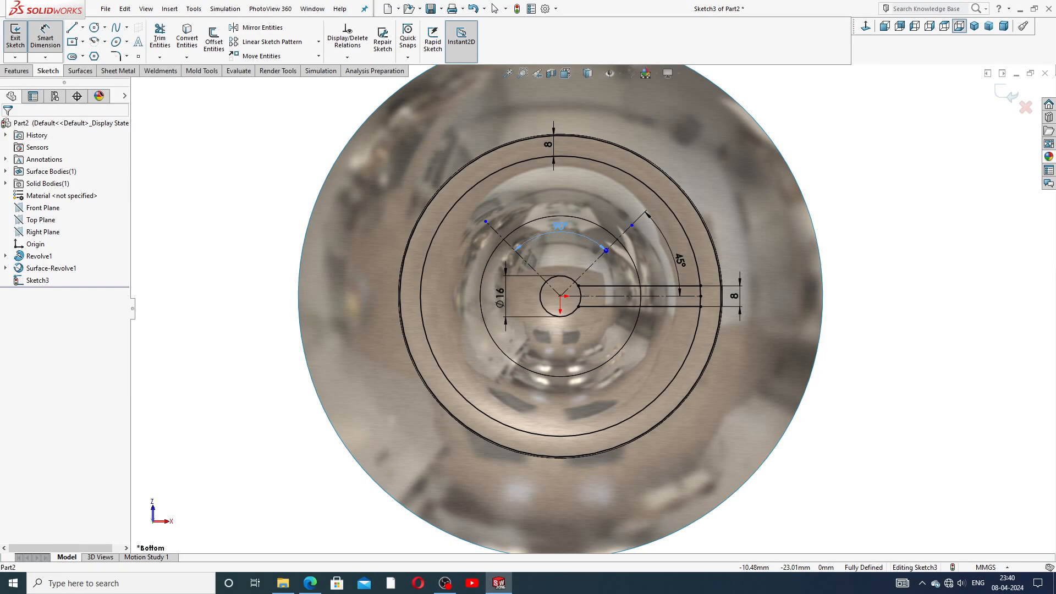
right_click(816, 159)
click(838, 163)
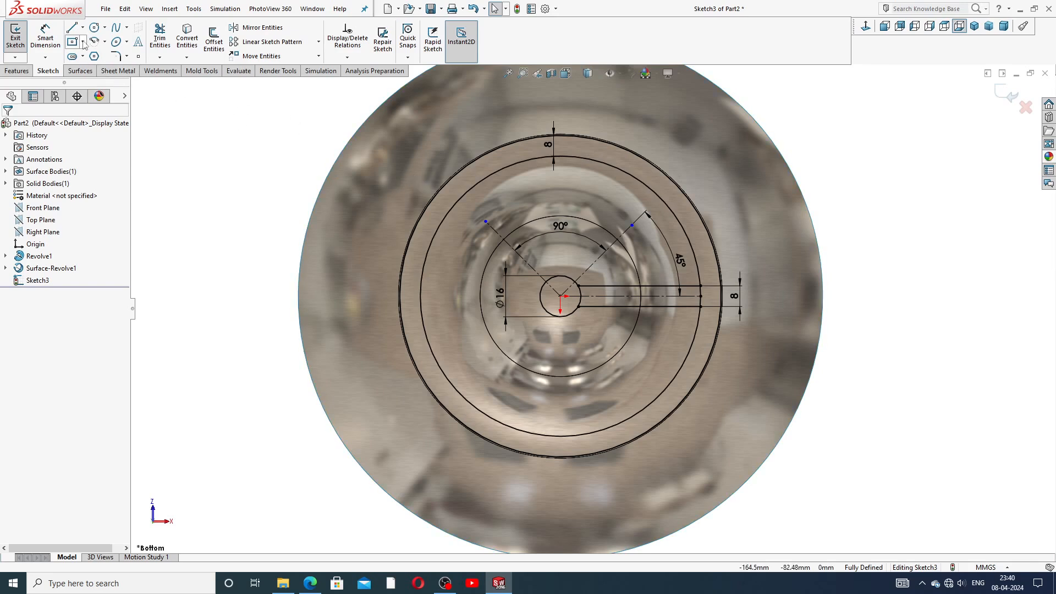
click(671, 286)
click(801, 117)
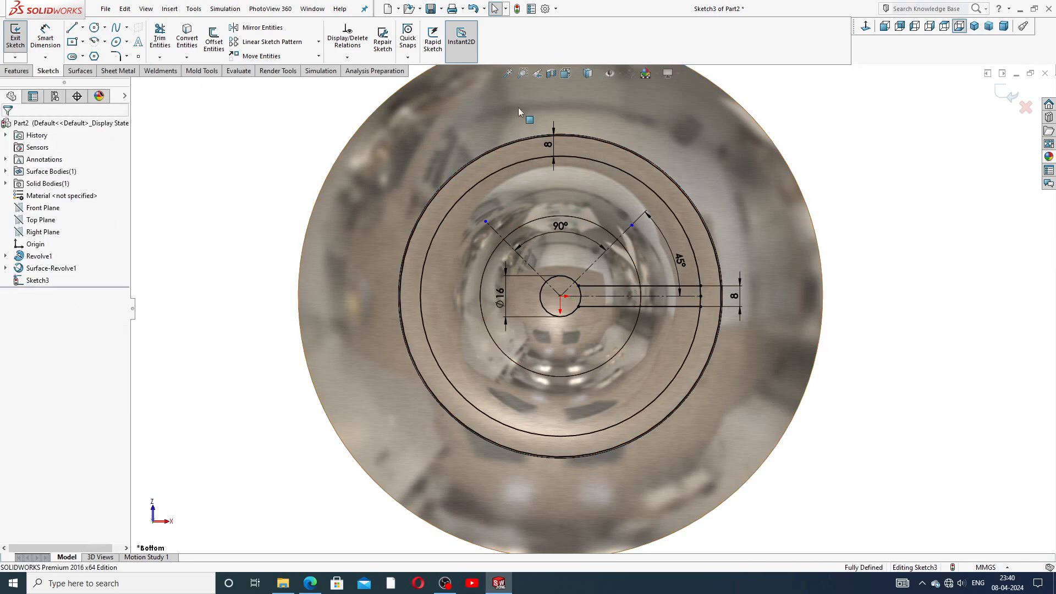
Step: Mirror the horizontal rib's two edge lines and centerline about the 45° construction line, keeping the originals as copies
click(257, 28)
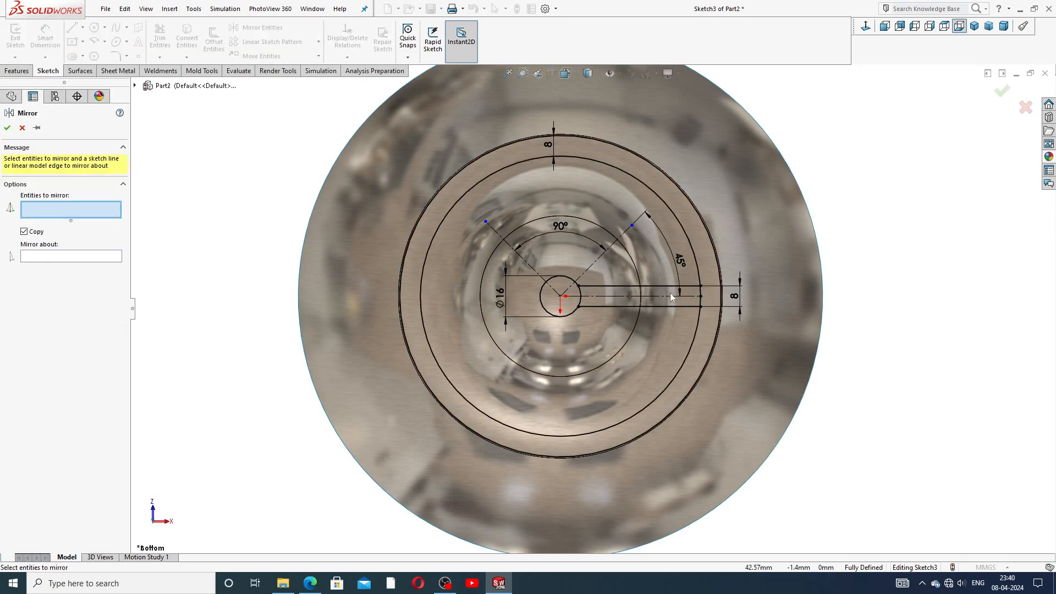
click(667, 286)
click(671, 306)
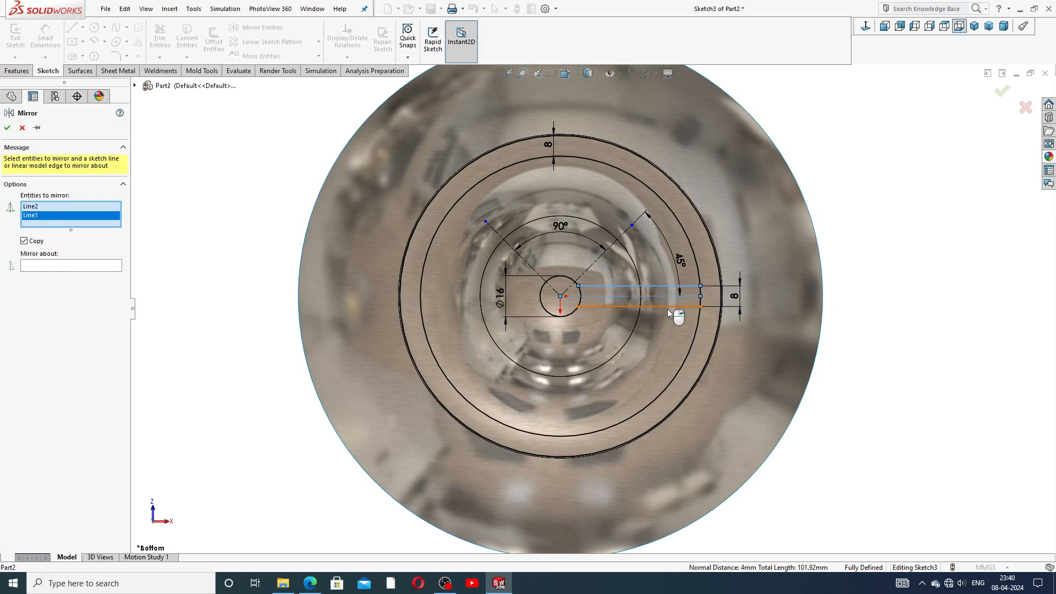
click(662, 297)
click(115, 274)
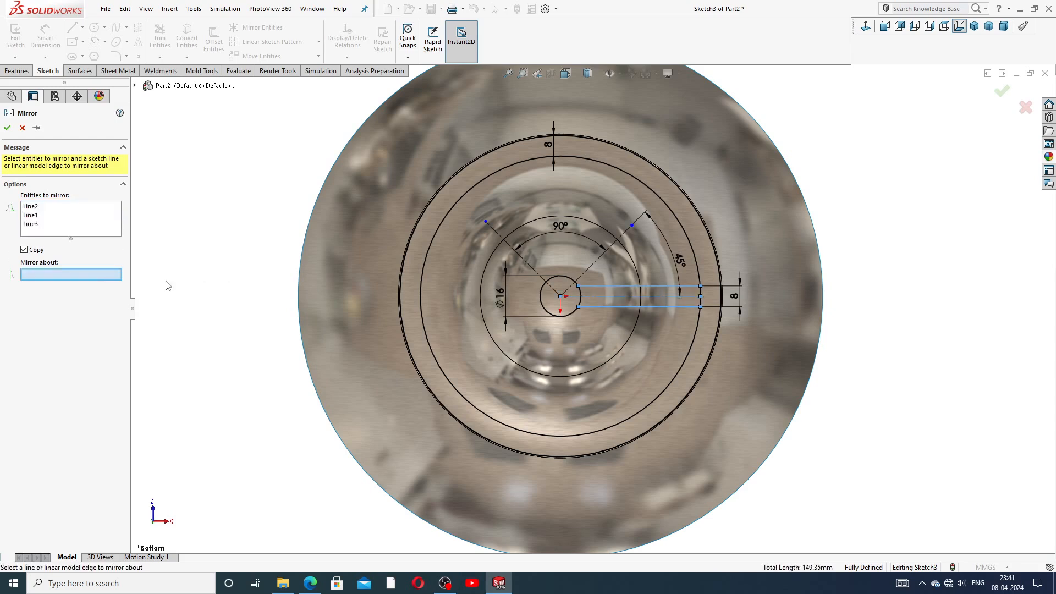
click(624, 236)
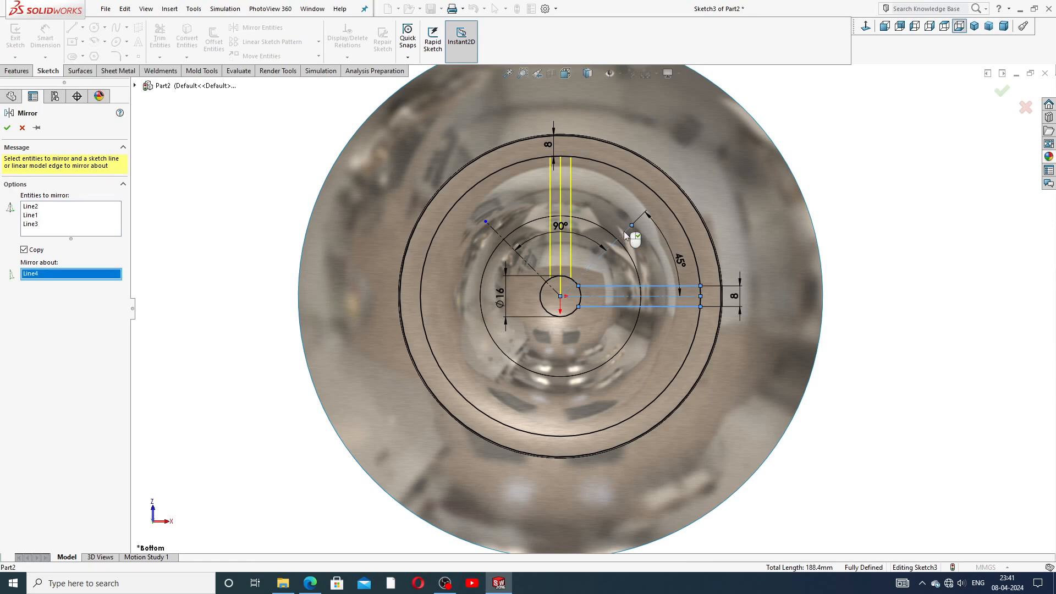
click(8, 129)
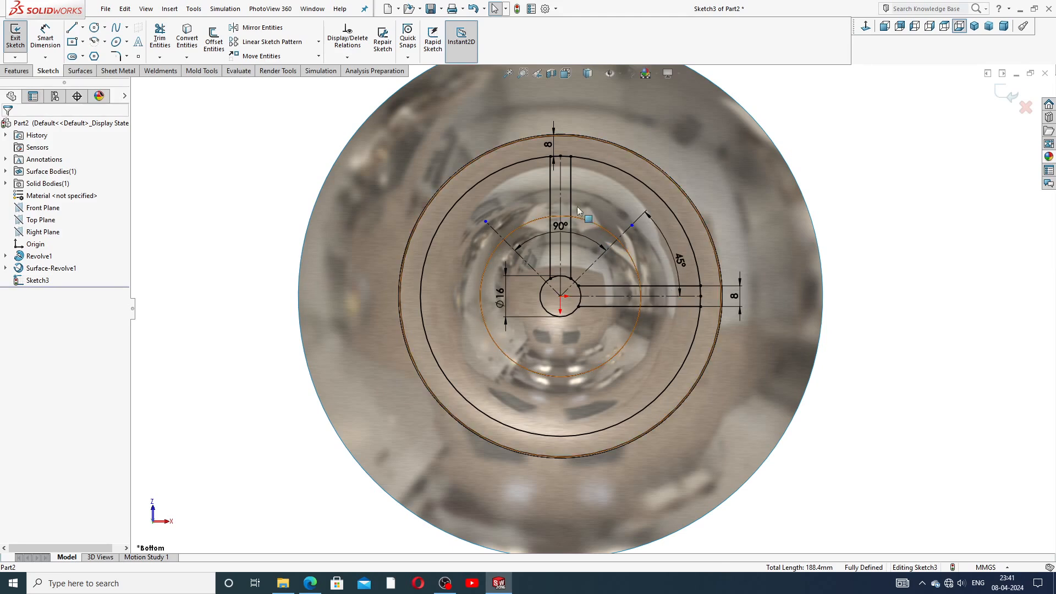
Step: Mirror all lines of the vertical and horizontal ribs about the left diagonal construction line, keeping the originals
click(255, 27)
click(550, 197)
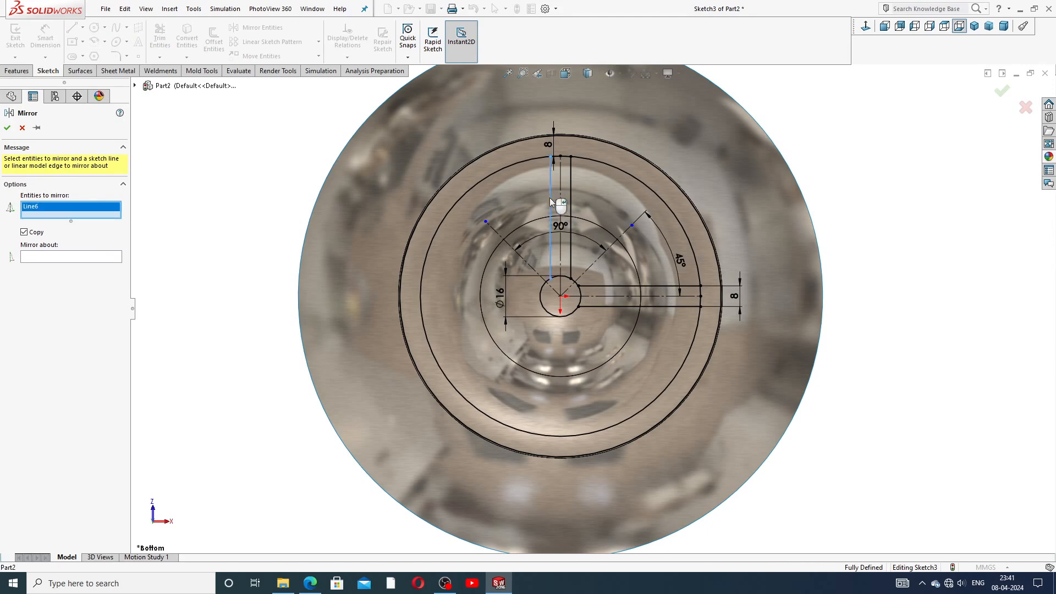
click(561, 198)
click(571, 192)
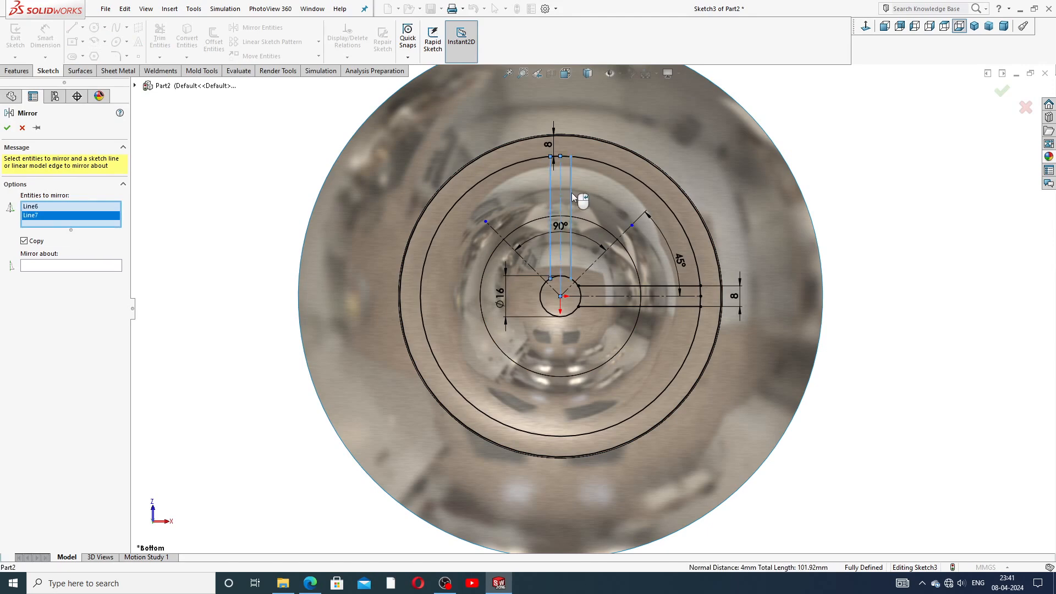
click(691, 284)
click(692, 296)
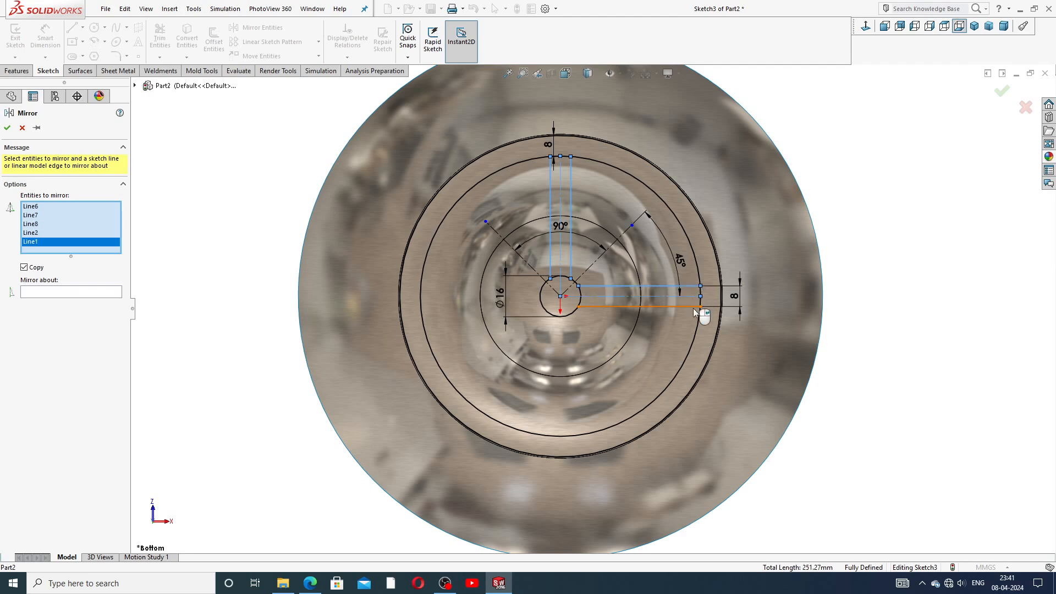
click(689, 306)
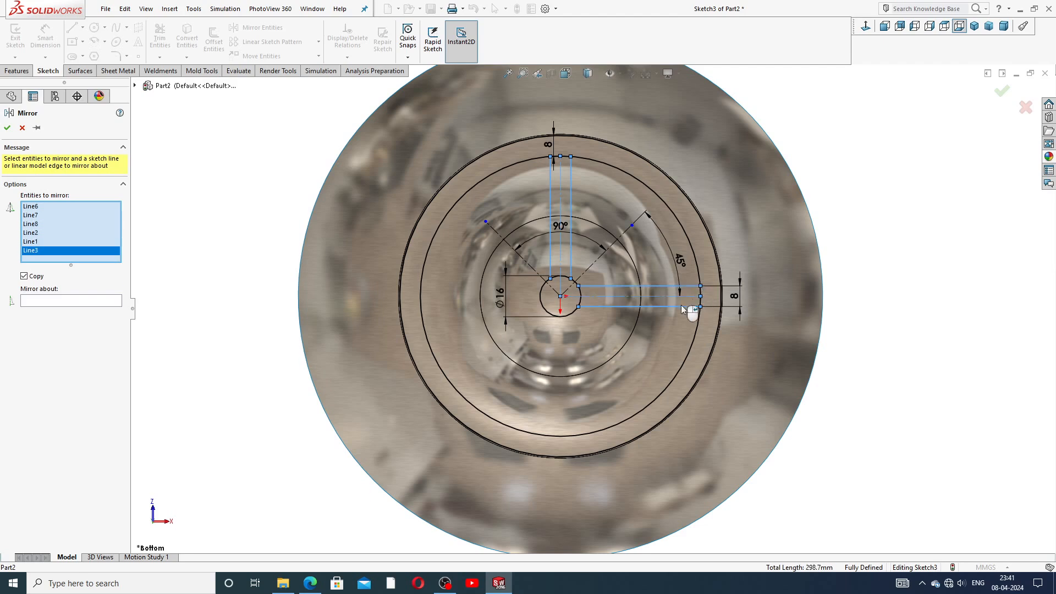
click(99, 302)
click(525, 263)
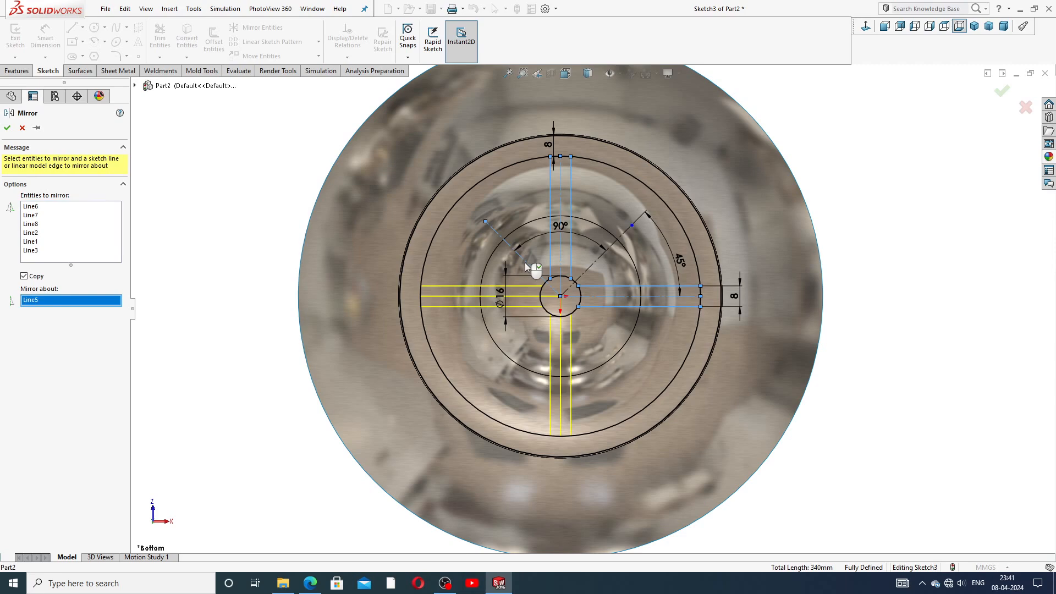
click(8, 128)
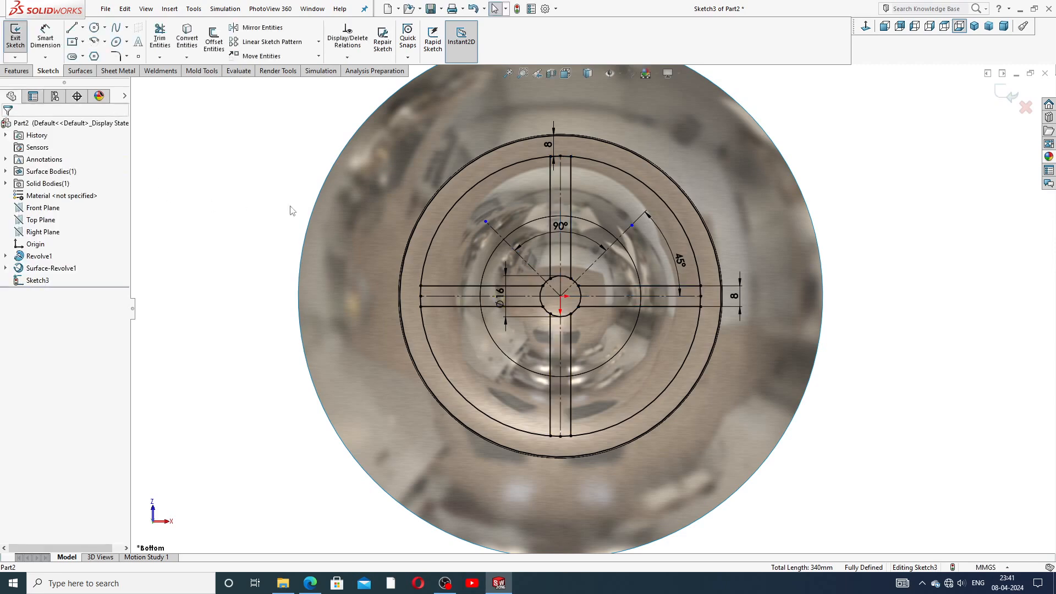
Step: Draw a chained centerline from the origin up to the right onto the inner ring circle, about 54.5 mm long, continuing to the outer ring circle
scroll(662, 278, down, 2)
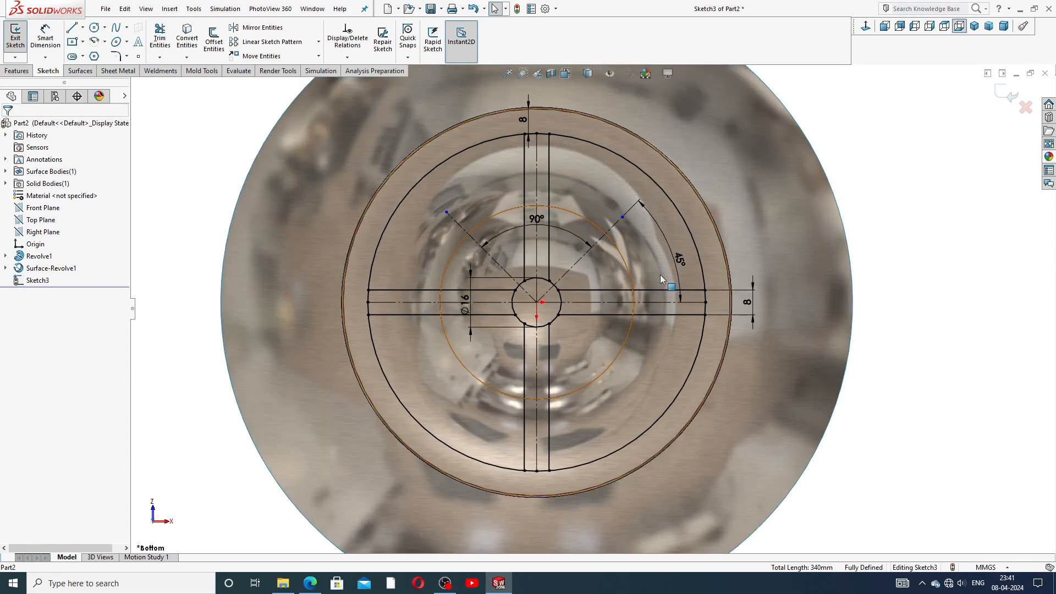
click(82, 27)
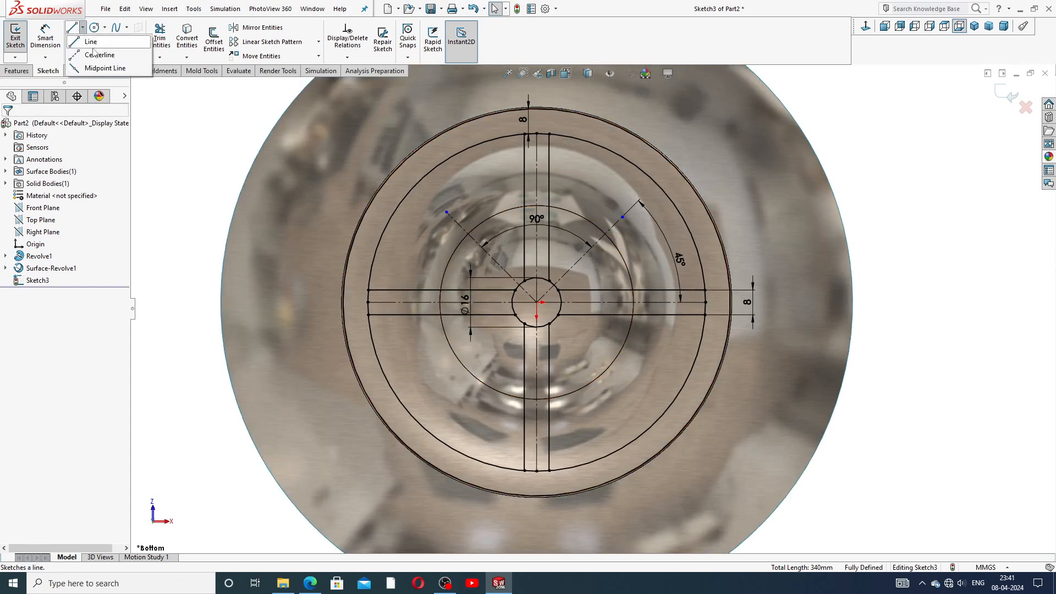
click(98, 50)
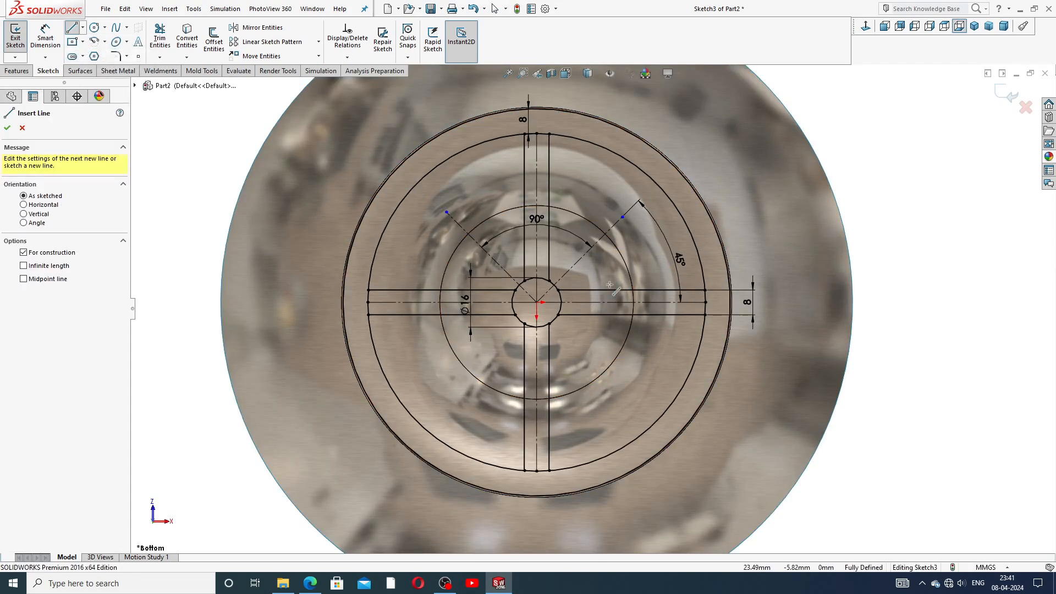
click(536, 302)
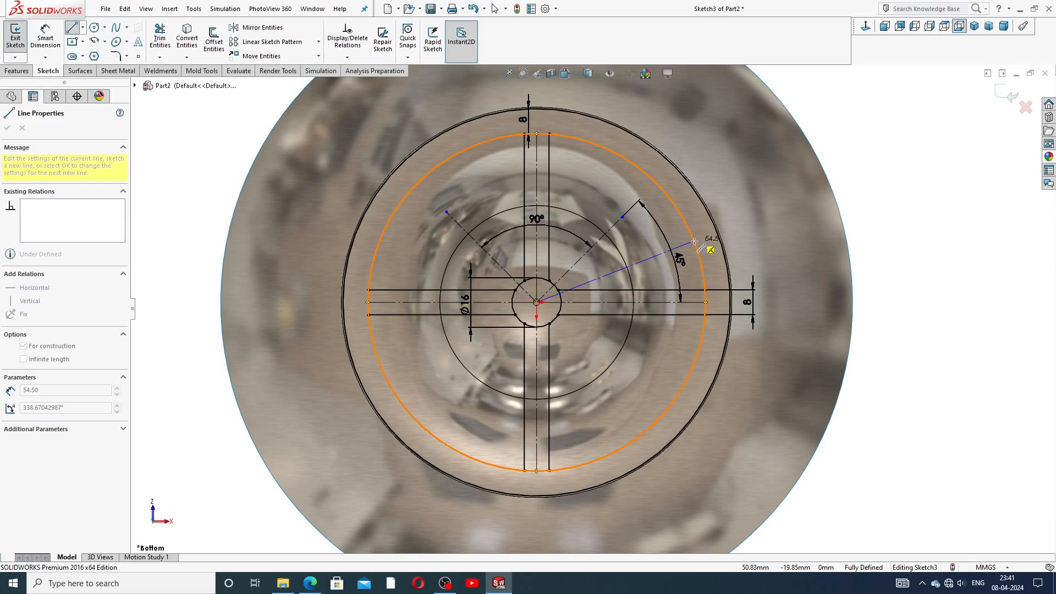
click(694, 241)
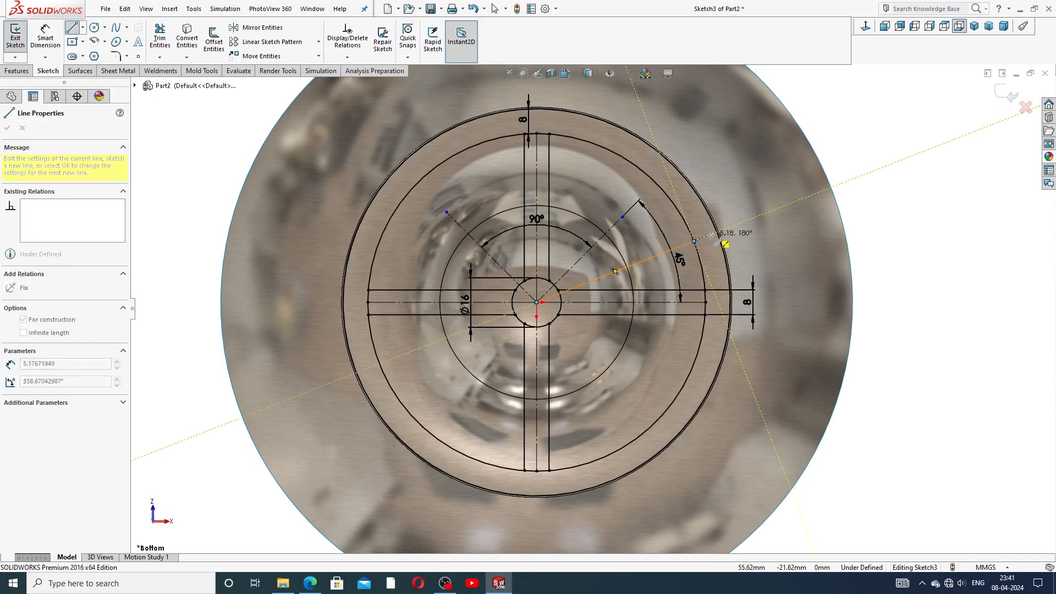
right_click(718, 231)
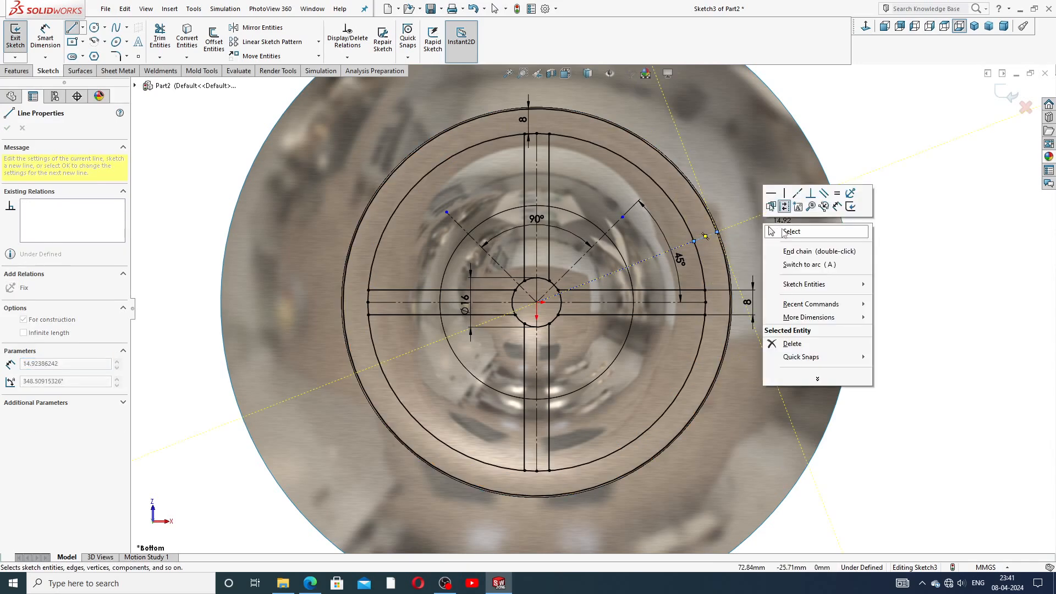
click(784, 229)
Step: Convert the short centerline segment between the inner and outer ring circles into a normal sketch line
scroll(717, 240, down, 3)
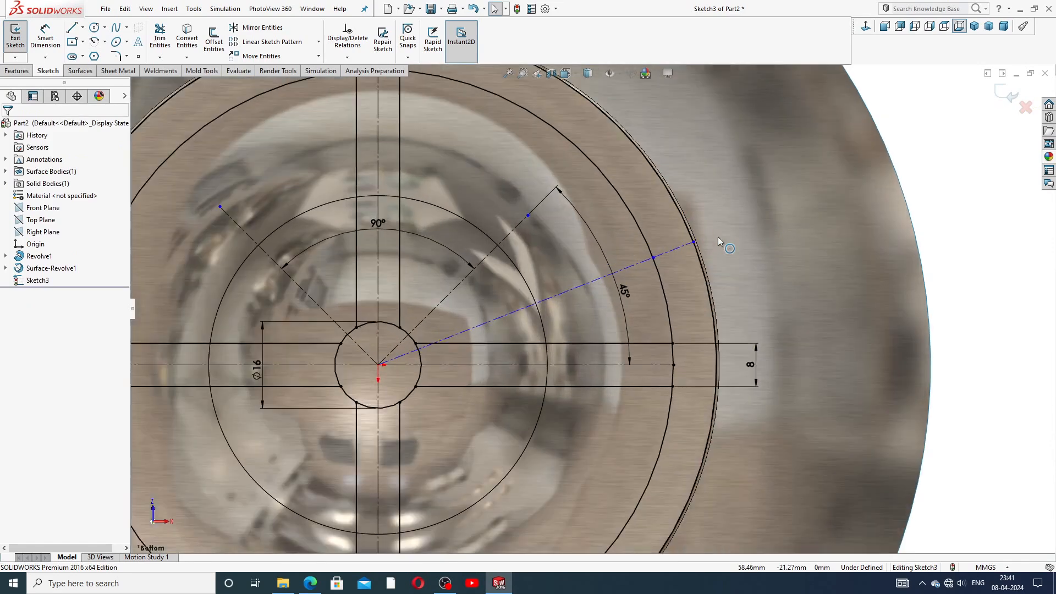
click(685, 245)
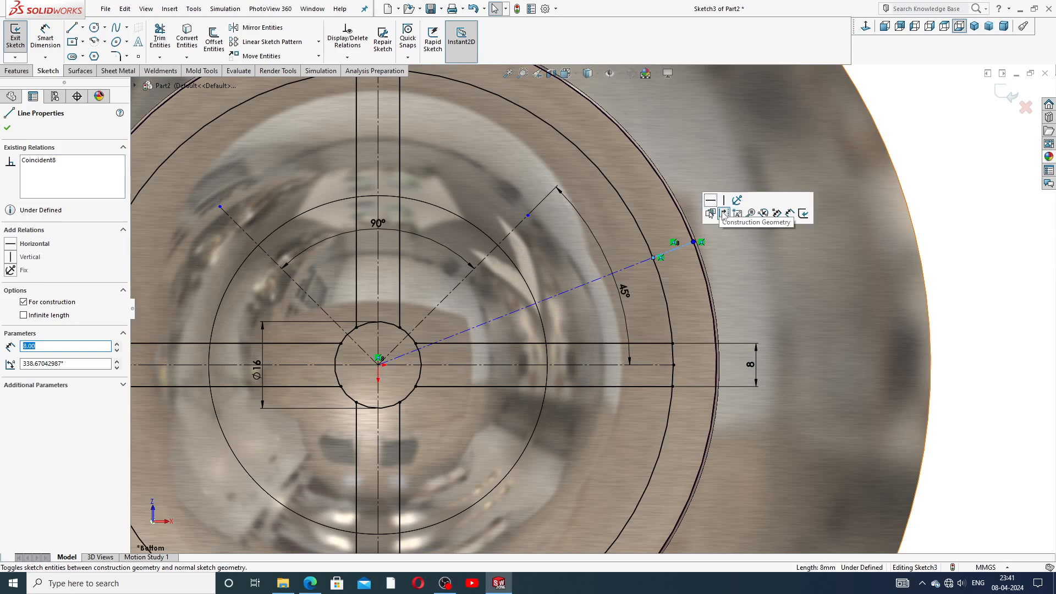
click(724, 213)
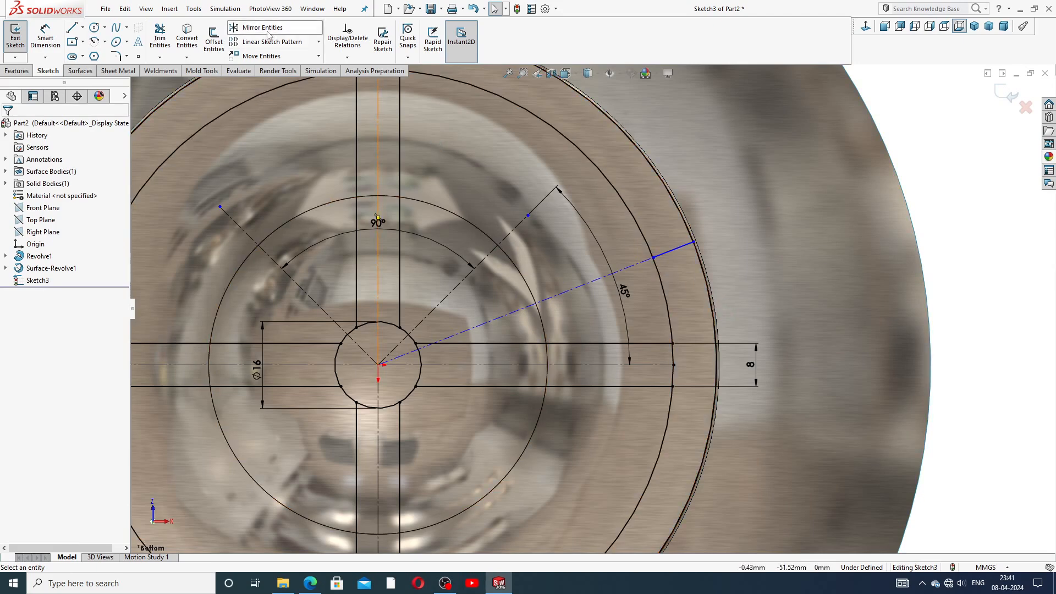
Step: Mirror the short radial line between the ring circles about the horizontal centerline, keeping the original
click(237, 28)
scroll(550, 291, up, 3)
scroll(571, 337, down, 2)
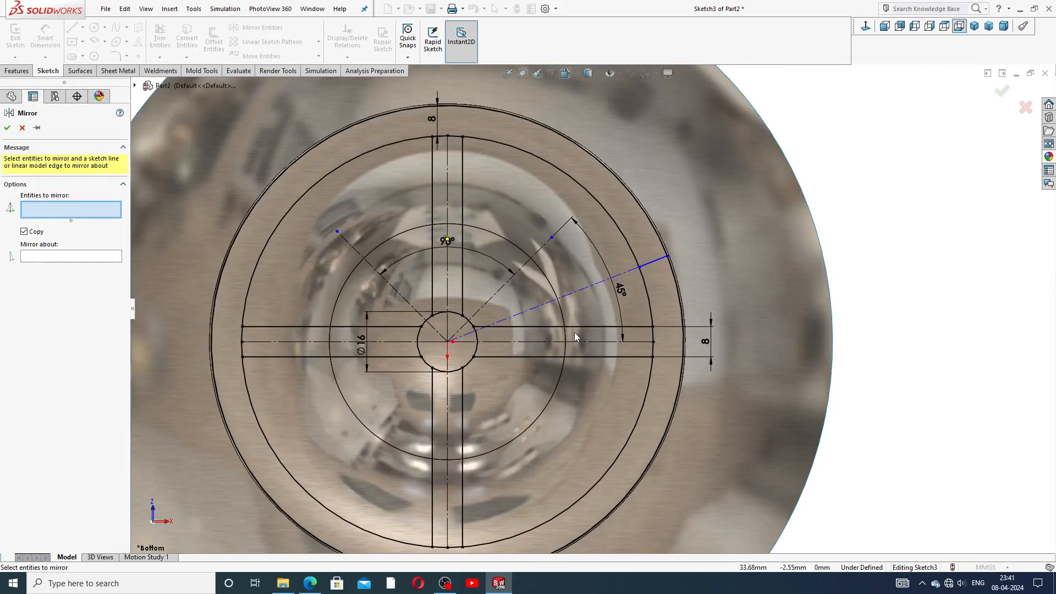
click(658, 262)
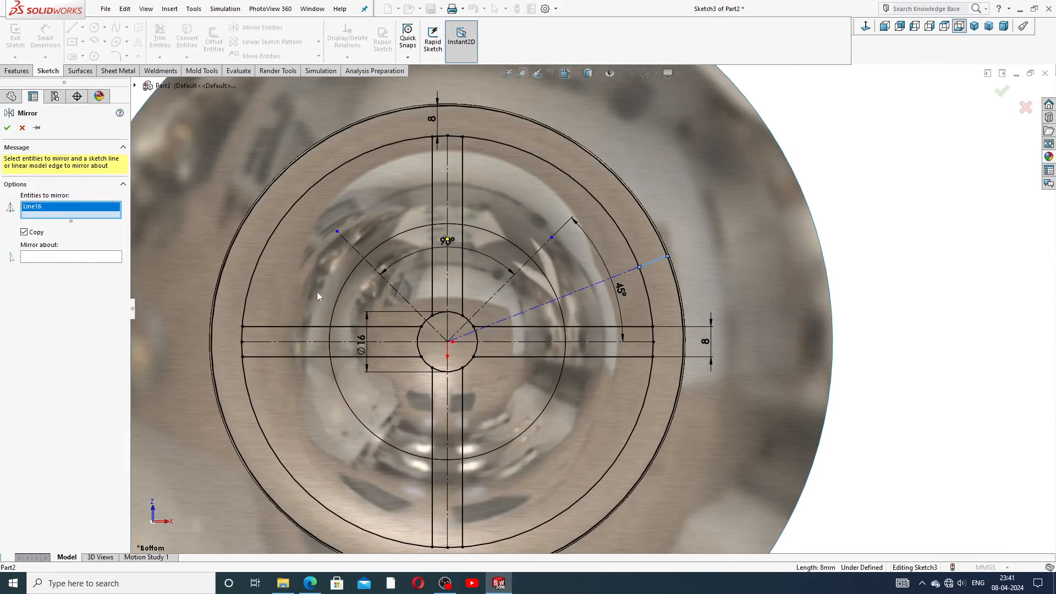
click(81, 257)
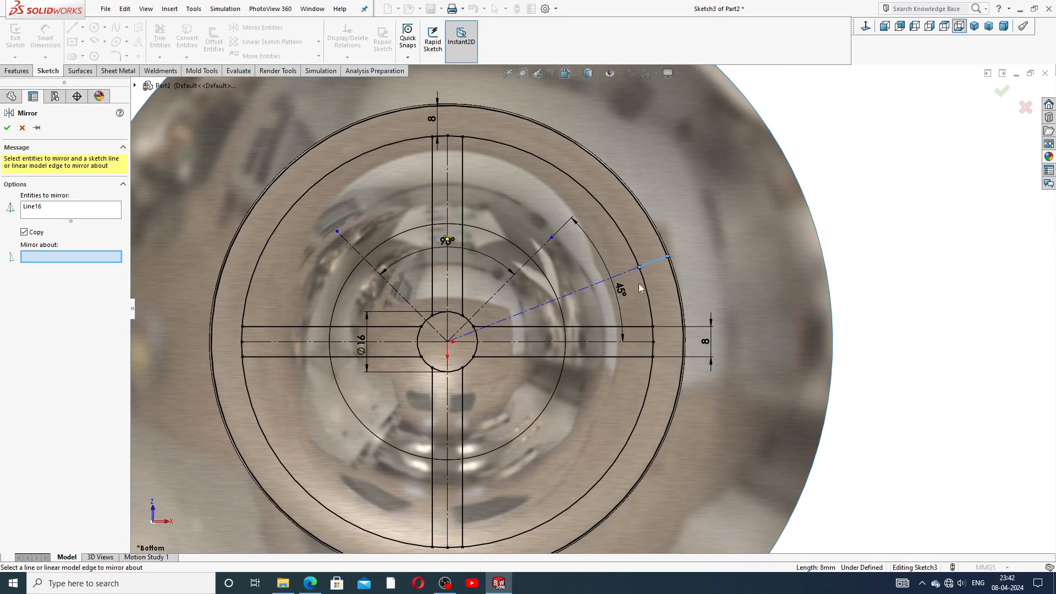
click(602, 341)
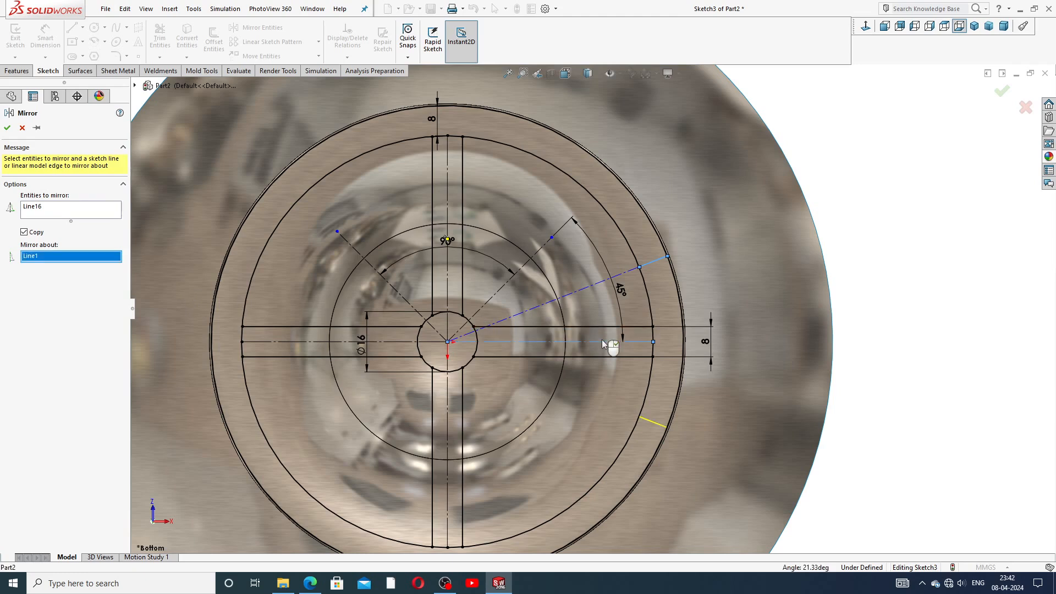
click(8, 128)
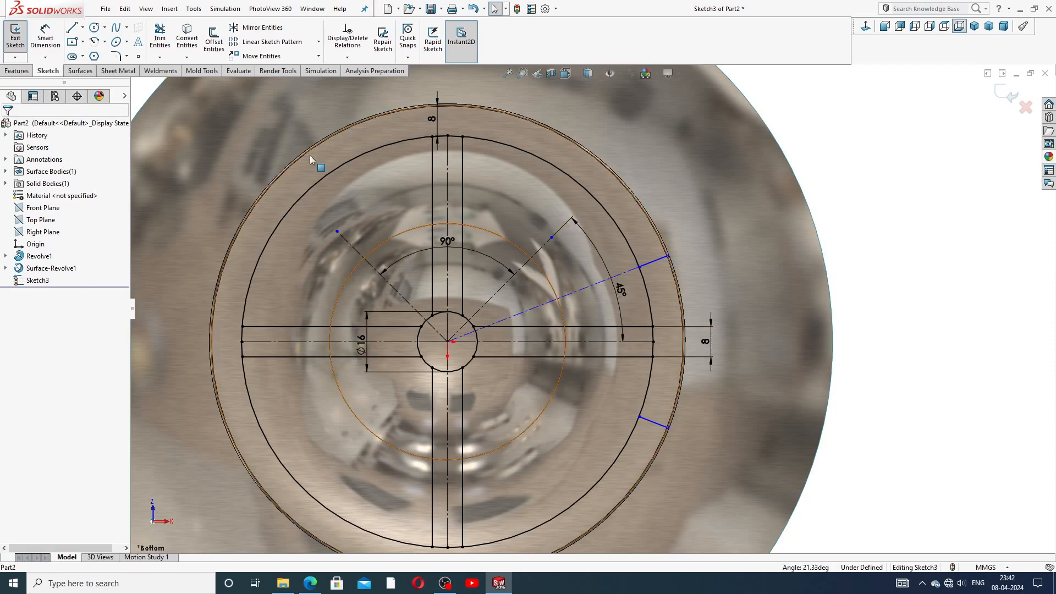
Step: Dimension the angle between the two short radial lines around the right rib, set it to 45° and end dimensioning
click(46, 44)
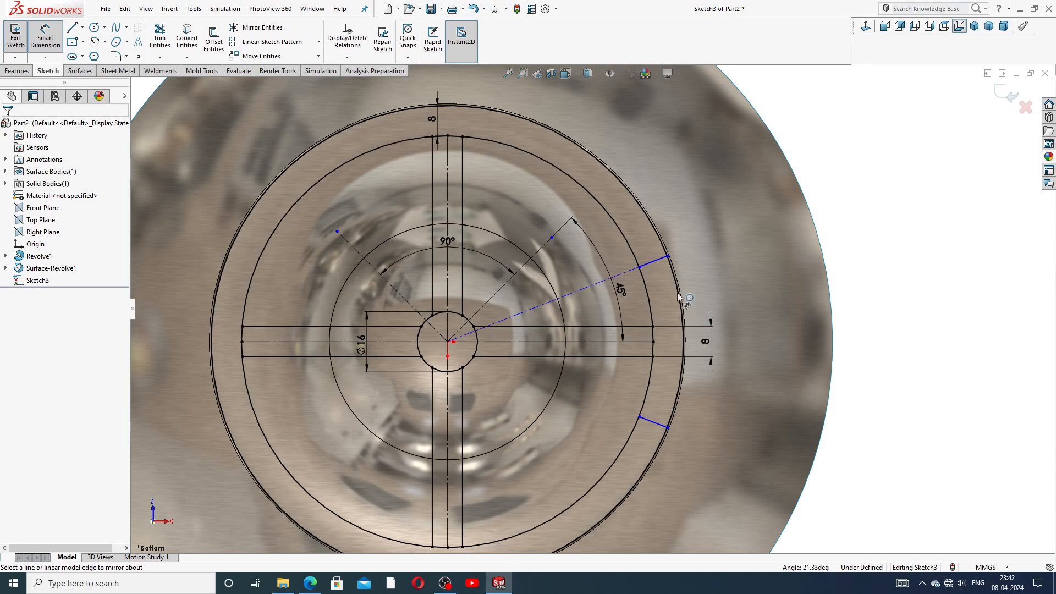
click(661, 259)
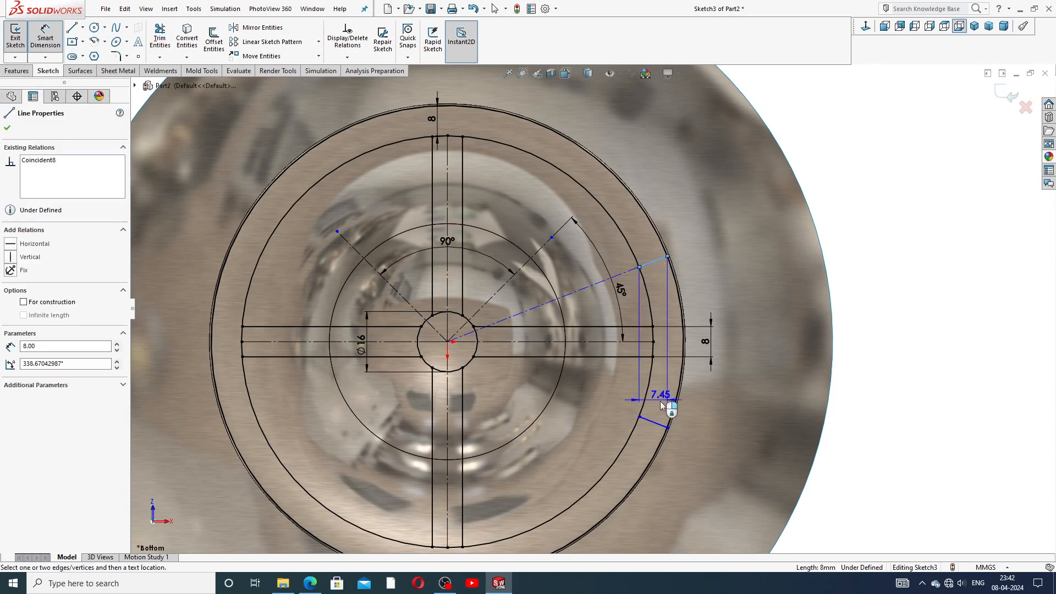
click(657, 422)
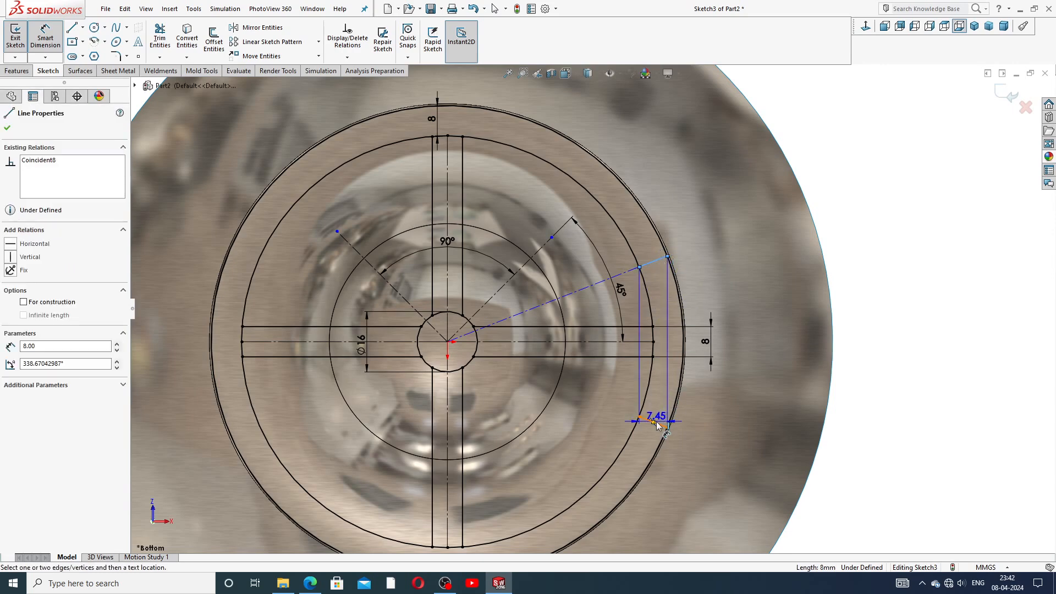
click(750, 332)
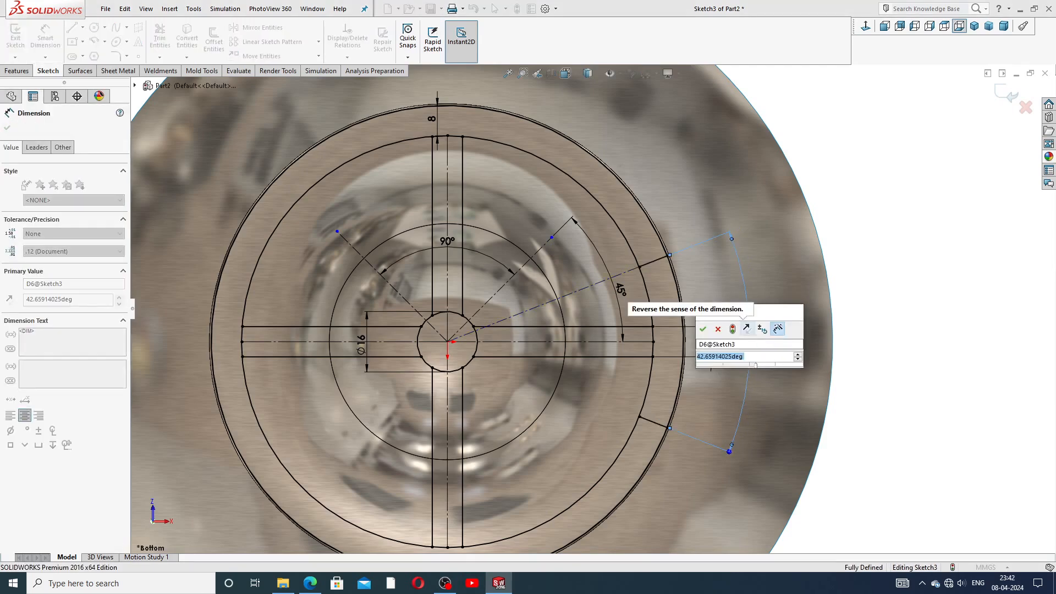
text(45)
key(Return)
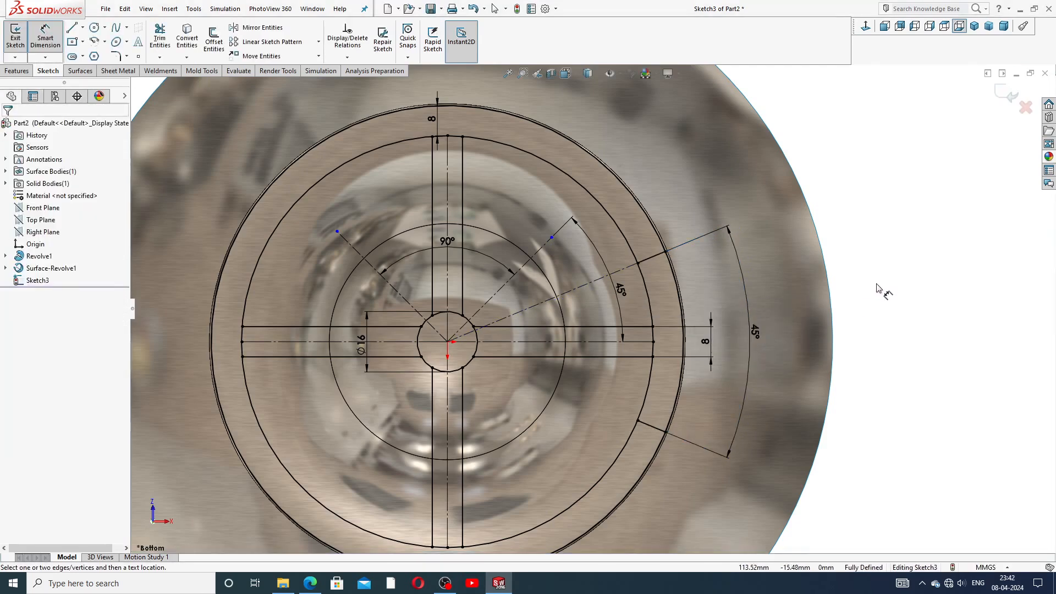
key(f)
right_click(814, 264)
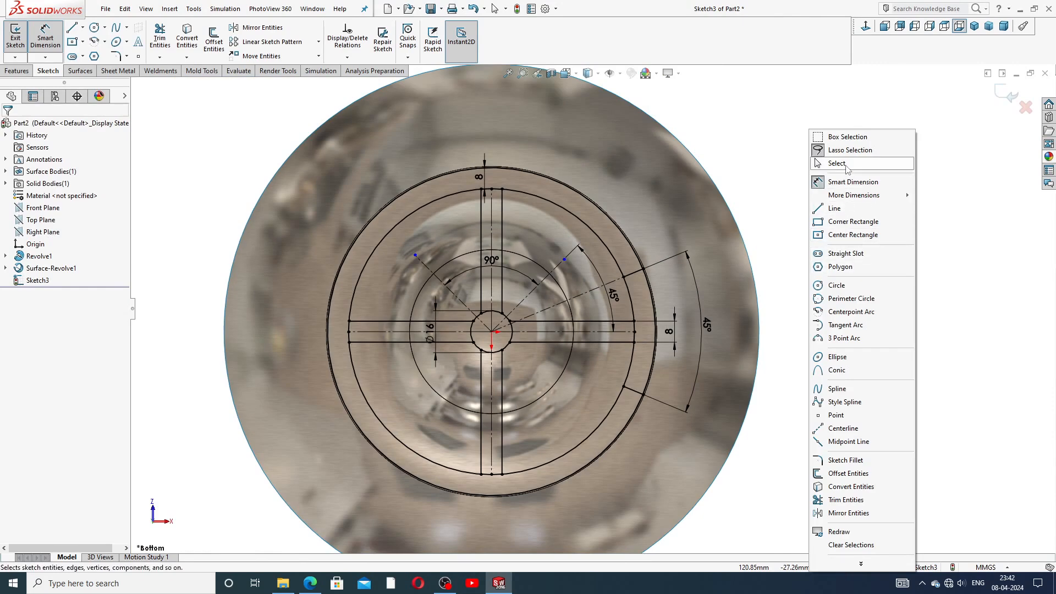
click(838, 164)
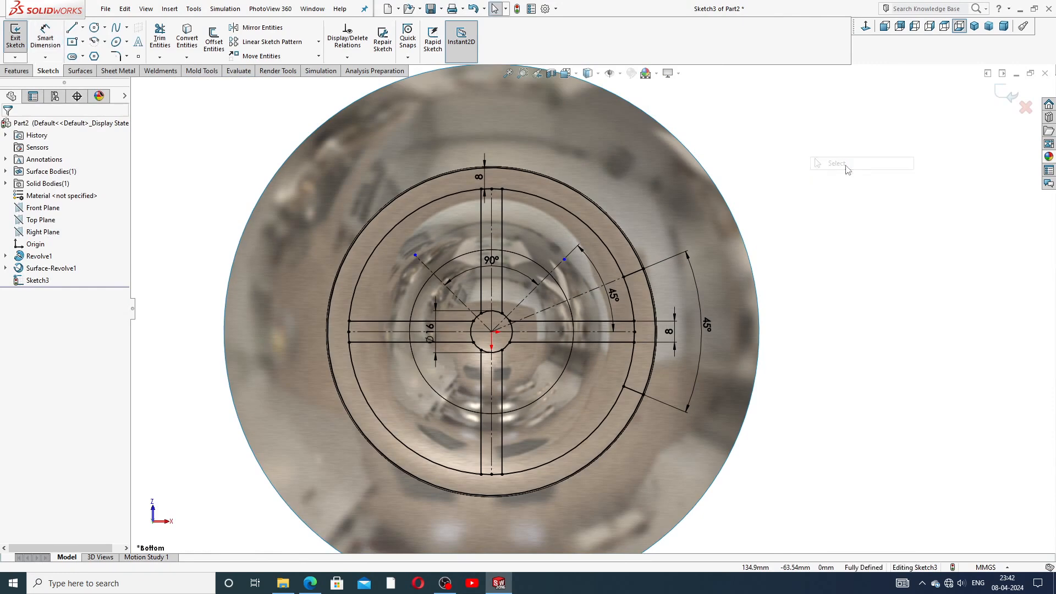
Step: Mirror the two short radial lines around the right rib about the right diagonal construction line, keeping the originals
click(639, 275)
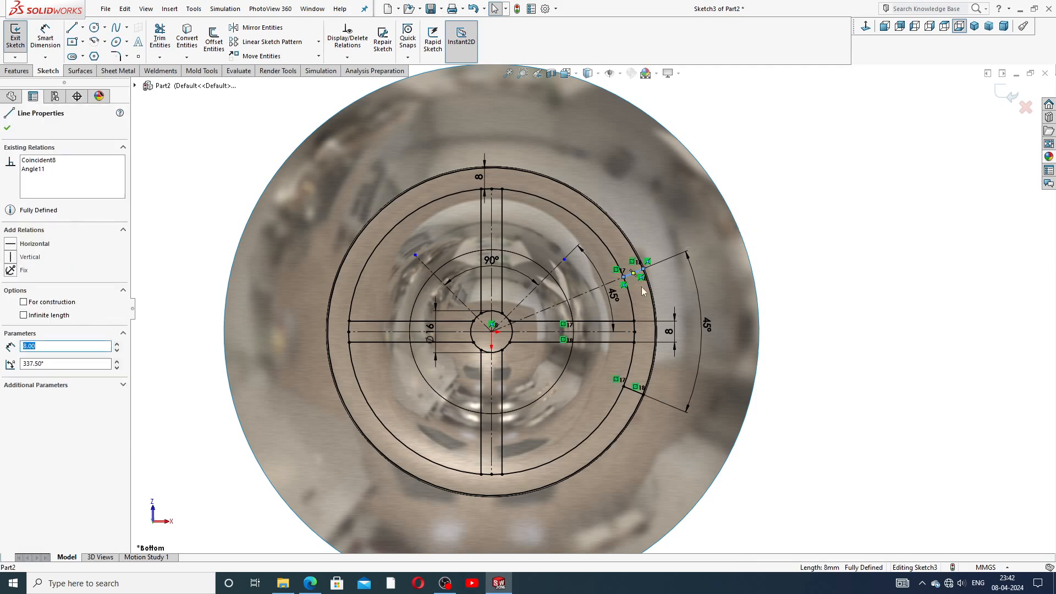
ctrl+click(636, 393)
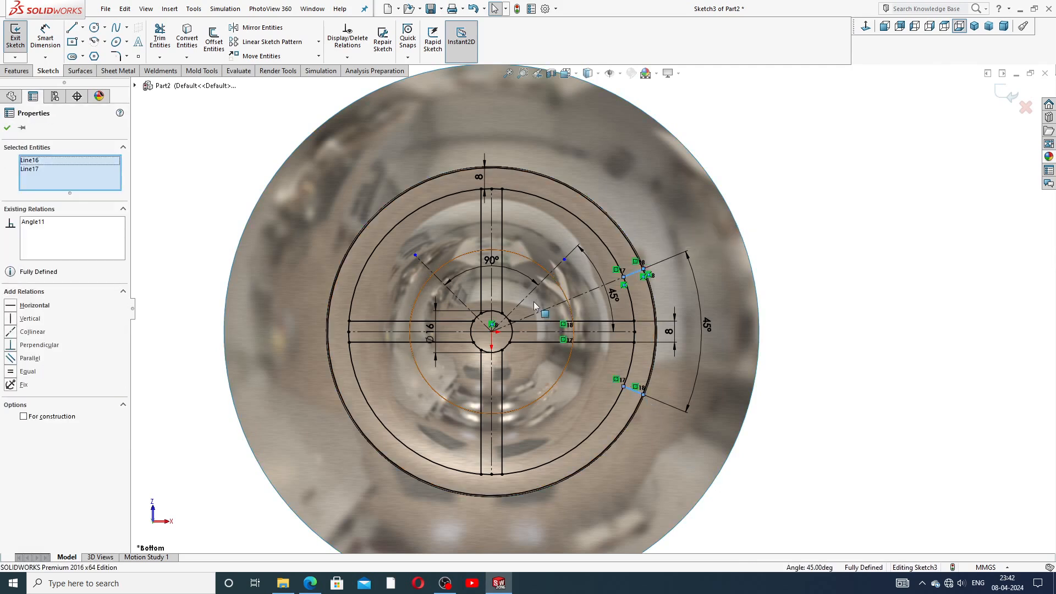
click(276, 29)
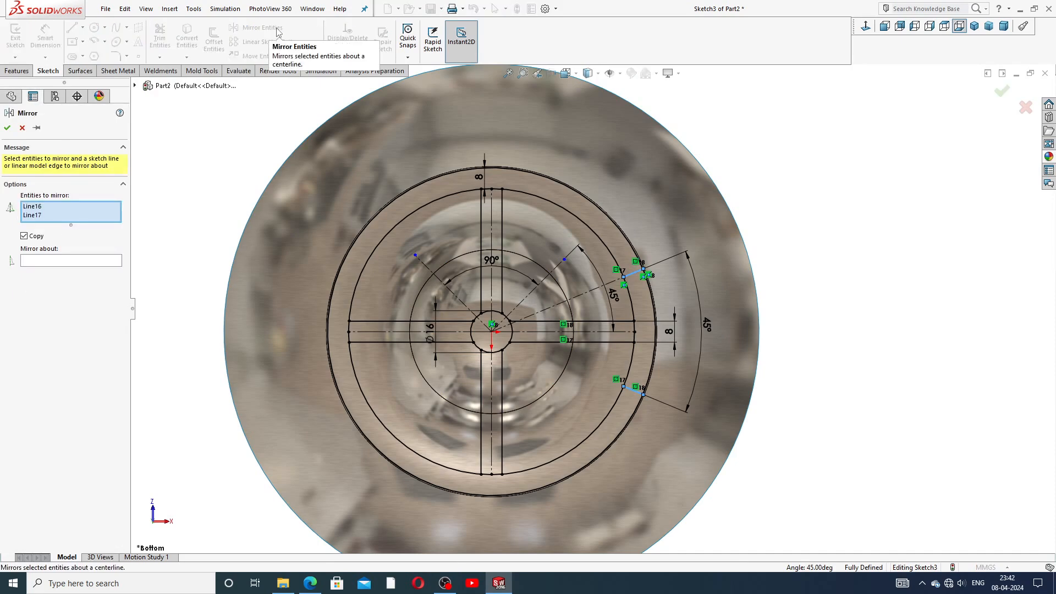
click(72, 261)
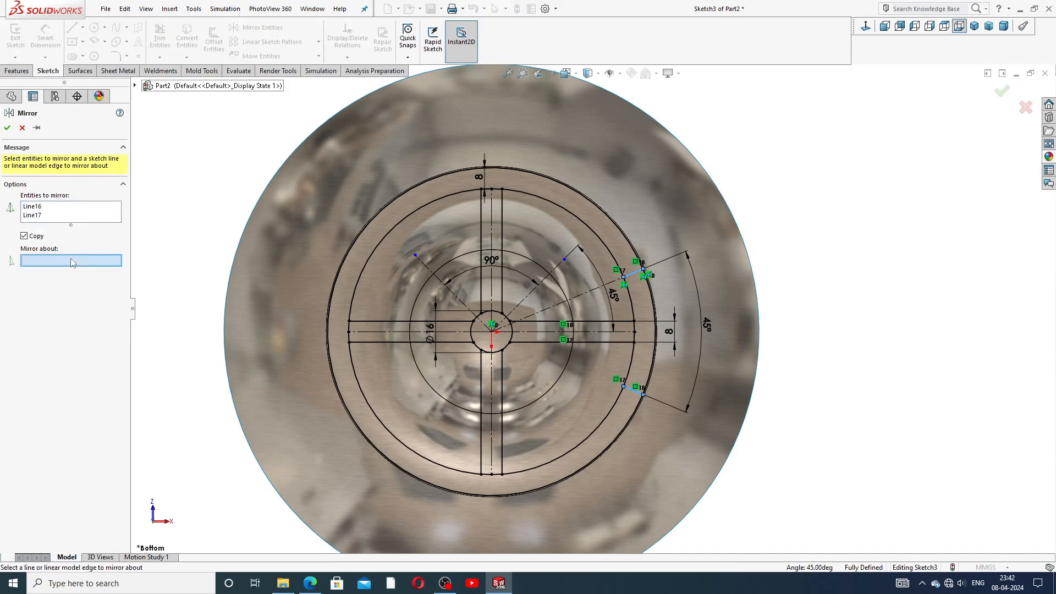
click(561, 269)
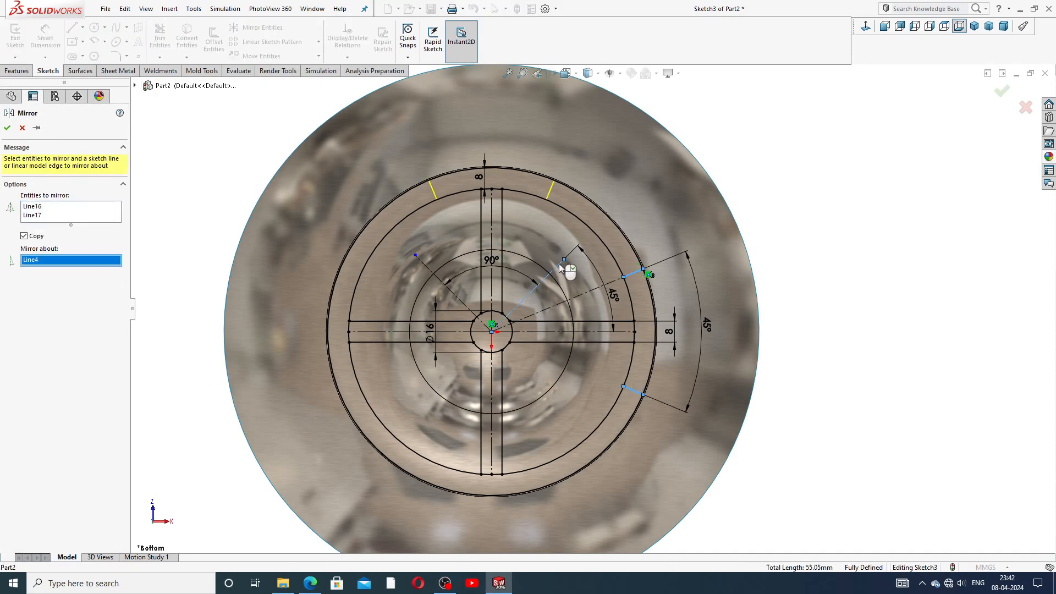
click(21, 131)
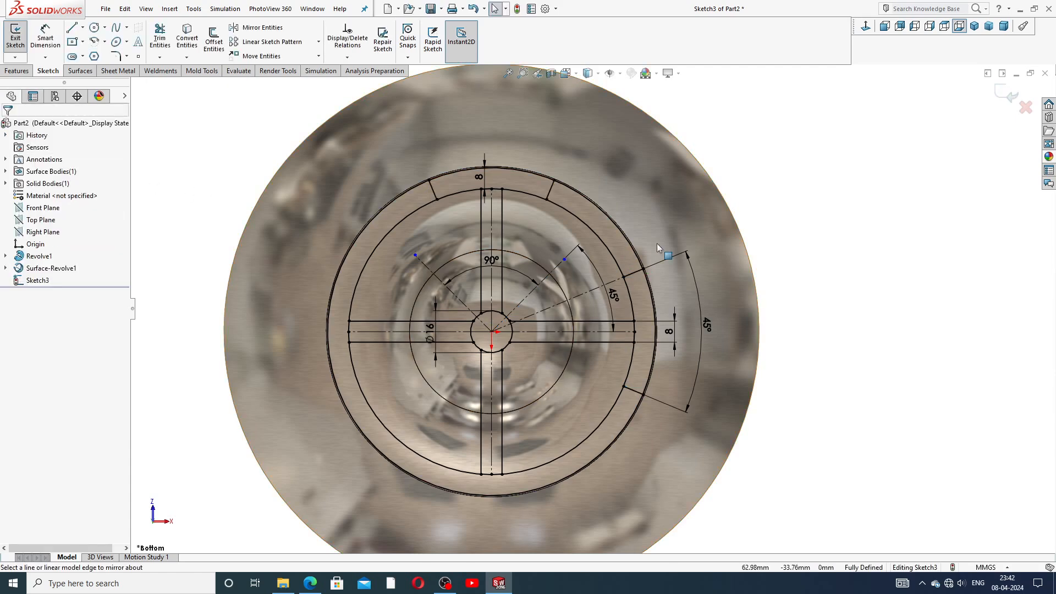
Step: Mirror the four short radial lines around the top and right ribs about the left diagonal construction line, keeping the originals
scroll(546, 220, down, 2)
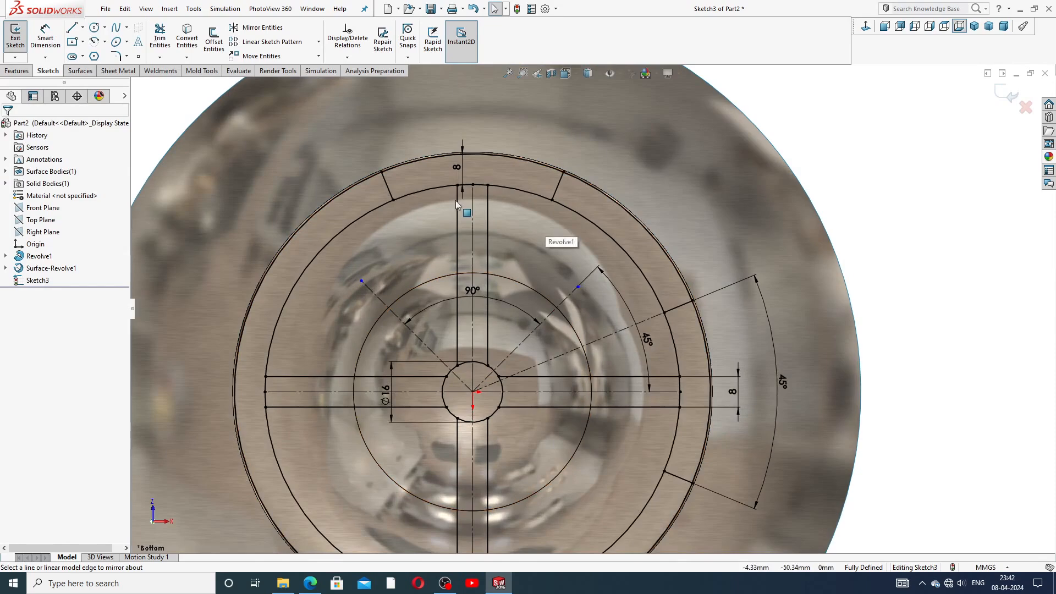
click(387, 181)
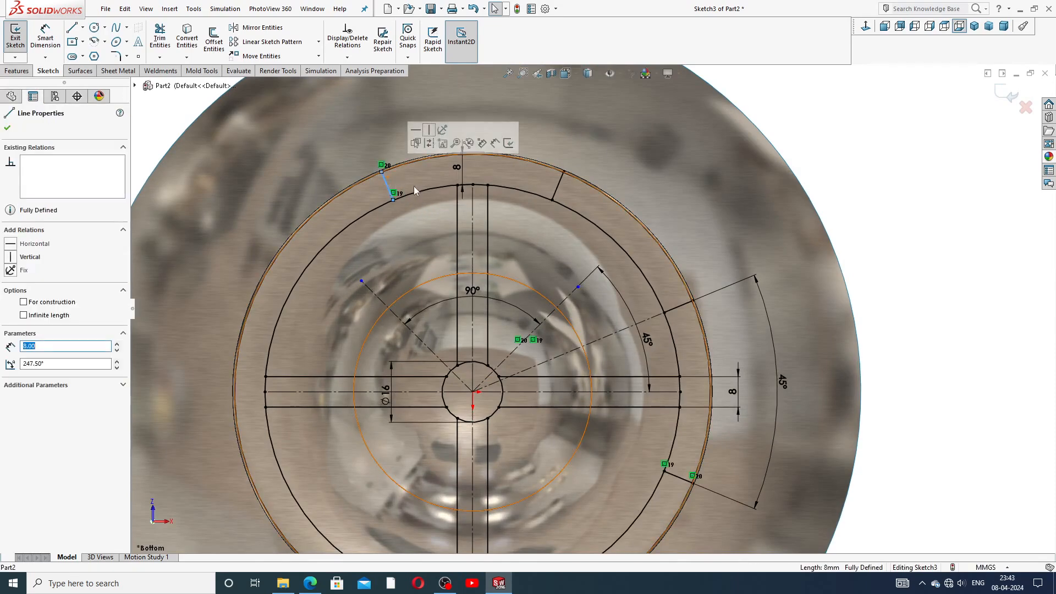
ctrl+click(557, 184)
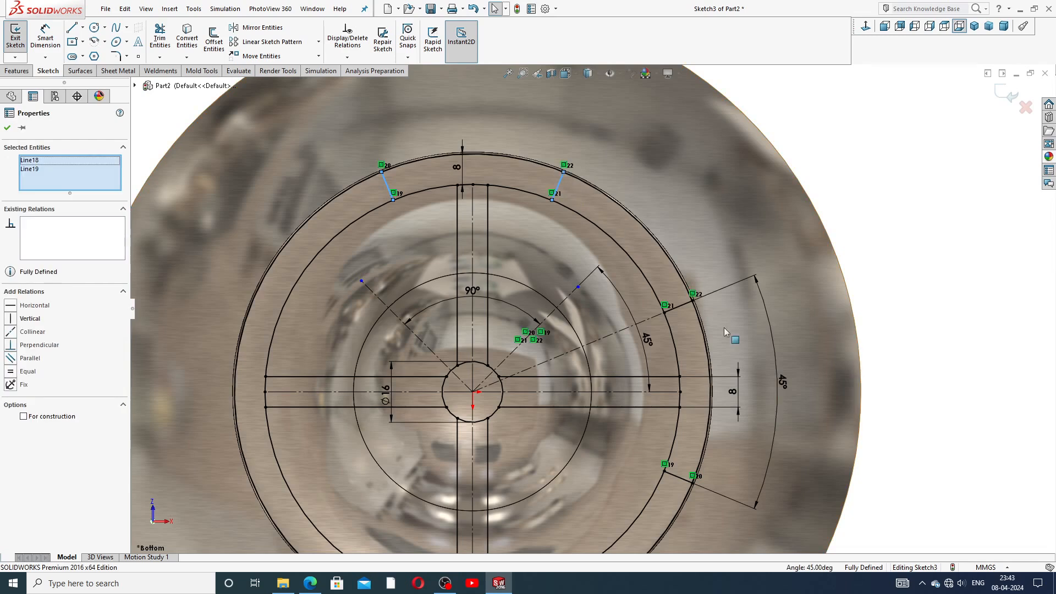
ctrl+click(684, 308)
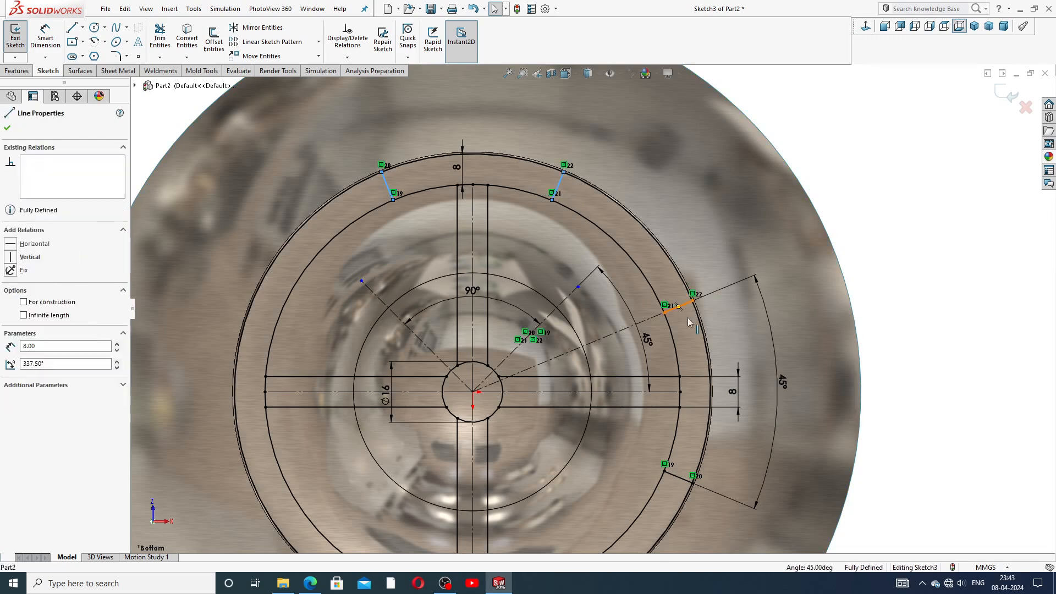
ctrl+click(684, 481)
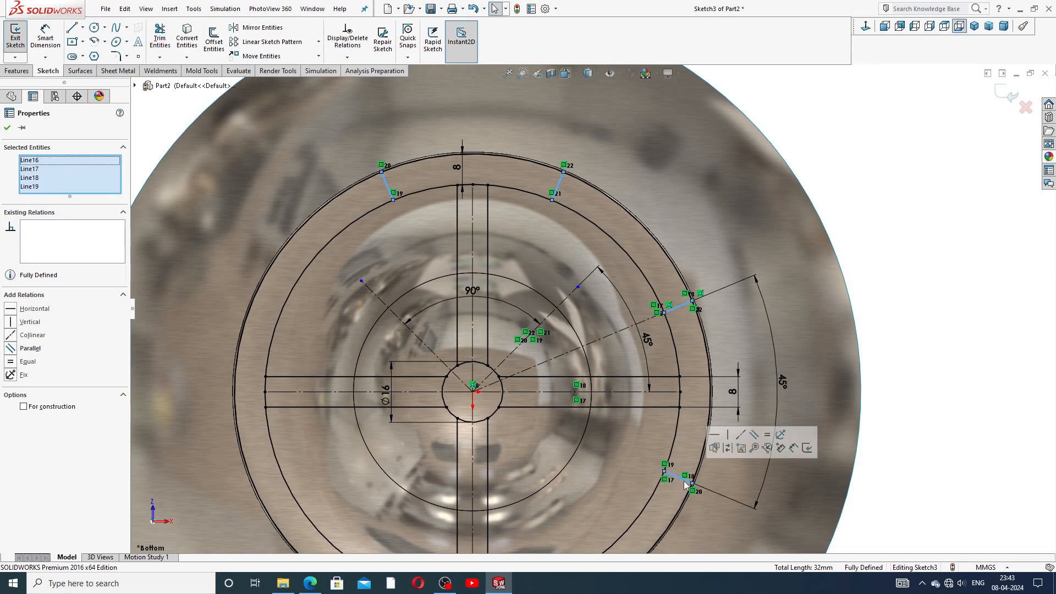
scroll(592, 308, up, 3)
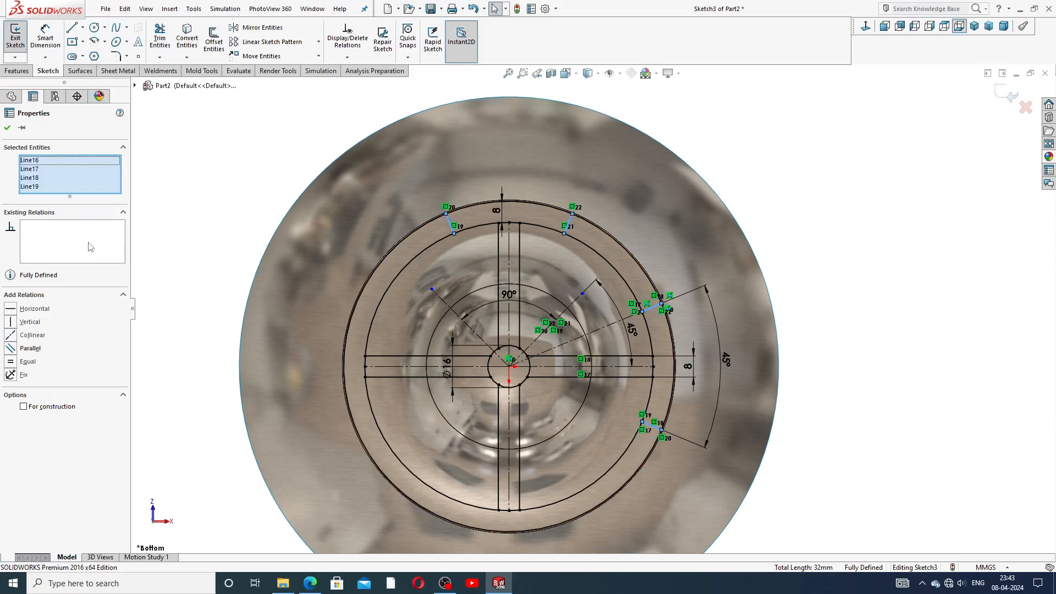
click(259, 27)
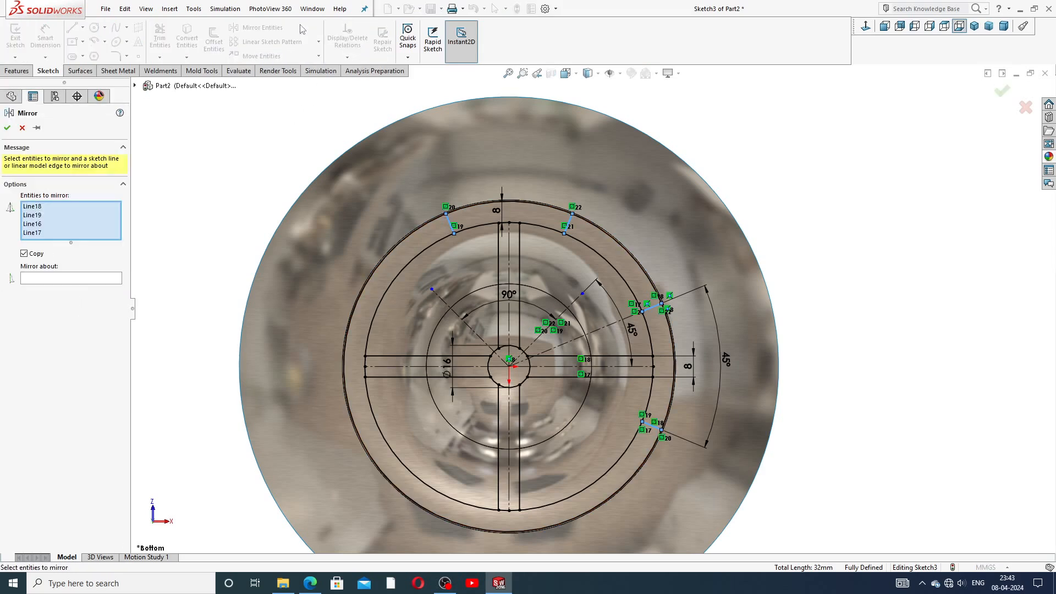
click(72, 278)
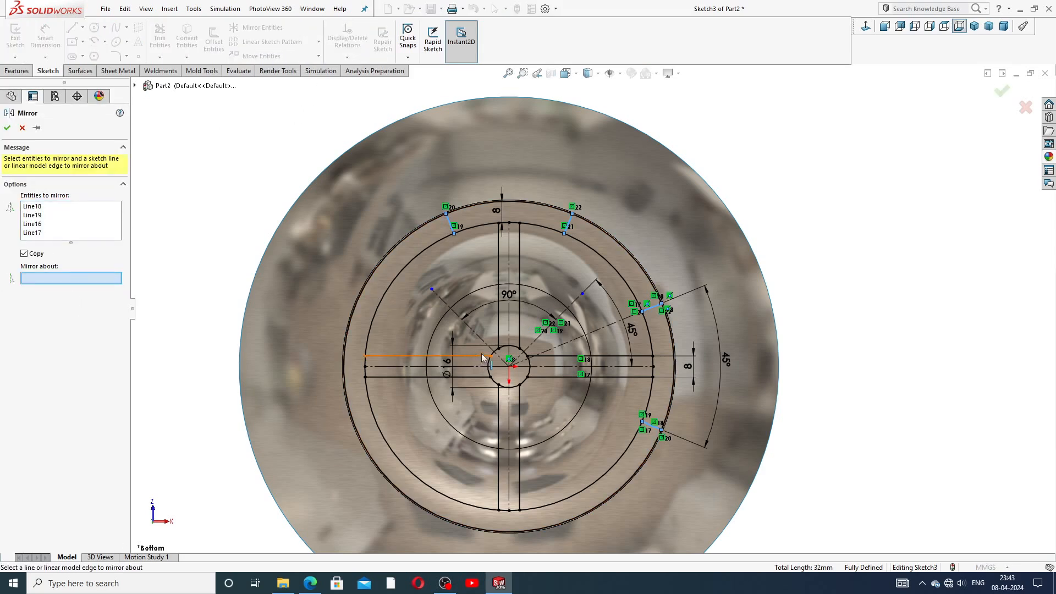
click(470, 328)
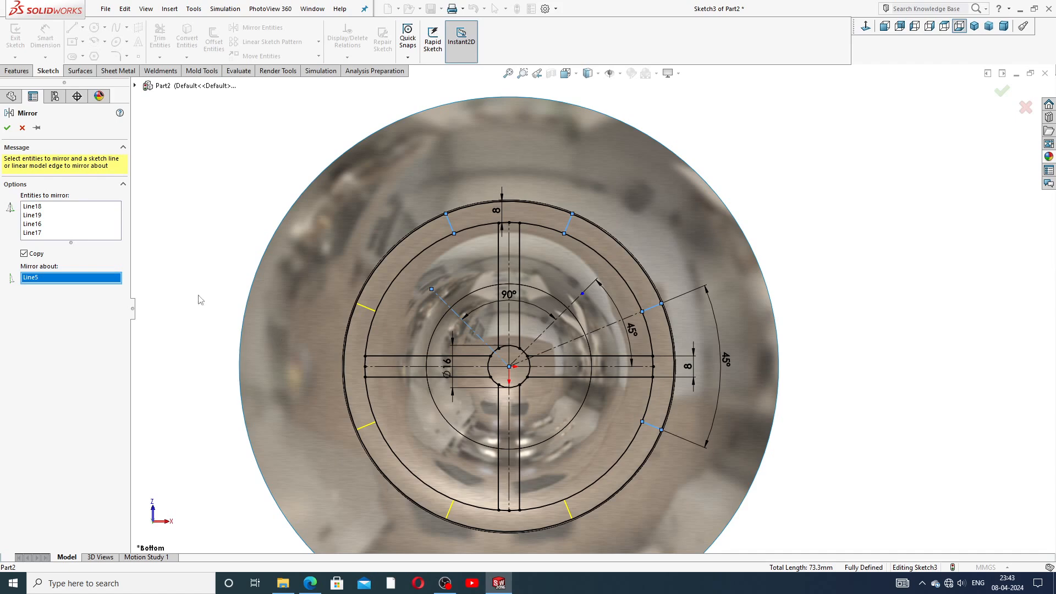
click(8, 129)
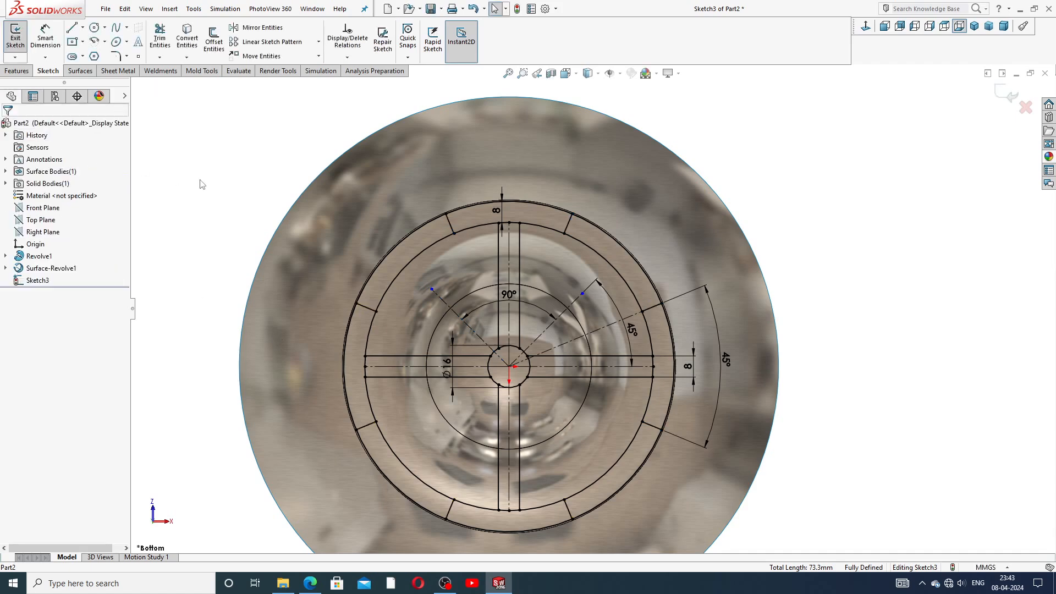
Step: Trim away the four inner ring circle arcs between neighbouring ribs' radial lines, using Trim to closest
scroll(511, 387, down, 2)
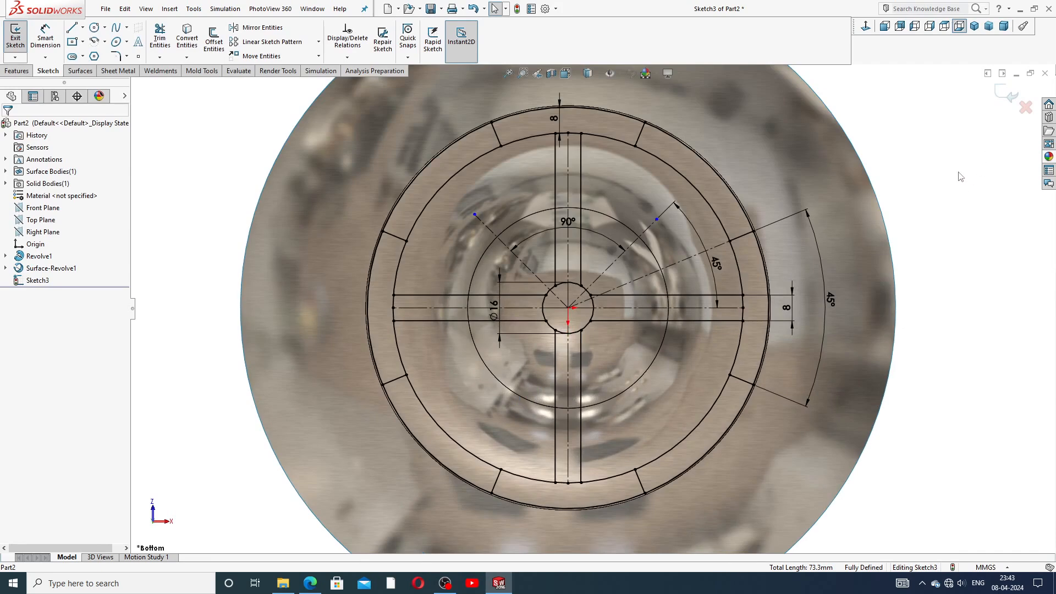
click(160, 38)
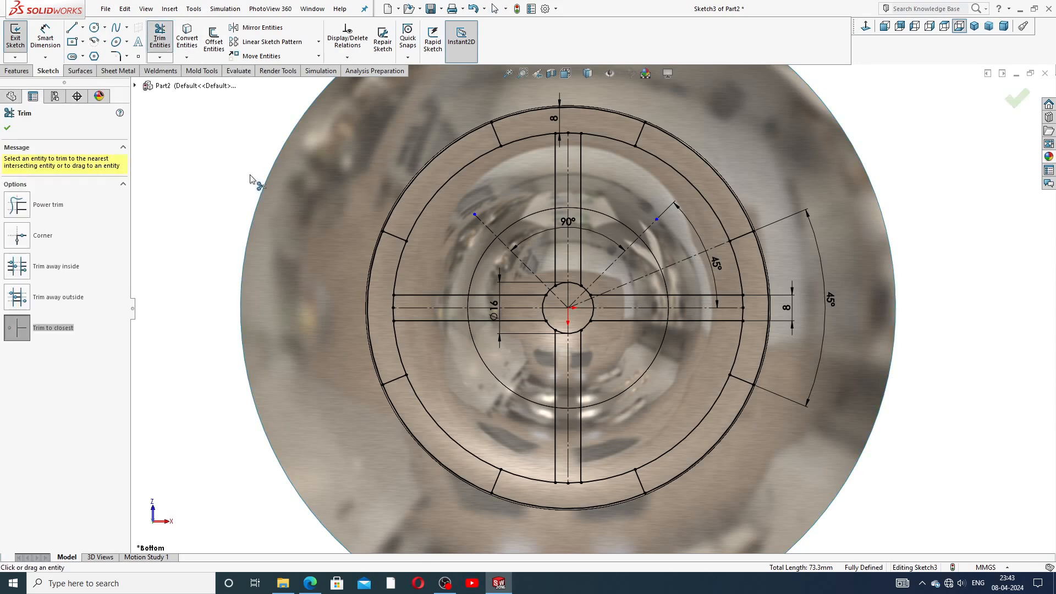
click(428, 205)
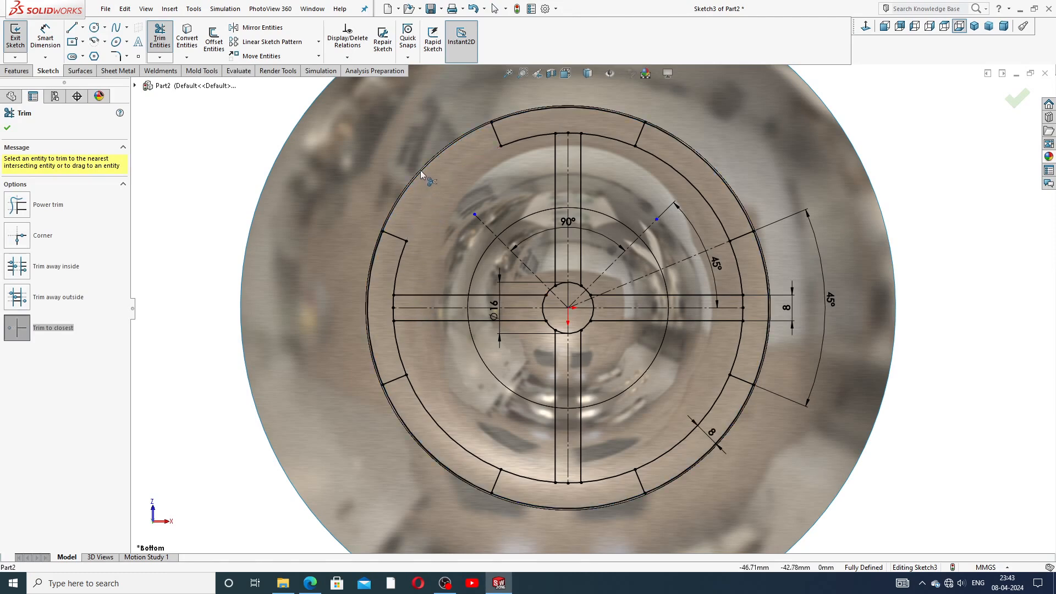
click(666, 166)
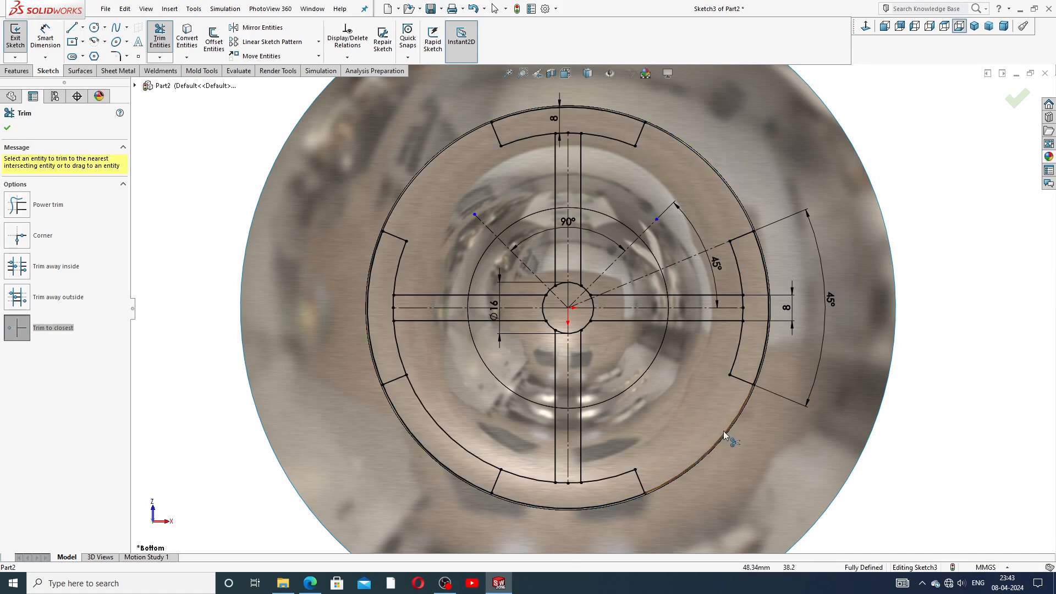
click(481, 464)
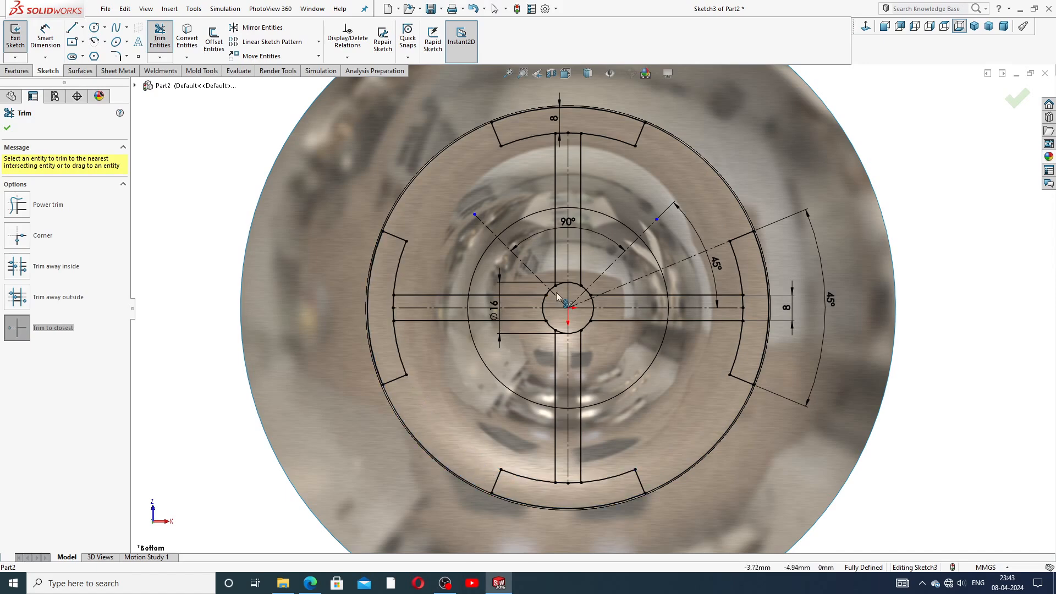
Step: Trim the inner ring arc across the outer end of the left rib
scroll(559, 312, up, 2)
scroll(439, 313, down, 4)
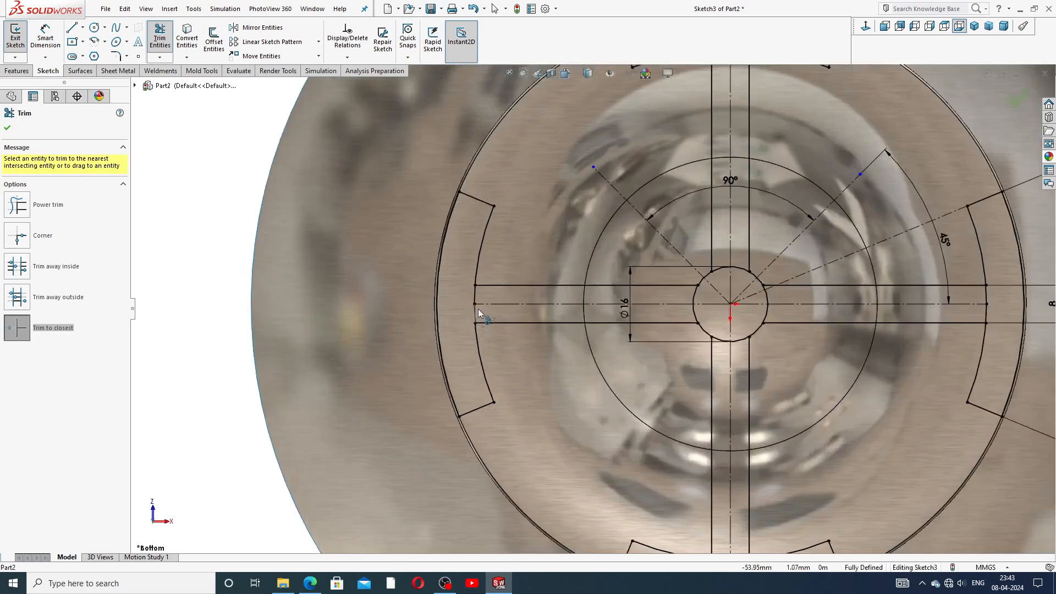
scroll(479, 310, down, 2)
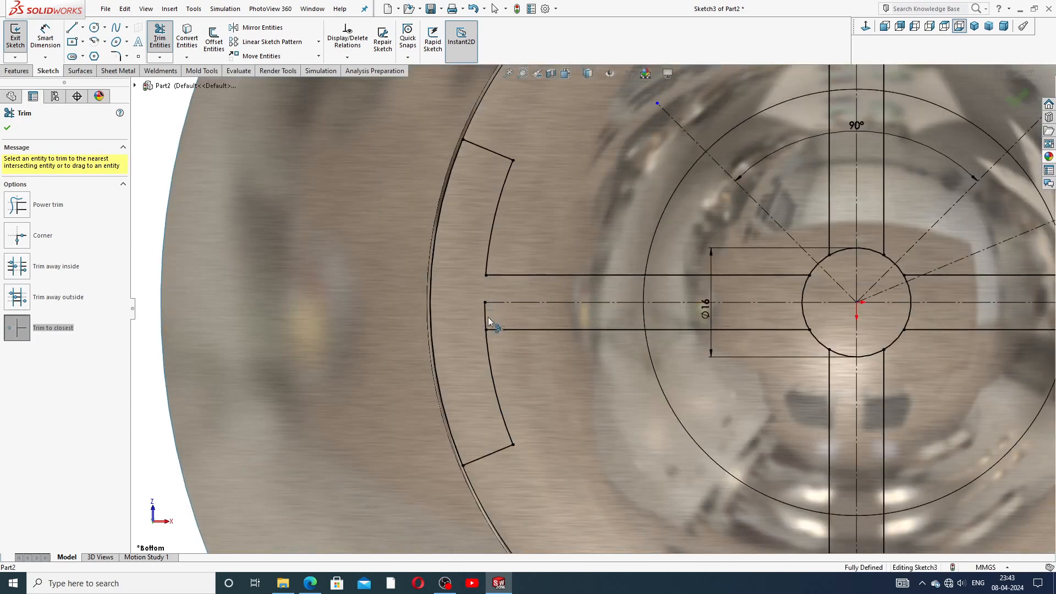
Step: Trim the 16 mm hub circle where it crosses the four ribs, leaving only the short corner arcs between them
click(804, 287)
click(805, 320)
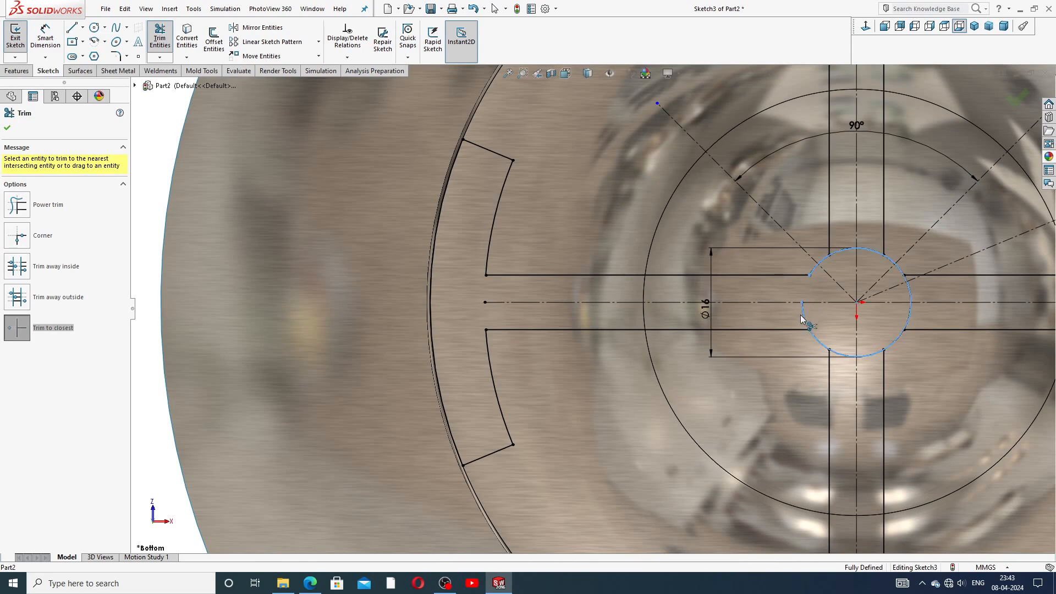
click(840, 256)
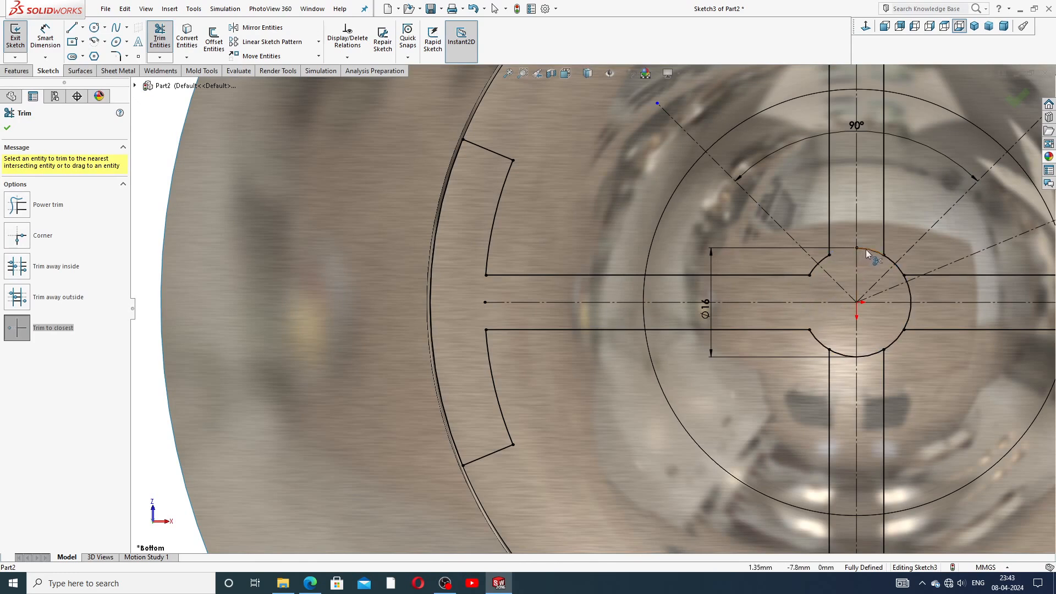
click(910, 295)
click(871, 358)
scroll(901, 303, up, 5)
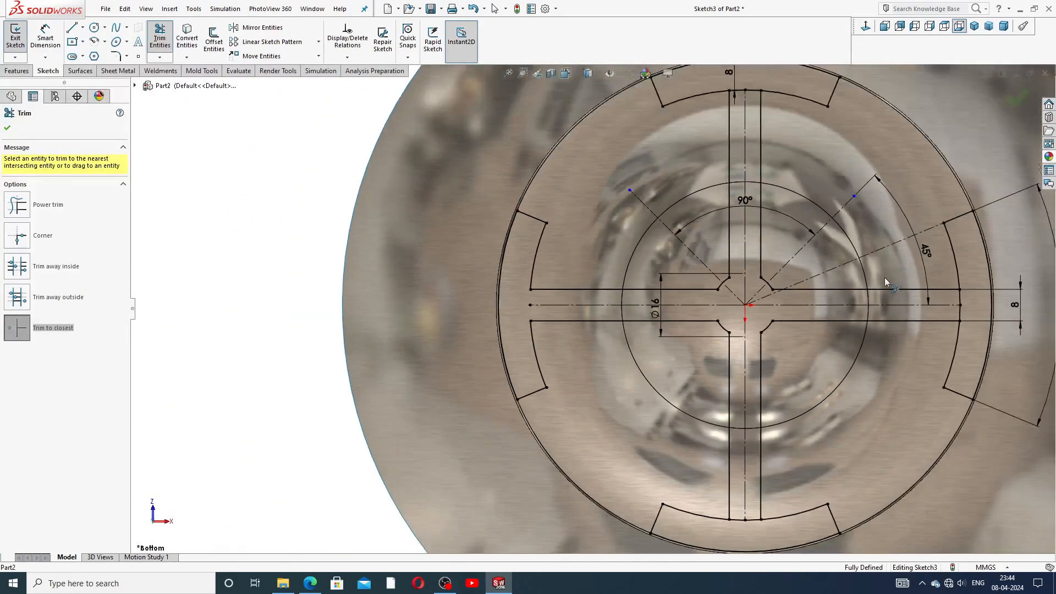
scroll(715, 316, down, 6)
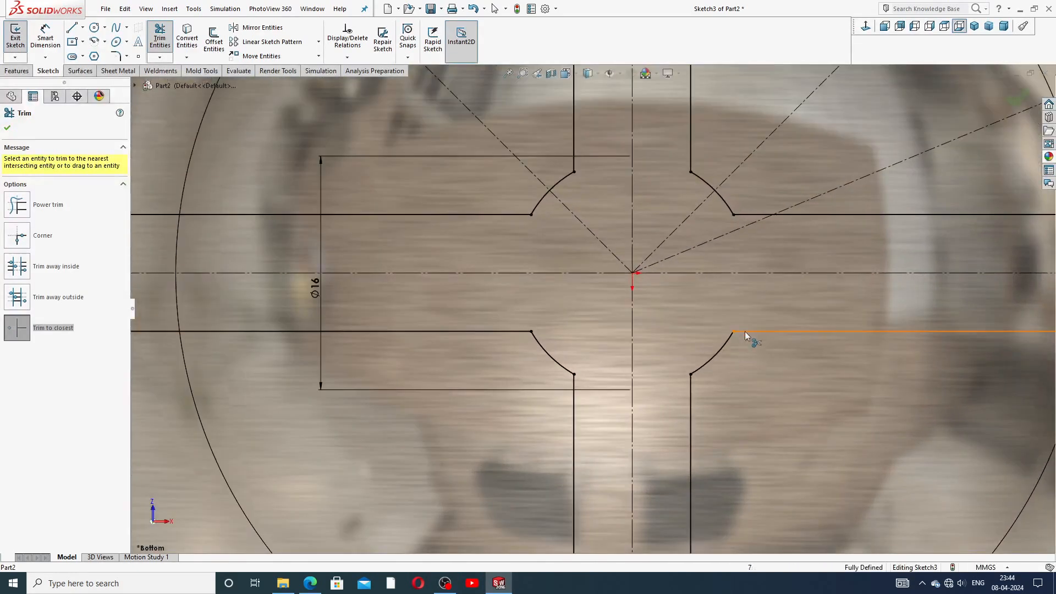
scroll(664, 335, up, 2)
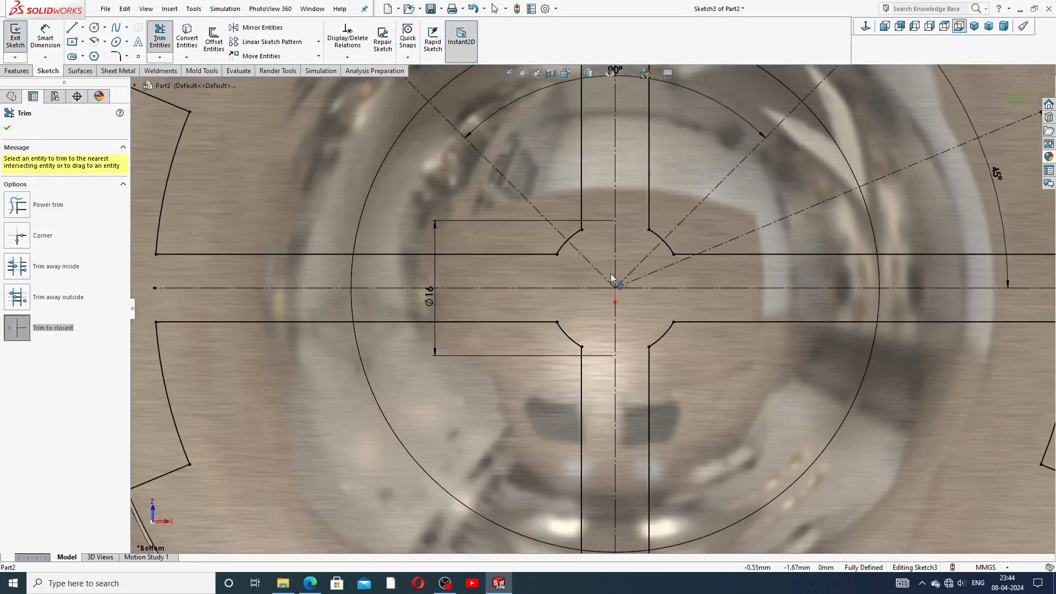
Step: Trim the inner ring arcs across the outer ends of the right, top and bottom ribs, and finish trimming
scroll(610, 273, up, 2)
scroll(905, 308, up, 3)
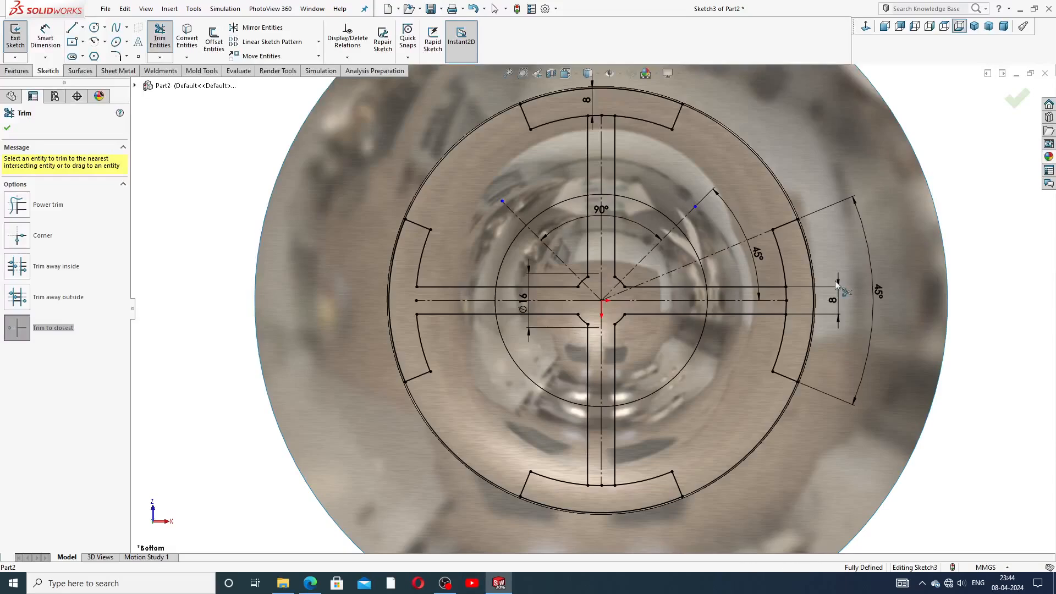
scroll(801, 288, down, 4)
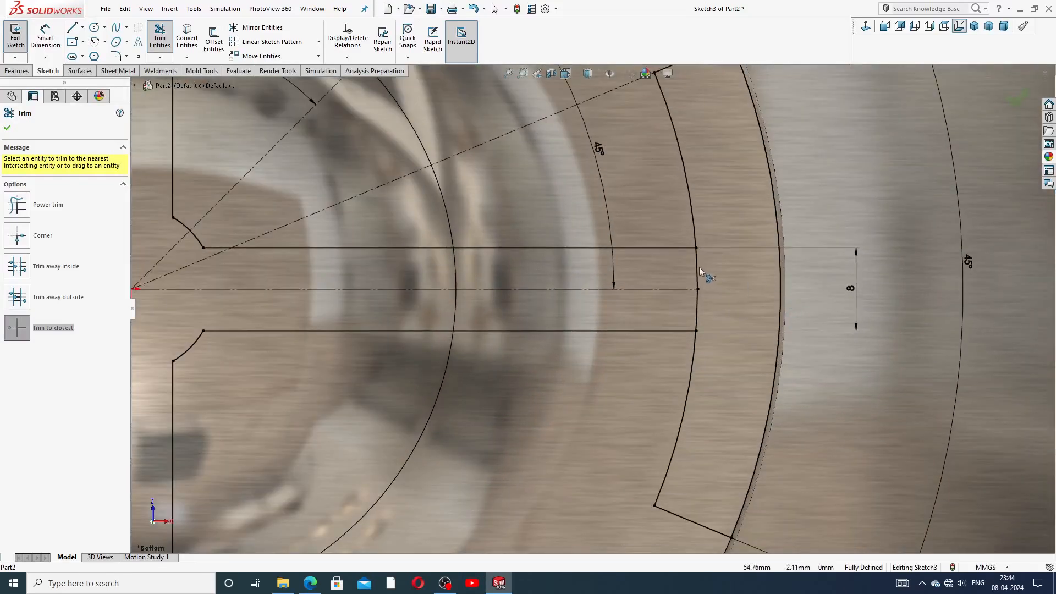
scroll(712, 292, up, 4)
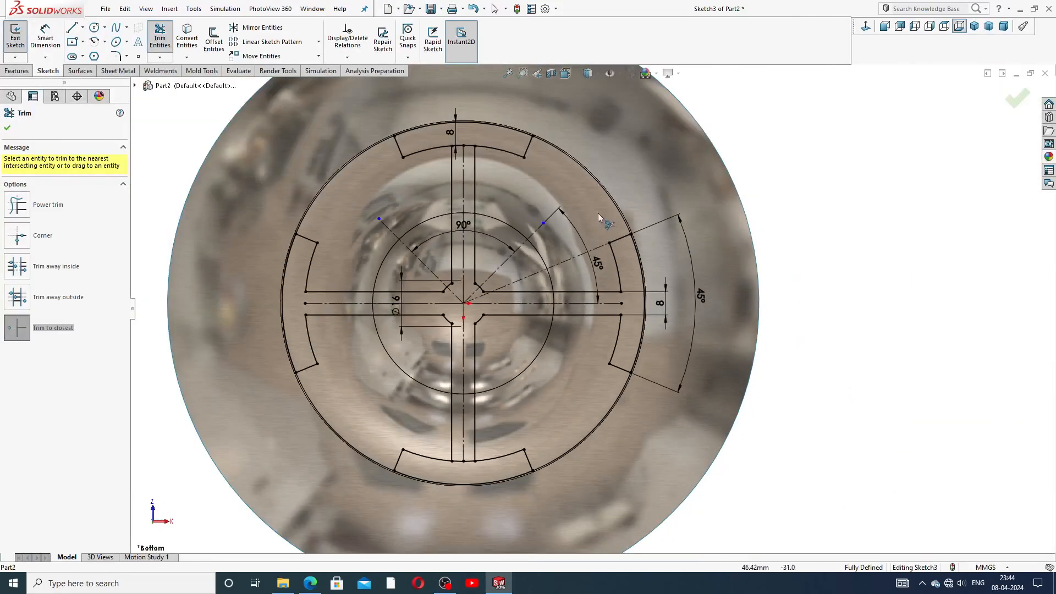
scroll(486, 187, down, 4)
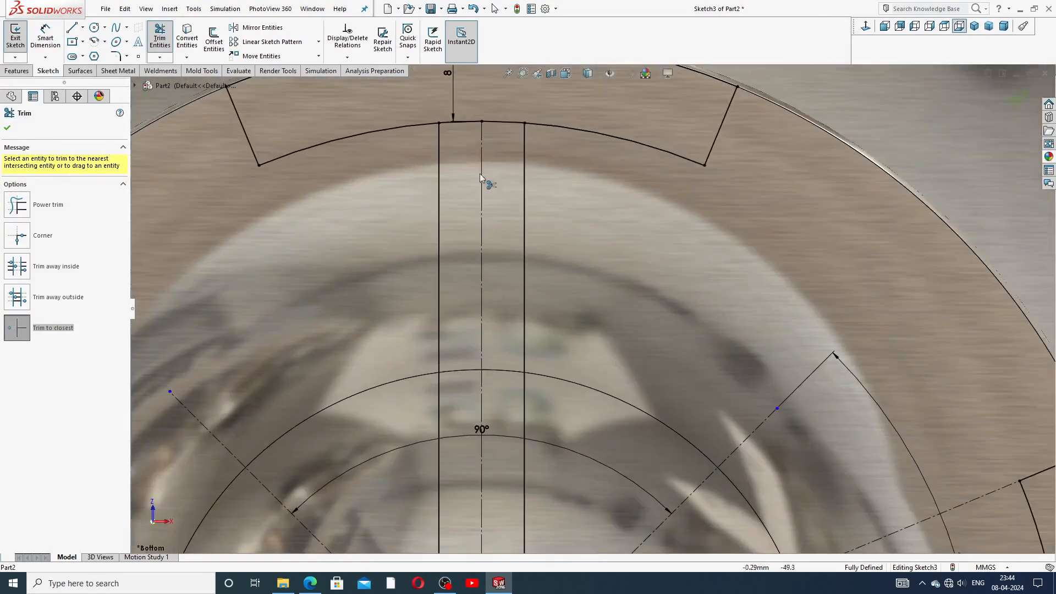
click(475, 124)
scroll(563, 252, up, 2)
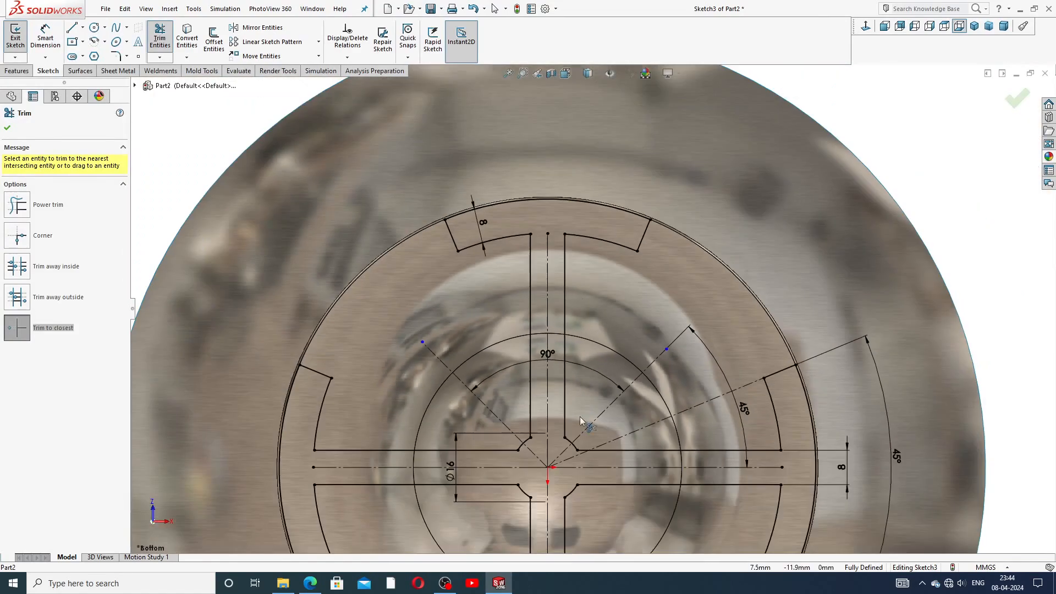
scroll(586, 489, up, 2)
scroll(570, 546, down, 5)
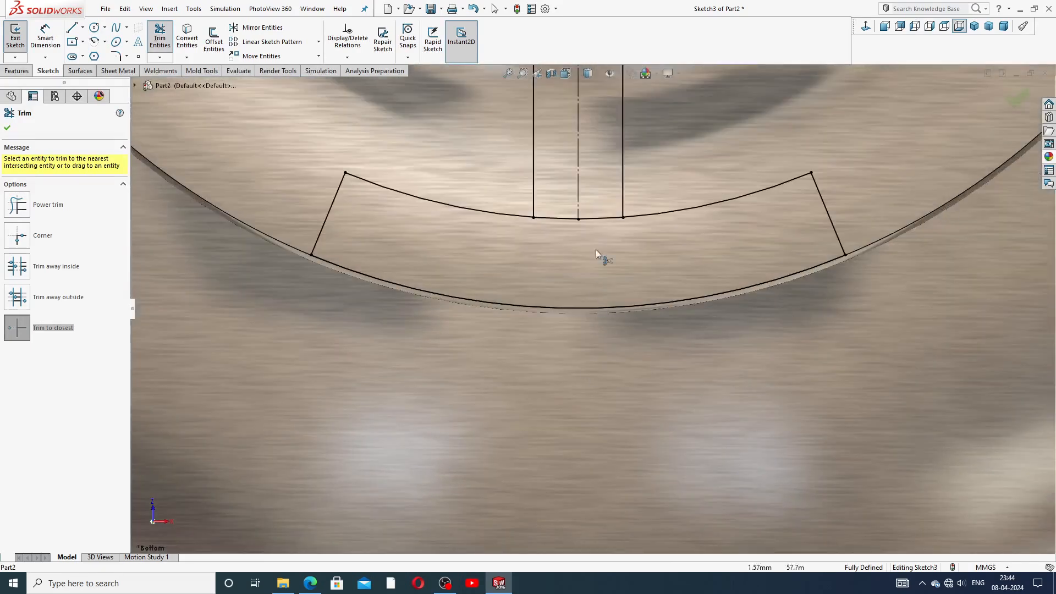
click(596, 217)
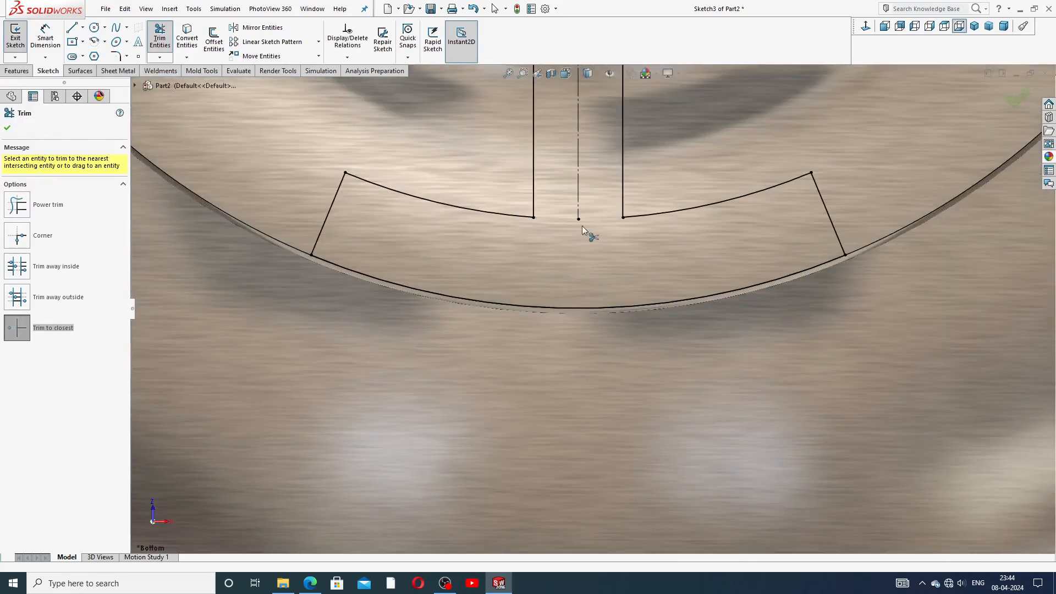
scroll(655, 209, up, 4)
scroll(642, 188, up, 2)
scroll(621, 154, down, 2)
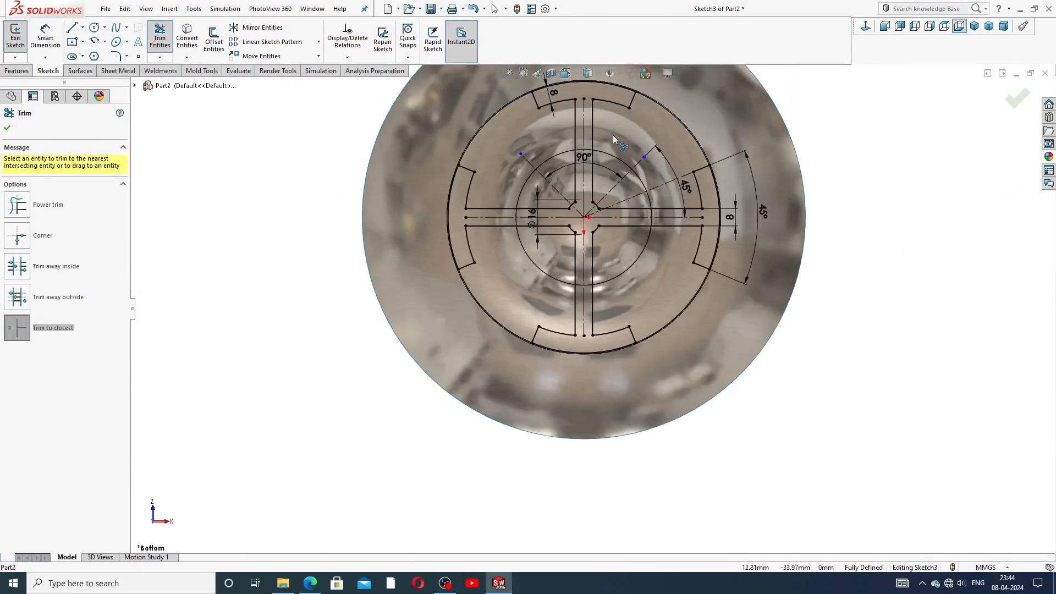
scroll(607, 163, up, 1)
scroll(607, 164, down, 2)
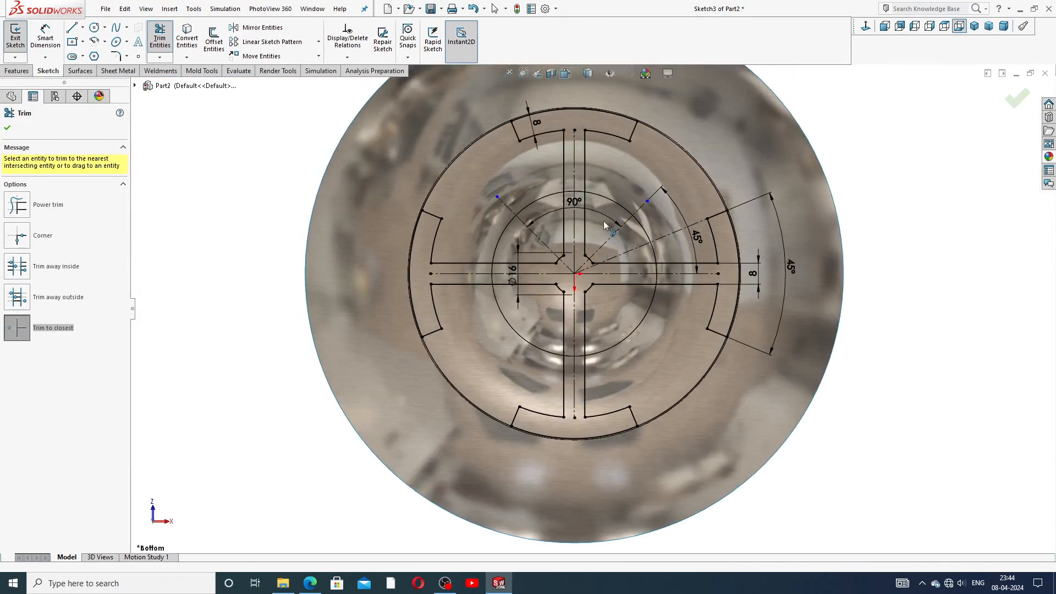
scroll(600, 167, up, 1)
scroll(648, 256, down, 1)
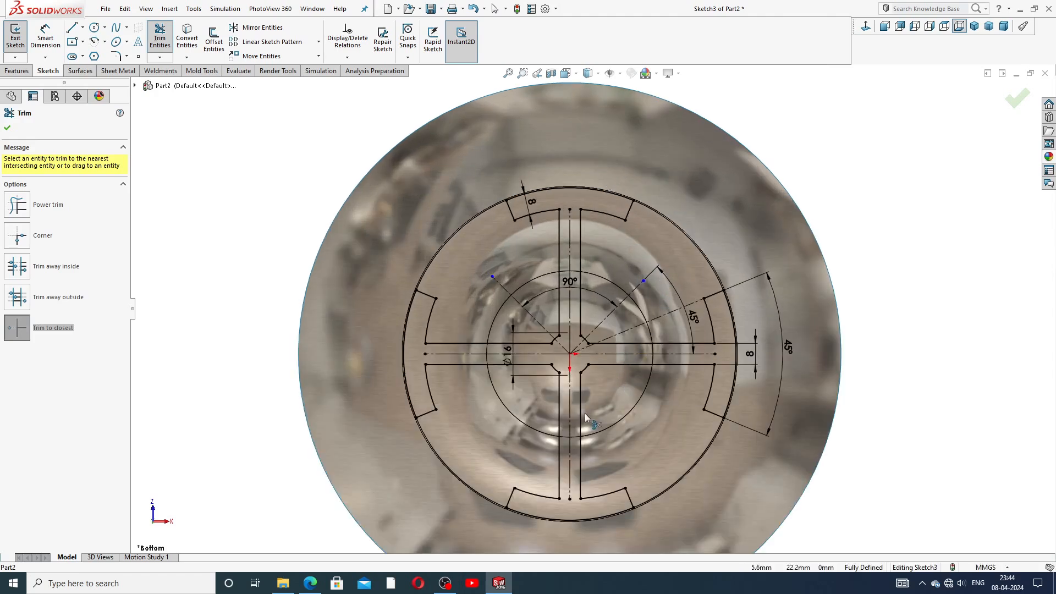
scroll(591, 309, up, 1)
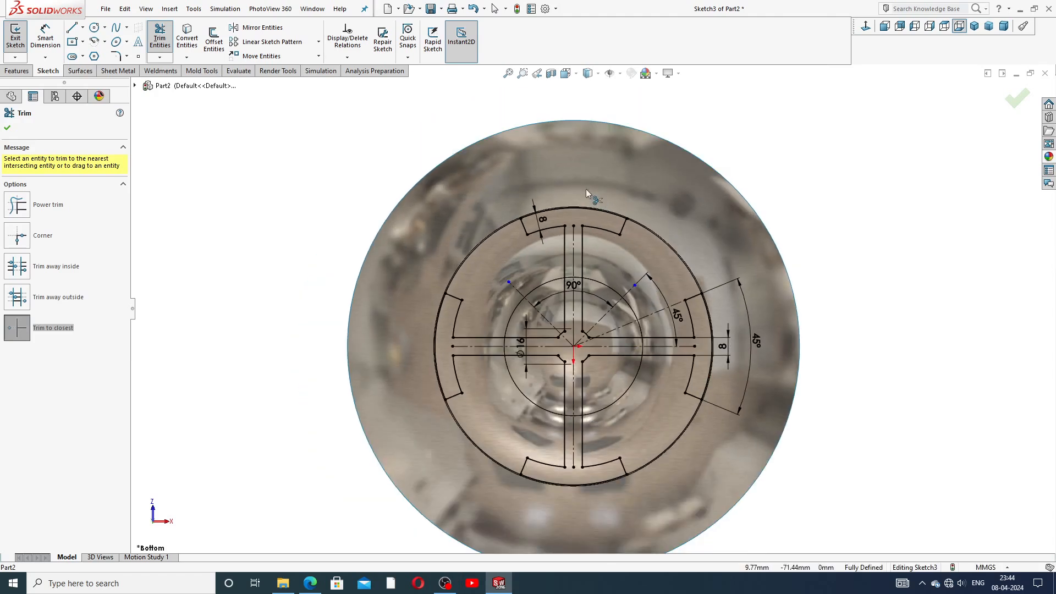
click(8, 129)
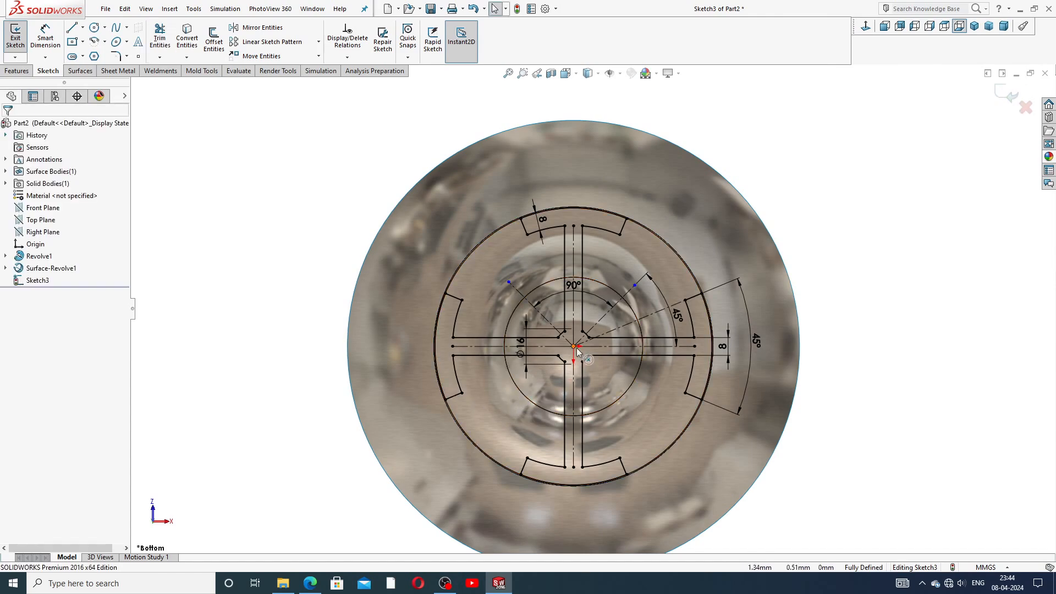
scroll(576, 347, up, 3)
scroll(581, 315, down, 2)
scroll(581, 315, down, 10)
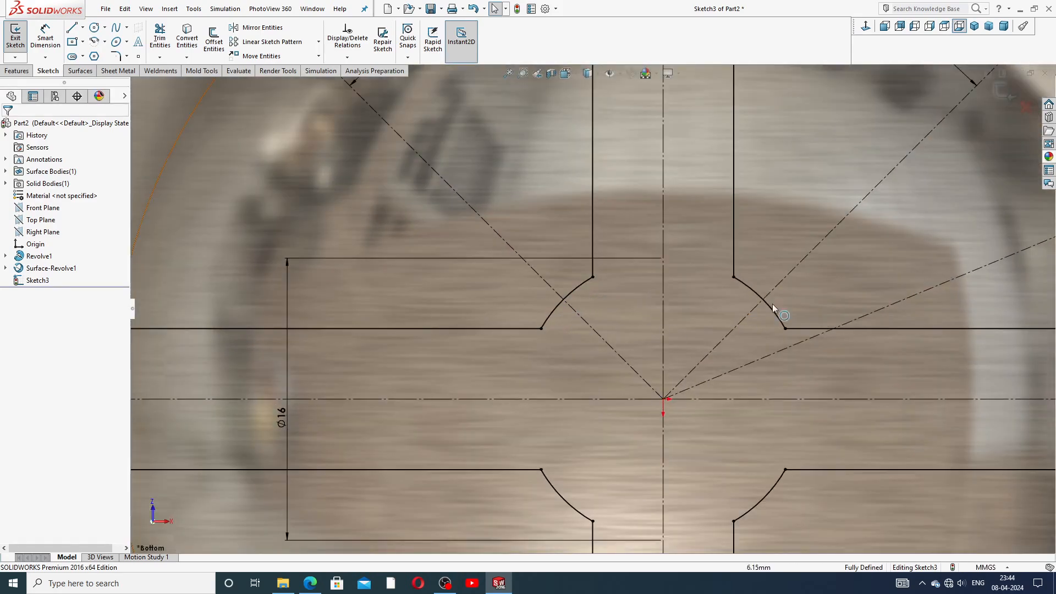
Step: Set a 3 mm sketch fillet radius and select the four corners of the left ring segment
scroll(666, 484, up, 5)
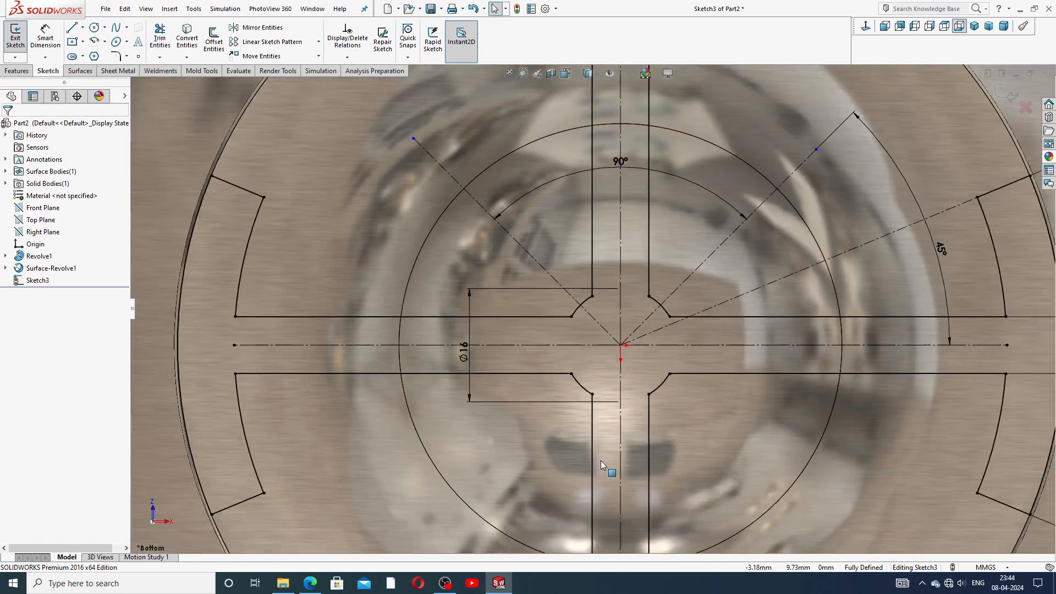
scroll(686, 334, up, 3)
scroll(686, 332, up, 1)
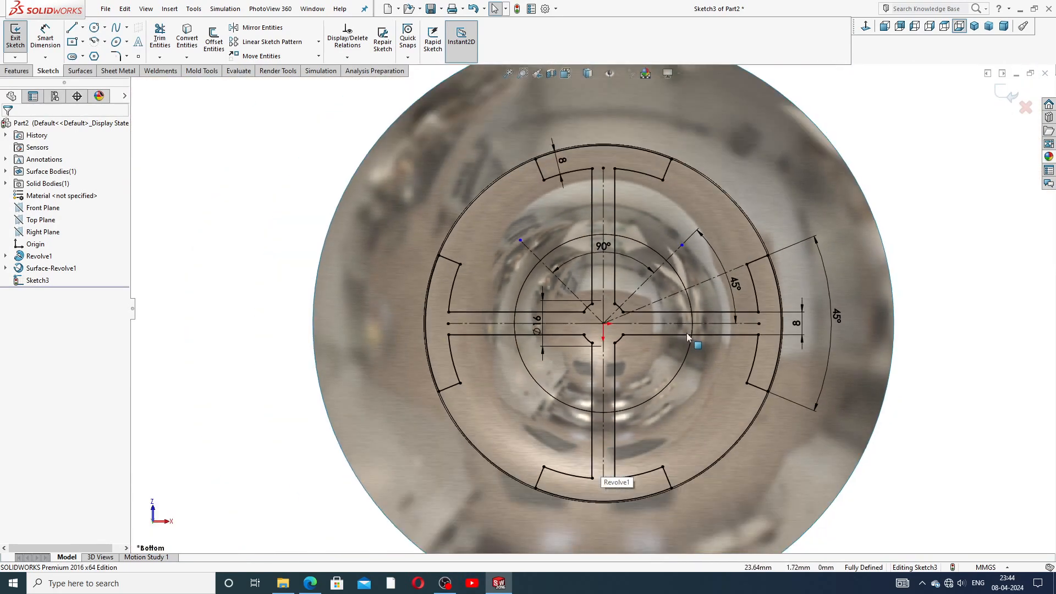
scroll(665, 315, up, 1)
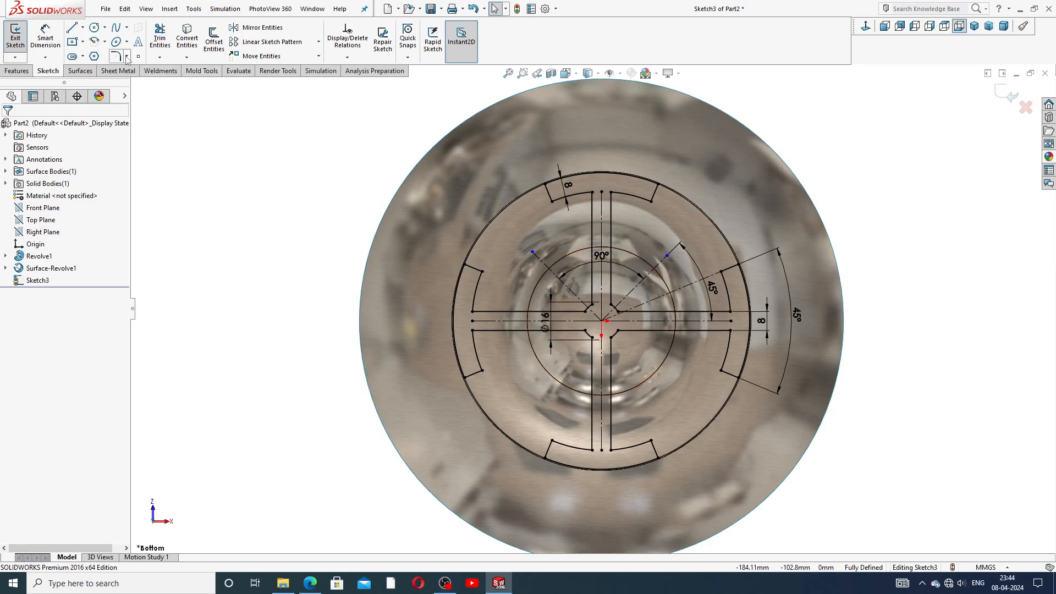
click(126, 56)
click(135, 71)
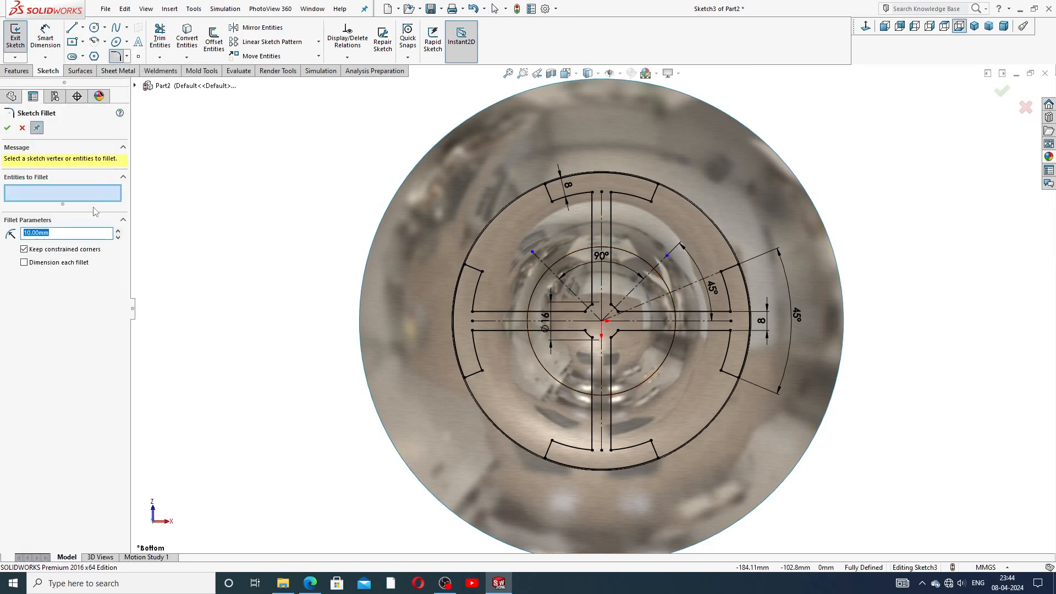
text(3)
scroll(546, 271, down, 3)
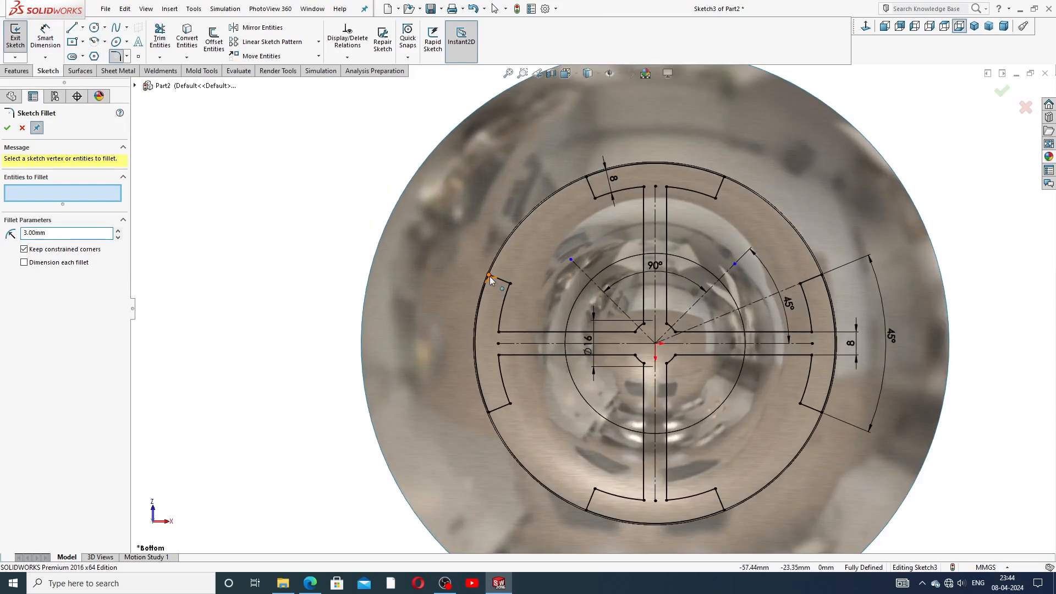
click(489, 275)
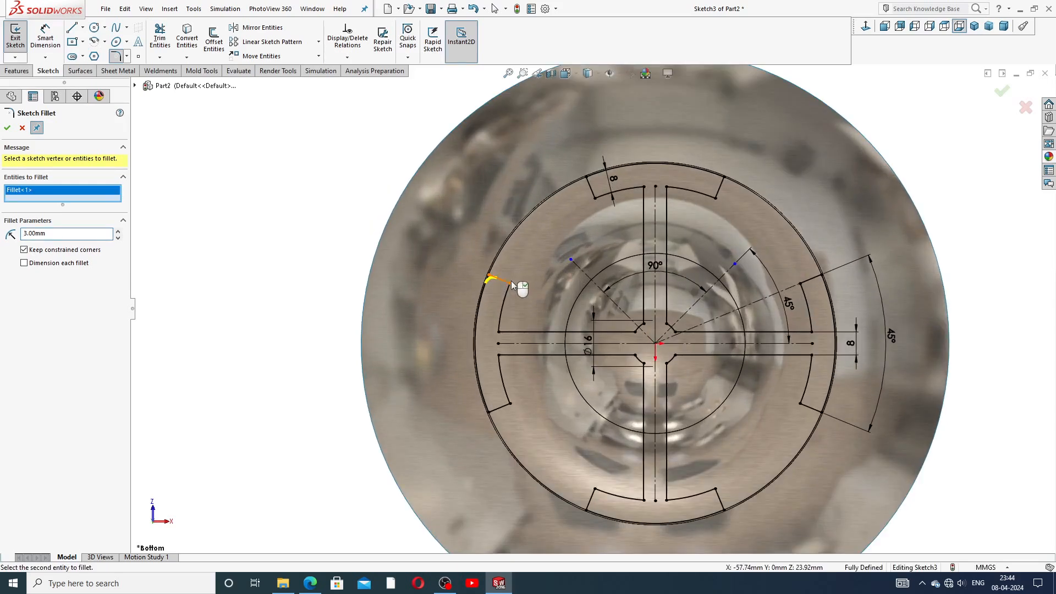
click(507, 400)
click(509, 403)
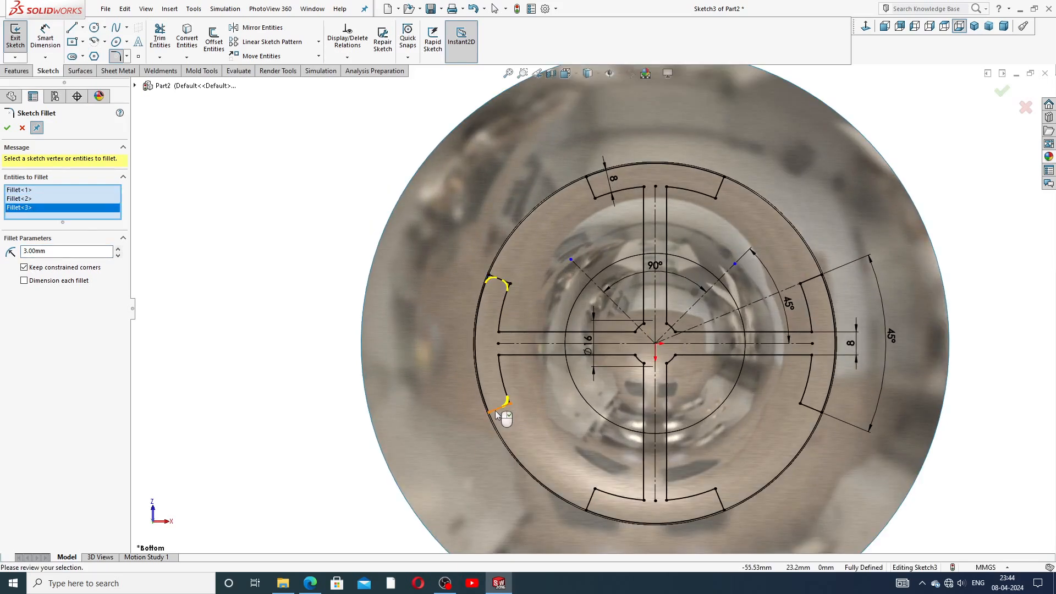
click(489, 412)
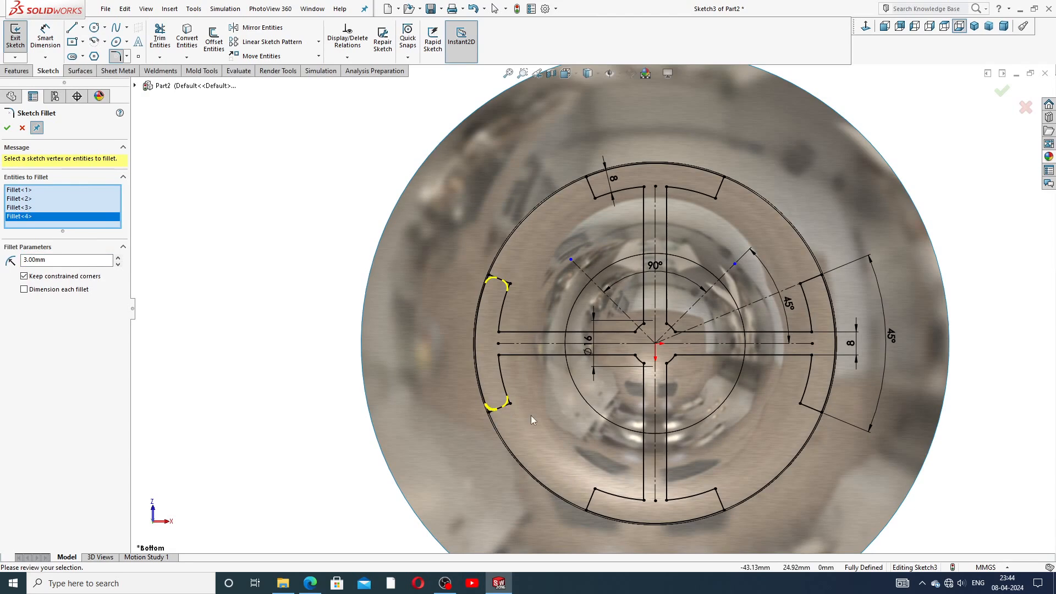
Step: Add the four corners of the bottom ring segment and the four of the right one to the 3 mm fillet
click(595, 489)
click(588, 508)
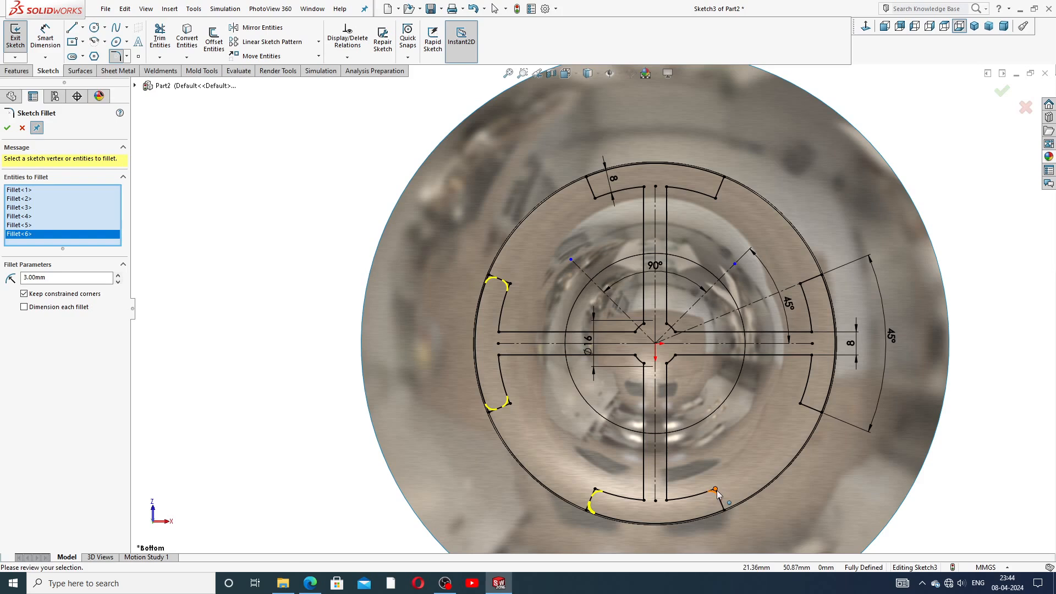
click(715, 490)
click(722, 509)
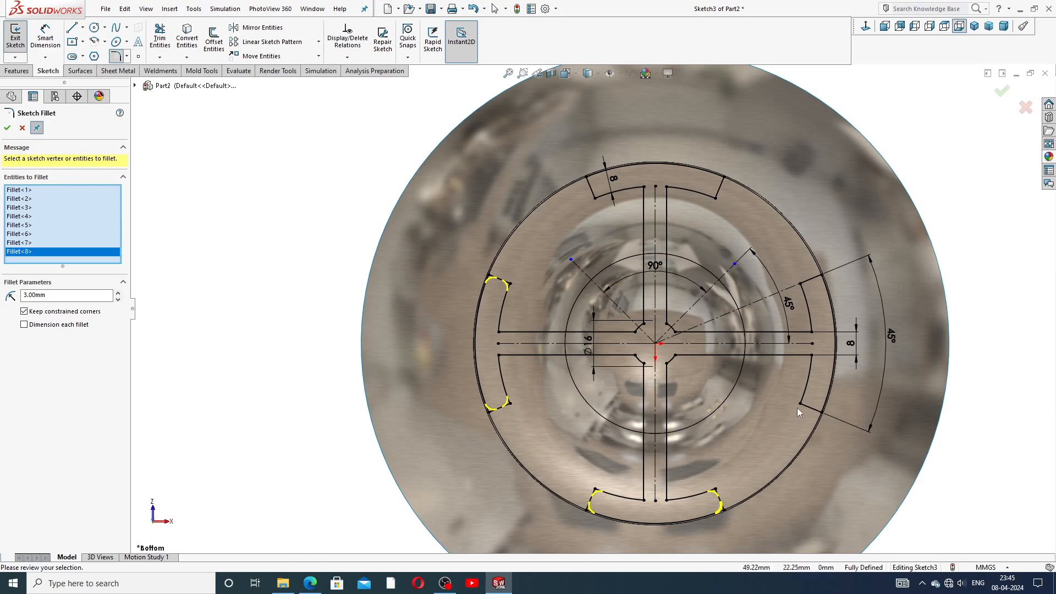
click(820, 276)
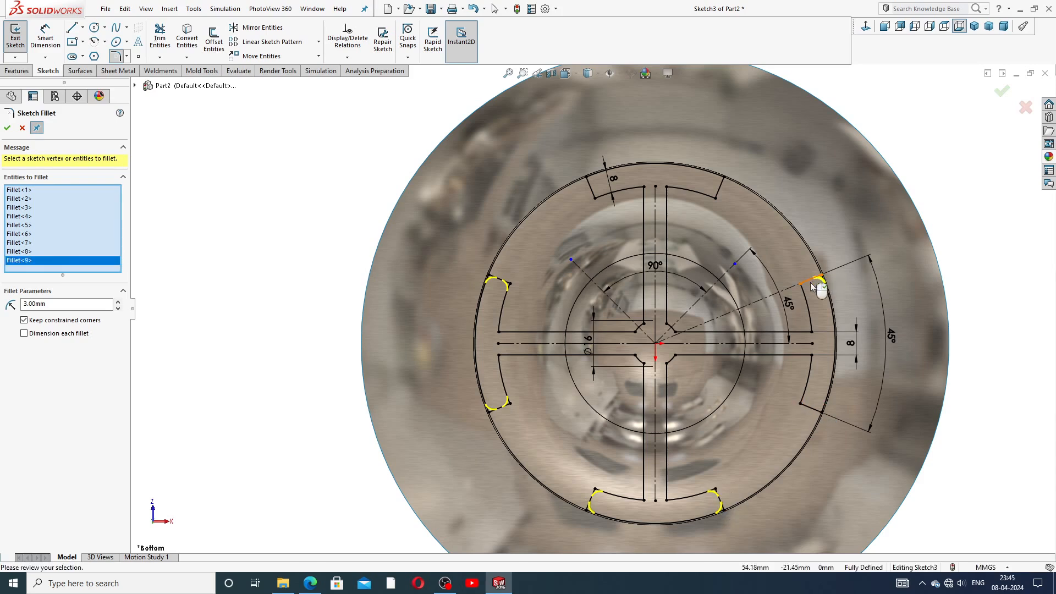
click(800, 283)
click(800, 403)
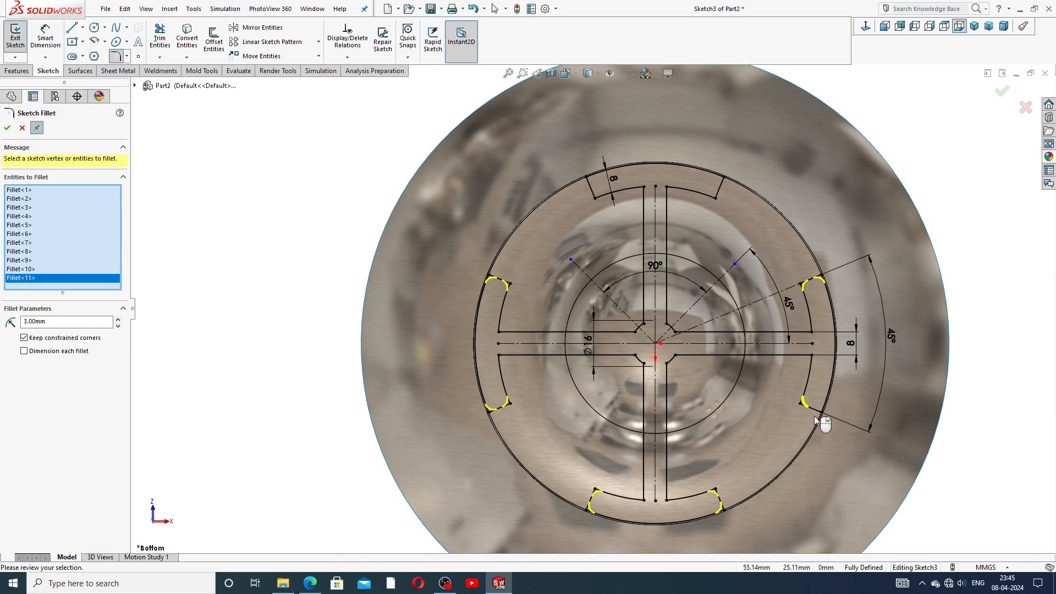
click(820, 408)
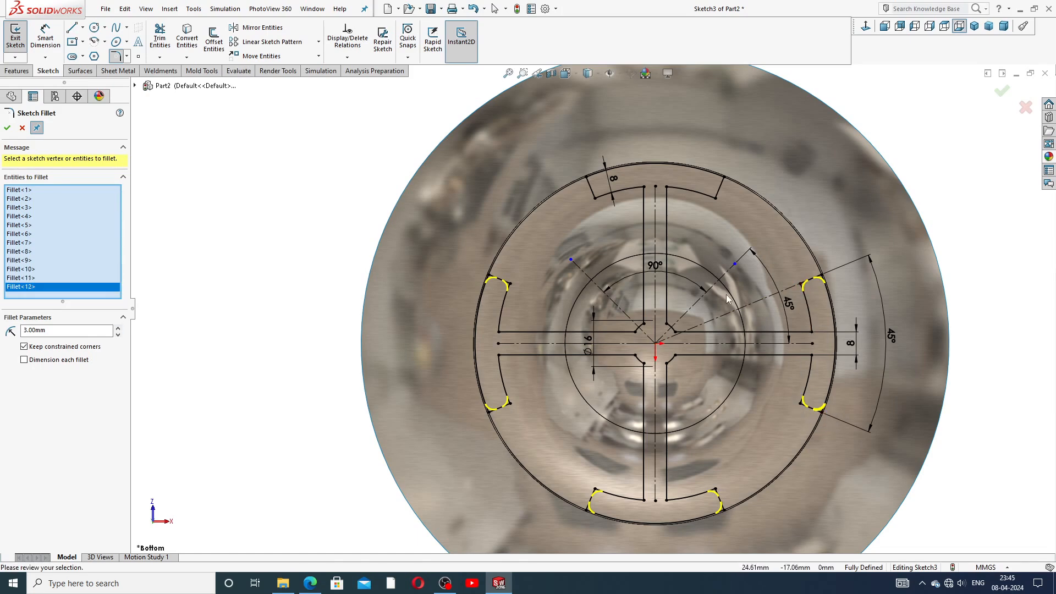
Step: Add the four corners of the top ring segment to the 3 mm fillet
click(722, 178)
click(716, 197)
click(590, 178)
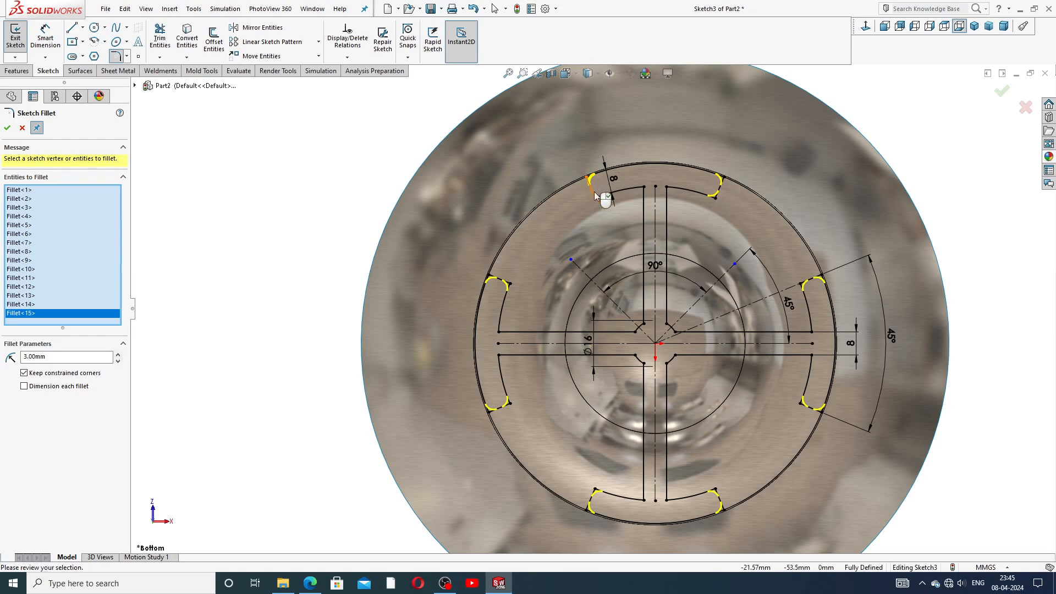
click(597, 196)
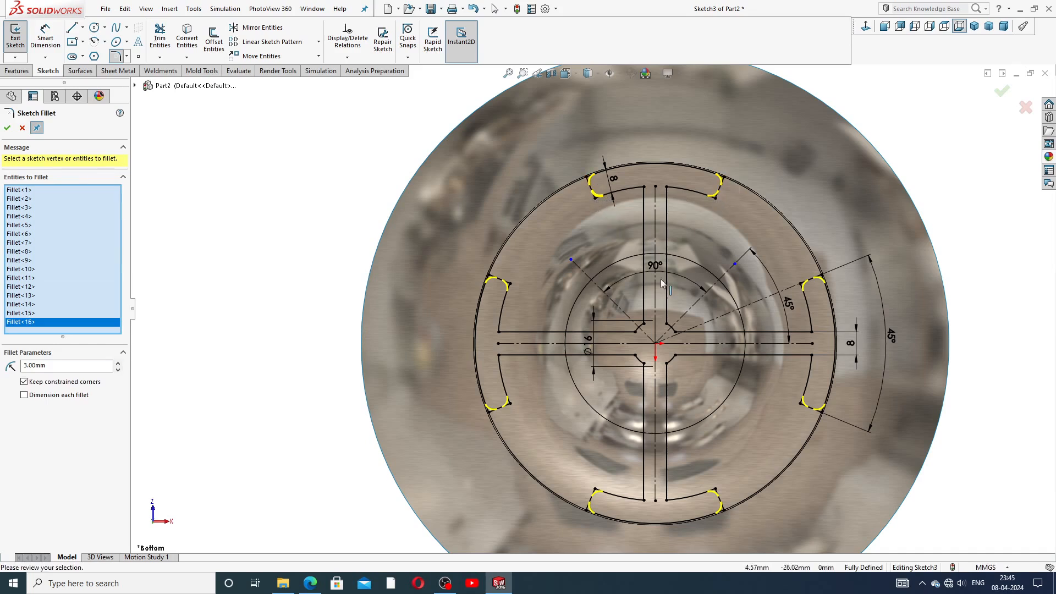
Step: Add the eight corners where the hub arcs meet the rib lines, and apply the 3 mm fillets
click(643, 327)
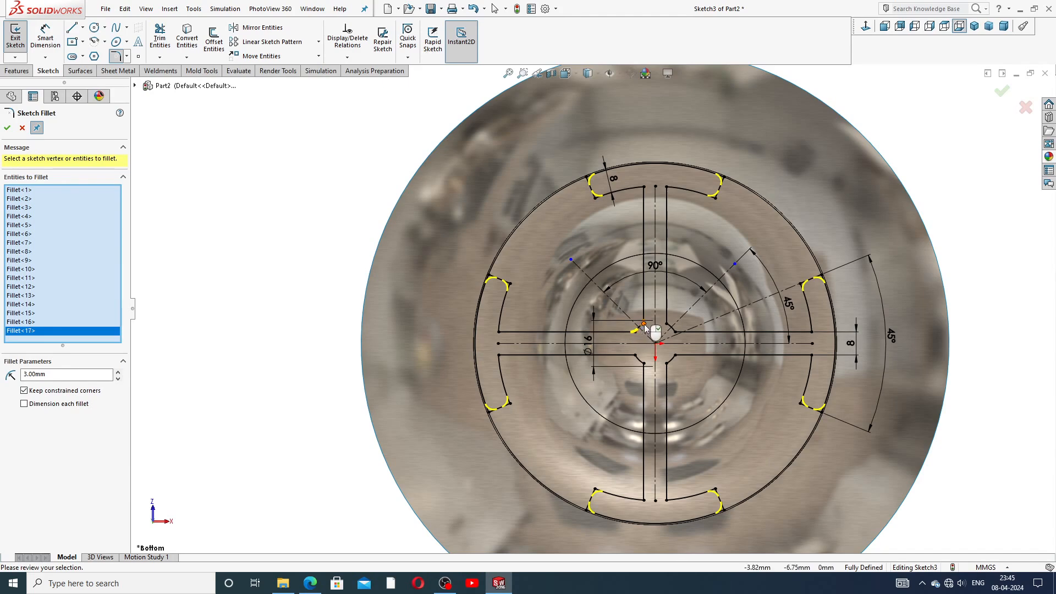
click(645, 325)
click(667, 324)
click(676, 333)
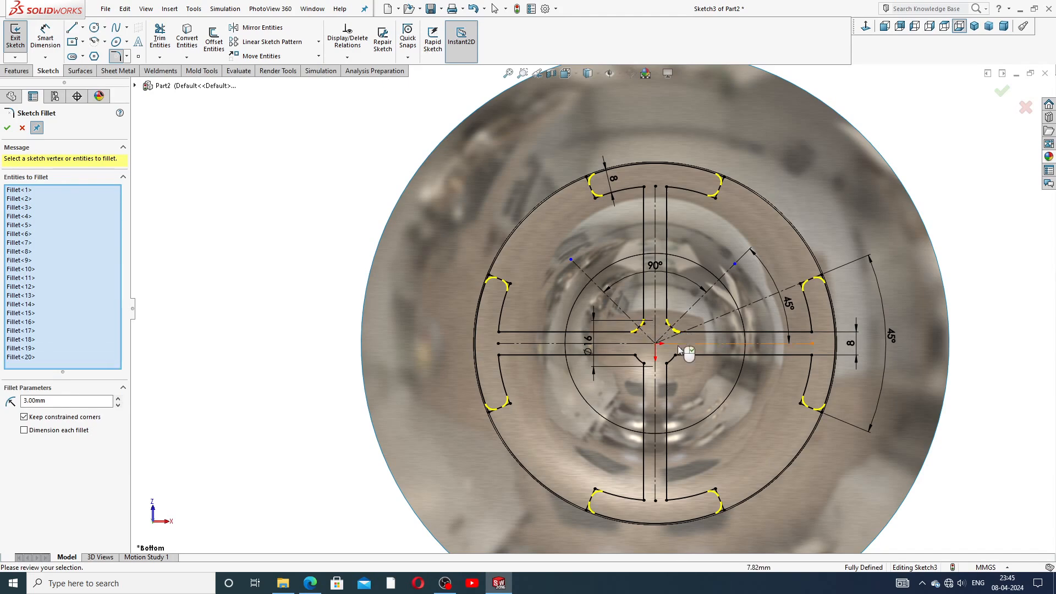
click(669, 361)
click(641, 362)
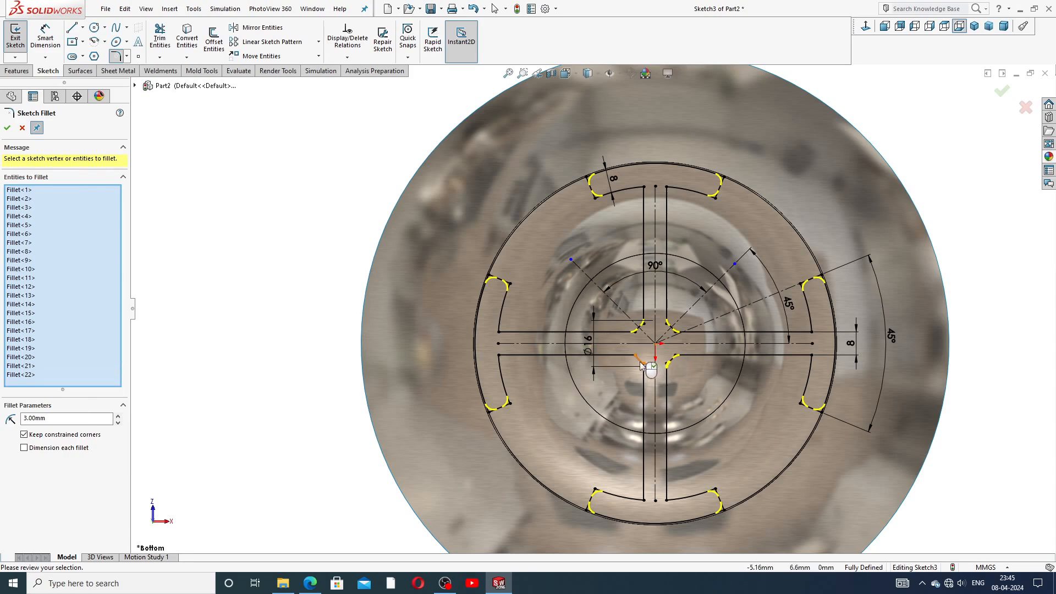
click(636, 357)
click(643, 364)
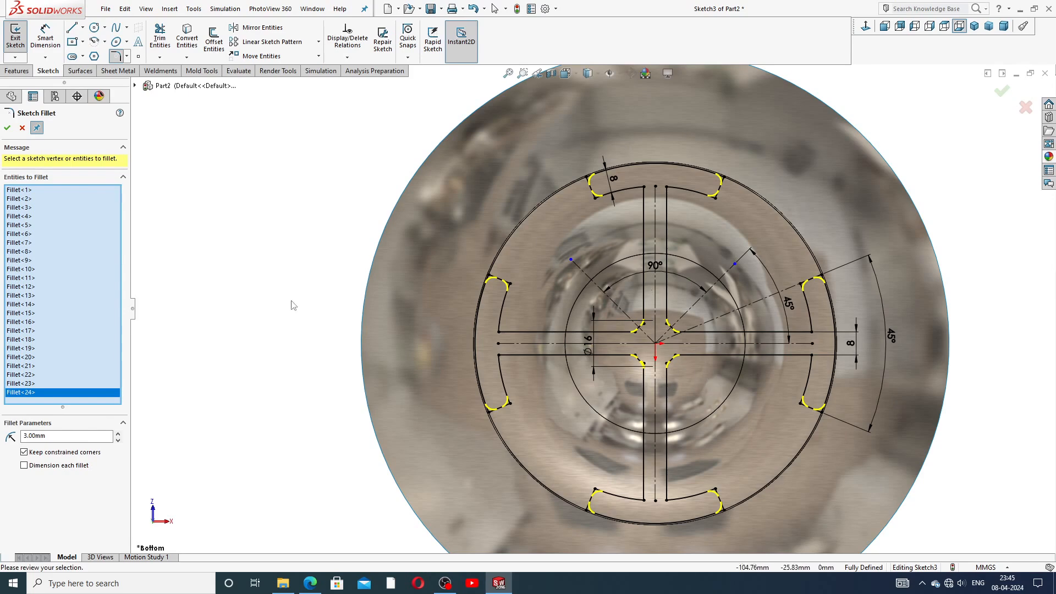
click(7, 128)
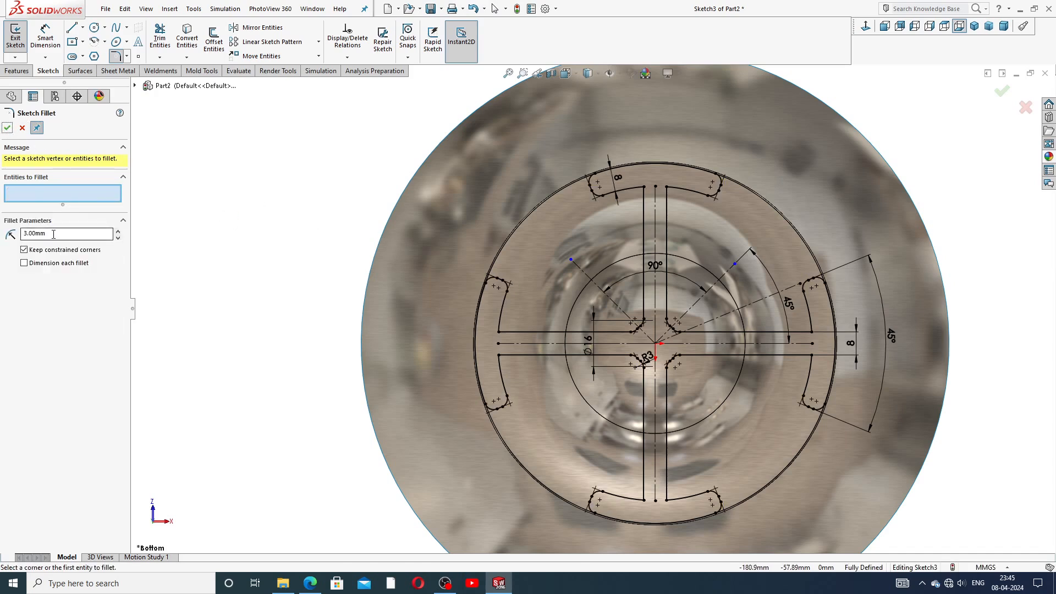
Step: Set the fillet radius to 6 mm and select the corners where the left and top ribs meet their ring segments
drag(53, 233, 12, 235)
text(6)
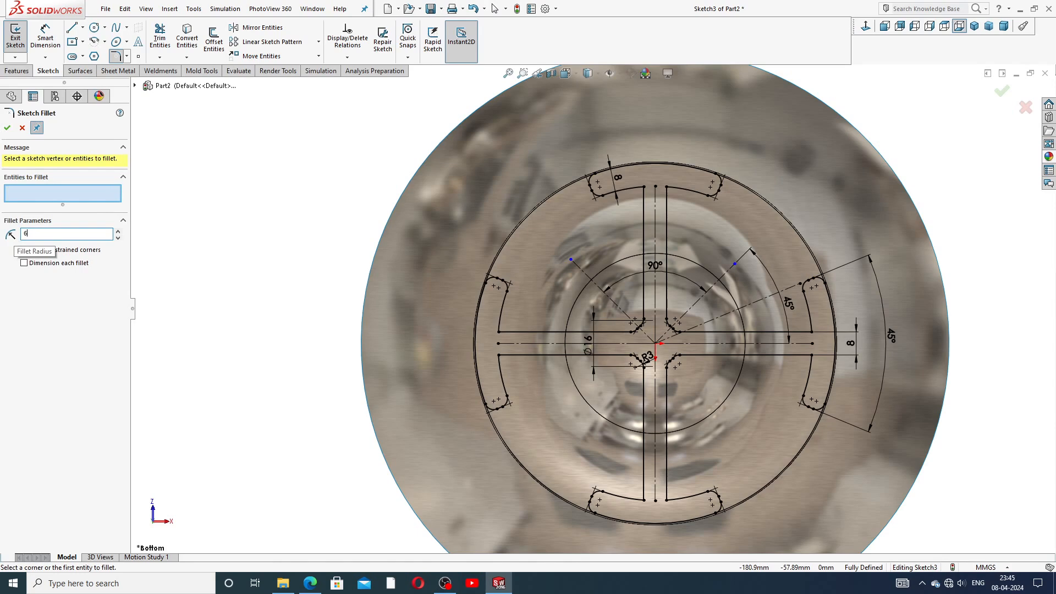
click(499, 332)
click(499, 355)
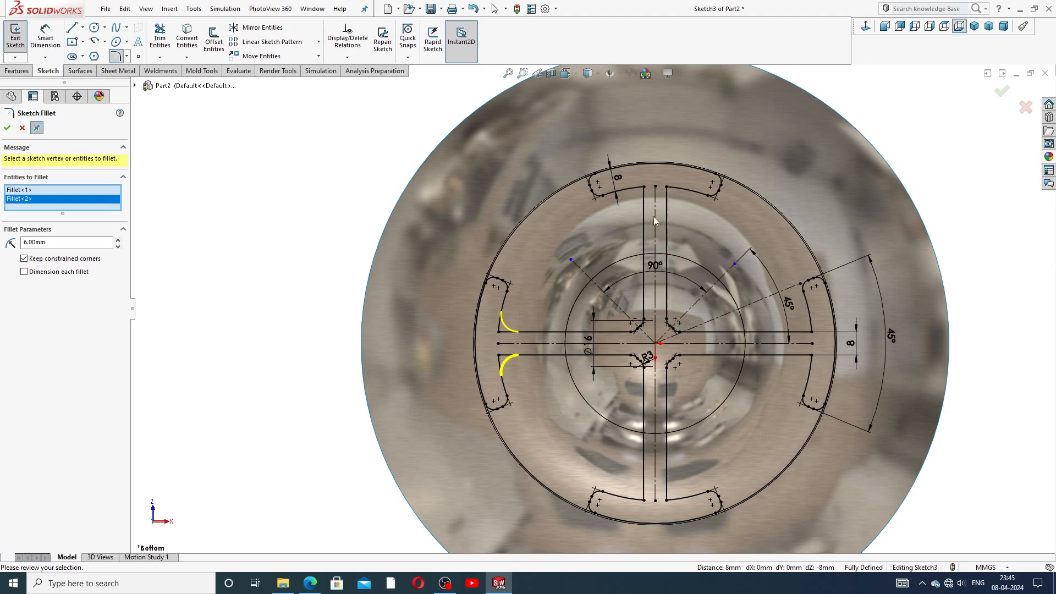
click(643, 187)
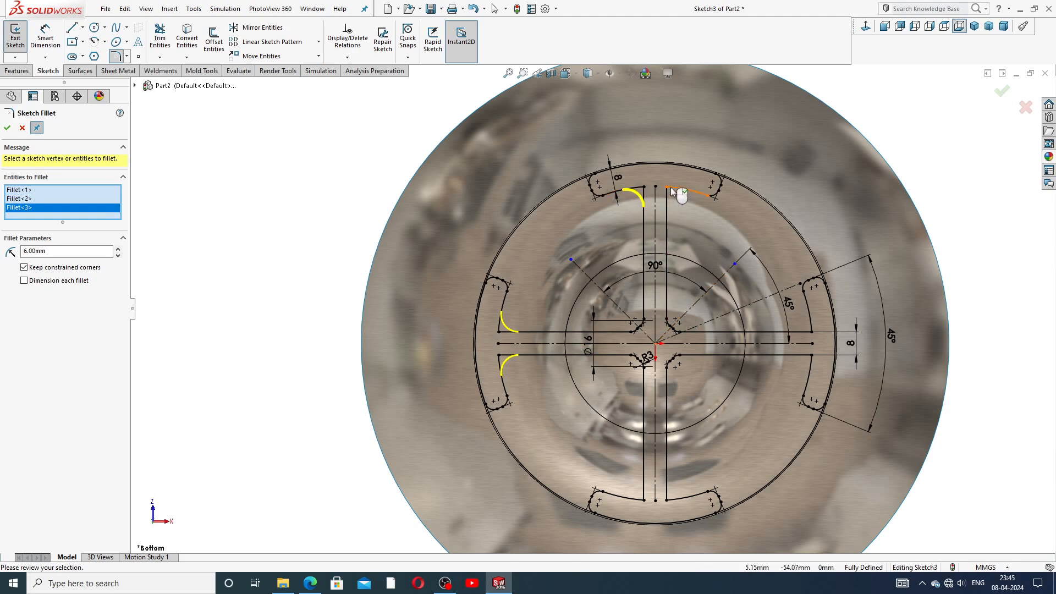
click(669, 189)
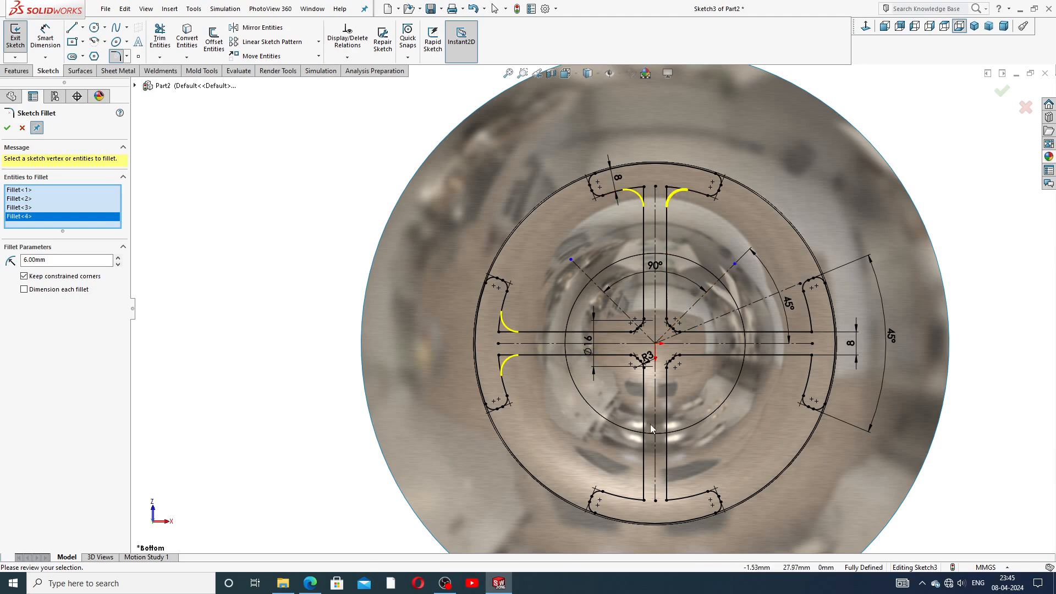
Step: Add the corners where the bottom and right ribs meet their ring segments, apply the 6 mm fillets and finish filleting
click(643, 501)
click(666, 500)
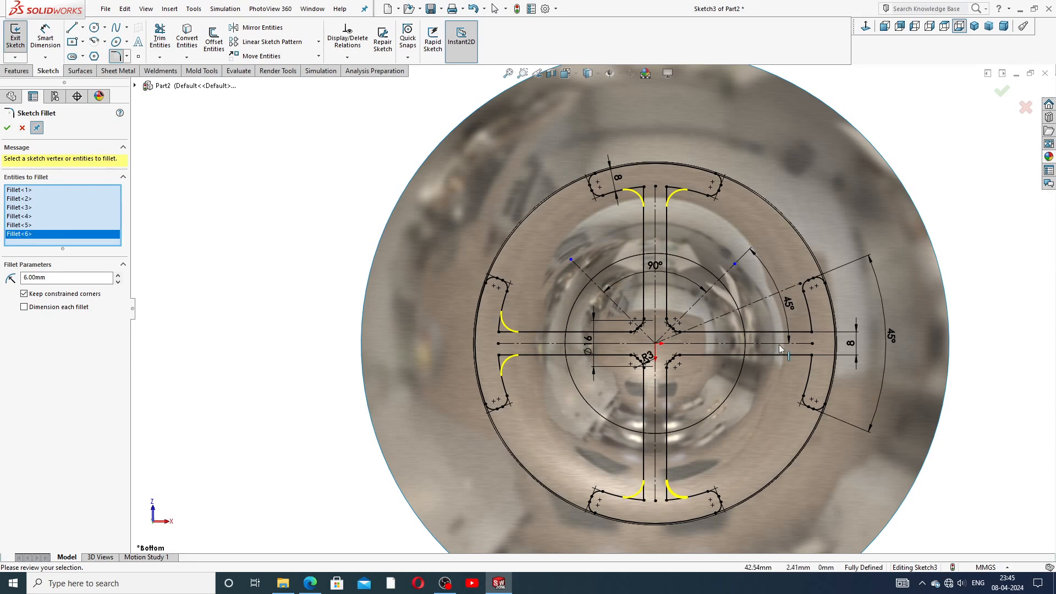
click(812, 356)
click(811, 332)
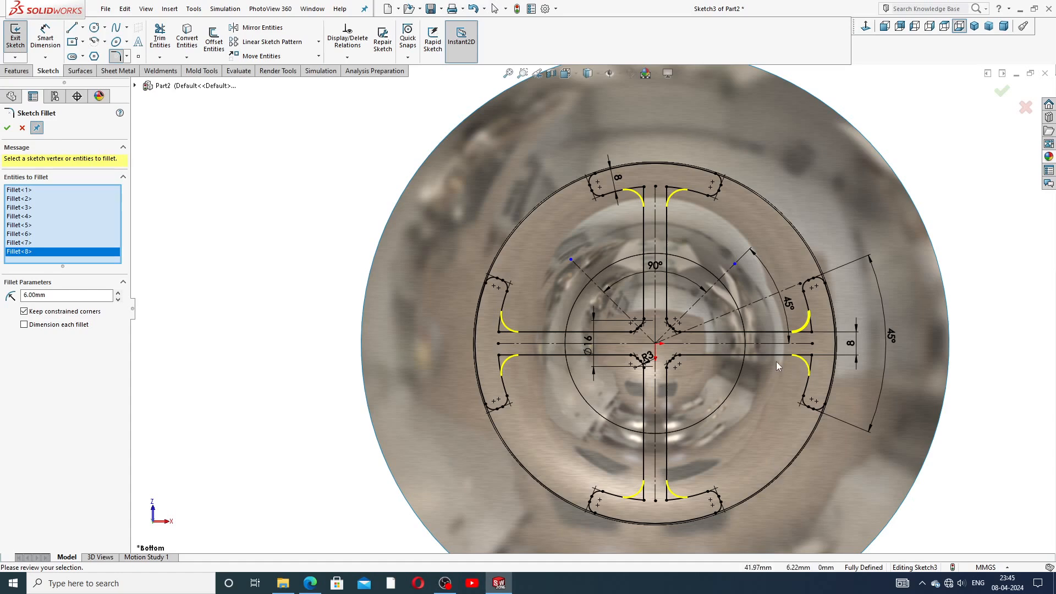
click(8, 129)
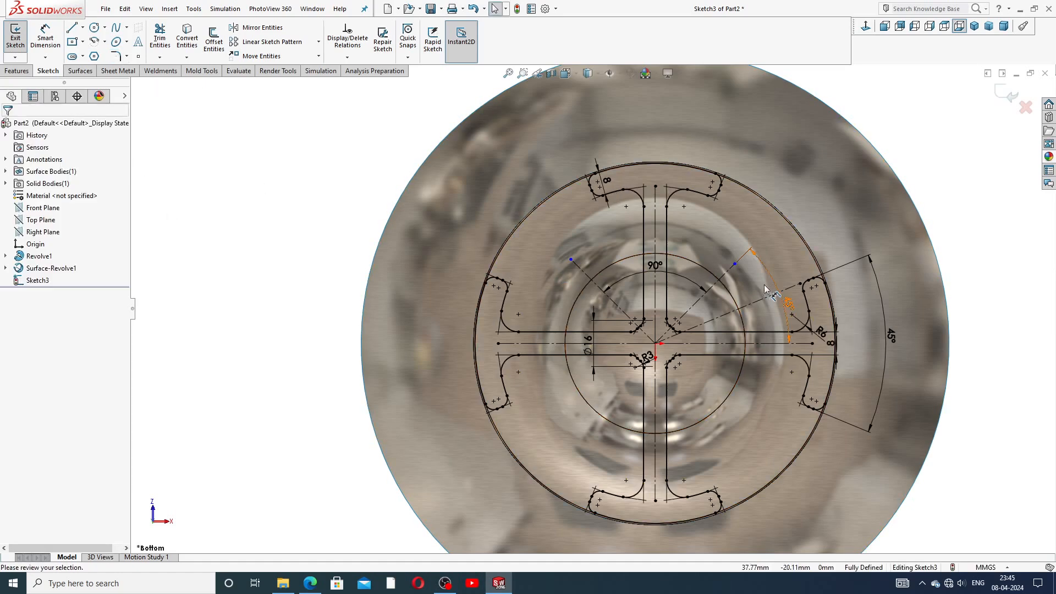
scroll(764, 285, up, 1)
scroll(730, 345, down, 1)
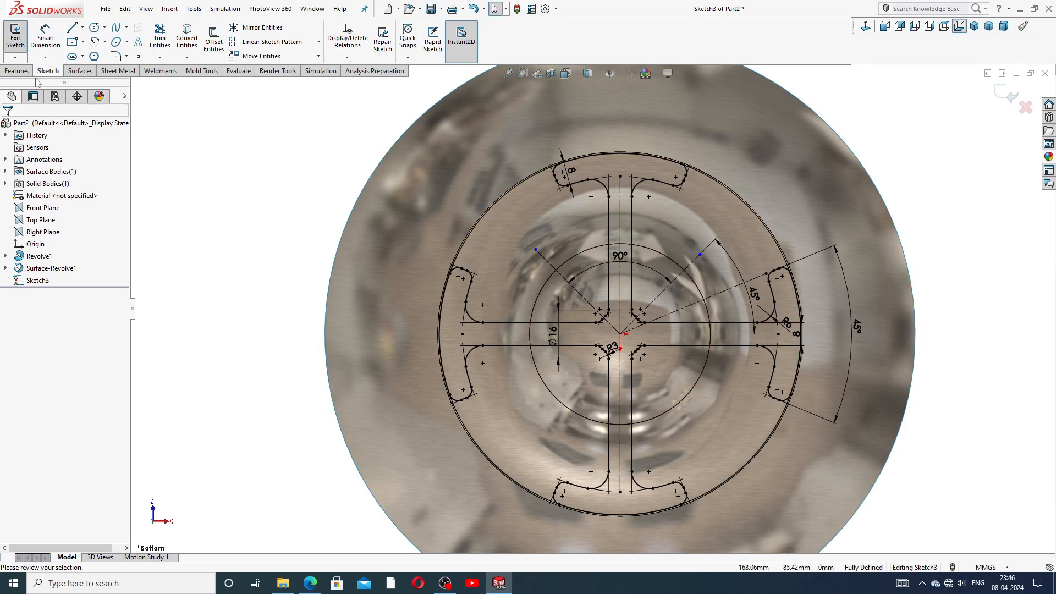
click(16, 71)
click(163, 53)
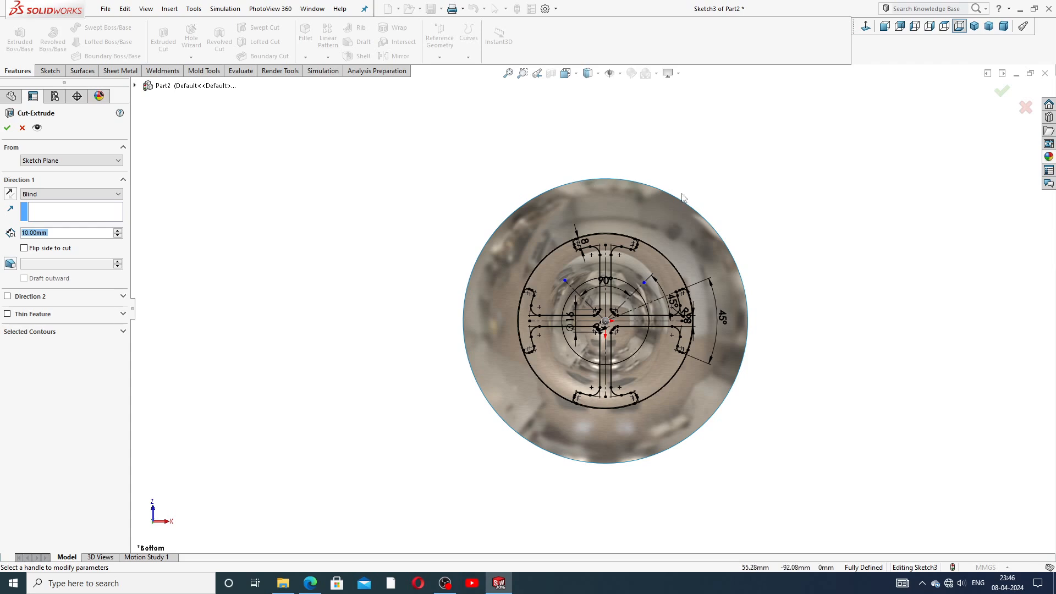
click(22, 127)
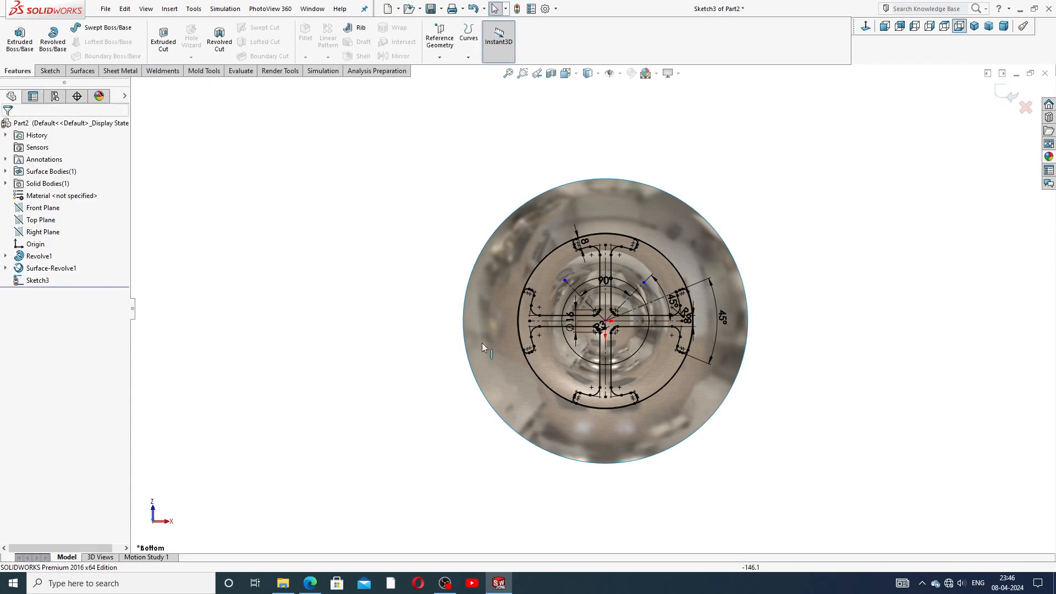
Step: Sketch a circle about 230 mm in diameter centred on the origin, enclosing the ribbed profile and the revolved surface
scroll(605, 346, down, 4)
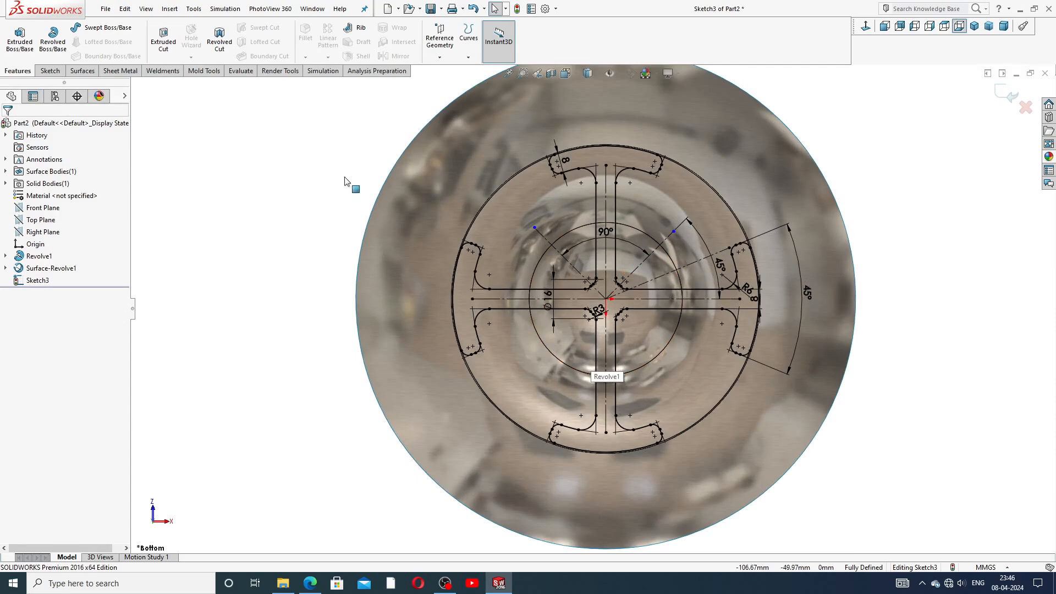
click(50, 71)
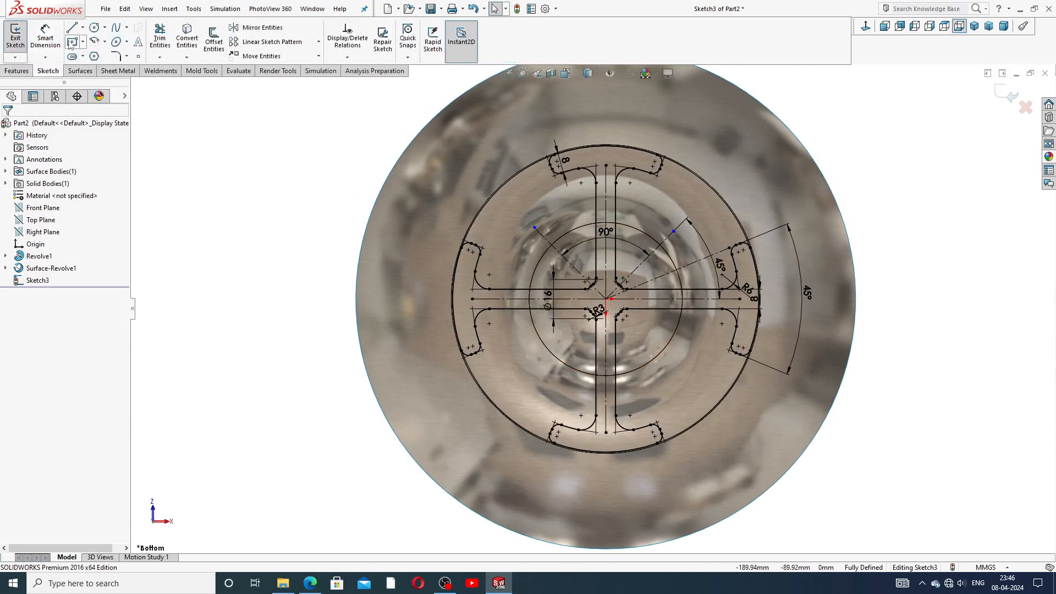
click(94, 32)
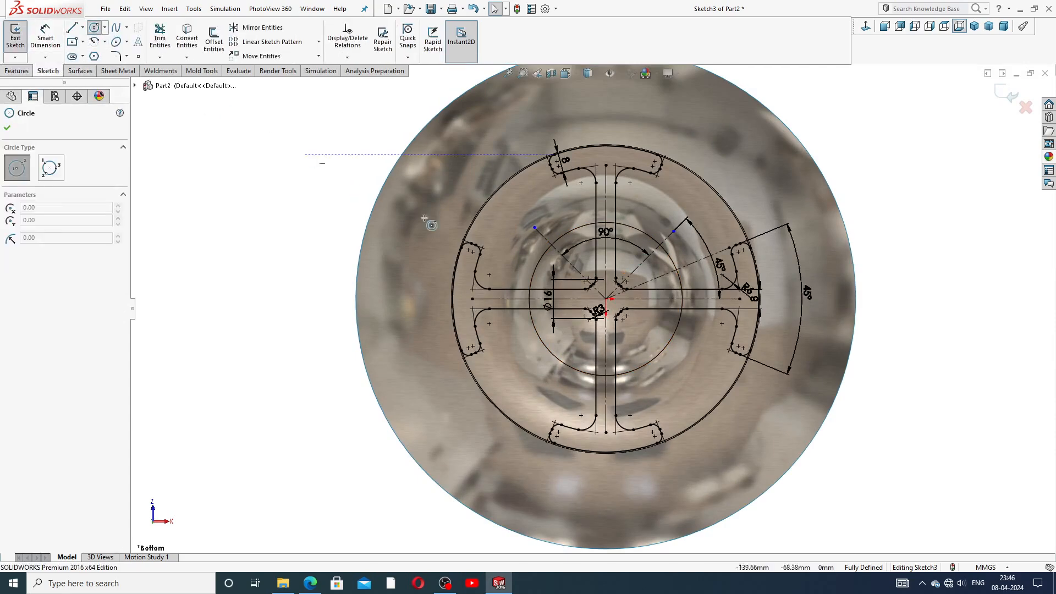
click(606, 299)
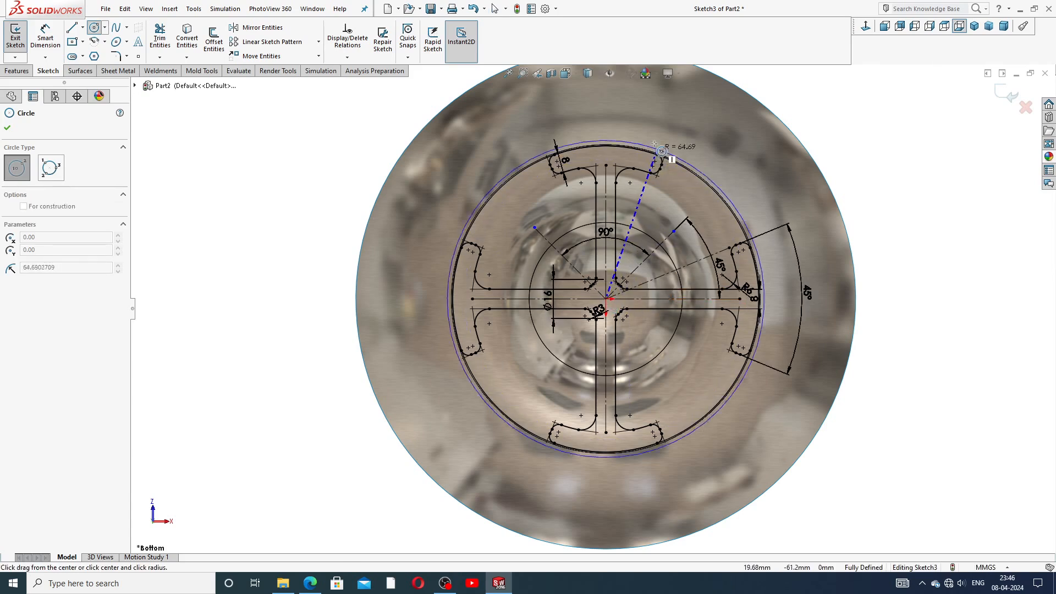
scroll(643, 138, up, 2)
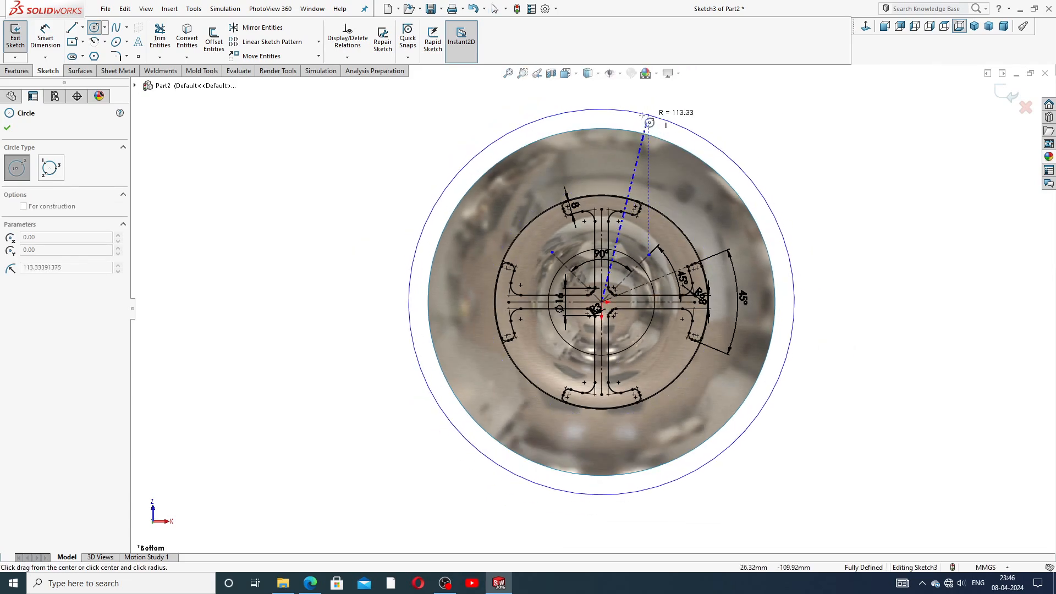
click(601, 108)
right_click(718, 126)
click(747, 131)
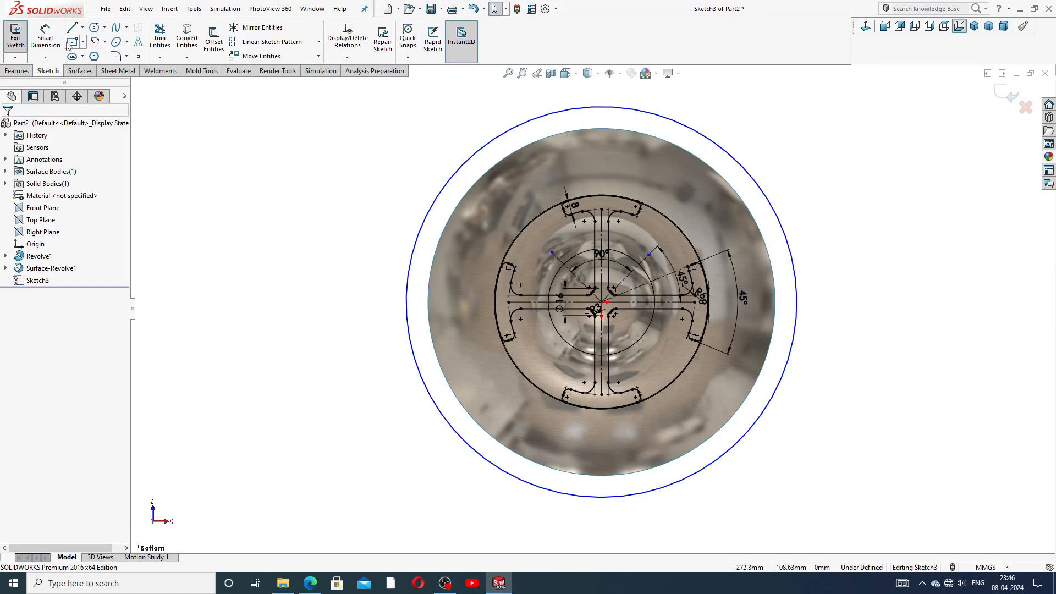
Step: Dimension the outer circle's diameter as 220 mm and finish dimensioning
click(46, 37)
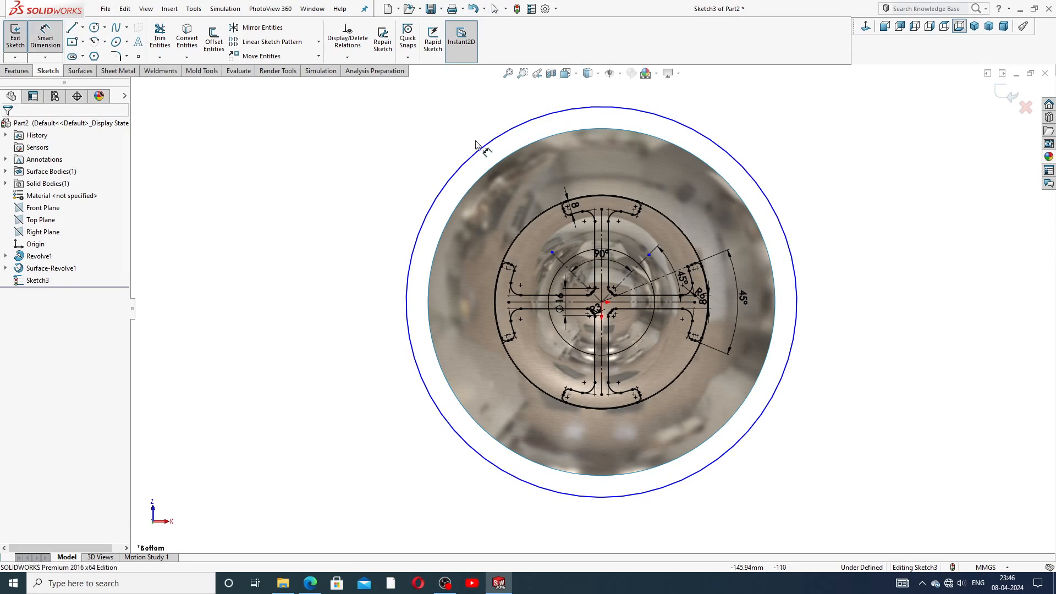
click(690, 135)
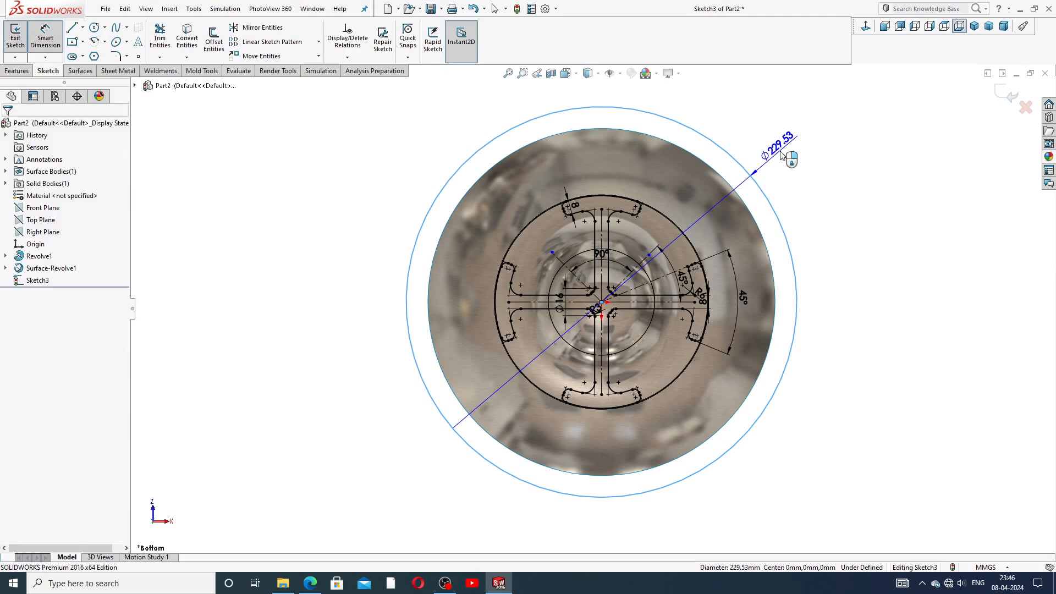
click(780, 155)
text(220)
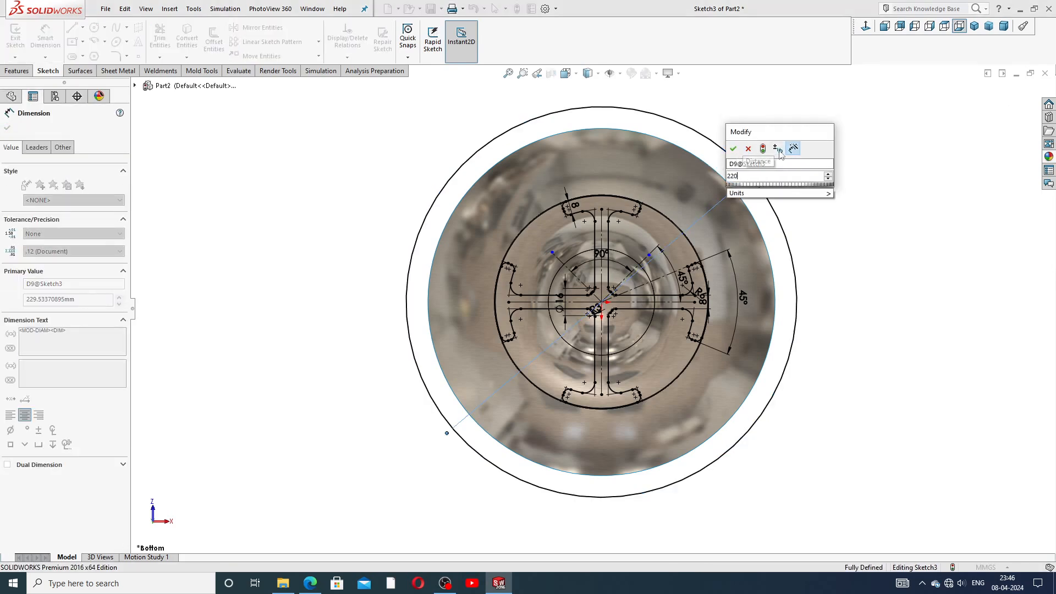
key(Return)
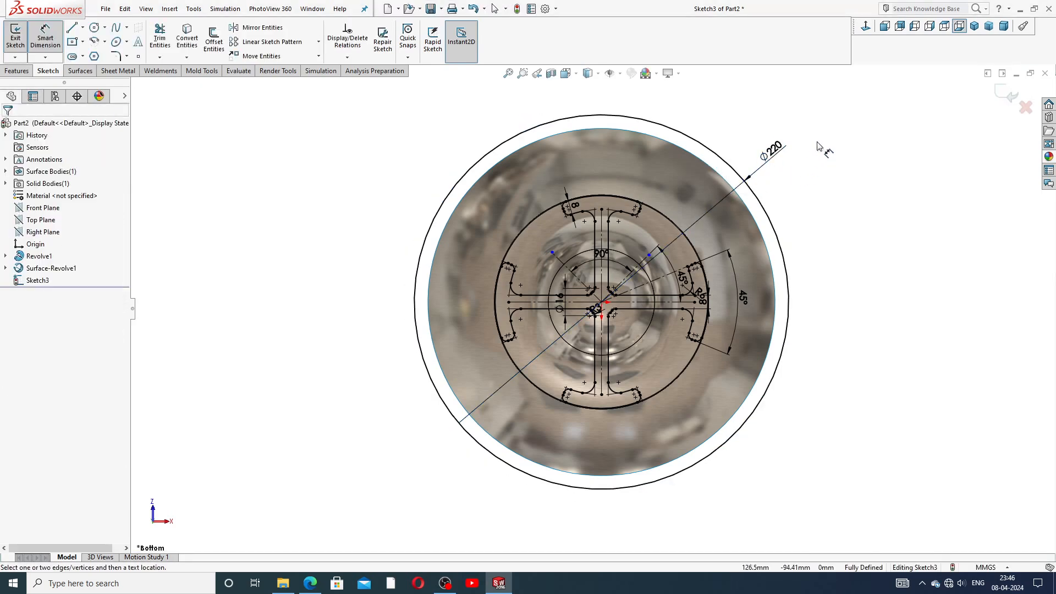
right_click(817, 146)
click(844, 163)
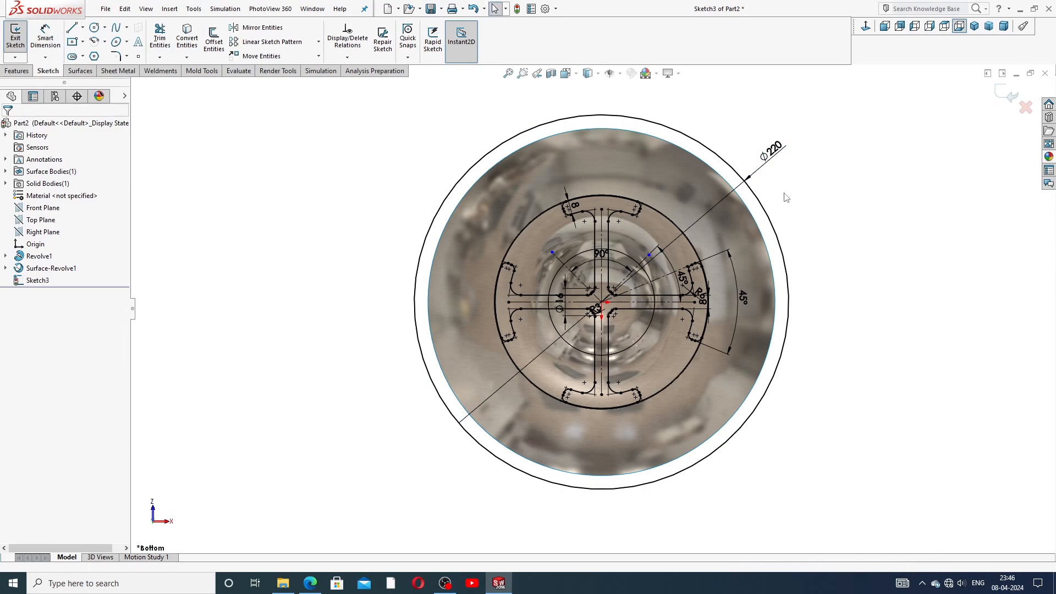
Step: Begin an extruded cut of the sketch, starting at a 130 mm offset reversed towards the lower end of the part
click(17, 71)
click(164, 39)
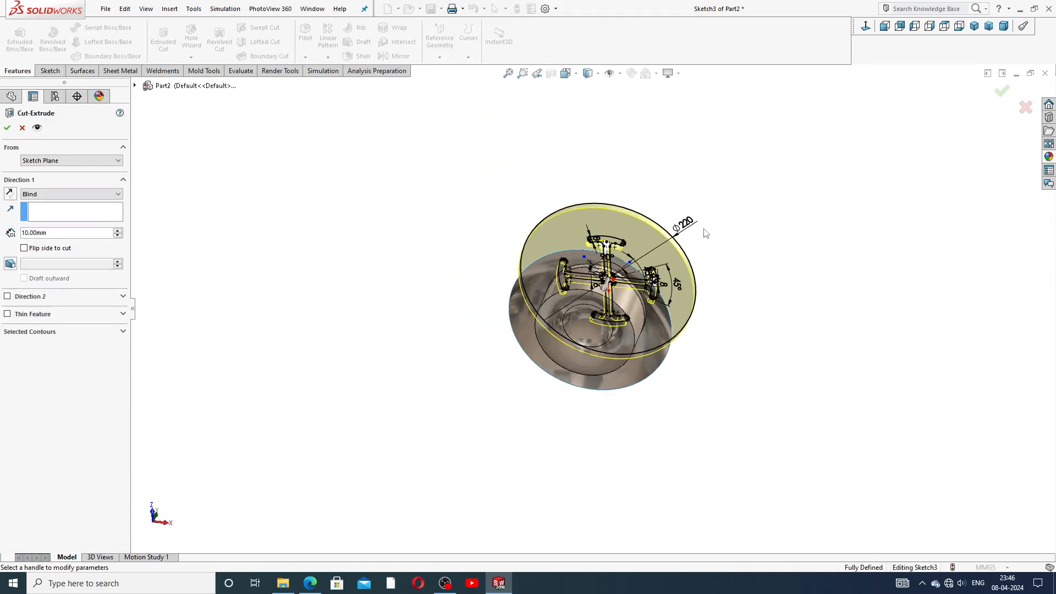
scroll(704, 233, down, 3)
scroll(694, 227, up, 3)
mouse_move(697, 215)
middle_down()
mouse_move(643, 336)
mouse_move(596, 357)
mouse_move(571, 324)
middle_up()
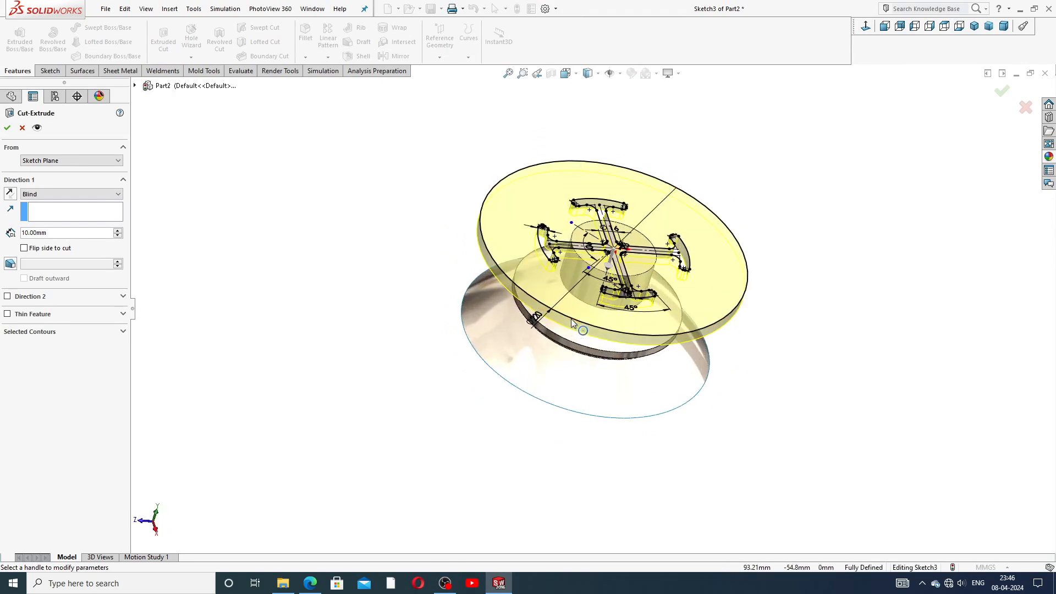
click(72, 160)
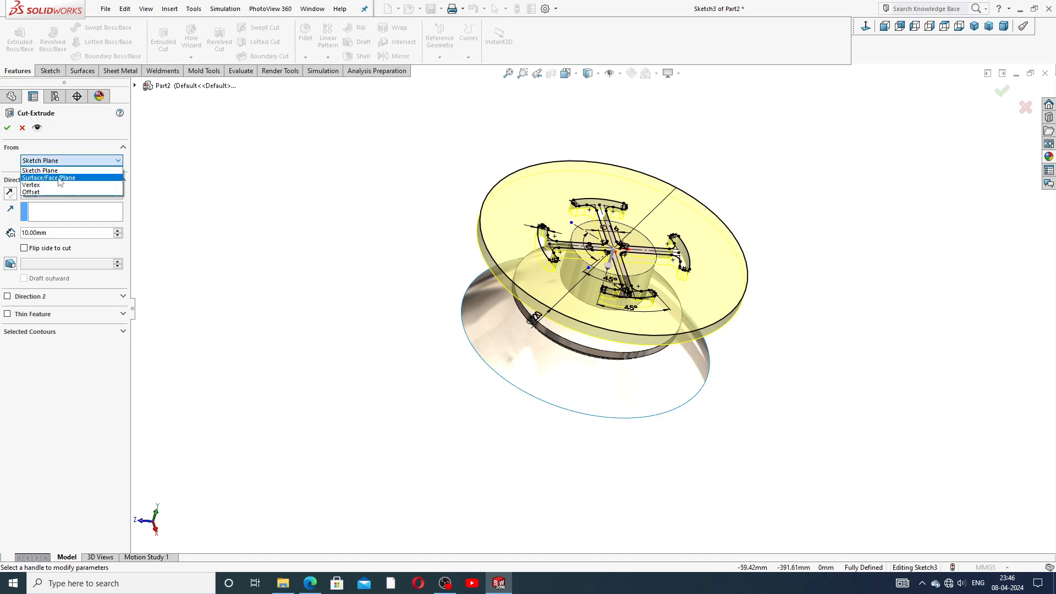
click(54, 189)
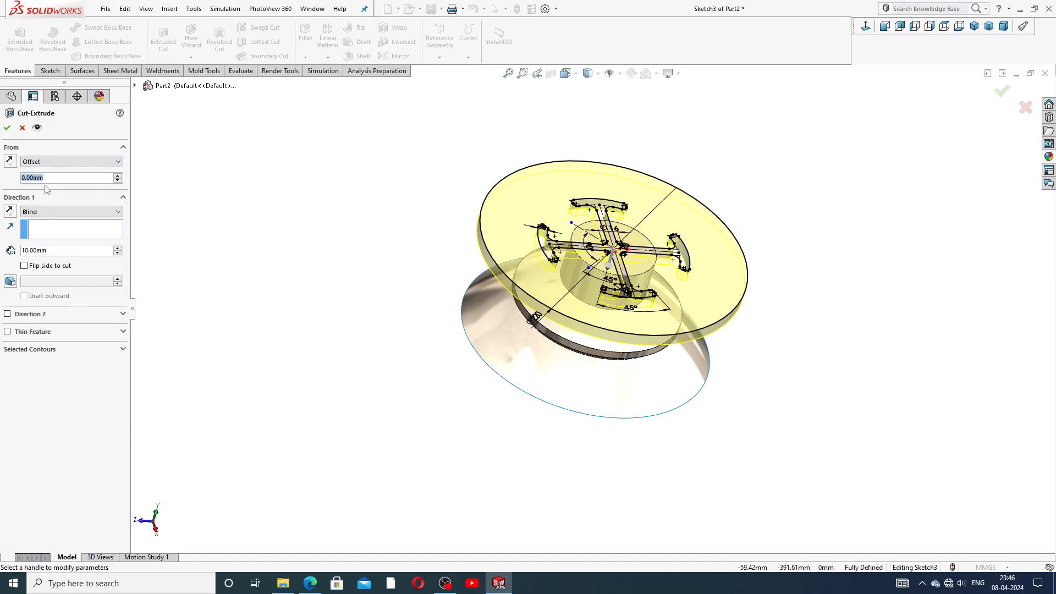
text(130)
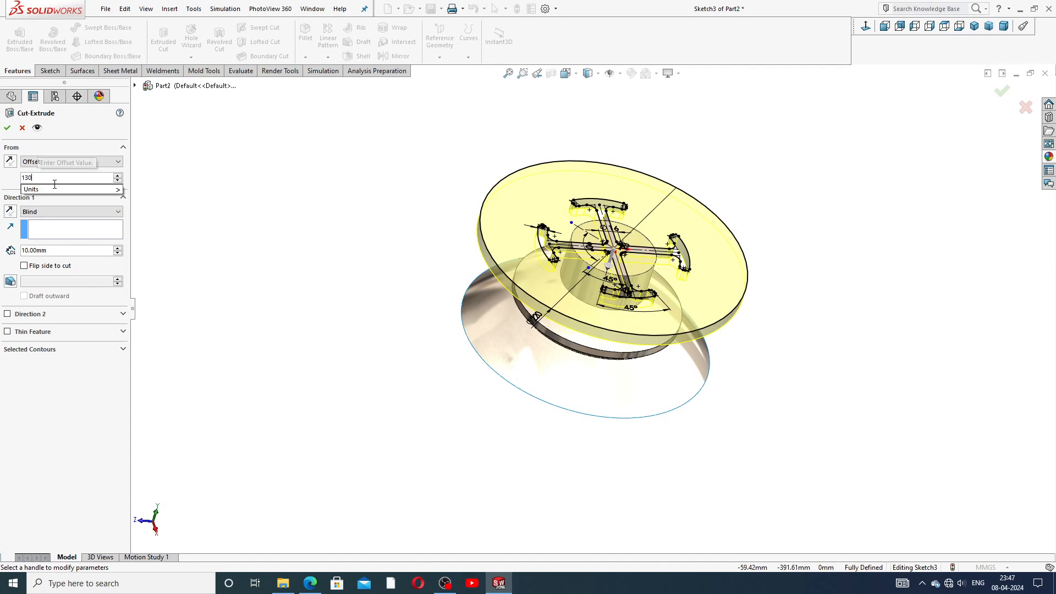
key(Return)
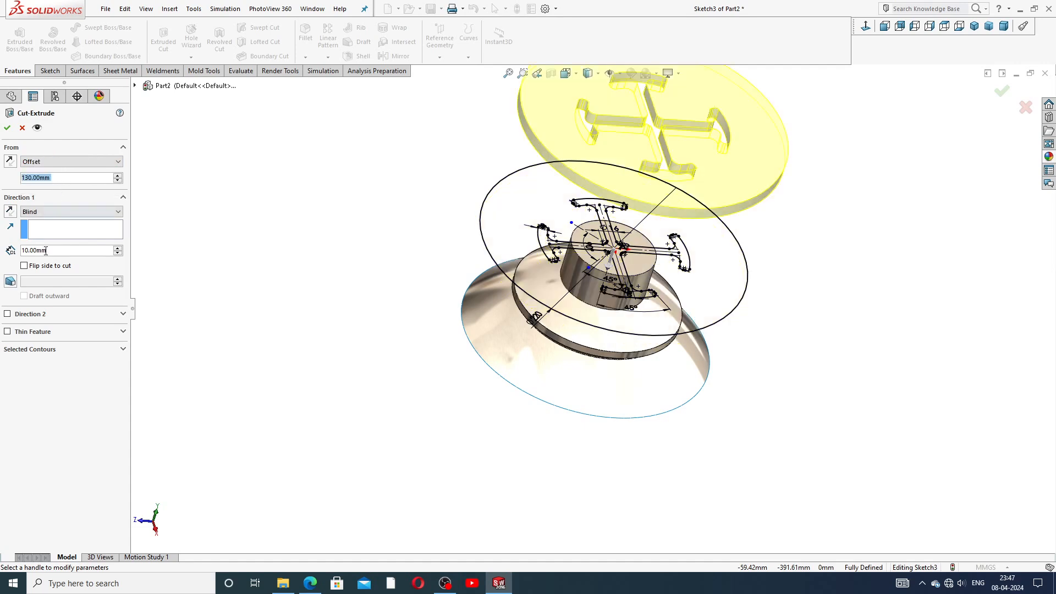
click(9, 163)
middle_drag(338, 220, 334, 200)
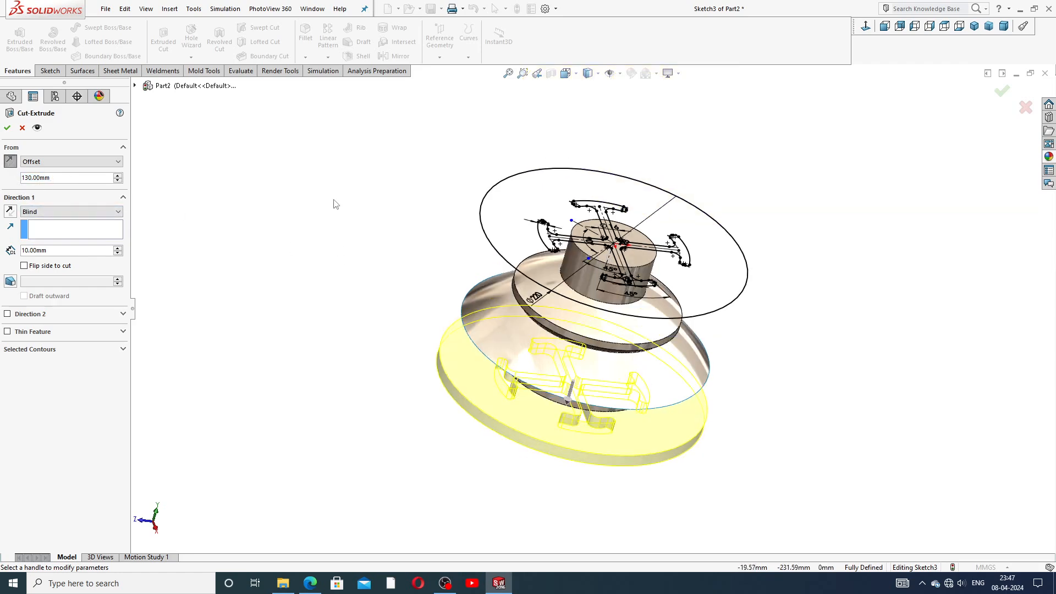
middle_drag(342, 154, 352, 139)
Step: End the cut with Up To Surface at the revolved dome surface and complete the extruded cut
click(71, 211)
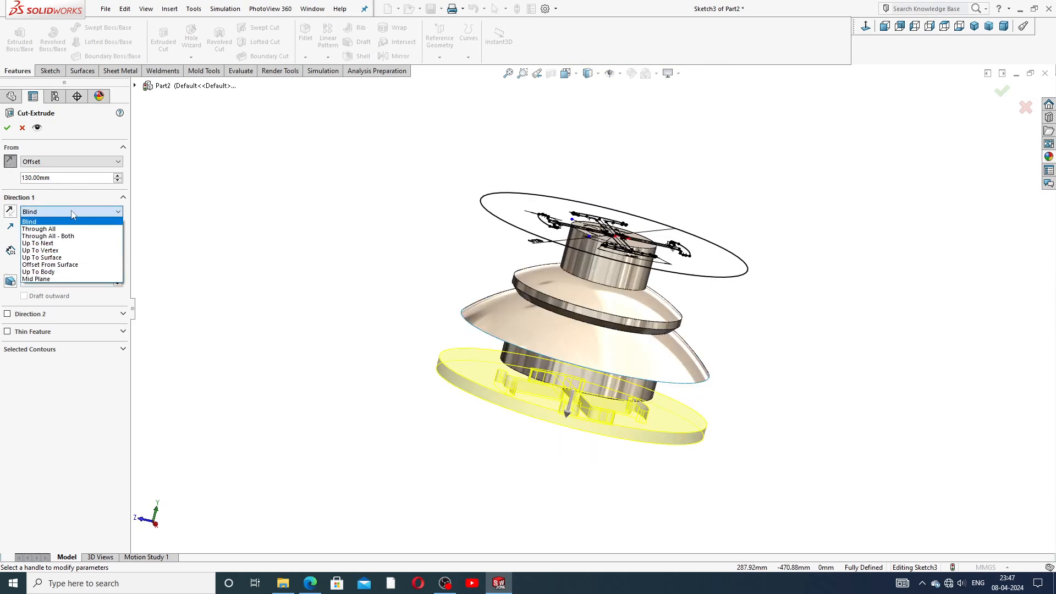
click(55, 257)
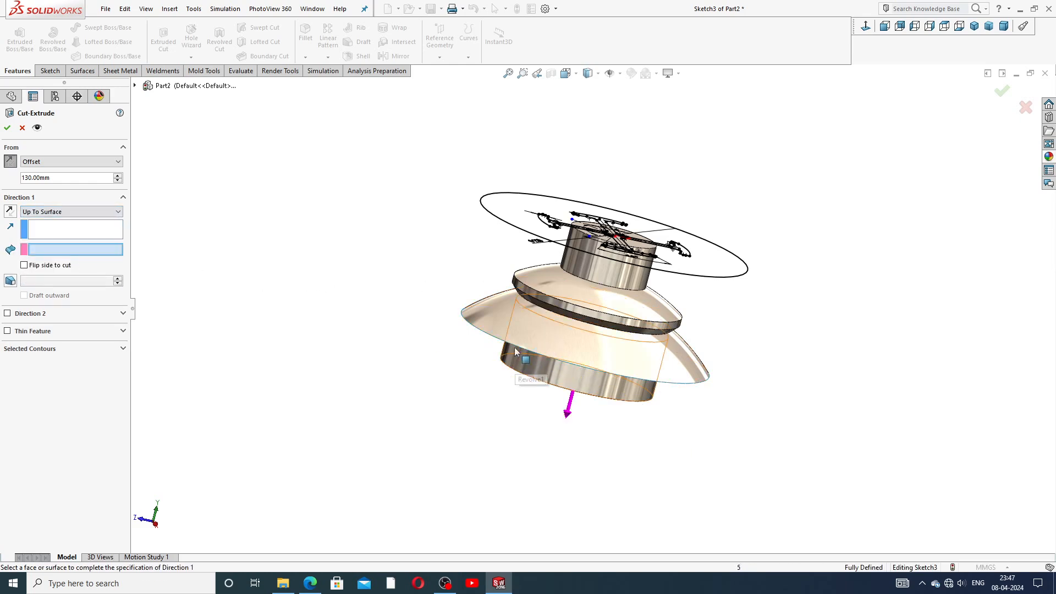
mouse_move(522, 352)
middle_down()
mouse_move(550, 157)
mouse_move(534, 209)
middle_up()
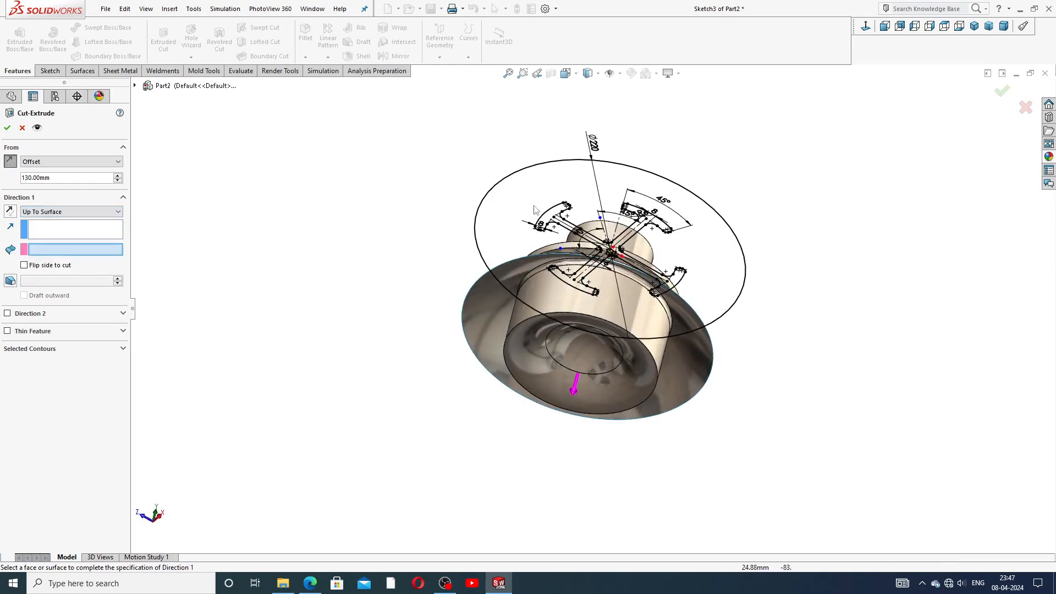
click(487, 292)
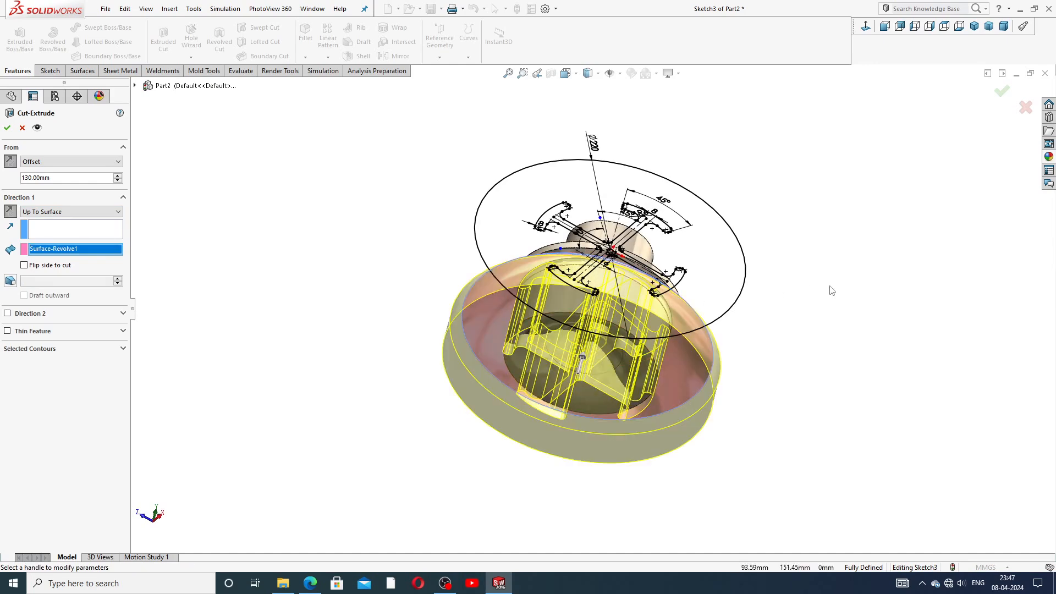
mouse_move(754, 239)
middle_down()
mouse_move(694, 374)
mouse_move(670, 375)
middle_up()
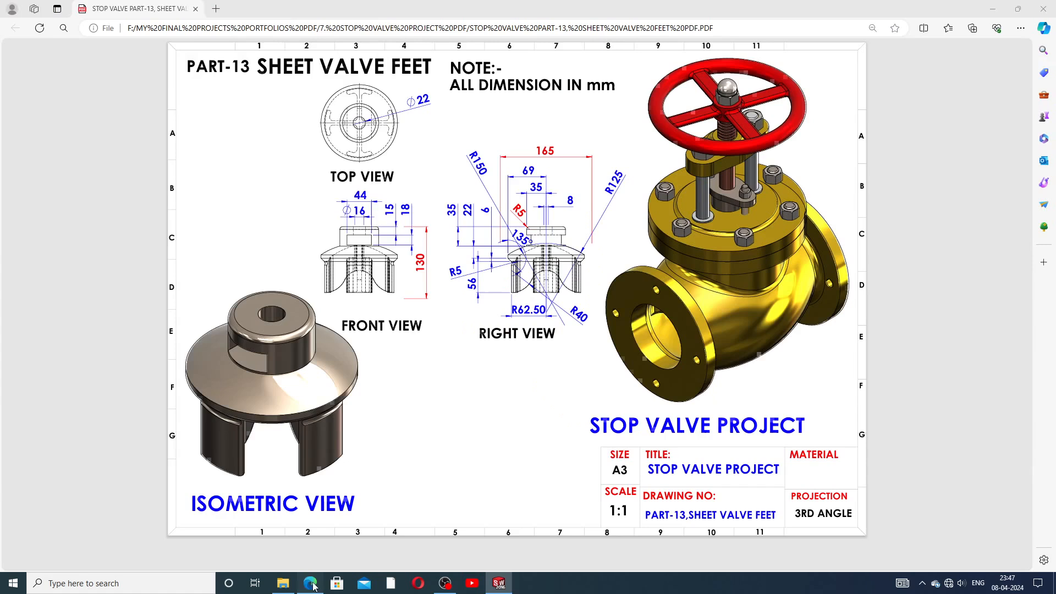
click(310, 583)
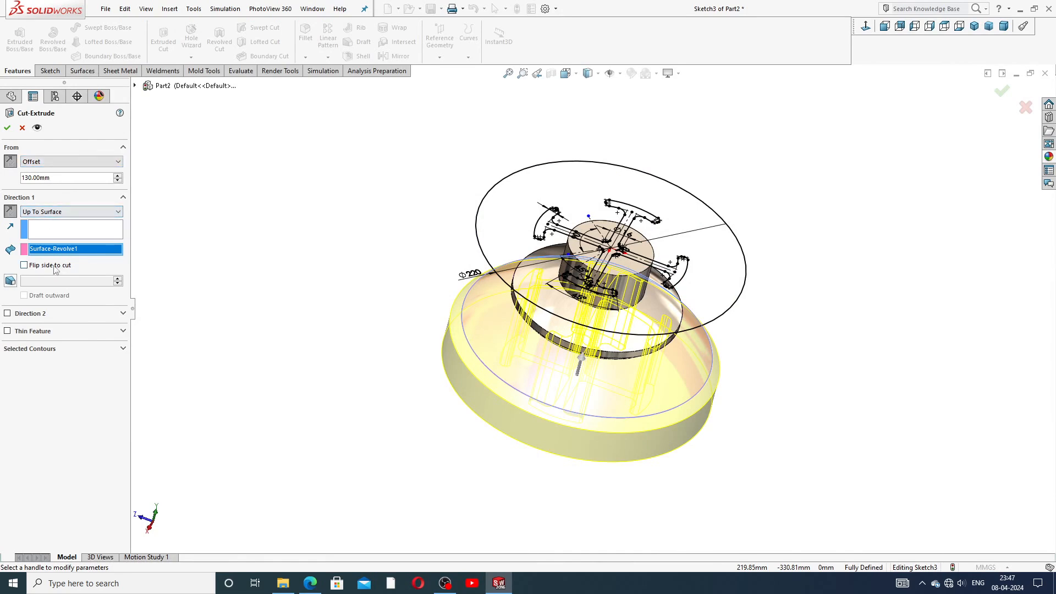
click(8, 128)
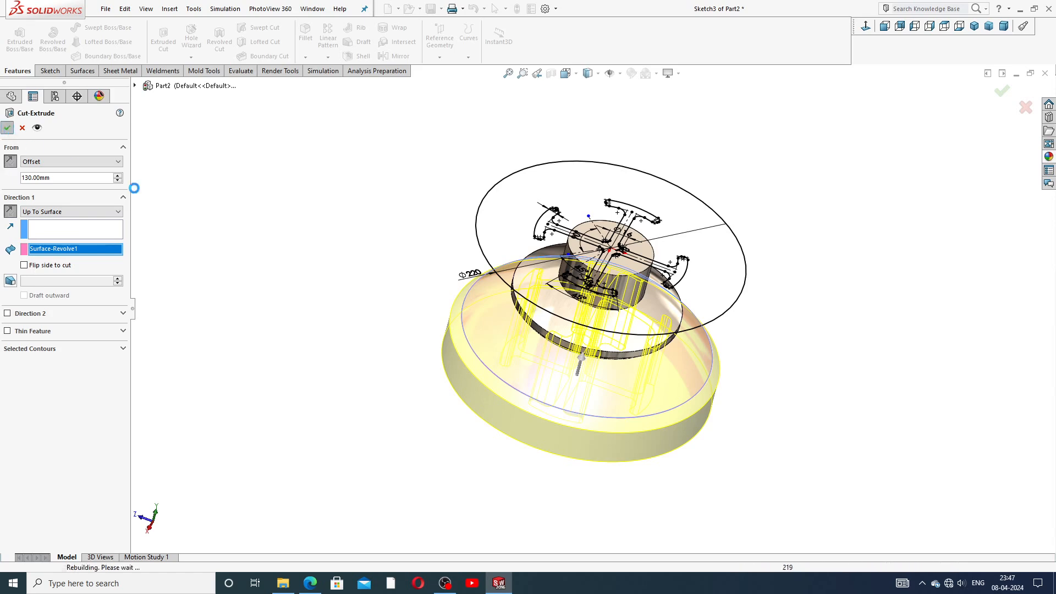
click(360, 245)
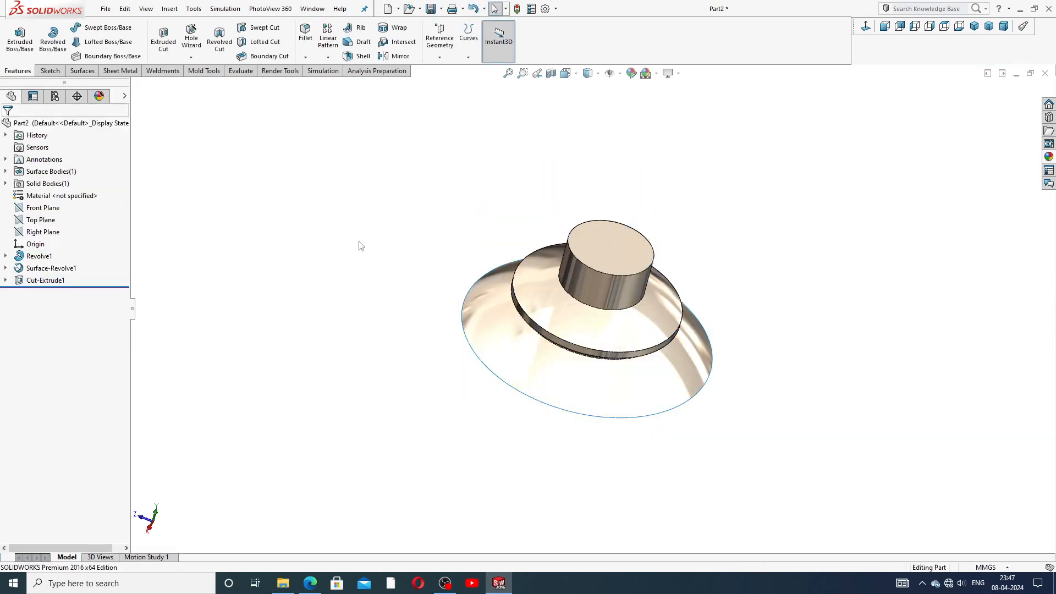
Step: Hide the dome-shaped revolved surface body around the feet
middle_drag(562, 314, 638, 229)
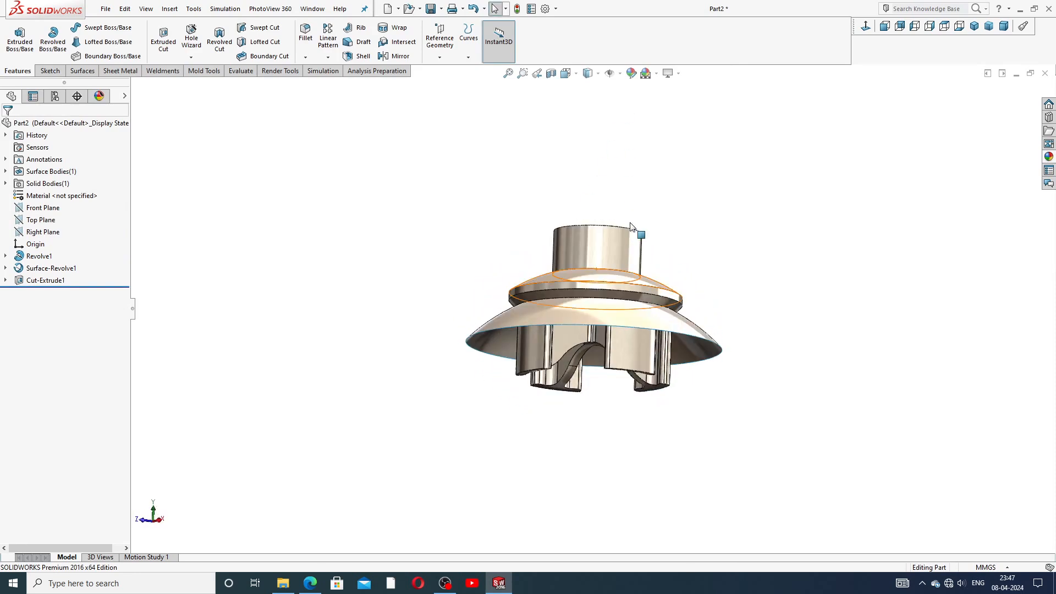
click(489, 334)
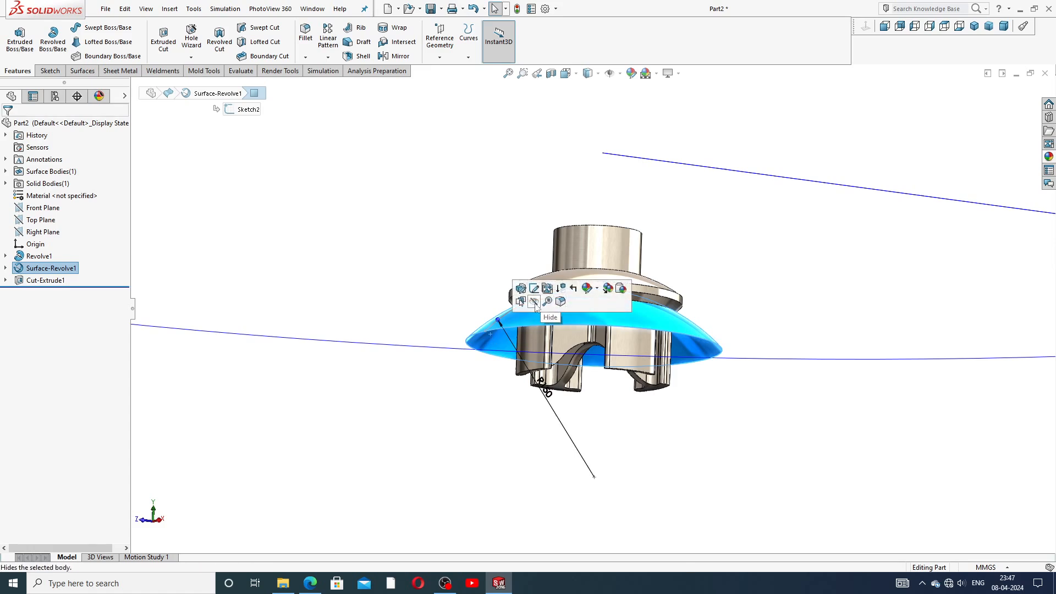
click(533, 302)
middle_drag(713, 252, 648, 418)
Step: Apply the polished nickel appearance to the part
click(1049, 157)
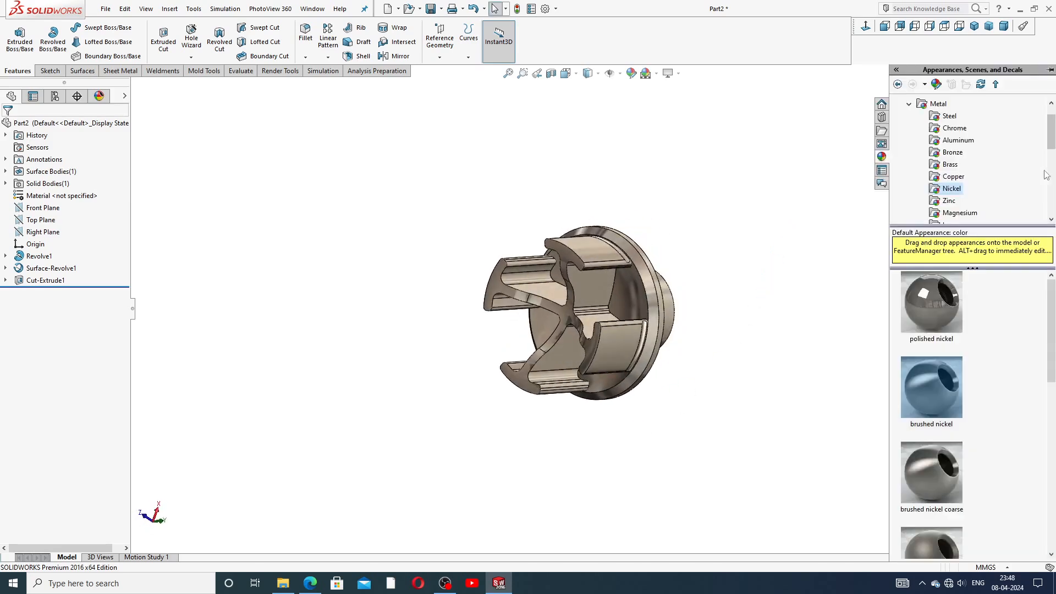
double_click(940, 295)
click(766, 260)
Step: Examine the hub and feet from several sides and check the hub hole diameter in the PART-13 PDF drawing
middle_drag(665, 208, 689, 359)
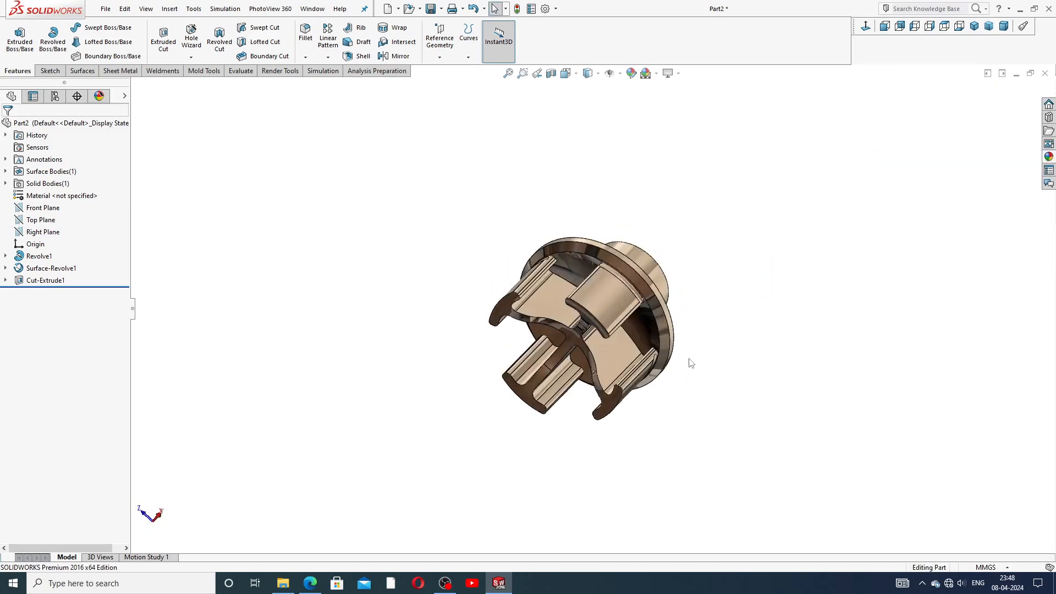
middle_drag(676, 270, 650, 387)
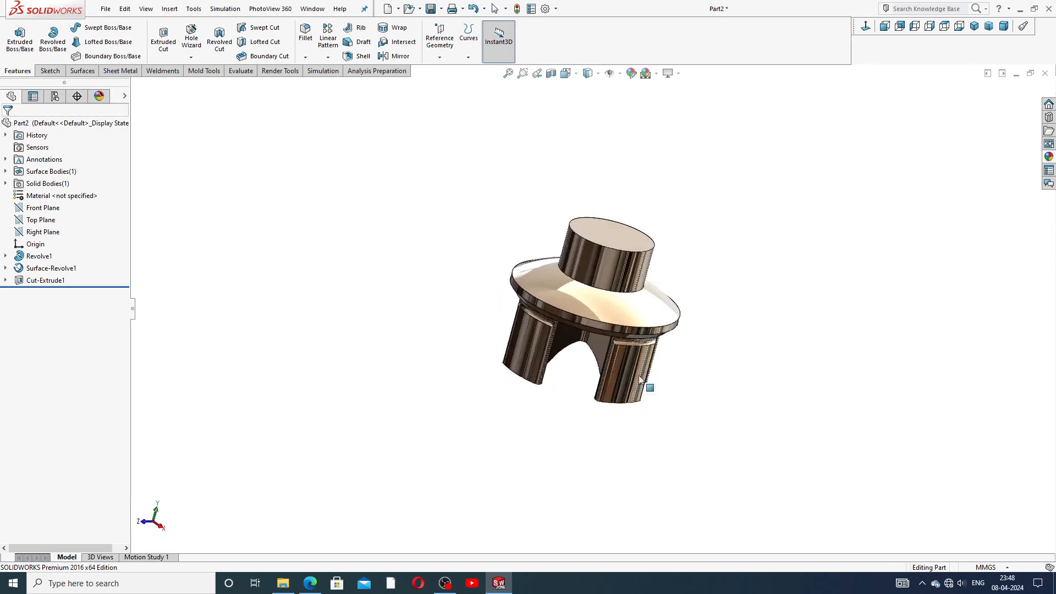
scroll(631, 269, down, 2)
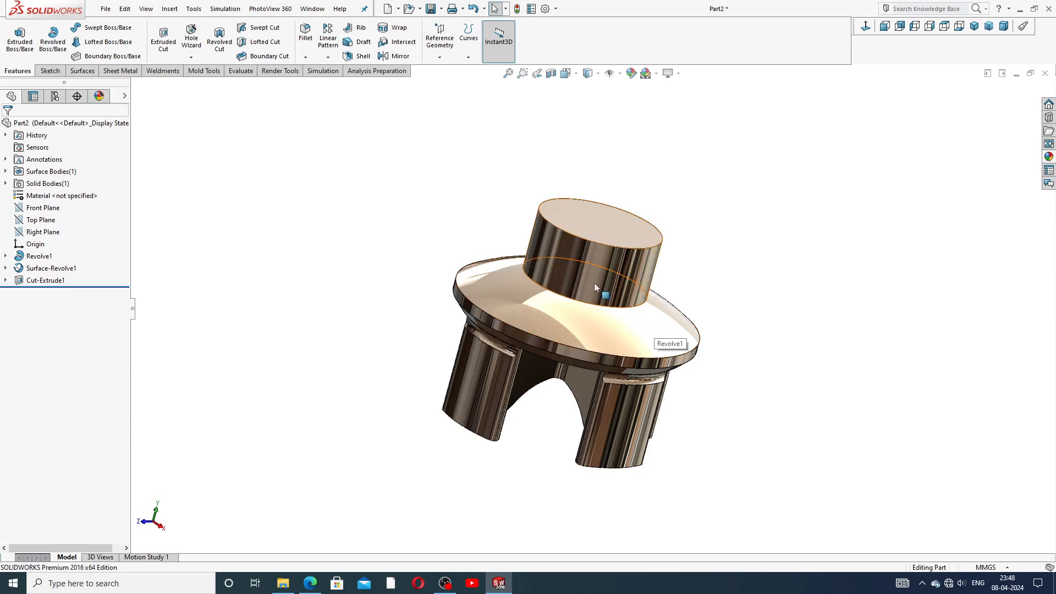
middle_drag(595, 283, 517, 283)
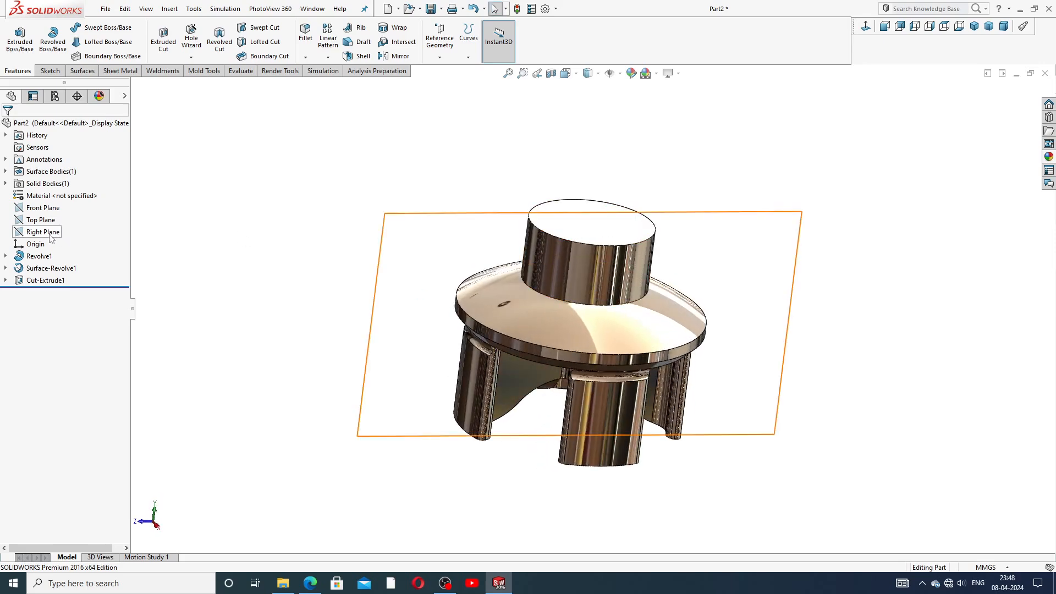
click(310, 583)
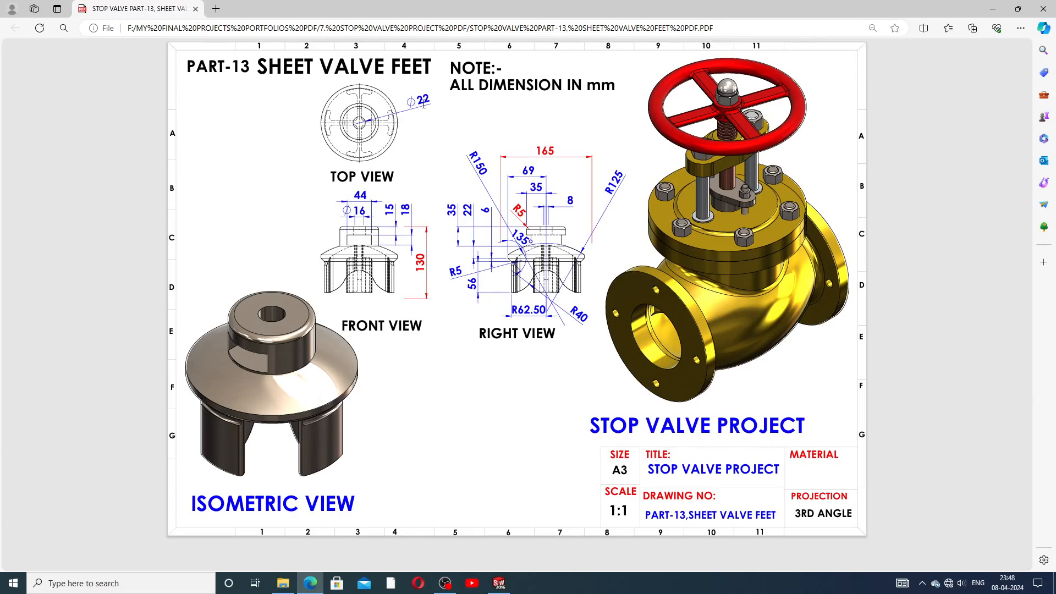
click(310, 584)
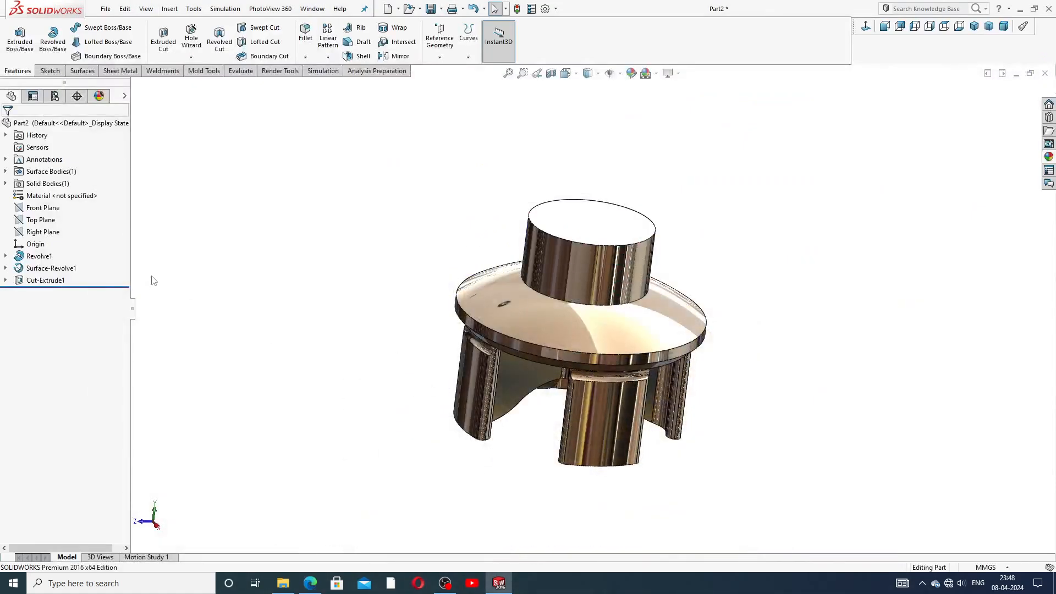
Step: Sketch a center rectangle about 45 mm wide and 13 mm high on the Front Plane, centred below the origin inside the hub
click(41, 209)
click(52, 199)
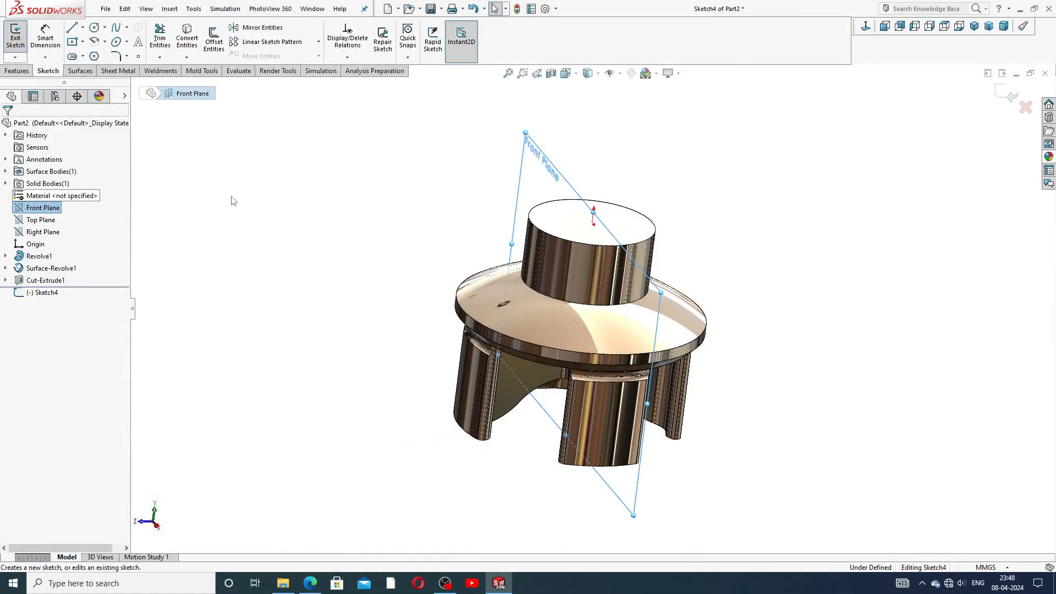
click(866, 27)
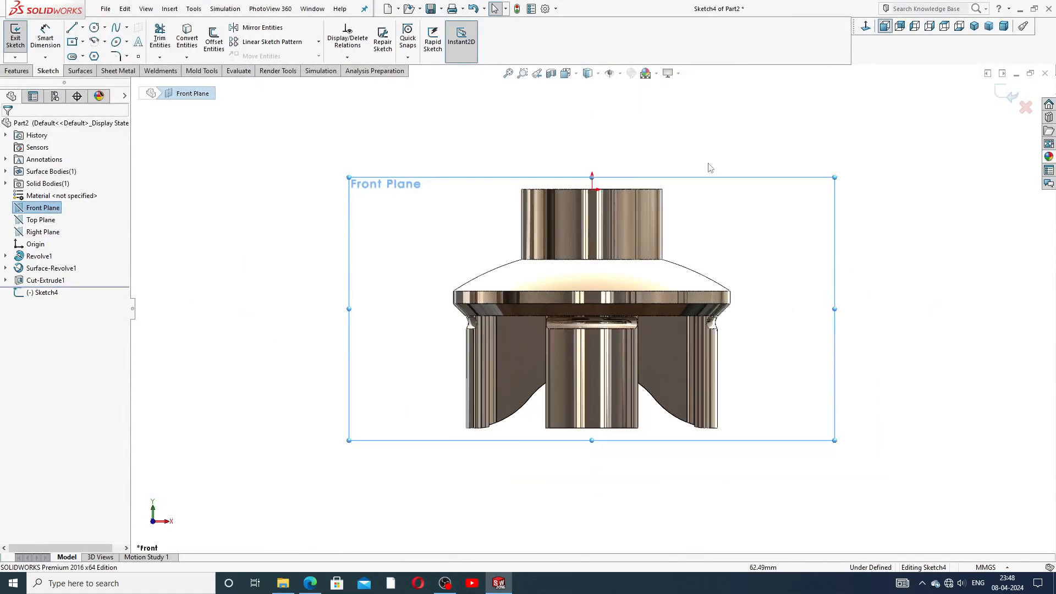
click(82, 42)
click(104, 75)
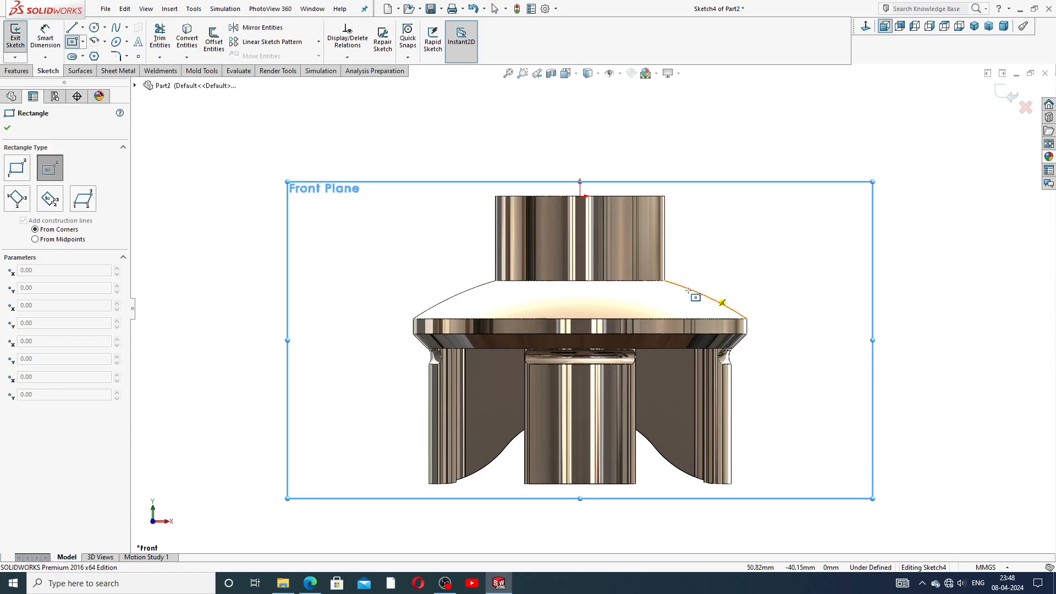
scroll(640, 266, down, 2)
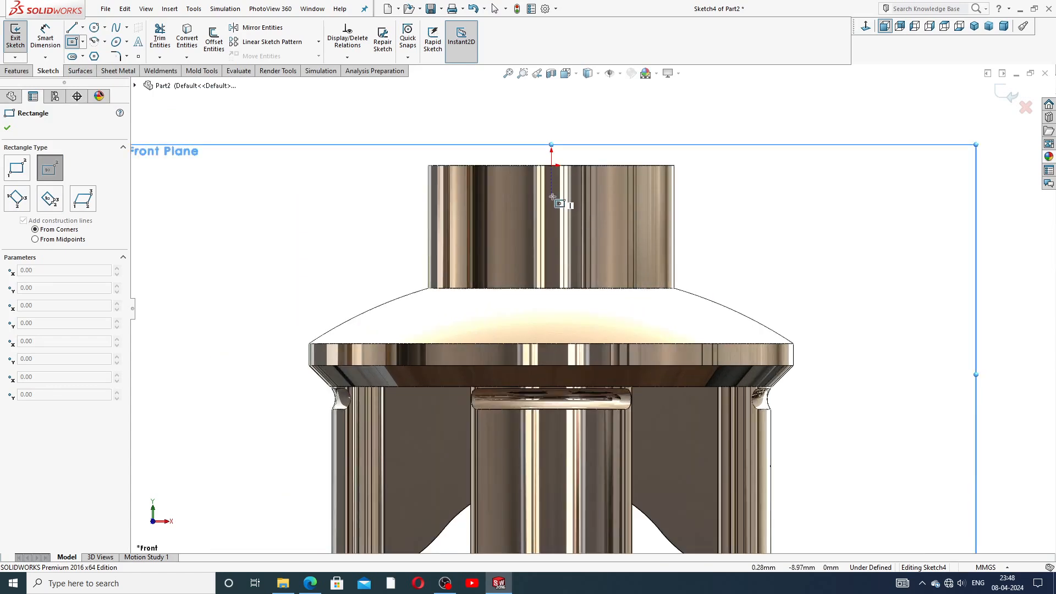
click(551, 245)
click(630, 221)
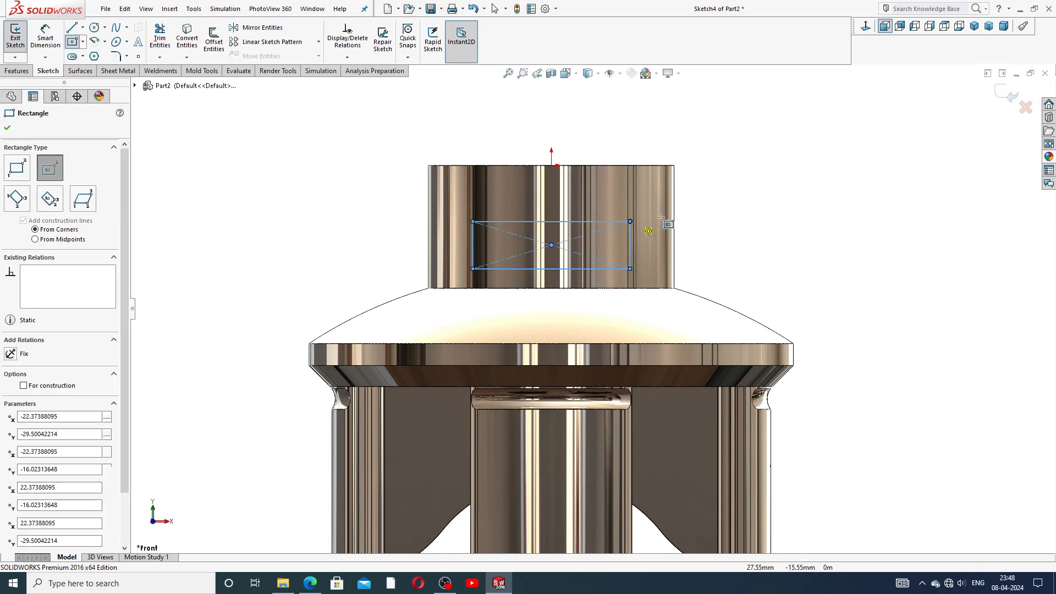
right_click(710, 204)
click(729, 212)
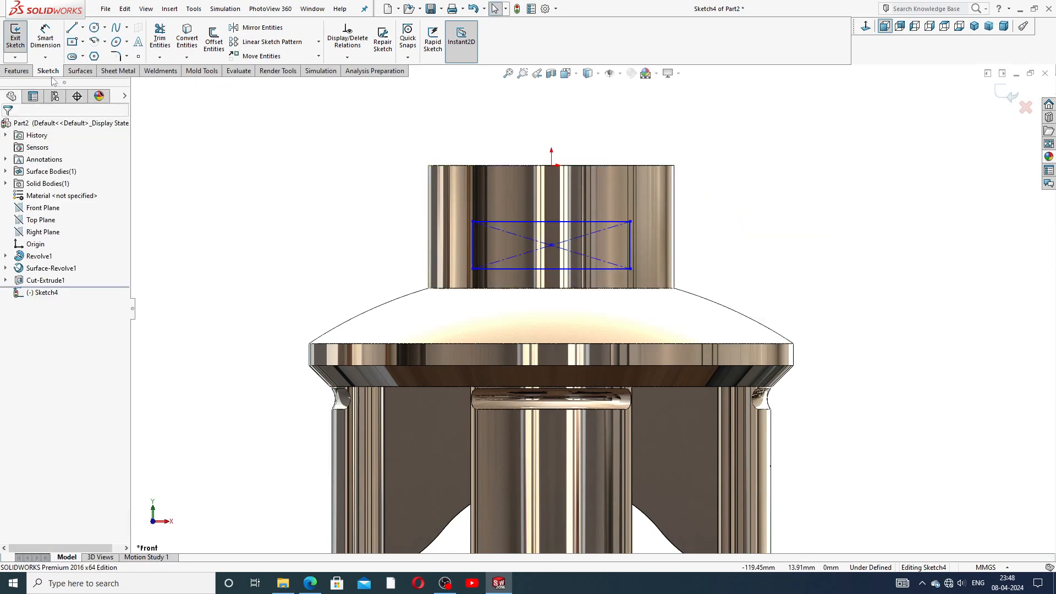
Step: Dimension the hub rectangle's height as 18 mm
click(42, 47)
scroll(541, 231, down, 2)
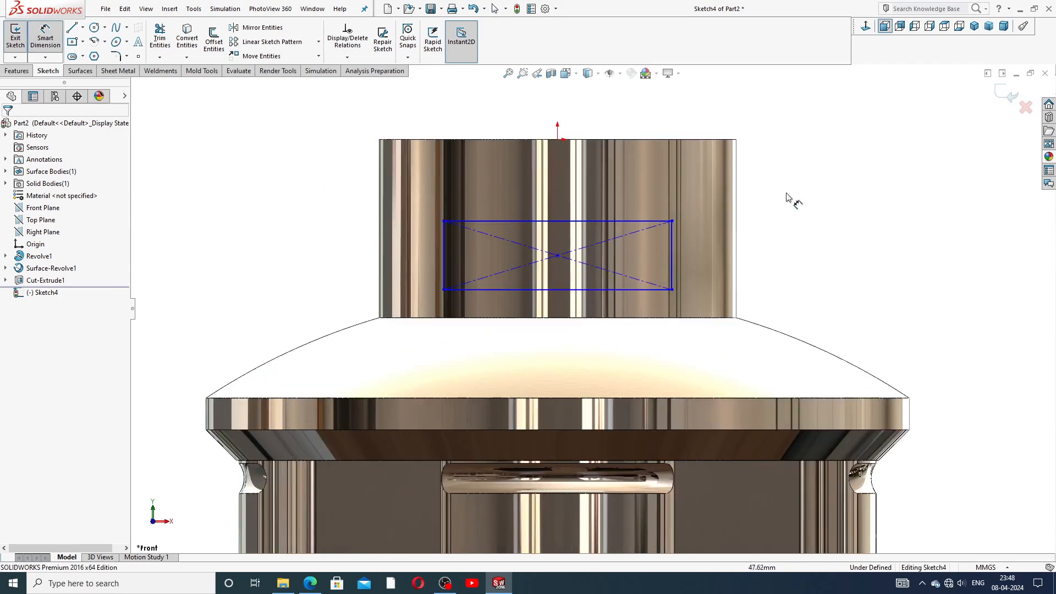
click(672, 252)
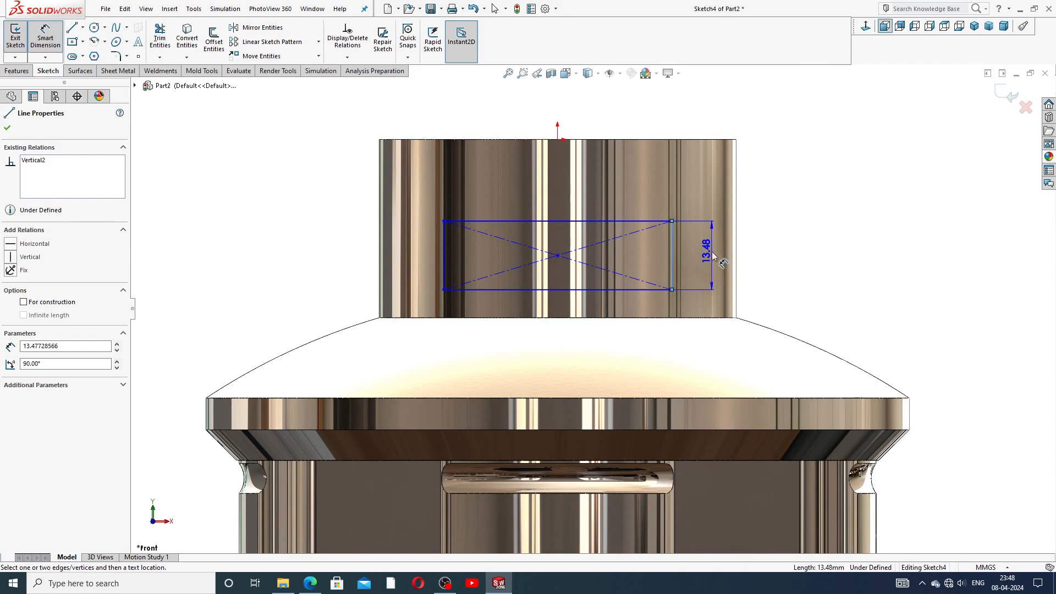
click(713, 256)
text(18)
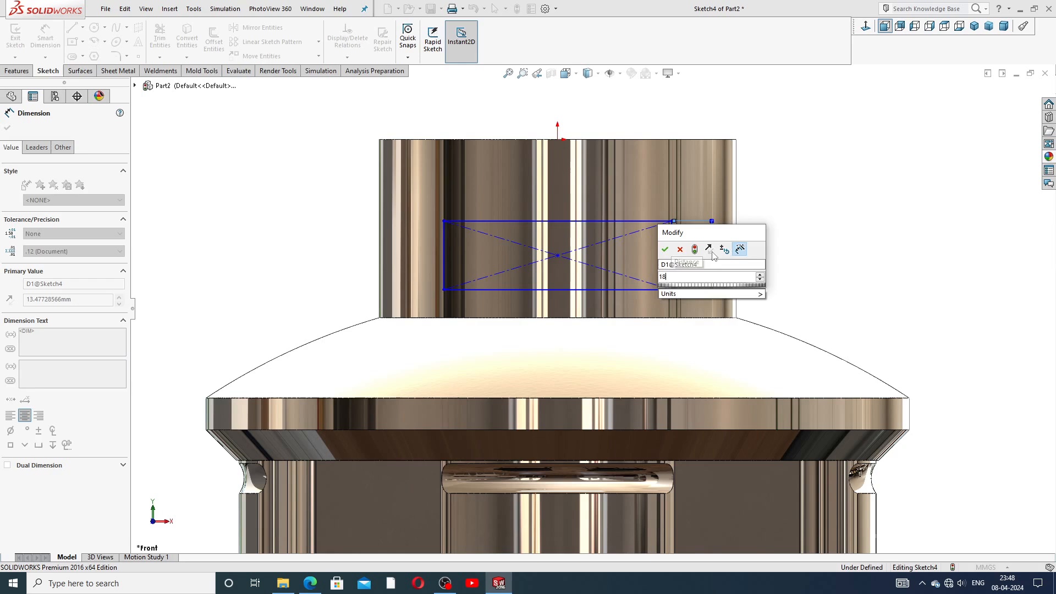
key(Return)
click(736, 235)
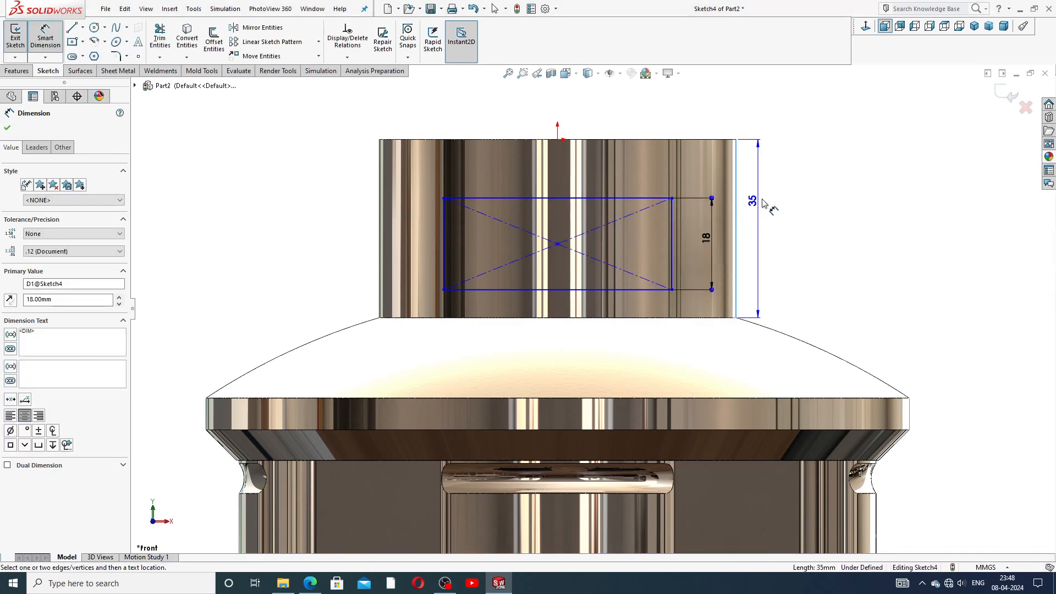
key(Escape)
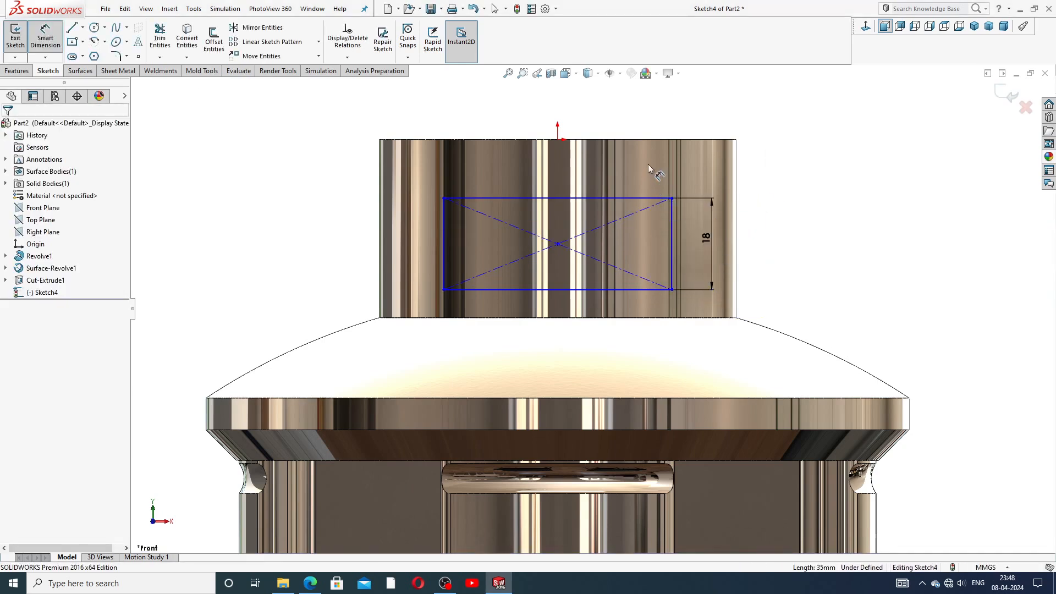
Step: Dimension the distance from the hub's top edge to the rectangle's upper side as 15 mm
click(649, 140)
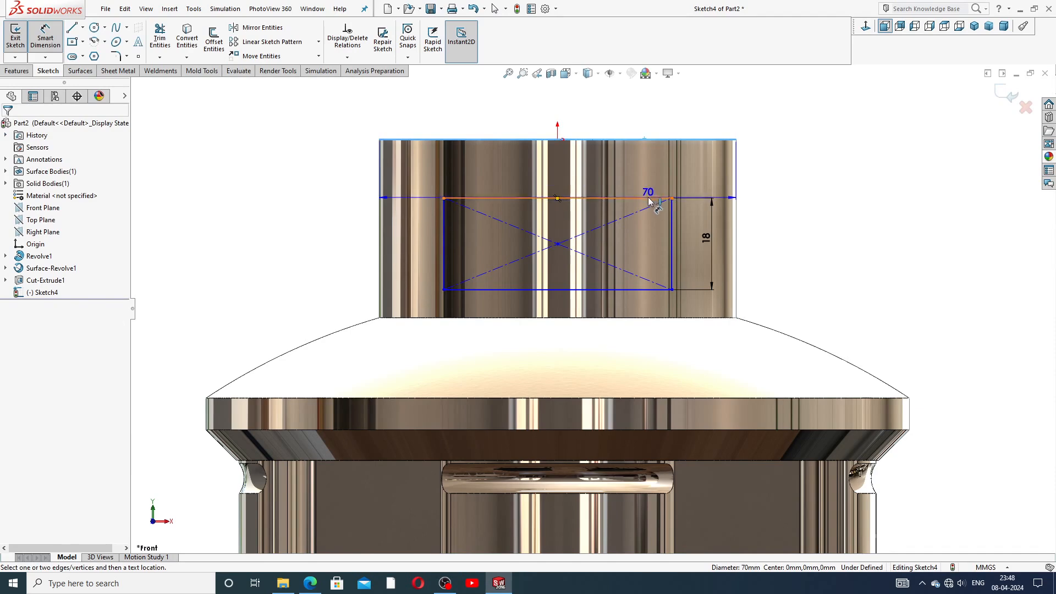
click(648, 196)
click(742, 165)
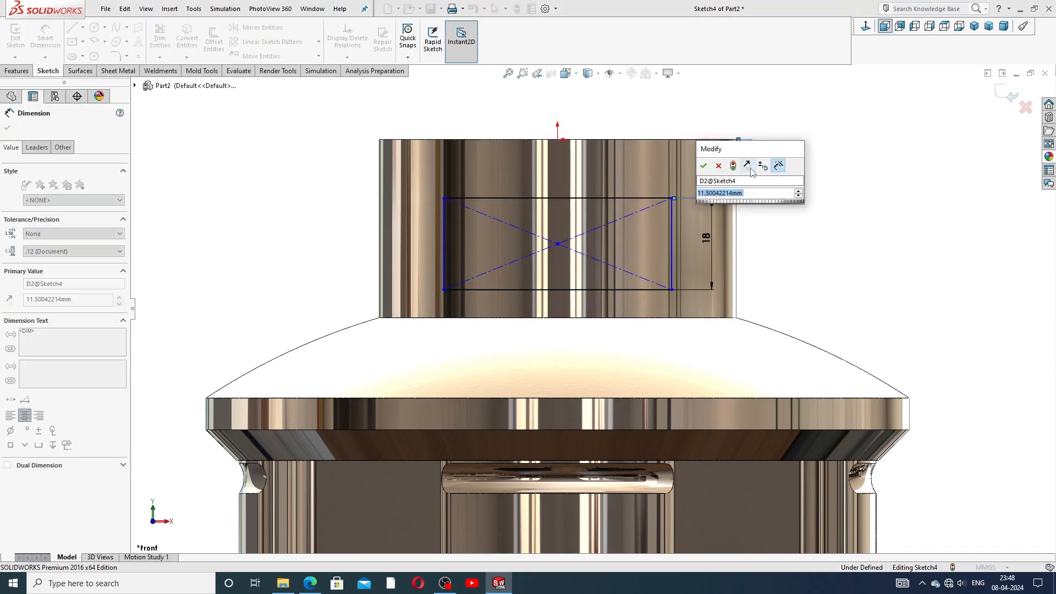
text(15)
key(Return)
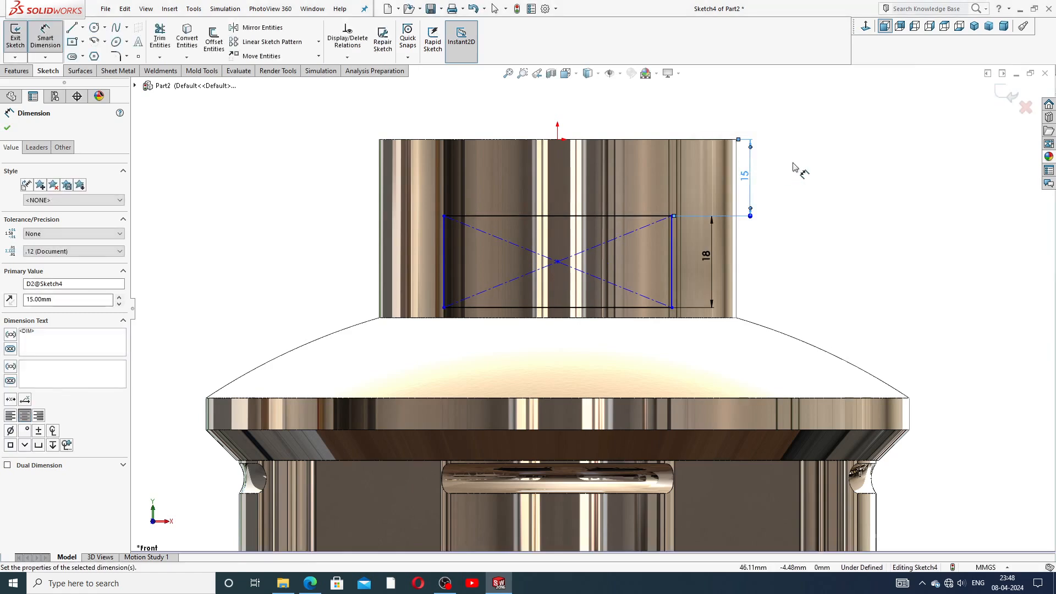
Step: Dimension the rectangle's width as 44 mm and leave the dimension command
click(503, 216)
click(558, 117)
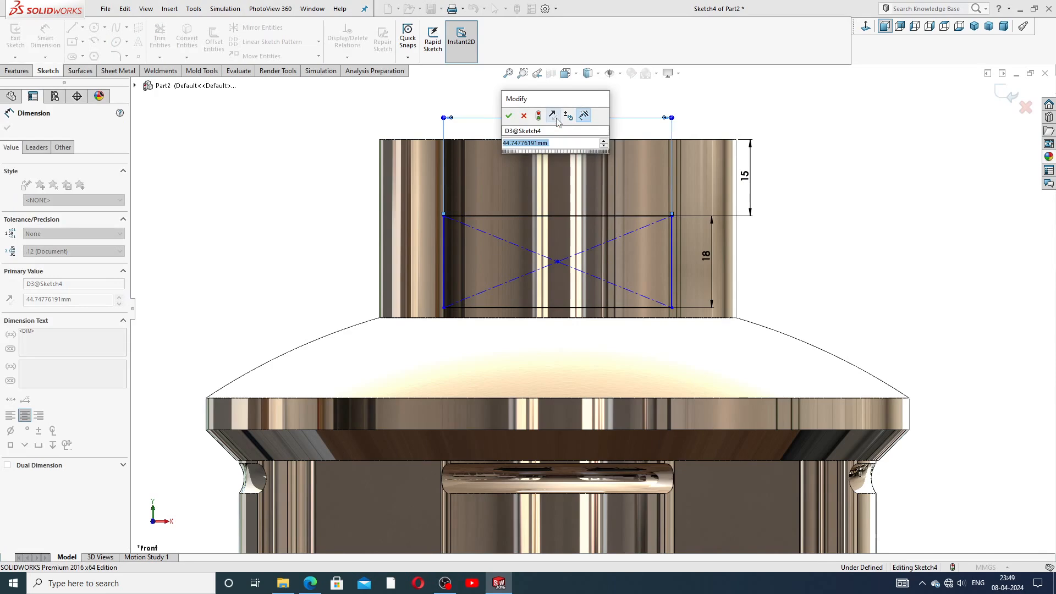
text(44)
key(Return)
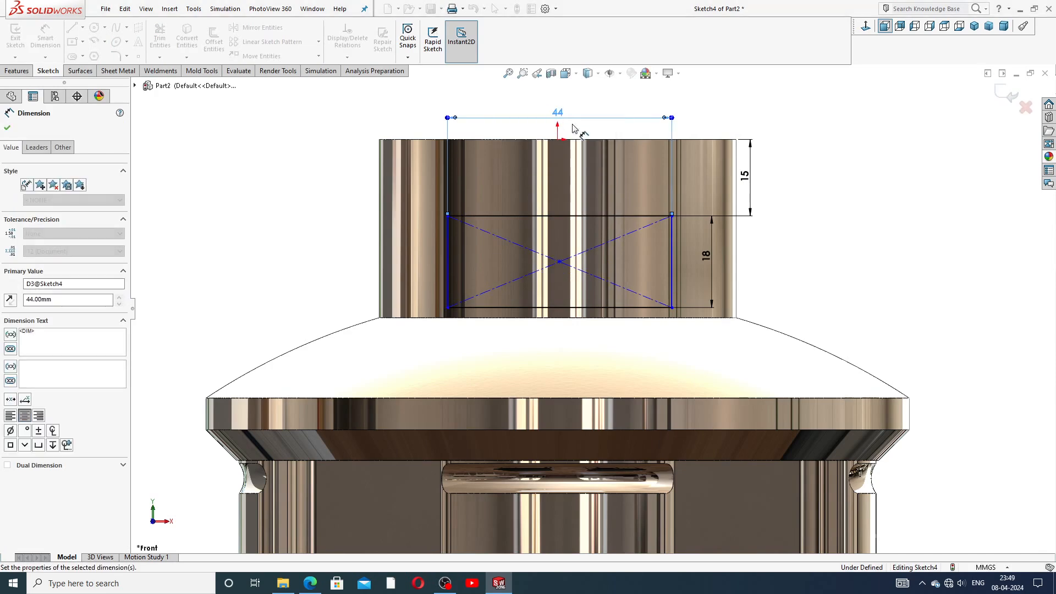
click(737, 103)
right_click(770, 119)
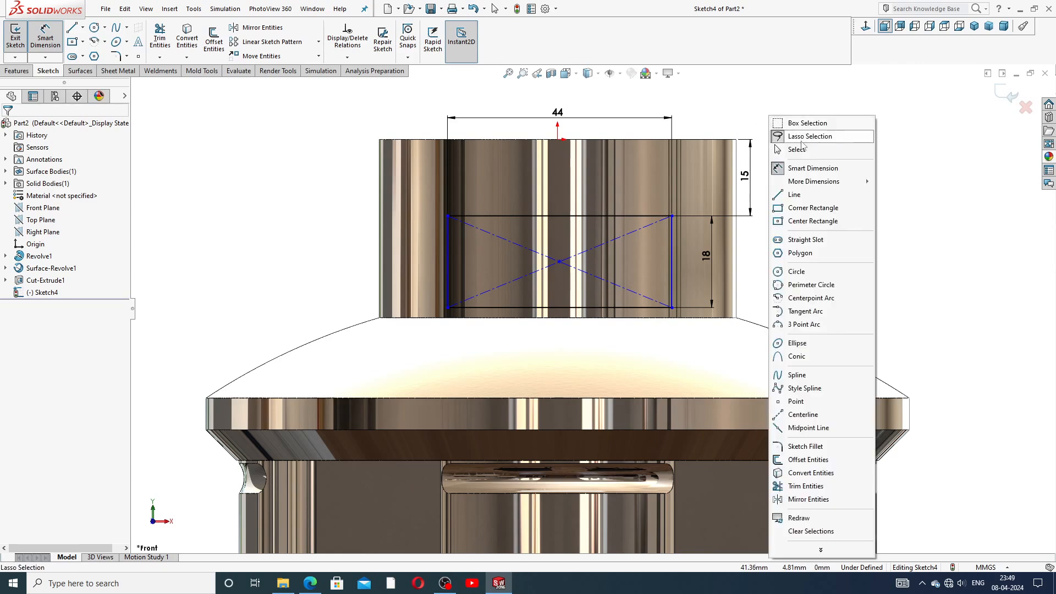
click(797, 148)
Step: Add a Vertical relation between the rectangle's centre point and the origin
click(558, 140)
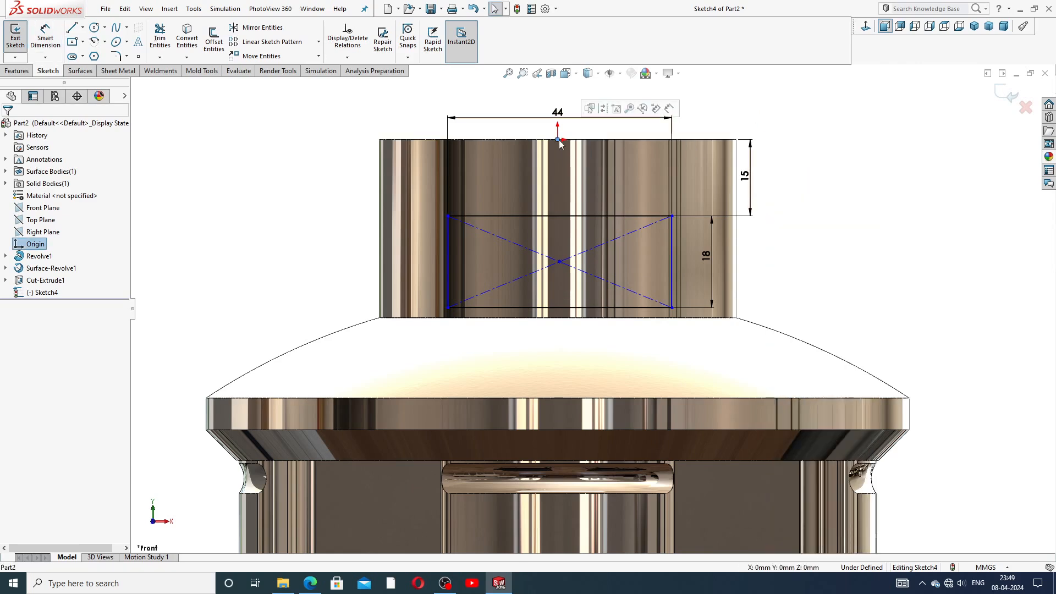
ctrl+click(559, 262)
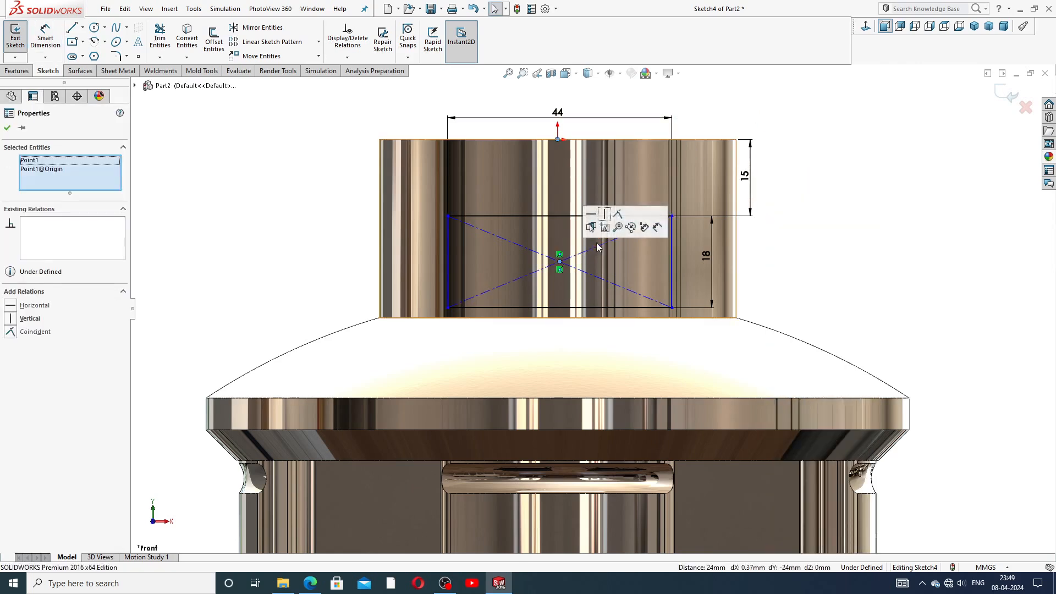
click(603, 214)
click(796, 223)
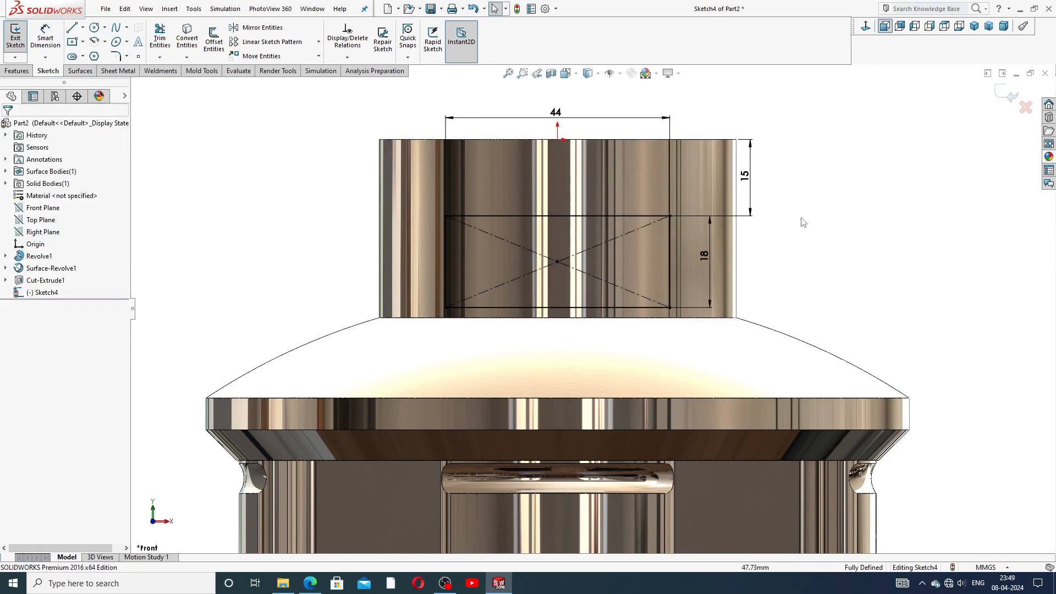
Step: Move the rectangle's width dimension below it and its height dimension outside the hub, and check the slot dimensions in the PART-13 PDF drawing
drag(558, 118, 561, 342)
click(806, 263)
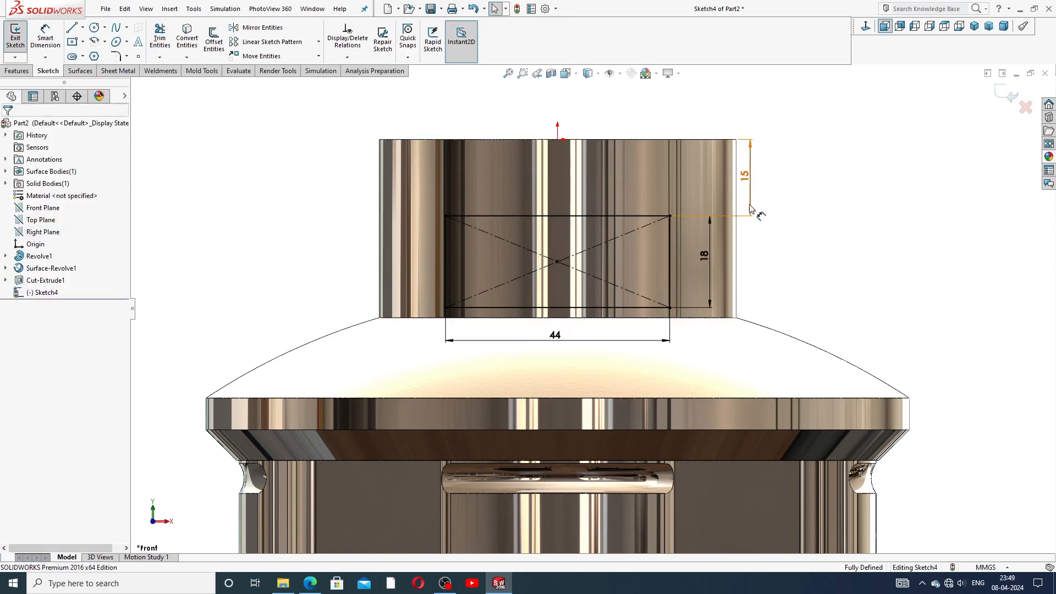
drag(714, 253, 755, 257)
click(692, 344)
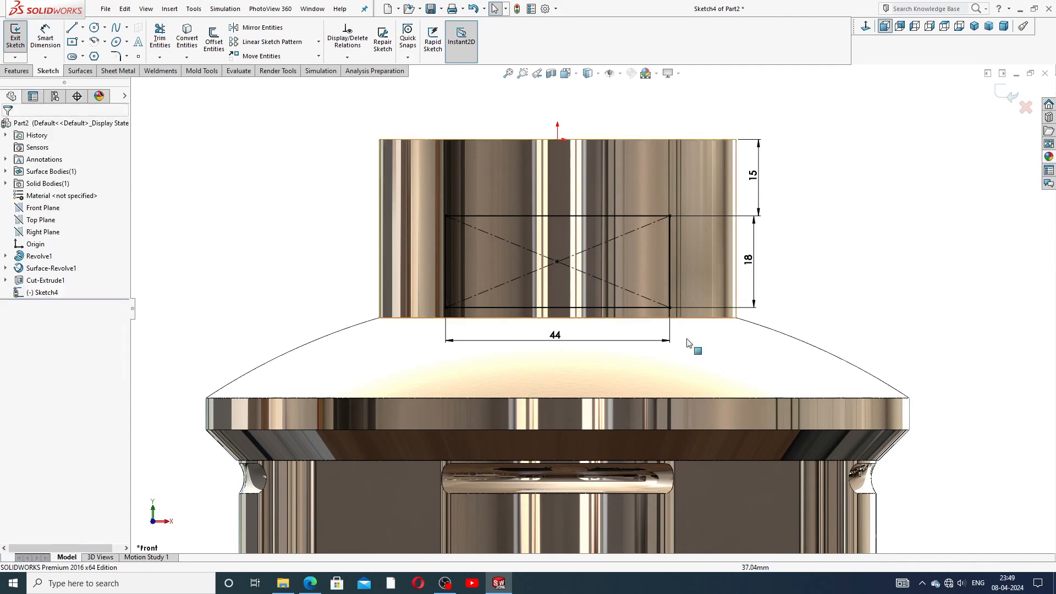
click(310, 583)
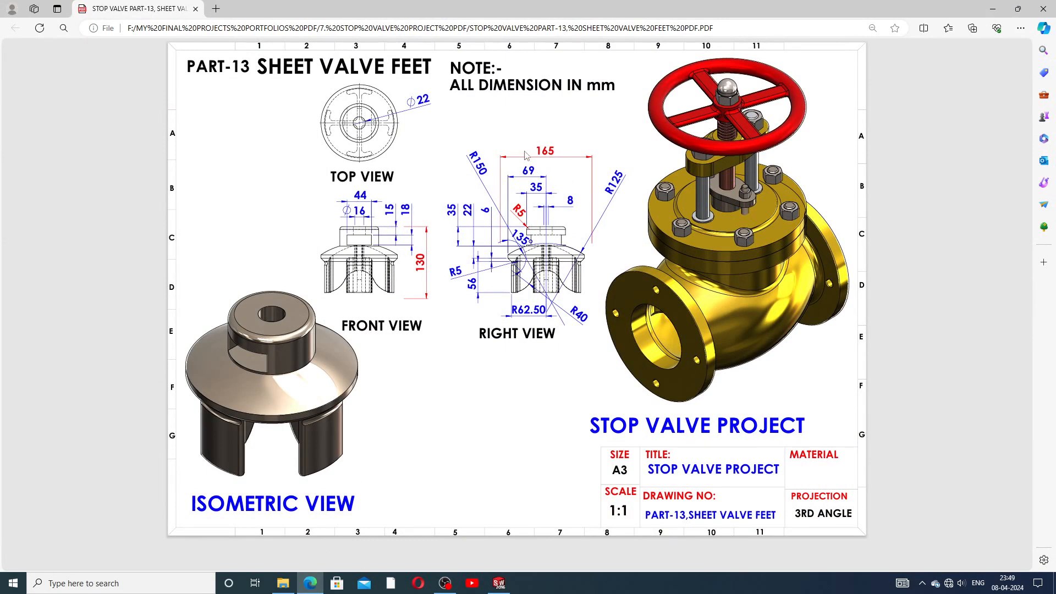
click(315, 580)
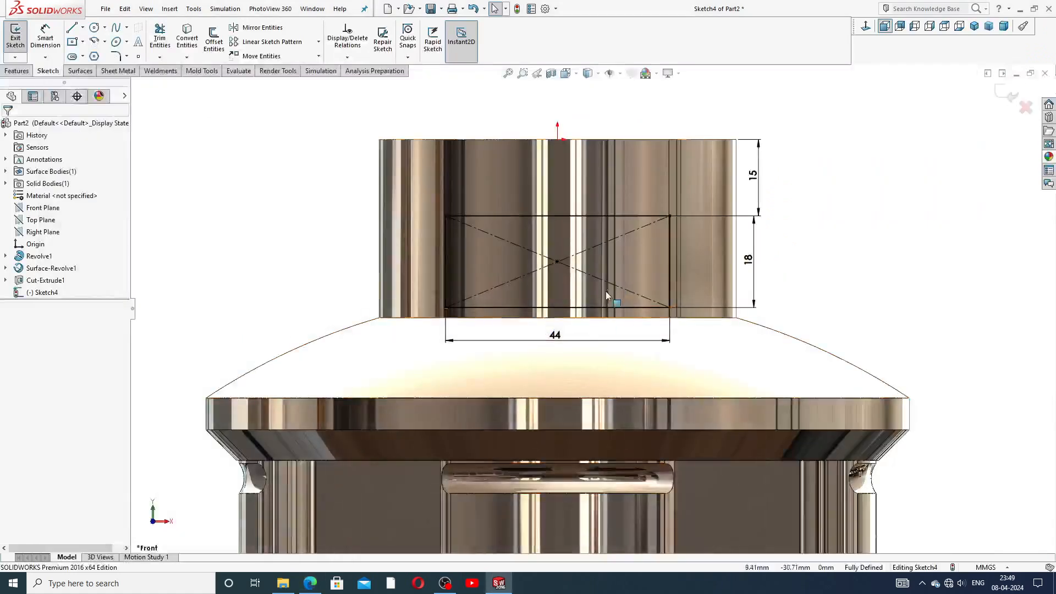
click(556, 337)
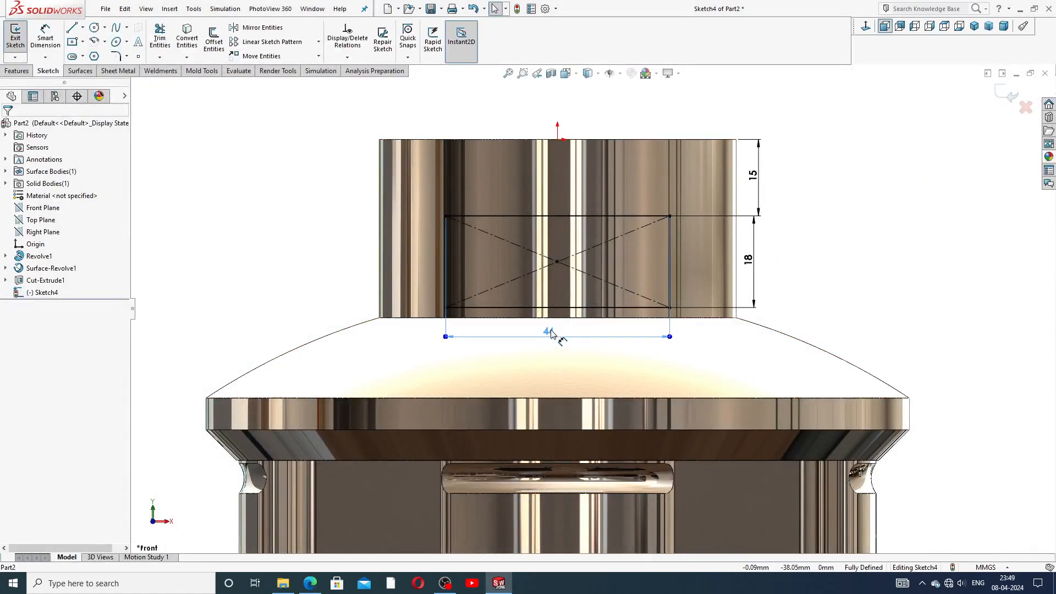
click(755, 264)
click(786, 252)
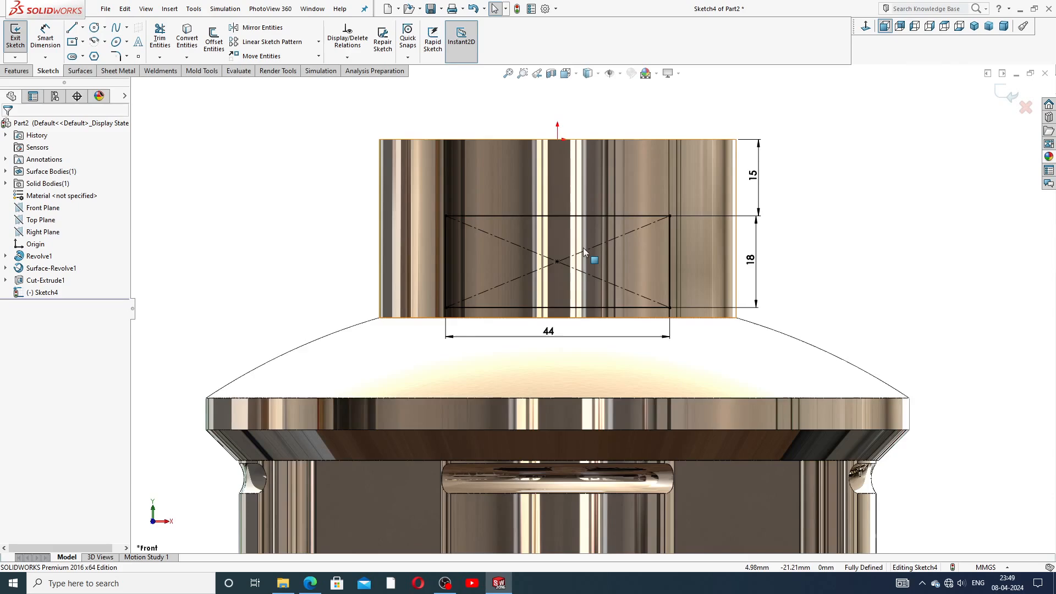
Step: Cut the rectangle through the hub with a Mid Plane extruded cut 165 mm deep
scroll(589, 308, up, 2)
click(17, 70)
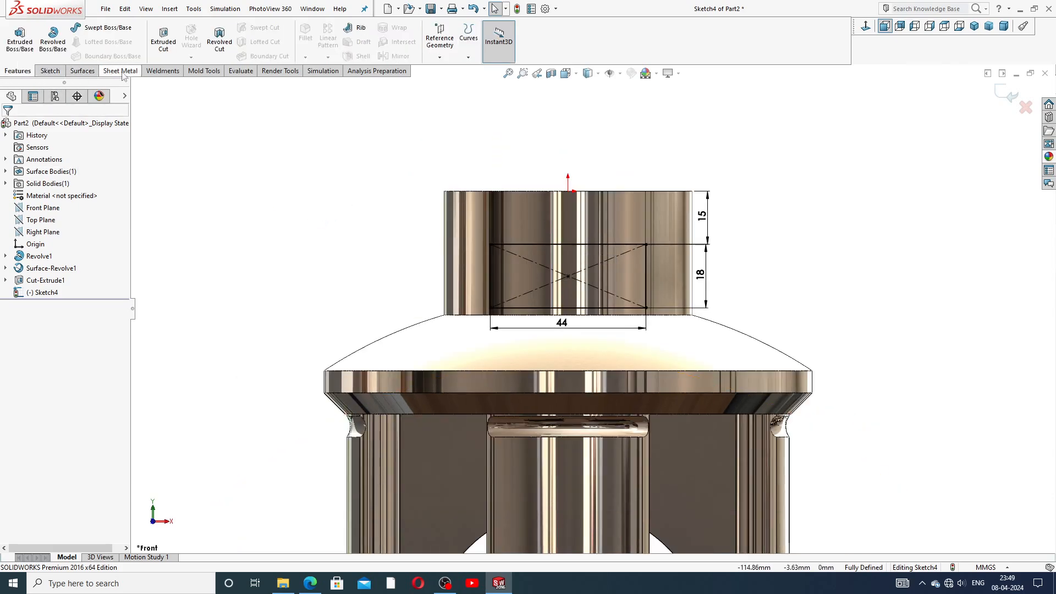
click(163, 41)
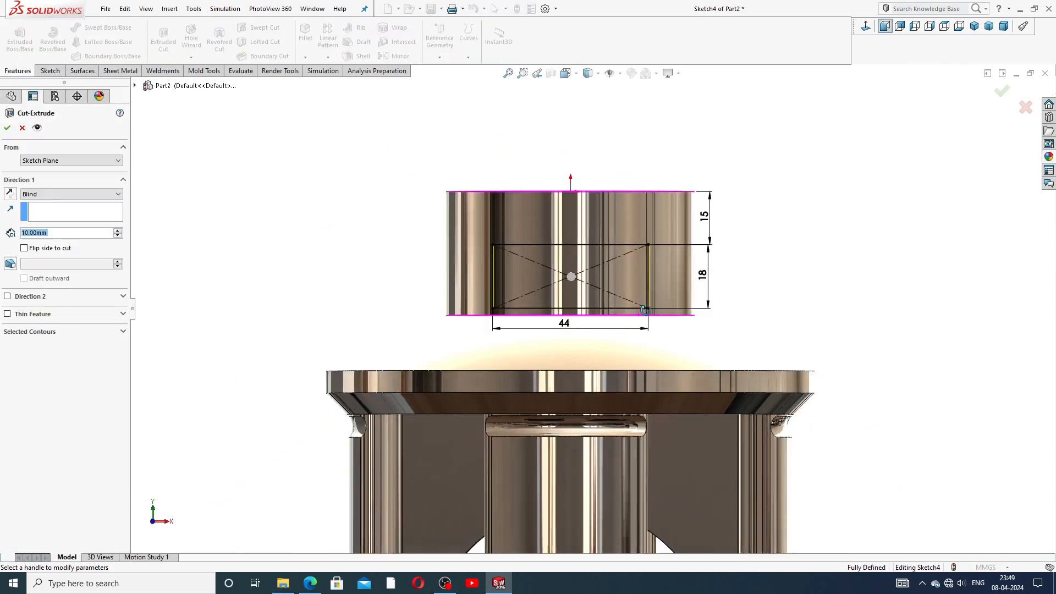
click(71, 194)
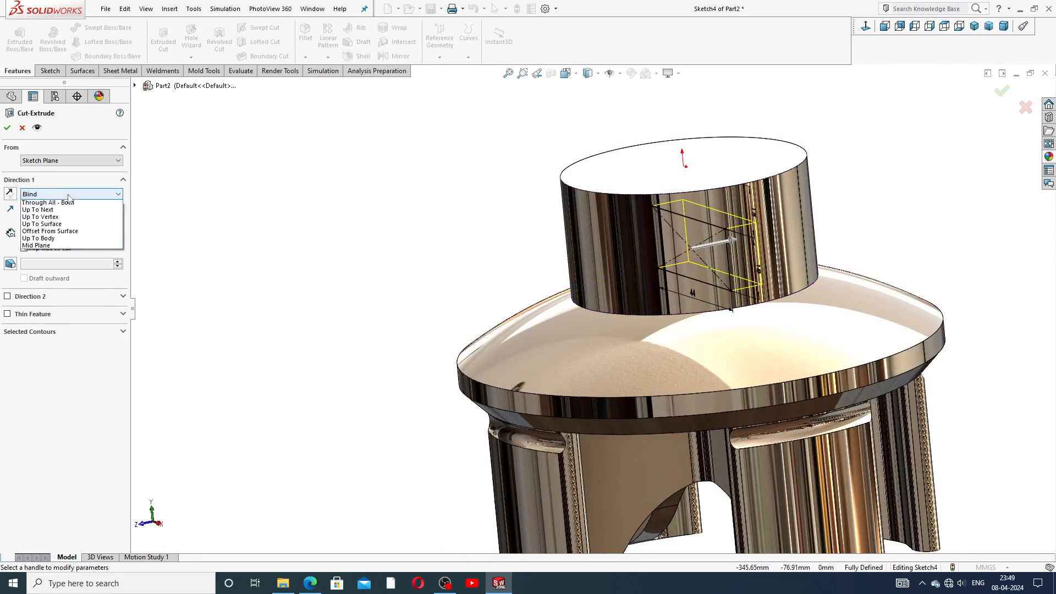
click(63, 264)
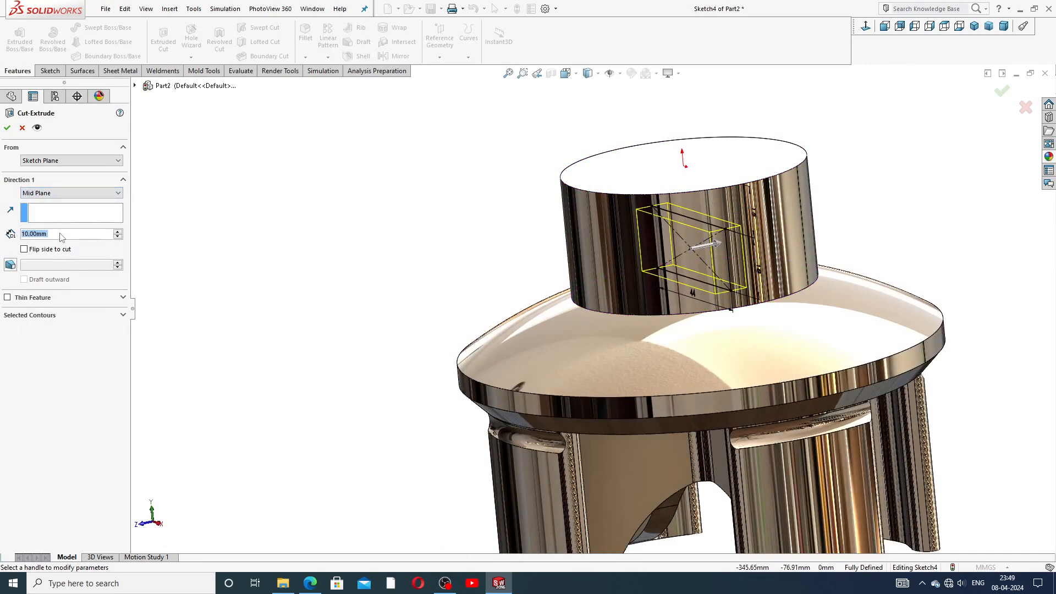
text(16)
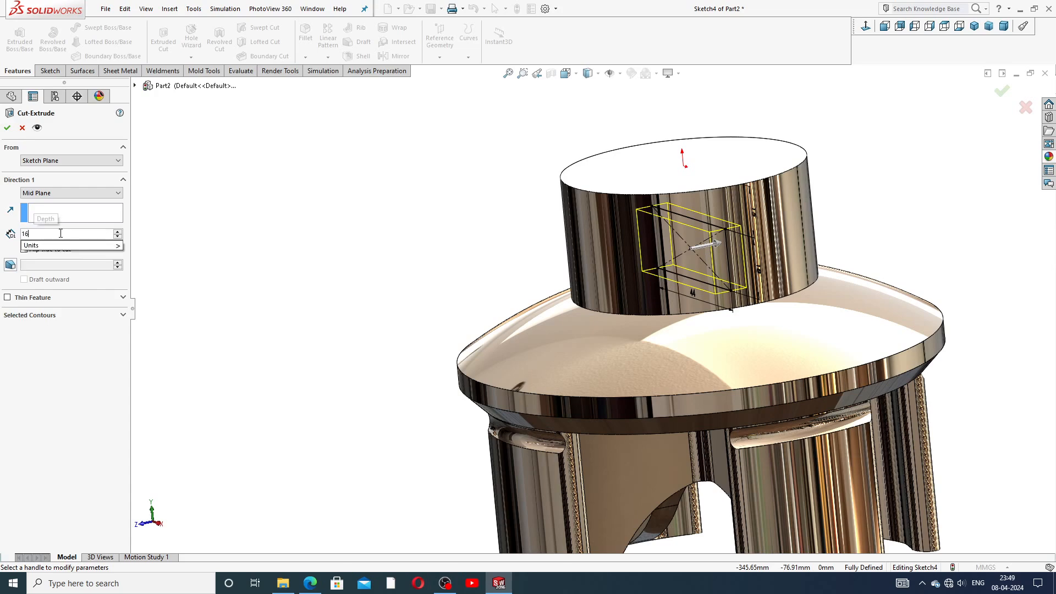
text(5)
key(Return)
scroll(421, 259, up, 2)
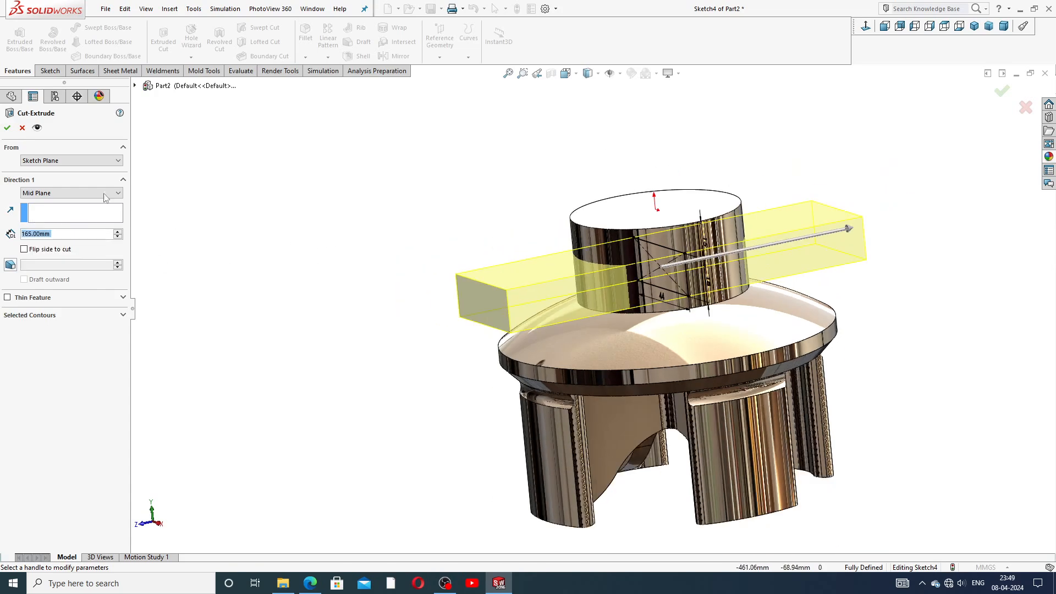
key(Return)
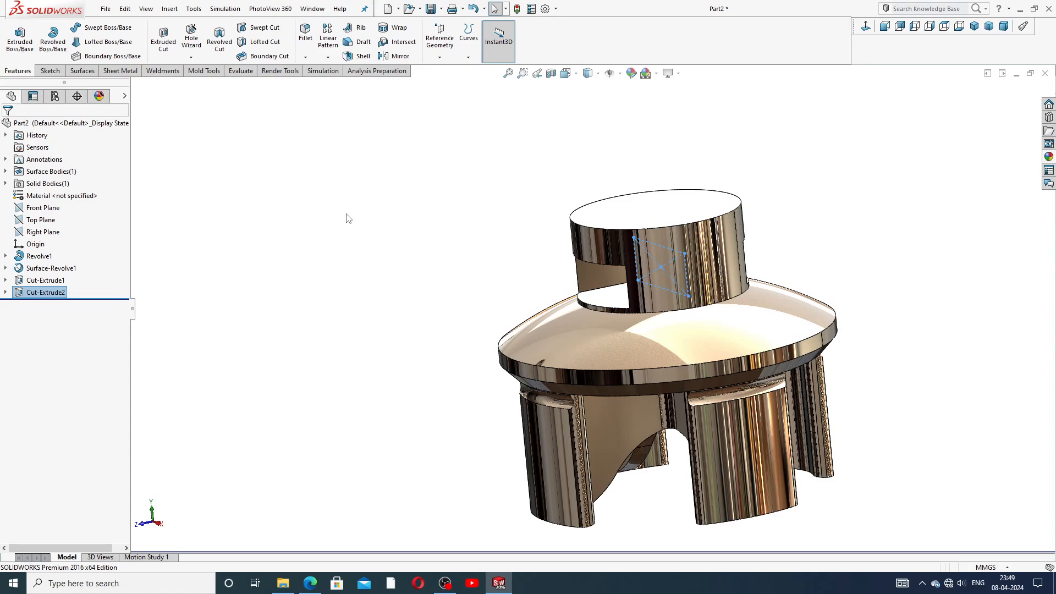
click(494, 242)
middle_drag(547, 245, 591, 224)
click(673, 211)
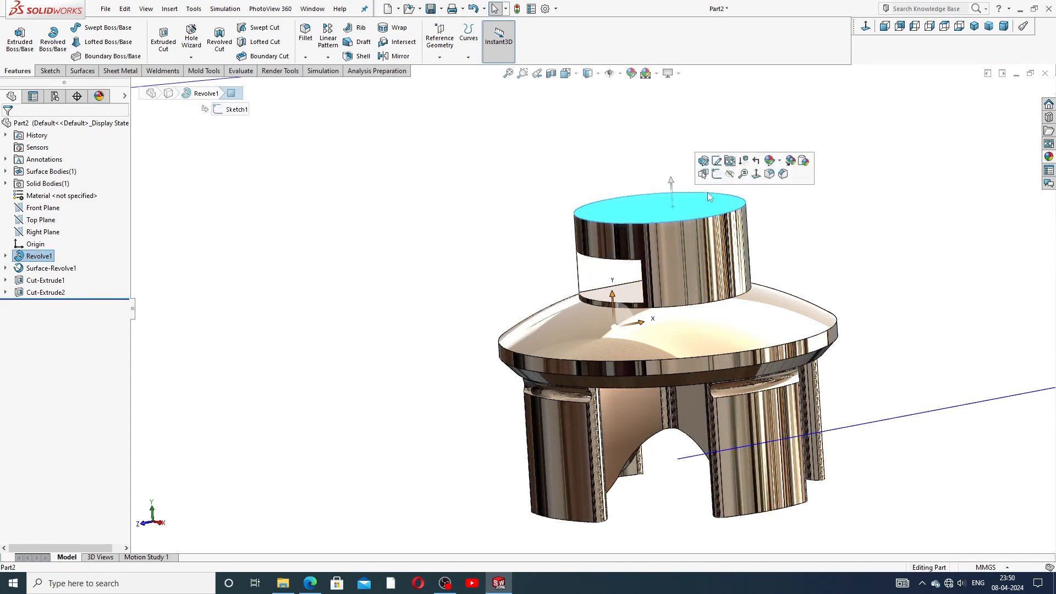
click(721, 170)
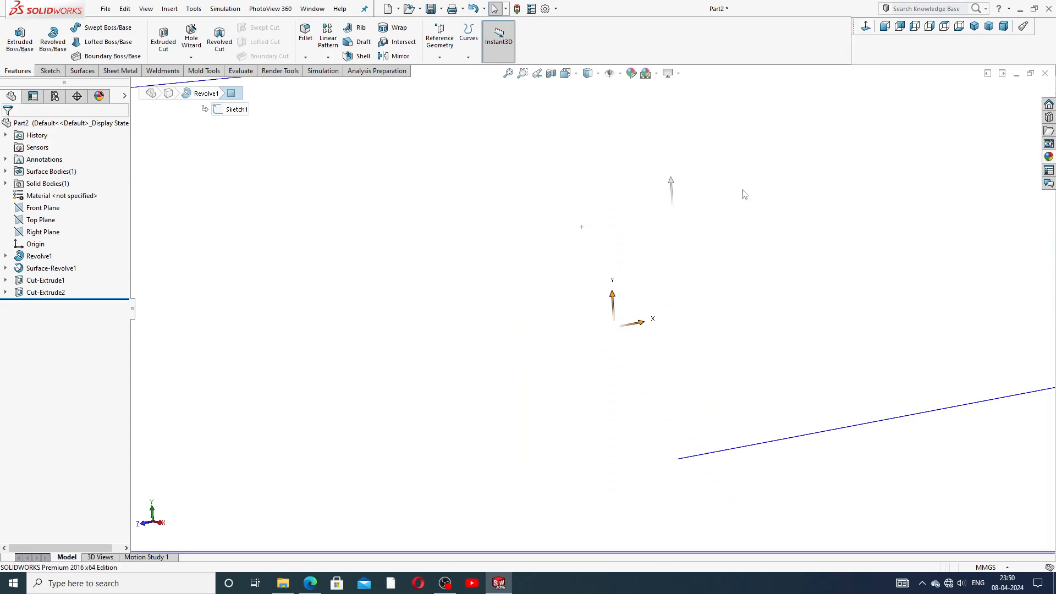
scroll(739, 252, up, 10)
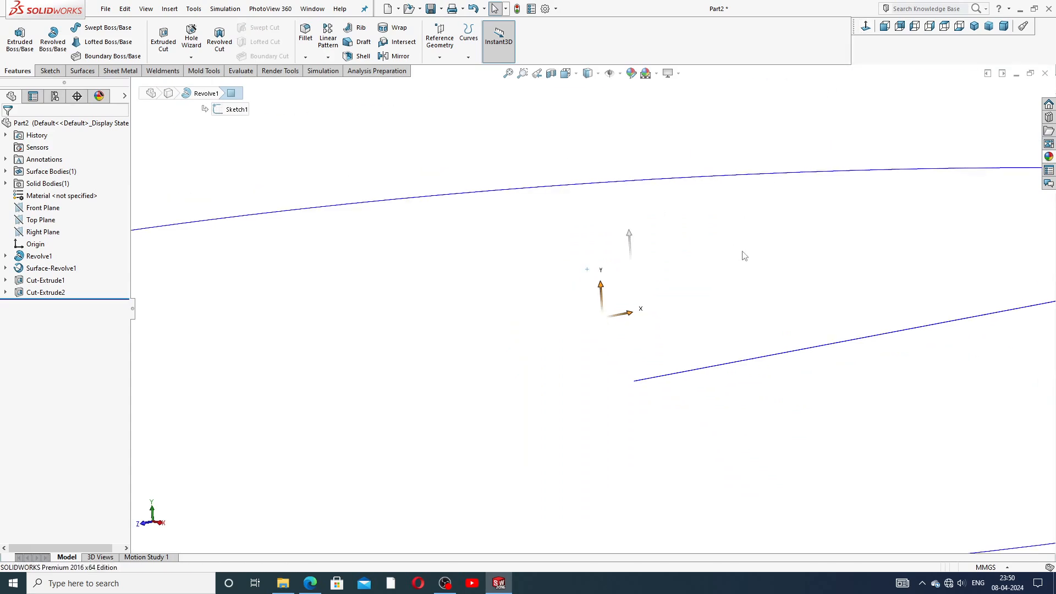
click(777, 196)
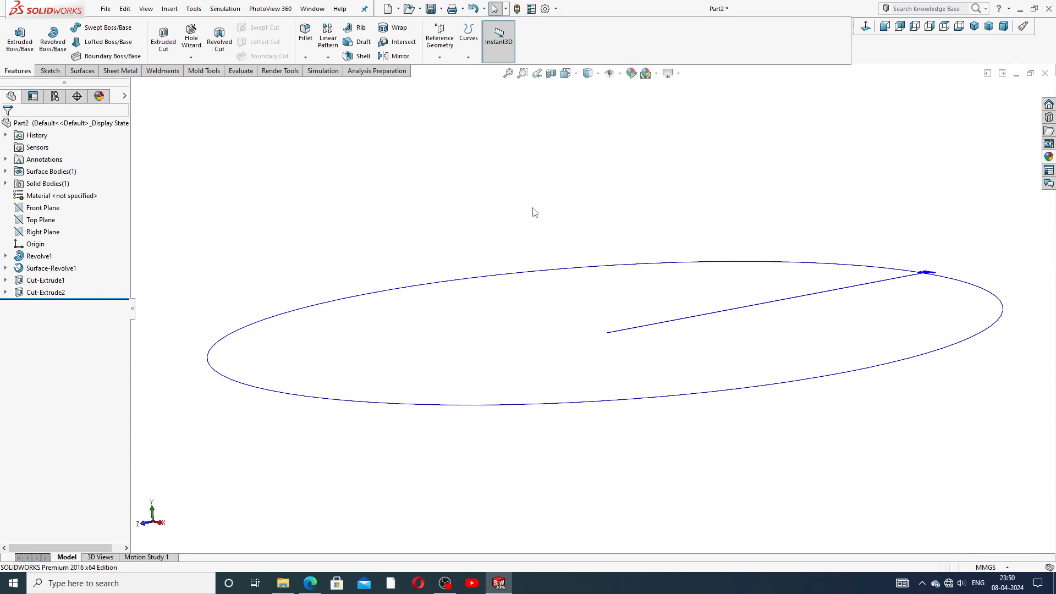
key(ctrl+z)
scroll(604, 315, down, 6)
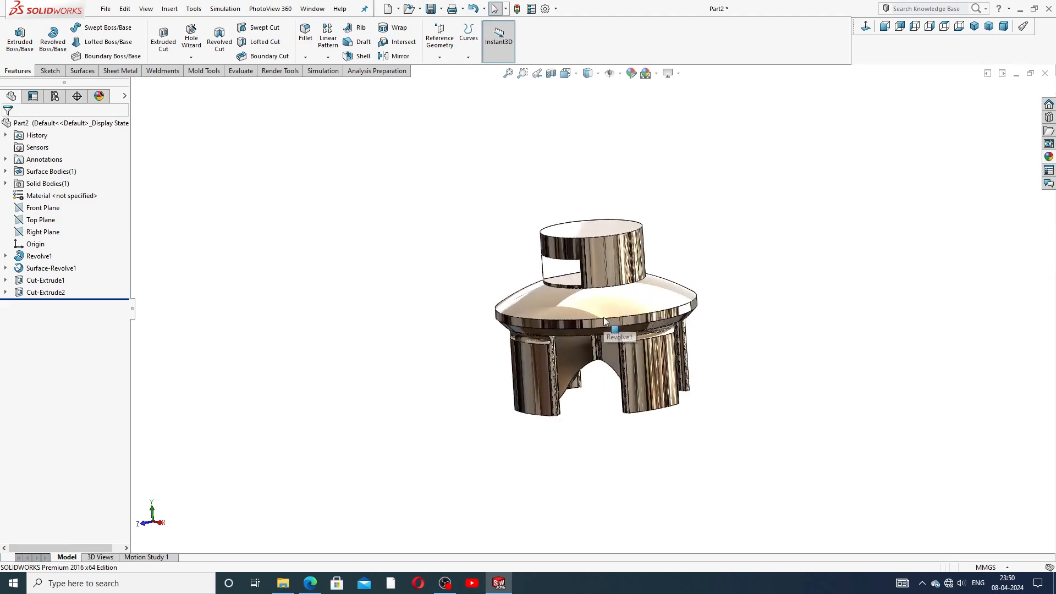
Step: Sketch a circle about 37 mm in diameter, centred on the origin, on the hub's top face
middle_drag(632, 232, 603, 211)
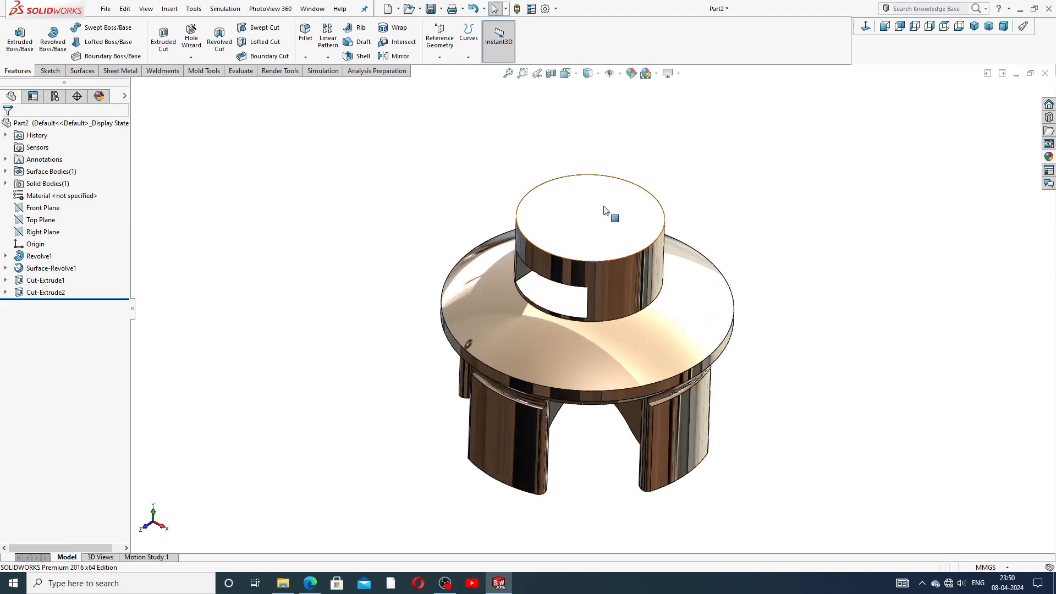
click(603, 206)
click(645, 174)
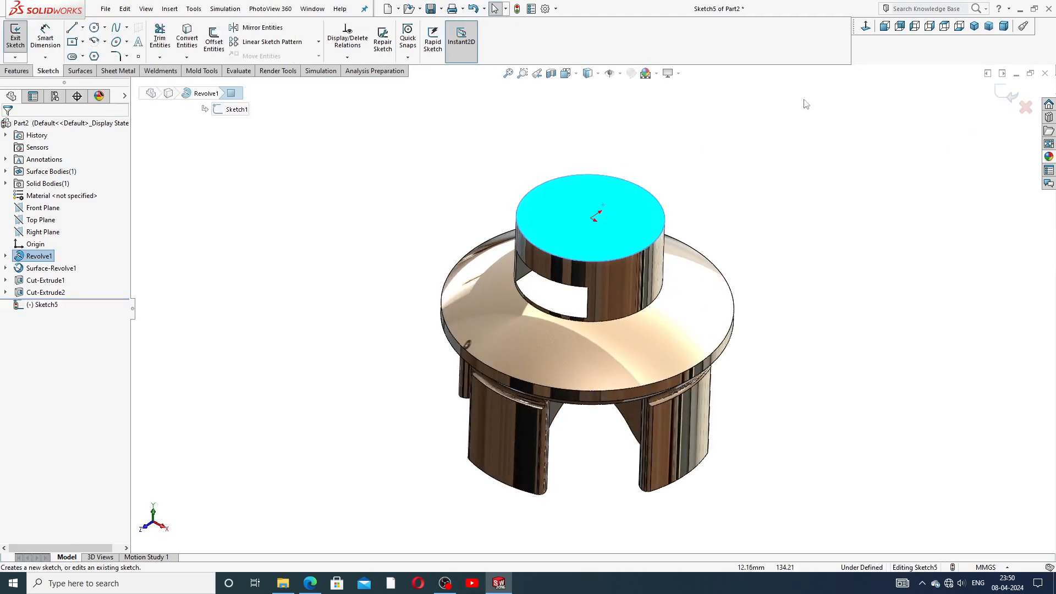
click(866, 26)
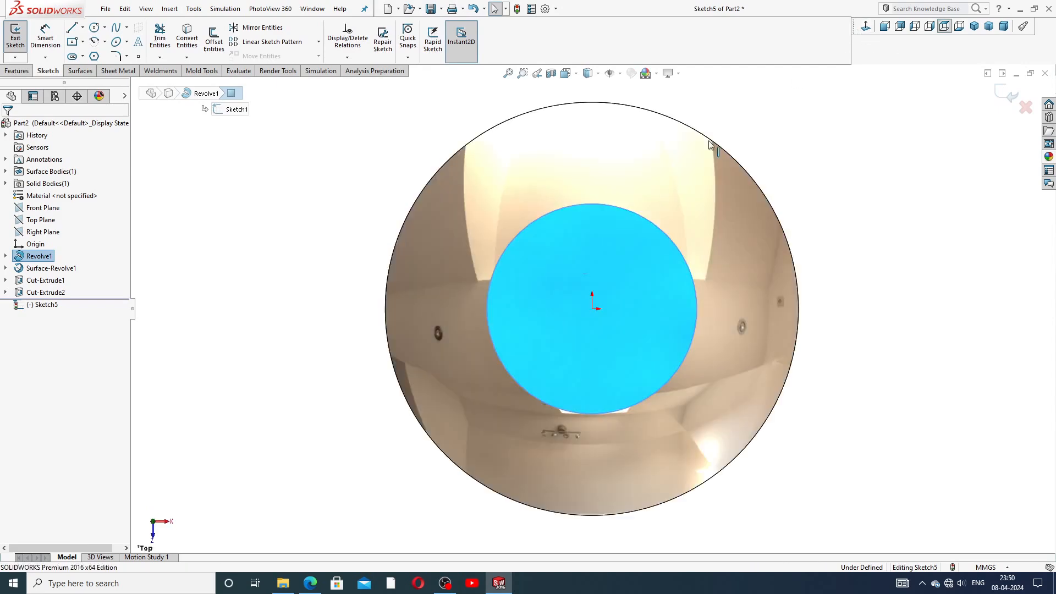
click(94, 27)
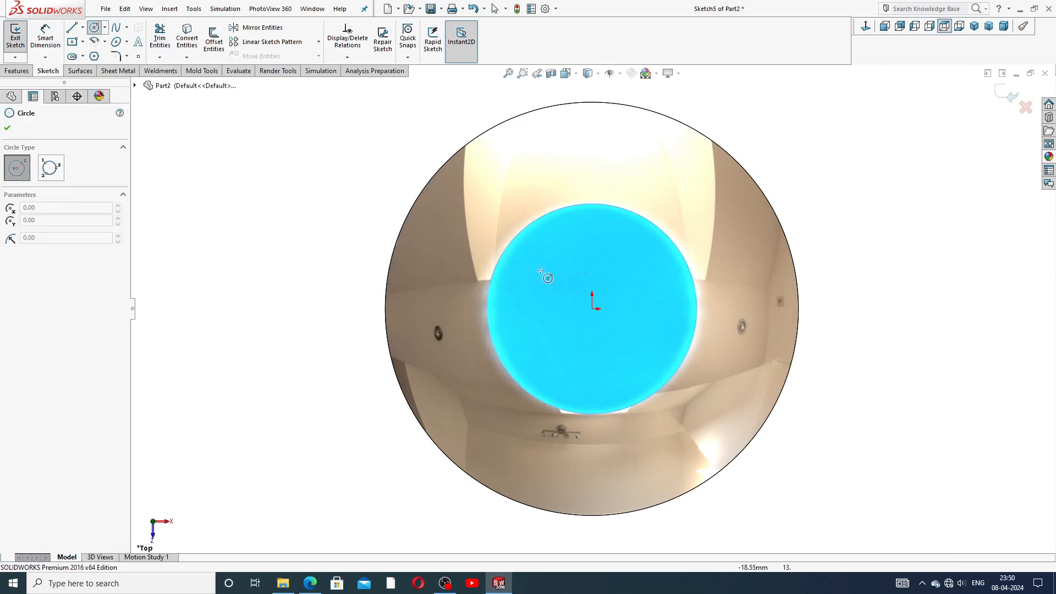
click(592, 308)
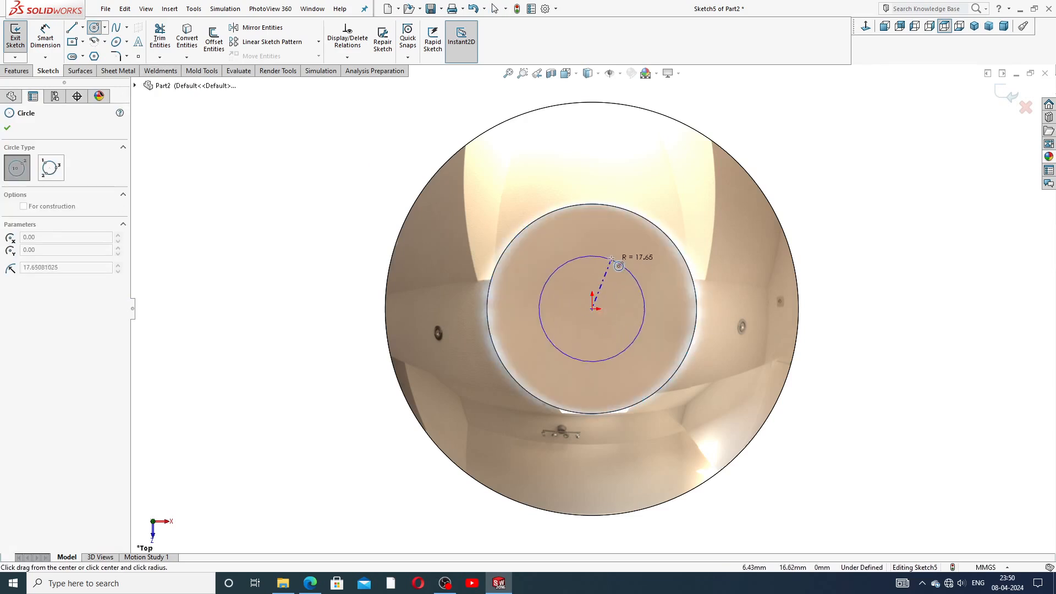
click(609, 256)
right_click(649, 255)
click(662, 254)
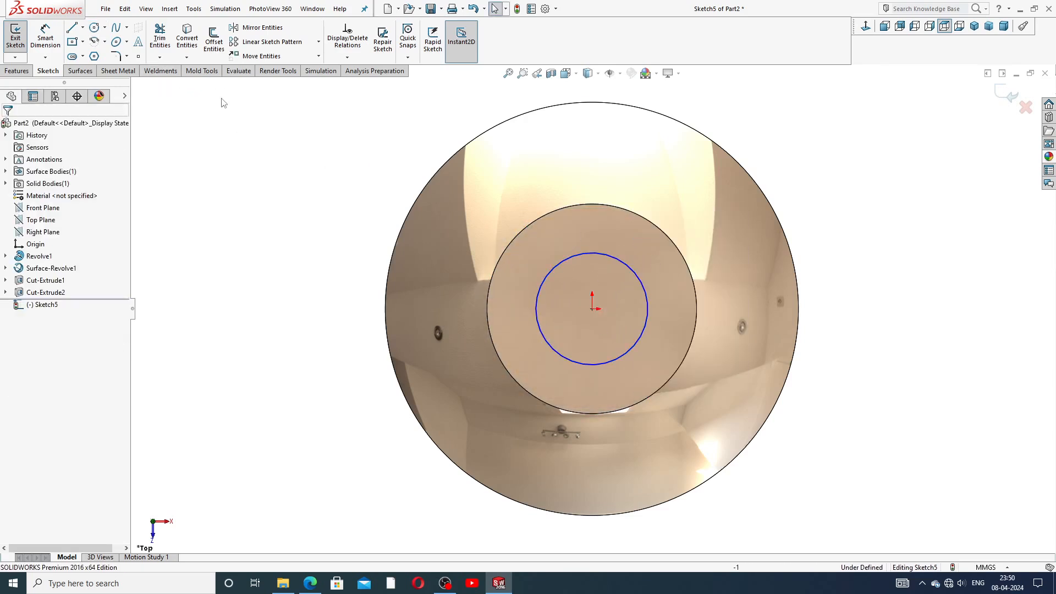
Step: Dimension the circle's diameter as 22 mm and check it against the top view in the PART-13 PDF drawing
click(45, 36)
click(589, 253)
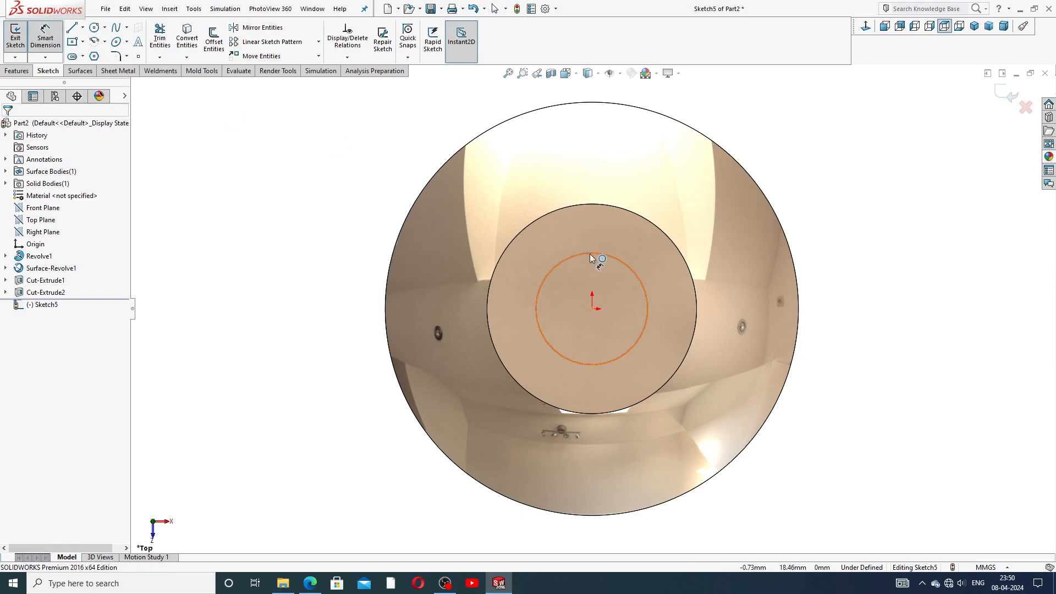
click(697, 213)
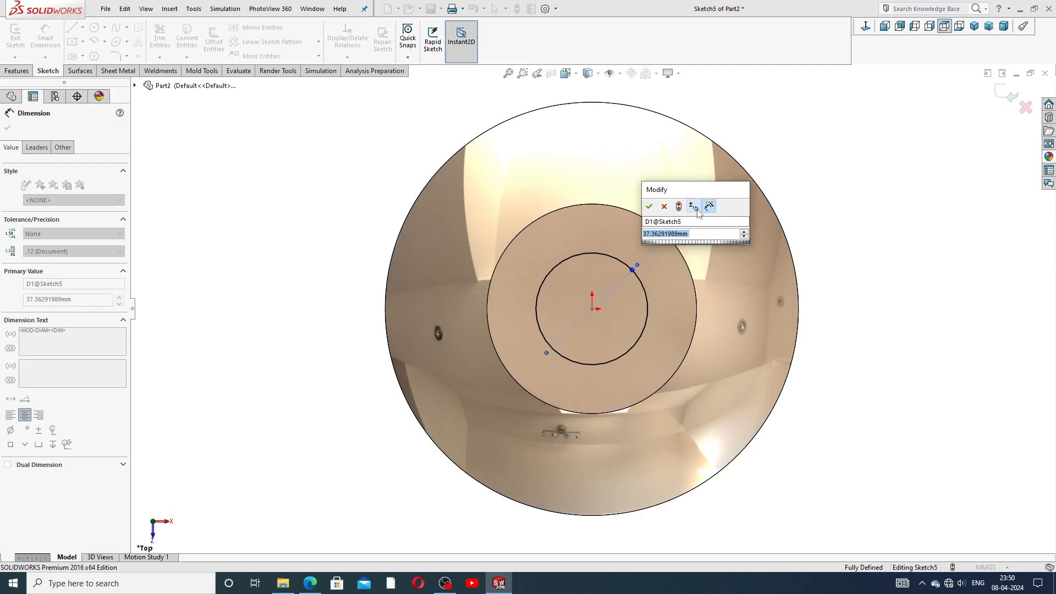
key(Return)
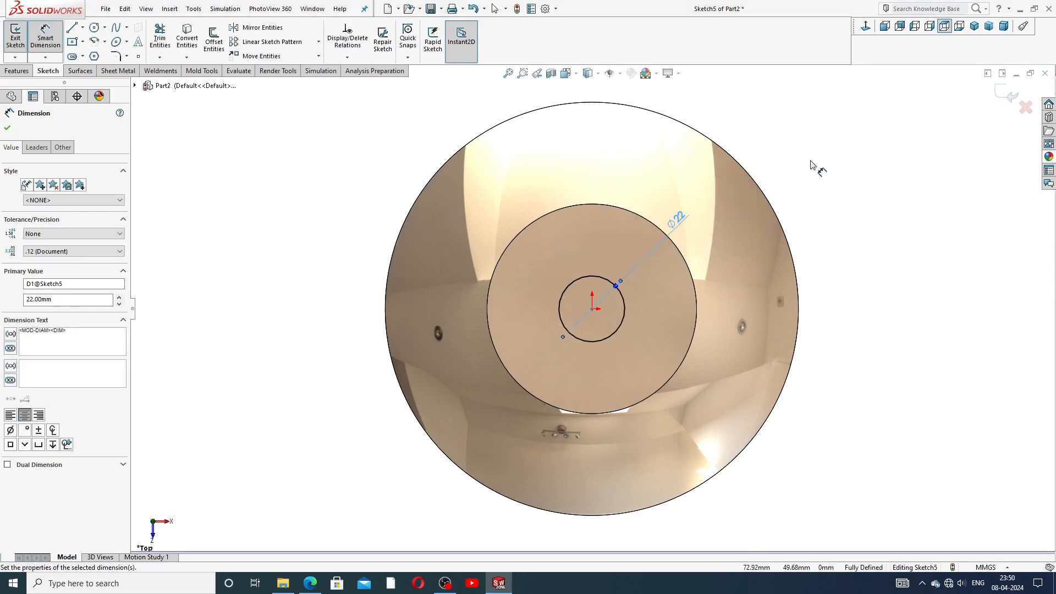
key(Escape)
right_click(820, 166)
click(842, 164)
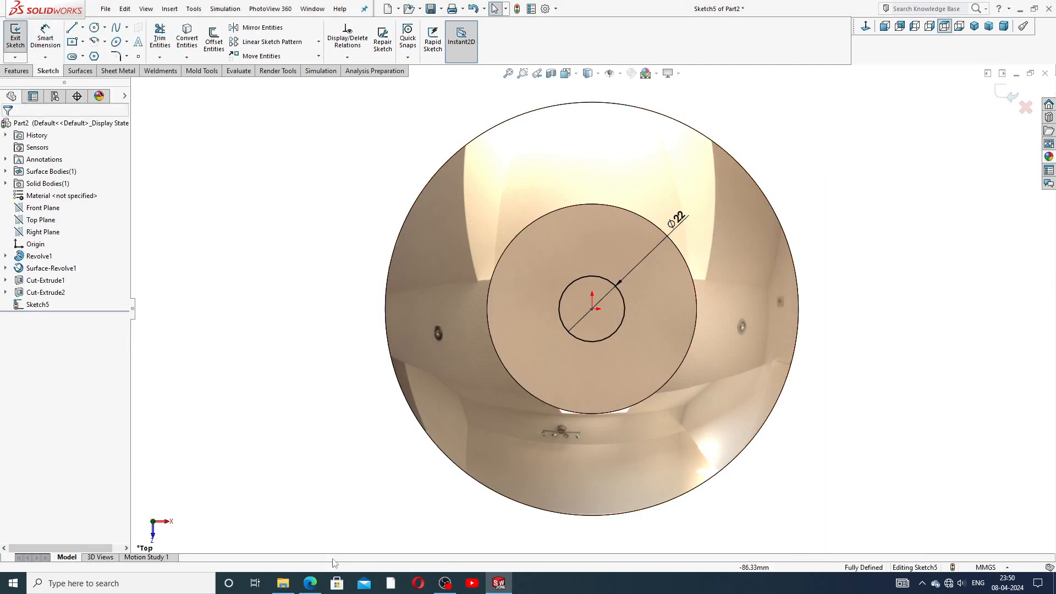
click(311, 584)
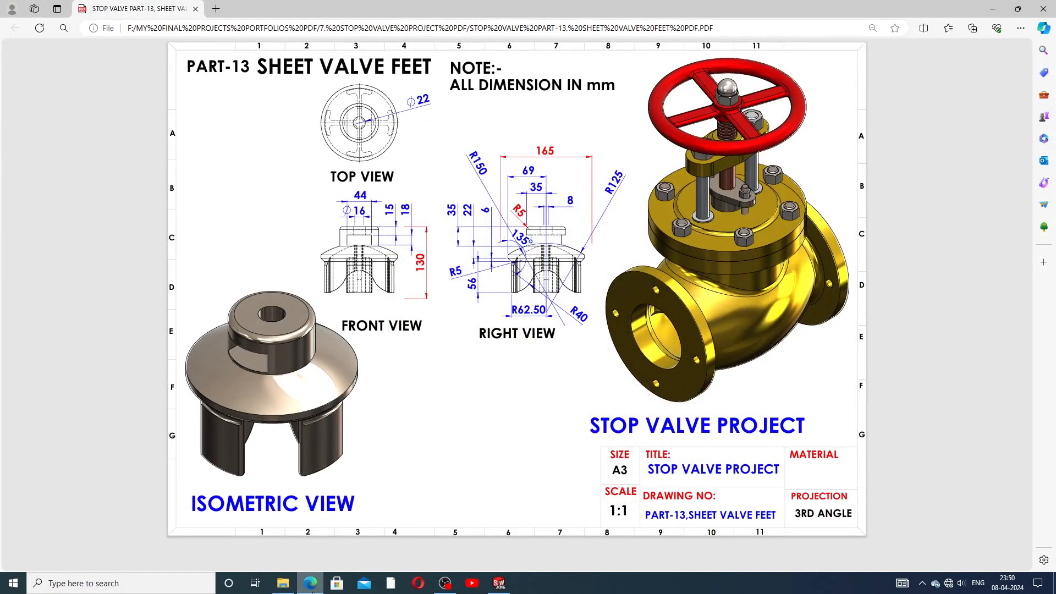
click(316, 583)
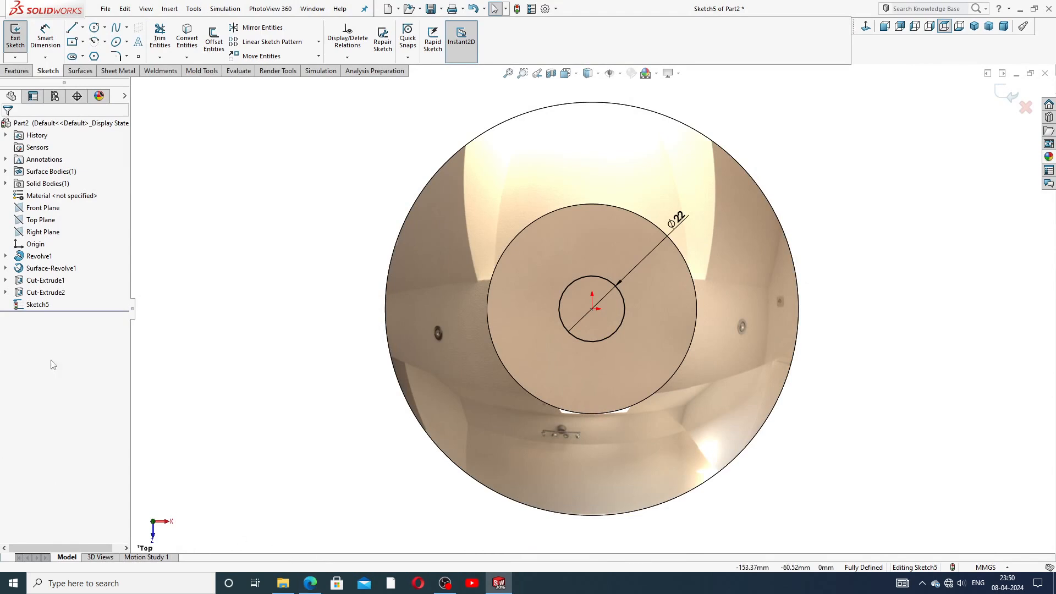
Step: Cut the 22 mm circle down into the hub's slot with an Up To Next extruded cut
click(17, 70)
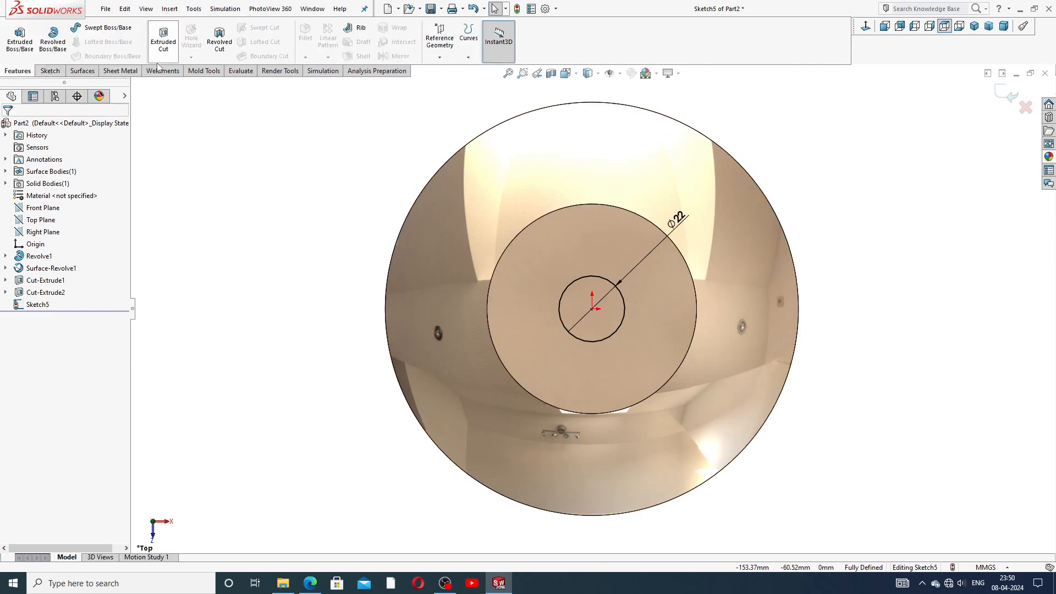
click(163, 40)
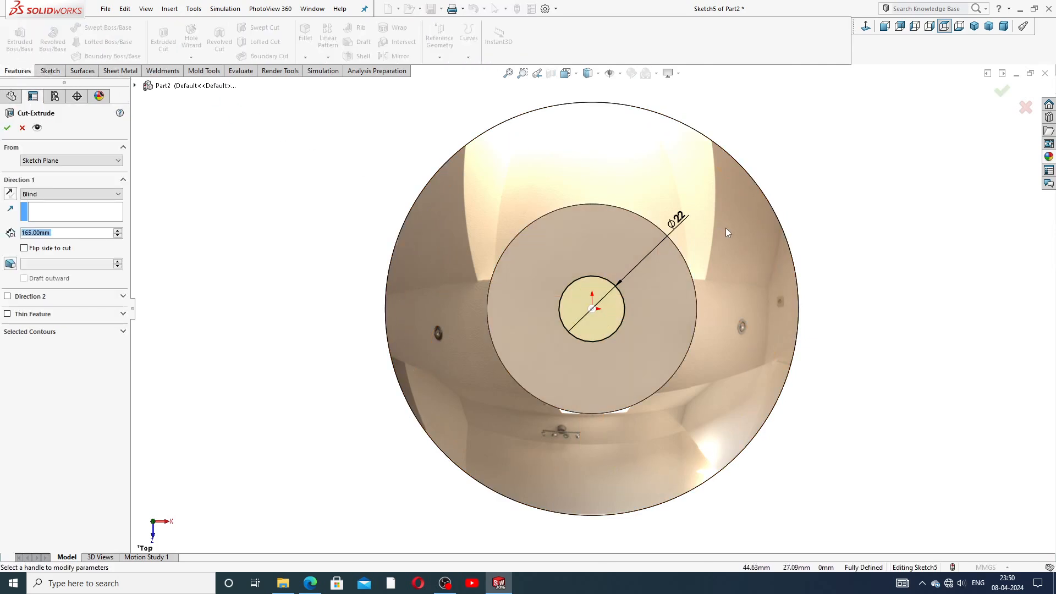
click(974, 25)
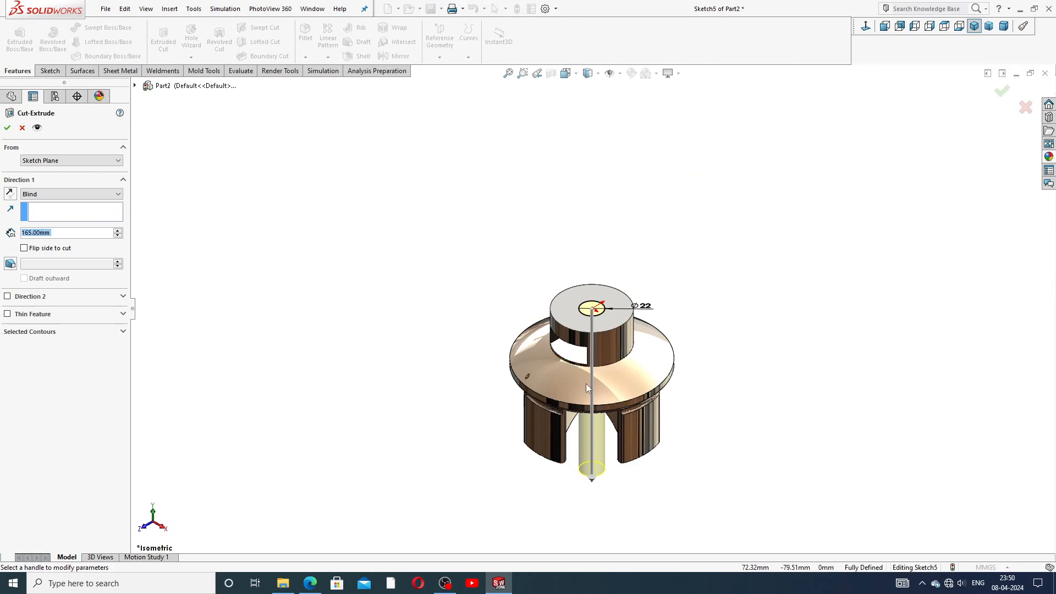
click(46, 196)
click(60, 224)
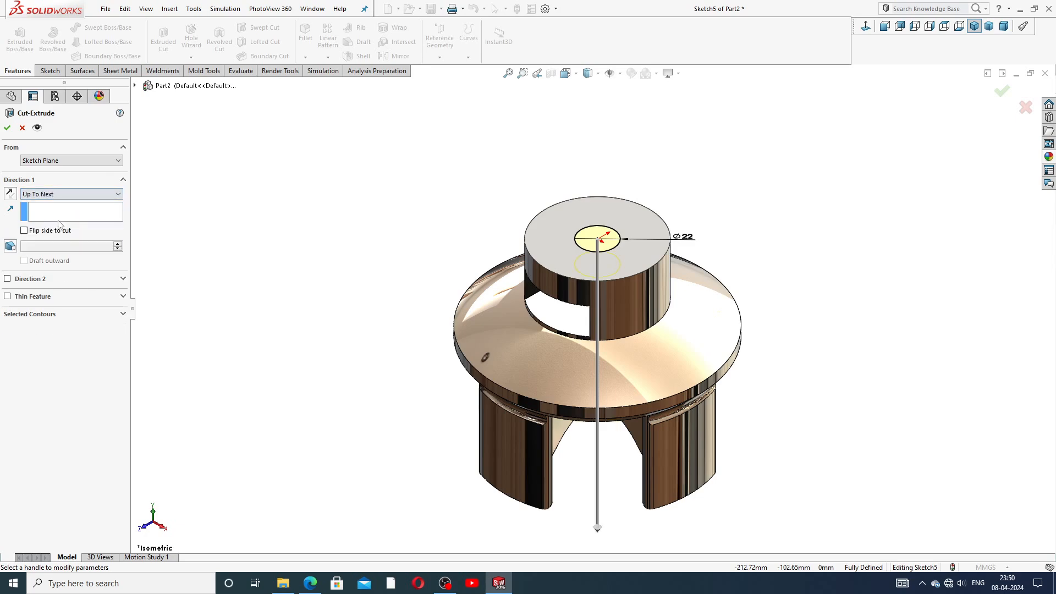
middle_drag(365, 219, 439, 110)
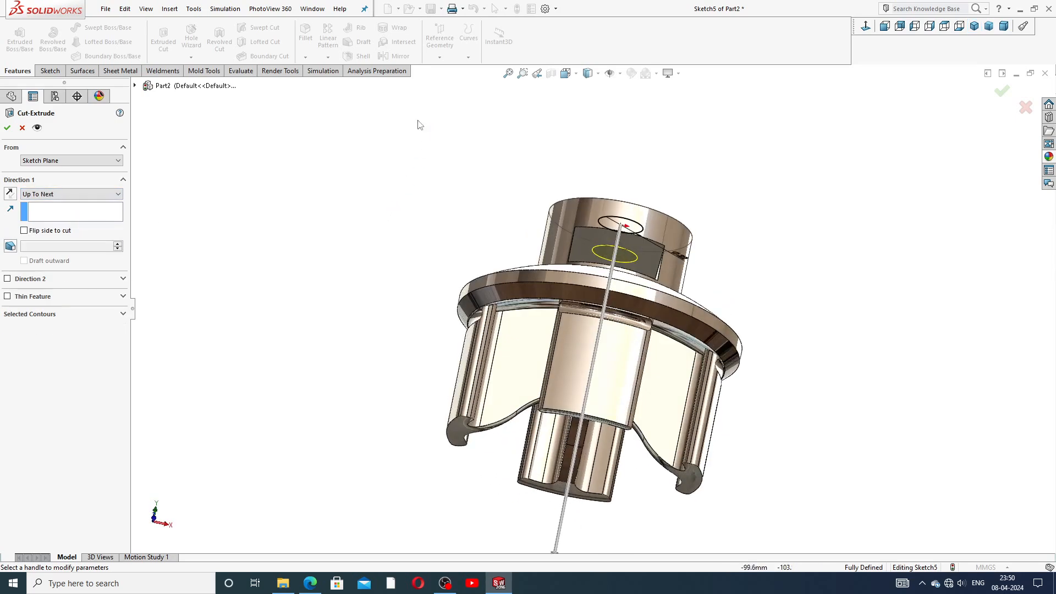
key(Return)
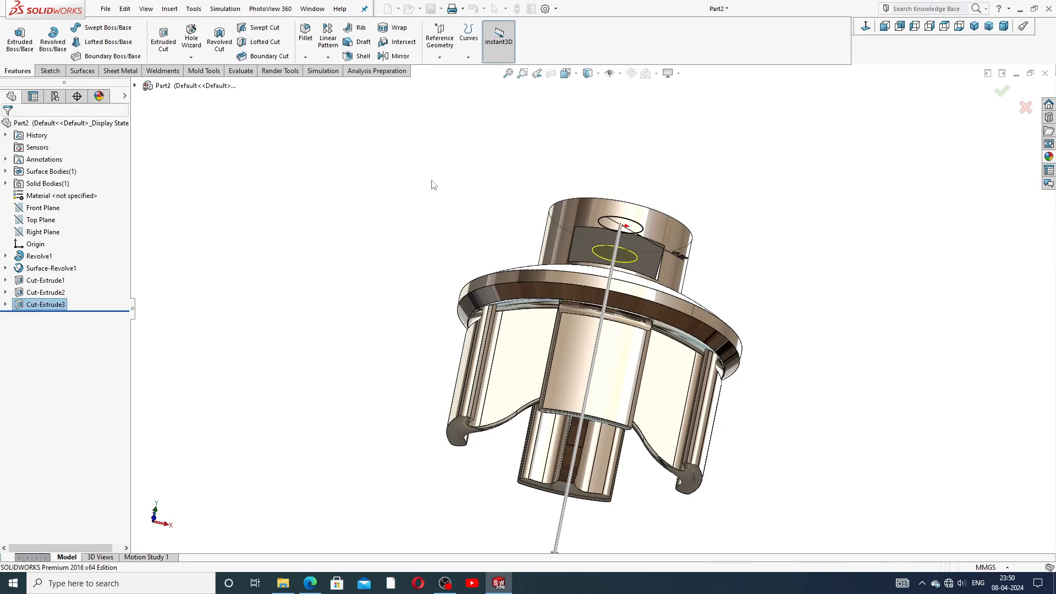
Step: Fillet the hub's top face with a 5 mm radius, rounding both the outer edge and the hole's edge
middle_drag(717, 204, 686, 361)
scroll(629, 323, up, 3)
scroll(621, 331, down, 4)
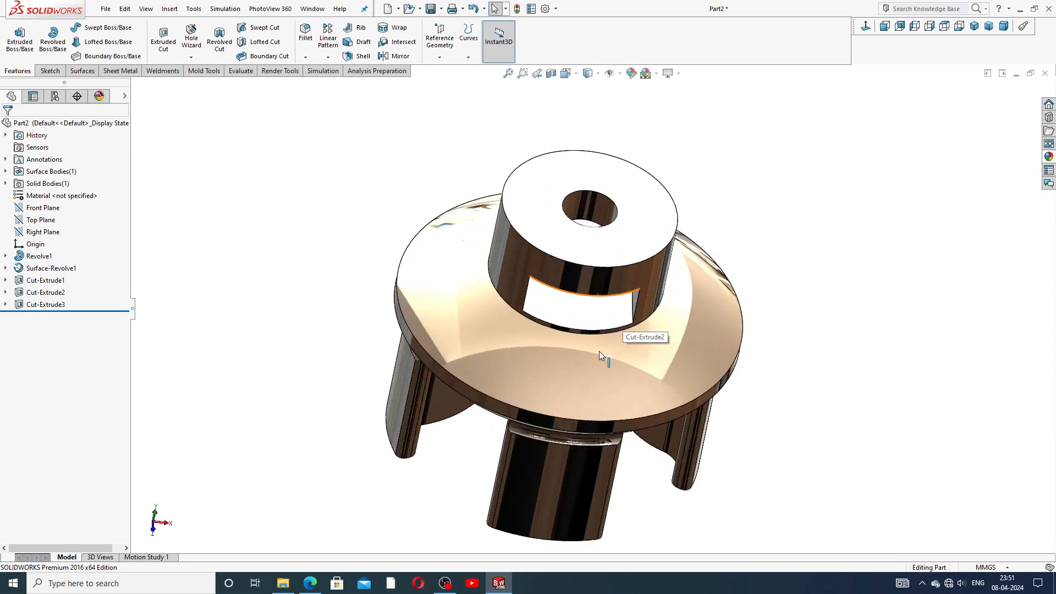
mouse_move(598, 352)
middle_down()
mouse_move(604, 322)
mouse_move(602, 340)
middle_up()
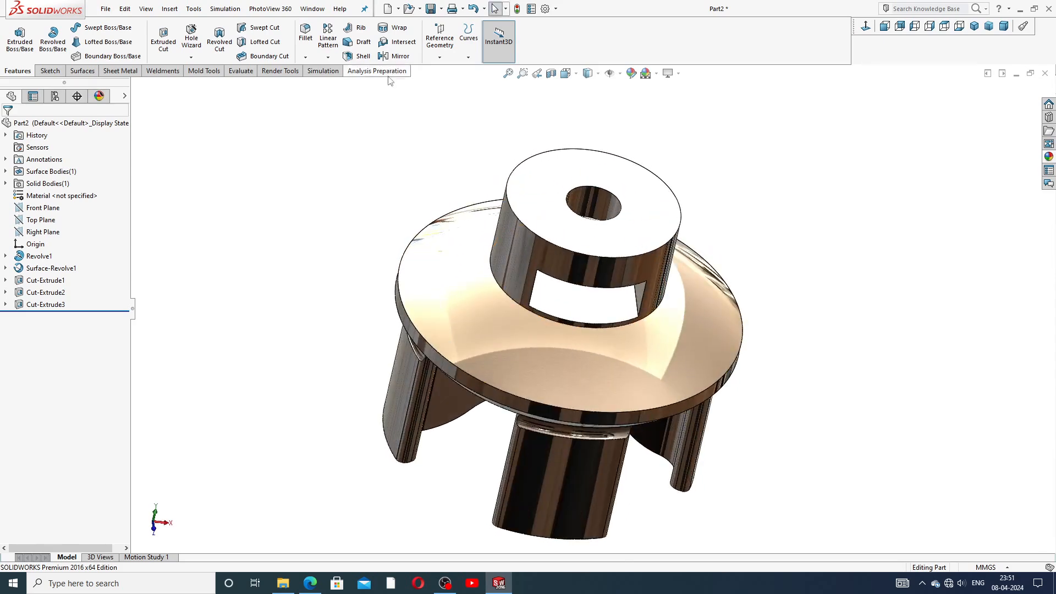
click(305, 57)
click(321, 70)
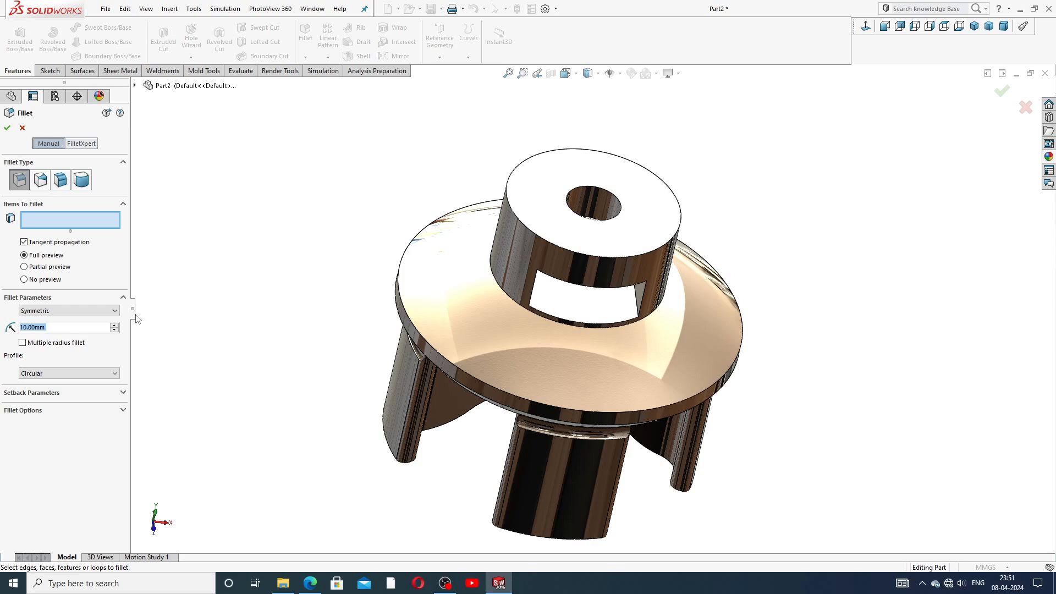
text(5)
key(Return)
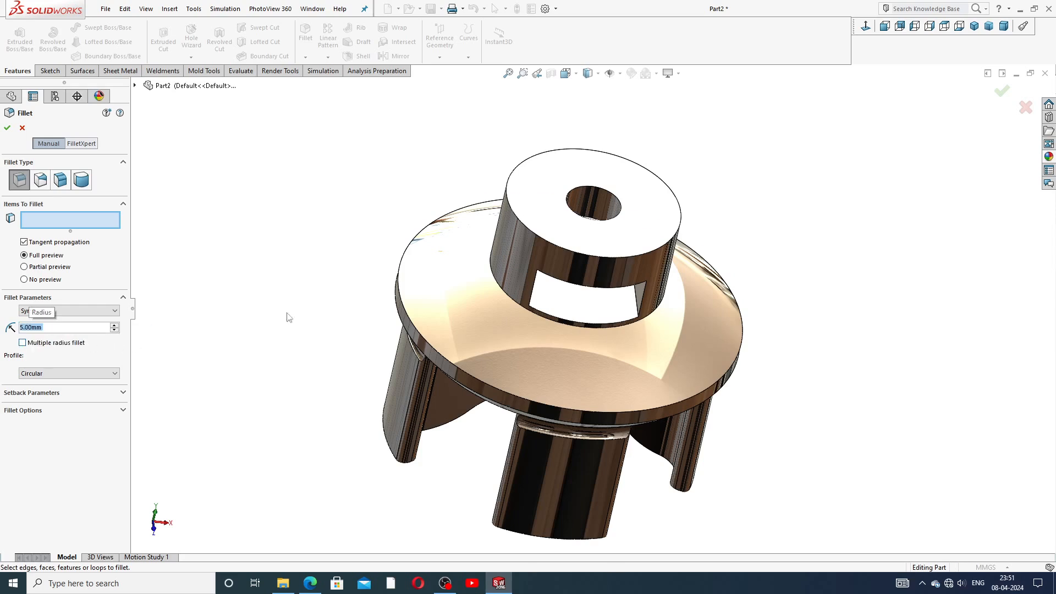
click(544, 203)
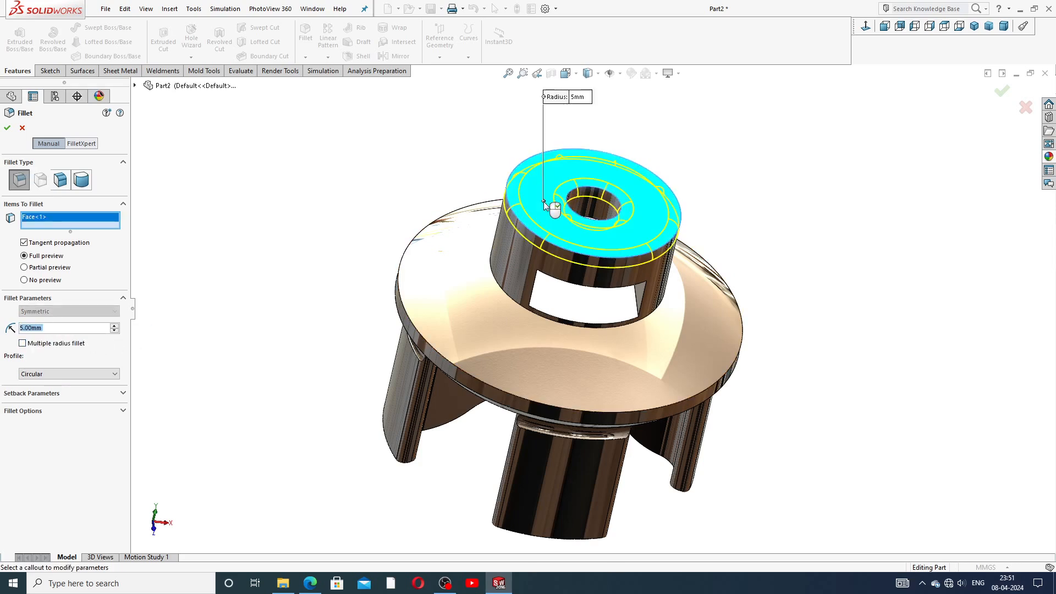
click(7, 128)
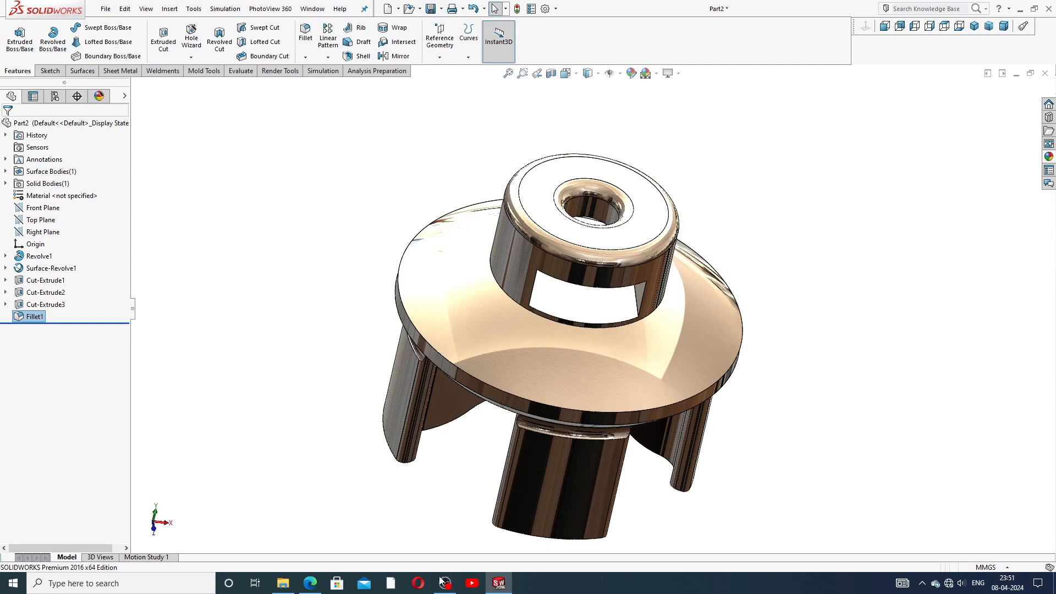
Step: Check the fillet in the PART-13 PDF drawing and delete the 5 mm fillet from the hub's top face
click(310, 583)
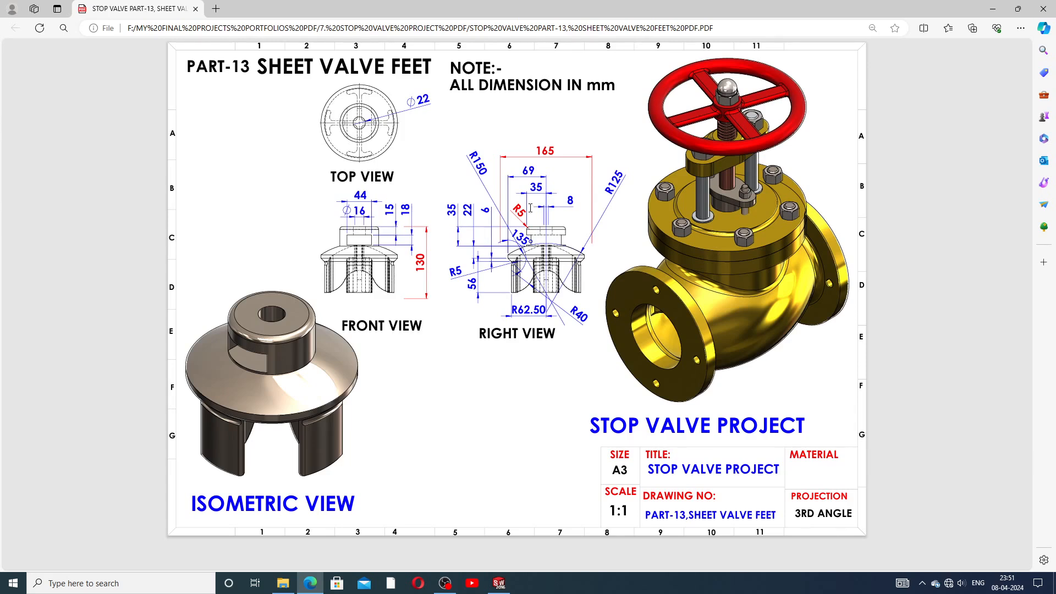
click(497, 584)
scroll(584, 188, down, 3)
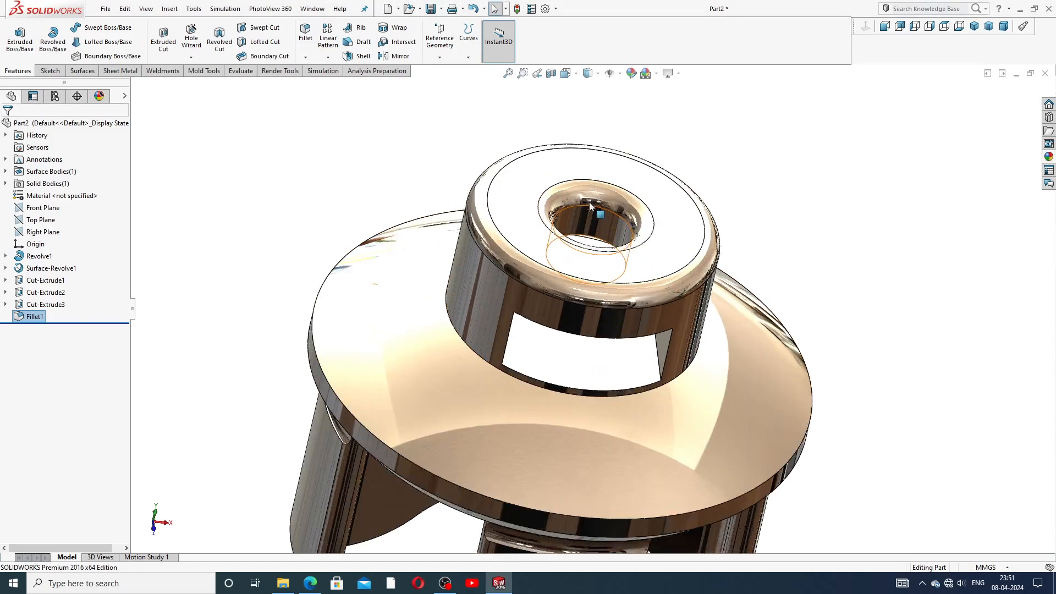
click(678, 155)
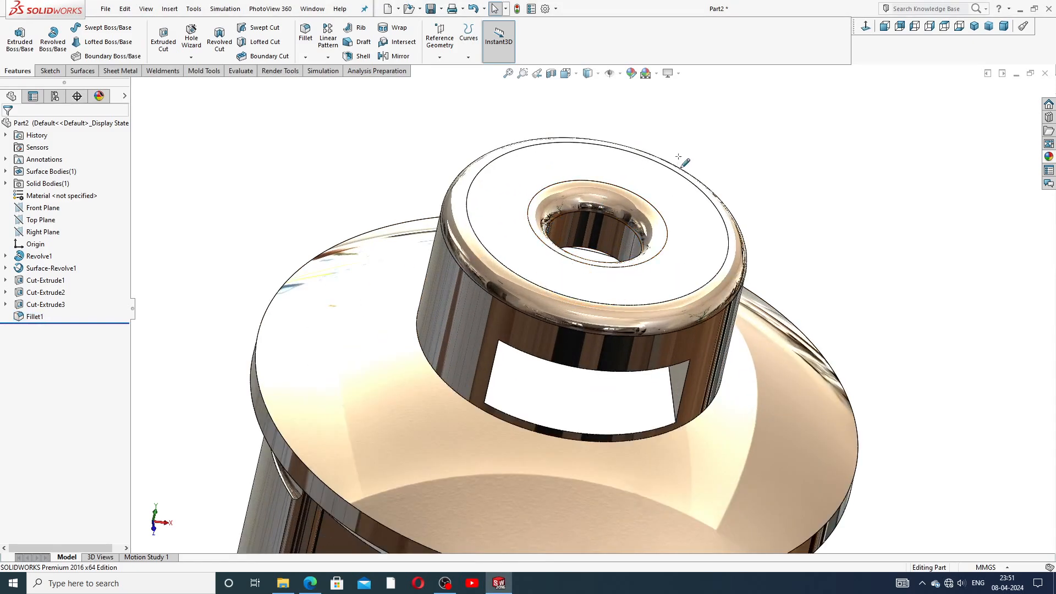
click(34, 317)
right_click(34, 317)
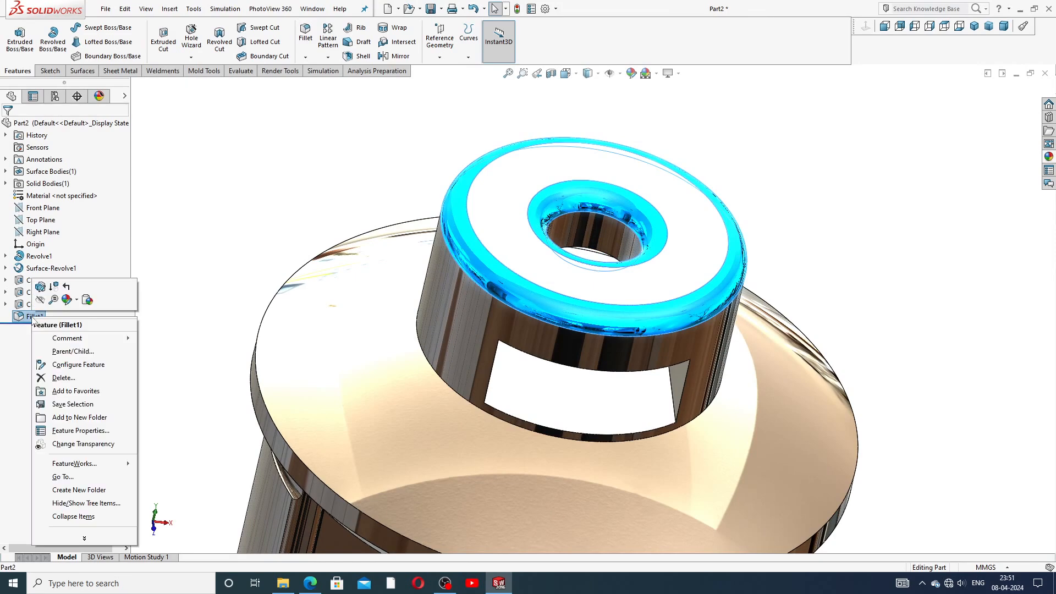
click(64, 377)
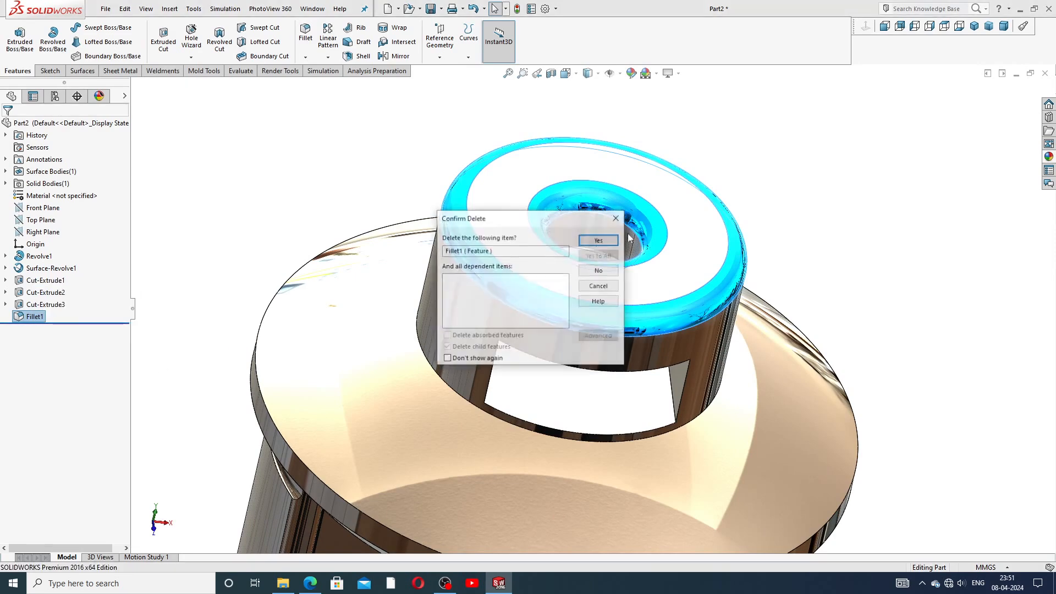
click(599, 239)
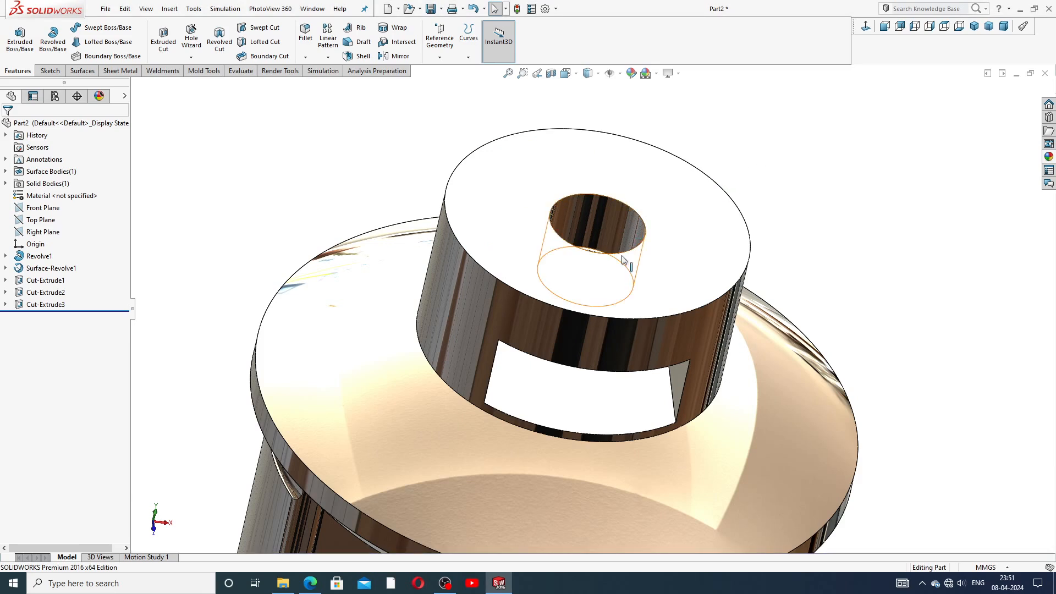
Step: Fillet only the outer edge of the hub's top face with a 5 mm radius
click(312, 39)
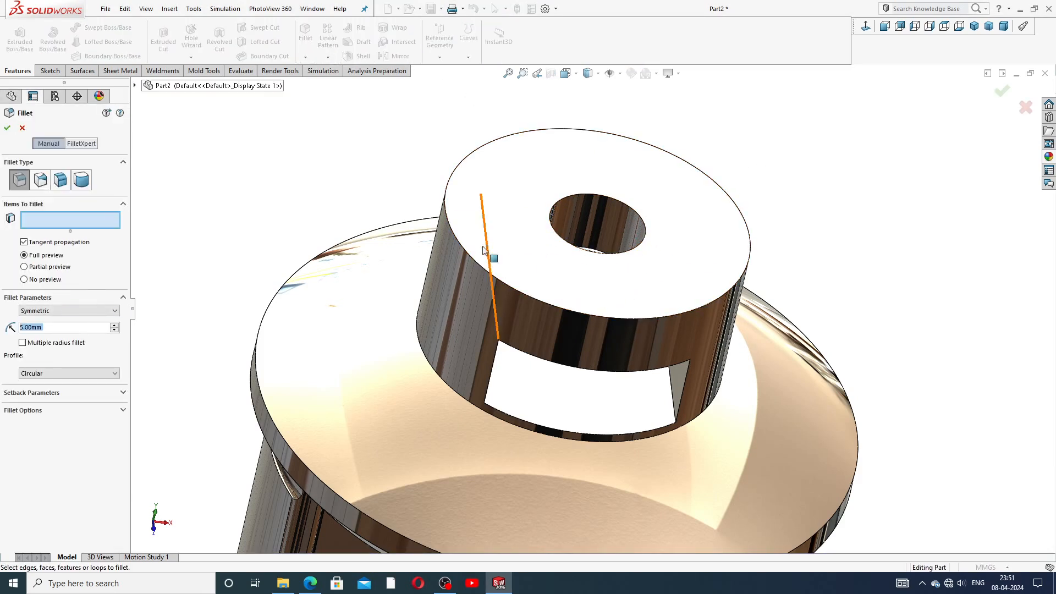
click(466, 252)
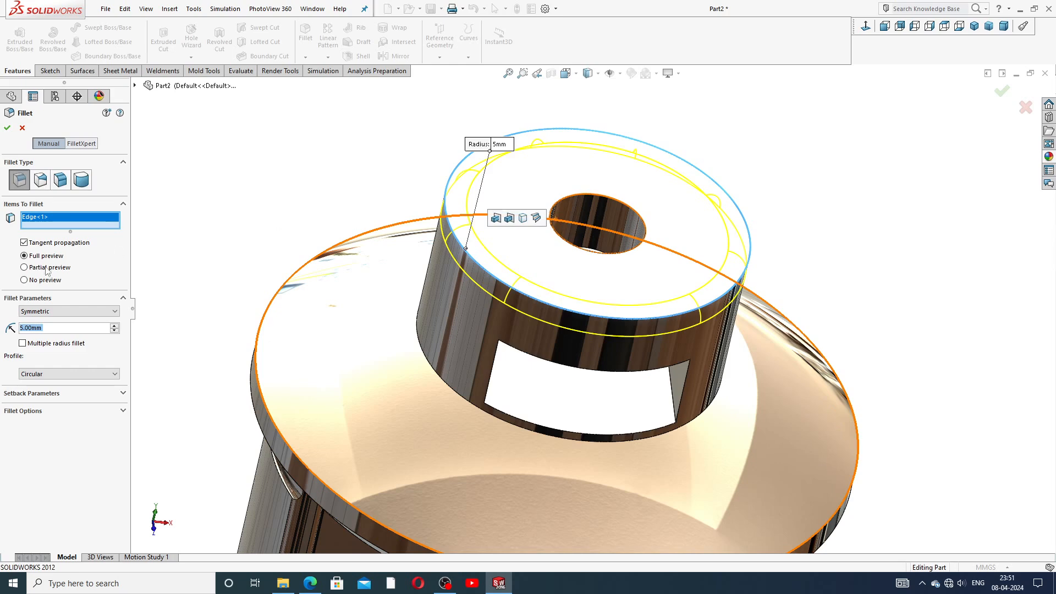
click(7, 127)
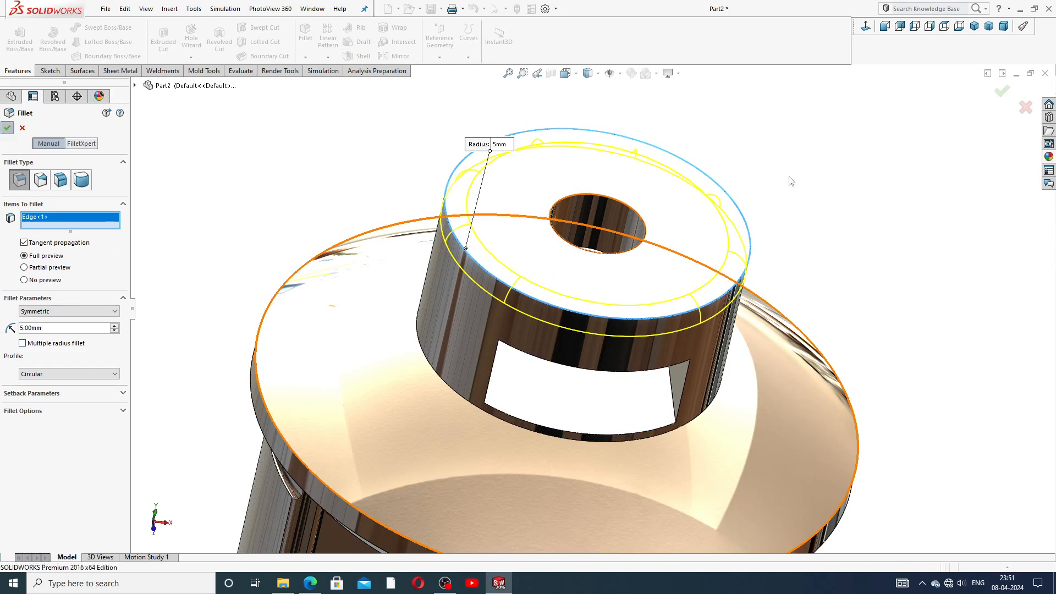
click(780, 242)
middle_drag(743, 272, 733, 296)
scroll(732, 297, up, 5)
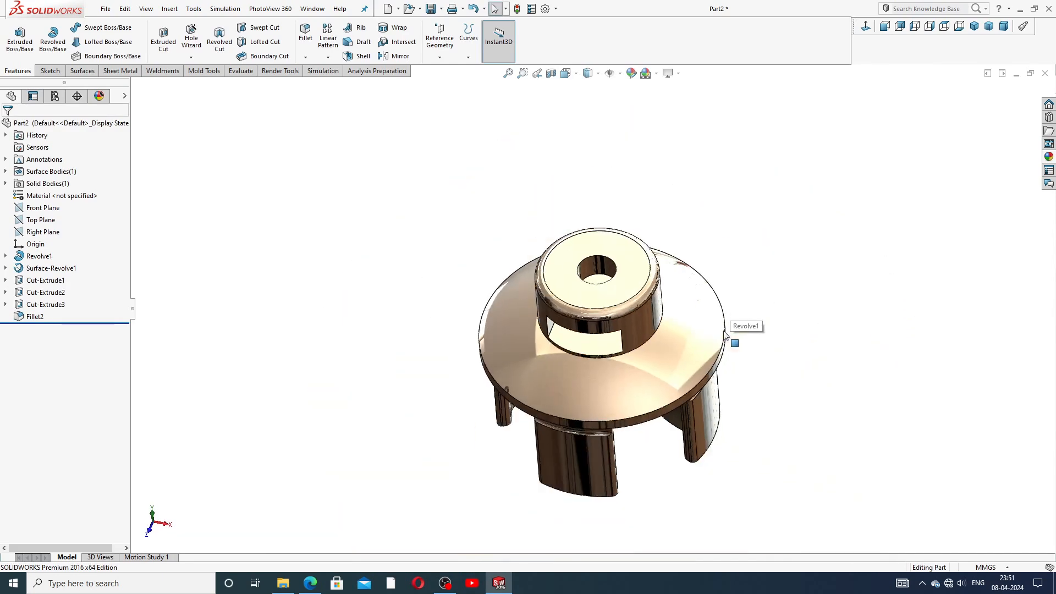
Step: Inspect the filleted valve feet from all sides and compare the model with the PART-13 Sheet Valve Feet PDF drawing
middle_drag(662, 330, 629, 291)
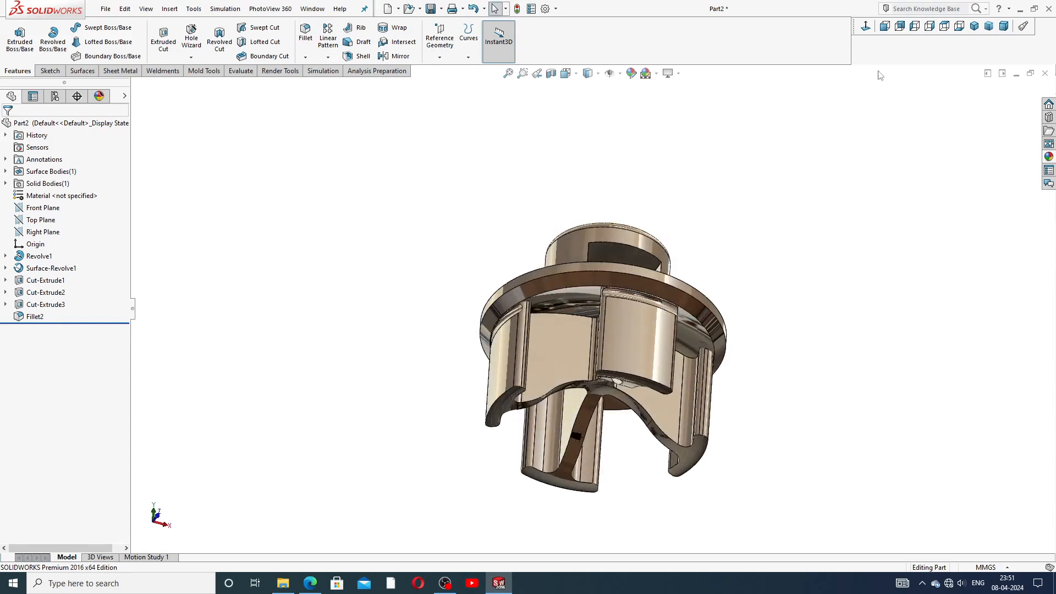
click(988, 26)
middle_drag(794, 286, 772, 143)
middle_drag(765, 324, 822, 129)
middle_drag(685, 269, 731, 126)
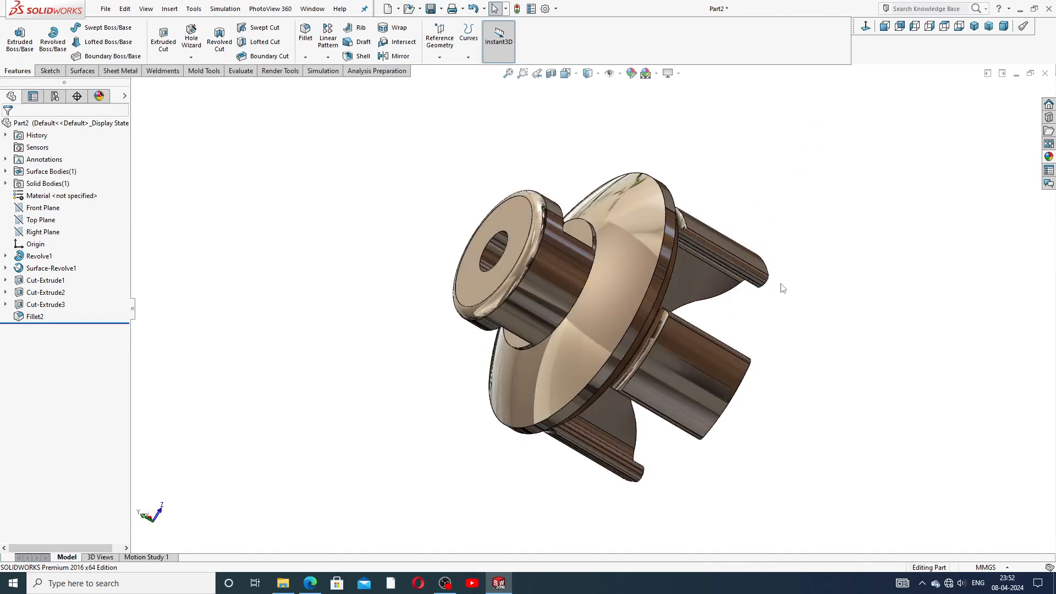
click(974, 26)
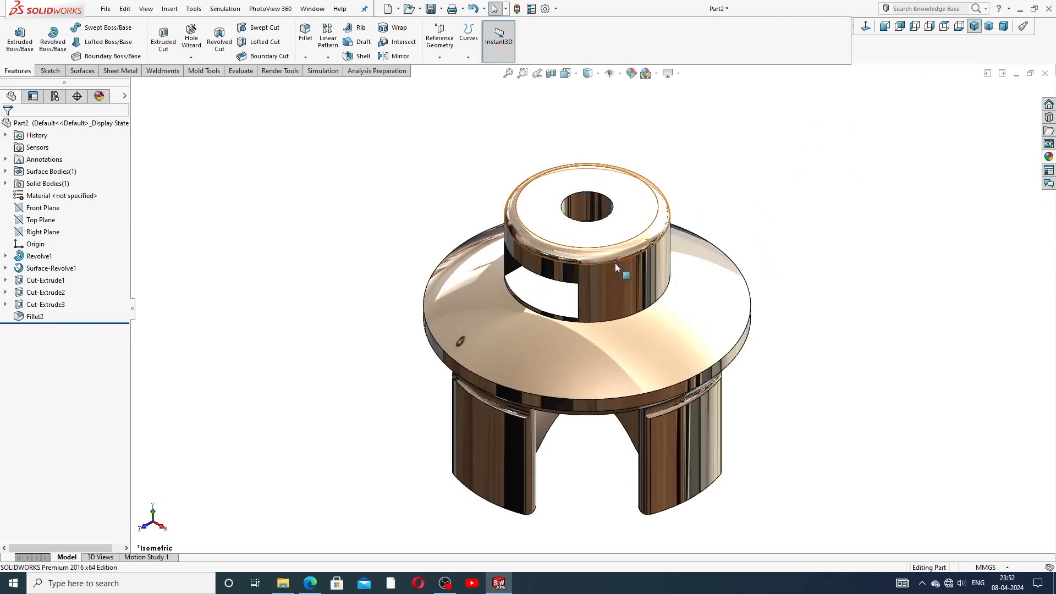
middle_drag(621, 450, 627, 427)
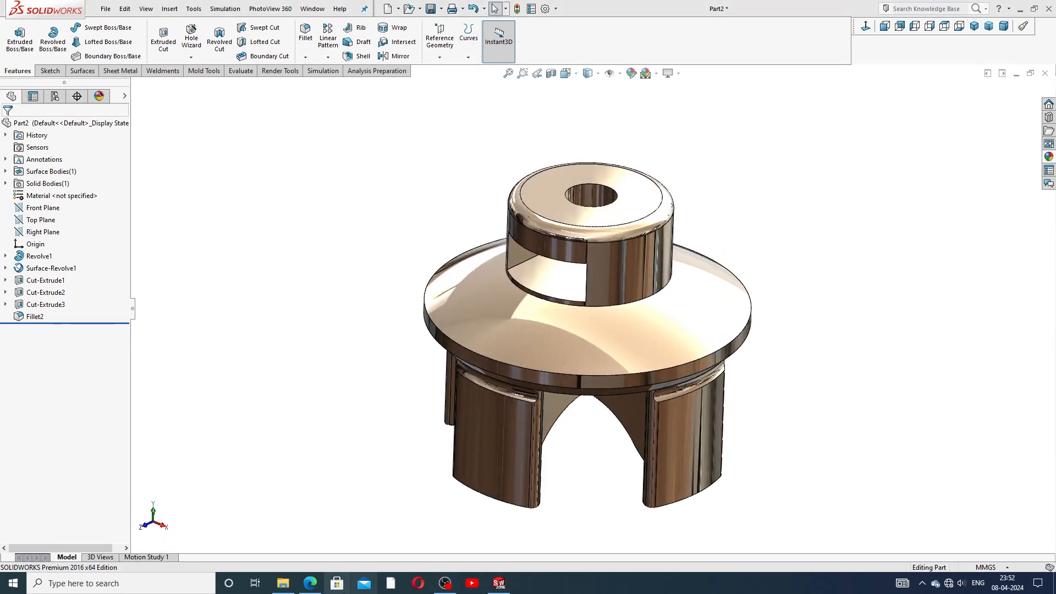
click(310, 583)
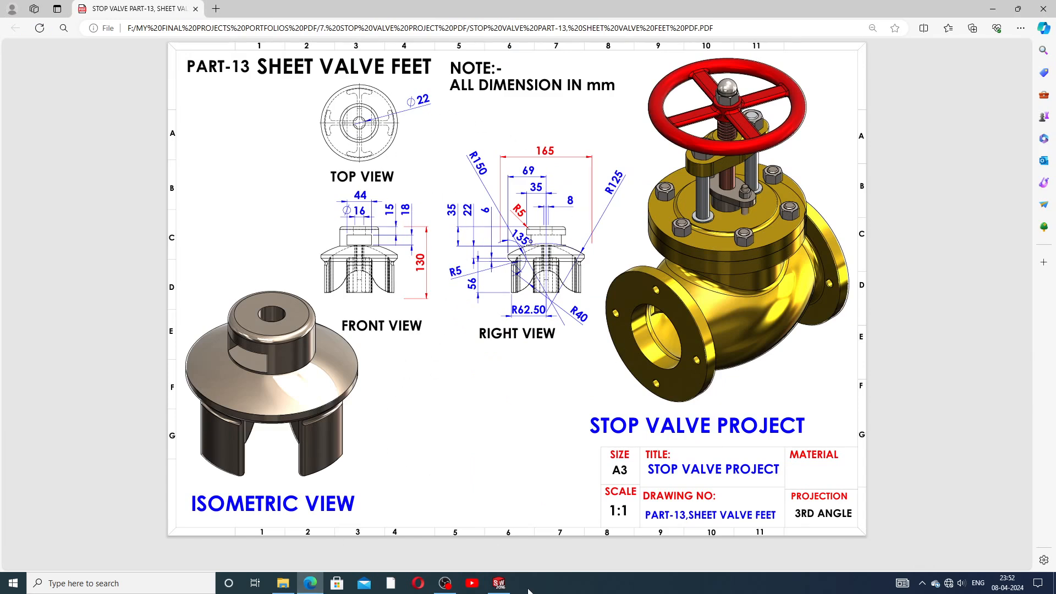
click(498, 583)
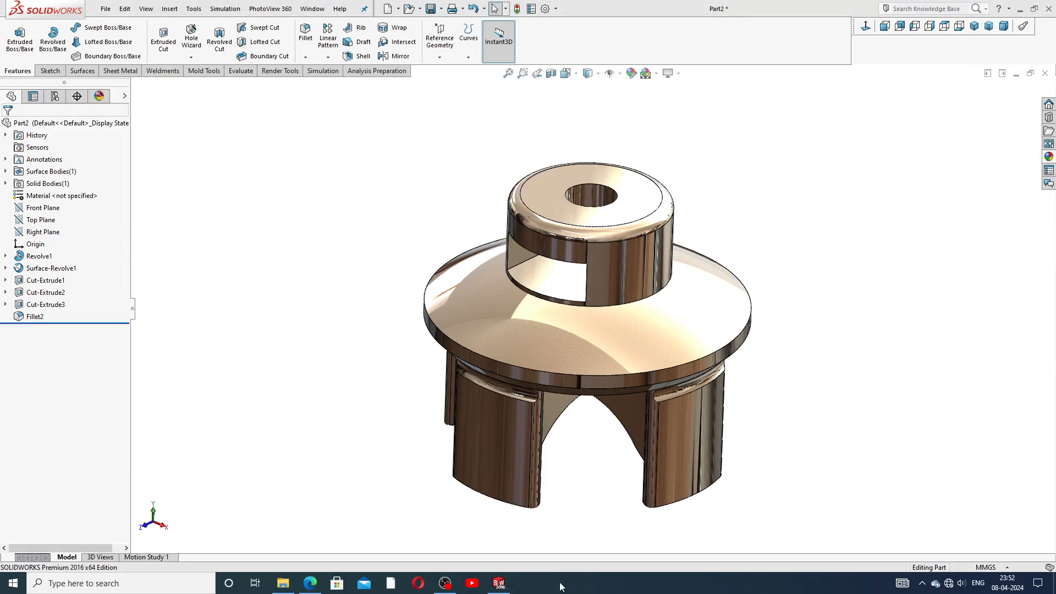
key(super)
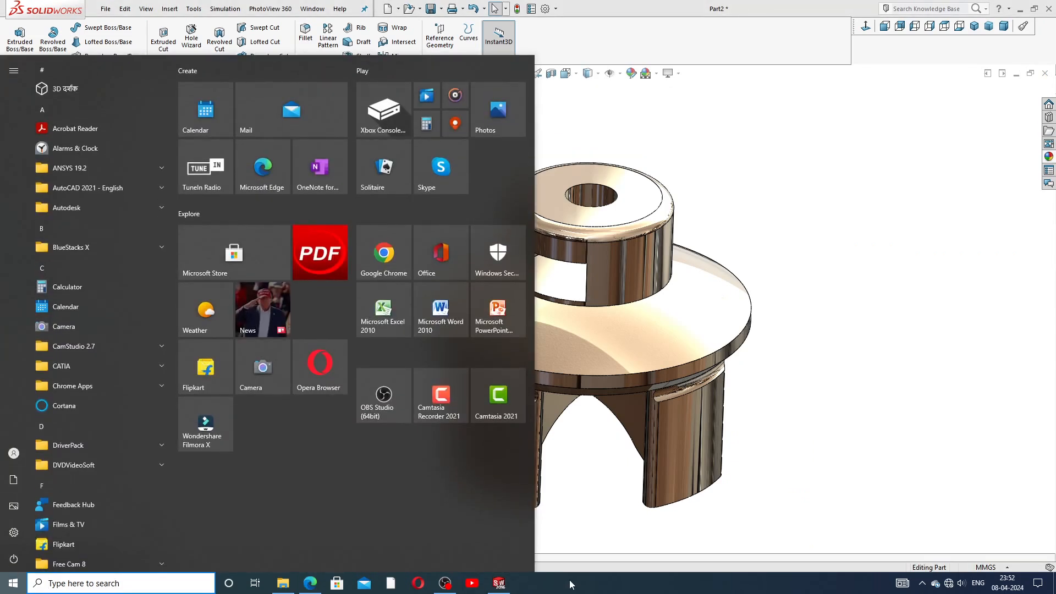
click(851, 439)
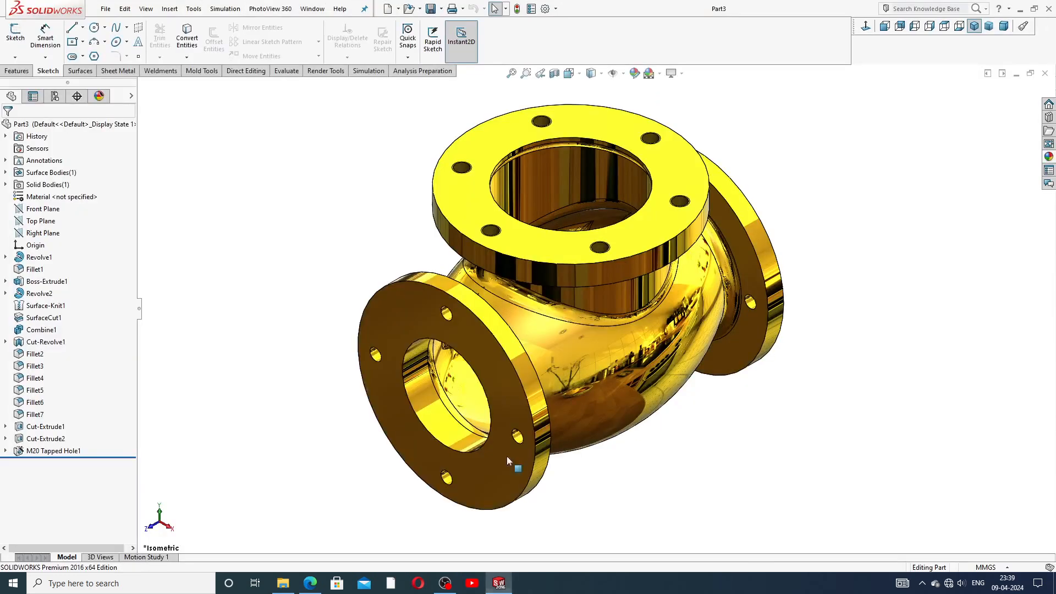
Step: Look over the valve body's flanges and bores in Part3 and close the file
click(499, 583)
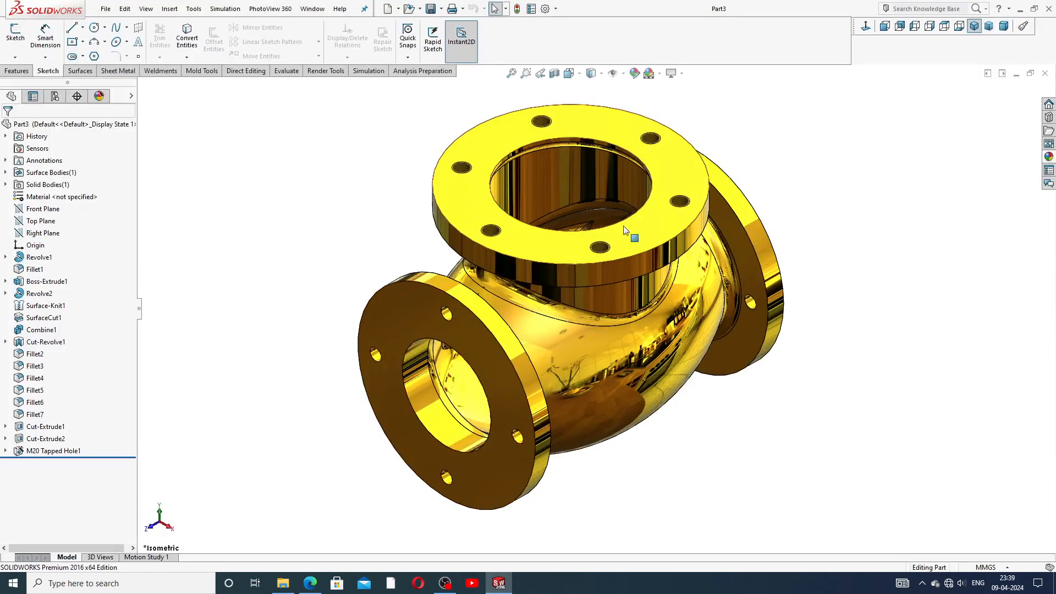
scroll(630, 231, up, 3)
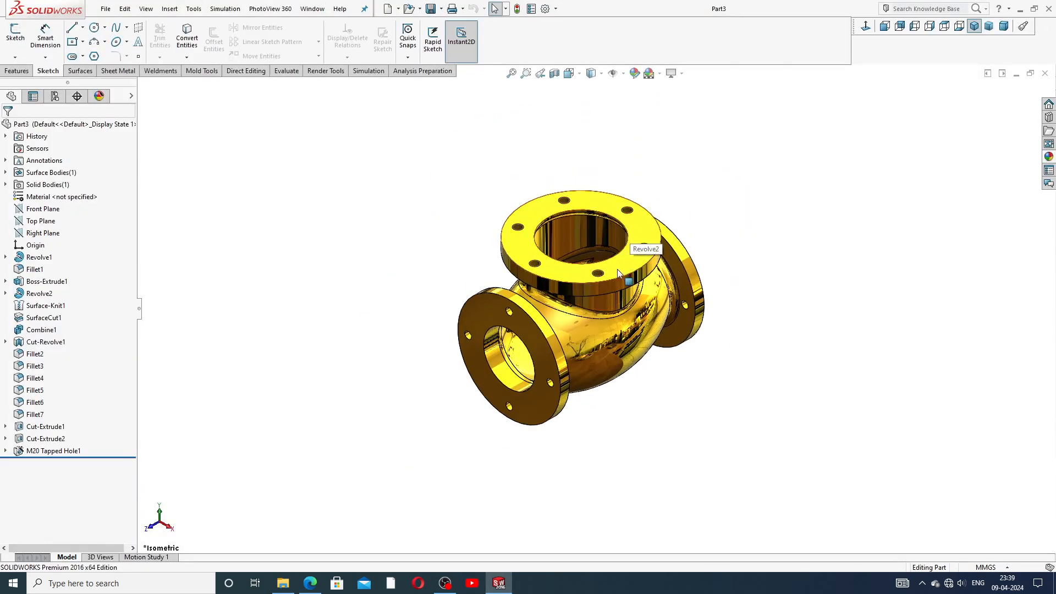
middle_drag(611, 234, 597, 275)
scroll(580, 278, down, 3)
scroll(616, 302, up, 3)
middle_drag(645, 333, 662, 309)
scroll(610, 240, down, 5)
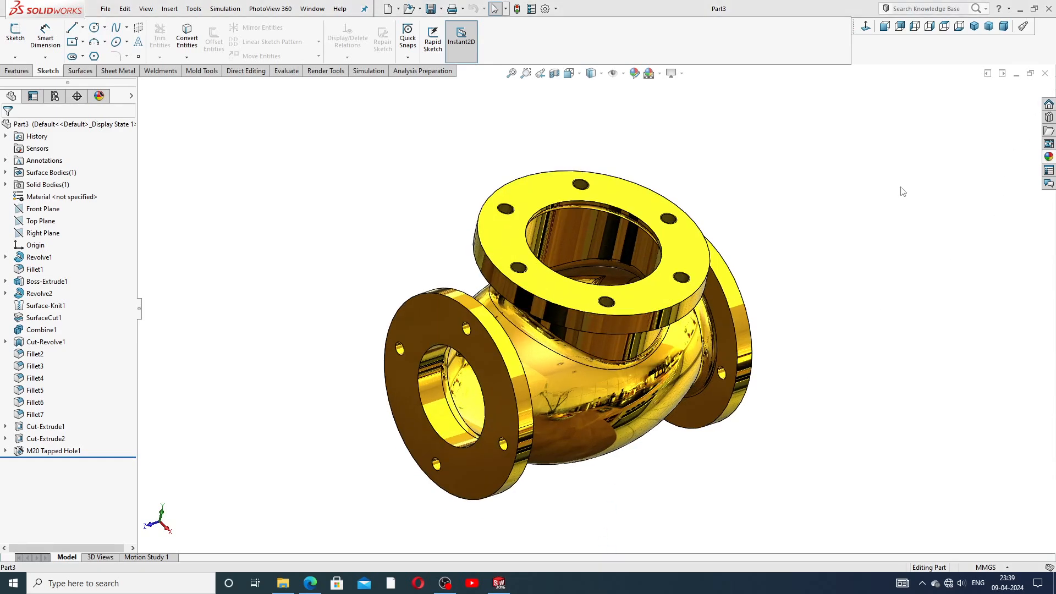
click(1045, 73)
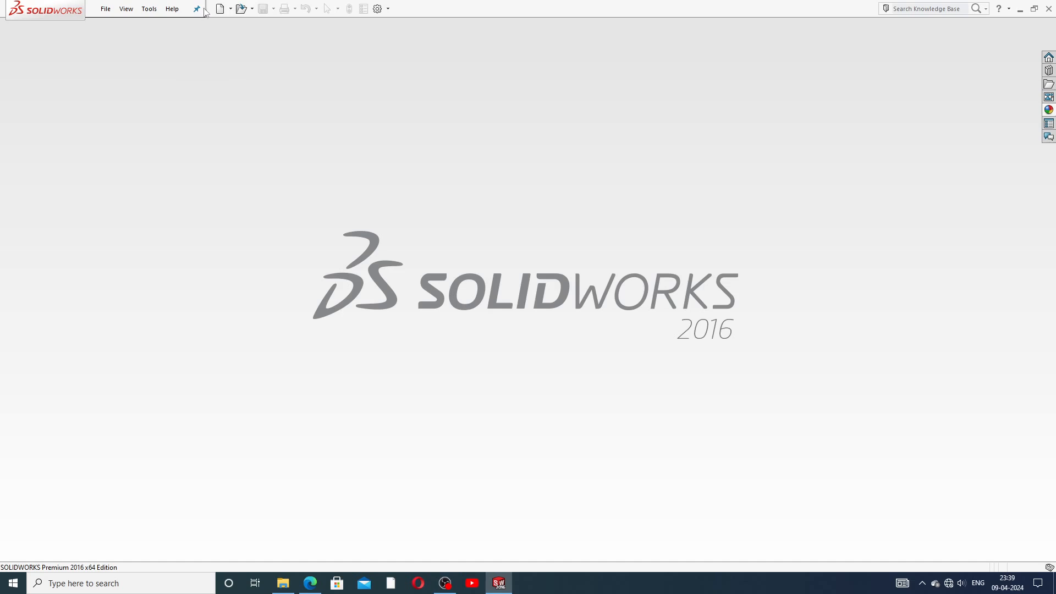
Step: Create a new part document and apply the Plain White scene to it
click(220, 9)
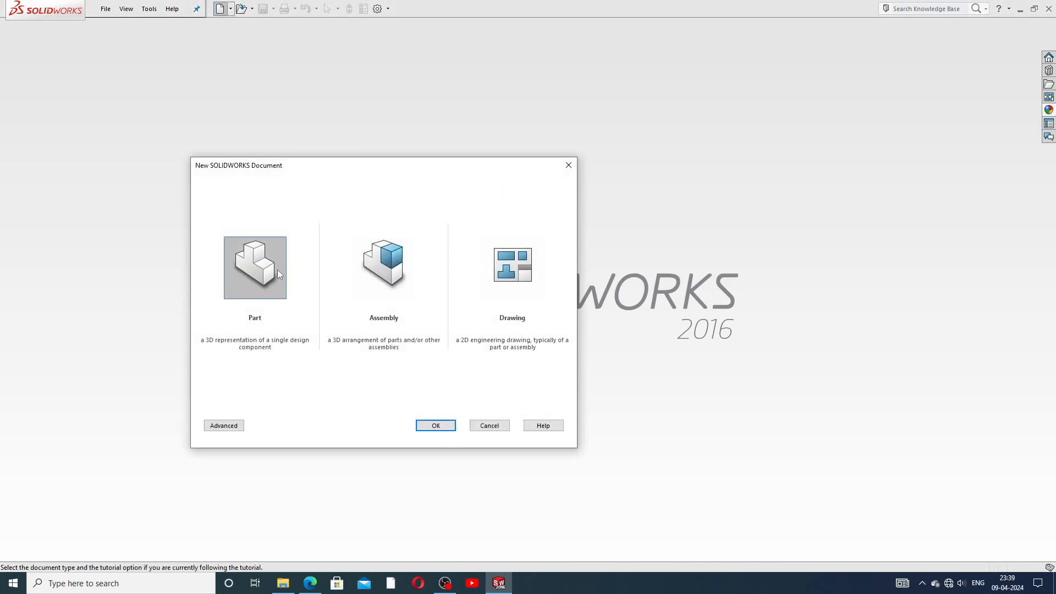
click(435, 425)
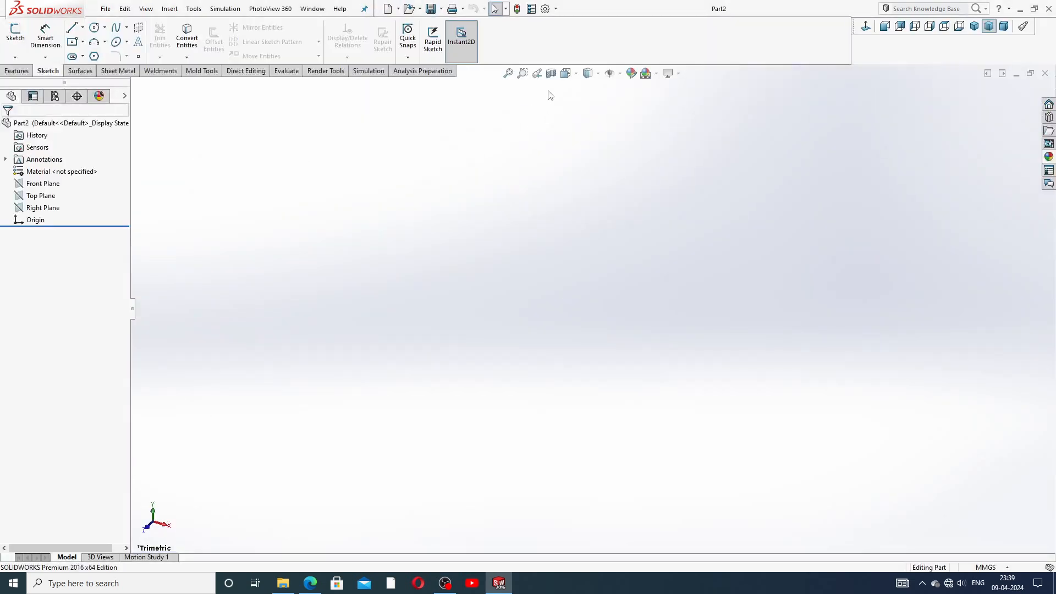
click(656, 75)
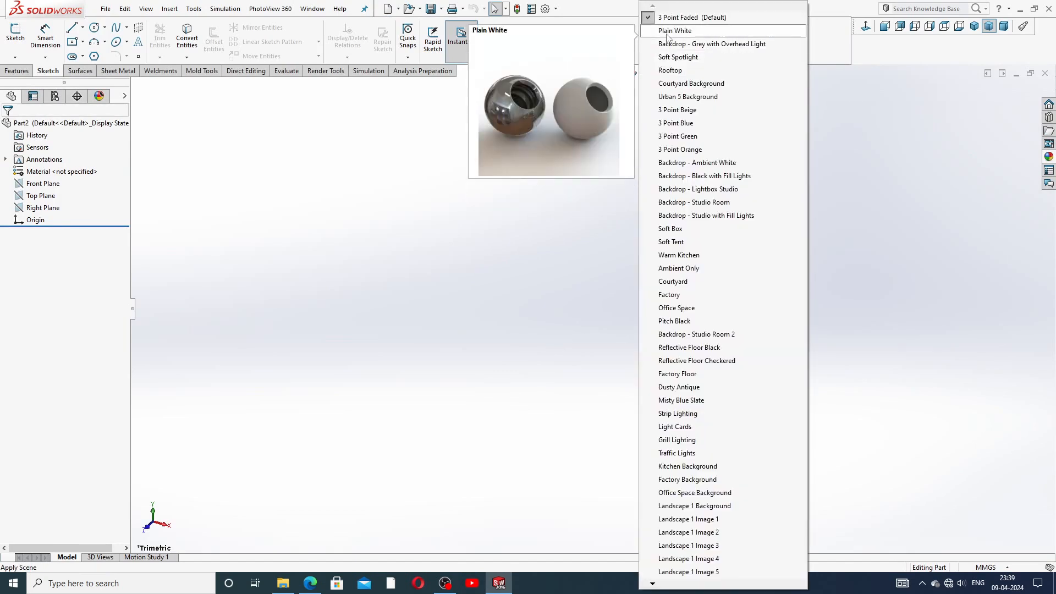
click(669, 37)
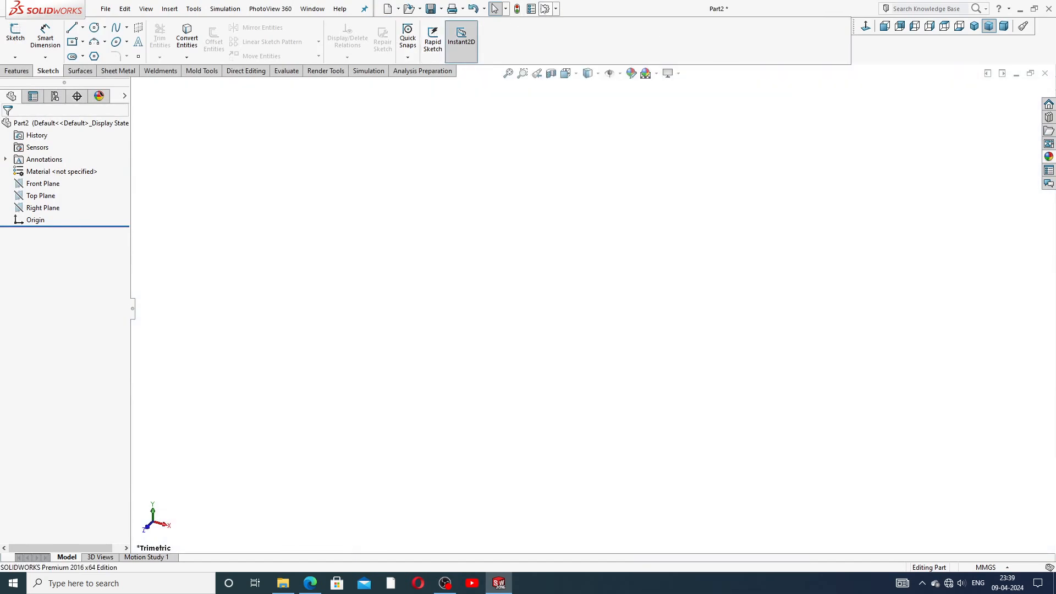
Step: Set the document's image quality to the highest resolution for both shaded/draft quality and wireframe display
click(545, 8)
click(384, 106)
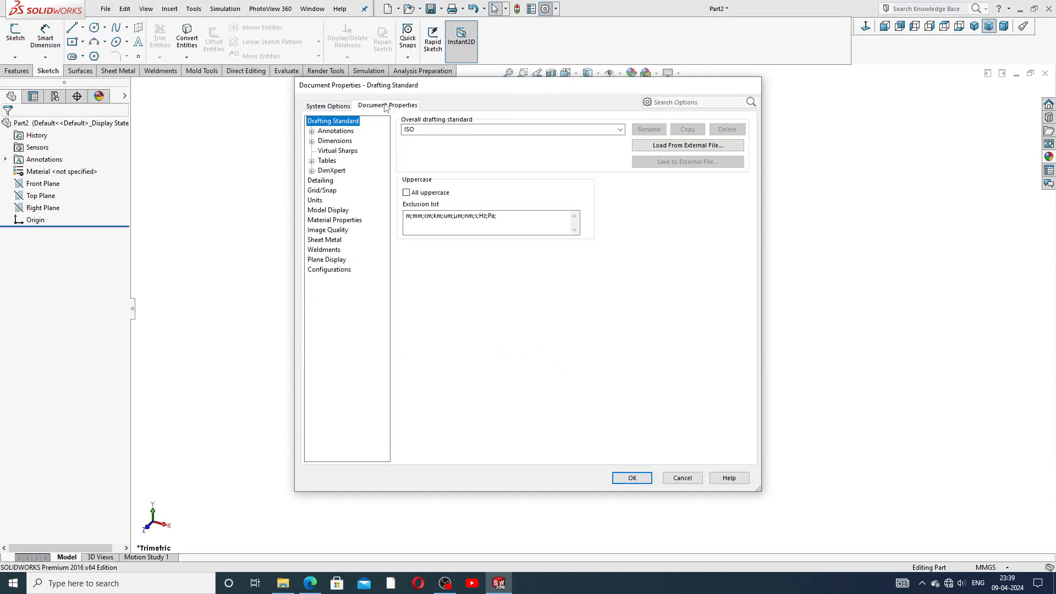
click(327, 230)
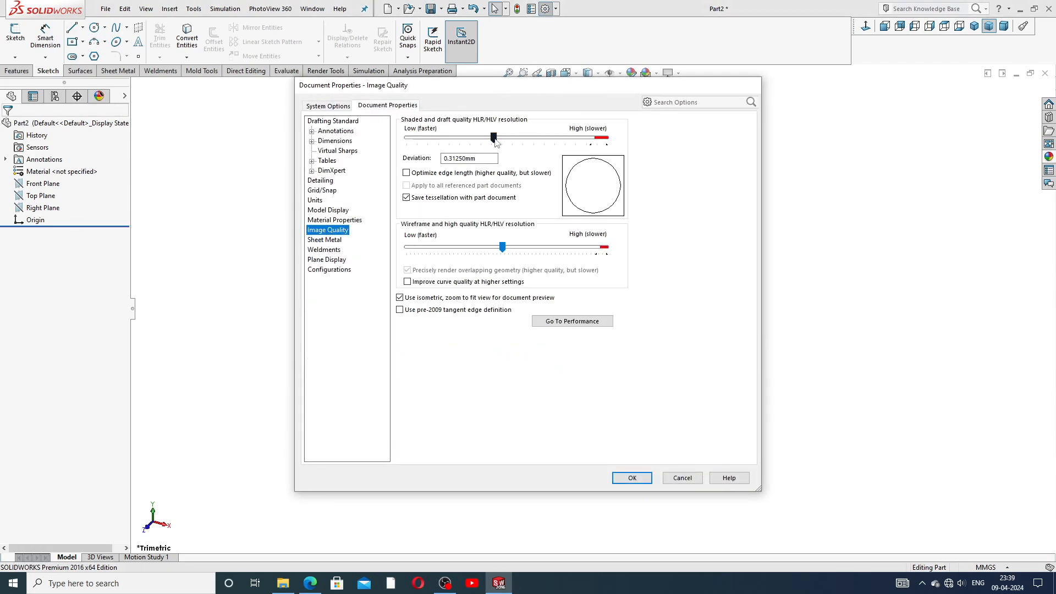
drag(493, 138, 606, 138)
drag(508, 250, 606, 247)
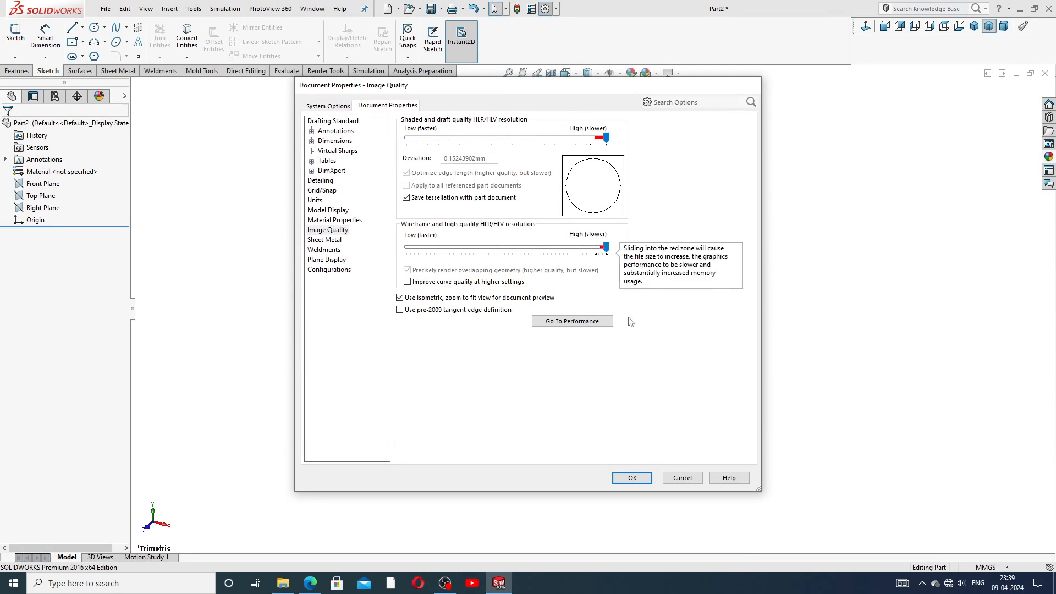
click(632, 478)
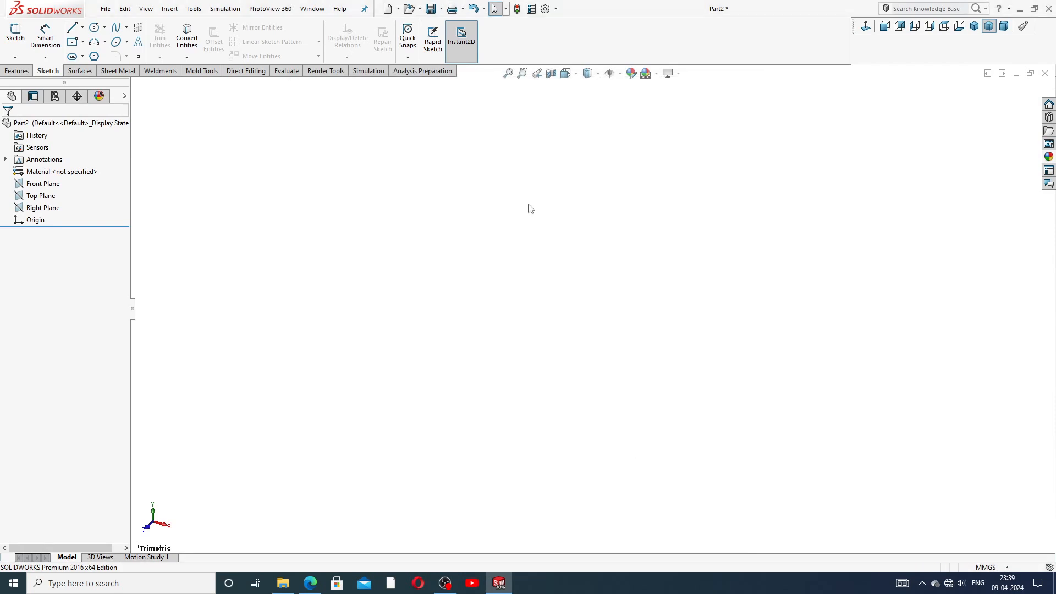
Step: Check the PART-14 valve body PDF drawing and sketch a vertical centerline about 128 mm long through the origin on the Right Plane
click(500, 584)
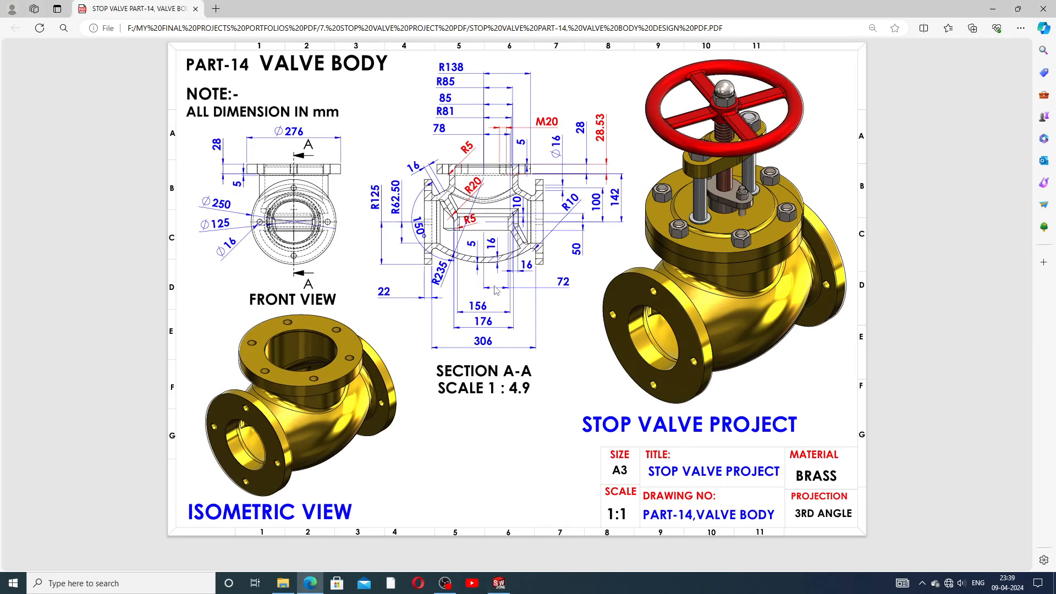
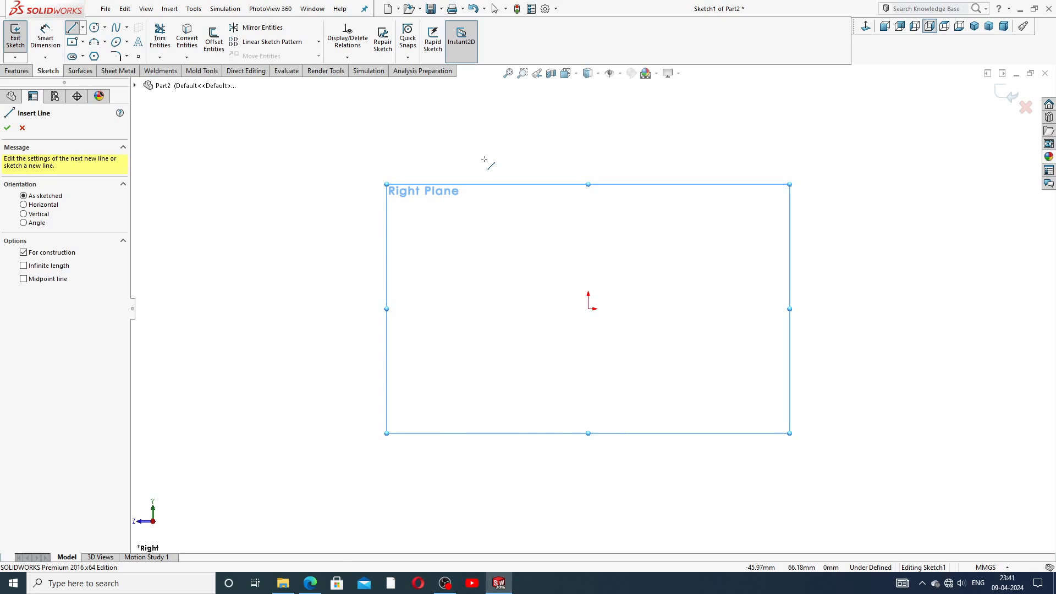
click(589, 141)
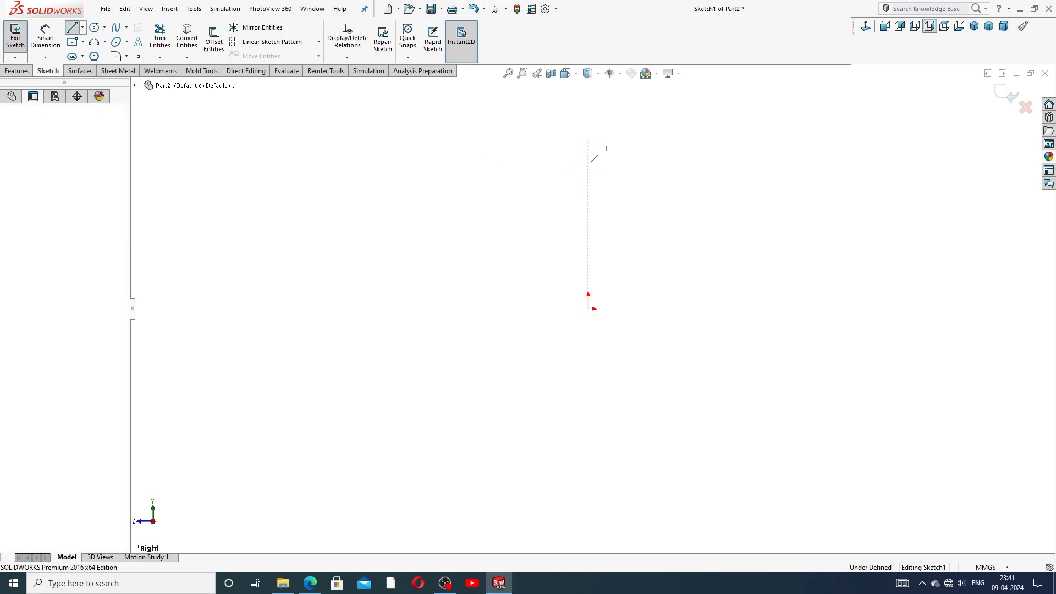
click(588, 448)
right_click(676, 265)
click(695, 308)
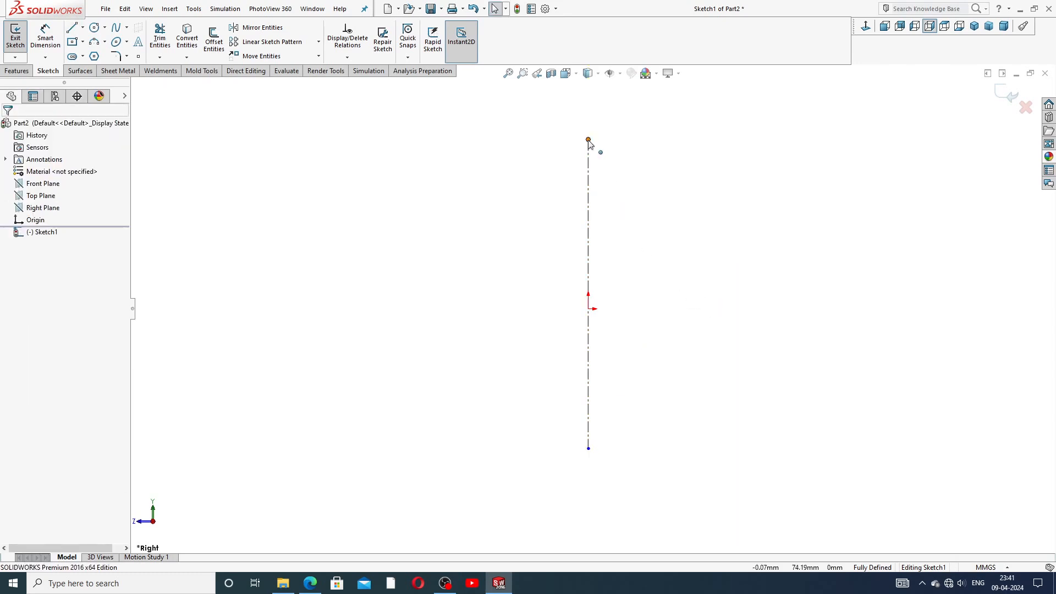
drag(589, 141, 607, 184)
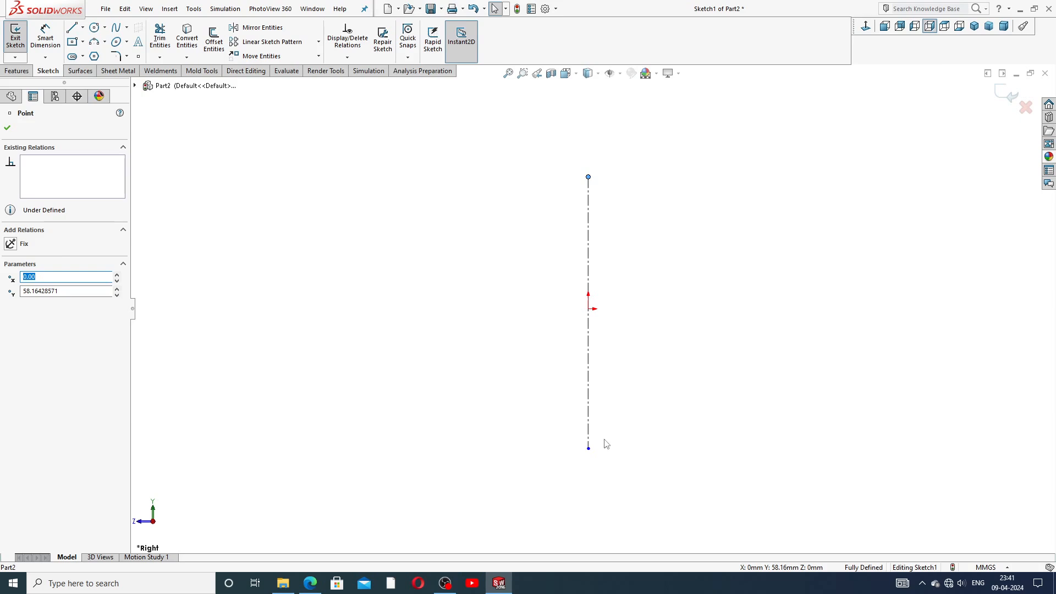
drag(590, 448, 593, 467)
scroll(632, 337, up, 2)
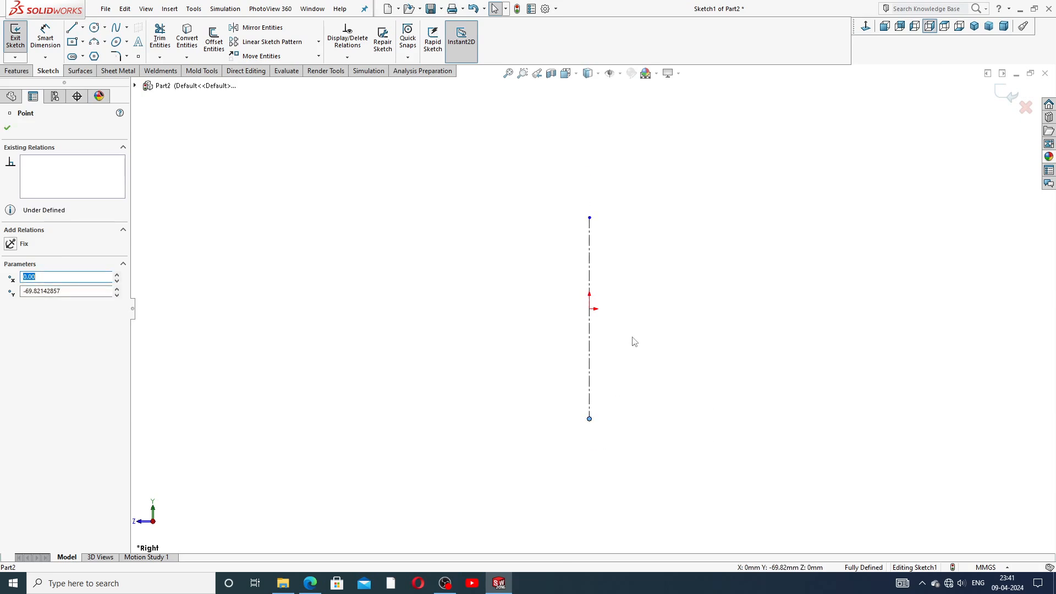
Step: Sketch a horizontal centerline about 205 mm long through the origin, crossing the vertical centerline
click(83, 29)
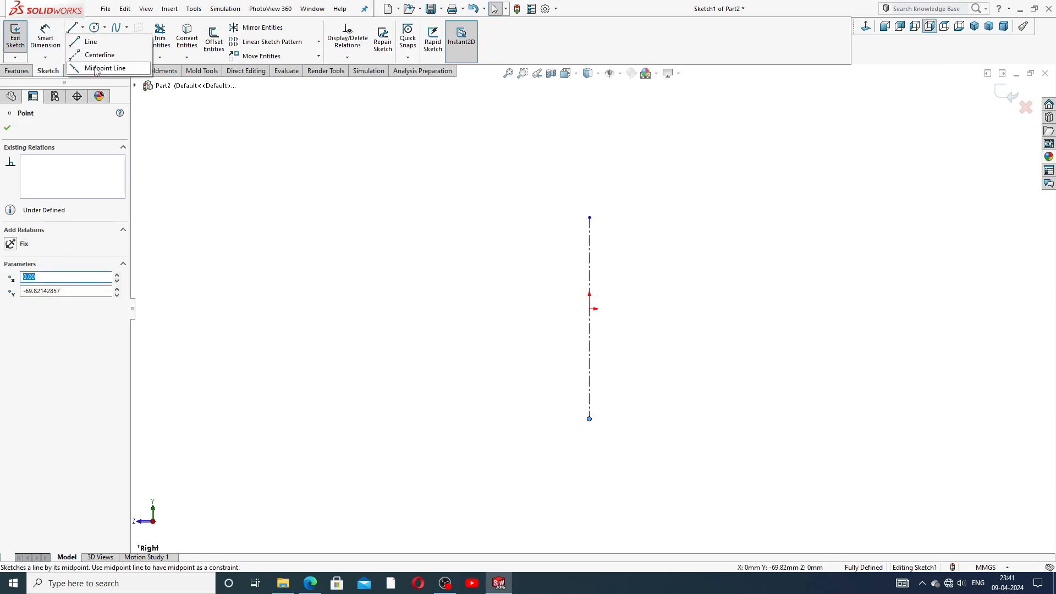
click(90, 52)
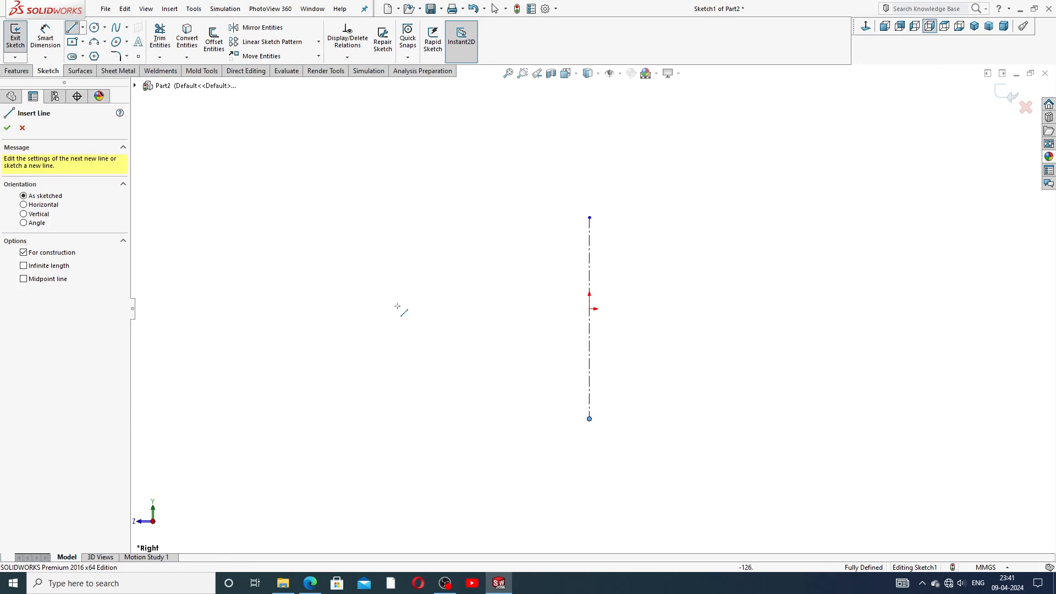
click(437, 308)
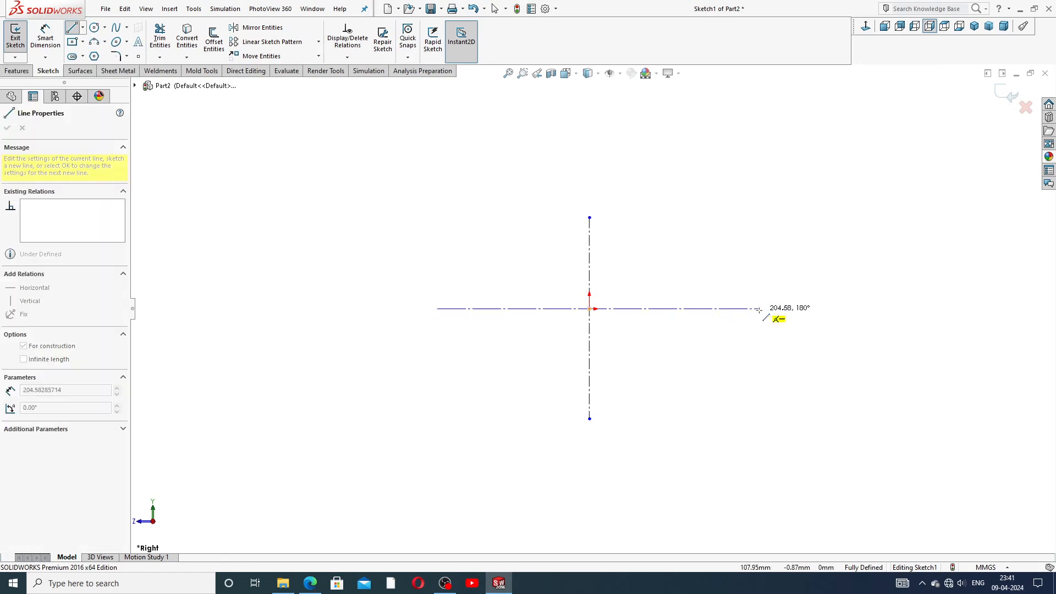
click(759, 309)
right_click(764, 226)
click(798, 233)
scroll(601, 349, down, 2)
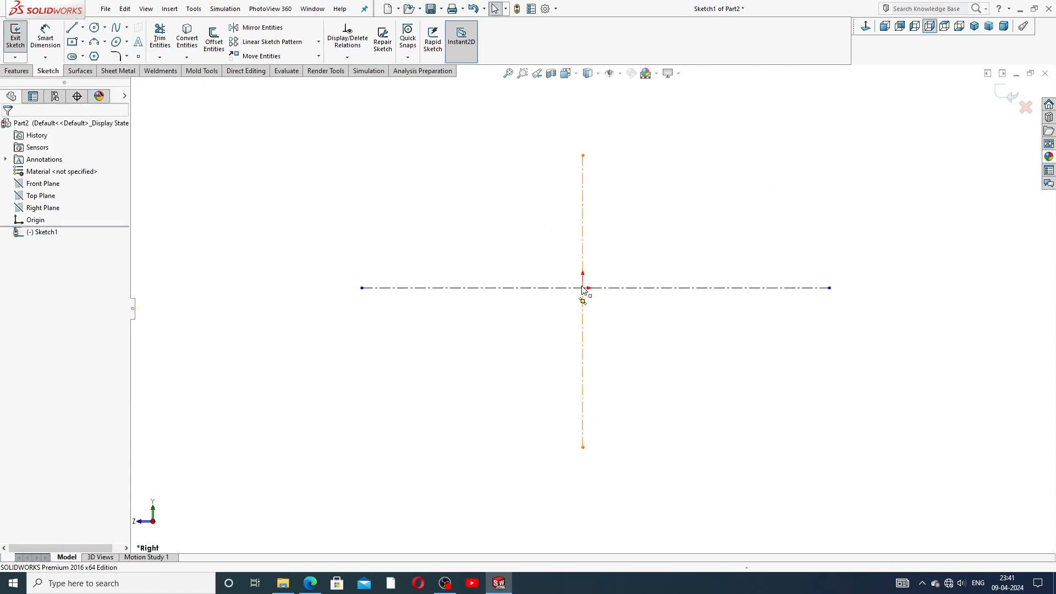
click(619, 291)
click(582, 254)
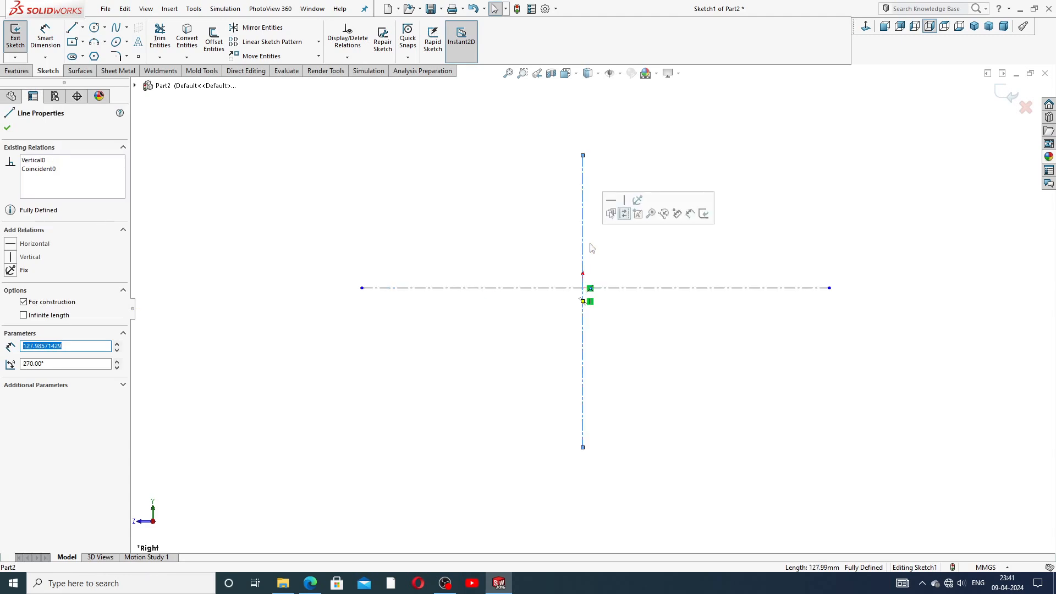
Step: Sketch an open four-line stepped profile below the horizontal centerline, right of the vertical one, with sides about 33, 22 and 19.5 mm after the upper line
click(553, 218)
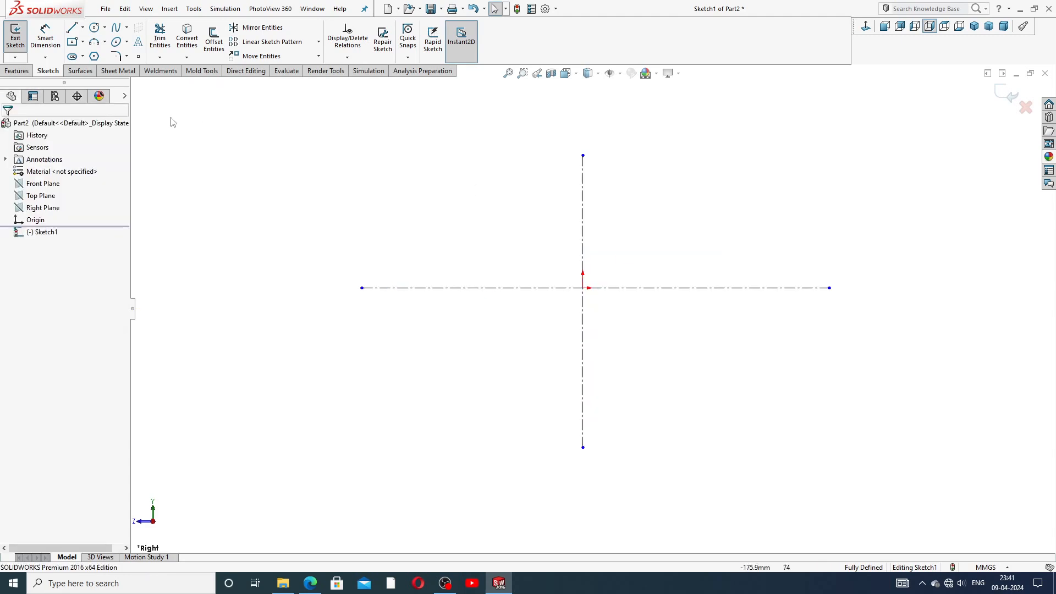
click(71, 28)
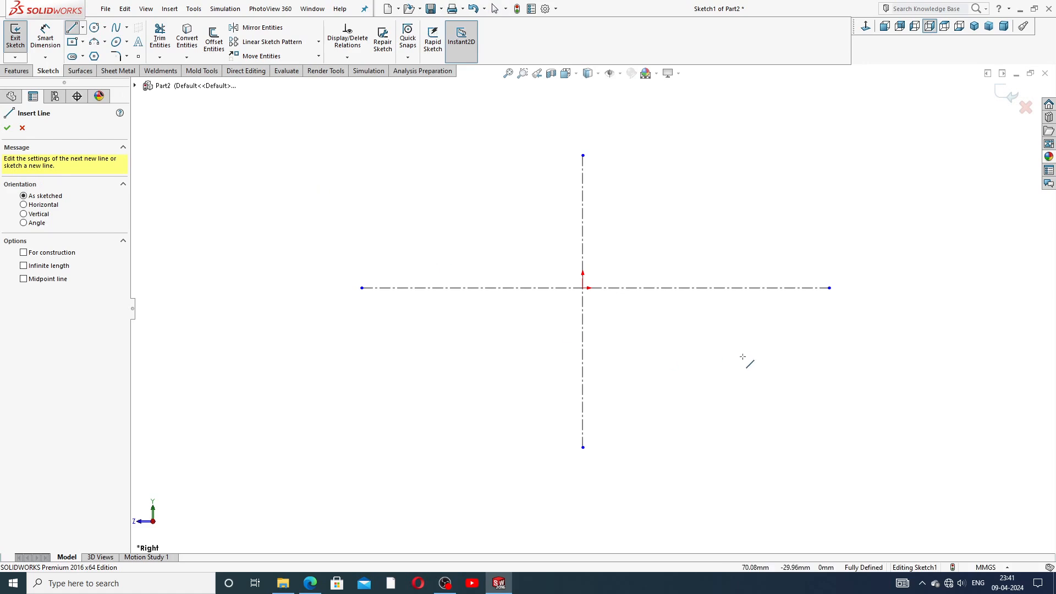
click(744, 327)
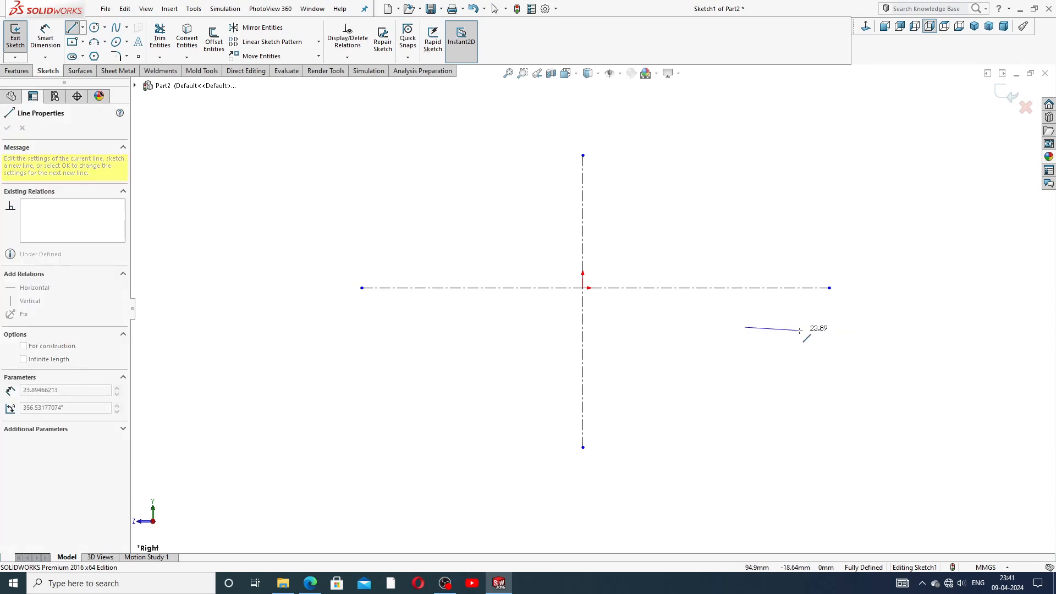
click(808, 326)
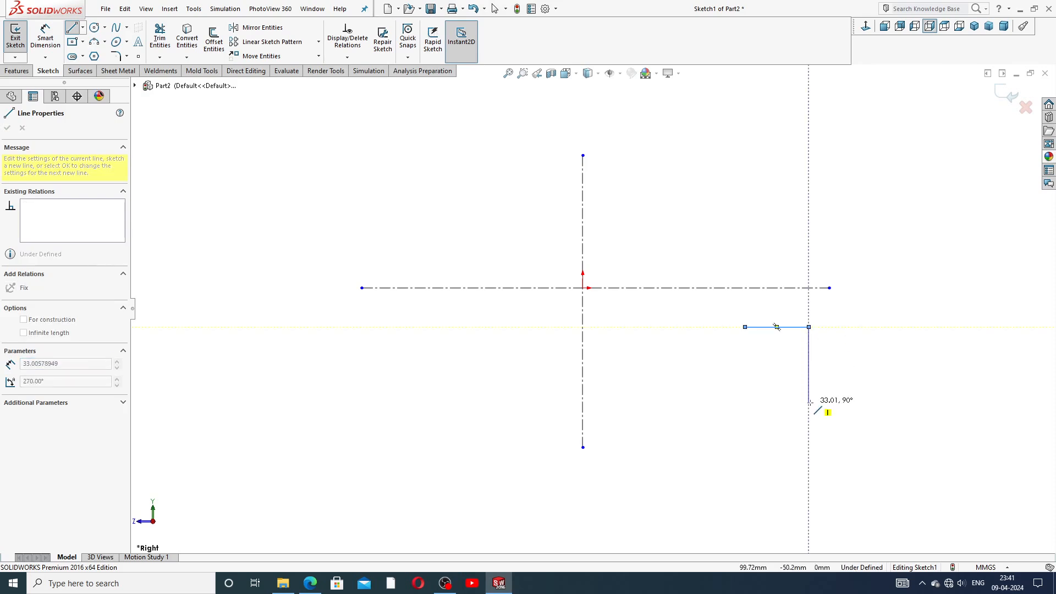
click(809, 402)
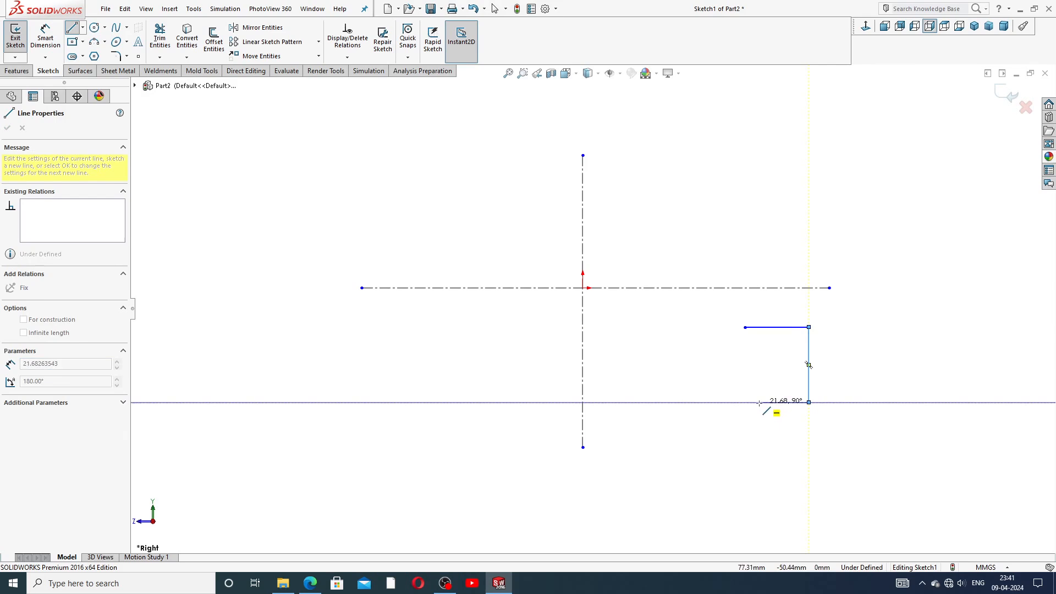
click(759, 402)
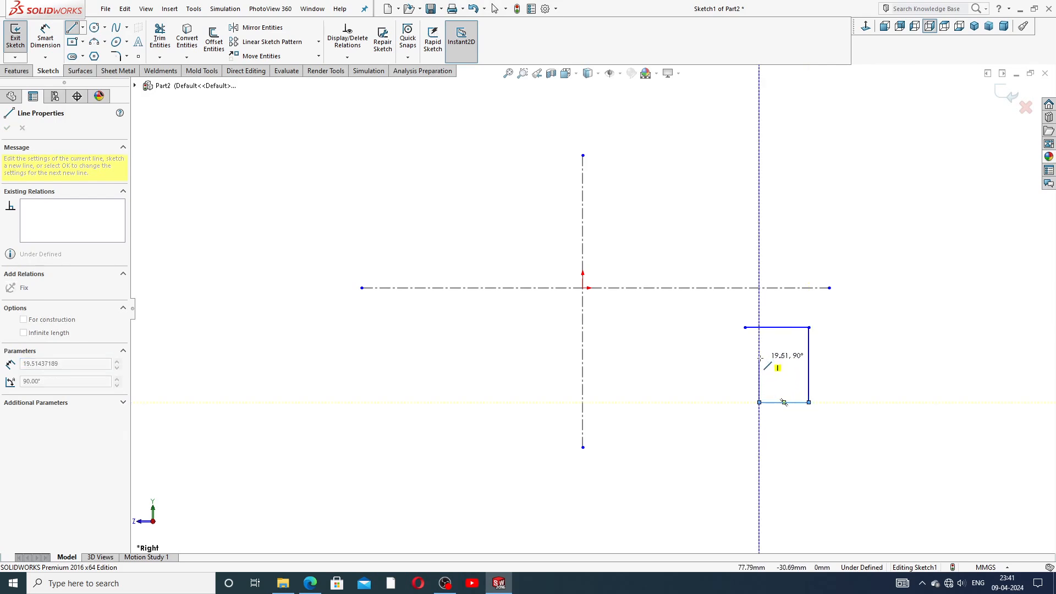
click(760, 357)
right_click(831, 296)
click(860, 309)
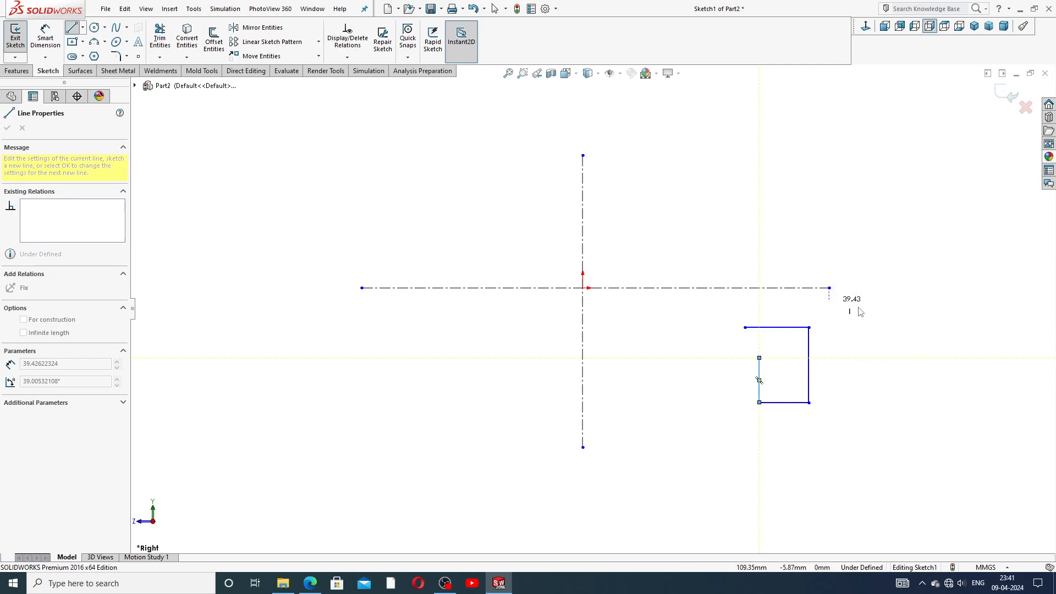
key(Escape)
Step: Shorten the profile's inner vertical line by moving its free upper endpoint down to about Y -35.5 mm
scroll(794, 338, down, 2)
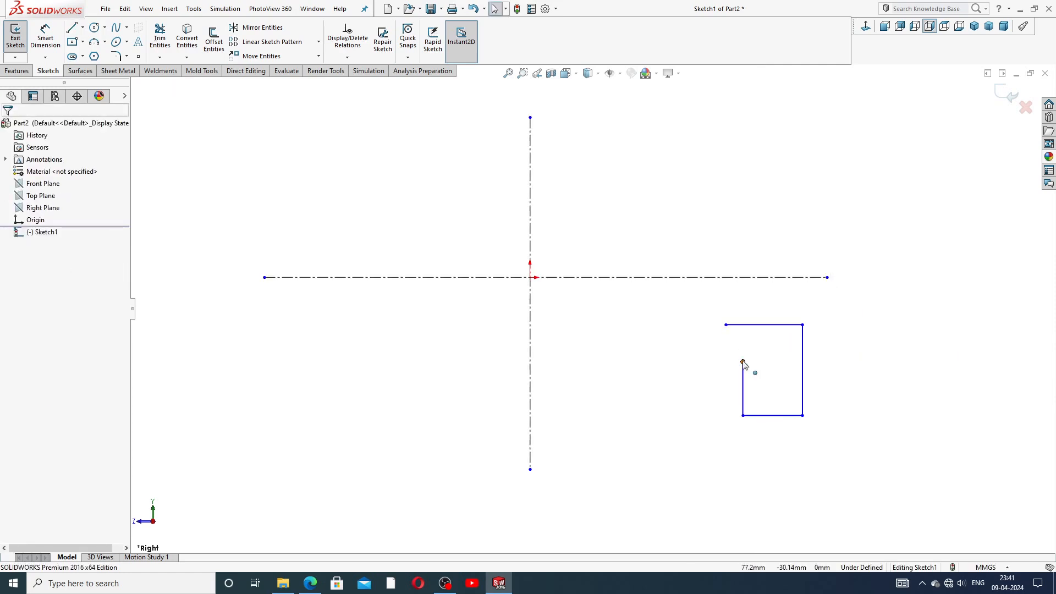
drag(743, 364, 743, 374)
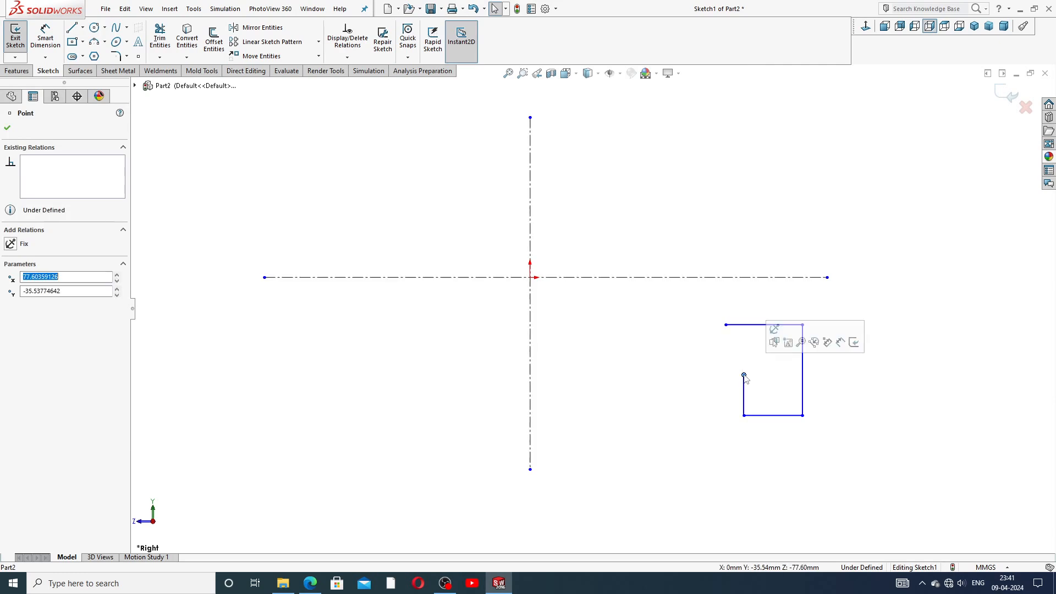
click(876, 288)
Step: Mirror the four profile lines about the vertical centerline, keeping the originals
mouse_move(777, 305)
mouse_down()
mouse_move(839, 448)
mouse_move(726, 467)
mouse_up()
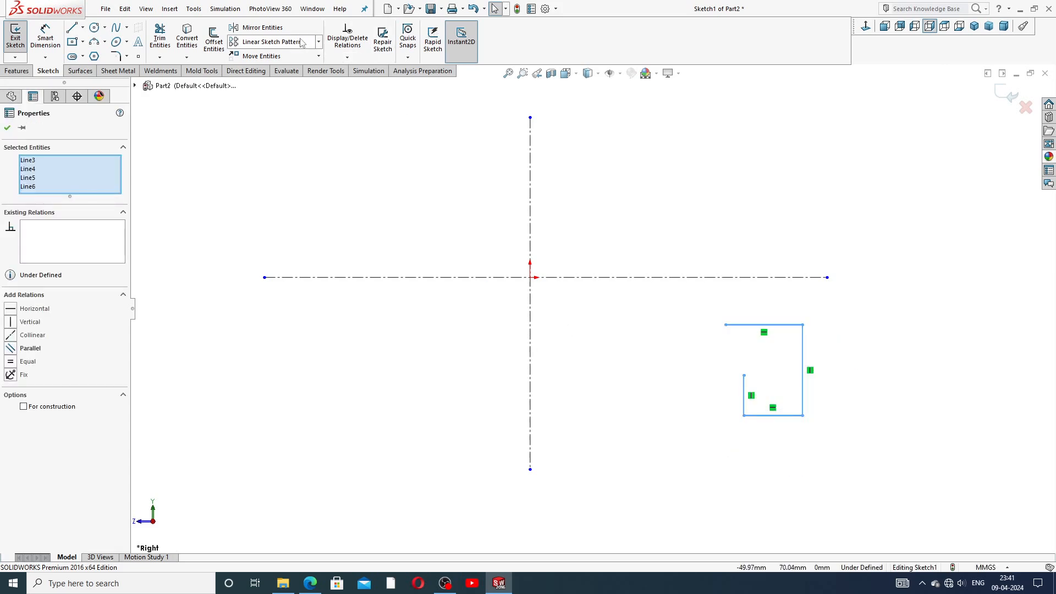
click(258, 27)
click(86, 280)
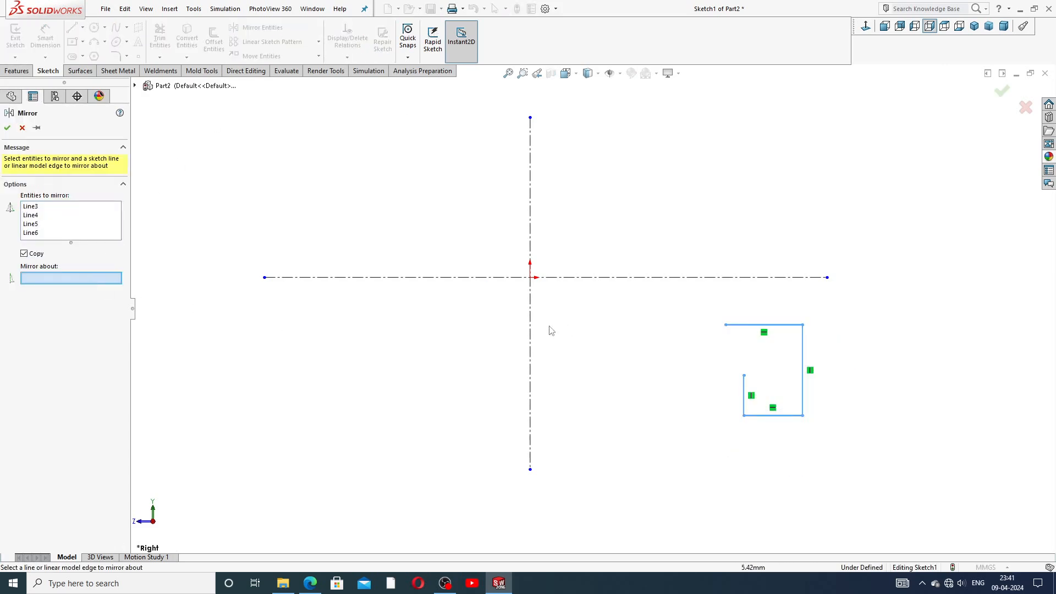
click(530, 314)
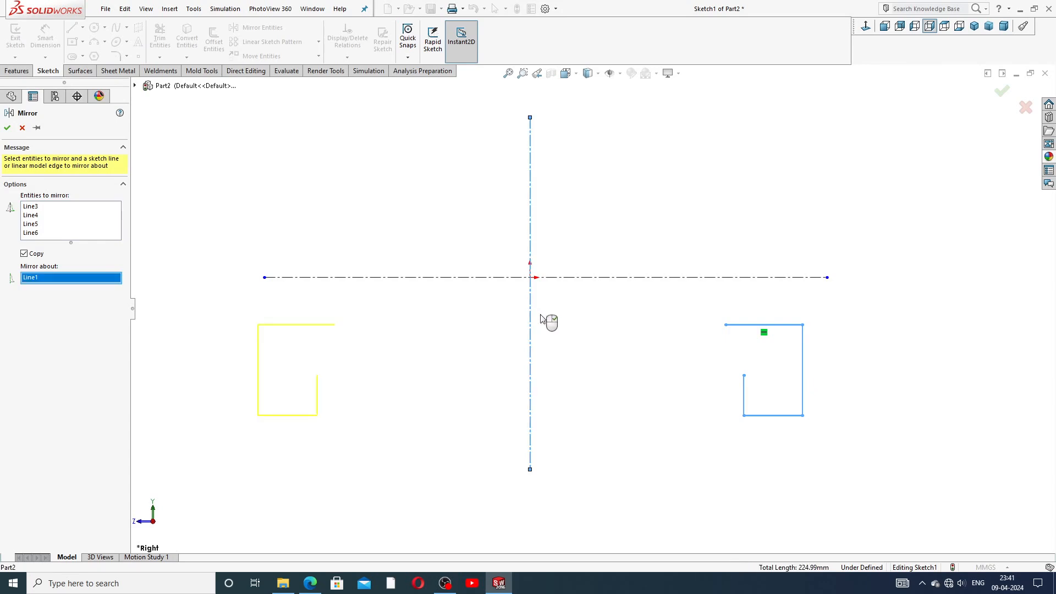
click(7, 128)
Step: Connect the inner ends of the two upper horizontal lines with a downward-bulging 3 Point Arc of about 278 mm radius
scroll(611, 374, up, 2)
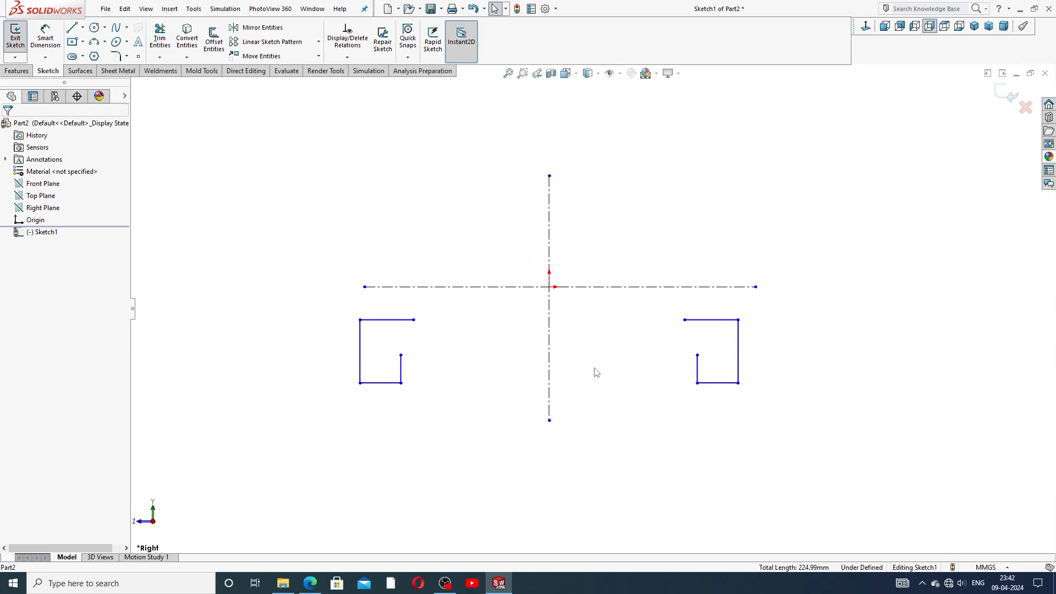
scroll(511, 372, down, 1)
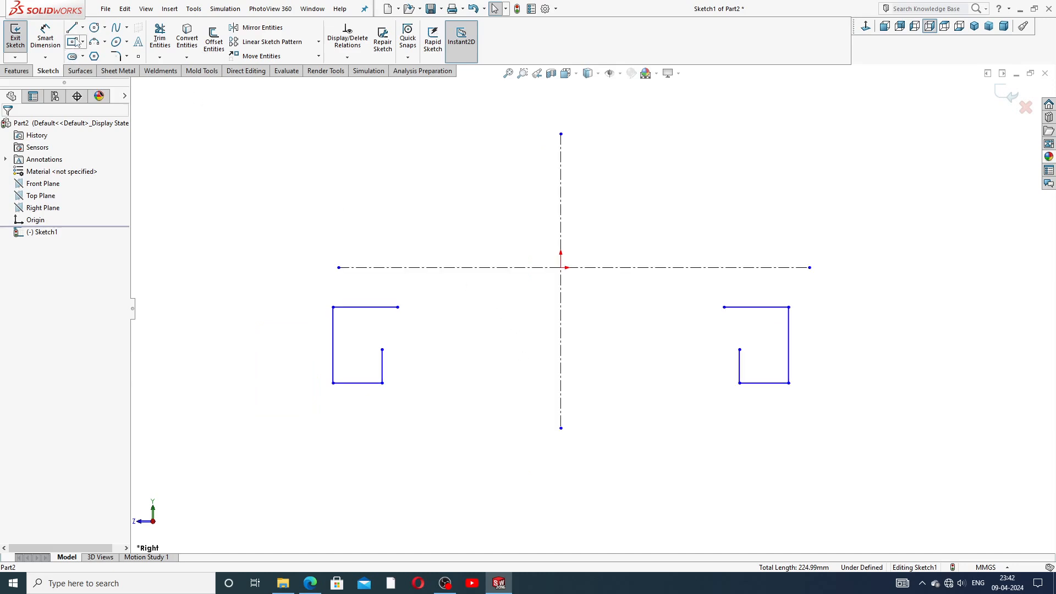
click(105, 42)
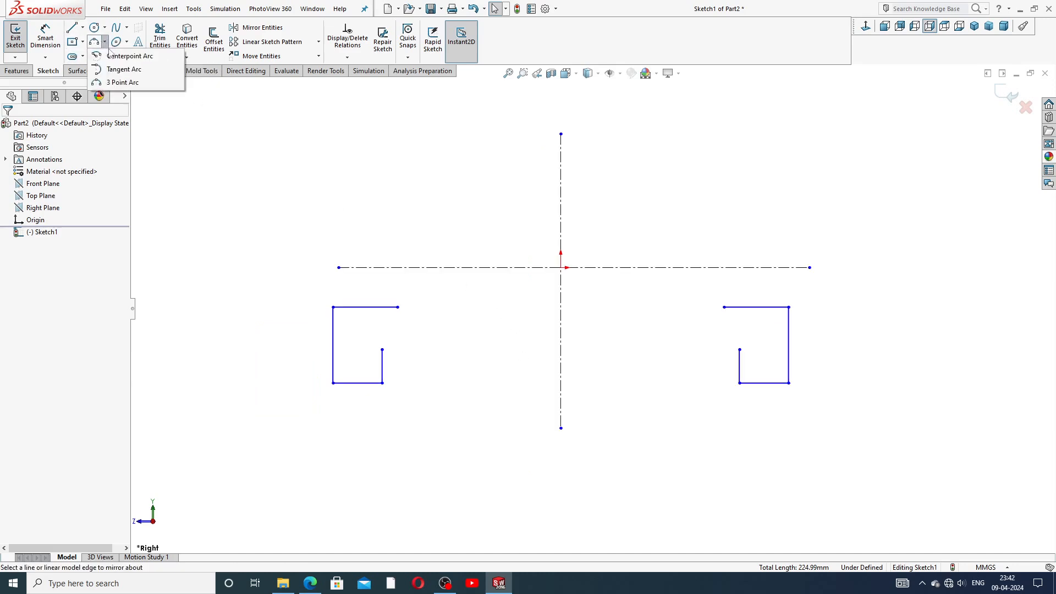
click(126, 69)
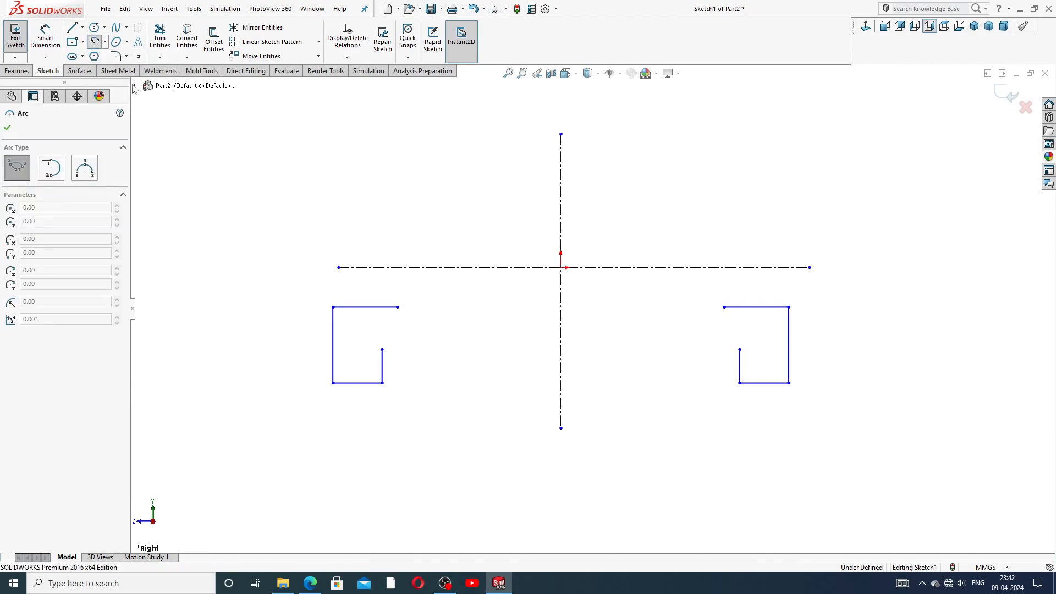
click(105, 42)
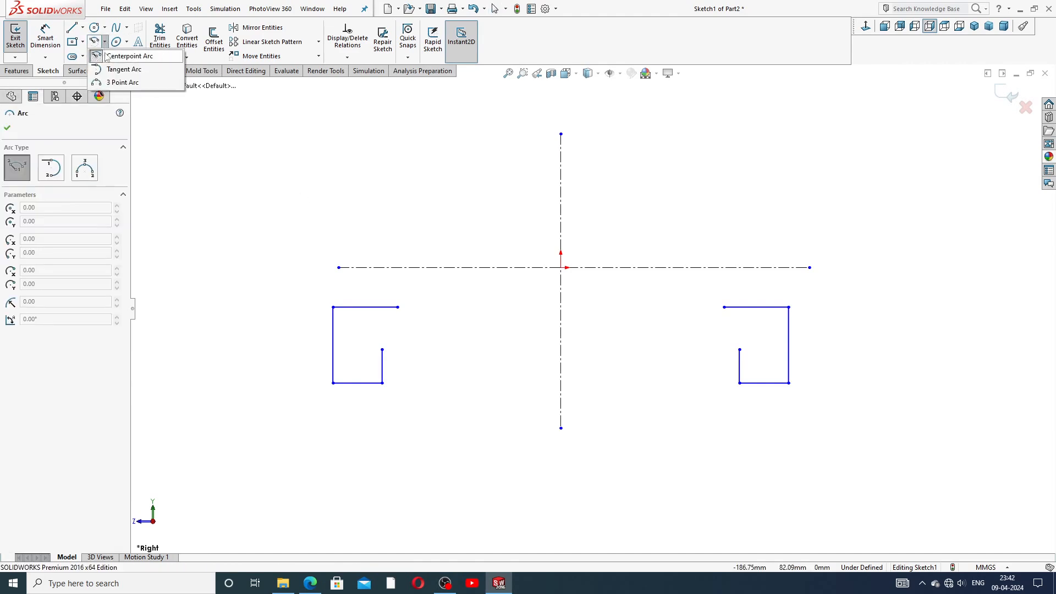
click(118, 84)
click(398, 307)
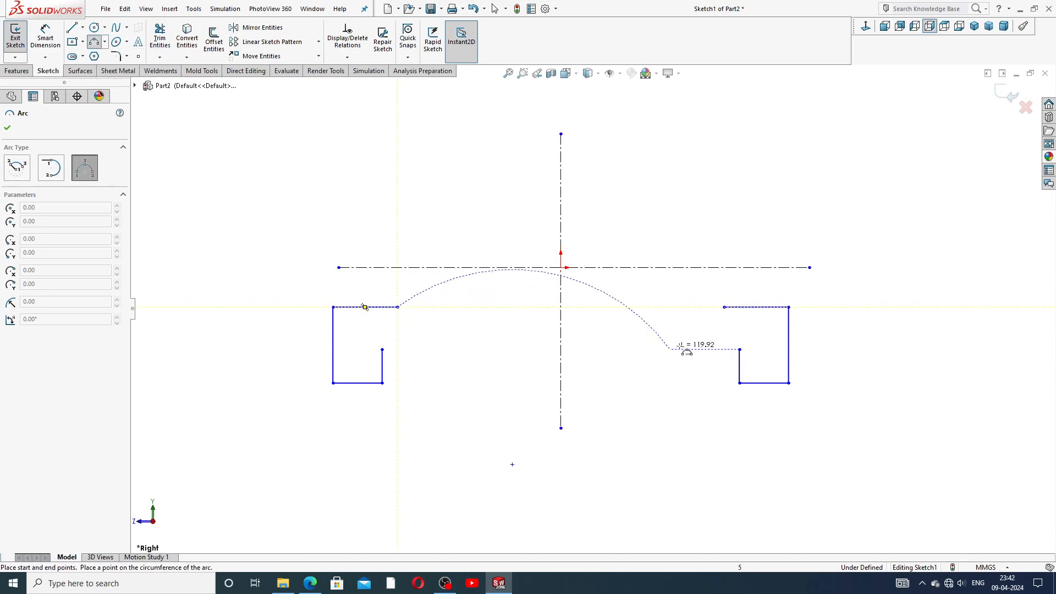
click(724, 307)
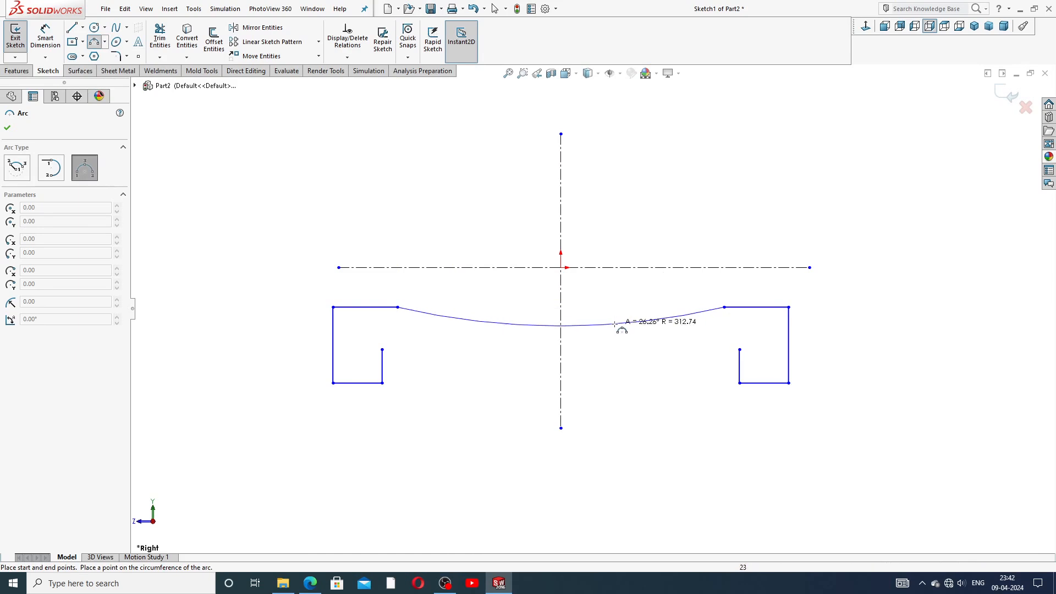
click(624, 324)
right_click(677, 347)
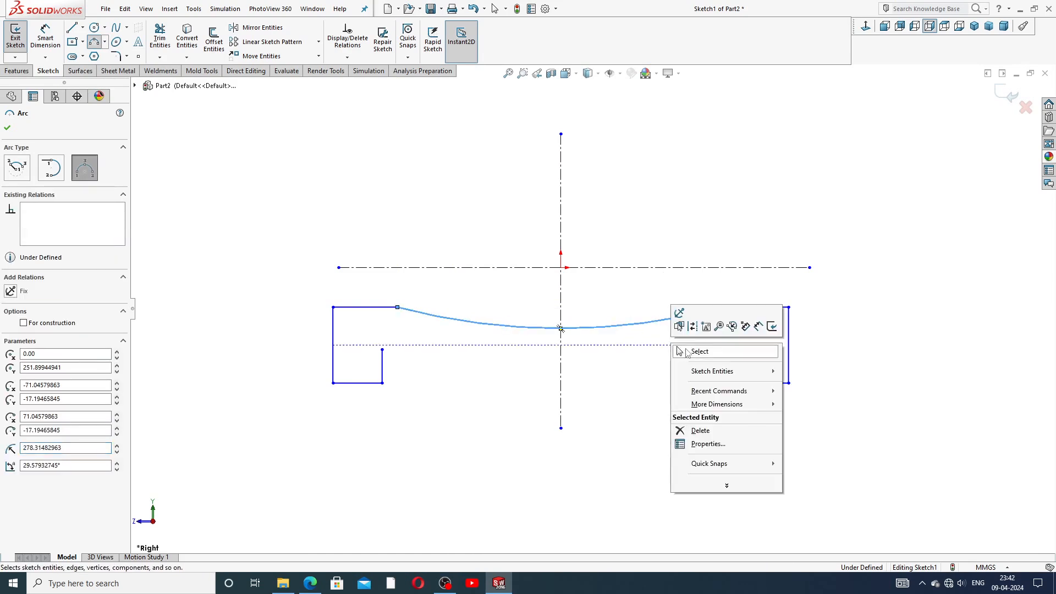
Step: Leave the arc tool and lower the upper endpoint of the left leg's inner vertical line to about Y -41 mm
click(698, 351)
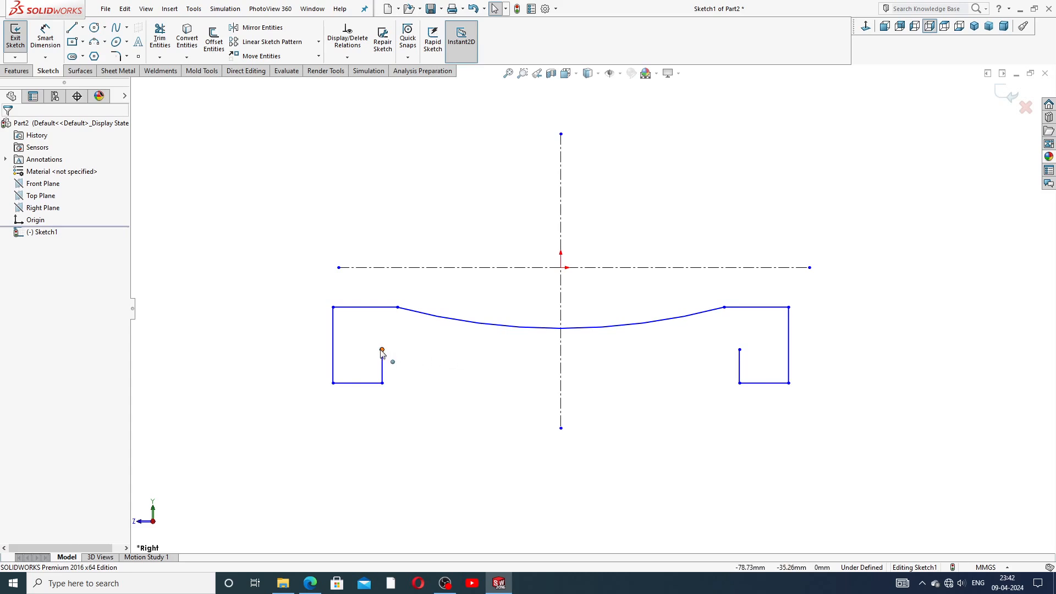
drag(382, 352, 382, 362)
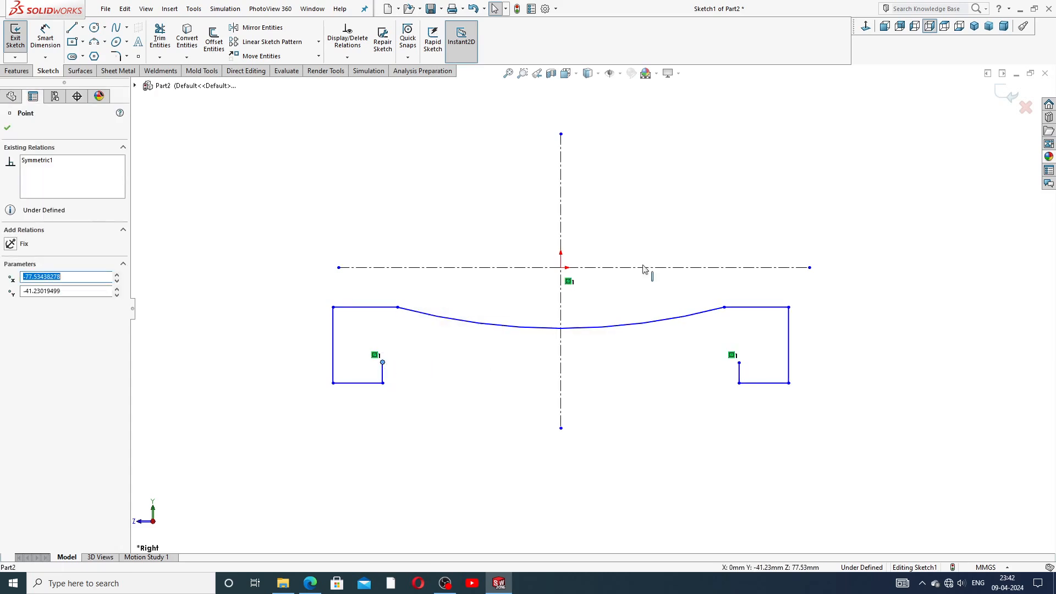
click(709, 191)
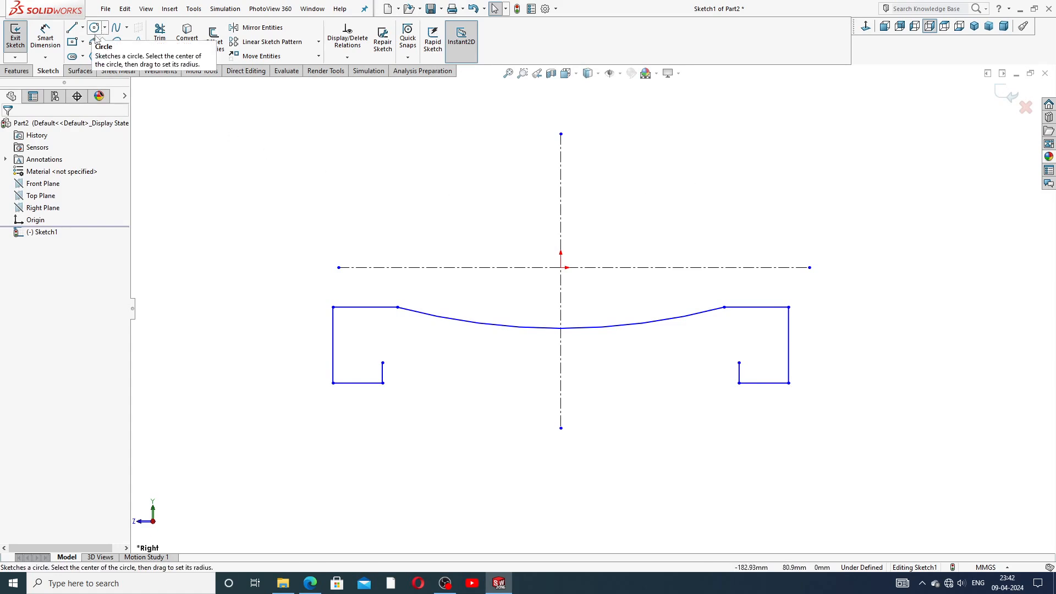
Step: Dimension the arc between the two upper shoulders with a radius of 235 mm
click(46, 39)
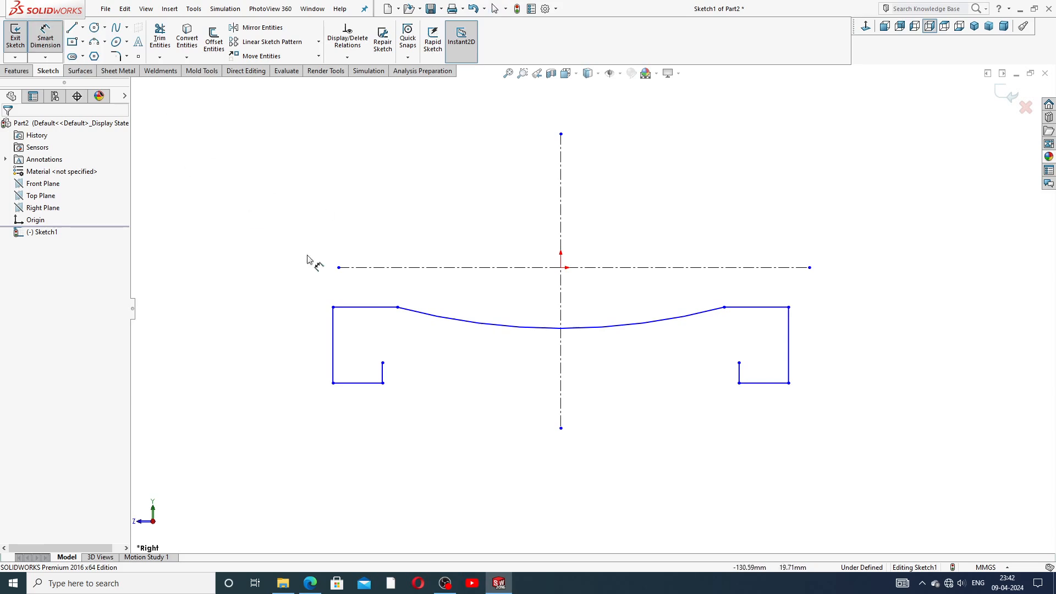
click(483, 324)
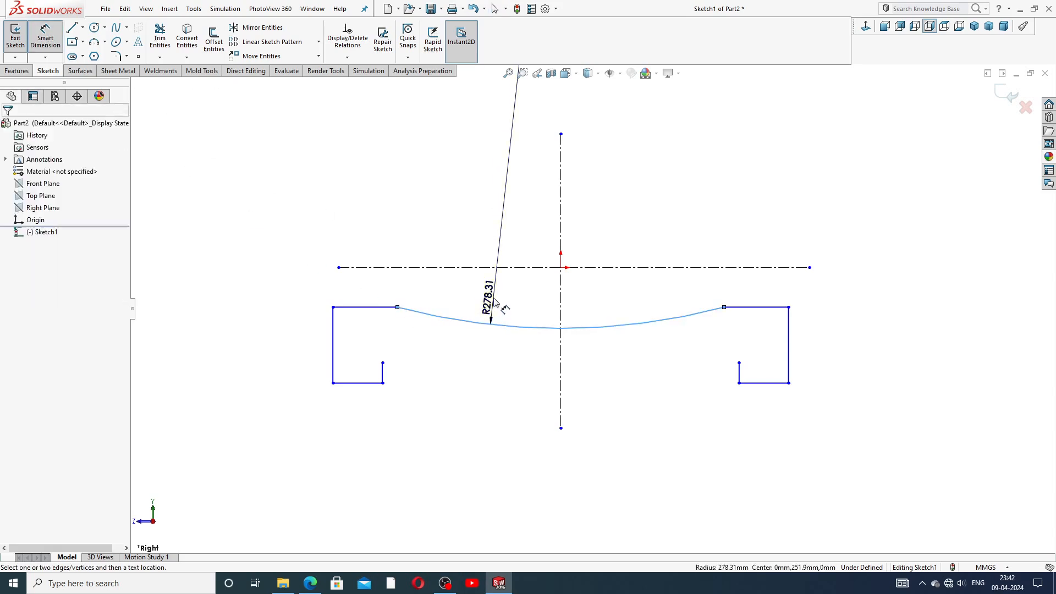
click(493, 302)
text(23)
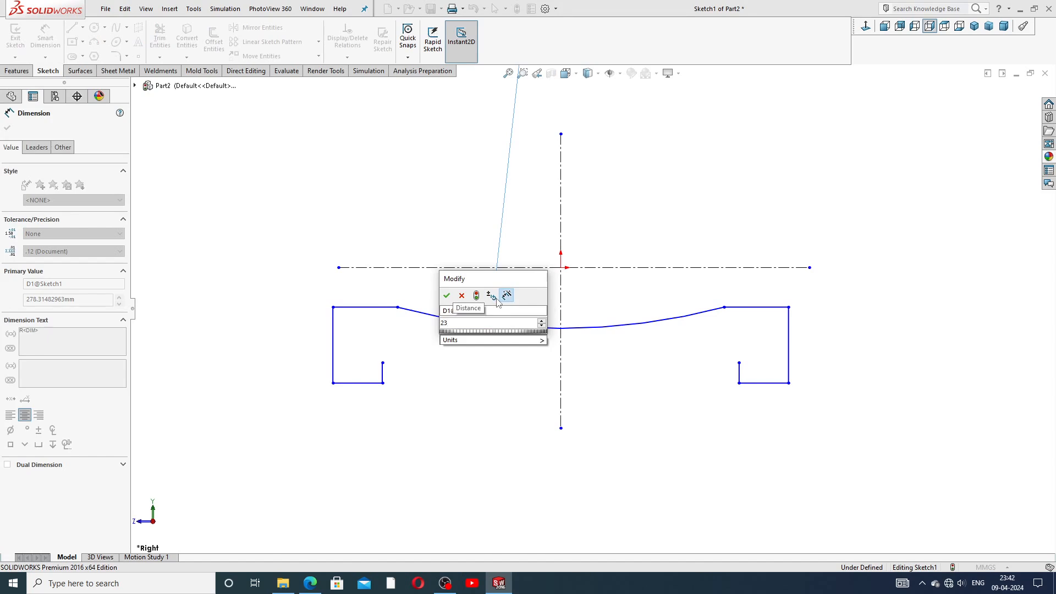
text(5)
key(Return)
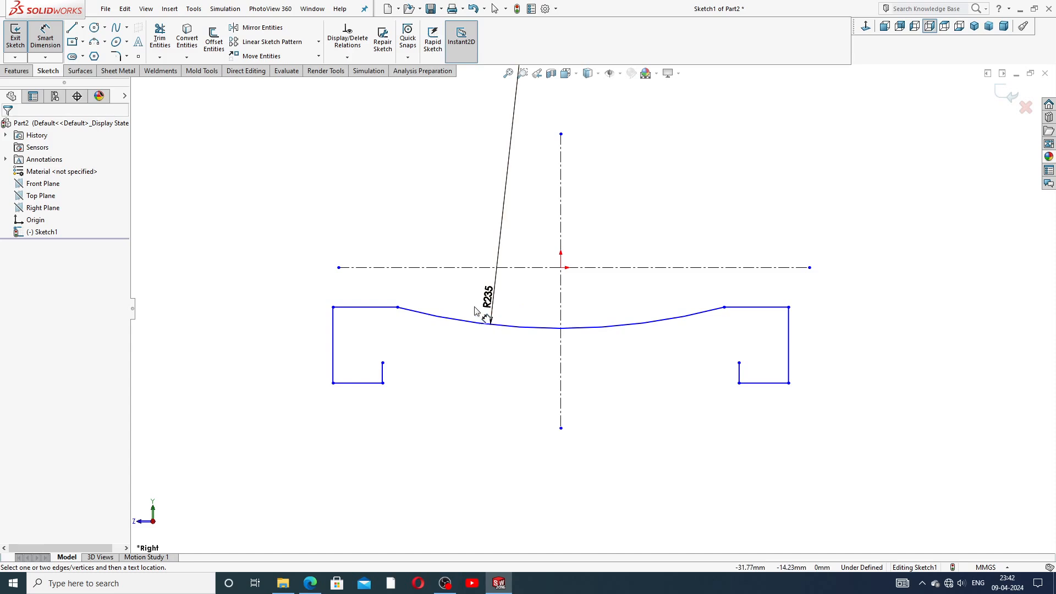
right_click(643, 199)
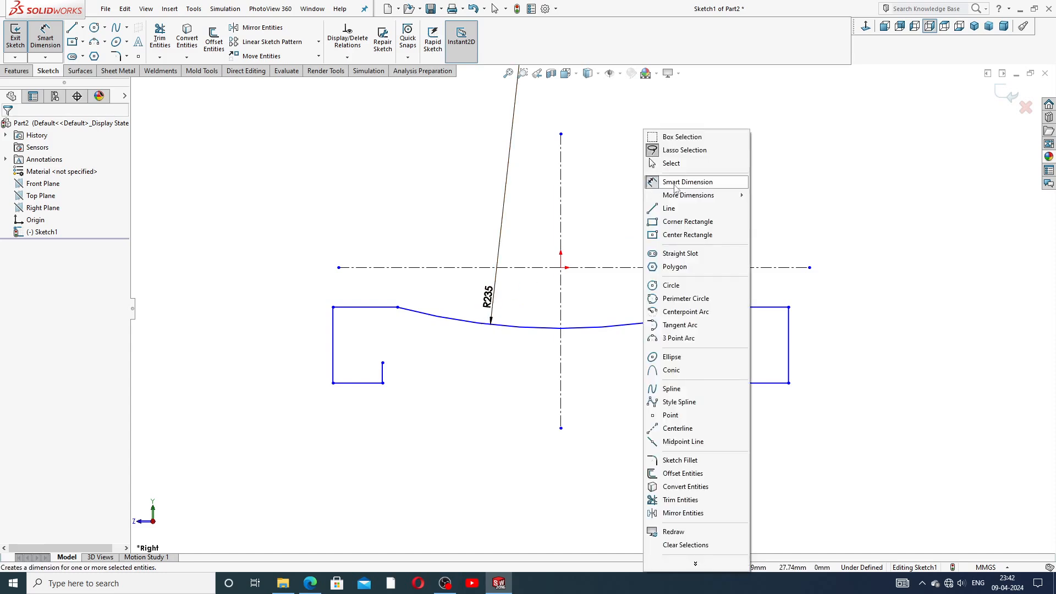
click(679, 164)
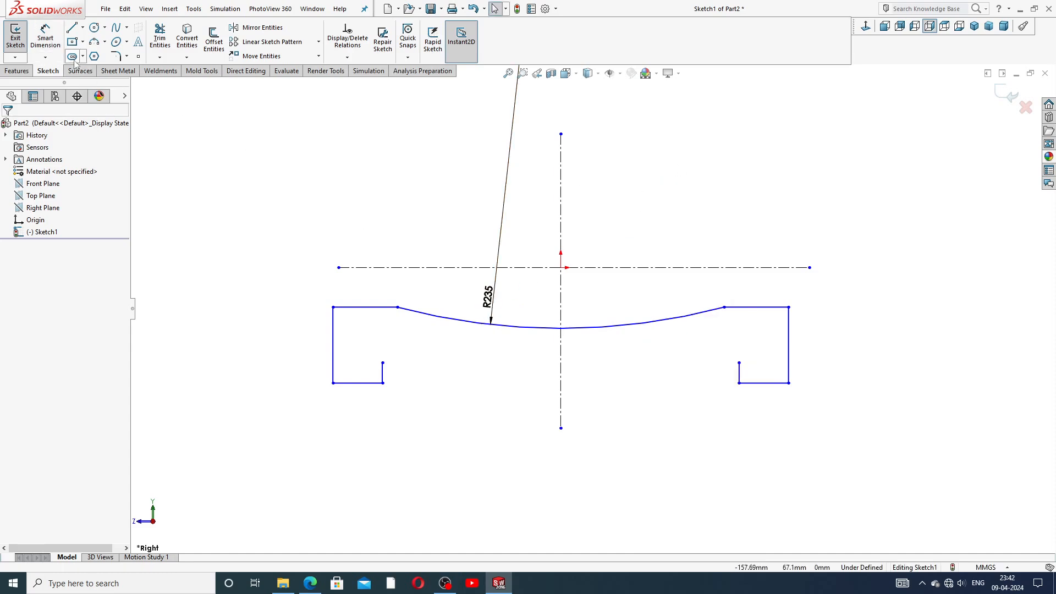
Step: Offset the R235 arc downward by 16 mm with its dimension added, leaving the adjoining lines out of the offset
click(214, 41)
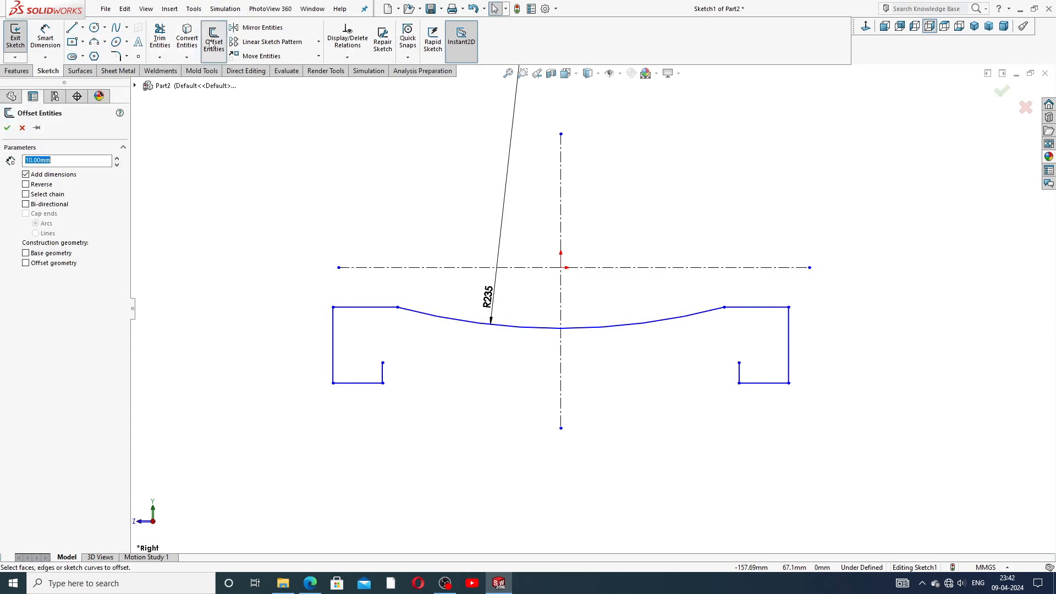
click(525, 330)
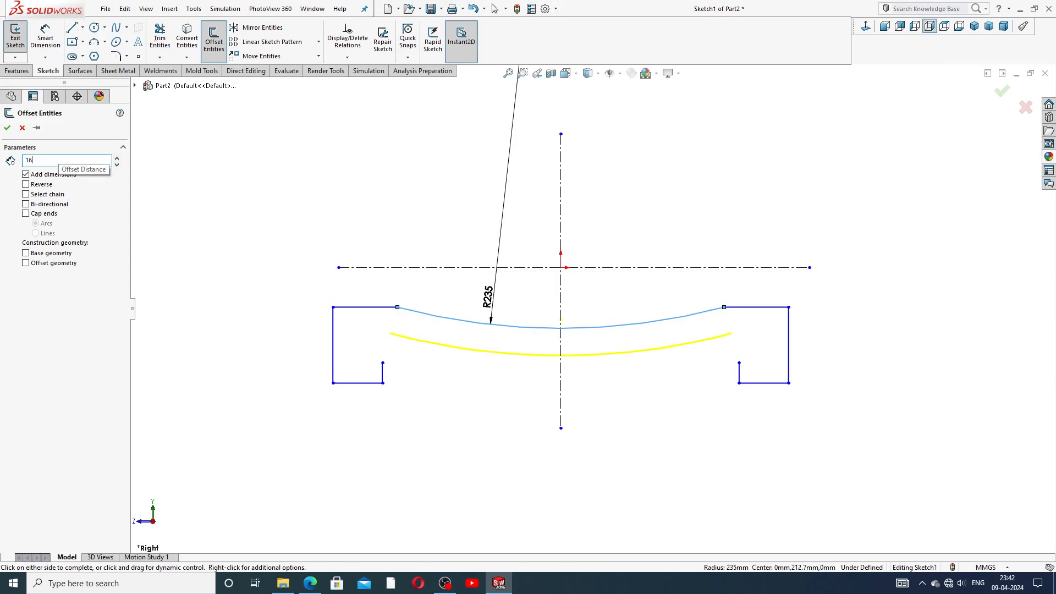
text(16)
key(Return)
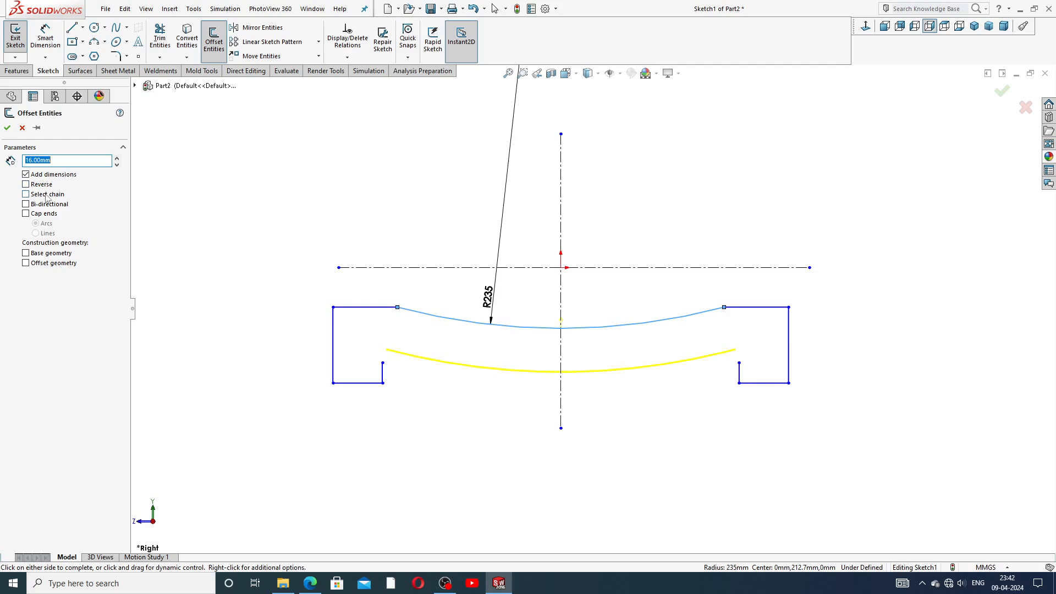
click(25, 194)
click(52, 197)
click(7, 128)
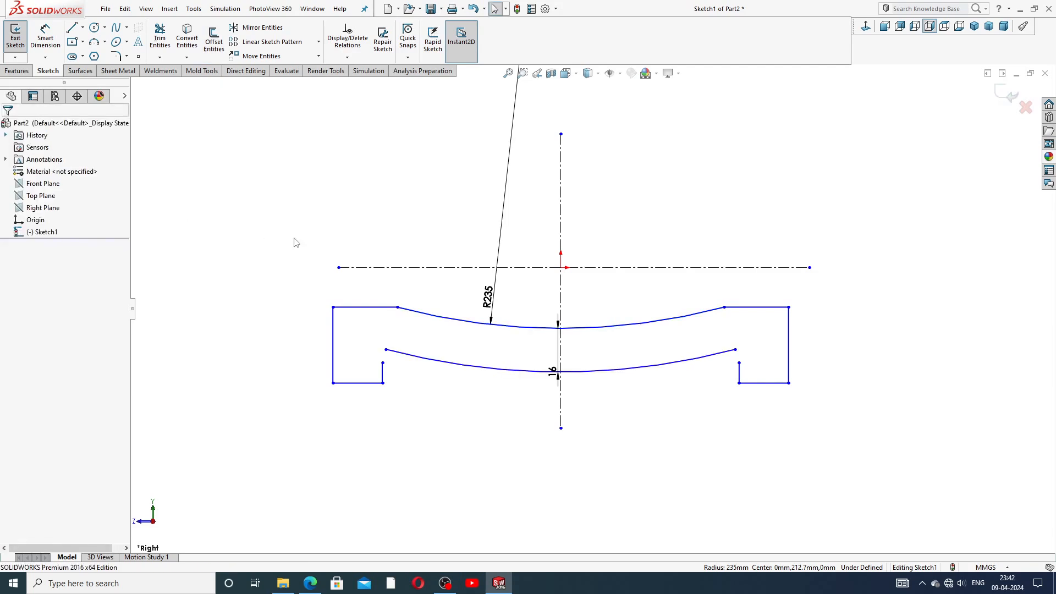
Step: Merge the left inner leg's upper endpoint with the offset arc's left end, and lengthen the legs by lowering the left bottom edge
scroll(598, 405, down, 1)
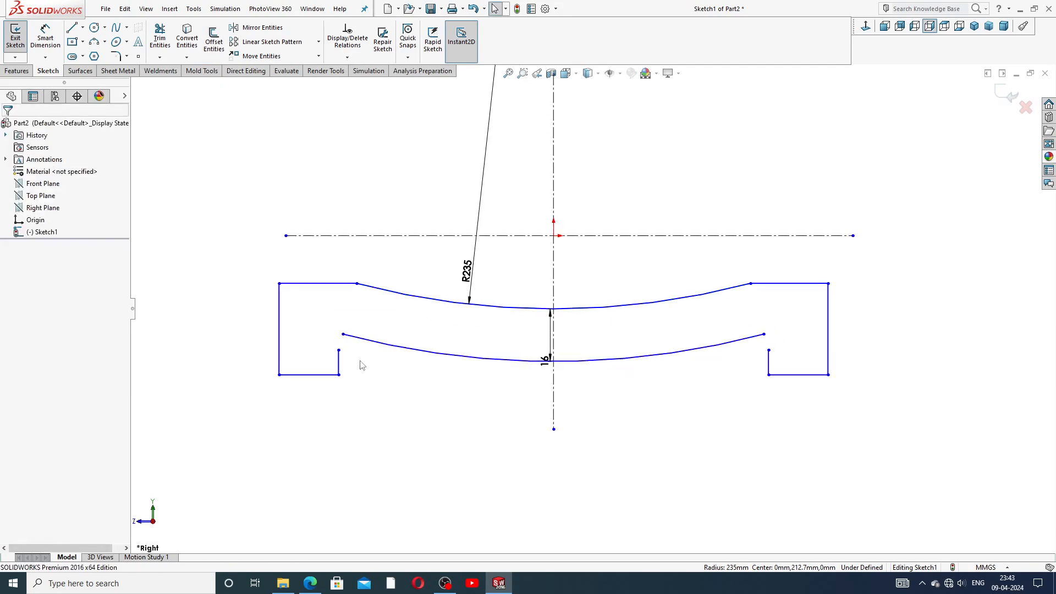
click(339, 350)
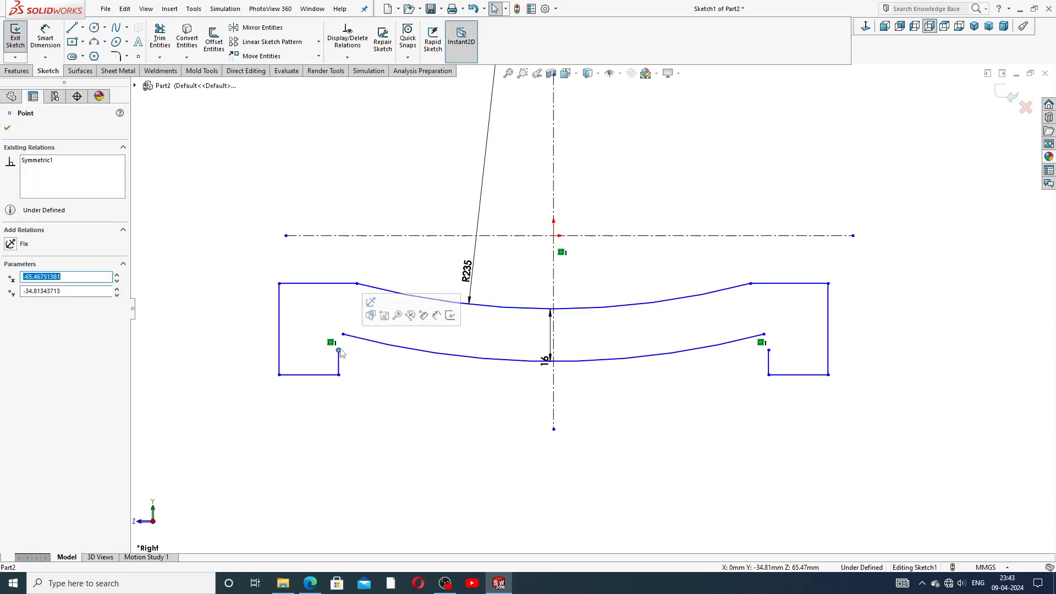
ctrl+click(343, 334)
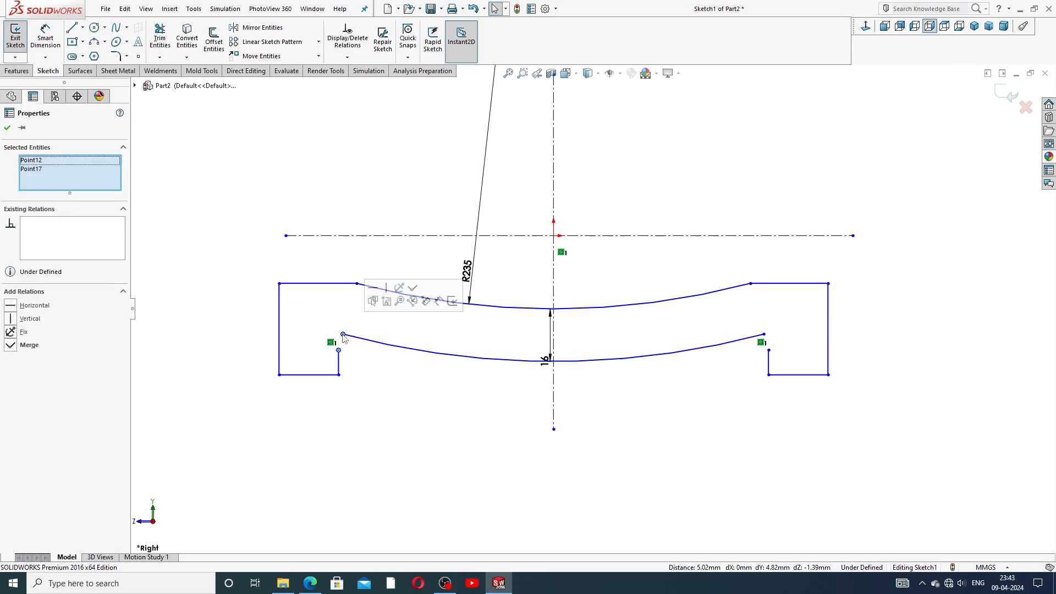
click(413, 288)
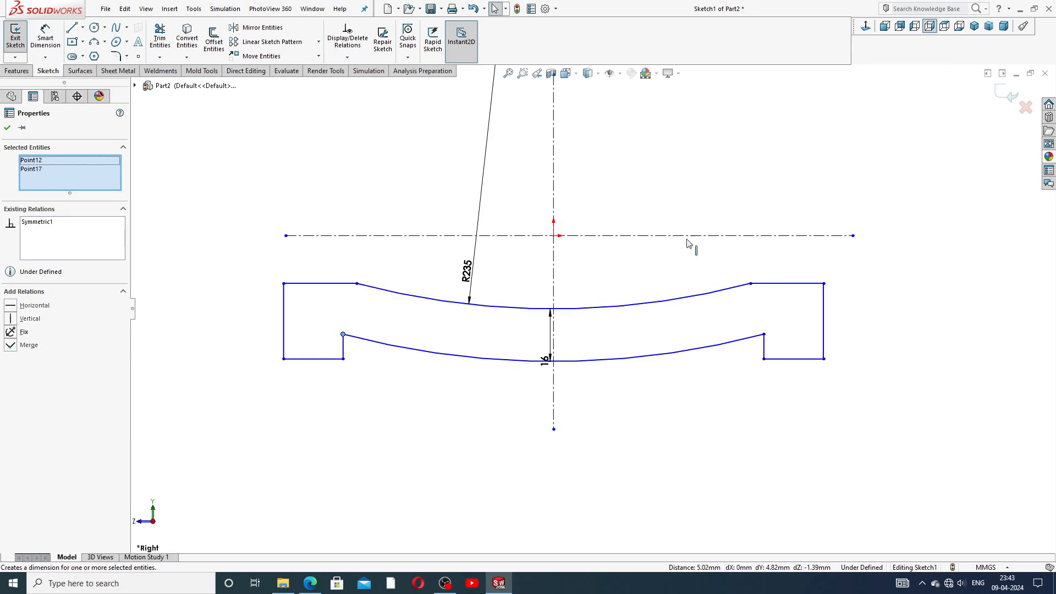
click(751, 172)
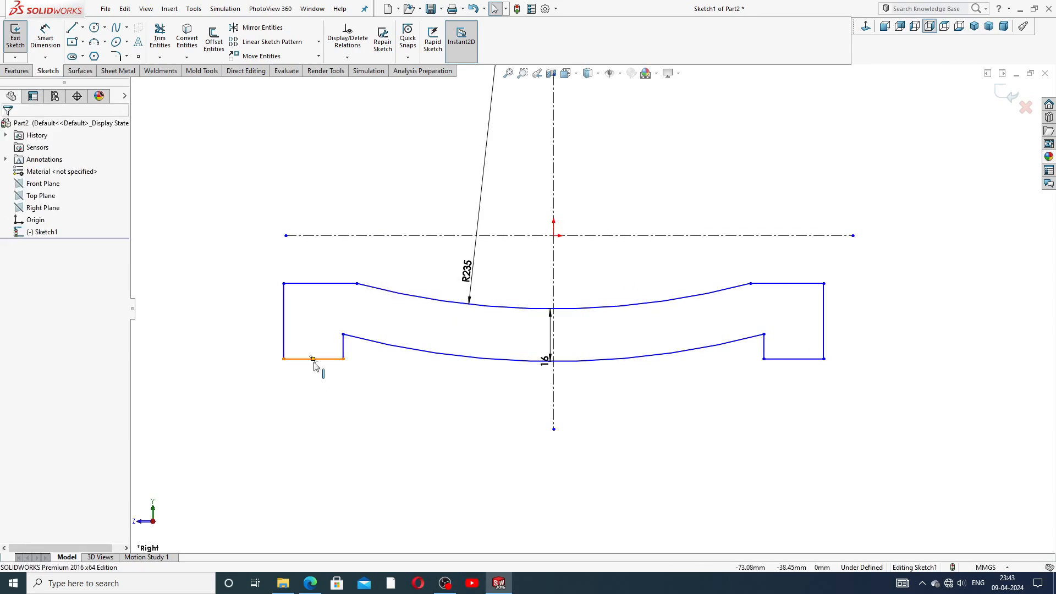
drag(323, 365, 326, 425)
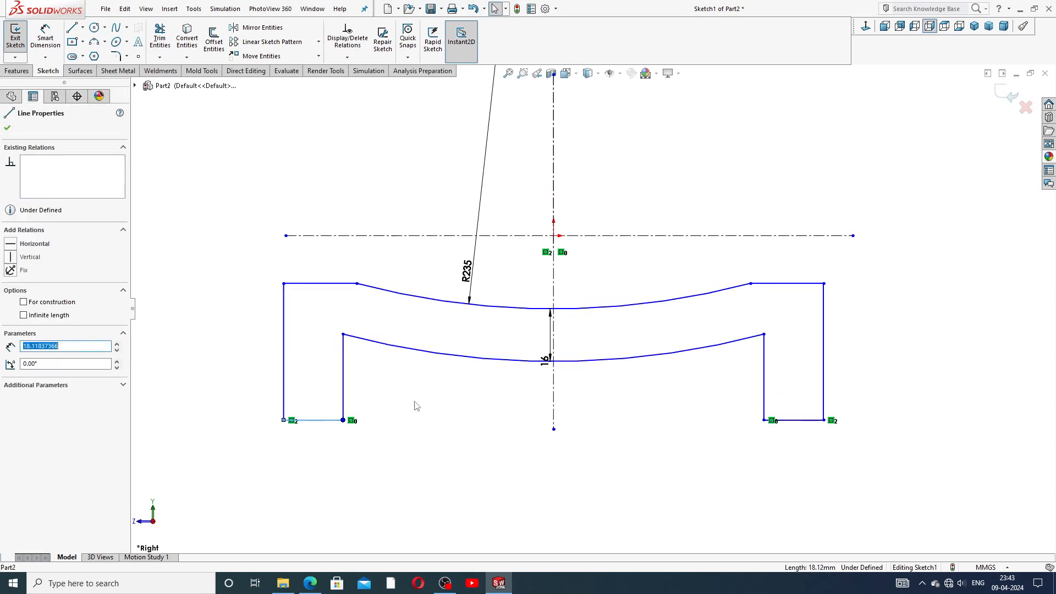
click(454, 390)
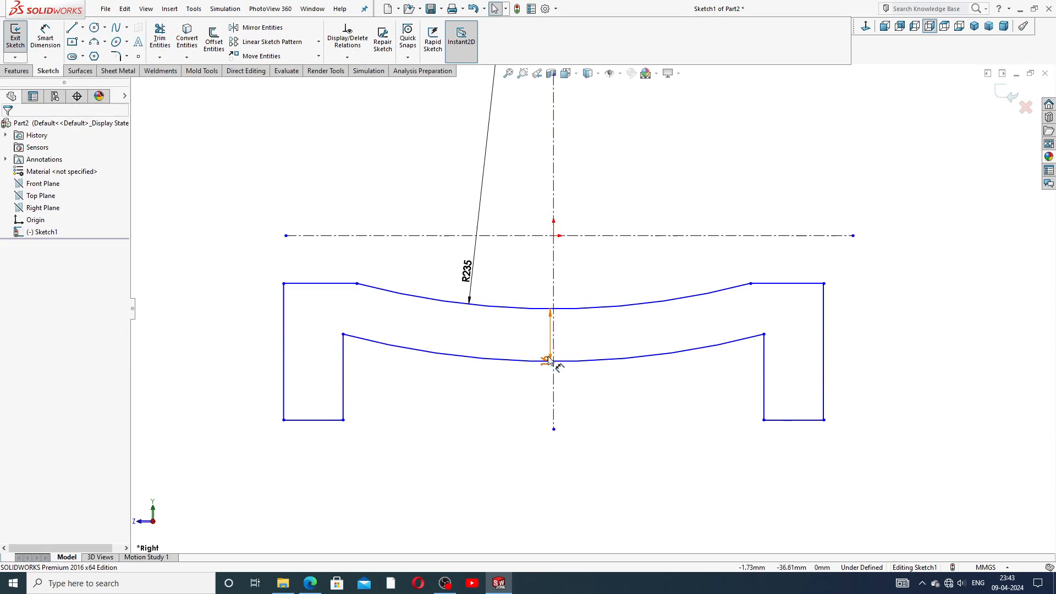
Step: Reposition the 16 mm offset dimension between the arcs and shift the R235 radius dimension closer to the vertical centerline
drag(546, 361, 535, 330)
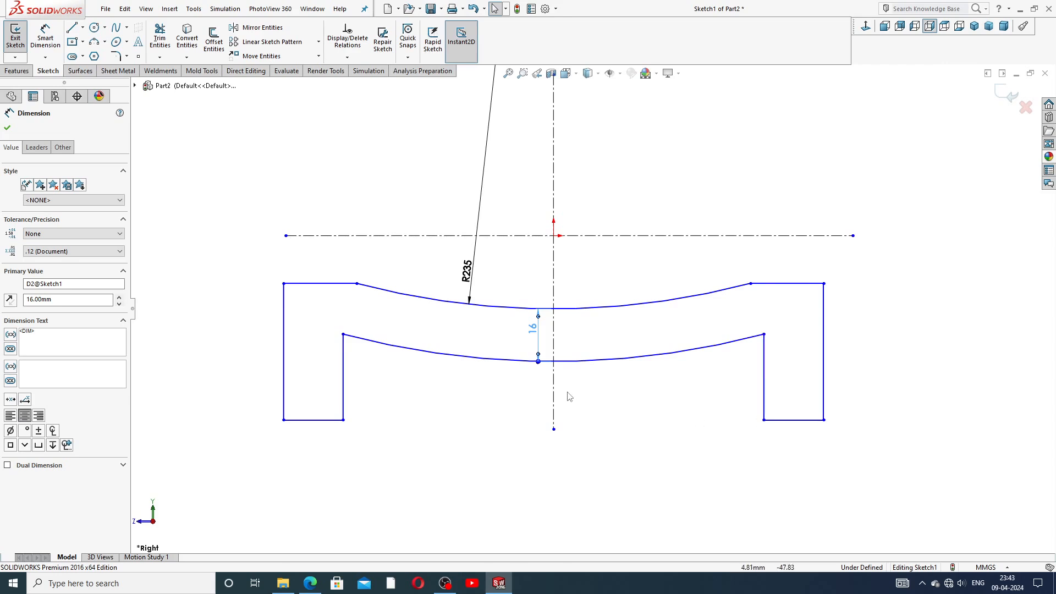
click(469, 275)
drag(471, 277, 495, 280)
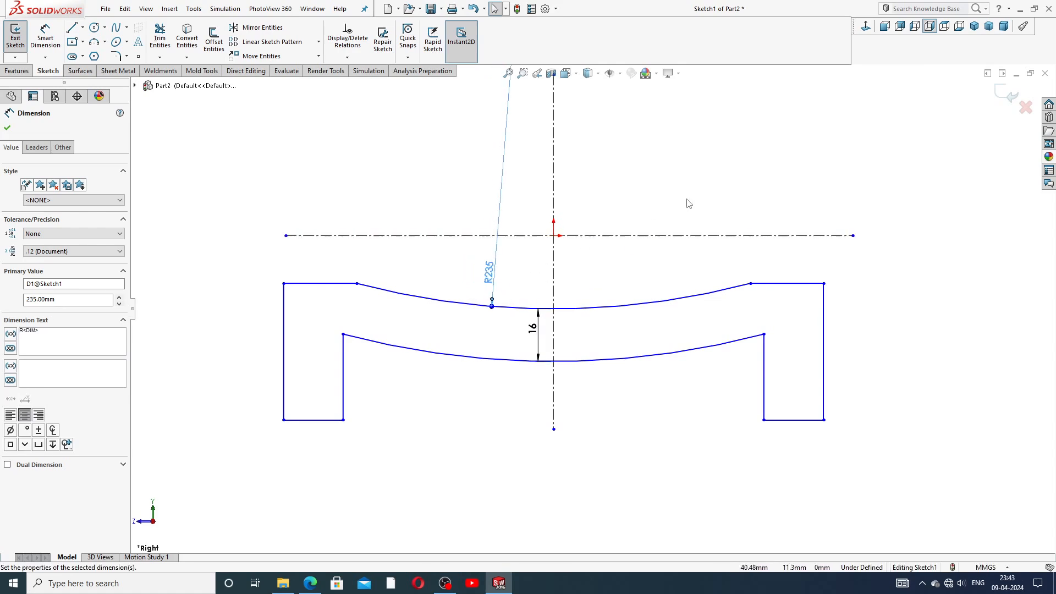
click(695, 178)
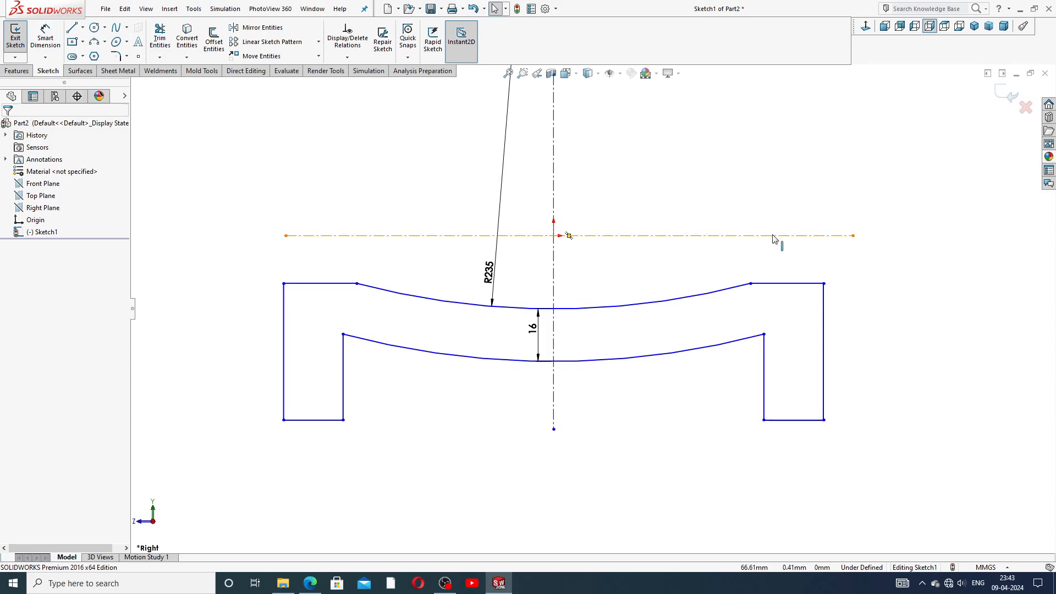
Step: Dimension the vertical distance from the profile's upper-left corner to the horizontal centerline as 62.6 mm
click(45, 35)
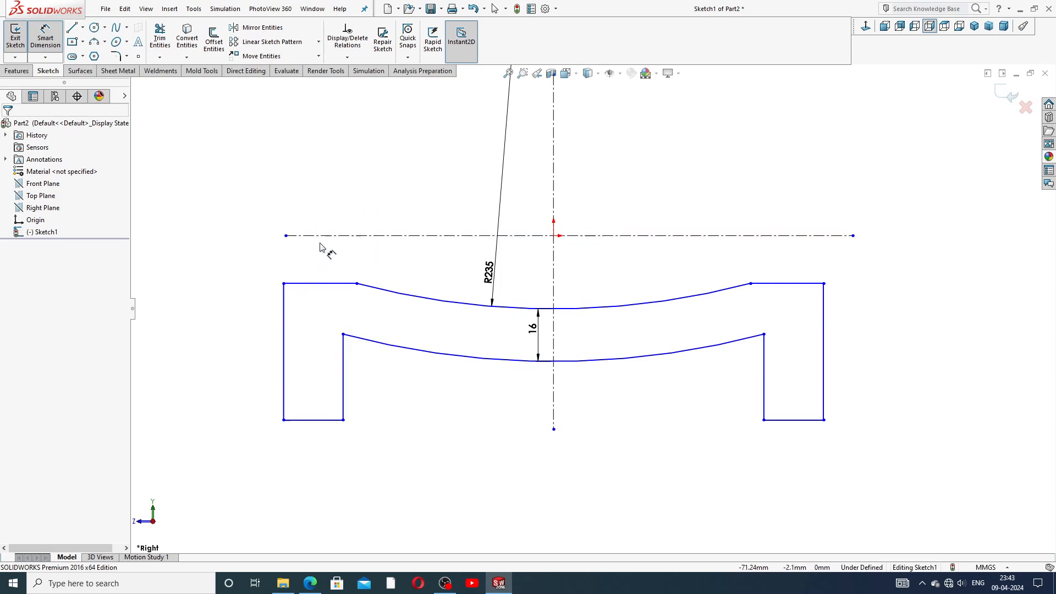
click(284, 284)
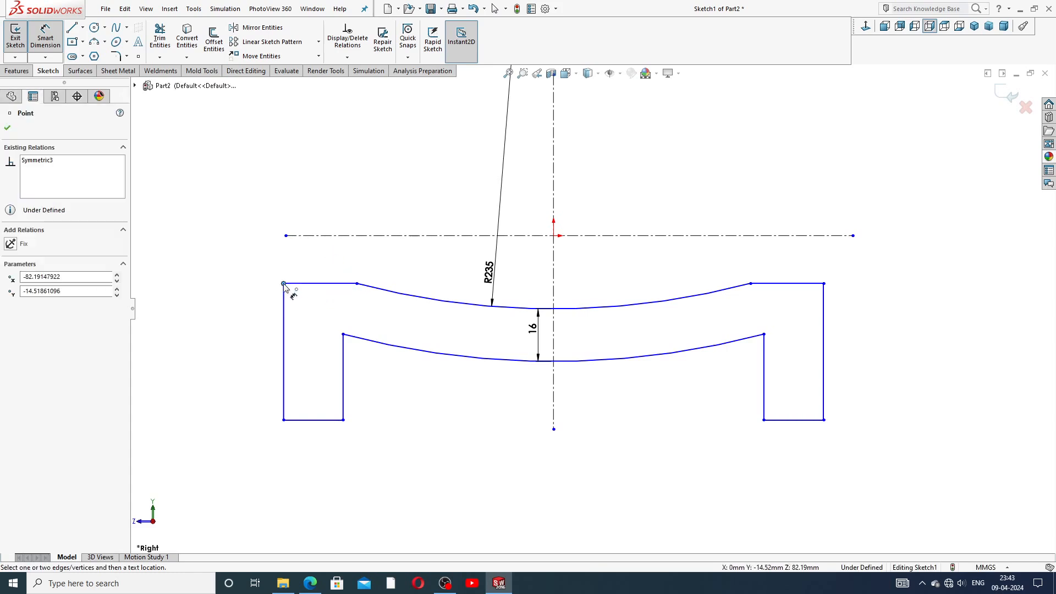
click(283, 236)
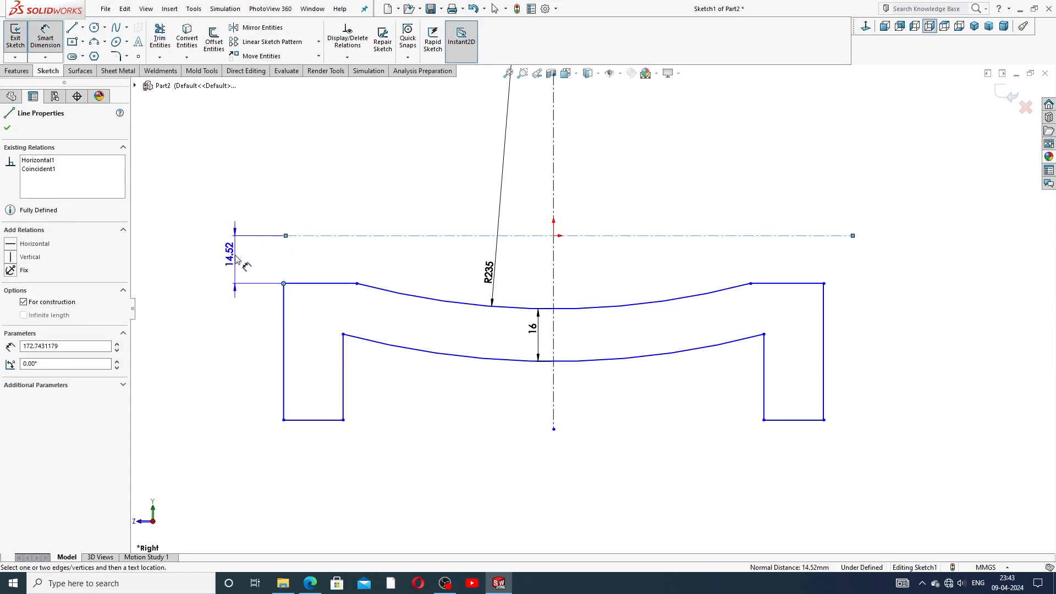
click(231, 265)
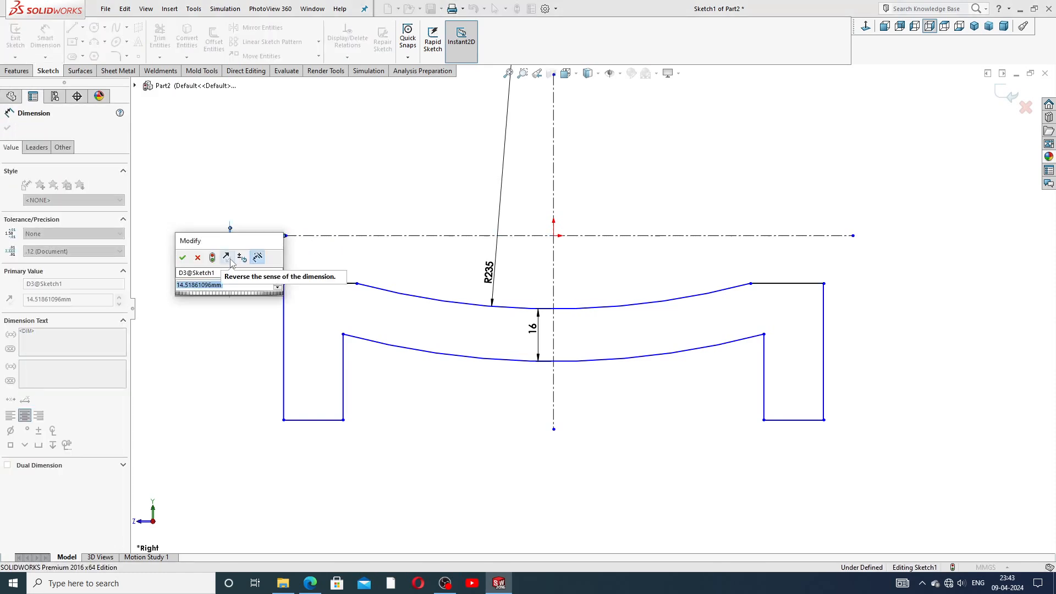
text(62)
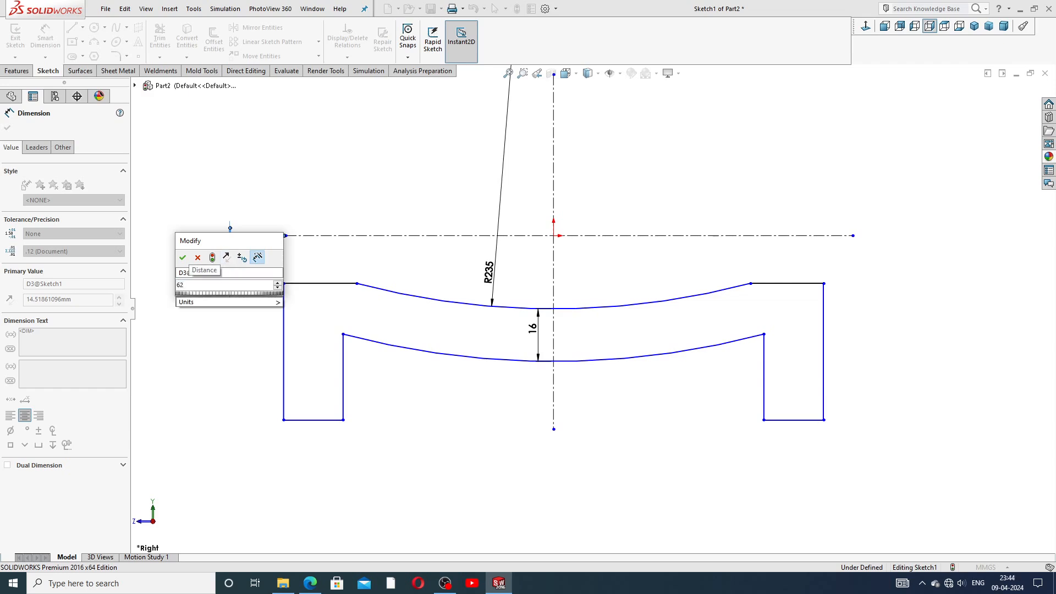
text(.6)
key(Return)
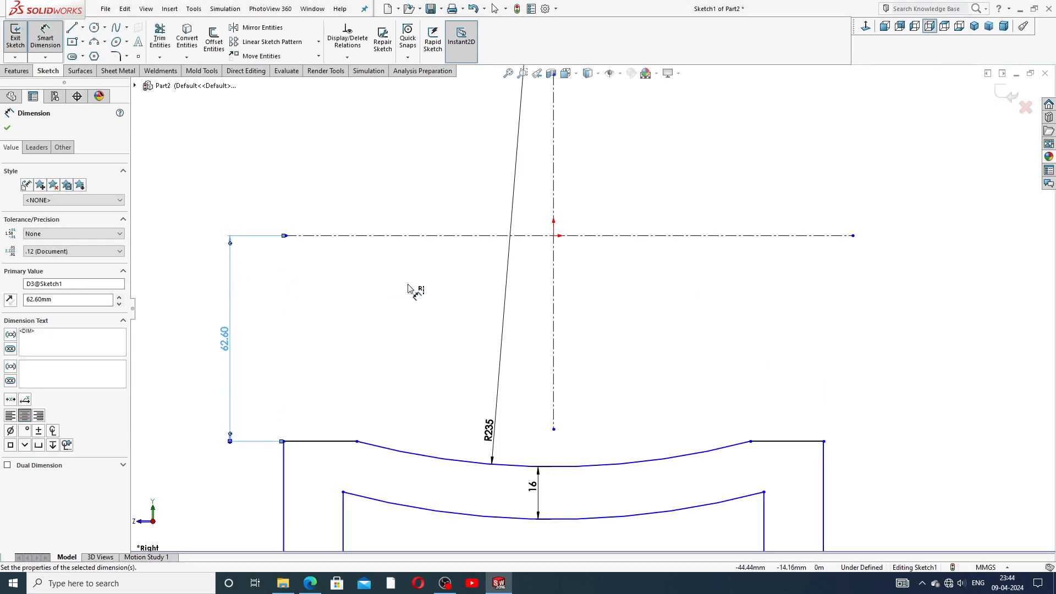
Step: Dimension the distance from the horizontal centerline to the left leg's bottom edge as 125 mm
scroll(454, 352, up, 3)
scroll(460, 422, down, 2)
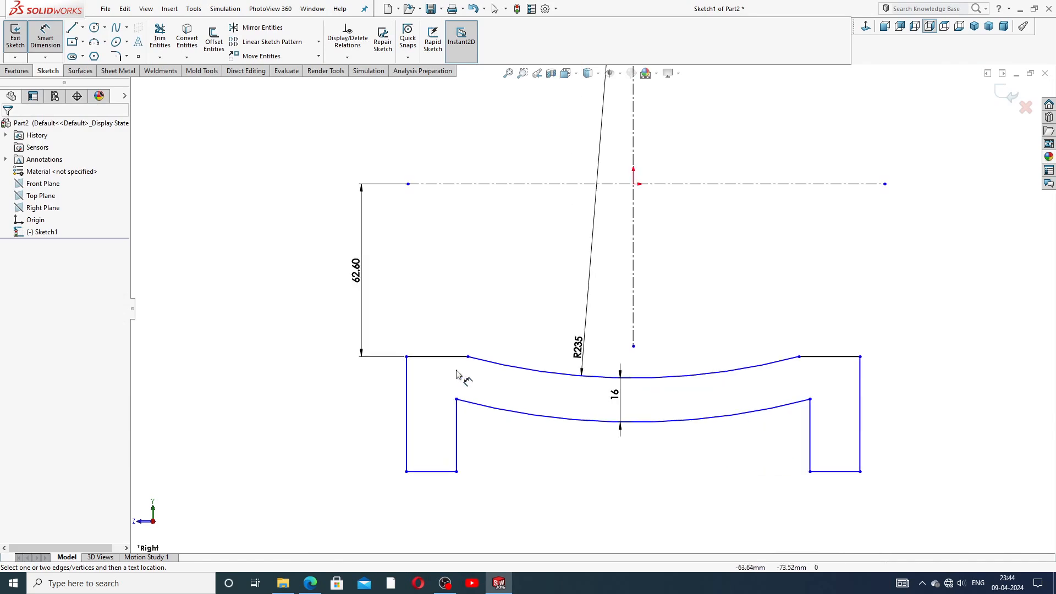
click(443, 184)
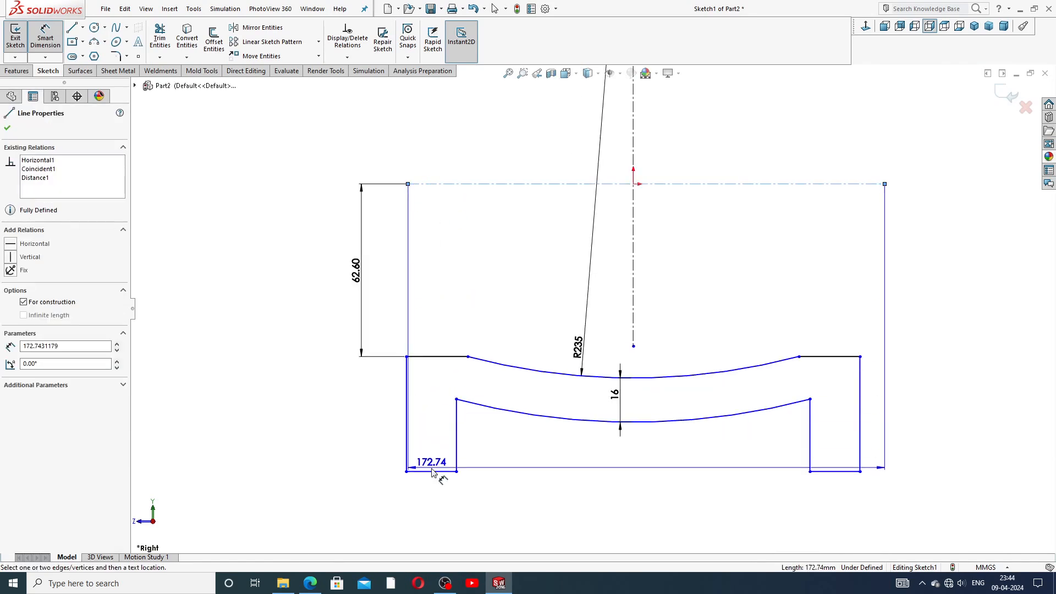
click(432, 471)
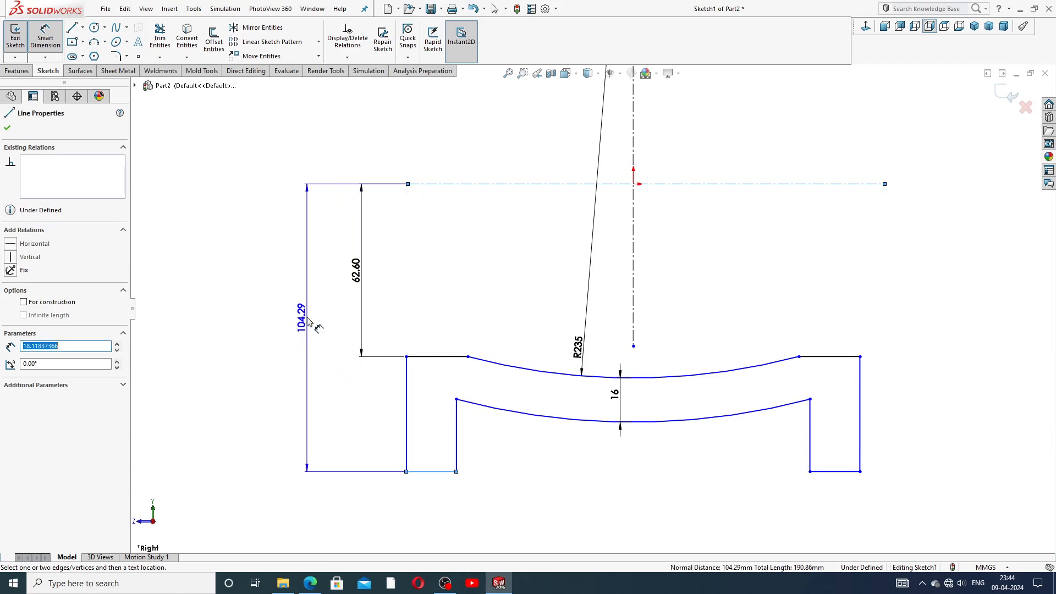
click(308, 319)
text(90)
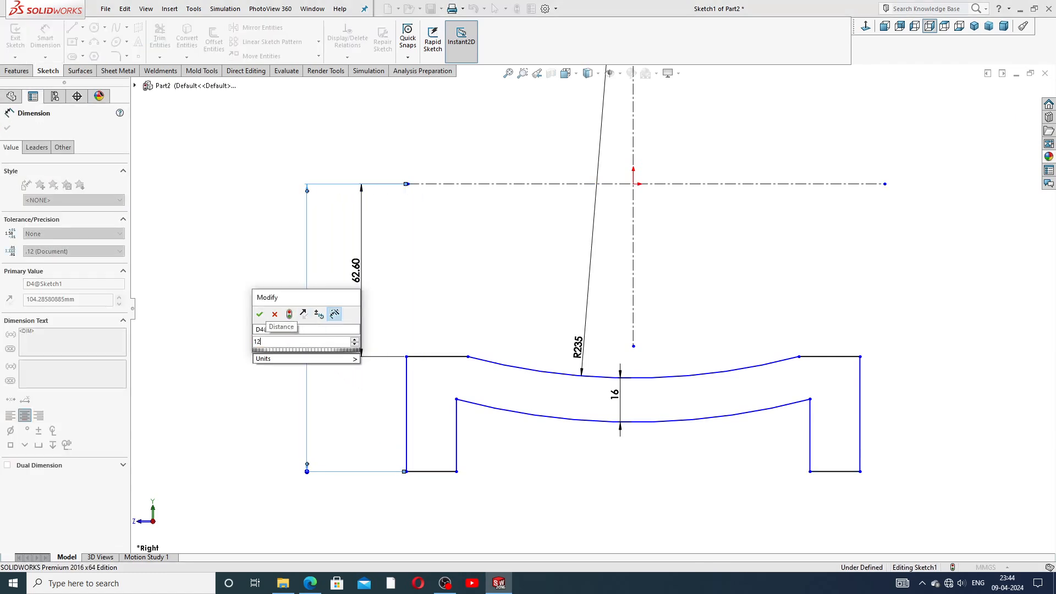
key(Return)
click(485, 321)
Step: Dimension the width of the left leg's bottom edge as 22 mm
scroll(492, 445, up, 3)
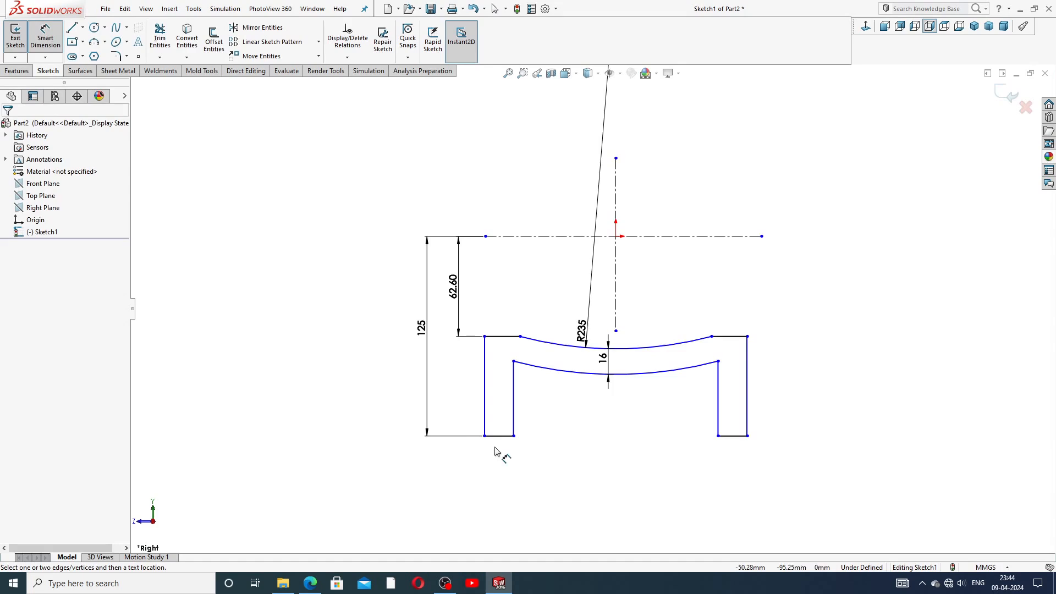
click(498, 435)
click(501, 462)
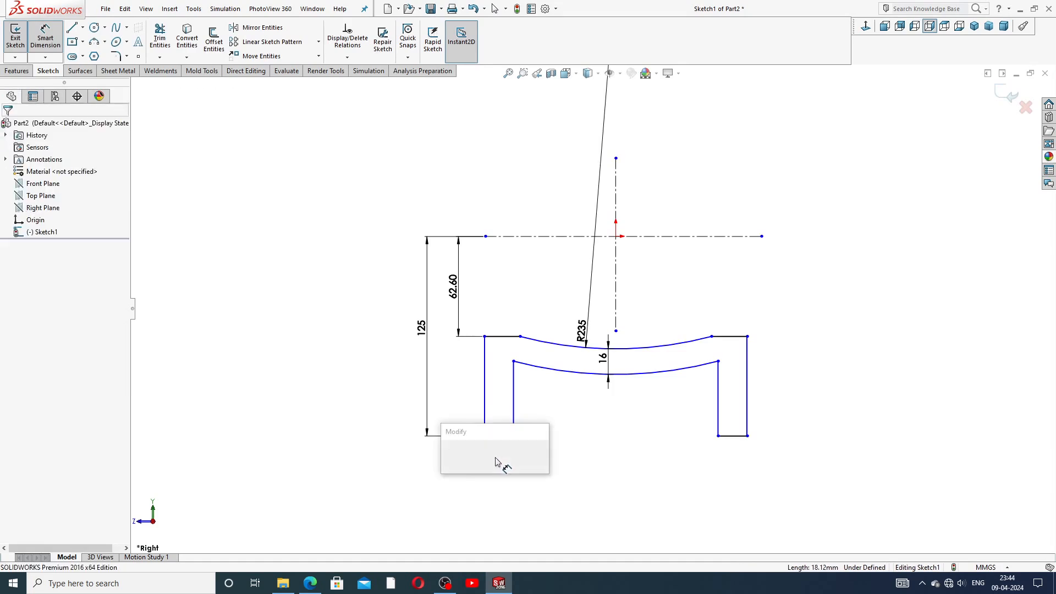
text(22)
key(Return)
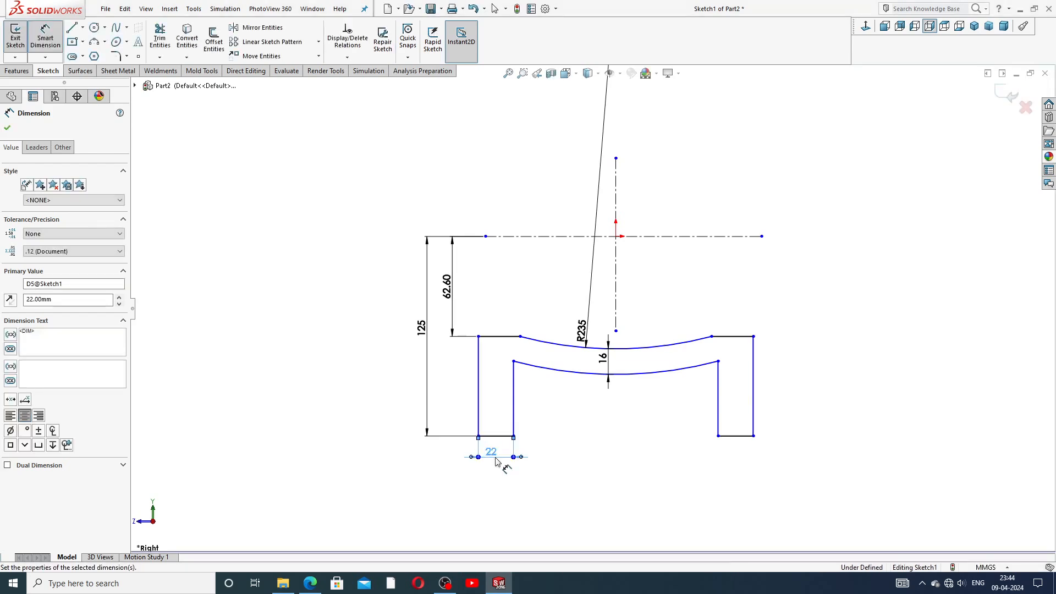
click(589, 445)
Step: Dimension the horizontal distance between the inner vertical edges of the two legs as 306 mm
scroll(588, 434, down, 2)
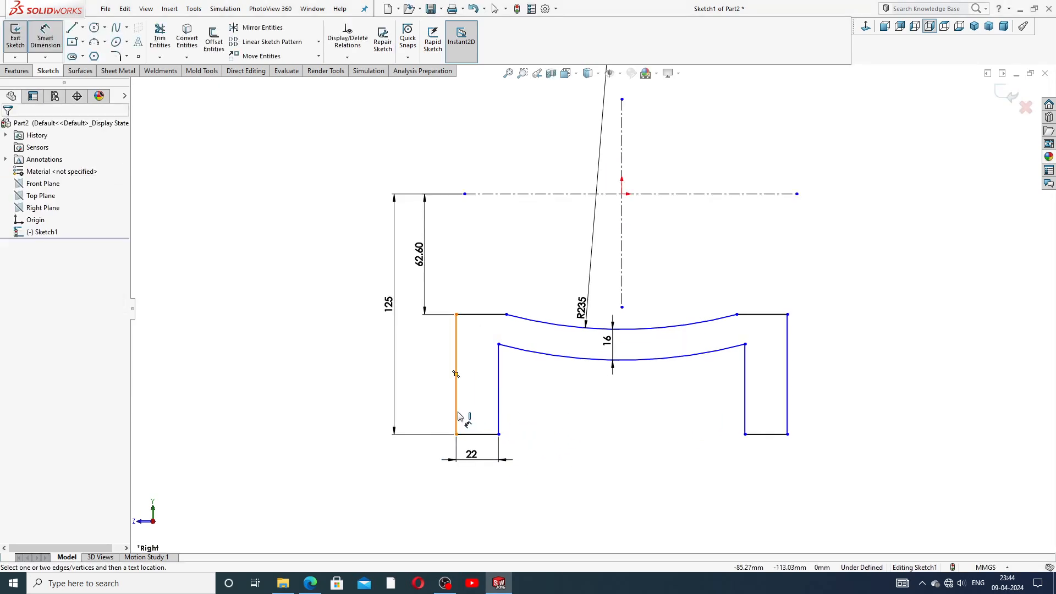
click(499, 427)
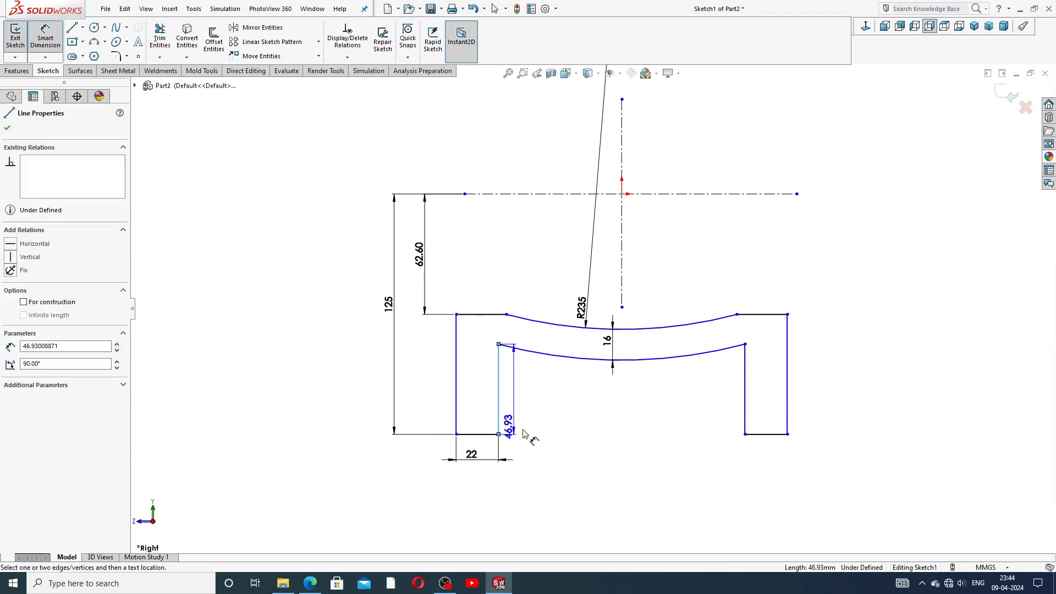
click(748, 393)
click(631, 493)
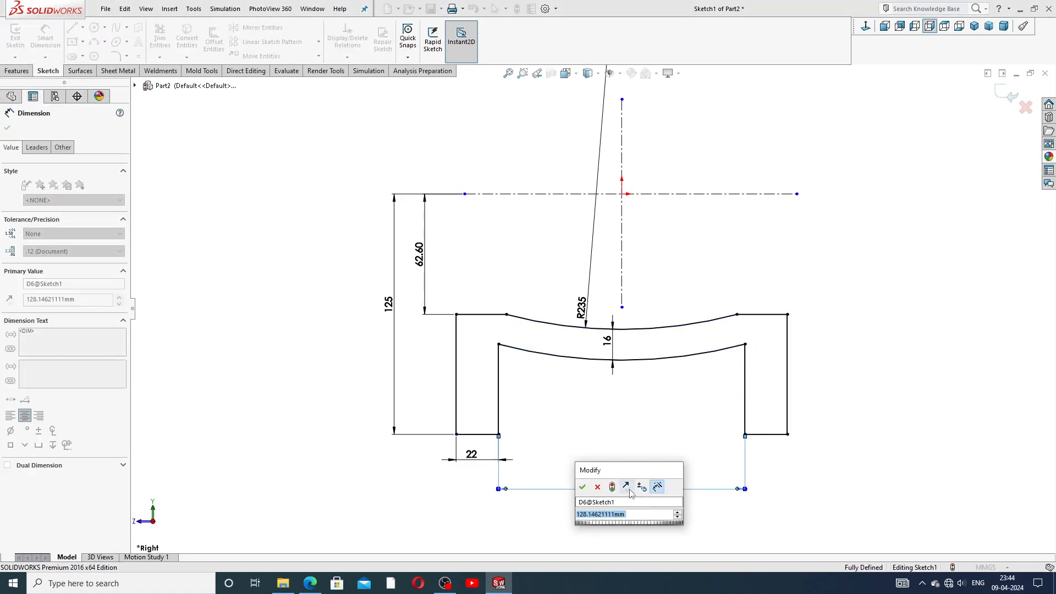
text(306)
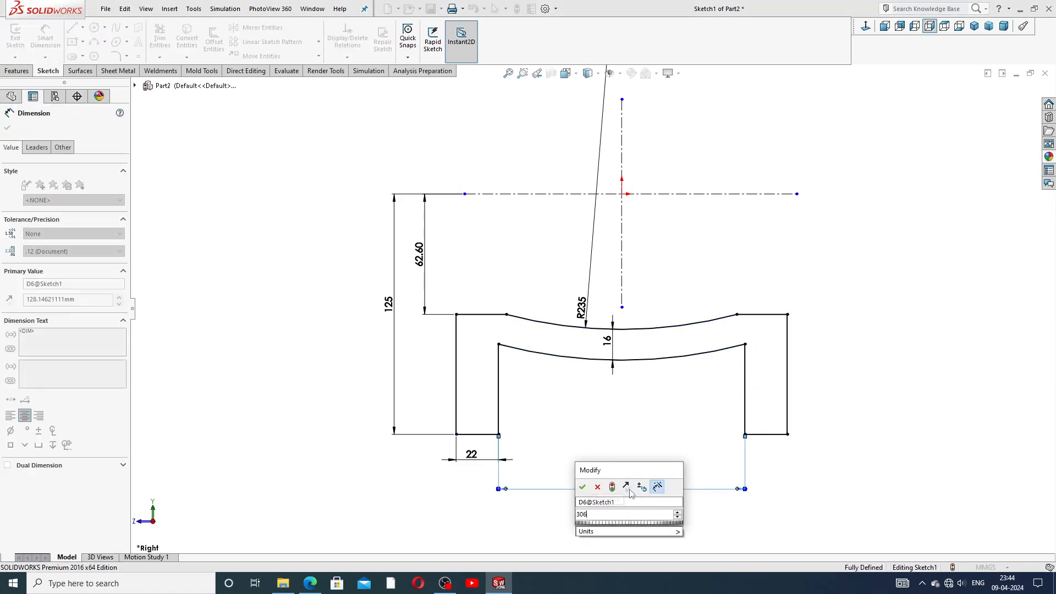
key(Return)
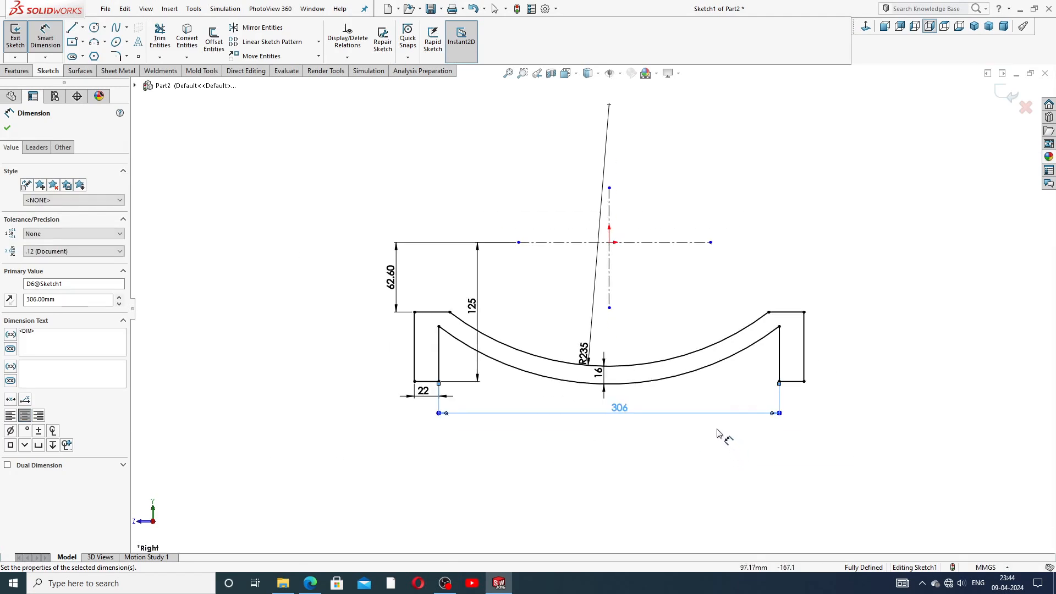
scroll(725, 434, down, 1)
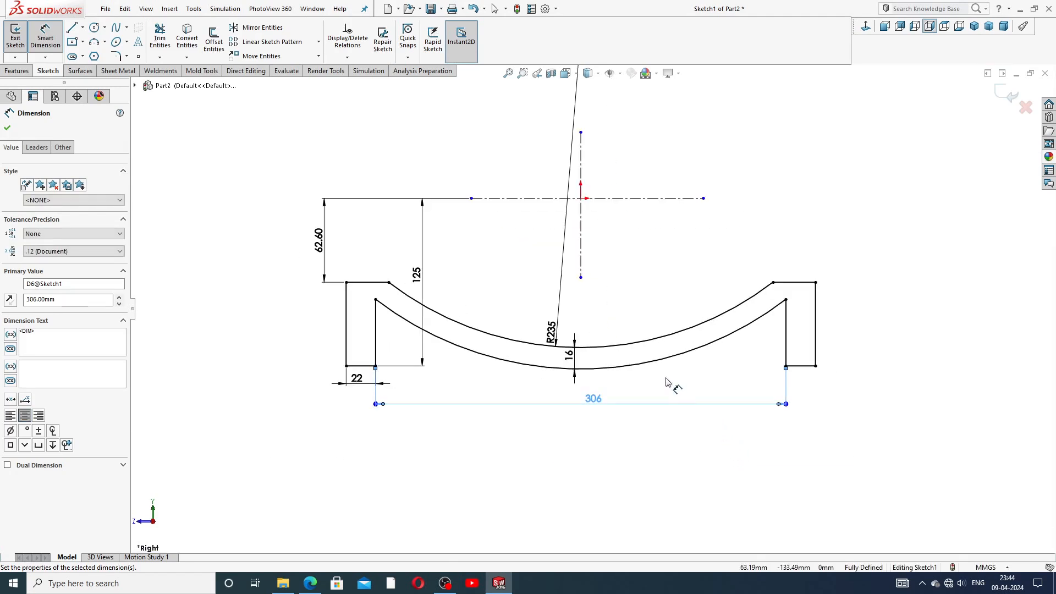
right_click(700, 236)
click(726, 164)
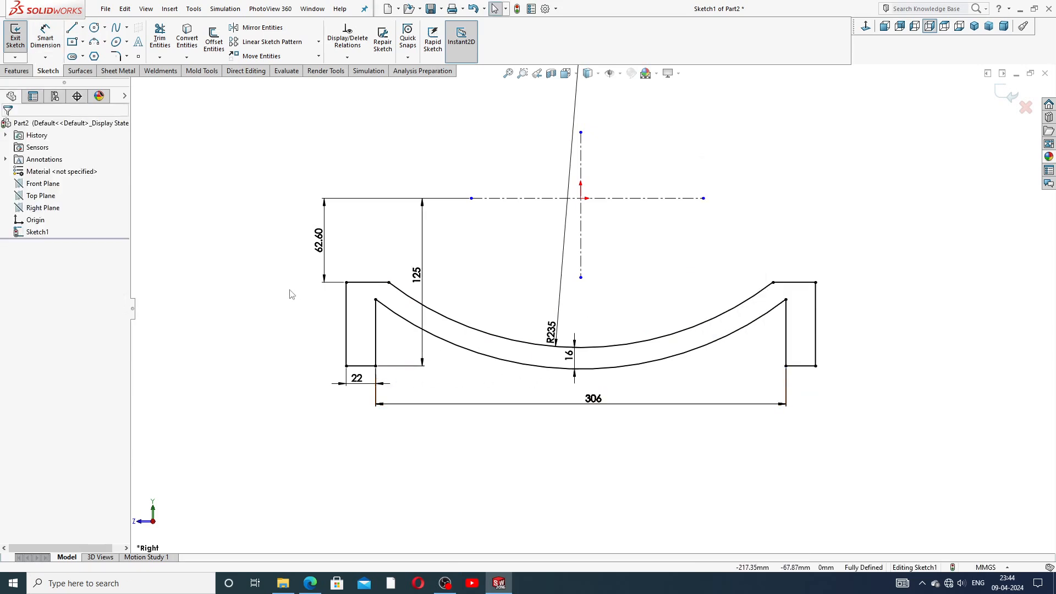
Step: Draw a horizontal centerline between the lower inner corners of the left and right legs
click(82, 27)
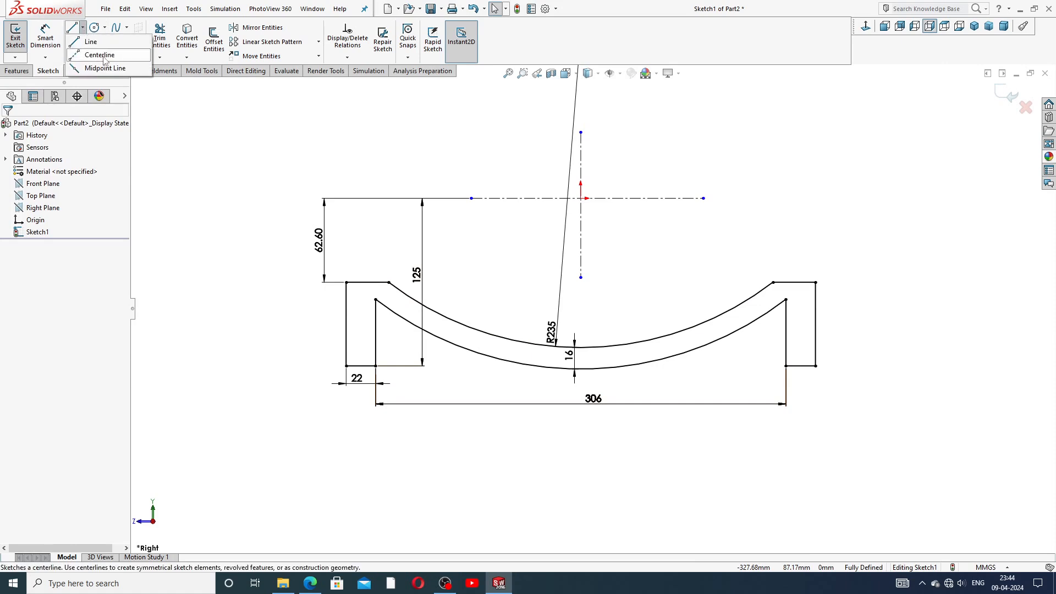
click(100, 55)
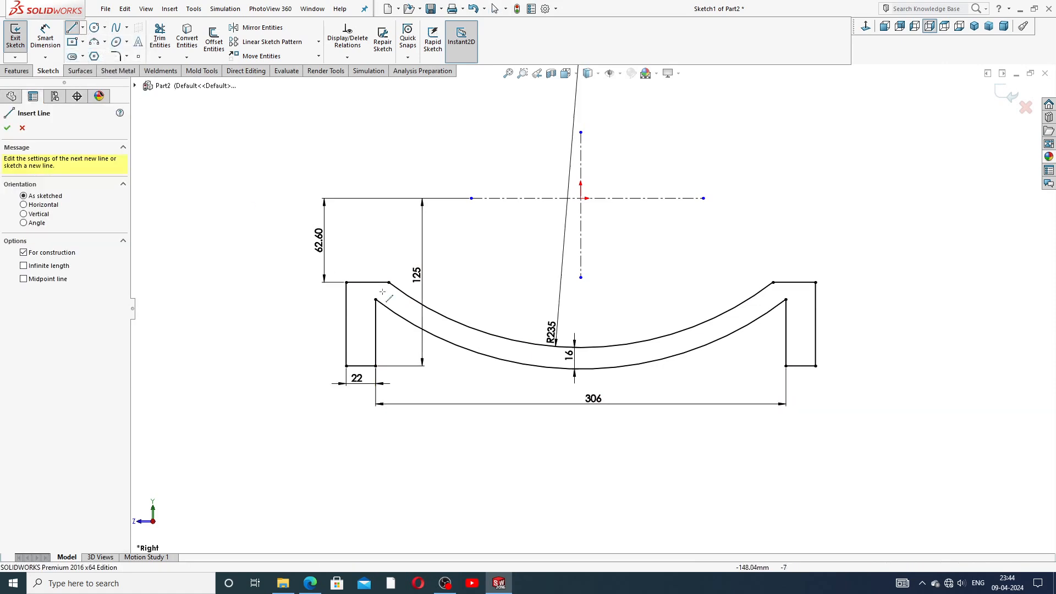
click(375, 365)
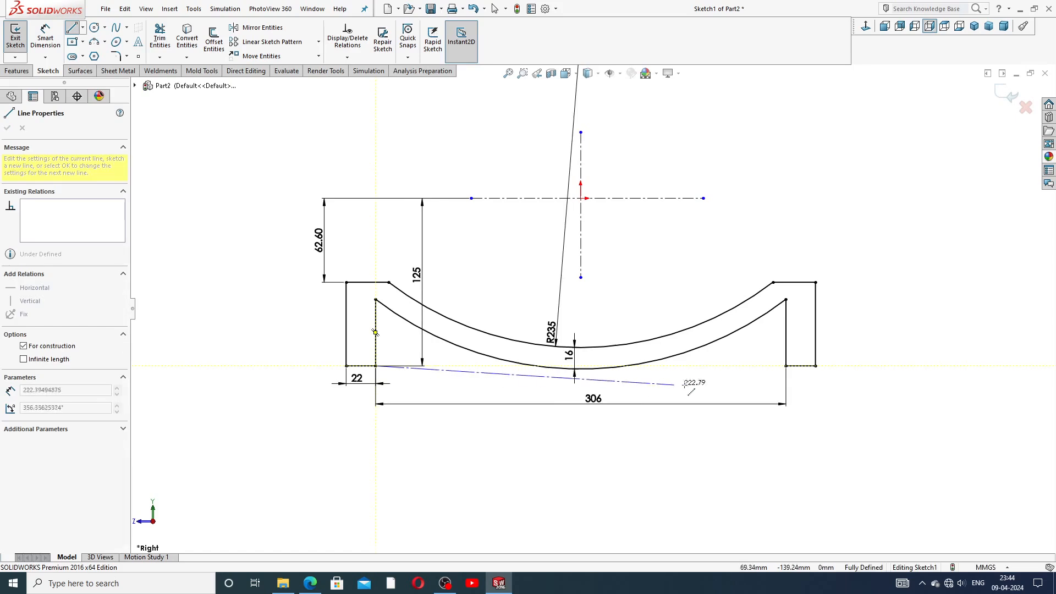
click(786, 365)
right_click(847, 262)
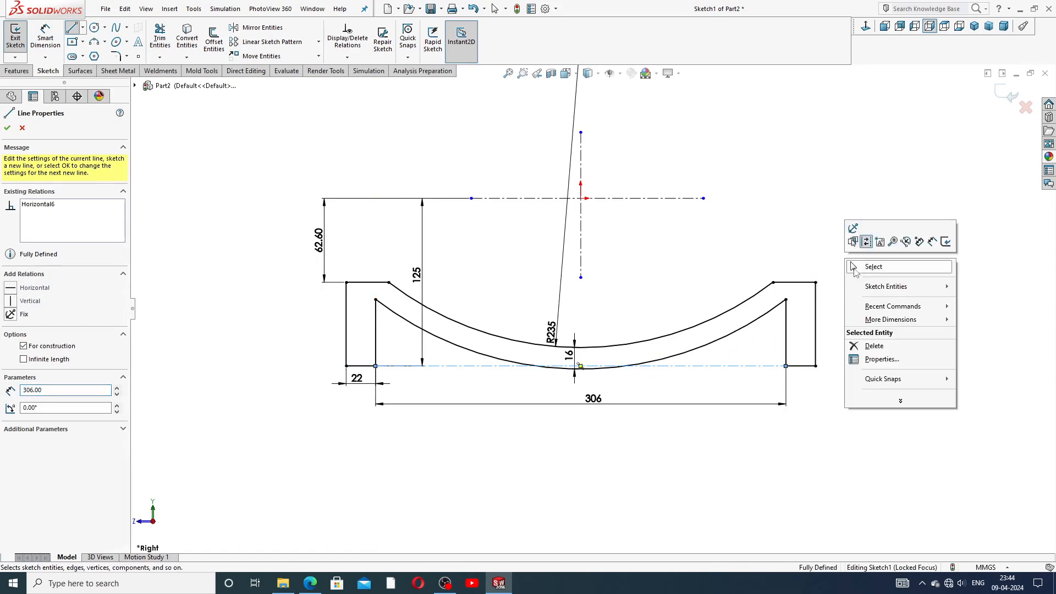
click(856, 272)
Step: Extend the lower end of the vertical centerline down to the midpoint of the lower arc
scroll(572, 374, down, 2)
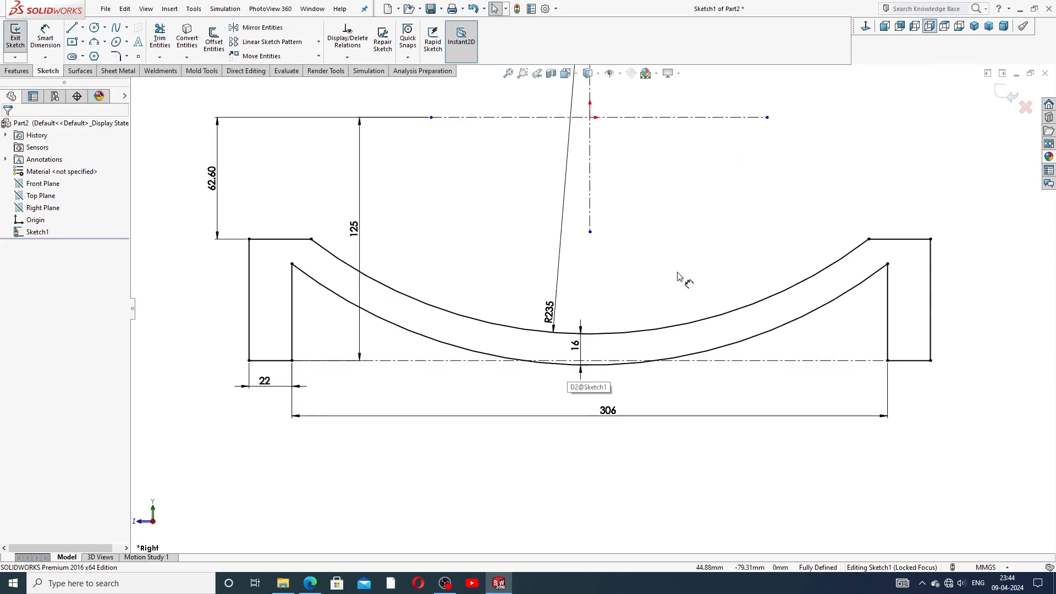
drag(590, 234, 596, 367)
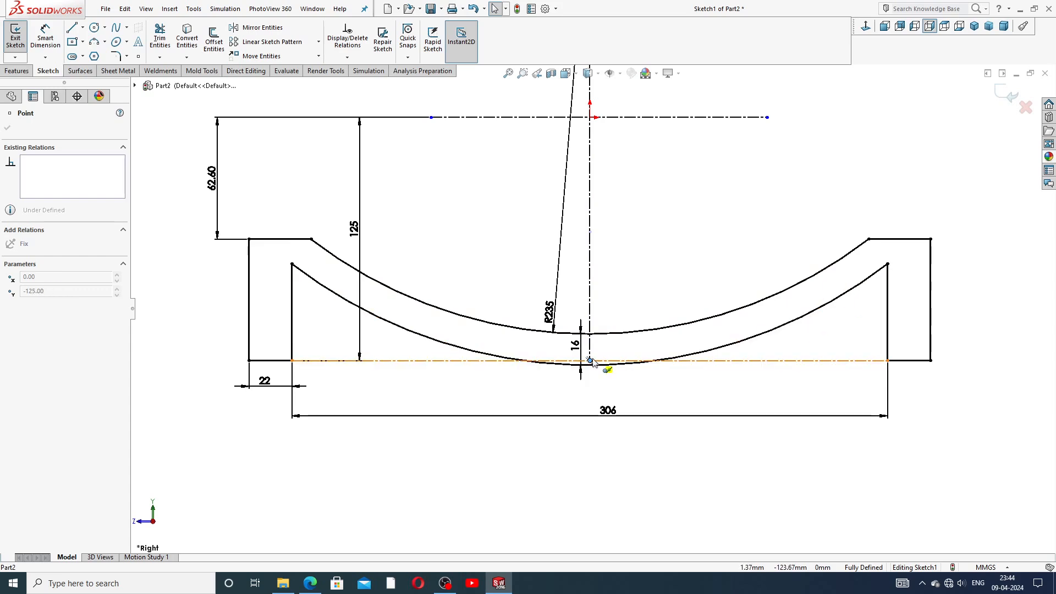
drag(590, 367, 590, 365)
click(630, 250)
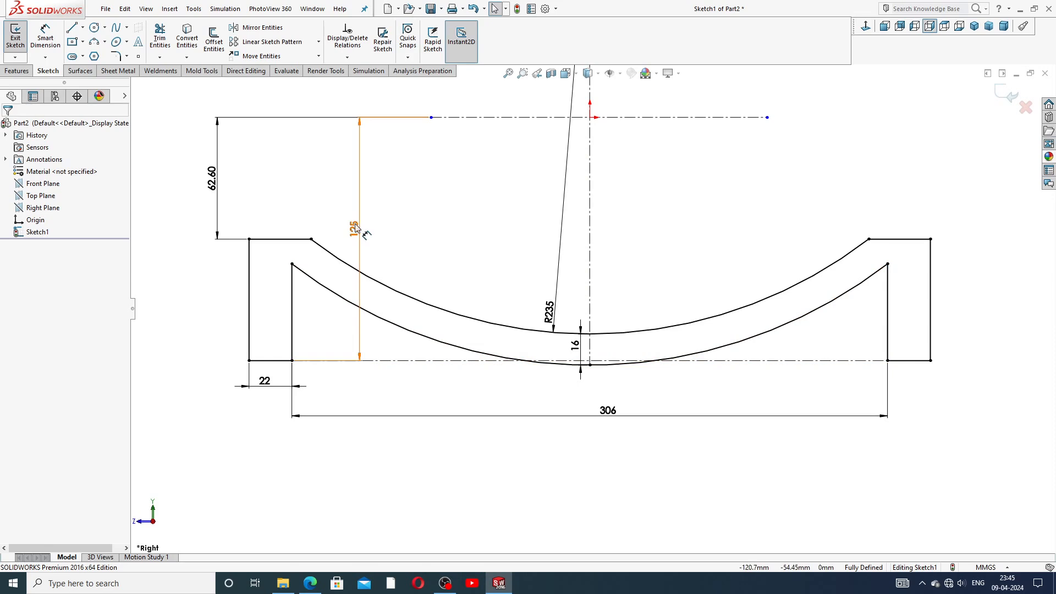
Step: Reposition the 125 mm dimension outside the profile, the 62.6 mm dimension closer to it, and the 22 mm dimension slightly lower
drag(354, 230, 186, 253)
drag(219, 180, 234, 180)
click(659, 393)
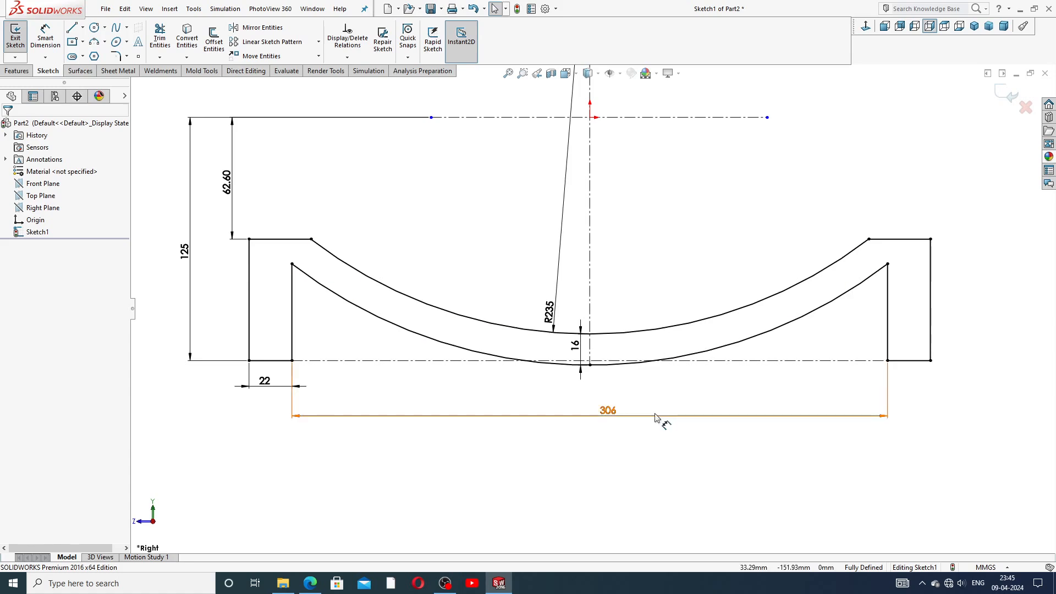
key(f)
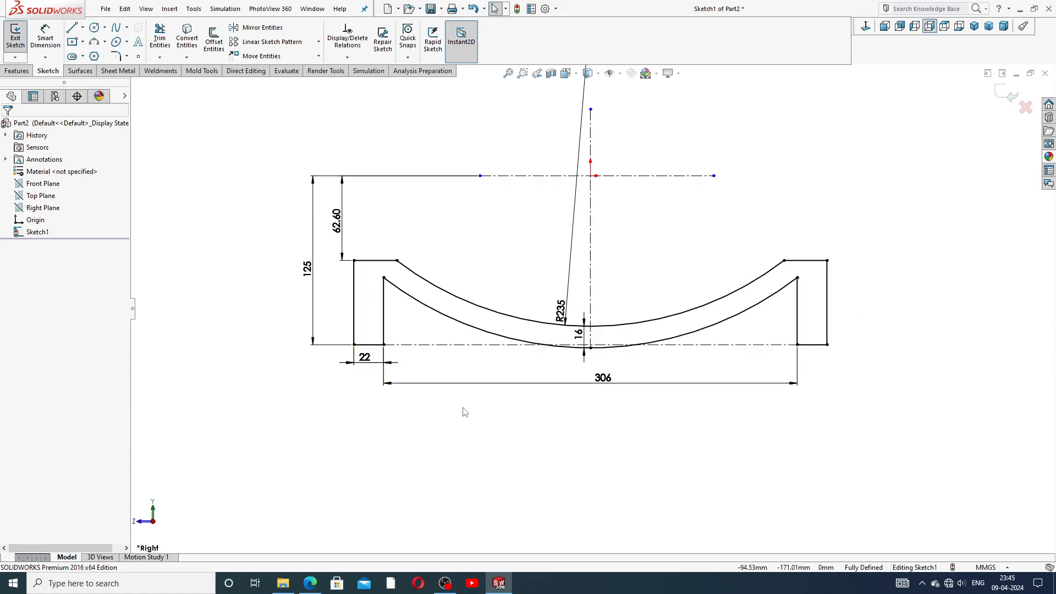
drag(364, 358, 367, 365)
click(494, 420)
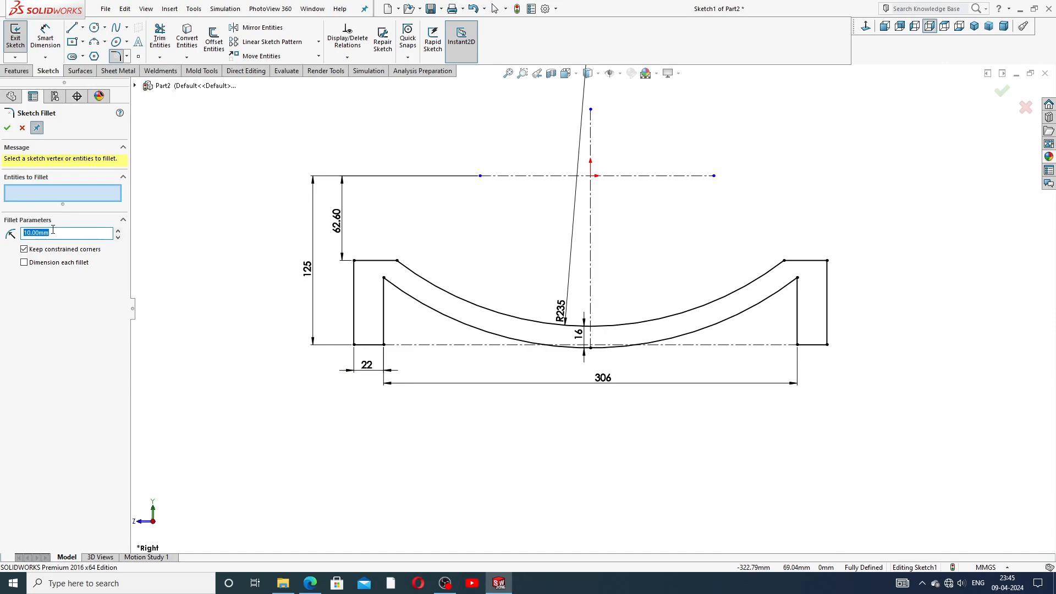
Step: Apply 10 mm sketch fillets to the two inner corners where the legs meet the lower arc
click(384, 278)
click(554, 299)
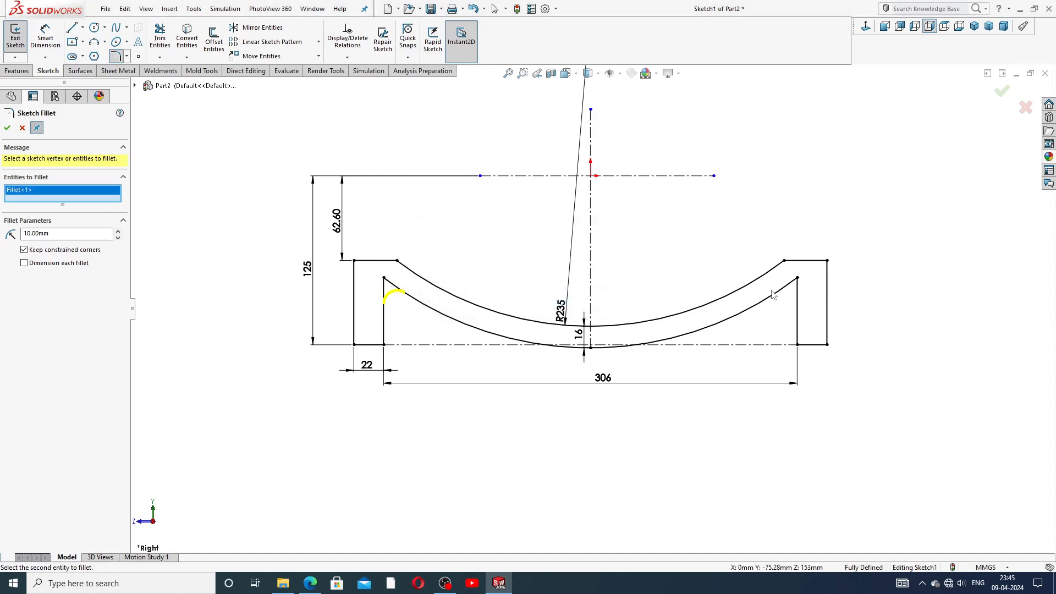
click(798, 278)
click(554, 300)
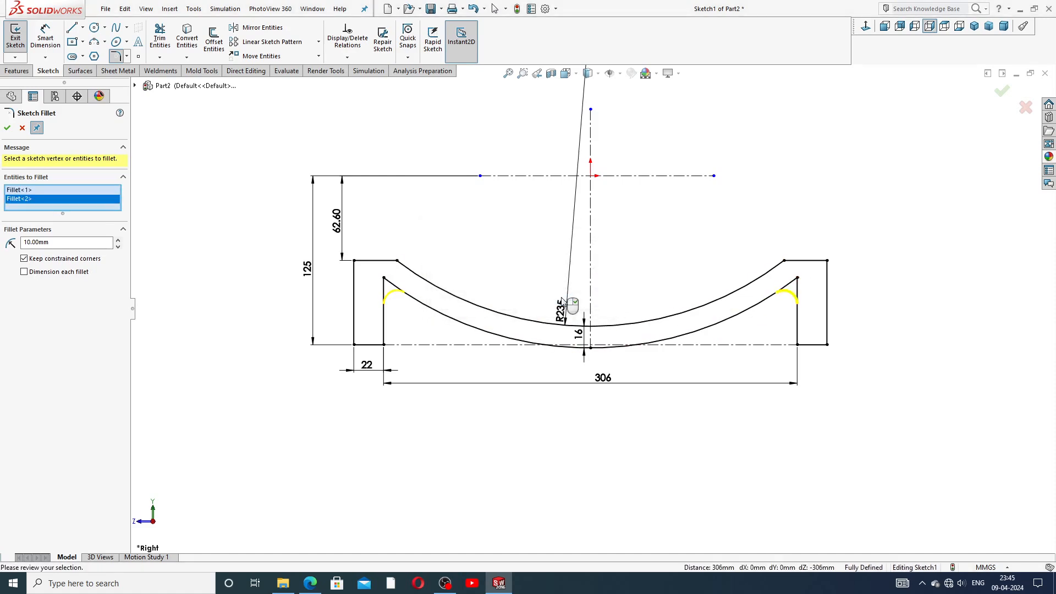
click(8, 129)
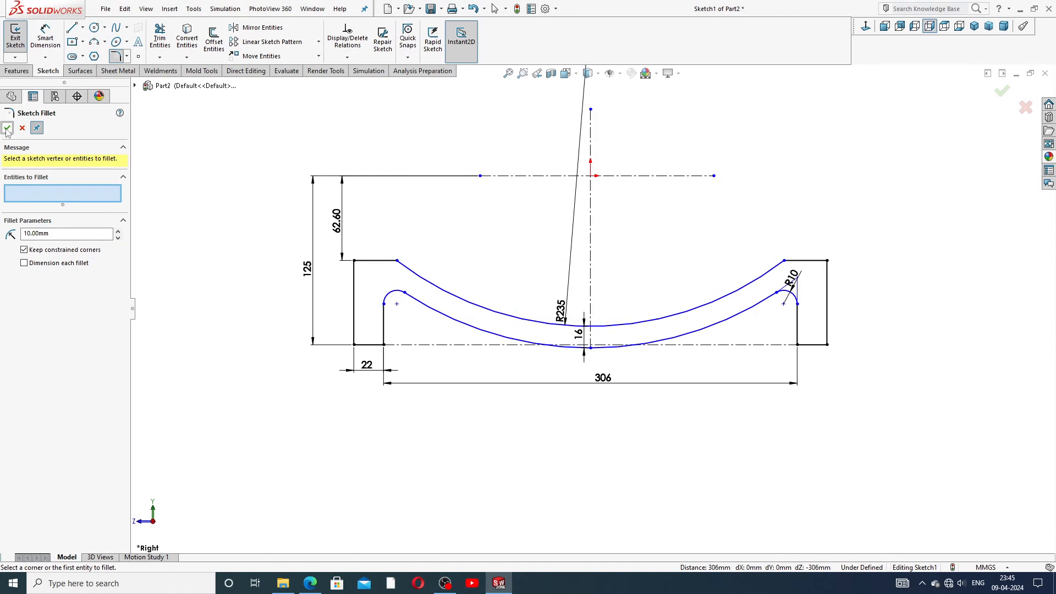
click(7, 129)
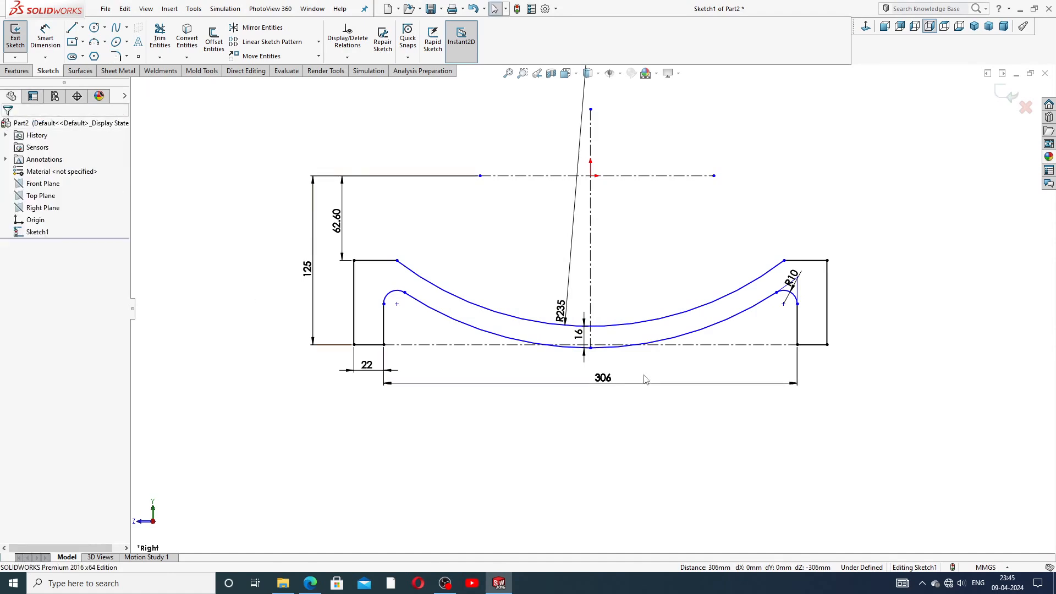
Step: Reposition the R10 fillet dimension up and outward inside the right leg's upper corner
scroll(623, 375, down, 1)
drag(829, 257, 856, 247)
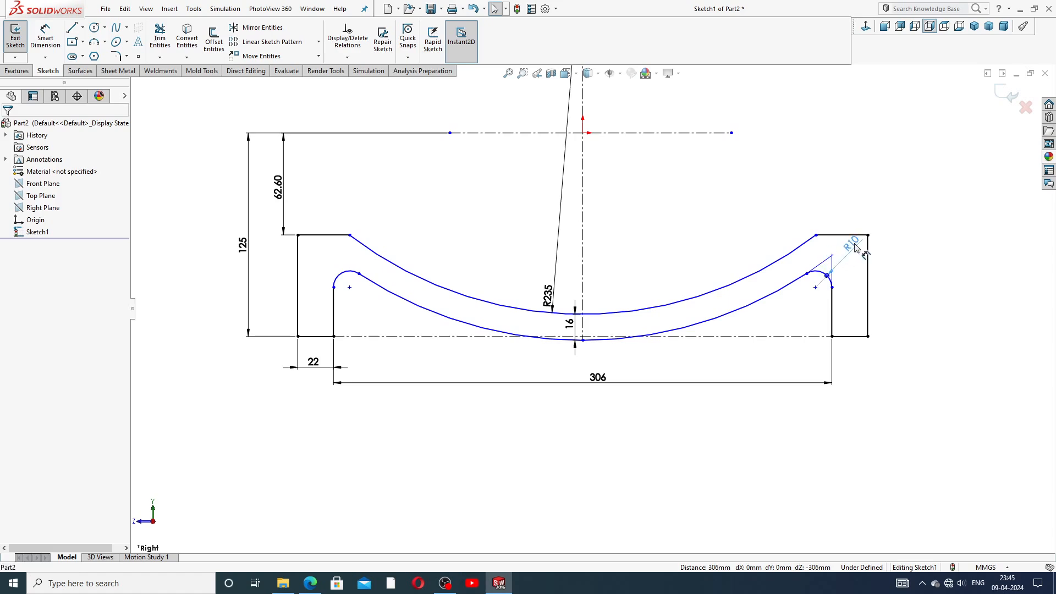
click(752, 220)
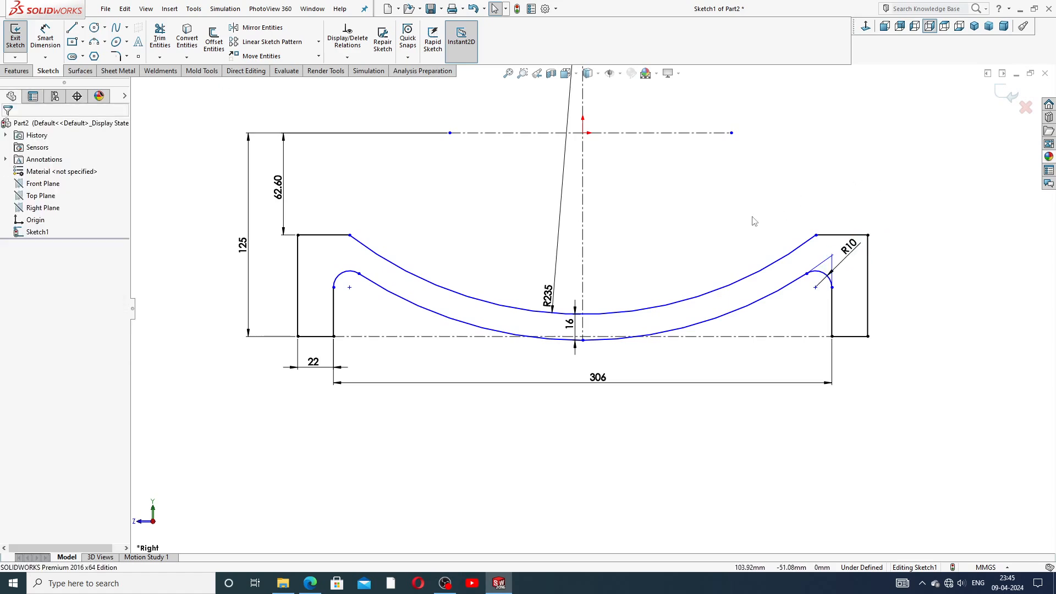
Step: Dimension the lower arc's midpoint 5 mm below the centerline between the legs, and undo that dimension
click(45, 36)
scroll(584, 327, down, 3)
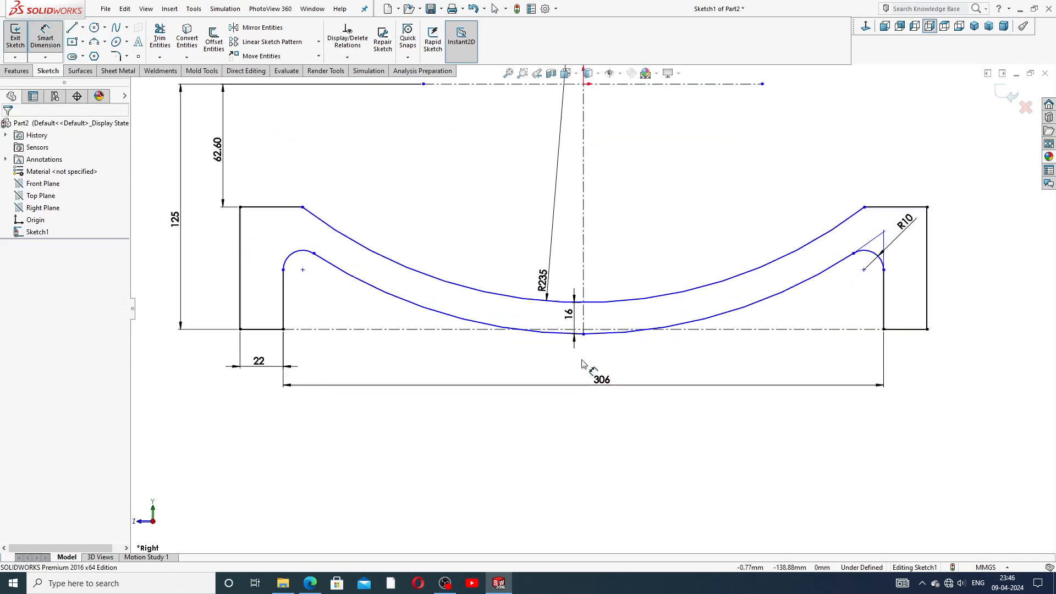
click(587, 311)
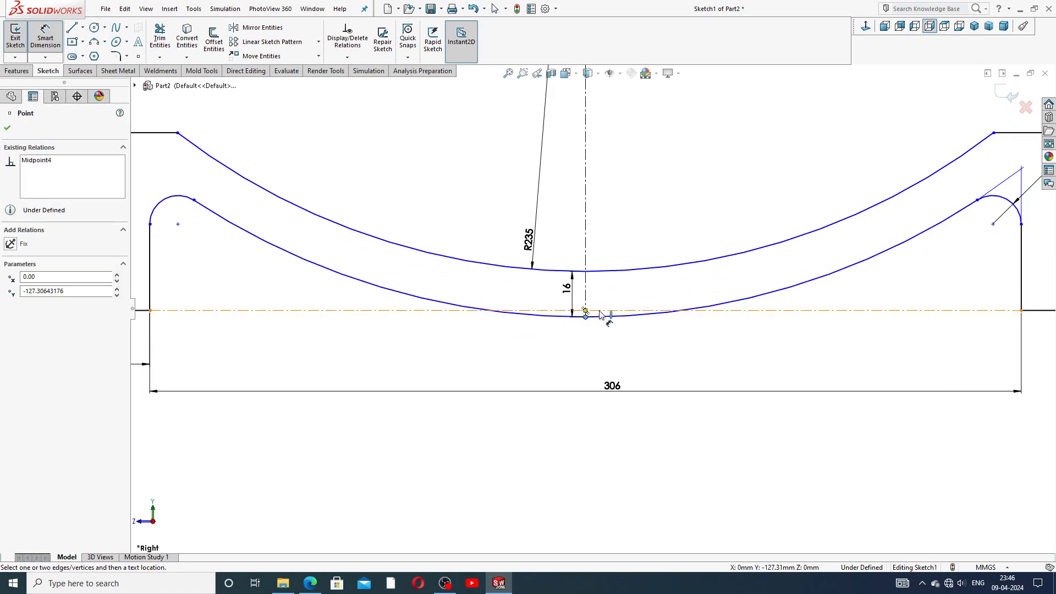
click(737, 330)
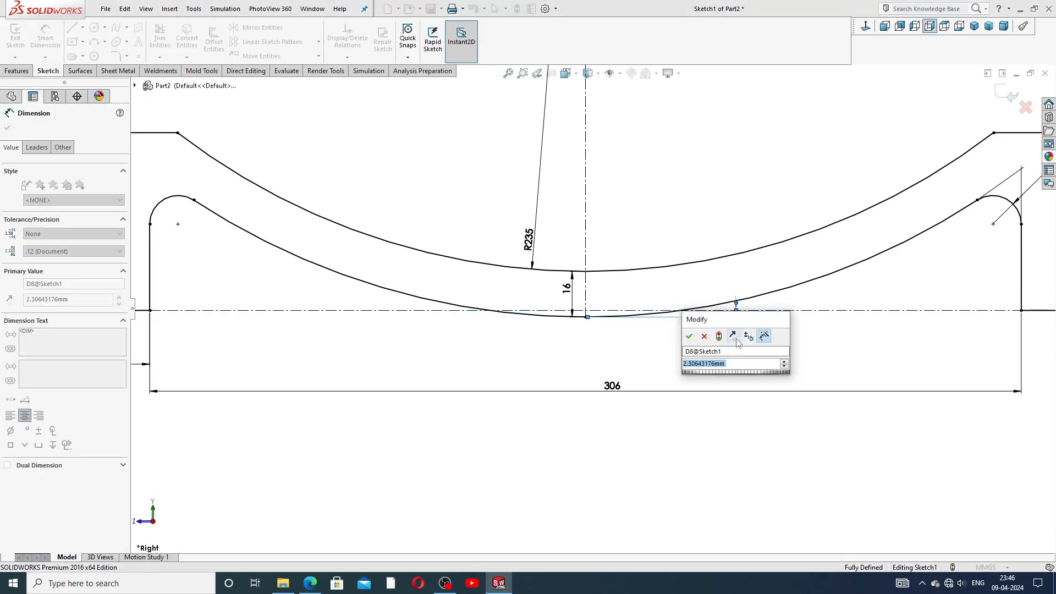
text(5)
key(Return)
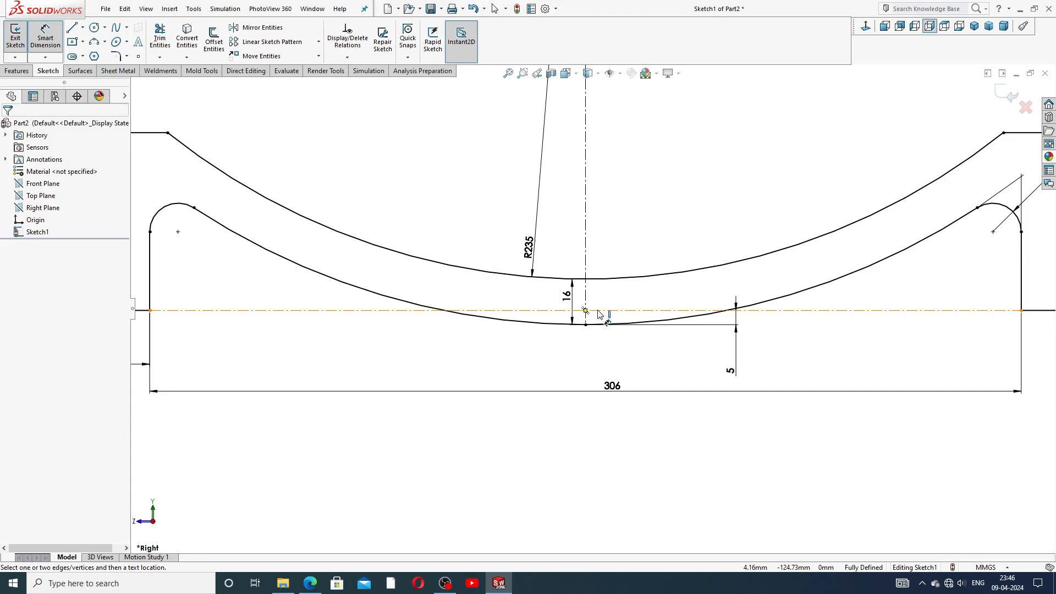
key(z)
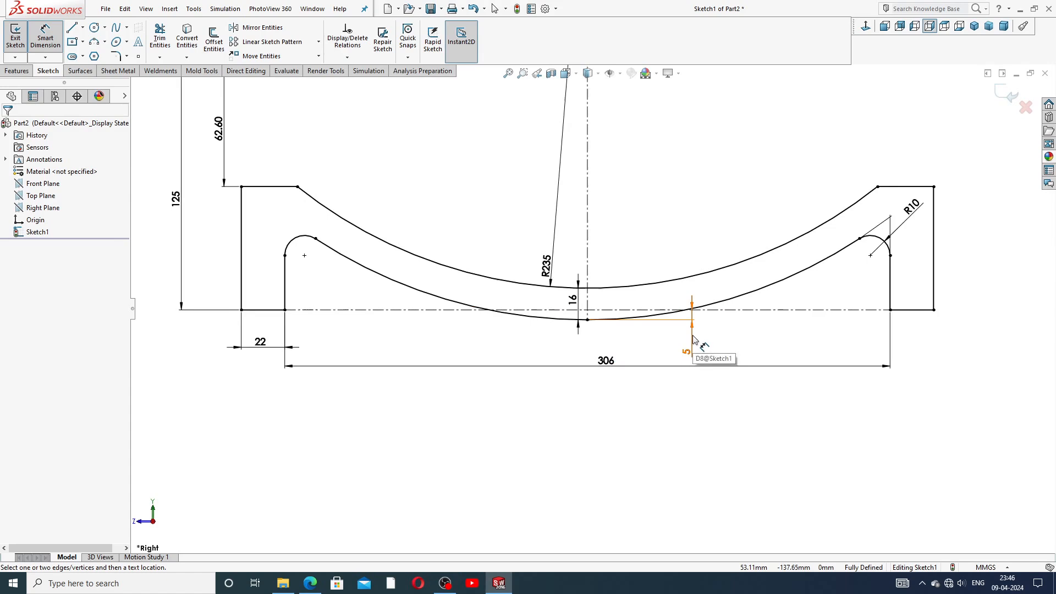
right_click(745, 426)
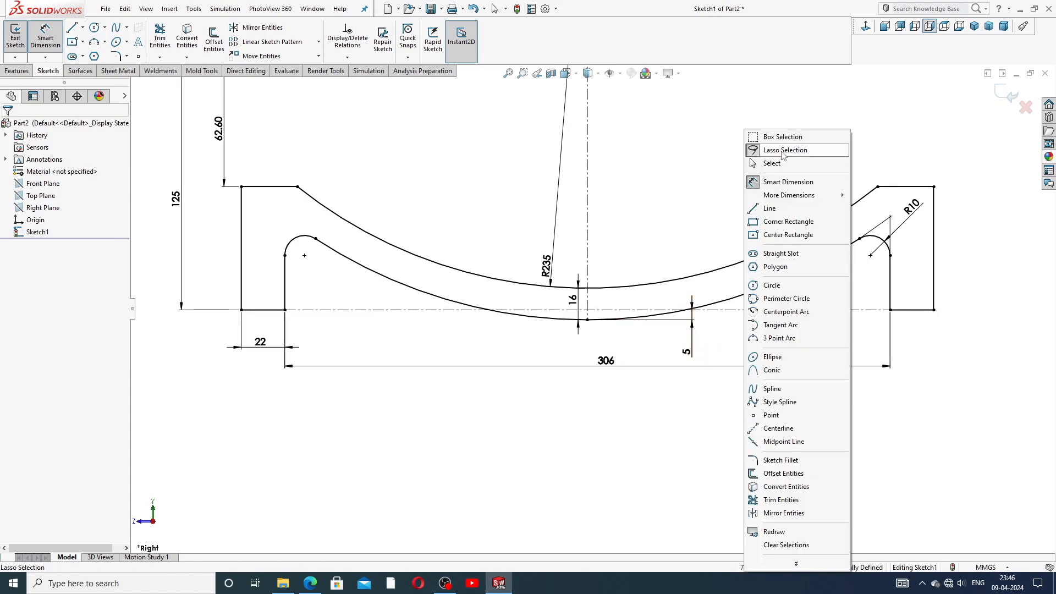
click(773, 163)
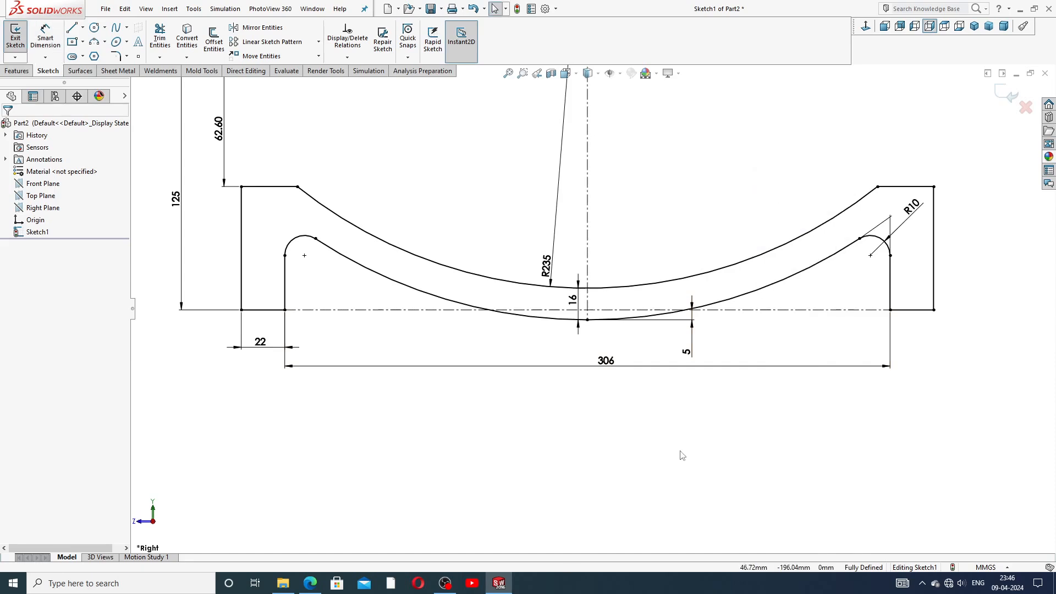
key(ctrl+z)
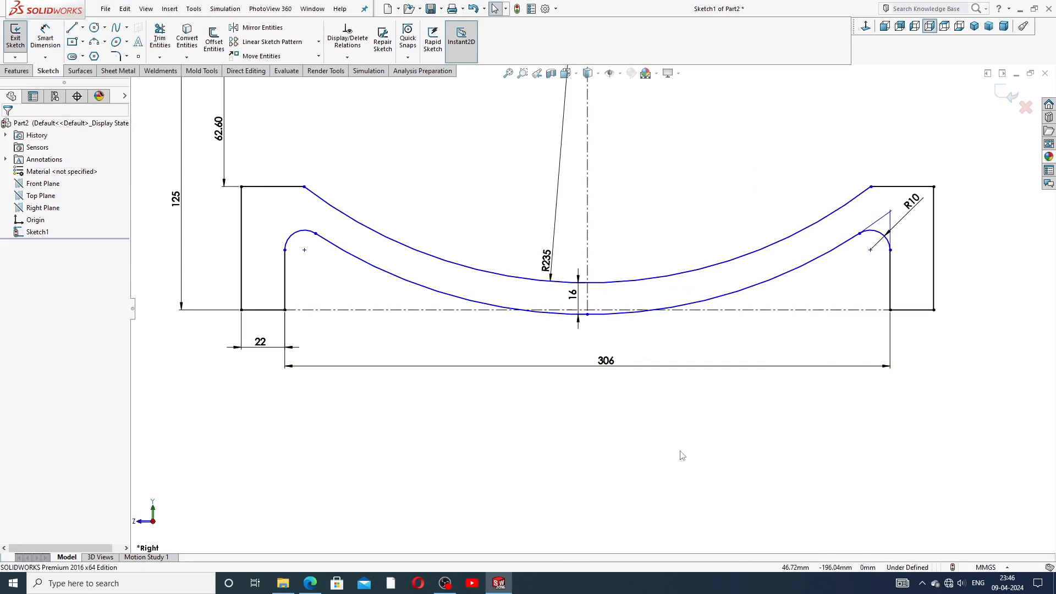
Step: Move the lower arc's midpoint up along the vertical centerline until it sits above the centerline between the leg bases
click(587, 315)
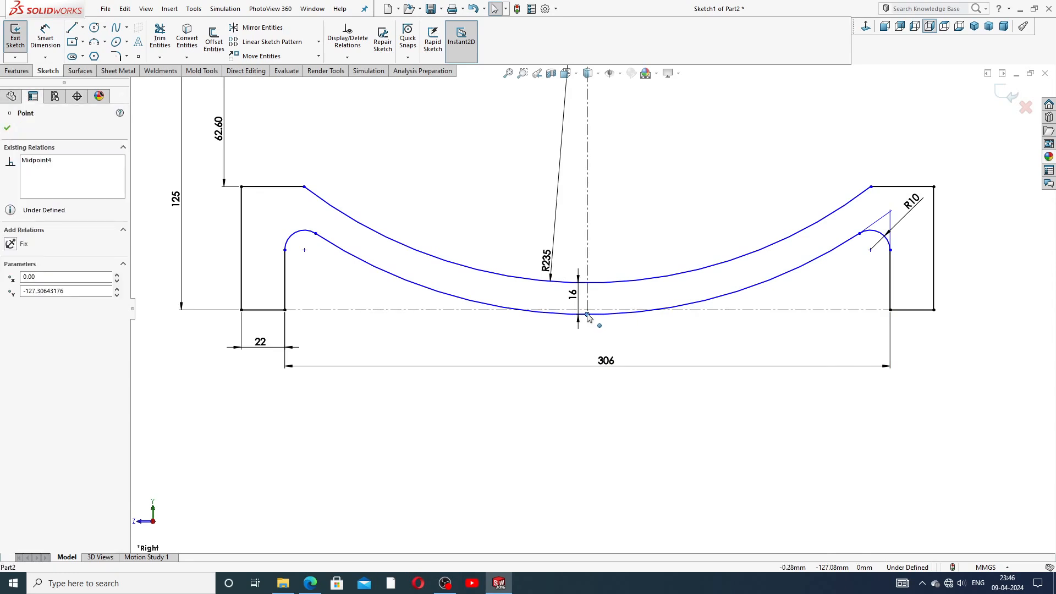
drag(587, 312, 588, 302)
click(636, 332)
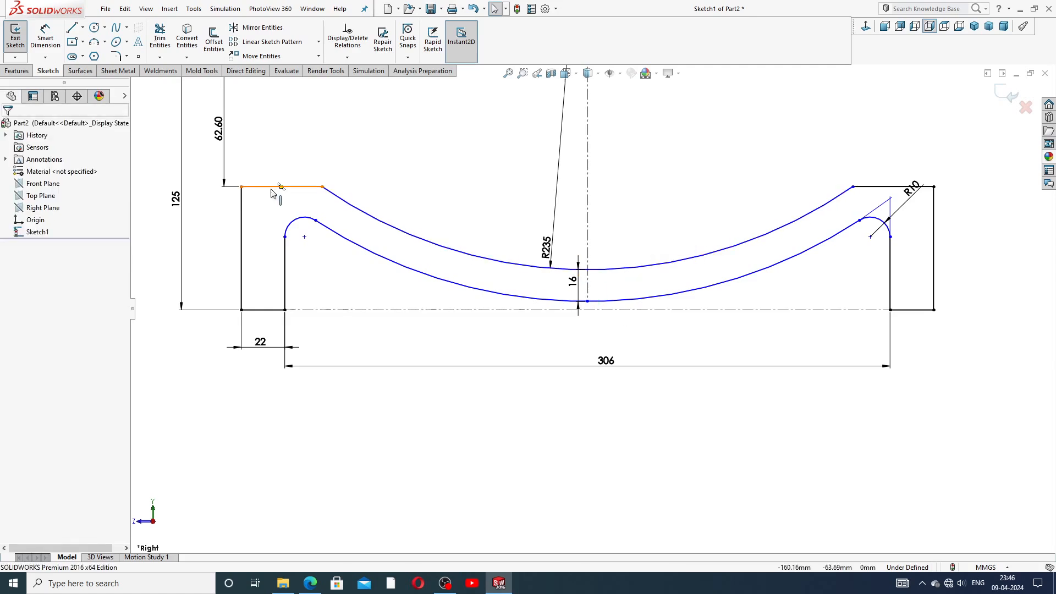
Step: Dimension the lower arc's midpoint 5 mm above the centerline between the leg bases, placing the dimension text above that line
click(45, 37)
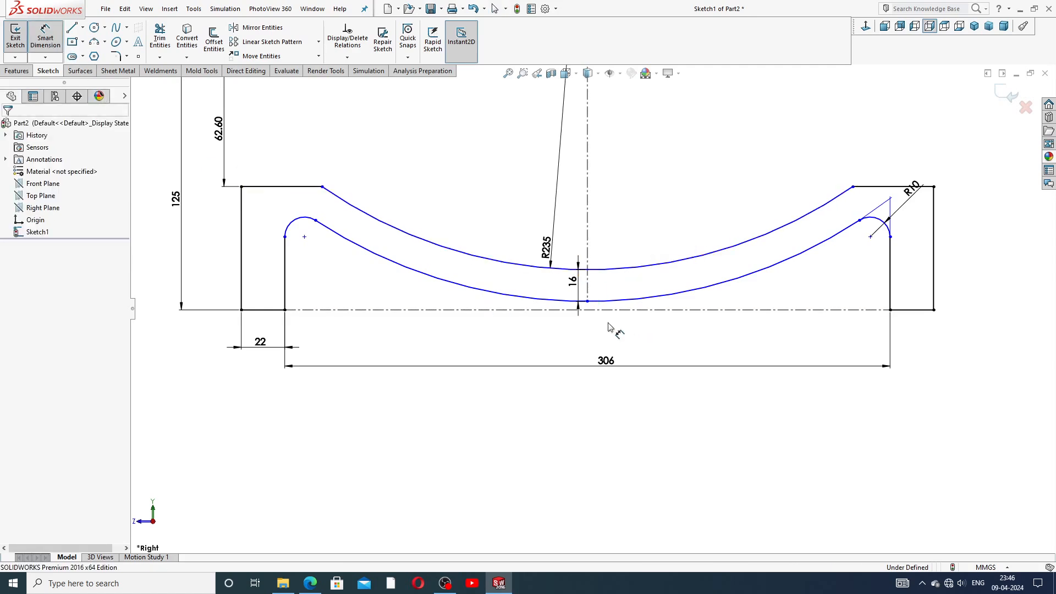
click(587, 302)
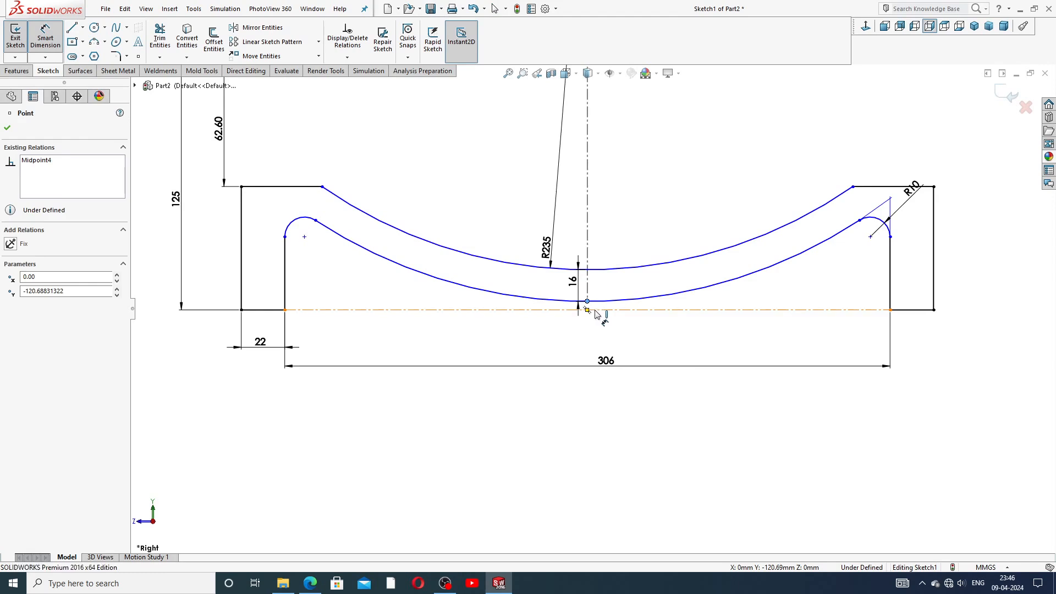
click(651, 310)
click(753, 297)
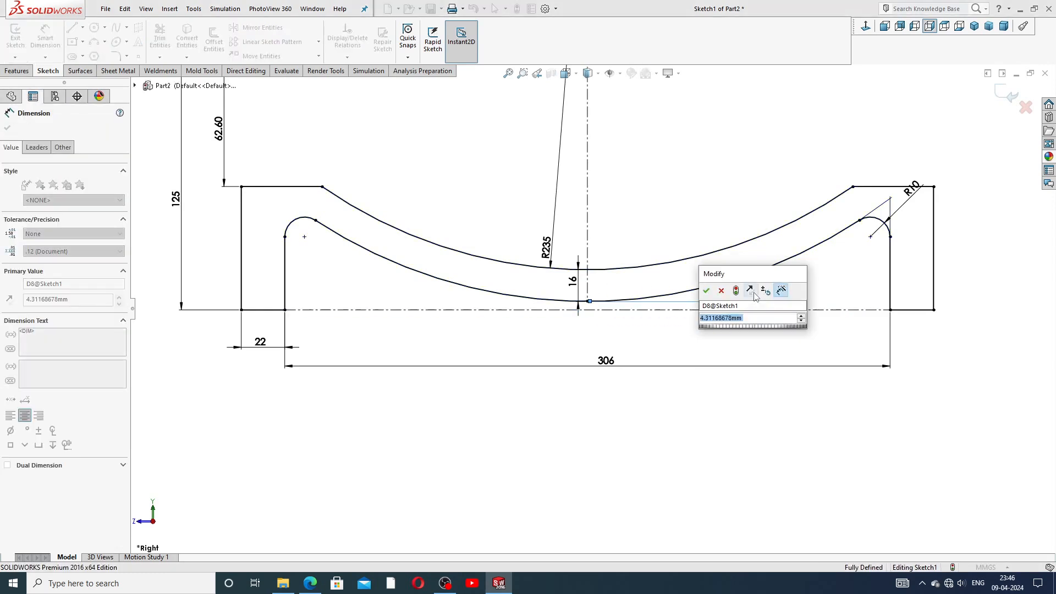
text(5)
key(Return)
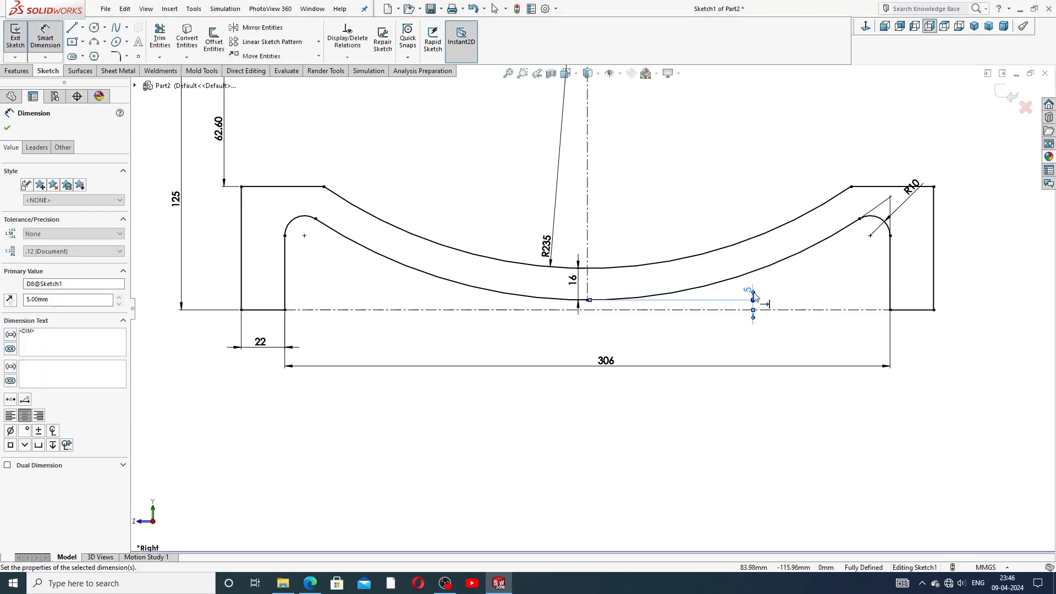
drag(748, 311, 762, 282)
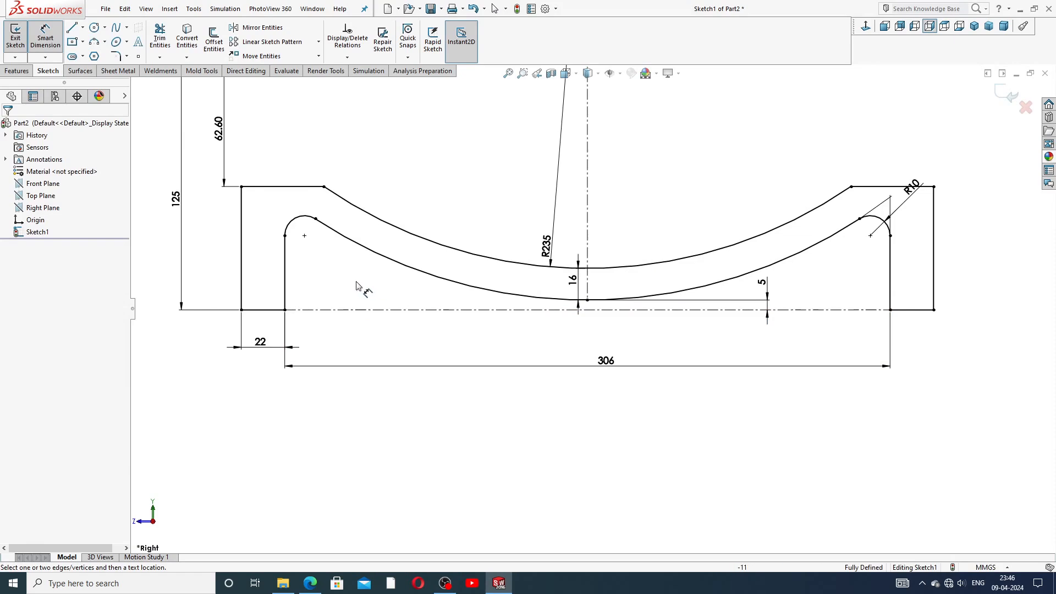
Step: Shift the R235 and 16 mm dimensions away from the vertical centerline and move the R10 dimension above the right leg
drag(547, 242, 515, 234)
drag(572, 279, 561, 285)
click(634, 246)
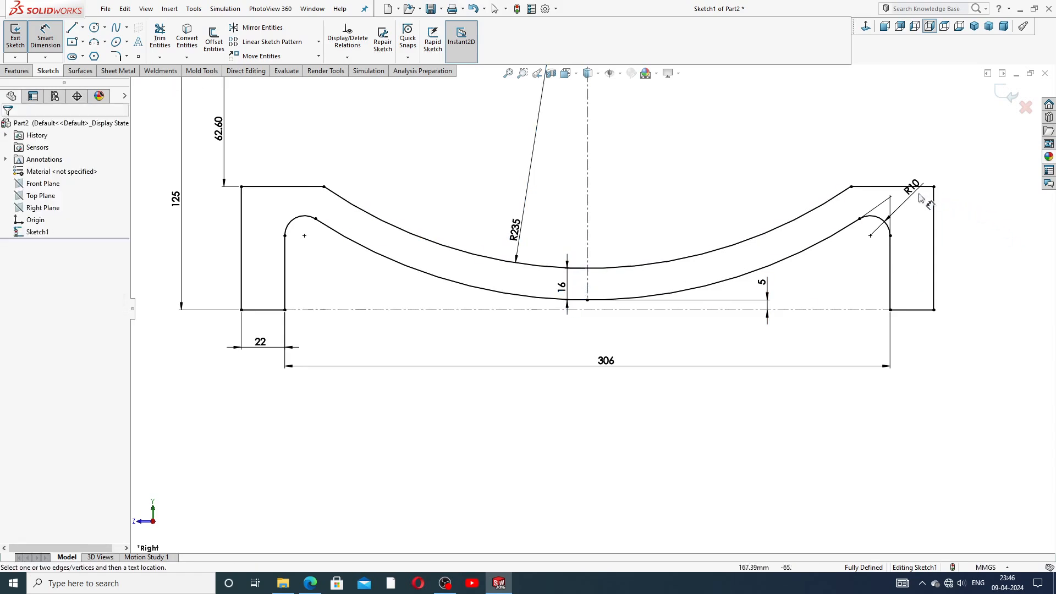
drag(911, 187, 933, 158)
click(973, 226)
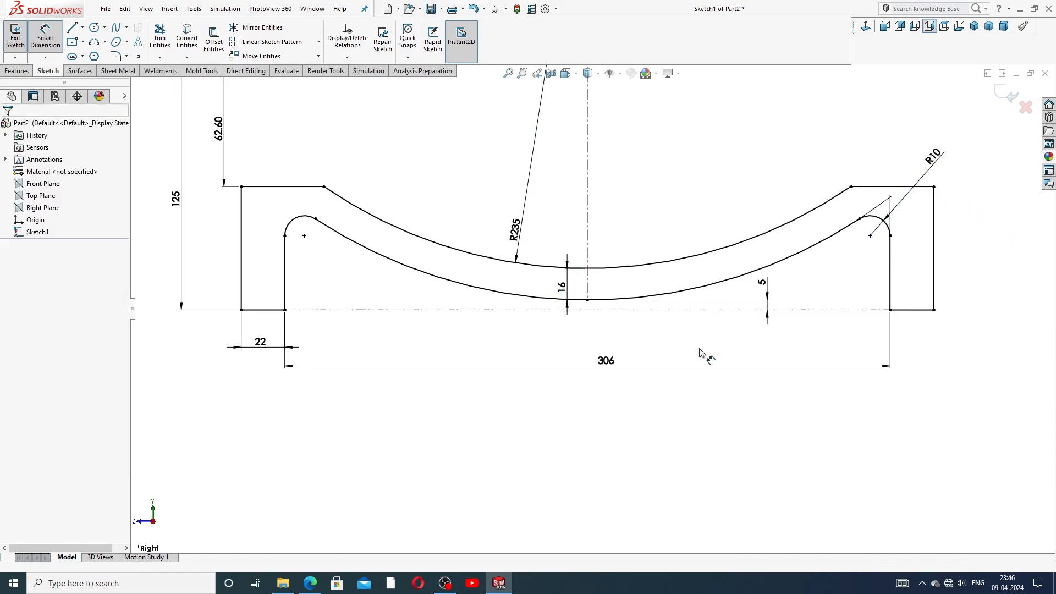
Step: Move the 306 mm and 22 mm dimensions lower, and the 125 mm and 62.60 mm dimensions farther out from the profile
drag(608, 362, 607, 378)
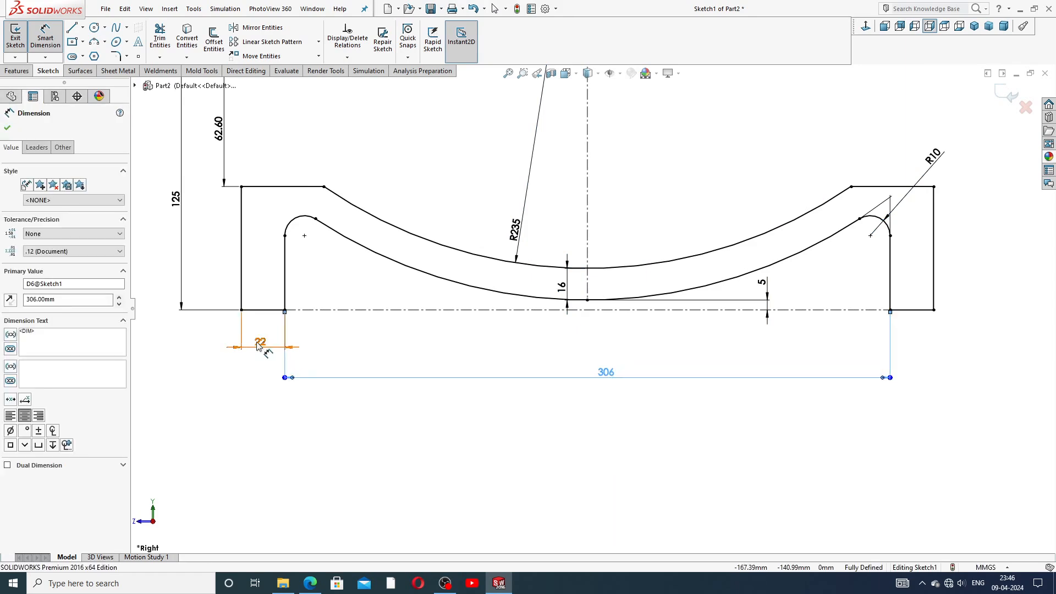
drag(259, 342, 251, 353)
click(382, 436)
key(f)
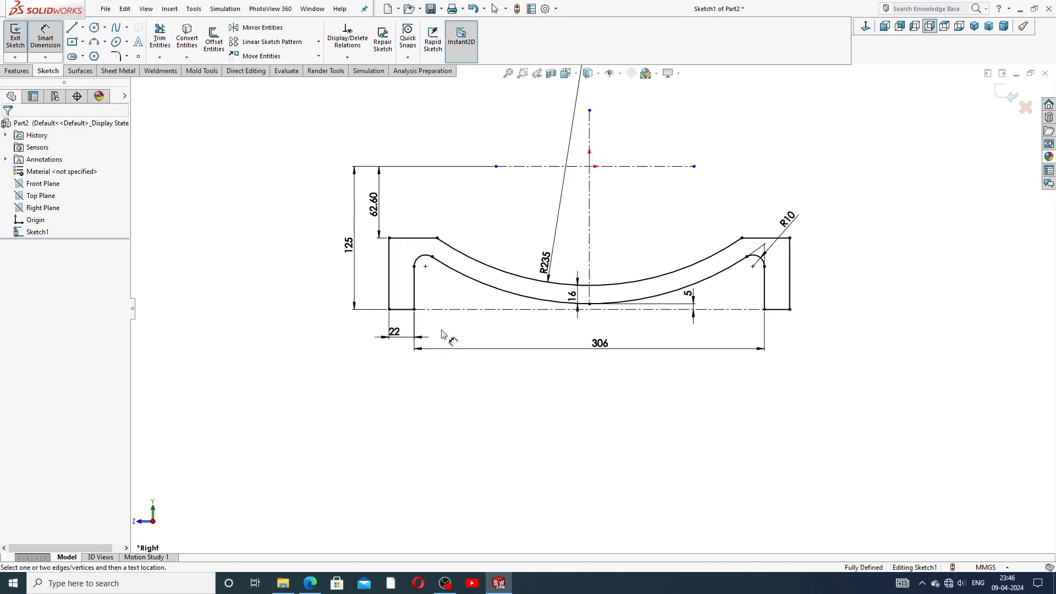
drag(350, 246, 330, 246)
drag(374, 205, 359, 207)
click(734, 163)
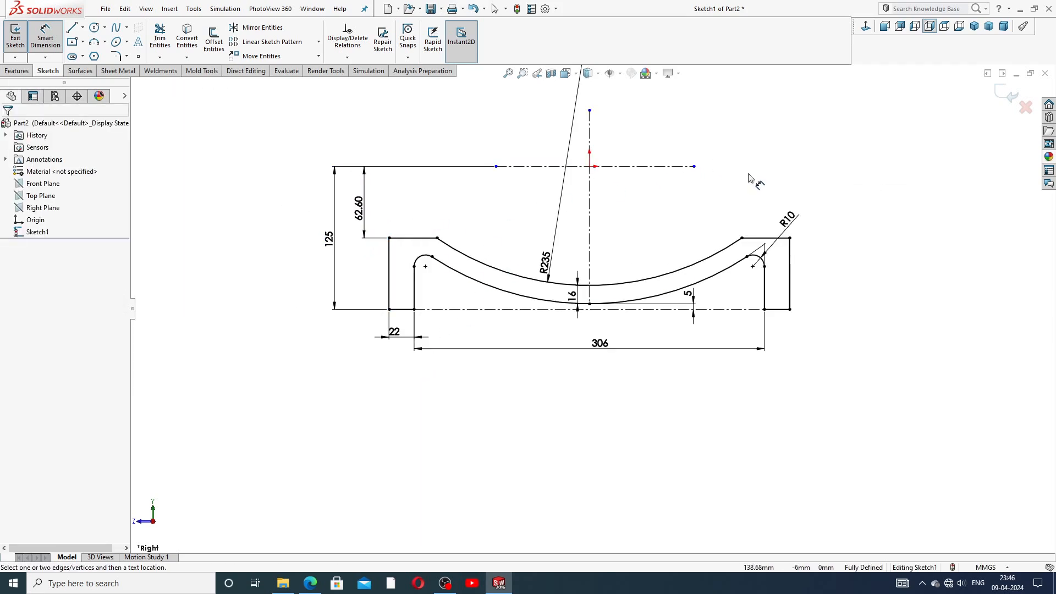
Step: Raise the R235 dimension text above the upper arc and exit Smart Dimension
key(z)
drag(557, 253, 564, 234)
click(754, 195)
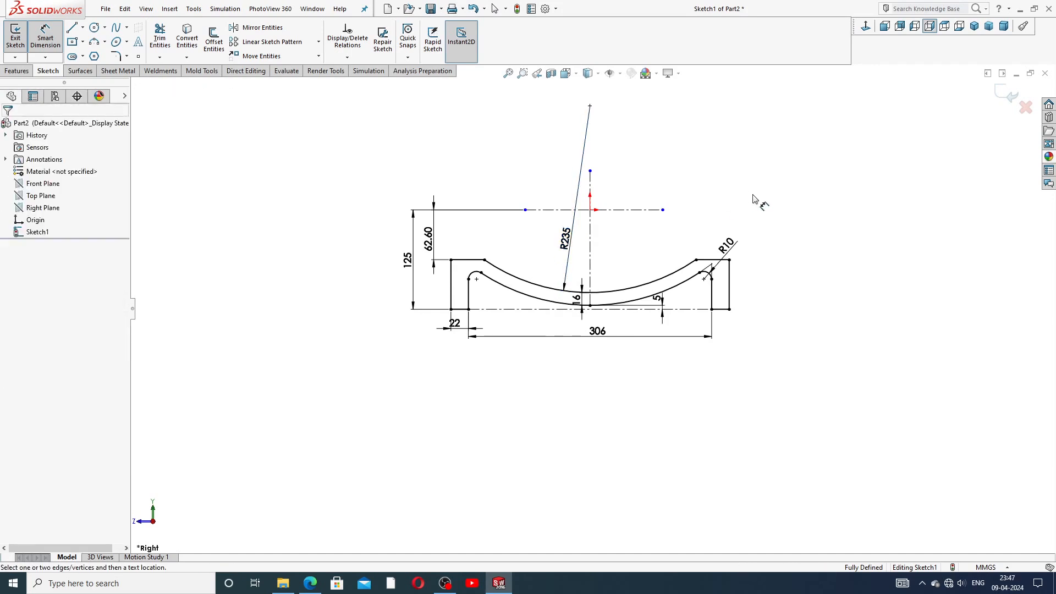
scroll(623, 266, down, 2)
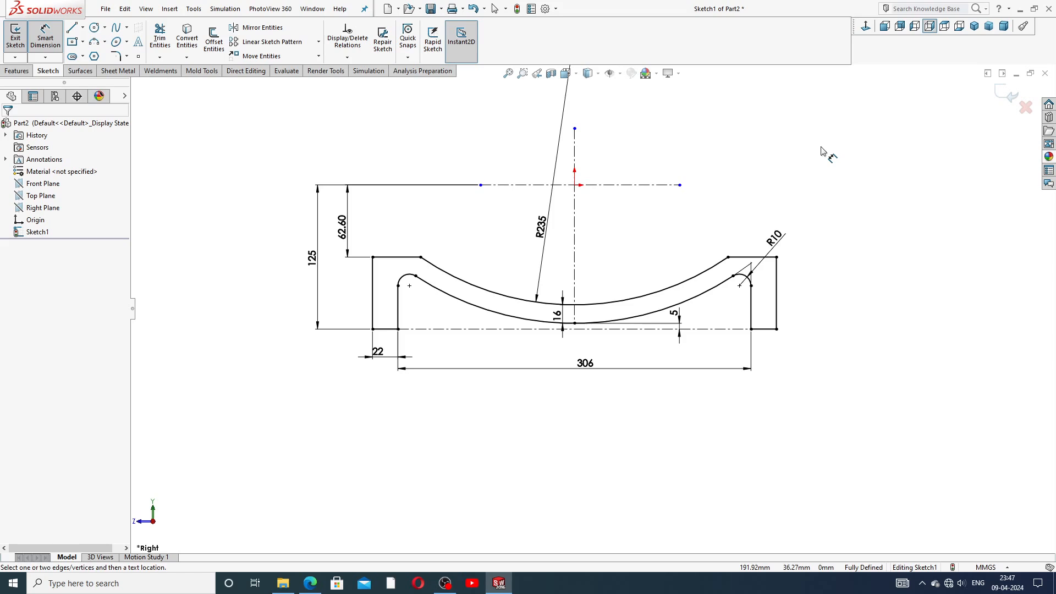
right_click(827, 160)
click(849, 164)
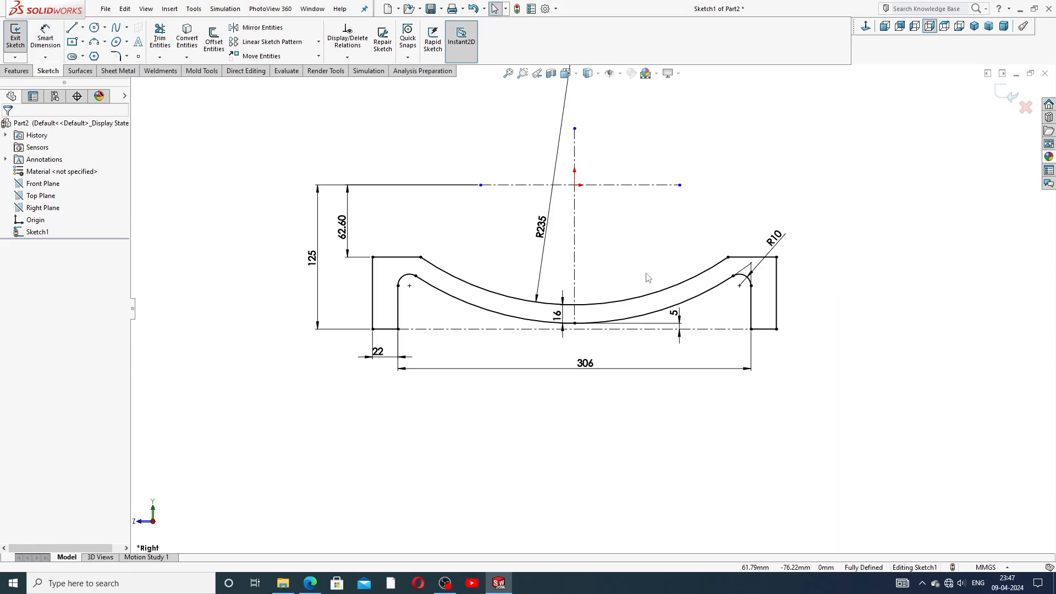
Step: Revolve the profile 360 degrees about the horizontal centerline through the origin
scroll(659, 196, up, 3)
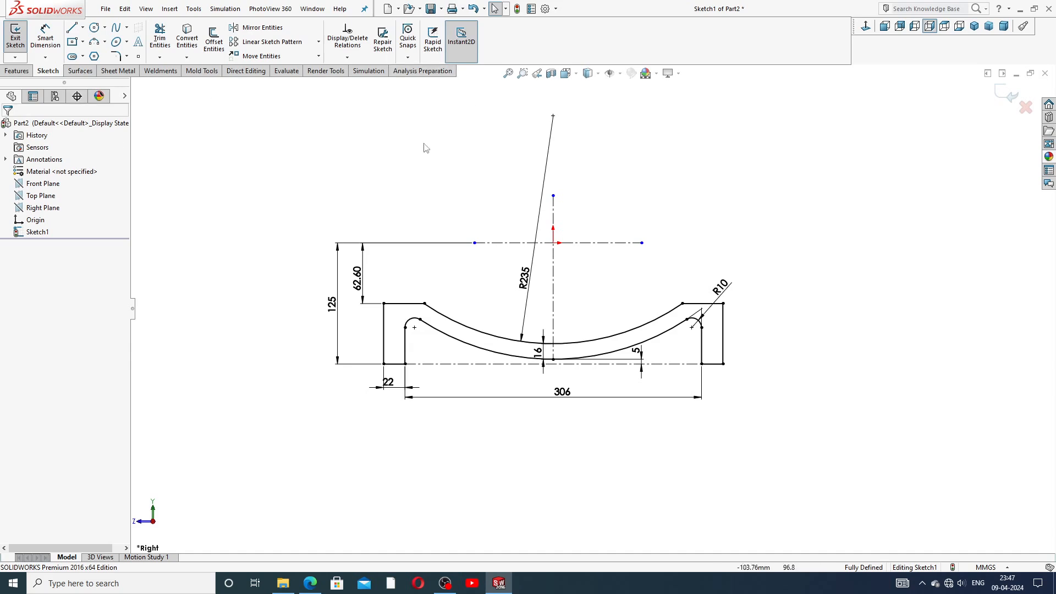
click(17, 71)
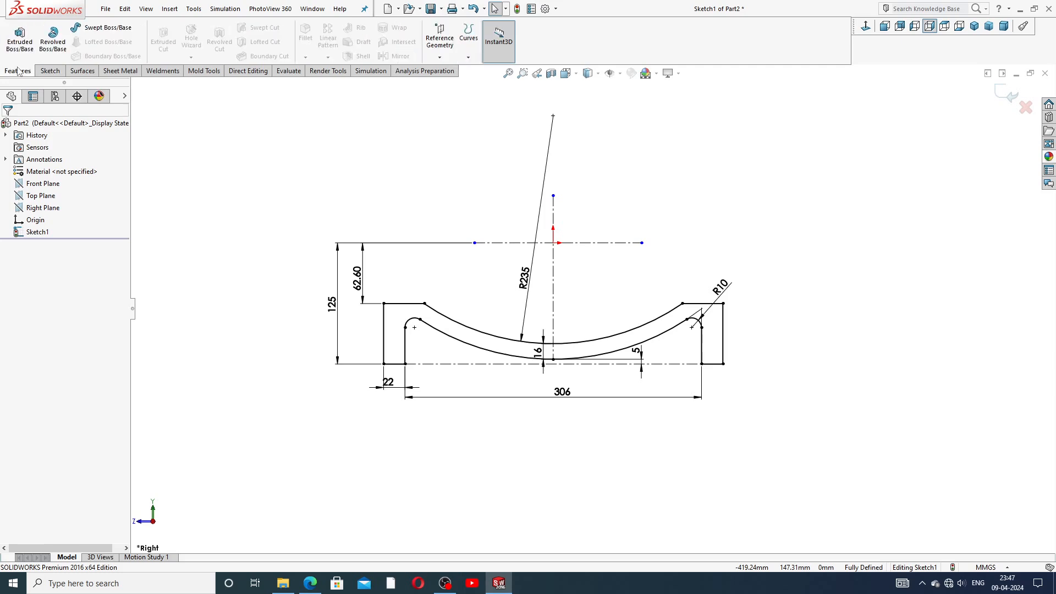
click(53, 37)
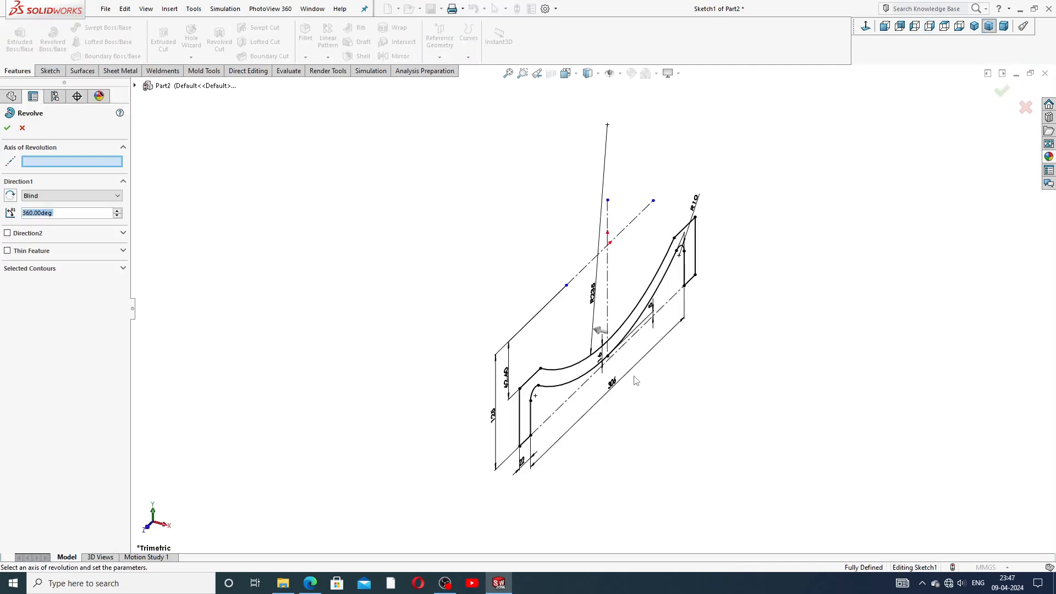
click(583, 268)
scroll(713, 228, up, 3)
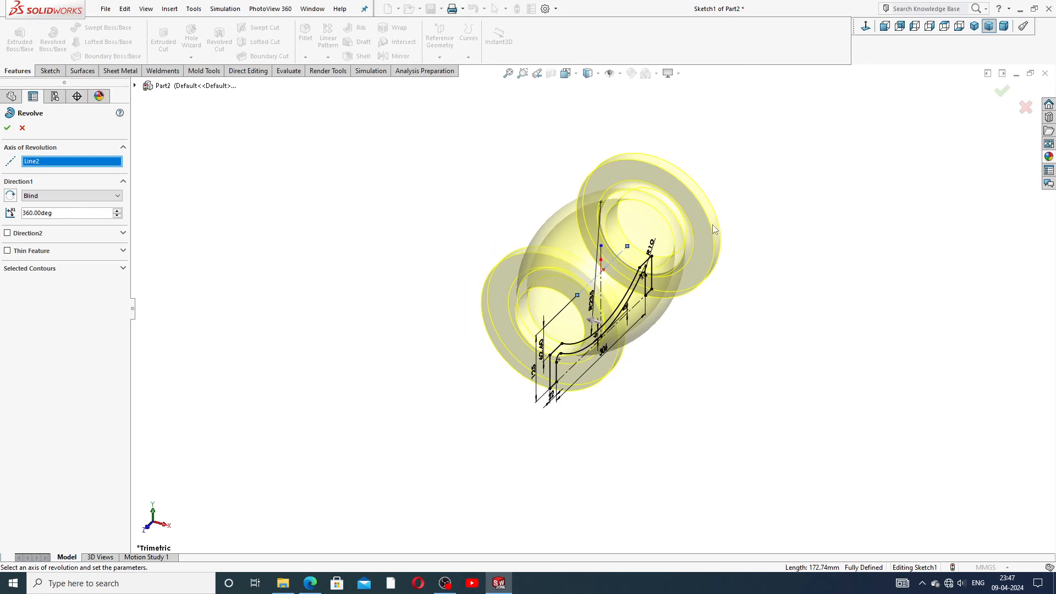
click(1003, 95)
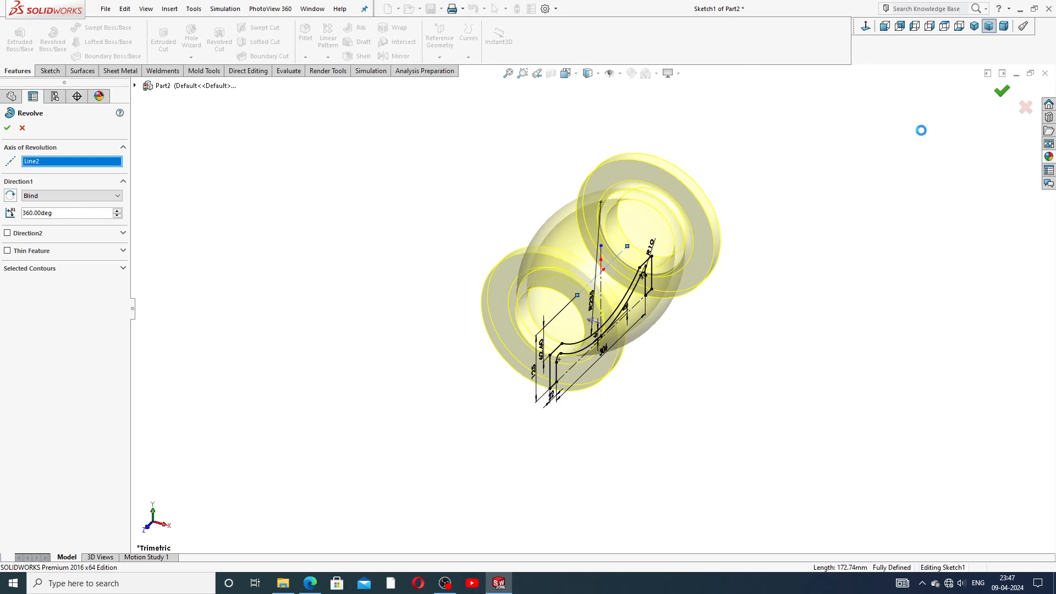
click(737, 231)
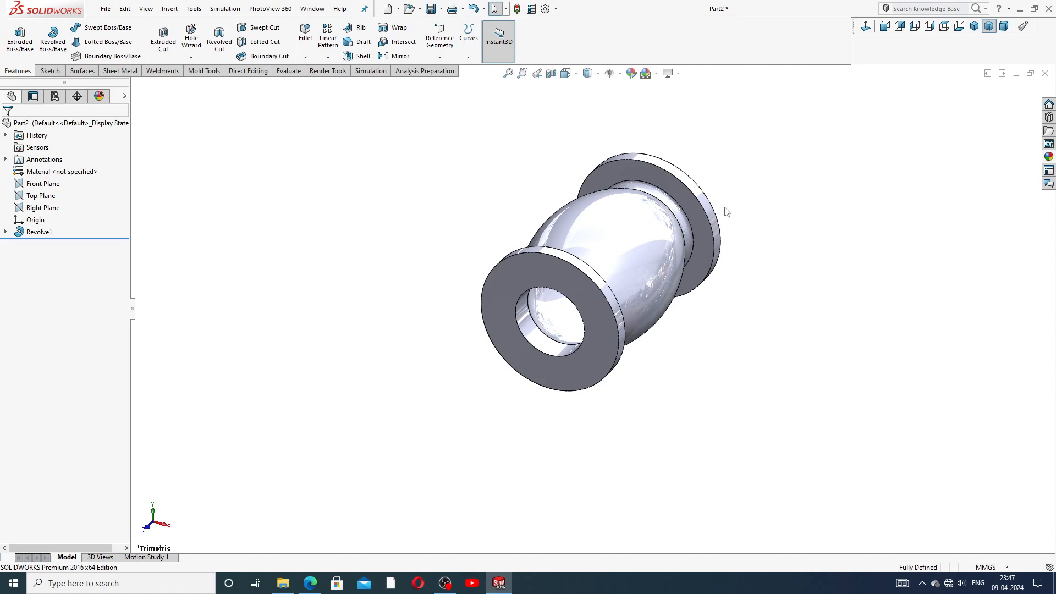
Step: Examine the revolved body's flanges and bore from several angles and check the valve body drawing in the browser
middle_drag(719, 214, 638, 126)
mouse_move(642, 223)
middle_down()
mouse_move(569, 144)
mouse_move(623, 220)
mouse_move(608, 219)
mouse_move(641, 214)
mouse_move(669, 190)
mouse_move(631, 254)
middle_up()
scroll(630, 254, down, 3)
middle_drag(617, 302, 709, 286)
middle_drag(633, 305, 769, 302)
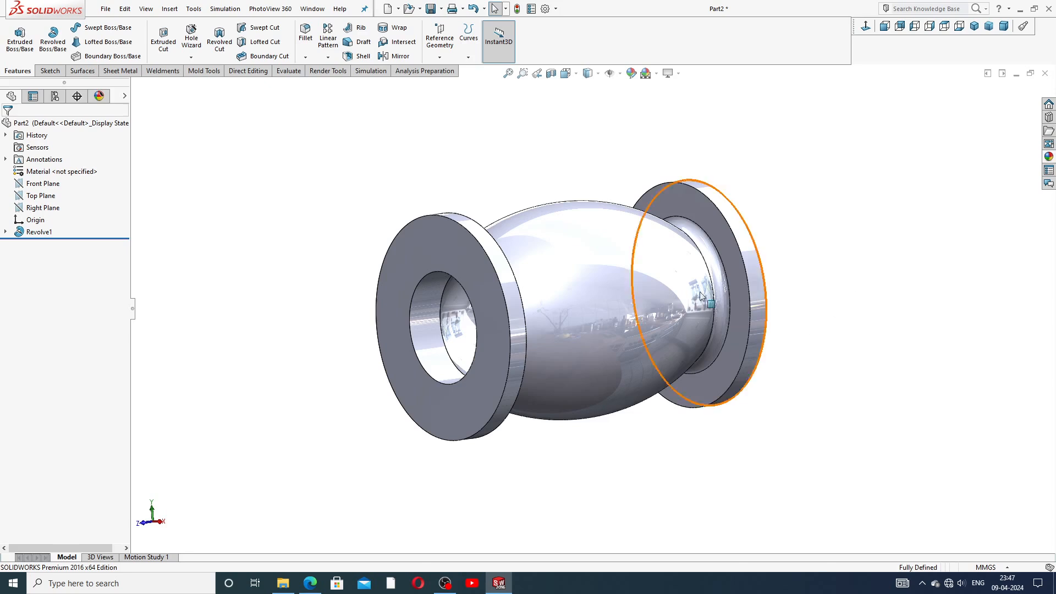
scroll(620, 308, down, 2)
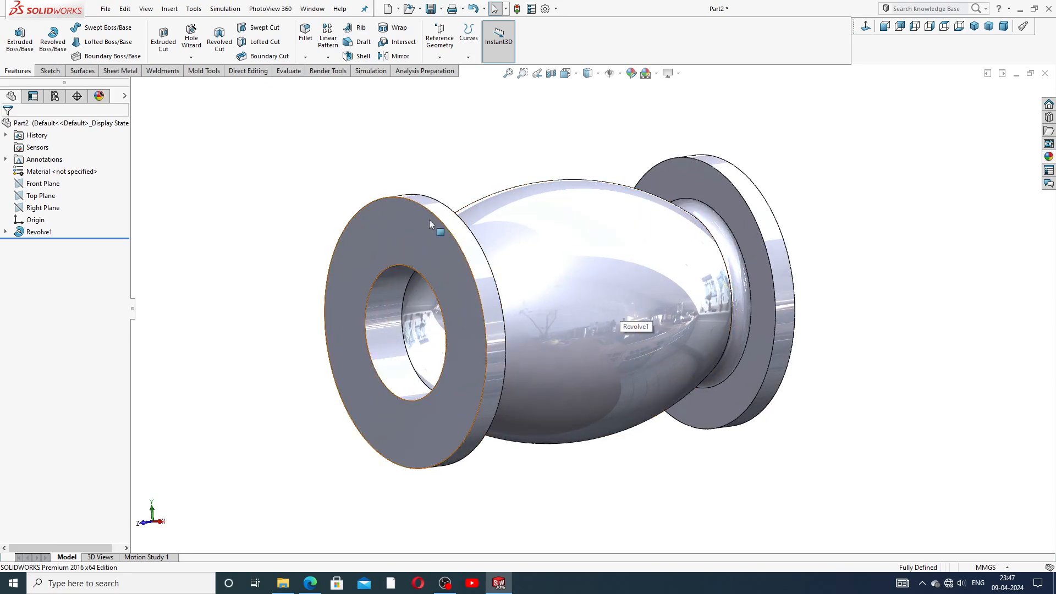
scroll(429, 229, up, 2)
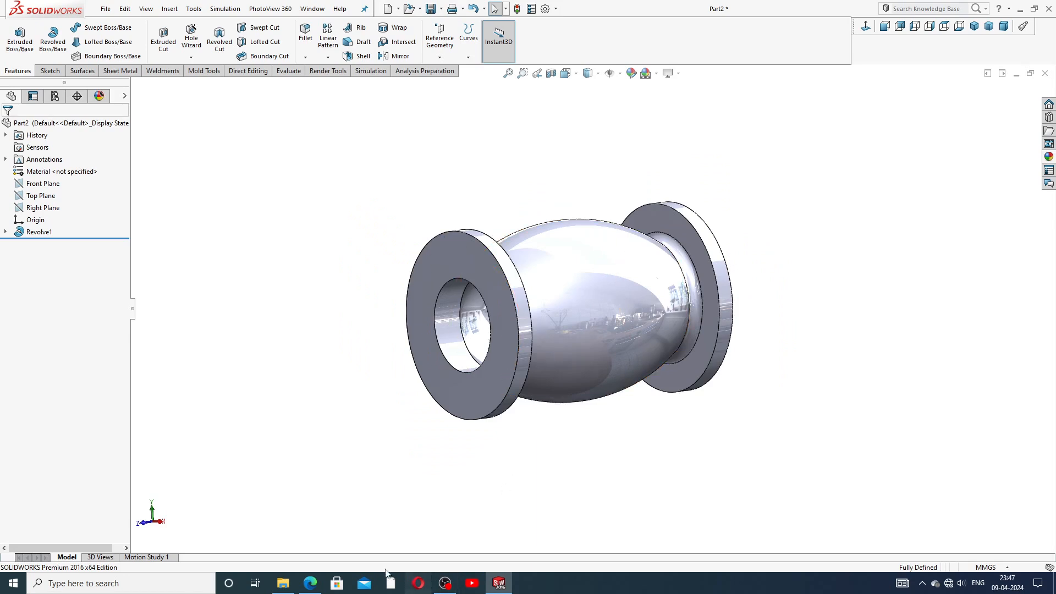
click(499, 585)
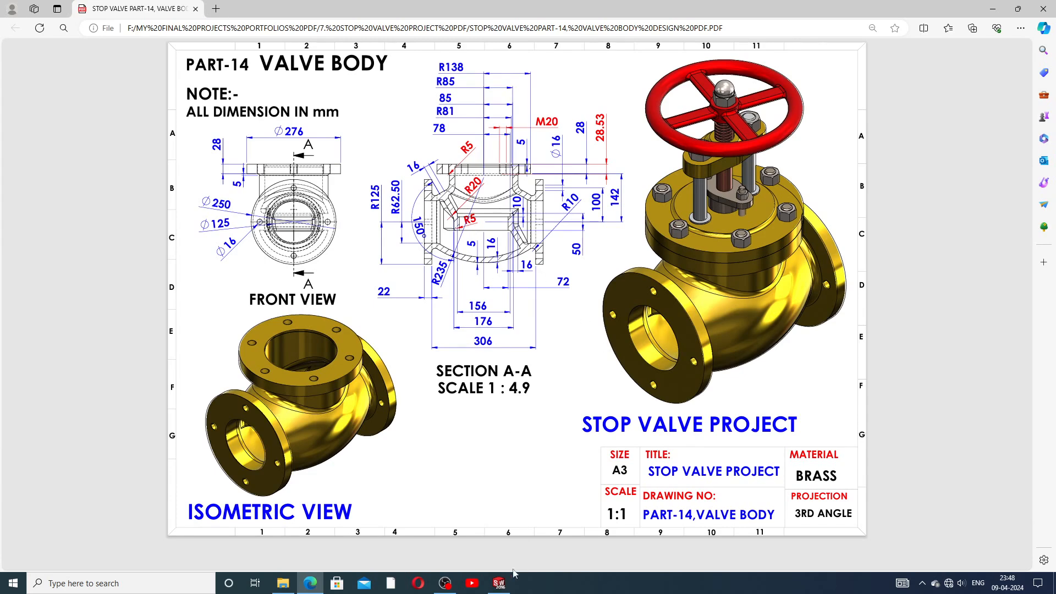
click(500, 581)
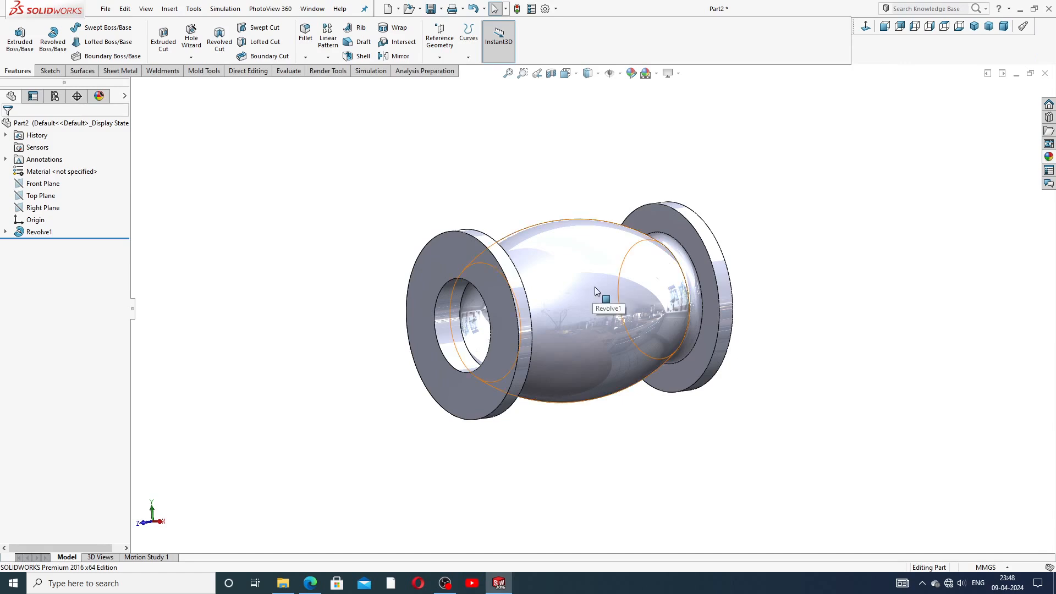
Step: Fillet the two inner edges where the flange bores meet the curved cavity with a 20 mm radius
middle_drag(595, 286, 586, 362)
scroll(570, 323, down, 2)
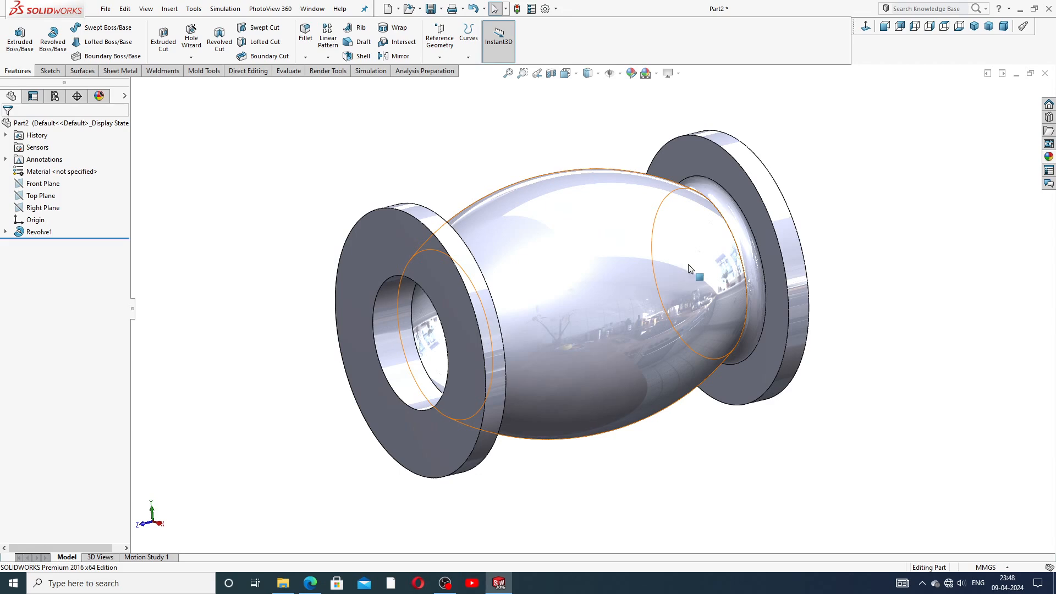
click(305, 57)
click(323, 71)
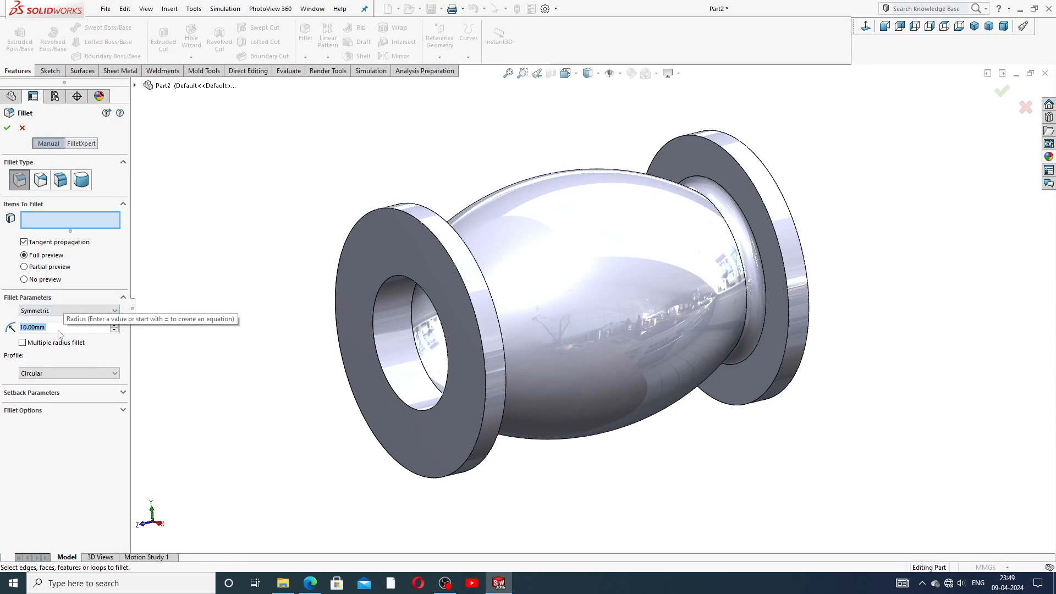
text(20)
key(Return)
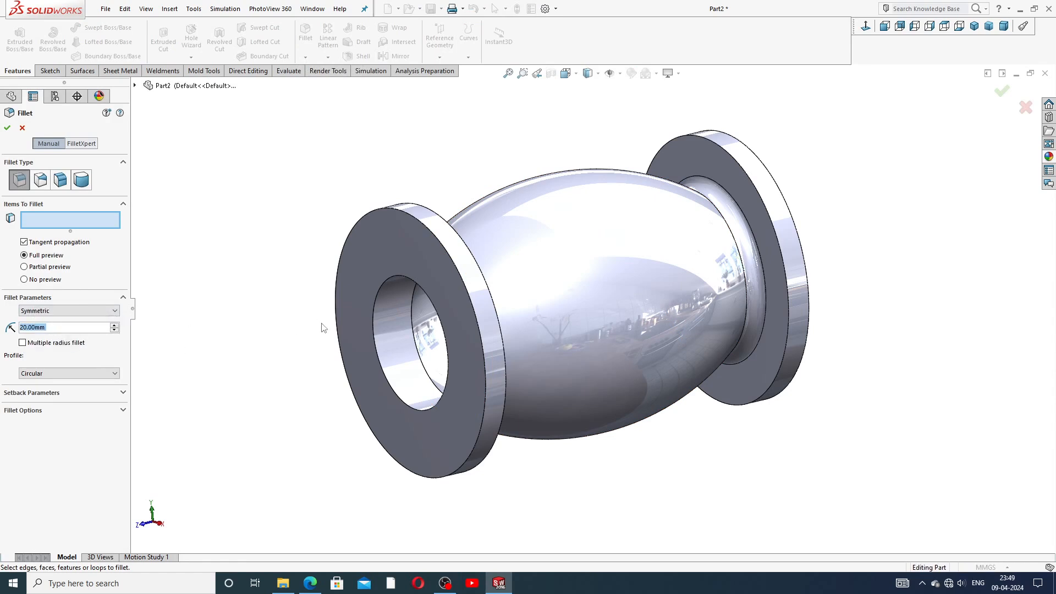
middle_drag(315, 354, 344, 325)
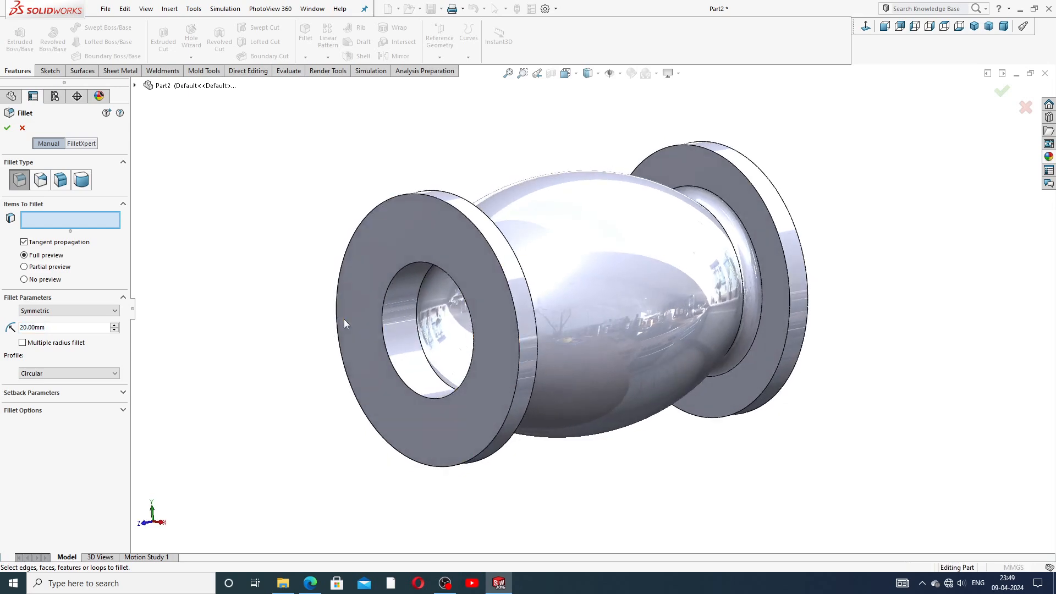
click(423, 342)
middle_drag(731, 354, 736, 300)
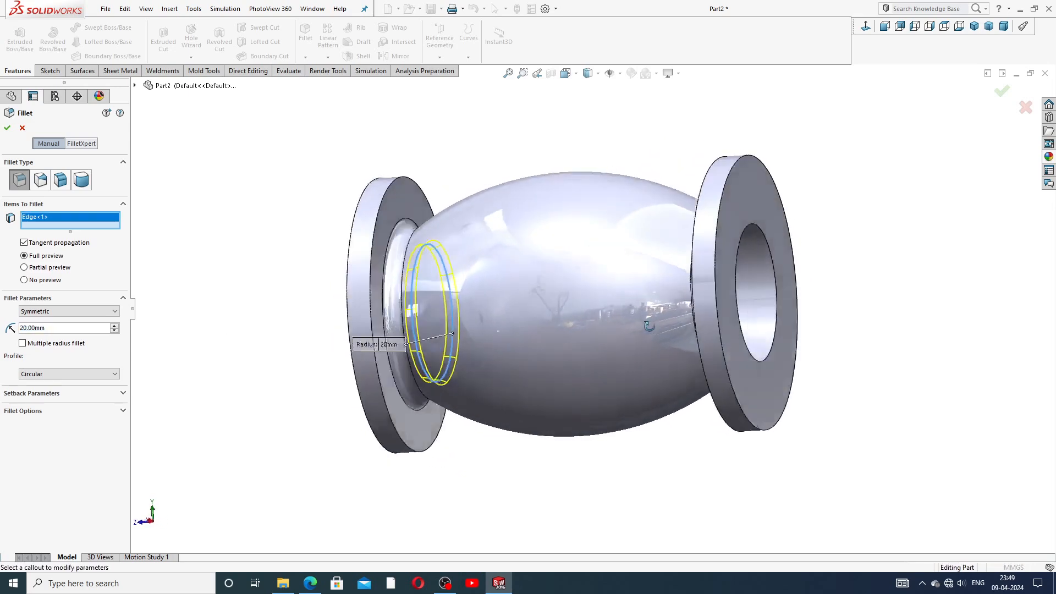
click(737, 300)
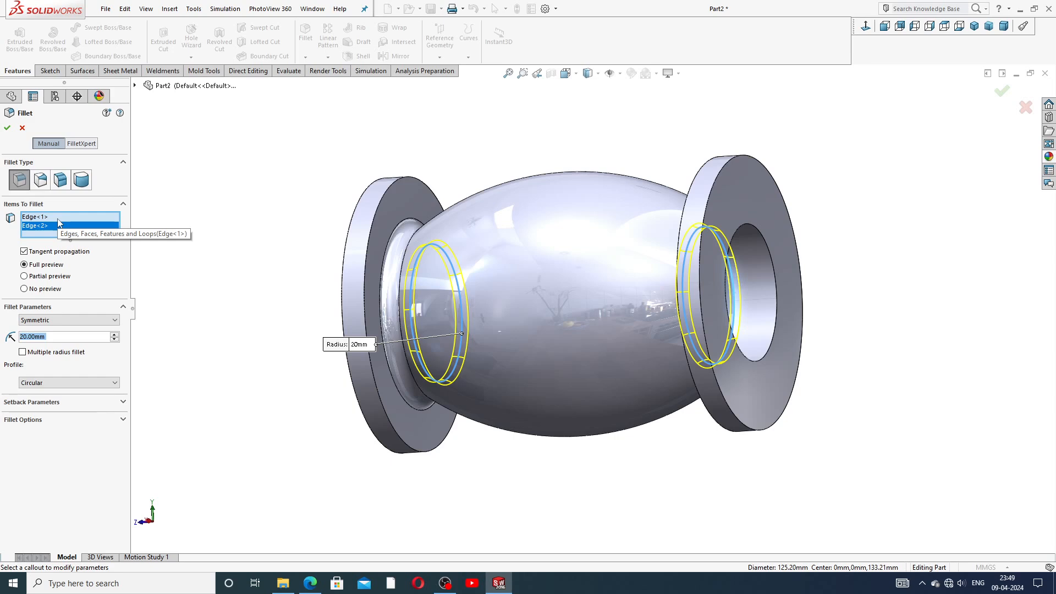
click(7, 127)
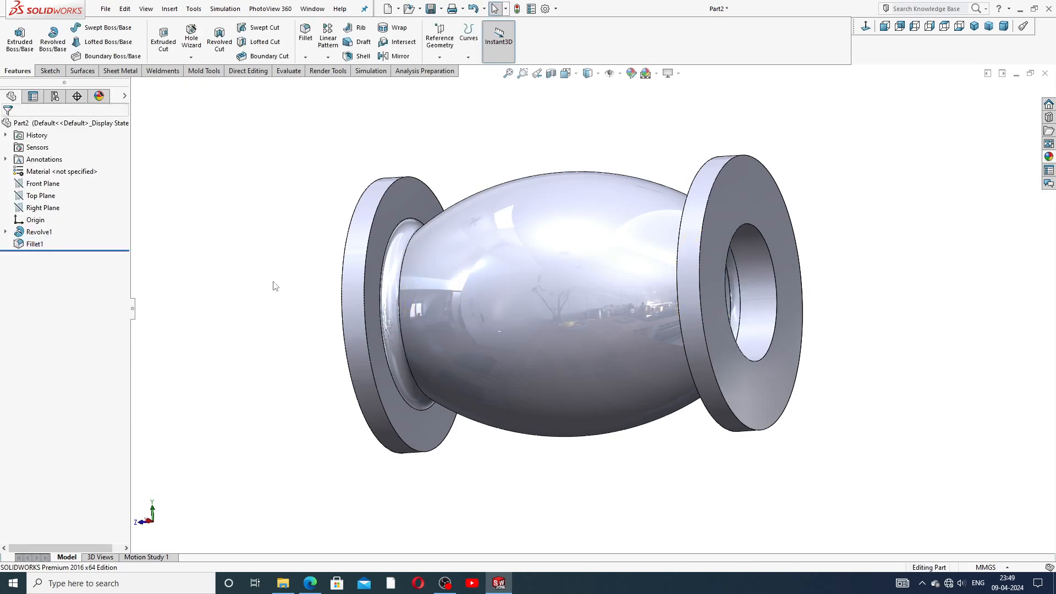
Step: Reopen the revolved profile's sketch, move the R10, R125 and R62.60 dimension texts clear of the geometry, and exit the sketch
middle_drag(362, 279, 473, 292)
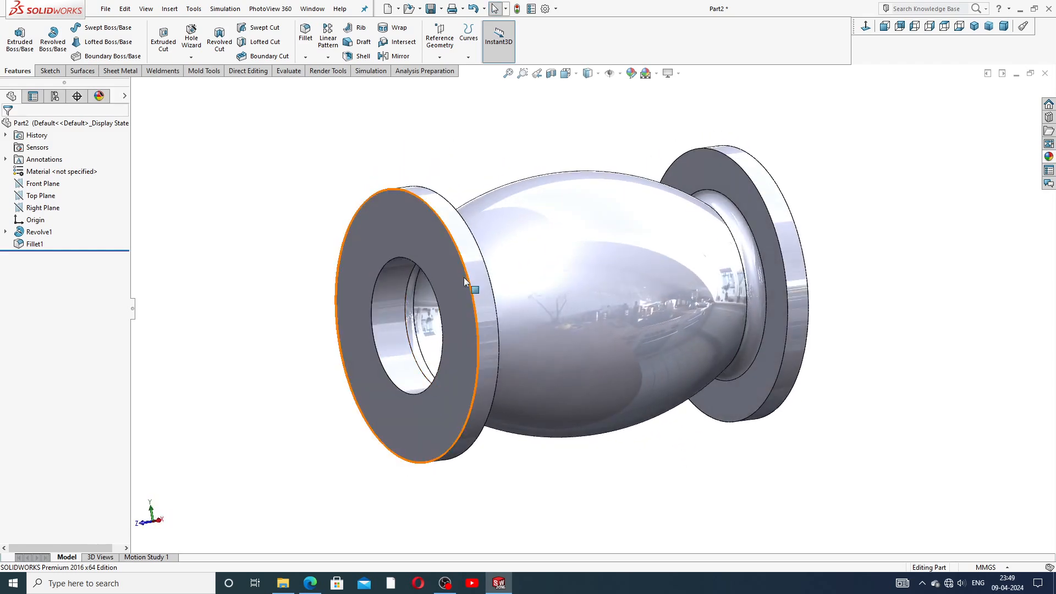
click(5, 231)
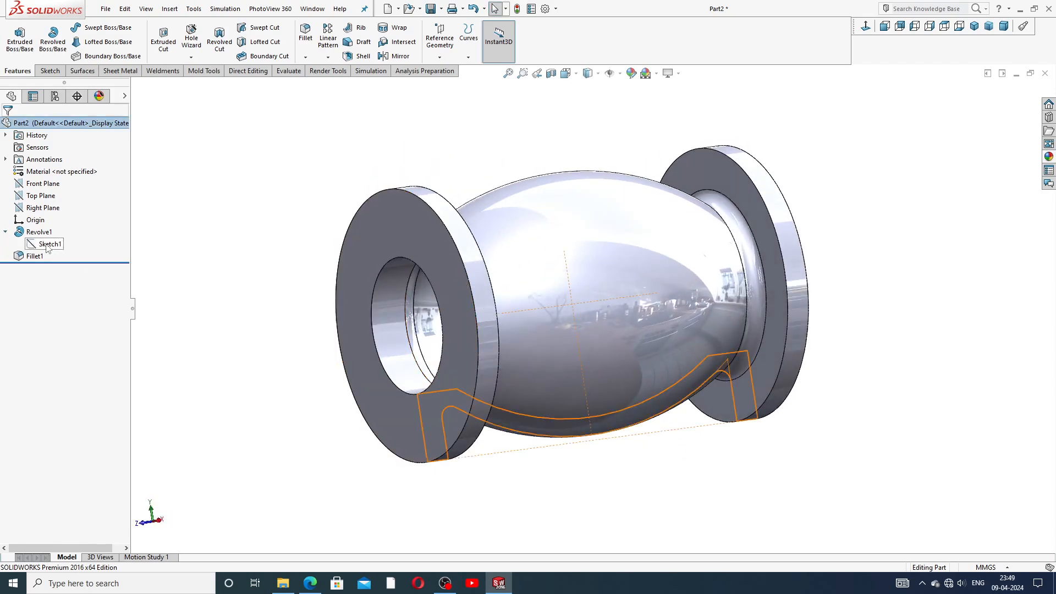
click(51, 243)
click(56, 212)
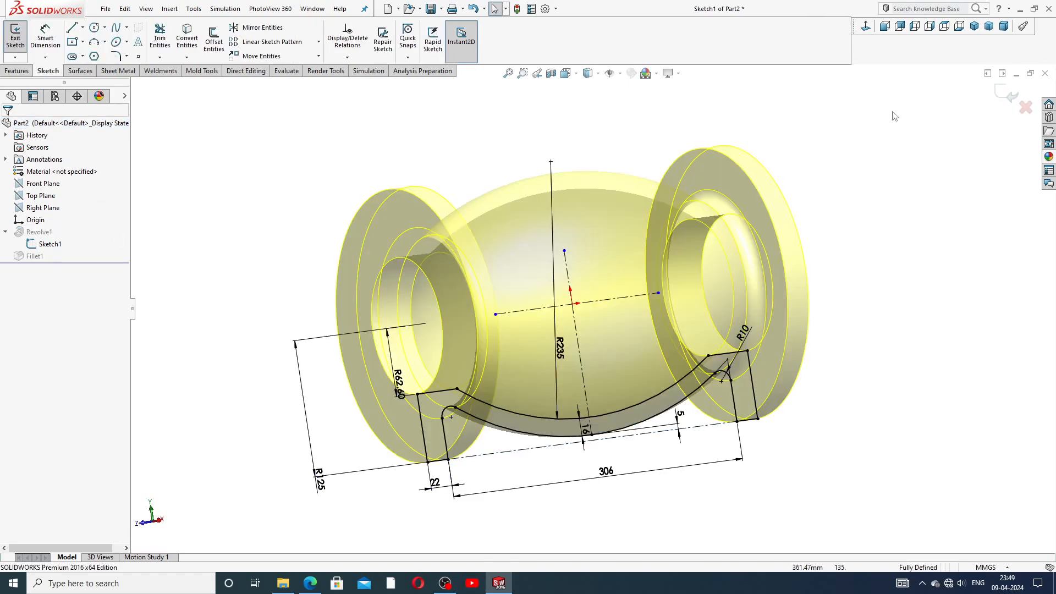
click(866, 26)
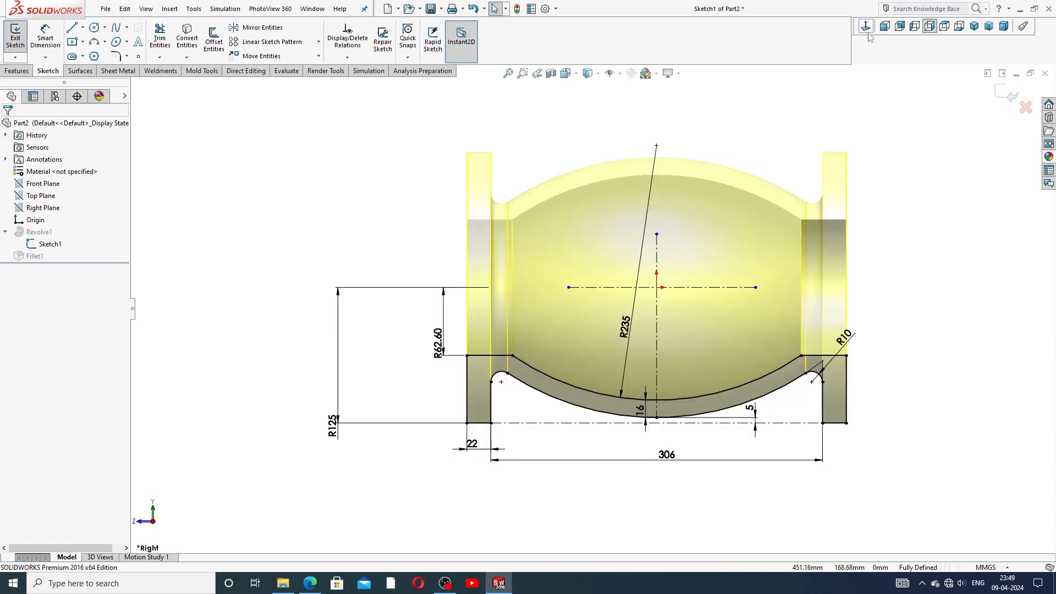
scroll(733, 290, down, 2)
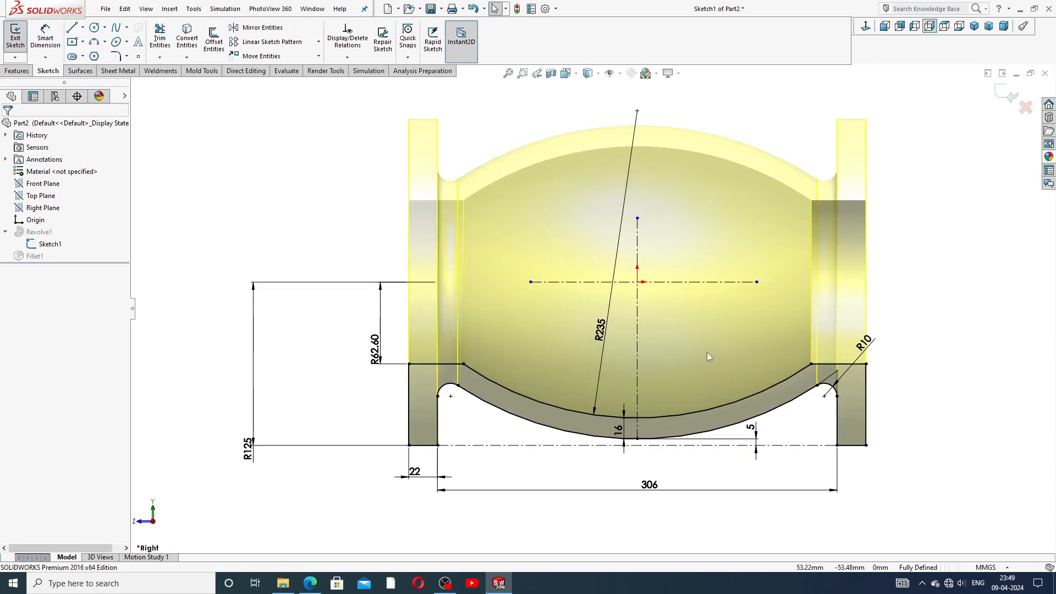
drag(867, 345, 882, 324)
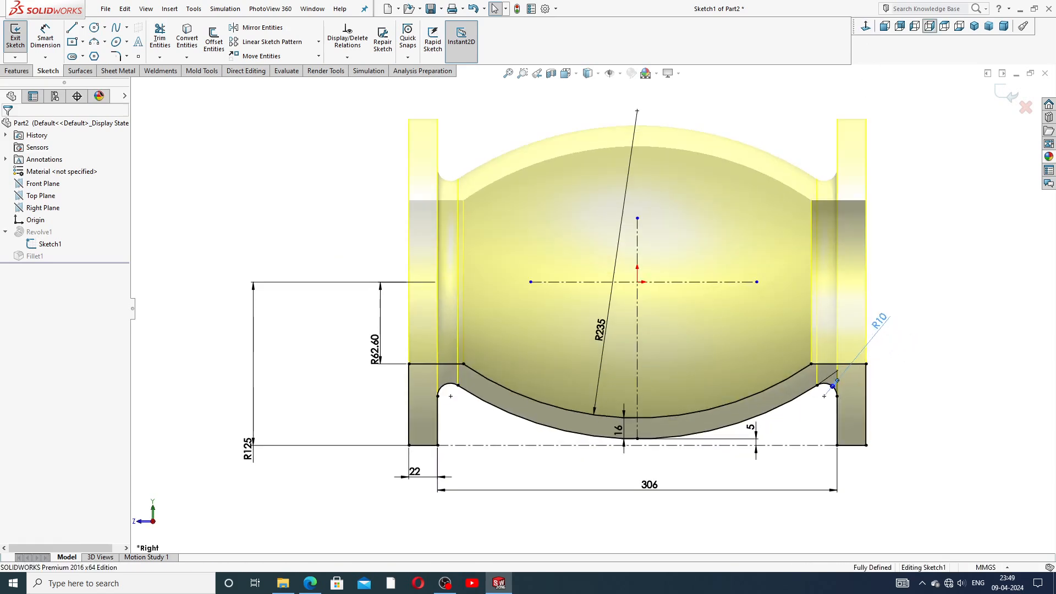
click(917, 339)
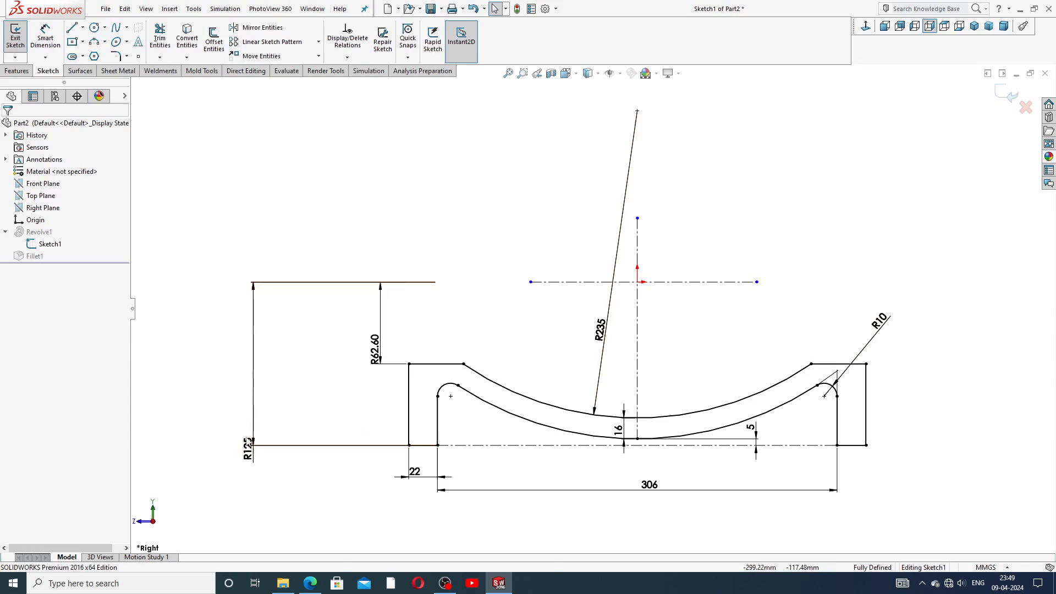
drag(248, 448, 243, 357)
drag(374, 349, 368, 332)
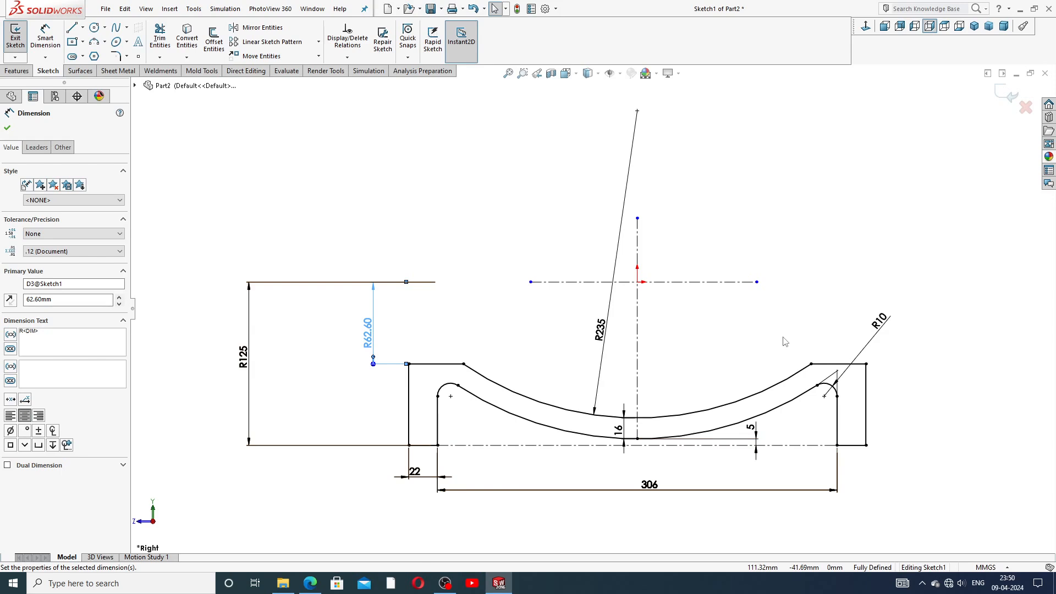
click(1008, 95)
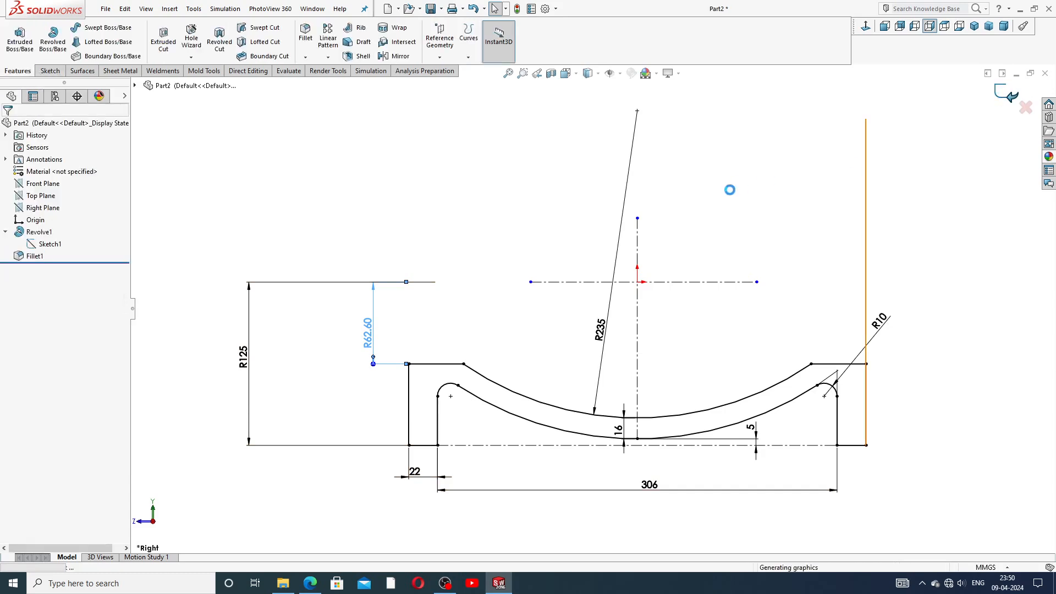
Step: Section the valve body view along the Right Plane with zero offset to expose the inner cavity
scroll(655, 179, up, 4)
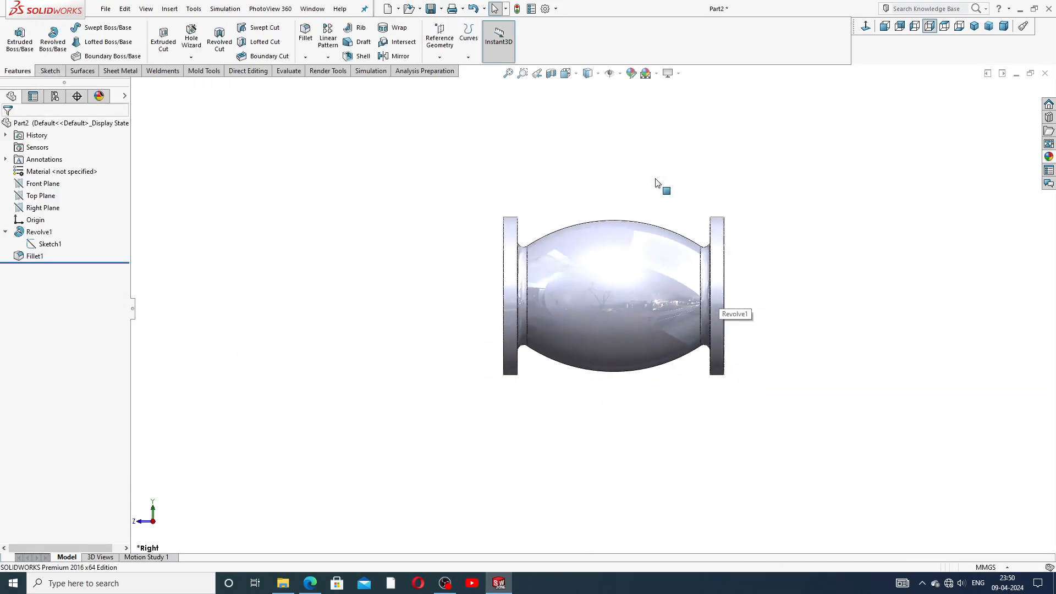
middle_drag(636, 186, 667, 255)
scroll(668, 257, down, 1)
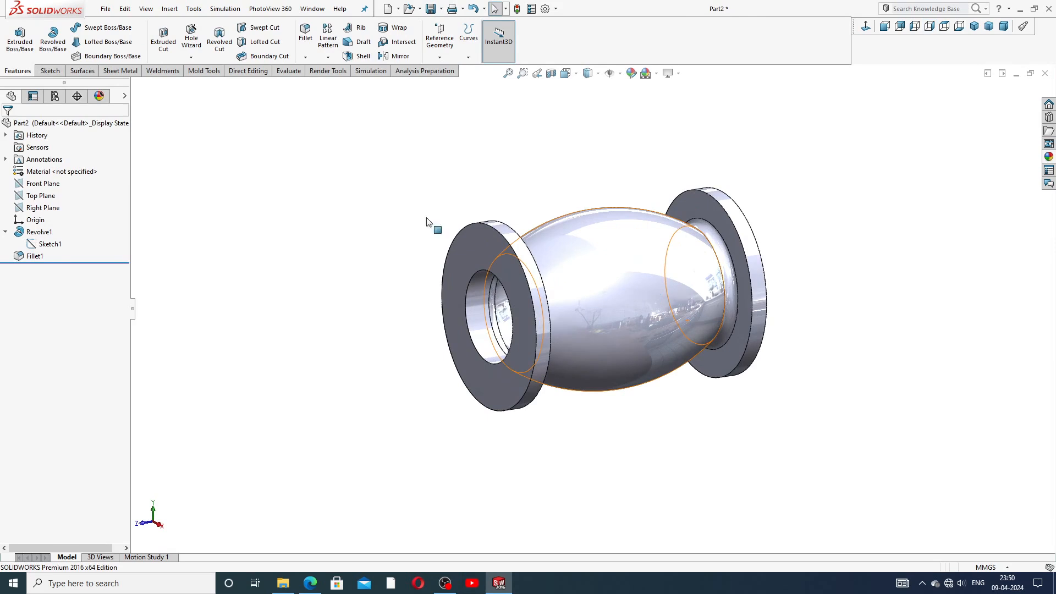
click(5, 231)
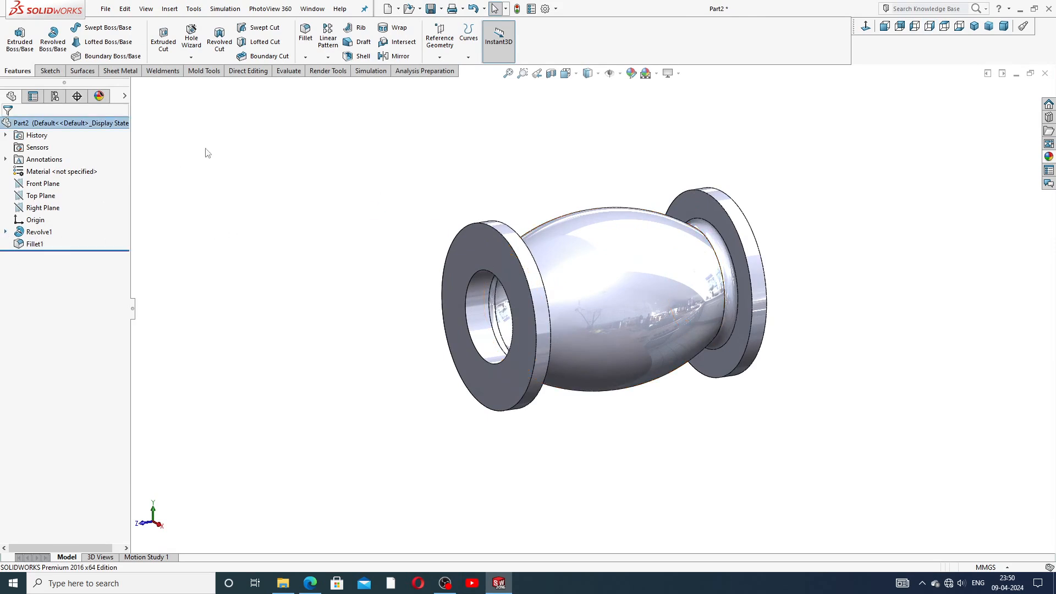
click(46, 208)
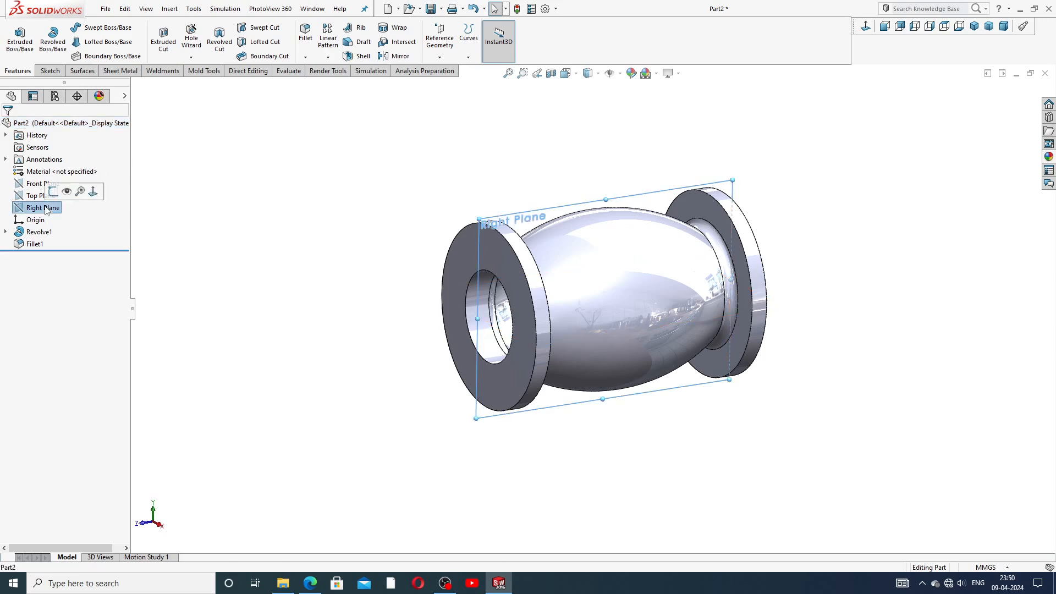
click(551, 73)
middle_drag(655, 270, 582, 279)
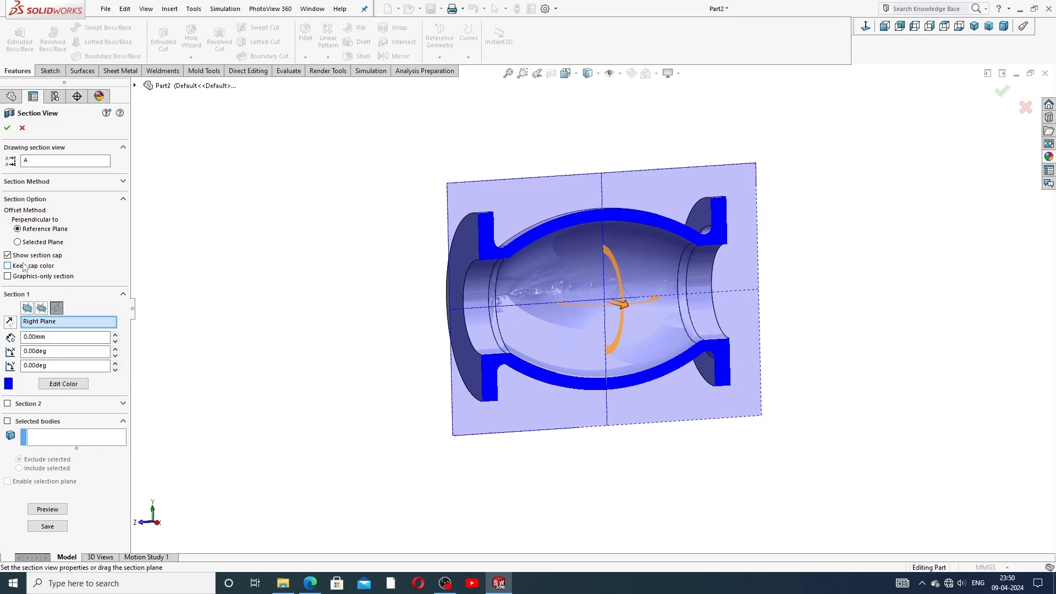
click(8, 128)
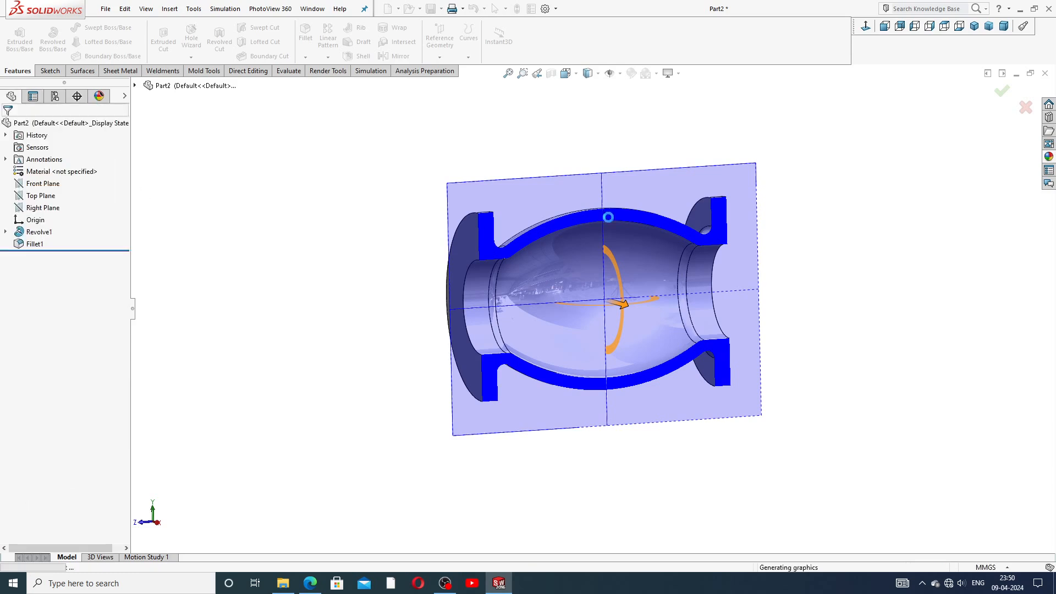
mouse_move(602, 280)
middle_down()
mouse_move(575, 272)
mouse_move(581, 285)
middle_up()
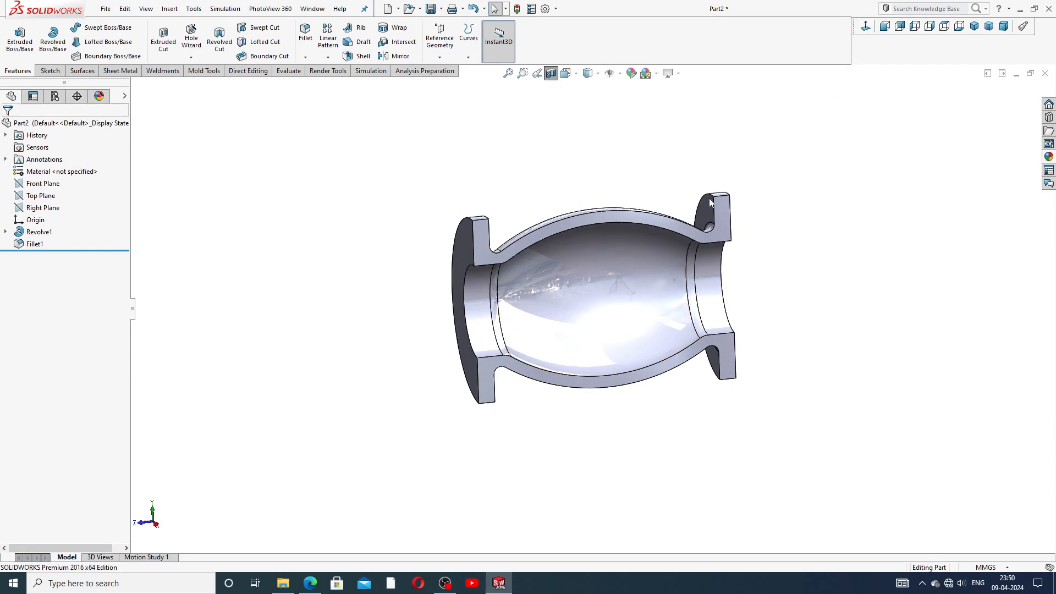
Step: Start a new sketch on the Right Plane, facing the sectioned cavity
click(55, 212)
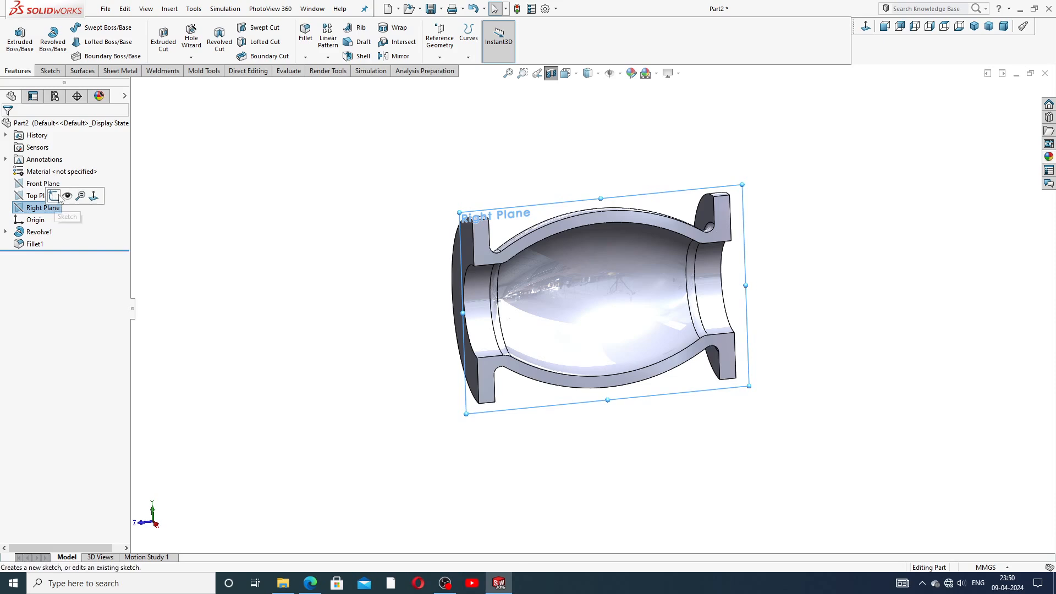
click(57, 197)
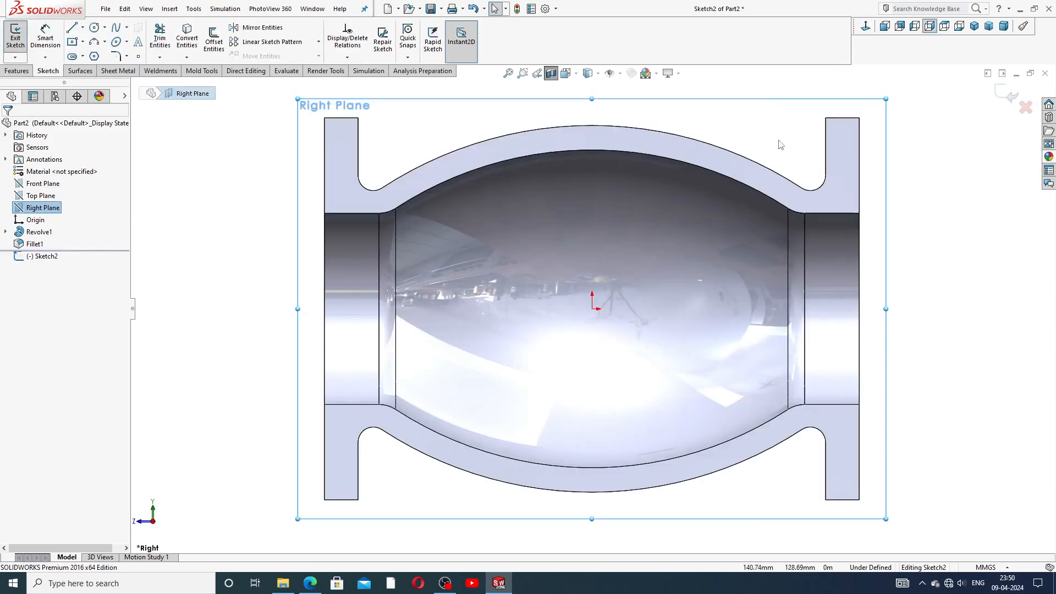
scroll(695, 213, up, 3)
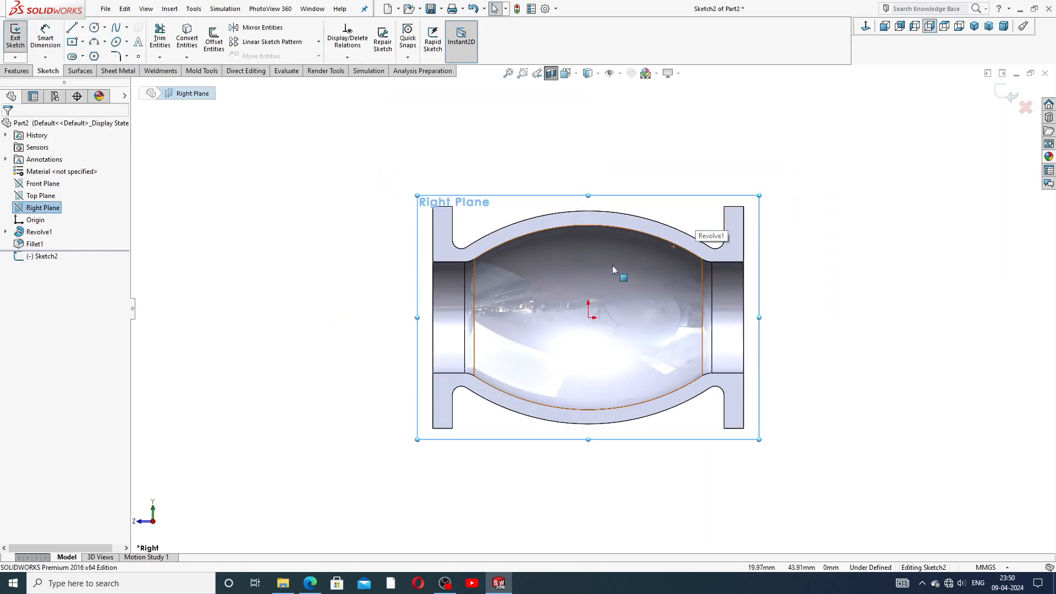
scroll(574, 350, down, 1)
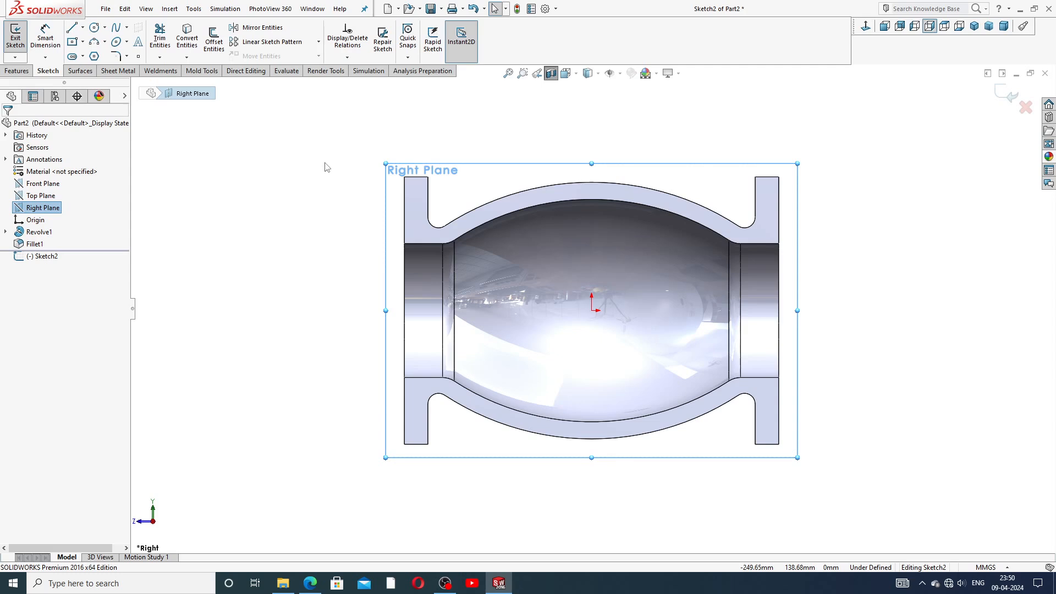
scroll(604, 259, down, 2)
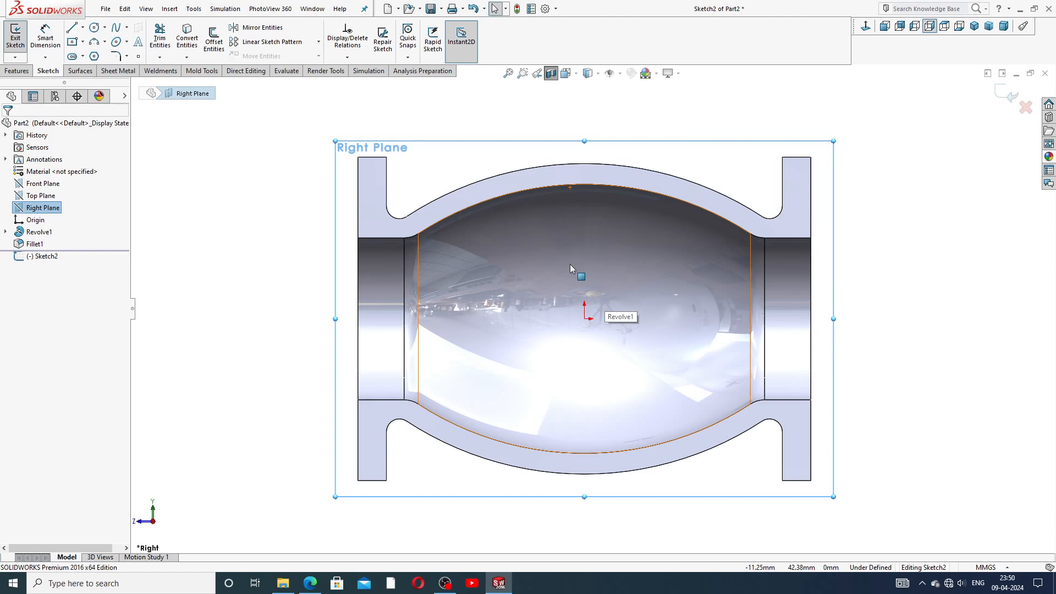
scroll(610, 308, up, 1)
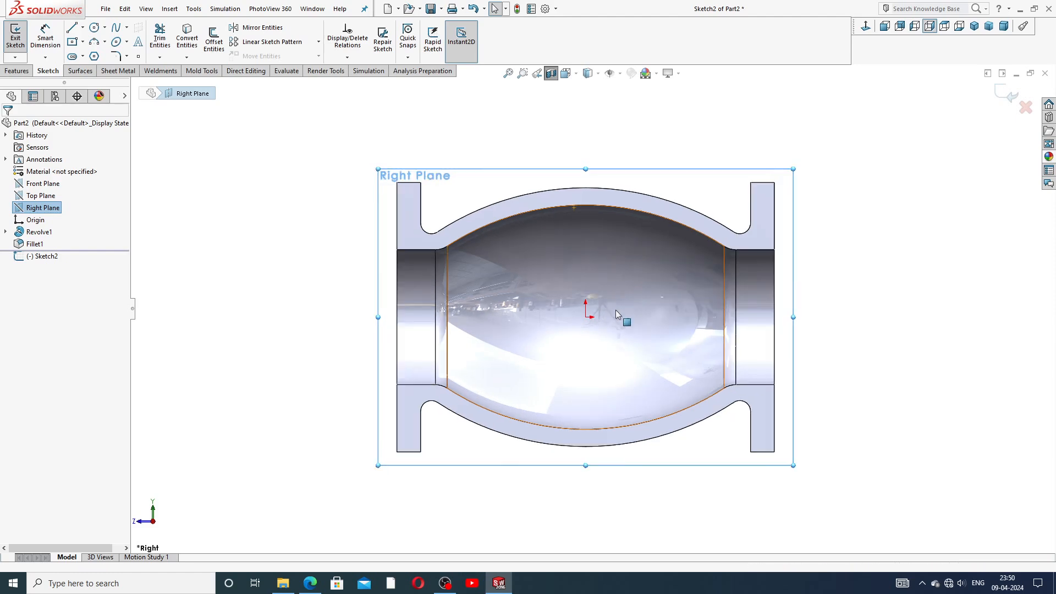
scroll(615, 309, down, 1)
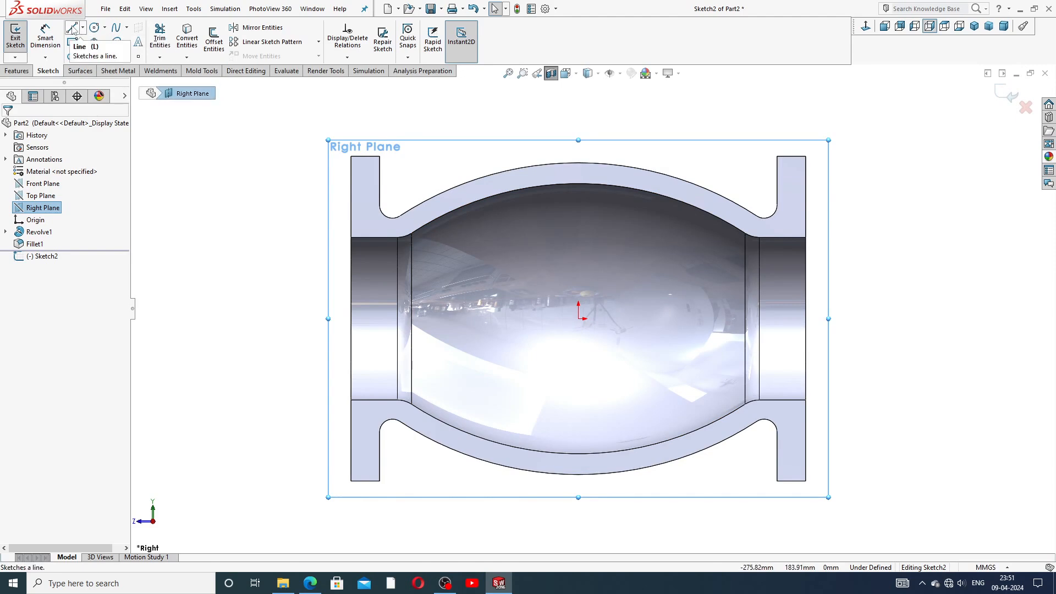
Step: Sketch connected lines: a short sloped one in the upper wall, a perpendicular about 70 mm into the cavity, a horizontal, and a vertical about 38 mm down
click(72, 28)
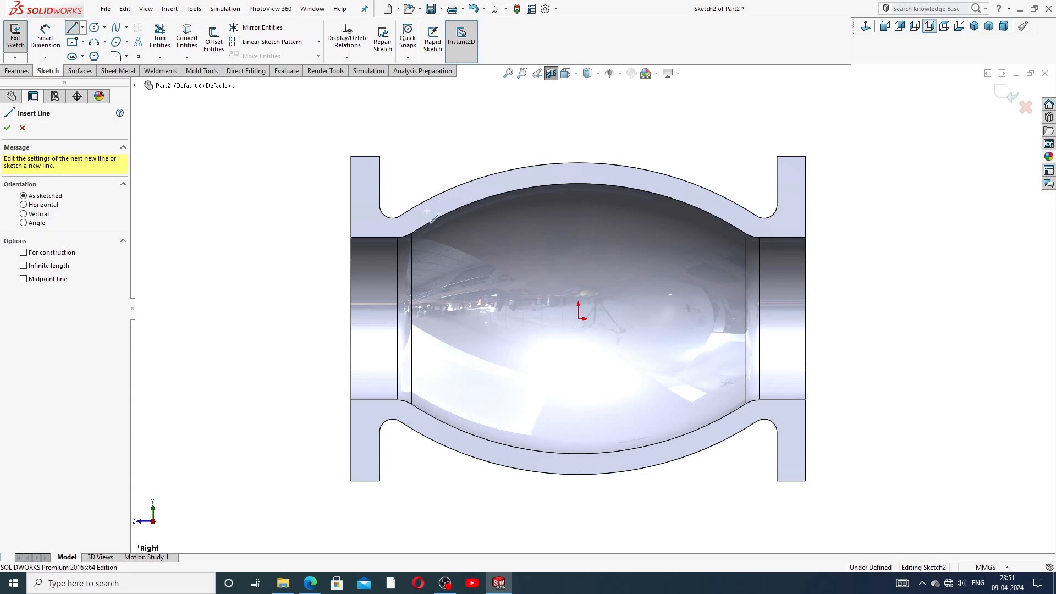
click(424, 211)
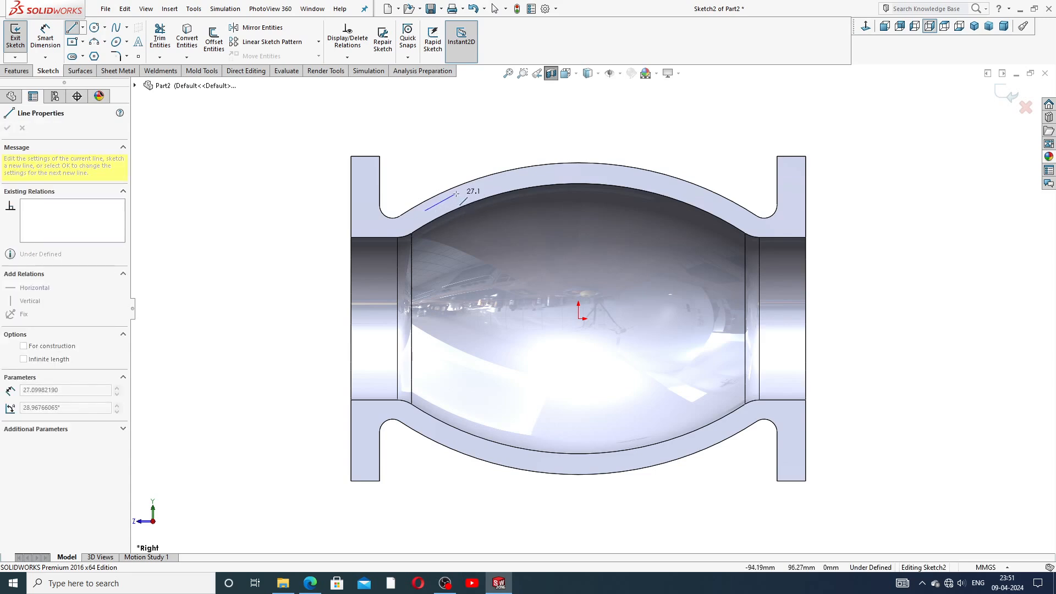
click(453, 198)
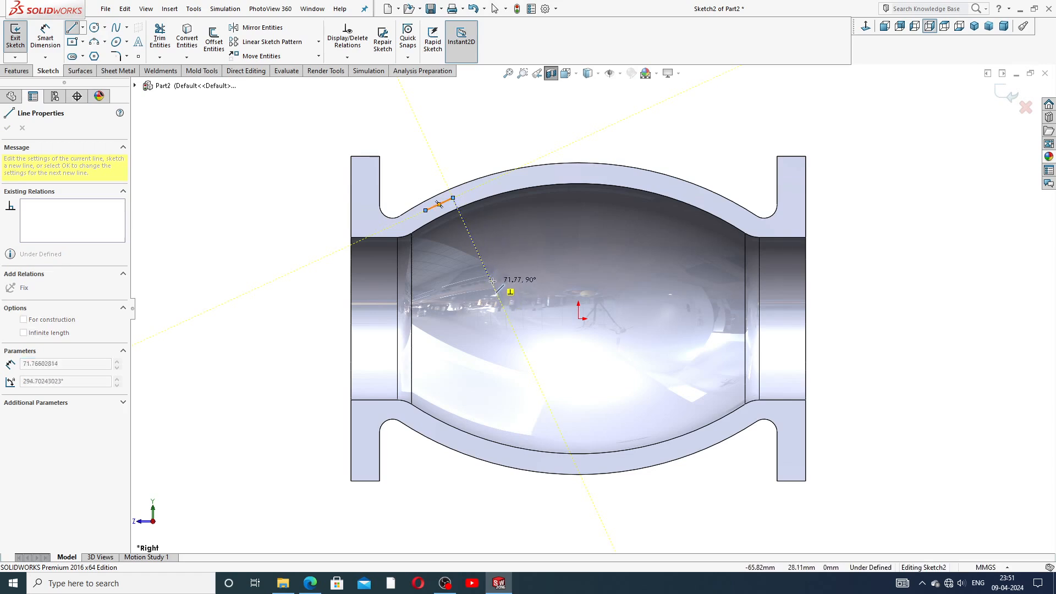
click(491, 278)
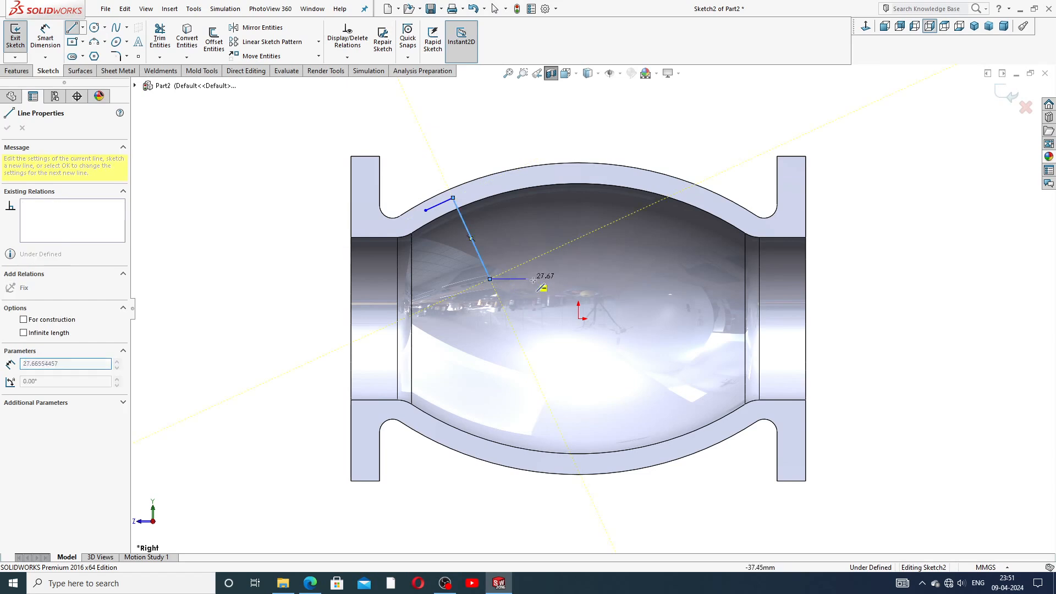
click(645, 278)
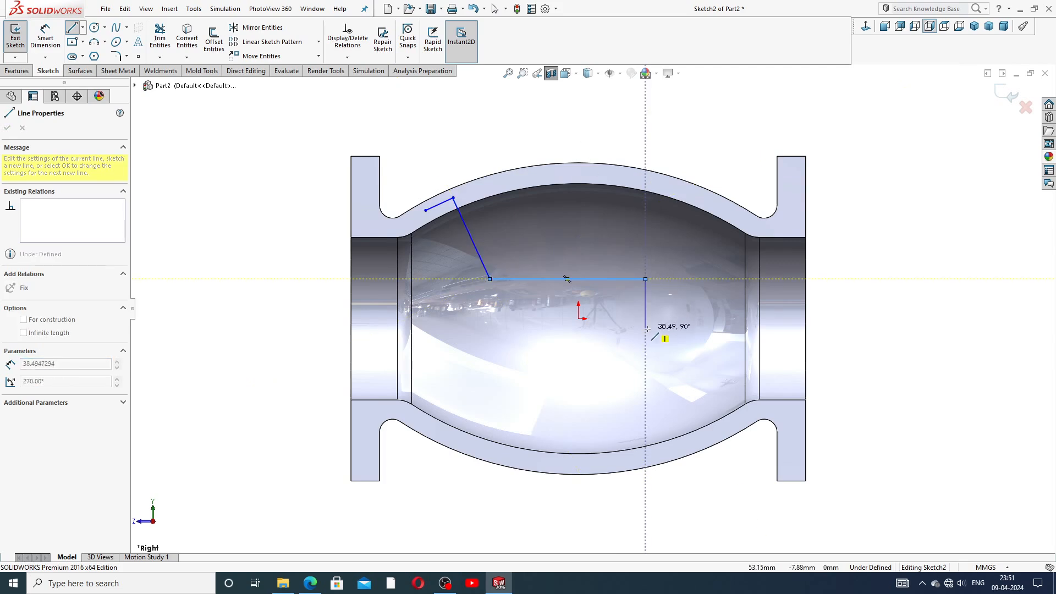
click(645, 328)
right_click(669, 308)
click(684, 316)
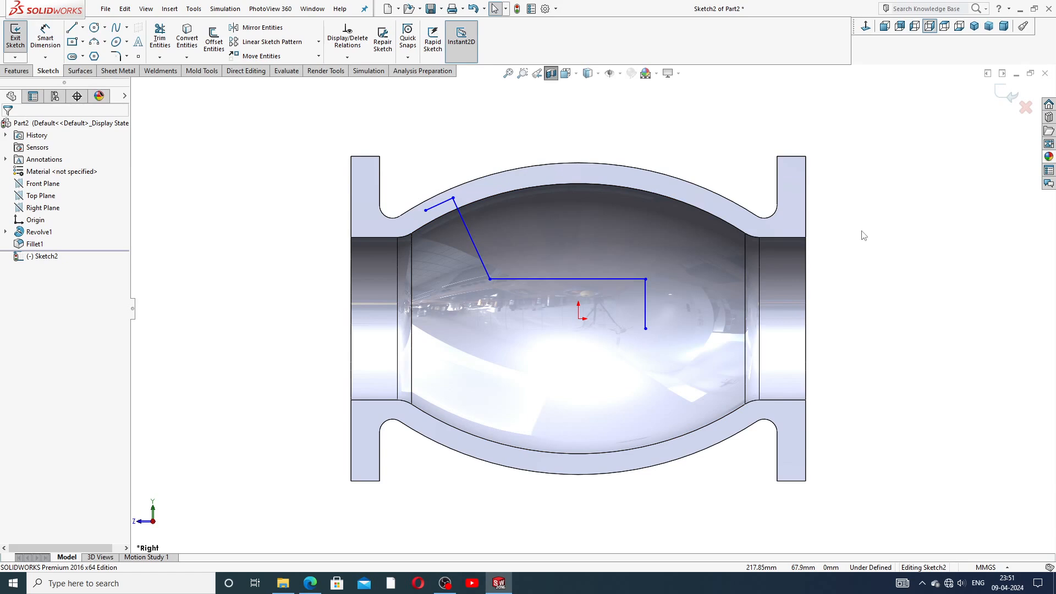
Step: From the short wall line's free end, sketch a longer perpendicular line down into the cavity and a short vertical line below it
click(71, 29)
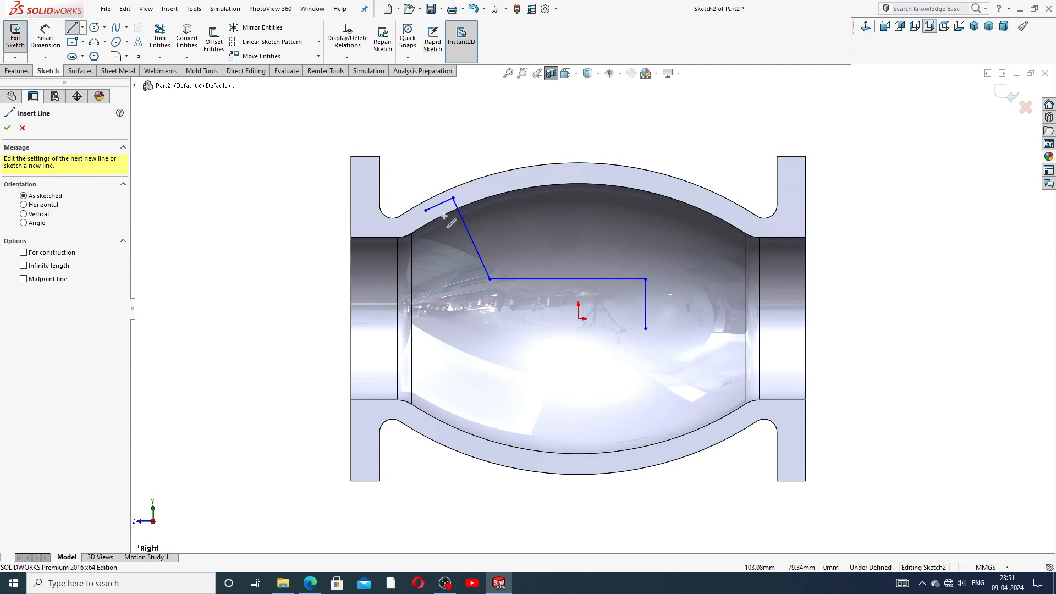
click(425, 211)
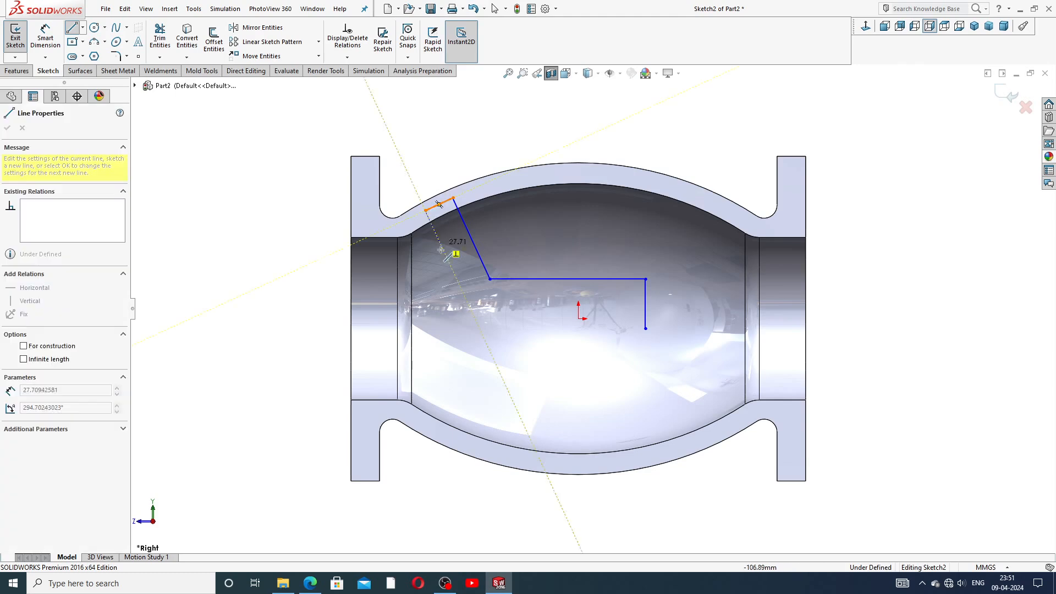
click(476, 324)
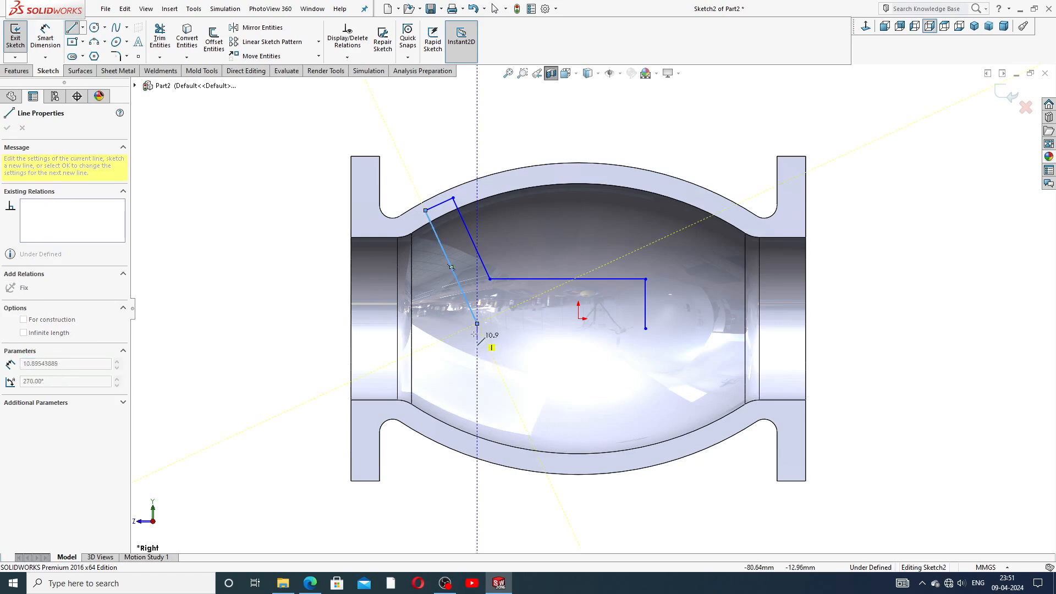
click(477, 364)
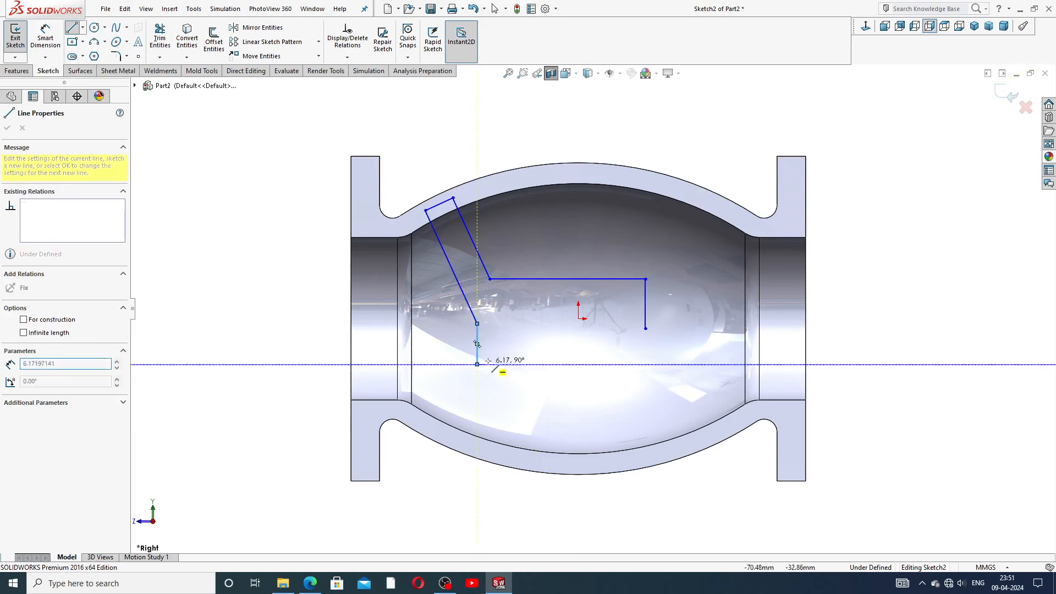
right_click(512, 356)
click(517, 361)
scroll(517, 357, down, 1)
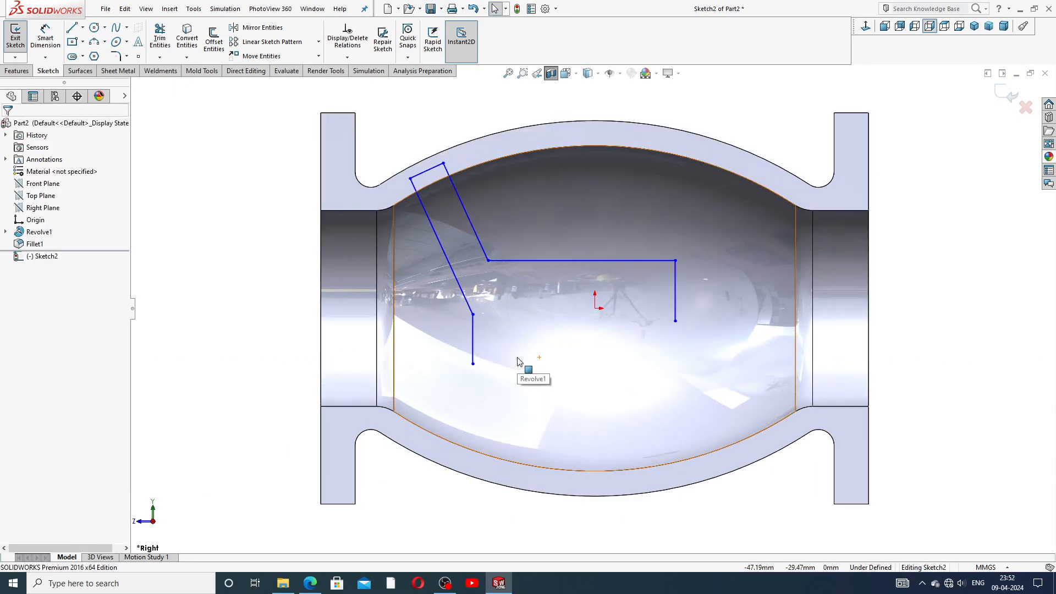
scroll(518, 356, up, 1)
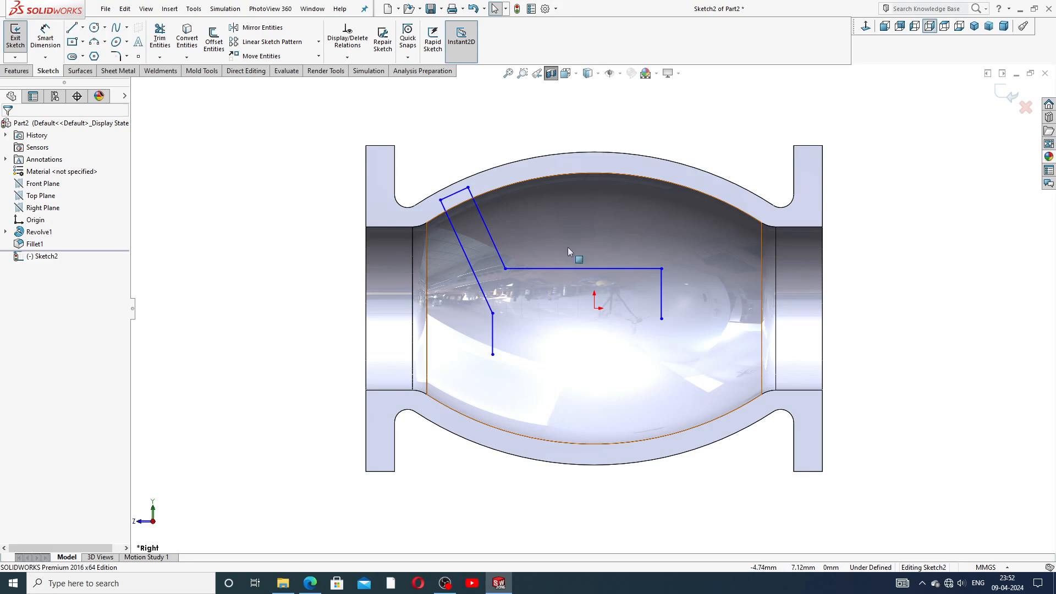
Step: Start a circular sketch pattern centred on the origin, using the horizontal line and the adjoining sloped line as the entities
click(318, 41)
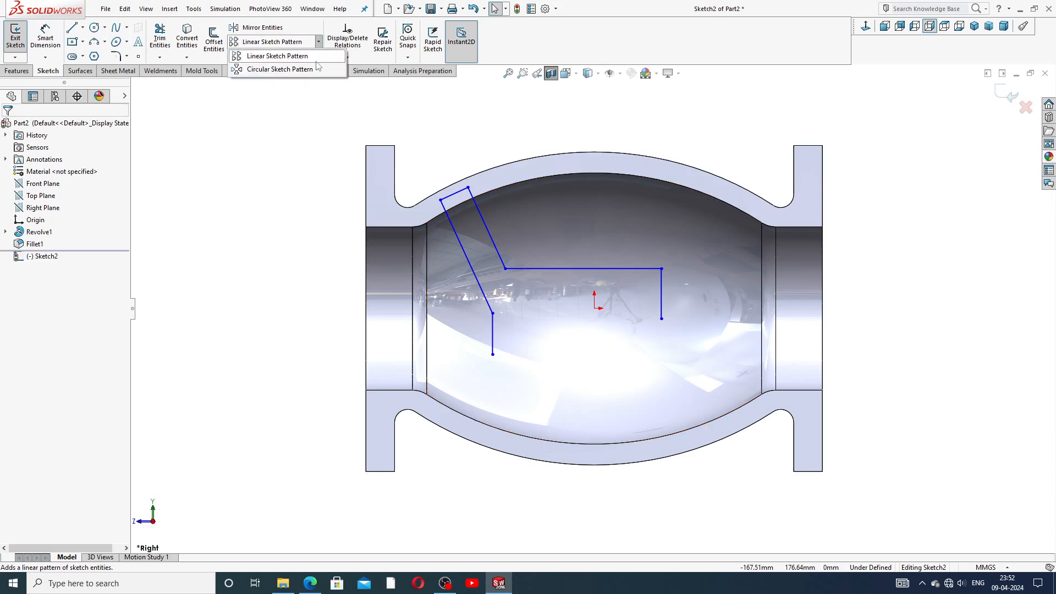
click(297, 69)
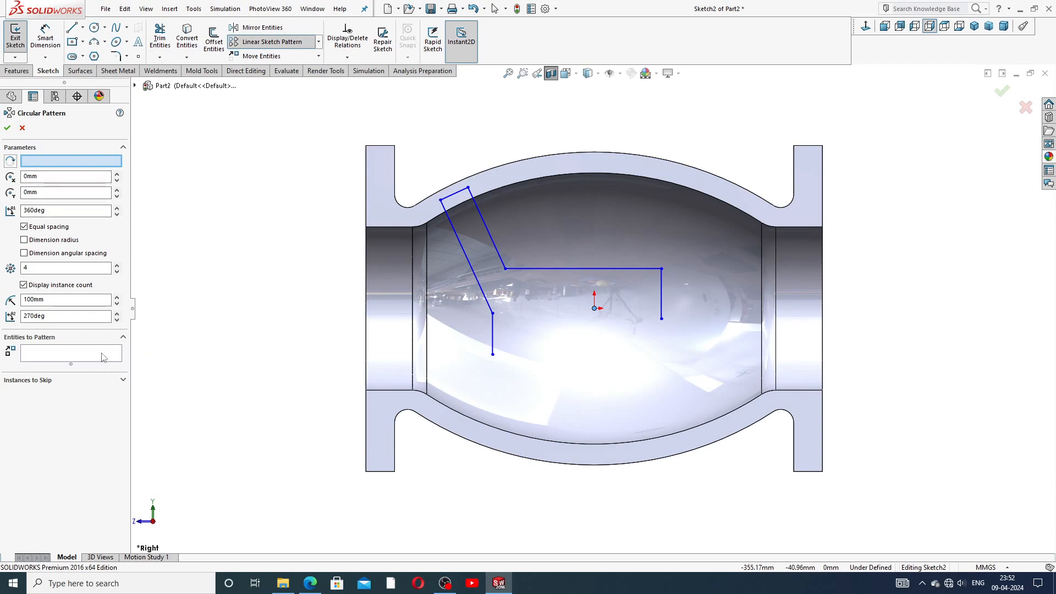
click(80, 163)
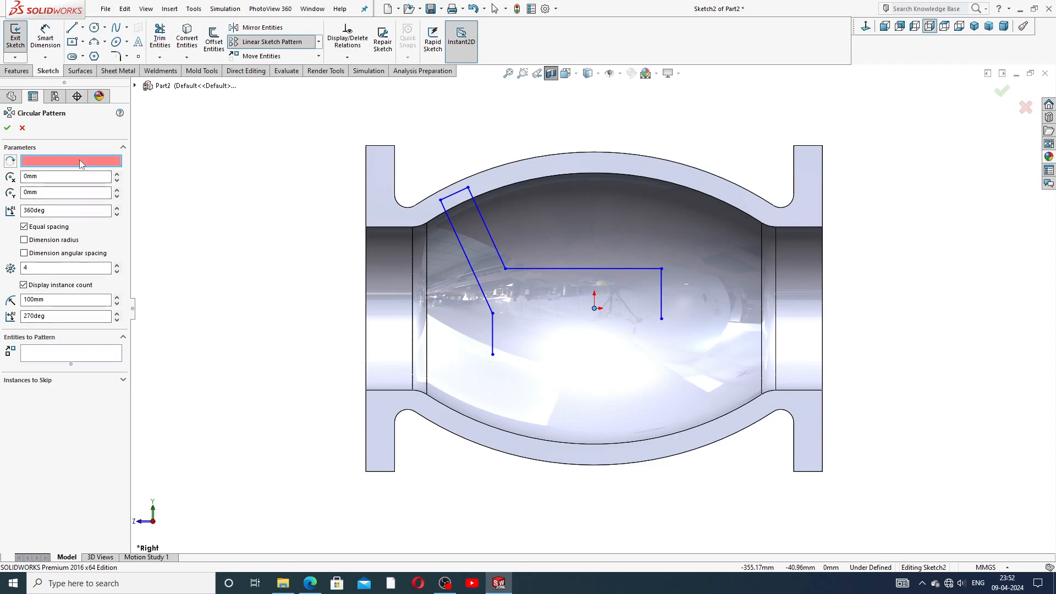
click(595, 309)
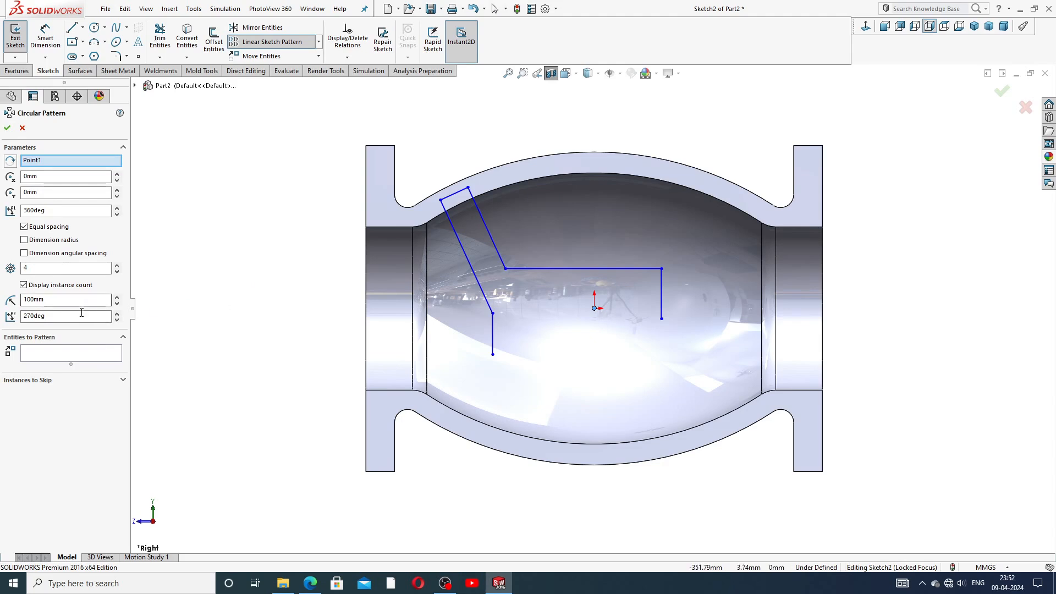
click(81, 356)
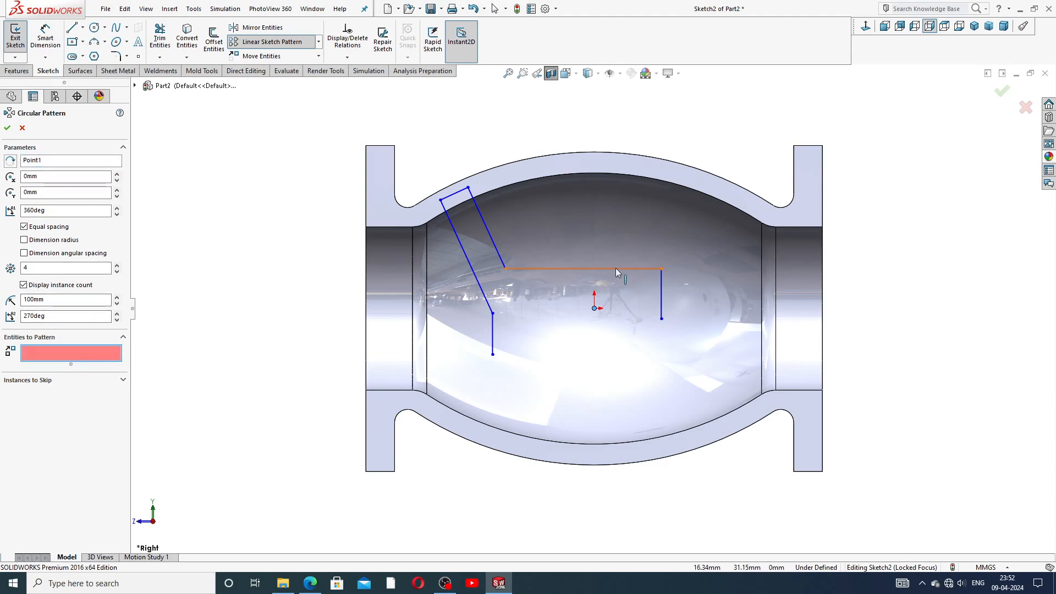
click(559, 269)
click(493, 238)
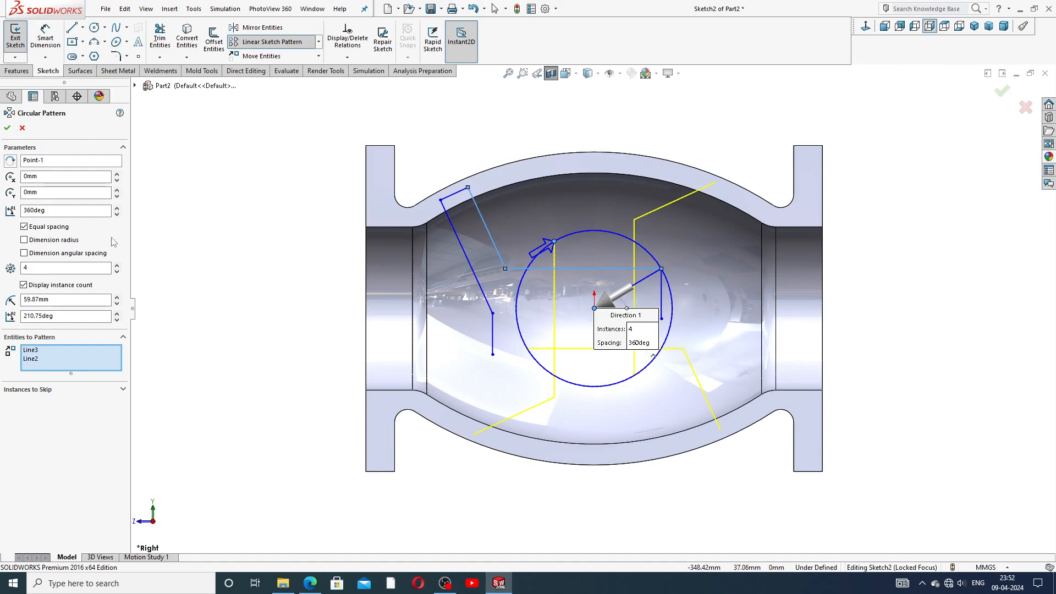
Step: Set the circular sketch pattern to 2 equally spaced instances
click(117, 265)
click(116, 265)
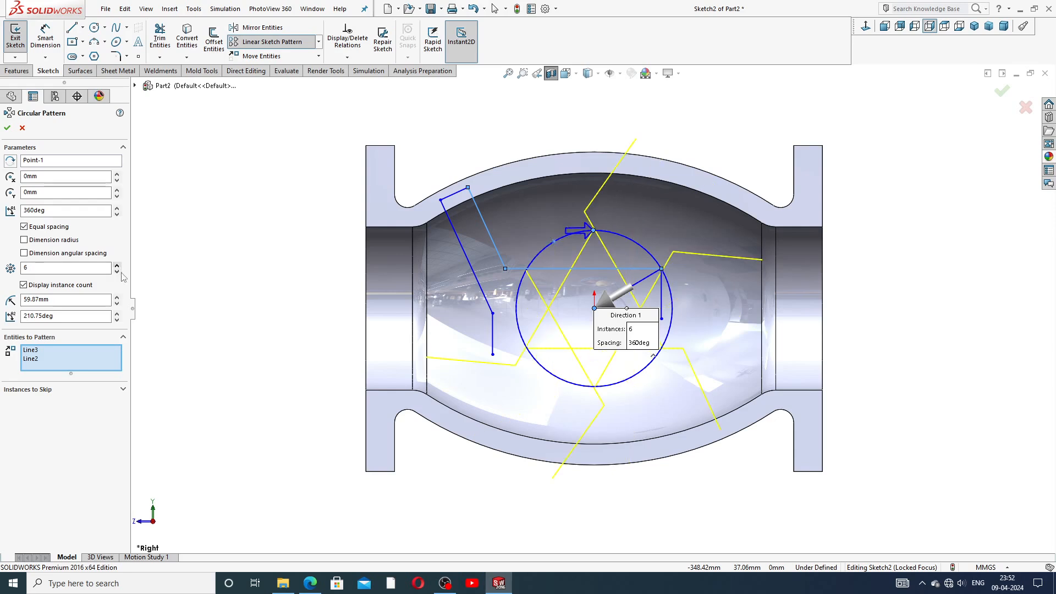
click(117, 271)
click(117, 270)
click(117, 271)
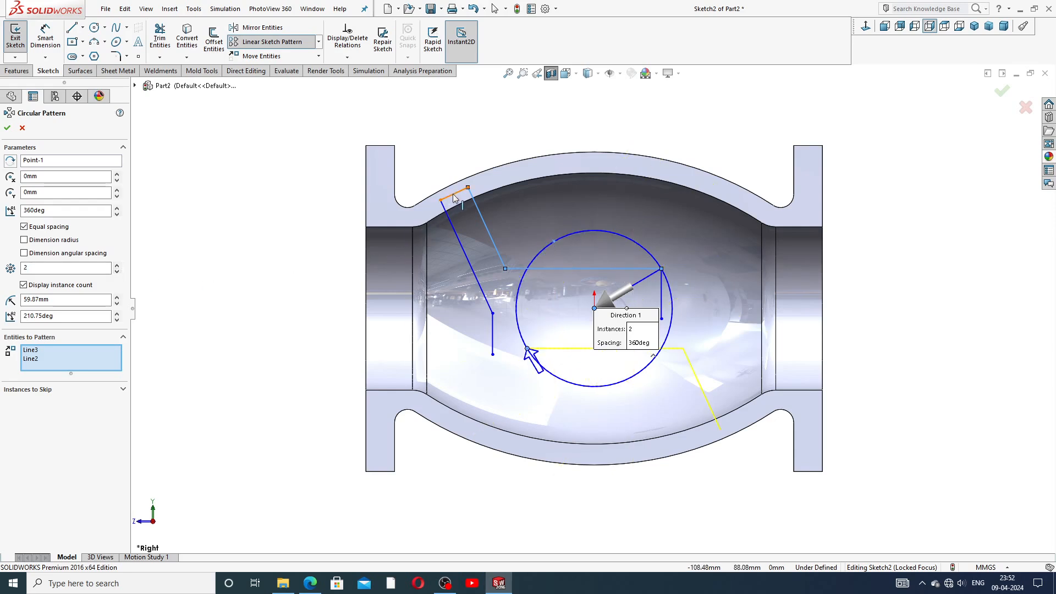
Step: Add the short wall line, the long sloped line and the short vertical below it to the pattern, and apply it
click(455, 230)
click(455, 229)
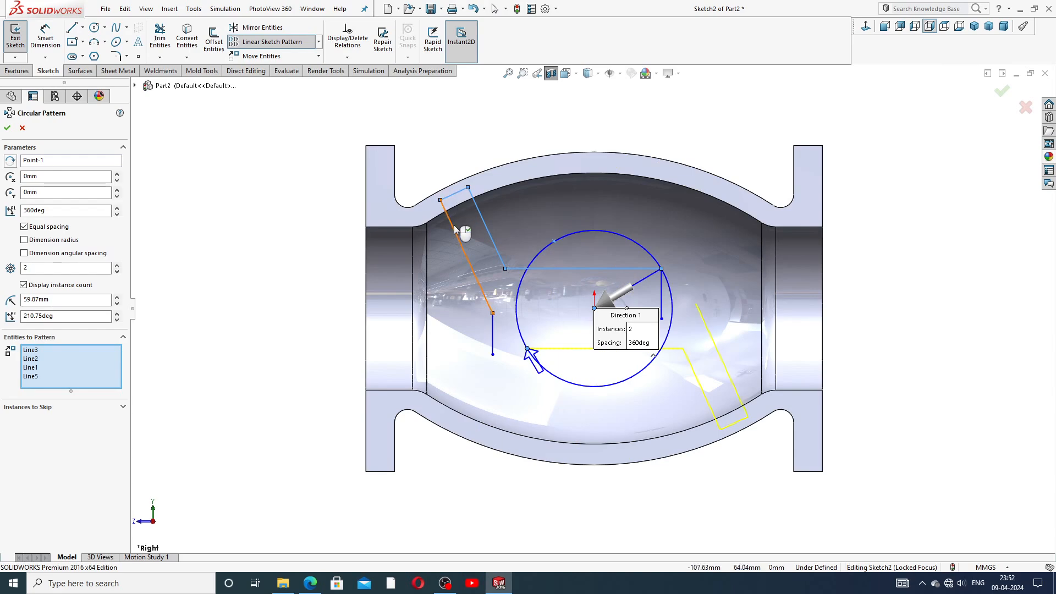
click(490, 333)
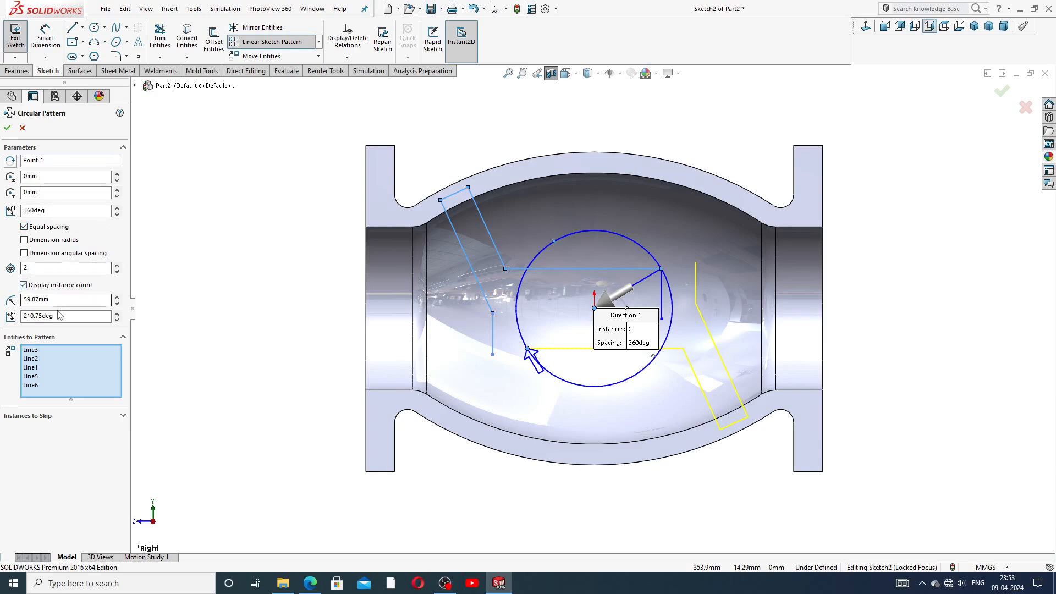
click(7, 128)
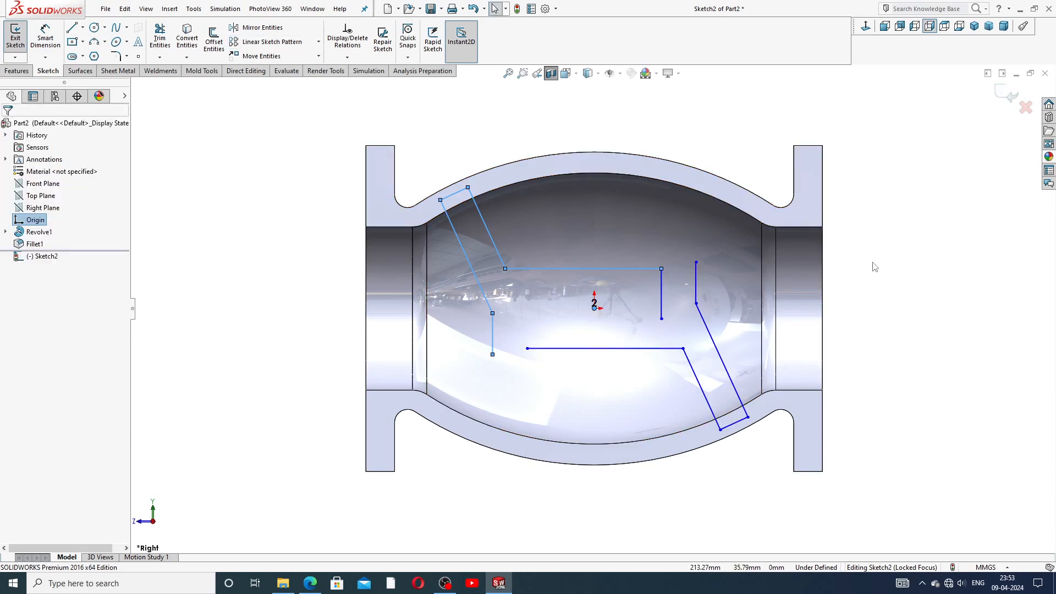
Step: Trim away the short vertical line of the patterned copy above its long sloped line
scroll(681, 324, down, 1)
scroll(681, 325, up, 1)
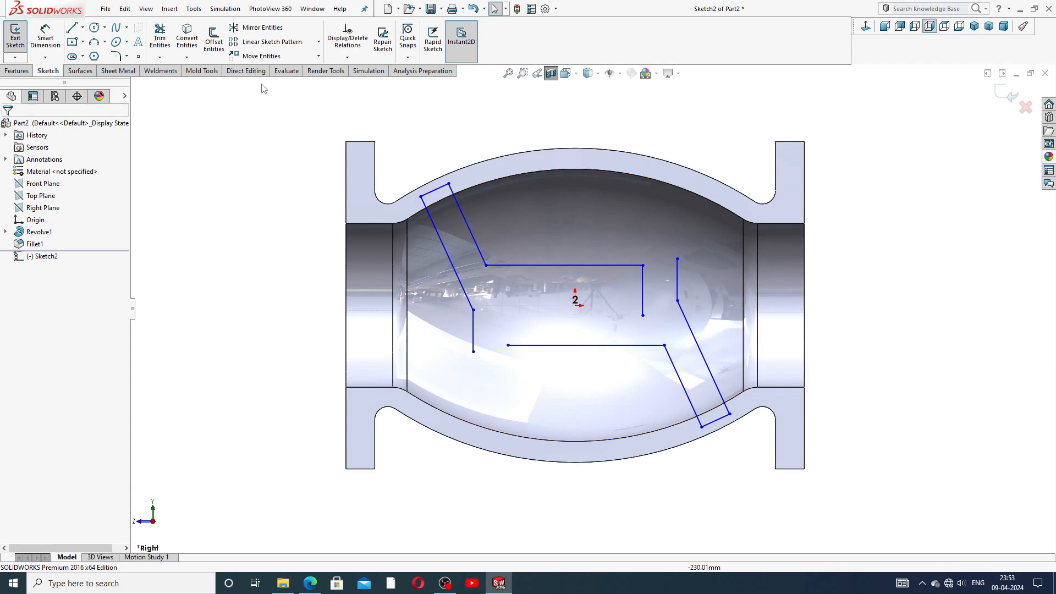
click(159, 39)
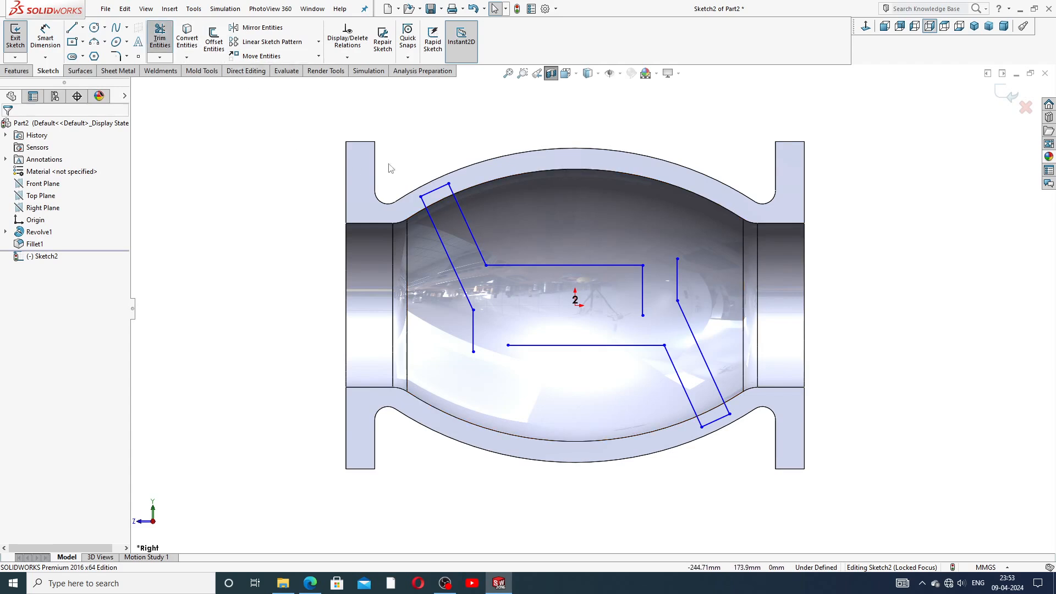
click(678, 270)
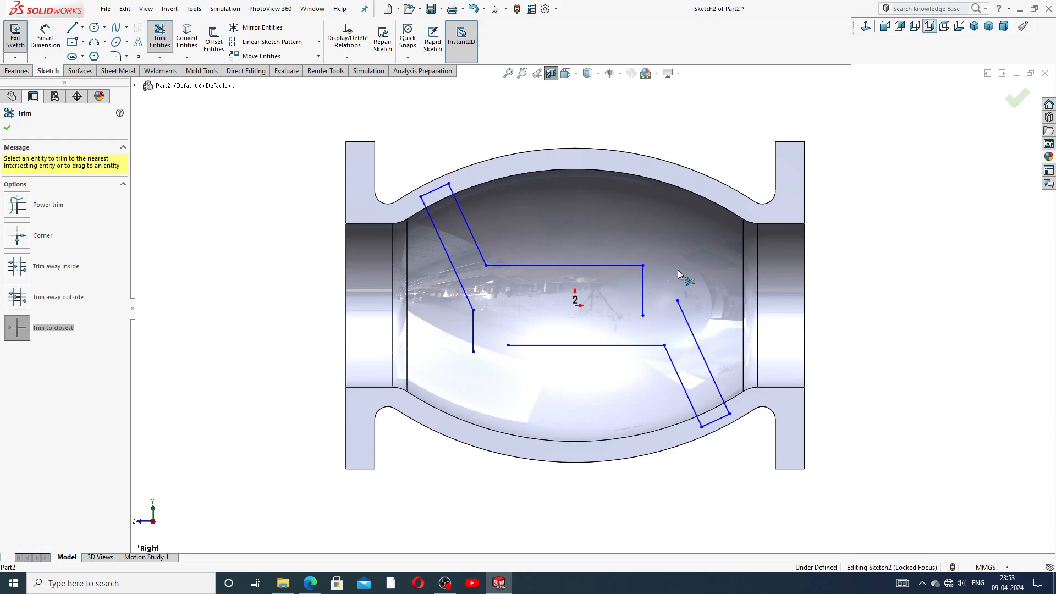
right_click(836, 208)
click(864, 164)
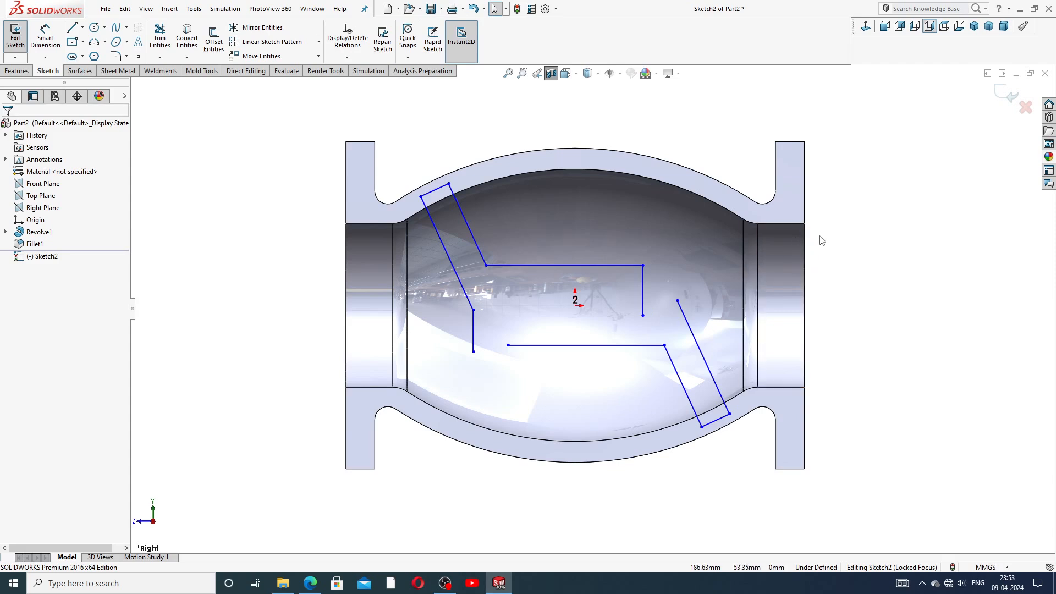
Step: Merge the original right vertical's lower end with the copied long sloped line, and the copied horizontal's free end with the left vertical's lower end
click(643, 315)
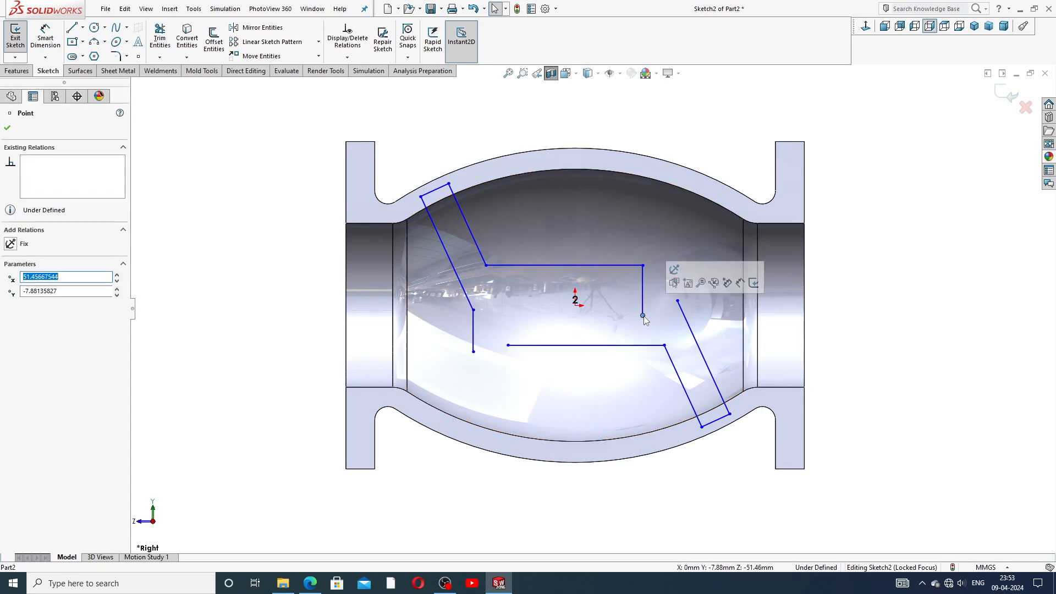
ctrl+click(676, 301)
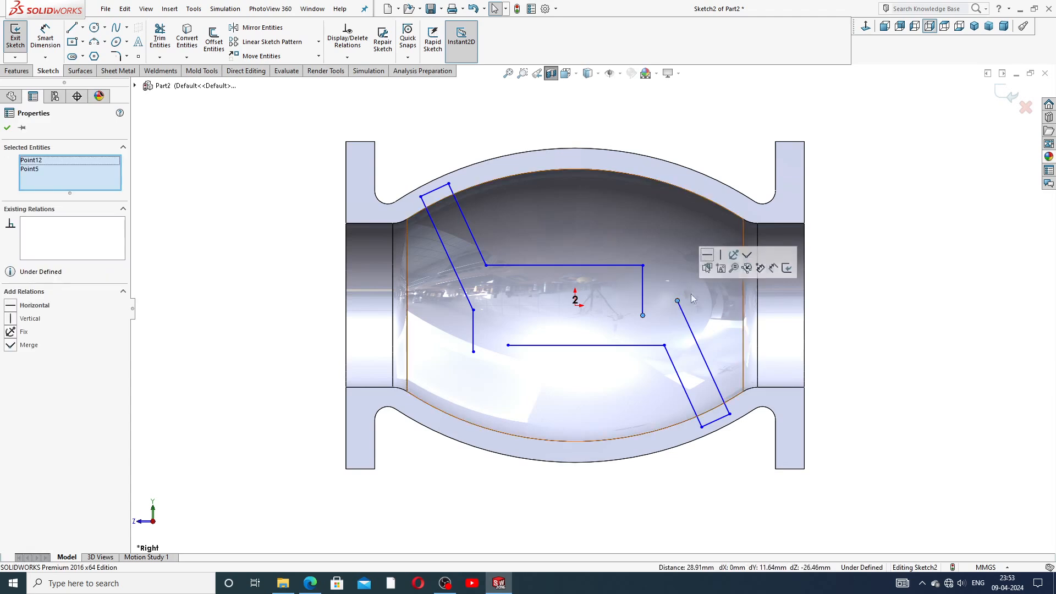
click(747, 254)
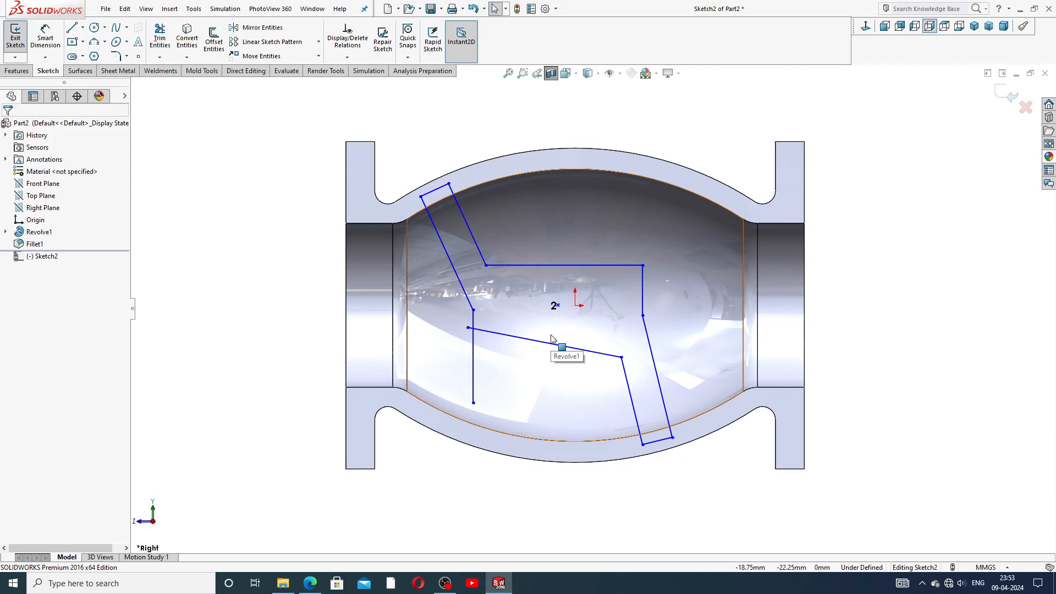
click(467, 328)
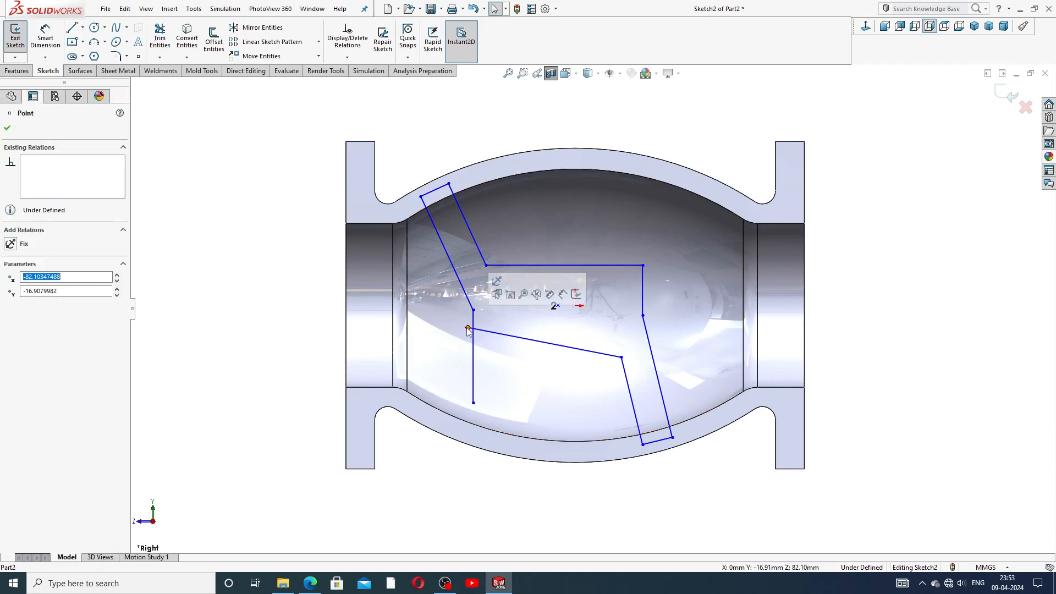
ctrl+click(473, 403)
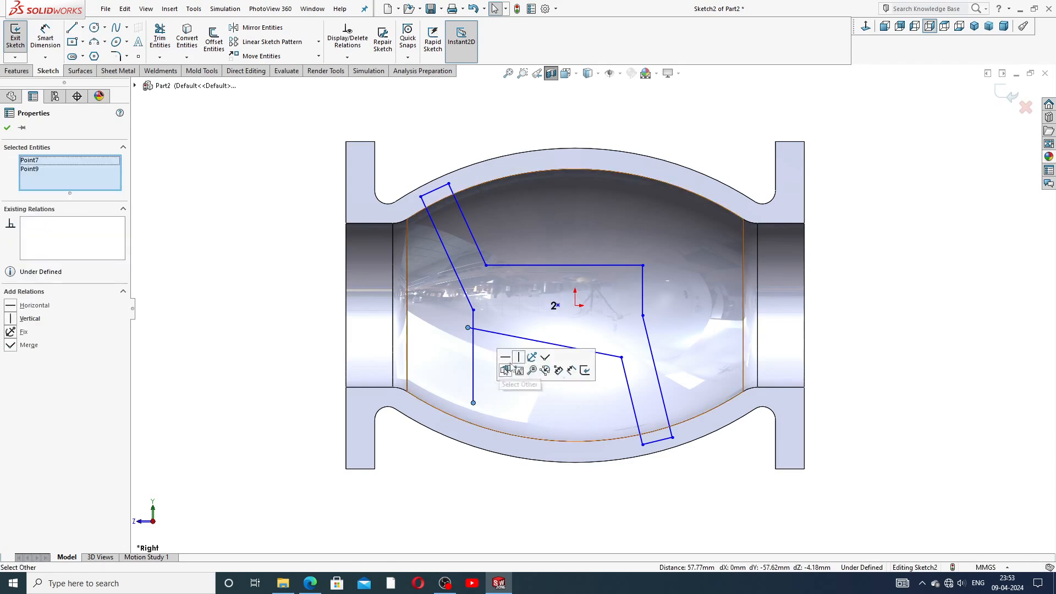
click(545, 357)
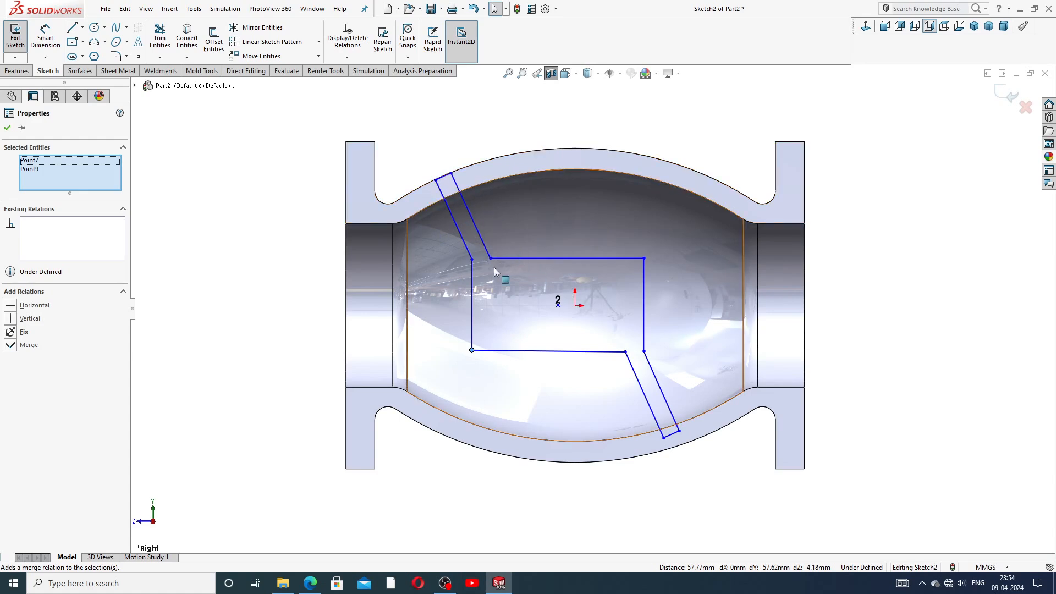
Step: Move the lower end of the right vertical slightly outward to narrow the sloped walls of the profile
scroll(501, 270, up, 2)
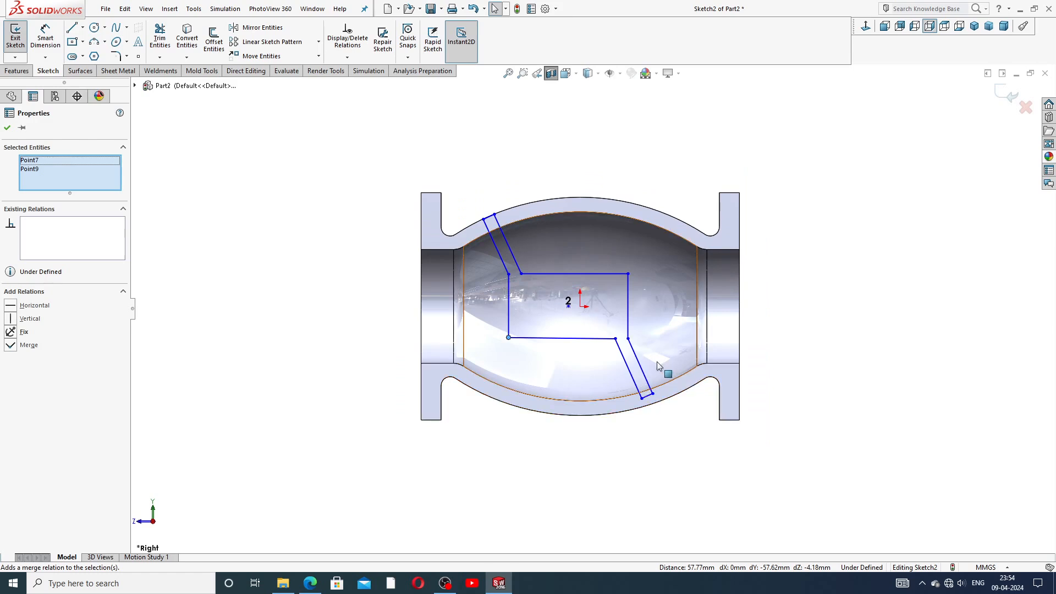
drag(627, 339, 633, 342)
click(766, 282)
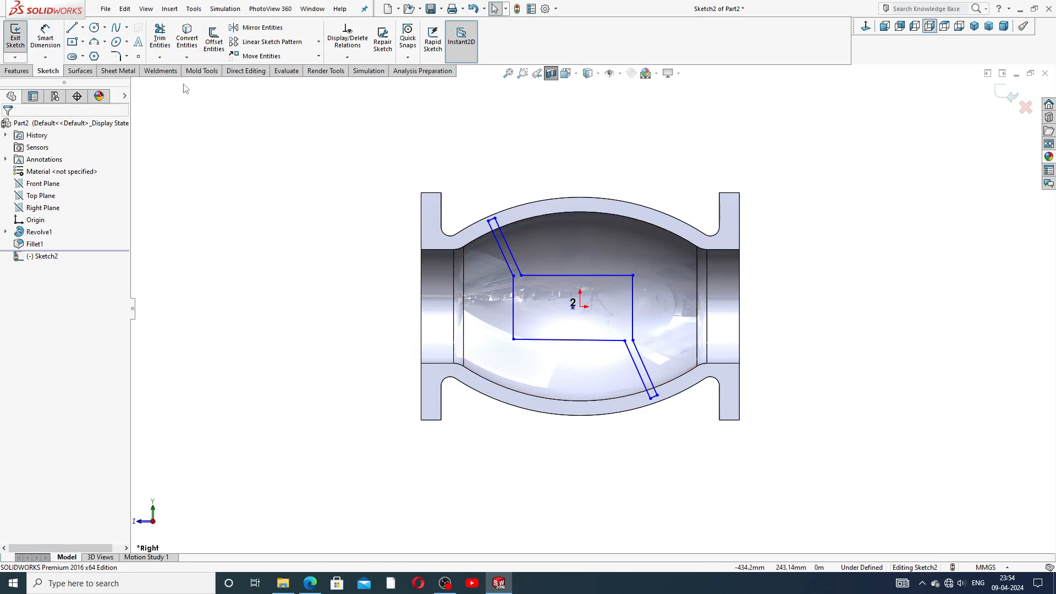
Step: Draw a horizontal centerline about 170 mm long from the origin to the left flange's outer face
click(83, 26)
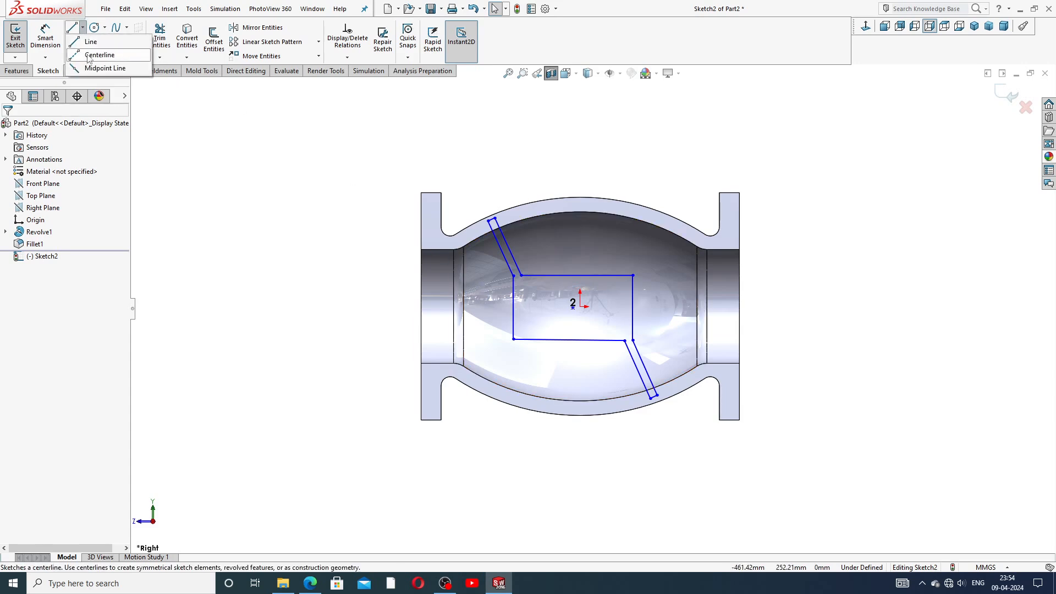
click(97, 49)
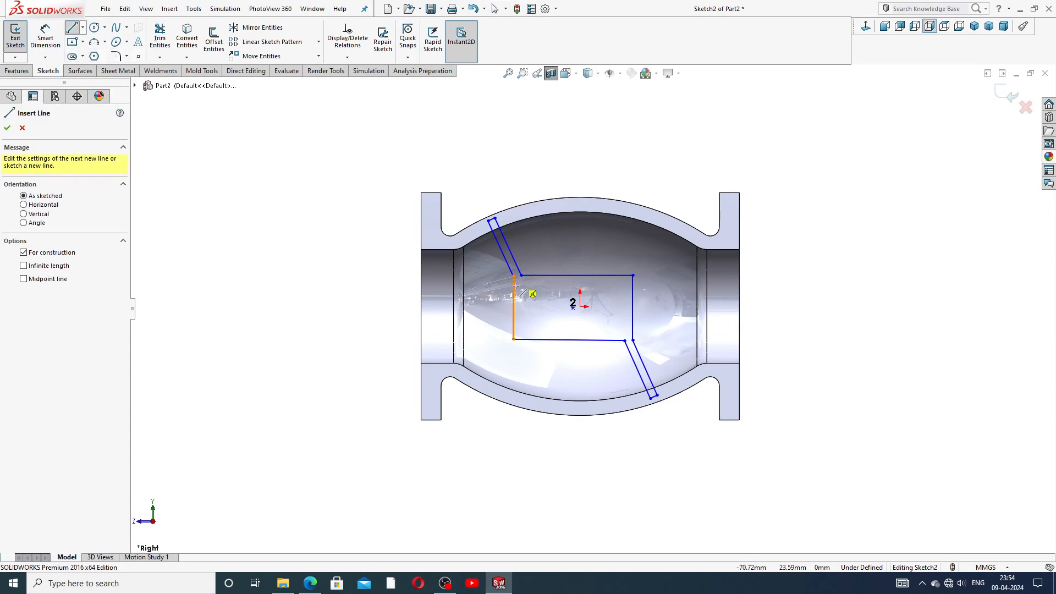
click(580, 306)
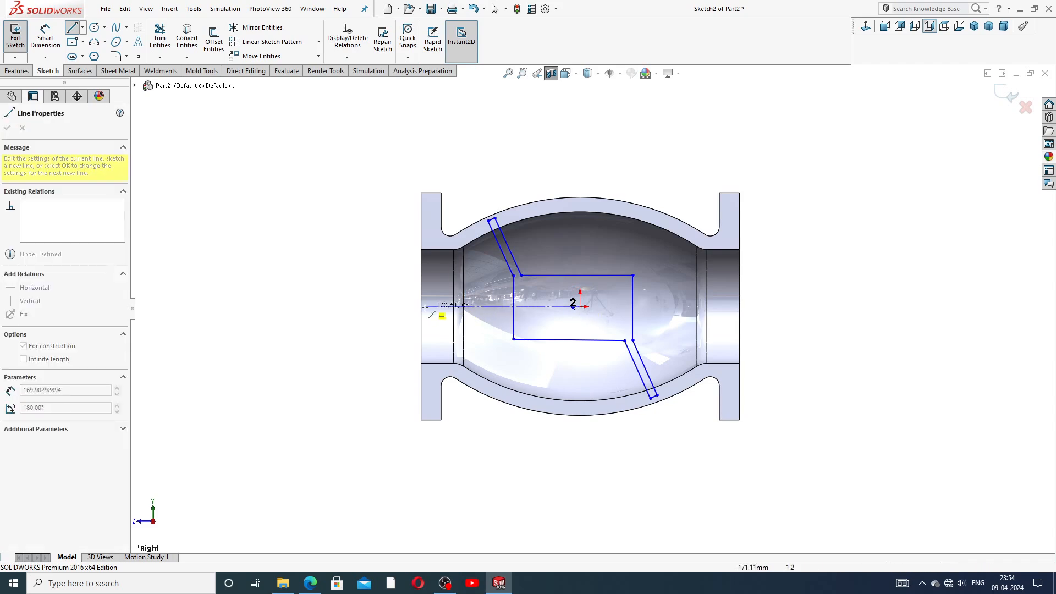
right_click(357, 281)
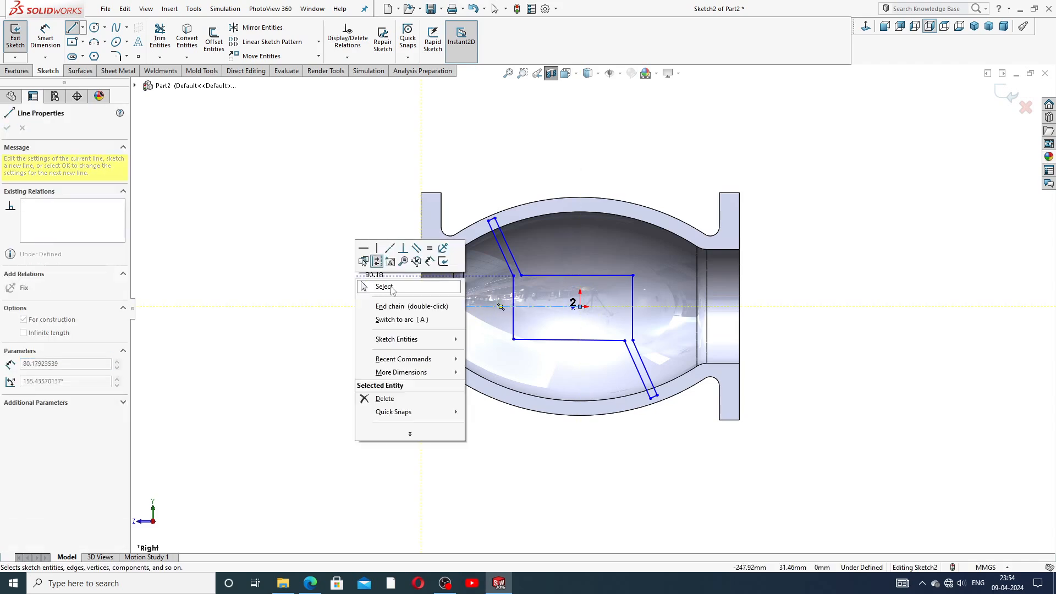
click(391, 288)
Step: Dimension the vertical distance between the profile's upper right corner and the inner lower corner as 50 mm
scroll(552, 325, down, 2)
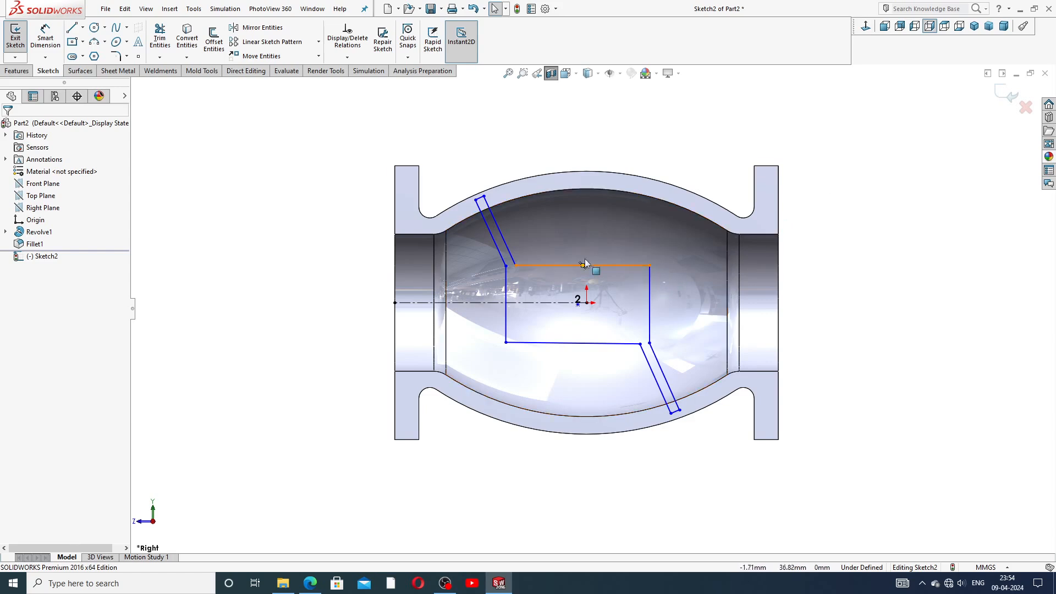
click(48, 44)
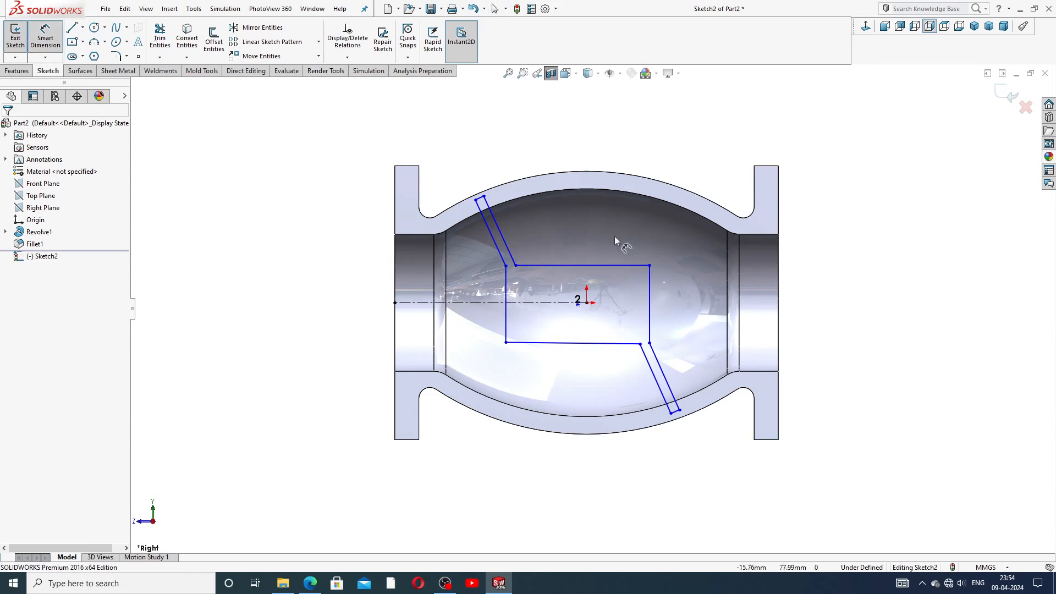
click(649, 265)
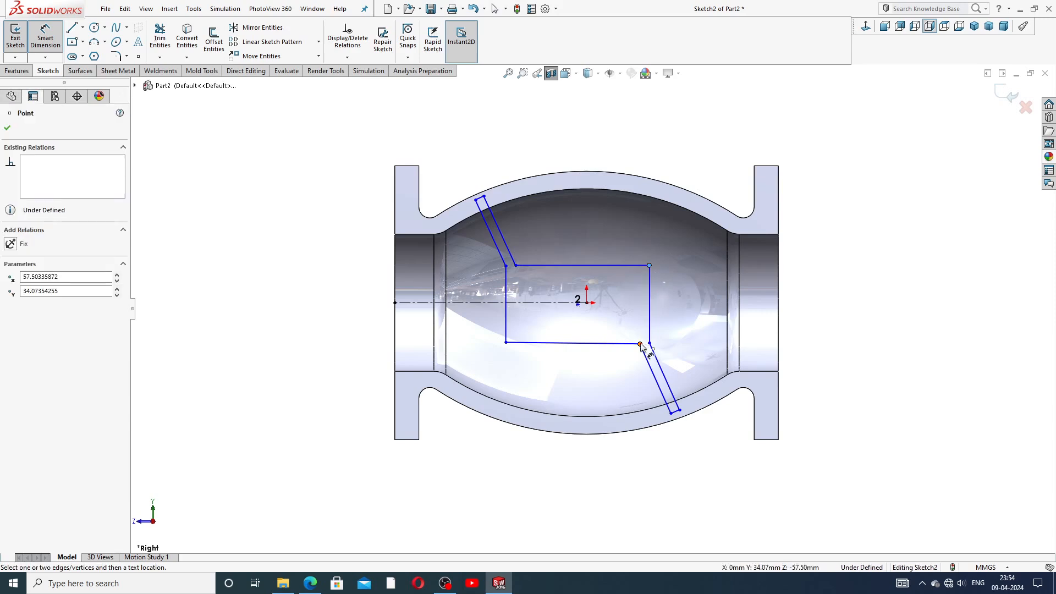
click(640, 344)
click(679, 308)
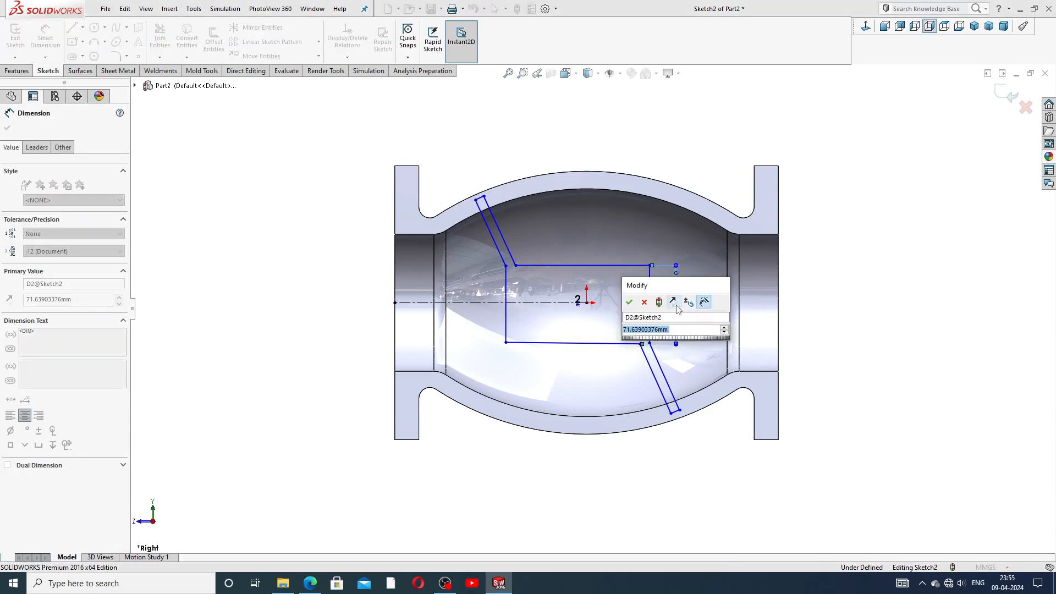
text(50)
key(Return)
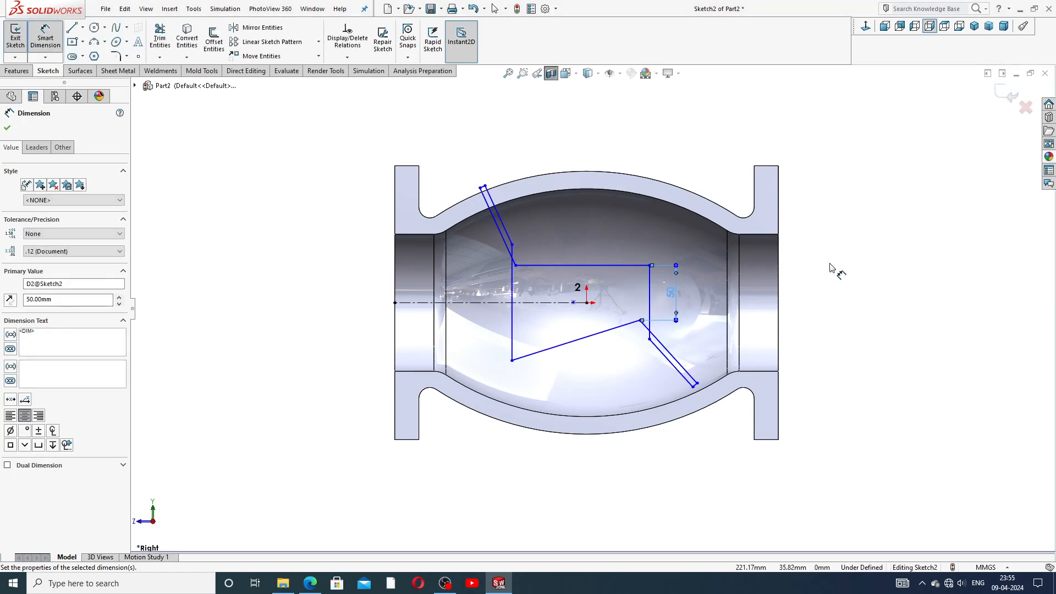
key(Escape)
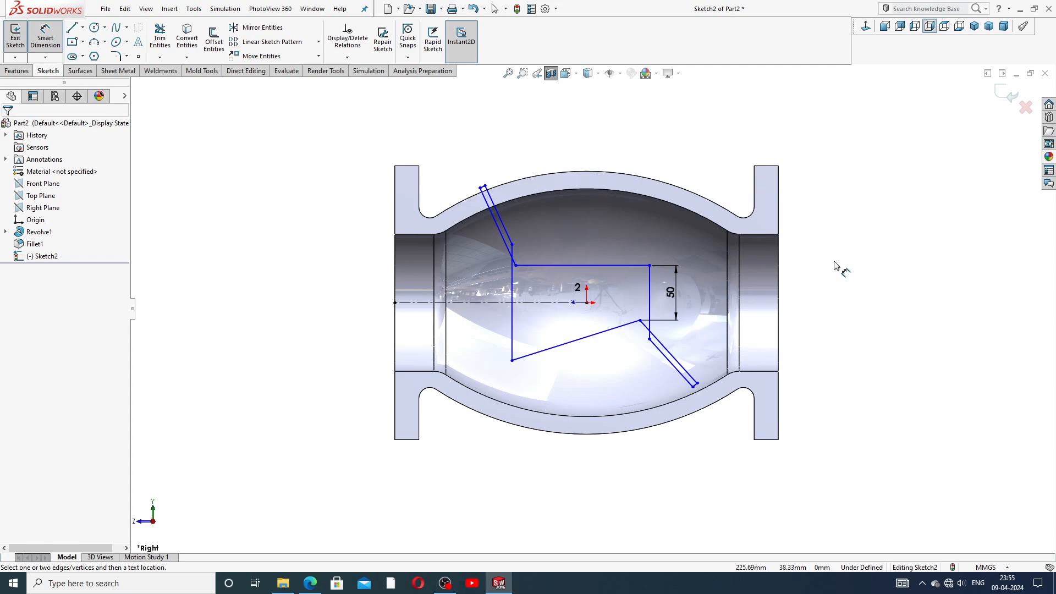
right_click(801, 224)
click(836, 163)
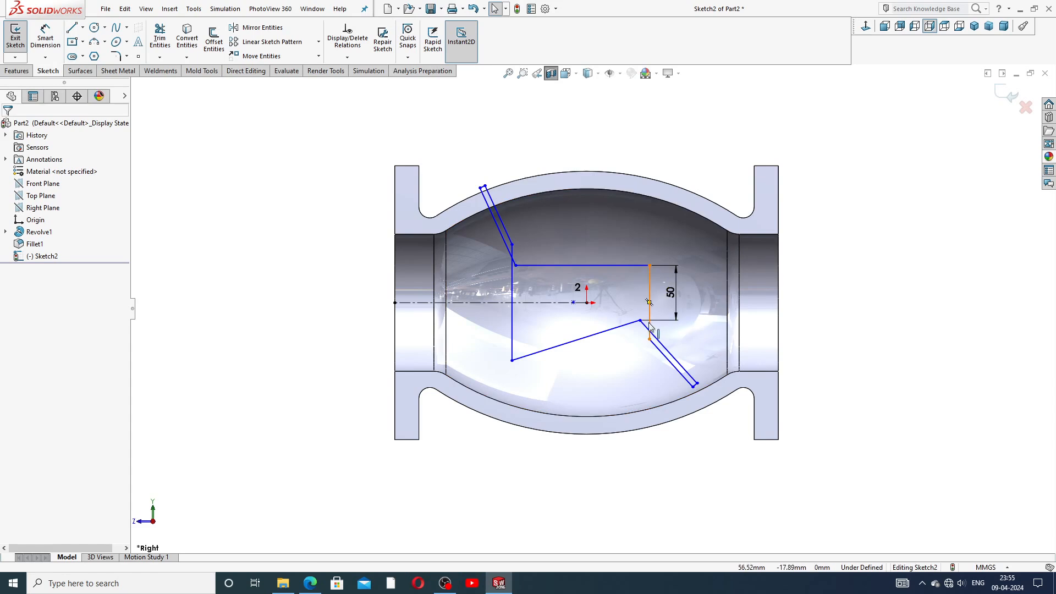
Step: Reposition the partition profile's corner points so it straddles the centerline with narrower sloped walls and a nearly level lower edge
drag(640, 320, 649, 323)
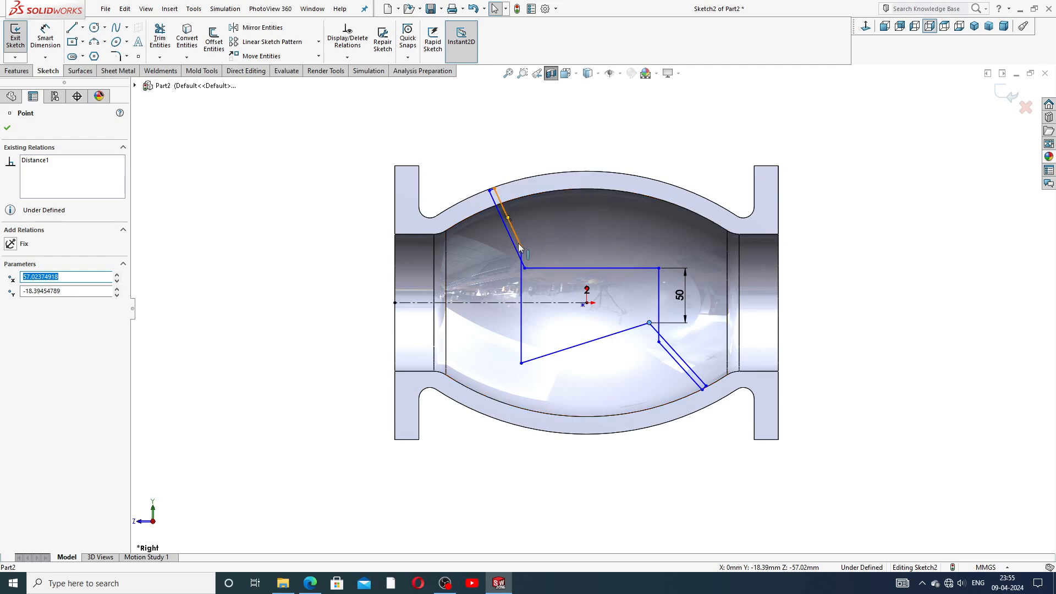
mouse_move(521, 247)
mouse_down()
mouse_move(509, 263)
mouse_move(536, 278)
mouse_move(522, 282)
mouse_move(519, 303)
mouse_up()
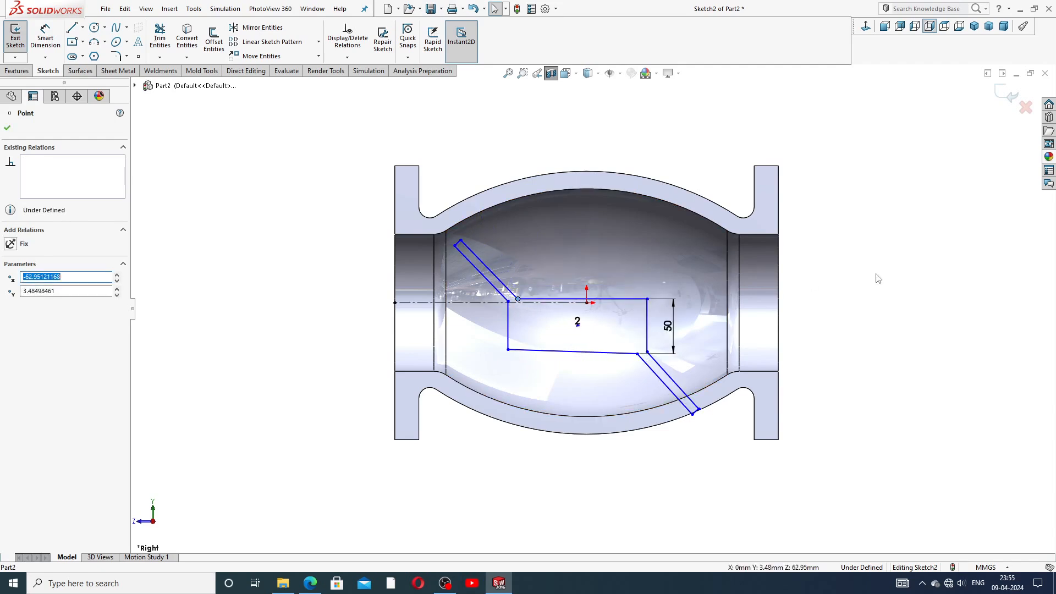
click(613, 275)
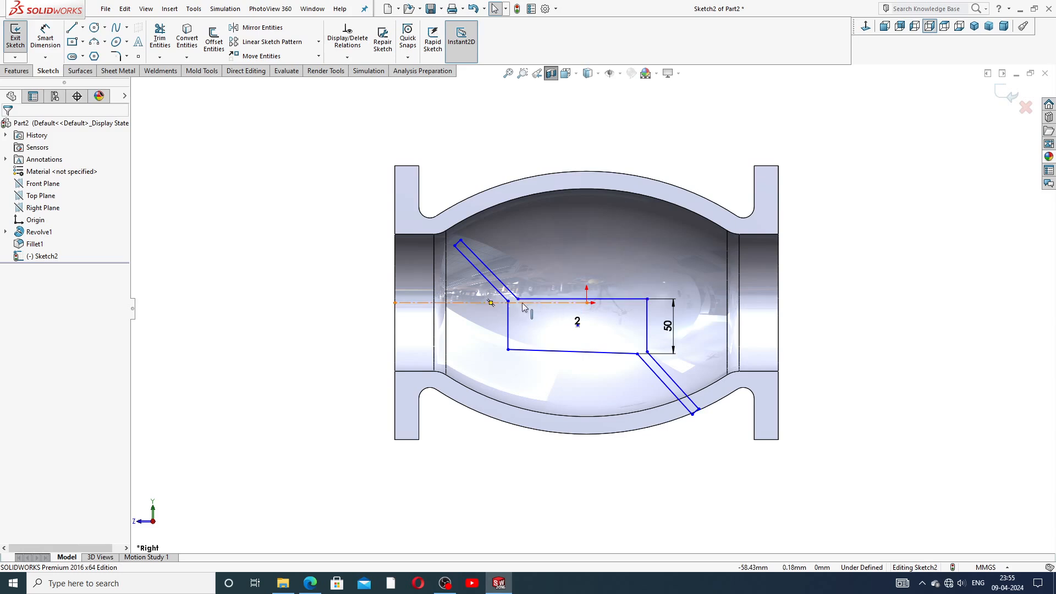
mouse_move(518, 303)
mouse_down()
mouse_move(516, 284)
mouse_move(508, 295)
mouse_up()
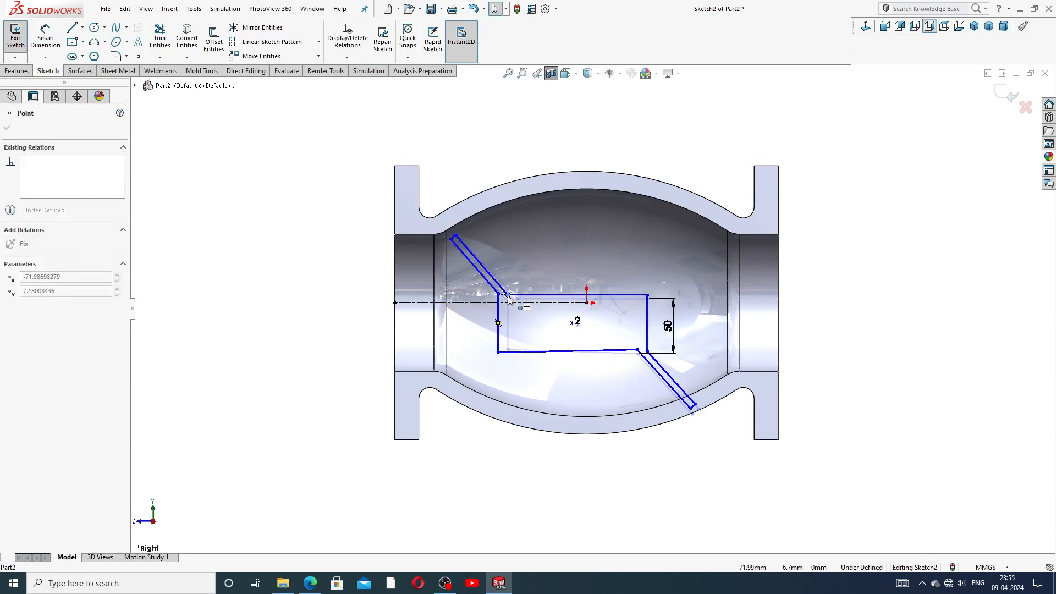
click(873, 242)
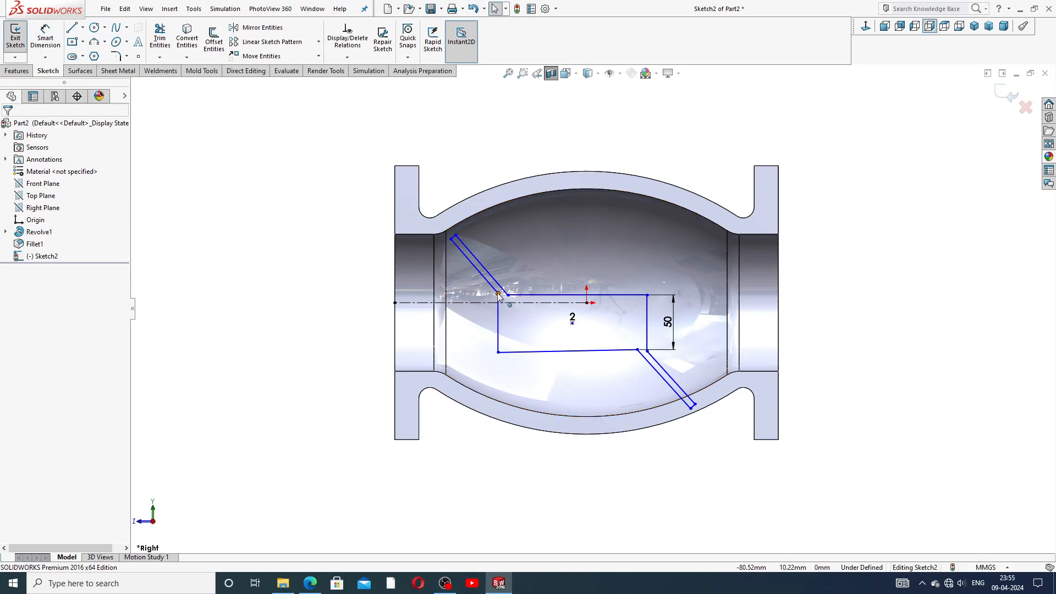
drag(507, 296, 507, 272)
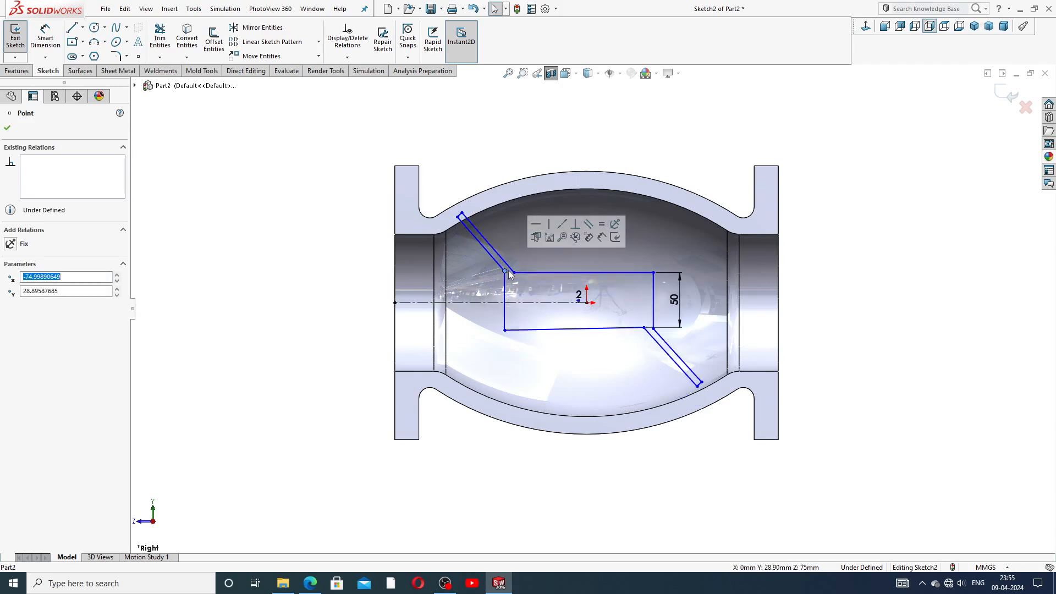
key(Escape)
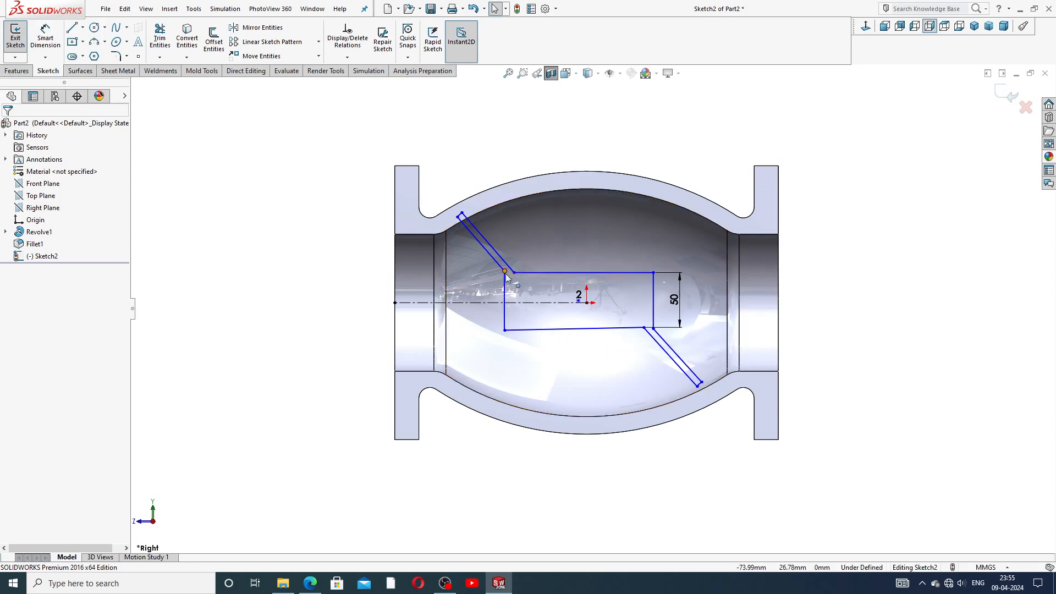
Step: Make the two long lines of the upper left sloped wall parallel to each other
scroll(484, 264, down, 2)
click(496, 239)
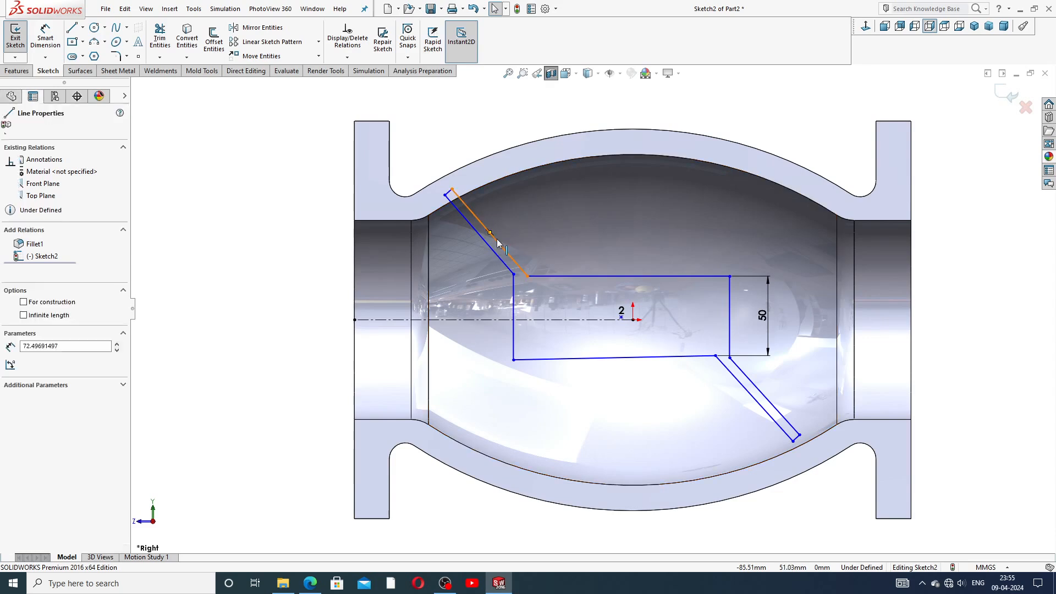
ctrl+click(492, 250)
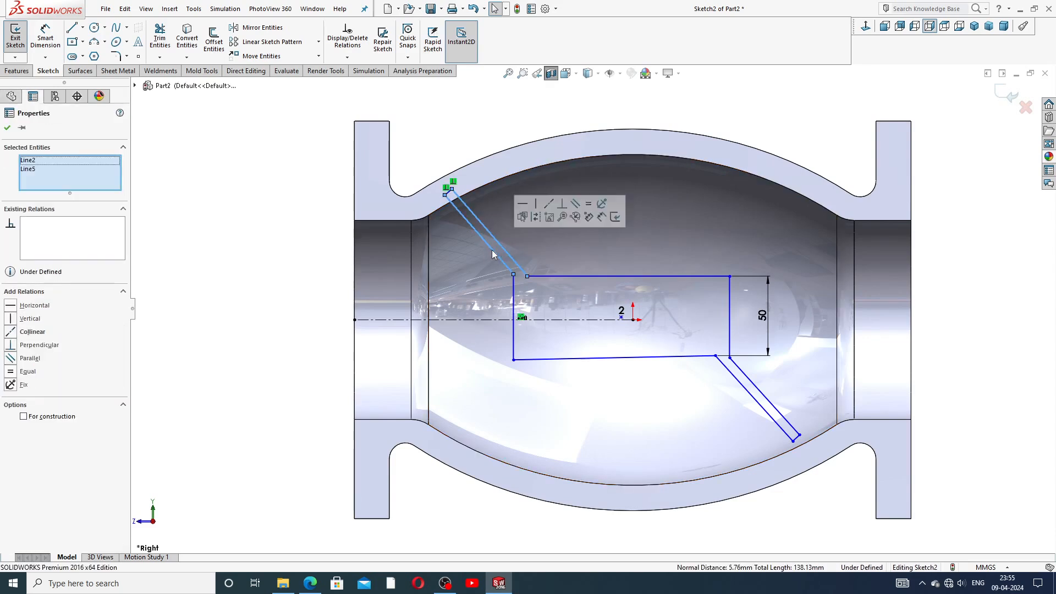
click(575, 204)
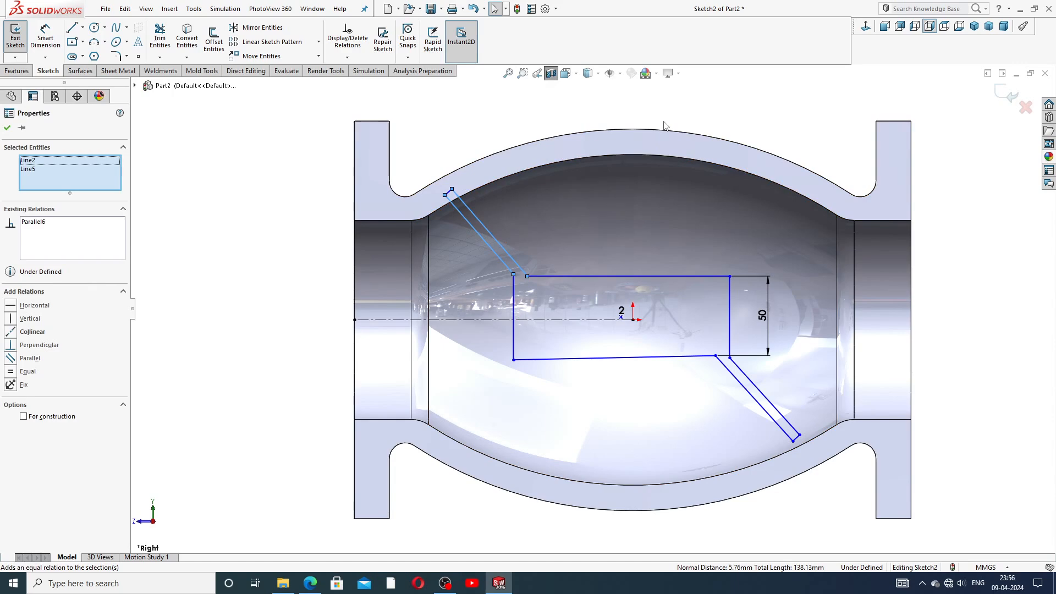
click(245, 171)
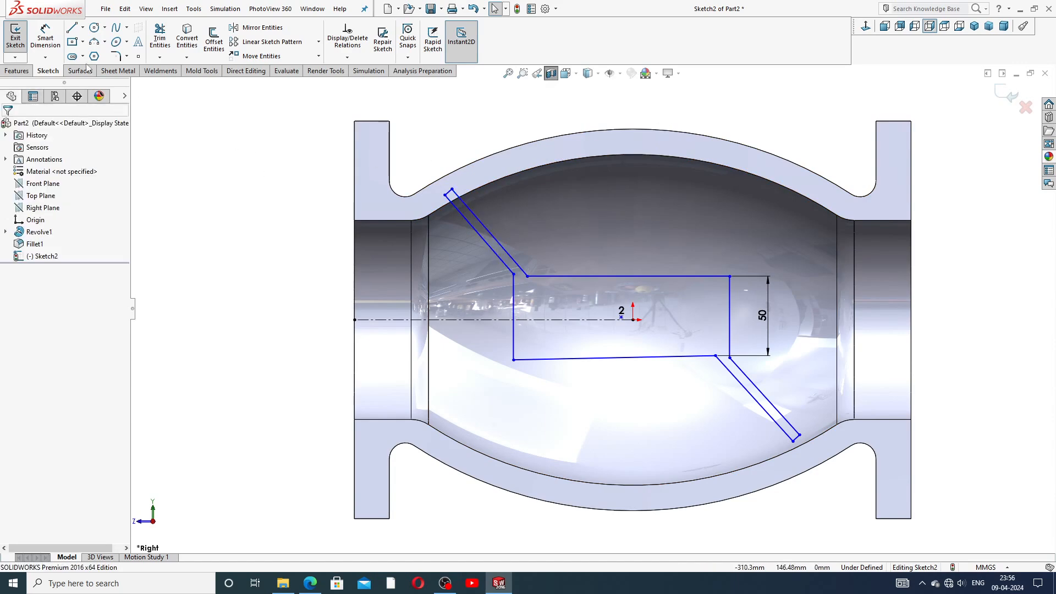
Step: Dimension the upper left sloped wall's thickness between its two parallel lines as 16 mm
click(45, 36)
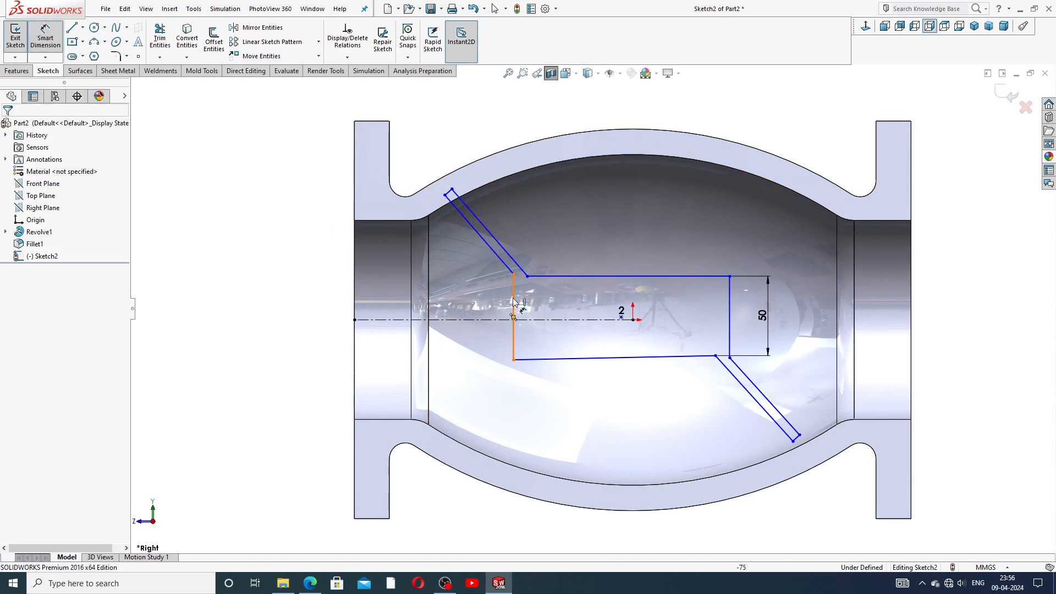
click(507, 255)
click(505, 262)
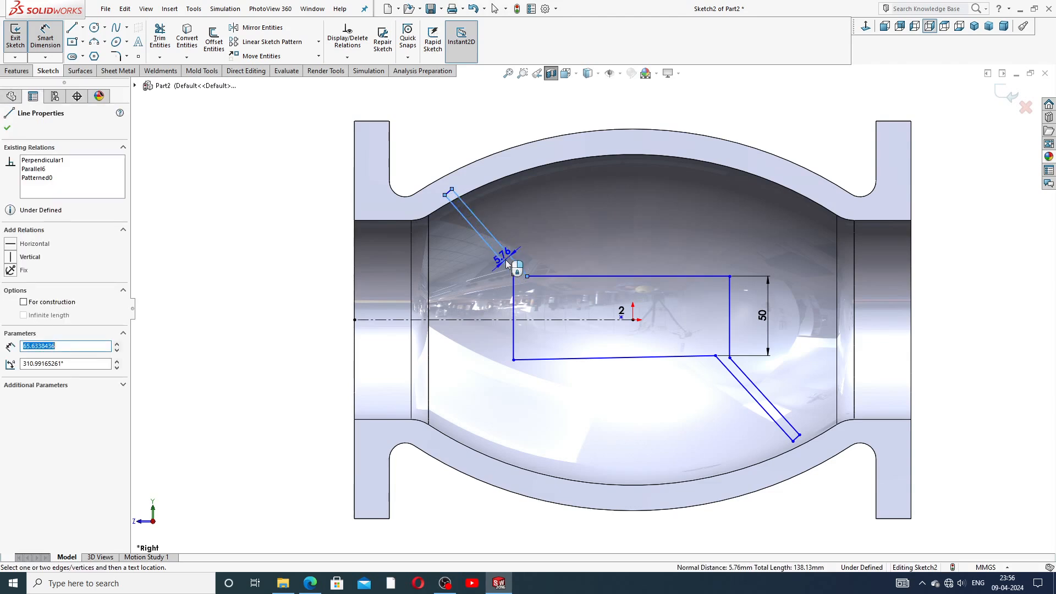
click(506, 263)
text(1)
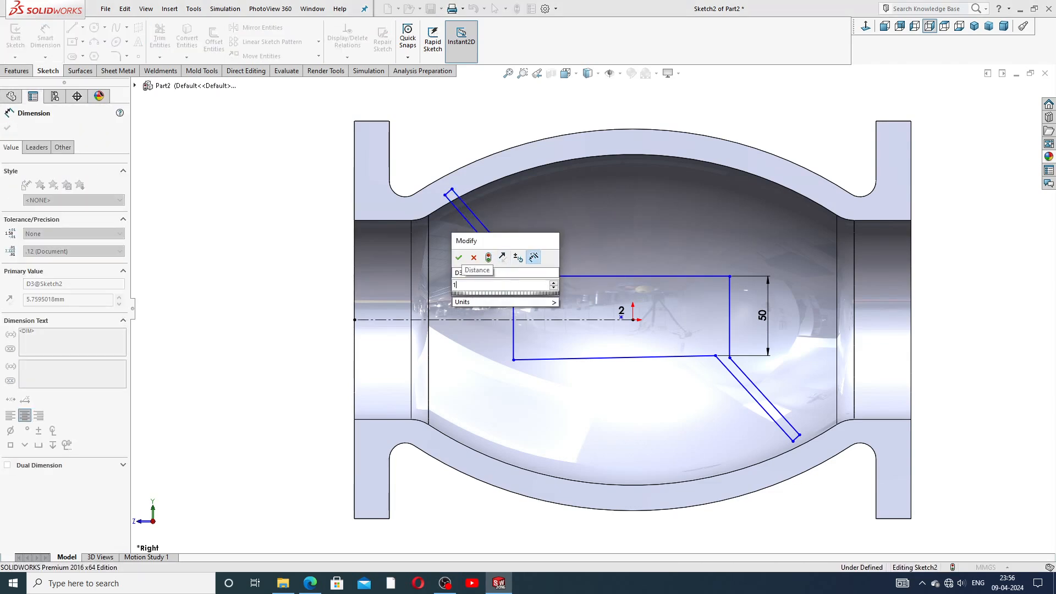
text(6)
key(Return)
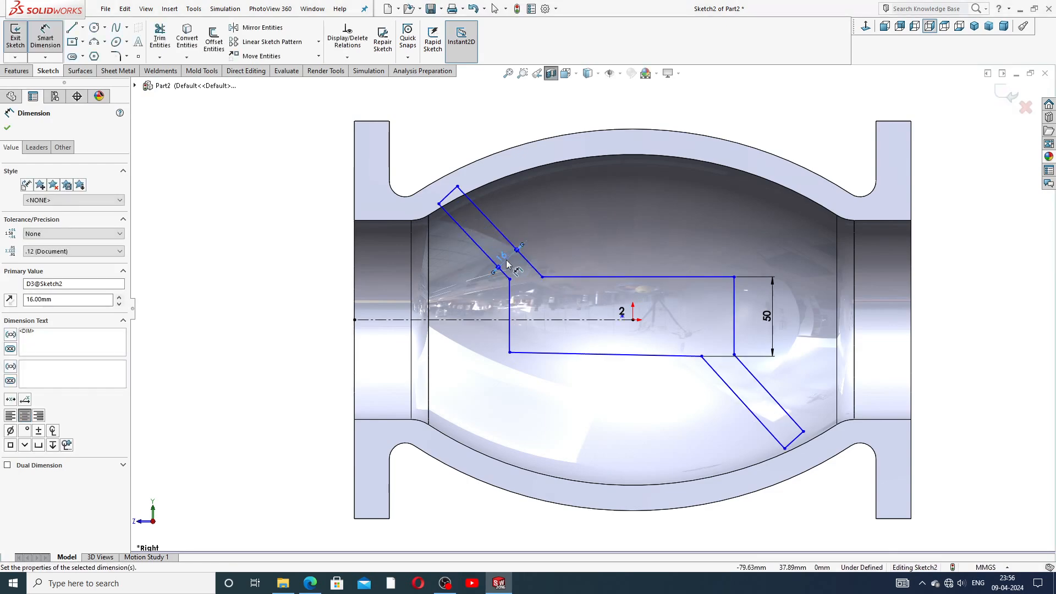
click(963, 285)
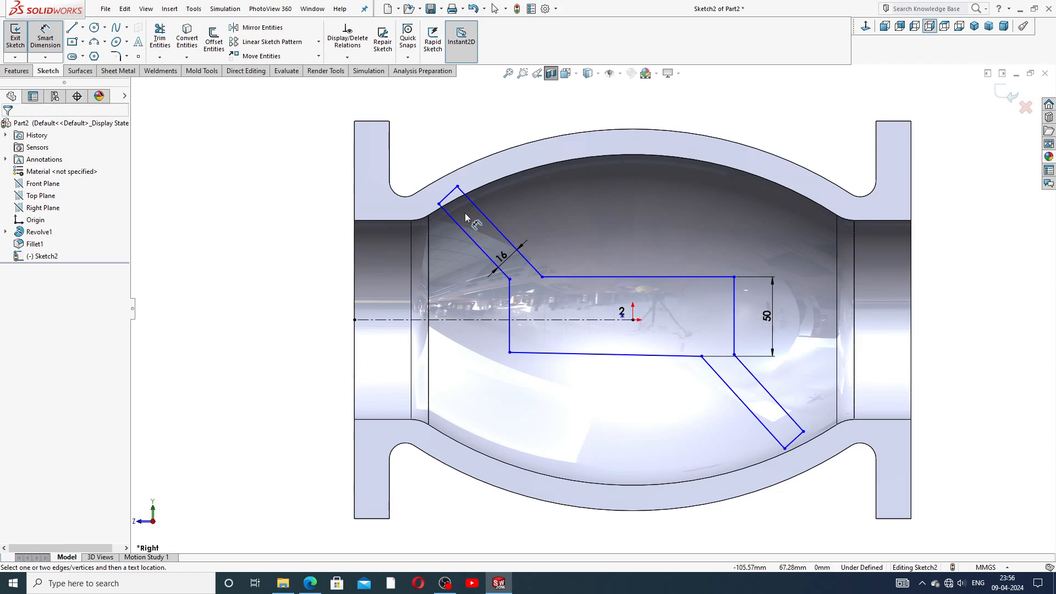
Step: Dimension the angle between the upper left wall's outer sloped line and the left vertical line as 150°
click(484, 252)
click(509, 301)
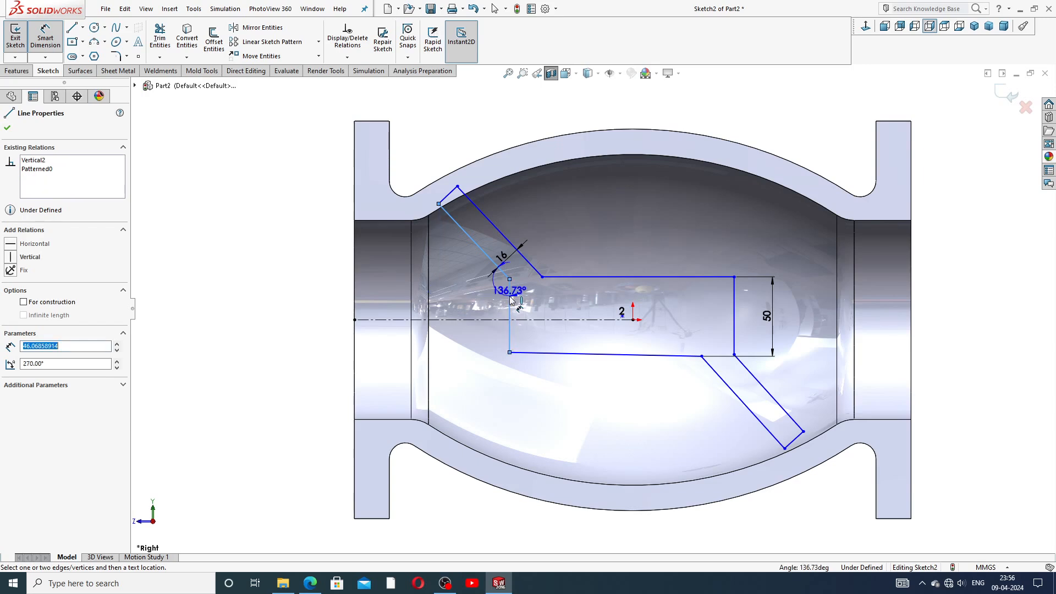
click(481, 308)
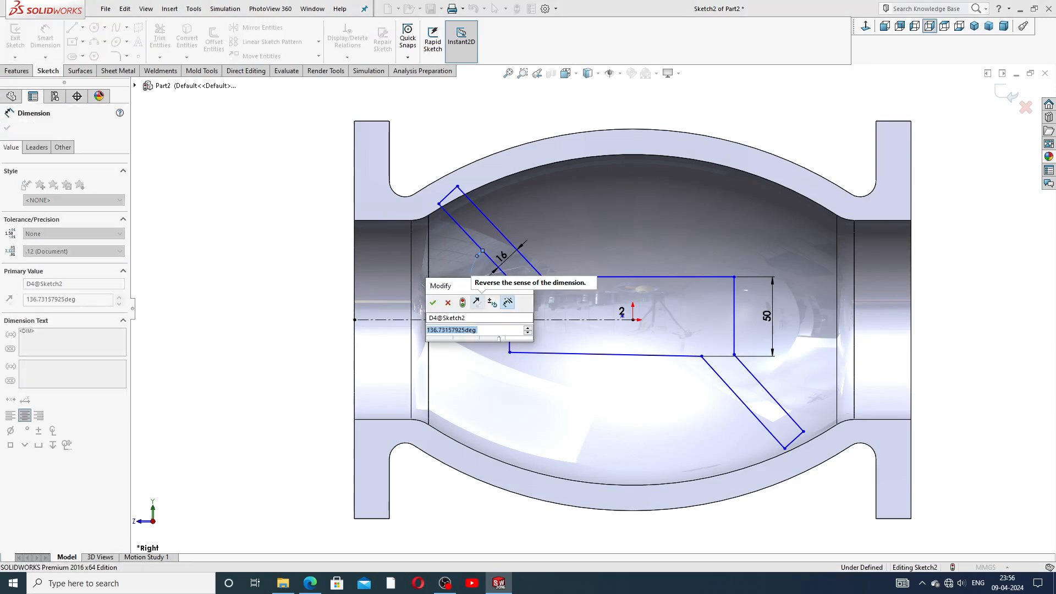
text(150)
key(Return)
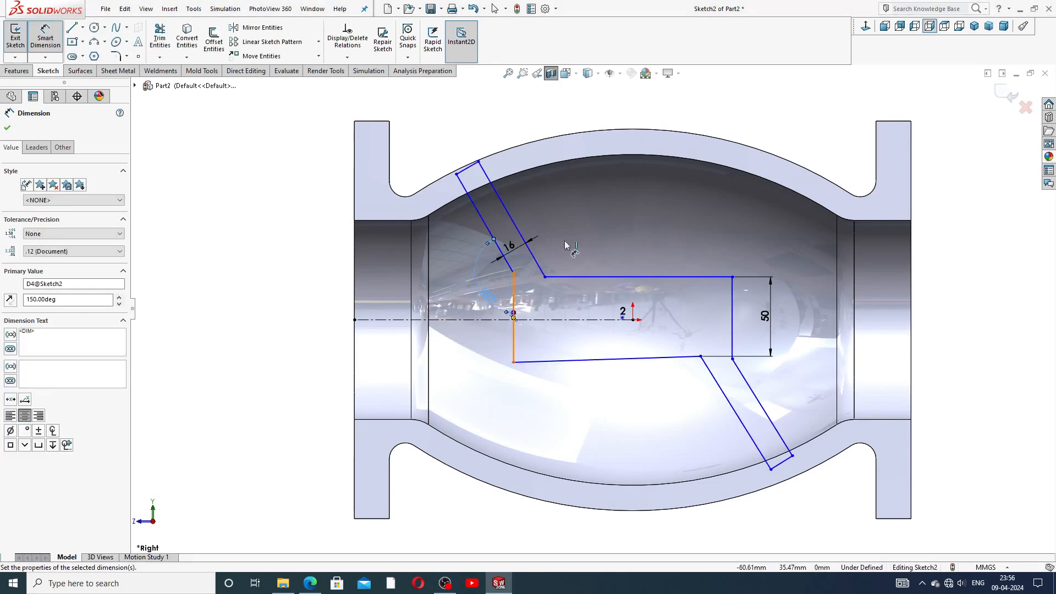
click(709, 107)
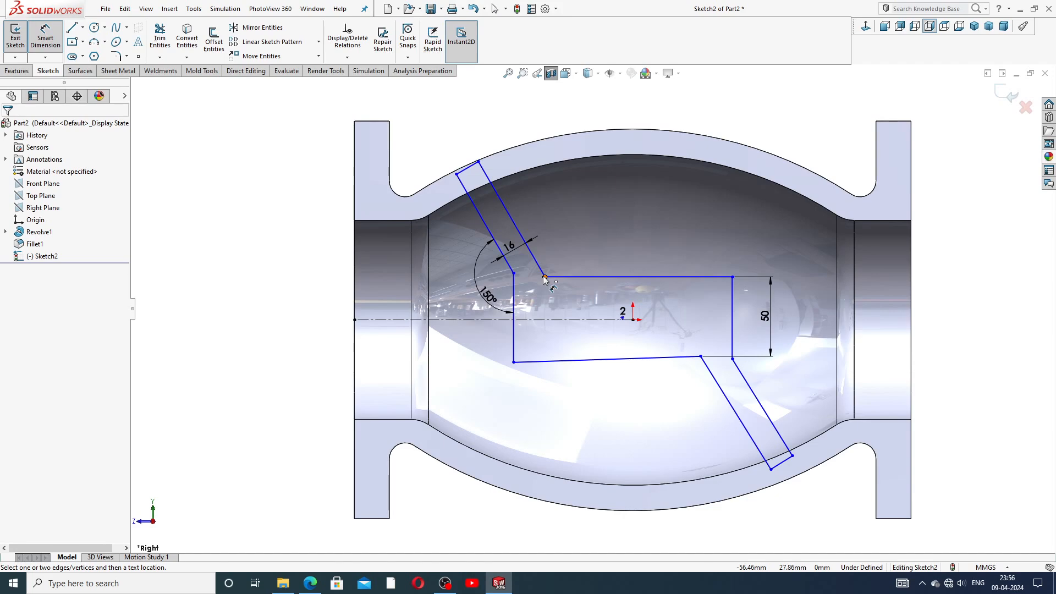
Step: Dimension the horizontal distance from the left vertical's upper end to the right vertical's lower end as 176 mm
click(513, 273)
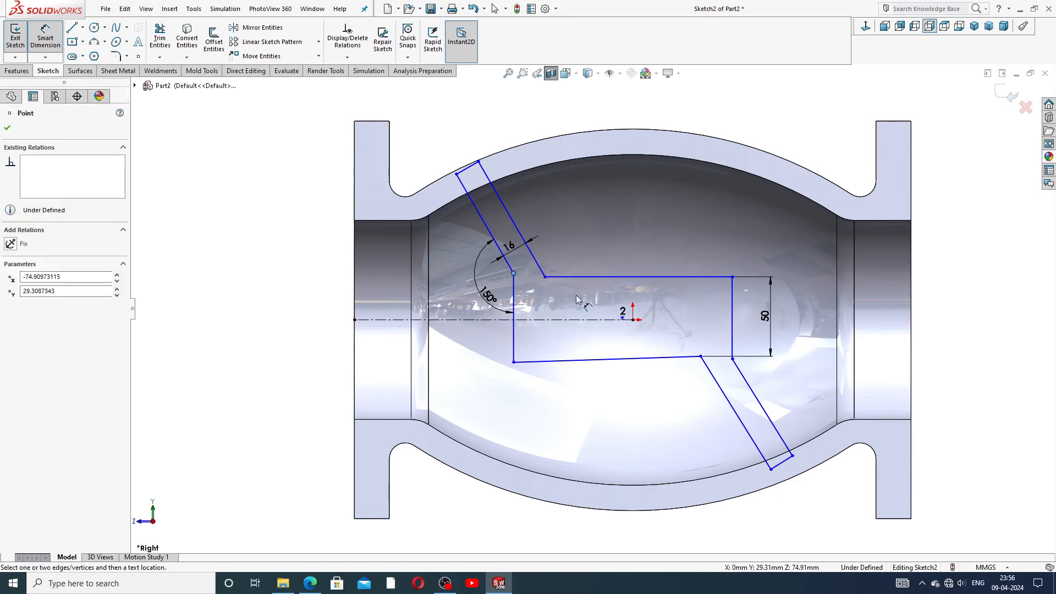
click(732, 359)
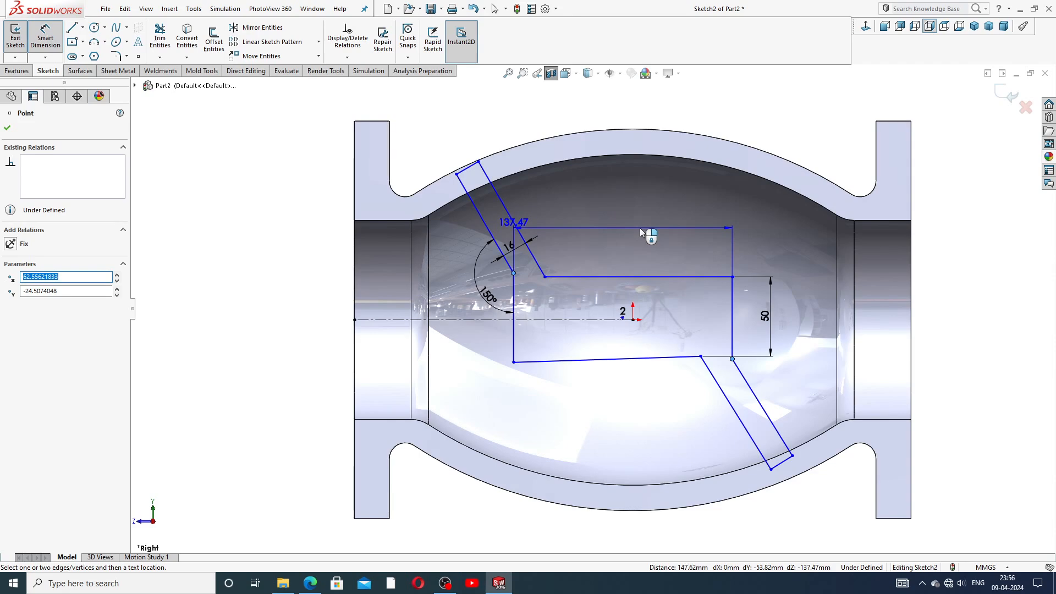
click(640, 229)
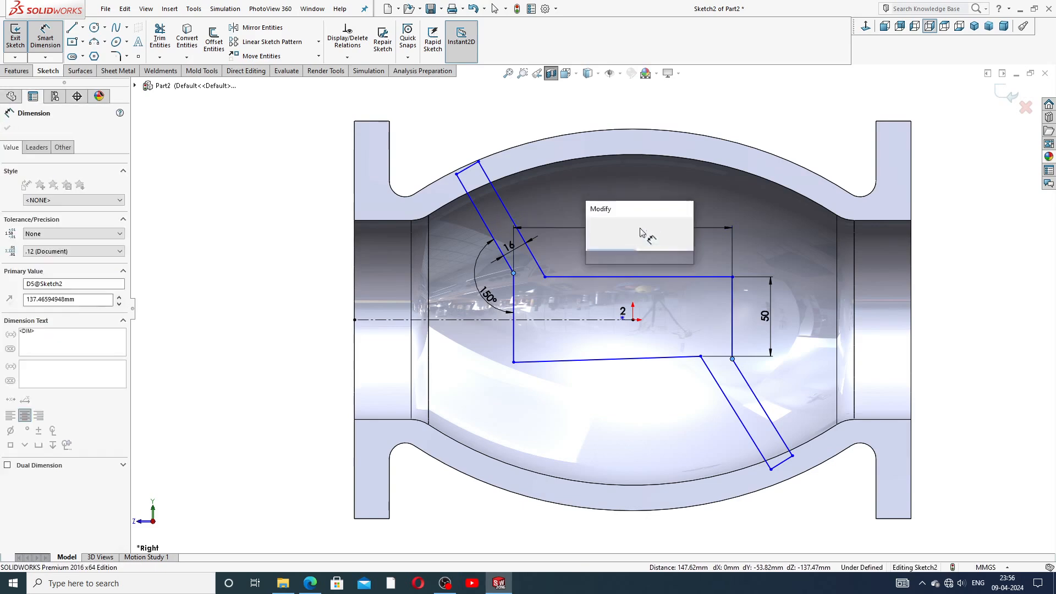
text(176)
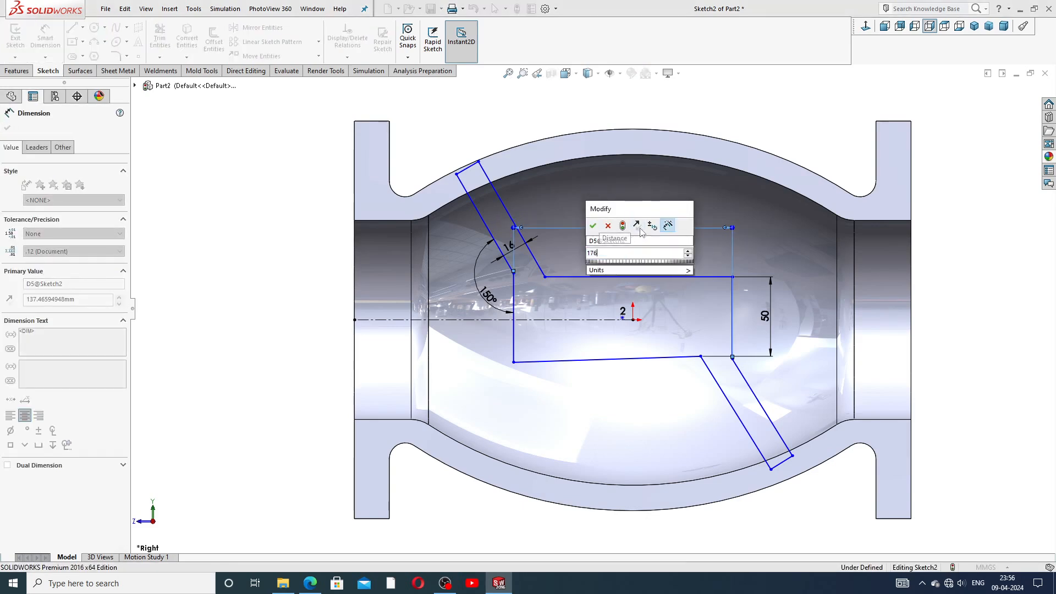
key(Return)
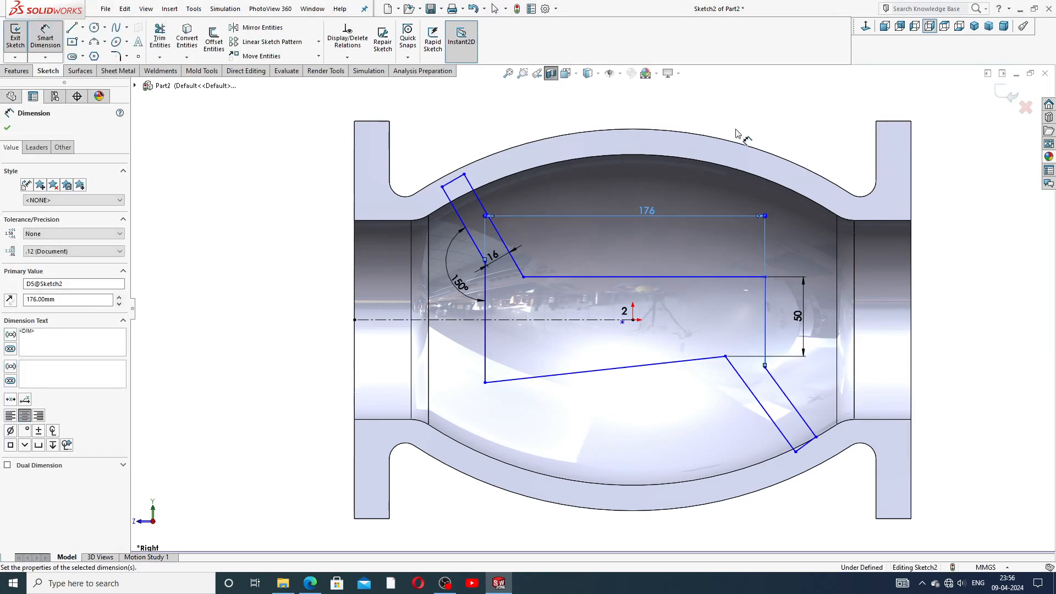
click(755, 125)
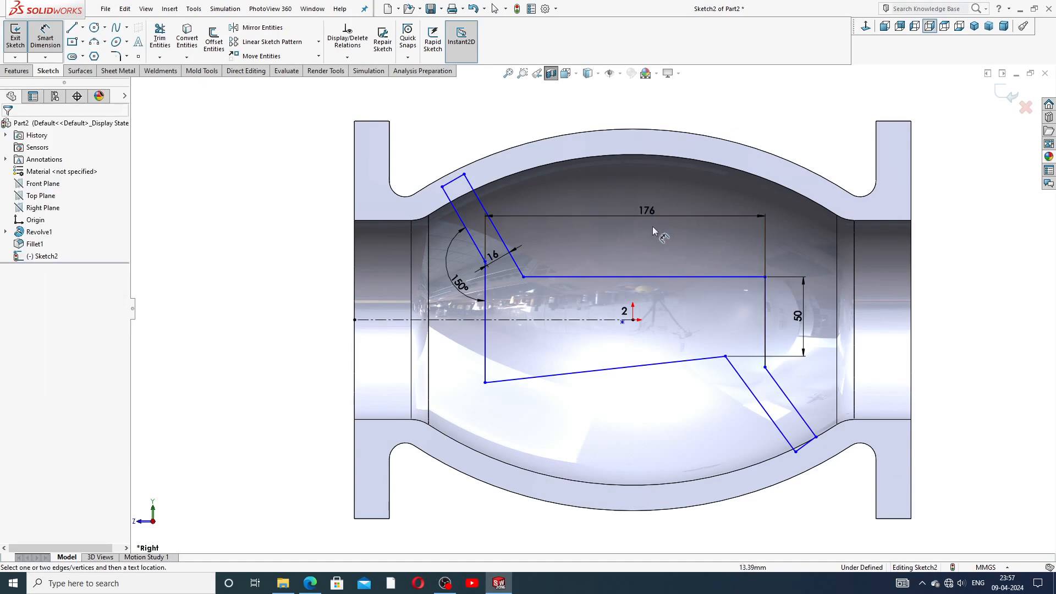
Step: Dimension the horizontal distance between the two inner corners where the sloped walls meet the long horizontal edges as 156 mm
click(523, 276)
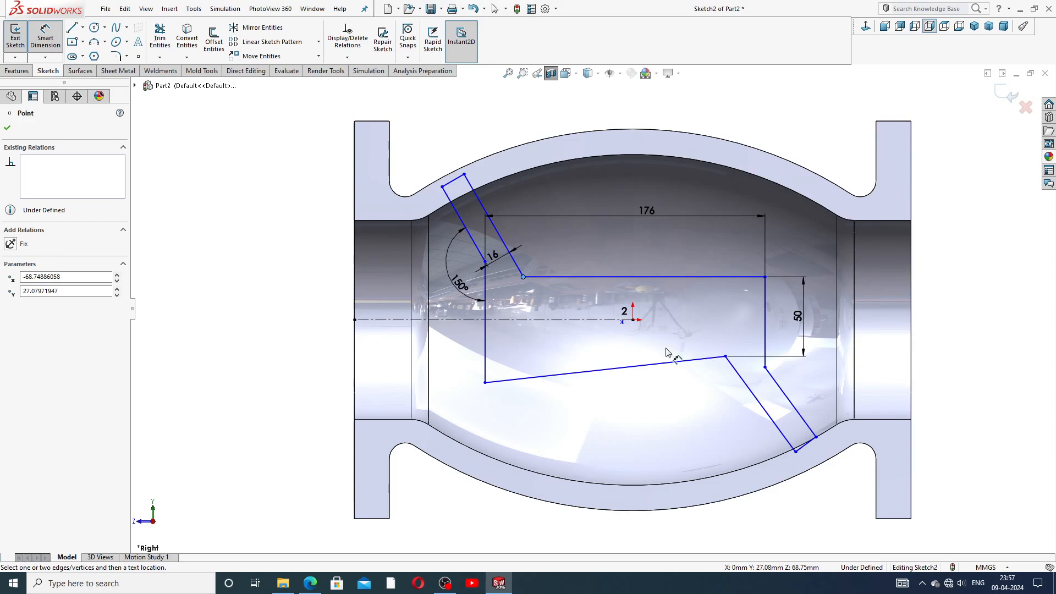
click(725, 356)
click(651, 244)
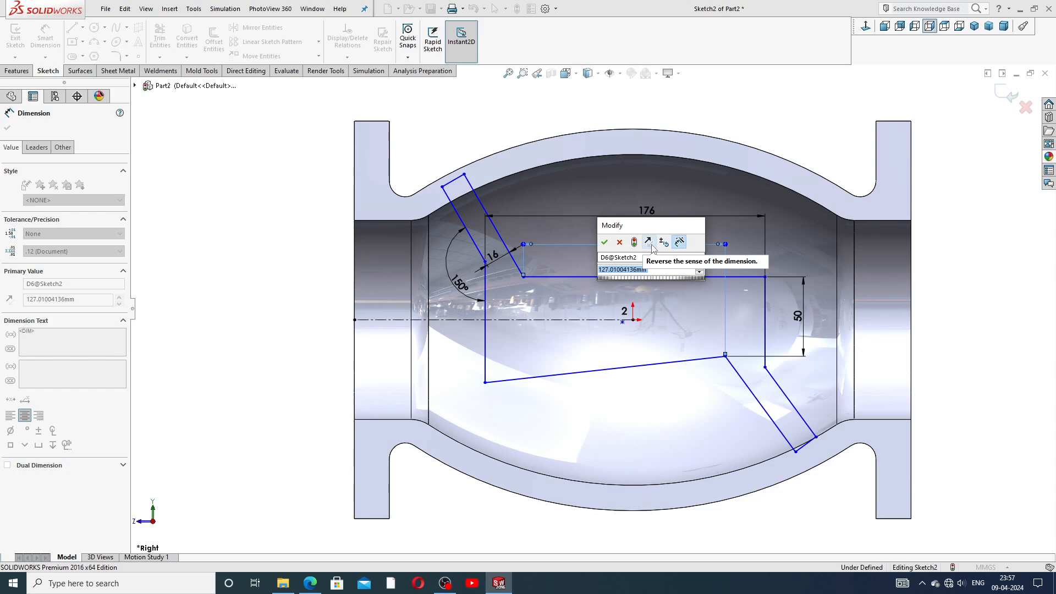
text(156)
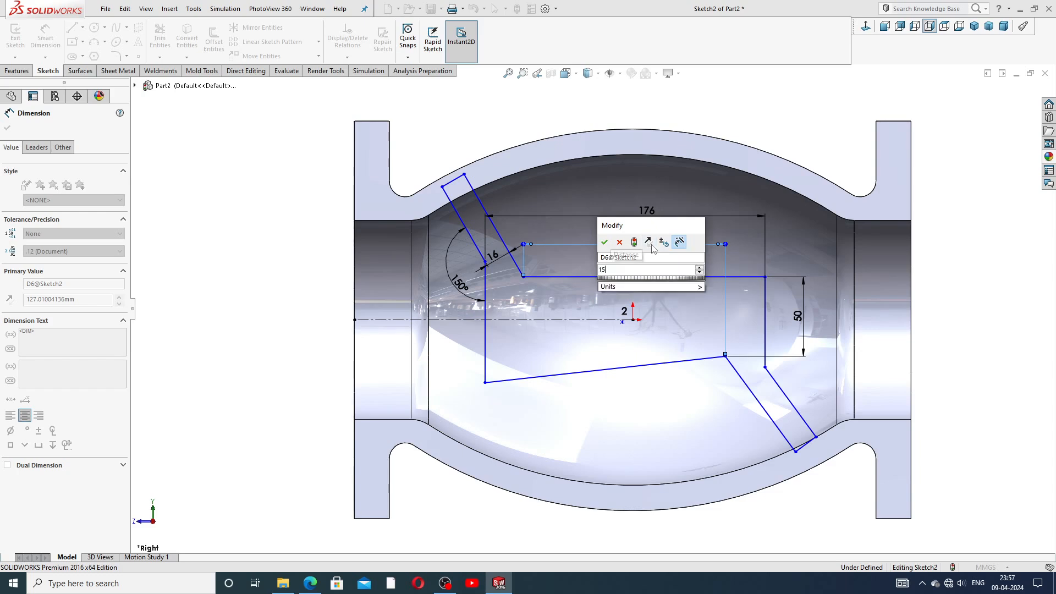
key(Return)
click(755, 119)
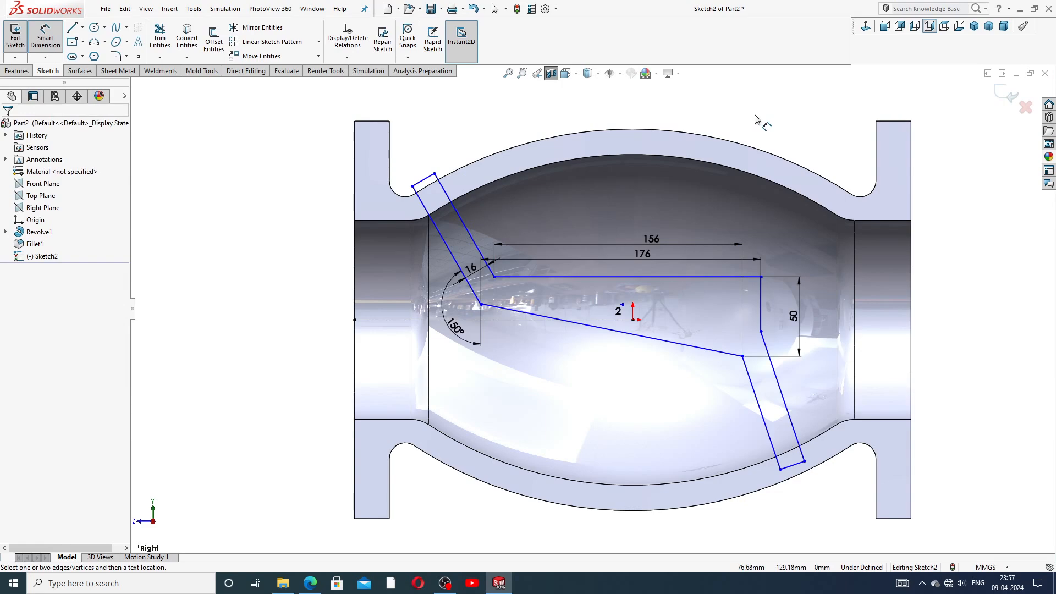
right_click(774, 96)
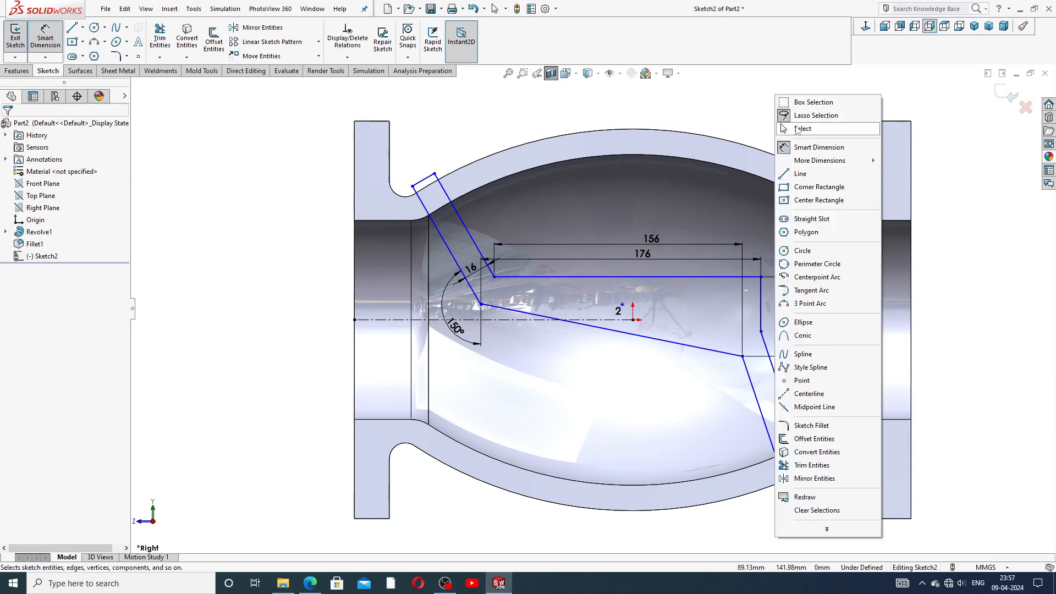
click(802, 128)
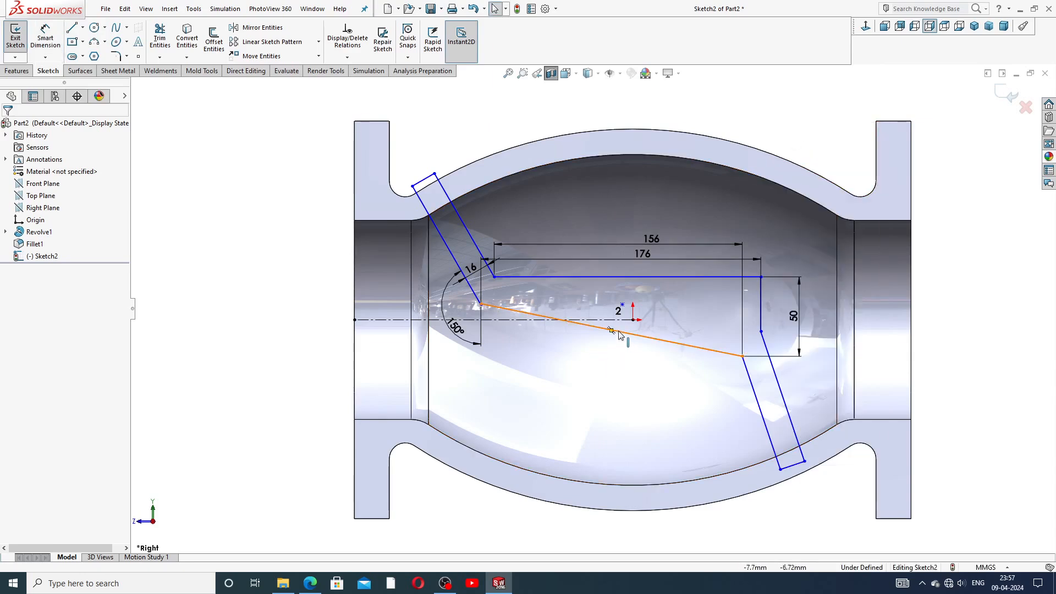
Step: Make the profile's slanted lower long line horizontal and shift it slightly downward below the centerline
click(533, 316)
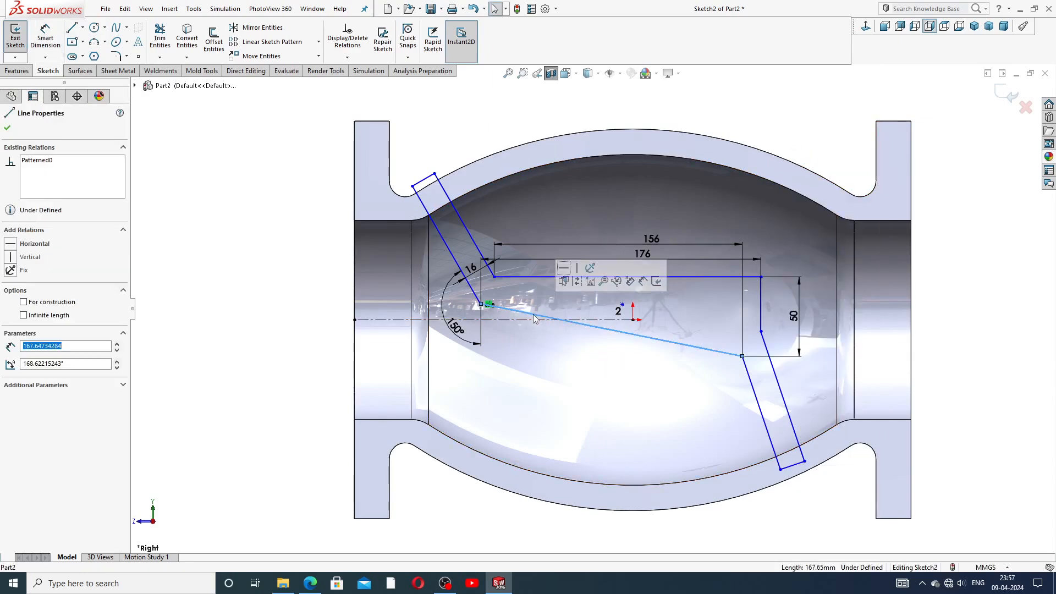
click(563, 269)
click(769, 106)
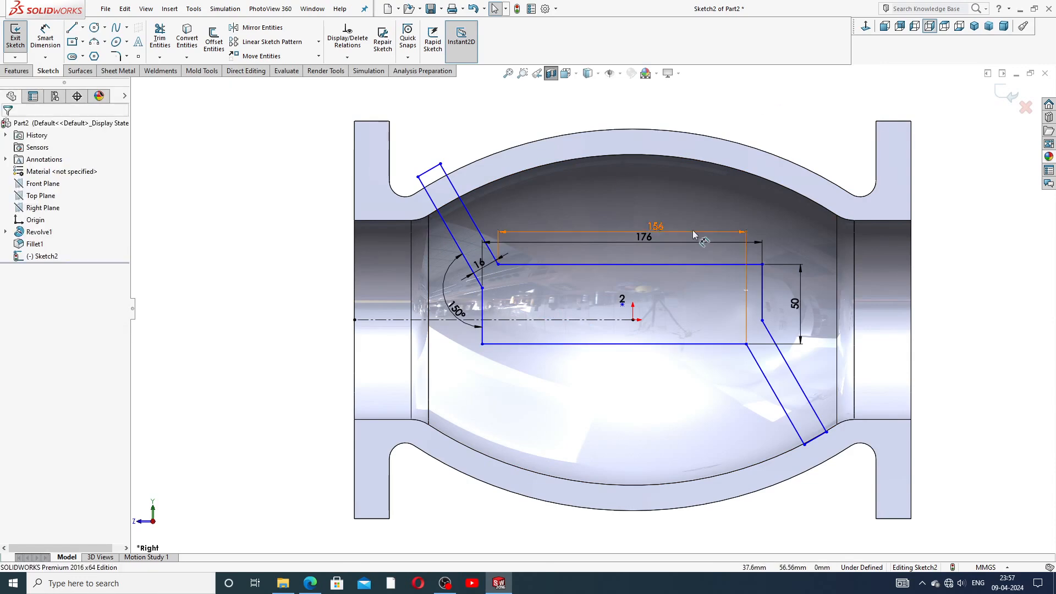
drag(593, 343, 596, 354)
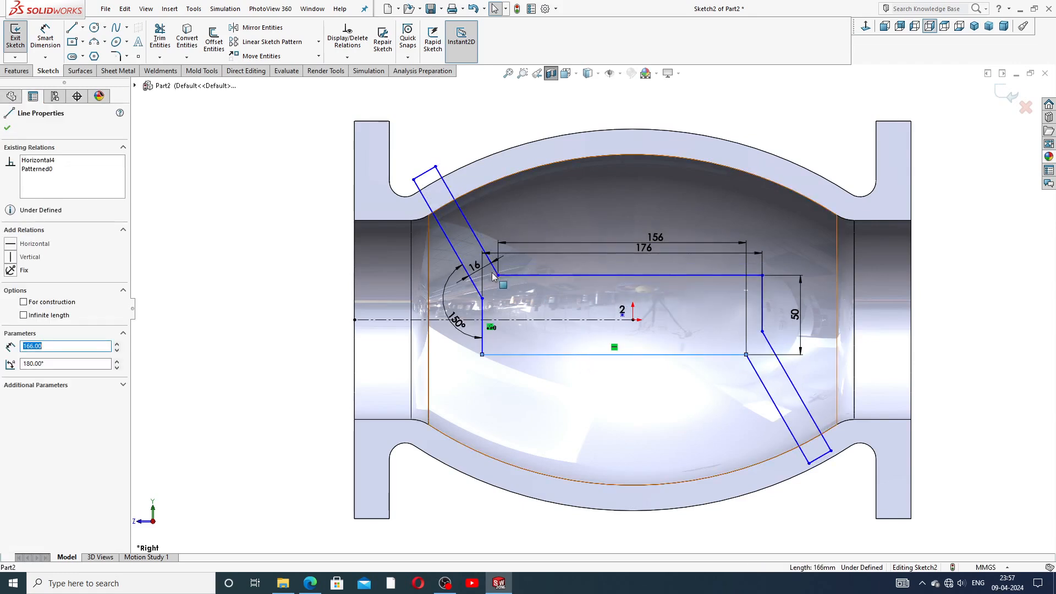
Step: Move the partition profile toward the lower right and adjust the sloped walls' end lines so they finish within the body wall
drag(497, 275, 519, 291)
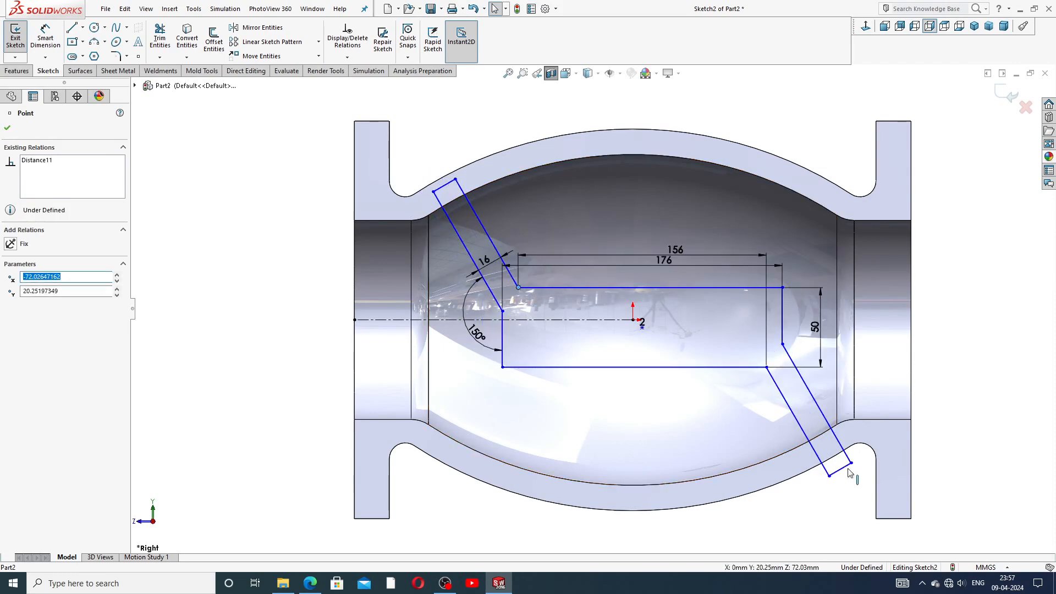
drag(848, 472, 818, 416)
click(970, 464)
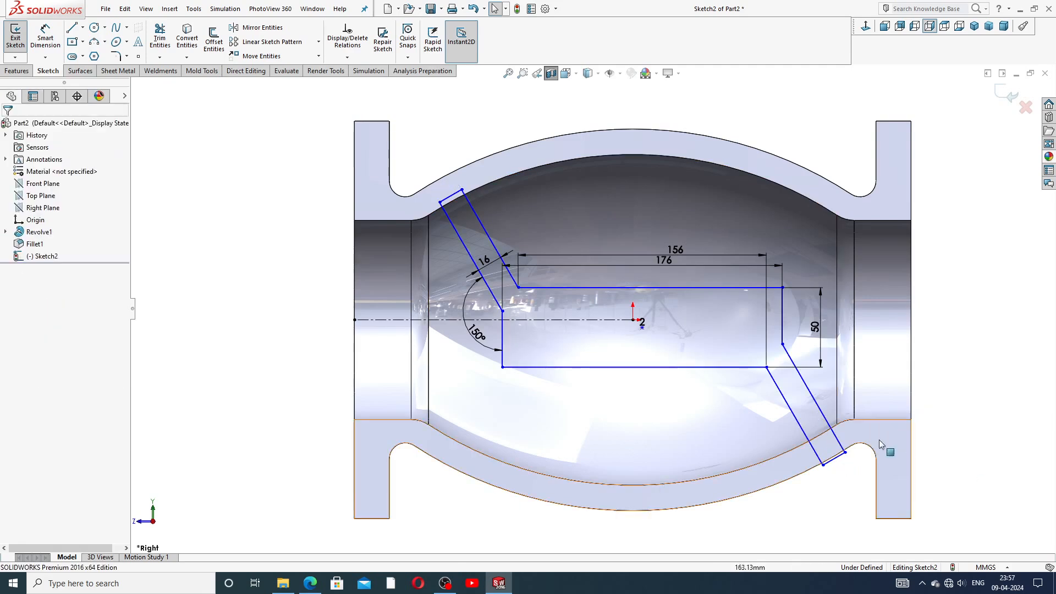
click(833, 456)
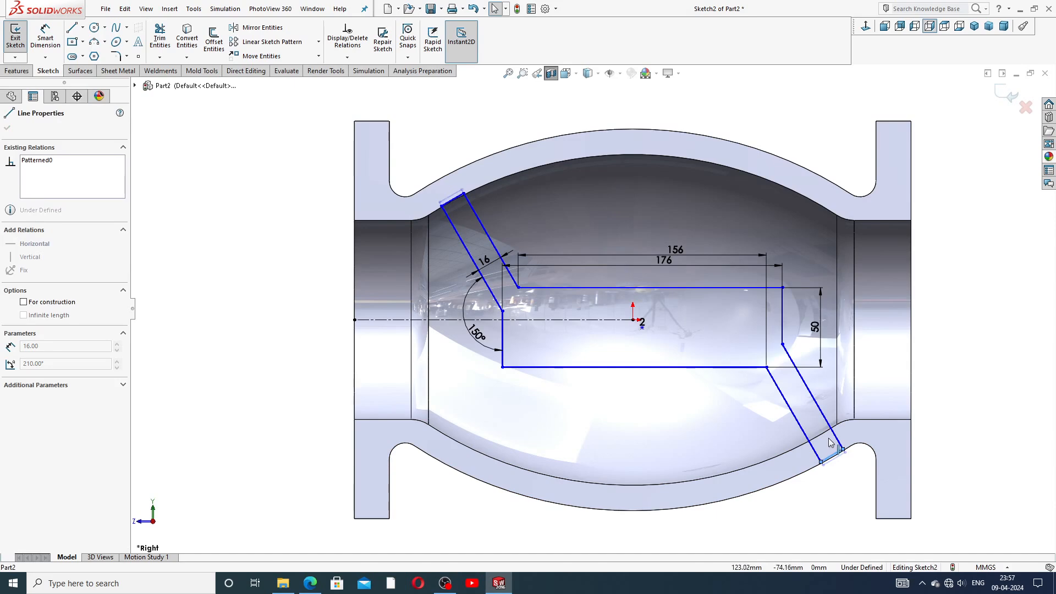
drag(830, 442, 816, 416)
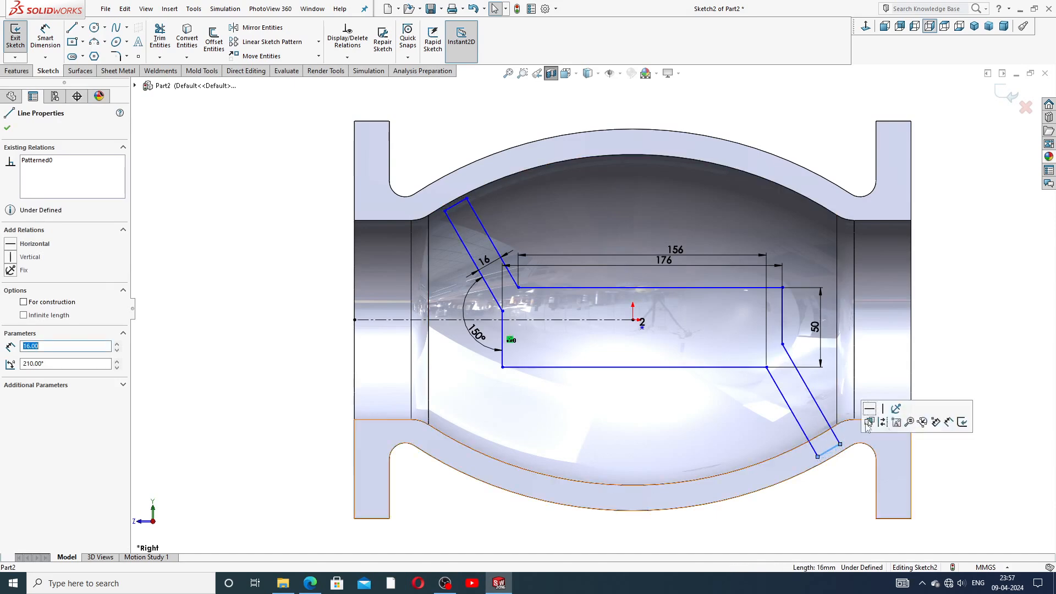
click(955, 345)
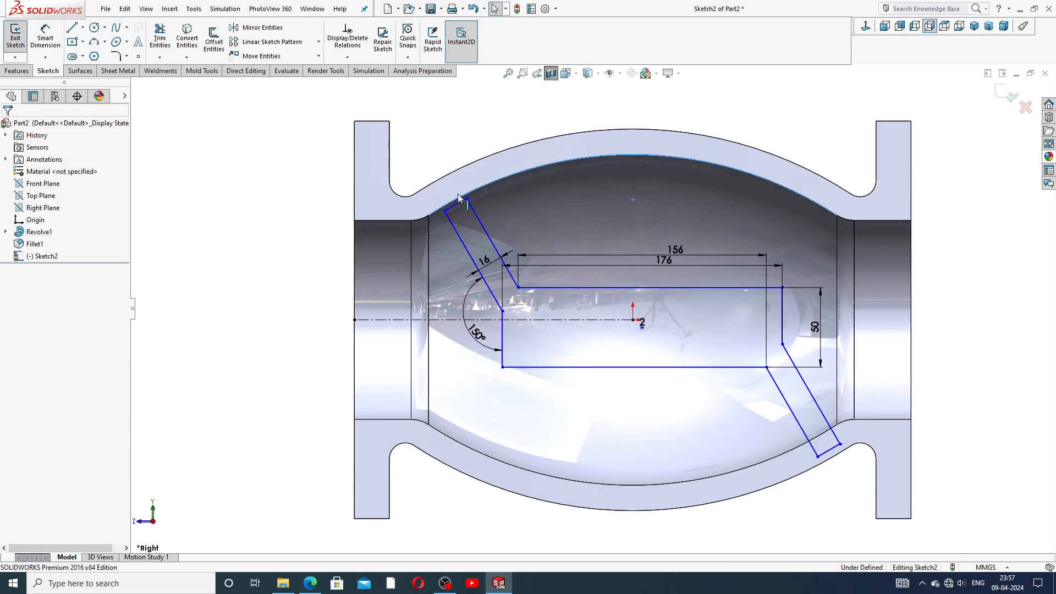
drag(462, 201, 458, 189)
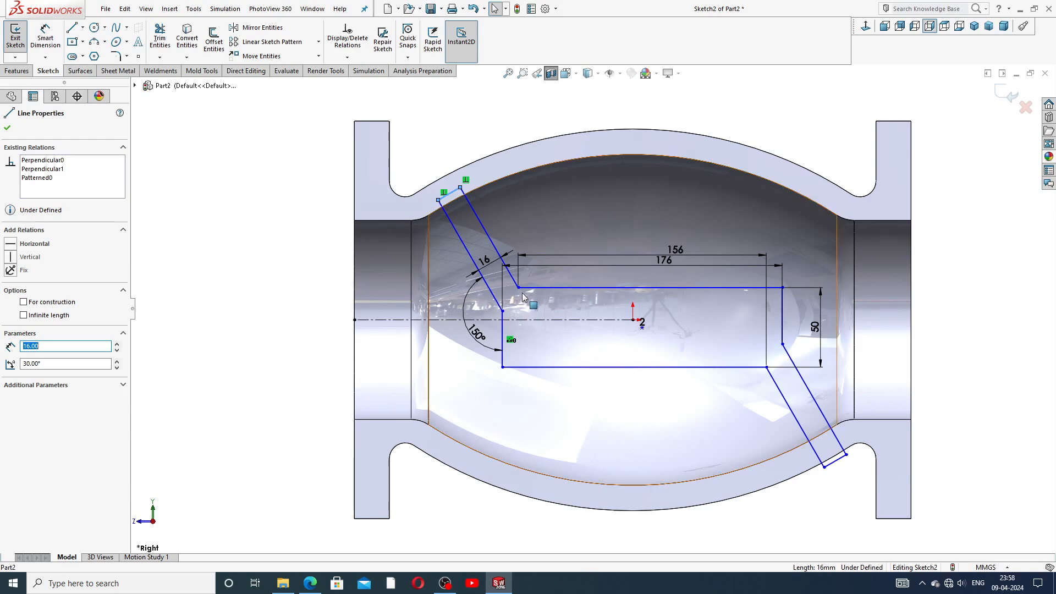
click(956, 336)
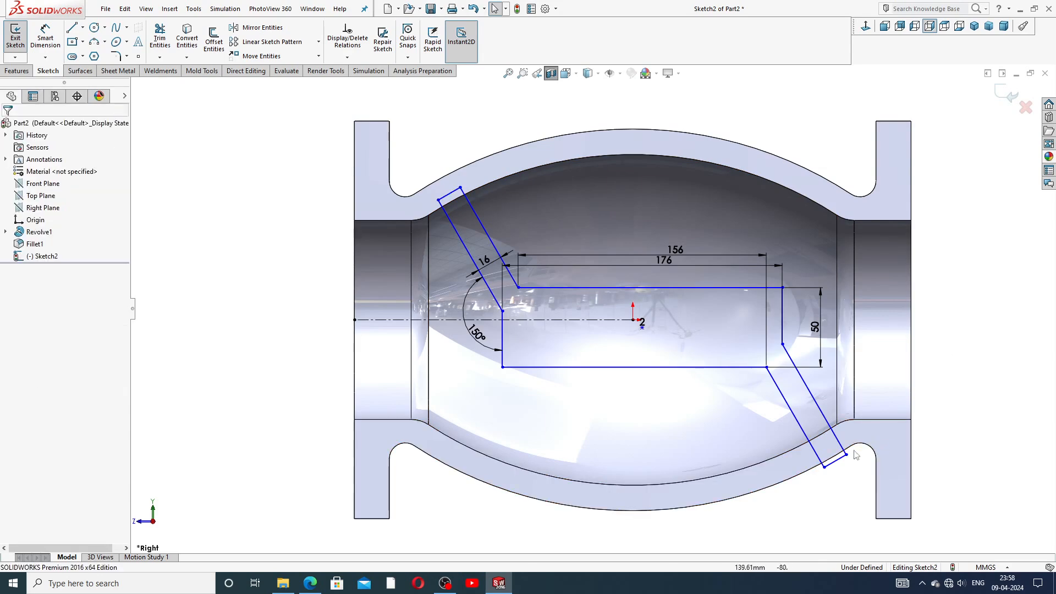
drag(838, 463, 828, 441)
click(980, 355)
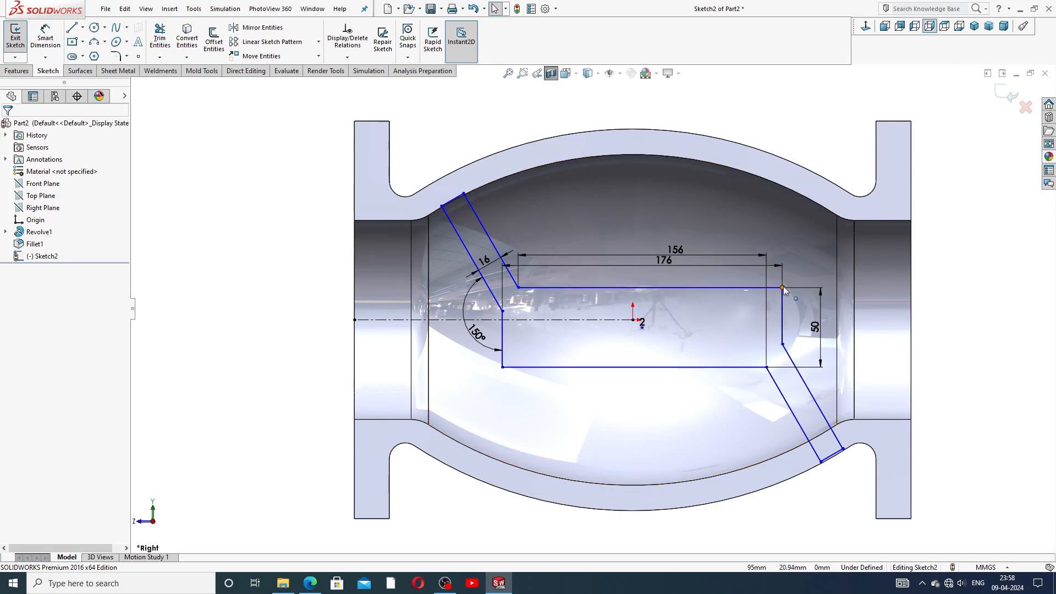
Step: Shift the partition profile back to the left and lengthen its sloped walls into the curved body wall
drag(782, 288, 776, 285)
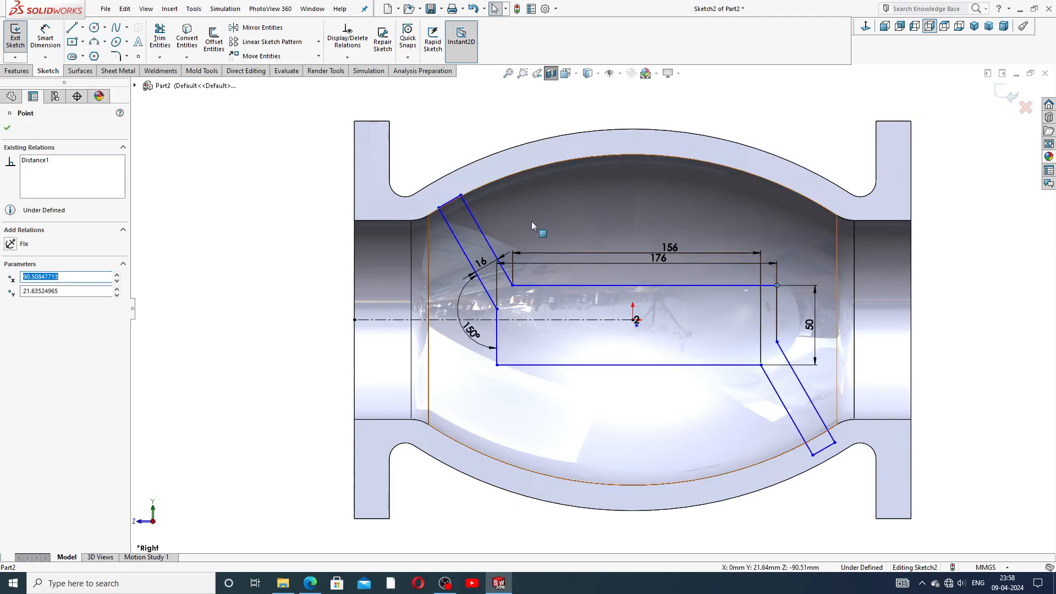
click(454, 198)
drag(452, 191, 455, 191)
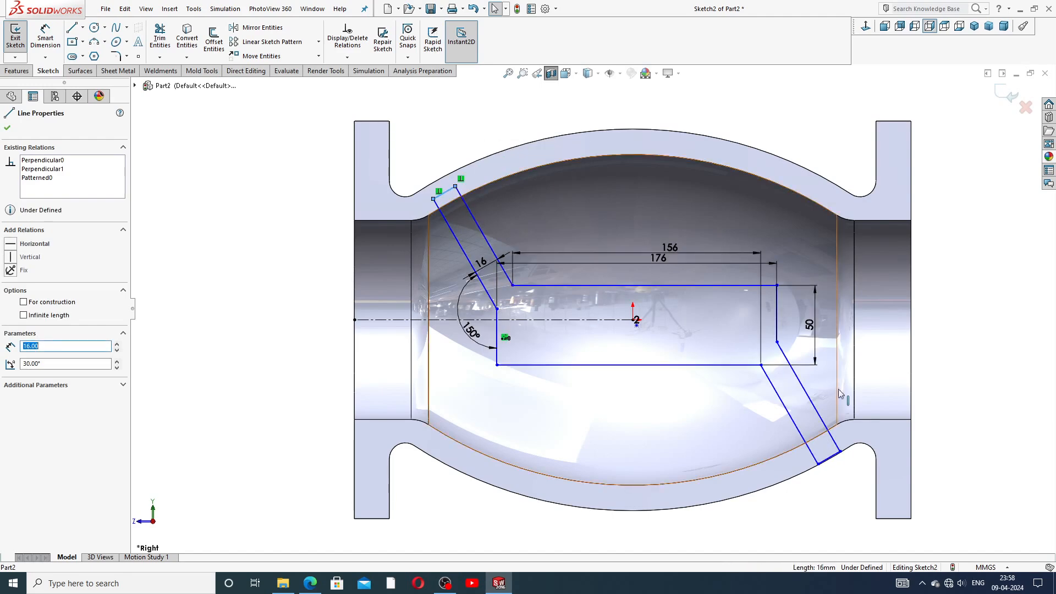
click(497, 310)
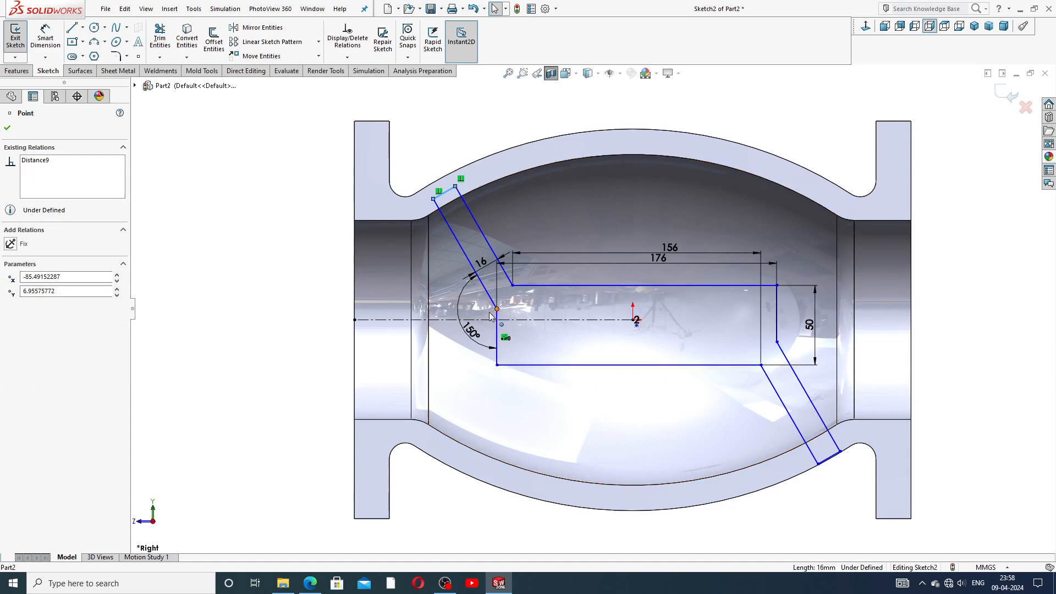
drag(491, 315, 486, 313)
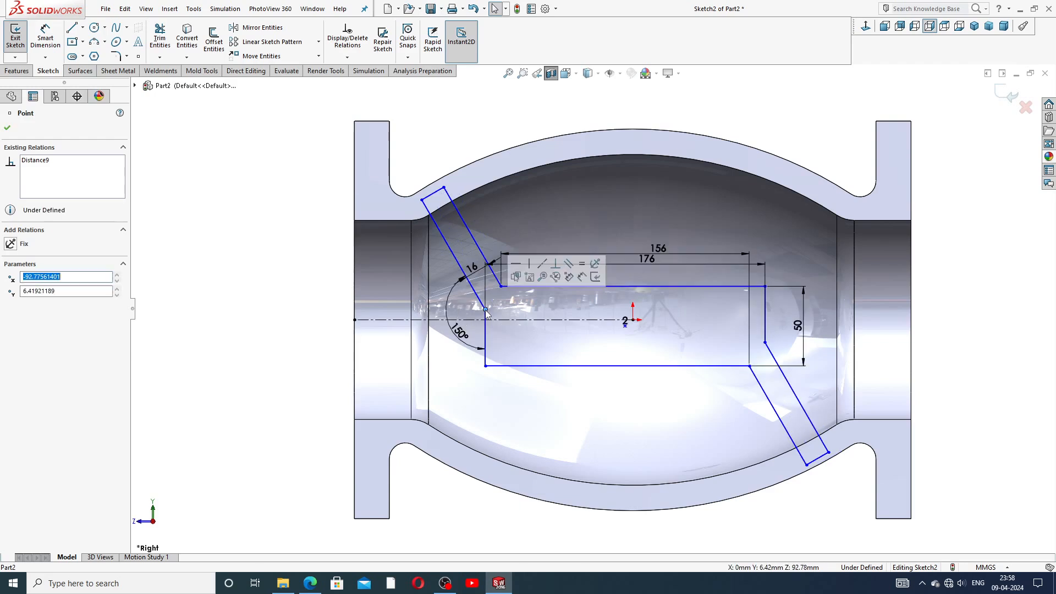
click(934, 326)
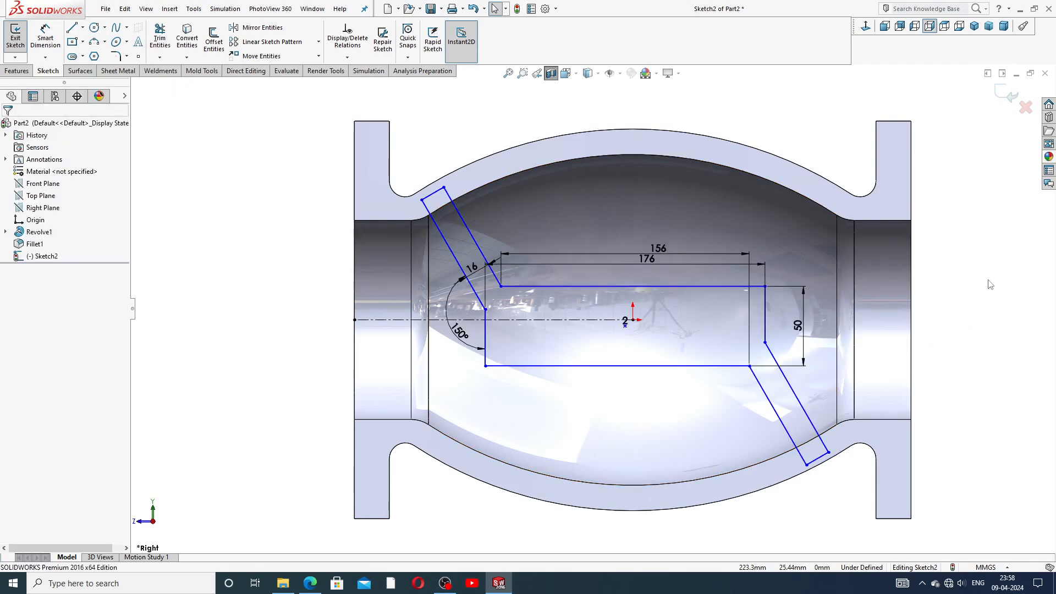
Step: Rearrange the sketch dimensions, placing the 16 mm thickness midway along the upper sloped wall and the 176 mm length above the 156 mm one
click(466, 253)
click(676, 216)
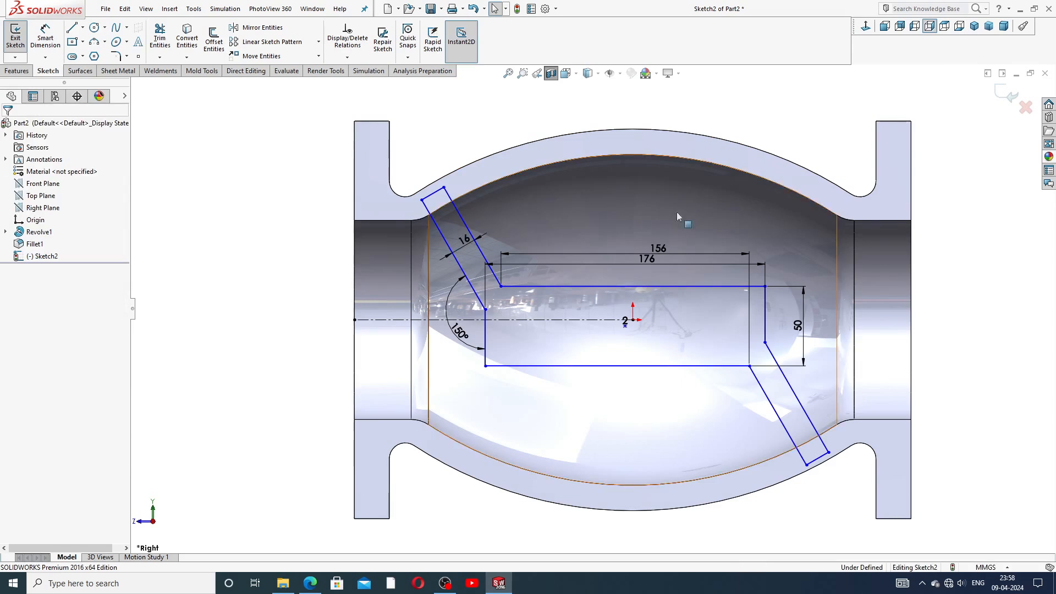
drag(659, 251, 649, 229)
click(967, 262)
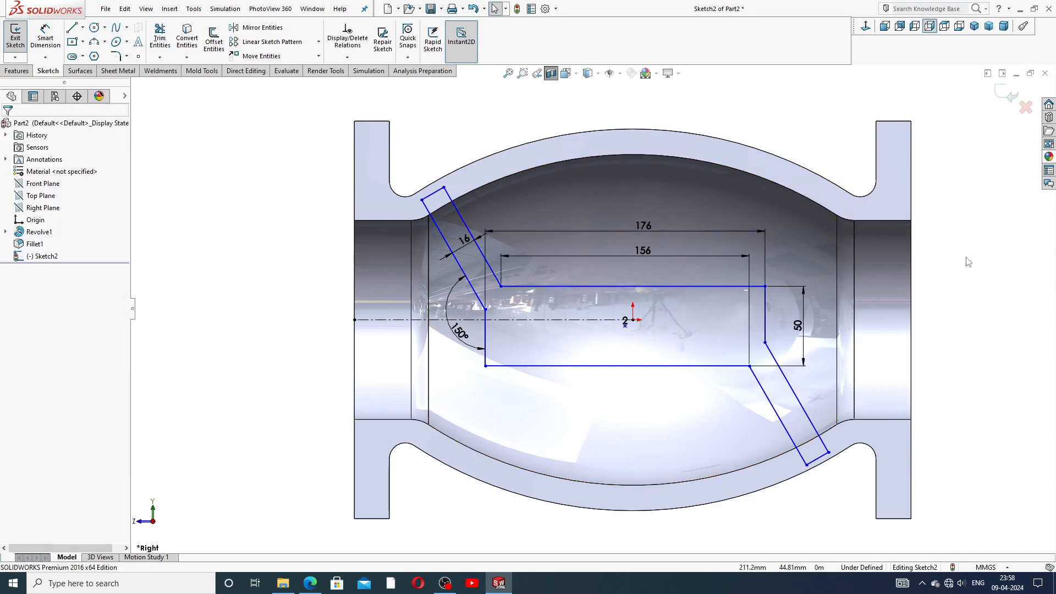
scroll(720, 356, down, 2)
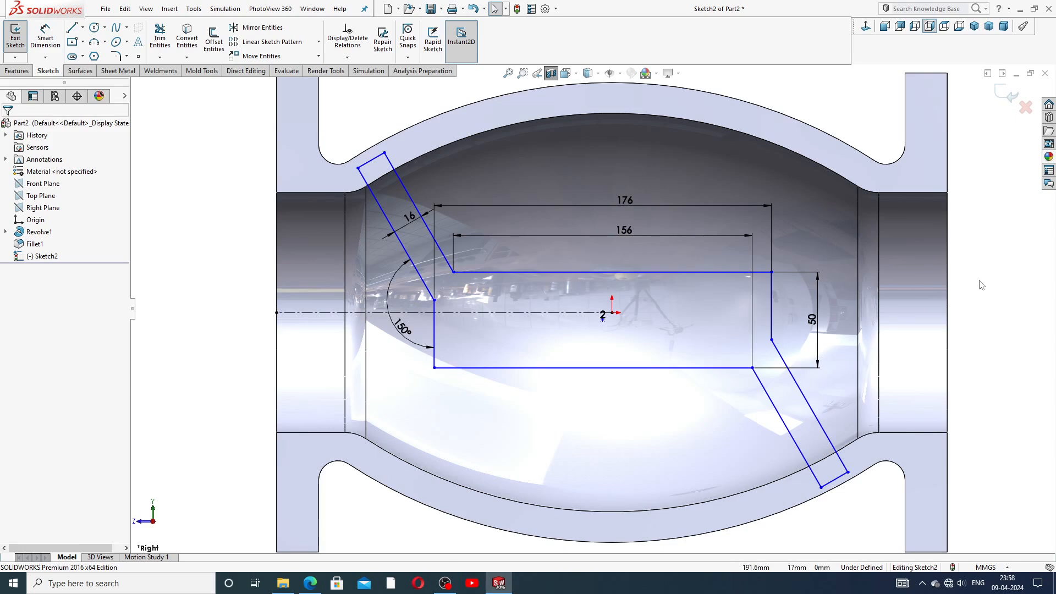
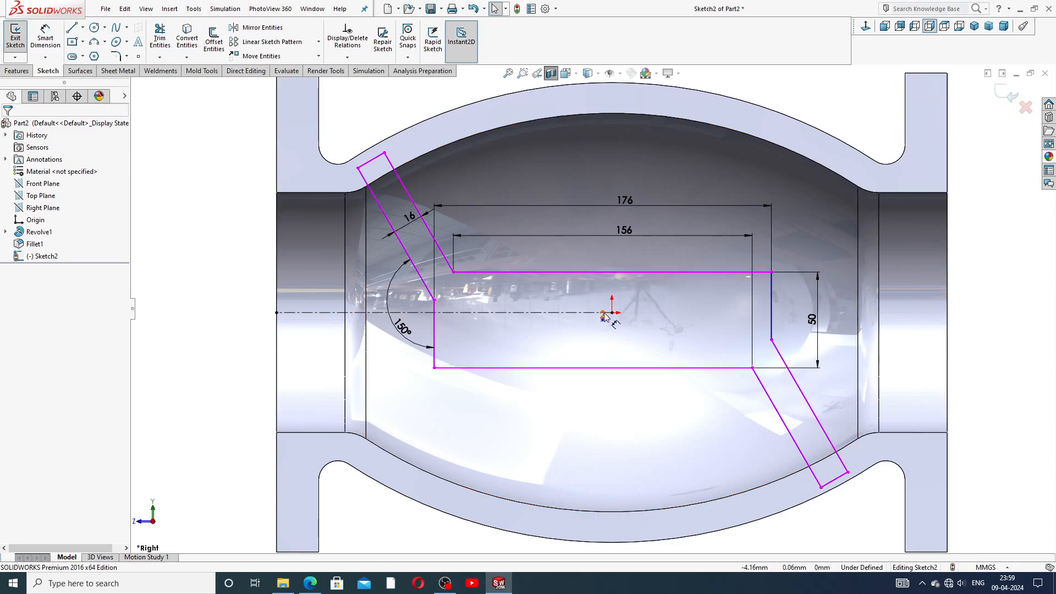
Step: Move the pattern count label aside and make the circular pattern's center point coincident with the origin
click(566, 328)
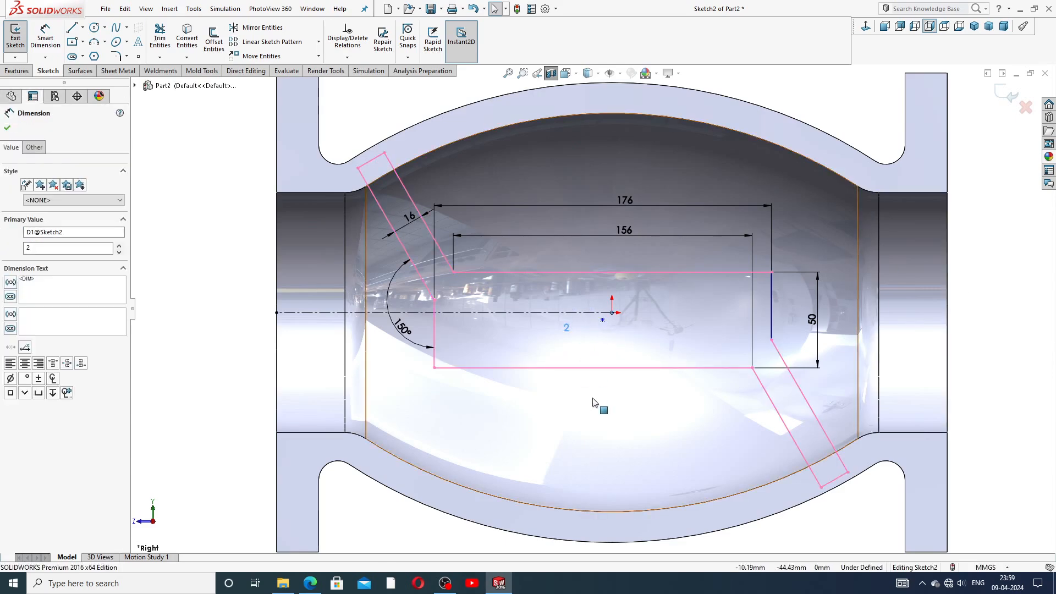
click(628, 395)
click(1036, 283)
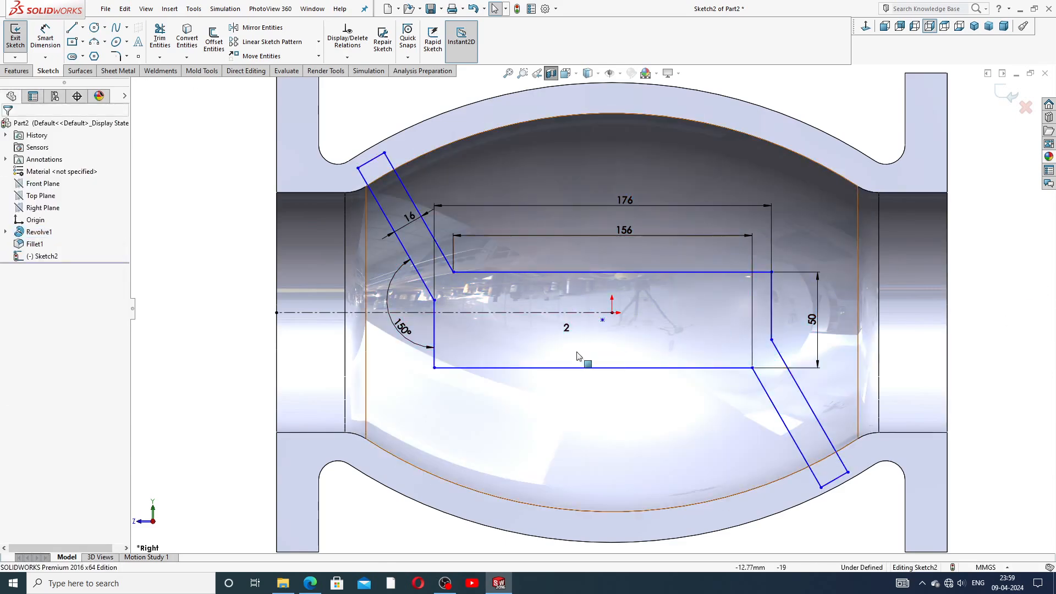
click(602, 321)
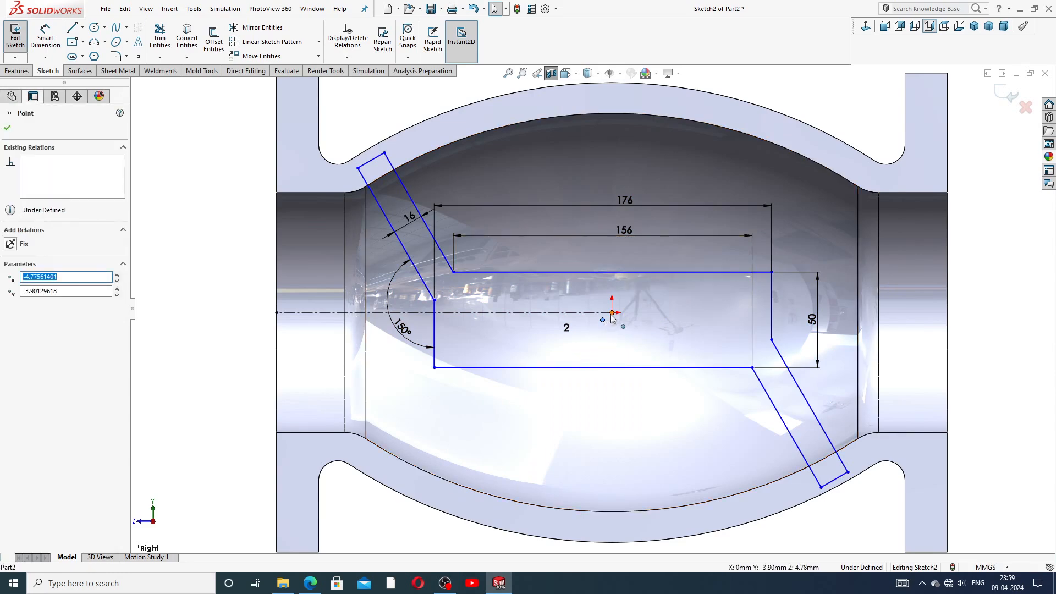
ctrl+click(611, 312)
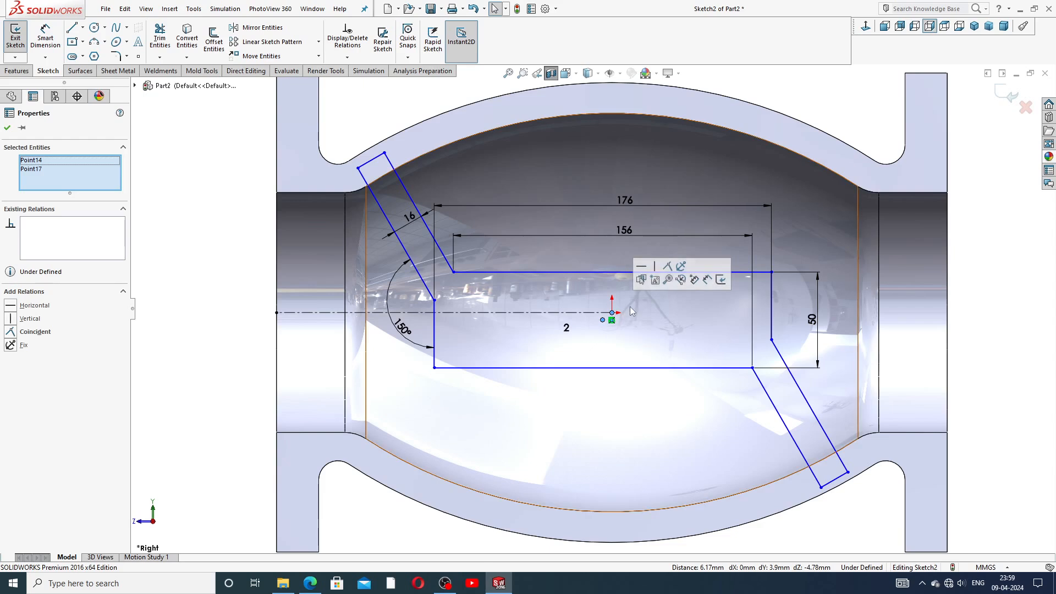
click(668, 278)
click(979, 292)
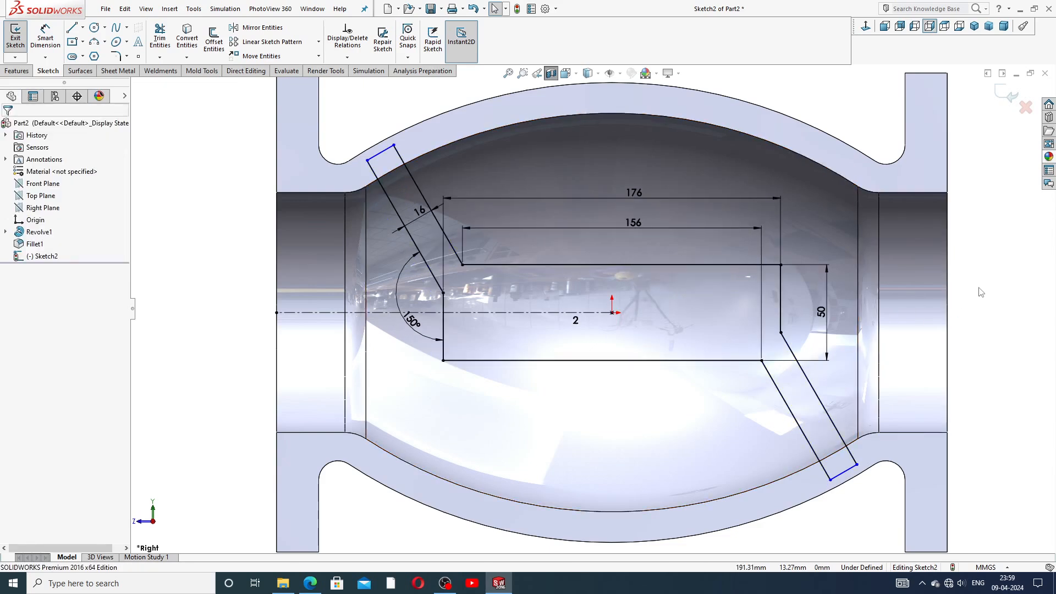
Step: Shorten the sloped walls slightly by moving the upper wall's end line inward, keeping both ends inside the body wall
key(z)
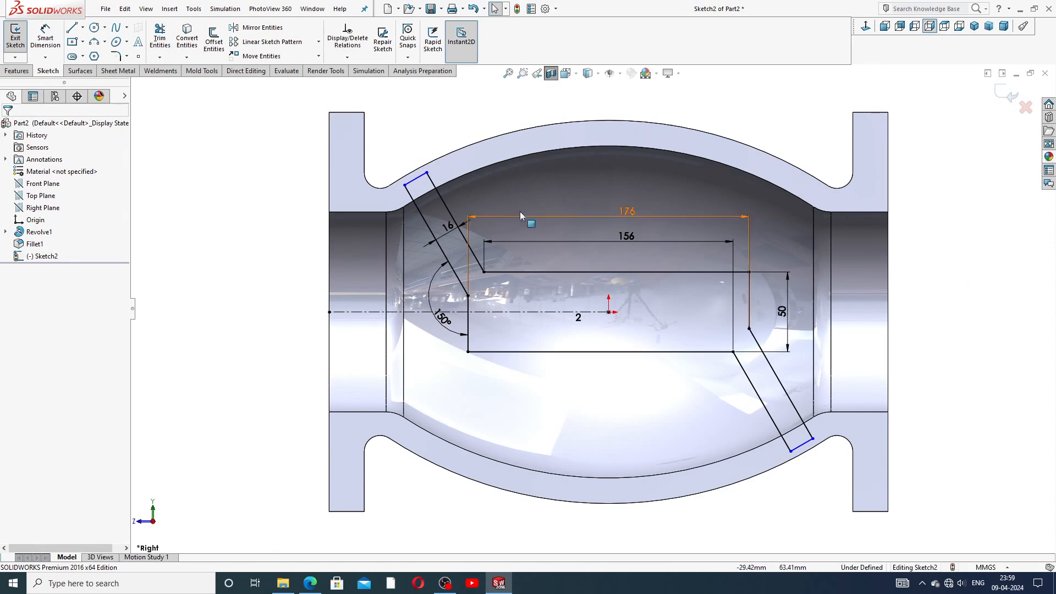
click(423, 175)
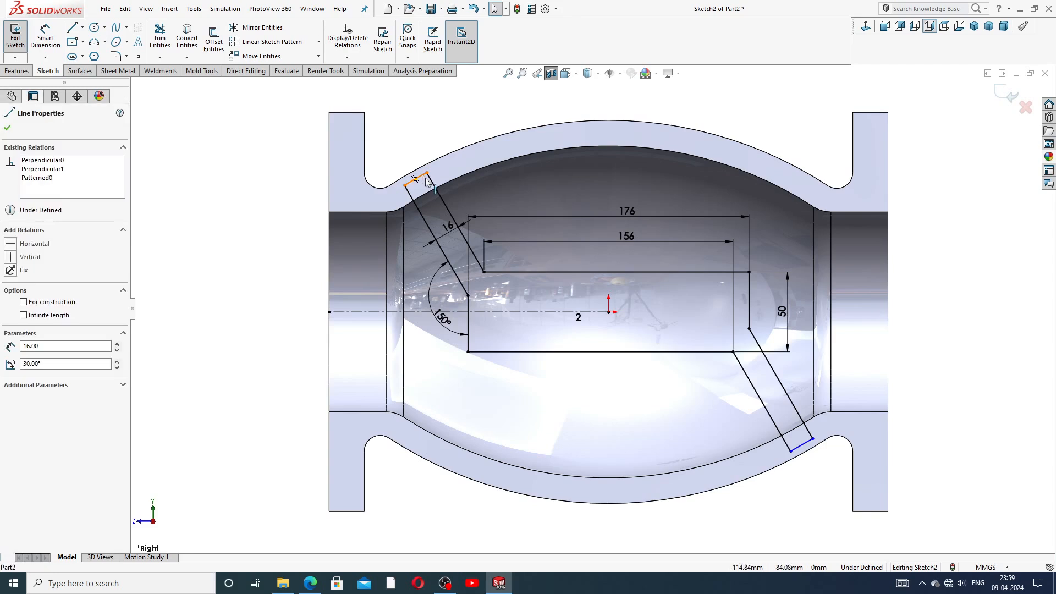
drag(429, 186, 426, 184)
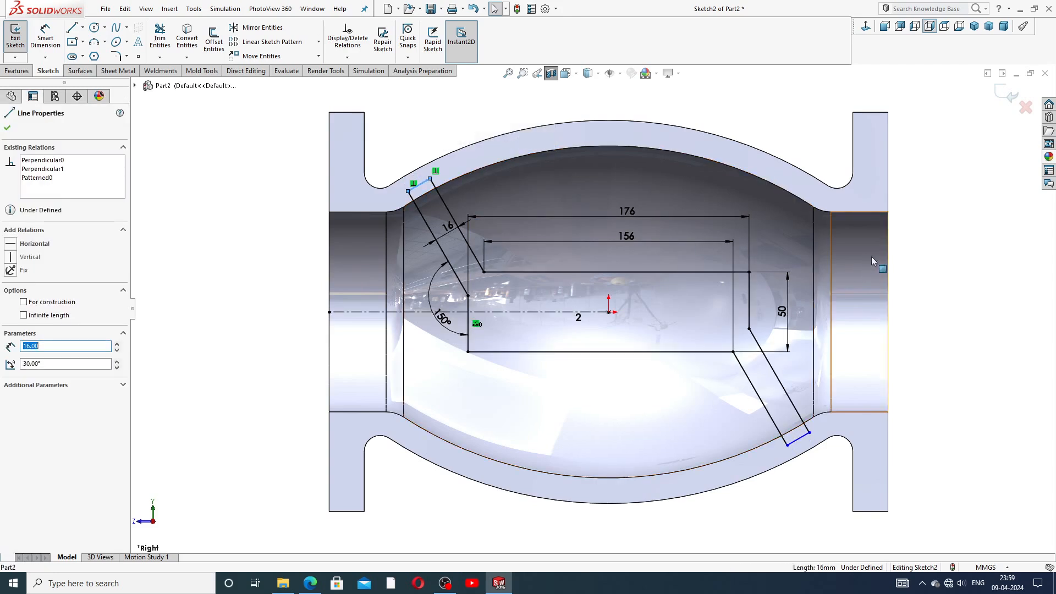
click(927, 248)
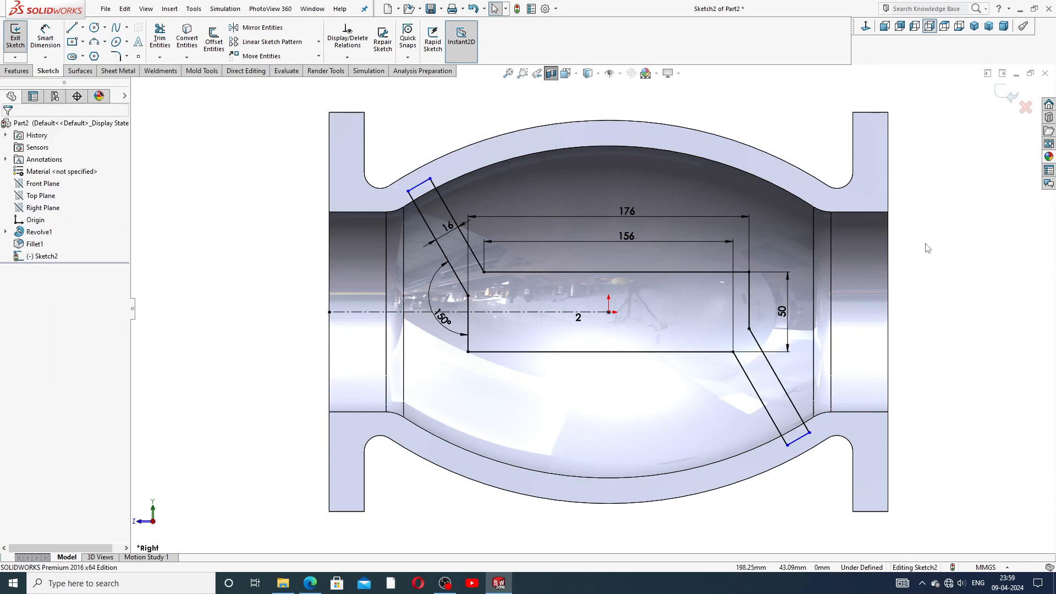
Step: Start an Extruded Boss of the partition profile with Direction 1 set to Up To Surface, ending at the body's curved inner face
click(19, 71)
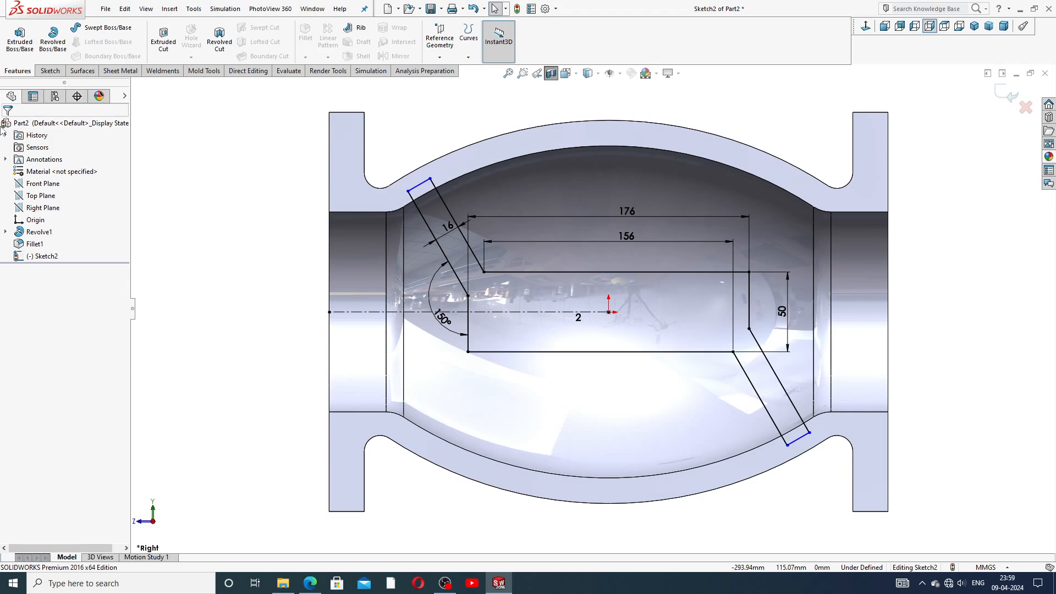
click(20, 38)
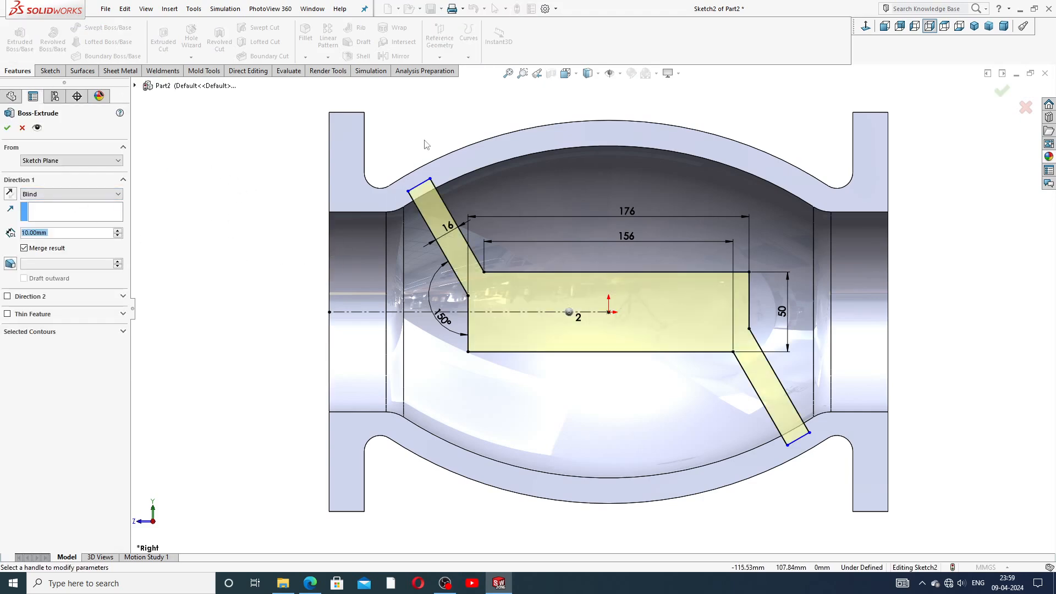
middle_drag(383, 214, 433, 235)
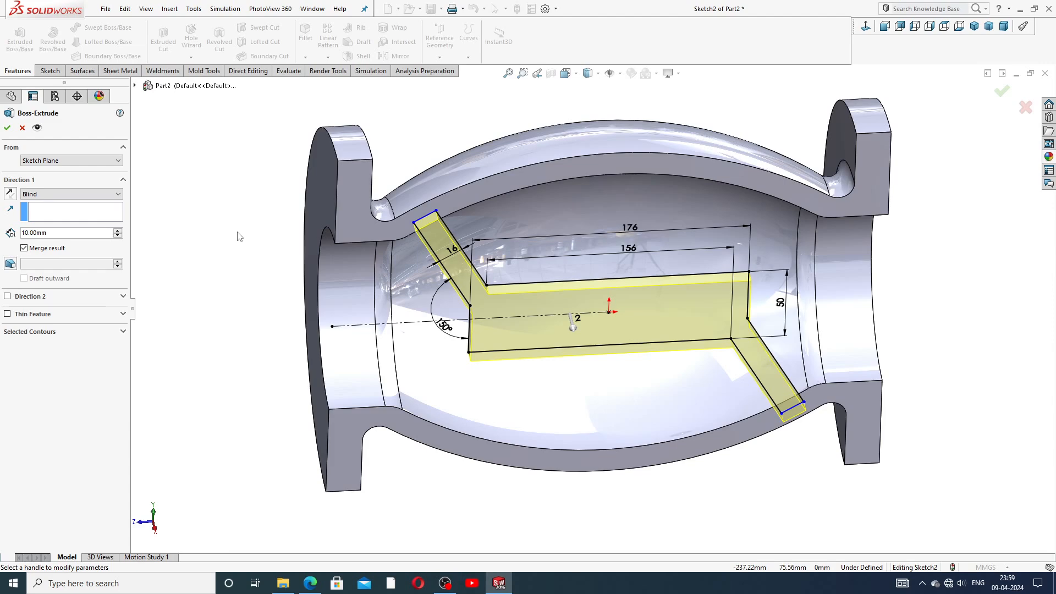
click(61, 195)
click(58, 227)
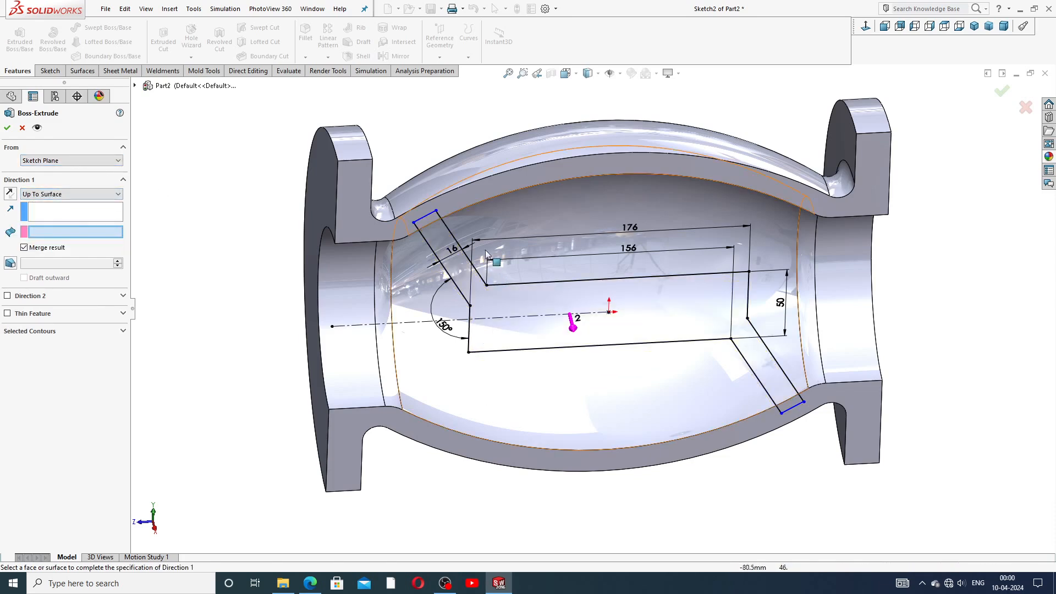
click(415, 257)
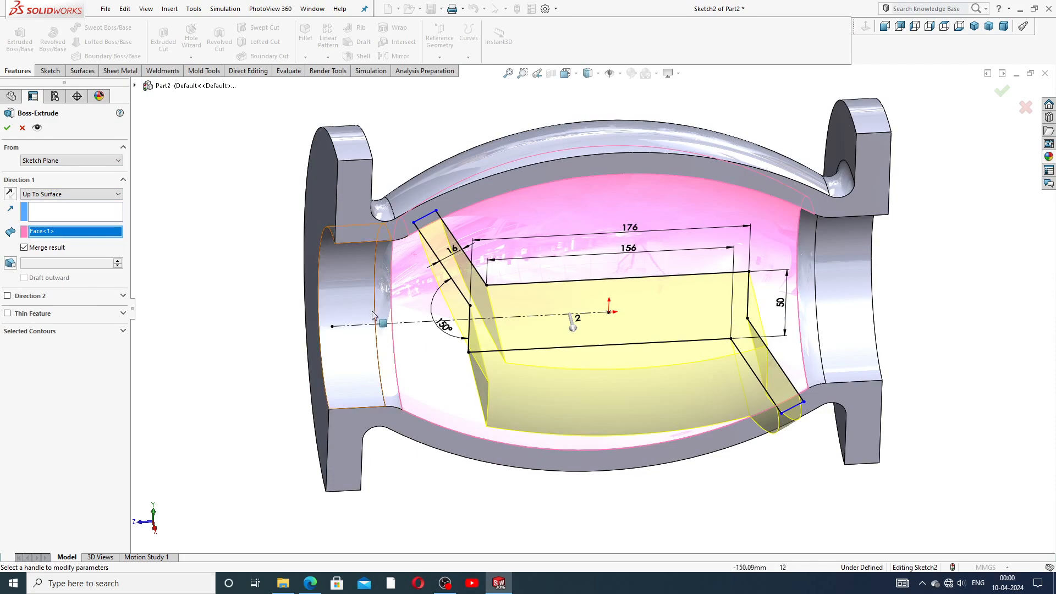
Step: Enable Direction 2 of the extrusion and set it to Up To Surface, ending at the same curved inner face
middle_drag(374, 308, 376, 264)
middle_drag(481, 317, 556, 286)
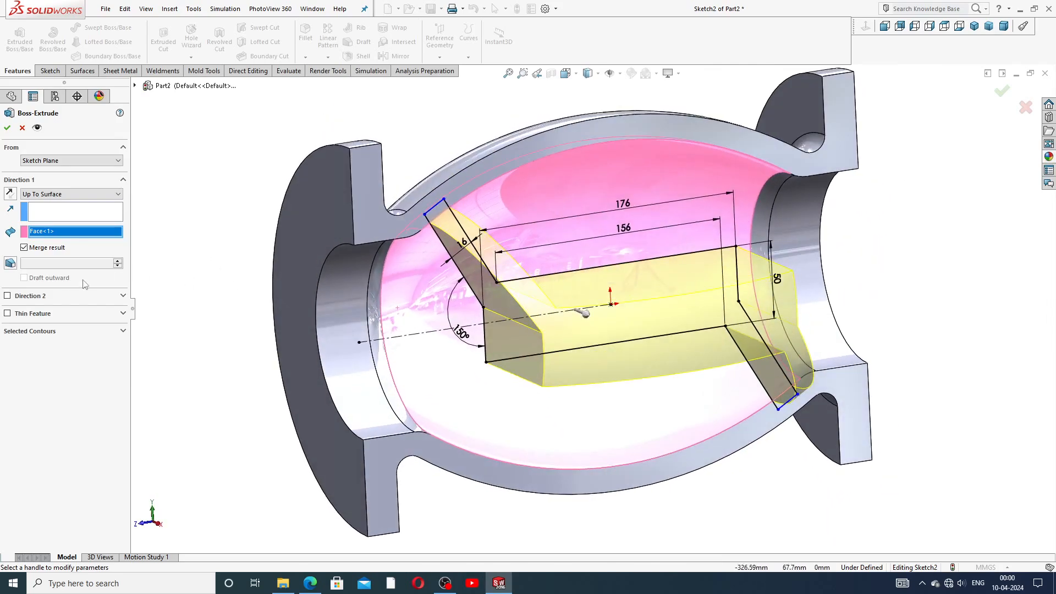
click(8, 297)
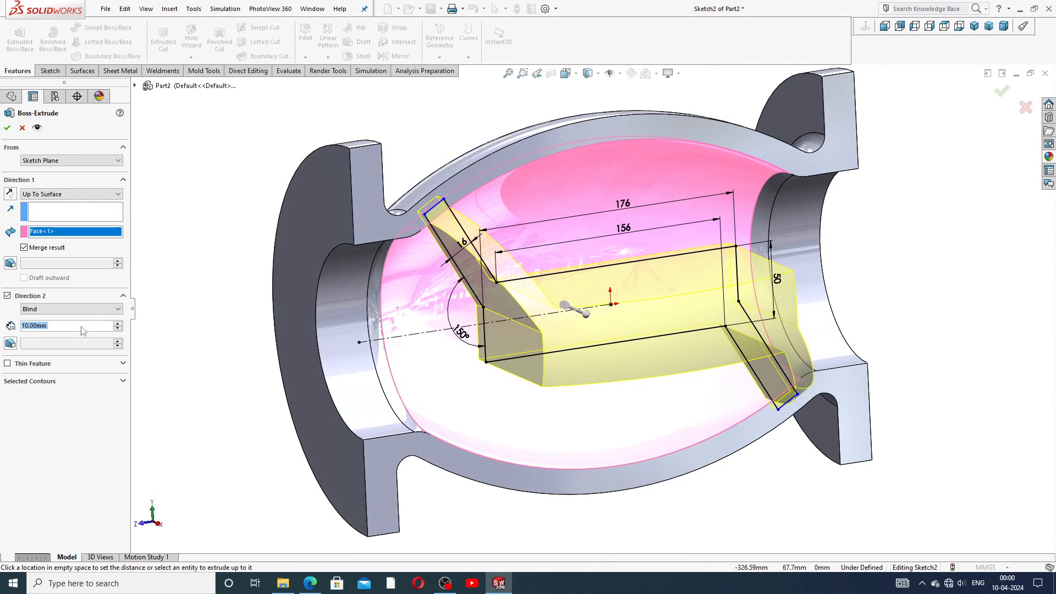
click(63, 309)
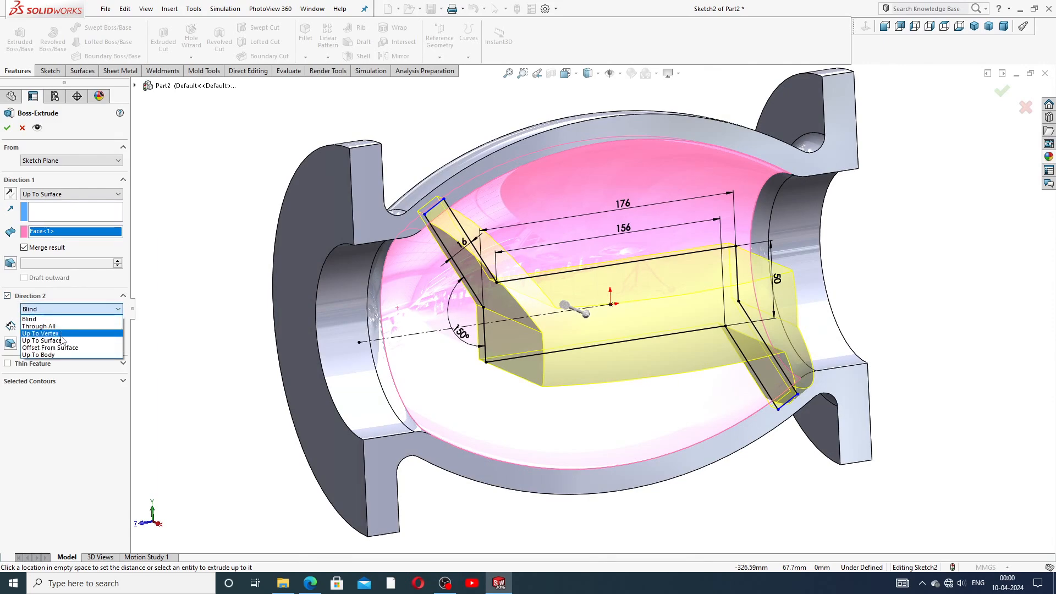
click(50, 341)
click(427, 261)
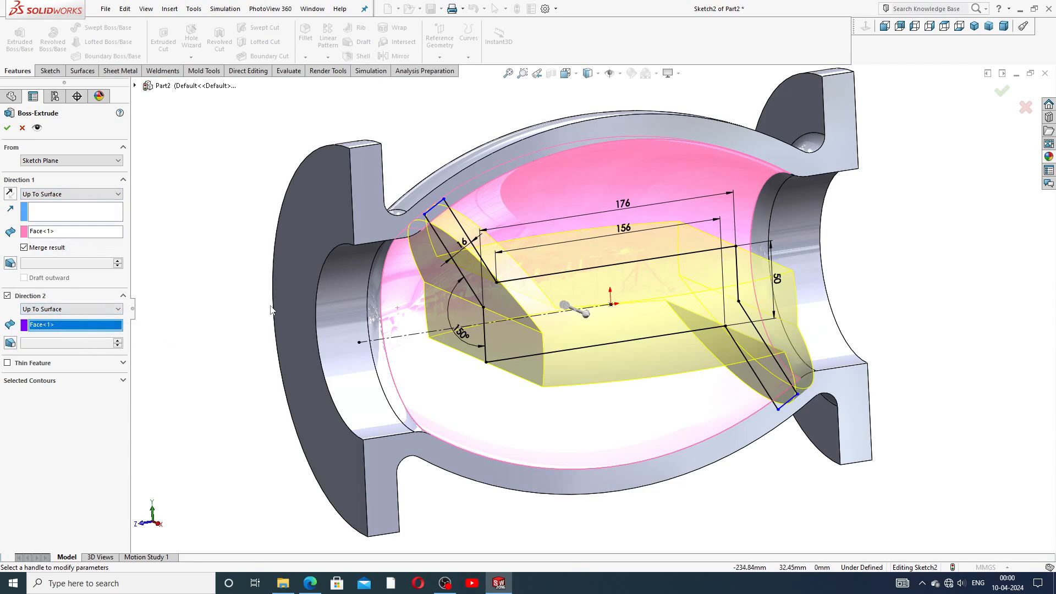
Step: Complete the two-direction extrusion of the partition and check how it joins the inside of the sectioned body
mouse_move(269, 307)
middle_down()
mouse_move(257, 276)
mouse_move(257, 297)
middle_up()
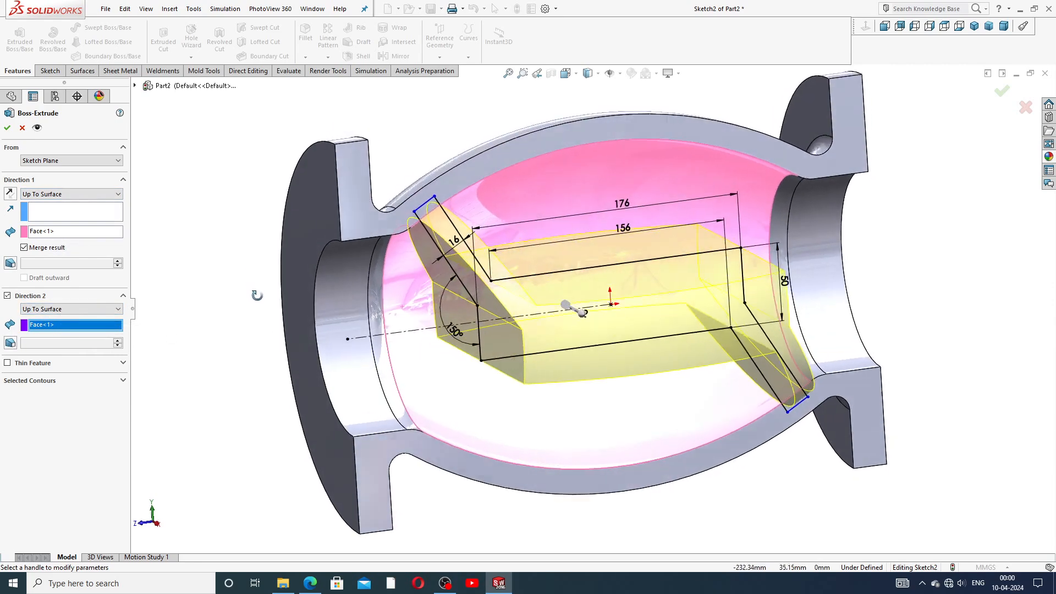
click(7, 128)
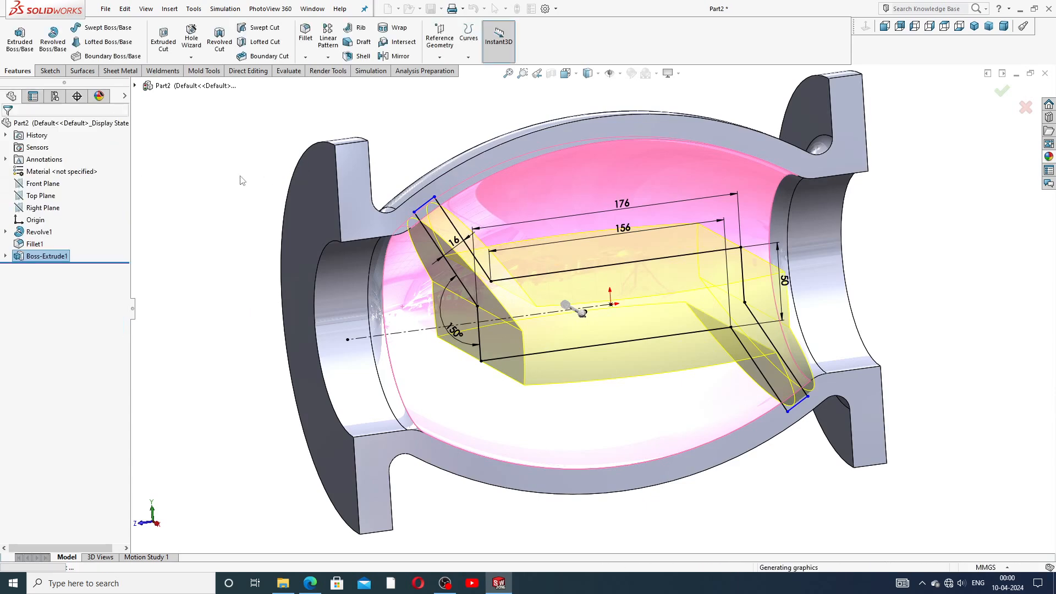
scroll(578, 249, up, 4)
mouse_move(630, 271)
middle_down()
mouse_move(572, 222)
mouse_move(555, 264)
mouse_move(629, 292)
middle_up()
scroll(837, 244, down, 2)
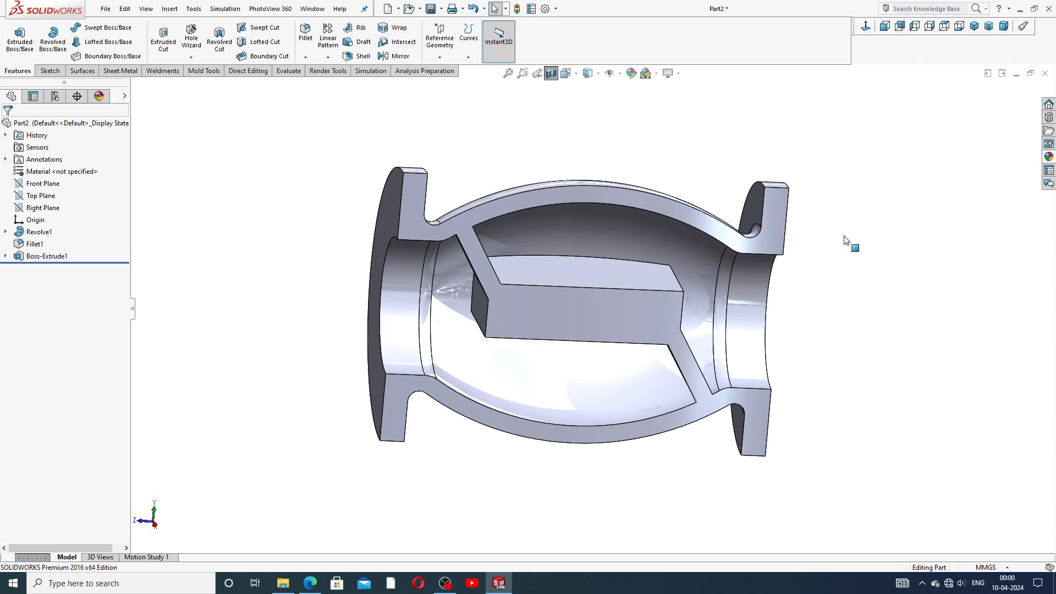
scroll(735, 297, up, 3)
middle_drag(568, 298, 629, 300)
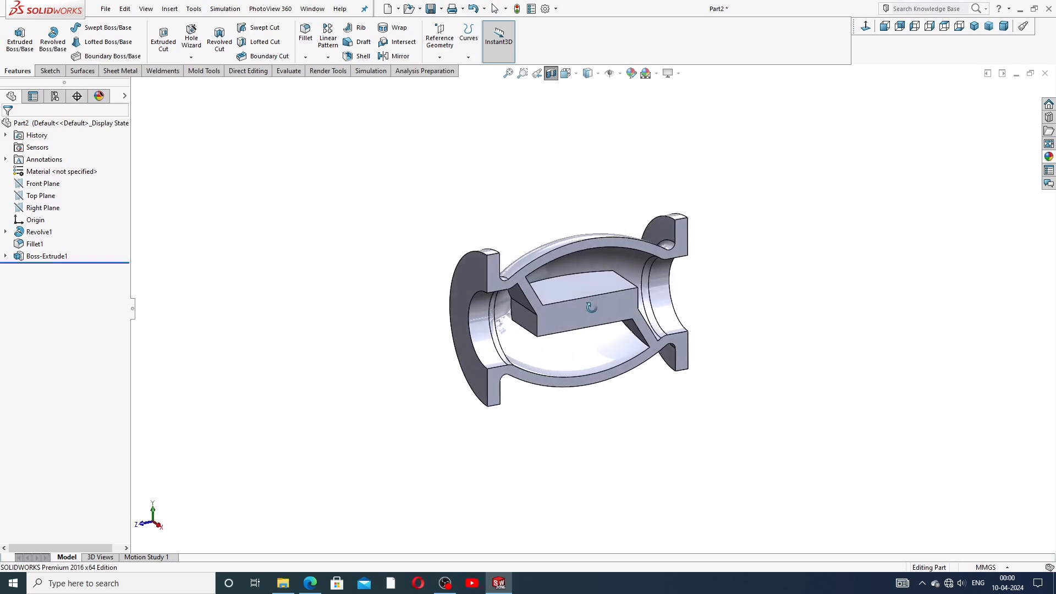
middle_drag(698, 249, 673, 215)
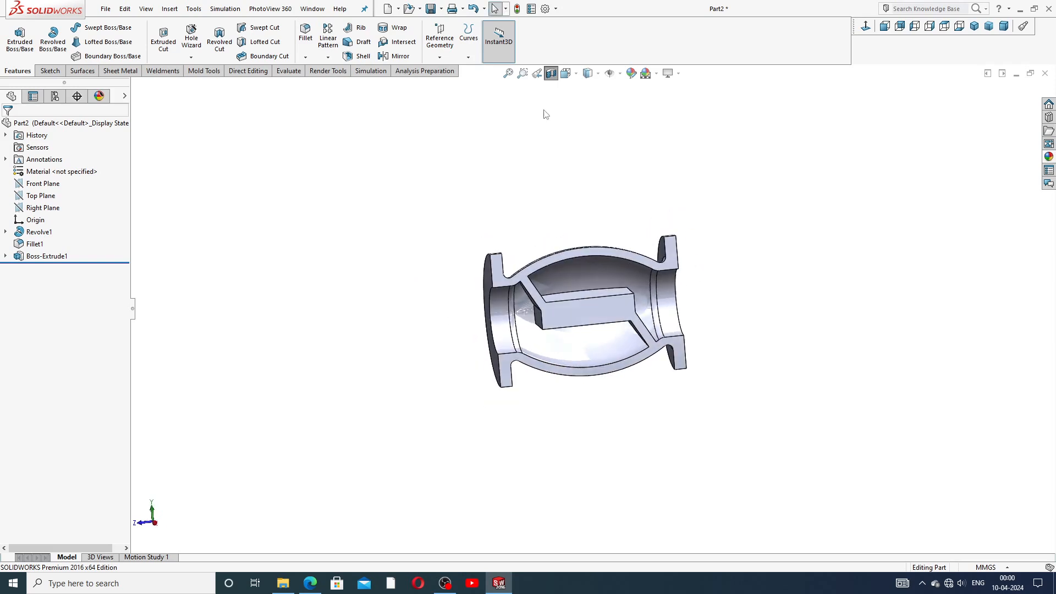
click(551, 73)
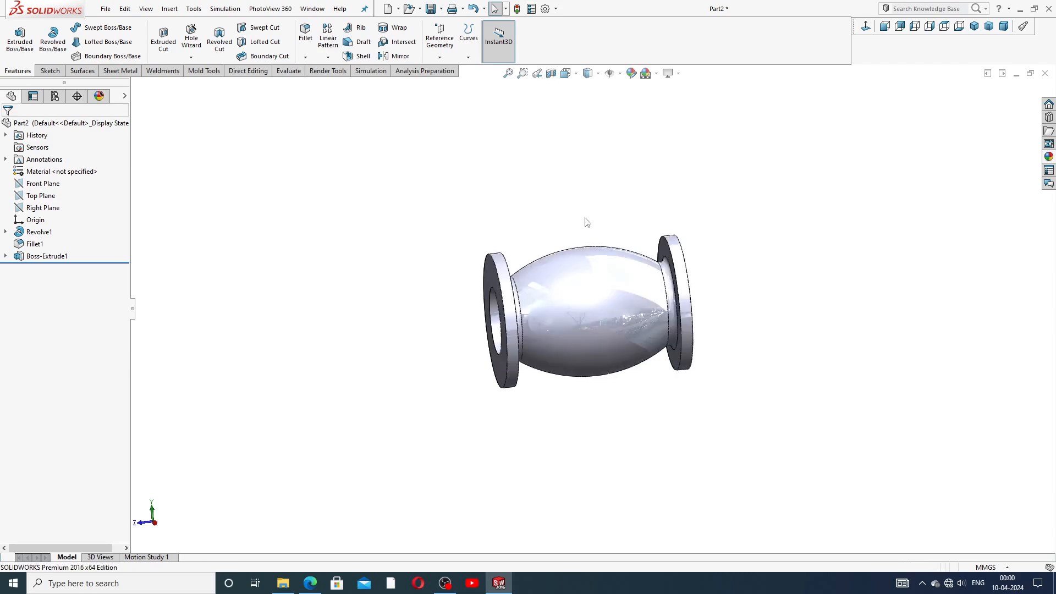
middle_drag(585, 221, 560, 129)
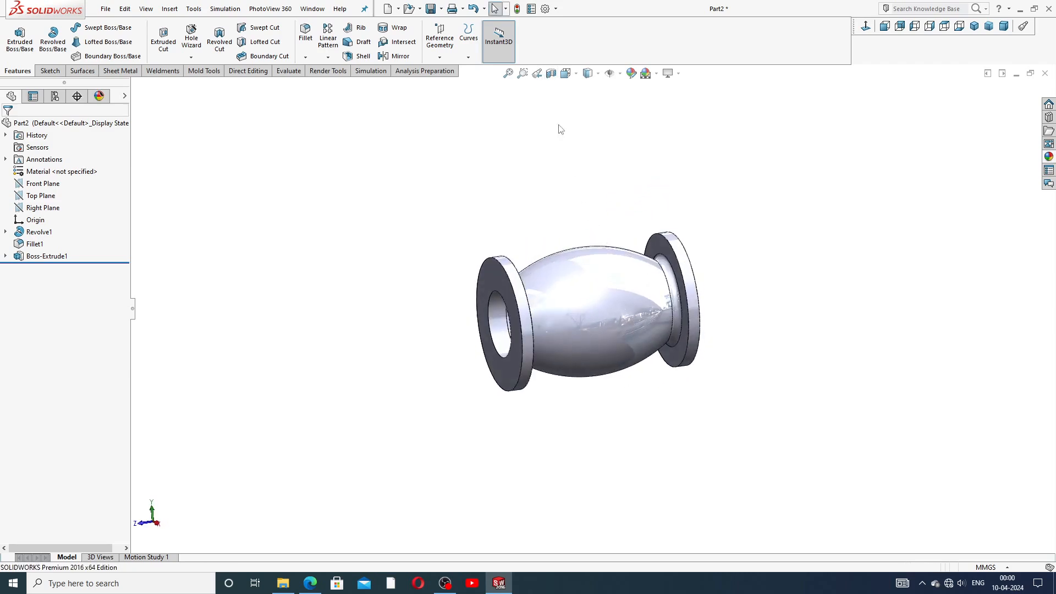
click(43, 208)
click(54, 193)
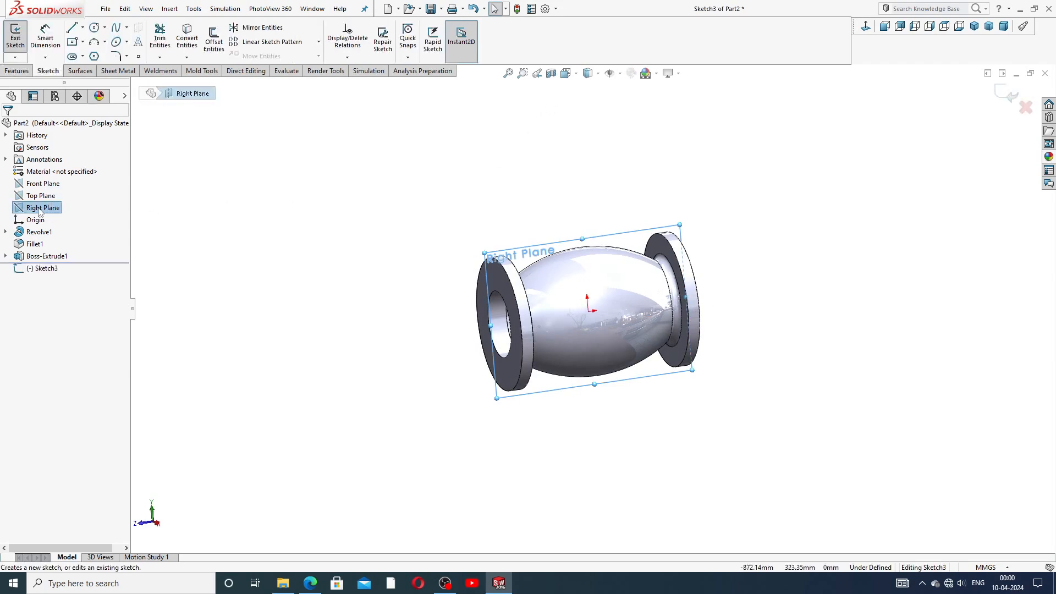
click(1008, 91)
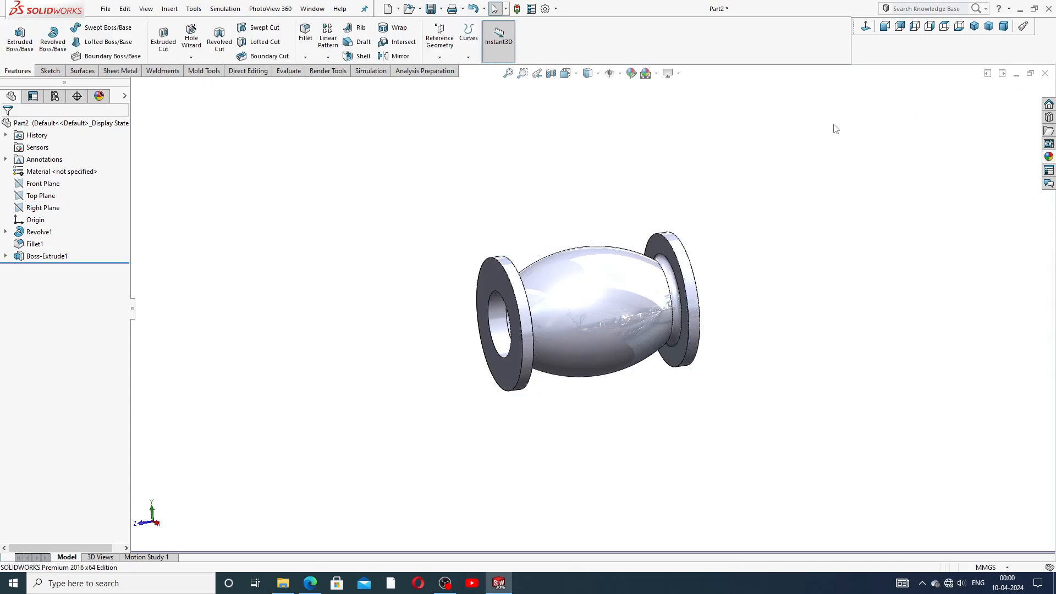
Step: Show a section view of the valve body cut on the Right Plane with a 0 mm offset
click(43, 207)
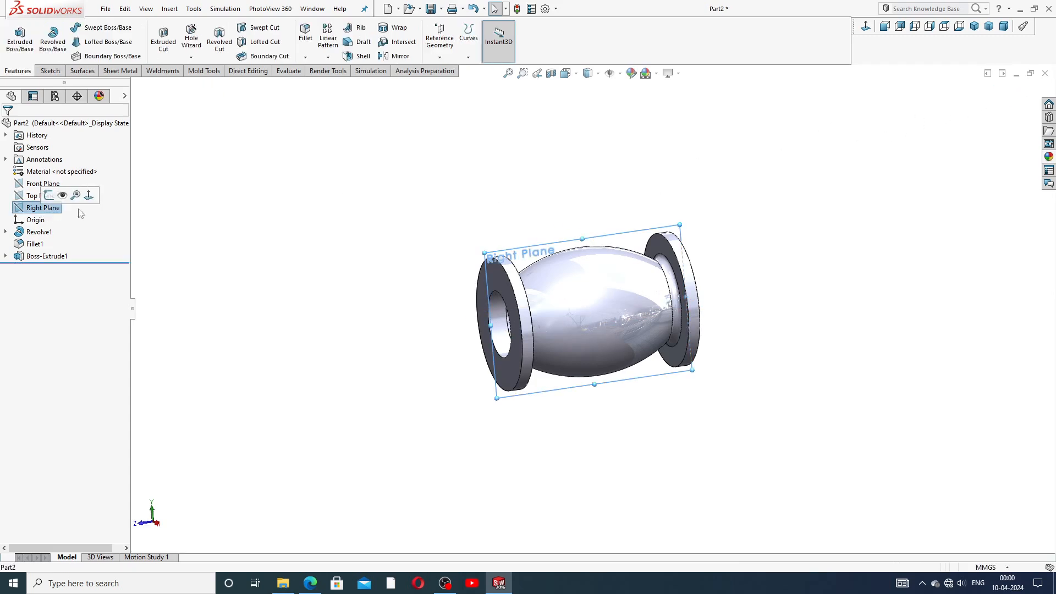
click(550, 73)
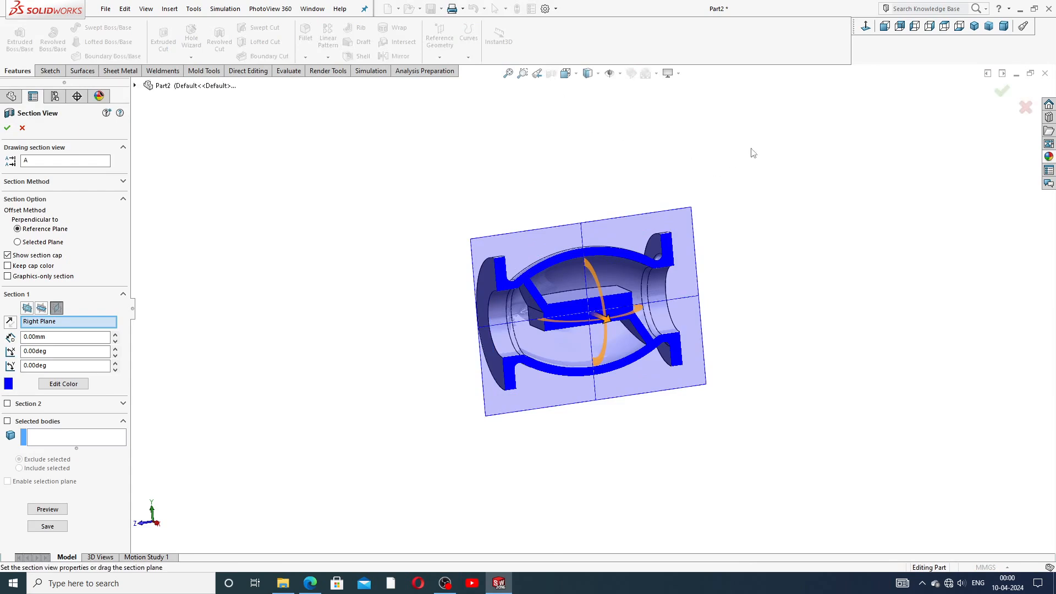
click(7, 127)
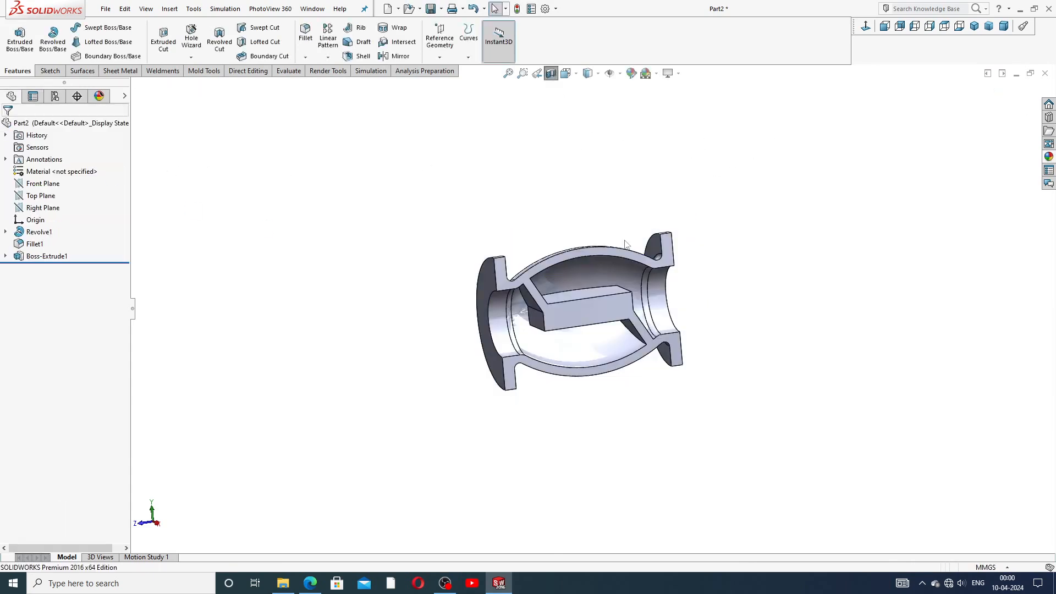
middle_drag(583, 285, 556, 329)
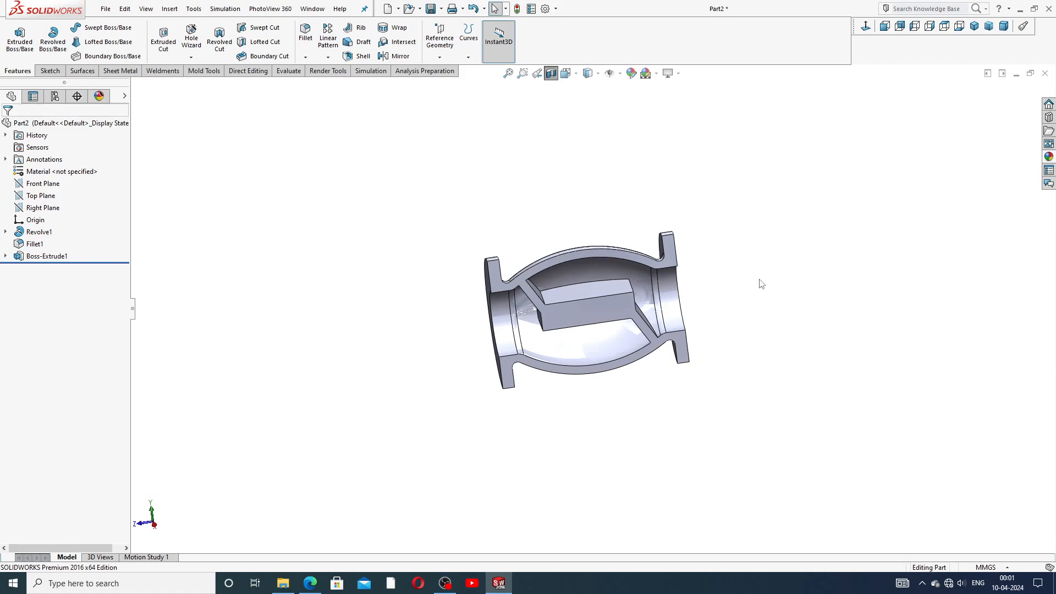
click(606, 307)
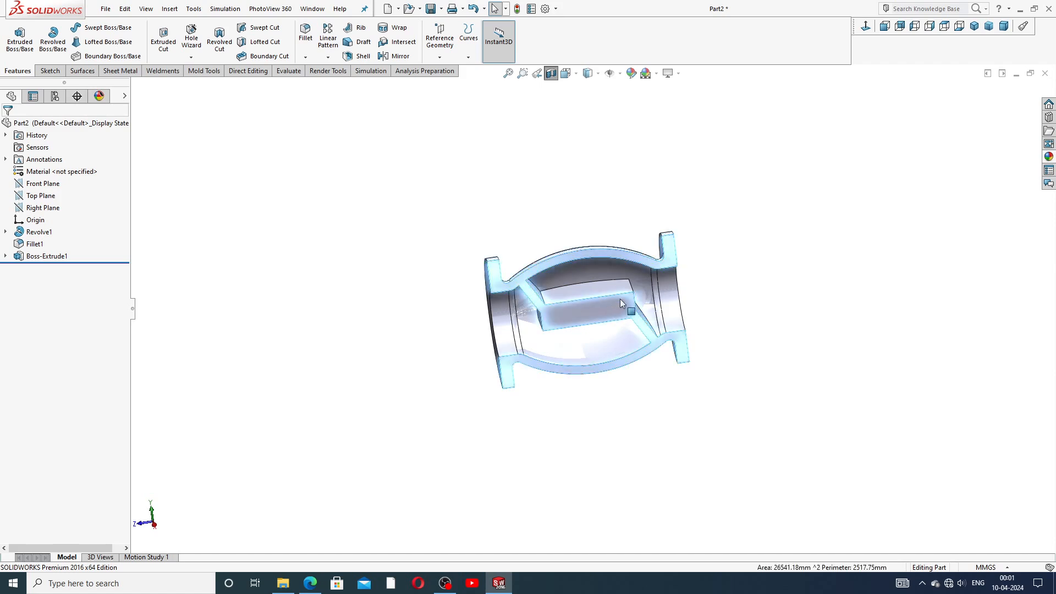
click(695, 185)
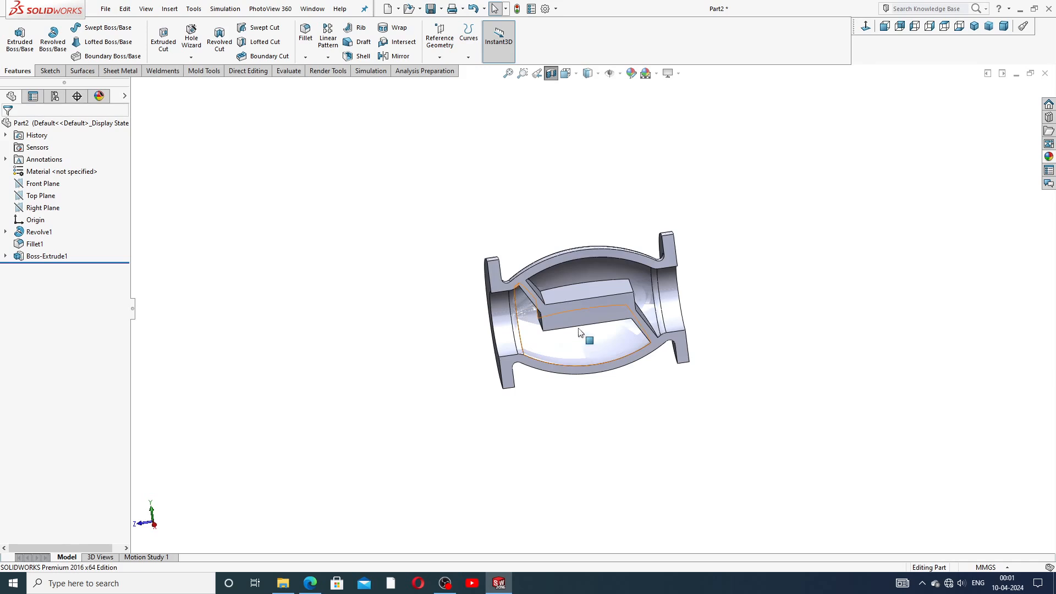
Step: Start a sketch on the Right Plane, viewed normal to it, and draw a vertical centerline from above the body down to the origin
click(43, 208)
click(61, 197)
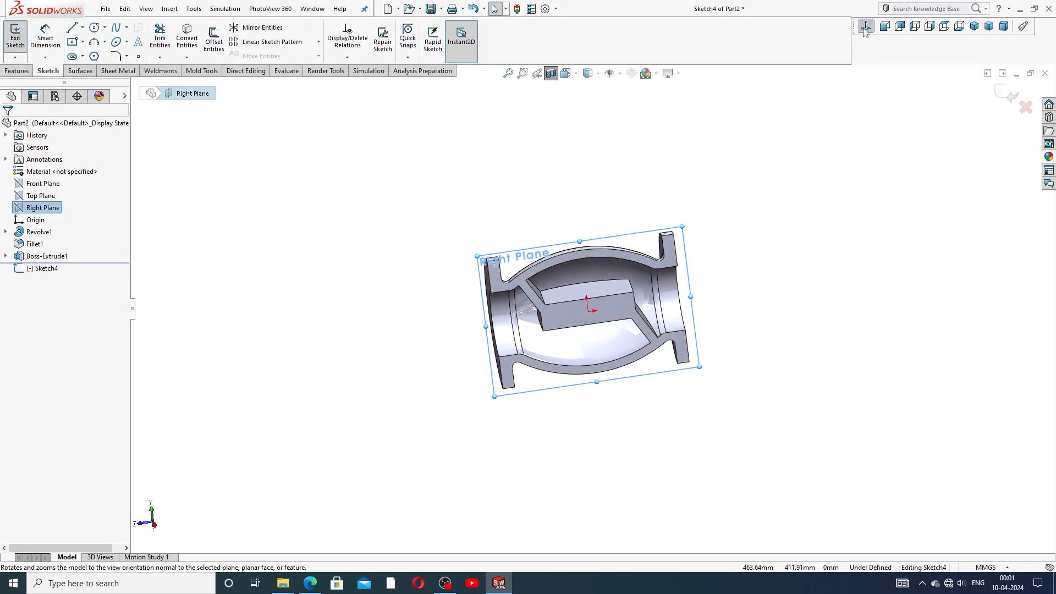
click(865, 25)
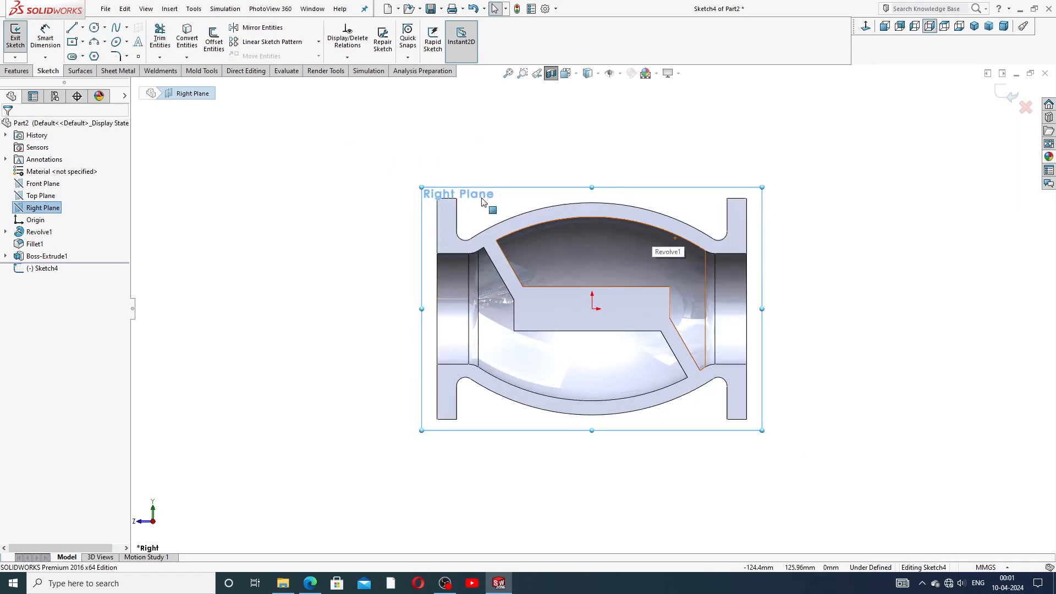
click(83, 27)
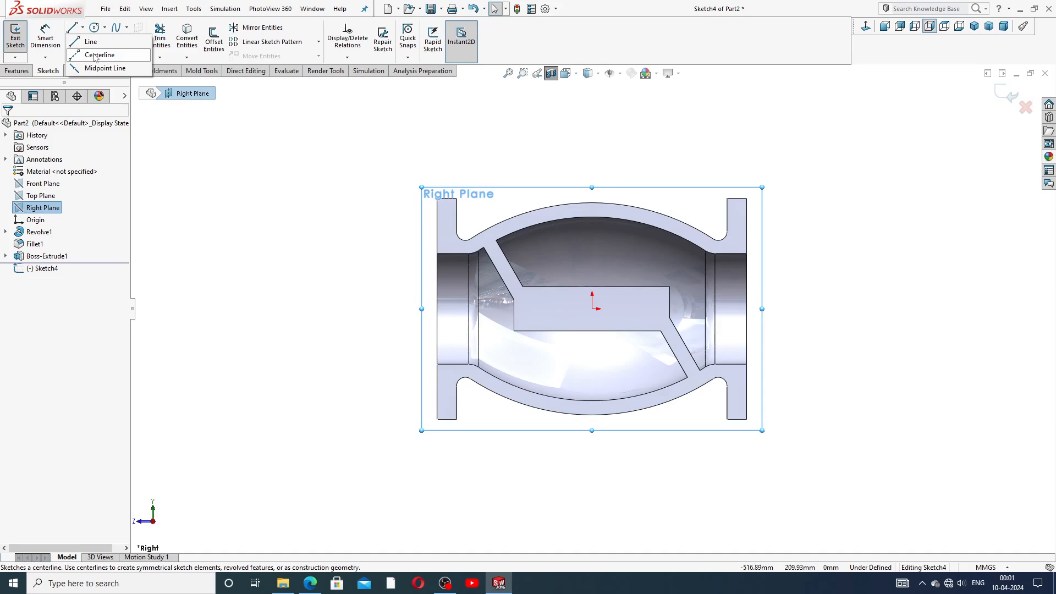
click(97, 55)
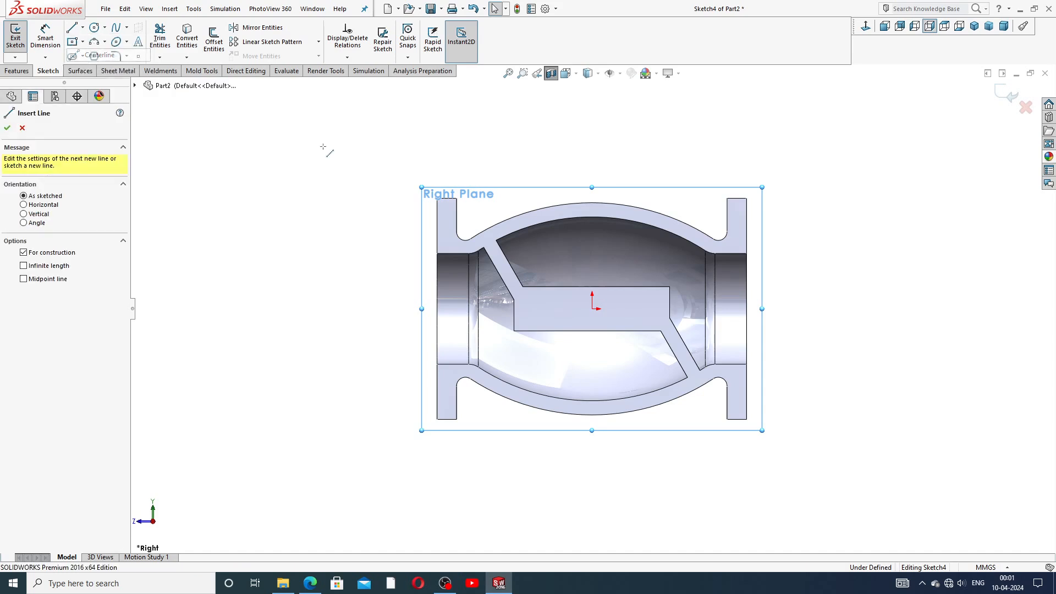
click(592, 113)
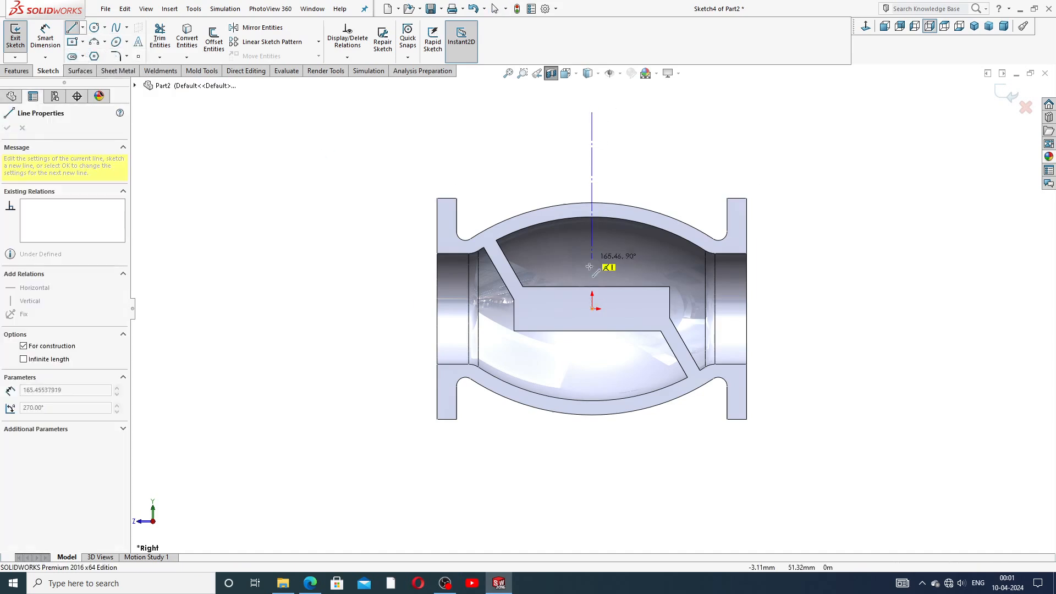
click(591, 309)
right_click(682, 179)
click(699, 185)
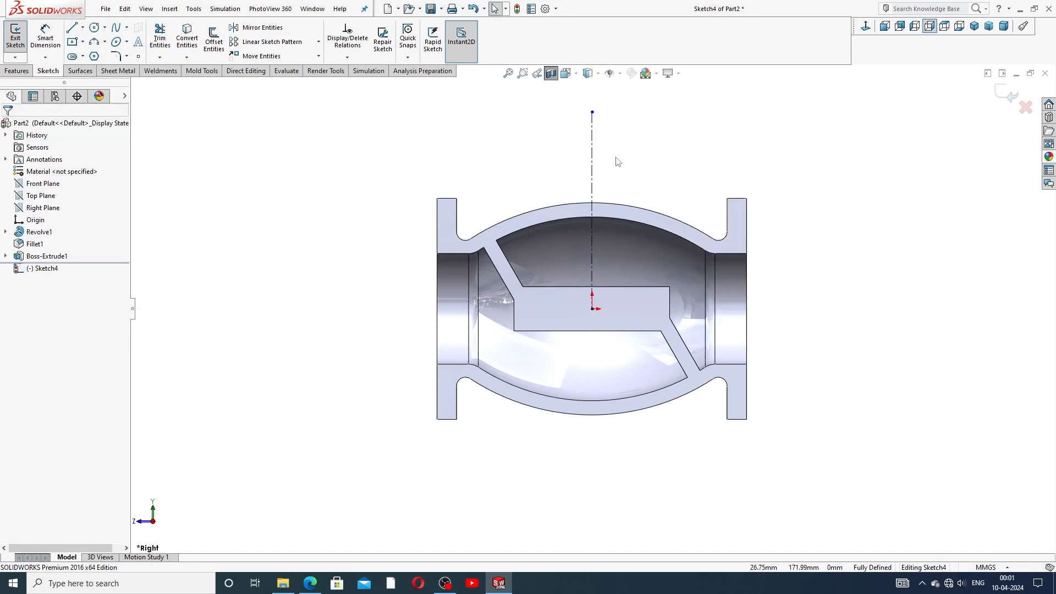
Step: Extend the vertical centerline so its upper end lies about 316 mm above the origin
key(f)
drag(587, 206, 585, 146)
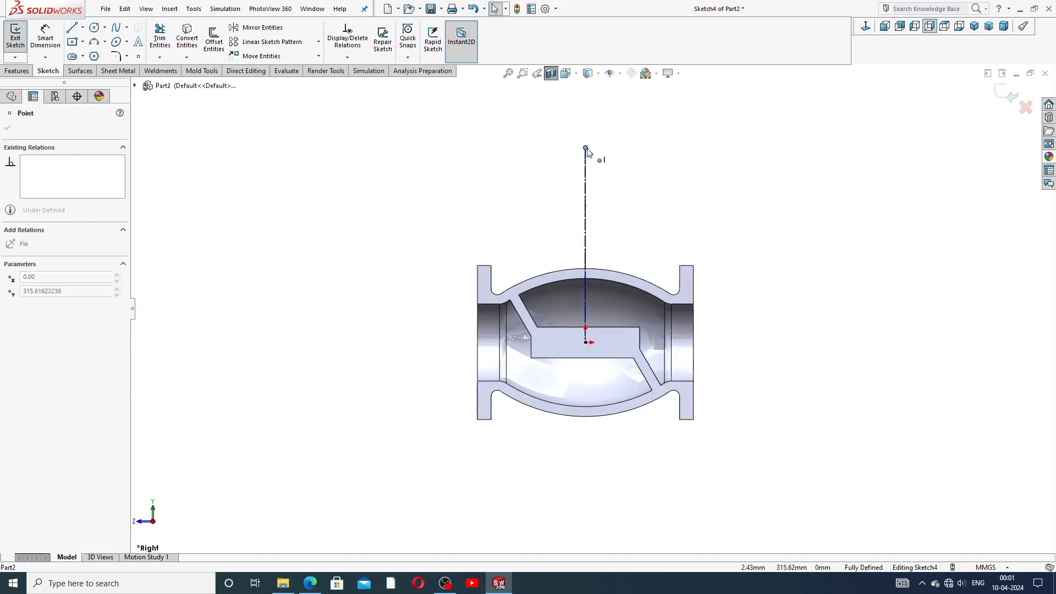
click(641, 200)
scroll(613, 347, down, 1)
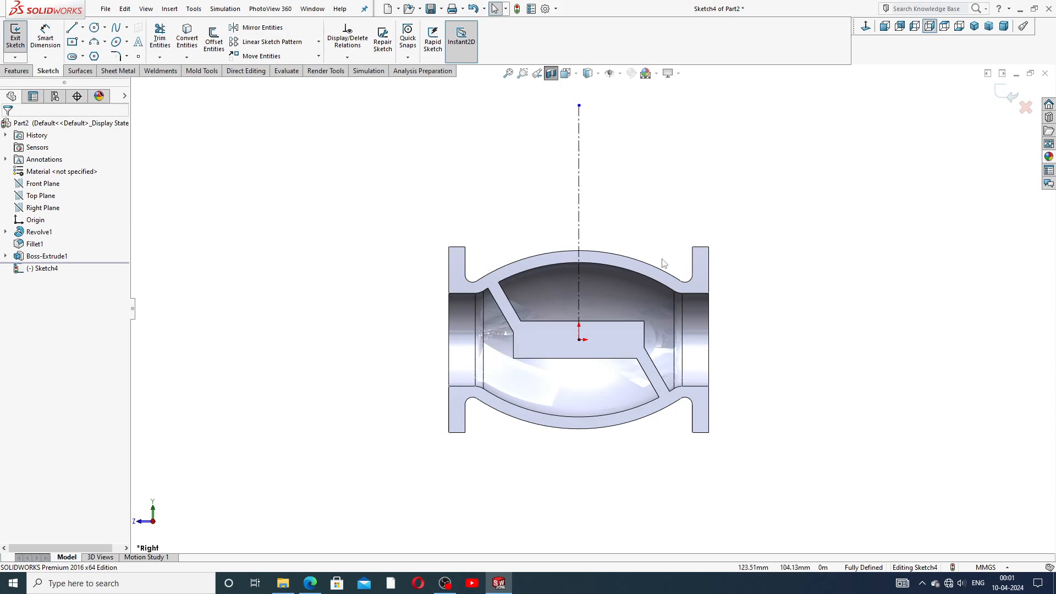
Step: Sketch a closed neck-wall profile beside the centerline, about 231 mm tall and 44 mm wide on top, with an inner tangent arc of about 32 mm radius
click(72, 28)
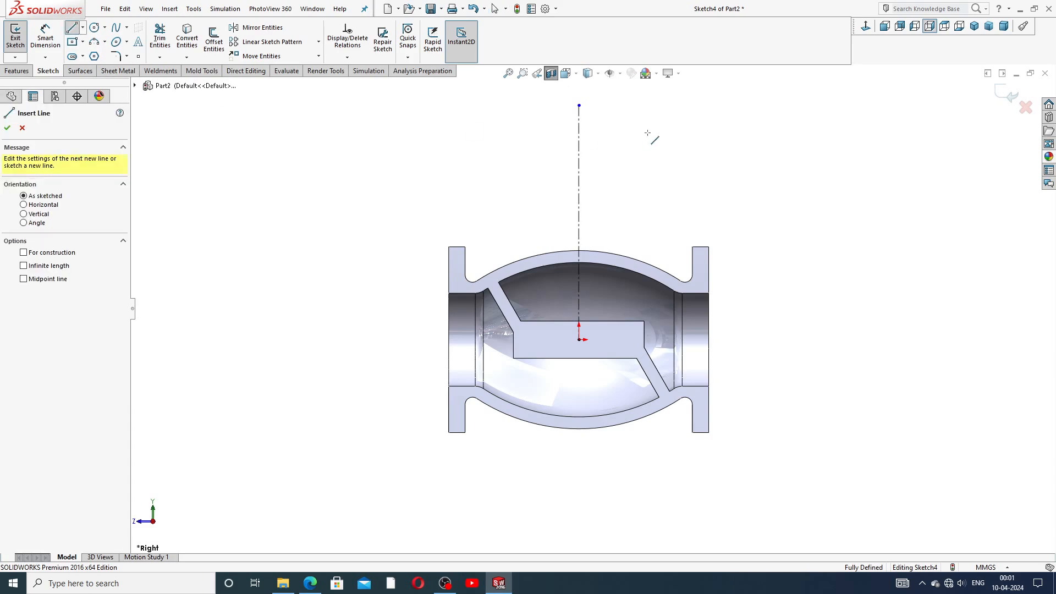
click(613, 133)
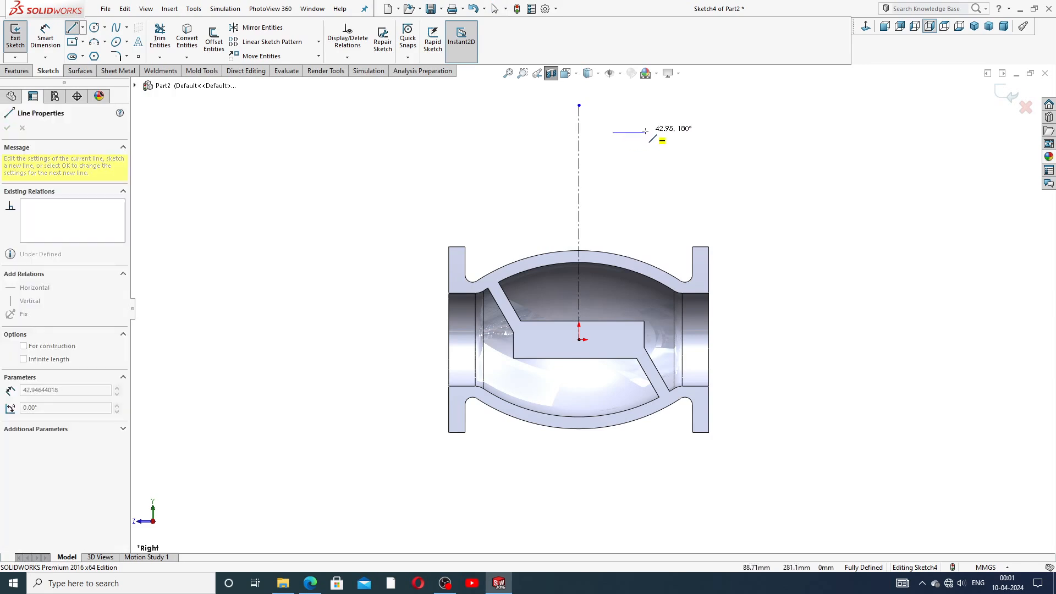
click(647, 132)
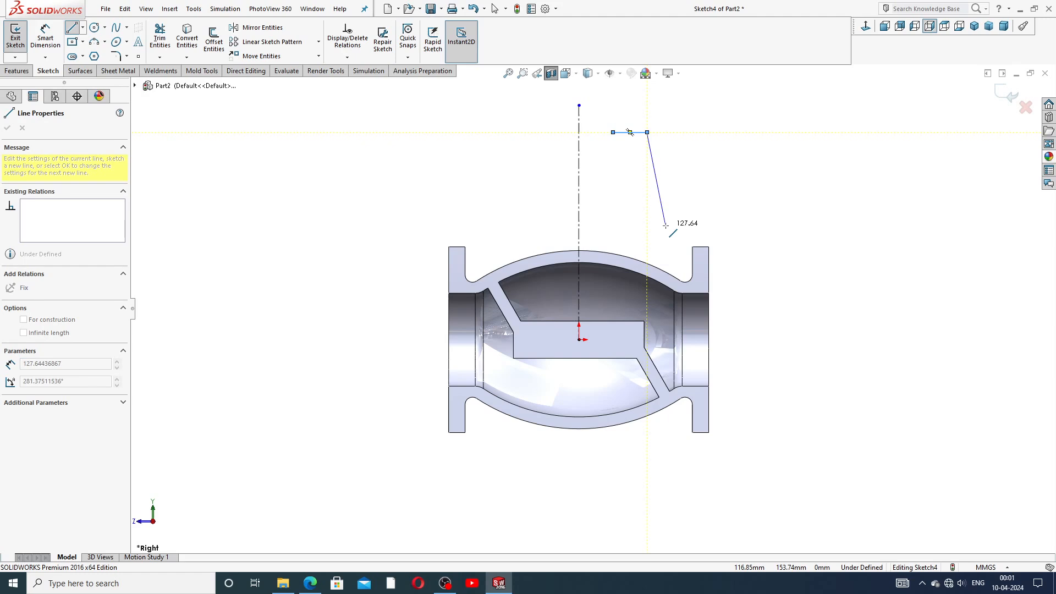
click(646, 302)
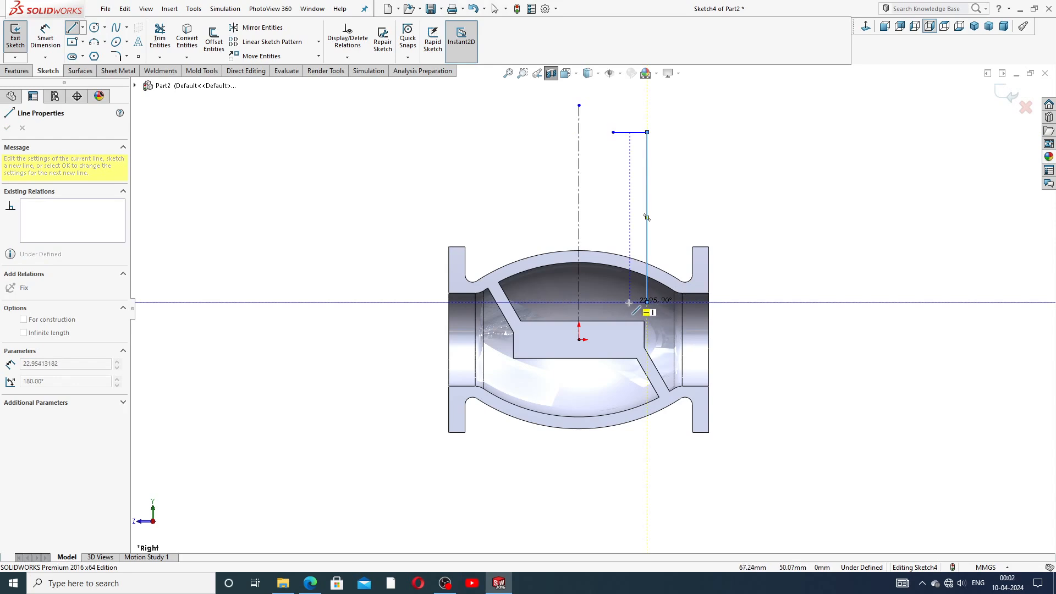
click(625, 302)
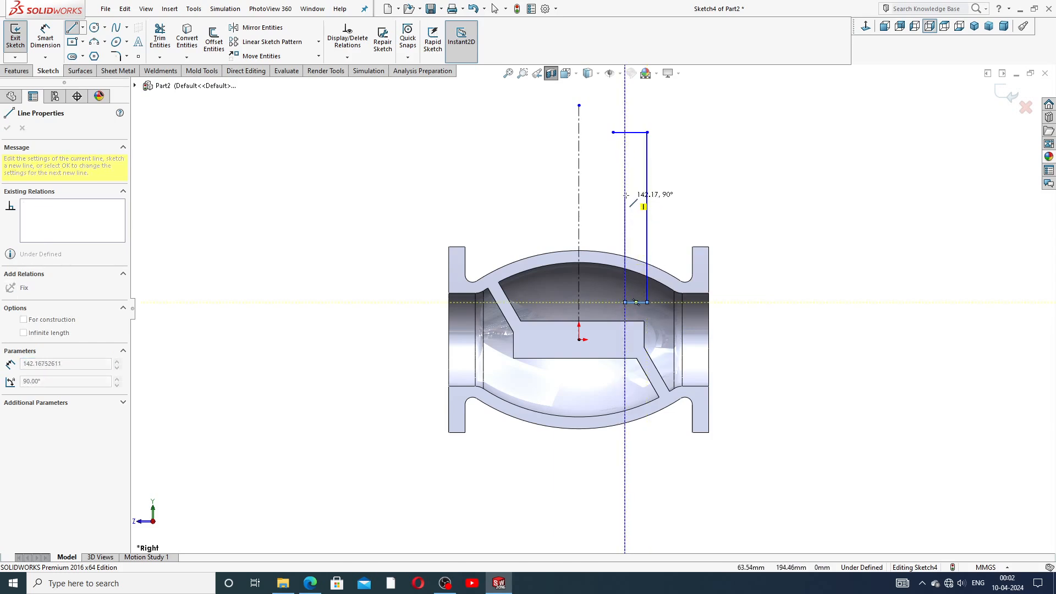
click(625, 161)
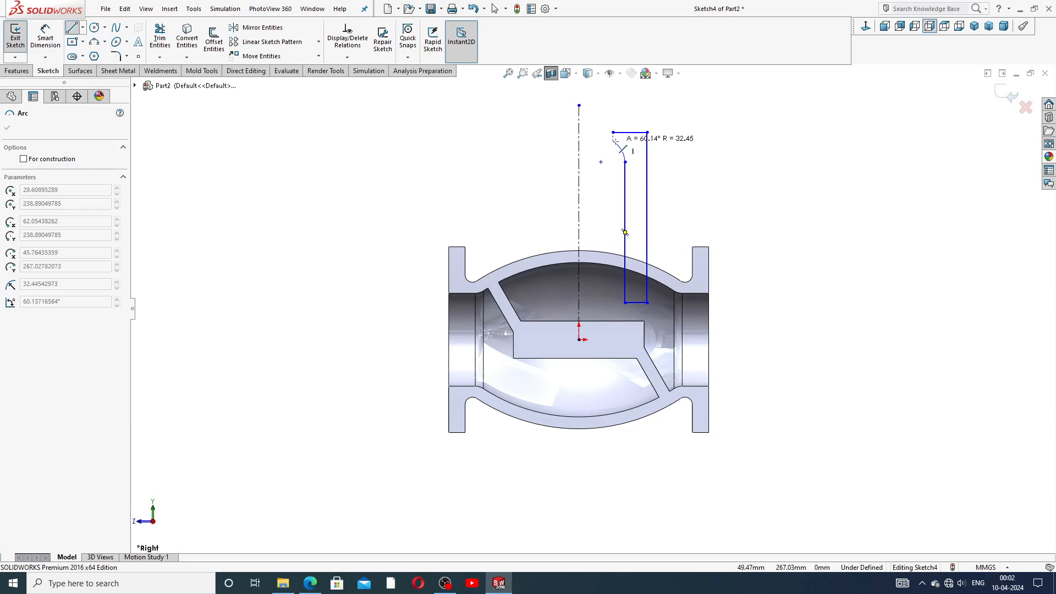
click(613, 141)
click(613, 133)
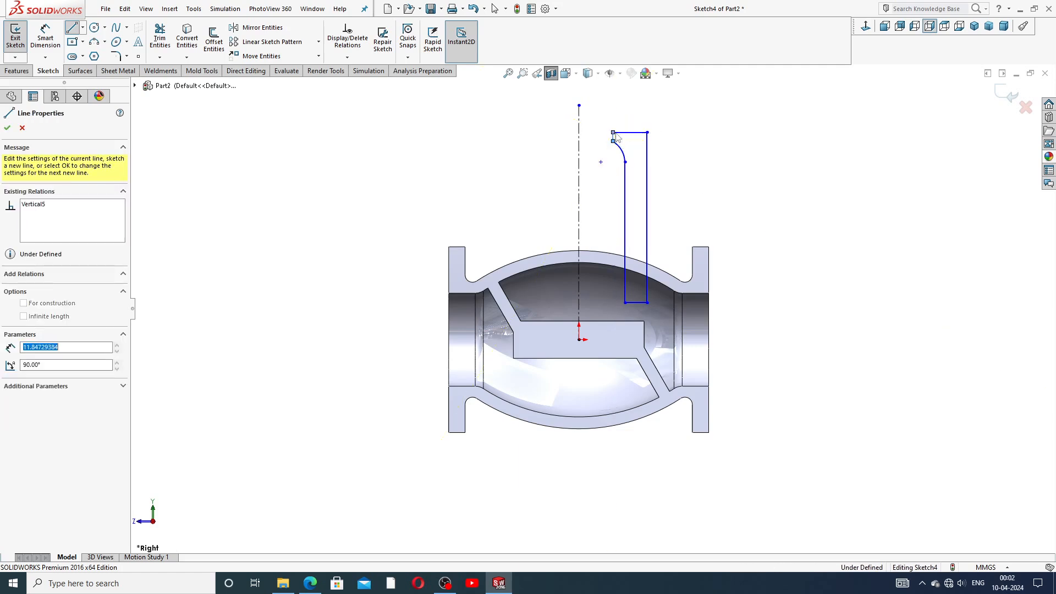
right_click(692, 129)
click(720, 138)
scroll(660, 138, down, 2)
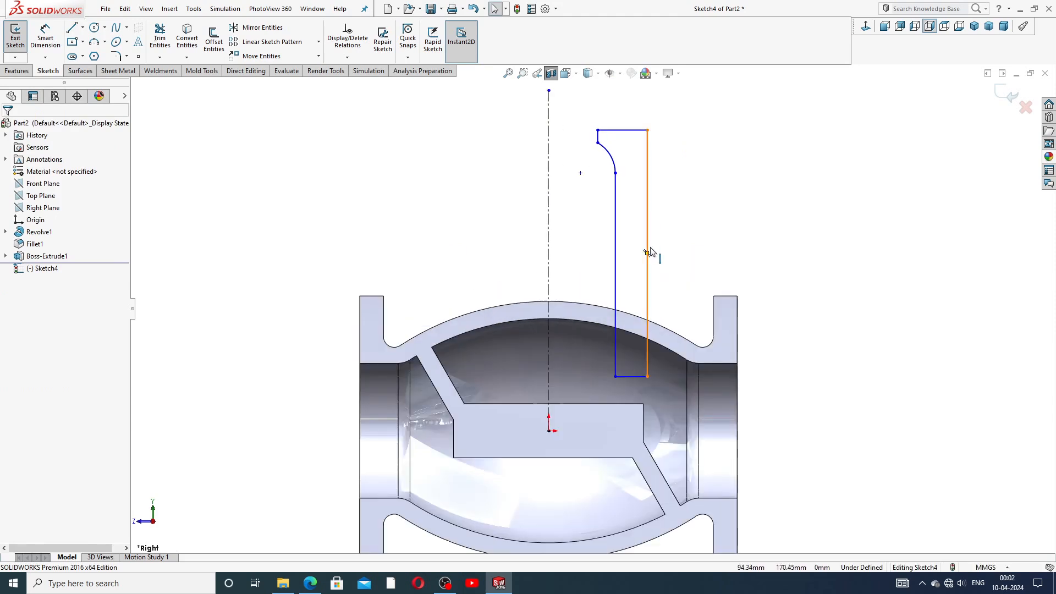
scroll(652, 224, up, 2)
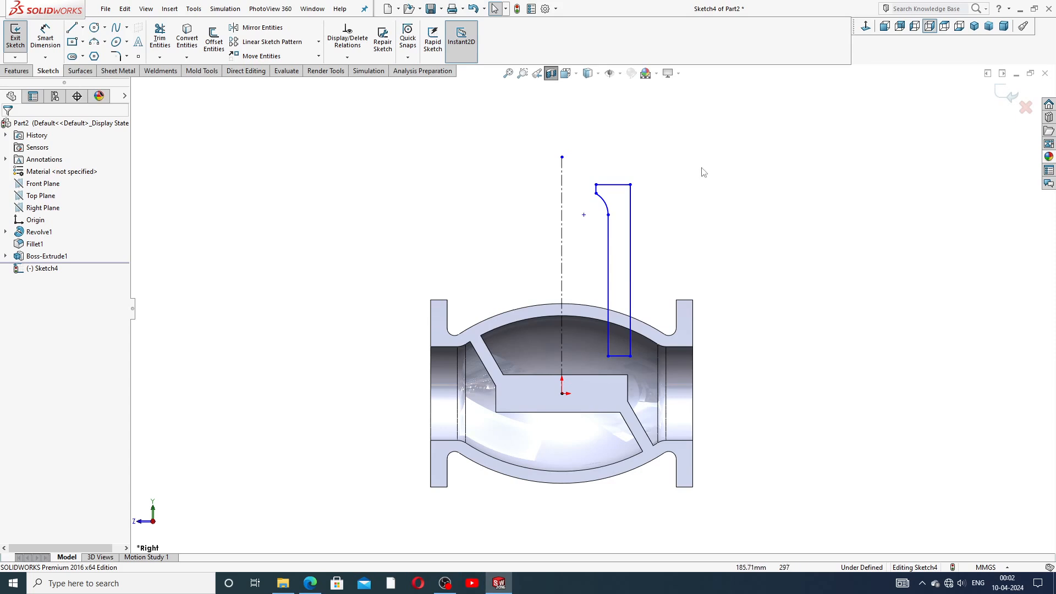
Step: Dimension the short vertical line above the inner arc to 5 mm
click(44, 37)
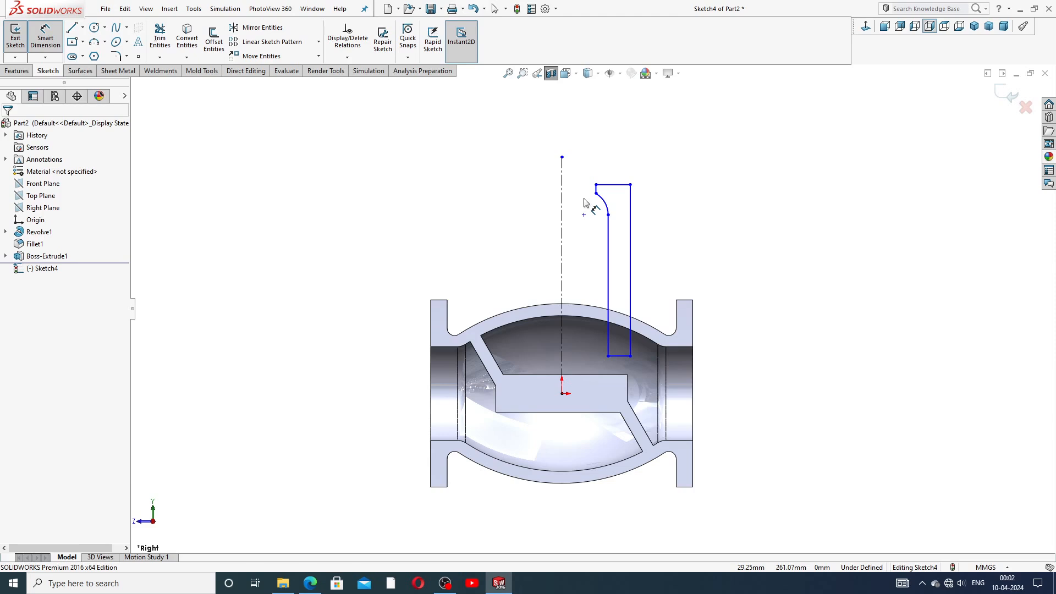
scroll(585, 202, down, 4)
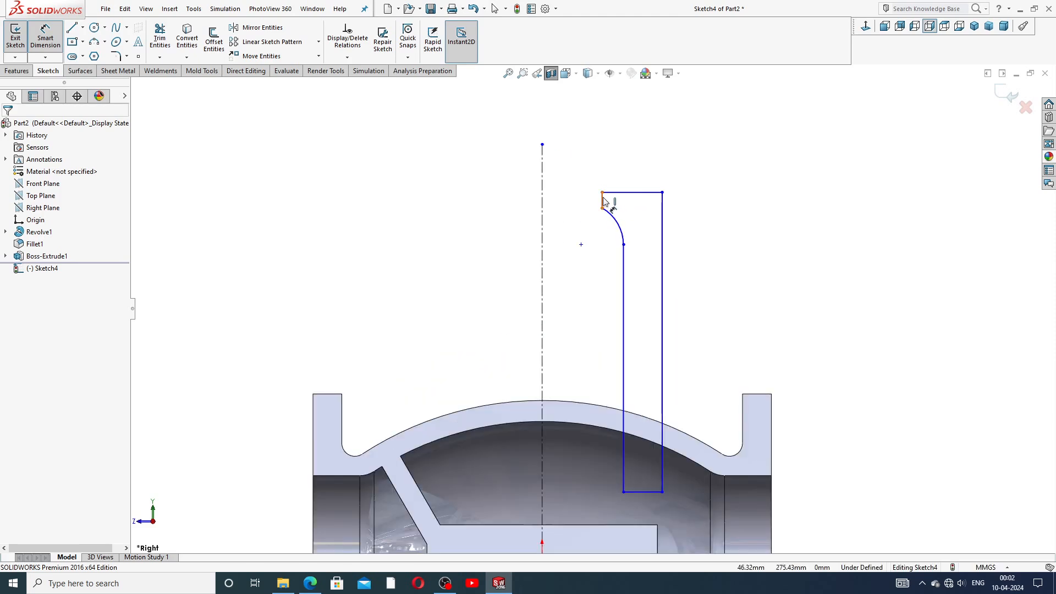
click(603, 201)
click(589, 199)
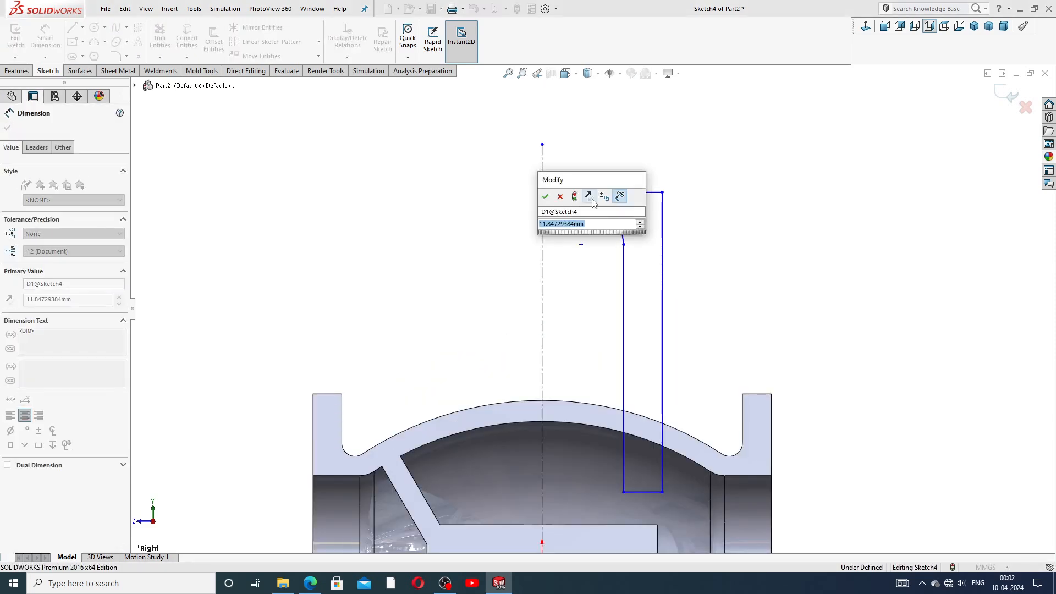
text(5)
key(Return)
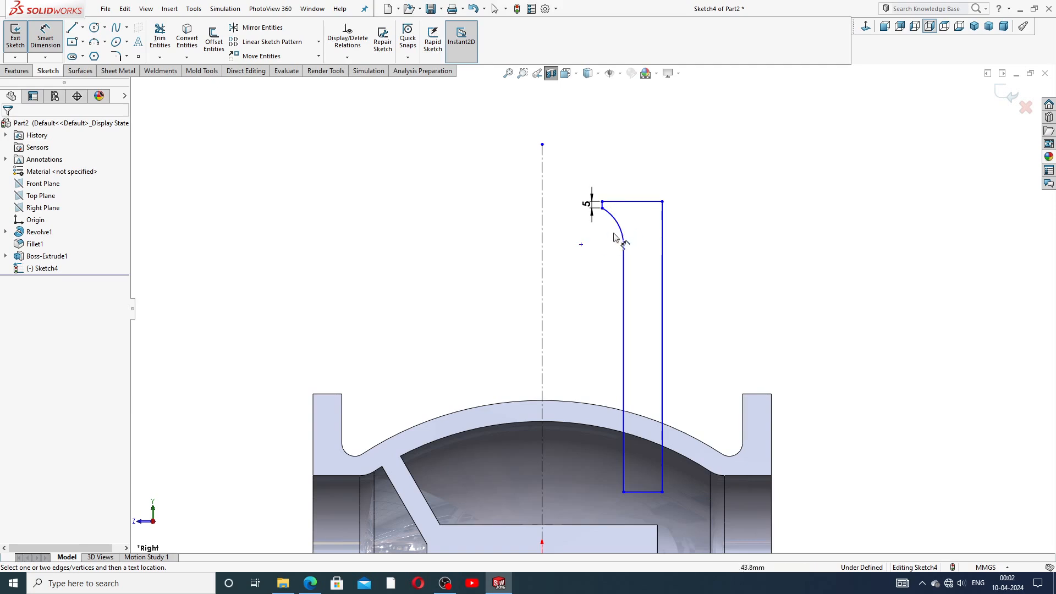
right_click(718, 170)
click(748, 164)
Step: Make the arc's center point vertical with the arc's upper endpoint
scroll(609, 224, down, 3)
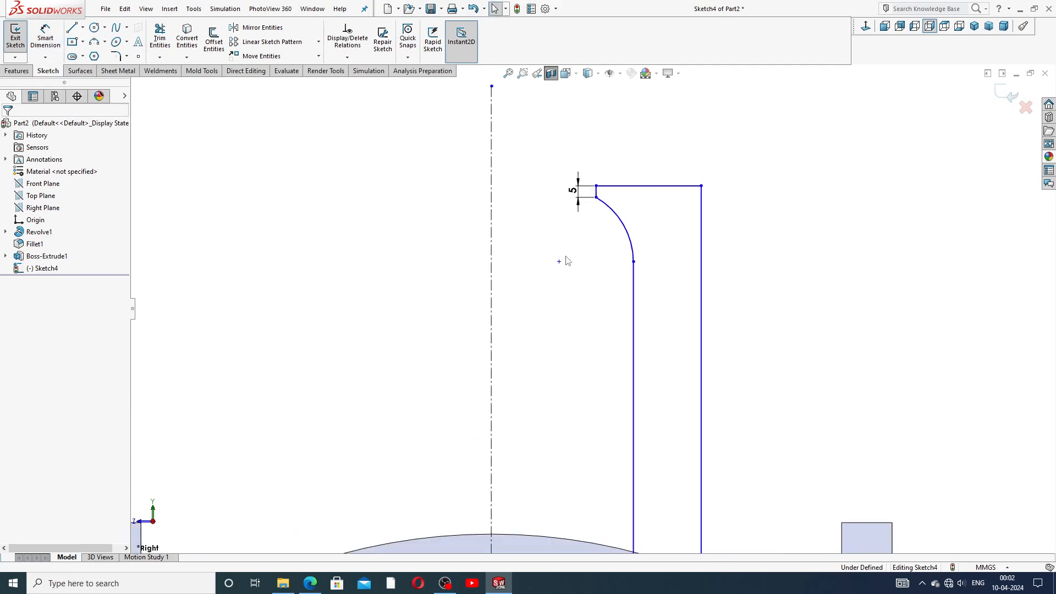
click(559, 261)
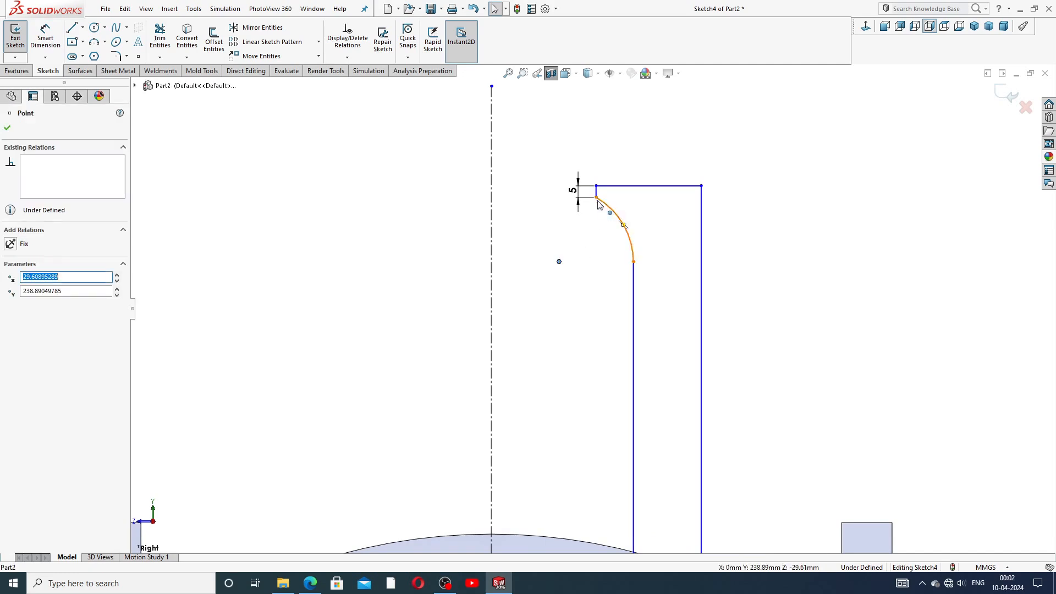
ctrl+click(596, 197)
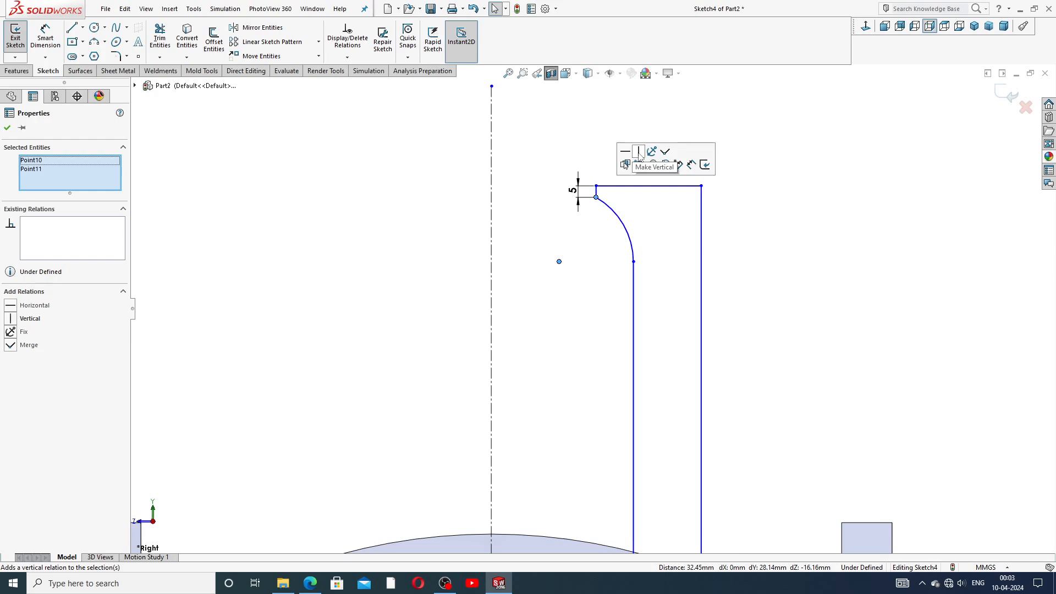
click(638, 155)
click(825, 190)
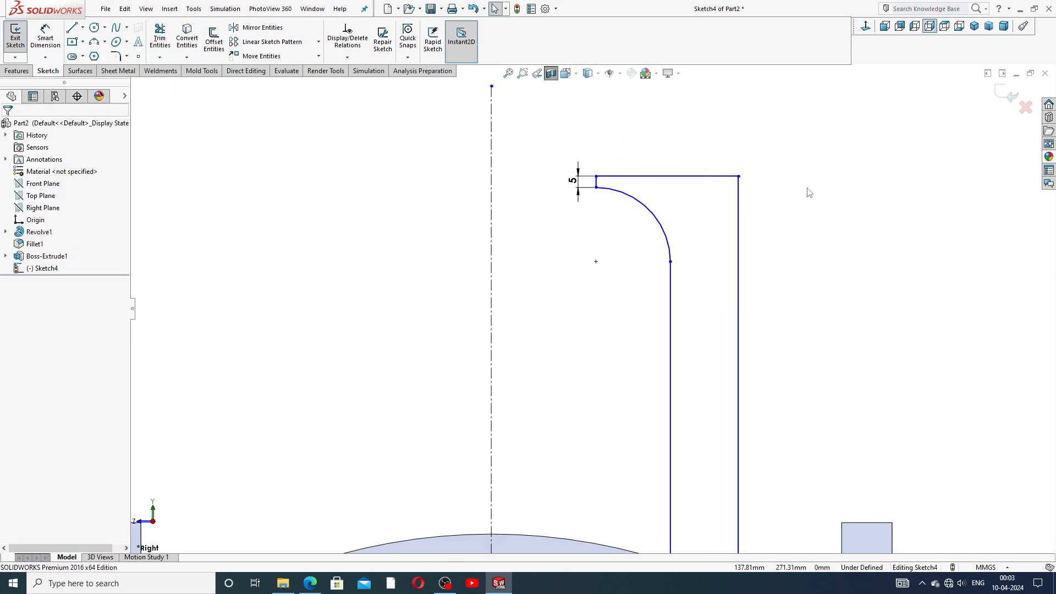
scroll(757, 289, up, 4)
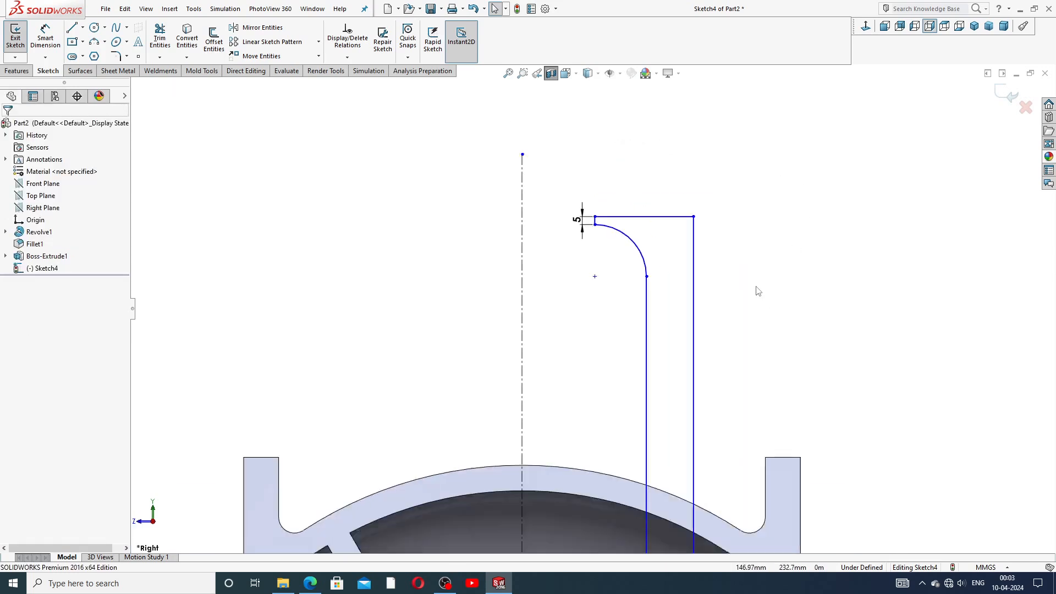
Step: Dimension the profile's upper inner corner 81 mm from the vertical centerline
click(54, 39)
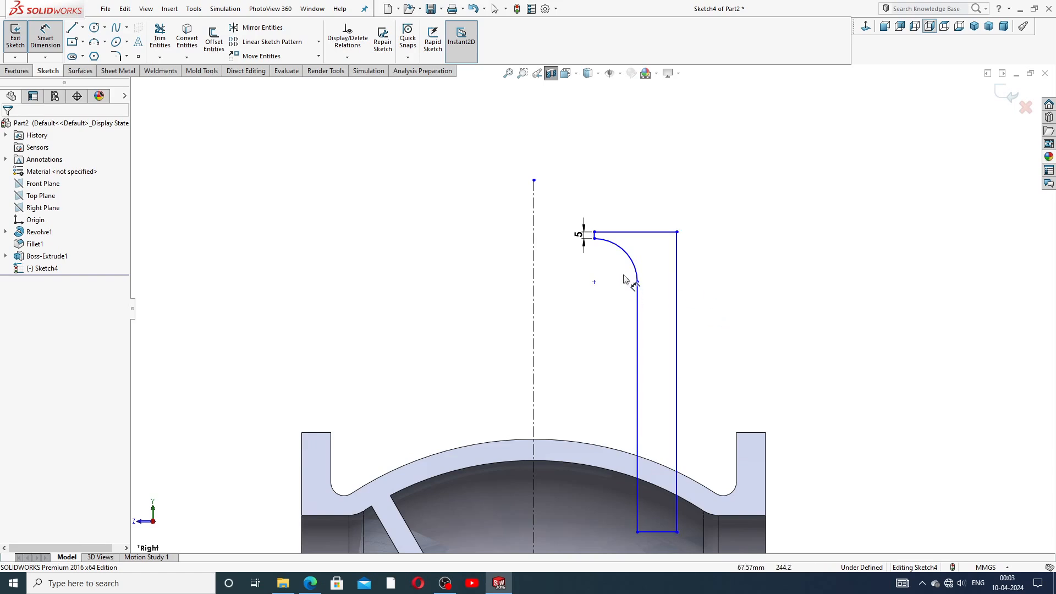
scroll(628, 278, down, 2)
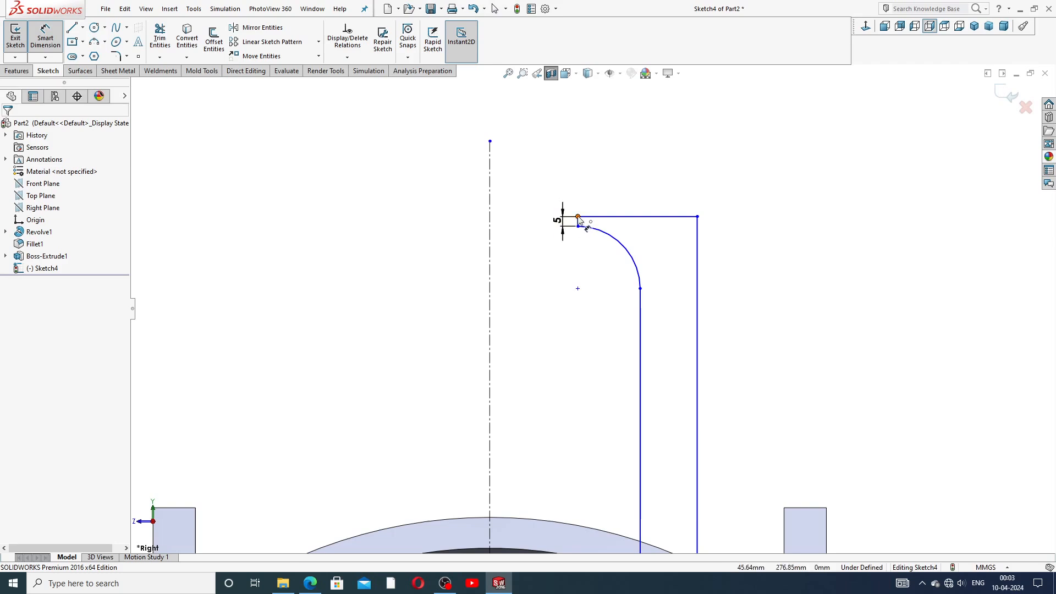
click(578, 217)
click(490, 225)
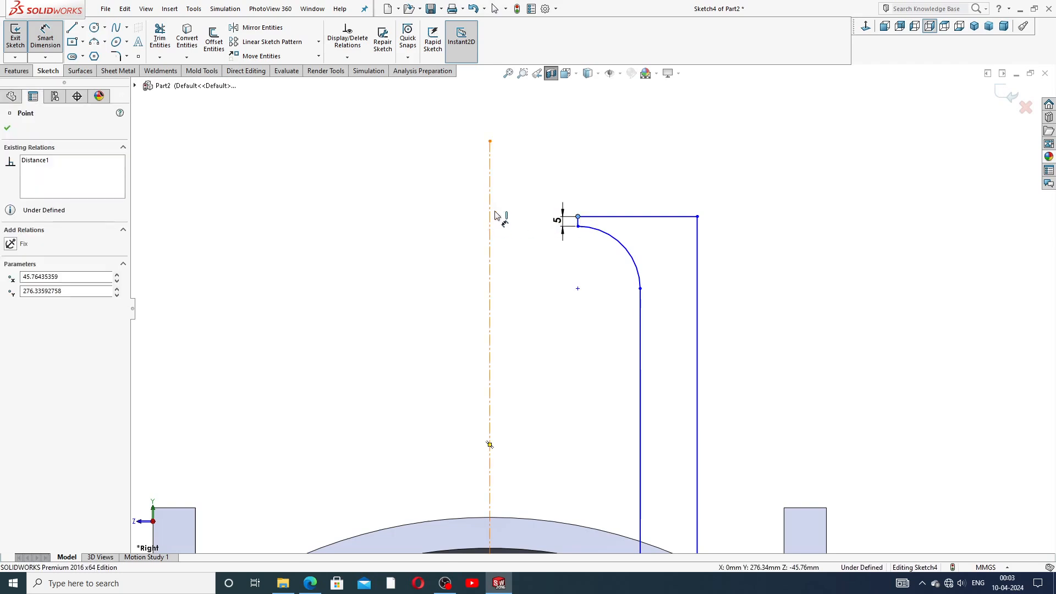
click(533, 179)
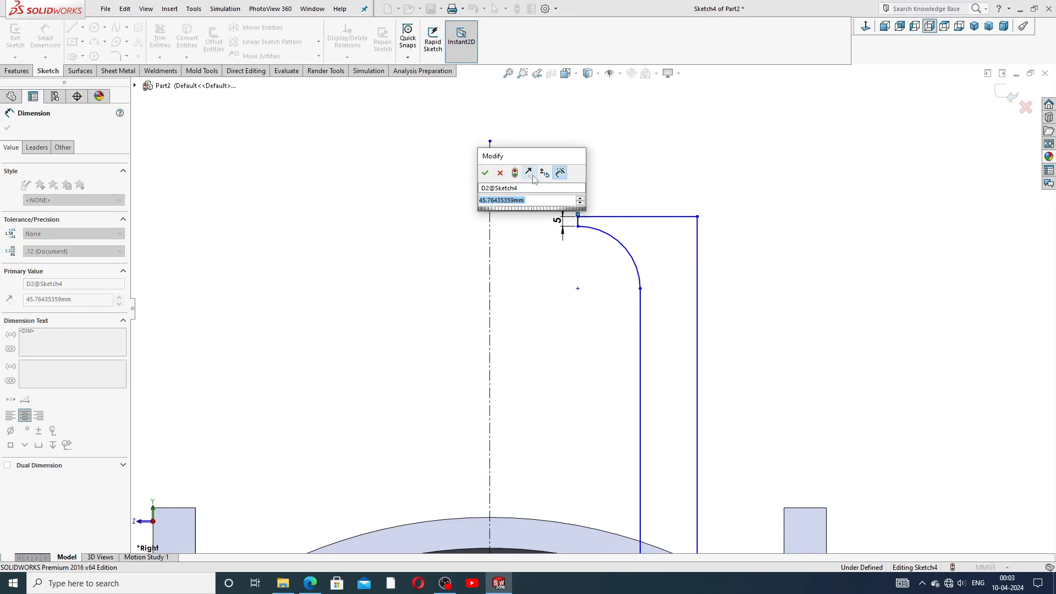
text(81)
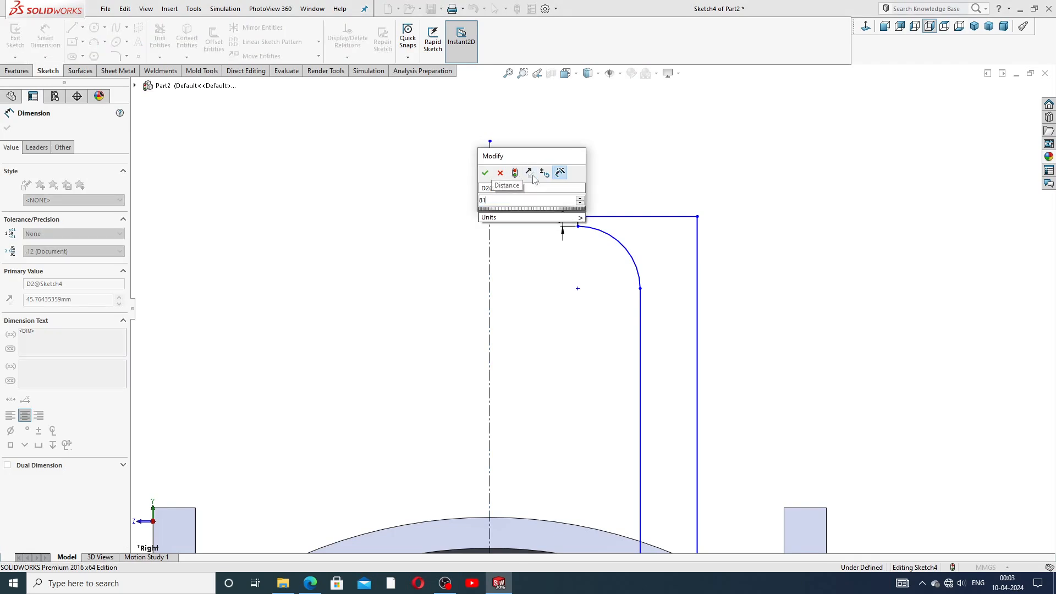
key(Return)
click(688, 139)
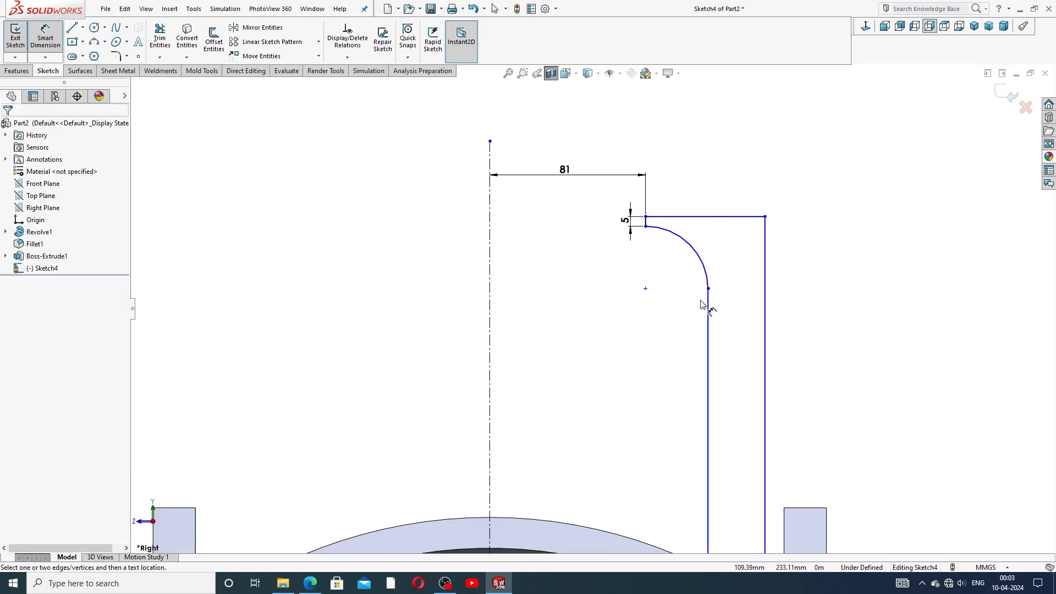
Step: Dimension the long inner vertical line 85 mm from the centerline and place the dimension just above the 81 mm one
scroll(704, 309, up, 1)
click(688, 316)
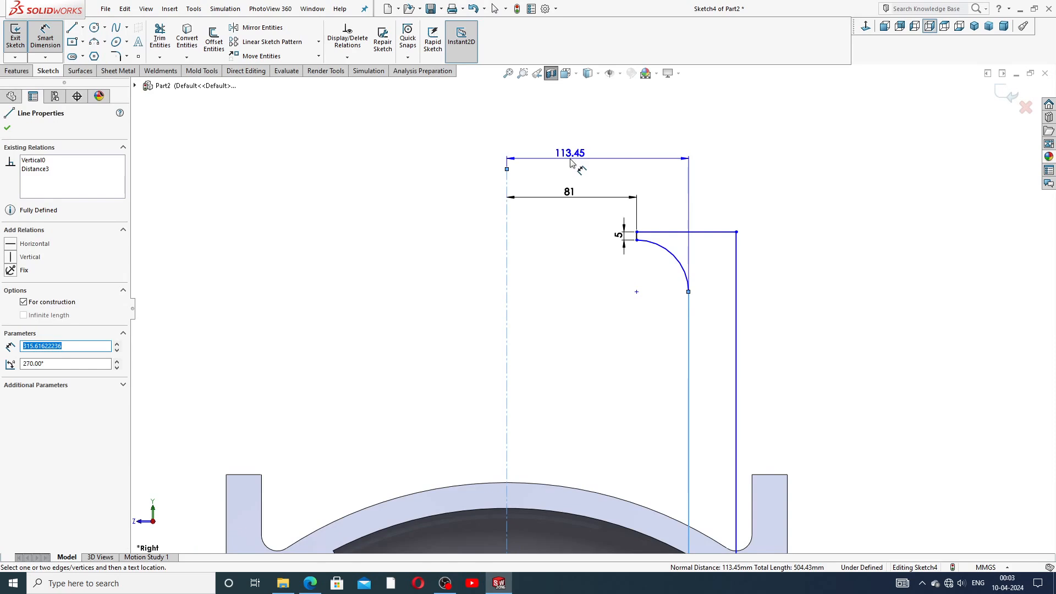
click(570, 161)
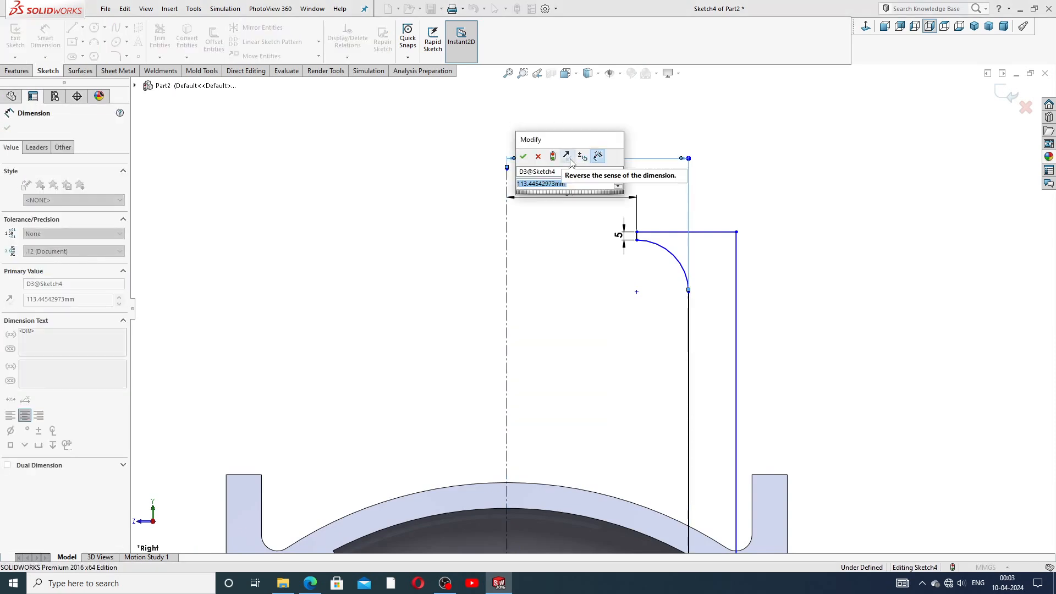
text(85)
key(Return)
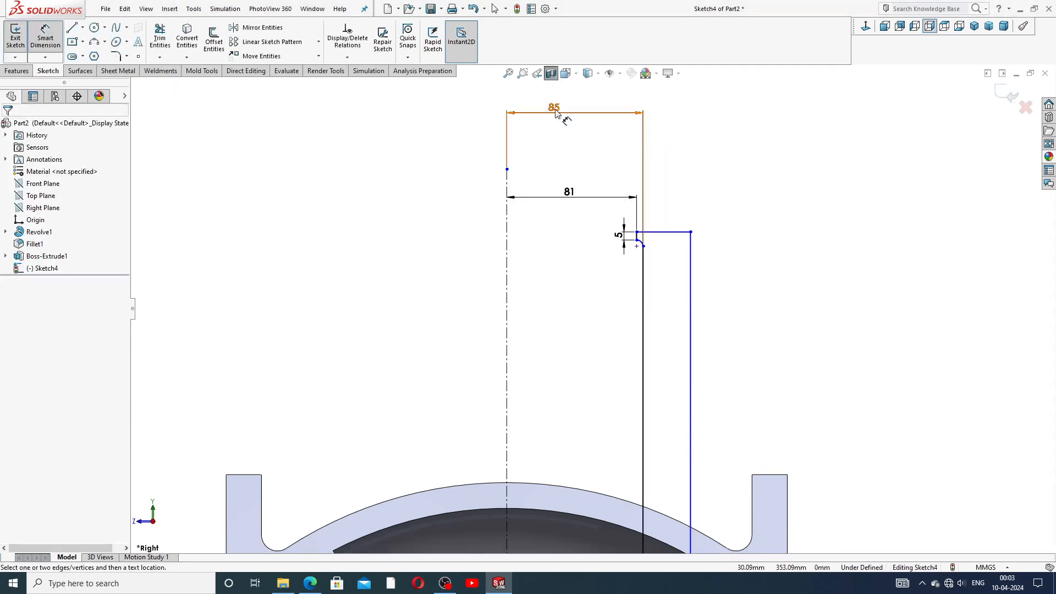
drag(553, 107, 566, 171)
click(474, 142)
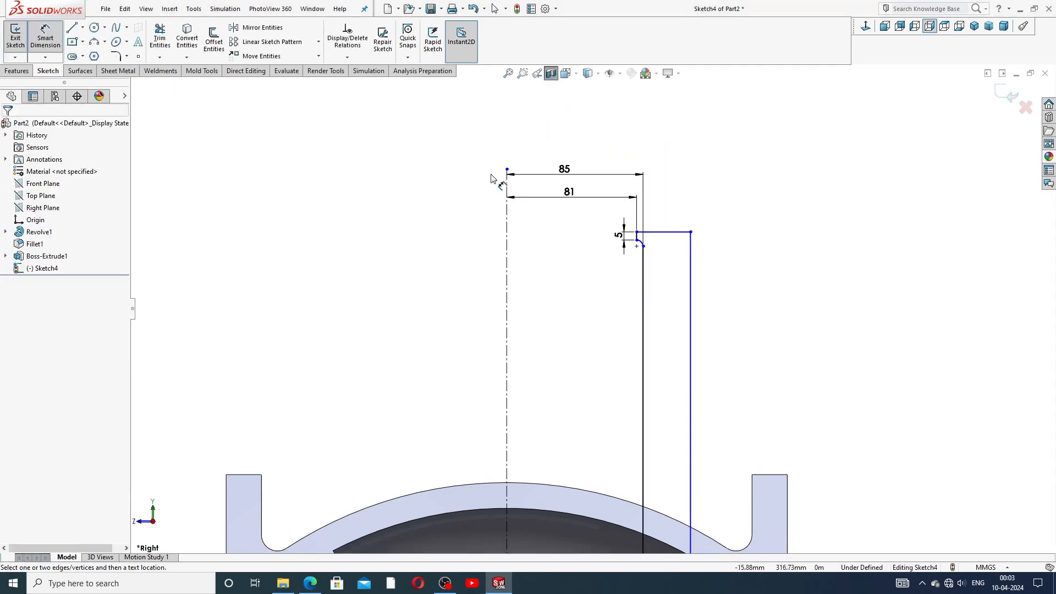
Step: Dimension the profile's upper outer corner 138 mm from the centerline
click(690, 232)
click(507, 254)
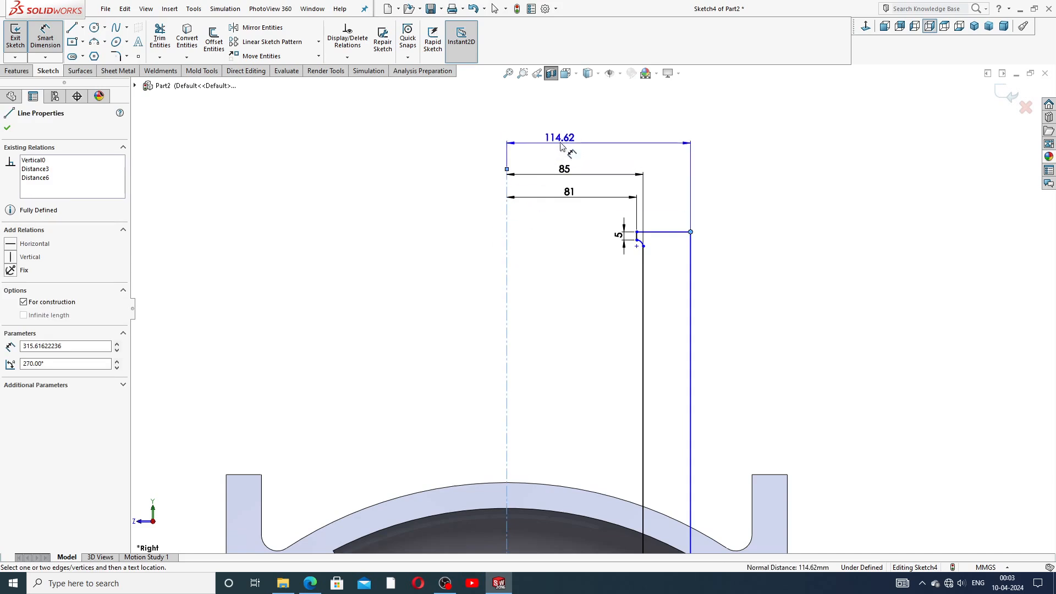
click(568, 142)
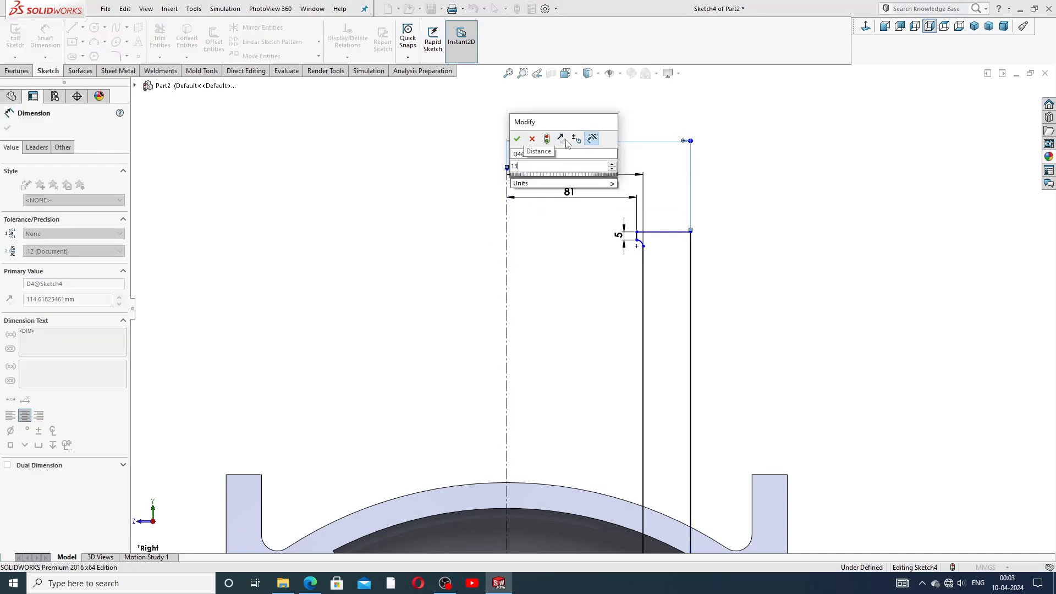
key(Return)
click(804, 180)
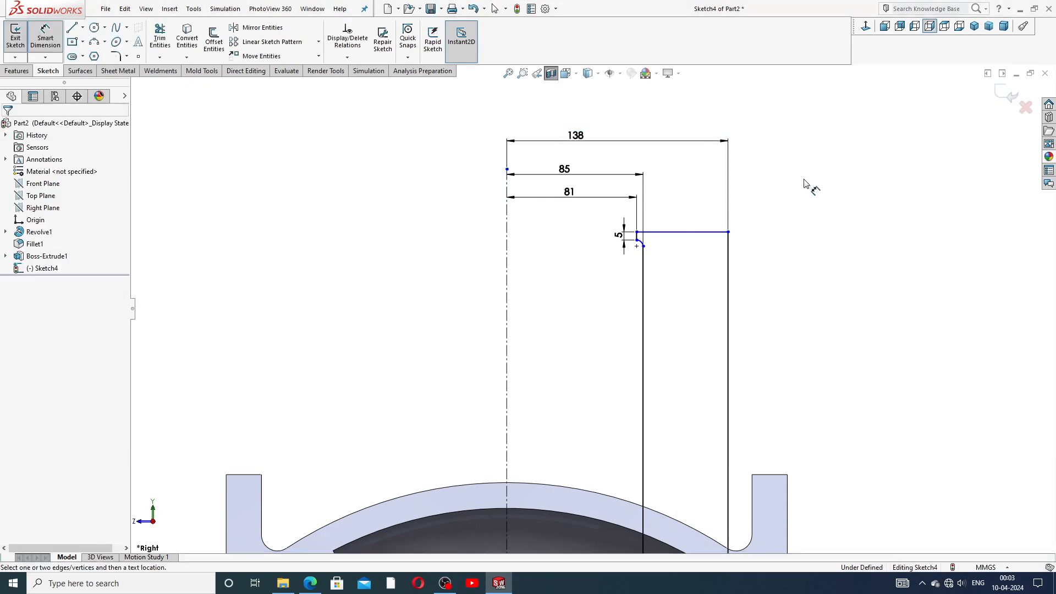
scroll(726, 207, up, 2)
scroll(674, 391, down, 2)
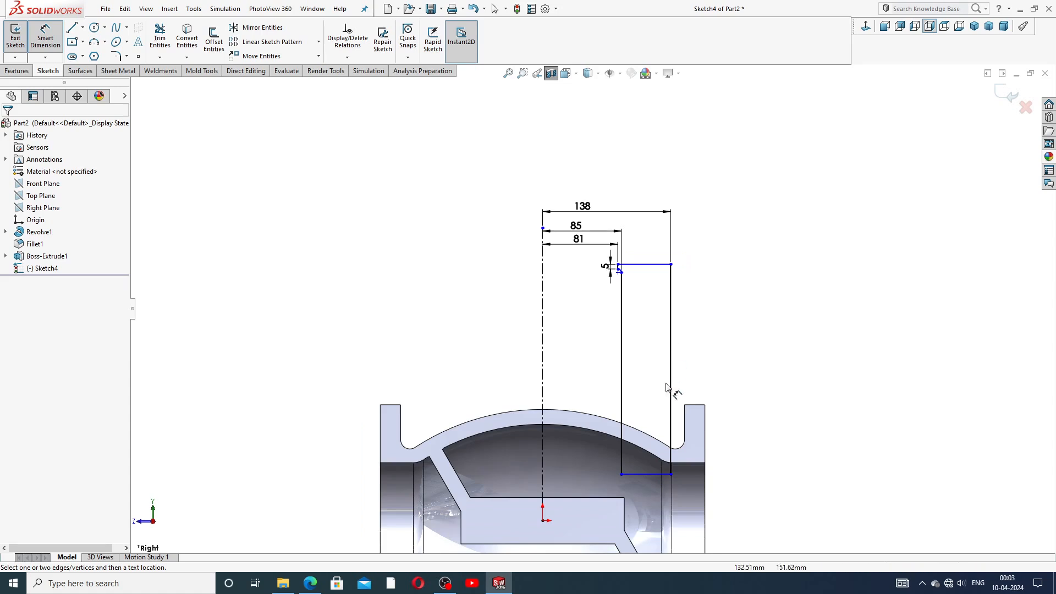
right_click(766, 264)
click(802, 182)
scroll(726, 314, up, 1)
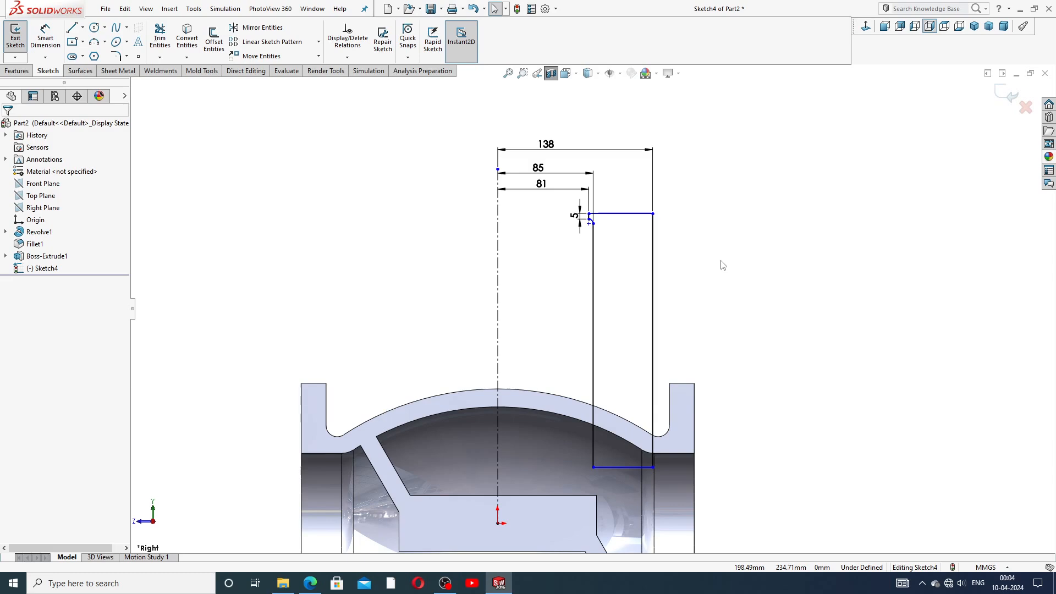
Step: Delete the profile's outer vertical line and the 138 mm dimension
right_click(812, 205)
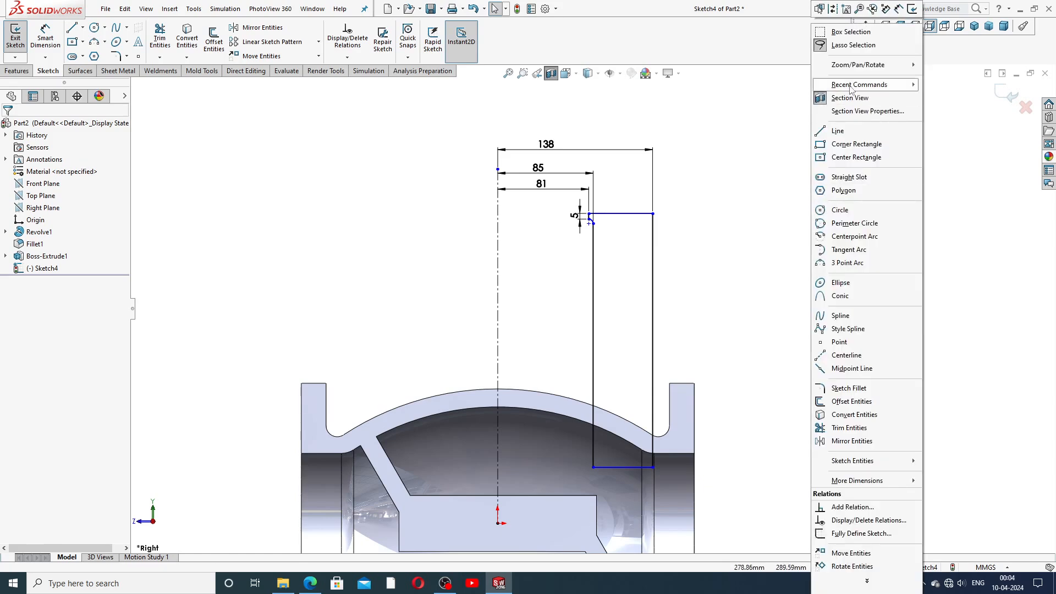
scroll(645, 319, down, 1)
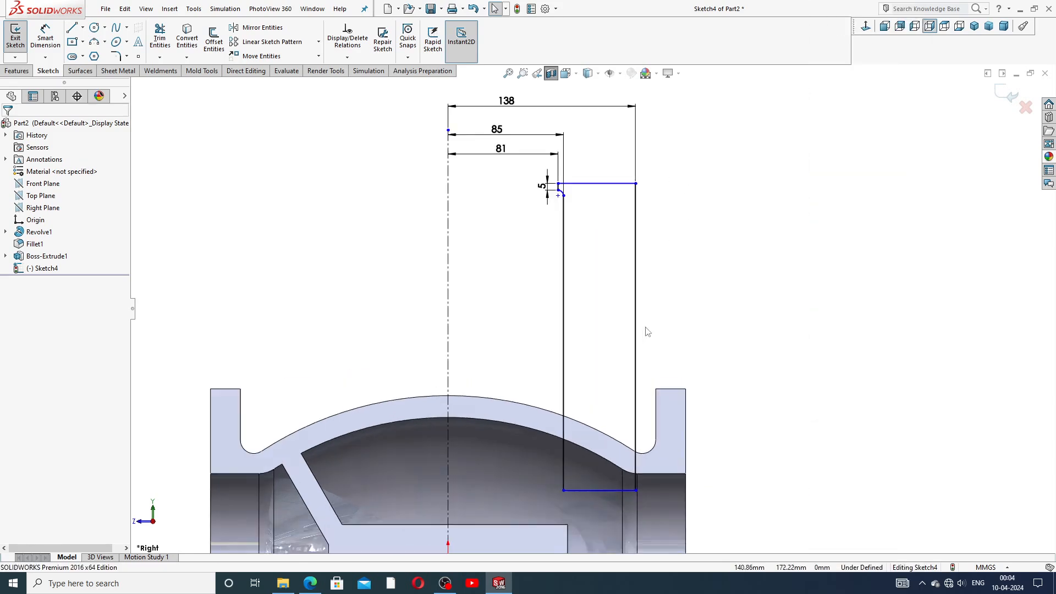
click(636, 287)
key(Delete)
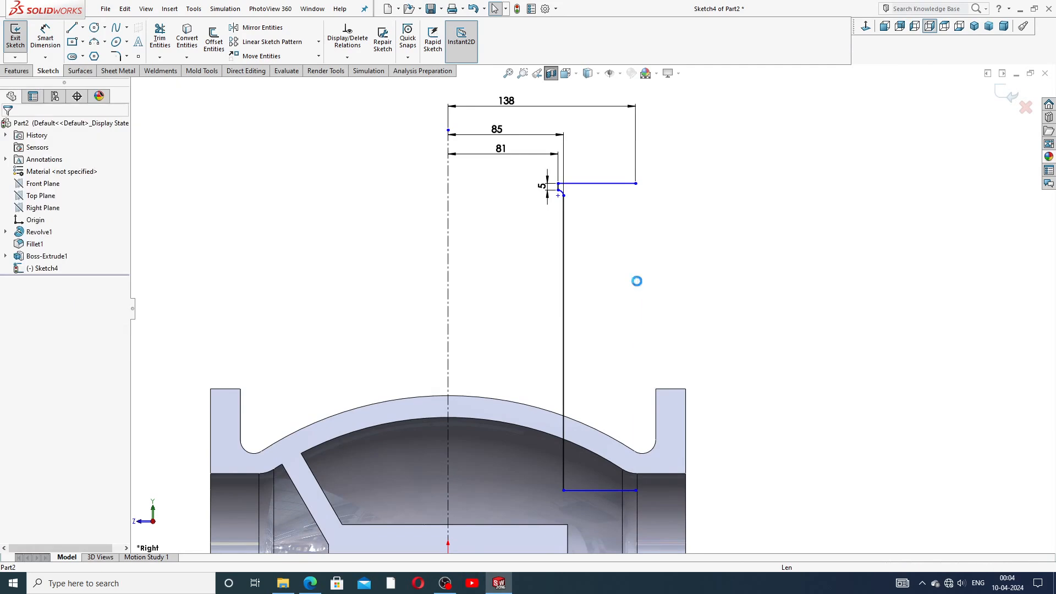
click(636, 184)
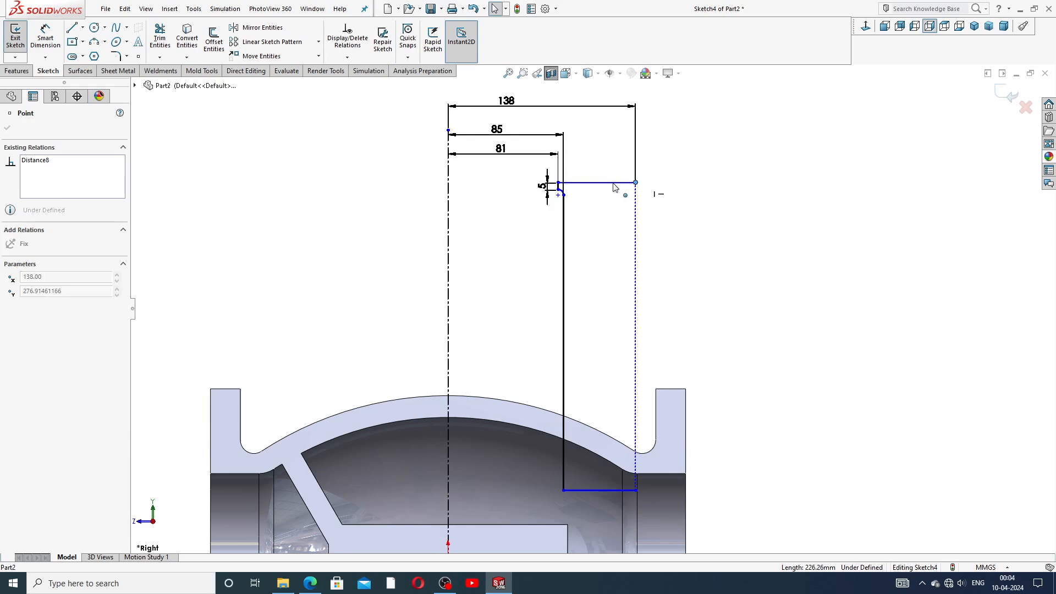
key(Delete)
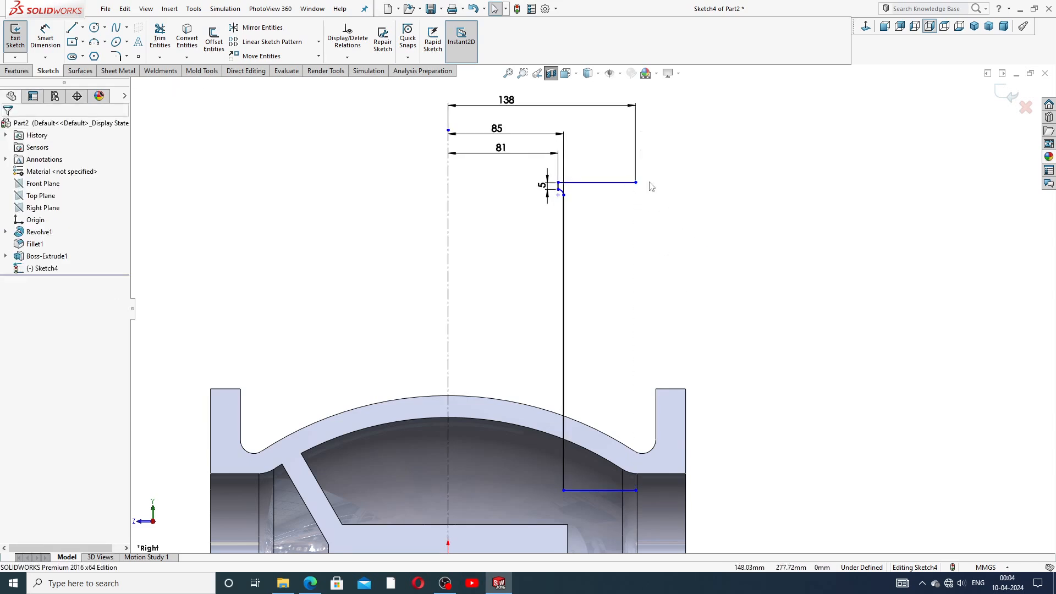
click(618, 106)
key(Delete)
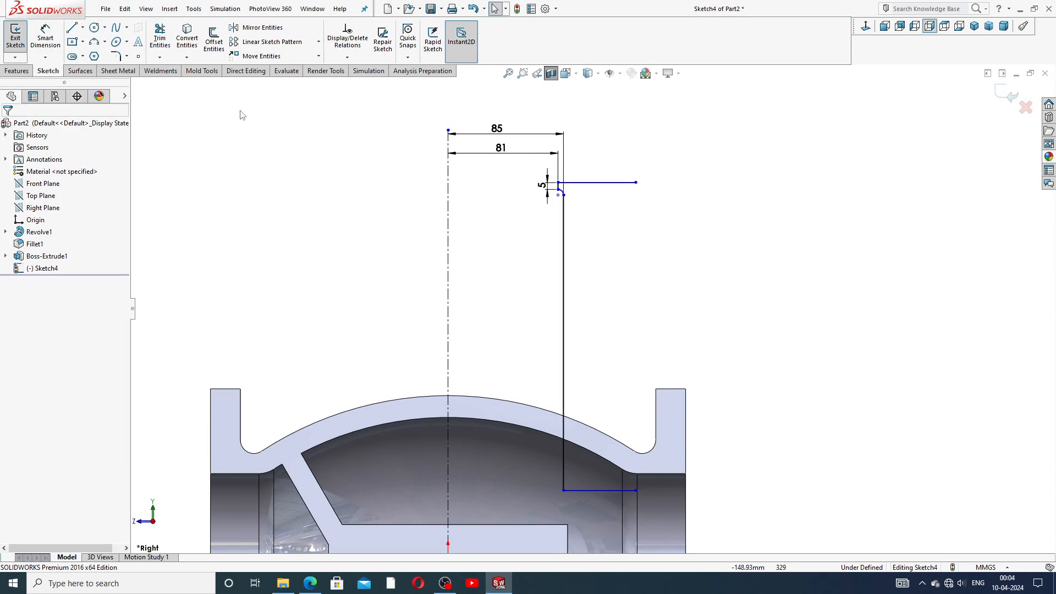
Step: Draw the stepped outer side: an edge about 36 mm down, a short inward underside, and a line about 190 mm long down to the bottom line
click(72, 27)
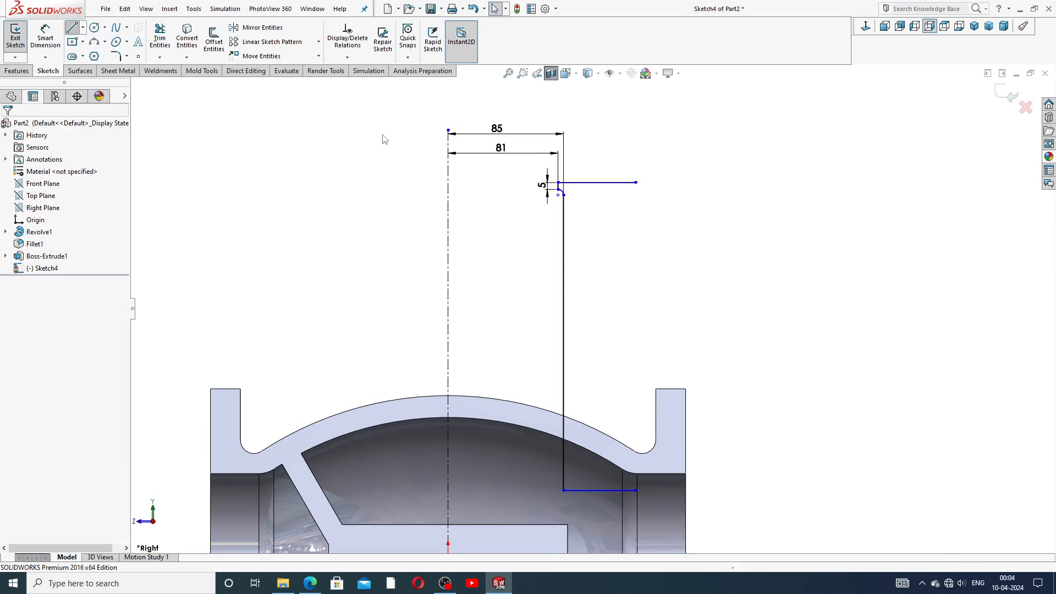
click(637, 182)
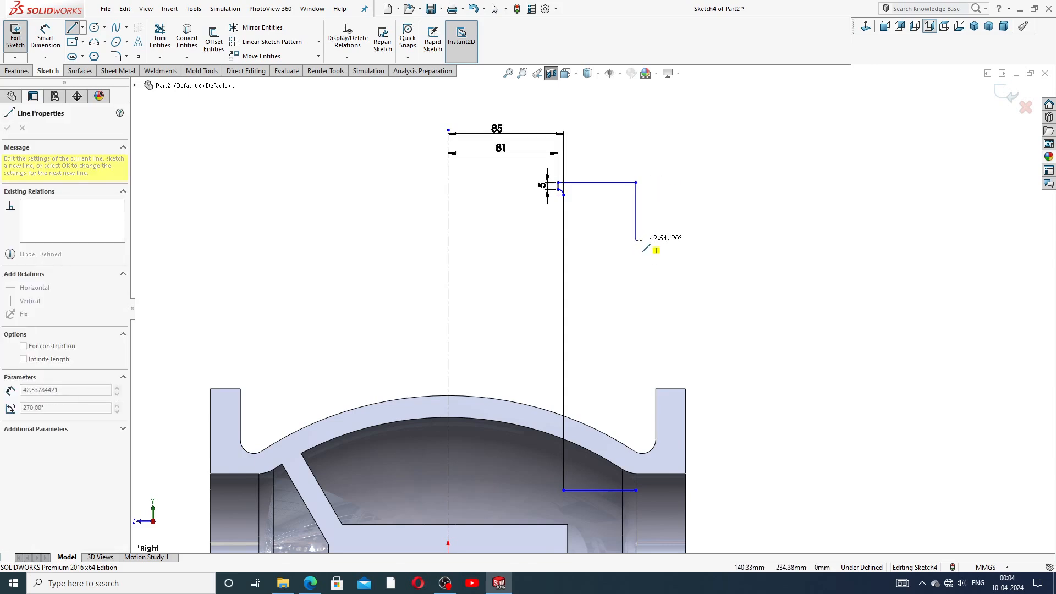
click(636, 231)
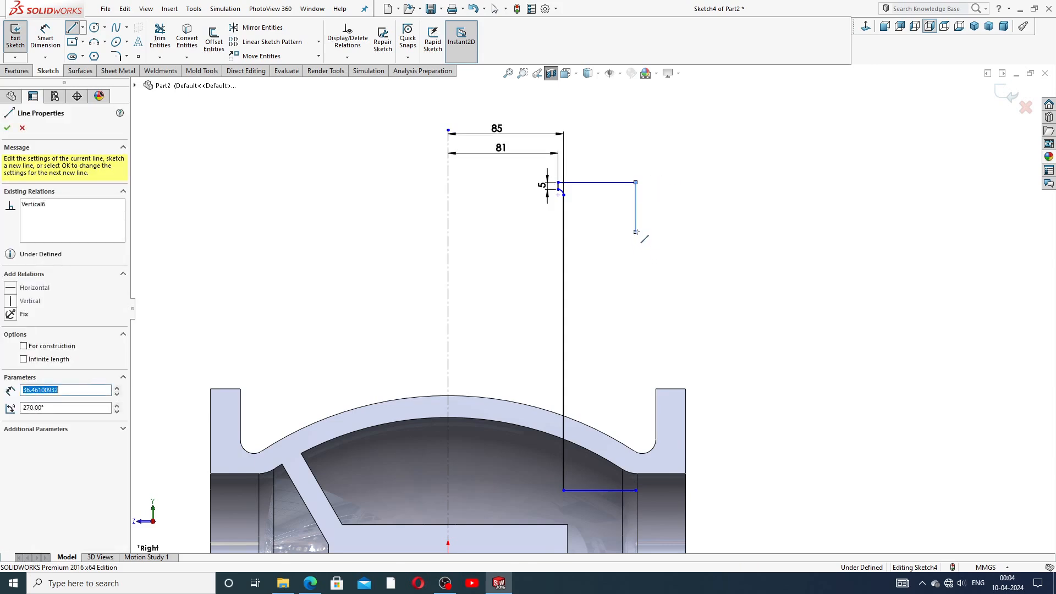
click(598, 231)
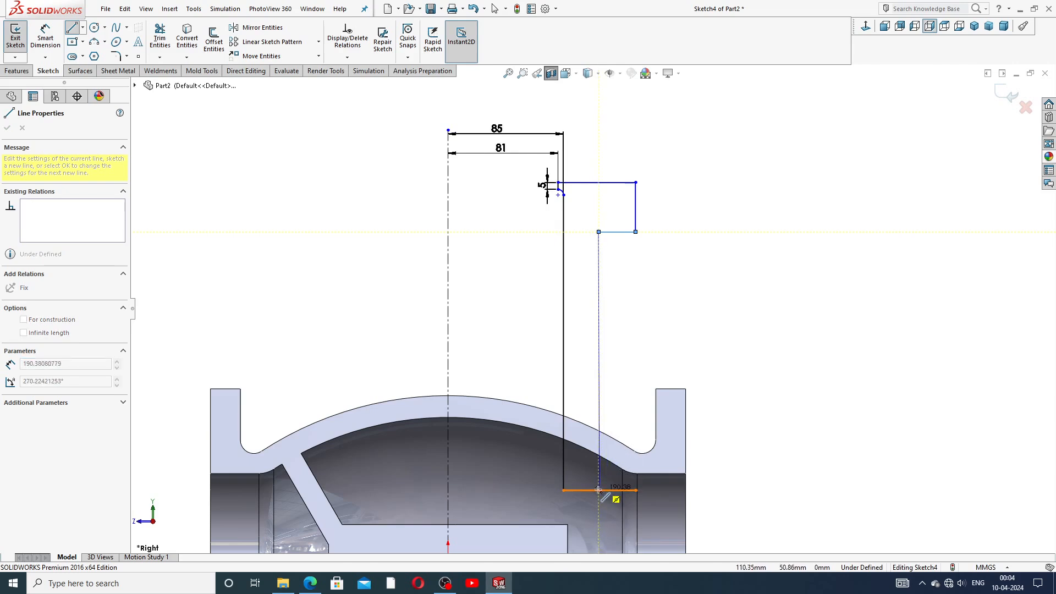
click(591, 490)
right_click(620, 409)
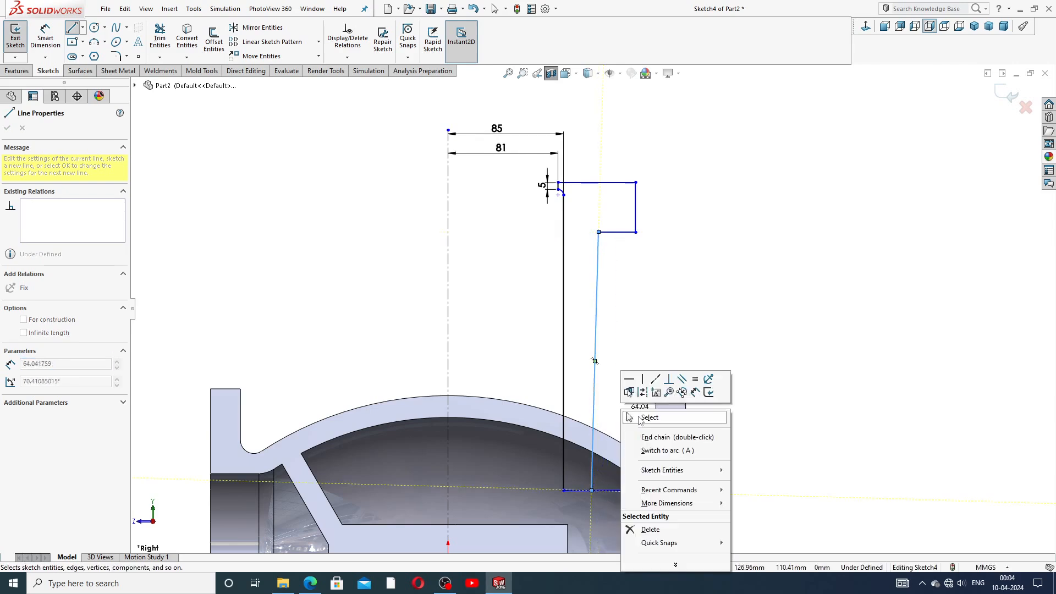
click(649, 417)
Step: Add a Vertical relation to the long slanted outer line of the neck profile
click(596, 352)
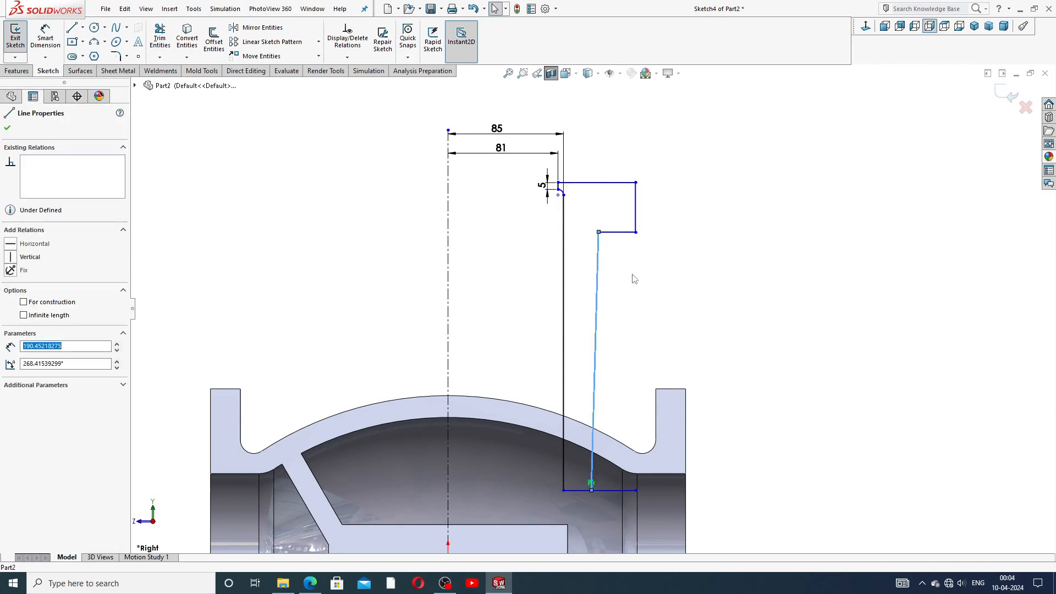
click(639, 290)
key(Escape)
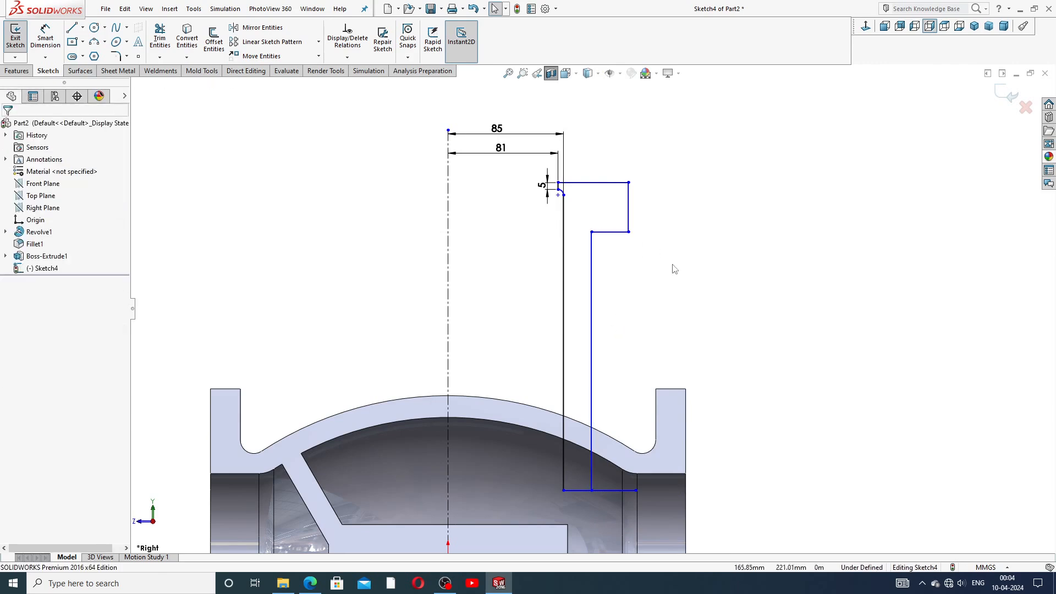
Step: Trim the excess of the profile's bottom line that extends beyond the neck's outer vertical line
click(165, 36)
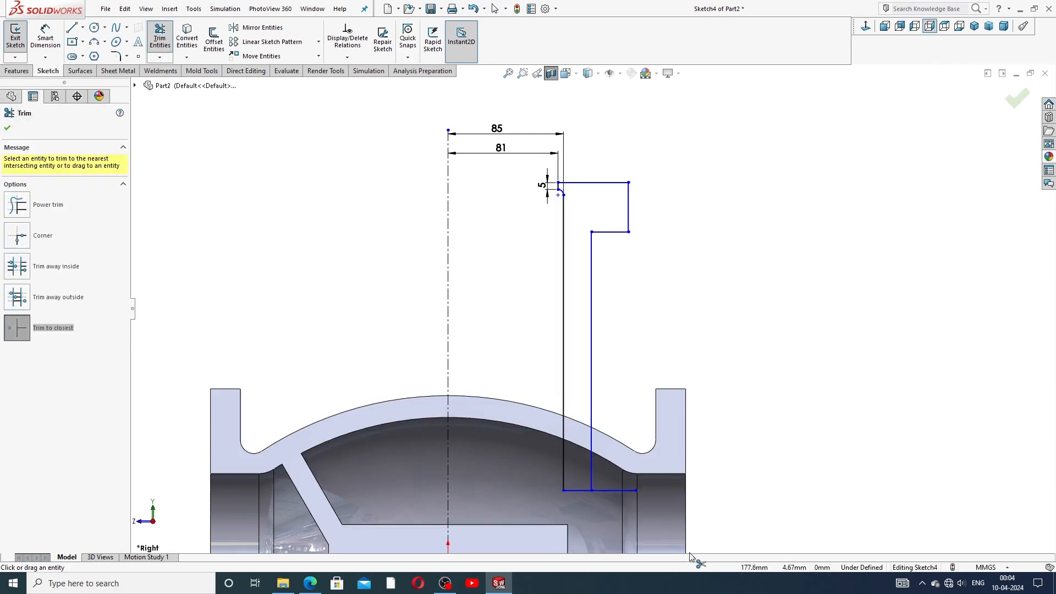
click(610, 490)
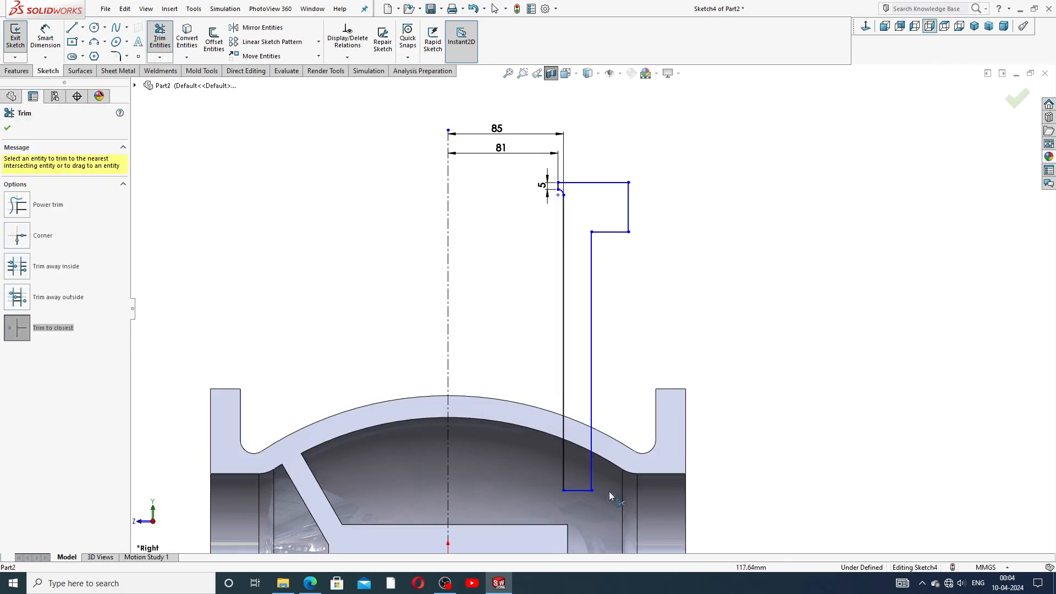
right_click(658, 268)
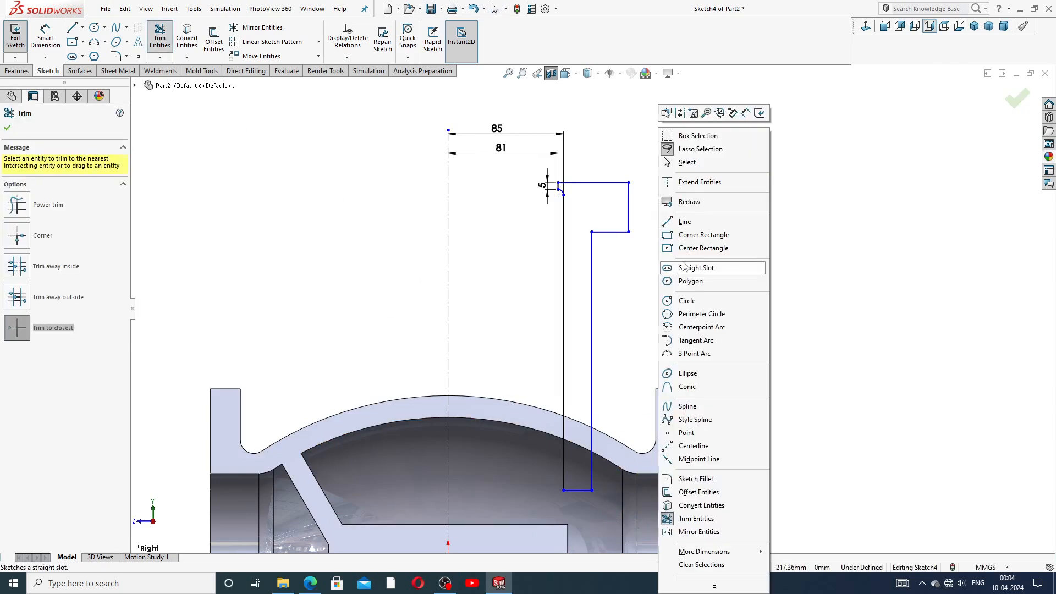
click(700, 168)
Step: Dimension the flange's upper outer corner 138 mm from the vertical centerline, placing the dimension above the 85 mm one
click(42, 37)
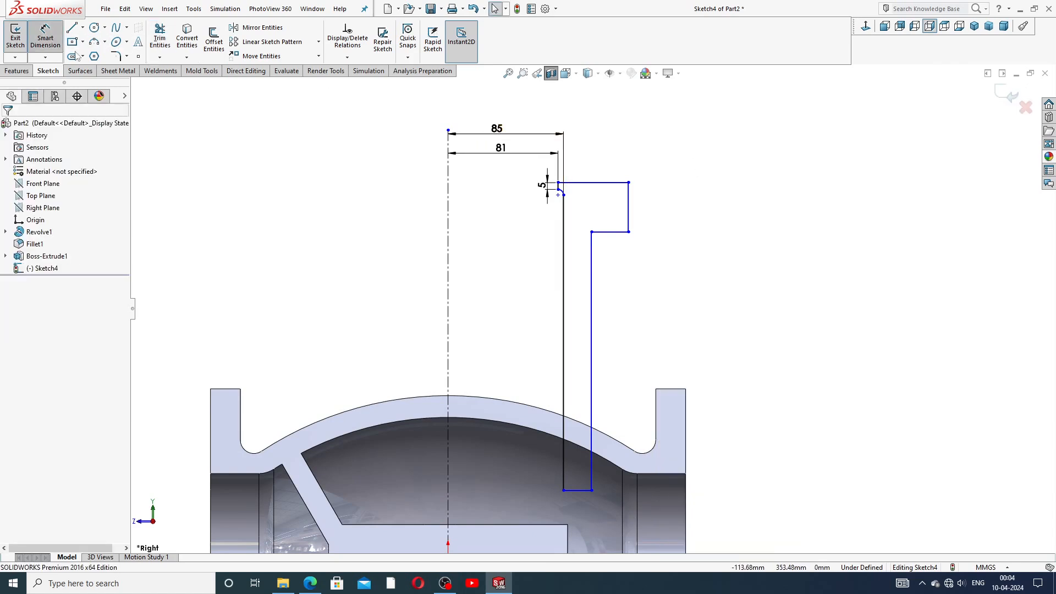
click(628, 185)
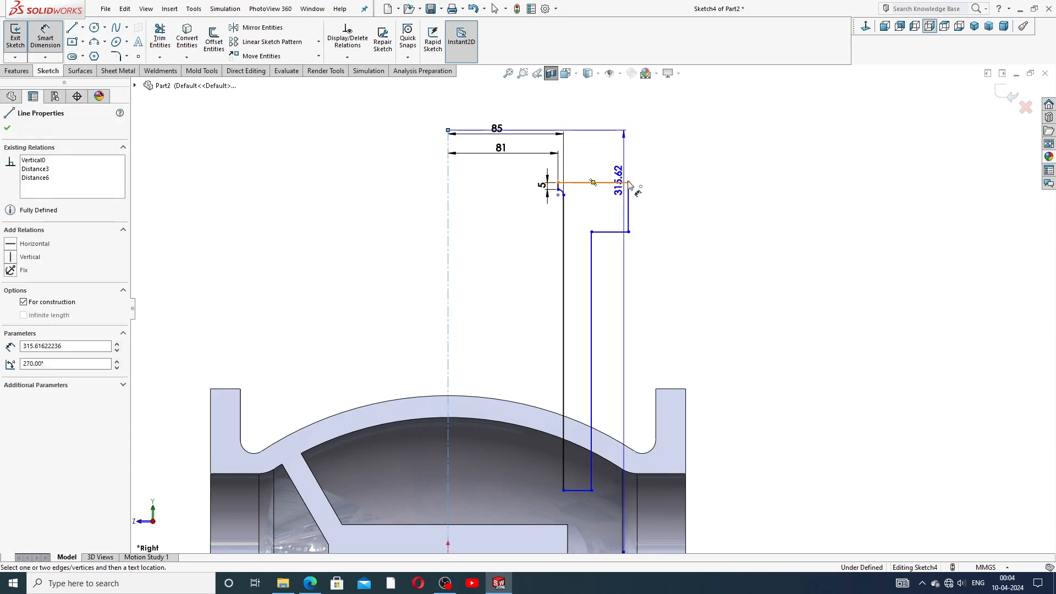
click(629, 182)
click(548, 116)
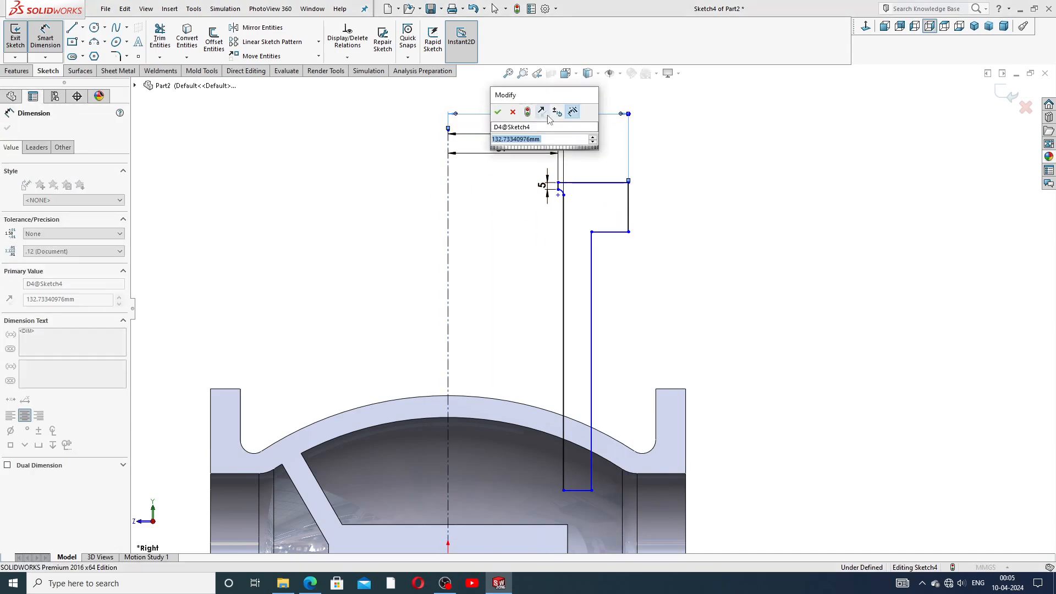
text(13)
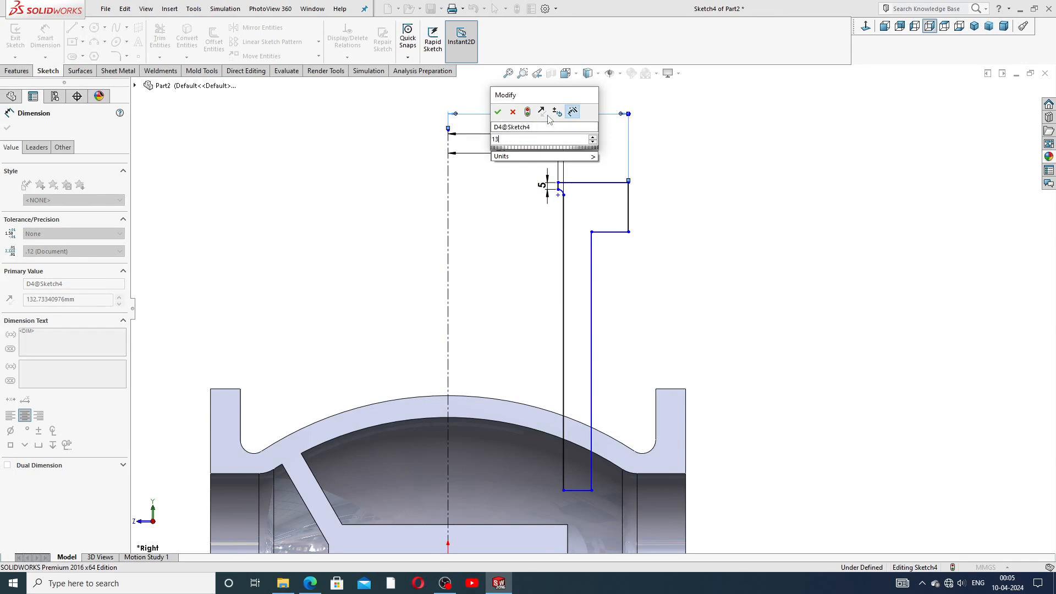
text(8)
key(Return)
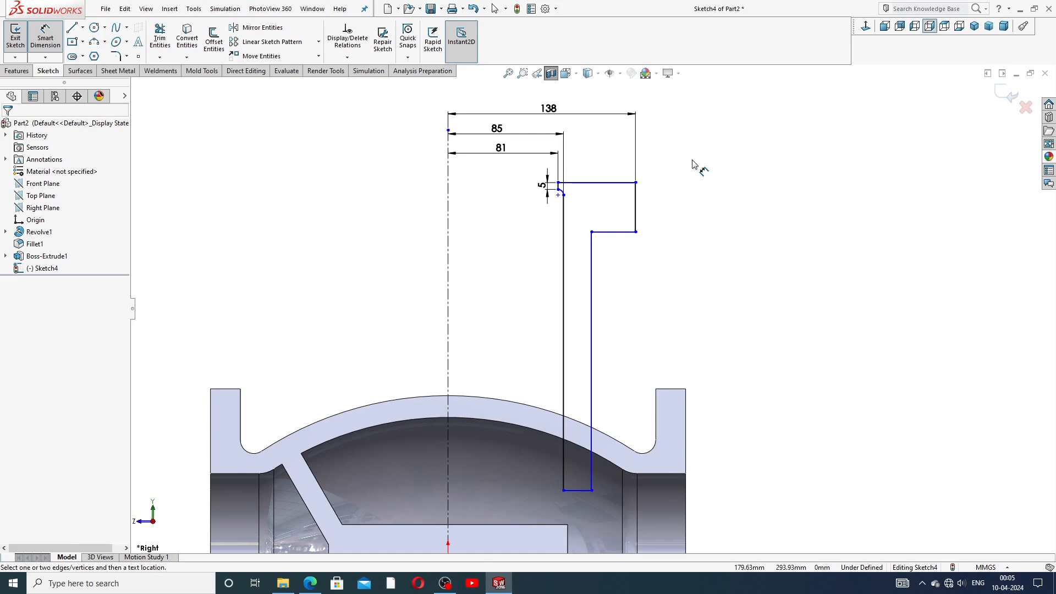
Step: Dimension the flange's outer vertical edge to a thickness of 28 mm
click(636, 205)
click(657, 209)
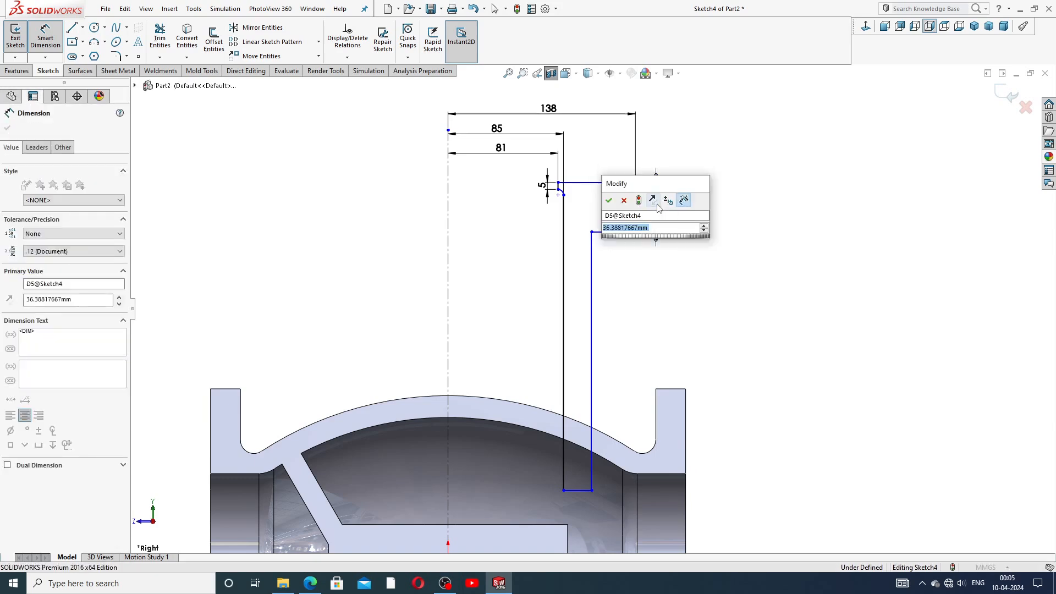
text(2)
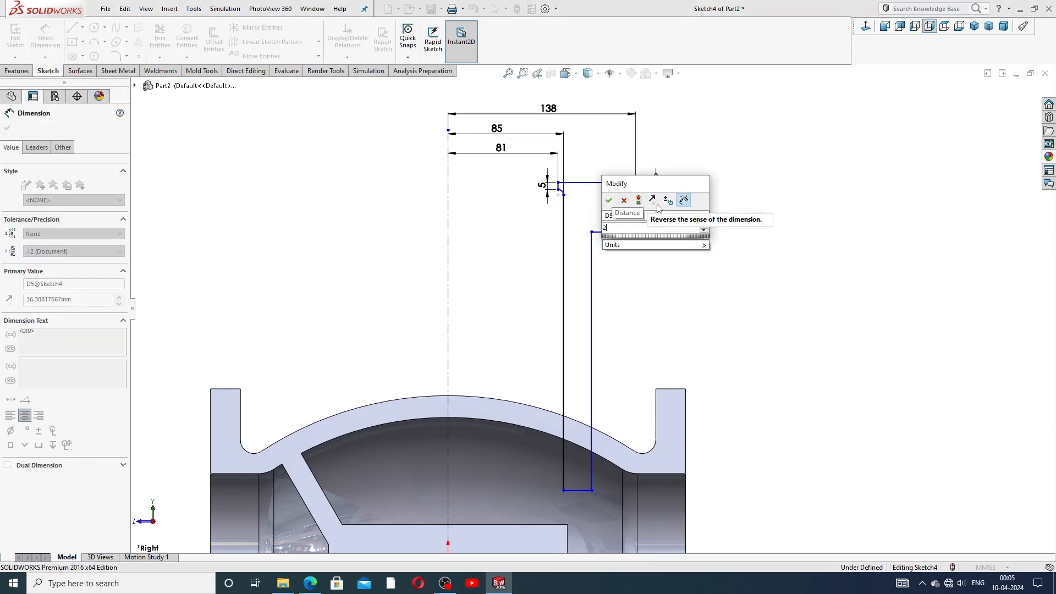
text(8)
key(Return)
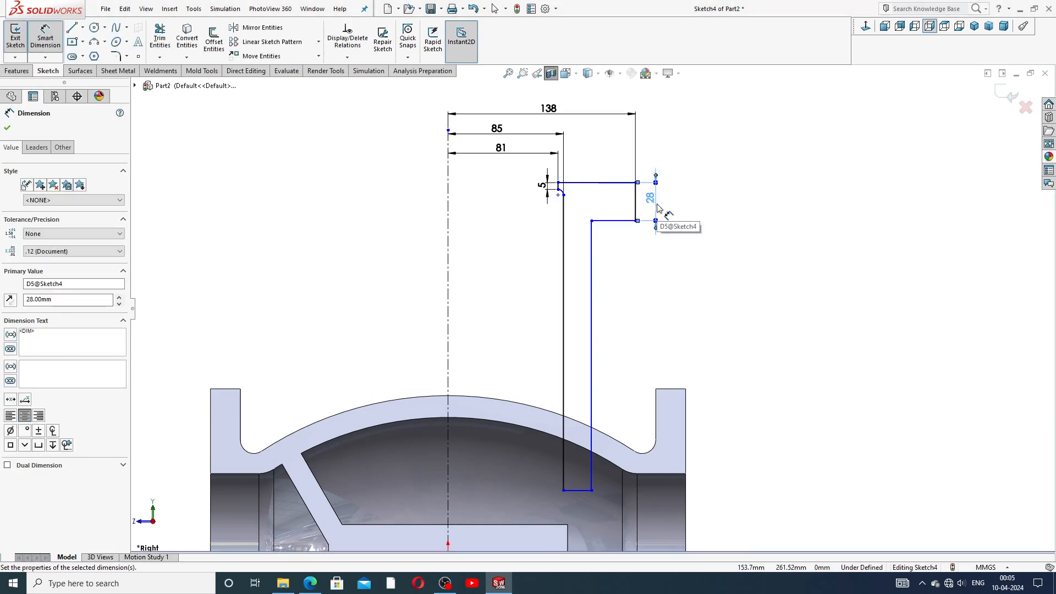
click(708, 209)
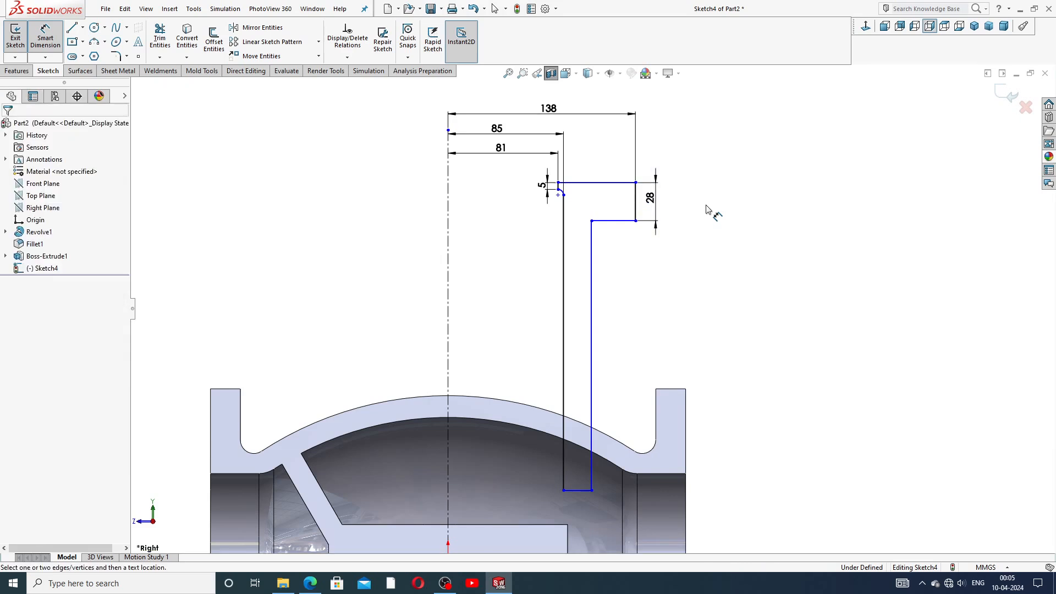
Step: Dimension the vertical distance from the flange's lower outer corner to the neck's bottom outer corner as 142 mm
click(636, 221)
click(592, 490)
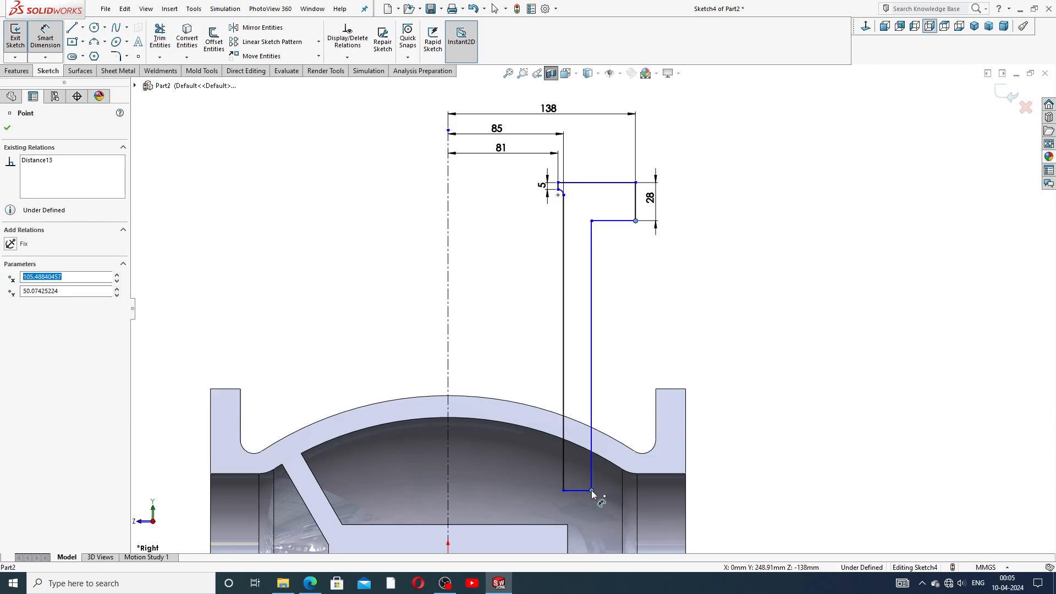
click(717, 376)
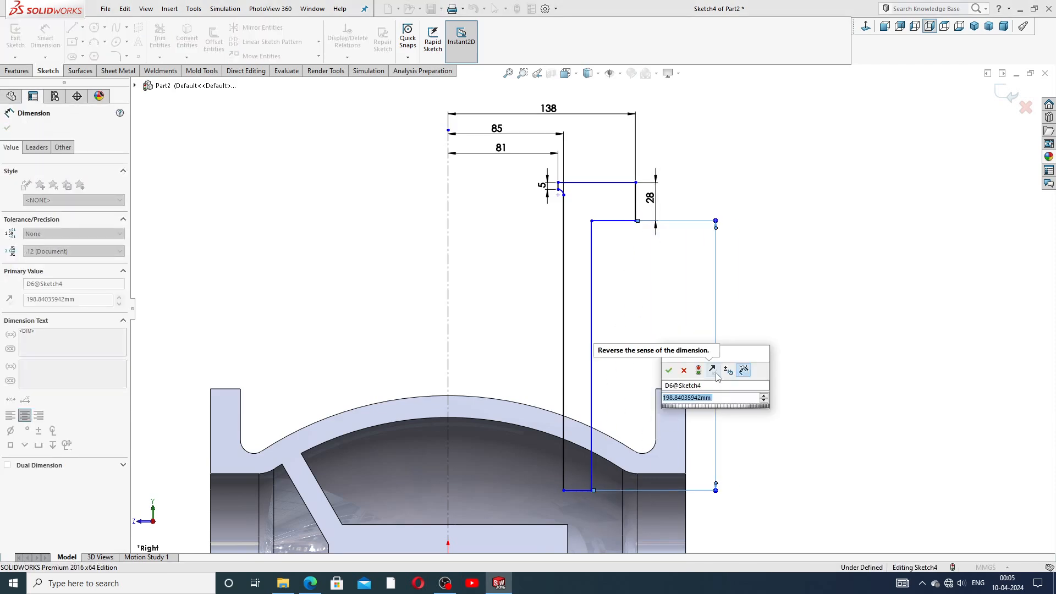
text(14)
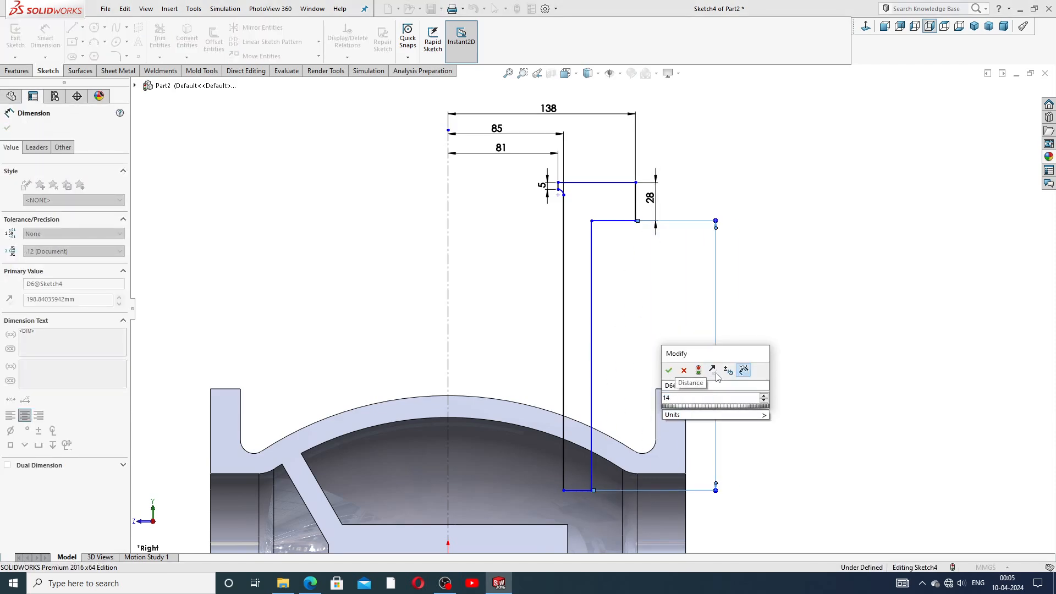
text(2)
key(Return)
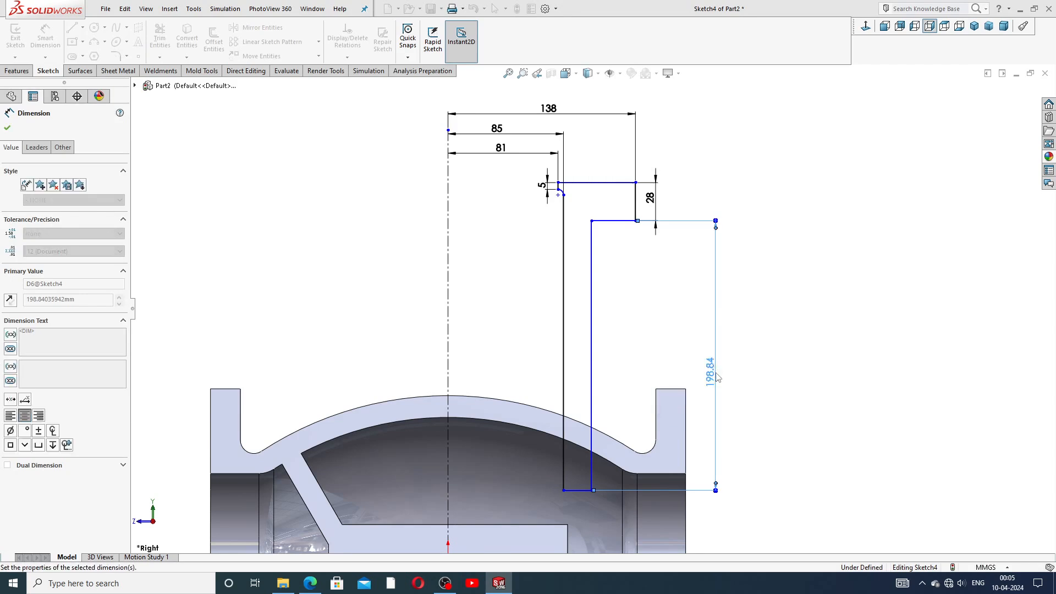
key(Escape)
right_click(759, 319)
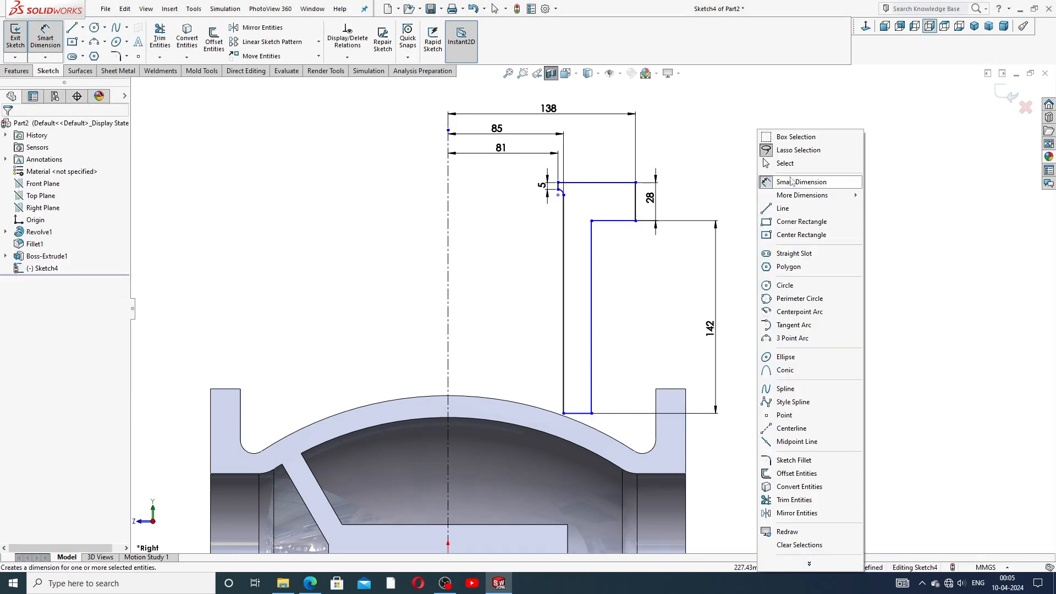
click(785, 163)
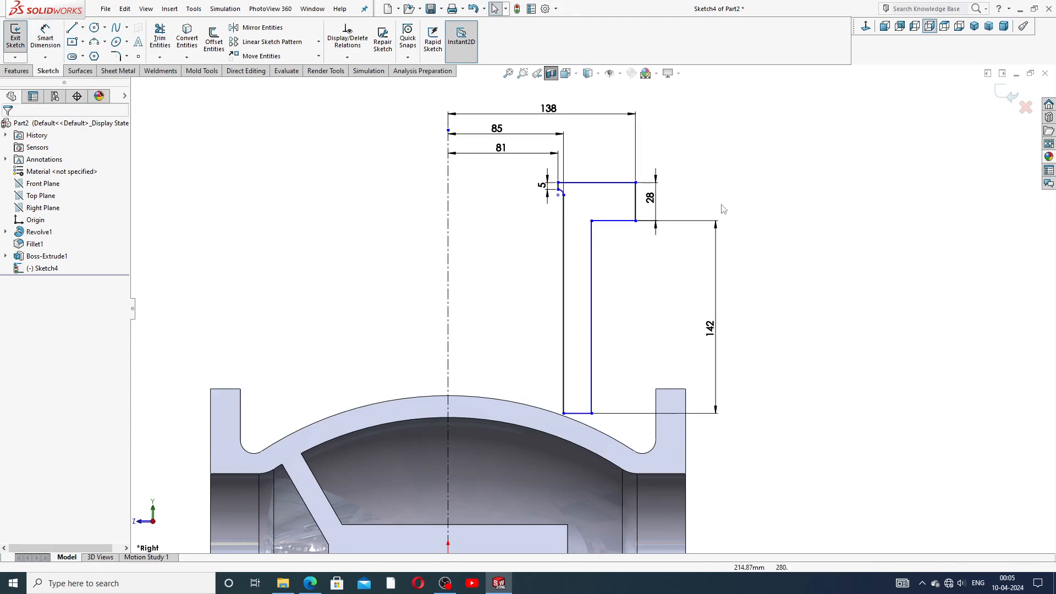
Step: Move the neck profile downward by its bottom line until its lower end sits inside the valve body's cavity
drag(582, 413, 583, 483)
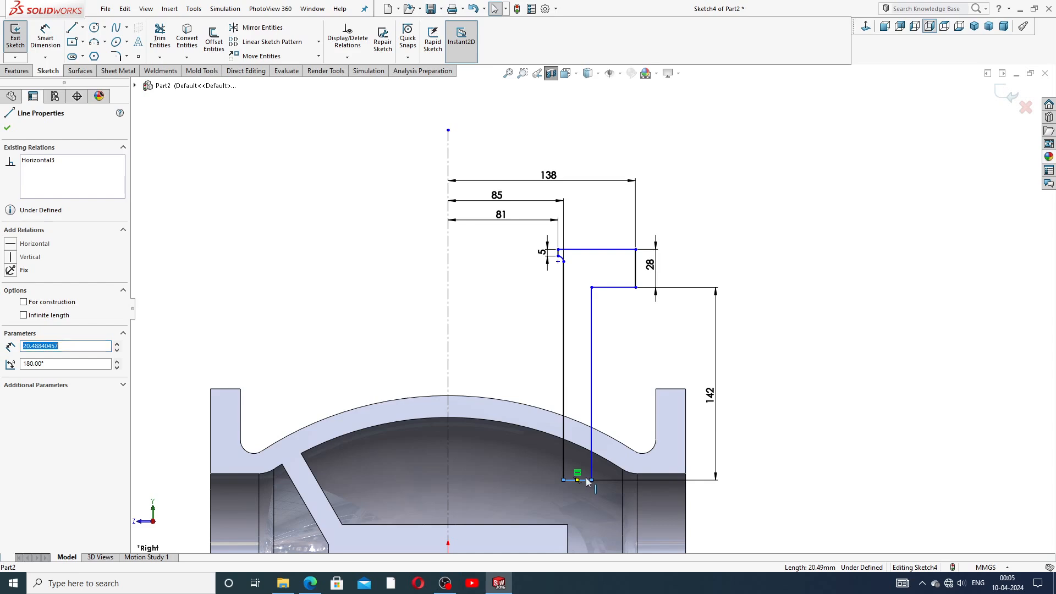
drag(587, 482, 587, 497)
click(779, 360)
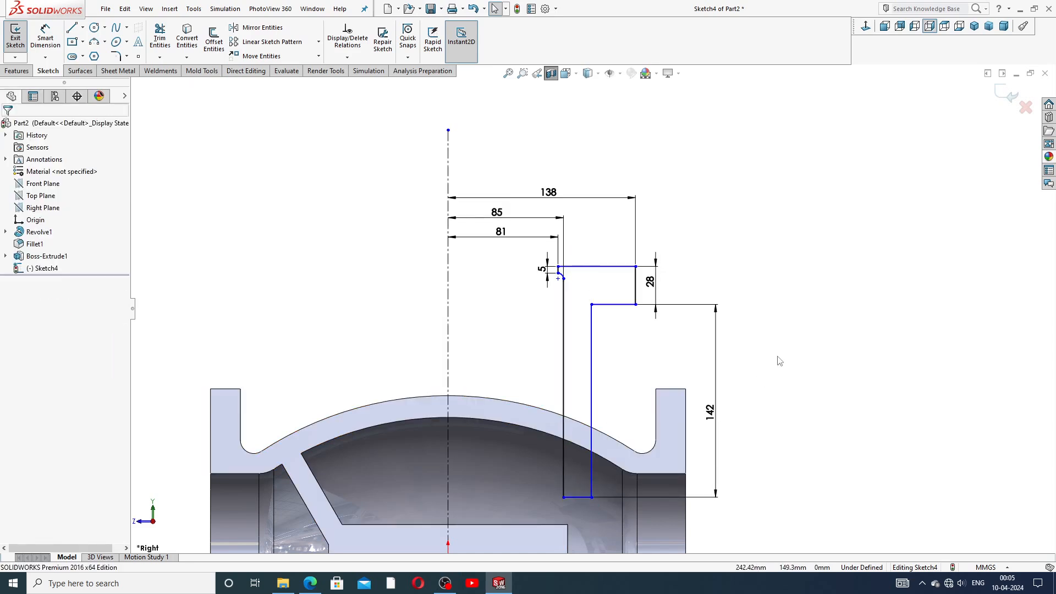
Step: Examine the small arc and its center point below the profile's upper inner corner
scroll(778, 360, up, 2)
scroll(610, 302, down, 2)
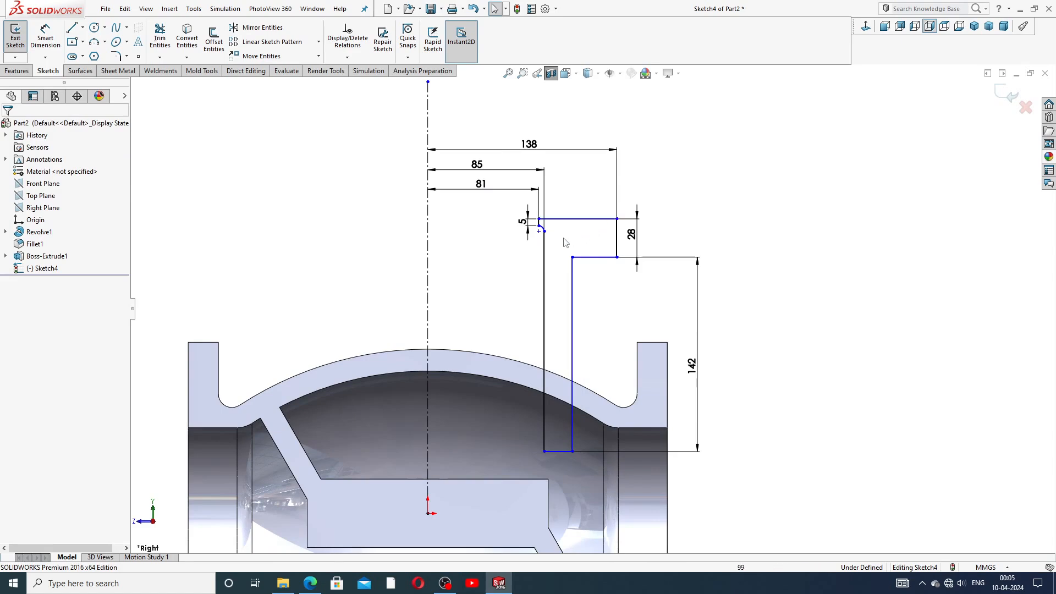
scroll(566, 242, down, 1)
scroll(566, 243, down, 3)
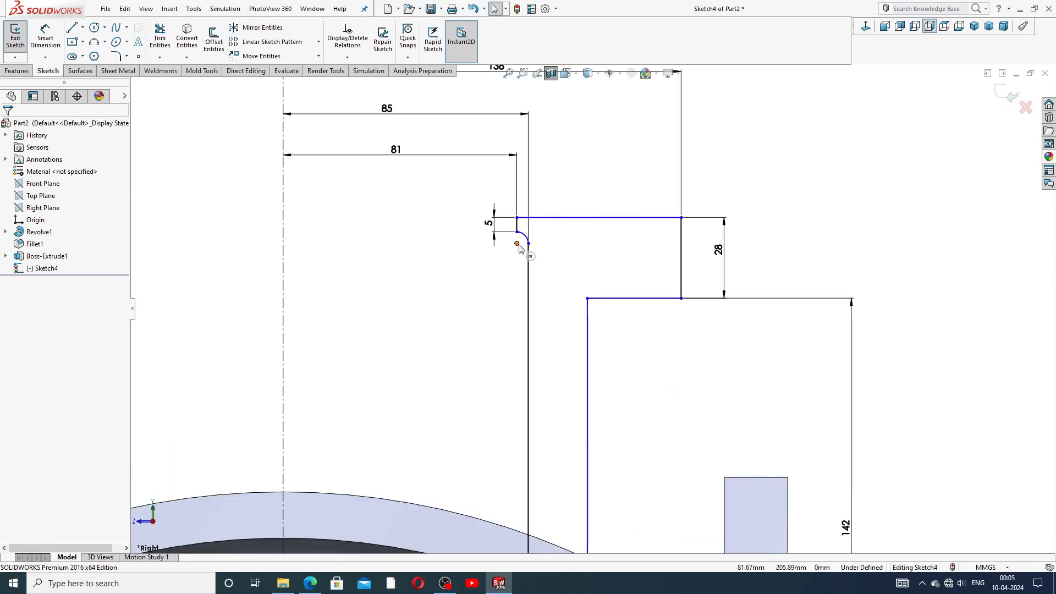
scroll(527, 251, down, 2)
click(525, 251)
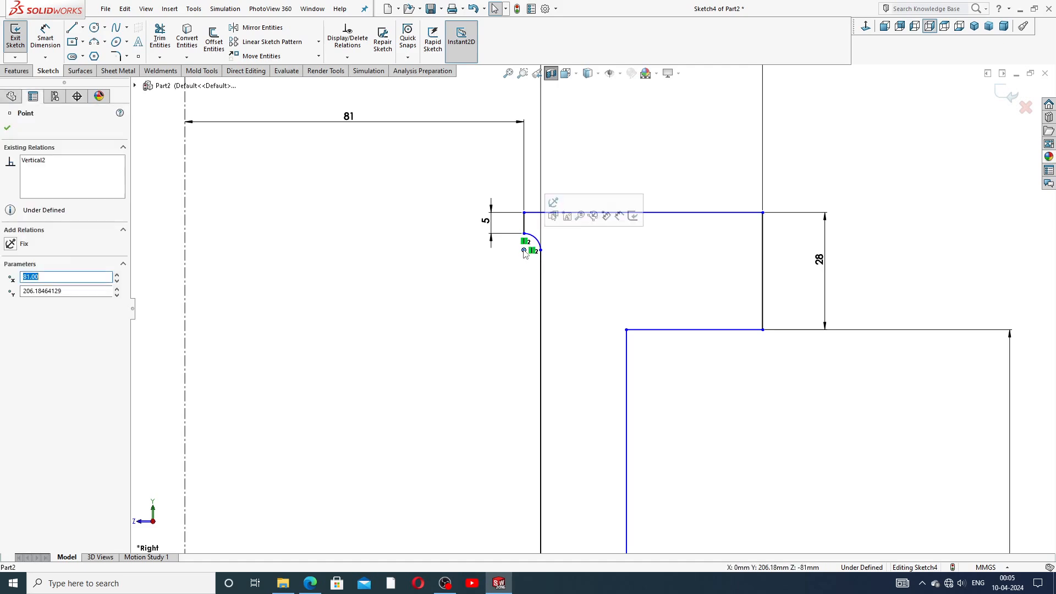
click(650, 172)
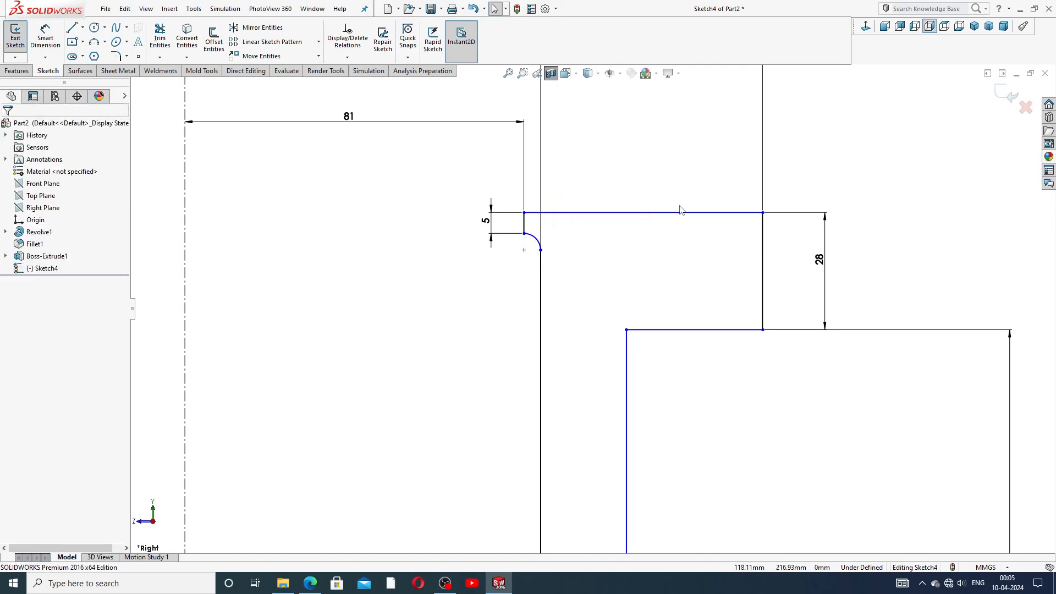
Step: Reposition the 81, 85 and 138 mm dimensions slightly lower, stacked closer to the flange's top edge
scroll(649, 173, up, 2)
click(528, 200)
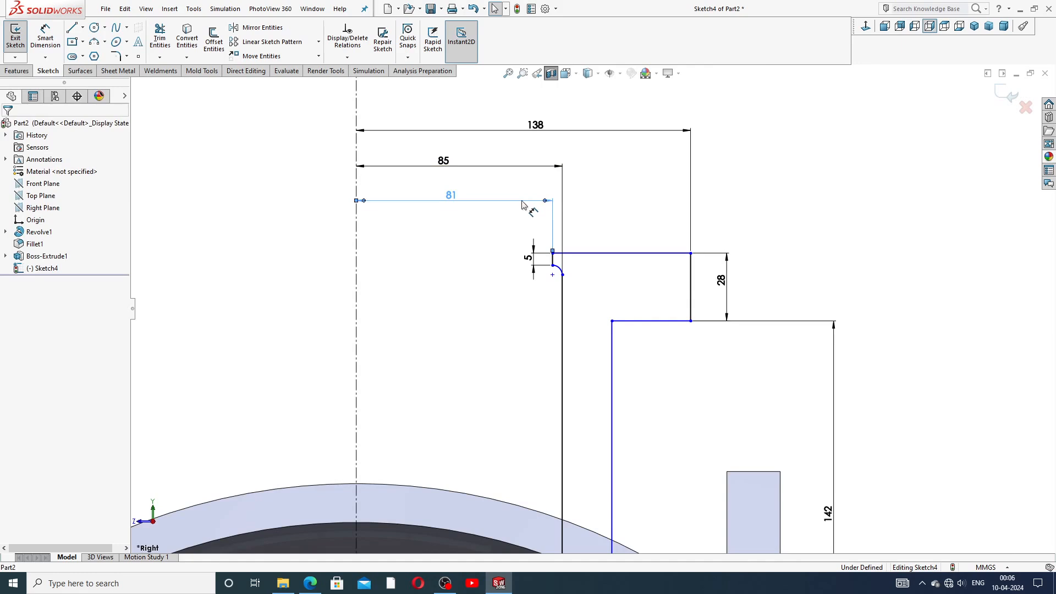
drag(527, 200, 528, 208)
click(513, 165)
drag(514, 166, 514, 175)
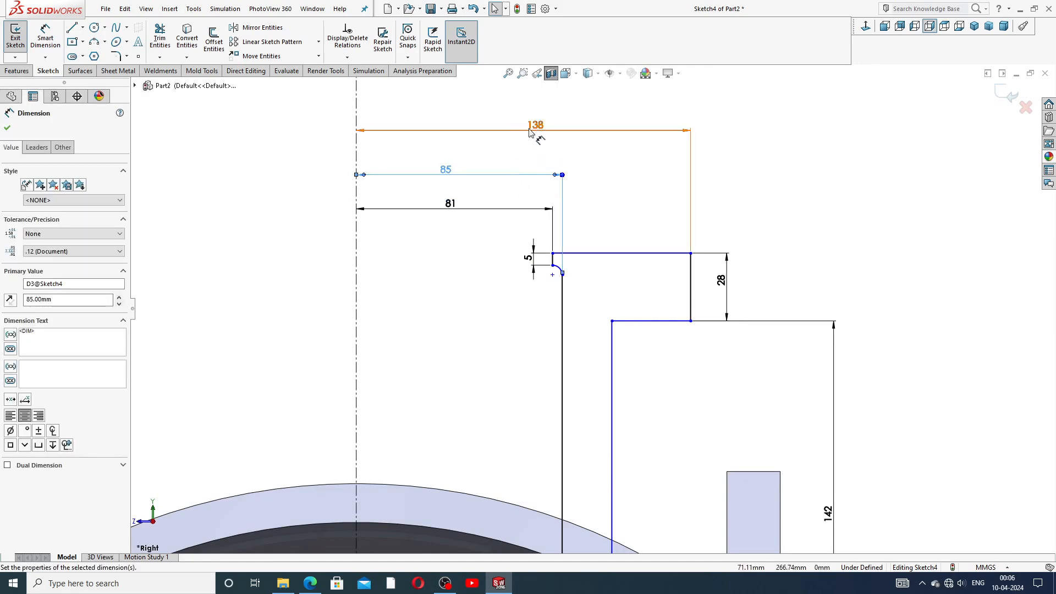
drag(538, 132, 540, 148)
click(753, 170)
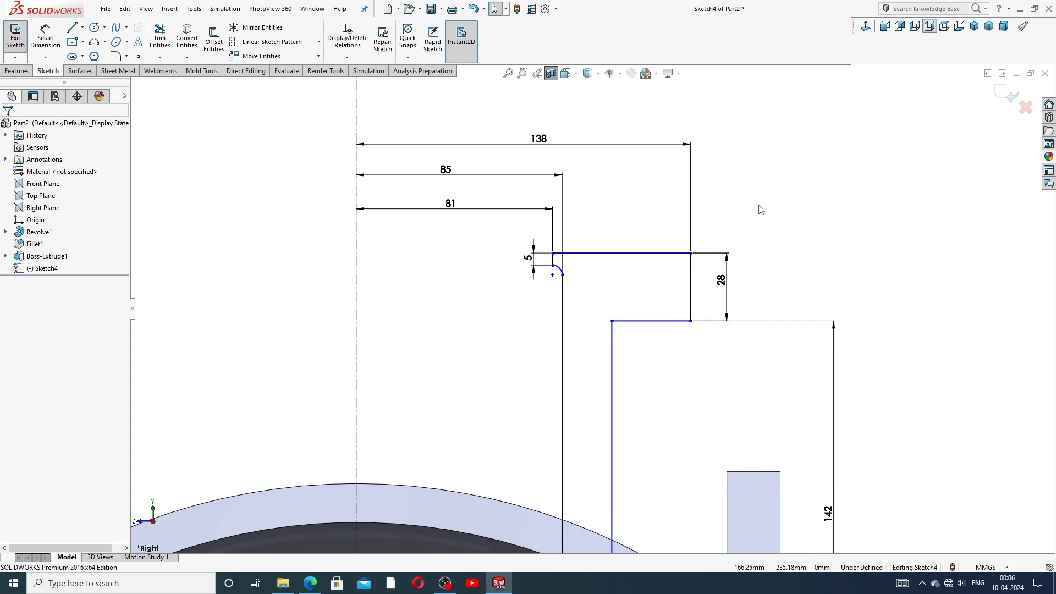
scroll(734, 379, up, 3)
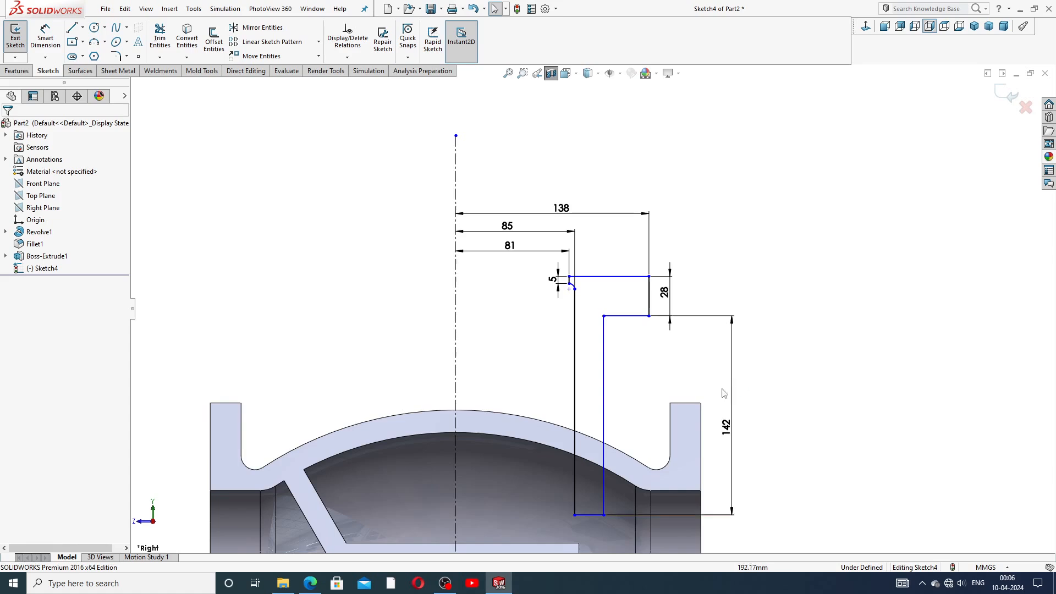
Step: Move the neck profile slightly upward by its bottom line, keeping its lower end inside the valve body's cavity
scroll(683, 489, down, 1)
scroll(605, 471, up, 5)
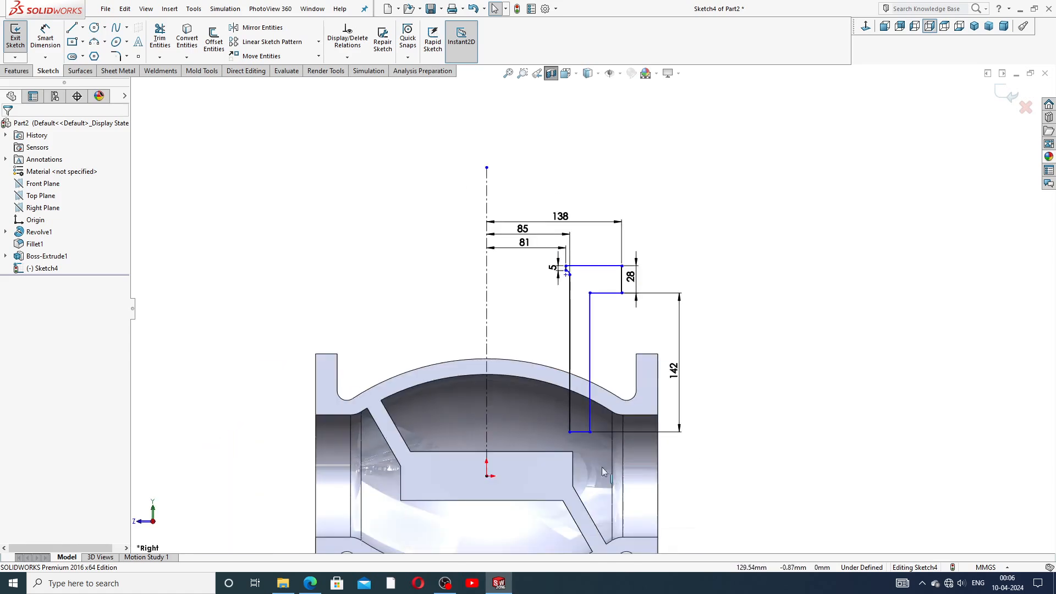
scroll(579, 449, down, 4)
mouse_move(587, 411)
mouse_down()
mouse_move(587, 423)
mouse_move(587, 389)
mouse_up()
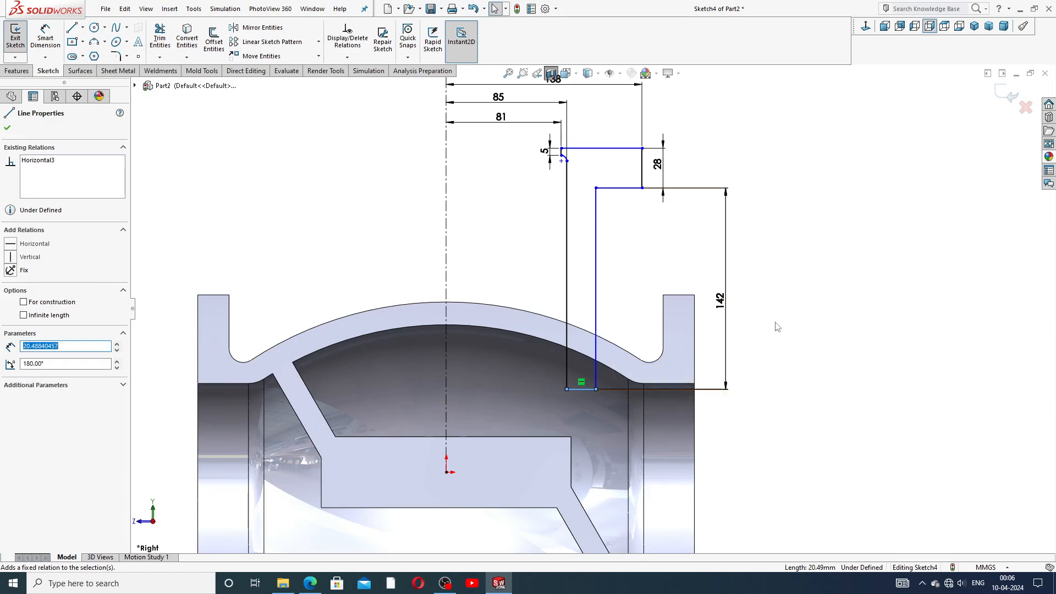
click(763, 314)
click(725, 297)
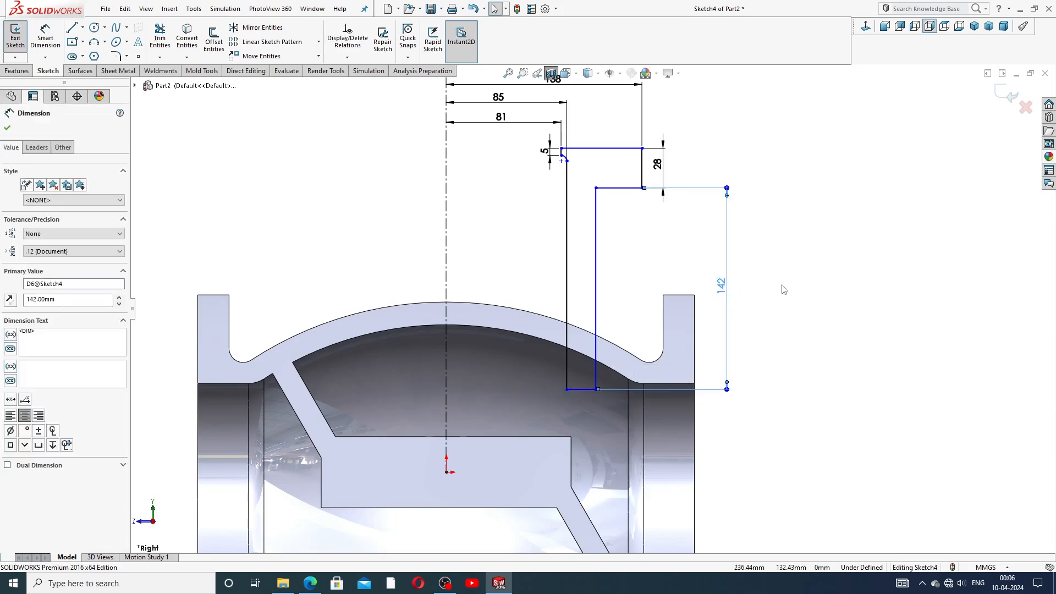
click(765, 242)
key(f)
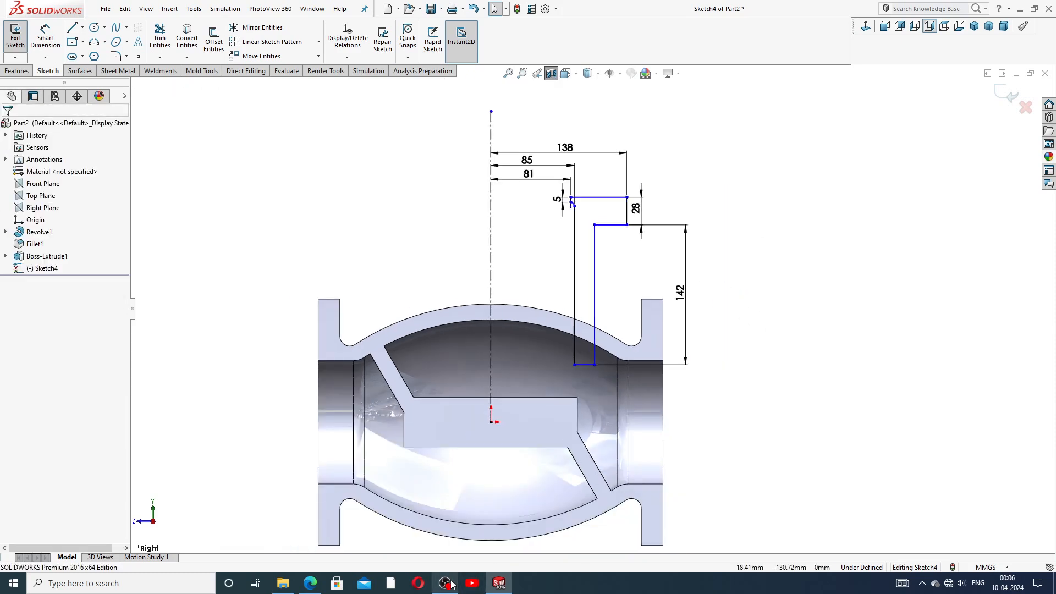
Step: Compare the neck profile and its dimensions with section A-A of the valve body PDF drawing
click(499, 583)
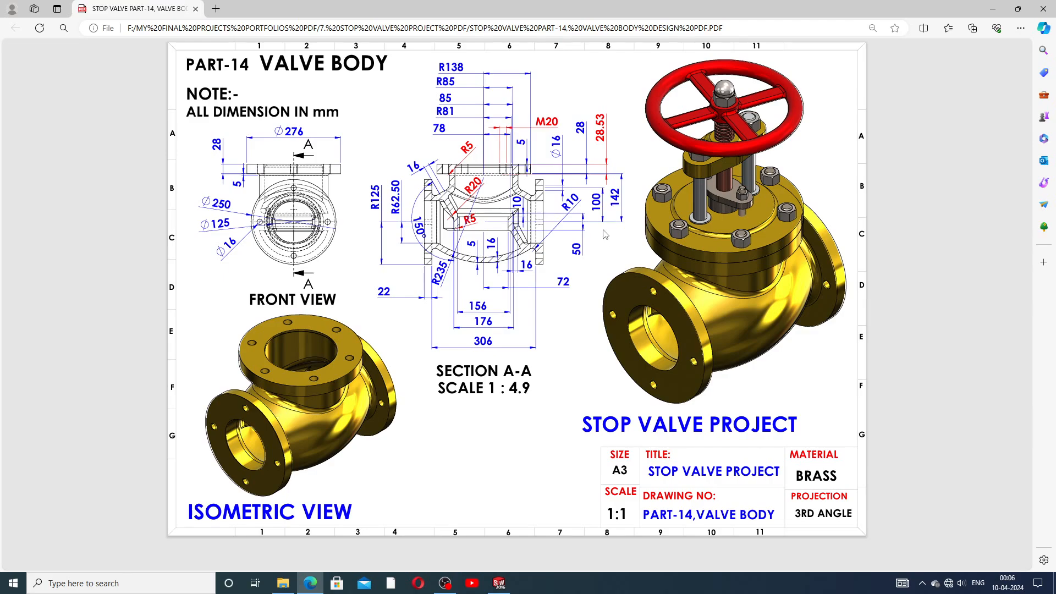
click(498, 583)
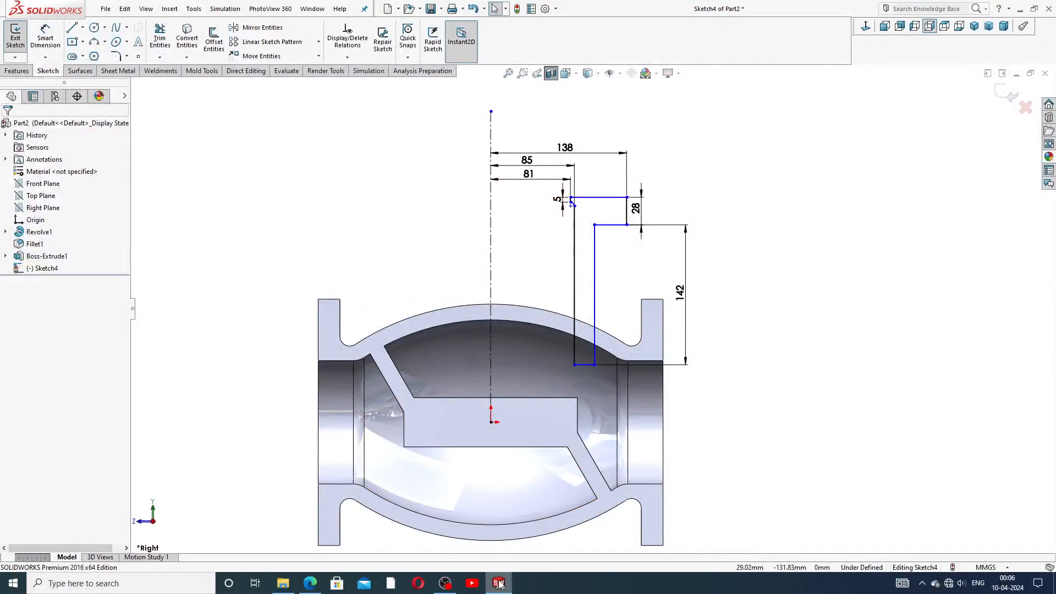
key(alt+Tab)
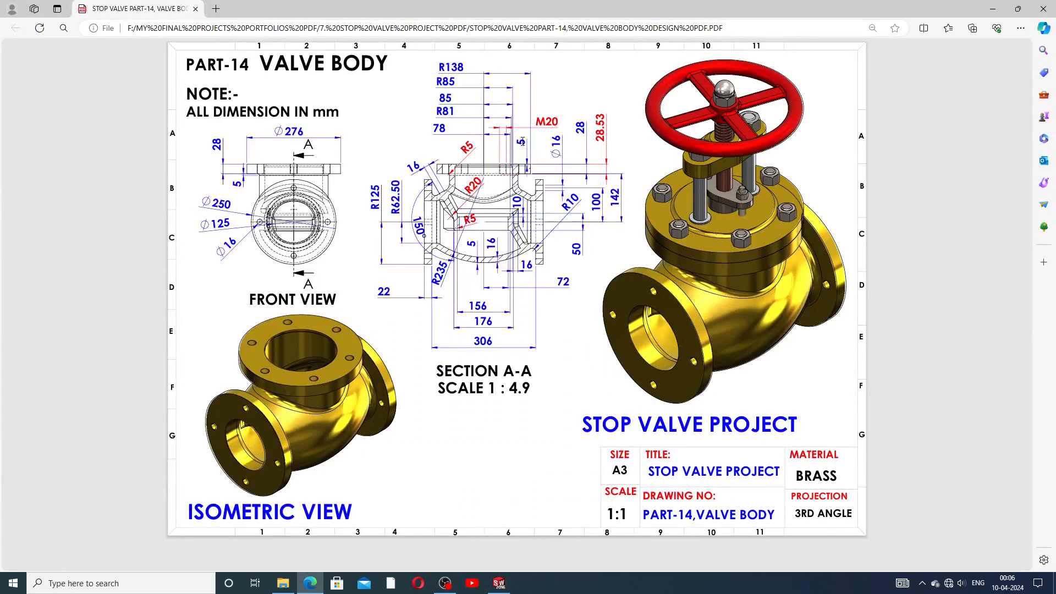
click(498, 583)
scroll(621, 262, down, 1)
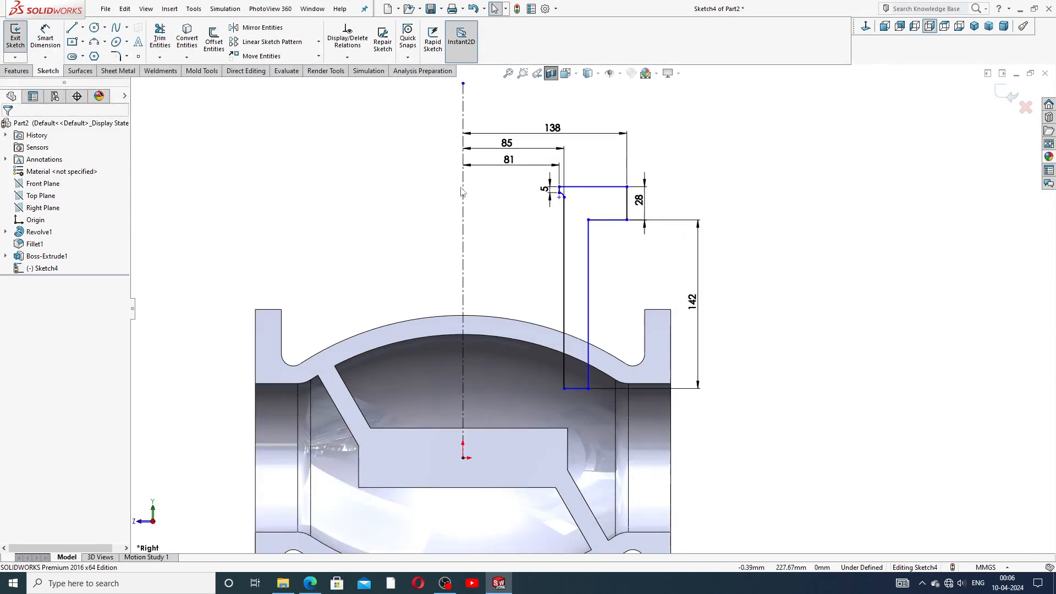
scroll(446, 190, up, 2)
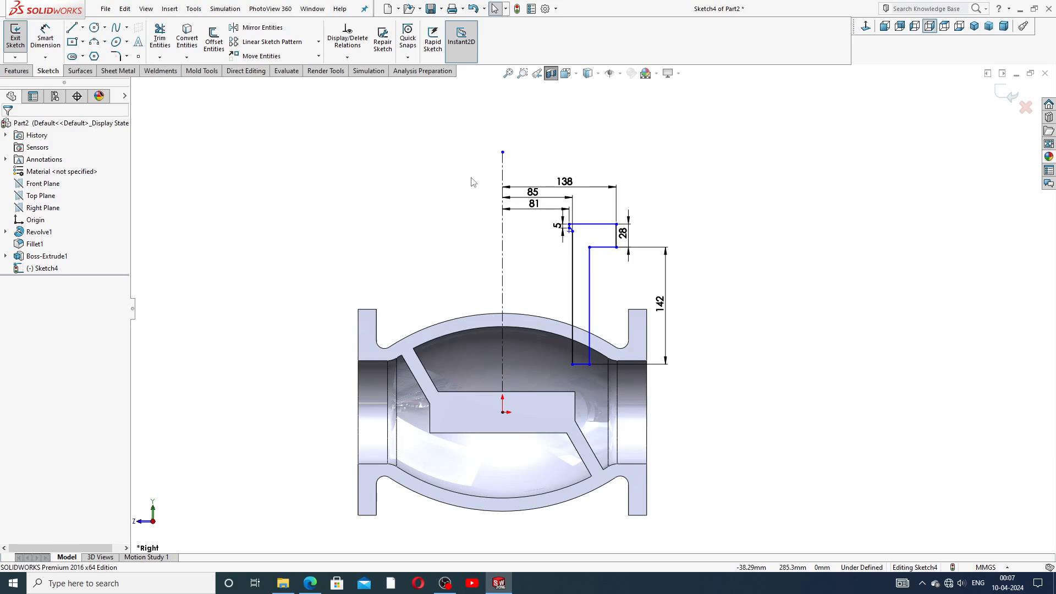
Step: Revolve the neck profile 360° about the vertical centerline as a boss merged with the valve body
click(17, 70)
click(52, 39)
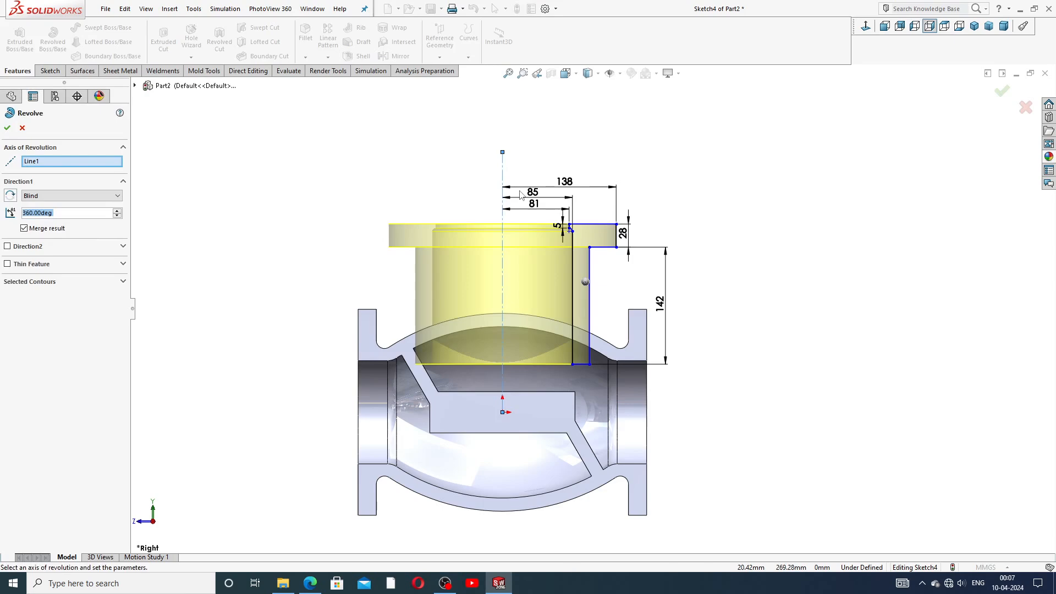
middle_drag(706, 216, 714, 268)
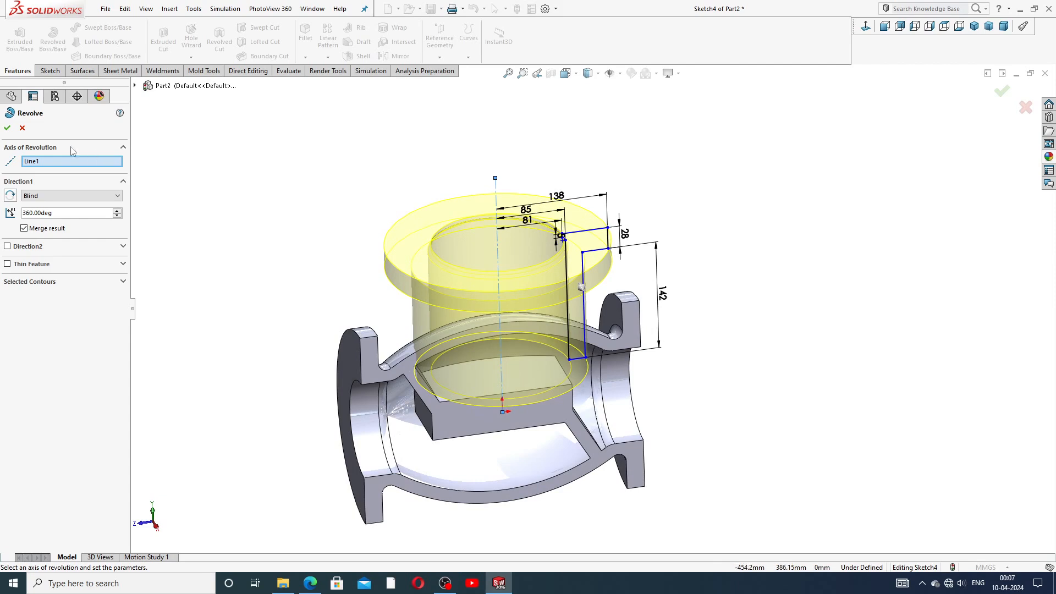
click(7, 127)
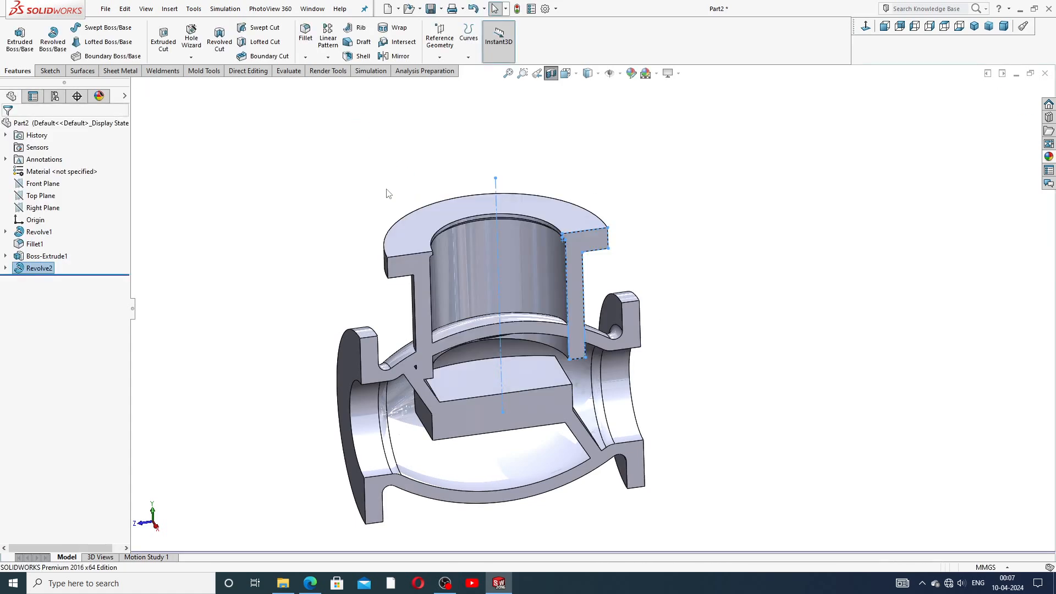
click(713, 155)
Step: Edit the neck revolve's sketch, moving the outer bottom corner to about 100.5 mm from the centerline and 36.4 mm above the origin, and rebuild
scroll(637, 256, up, 4)
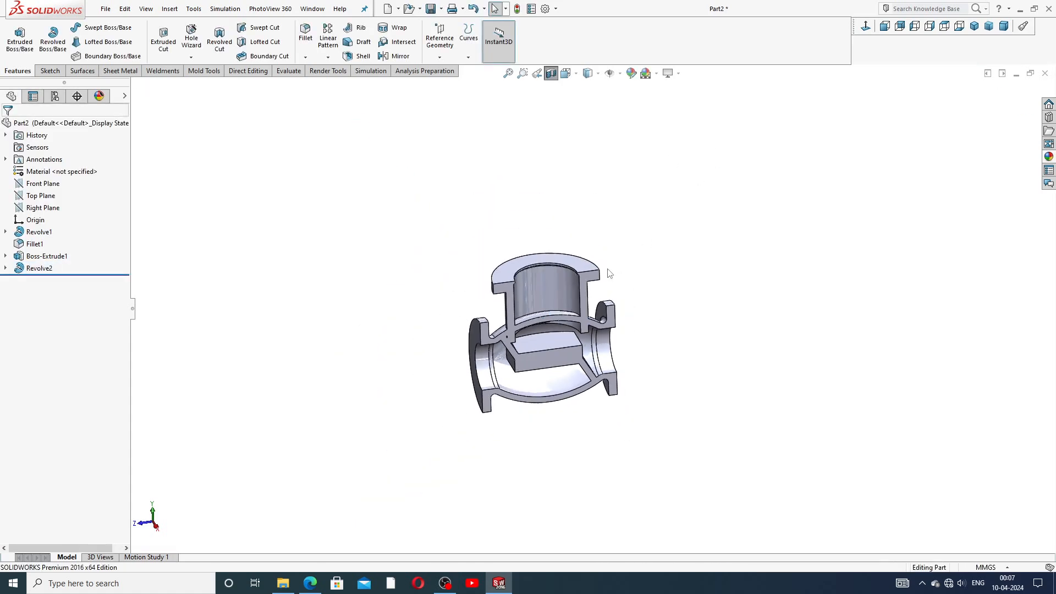
middle_drag(608, 270, 667, 219)
scroll(539, 313, down, 3)
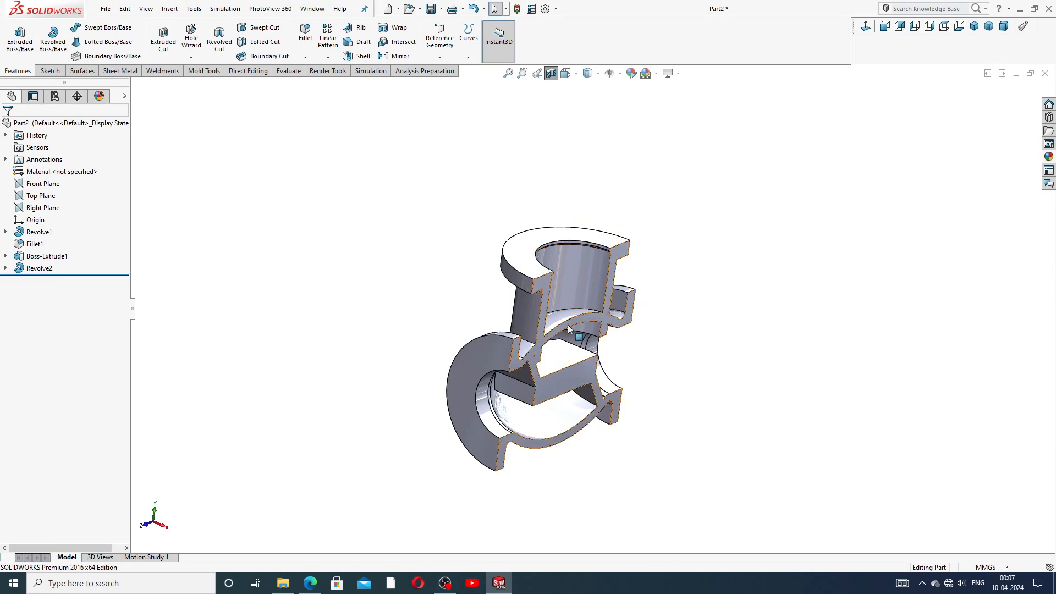
scroll(577, 350, down, 2)
middle_drag(566, 308, 470, 278)
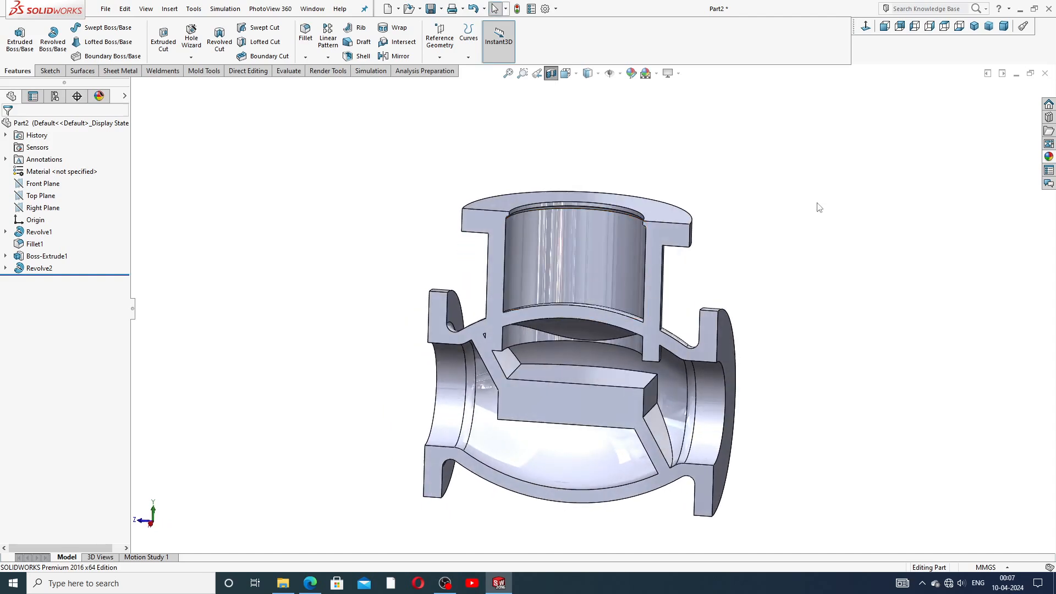
click(5, 268)
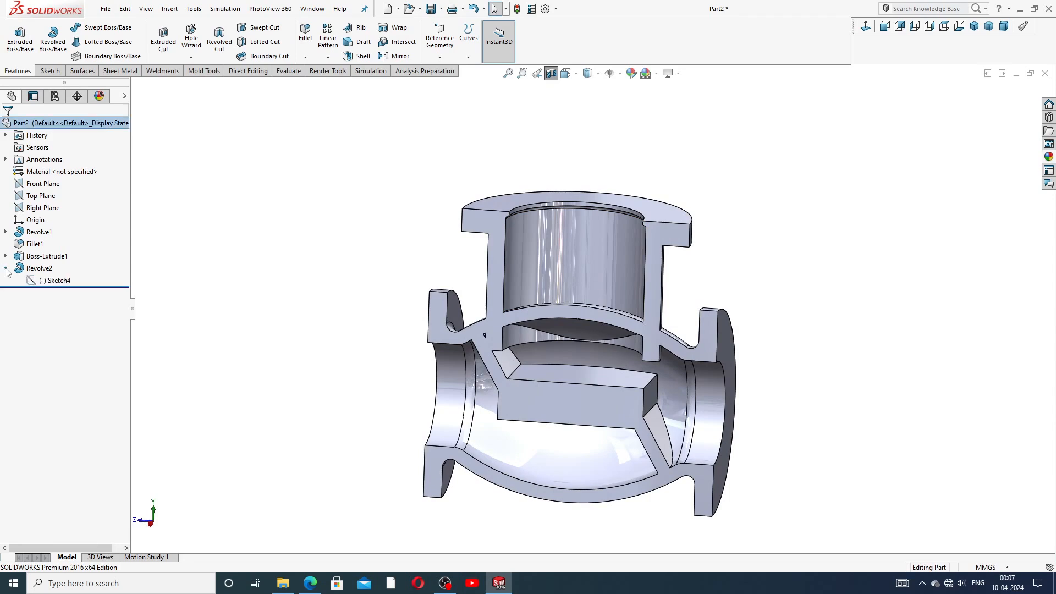
click(55, 280)
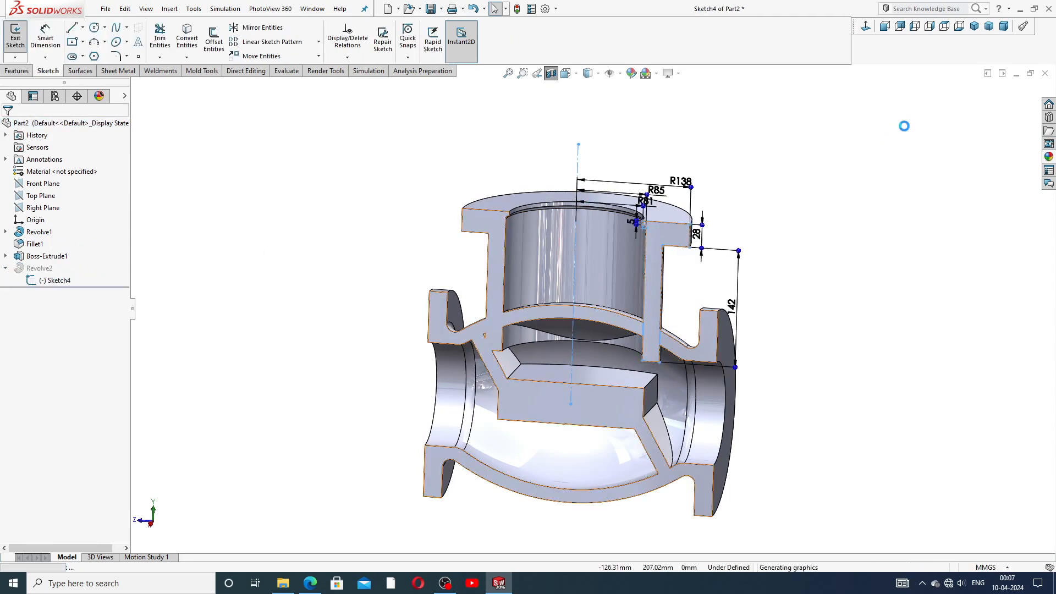
click(867, 29)
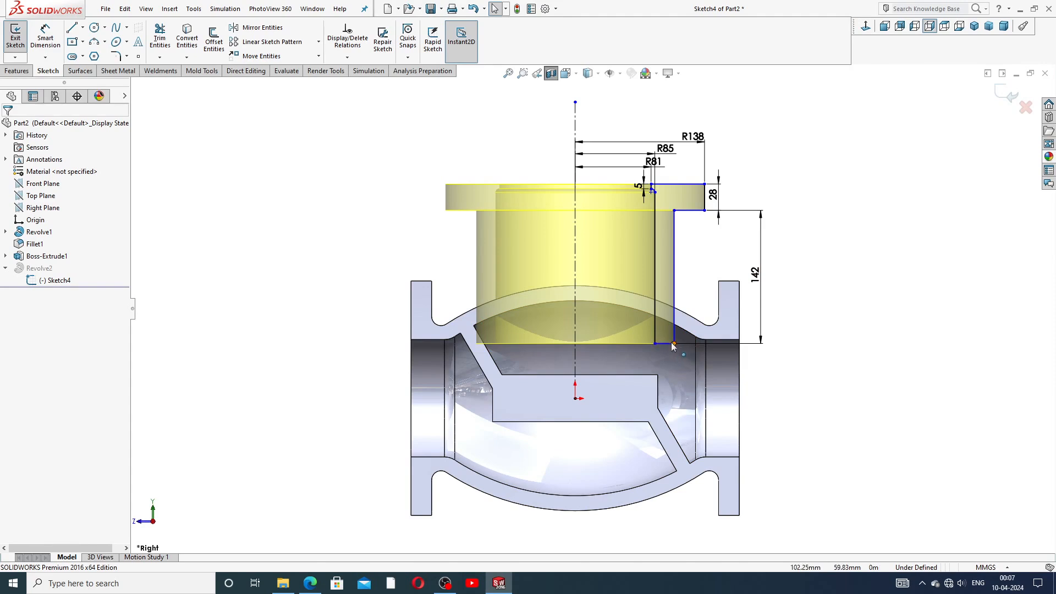
drag(674, 343, 668, 362)
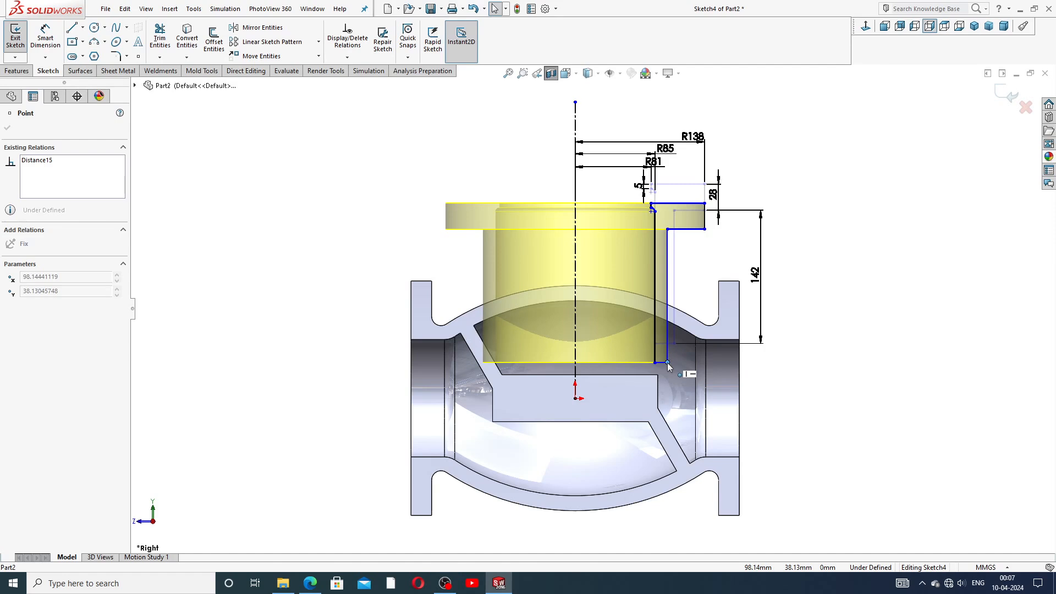
drag(667, 362, 669, 364)
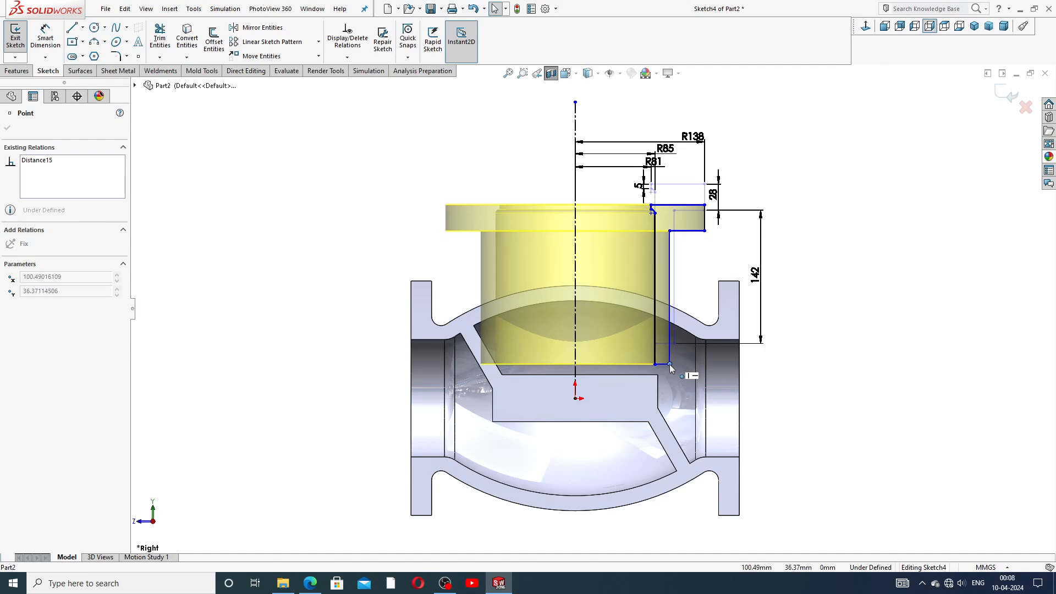
click(811, 240)
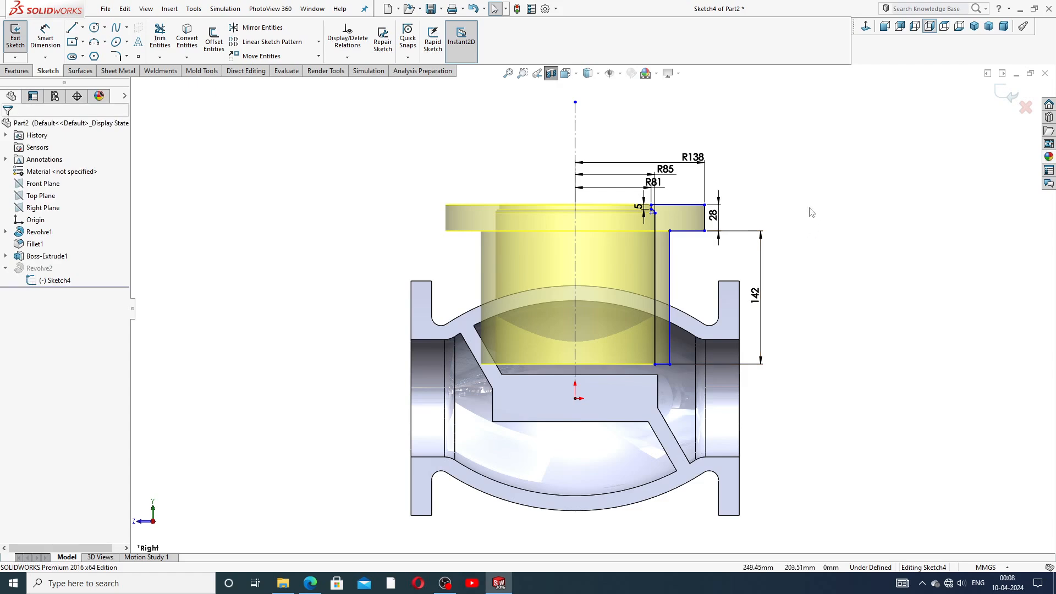
click(1007, 93)
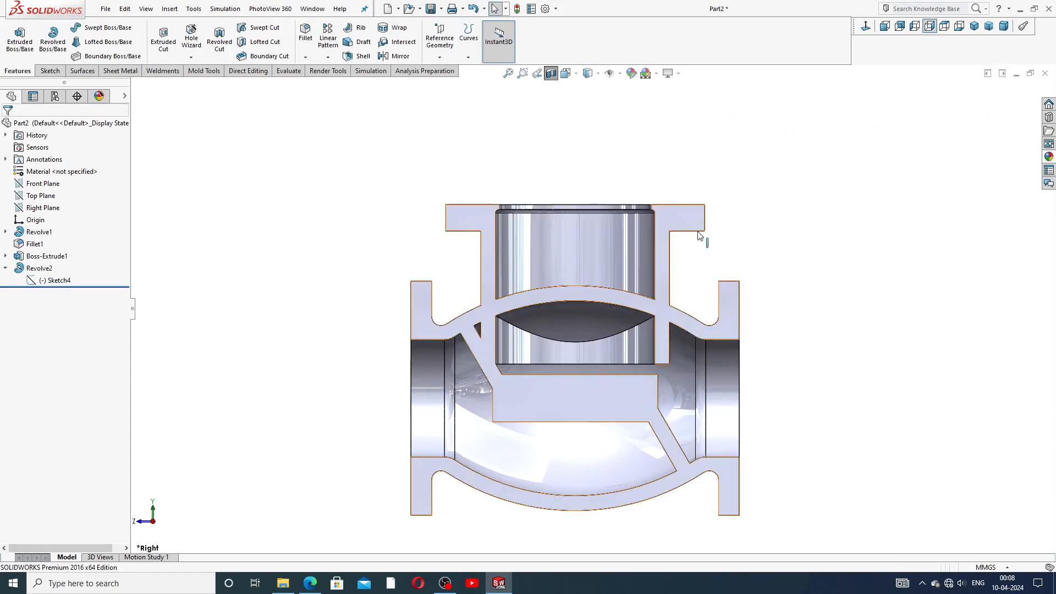
Step: Create a knit surface from the cavity's domed ceiling face enclosed by the neck bore
middle_drag(661, 202, 632, 255)
scroll(611, 280, up, 3)
scroll(607, 285, down, 2)
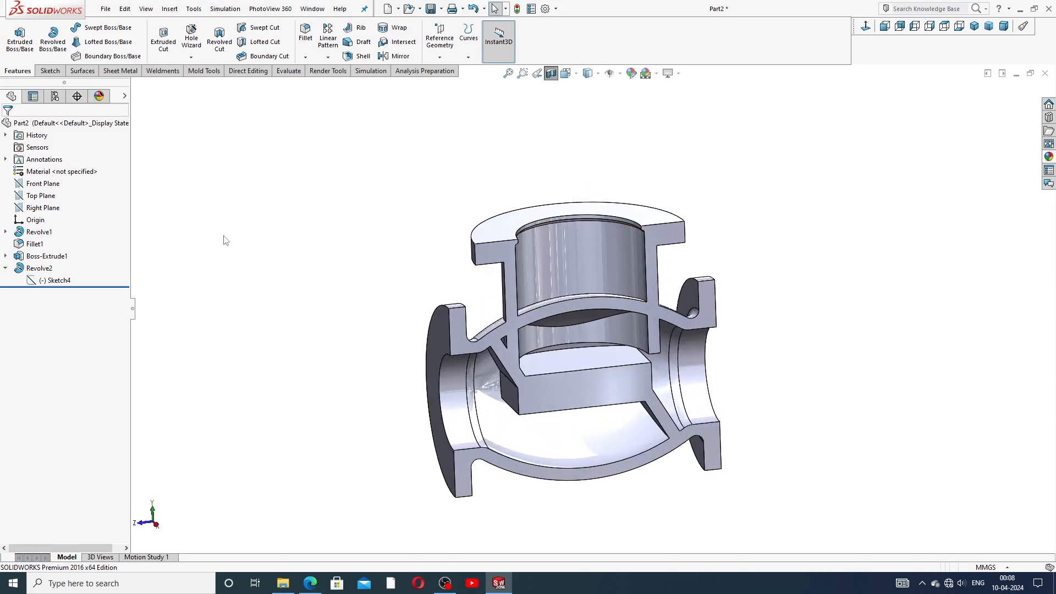
click(6, 268)
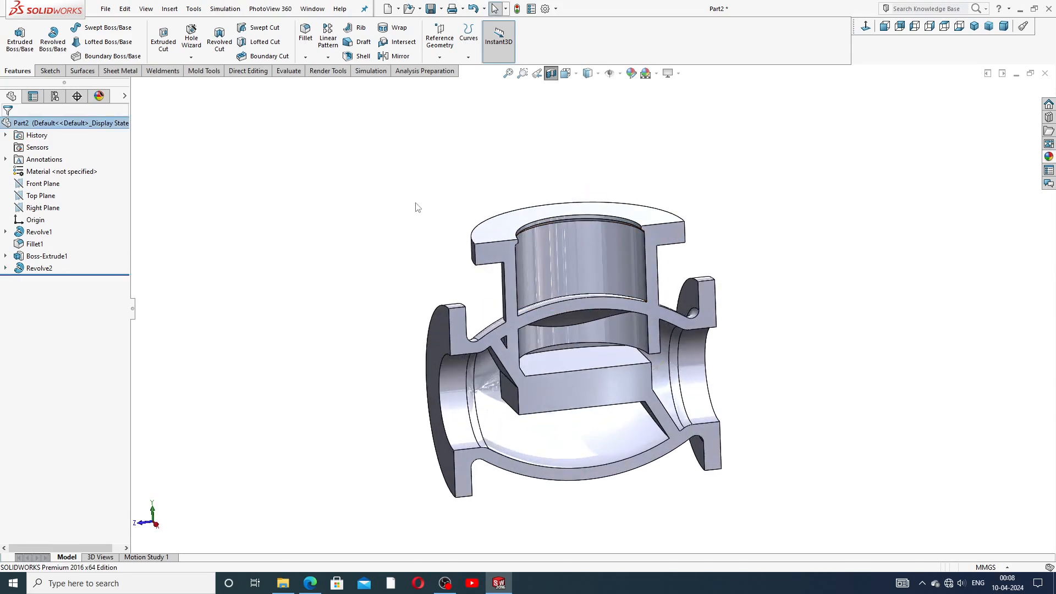
middle_drag(548, 313, 540, 300)
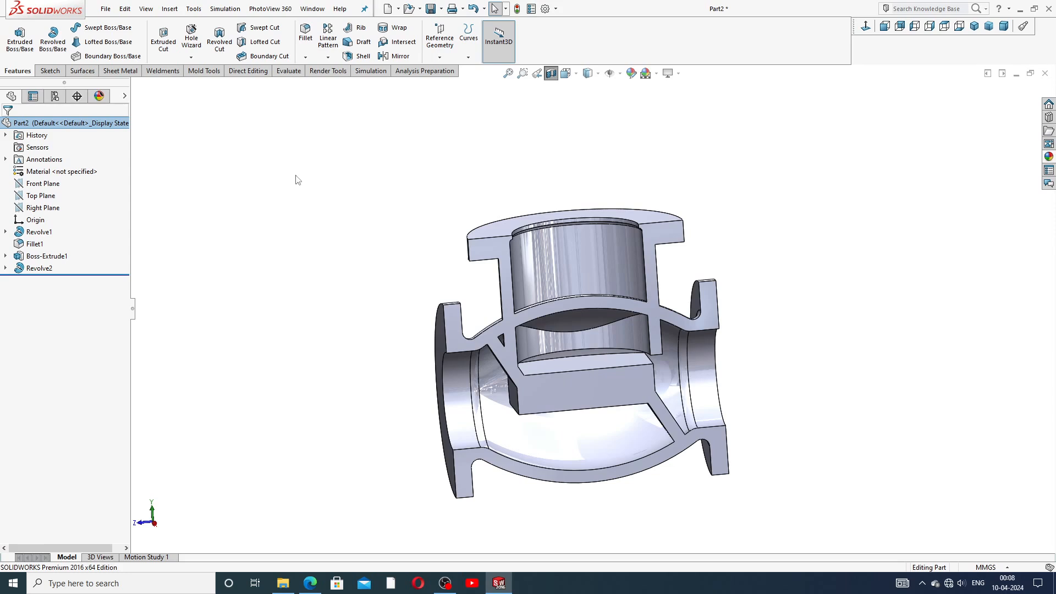
click(81, 70)
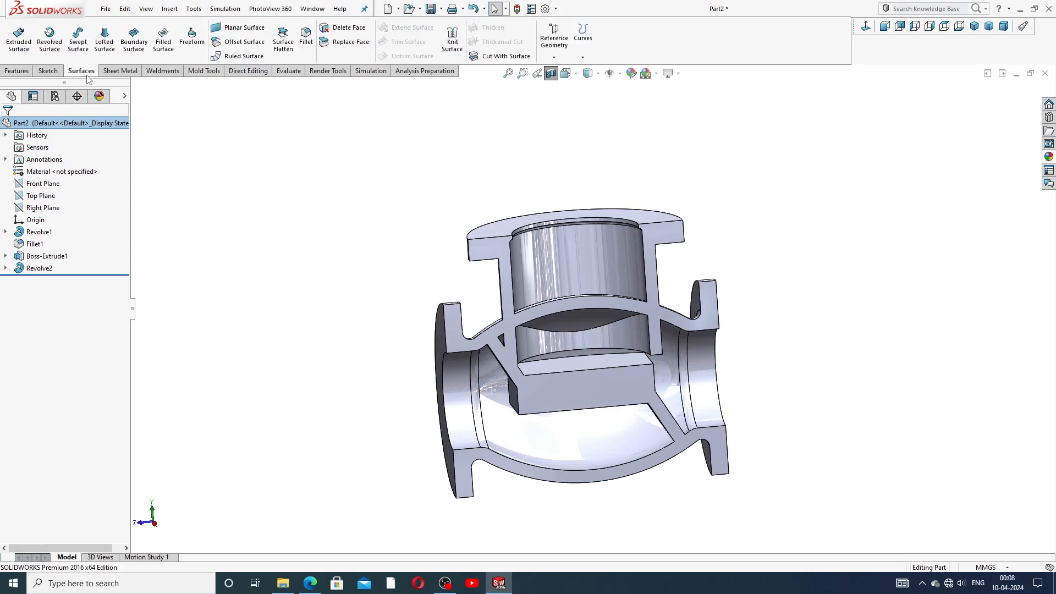
click(452, 41)
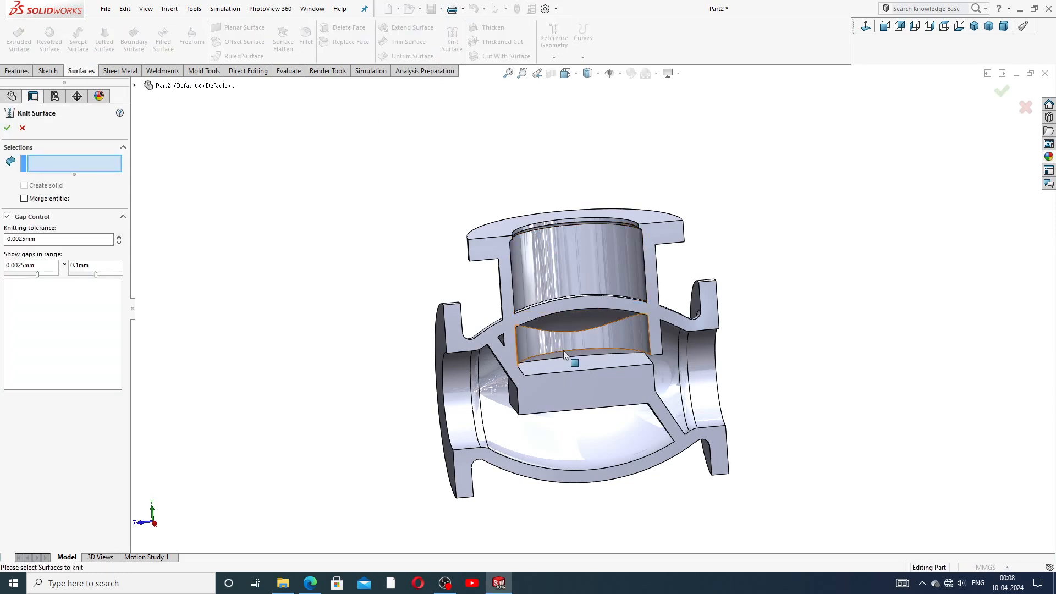
click(556, 330)
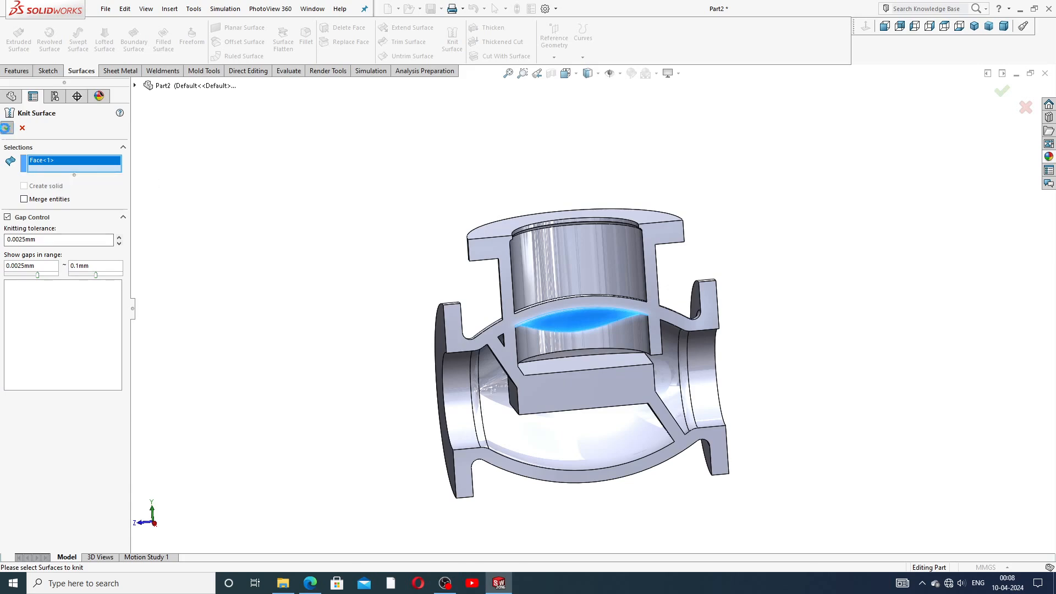
key(Return)
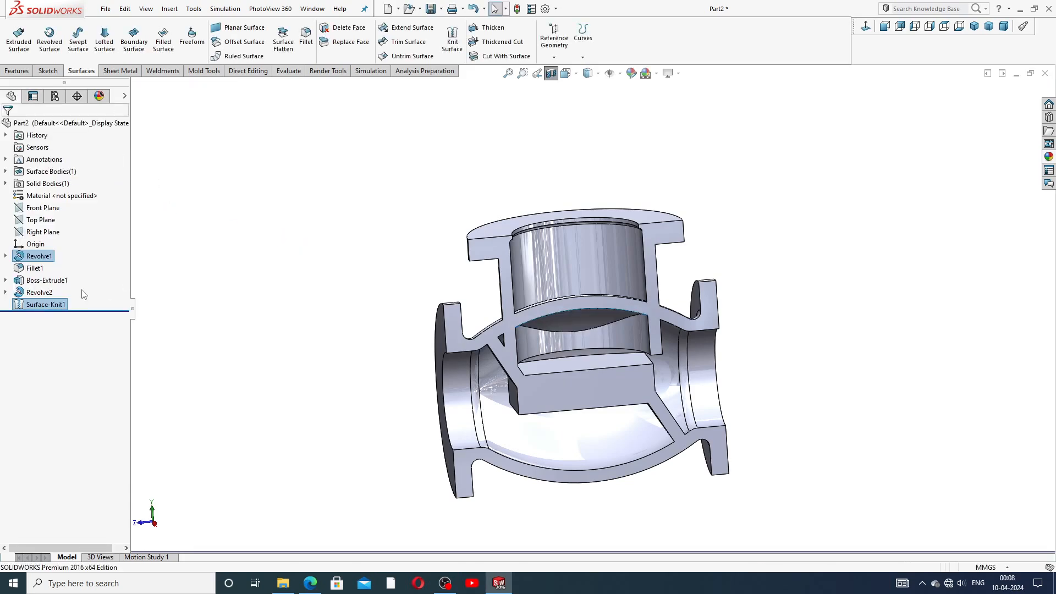
Step: Try to cut the valve body with the knitted dome surface, with the cut direction flipped downward
click(506, 57)
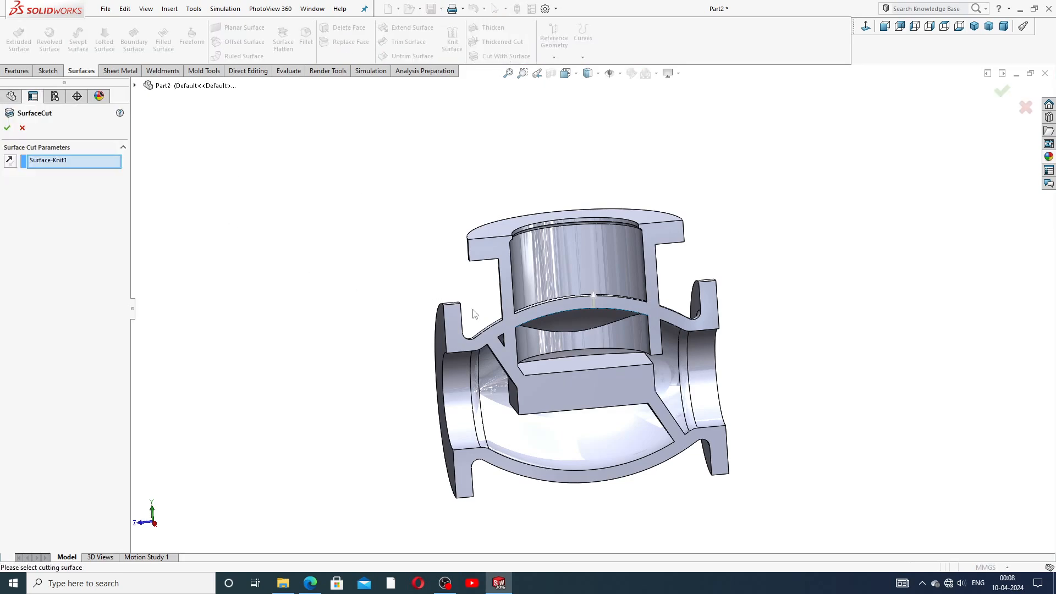
scroll(587, 351, down, 3)
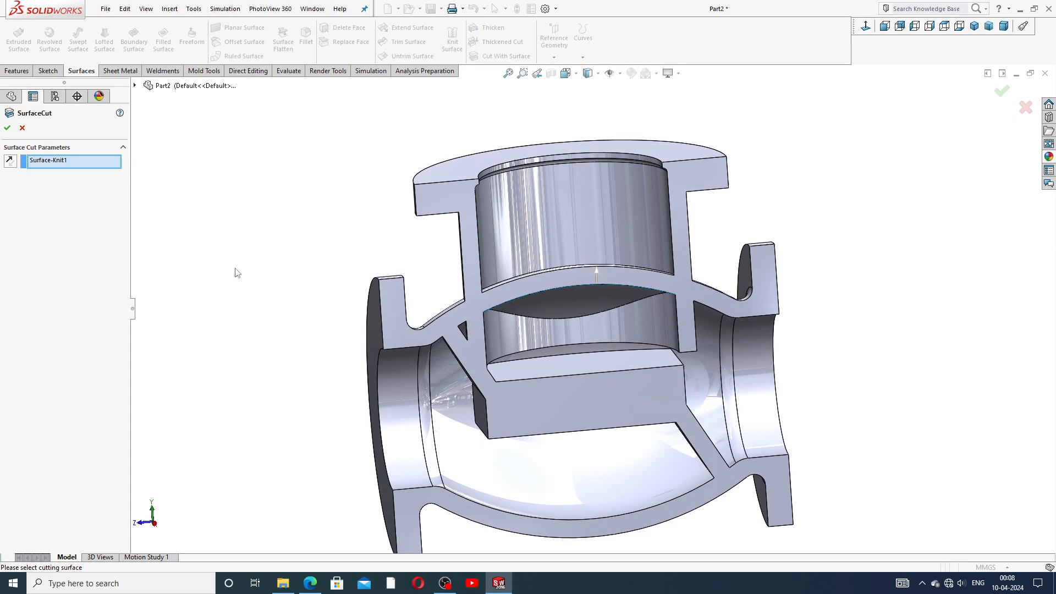
click(597, 277)
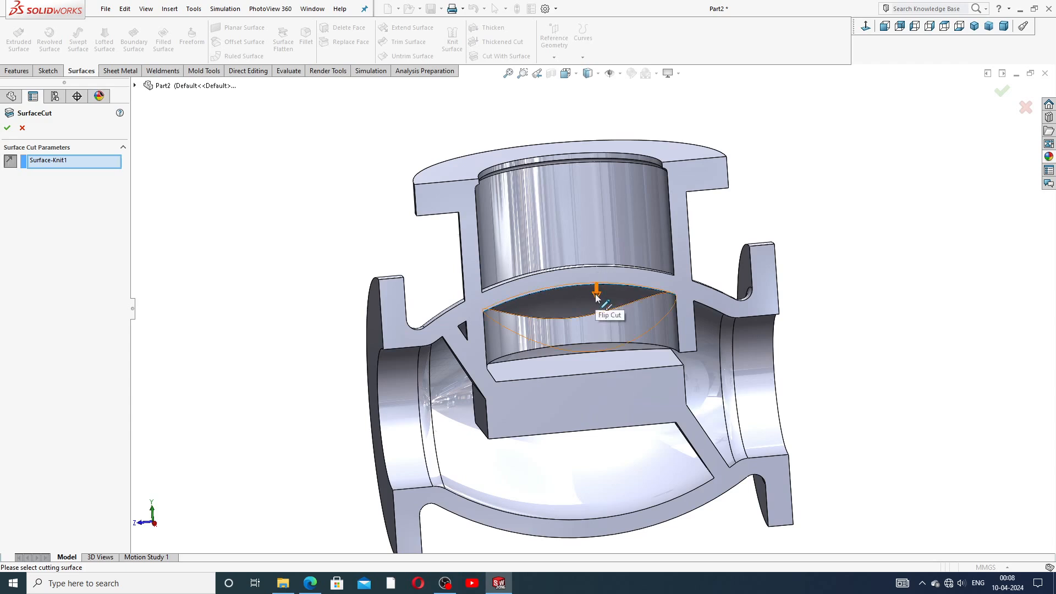
click(8, 129)
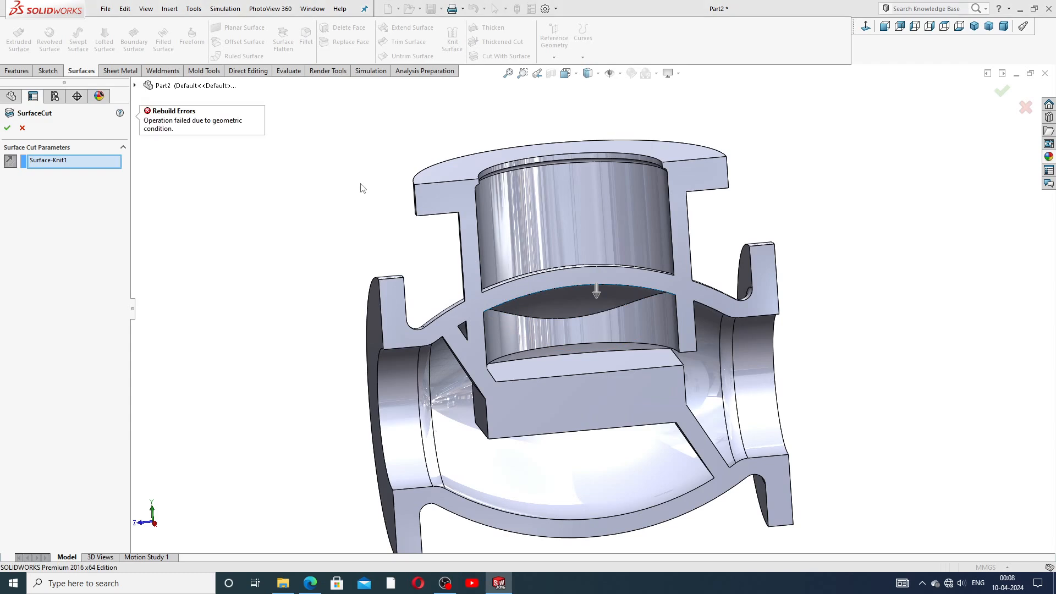
click(22, 129)
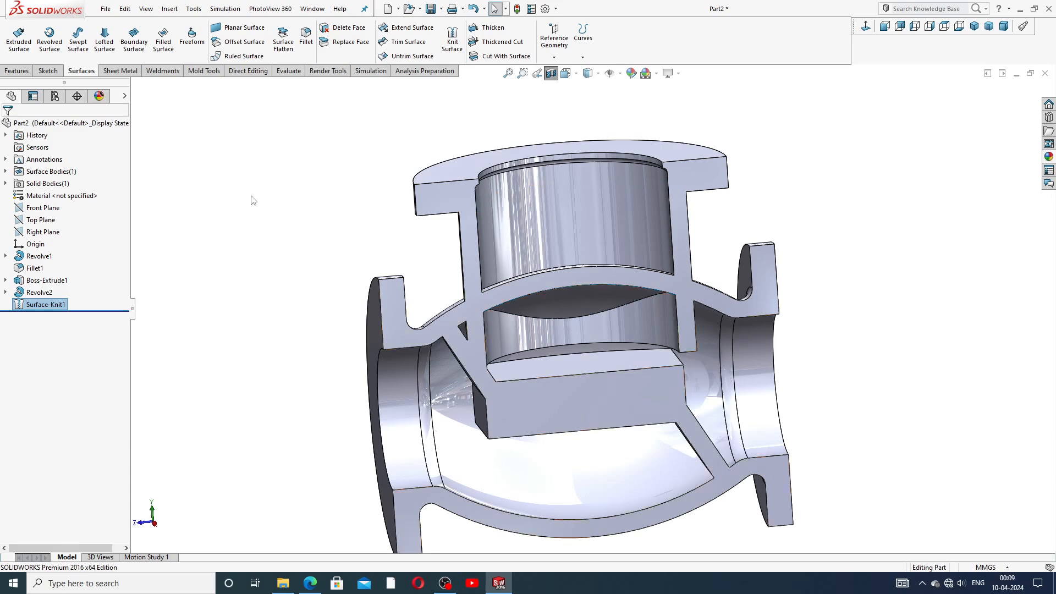
Step: Retry the downward surface cut, using the Surface-Knit1 surface body as the preselected cutting surface
click(196, 283)
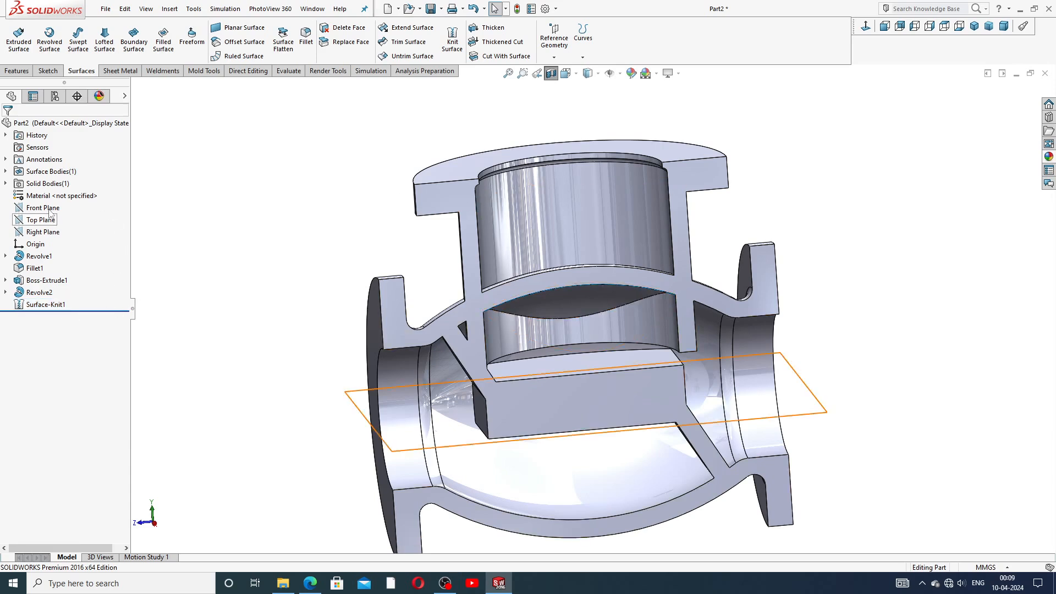
click(5, 171)
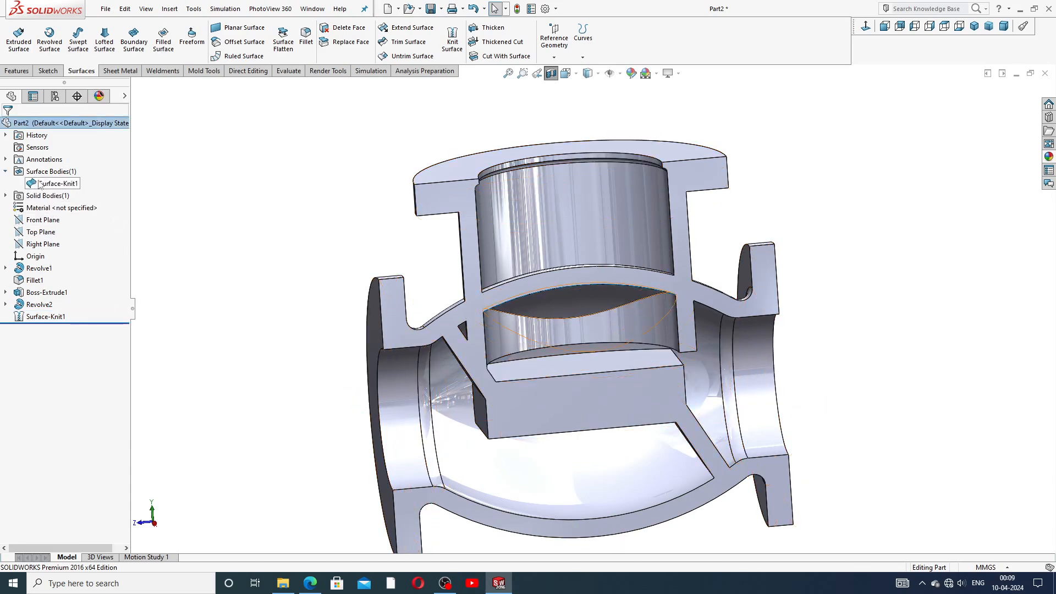
click(54, 184)
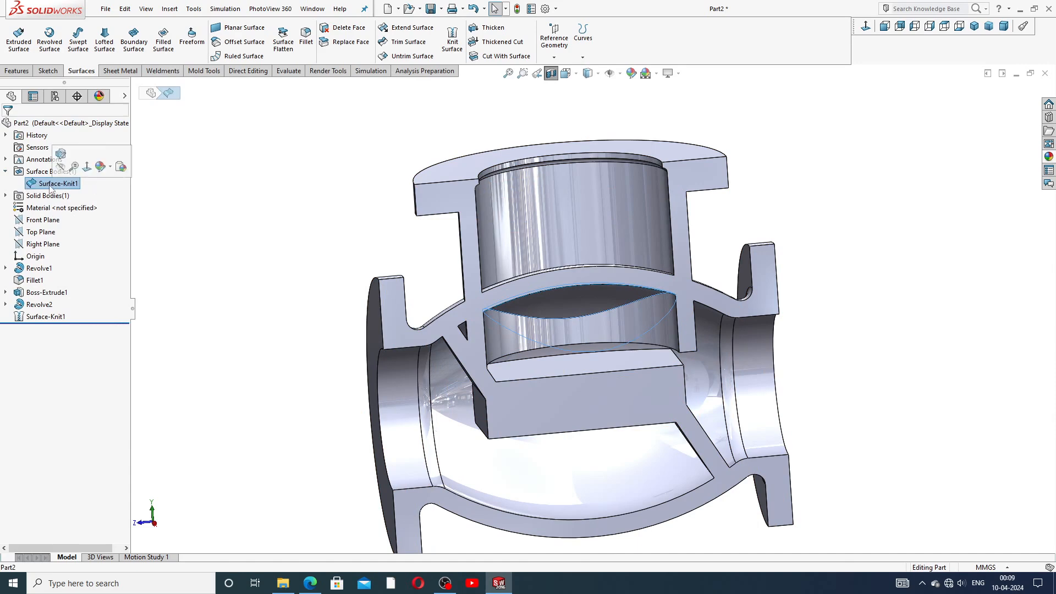
click(497, 56)
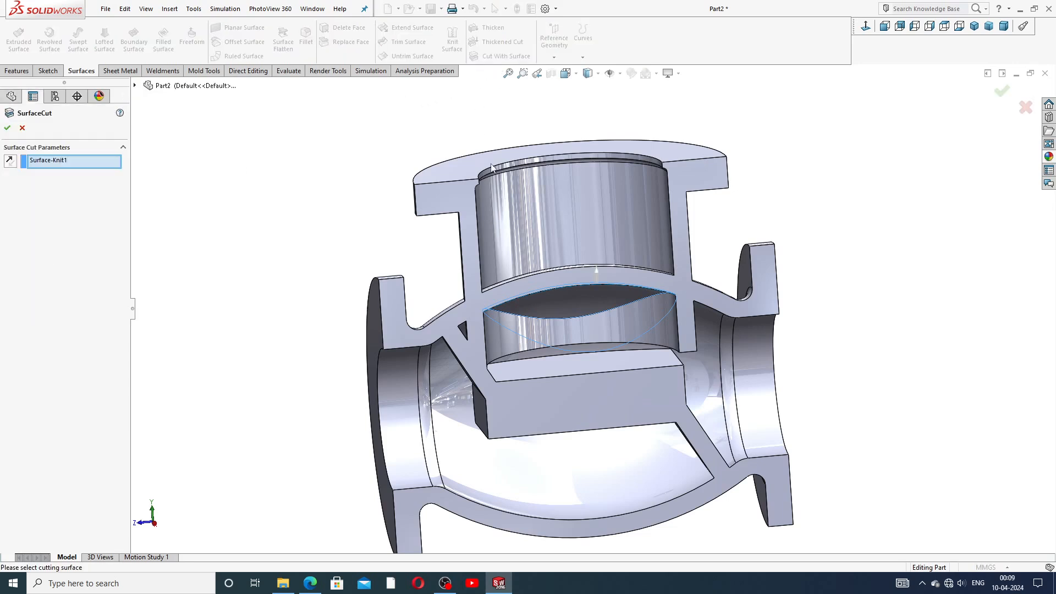
click(10, 161)
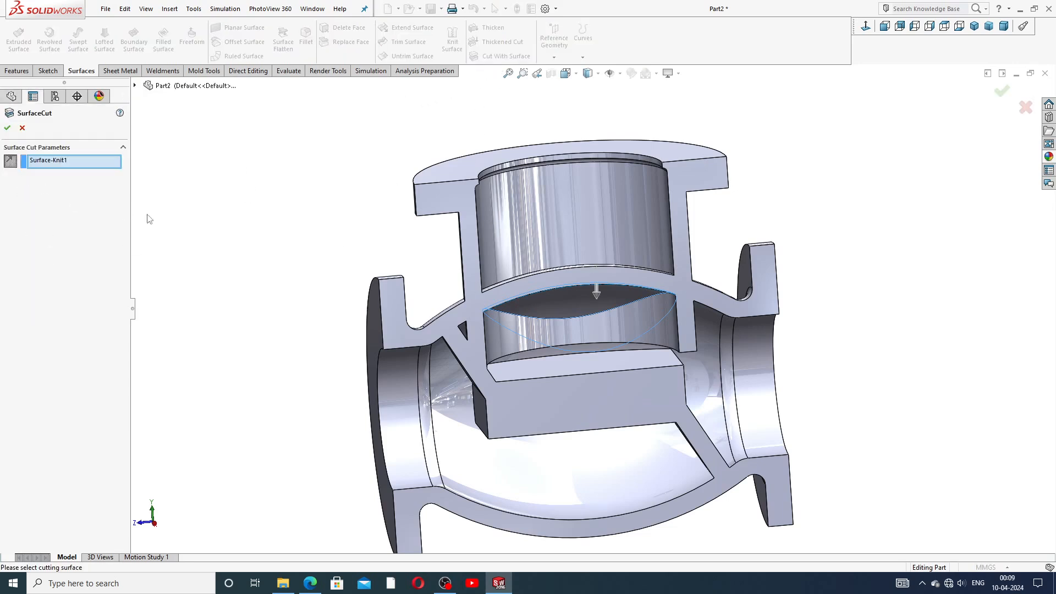
click(8, 128)
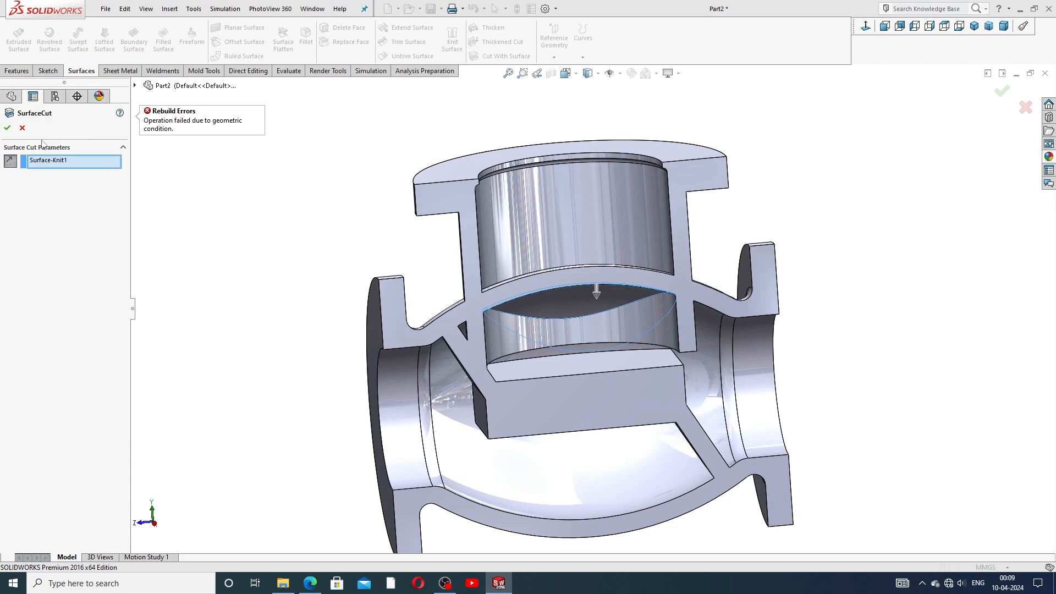
Step: Cancel the surface cut and delete the Surface-Knit1 feature
click(22, 128)
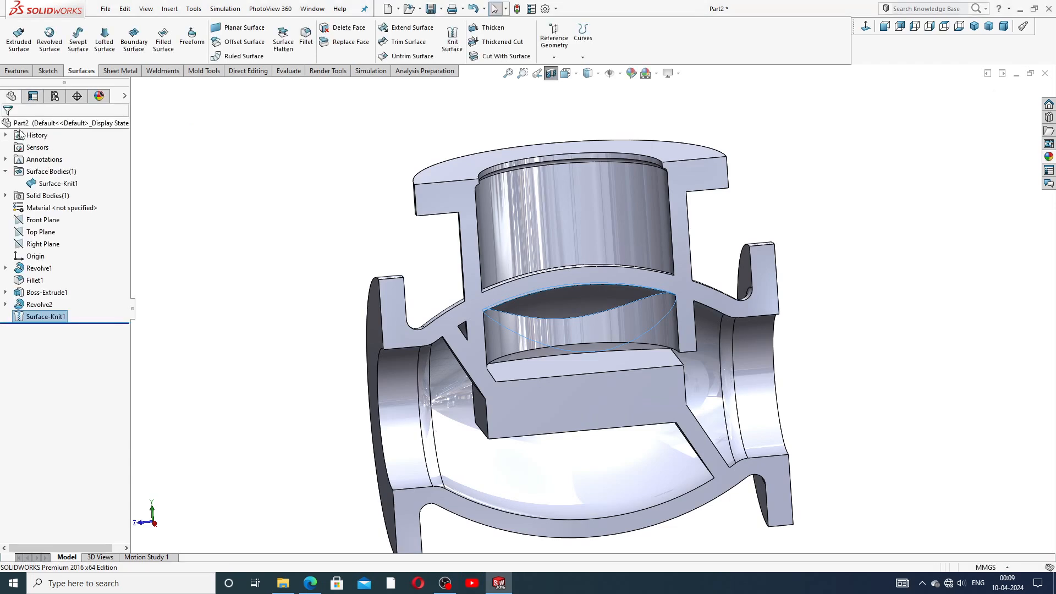
click(235, 199)
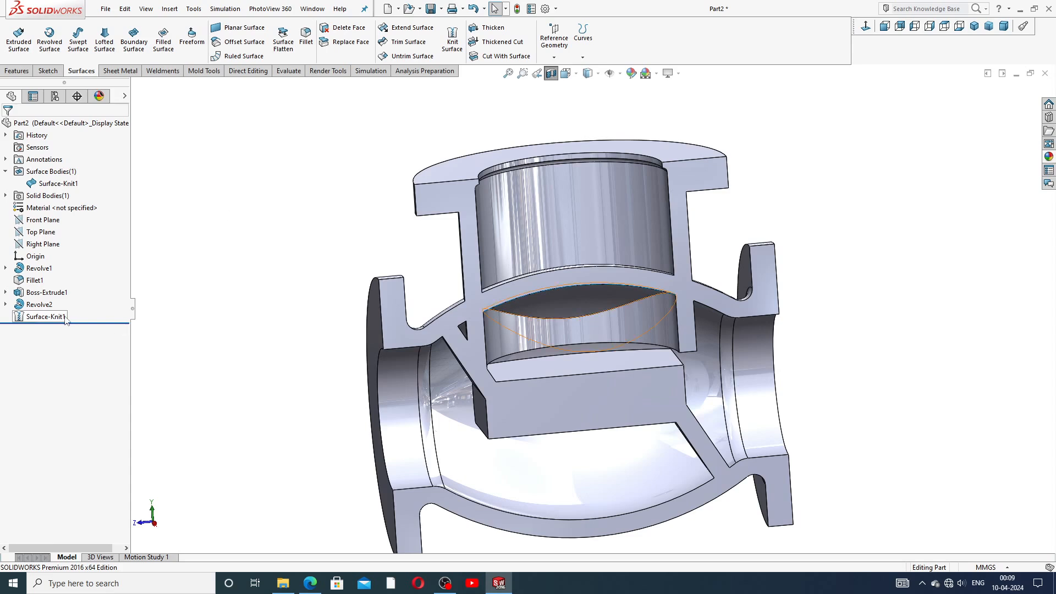
right_click(44, 317)
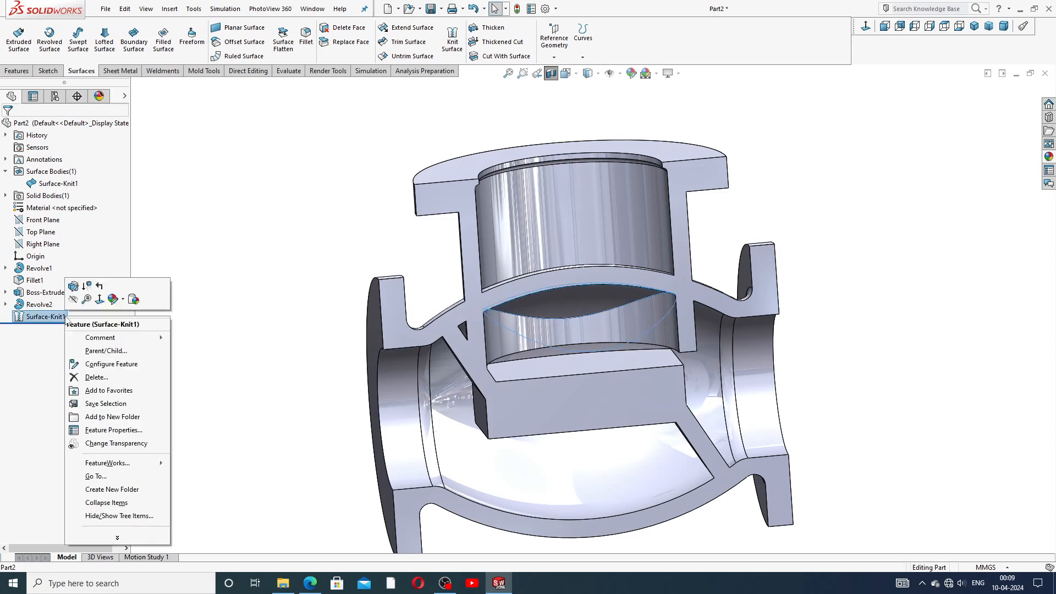
click(104, 377)
click(598, 240)
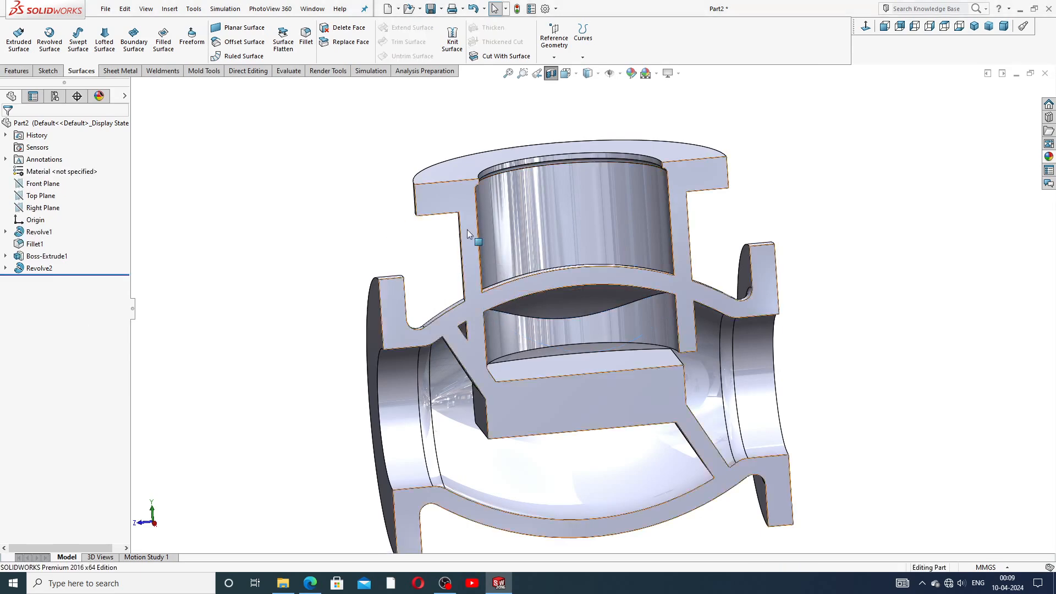
Step: Knit the neck's inner cylindrical face beneath the domed wall into a surface body
middle_drag(467, 229, 452, 251)
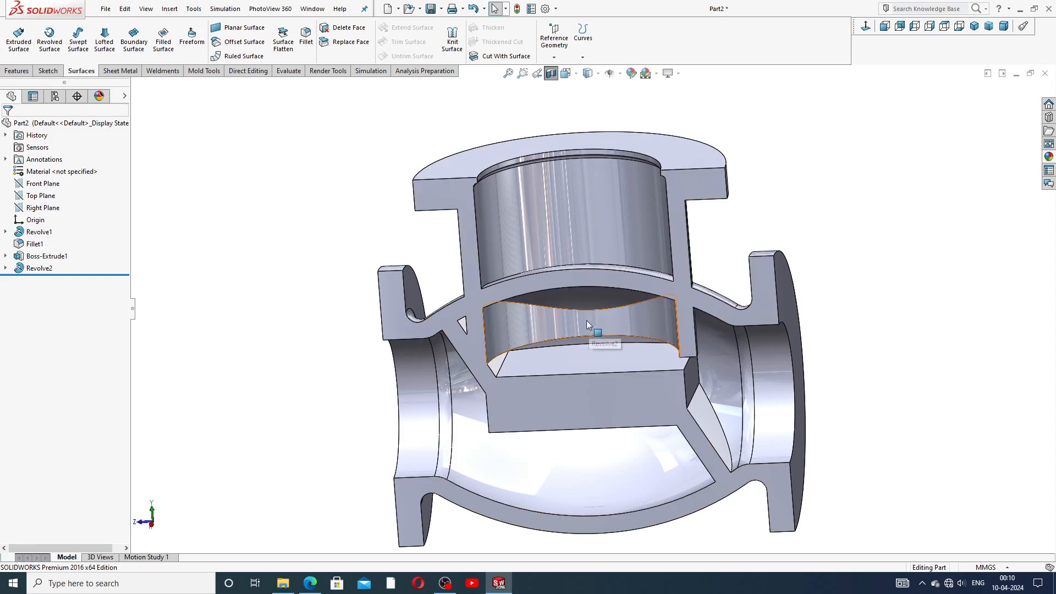
click(452, 38)
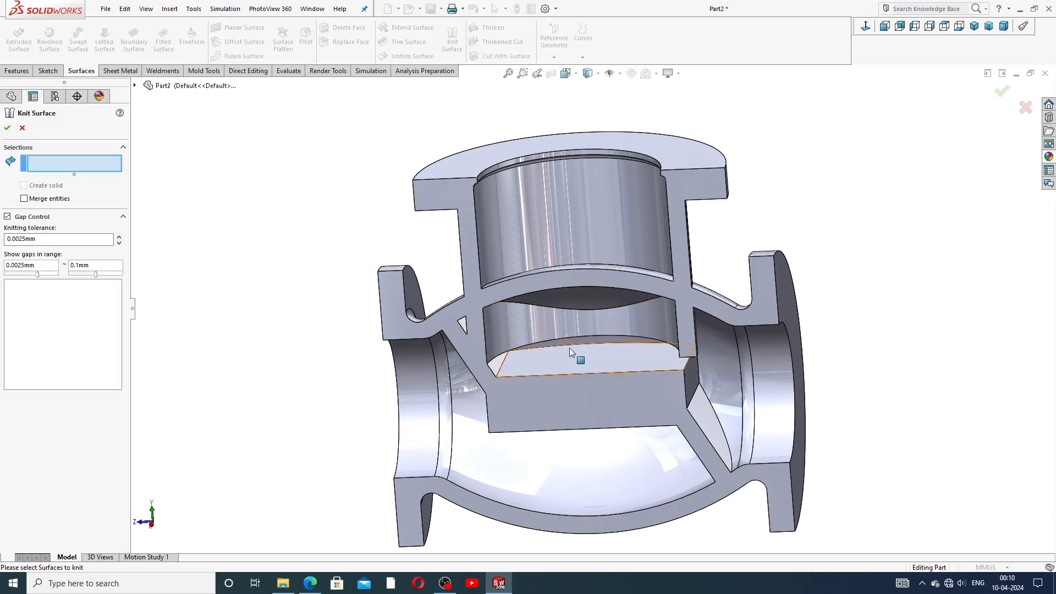
click(562, 322)
middle_drag(655, 358, 614, 346)
middle_click(614, 346)
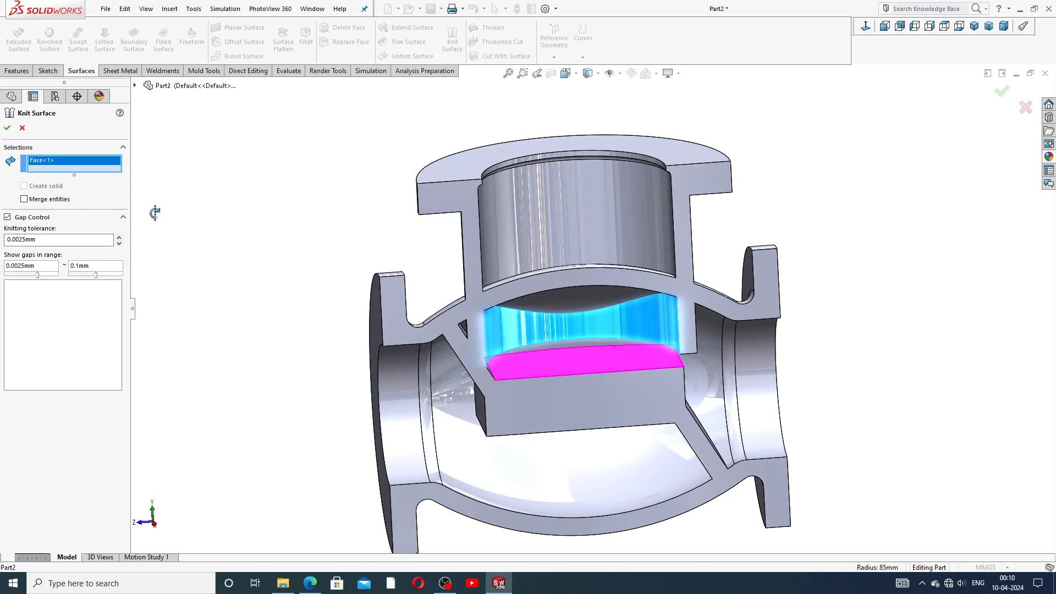
click(7, 127)
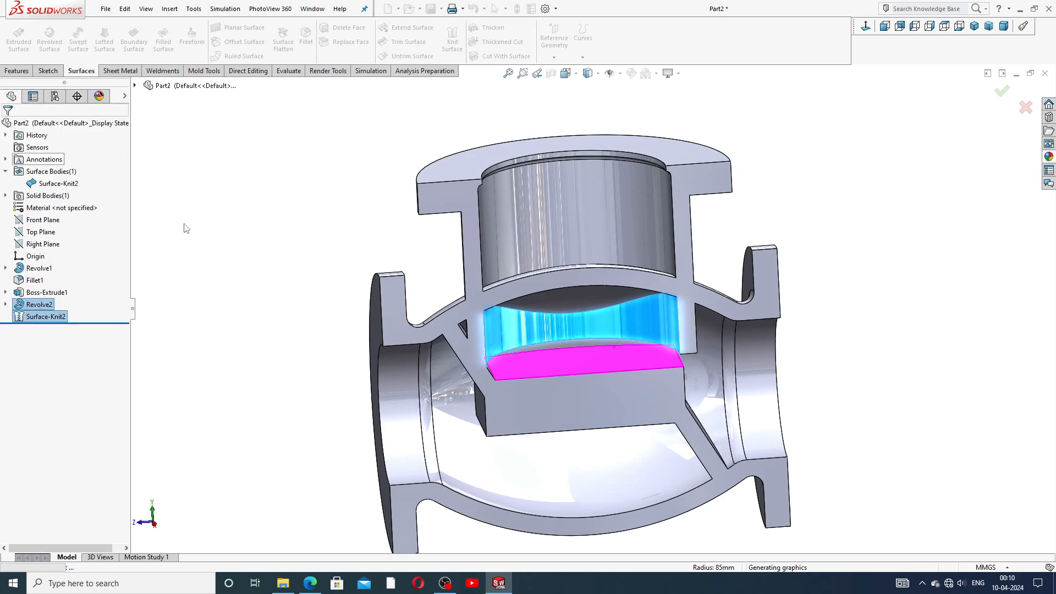
click(201, 230)
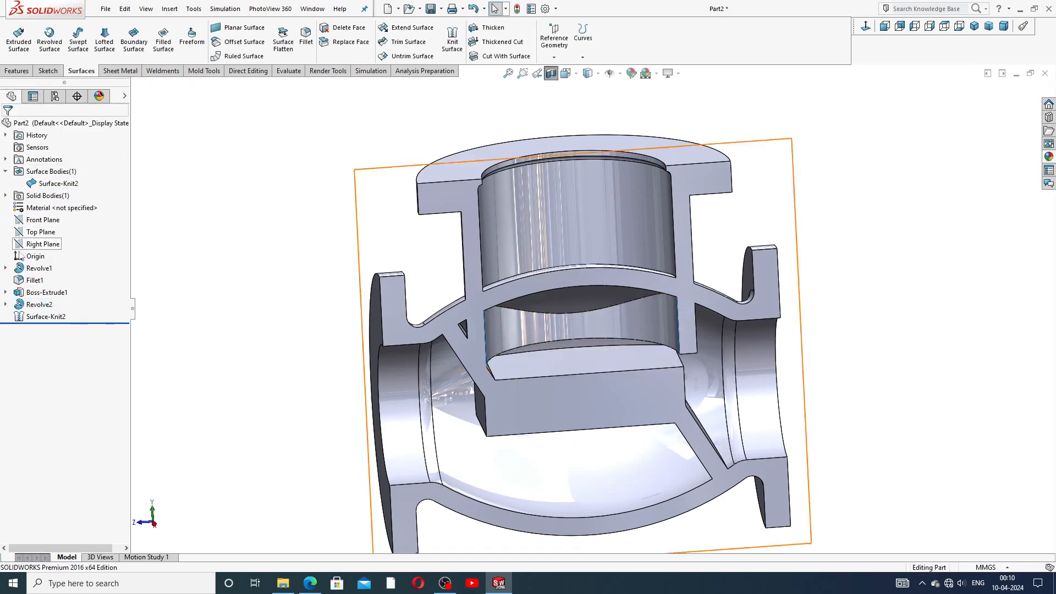
Step: Try to cut the valve body with the knitted cylindrical surface
click(6, 171)
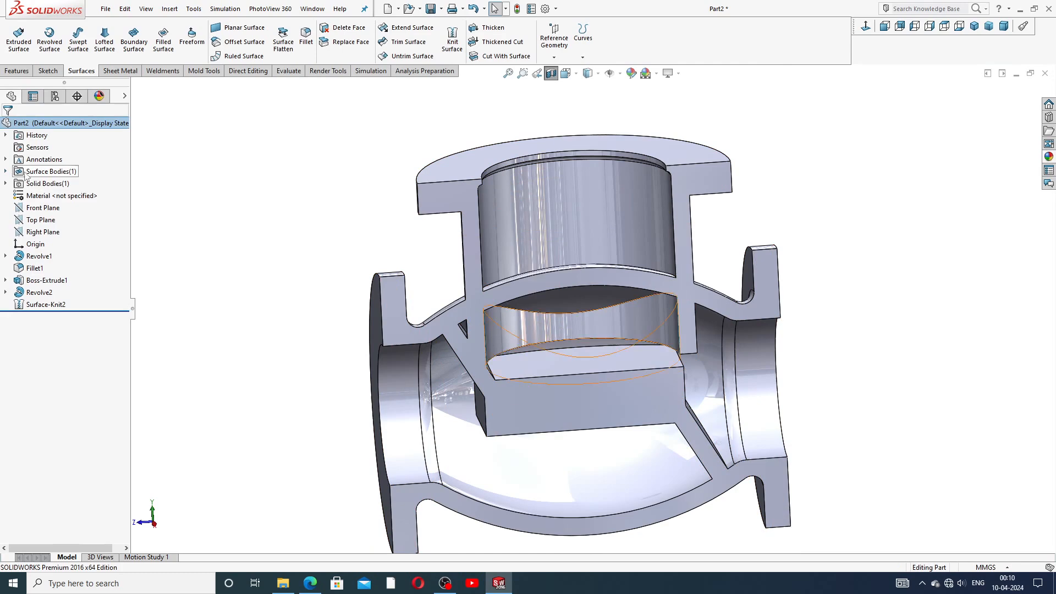
click(5, 172)
click(59, 184)
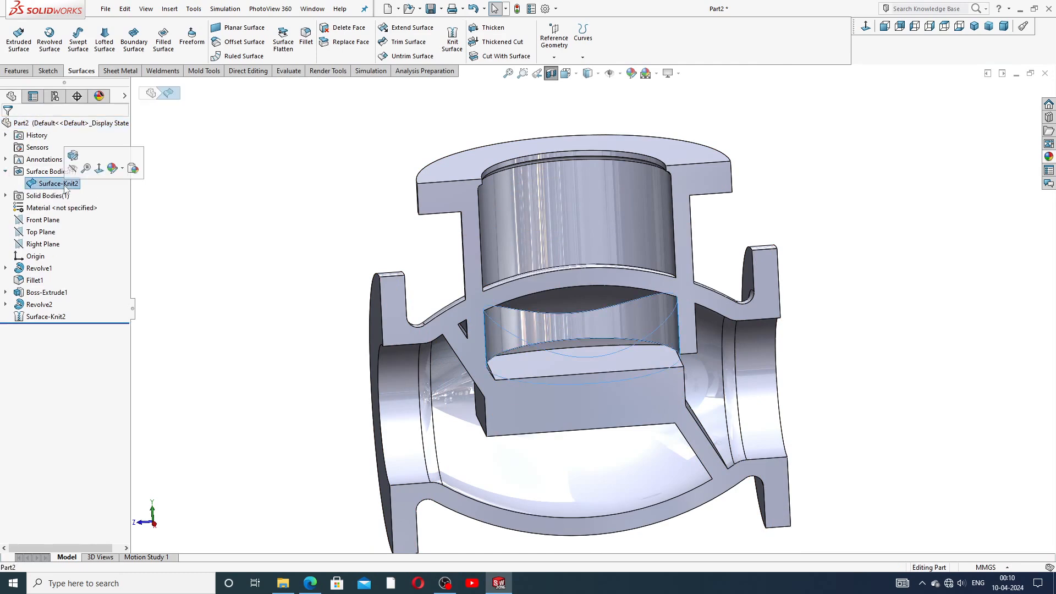
click(496, 56)
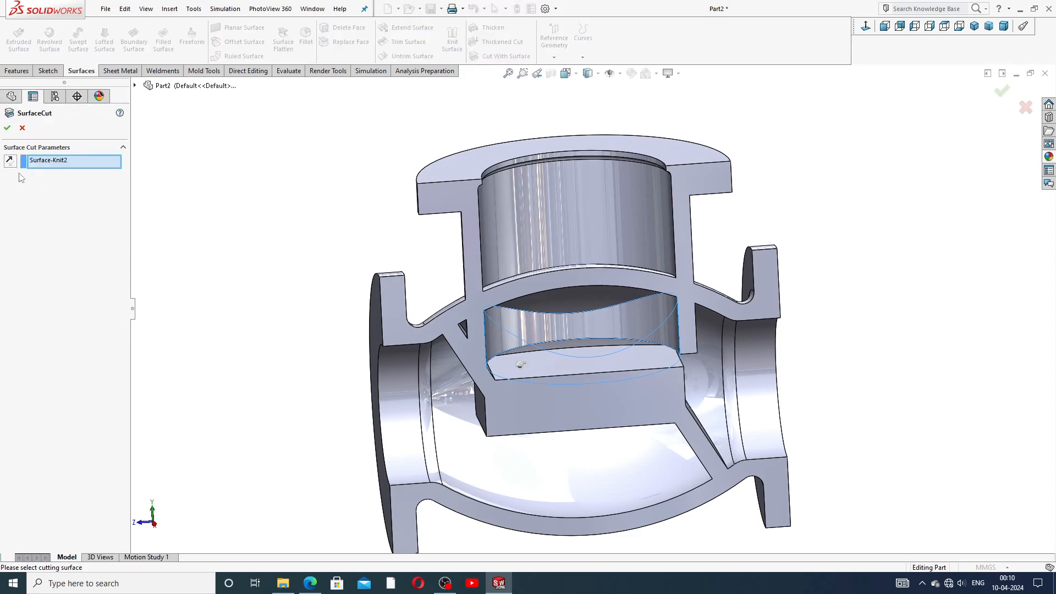
click(124, 147)
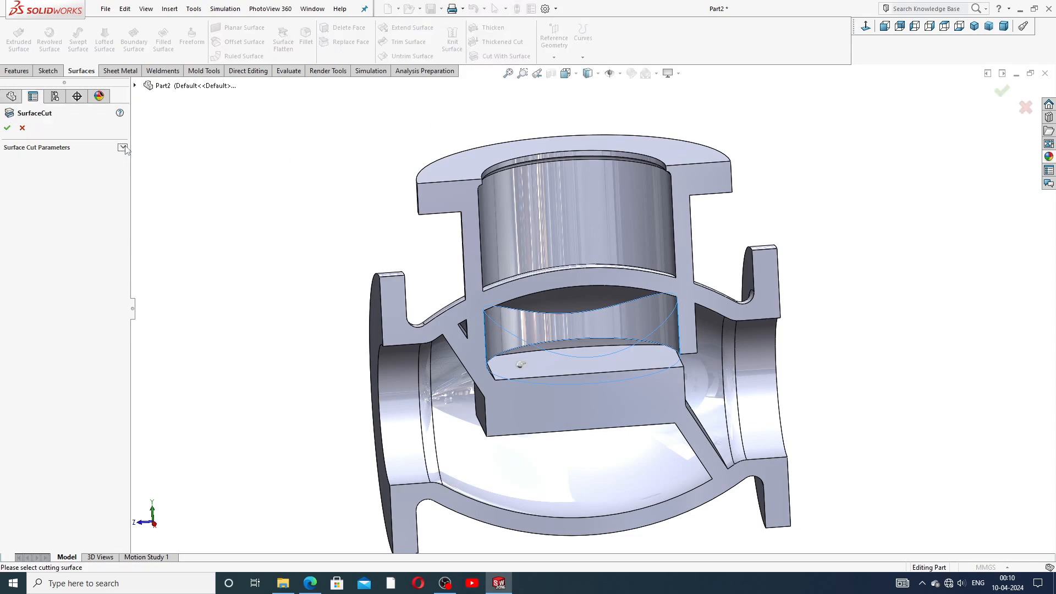
click(124, 148)
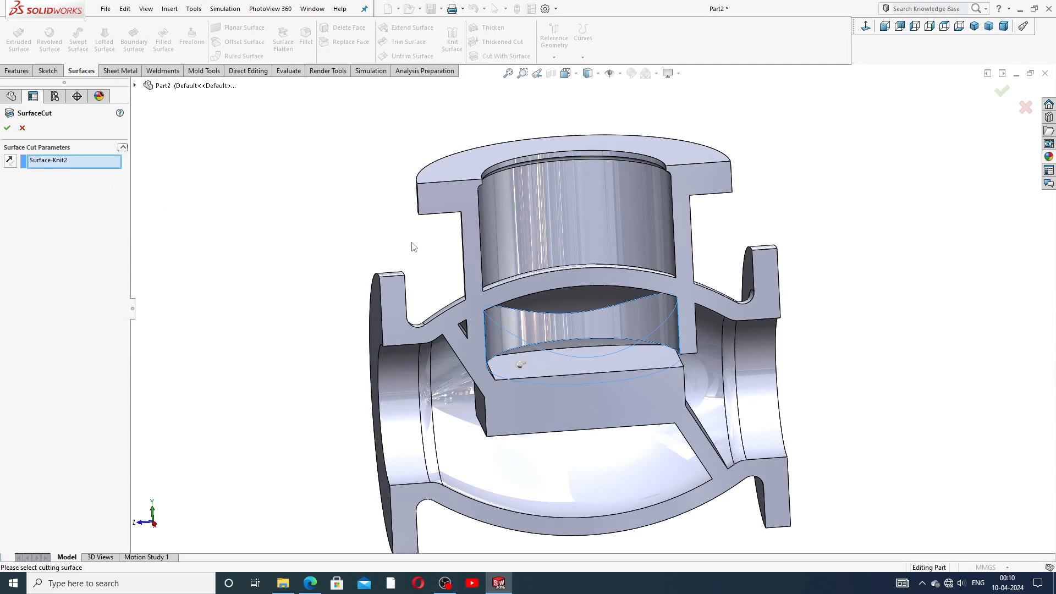
middle_drag(552, 349, 573, 370)
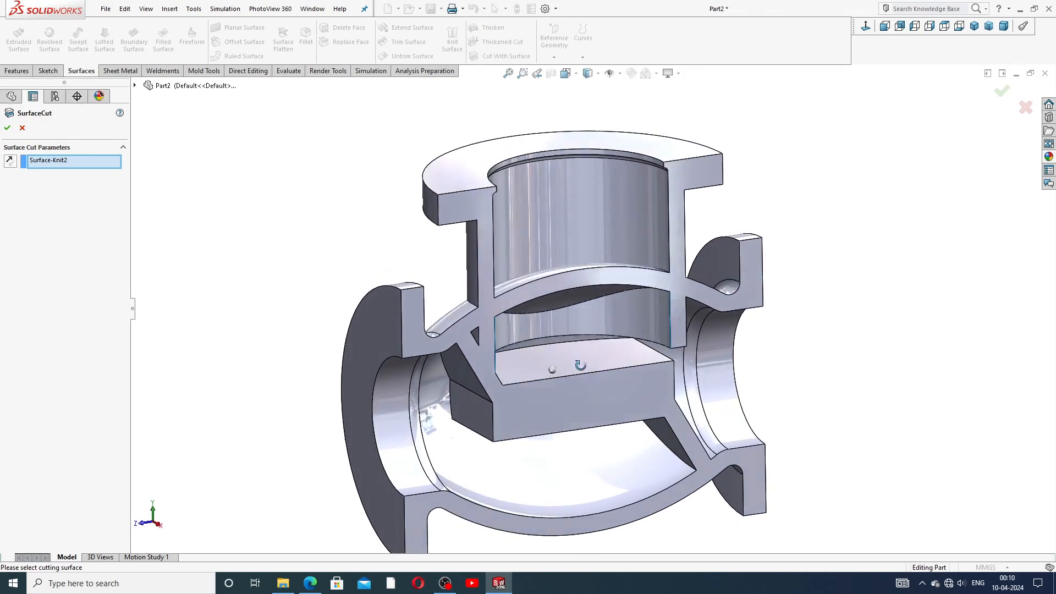
click(8, 128)
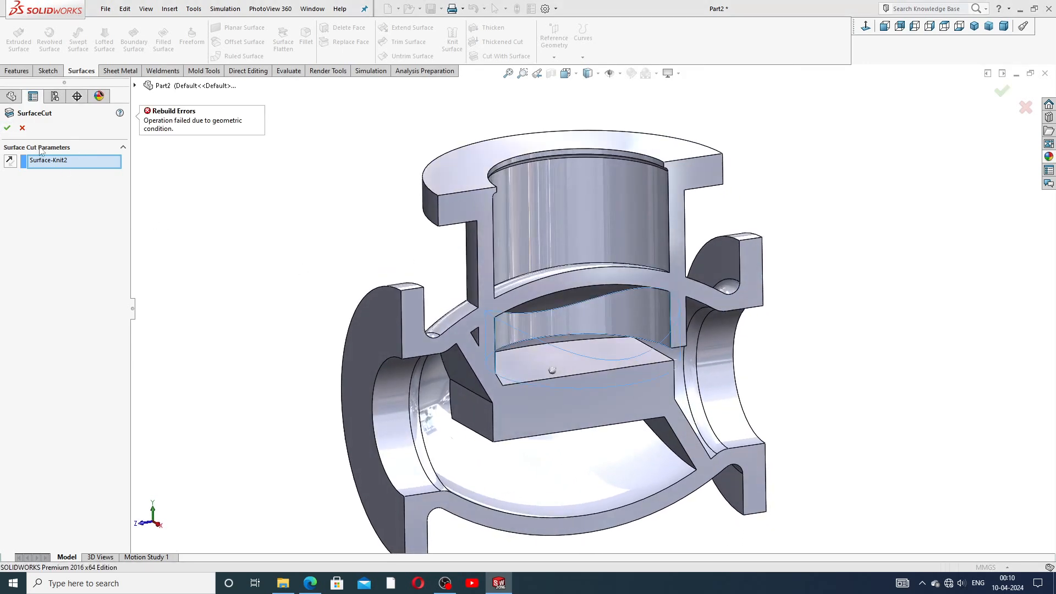
click(22, 127)
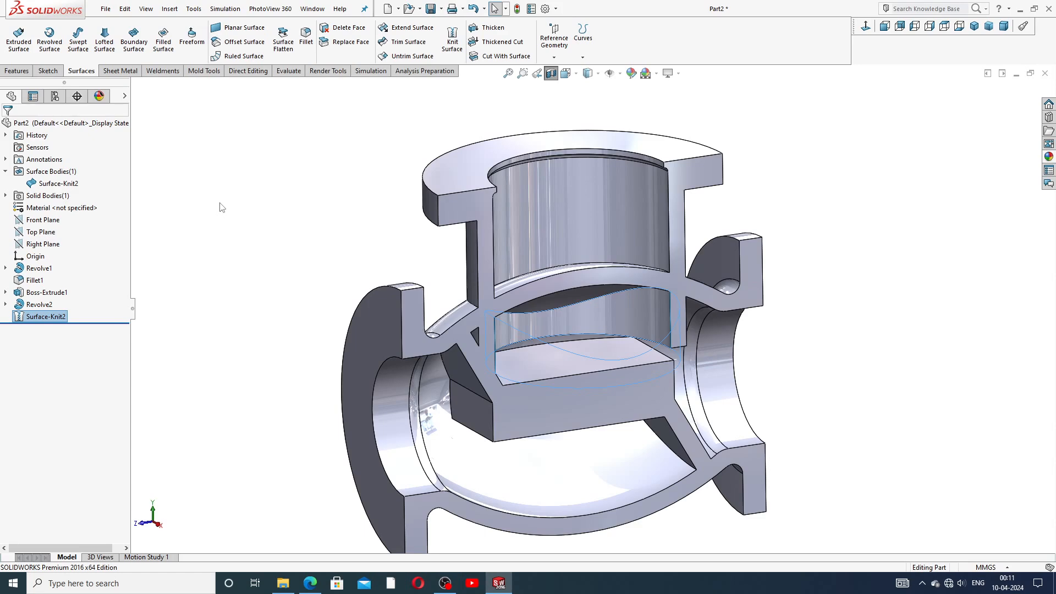
Step: Delete the Surface-Knit2 feature
middle_drag(278, 176, 266, 256)
scroll(330, 274, up, 3)
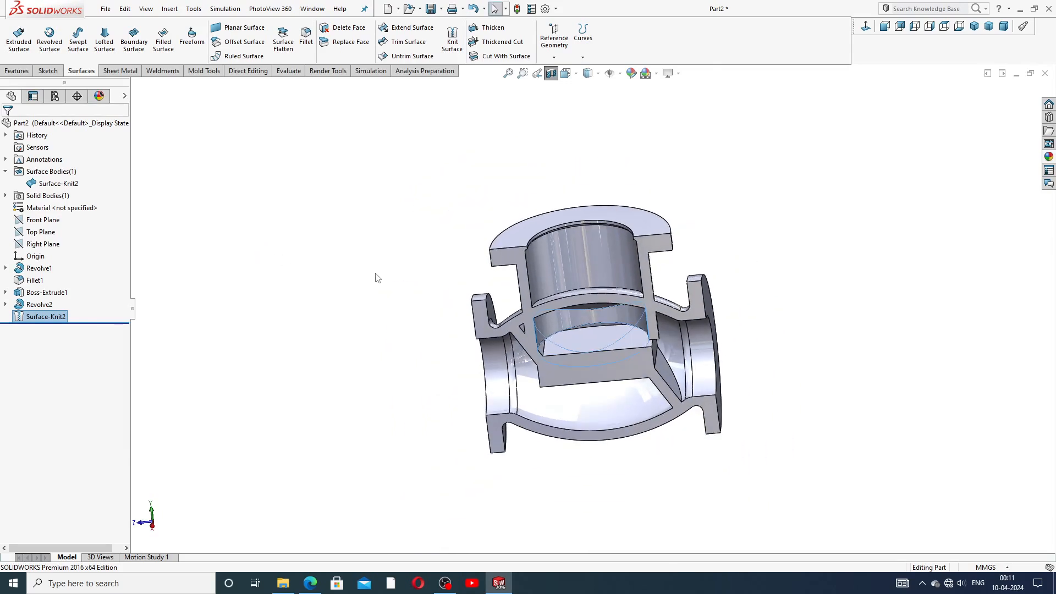
middle_drag(379, 281, 401, 243)
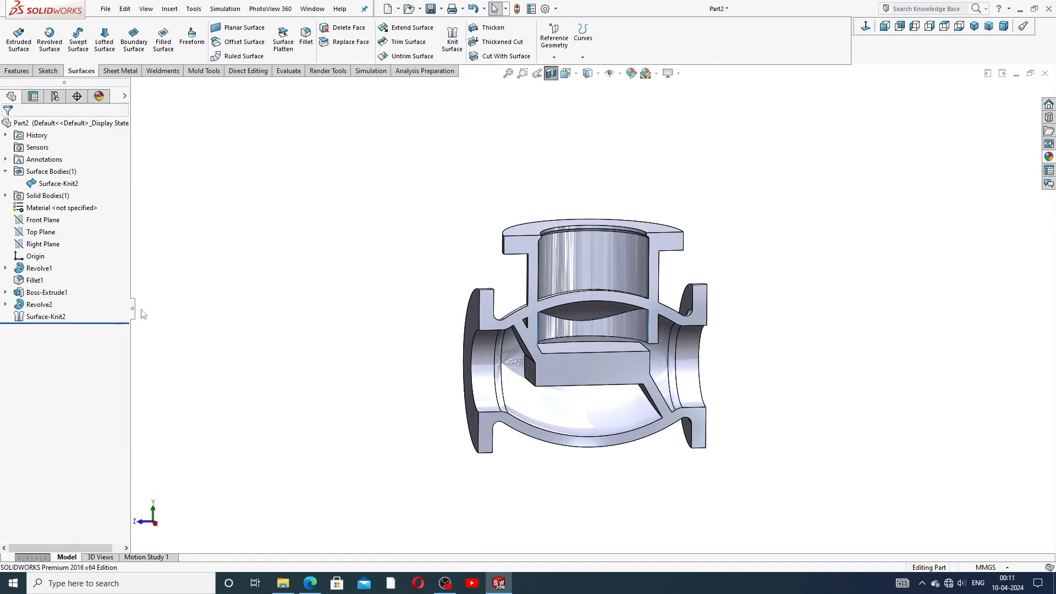
click(38, 318)
right_click(39, 318)
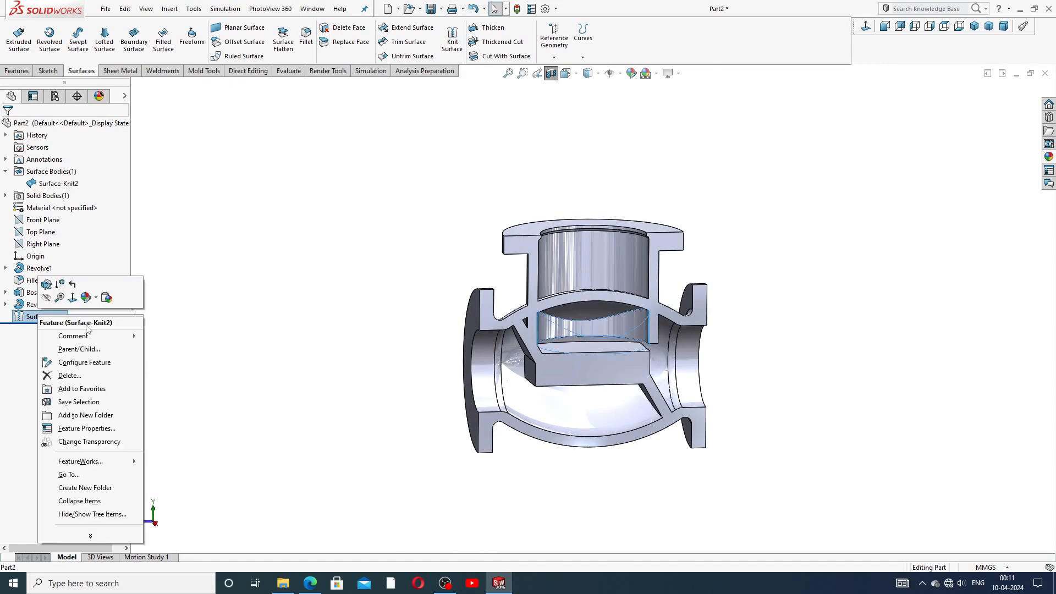
click(68, 376)
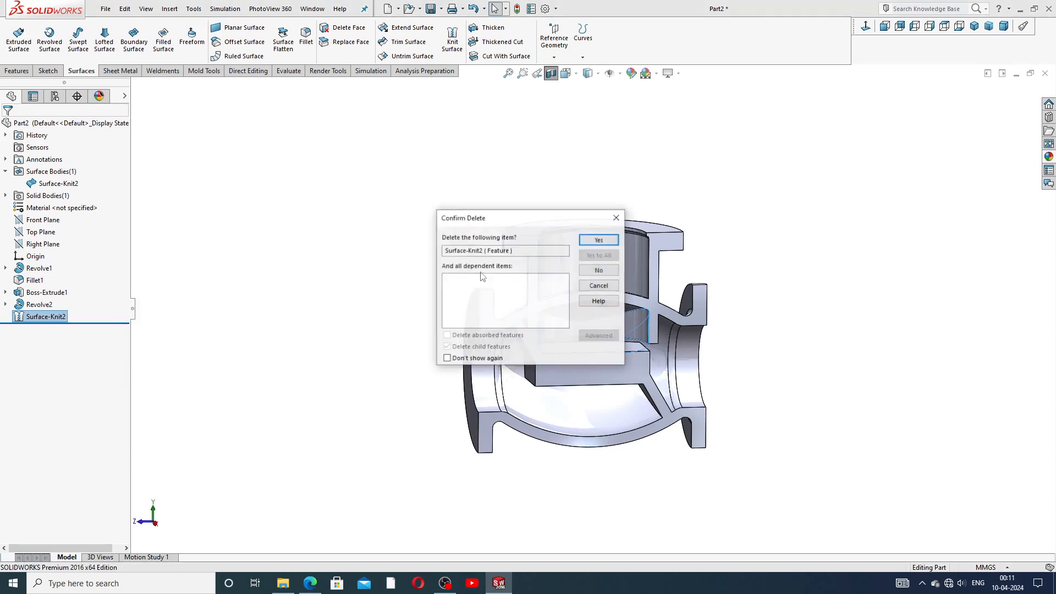
click(599, 242)
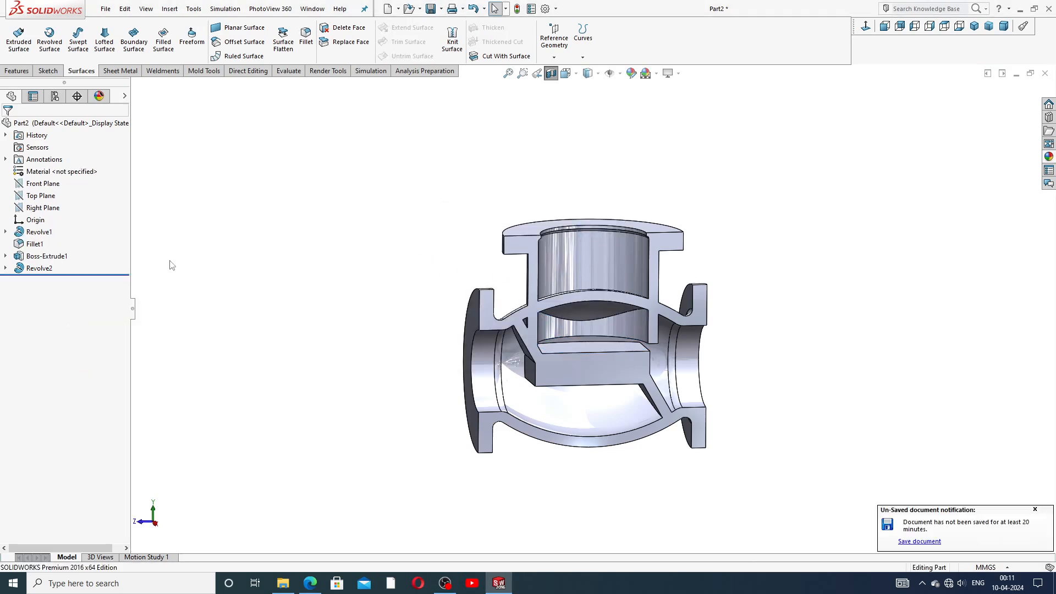
click(46, 273)
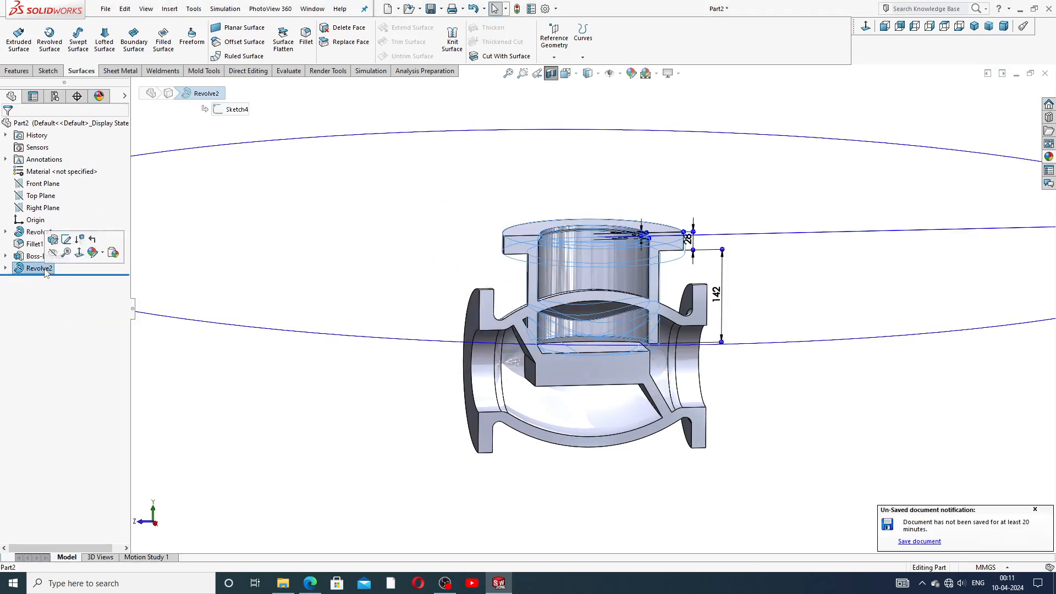
click(56, 242)
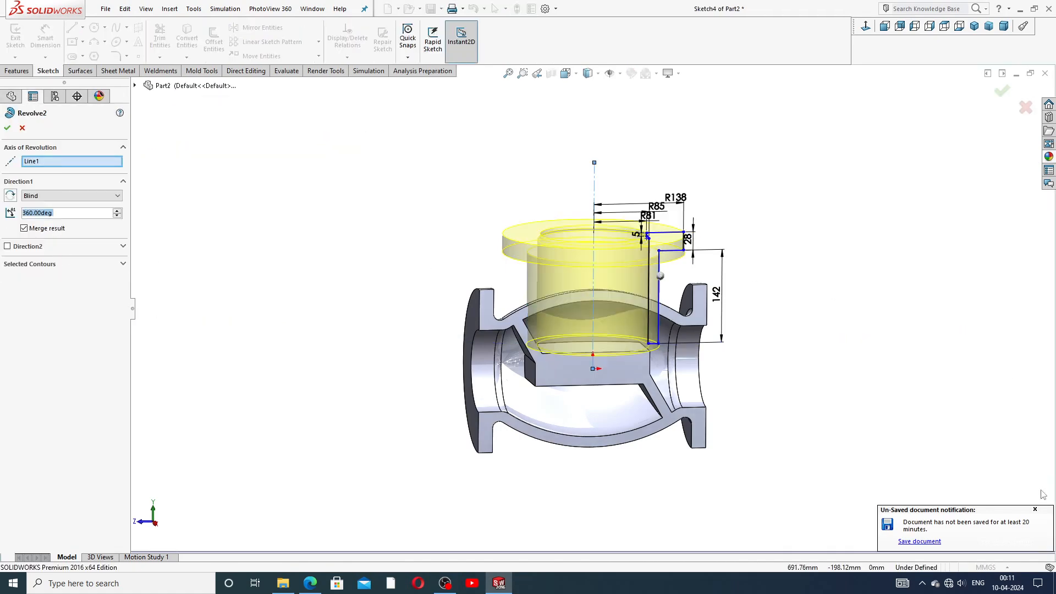
scroll(673, 372, down, 3)
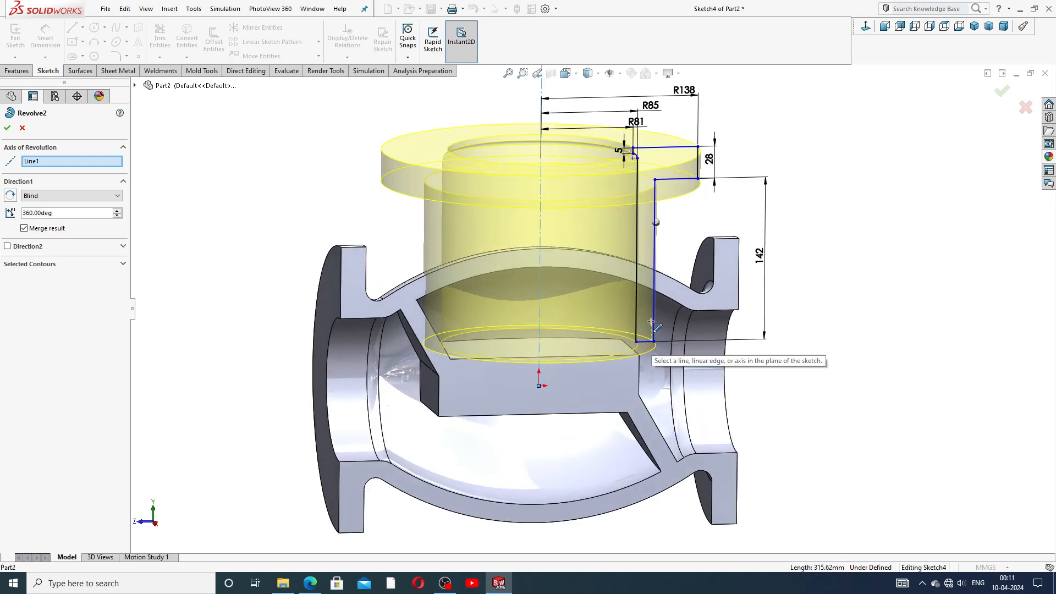
click(8, 127)
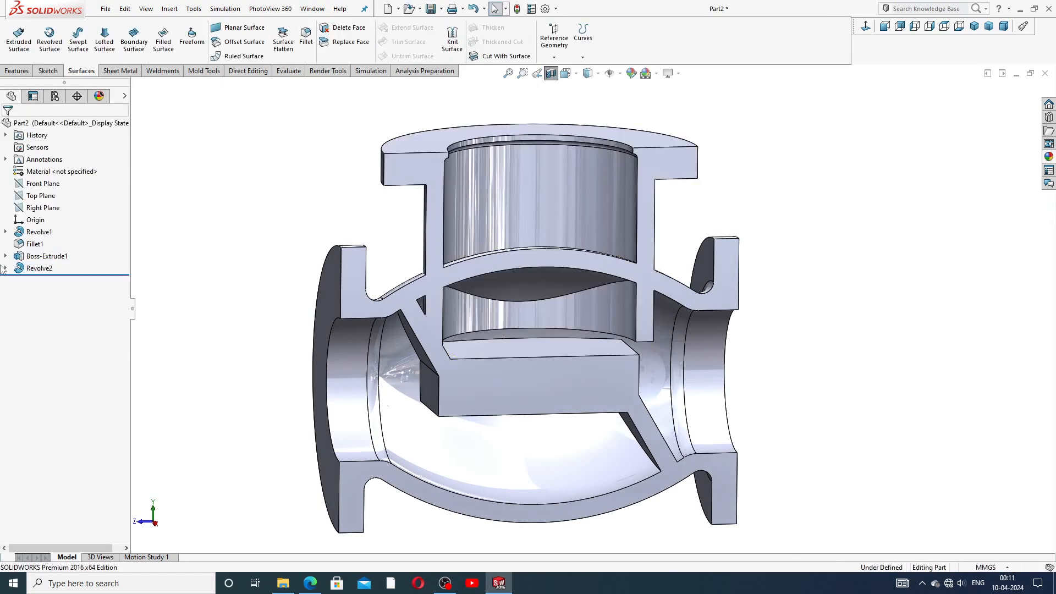
Step: Edit the Revolve2 sketch, raising the neck profile's lower outer corner to about 58 mm above the origin, and rebuild the part
click(5, 267)
click(48, 281)
click(58, 254)
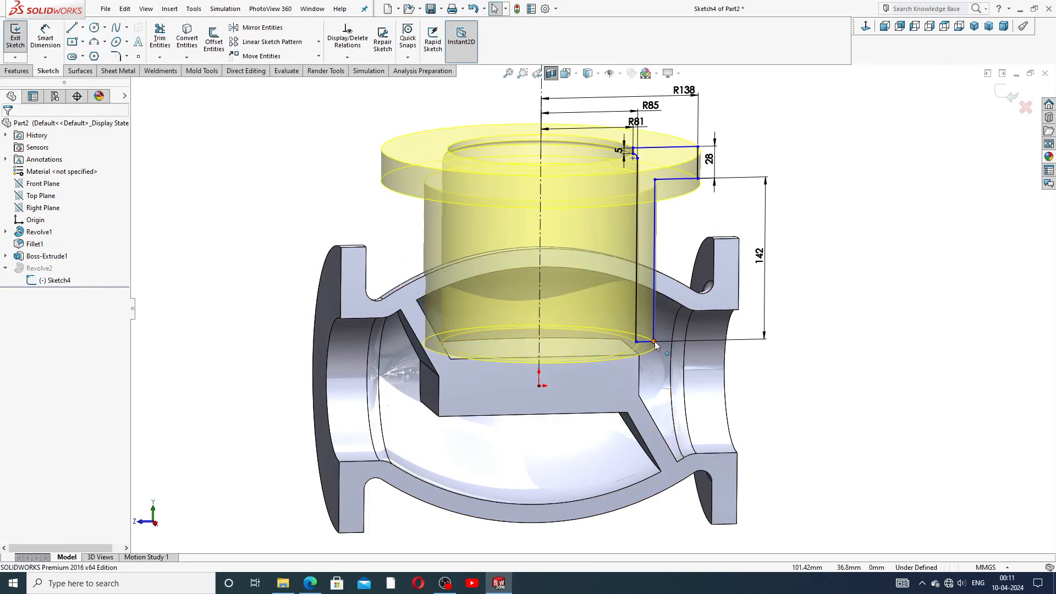
drag(653, 342, 653, 319)
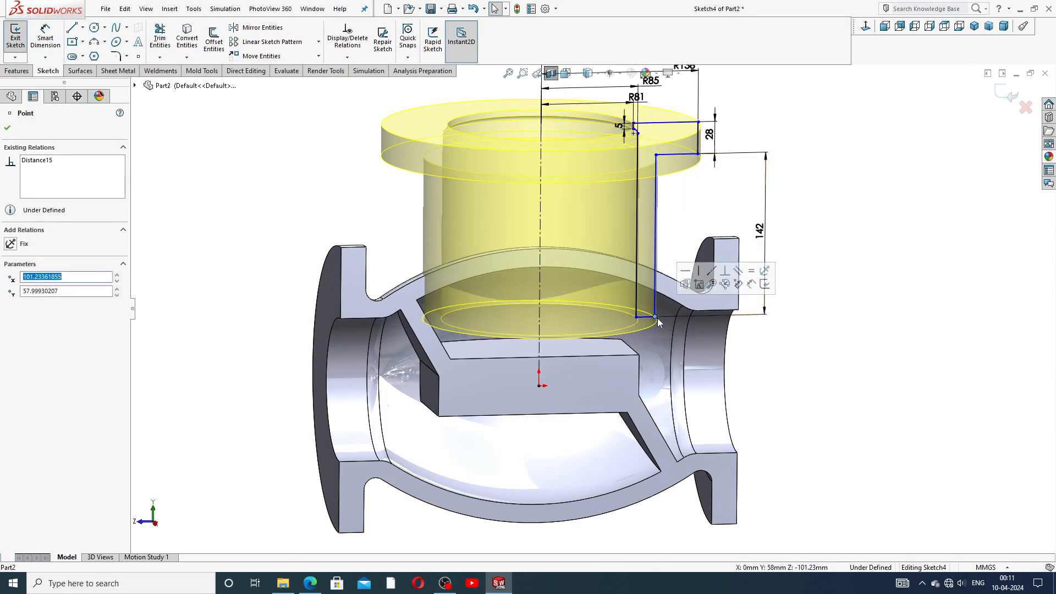
click(824, 211)
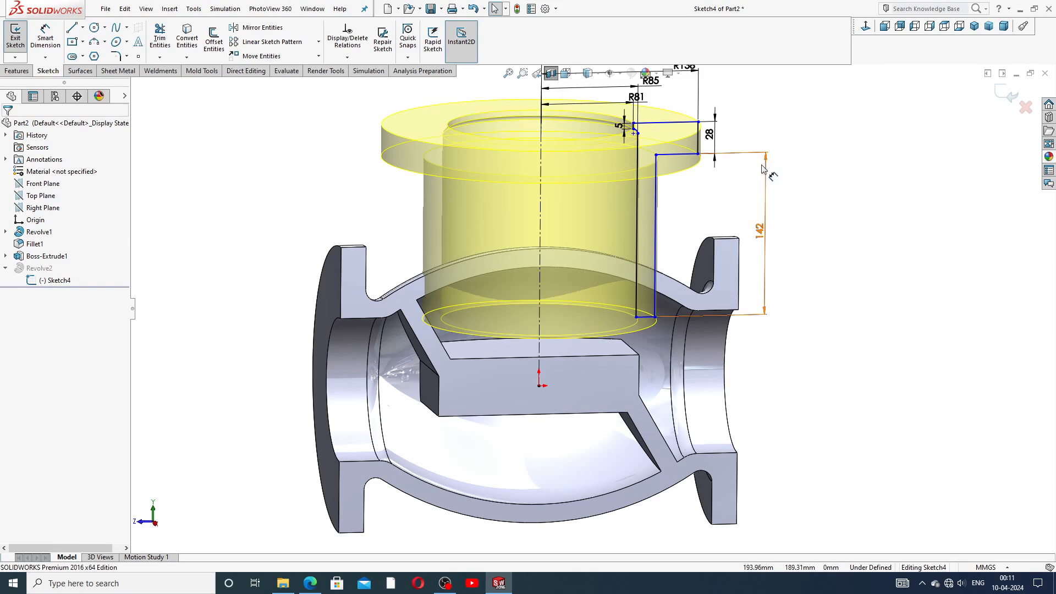
key(f)
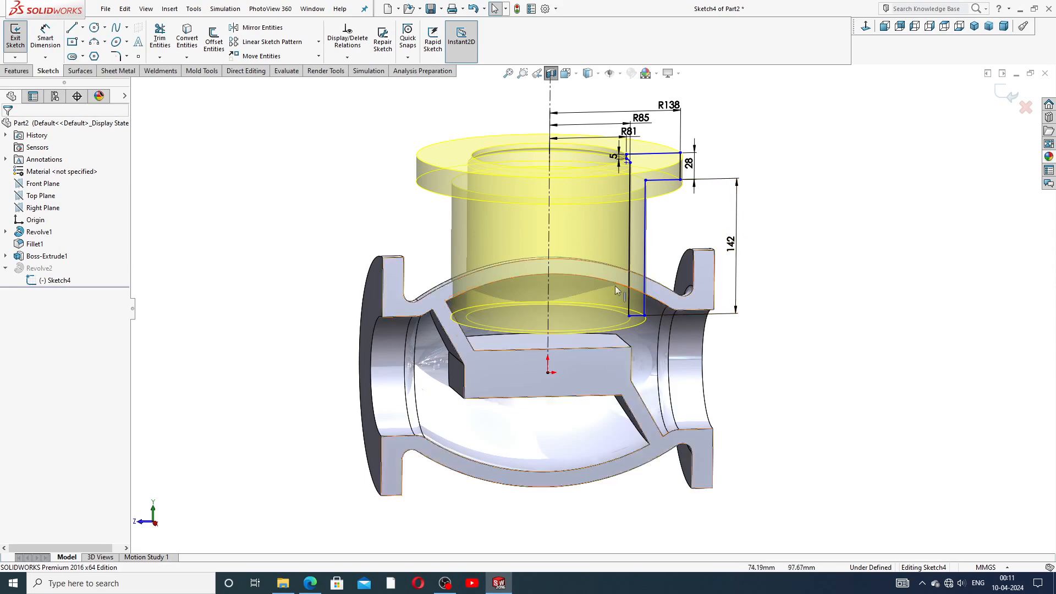
click(996, 93)
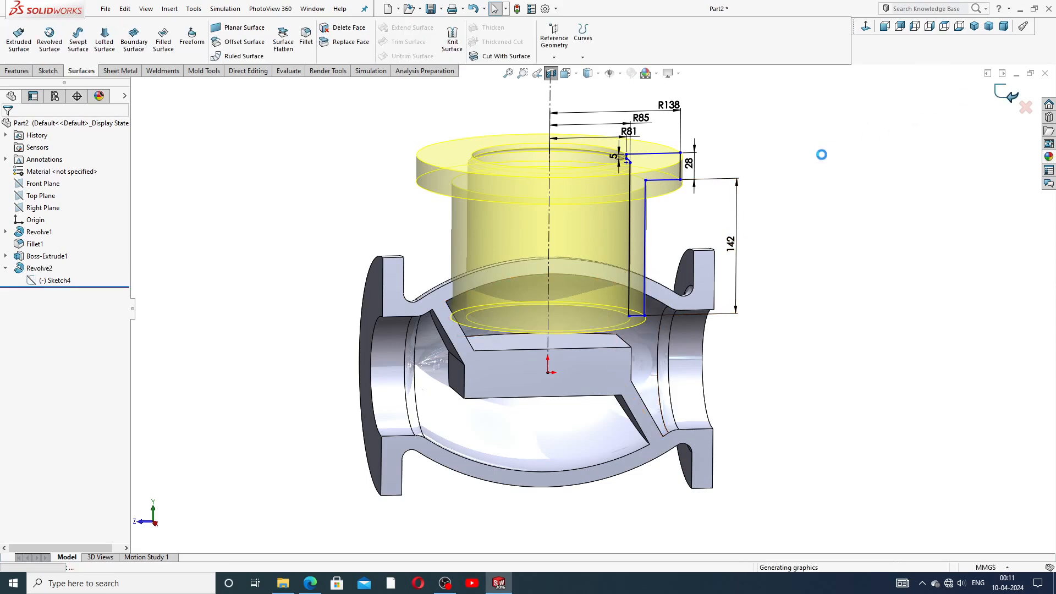
Step: Try to knit the domed wall's underside face inside the neck with the adjoining inner cavity face of the valve body
middle_drag(818, 217, 812, 260)
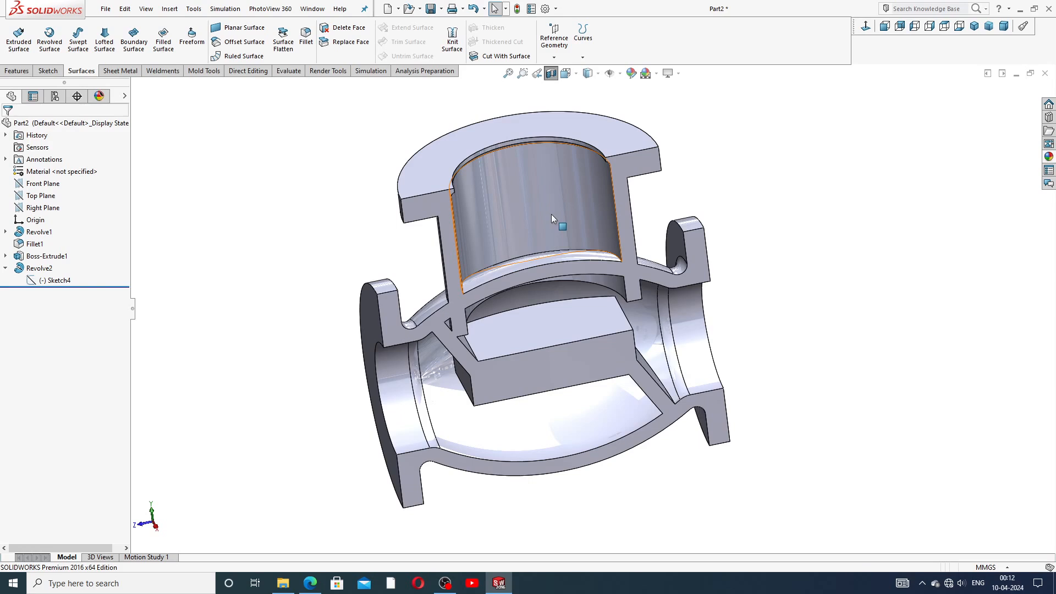
scroll(574, 305, up, 1)
middle_drag(574, 306, 572, 208)
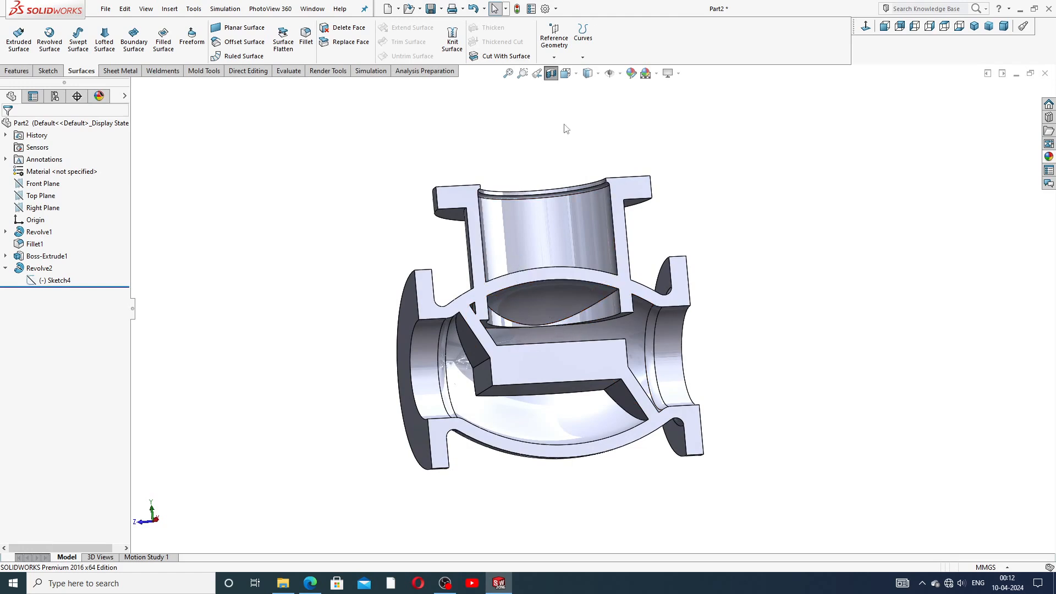
click(452, 49)
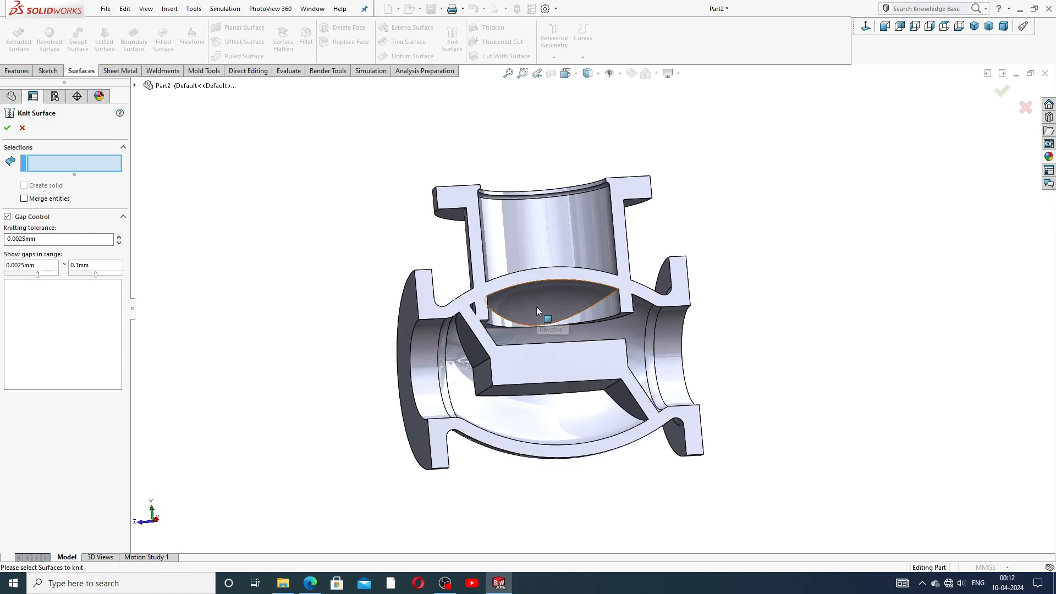
middle_drag(565, 285, 562, 334)
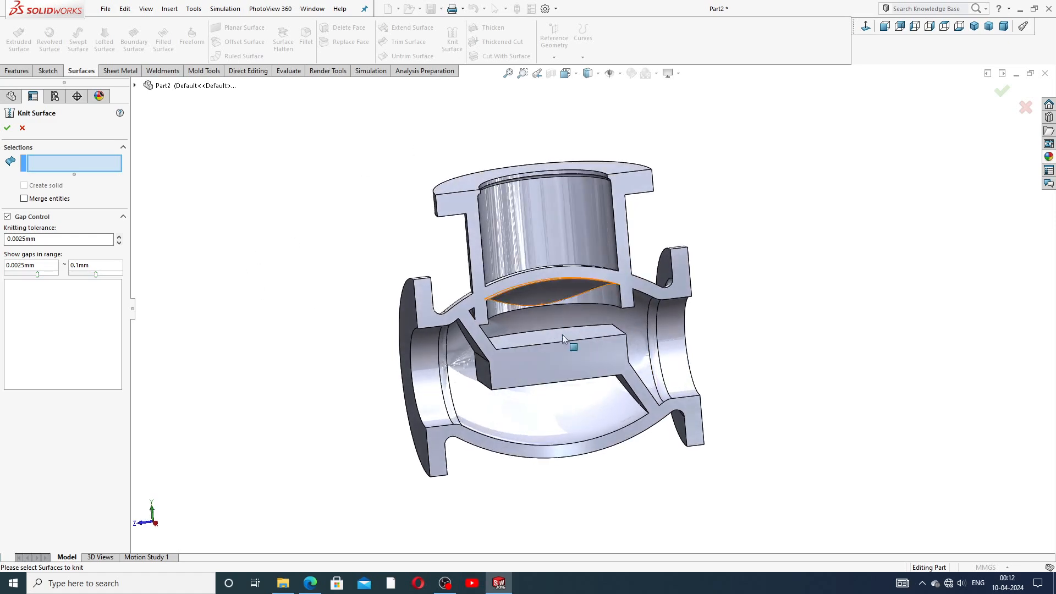
click(539, 298)
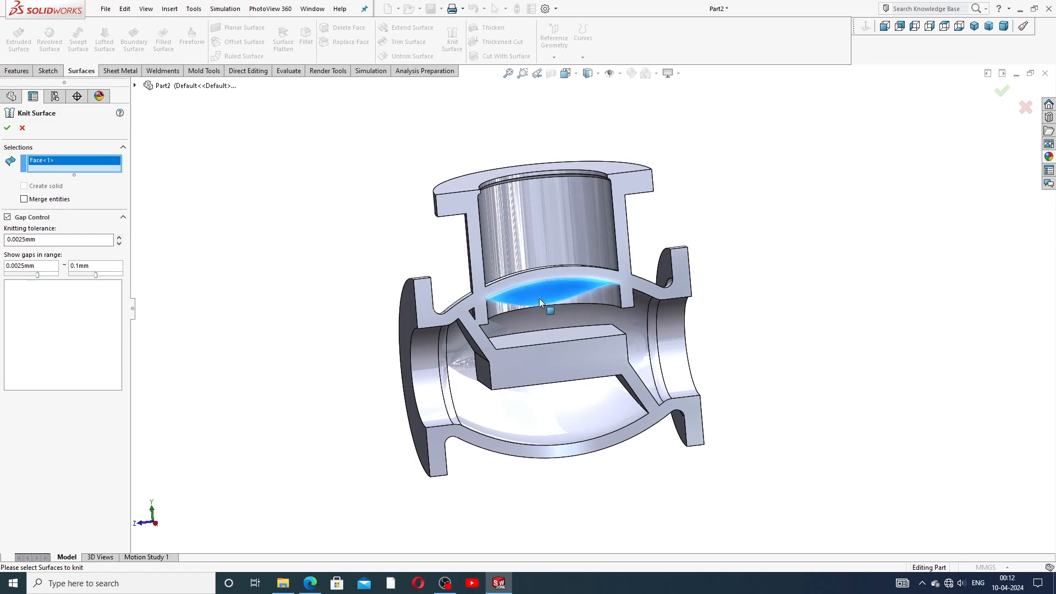
click(570, 306)
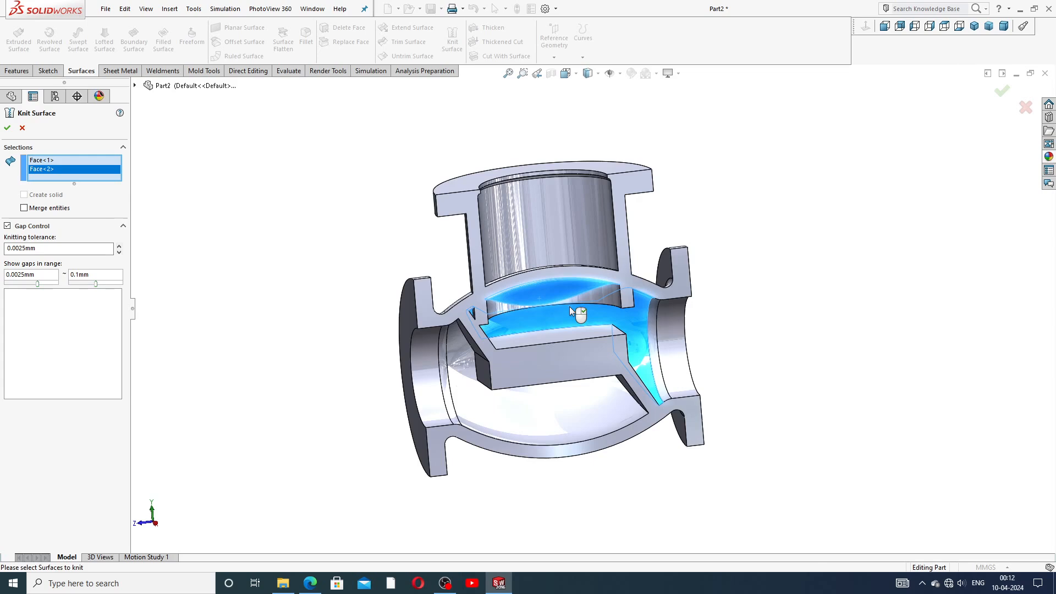
scroll(569, 307, up, 2)
scroll(568, 309, down, 1)
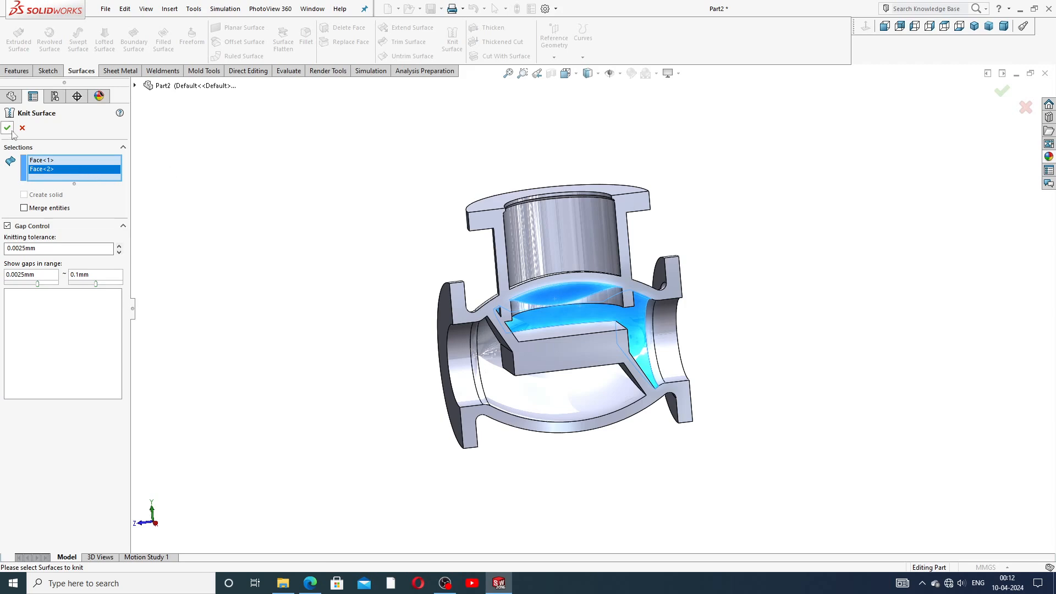
click(8, 128)
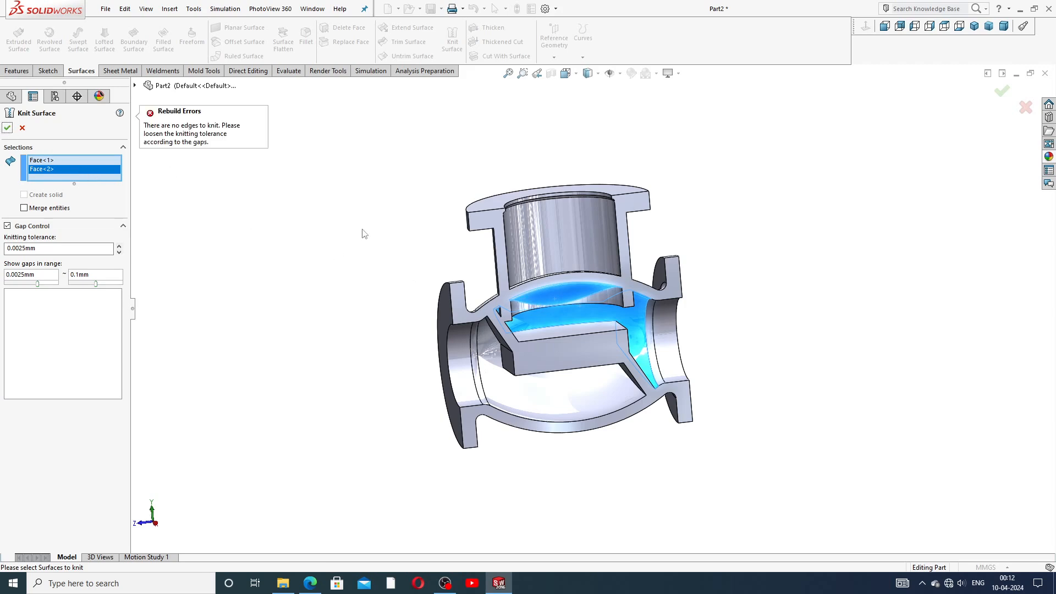
Step: Replace the cavity face in the knit selection with the neck's inner cylindrical face below the dome, and create the knitted surface
right_click(89, 166)
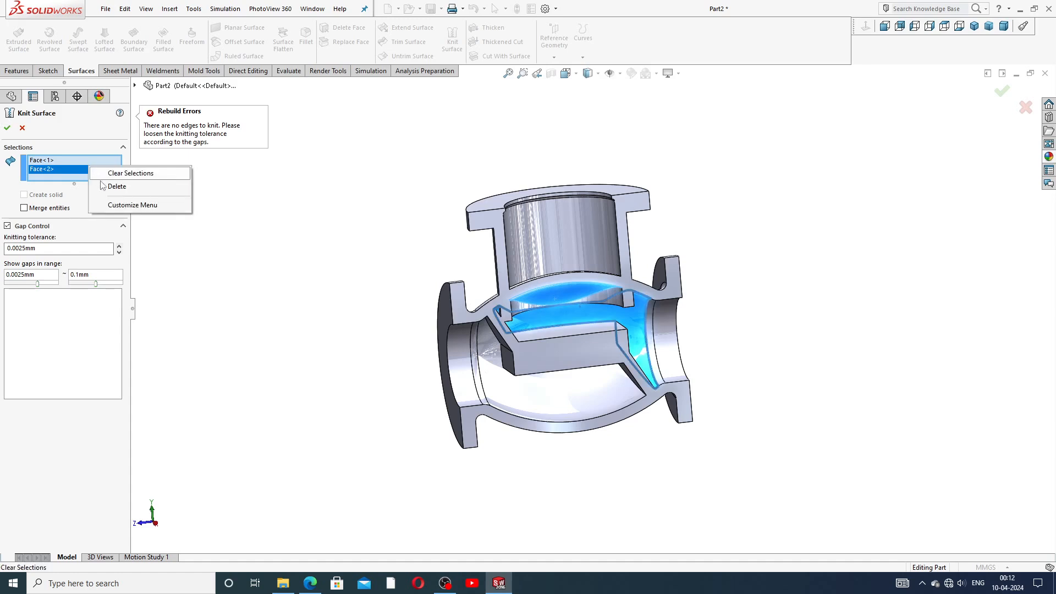
click(104, 187)
scroll(437, 261, down, 2)
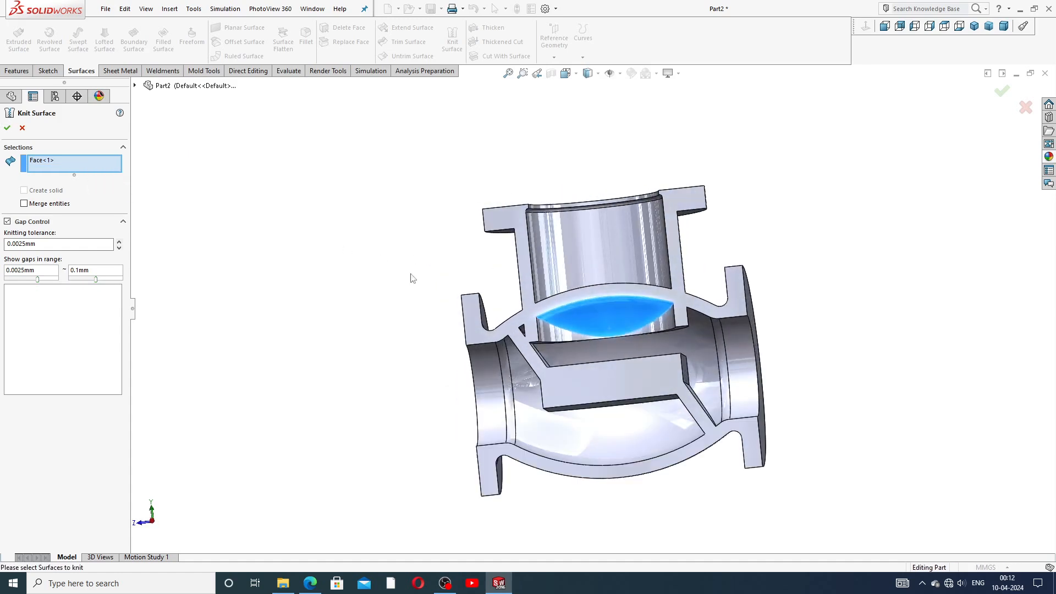
scroll(496, 334, up, 1)
middle_drag(497, 337, 510, 380)
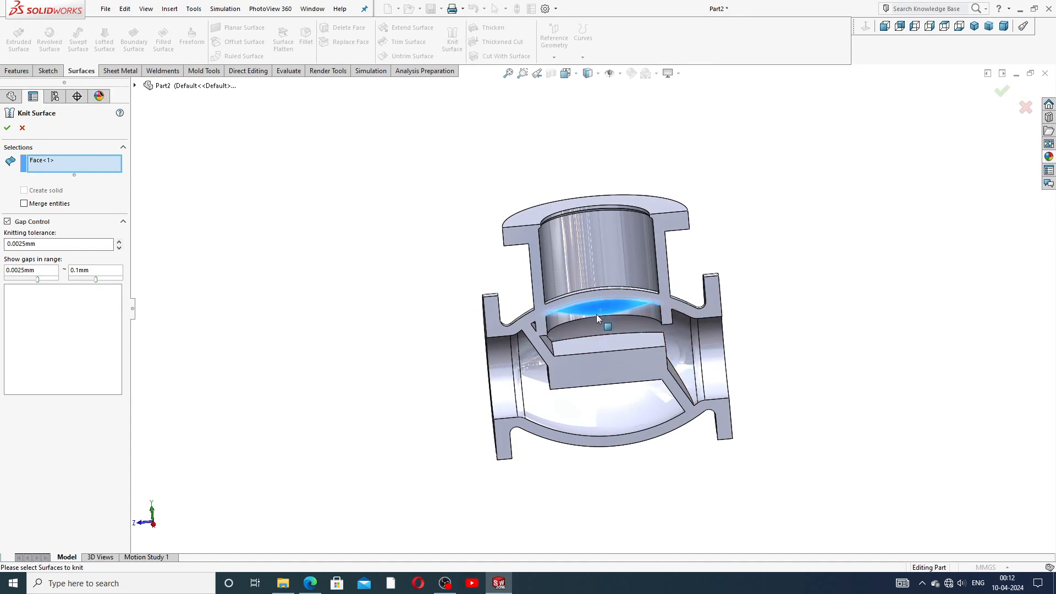
click(567, 319)
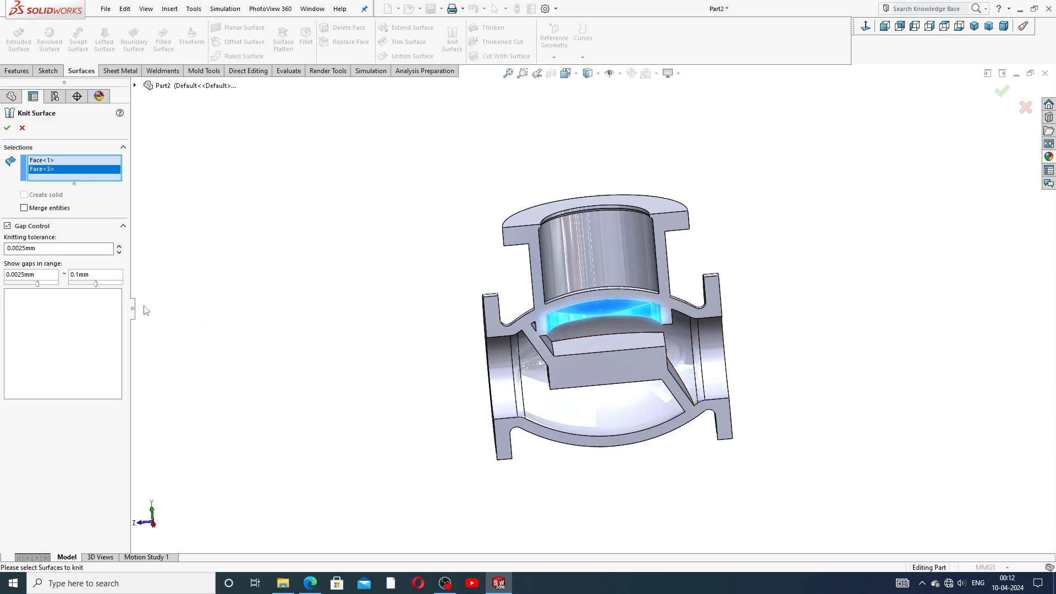
click(8, 130)
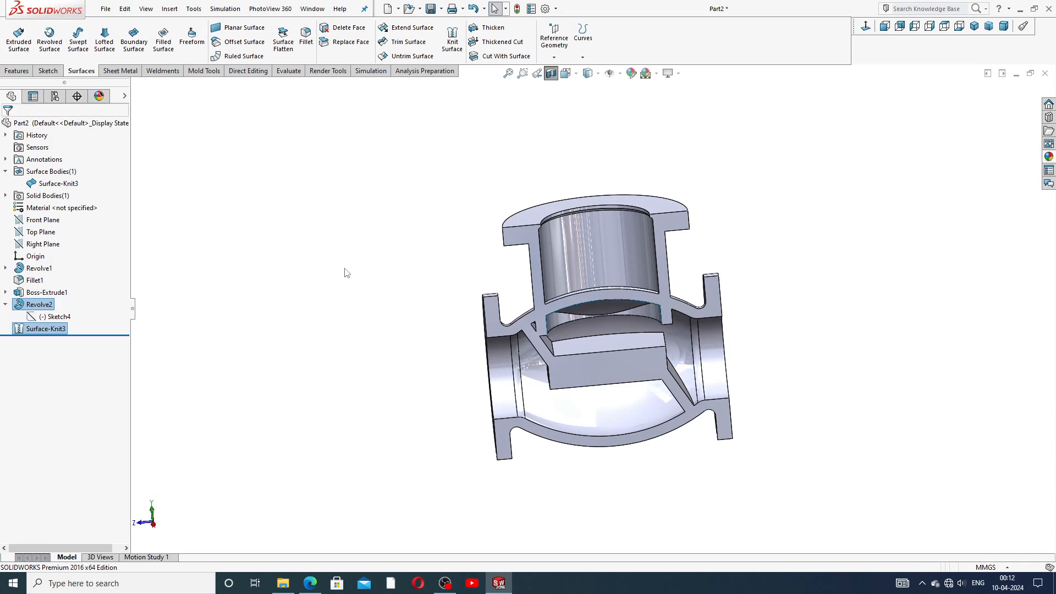
Step: Try to cut the valve body with the Surface-Knit3 surface body
click(222, 268)
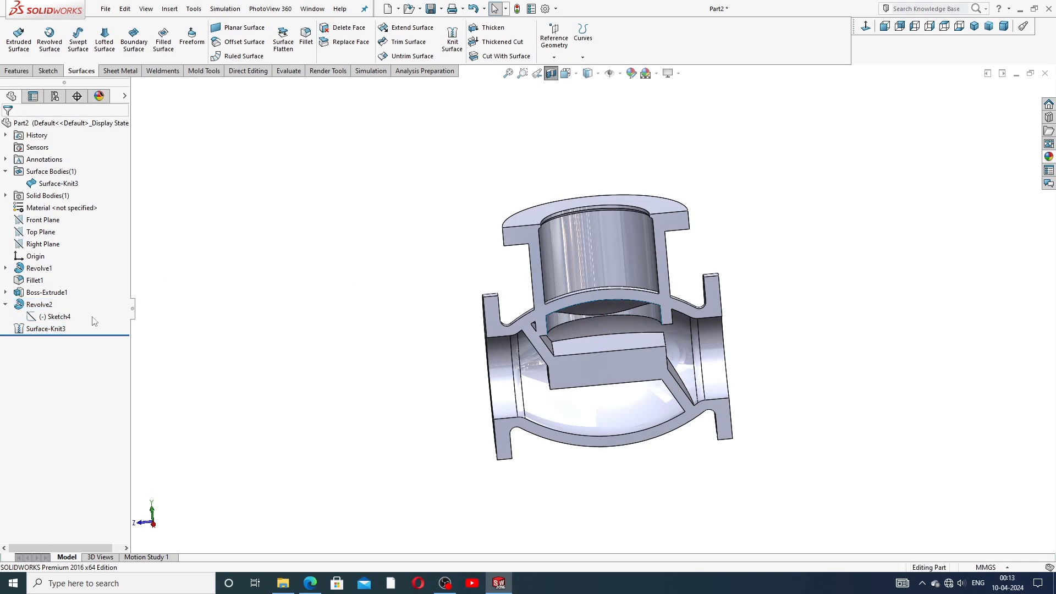
click(5, 304)
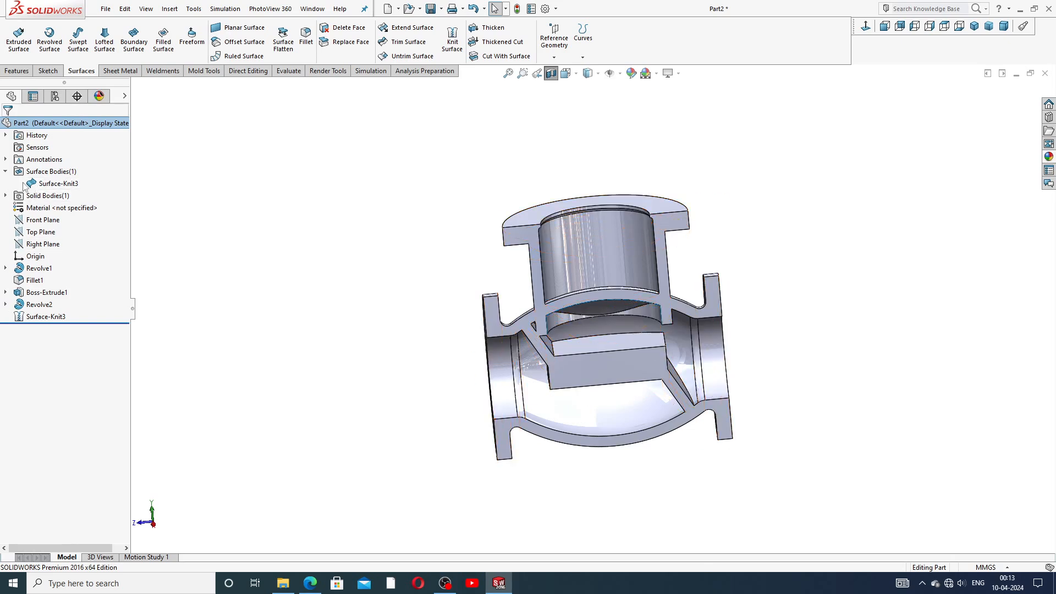
click(5, 172)
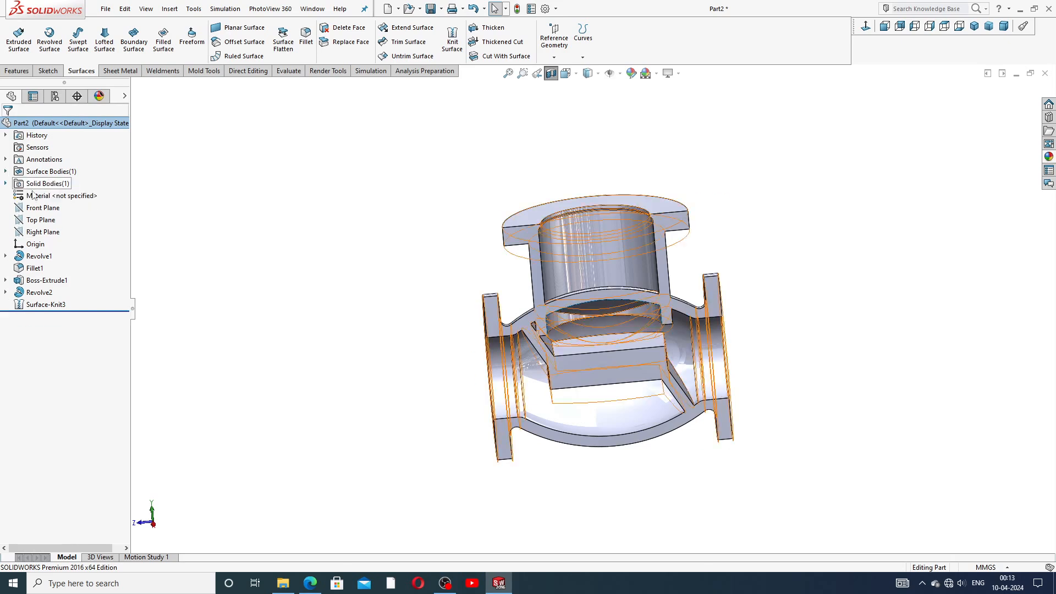
click(6, 172)
click(61, 184)
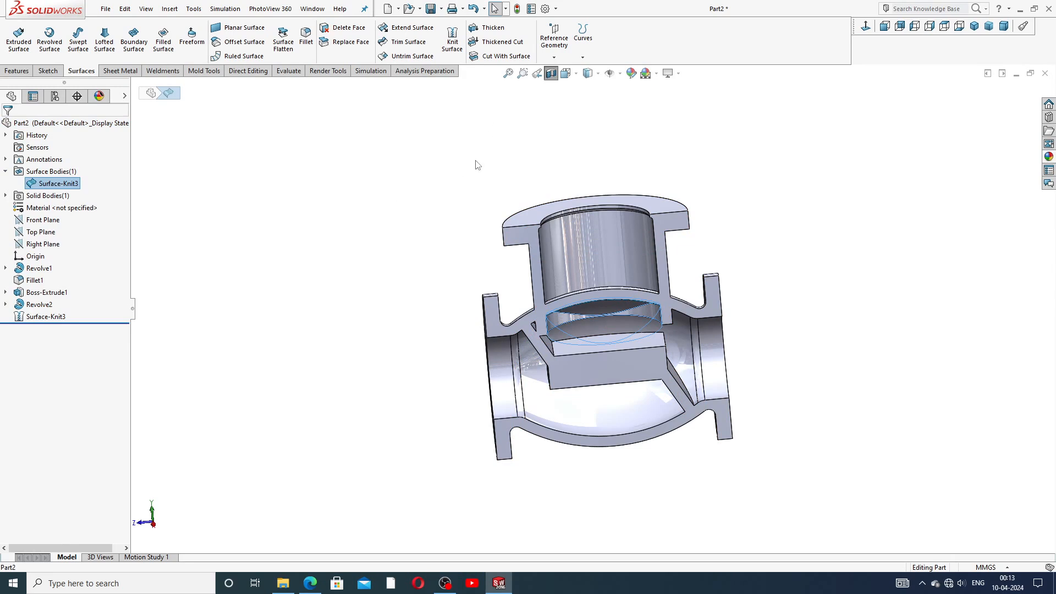
click(508, 56)
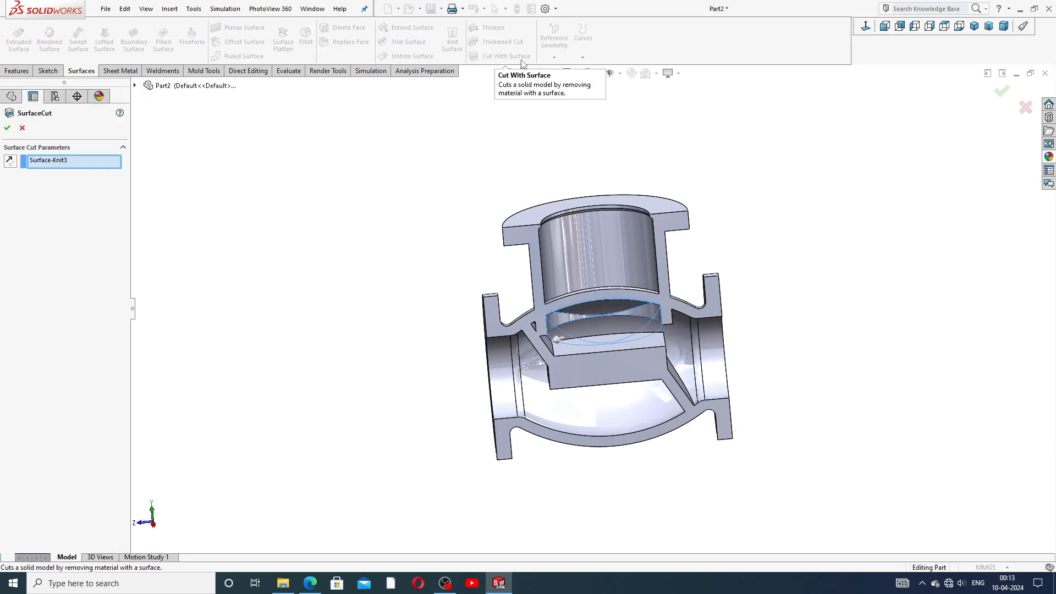
click(22, 128)
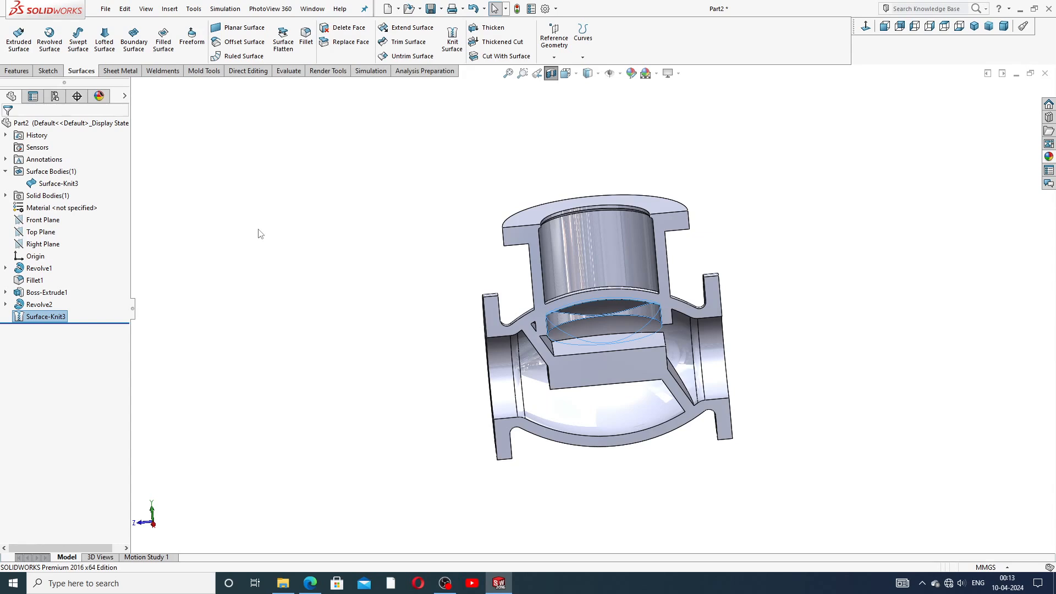
Step: Delete the Surface-Knit3 feature
right_click(62, 317)
click(88, 370)
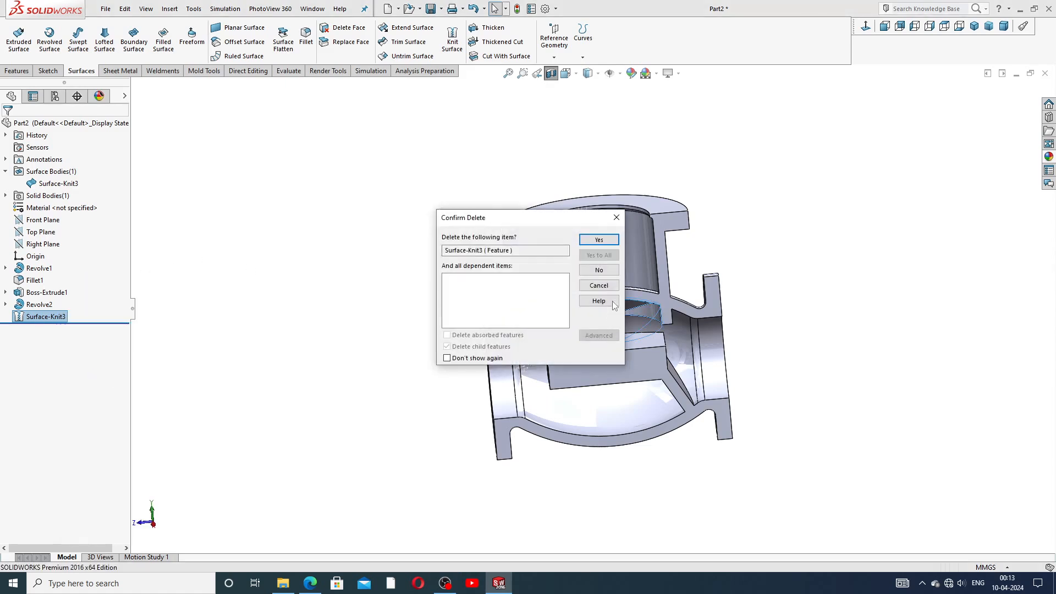
click(598, 240)
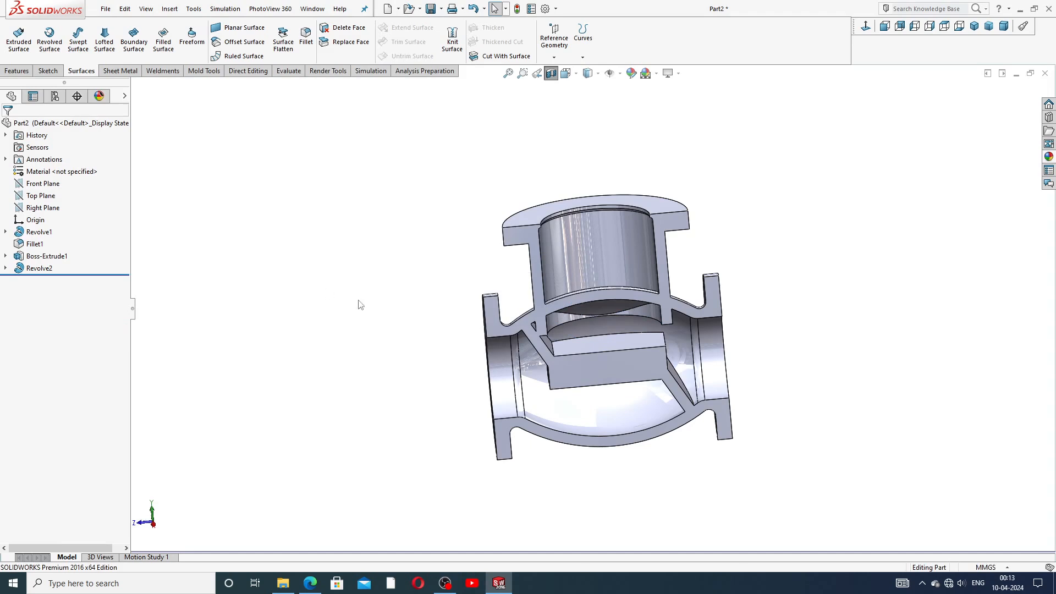
Step: Examine the sectioned valve body around the domed wall and the neck's lower end from above and below
middle_drag(370, 306, 454, 296)
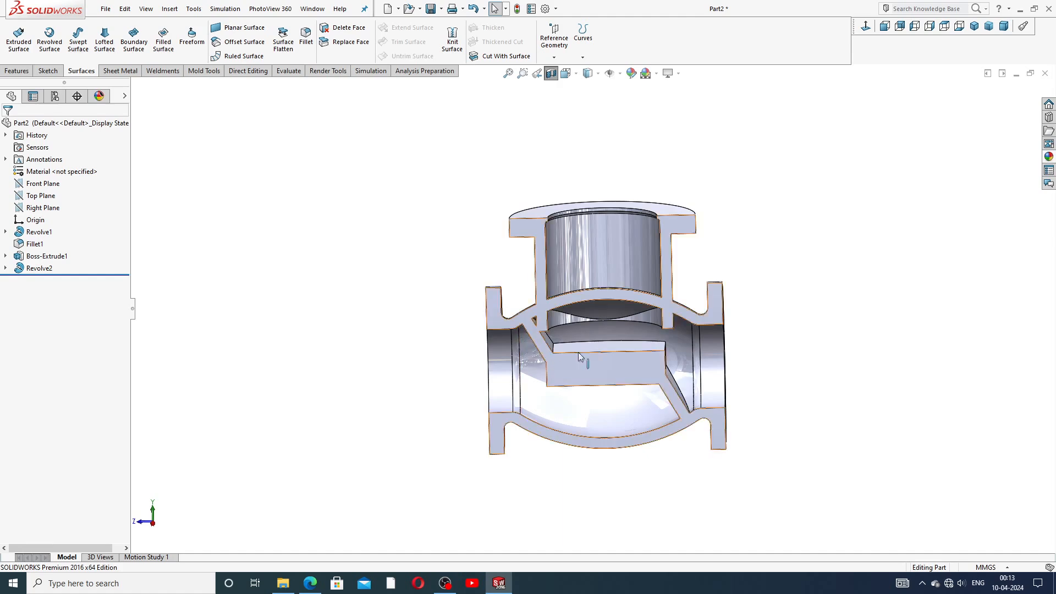
scroll(578, 352, down, 5)
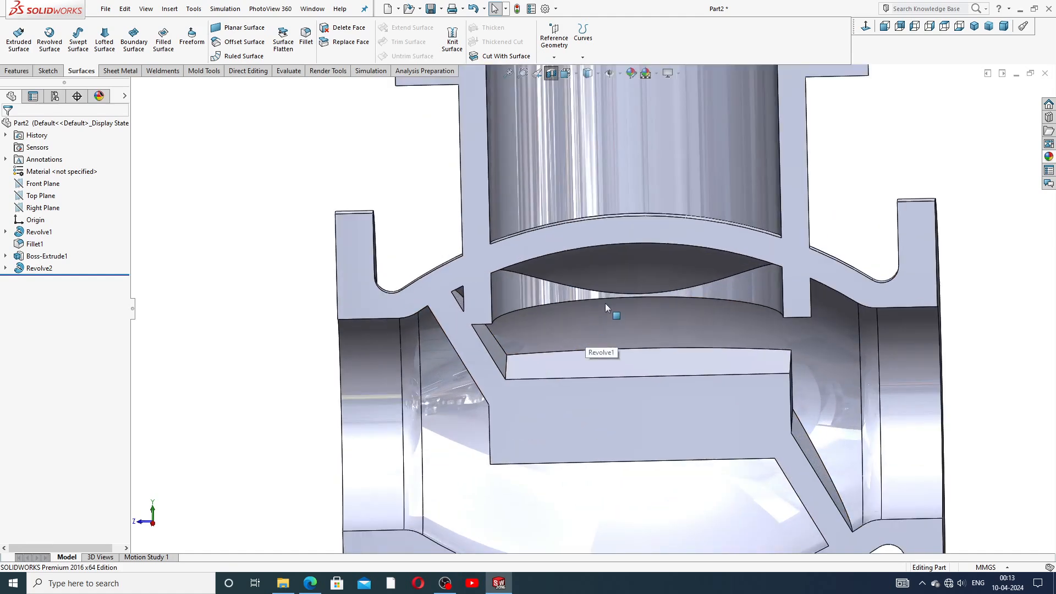
middle_drag(645, 276, 654, 235)
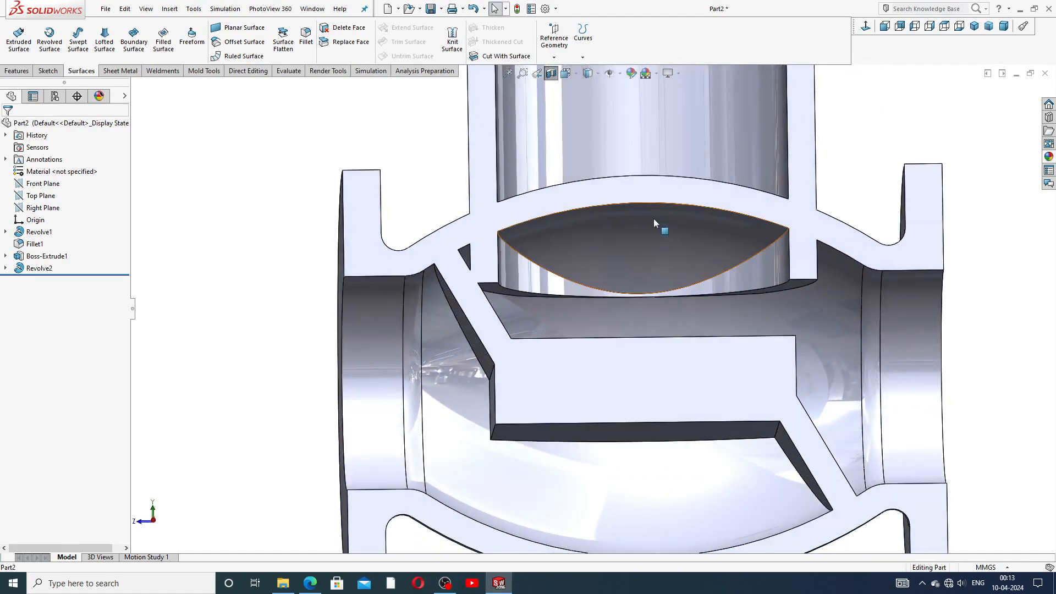
mouse_move(629, 309)
middle_down()
mouse_move(633, 249)
mouse_move(627, 308)
middle_up()
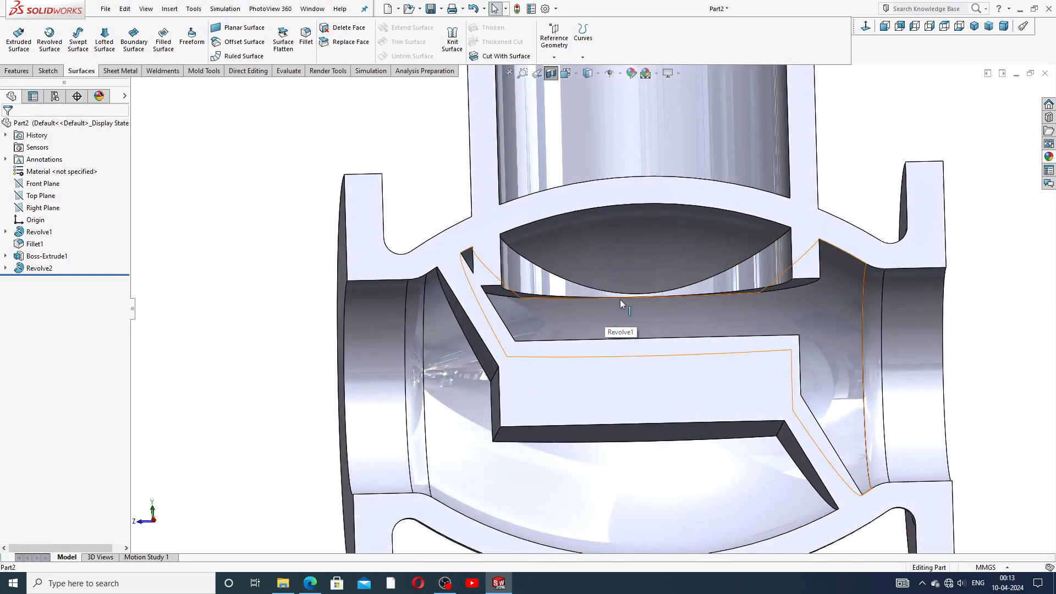
scroll(620, 227, up, 3)
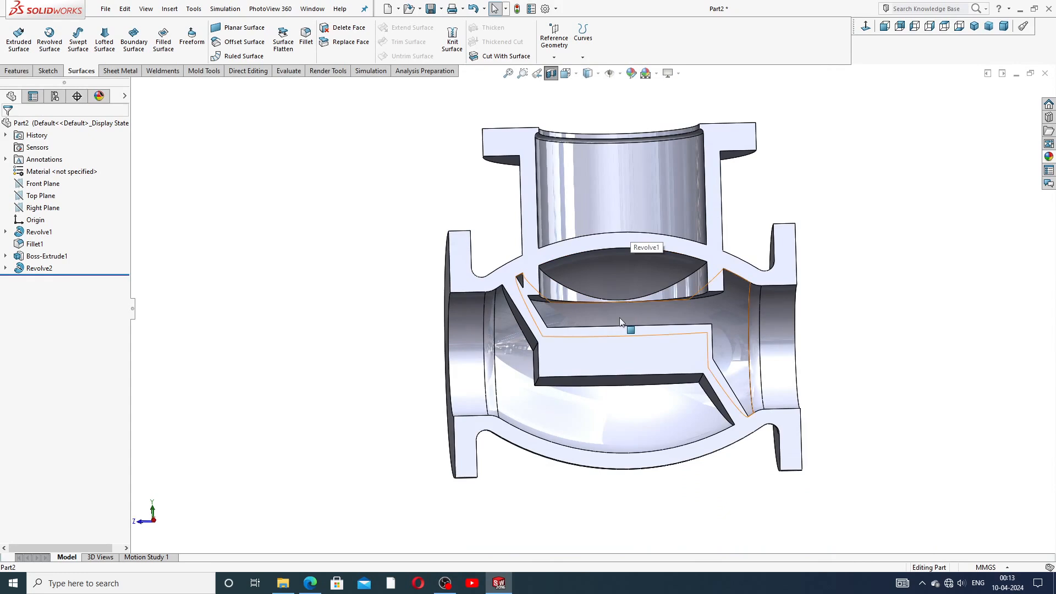
scroll(618, 316, up, 3)
middle_drag(618, 315, 621, 337)
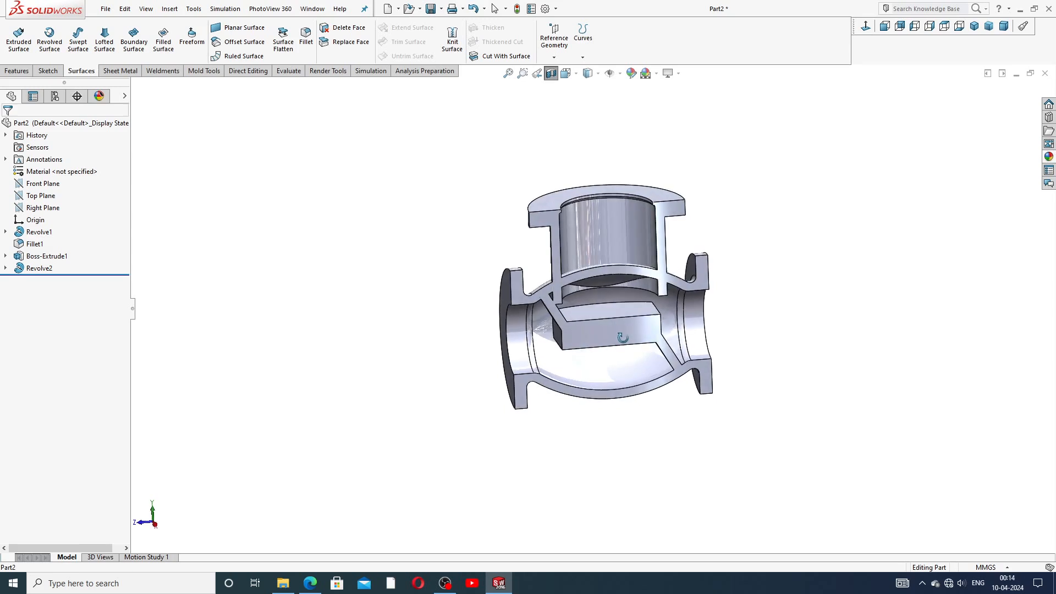
scroll(613, 300, down, 2)
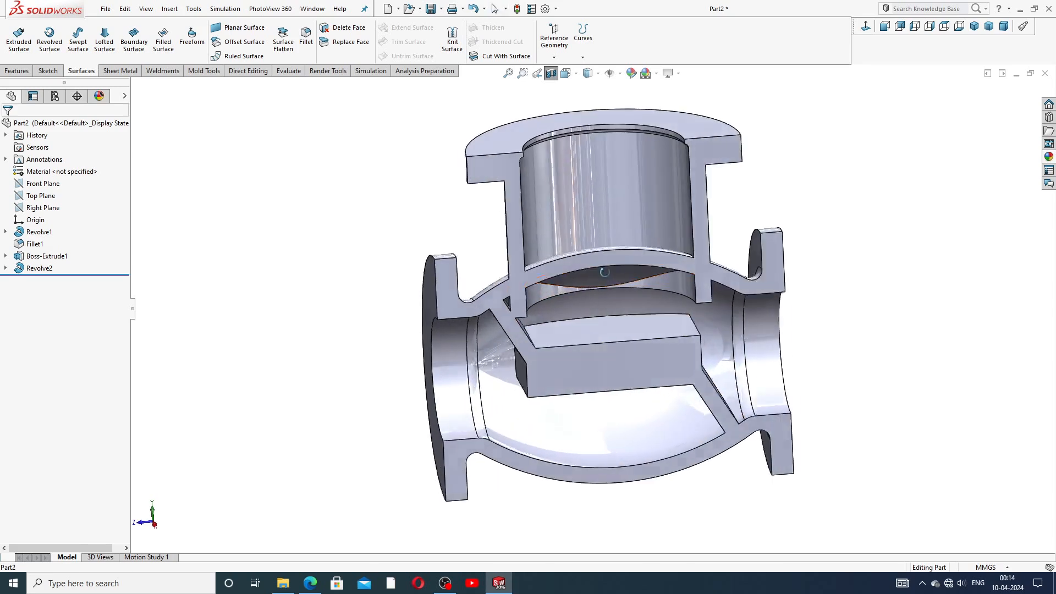
middle_drag(604, 273, 606, 290)
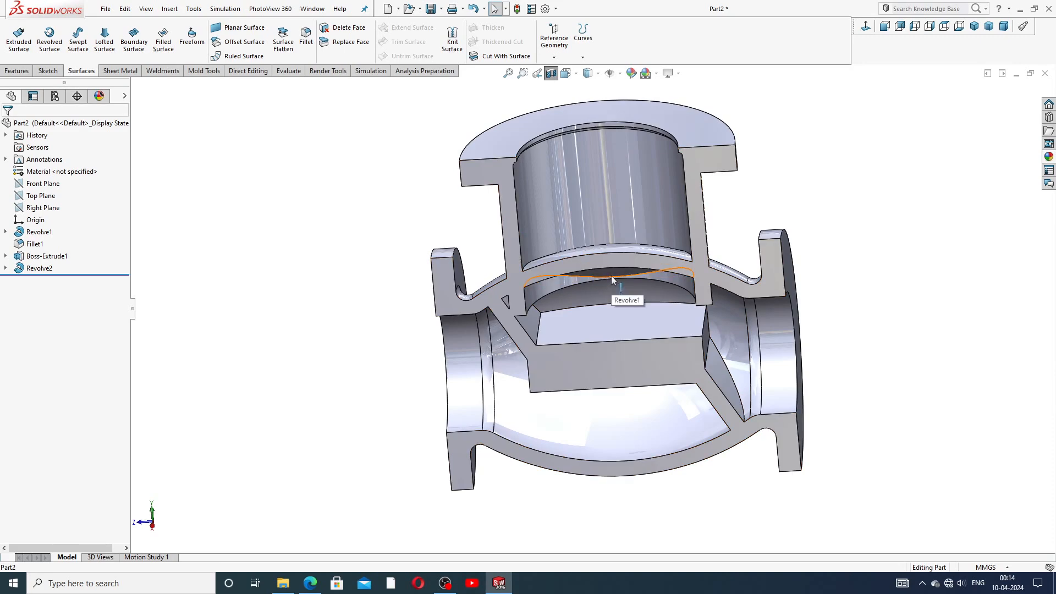
middle_drag(614, 270, 616, 288)
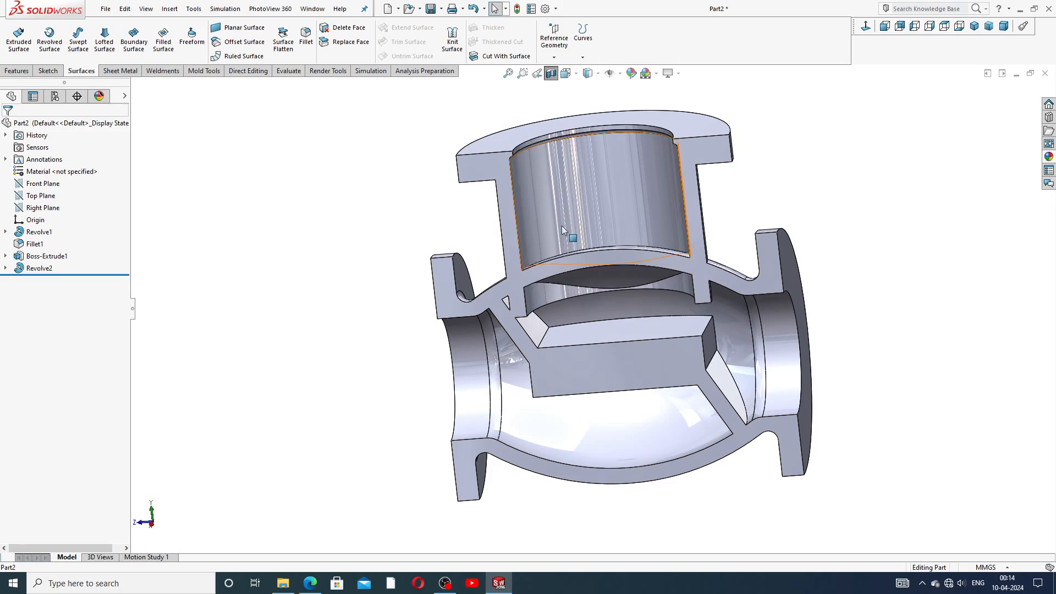
click(452, 39)
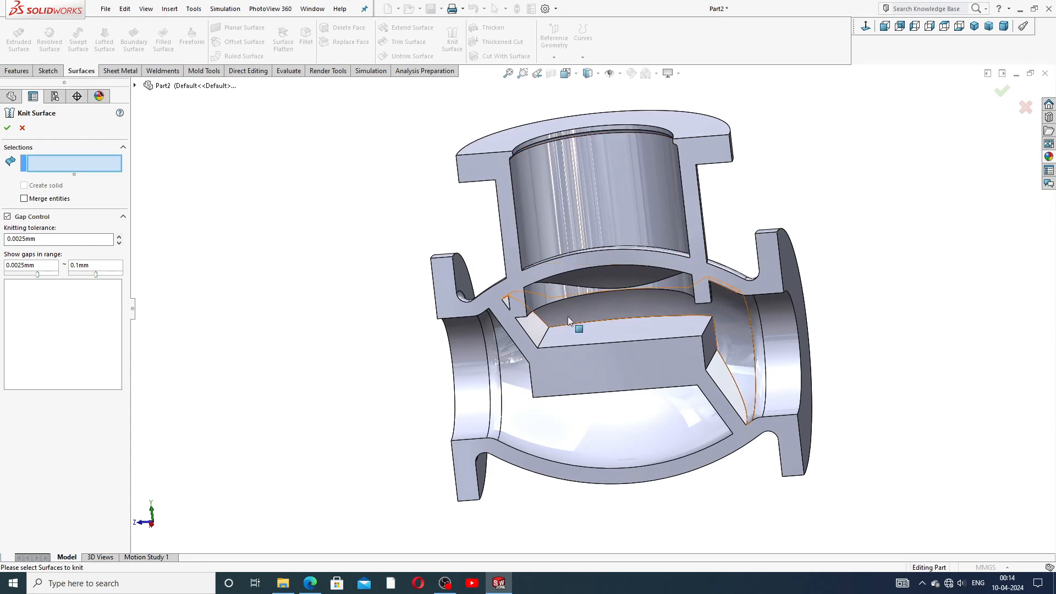
click(602, 274)
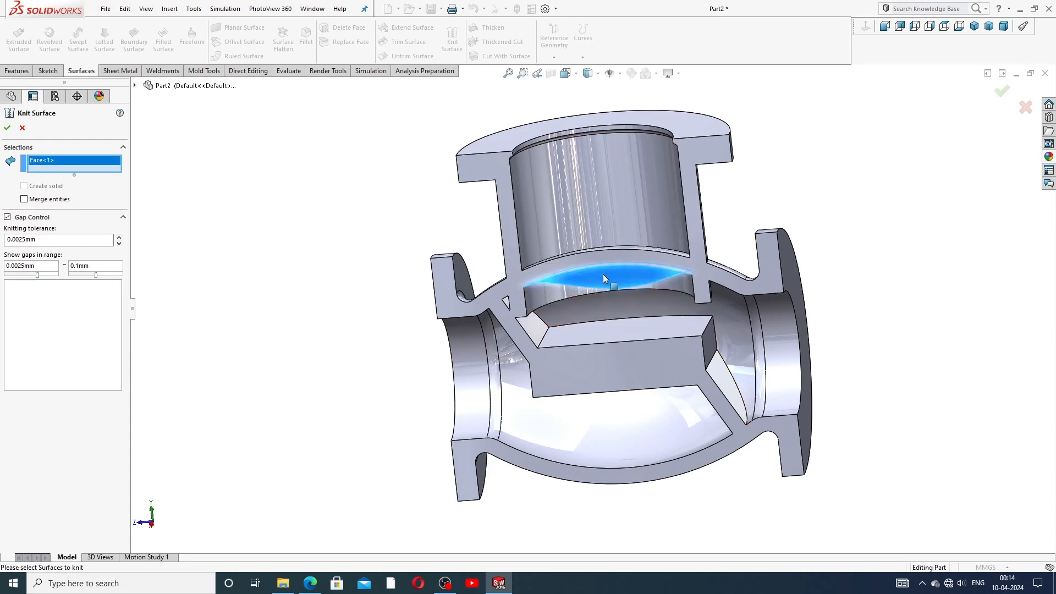
middle_drag(632, 308, 589, 312)
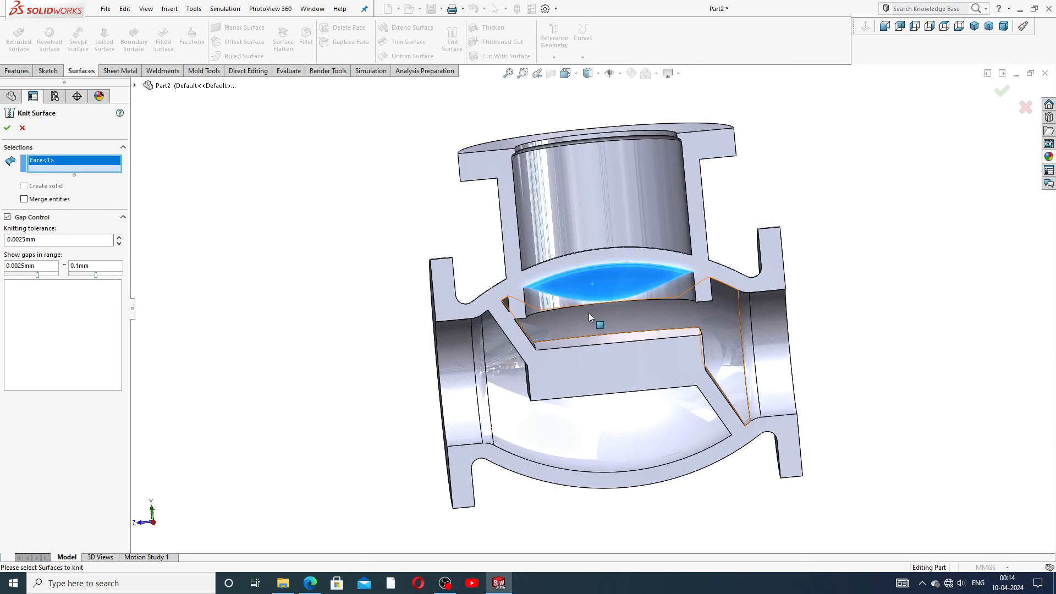
middle_drag(651, 282, 699, 192)
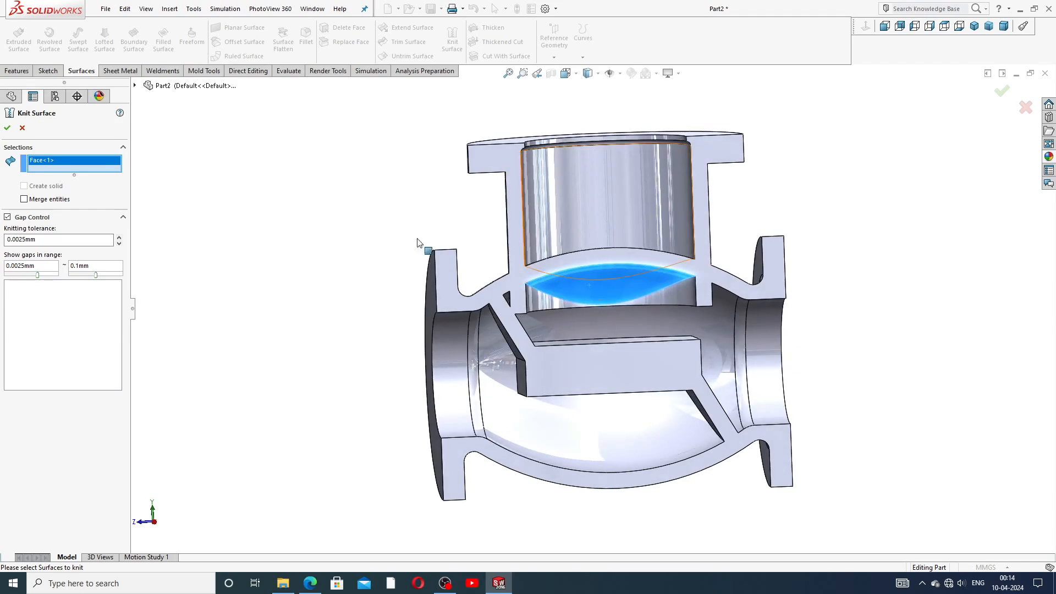
click(124, 218)
click(124, 218)
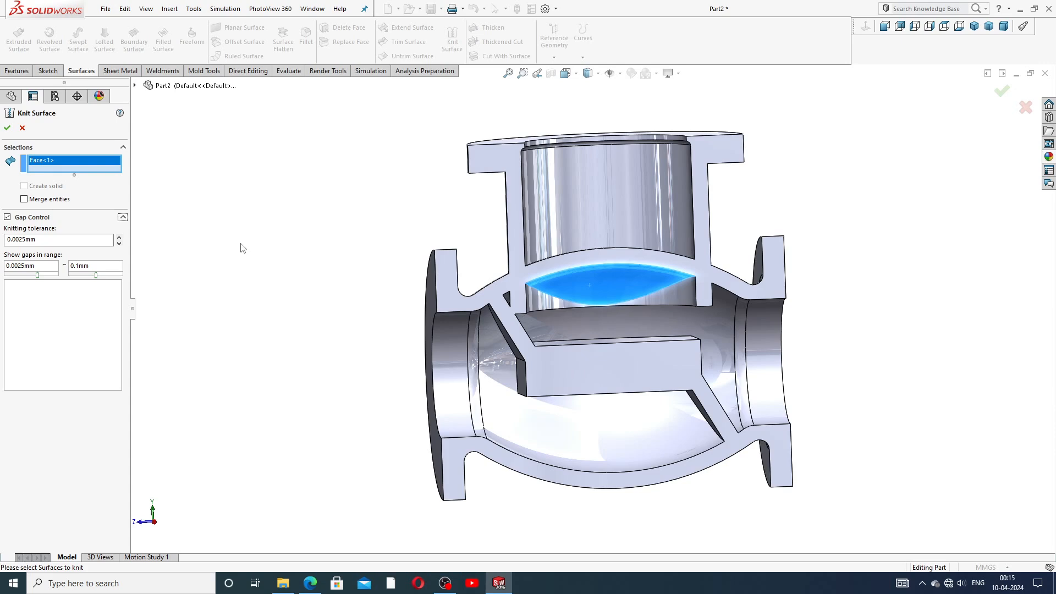
click(23, 127)
mouse_move(586, 381)
middle_down()
mouse_move(580, 351)
mouse_move(575, 378)
middle_up()
click(544, 304)
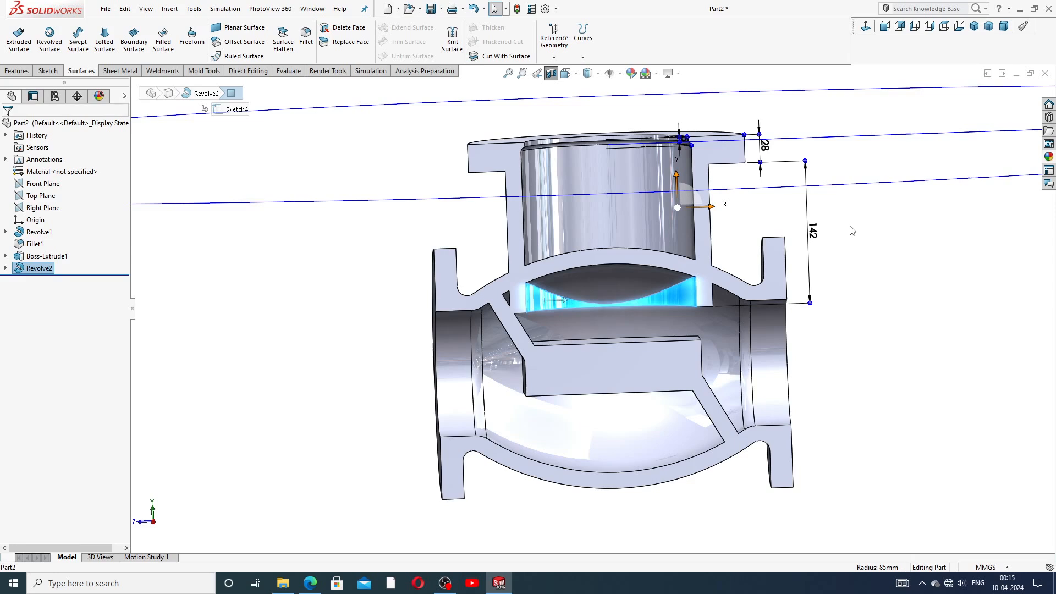
click(895, 223)
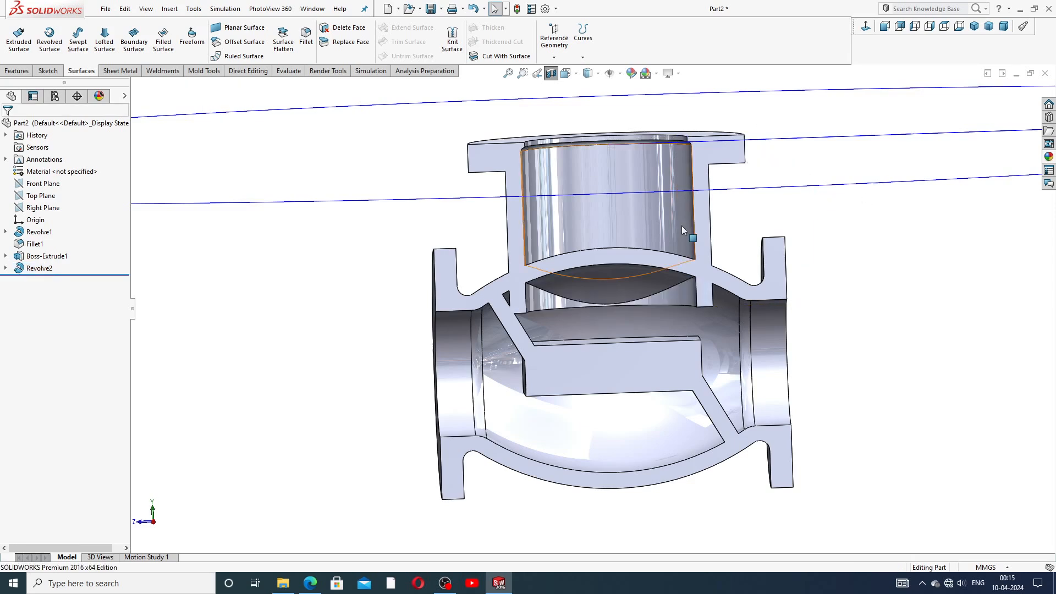
Step: Edit the neck's Revolve2 sketch and dimension the neck wall thickness as 16 mm
scroll(682, 225, up, 4)
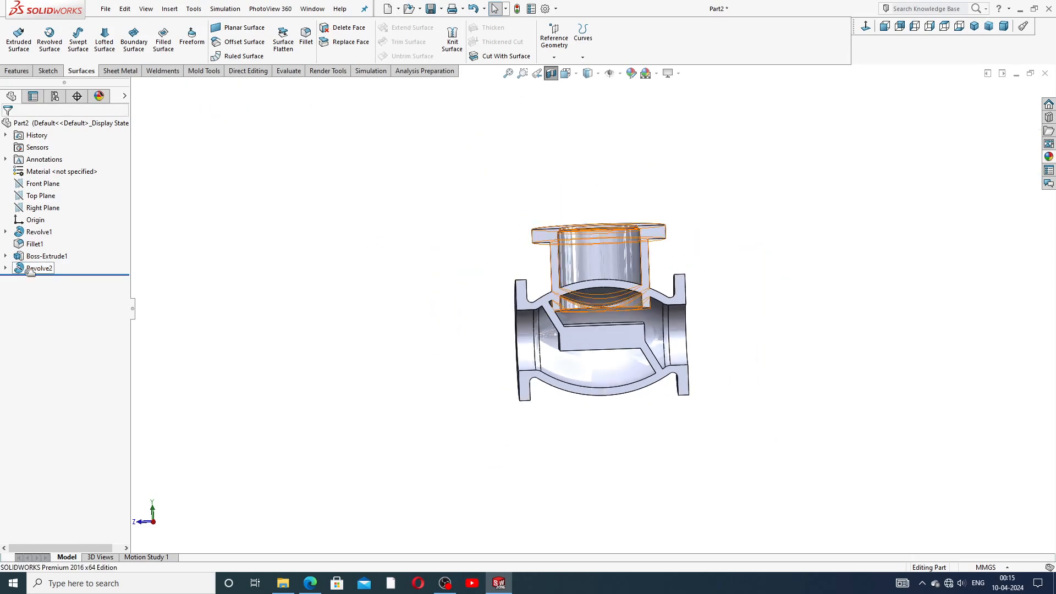
click(6, 268)
click(54, 280)
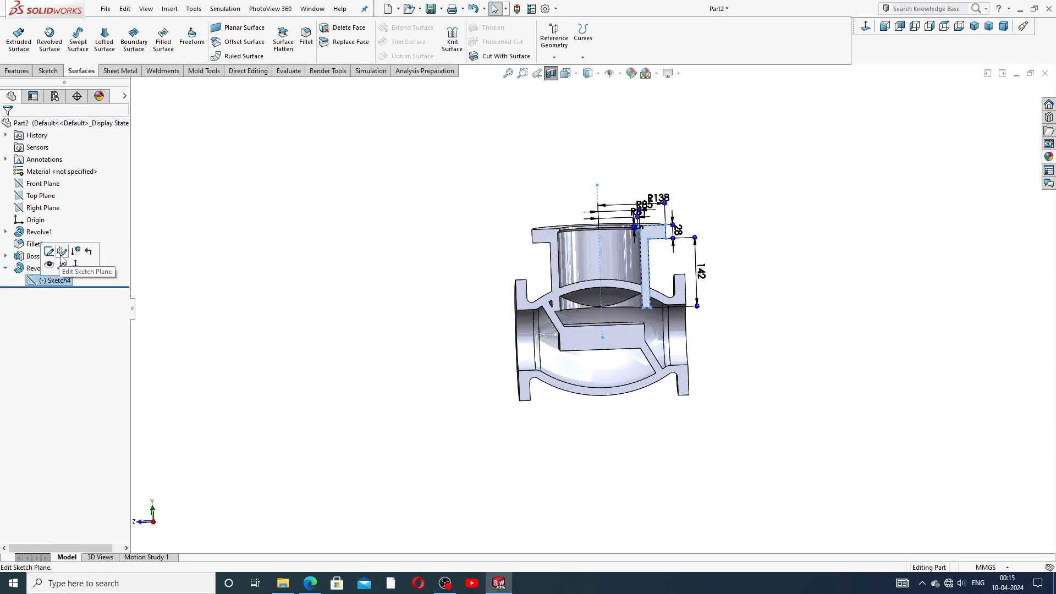
click(49, 252)
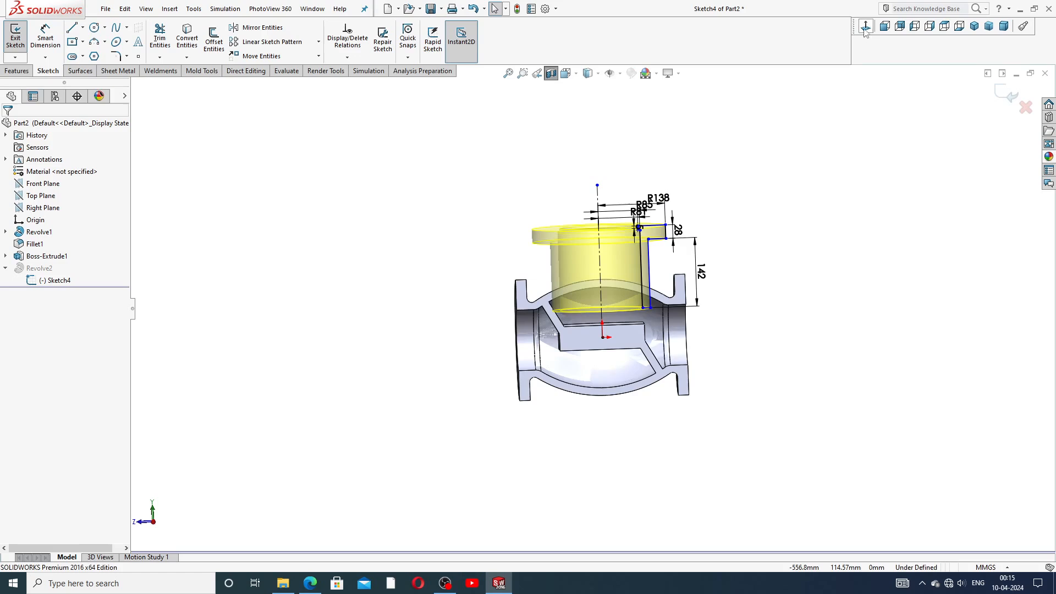
click(865, 28)
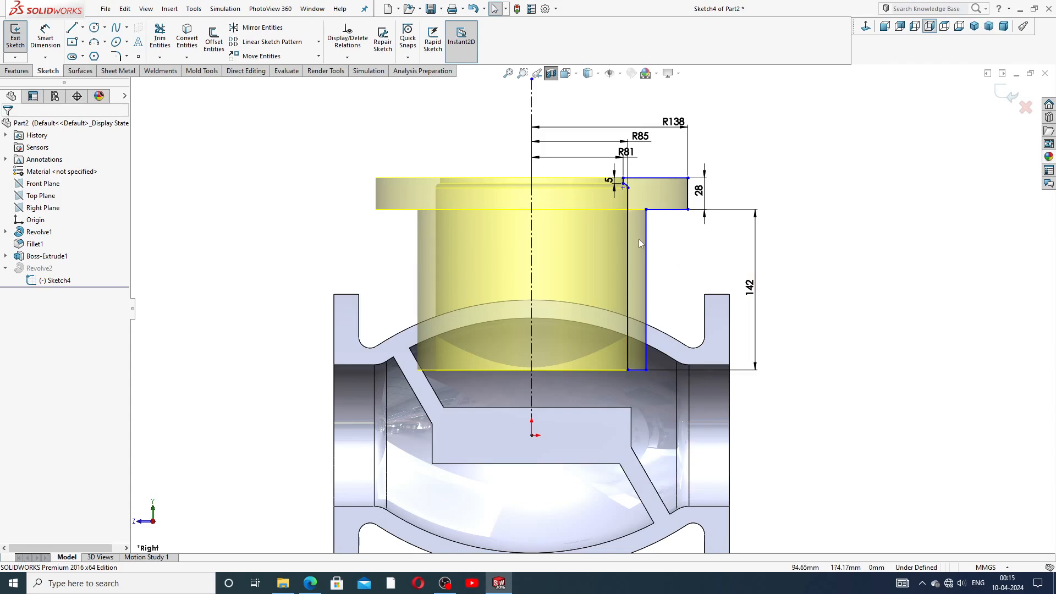
click(43, 37)
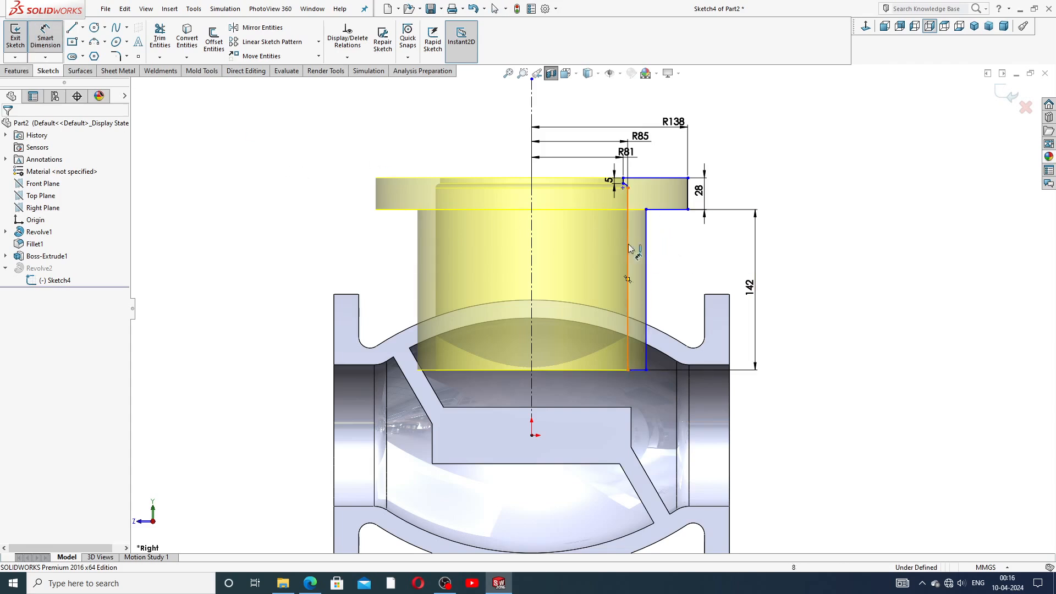
click(627, 242)
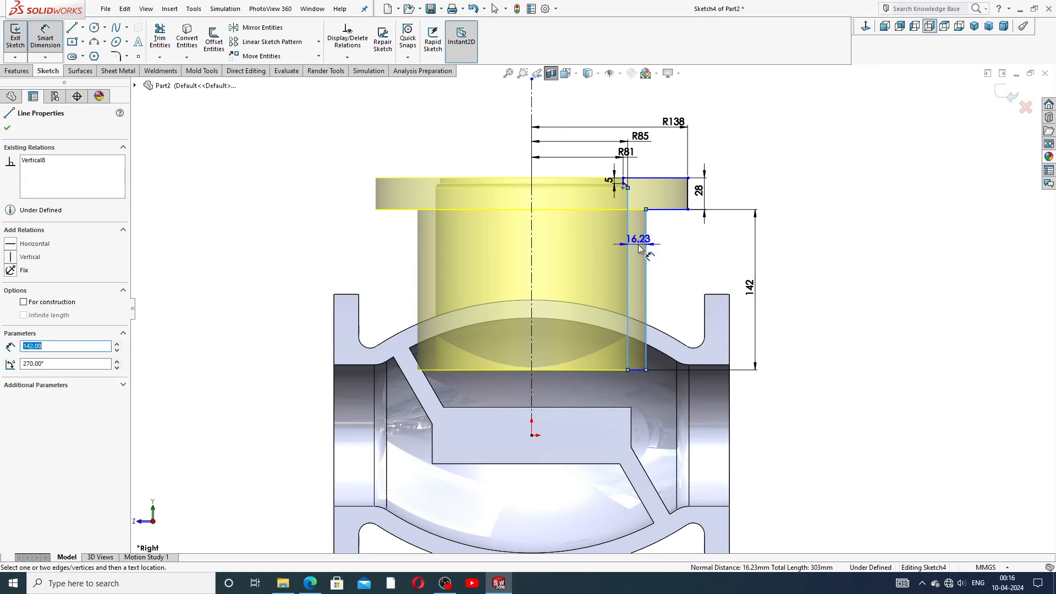
click(640, 249)
text(1)
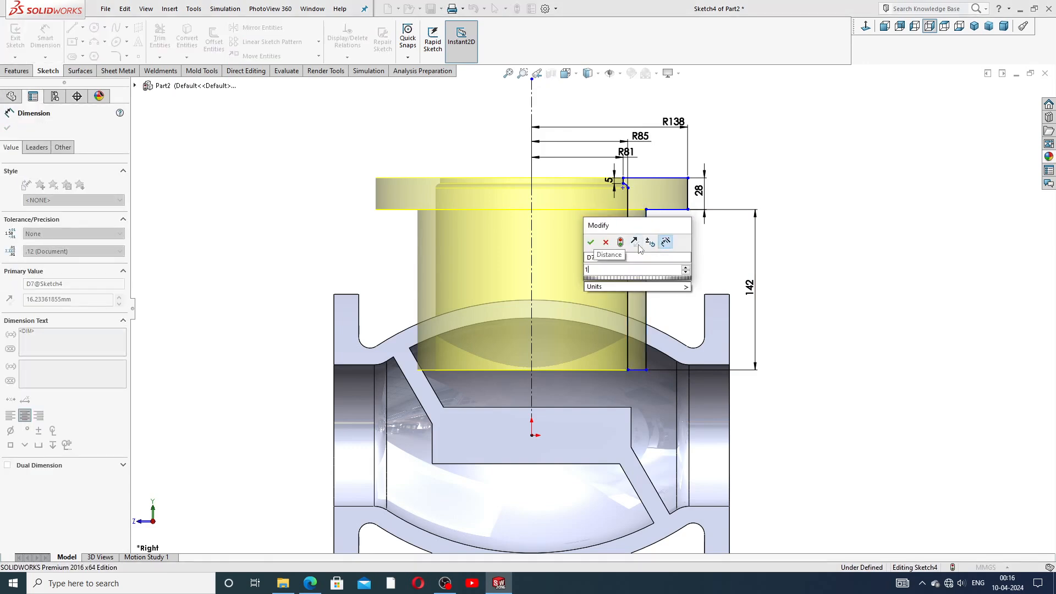
text(6)
key(Return)
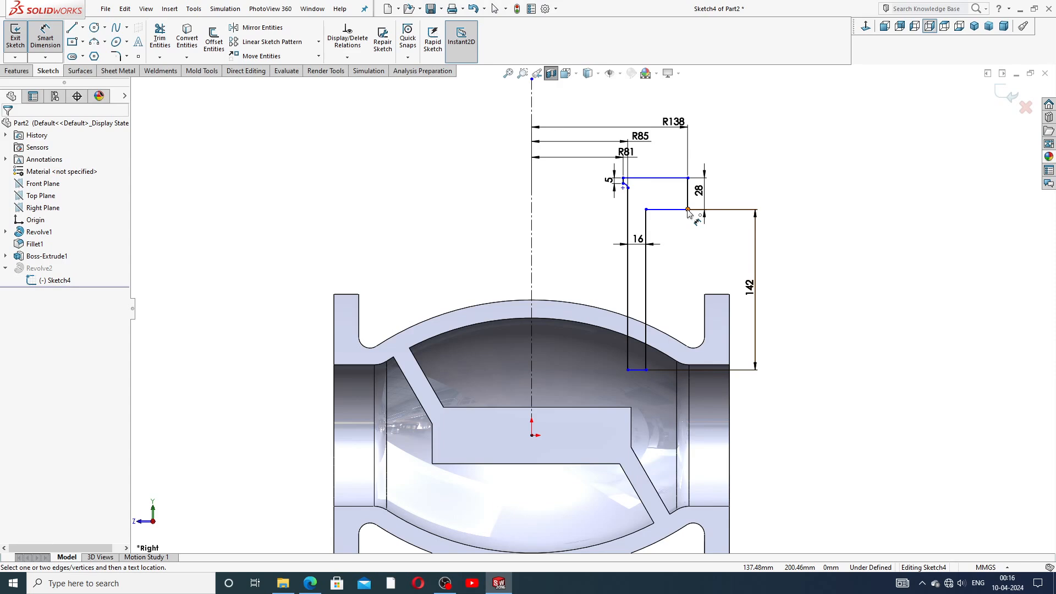
right_click(780, 236)
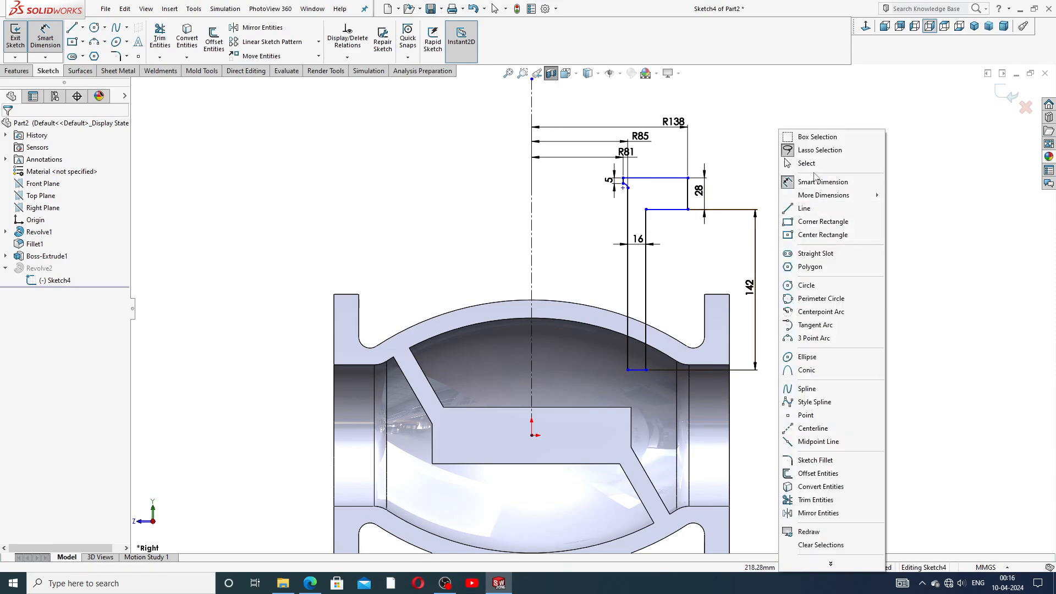
click(807, 163)
Step: Replace the 142 mm height dimension with a vertical 142 mm dimension from the origin to the flange's lower outer corner
click(757, 234)
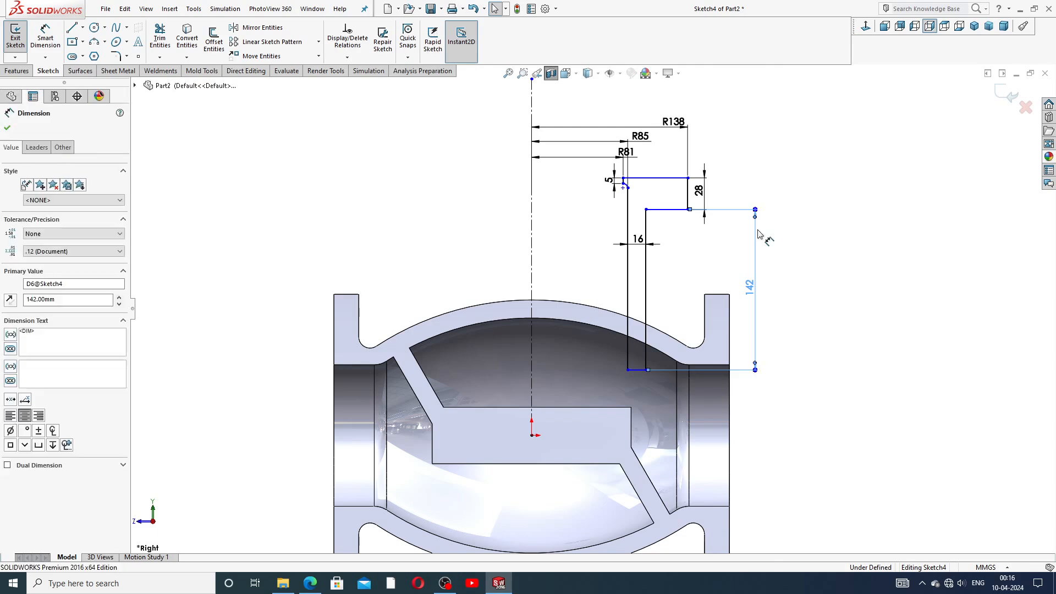
key(Delete)
click(45, 37)
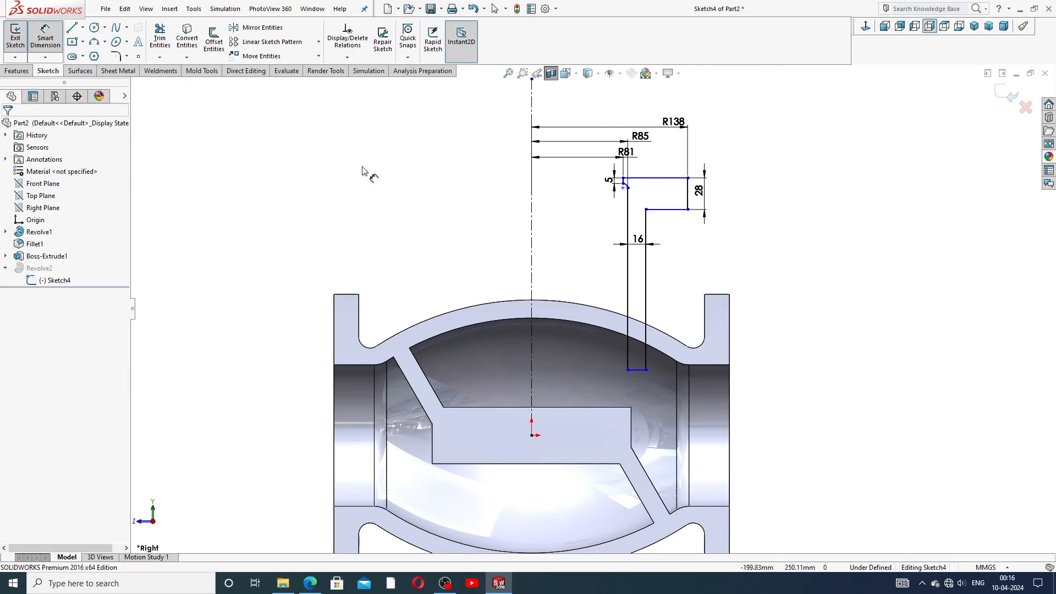
click(687, 209)
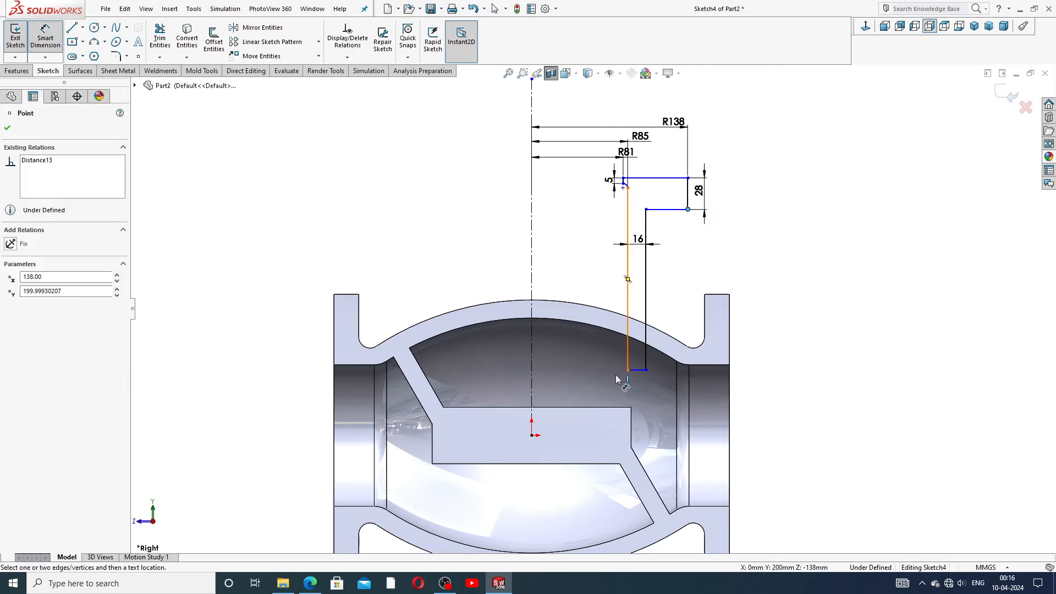
click(531, 435)
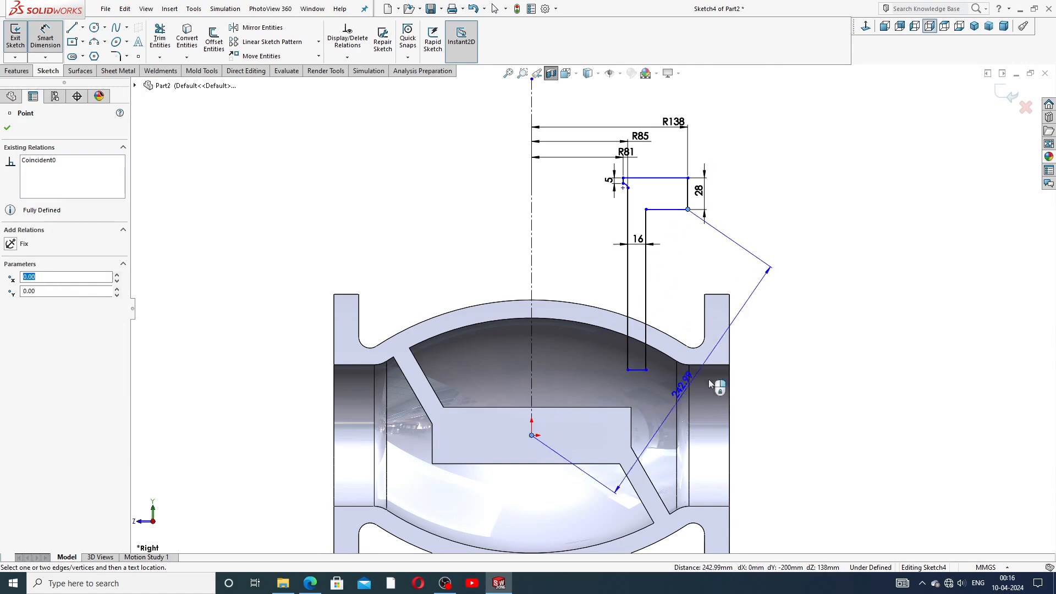
click(756, 324)
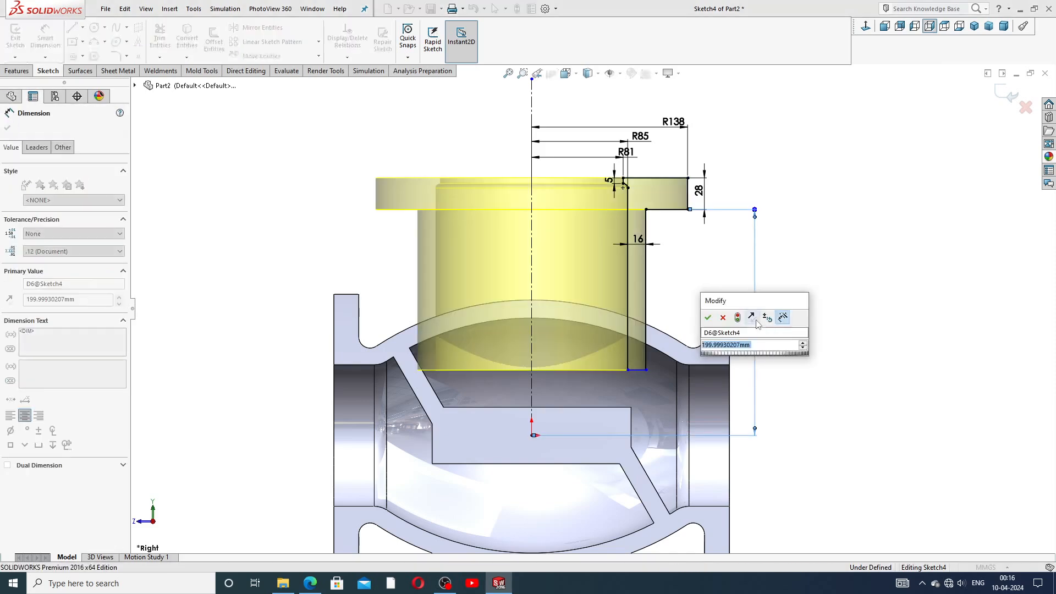
text(142)
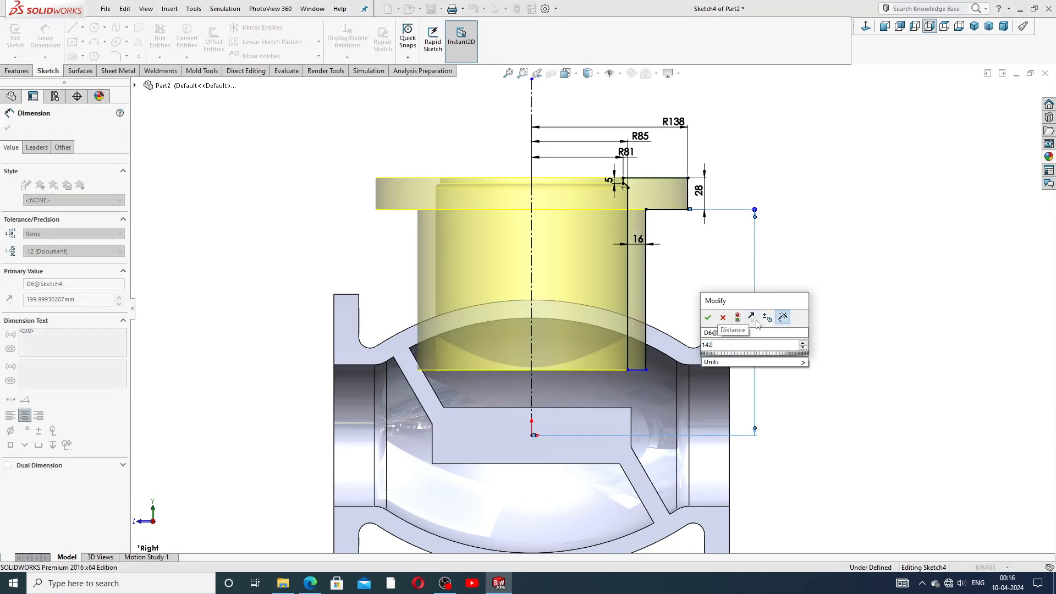
key(Return)
click(774, 292)
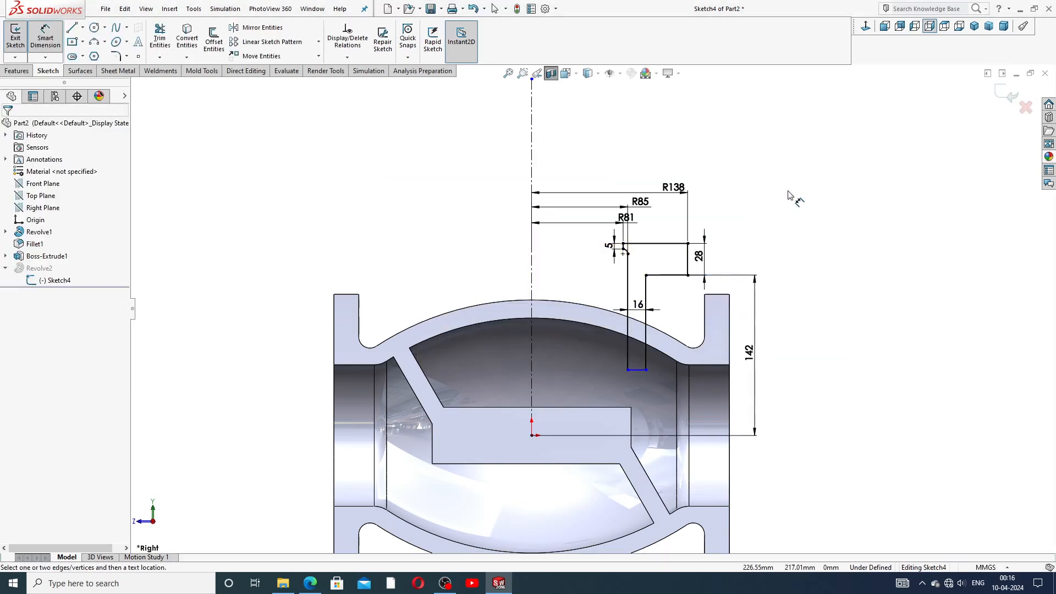
right_click(788, 192)
click(817, 162)
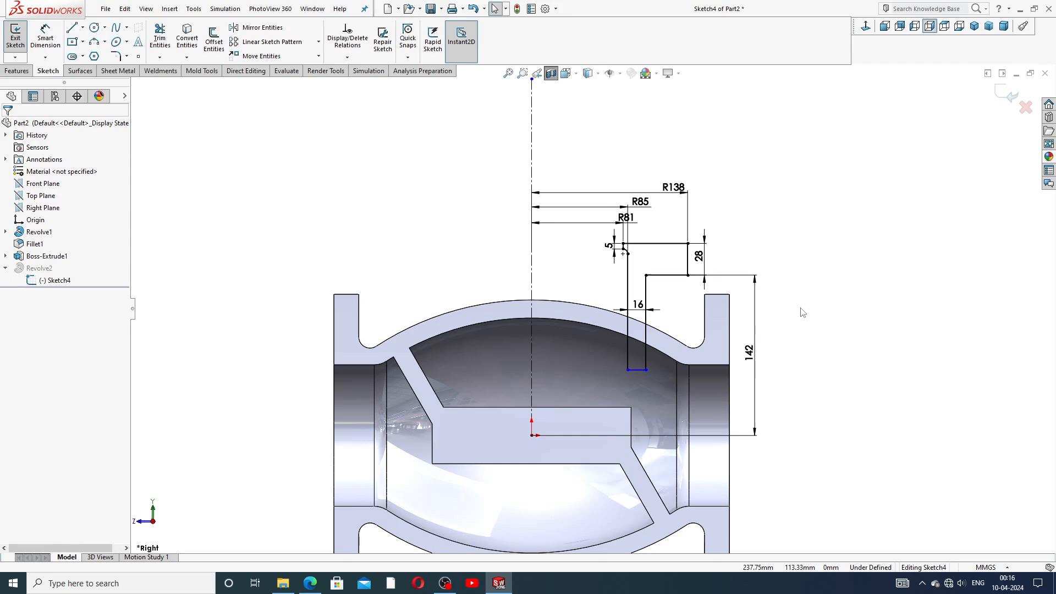
Step: Space out the R138, R85 and R81 dimensions above the neck profile and exit the sketch to rebuild the revolve
right_click(796, 273)
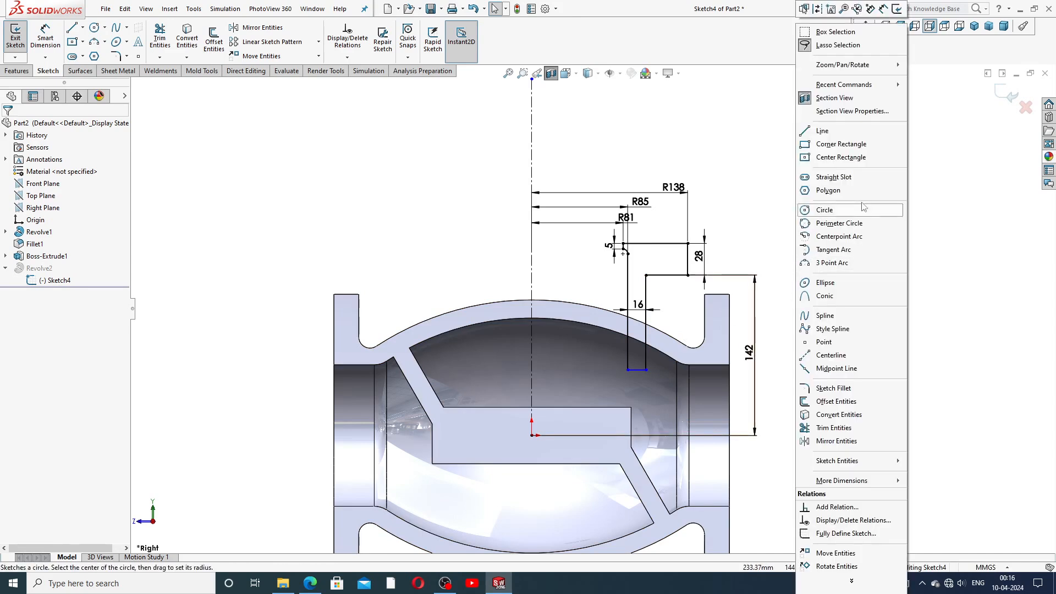
click(917, 191)
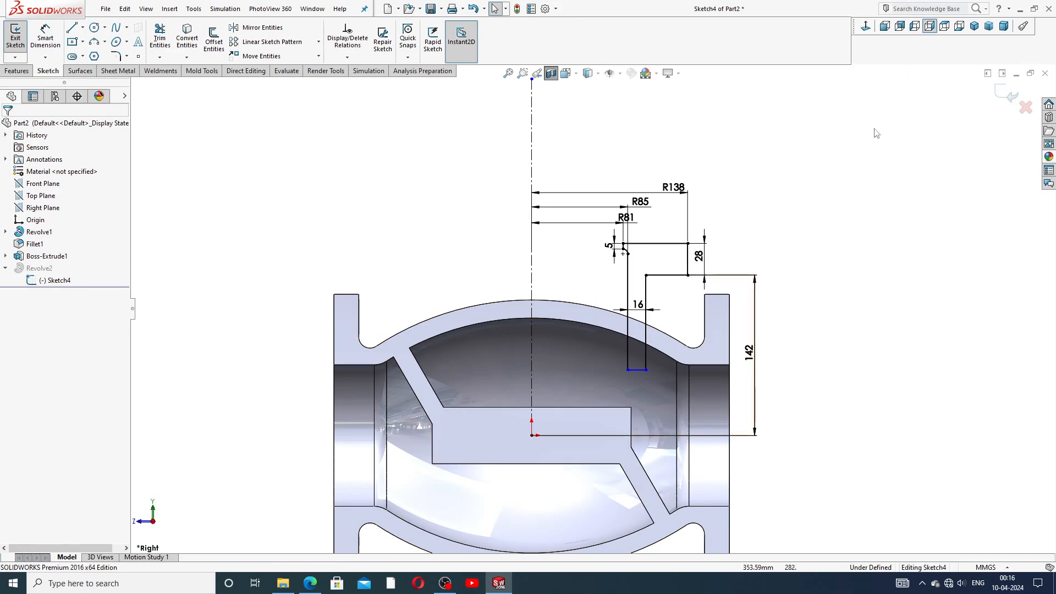
mouse_move(673, 187)
mouse_down()
mouse_move(618, 169)
mouse_move(583, 189)
mouse_up()
drag(624, 218, 578, 216)
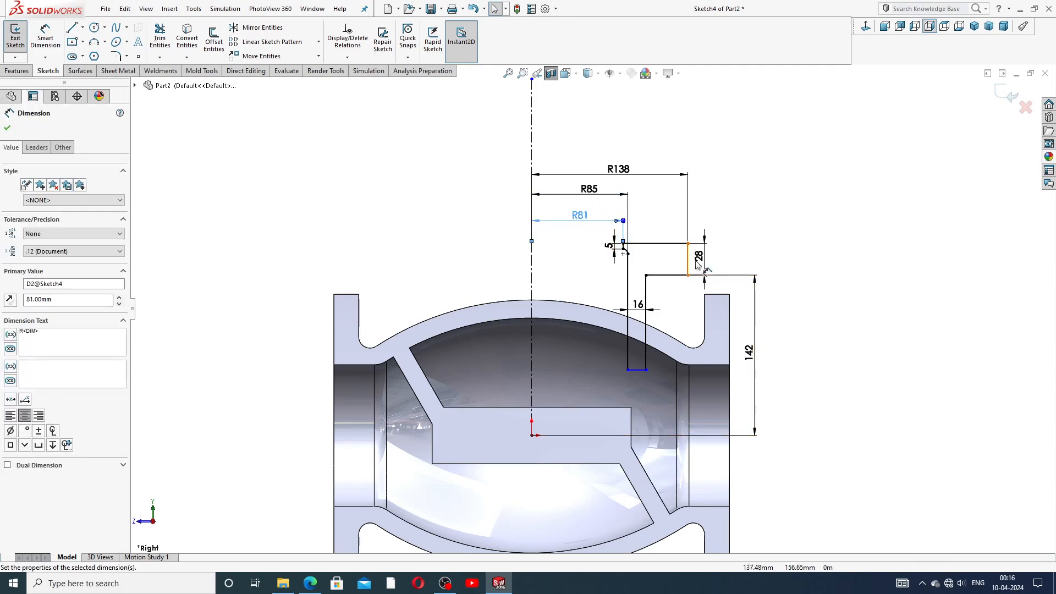
click(1009, 96)
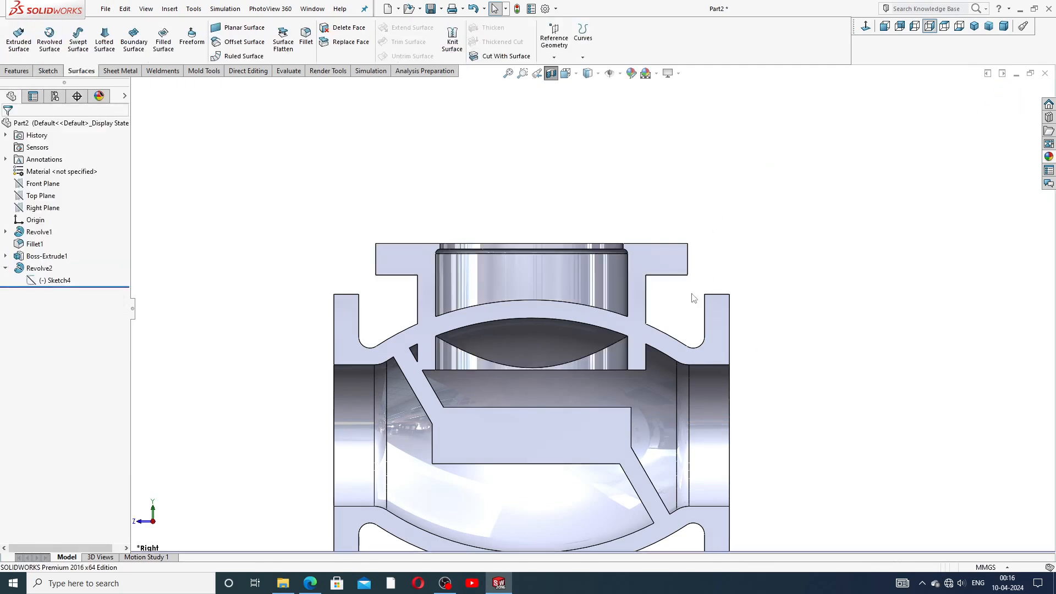
Step: Edit the Revolve2 feature and turn off Merge result so the flanged neck is a separate body
scroll(654, 306, down, 1)
middle_drag(637, 303, 633, 333)
scroll(520, 365, up, 3)
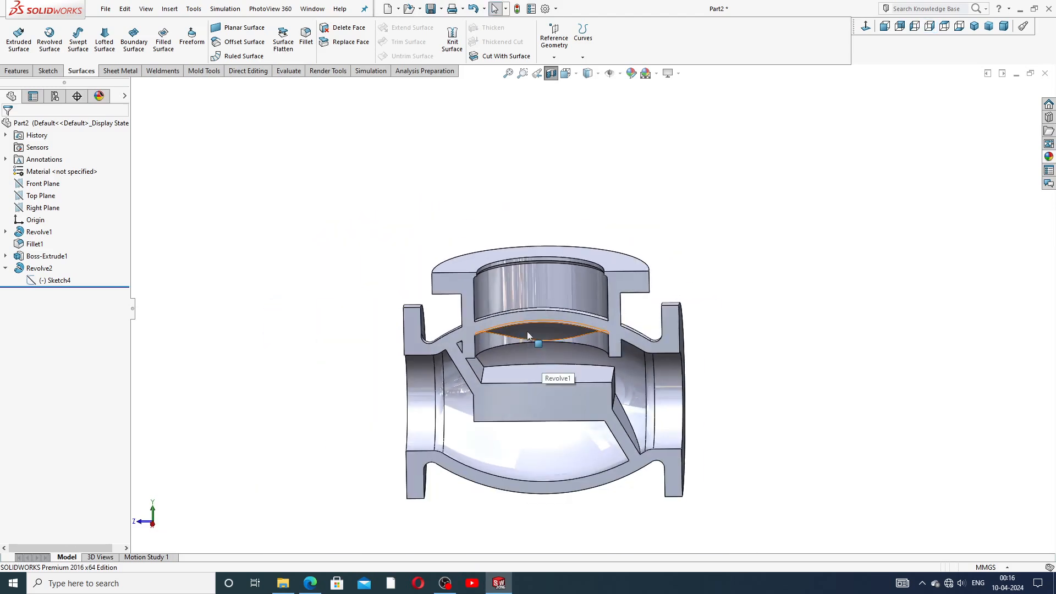
middle_drag(527, 331, 530, 348)
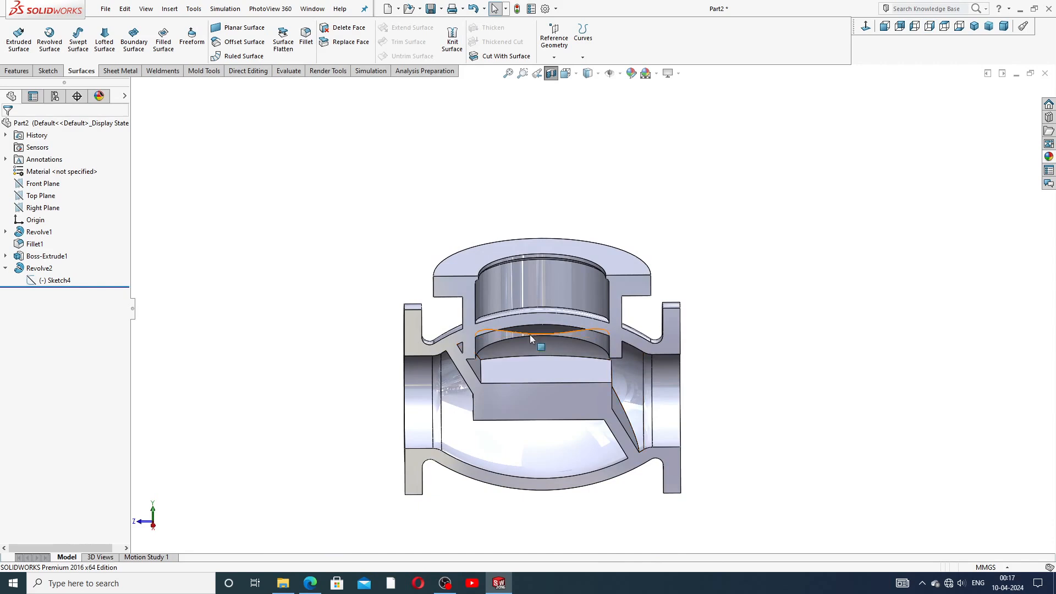
scroll(530, 333, down, 2)
scroll(531, 333, down, 1)
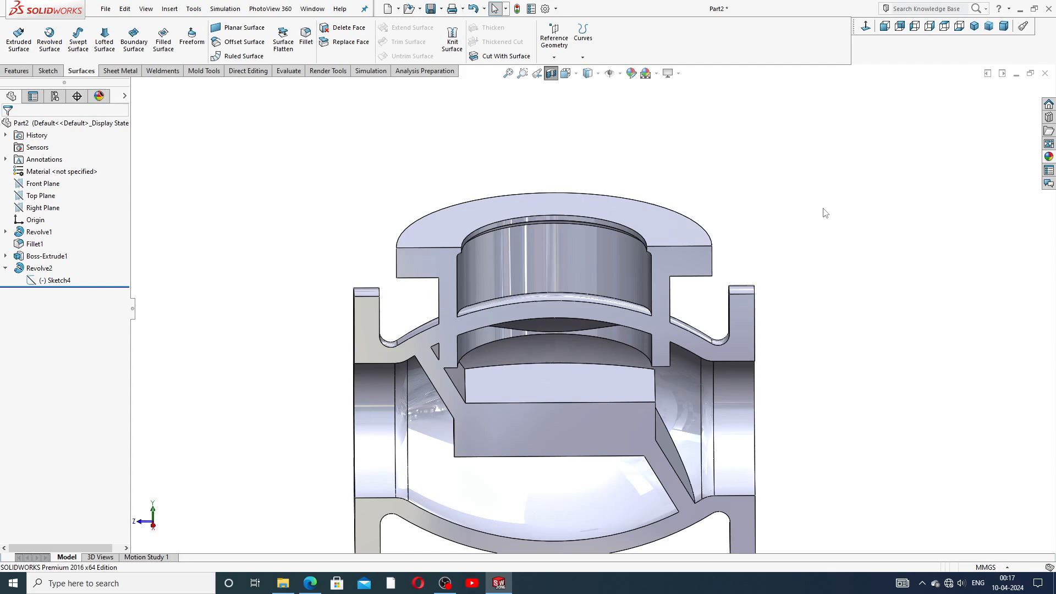
click(6, 268)
click(34, 268)
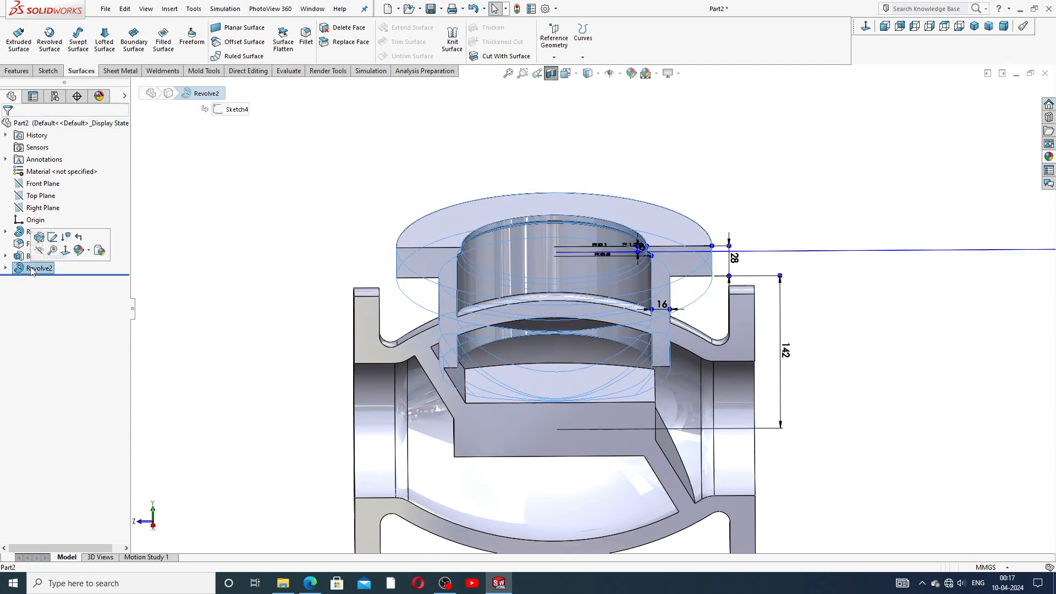
click(39, 237)
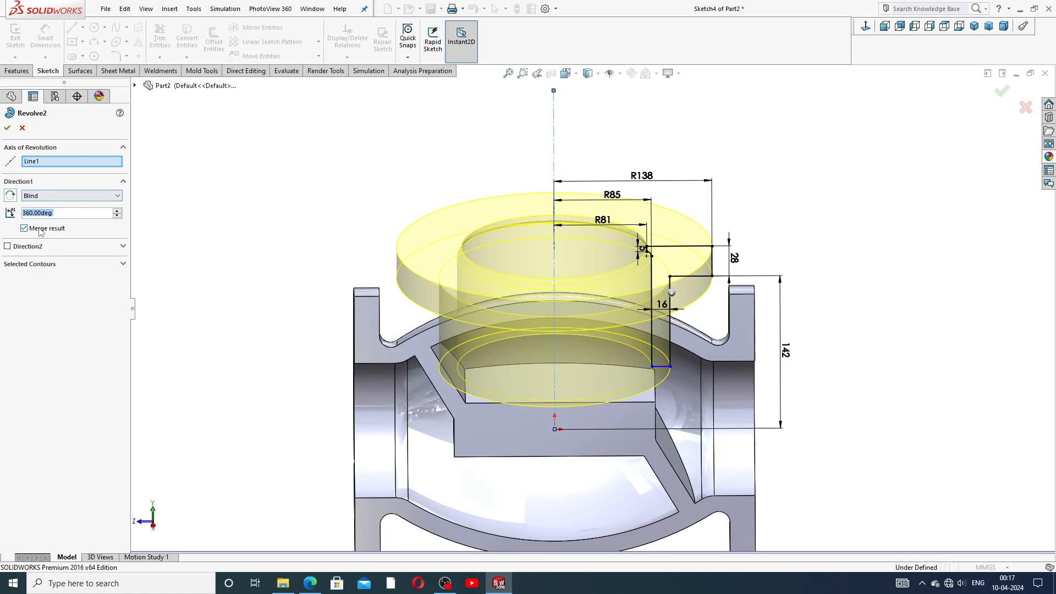
click(39, 229)
click(7, 128)
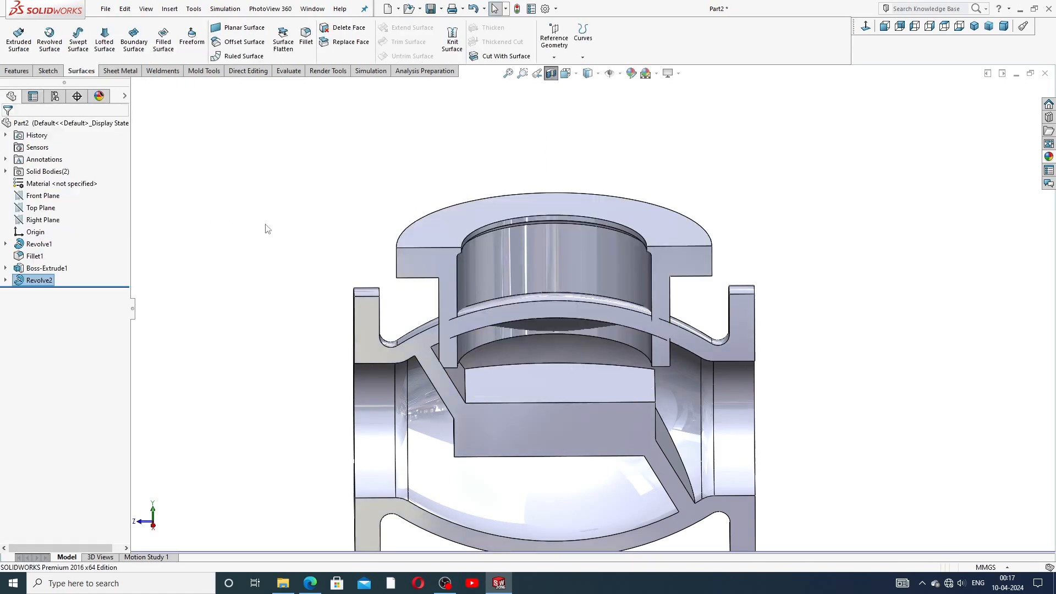
Step: Knit the inner face of the domed cavity into a surface body
click(452, 40)
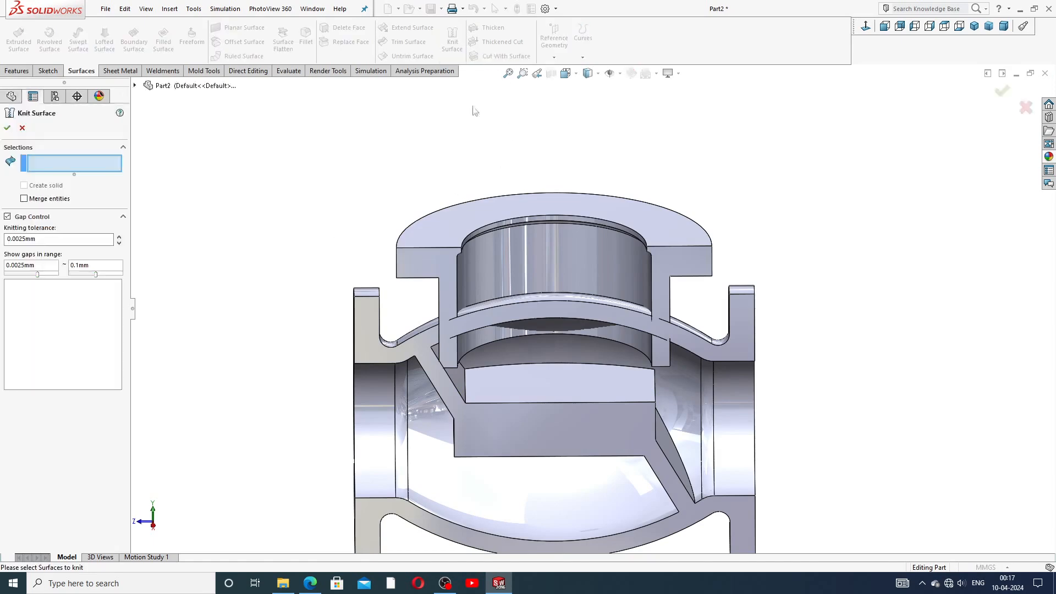
middle_drag(552, 342, 547, 322)
click(547, 326)
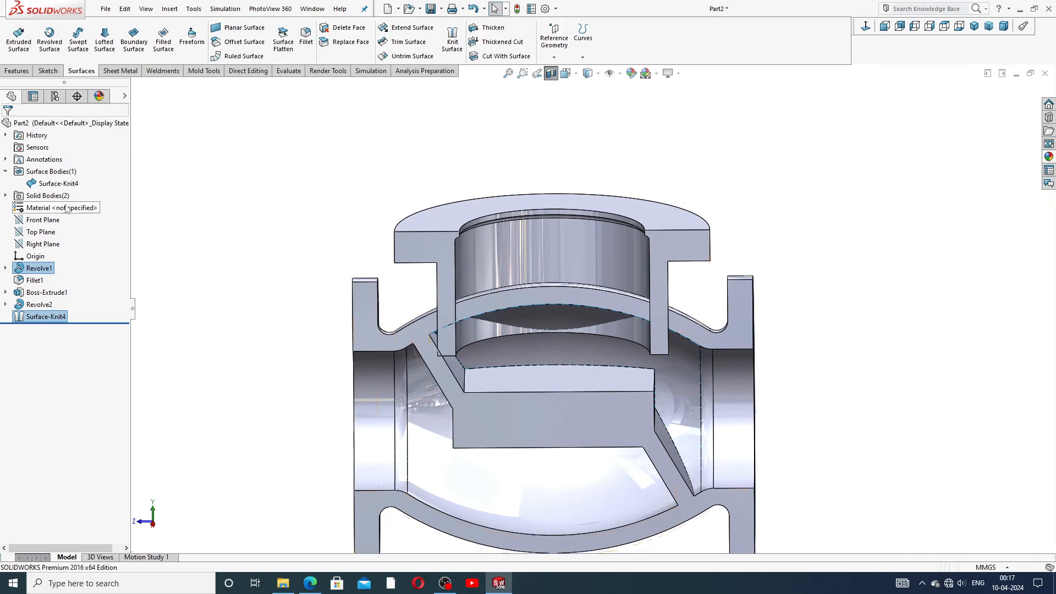
Step: Cut the Revolve2 neck body with the knitted surface, limiting the feature scope to that body and flipping the cut direction
click(6, 171)
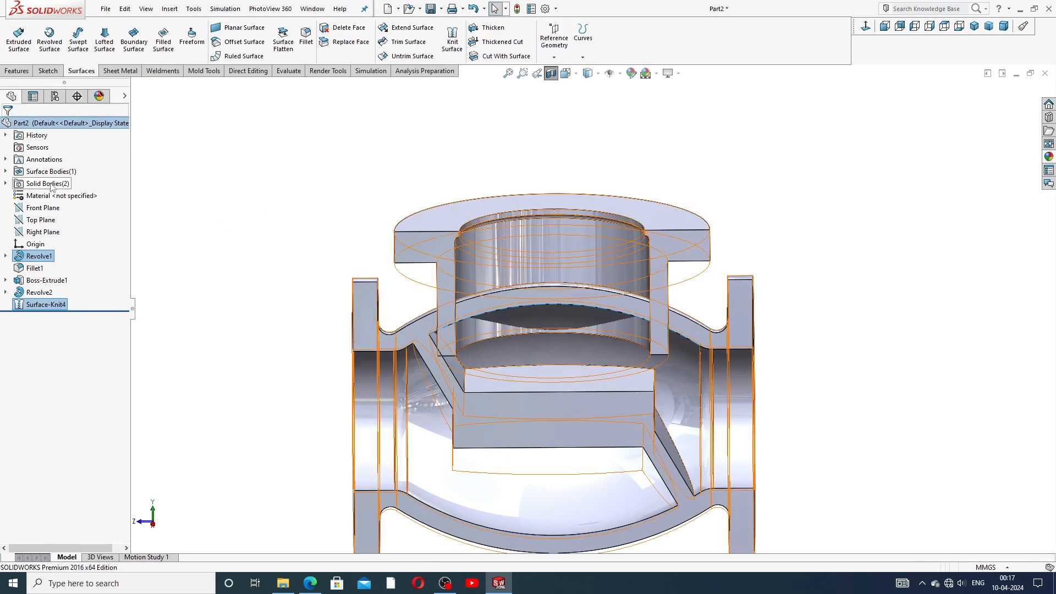
click(6, 171)
click(58, 183)
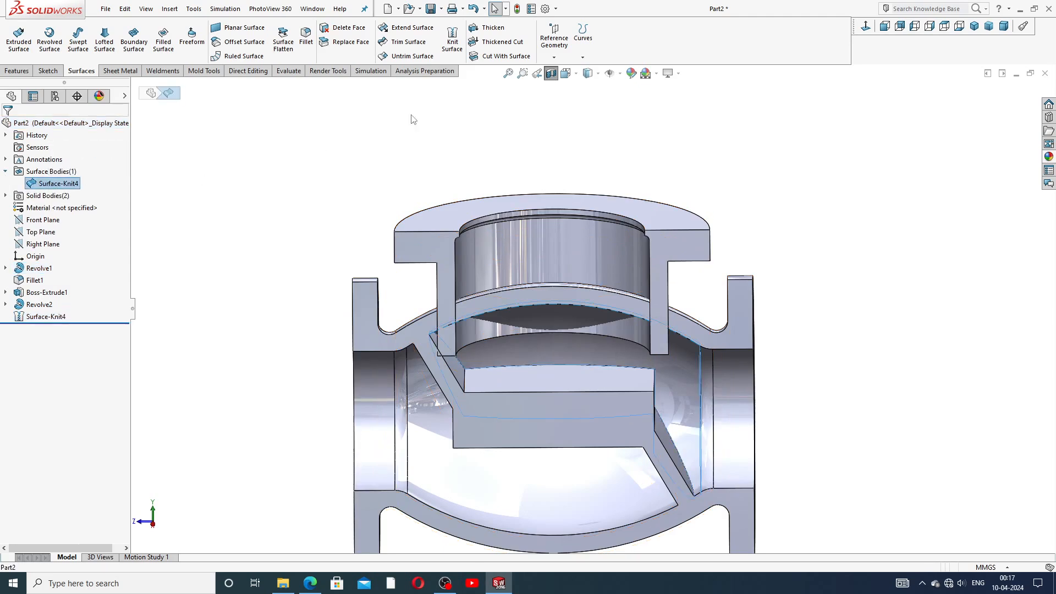
click(506, 56)
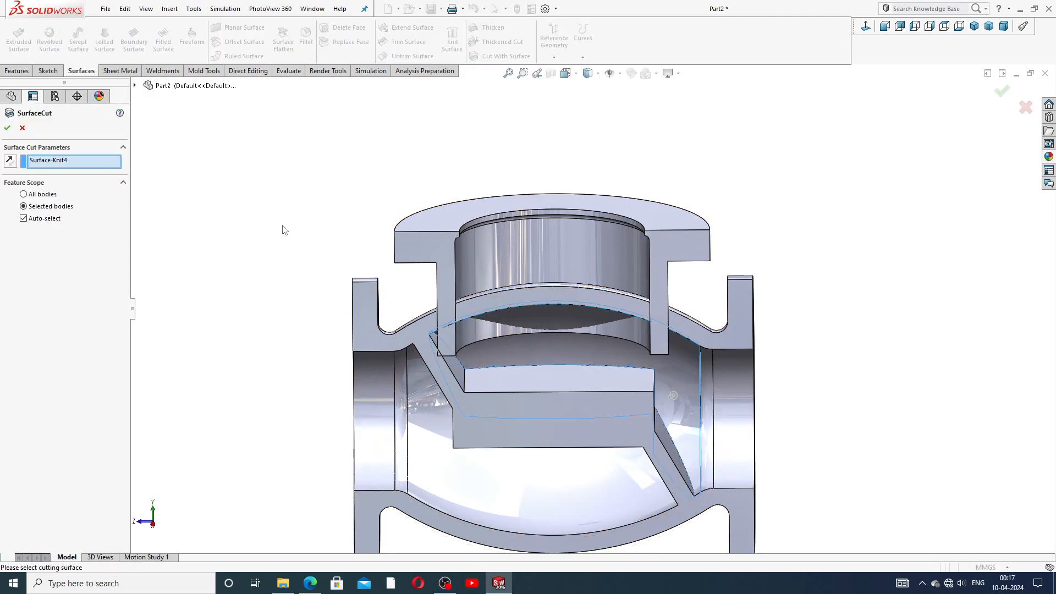
click(123, 183)
click(24, 219)
click(441, 244)
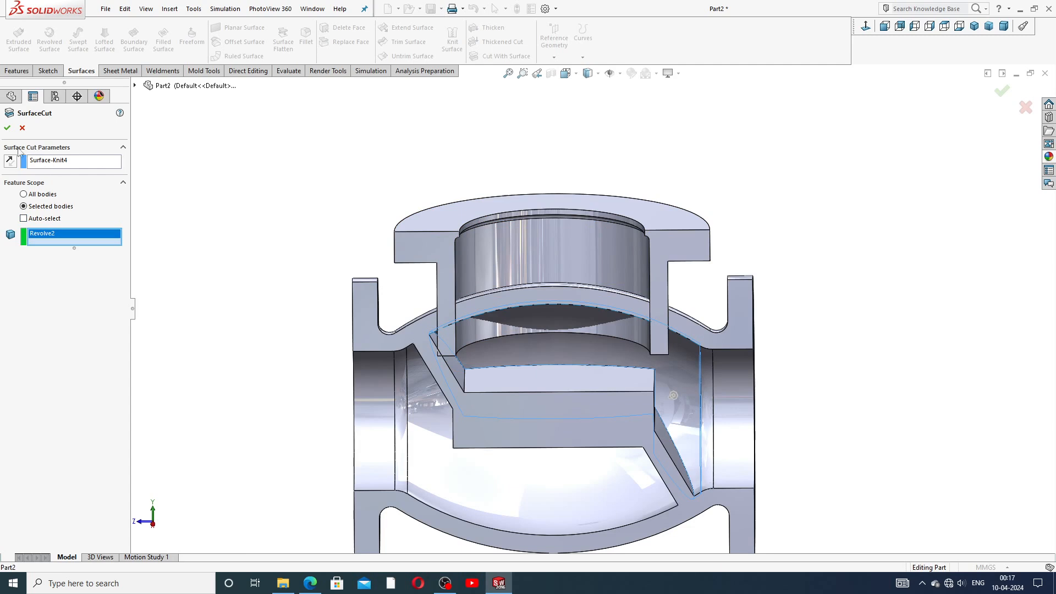
click(10, 161)
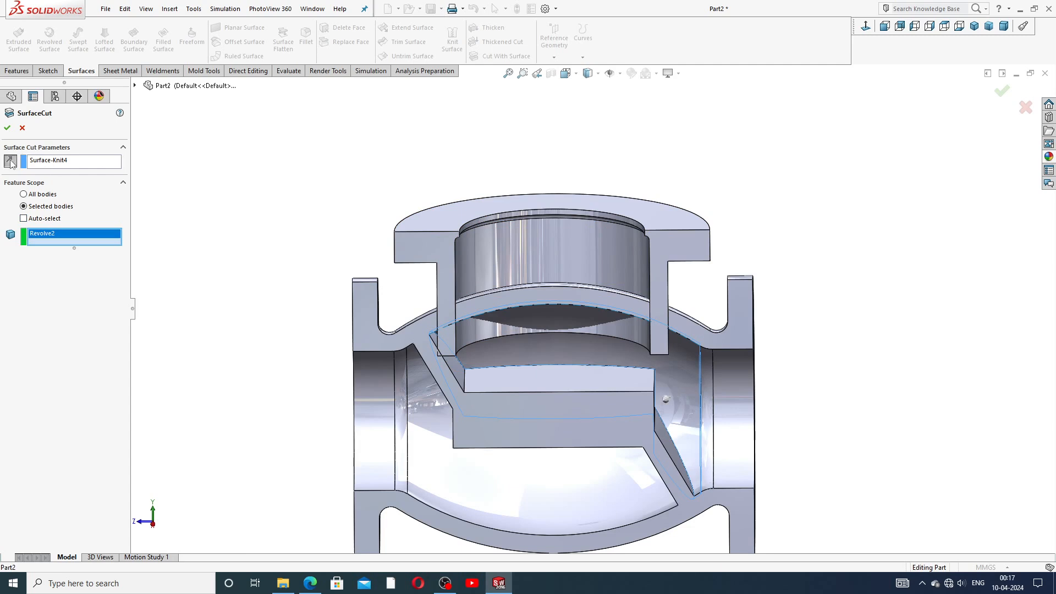
click(7, 129)
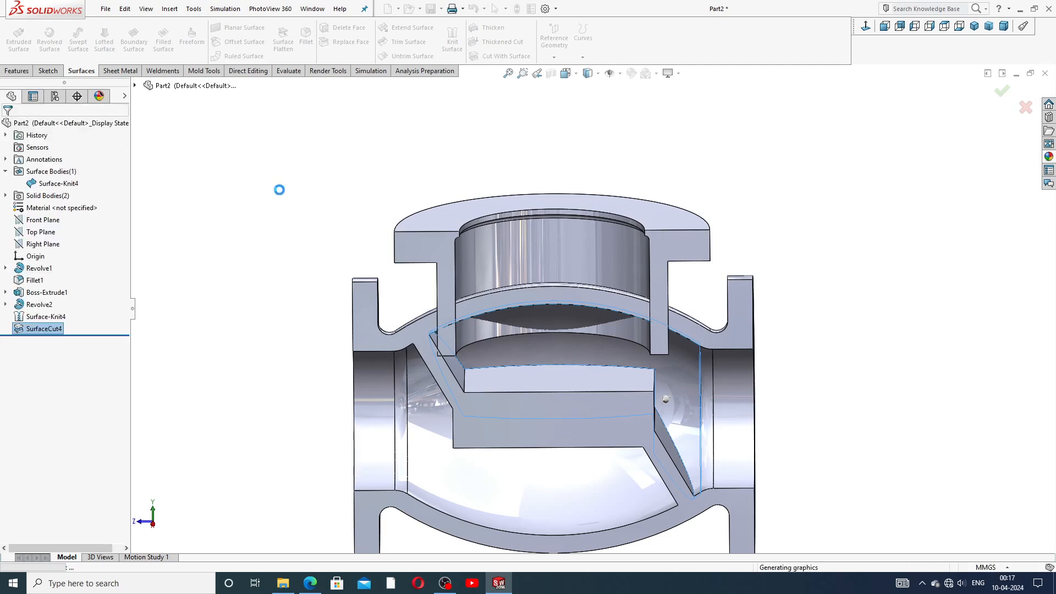
Step: Combine the trimmed neck body with the main valve body using the Add operation
middle_drag(497, 348, 511, 368)
scroll(489, 338, down, 5)
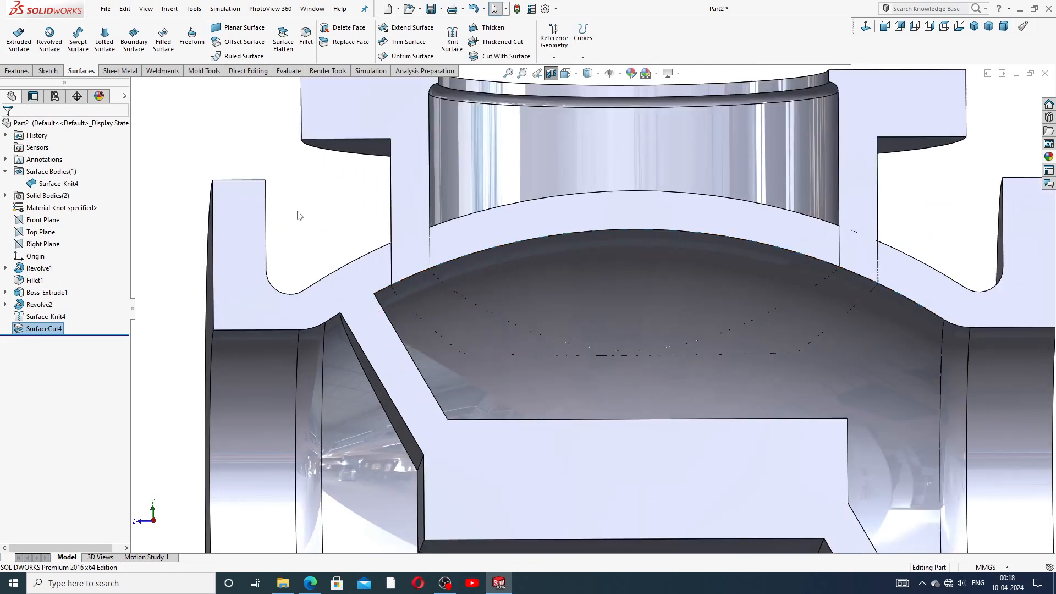
scroll(275, 202, up, 4)
click(248, 212)
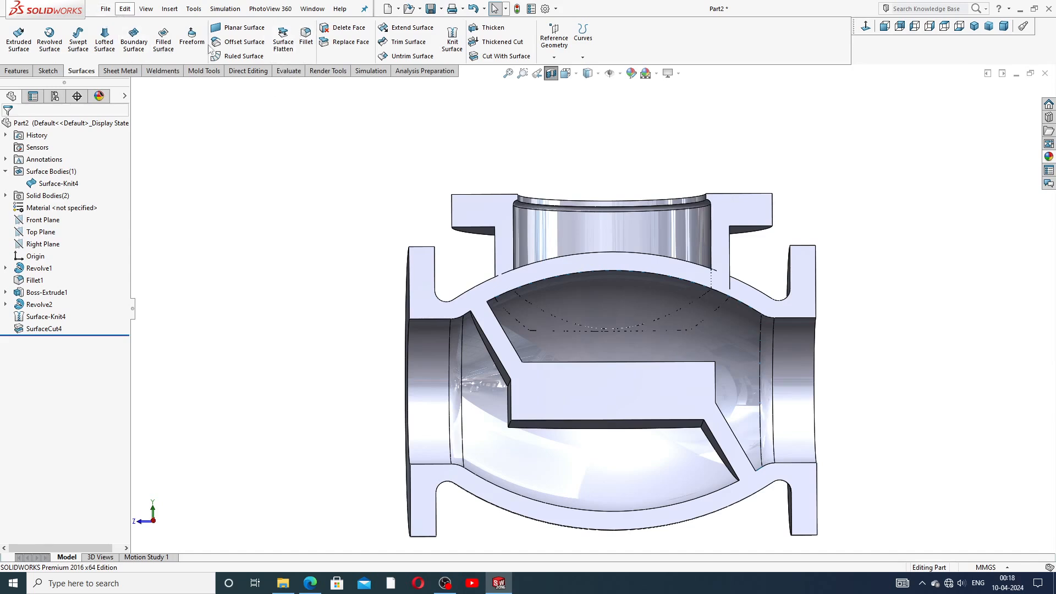
click(246, 72)
click(244, 43)
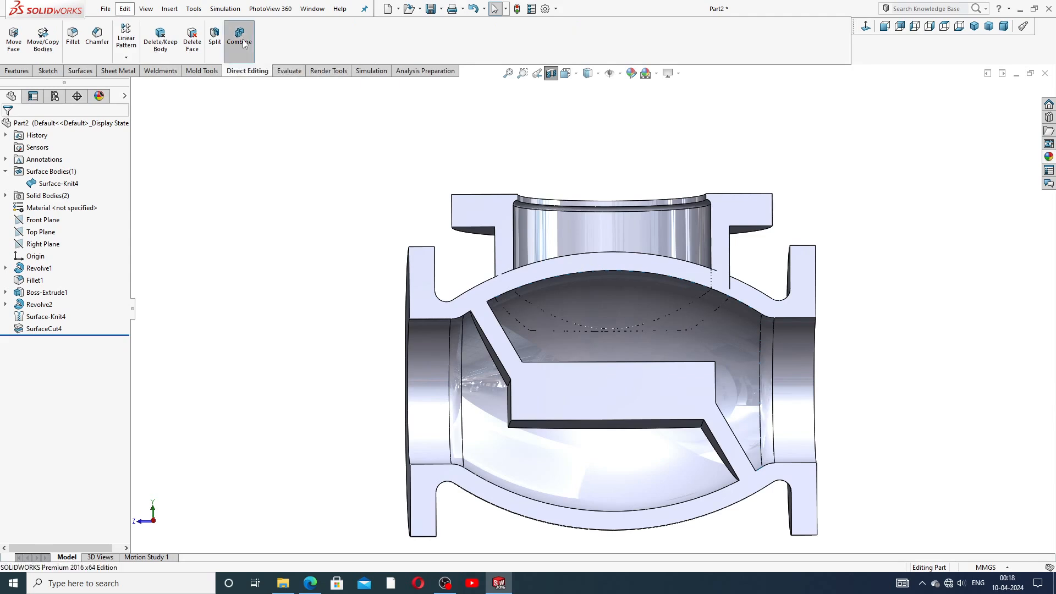
click(508, 239)
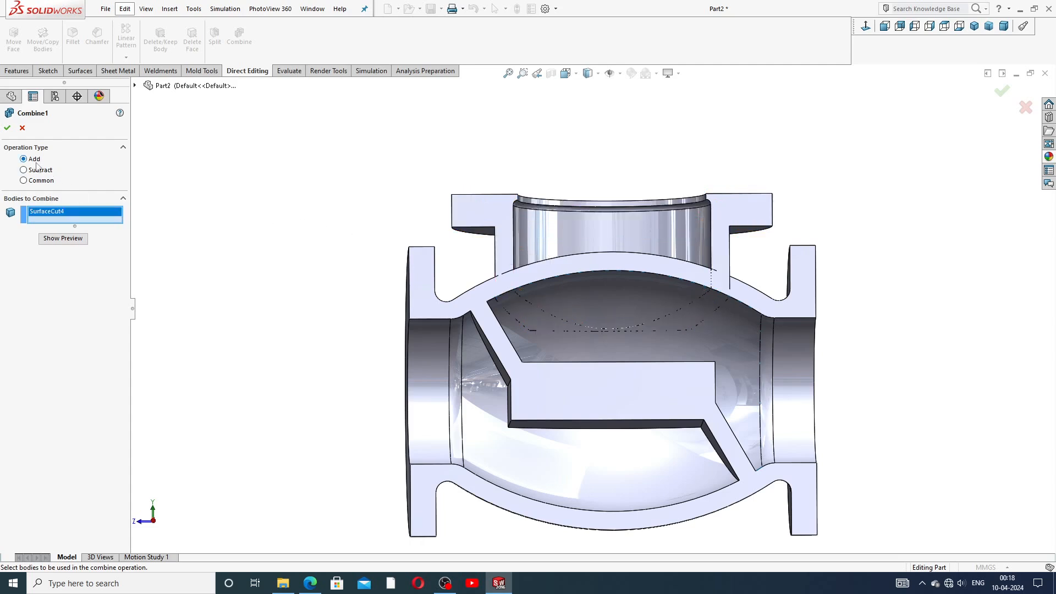
click(494, 321)
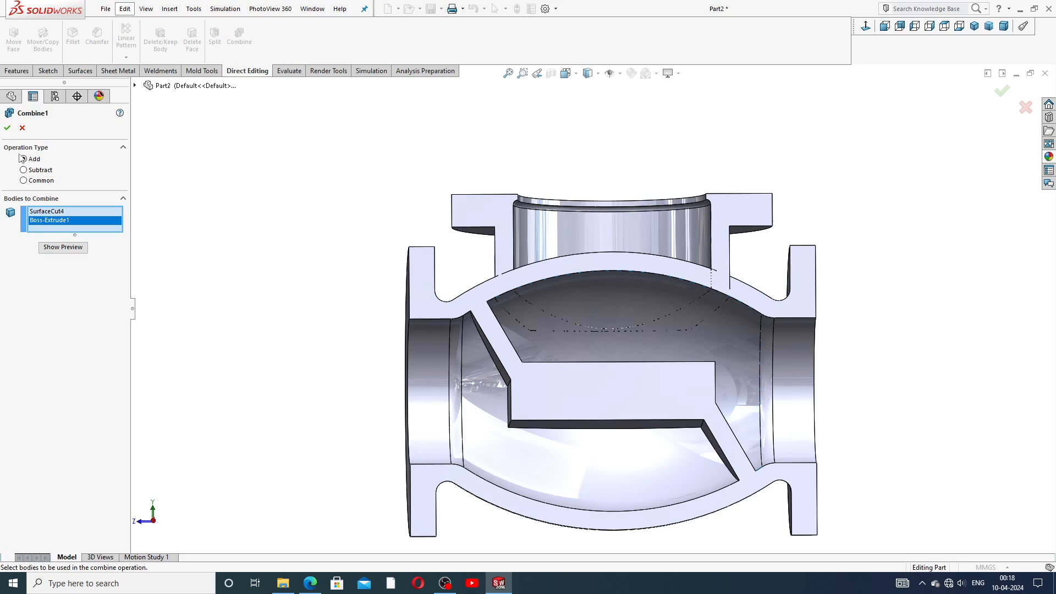
click(7, 127)
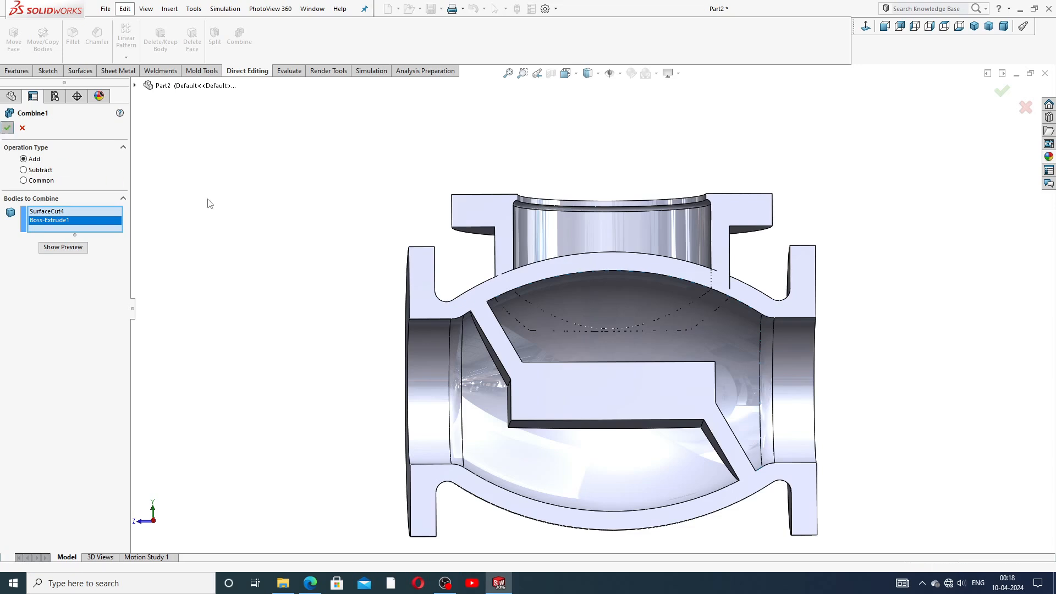
click(292, 234)
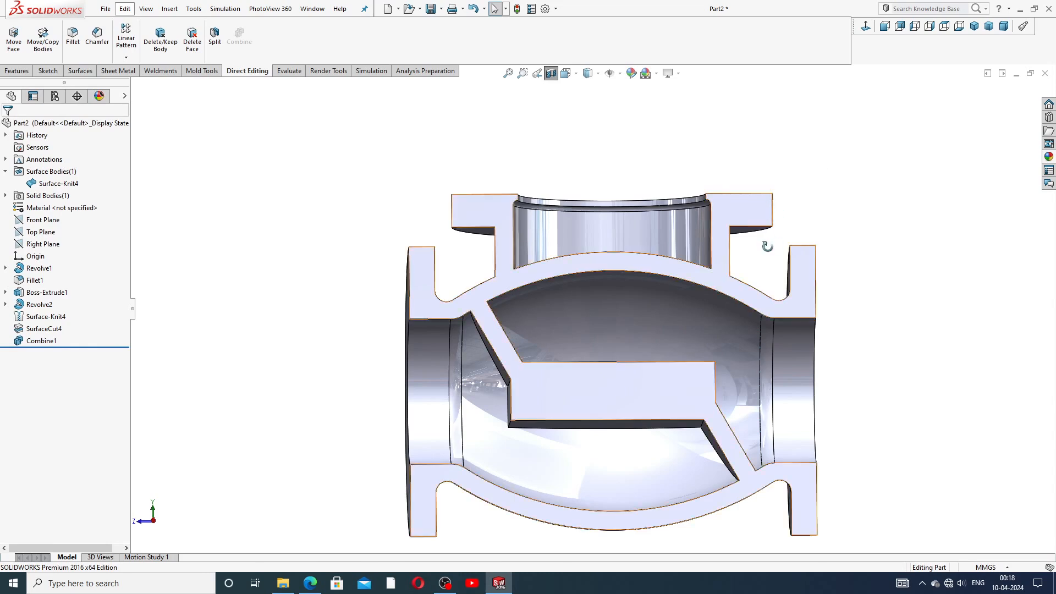
Step: Examine the combined valve body in section and, with the section view turned off, look into the neck from outside
middle_drag(767, 247, 770, 323)
scroll(770, 323, up, 3)
middle_drag(654, 269, 682, 228)
scroll(609, 328, down, 2)
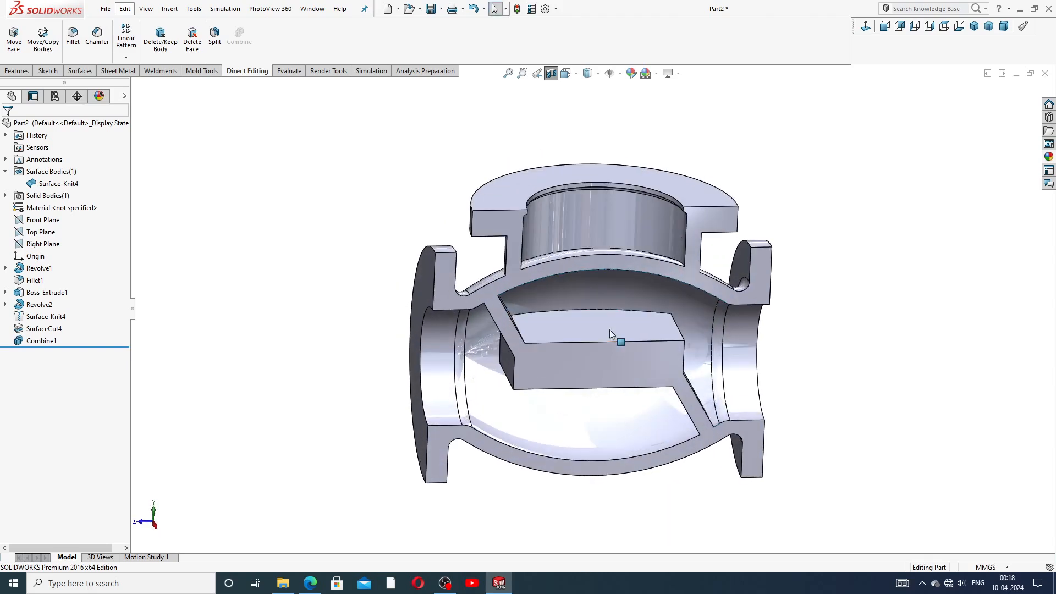
click(551, 74)
scroll(719, 219, up, 2)
scroll(608, 268, down, 3)
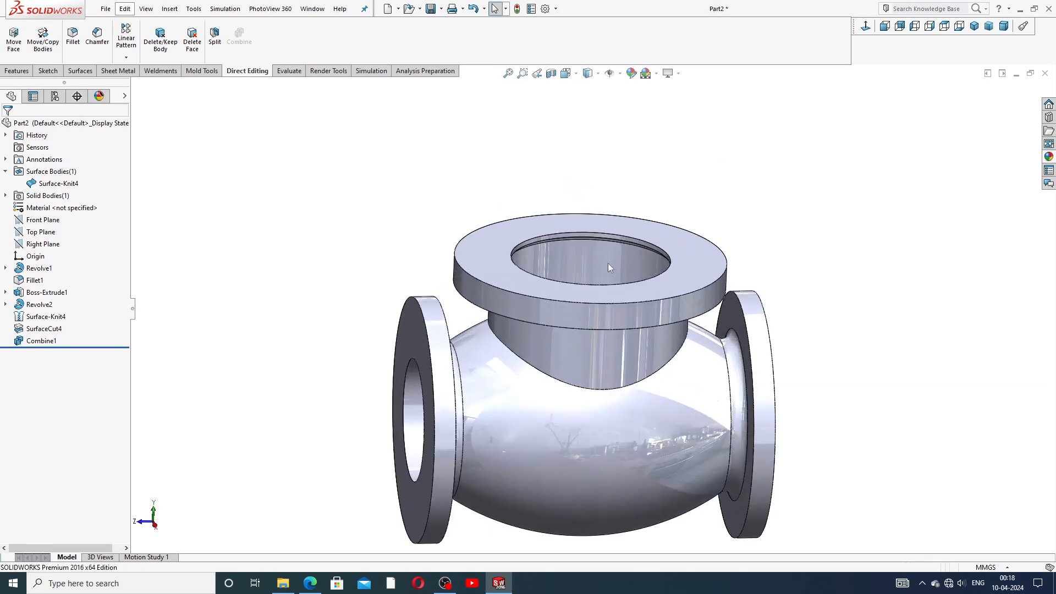
middle_drag(614, 305, 641, 324)
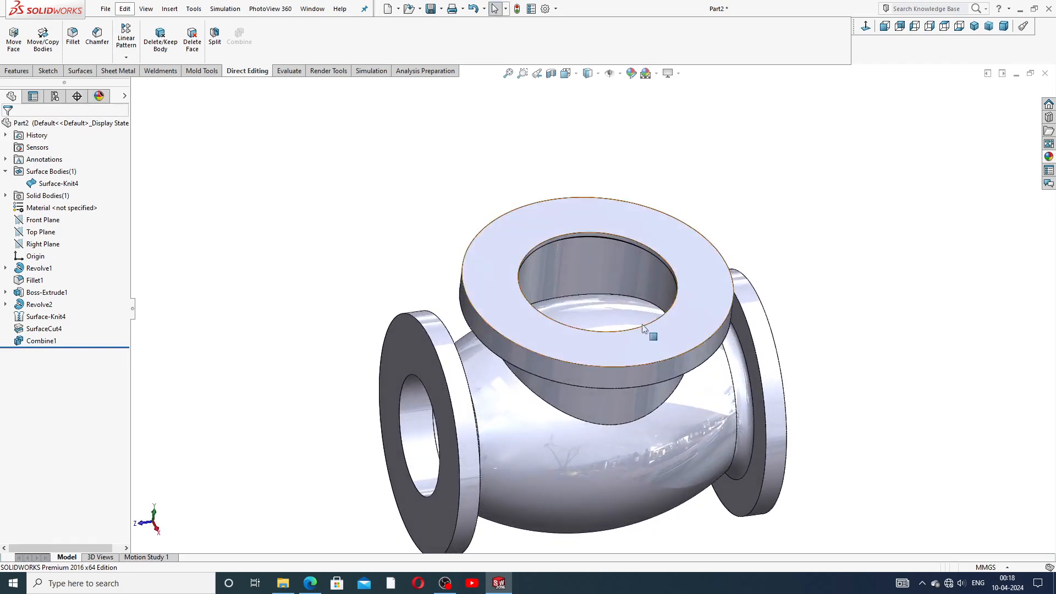
scroll(642, 324, up, 2)
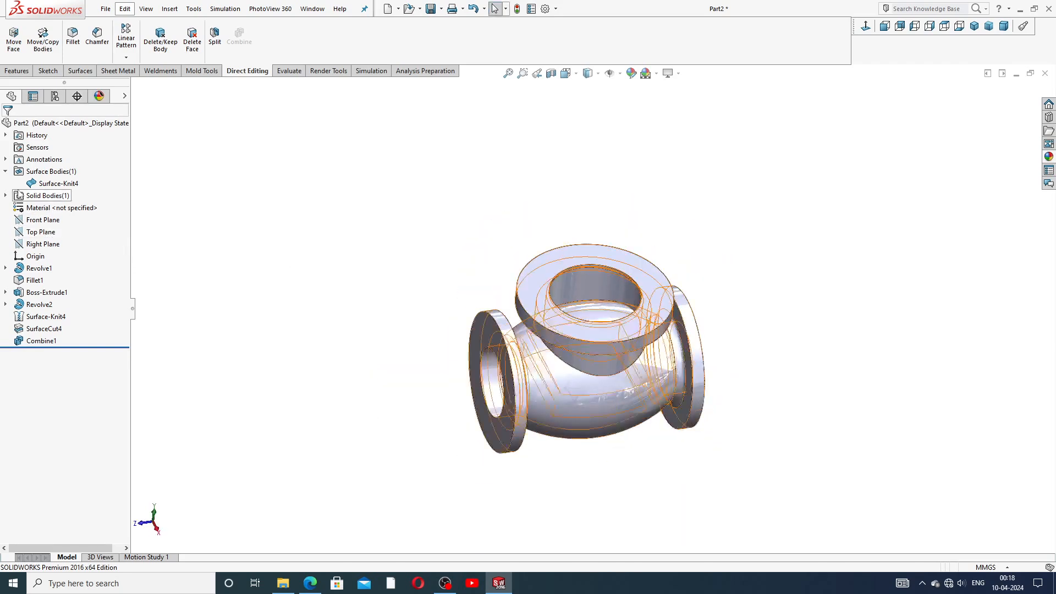
Step: Section the model view at the Right Plane and inspect the domed wall beneath the neck
click(6, 171)
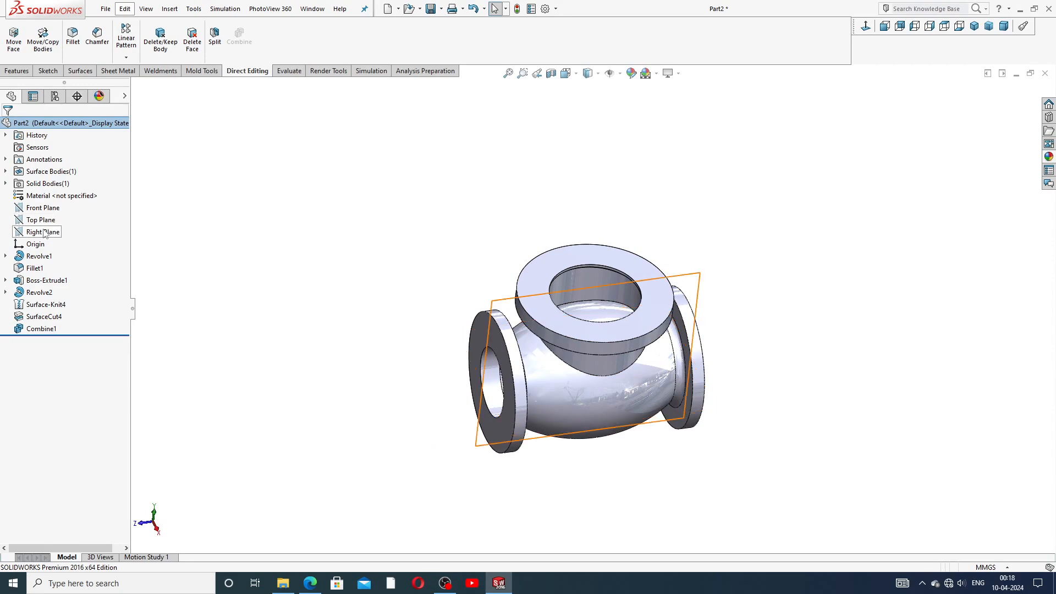
click(44, 232)
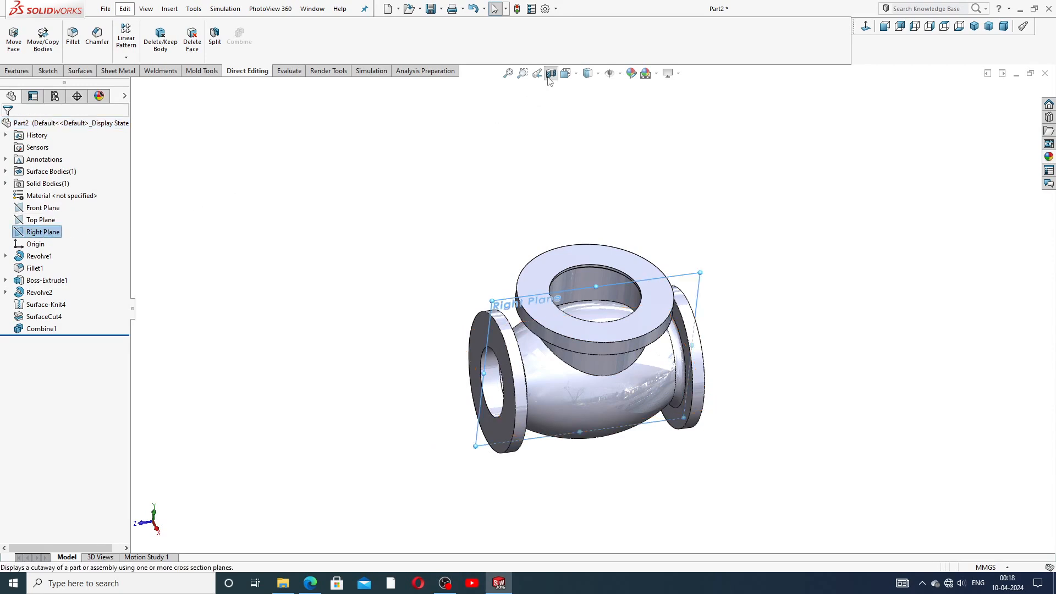
click(550, 74)
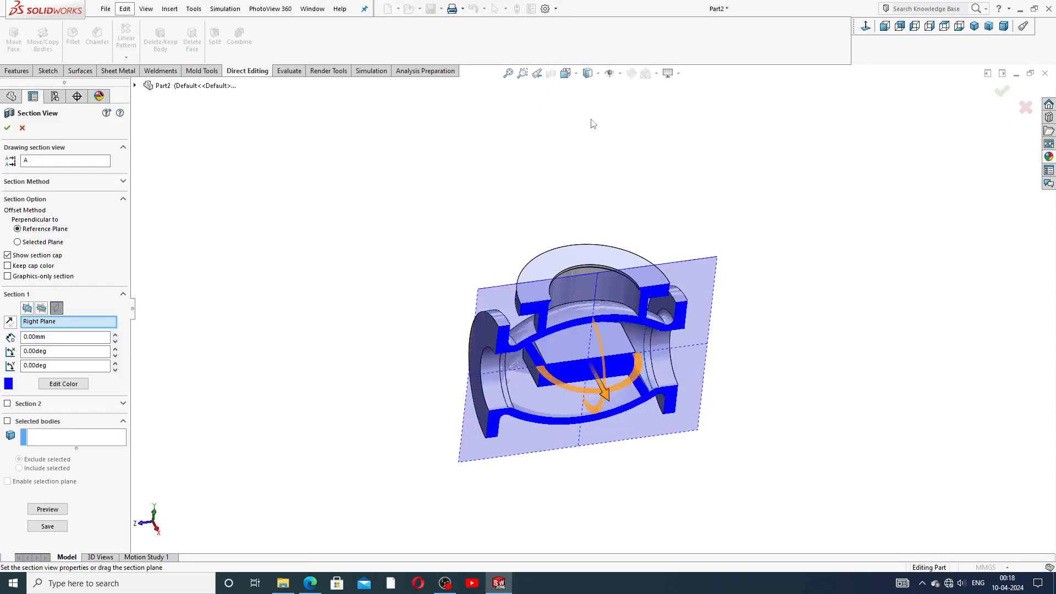
click(8, 130)
scroll(575, 267, down, 3)
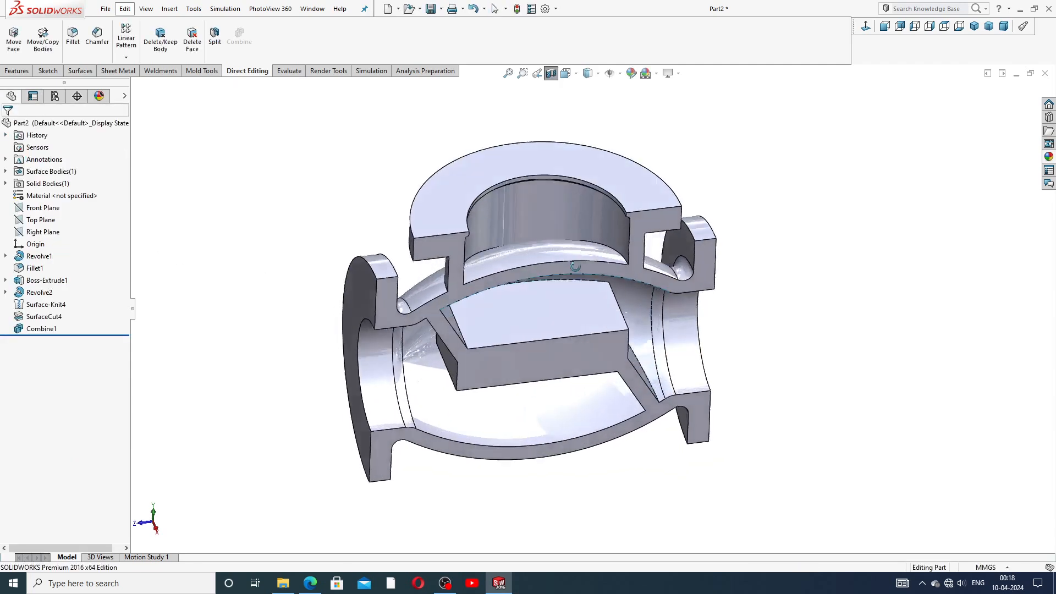
middle_drag(575, 267, 539, 256)
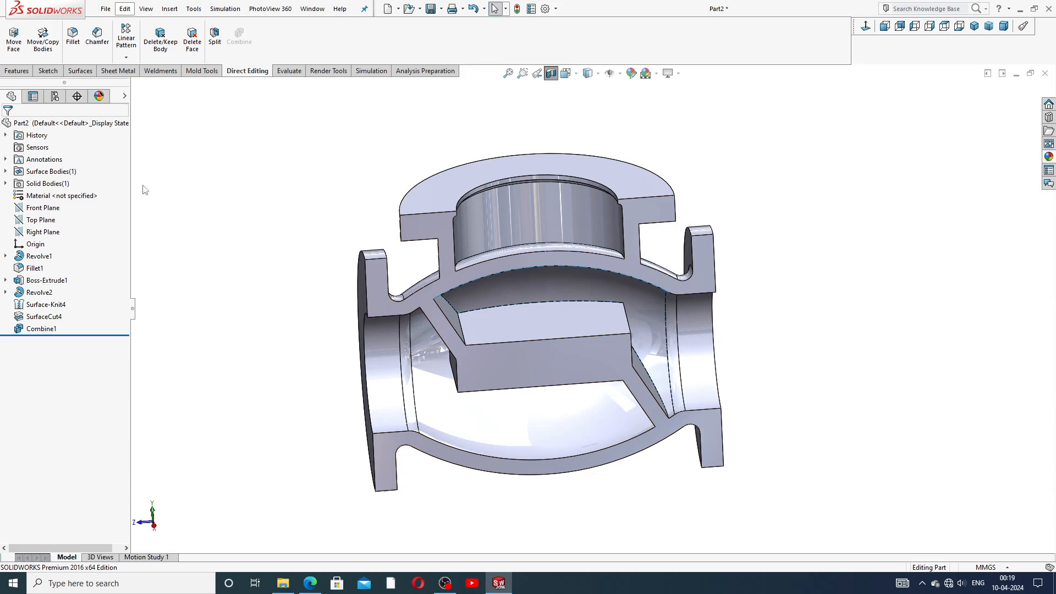
Step: Start a sketch on the Right Plane
click(42, 234)
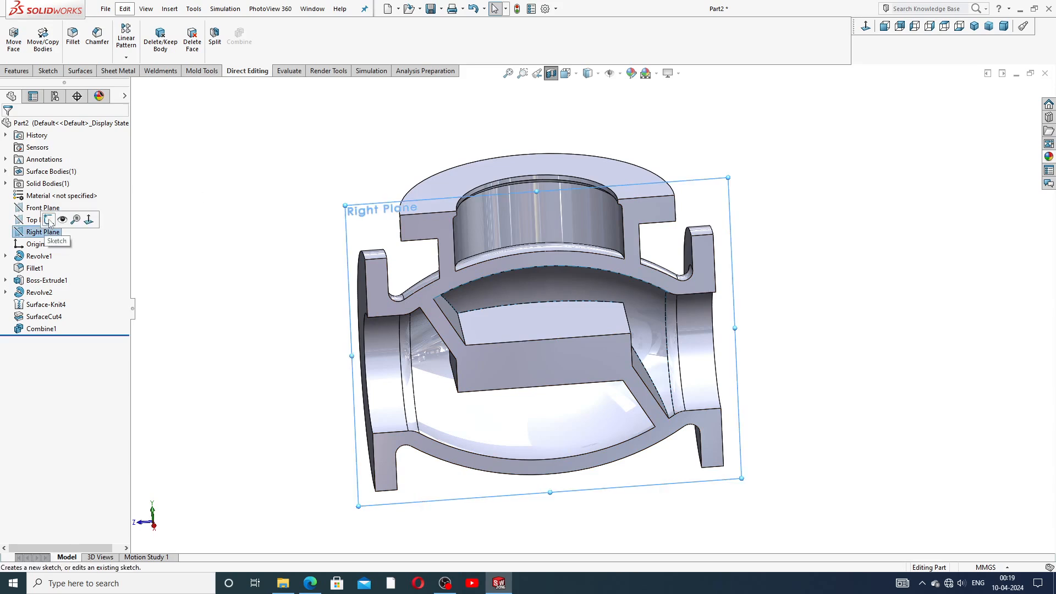
click(48, 220)
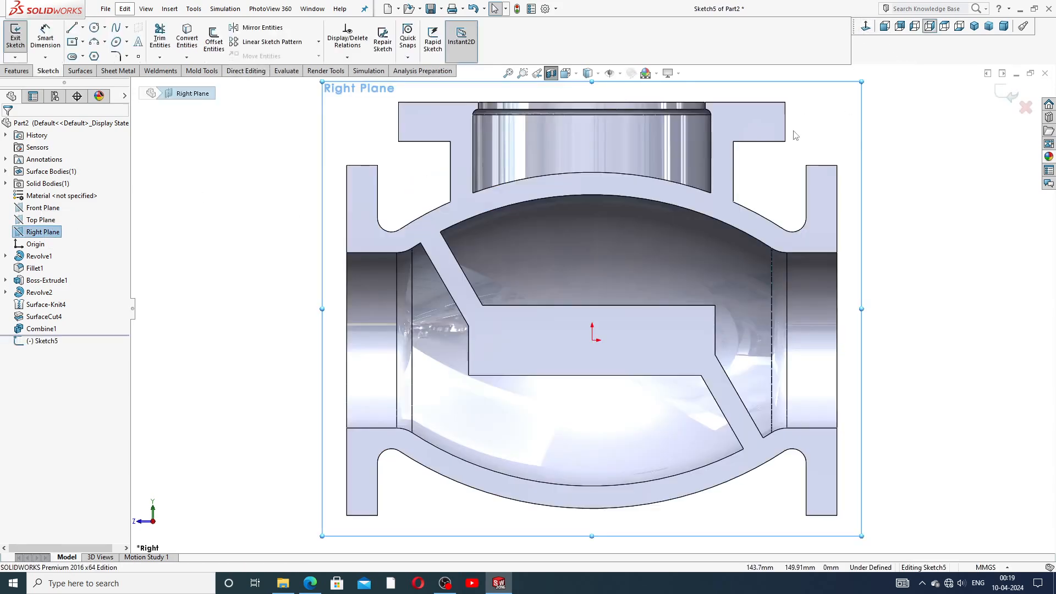
scroll(620, 306, up, 3)
scroll(613, 341, down, 2)
scroll(621, 306, up, 2)
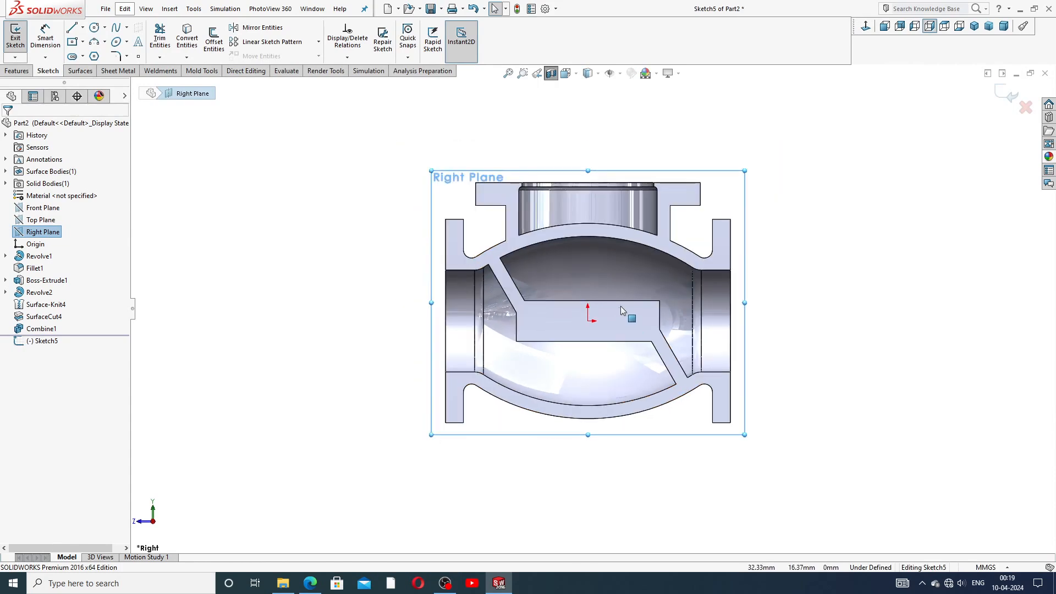
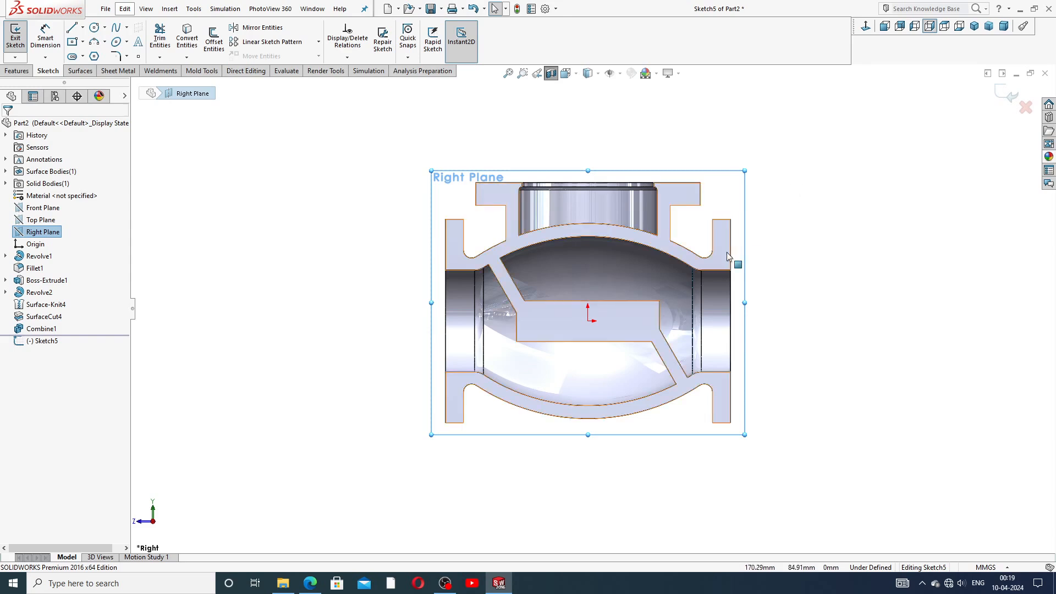
scroll(726, 255, up, 1)
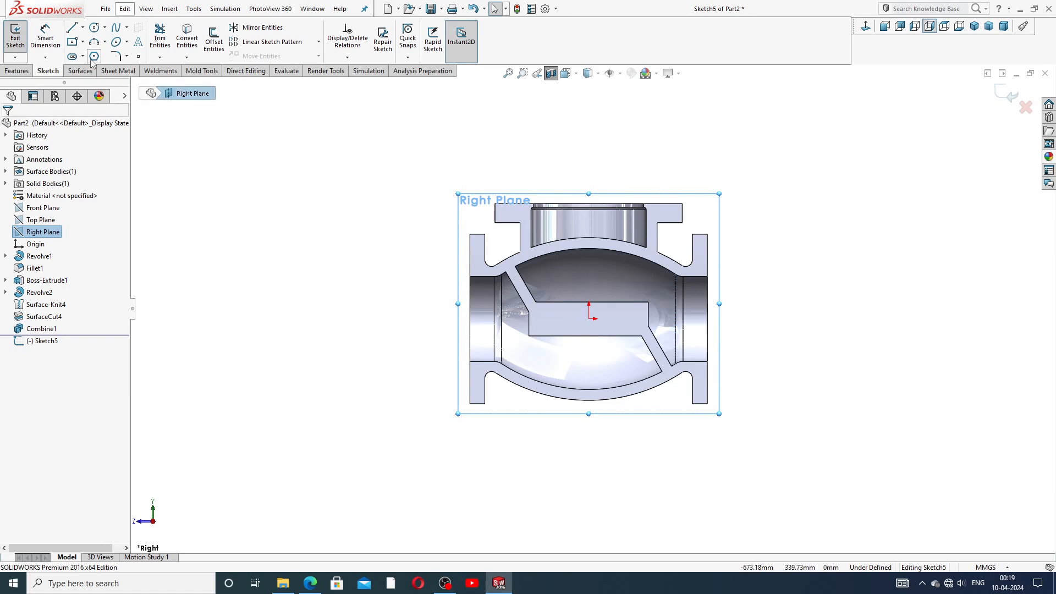
click(71, 28)
scroll(646, 253, down, 3)
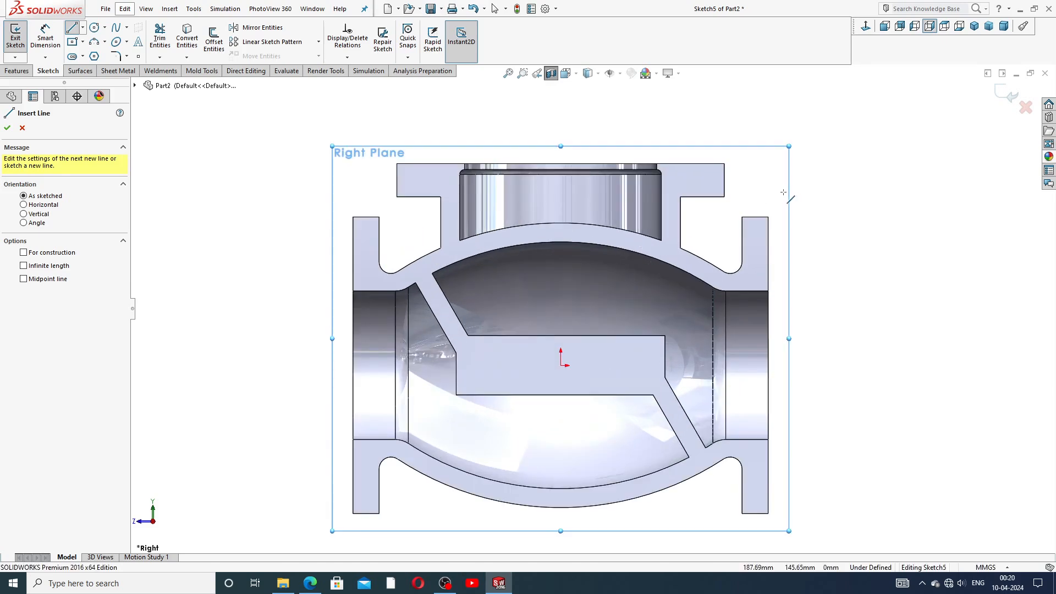
right_click(837, 150)
click(858, 182)
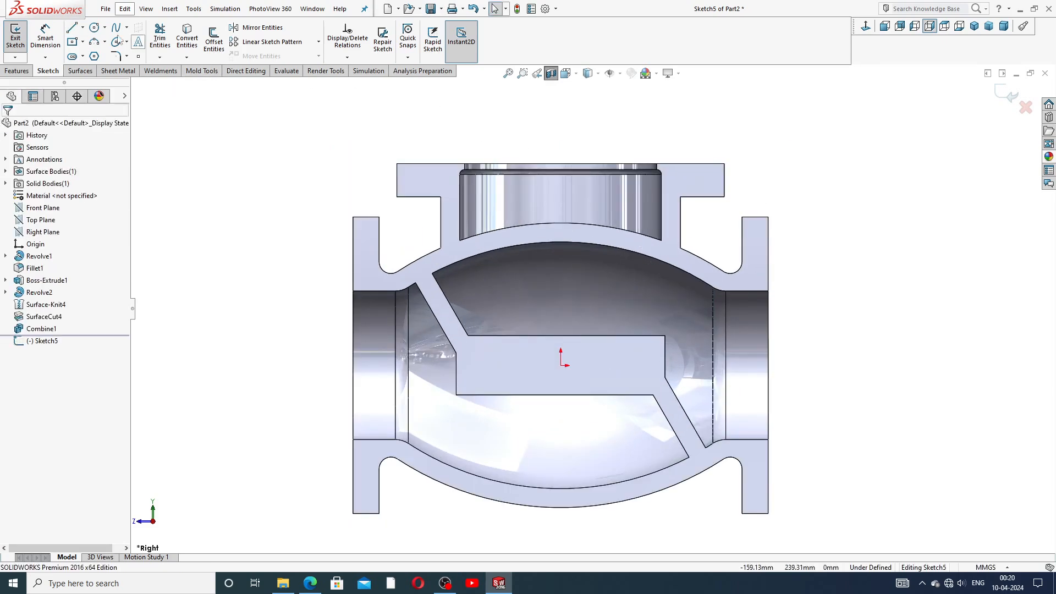
Step: Sketch a vertical centerline about 199 mm long from above the neck flange down to the origin
click(83, 28)
click(96, 54)
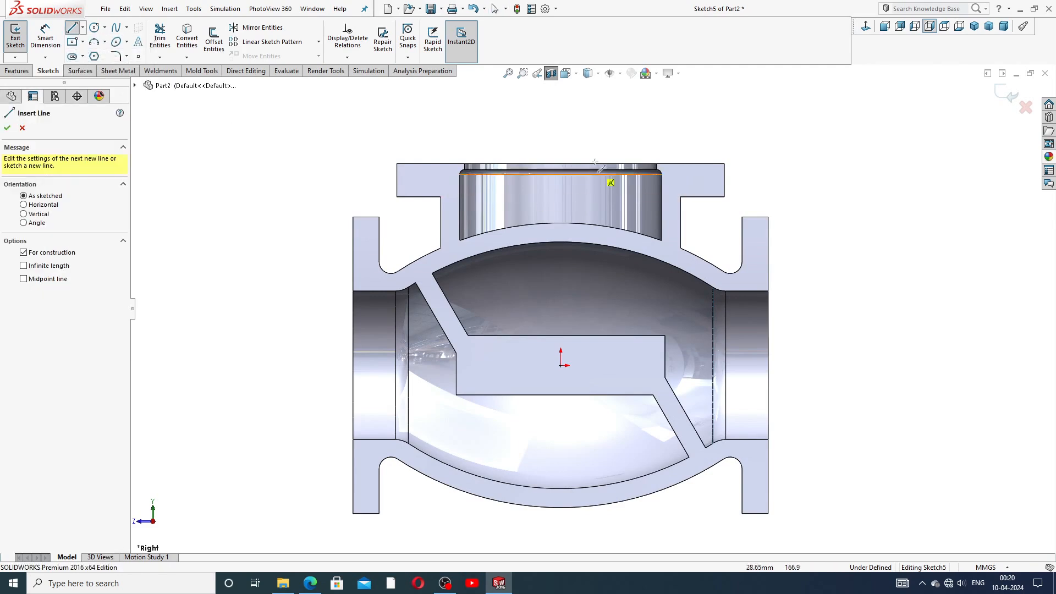
click(560, 349)
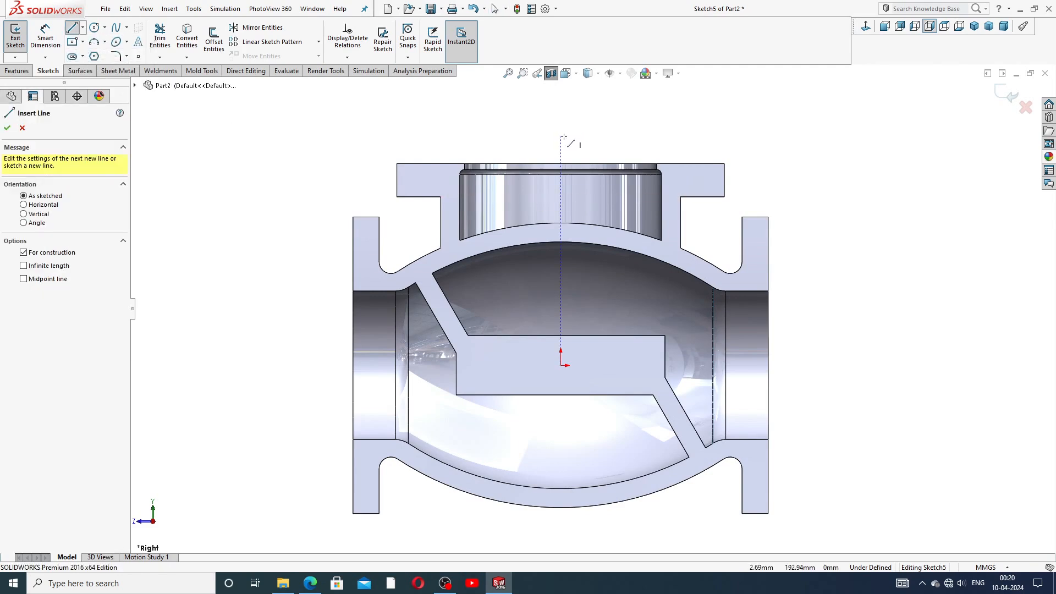
click(560, 130)
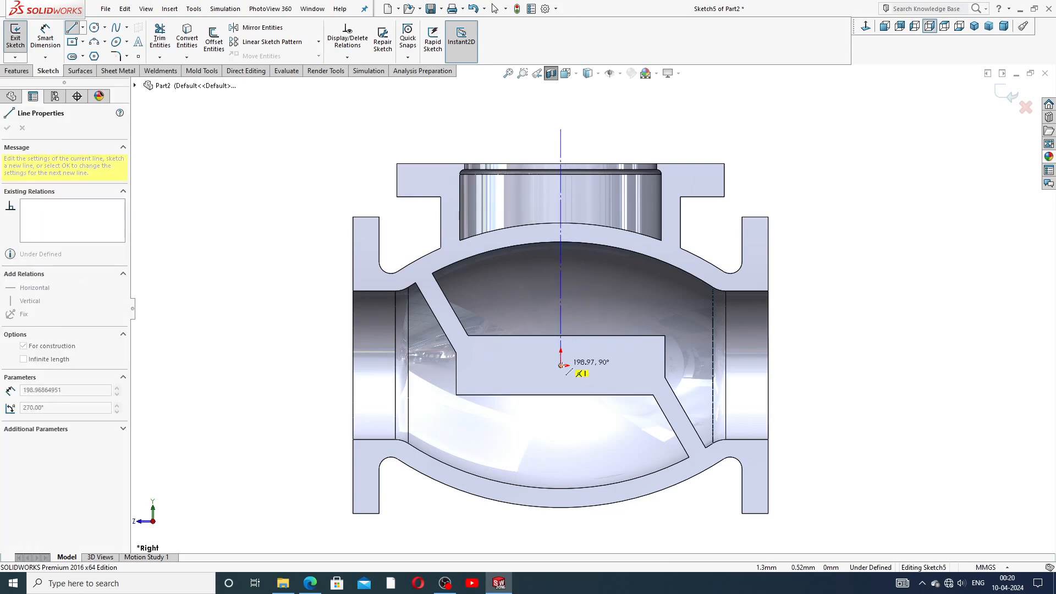
right_click(605, 310)
click(618, 322)
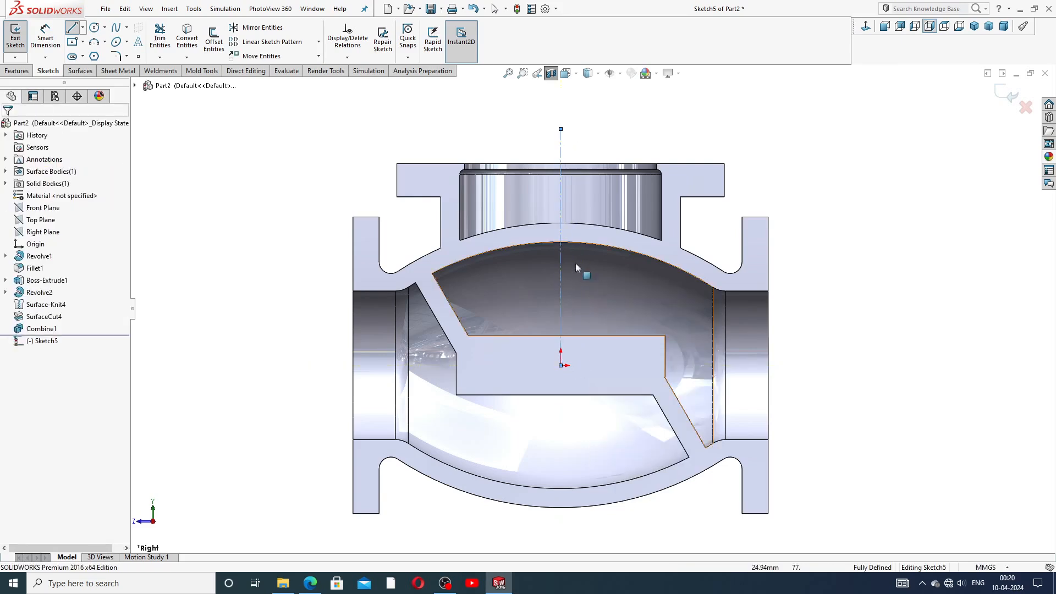
Step: Sketch a horizontal line about 59 mm long from the centerline inside the neck, continuing down to the central web's upper face and a short way inward
click(72, 28)
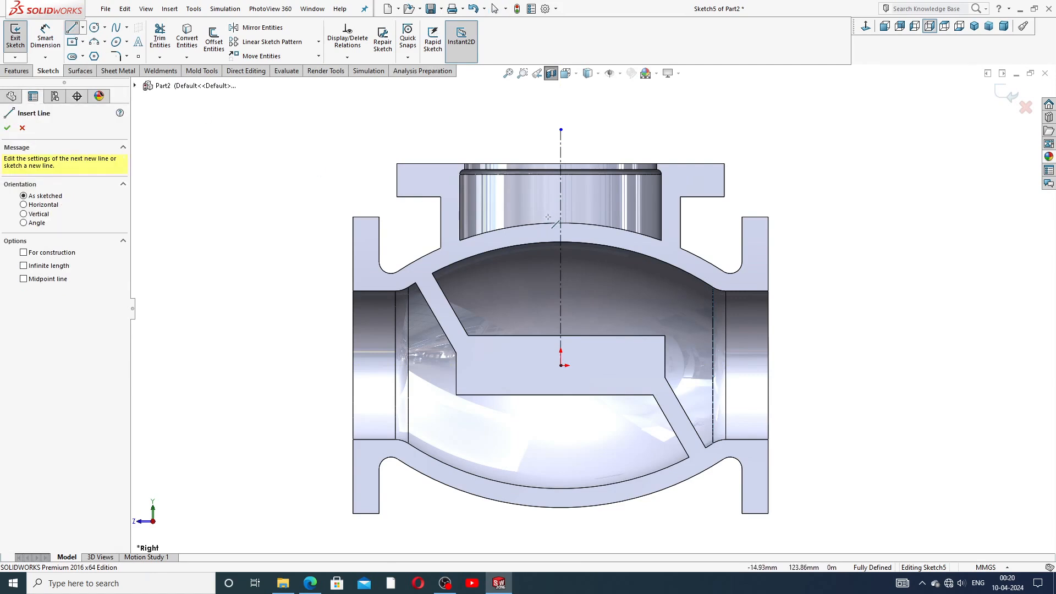
click(561, 192)
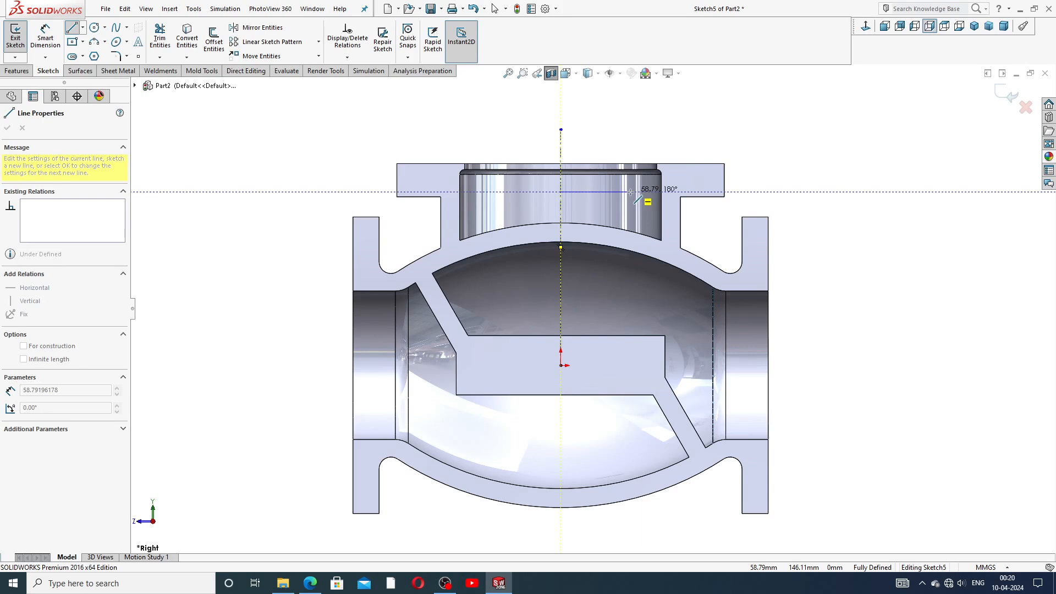
click(630, 192)
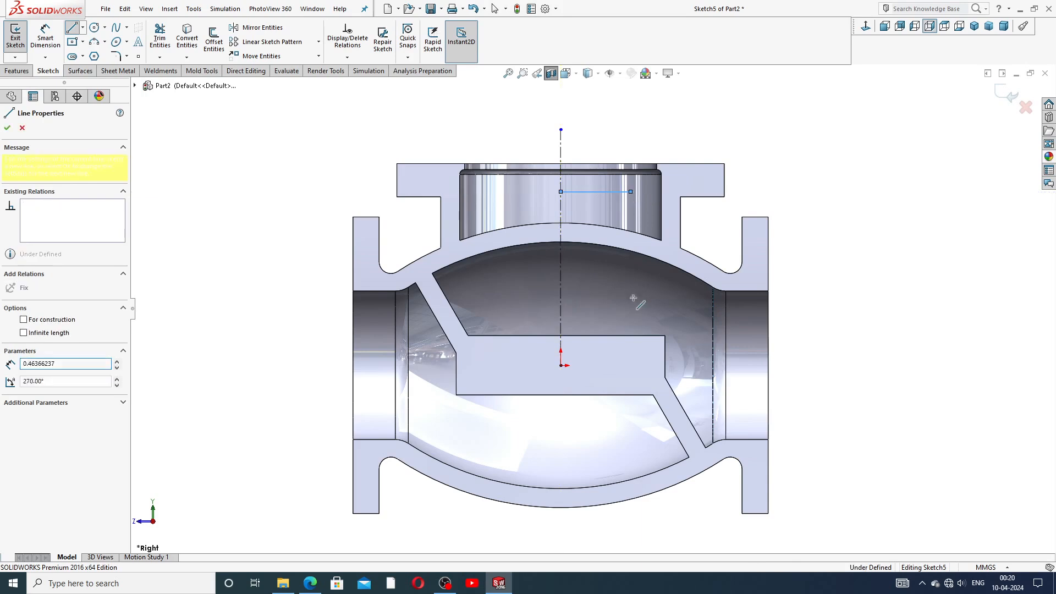
click(631, 334)
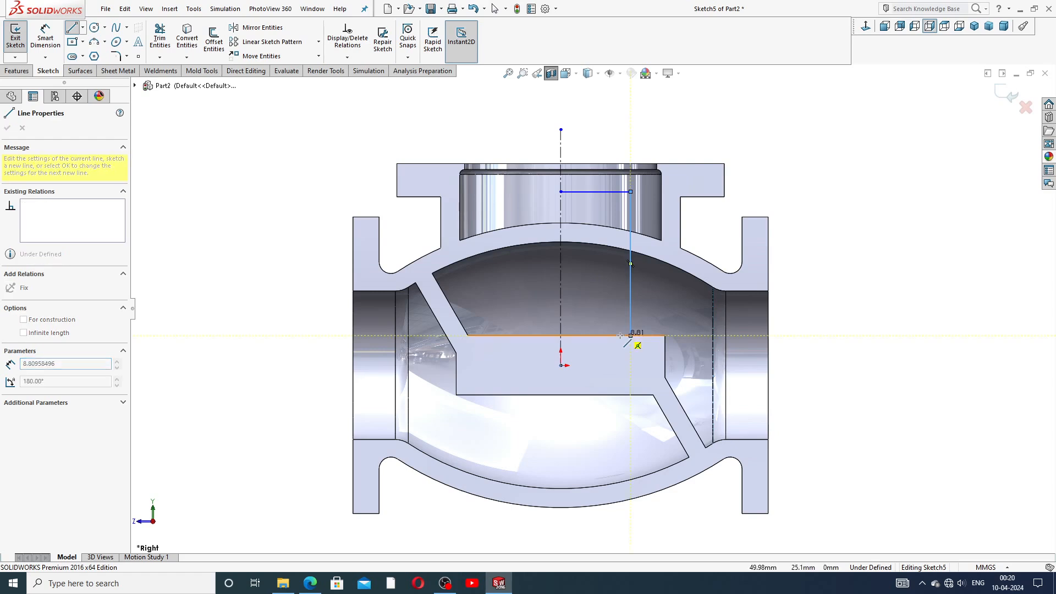
click(613, 335)
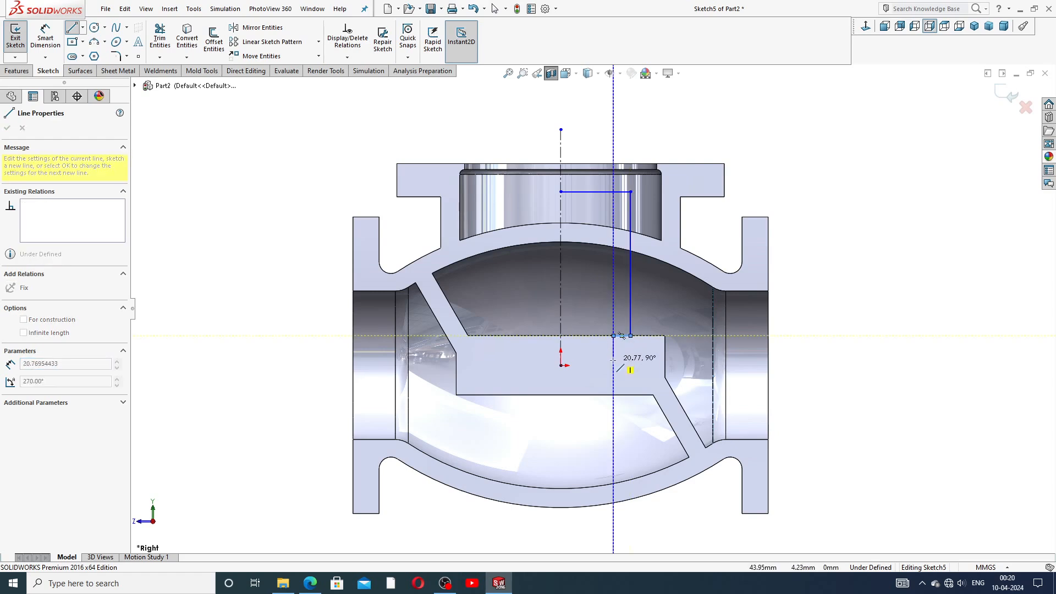
Step: Continue the stepped profile about 21 mm into the web and down to its lower face, closing it along the centerline to the neck line
click(613, 360)
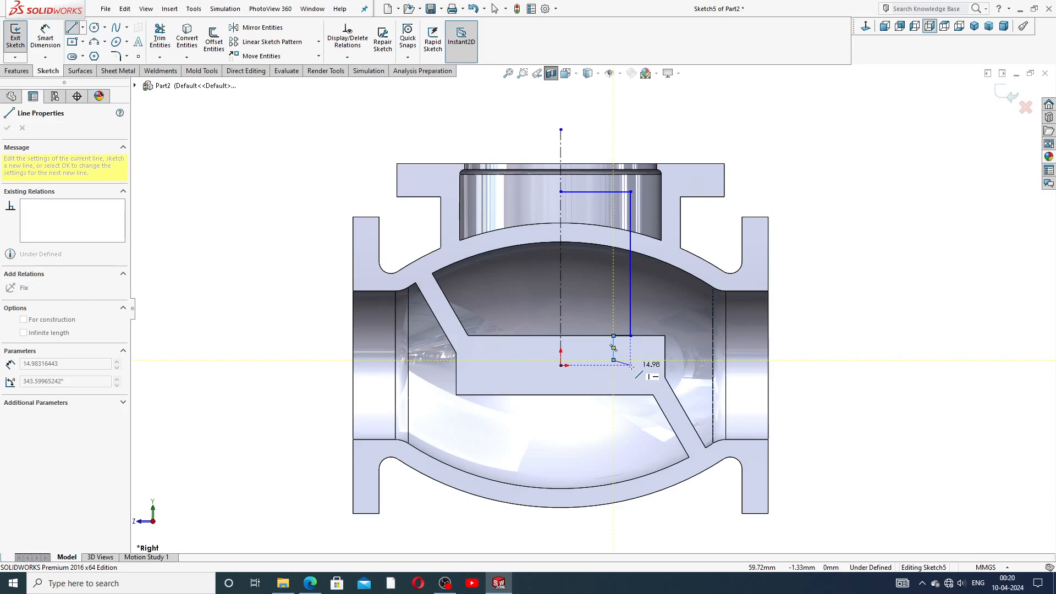
click(599, 360)
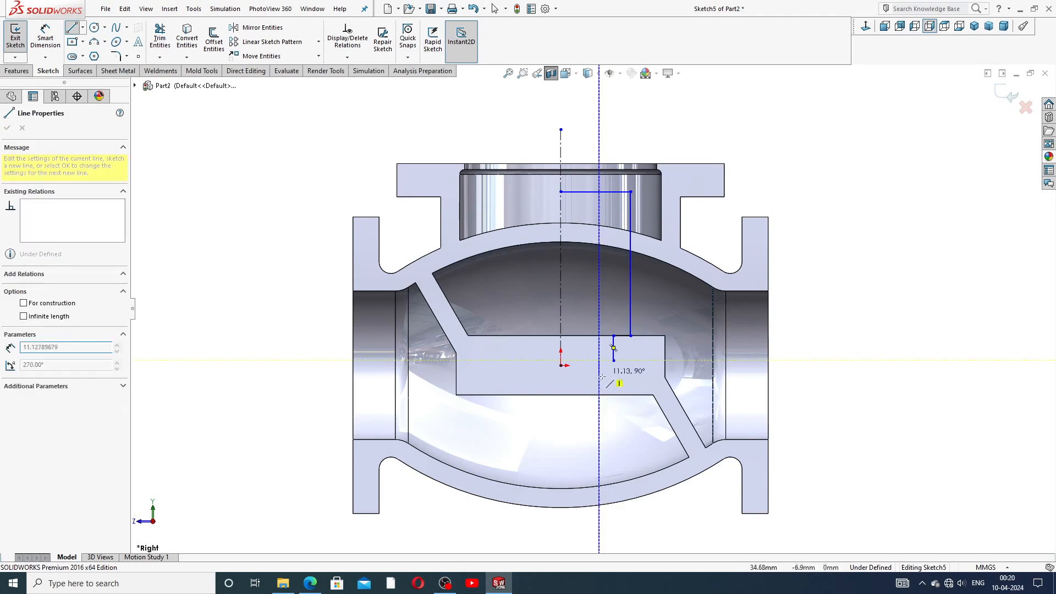
click(599, 395)
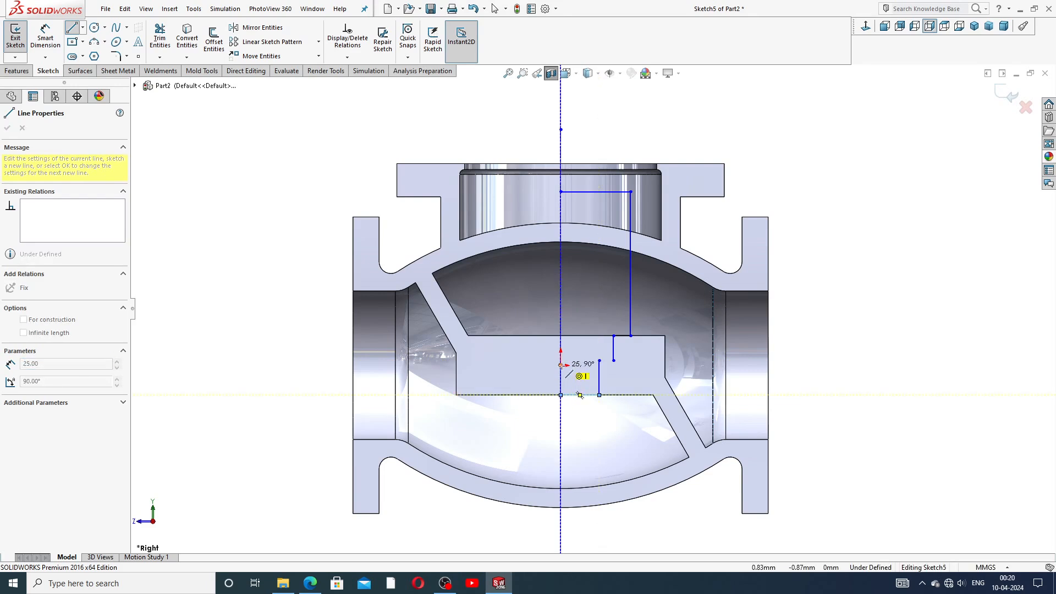
click(561, 395)
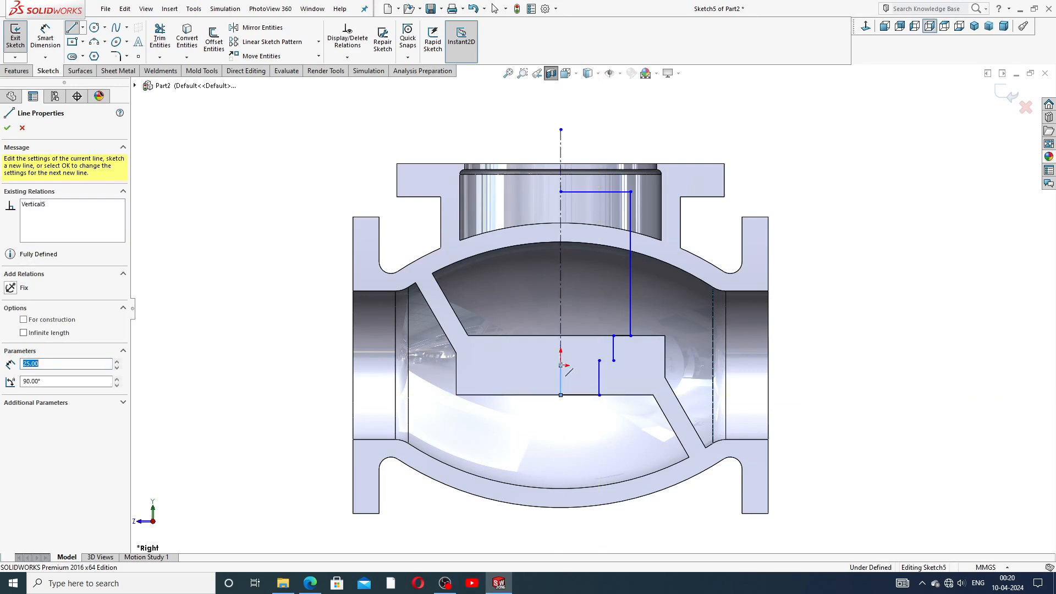
click(560, 191)
right_click(764, 155)
click(773, 163)
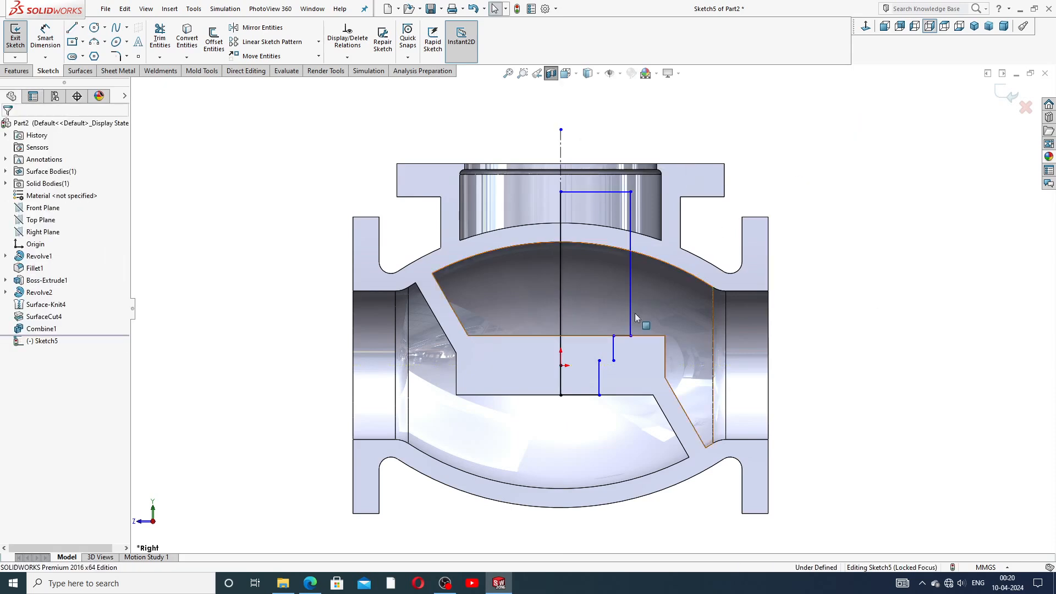
Step: Close the gap between the two short vertical lines in the web with a horizontal line about 12 mm long
scroll(600, 369, down, 2)
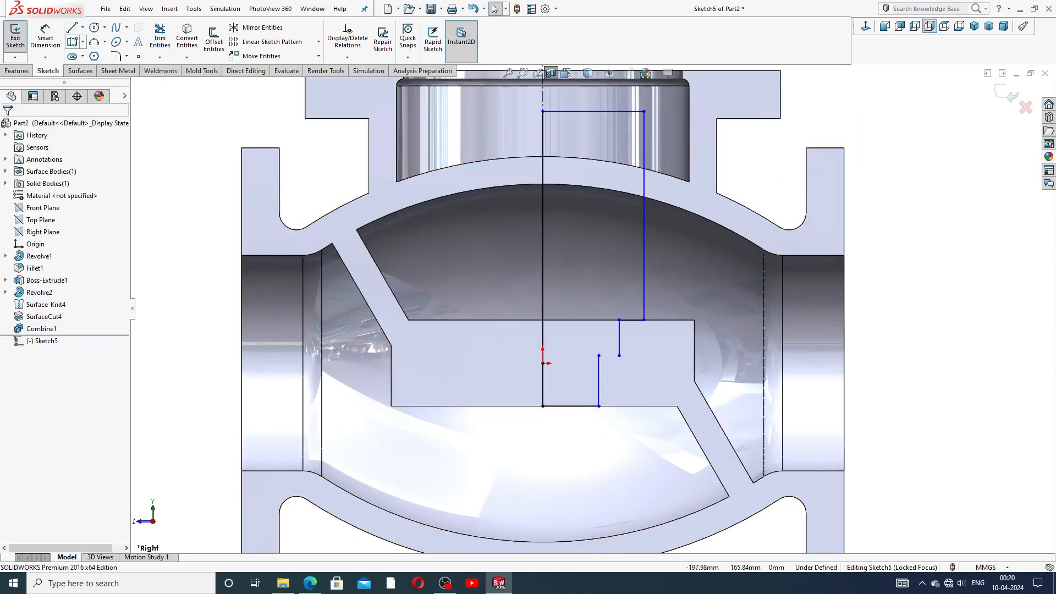
click(71, 28)
scroll(635, 367, down, 3)
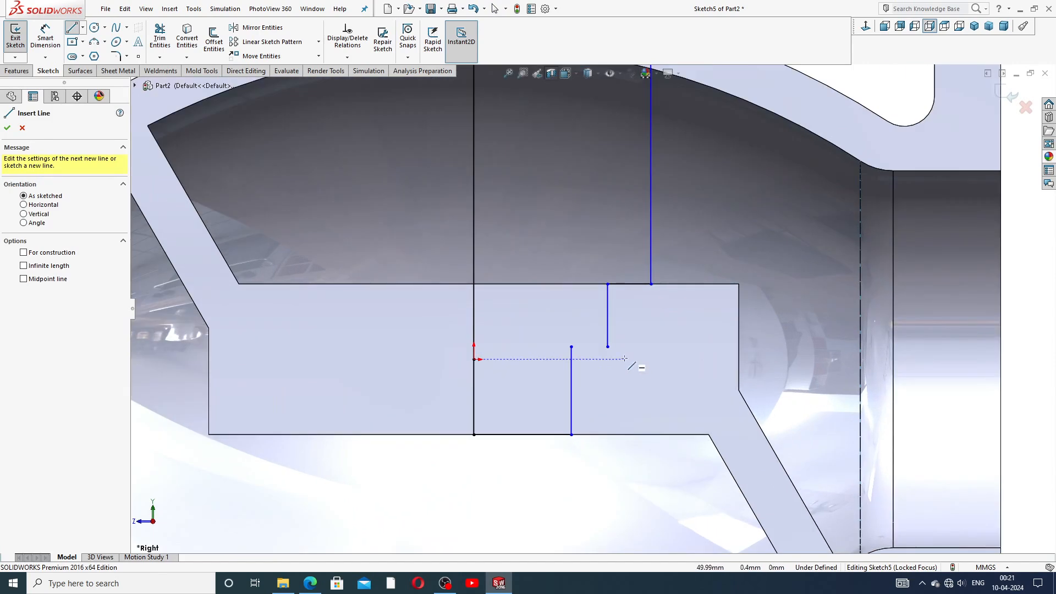
click(571, 347)
click(608, 346)
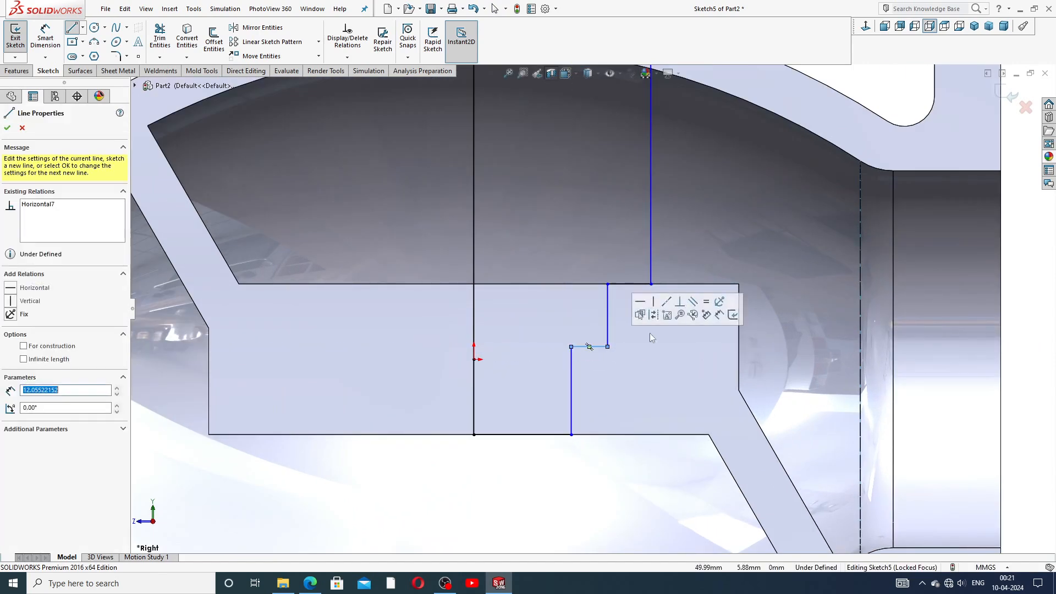
key(f)
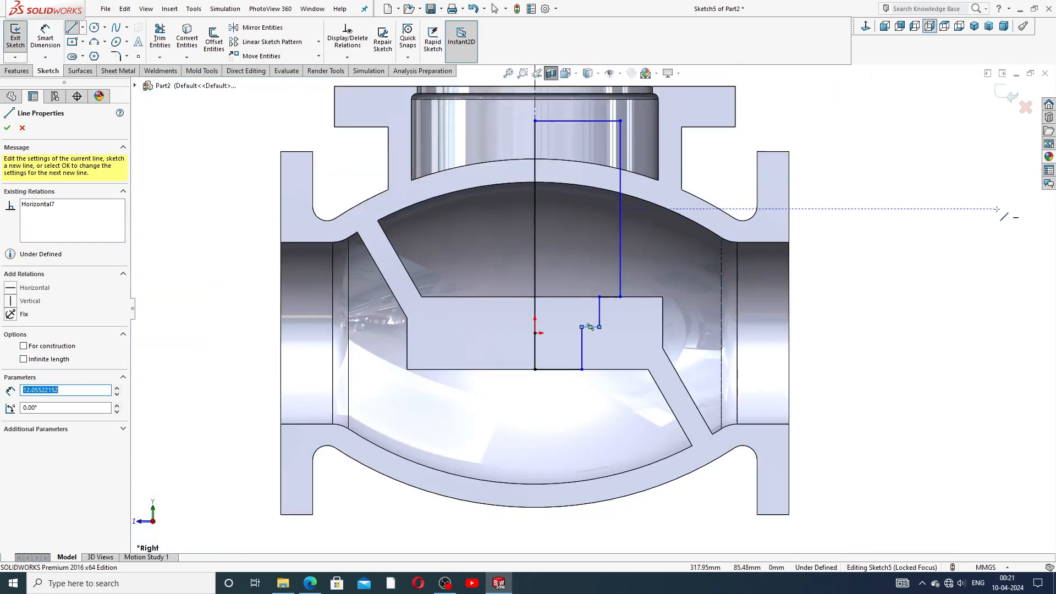
right_click(912, 228)
click(935, 241)
Step: Dimension the profile's horizontal line on the web's lower face to 72 mm
scroll(593, 343, down, 2)
scroll(739, 272, up, 2)
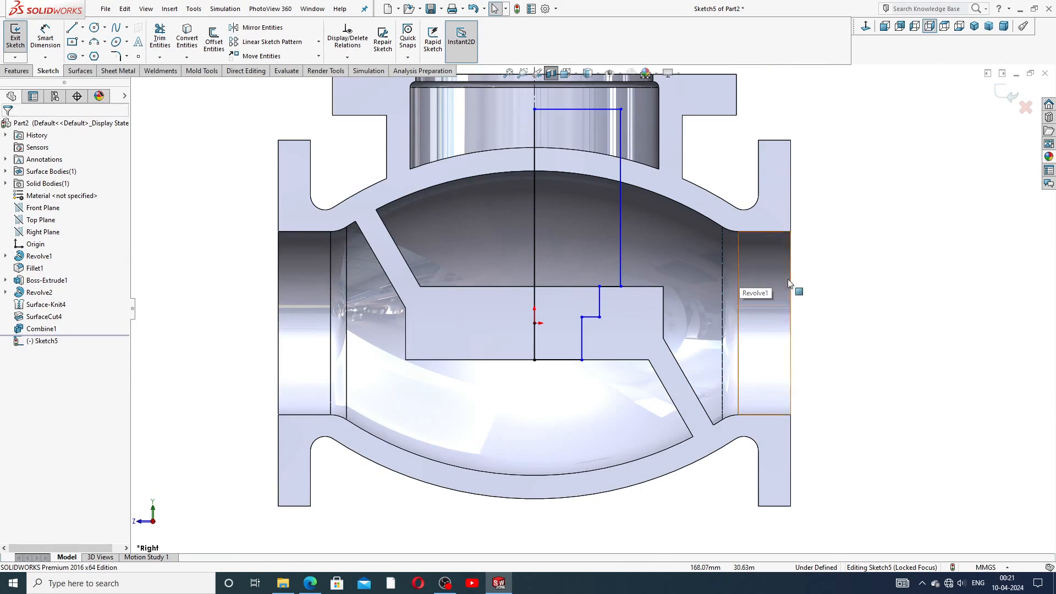
scroll(593, 308, up, 1)
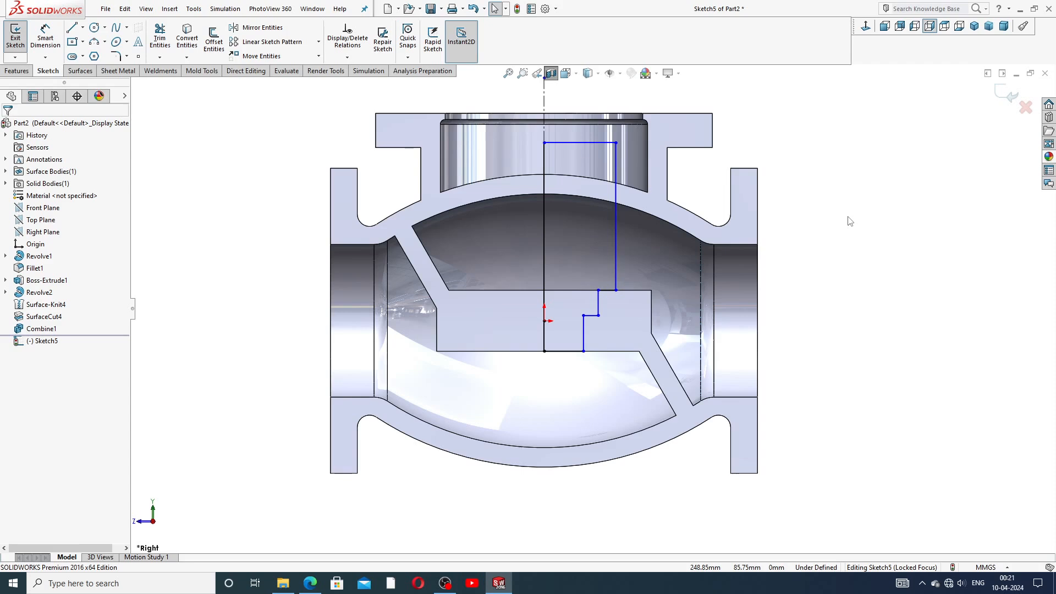
click(45, 37)
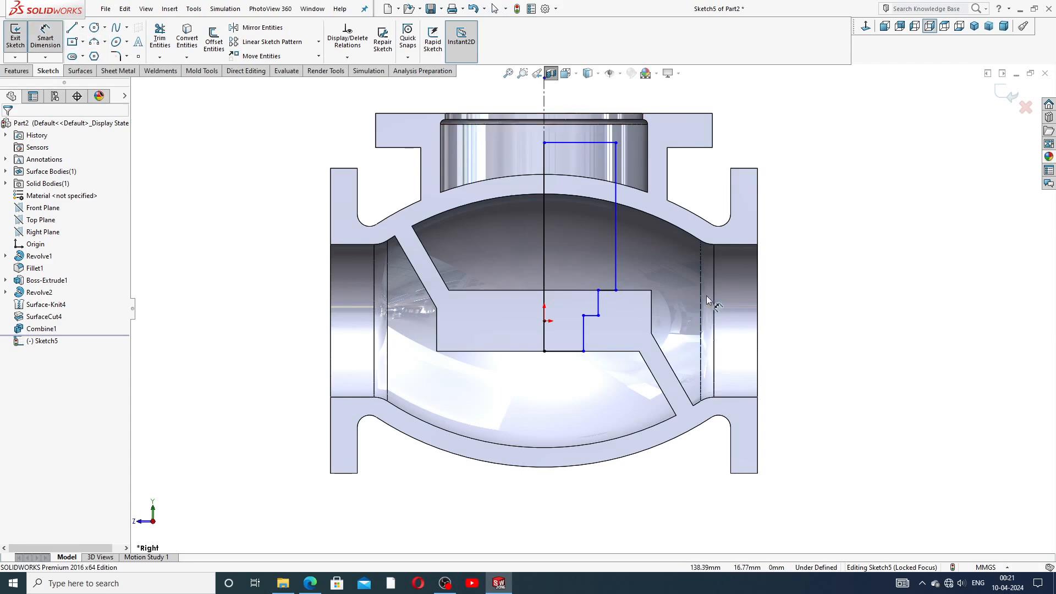
click(565, 351)
click(561, 378)
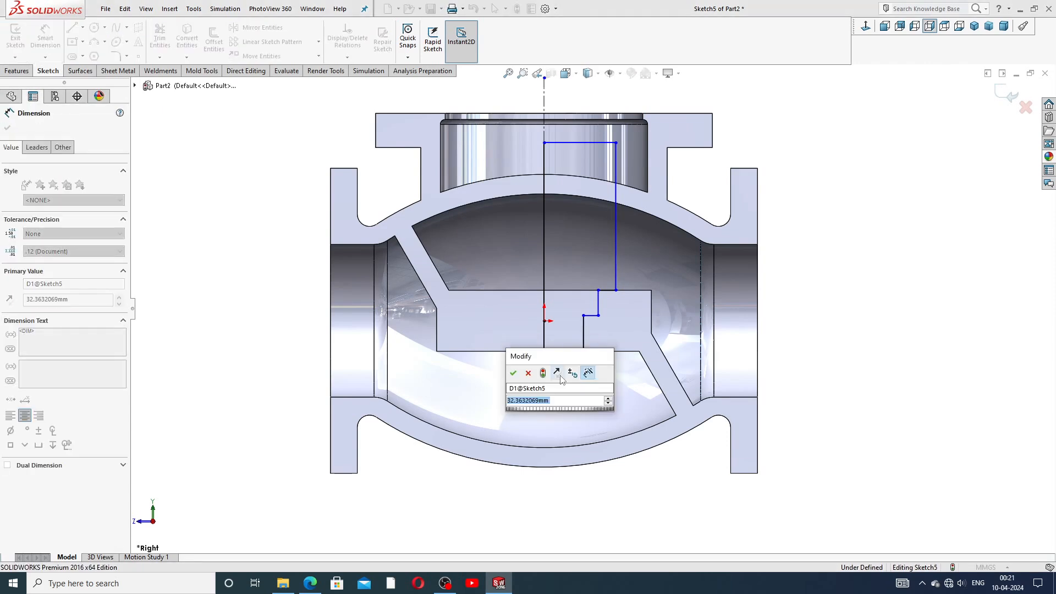
text(72)
key(Return)
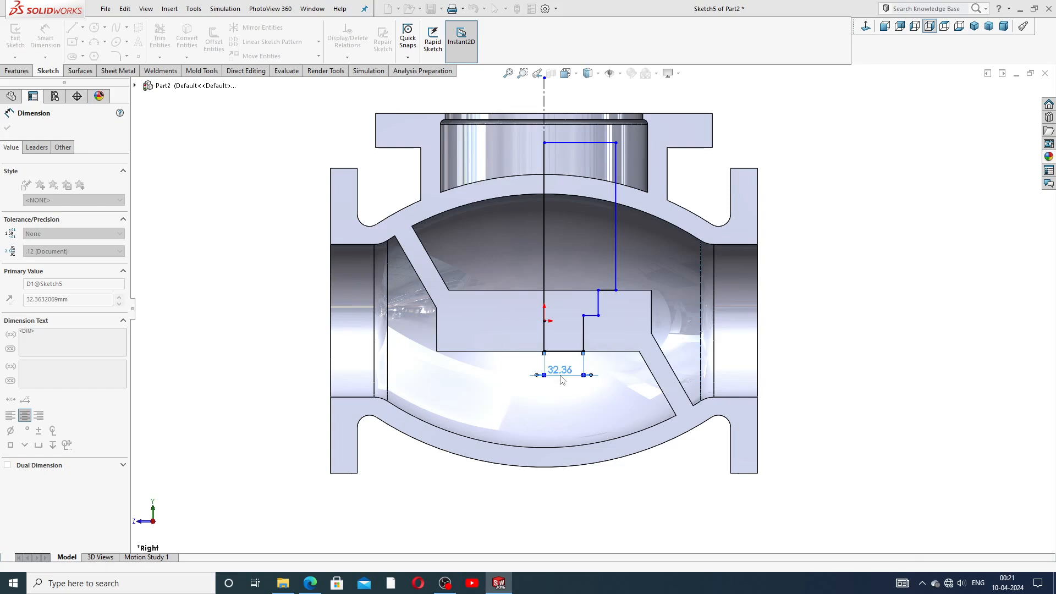
click(902, 325)
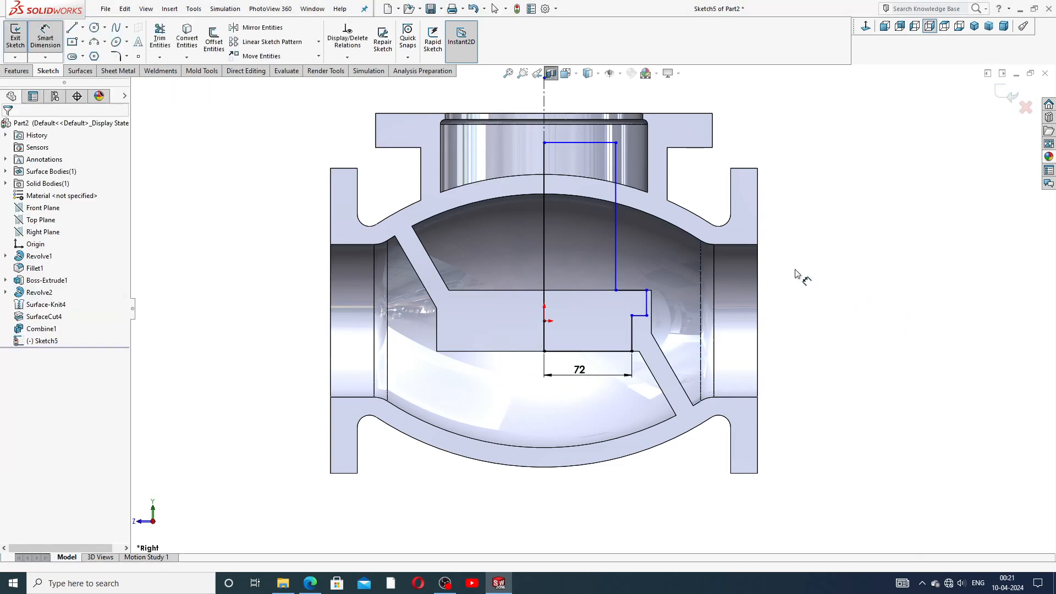
Step: Dimension the distance from the centerline to the upper step's vertical line in the web to 78 mm
scroll(715, 291, down, 3)
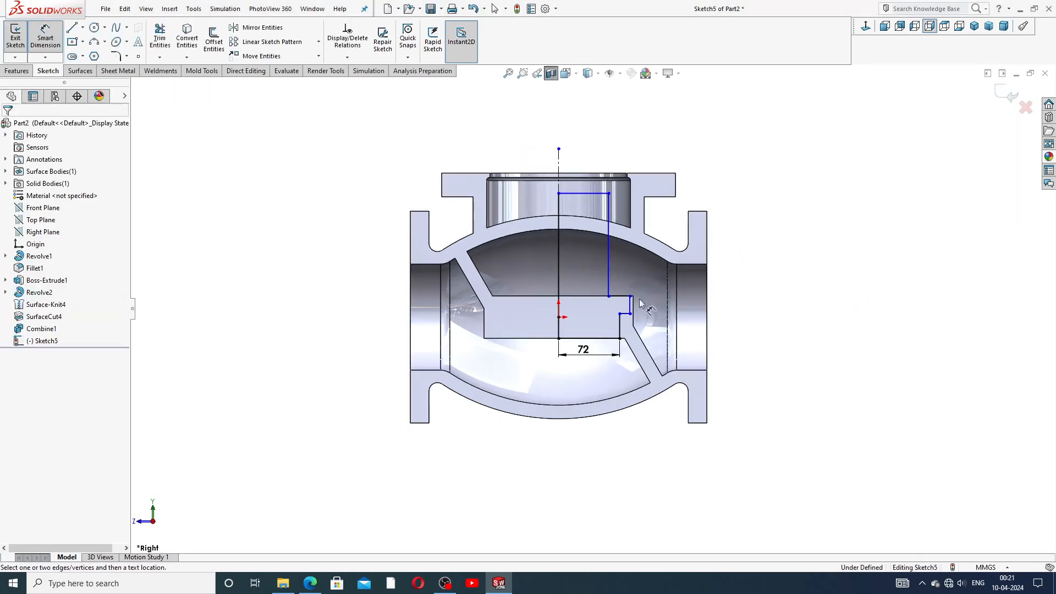
click(614, 306)
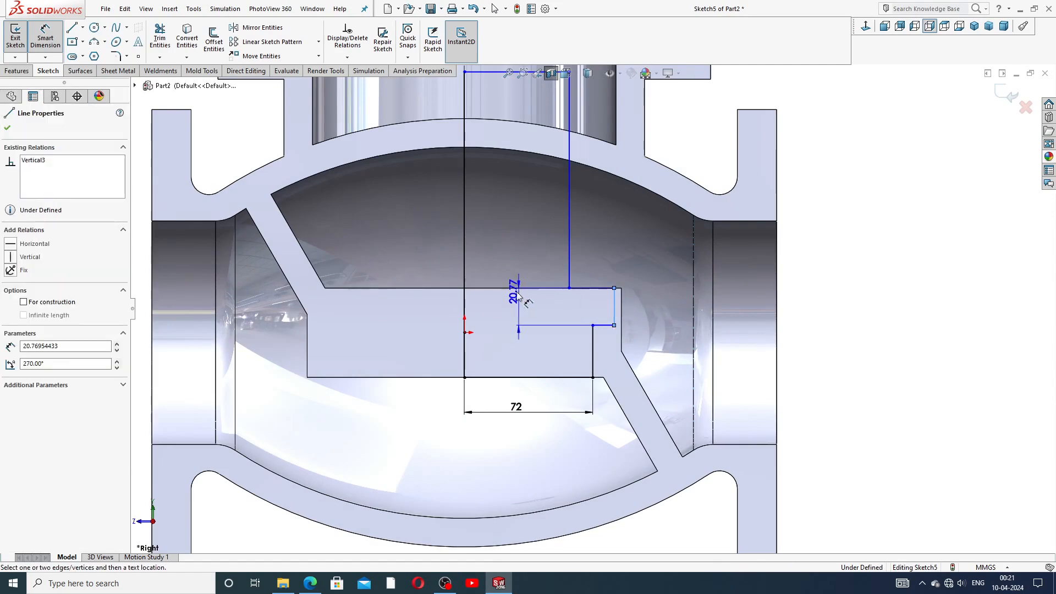
click(464, 275)
click(511, 256)
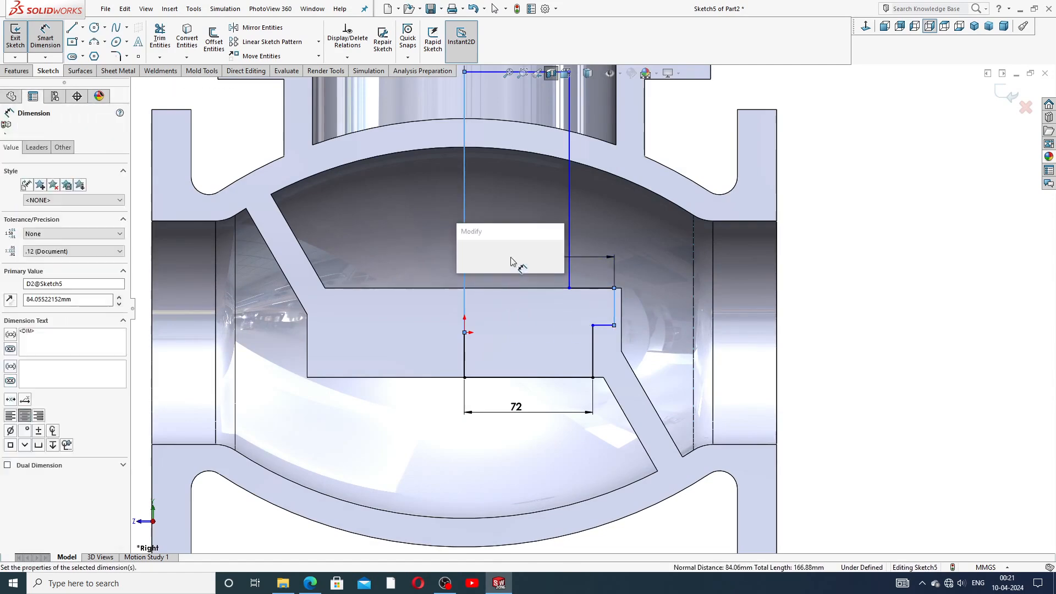
text(78)
key(Return)
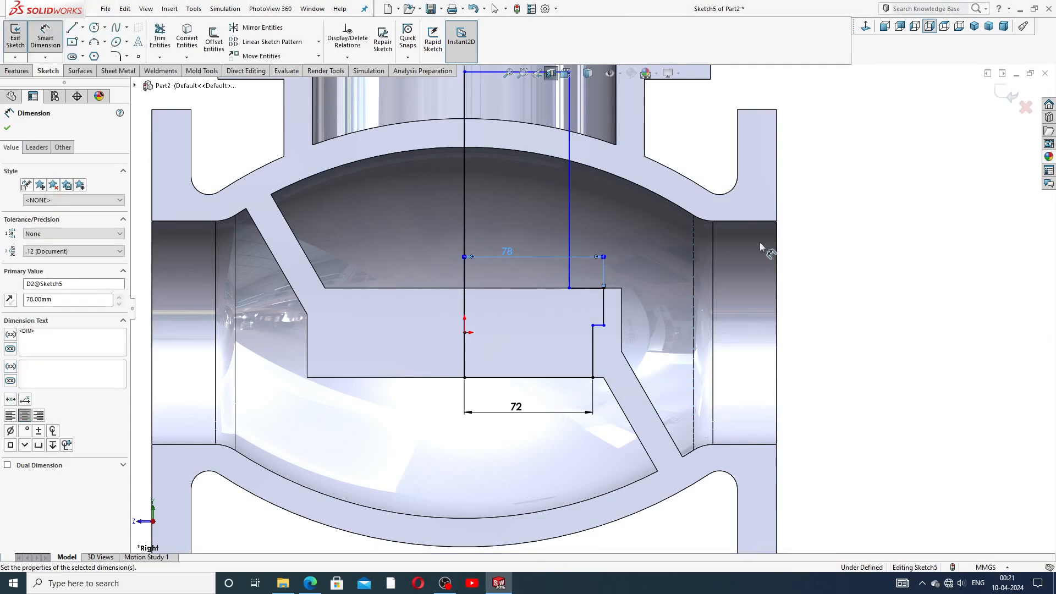
click(865, 228)
Step: Dimension the height of the upper step's vertical line in the web to 10 mm
scroll(807, 264, up, 3)
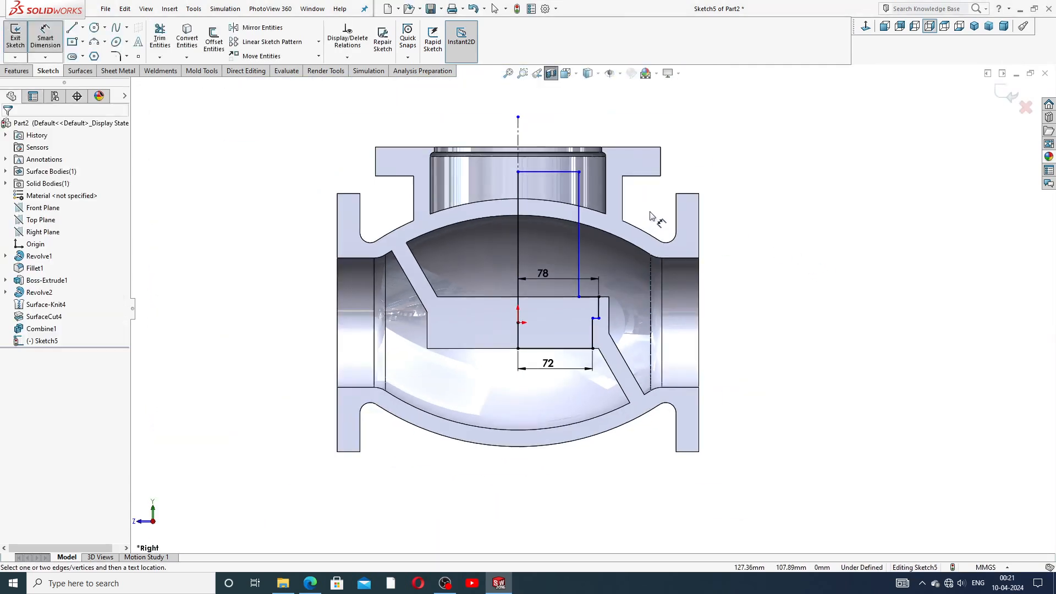
scroll(587, 302, down, 3)
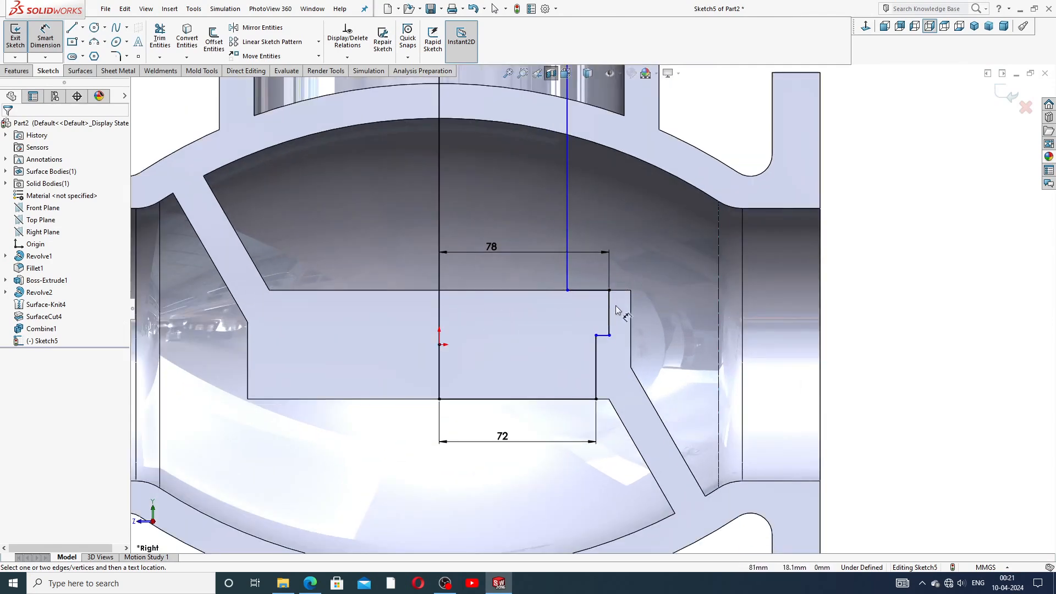
click(615, 302)
click(656, 315)
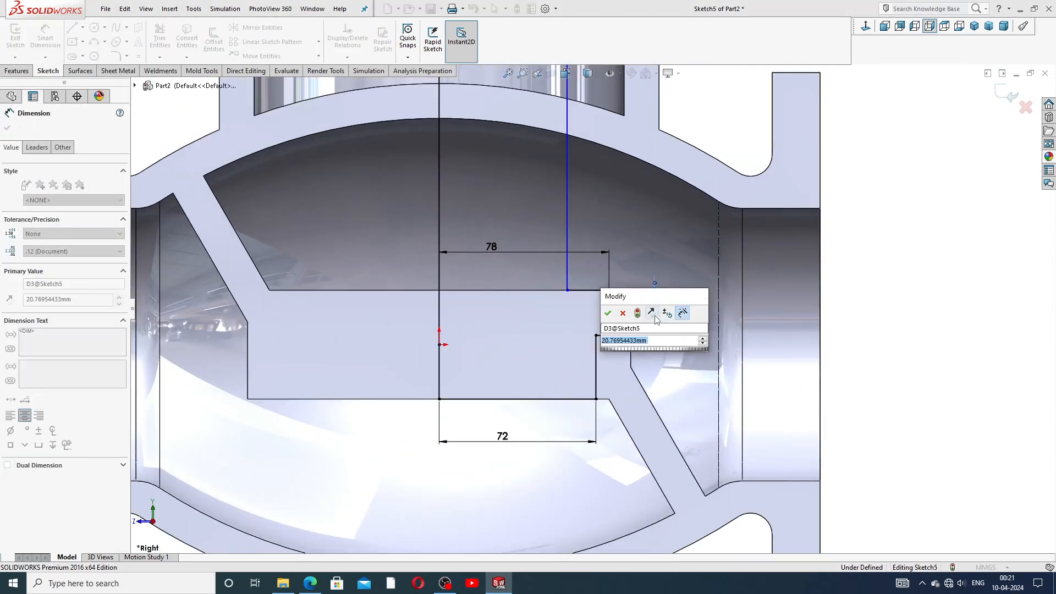
text(10)
key(Return)
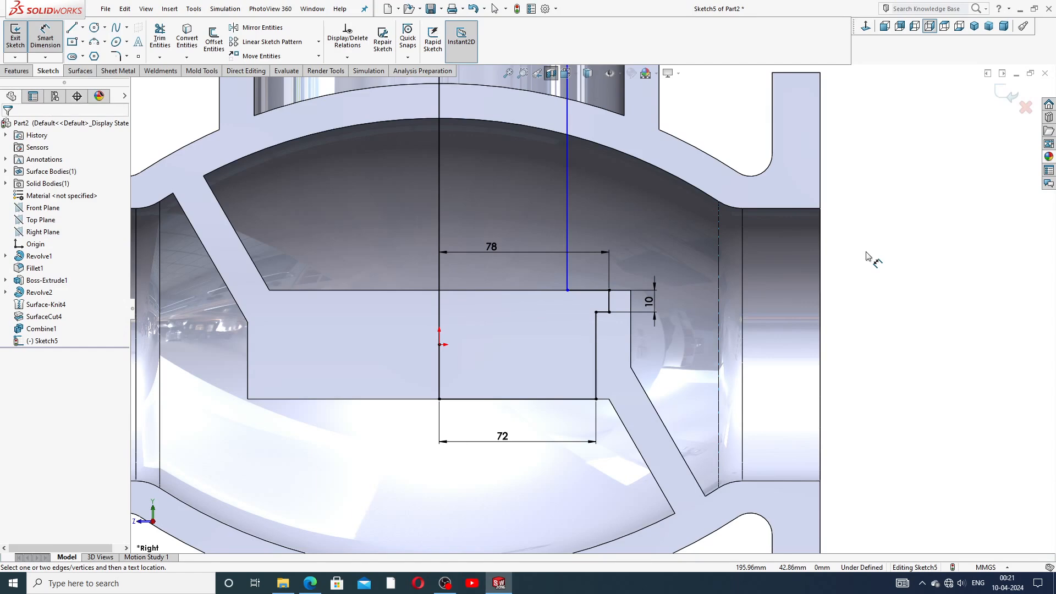
Step: Dimension the profile's horizontal line inside the neck to 85 mm and end dimensioning
scroll(613, 242, up, 3)
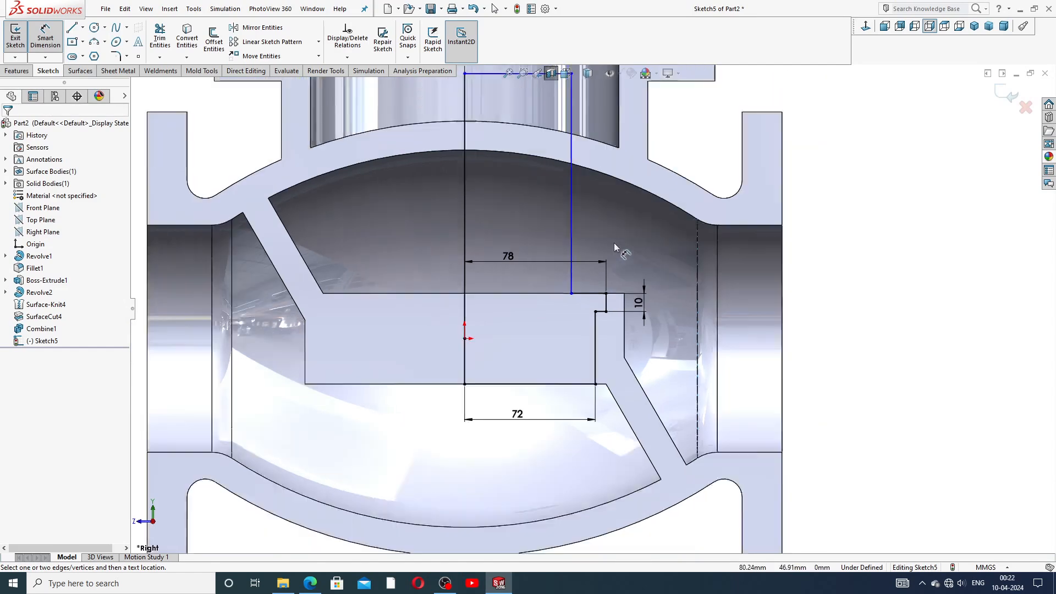
click(545, 147)
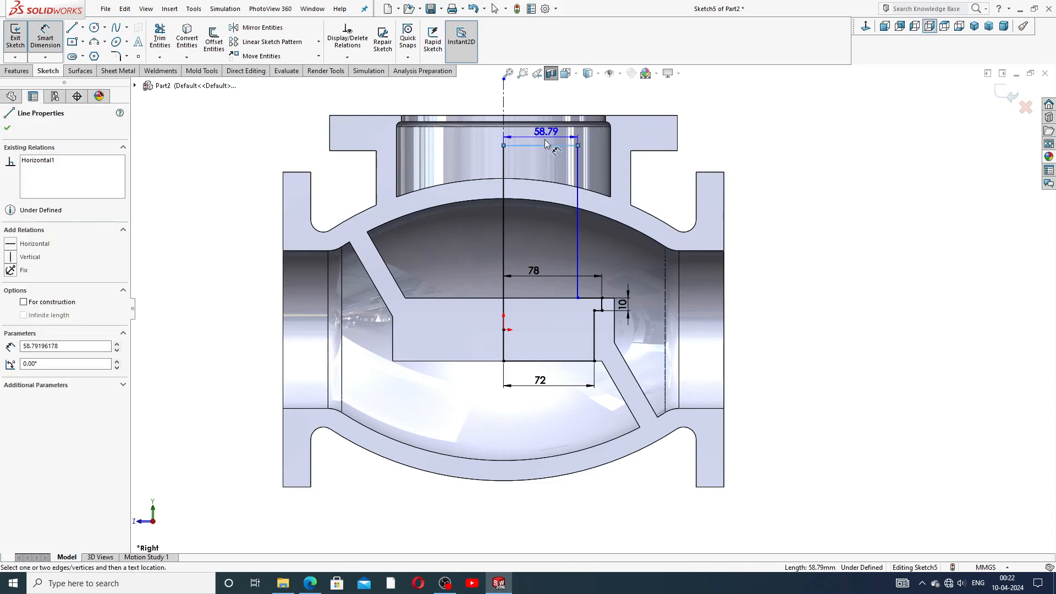
click(547, 132)
text(85)
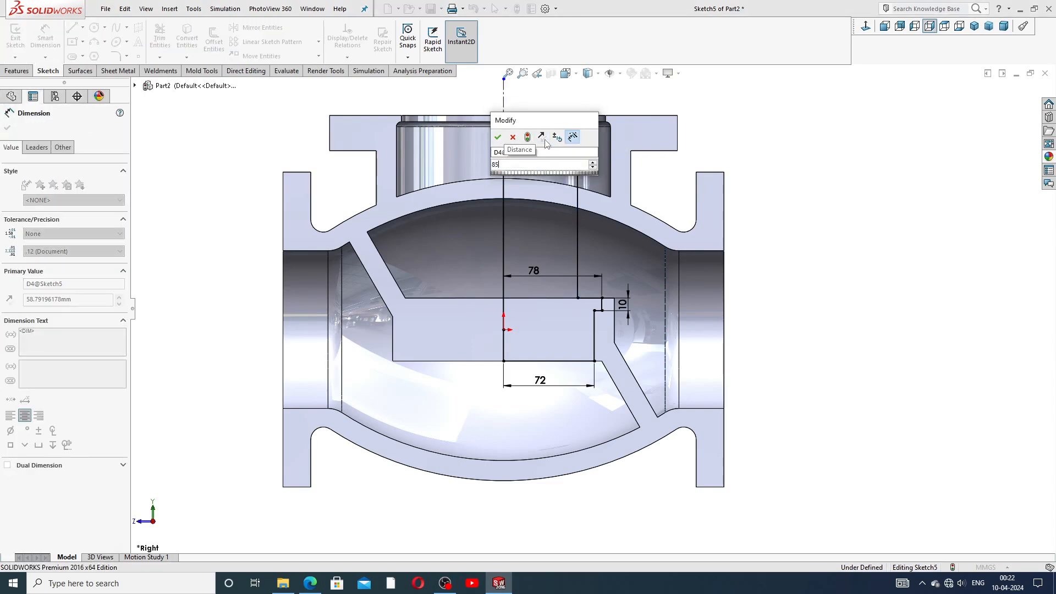
key(Return)
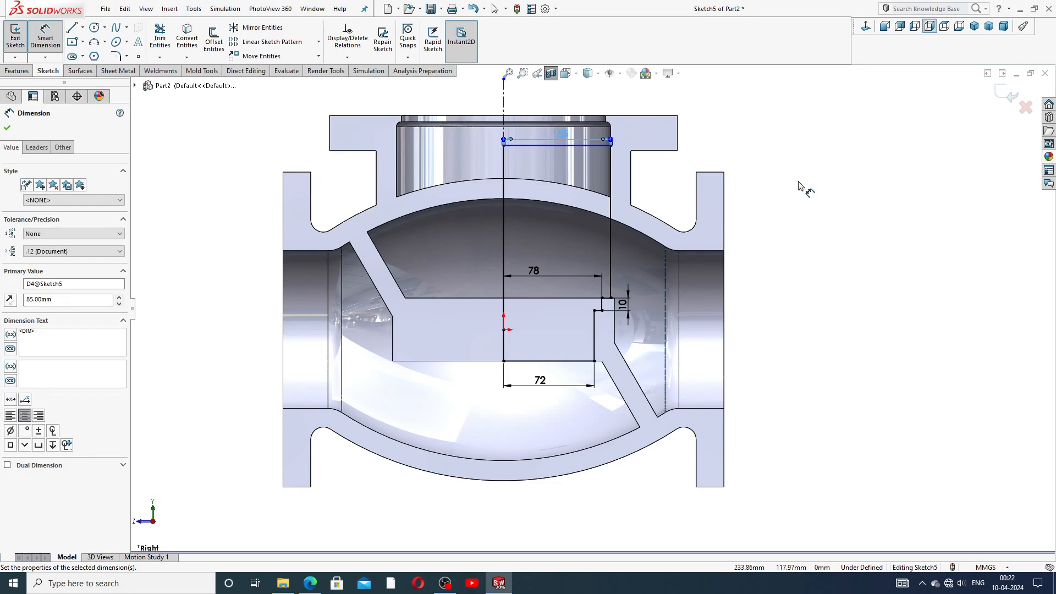
key(Escape)
scroll(615, 220, up, 2)
scroll(615, 220, down, 3)
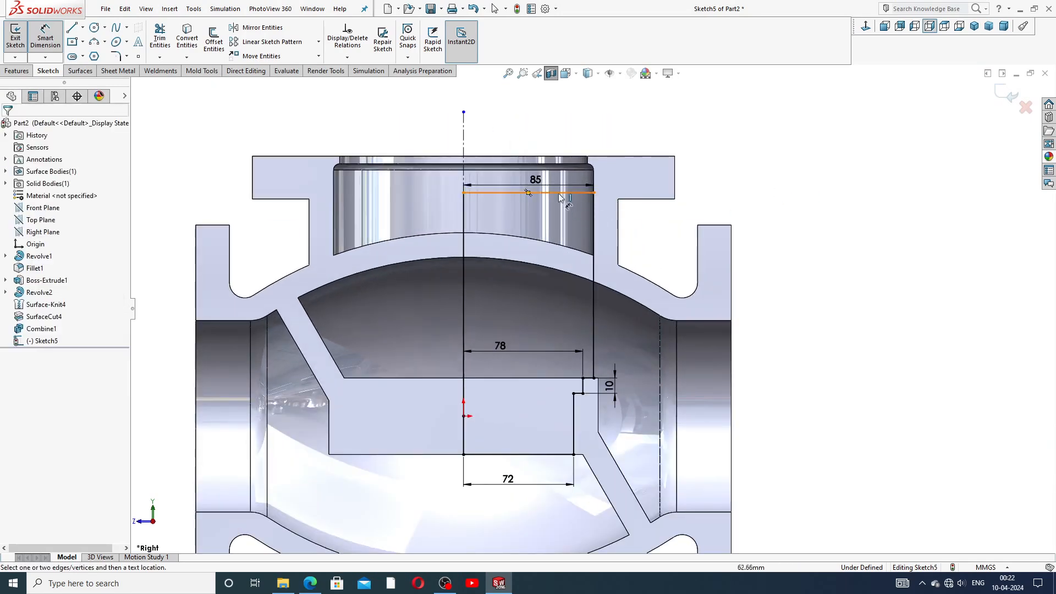
click(534, 183)
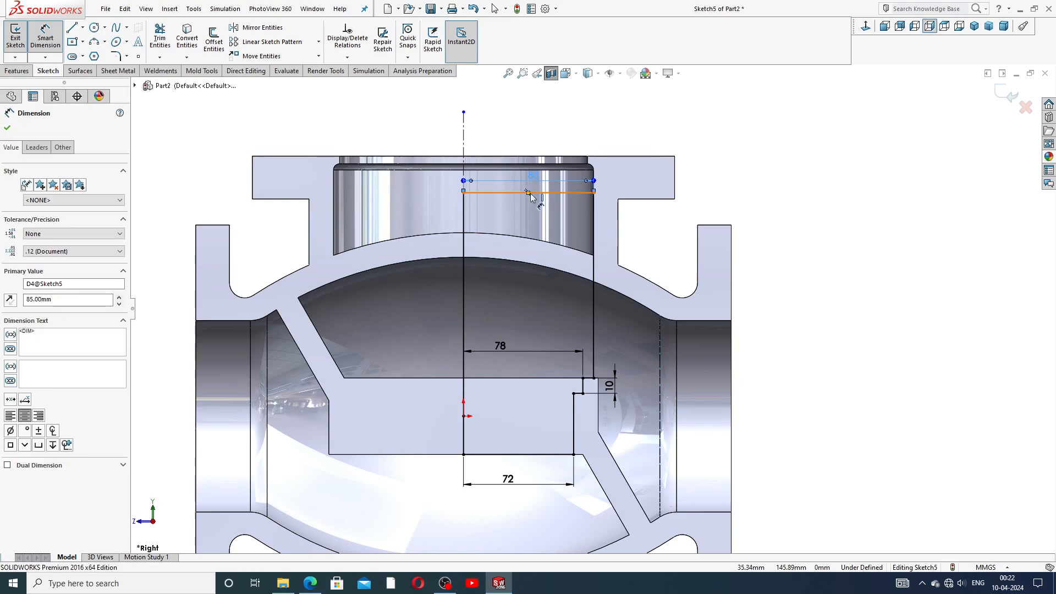
right_click(740, 156)
click(768, 163)
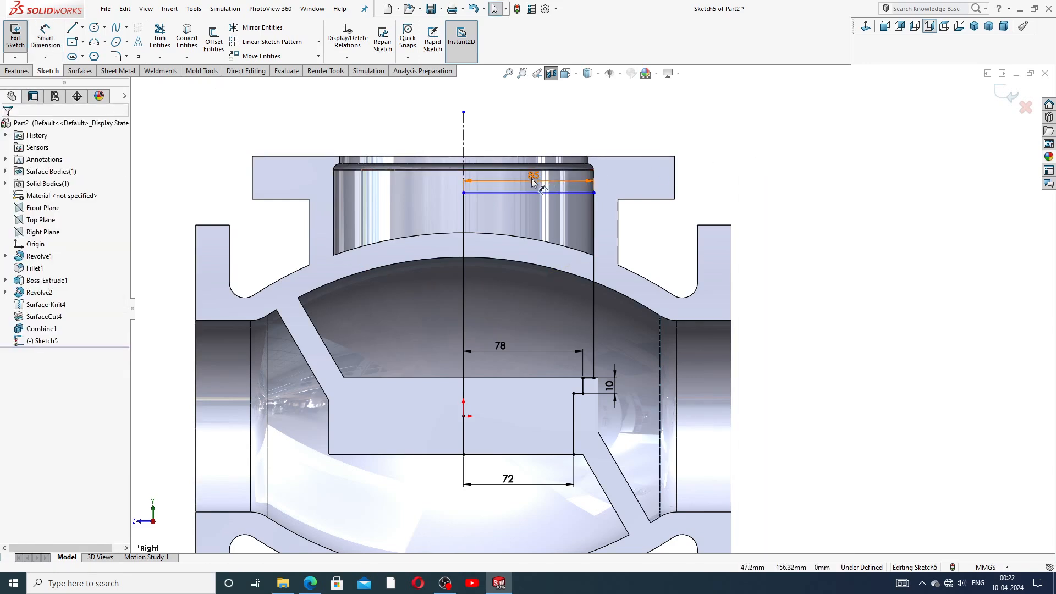
Step: Adjust the 85 mm dimension's placement and sketch a three-line jog from the profile's outer vertical line inward, down to the web and across to the upper step's corner
drag(532, 179, 530, 180)
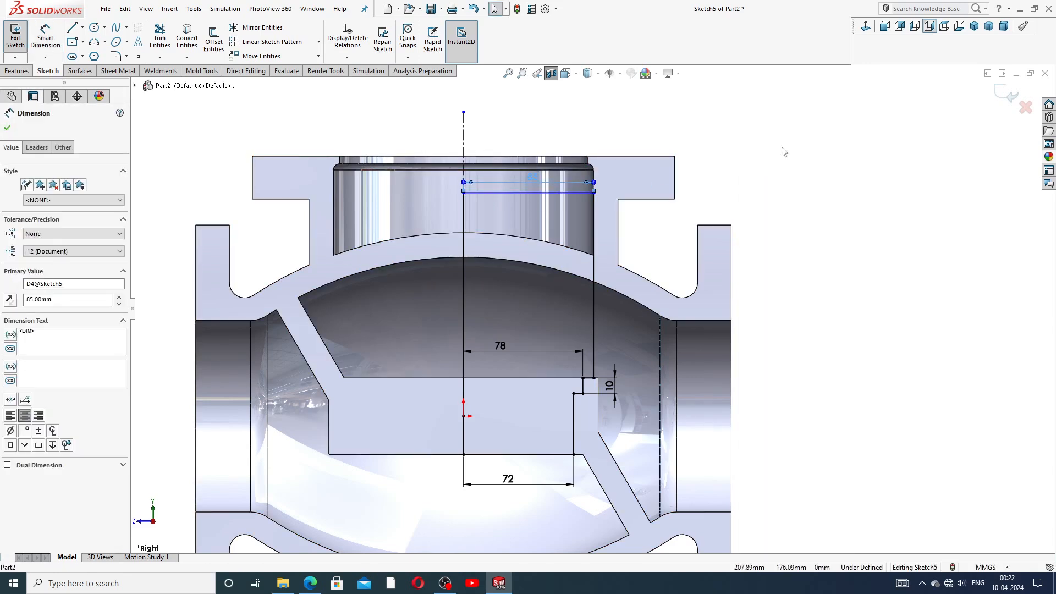
click(784, 148)
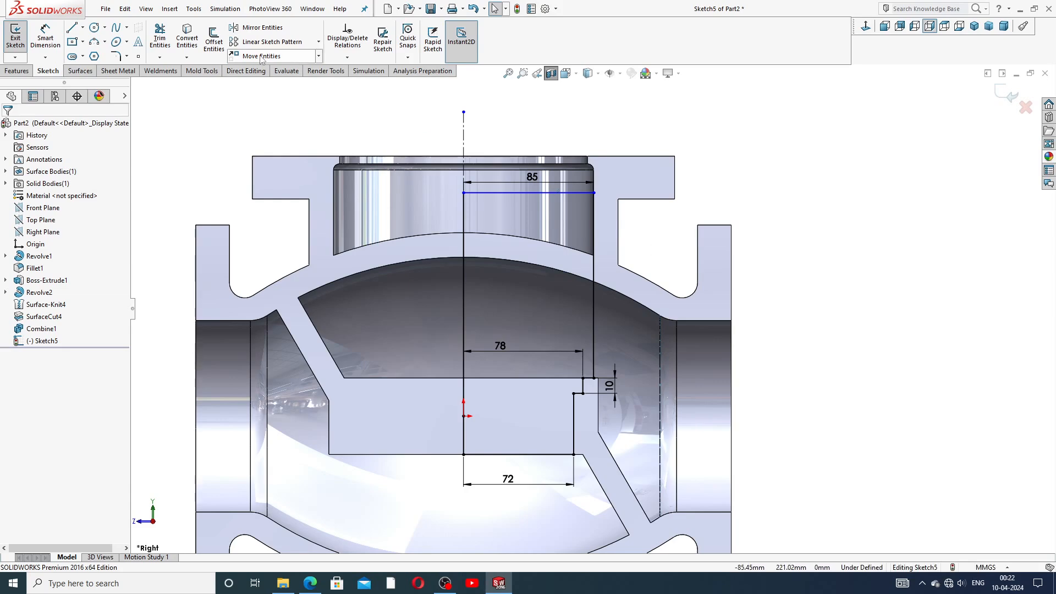
click(73, 28)
scroll(595, 313, down, 3)
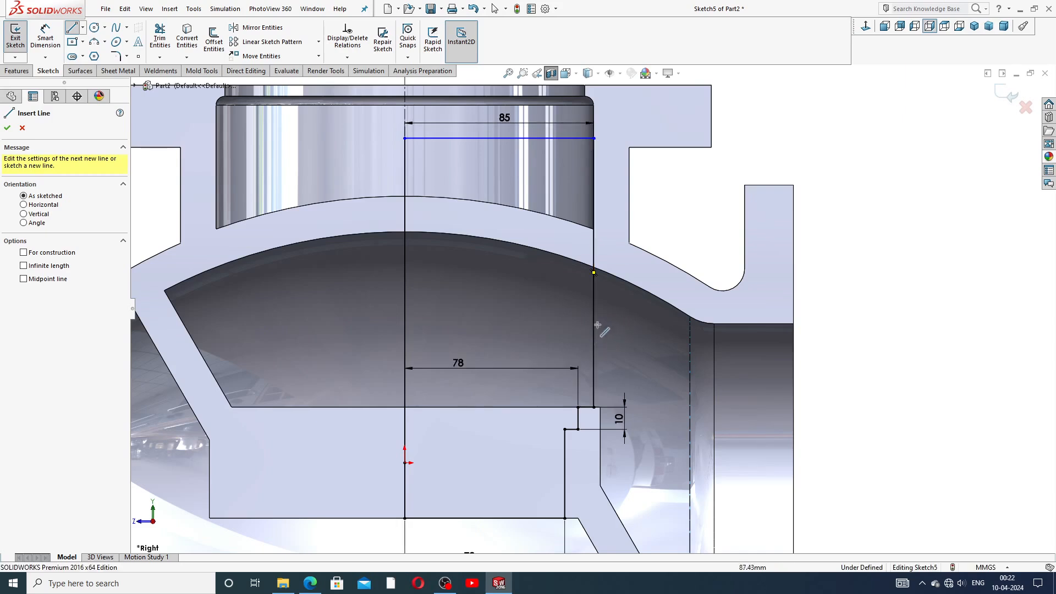
click(593, 342)
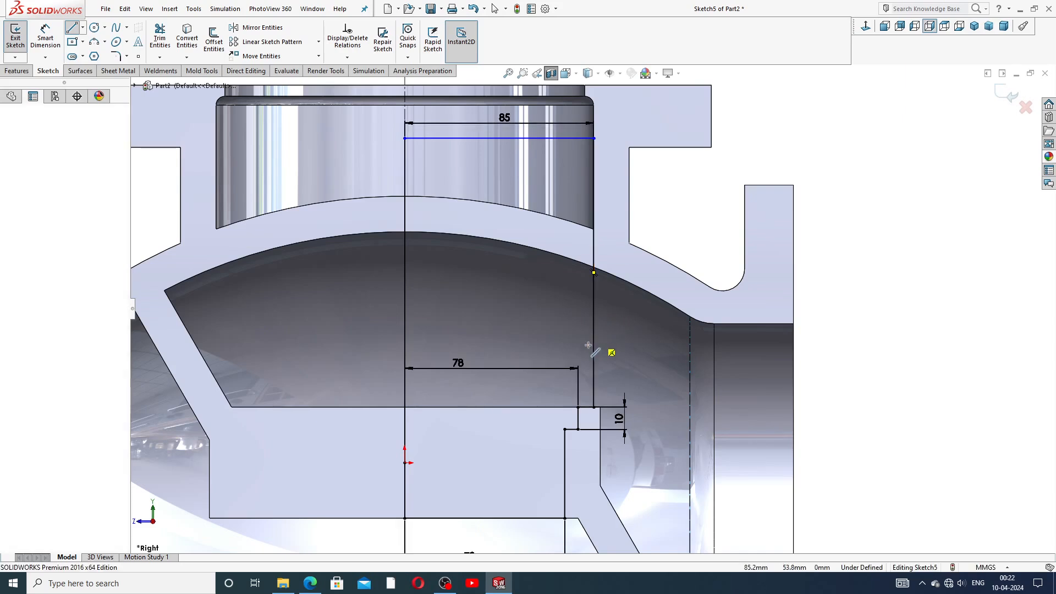
click(540, 342)
click(539, 407)
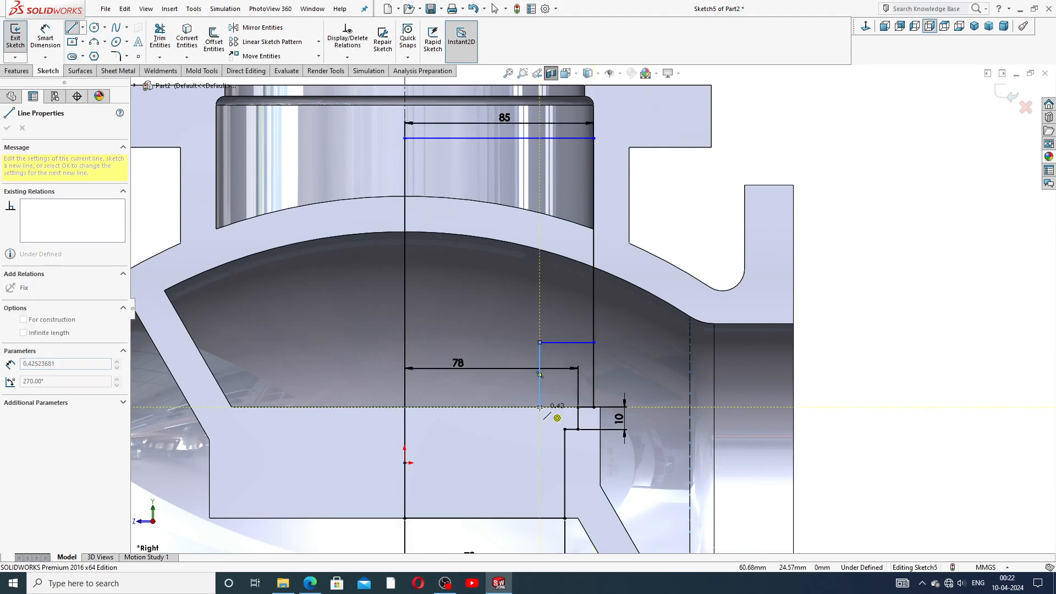
click(578, 406)
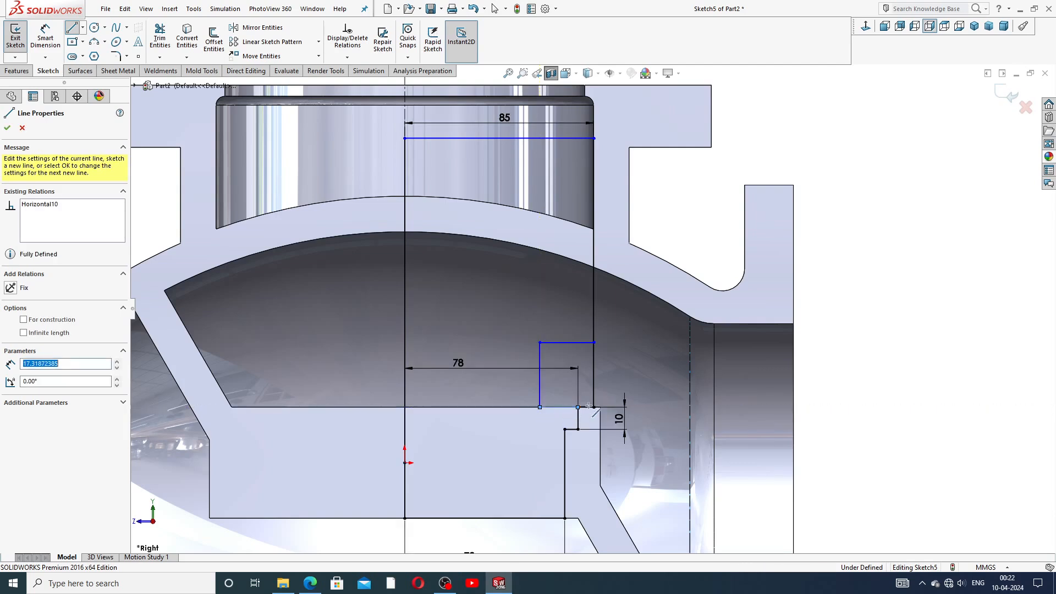
right_click(643, 377)
click(650, 382)
Step: Trim the outer vertical line below the new jog and the leftover horizontal segment outside the upper step on the web's top face
scroll(588, 407, down, 3)
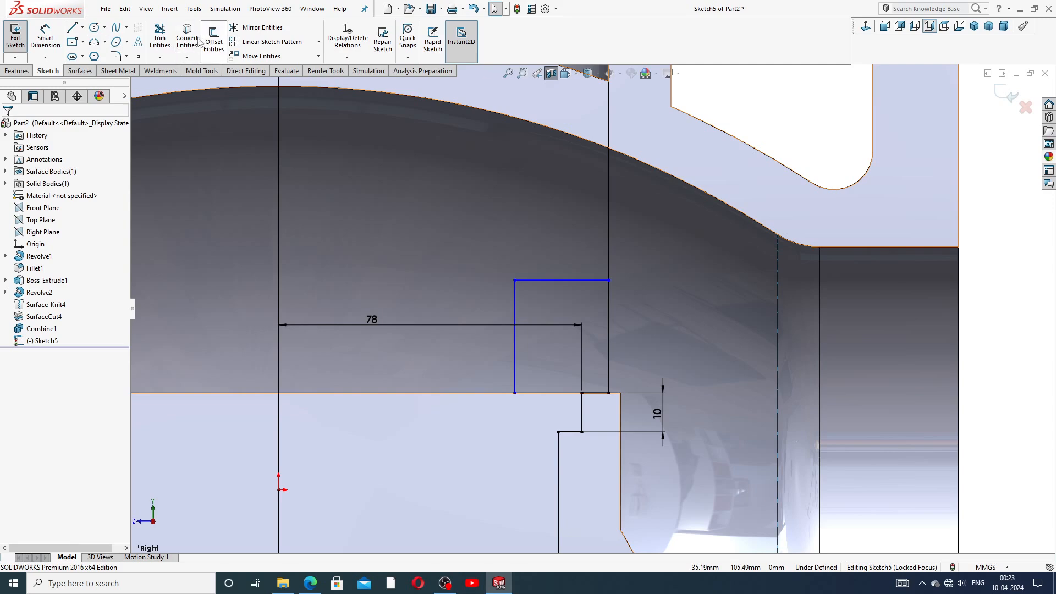
click(160, 38)
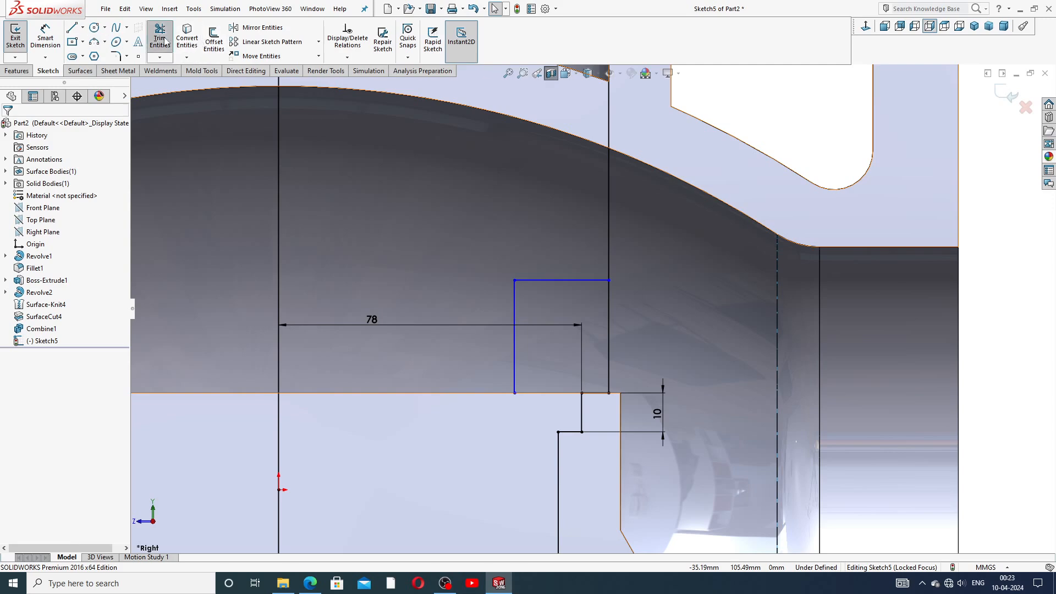
click(609, 313)
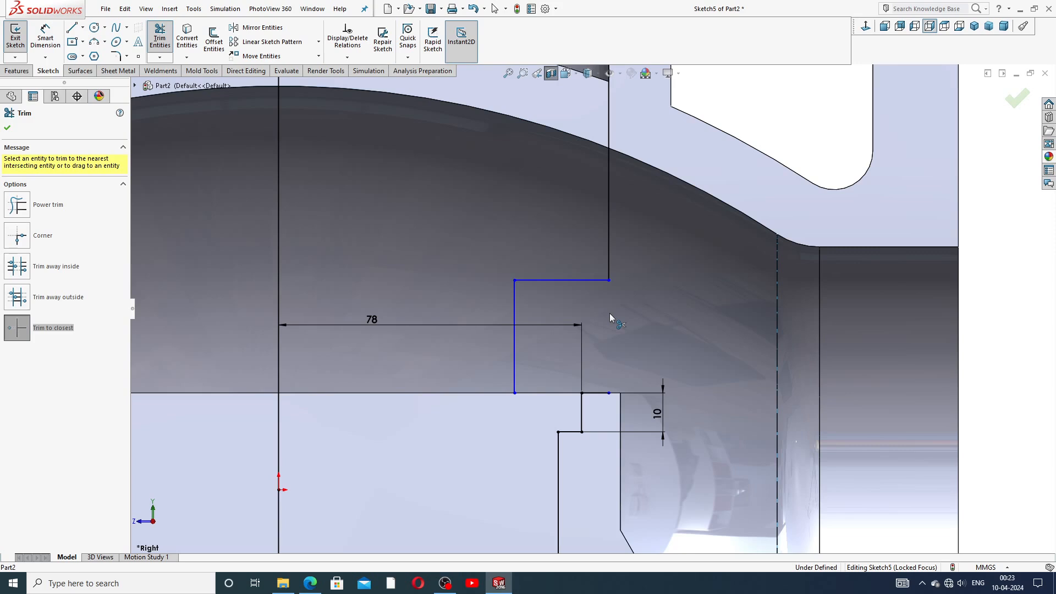
scroll(586, 346, down, 3)
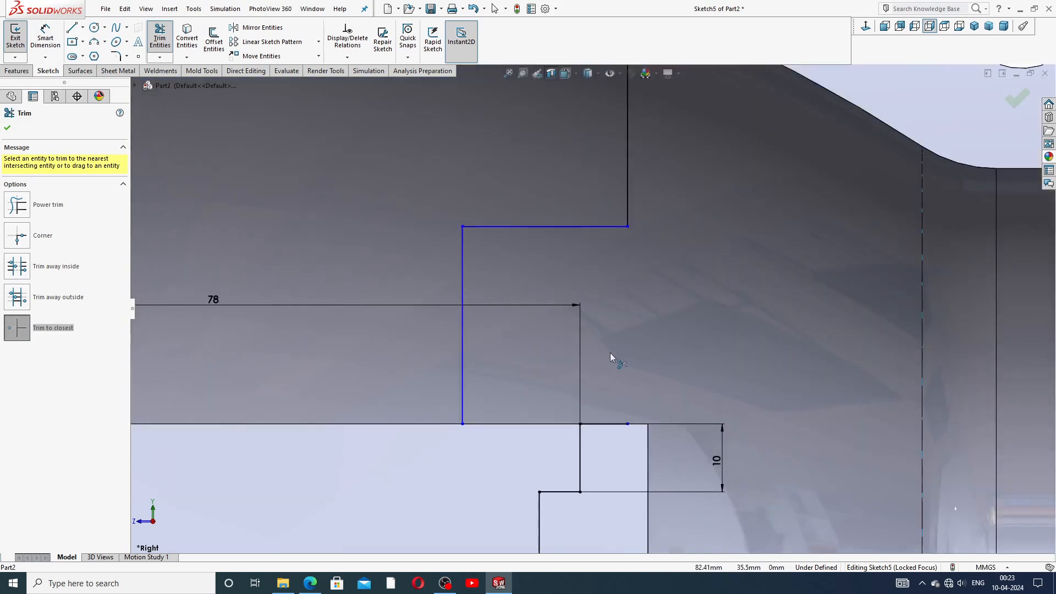
click(610, 427)
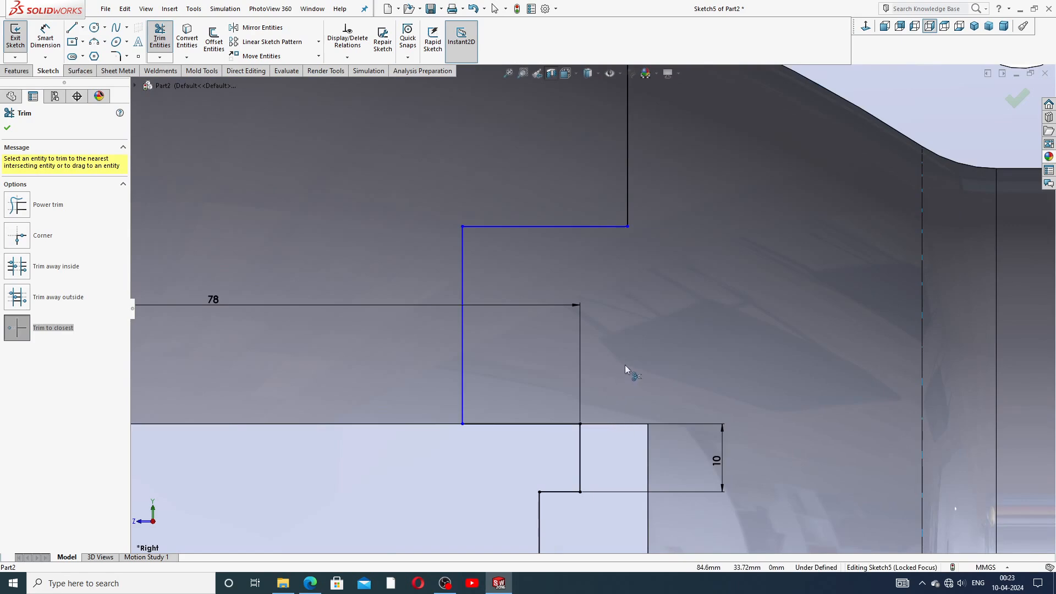
scroll(625, 364, up, 3)
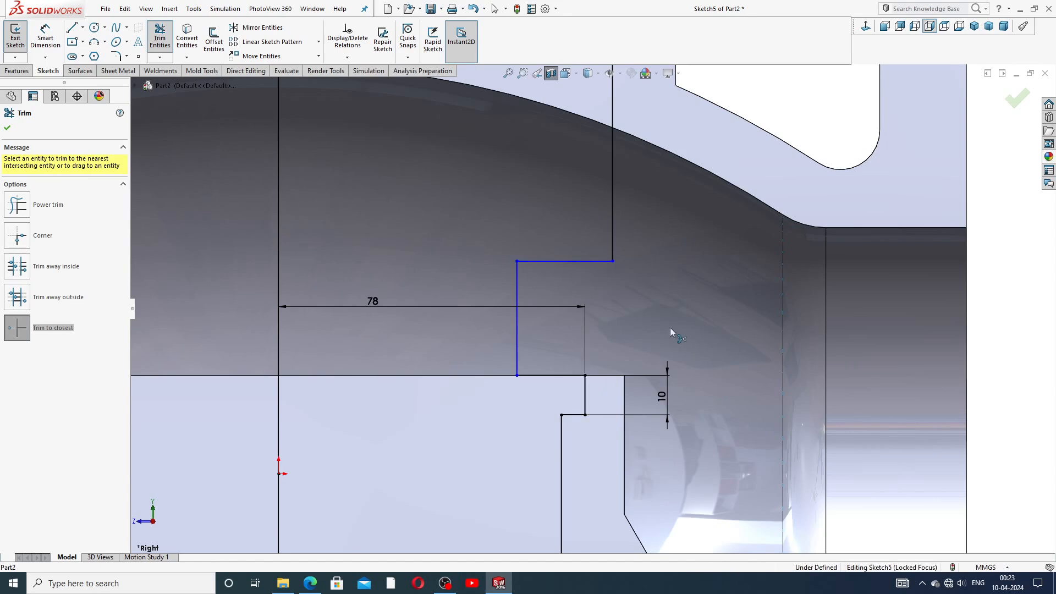
scroll(635, 313, up, 3)
scroll(635, 313, up, 4)
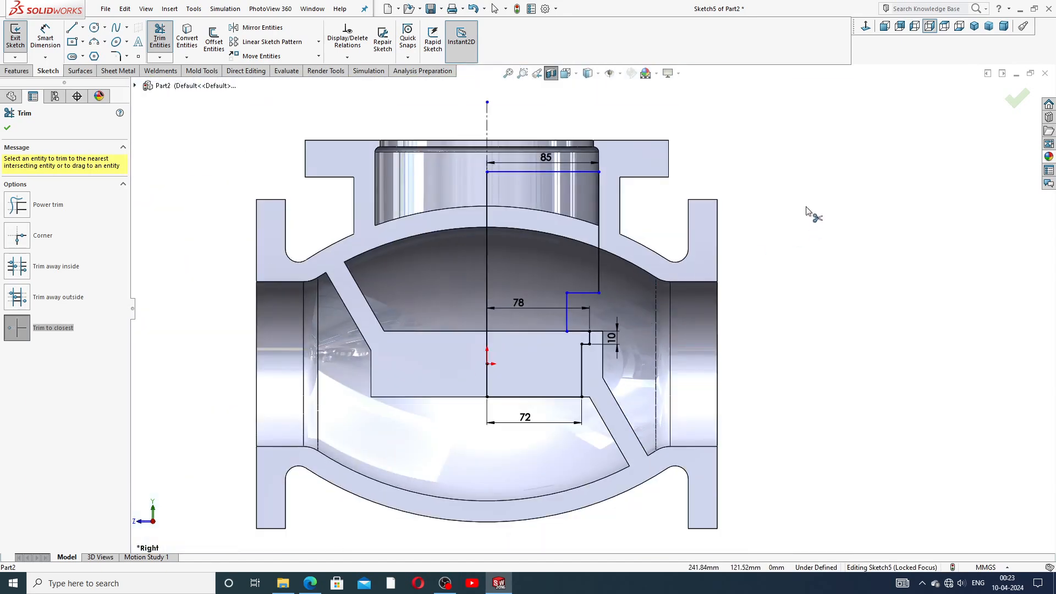
right_click(806, 206)
click(835, 163)
Step: Move the jog's vertical line slightly outward, keeping it inside the upper step's vertical line
scroll(577, 285, down, 2)
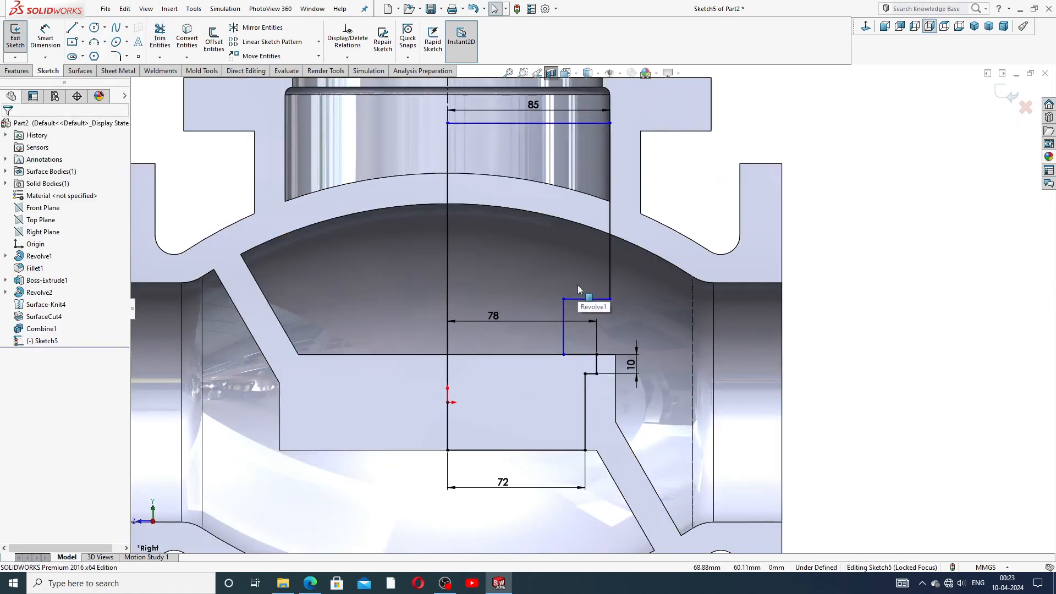
click(563, 317)
drag(564, 316, 576, 318)
click(853, 268)
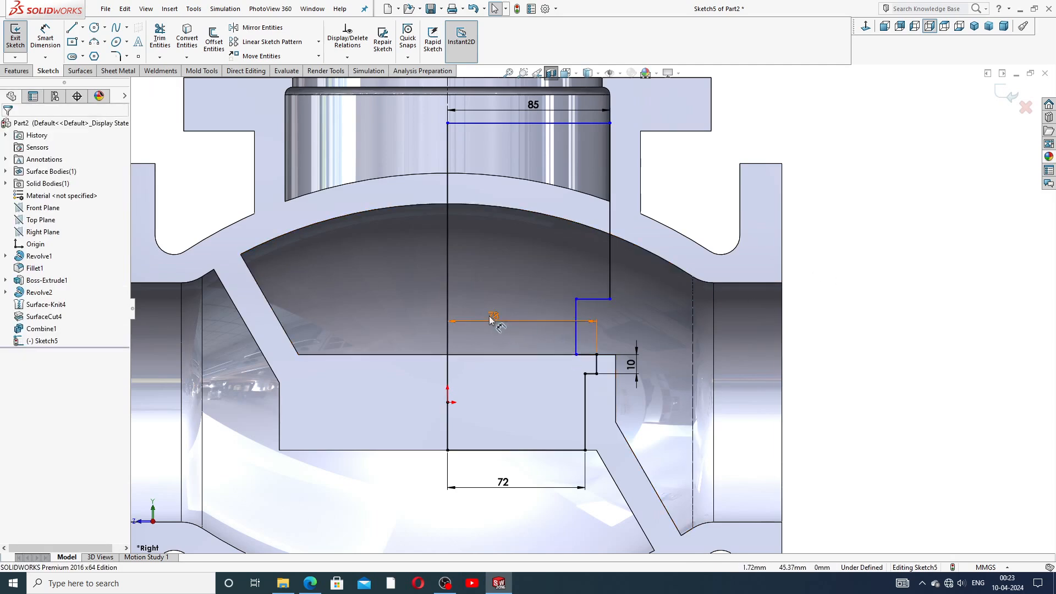
Step: Reposition the 78 mm dimension above the web and the 72 mm dimension closer to the web's lower face
drag(495, 318, 499, 336)
click(861, 321)
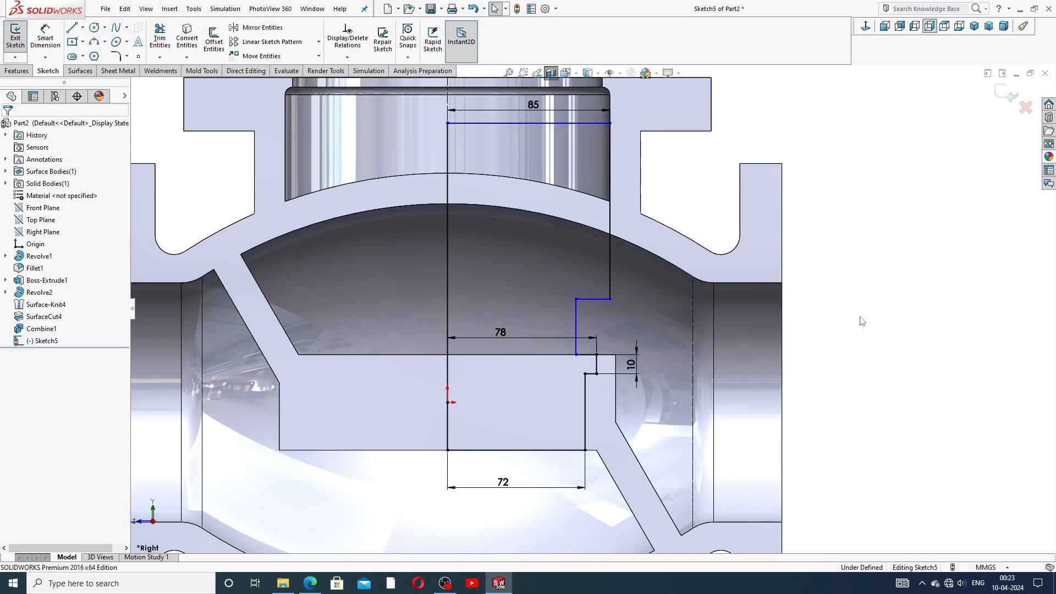
scroll(859, 317, up, 4)
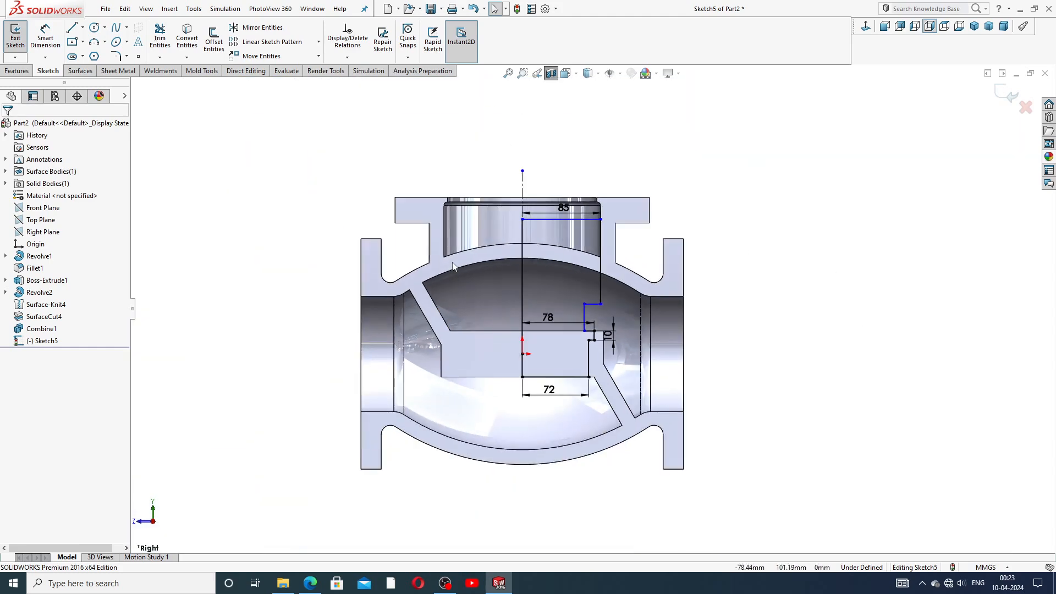
scroll(491, 283, down, 3)
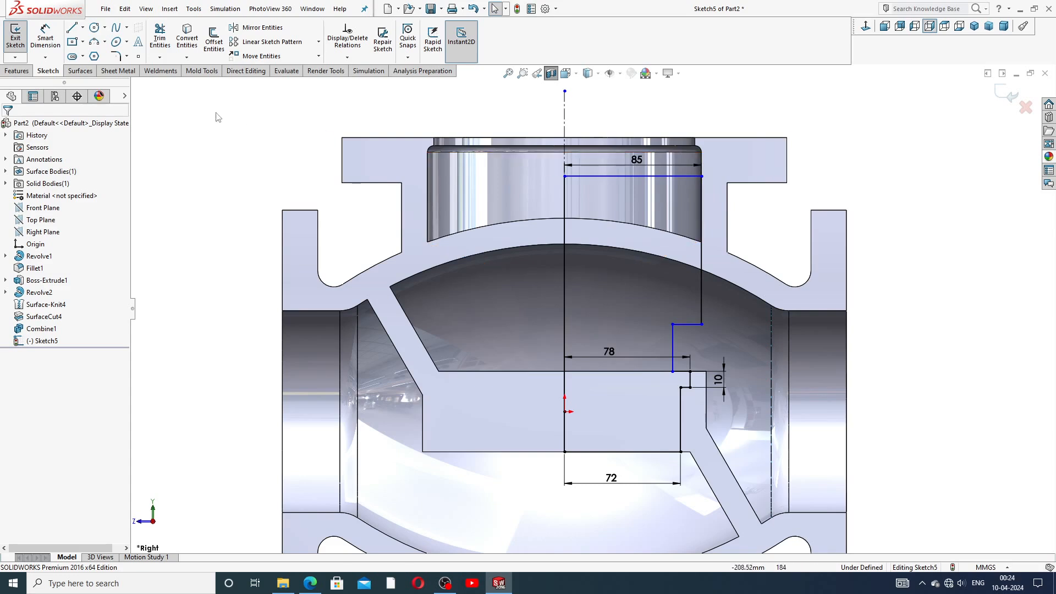
scroll(592, 309, up, 3)
scroll(633, 330, down, 2)
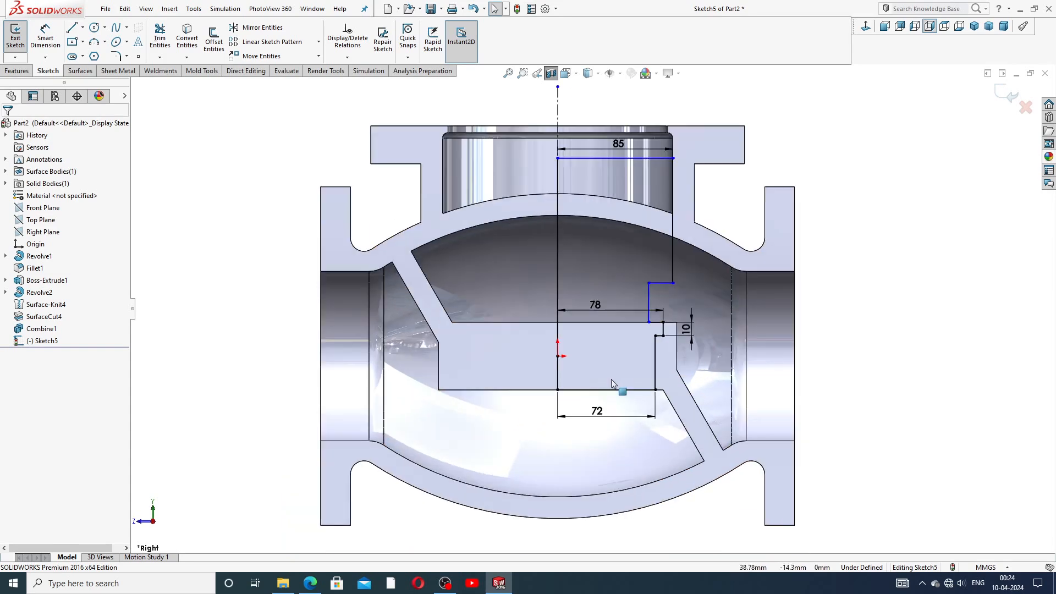
click(599, 304)
drag(597, 300, 598, 297)
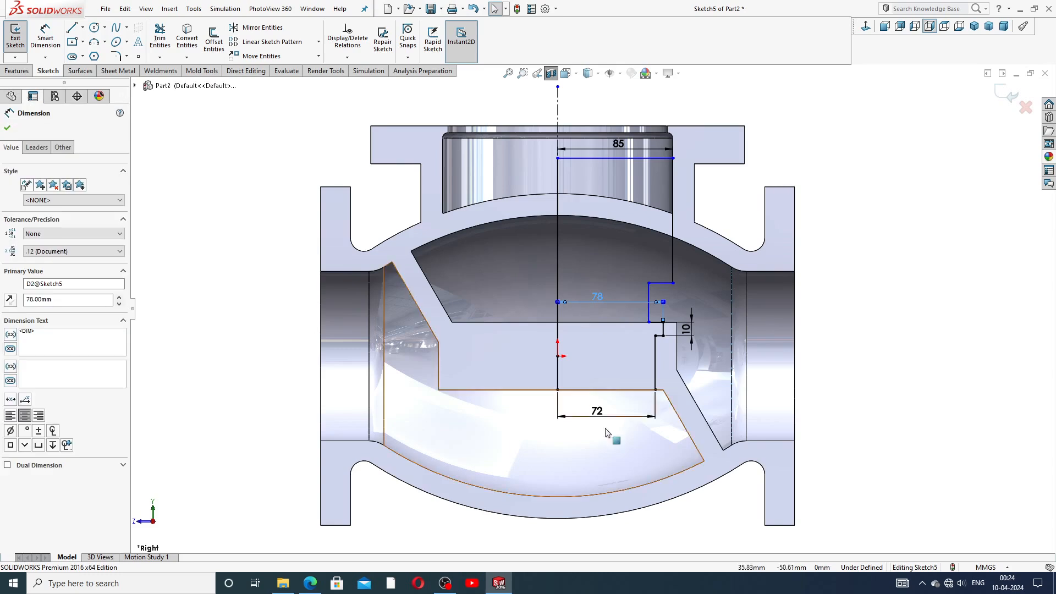
drag(597, 412, 599, 400)
click(856, 298)
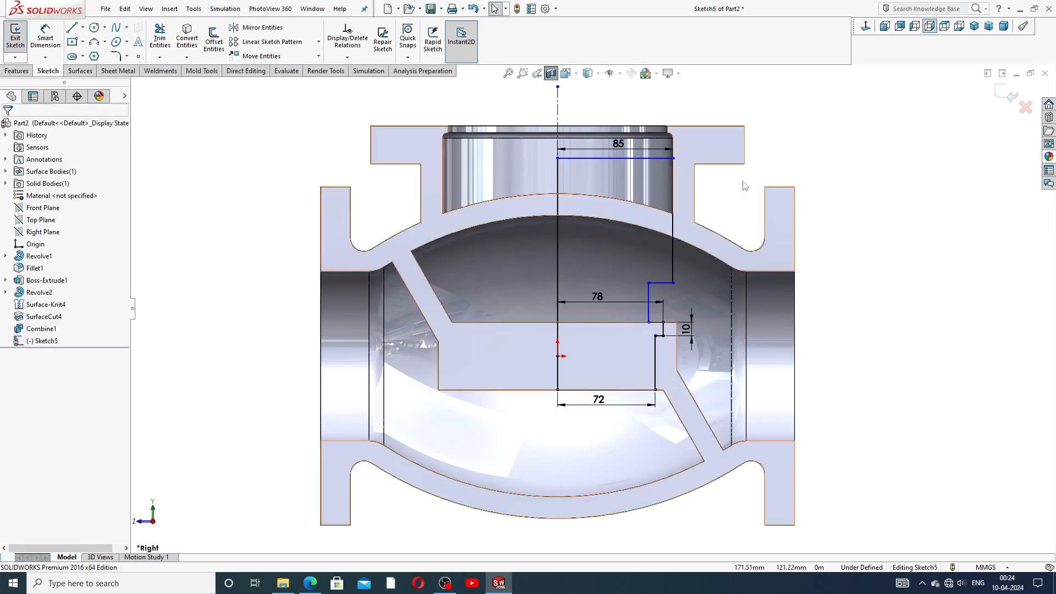
Step: Cut the stepped profile through the neck and web with a 360-degree Revolved Cut about the vertical centerline
click(17, 70)
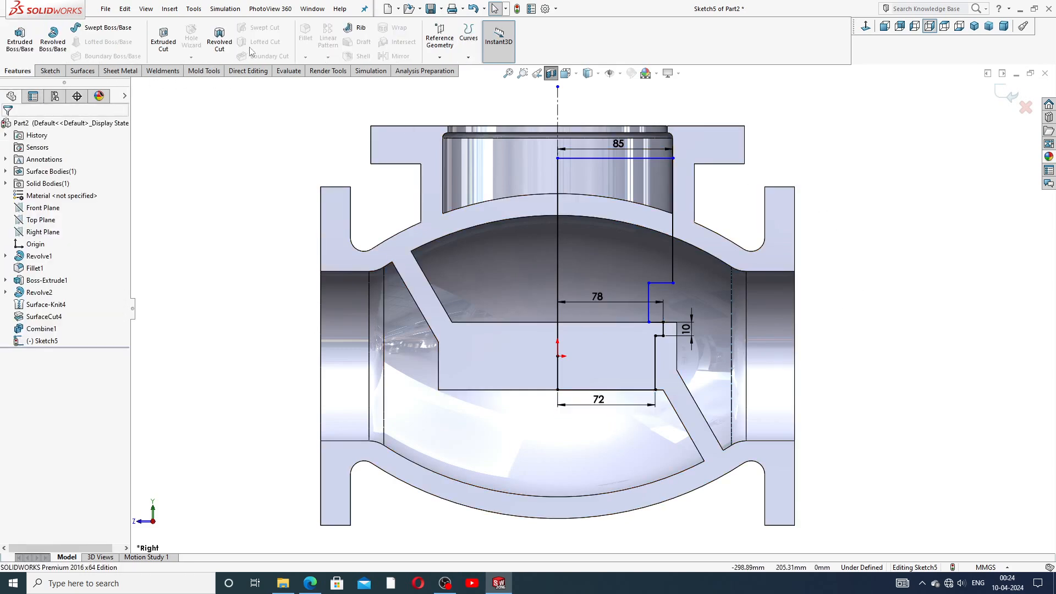
click(219, 39)
scroll(596, 236, up, 2)
scroll(580, 278, down, 1)
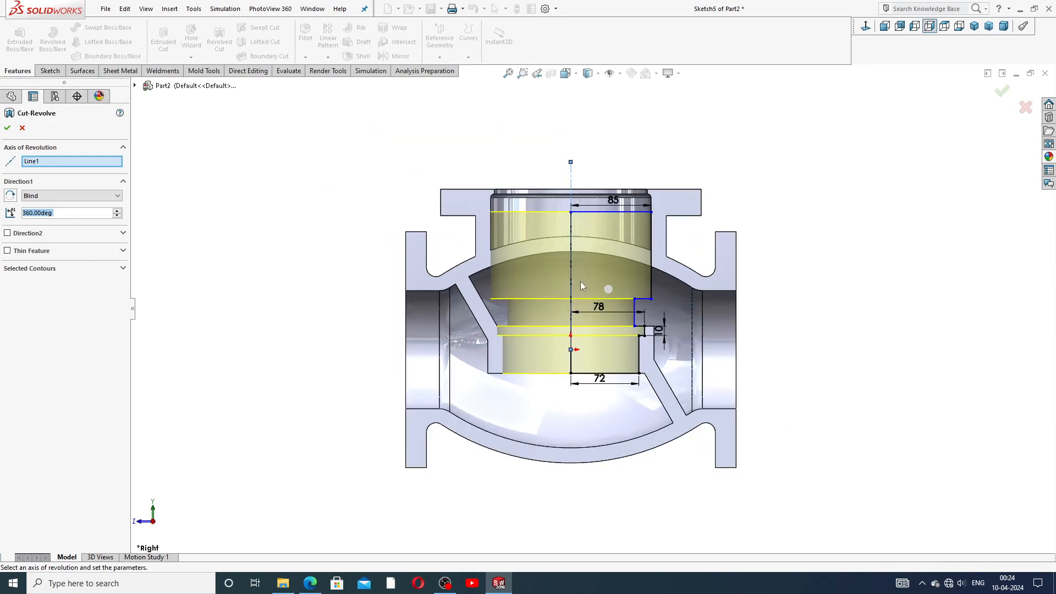
click(7, 128)
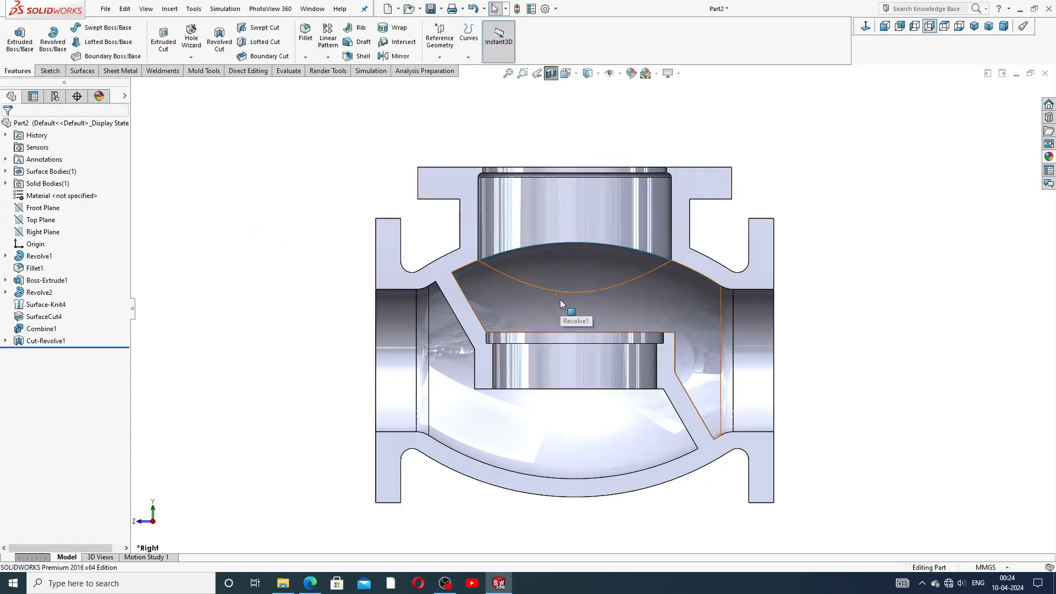
Step: Examine the sectioned valve body from several angles, checking the neck bore and the stepped seat opening in the web
middle_drag(563, 300, 825, 240)
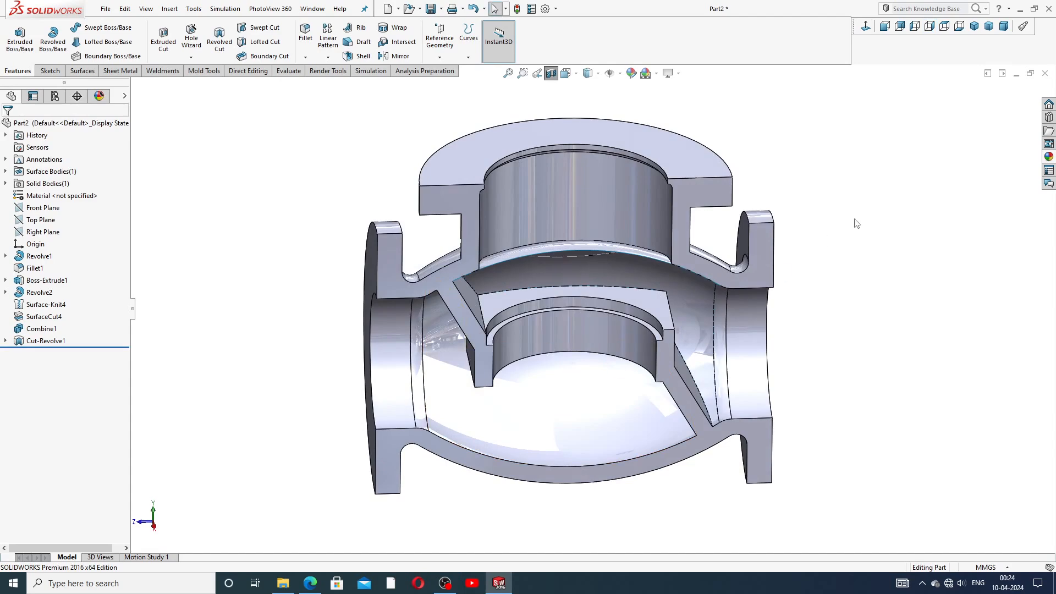
scroll(730, 307, up, 3)
middle_drag(587, 165, 591, 228)
scroll(562, 302, down, 7)
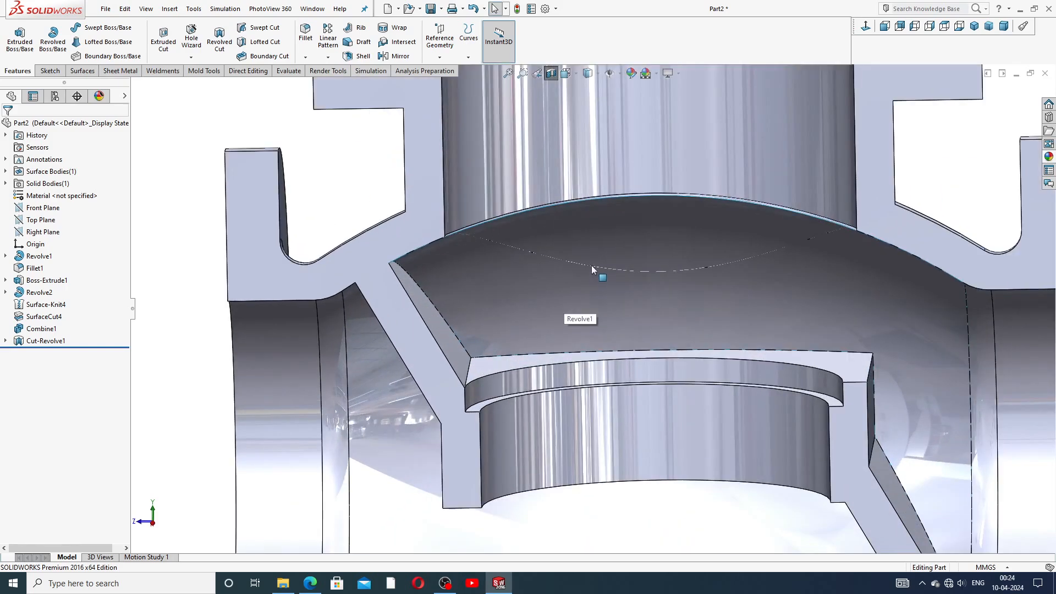
scroll(599, 281, up, 5)
middle_drag(605, 283, 704, 498)
scroll(713, 303, up, 4)
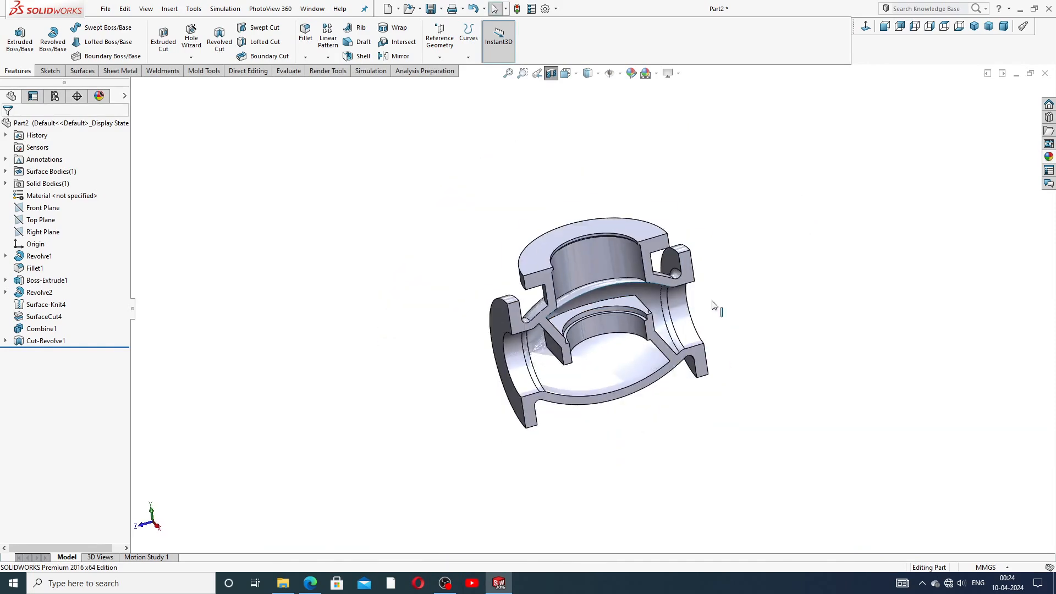
middle_drag(714, 306, 657, 292)
scroll(601, 349, down, 4)
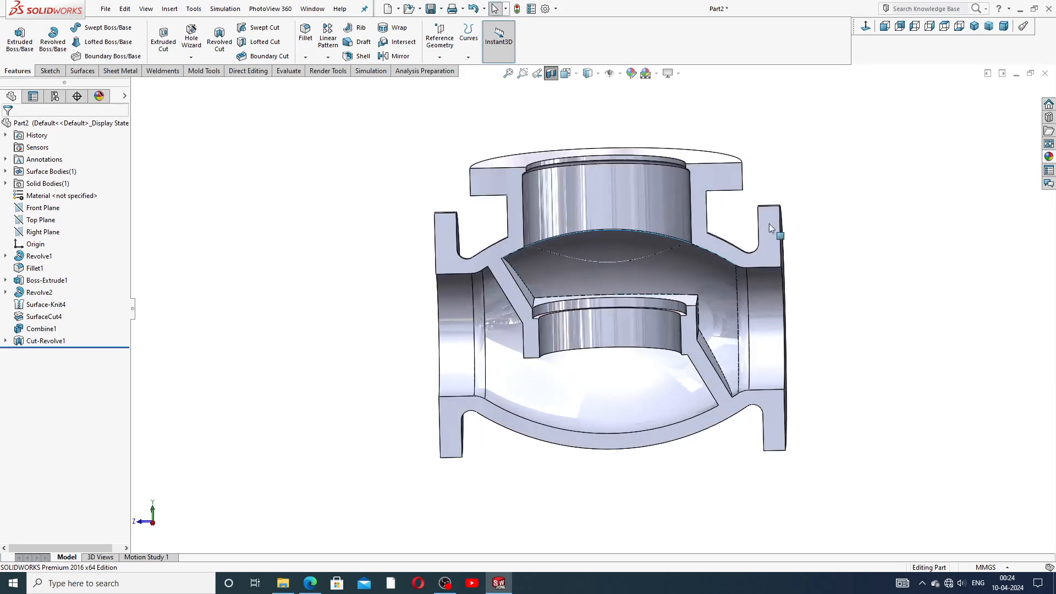
middle_drag(769, 226, 717, 285)
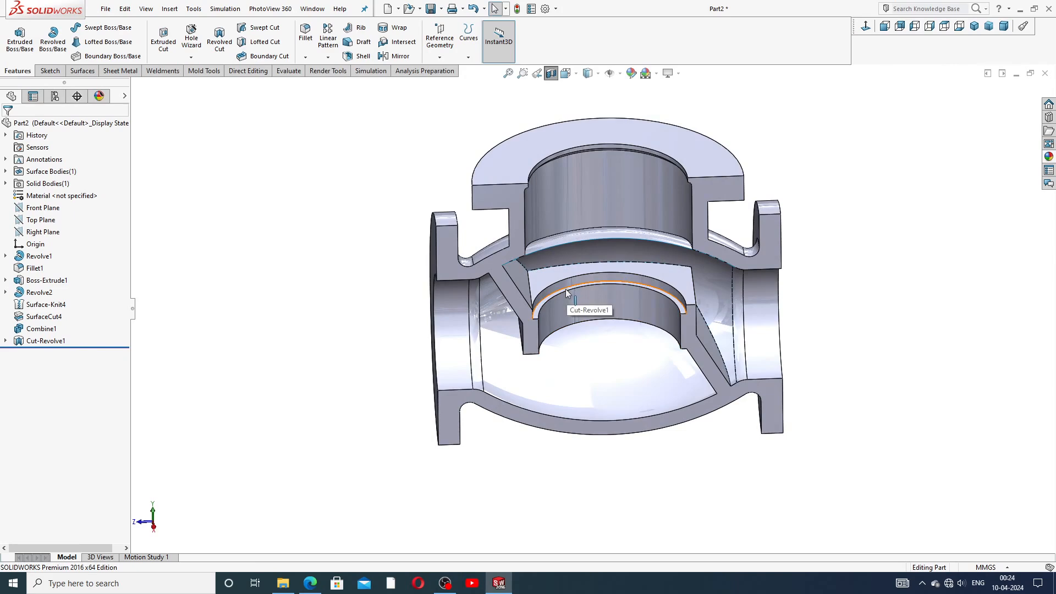
scroll(565, 289, down, 4)
scroll(609, 362, up, 10)
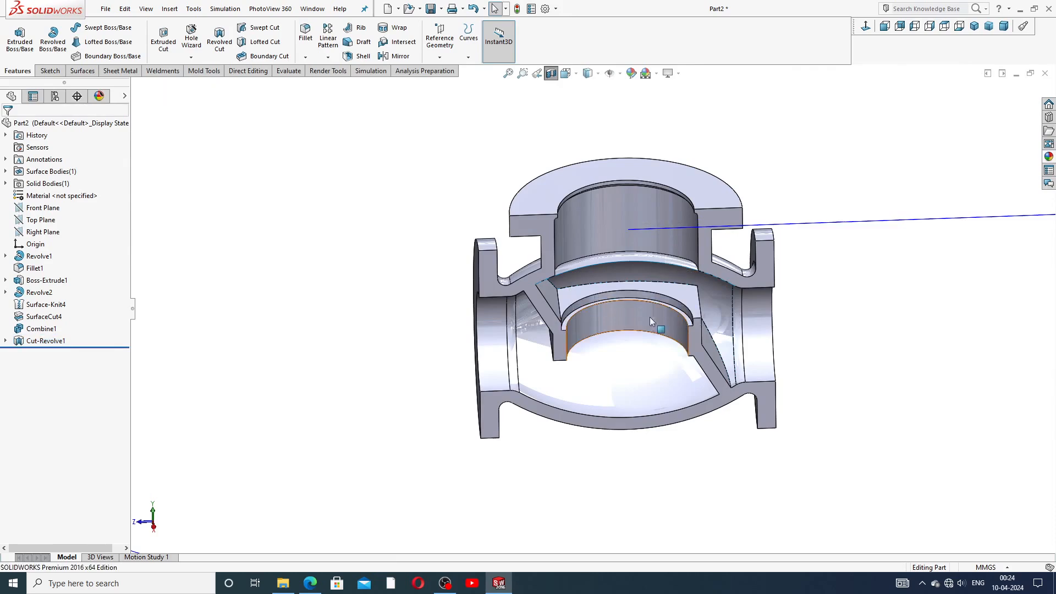
scroll(632, 309, down, 4)
click(662, 268)
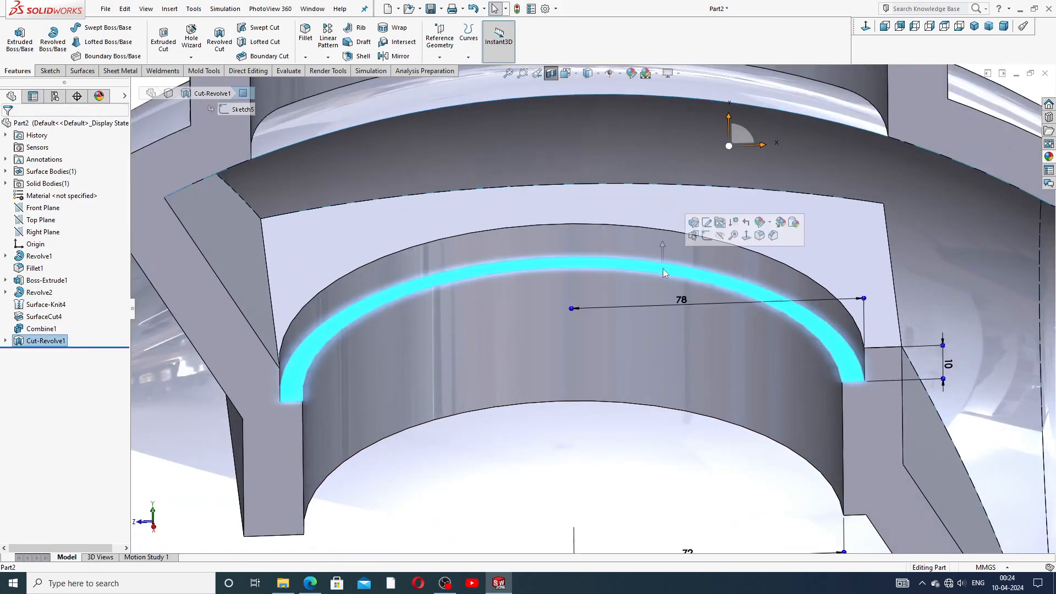
scroll(790, 325, up, 4)
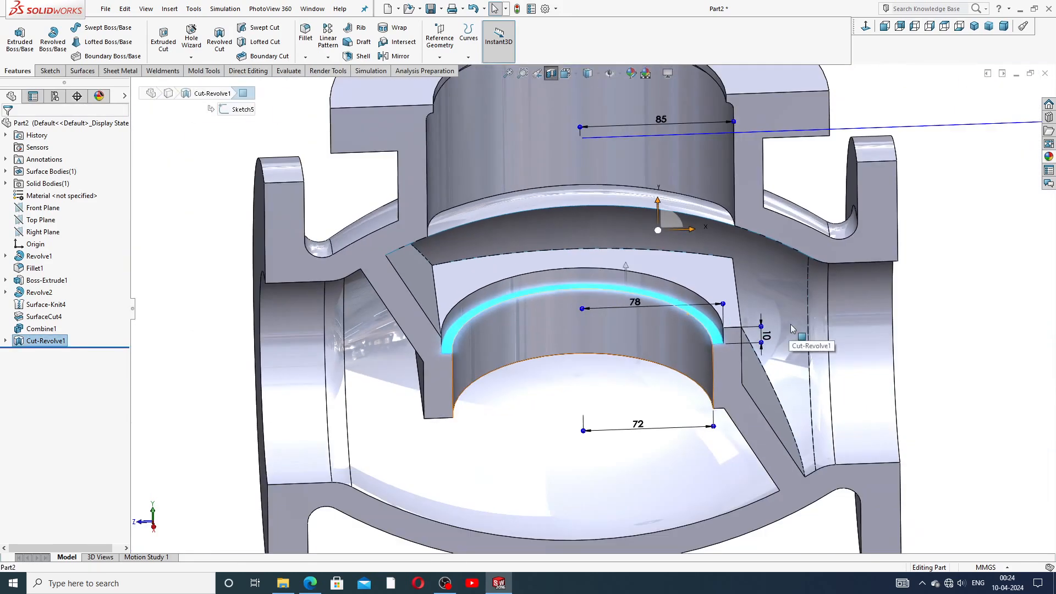
click(942, 272)
key(f)
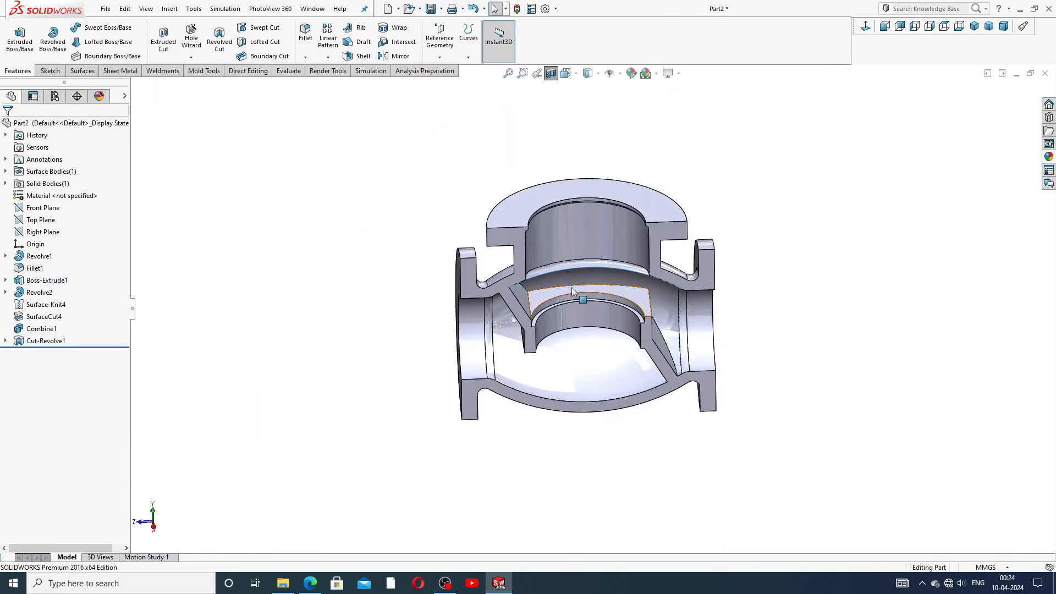
Step: Section the valve body along the Right Plane with a 0 mm offset
click(550, 73)
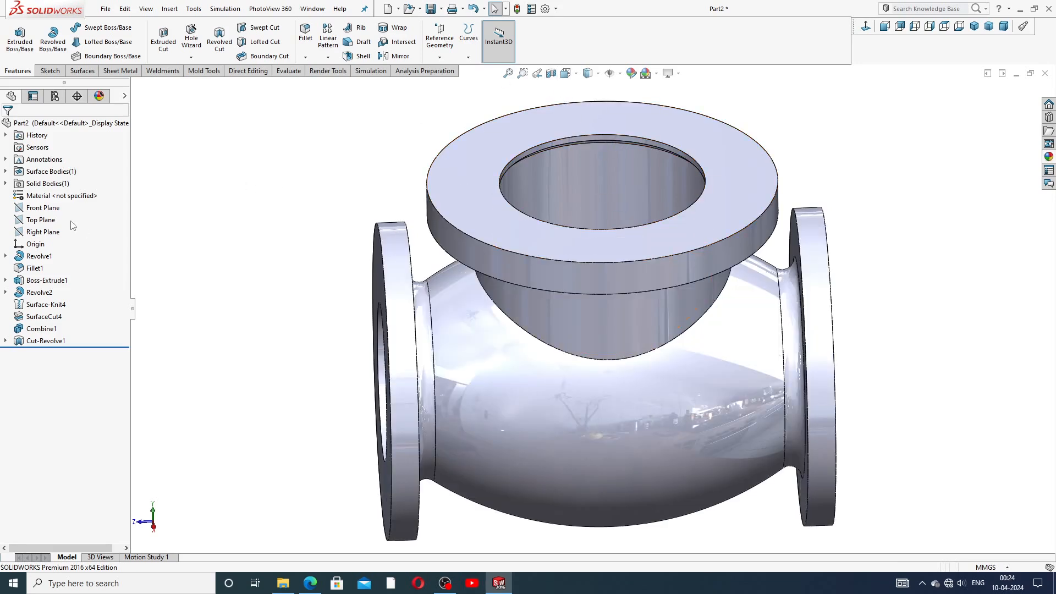
click(44, 231)
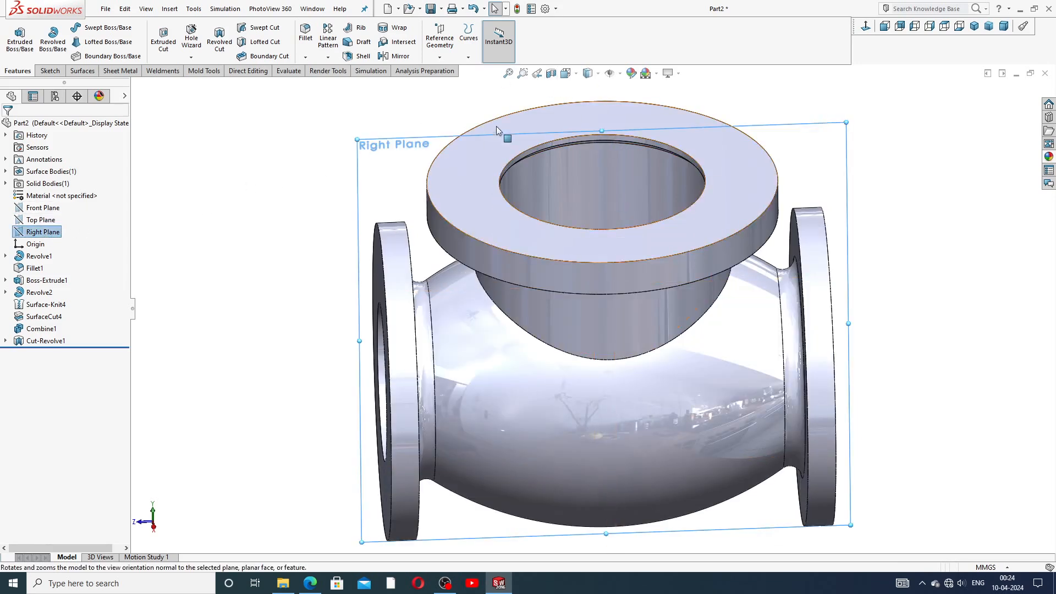
click(550, 74)
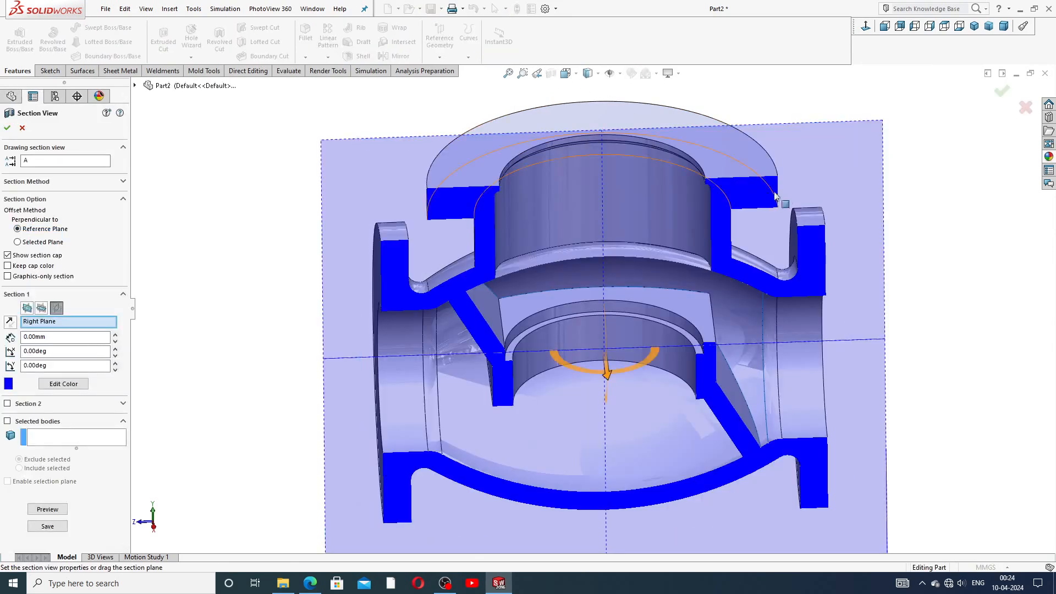
click(998, 94)
Step: Hide the knitted surface body inside the sectioned valve and examine the neck bore and stepped seat
scroll(628, 269, down, 2)
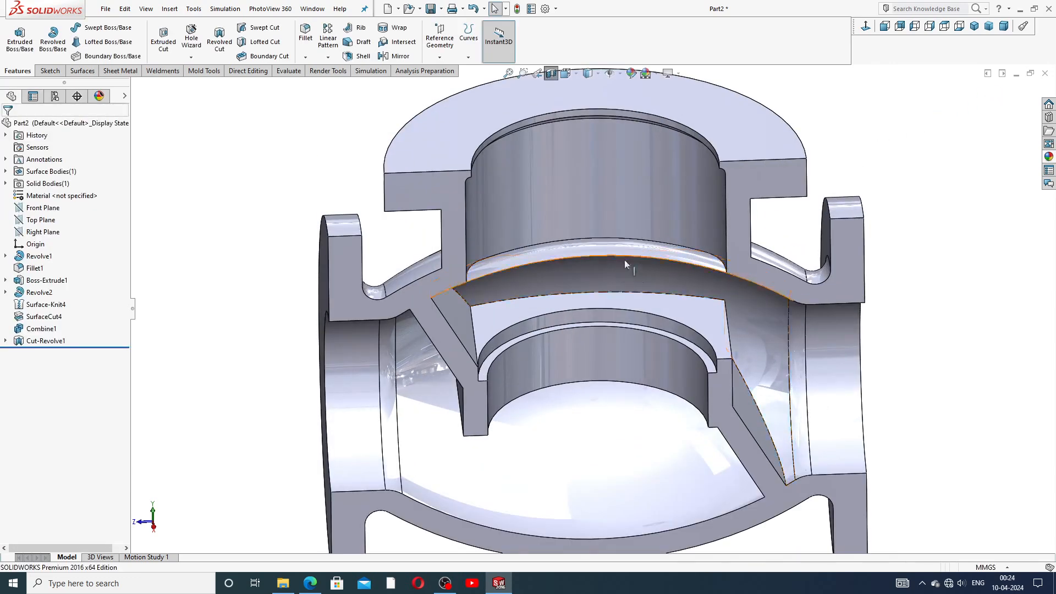
middle_drag(625, 260, 635, 282)
click(635, 282)
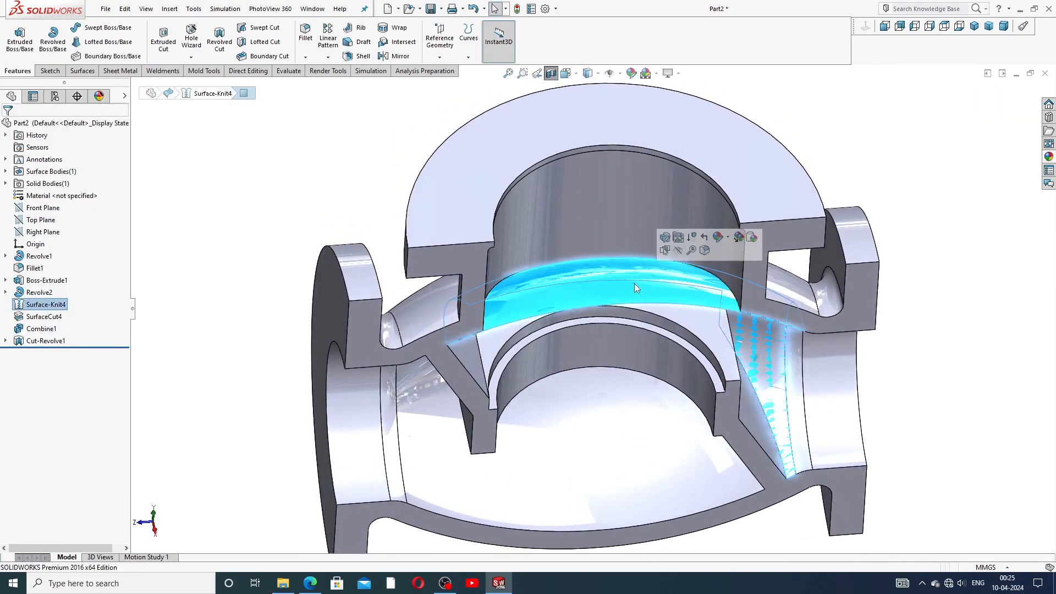
click(678, 250)
scroll(644, 323, up, 2)
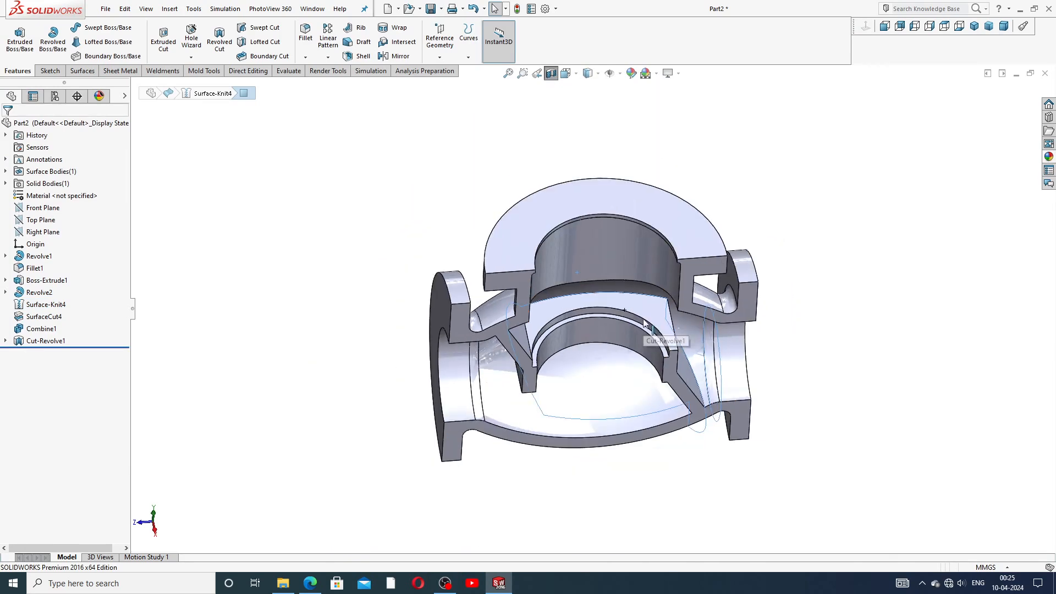
middle_drag(645, 323, 559, 297)
scroll(560, 297, down, 5)
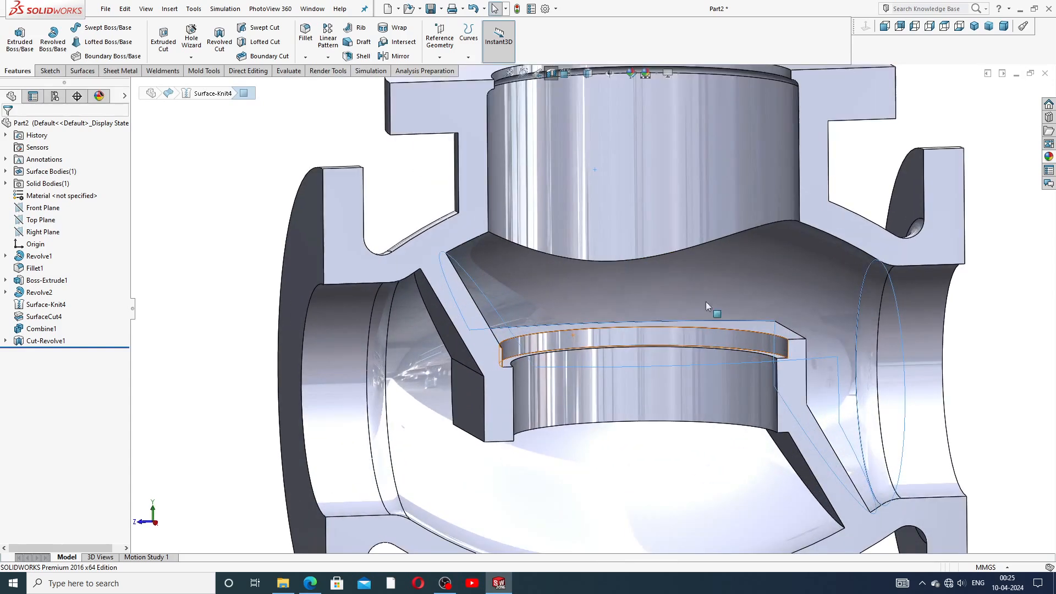
scroll(631, 295, up, 5)
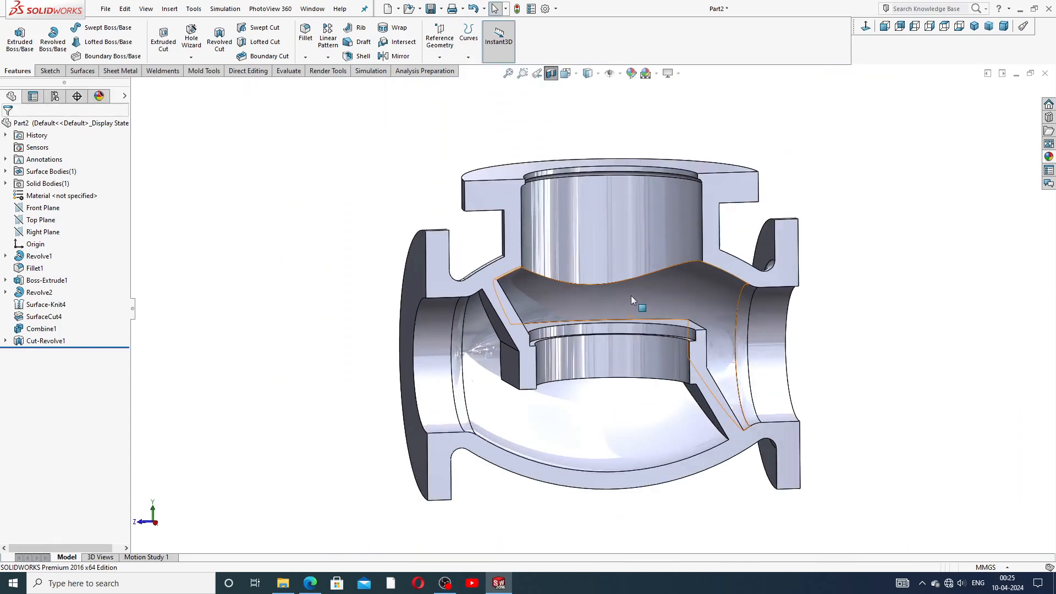
middle_drag(616, 262, 625, 220)
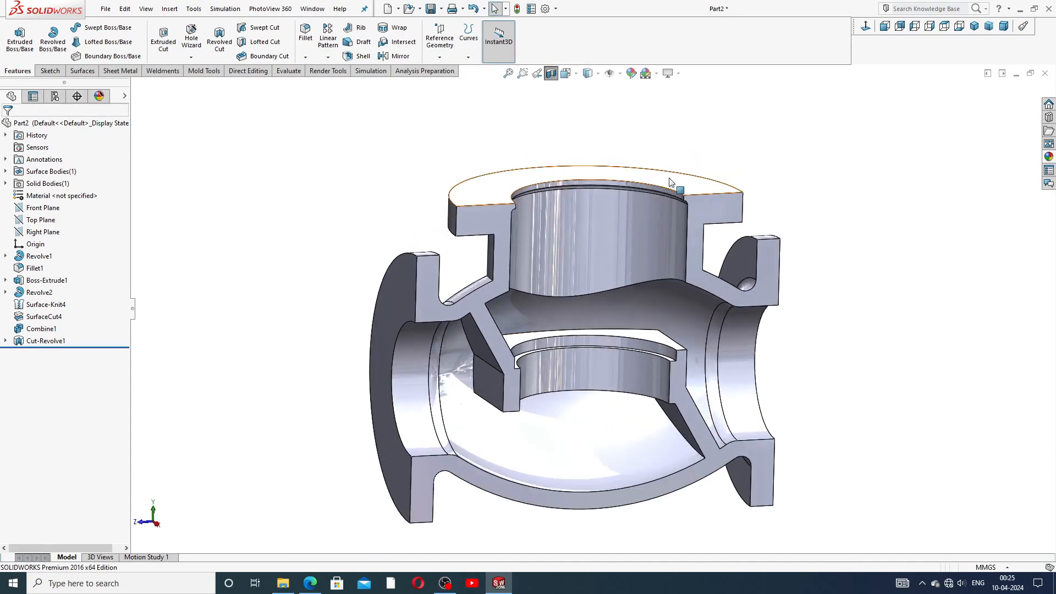
middle_drag(670, 181, 745, 223)
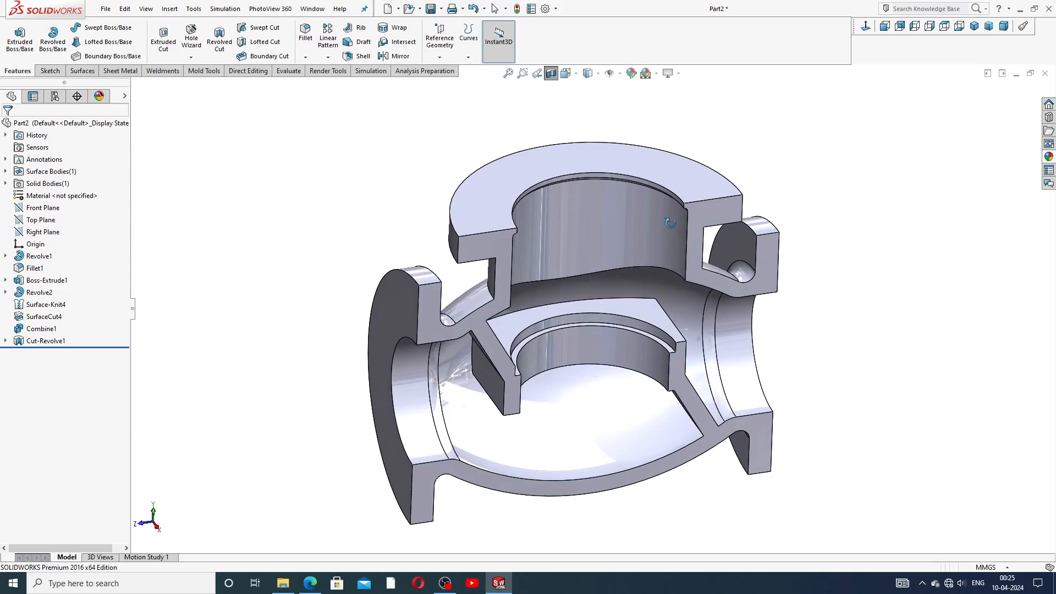
Step: Try to apply the polished brass appearance to the sectioned valve body
click(1048, 157)
double_click(950, 306)
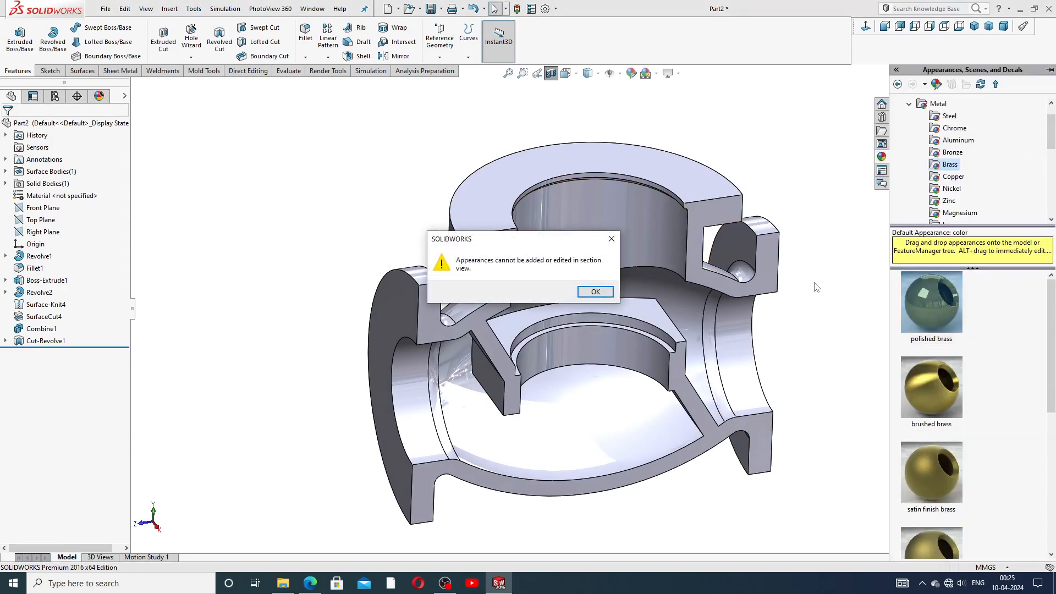
click(611, 240)
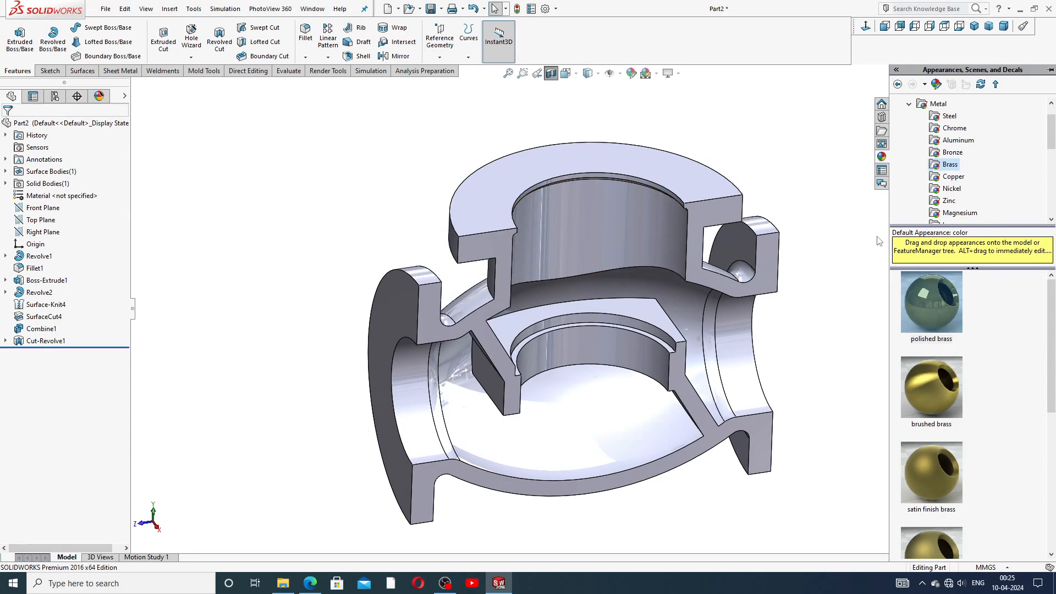
Step: Turn off the section view and start a sketch on the outer face of the end flange, viewed normal to it
click(550, 73)
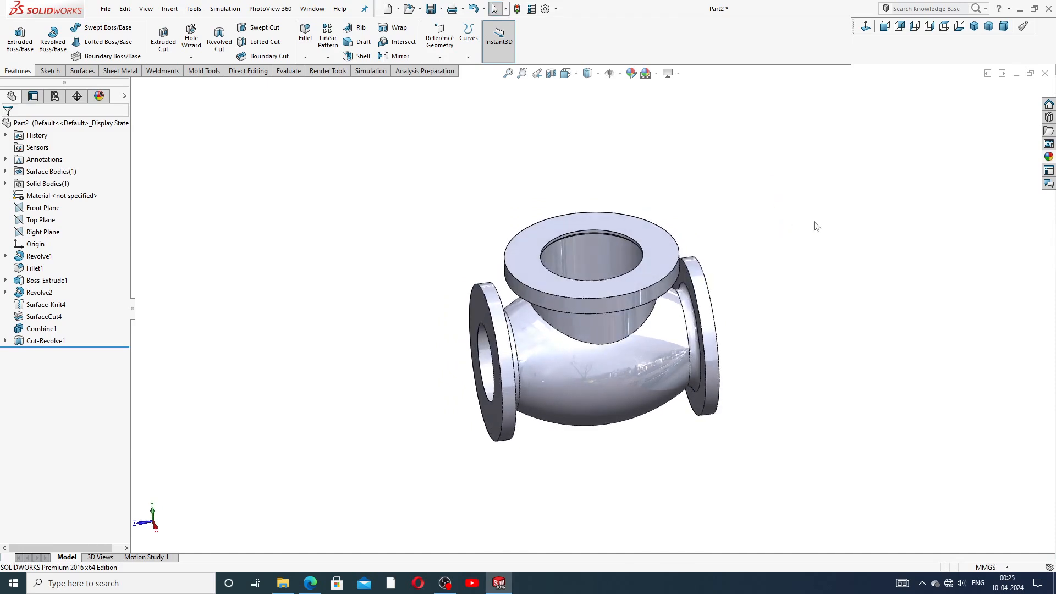
scroll(607, 340, down, 3)
middle_drag(801, 259, 817, 218)
middle_drag(506, 286, 516, 306)
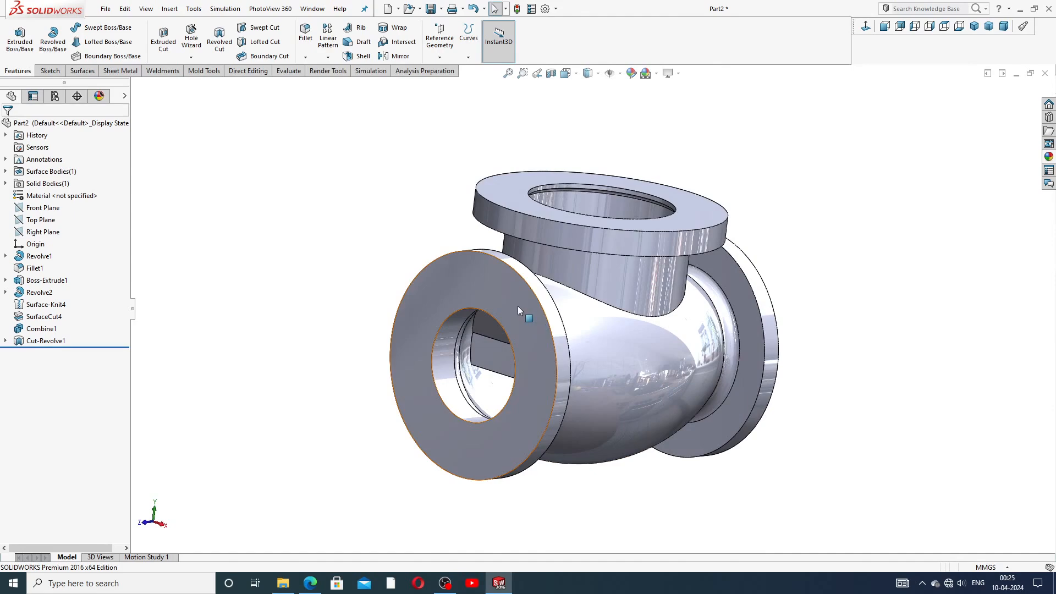
click(508, 308)
click(536, 274)
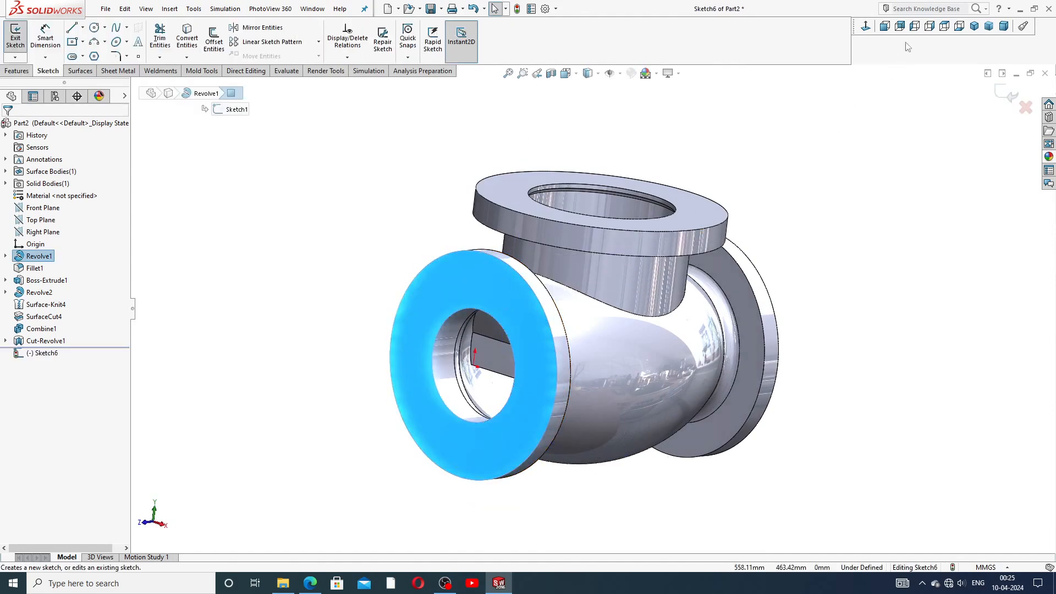
click(867, 27)
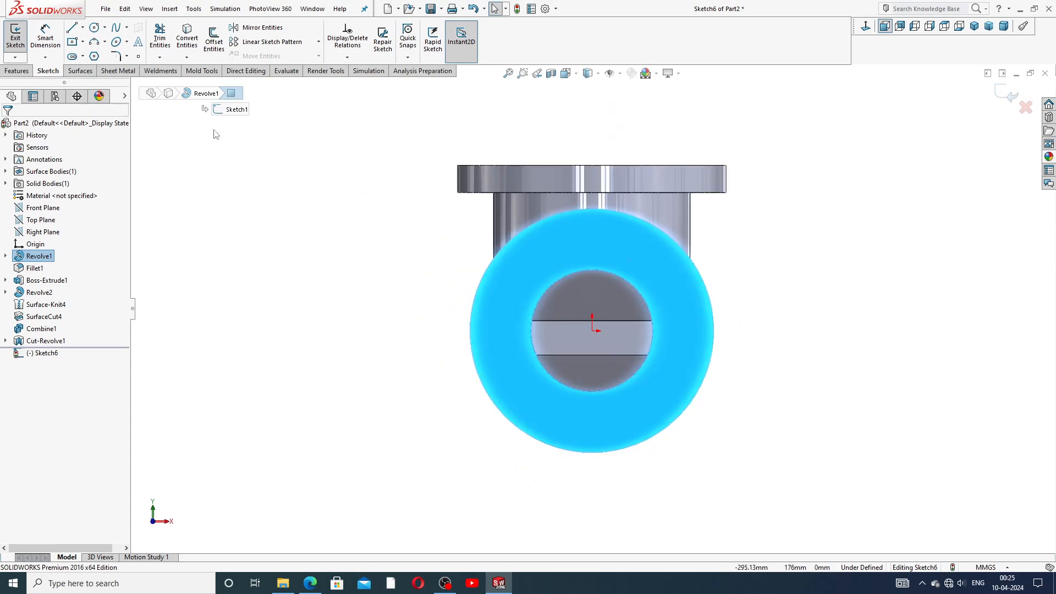
Step: Draw a vertical centerline about 88 mm long from the origin up onto the flange face
click(83, 27)
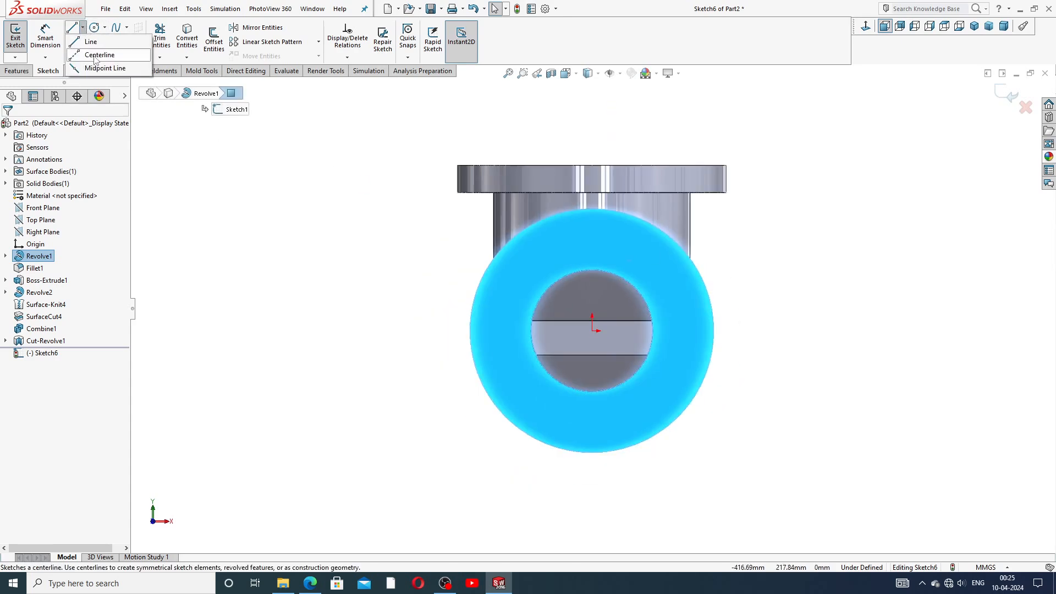
click(95, 56)
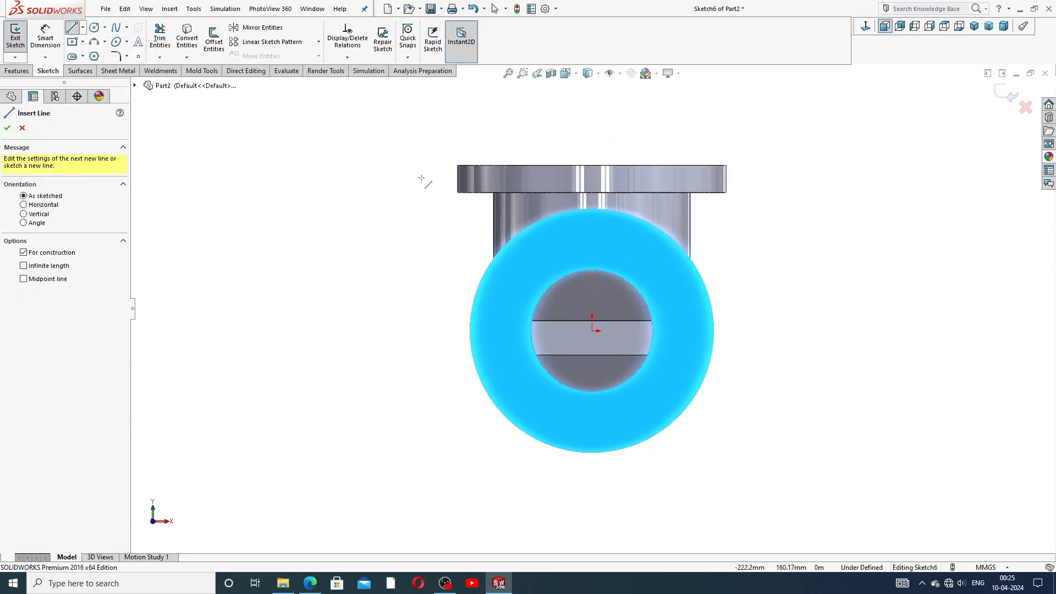
click(592, 331)
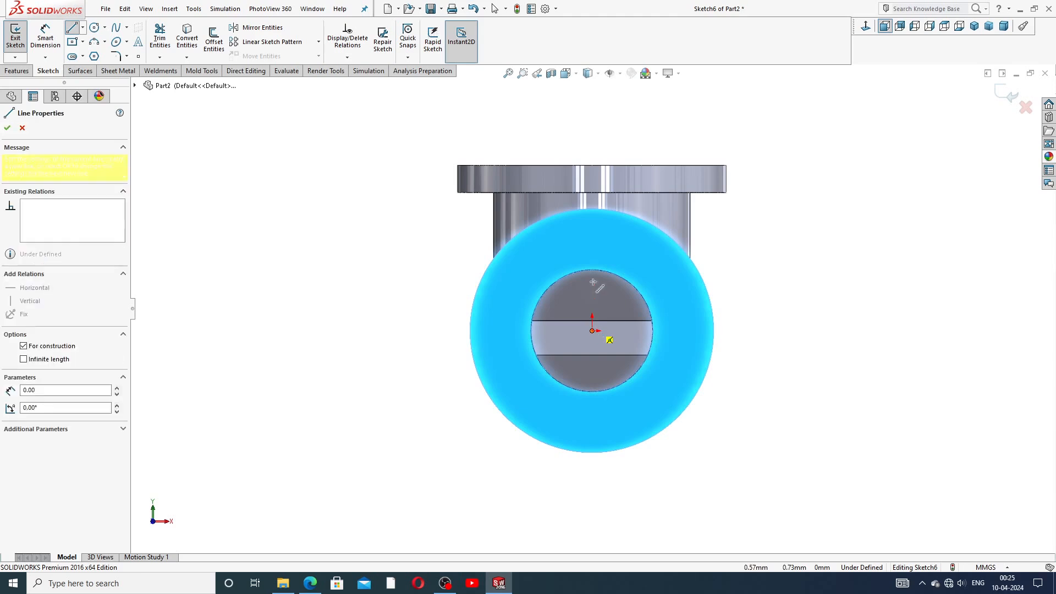
click(592, 245)
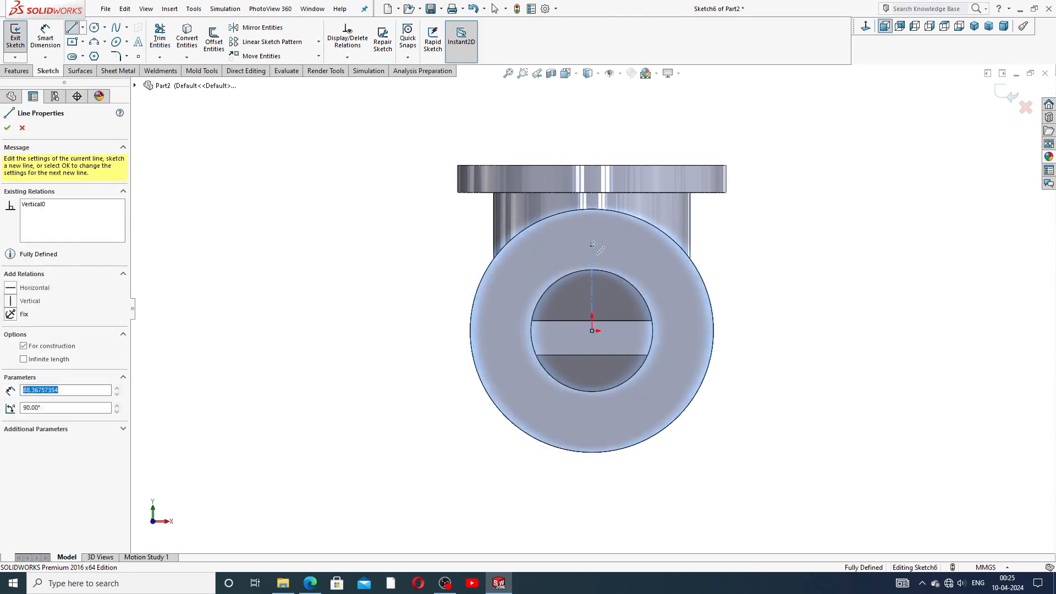
right_click(618, 240)
click(631, 253)
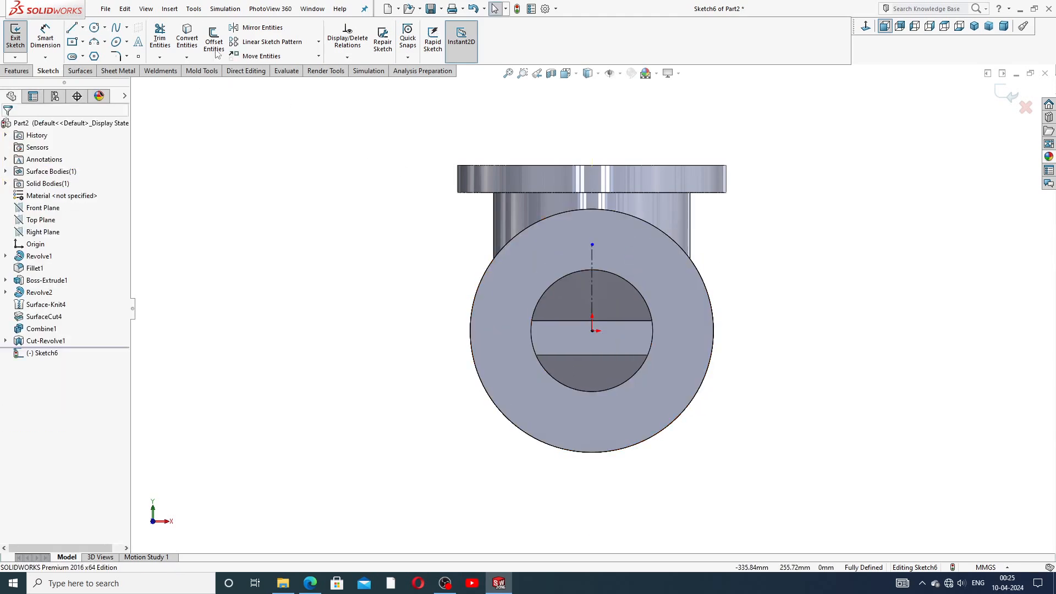
Step: Sketch a circle of about 13 mm radius centered on the centerline's upper endpoint
click(592, 244)
click(596, 233)
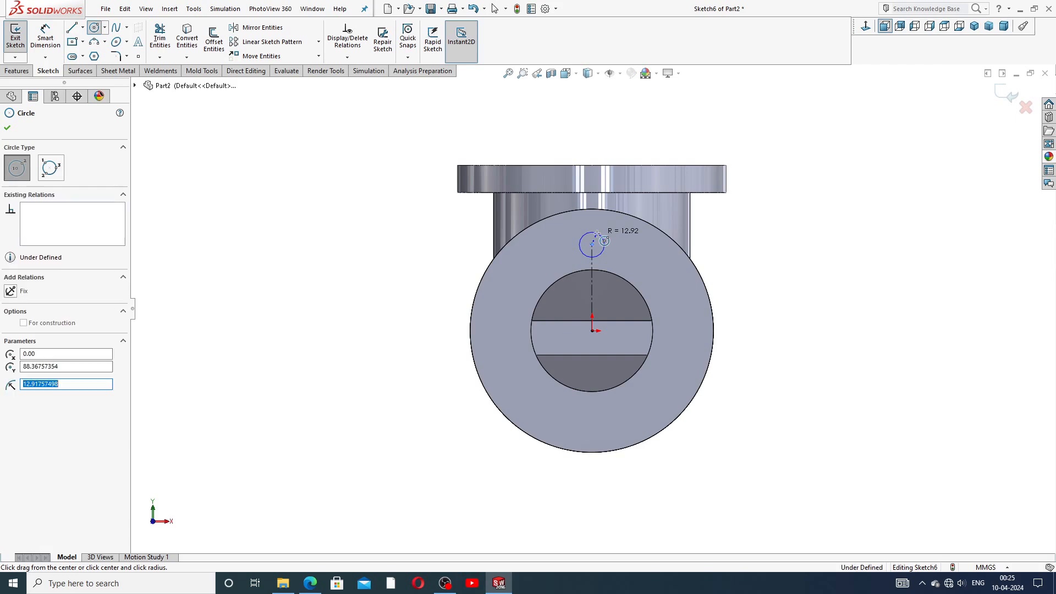
right_click(801, 183)
click(808, 187)
scroll(621, 242, down, 1)
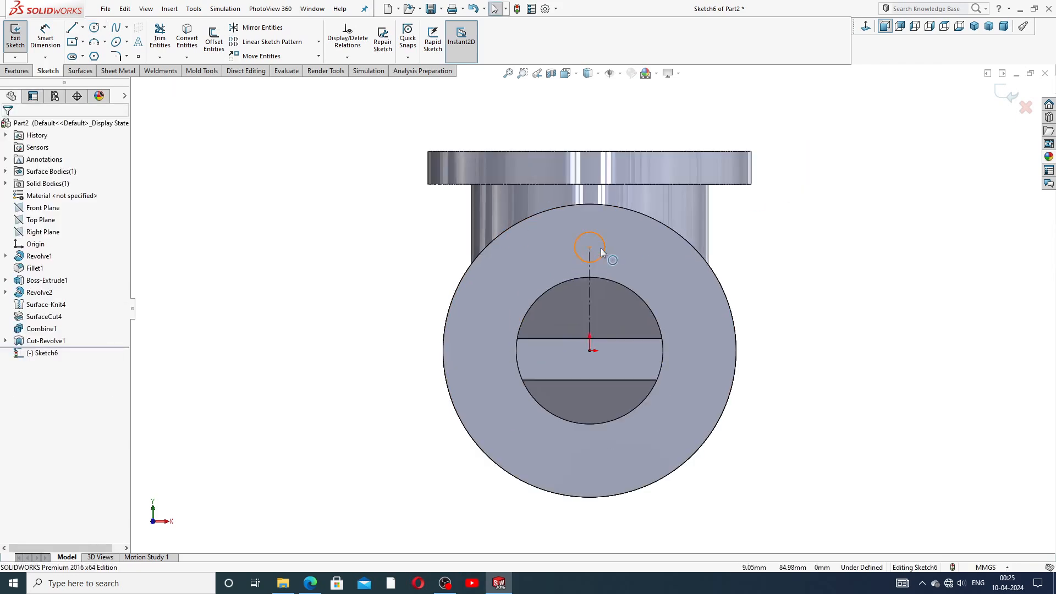
Step: Dimension the bolt-hole circle with a diameter of 16 mm
click(45, 37)
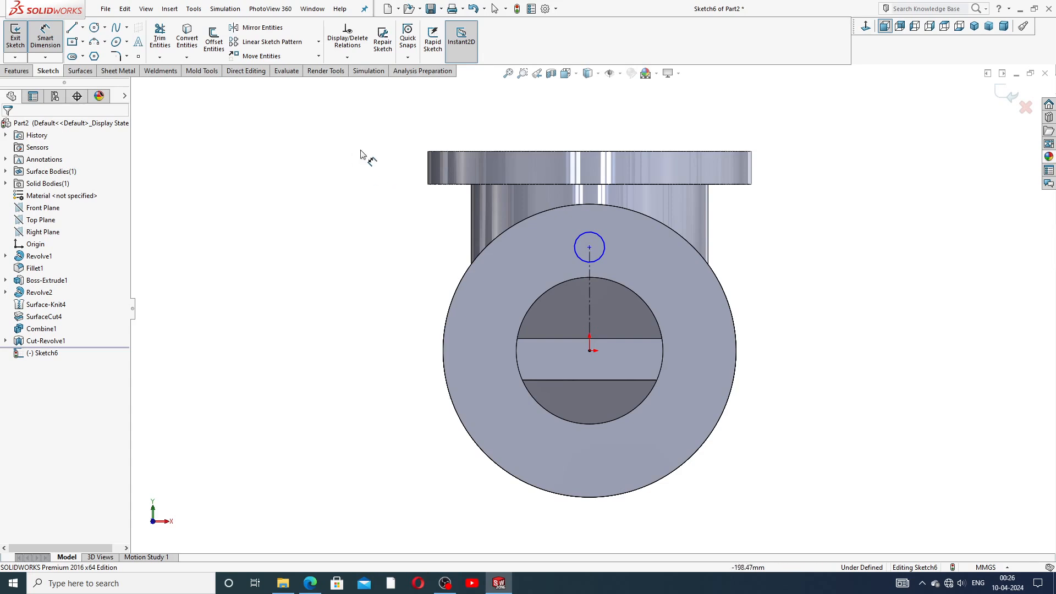
click(603, 236)
click(635, 248)
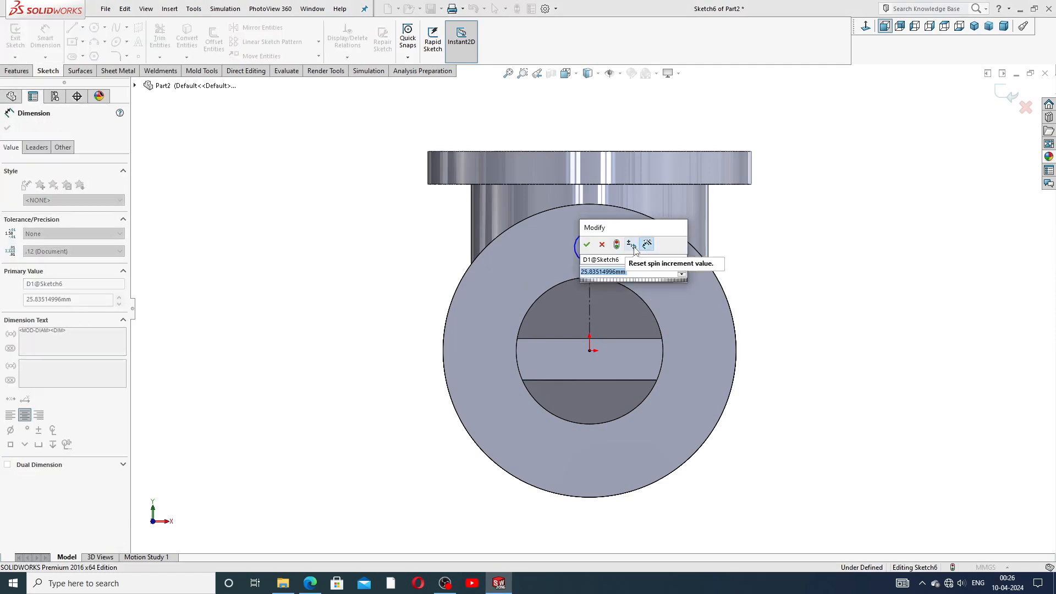
text(16)
key(Return)
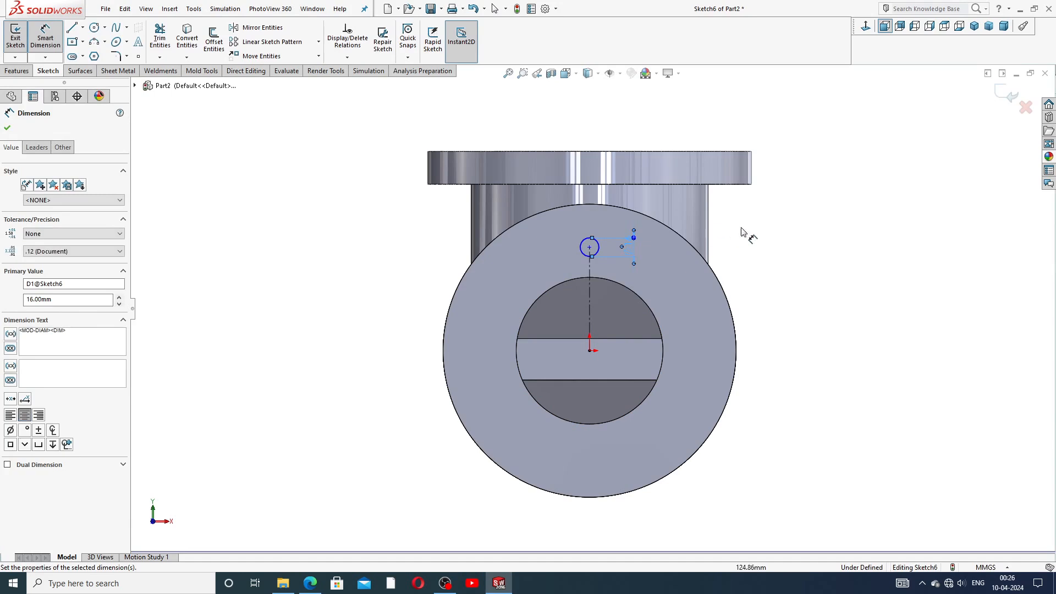
click(741, 229)
Step: Dimension the distance from the small circle's center to the origin as 100 mm
click(590, 248)
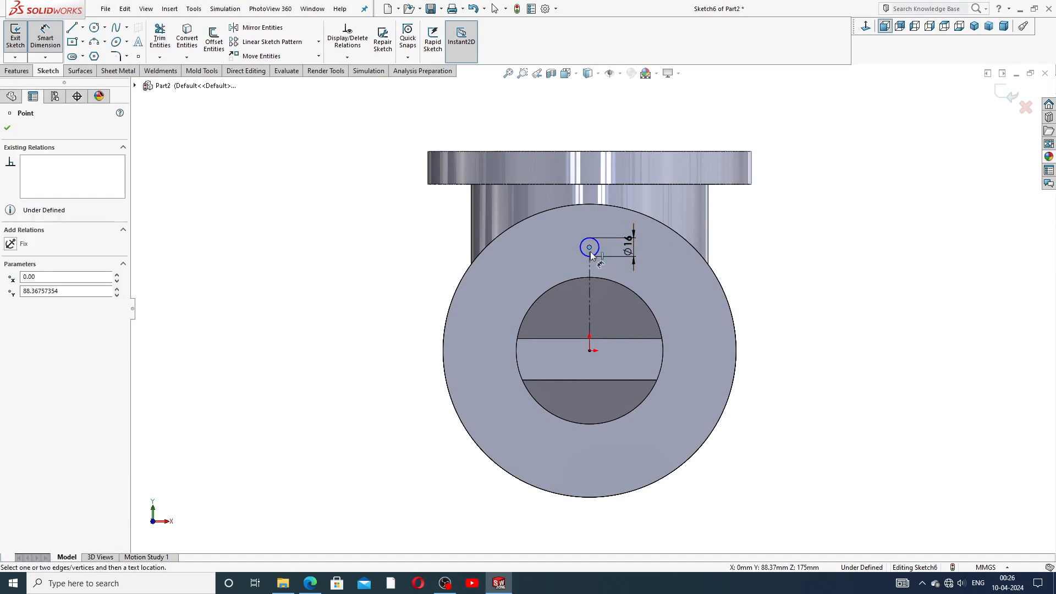
click(590, 351)
click(756, 297)
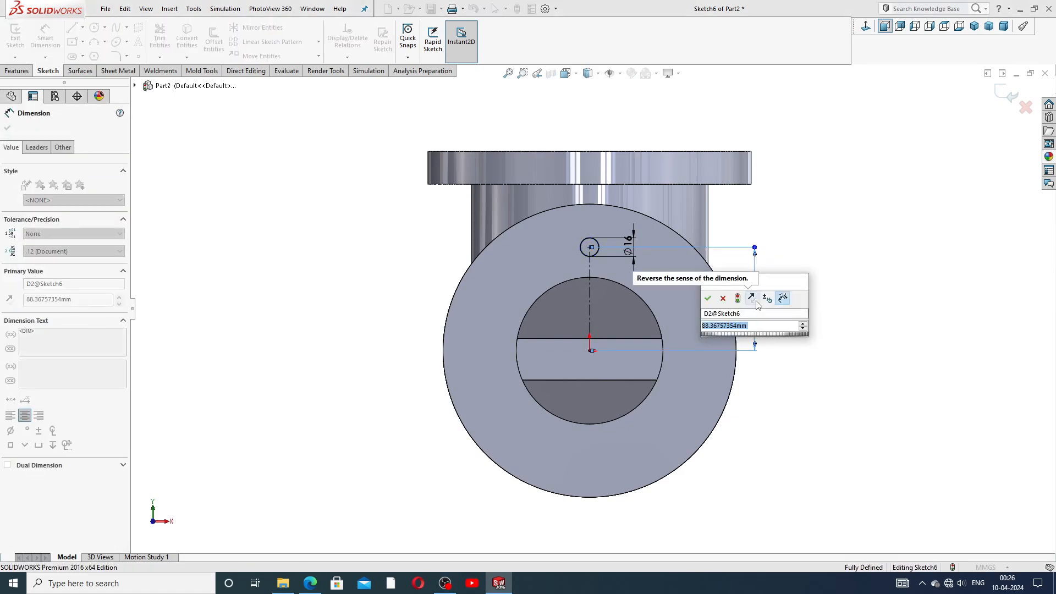
text(100)
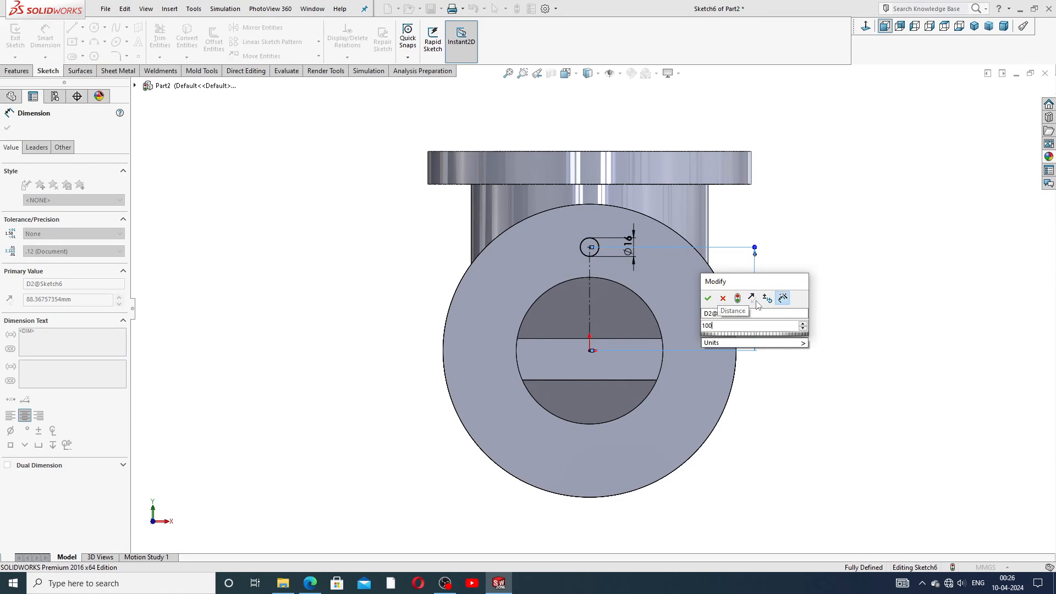
key(Return)
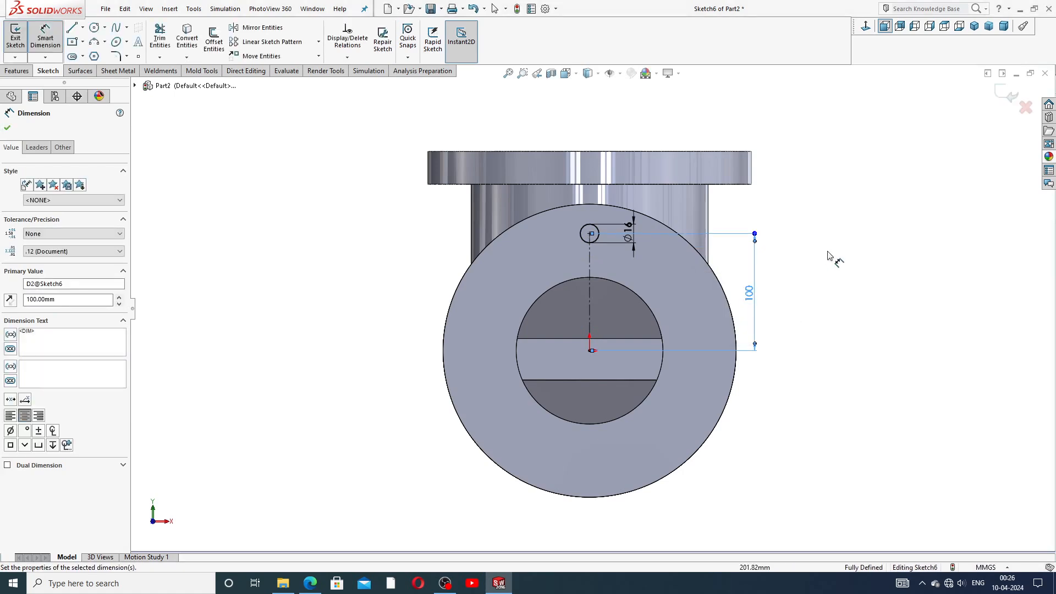
click(837, 256)
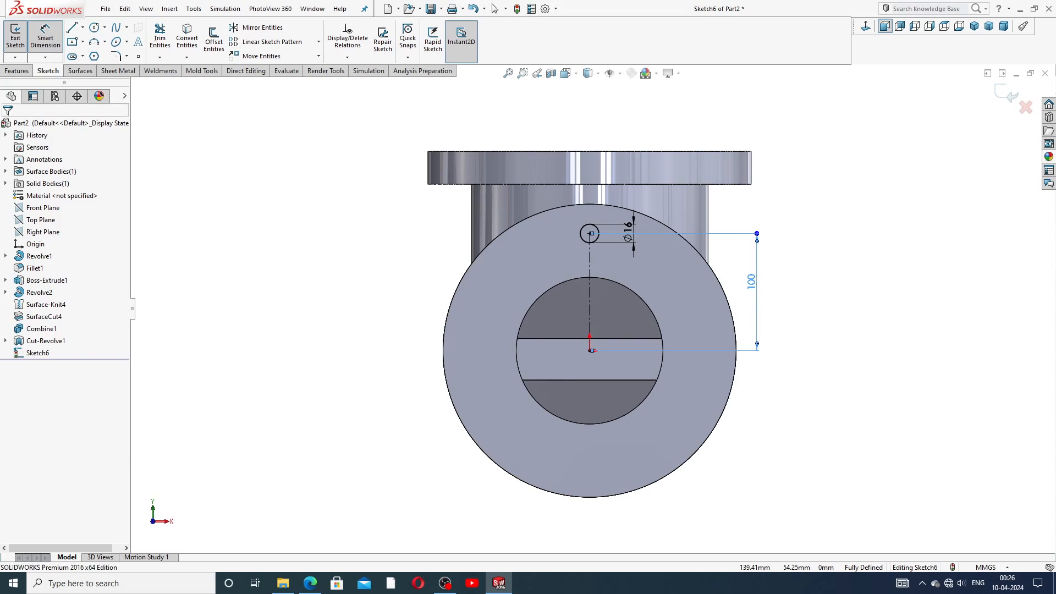
Step: Reposition the 16 mm diameter dimension on the opposite side of the small circle
right_click(806, 206)
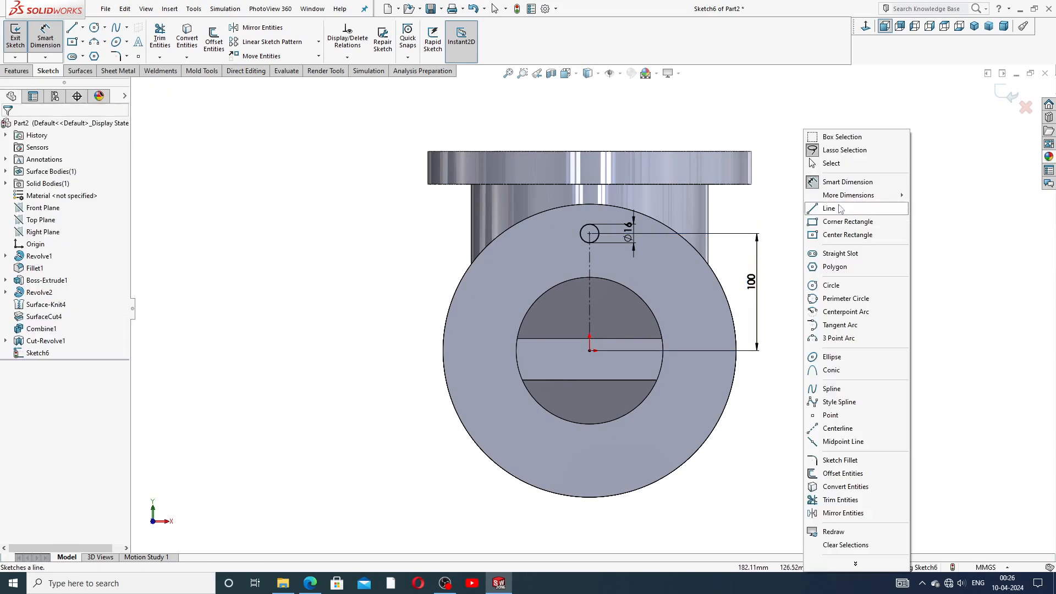
click(845, 165)
drag(627, 230, 556, 238)
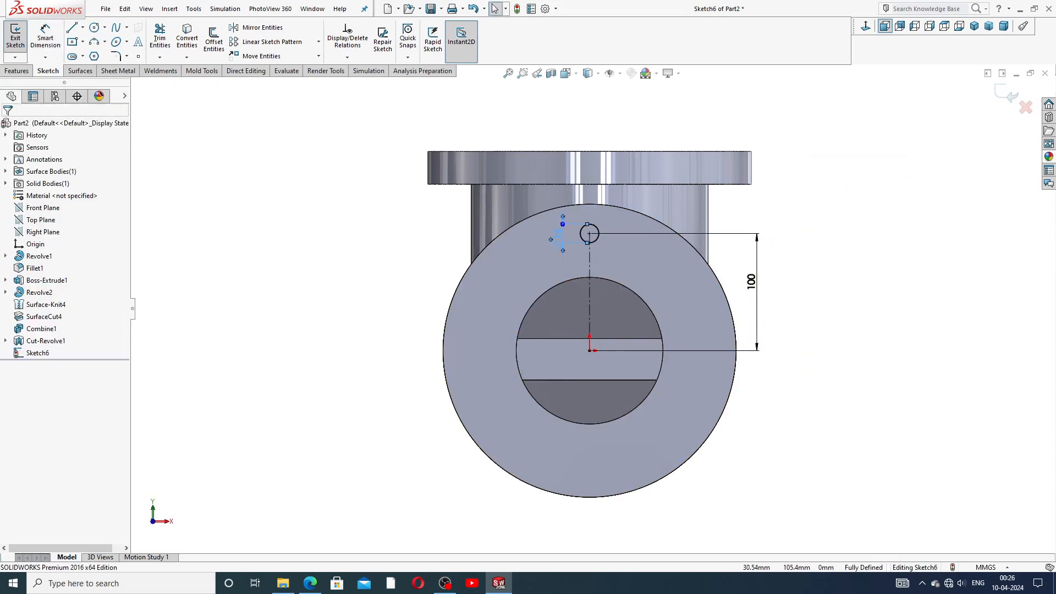
click(798, 202)
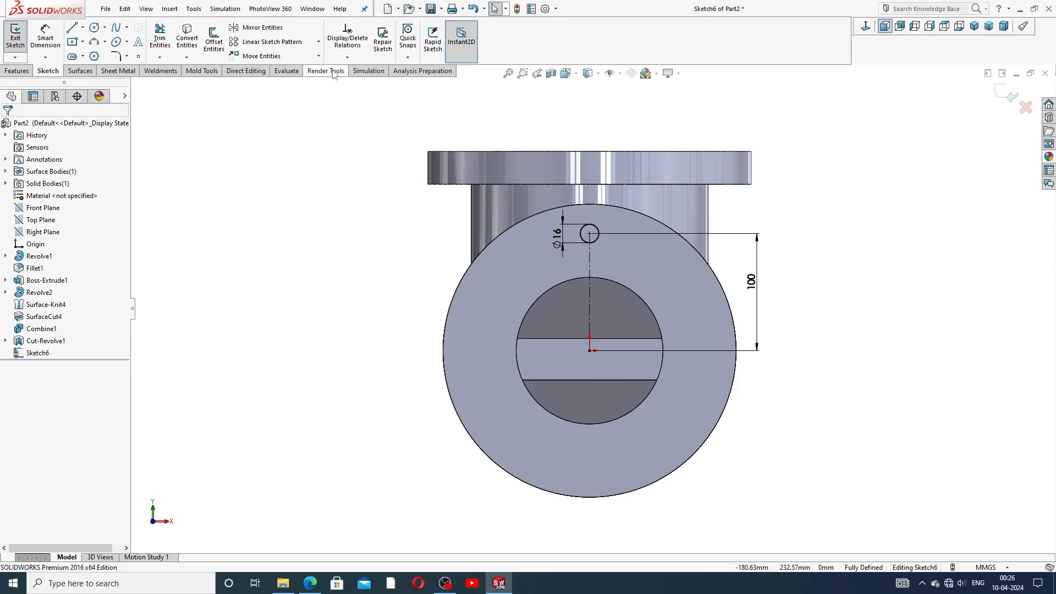
Step: Circular-pattern the 16 mm circle about the origin into 4 equally spaced instances over 360 degrees
click(590, 351)
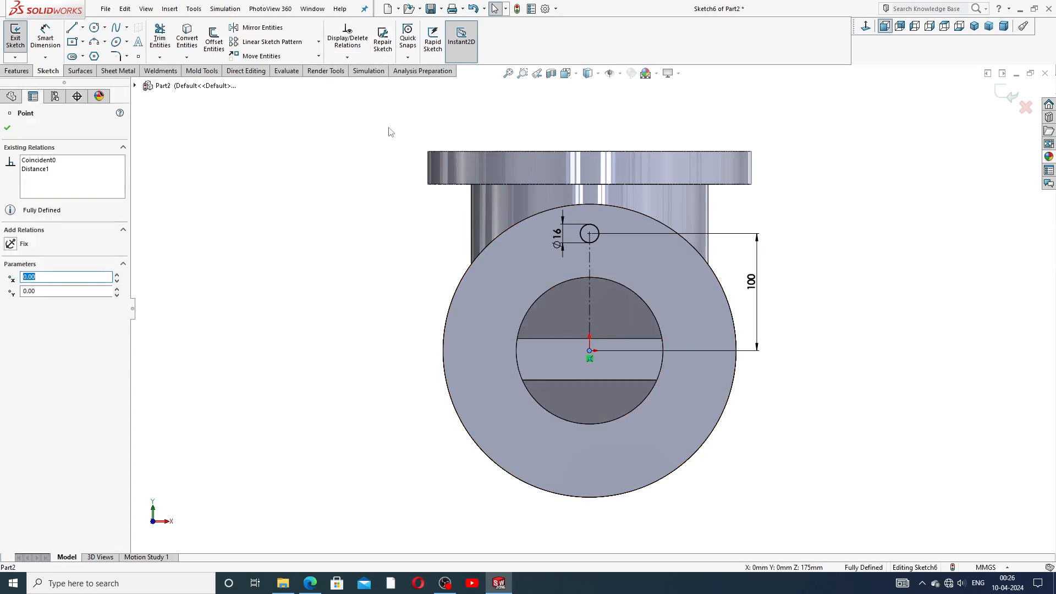
click(318, 42)
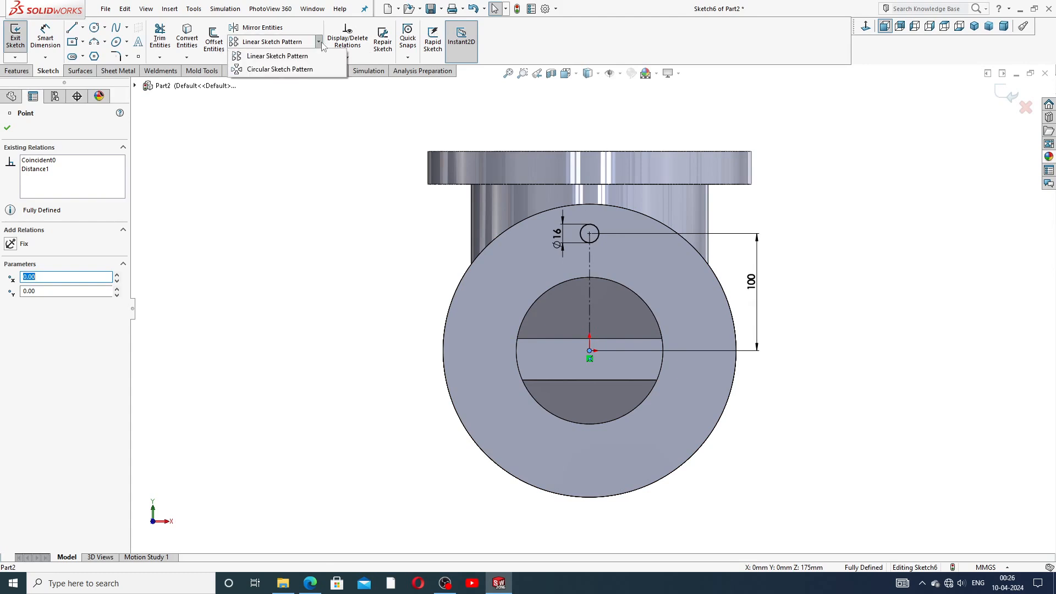
click(291, 69)
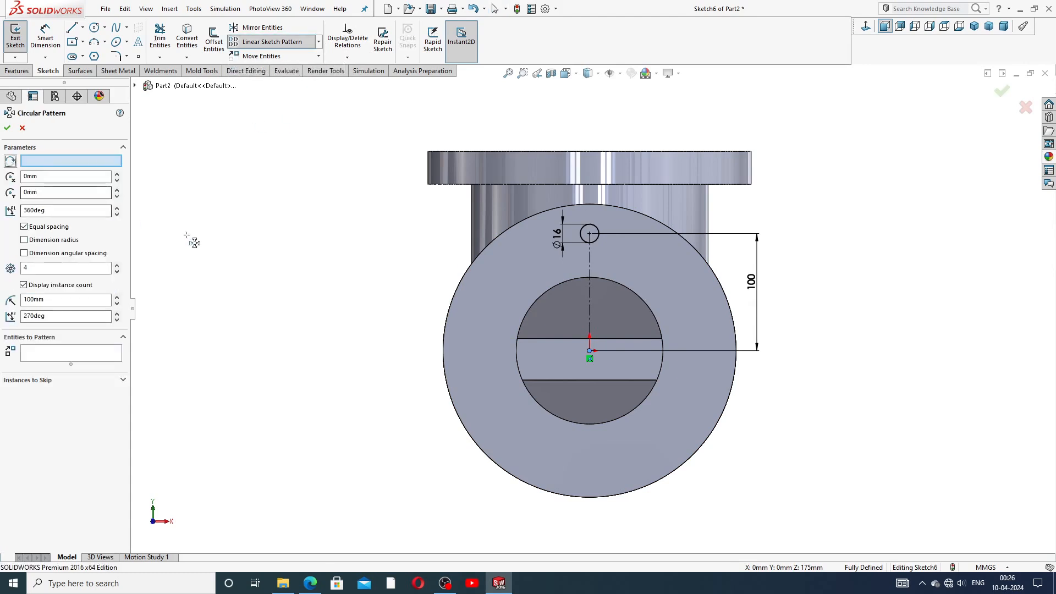
click(71, 160)
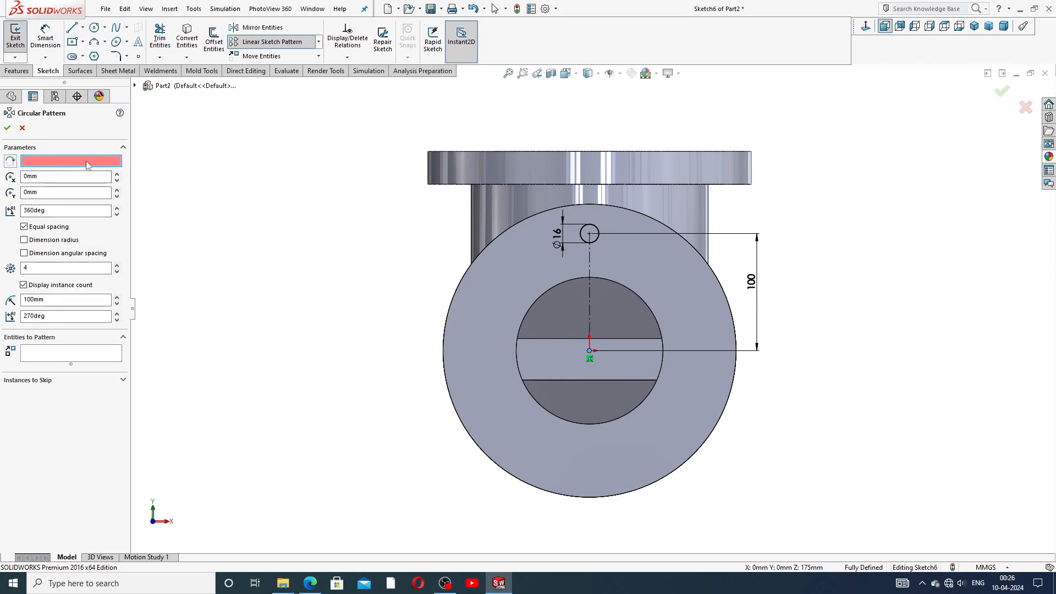
click(589, 352)
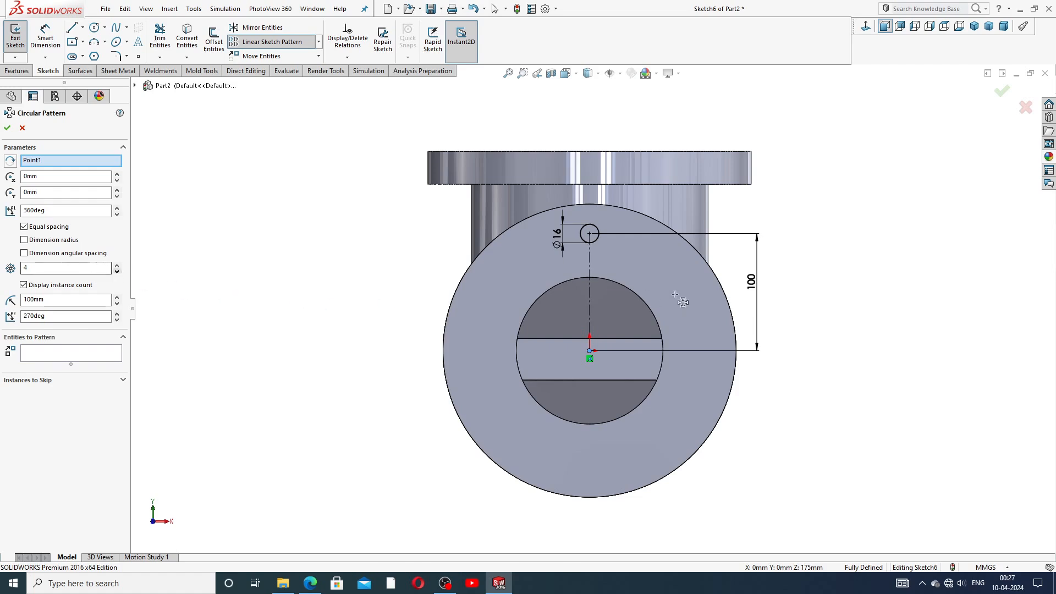
click(107, 353)
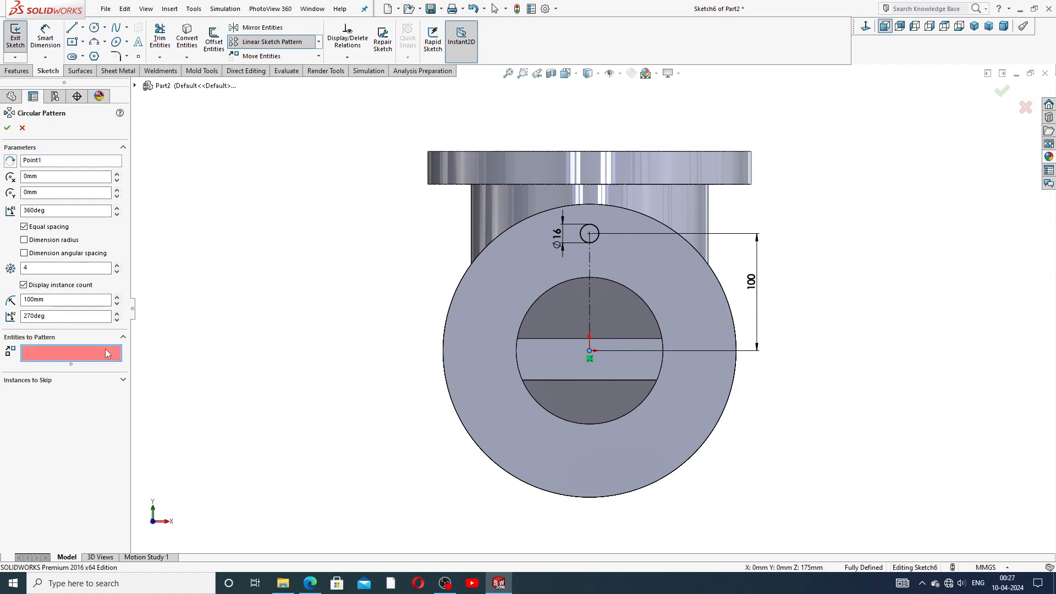
click(586, 242)
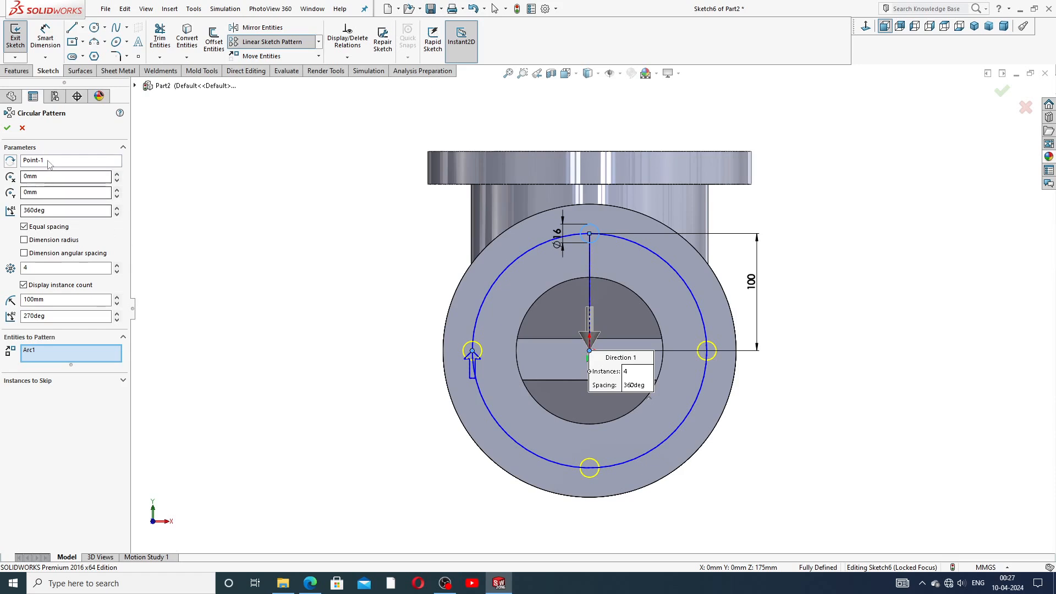
click(8, 128)
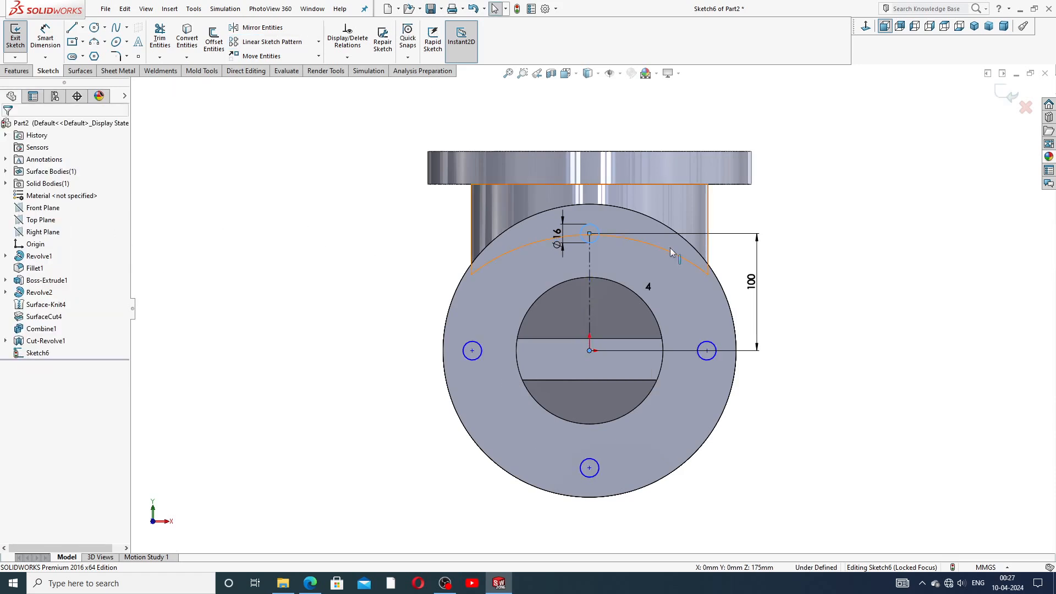
click(924, 248)
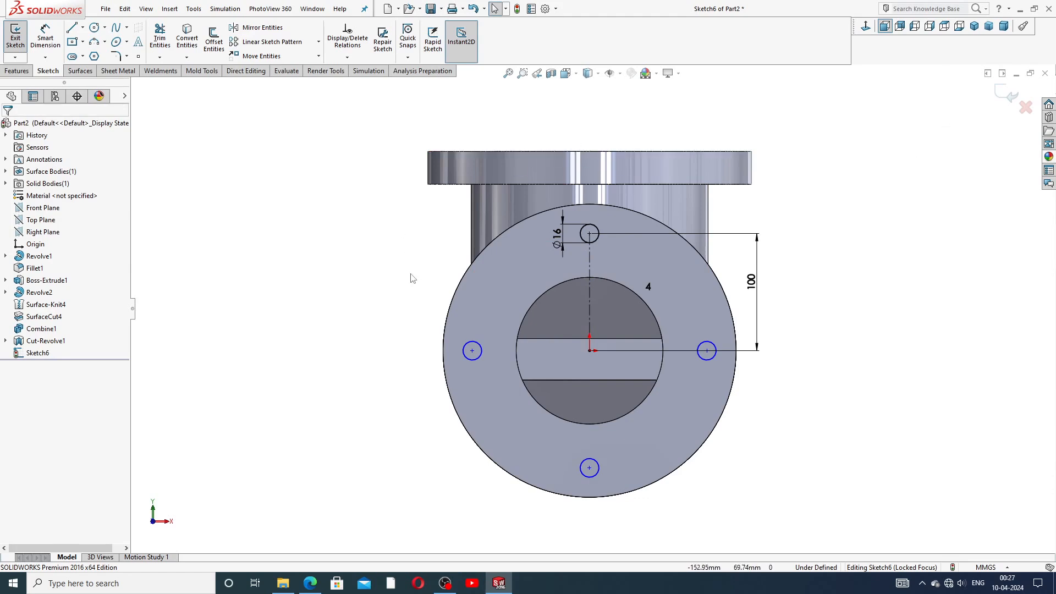
Step: Cut-extrude the four bolt-hole circles through the end flange, up to the flange's back face
key(ctrl+7)
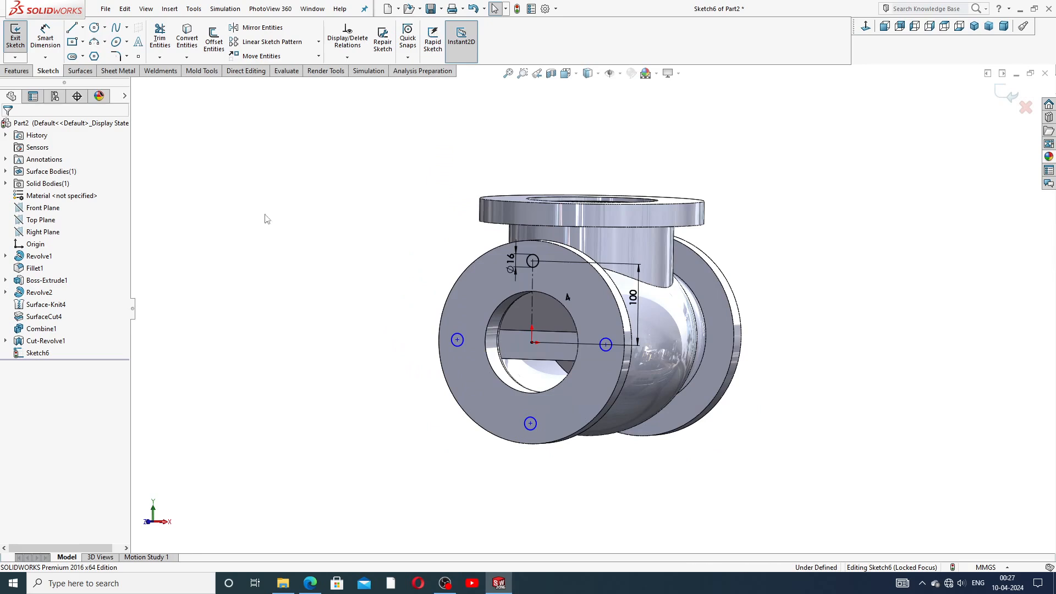
click(16, 70)
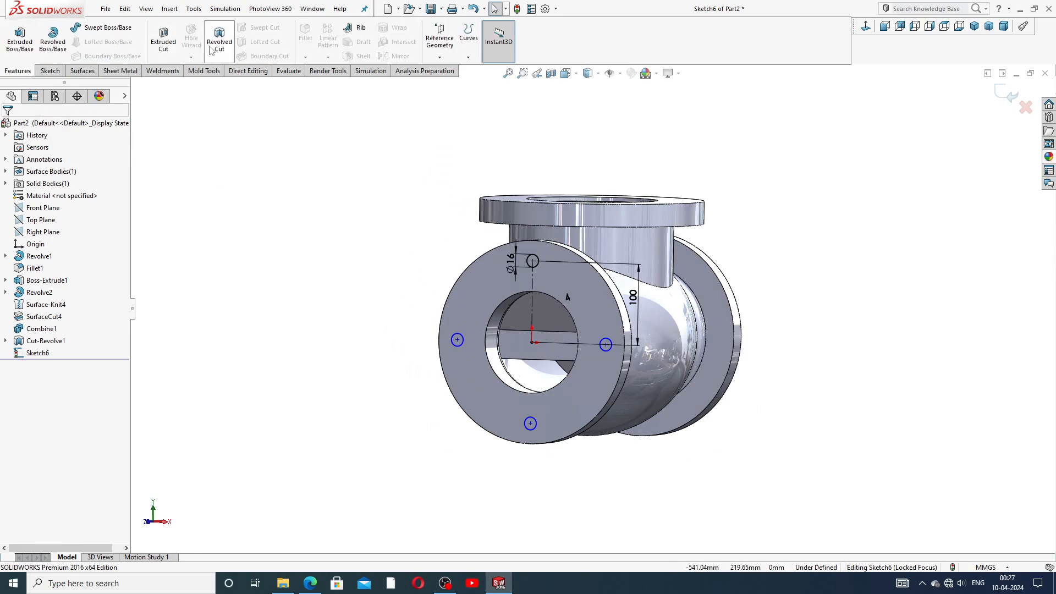
click(164, 38)
middle_drag(297, 225, 154, 200)
click(59, 194)
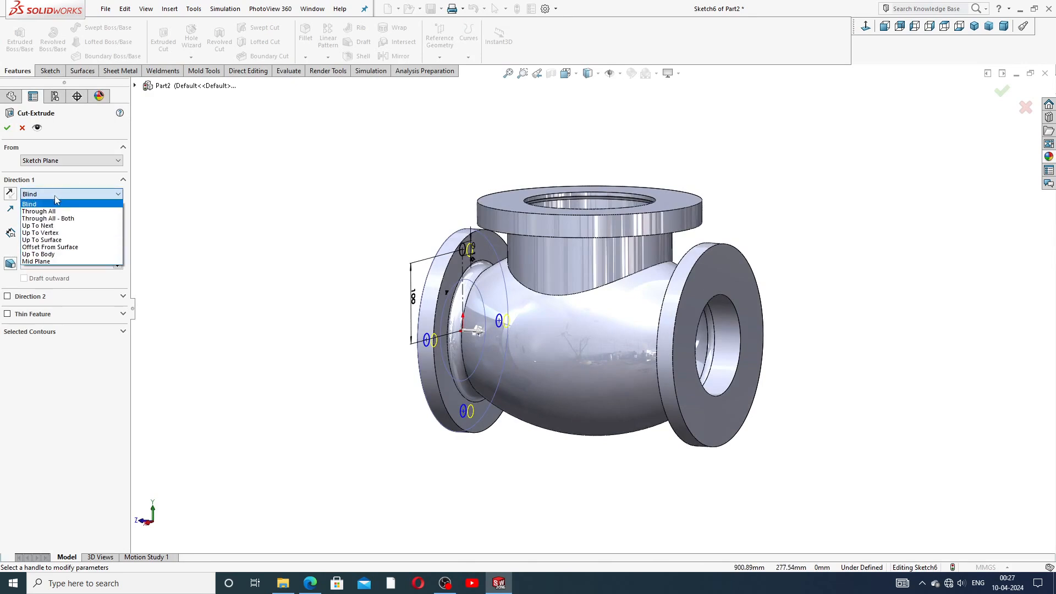
click(55, 242)
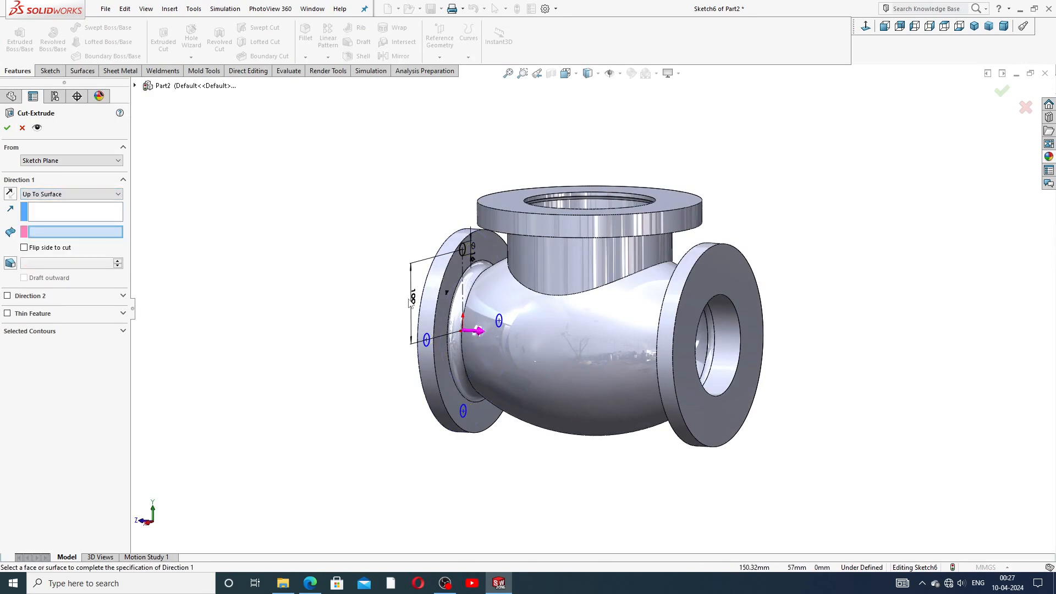
click(458, 285)
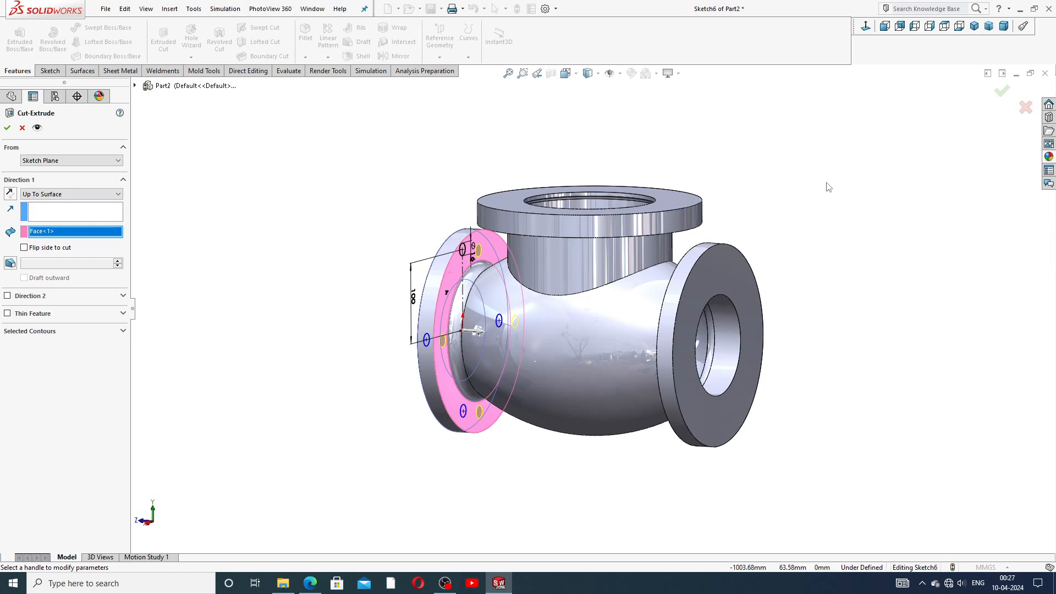
click(8, 128)
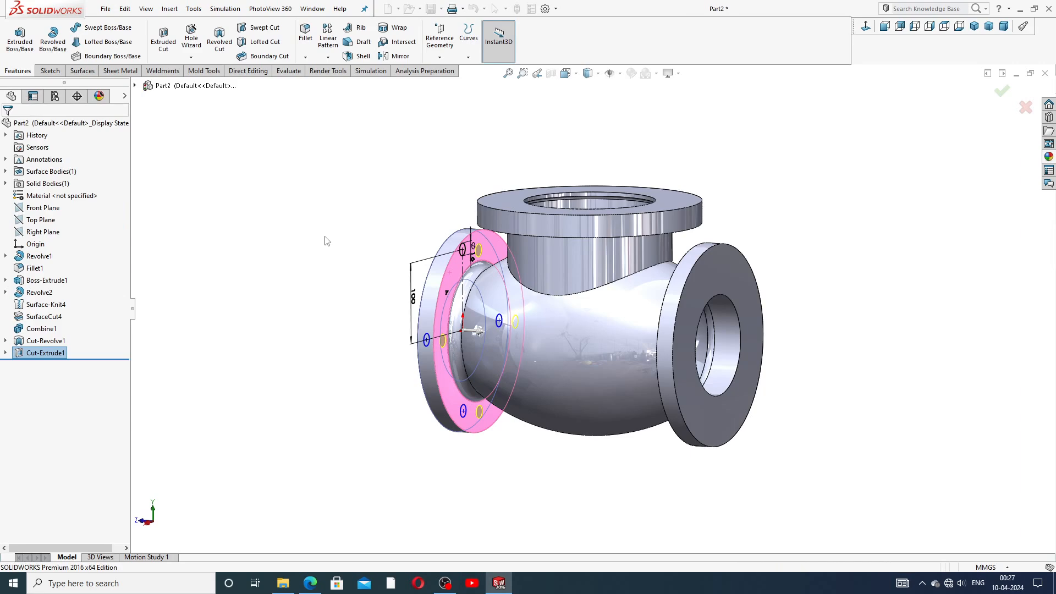
click(325, 237)
middle_drag(357, 272, 429, 219)
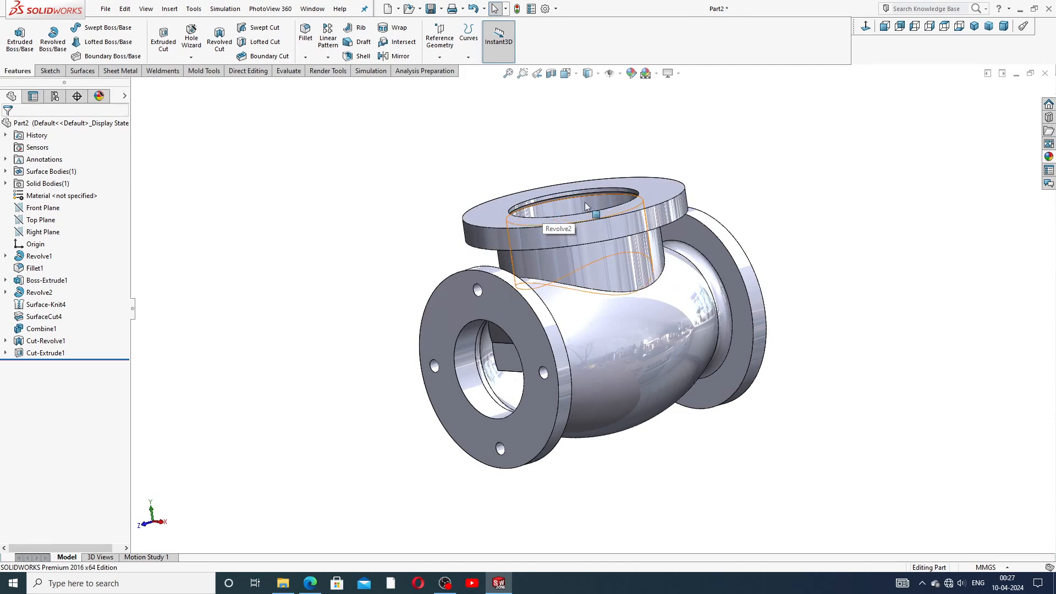
middle_drag(372, 237, 318, 226)
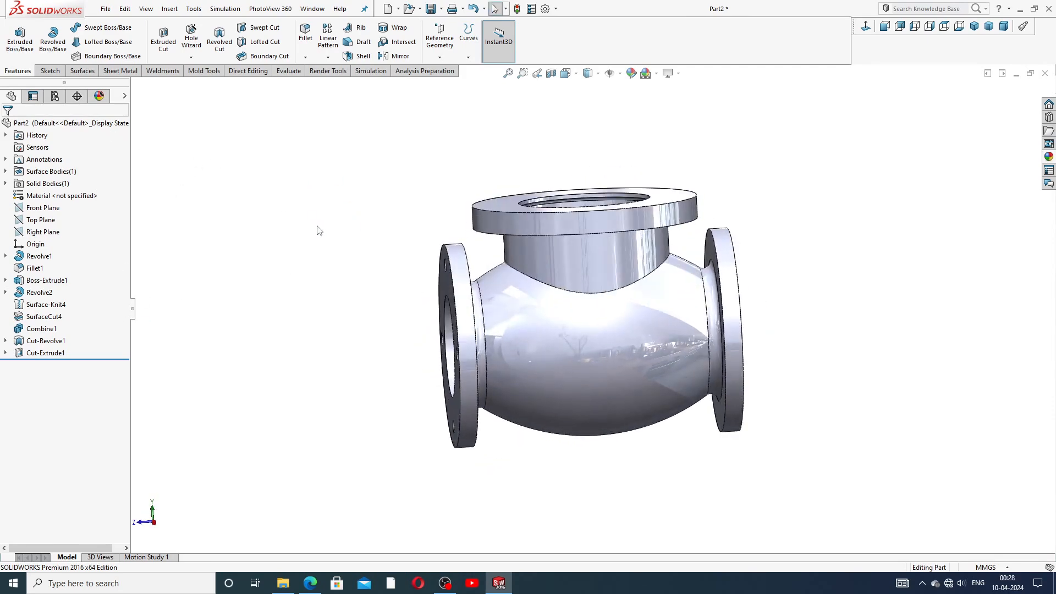
Step: Start another extruded cut from the same bolt-hole sketch, beginning at the outer face of the opposite end flange
click(6, 353)
click(46, 366)
mouse_move(259, 307)
middle_down()
mouse_move(282, 278)
mouse_move(229, 241)
middle_up()
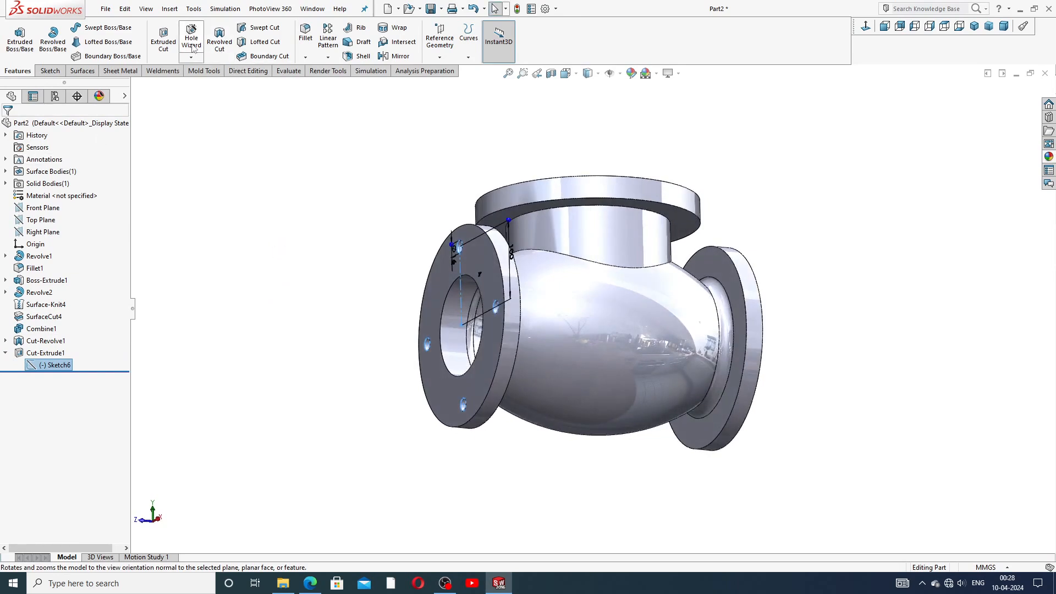
click(163, 39)
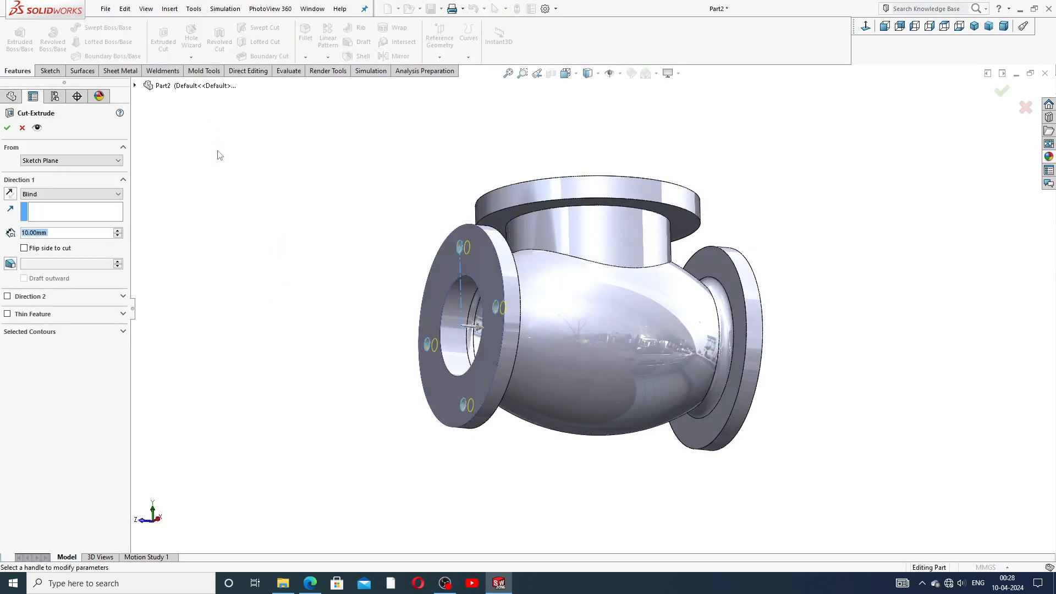
click(69, 161)
click(60, 177)
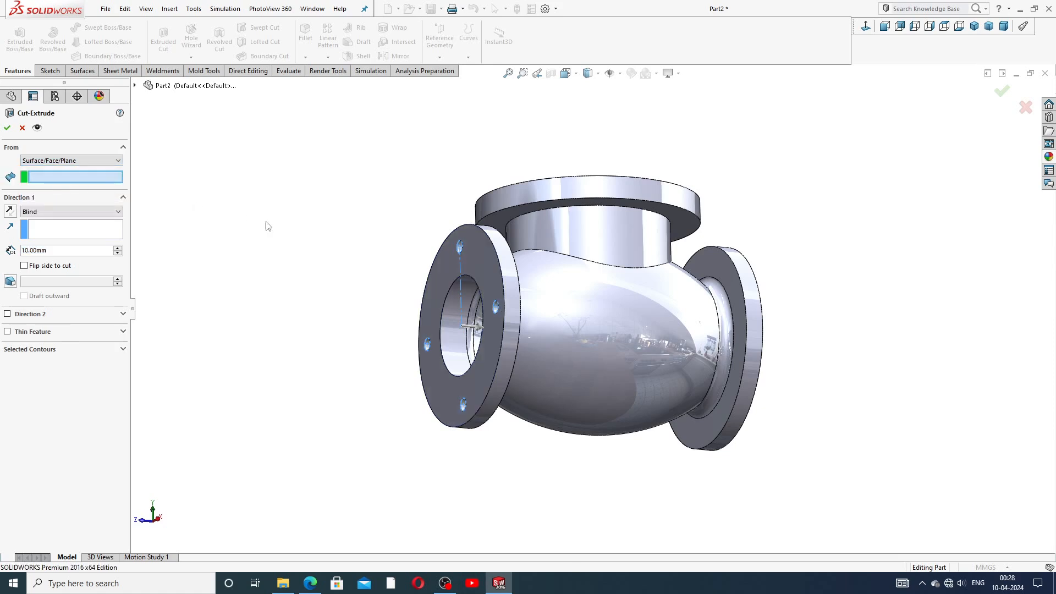
middle_drag(270, 226, 199, 210)
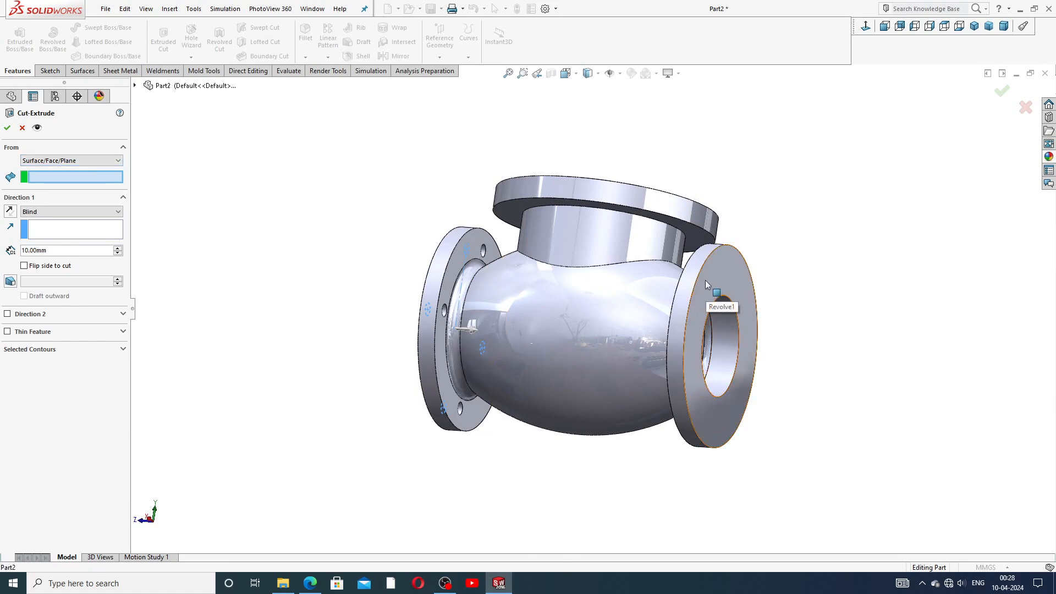
click(715, 291)
middle_drag(718, 293, 786, 338)
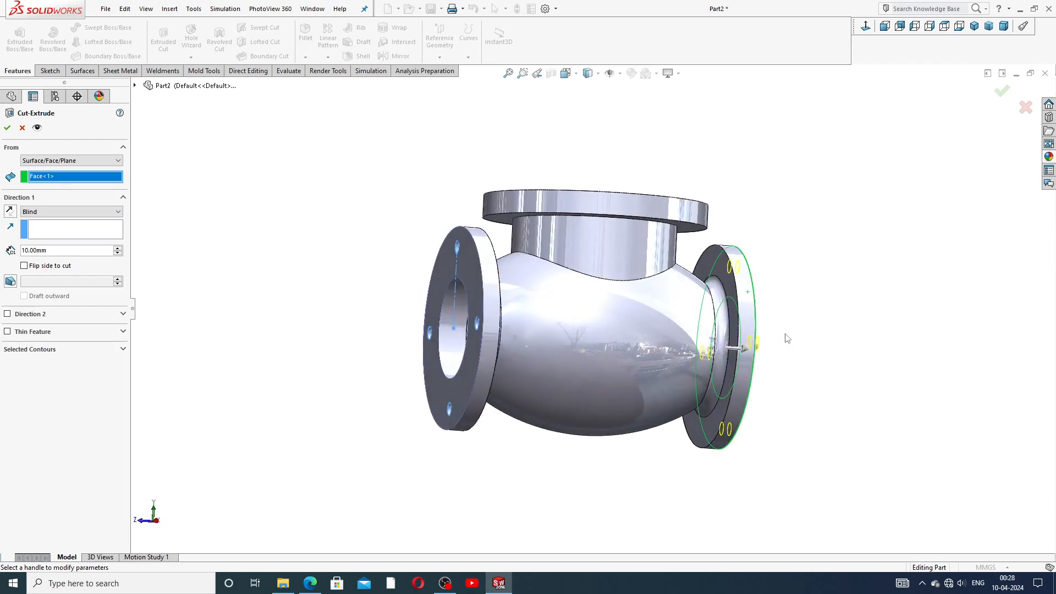
Step: End the cut Up To Surface at the opposite flange's back face and create the bolt holes
click(61, 212)
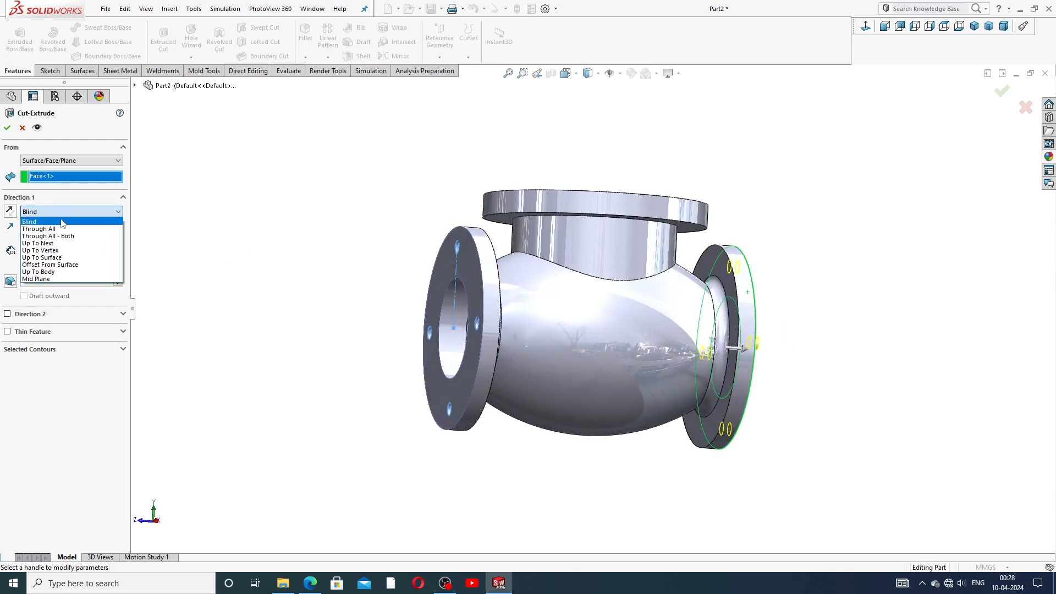
click(54, 257)
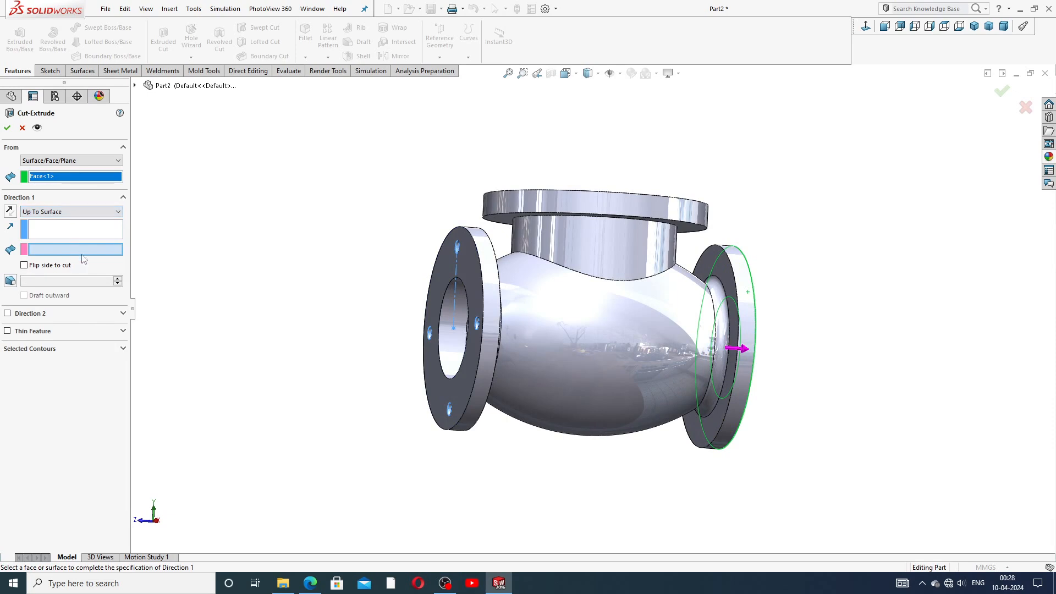
click(724, 271)
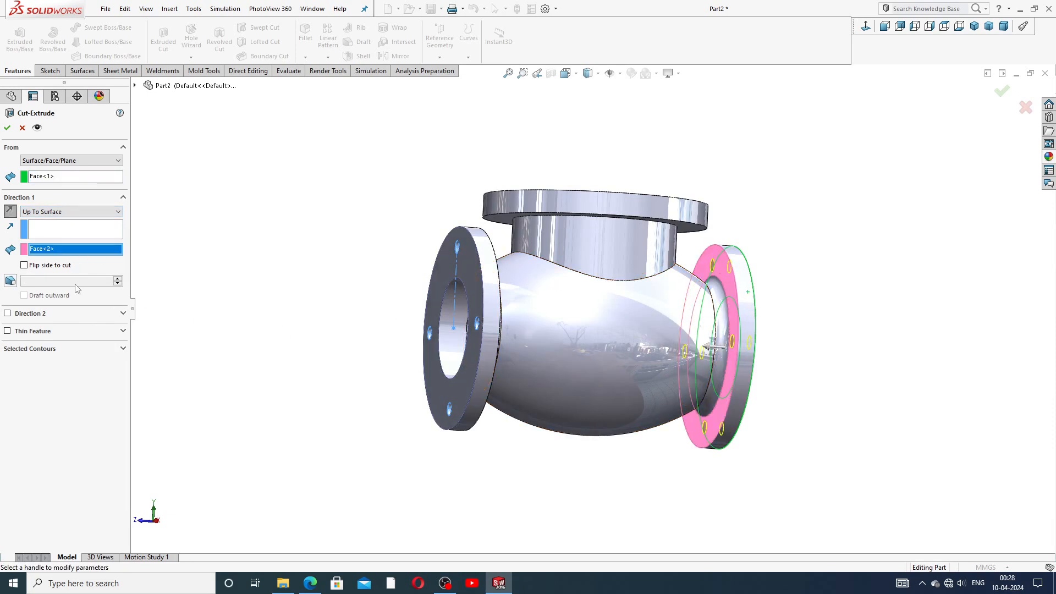
click(7, 127)
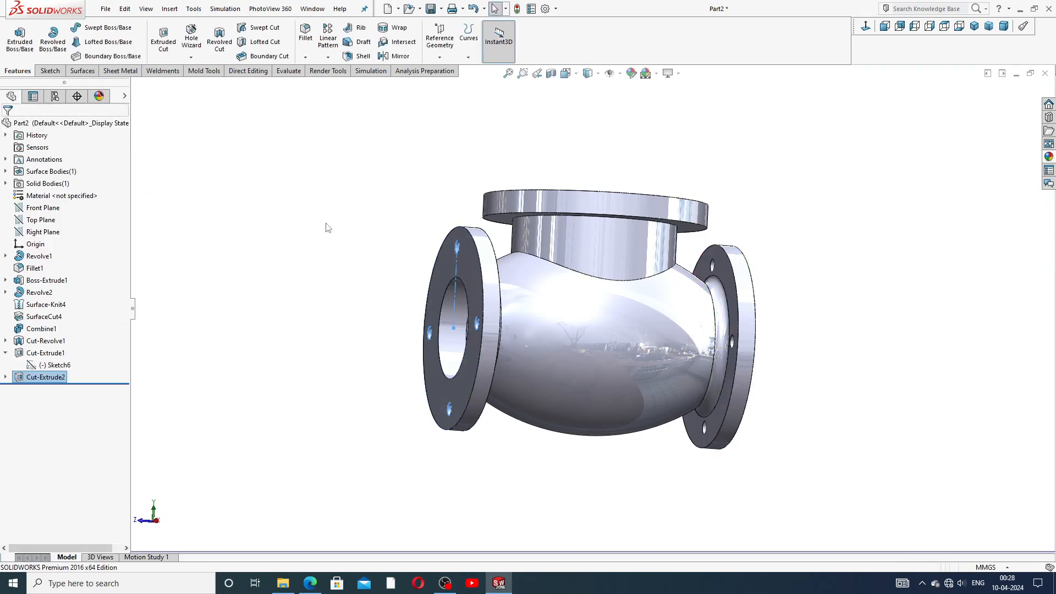
click(353, 250)
middle_drag(369, 277, 434, 291)
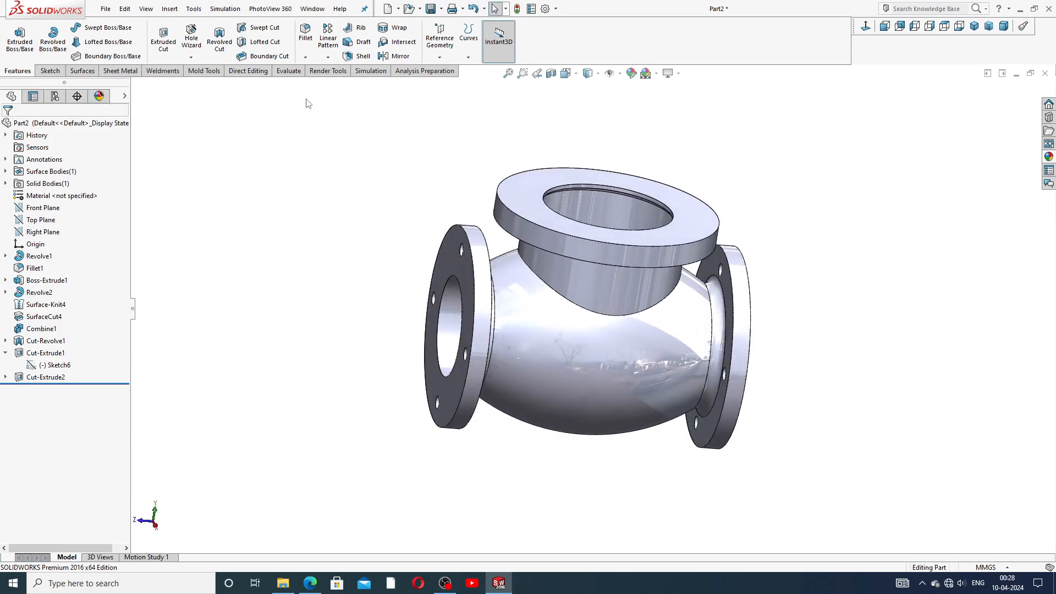
Step: Fillet the edge where the vertical neck meets the rounded body with a 20 mm radius
click(306, 35)
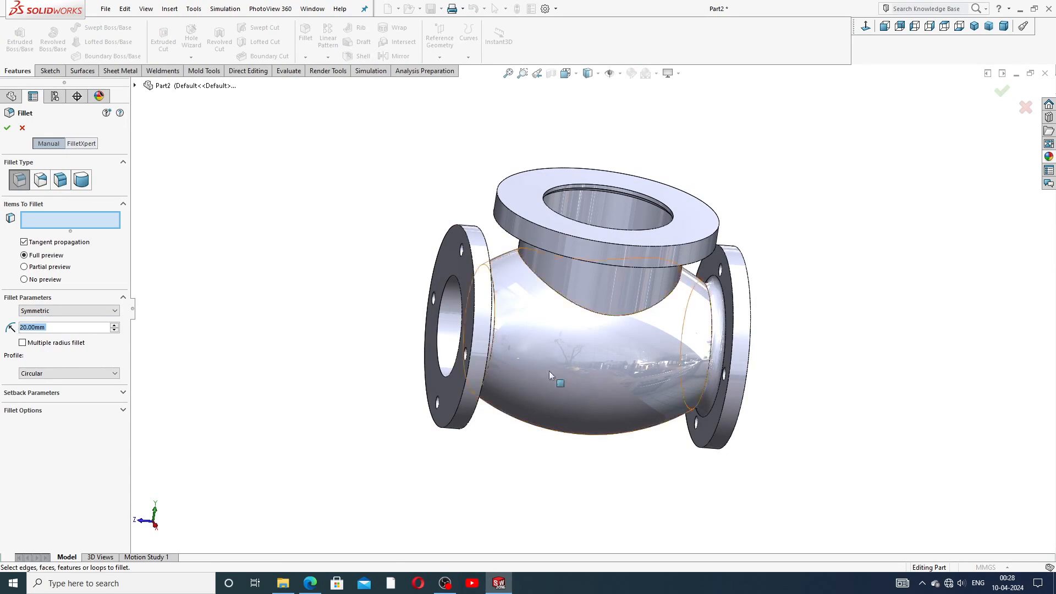
click(600, 318)
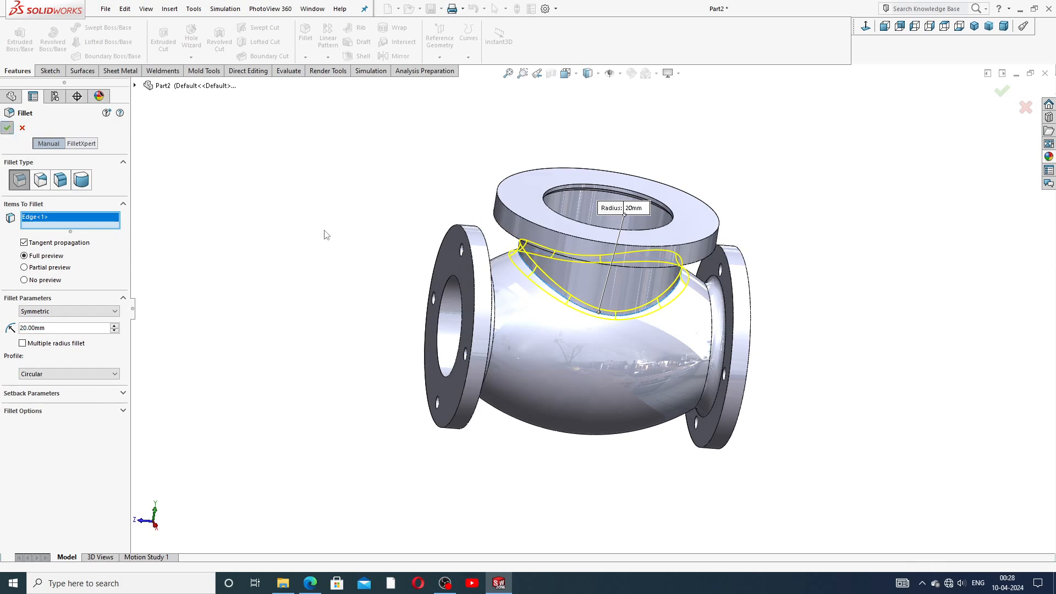
key(Return)
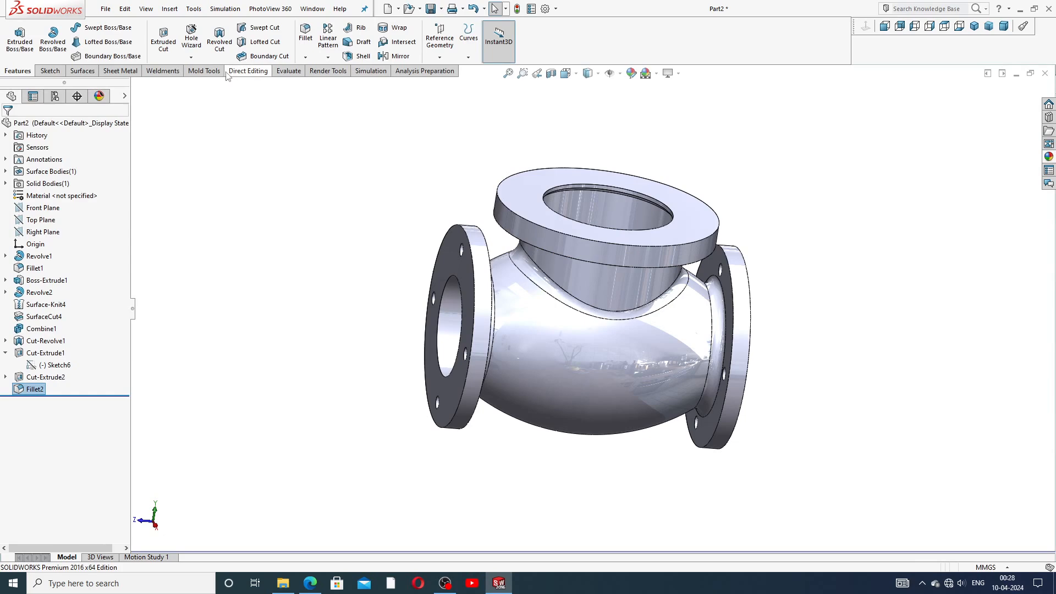
Step: Fillet the edge between the vertical neck and the underside of the top flange with a 5 mm radius
click(306, 34)
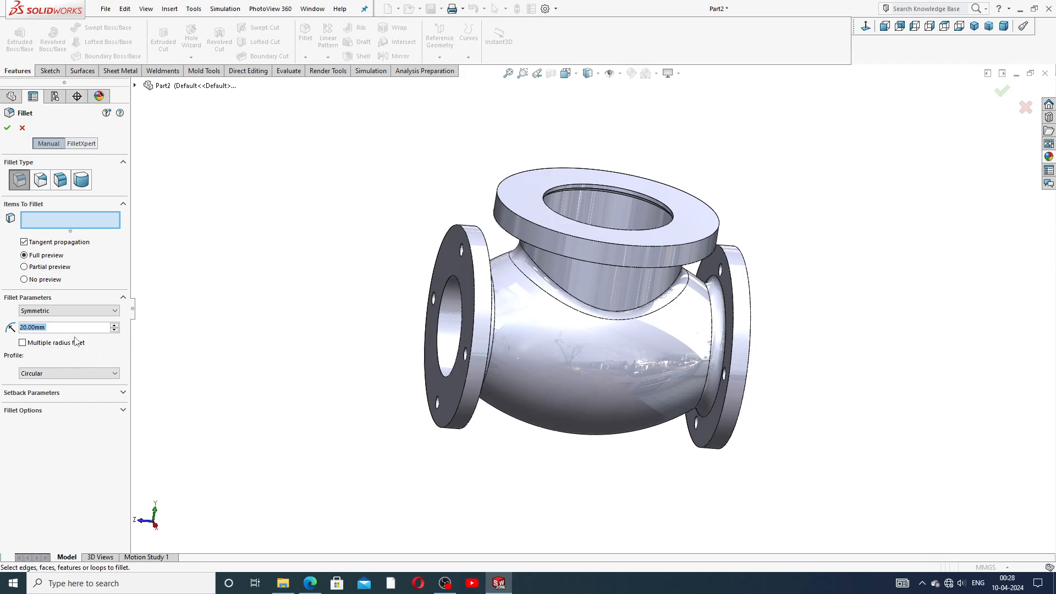
text(5)
key(Return)
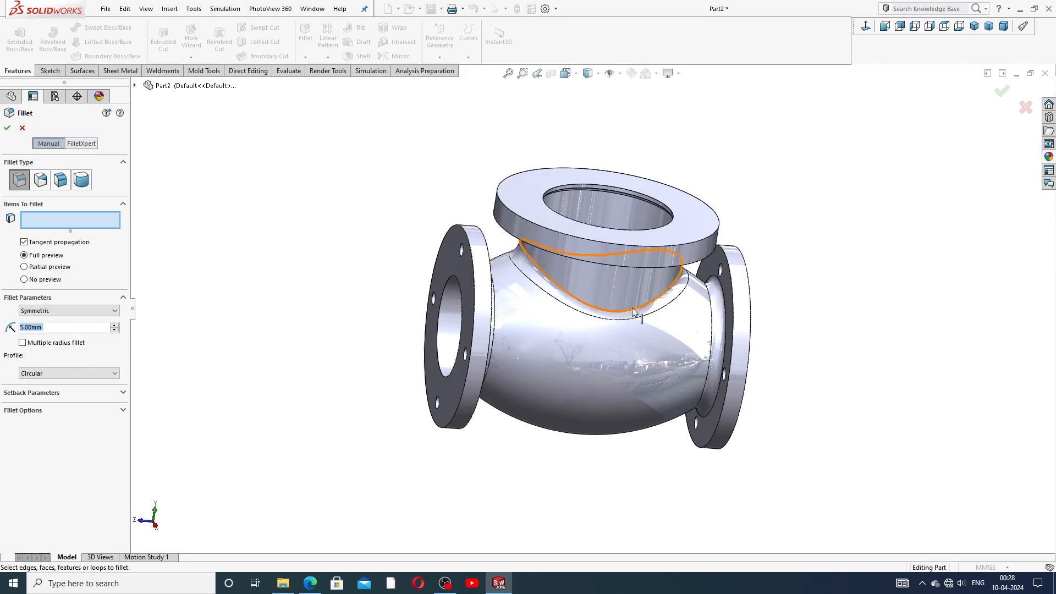
middle_drag(632, 292, 630, 209)
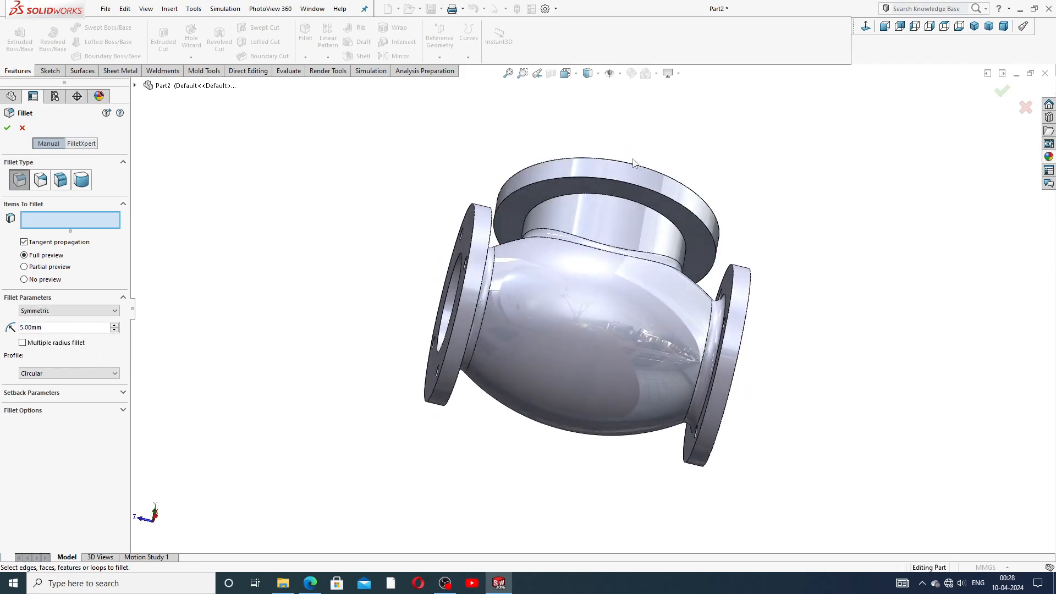
click(629, 201)
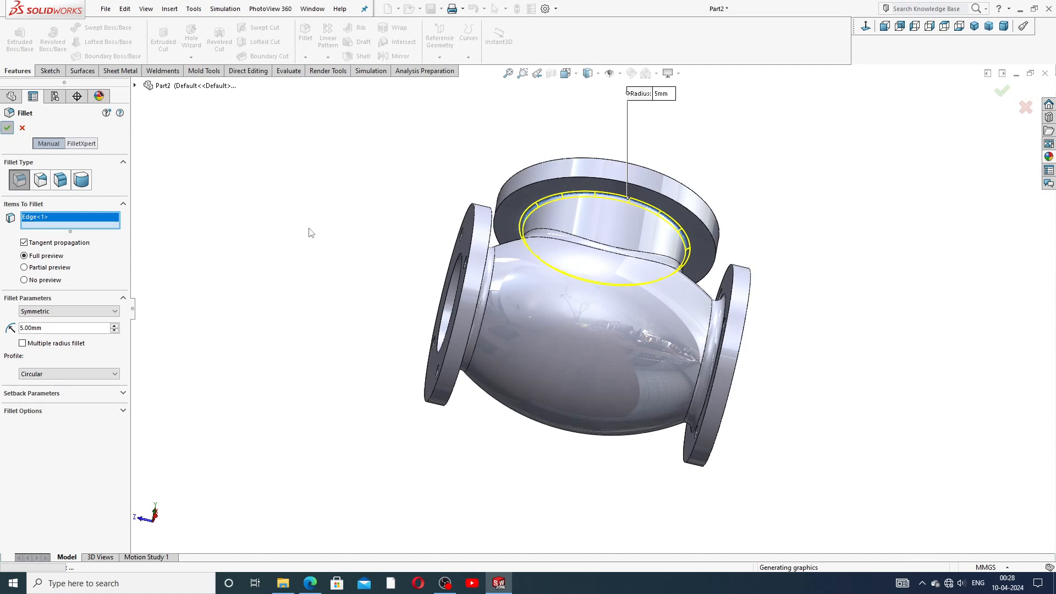
key(Return)
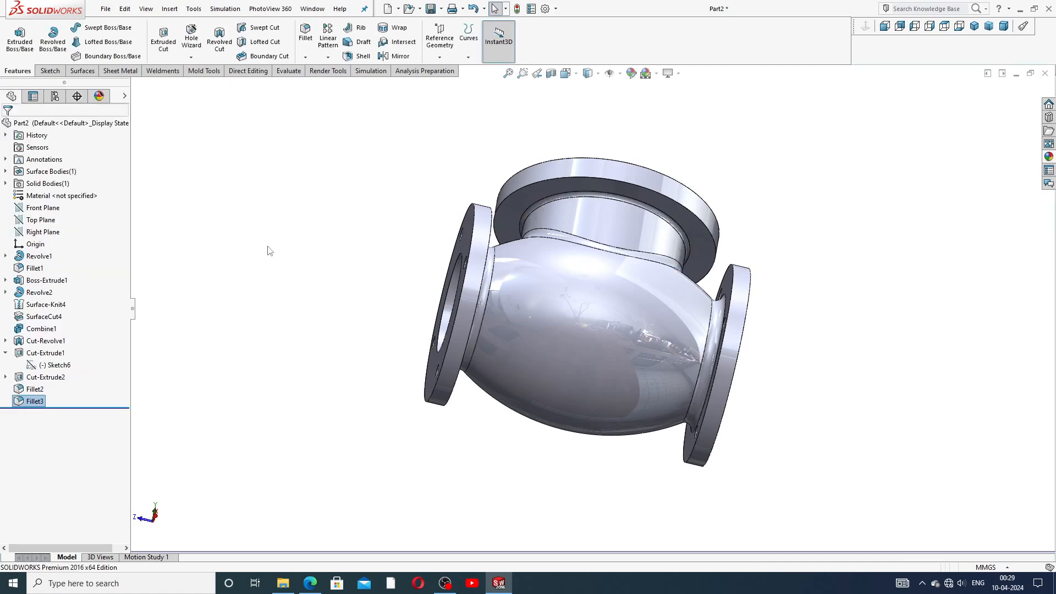
click(269, 250)
middle_drag(347, 278, 323, 386)
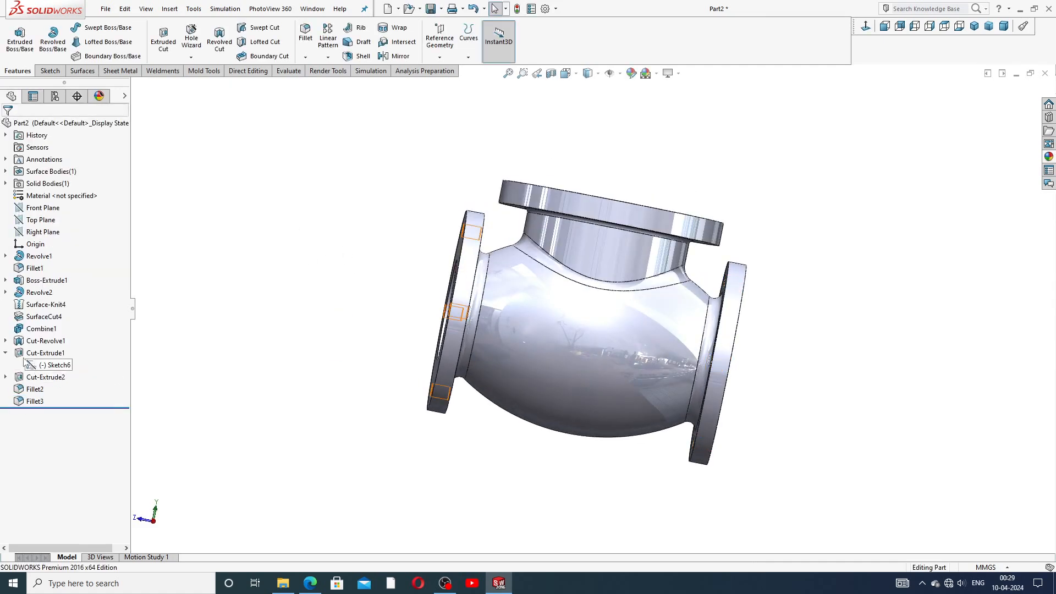
click(6, 352)
middle_drag(347, 241, 349, 302)
scroll(647, 249, down, 2)
scroll(542, 276, up, 2)
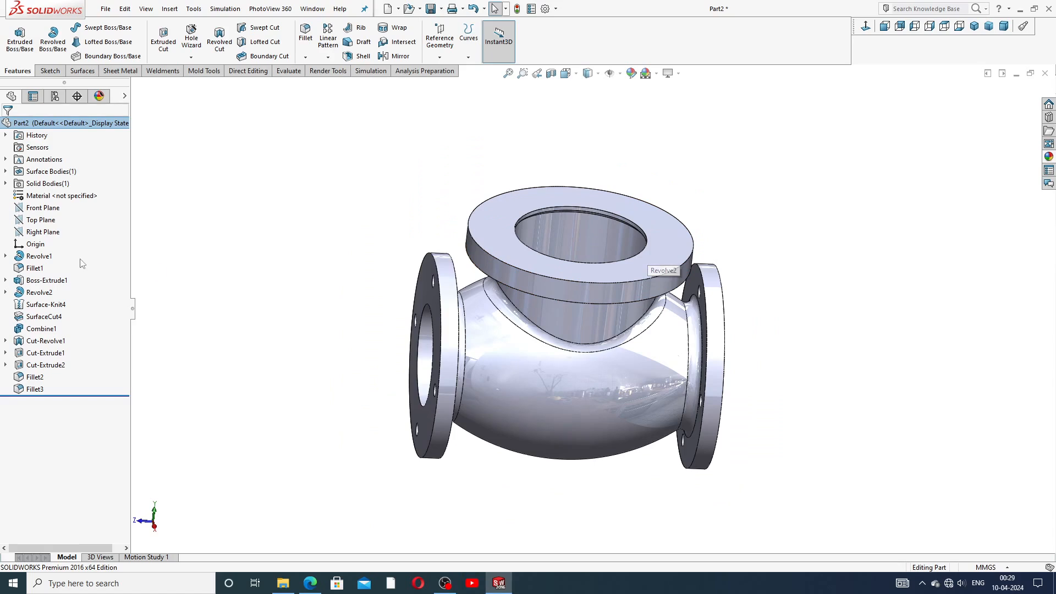
click(42, 232)
click(48, 222)
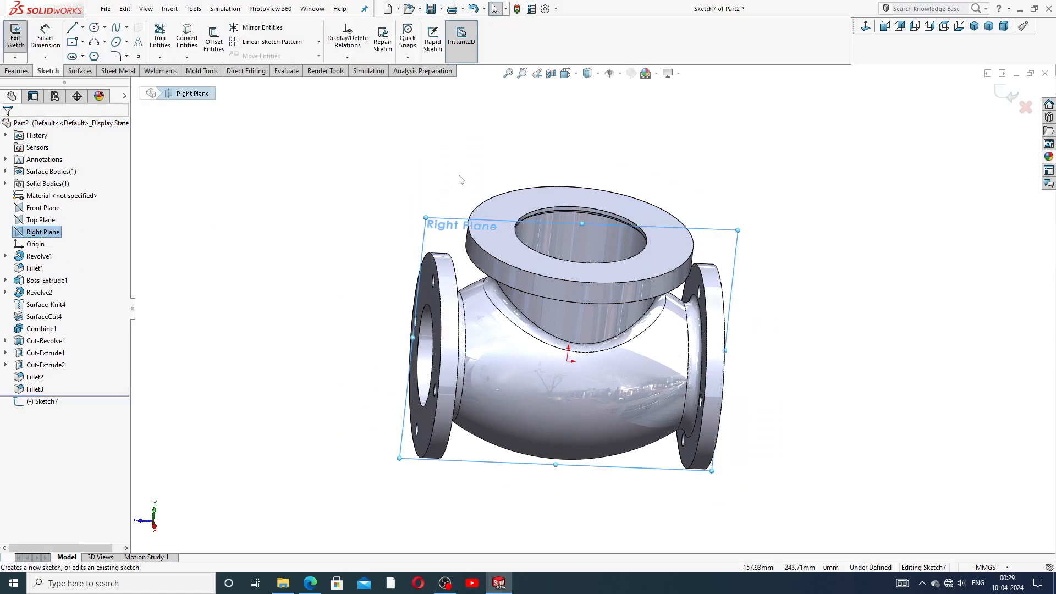
click(1007, 97)
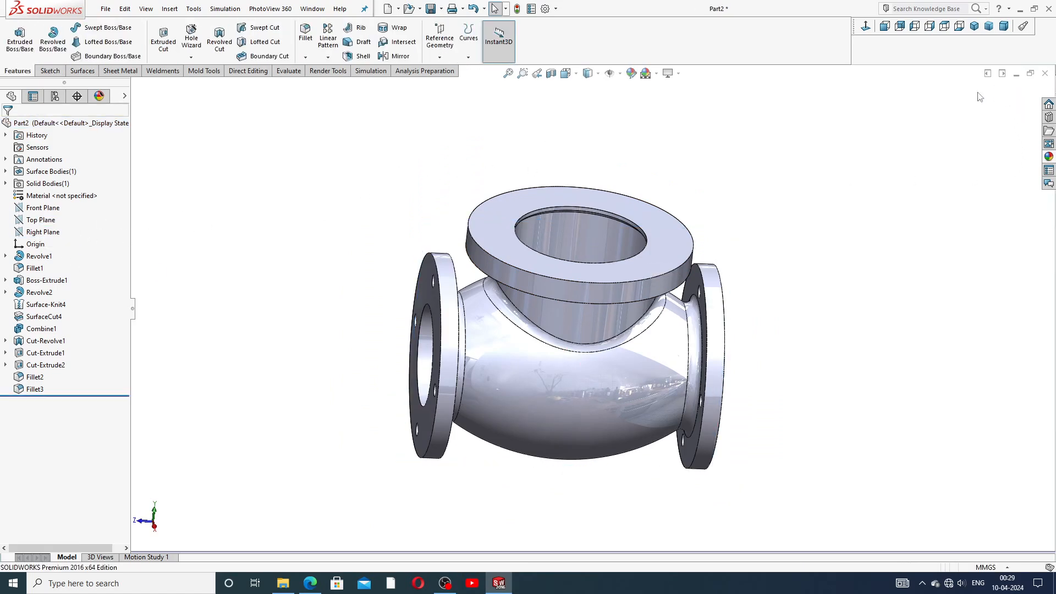
Step: Apply a section view through the Right Plane to expose the valve's internal web and seat
click(43, 232)
click(550, 74)
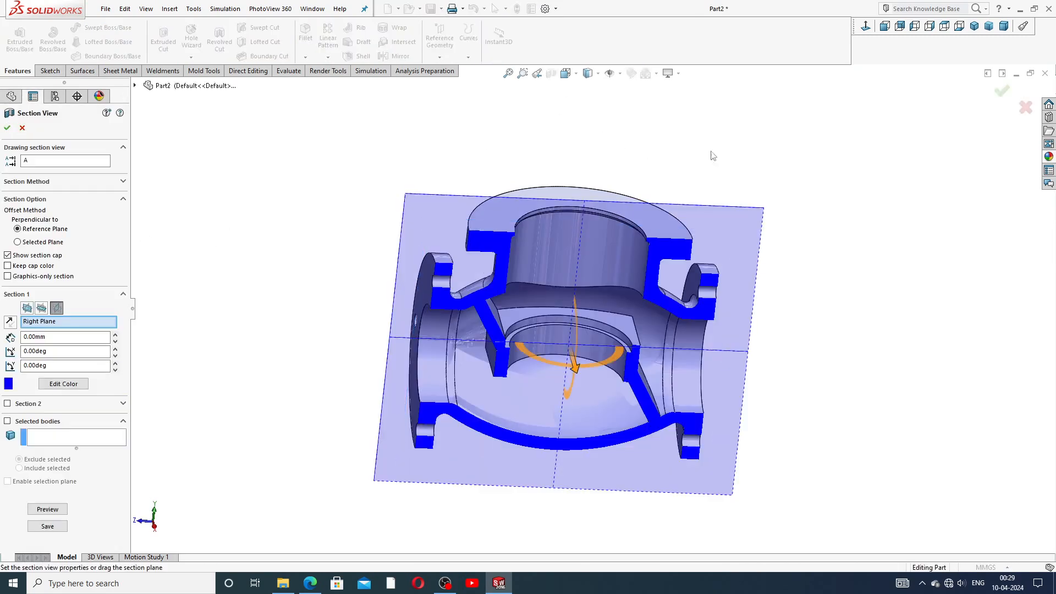
click(1000, 93)
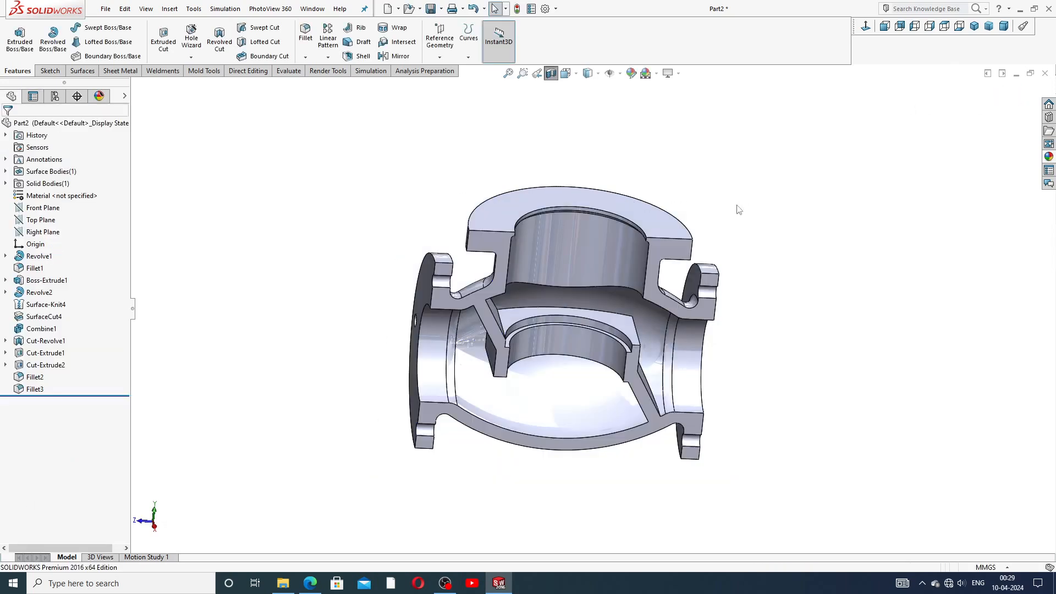
middle_drag(738, 209, 714, 247)
scroll(526, 349, down, 2)
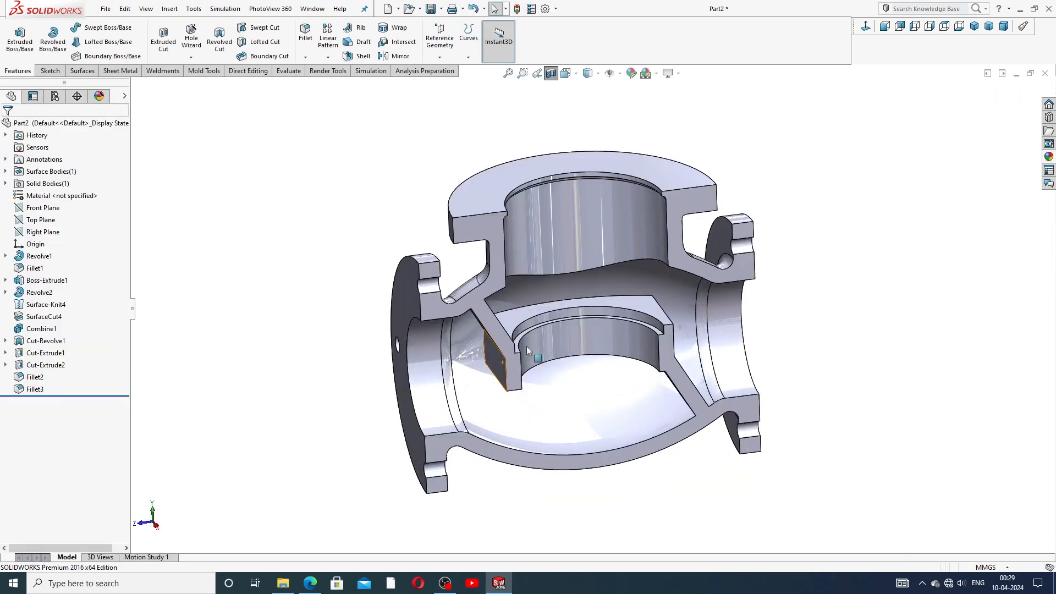
scroll(546, 324, down, 2)
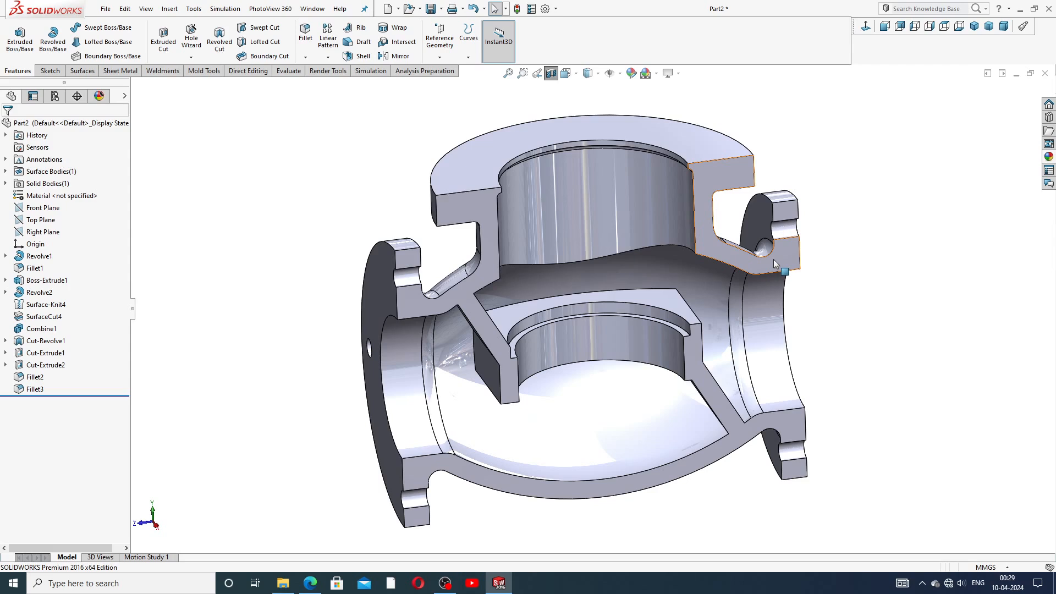
middle_drag(633, 291, 617, 263)
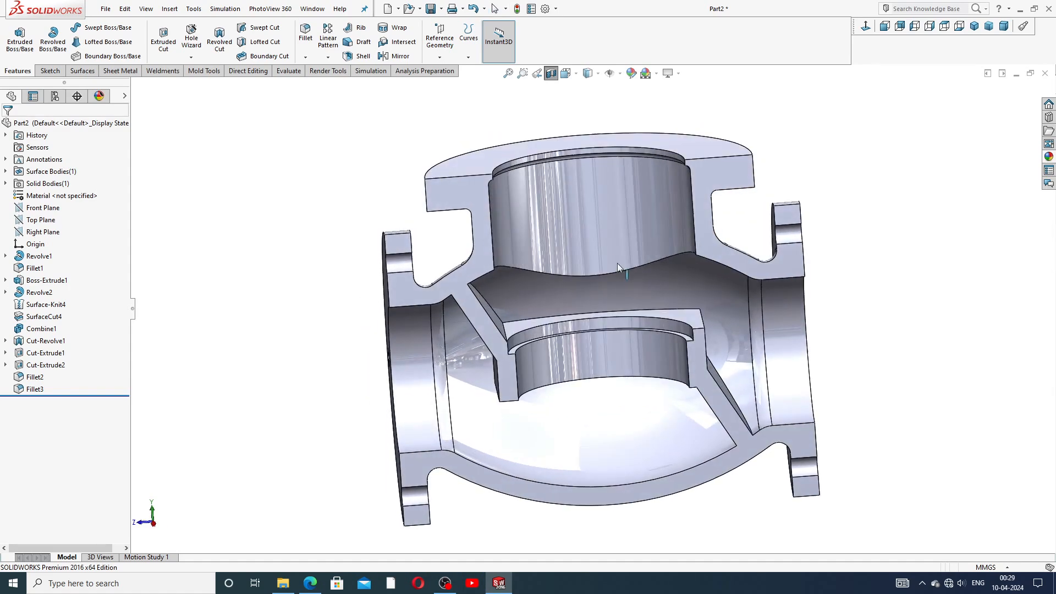
Step: Fillet the internal edge where the vertical neck's bore meets the body cavity with a 20 mm radius
click(300, 39)
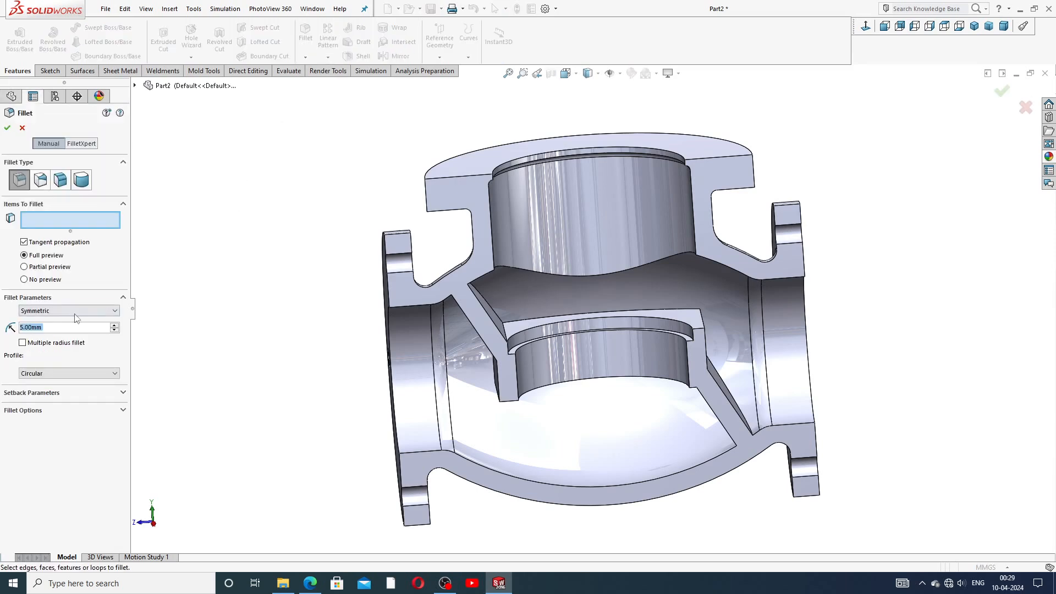
text(20)
key(Return)
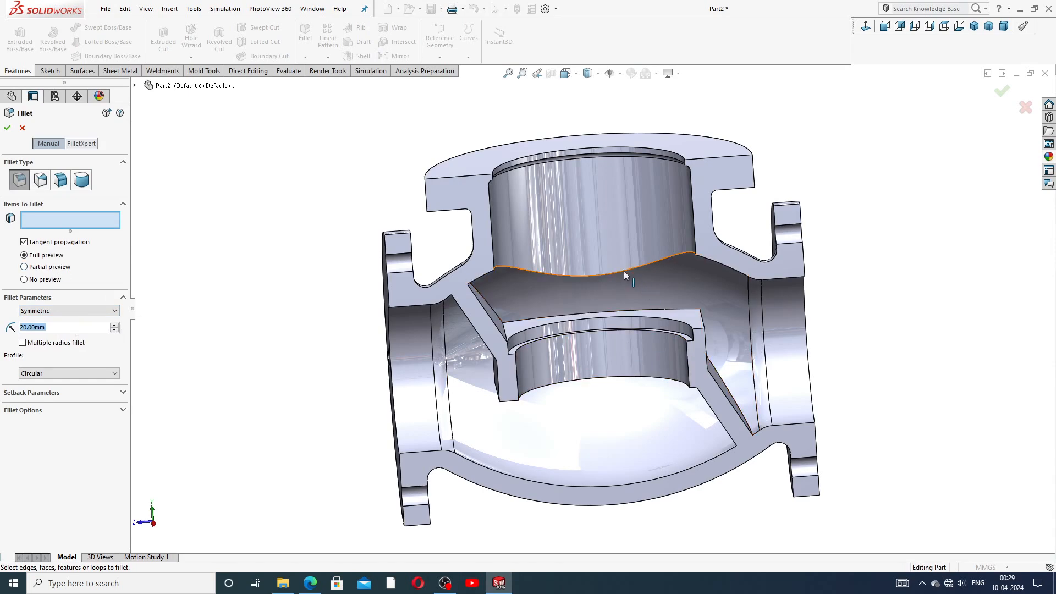
middle_drag(629, 337, 608, 290)
click(607, 278)
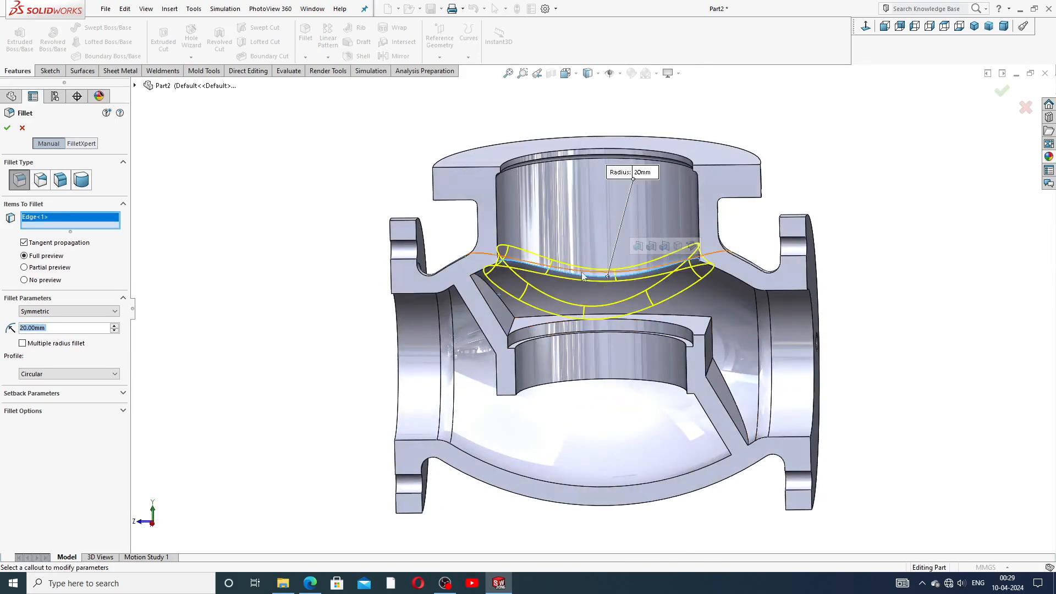
click(7, 127)
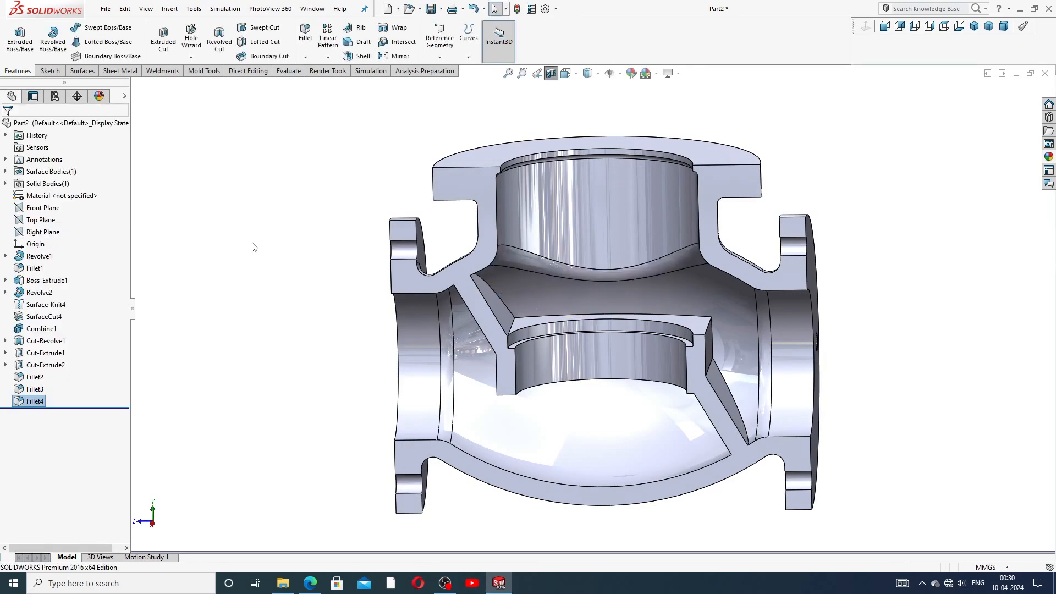
middle_drag(566, 328, 607, 348)
click(863, 165)
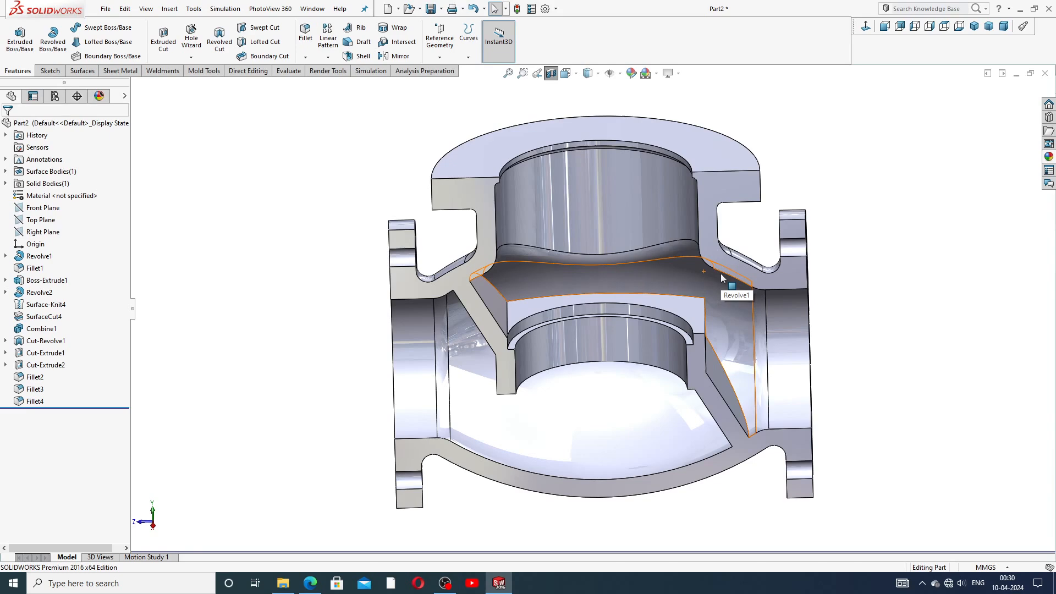
Step: Set up a 10 mm fillet on the four edges where the web's upper side meets the cavity wall
click(309, 37)
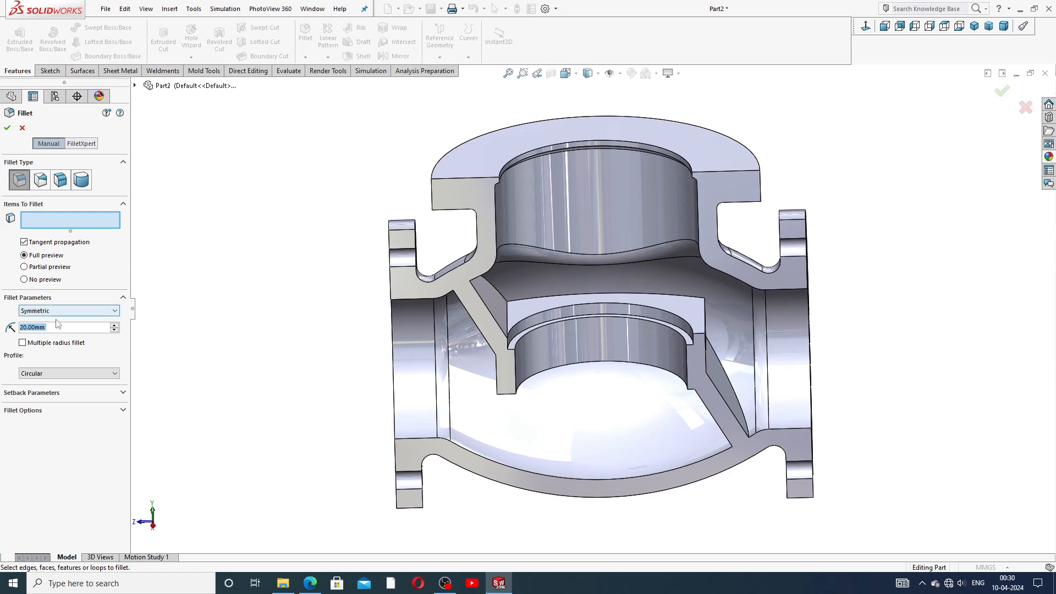
text(10)
key(Return)
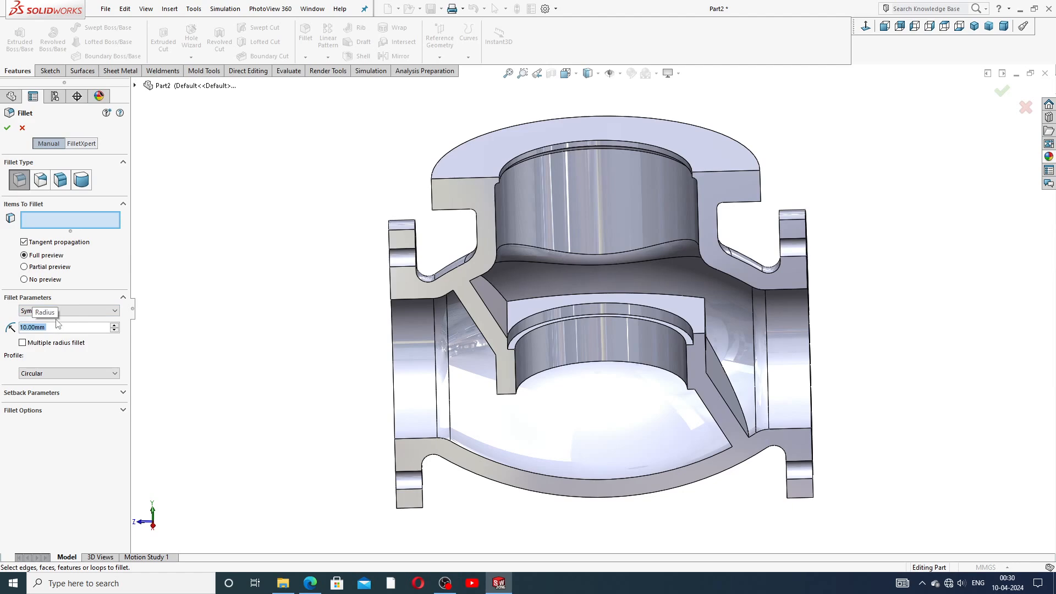
scroll(579, 326, down, 2)
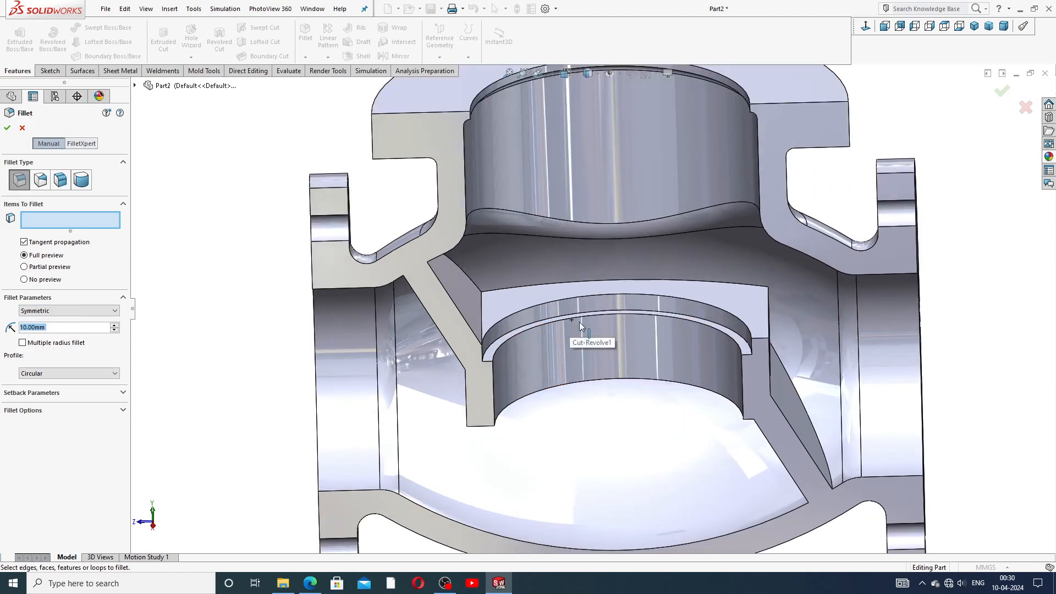
click(472, 286)
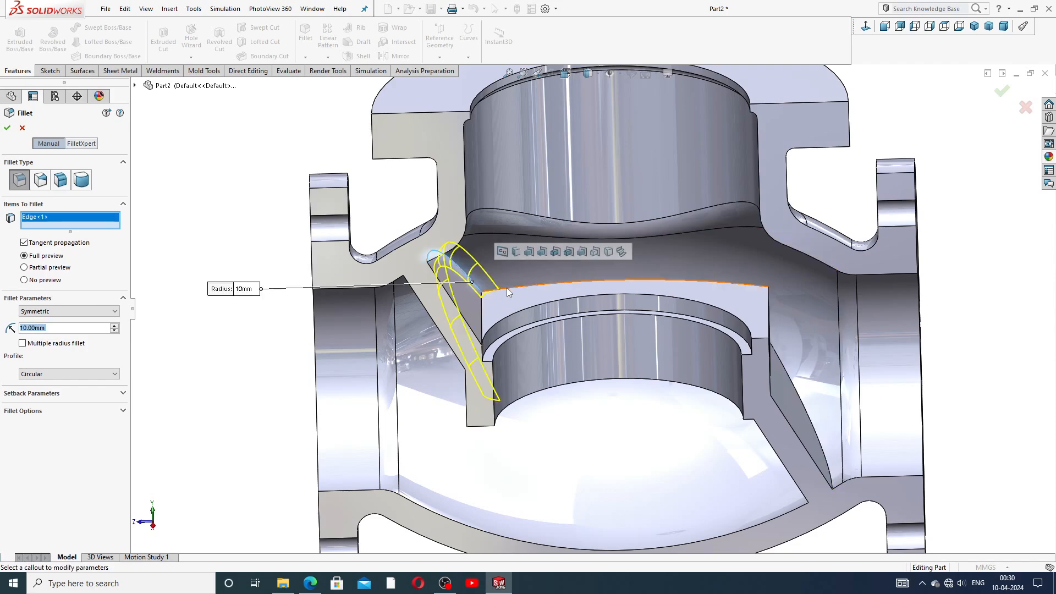
click(531, 289)
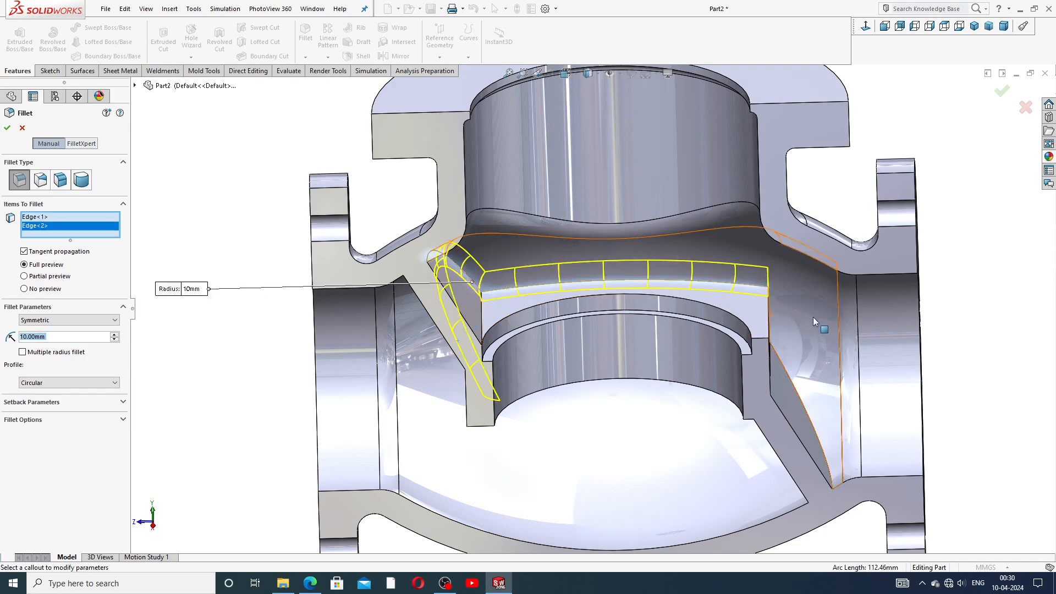
scroll(671, 297, up, 3)
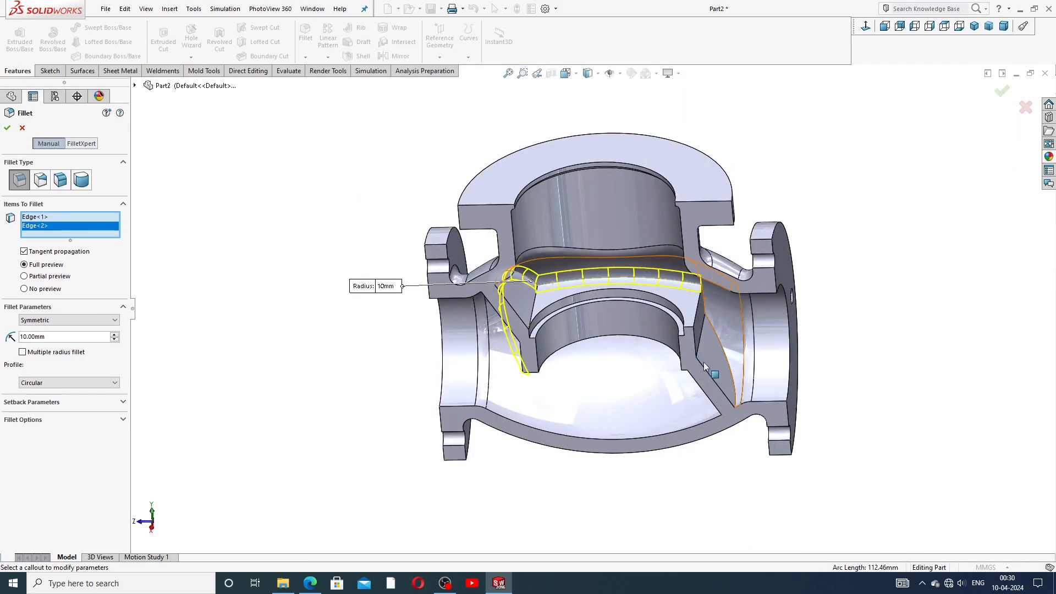
click(712, 322)
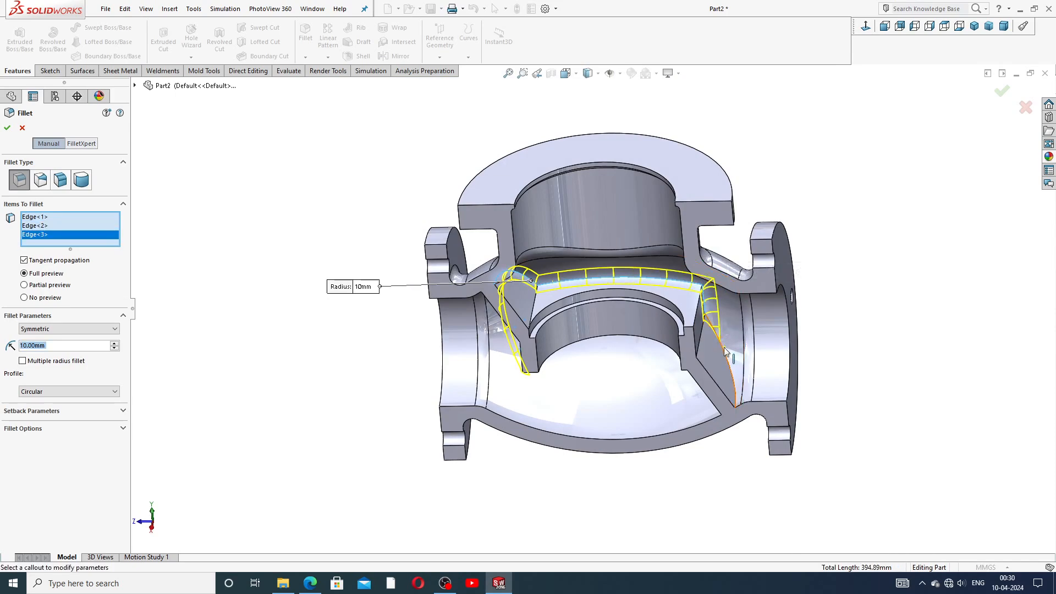
click(725, 346)
middle_drag(724, 346, 608, 365)
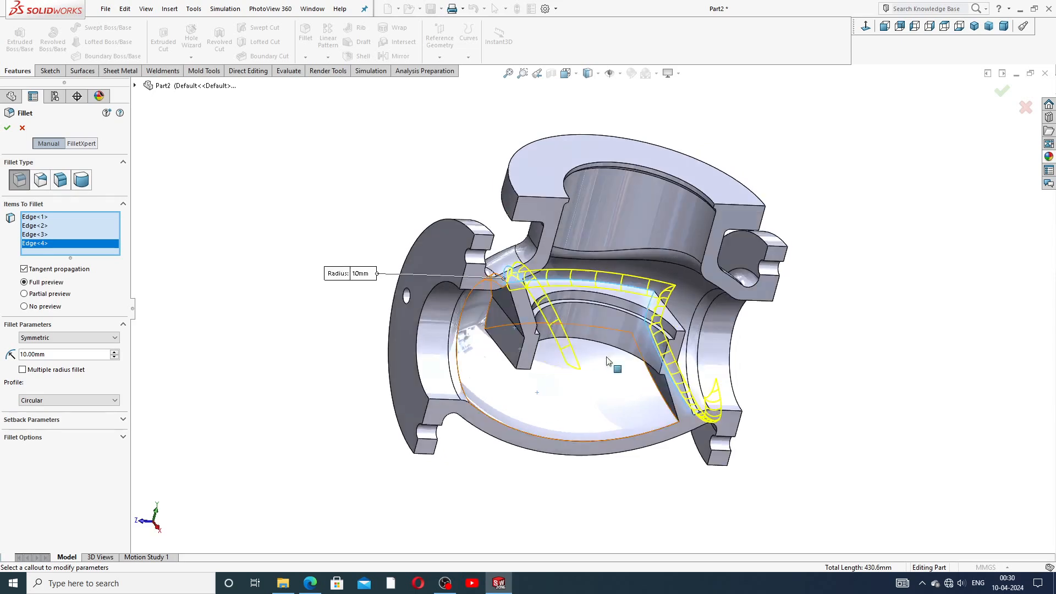
Step: Try adding two edges on the web's underside to the 10 mm fillet, and remove both from the selection
scroll(556, 370, down, 3)
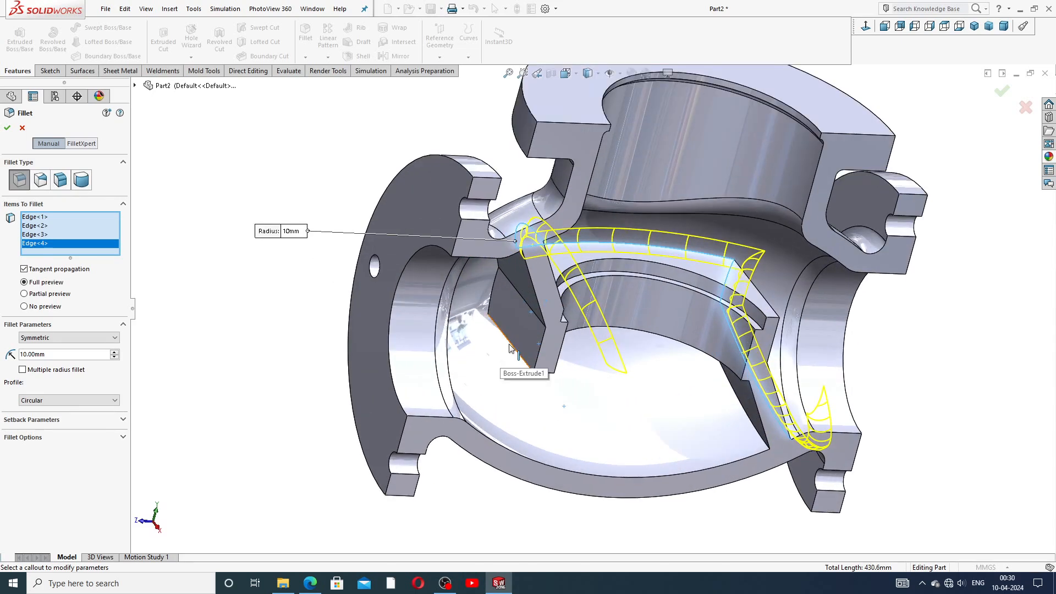
click(516, 350)
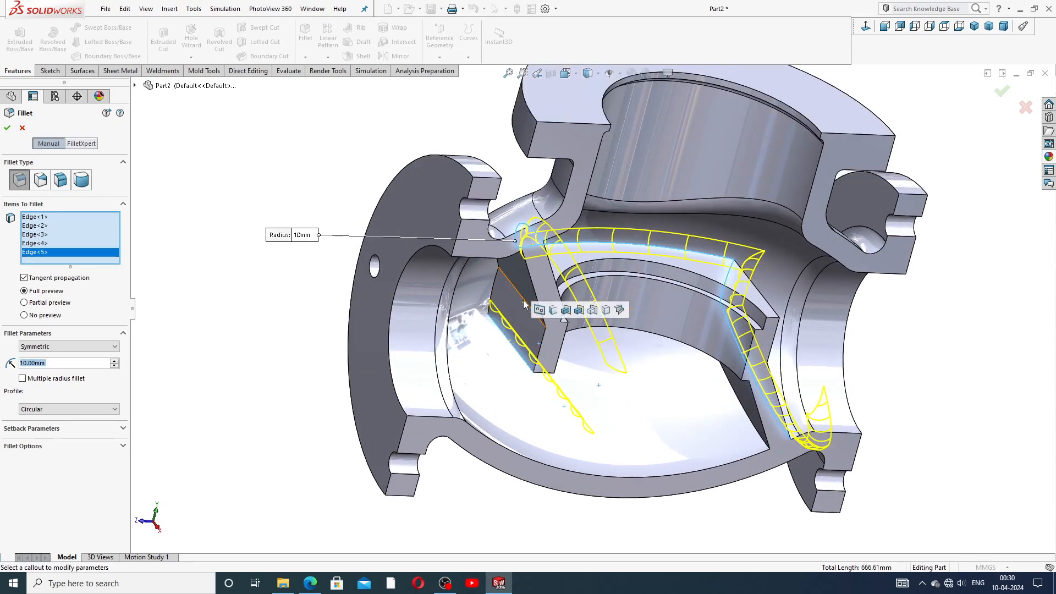
scroll(549, 375, up, 3)
middle_drag(549, 374, 594, 376)
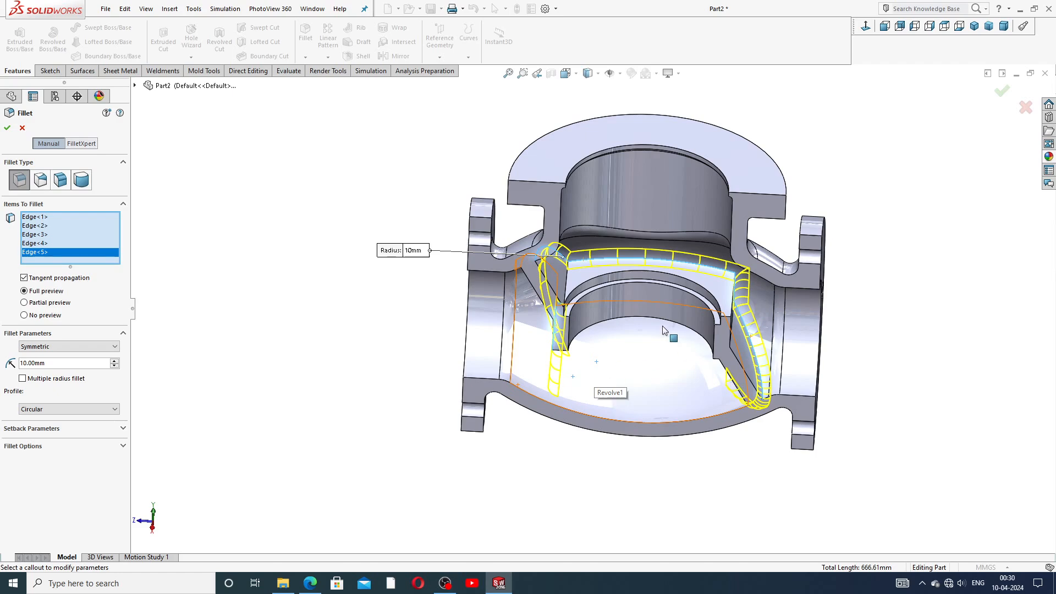
middle_drag(668, 334, 548, 293)
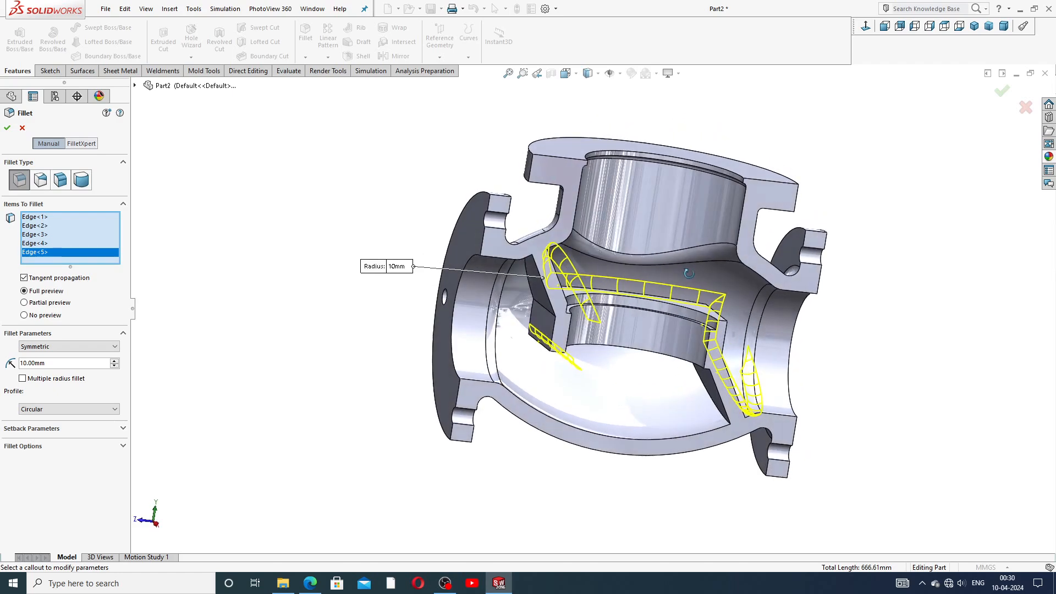
click(530, 289)
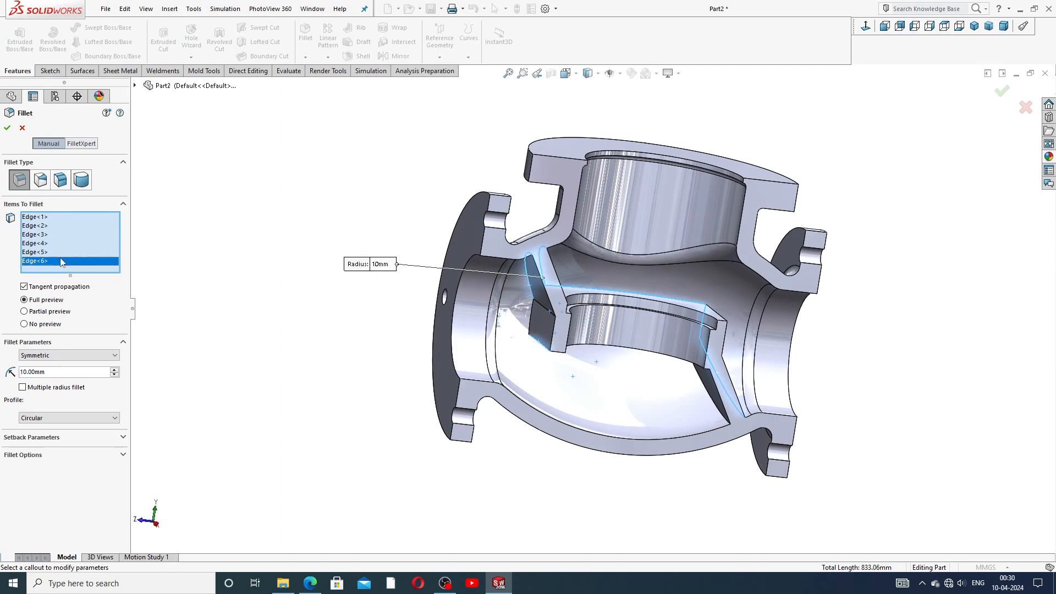
ctrl+click(58, 253)
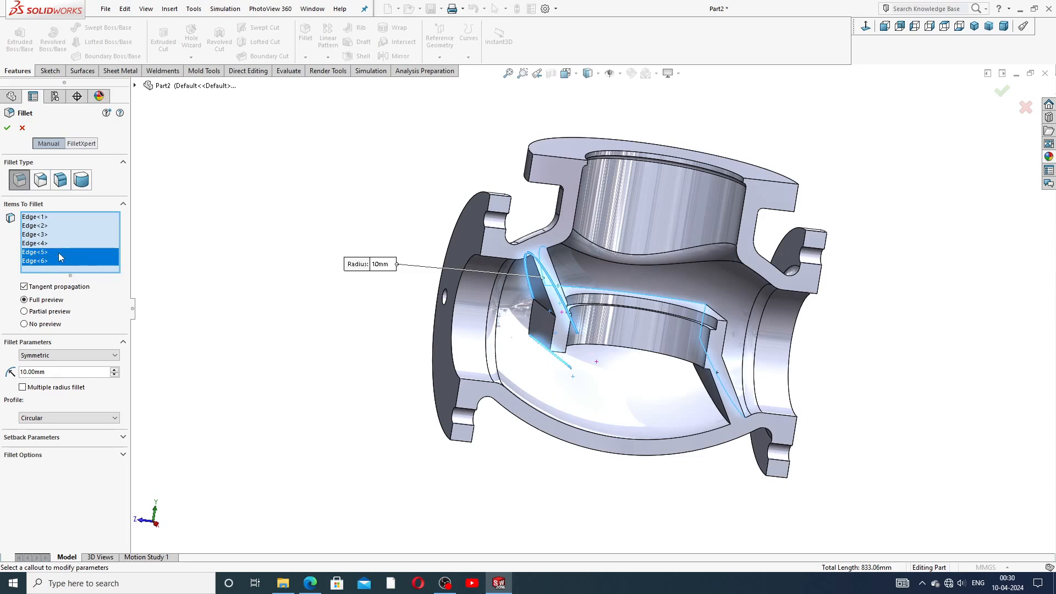
right_click(58, 253)
click(84, 275)
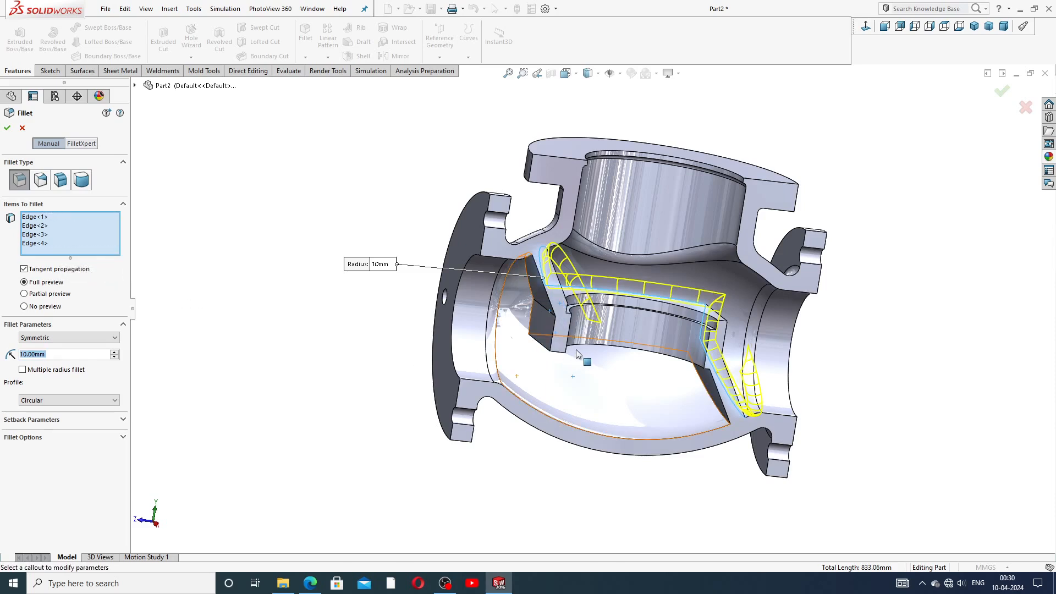
Step: Create the 10 mm fillet on the web's four upper edges and inspect it in the section view
middle_drag(580, 357, 484, 352)
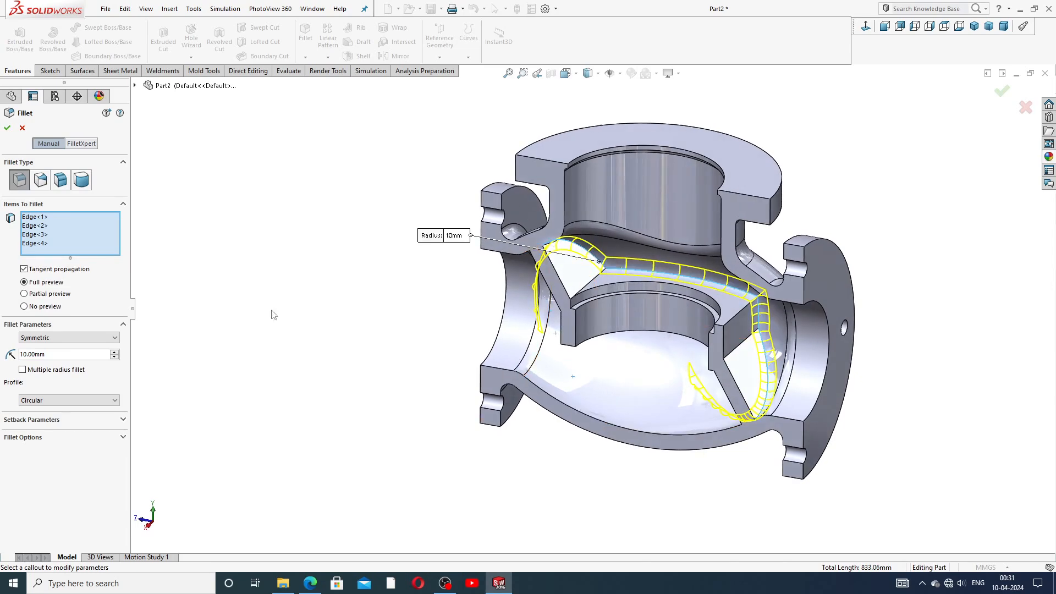
click(7, 127)
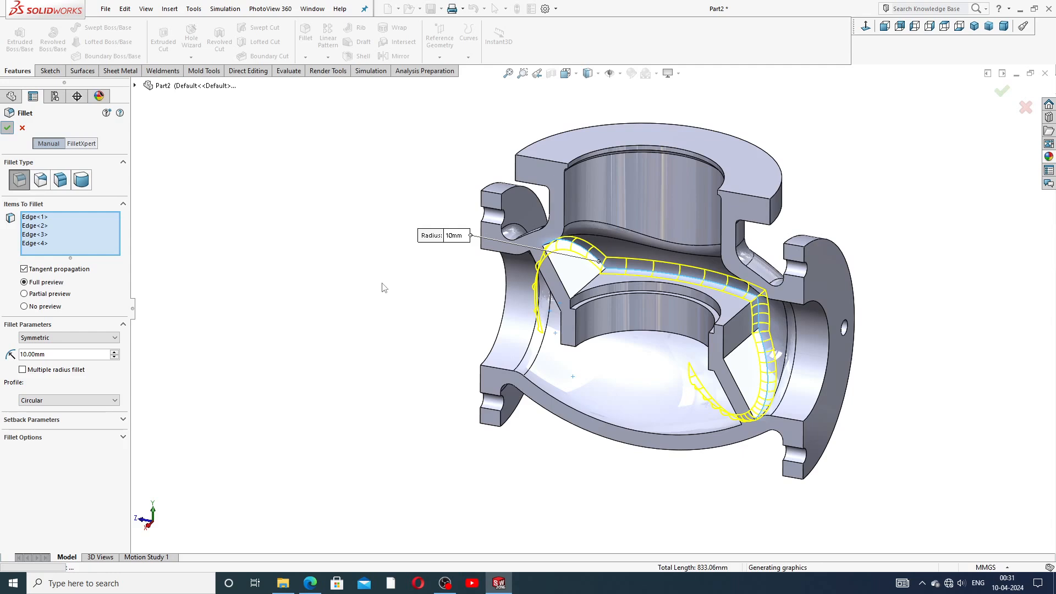
scroll(384, 288, up, 2)
middle_drag(724, 283, 792, 259)
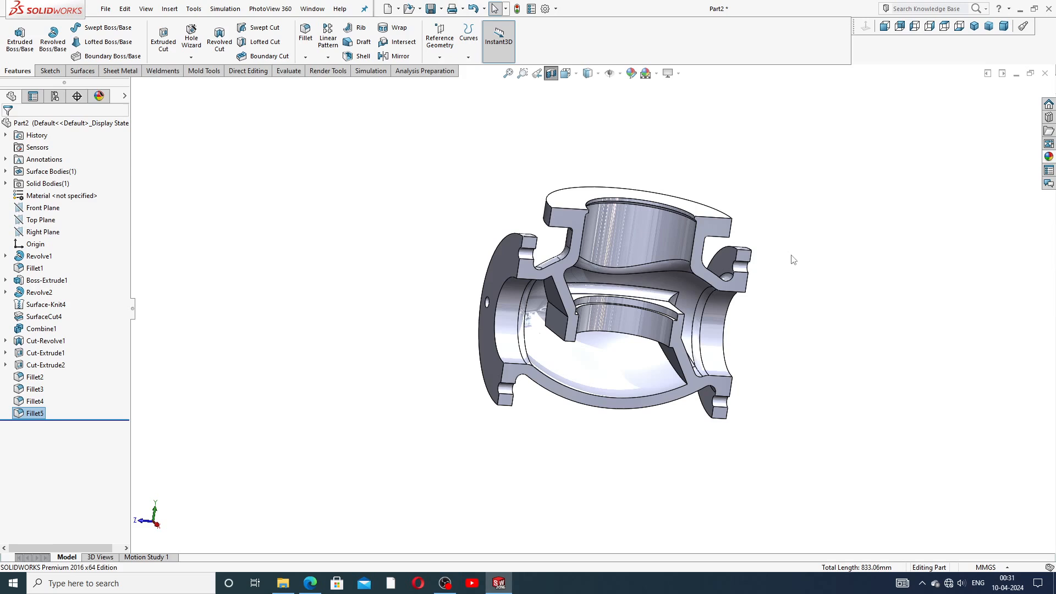
middle_drag(616, 321, 606, 266)
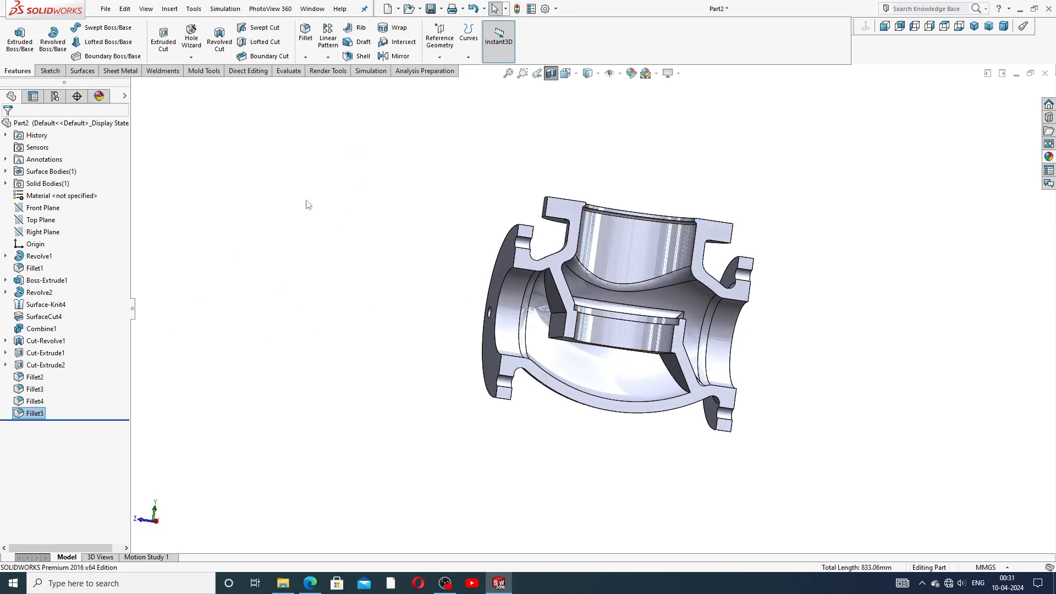
click(52, 412)
click(40, 413)
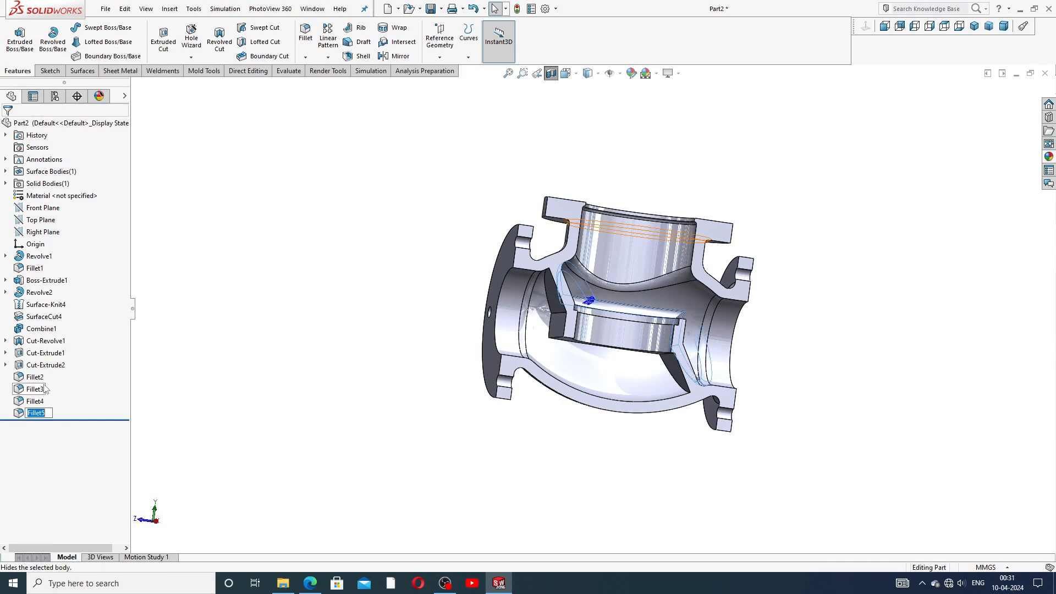
click(88, 401)
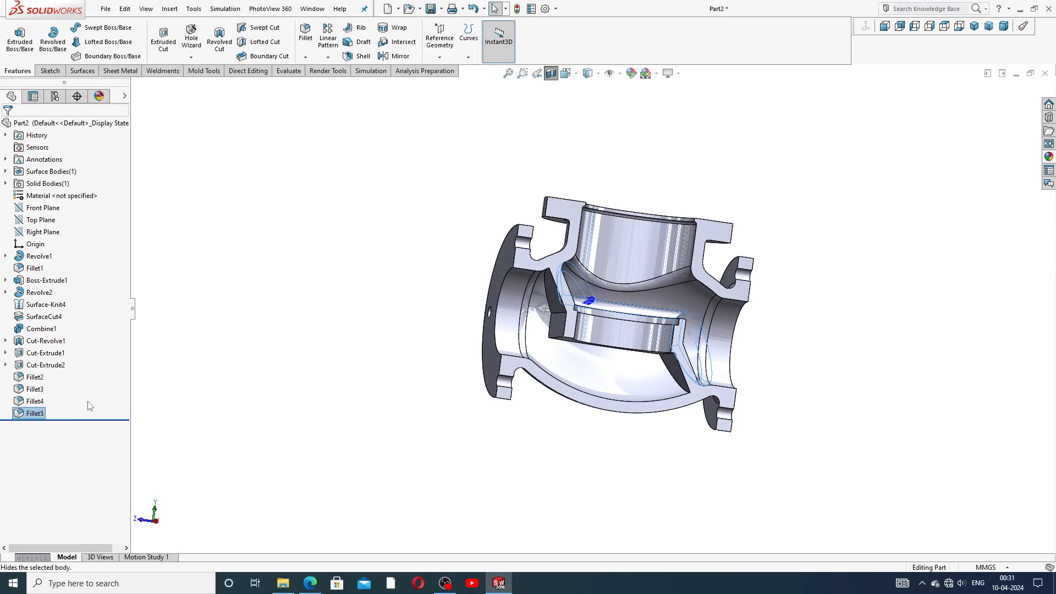
Step: Edit the 10 mm web fillet to include the edge where the web's underside meets the cavity wall, and inspect it in section
click(38, 413)
click(44, 383)
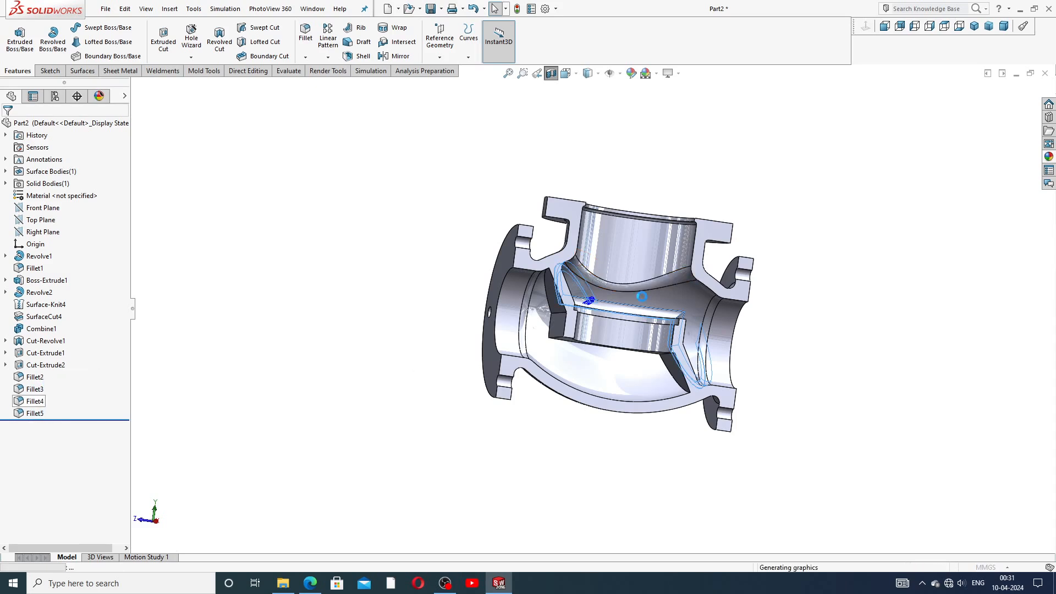
scroll(627, 307, down, 5)
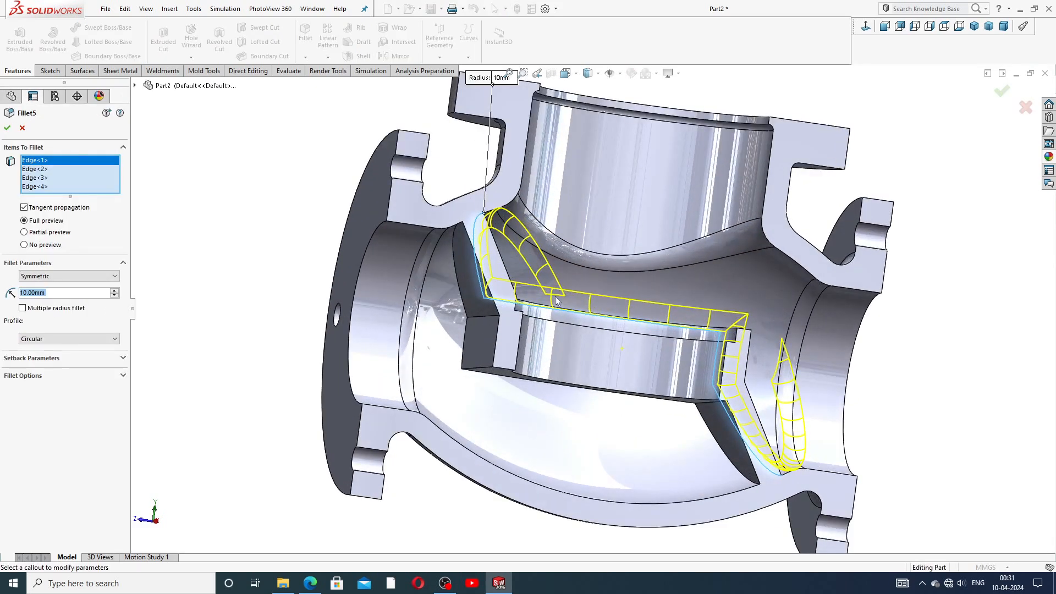
click(460, 282)
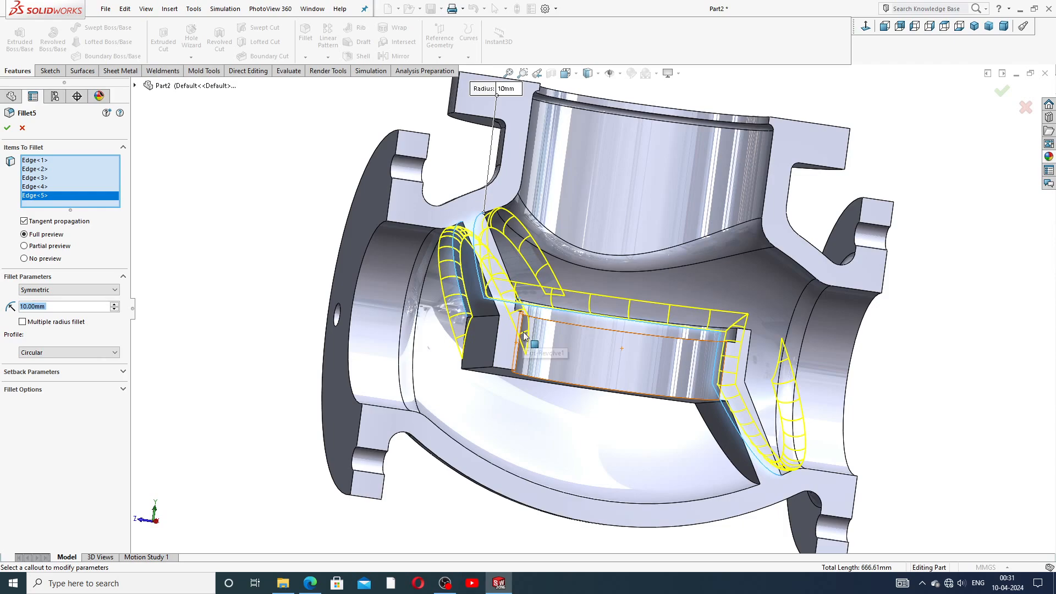
middle_drag(524, 335, 491, 406)
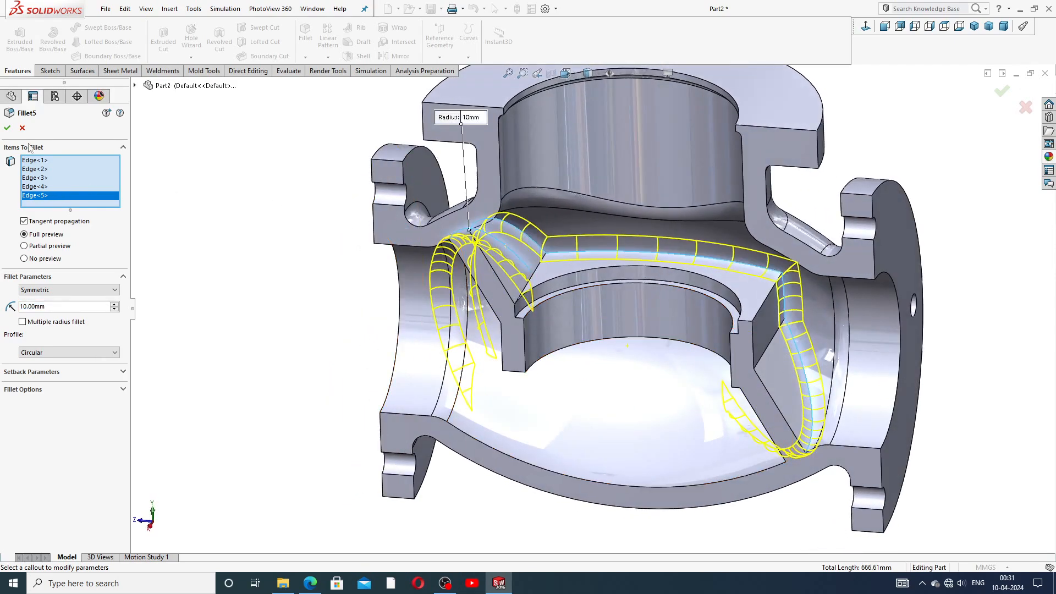
click(7, 129)
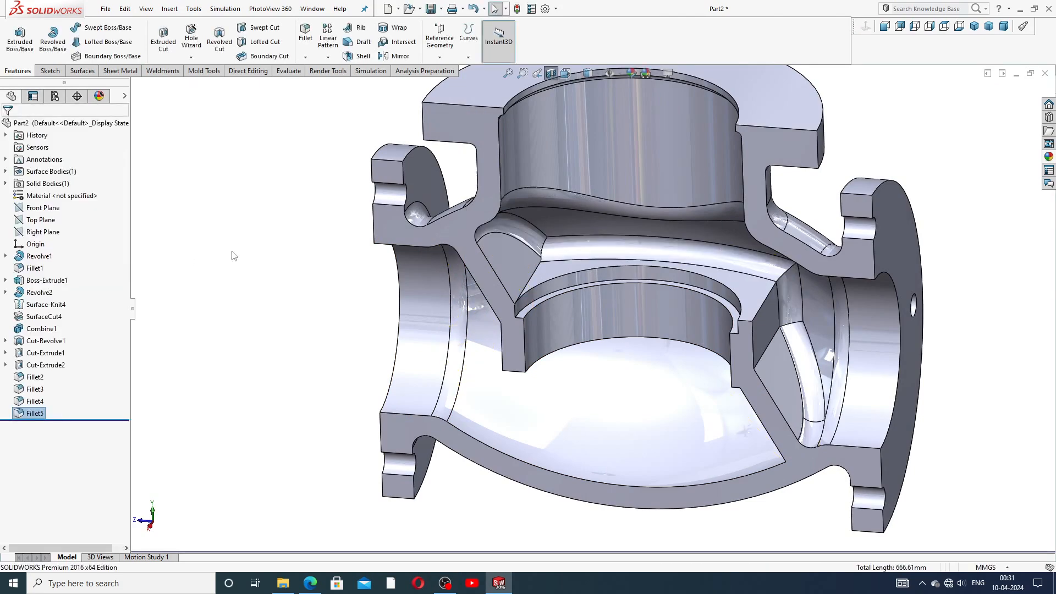
middle_drag(349, 276, 394, 260)
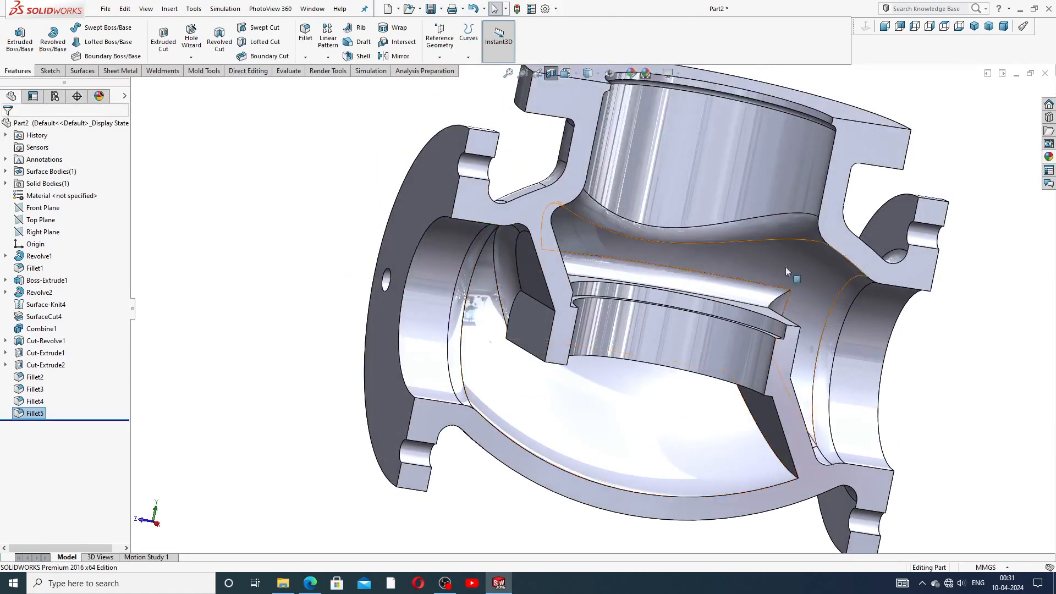
scroll(731, 285, up, 3)
mouse_move(713, 288)
middle_down()
mouse_move(690, 304)
mouse_move(688, 268)
mouse_move(704, 291)
middle_up()
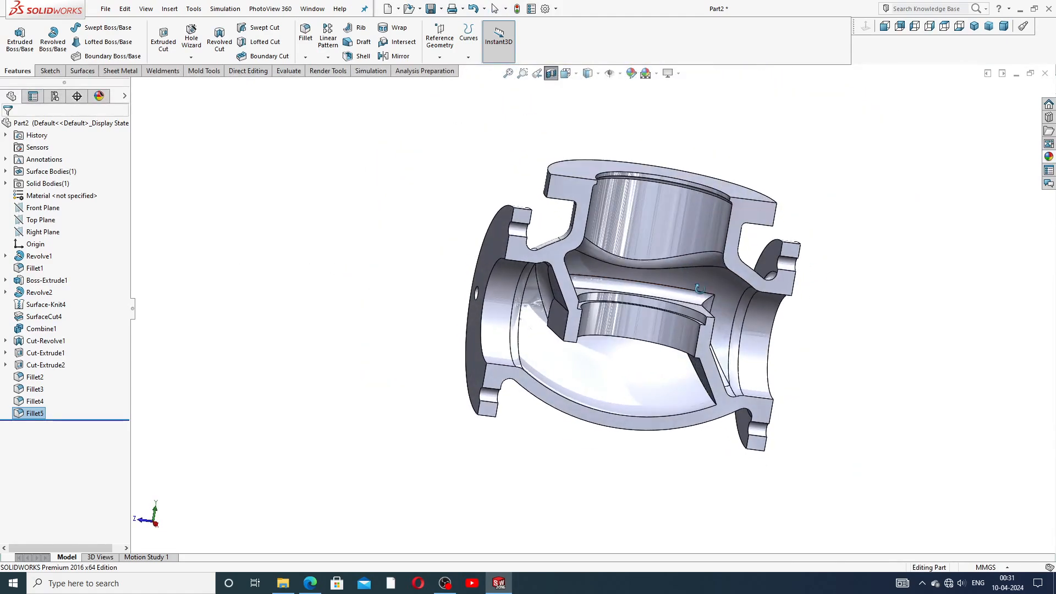
middle_drag(431, 278, 447, 278)
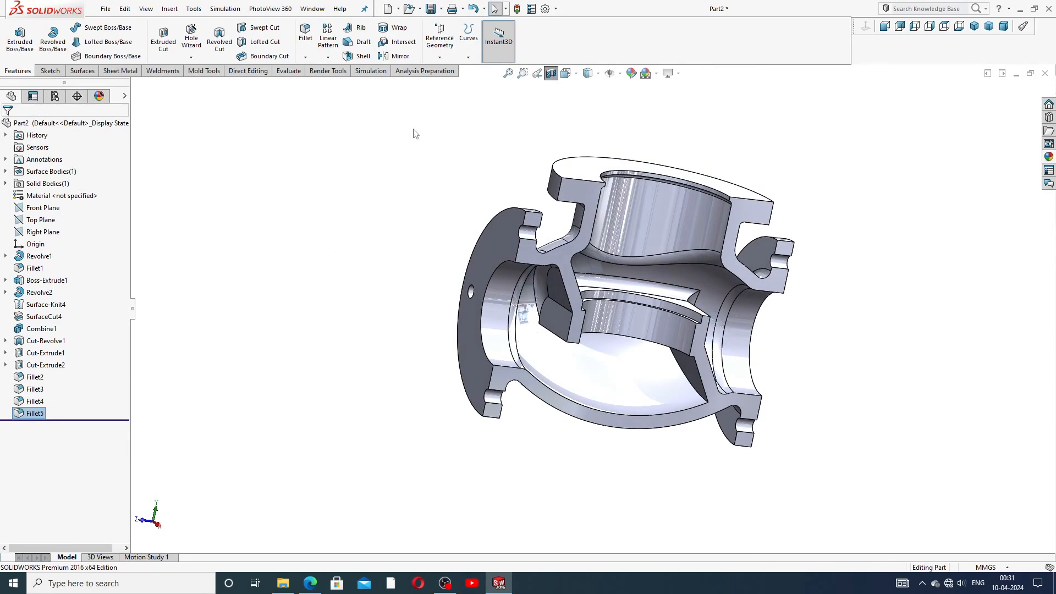
click(306, 37)
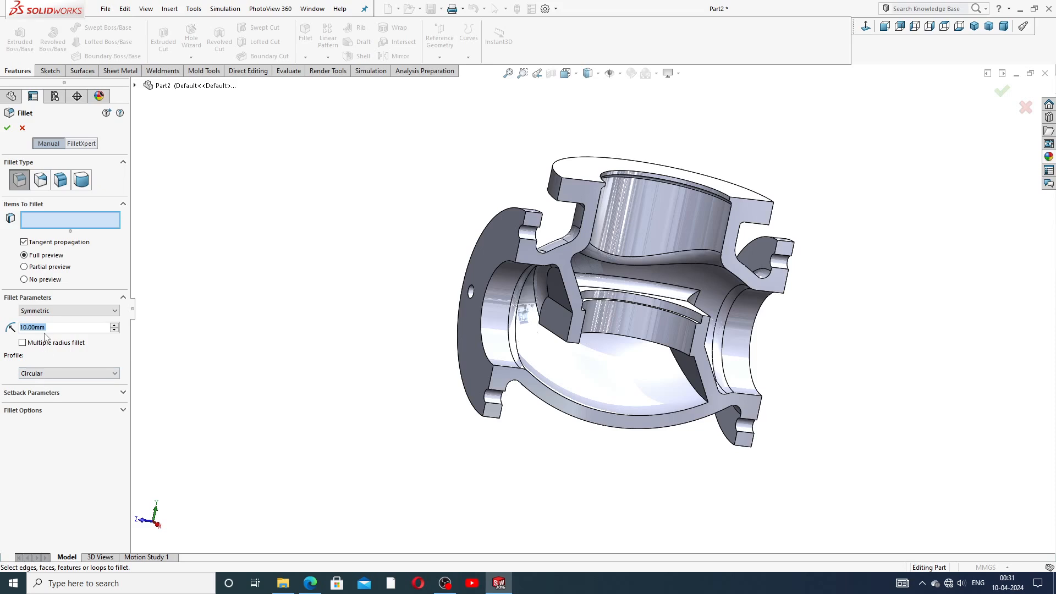
text(5)
key(Return)
scroll(638, 320, down, 4)
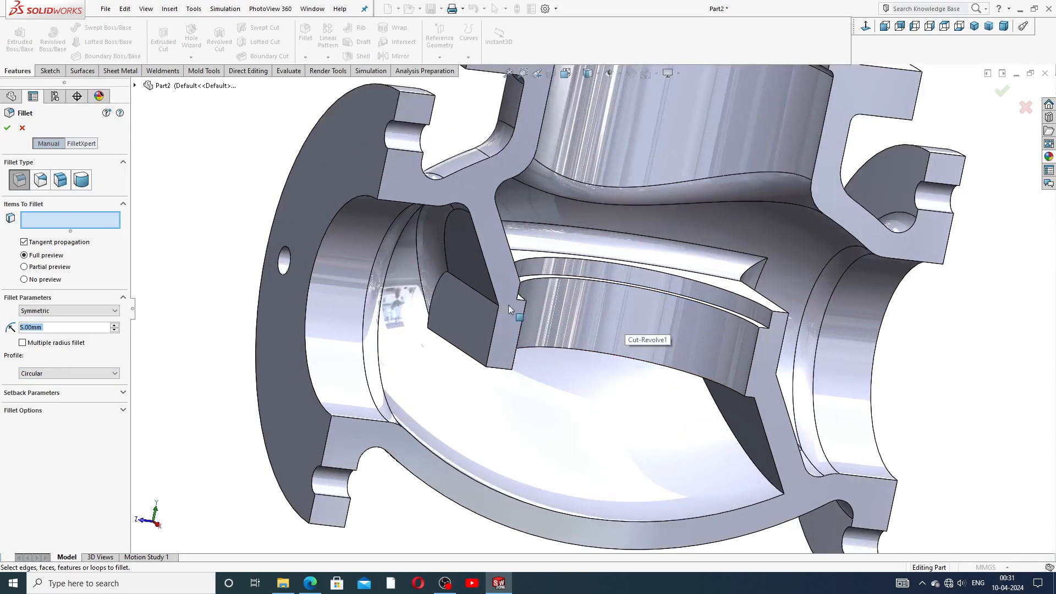
click(508, 310)
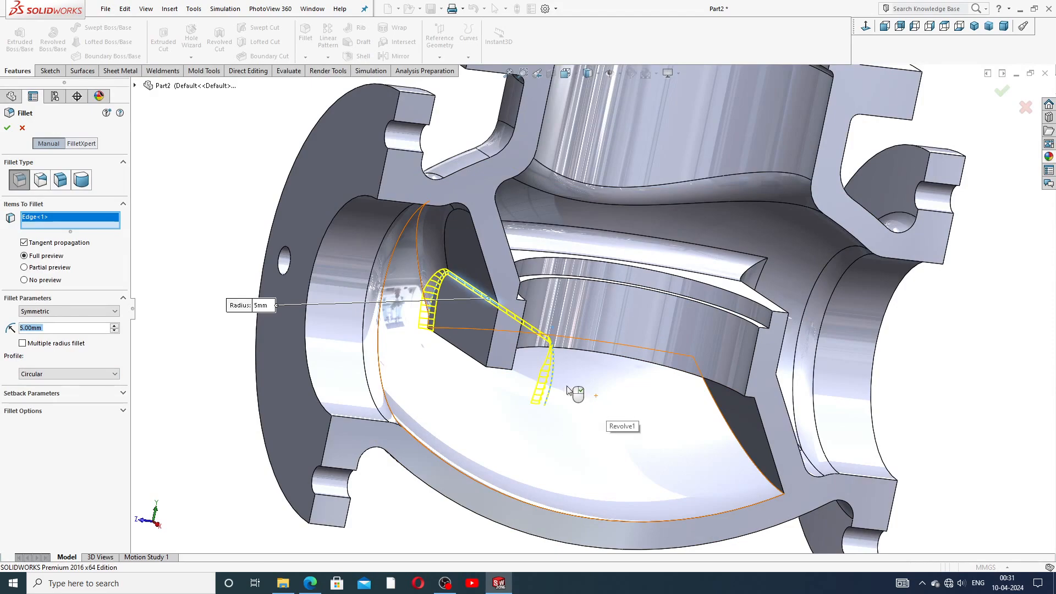
click(474, 379)
middle_drag(653, 406, 685, 377)
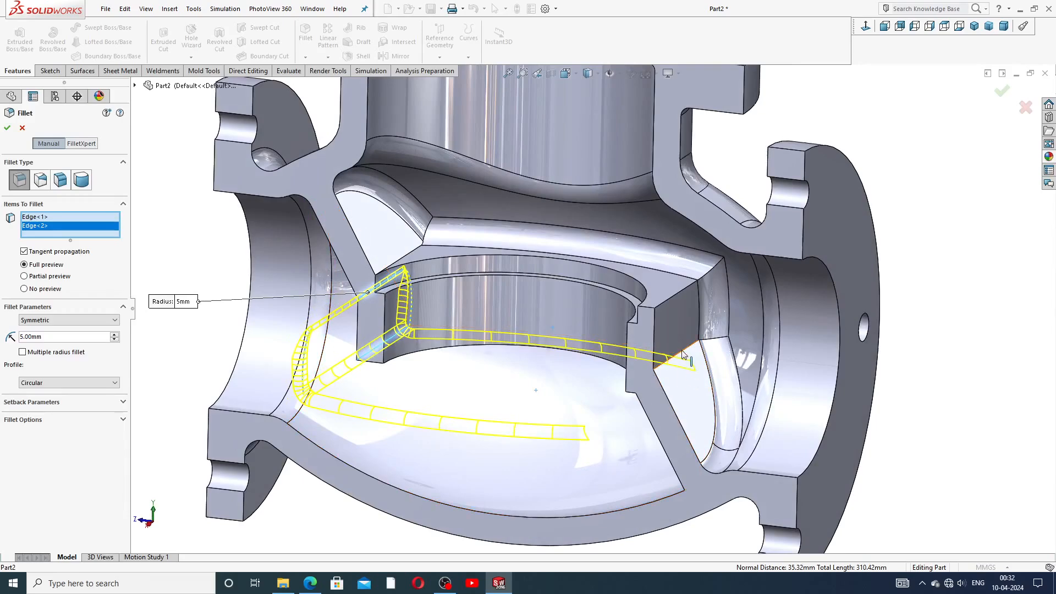
click(684, 355)
scroll(648, 407, up, 3)
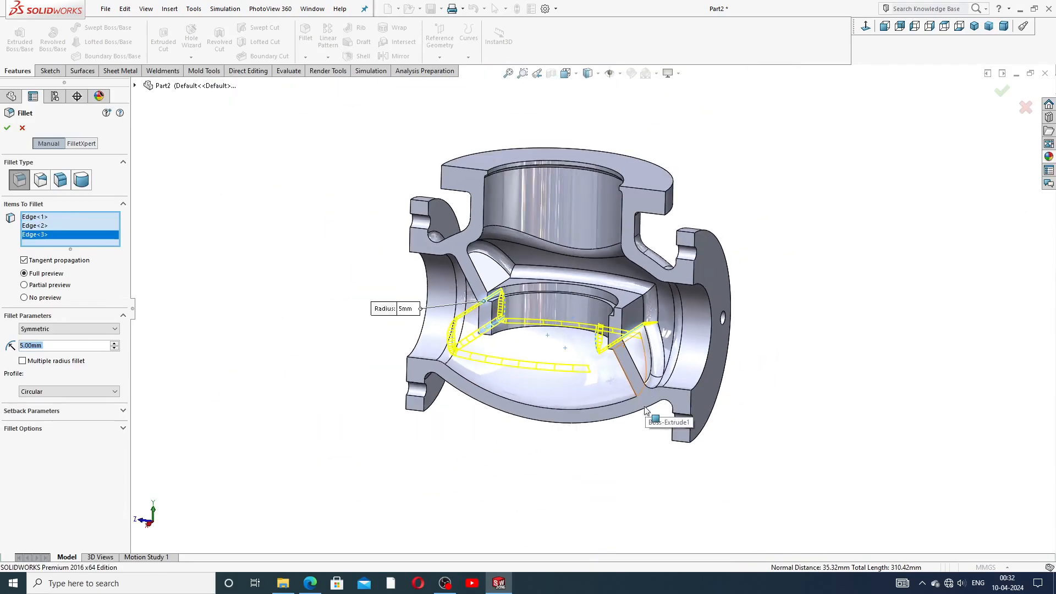
scroll(645, 410, down, 3)
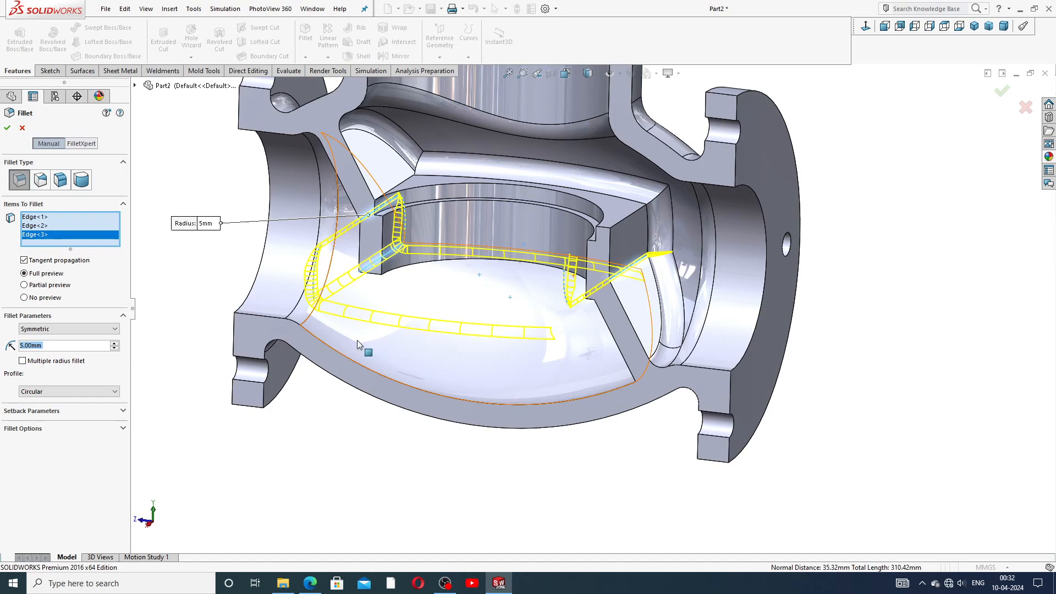
middle_drag(381, 308, 422, 300)
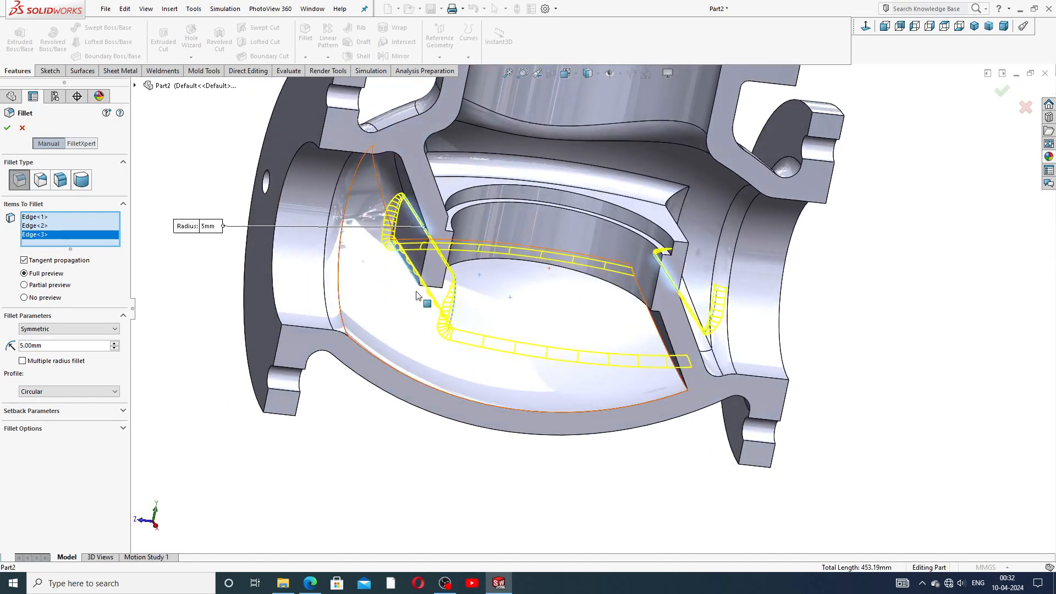
click(22, 128)
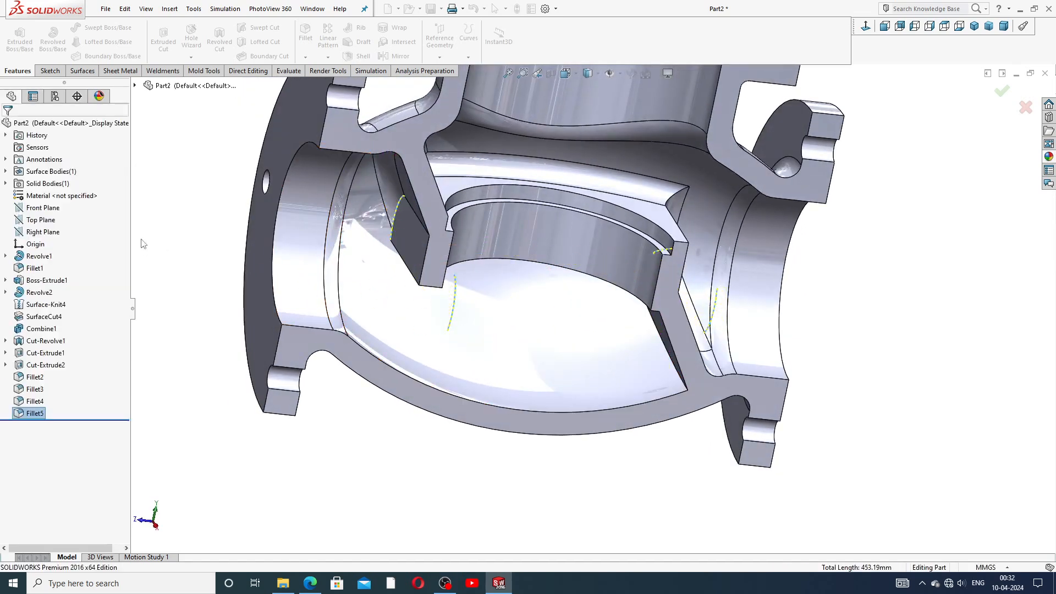
Step: Fillet the two bend edges between the web's sloping and vertical faces with a 20 mm radius
click(305, 33)
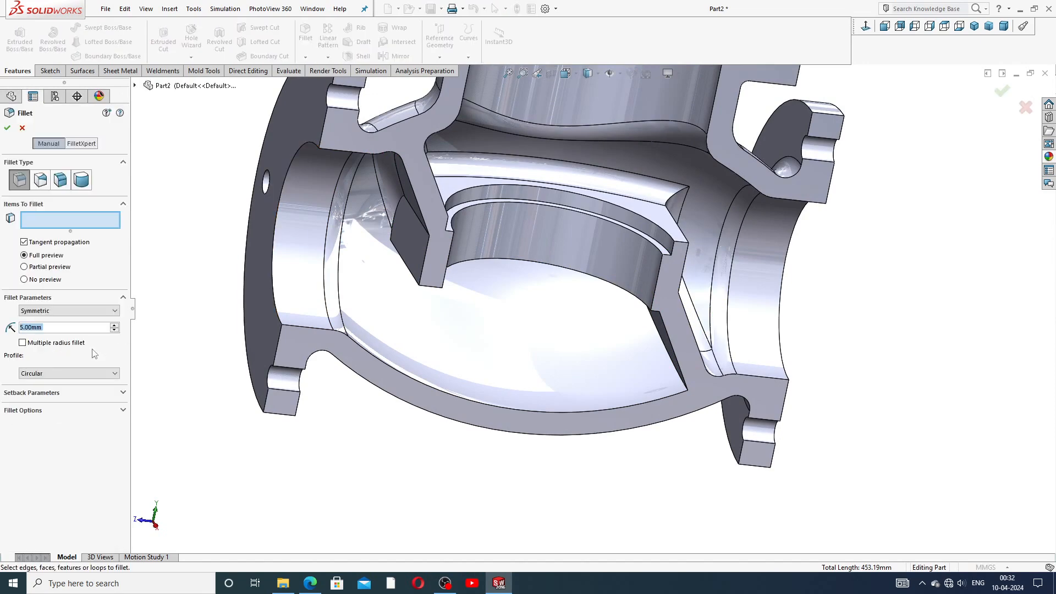
text(20)
key(Return)
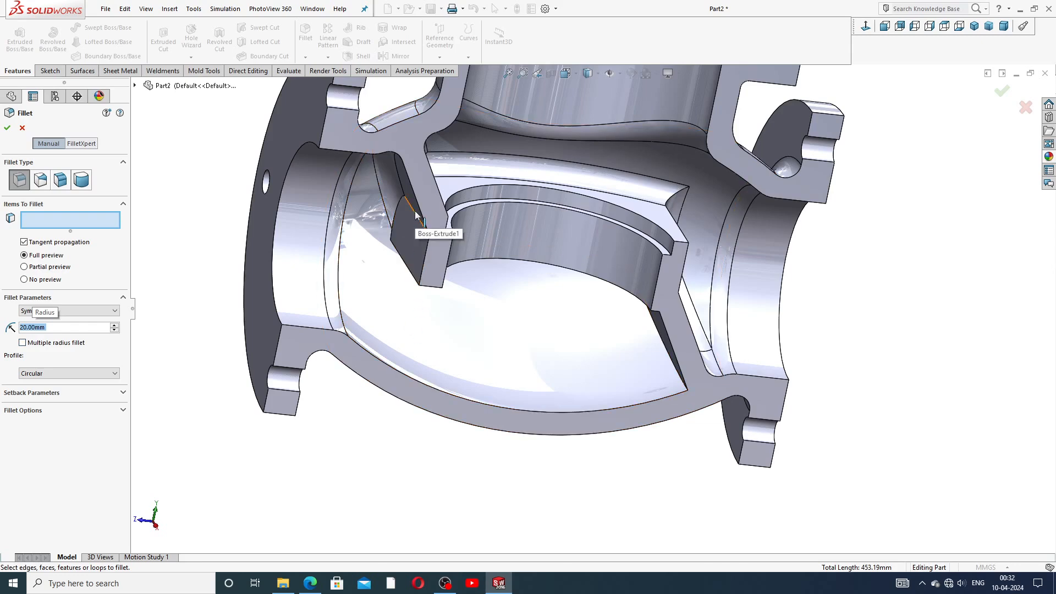
click(414, 214)
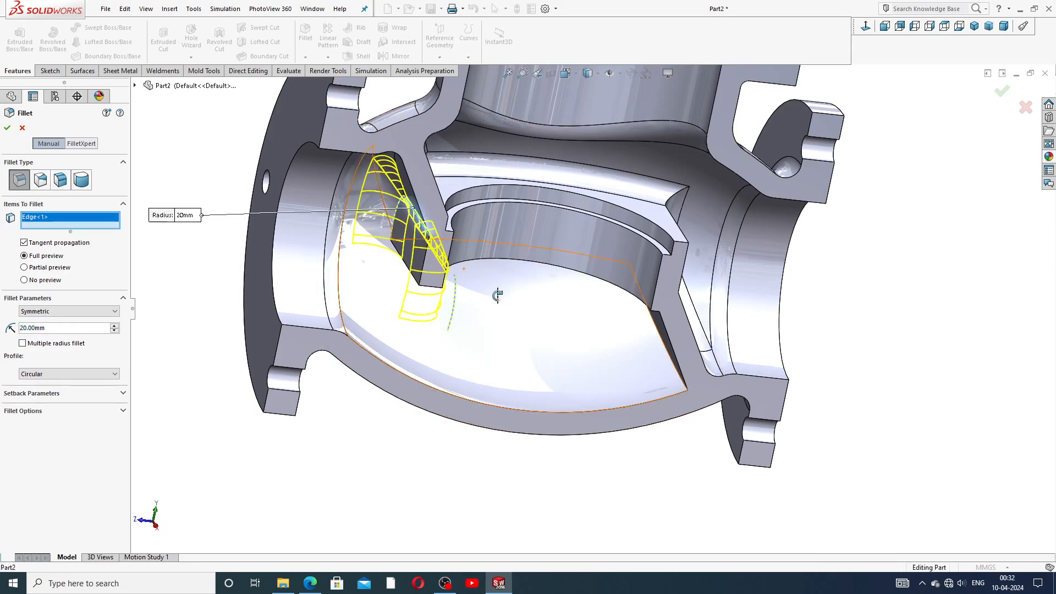
middle_drag(504, 294, 450, 291)
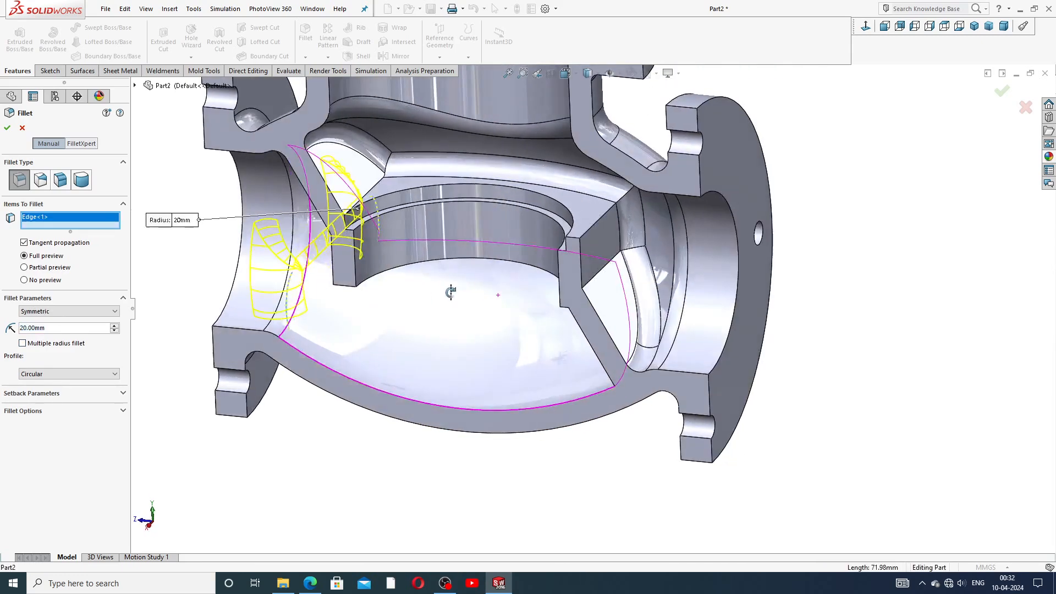
click(598, 292)
scroll(598, 292, up, 3)
middle_drag(572, 284, 525, 274)
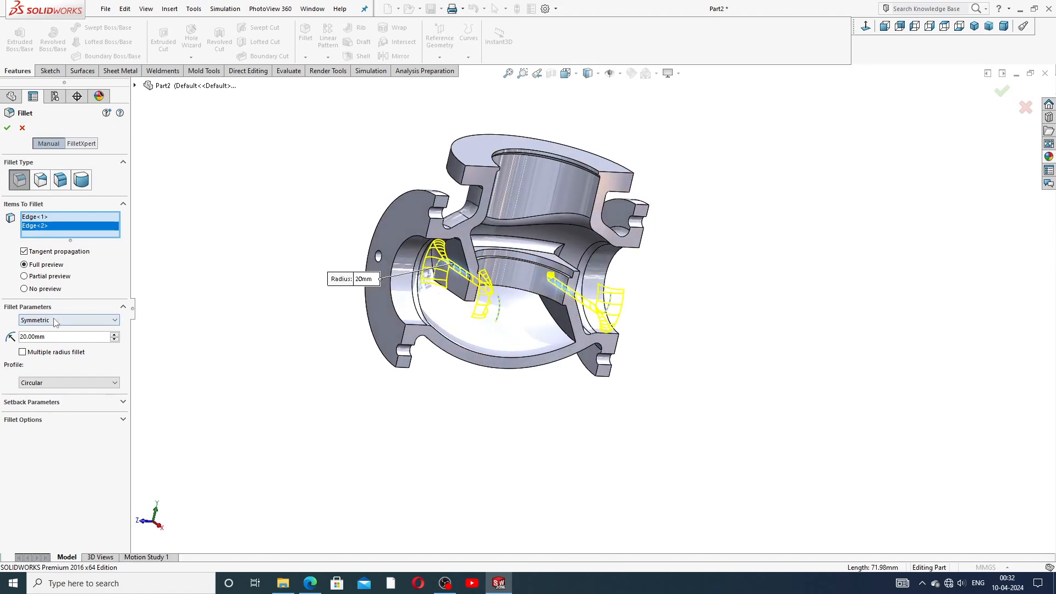
click(7, 127)
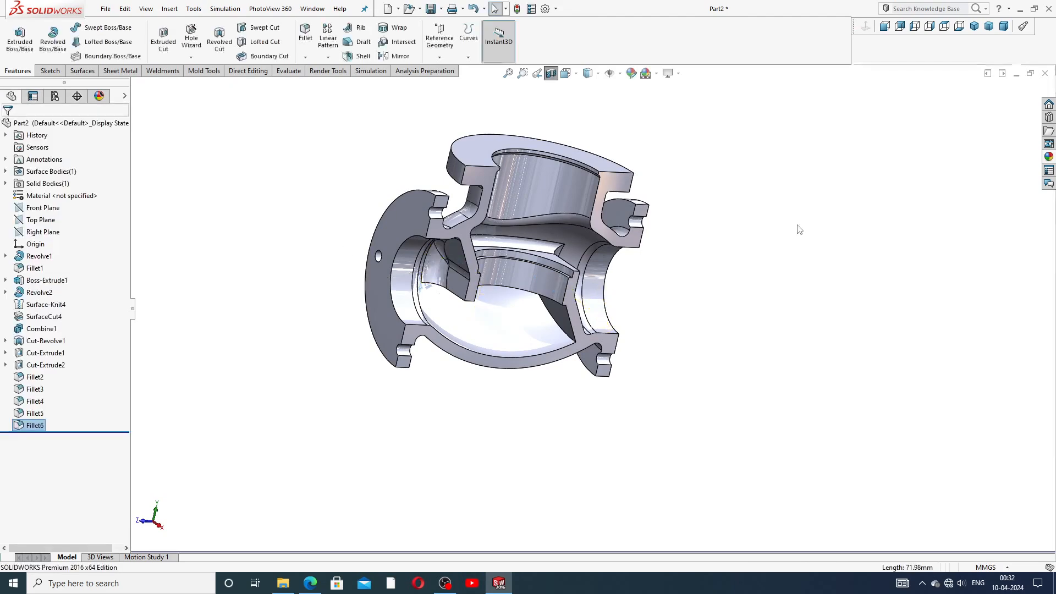
Step: Inspect the web fillets in the section view, then turn sectioning off and examine the complete valve body
middle_drag(694, 281, 608, 264)
scroll(559, 315, down, 3)
middle_drag(603, 311, 688, 258)
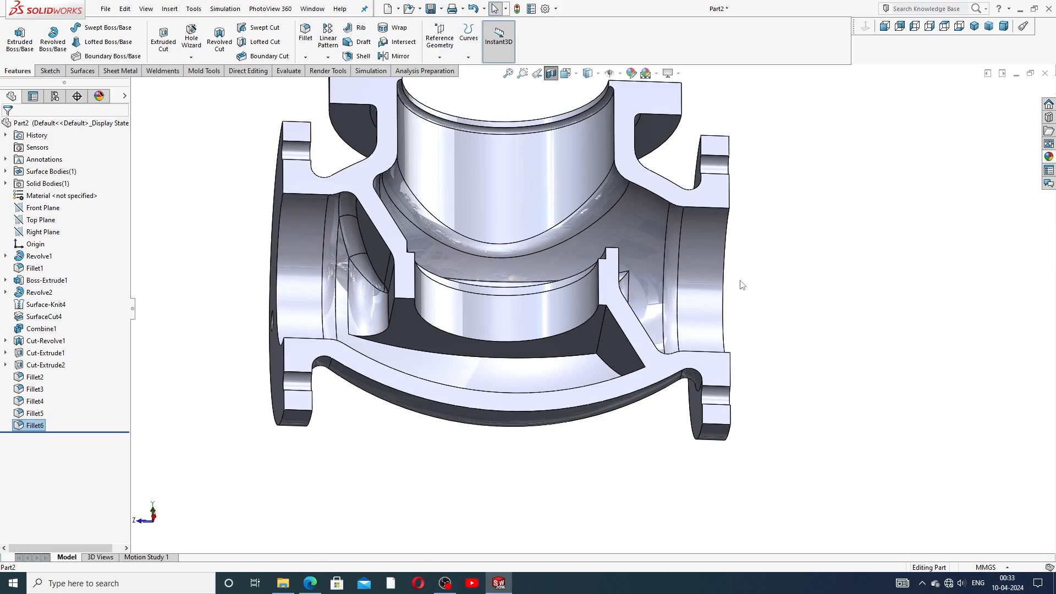
scroll(718, 283, up, 5)
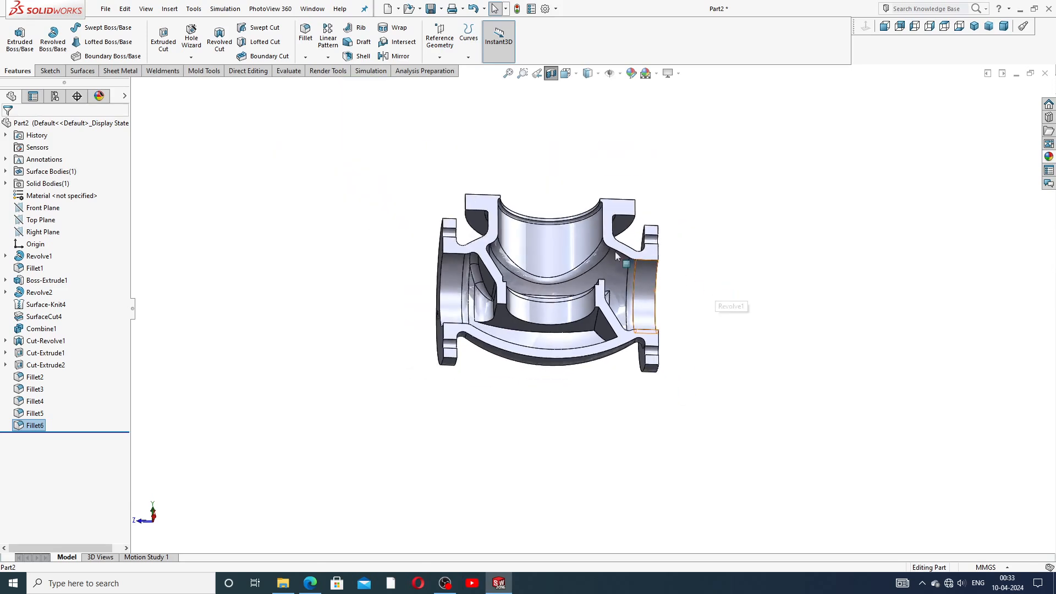
middle_drag(725, 300, 544, 272)
scroll(544, 272, down, 3)
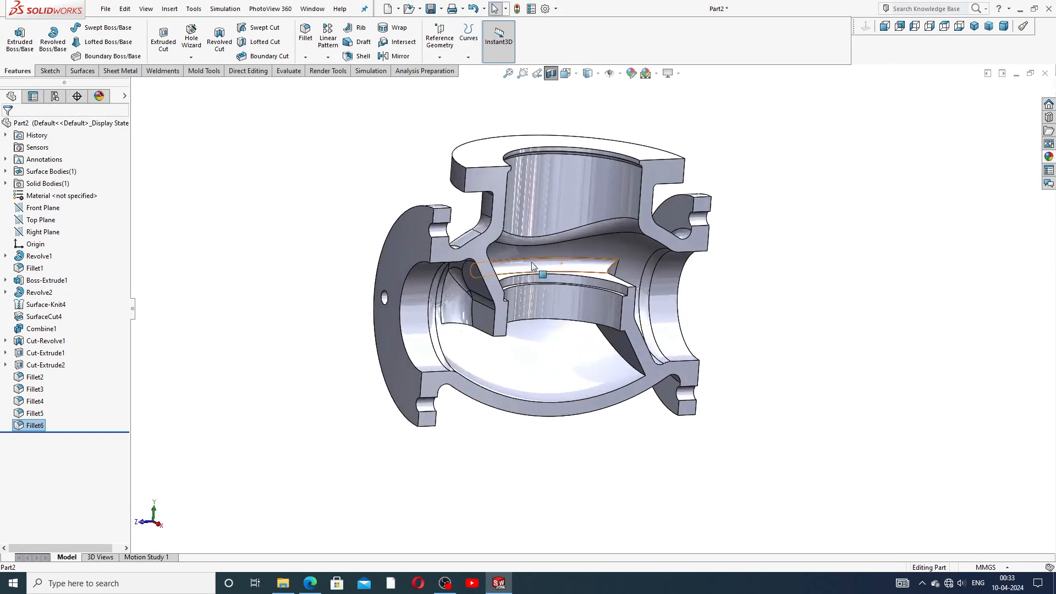
click(554, 79)
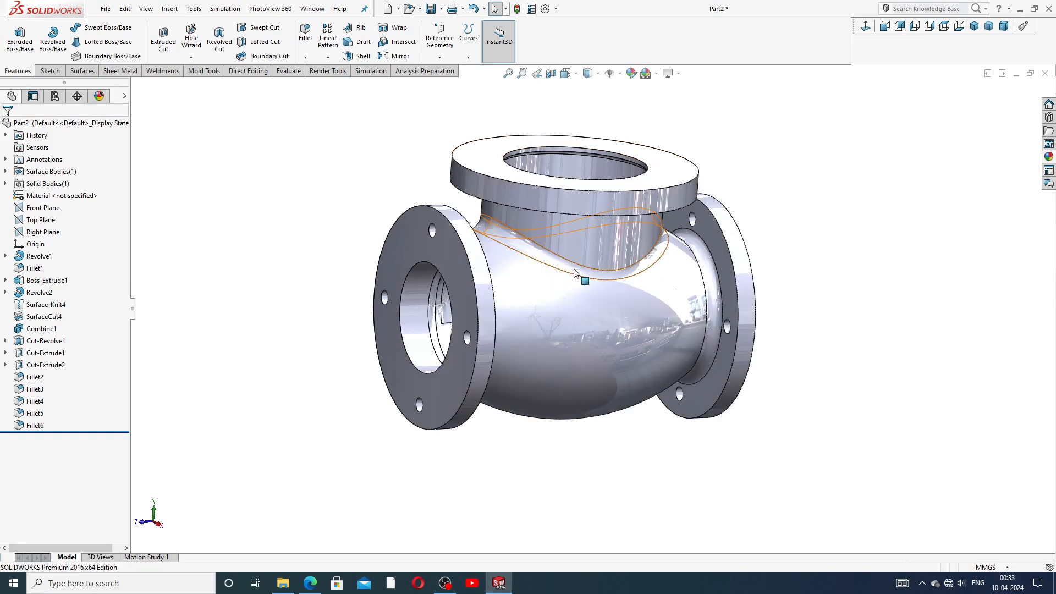
scroll(574, 274, up, 2)
middle_drag(612, 264, 487, 279)
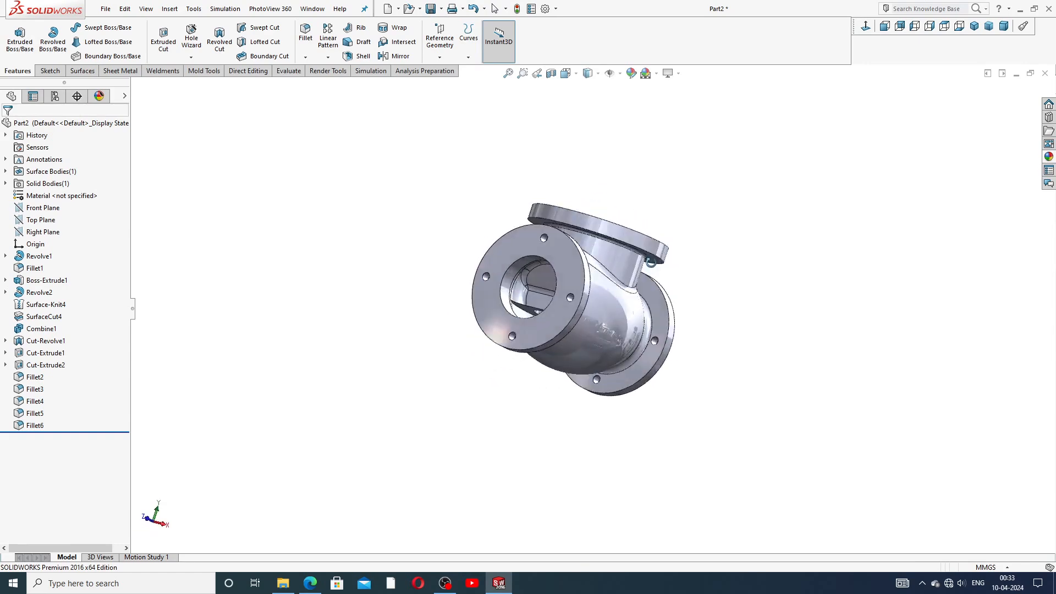
middle_drag(638, 268, 590, 288)
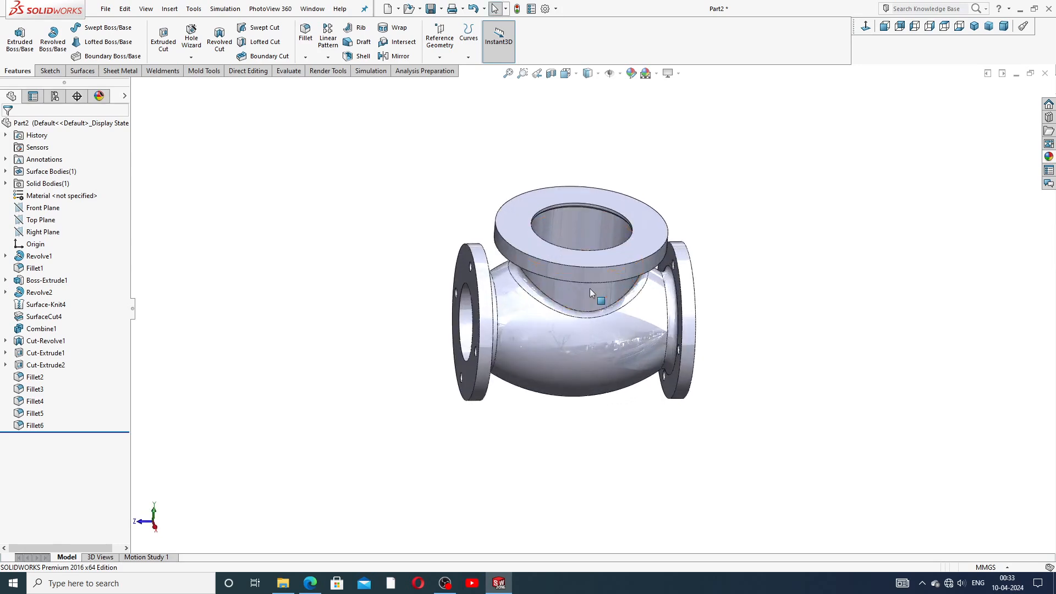
Step: Start a Hole Wizard feature for an ISO bottoming tapped hole of size M20
click(522, 208)
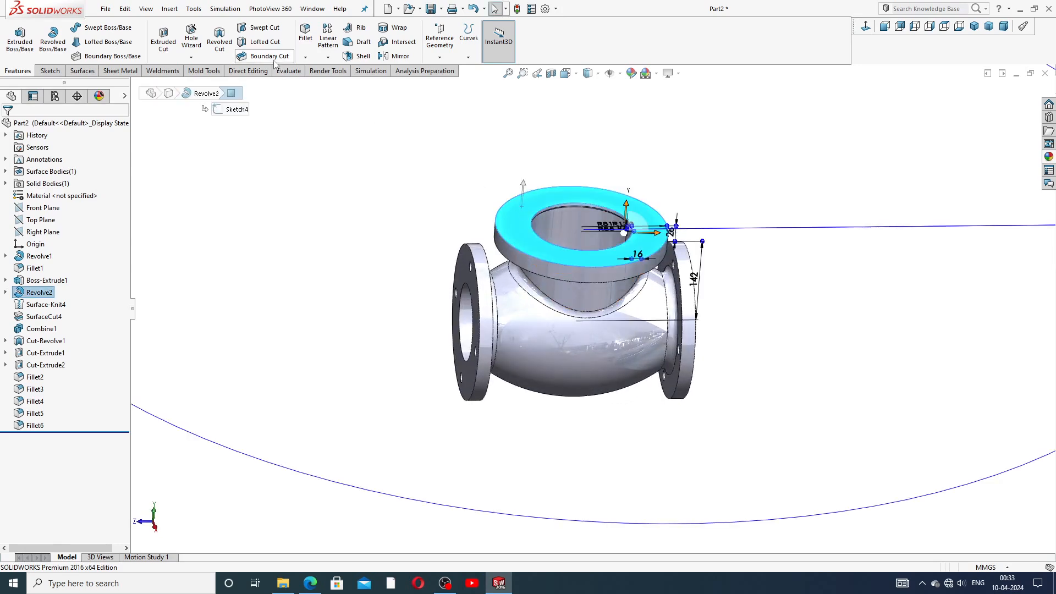
click(281, 132)
click(192, 36)
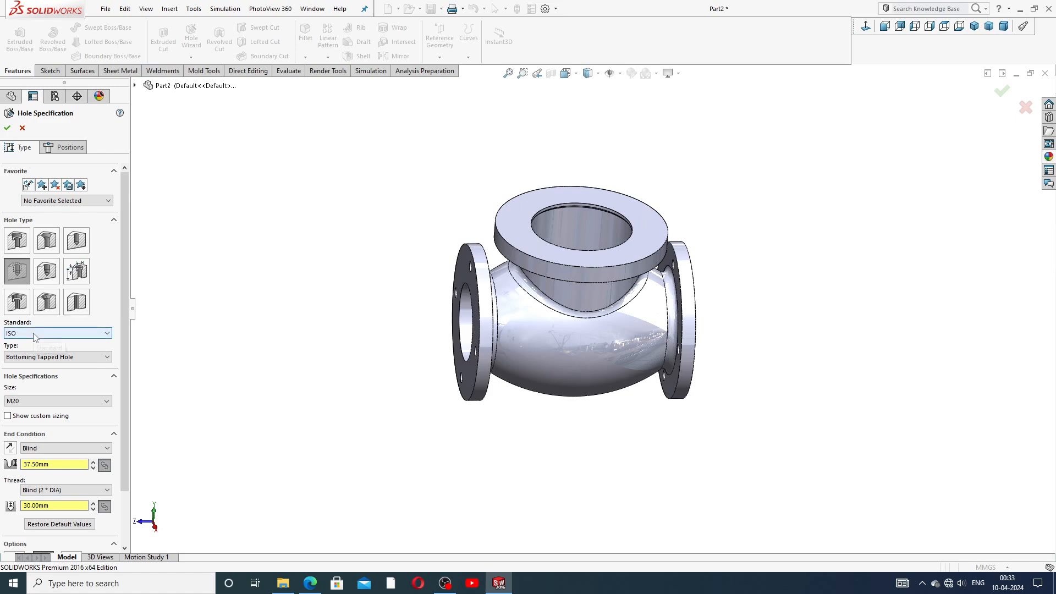
click(43, 401)
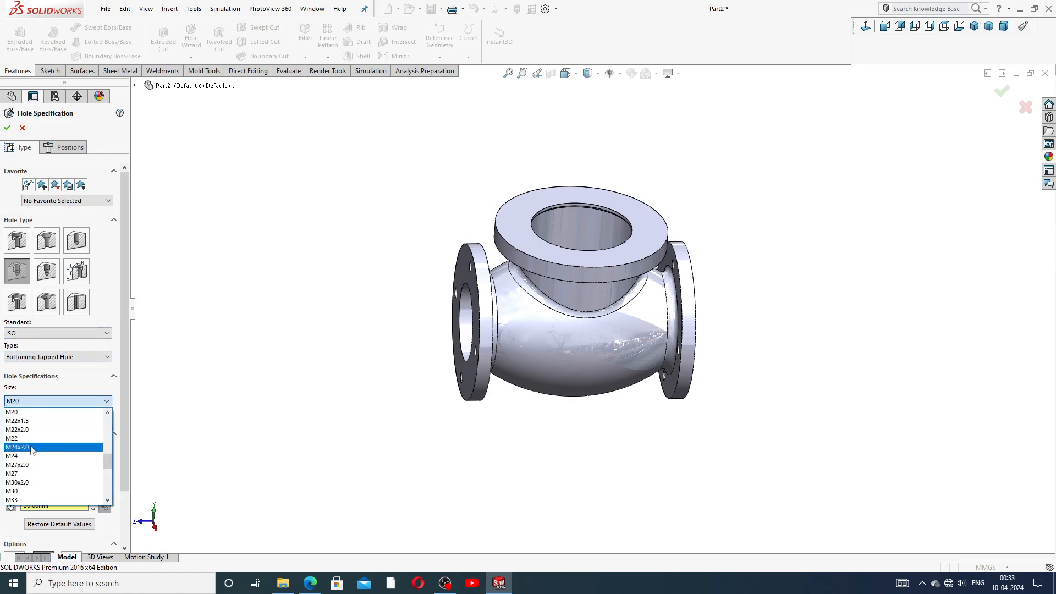
click(35, 412)
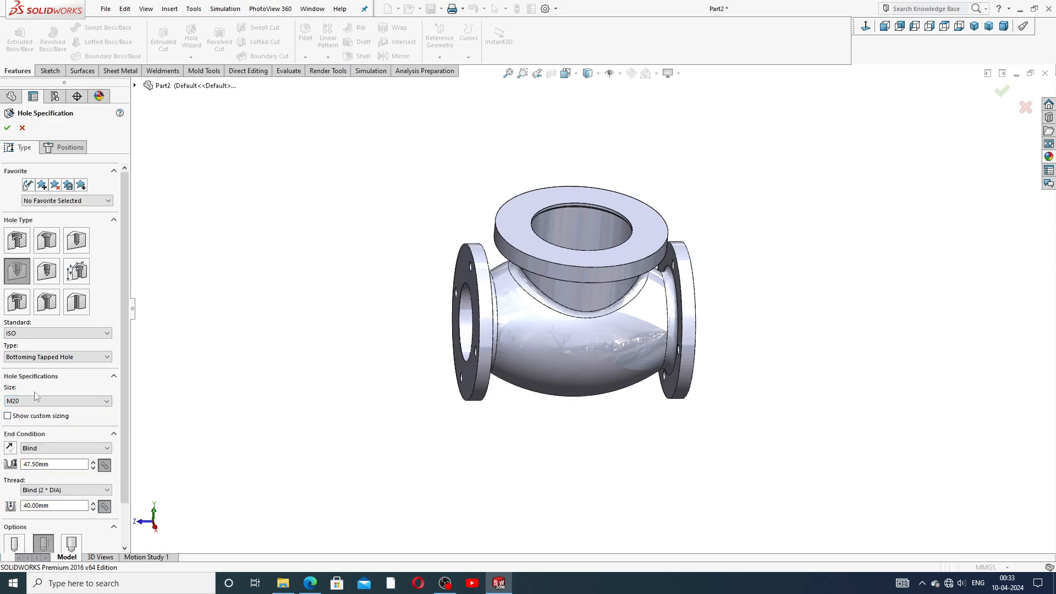
Step: Set the tapped hole's end condition to Blind with a hole depth of 35 mm
click(66, 450)
click(105, 458)
scroll(106, 457, down, 1)
click(56, 416)
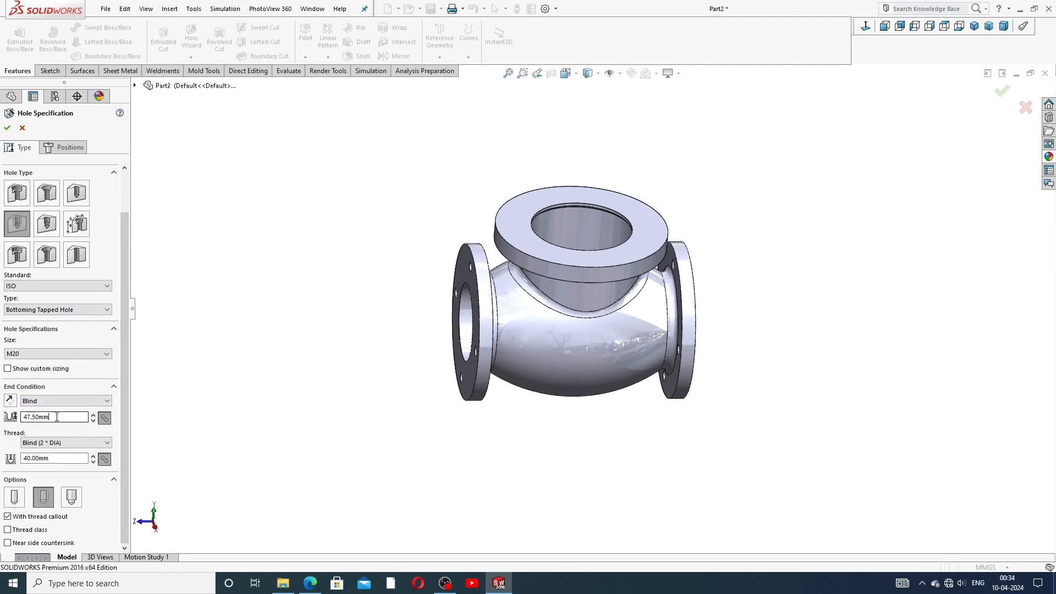
drag(57, 417, 8, 420)
text(35)
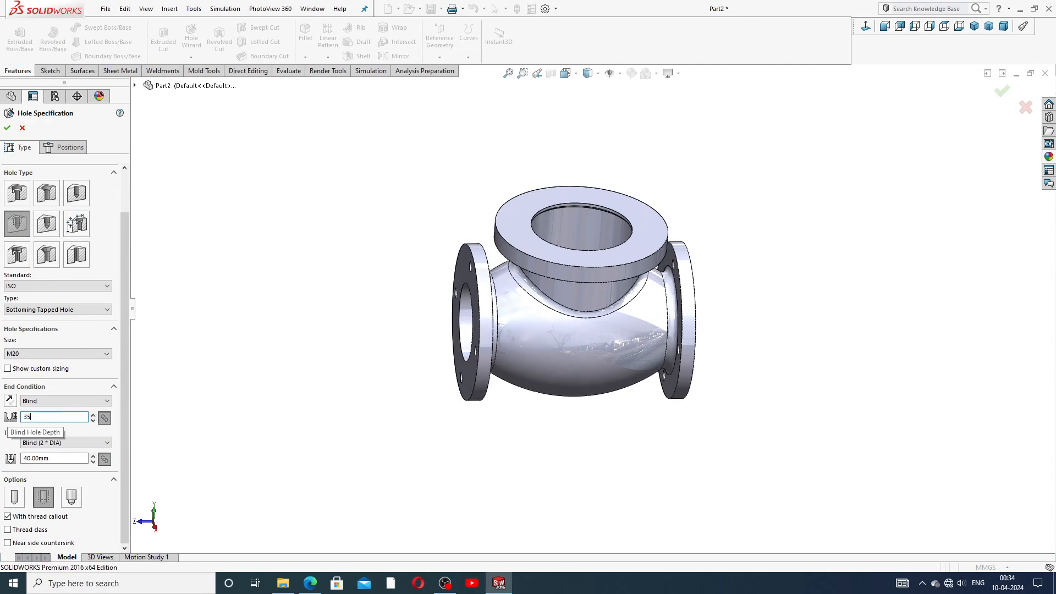
key(Tab)
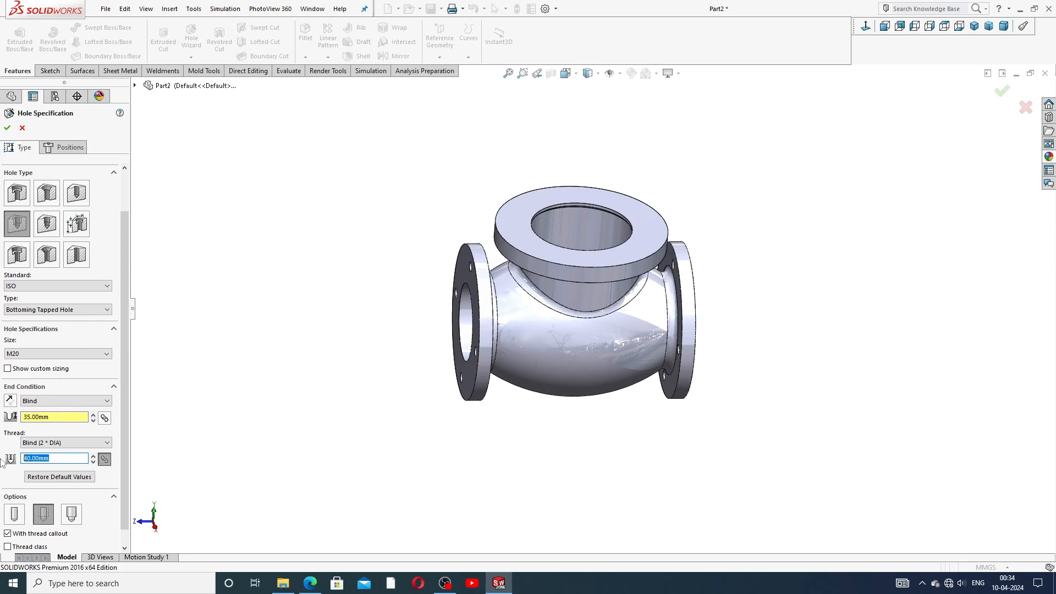
Step: Set the tapped hole's thread depth to 30 mm and choose the upper flange's flat face for positioning the holes
text(30)
key(Tab)
scroll(120, 434, down, 2)
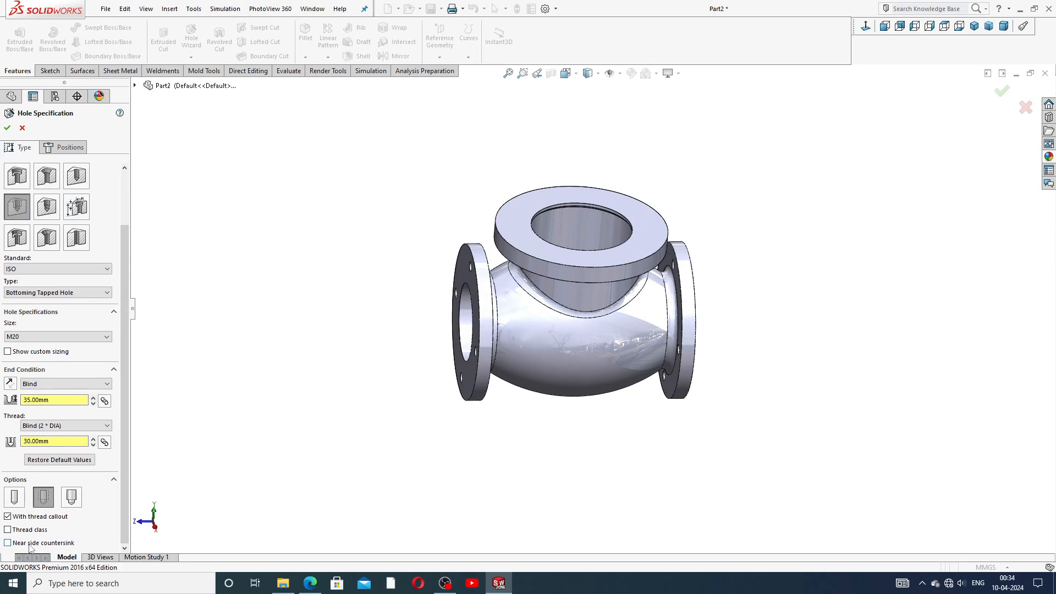
click(64, 150)
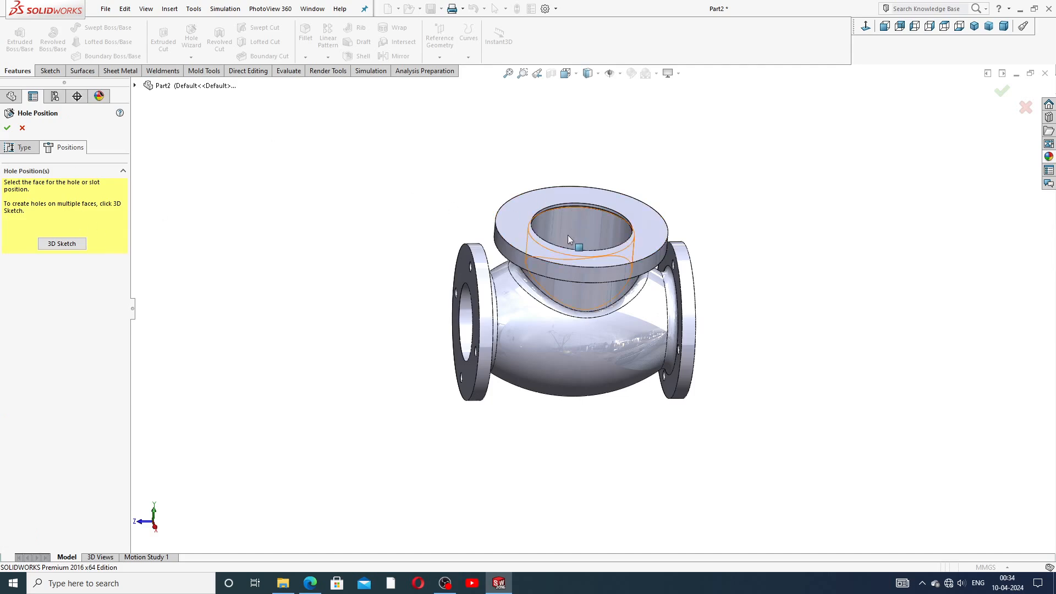
scroll(568, 236, down, 3)
click(484, 227)
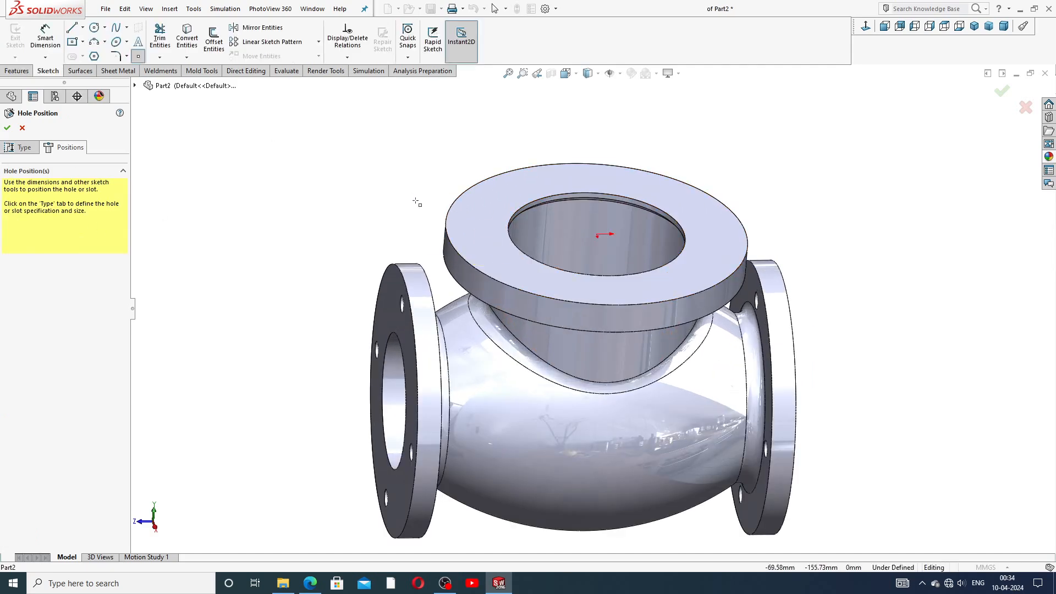
Step: Sketch a six-sided polygon centred on the origin of the upper flange face, about 212 mm across opposite vertices
middle_drag(473, 215, 406, 257)
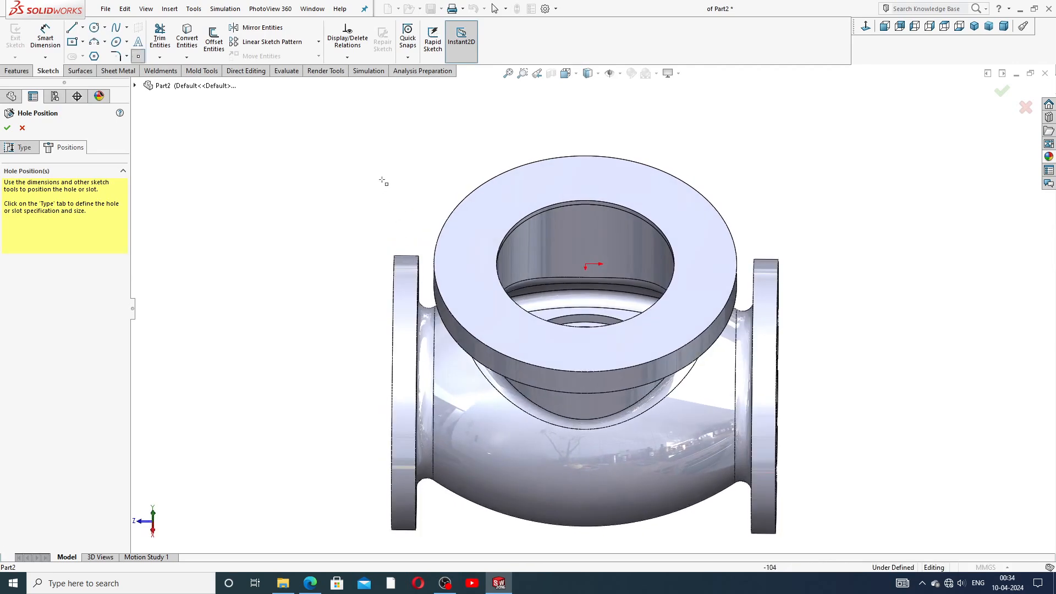
scroll(708, 150, up, 1)
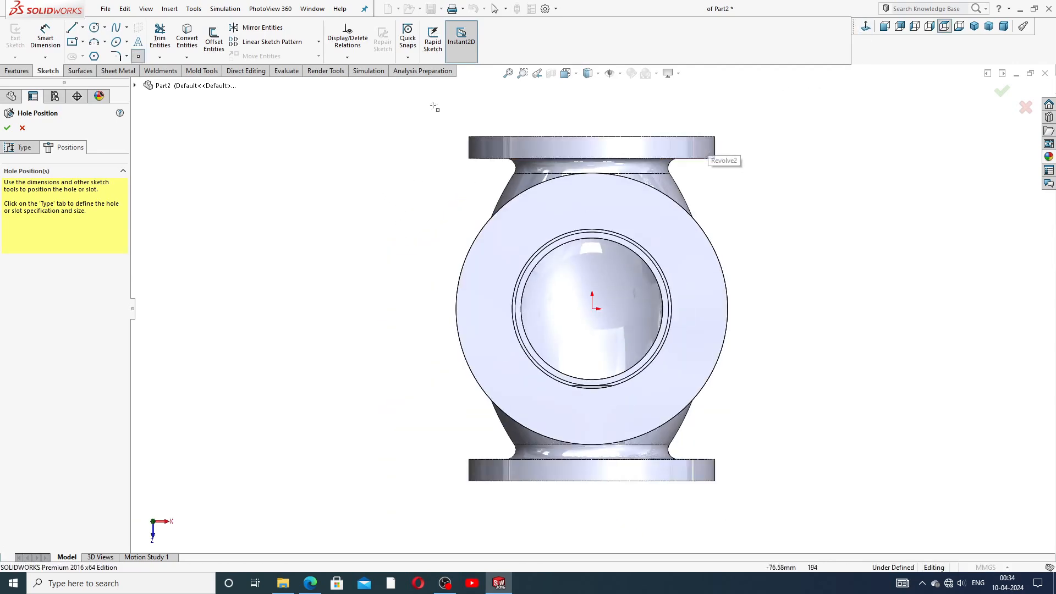
click(95, 56)
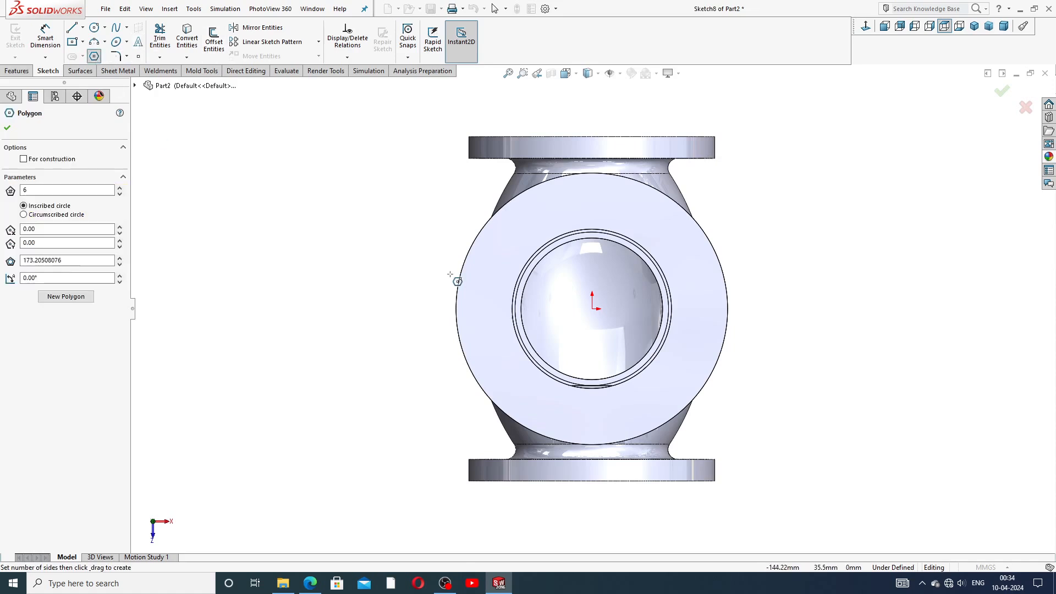
drag(592, 309, 589, 205)
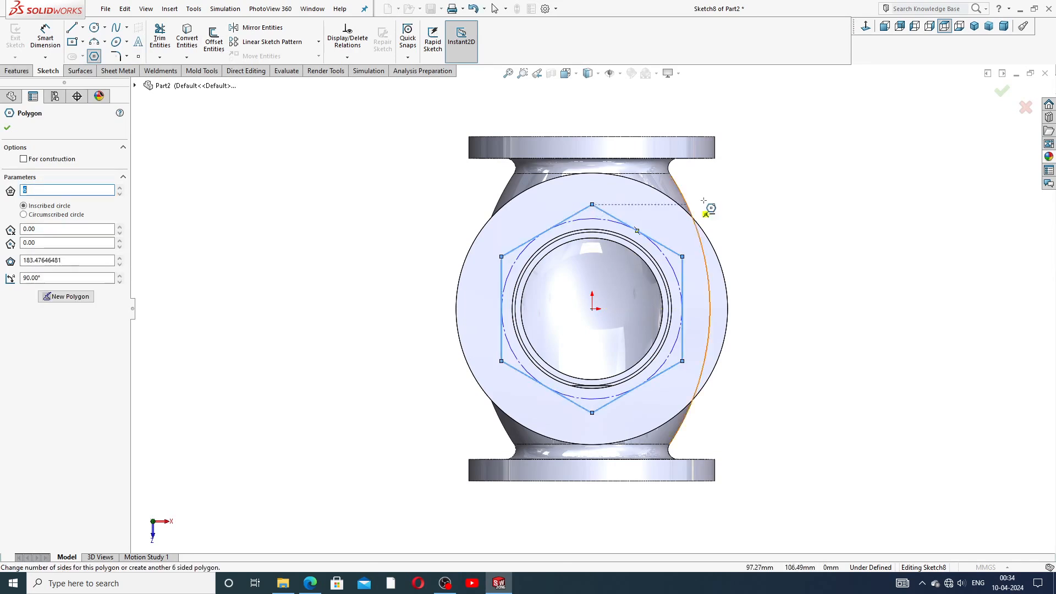
right_click(712, 199)
click(753, 203)
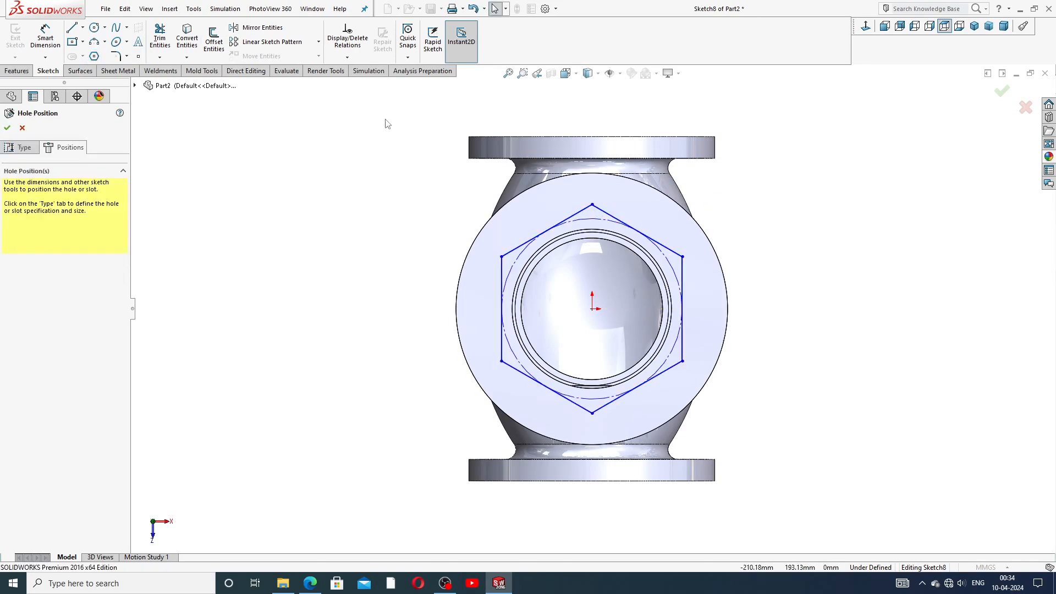
Step: Dimension the hexagon between its two opposite vertices along the pipe axis and set the distance to 225 mm
click(45, 37)
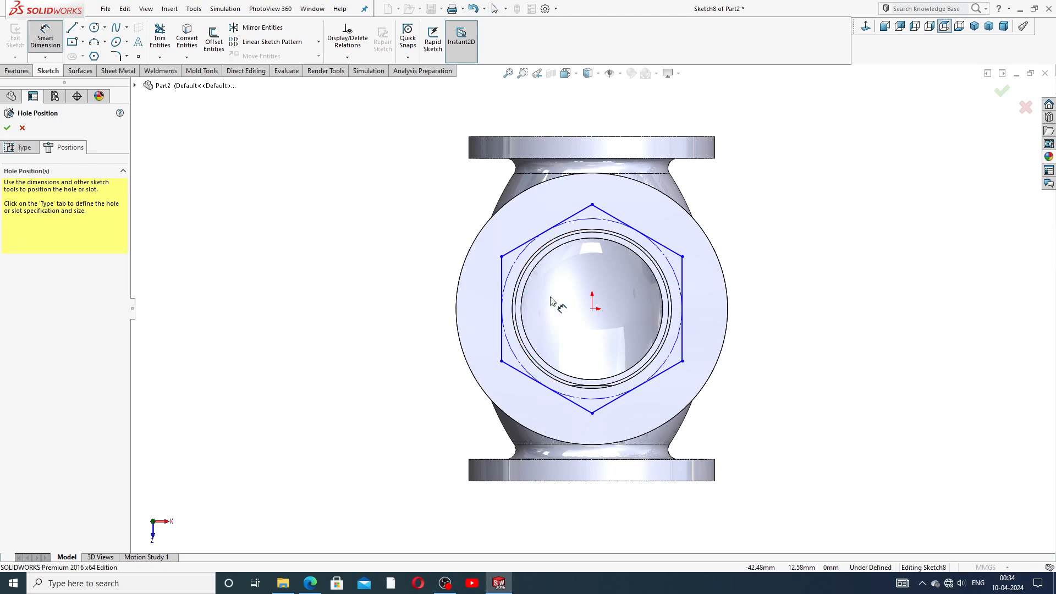
click(592, 205)
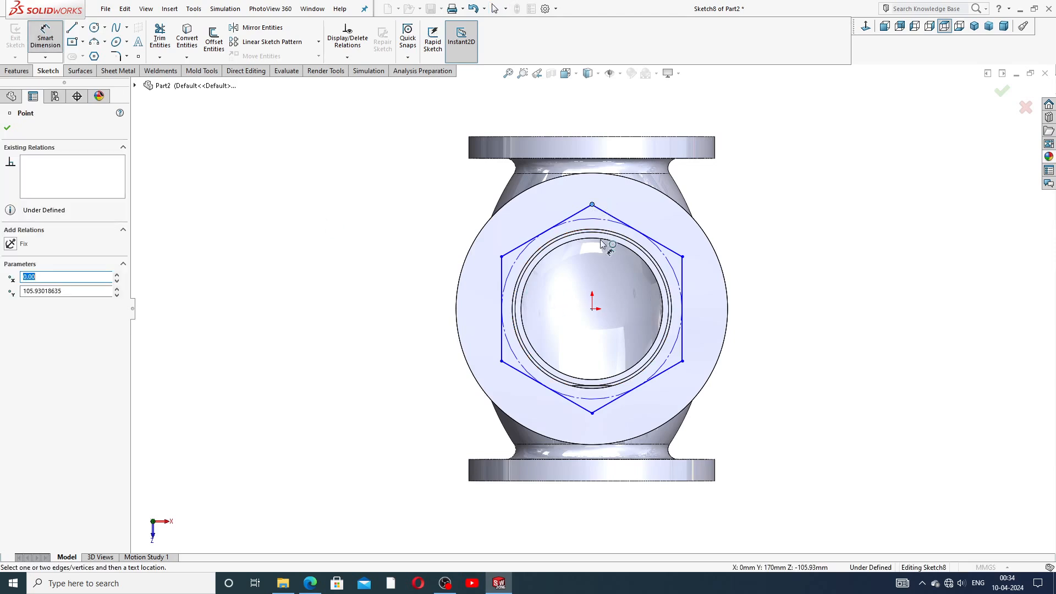
click(592, 412)
click(448, 325)
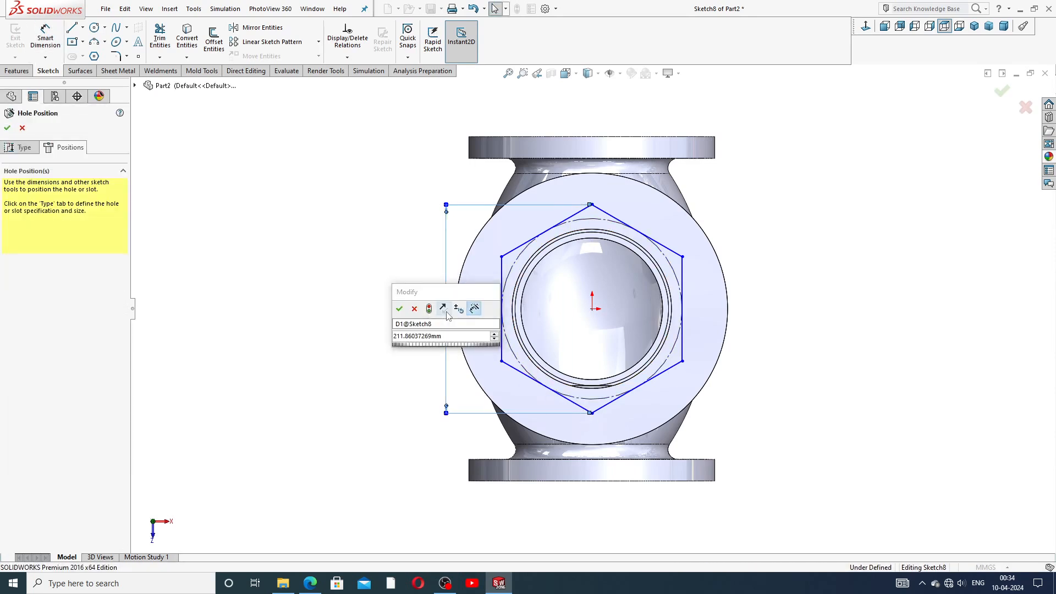
click(400, 308)
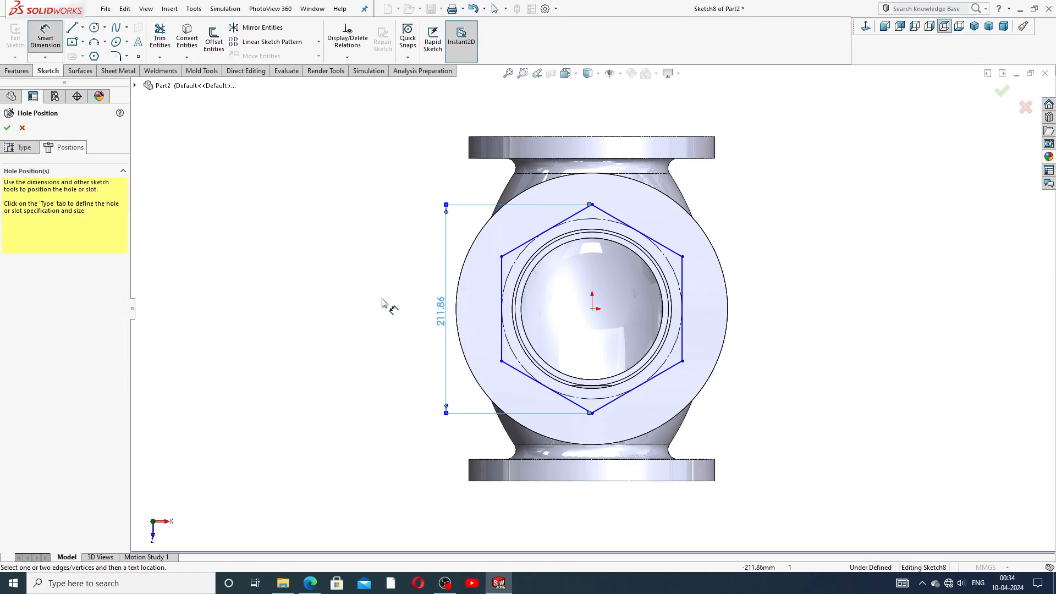
click(445, 312)
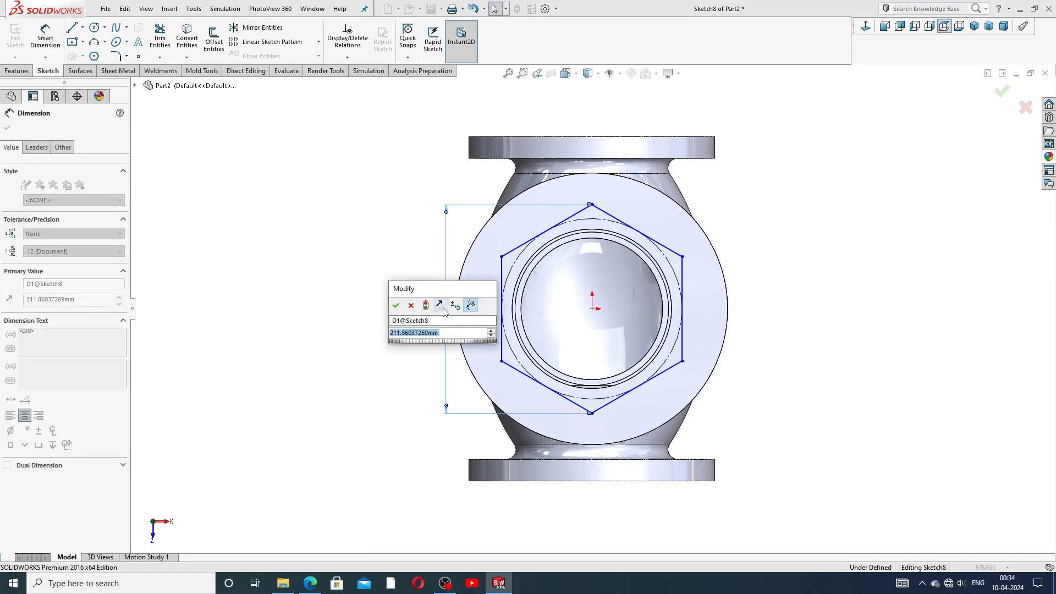
text(225)
key(Return)
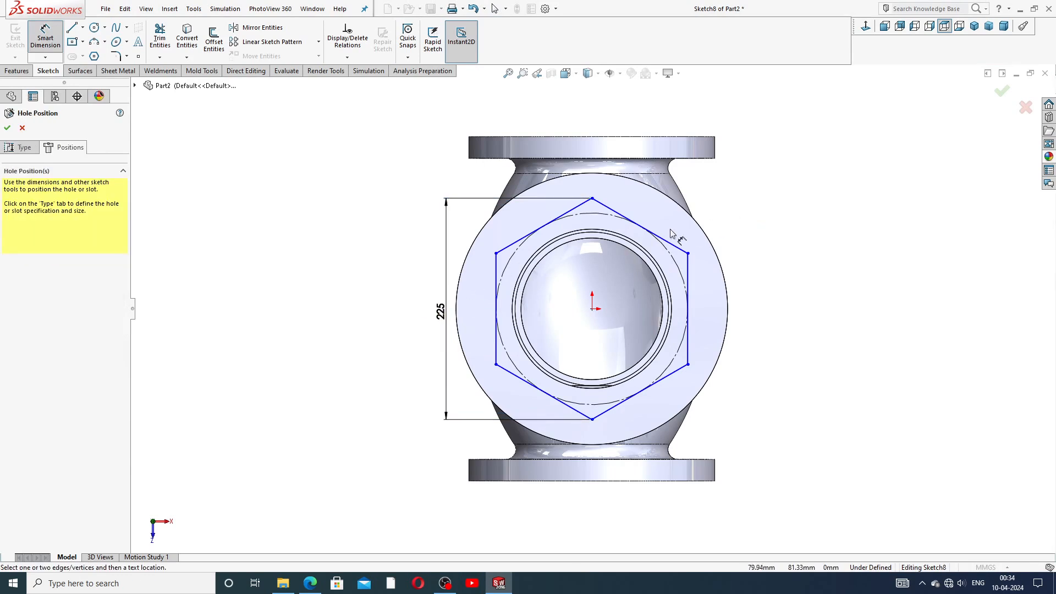
right_click(758, 190)
click(777, 193)
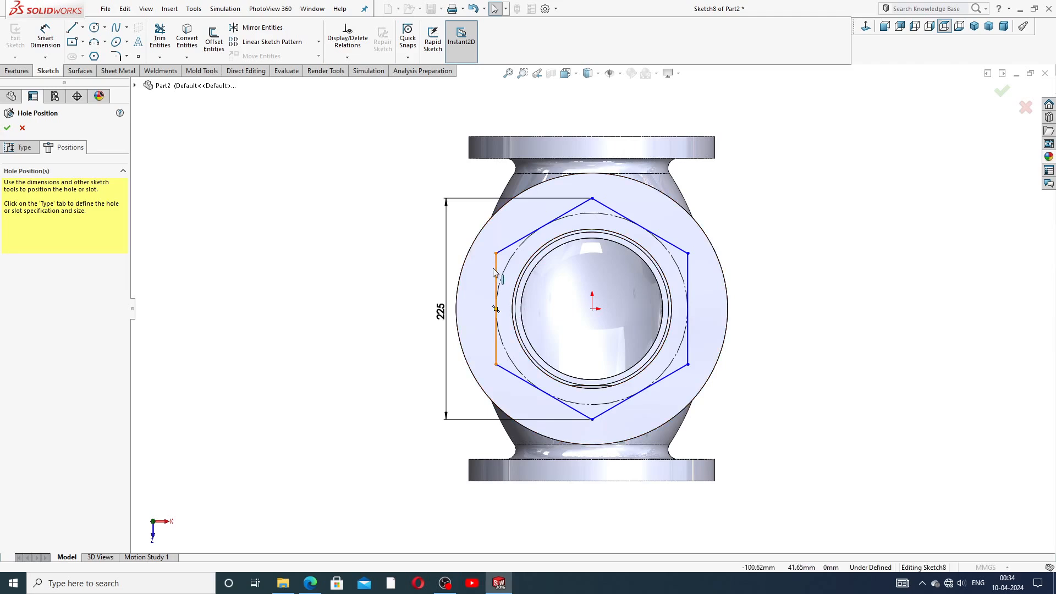
Step: Add a Vertical relation to the hexagon's left side to fully define the sketch
click(495, 272)
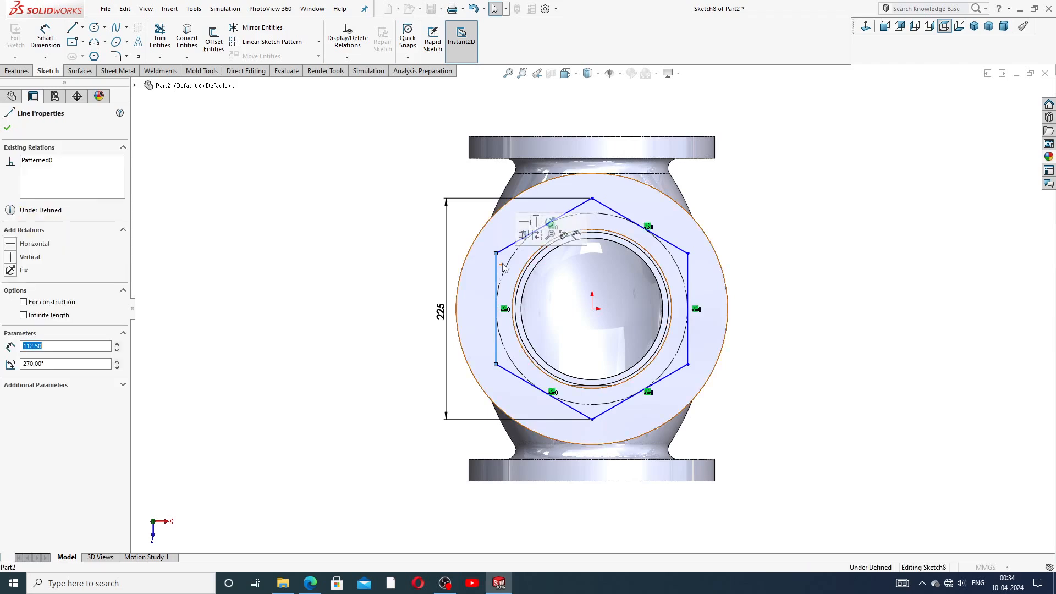
click(736, 201)
scroll(605, 300, up, 2)
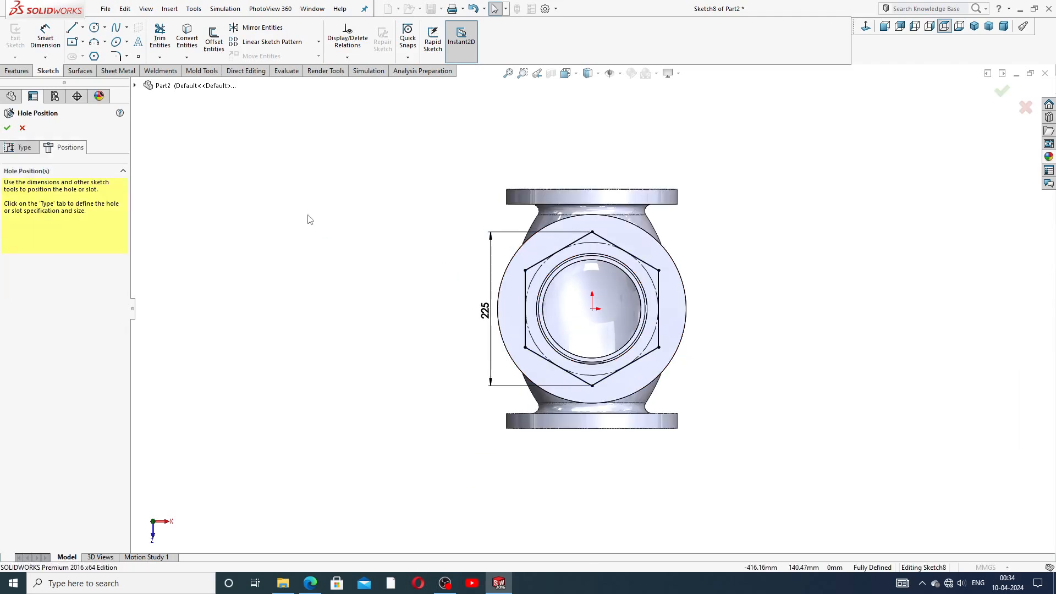
Step: Place a hole point on each of the hexagon's six vertices and complete the M20 tapped hole feature
click(139, 58)
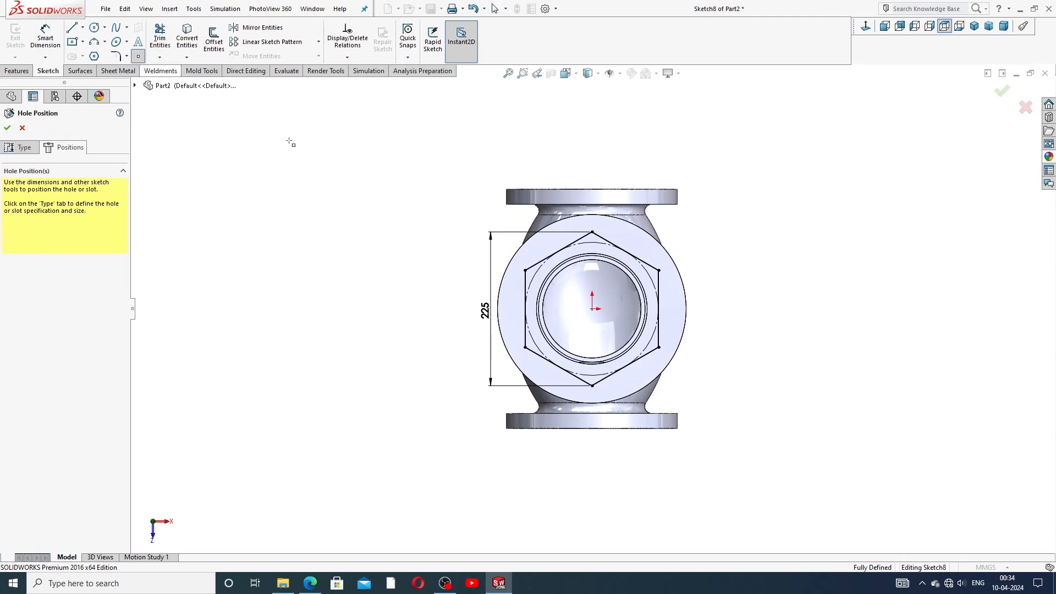
click(592, 232)
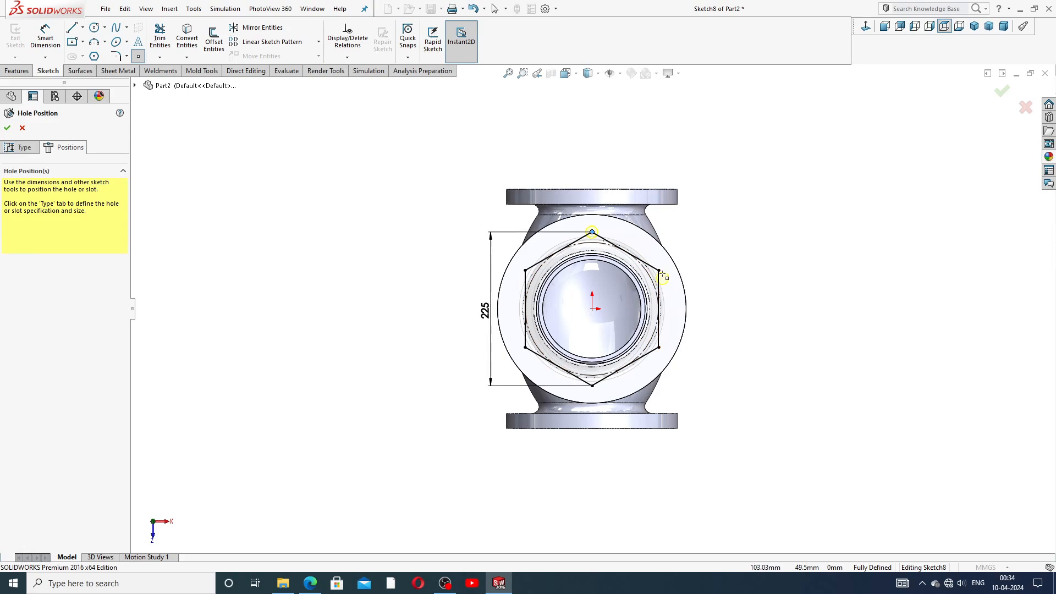
click(658, 348)
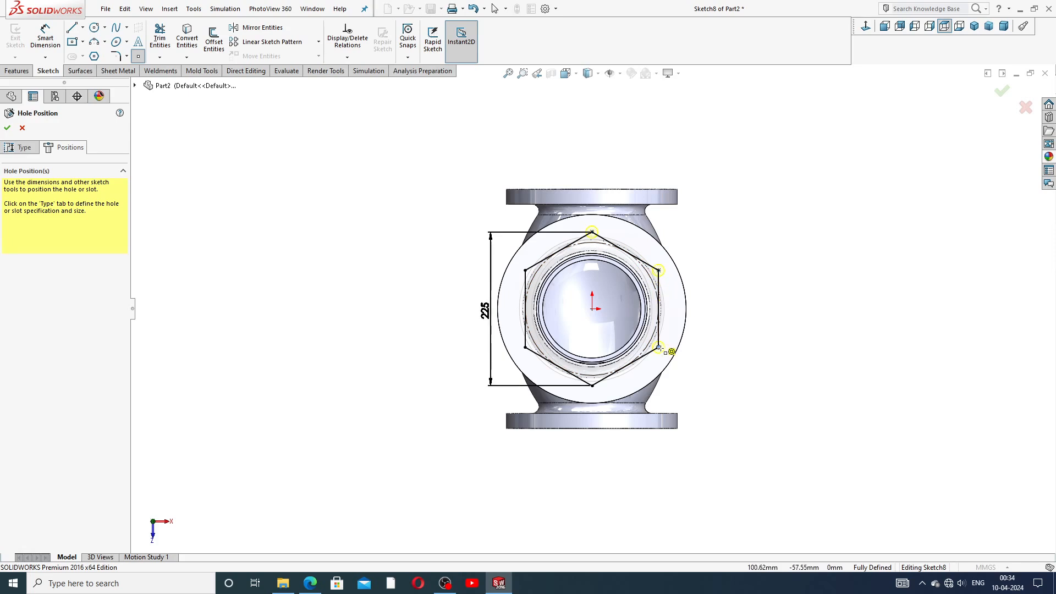
click(591, 386)
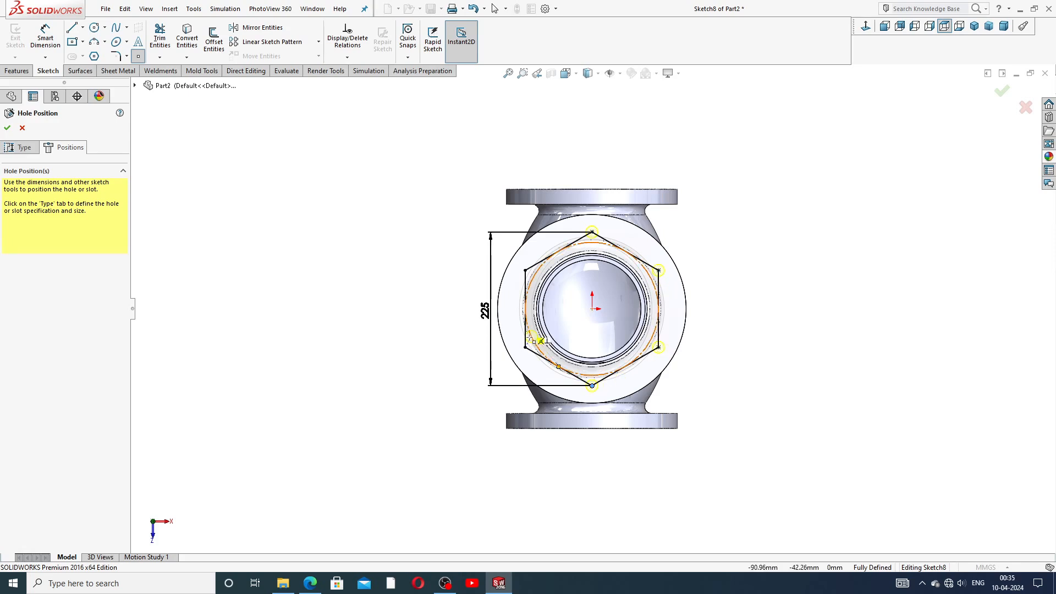
click(525, 347)
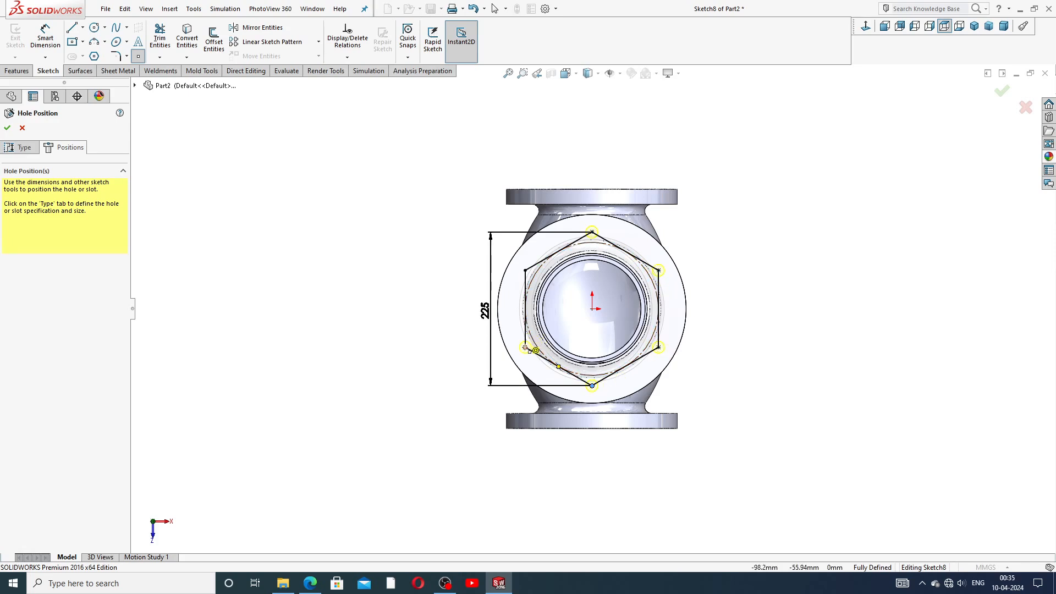
click(525, 271)
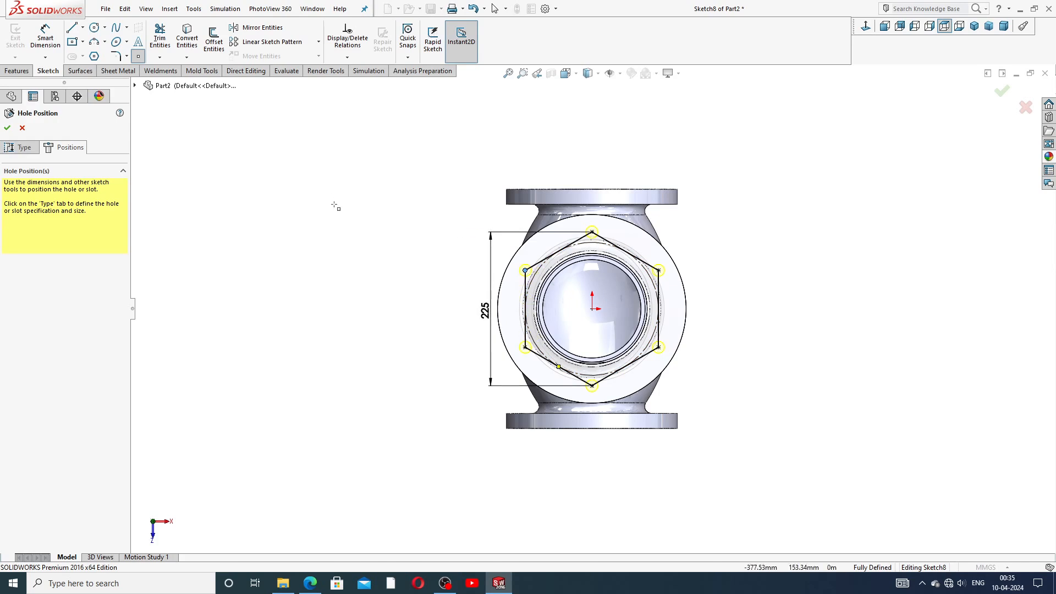
click(8, 128)
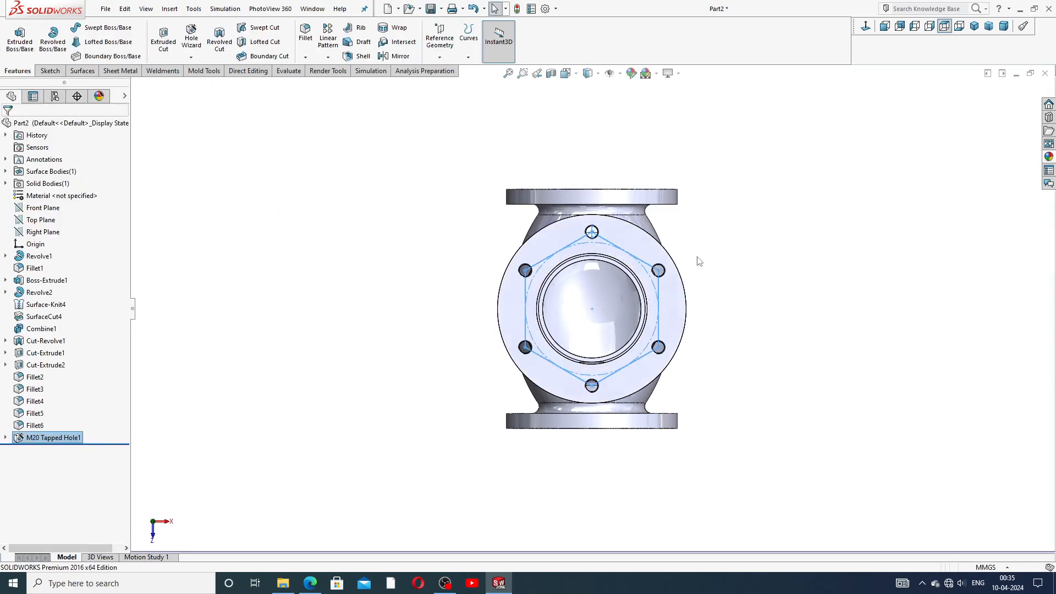
Step: Turn on shaded cosmetic threads in the document's detailing properties
click(696, 324)
middle_drag(691, 350, 592, 267)
scroll(592, 267, down, 3)
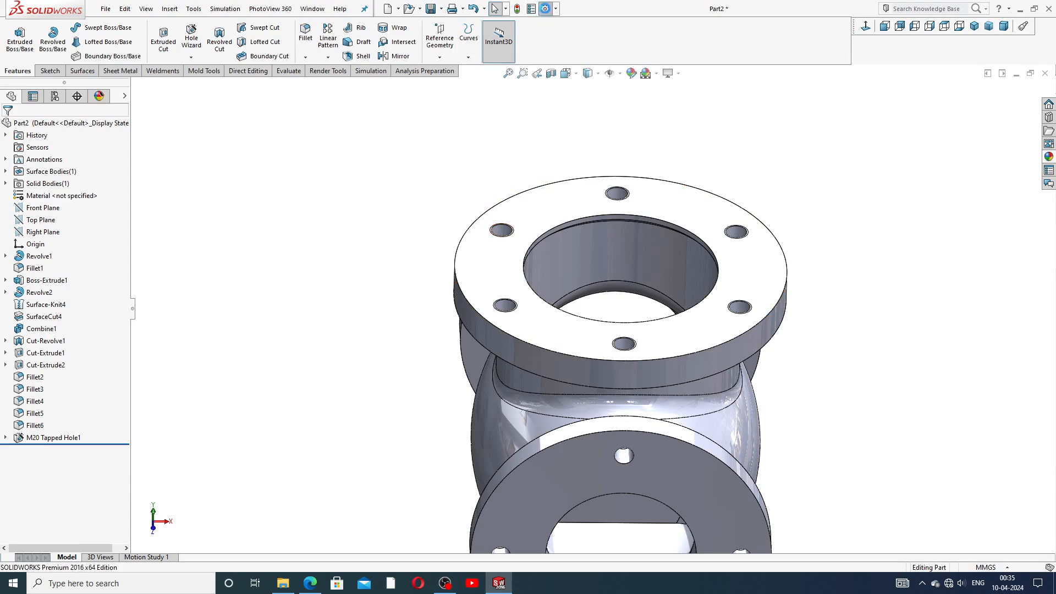
click(545, 9)
click(400, 106)
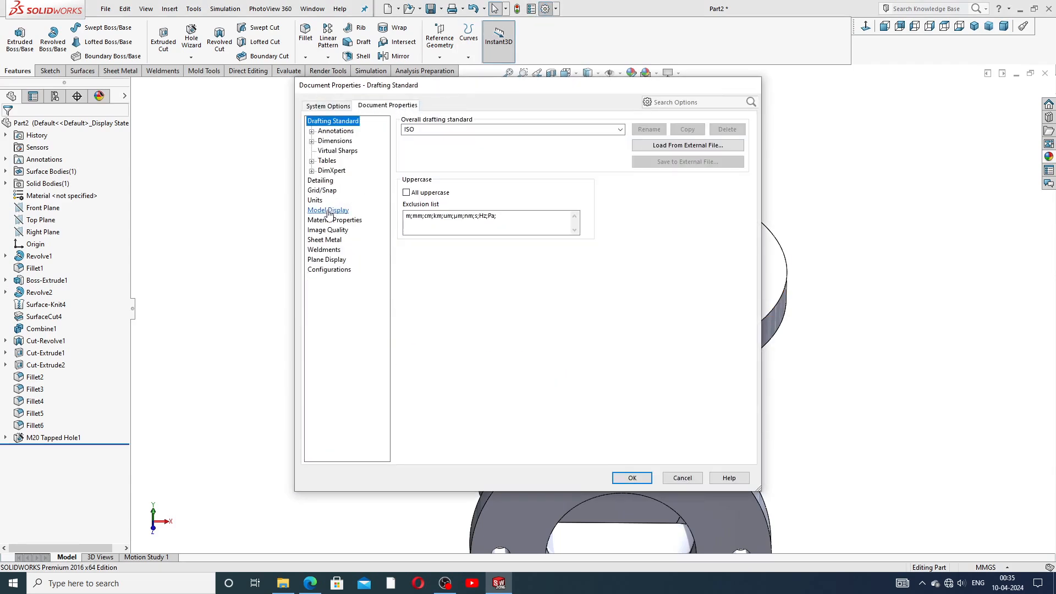
click(327, 182)
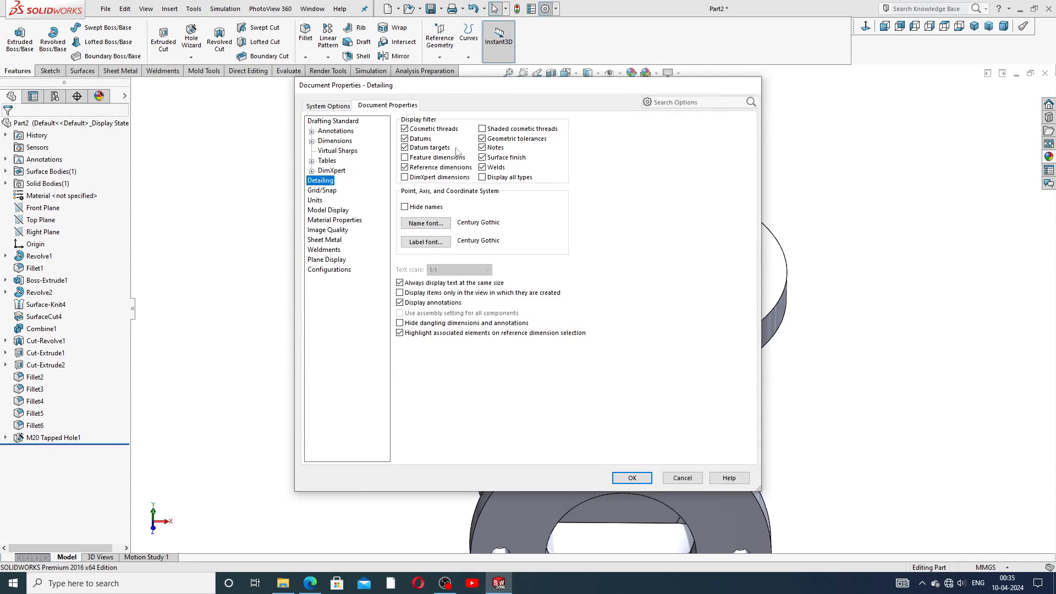
click(632, 476)
Step: Examine the threads inside the tapped holes up close and then the complete valve body
scroll(623, 222, down, 5)
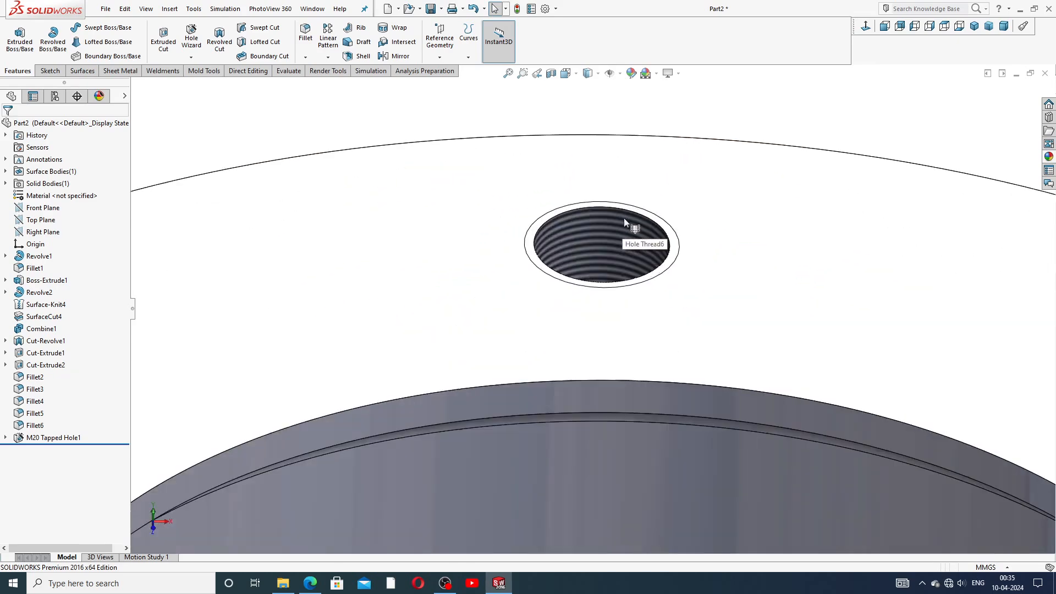
scroll(602, 239, up, 5)
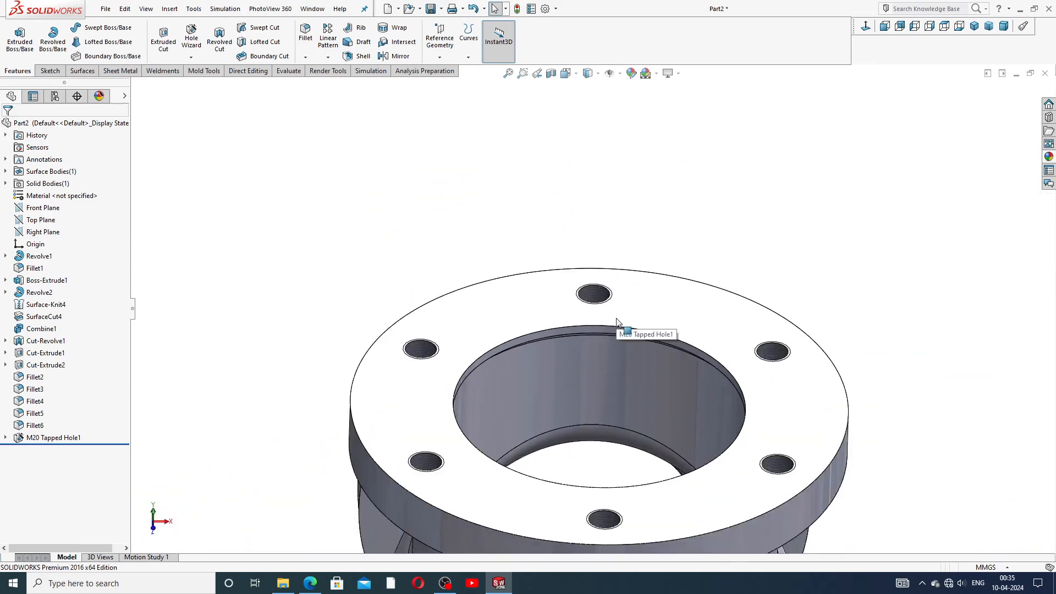
scroll(618, 330, up, 5)
mouse_move(622, 418)
middle_down()
mouse_move(498, 407)
mouse_move(527, 385)
mouse_move(528, 341)
mouse_move(515, 329)
mouse_move(671, 302)
mouse_move(601, 358)
mouse_move(598, 408)
mouse_move(631, 414)
middle_up()
scroll(638, 407, down, 2)
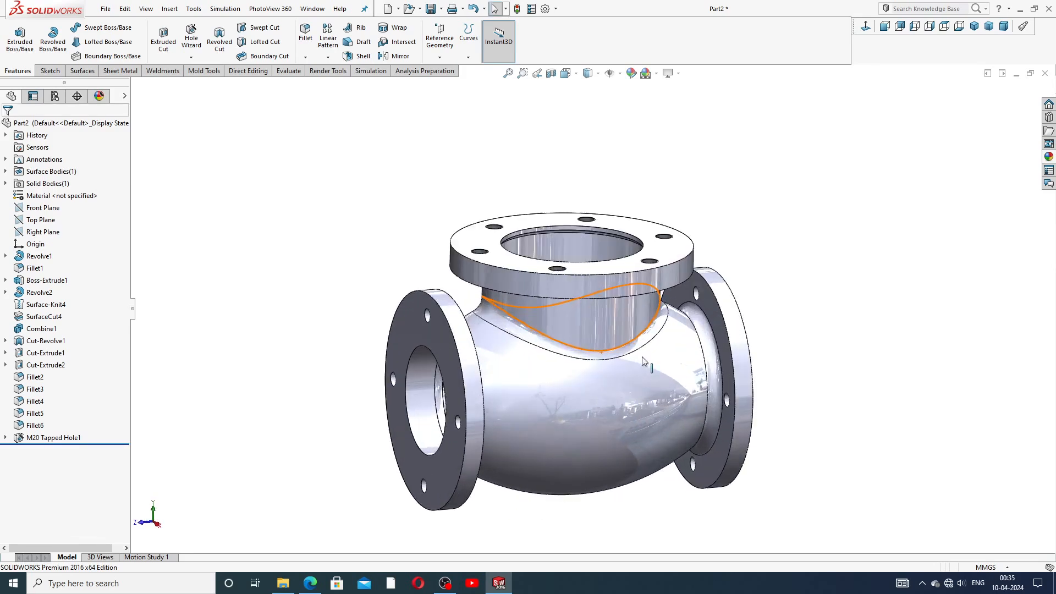
scroll(645, 362, down, 1)
middle_drag(679, 309, 679, 356)
scroll(679, 355, up, 2)
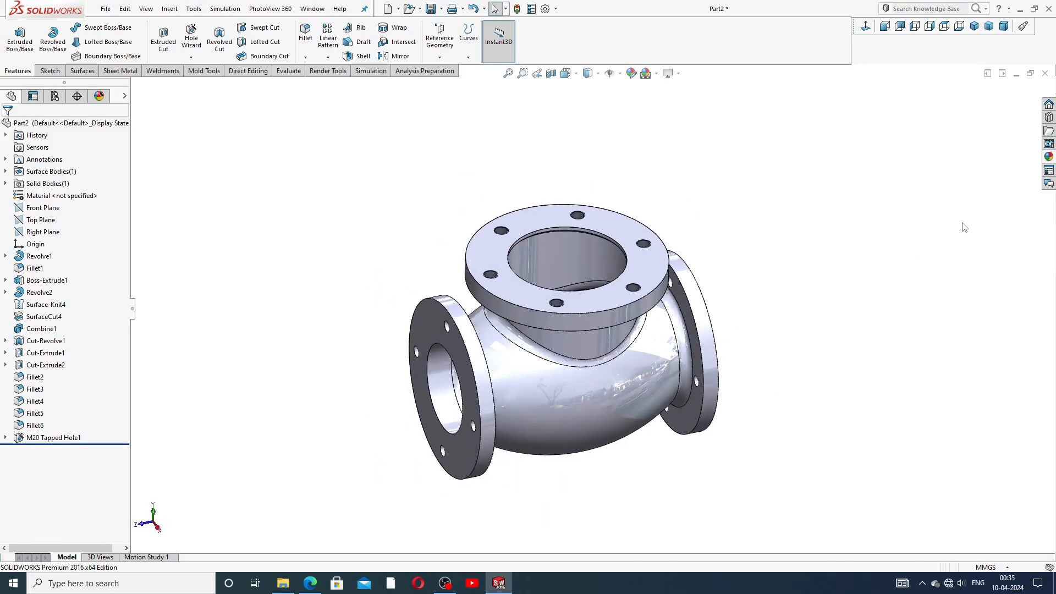
Step: Apply the polished brass metal appearance to the valve body
click(1049, 158)
click(909, 104)
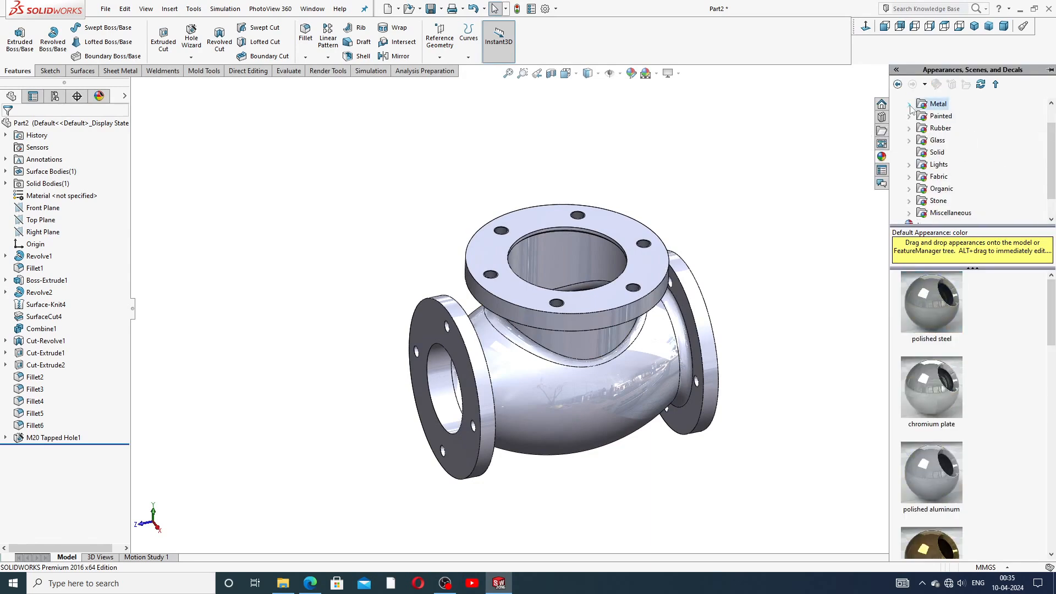
scroll(968, 141, up, 2)
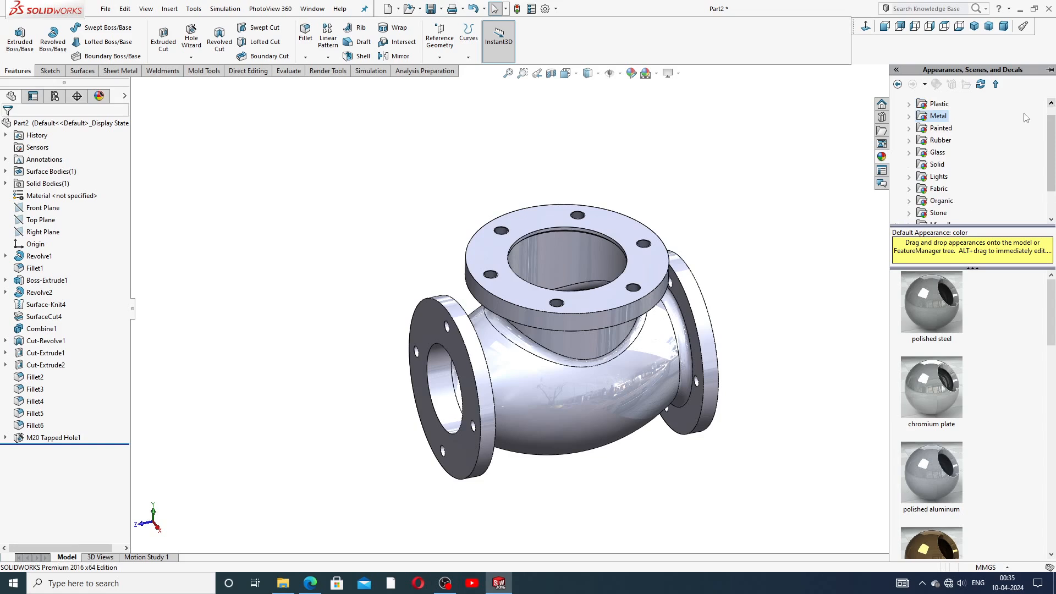
click(896, 103)
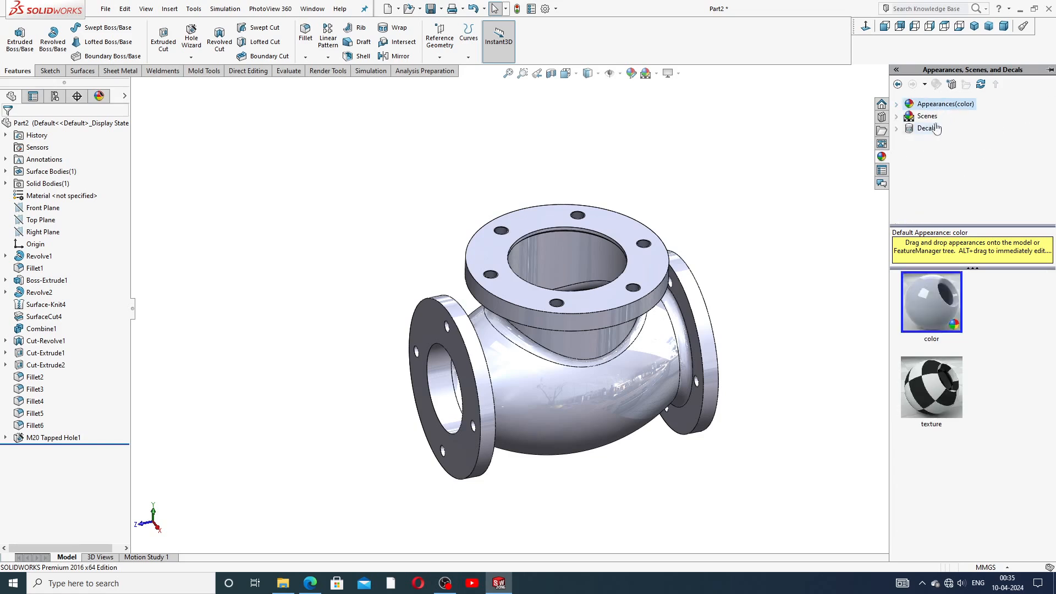
double_click(939, 105)
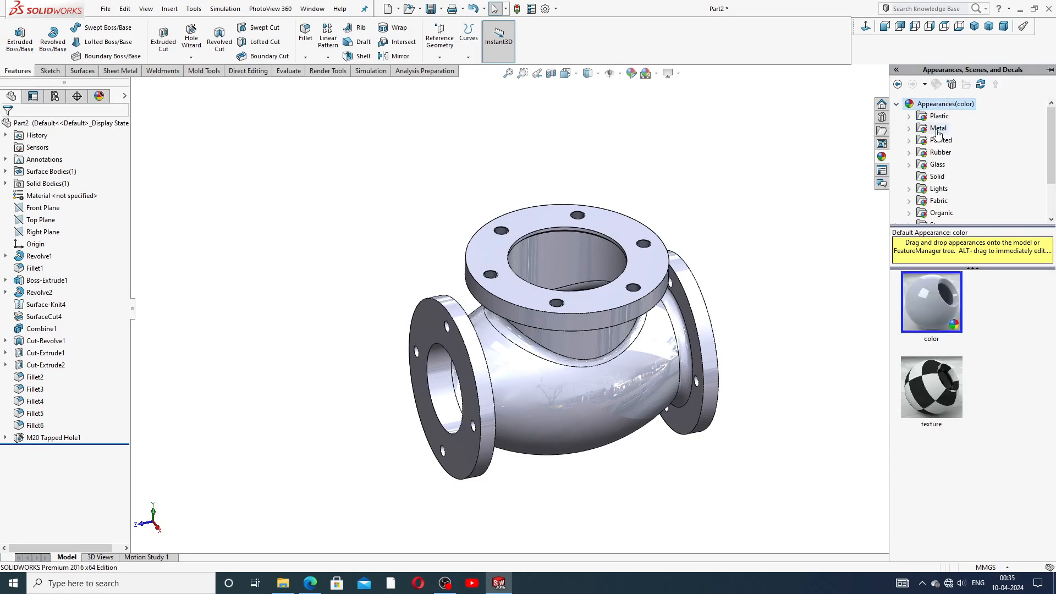
double_click(938, 129)
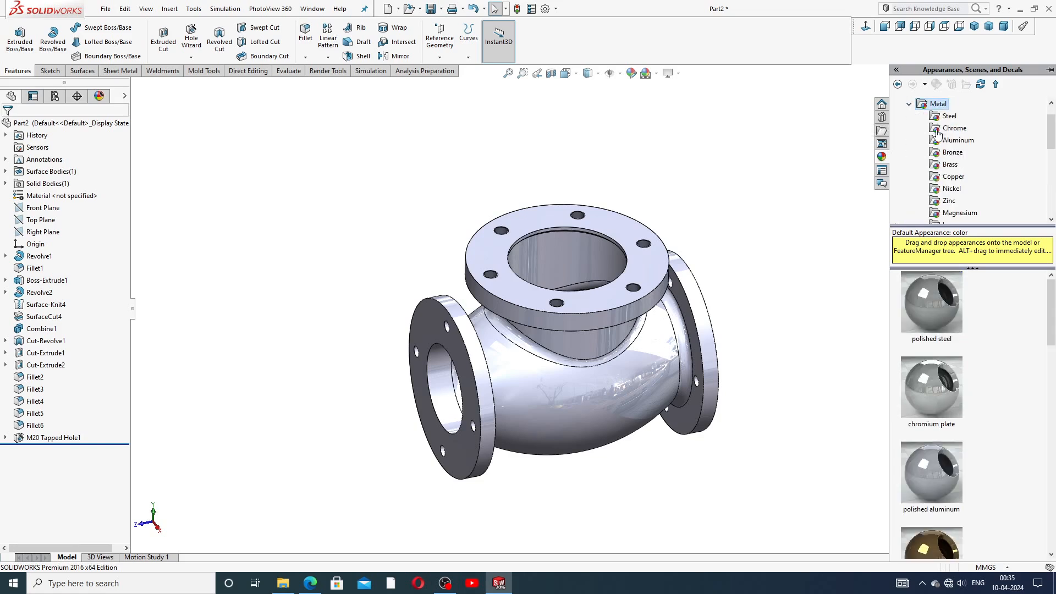
click(951, 166)
double_click(940, 291)
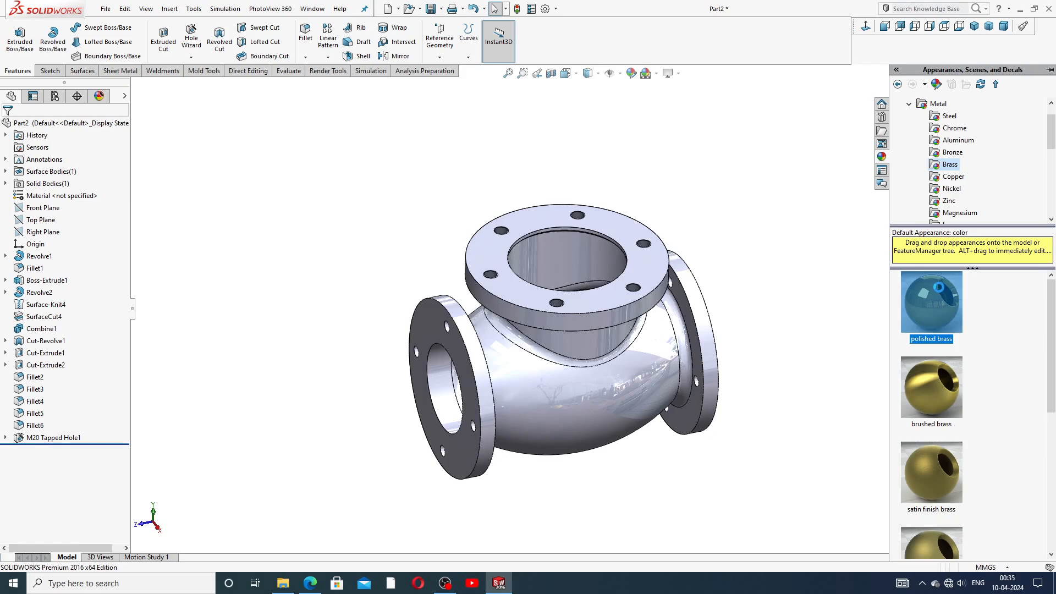
Step: Examine the brass valve body in the isometric view
scroll(550, 314, down, 3)
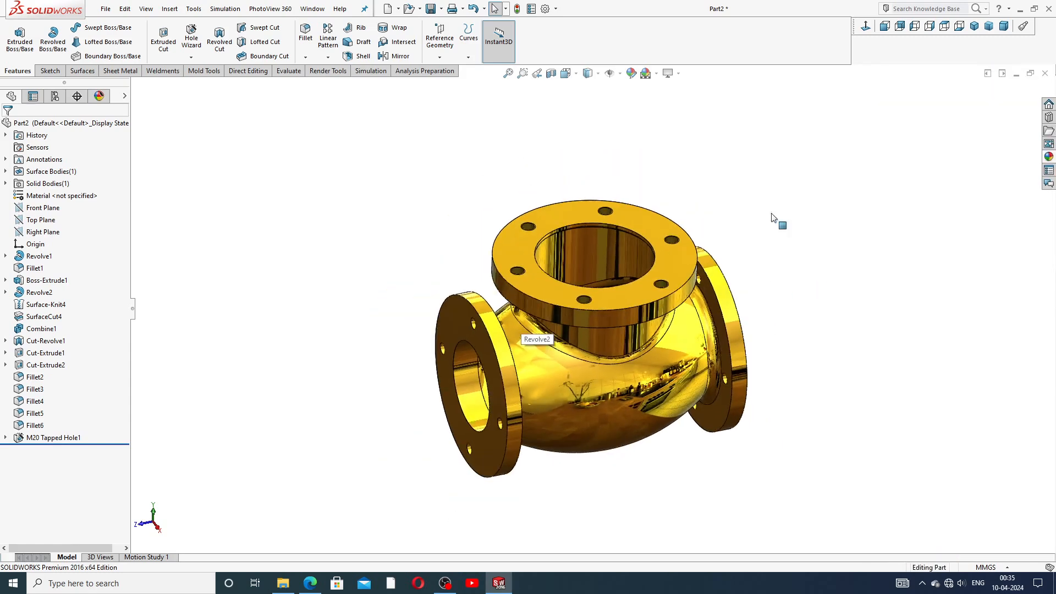
click(974, 26)
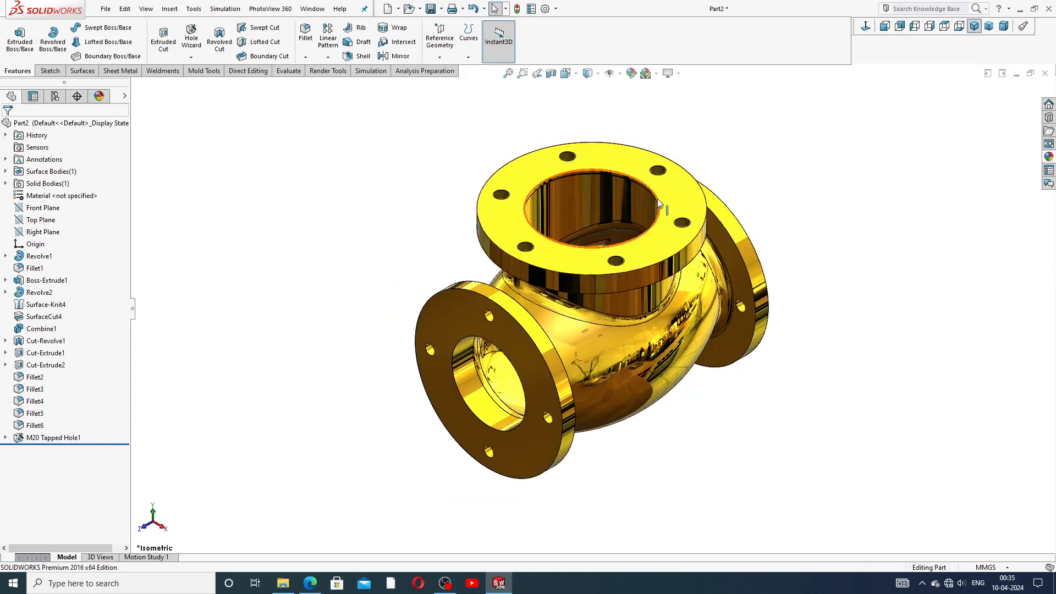
scroll(671, 175, down, 1)
scroll(647, 241, up, 1)
scroll(619, 411, down, 1)
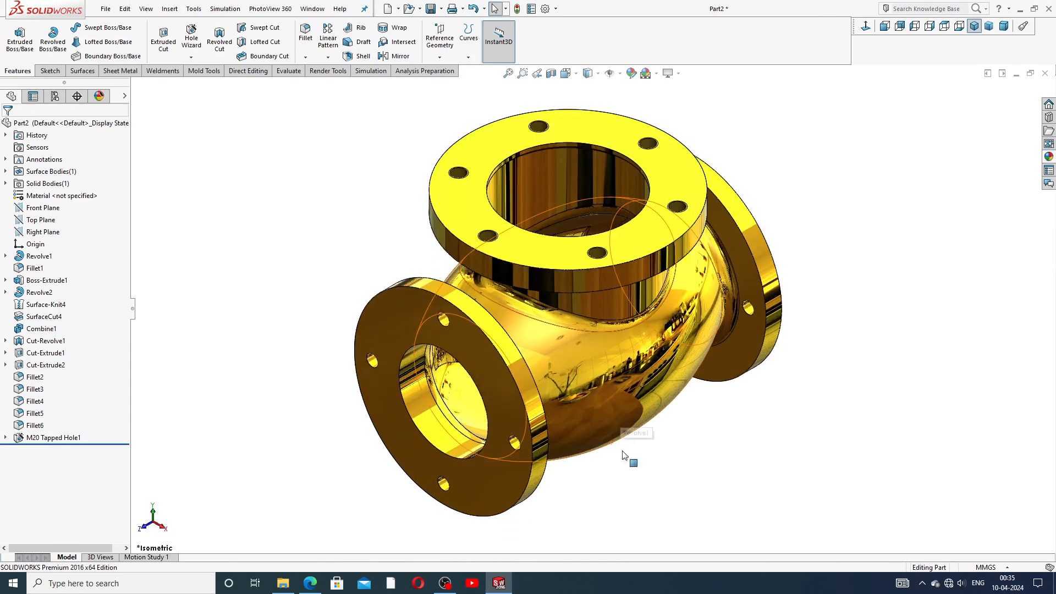